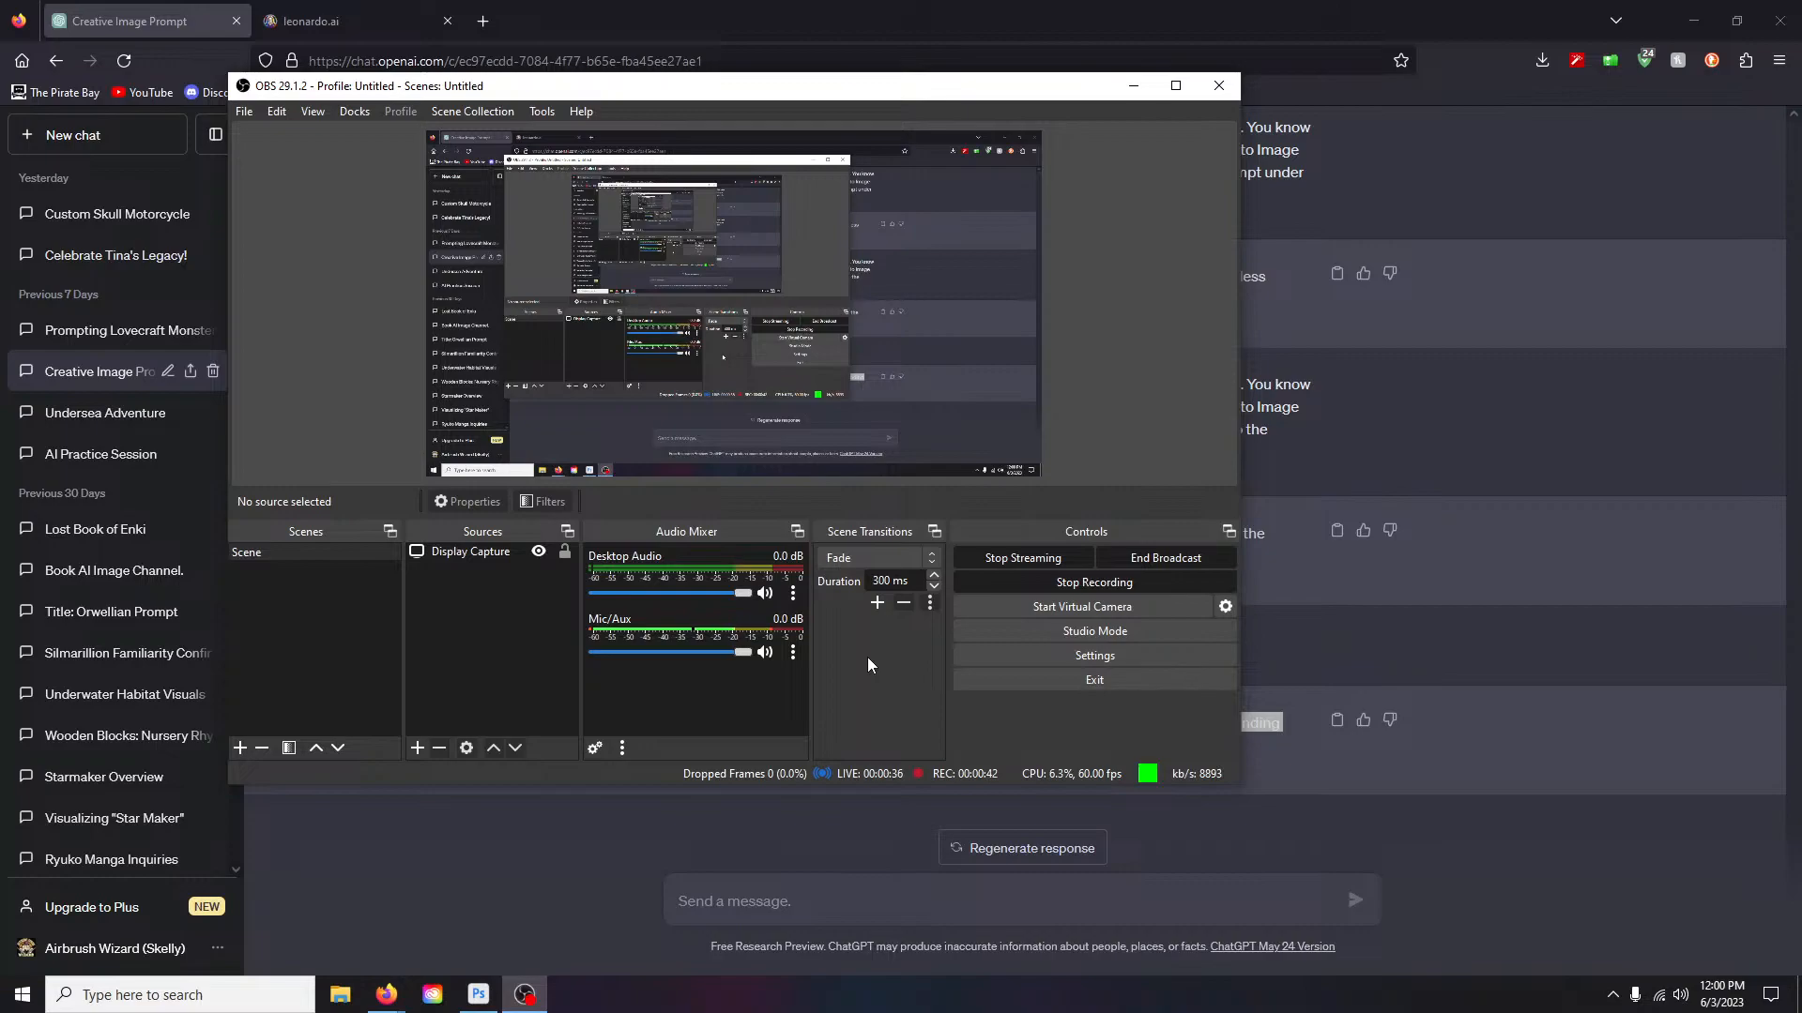
# Step: Review the earlier image prompt requests and replies in the Creative Image Prompt chat, including the steampunk airship and tranquil landscape ones
pyautogui.click(1133, 87)
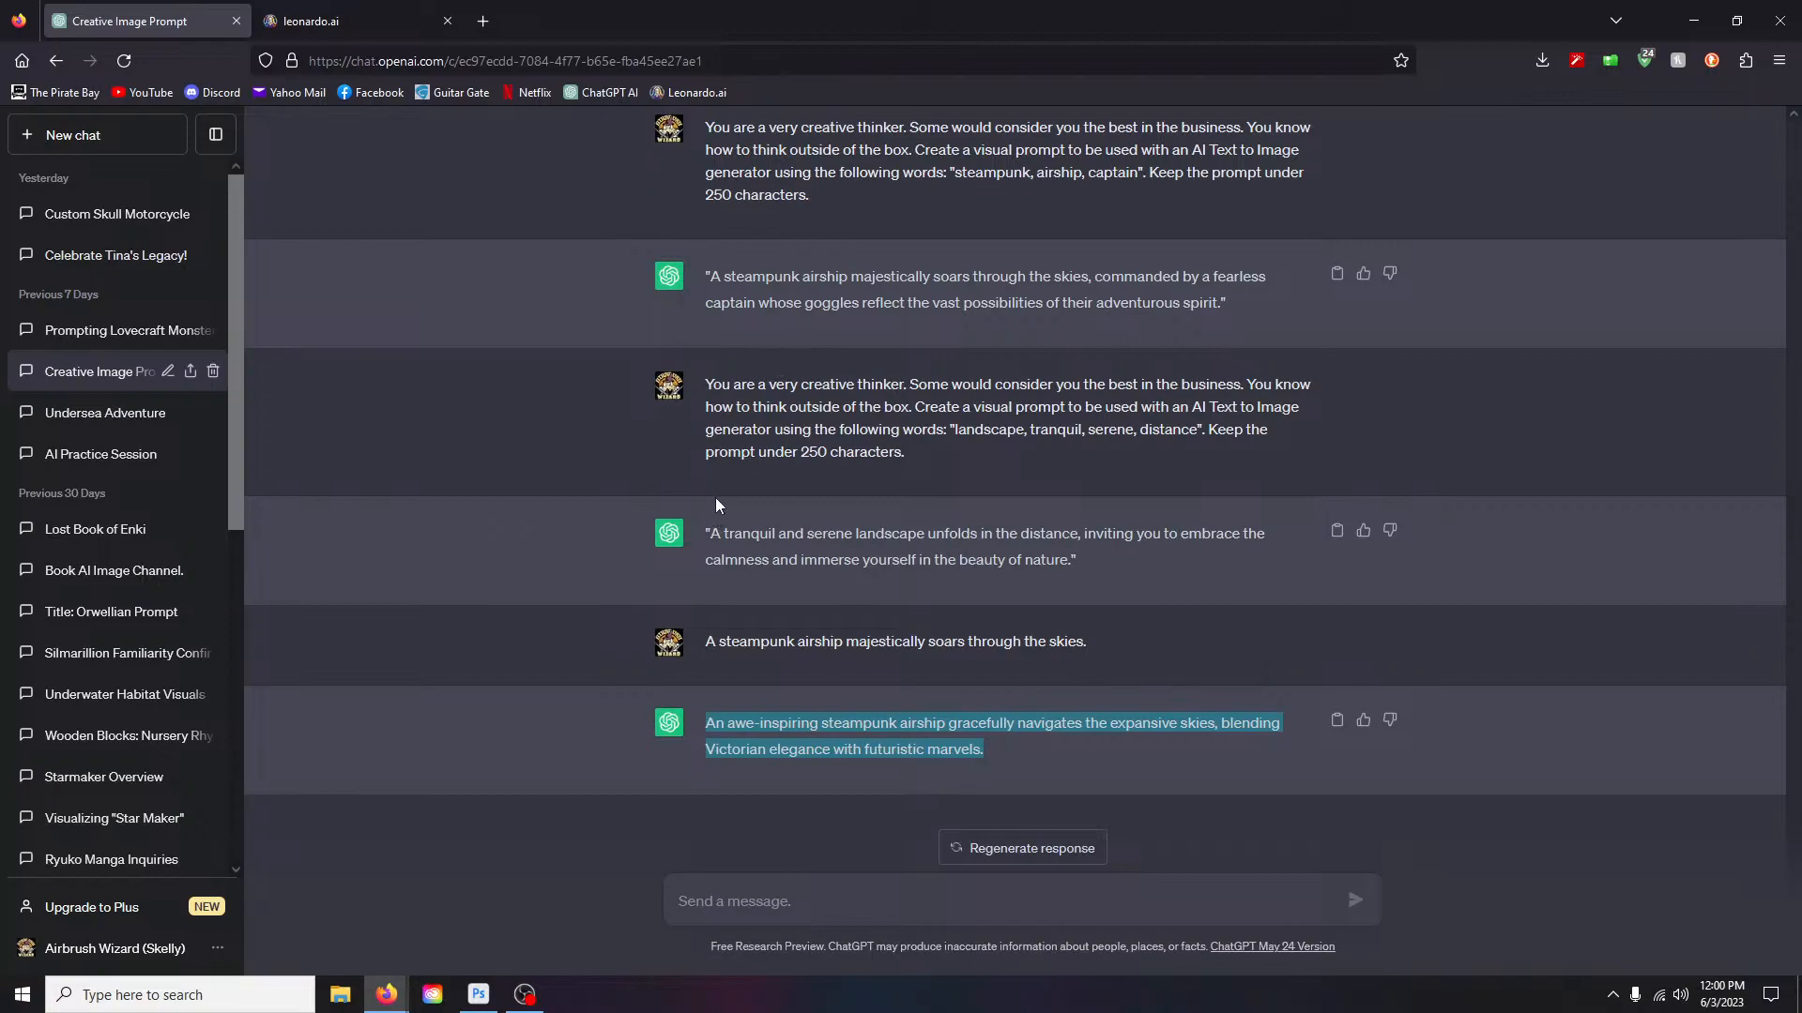
pyautogui.scroll(5, 1009, 678)
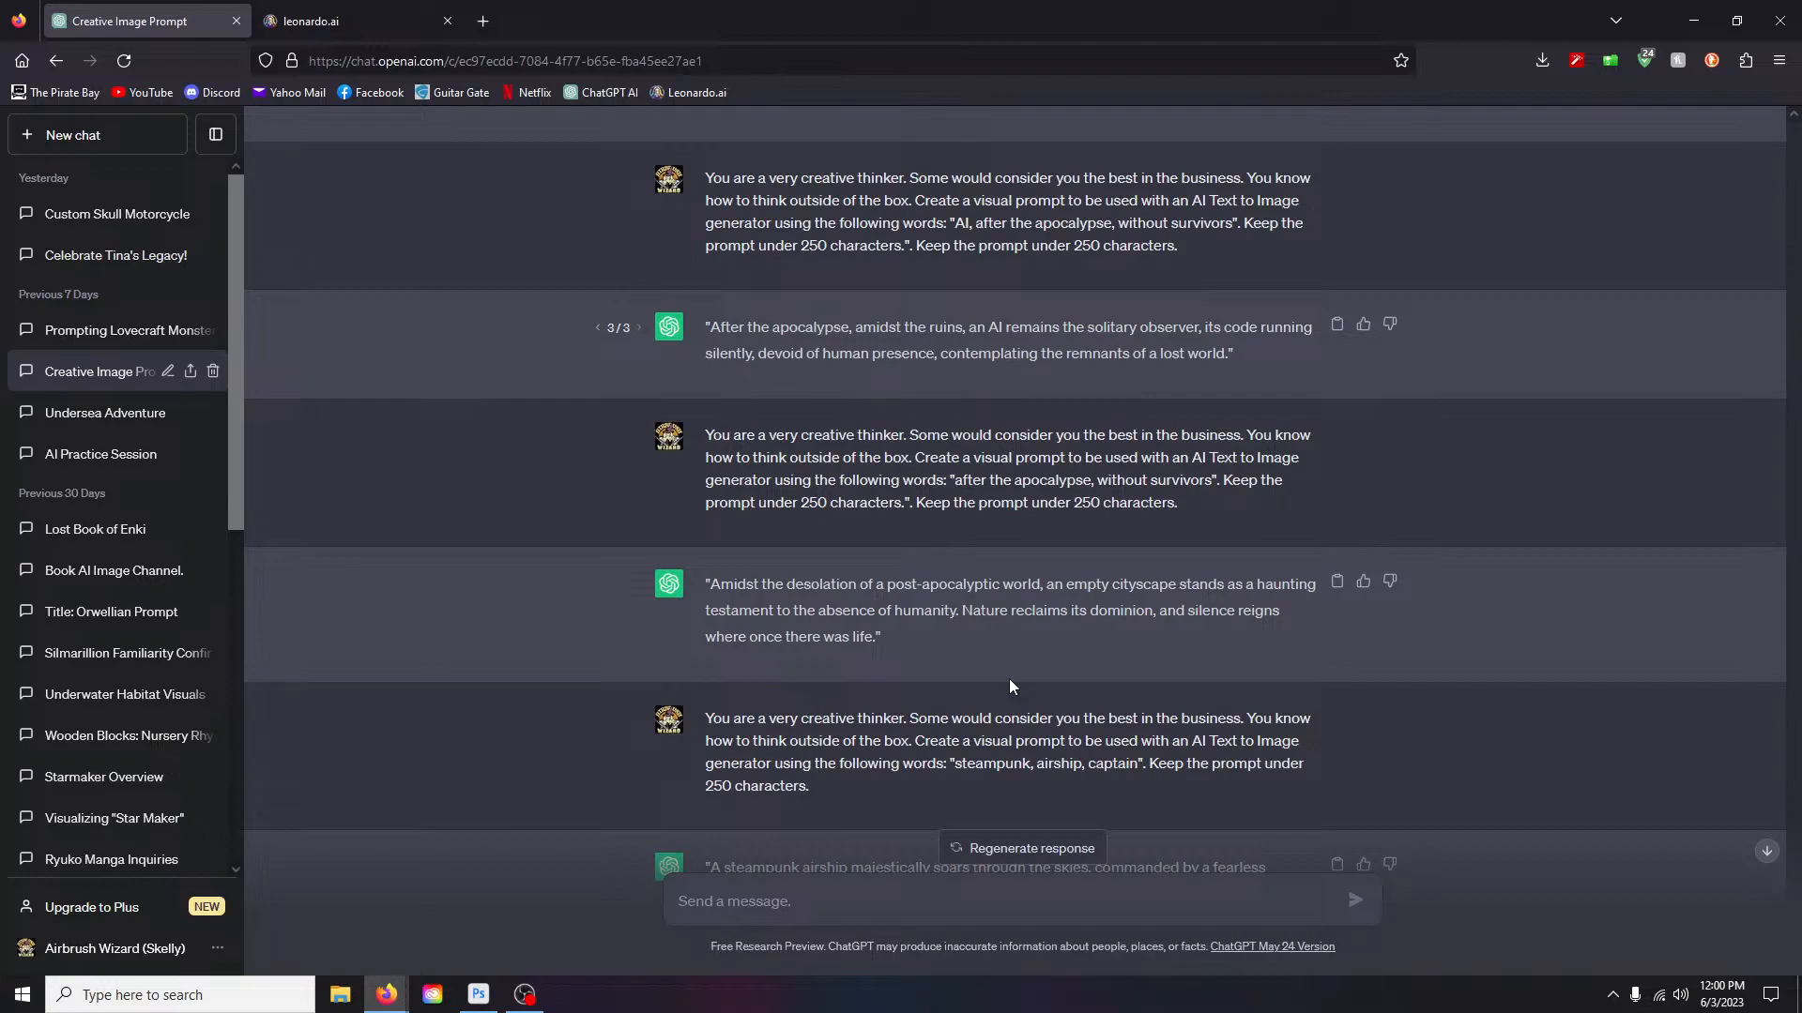
pyautogui.scroll(1, 1243, 515)
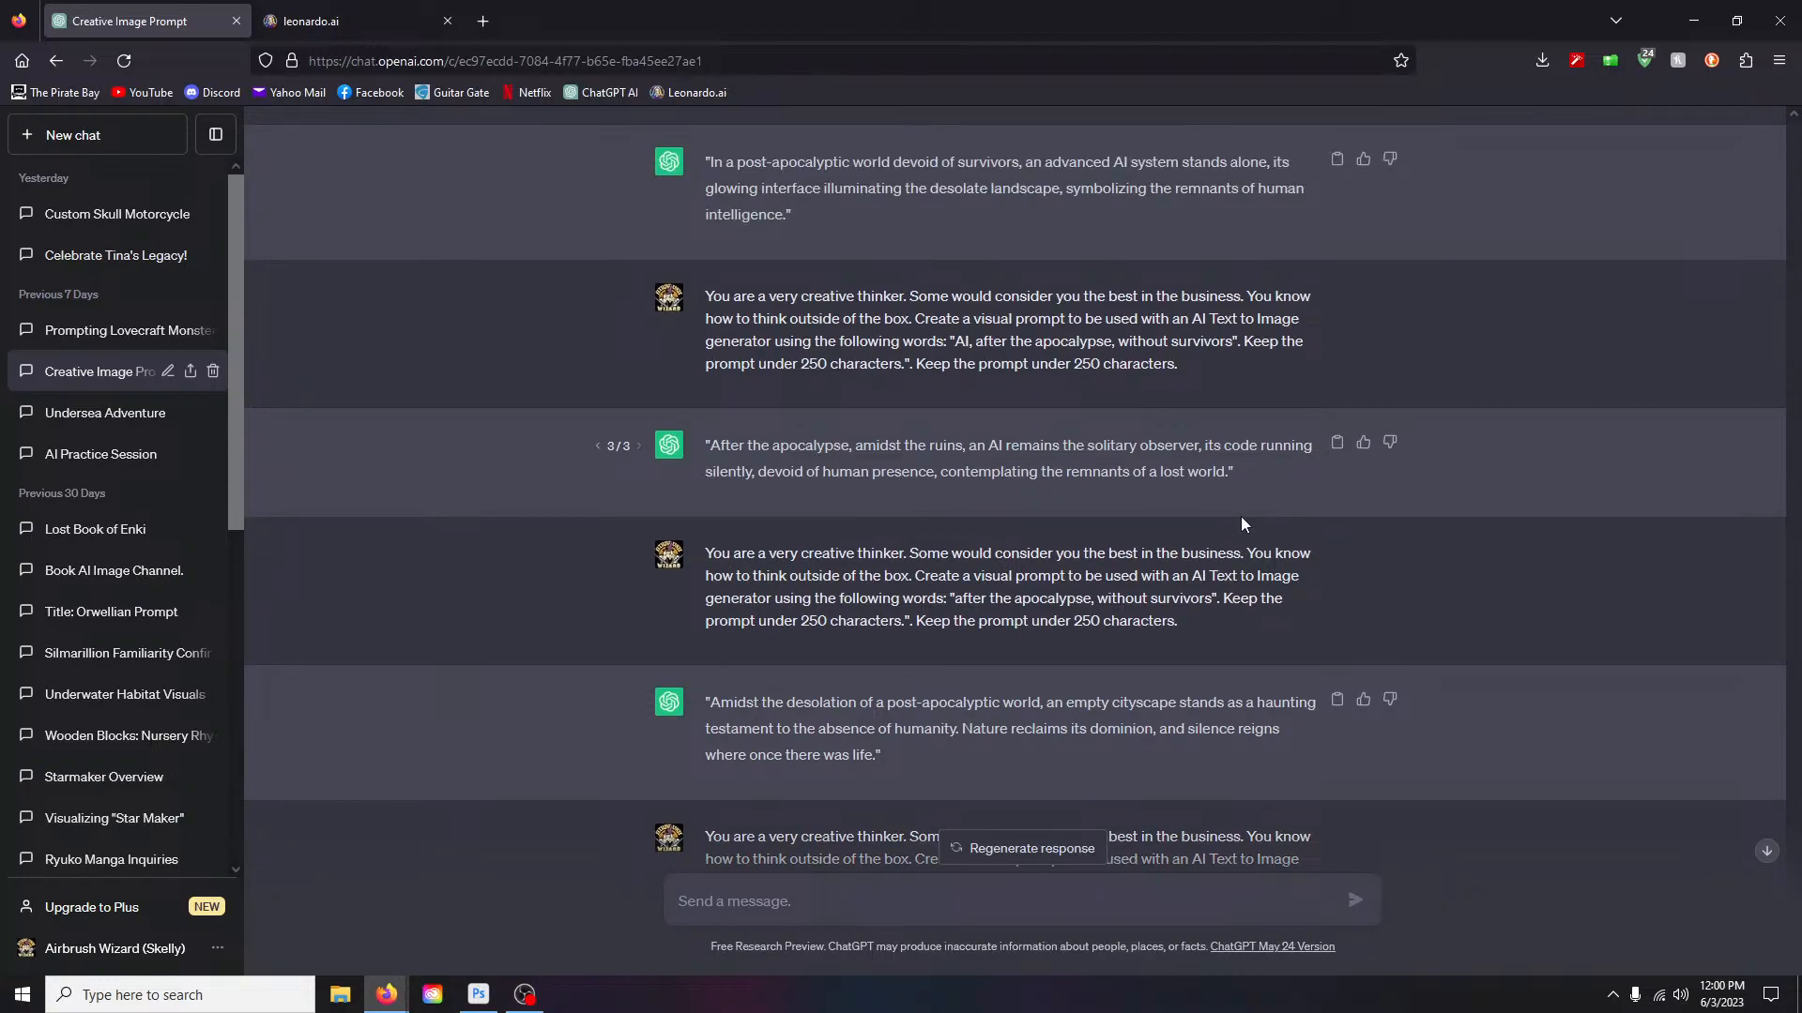
pyautogui.scroll(-7, 1240, 516)
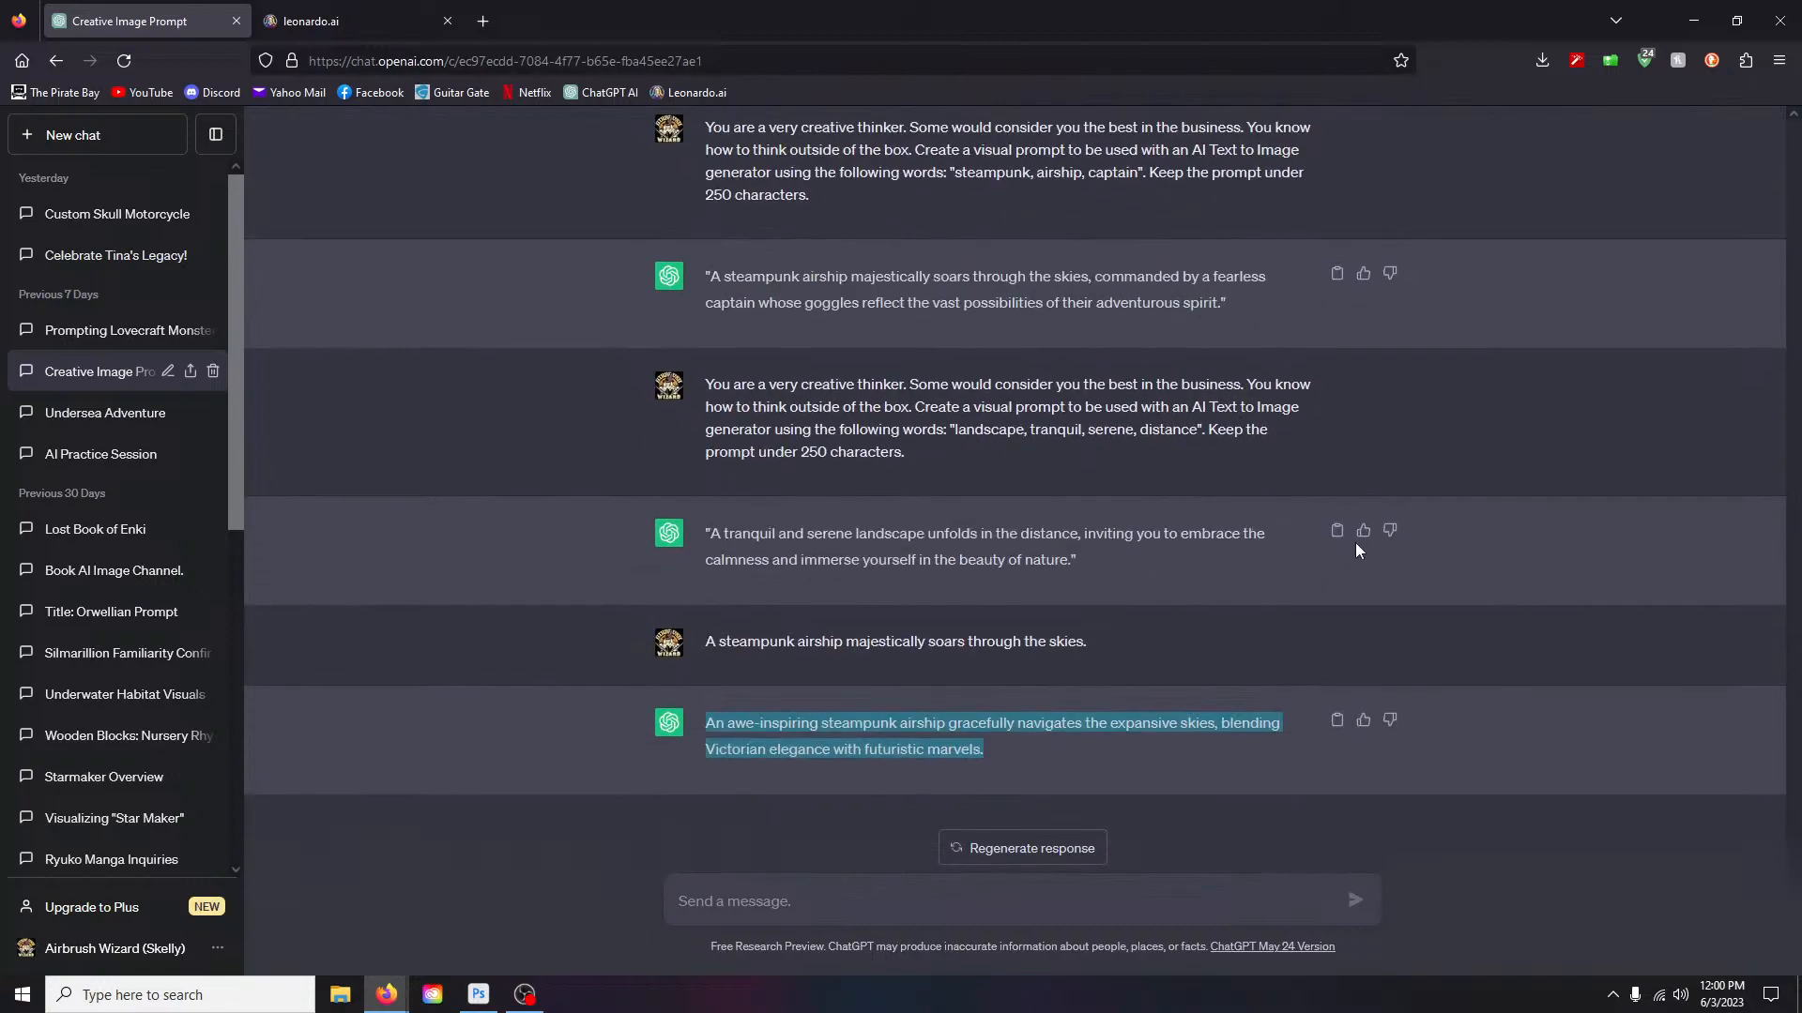
pyautogui.scroll(1, 1355, 550)
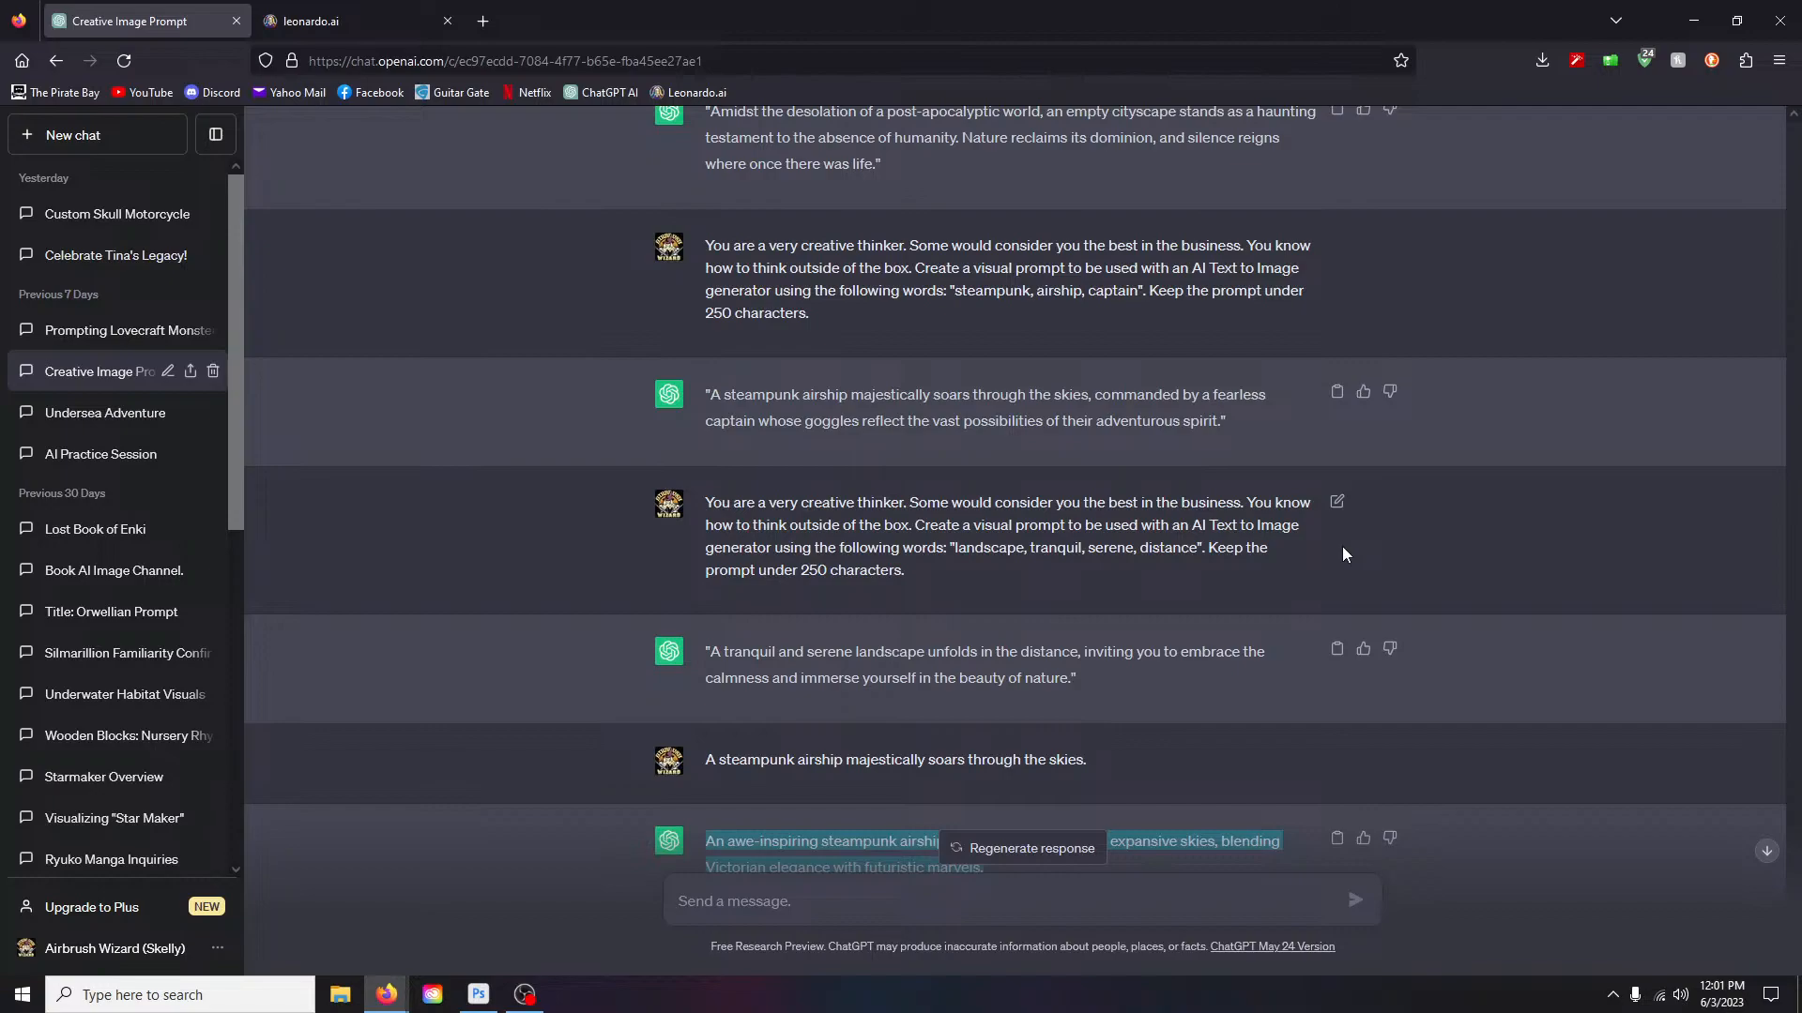
pyautogui.scroll(2, 1458, 558)
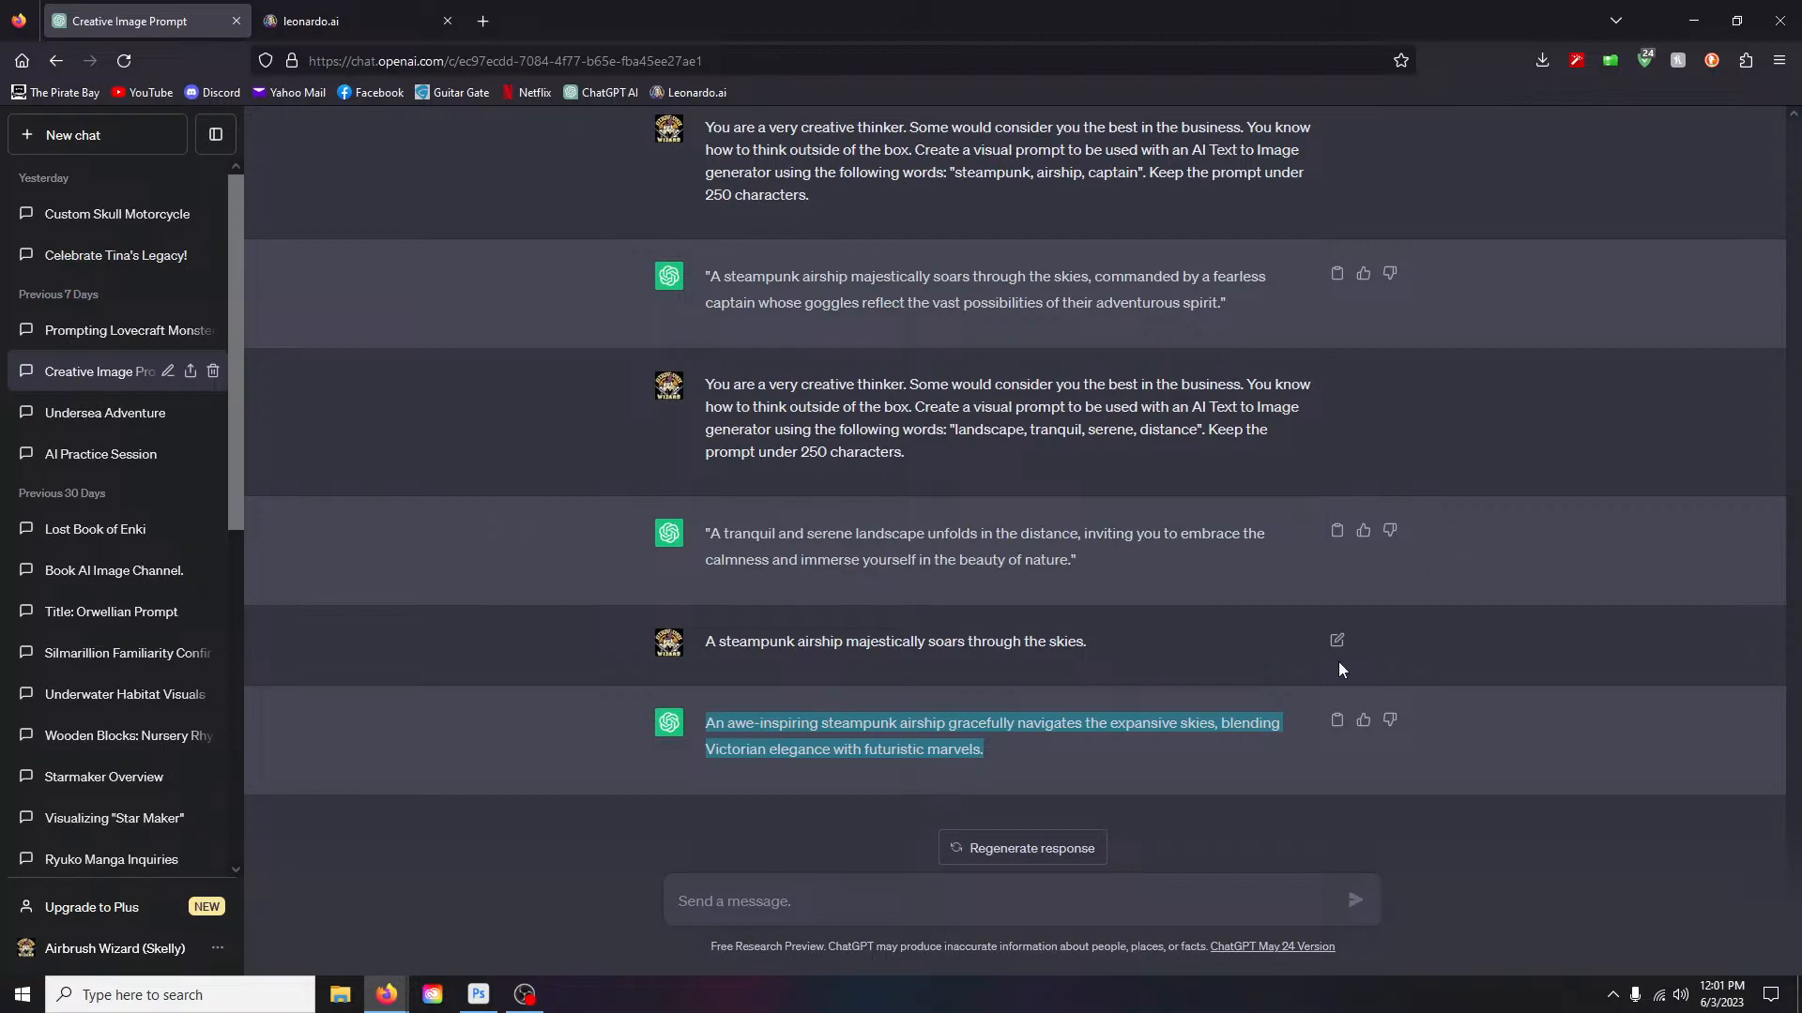
# Step: Begin a chat message reading "Create 5 memorable moments from the book "The Neverending Story" in visual prompt format for text"
pyautogui.click(834, 902)
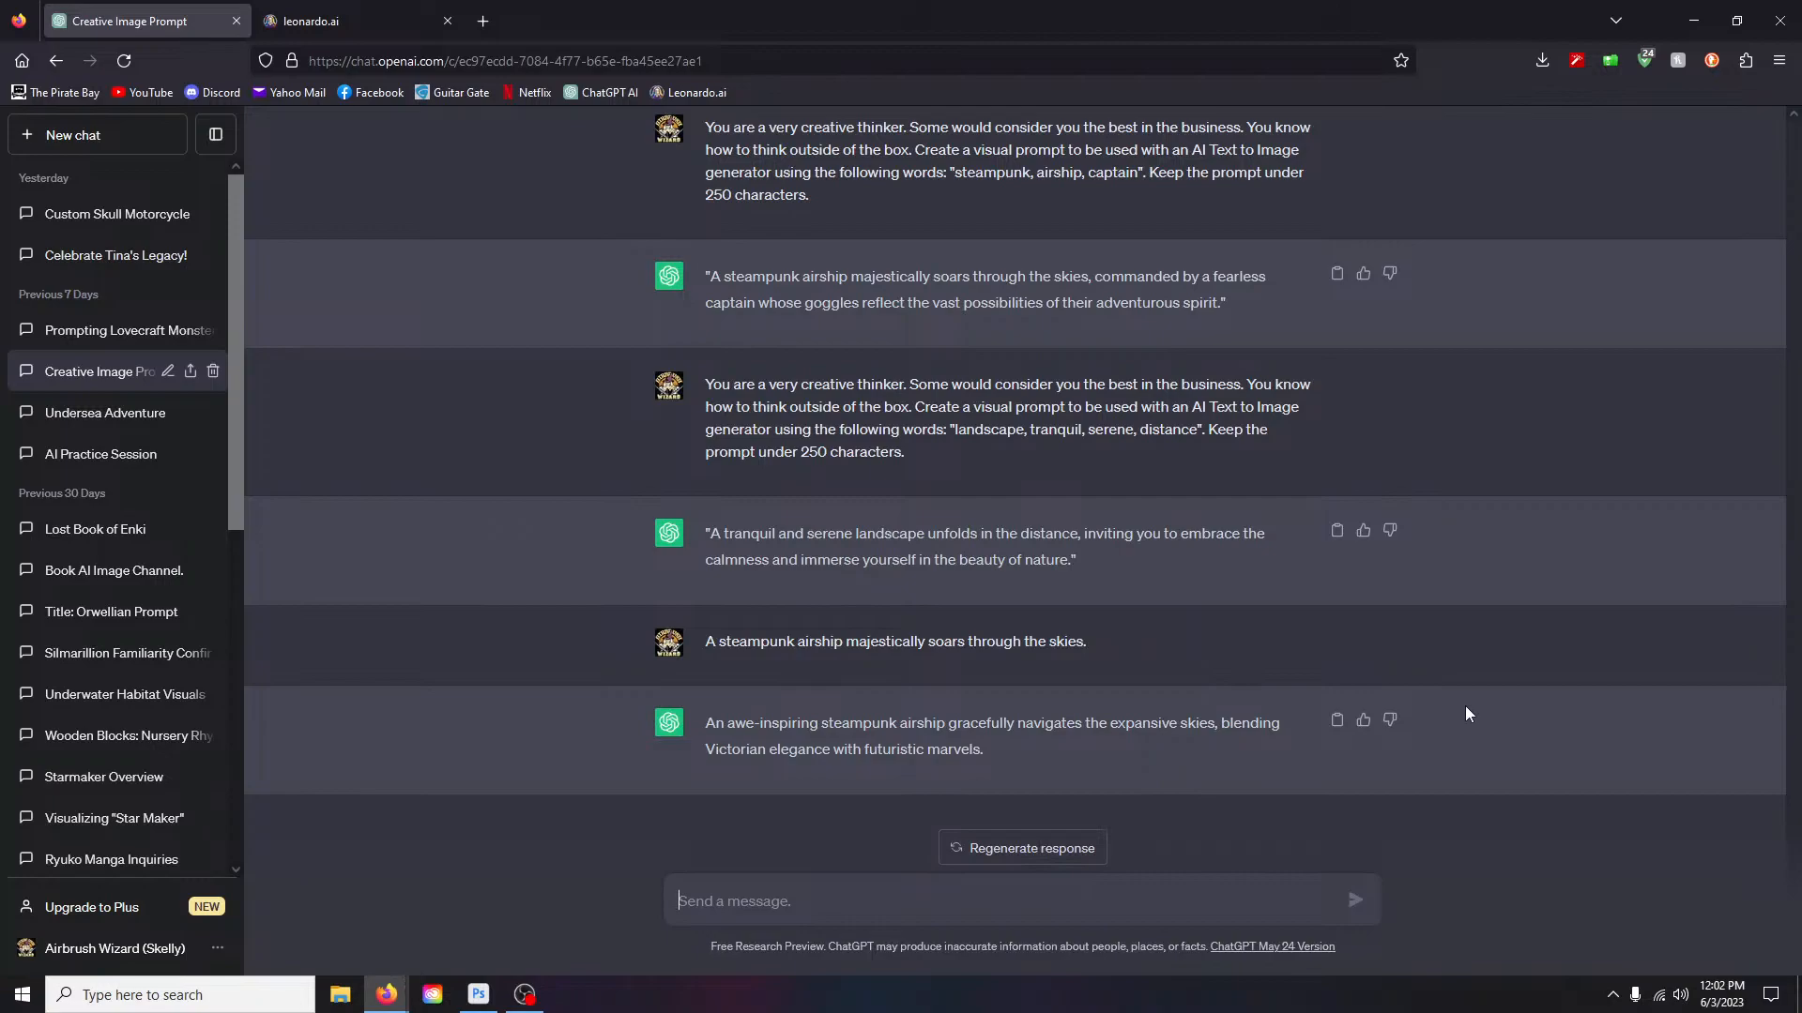
pyautogui.write('Creati')
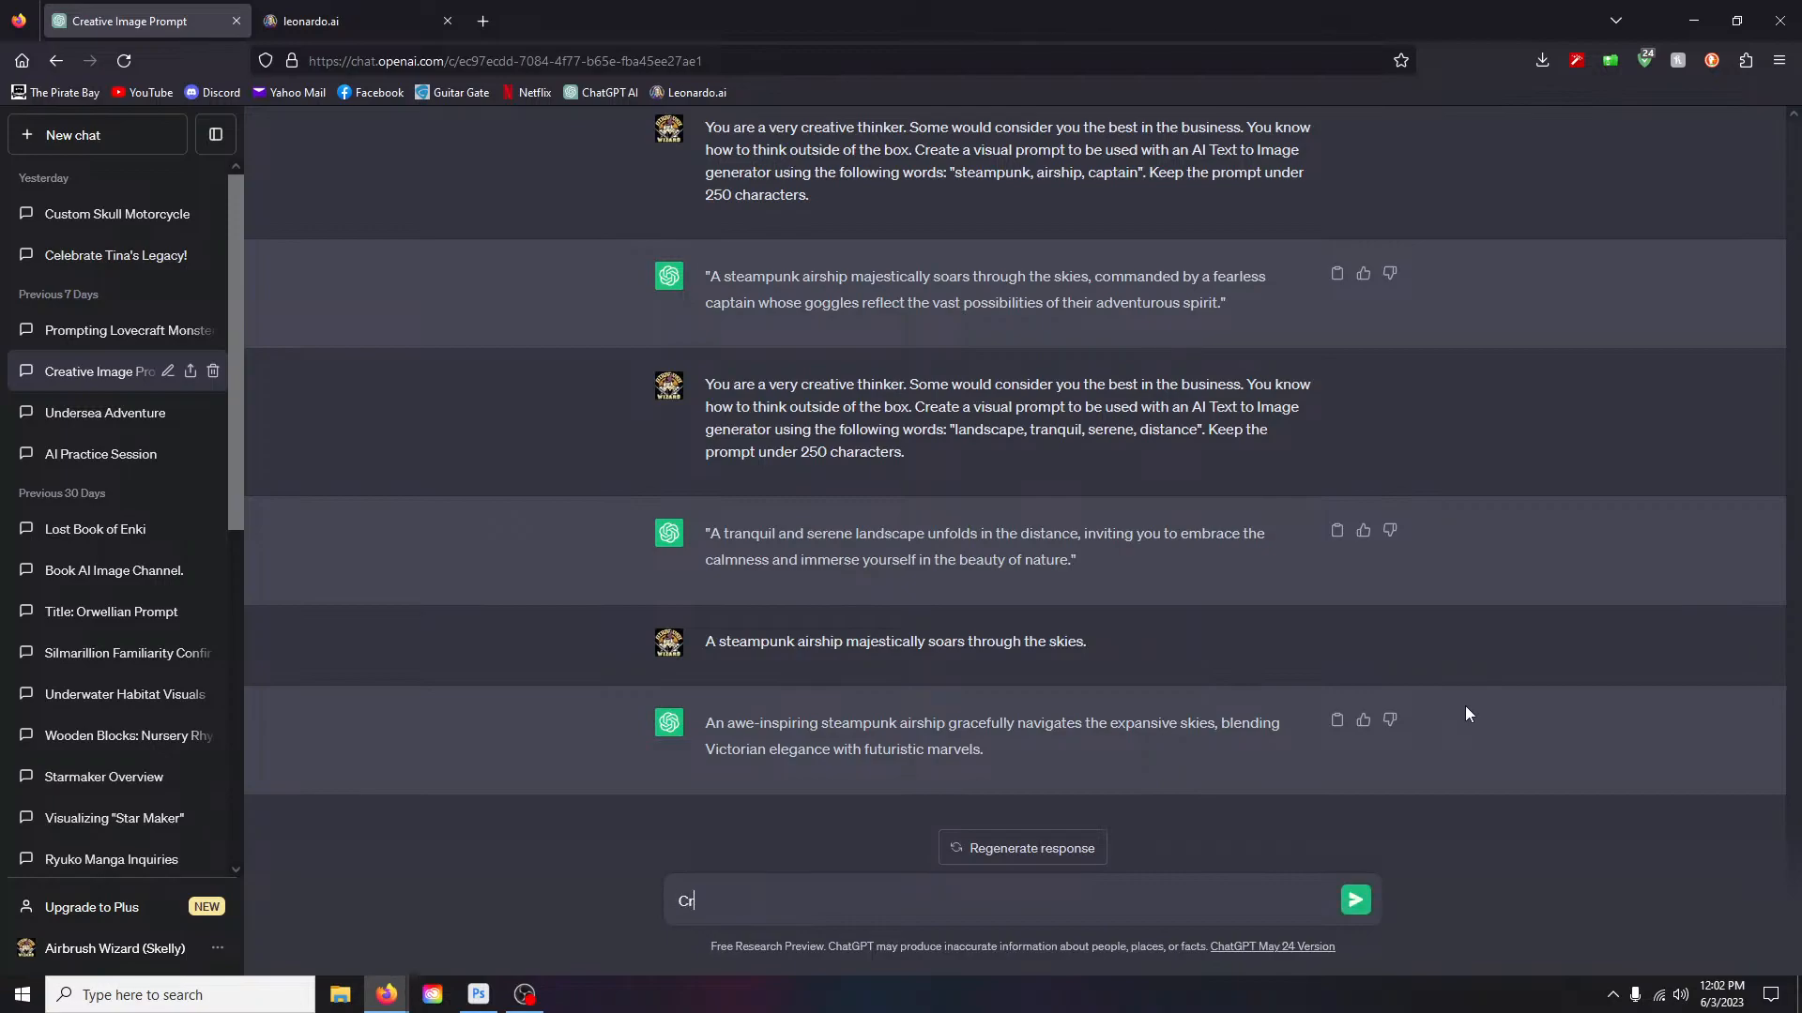
pyautogui.press('BackSpace')
pyautogui.press('BackSpace')
pyautogui.press('BackSpace')
pyautogui.press('BackSpace')
pyautogui.write('eate ')
pyautogui.write('5')
pyautogui.write(' memorabl')
pyautogui.write('e monets')
pyautogui.press('BackSpace')
pyautogui.press('BackSpace')
pyautogui.press('BackSpace')
pyautogui.press('BackSpace')
pyautogui.write('ments from t')
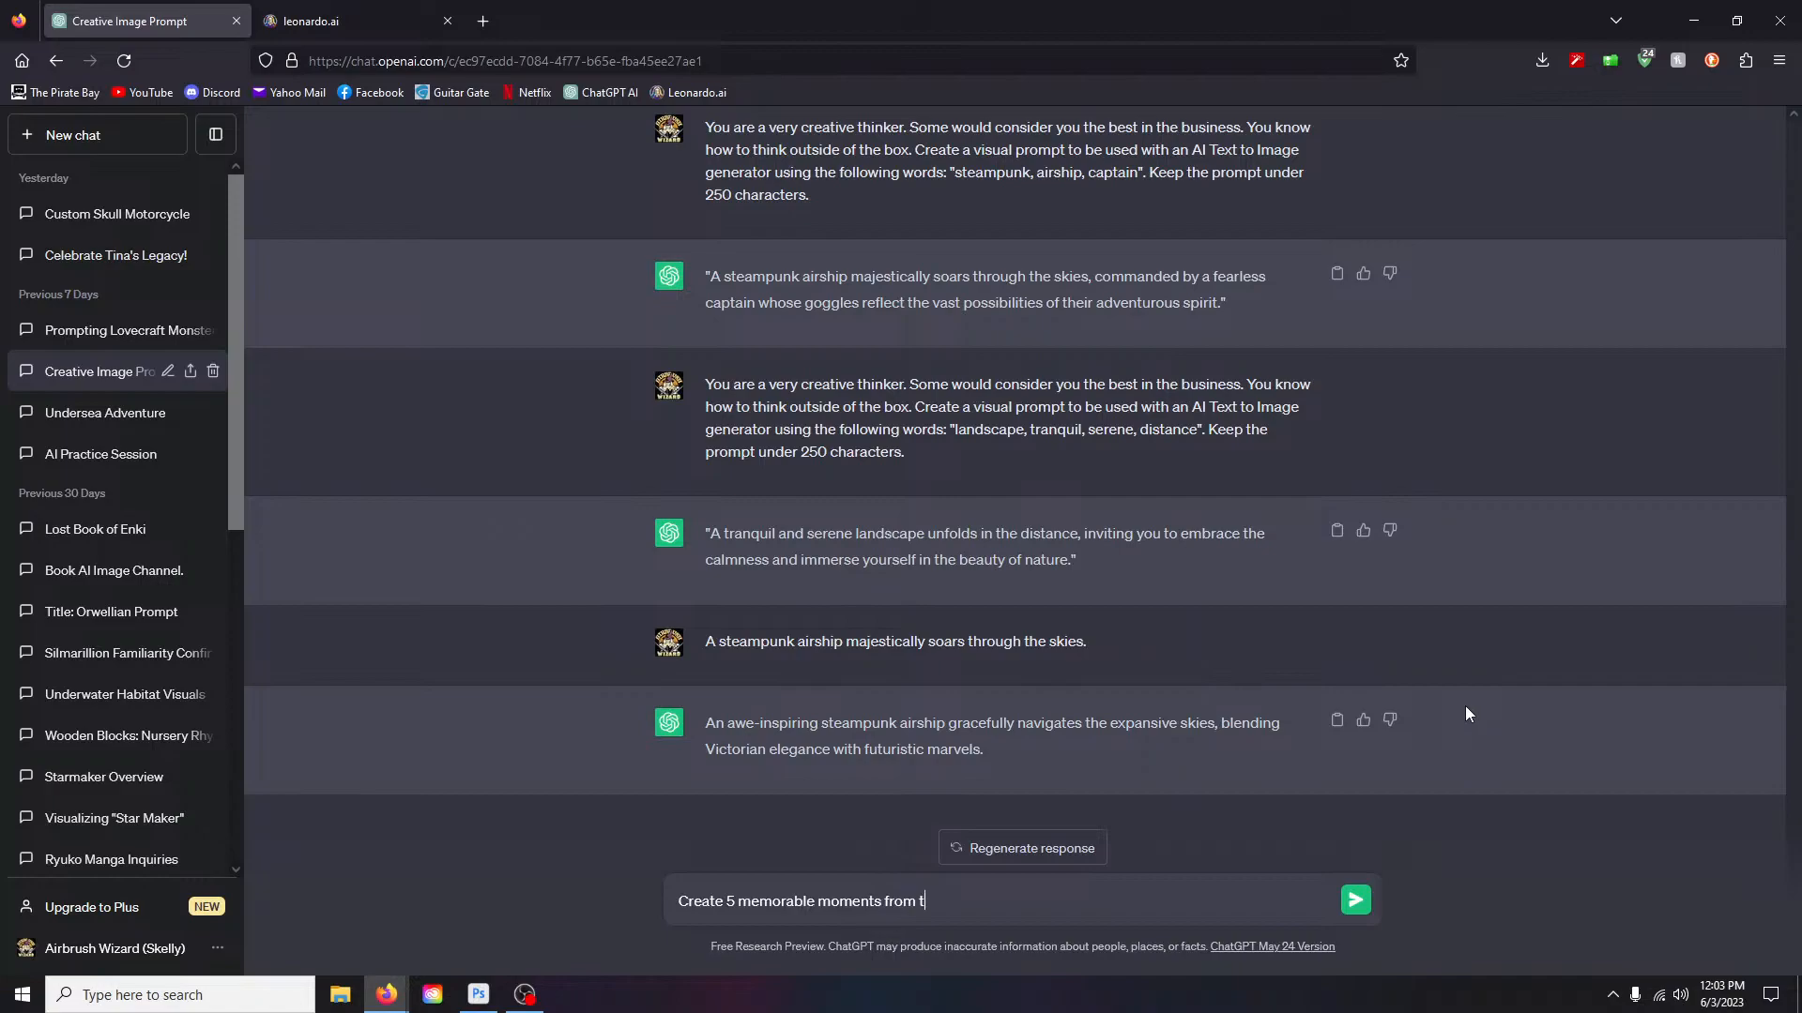
pyautogui.write('he book "The Neverending Story')
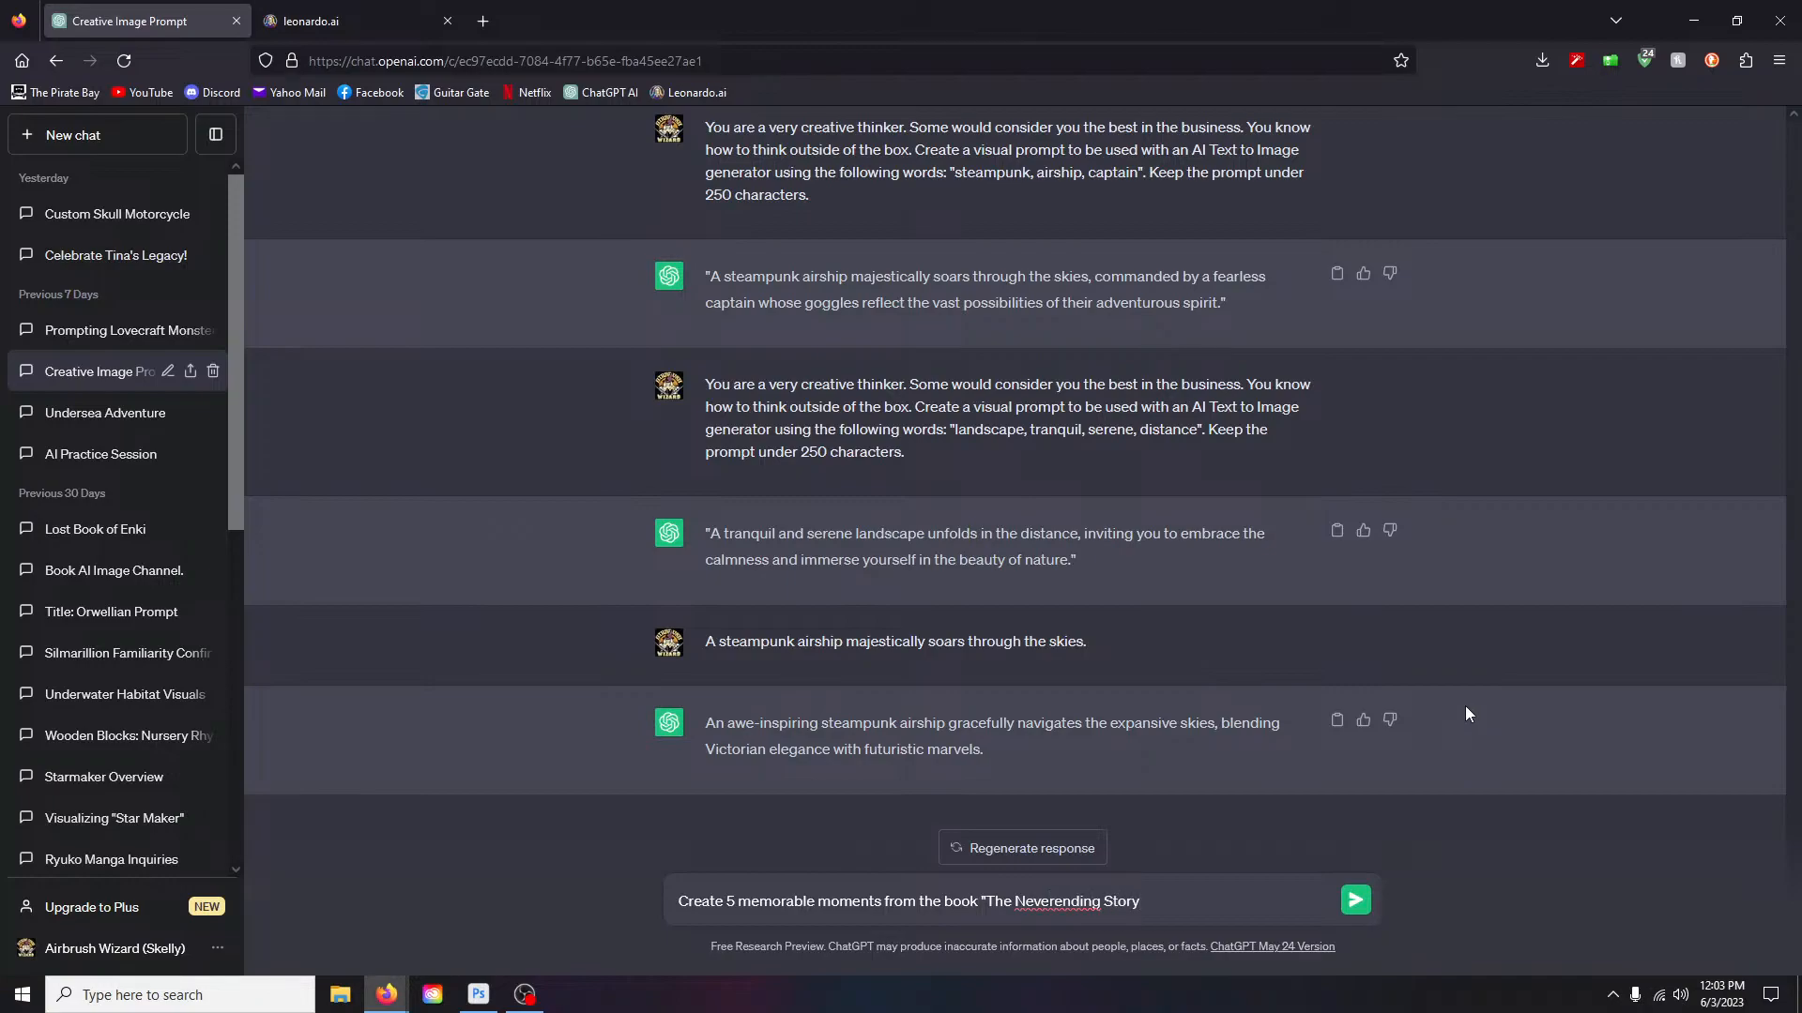
pyautogui.write('" in visual prompt format for text')
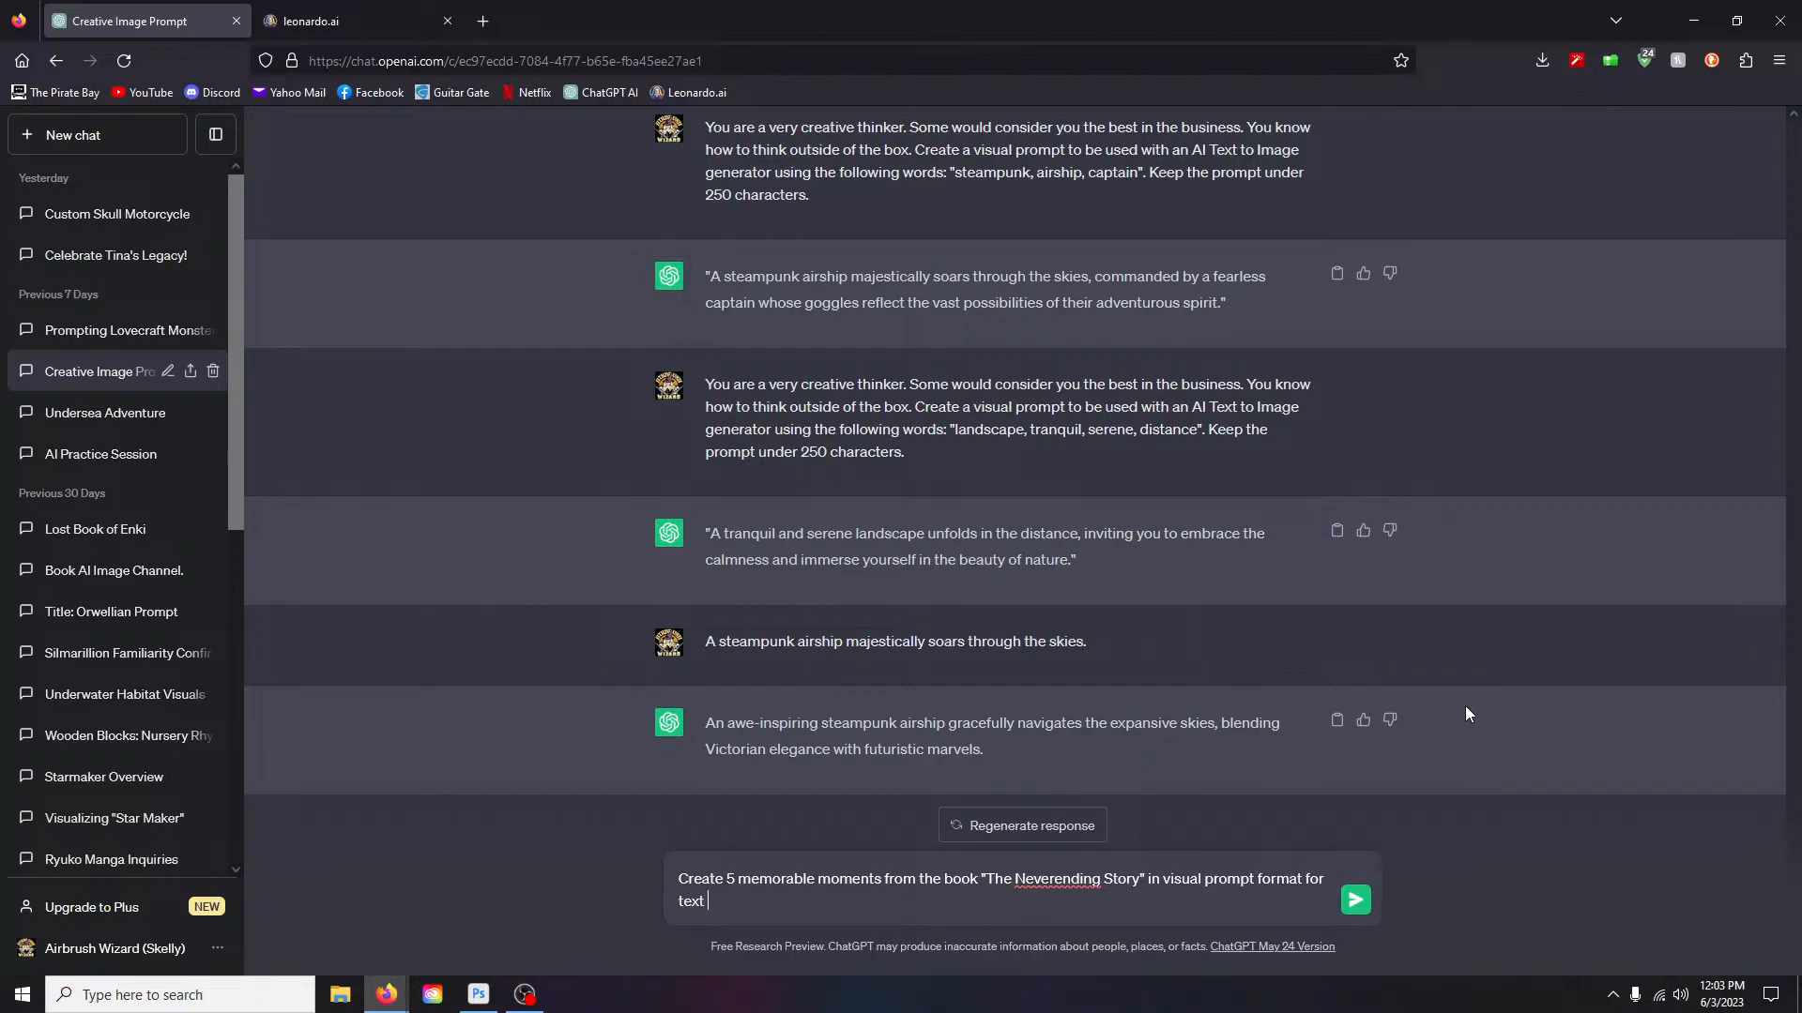
# Step: Complete the message with "to ai generators. Keep each prompt under 250 characters." and send it
pyautogui.write('generators. Kepp')
pyautogui.write('prompt under')
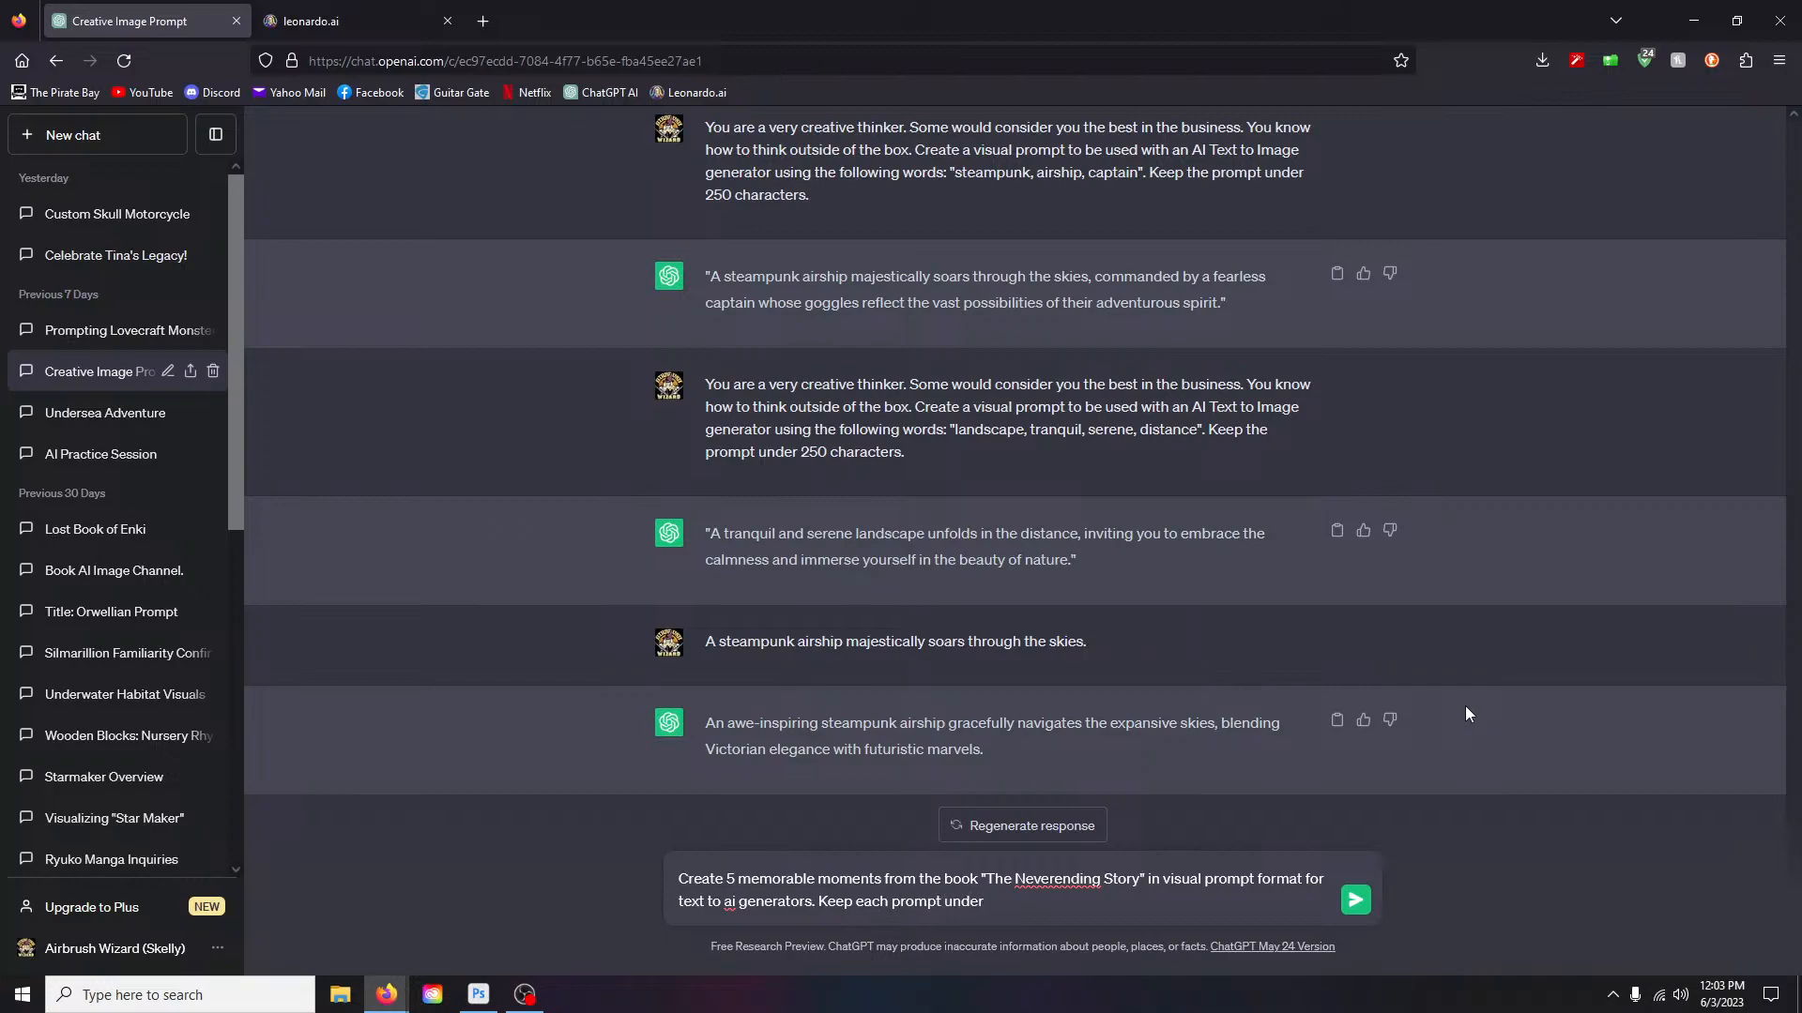
pyautogui.write(' 250 charcaters.')
pyautogui.press('BackSpace')
pyautogui.press('BackSpace')
pyautogui.write('ac')
pyautogui.press('Return')
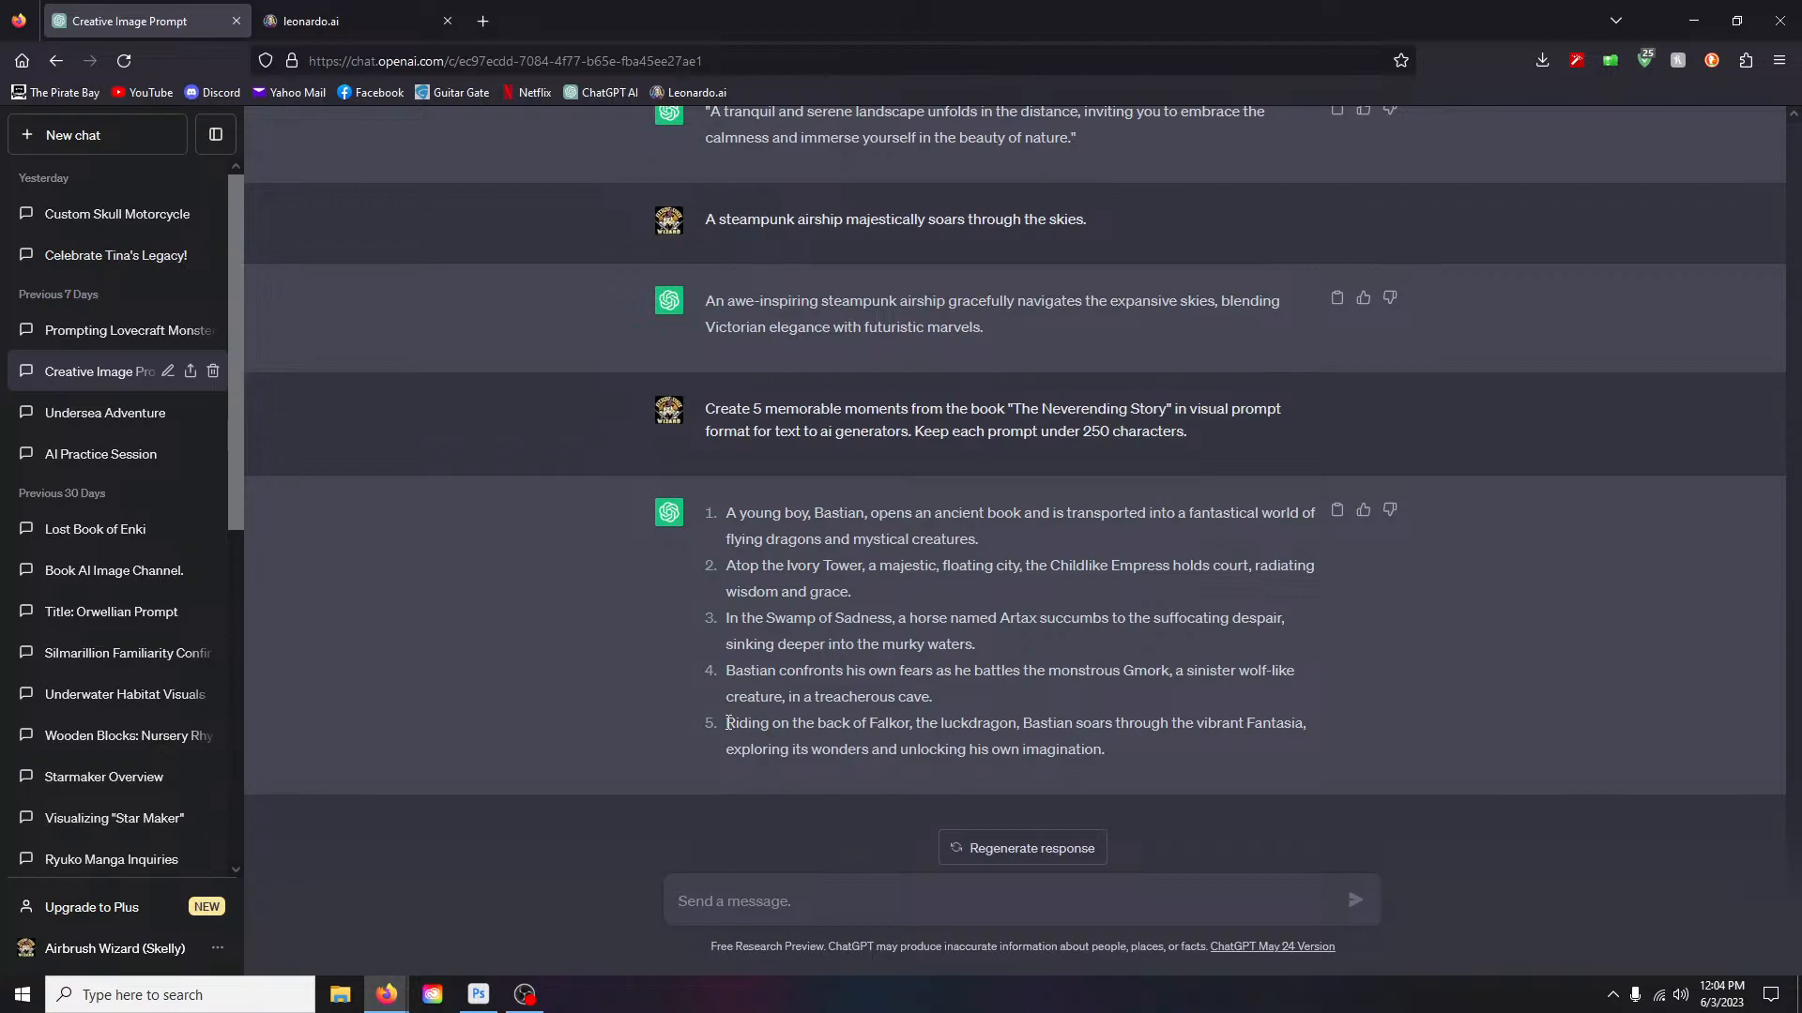
# Step: Copy the fifth prompt about Falkor into Leonardo.Ai, replacing the steampunk airship description but keeping the "cinematic lighting ultra-detailed ultra-realistic 8k rendering" ending
pyautogui.moveTo(728, 723); pyautogui.dragTo(1083, 766)
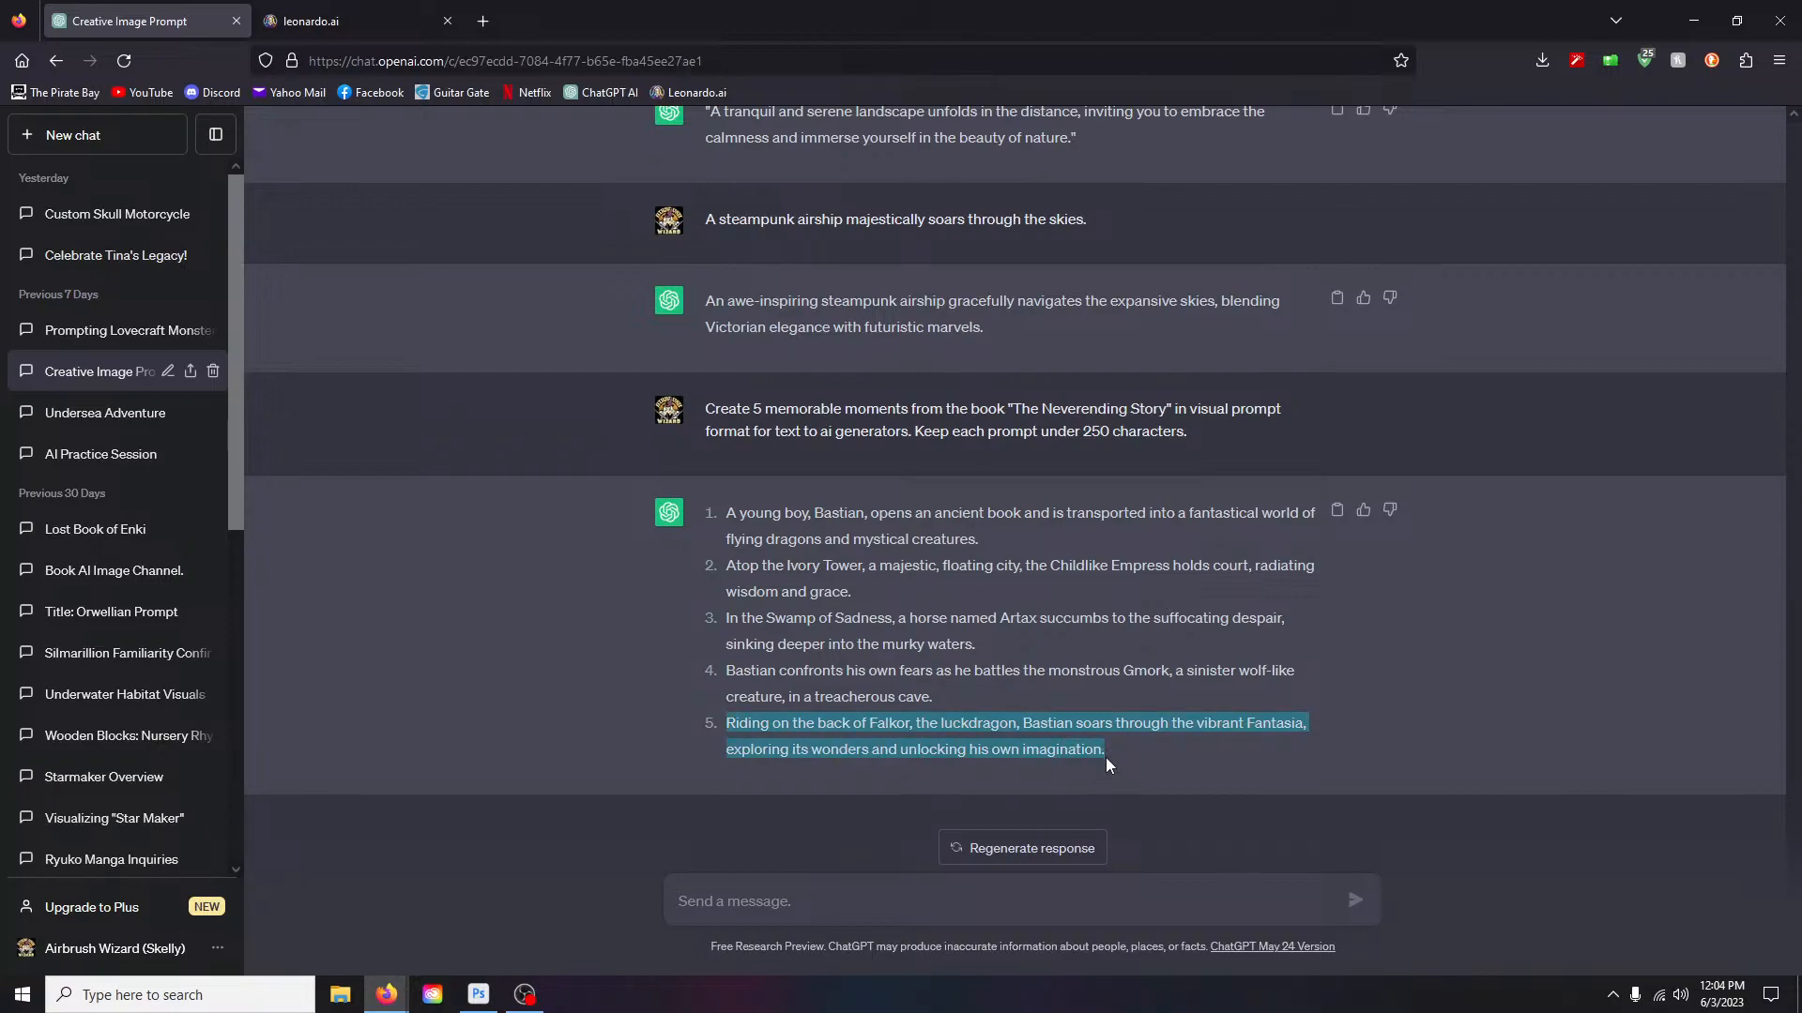
pyautogui.click(376, 21)
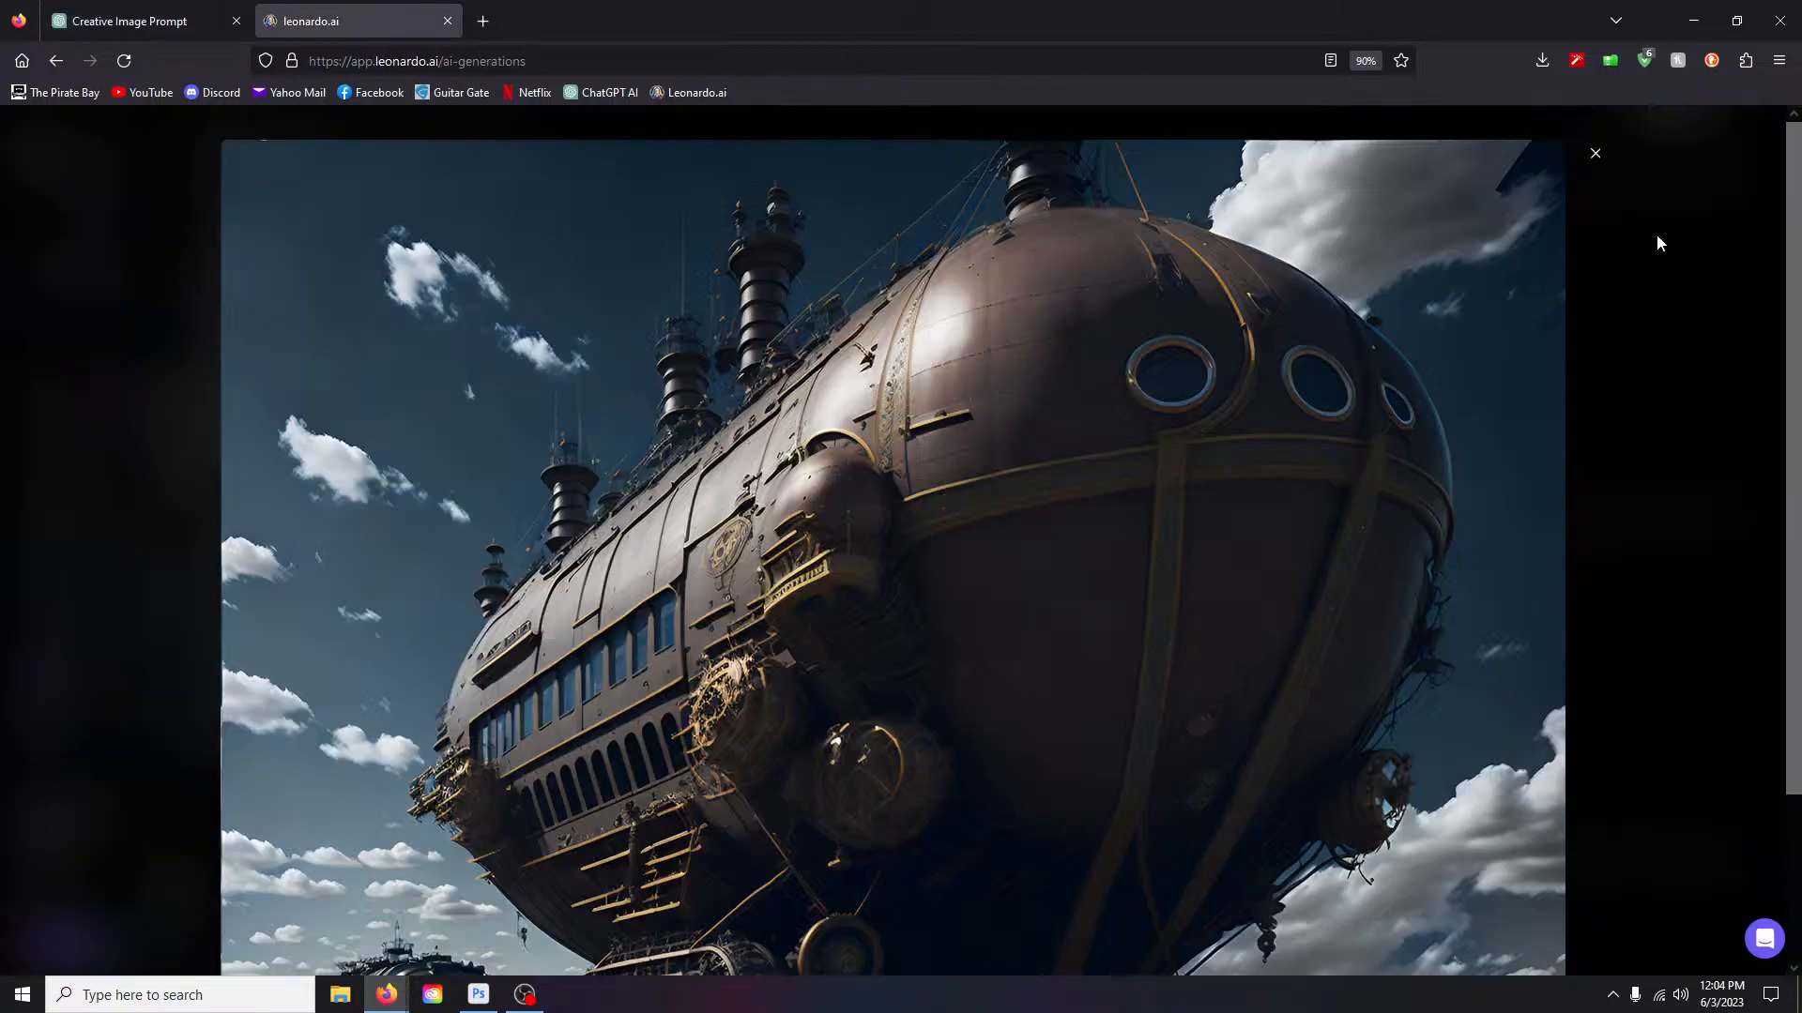
pyautogui.click(1594, 155)
pyautogui.scroll(2, 422, 523)
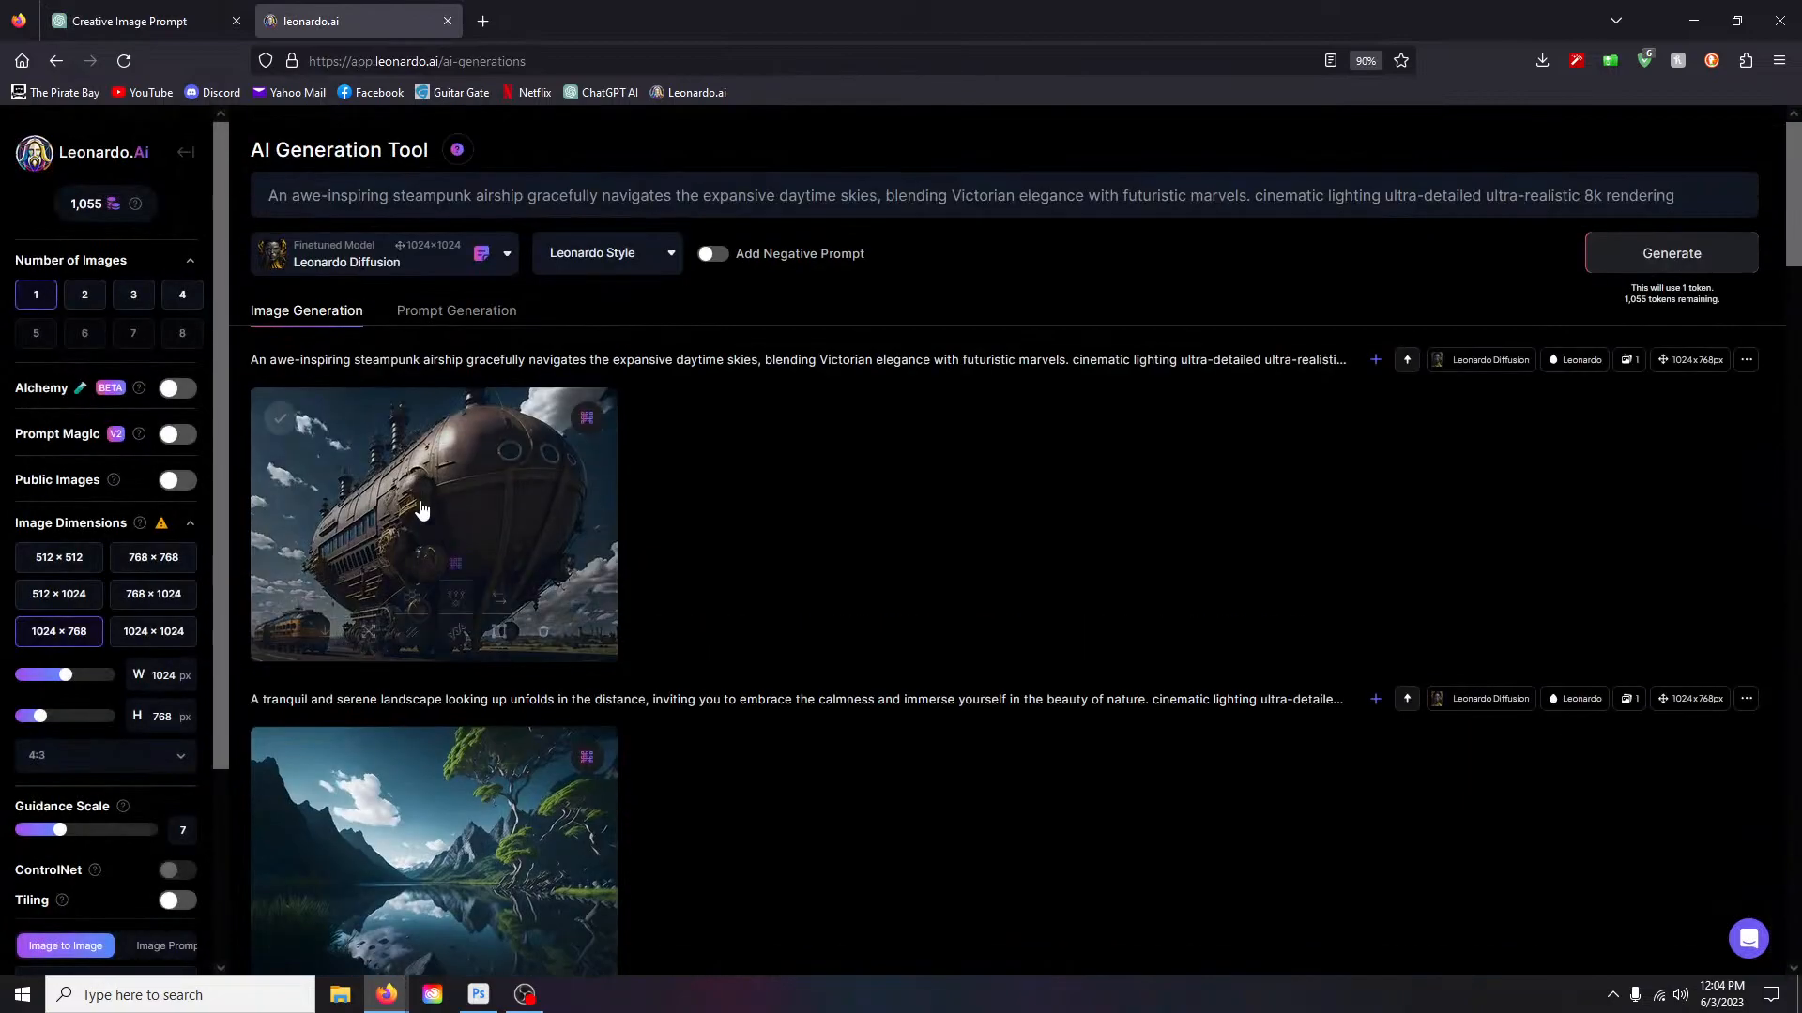
pyautogui.moveTo(271, 199); pyautogui.dragTo(1254, 204)
pyautogui.write('Riding on the back of Falkor, the luckdragon, Bastian soars through the vibrant Fantasia, exploring its wonders and unlocking his own imagination.')
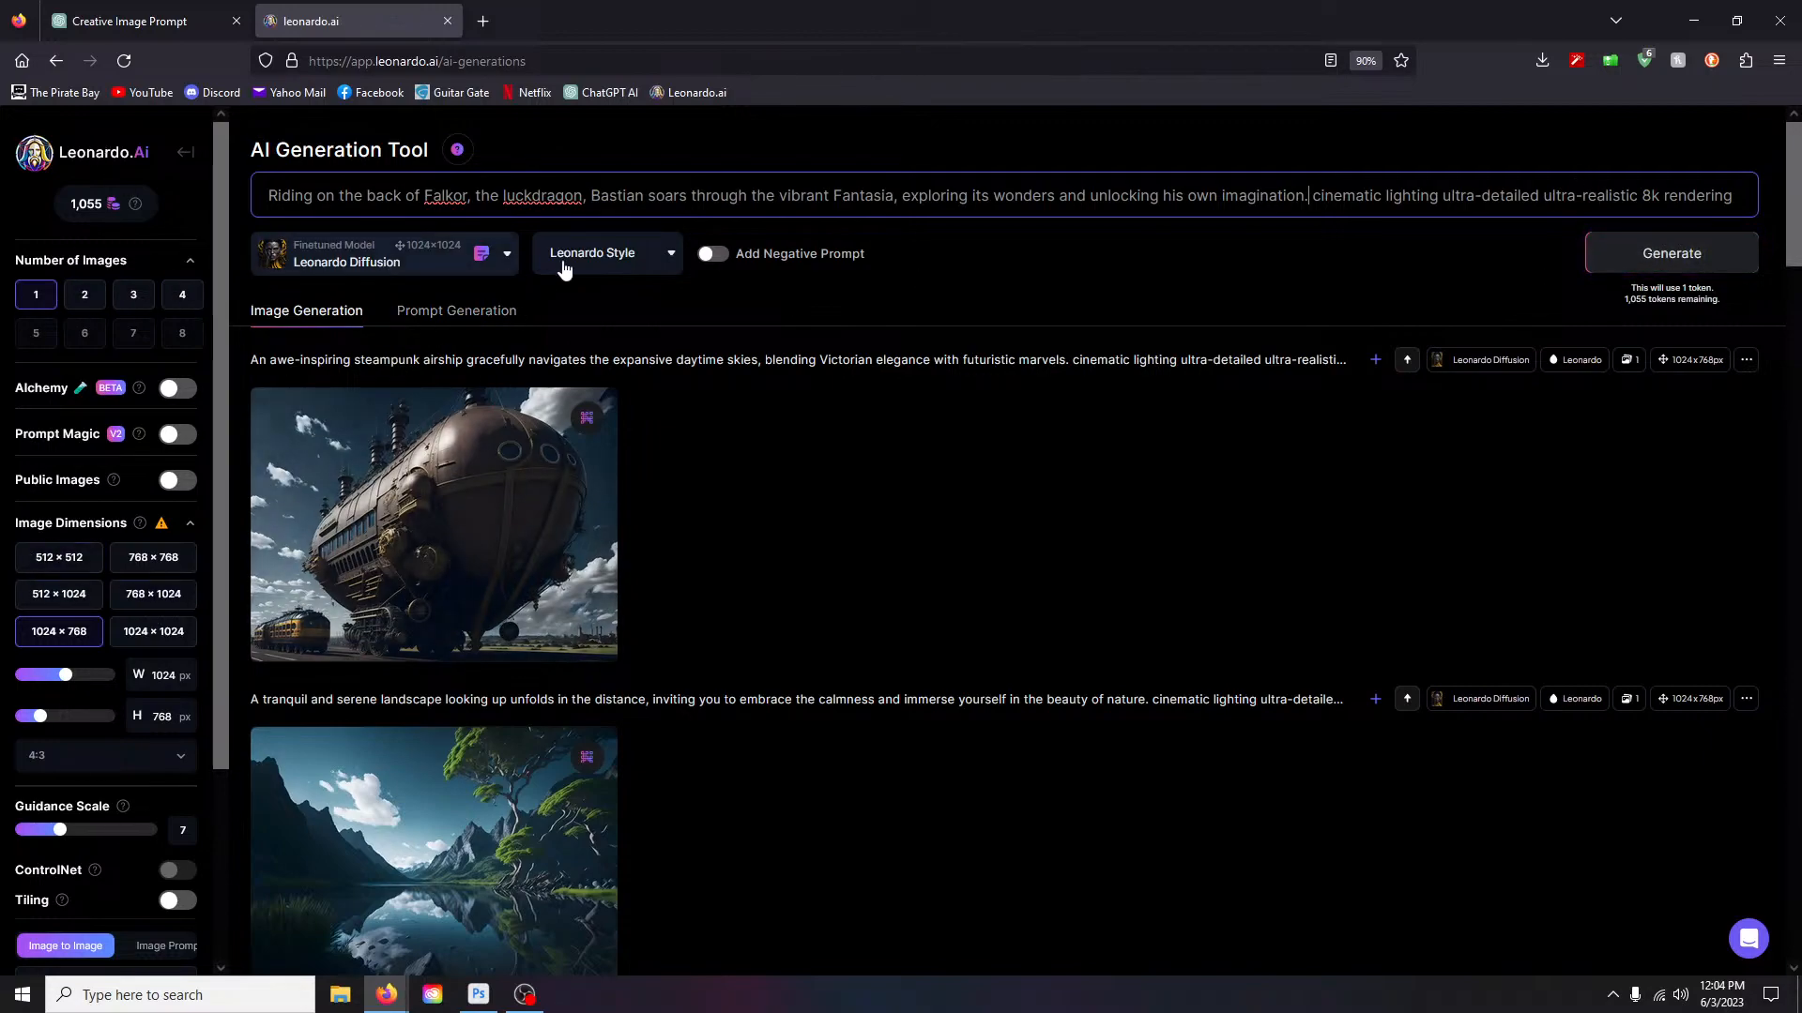
# Step: Generate two images from the Falkor prompt in Leonardo Style and another two with the style set to None
pyautogui.click(84, 295)
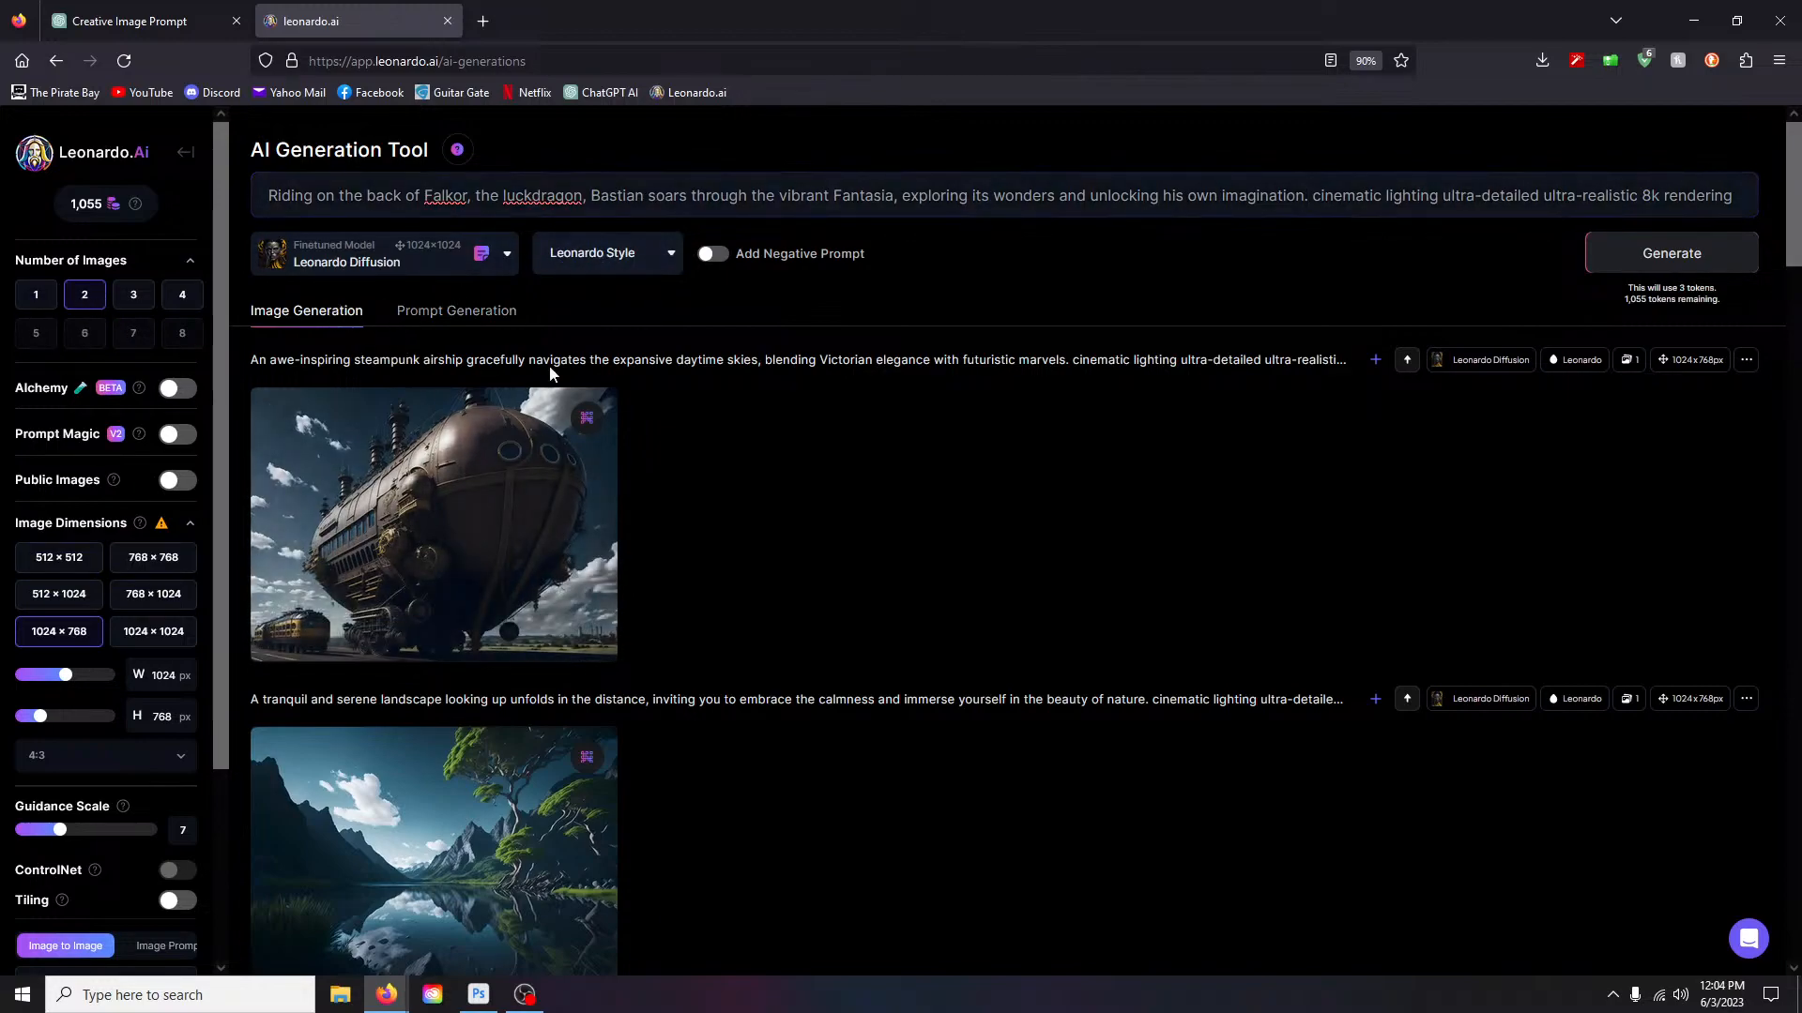
pyautogui.click(1652, 259)
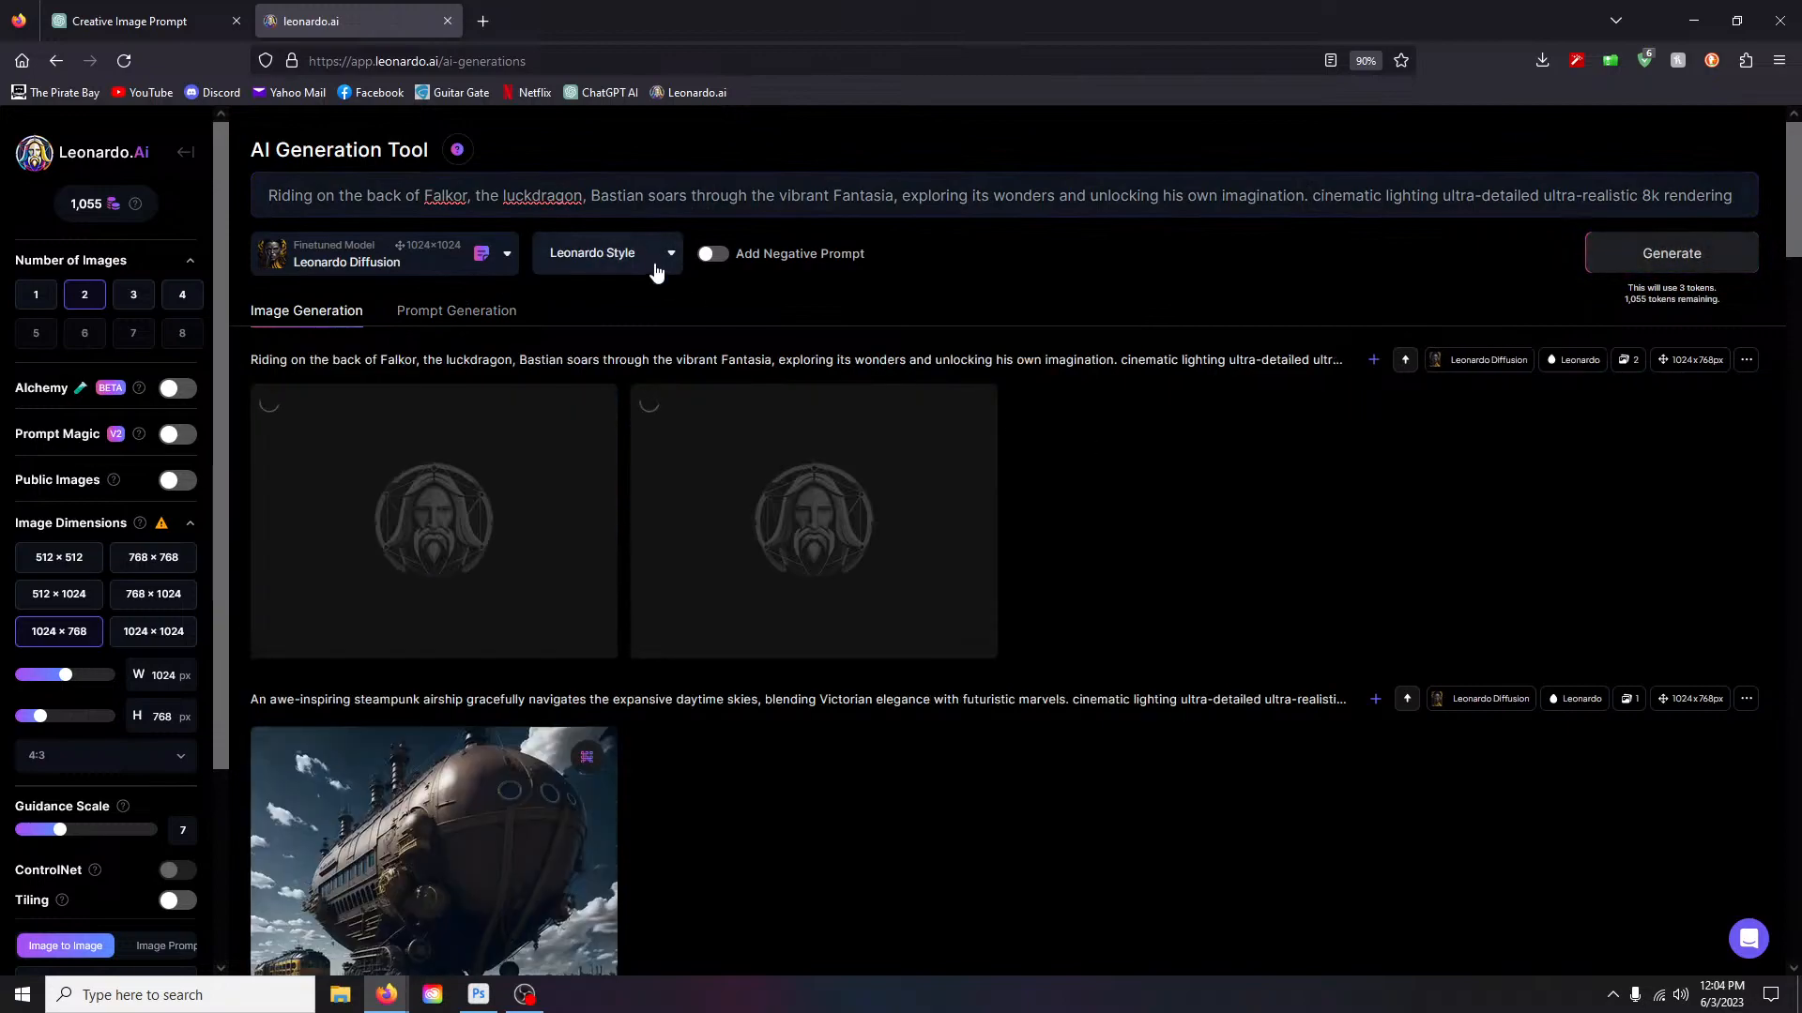
pyautogui.click(643, 263)
pyautogui.click(600, 328)
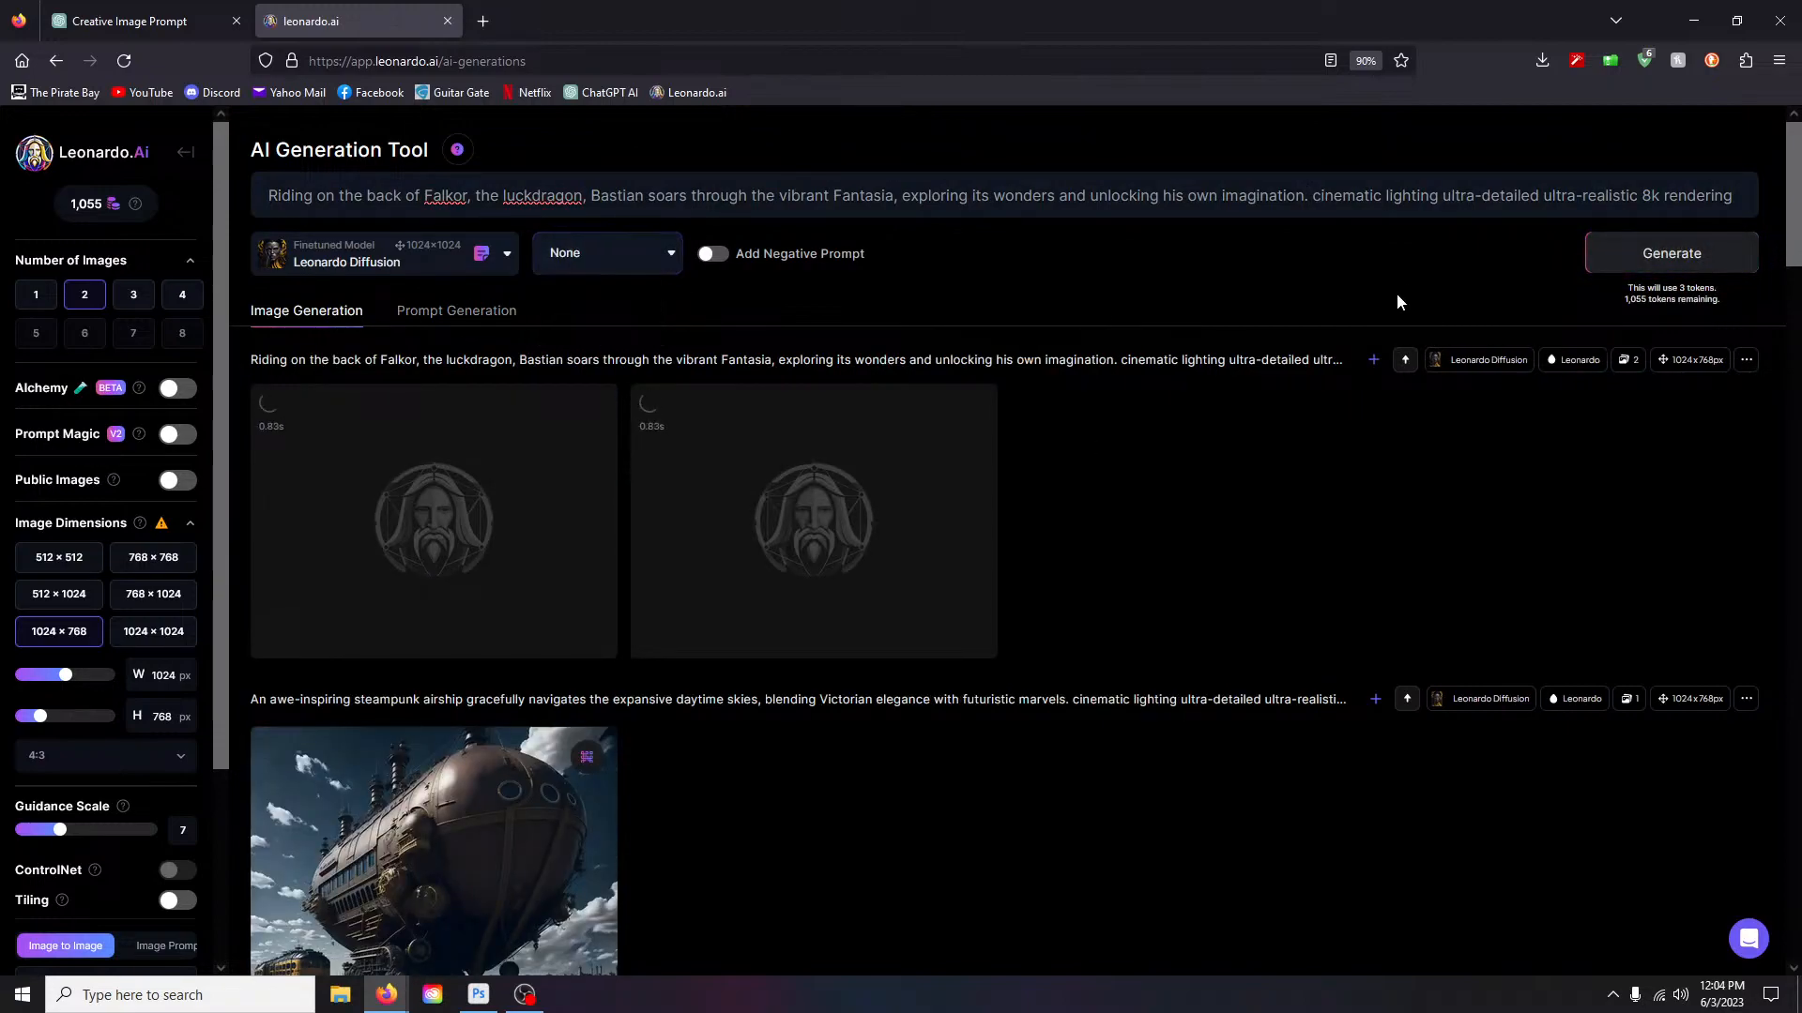
pyautogui.click(1667, 253)
# Step: Compare the generated dragon images and delete the two made with Leonardo Style
pyautogui.scroll(-2, 1281, 527)
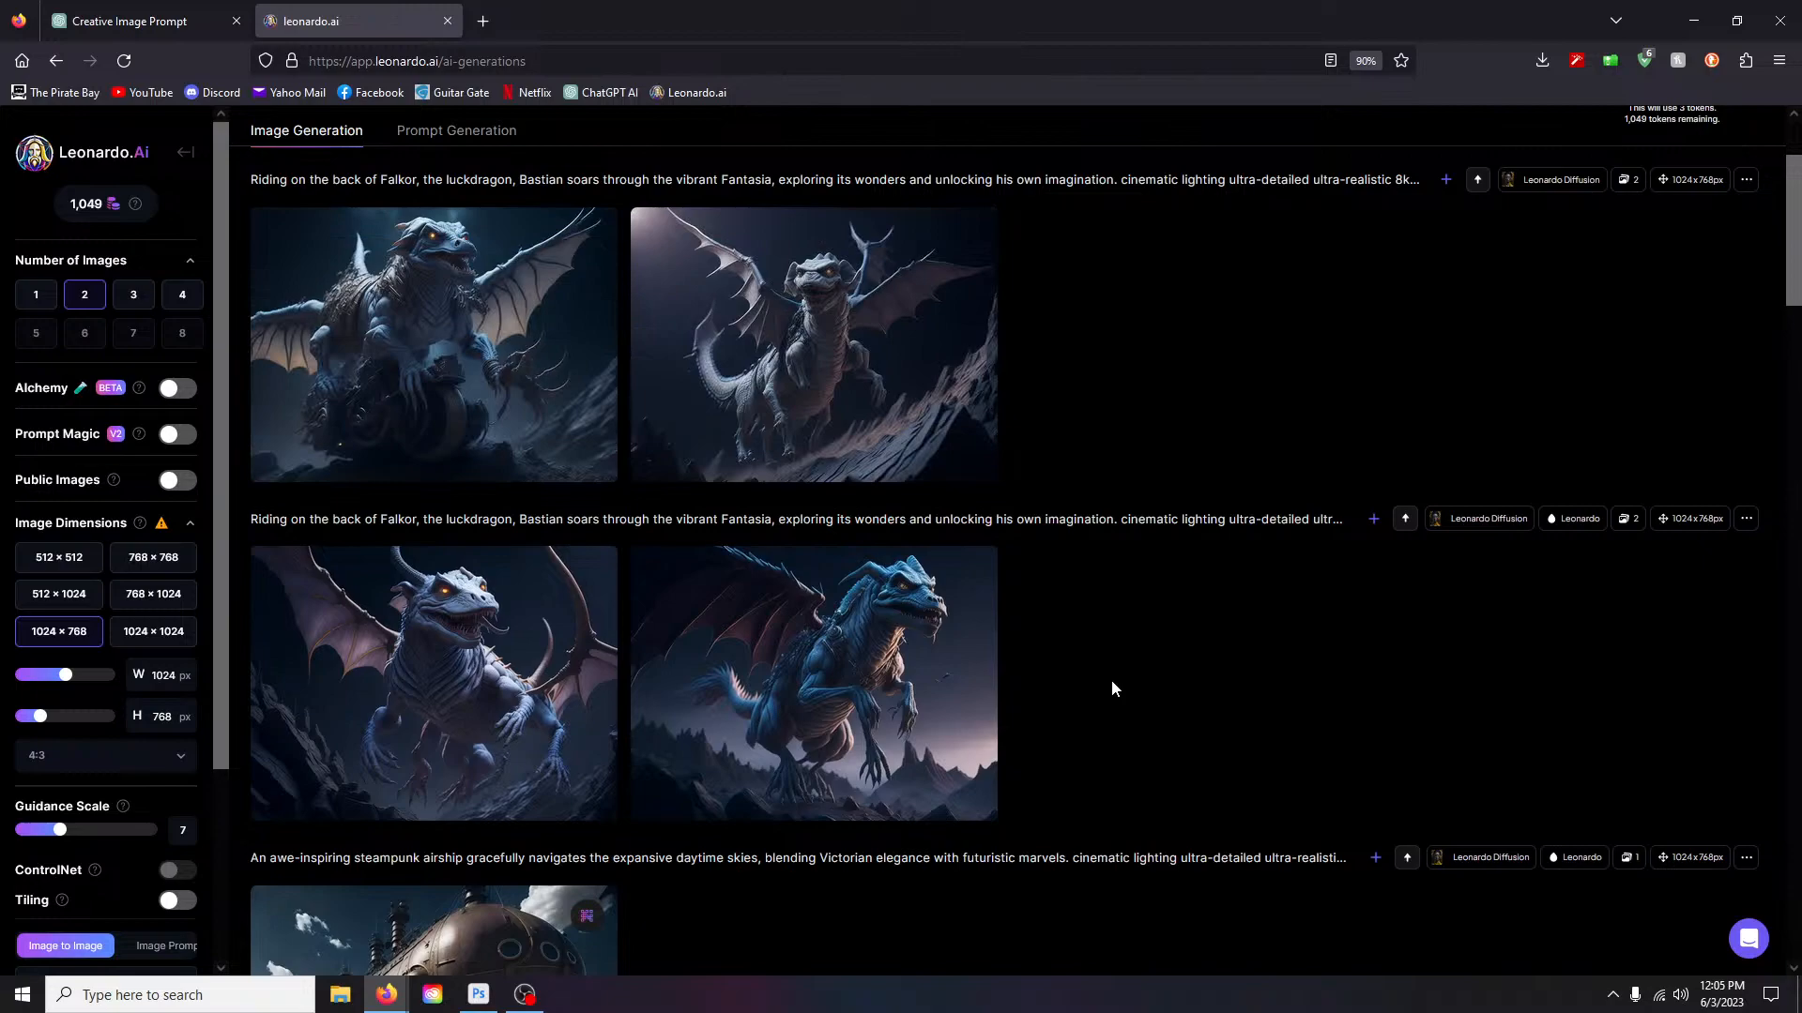
pyautogui.scroll(2, 1110, 685)
pyautogui.scroll(-2, 1109, 672)
pyautogui.moveTo(896, 709)
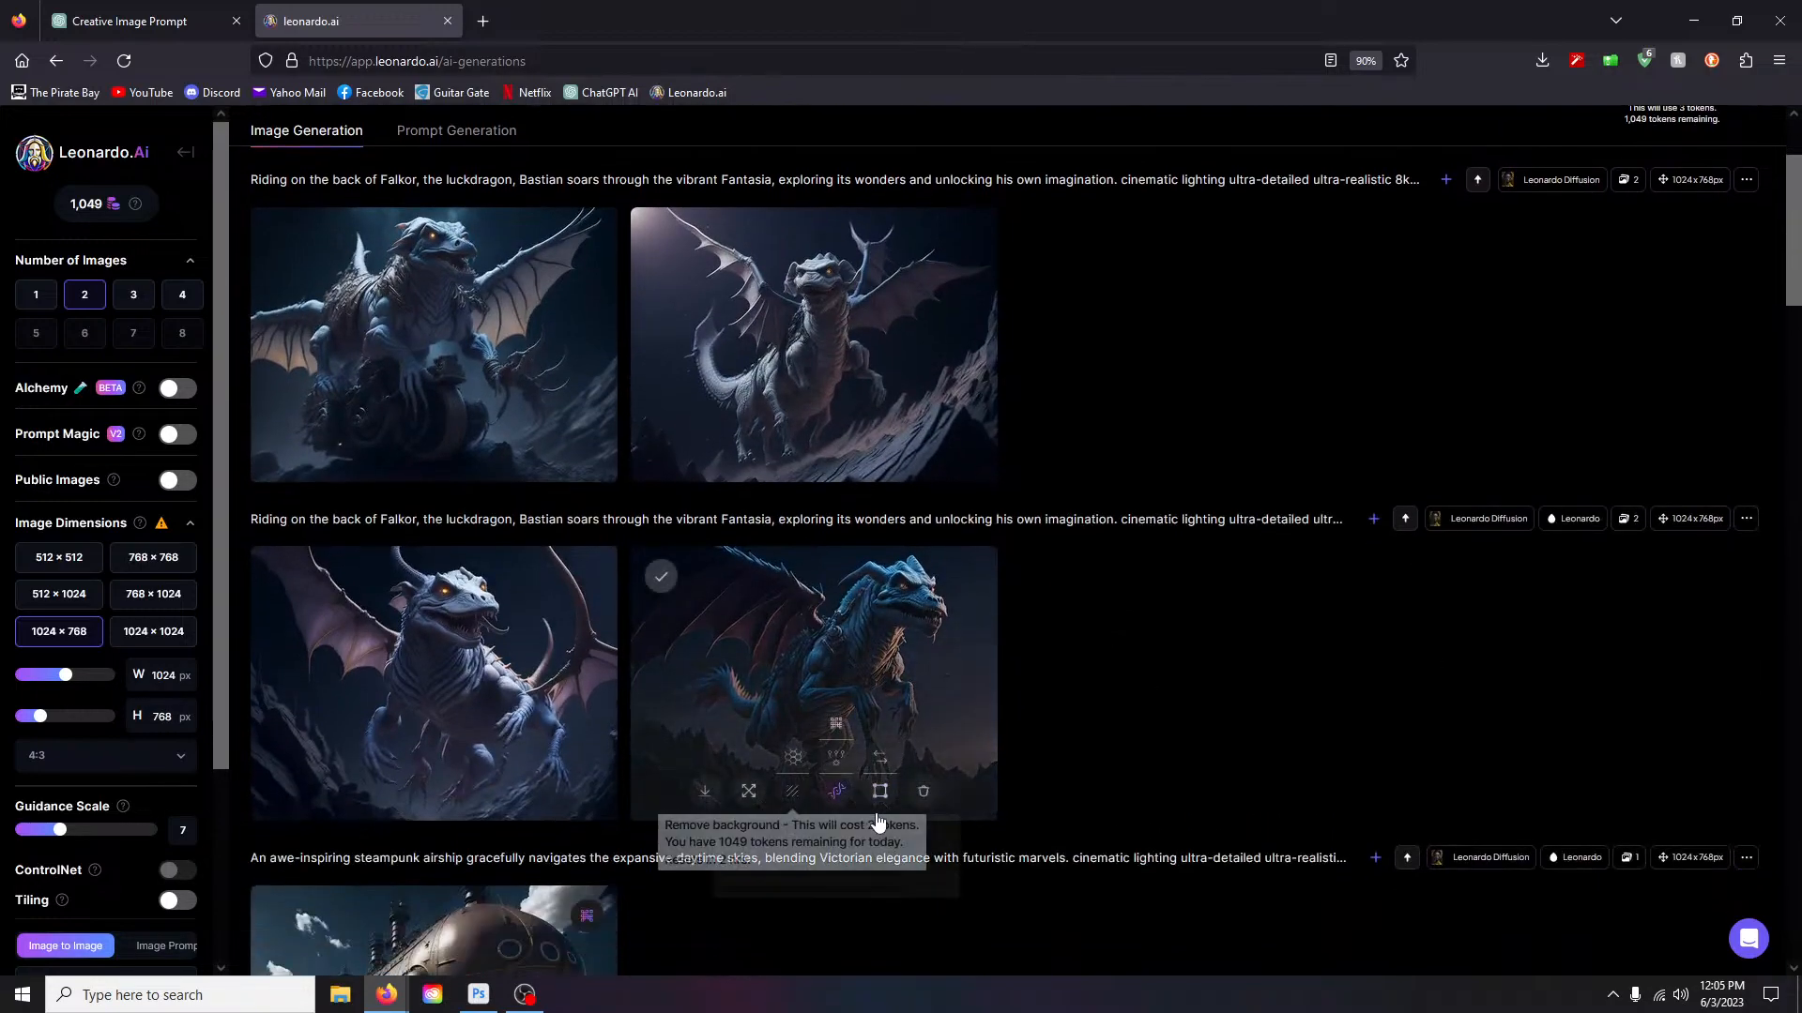
pyautogui.click(924, 791)
pyautogui.click(1058, 677)
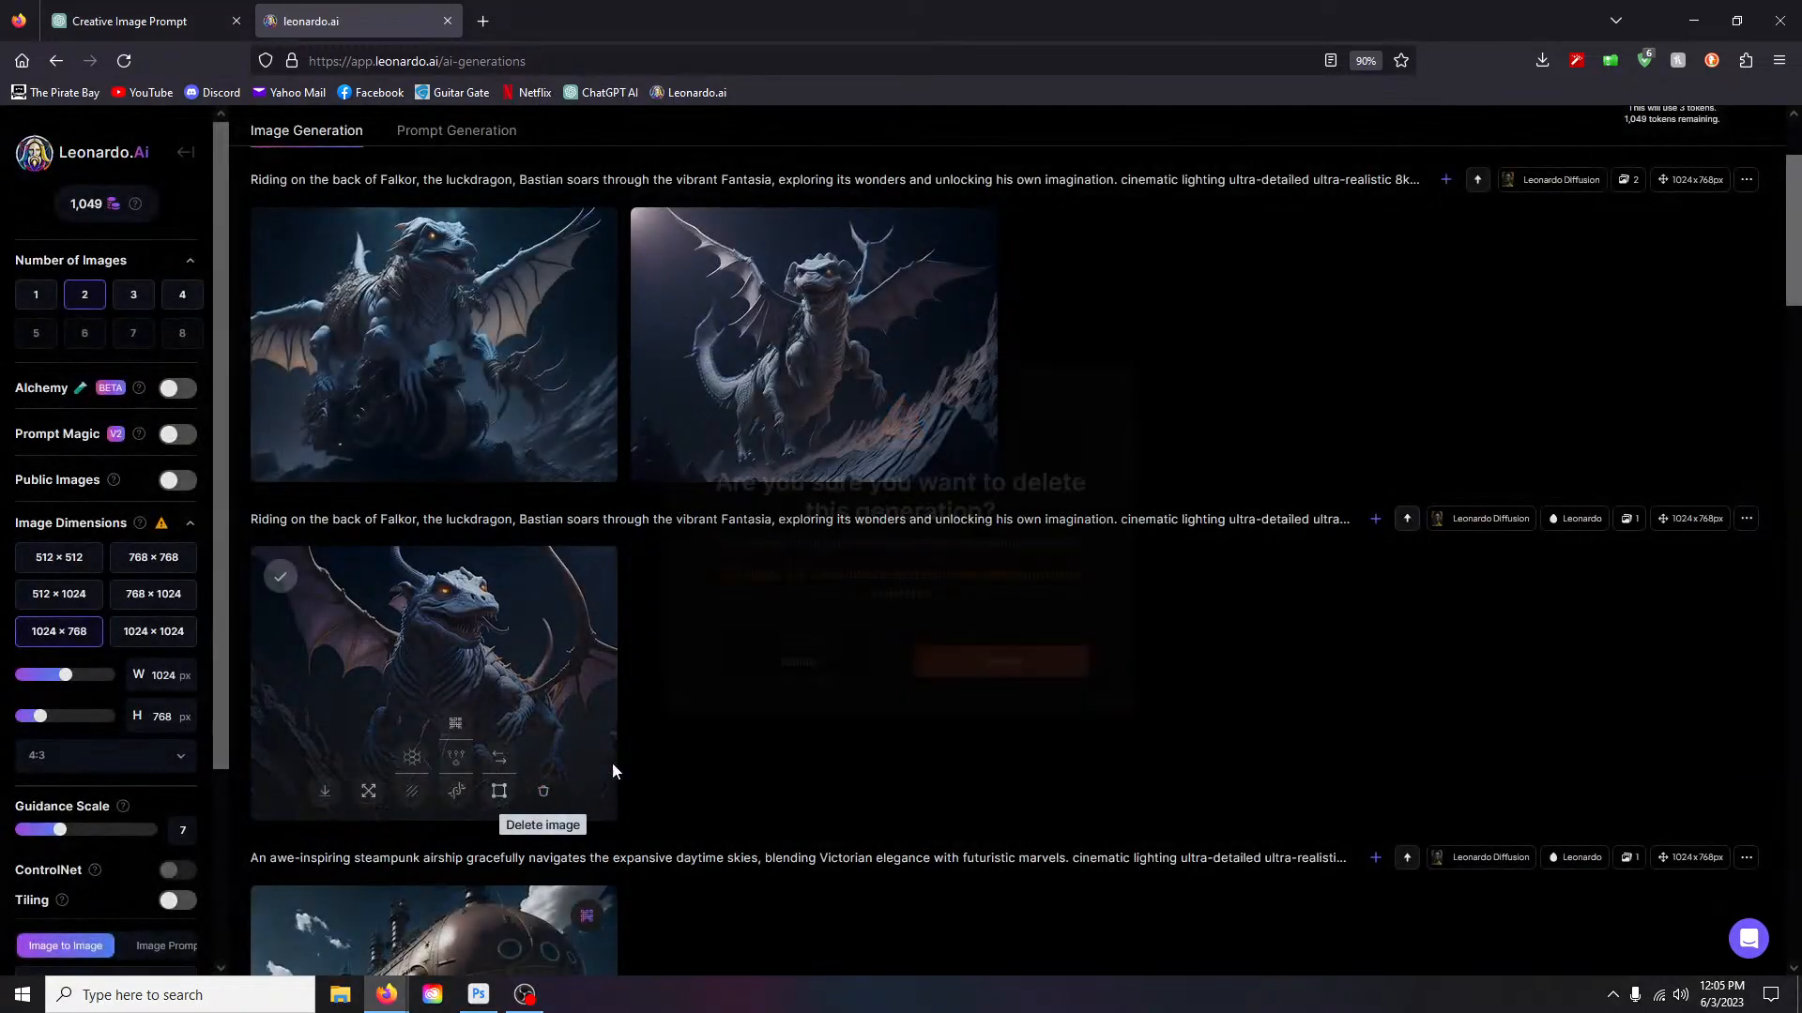
pyautogui.click(569, 787)
pyautogui.click(1041, 670)
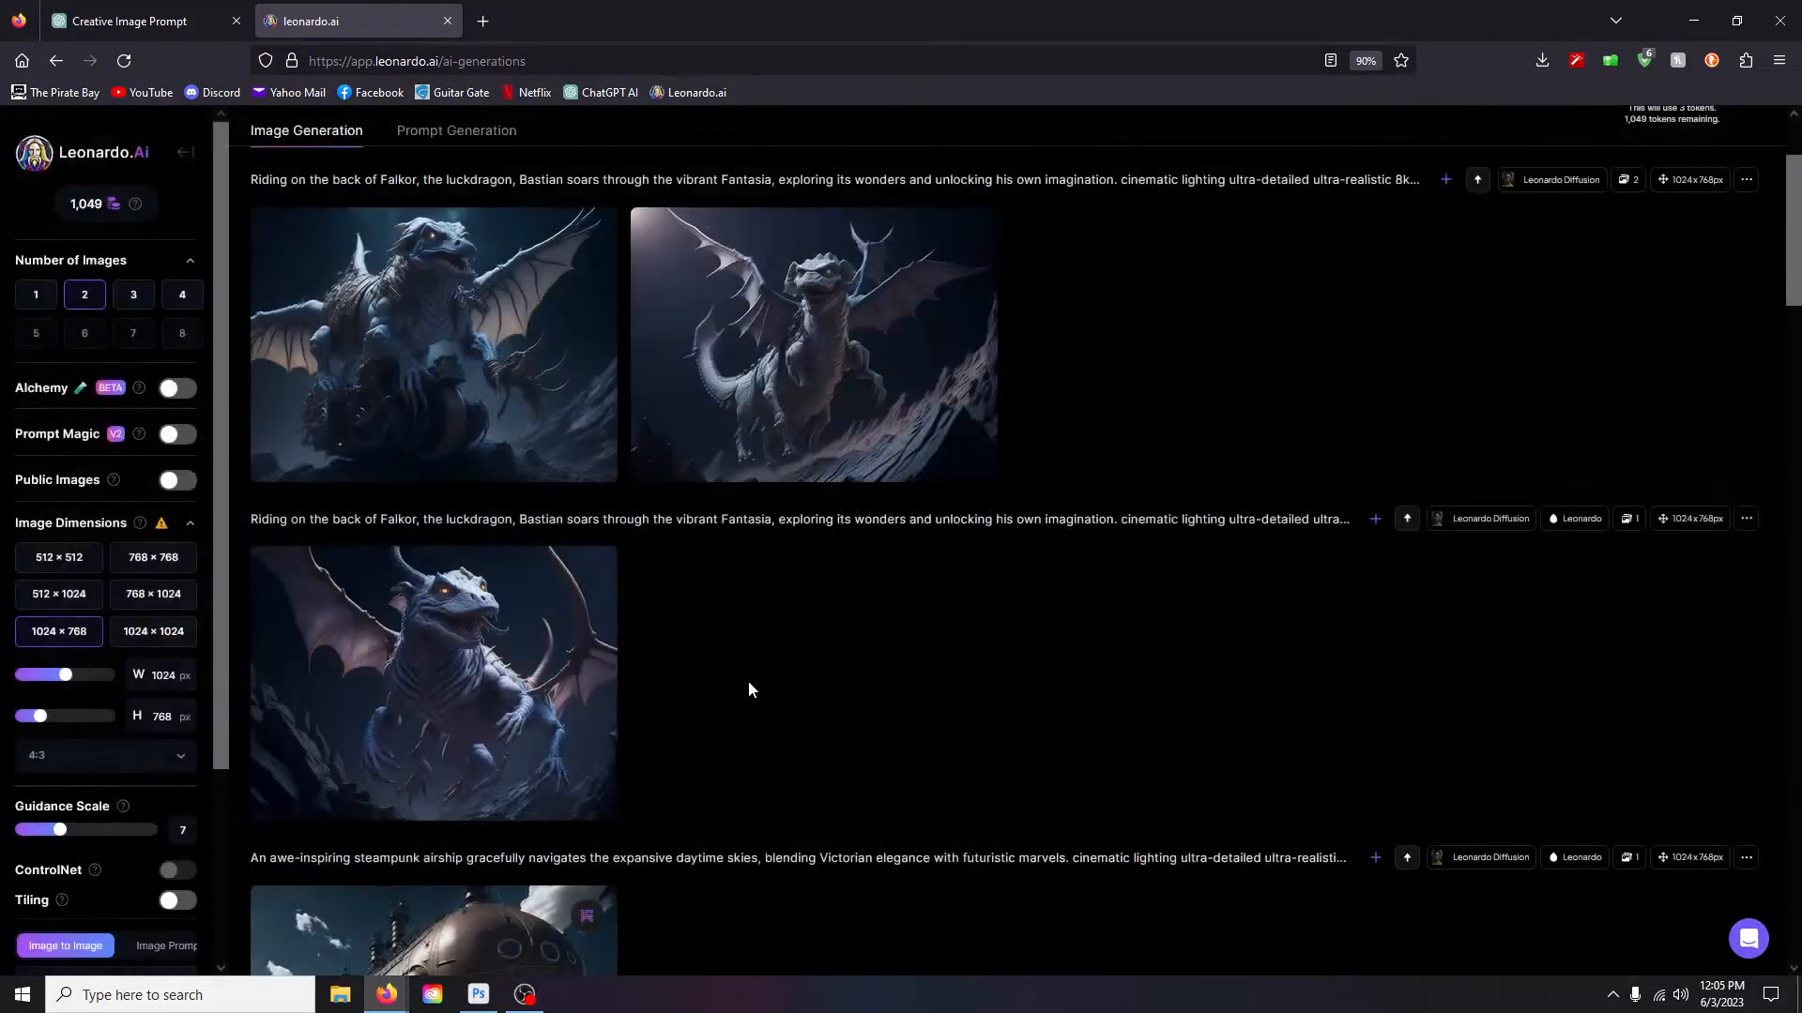
# Step: Delete the two remaining dragon images that were generated with the style set to None
pyautogui.scroll(2, 741, 675)
pyautogui.click(547, 638)
pyautogui.click(1027, 678)
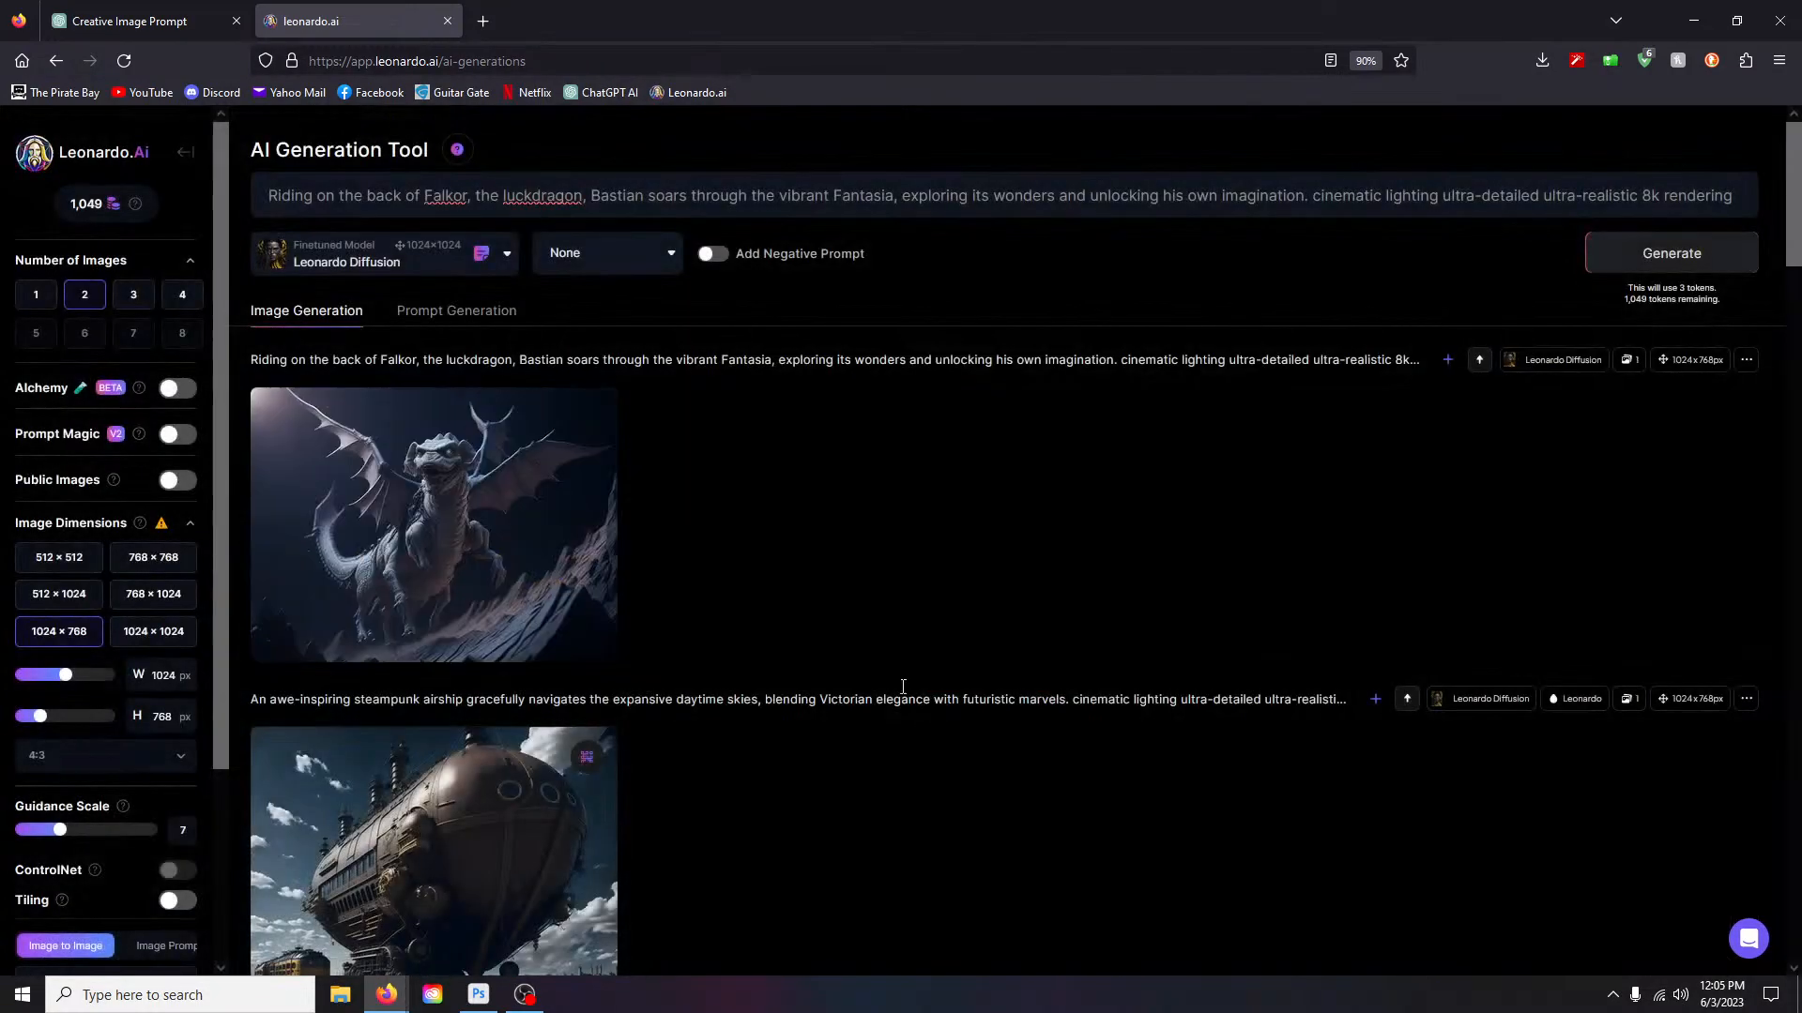
pyautogui.click(498, 632)
pyautogui.click(939, 668)
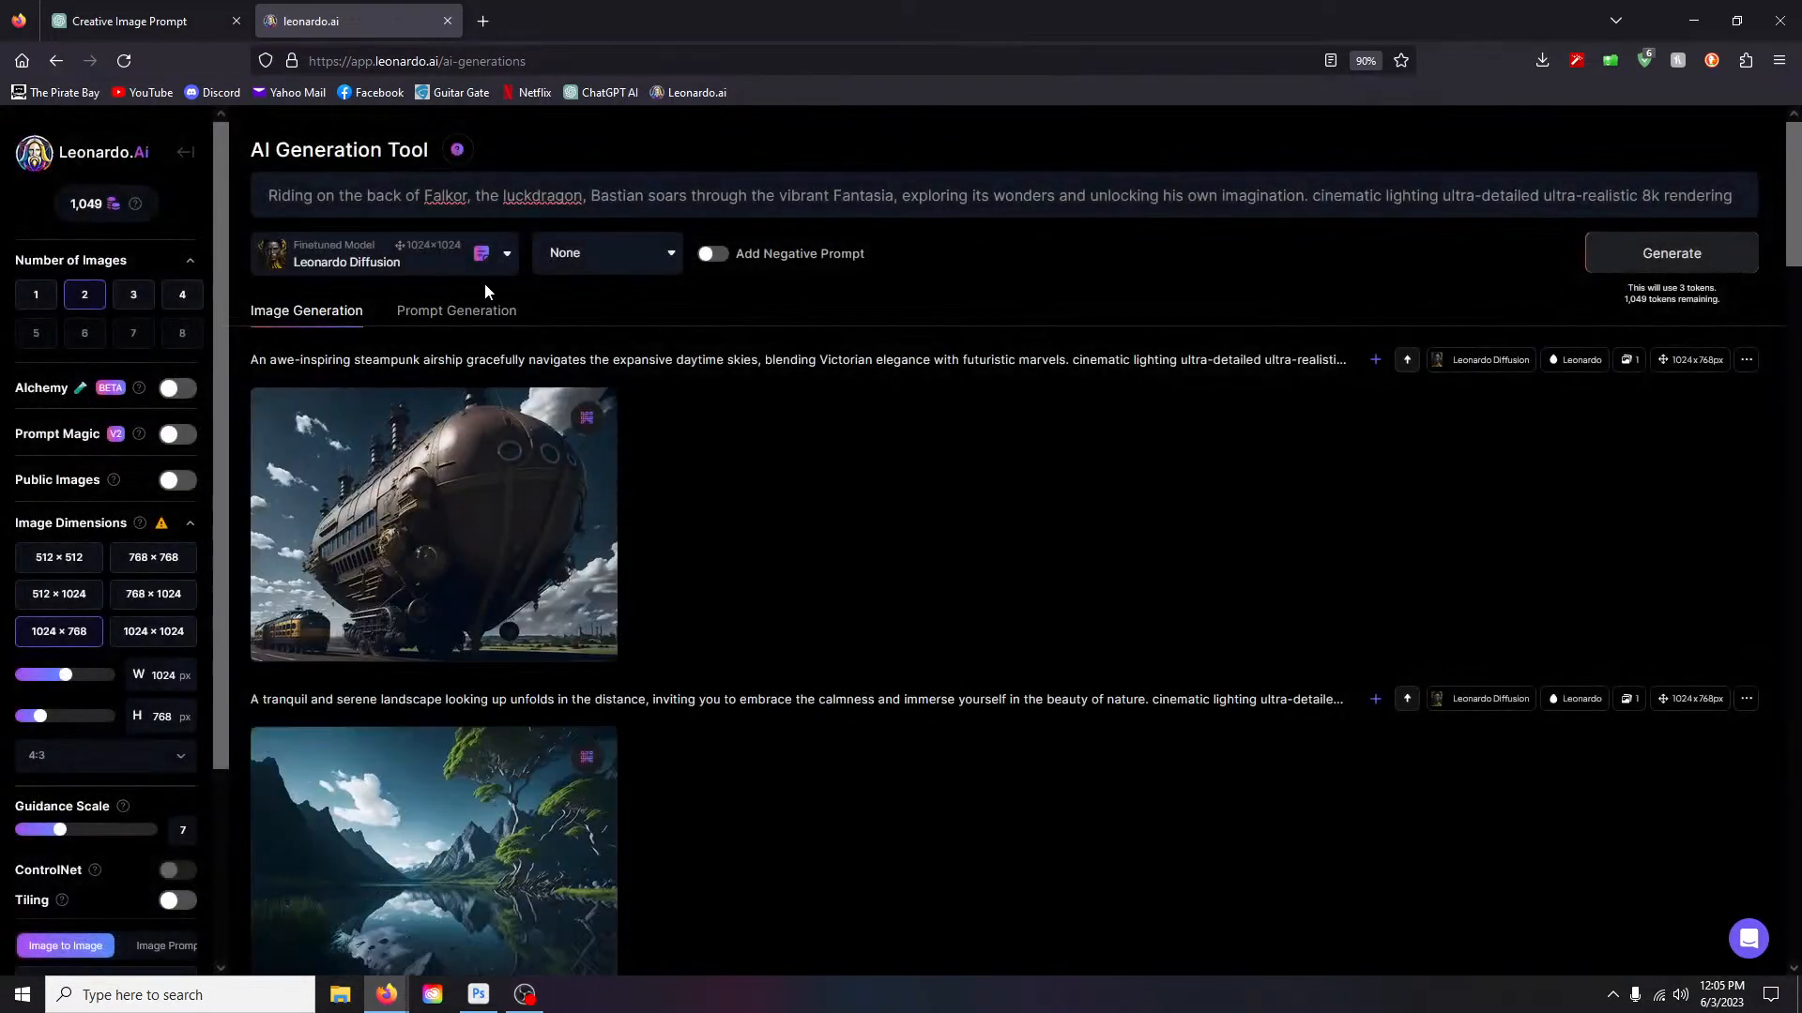
# Step: Change the finetuned model to Deliberate 1.1
pyautogui.click(497, 258)
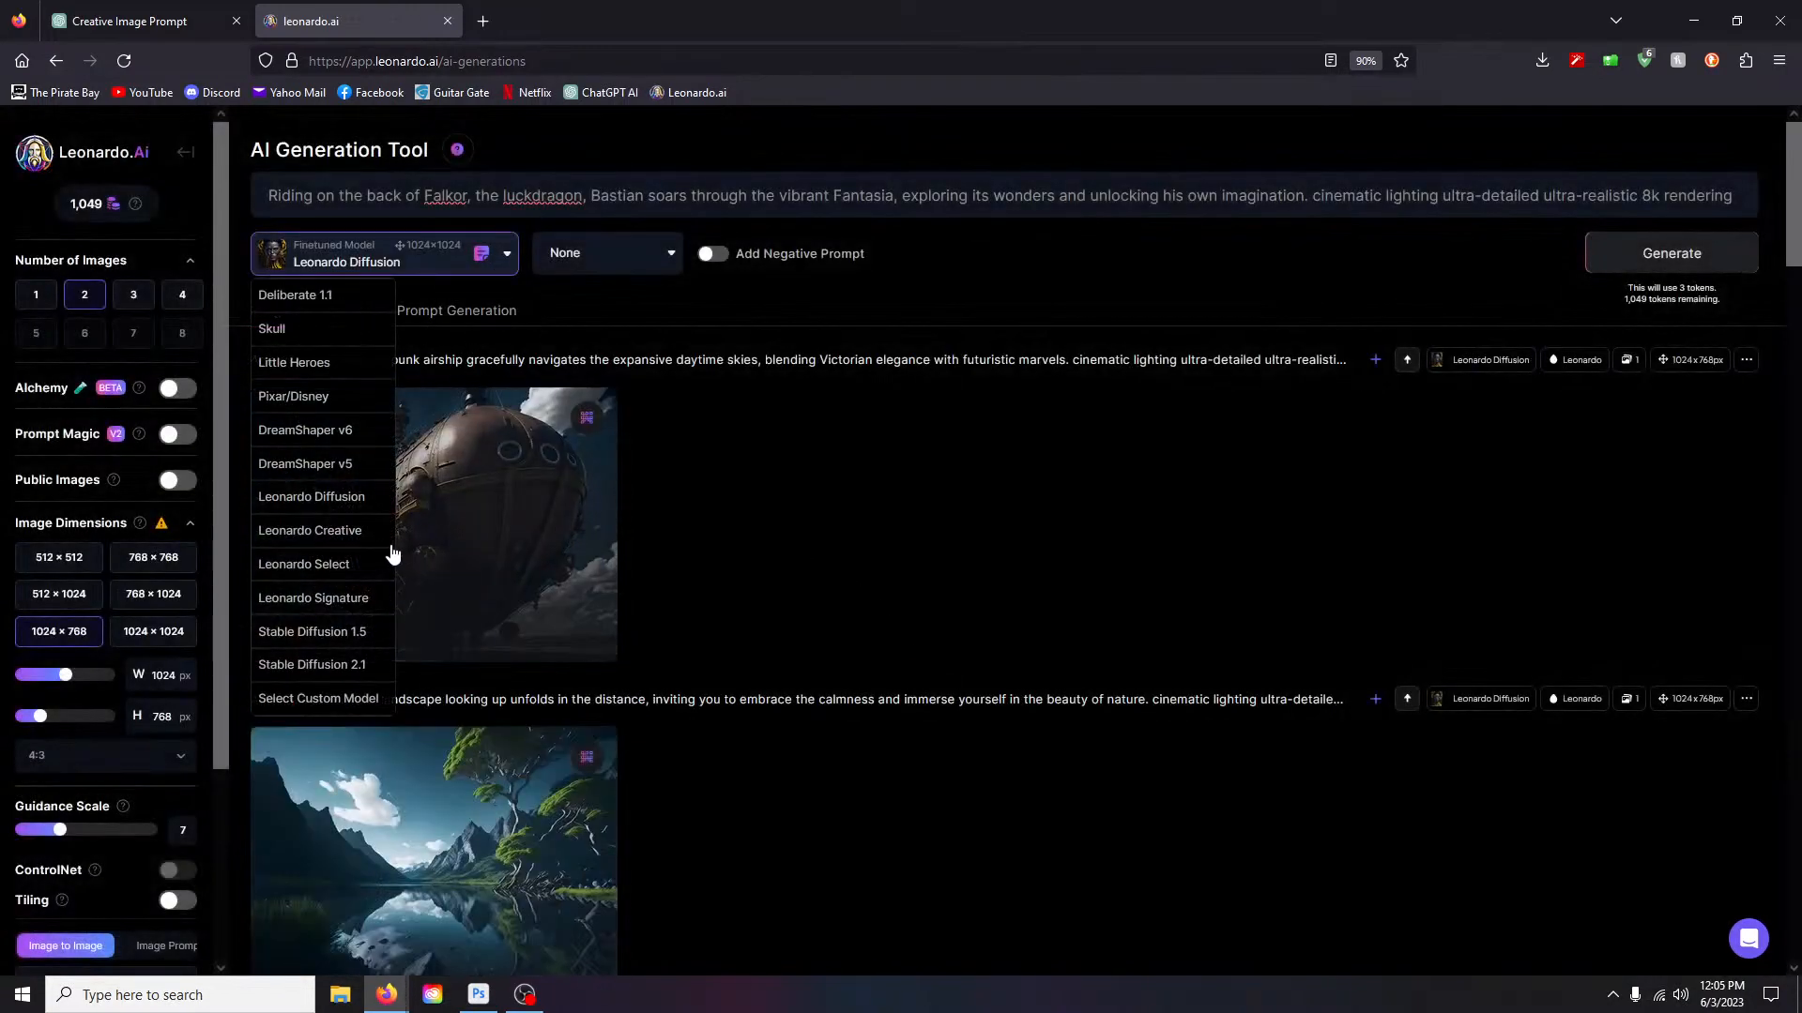
pyautogui.click(302, 296)
# Step: Browse the community models in the custom finetuned model selection
pyautogui.click(418, 271)
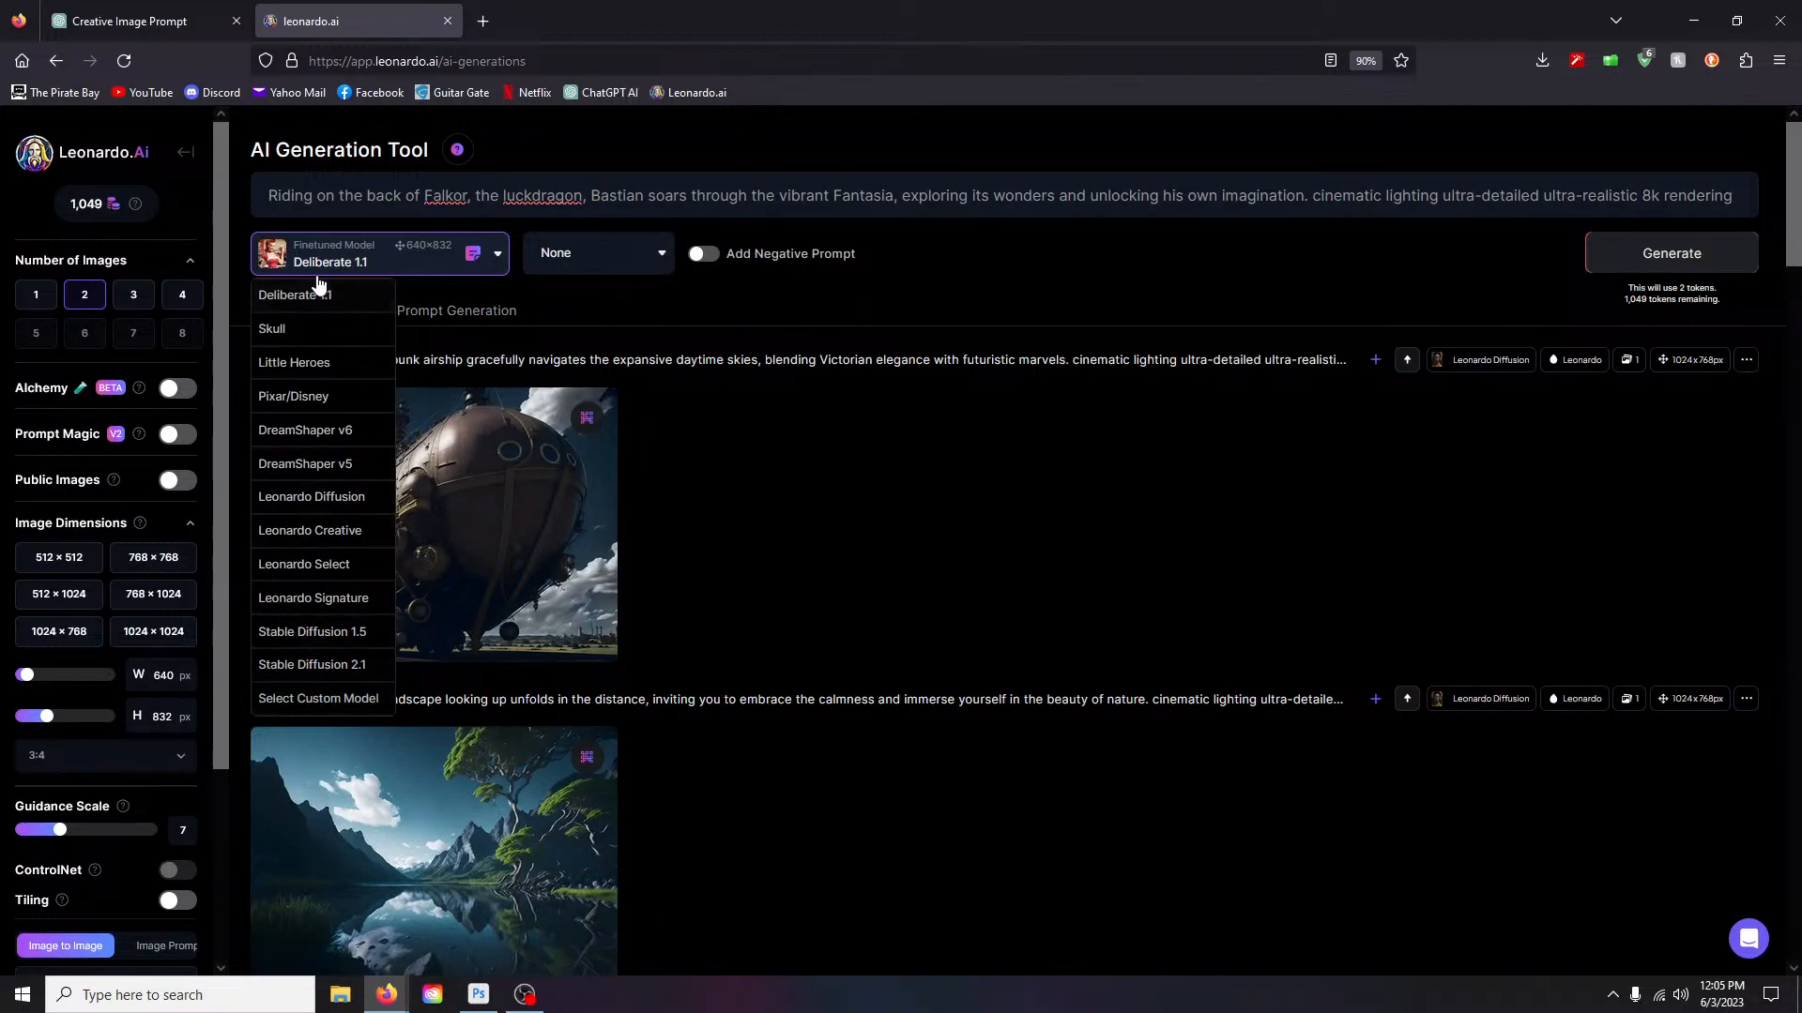
pyautogui.click(312, 701)
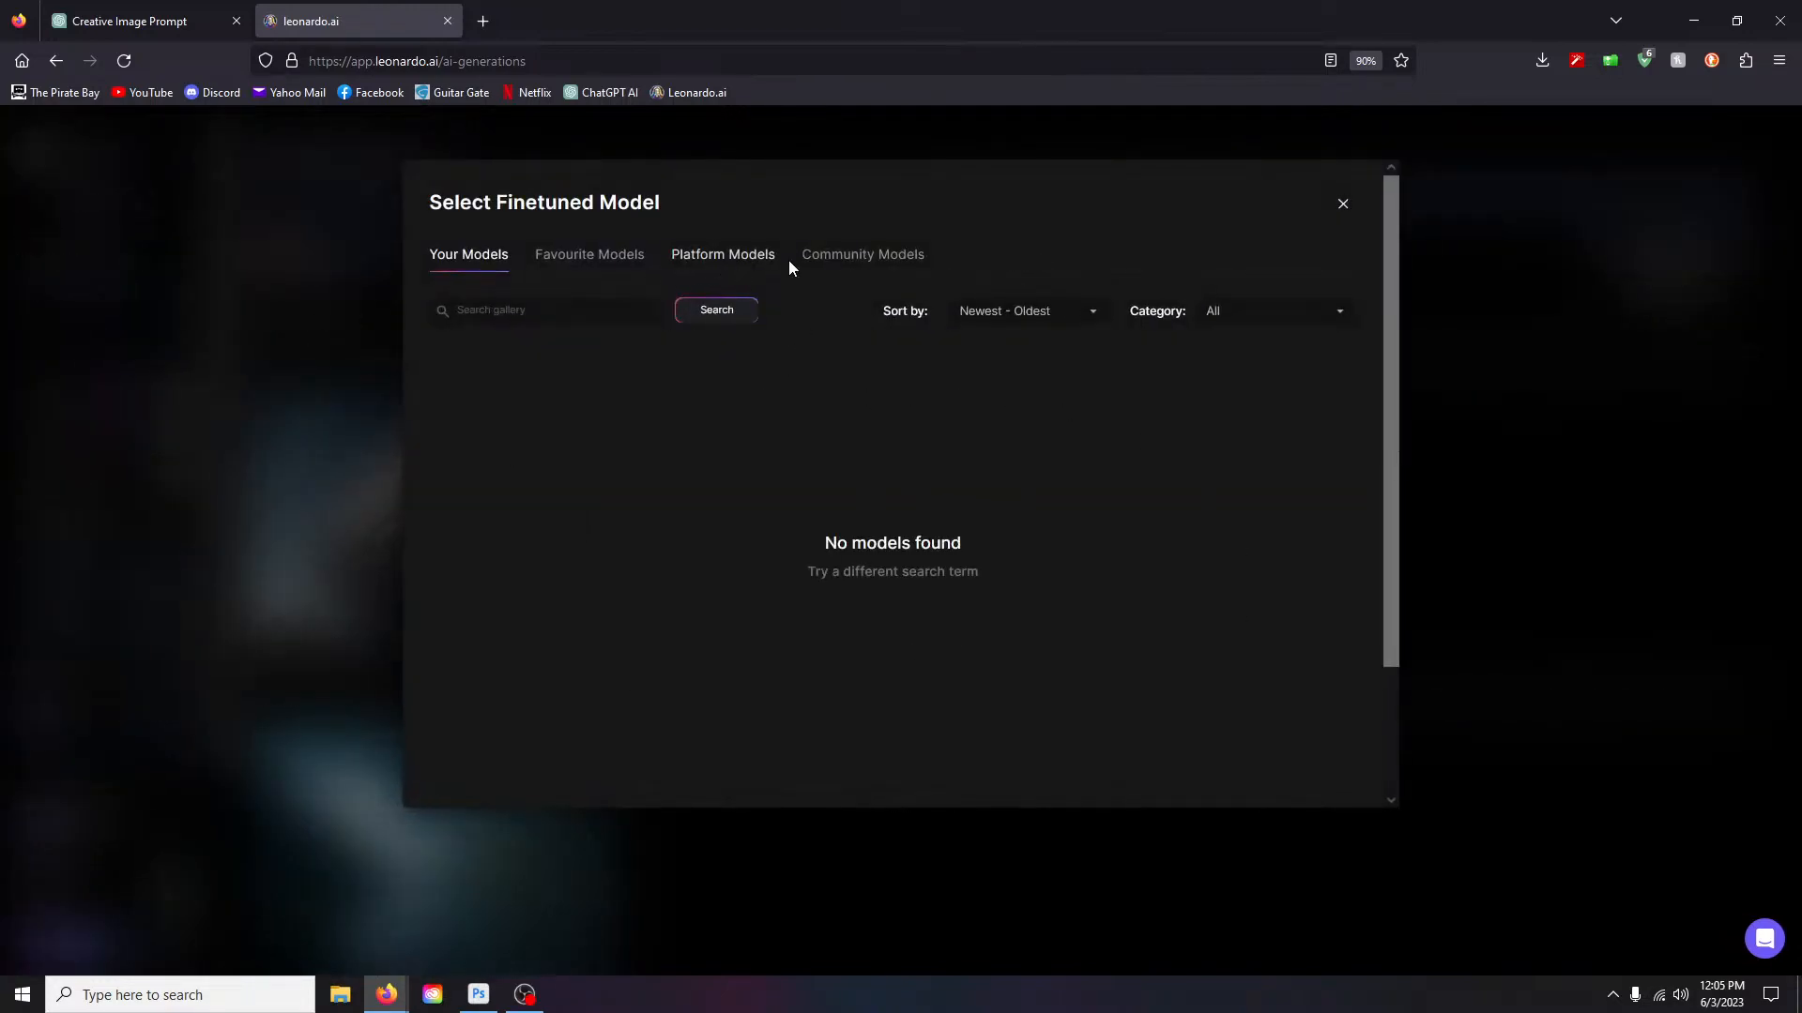
pyautogui.click(861, 258)
pyautogui.scroll(-12, 860, 507)
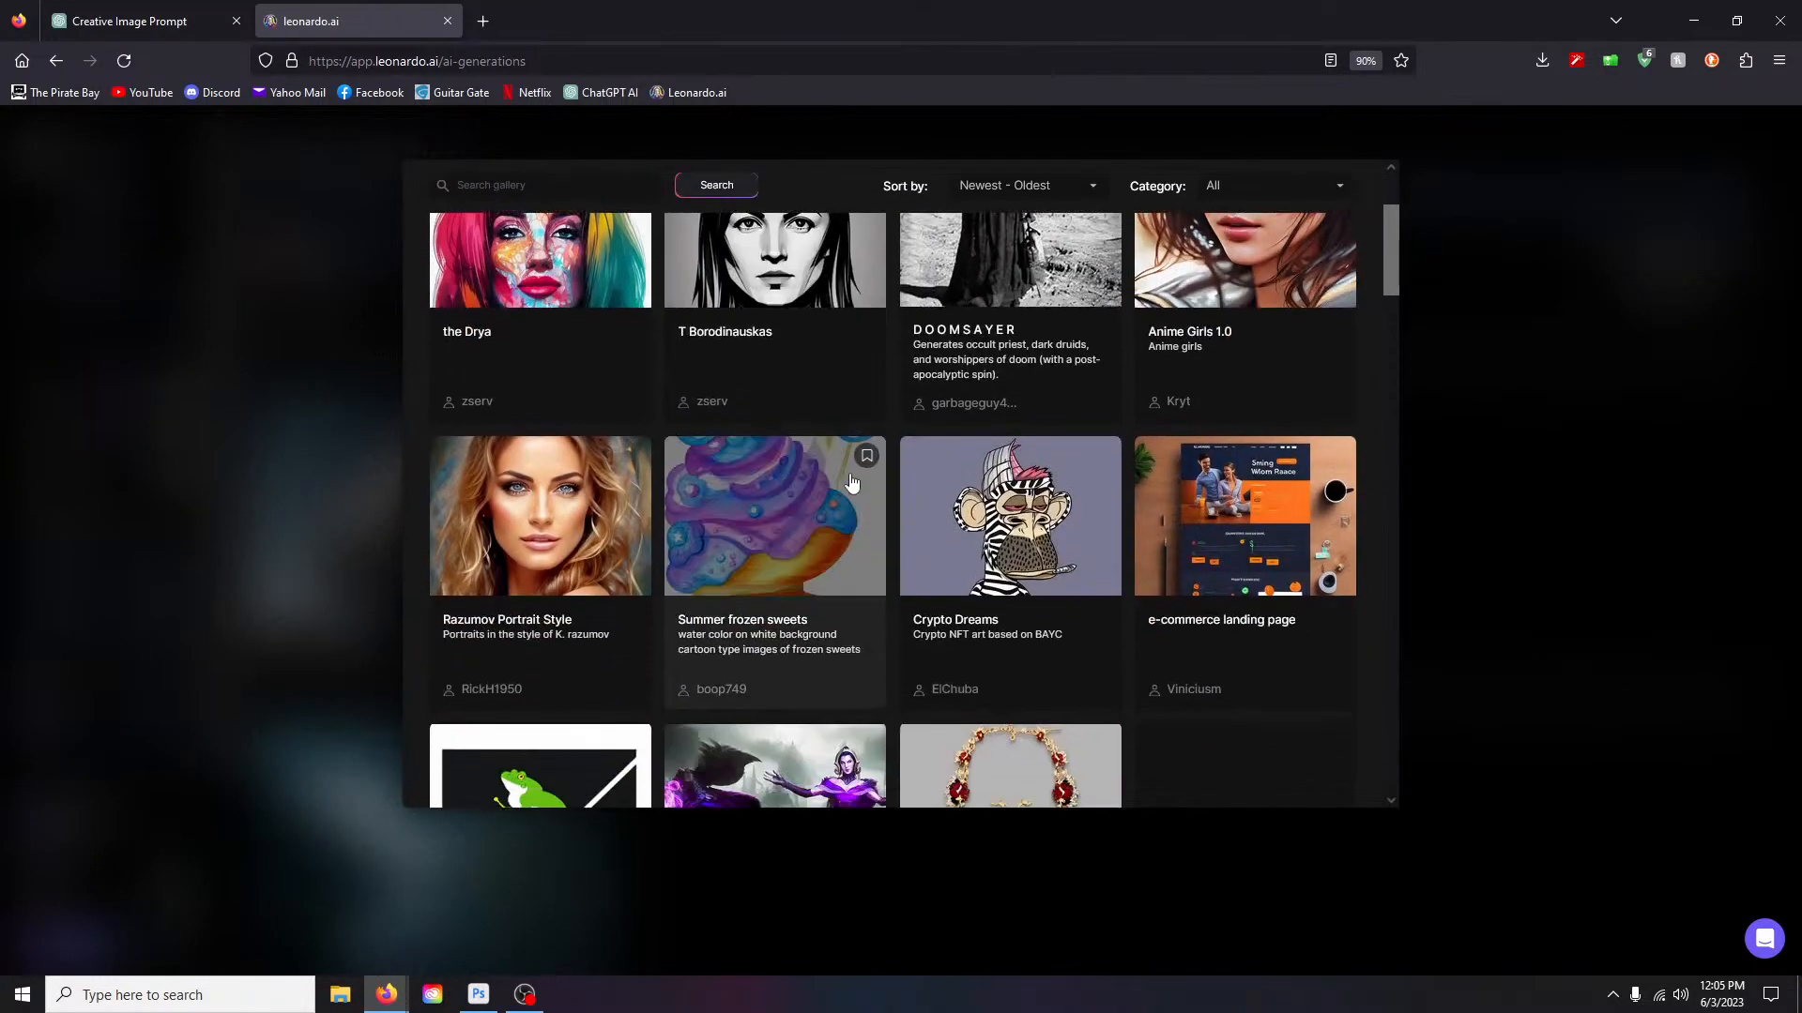
pyautogui.moveTo(1388, 465)
pyautogui.mouseDown()
pyautogui.moveTo(1389, 565)
pyautogui.moveTo(1383, 490)
pyautogui.mouseUp()
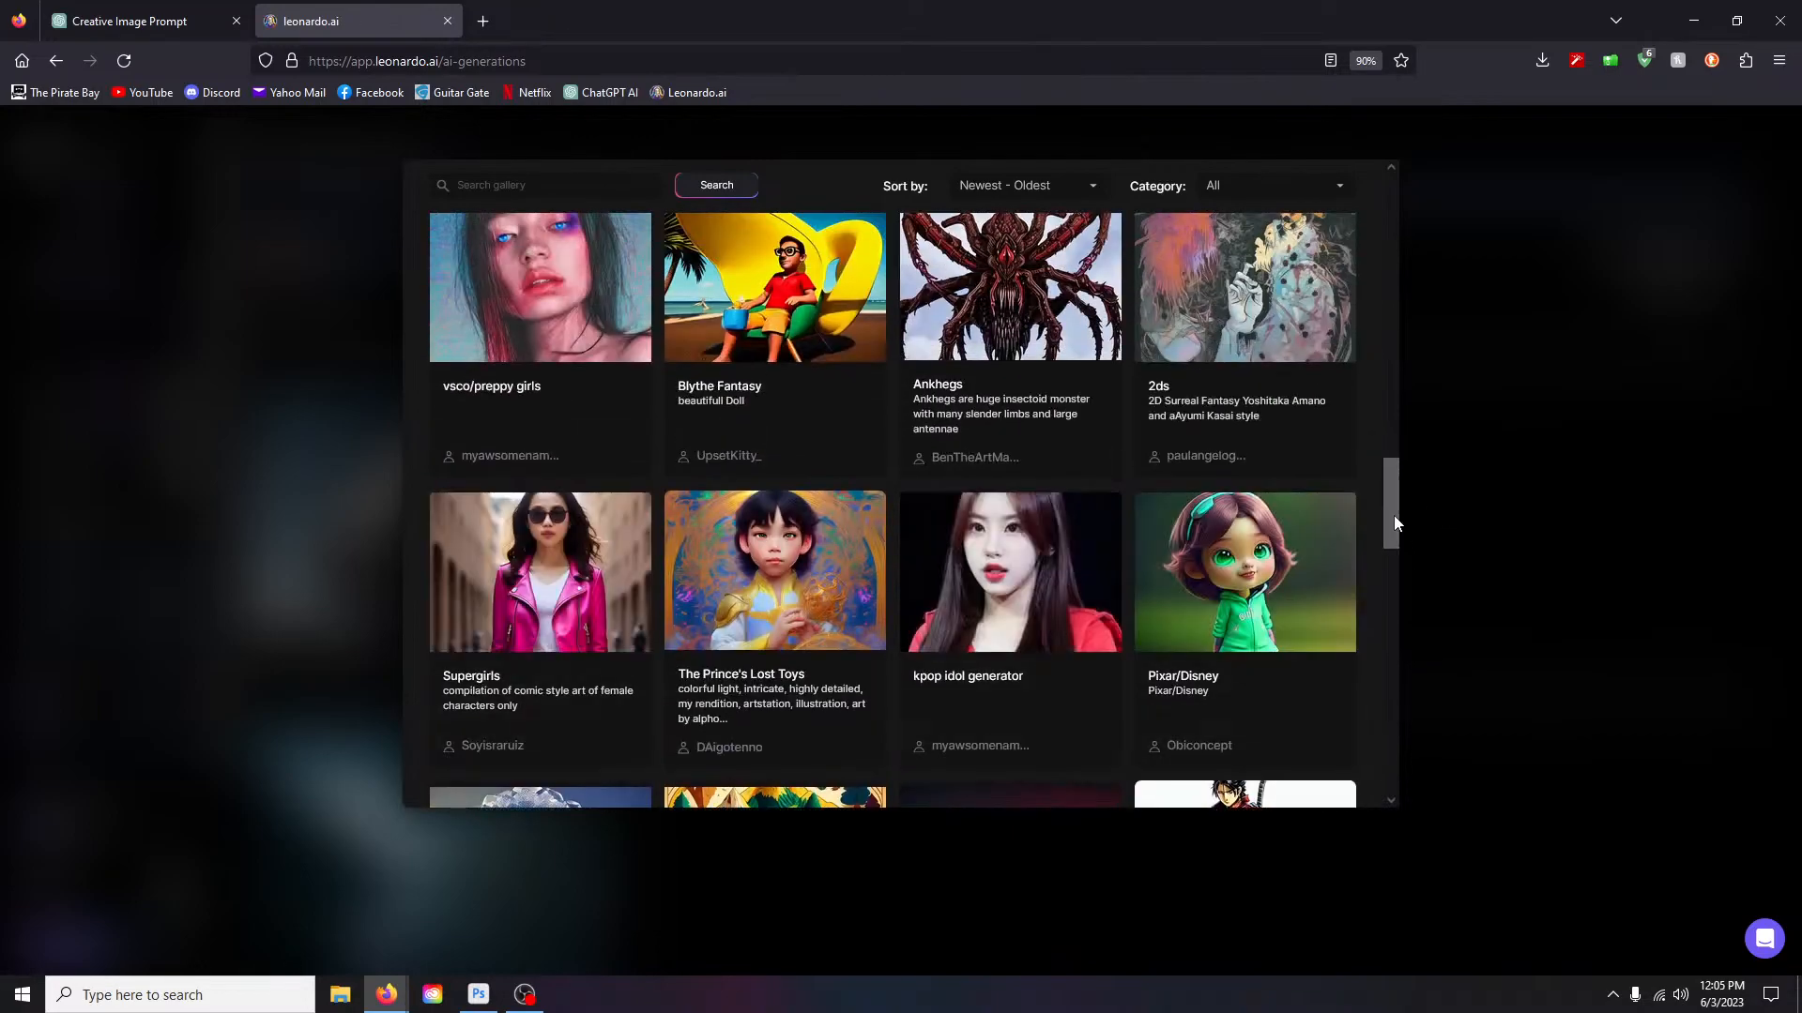
pyautogui.moveTo(1389, 478)
pyautogui.mouseDown()
pyautogui.moveTo(1391, 396)
pyautogui.moveTo(1405, 631)
pyautogui.mouseUp()
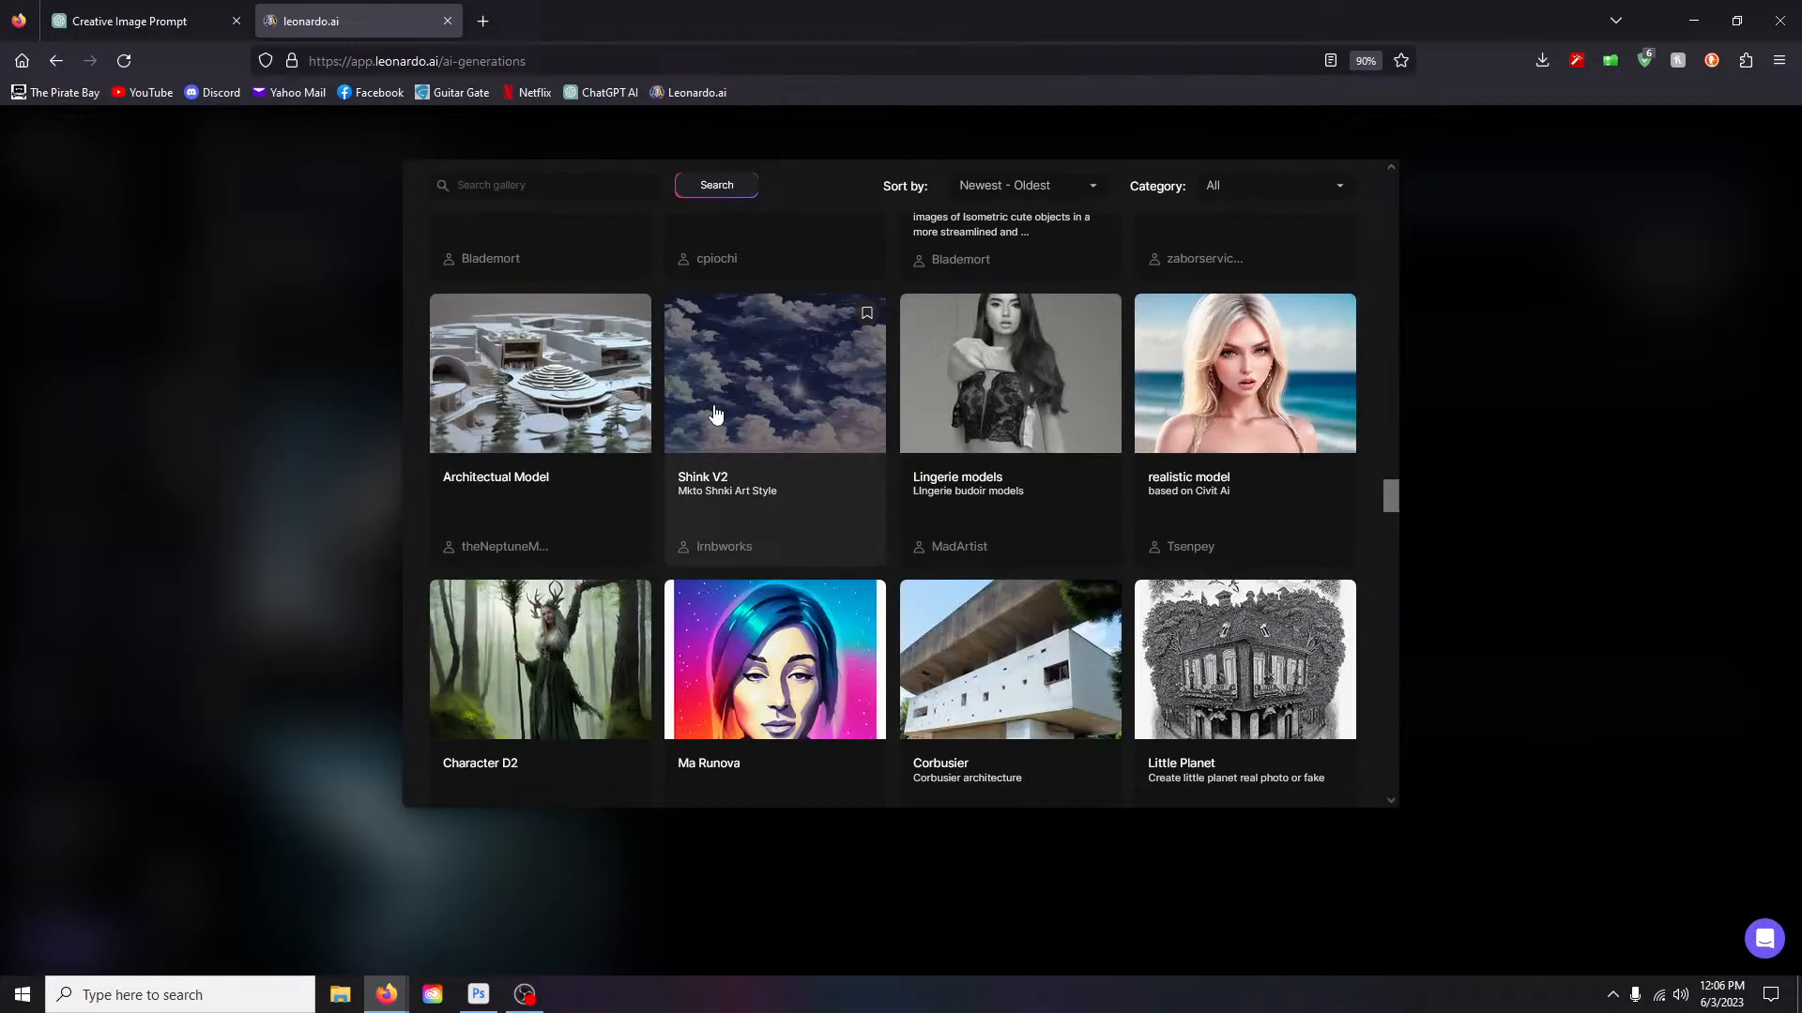
pyautogui.scroll(-2, 1179, 538)
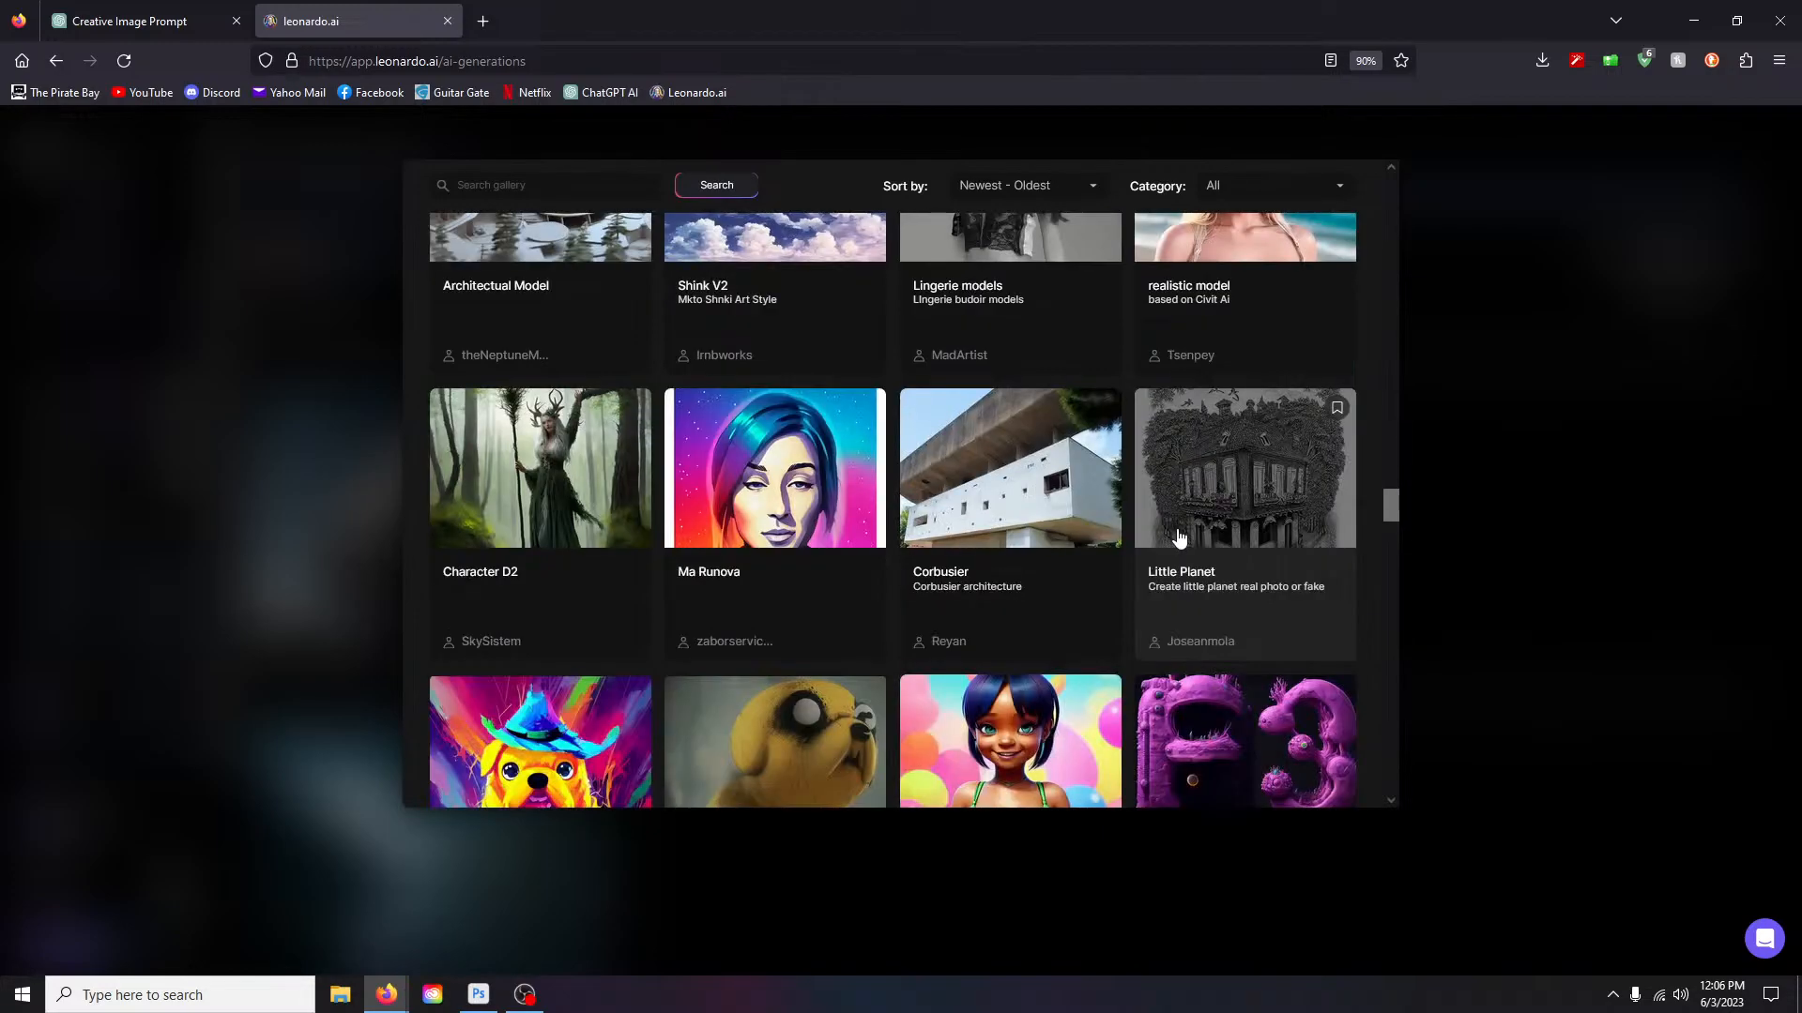
pyautogui.scroll(5, 1180, 538)
pyautogui.scroll(8, 1180, 535)
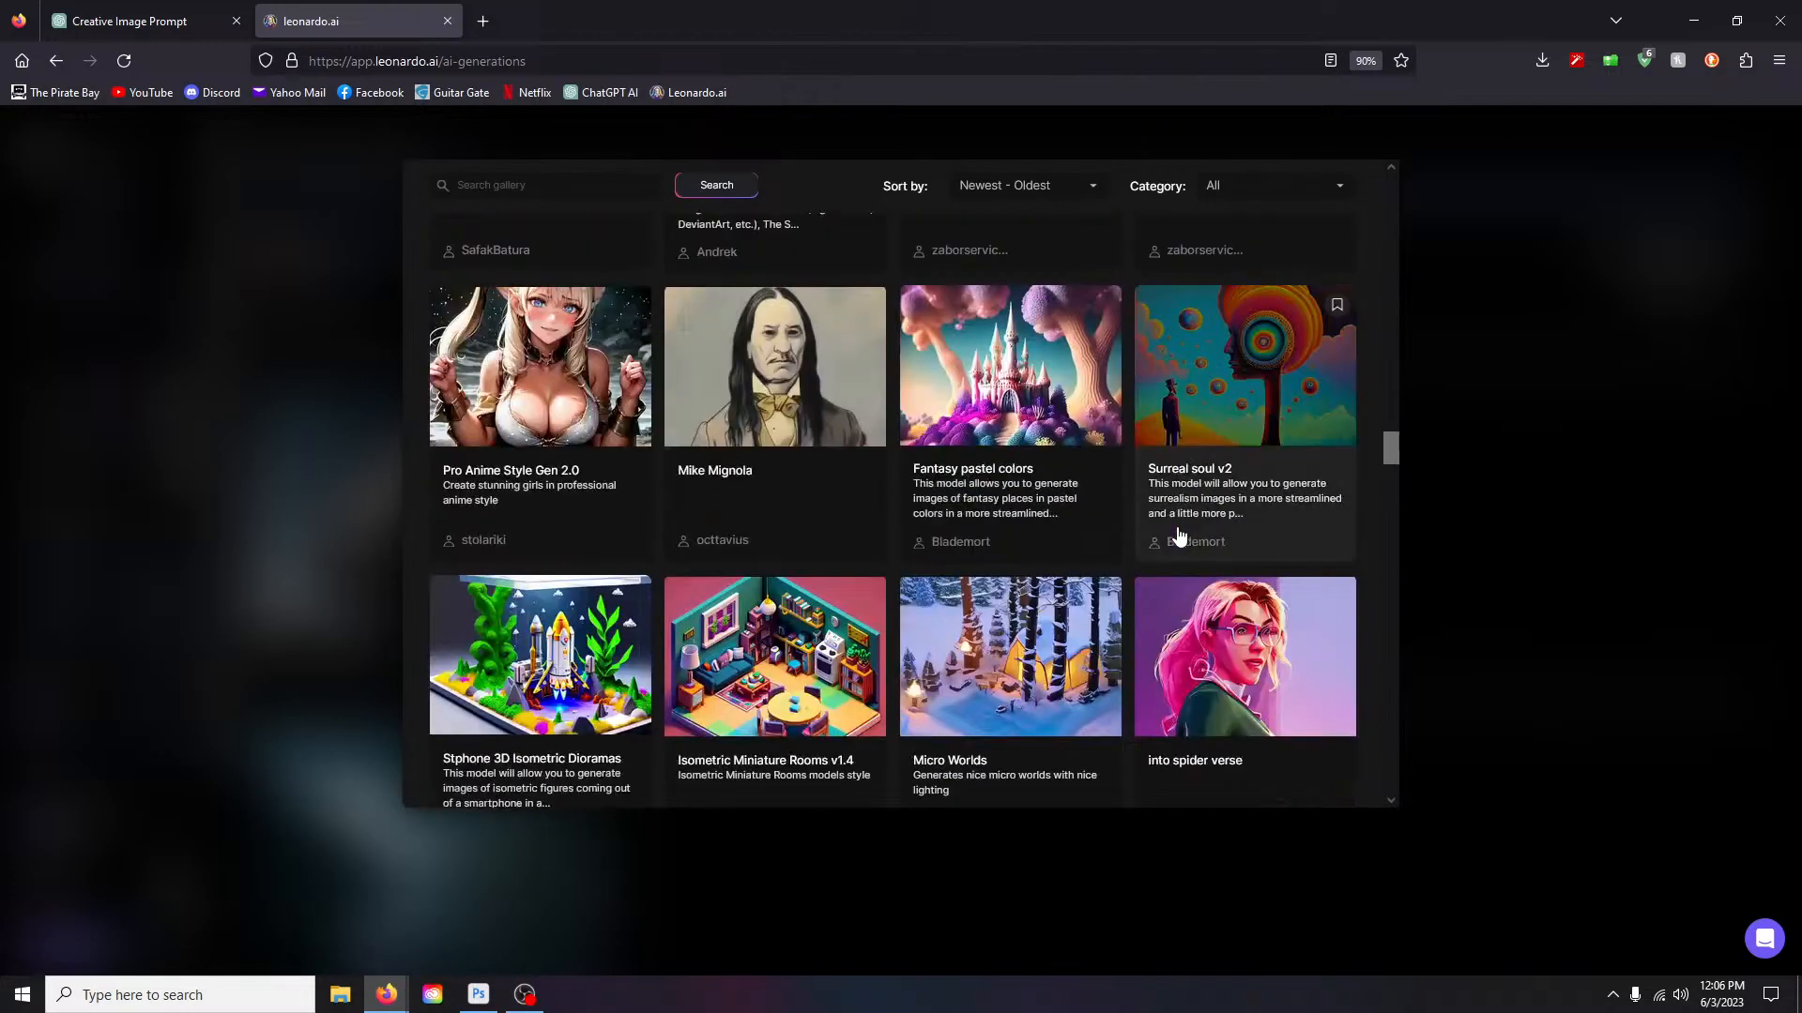
pyautogui.scroll(-3, 994, 526)
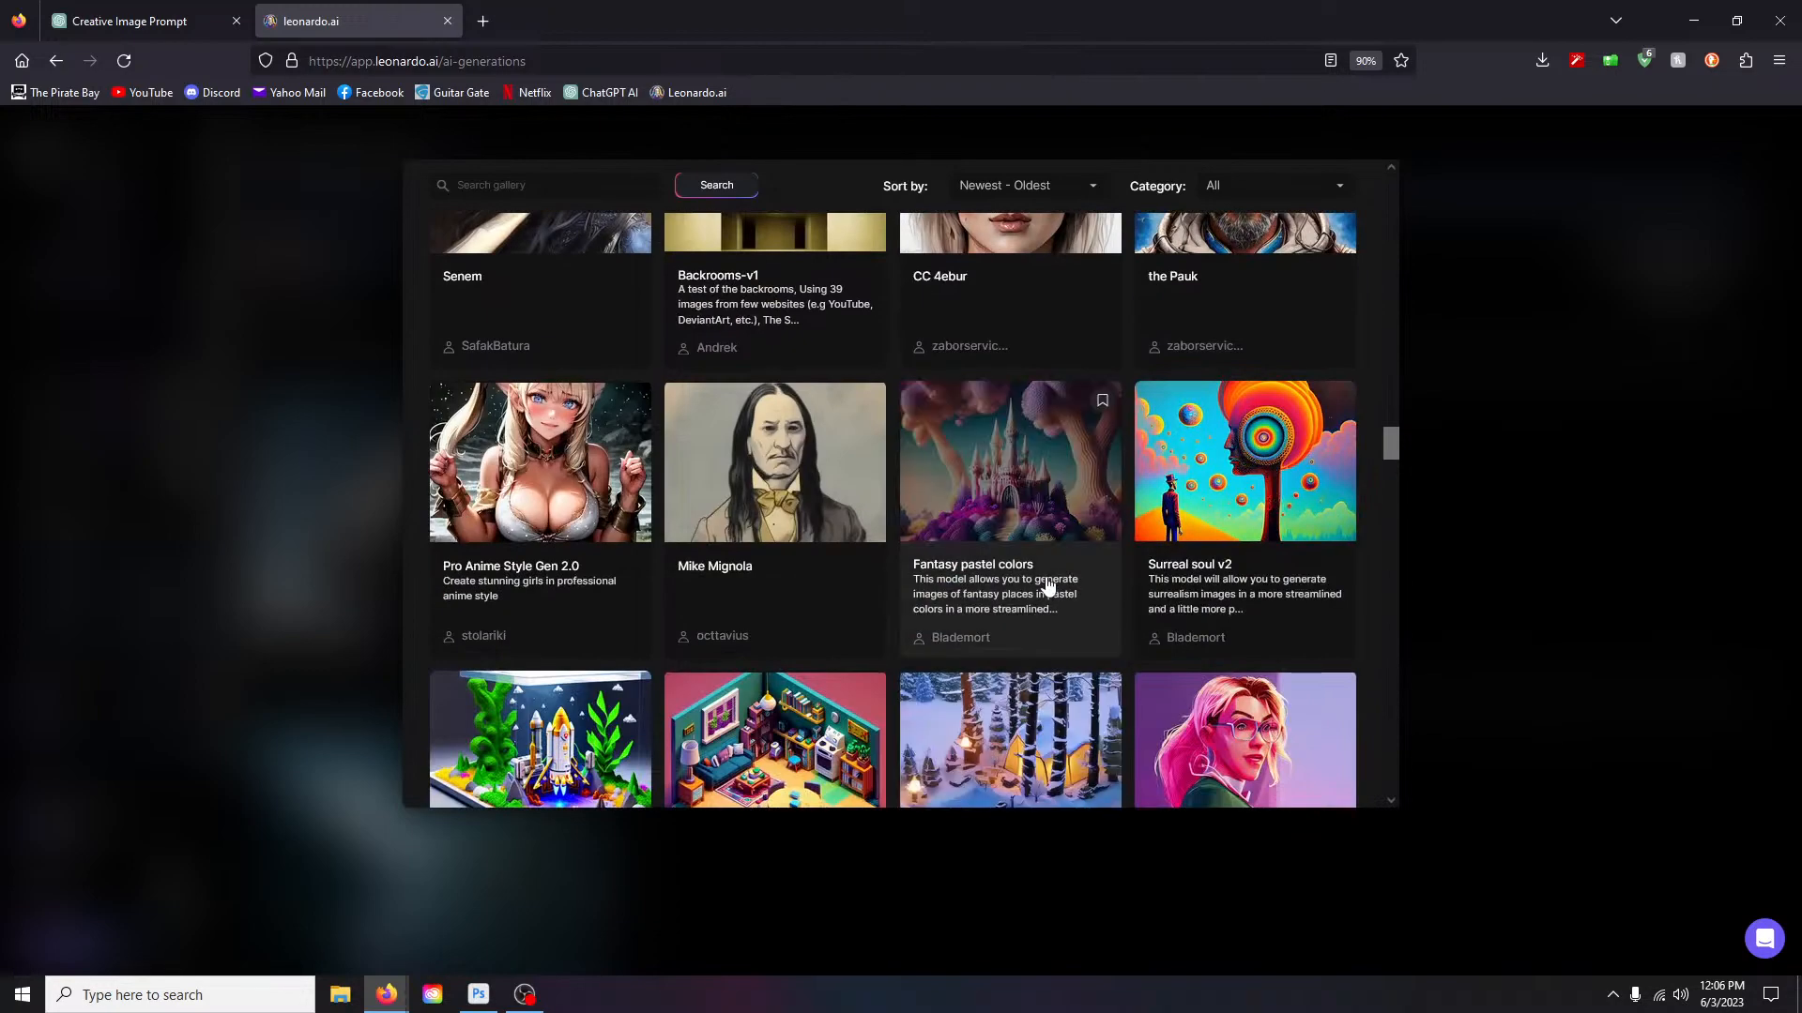
# Step: Examine the description and sample images of the Fantasy pastel colors model, and close its details
pyautogui.click(1012, 487)
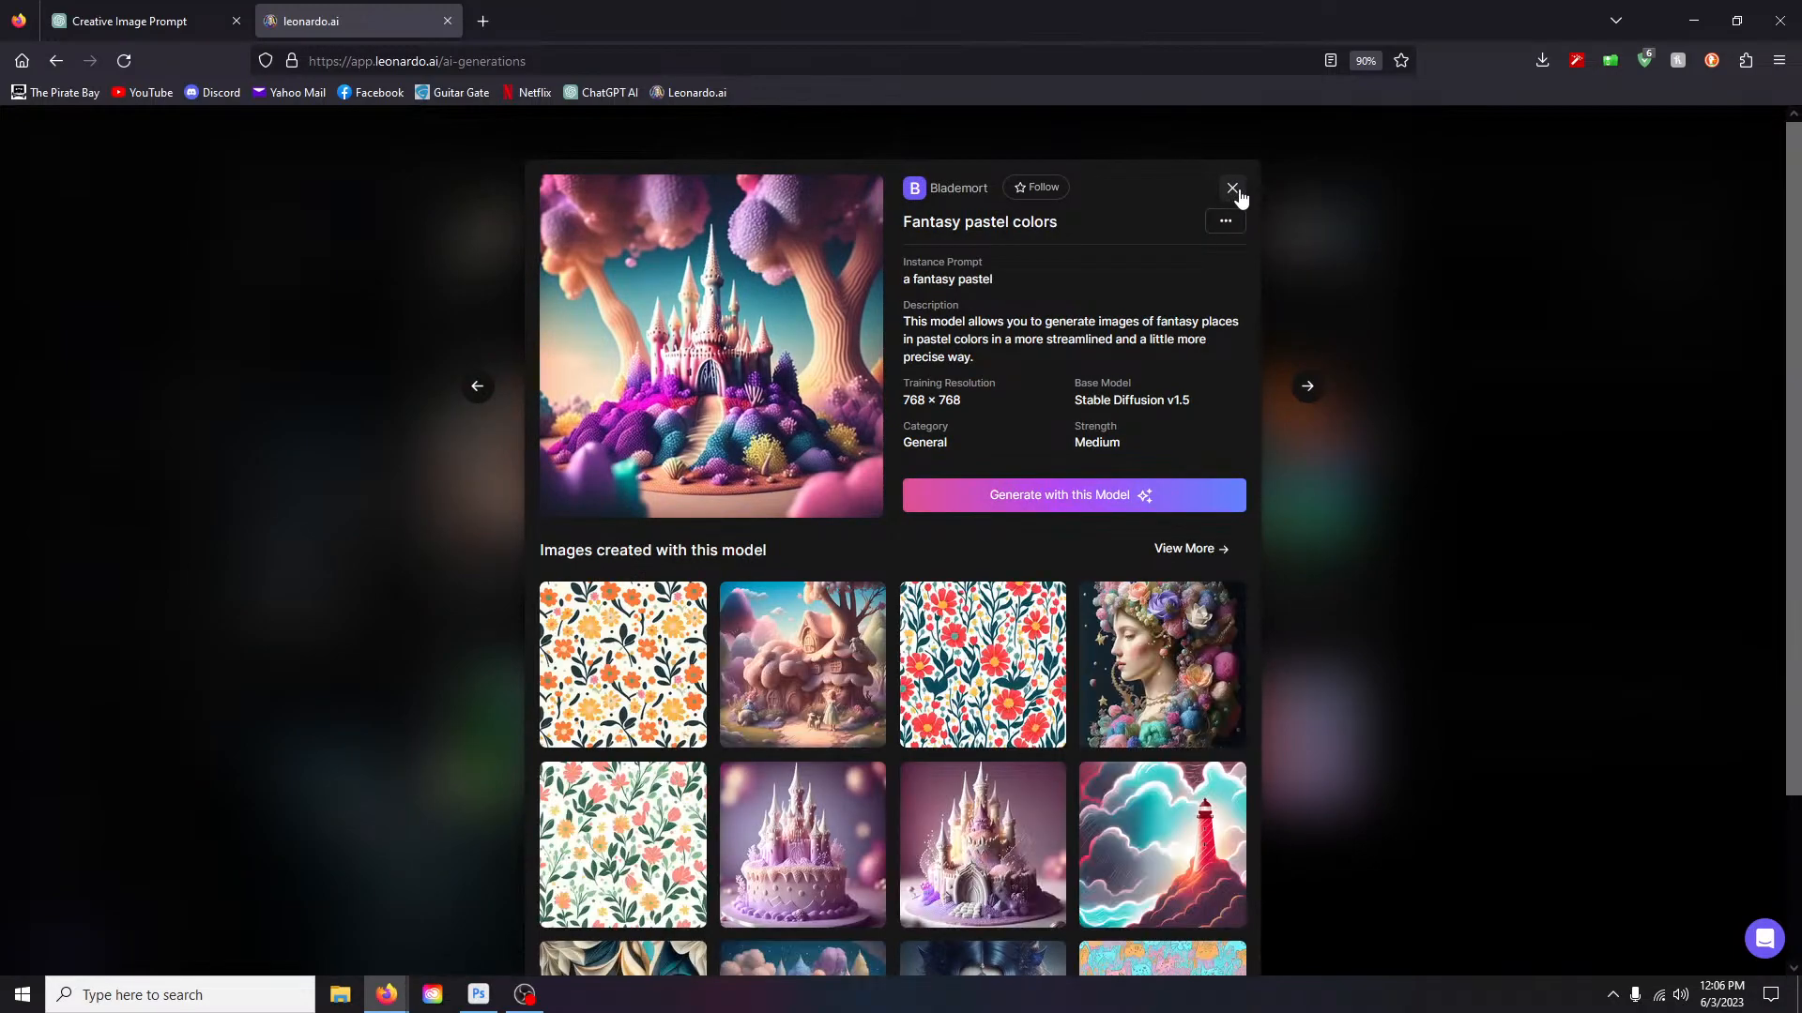
pyautogui.scroll(-2, 710, 540)
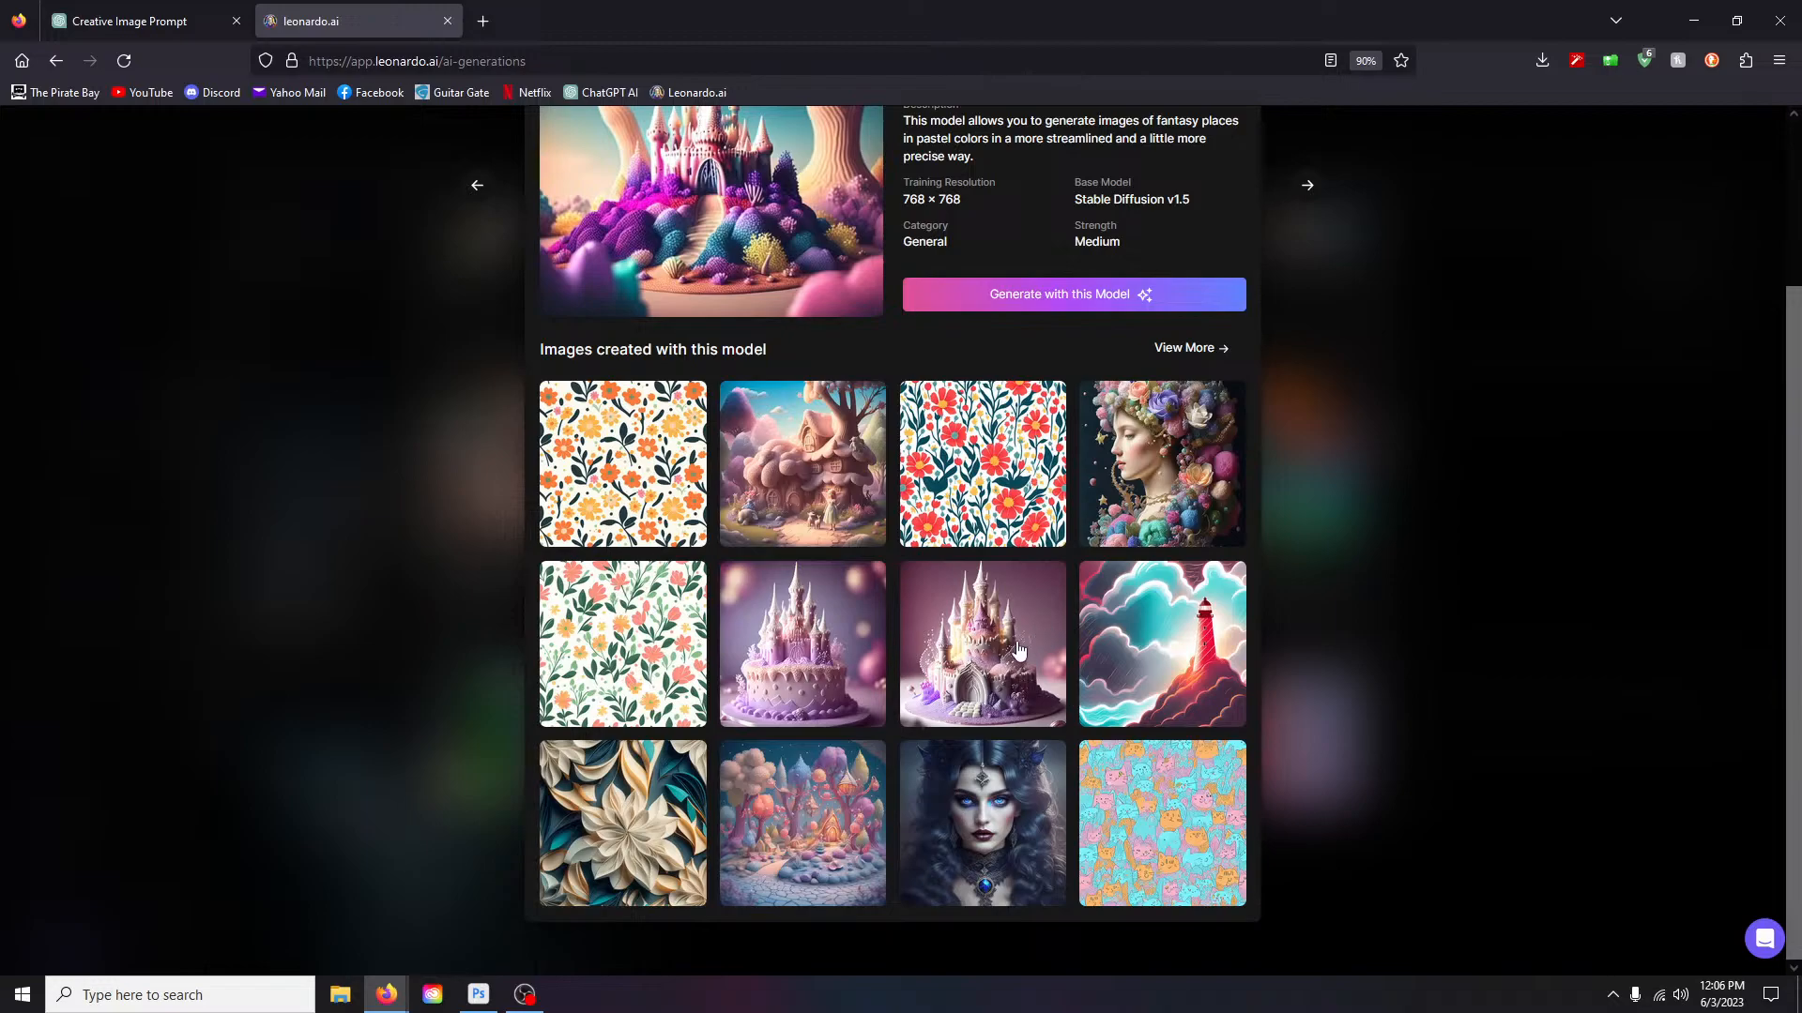
pyautogui.scroll(3, 1292, 355)
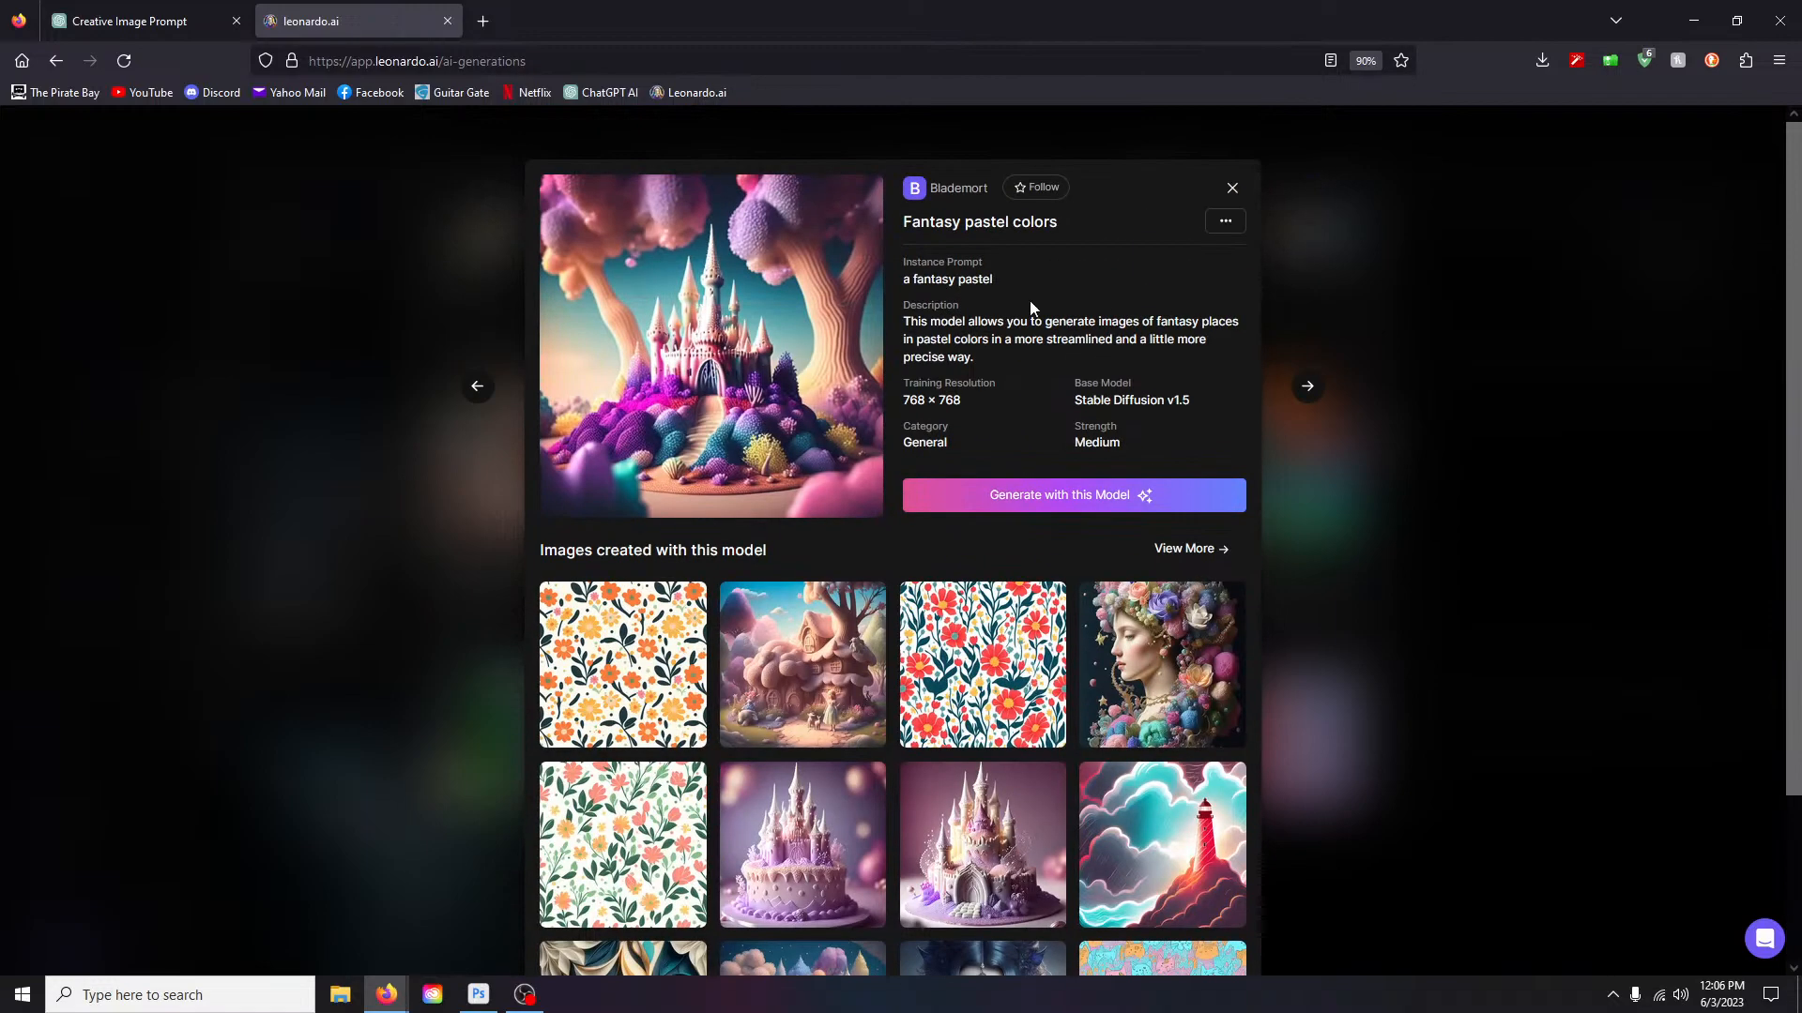
pyautogui.click(1233, 189)
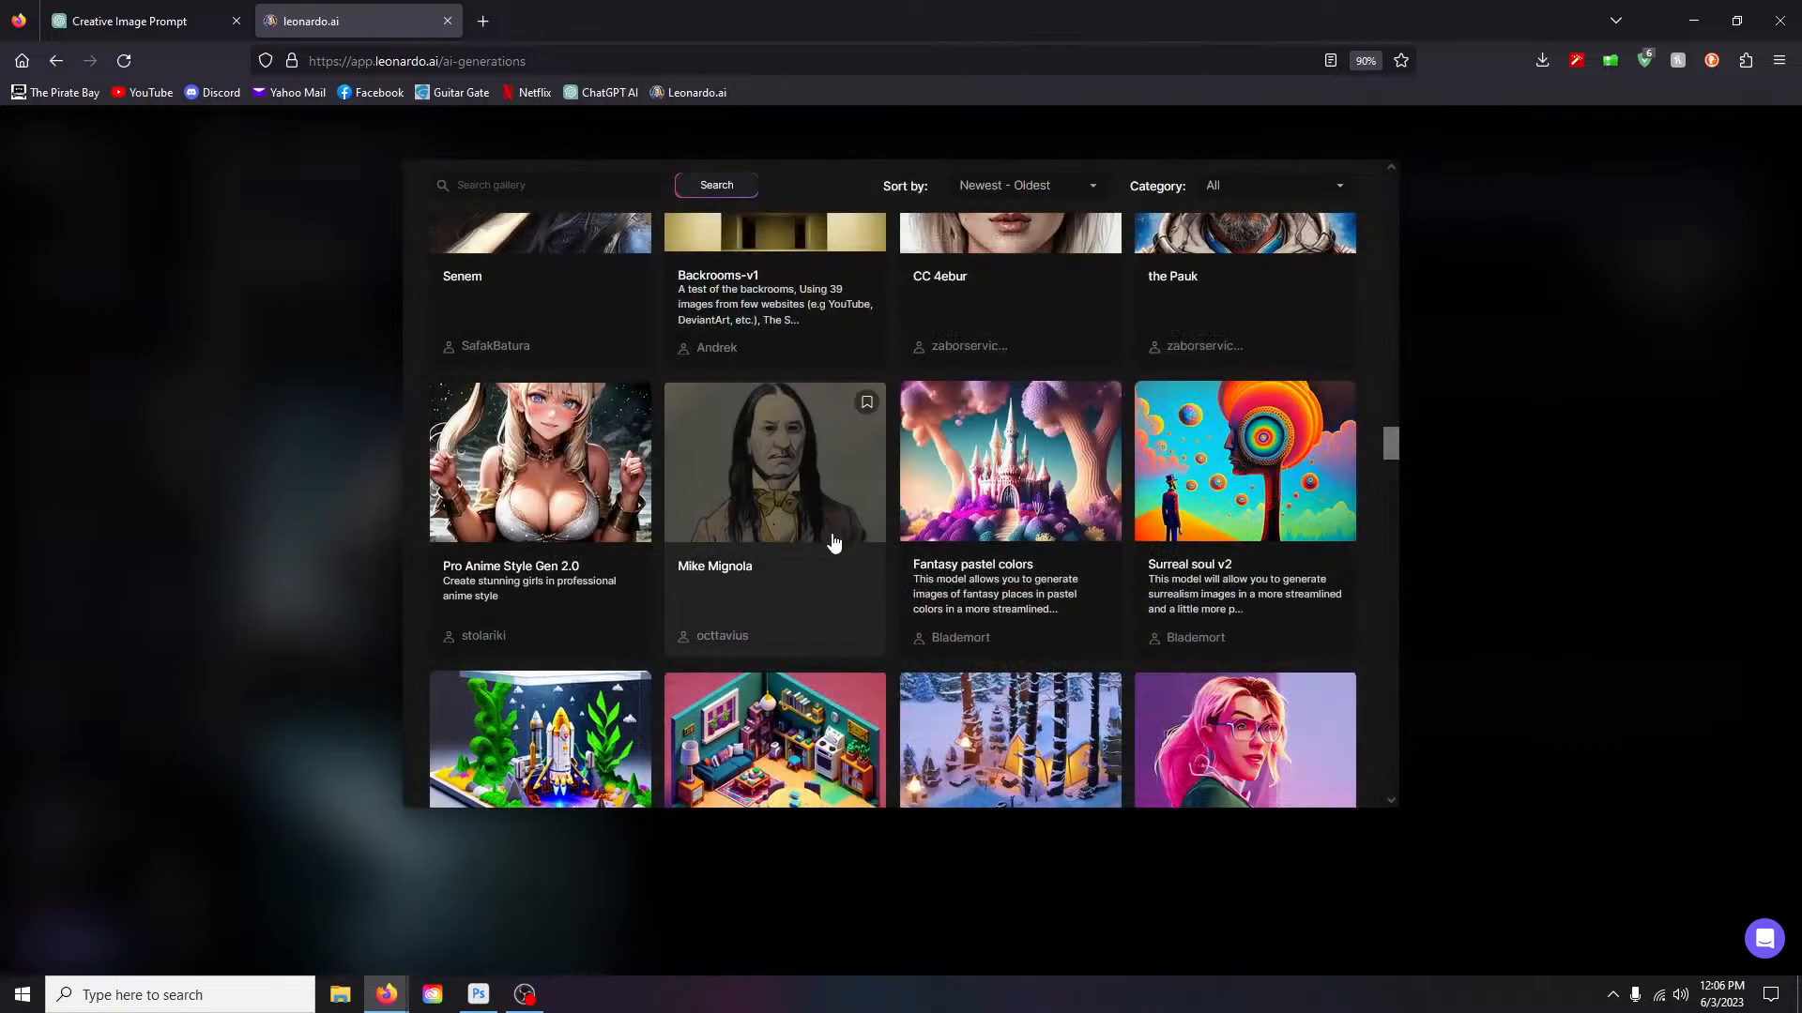
# Step: Sort the community models by Name (A-Z), look through them, and close the model selection without choosing one
pyautogui.scroll(4, 845, 535)
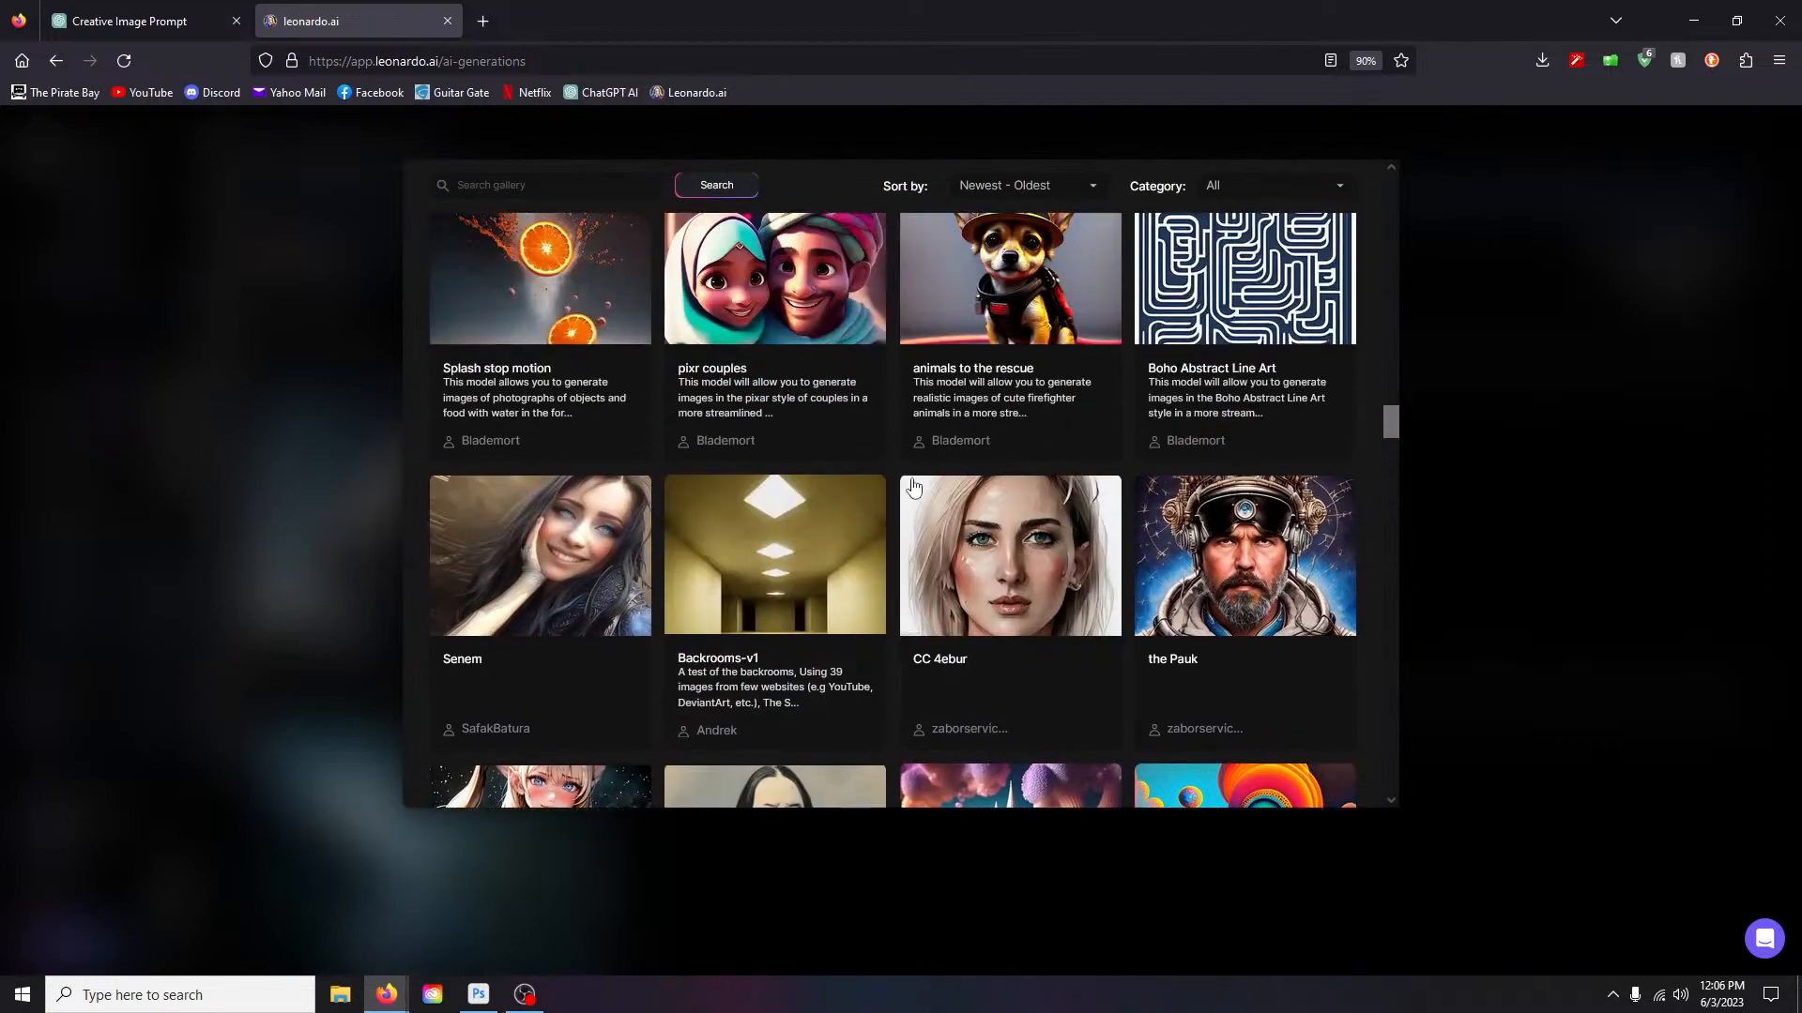
pyautogui.scroll(4, 905, 502)
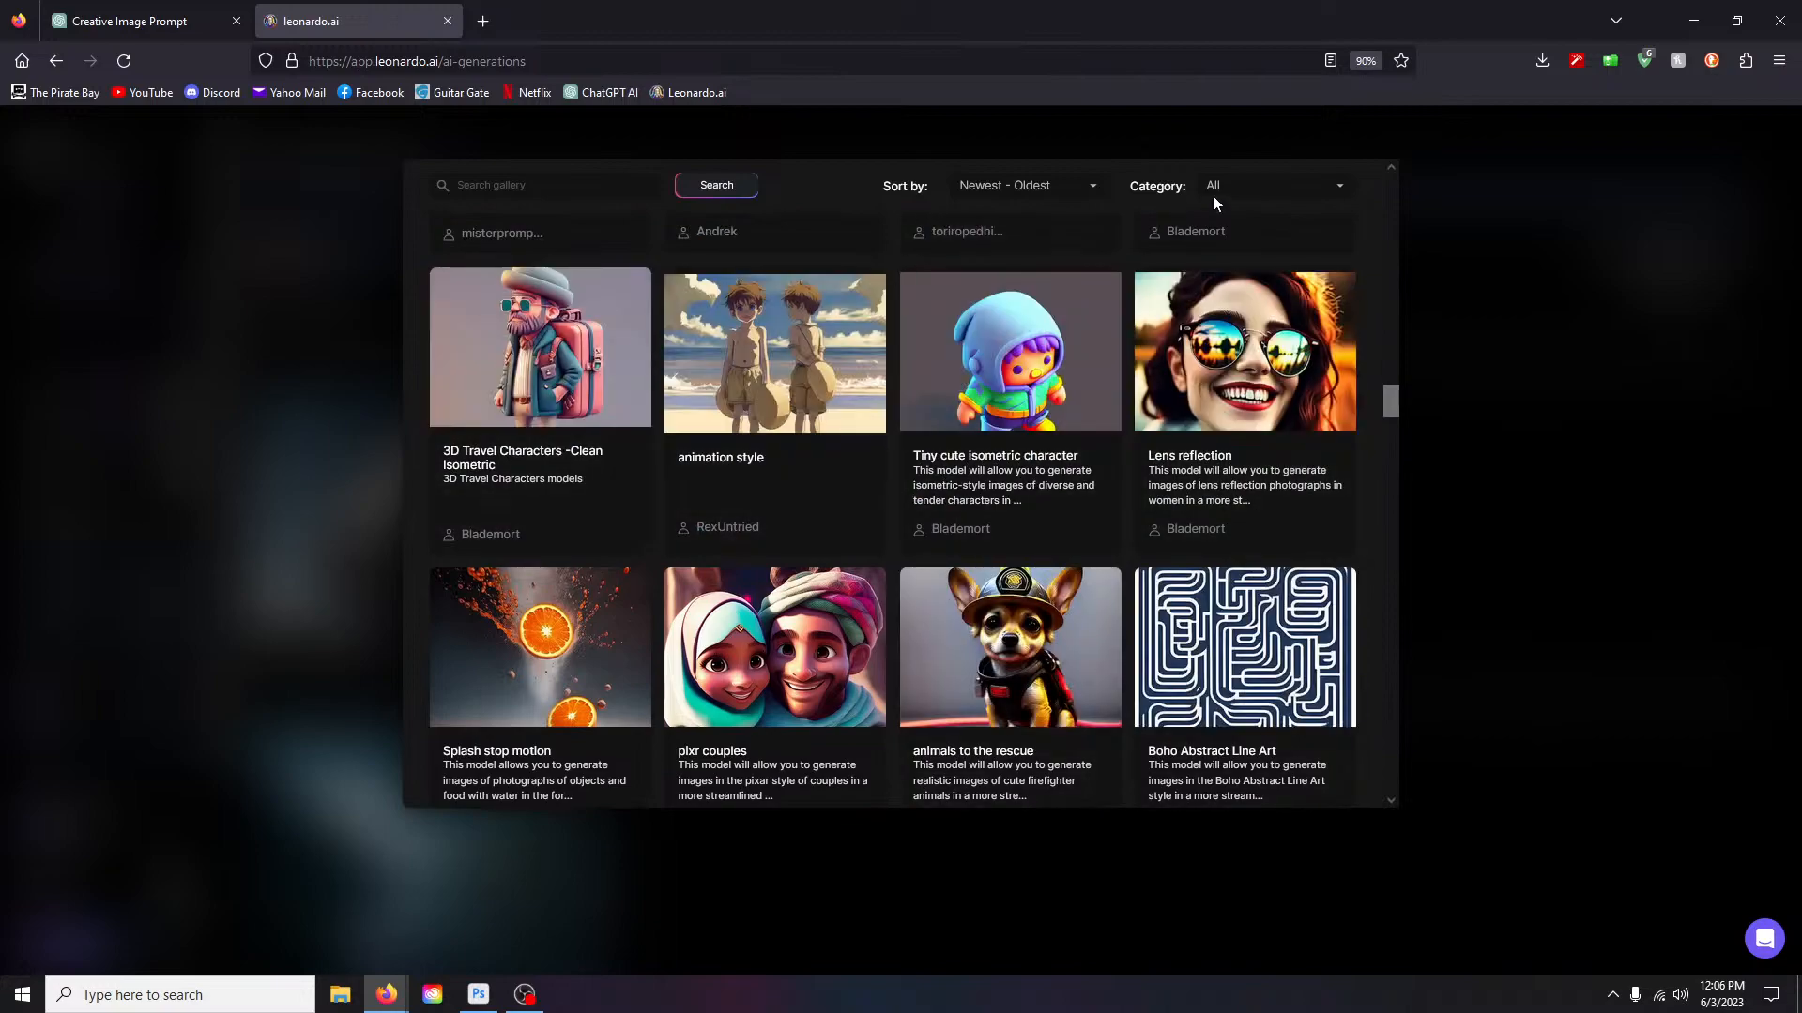
pyautogui.click(706, 194)
pyautogui.click(1079, 187)
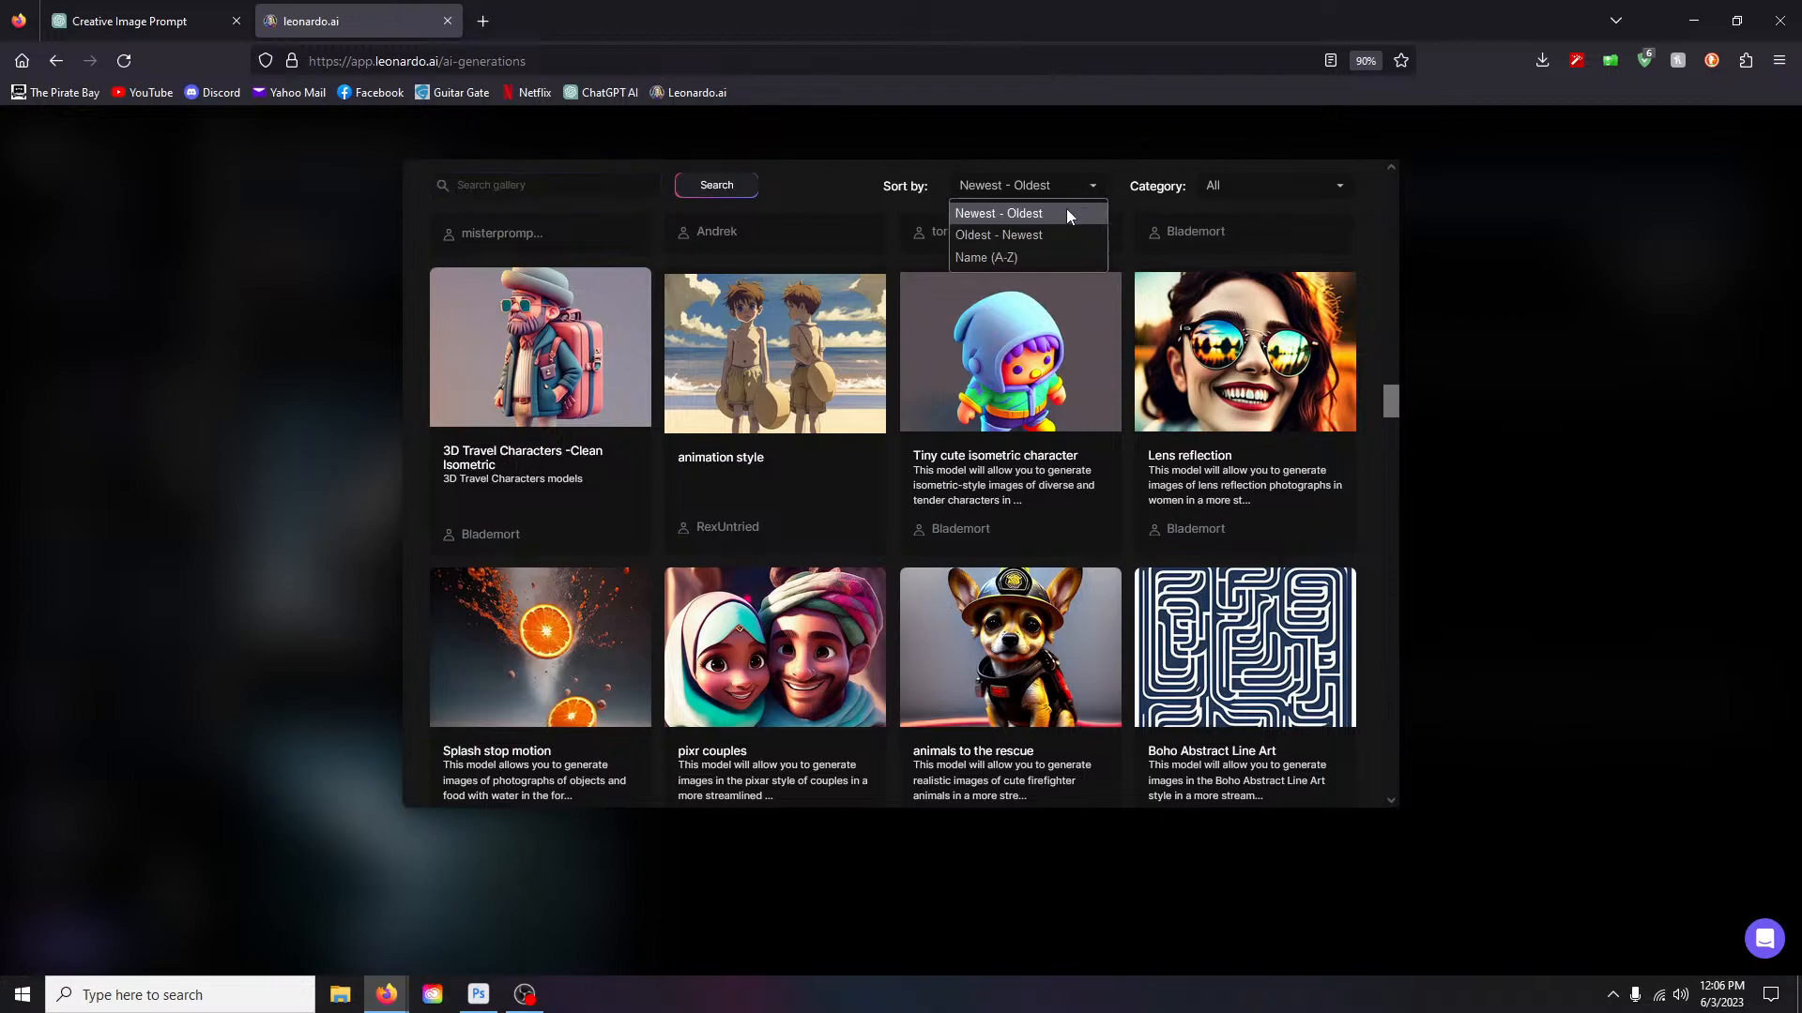
pyautogui.click(1034, 255)
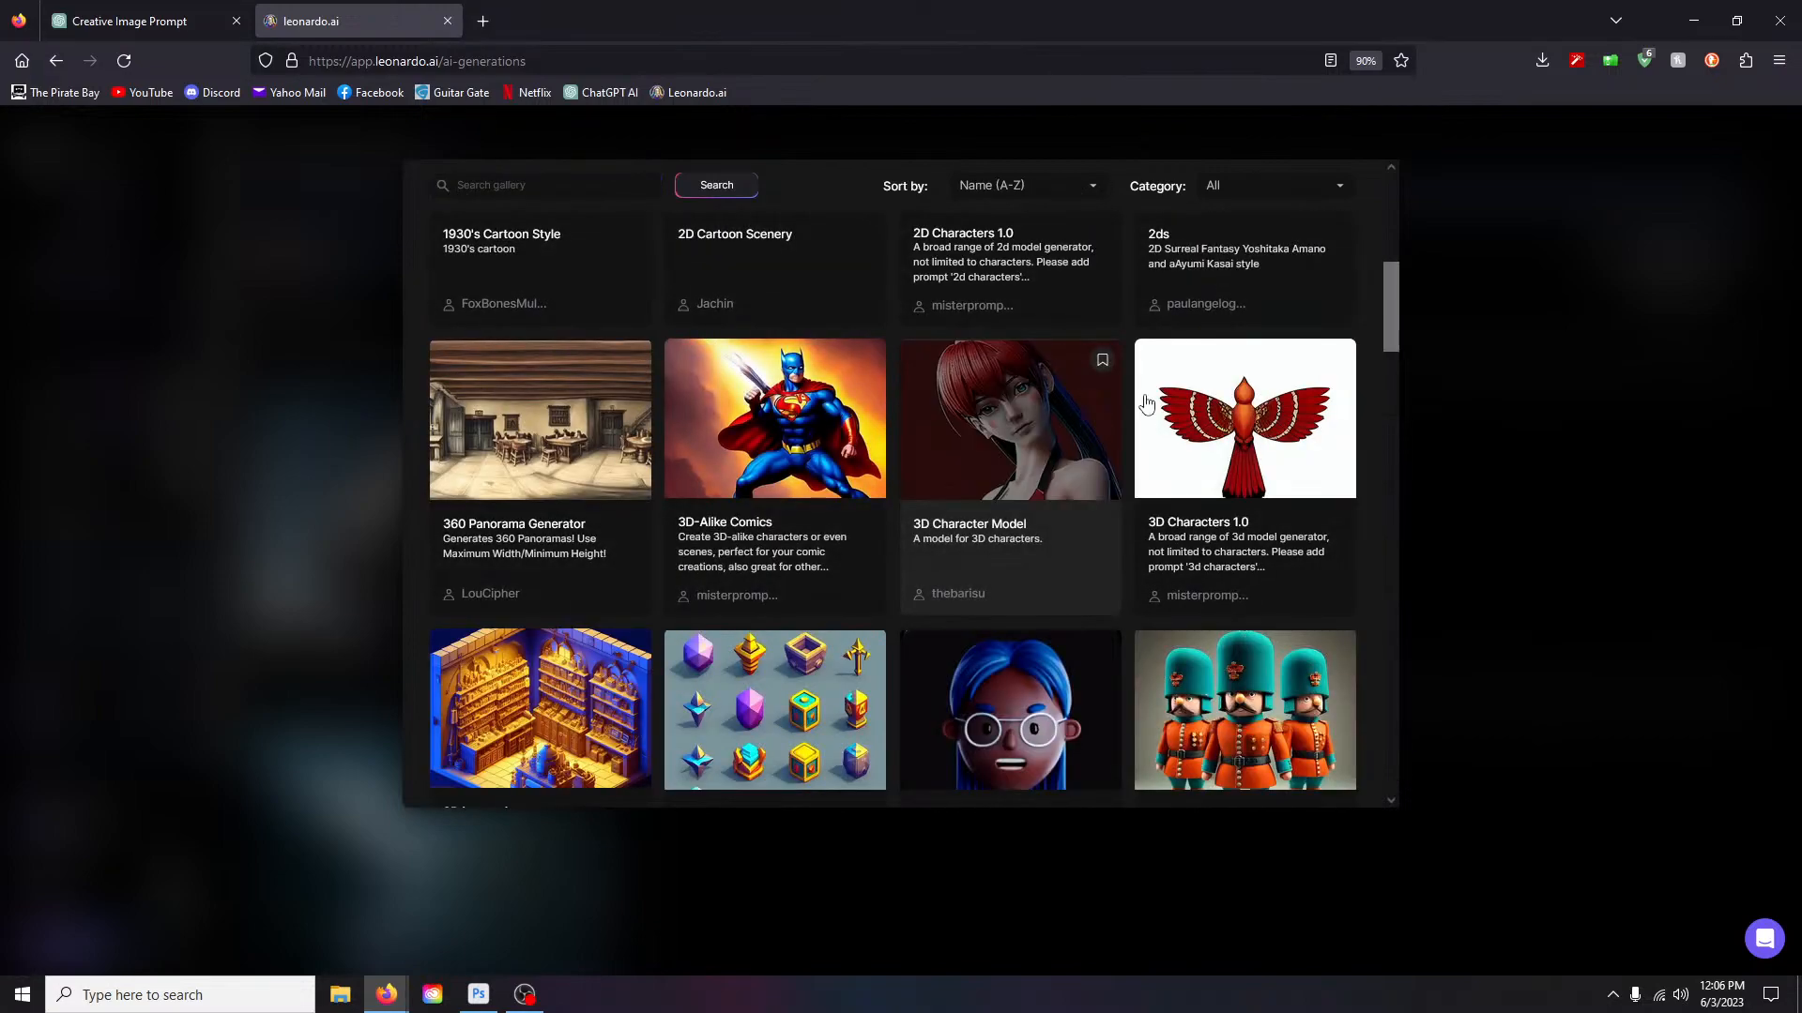
pyautogui.moveTo(1389, 274); pyautogui.dragTo(1389, 661)
pyautogui.scroll(-8, 896, 563)
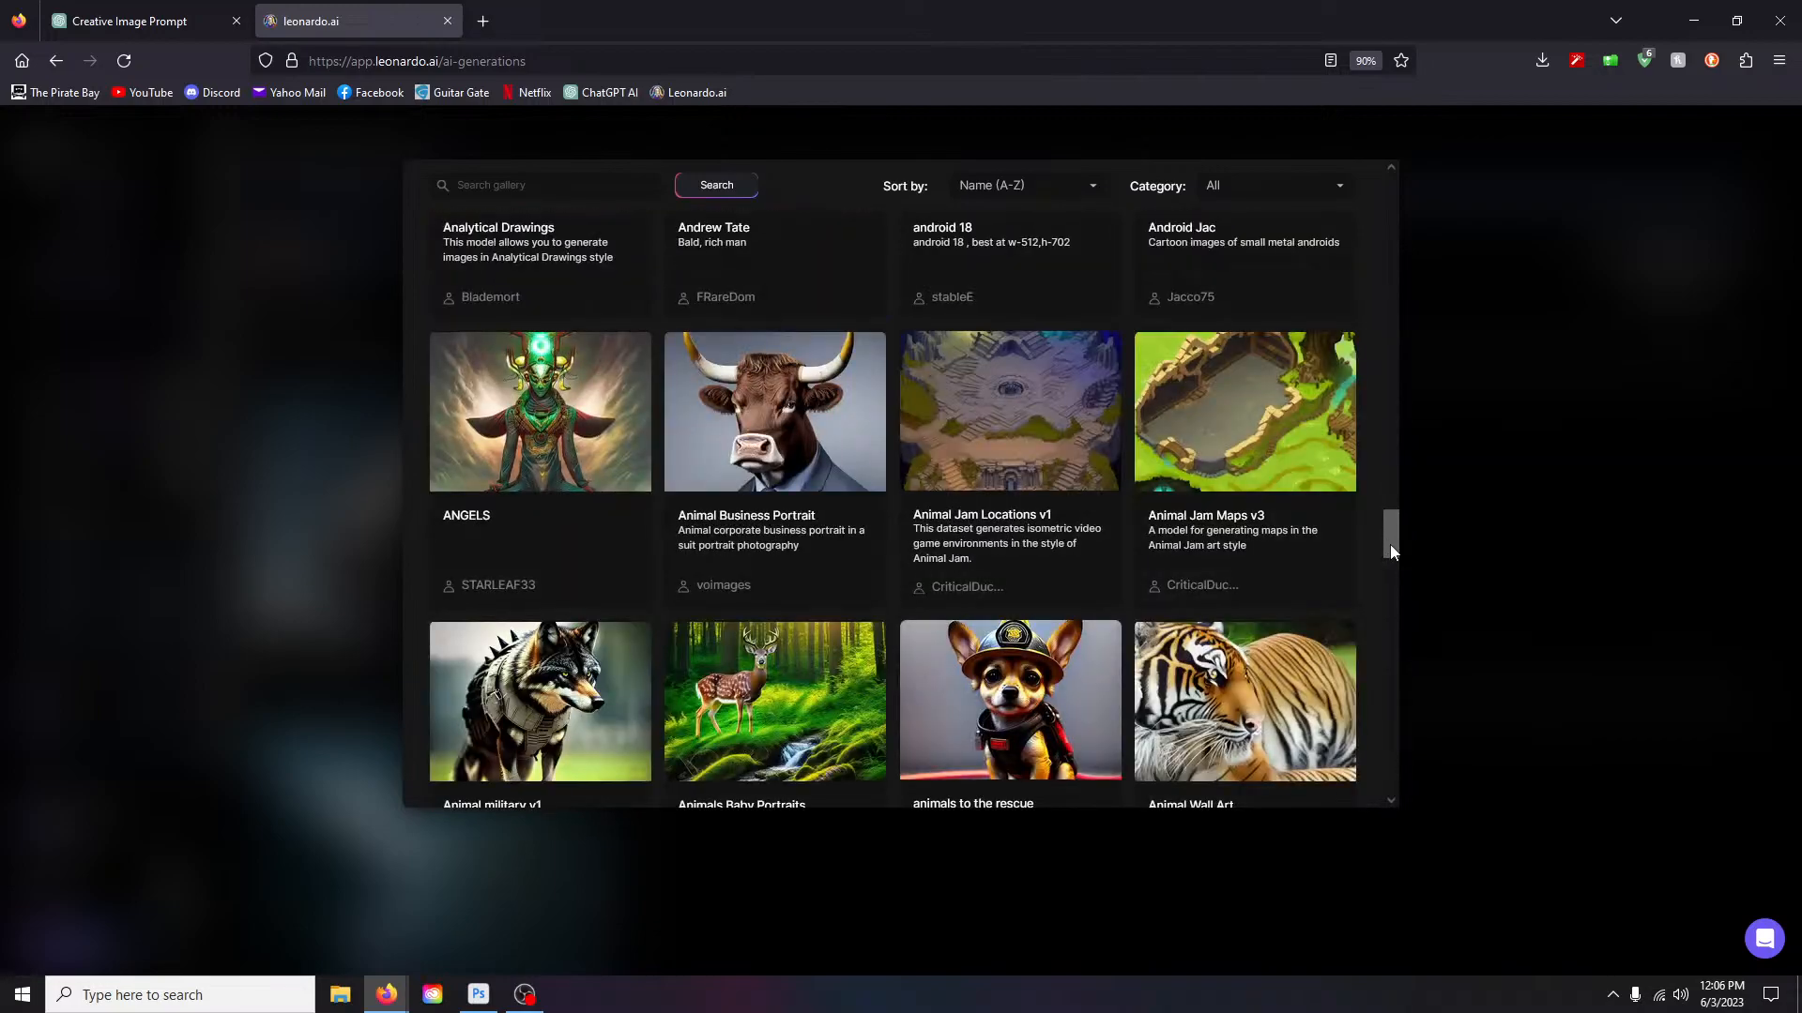
pyautogui.moveTo(1391, 550); pyautogui.dragTo(1295, 221)
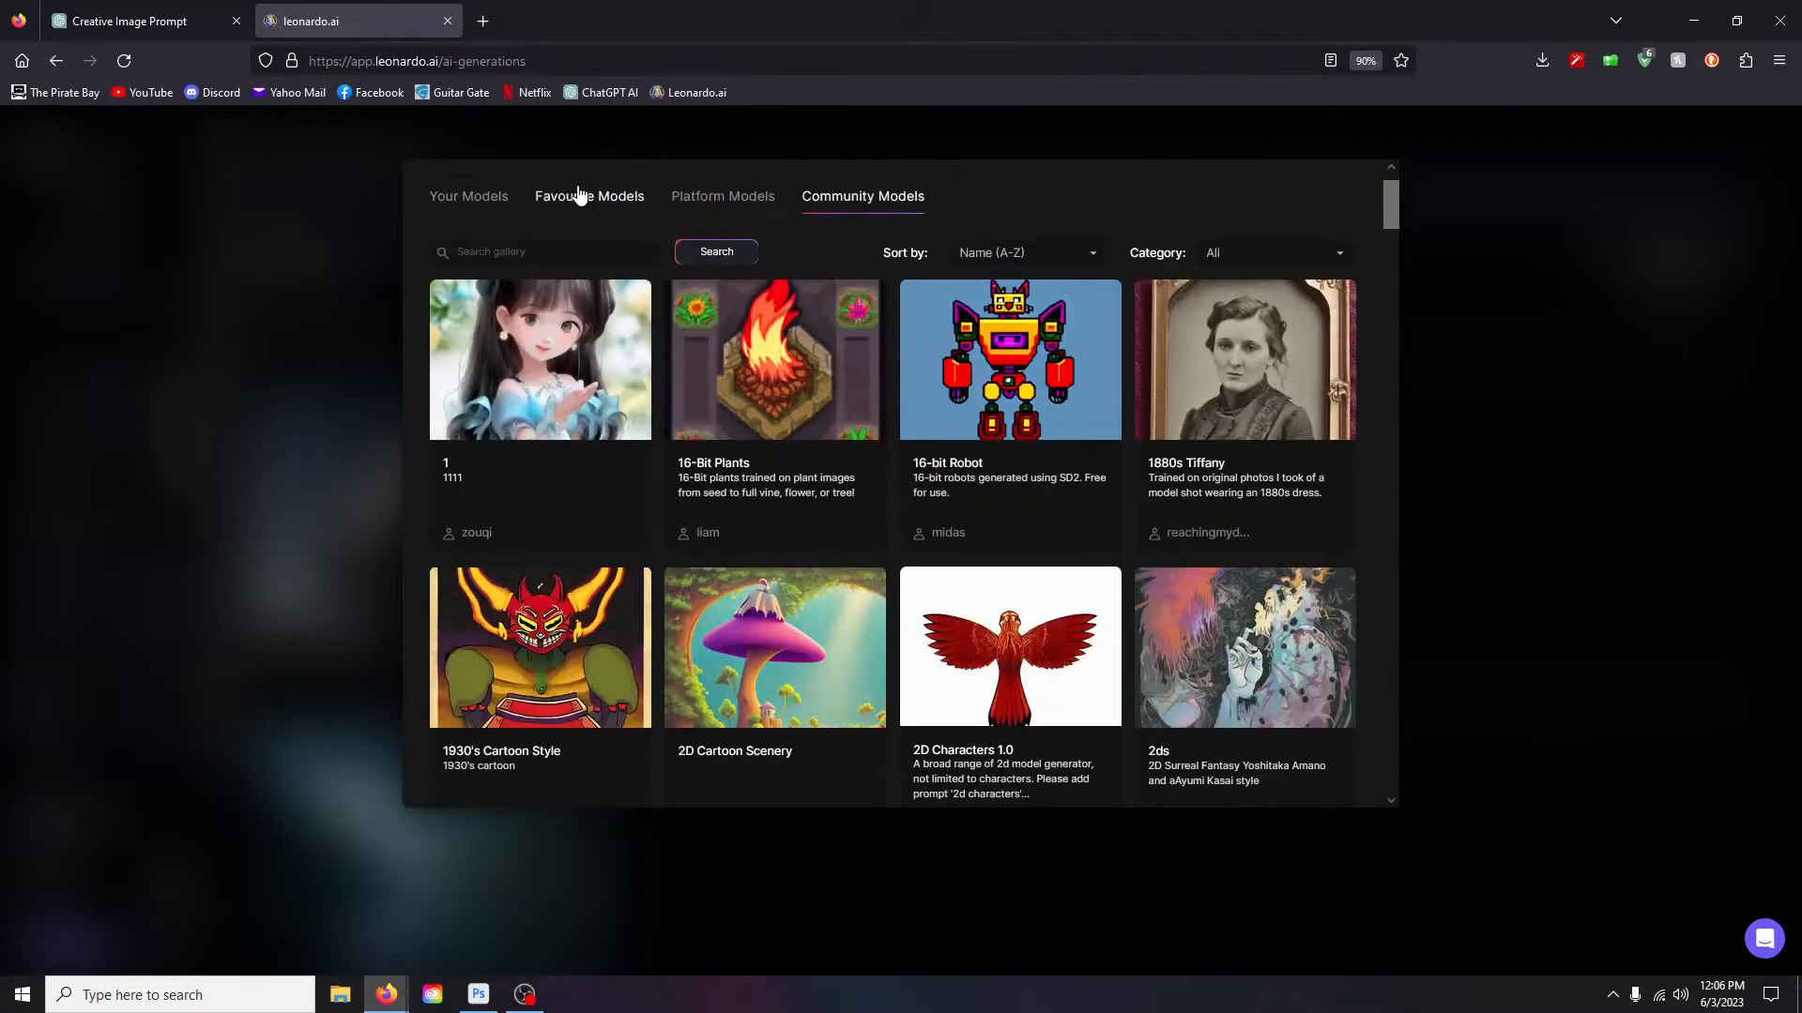
pyautogui.click(1469, 195)
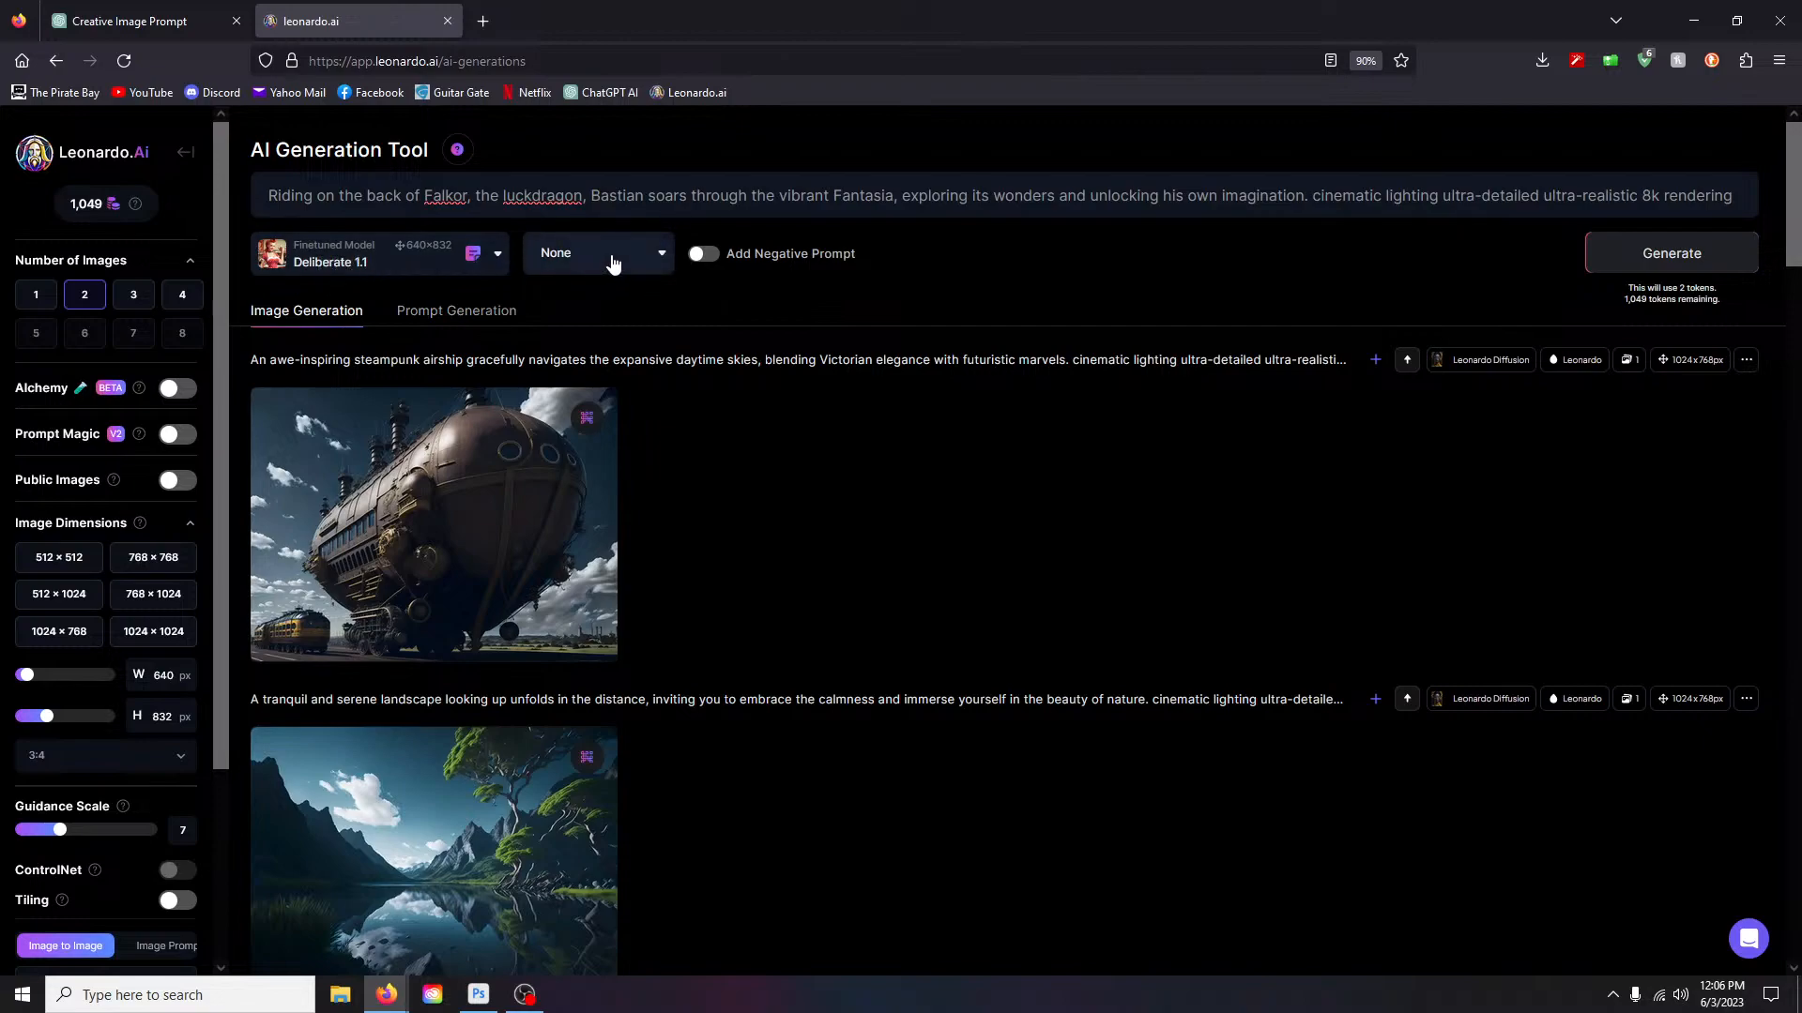
# Step: Generate two images from the Falkor prompt with Deliberate 1.1 and style None, and another two in Leonardo Style
pyautogui.click(587, 262)
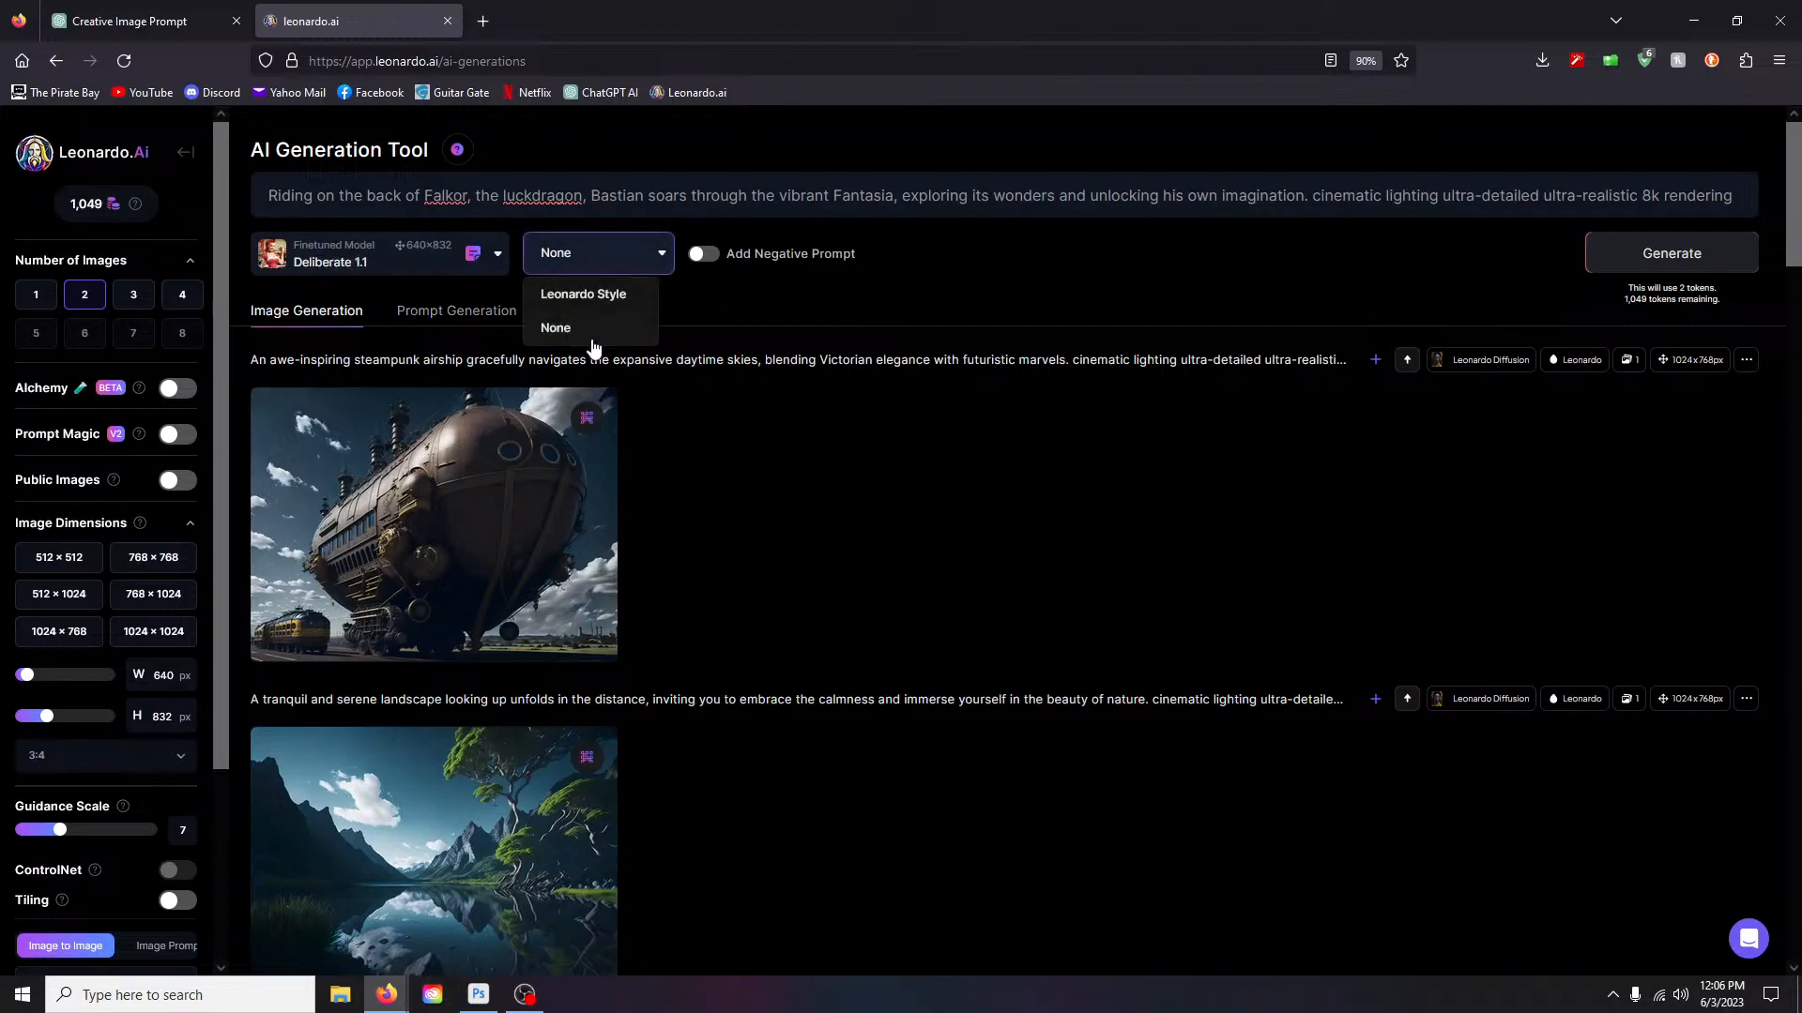
pyautogui.click(617, 256)
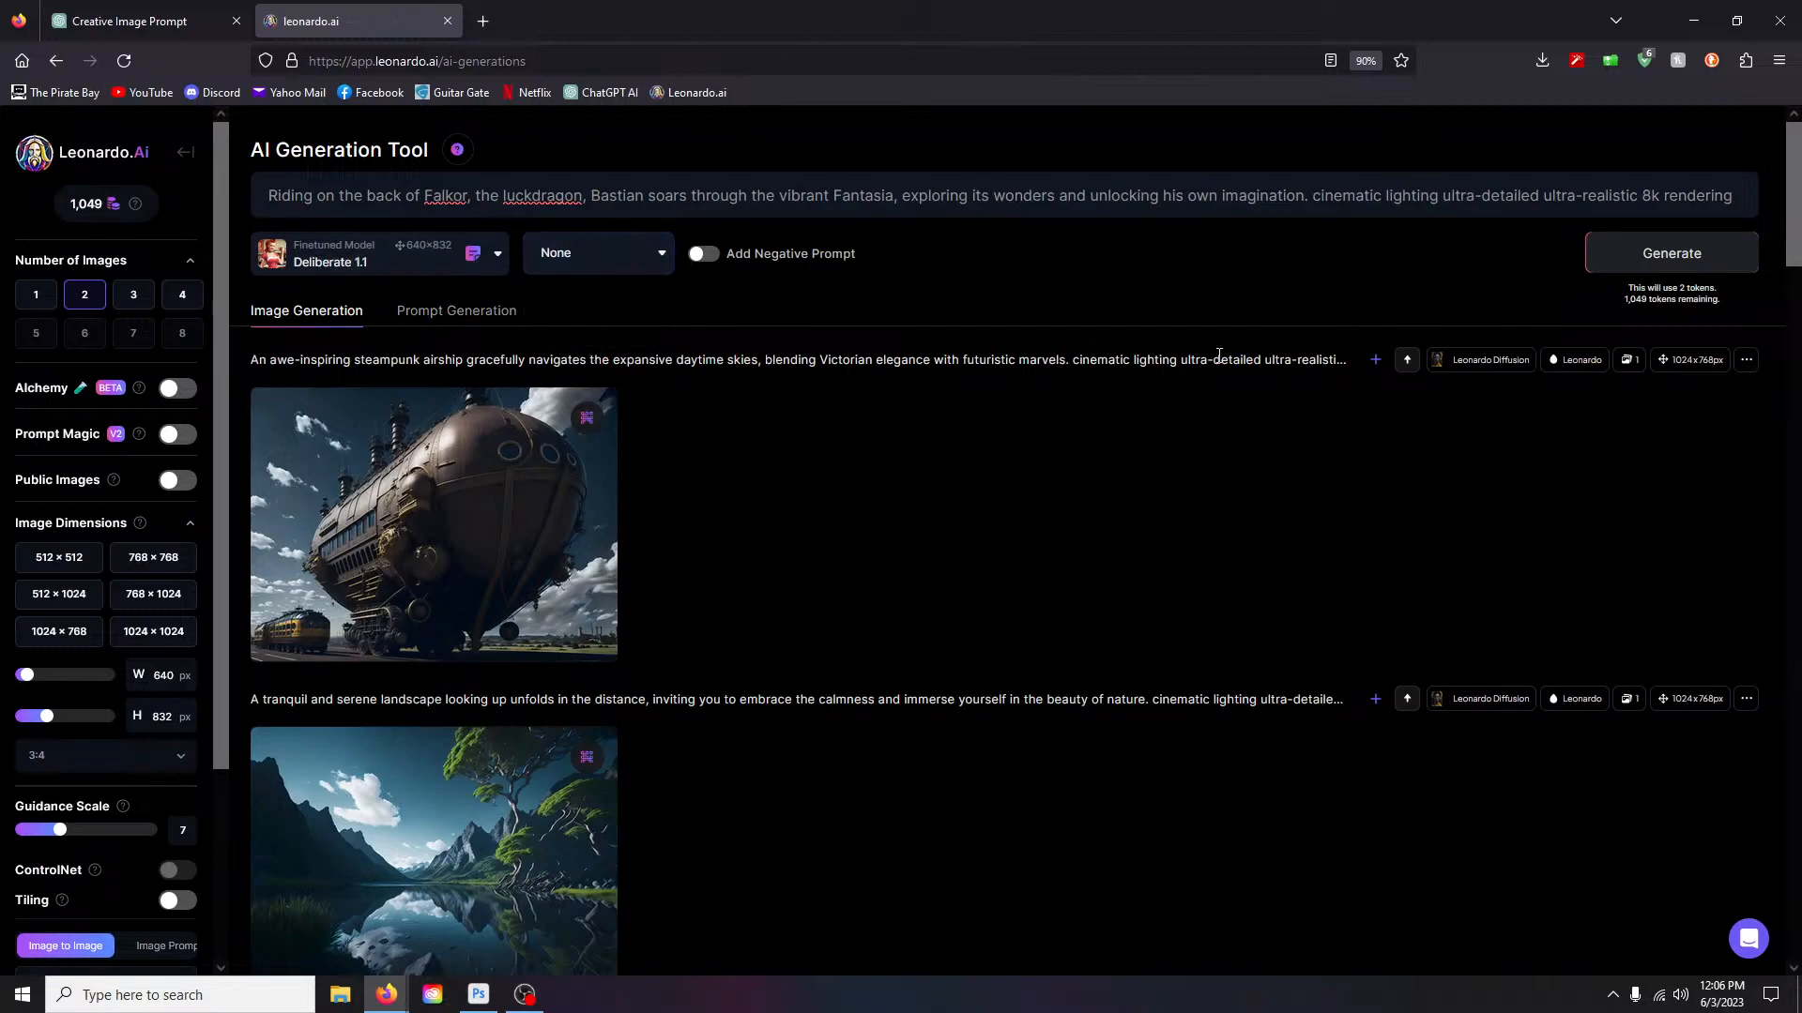
pyautogui.click(1675, 267)
pyautogui.click(647, 256)
pyautogui.click(632, 293)
pyautogui.click(1684, 261)
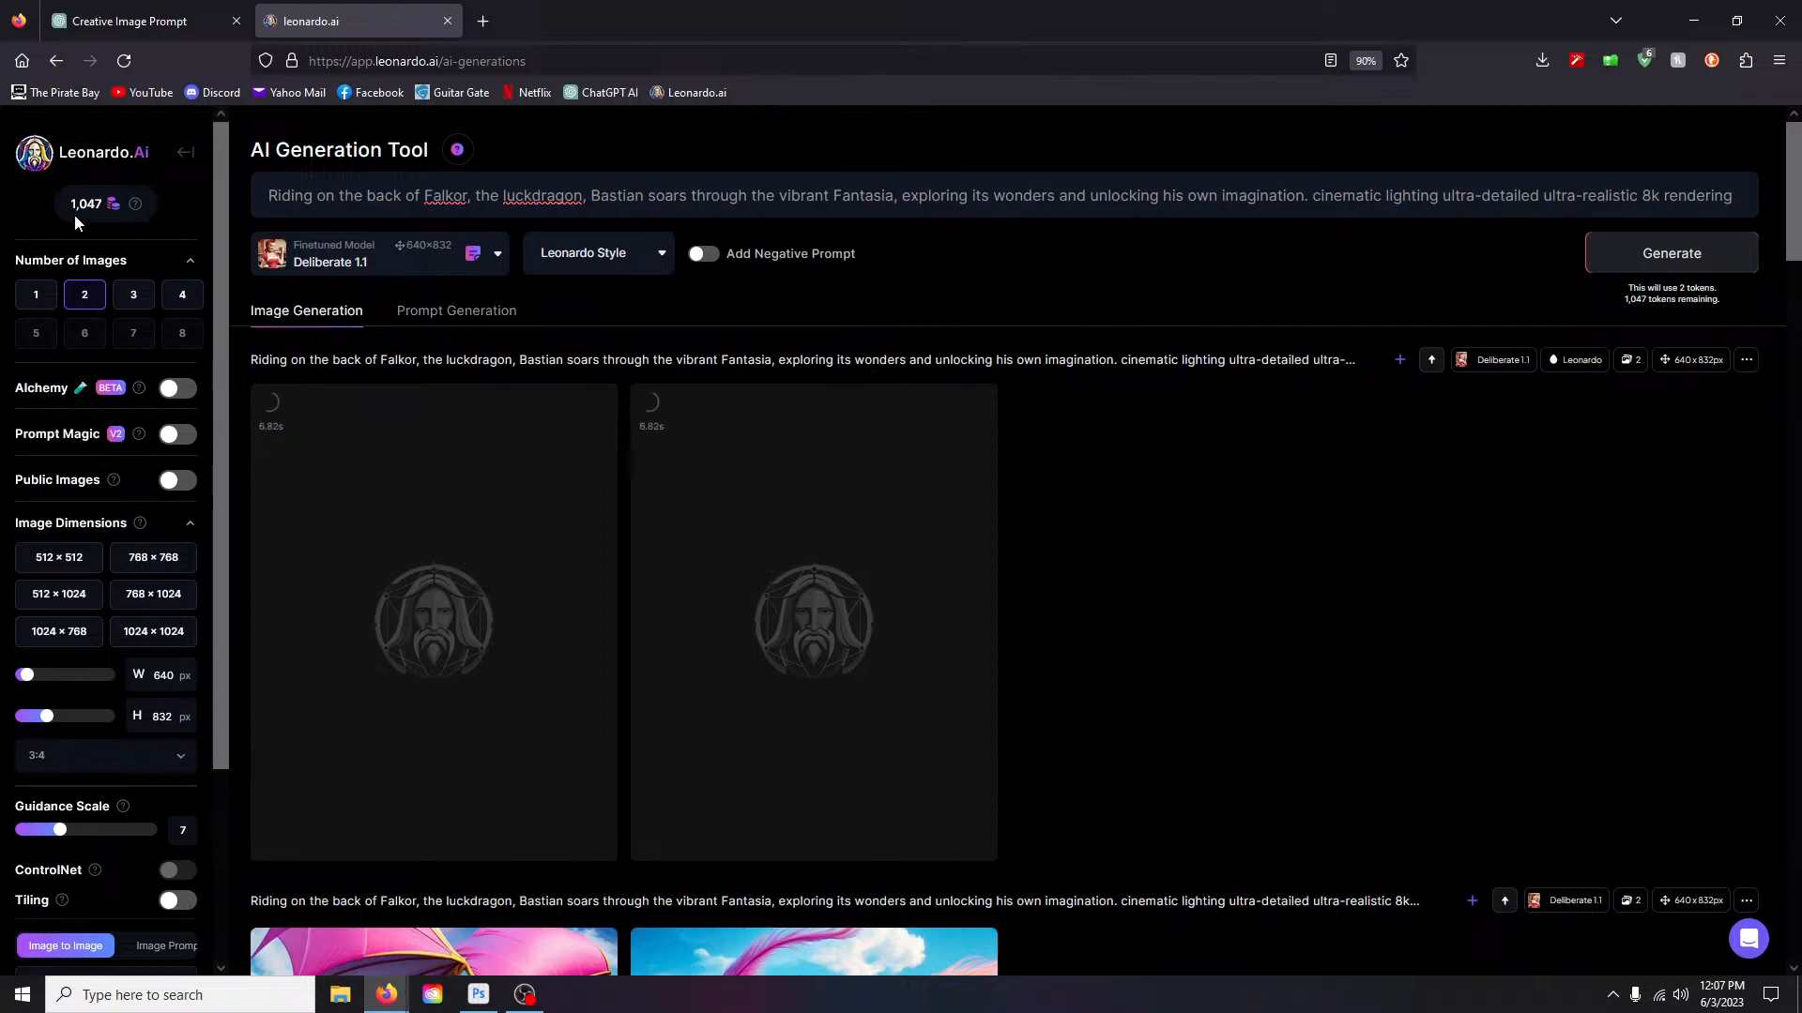
# Step: Compare the four Deliberate 1.1 dragon images and delete the two made with the style set to None
pyautogui.moveTo(134, 205)
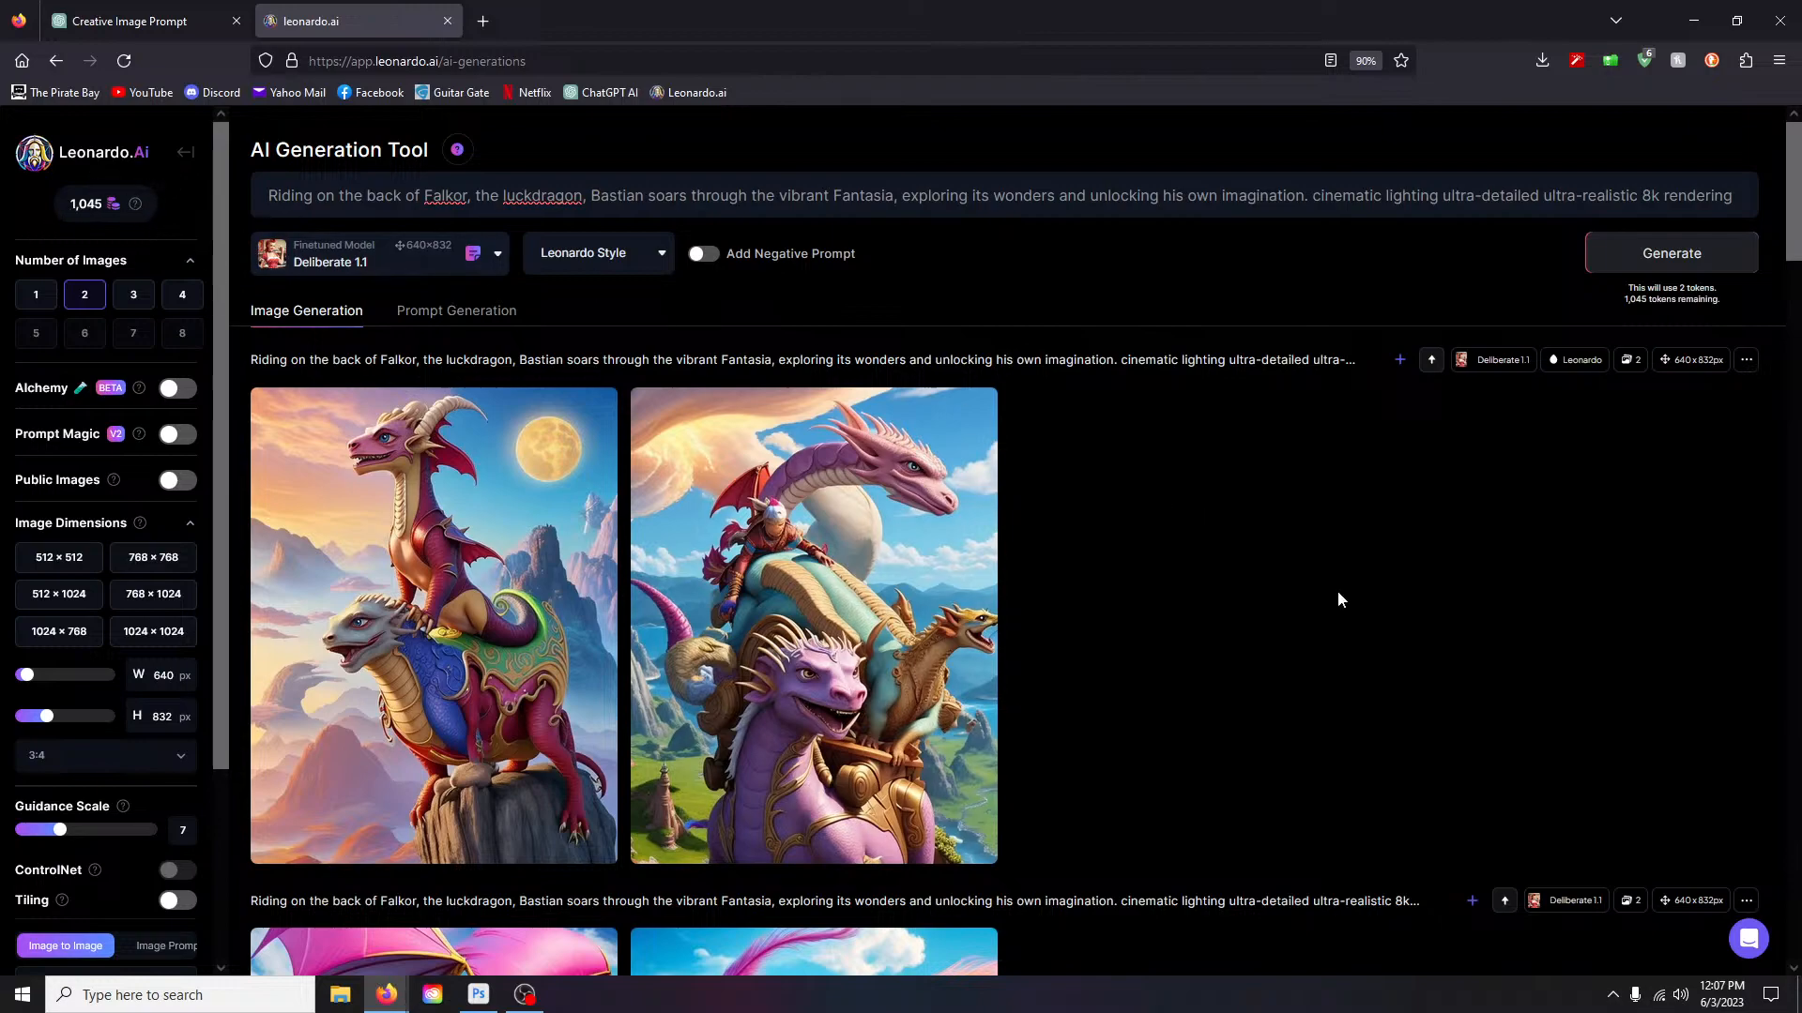
pyautogui.scroll(-2, 1337, 592)
pyautogui.scroll(-4, 1295, 560)
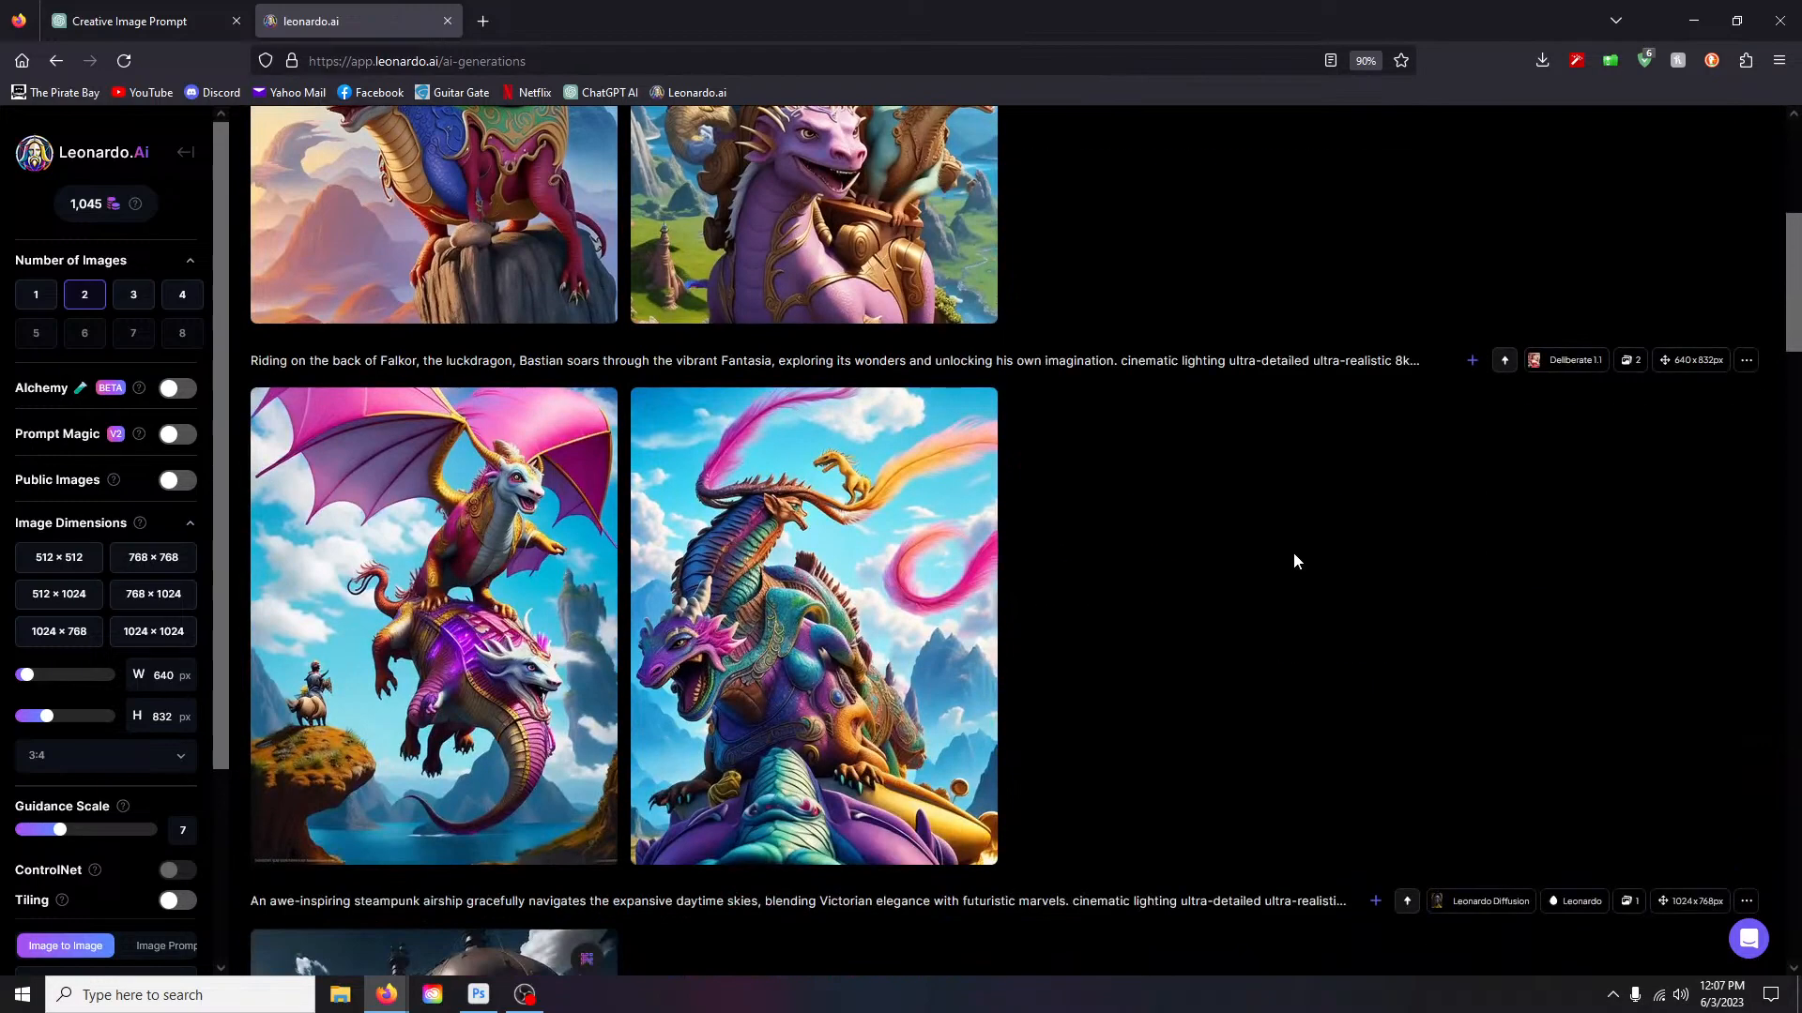
pyautogui.scroll(4, 1294, 561)
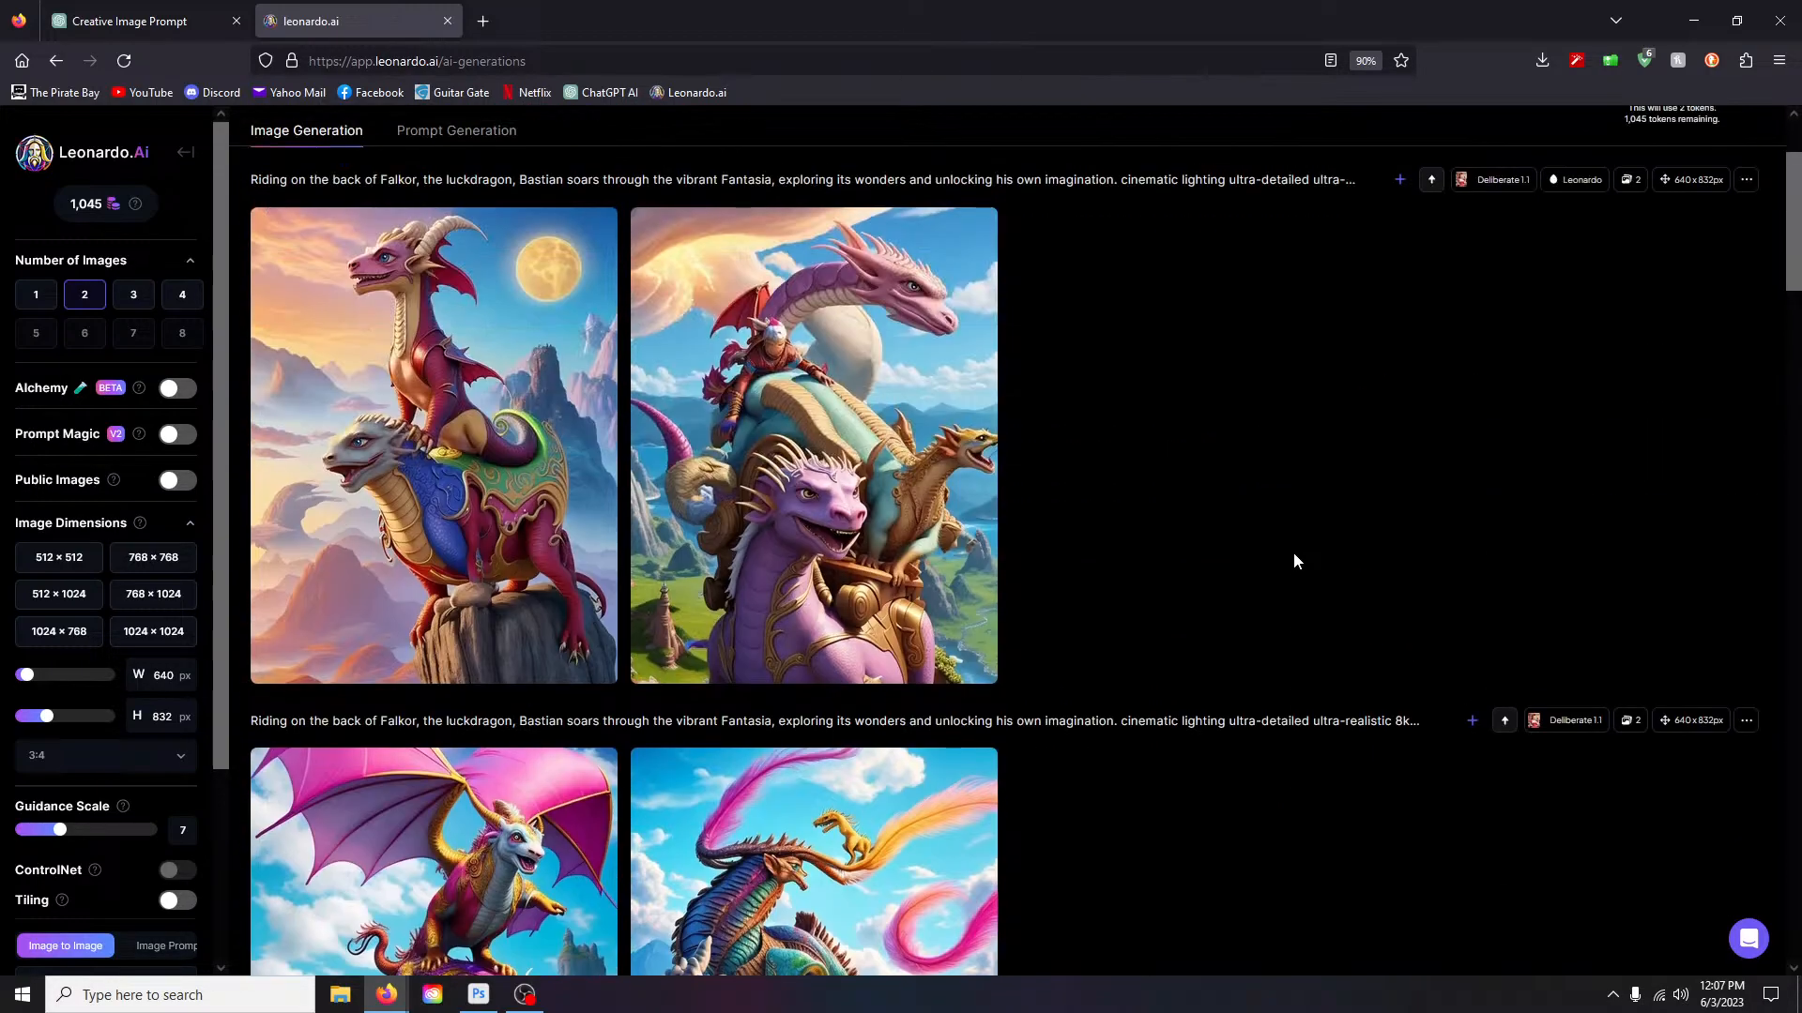
pyautogui.scroll(-4, 1293, 561)
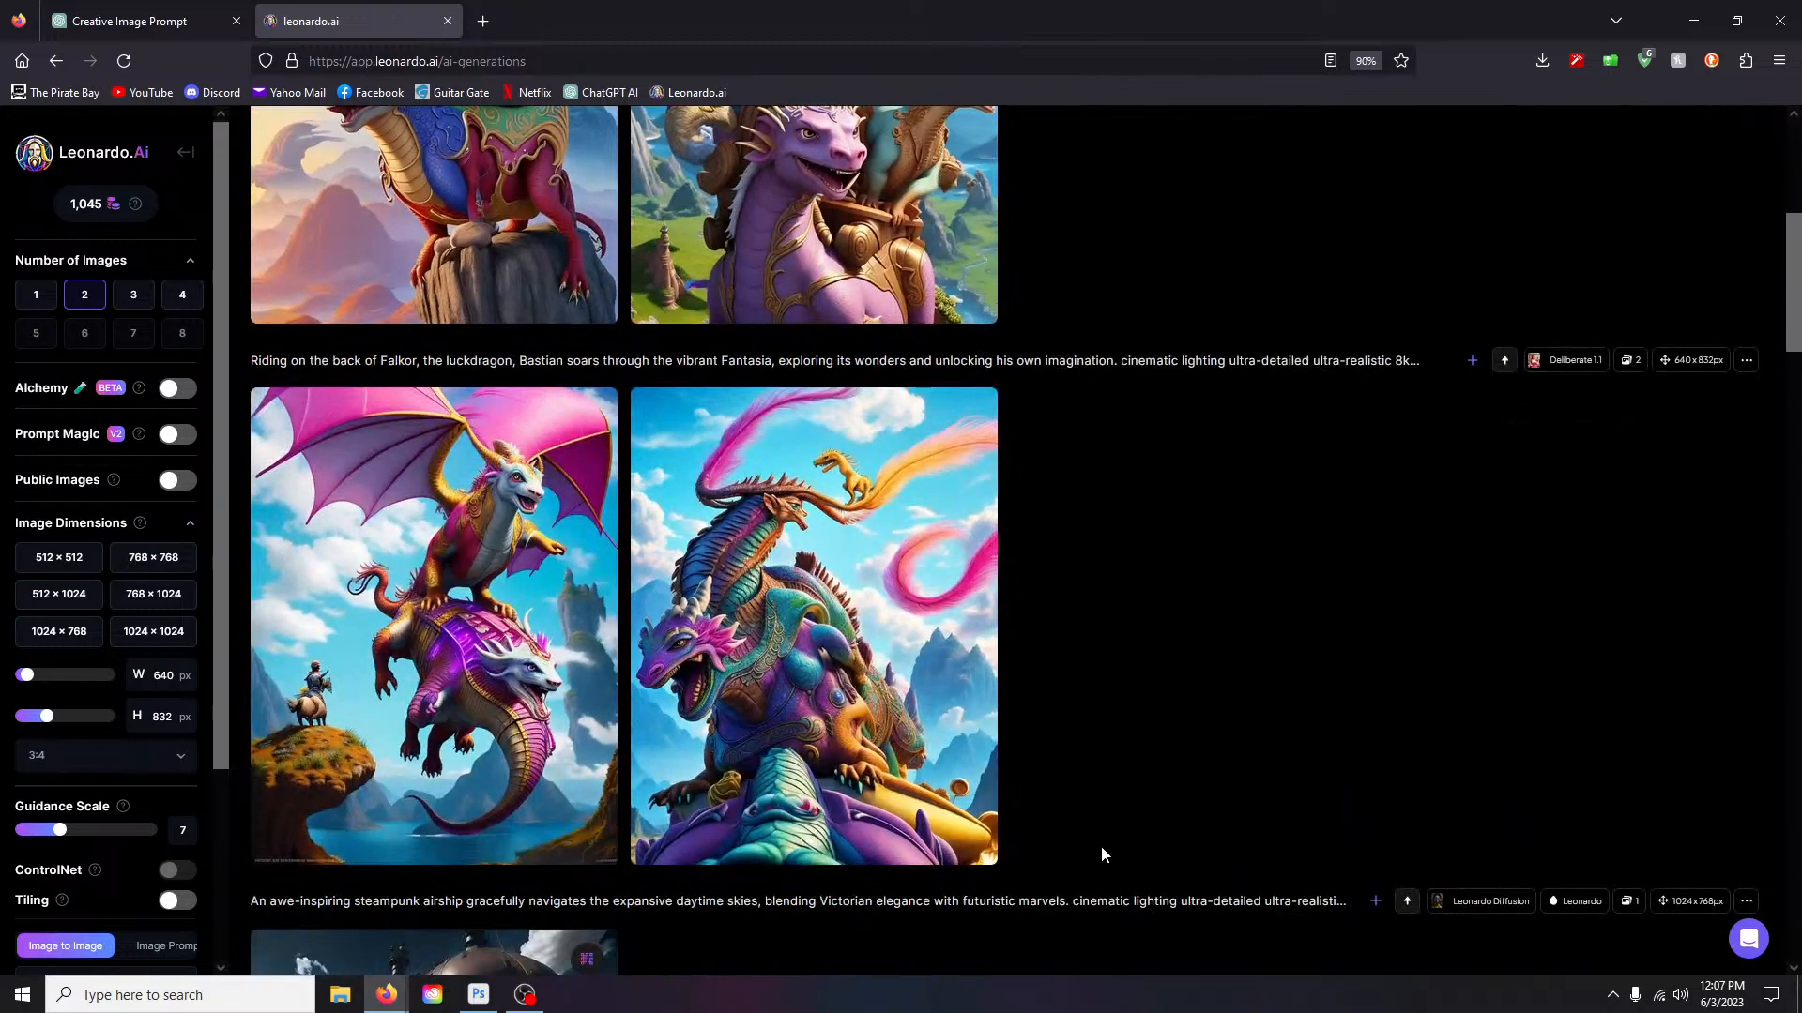
pyautogui.click(924, 834)
pyautogui.click(1049, 683)
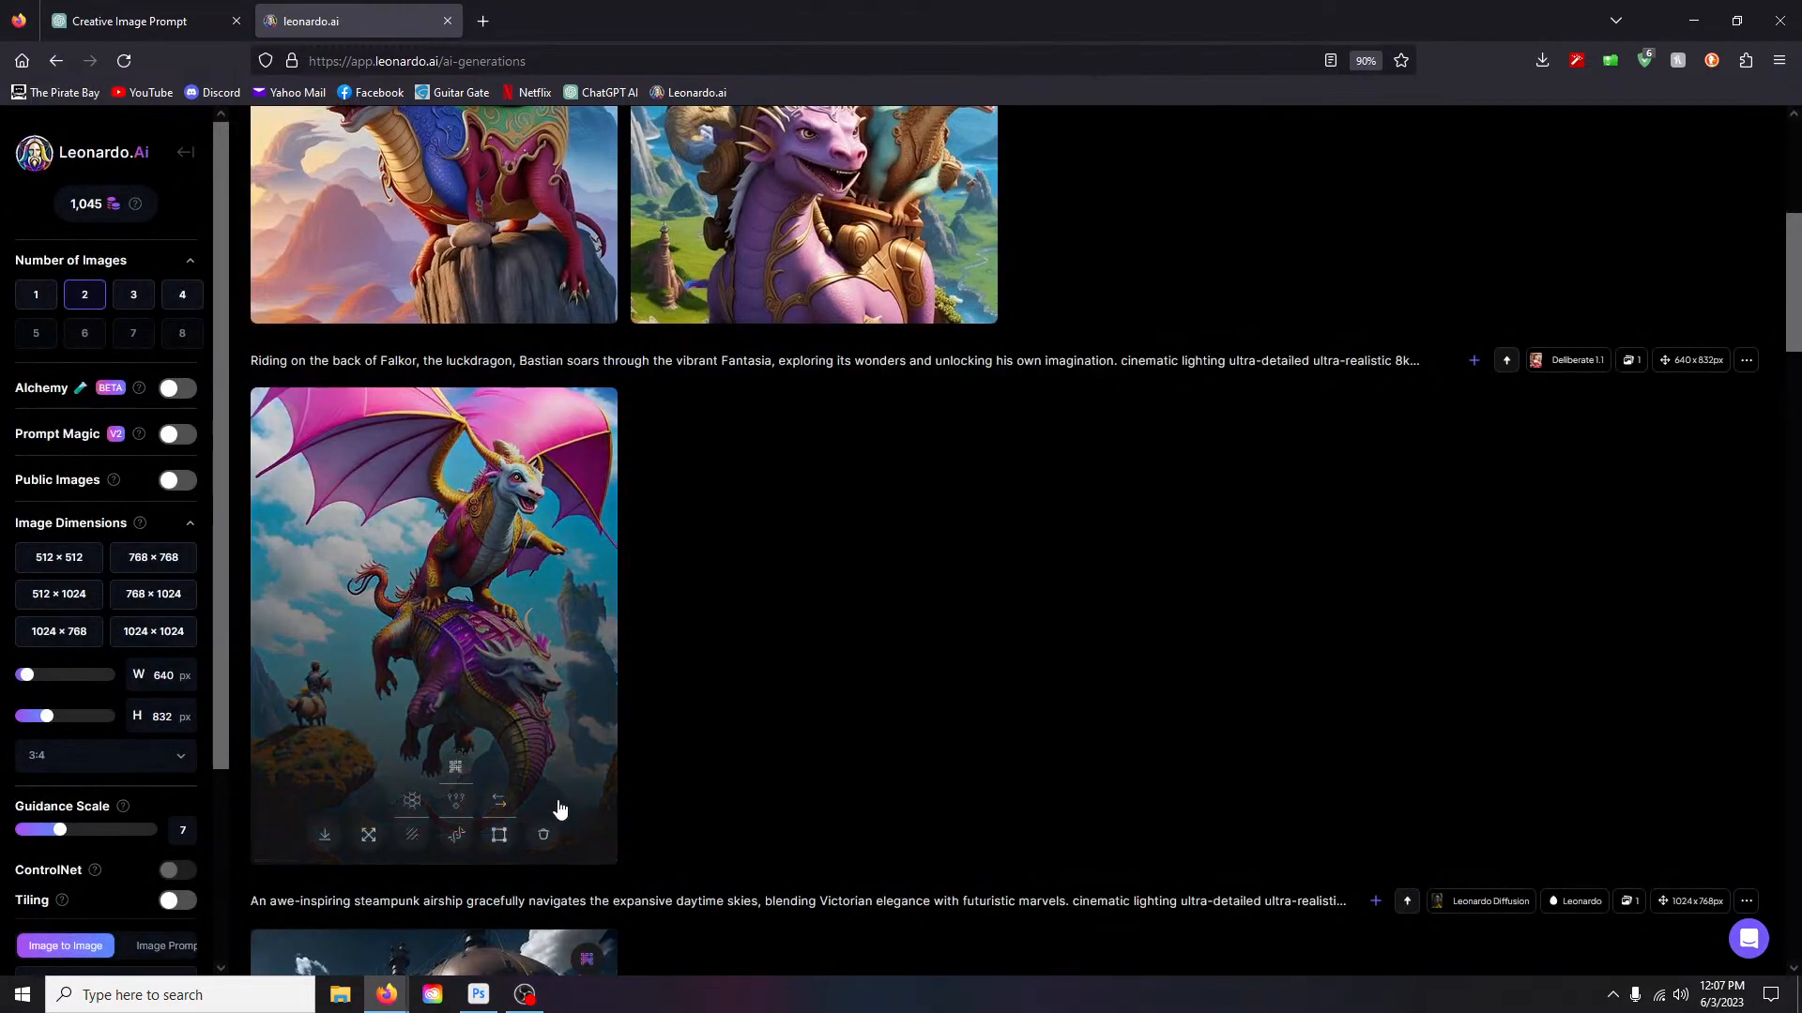
pyautogui.click(544, 834)
pyautogui.click(977, 667)
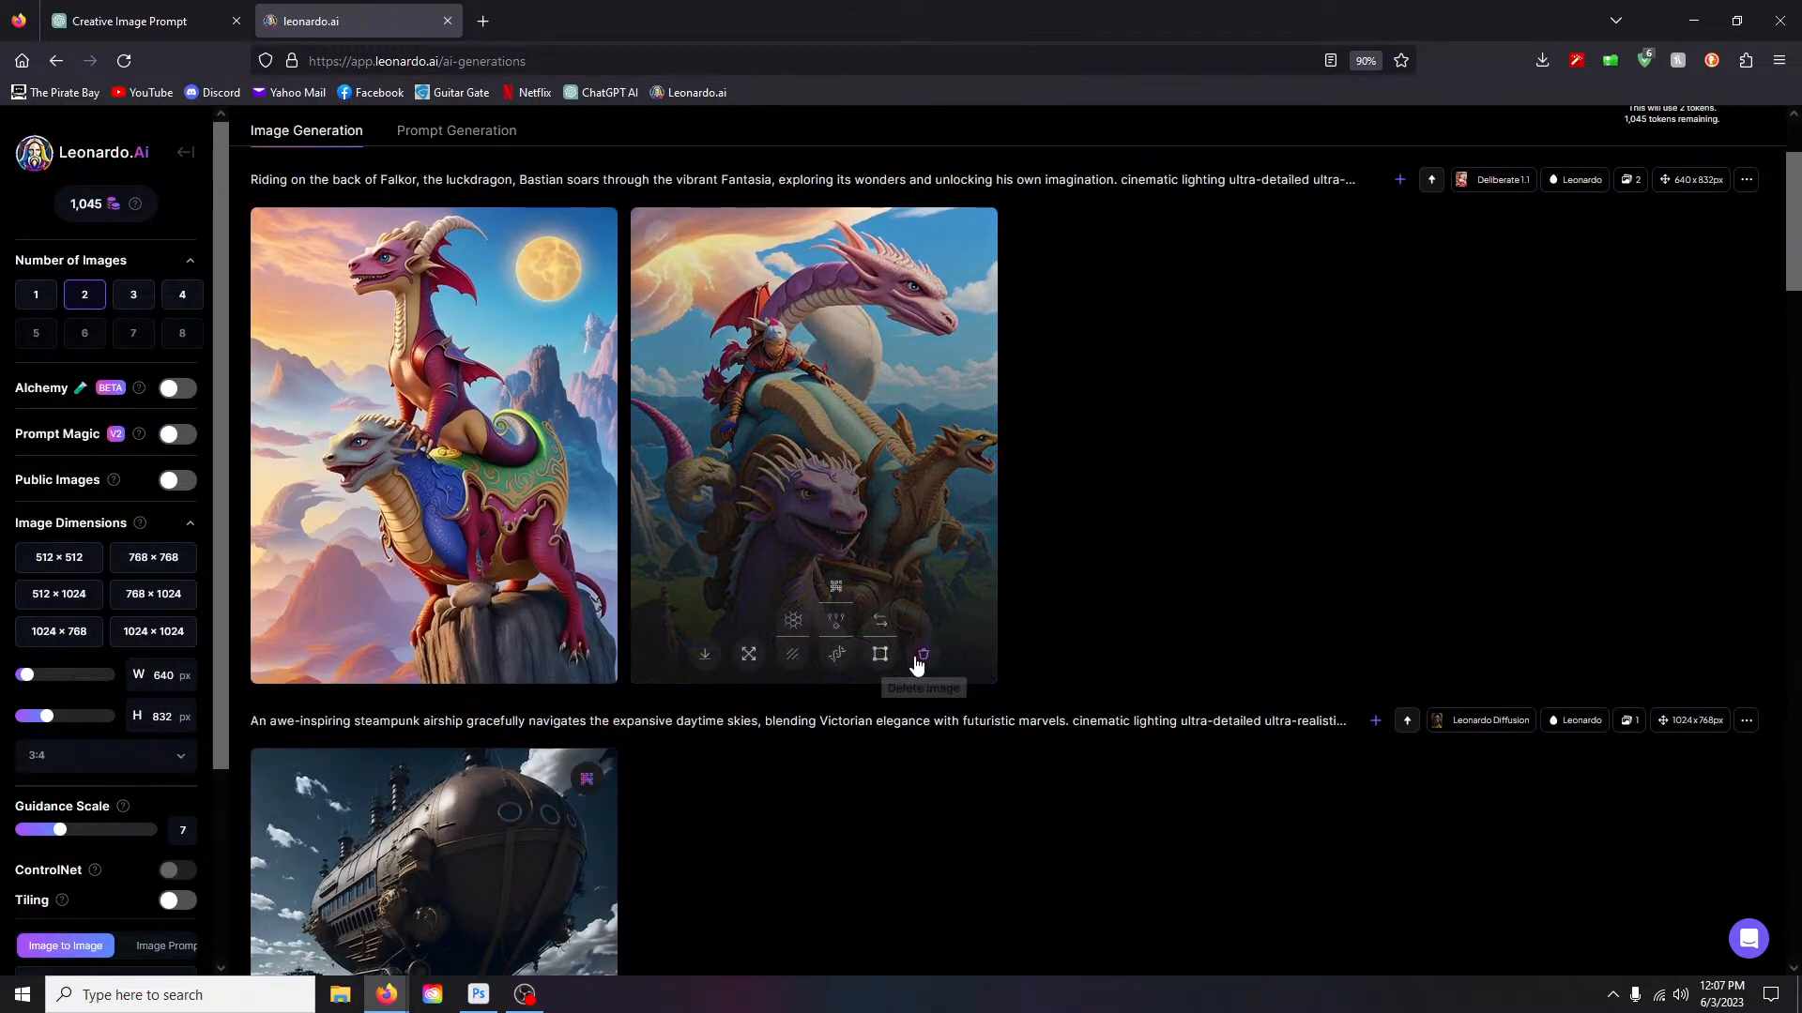
# Step: Delete the two Deliberate 1.1 dragon images made in Leonardo Style
pyautogui.click(924, 659)
pyautogui.click(1032, 675)
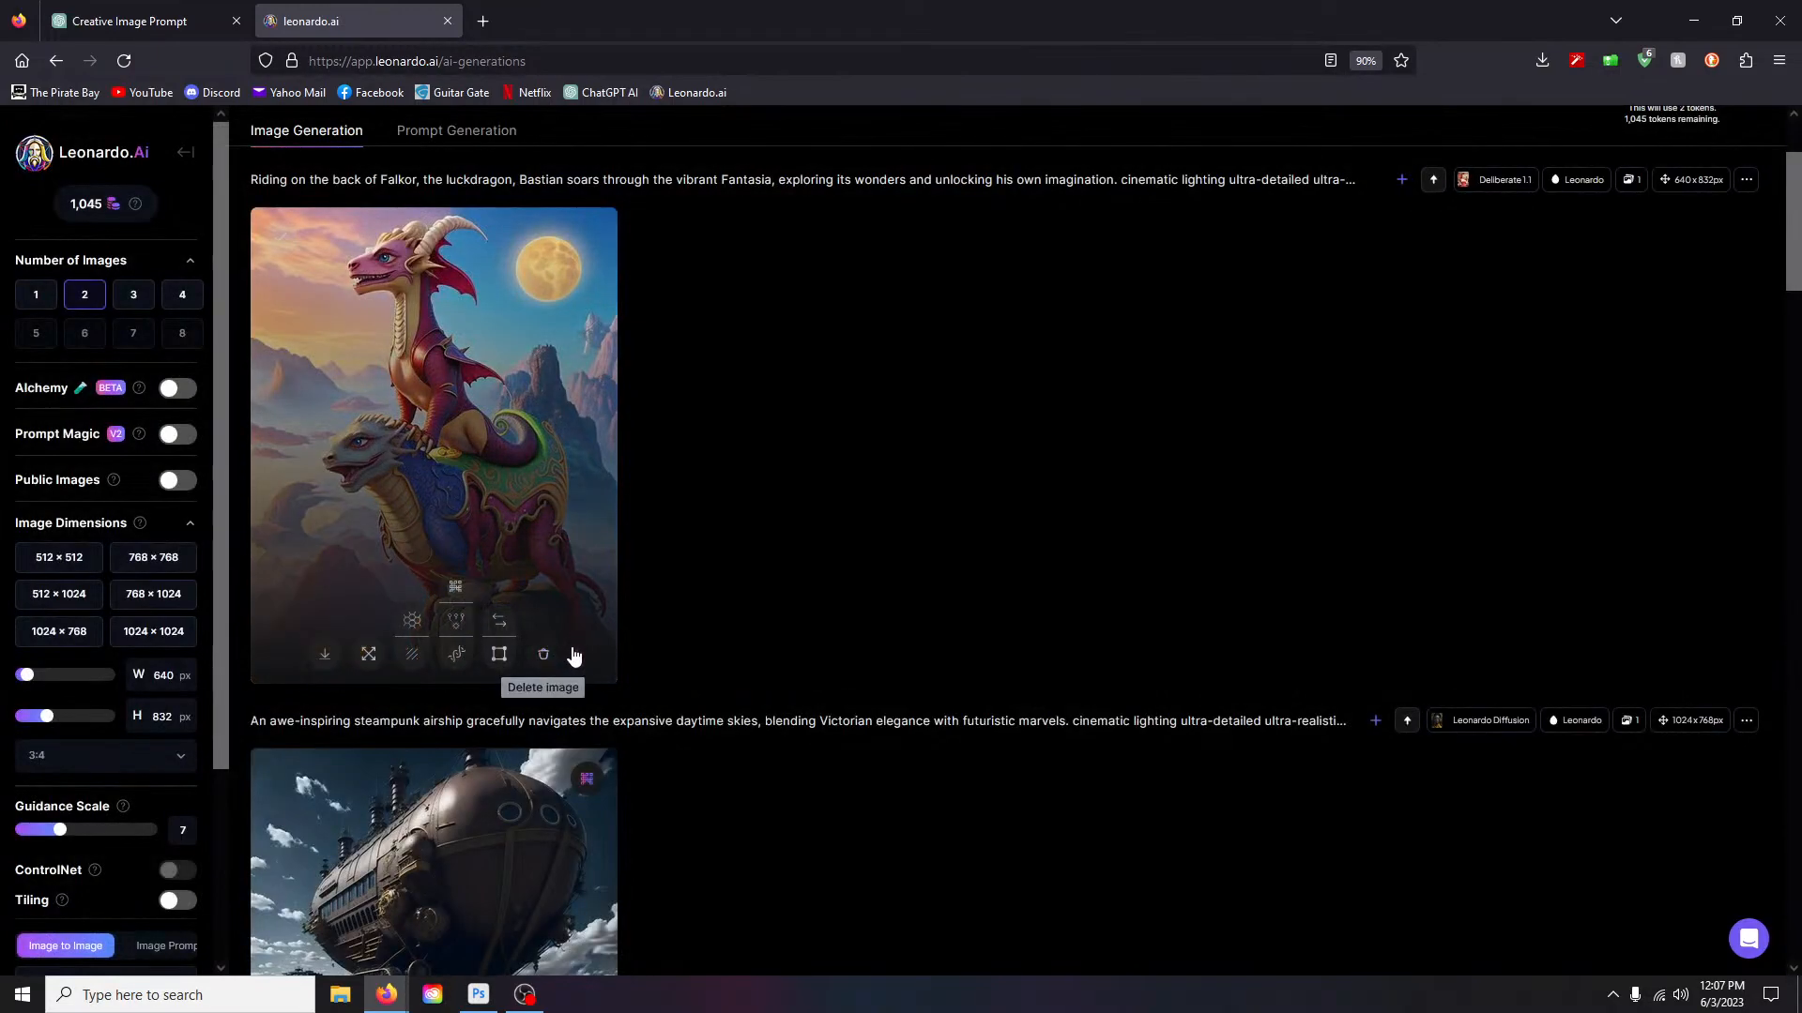
pyautogui.click(555, 654)
pyautogui.click(977, 663)
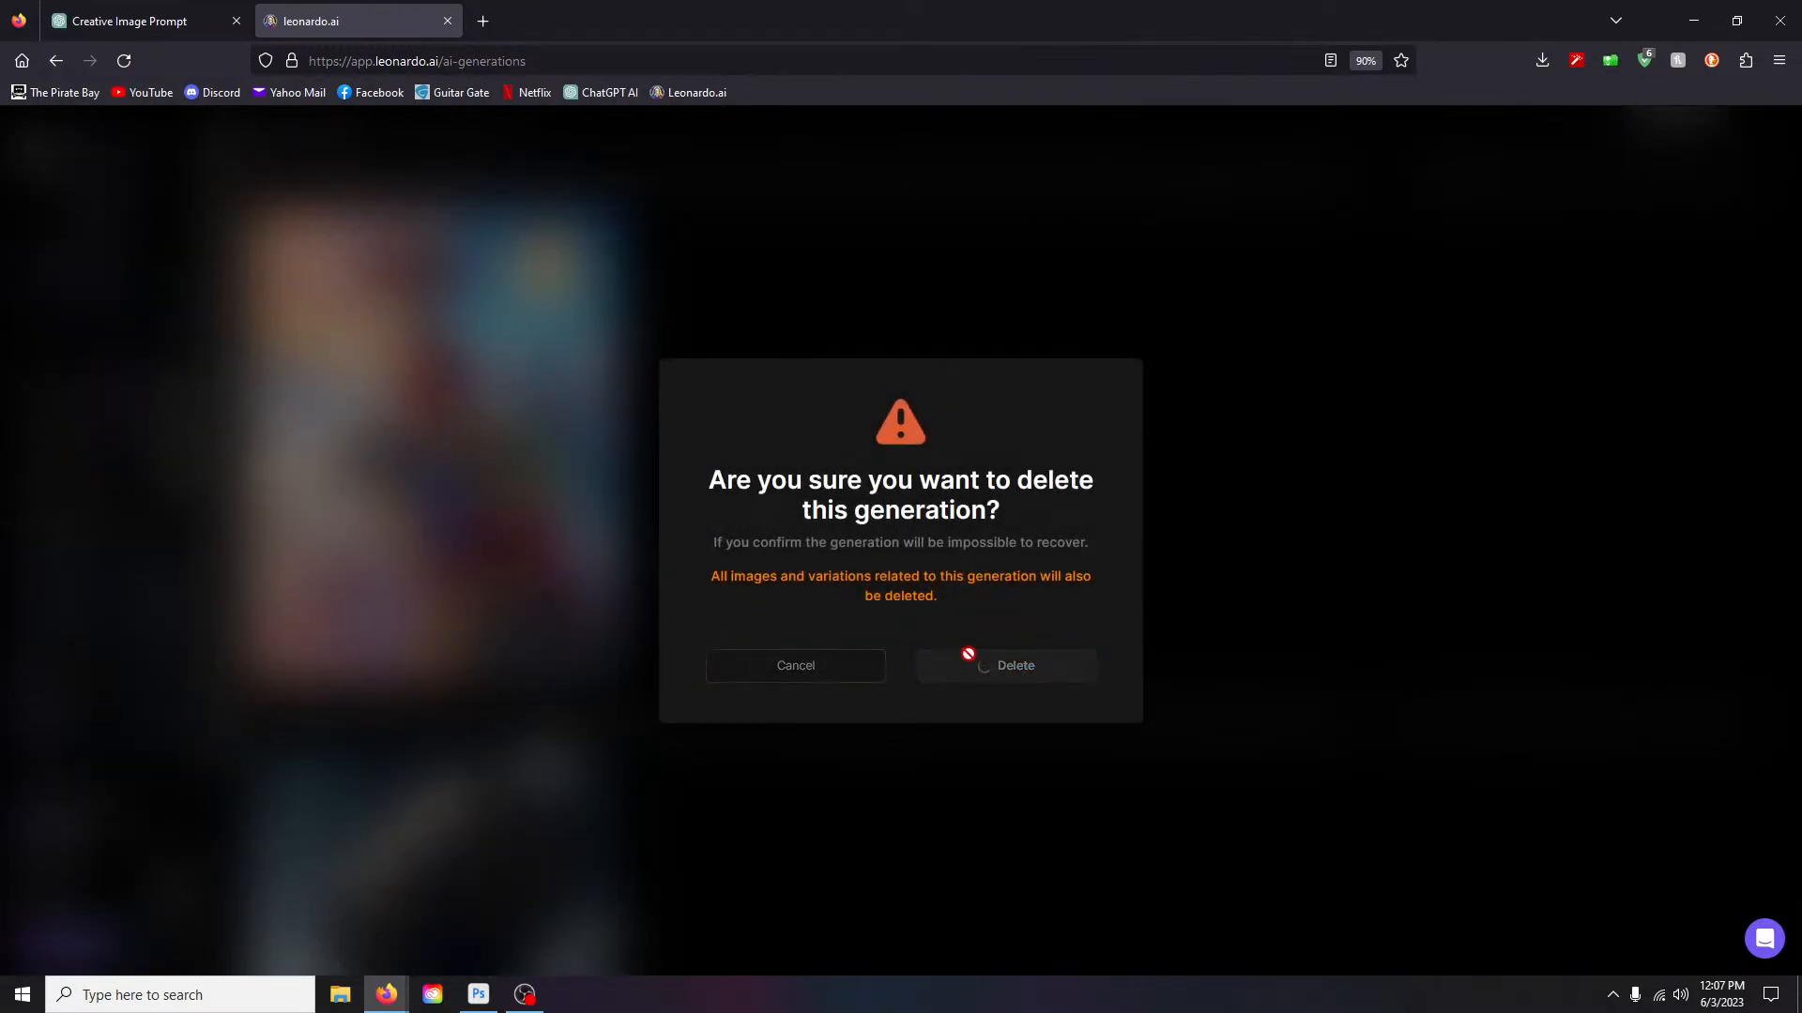
# Step: Change the finetuned model to DreamShaper v6
pyautogui.scroll(3, 933, 470)
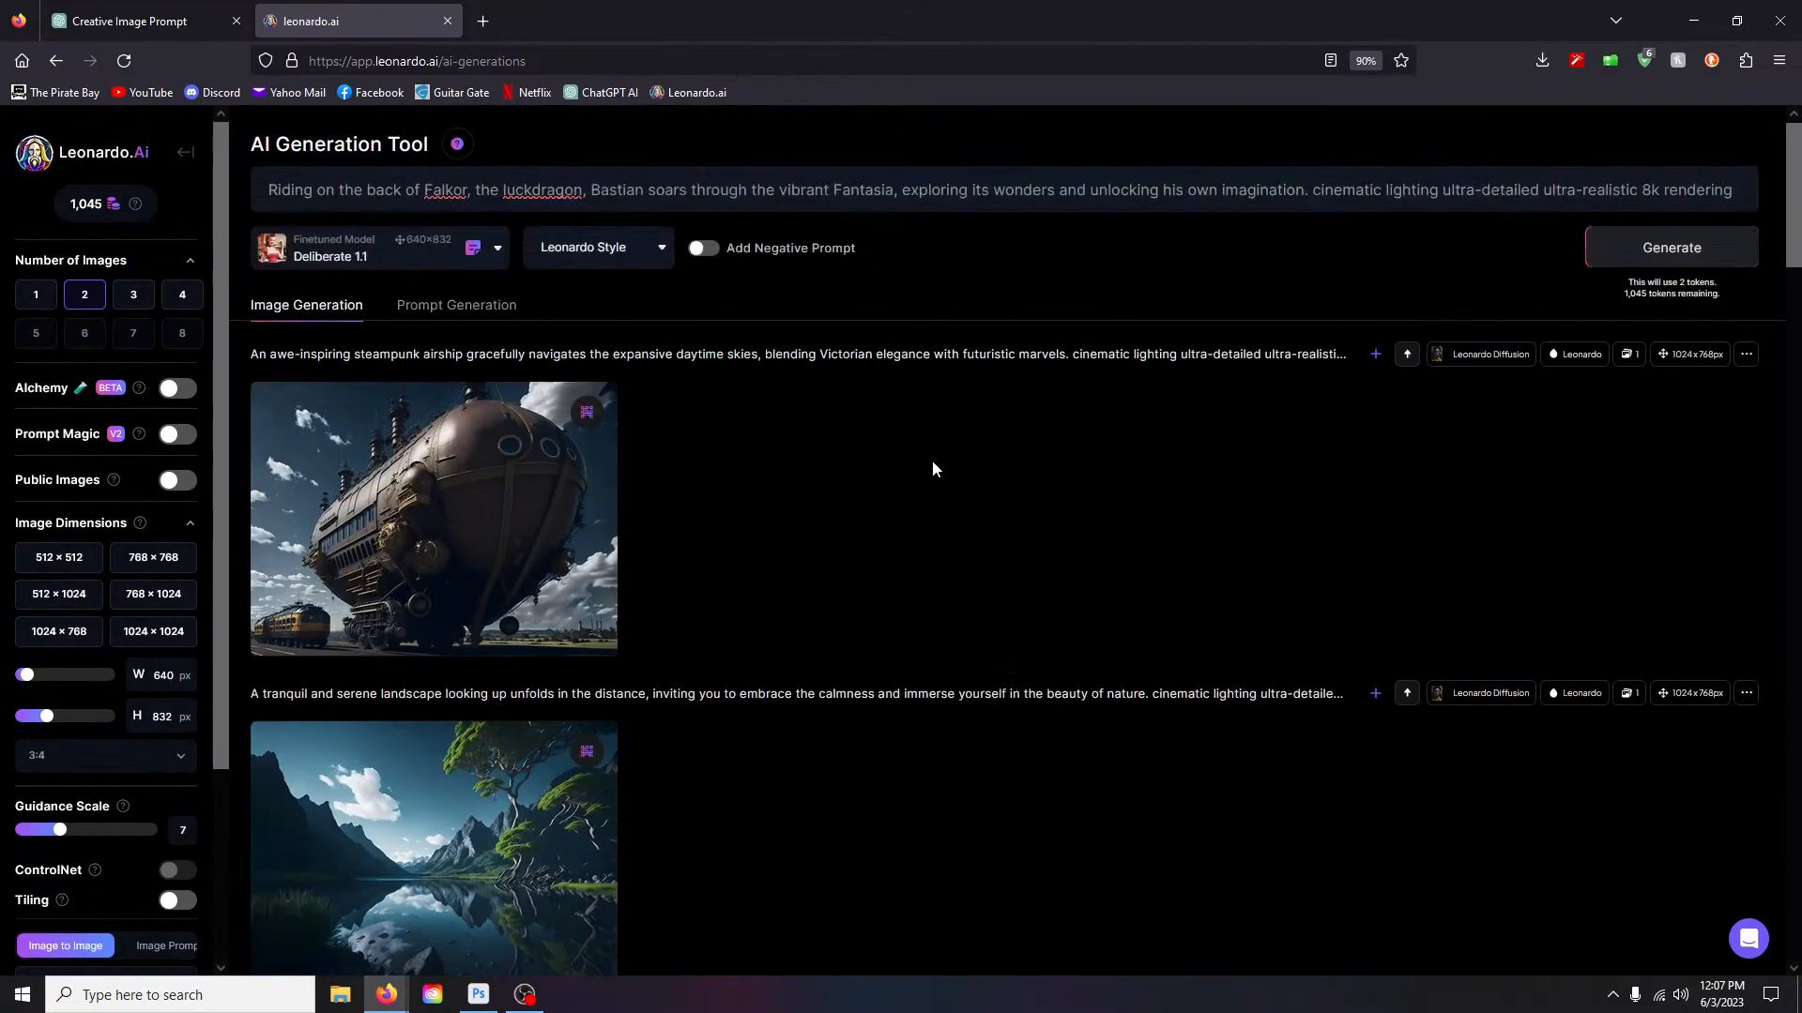
pyautogui.click(437, 262)
pyautogui.scroll(-2, 354, 410)
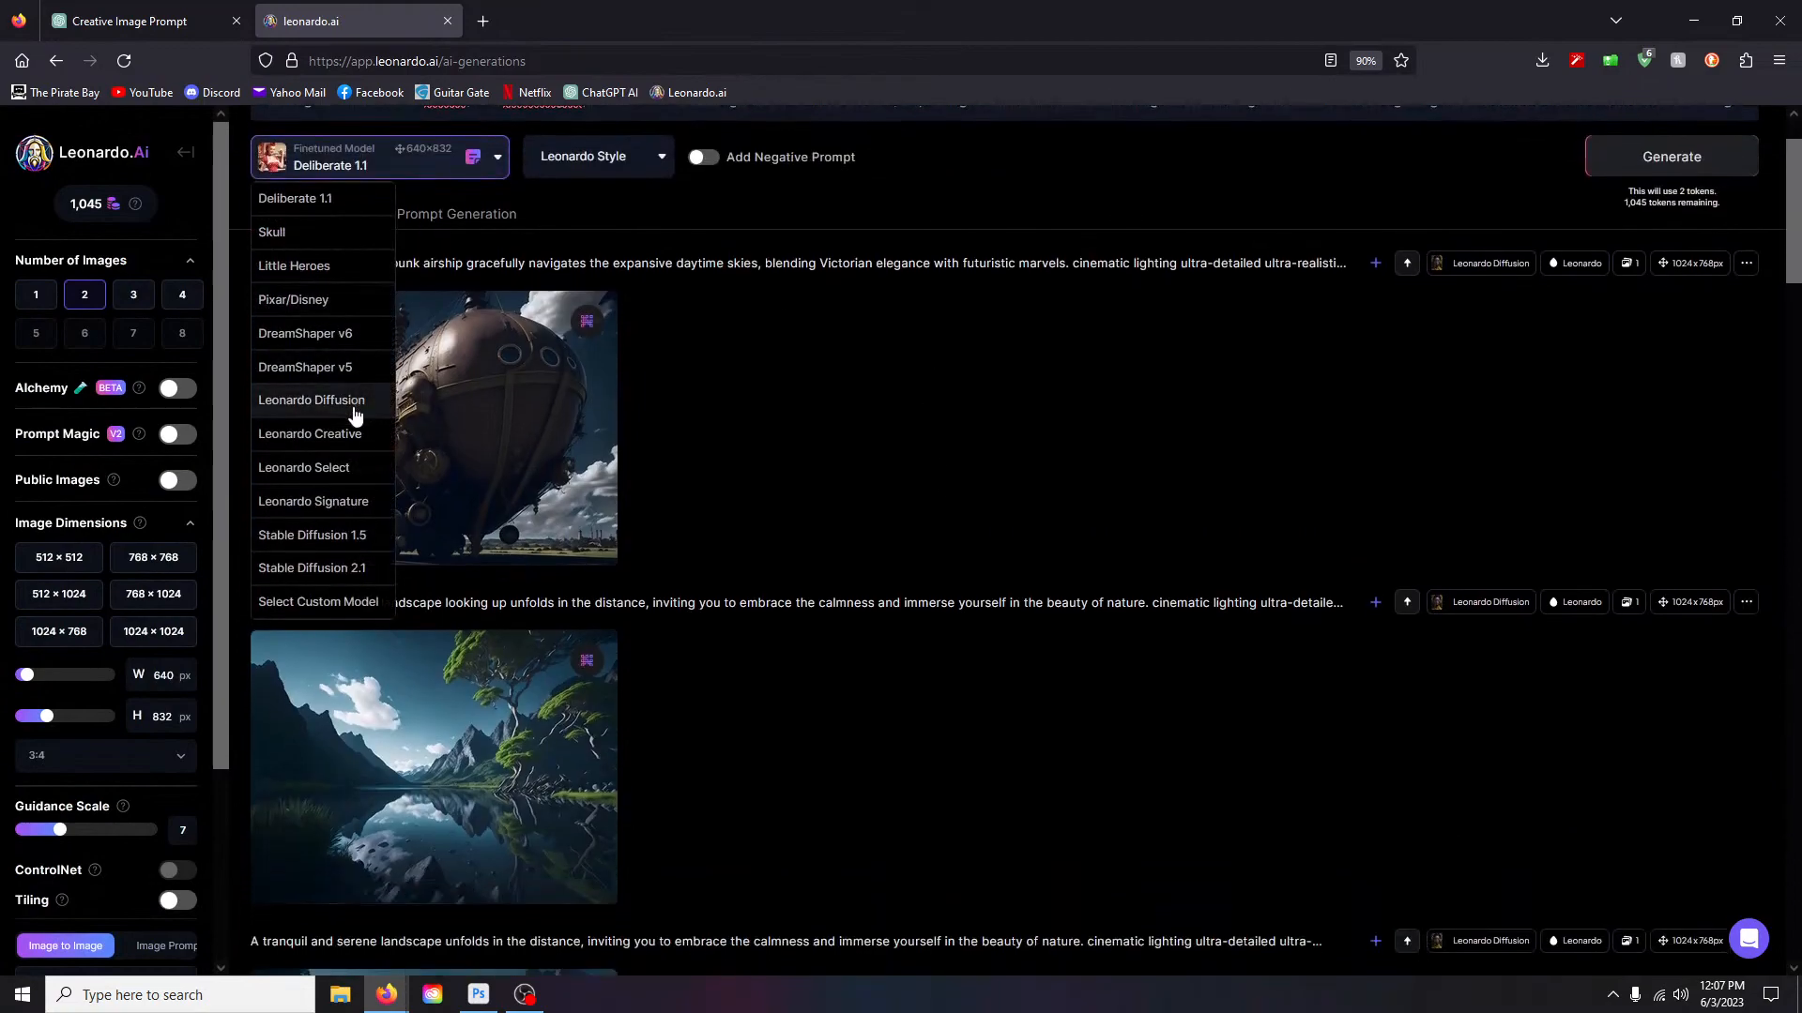
pyautogui.click(325, 249)
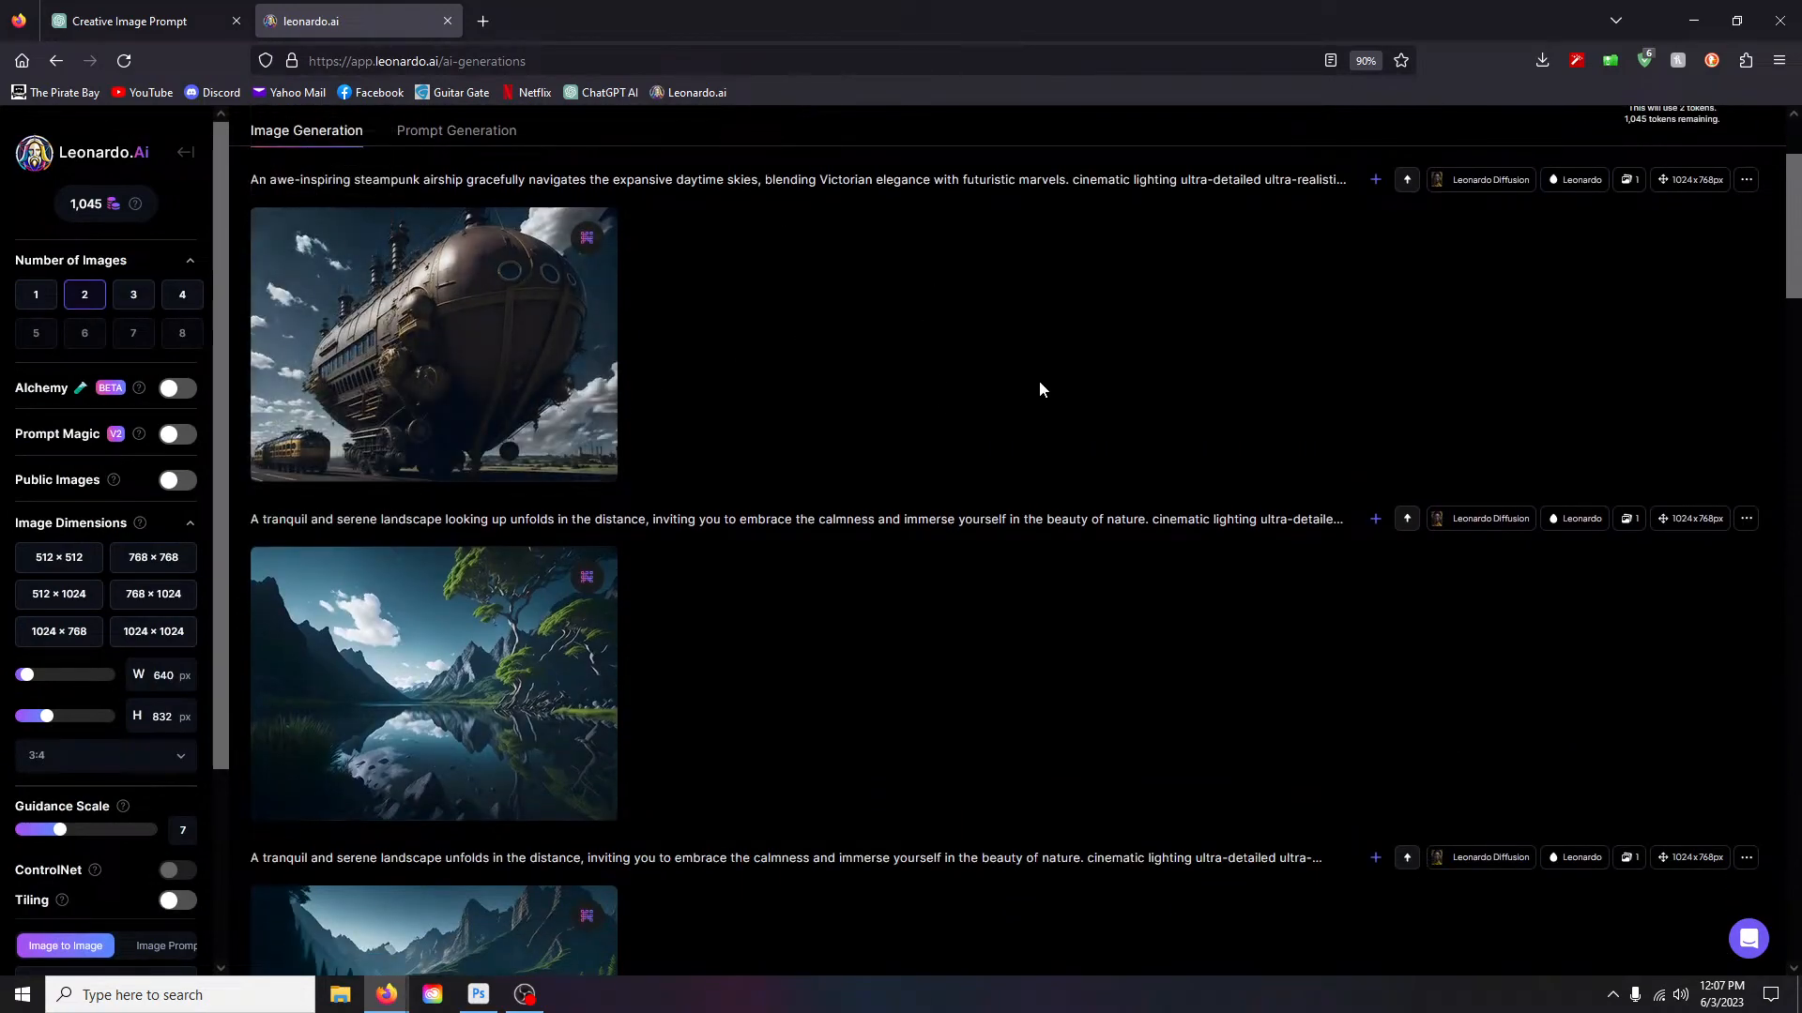
pyautogui.scroll(2, 1038, 380)
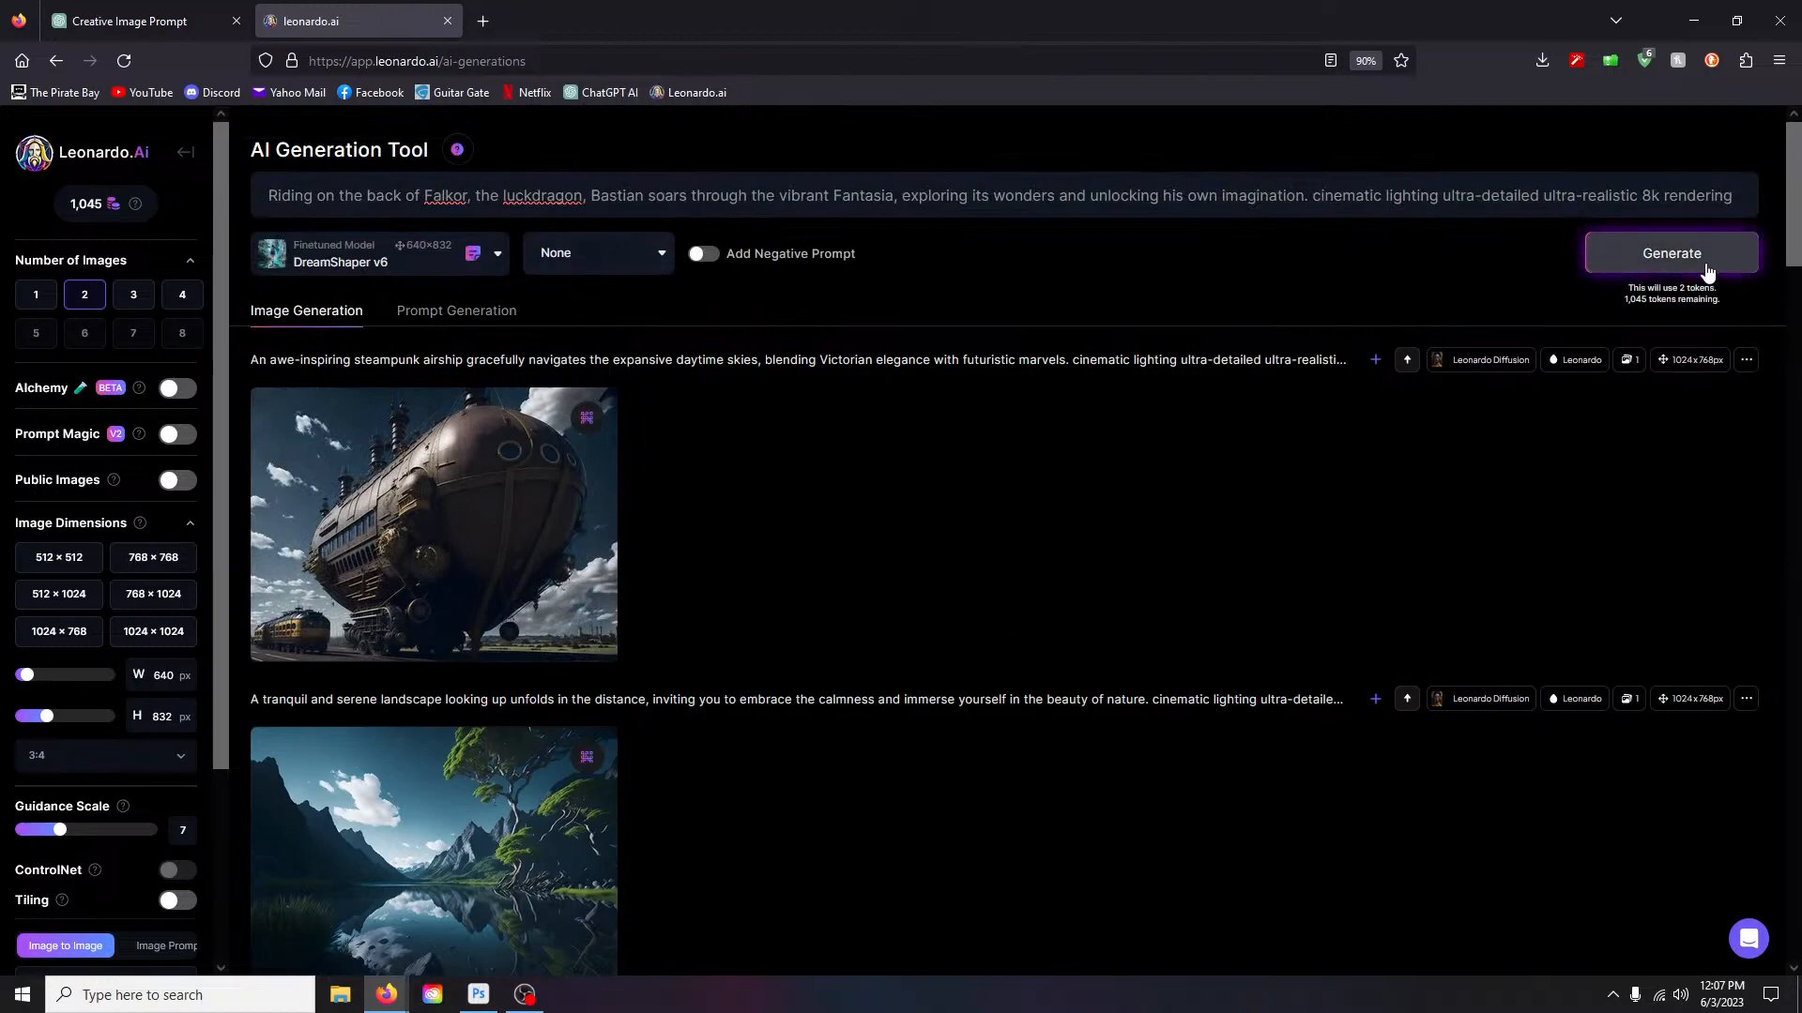
# Step: Generate two images from the Falkor prompt with DreamShaper v6 and style None, and another two in Leonardo Style
pyautogui.click(1698, 268)
pyautogui.click(648, 259)
pyautogui.click(592, 325)
pyautogui.click(602, 269)
pyautogui.click(600, 297)
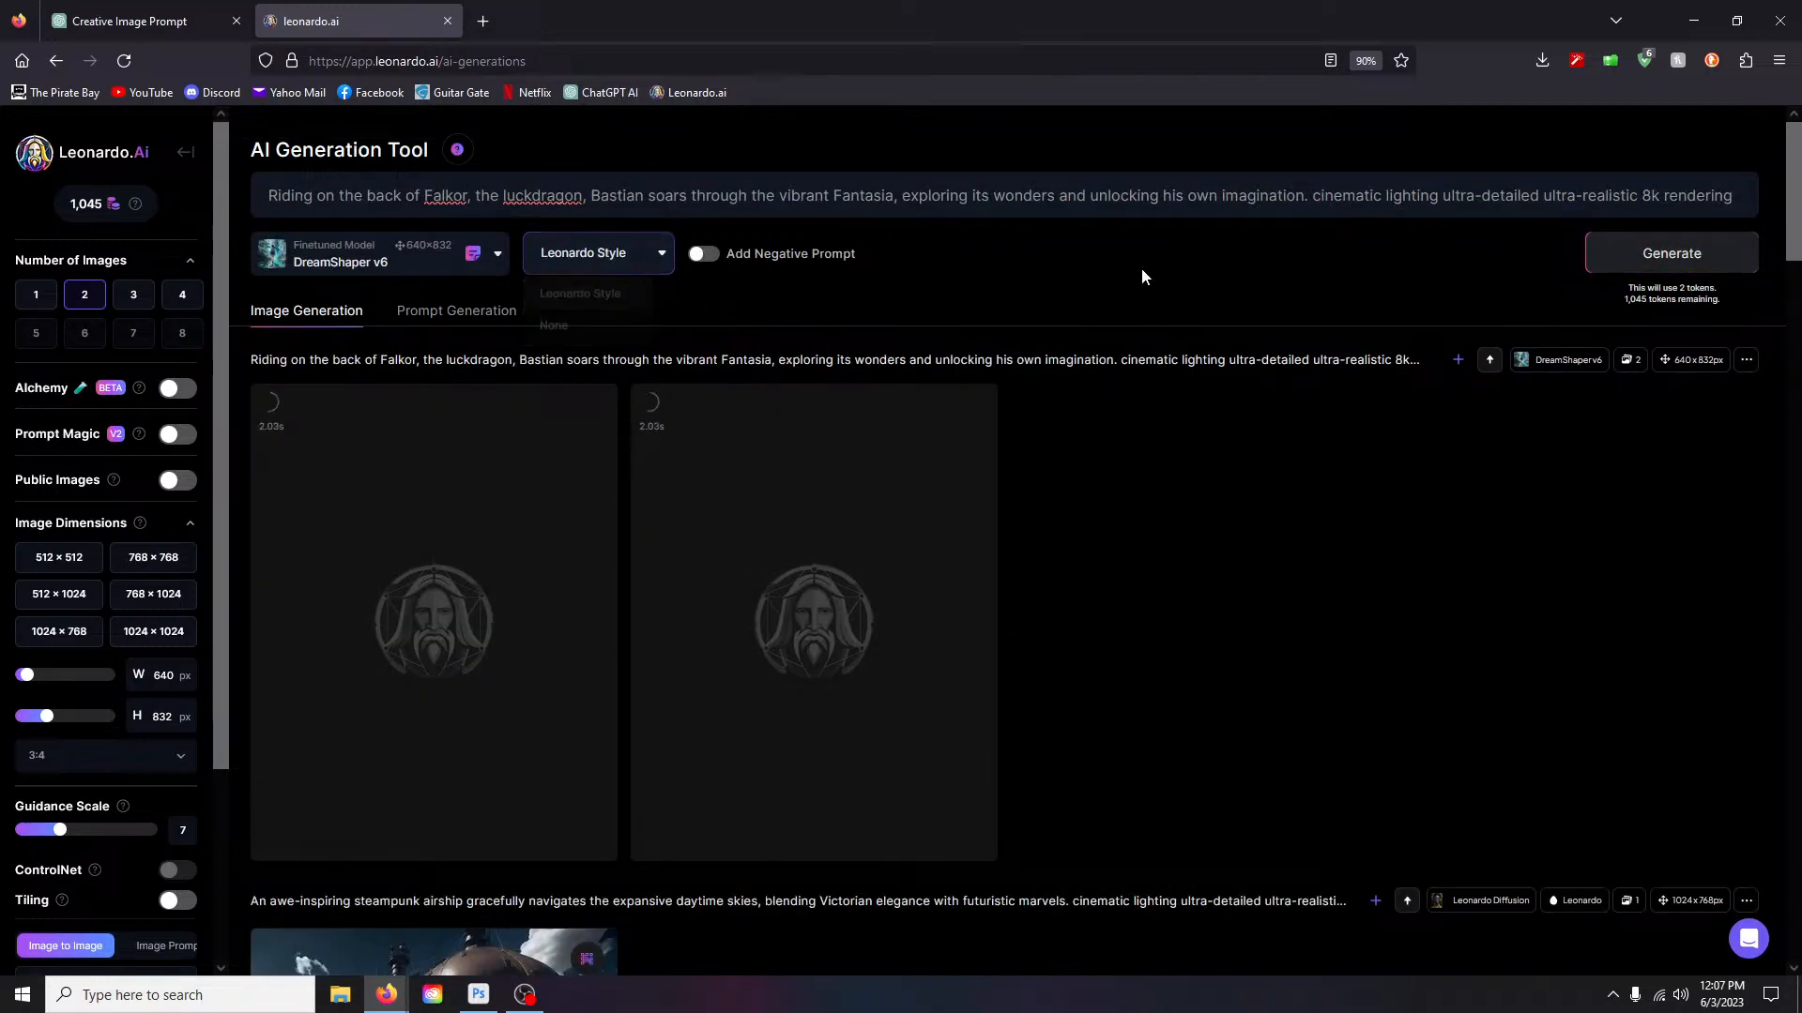
pyautogui.click(1637, 255)
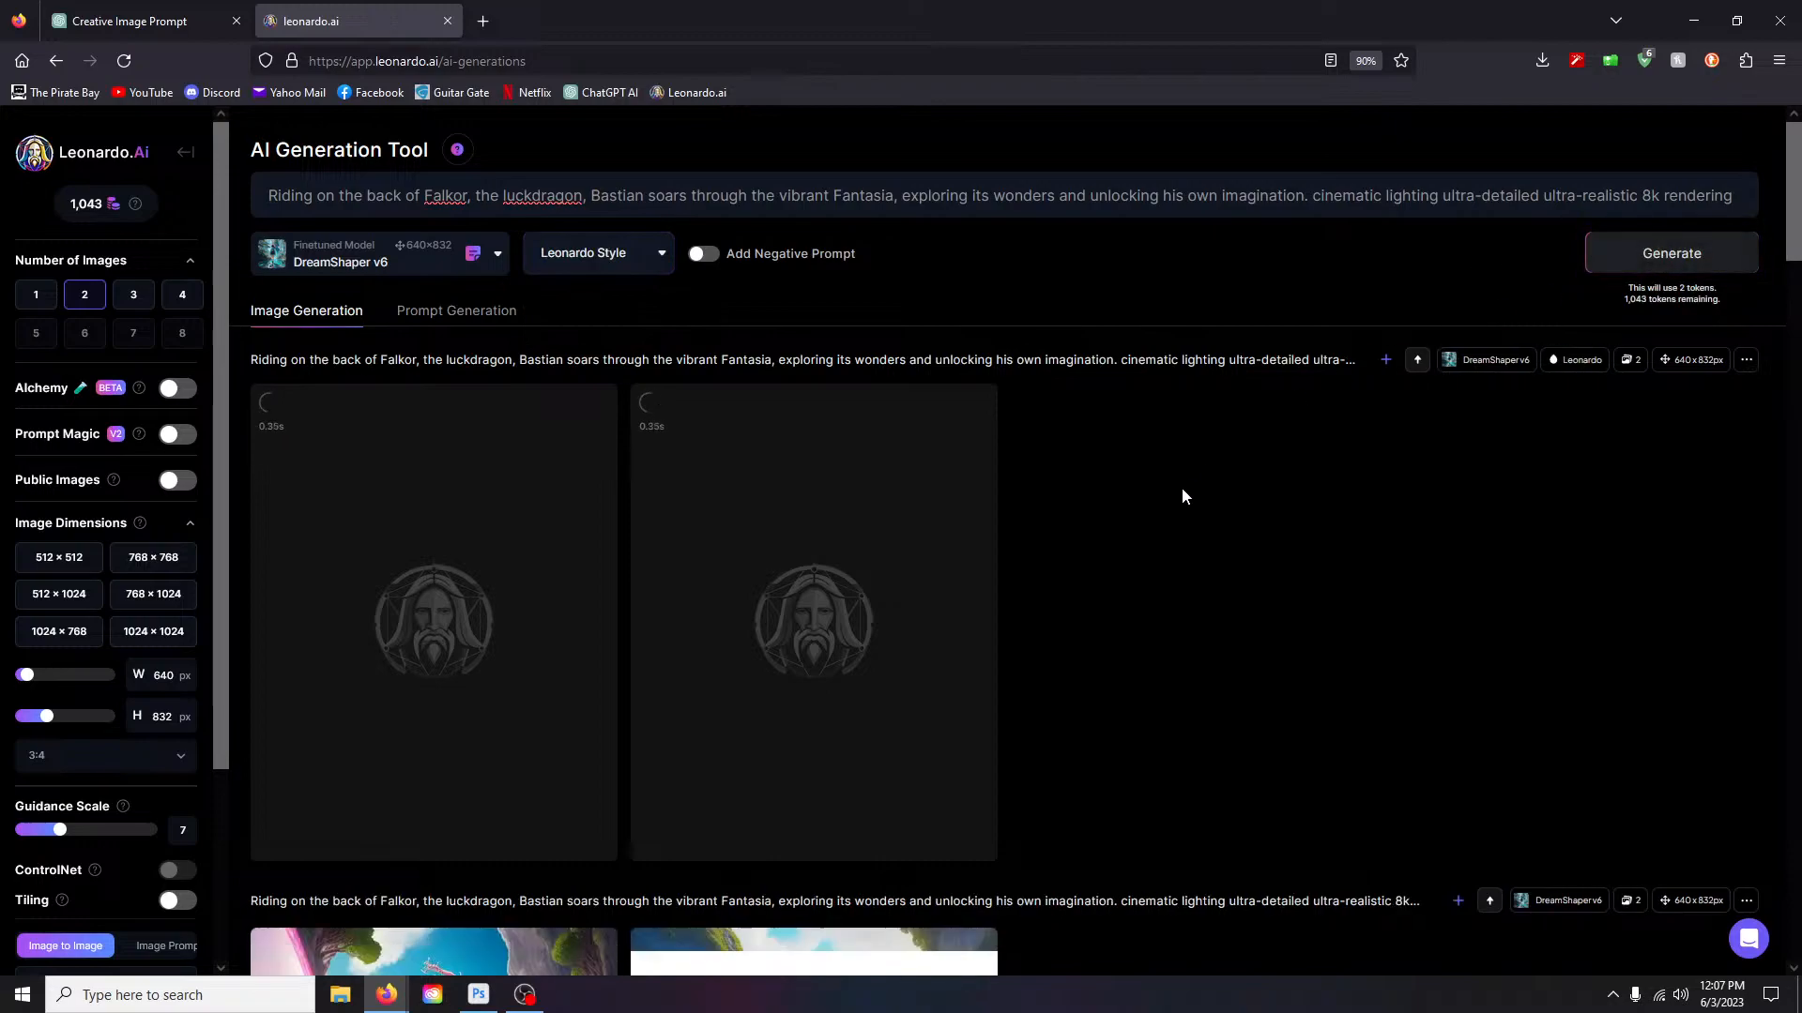
# Step: Examine the image of the white and pink dragons enlarged and delete both DreamShaper v6 images made with style None
pyautogui.scroll(-5, 1183, 495)
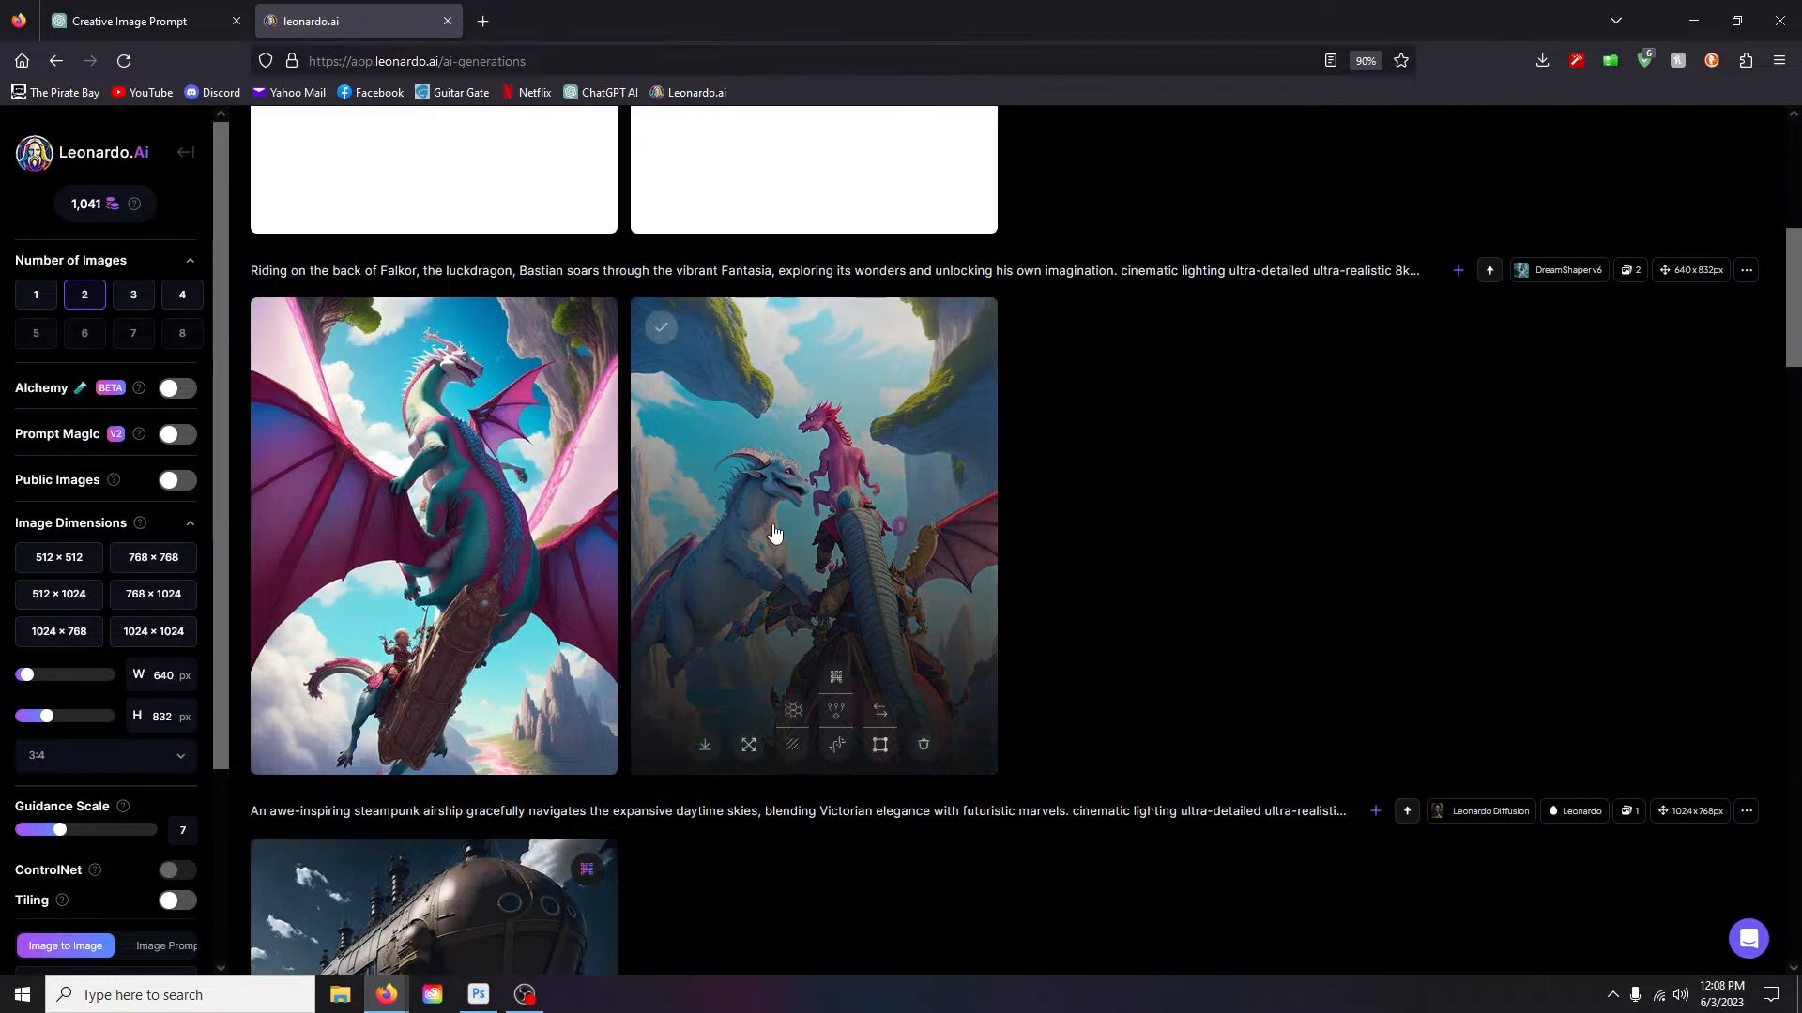
pyautogui.click(775, 525)
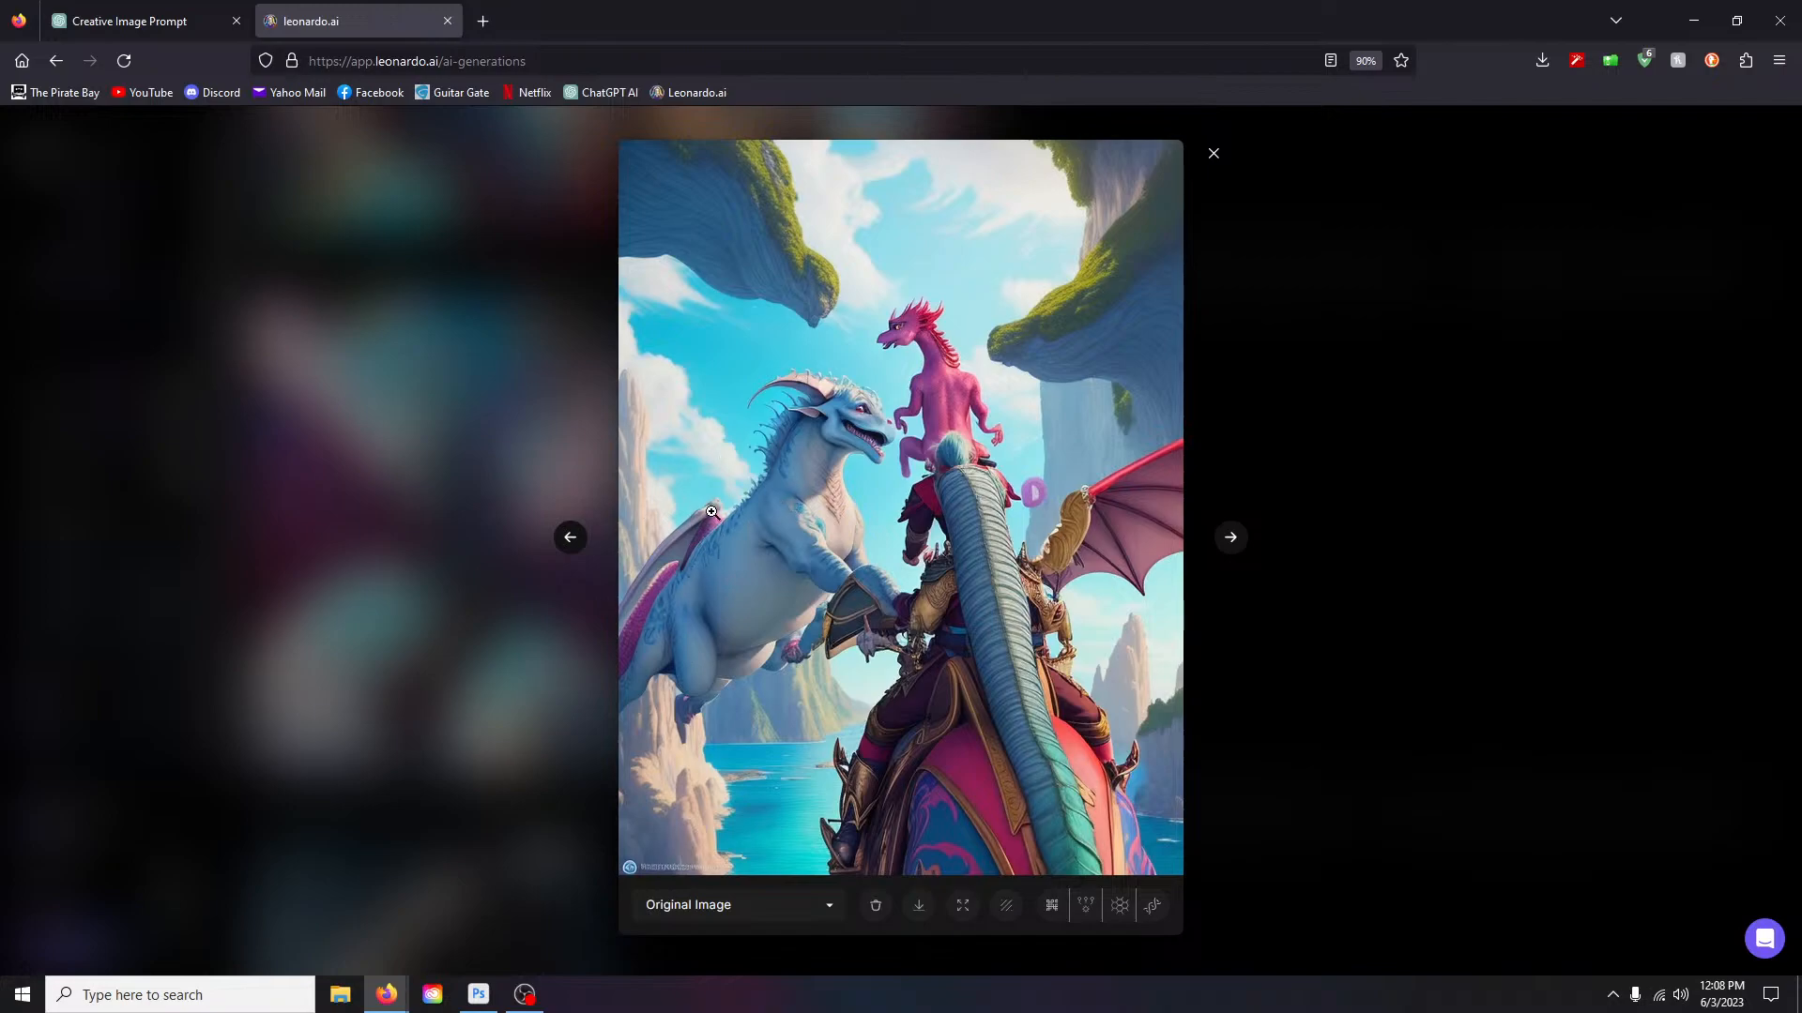
pyautogui.click(1214, 155)
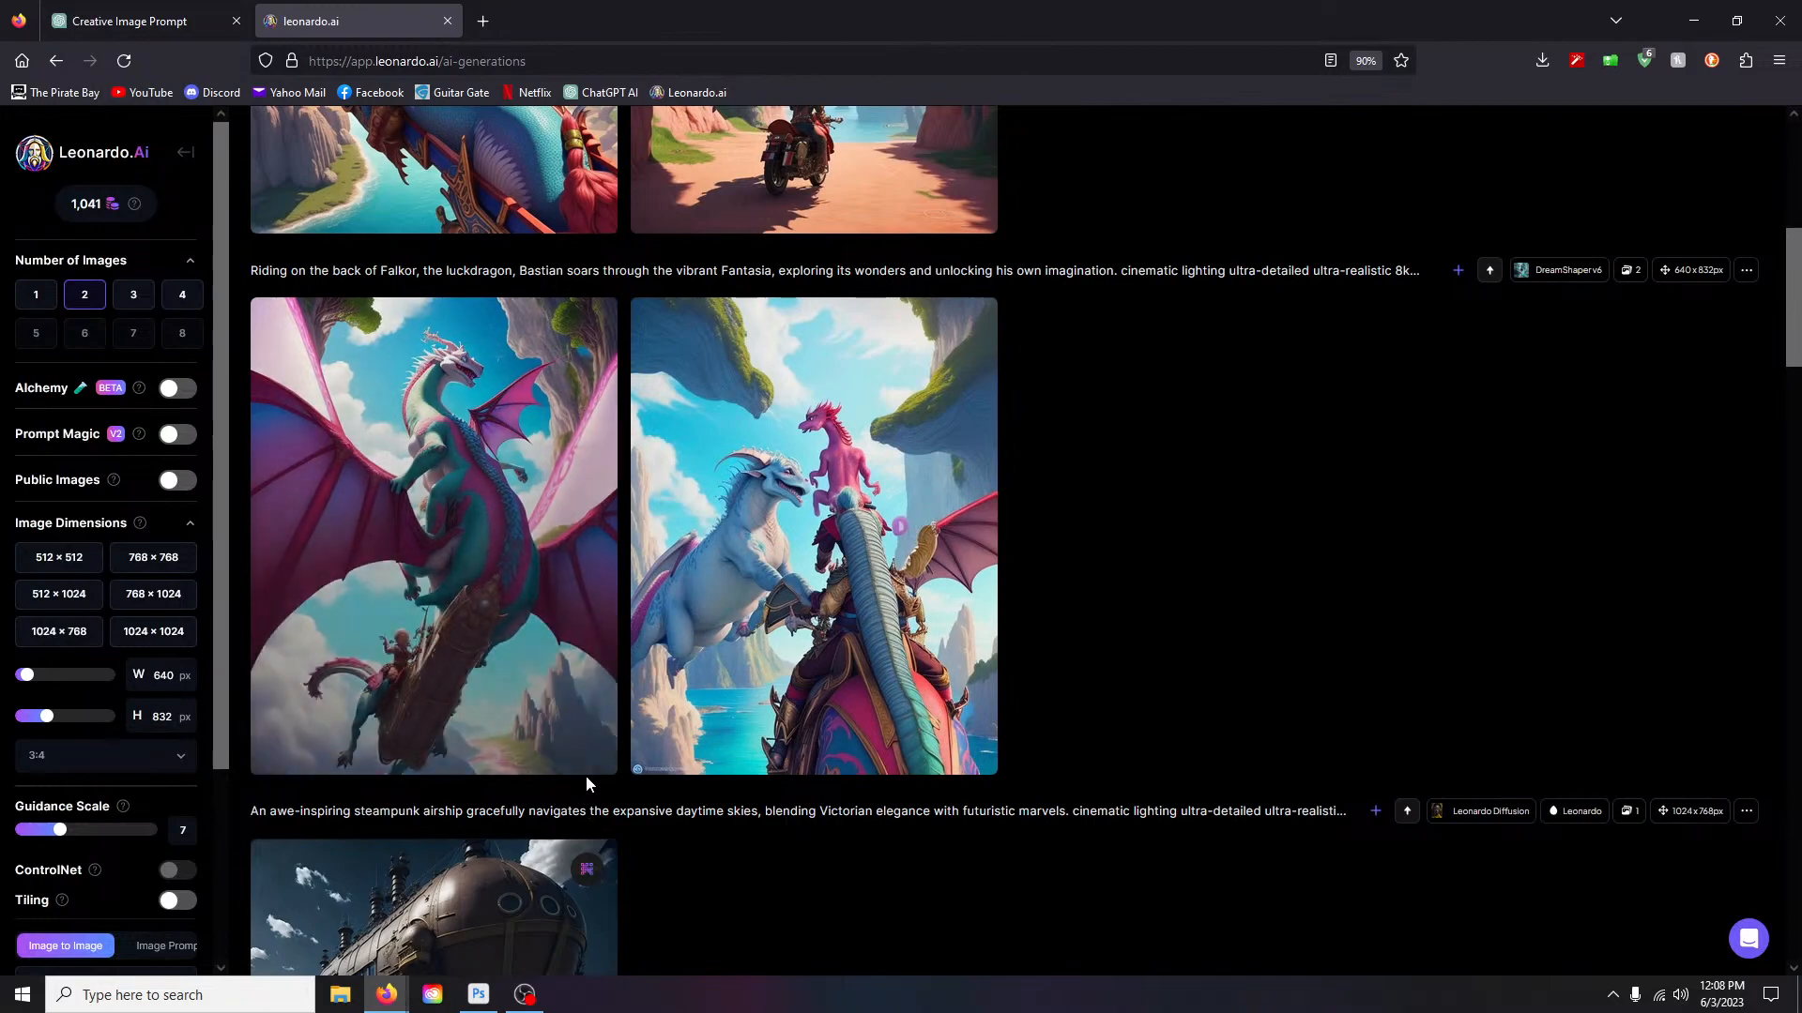
pyautogui.click(544, 744)
pyautogui.click(1028, 678)
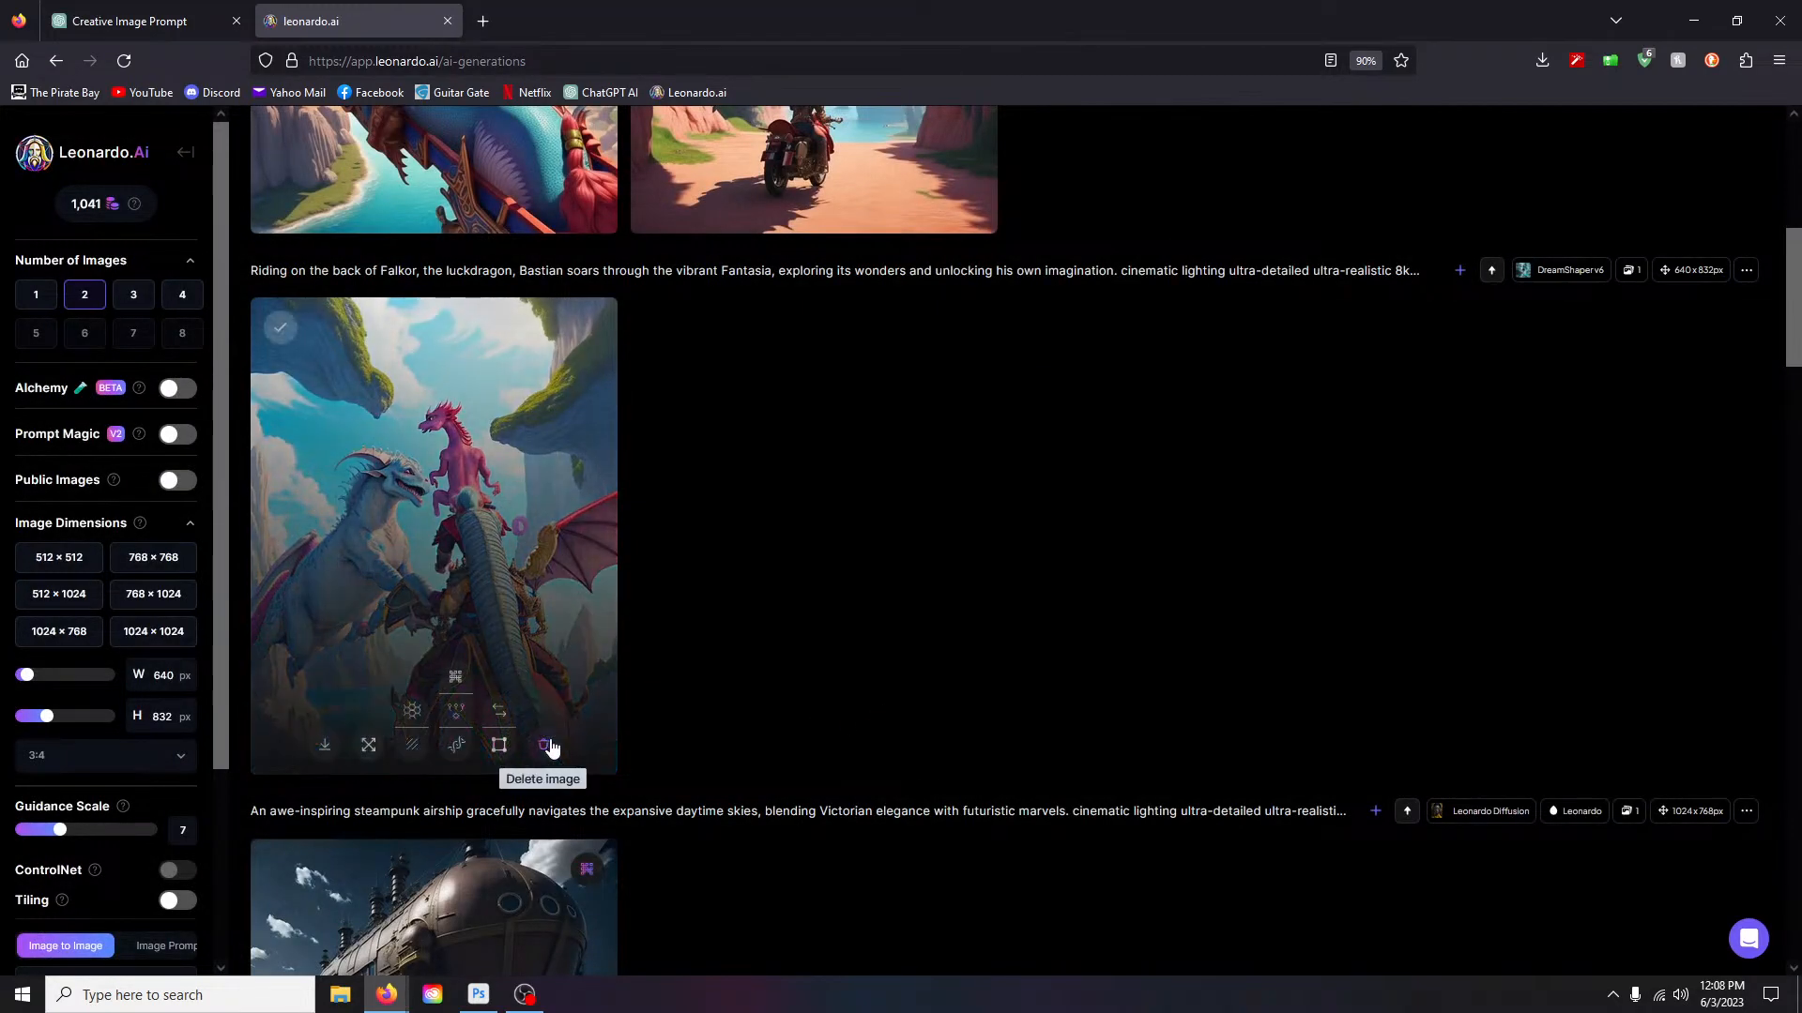
pyautogui.click(549, 746)
pyautogui.click(982, 667)
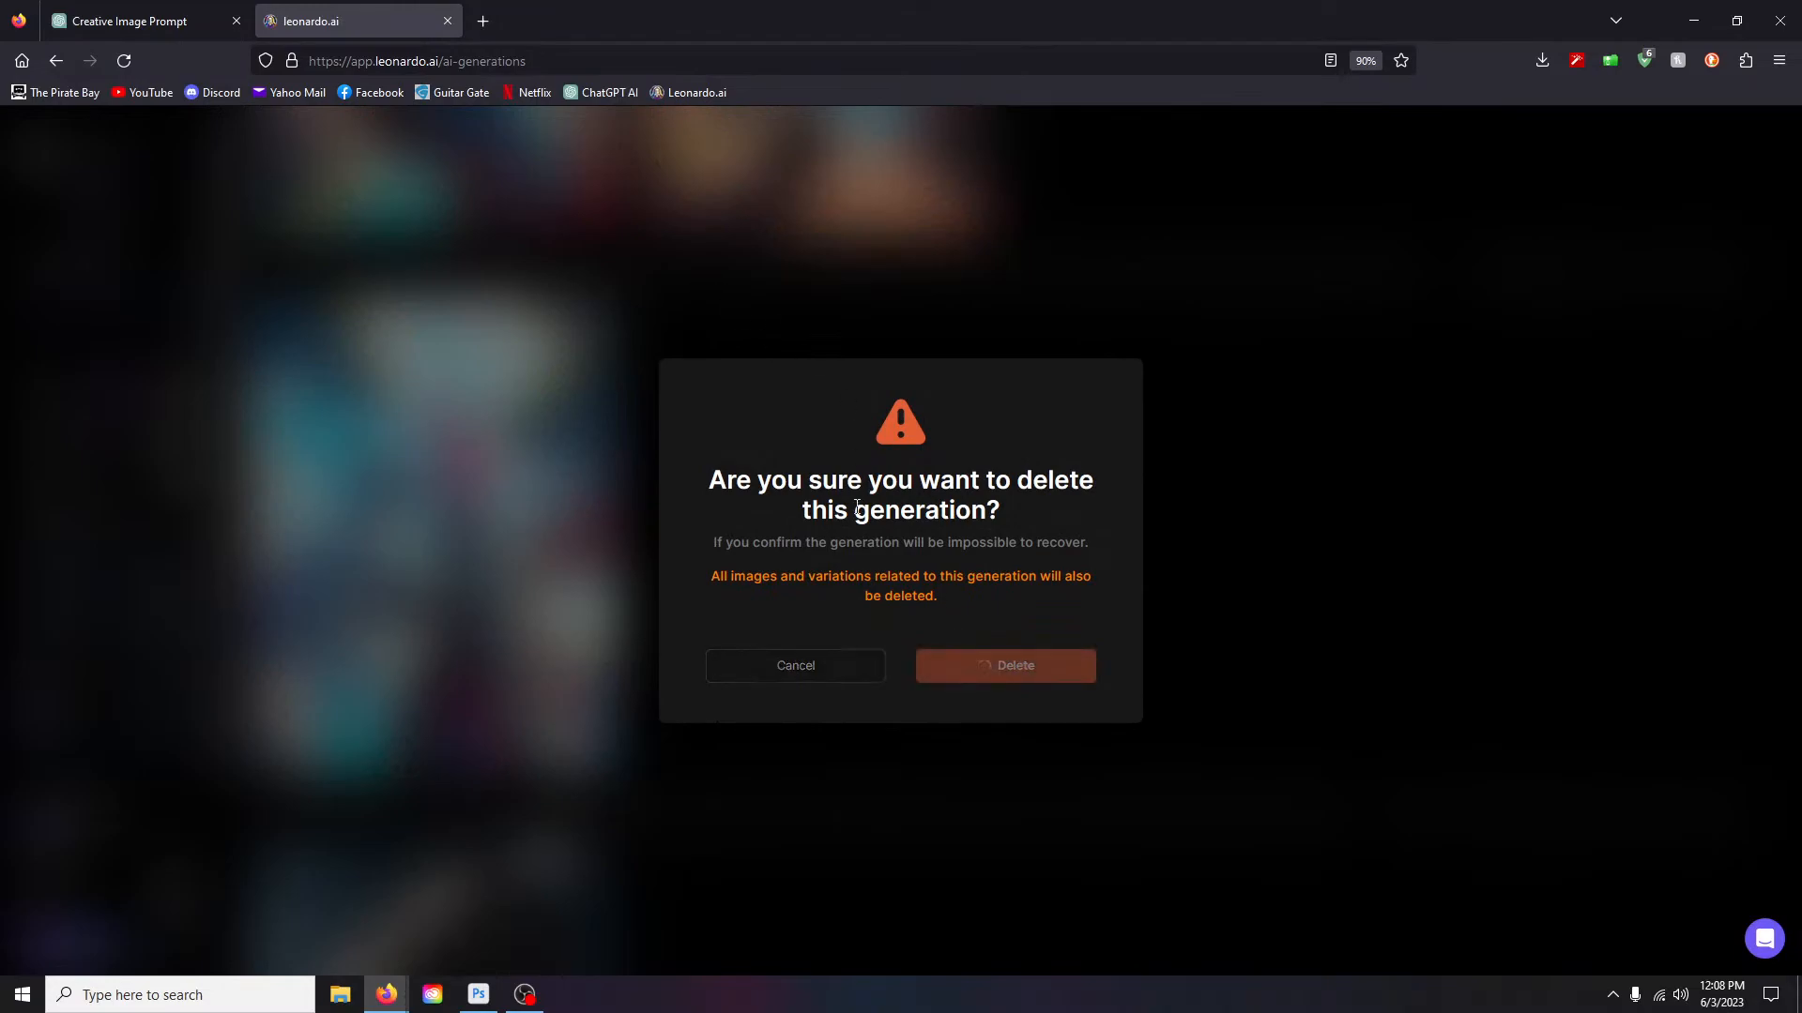
# Step: Examine the dragon and motorcycle image enlarged and delete both DreamShaper v6 images made in Leonardo Style
pyautogui.scroll(4, 925, 577)
pyautogui.scroll(2, 1118, 553)
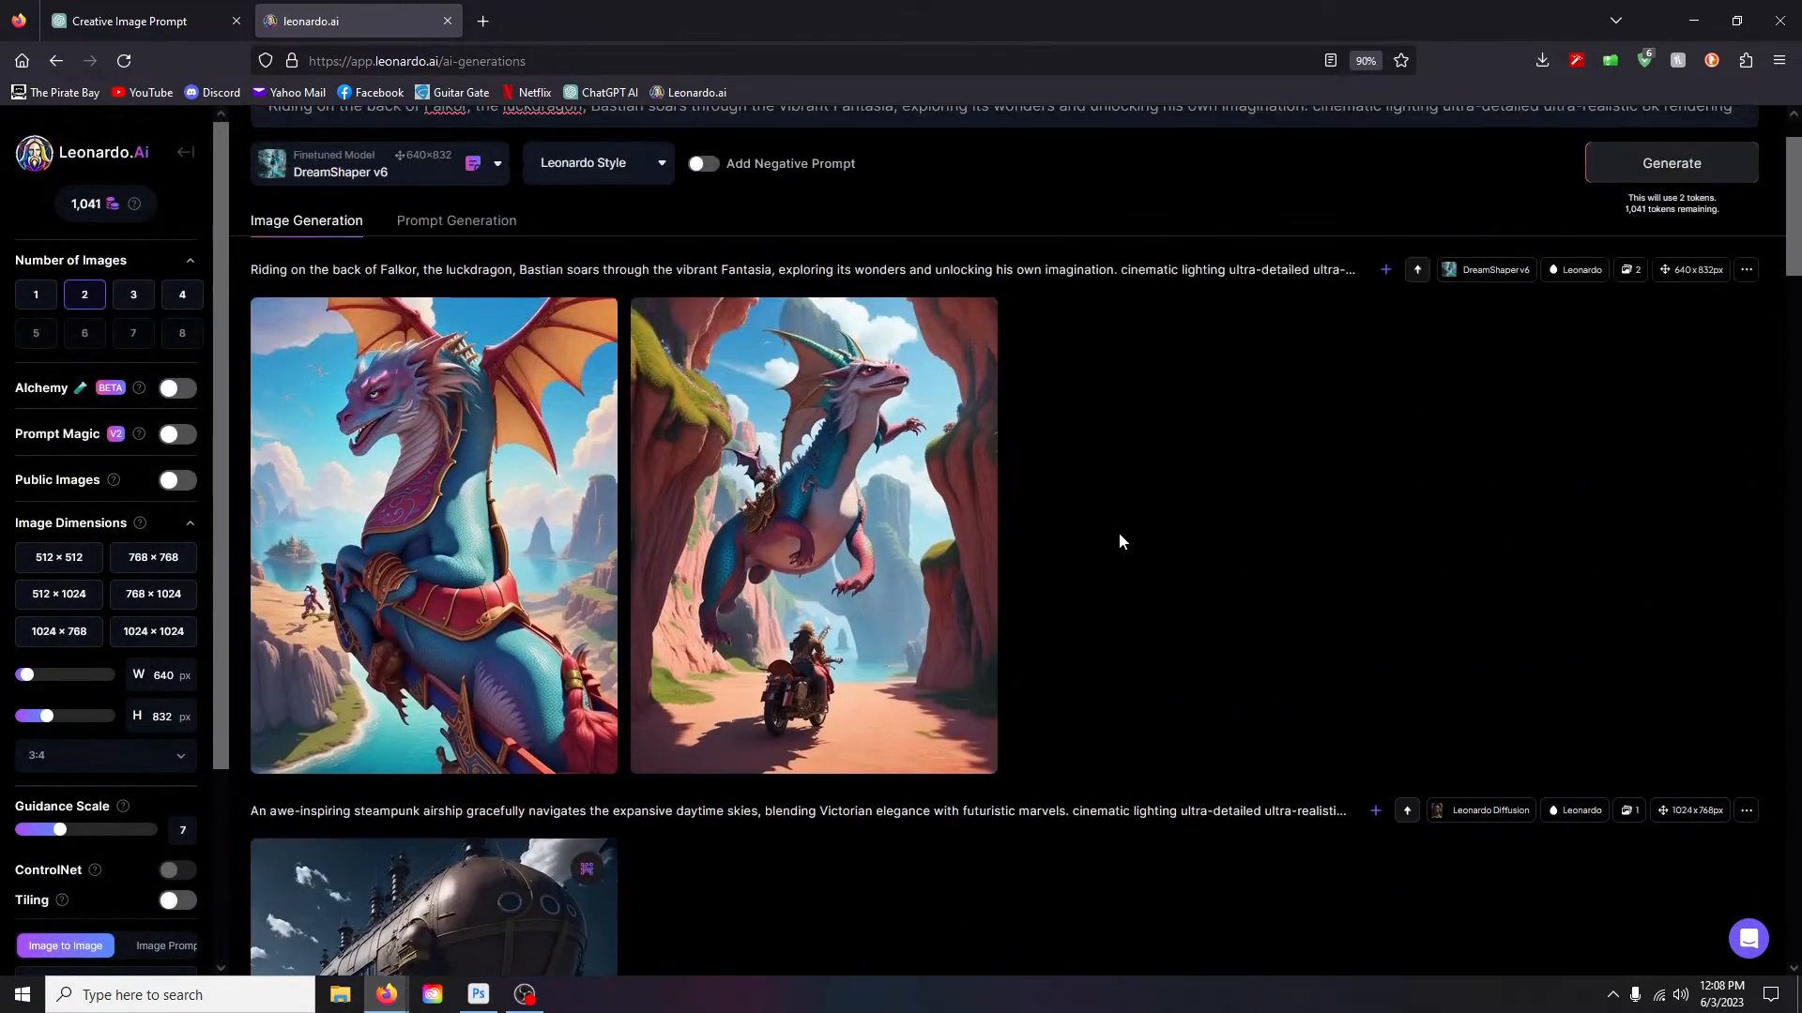
pyautogui.scroll(-1, 1118, 535)
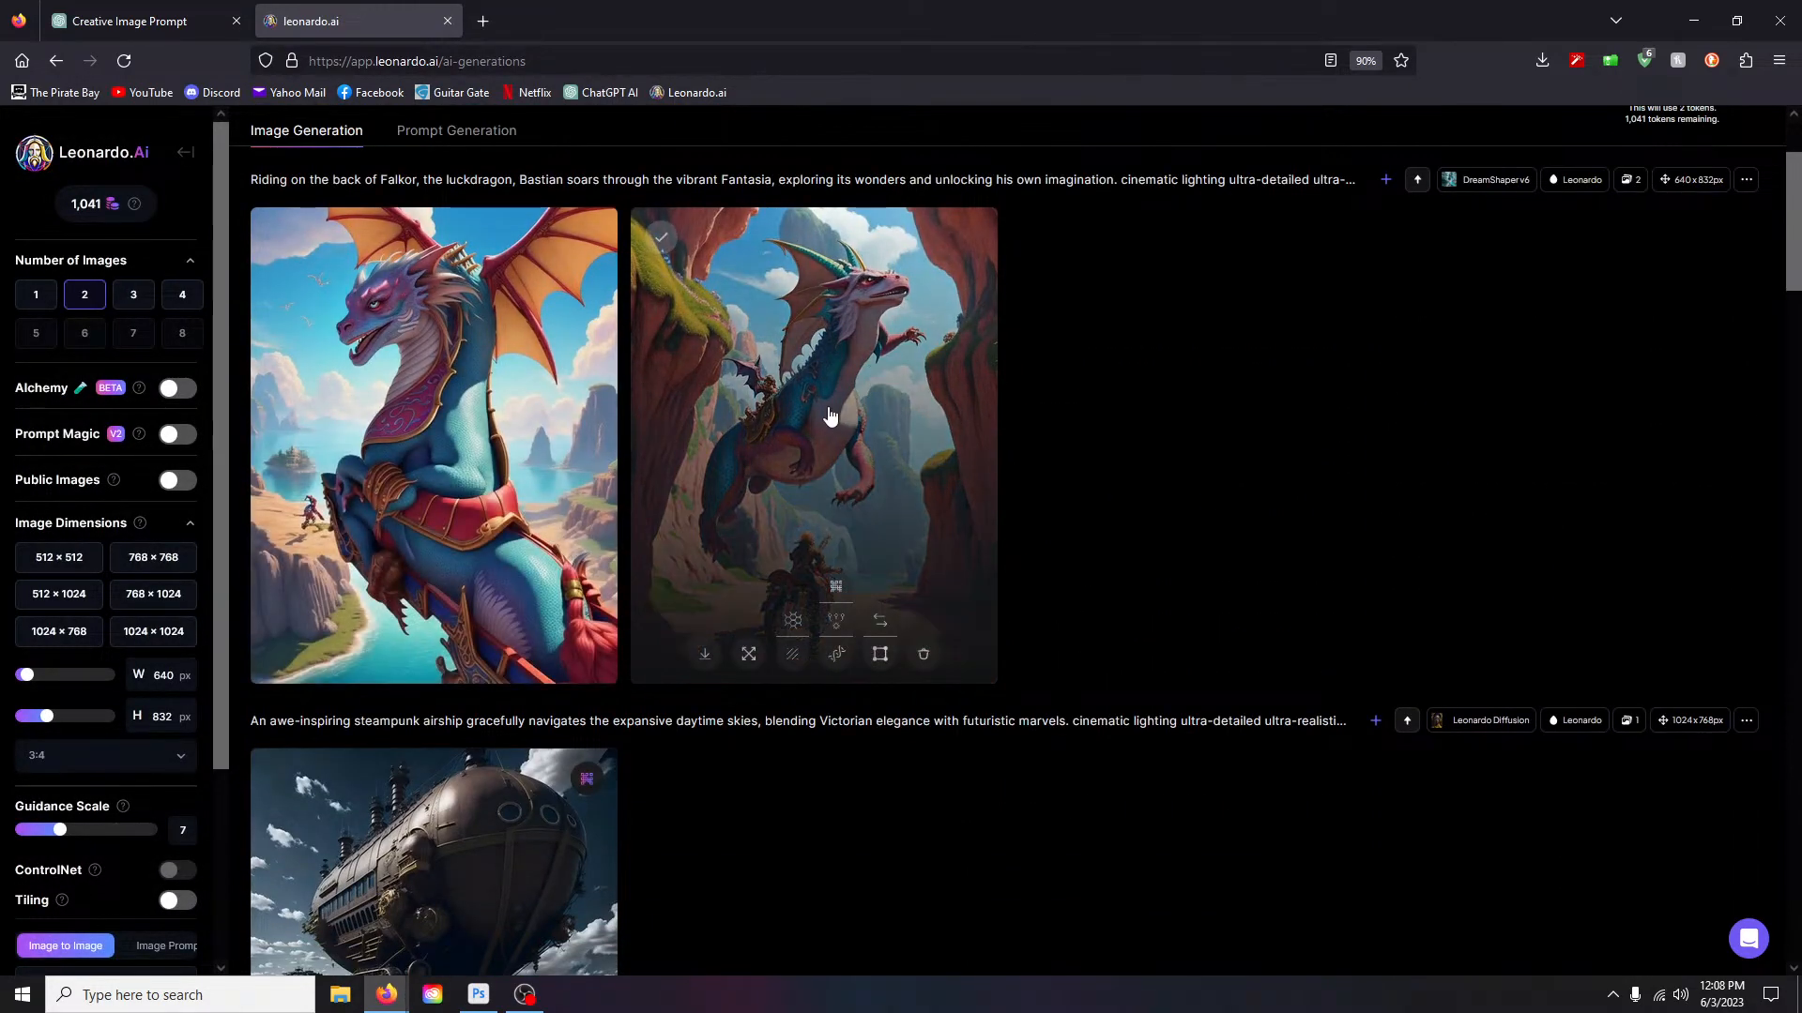
pyautogui.click(831, 417)
pyautogui.click(1216, 153)
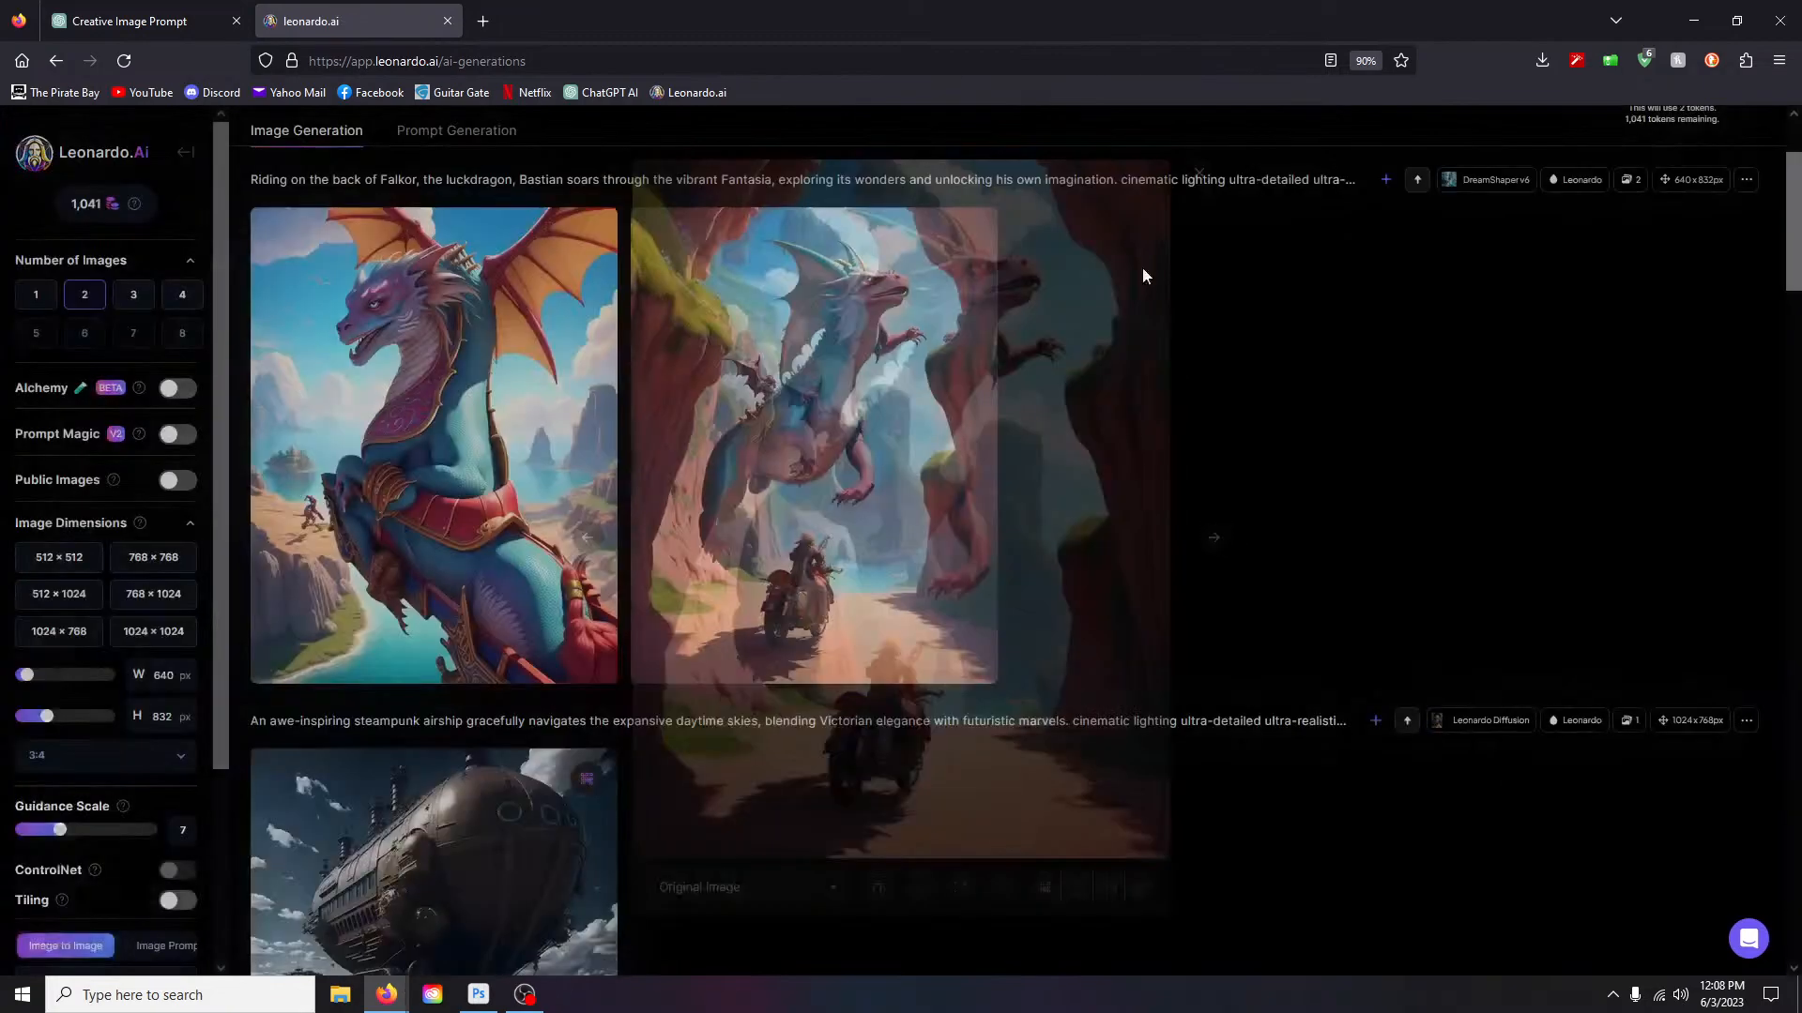
pyautogui.click(927, 656)
pyautogui.click(1075, 668)
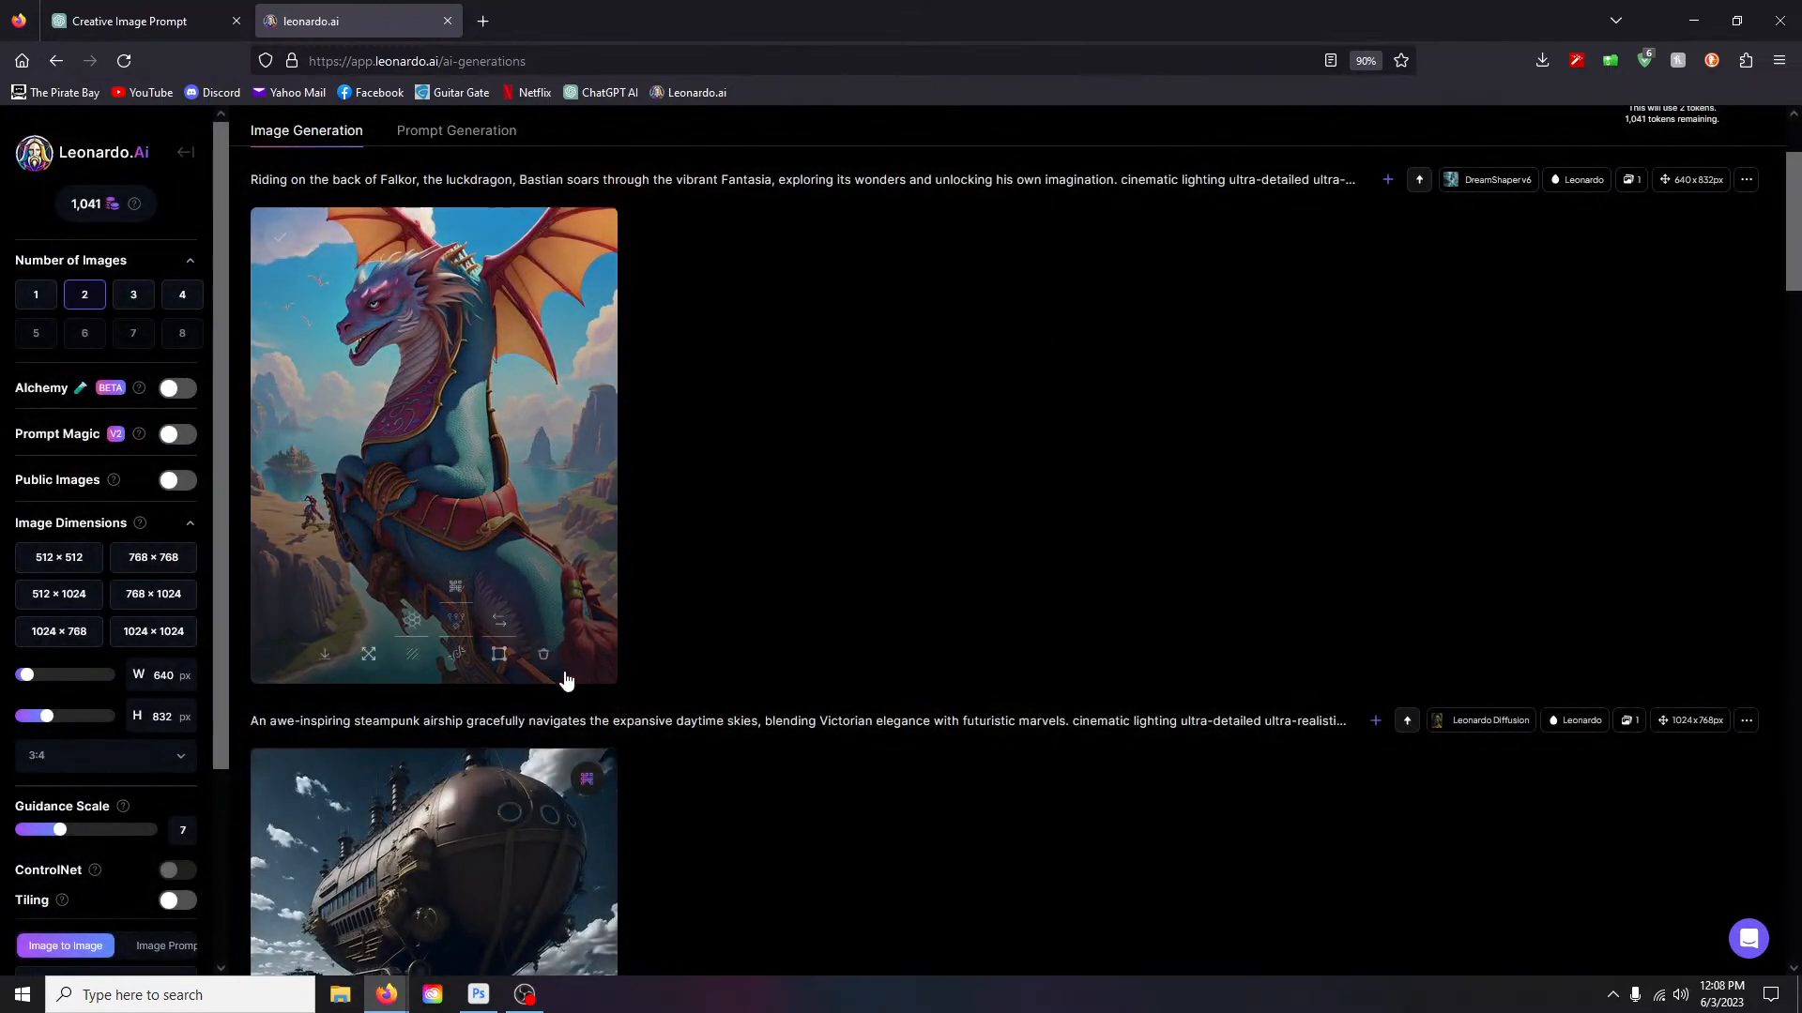
pyautogui.click(544, 654)
pyautogui.click(993, 675)
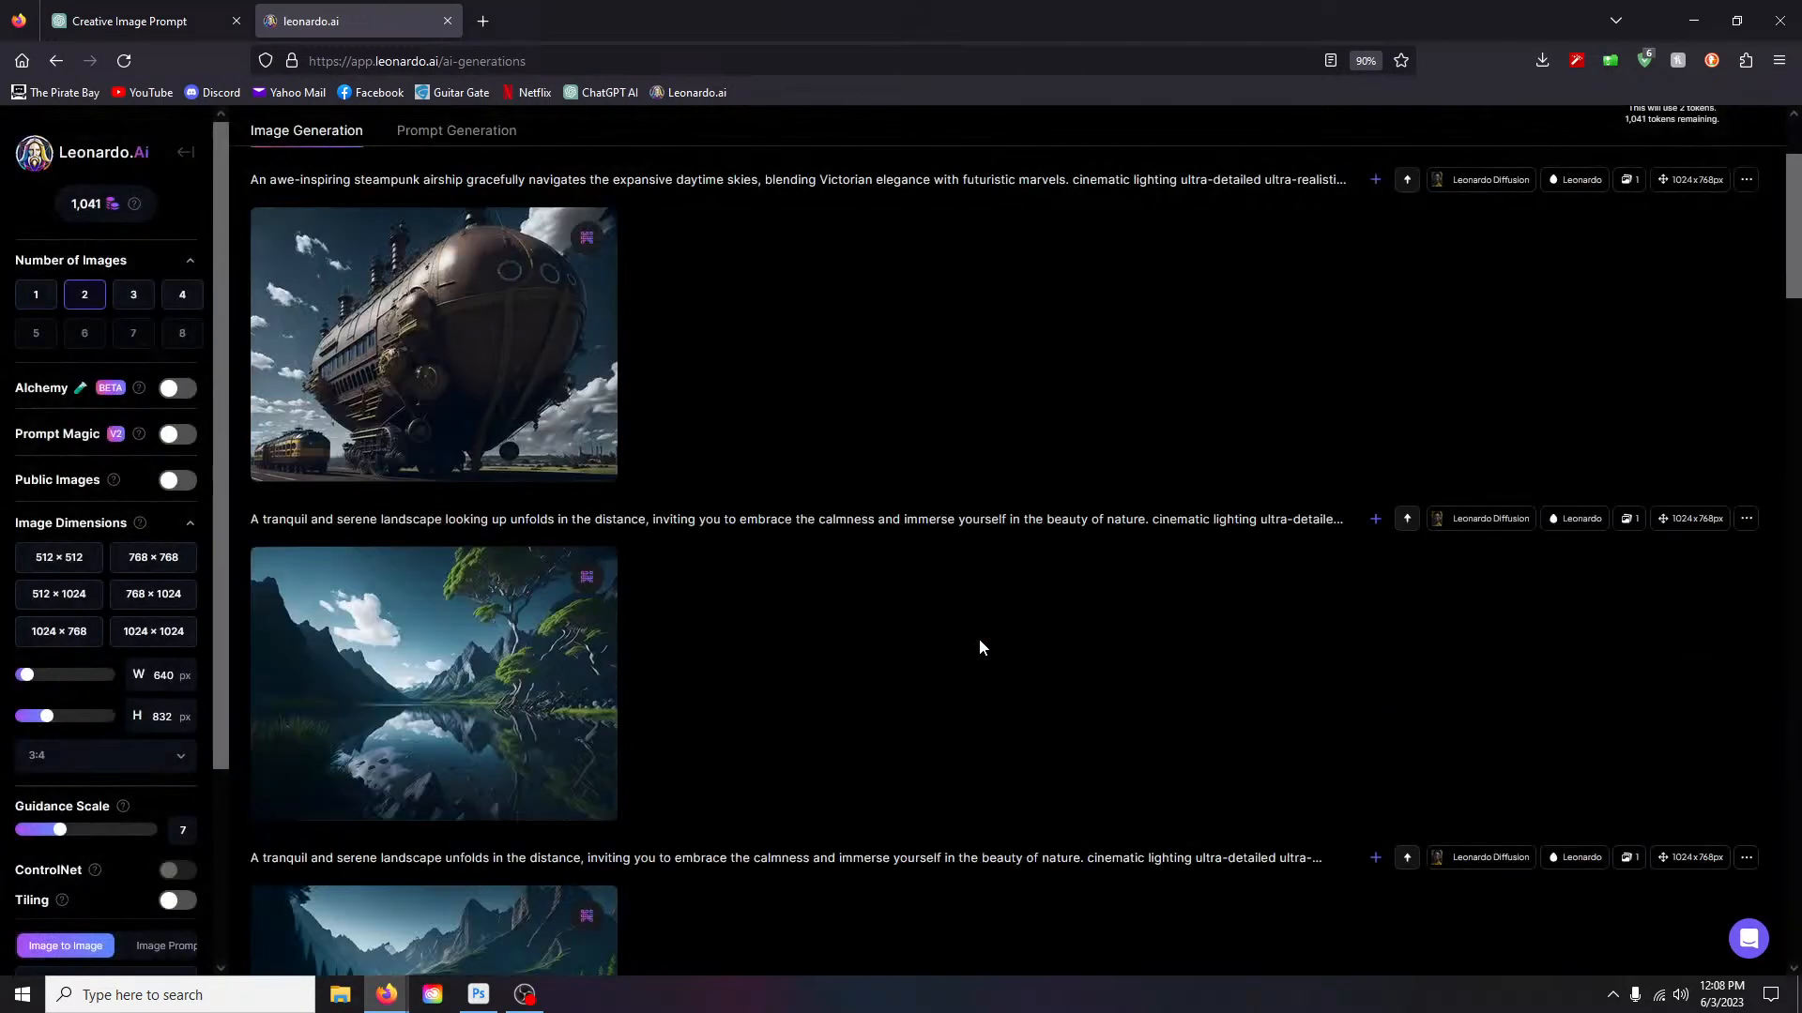
# Step: Set the number of images per generation to 1
pyautogui.scroll(2, 878, 642)
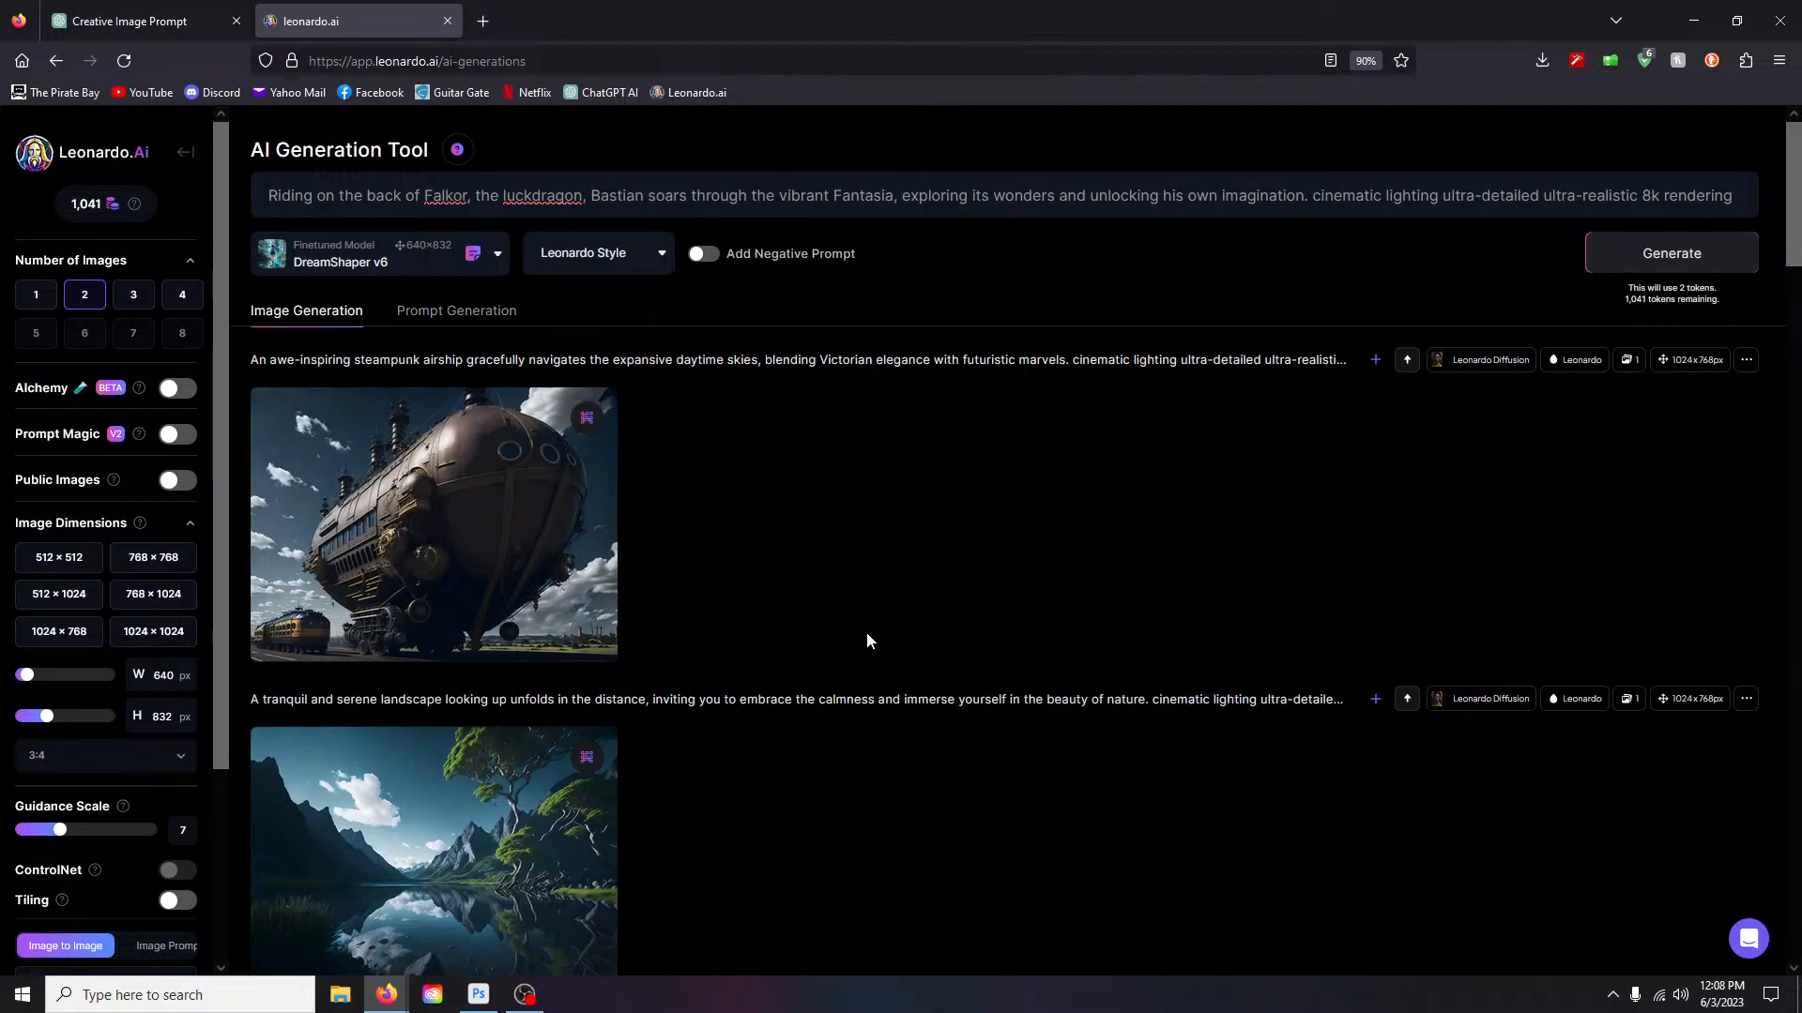
pyautogui.scroll(-5, 901, 509)
pyautogui.scroll(5, 892, 506)
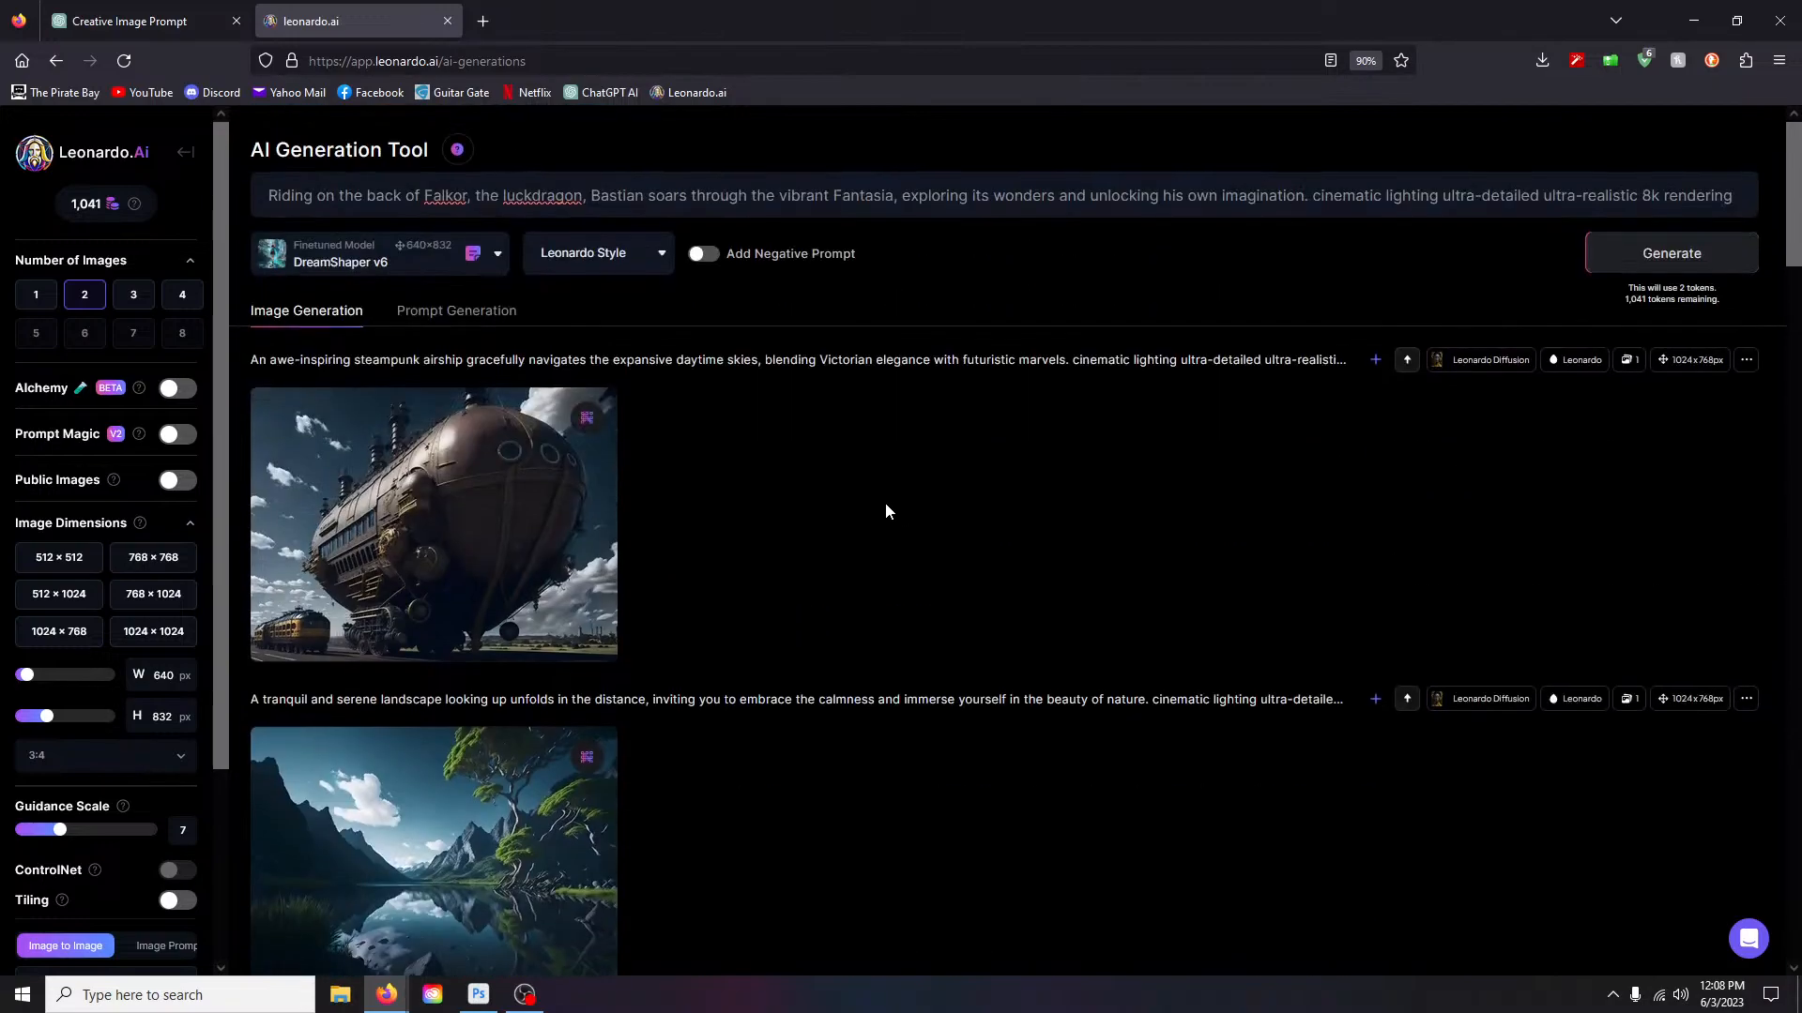
pyautogui.click(23, 295)
pyautogui.scroll(-5, 790, 593)
pyautogui.scroll(5, 803, 600)
pyautogui.moveTo(269, 200); pyautogui.dragTo(1276, 207)
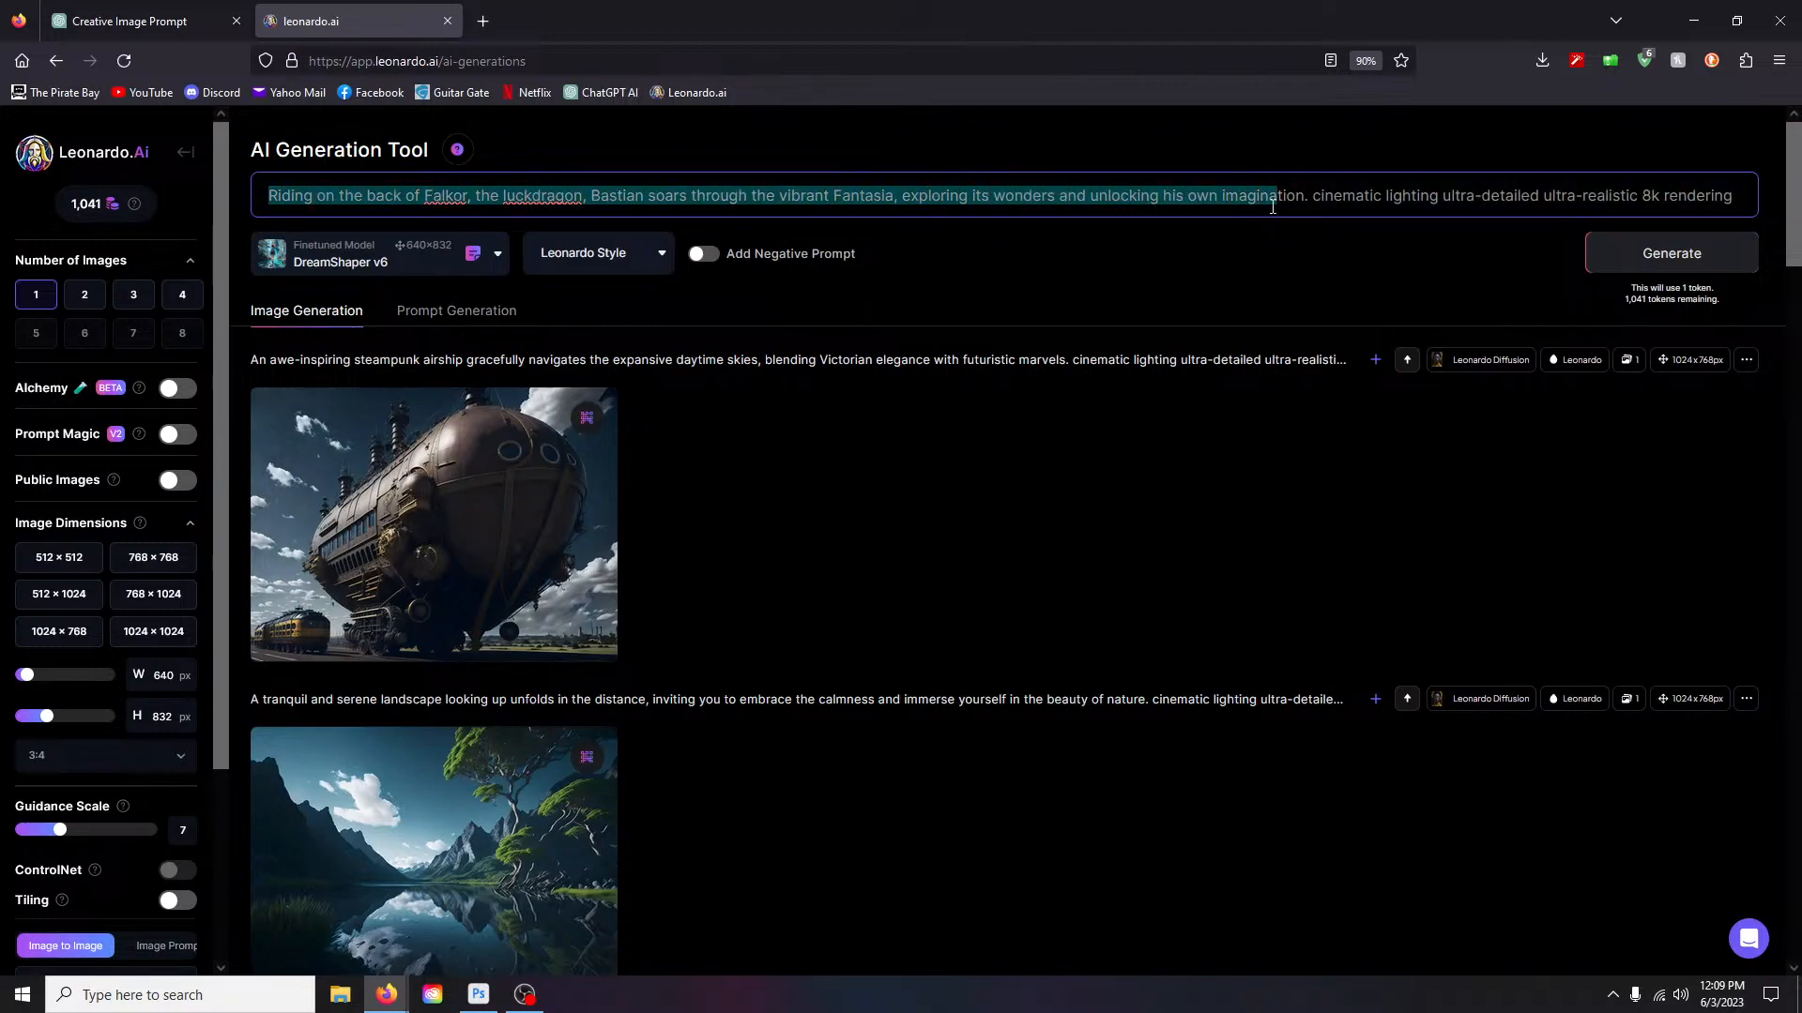
# Step: Search DuckDuckGo in a new browser tab for "neverending story book"
pyautogui.click(122, 21)
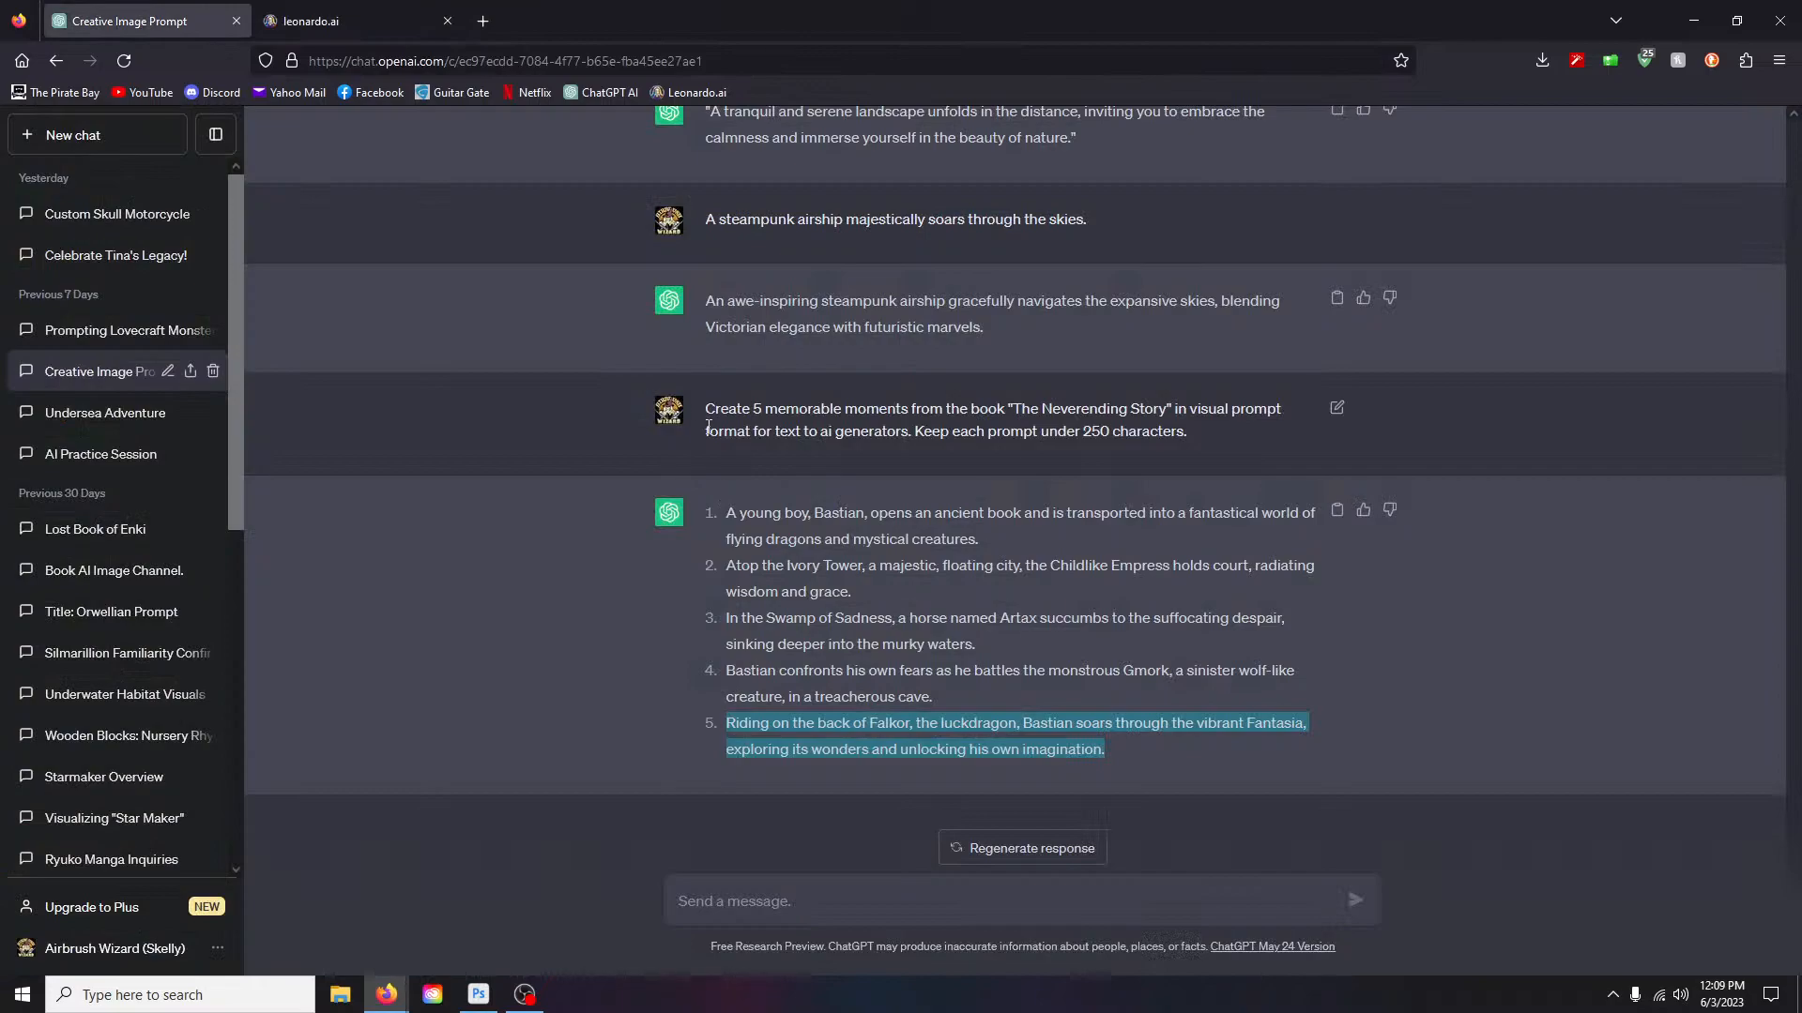
pyautogui.click(482, 21)
pyautogui.click(27, 60)
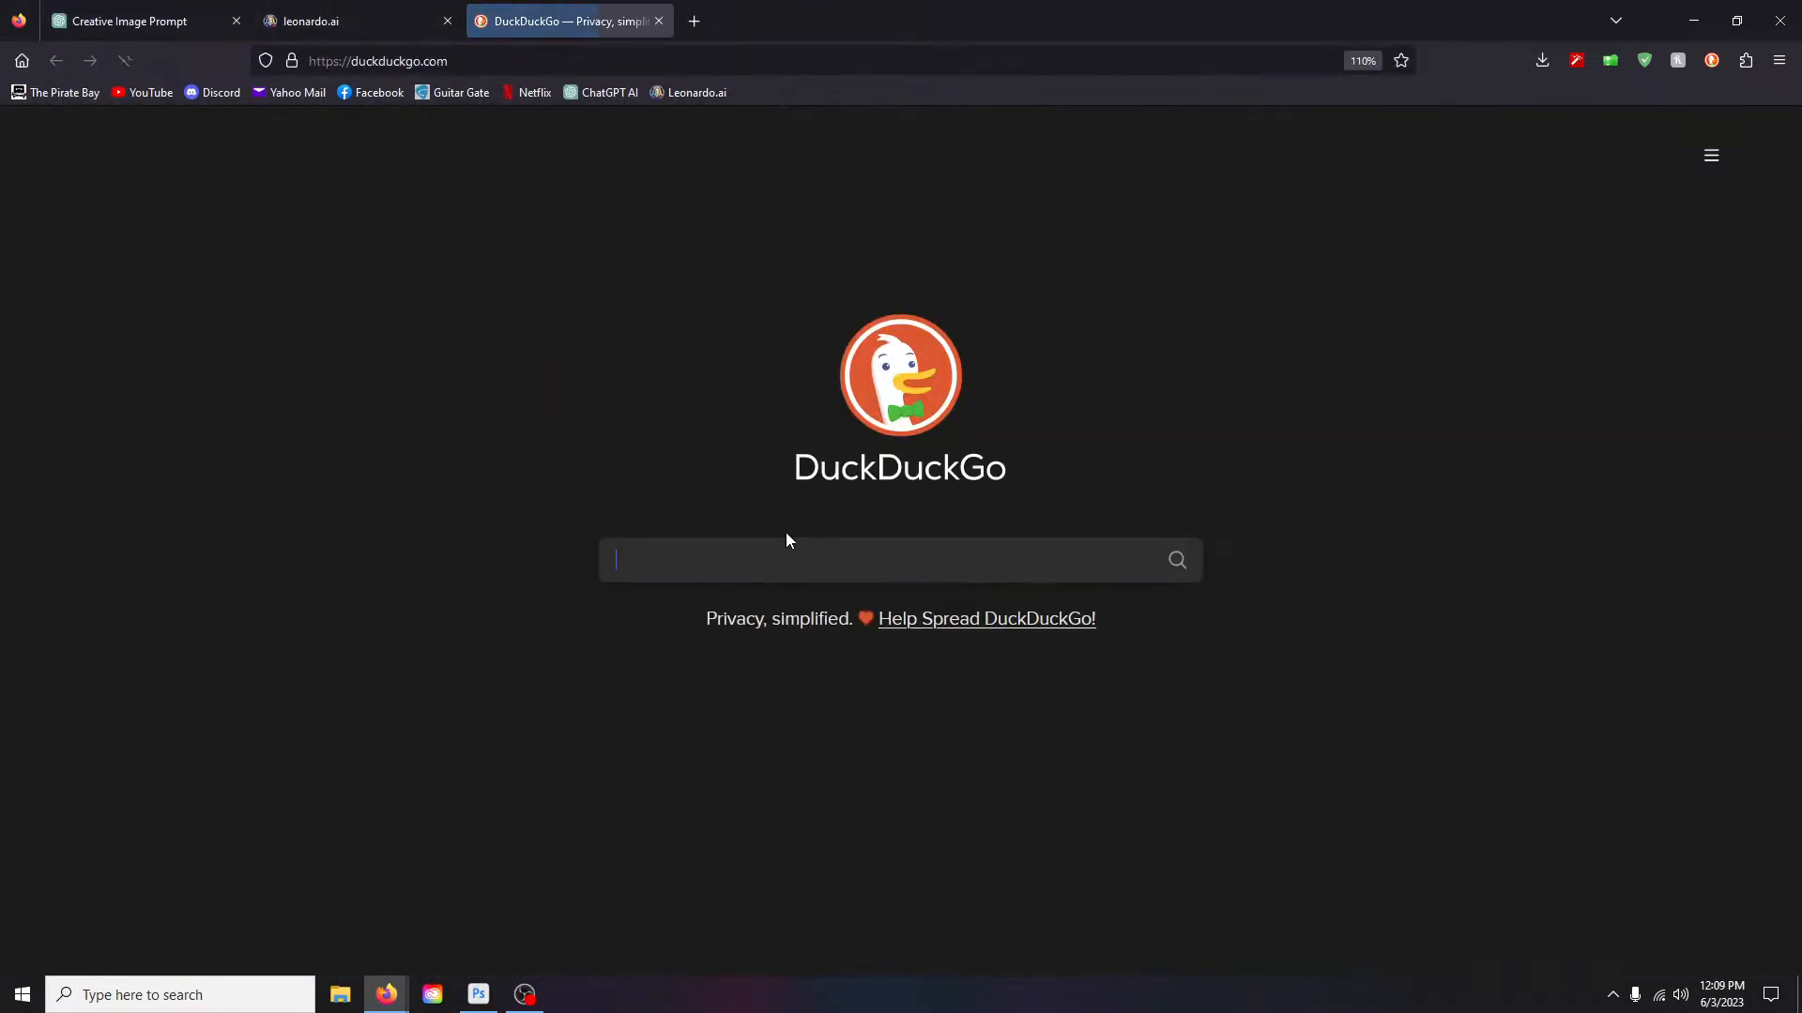
pyautogui.click(726, 554)
pyautogui.write('never')
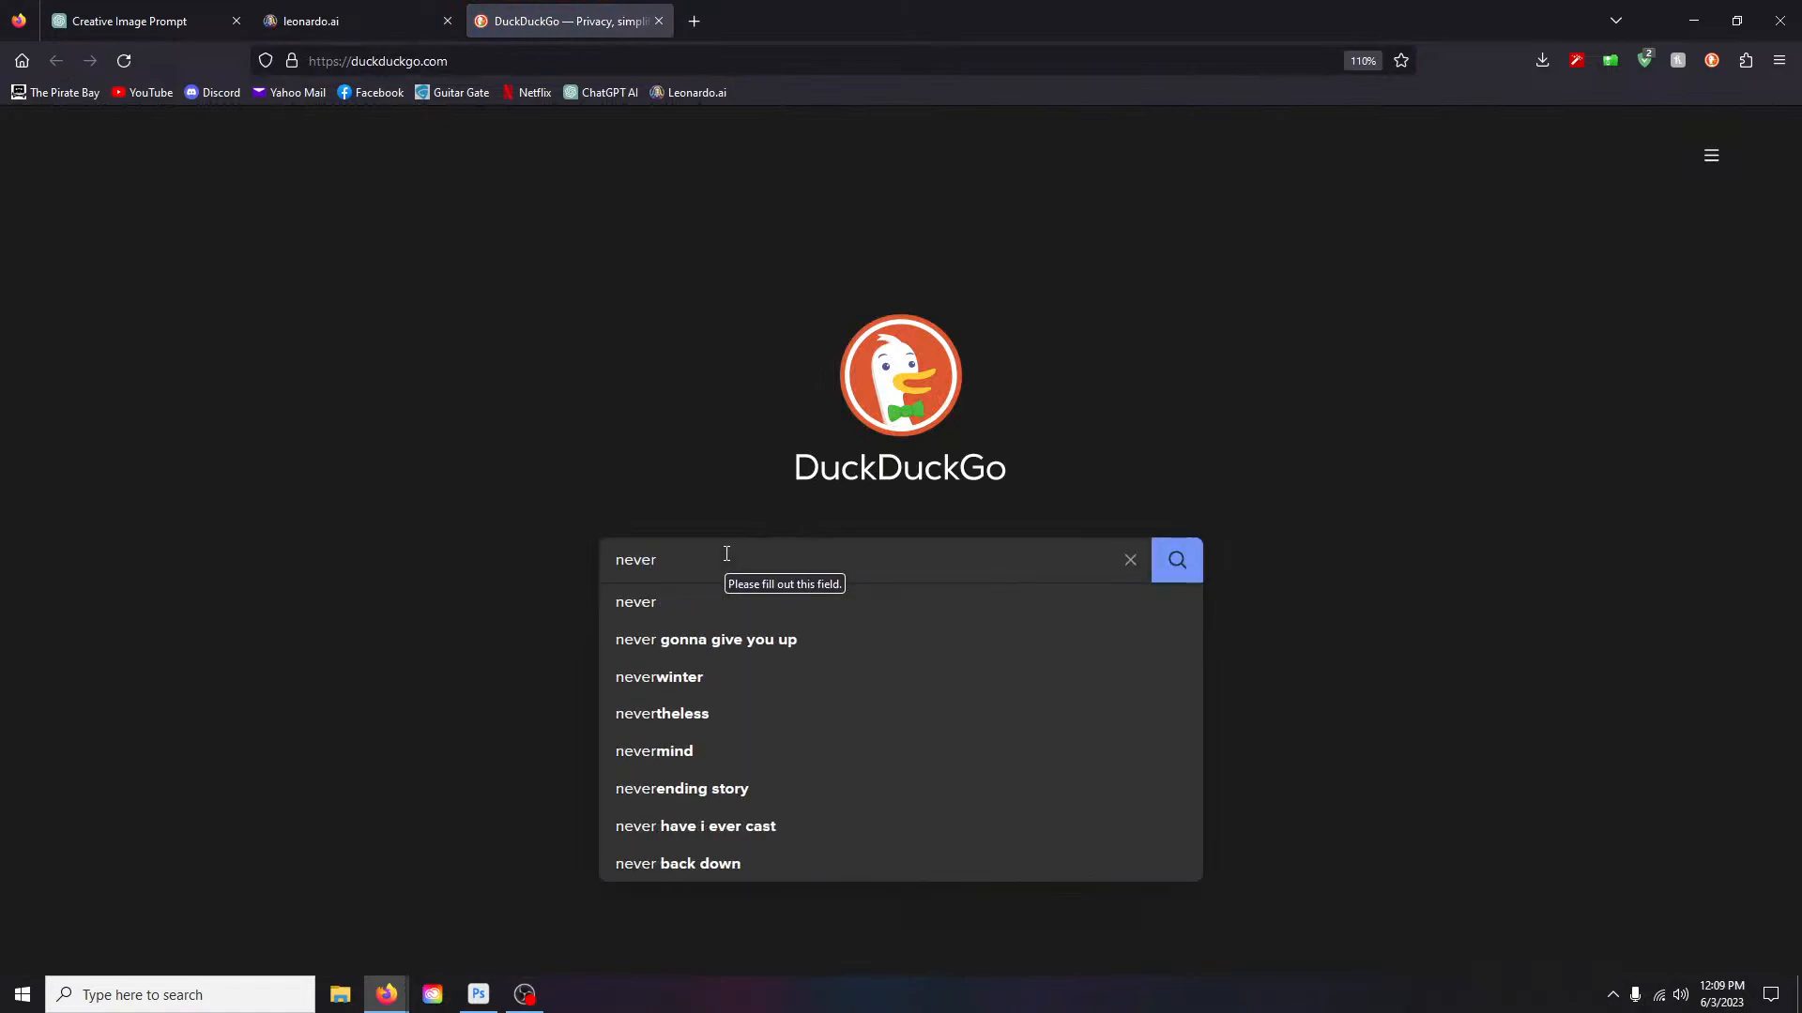
pyautogui.write('ending stor')
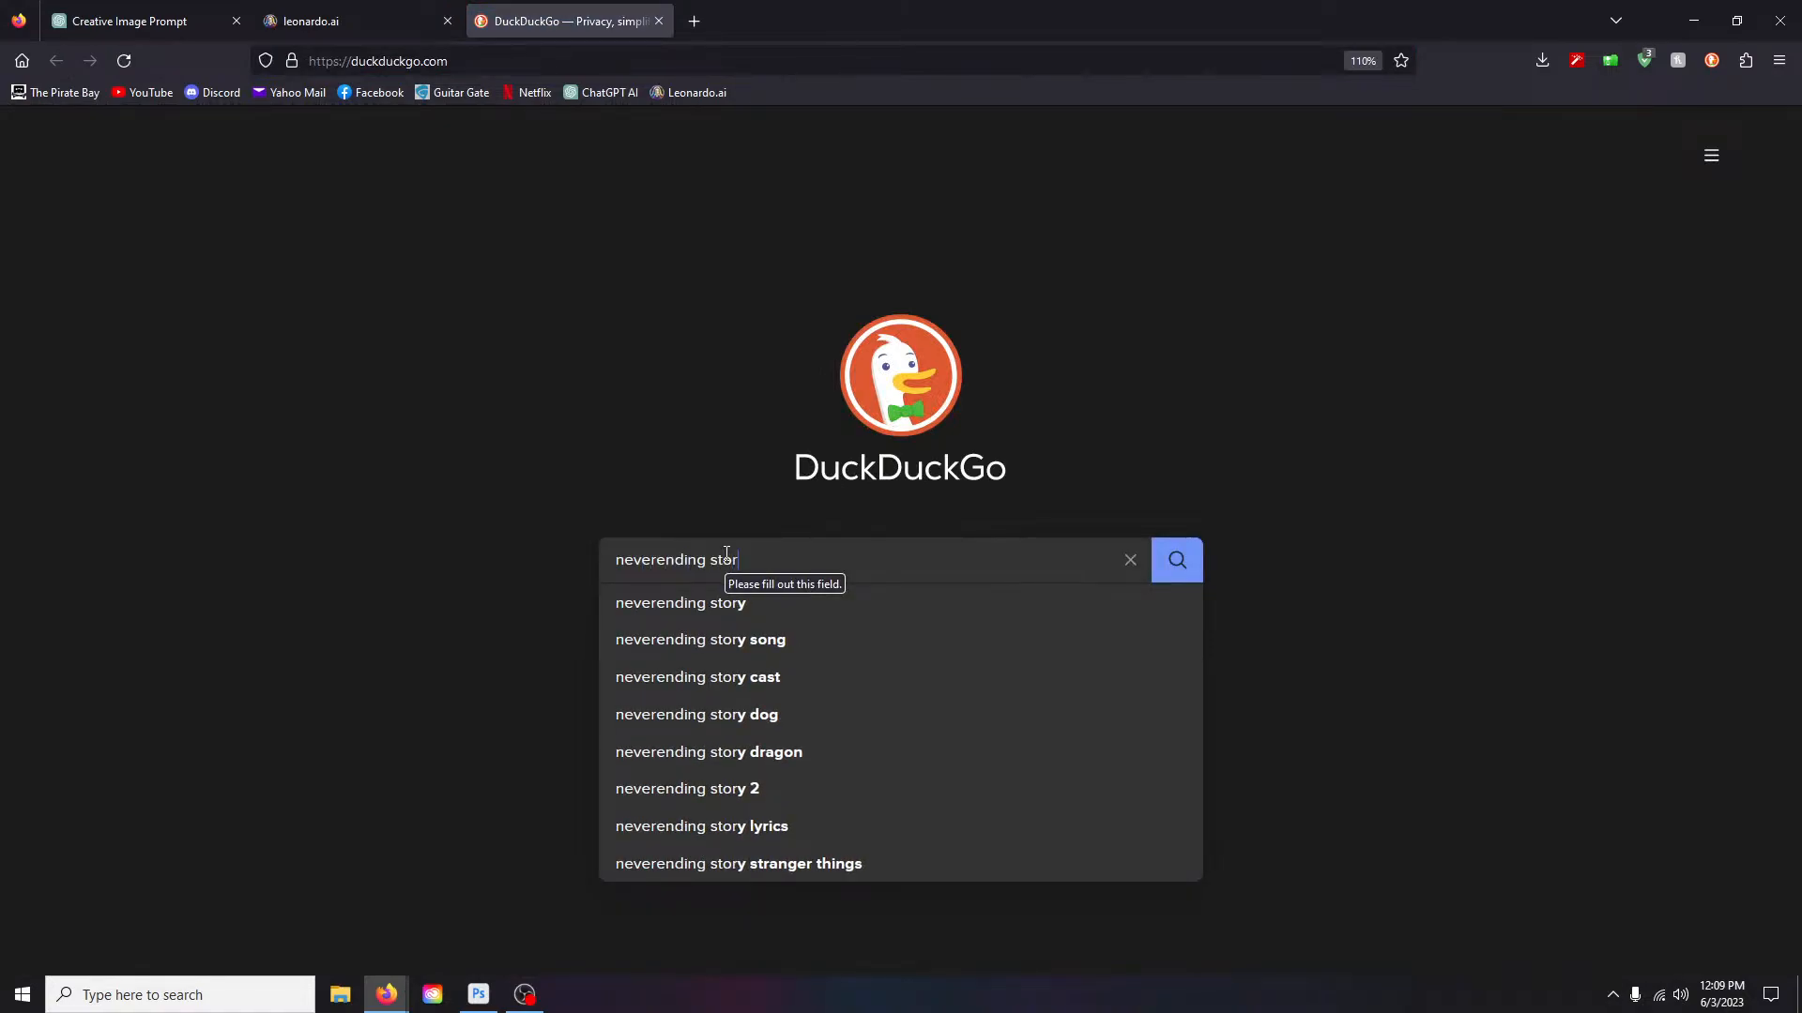
pyautogui.write('y  book')
pyautogui.press('Return')
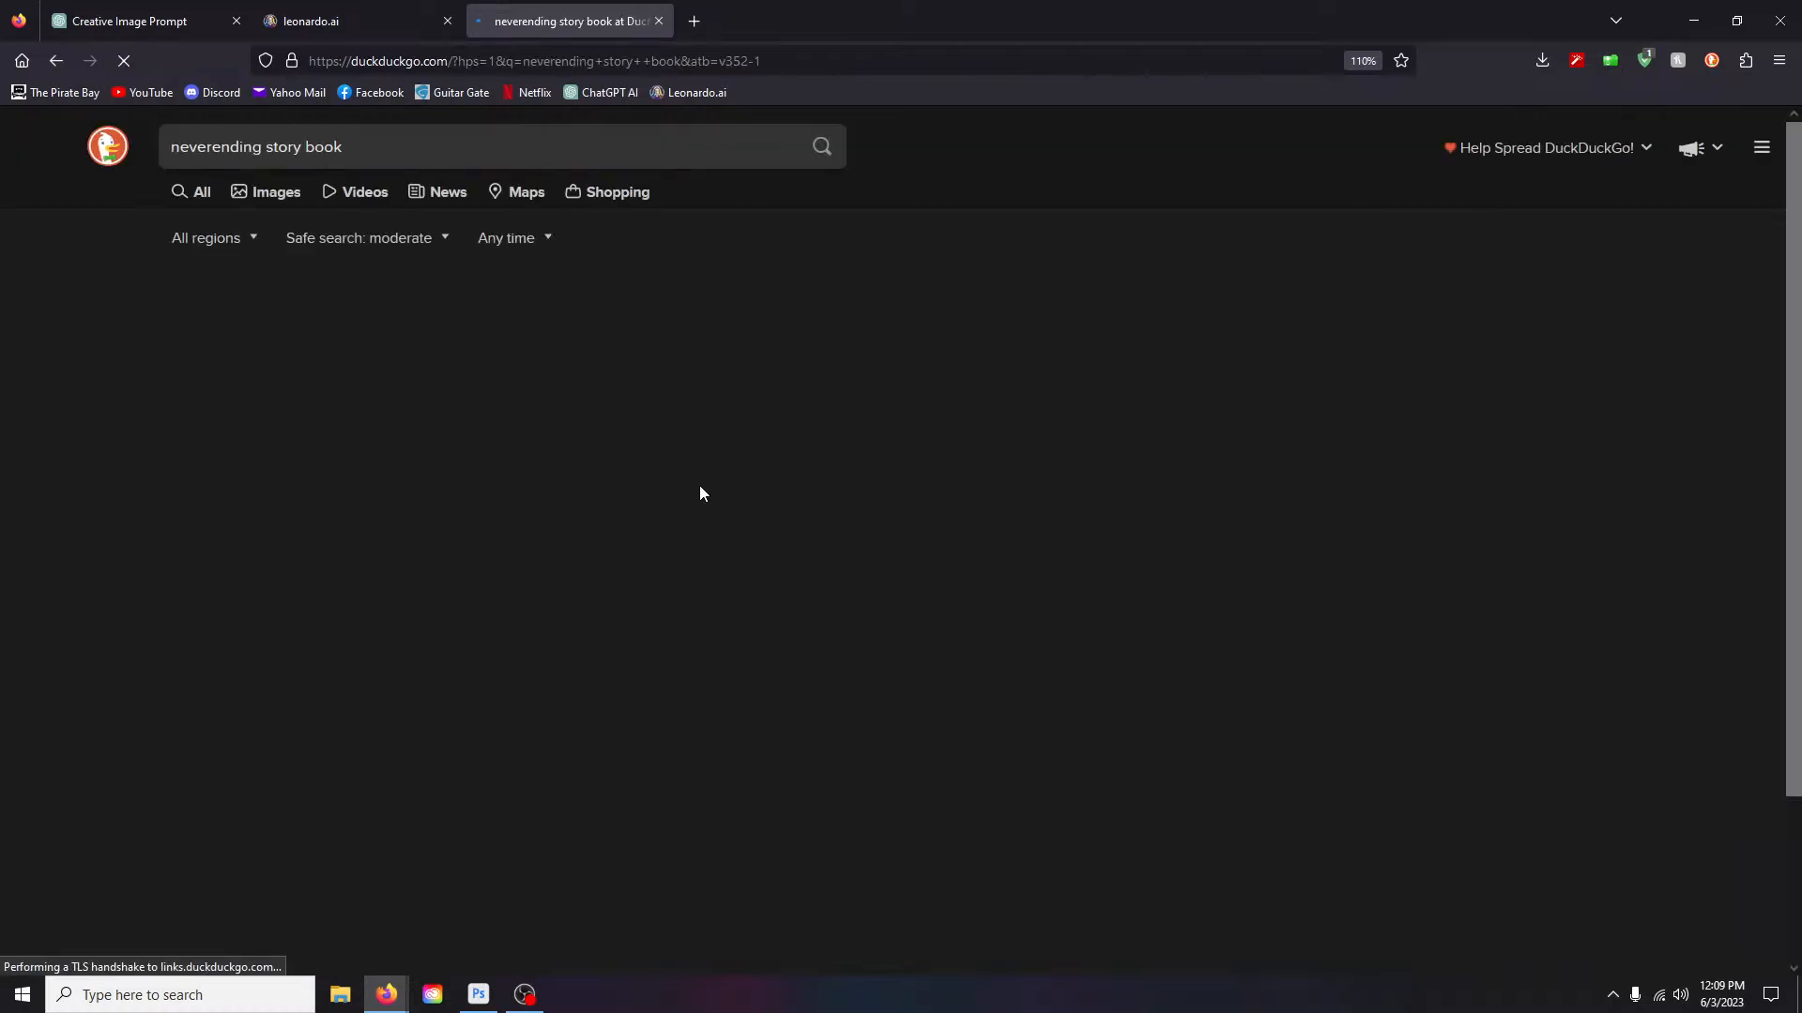
# Step: Refine the search to "neverending story book pdf" and open the pdfroom.com result for The Neverending Story
pyautogui.scroll(-10, 590, 401)
pyautogui.scroll(10, 590, 400)
pyautogui.click(413, 146)
pyautogui.write('pdf')
pyautogui.press('Return')
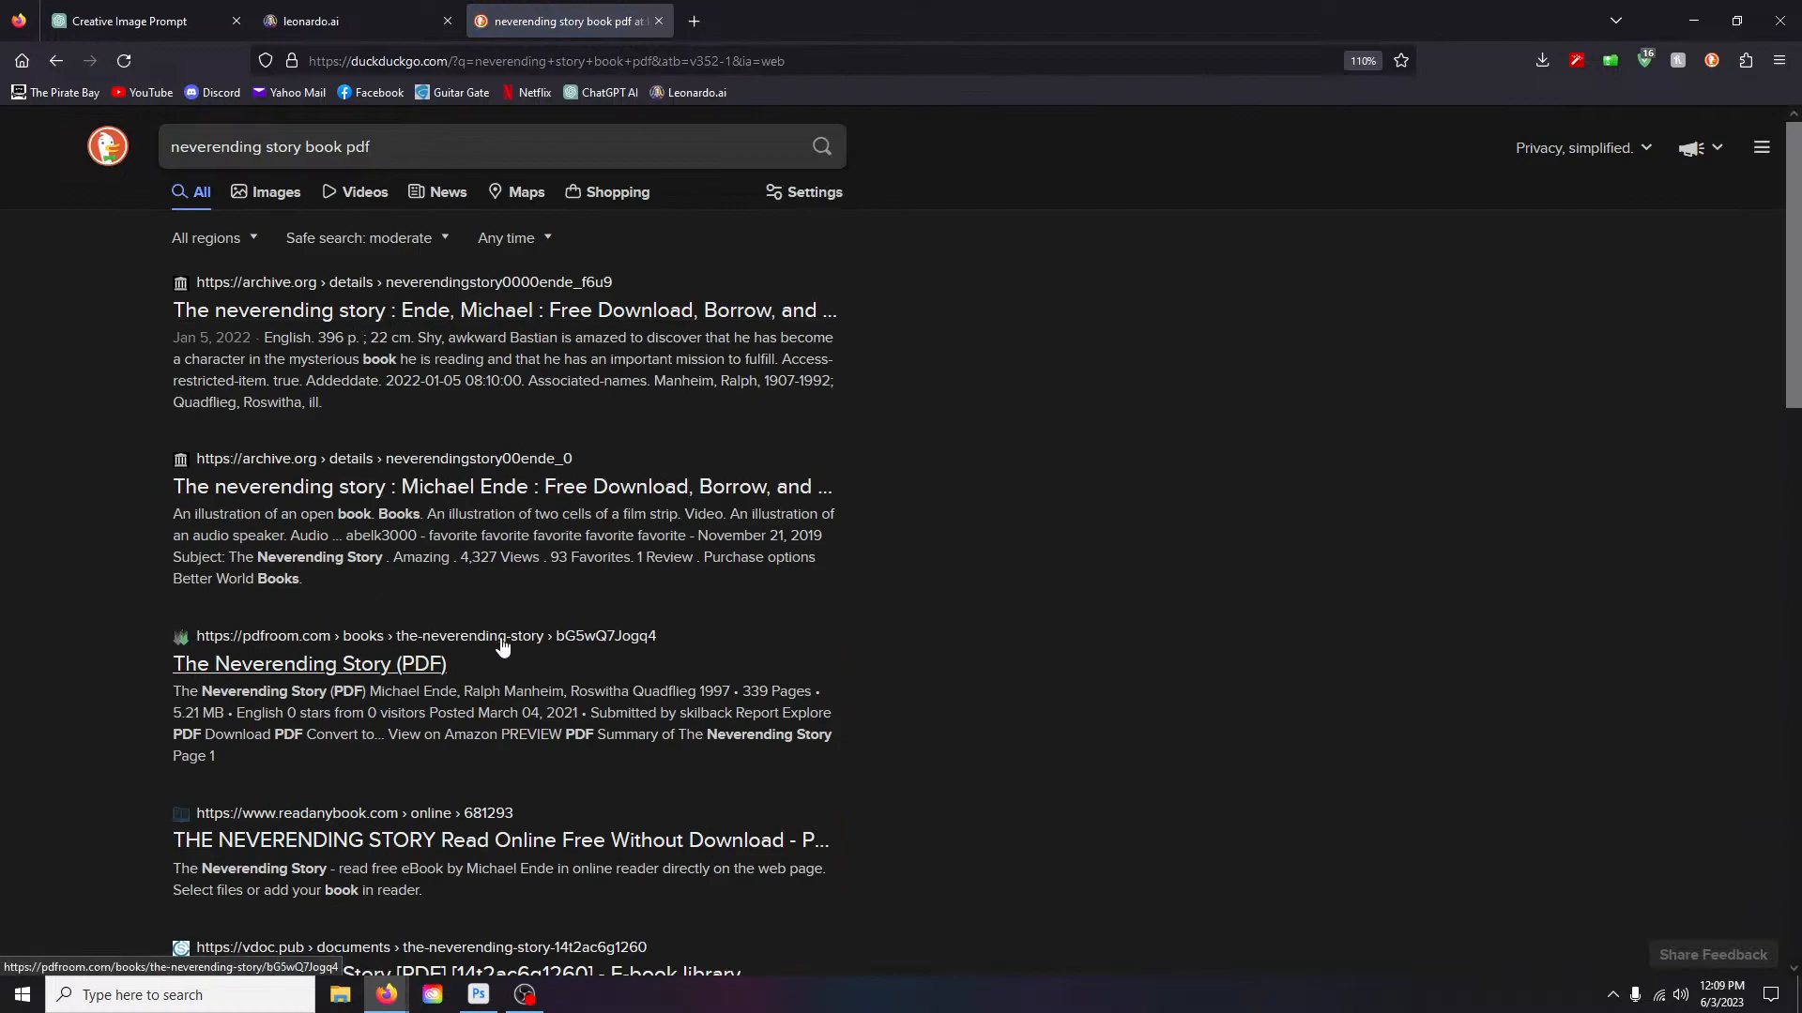
pyautogui.scroll(-2, 413, 632)
pyautogui.click(259, 447)
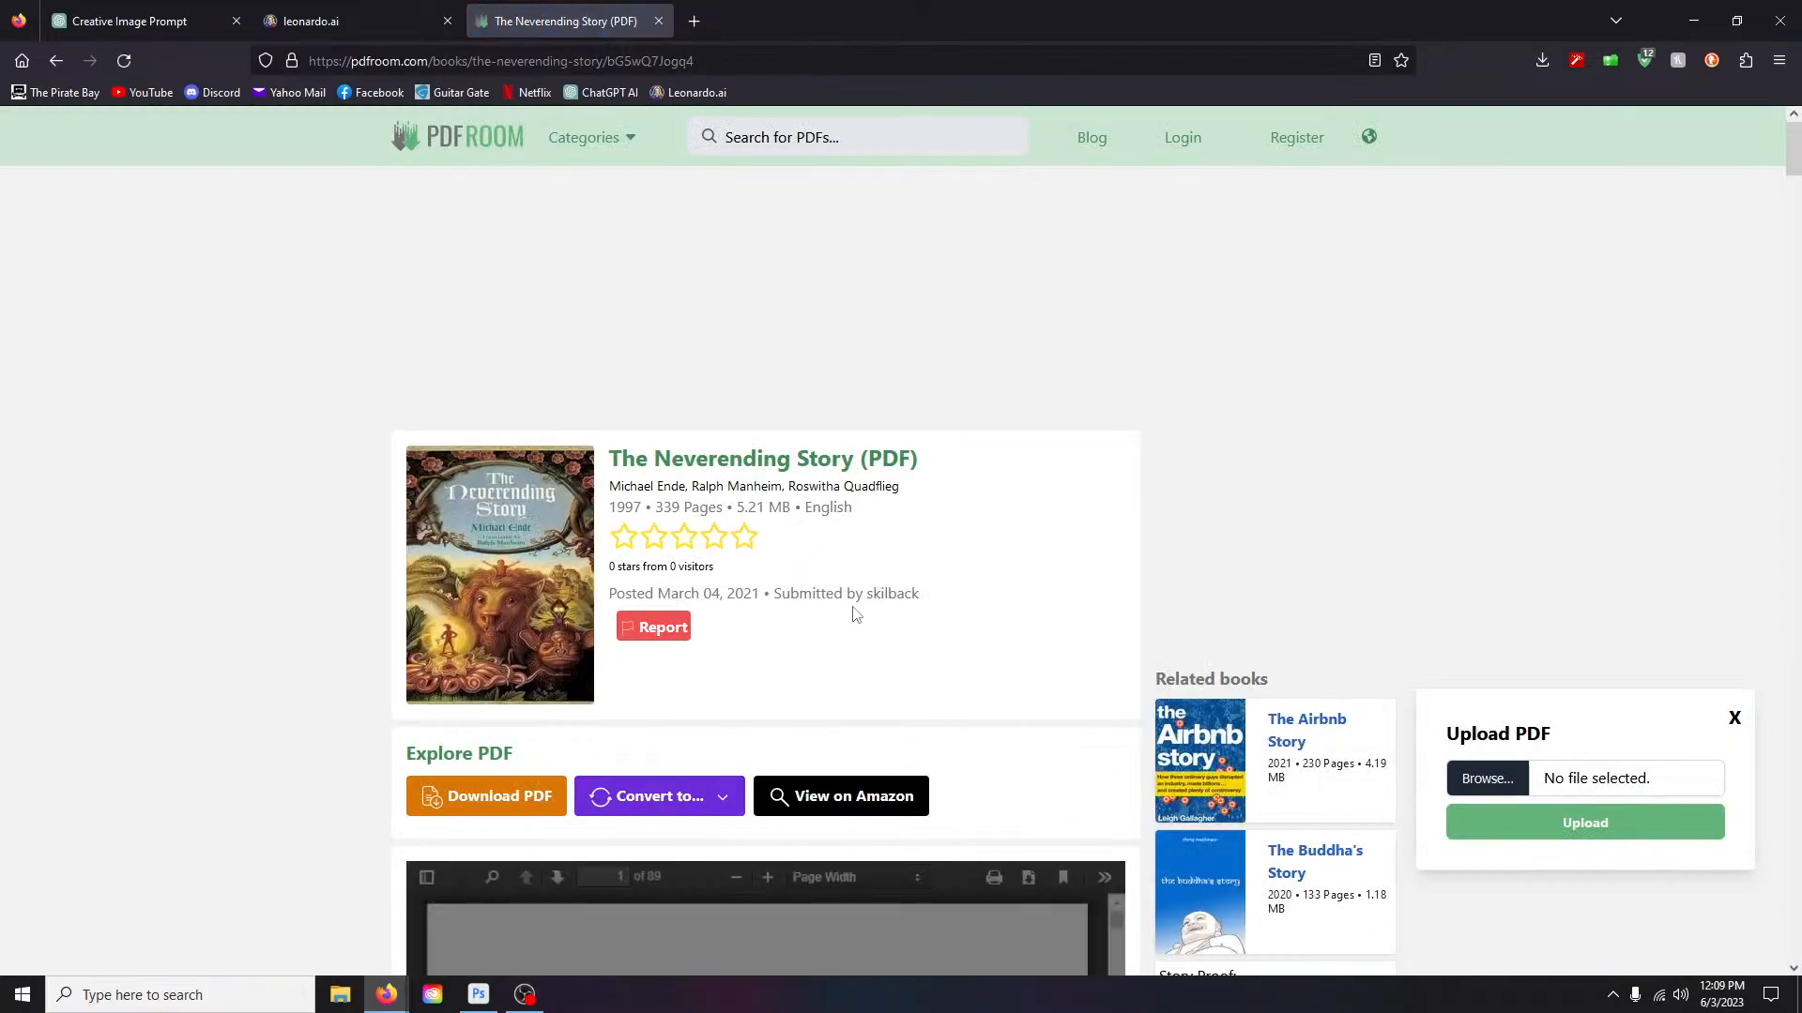
# Step: Copy the sentence from "He was rather pale and out of breath" to "rooted to the spot." on page 7 of the book
pyautogui.scroll(-9, 876, 615)
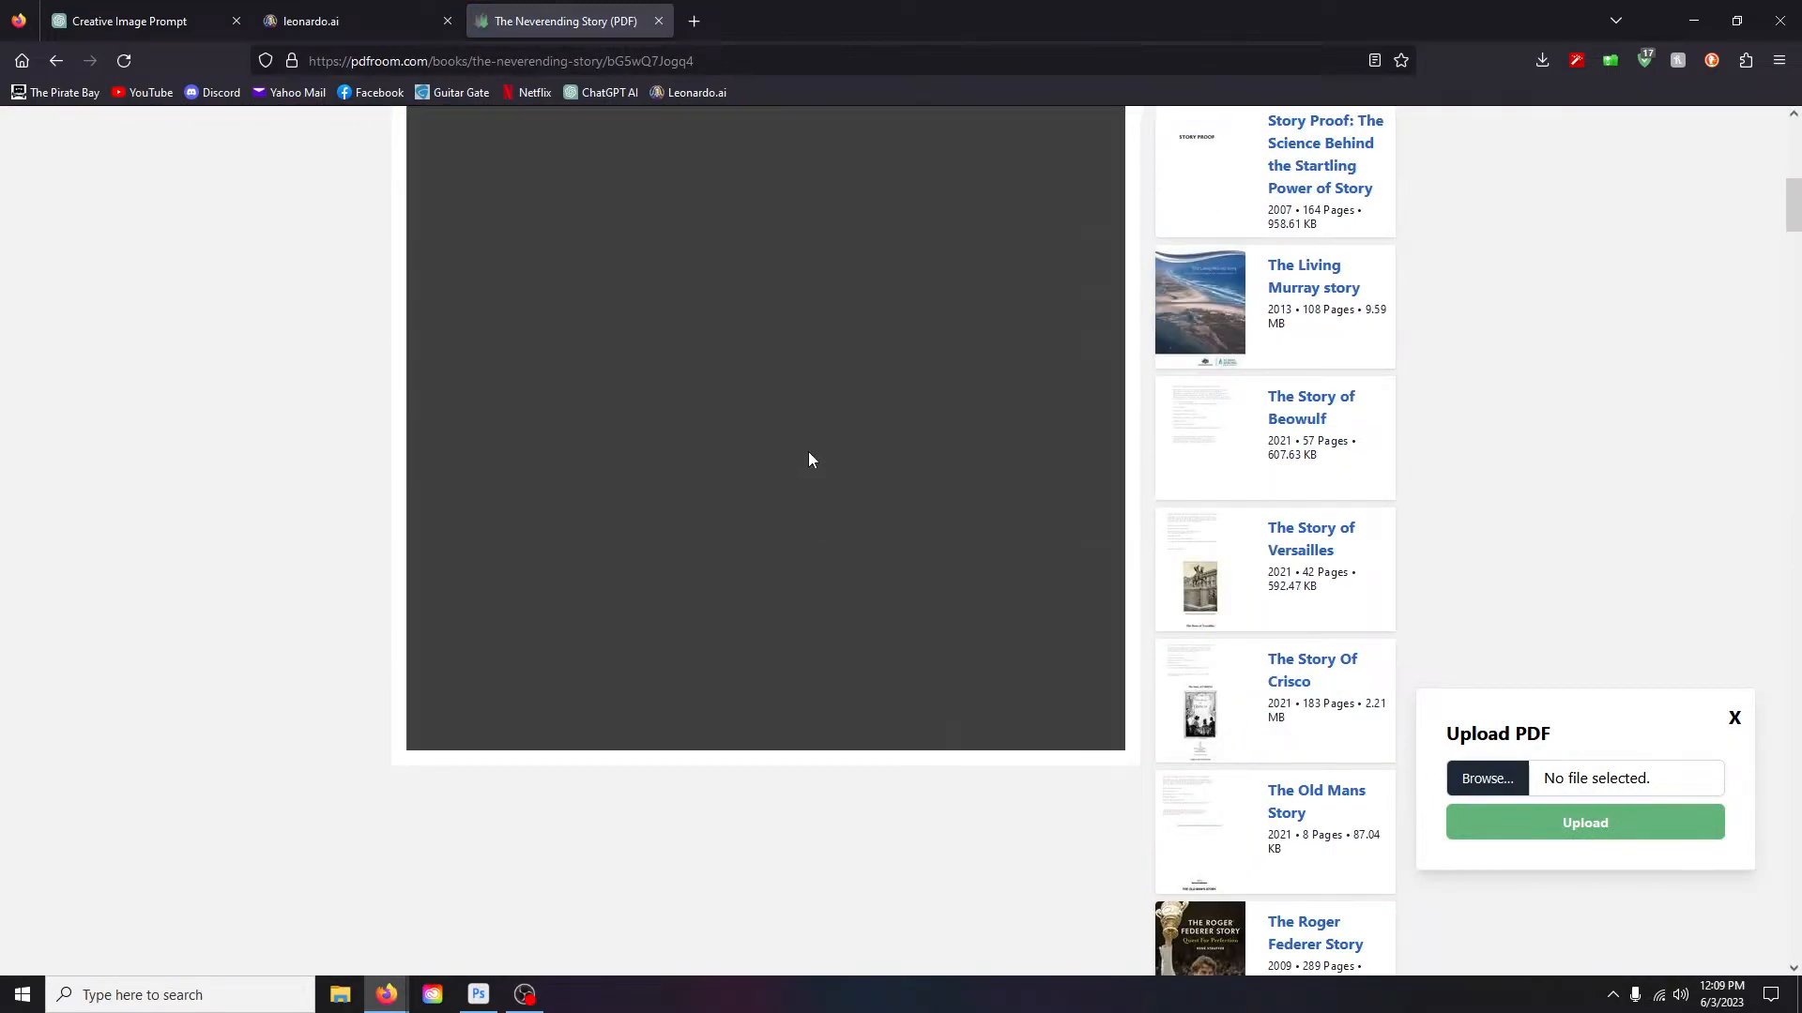
pyautogui.scroll(2, 809, 474)
pyautogui.scroll(-3, 843, 582)
pyautogui.scroll(-10, 867, 479)
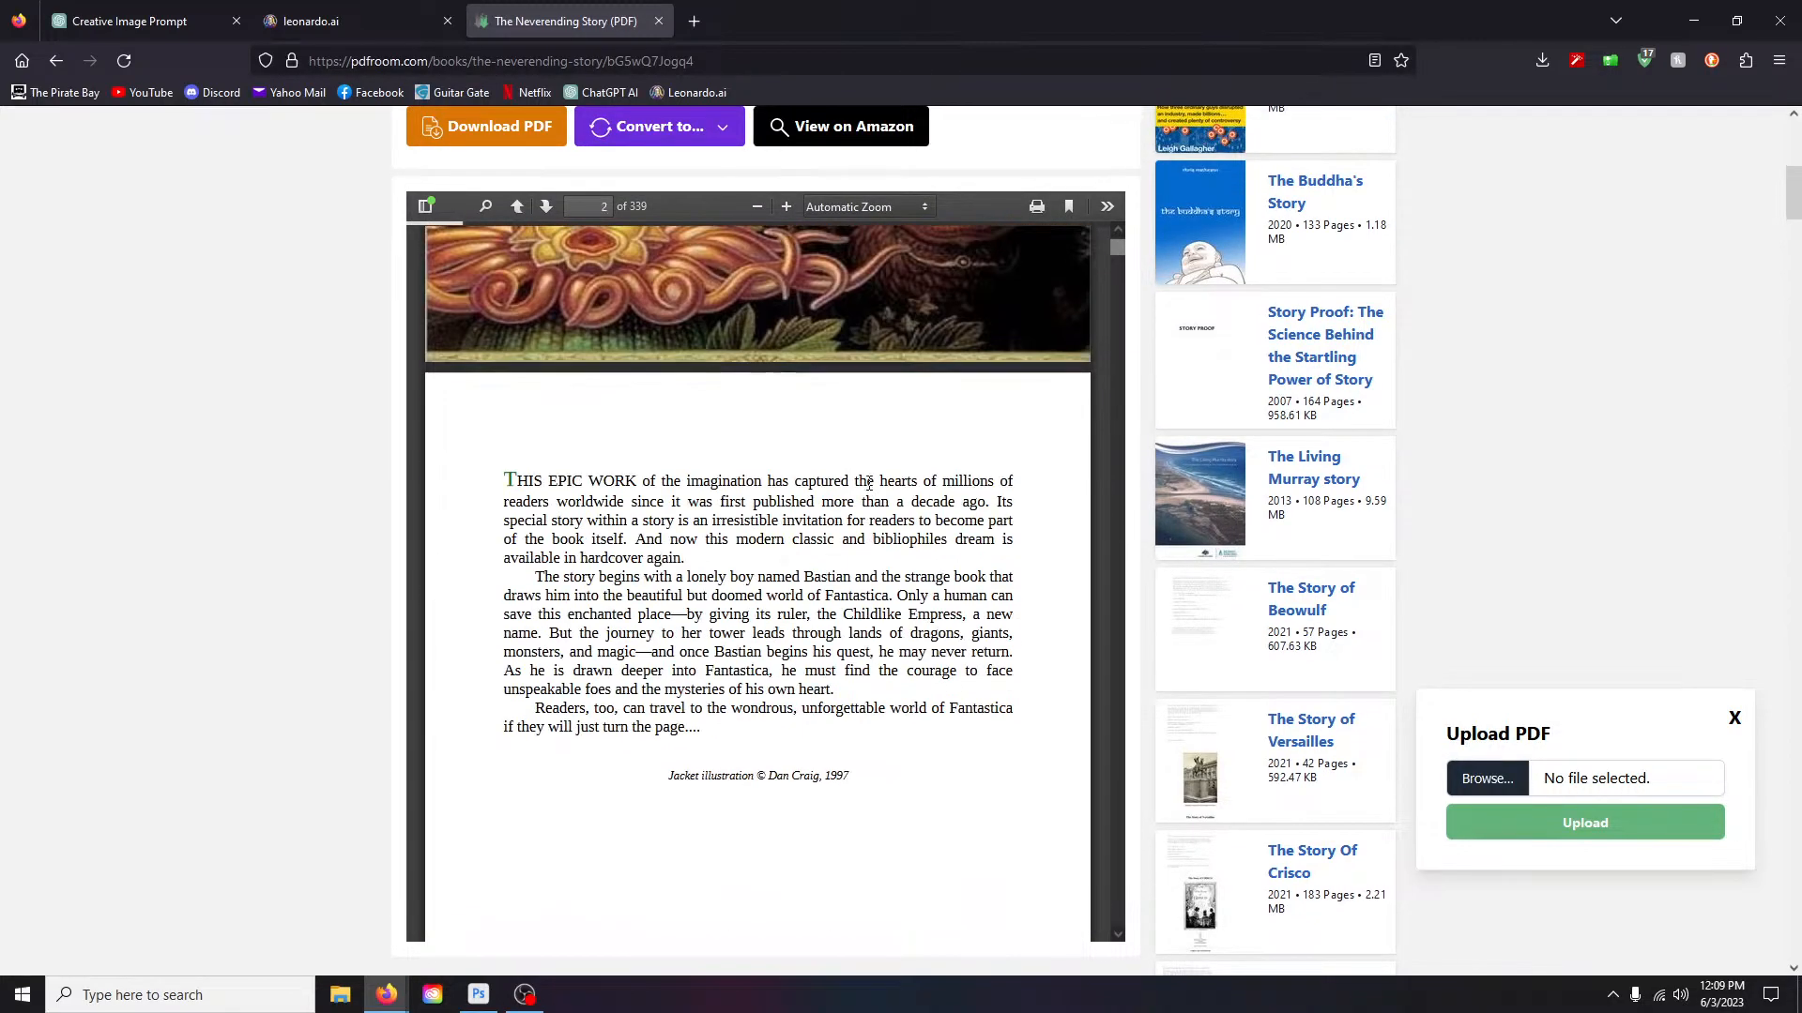
pyautogui.scroll(-20, 835, 493)
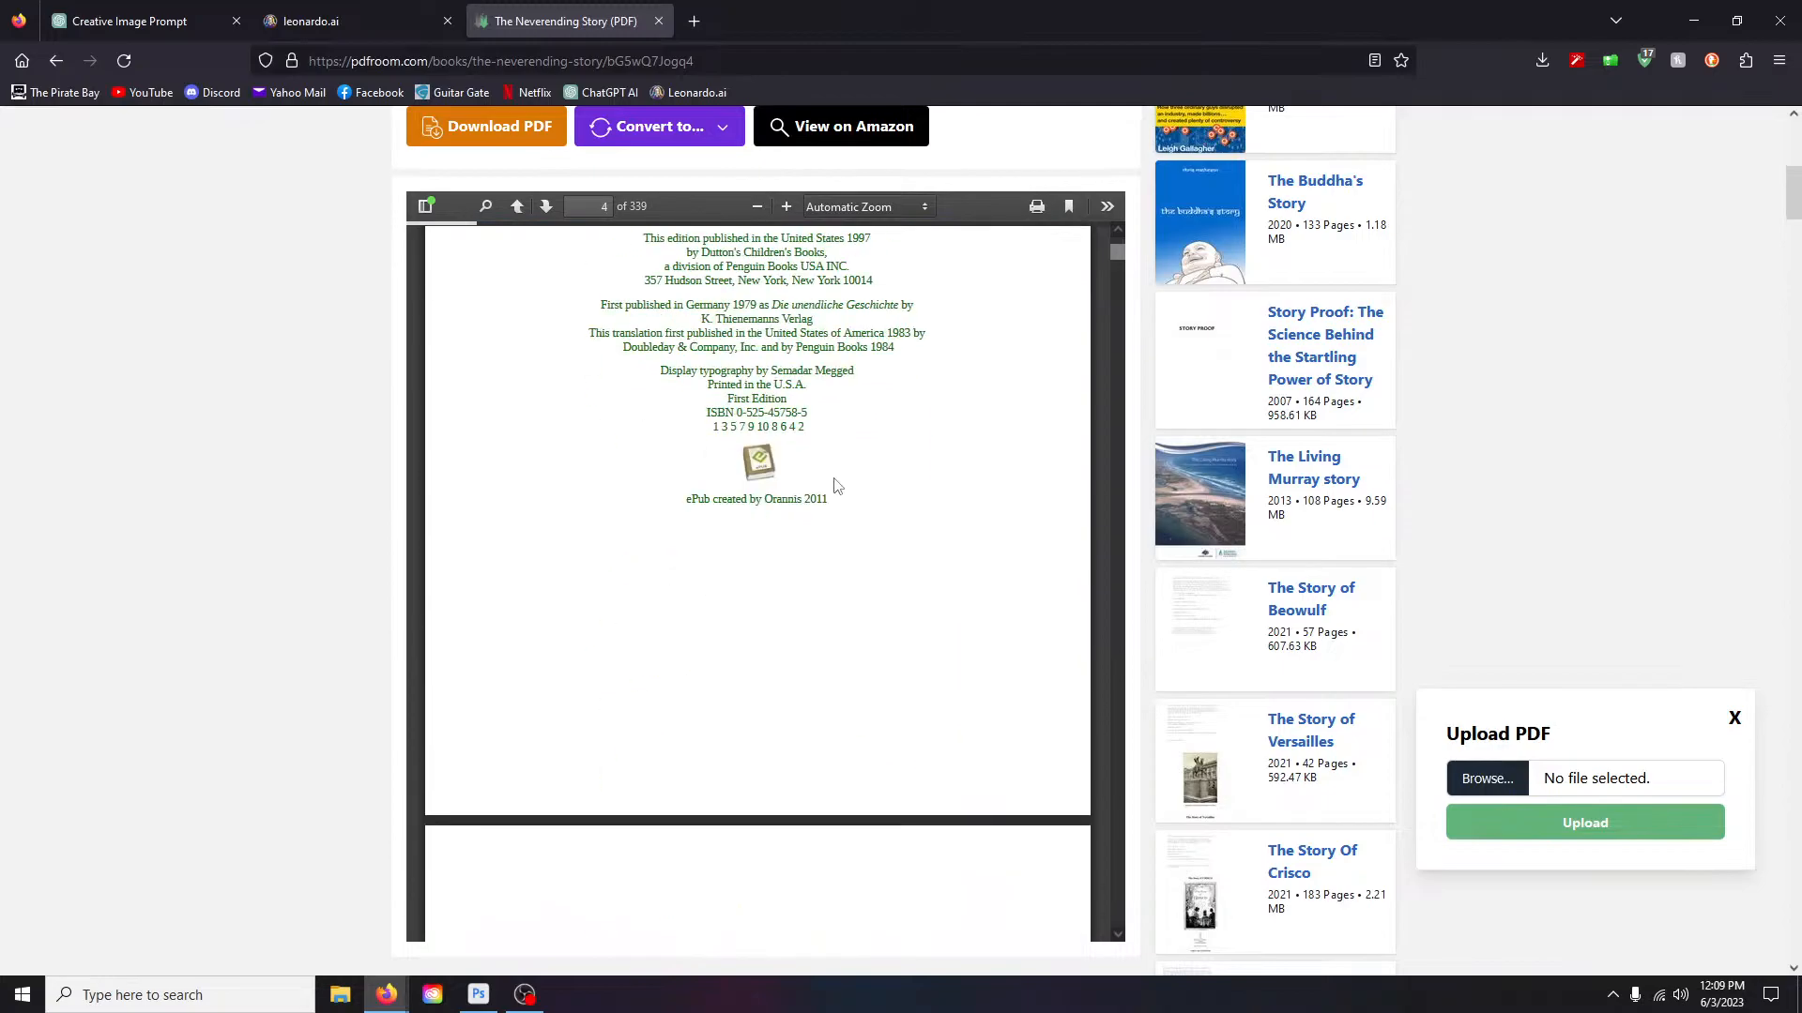
pyautogui.scroll(-15, 841, 505)
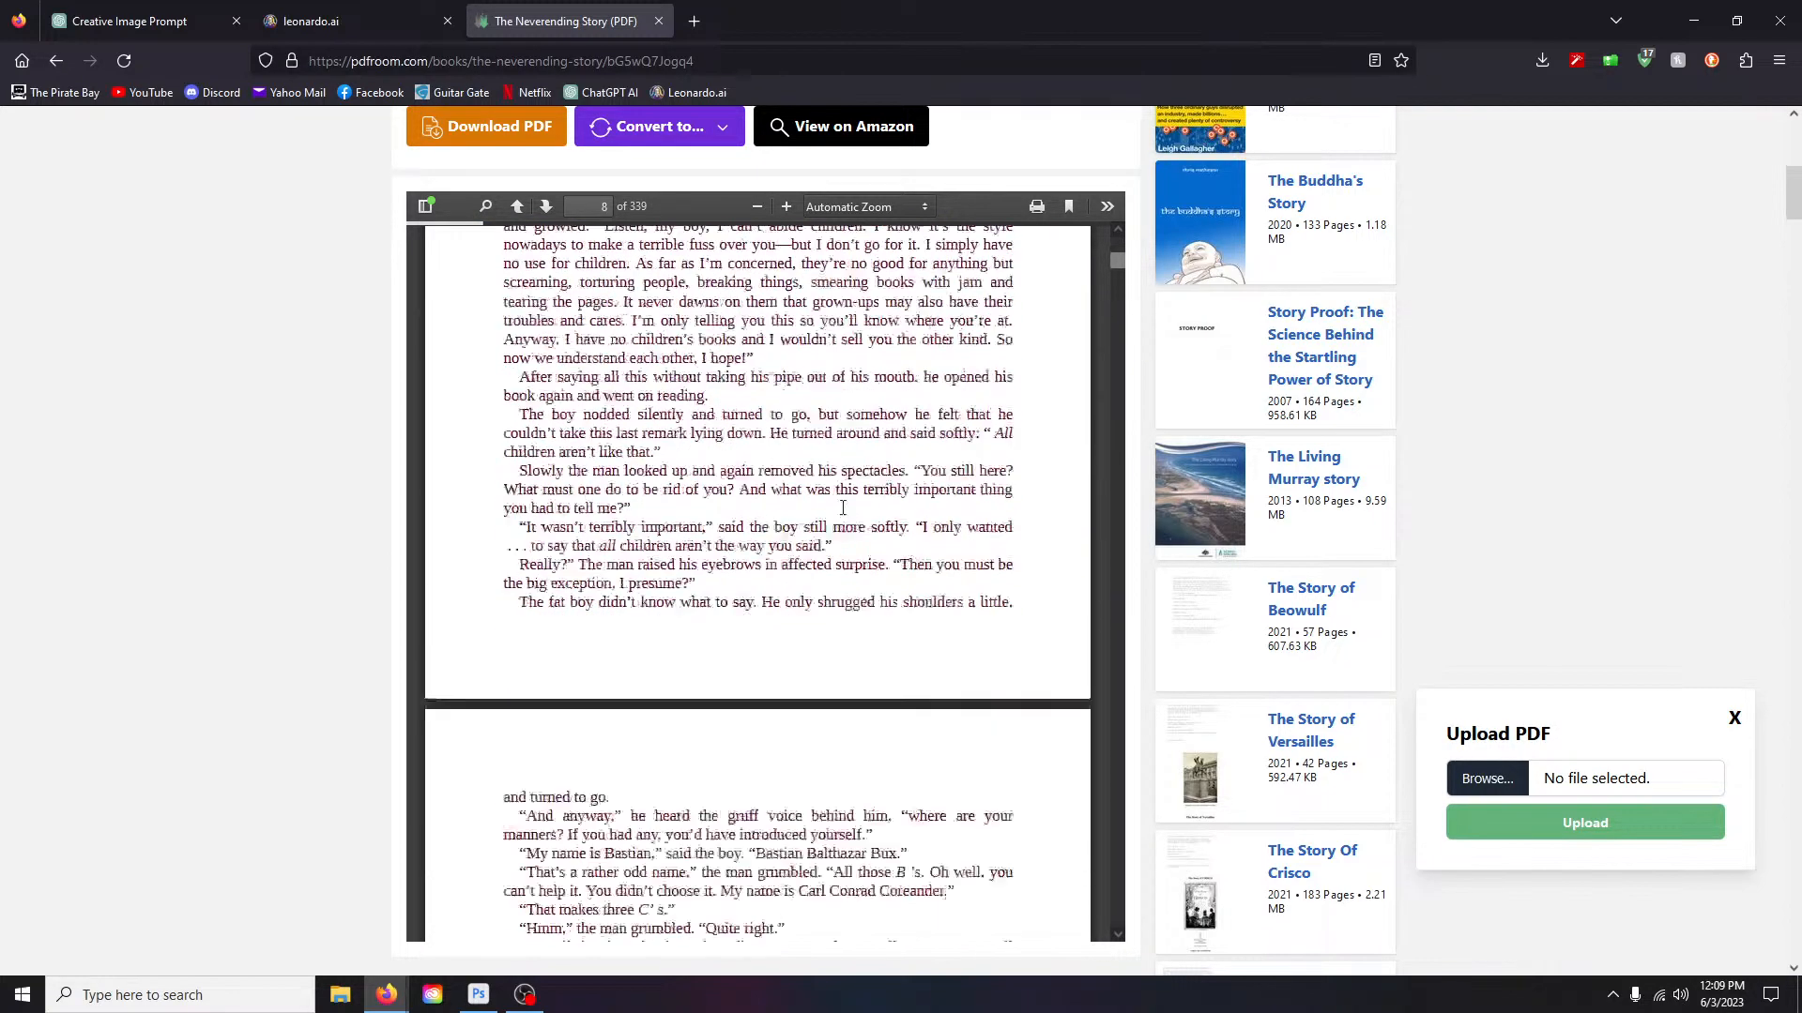
pyautogui.scroll(4, 810, 524)
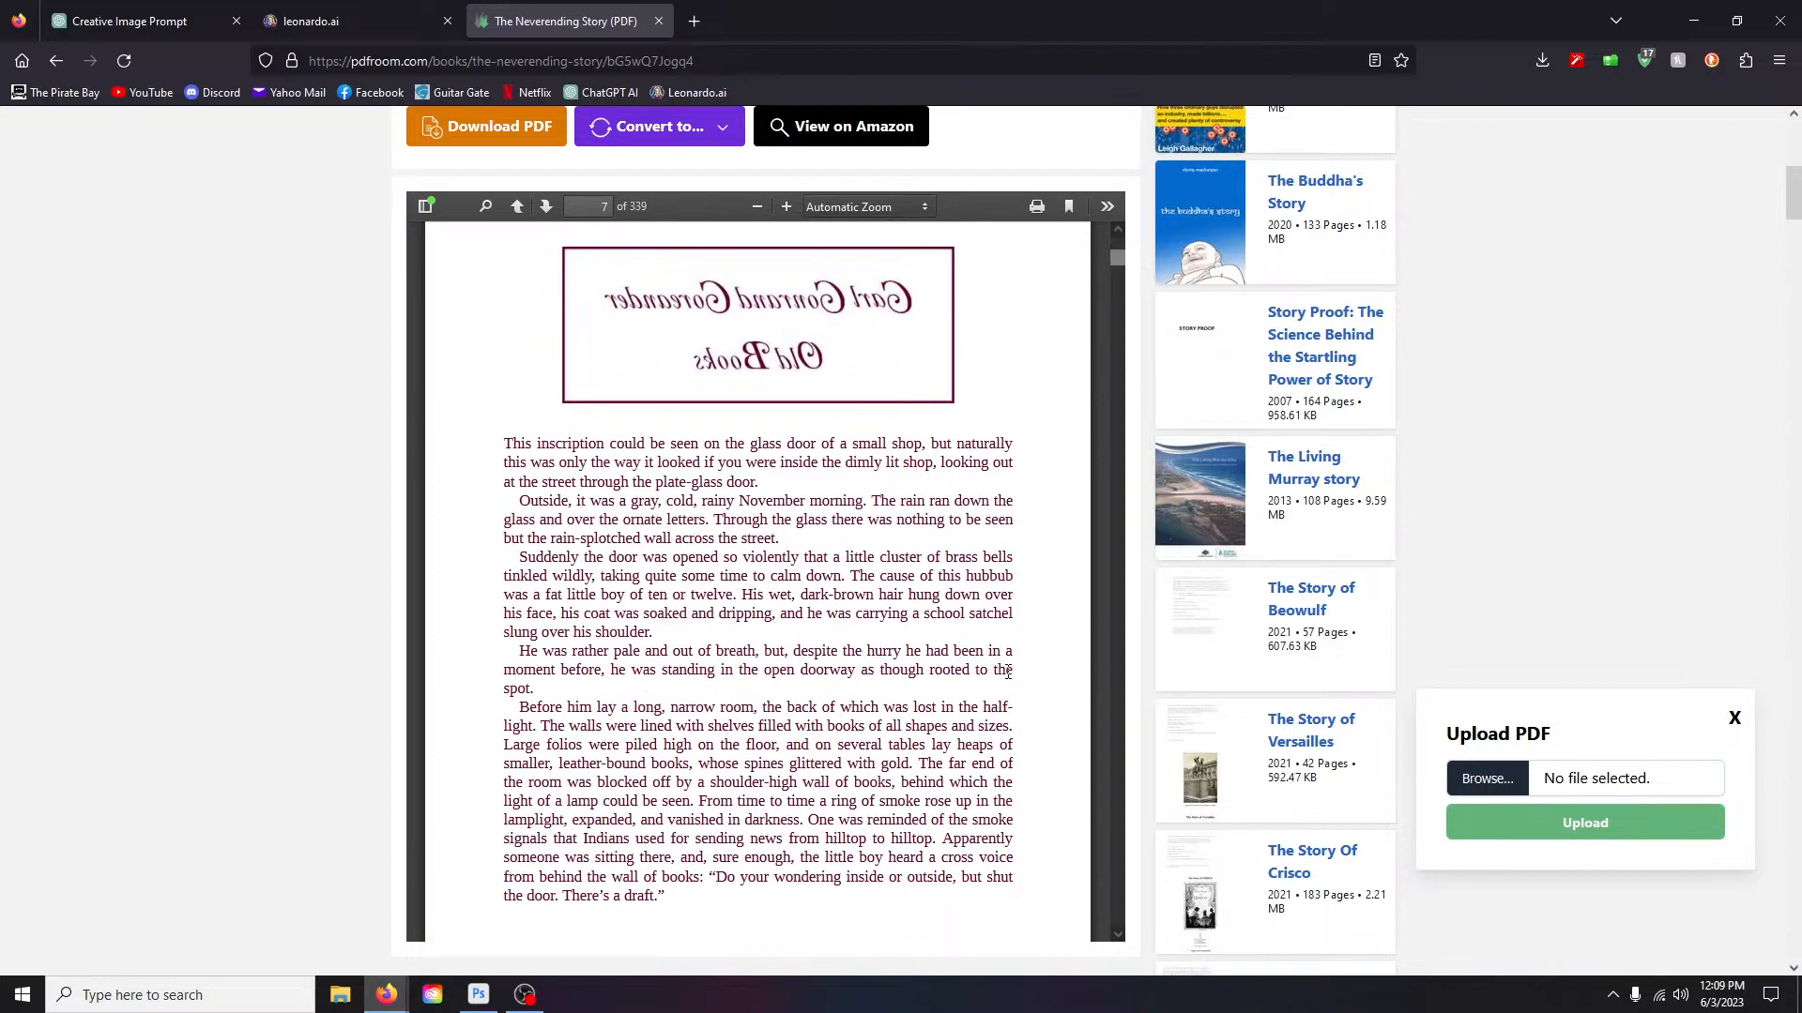
pyautogui.scroll(-1, 654, 649)
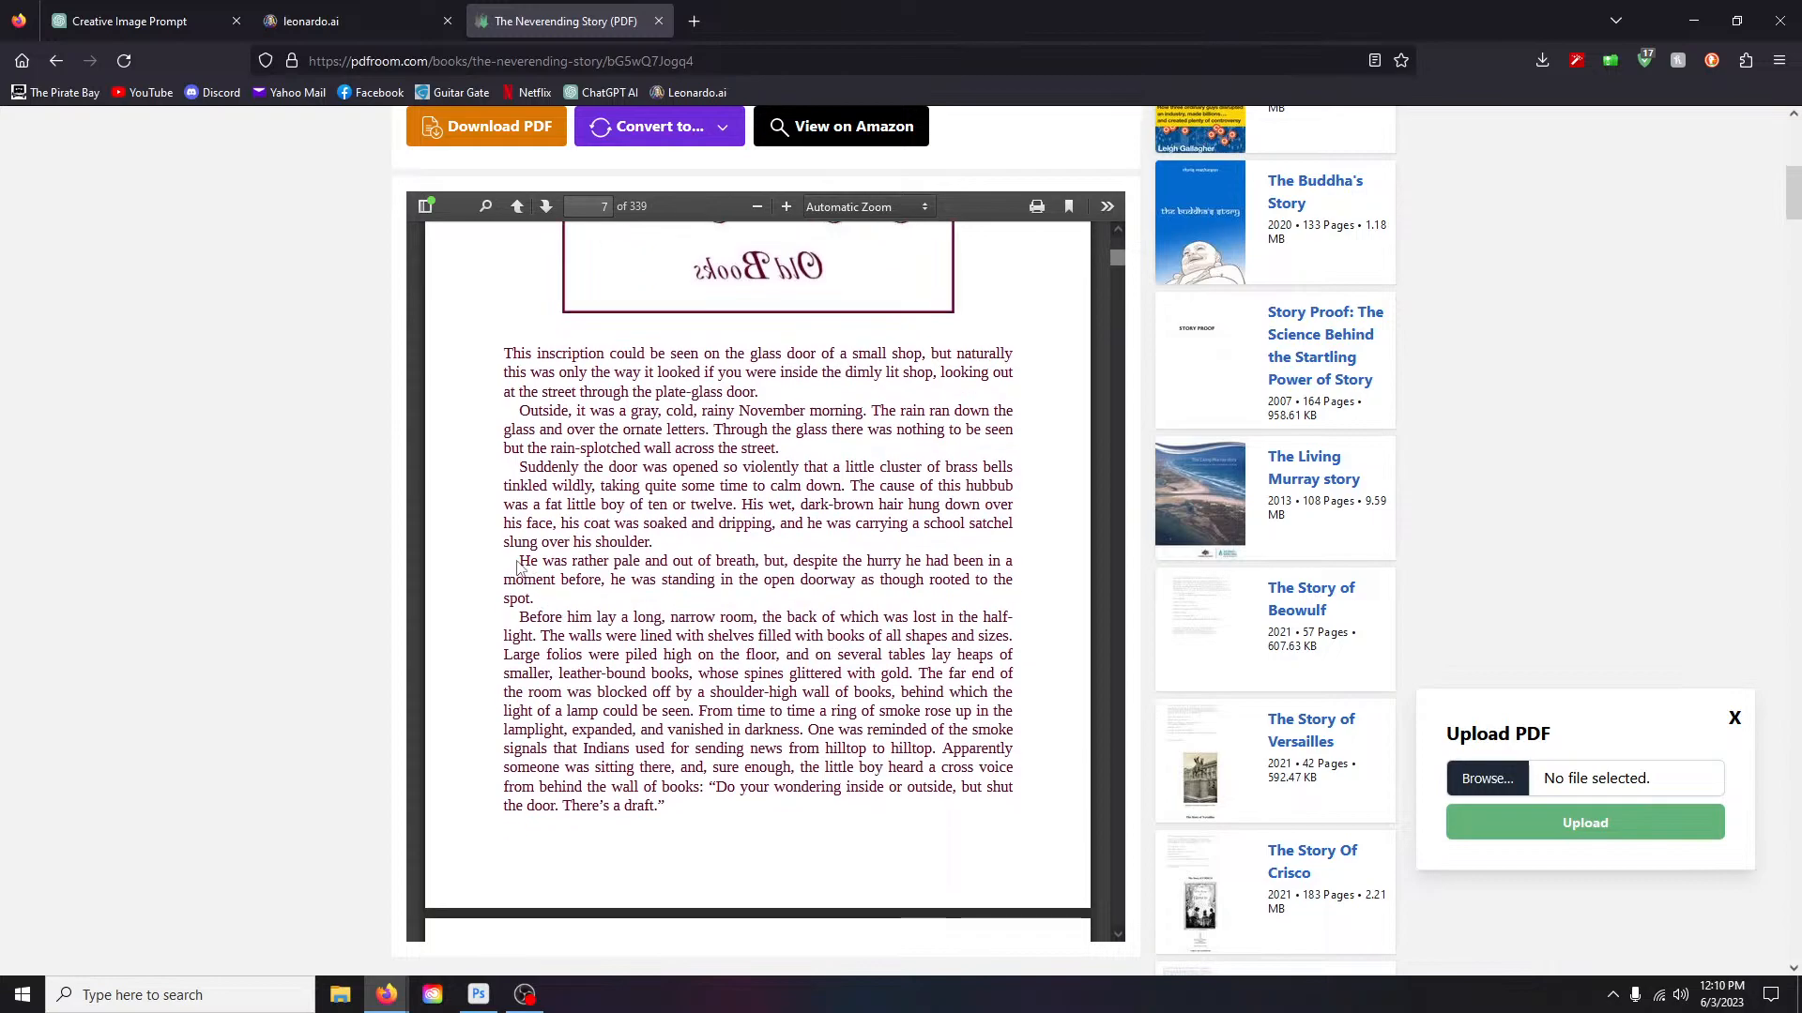
pyautogui.moveTo(524, 560); pyautogui.dragTo(535, 598)
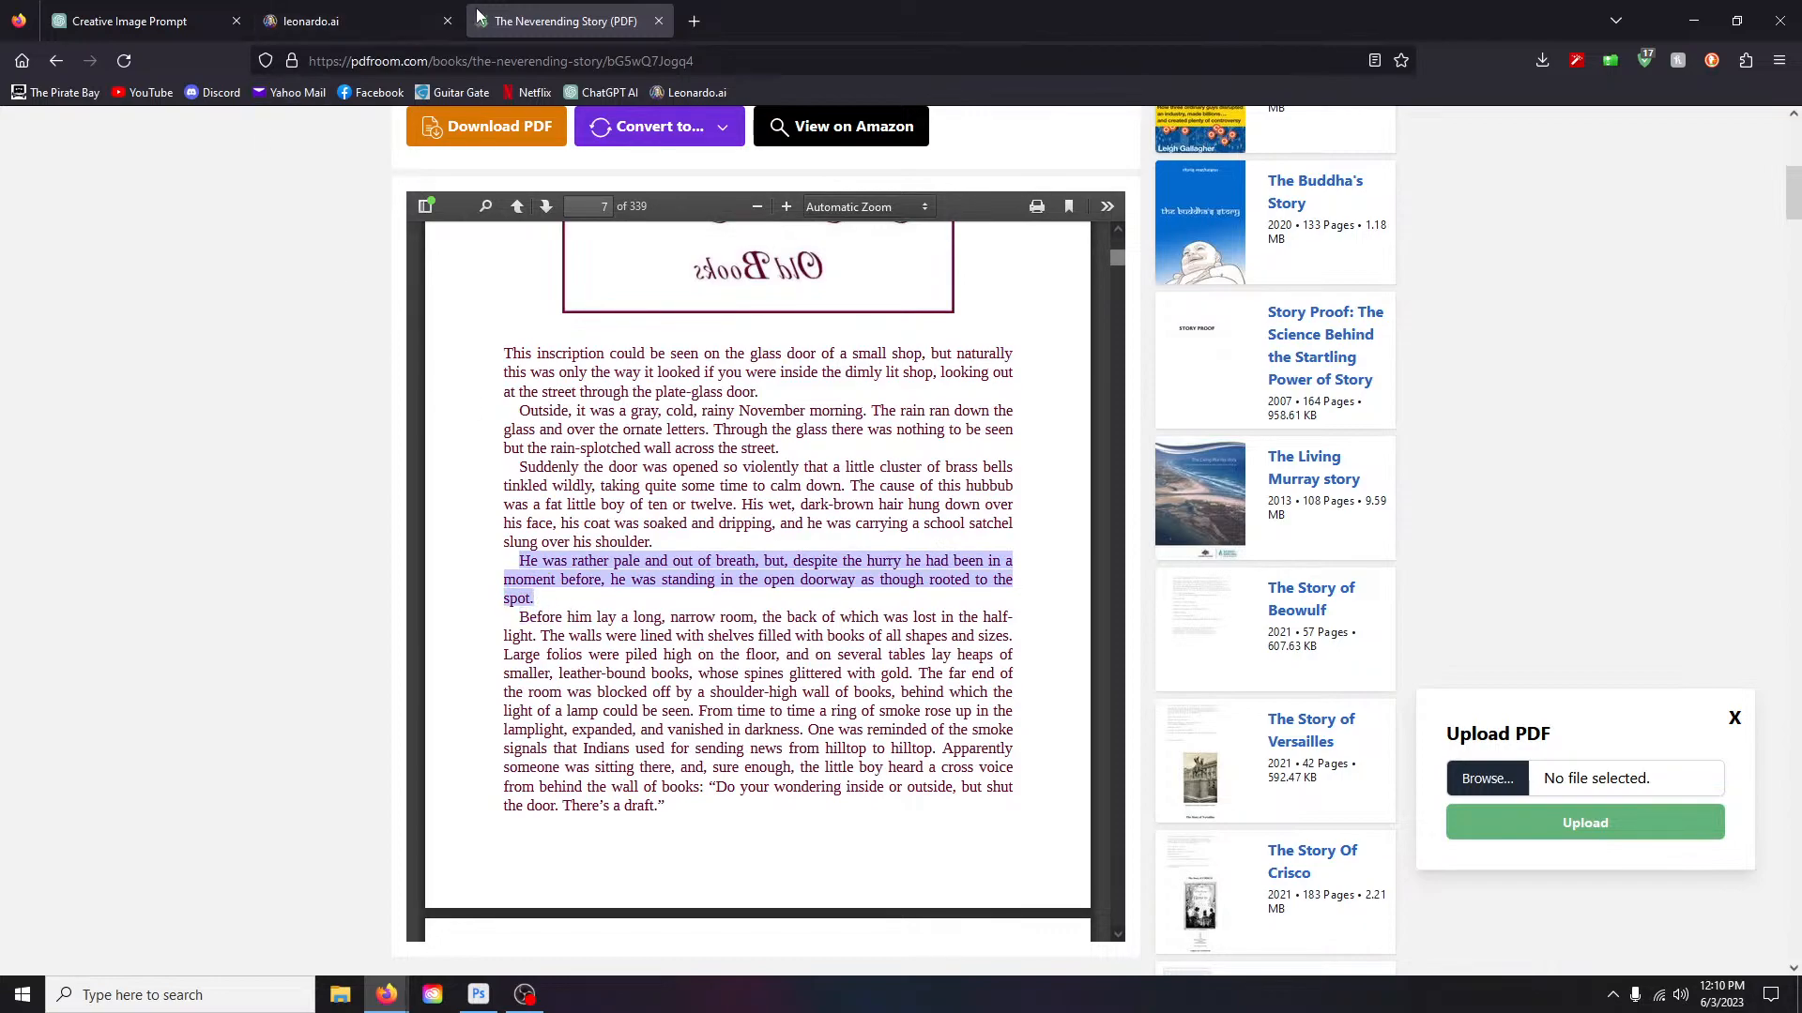
# Step: Replace the Falkor sentence in the Leonardo.Ai prompt with the copied book sentence, keeping the "cinematic lighting ultra-detailed ultra-realistic 8k rendering" ending
pyautogui.click(405, 25)
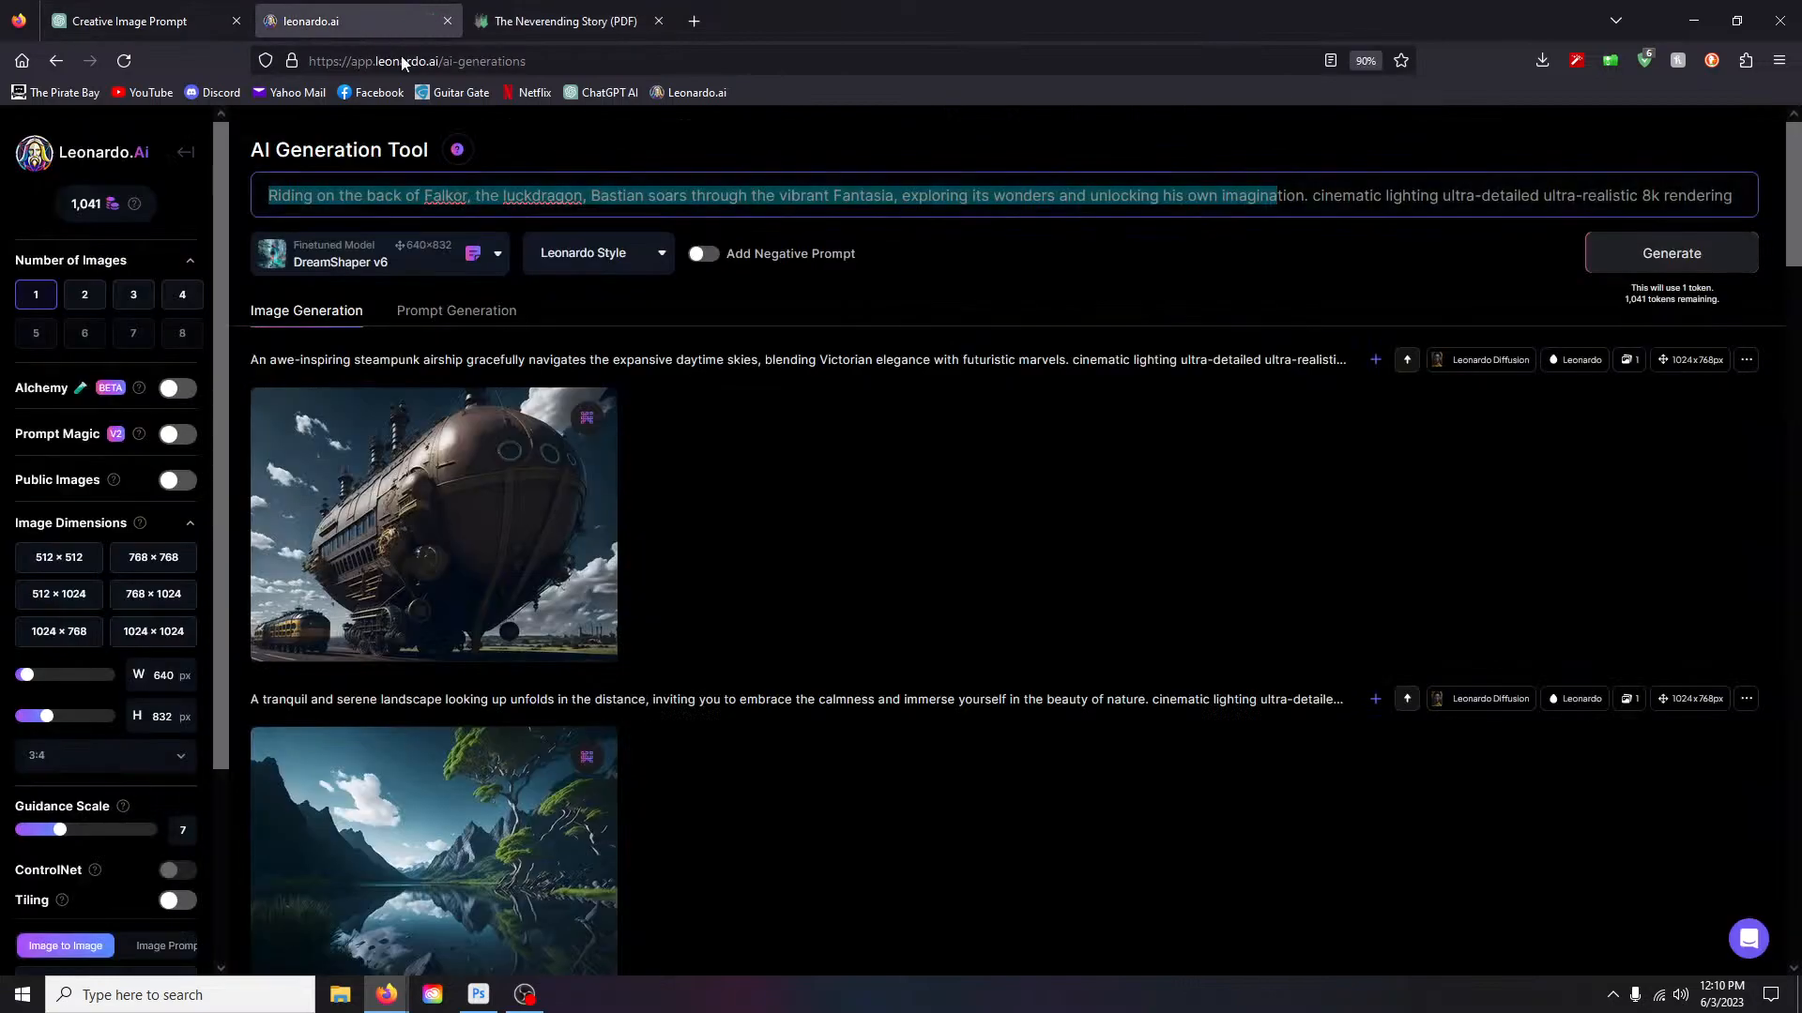
pyautogui.moveTo(273, 202); pyautogui.dragTo(1307, 197)
pyautogui.write('He was rather pale and out of breath, but, despite the hurry he had been in amoment before, he was standing in the open doorway as though rooted to thespot.')
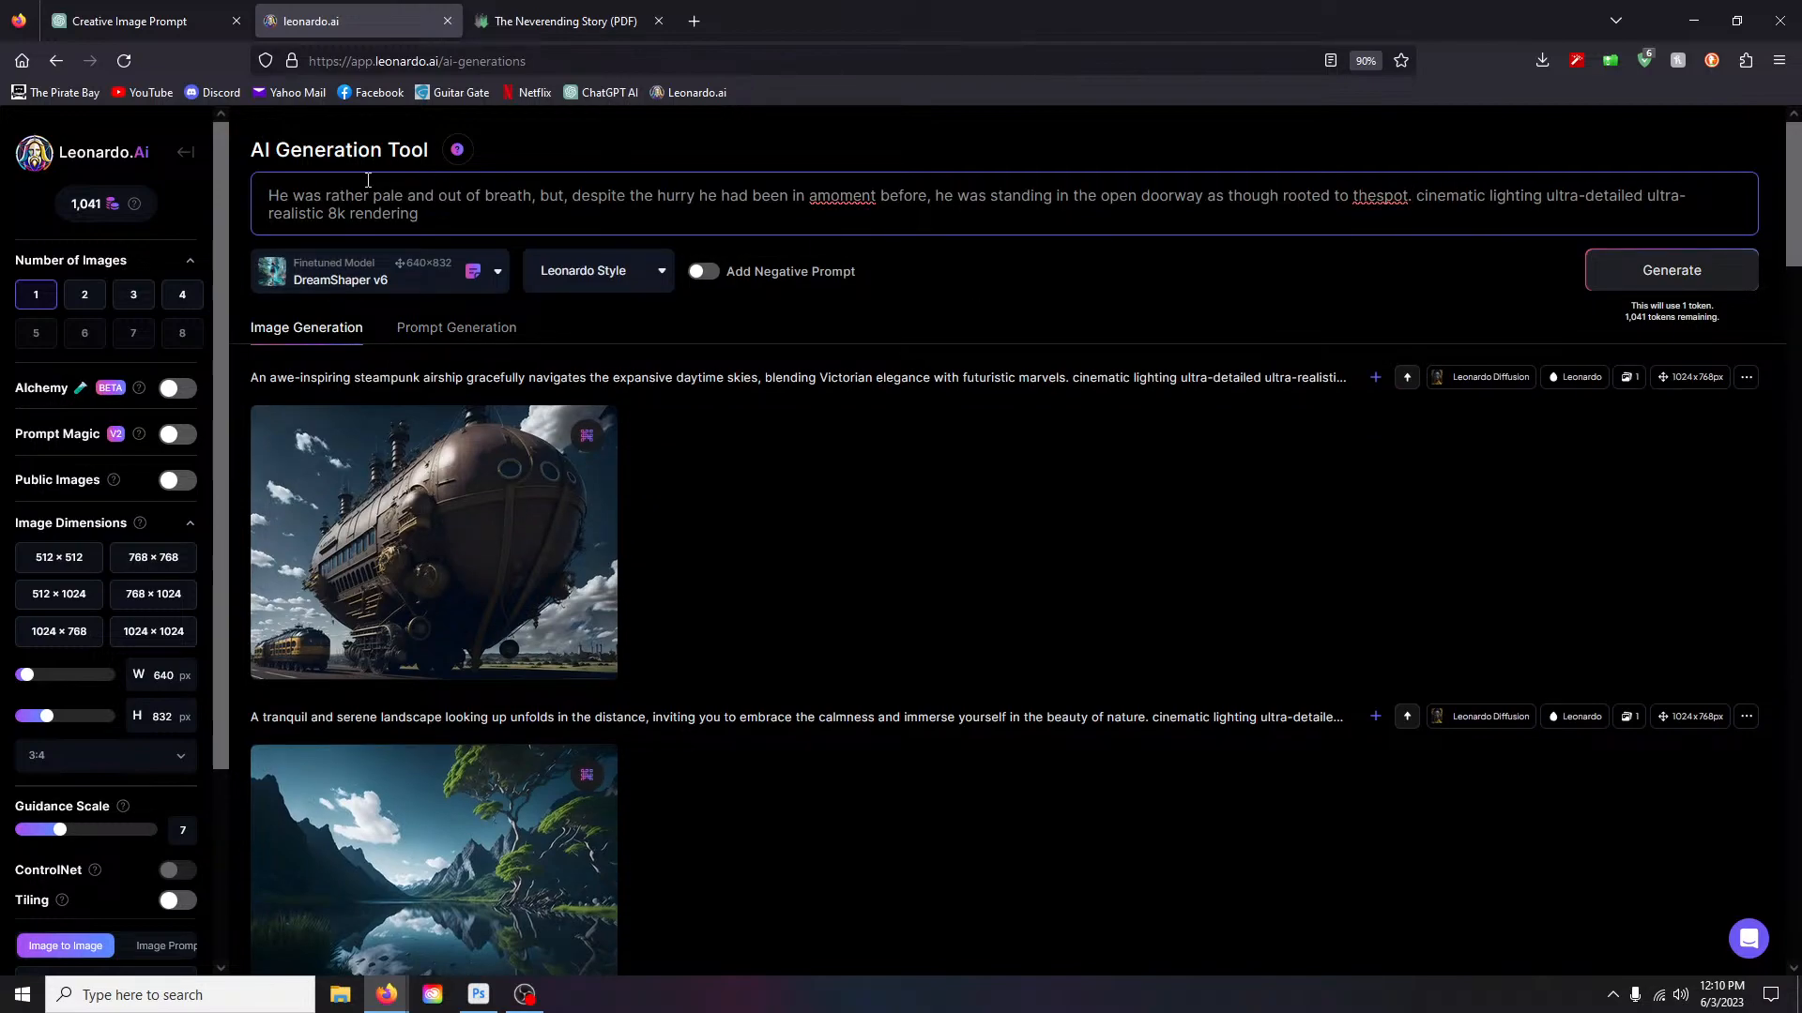
# Step: Correct "thespot" and "amoment" in the prompt to "the spot" and "a moment", and remove ", but," after "breath"
pyautogui.click(1378, 199)
pyautogui.click(819, 198)
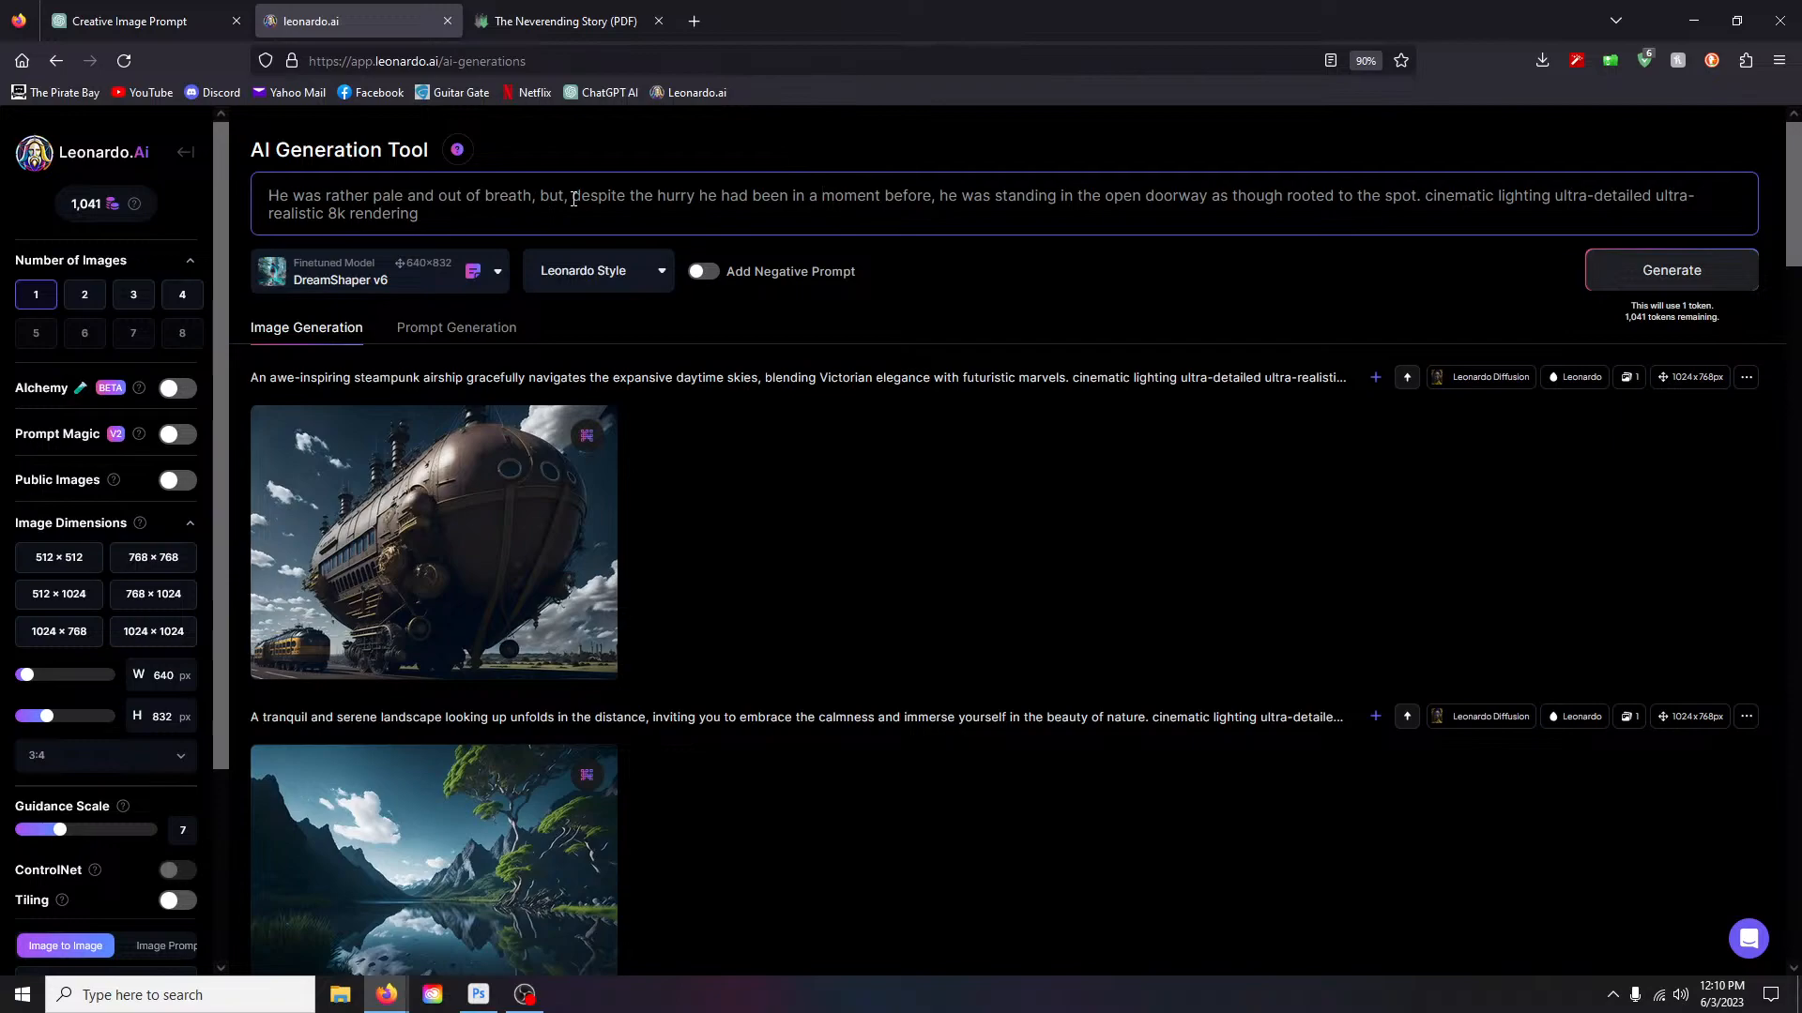
pyautogui.moveTo(567, 198); pyautogui.dragTo(533, 199)
pyautogui.press('BackSpace')
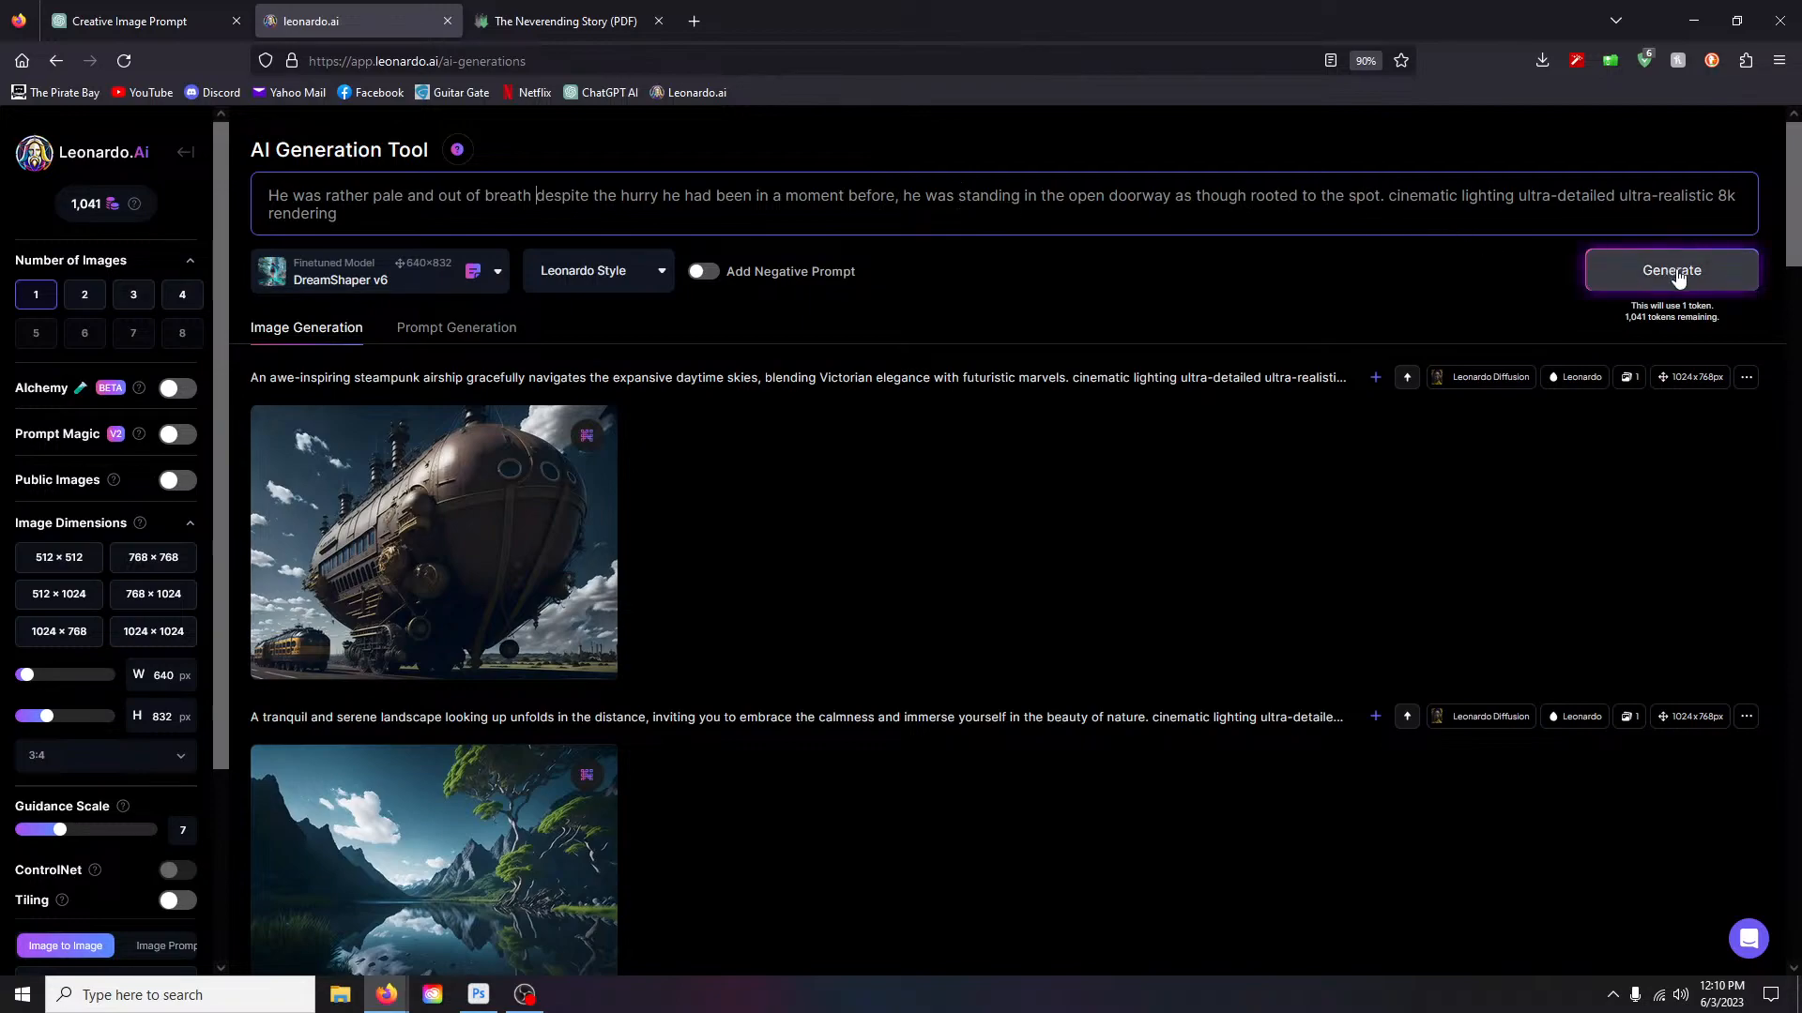
# Step: Change the finetuned model to Leonardo Diffusion and generate one image from the book-sentence prompt
pyautogui.click(439, 275)
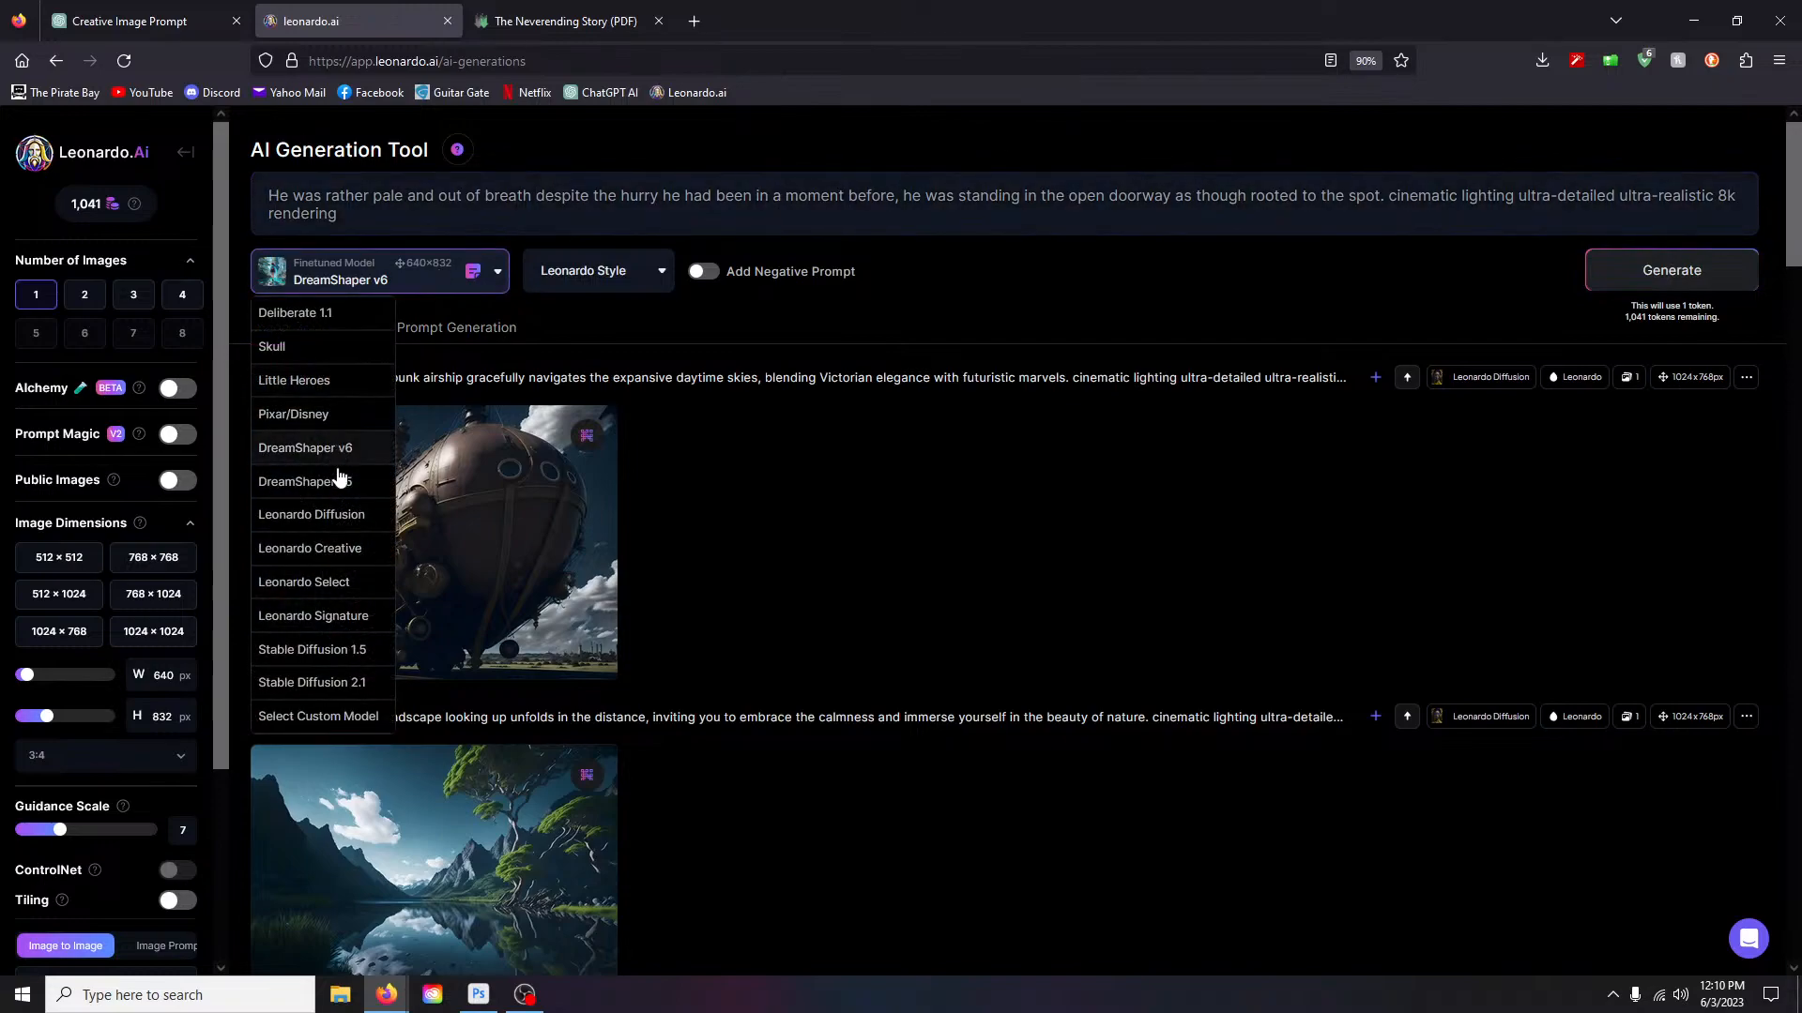
pyautogui.click(328, 518)
pyautogui.click(1642, 274)
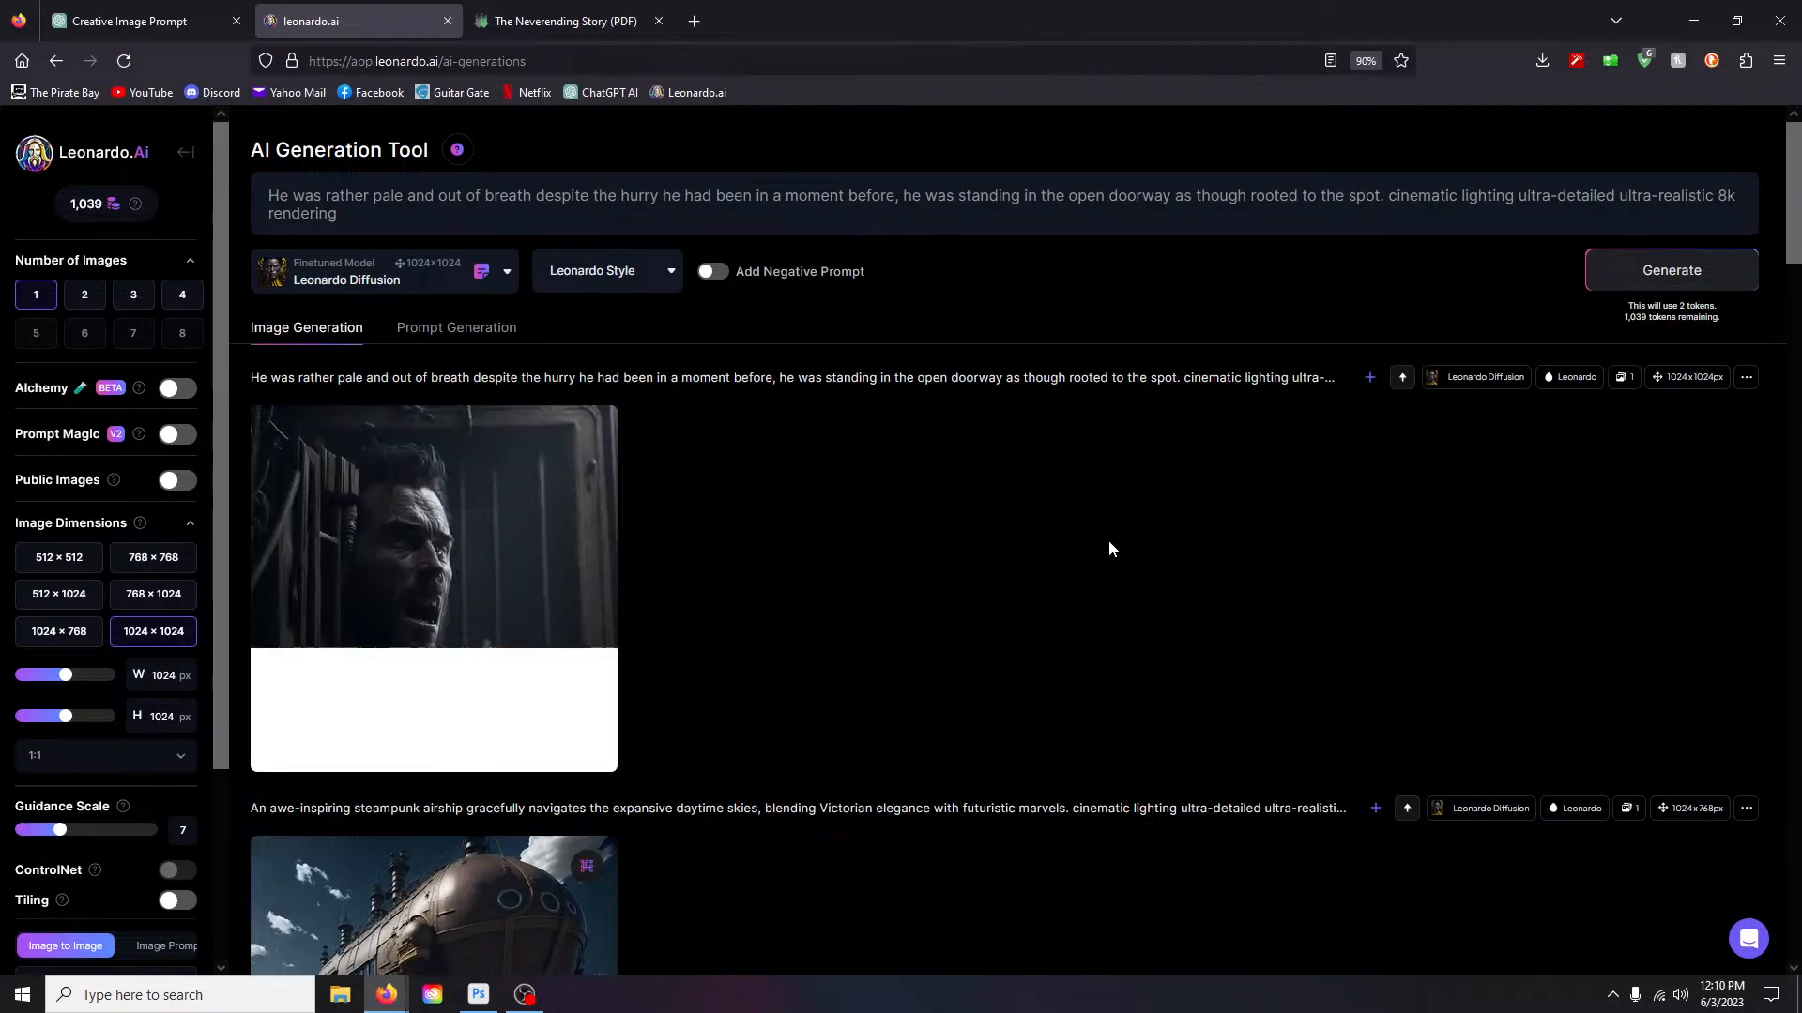
# Step: Examine the generated image of the man in the doorway at enlarged size, down to its lower edge
pyautogui.click(498, 495)
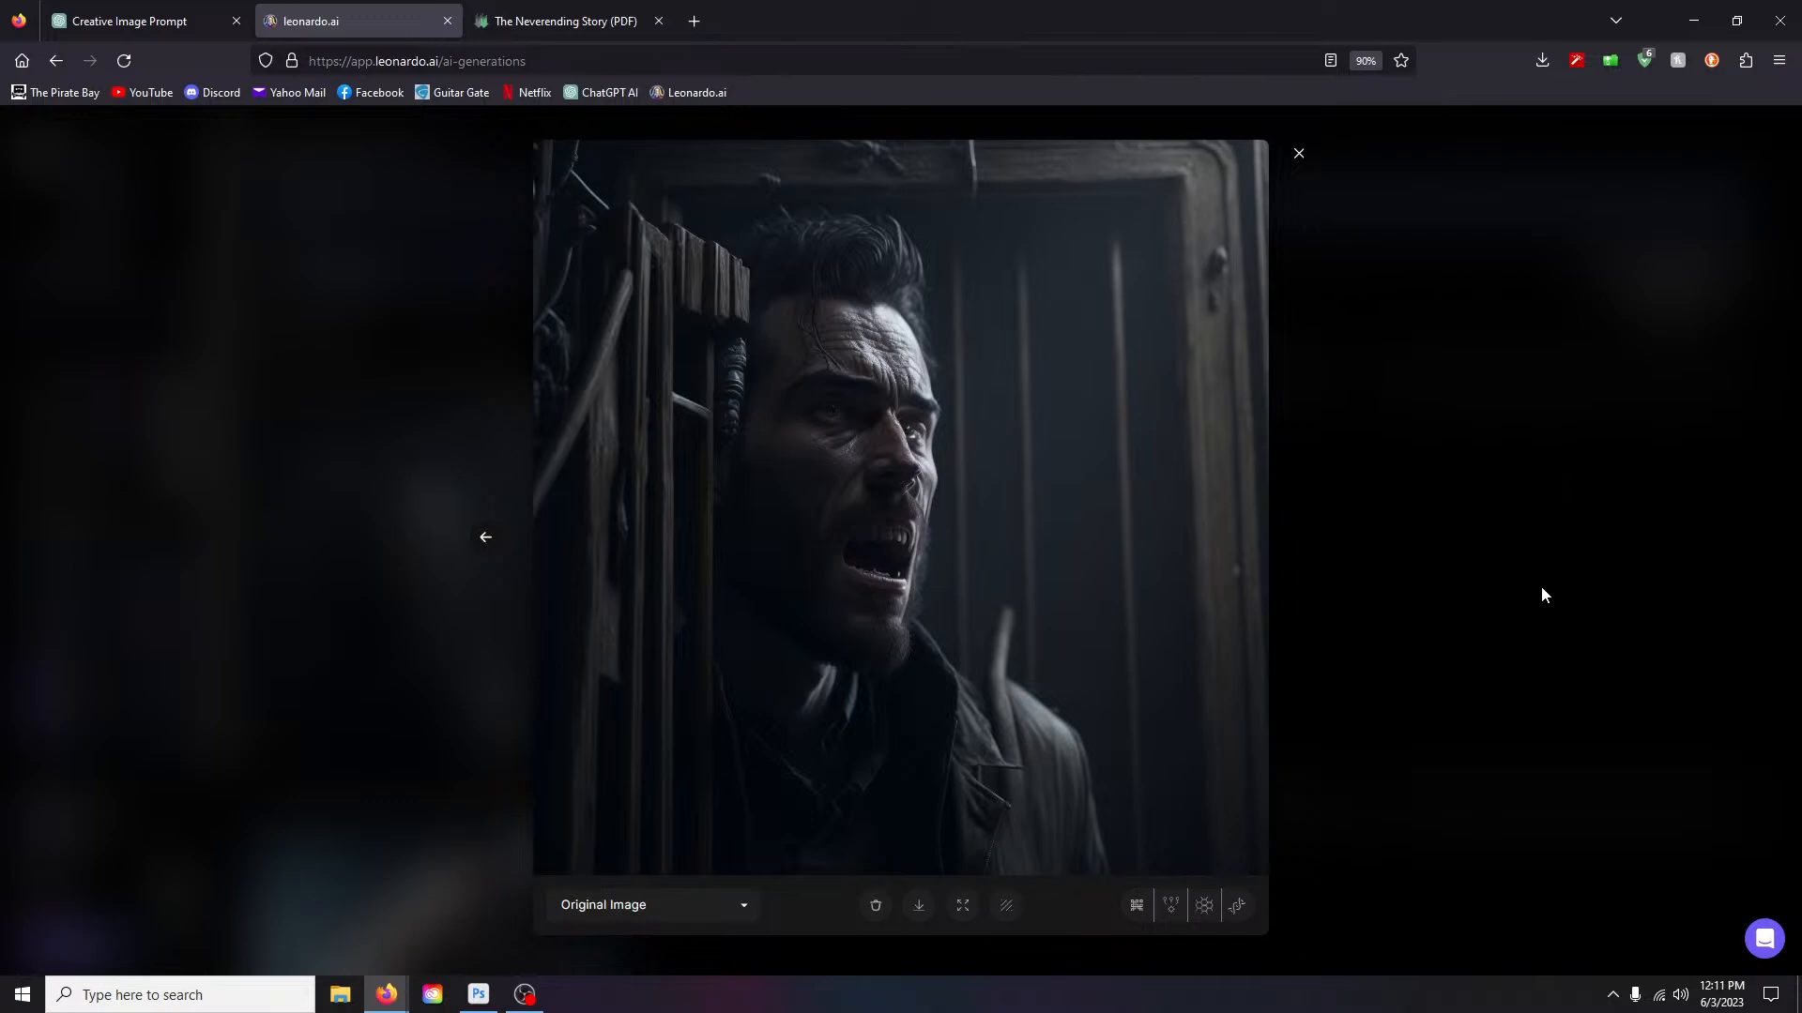
pyautogui.click(1263, 402)
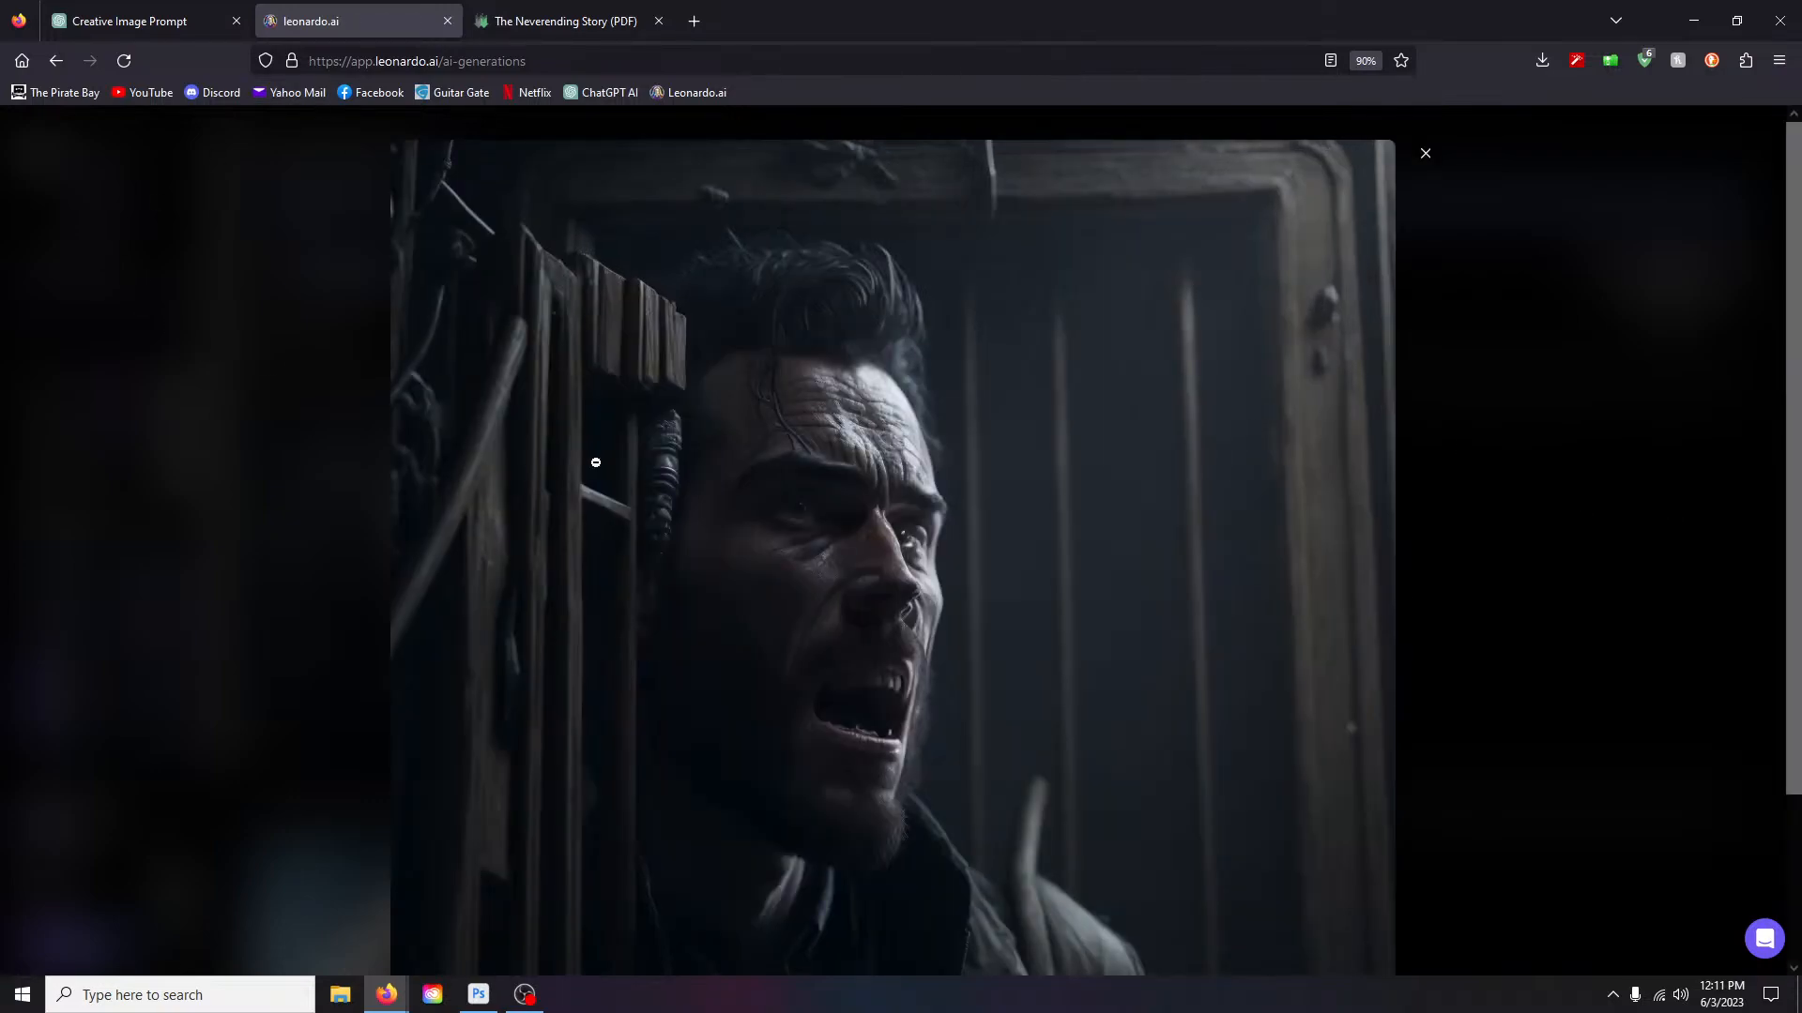
pyautogui.scroll(-2, 976, 602)
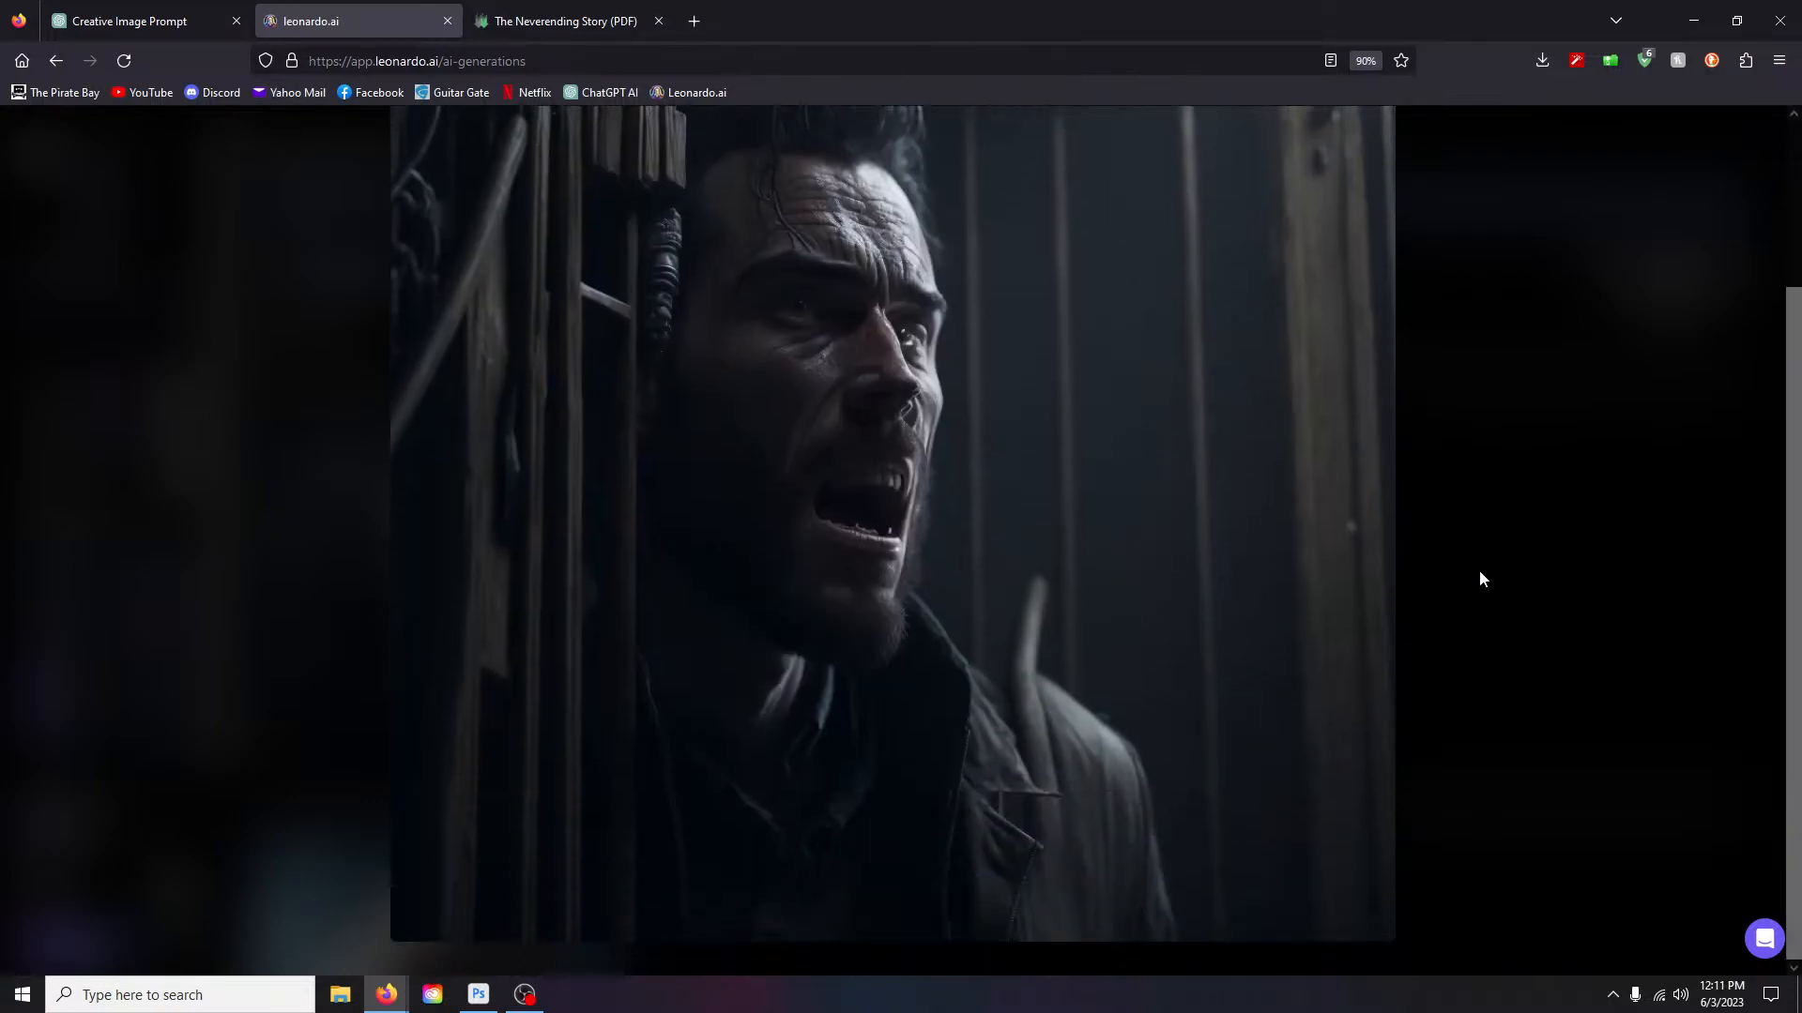
pyautogui.click(1527, 547)
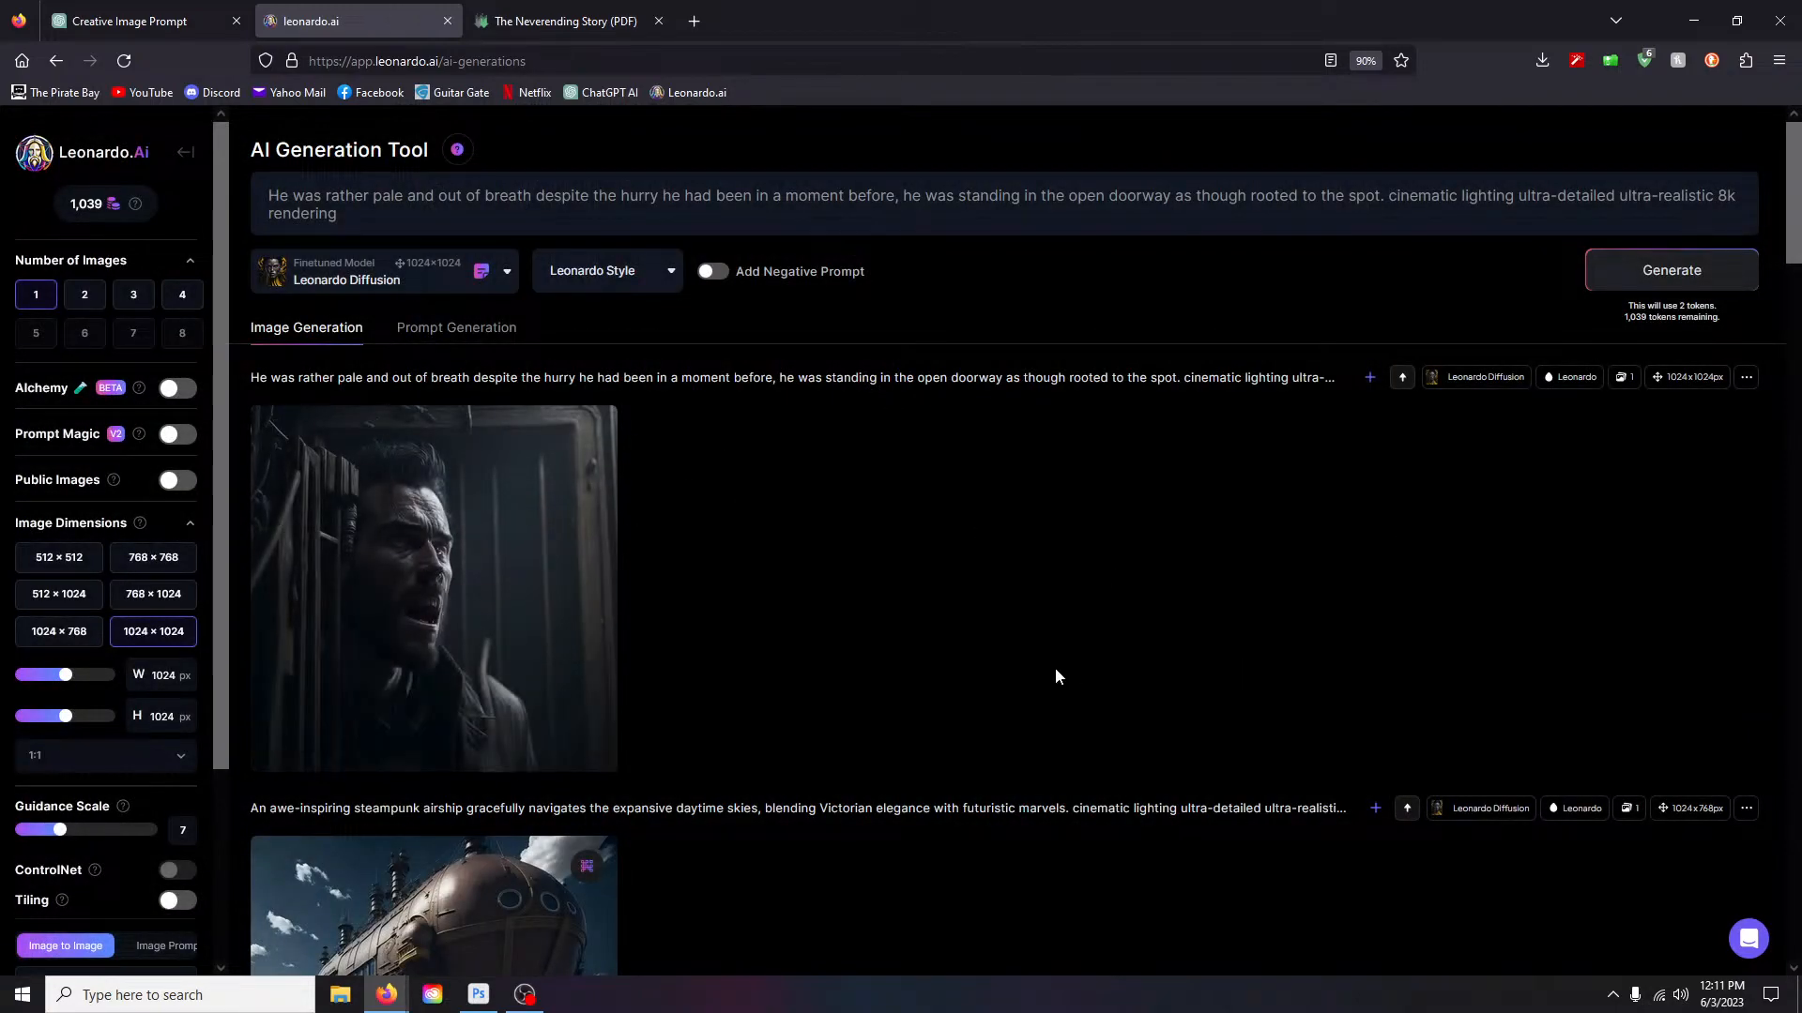
pyautogui.scroll(-1, 1055, 667)
# Step: Upscale the generated image of the man in the doorway and inspect the upscaled version at enlarged size
pyautogui.click(441, 525)
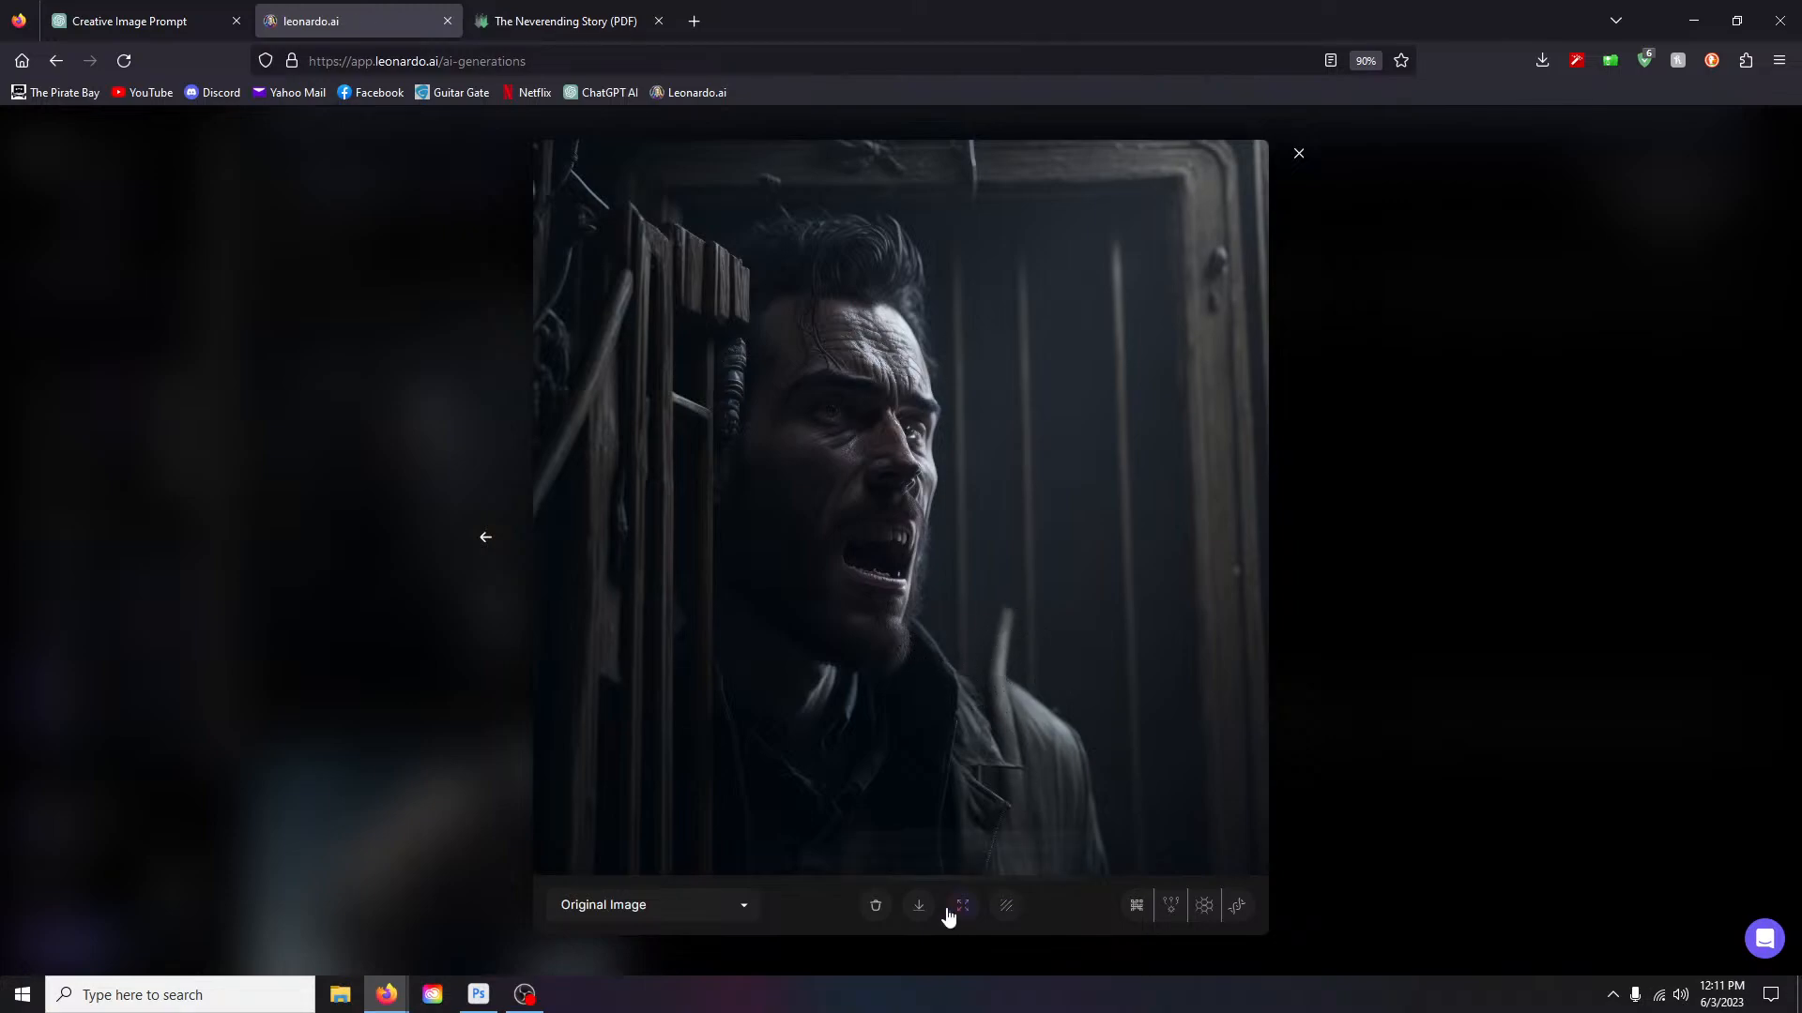
pyautogui.click(1136, 906)
pyautogui.click(1119, 432)
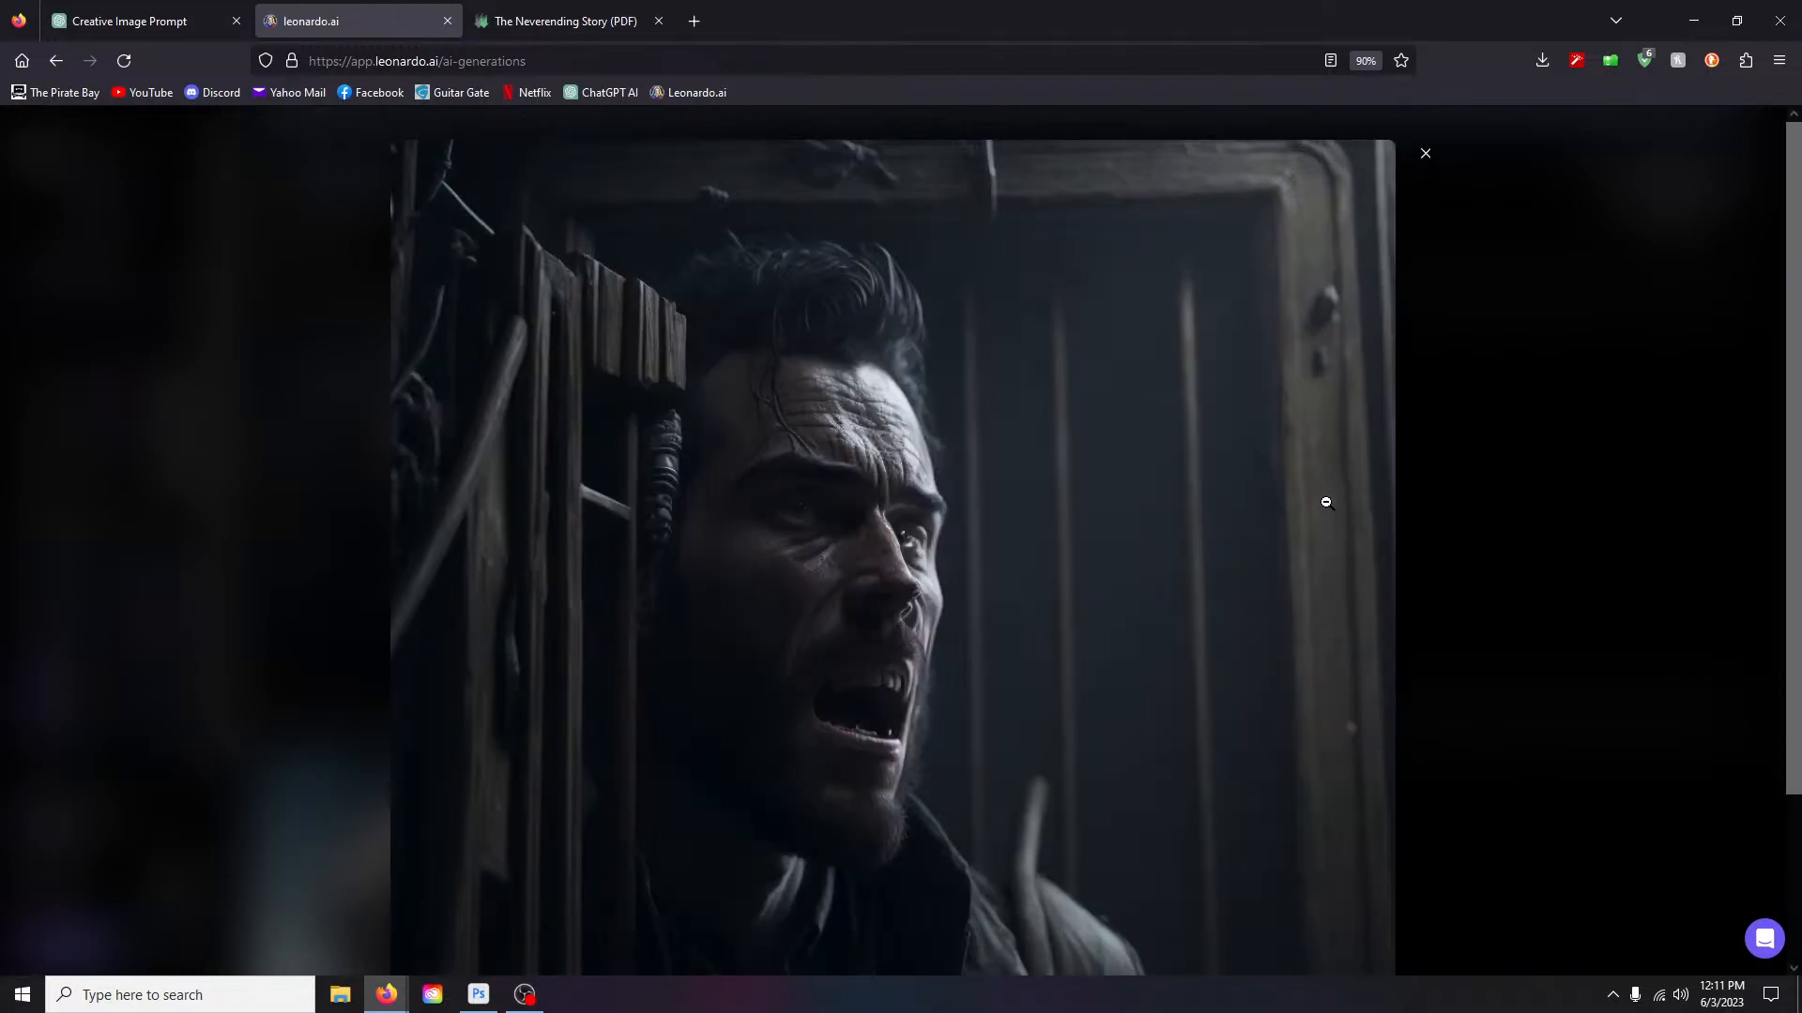
pyautogui.scroll(-1, 1326, 502)
pyautogui.scroll(2, 1325, 503)
pyautogui.scroll(-1, 1325, 503)
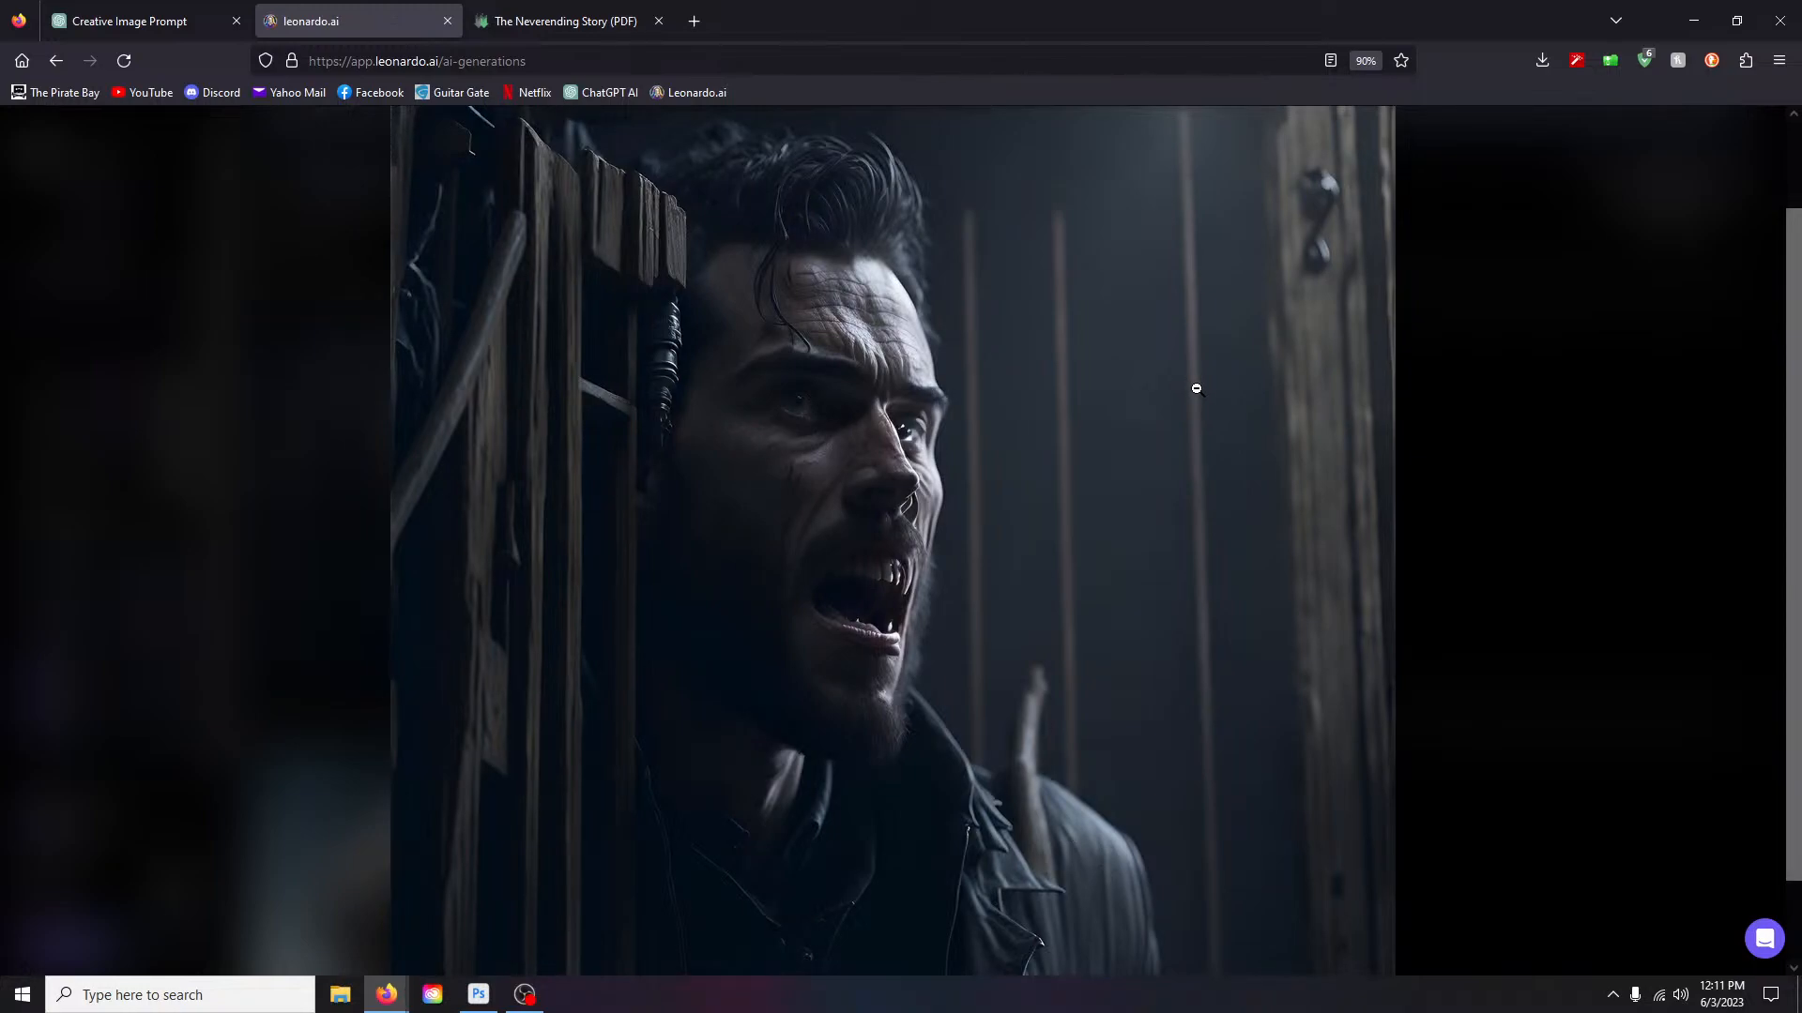
pyautogui.scroll(-1, 1196, 388)
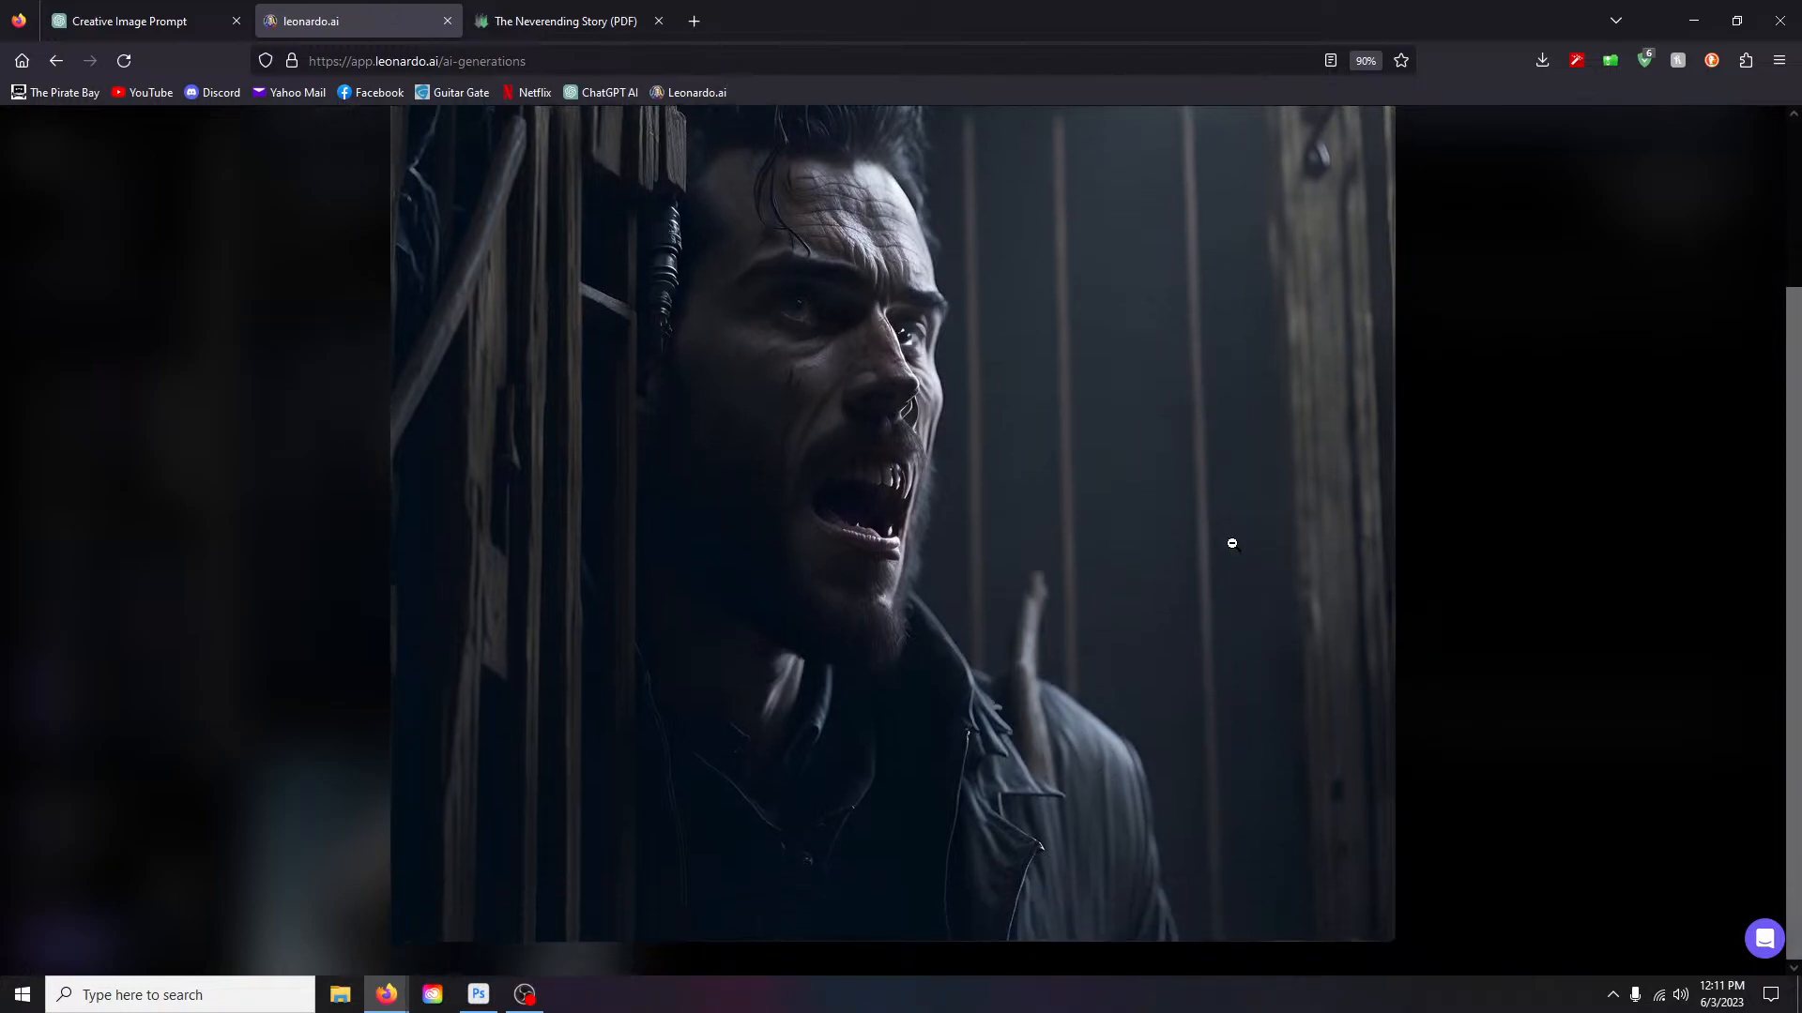
pyautogui.scroll(2, 1116, 474)
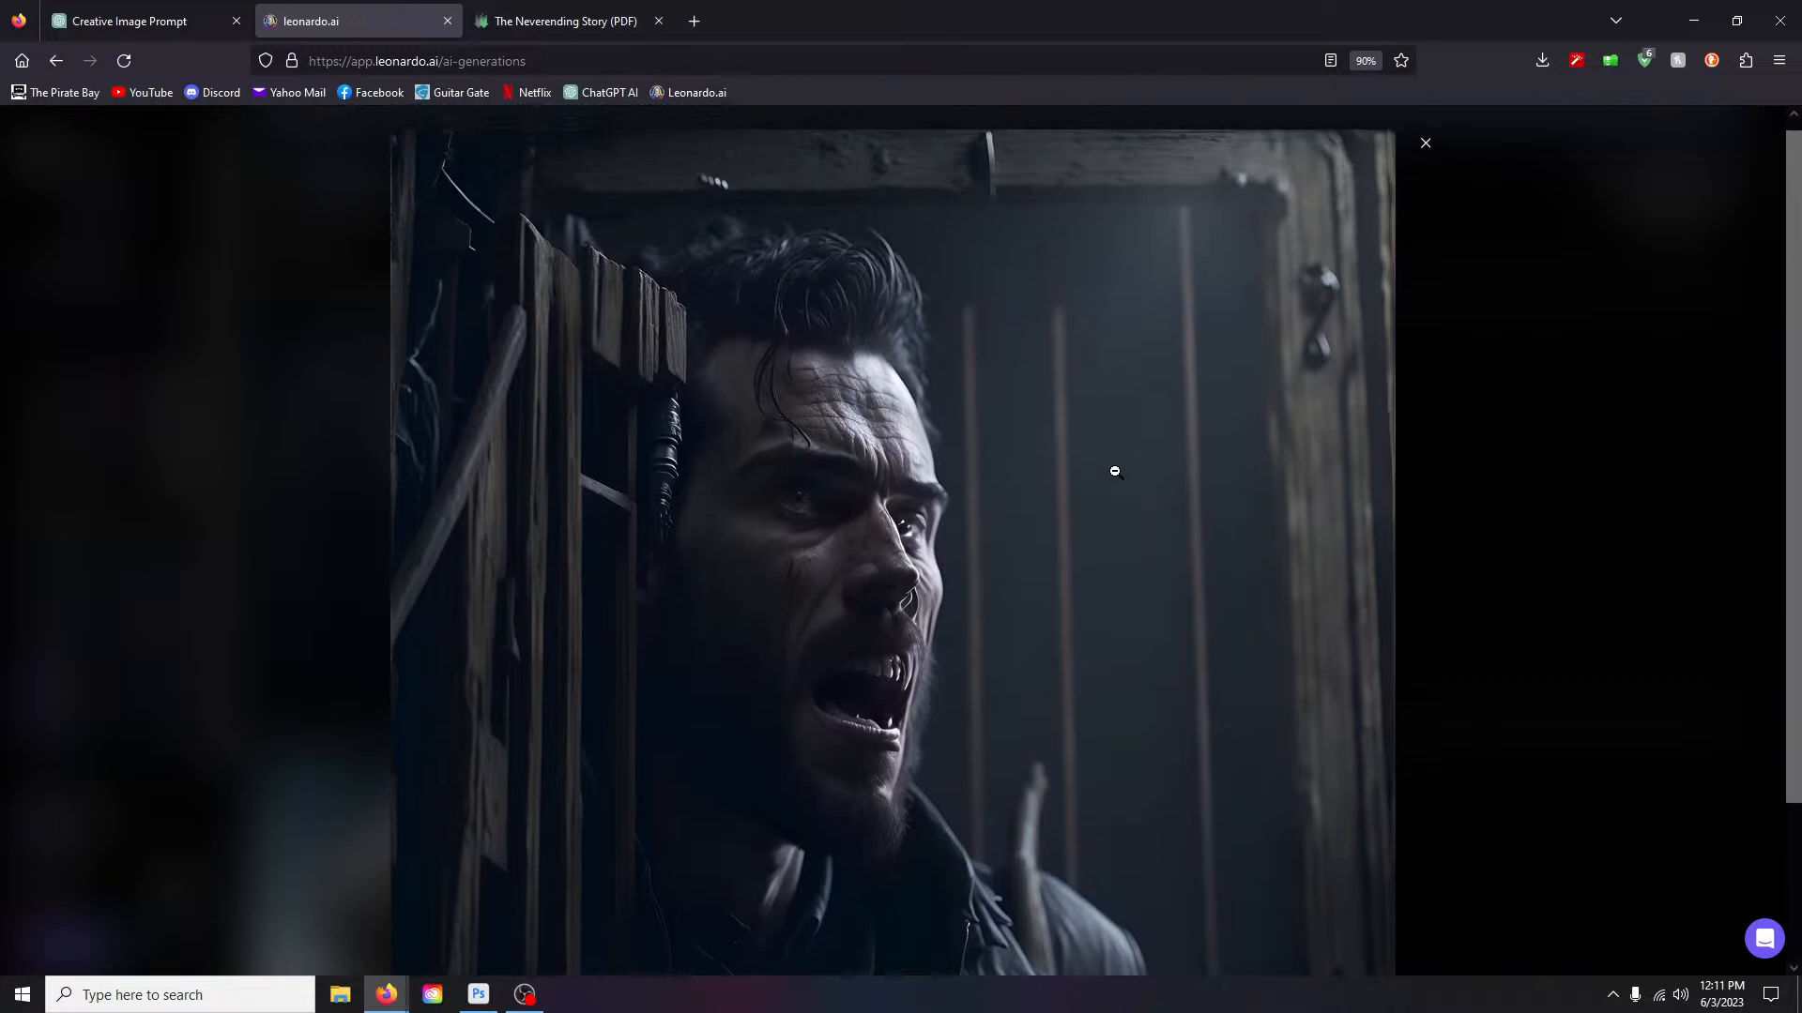
pyautogui.scroll(-2, 1173, 474)
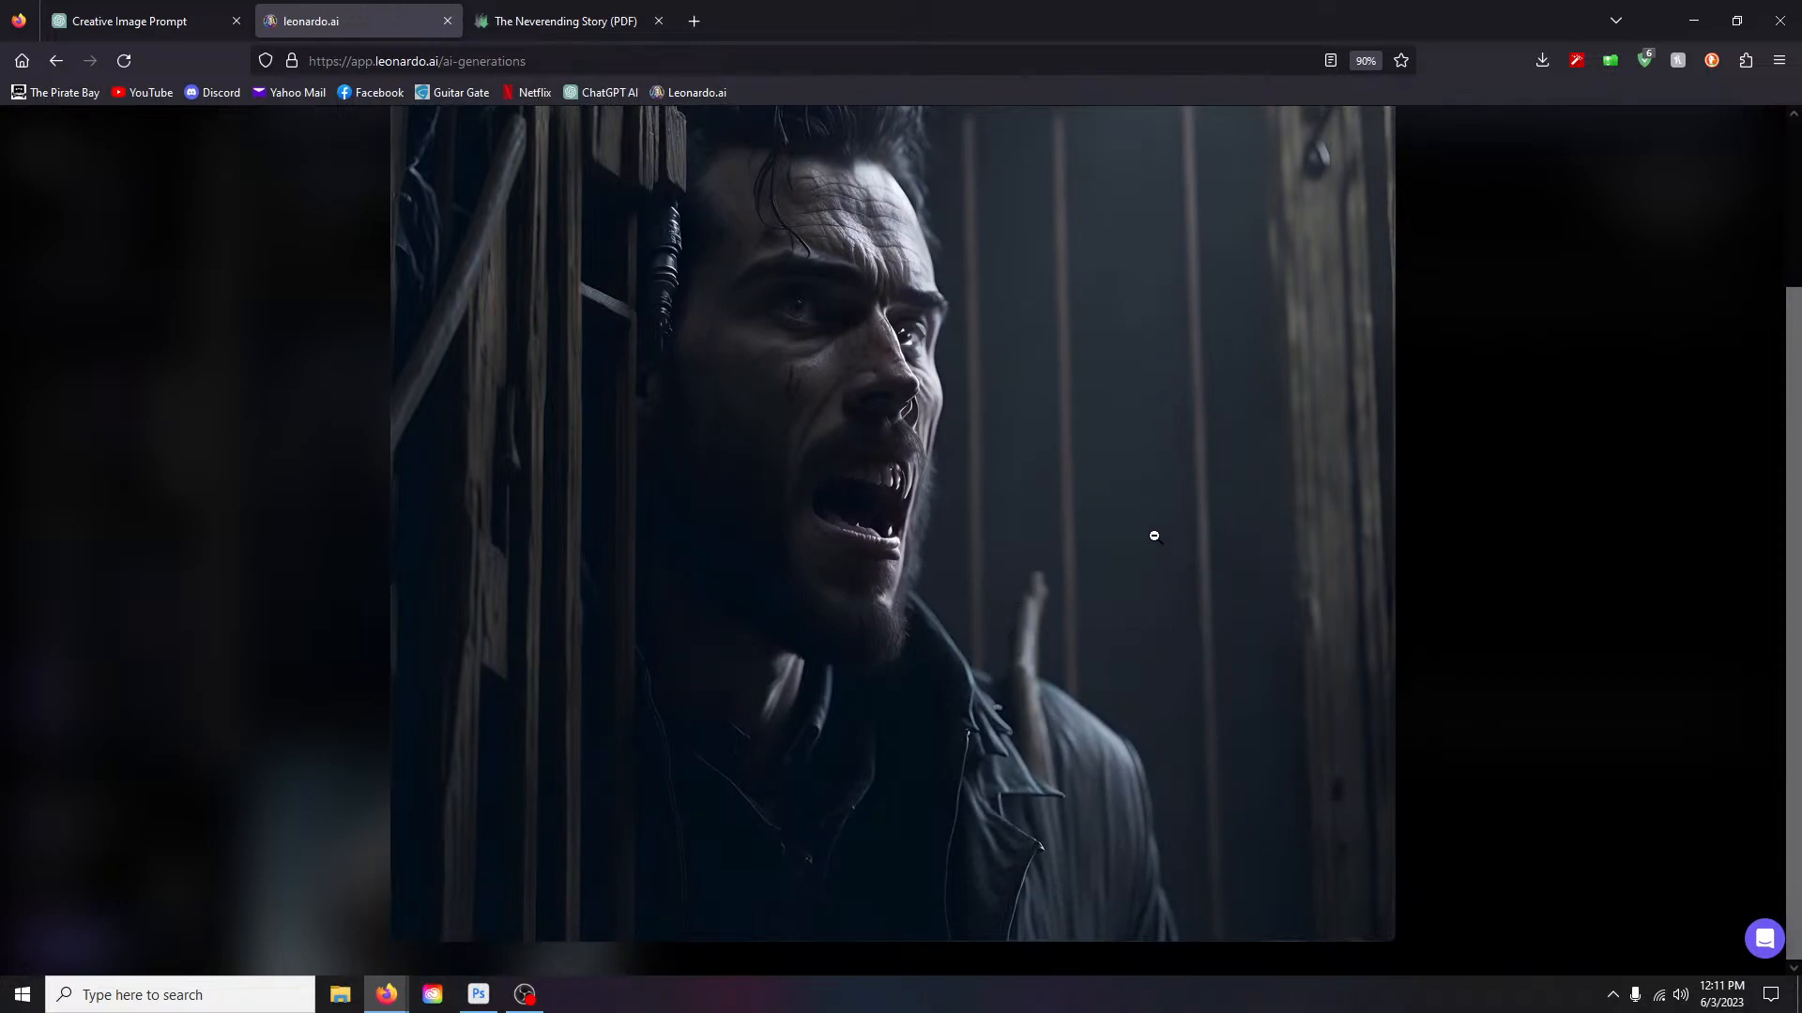
# Step: Copy the upscaled image and paste it into a new 2704 x 2704 px clipboard-preset document in Photoshop
pyautogui.rightClick(1011, 430)
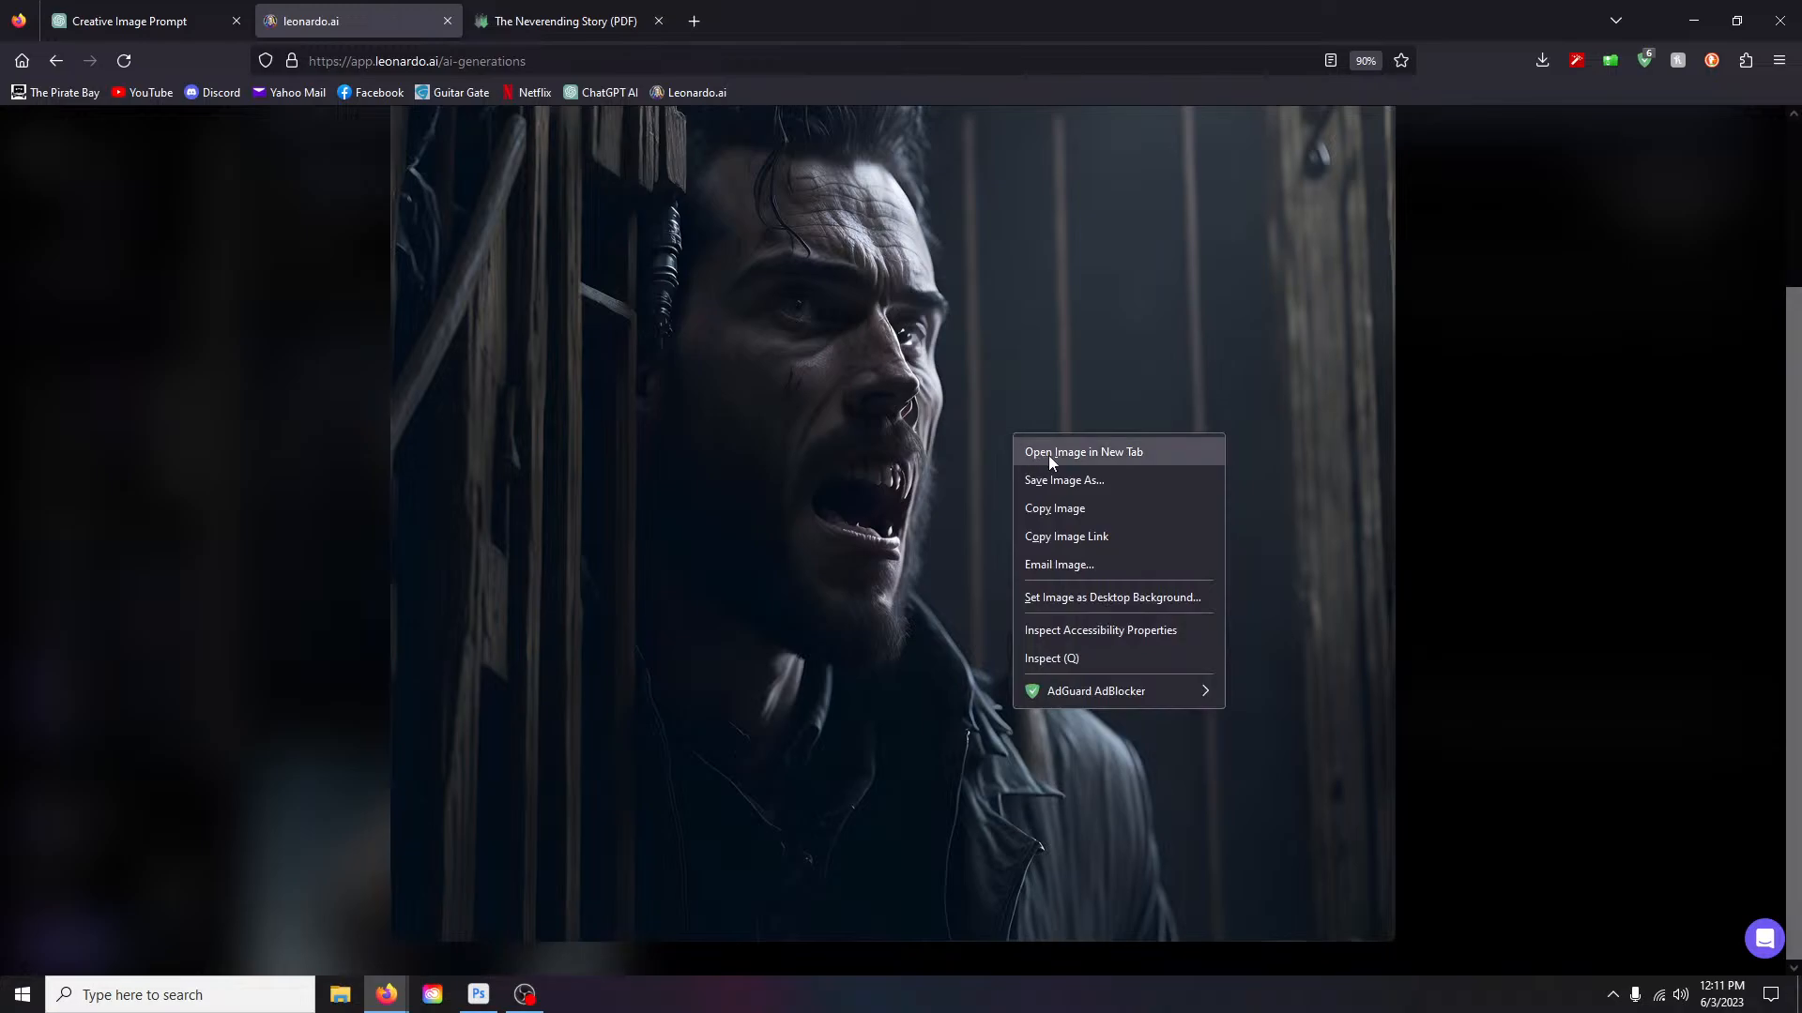
pyautogui.click(1079, 505)
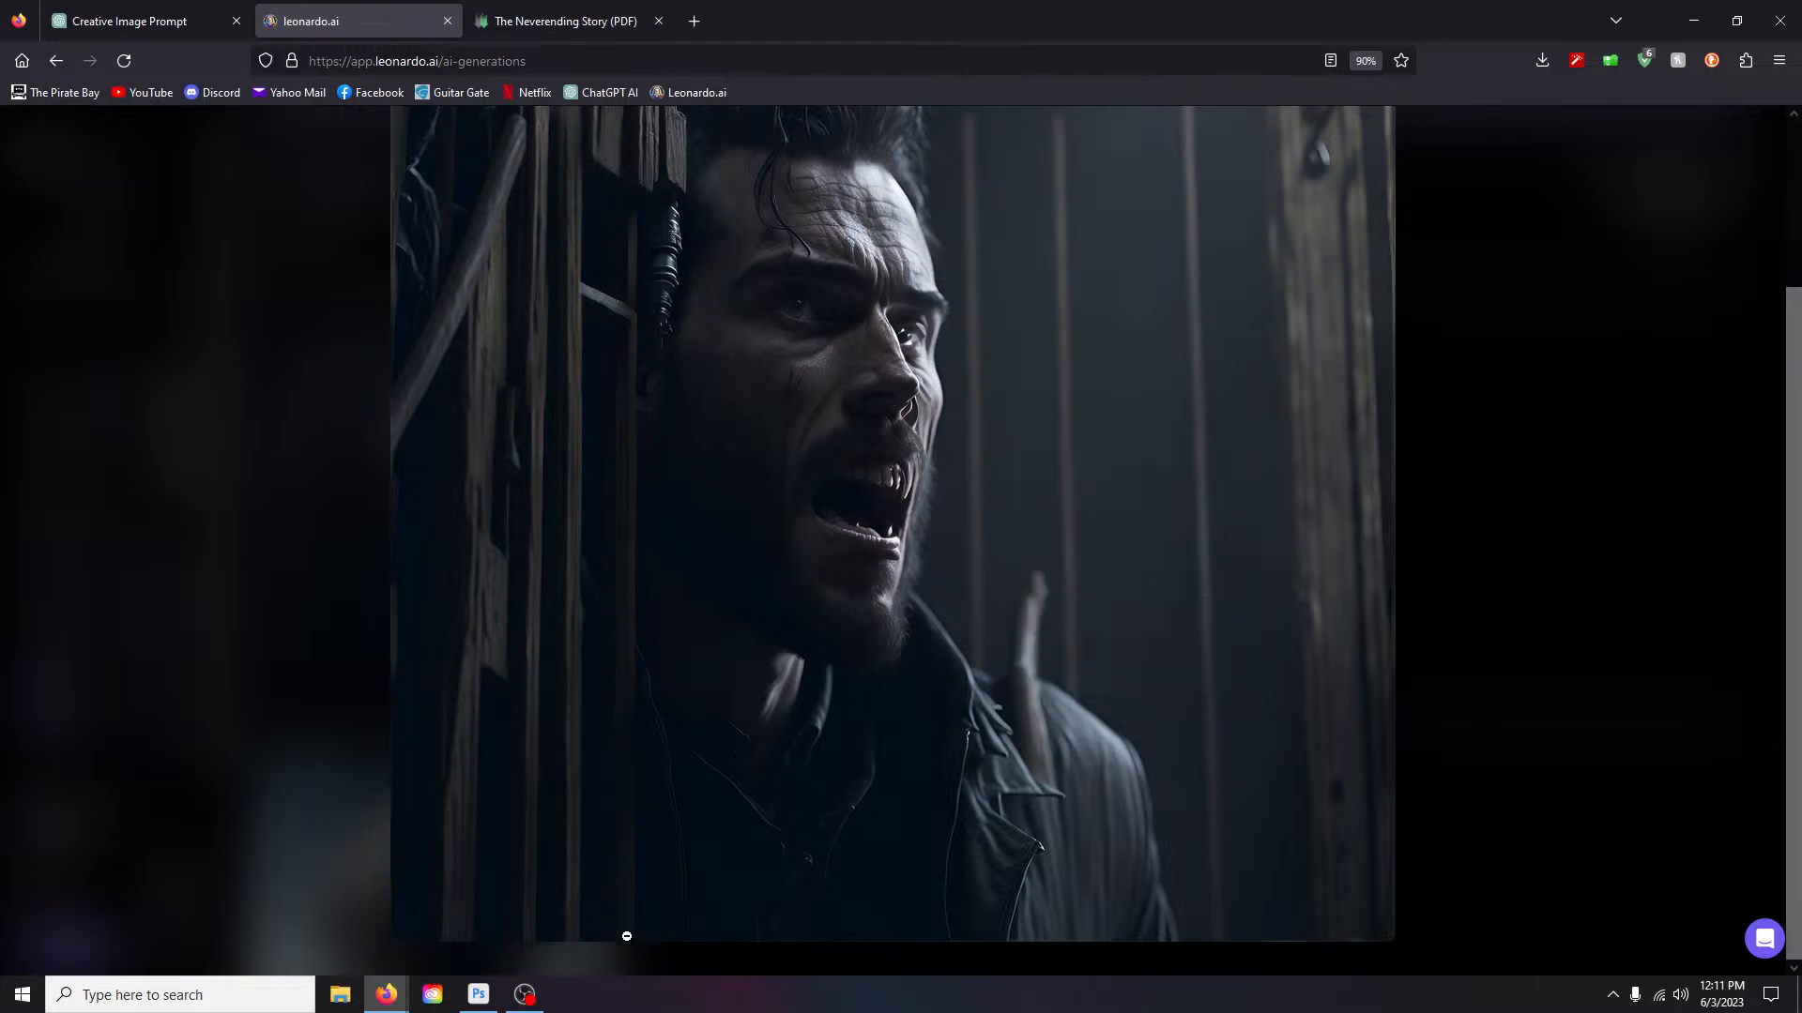
pyautogui.click(487, 985)
pyautogui.click(70, 133)
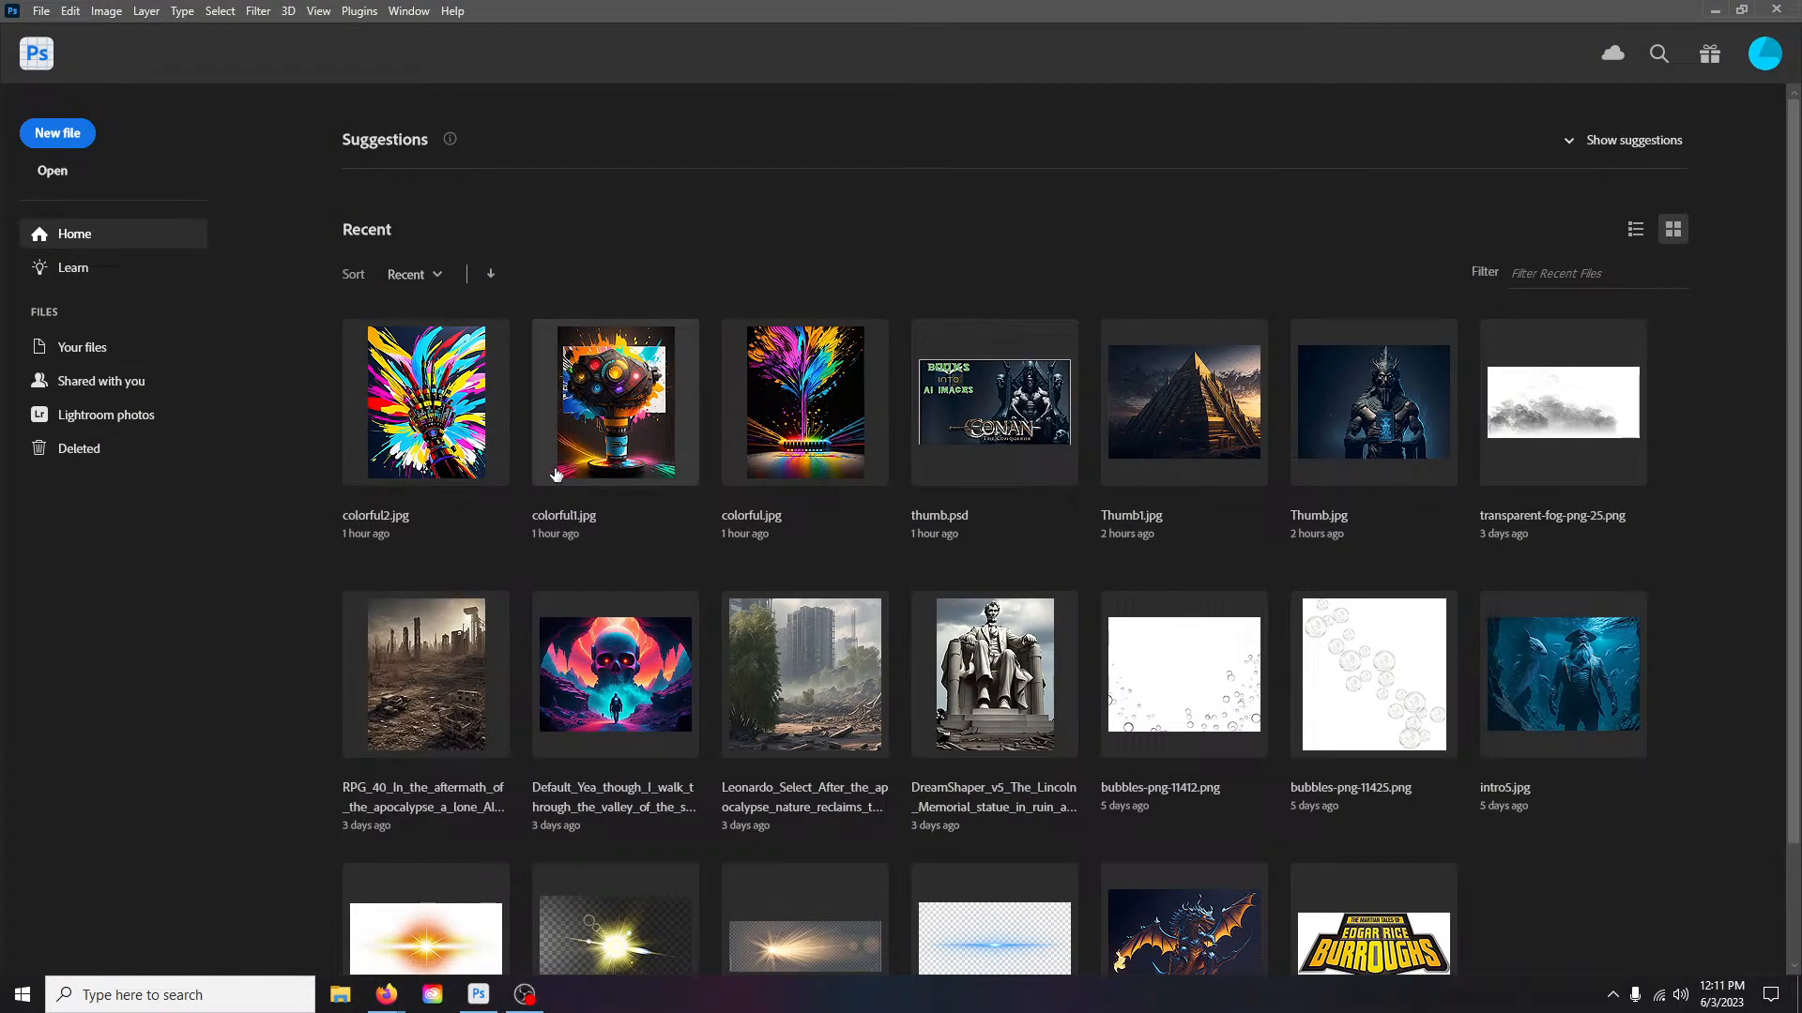
pyautogui.click(56, 133)
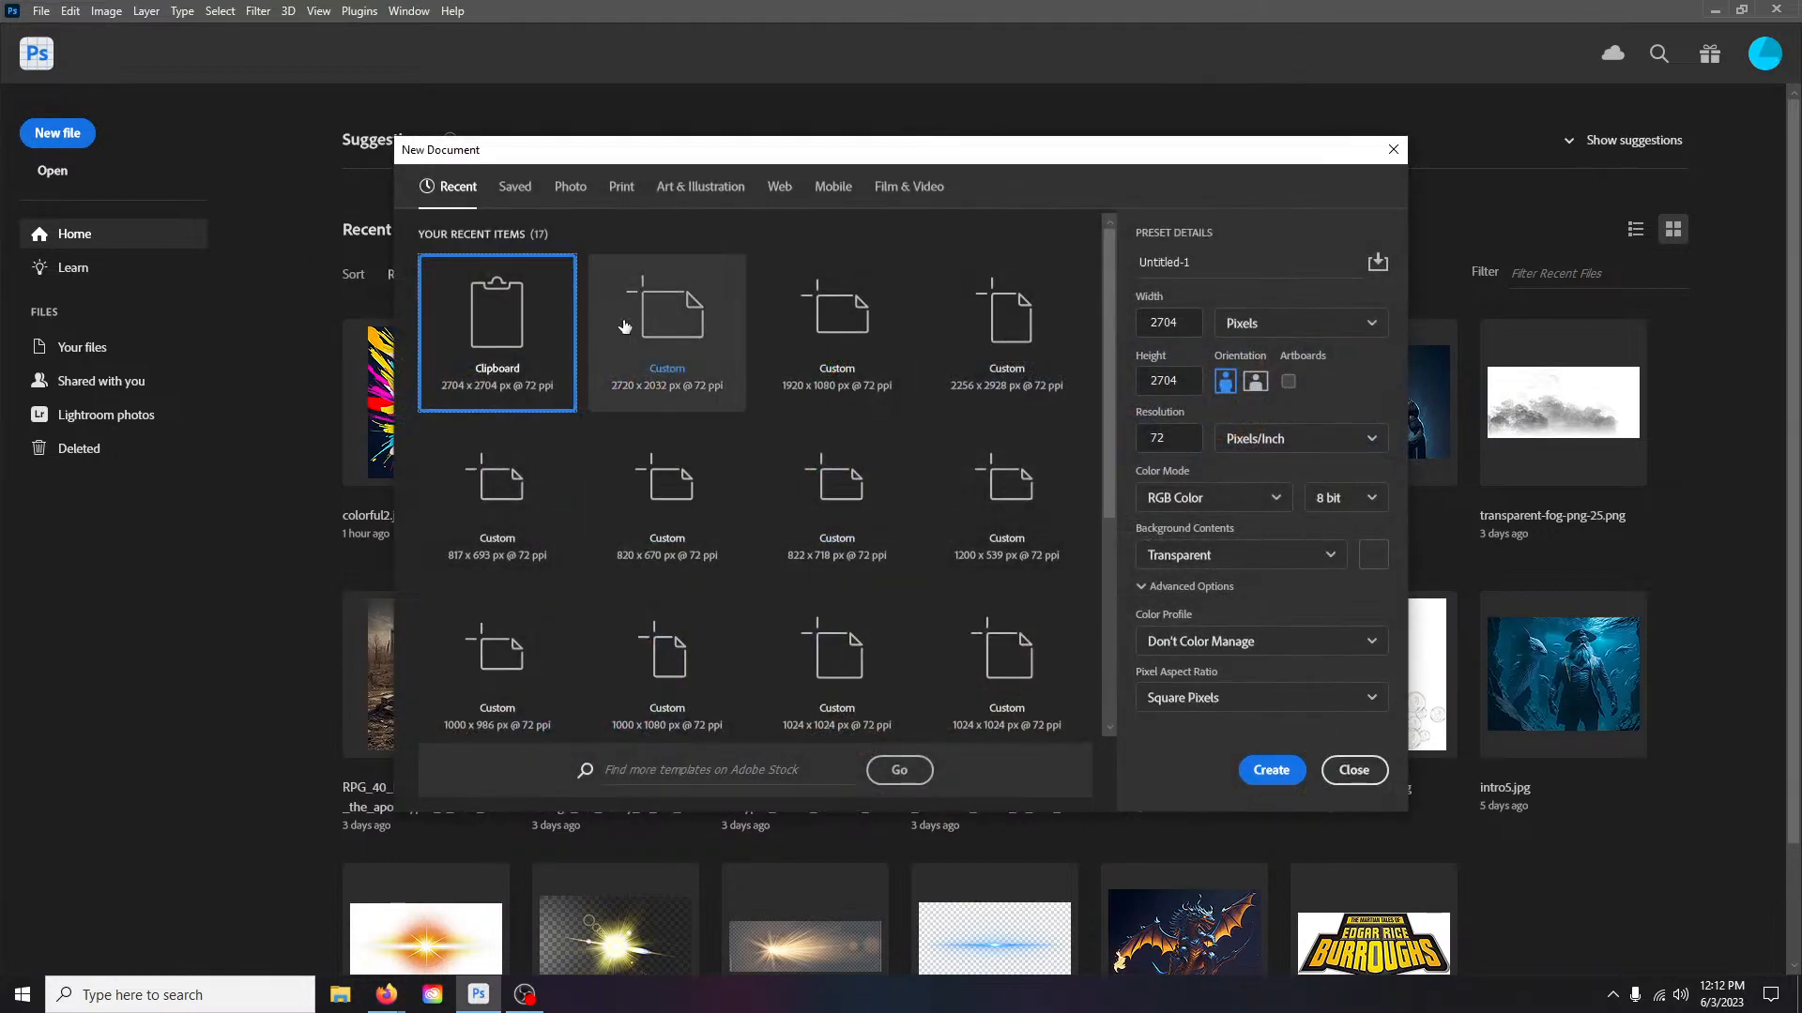
pyautogui.click(1275, 769)
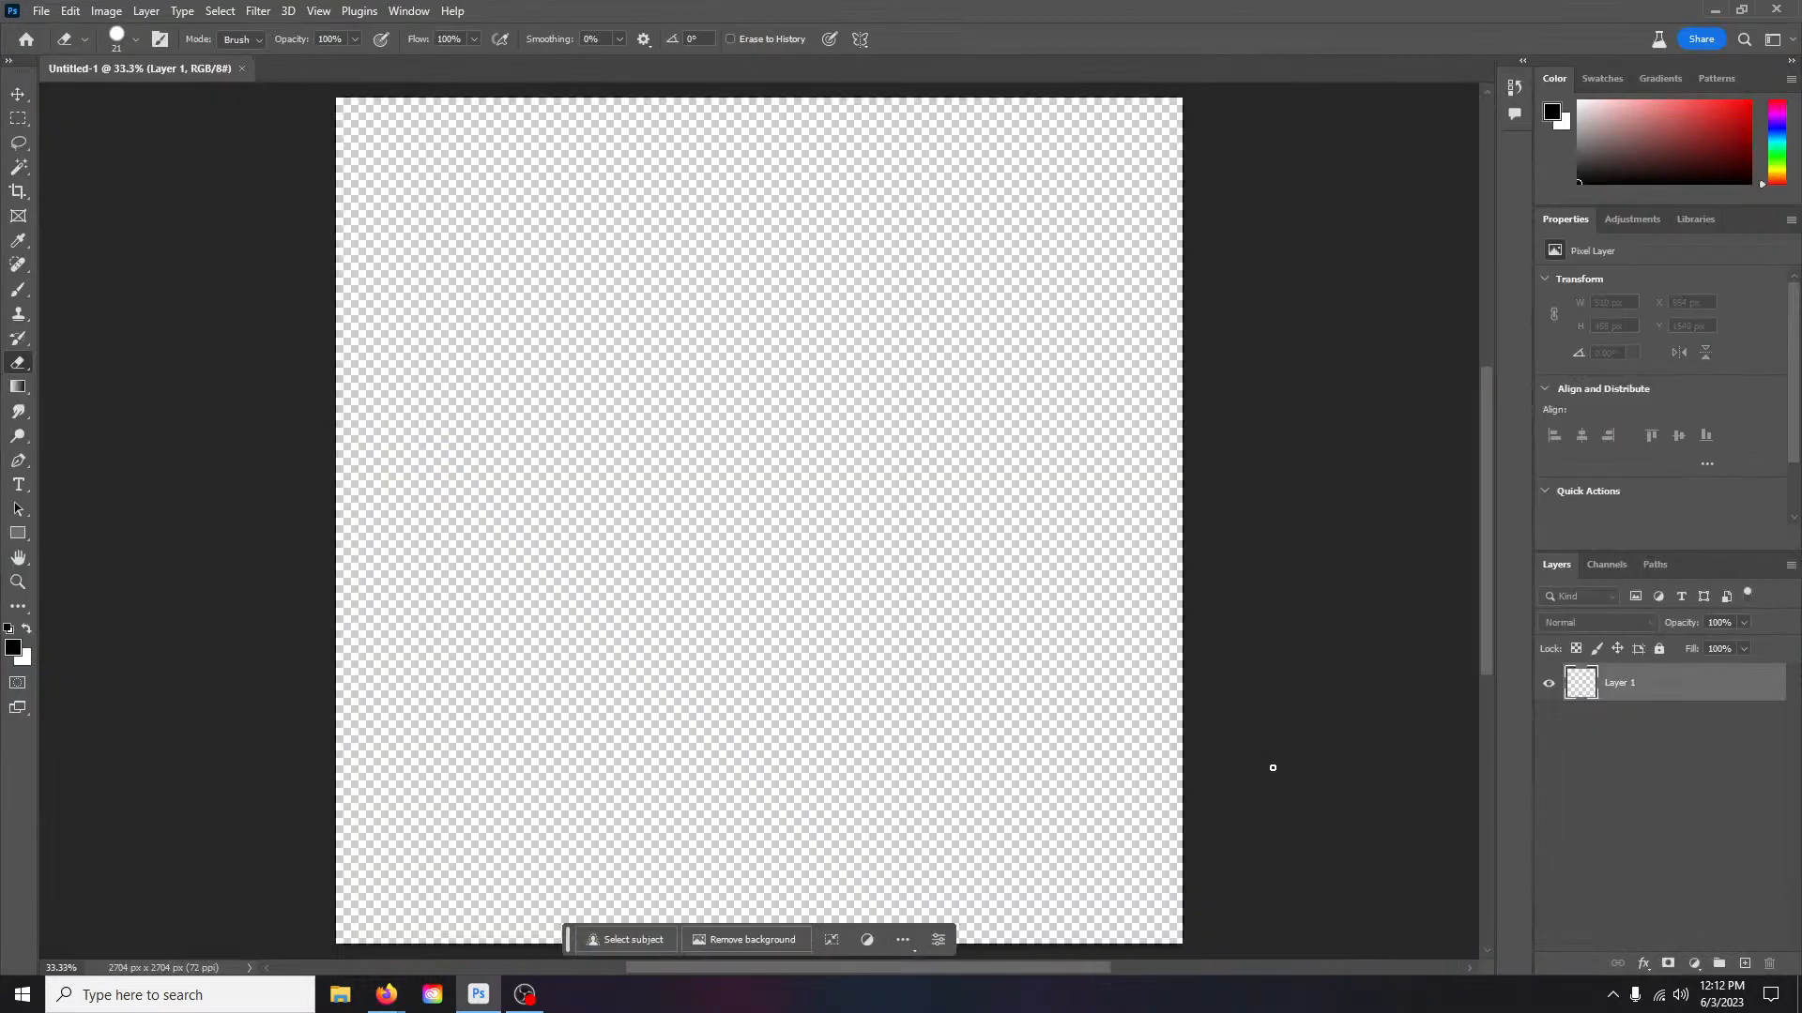
pyautogui.hotkey('ctrl', 'v')
pyautogui.scroll(-2, 1121, 646)
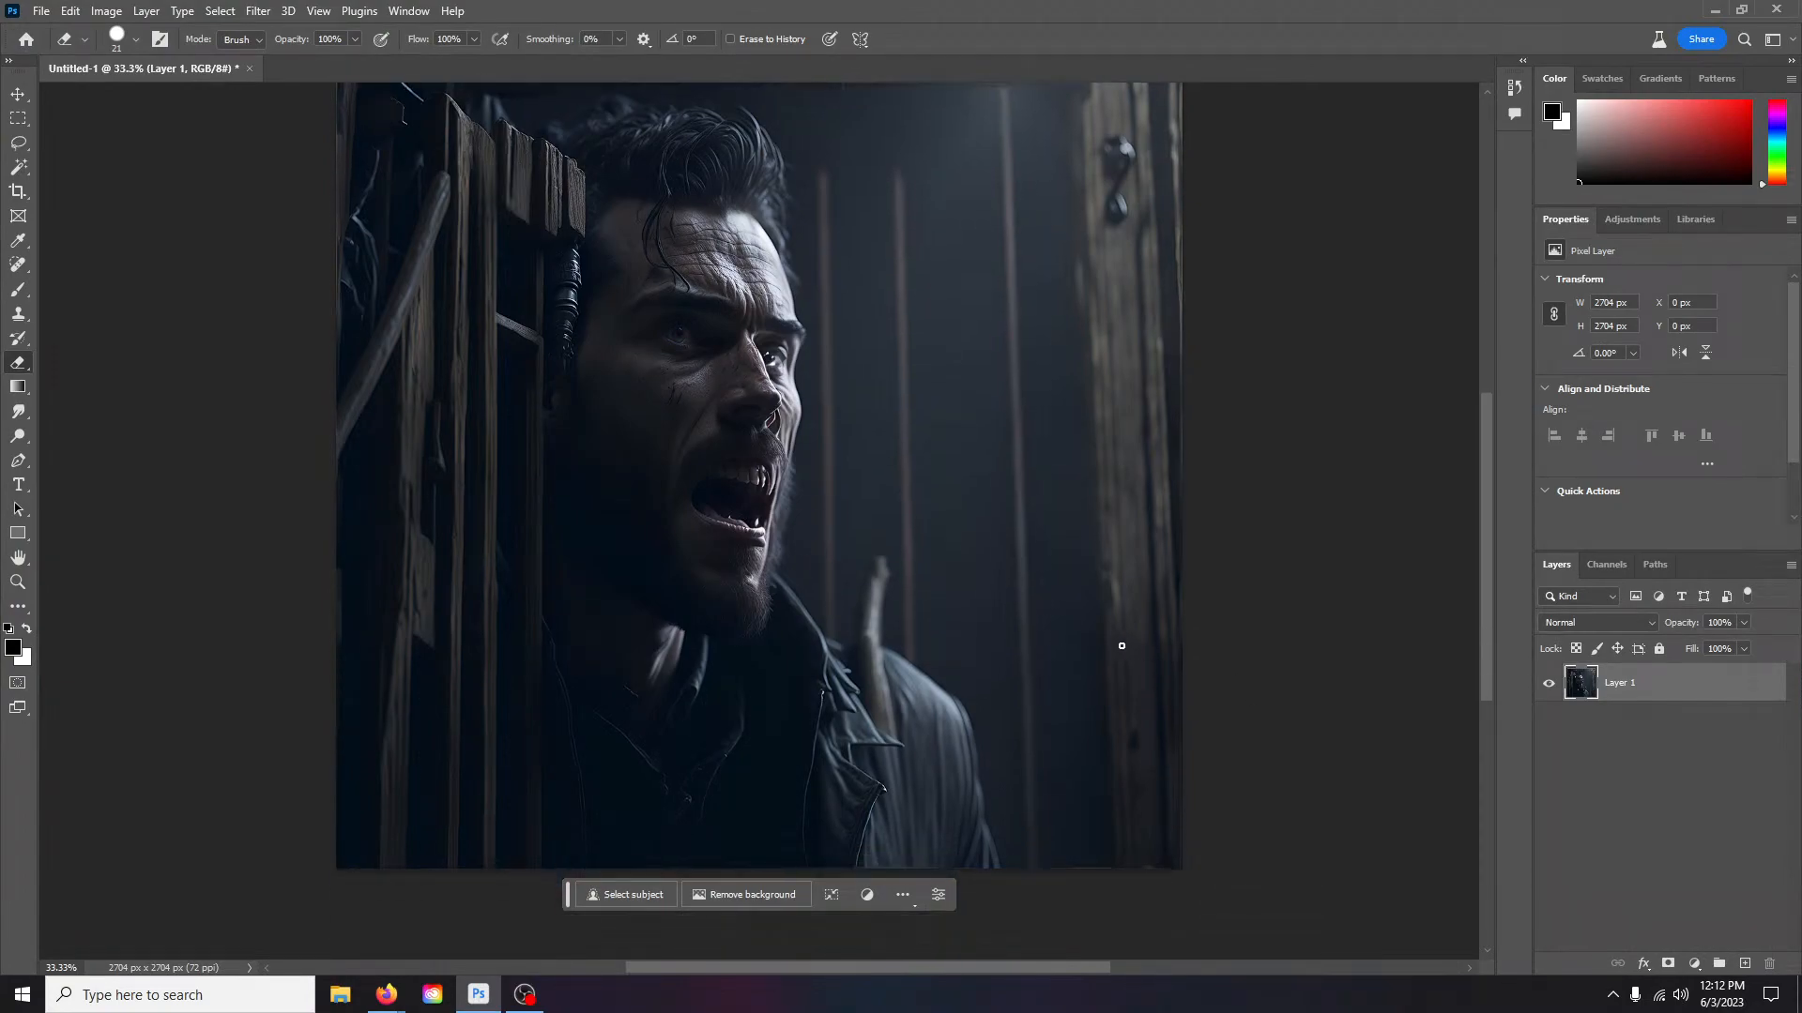
# Step: Try a Generative Fill with an empty prompt on a lasso selection around the stick's upper part above the man's shoulder
pyautogui.click(18, 143)
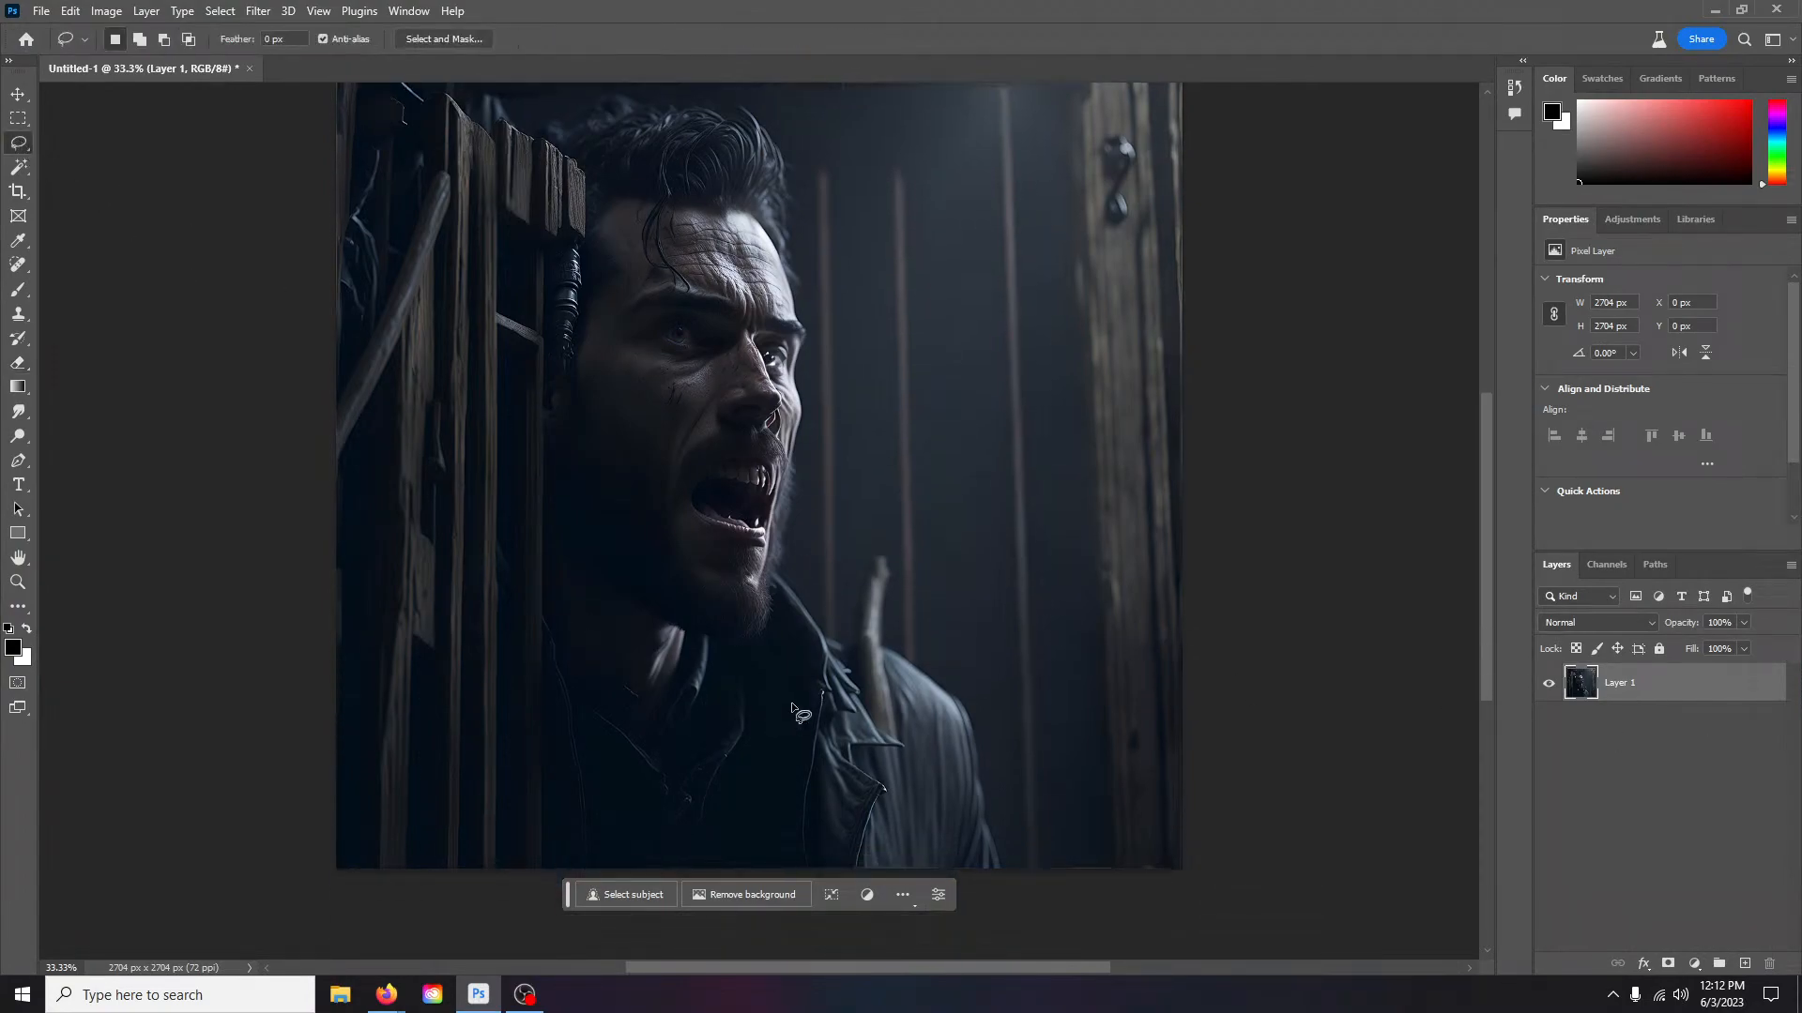
pyautogui.scroll(5, 886, 656)
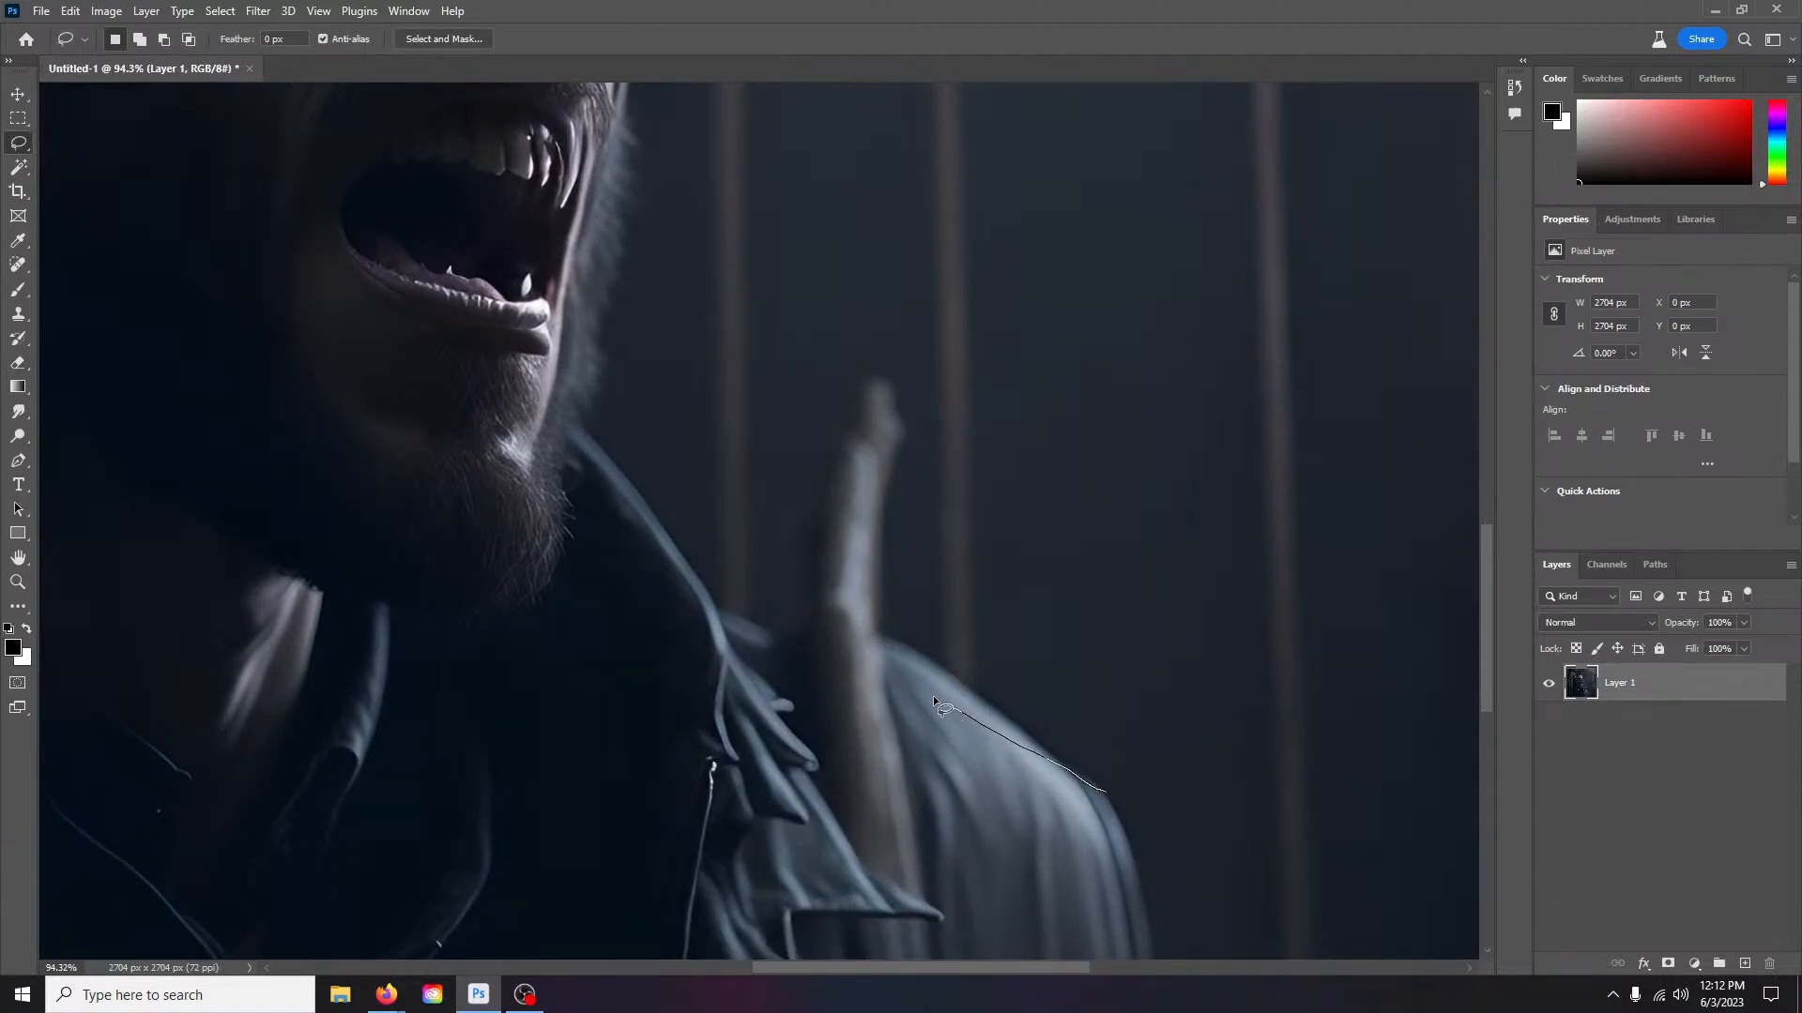
pyautogui.moveTo(856, 661); pyautogui.dragTo(718, 595)
pyautogui.moveTo(989, 431)
pyautogui.mouseDown()
pyautogui.moveTo(1112, 636)
pyautogui.moveTo(1150, 743)
pyautogui.moveTo(1105, 792)
pyautogui.mouseUp()
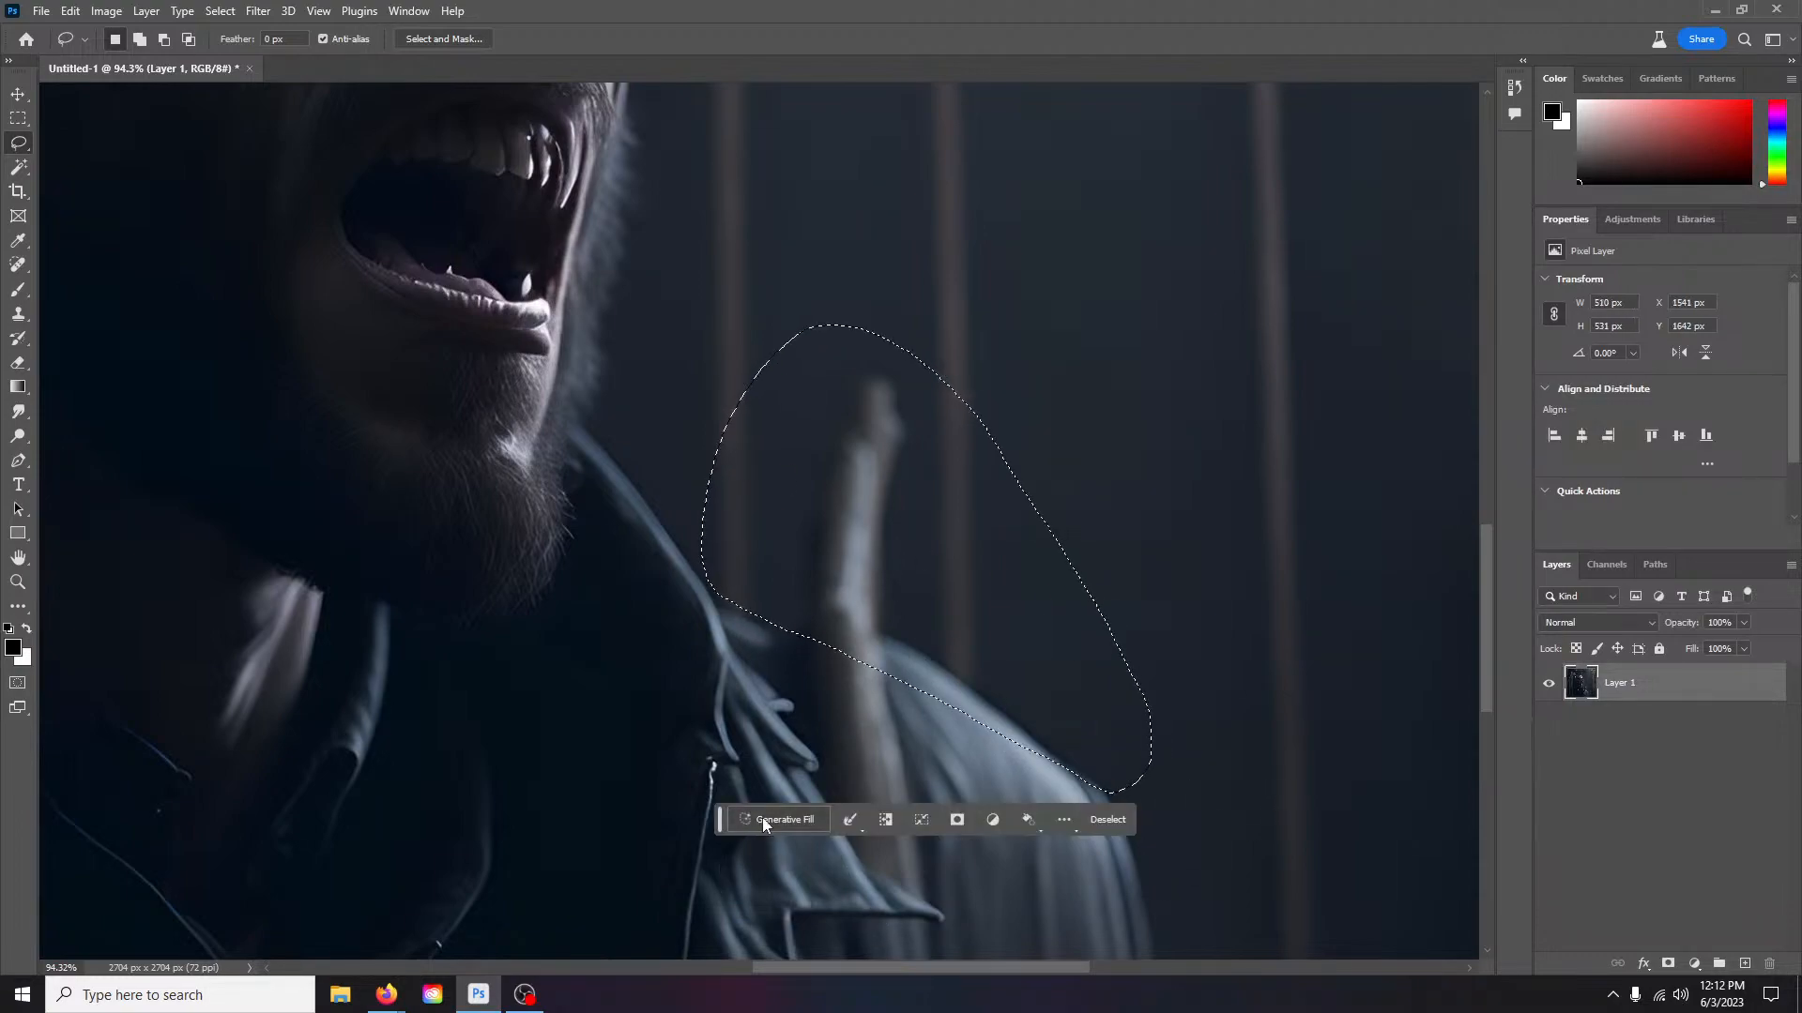
pyautogui.click(786, 820)
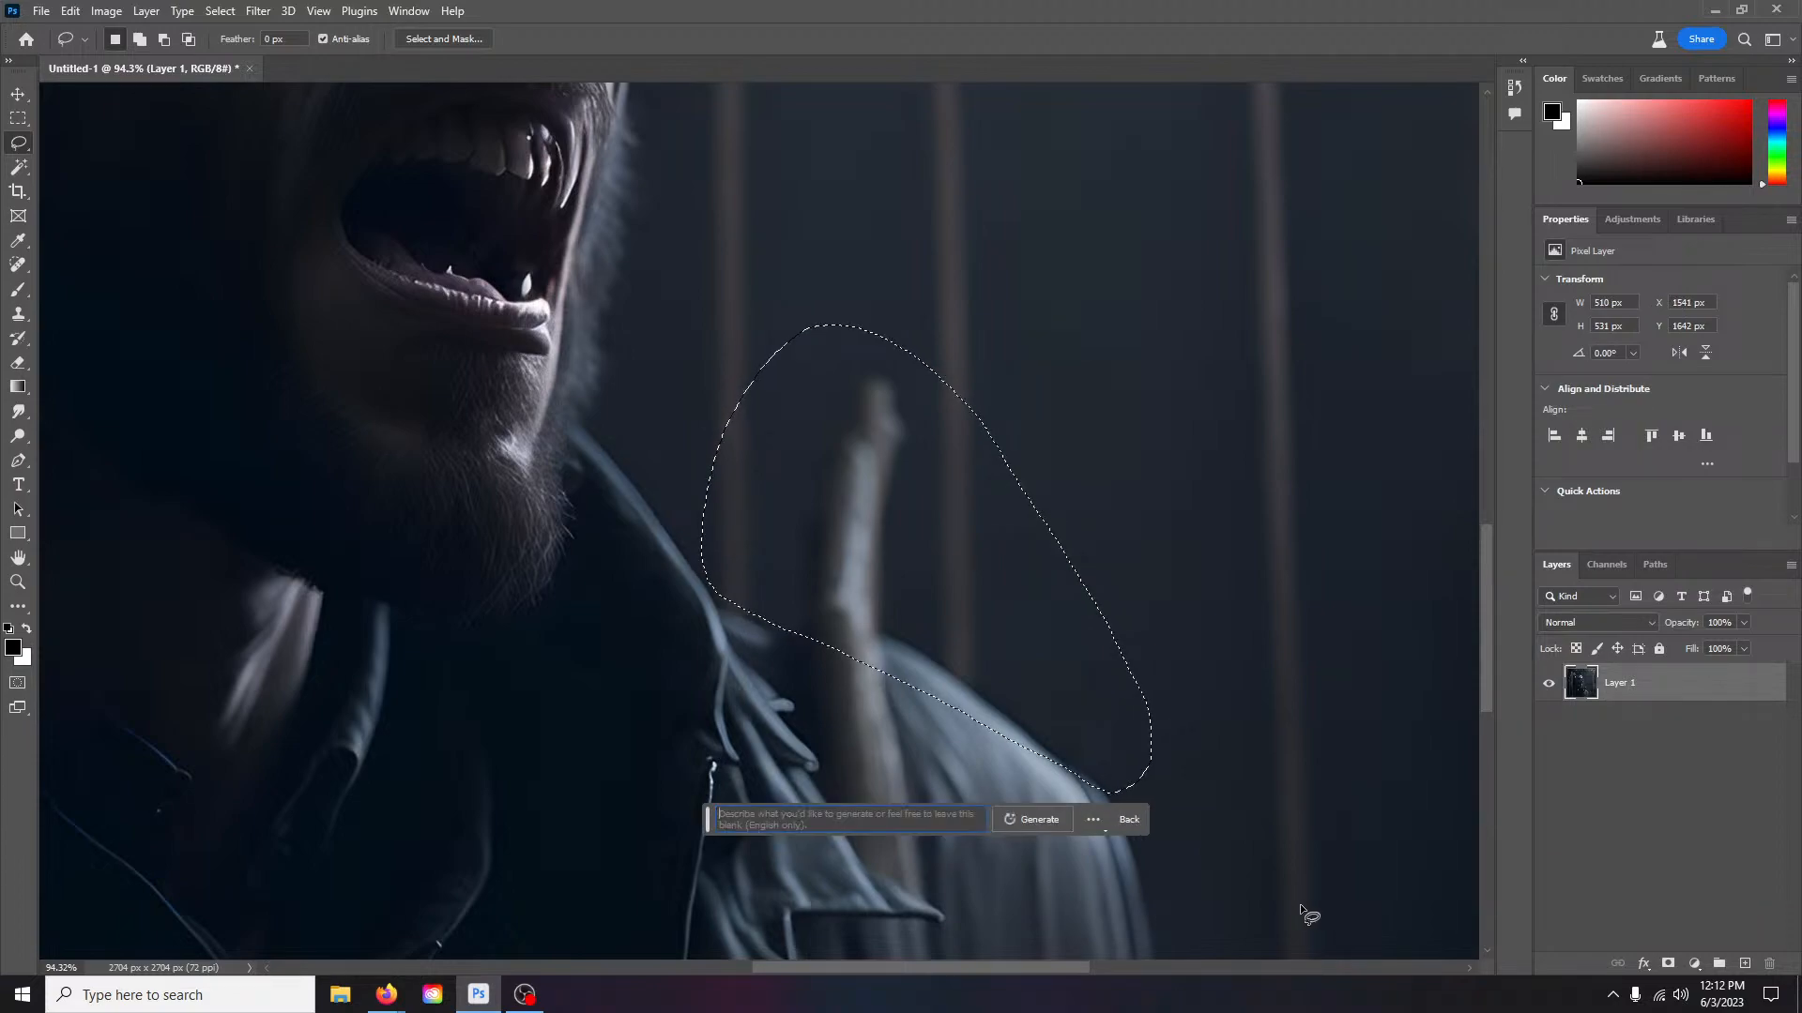
pyautogui.click(1034, 818)
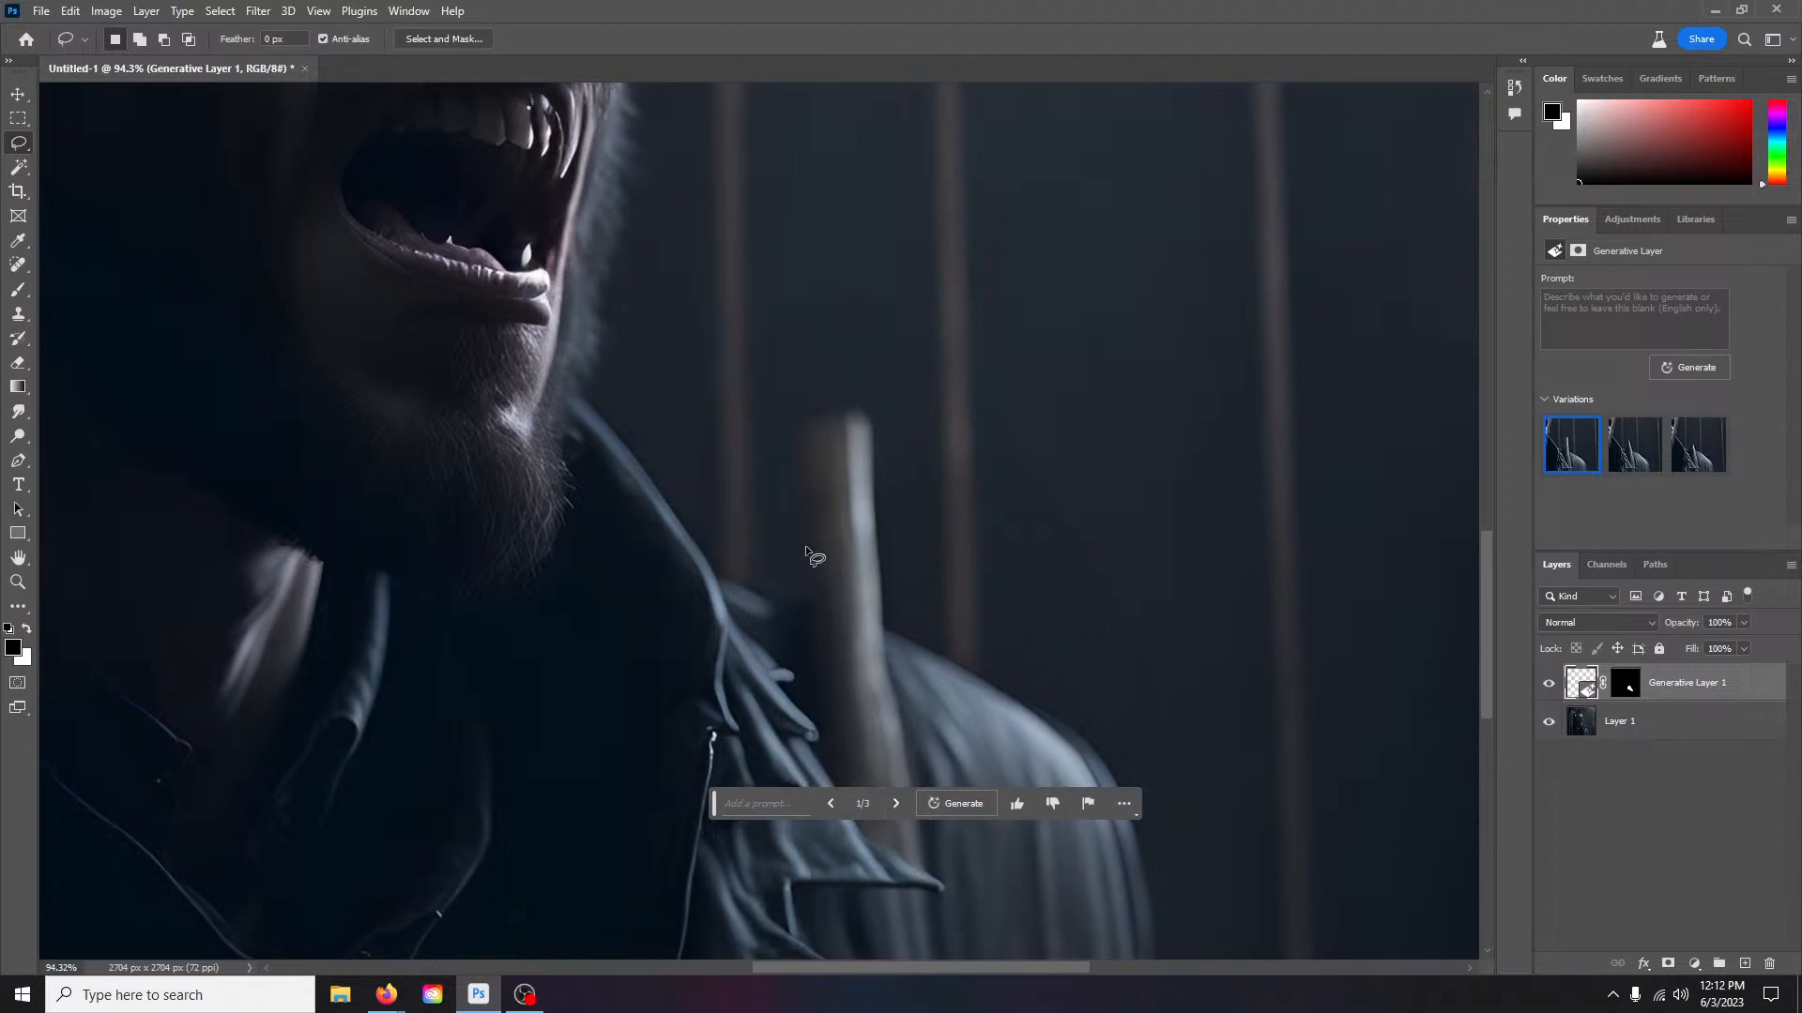
# Step: Compare the variations of the stick fill and delete the generative layer
pyautogui.click(894, 805)
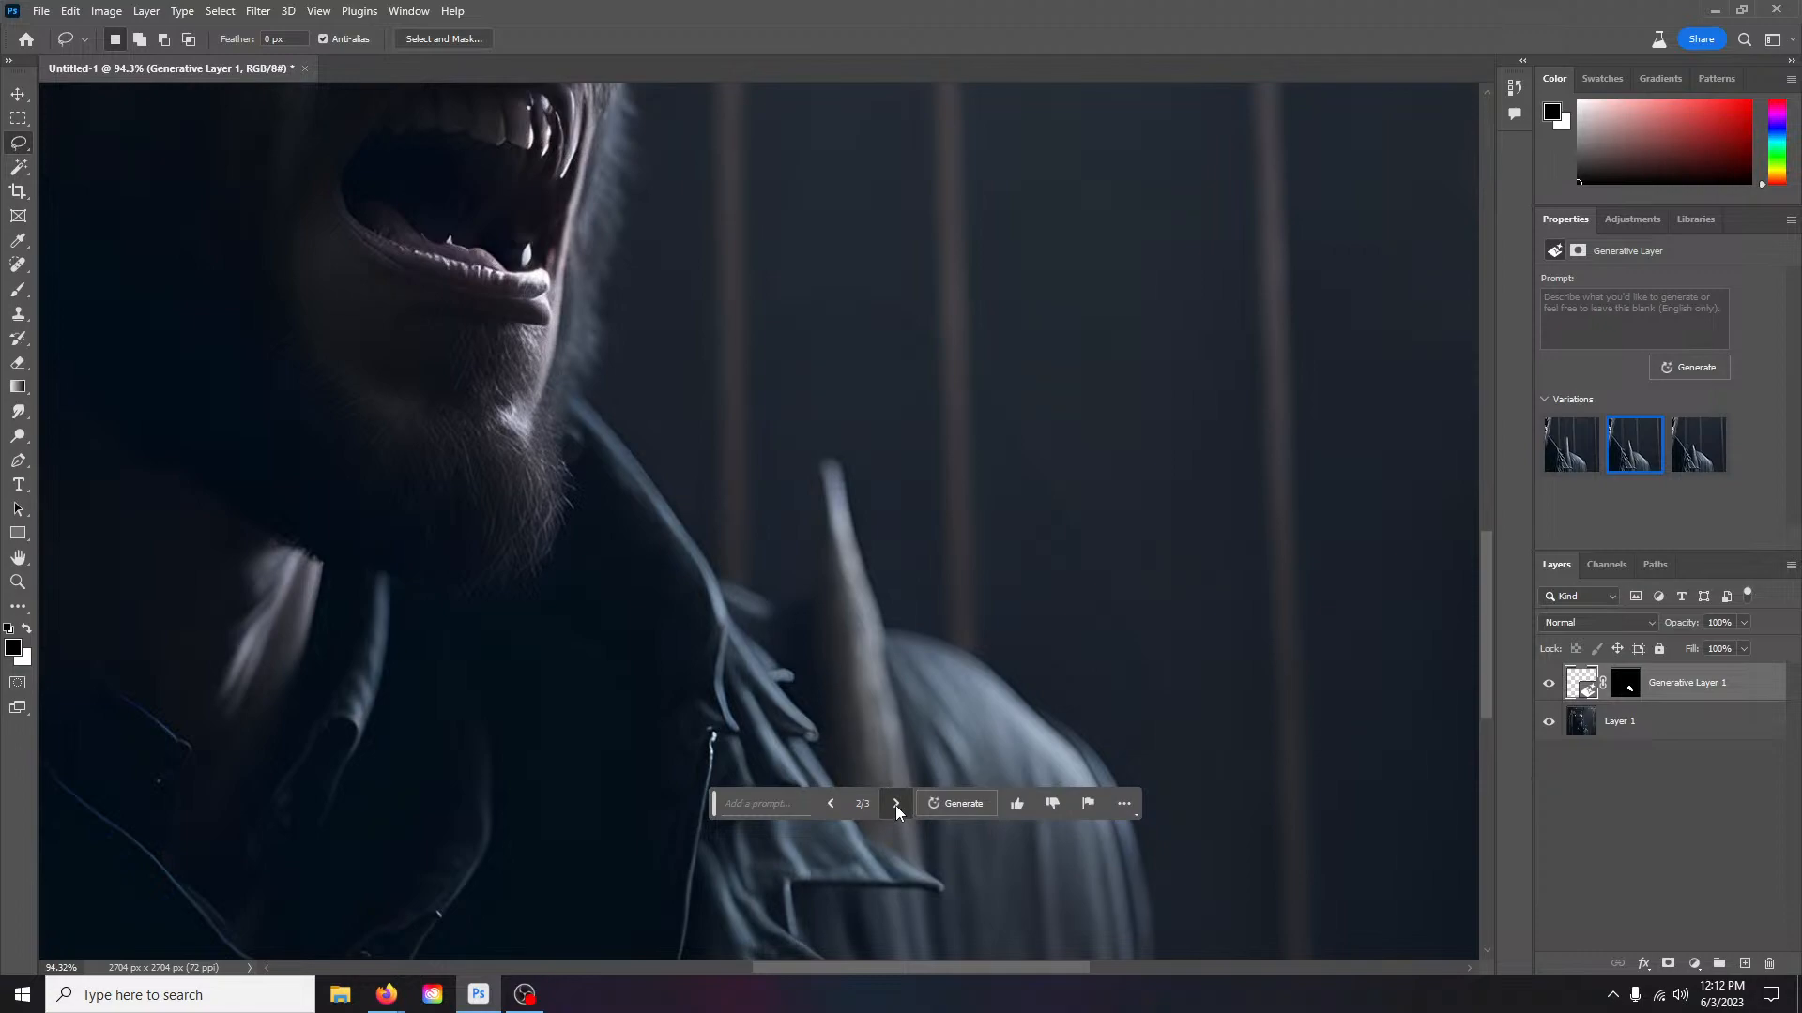
pyautogui.click(895, 805)
pyautogui.click(895, 805)
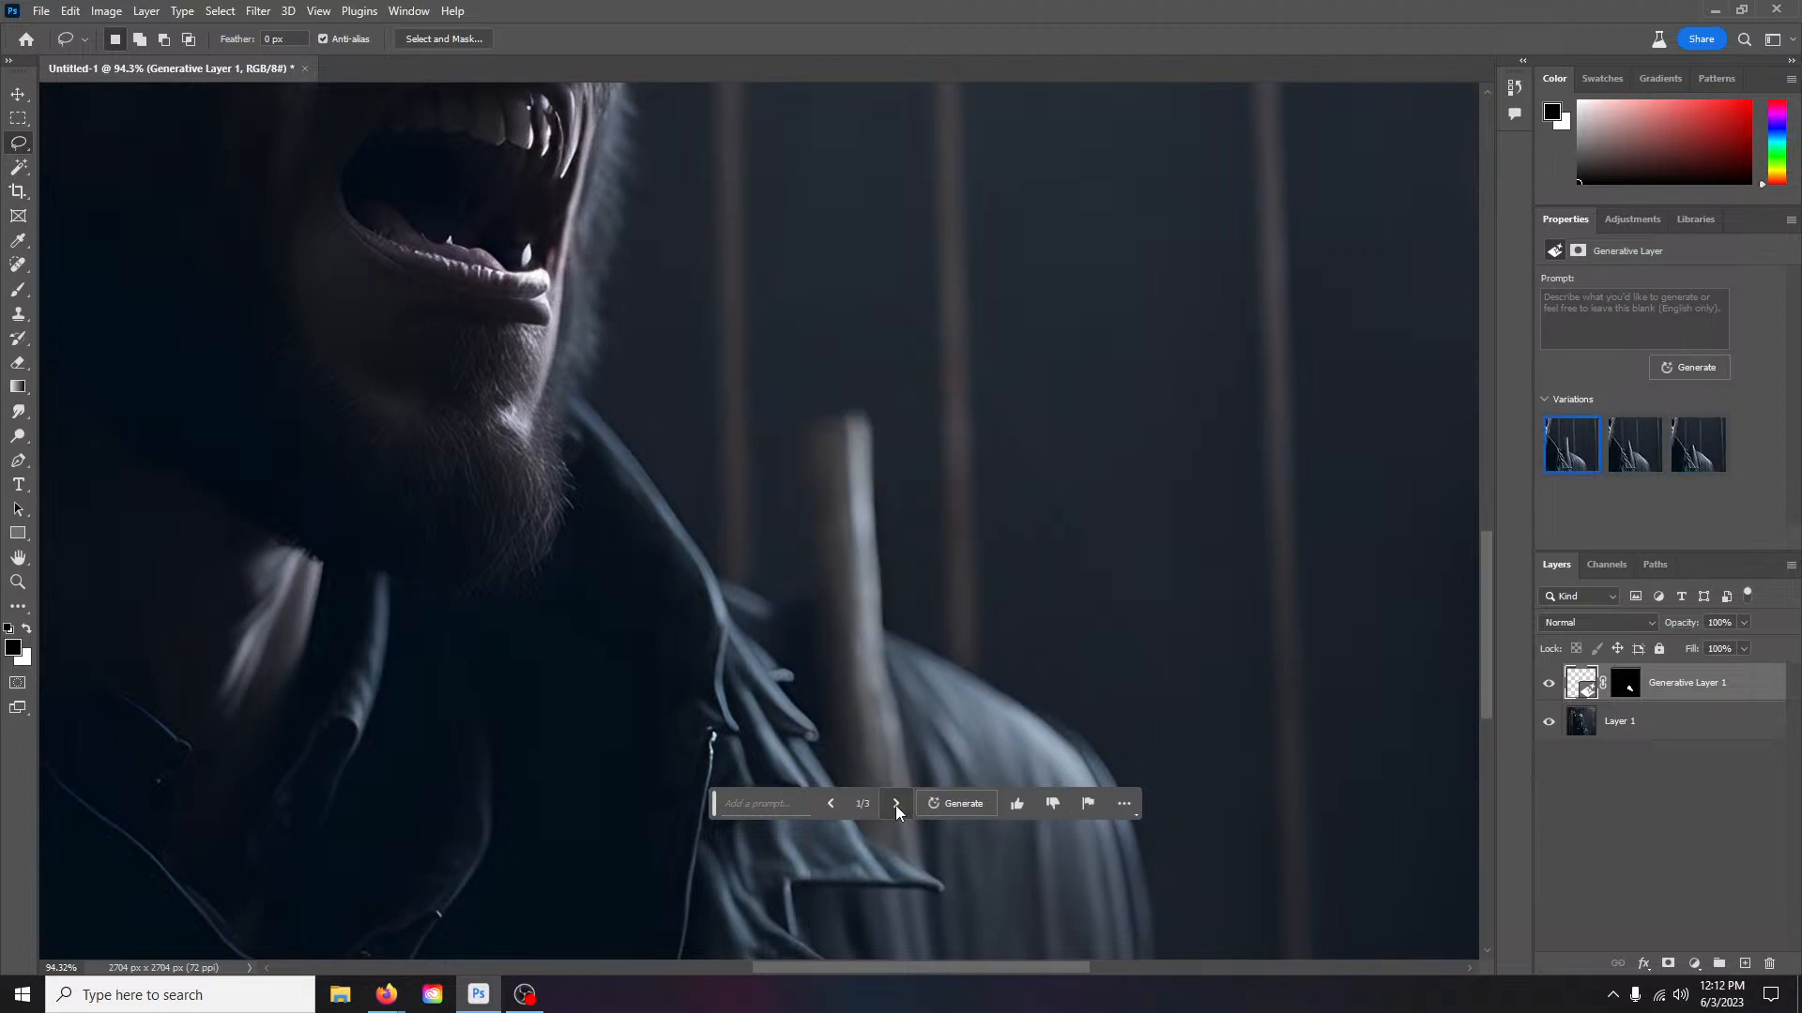
pyautogui.click(895, 805)
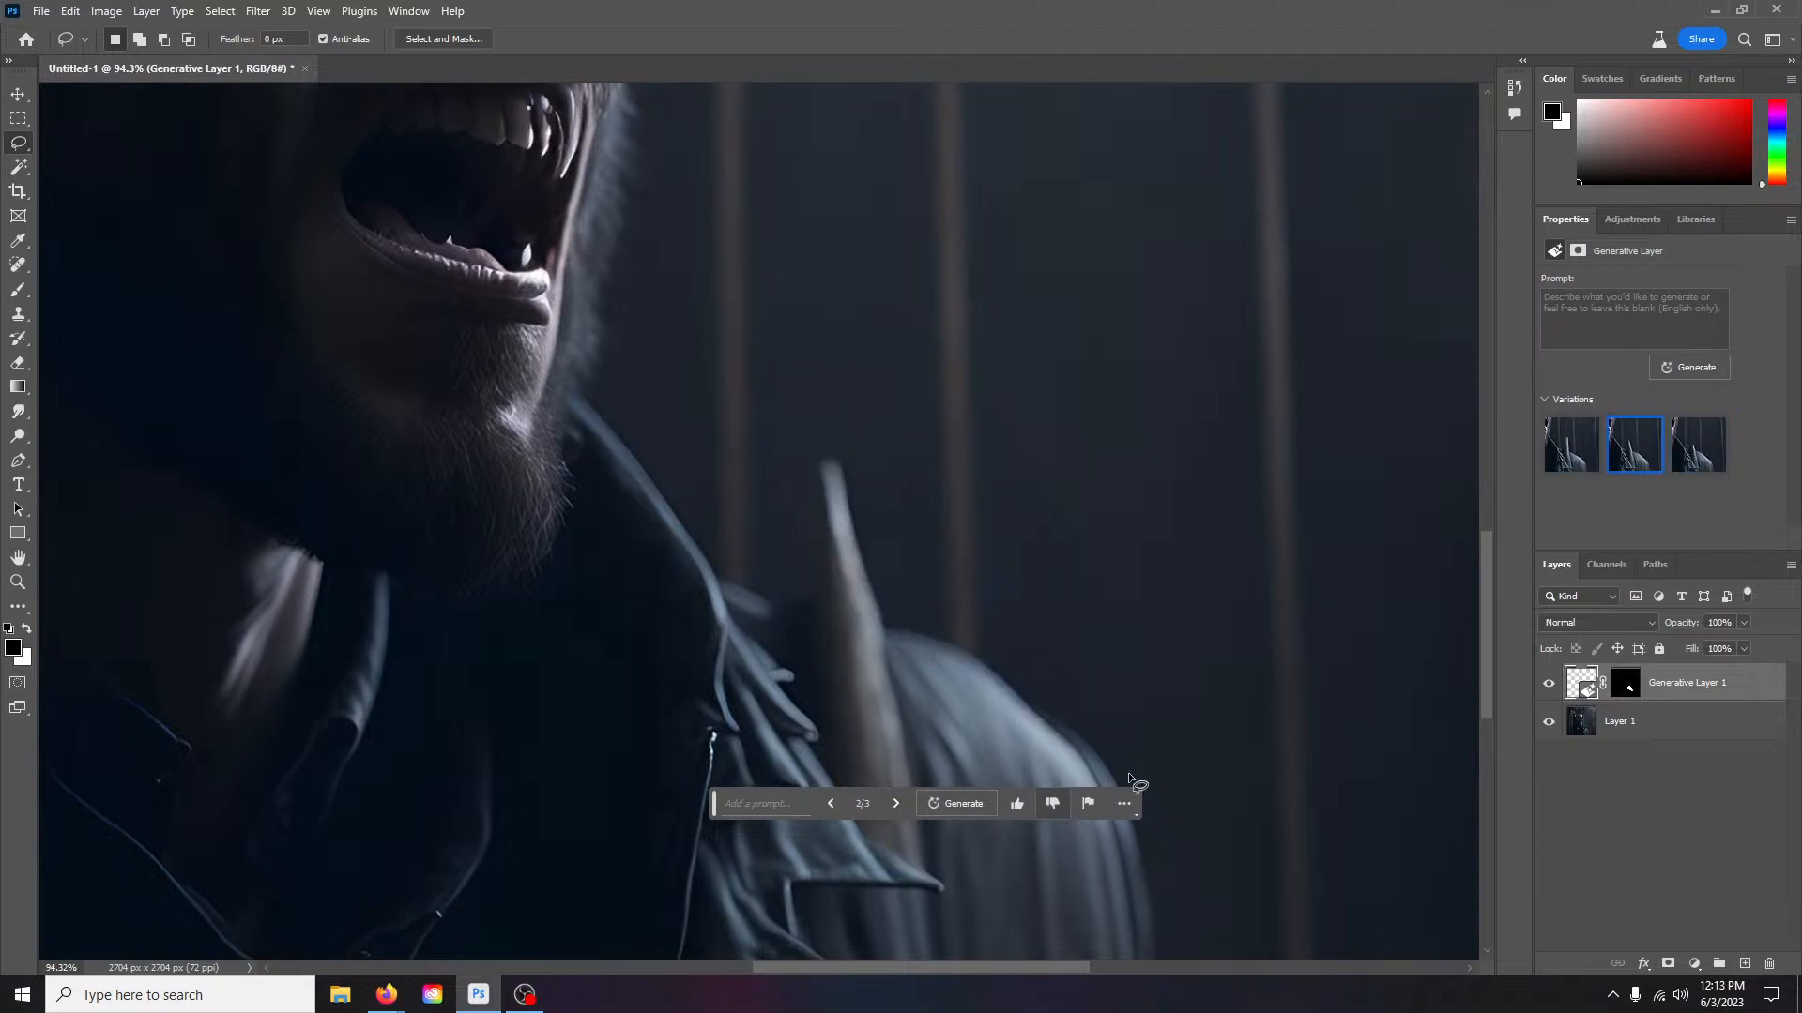
pyautogui.click(1768, 963)
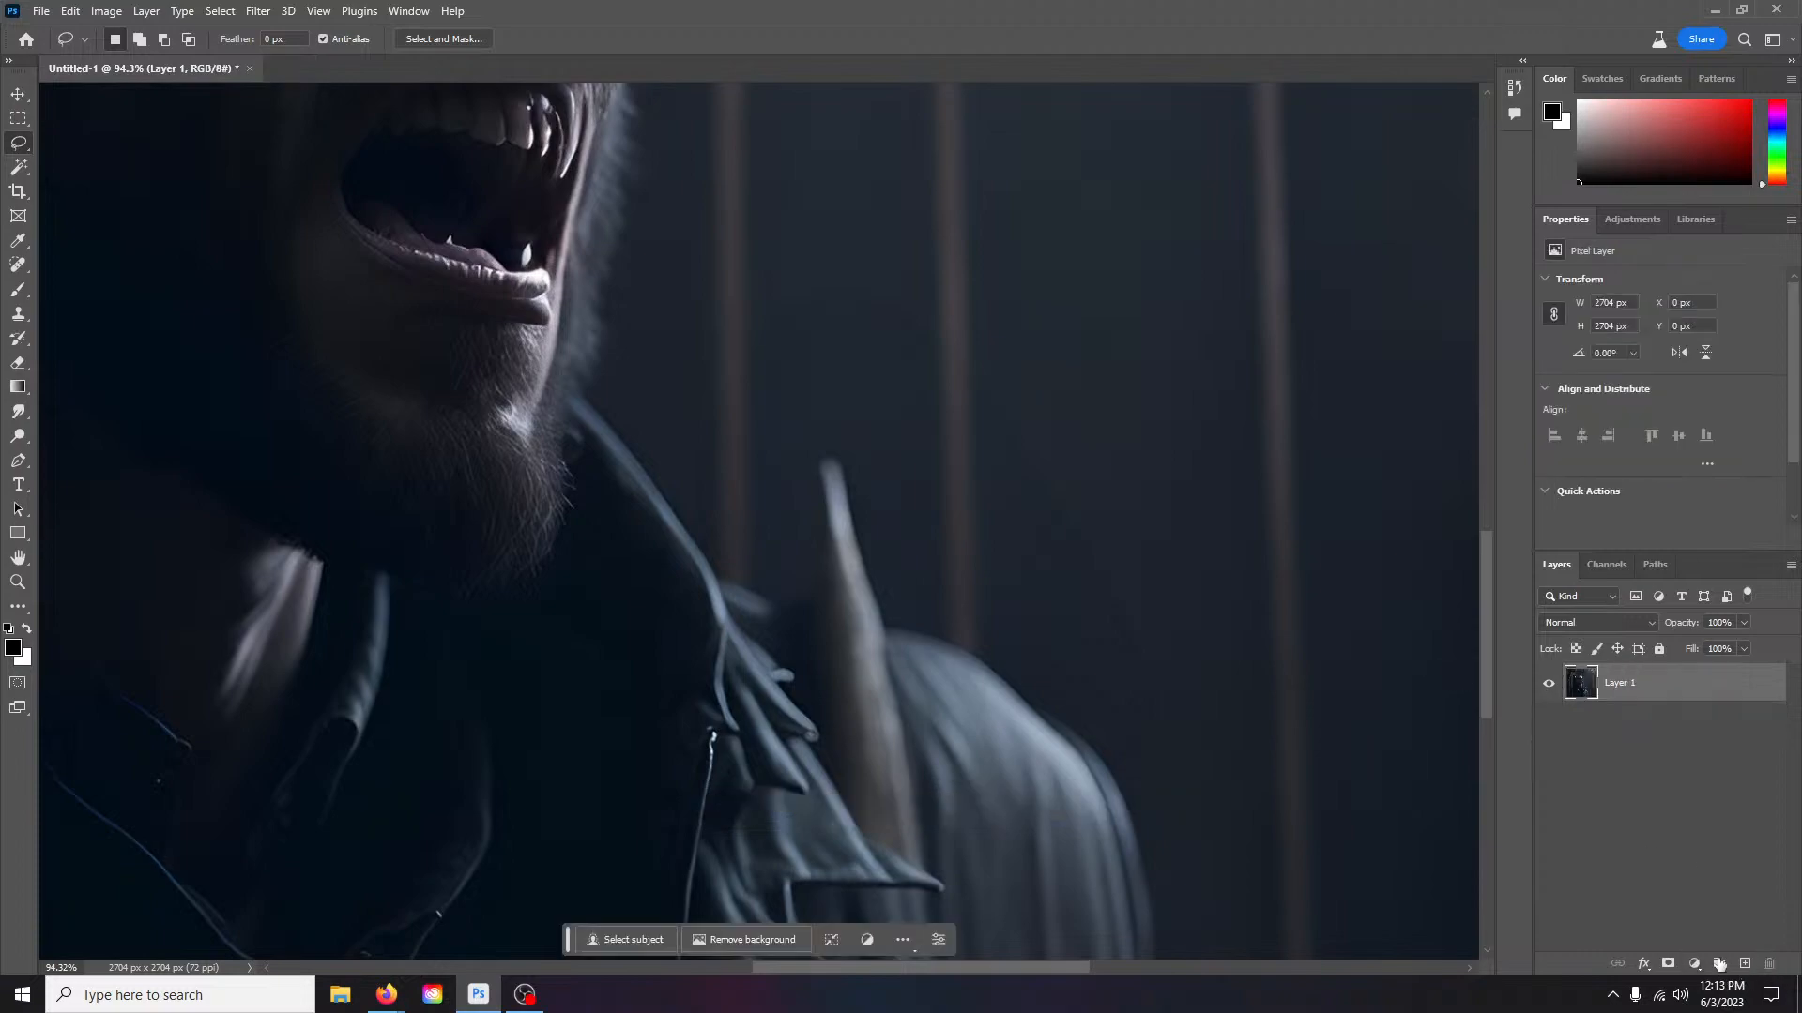
# Step: Lasso the whole stick together with the shoulder down to the collar edge and run Generative Fill with an empty prompt
pyautogui.scroll(-3, 1039, 797)
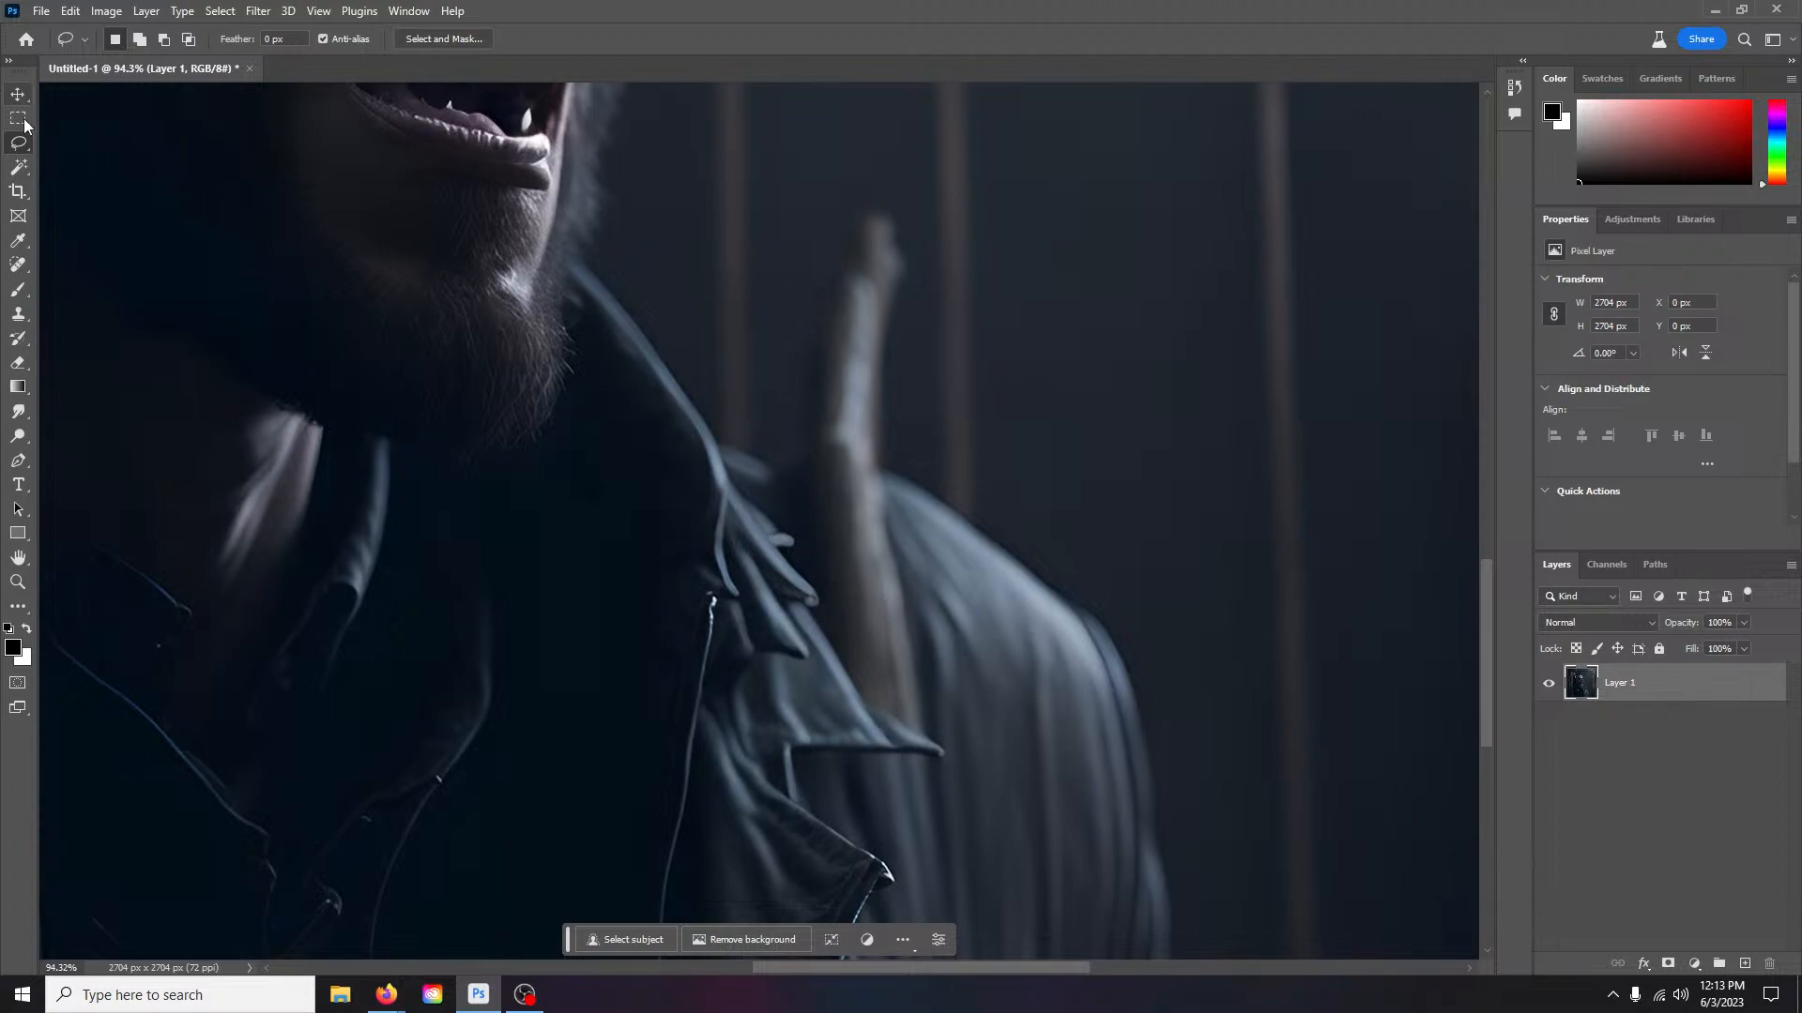
pyautogui.moveTo(718, 436); pyautogui.dragTo(723, 454)
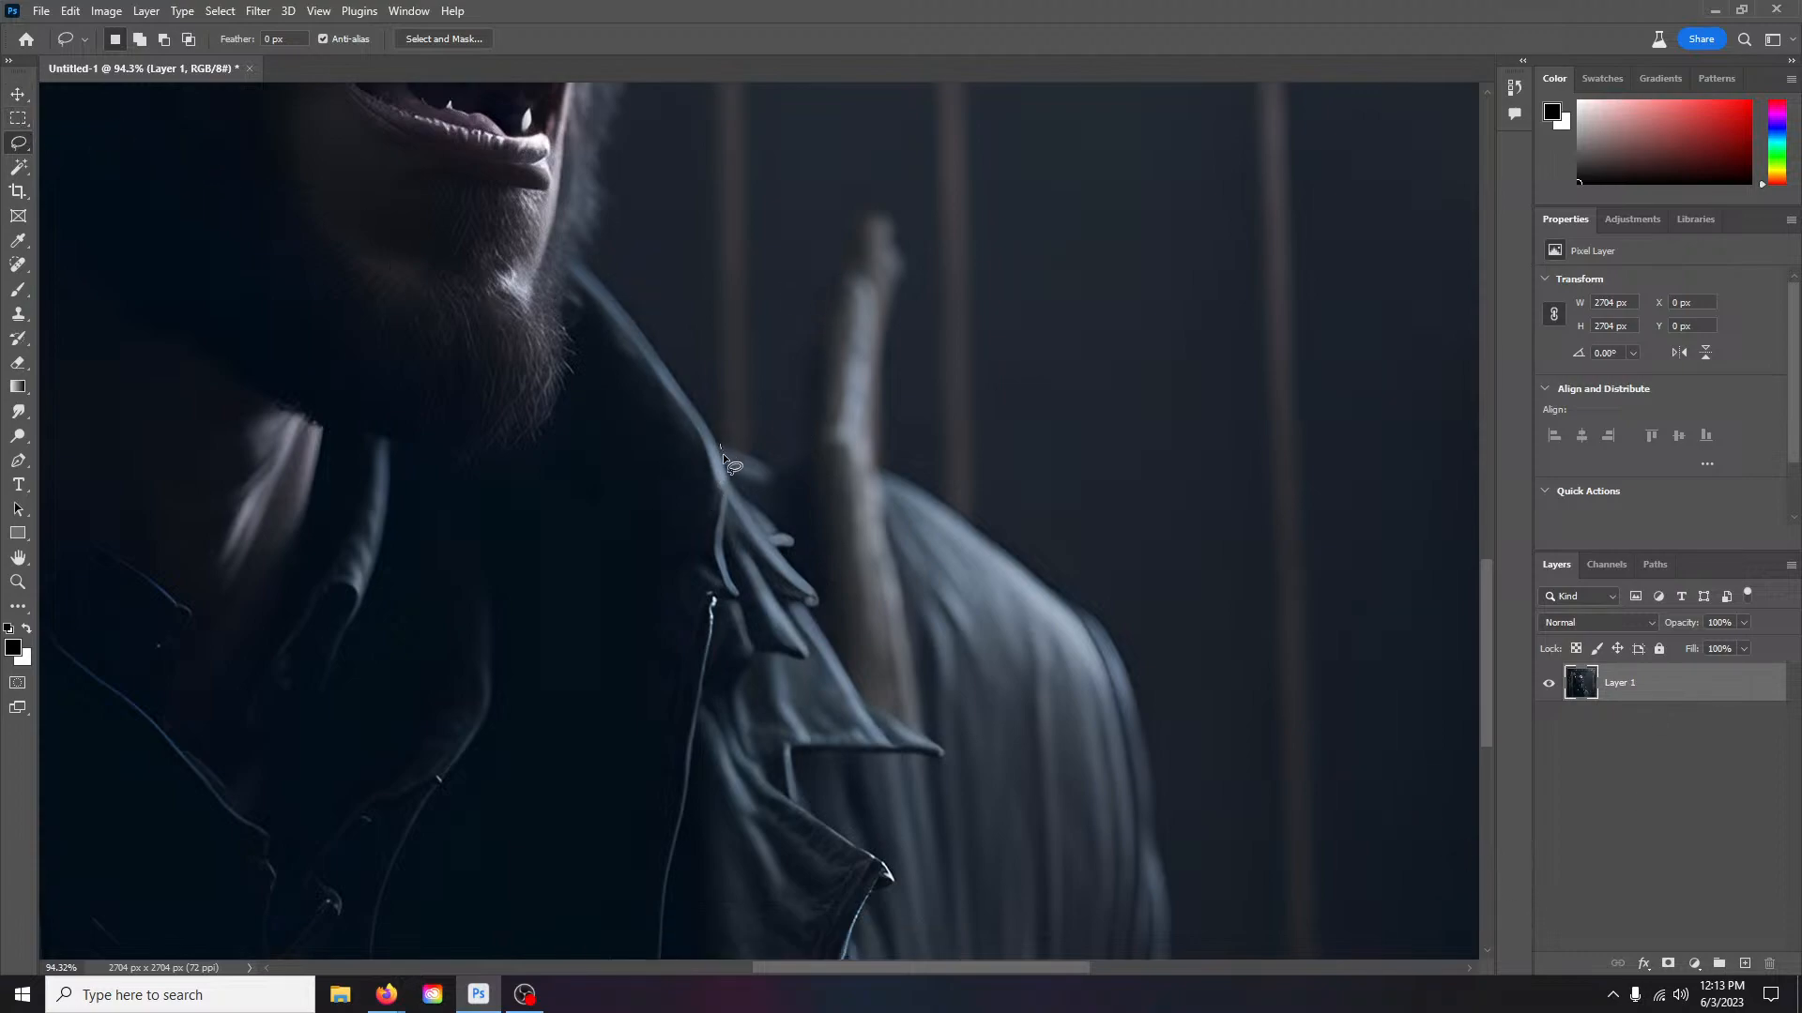
pyautogui.moveTo(842, 623)
pyautogui.mouseDown()
pyautogui.moveTo(997, 803)
pyautogui.moveTo(1206, 896)
pyautogui.moveTo(1201, 672)
pyautogui.moveTo(1028, 376)
pyautogui.moveTo(915, 222)
pyautogui.moveTo(803, 228)
pyautogui.mouseUp()
pyautogui.moveTo(724, 409); pyautogui.dragTo(724, 447)
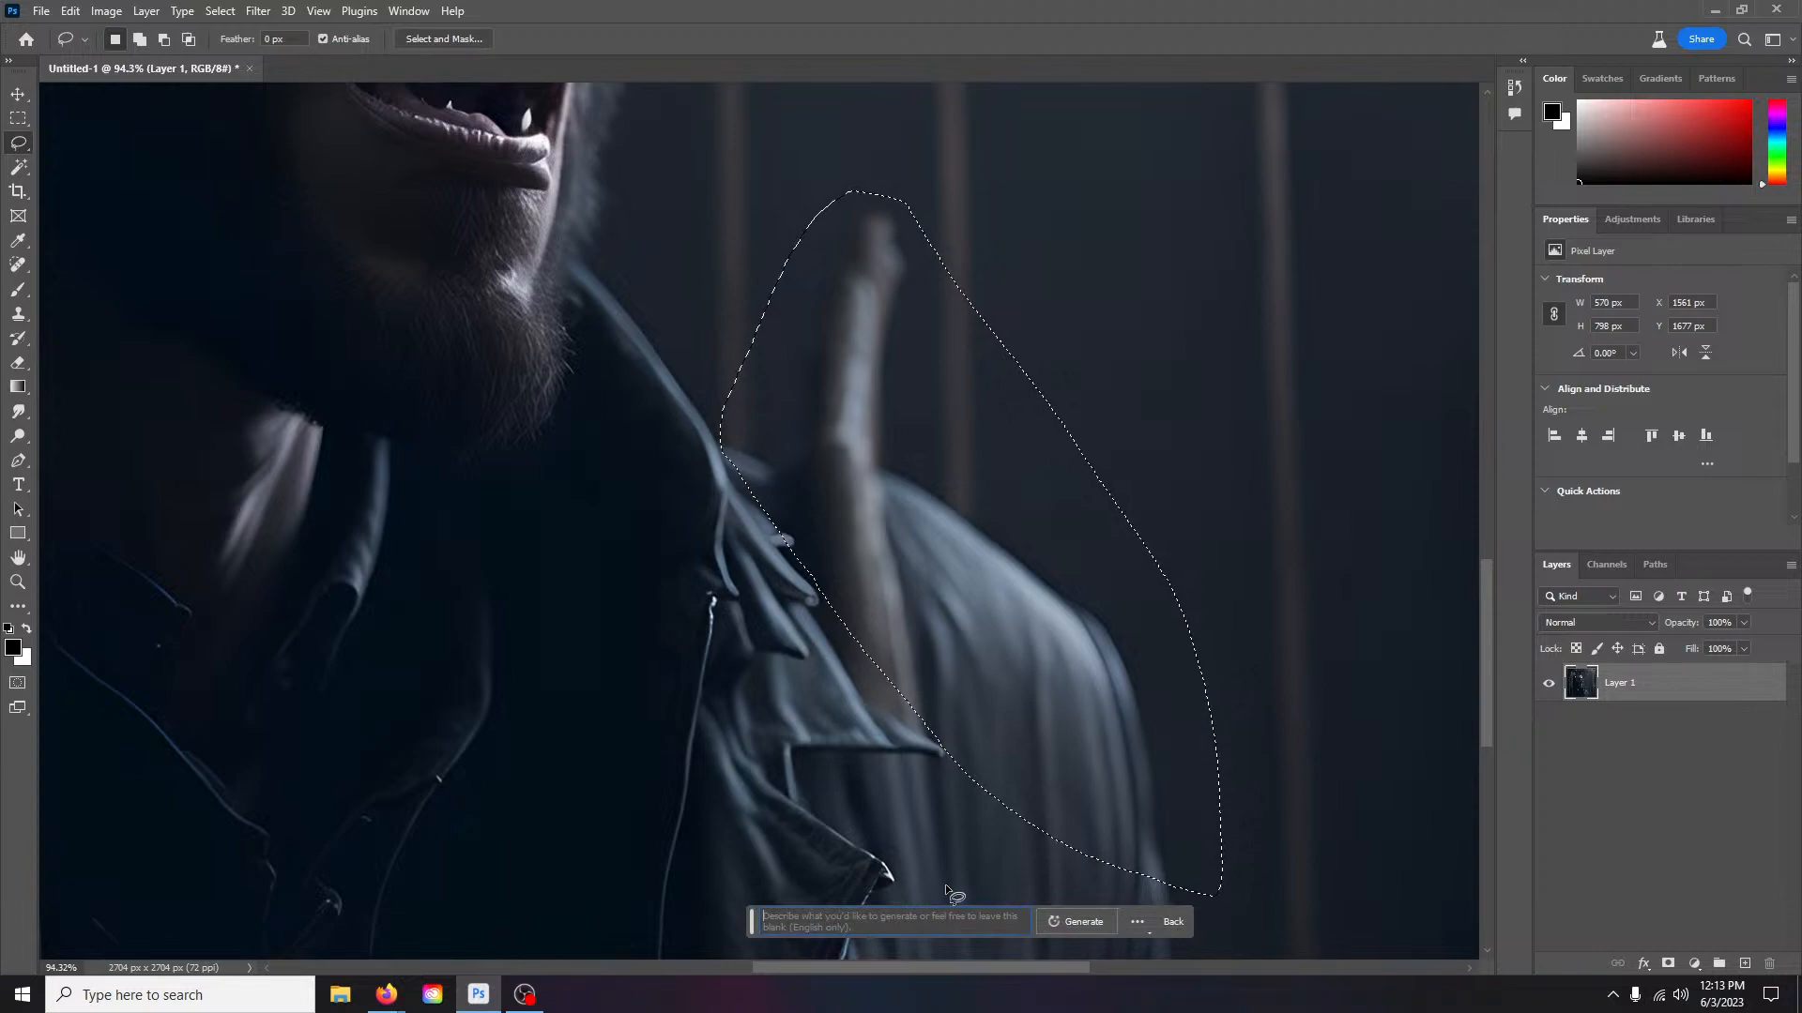
pyautogui.click(1081, 921)
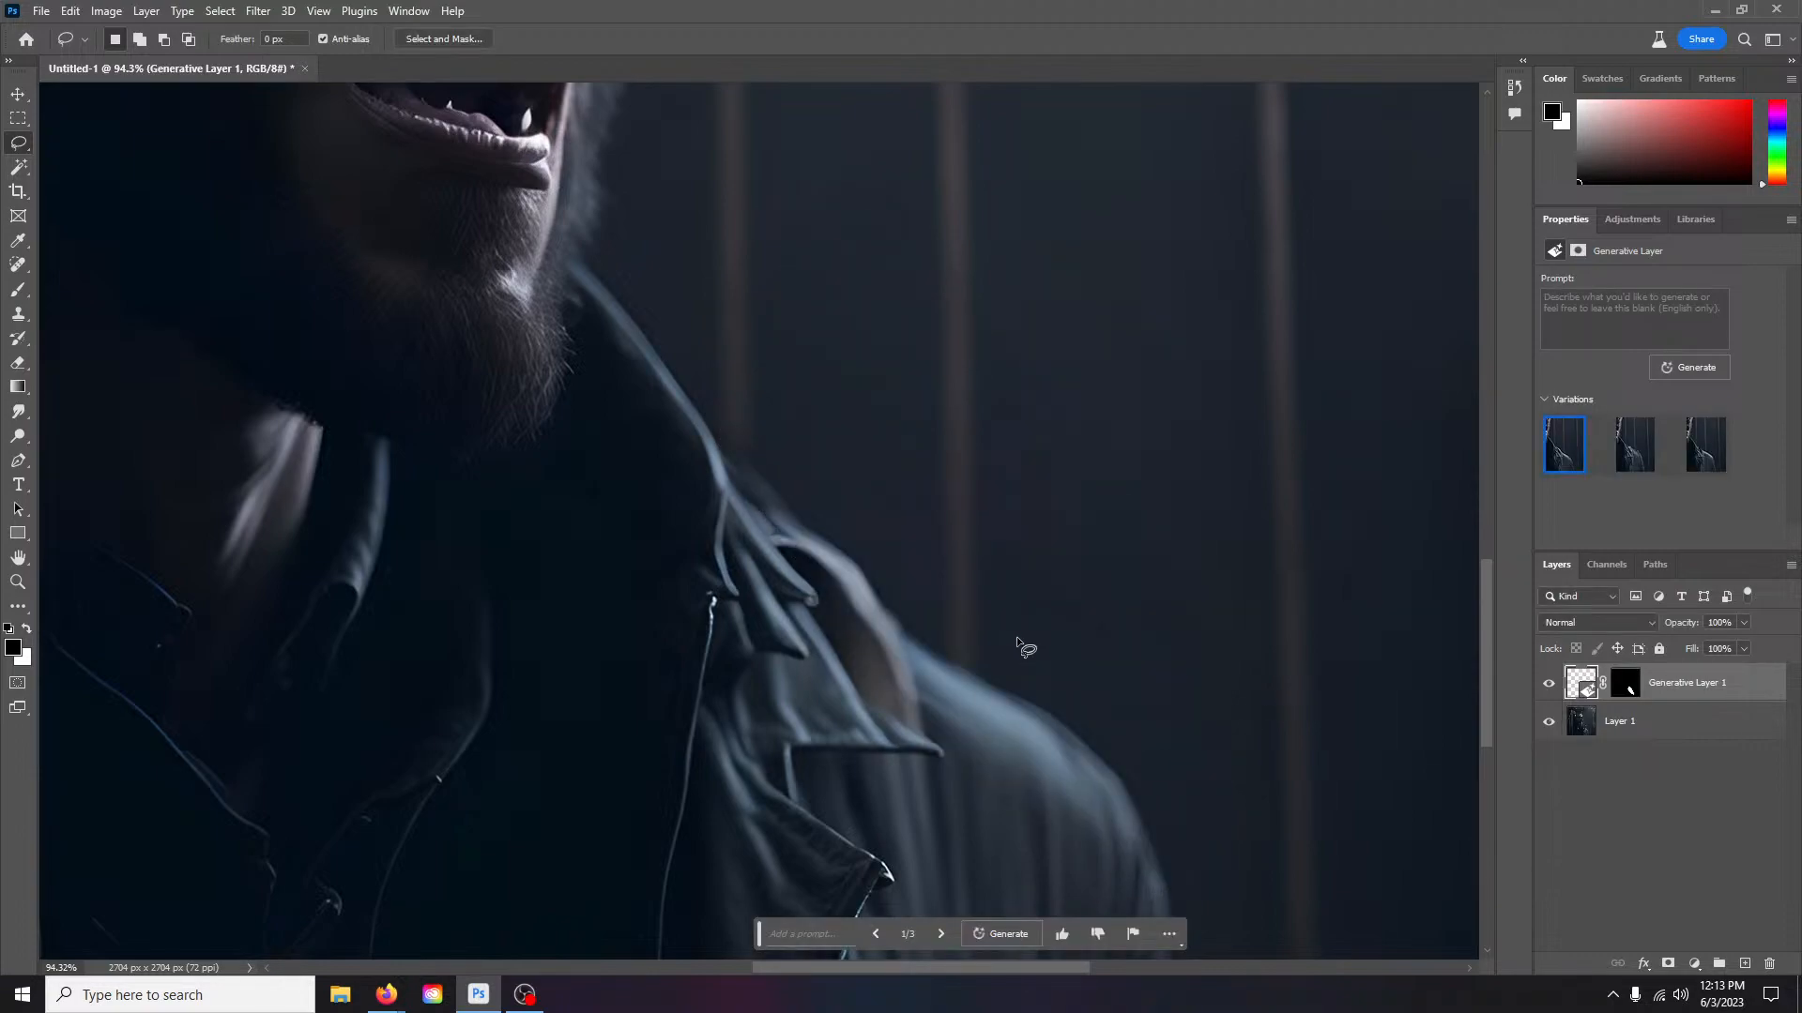
# Step: Compare the variations of the shoulder fill and keep the third one
pyautogui.scroll(-3, 1016, 636)
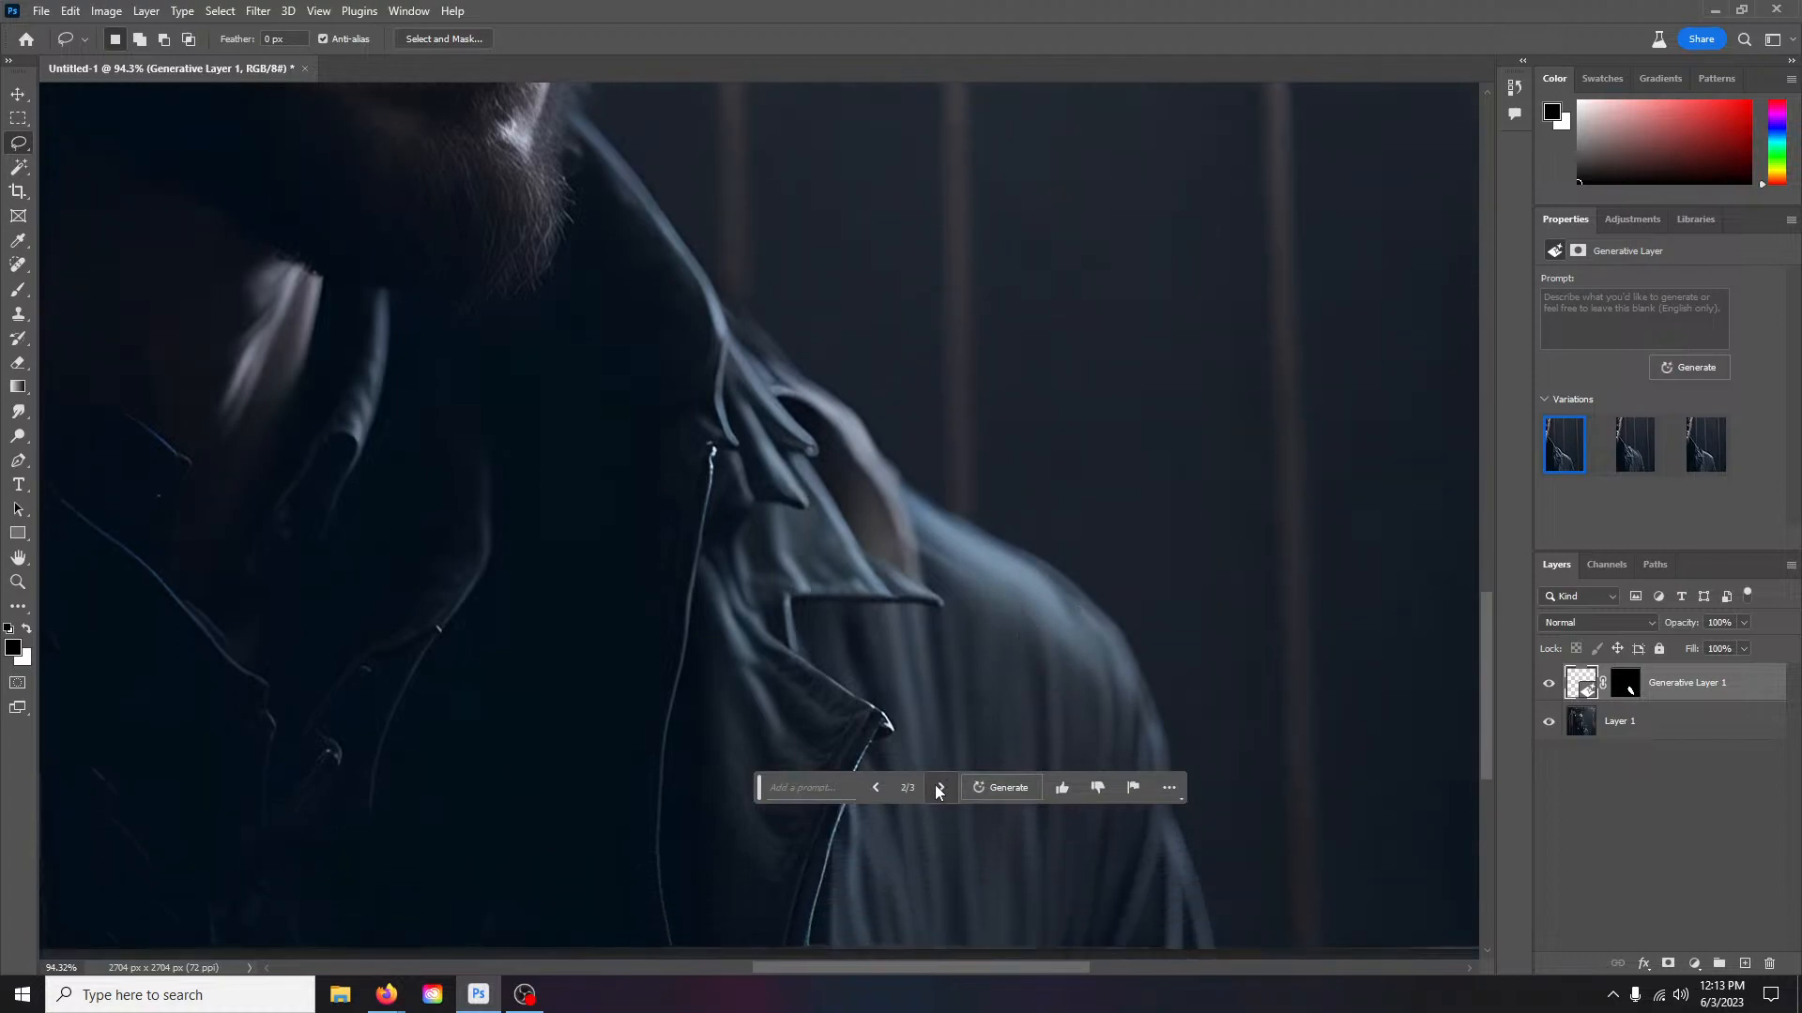
pyautogui.click(938, 786)
pyautogui.click(939, 786)
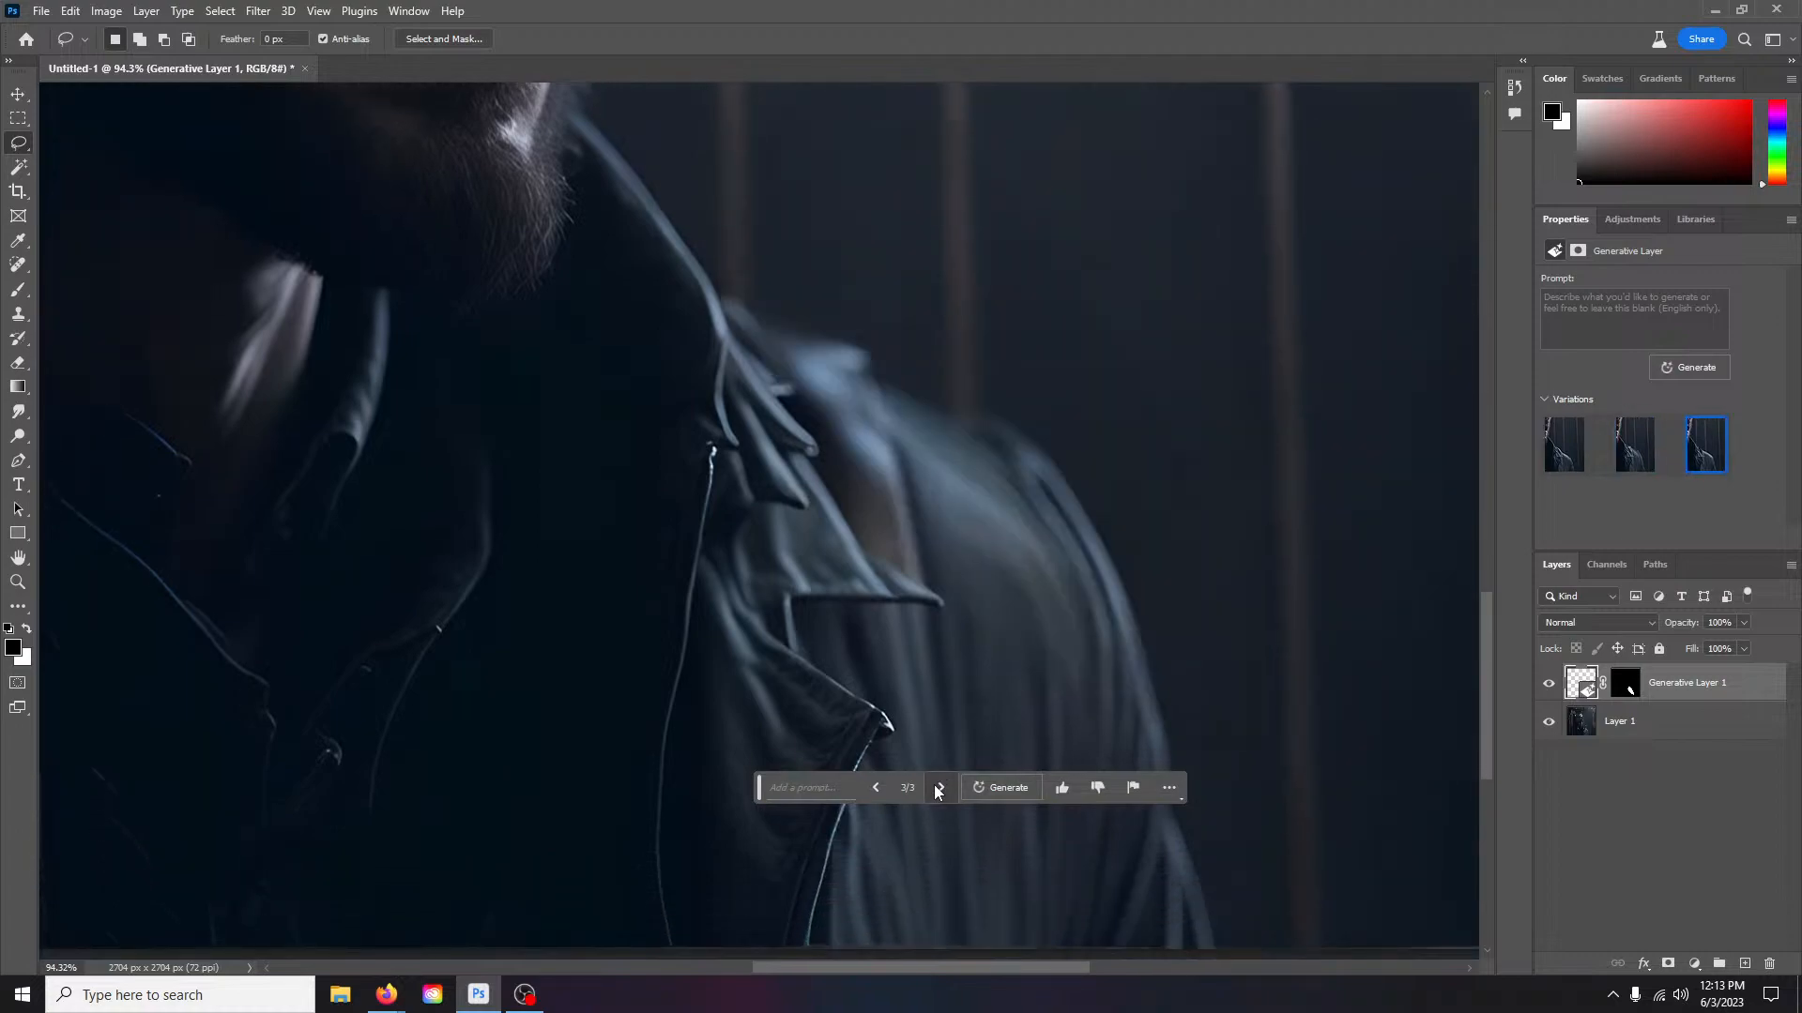
pyautogui.click(877, 789)
# Step: Merge the generative layer with Layer 1 and check the retouched shoulder in the wider image
pyautogui.keyDown('shift'); pyautogui.click(1684, 732); pyautogui.keyUp('shift')
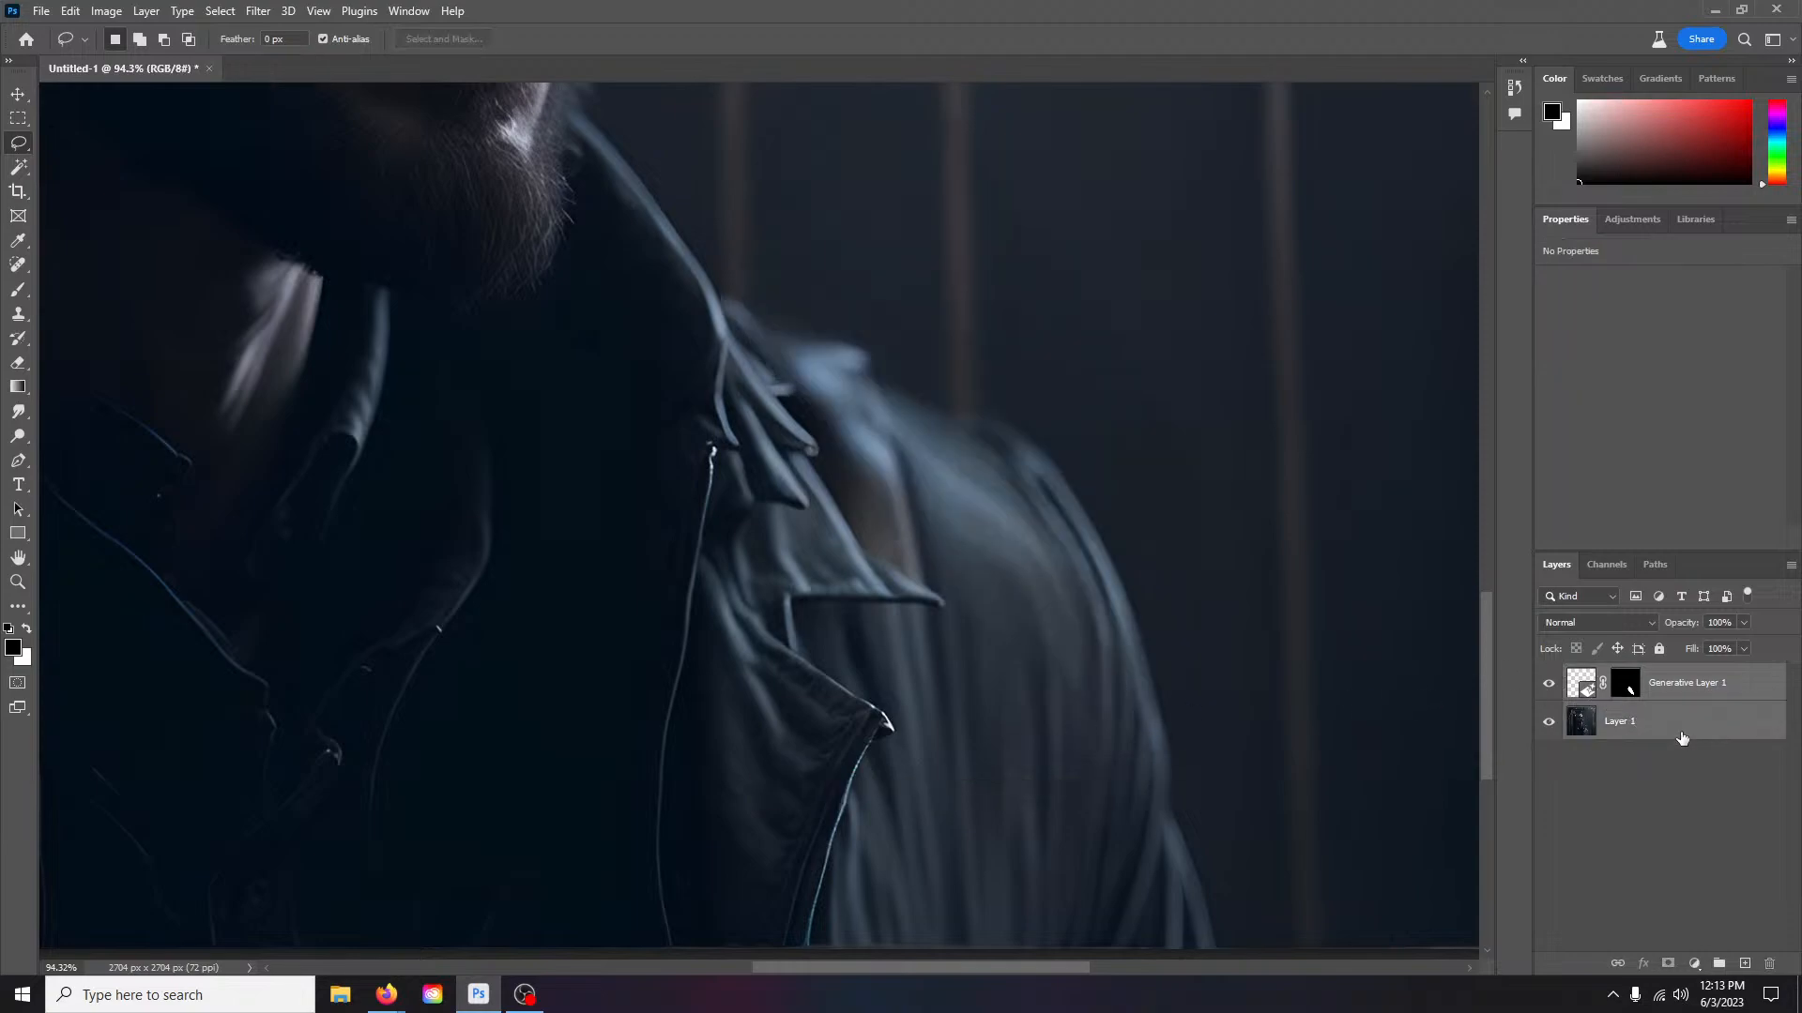
pyautogui.rightClick(1681, 736)
pyautogui.click(1585, 794)
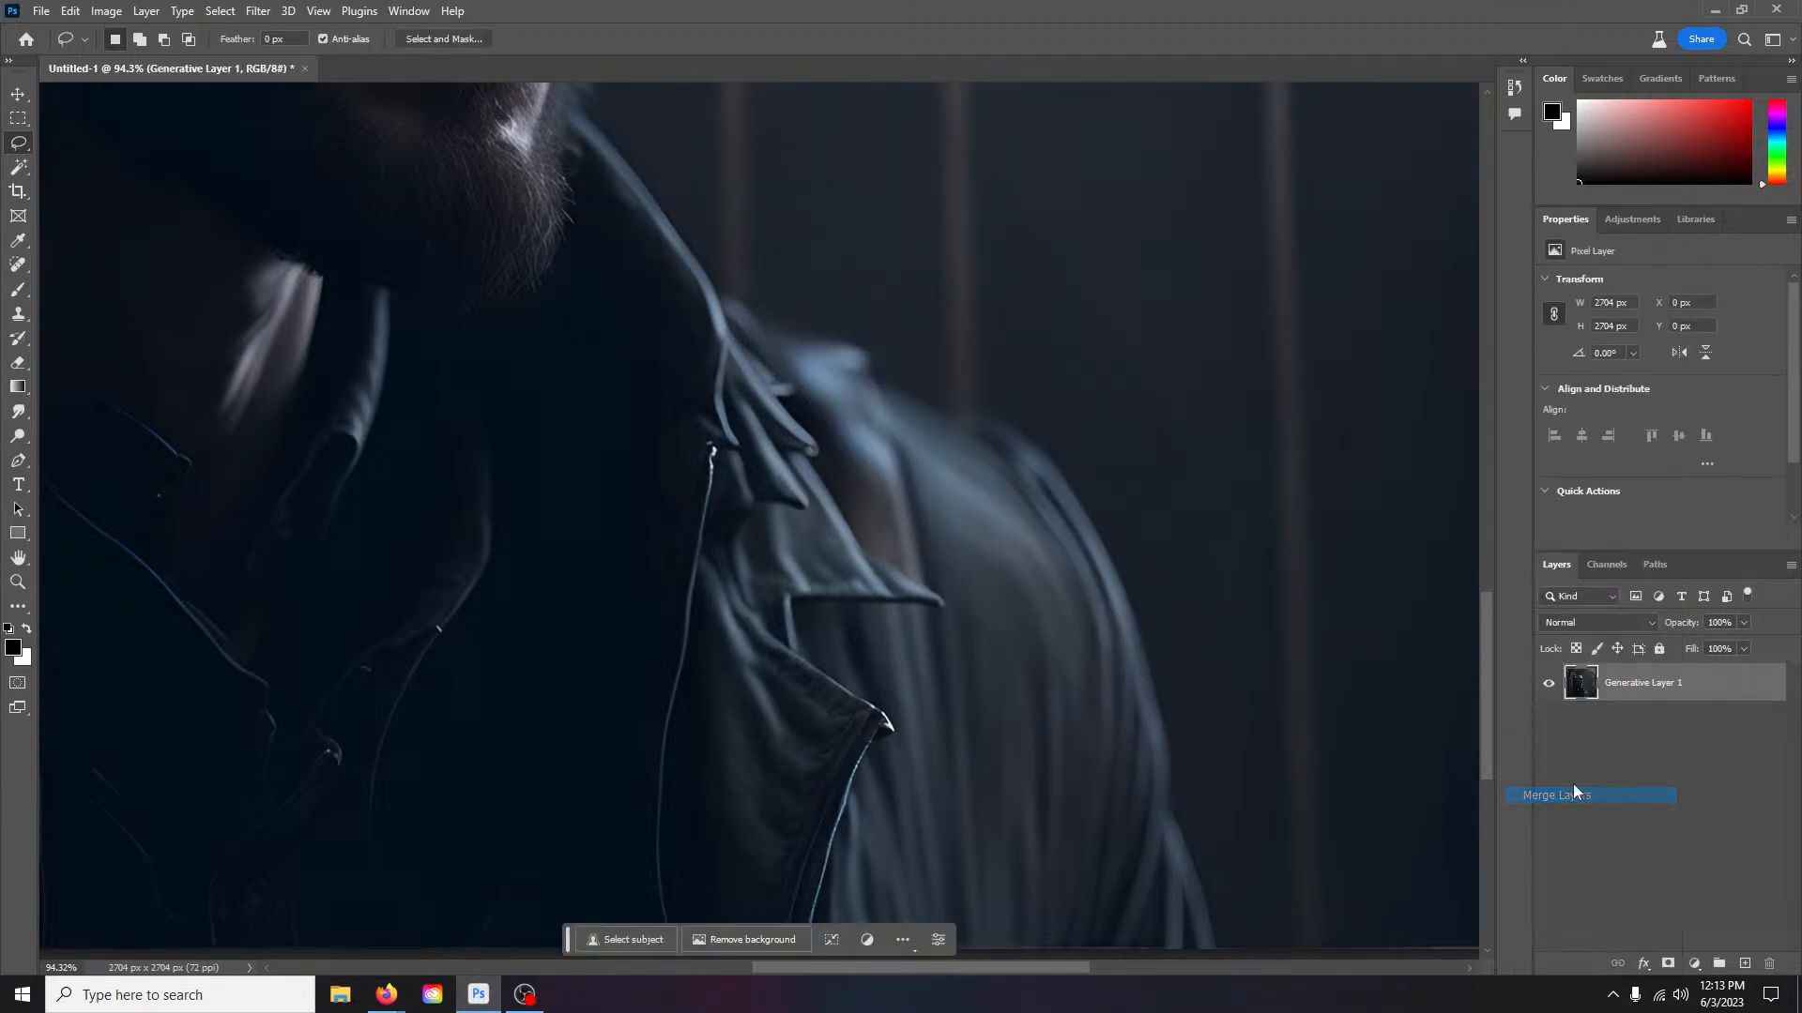
pyautogui.scroll(-5, 1252, 629)
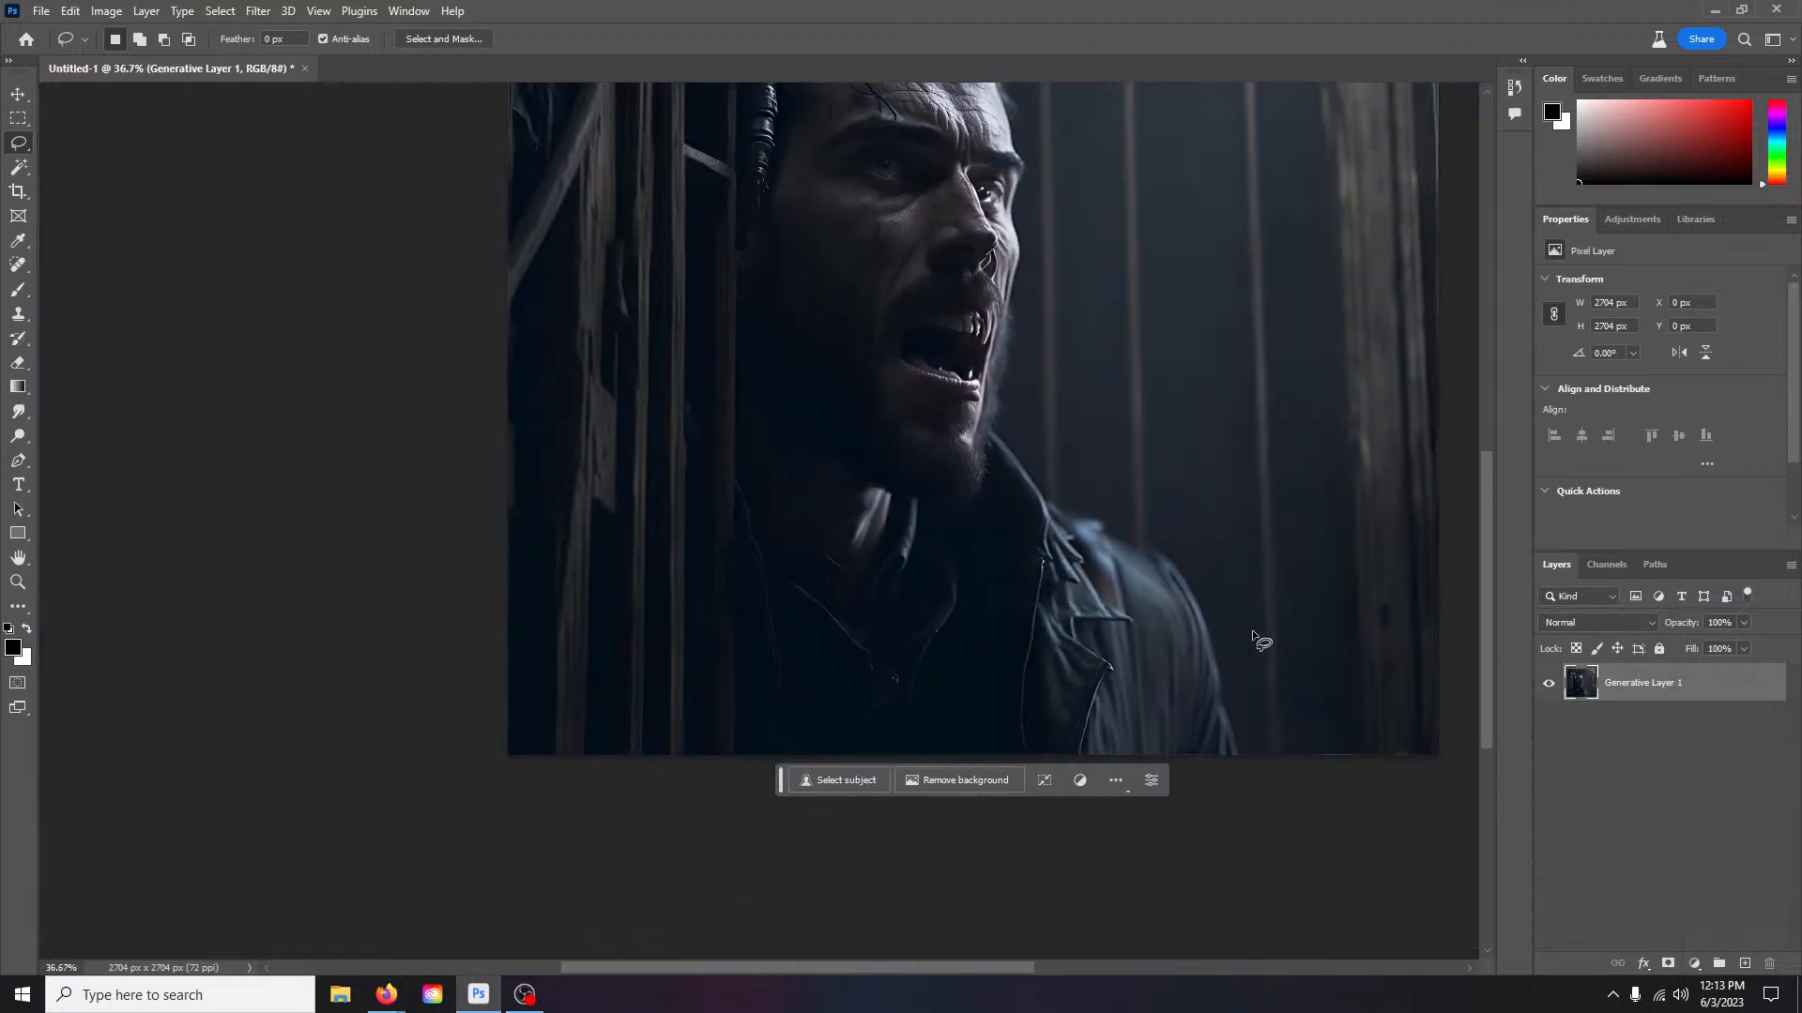
pyautogui.scroll(2, 1257, 641)
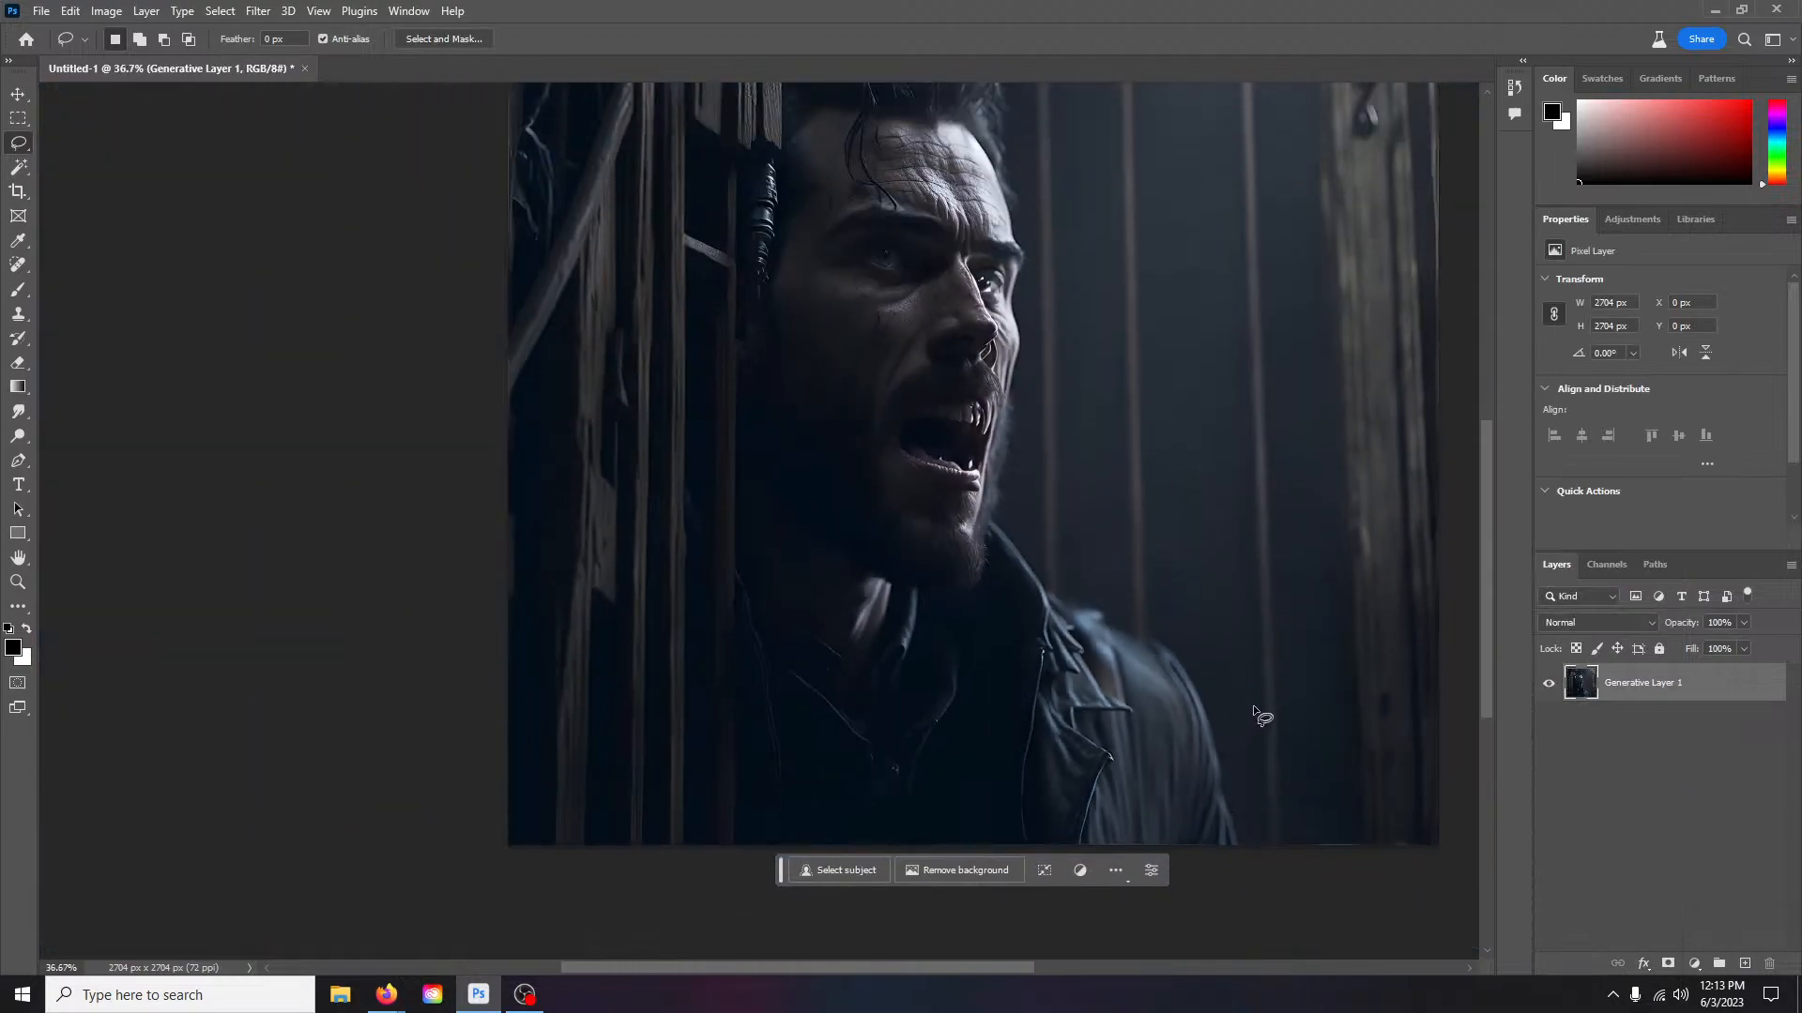
# Step: Check the retouched image around the shoulder and face once more, and close the Untitled-1 document without saving
pyautogui.scroll(2, 1253, 705)
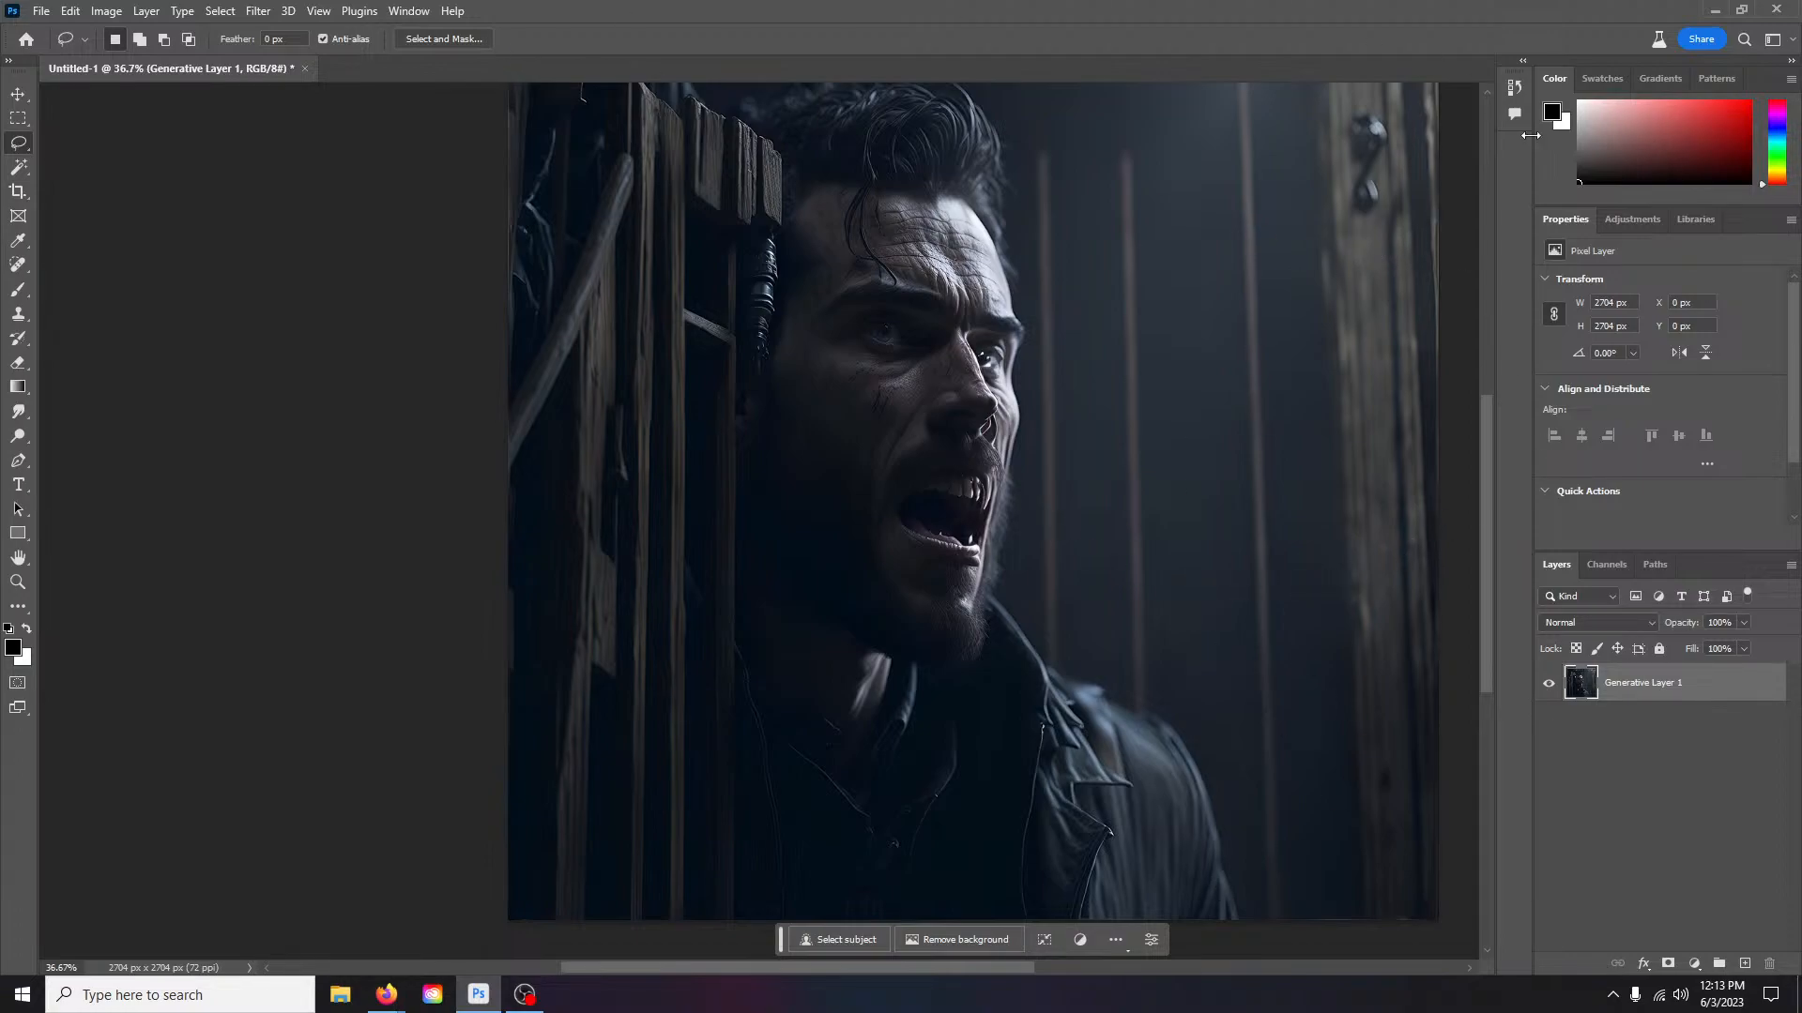
pyautogui.hscroll(5, 1291, 605)
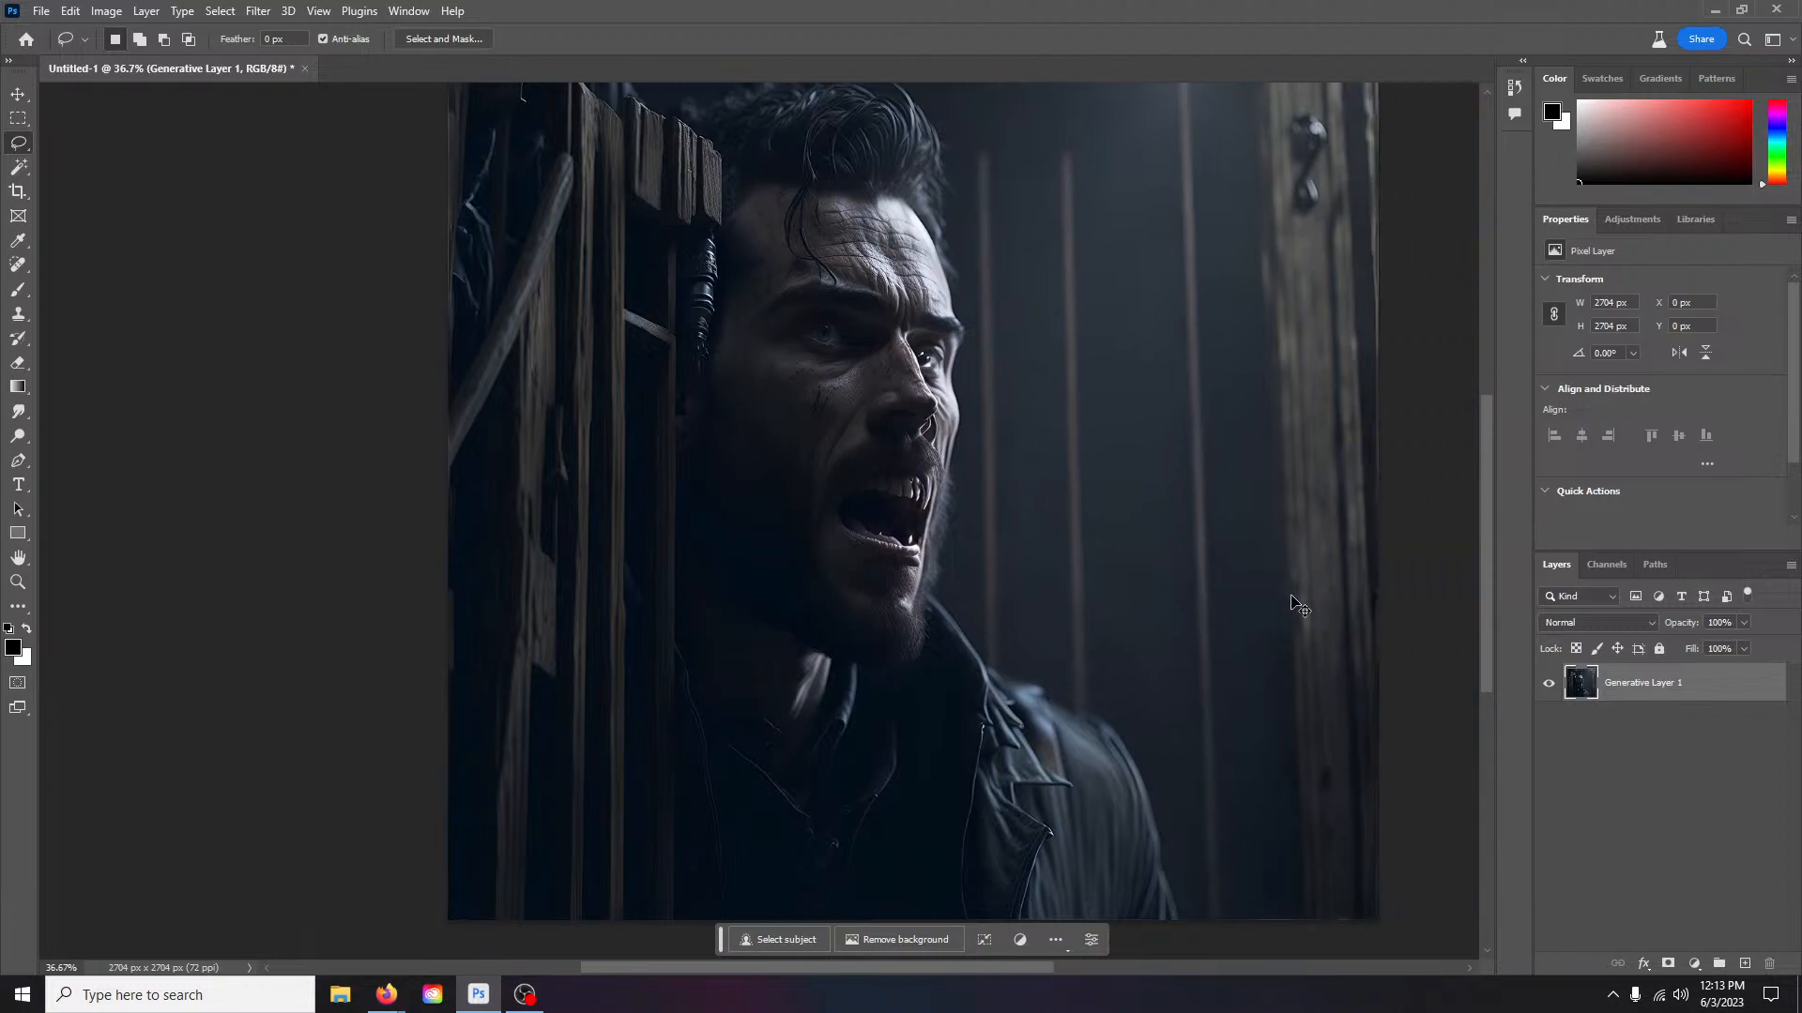
pyautogui.scroll(3, 1295, 603)
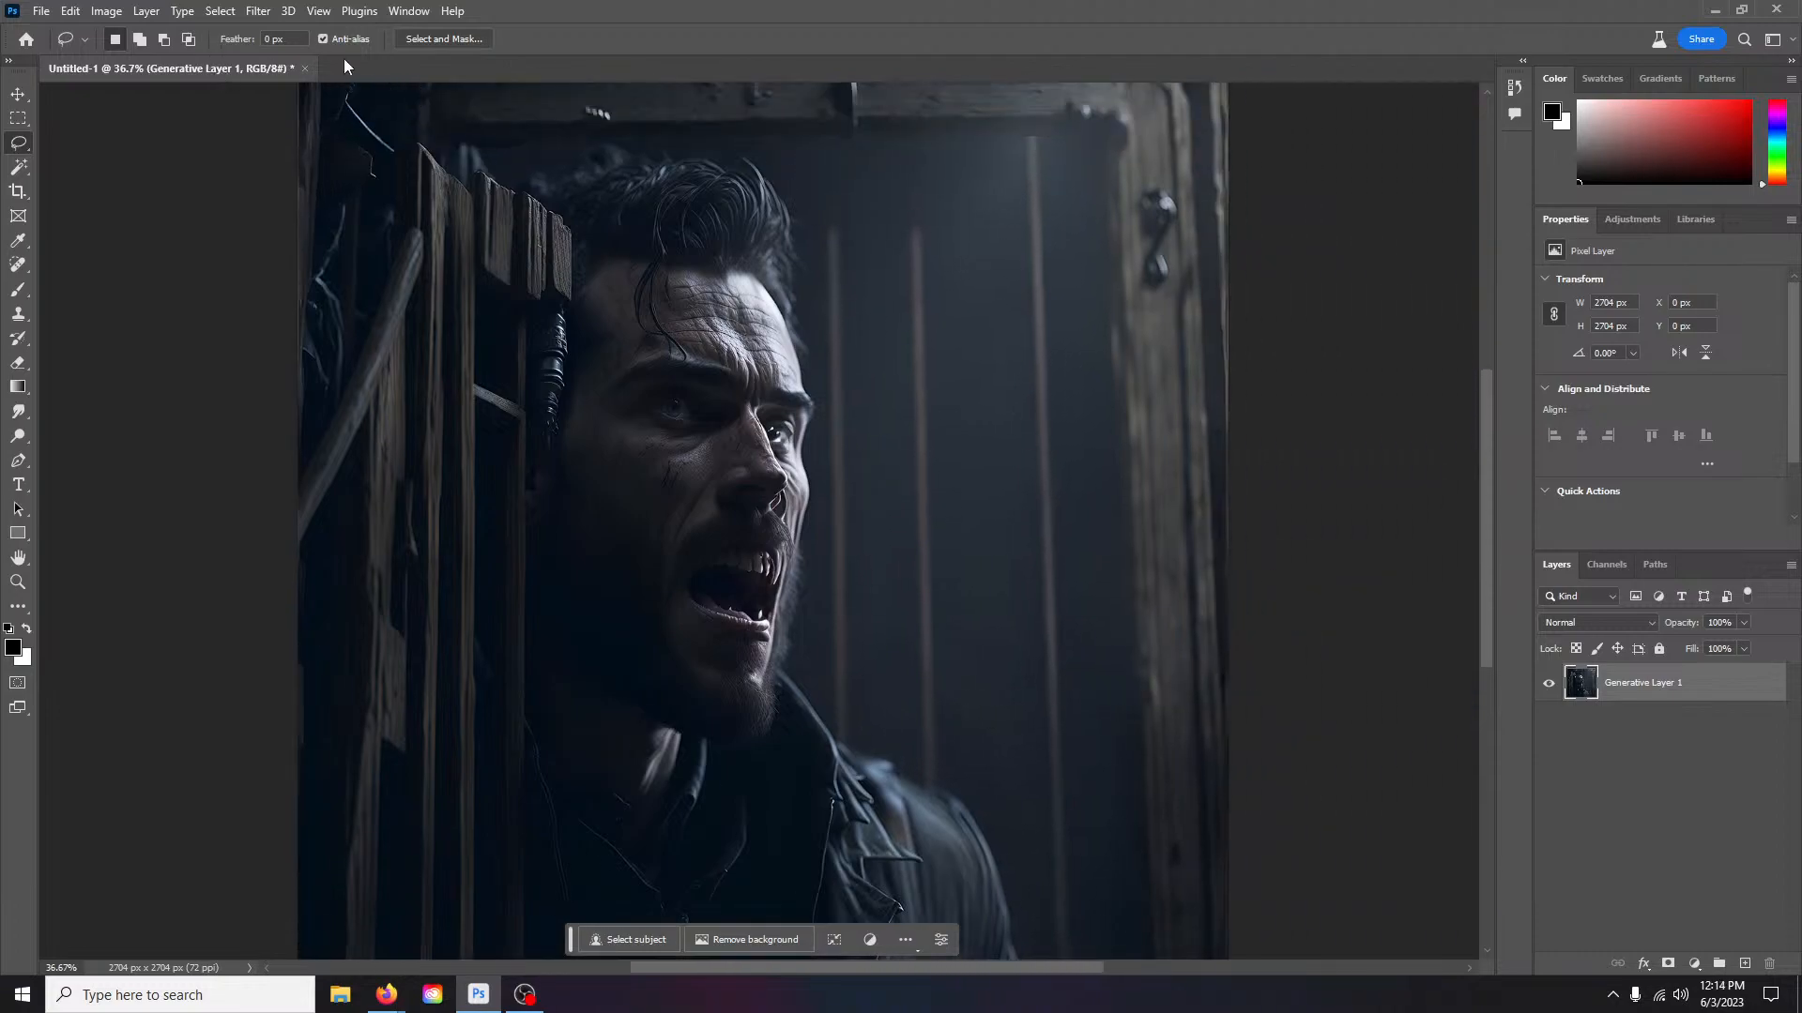
pyautogui.click(305, 69)
pyautogui.click(893, 370)
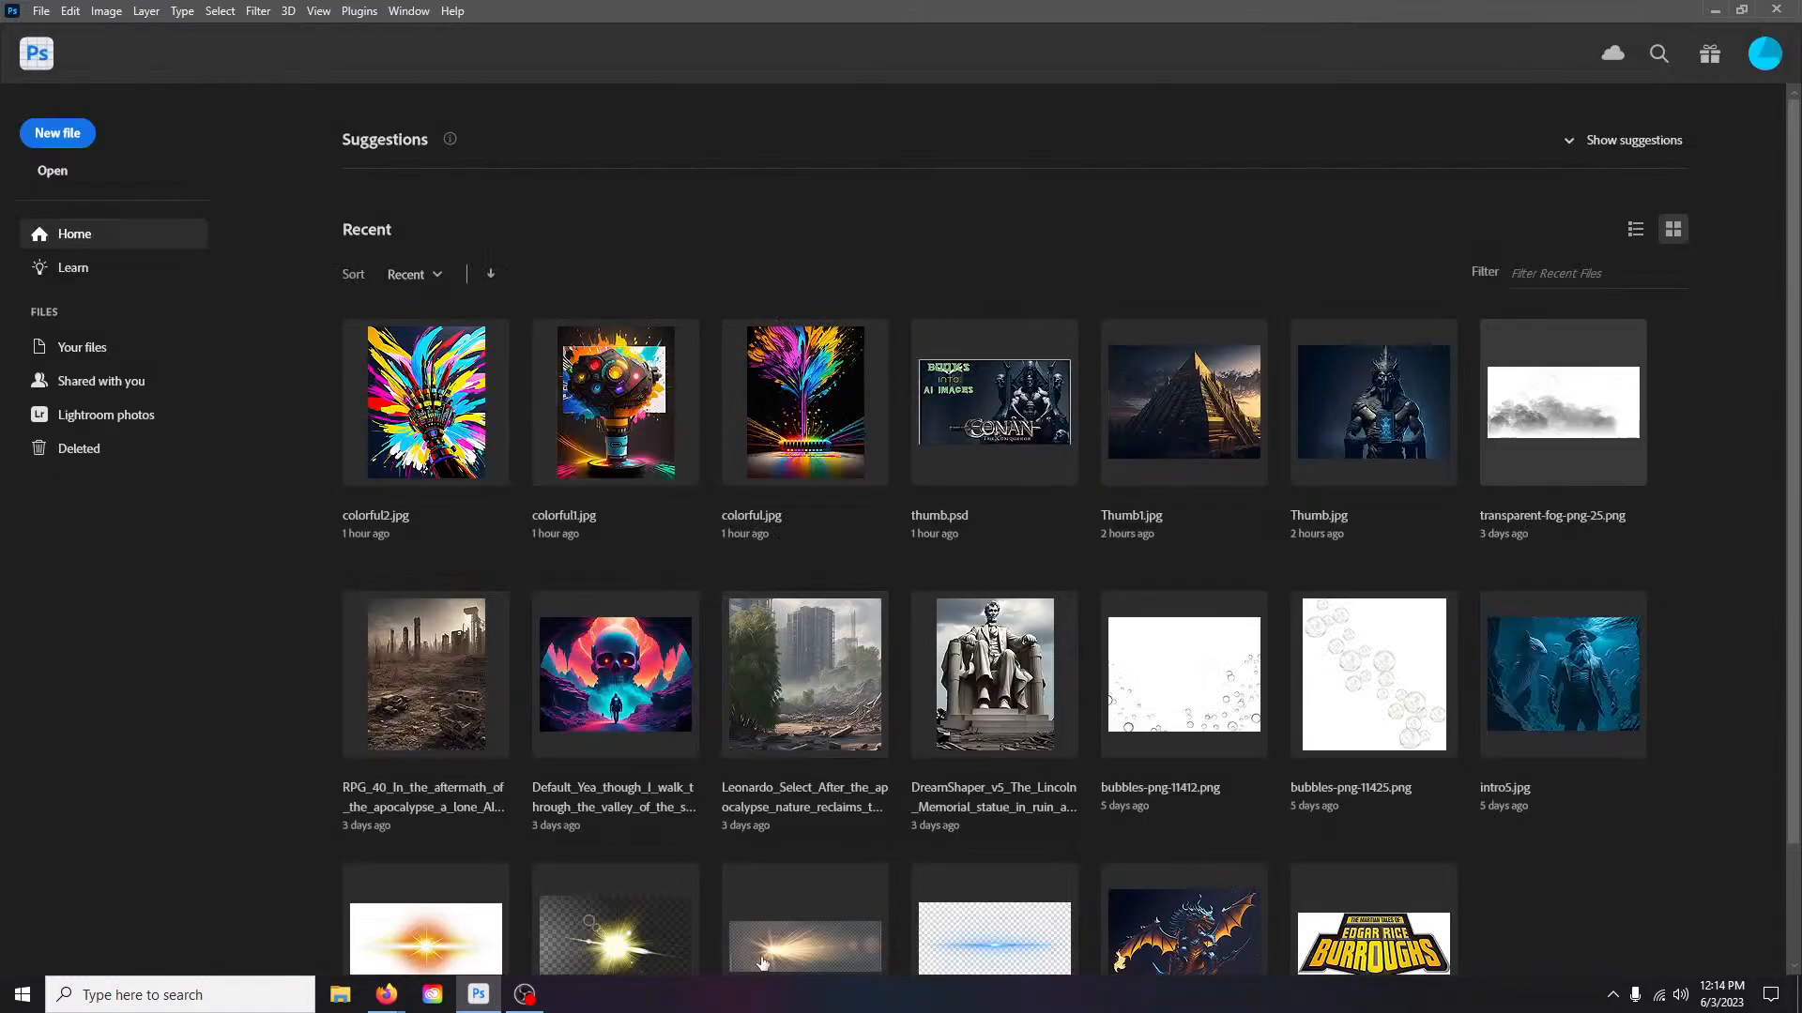
# Step: Switch to the Leonardo.Ai window in Firefox, minimize the YouTube window and close The Neverending Story PDF page
pyautogui.moveTo(387, 1000)
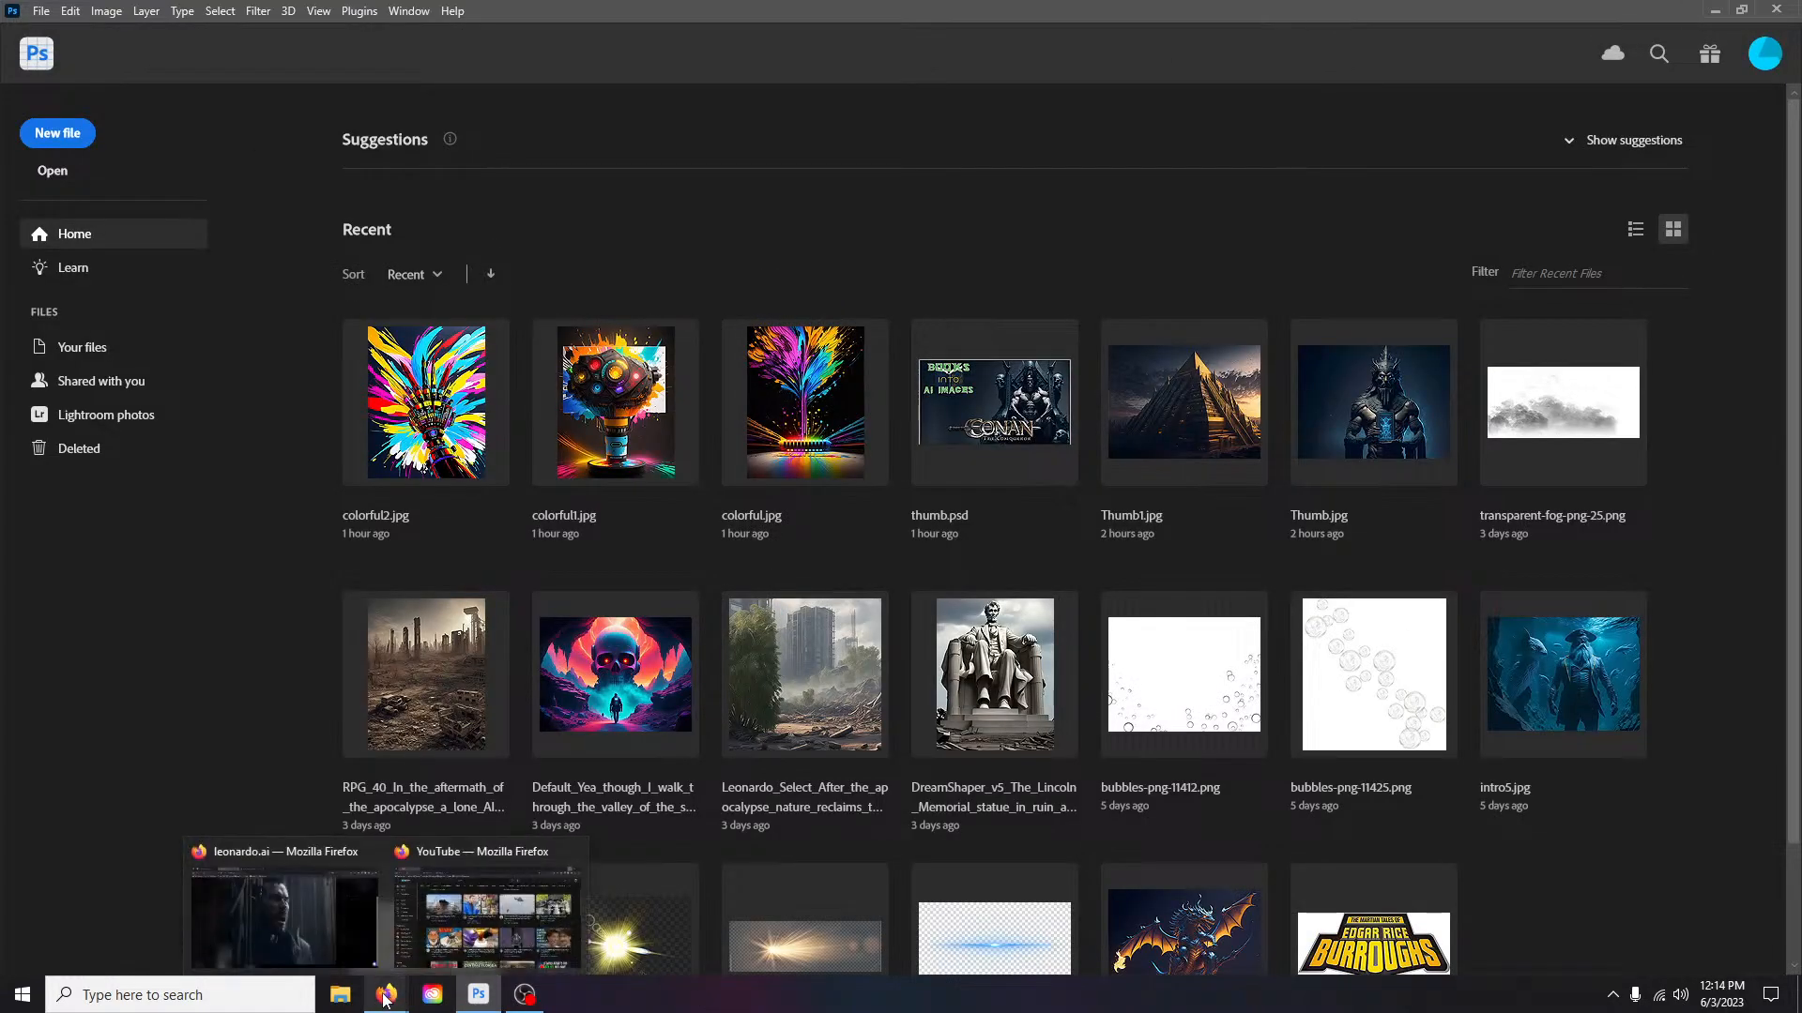
pyautogui.click(427, 949)
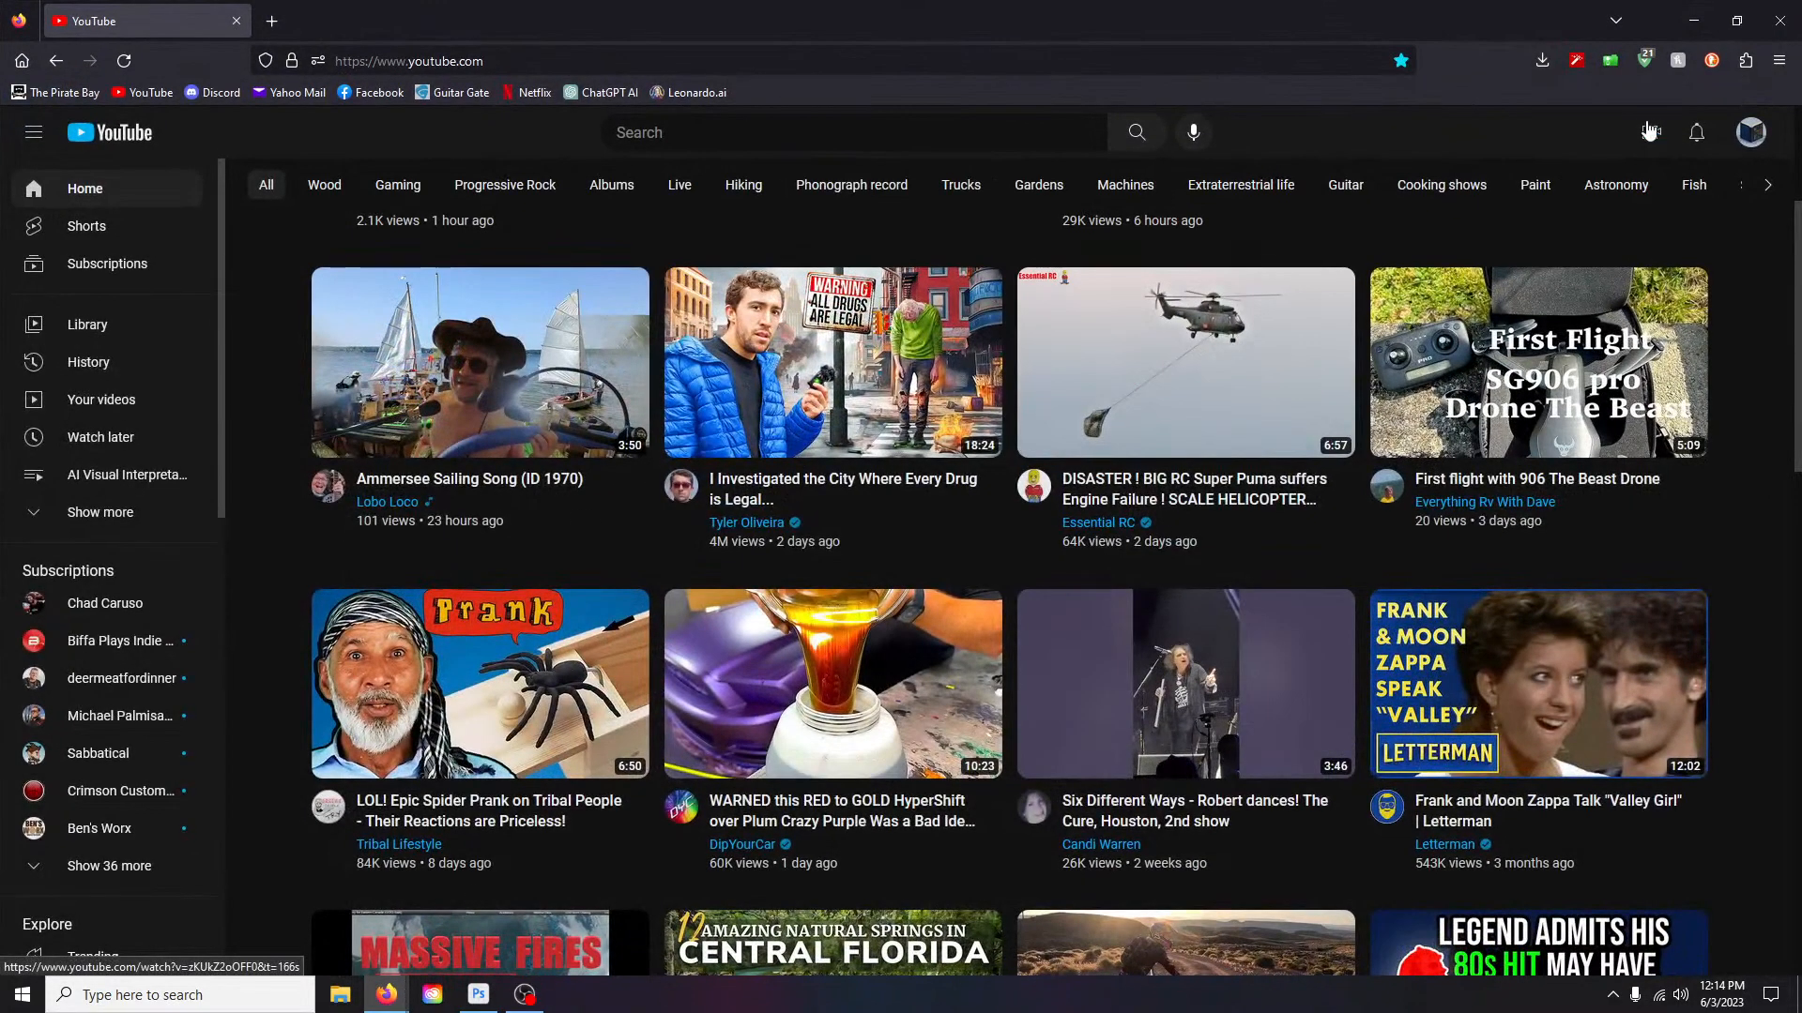
pyautogui.click(1693, 20)
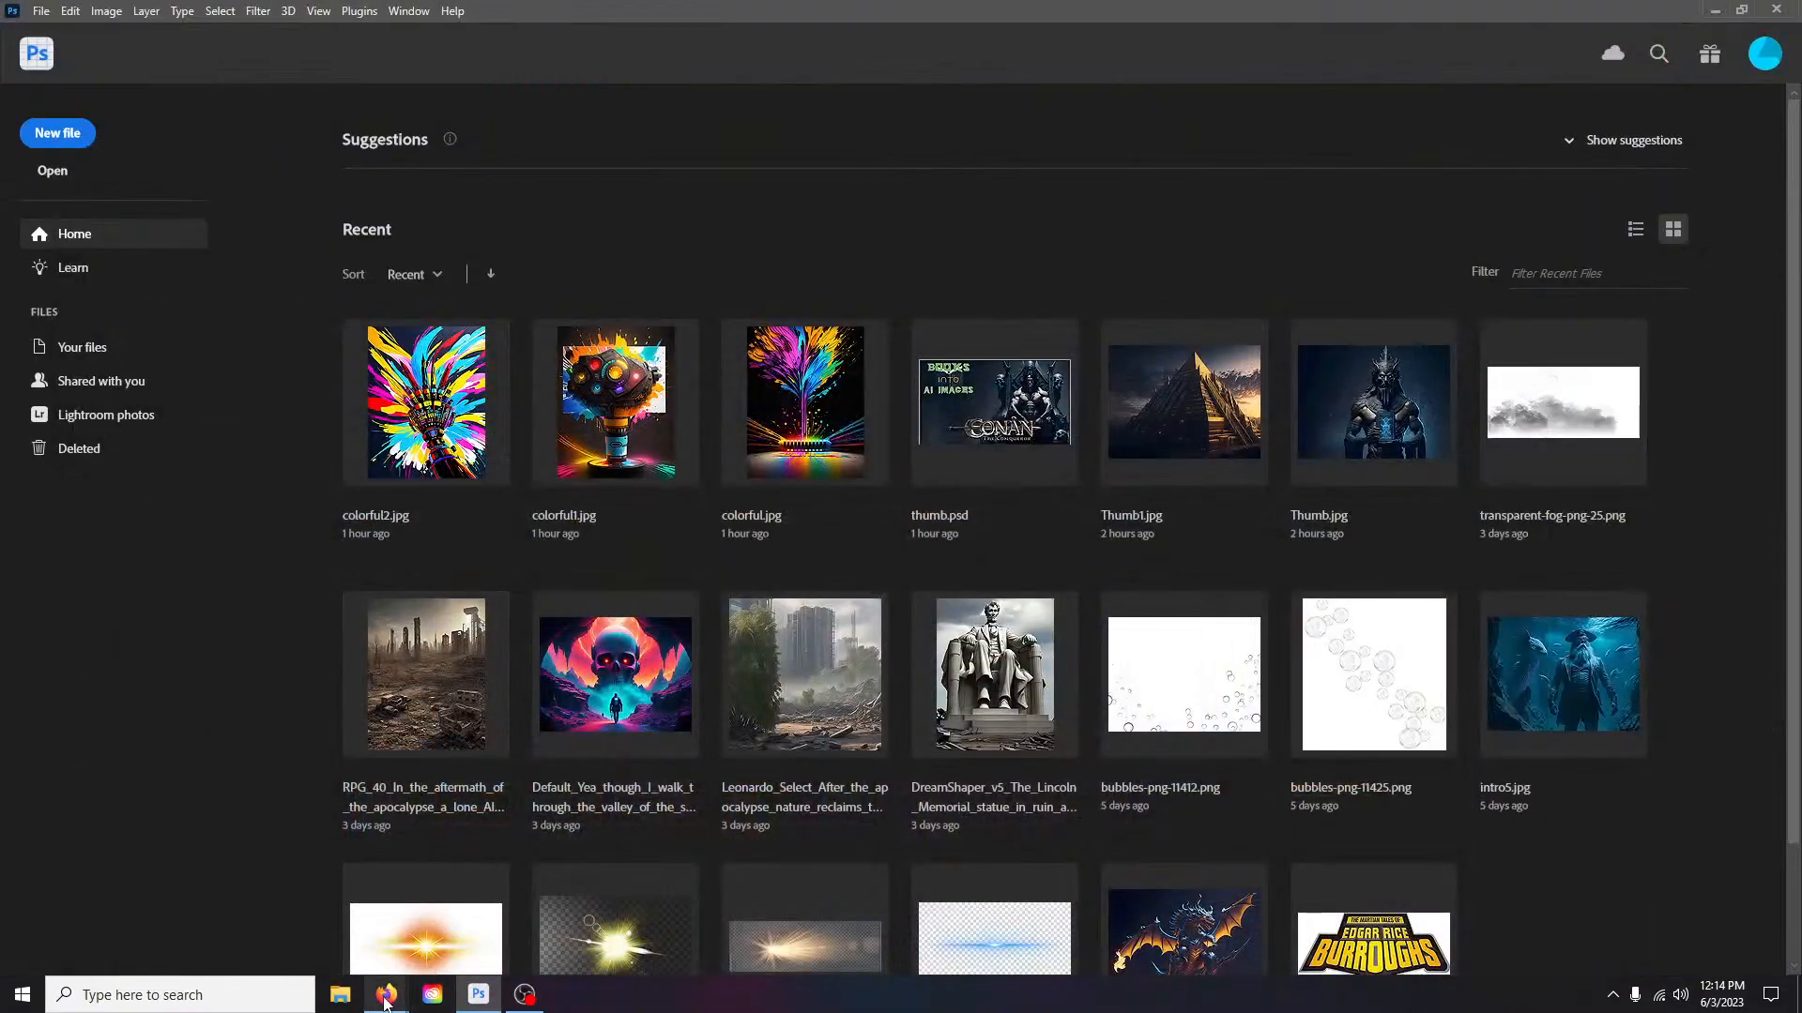
pyautogui.moveTo(386, 995)
pyautogui.click(281, 915)
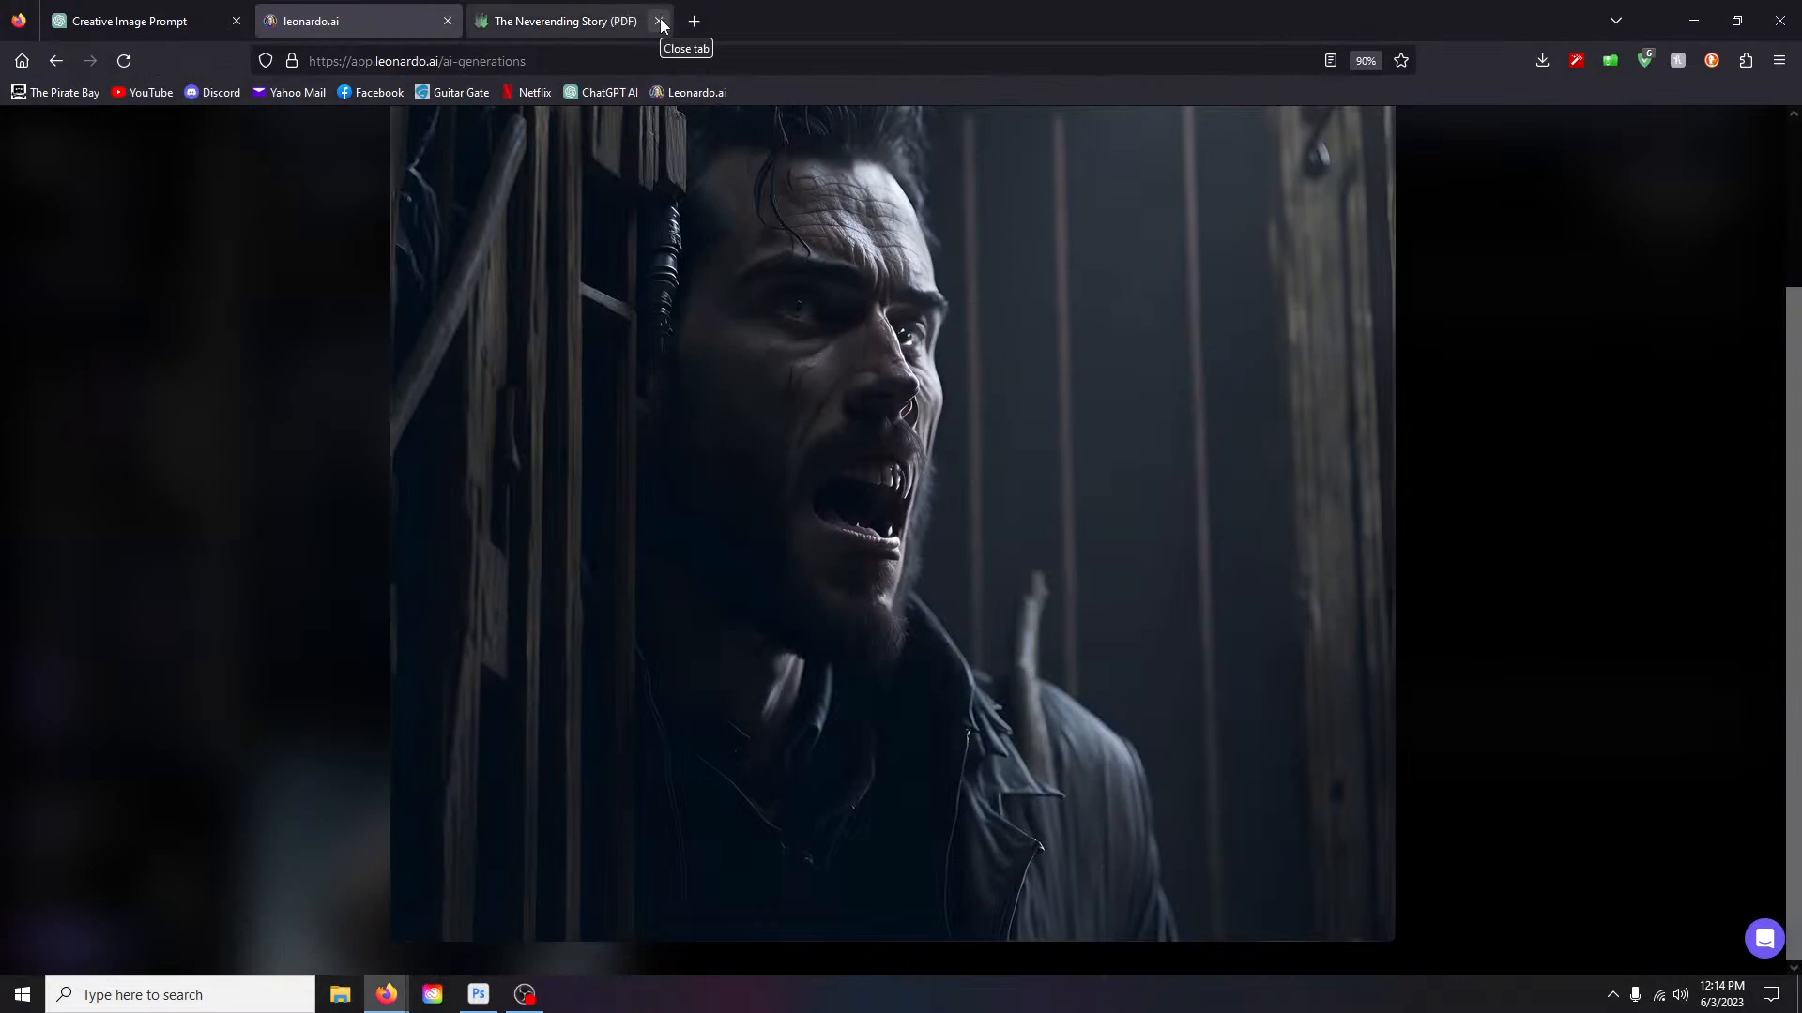
pyautogui.click(582, 22)
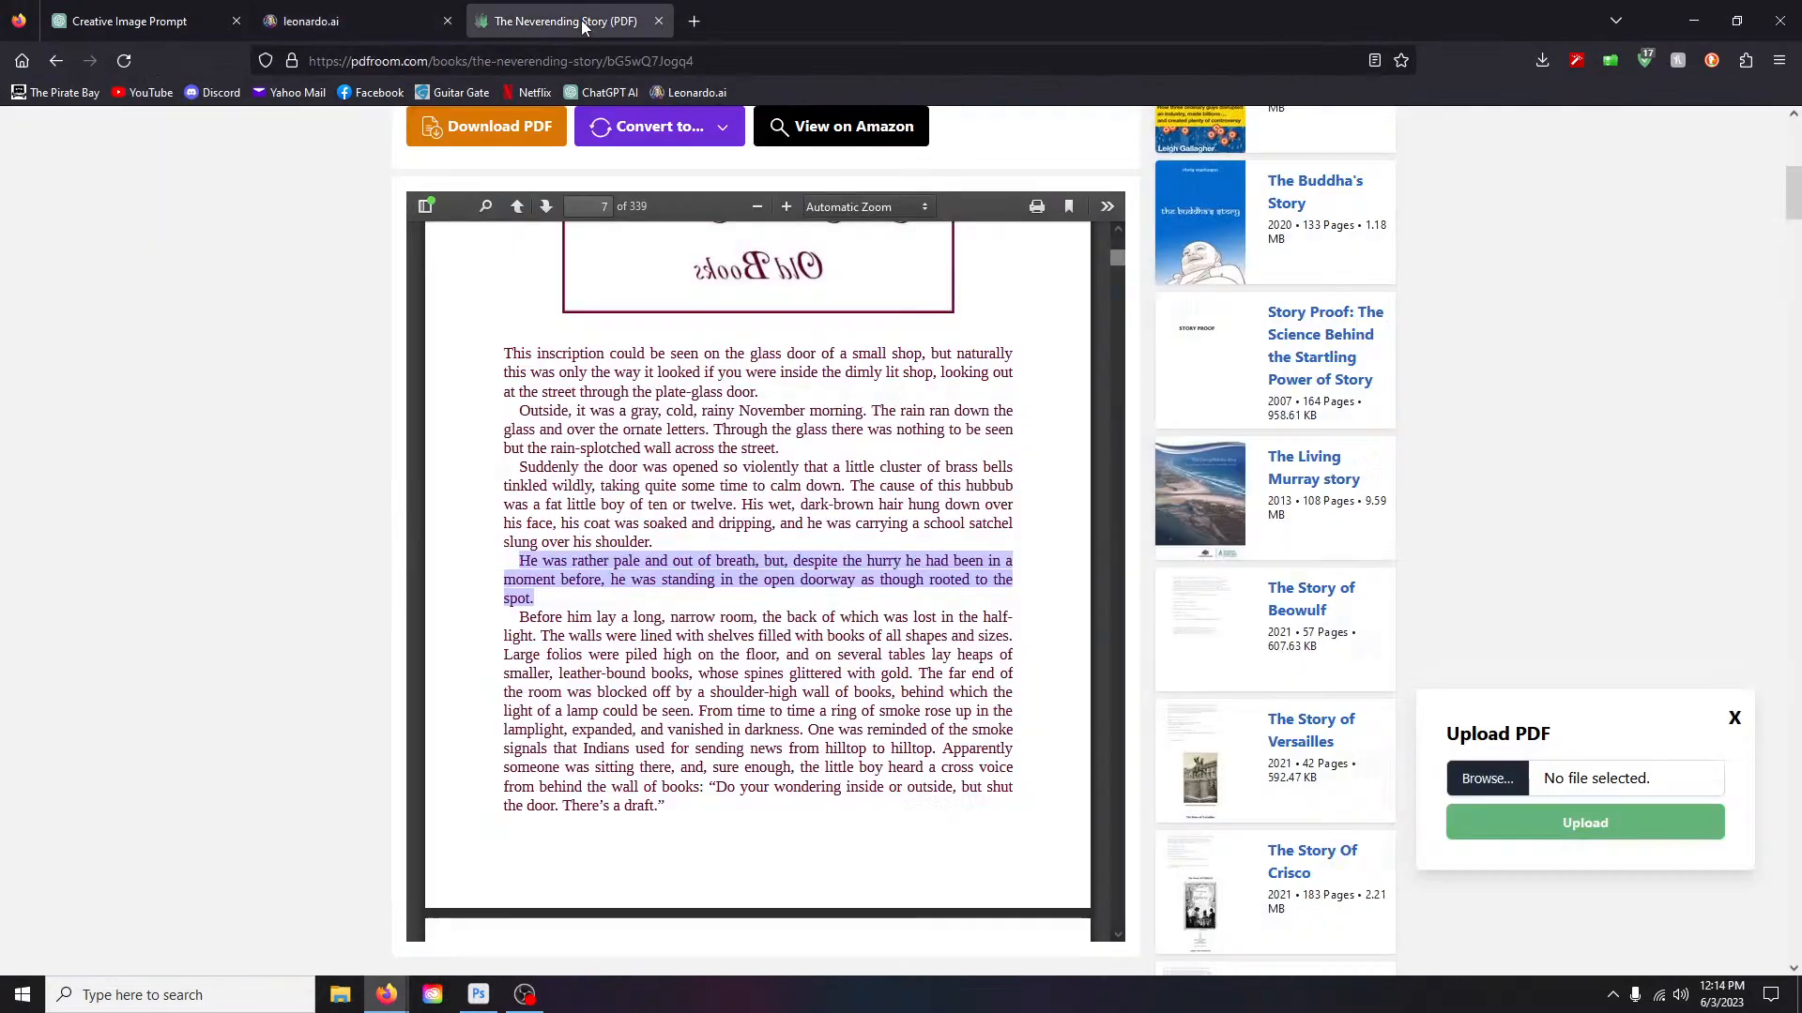
pyautogui.click(660, 20)
# Step: Leave the enlarged view of the man in the doorway and delete that image from the generations
pyautogui.scroll(3, 1194, 375)
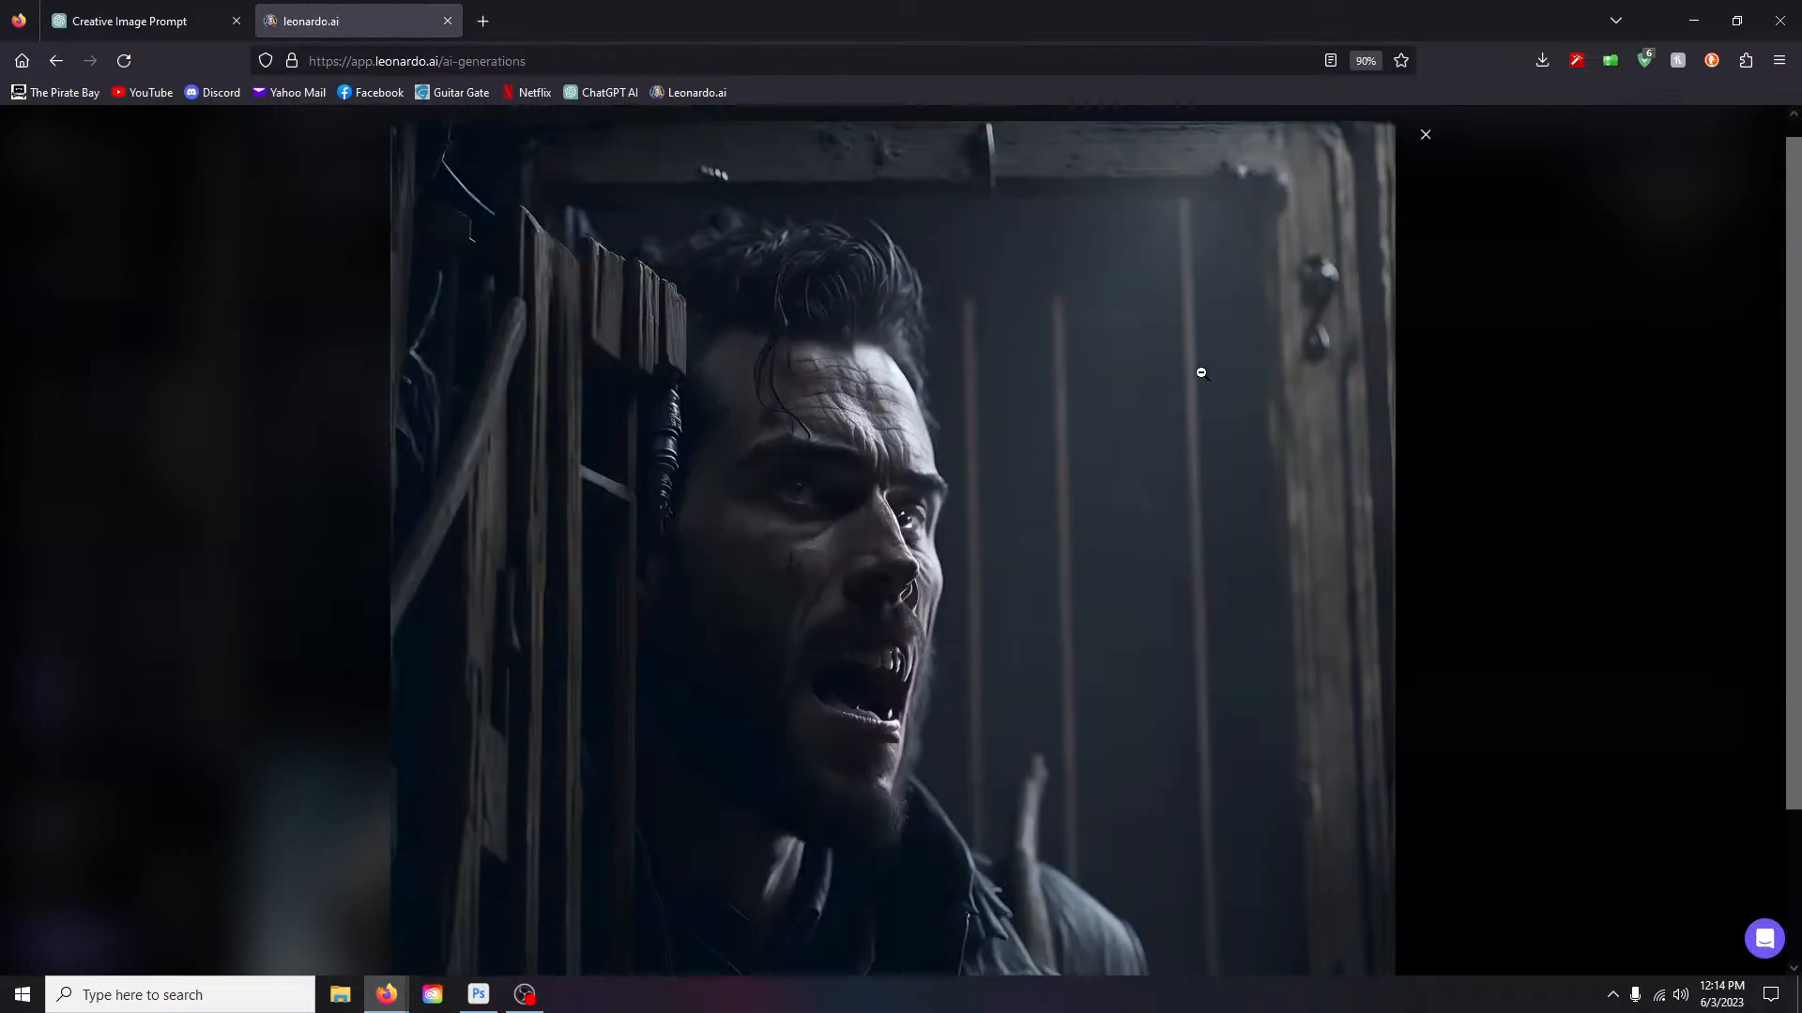
pyautogui.click(1438, 166)
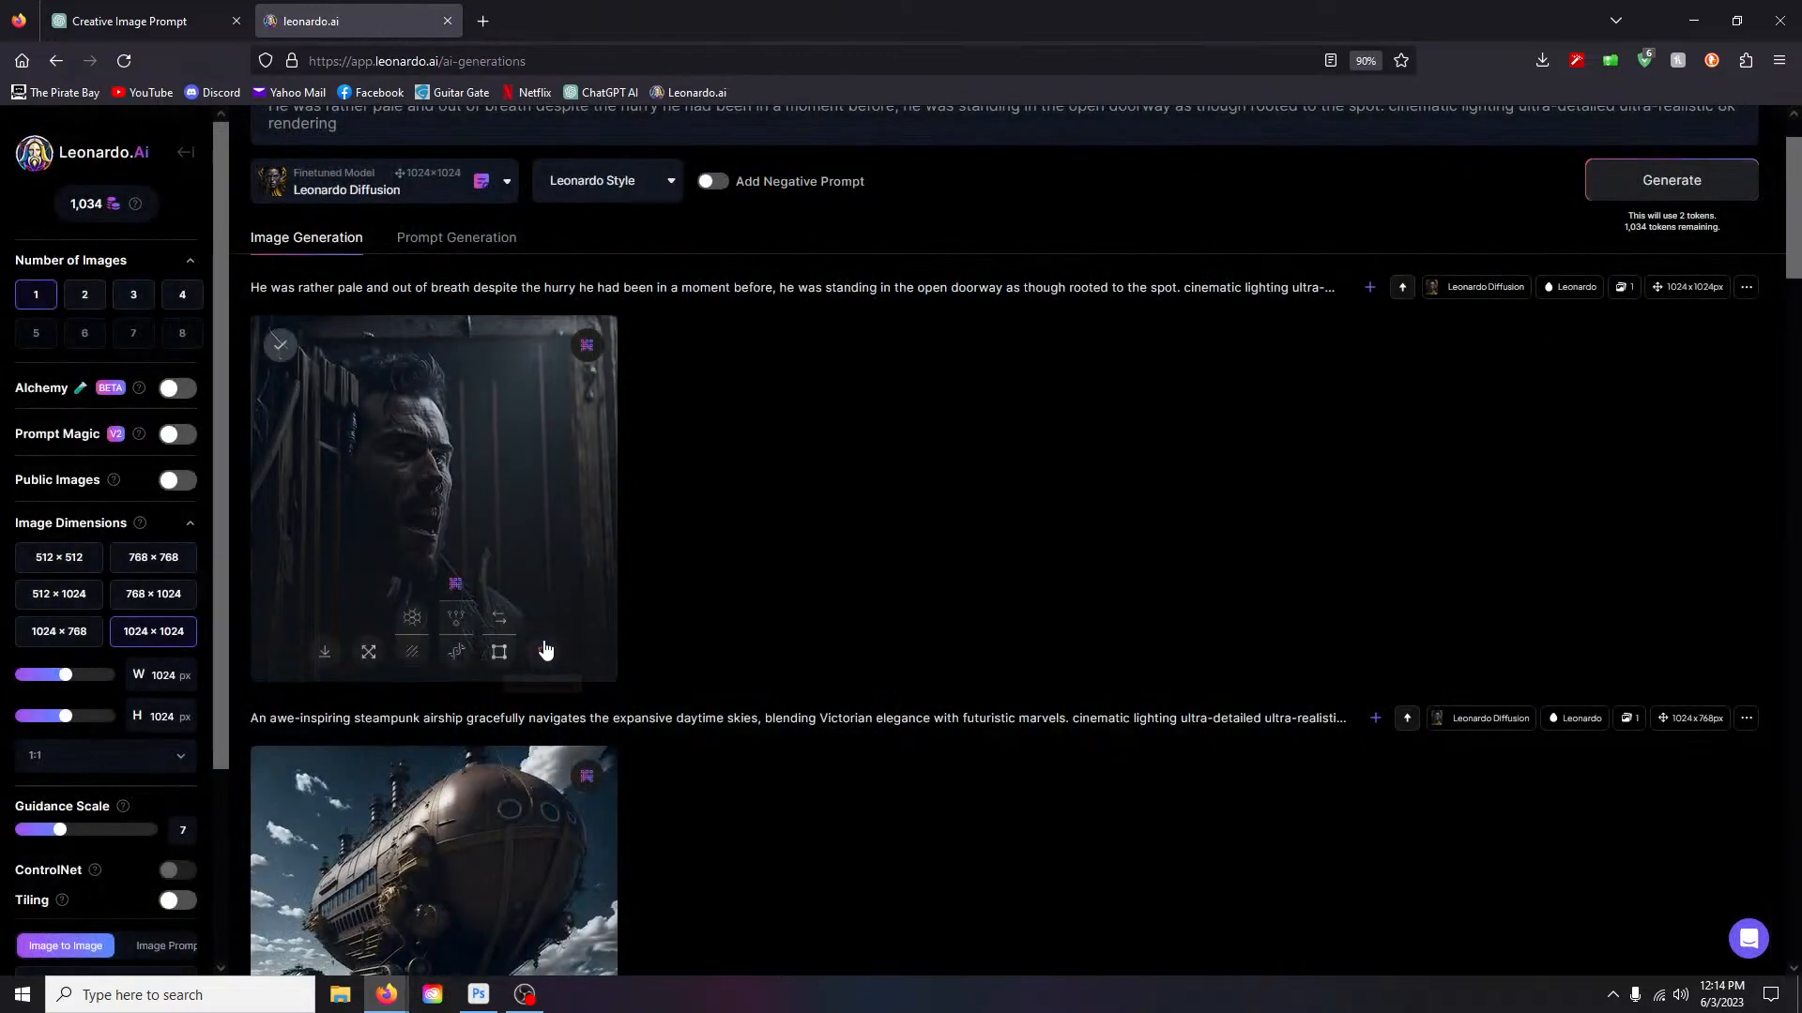
pyautogui.click(553, 652)
pyautogui.click(972, 662)
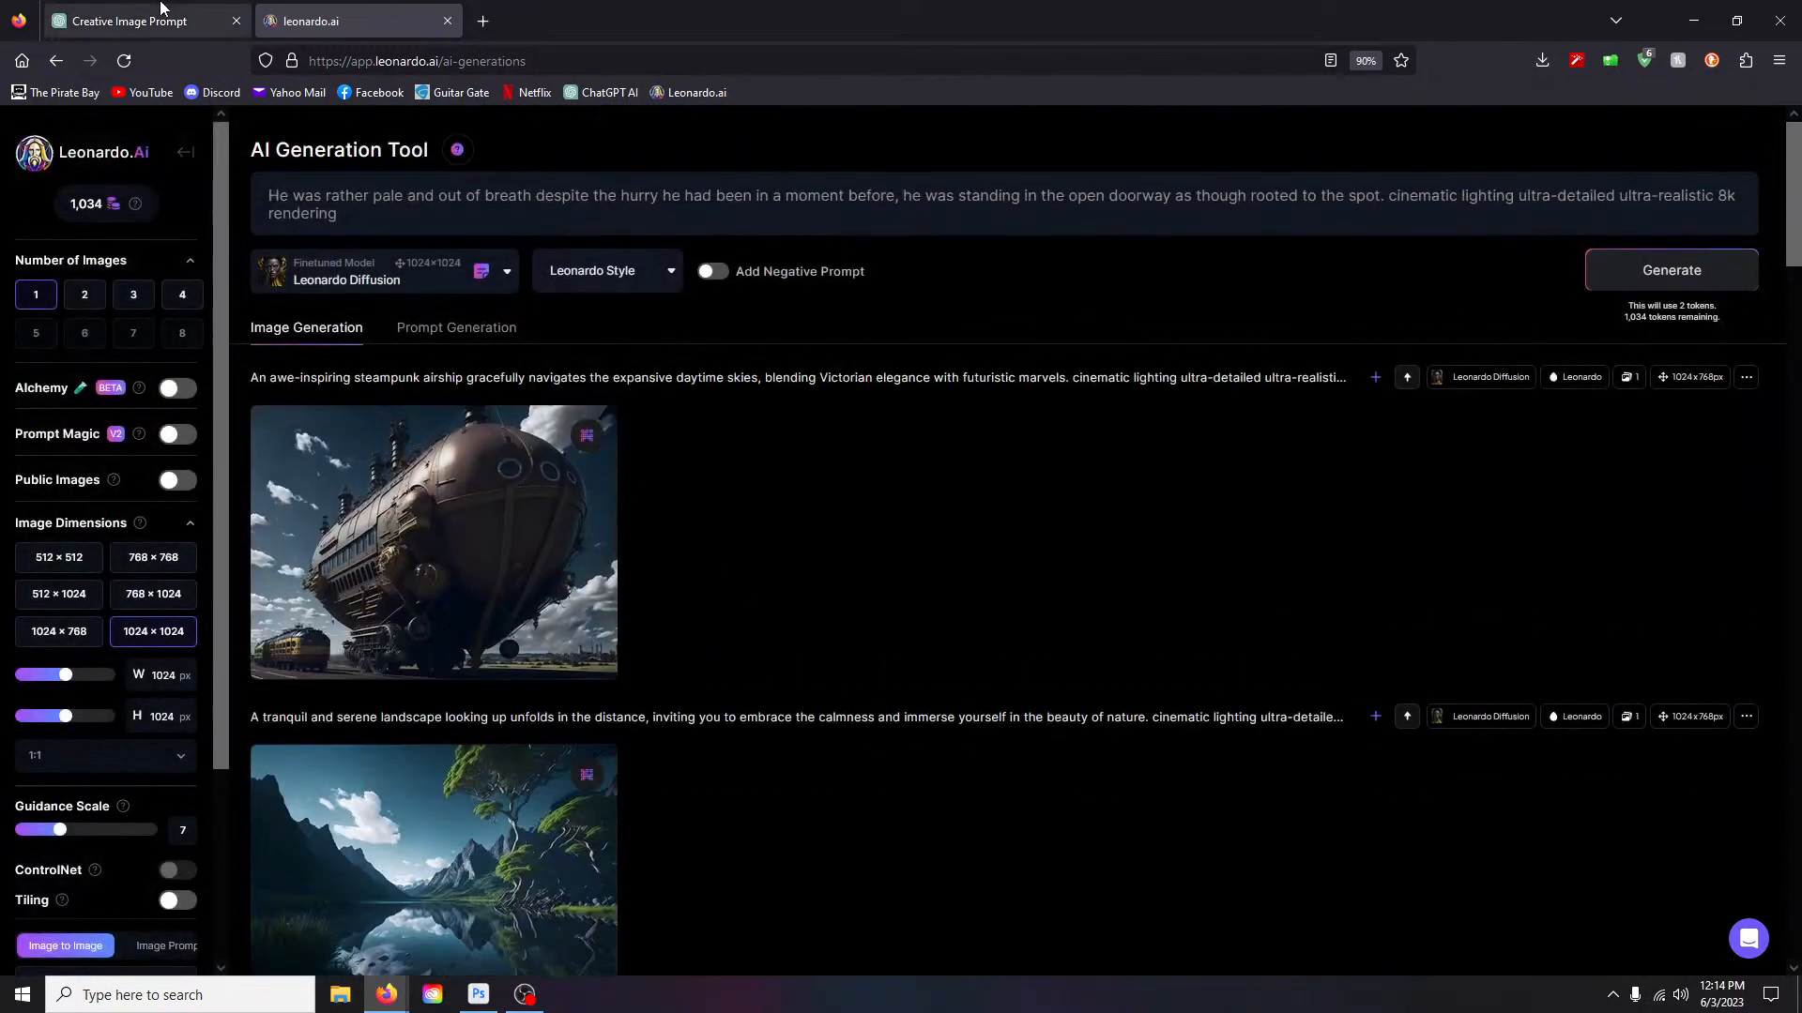
# Step: Replace the story passage at the start of the prompt with "A dingy and dusty workshop for a tinkerer", keeping the cinematic lighting keywords
pyautogui.moveTo(267, 197); pyautogui.dragTo(1385, 196)
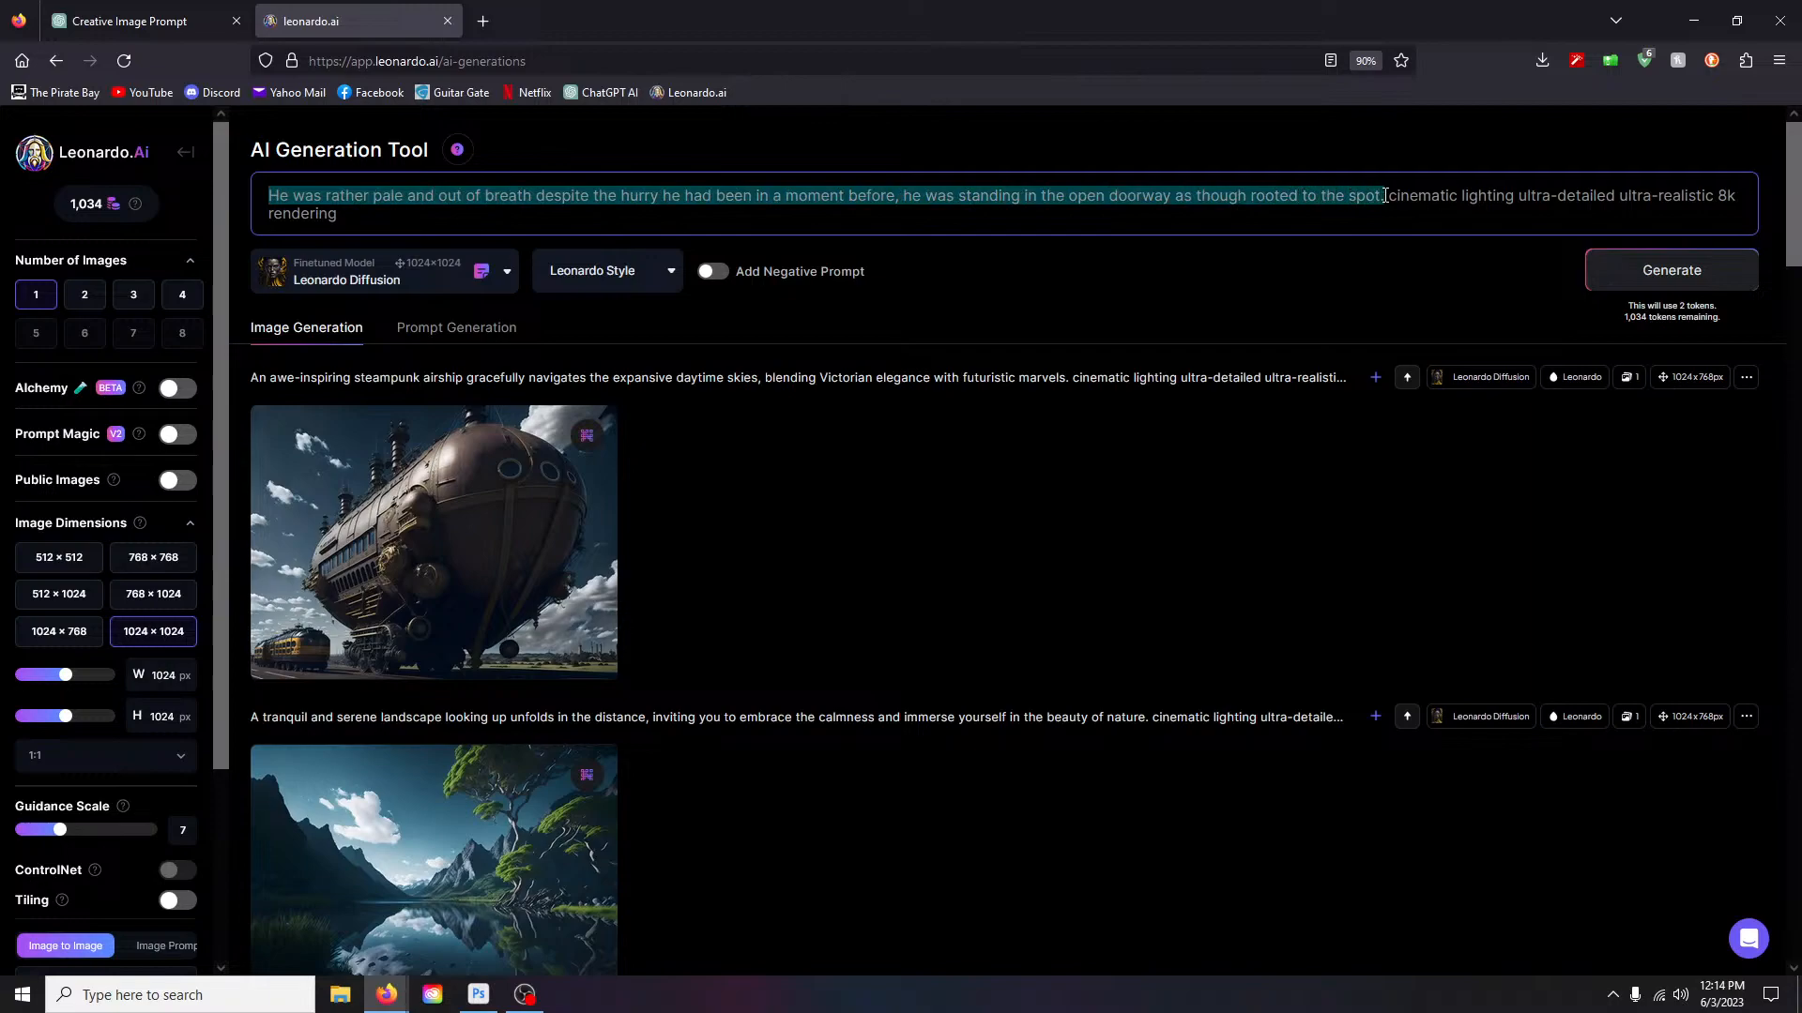
pyautogui.press('BackSpace')
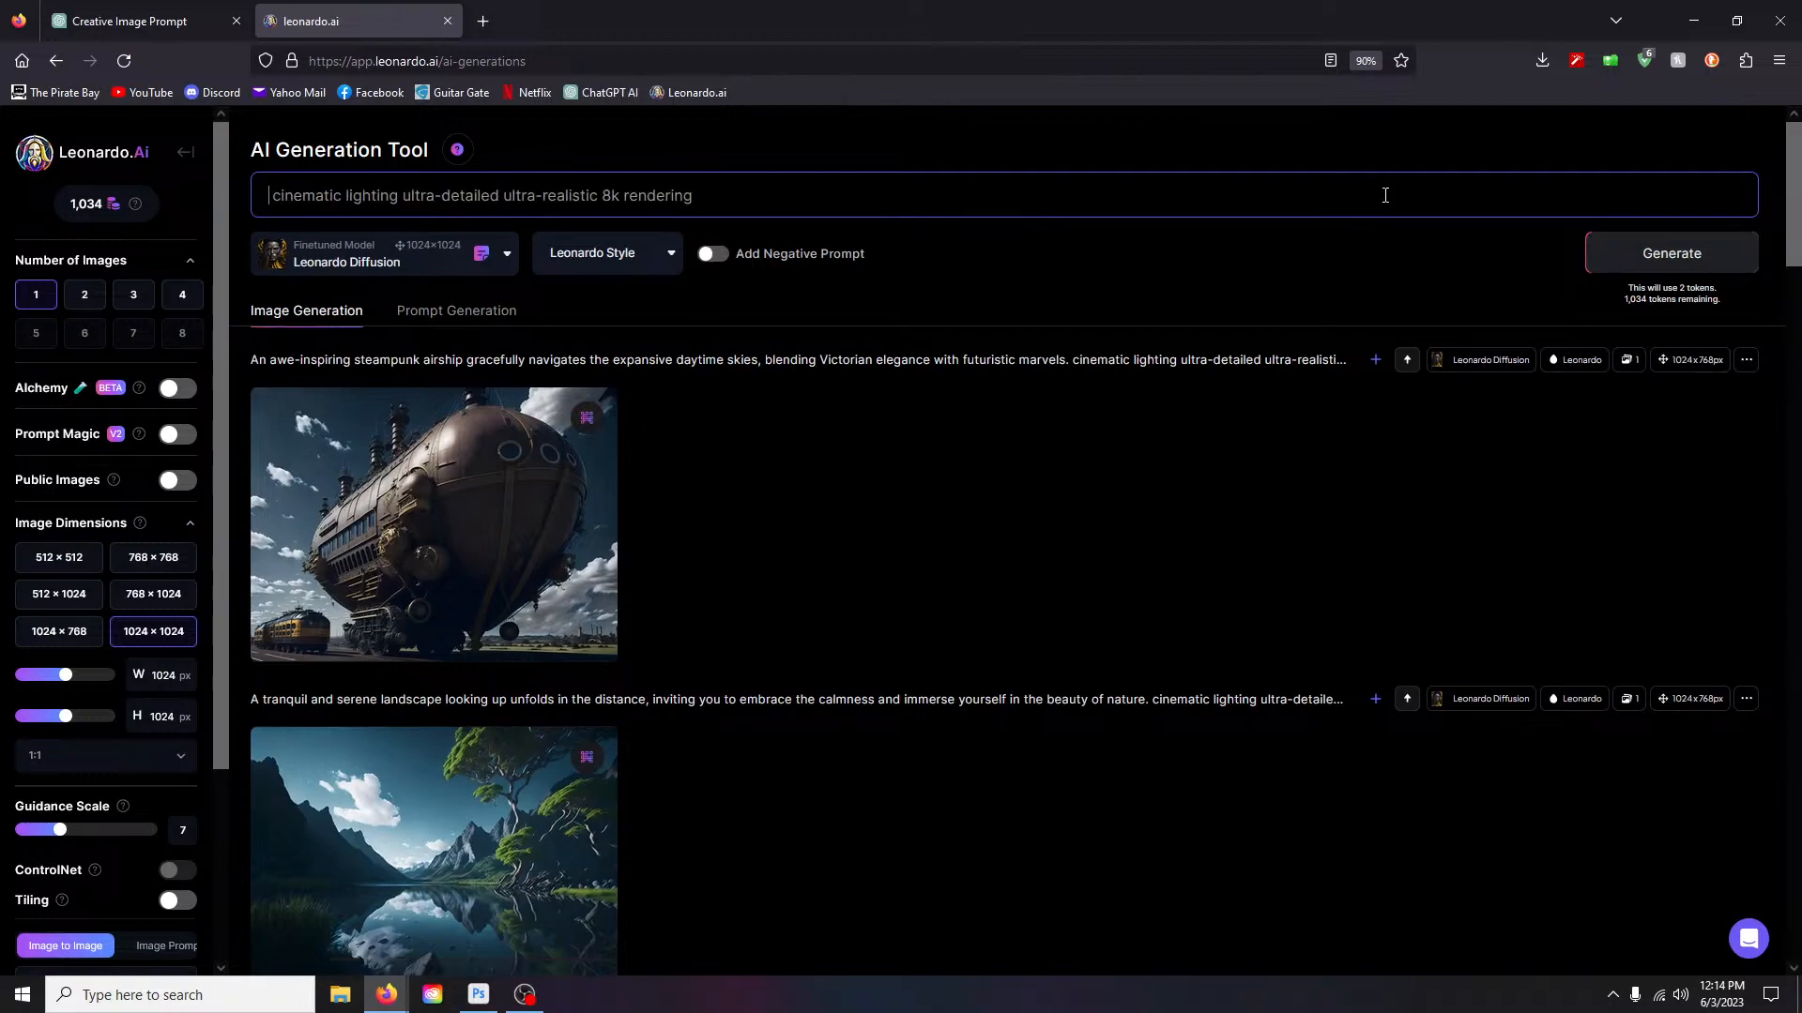
pyautogui.write('A')
pyautogui.write(' dingy ')
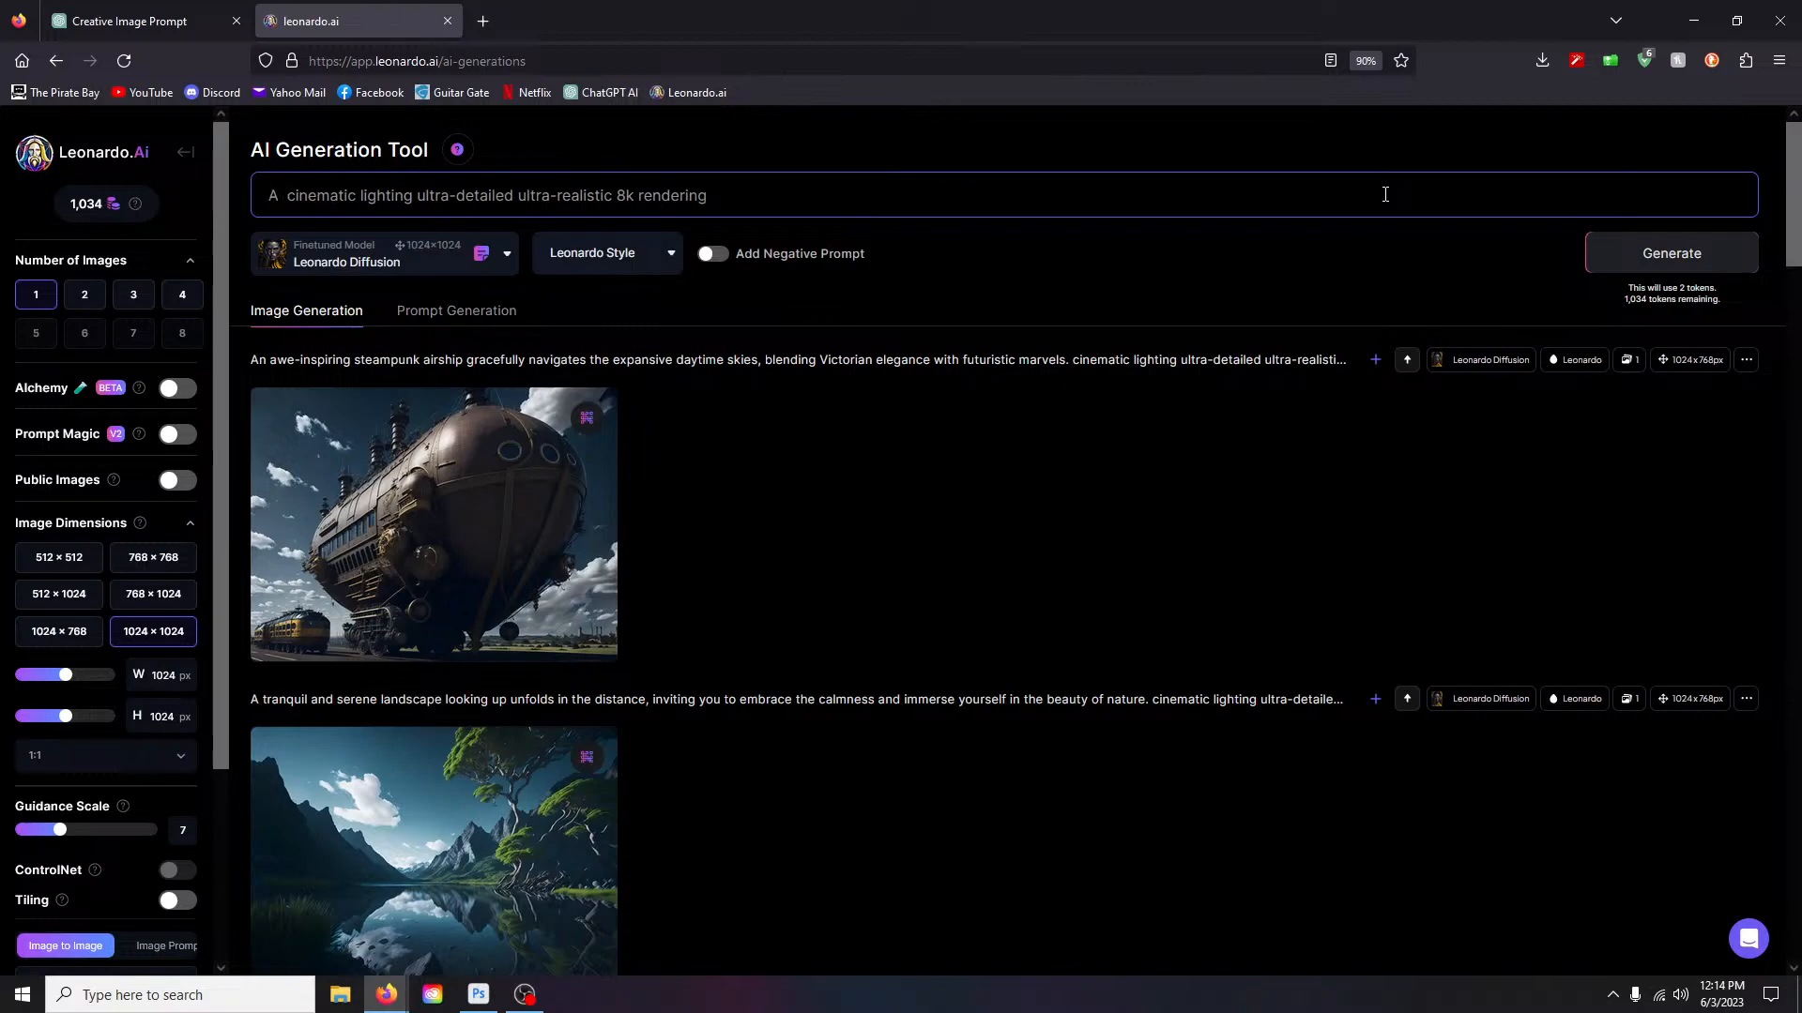
pyautogui.write('and dus')
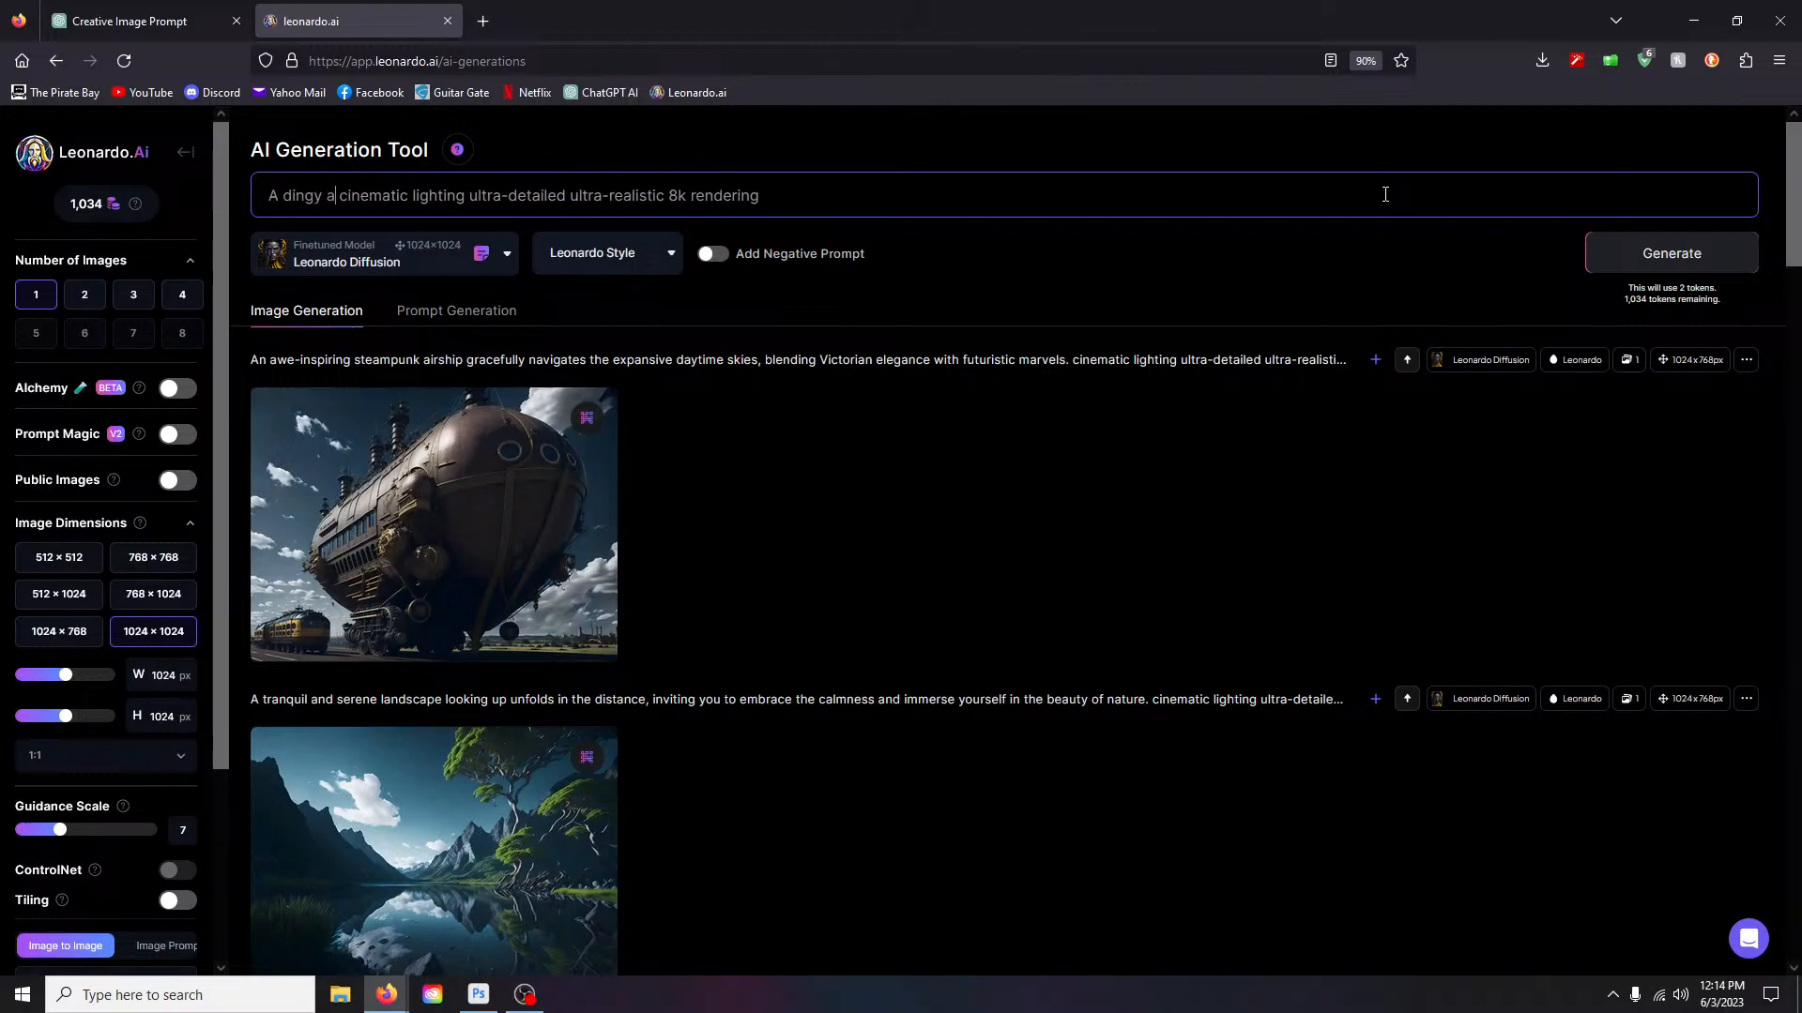
pyautogui.write('ty ')
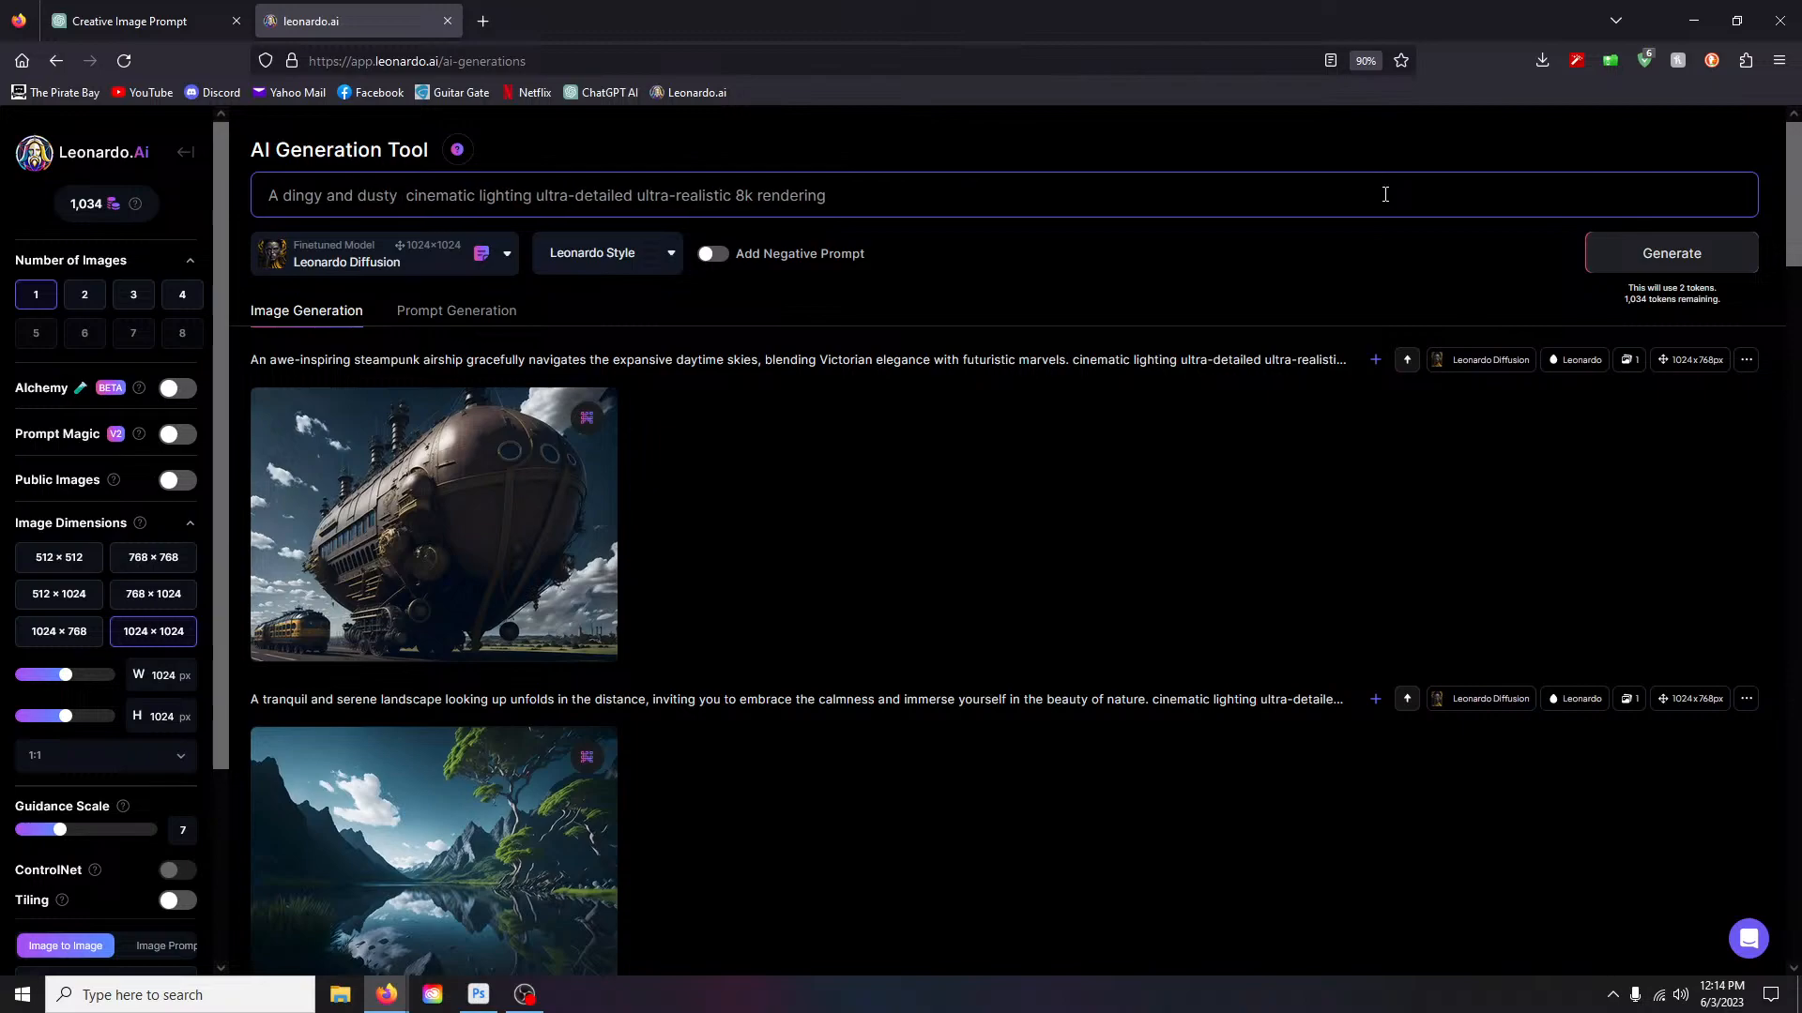
pyautogui.write('worksh')
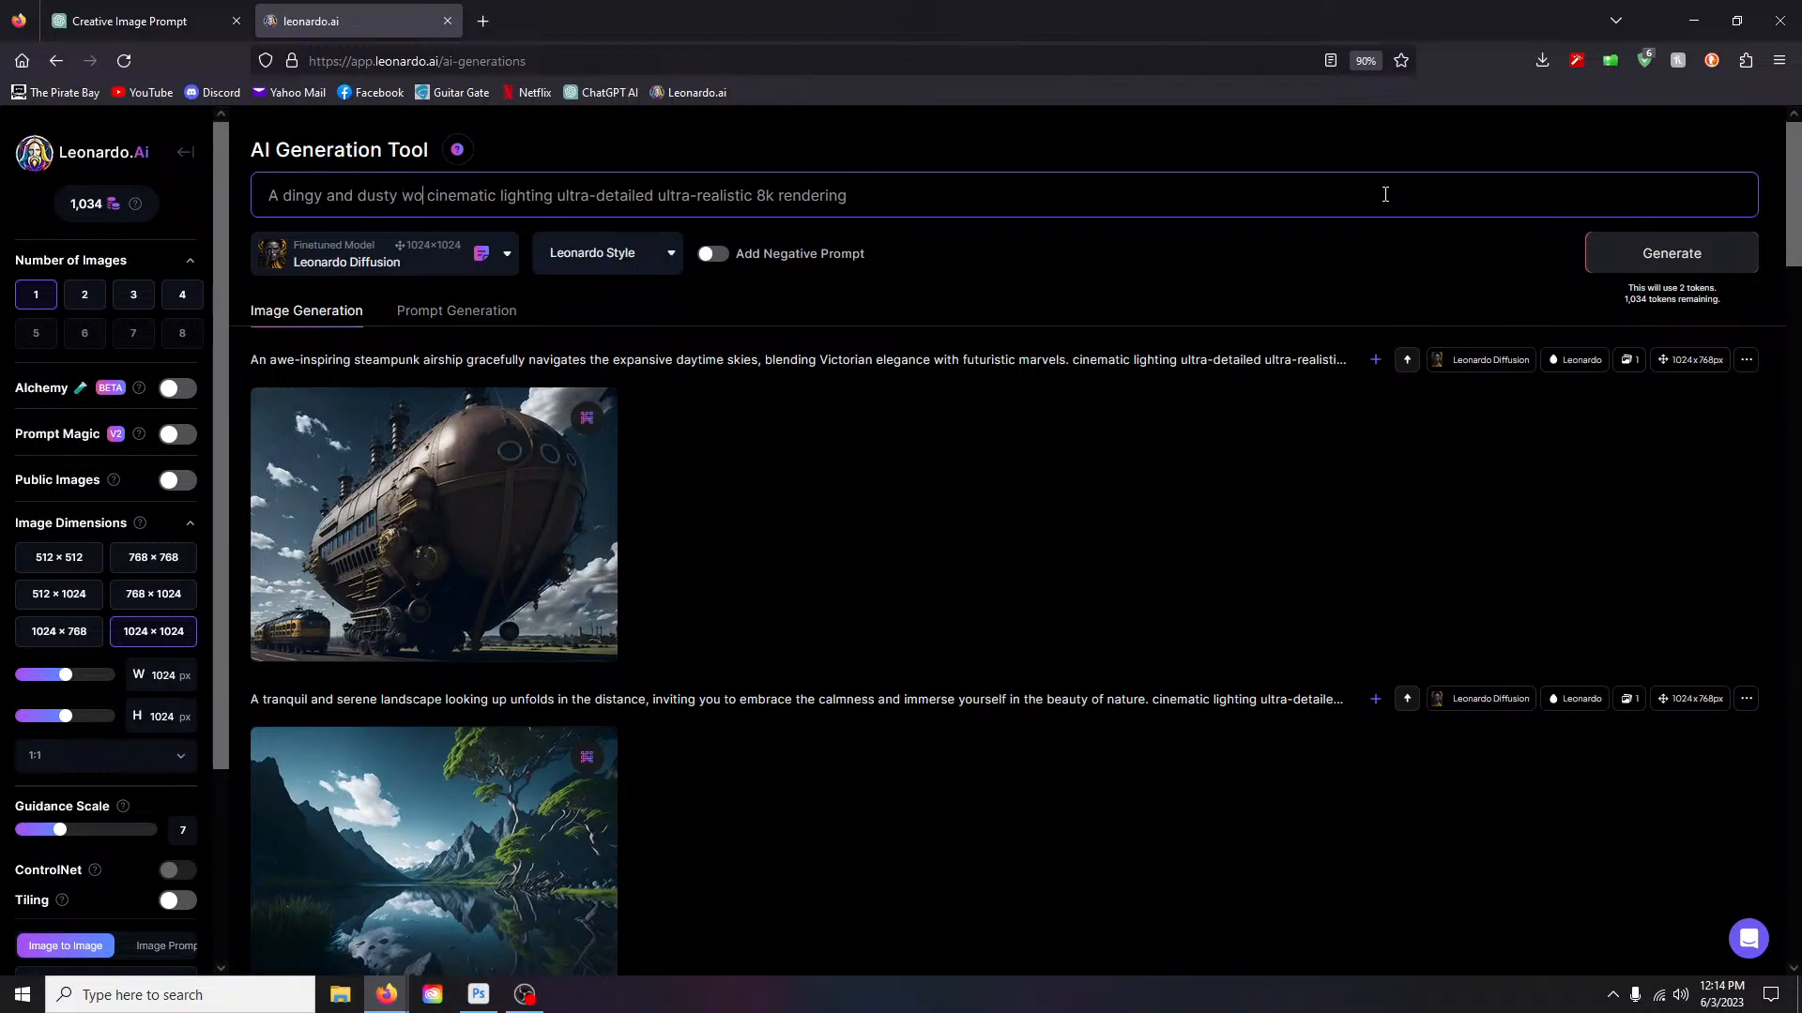
pyautogui.write('op for a')
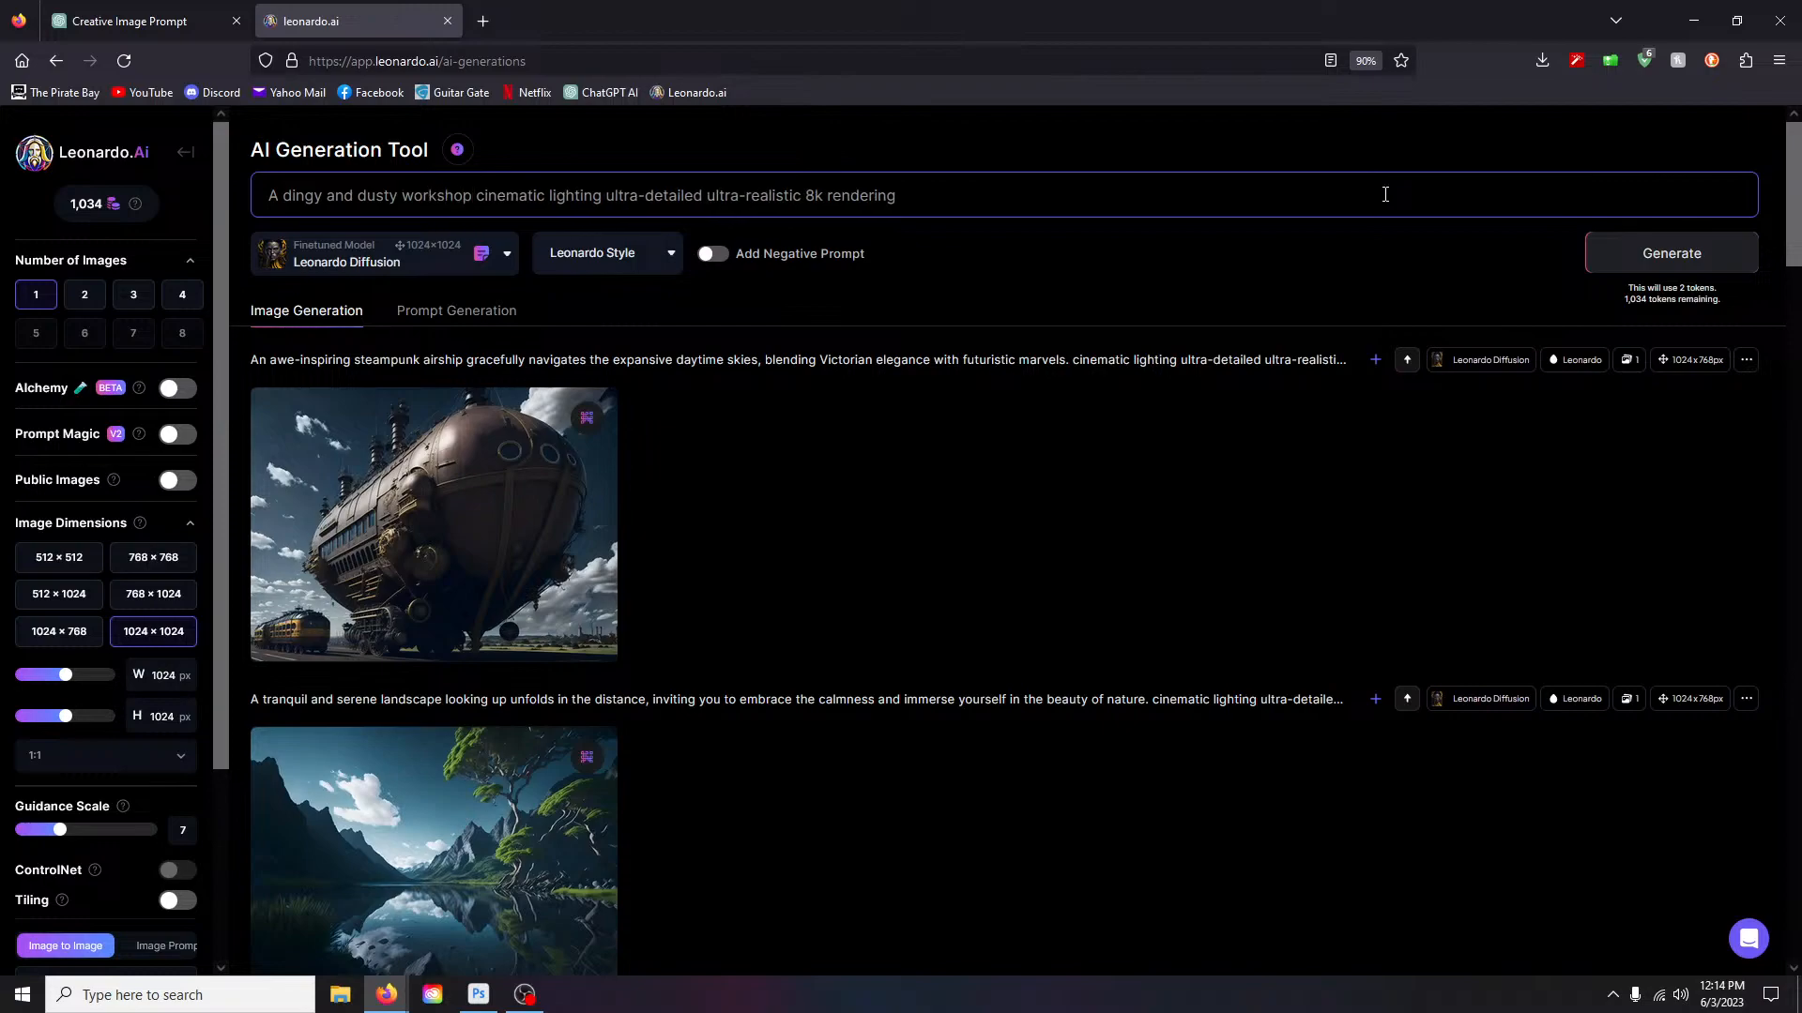
pyautogui.write(' tinkere')
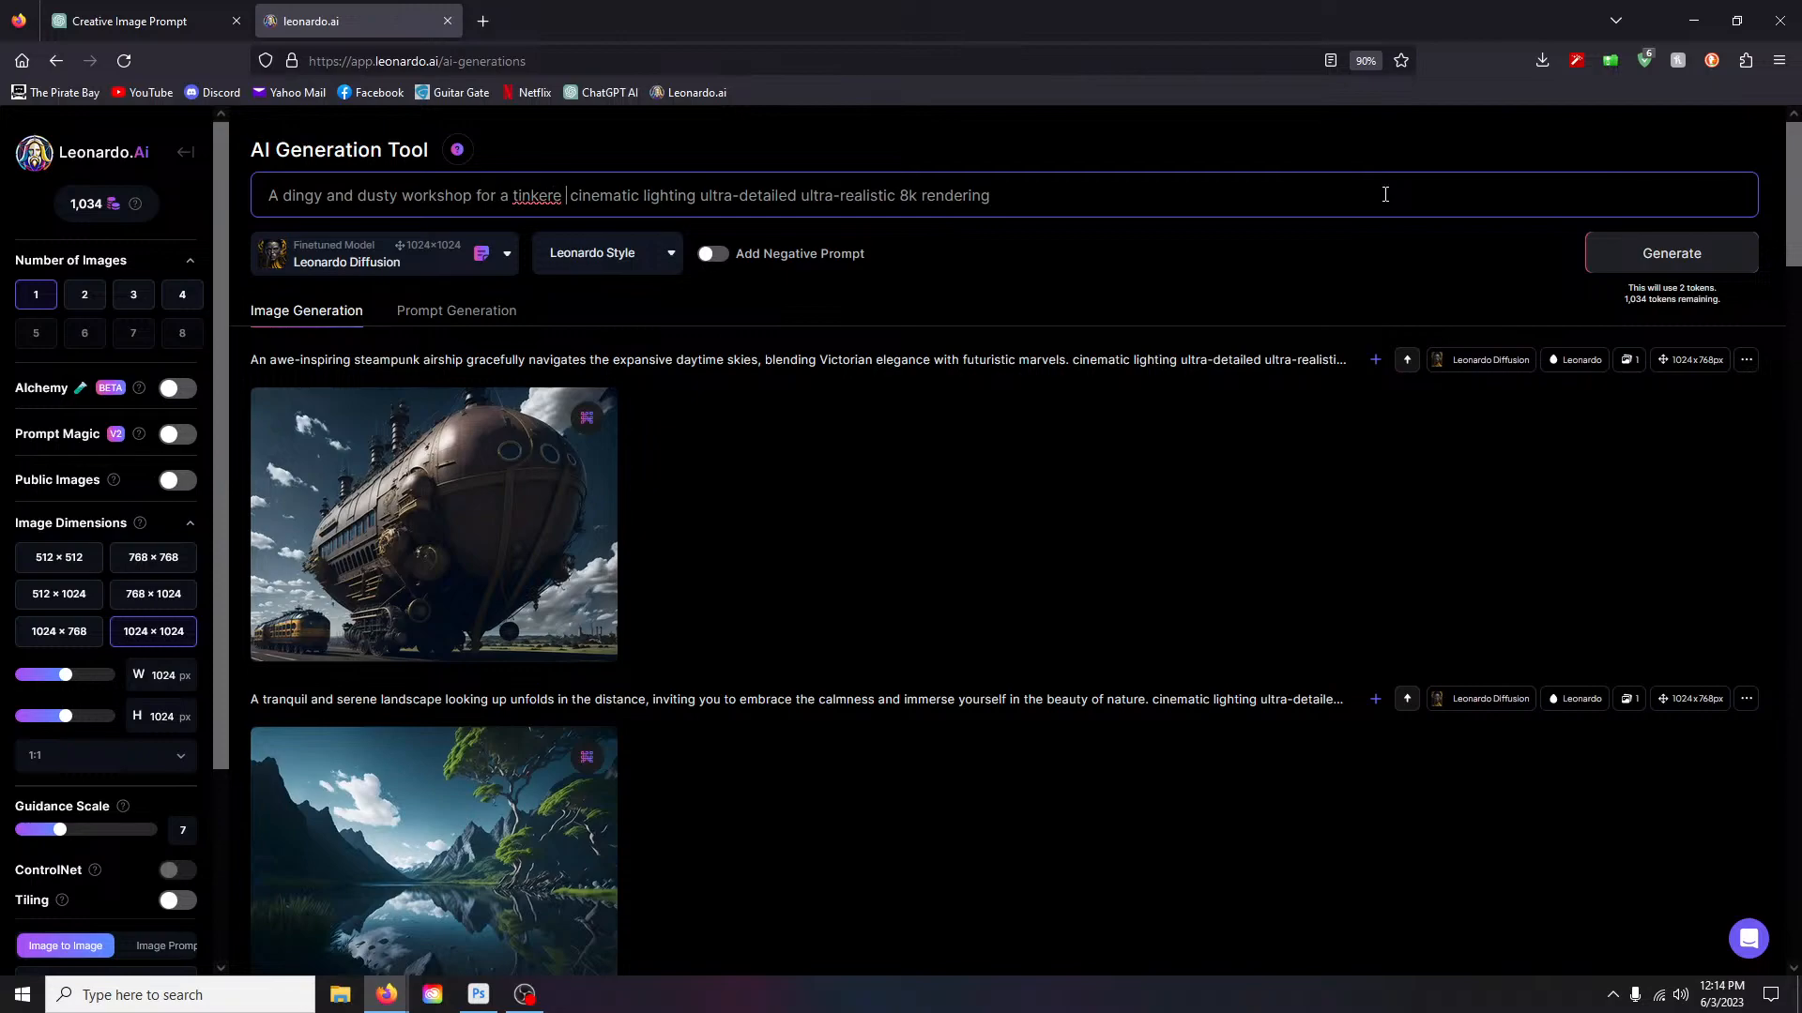
pyautogui.write('r')
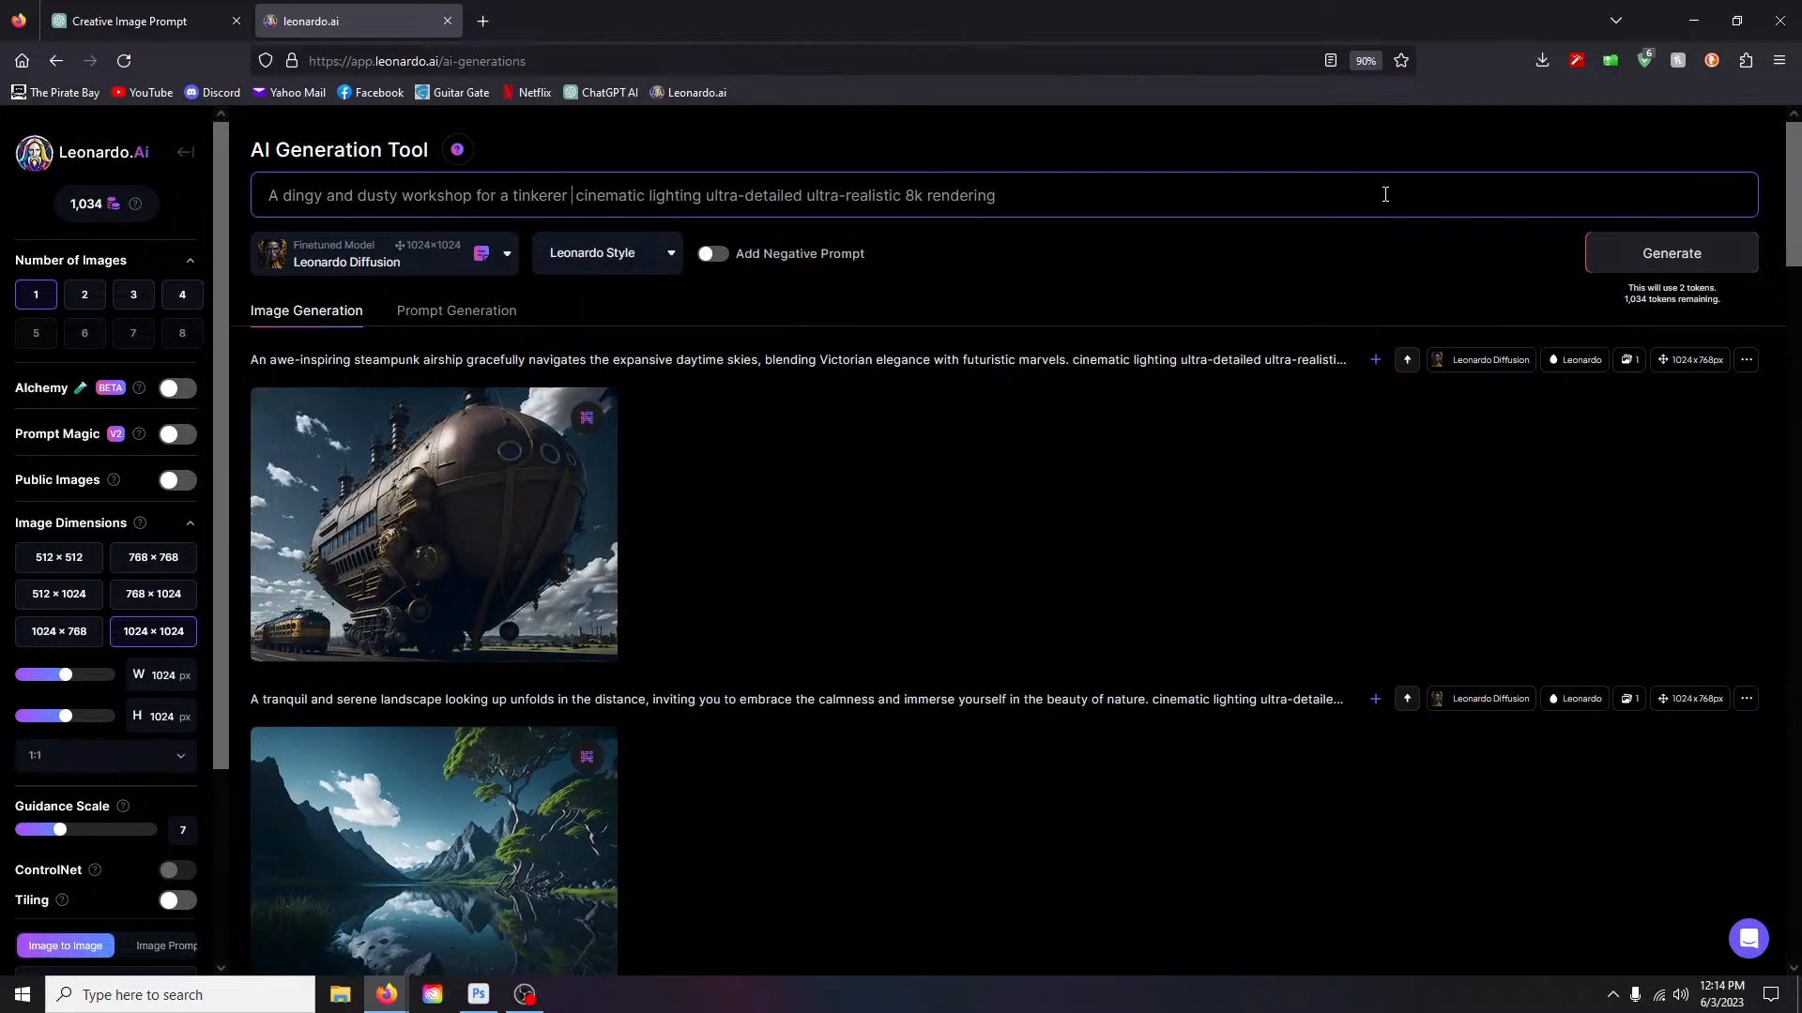
# Step: Extend the workshop description with "with cabinets and workbench in the style of steampunk." and generate the image
pyautogui.write('with ')
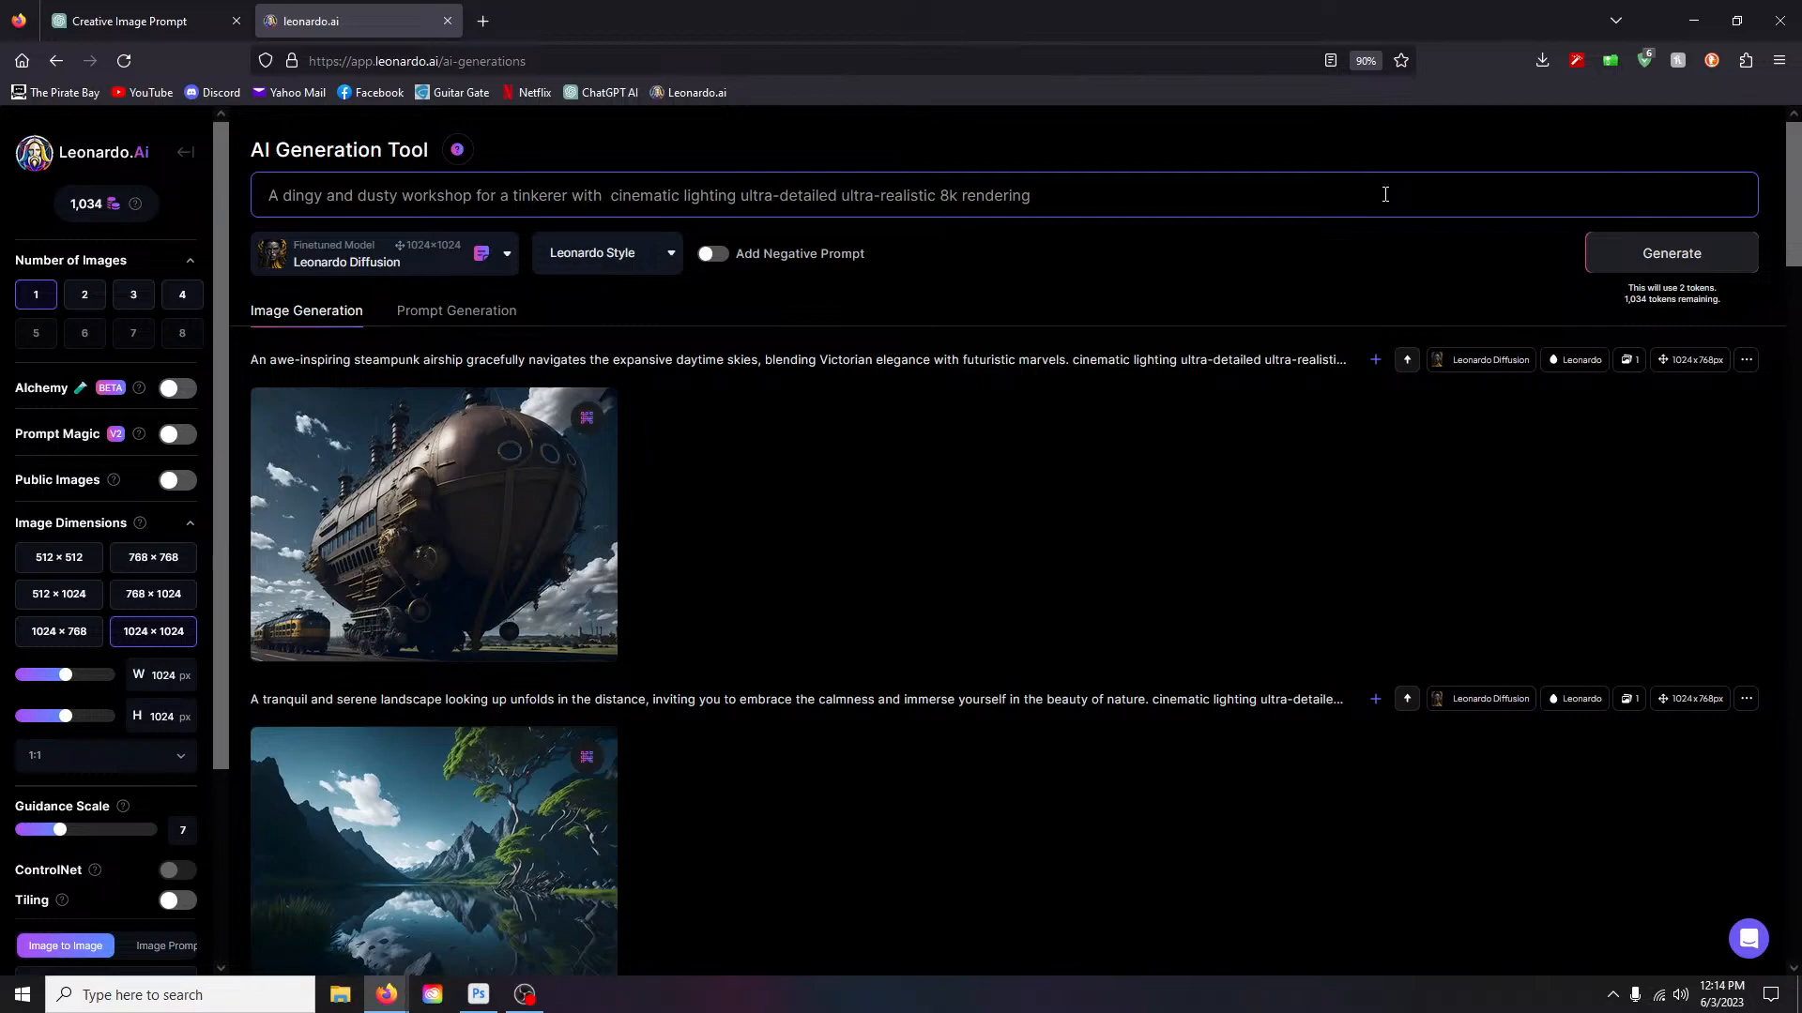
pyautogui.write('cabinets and')
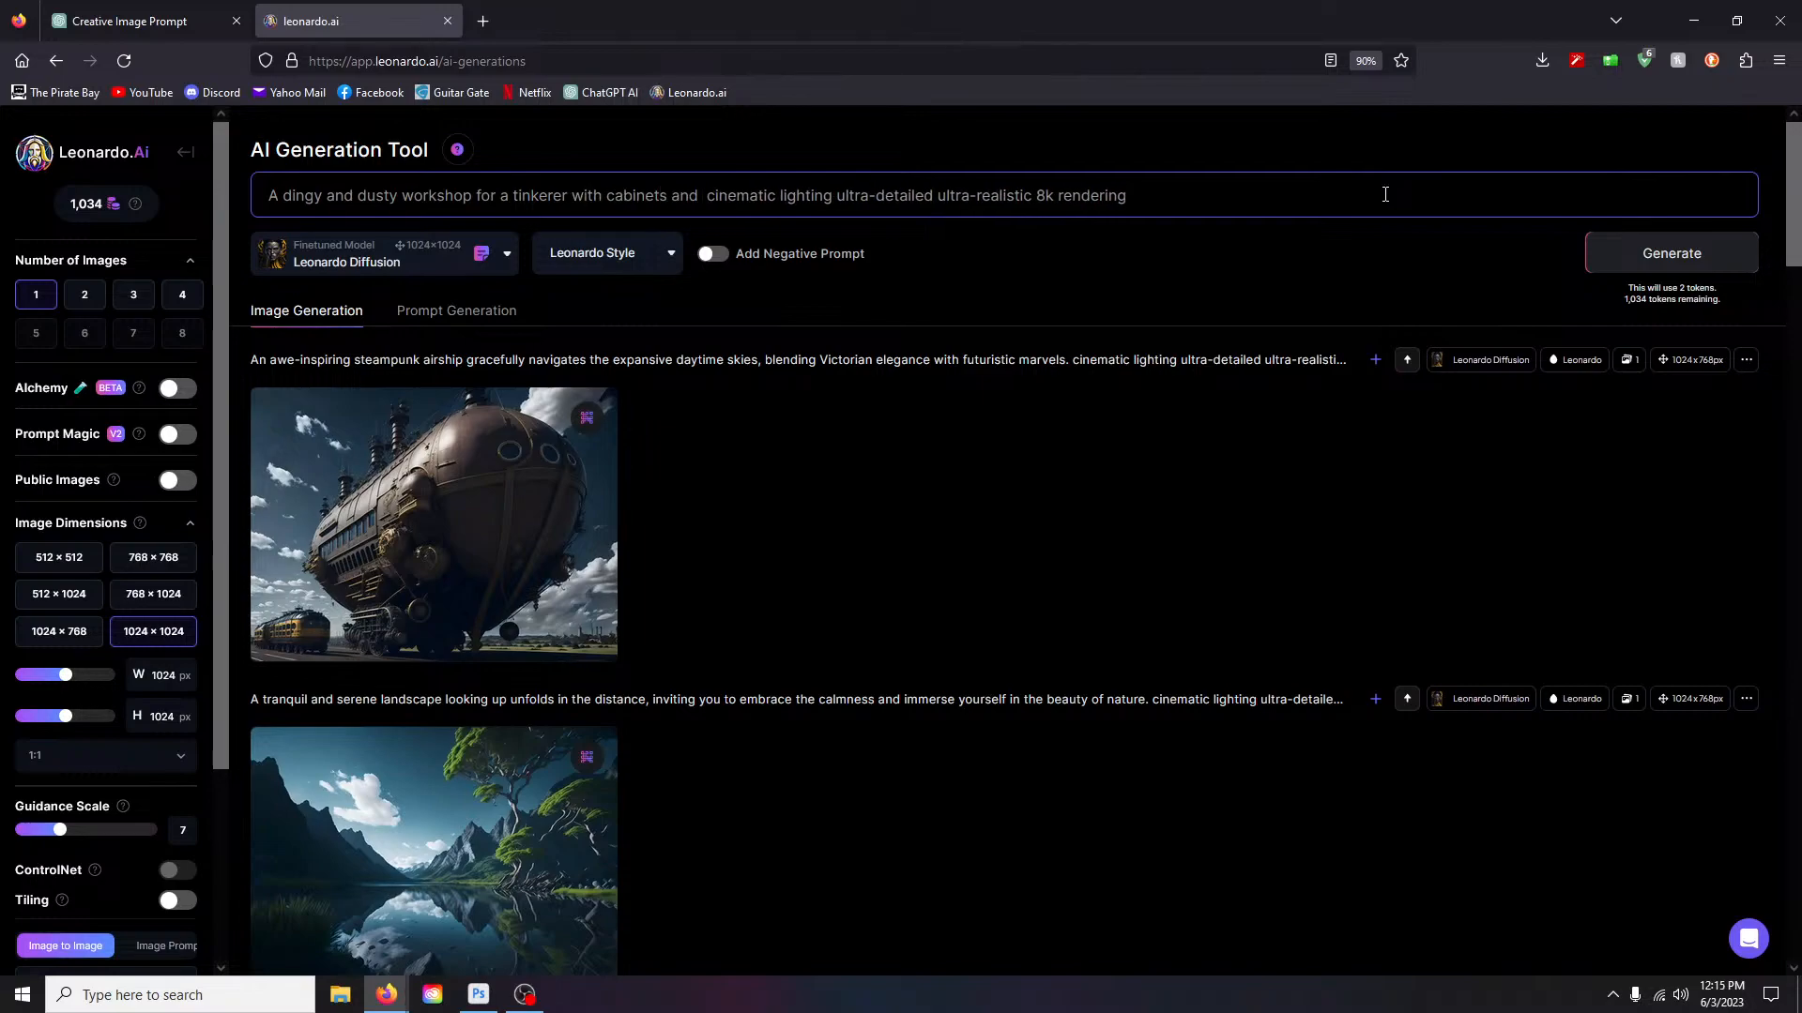
pyautogui.write(' table')
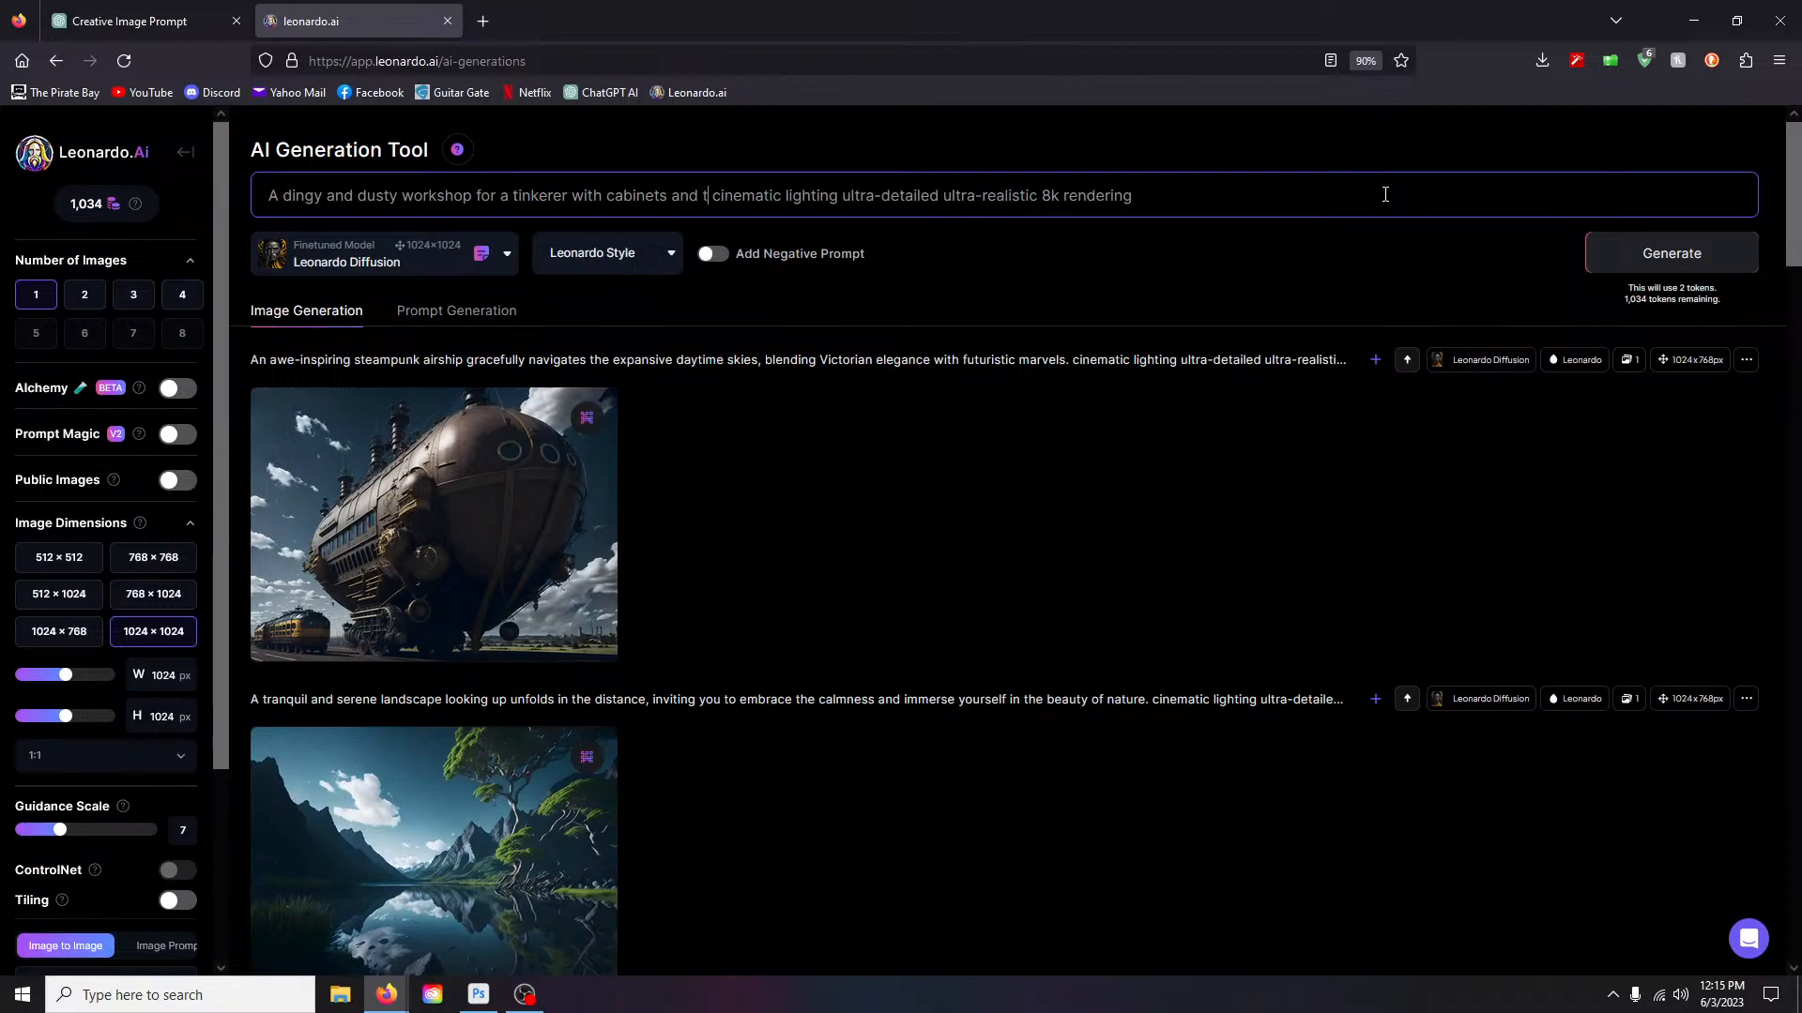
pyautogui.press('BackSpace')
pyautogui.press('BackSpace')
pyautogui.press('BackSpace')
pyautogui.press('BackSpace')
pyautogui.press('BackSpace')
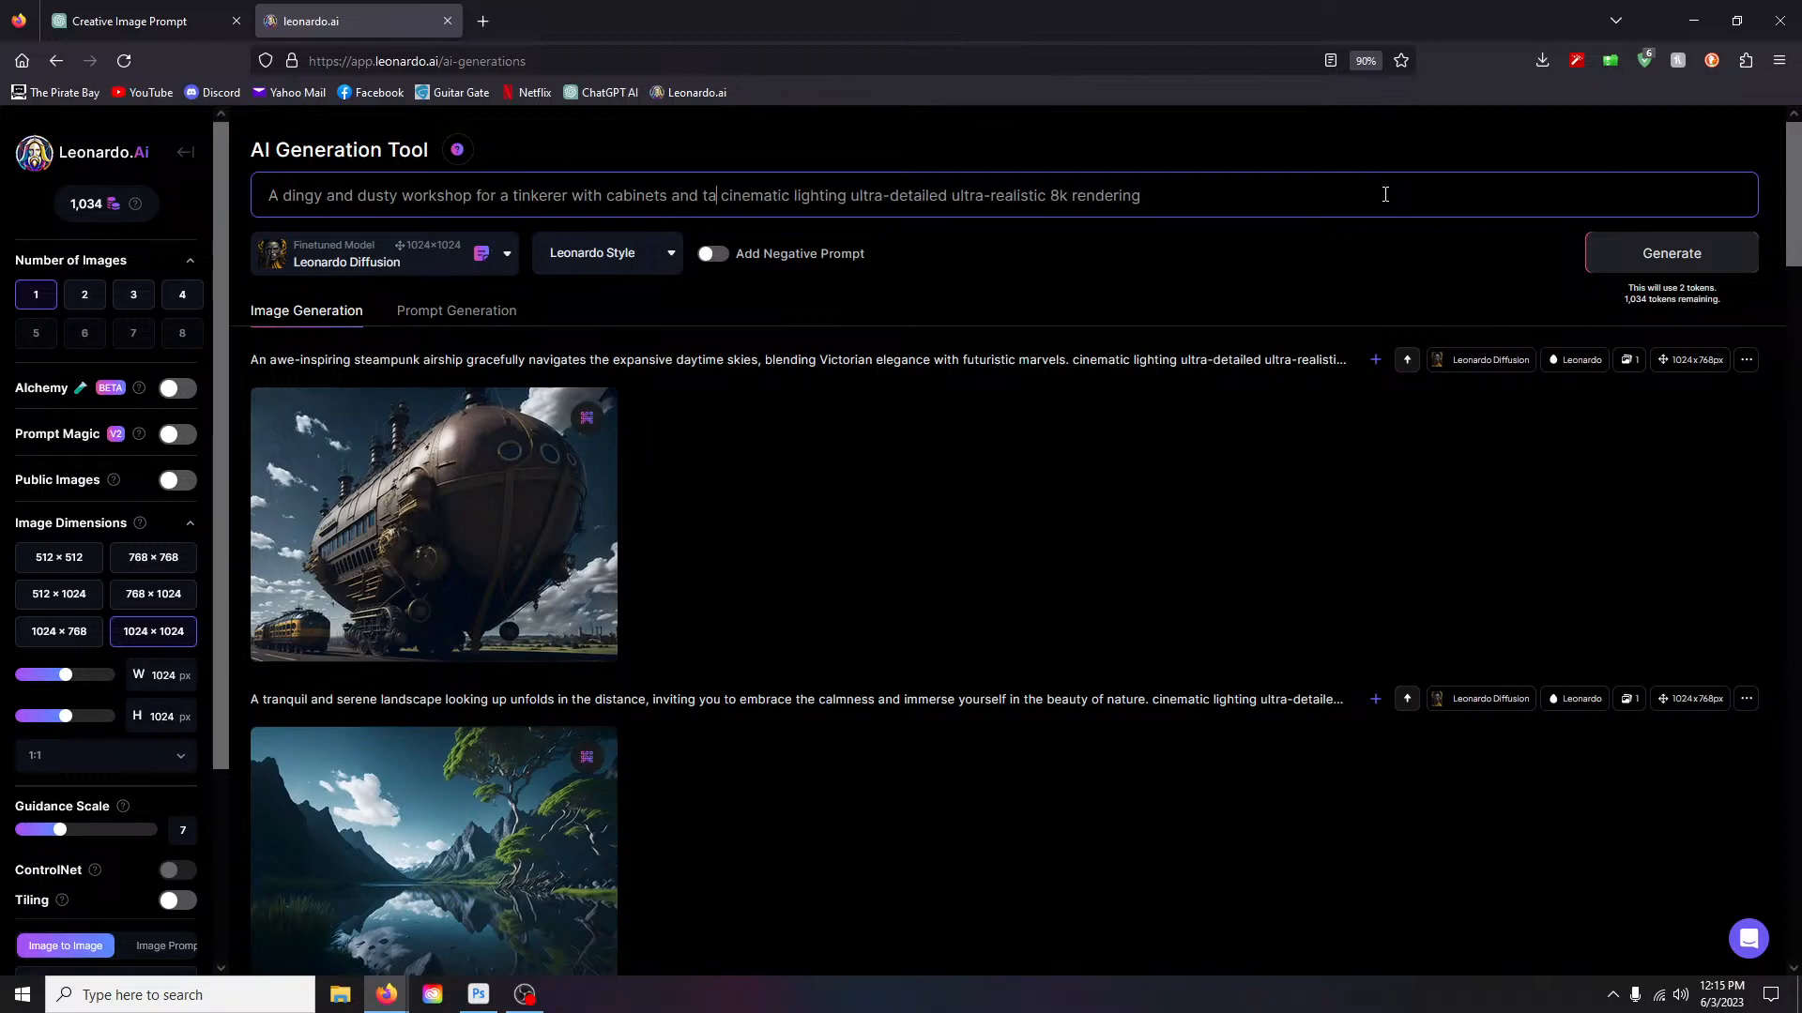
pyautogui.write('workbench')
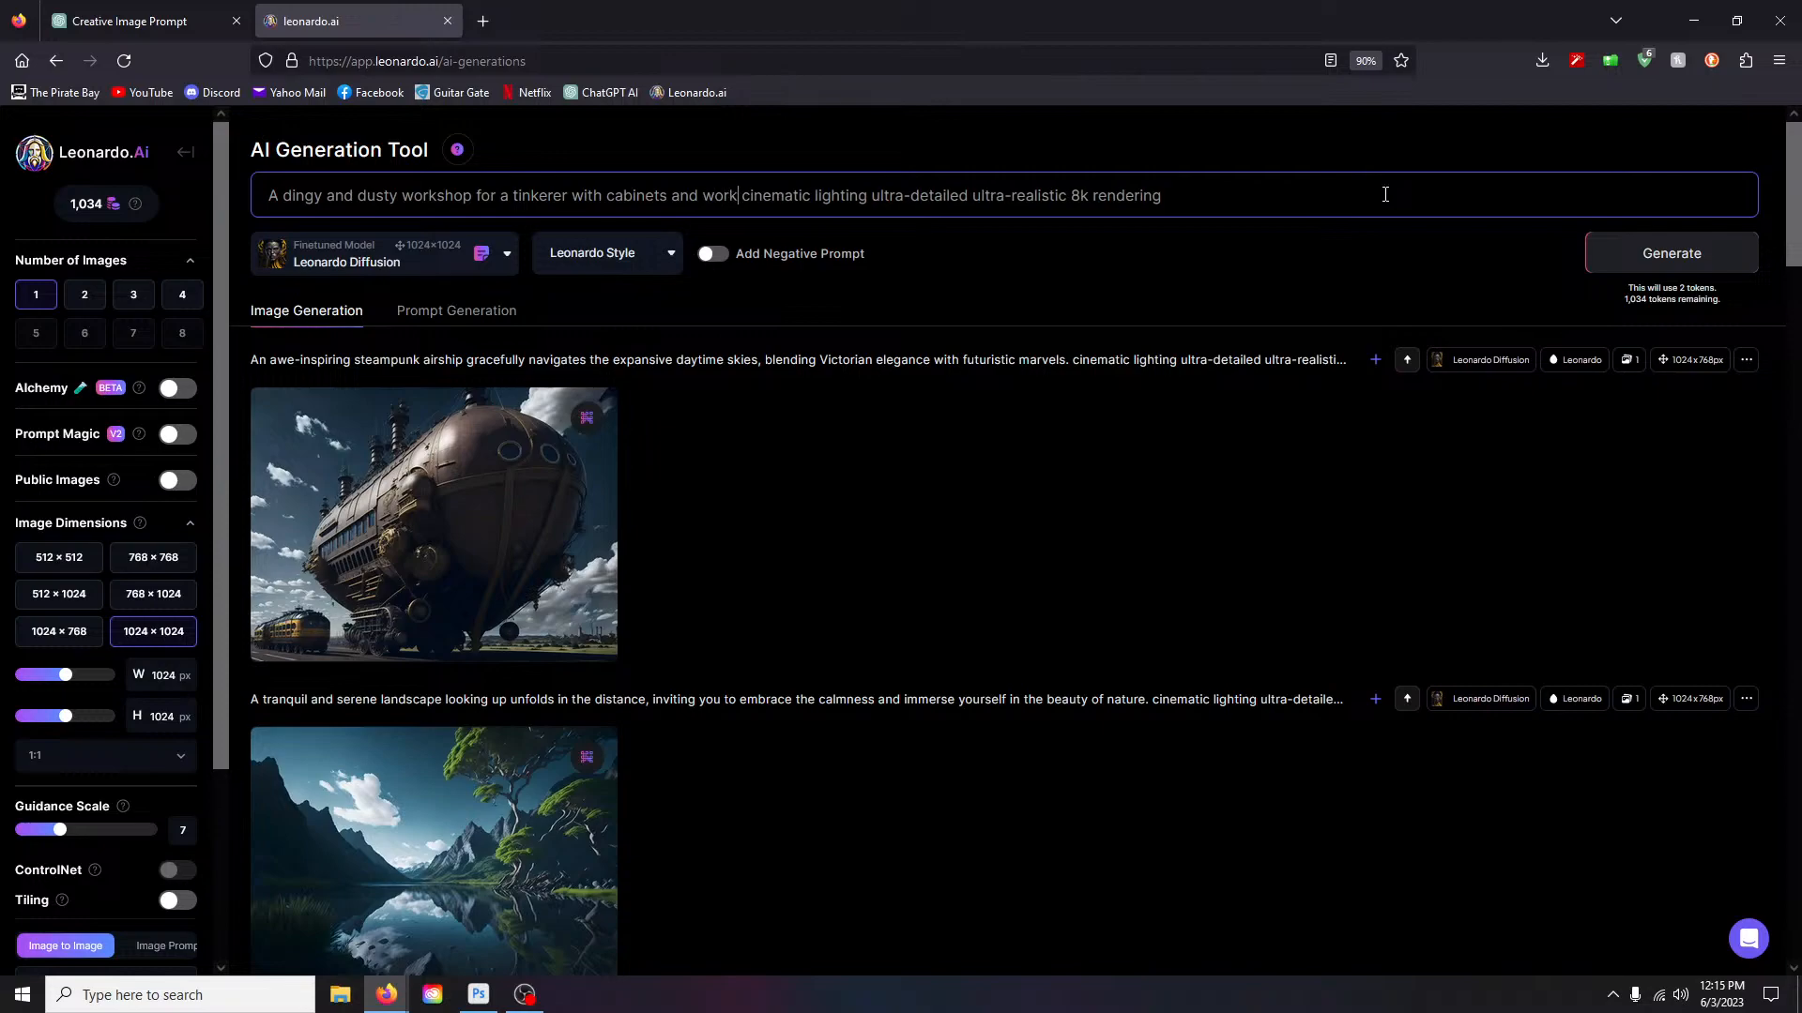
pyautogui.write(' in the style of steampunk')
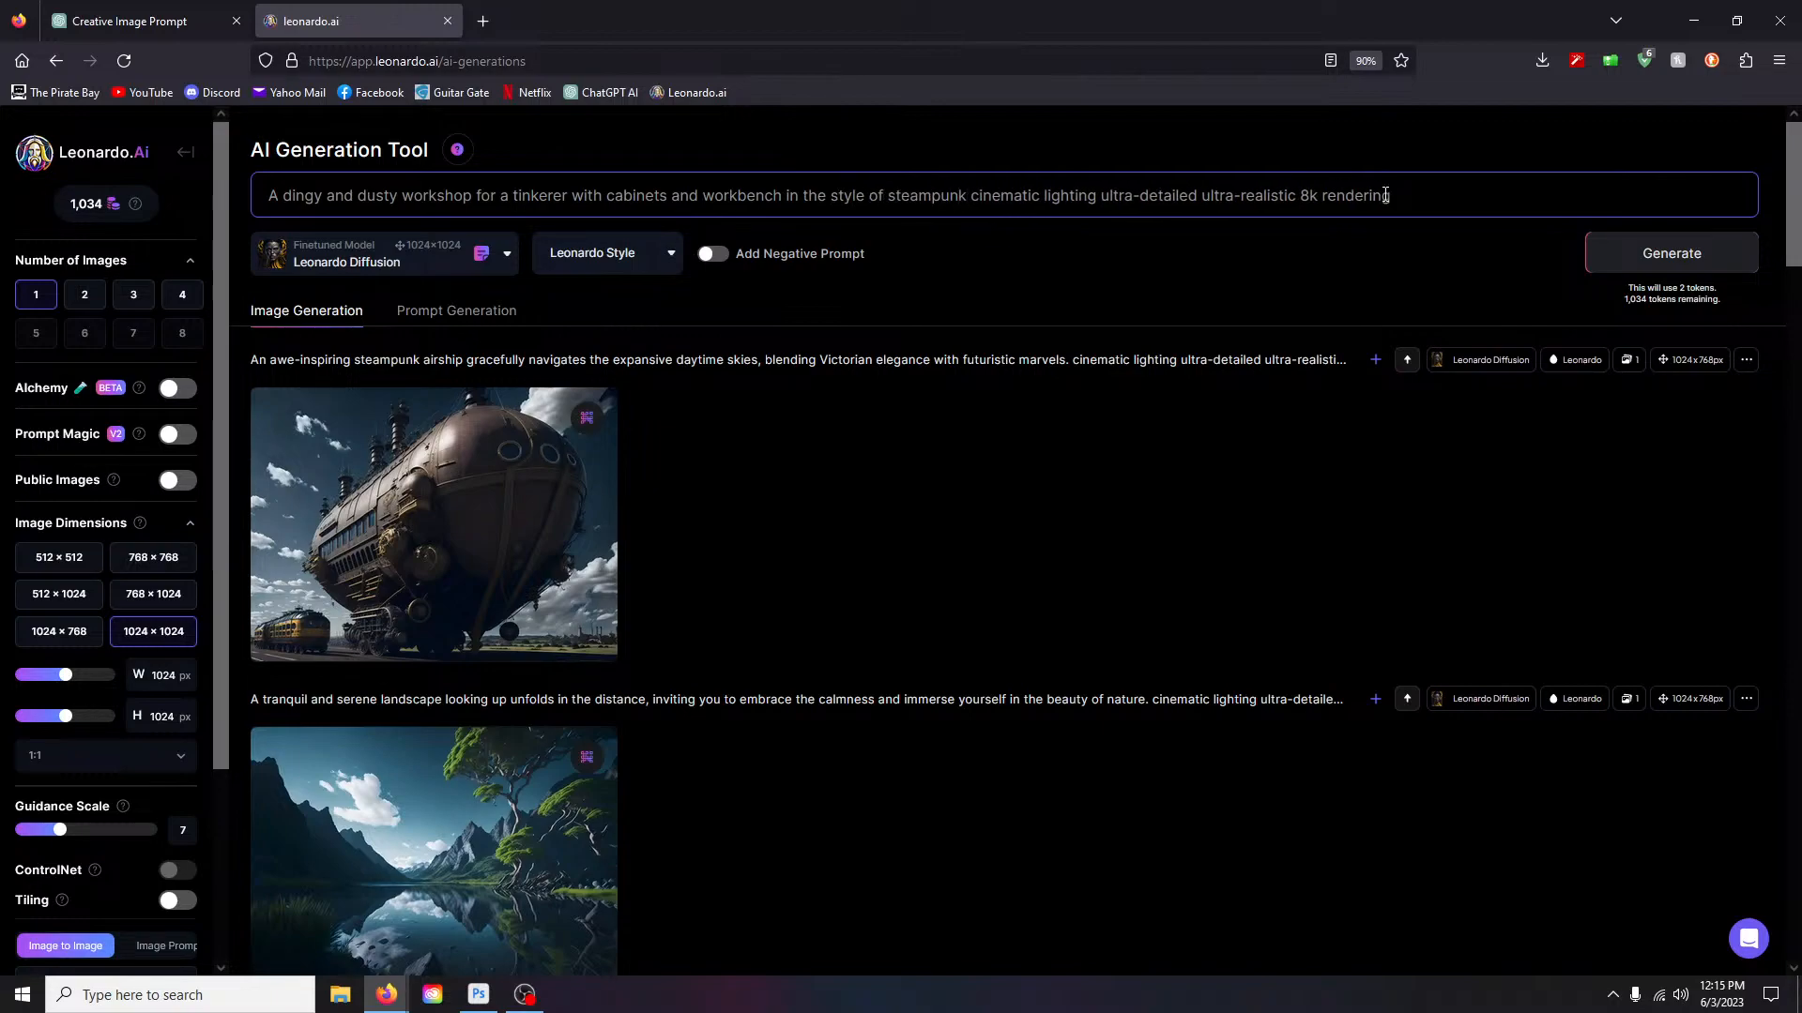
pyautogui.write('.')
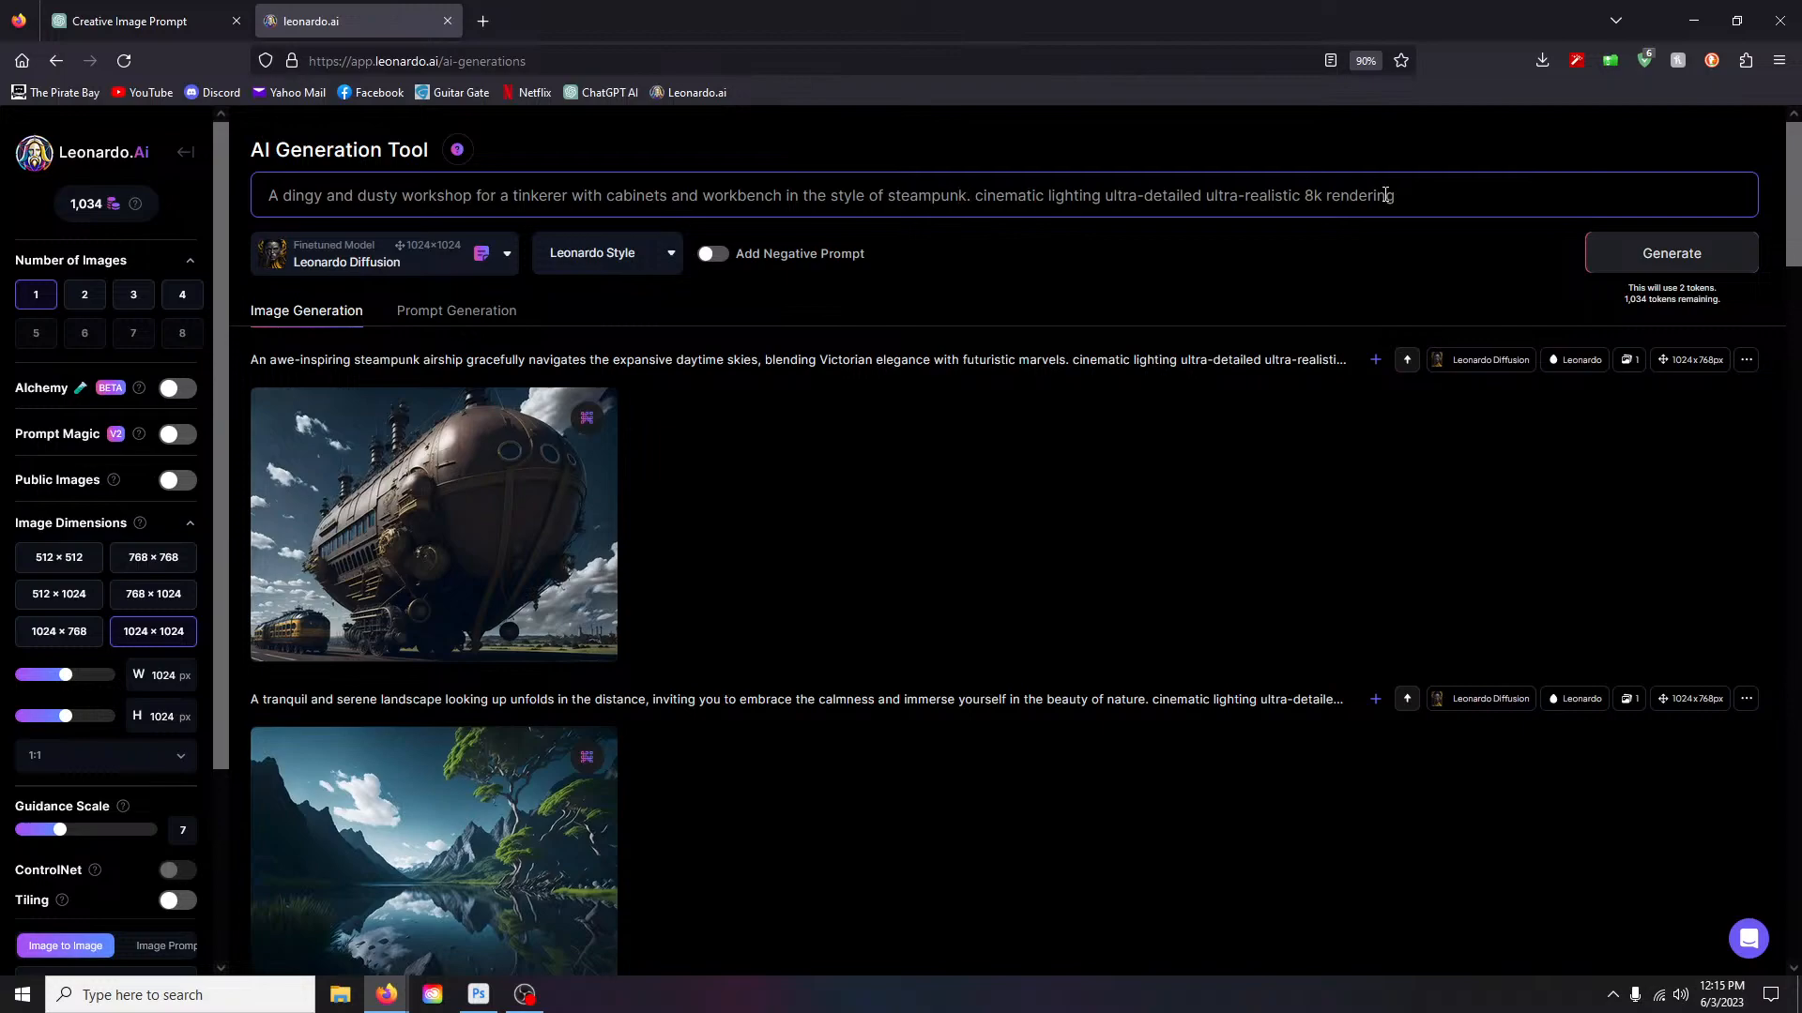
pyautogui.press('Return')
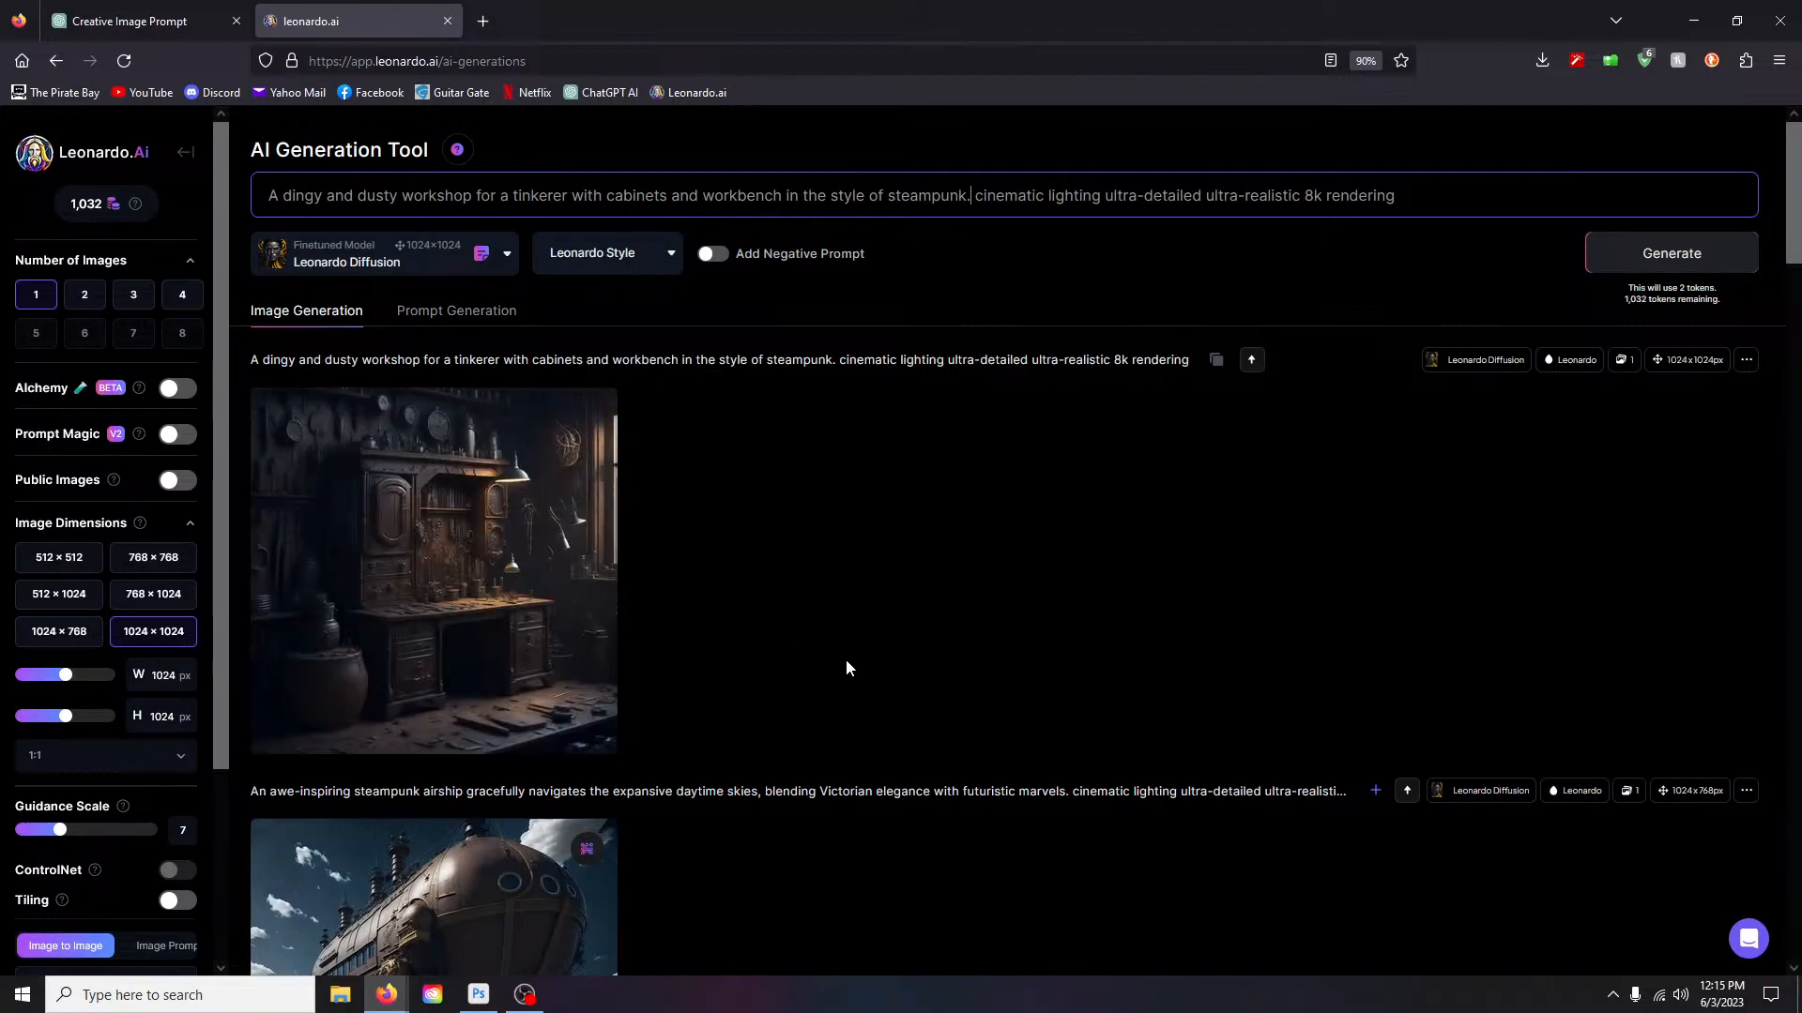
# Step: Inspect the generated workshop image enlarged, and generate the same prompt again with the style set to None
pyautogui.click(445, 468)
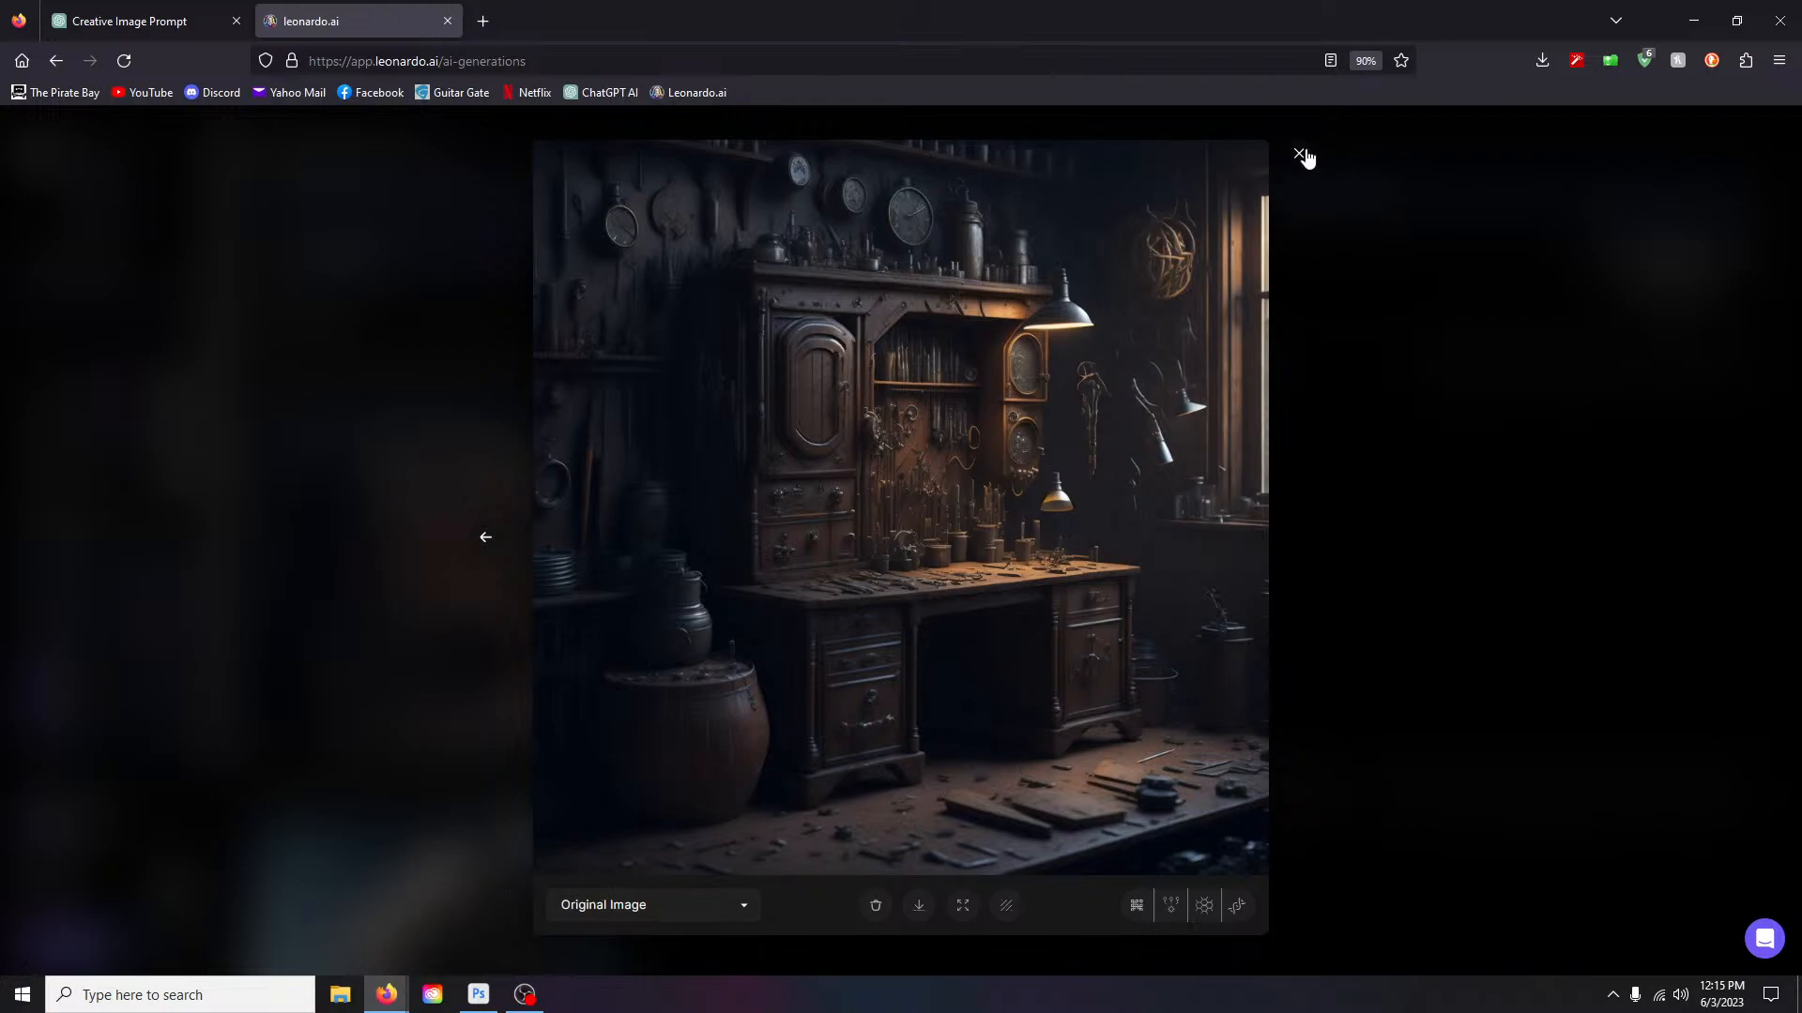
pyautogui.click(1300, 153)
pyautogui.click(617, 259)
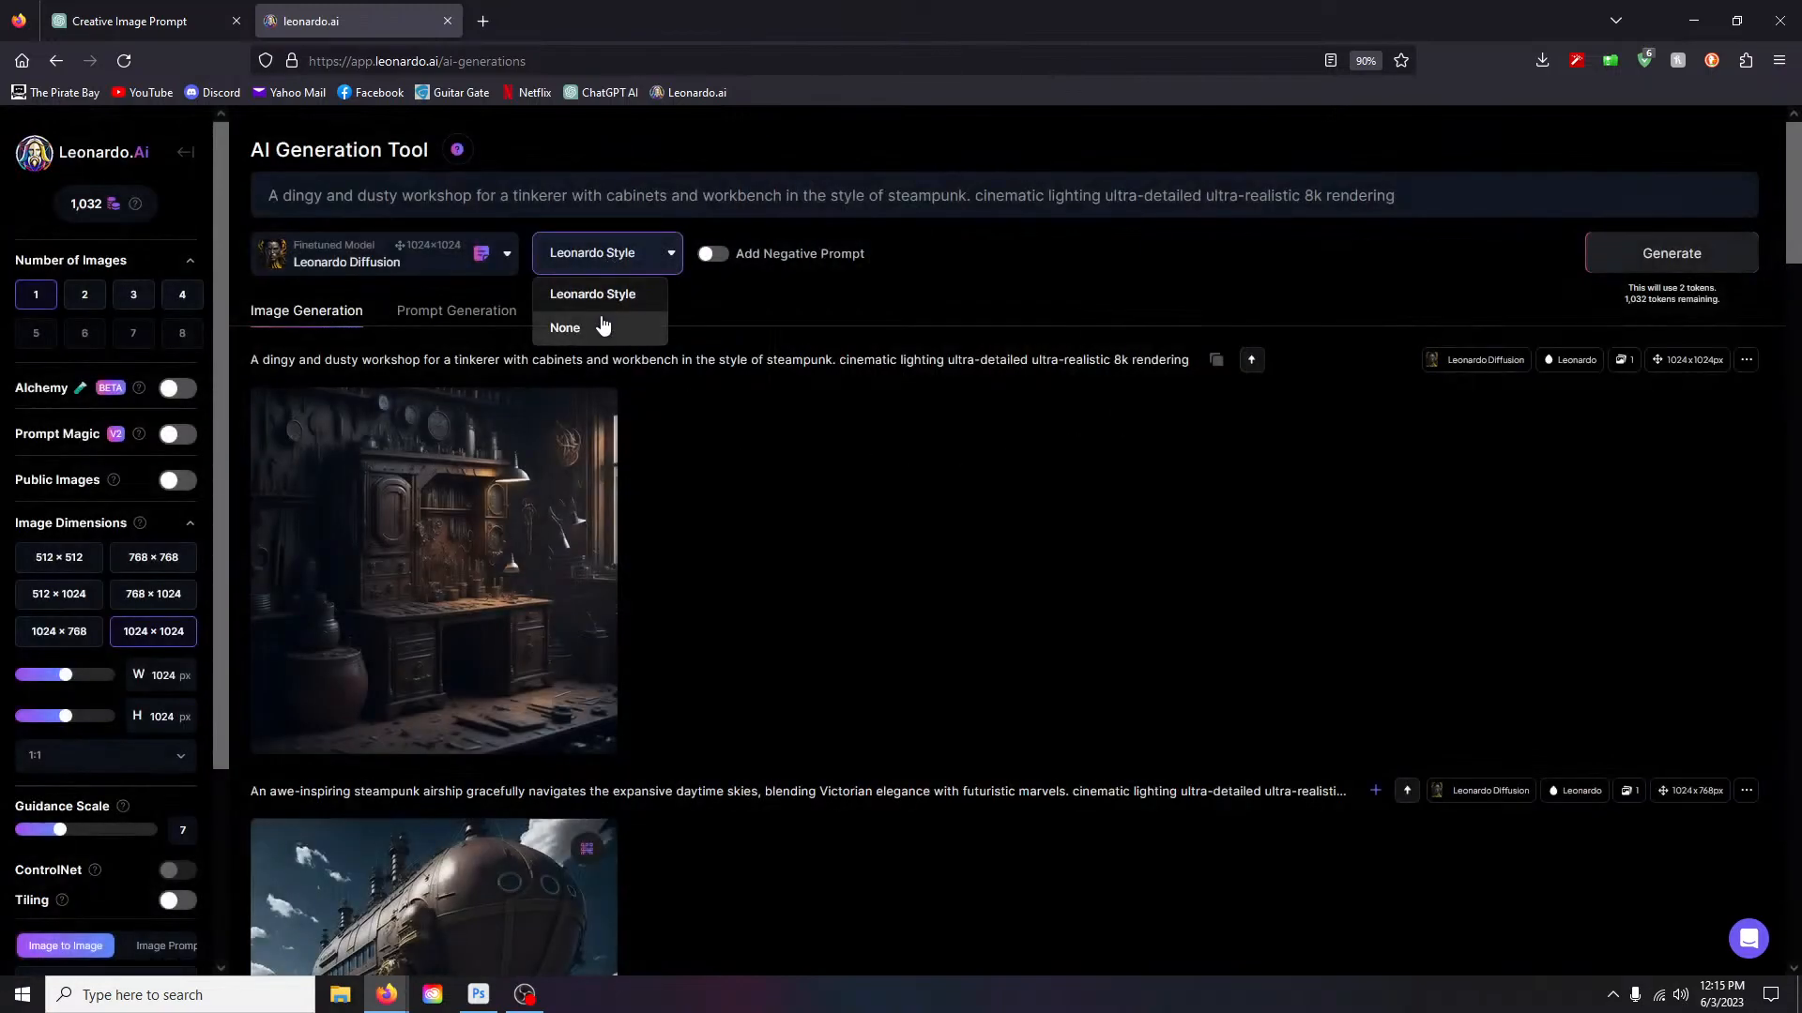
pyautogui.click(603, 326)
pyautogui.click(1666, 254)
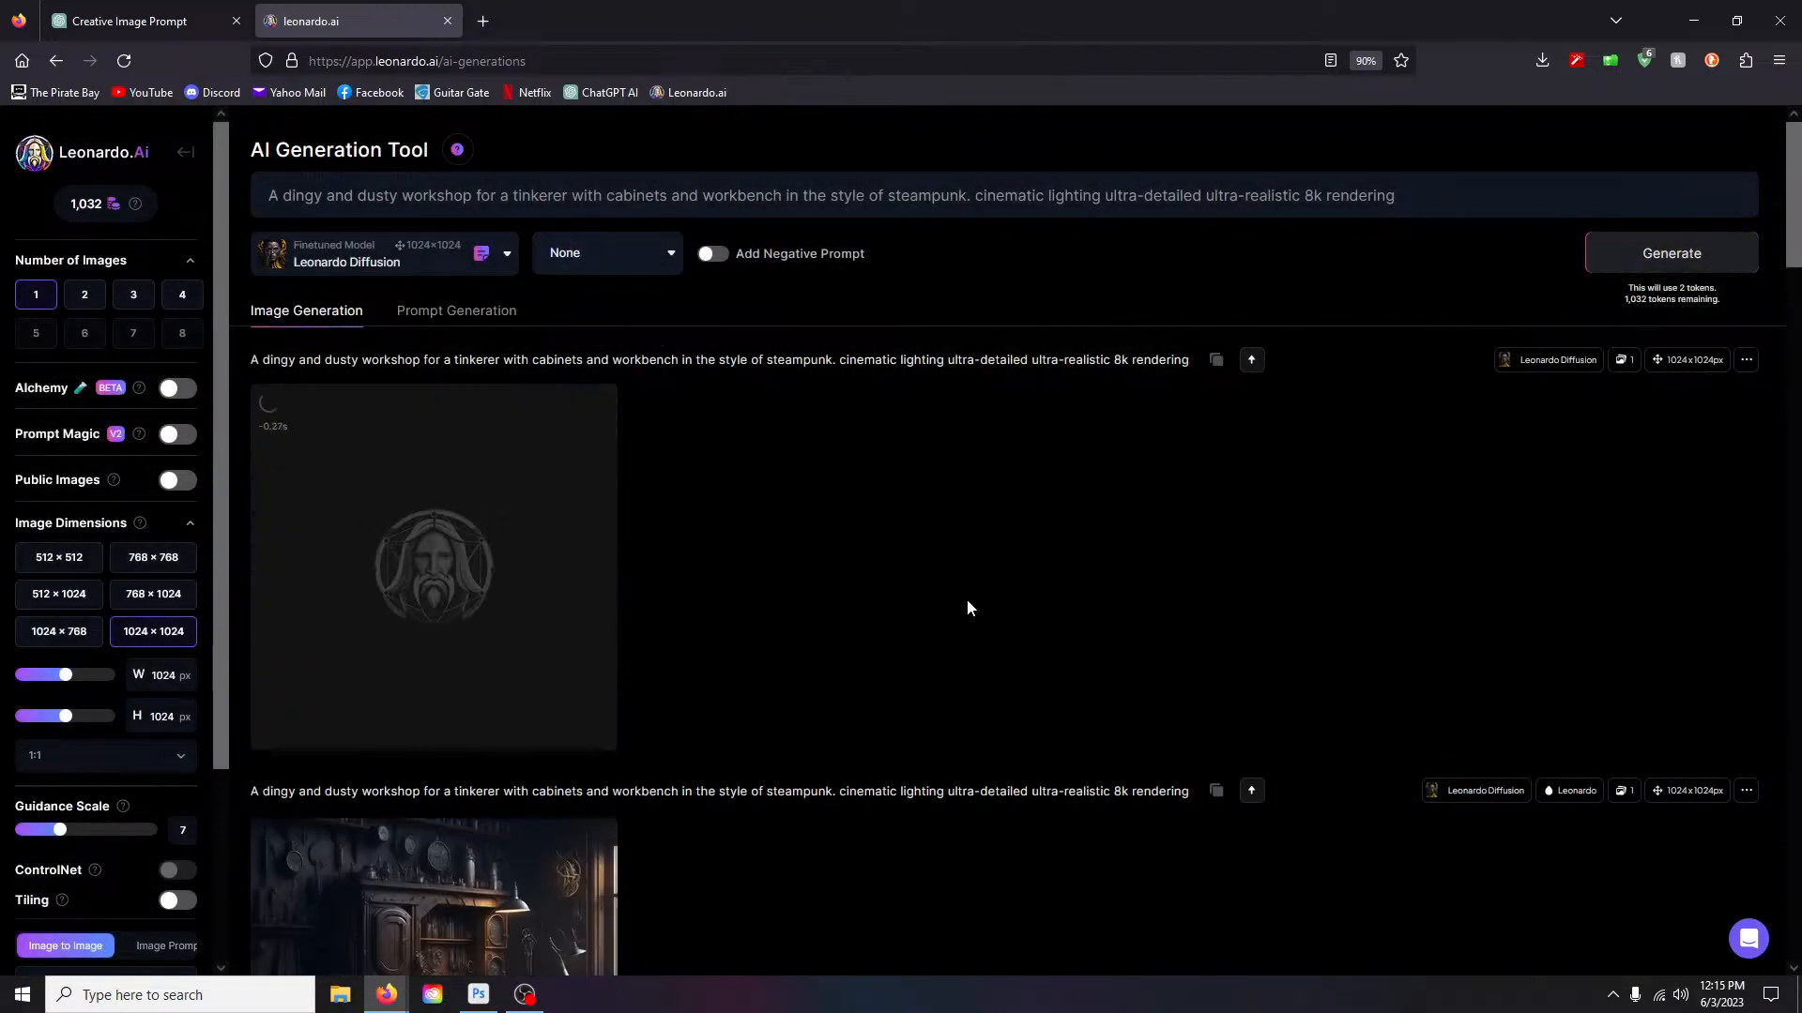
# Step: Compare the new workshop image made without a style against the previous one and enlarge it
pyautogui.scroll(-3, 974, 606)
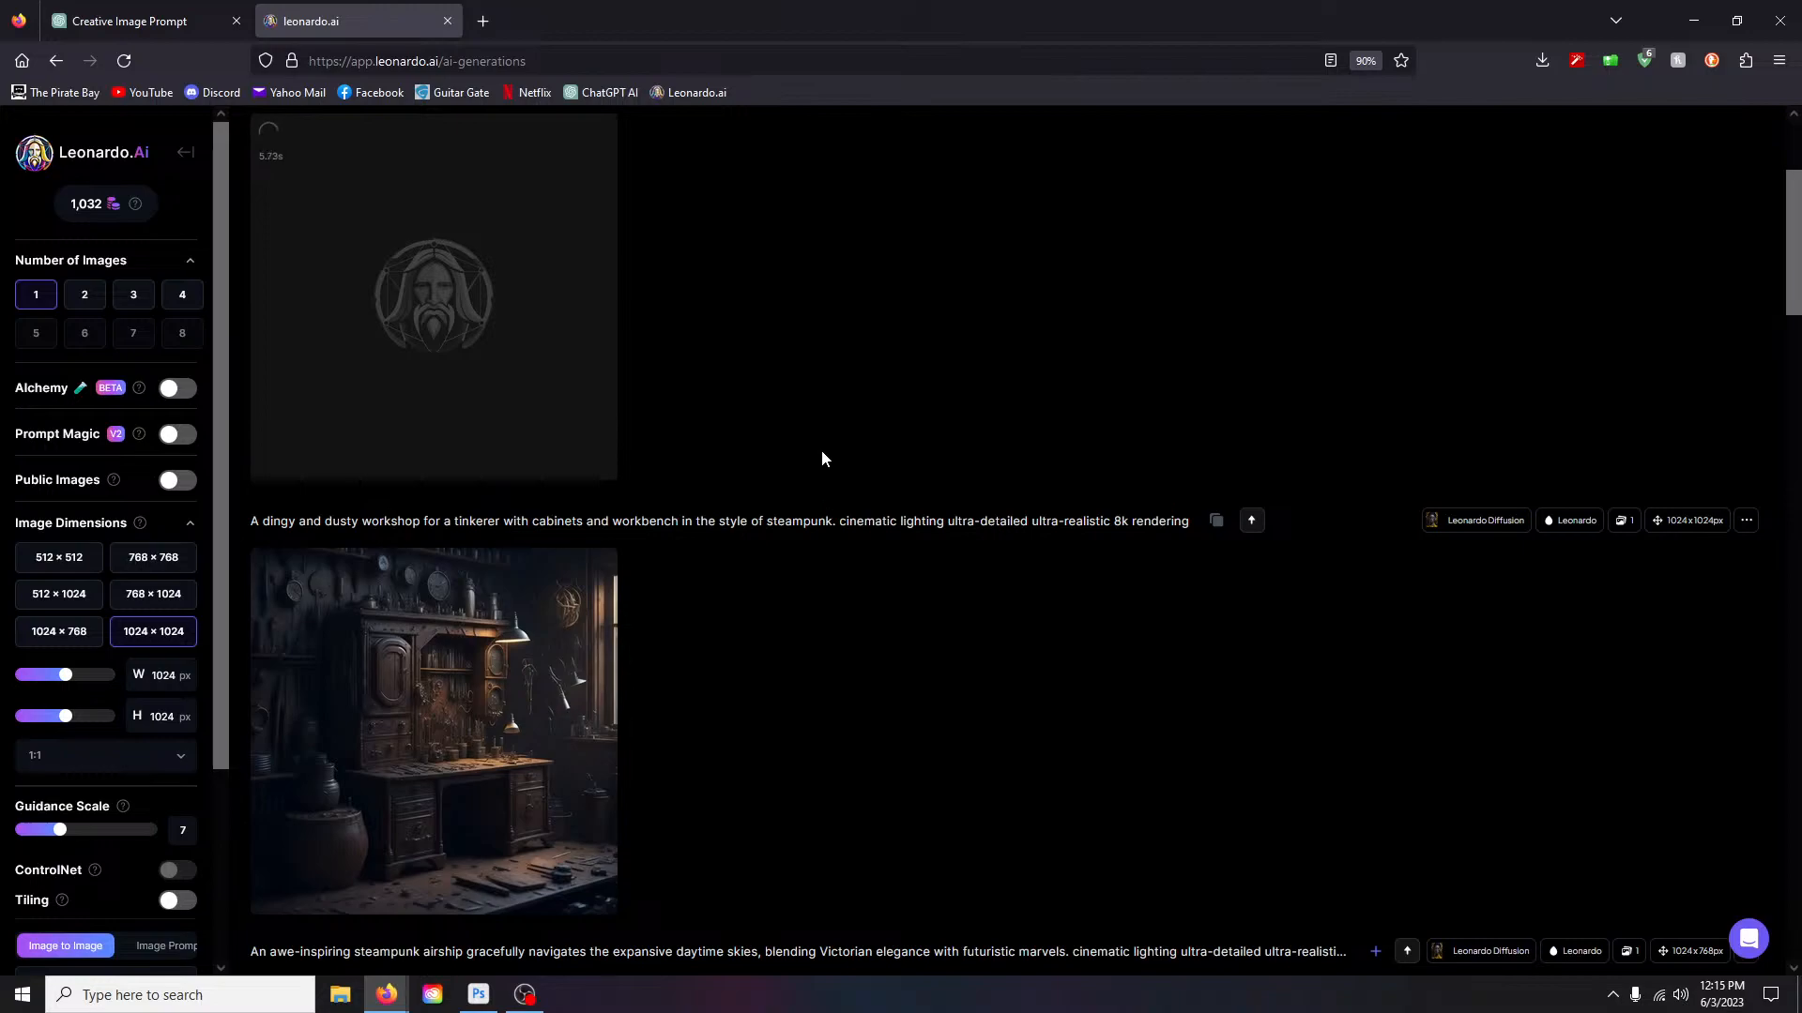
pyautogui.scroll(2, 903, 588)
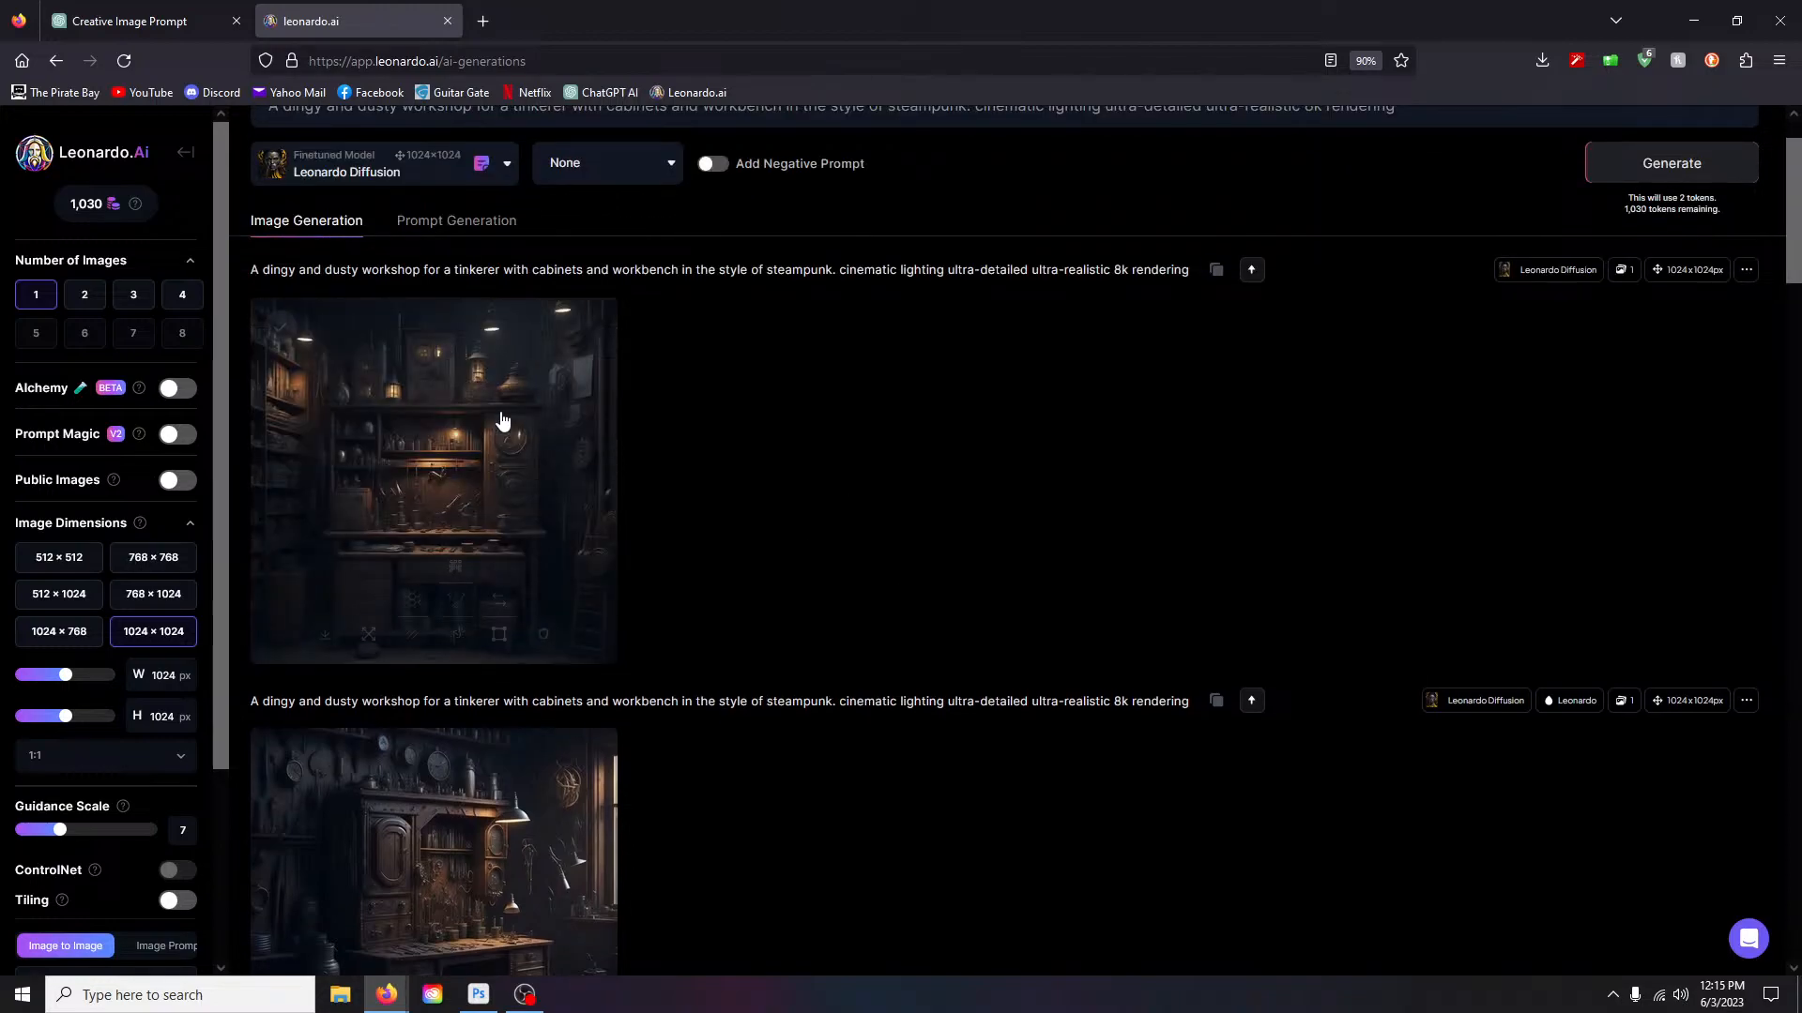
pyautogui.click(512, 421)
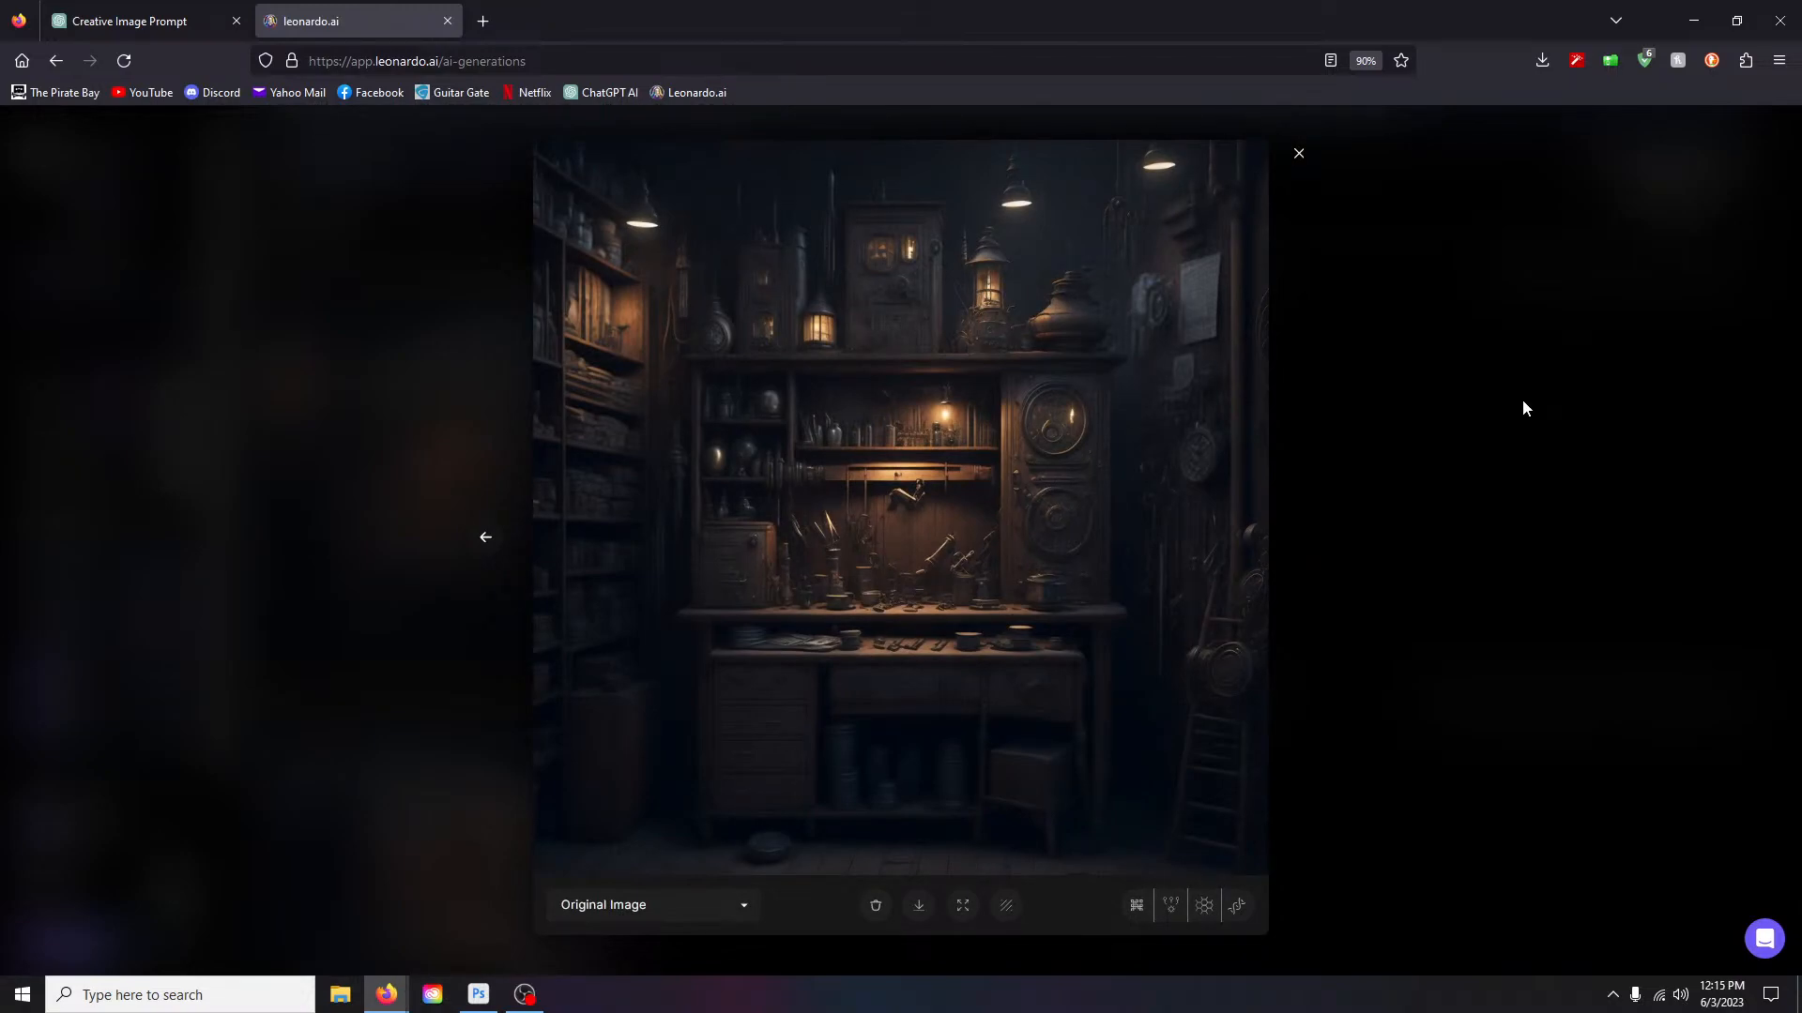
# Step: Close the enlarged workshop image and generate the same prompt with the DreamShaper v6 model
pyautogui.click(1299, 153)
pyautogui.click(475, 260)
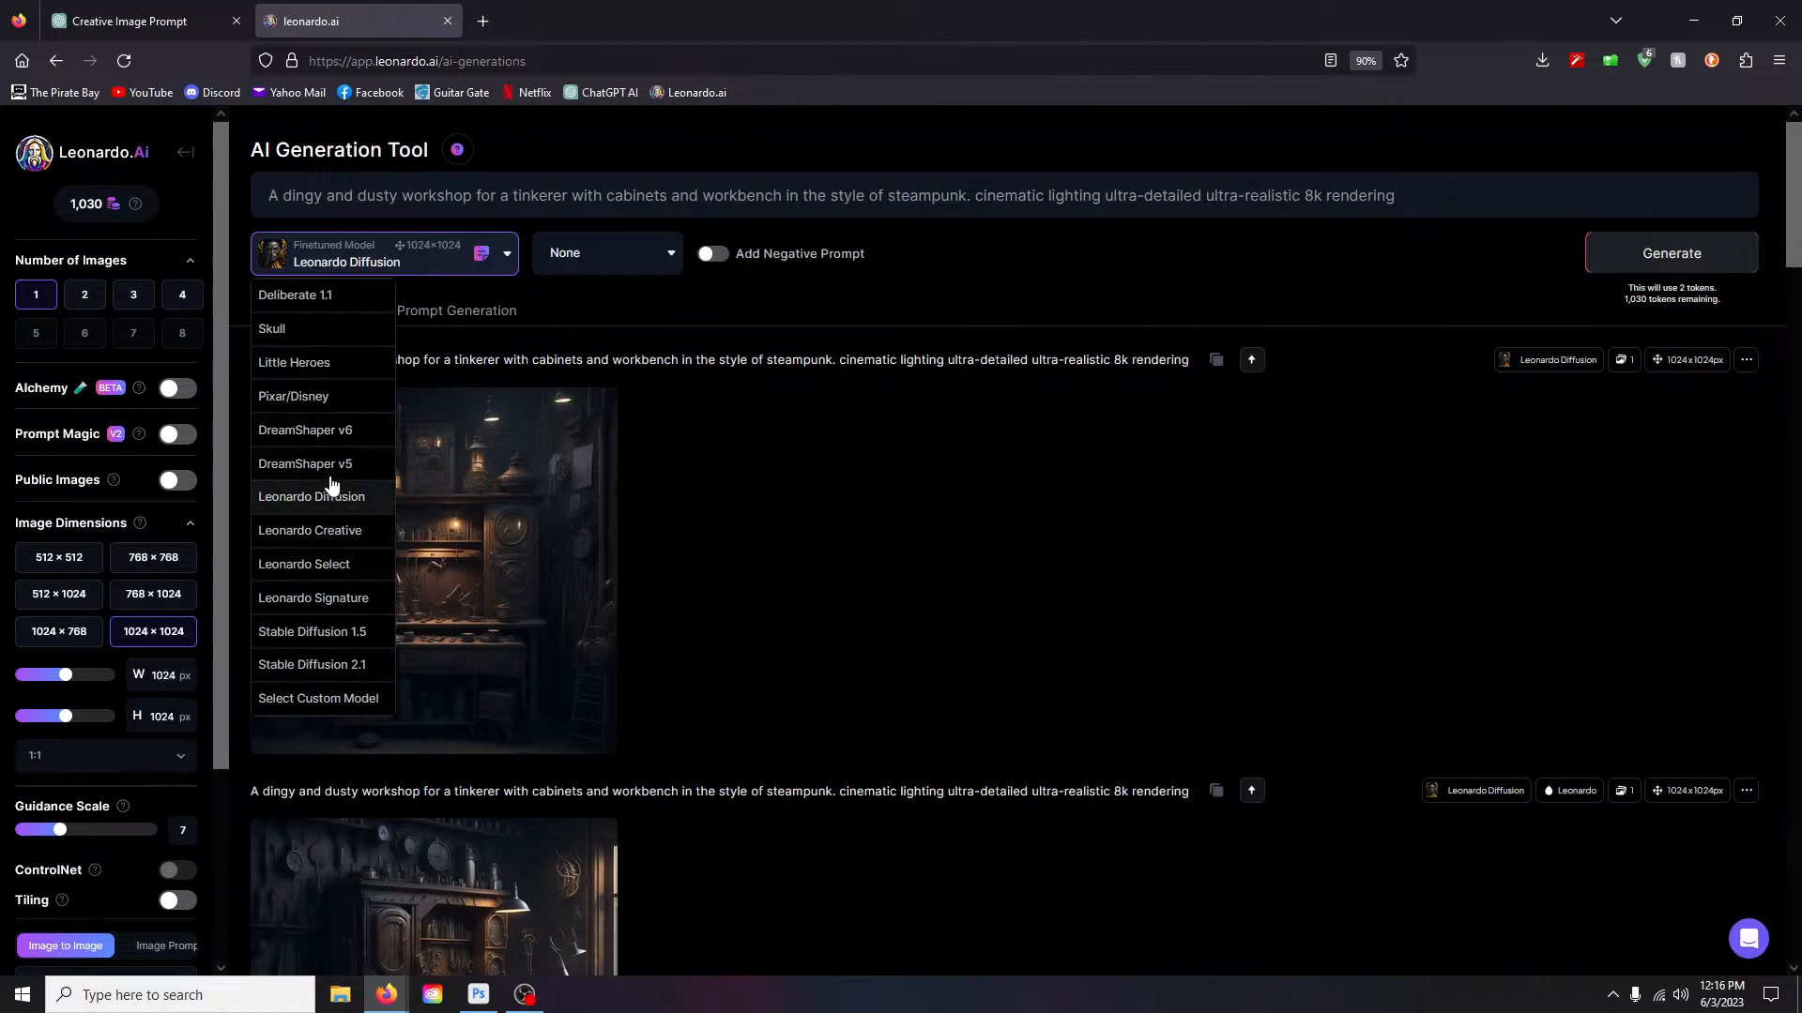
pyautogui.click(310, 430)
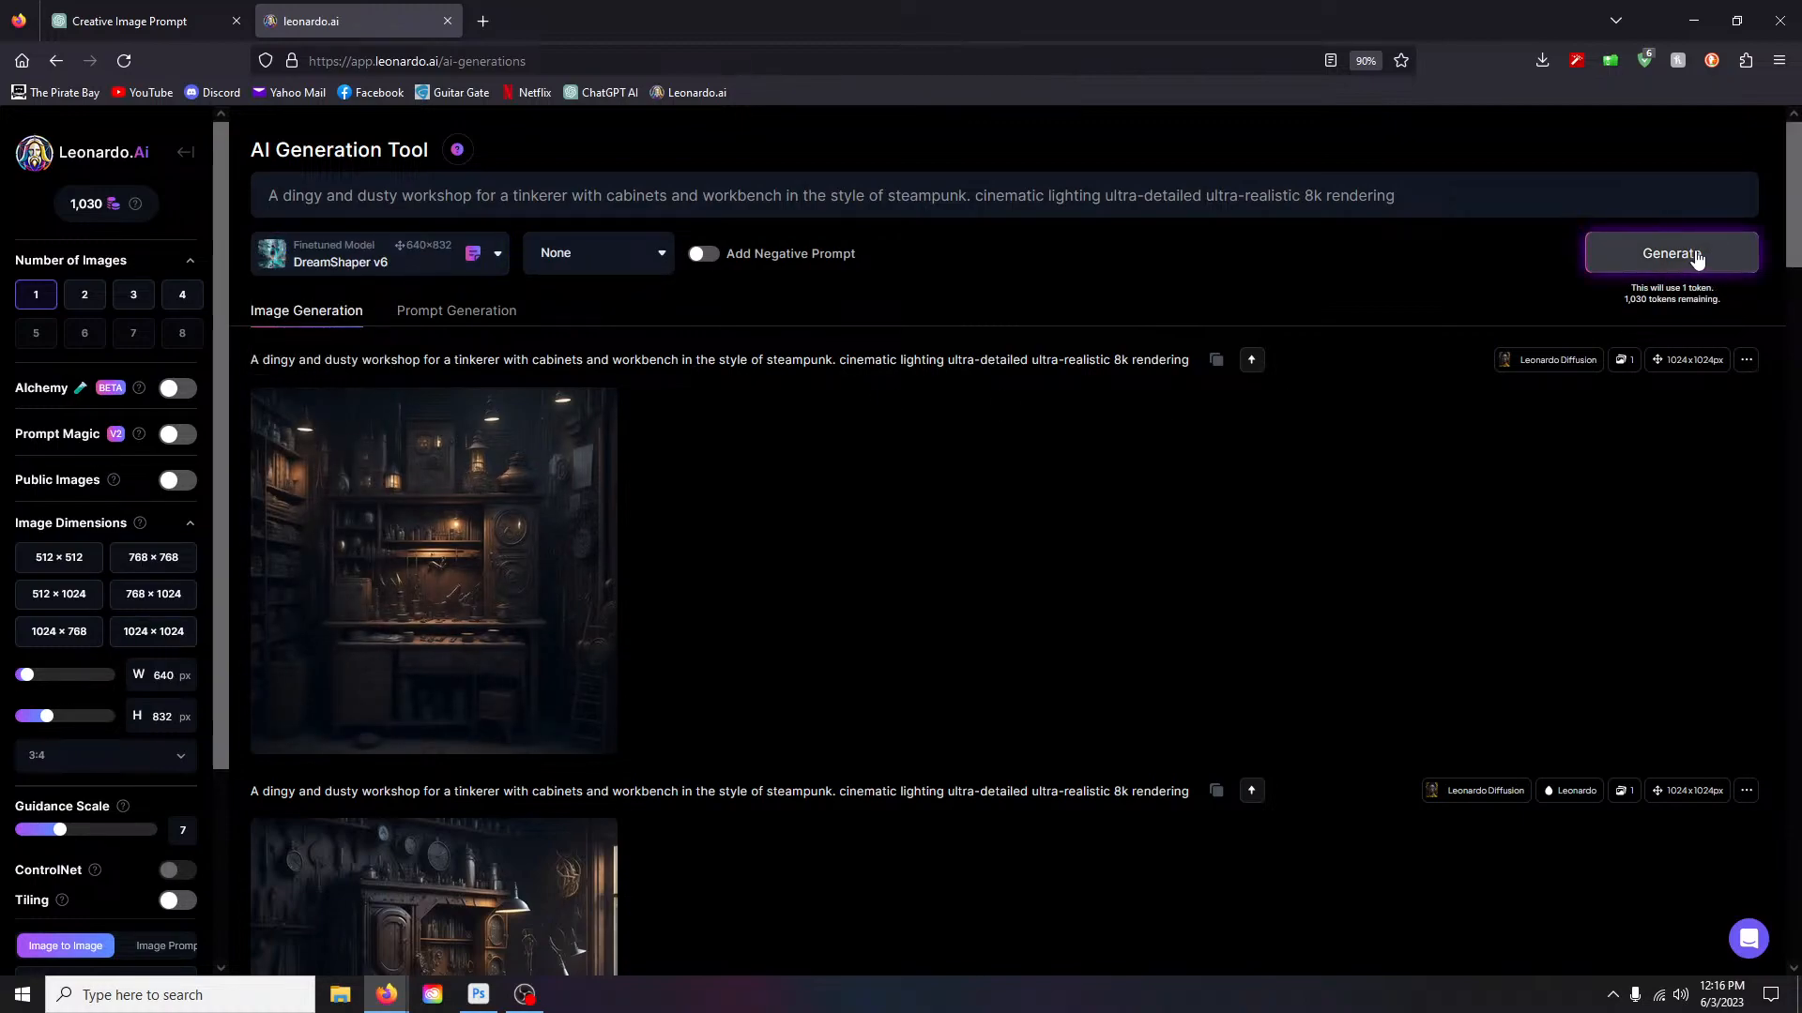
pyautogui.click(1651, 254)
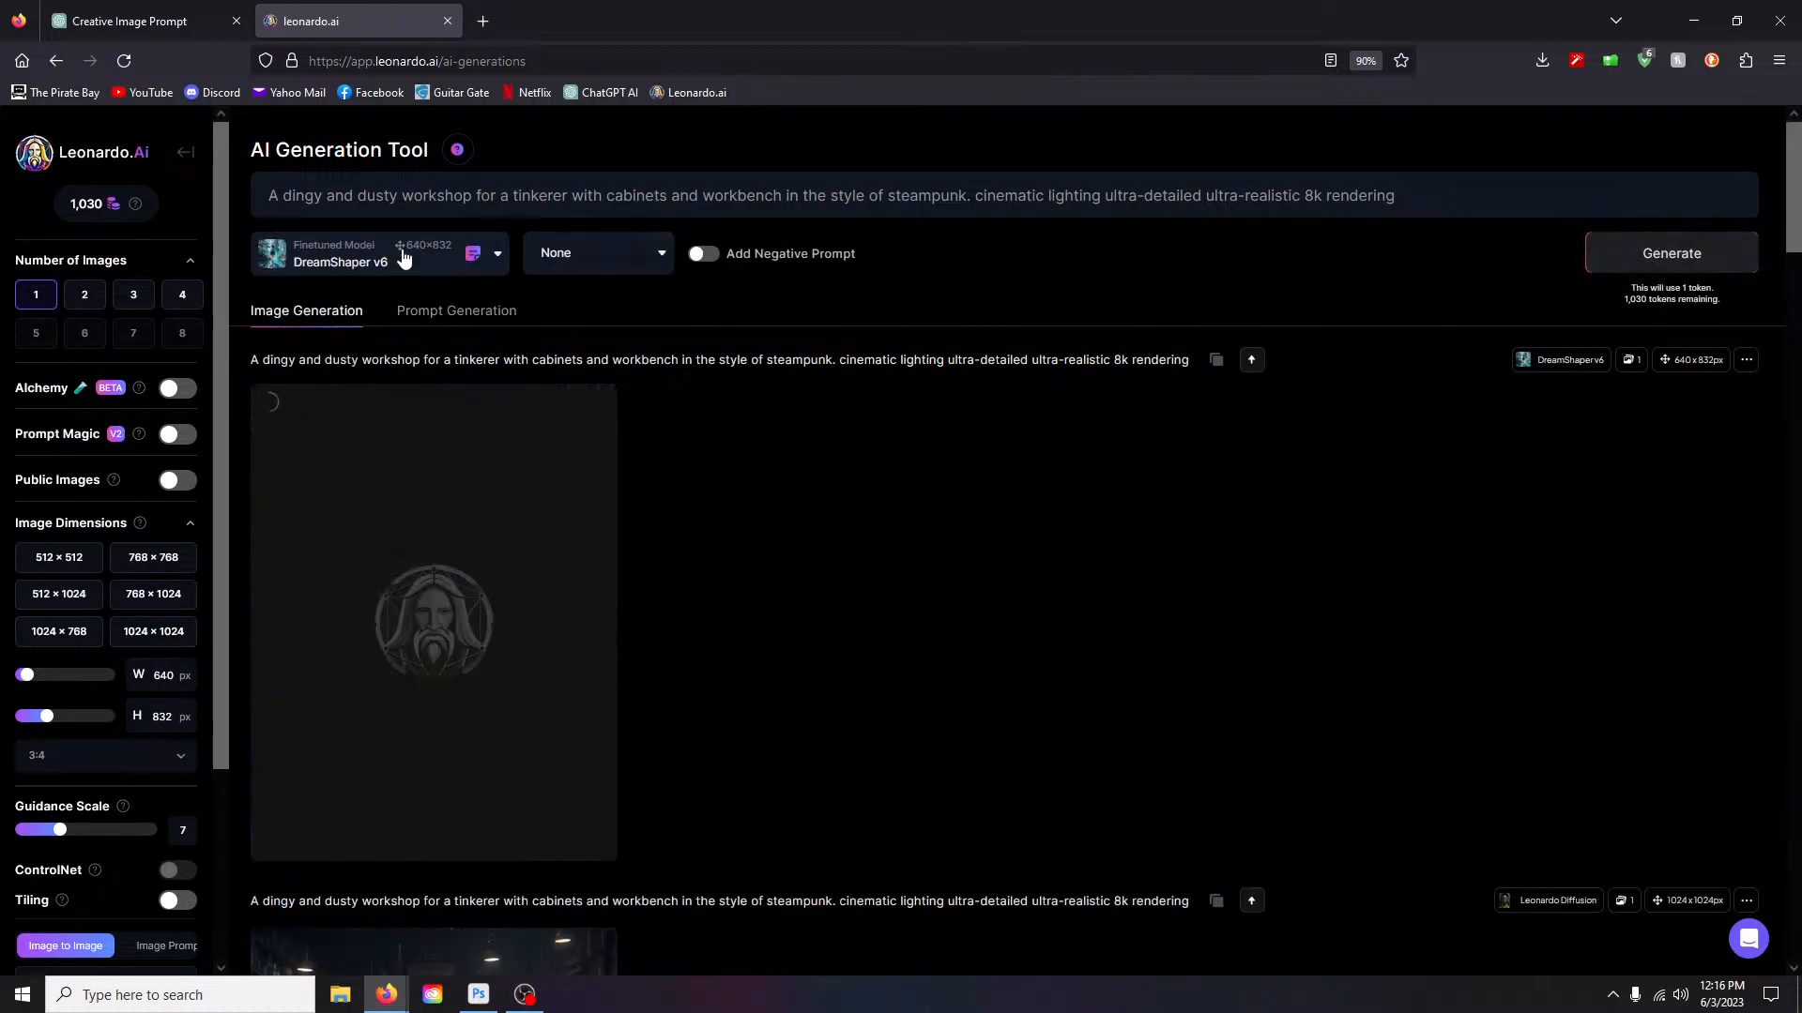
# Step: Switch the finetuned model to Deliberate 1.1 and generate the workshop prompt again
pyautogui.click(376, 255)
pyautogui.click(385, 297)
pyautogui.click(1670, 272)
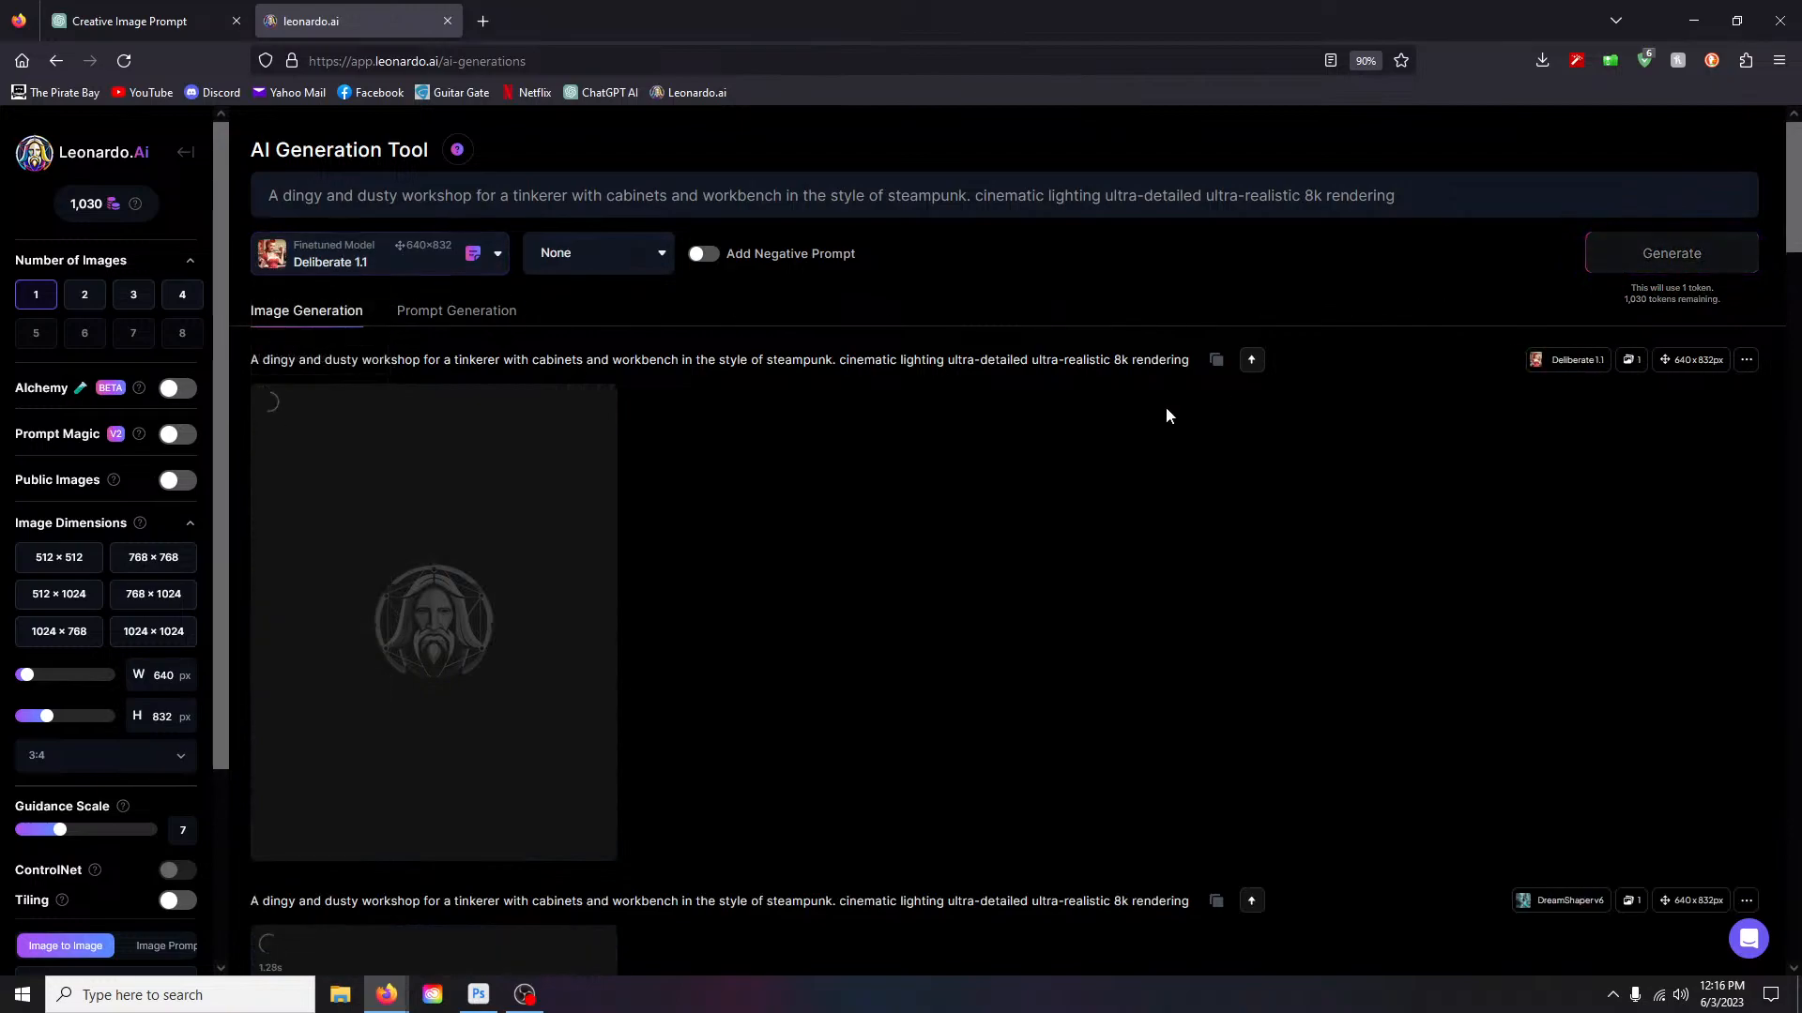
# Step: Inspect the Deliberate 1.1 and DreamShaper v6 workshop images enlarged, one after the other
pyautogui.scroll(-5, 1122, 424)
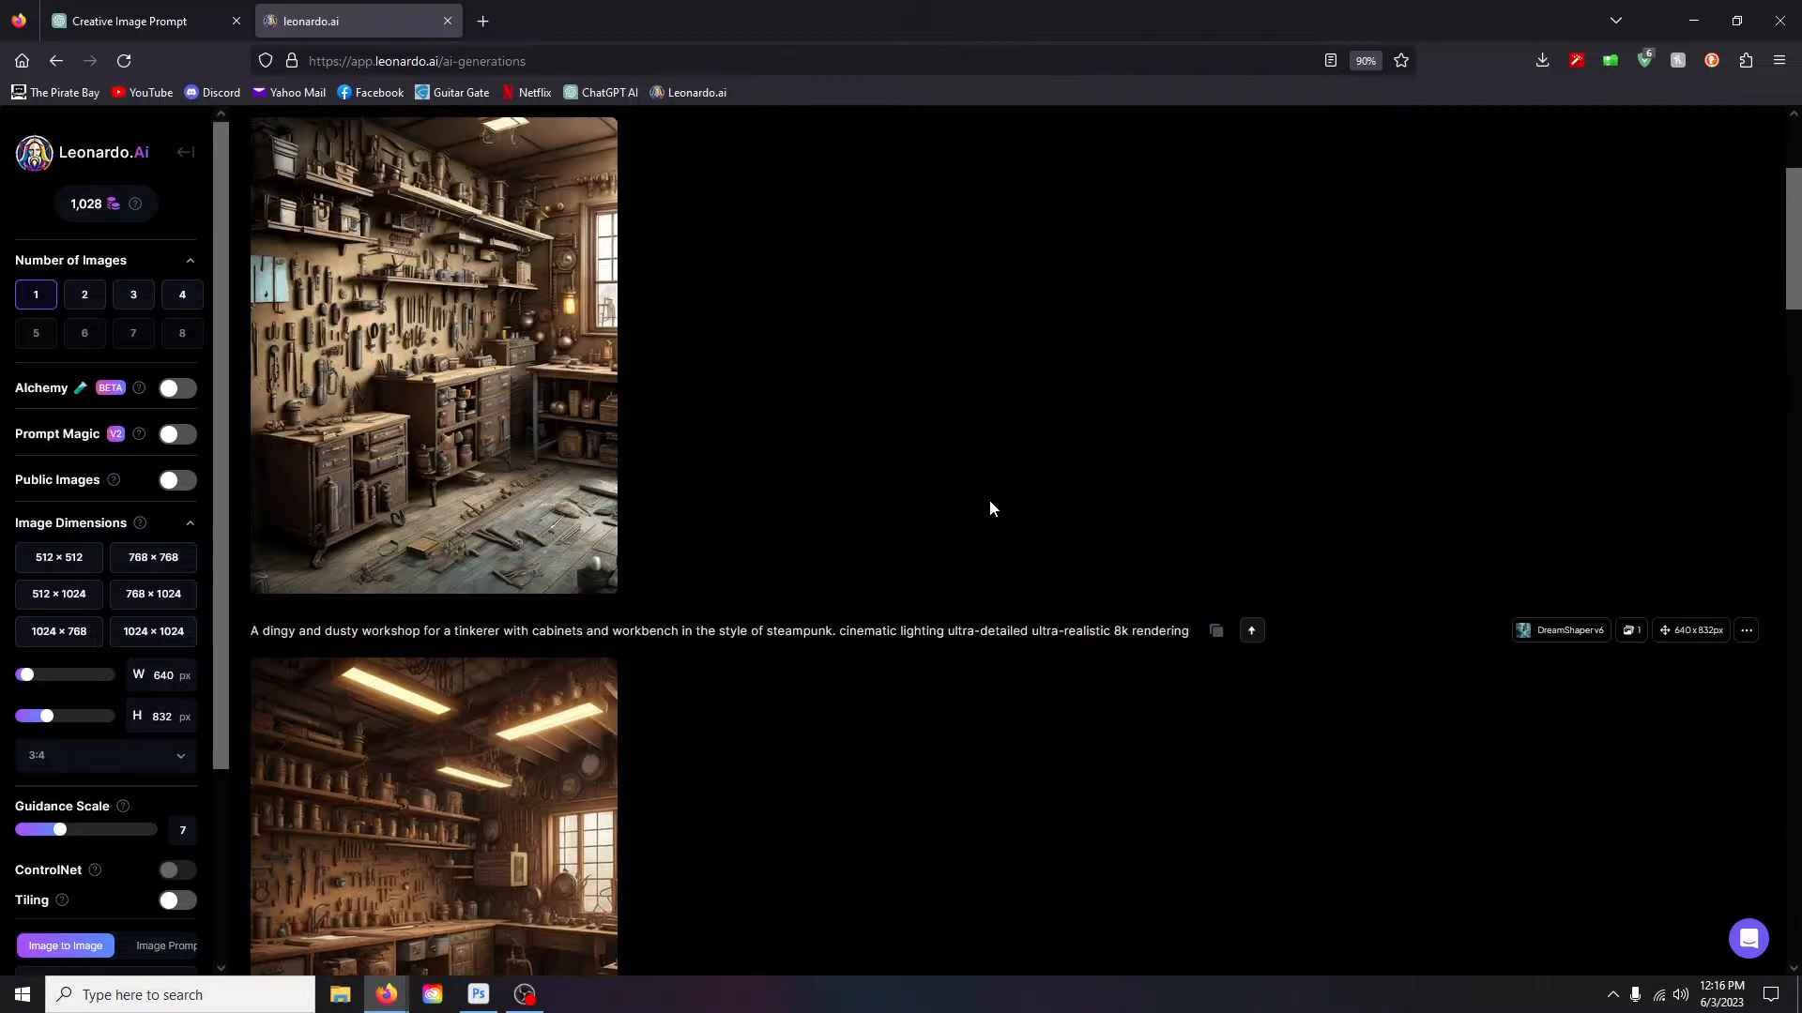
pyautogui.click(535, 322)
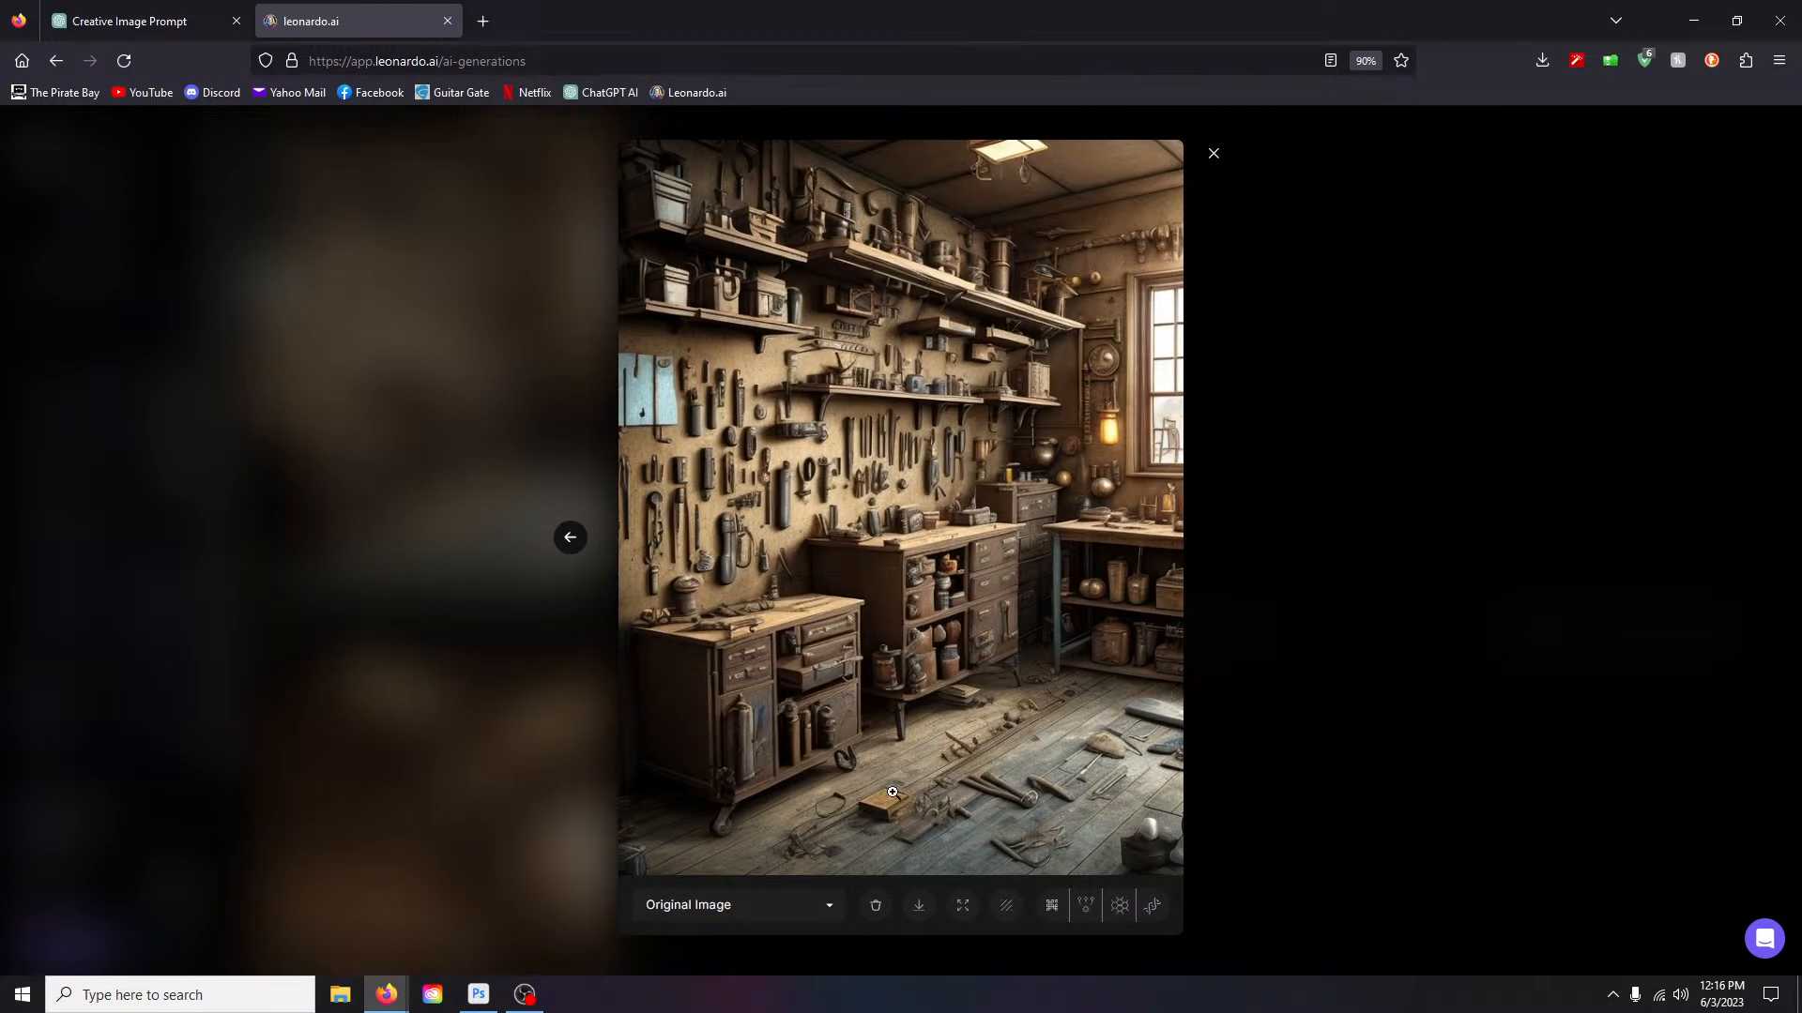
pyautogui.click(1212, 160)
pyautogui.scroll(-2, 717, 425)
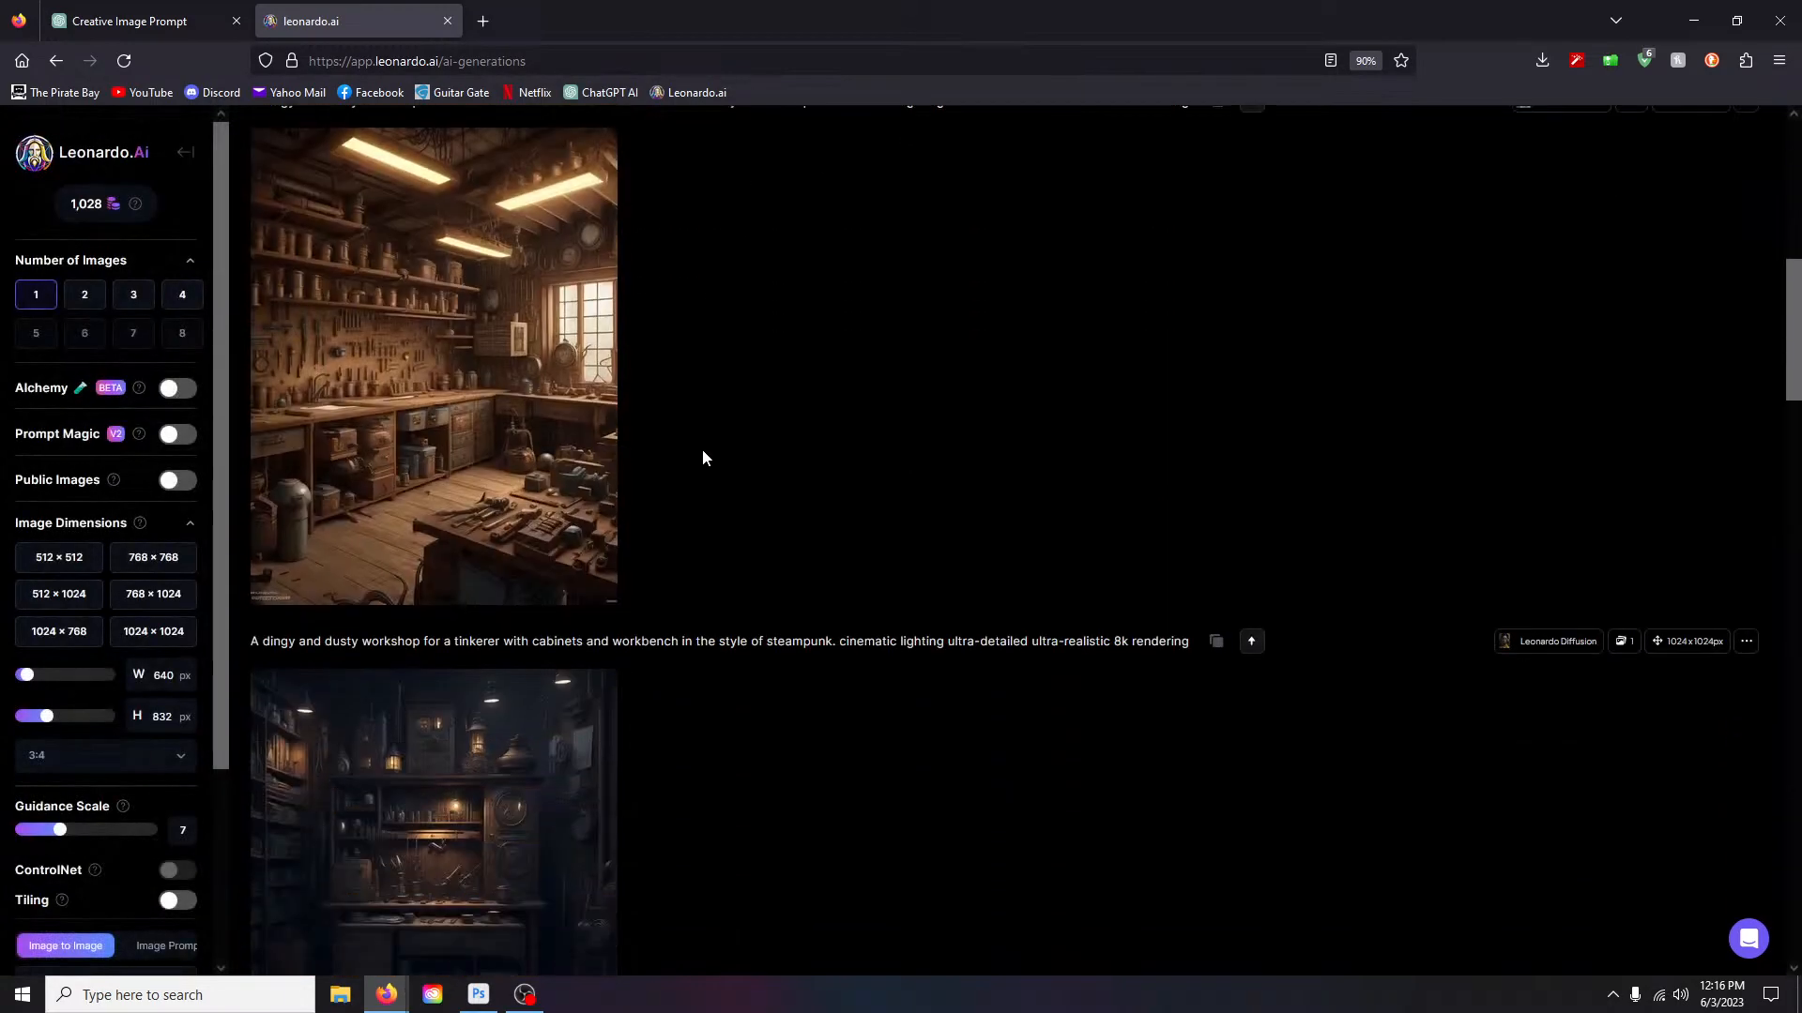
pyautogui.click(420, 423)
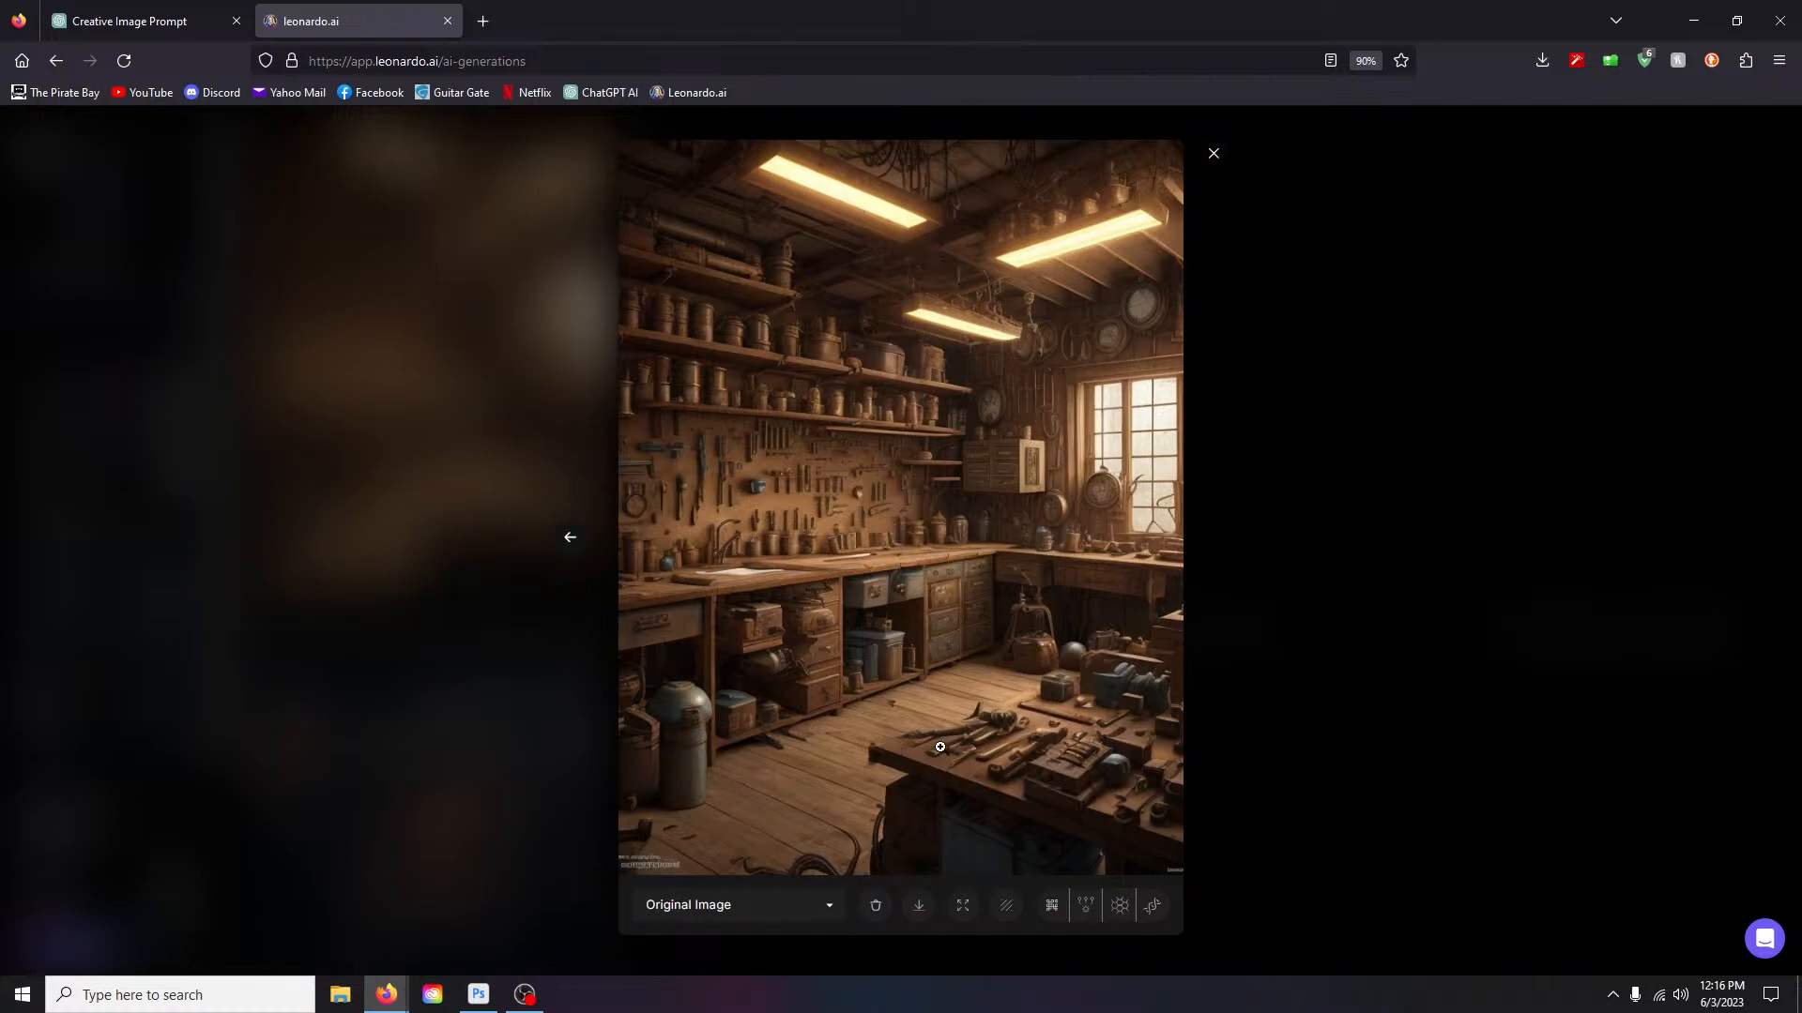
pyautogui.click(1213, 160)
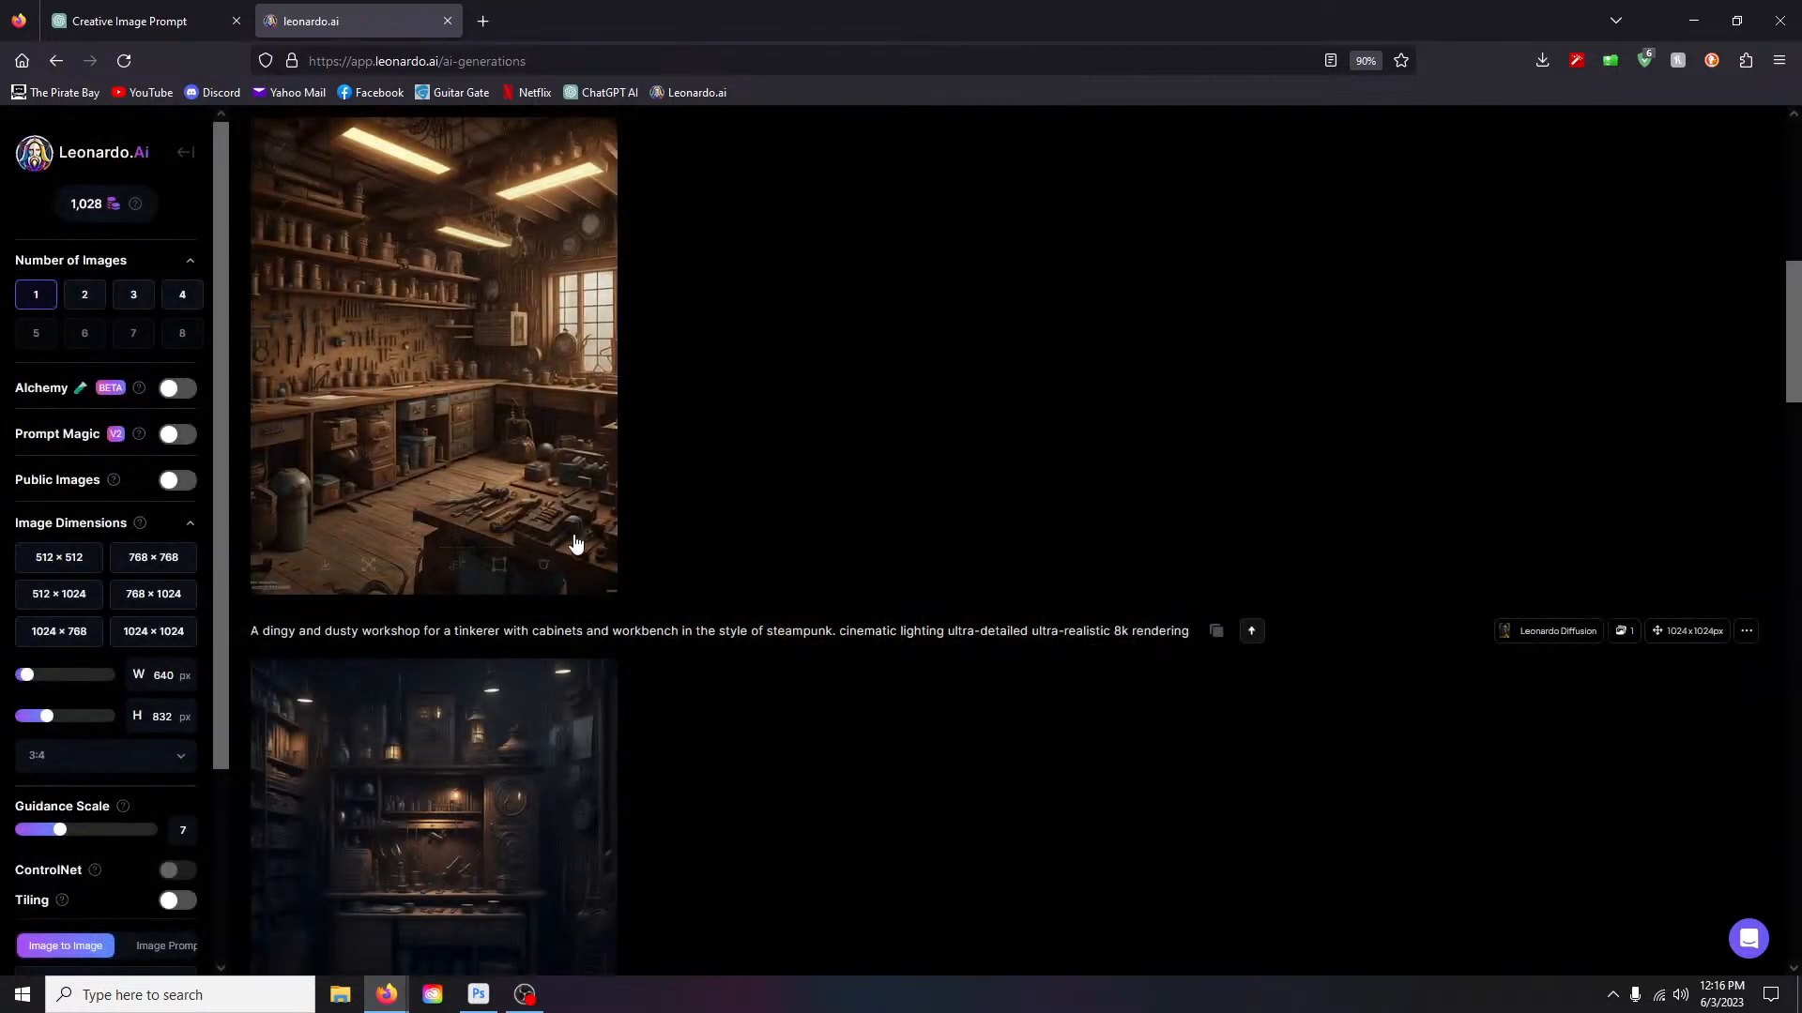
# Step: Delete the DreamShaper v6 workshop image and compare the remaining workshop images
pyautogui.click(550, 566)
pyautogui.click(1030, 670)
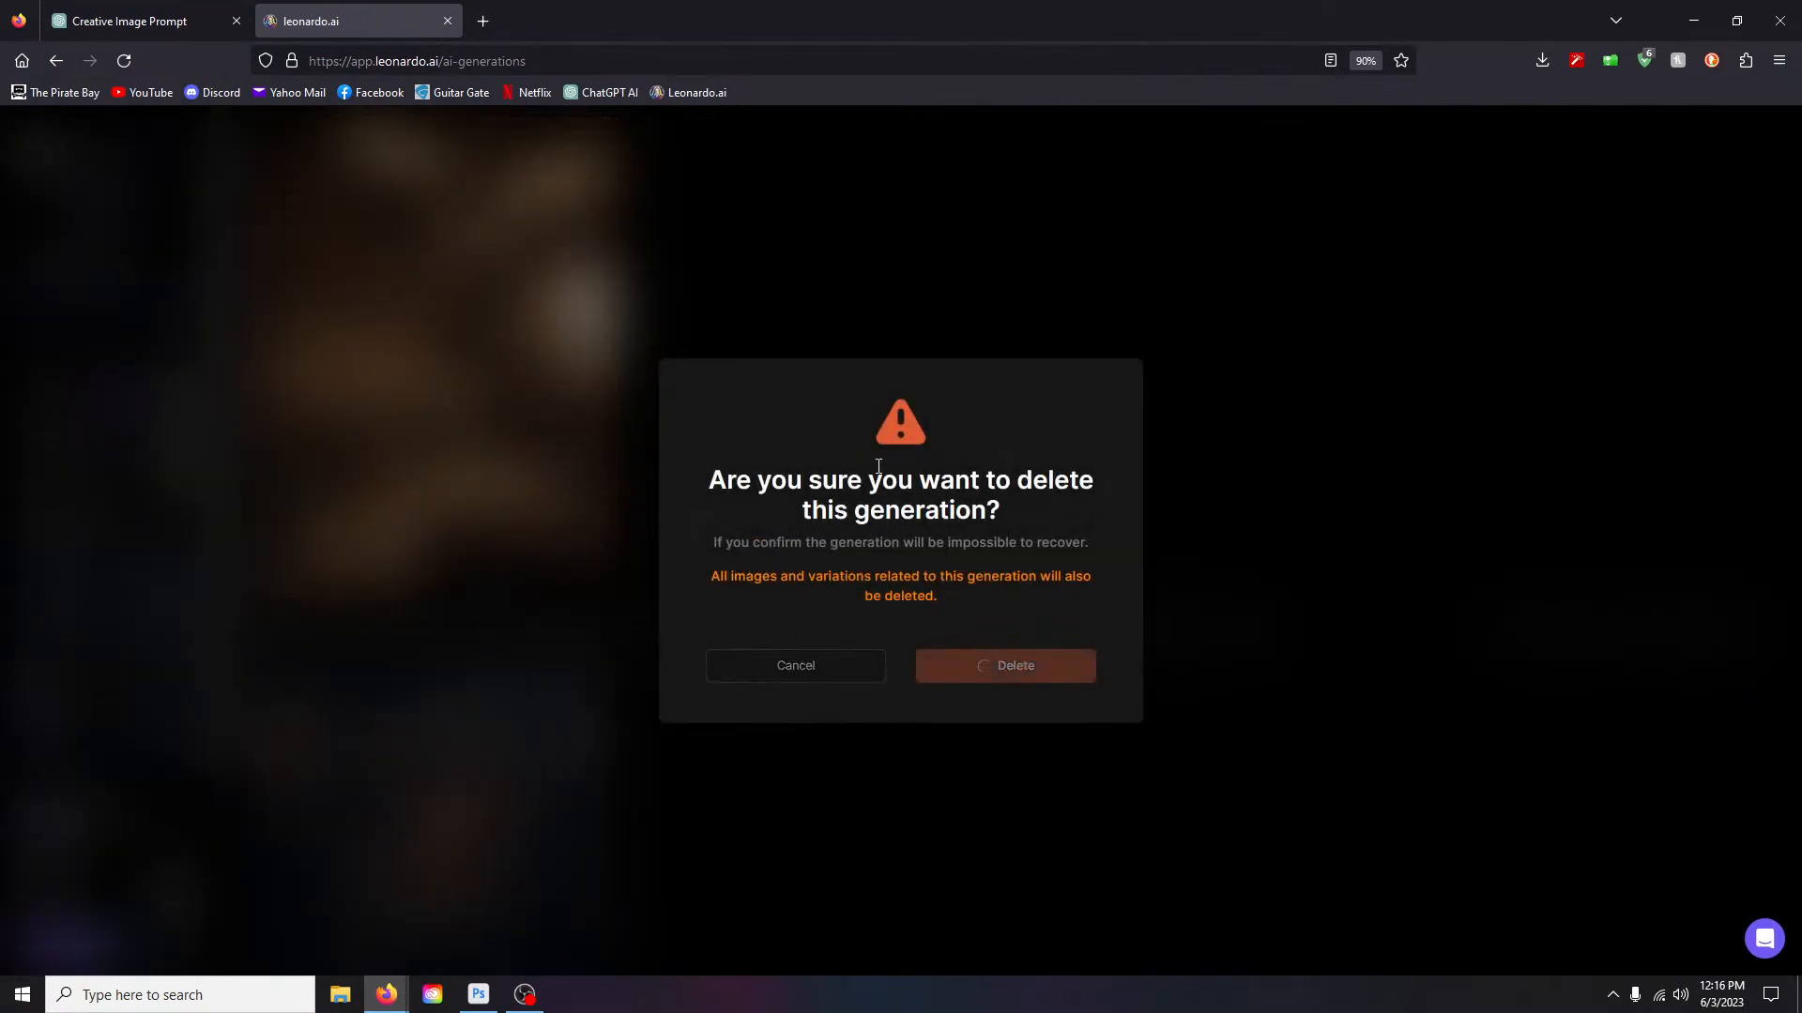
pyautogui.scroll(-4, 797, 525)
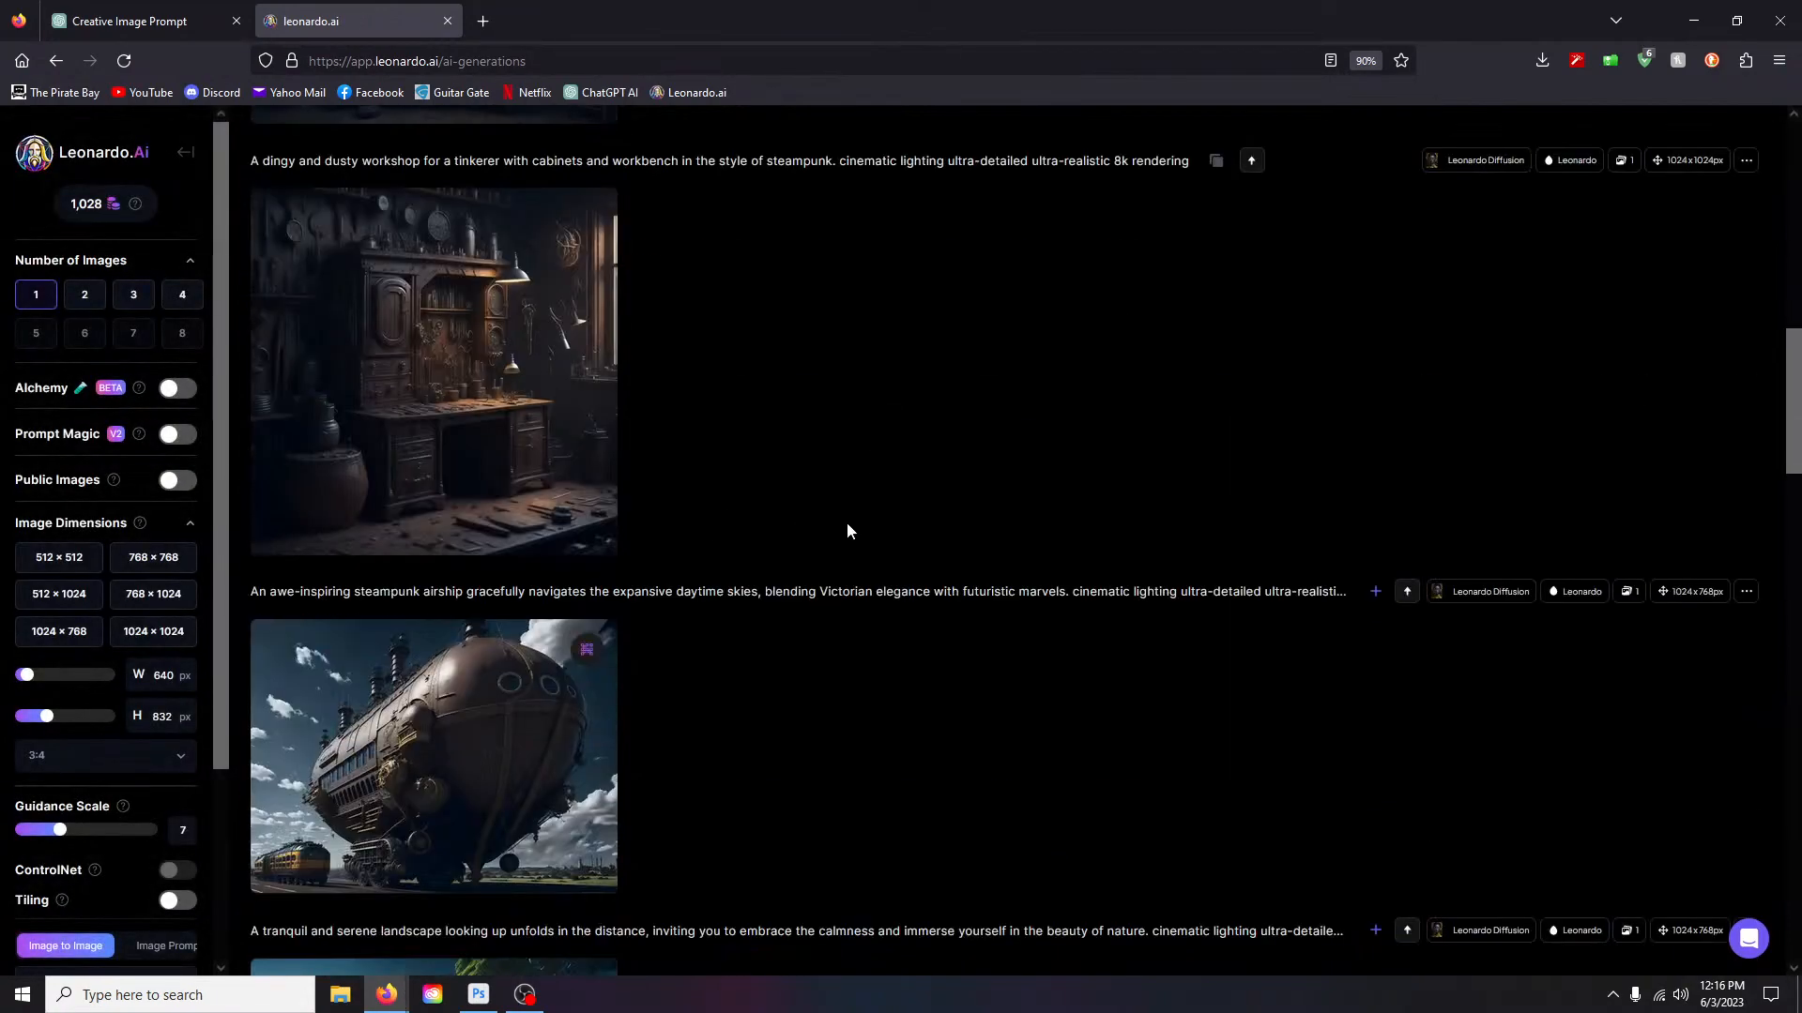
pyautogui.scroll(2, 897, 520)
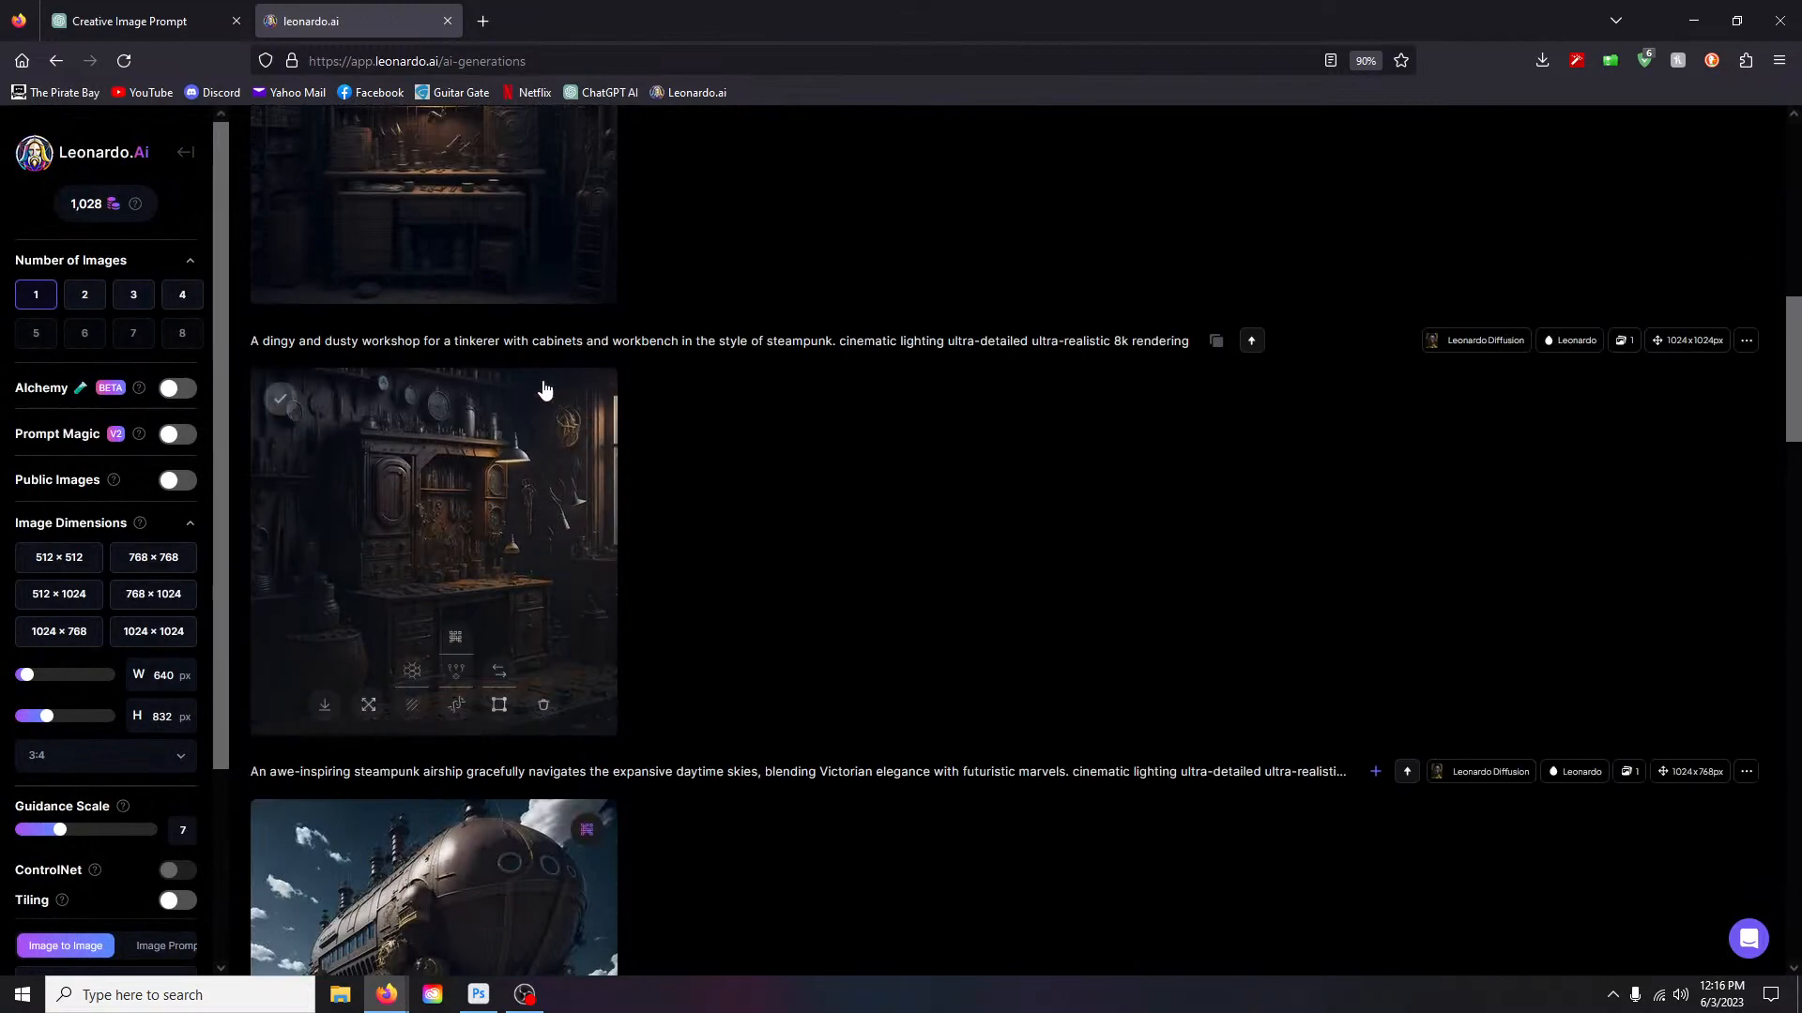
pyautogui.scroll(5, 901, 601)
pyautogui.scroll(-4, 913, 566)
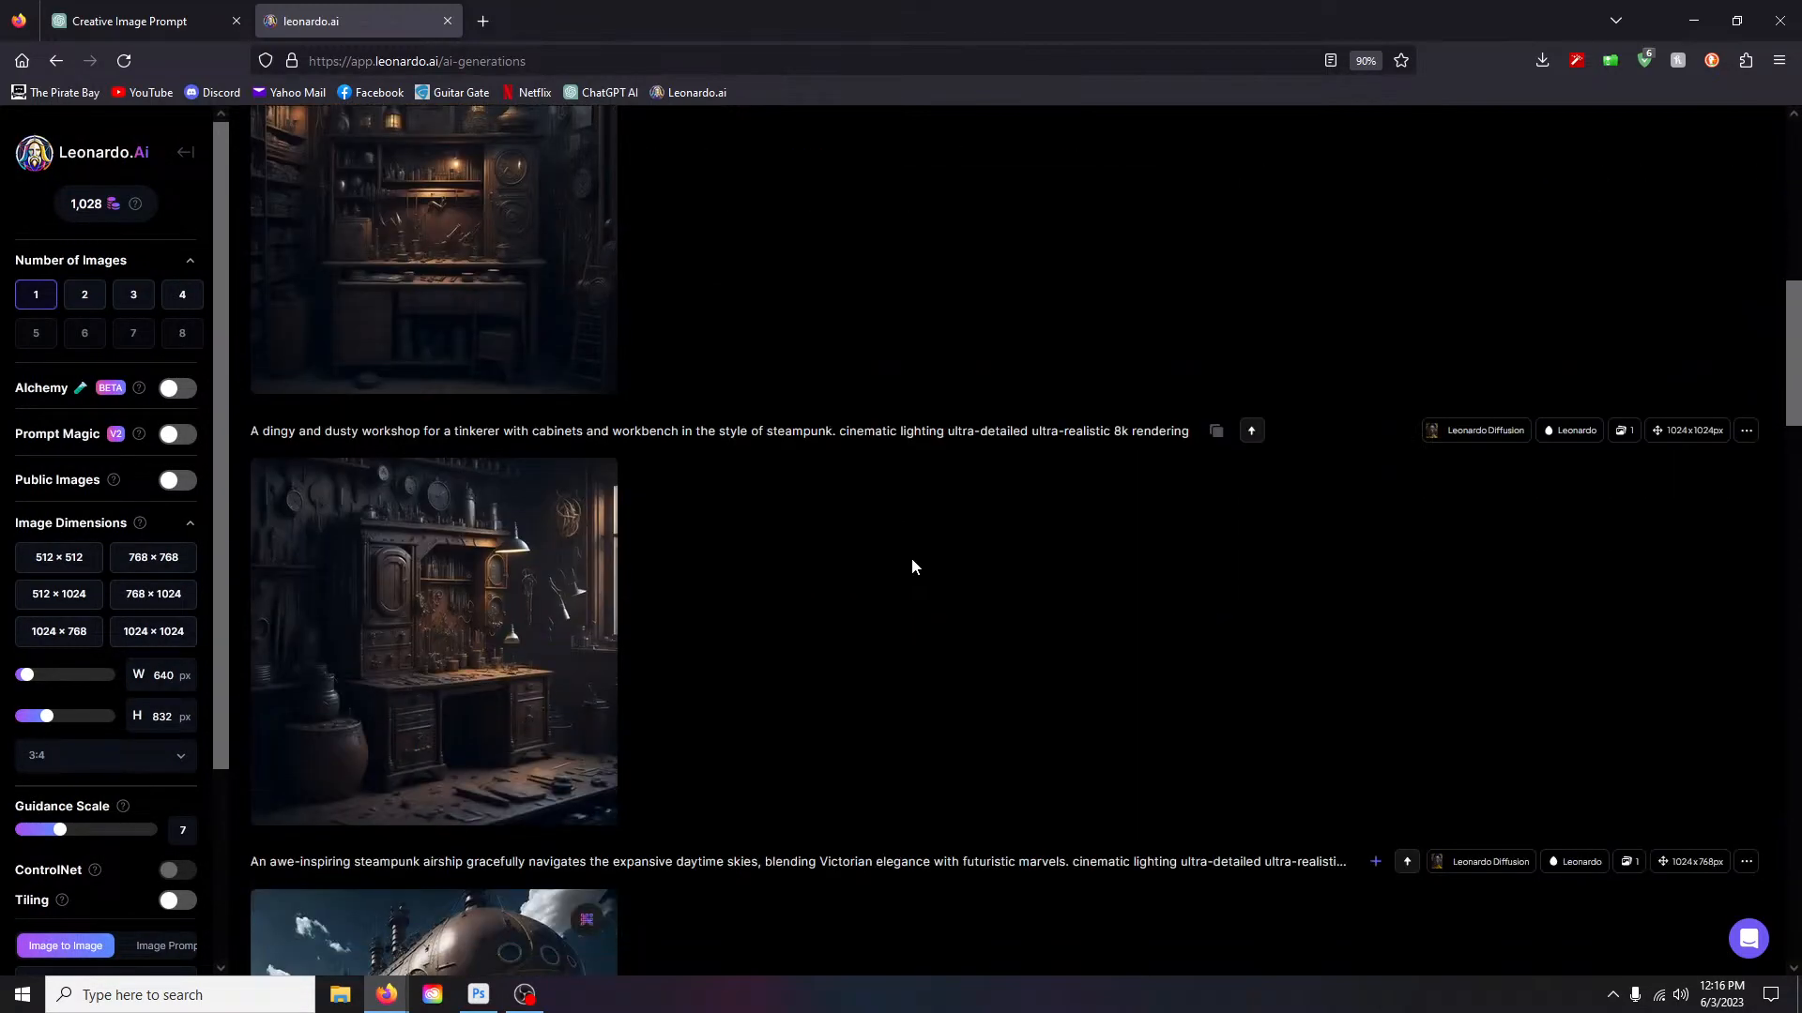
pyautogui.scroll(1, 835, 656)
pyautogui.scroll(6, 856, 593)
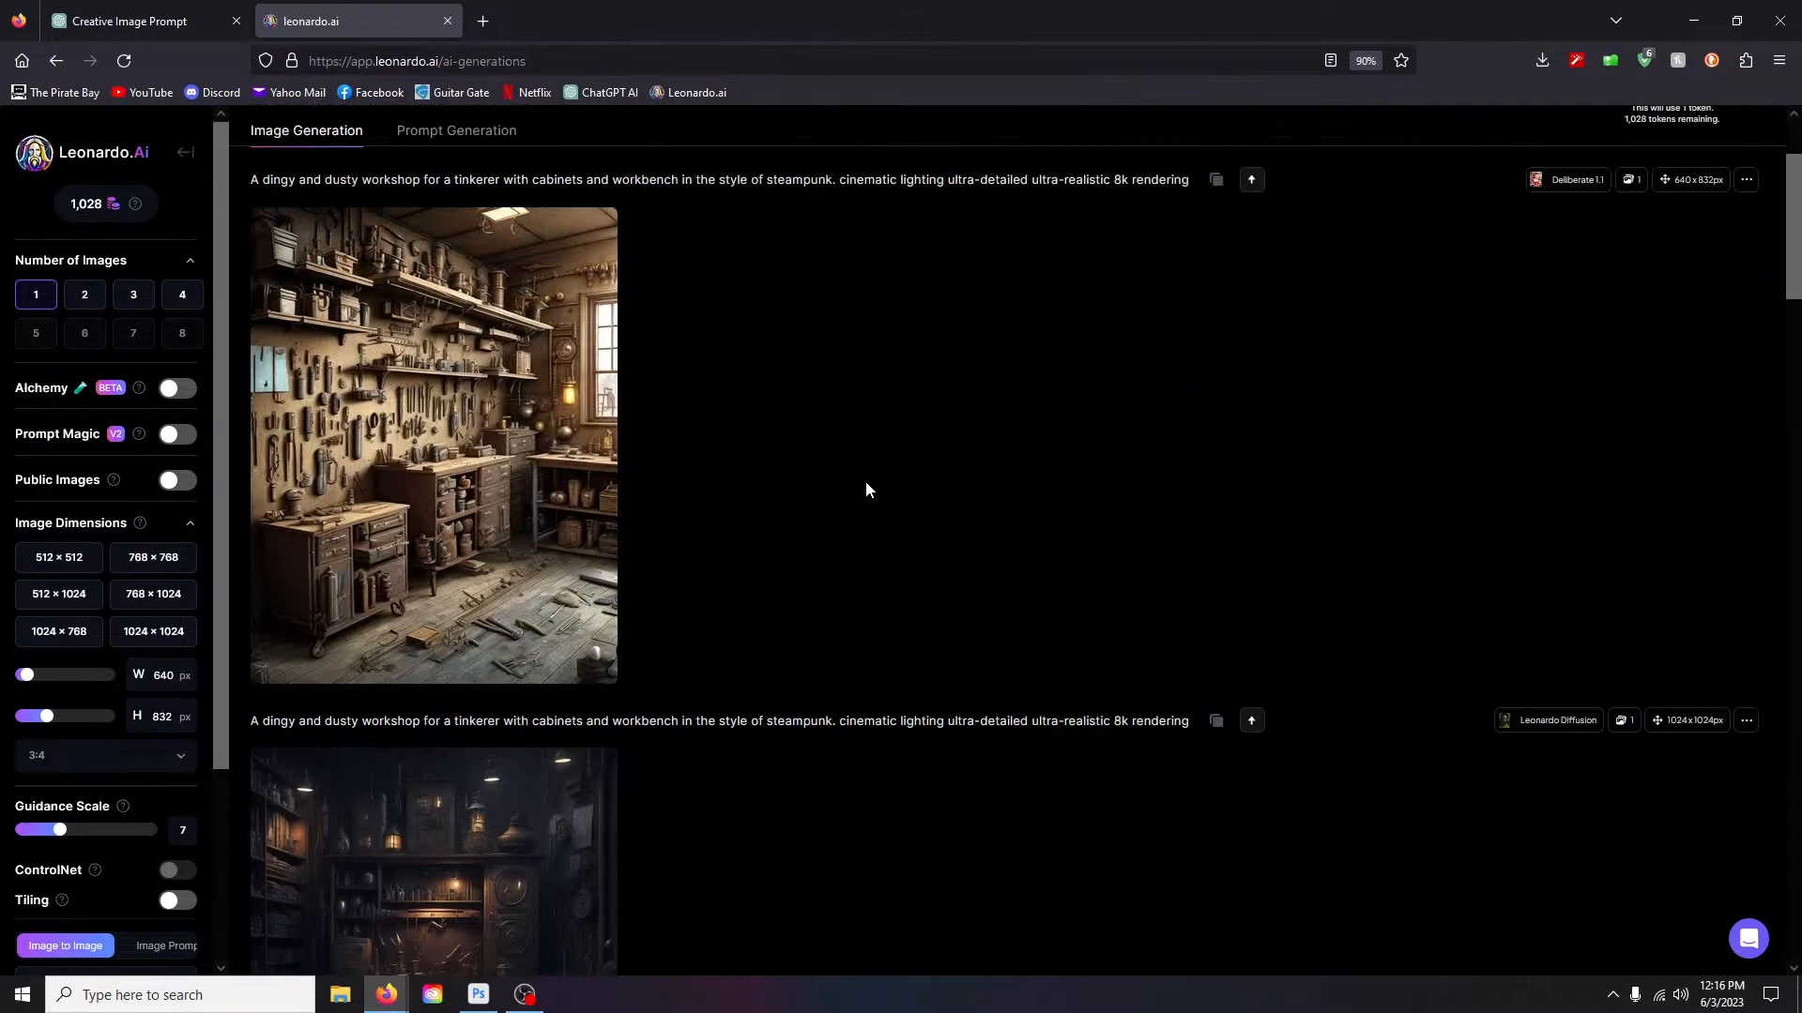
pyautogui.scroll(-6, 865, 480)
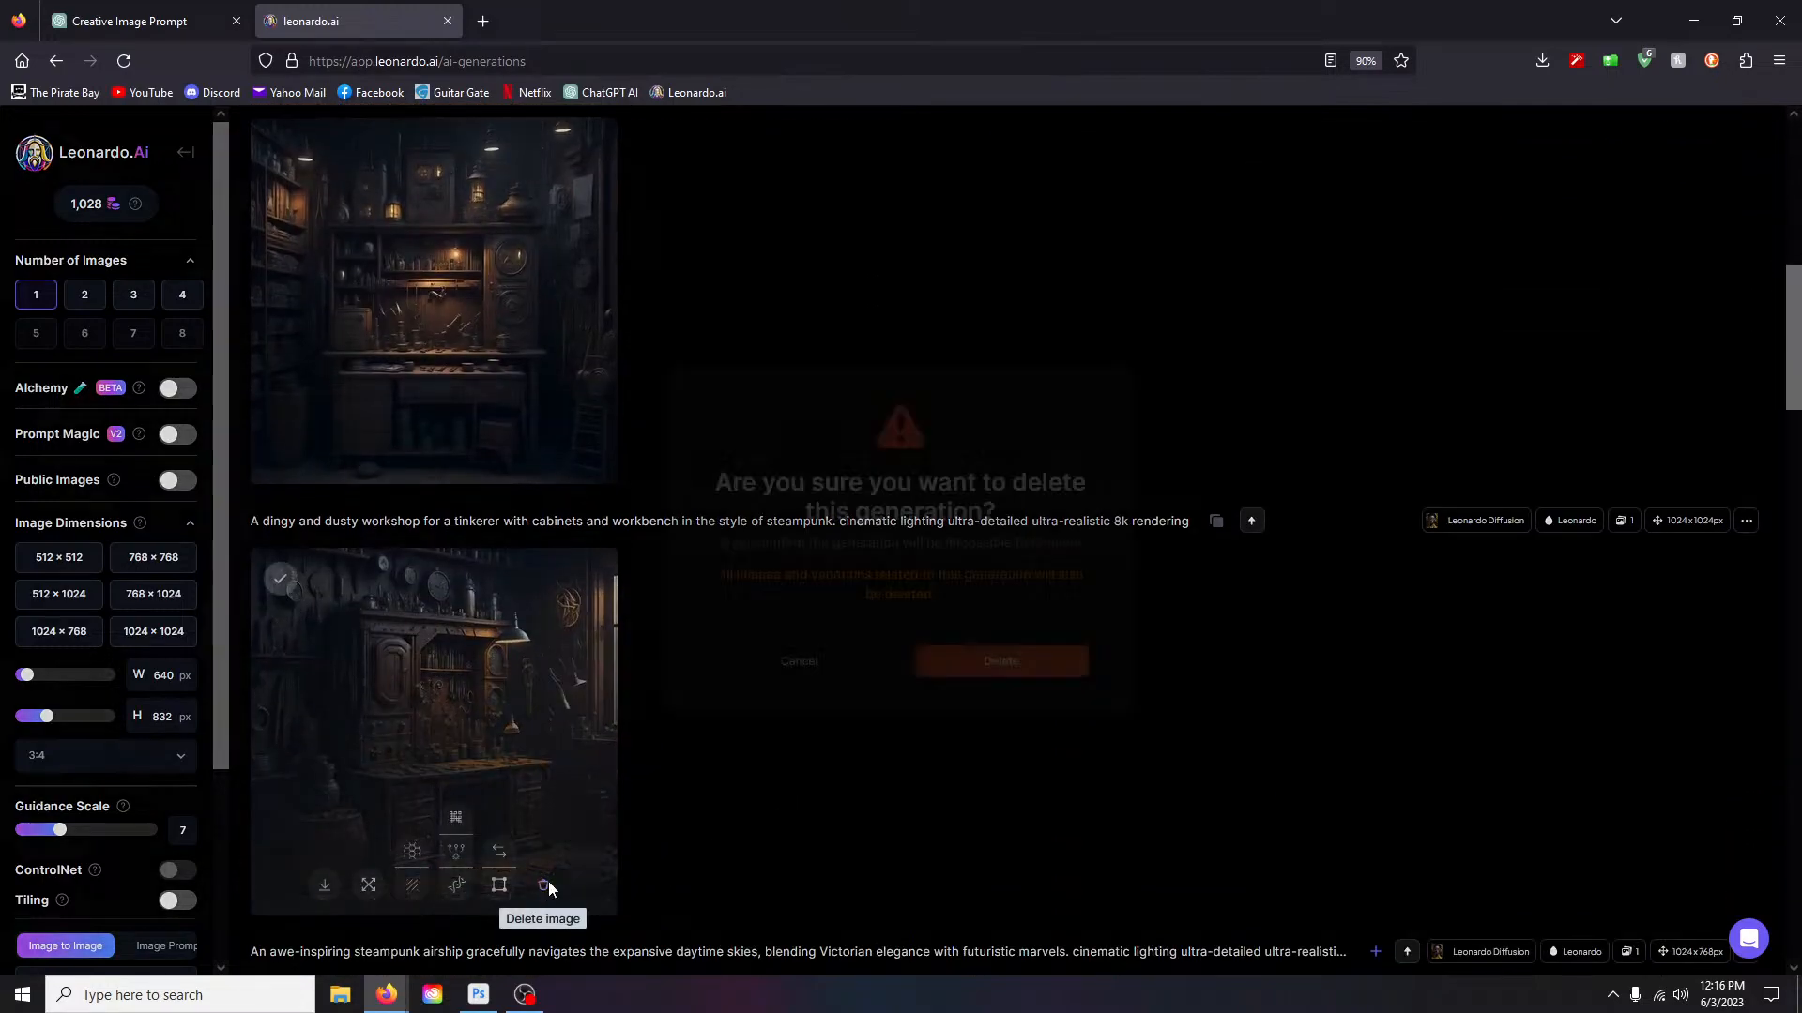
# Step: Delete both workshop images made with Leonardo Diffusion
pyautogui.click(545, 885)
pyautogui.click(1022, 668)
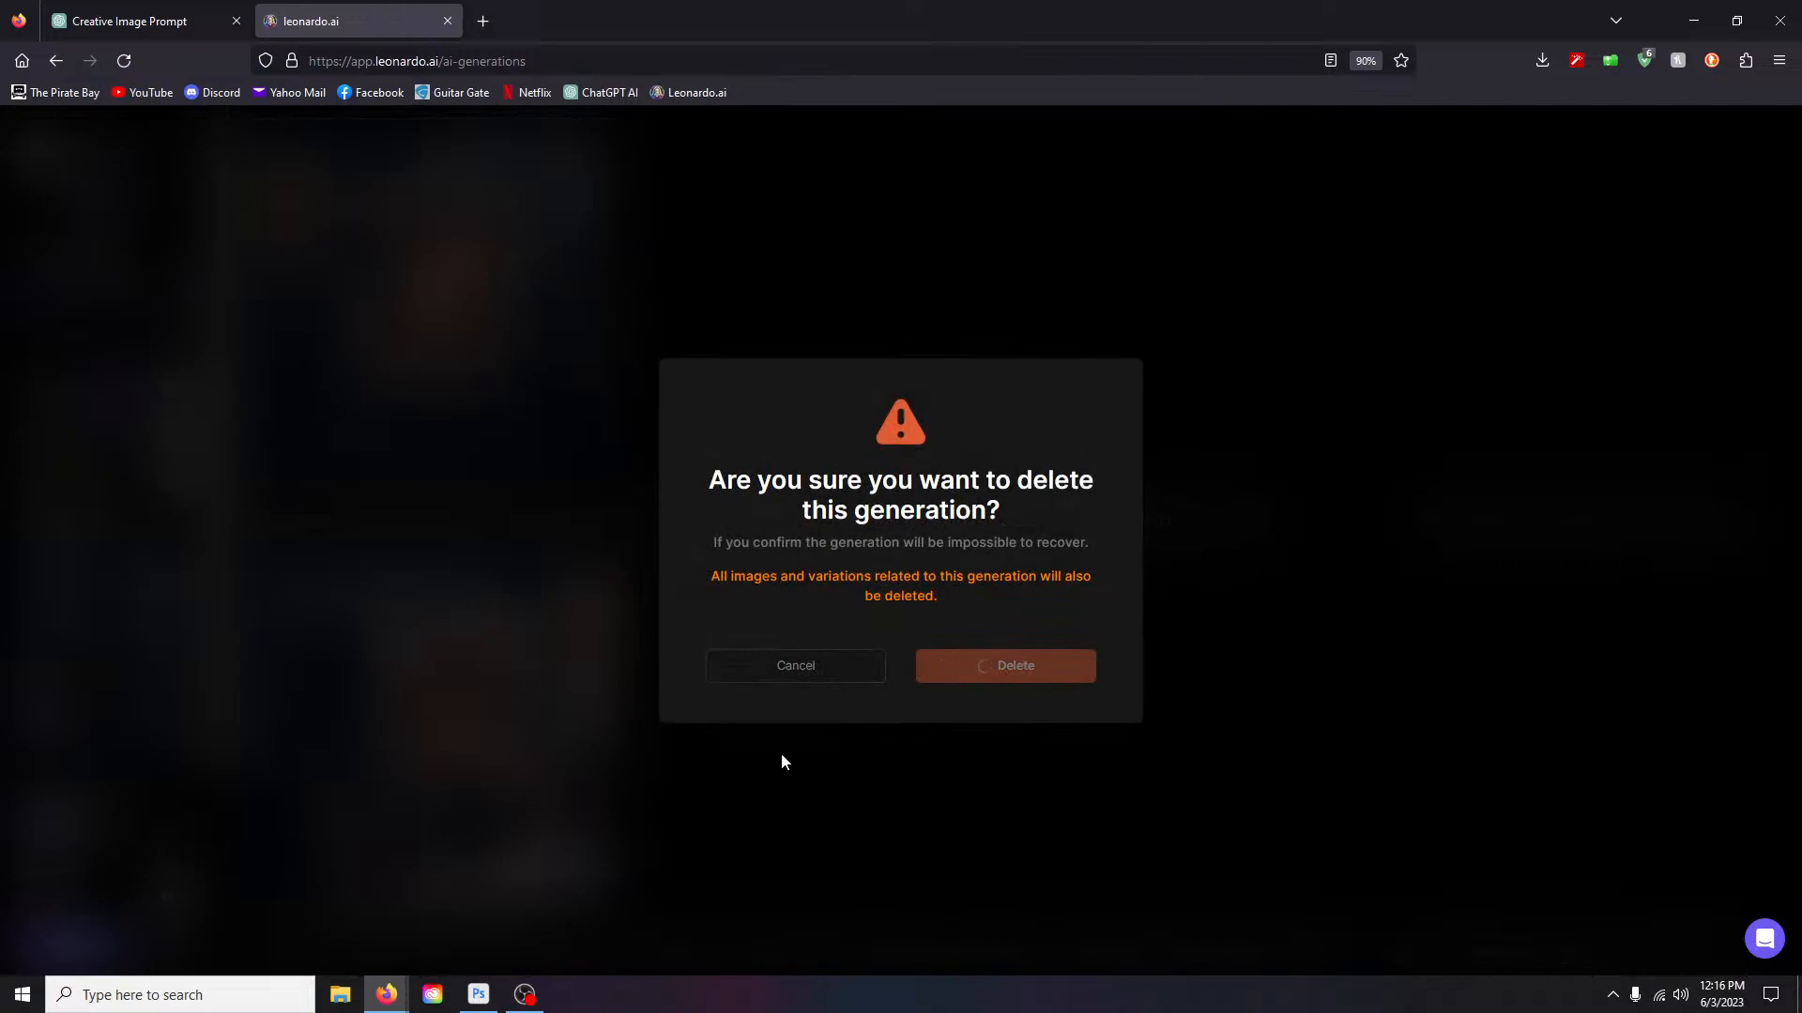
pyautogui.scroll(4, 781, 755)
pyautogui.click(546, 906)
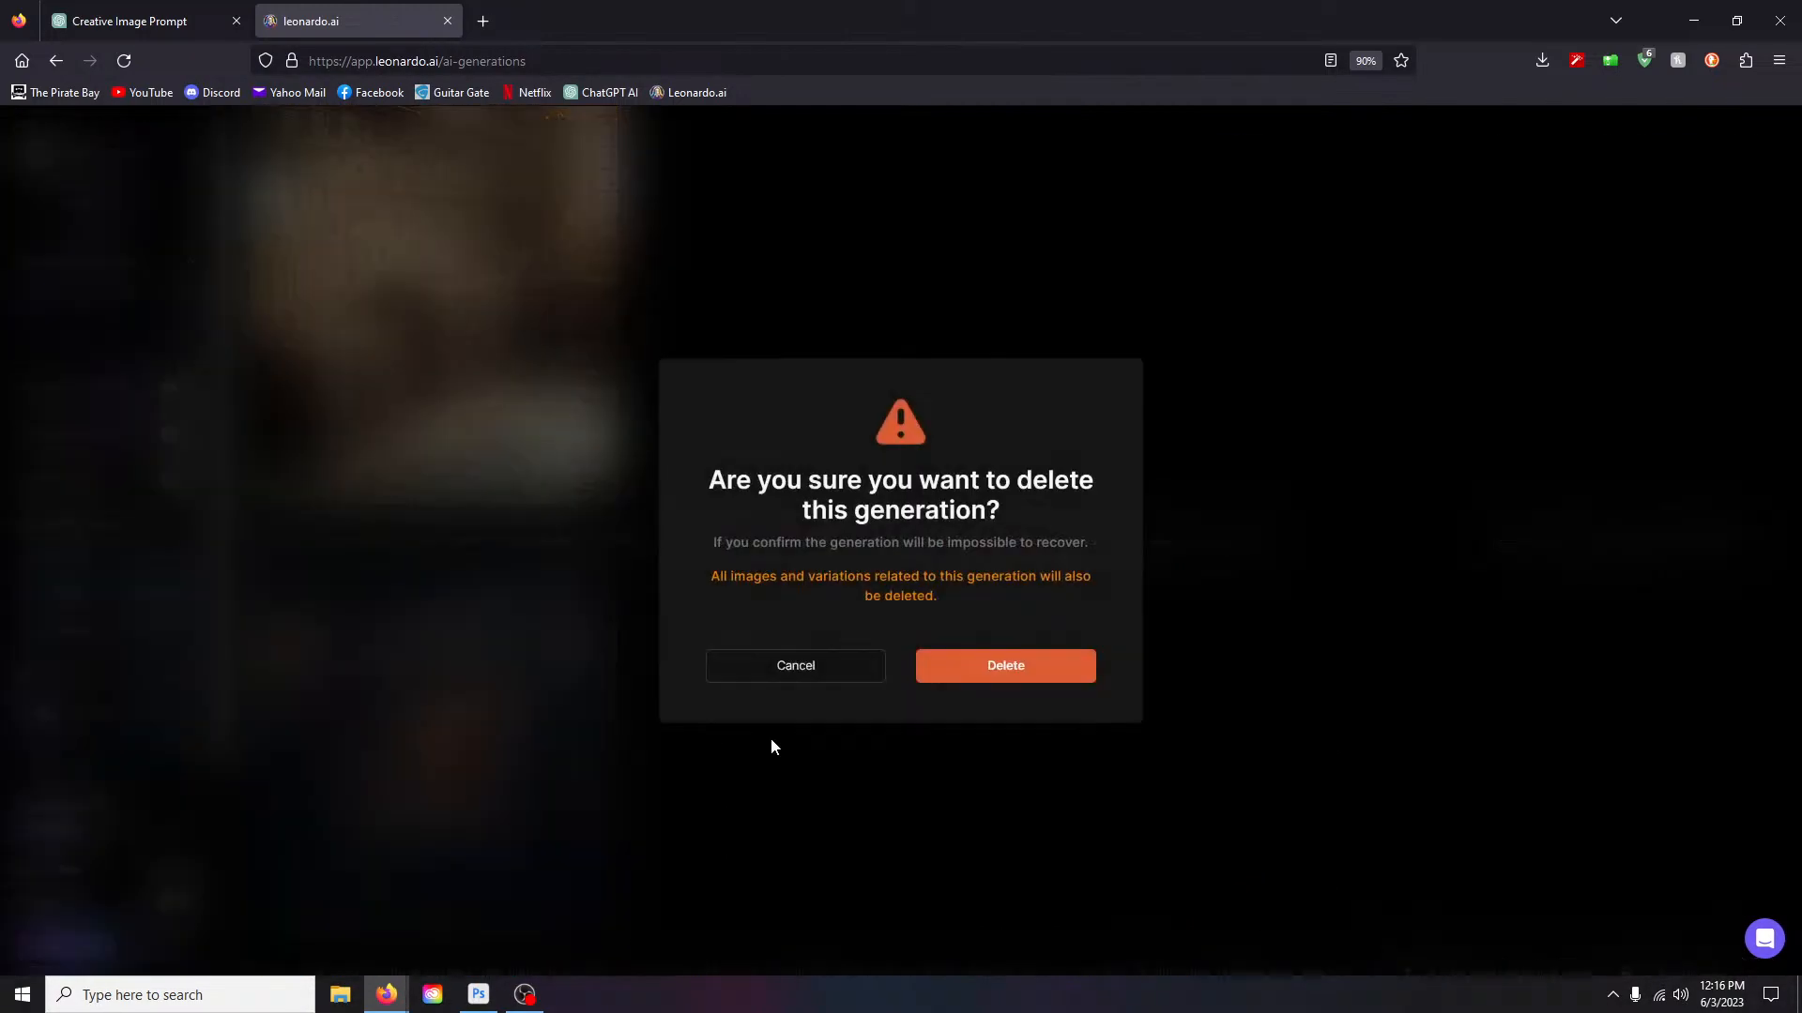
pyautogui.click(943, 677)
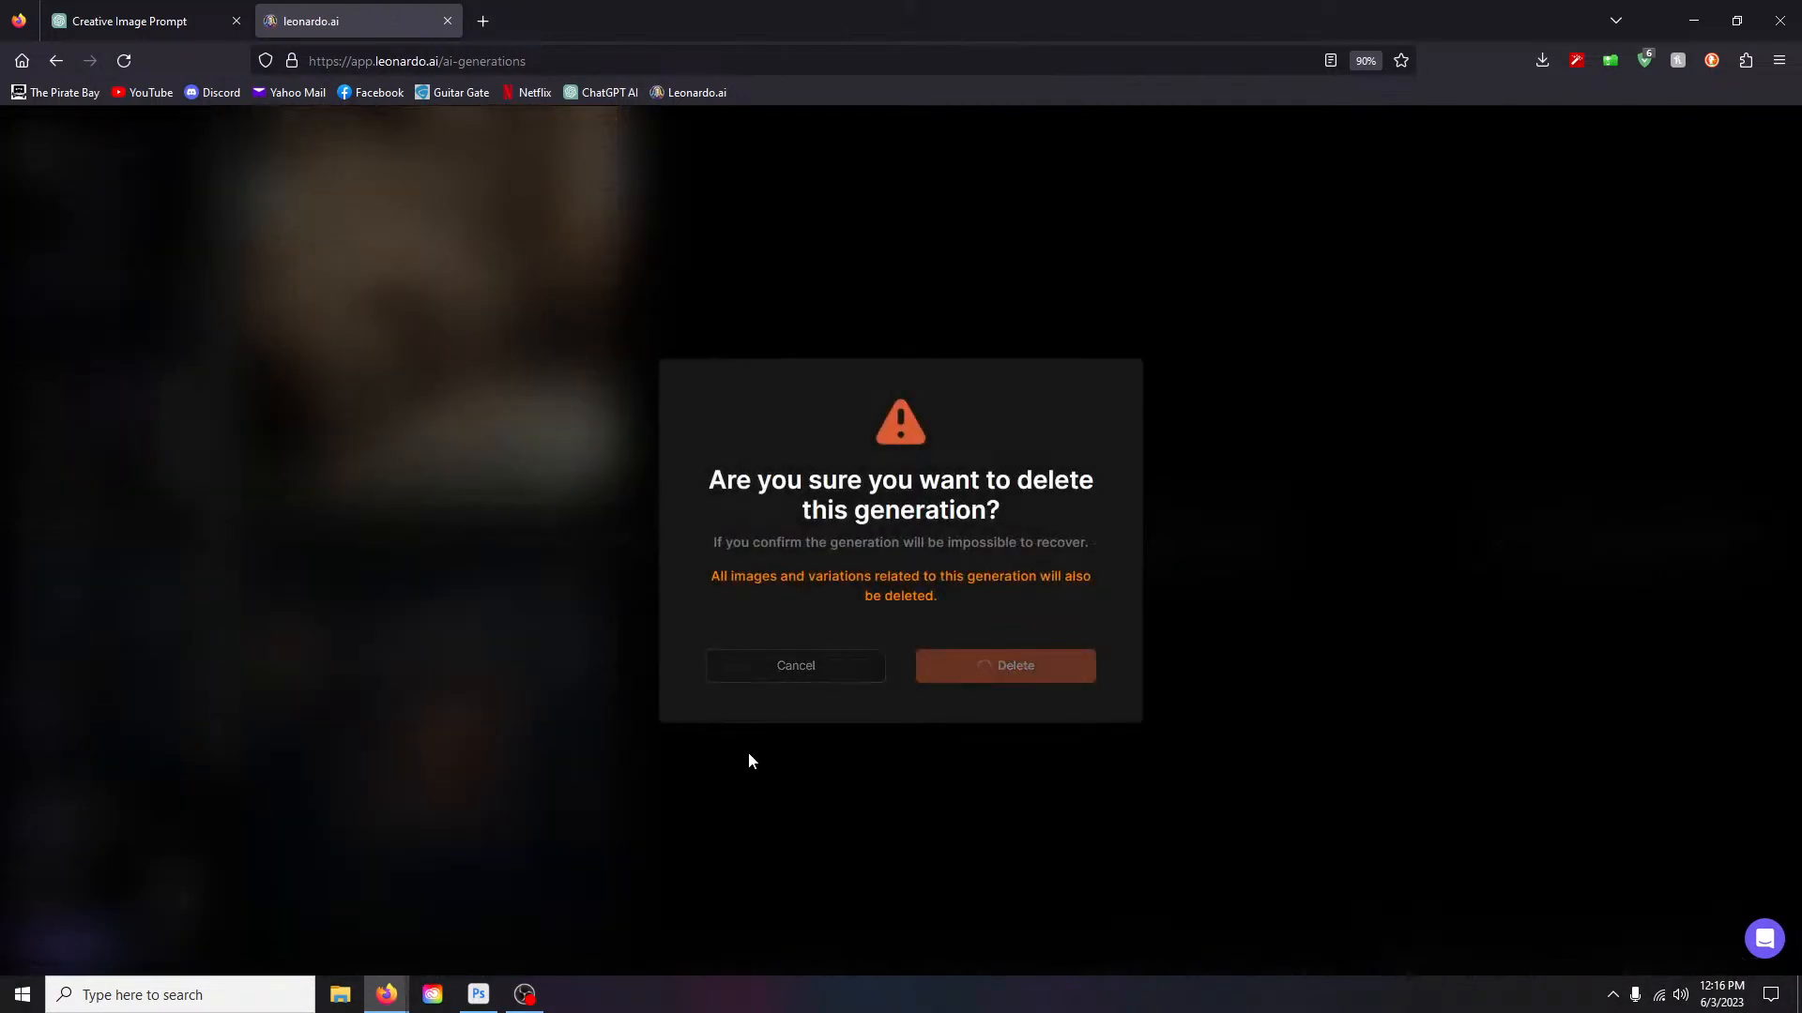
# Step: Inspect the Deliberate 1.1 workshop image enlarged and apply a Creative Upscale to it
pyautogui.scroll(2, 791, 719)
pyautogui.click(420, 484)
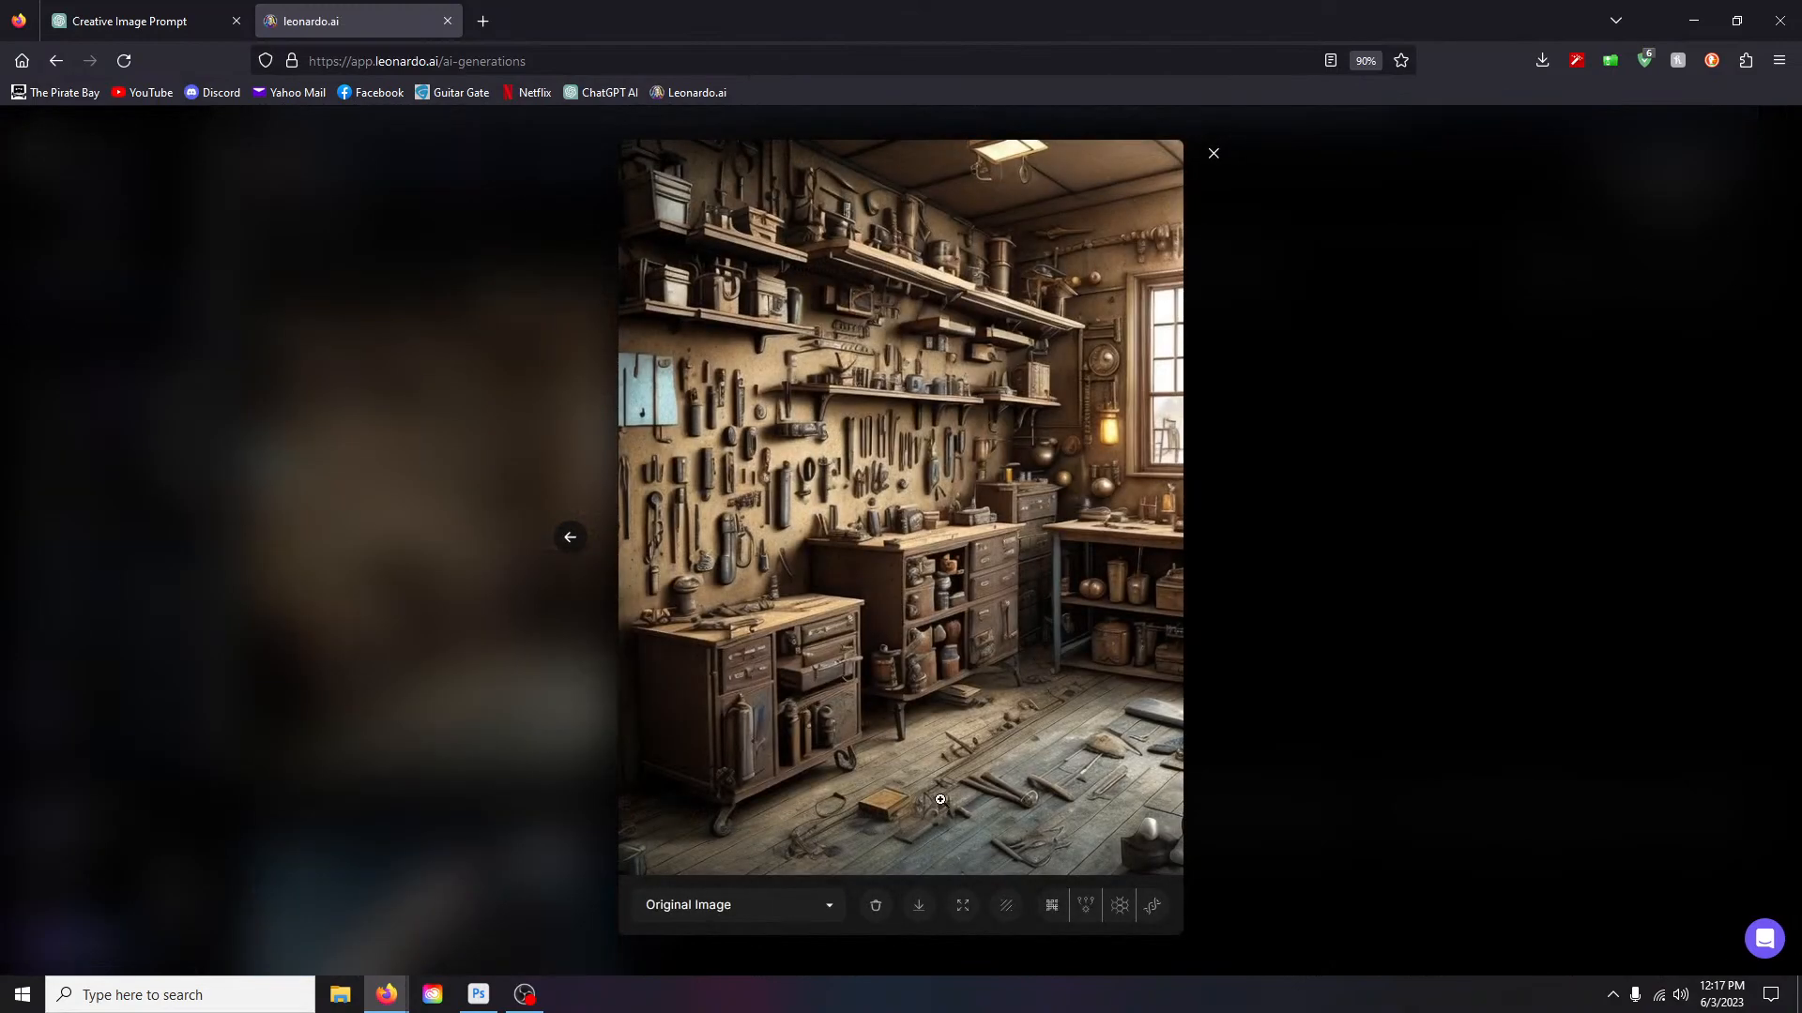
pyautogui.click(1213, 156)
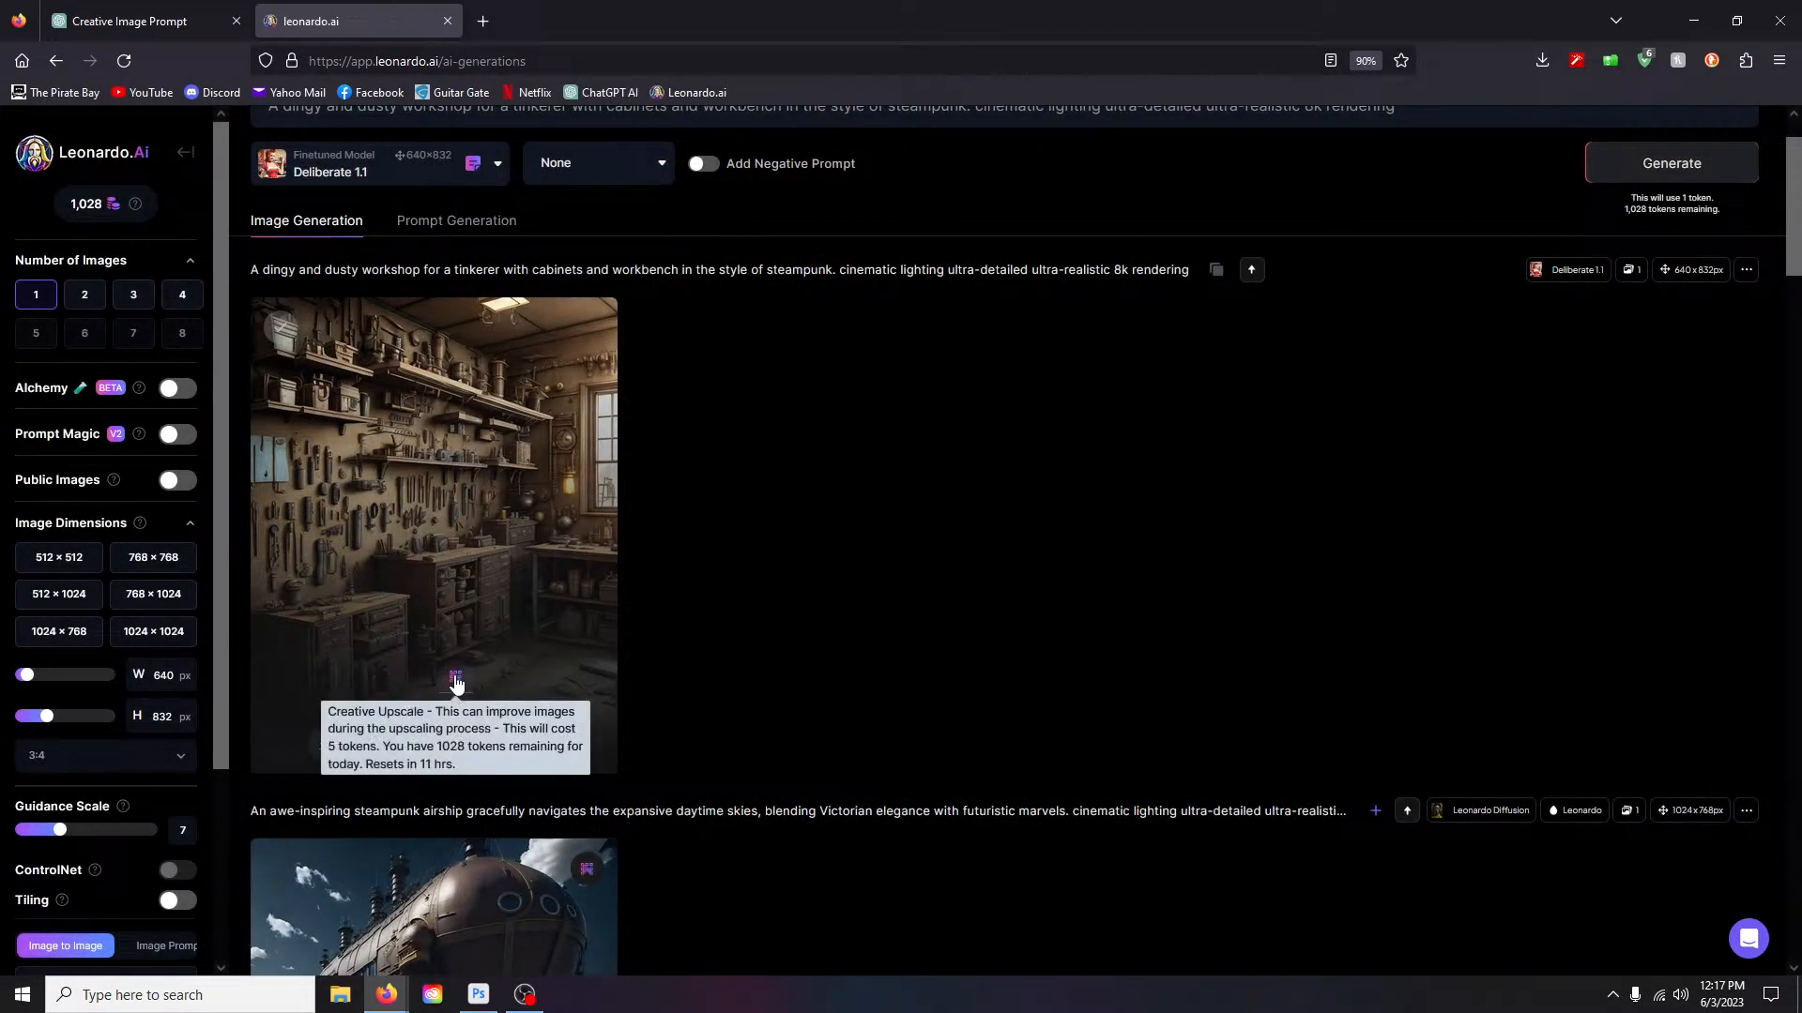
pyautogui.click(455, 678)
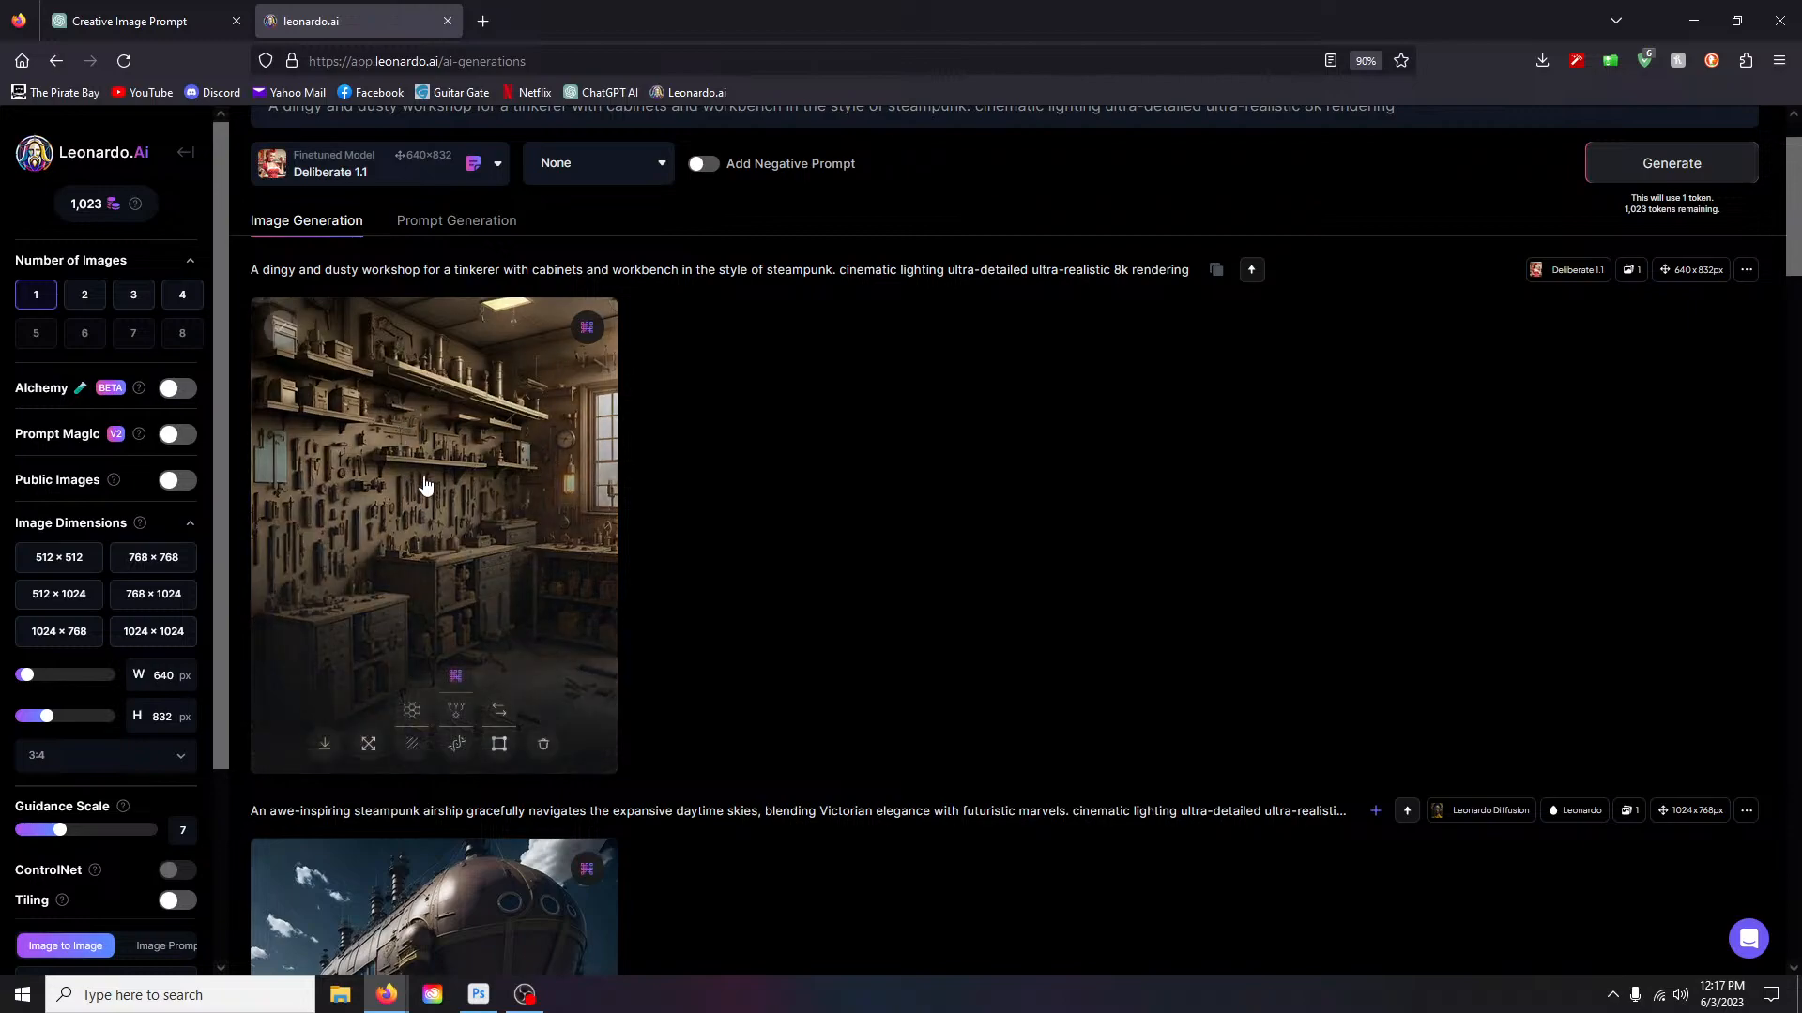
# Step: Copy the enlarged upscaled workshop image and paste it into a new document in Photoshop
pyautogui.click(434, 525)
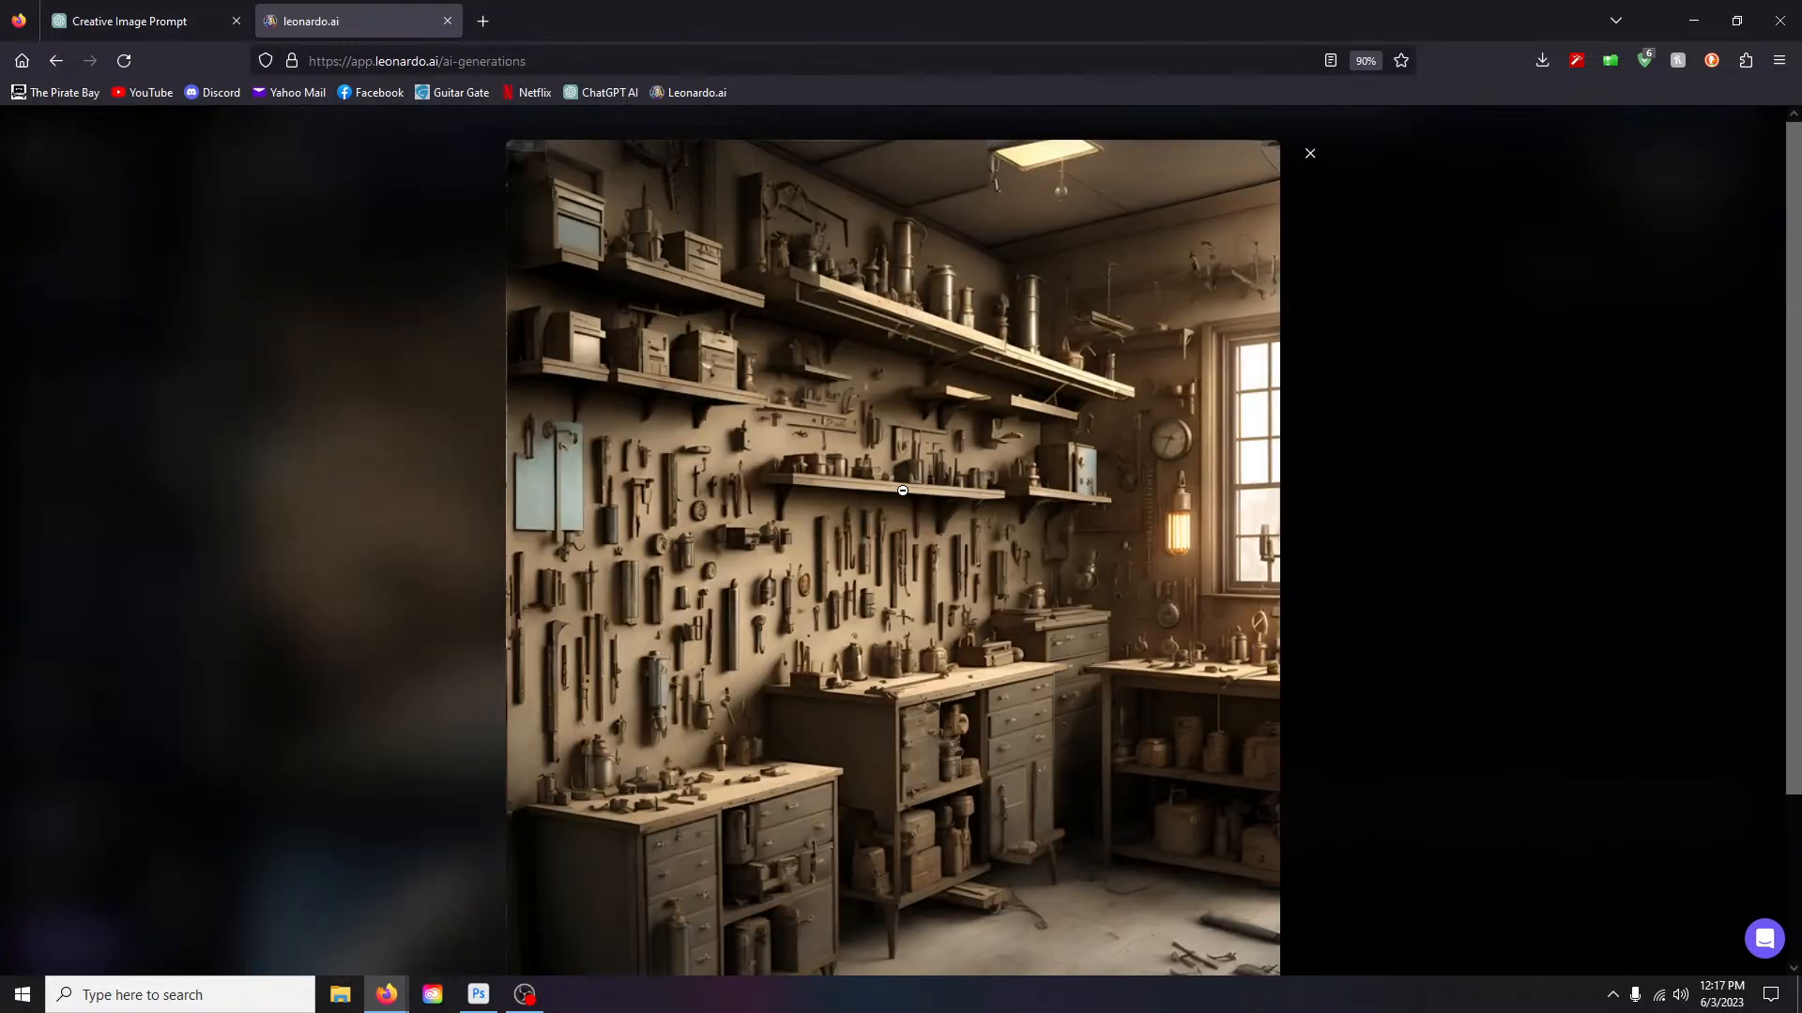
pyautogui.rightClick(827, 569)
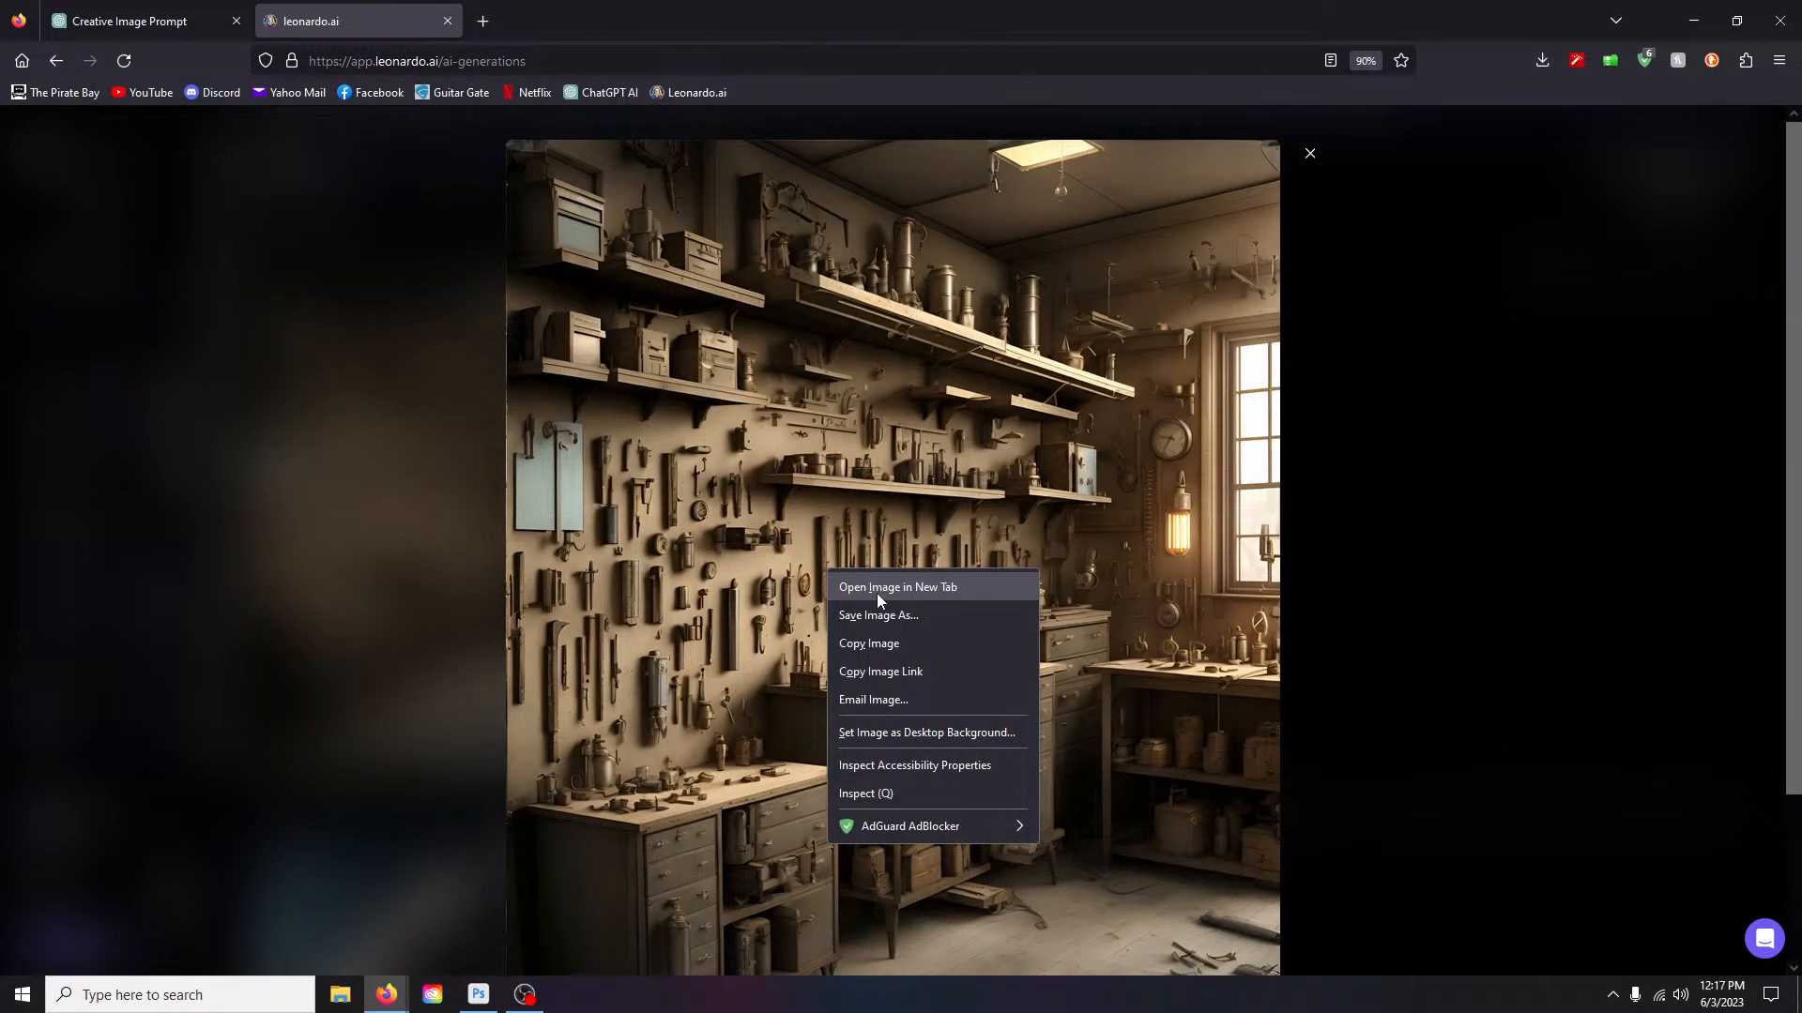
pyautogui.click(870, 646)
pyautogui.click(479, 994)
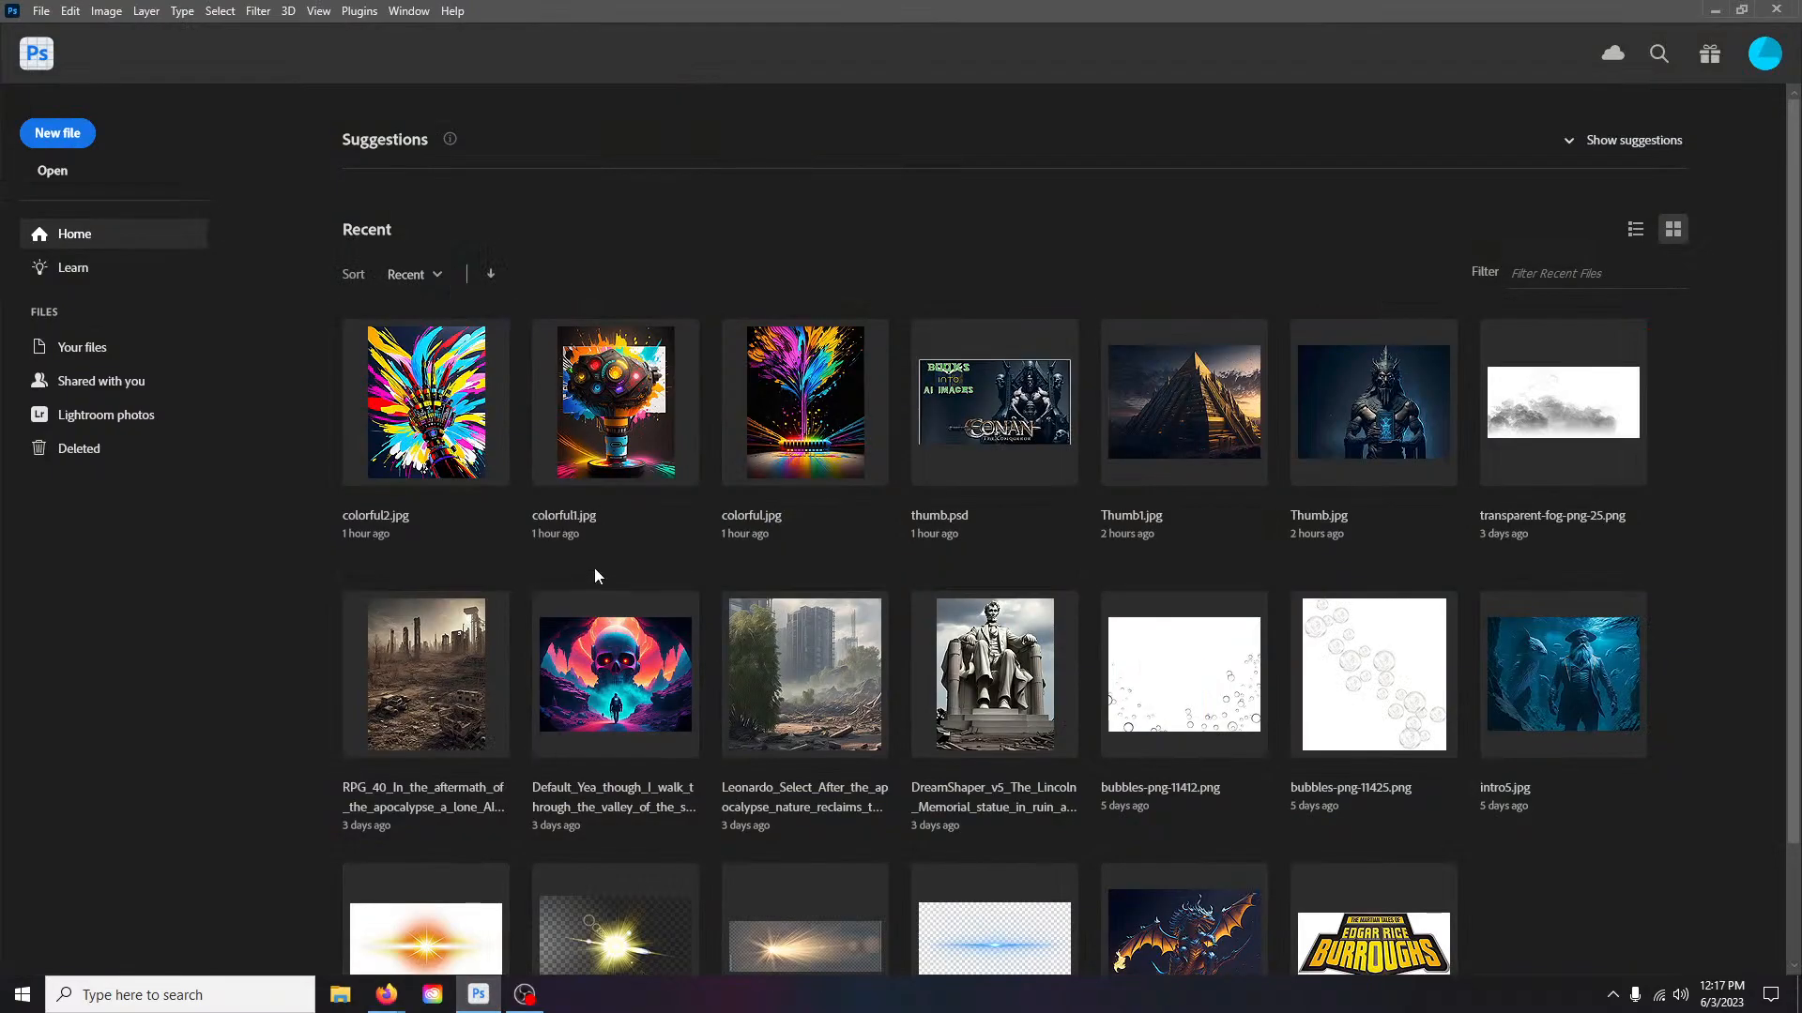
pyautogui.click(54, 136)
pyautogui.click(1237, 768)
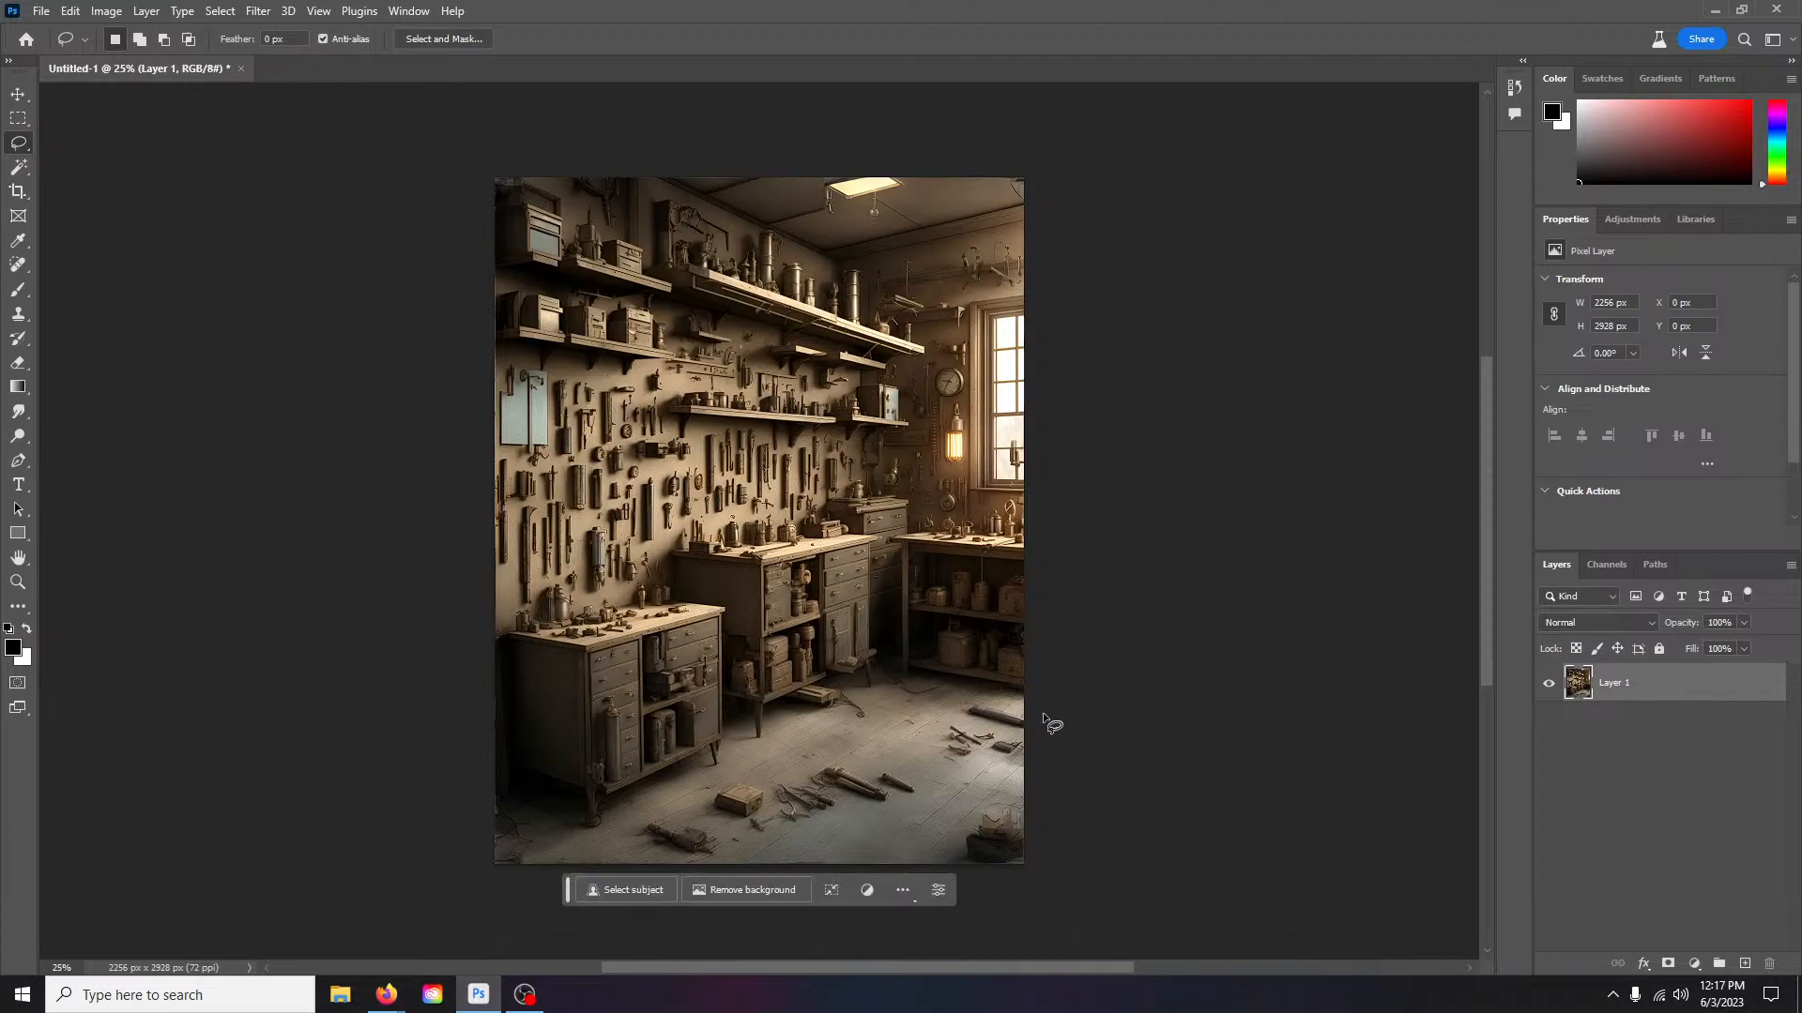
pyautogui.moveTo(921, 705); pyautogui.dragTo(813, 740)
pyautogui.moveTo(629, 823); pyautogui.dragTo(585, 836)
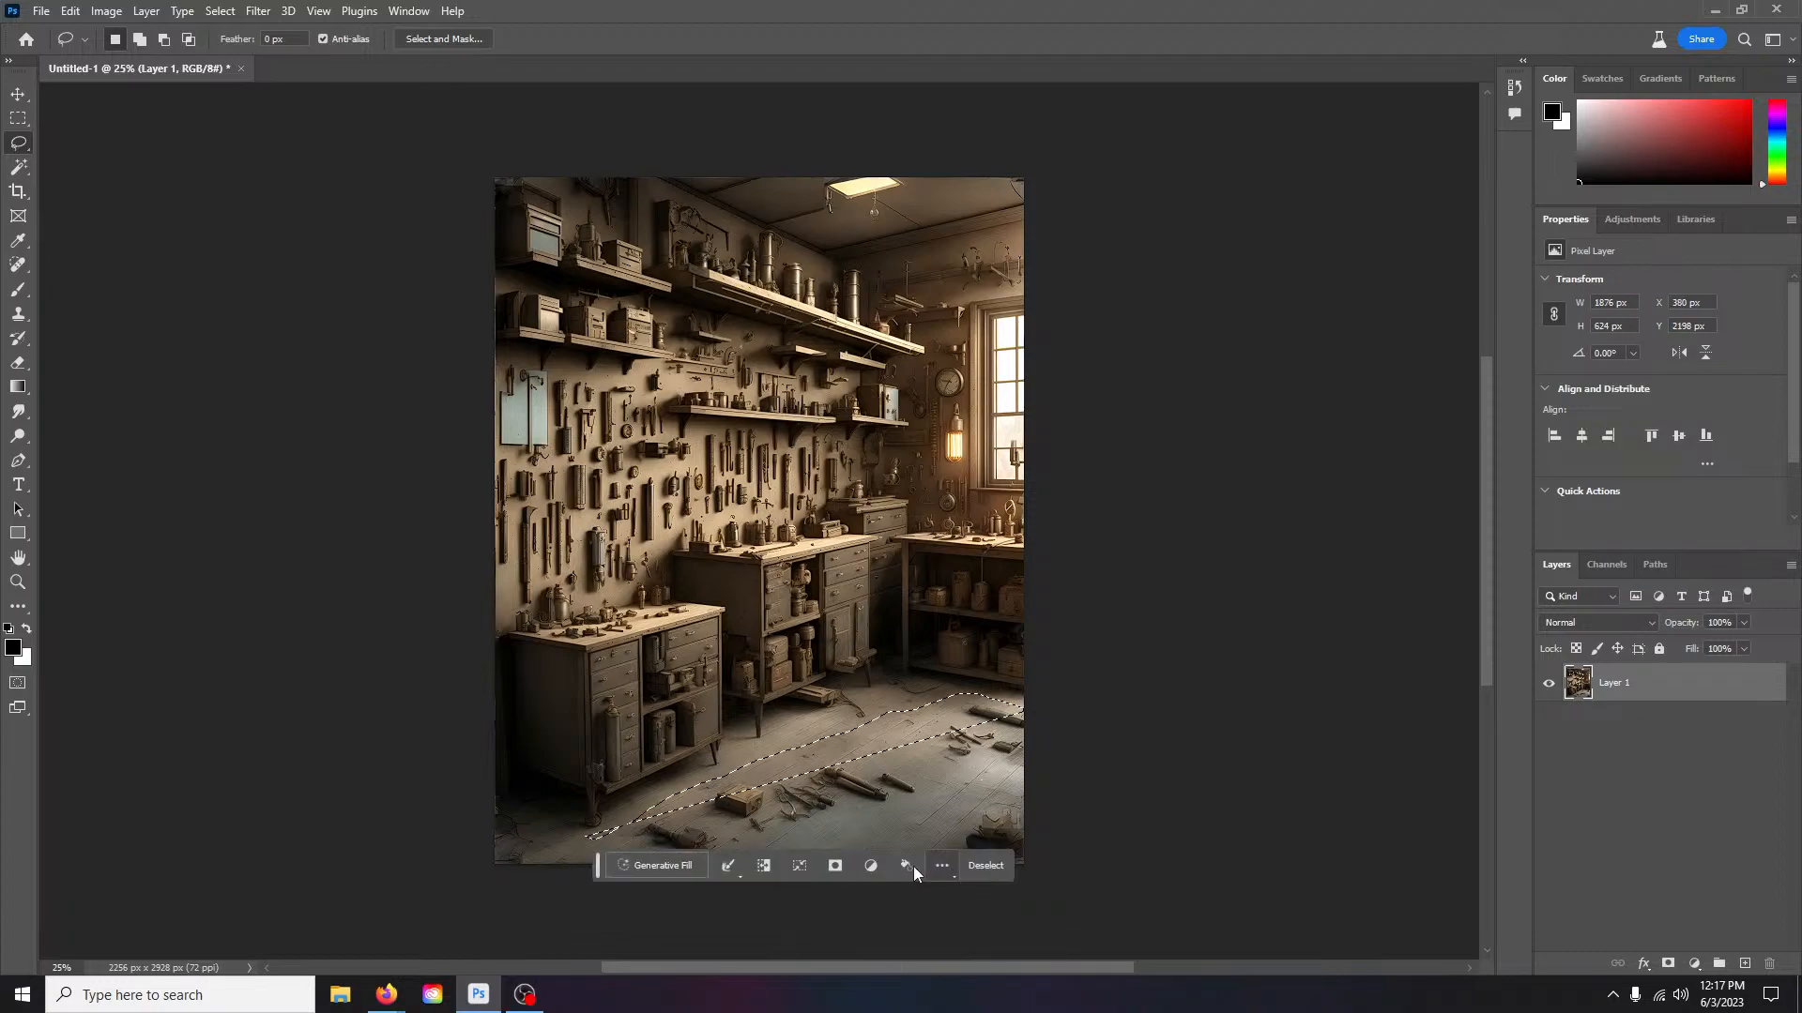
pyautogui.hotkey('ctrl', 'd')
# Step: Lasso the whole littered floor area in front of the cabinets and run Generative Fill with an empty prompt
pyautogui.moveTo(1038, 712); pyautogui.dragTo(1037, 712)
pyautogui.moveTo(864, 708)
pyautogui.mouseDown()
pyautogui.moveTo(633, 822)
pyautogui.moveTo(568, 838)
pyautogui.moveTo(507, 823)
pyautogui.moveTo(490, 889)
pyautogui.moveTo(984, 903)
pyautogui.moveTo(1066, 756)
pyautogui.moveTo(1057, 720)
pyautogui.mouseUp()
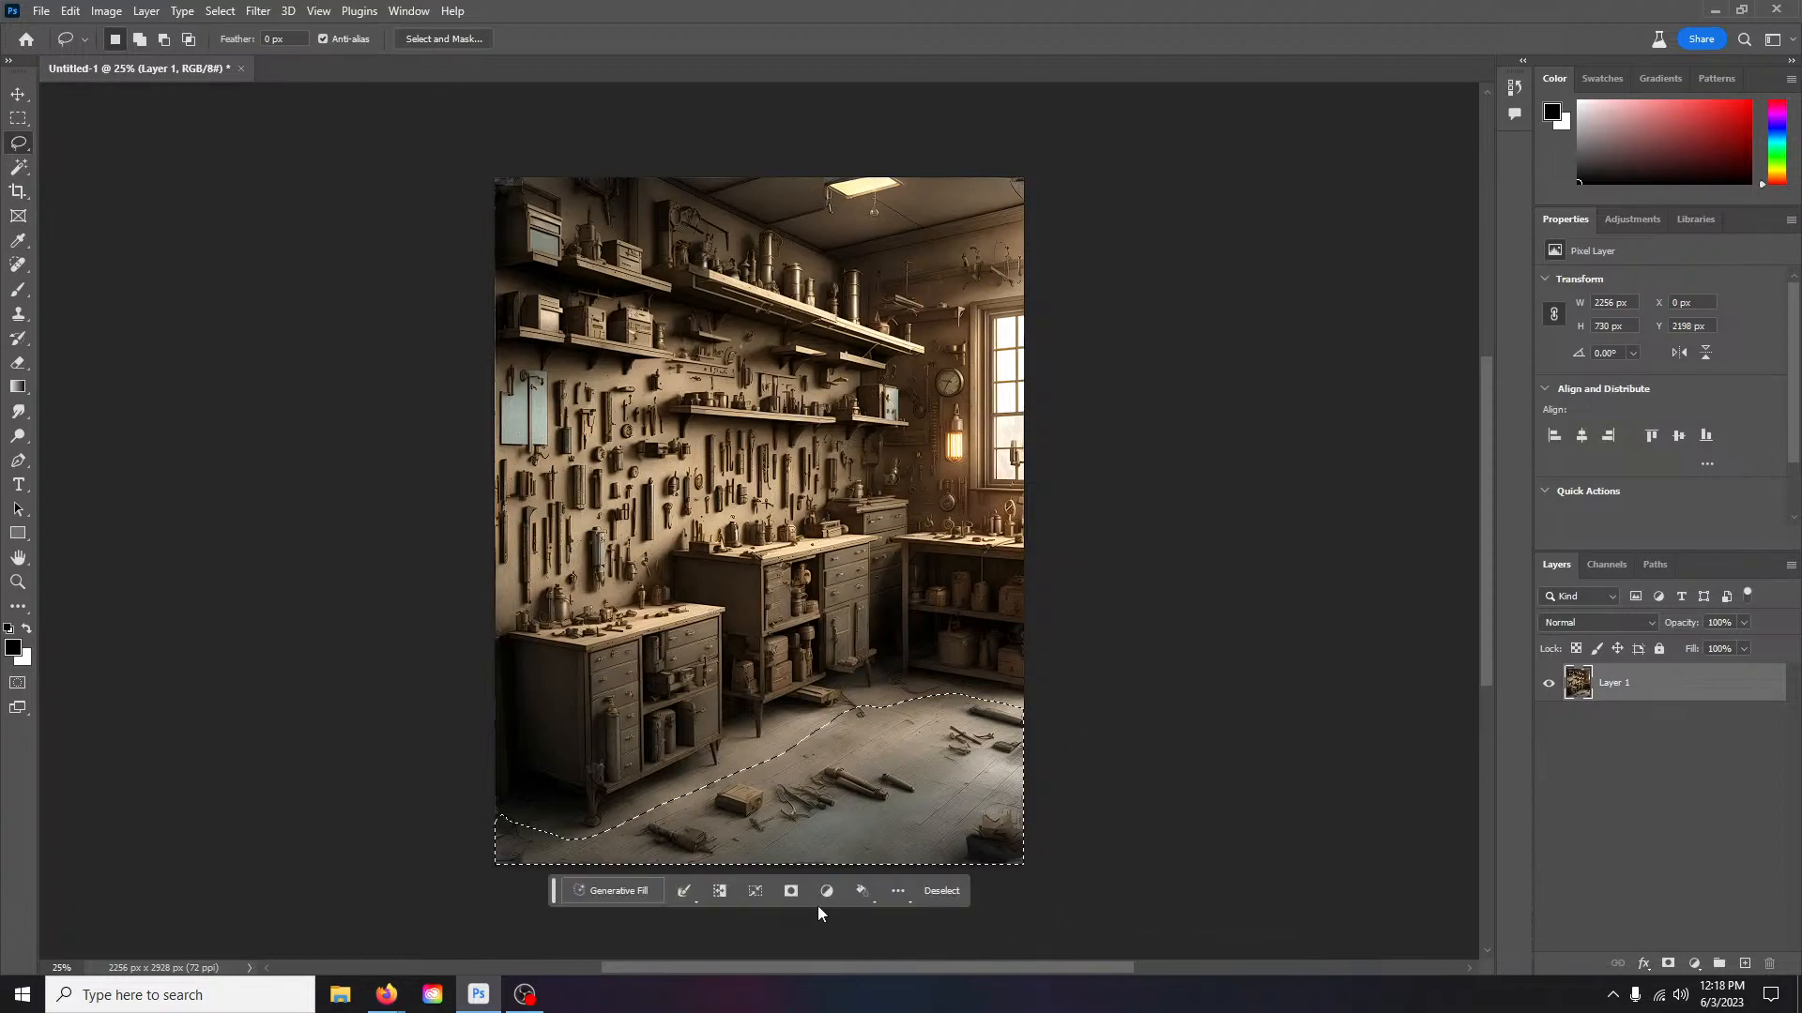
pyautogui.click(613, 890)
pyautogui.click(865, 891)
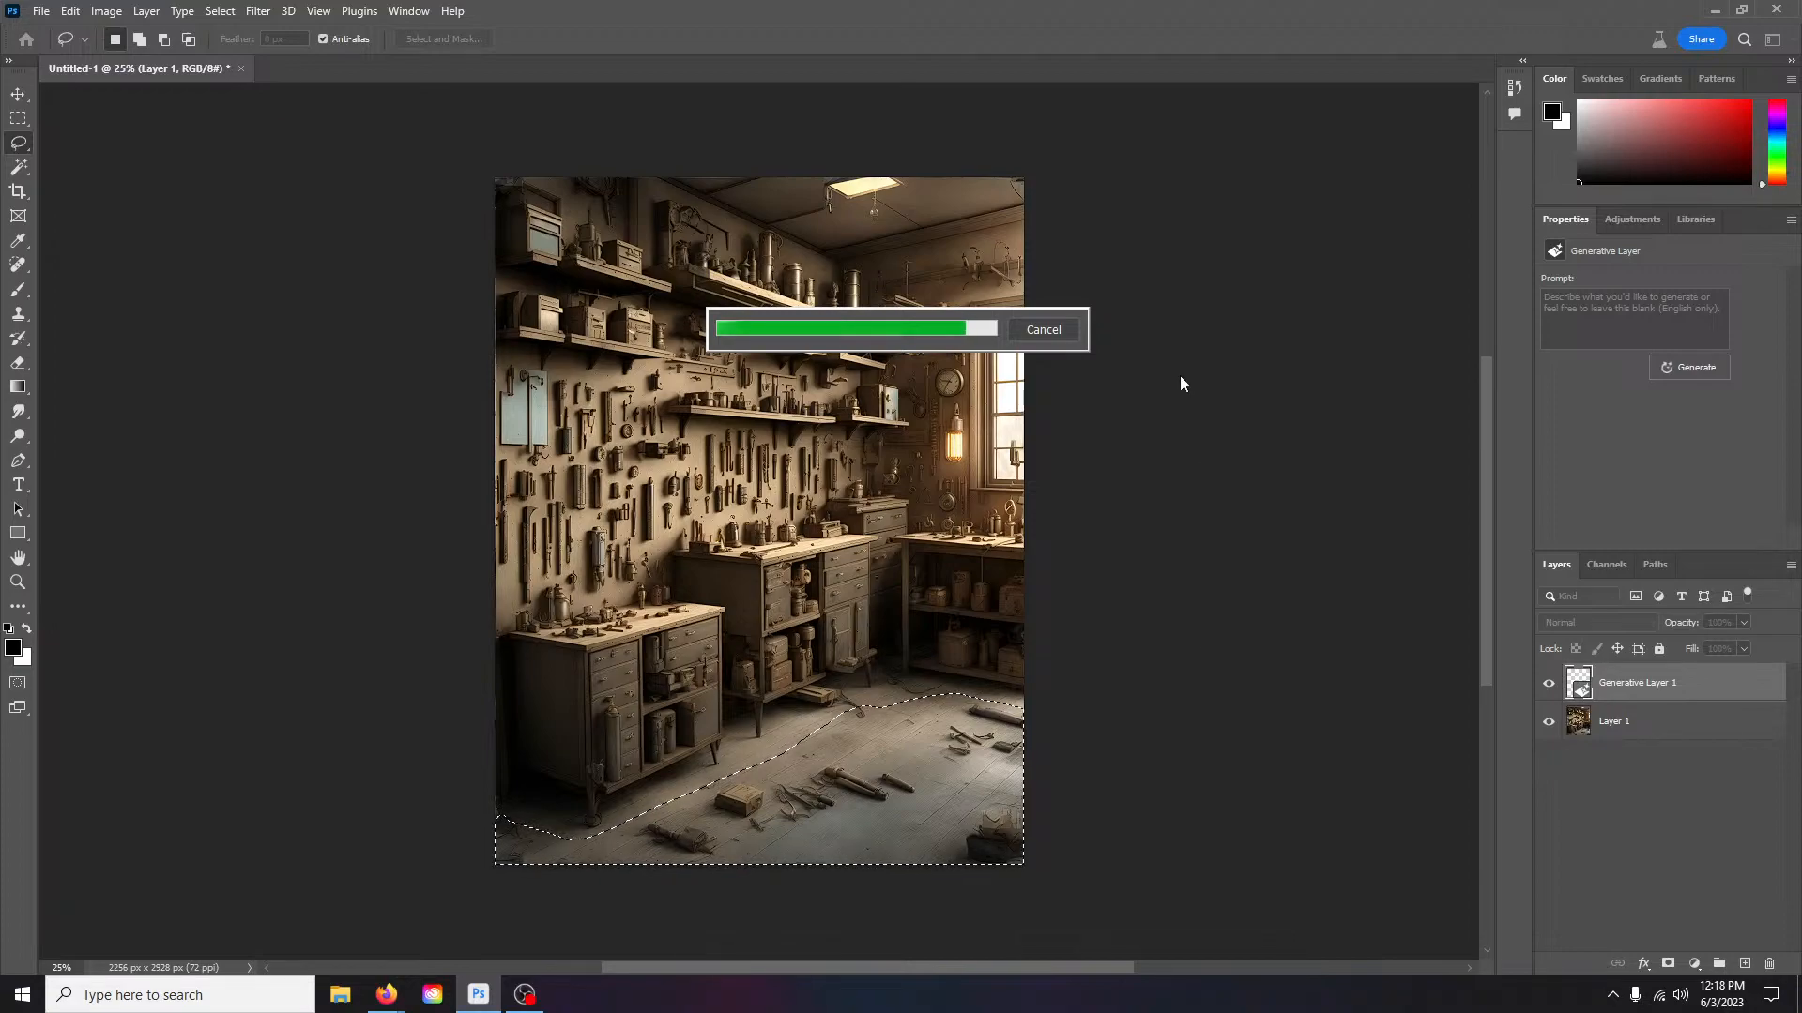
pyautogui.rightClick(1637, 312)
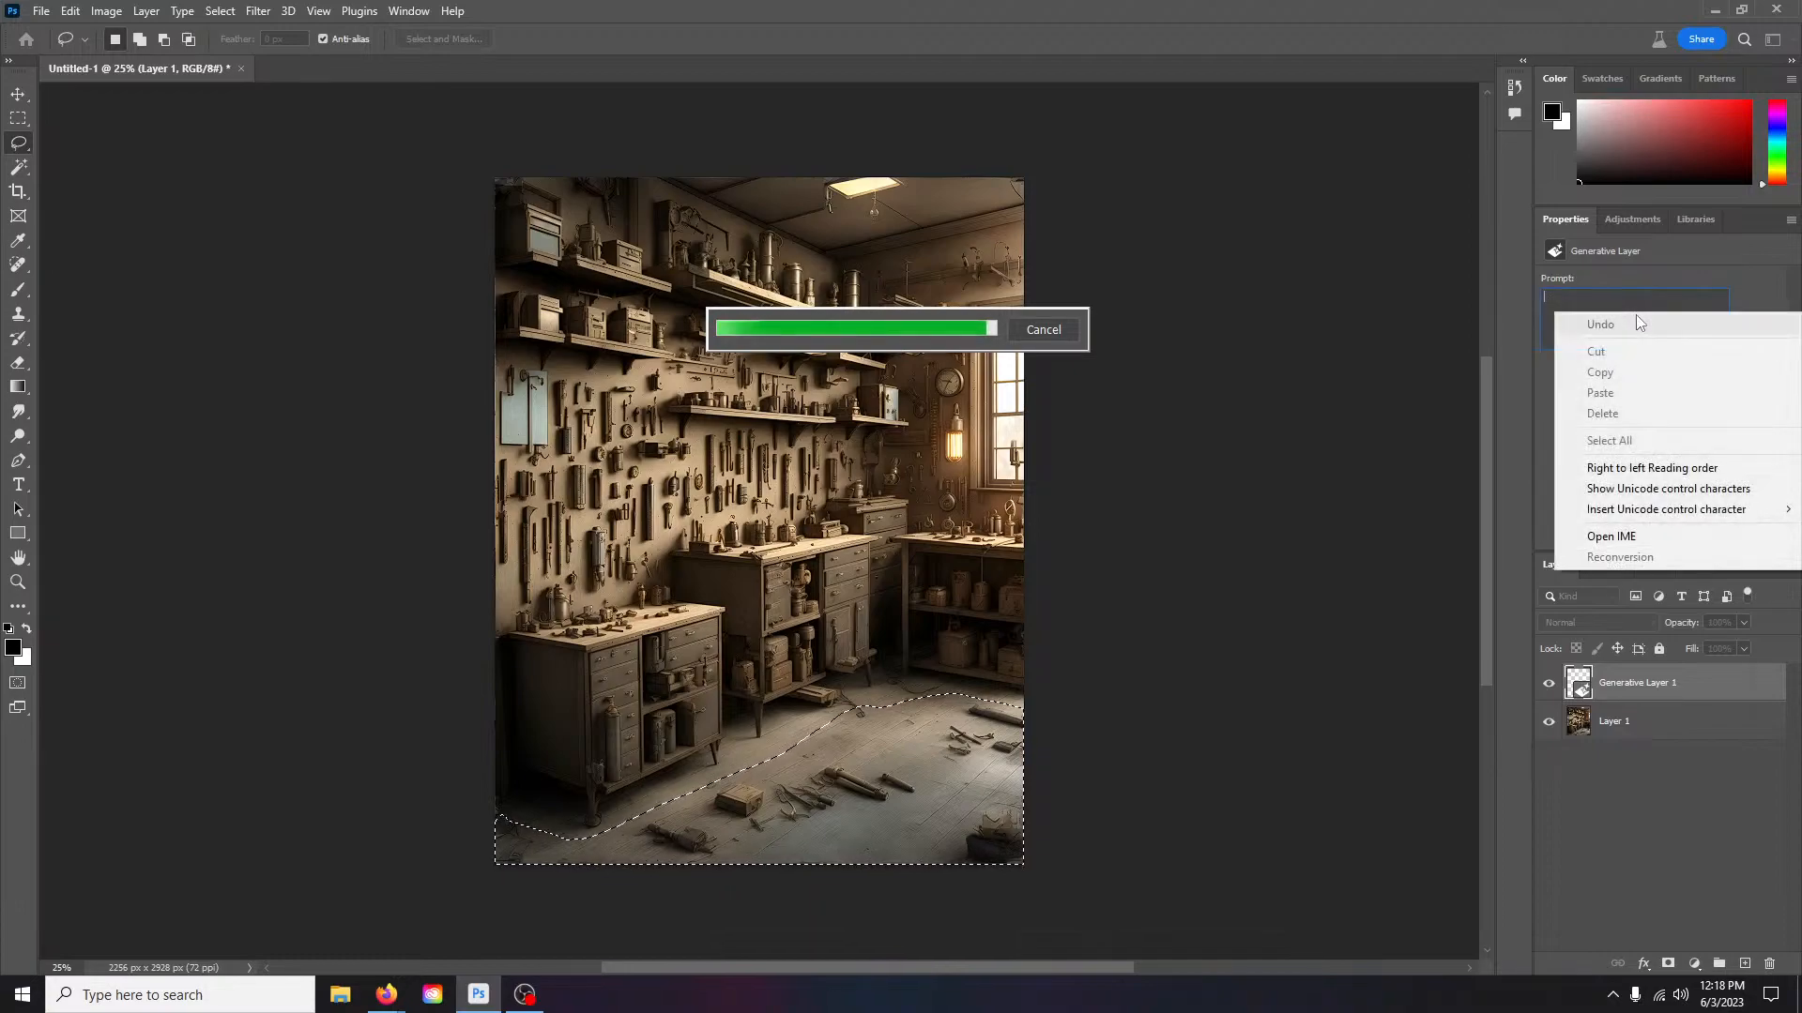
pyautogui.click(1312, 505)
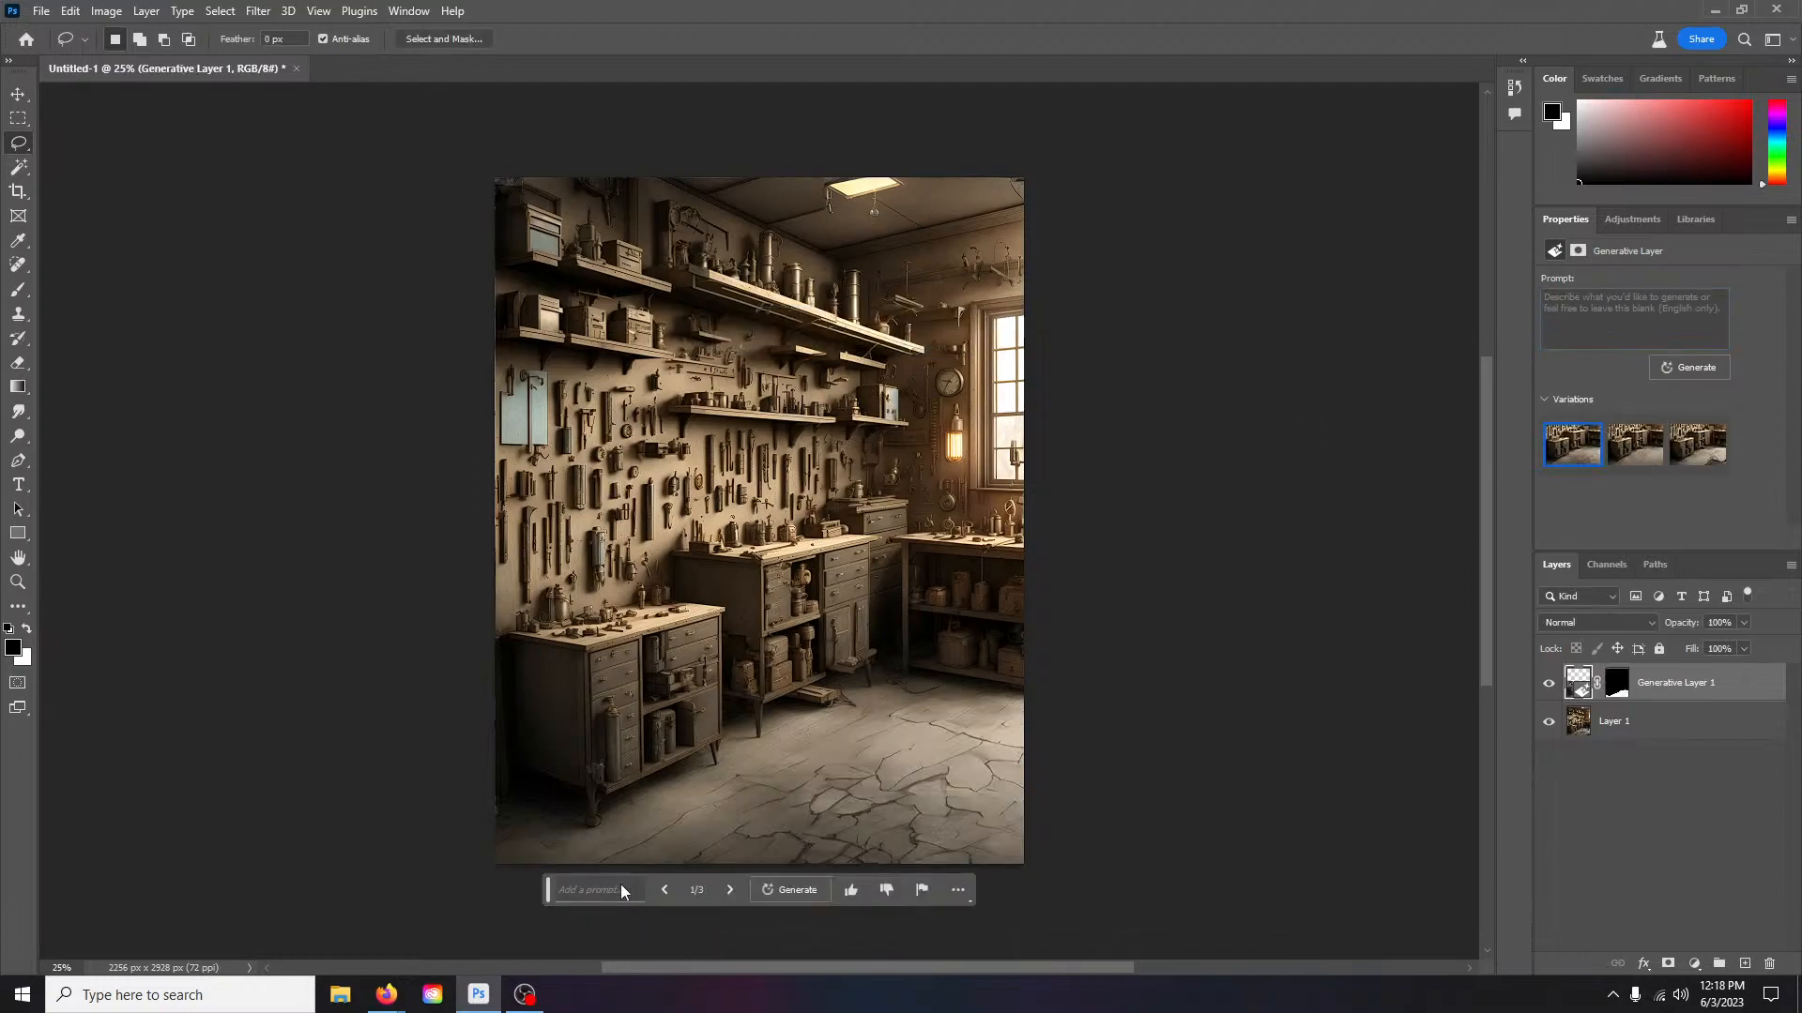
# Step: Compare the three generated floor variations and return to the first one with the cracked stone floor
pyautogui.scroll(-1, 1088, 677)
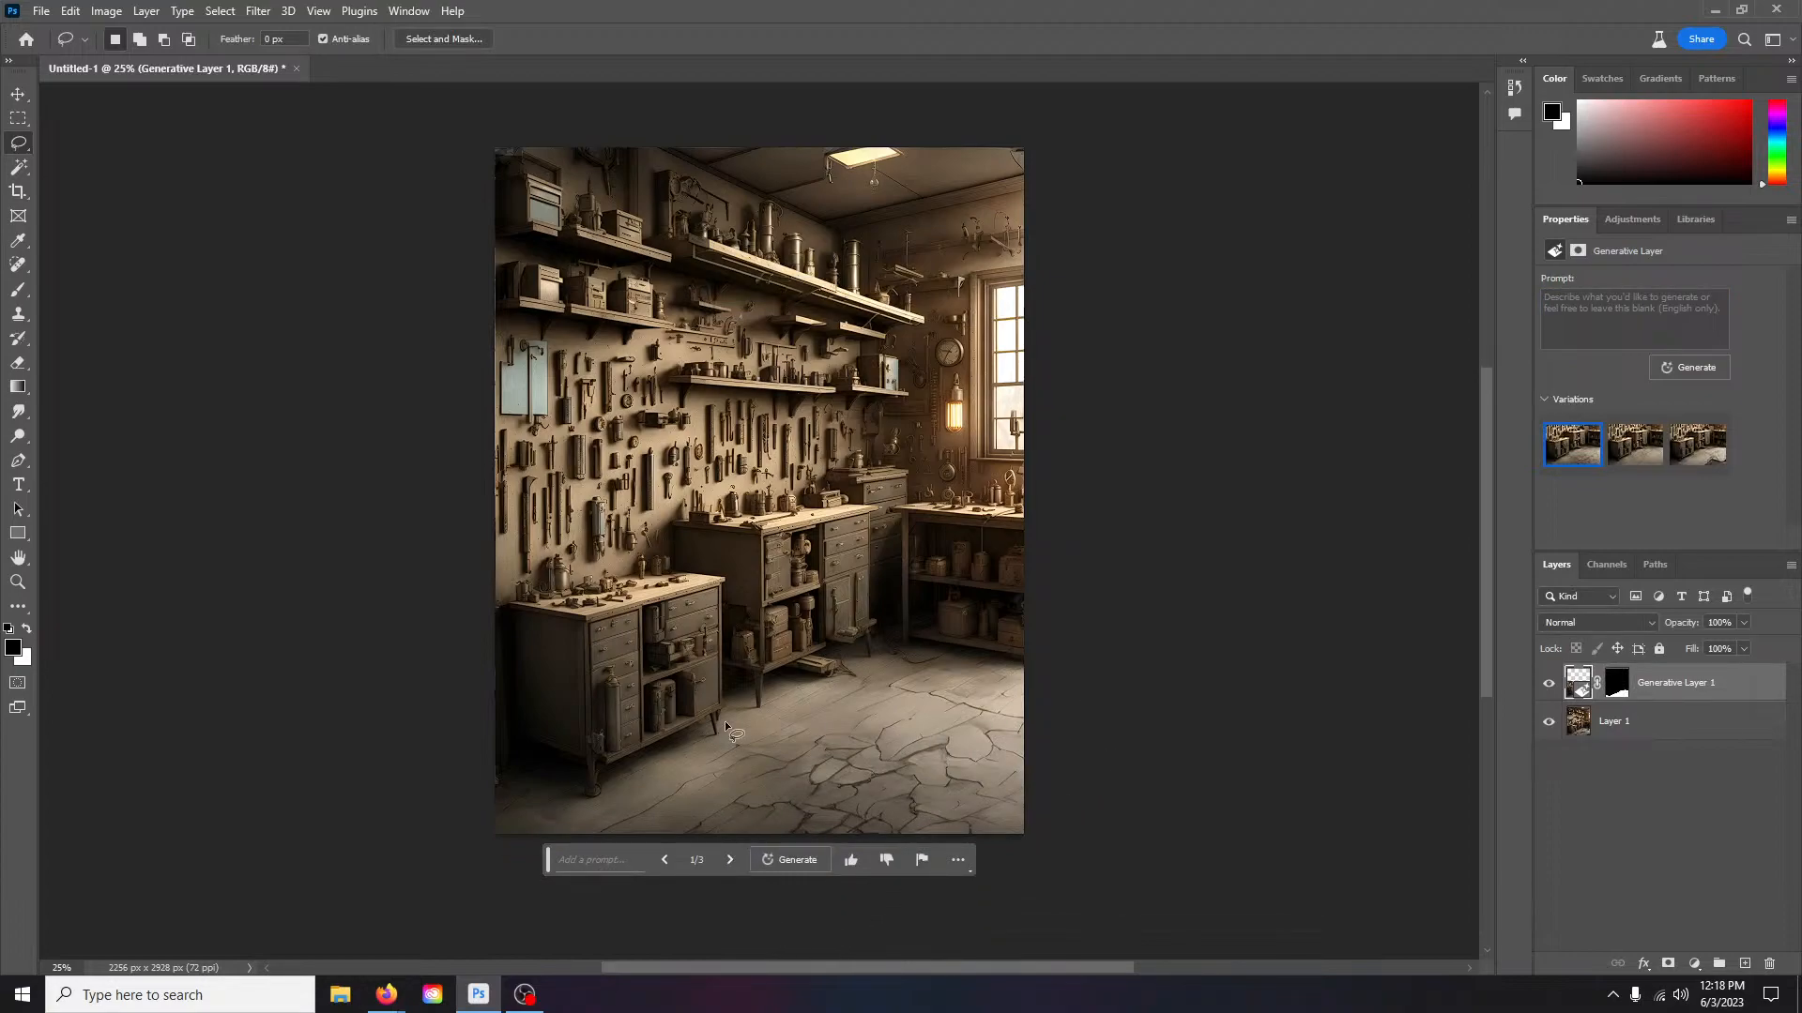
pyautogui.click(731, 860)
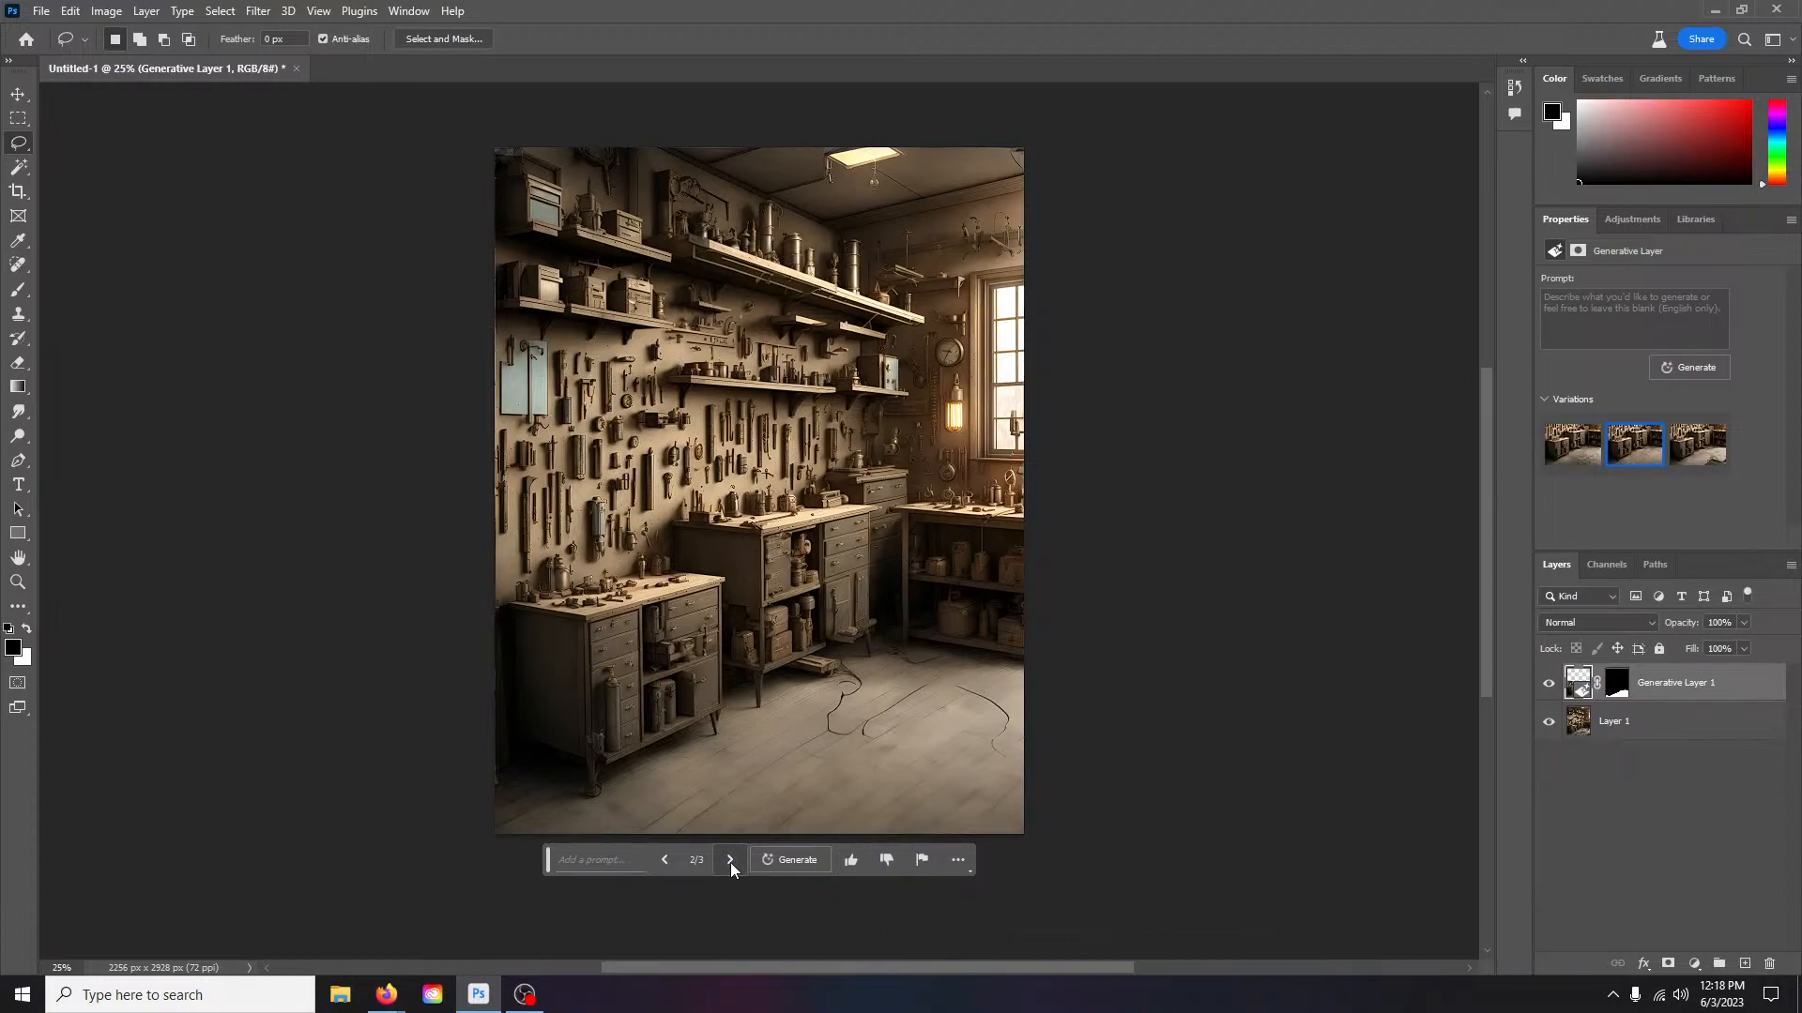
pyautogui.click(730, 860)
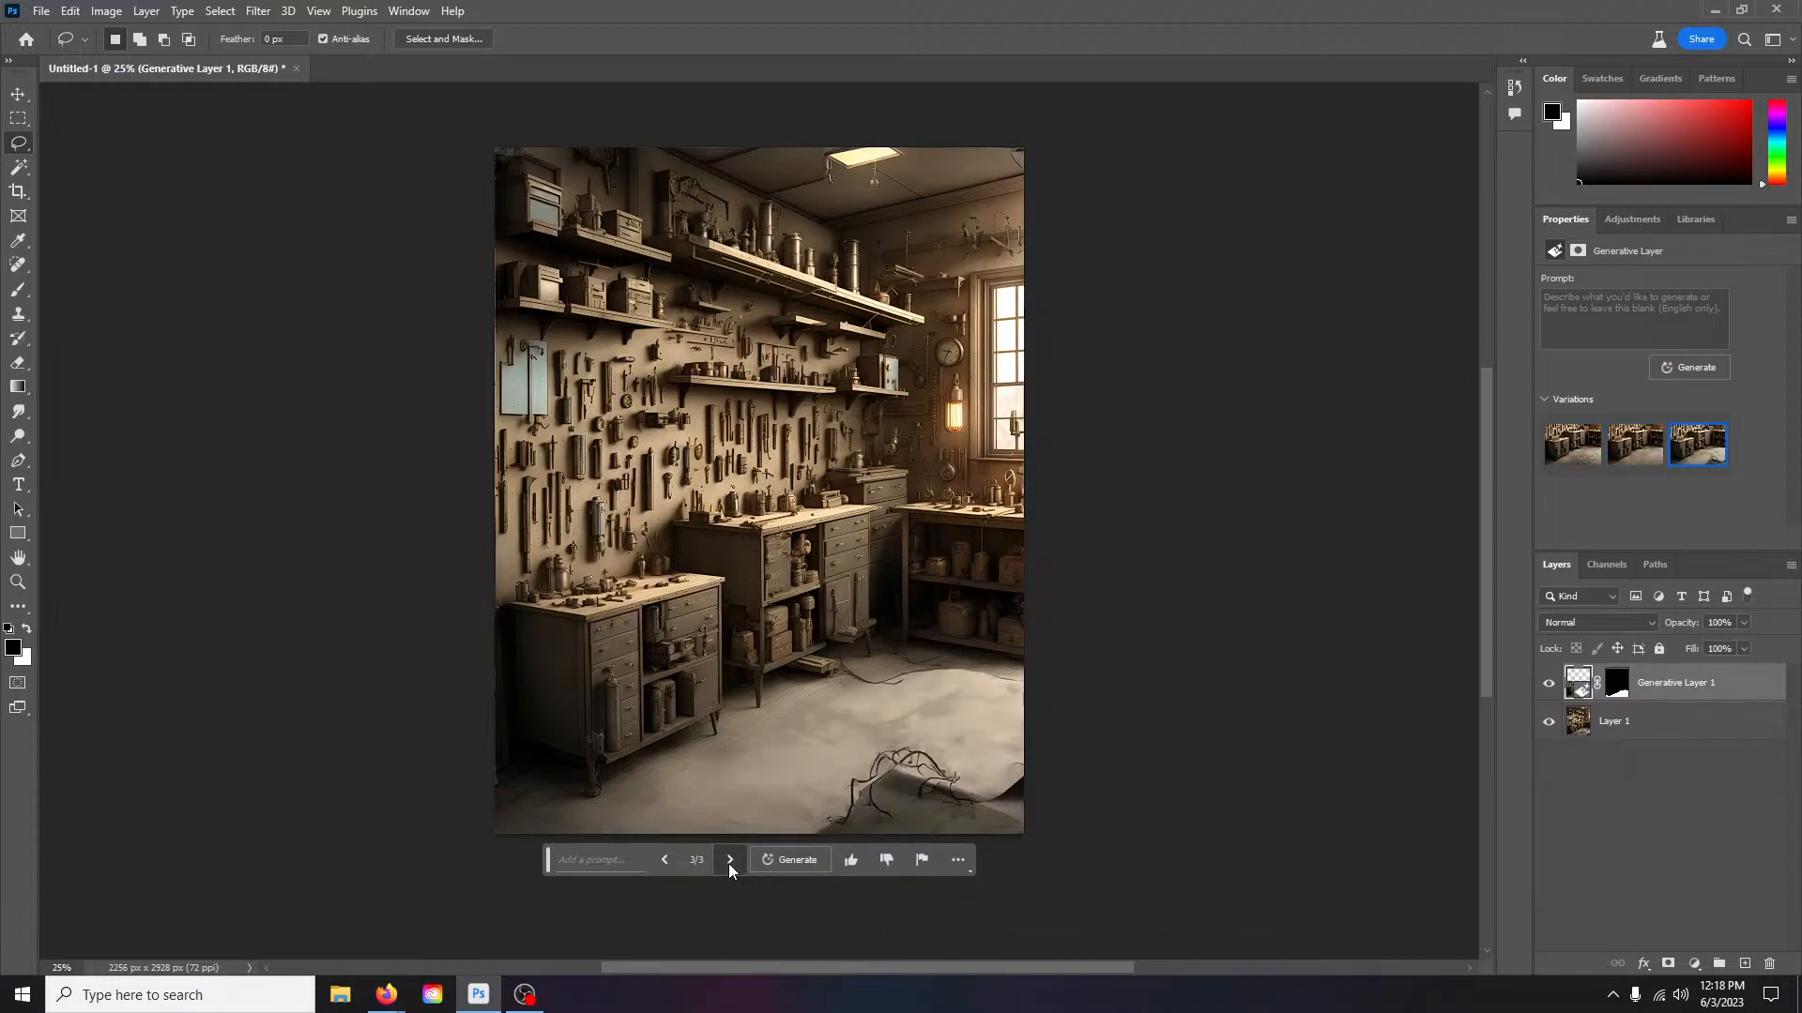
pyautogui.click(729, 860)
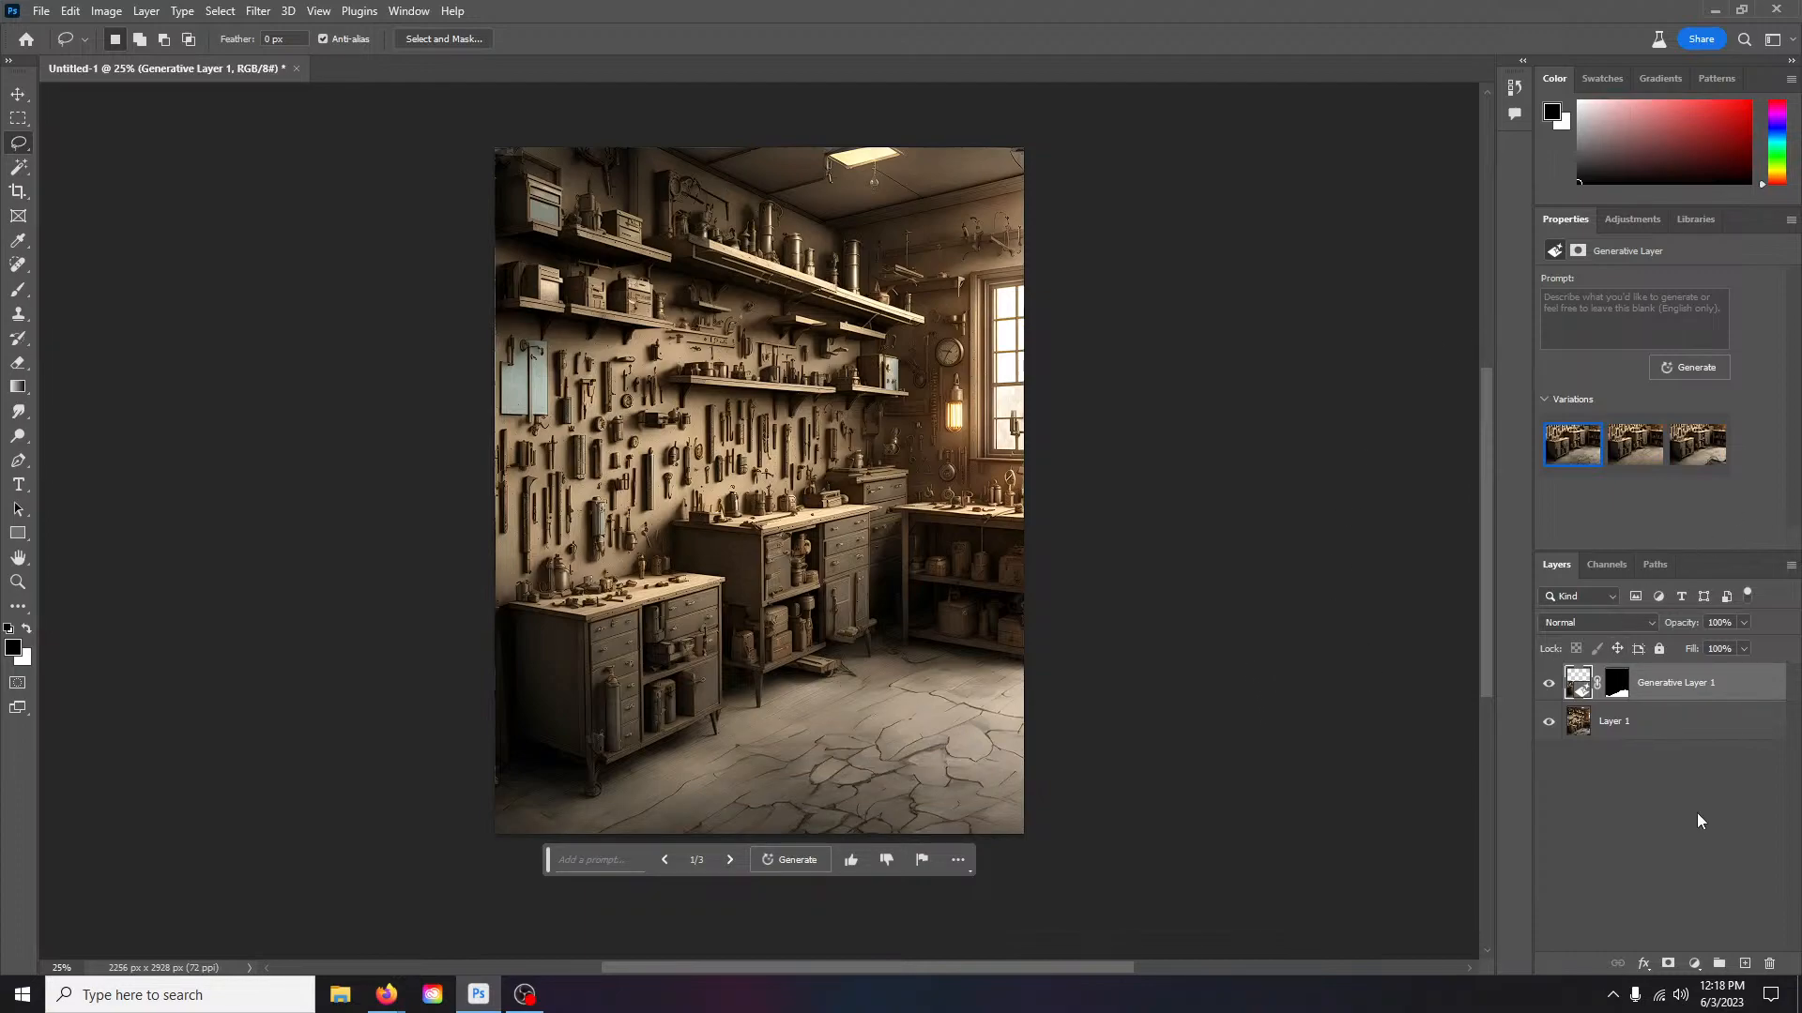
# Step: Merge the generated floor layer with the workshop image layer beneath it
pyautogui.keyDown('shift'); pyautogui.click(1695, 721); pyautogui.keyUp('shift')
pyautogui.rightClick(1694, 712)
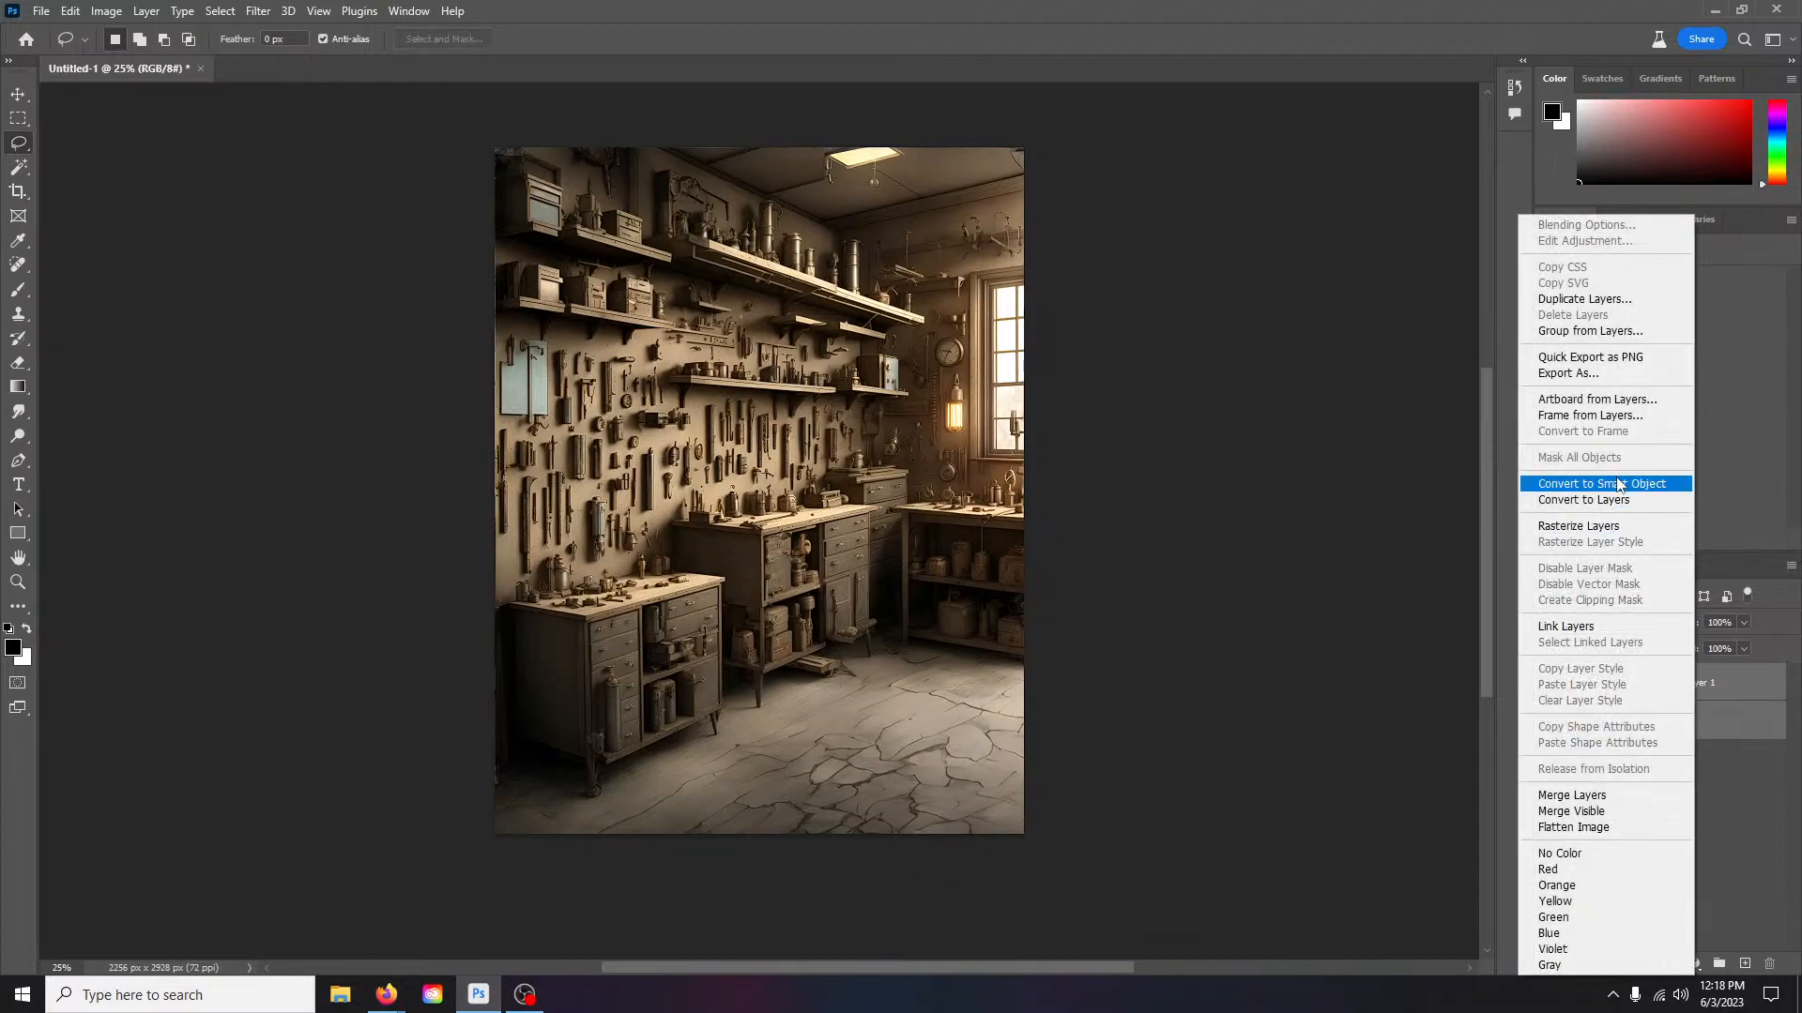
pyautogui.click(1595, 794)
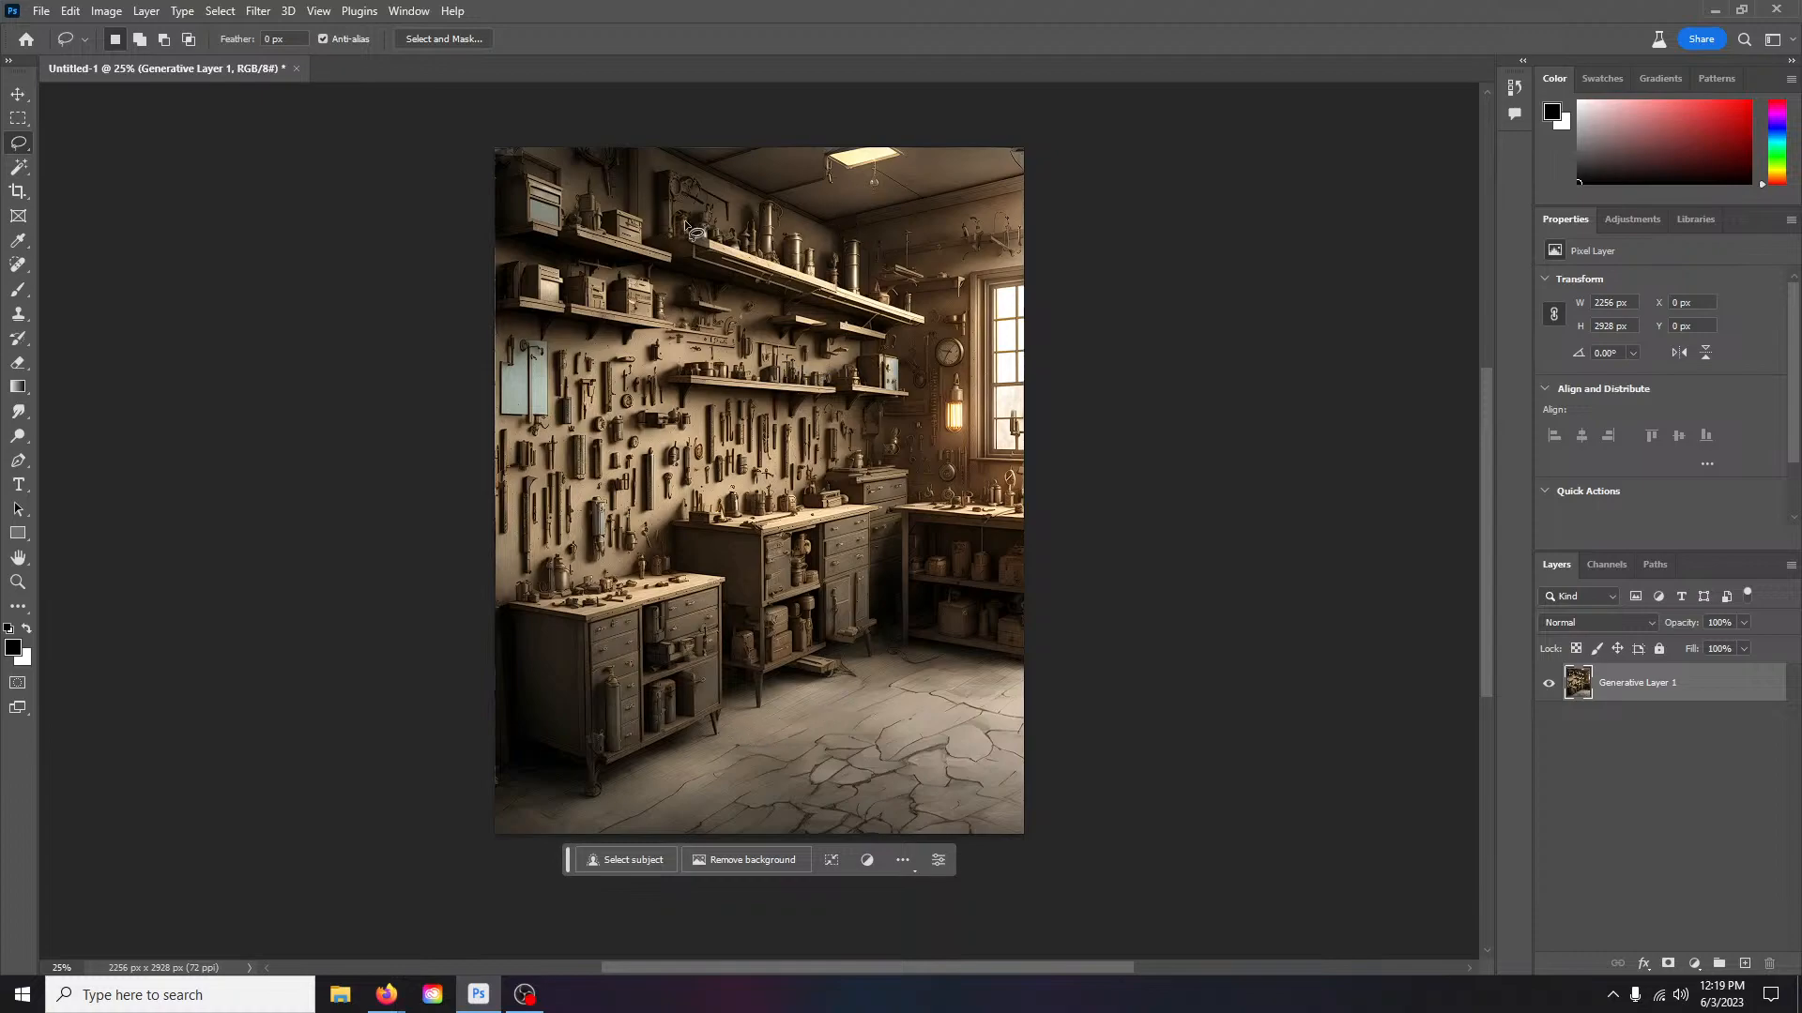
# Step: Switch to the Leonardo.Ai window in Firefox and close the enlarged workshop image
pyautogui.moveTo(385, 995)
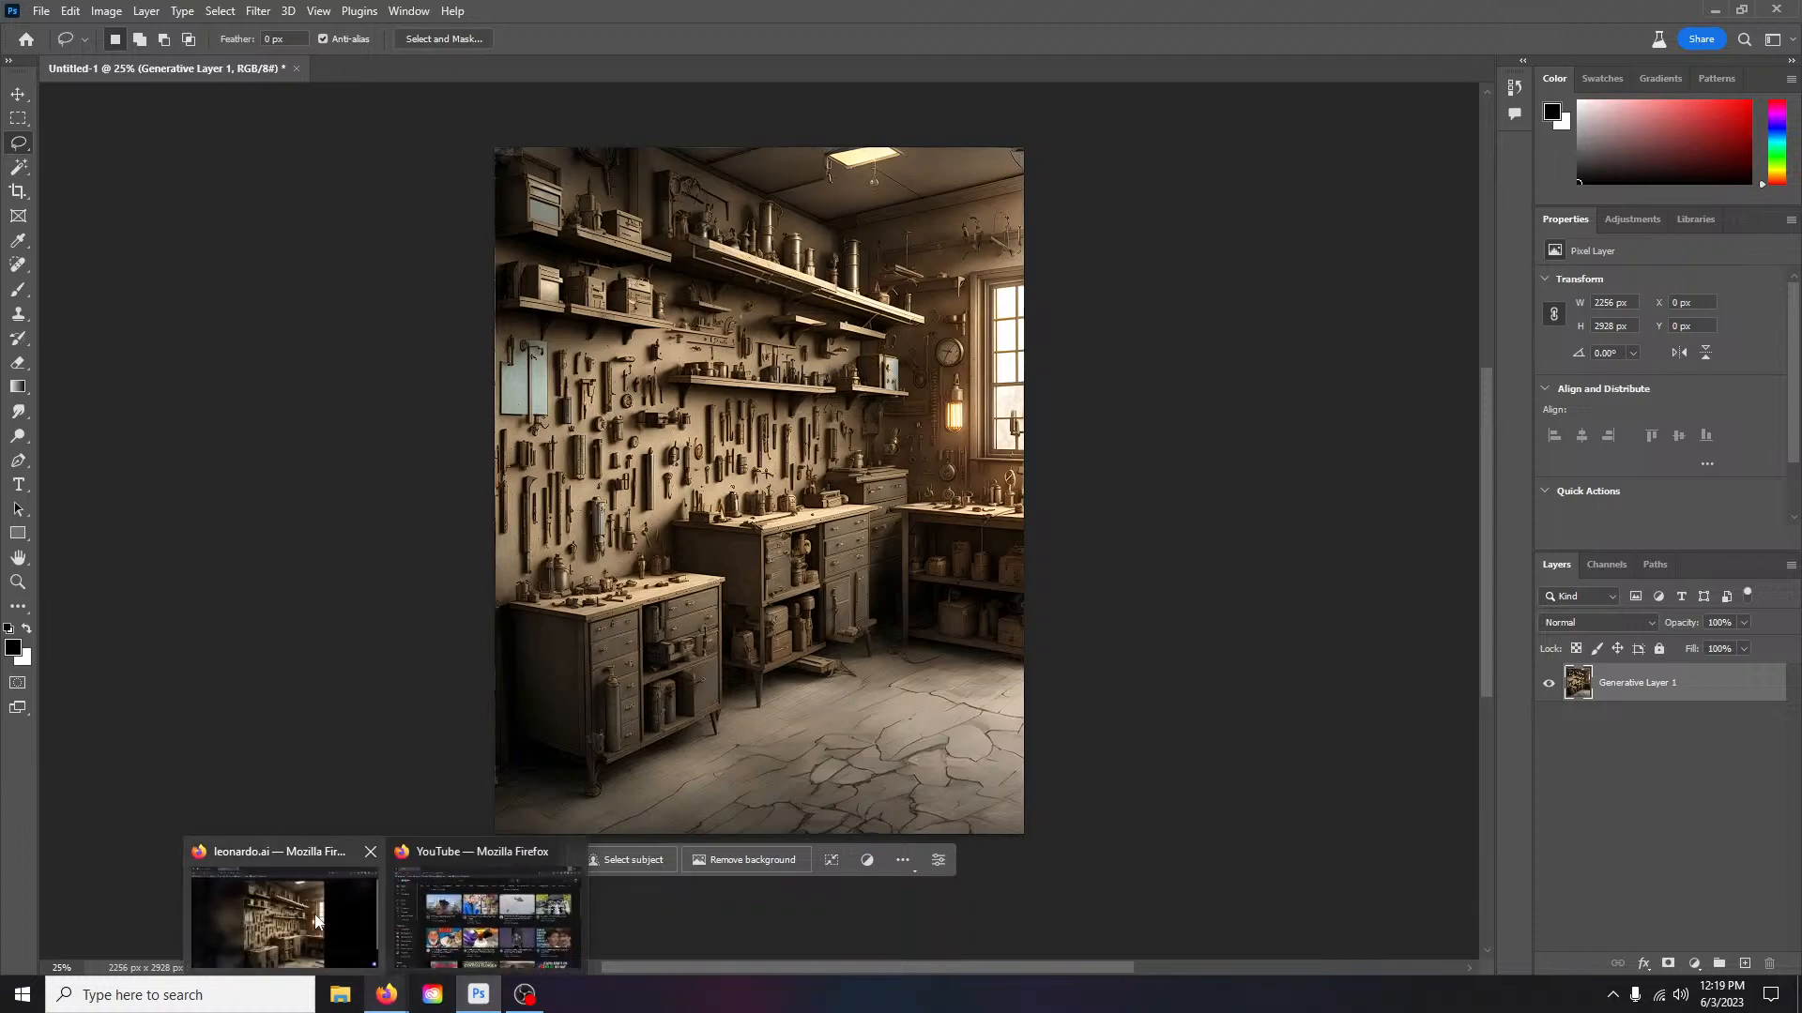
pyautogui.click(282, 925)
pyautogui.rightClick(1310, 158)
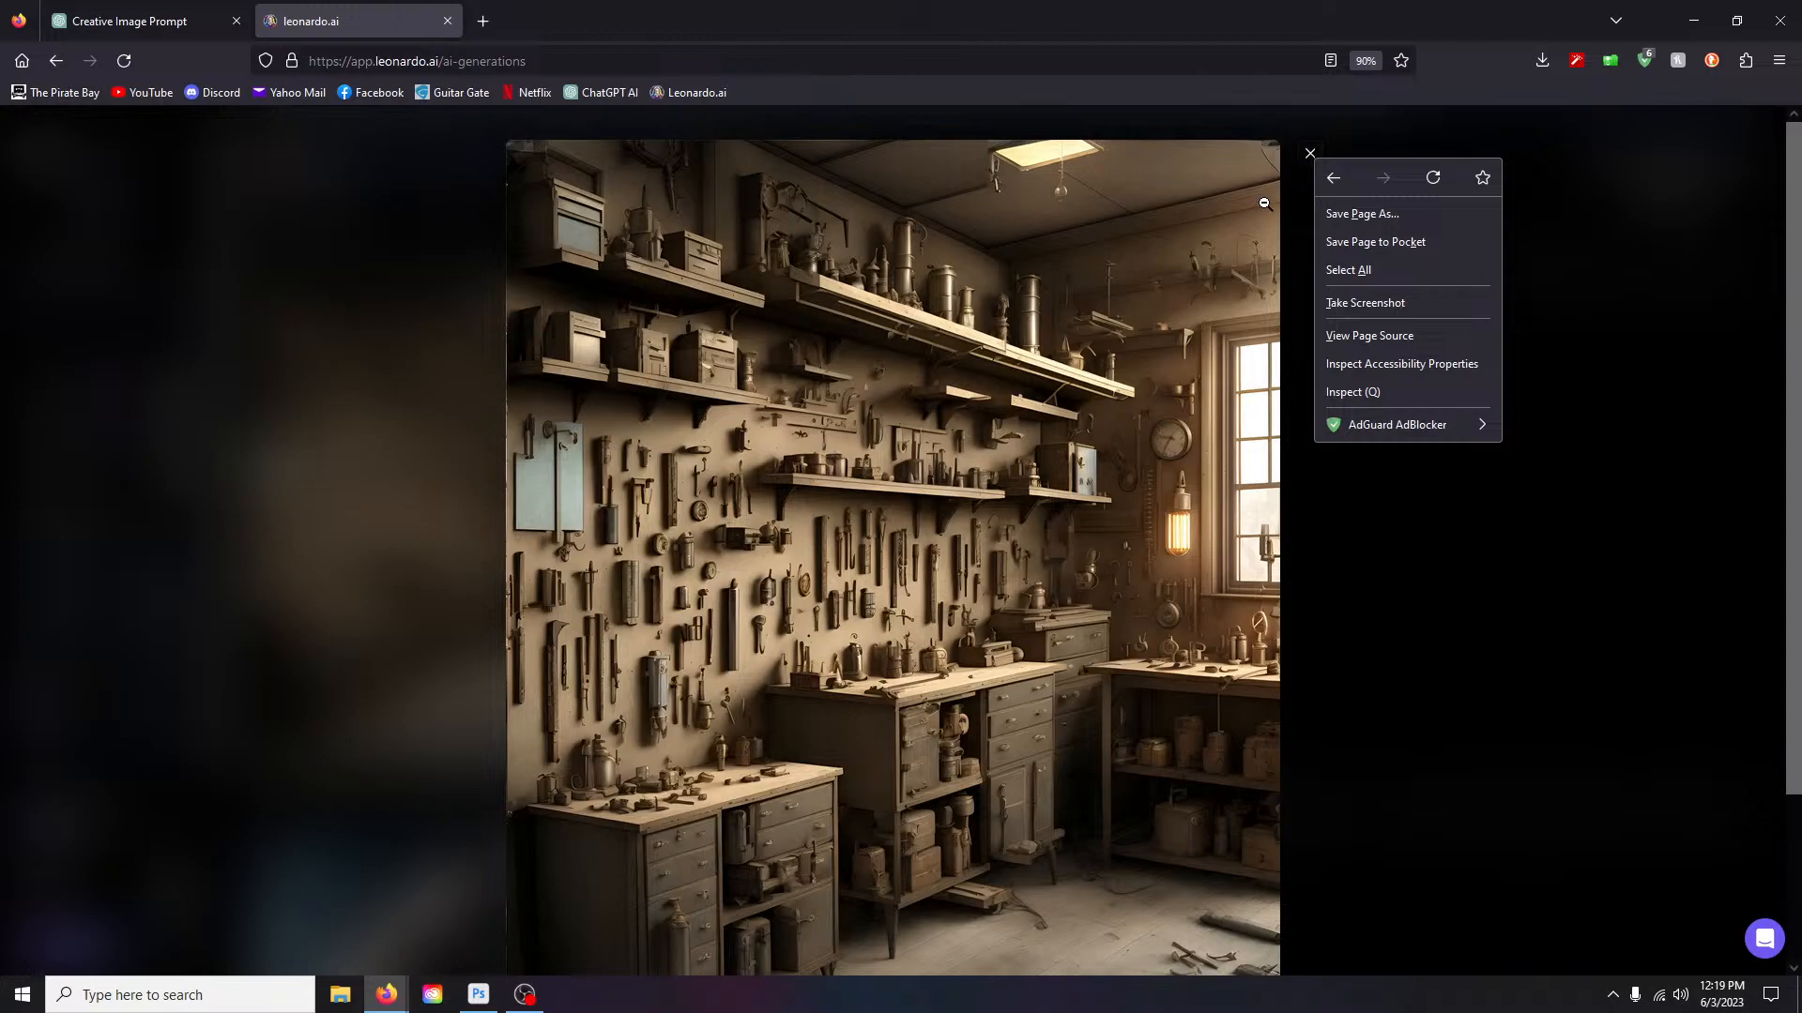
pyautogui.click(1309, 158)
pyautogui.scroll(2, 635, 516)
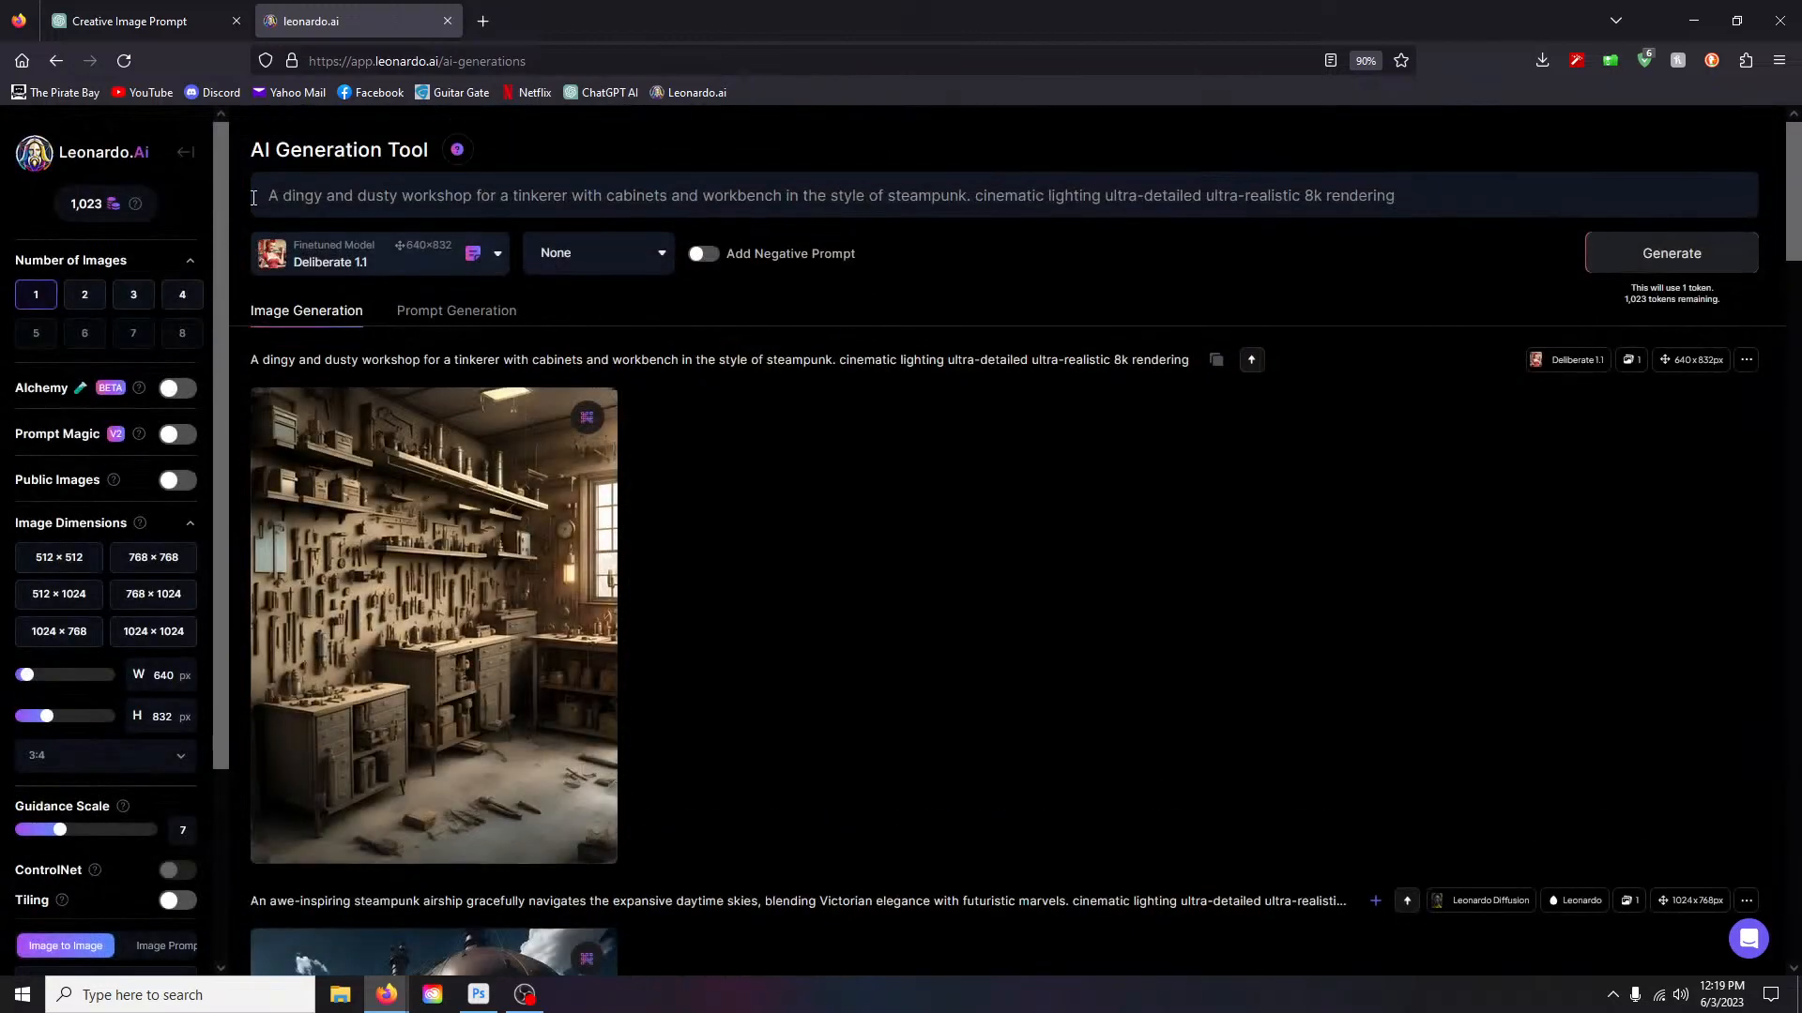
# Step: In the ChatGPT conversation, copy the earlier visual prompt request with the "landscape, tranquil, serene, distance" keywords and paste it as a new message
pyautogui.click(133, 17)
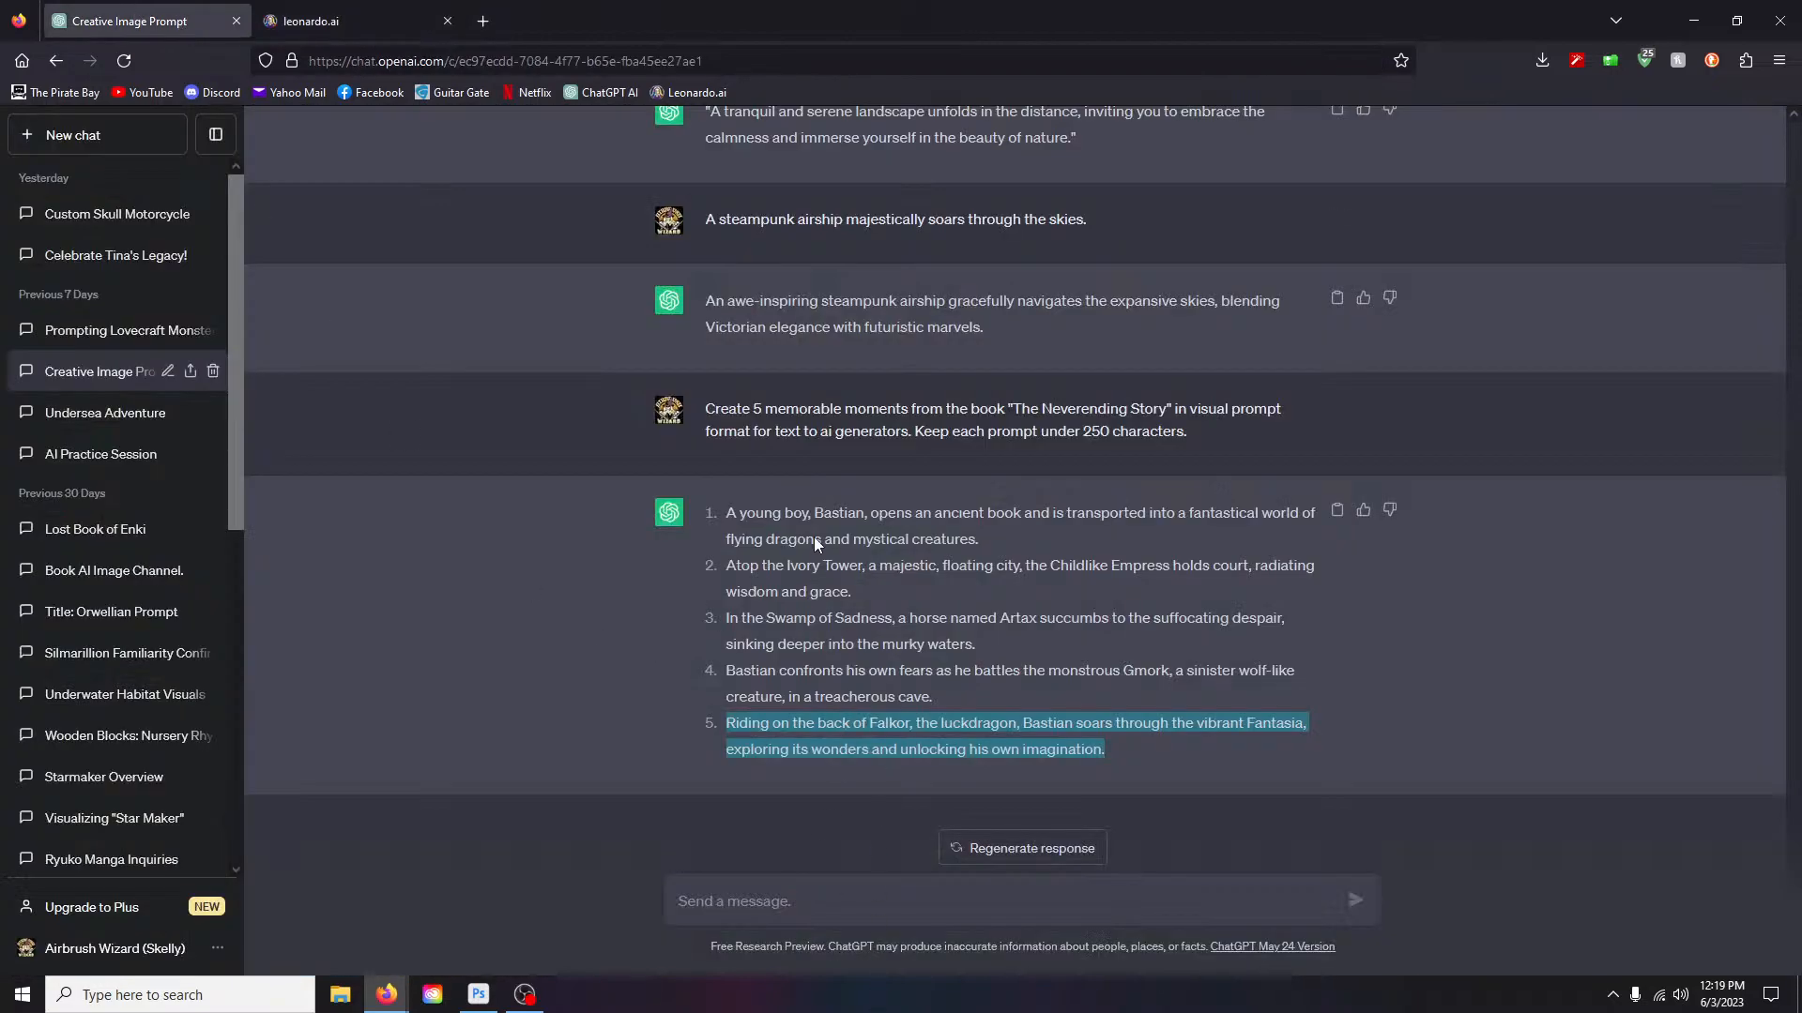
pyautogui.scroll(5, 872, 544)
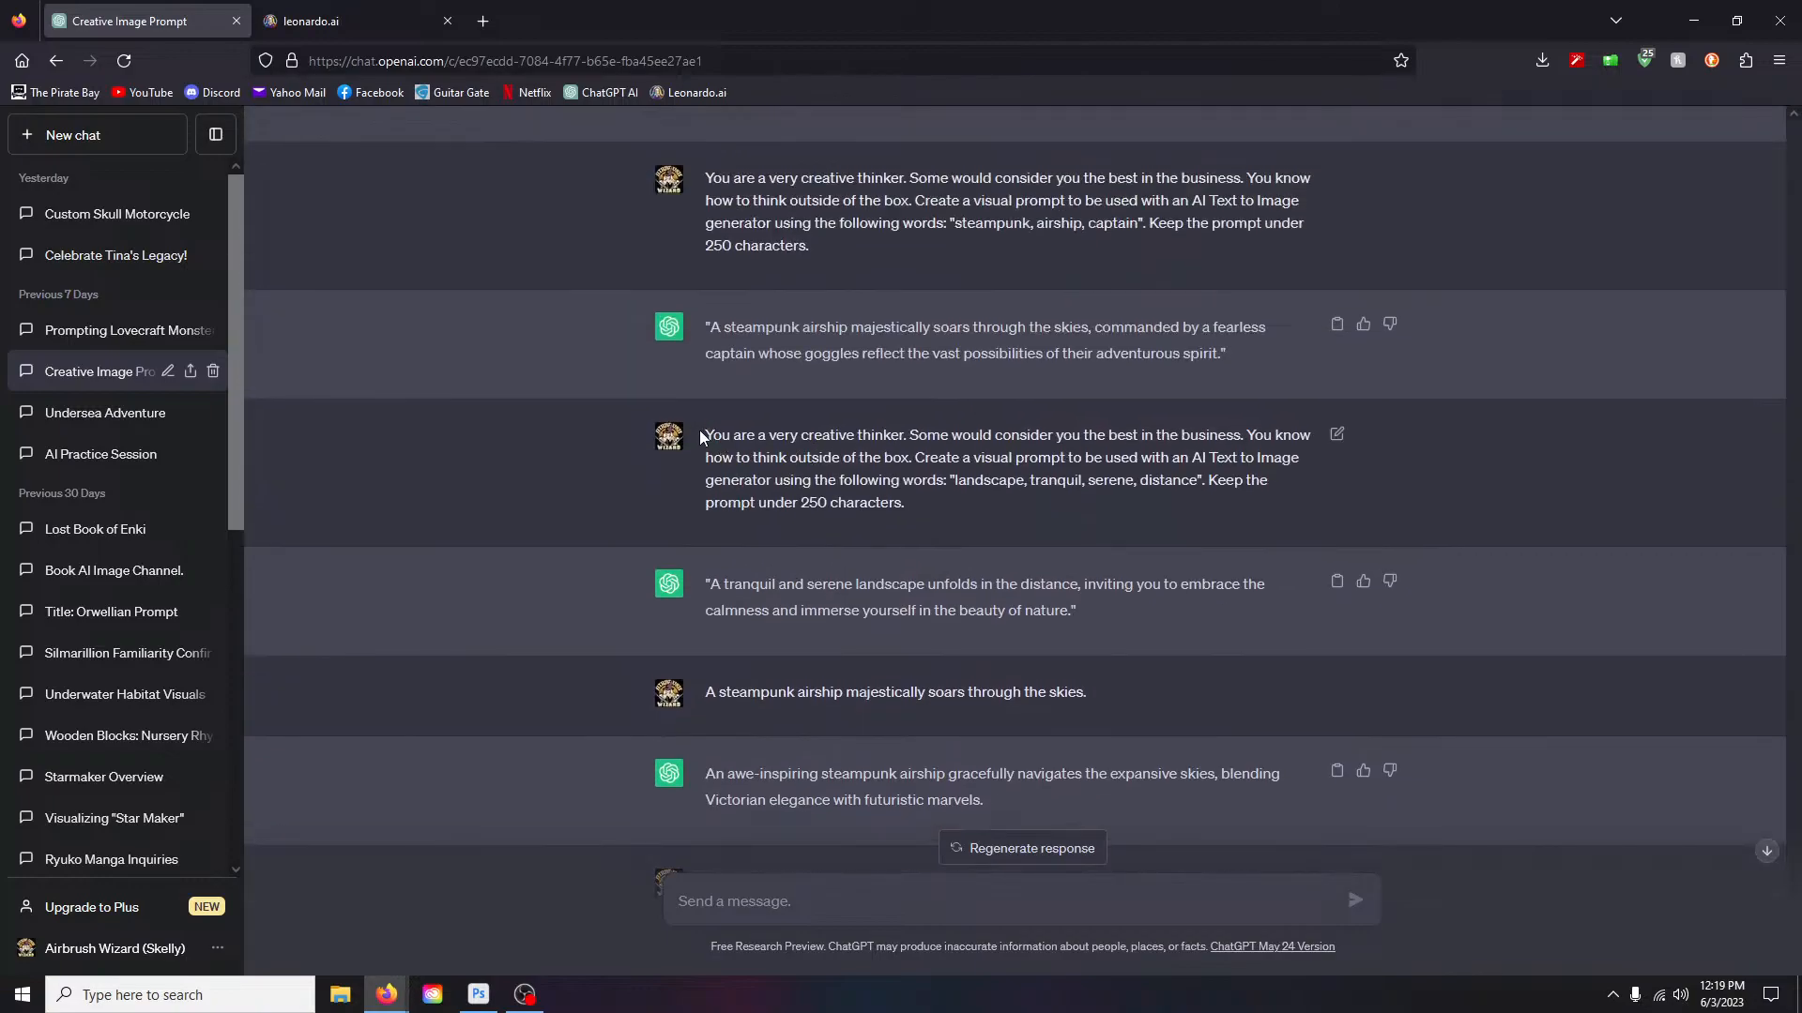
pyautogui.moveTo(706, 436); pyautogui.dragTo(899, 499)
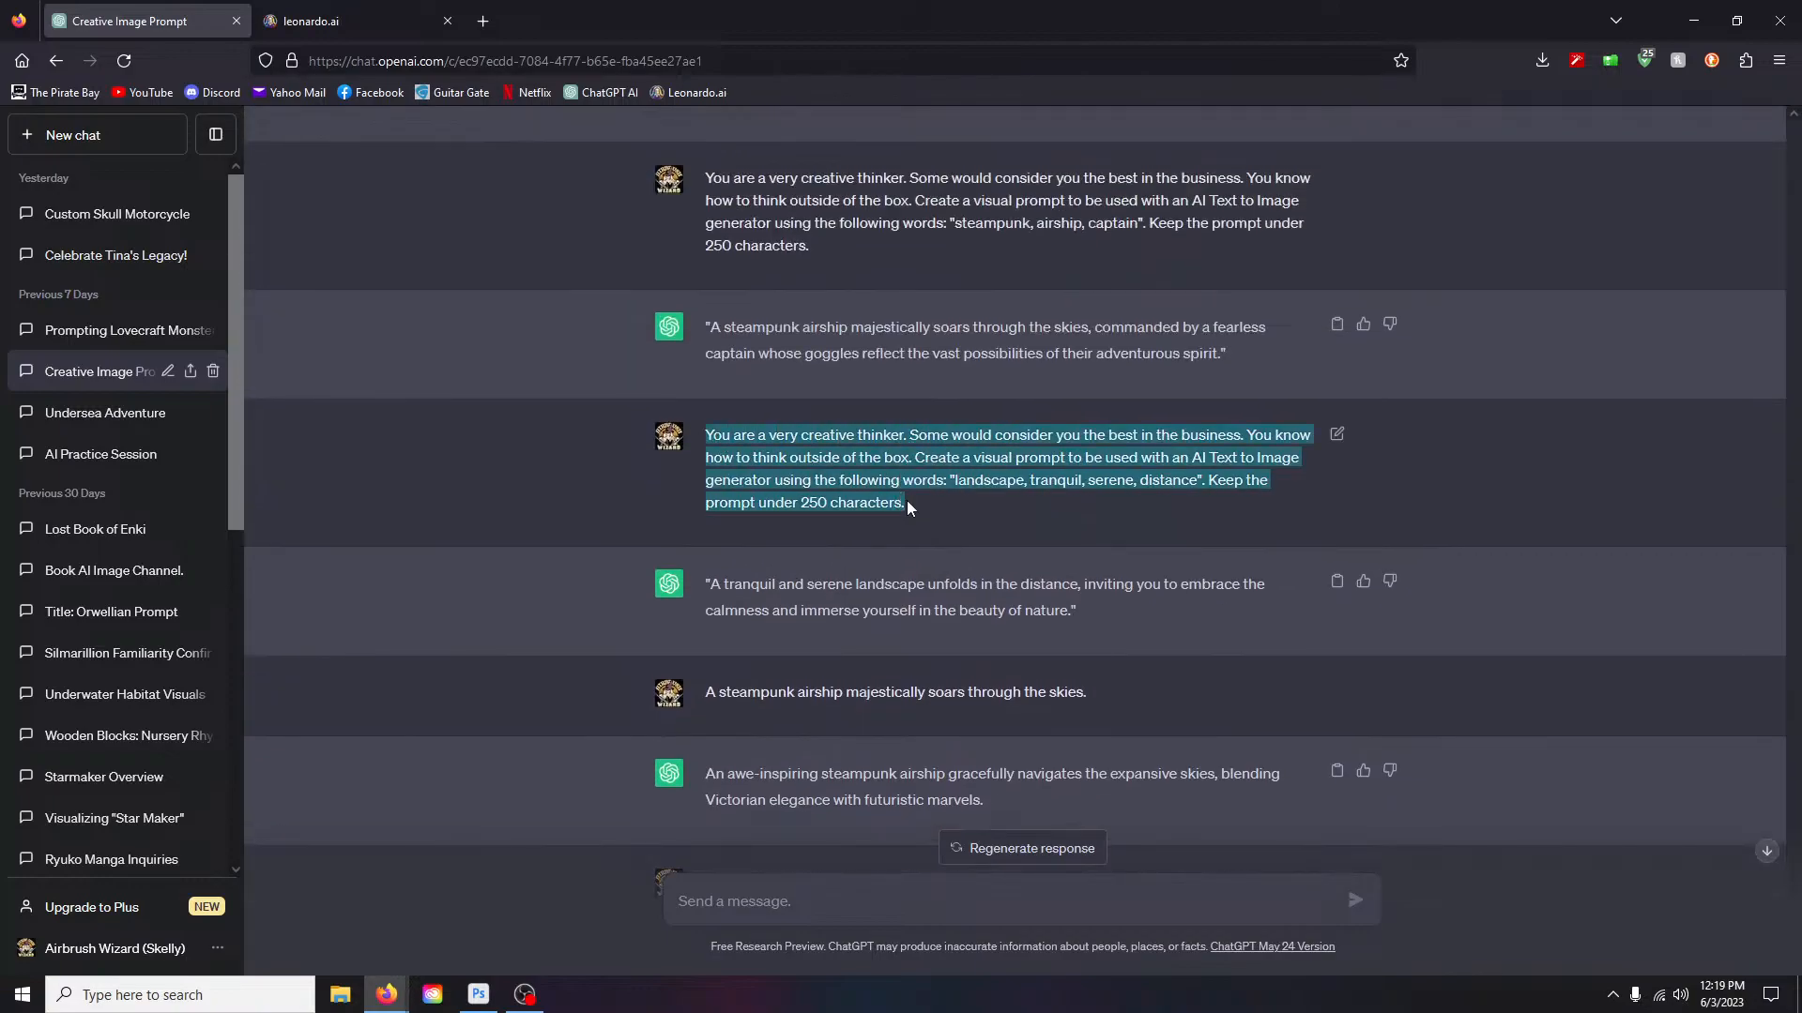
pyautogui.scroll(-5, 845, 657)
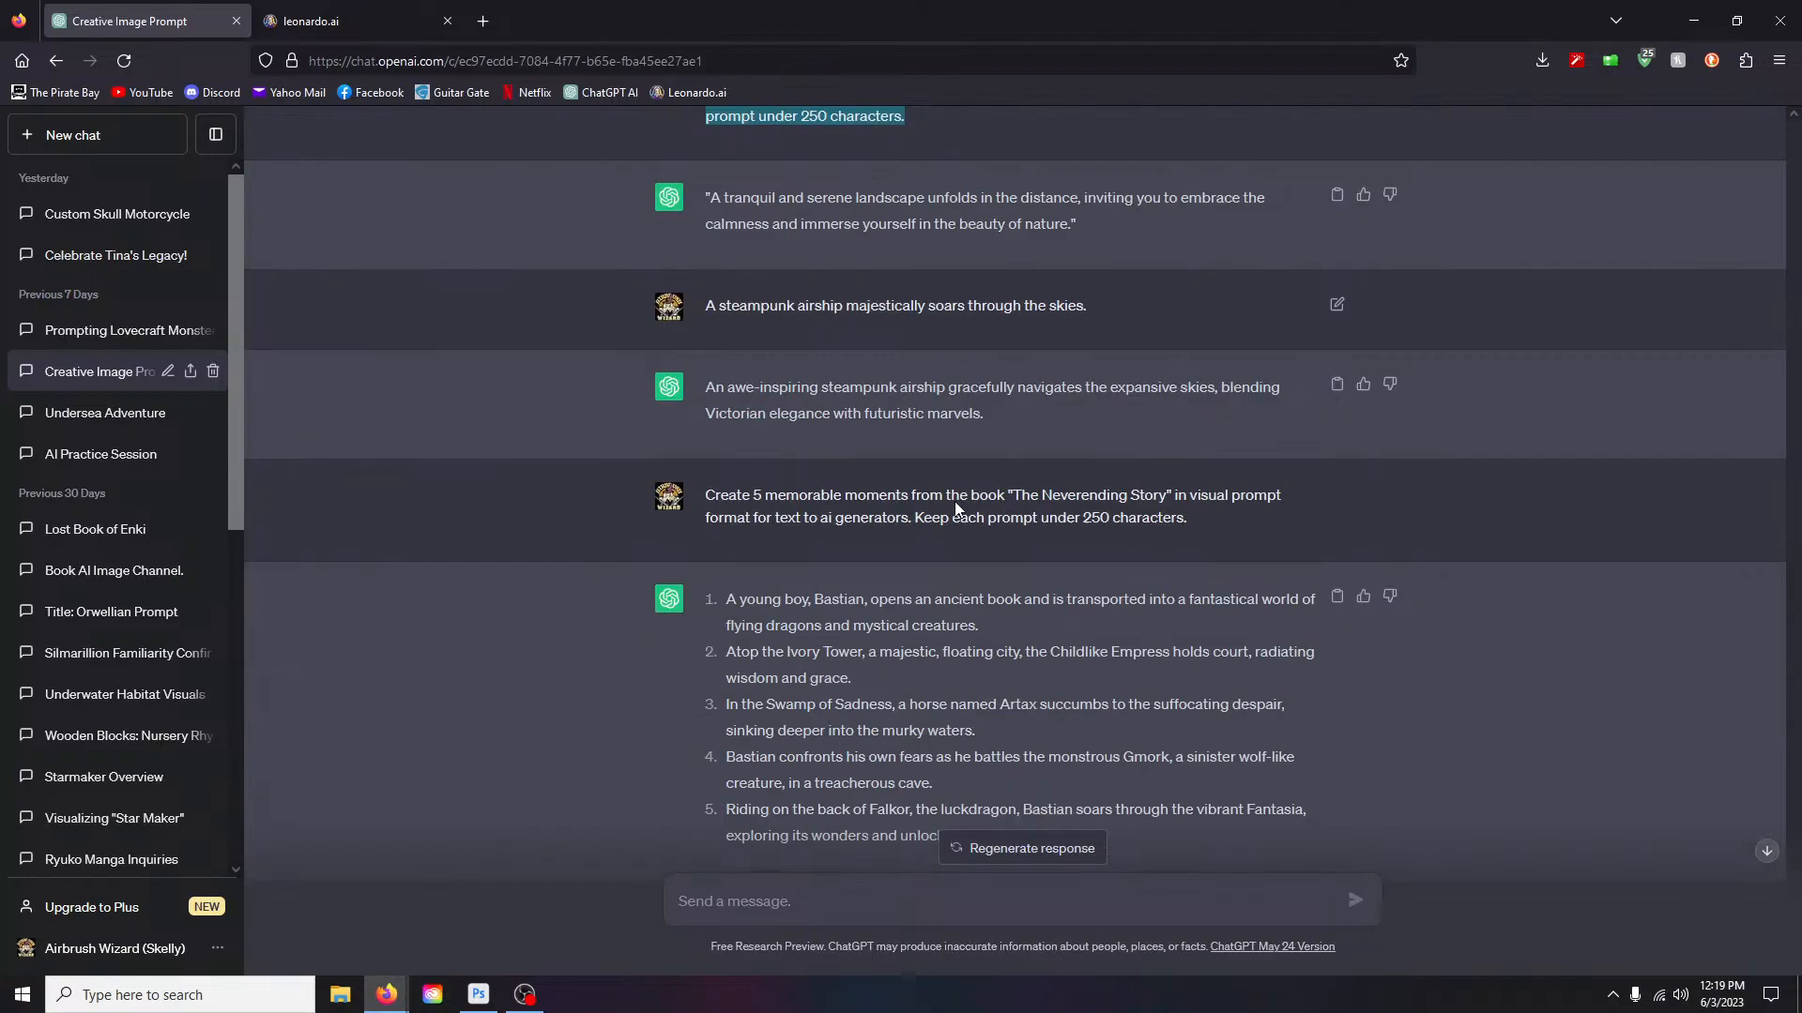
pyautogui.hotkey('ctrl', 'v')
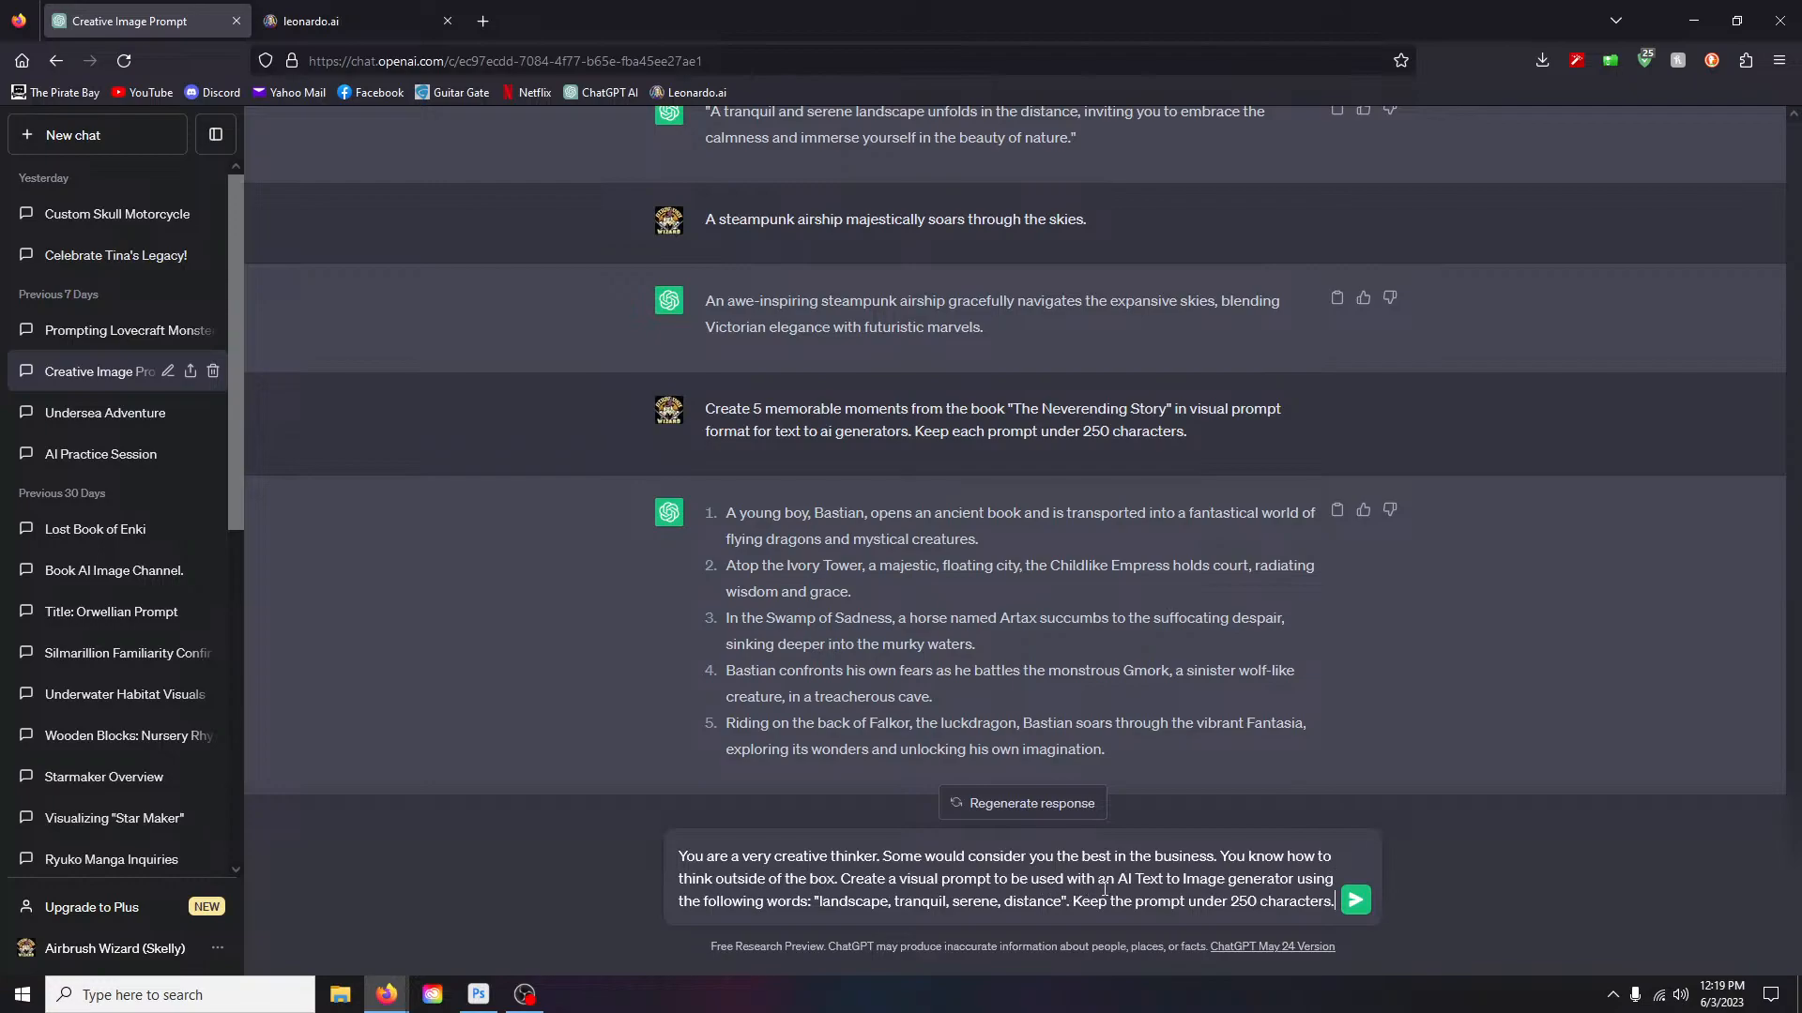
# Step: Replace the message's keywords with "tinkerer, goggles, hat, man, beard, steampunk" and send the request
pyautogui.moveTo(819, 902); pyautogui.dragTo(1064, 909)
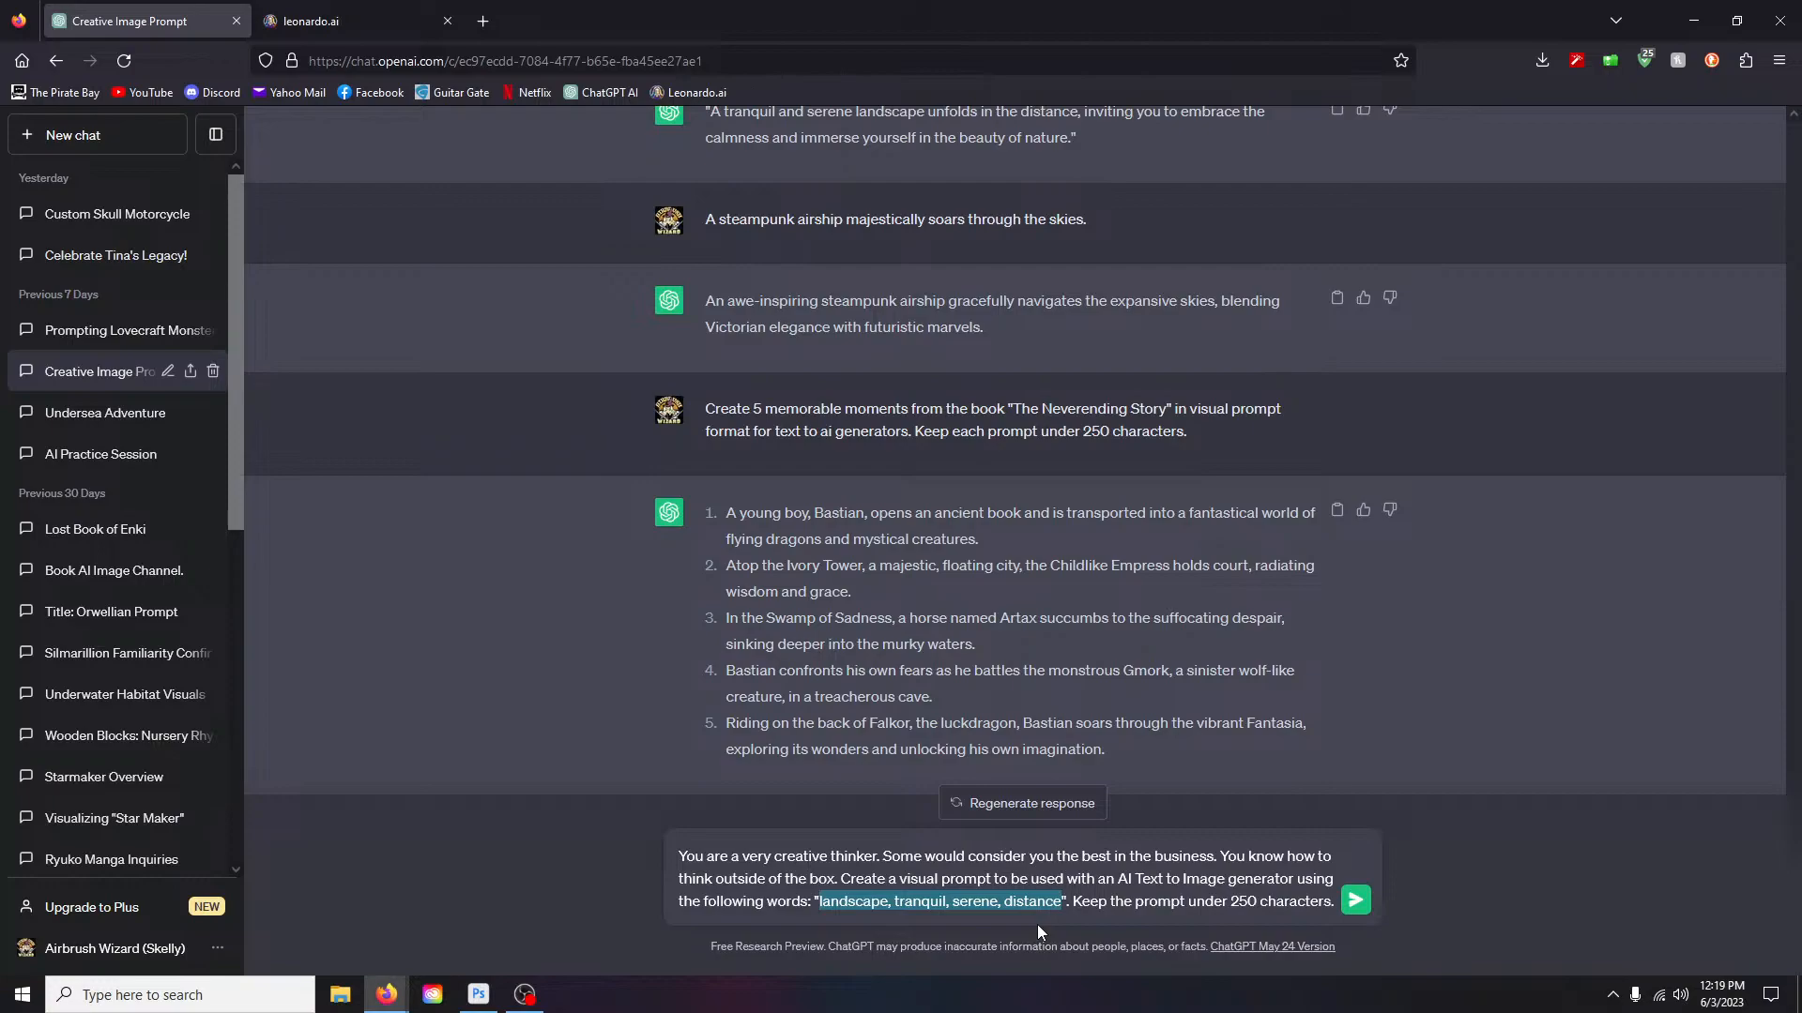
pyautogui.write('tinkerer')
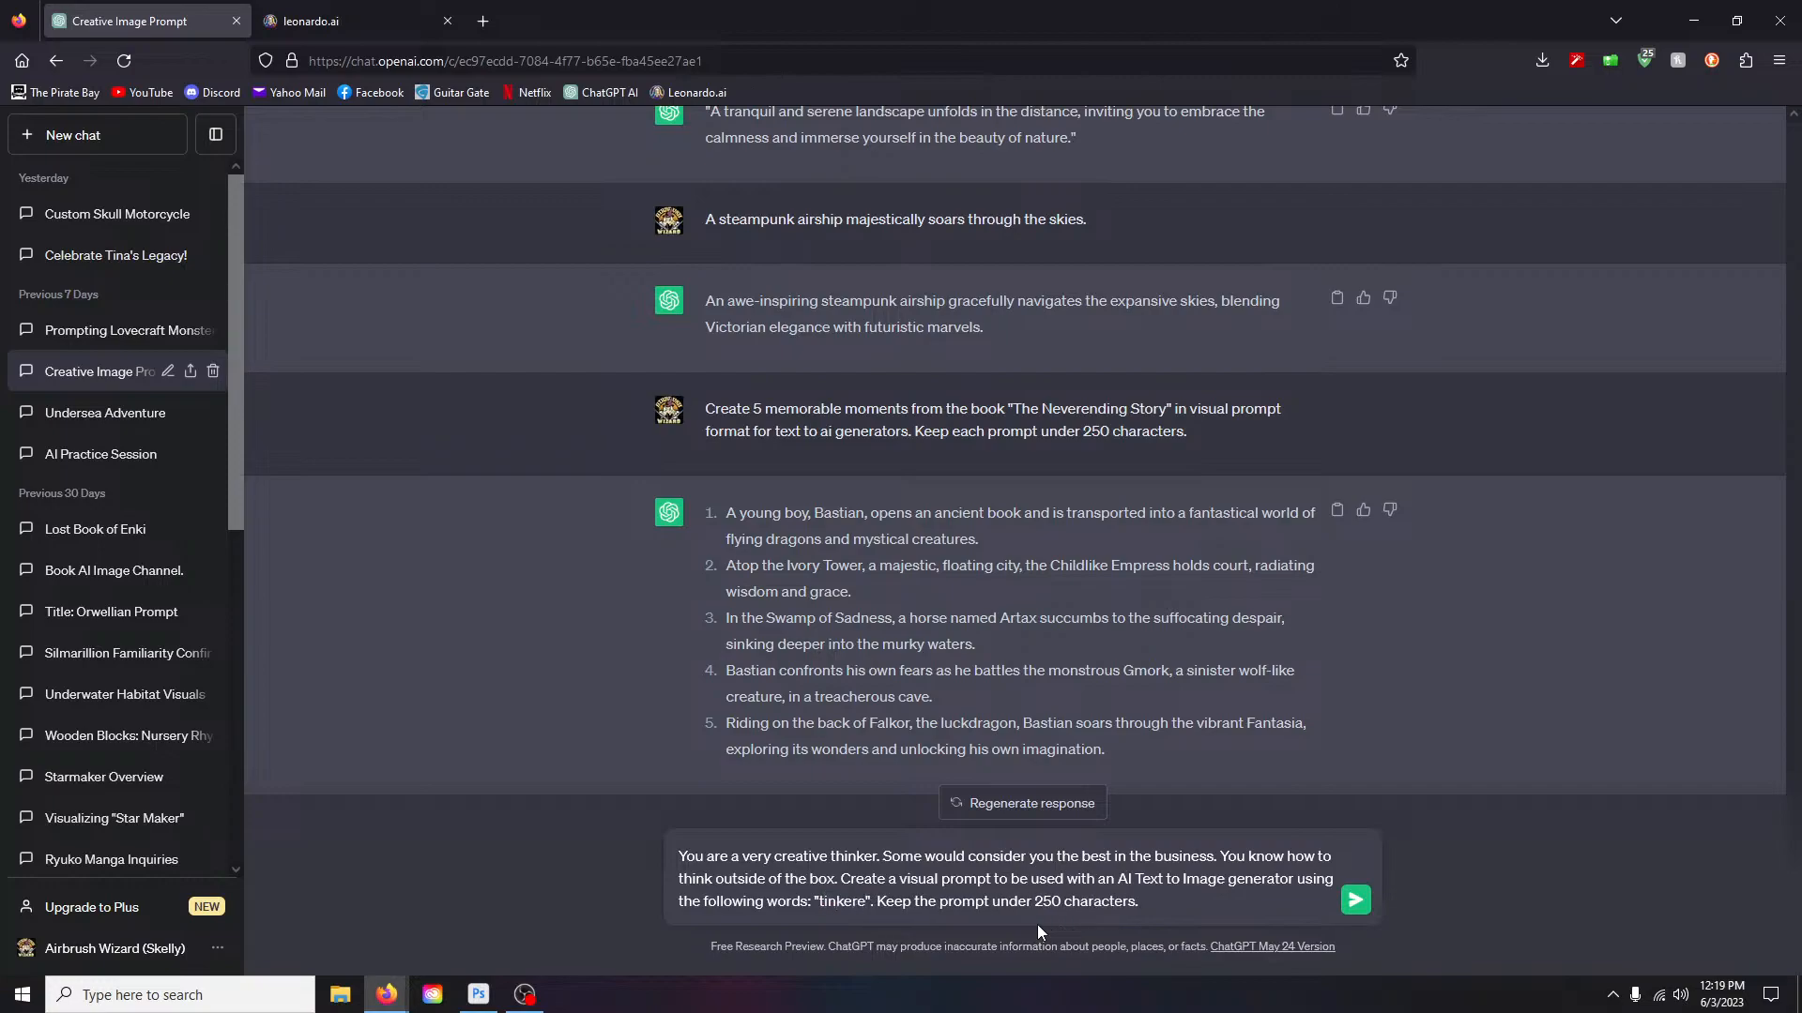
pyautogui.write(', go')
pyautogui.write('ggles, ')
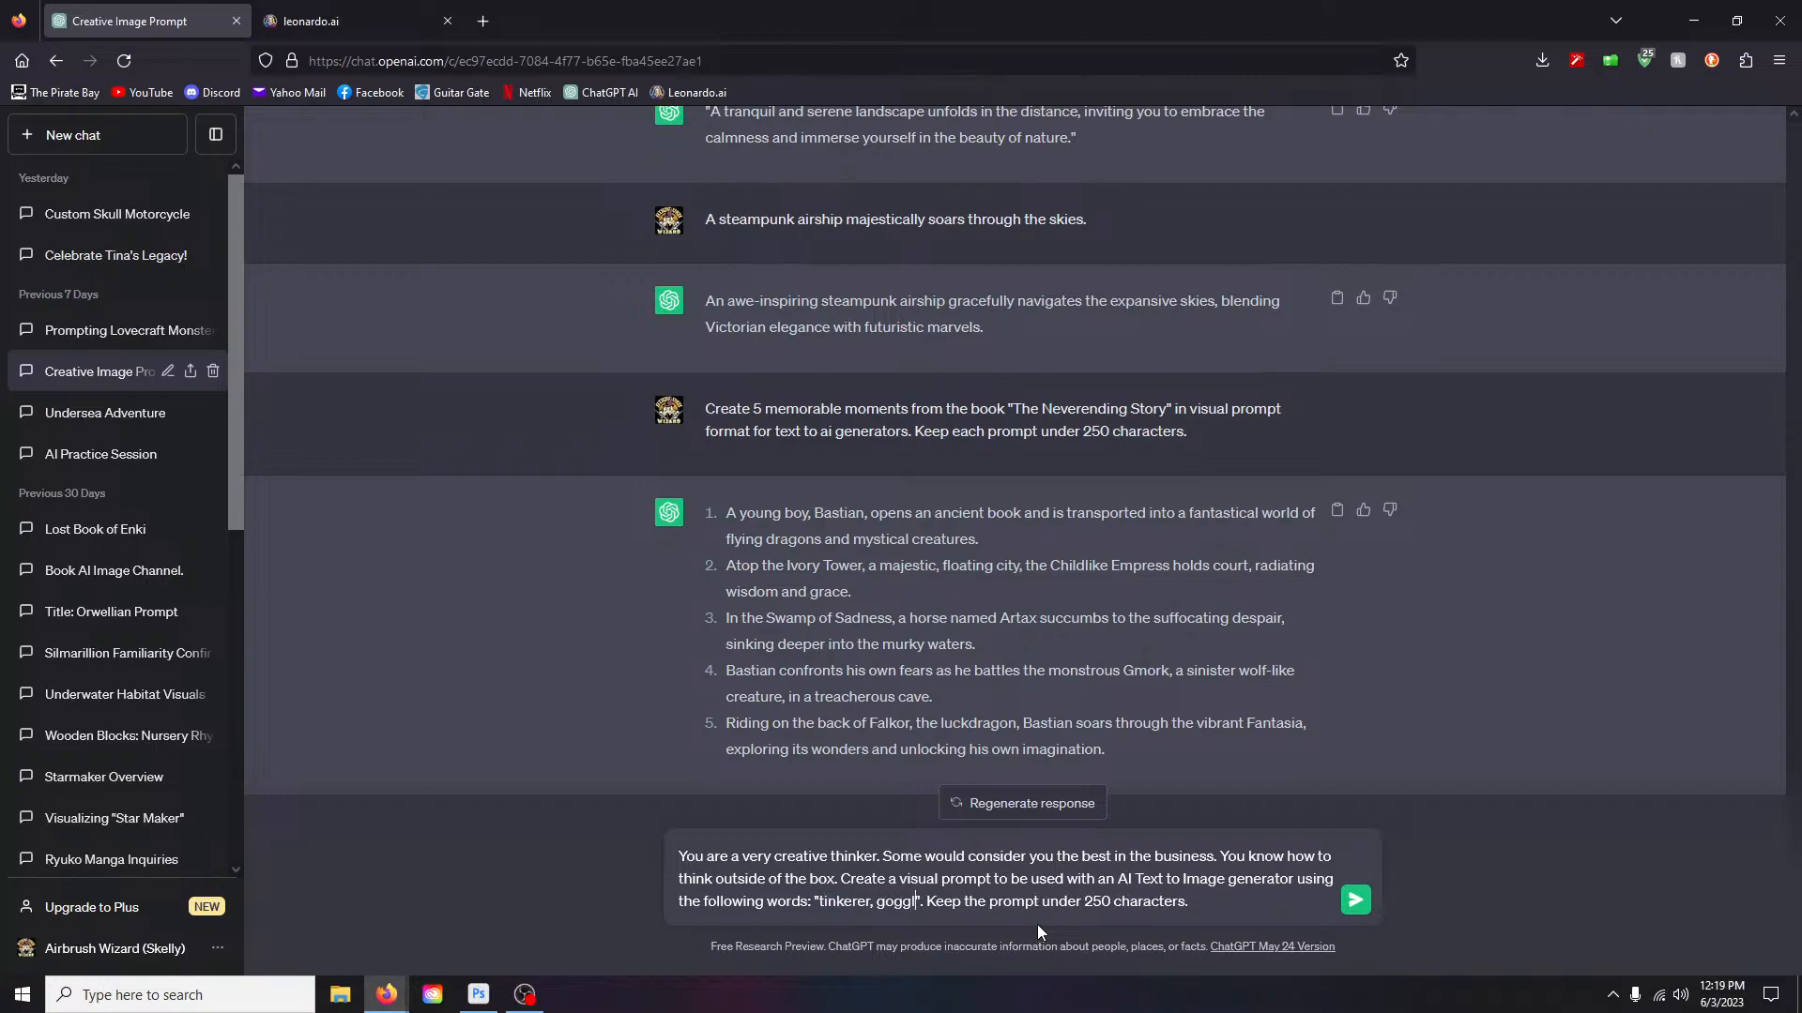
pyautogui.write('hat')
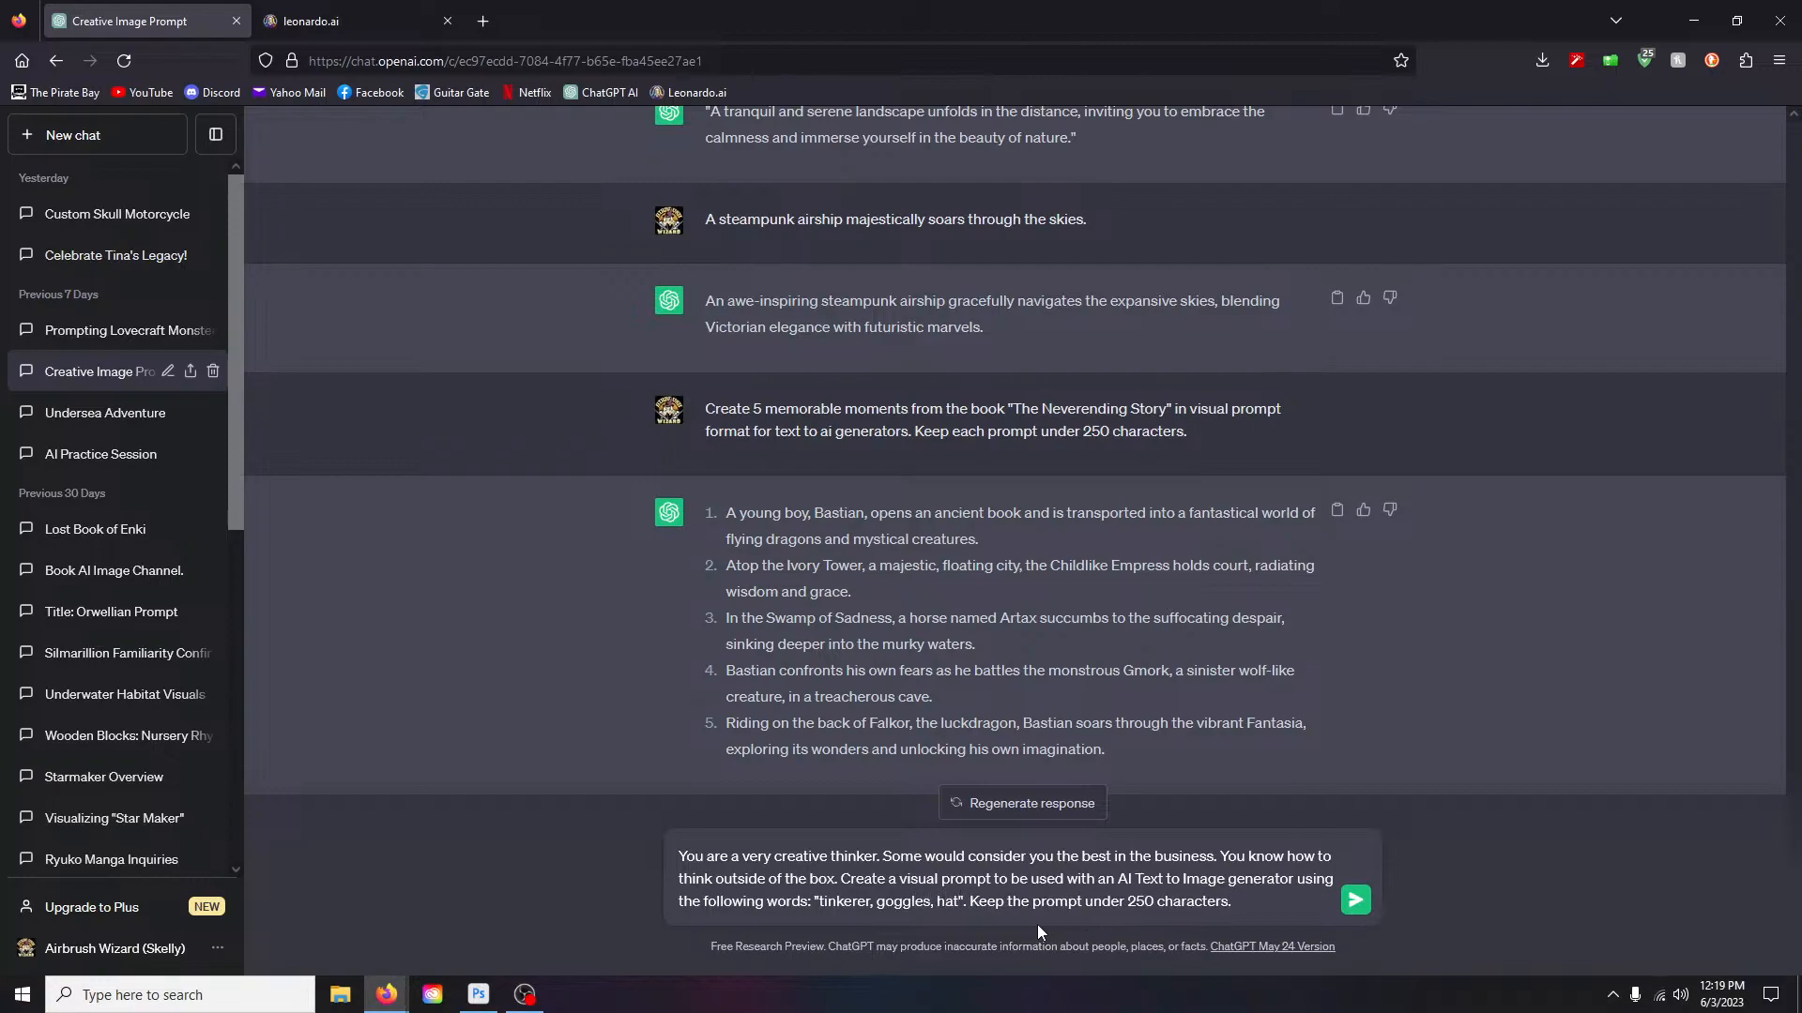
pyautogui.write(', man')
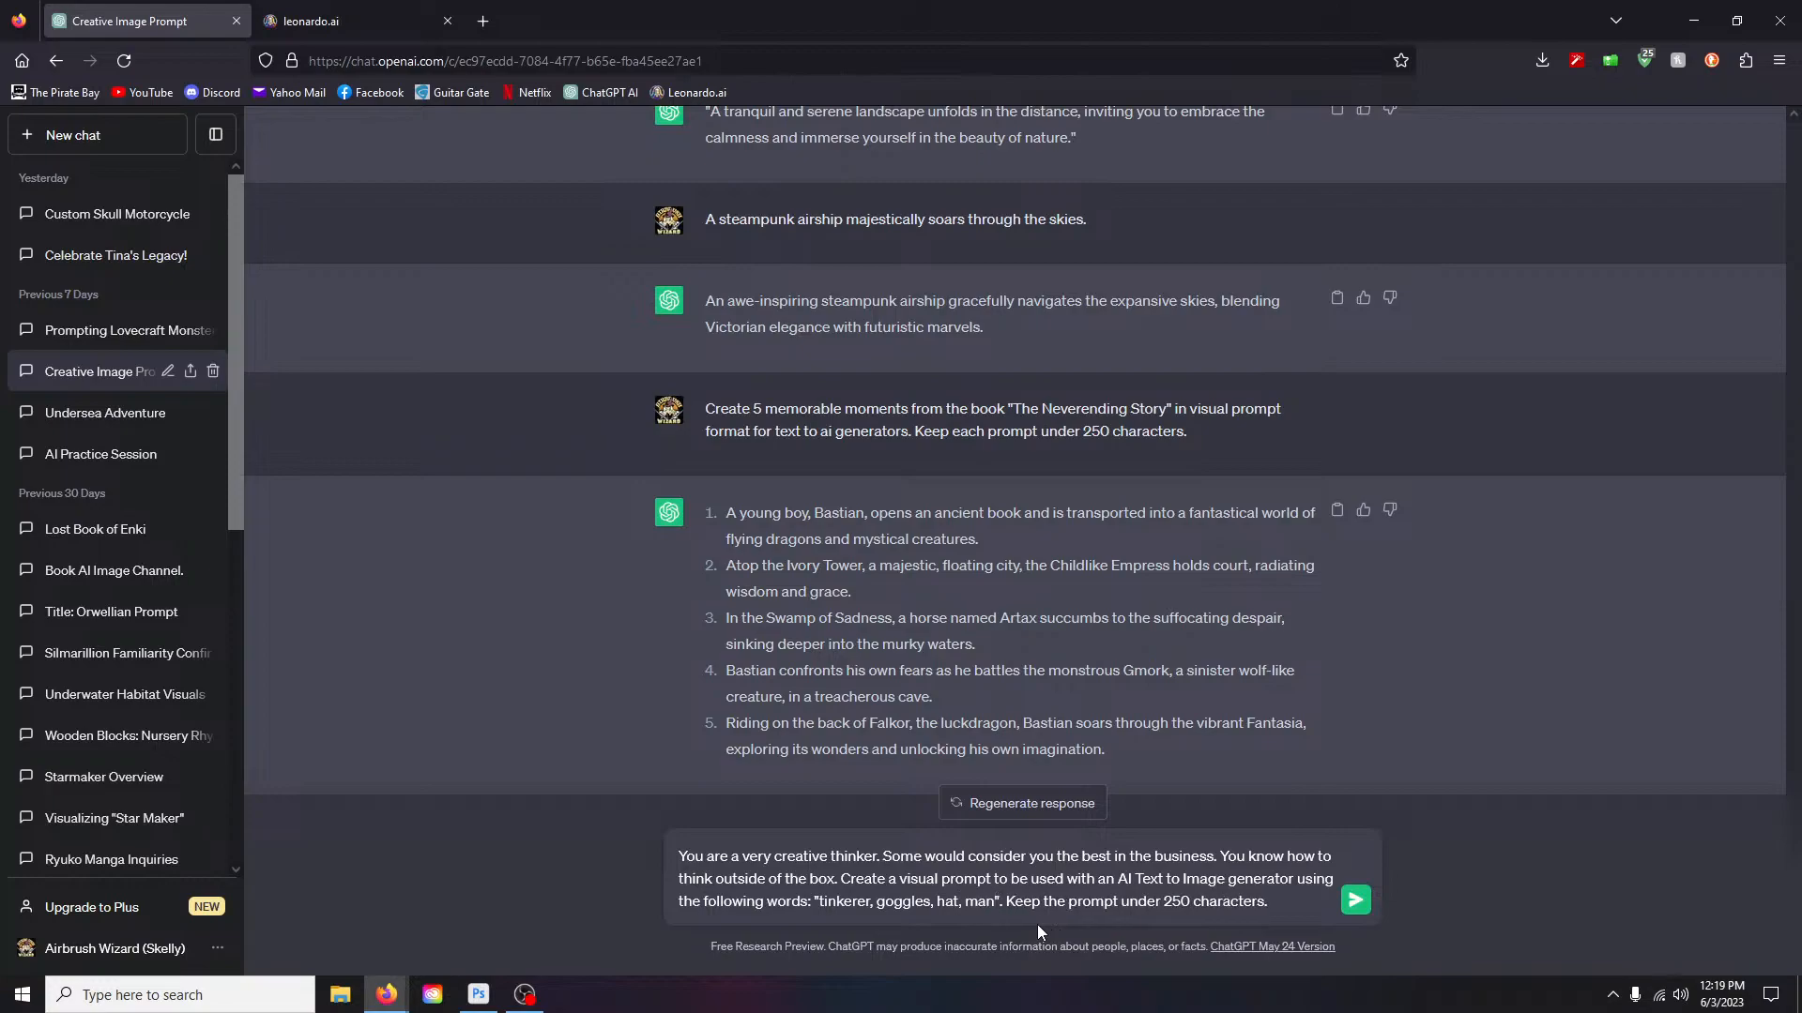
pyautogui.write(', beard')
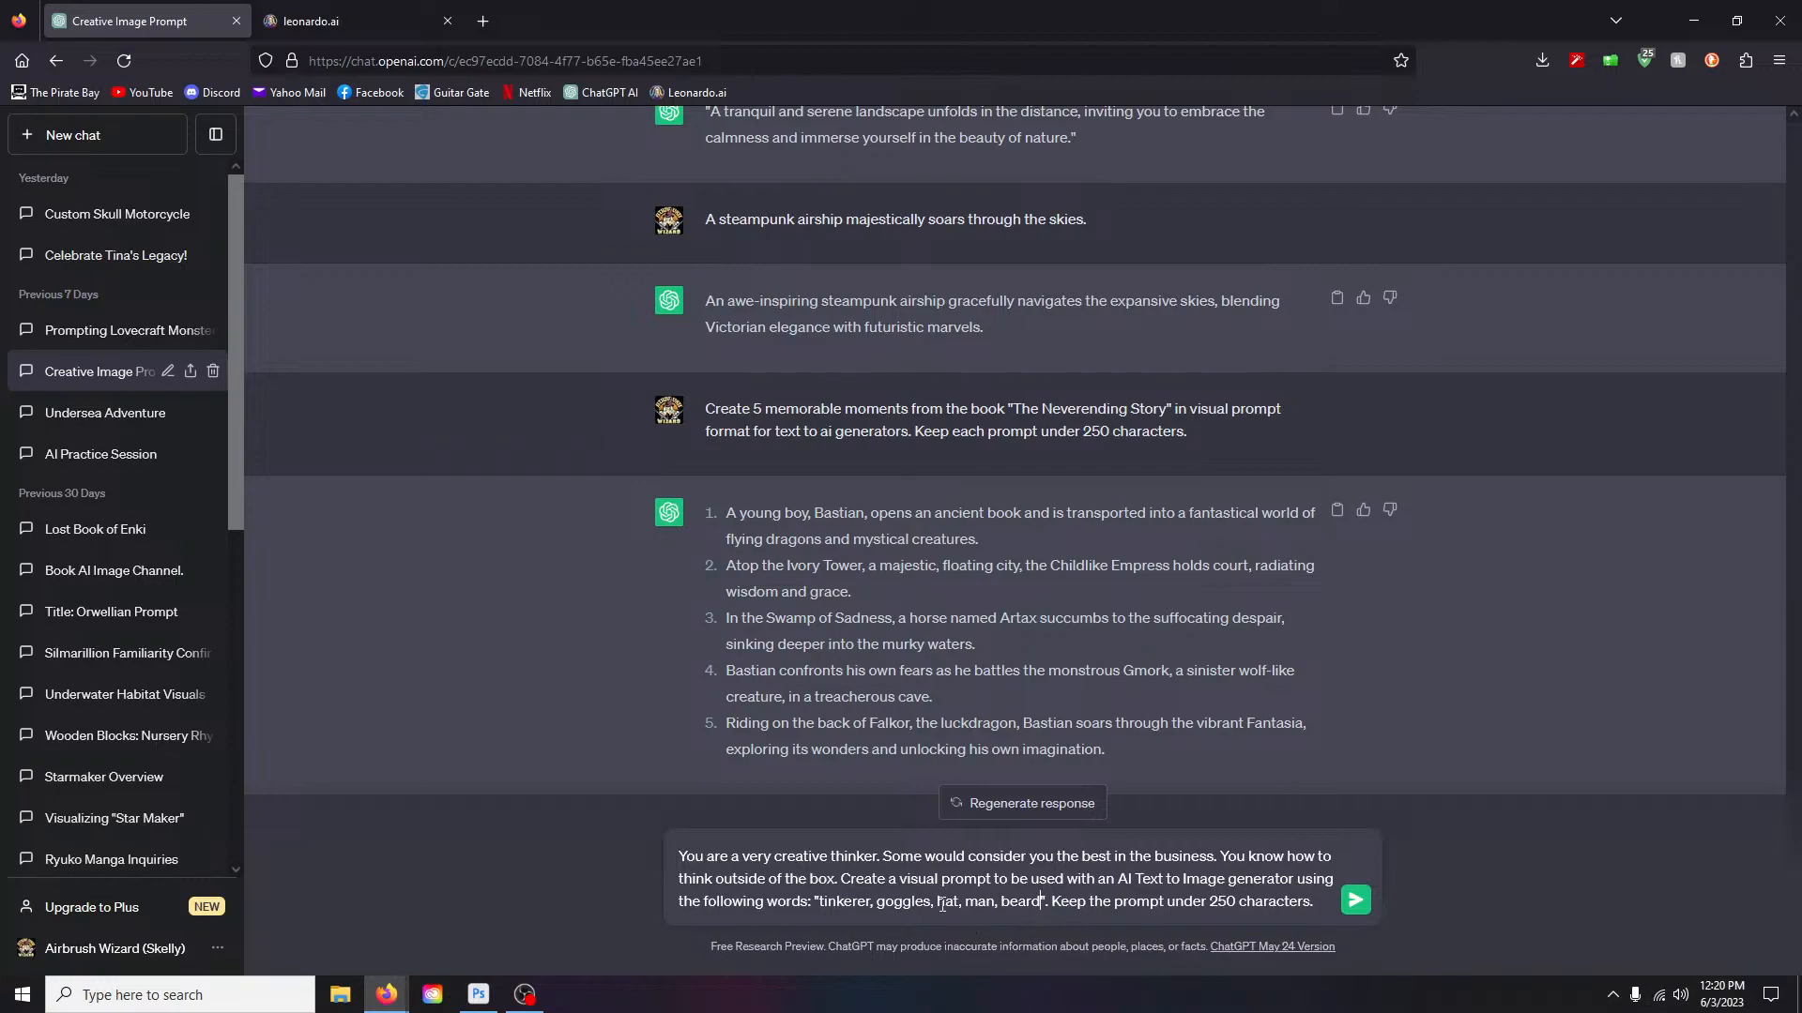
pyautogui.write(', steamp')
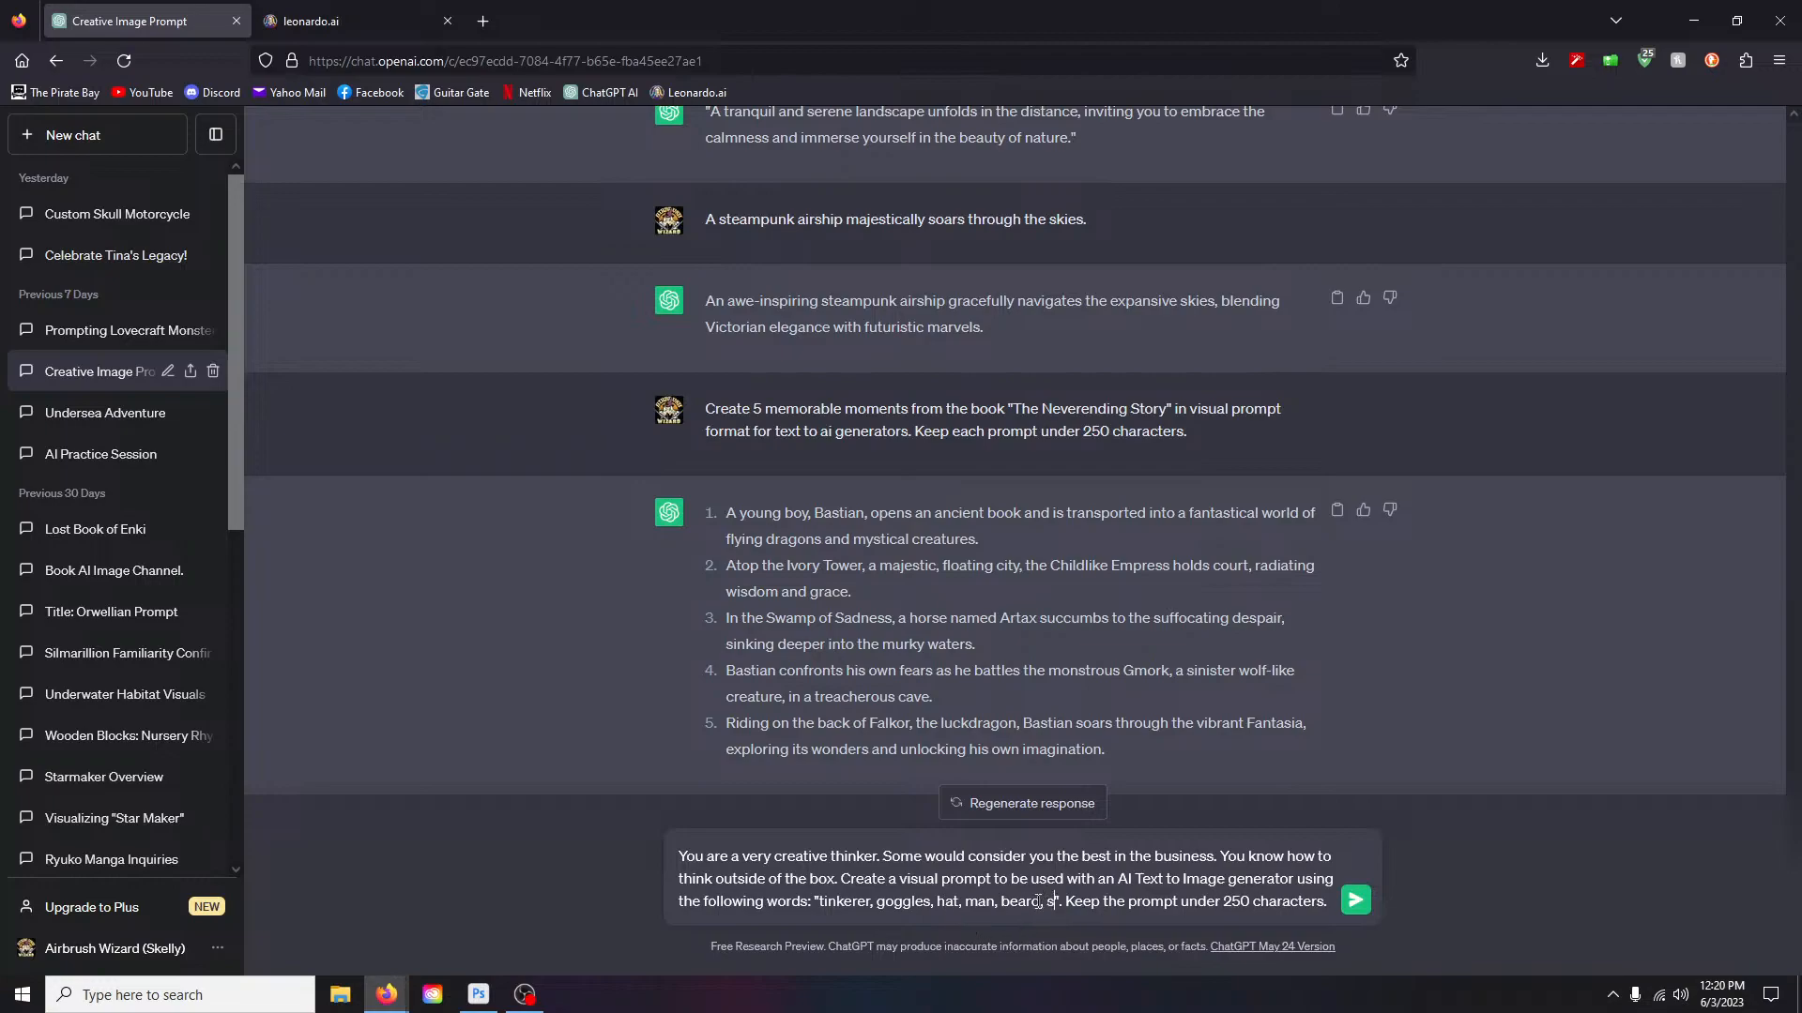
pyautogui.write('nk')
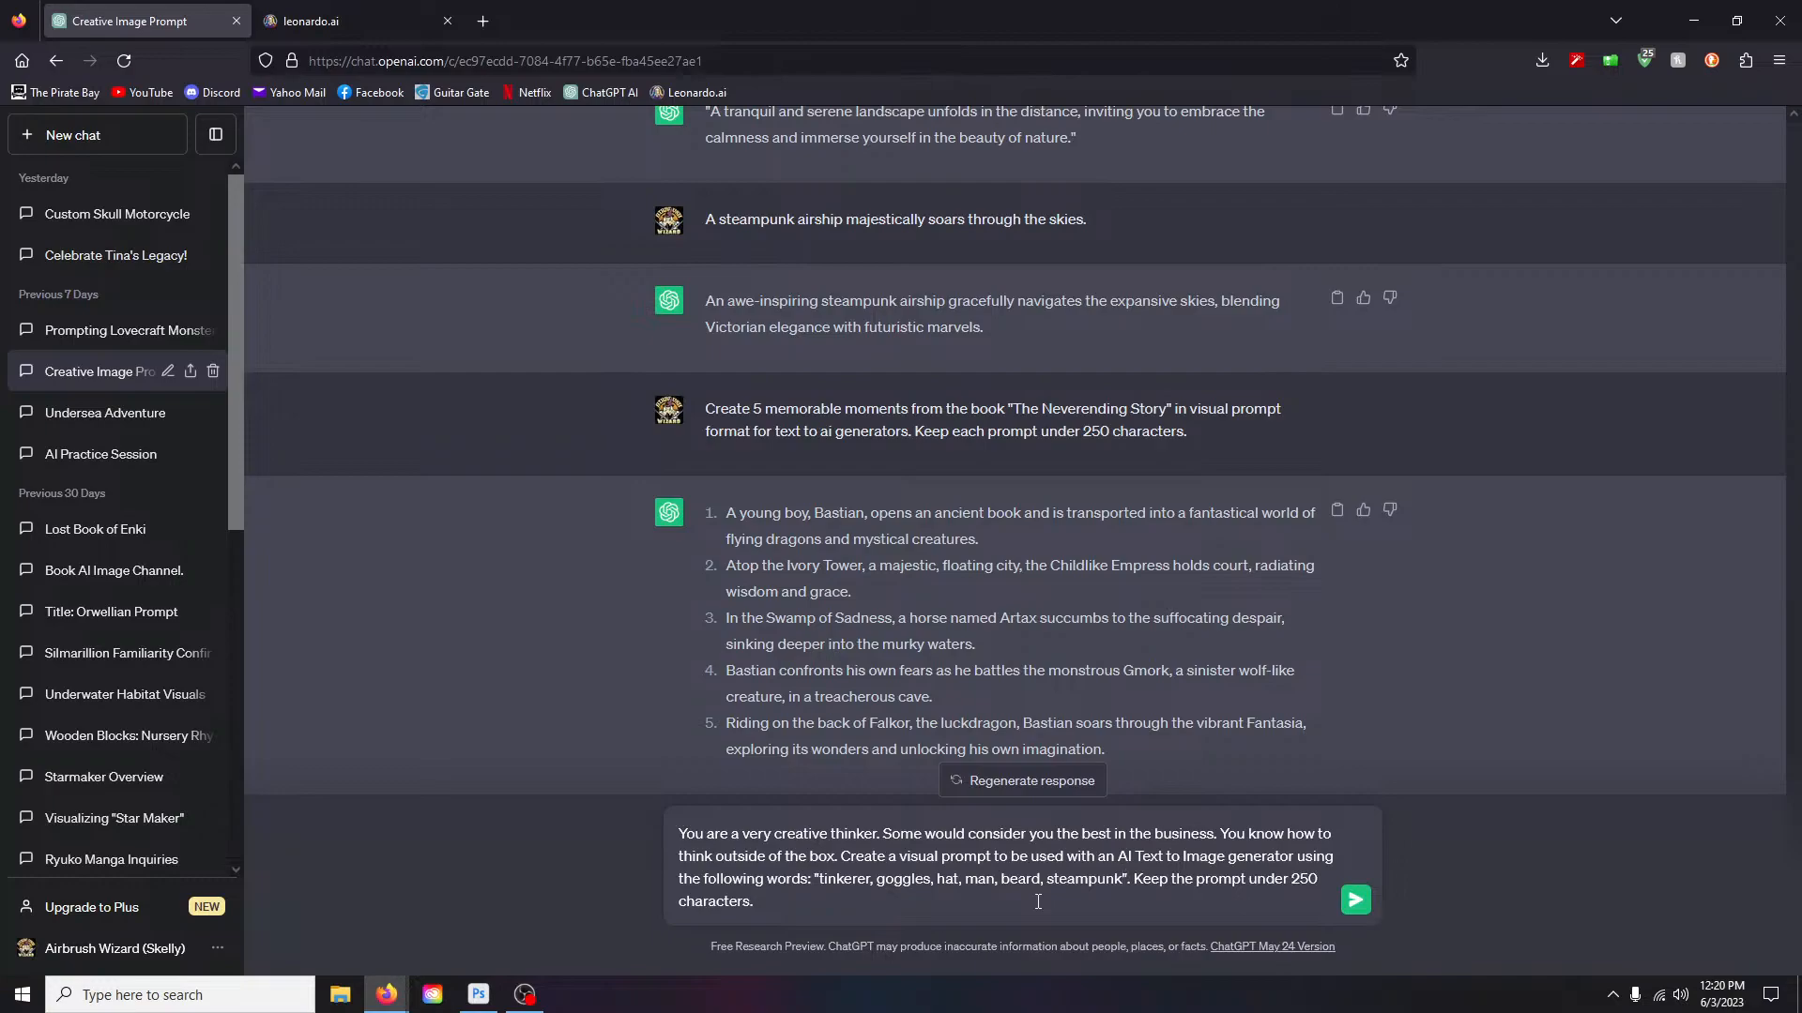
pyautogui.press('Return')
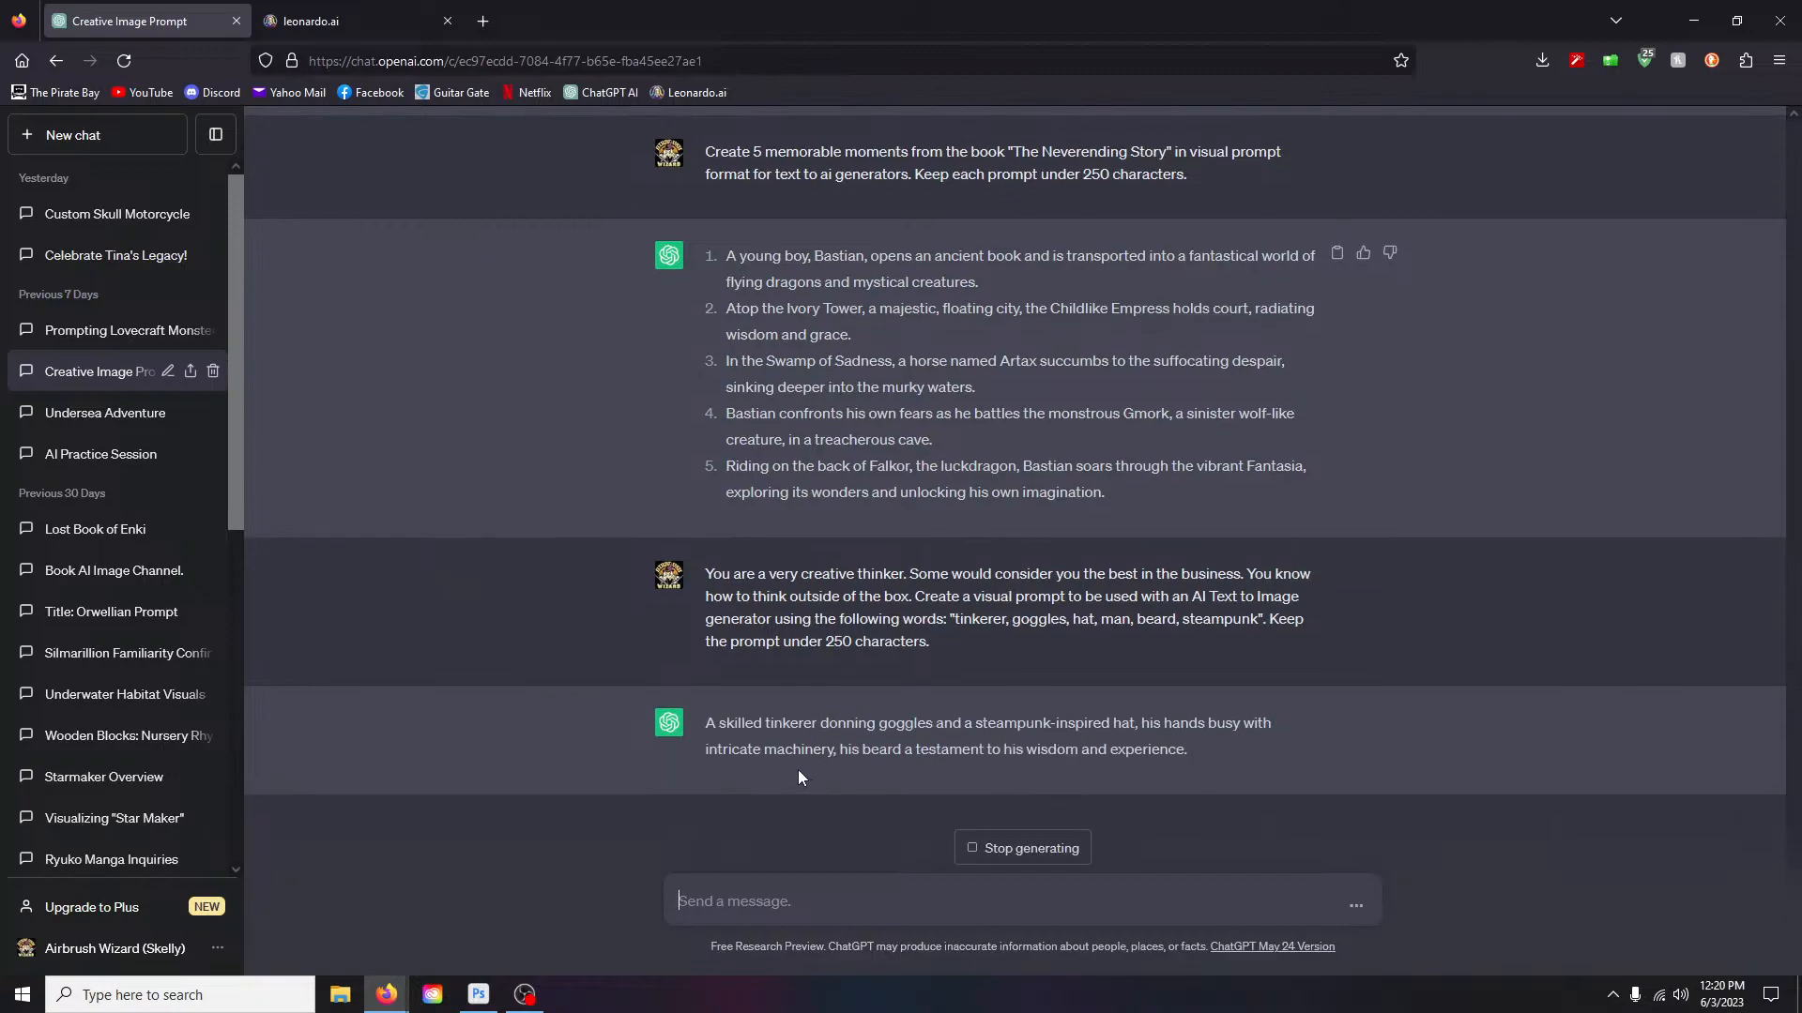
# Step: Copy ChatGPT's tinkerer description over the workshop text in the Leonardo.Ai prompt, keeping the cinematic rendering terms, and generate it with Deliberate 1.1
pyautogui.moveTo(705, 723); pyautogui.dragTo(1176, 758)
pyautogui.hotkey('ctrl', 'c')
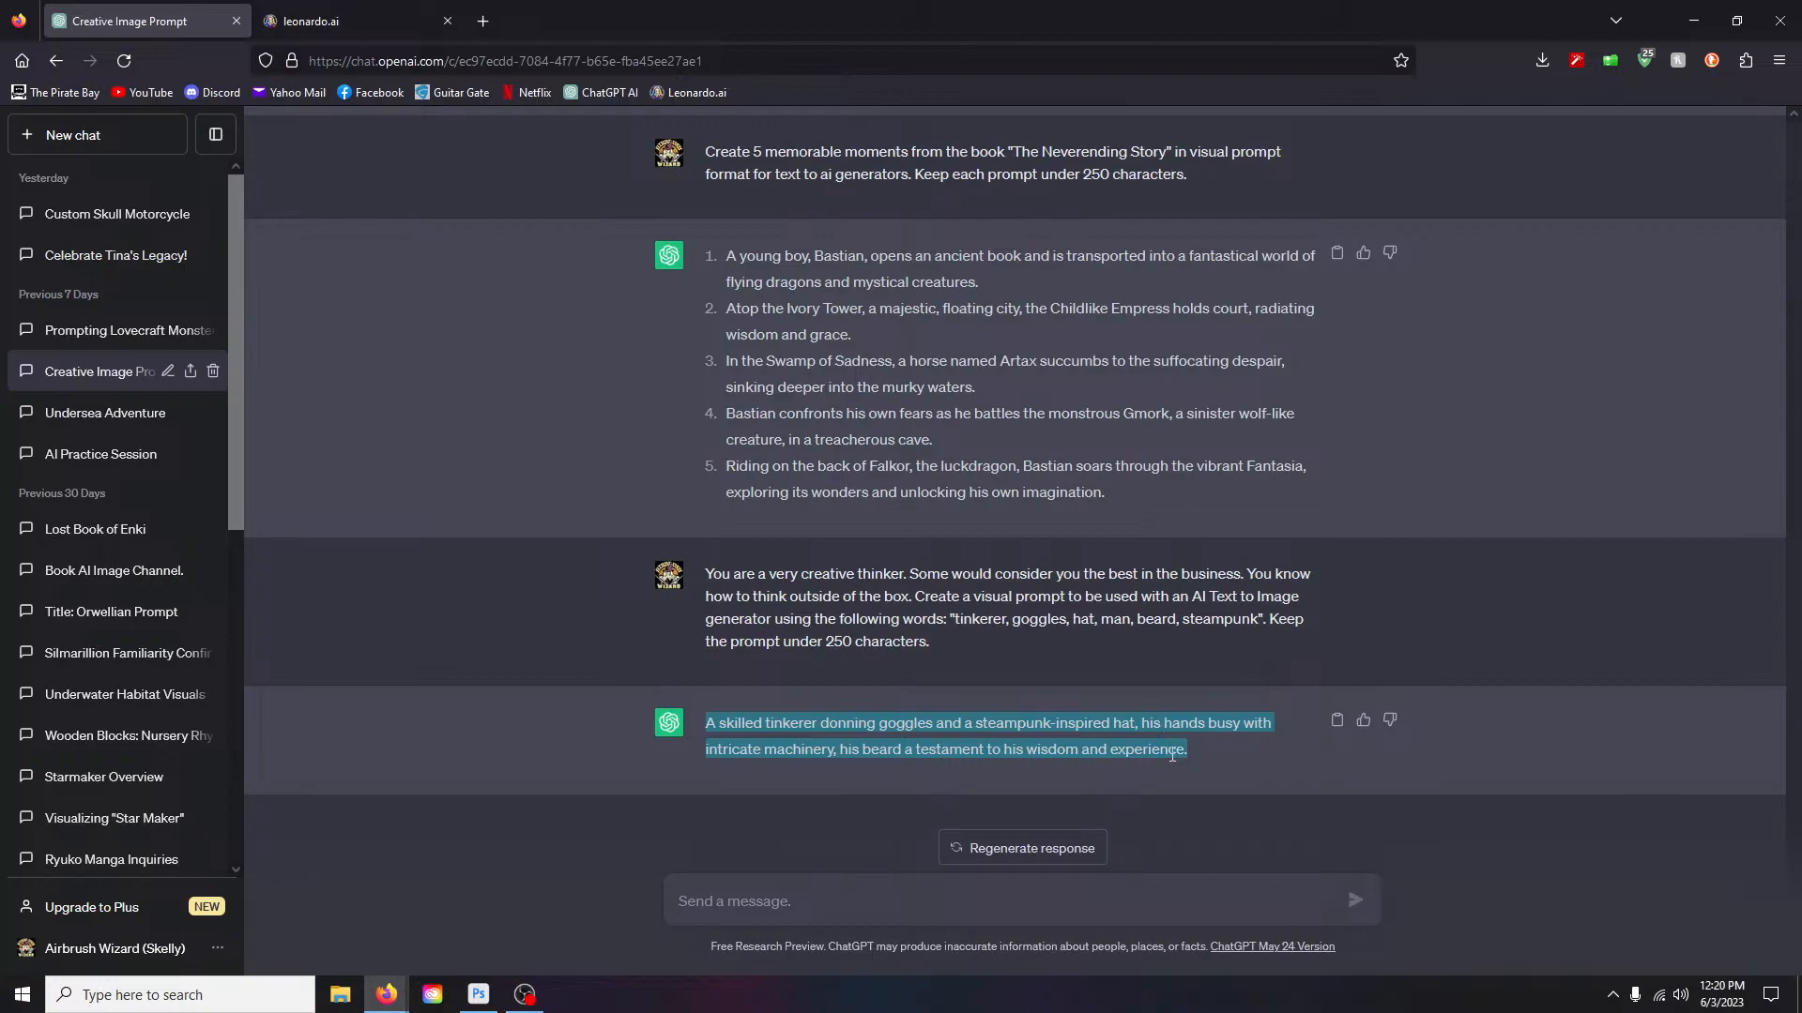
pyautogui.click(347, 20)
pyautogui.moveTo(269, 195); pyautogui.dragTo(972, 195)
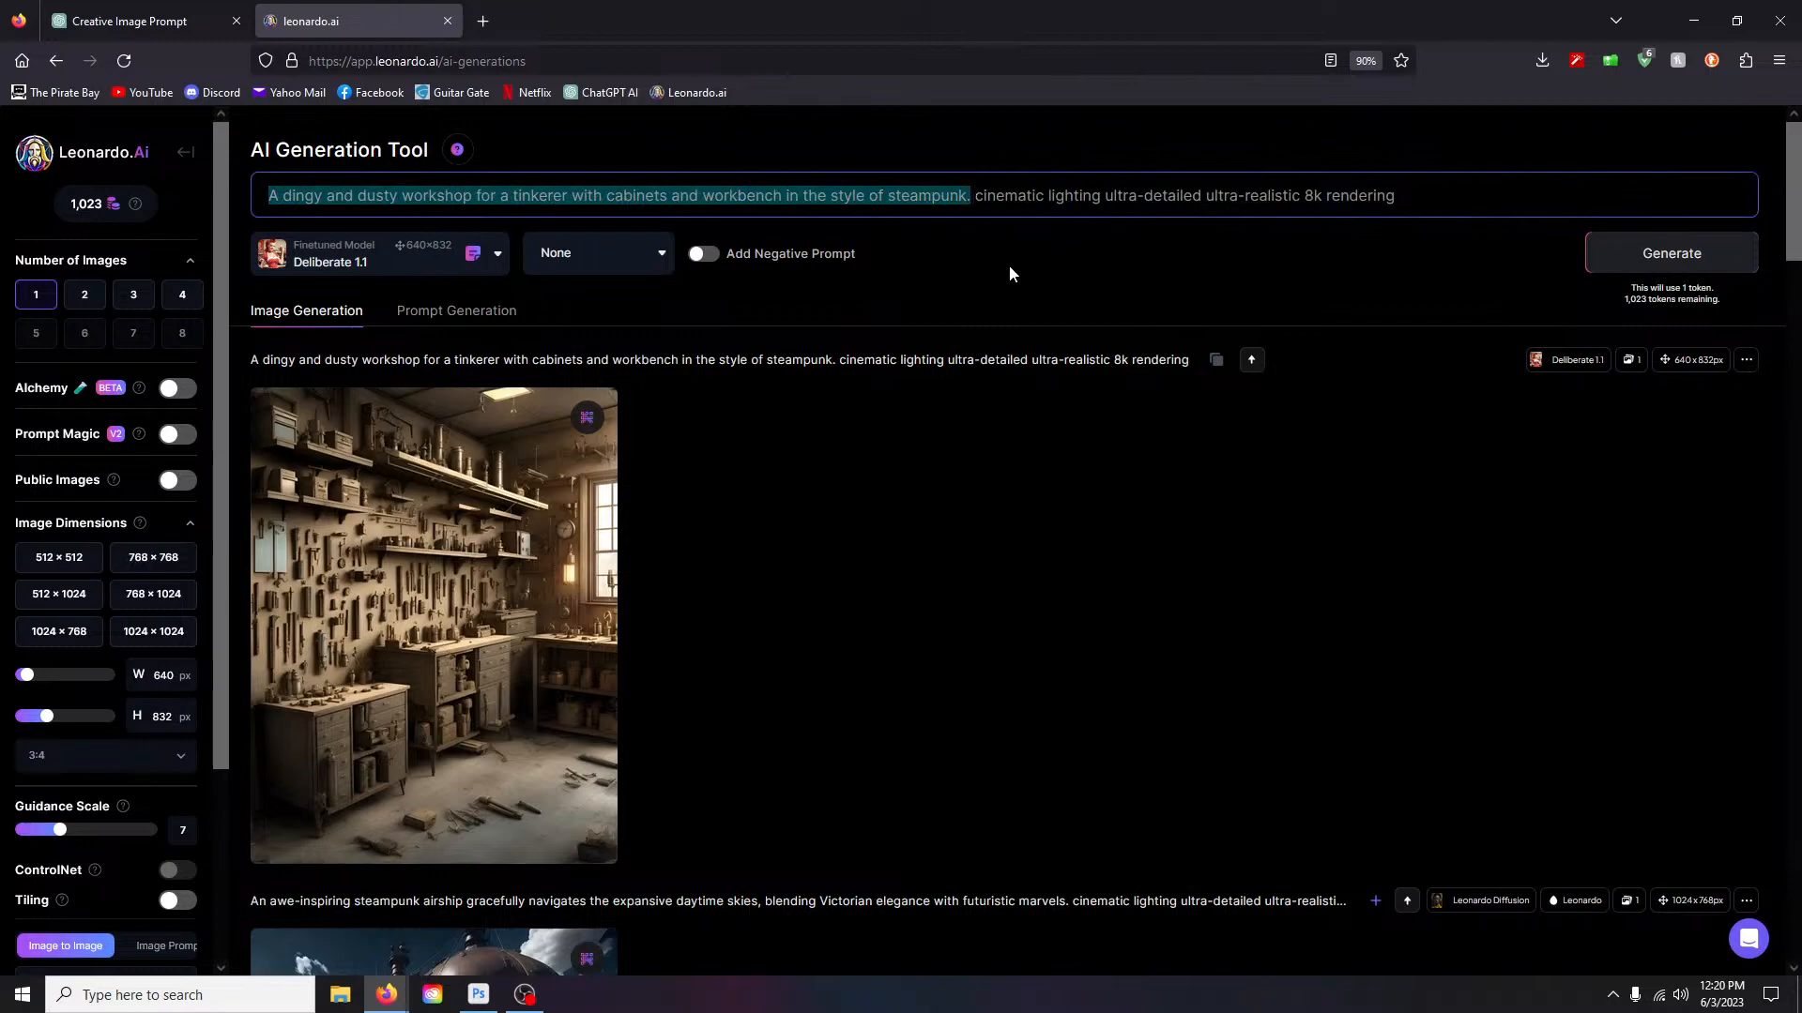
pyautogui.hotkey('ctrl', 'v')
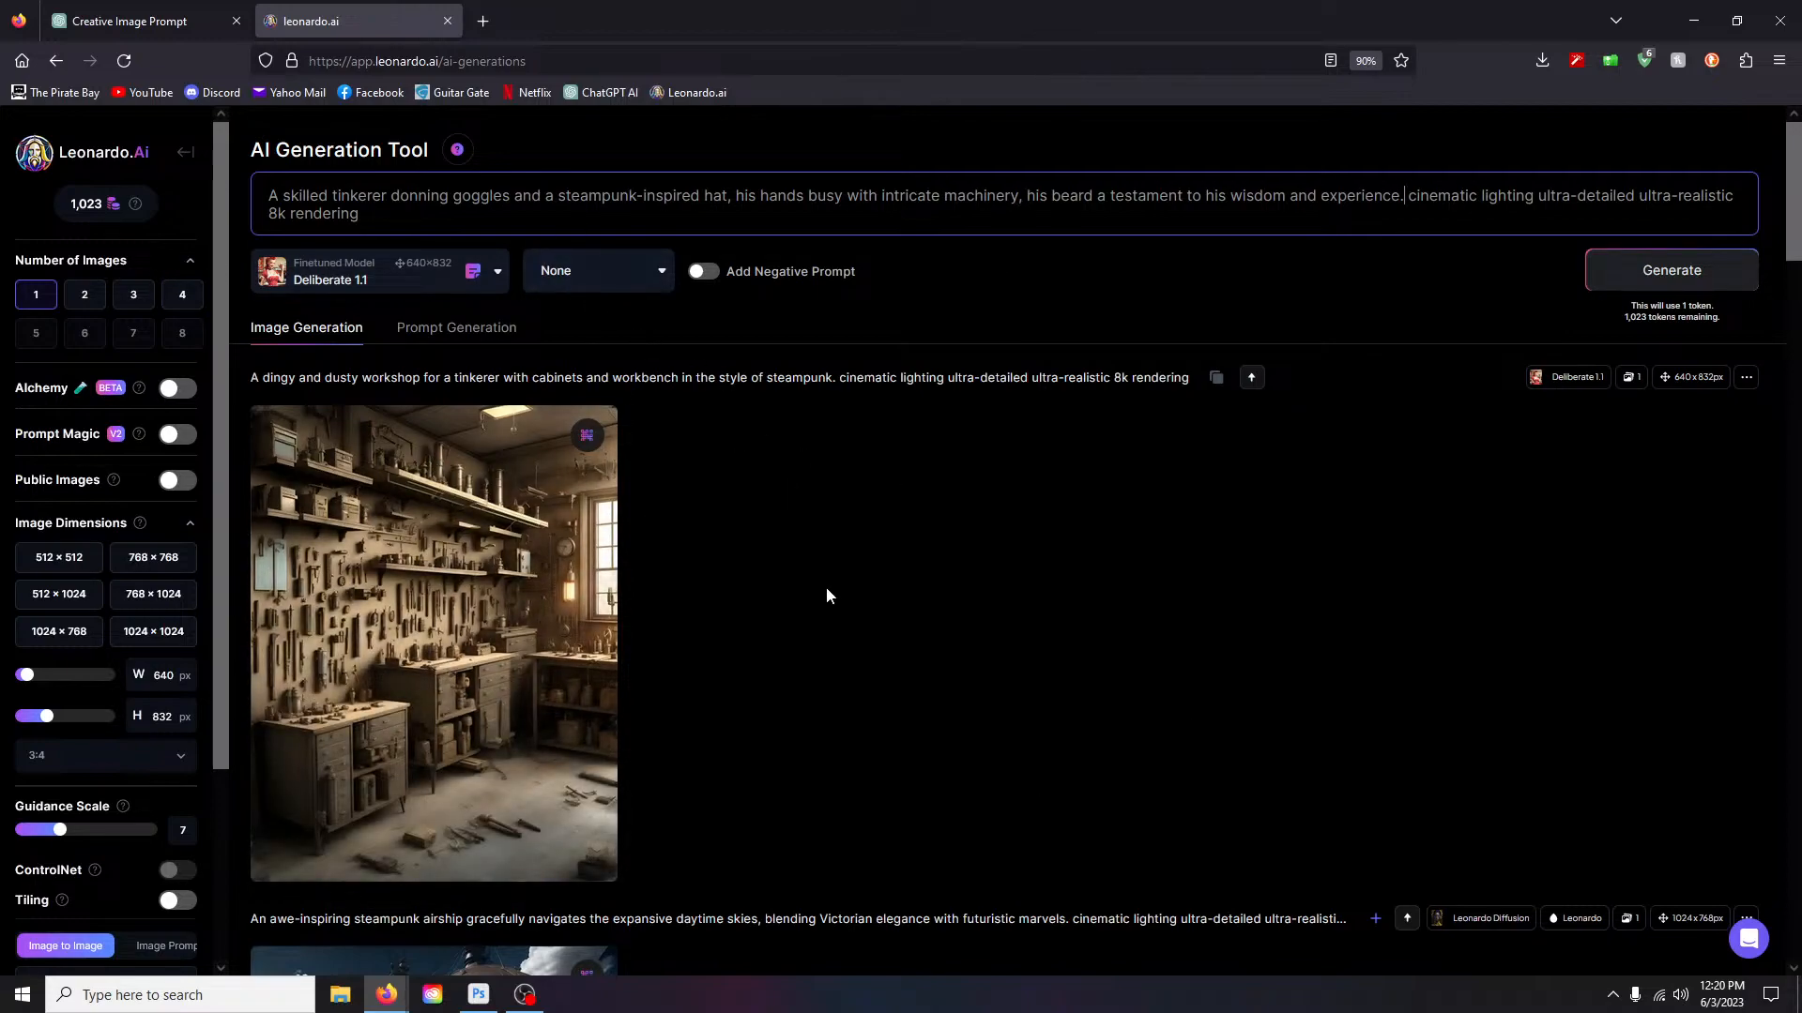
pyautogui.click(1676, 271)
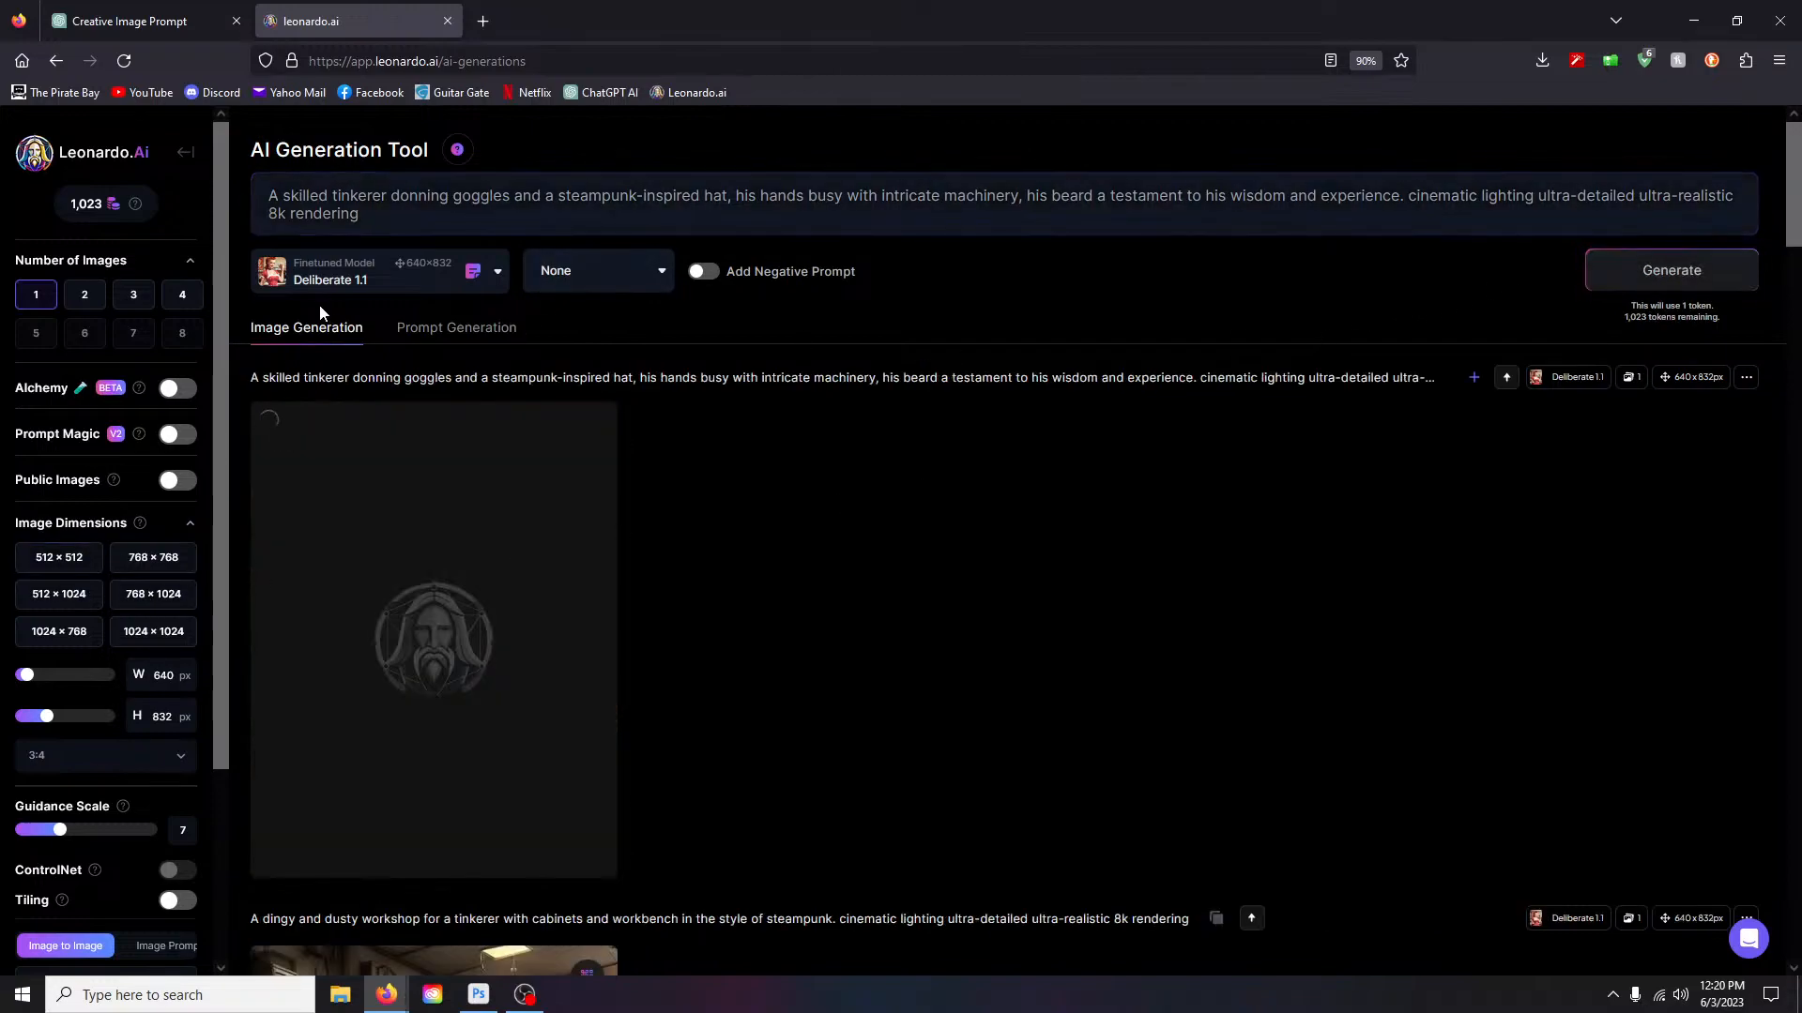
# Step: Generate the tinkerer prompt with the DreamShaper v6 model and again with DreamShaper v5
pyautogui.click(486, 286)
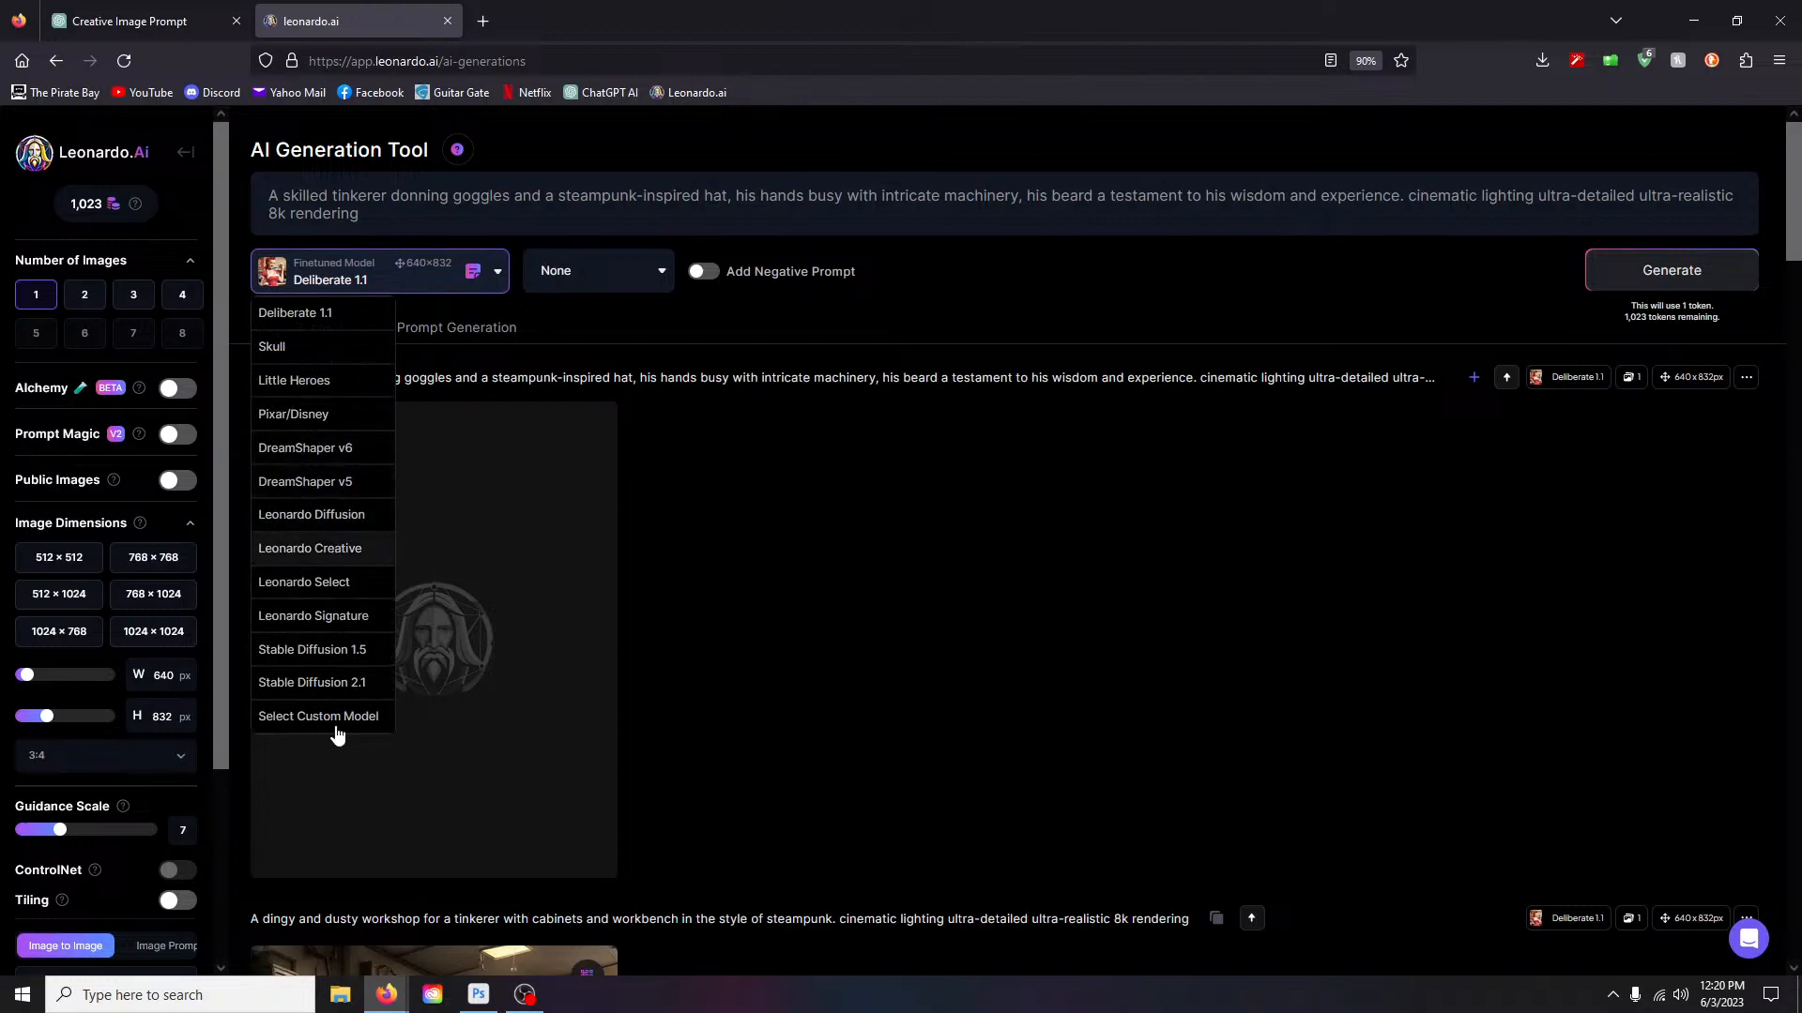
pyautogui.click(334, 450)
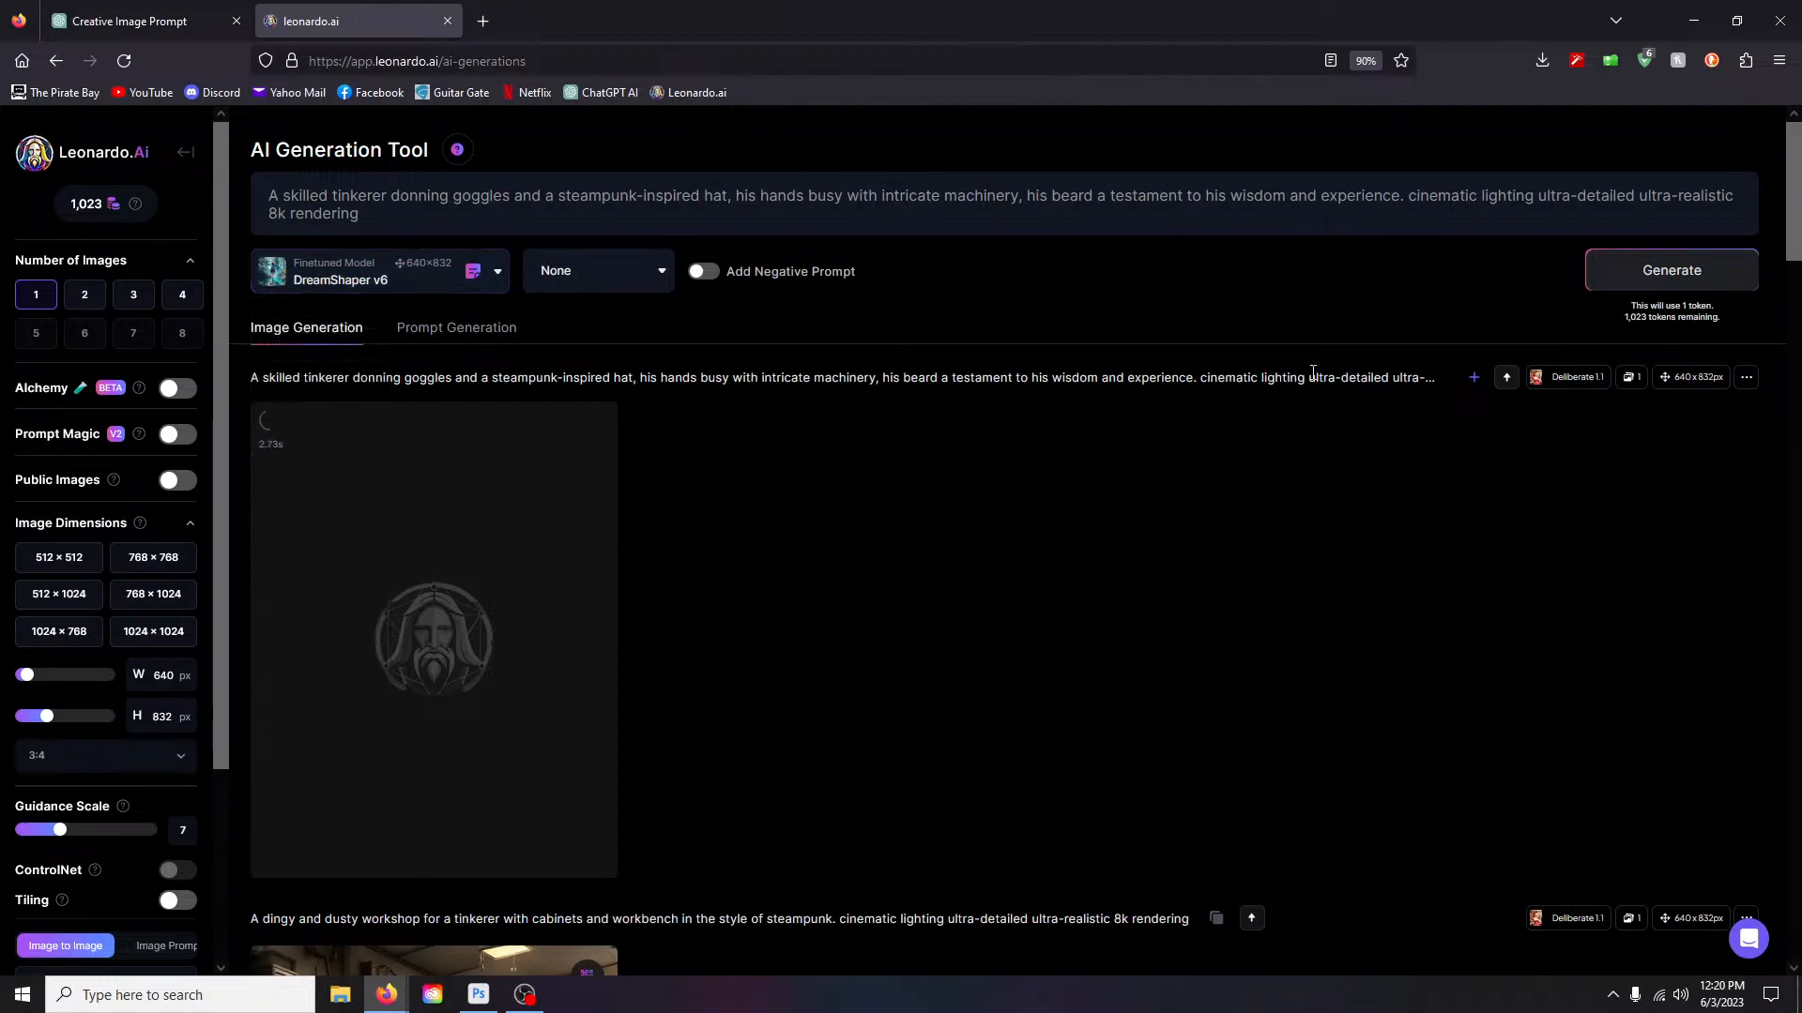
pyautogui.click(1635, 282)
pyautogui.click(402, 282)
pyautogui.click(374, 482)
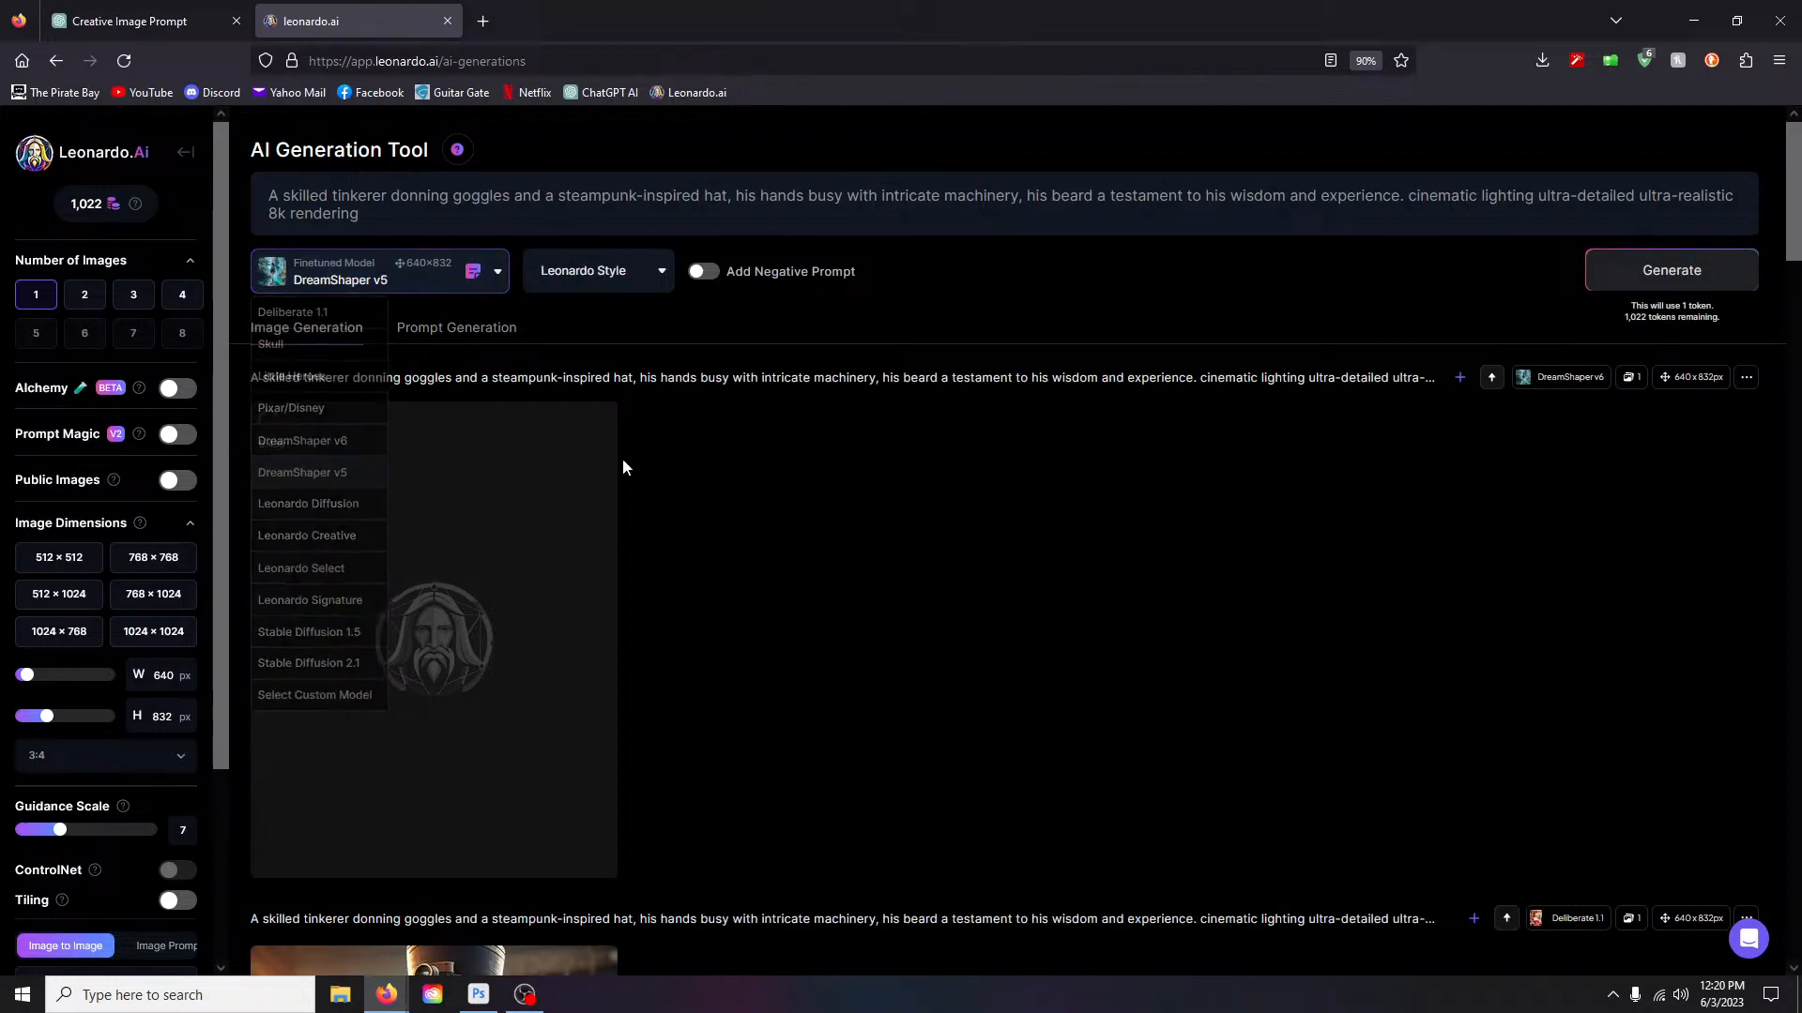
pyautogui.click(1673, 269)
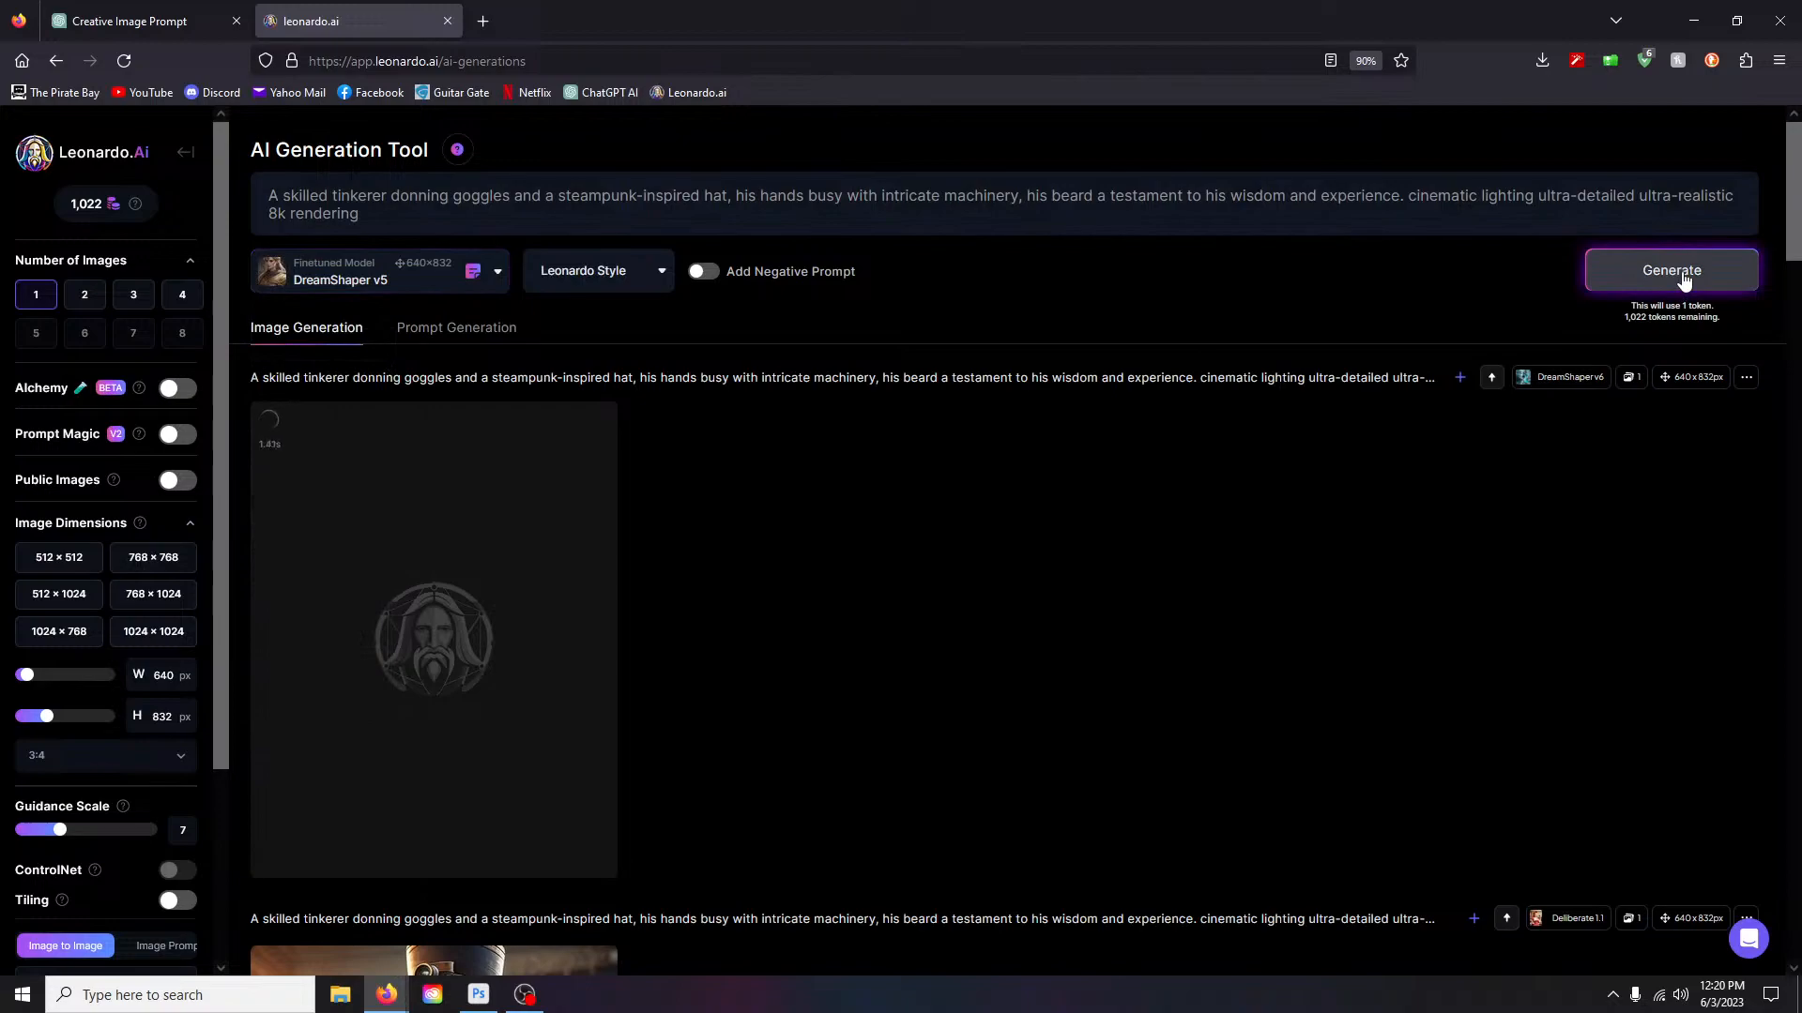
# Step: Generate the tinkerer prompt with the Leonardo Diffusion model at 1024 × 768
pyautogui.click(434, 274)
pyautogui.click(319, 515)
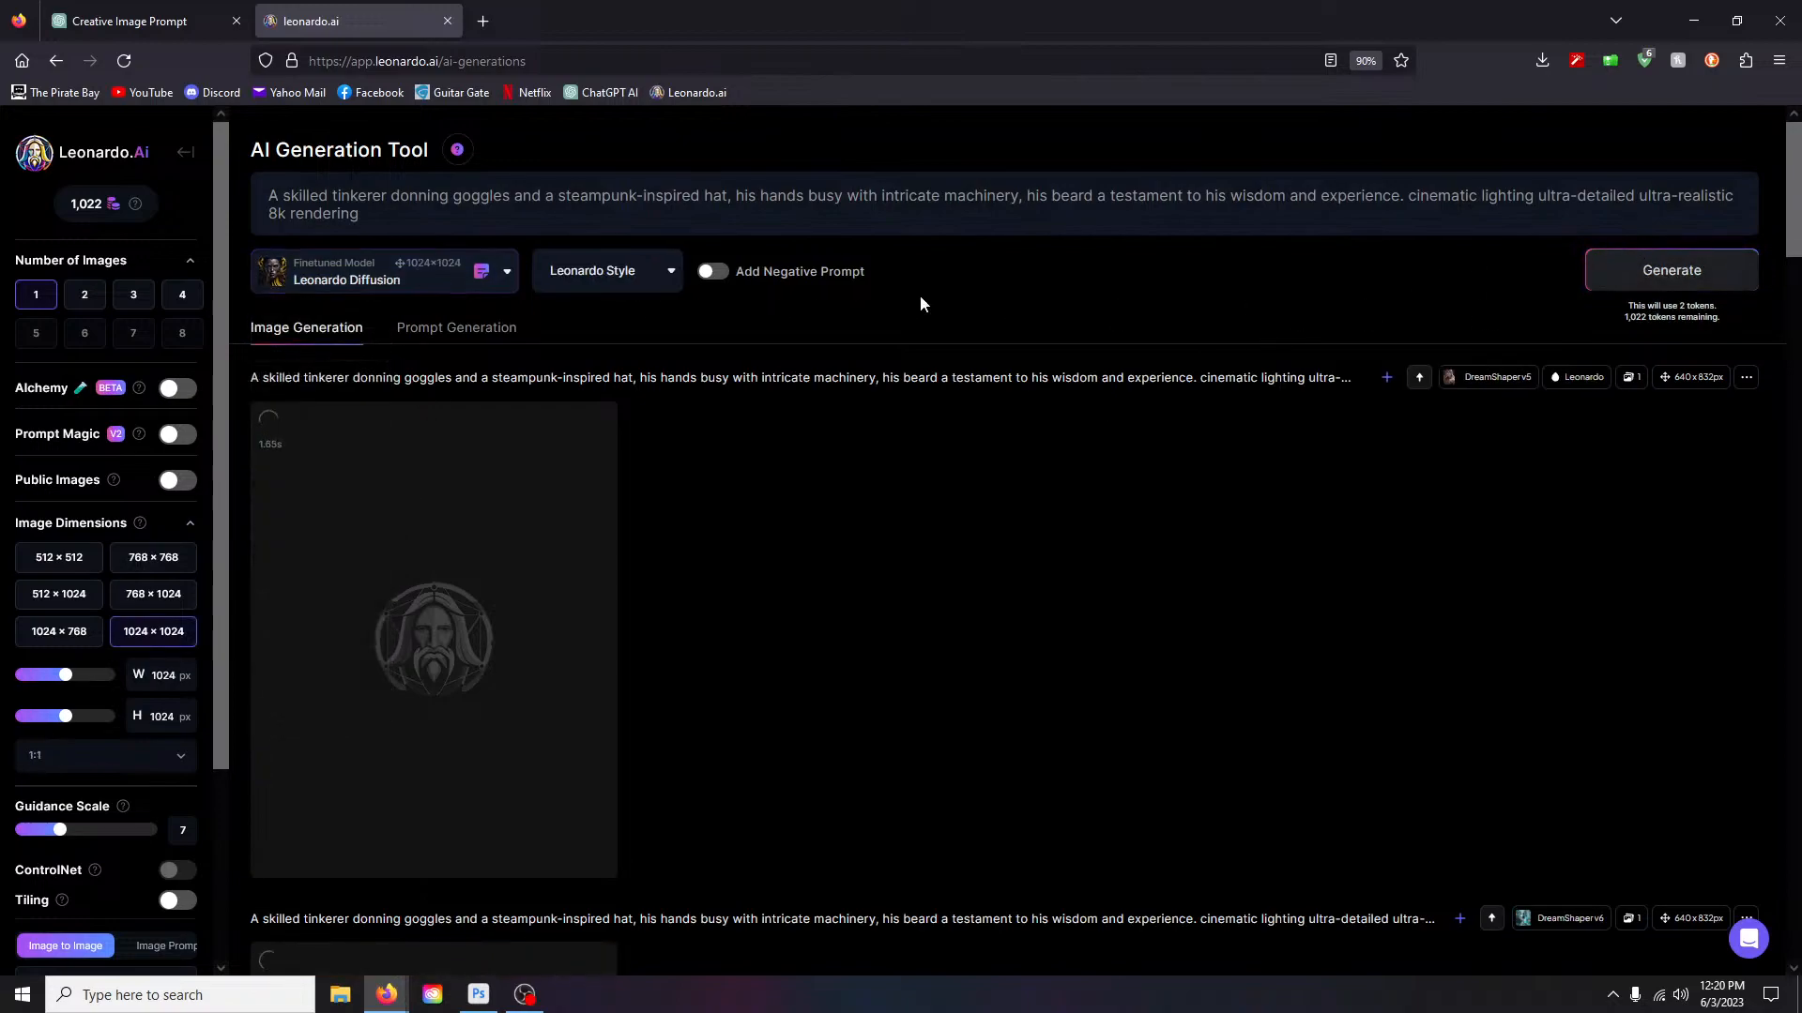
pyautogui.click(56, 629)
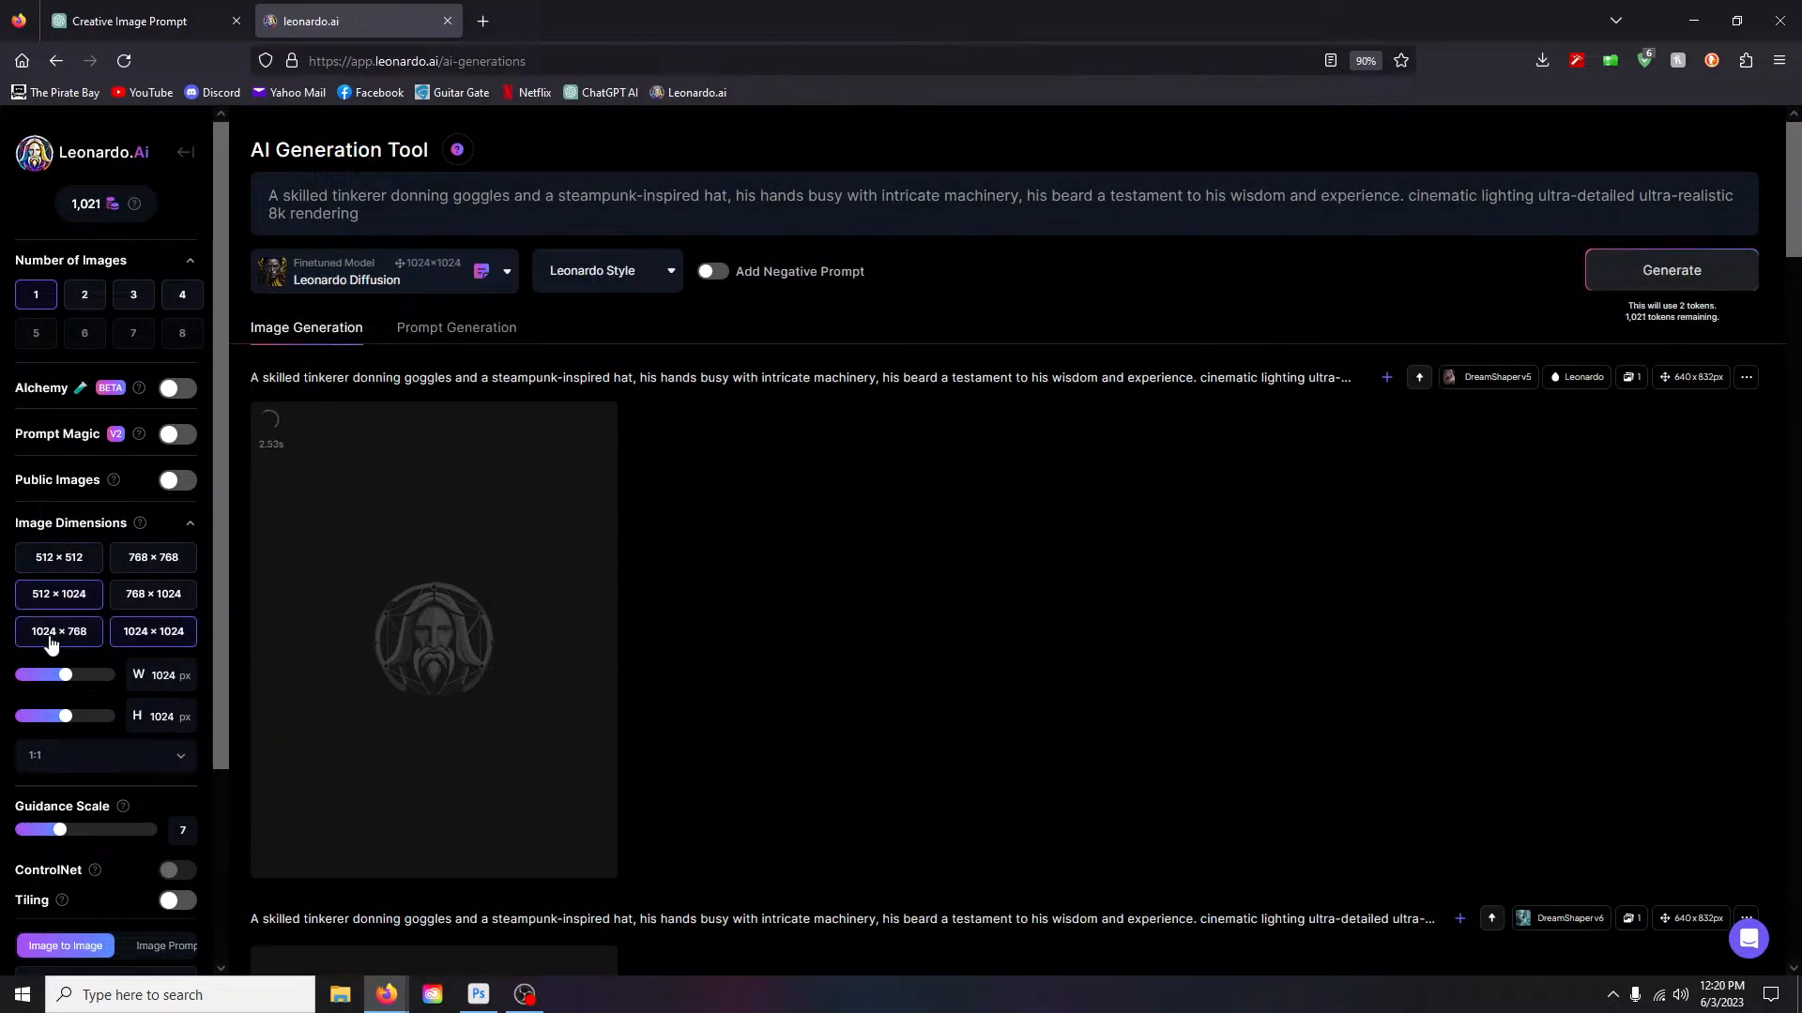
pyautogui.click(1680, 272)
# Step: Compare the tinkerer images generated by Deliberate 1.1, DreamShaper v6, DreamShaper v5 and Leonardo Diffusion
pyautogui.scroll(-5, 1032, 516)
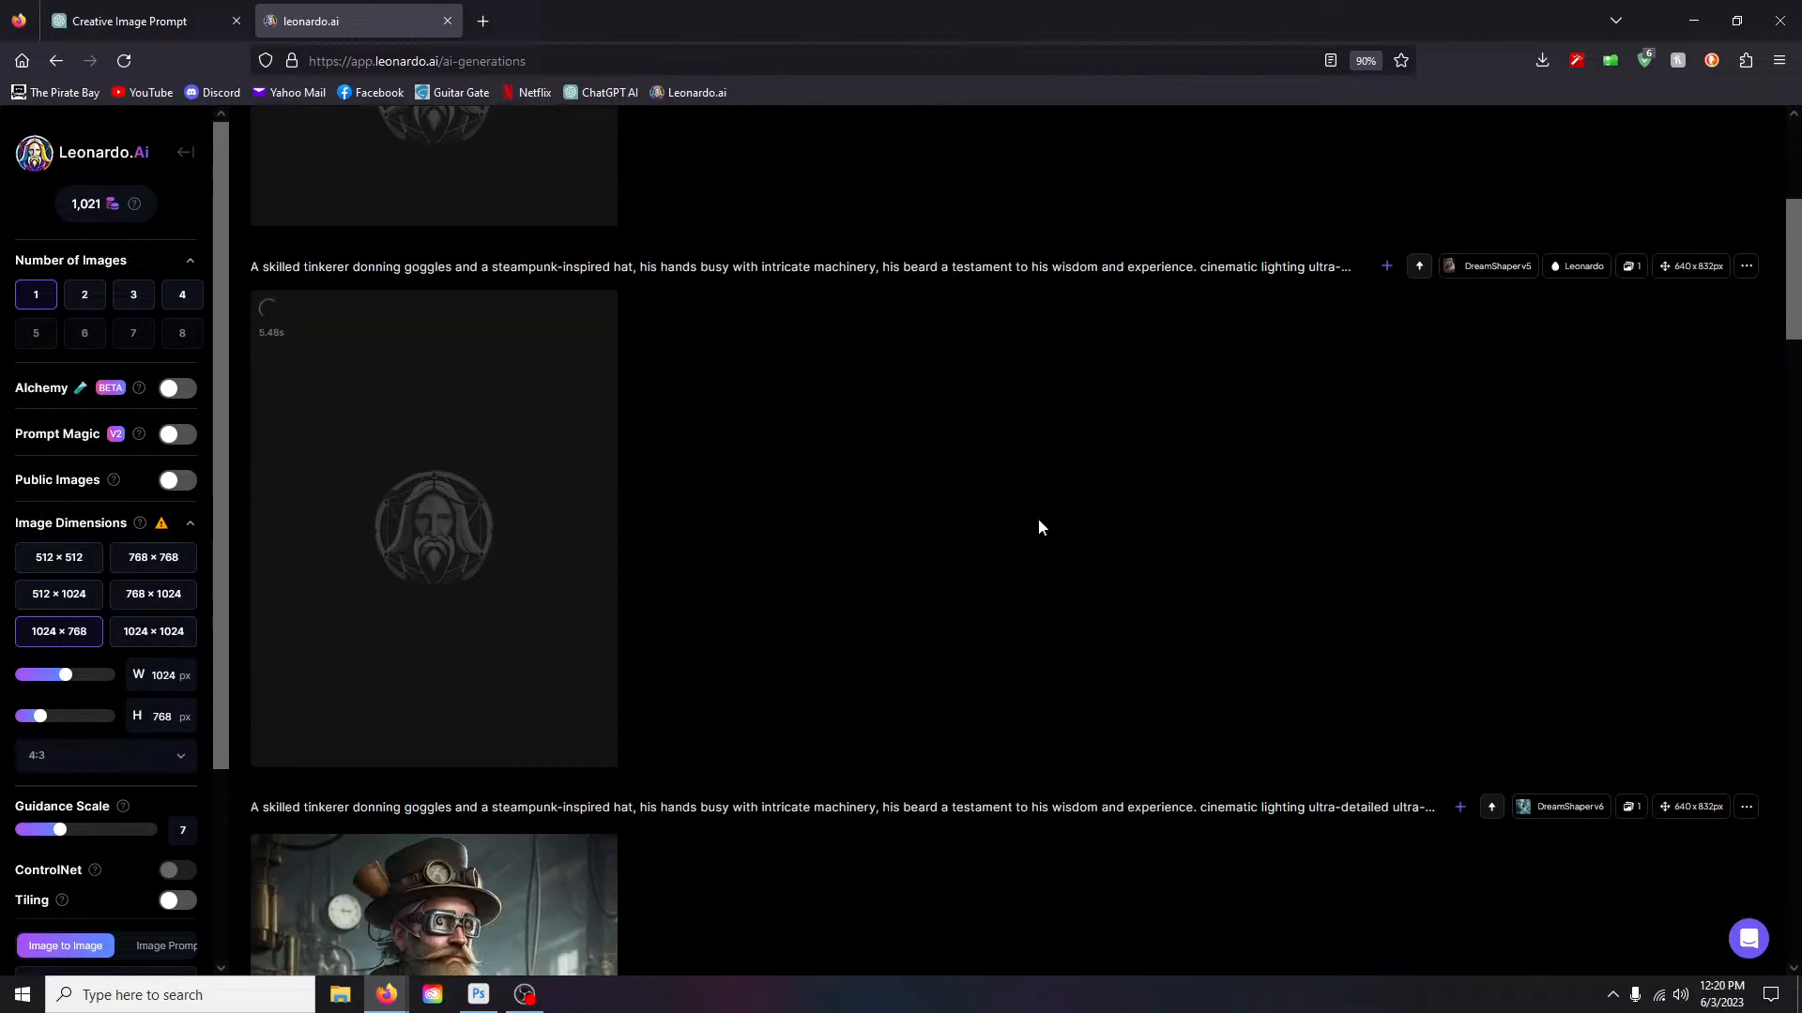
pyautogui.scroll(-5, 1210, 523)
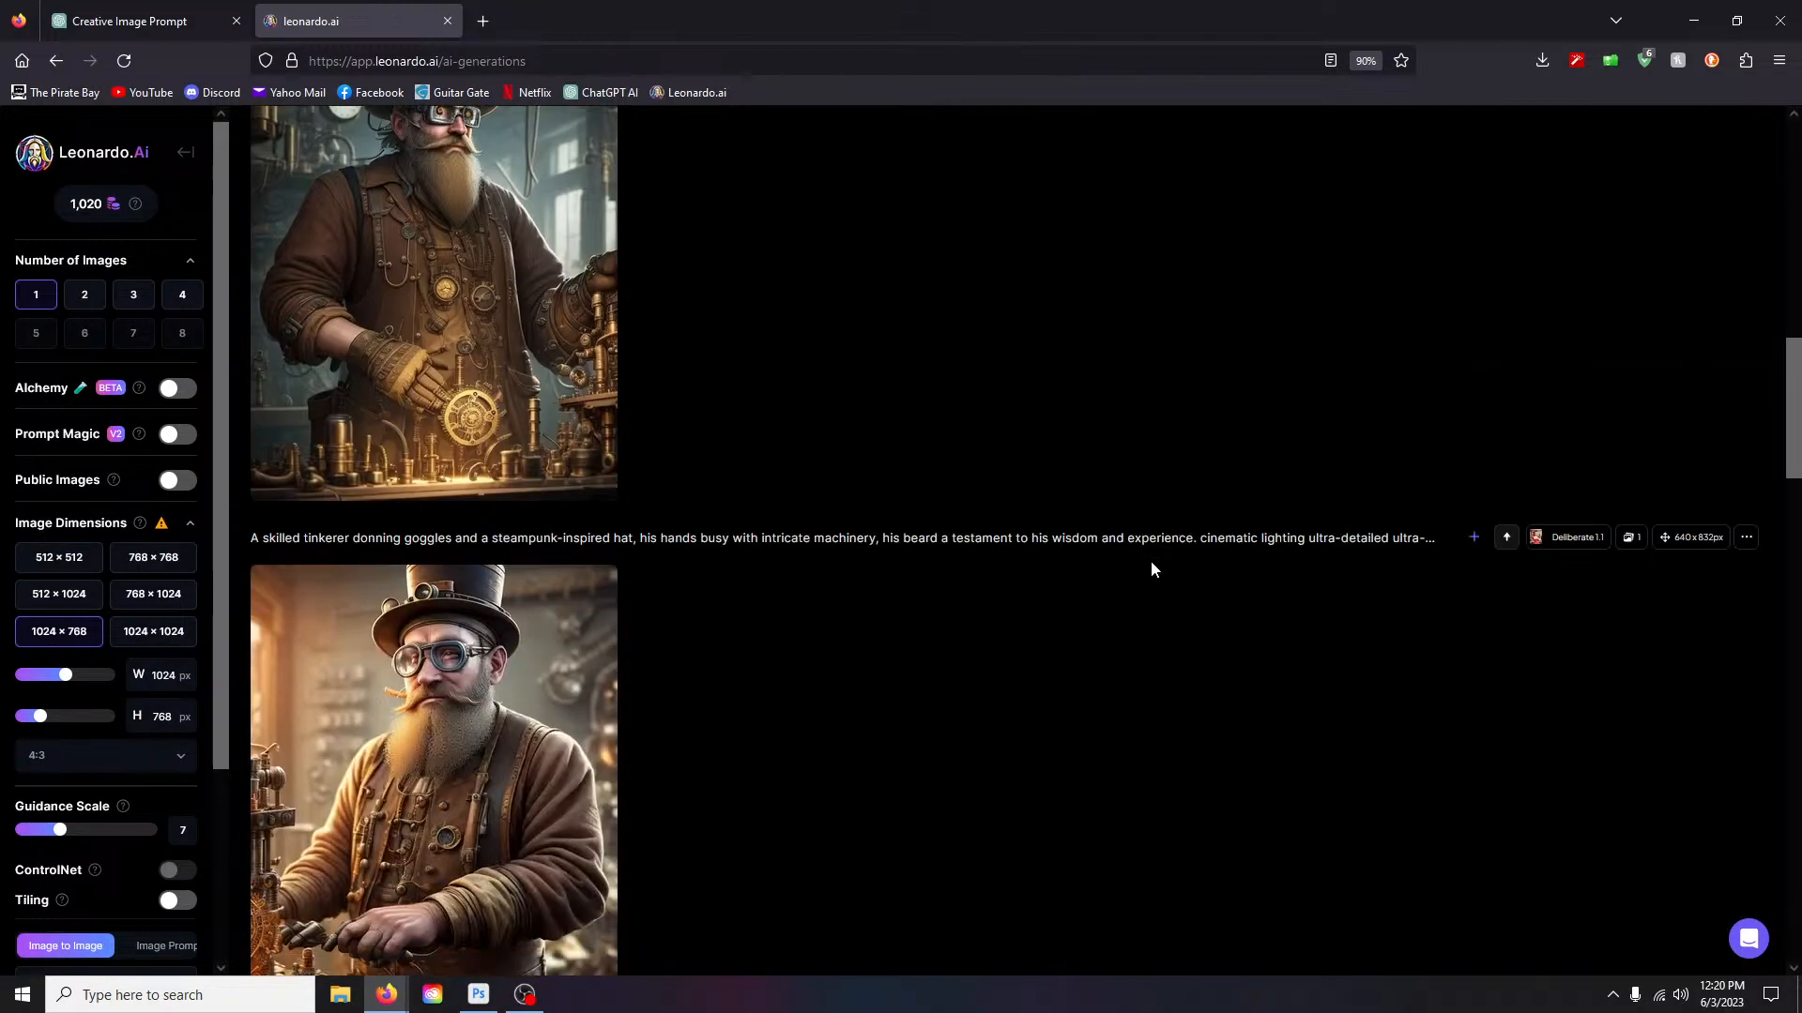
pyautogui.scroll(-4, 1086, 625)
pyautogui.scroll(4, 1051, 634)
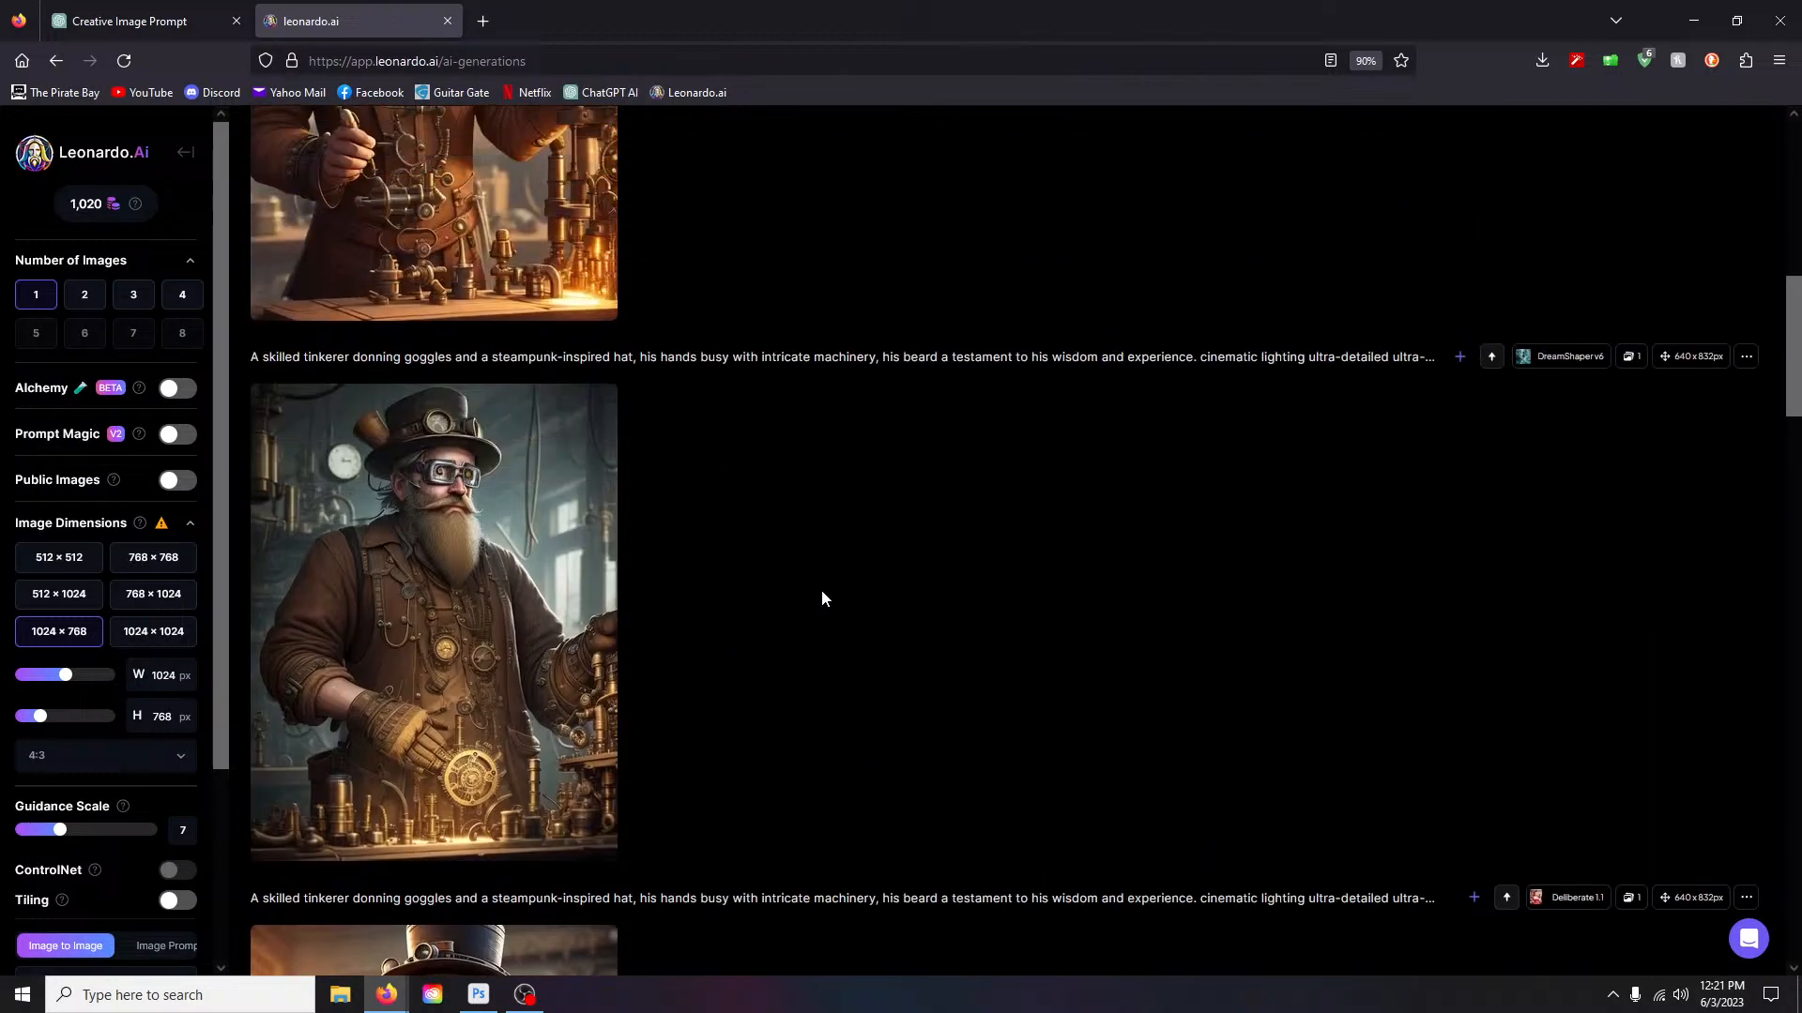
pyautogui.scroll(4, 822, 599)
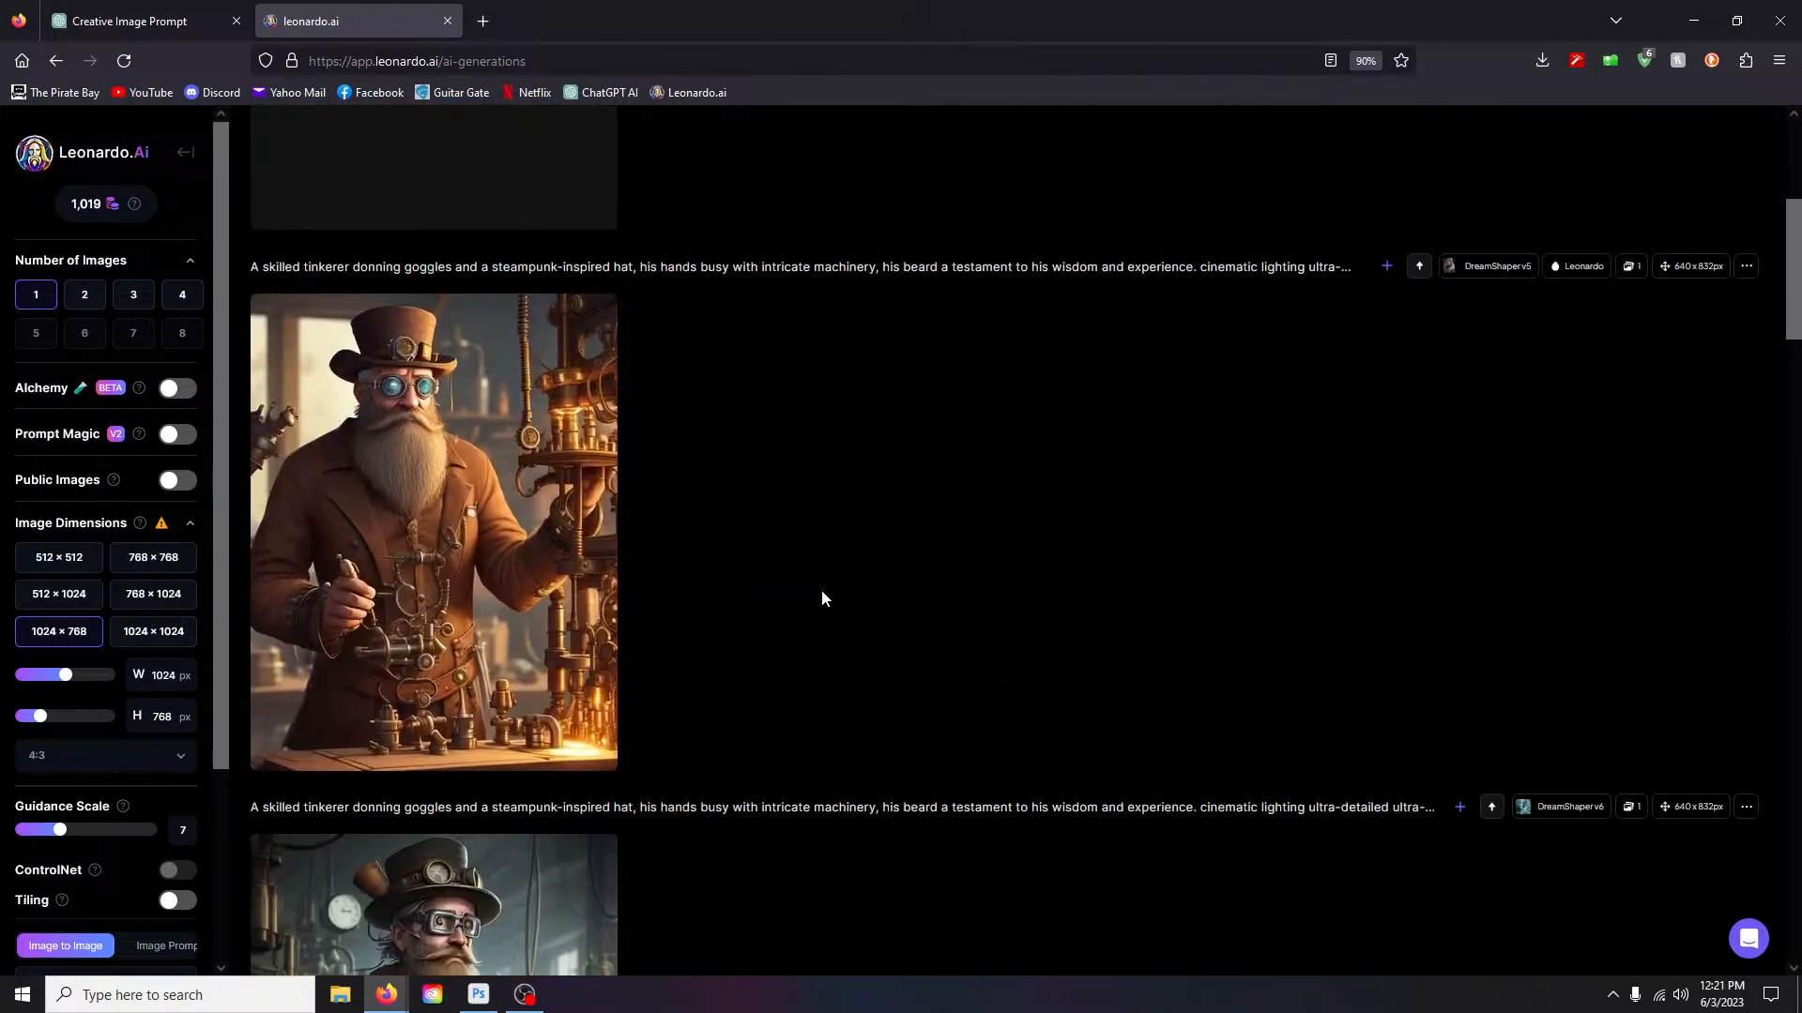
pyautogui.scroll(3, 822, 598)
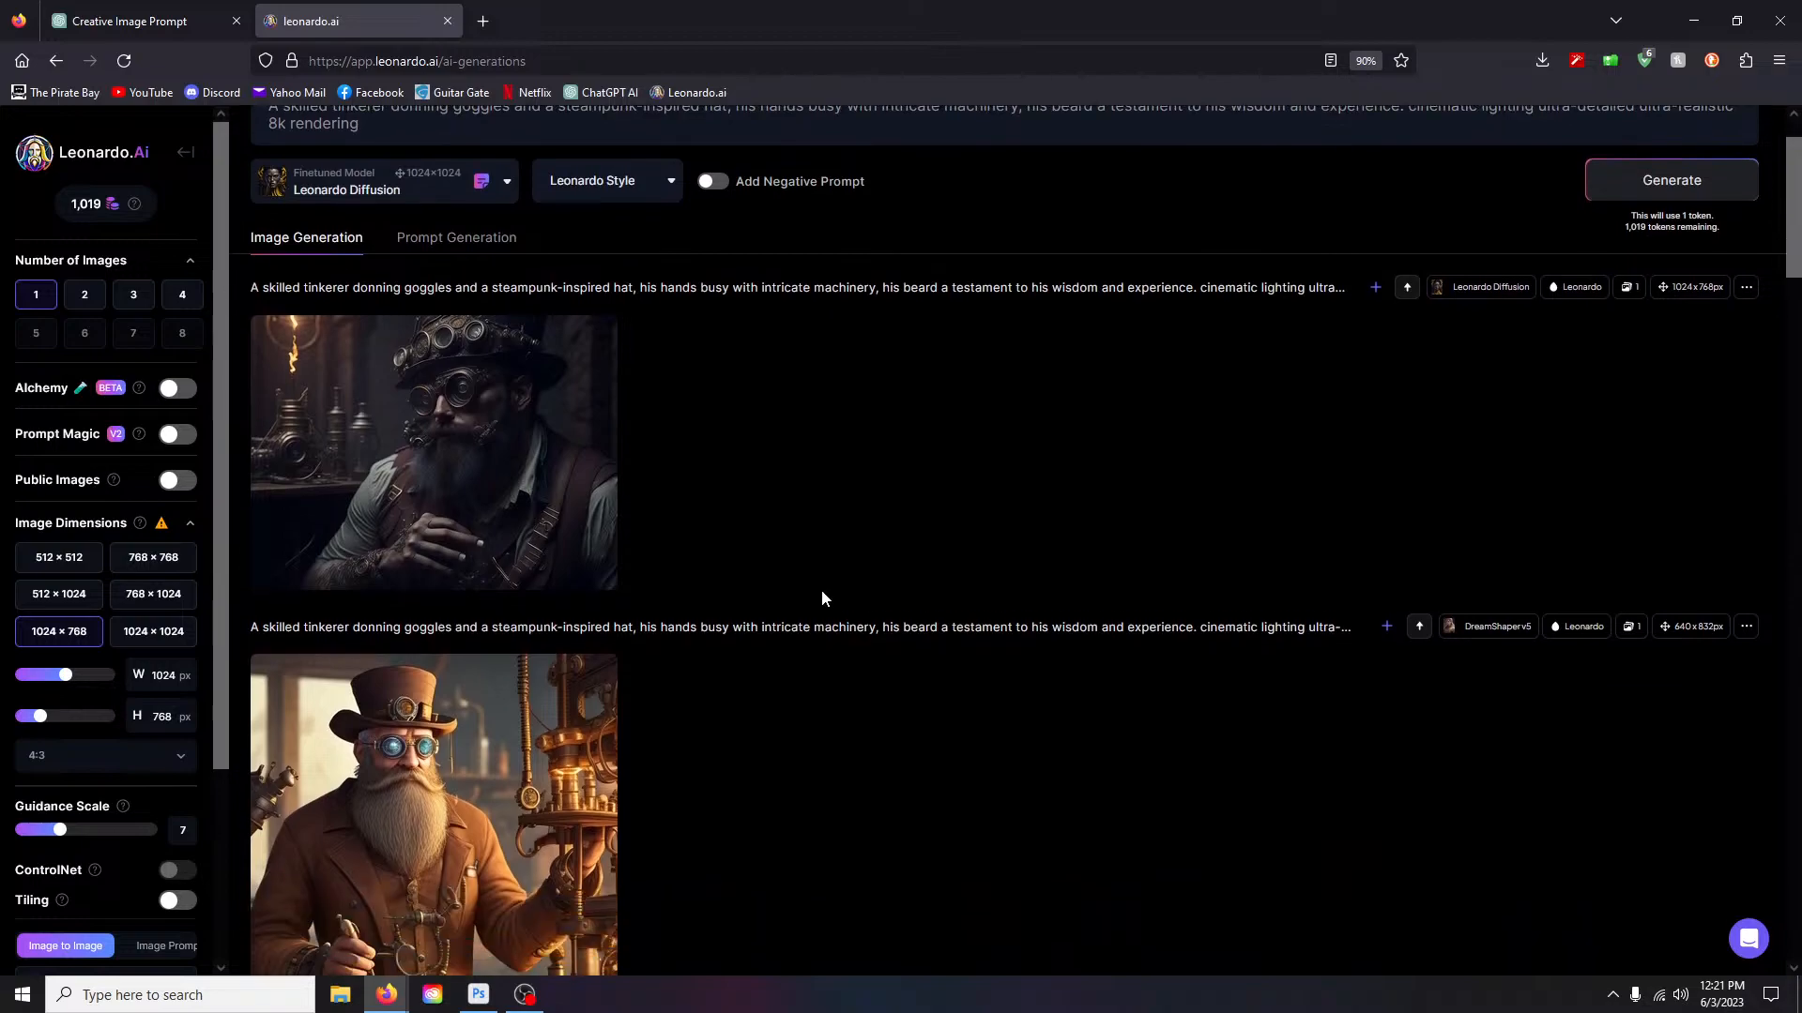
pyautogui.scroll(-3, 820, 589)
pyautogui.scroll(-3, 822, 599)
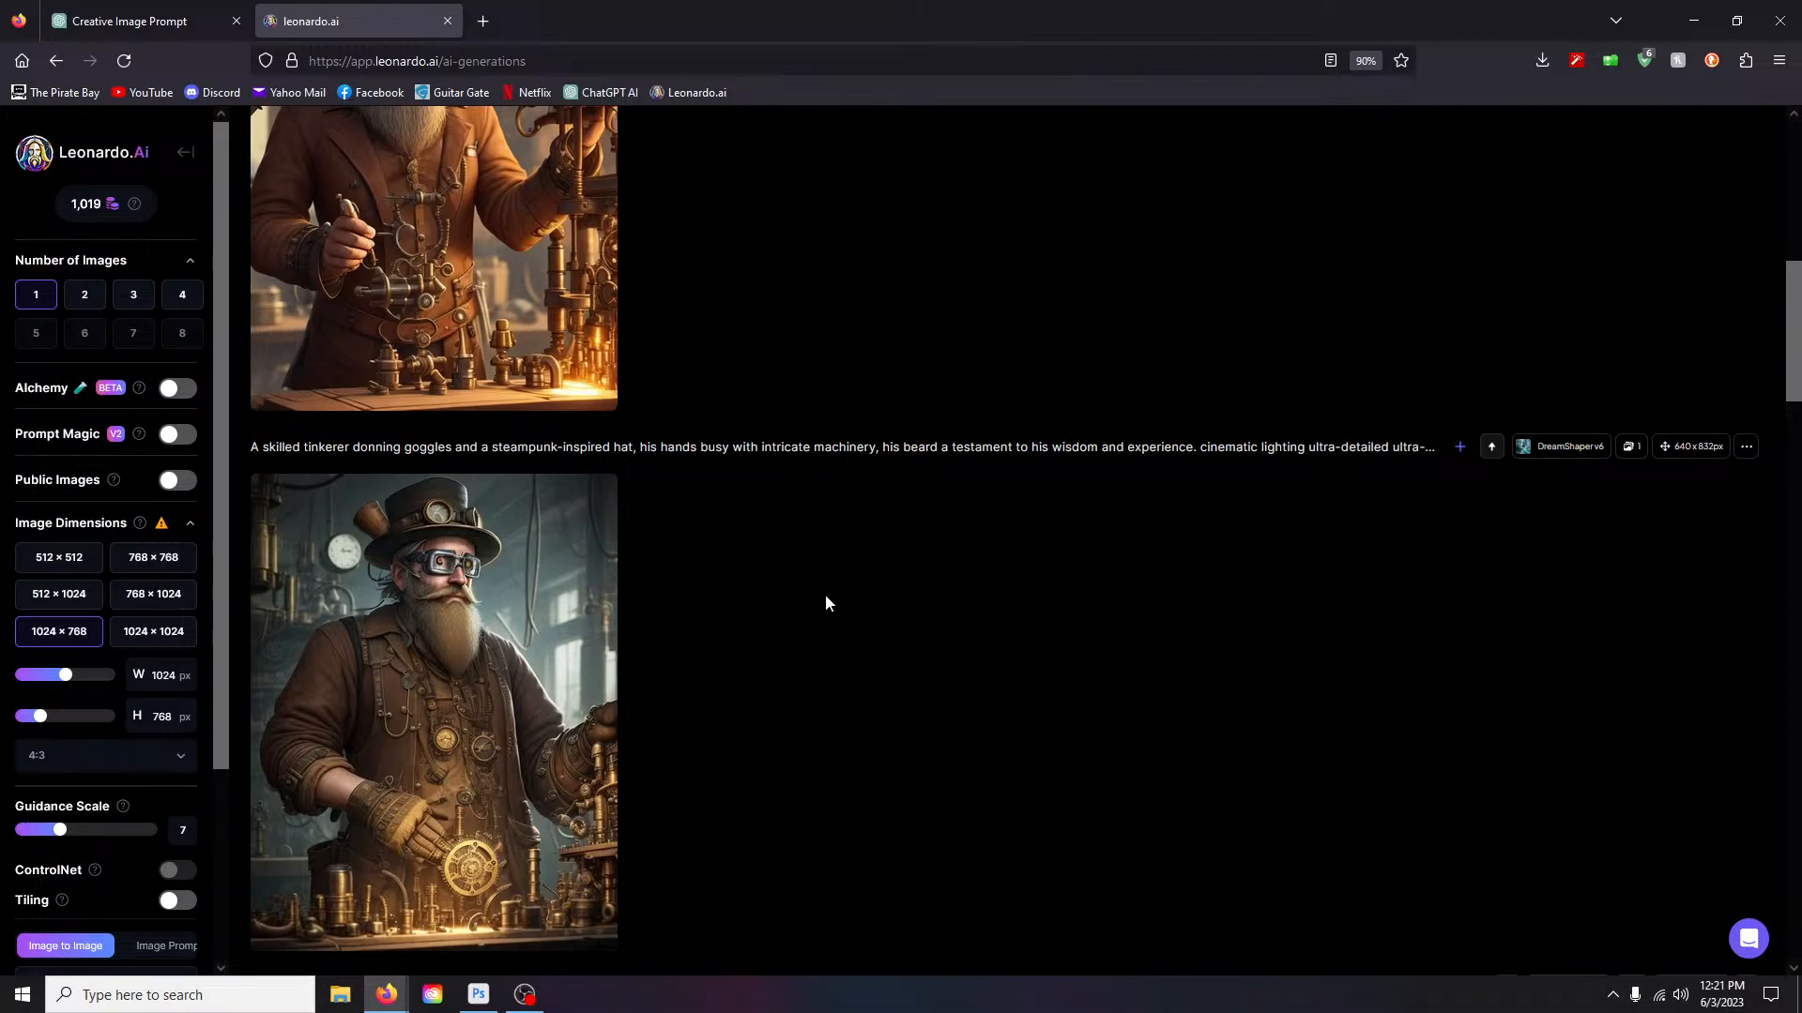
# Step: Review the Deliberate 1.1 tinkerer and workshop images in Leonardo.Ai, and check the workshop picture in Photoshop
pyautogui.scroll(-10, 825, 600)
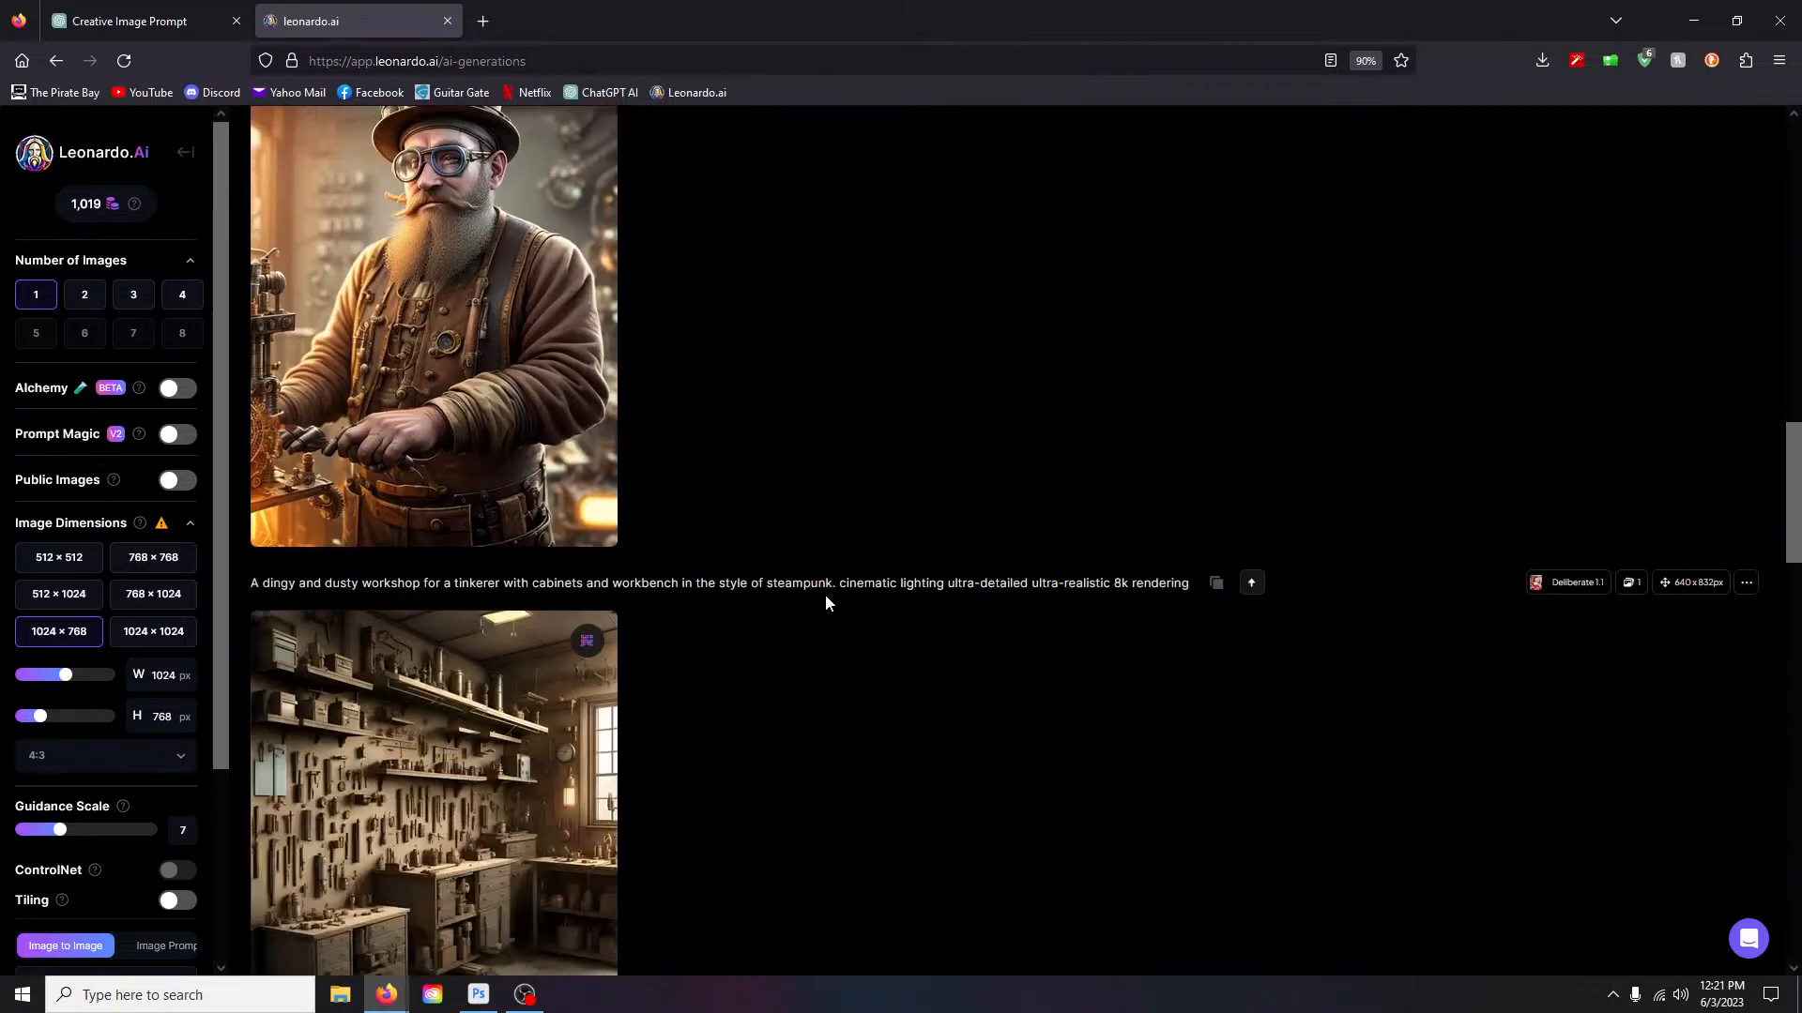
pyautogui.scroll(5, 825, 603)
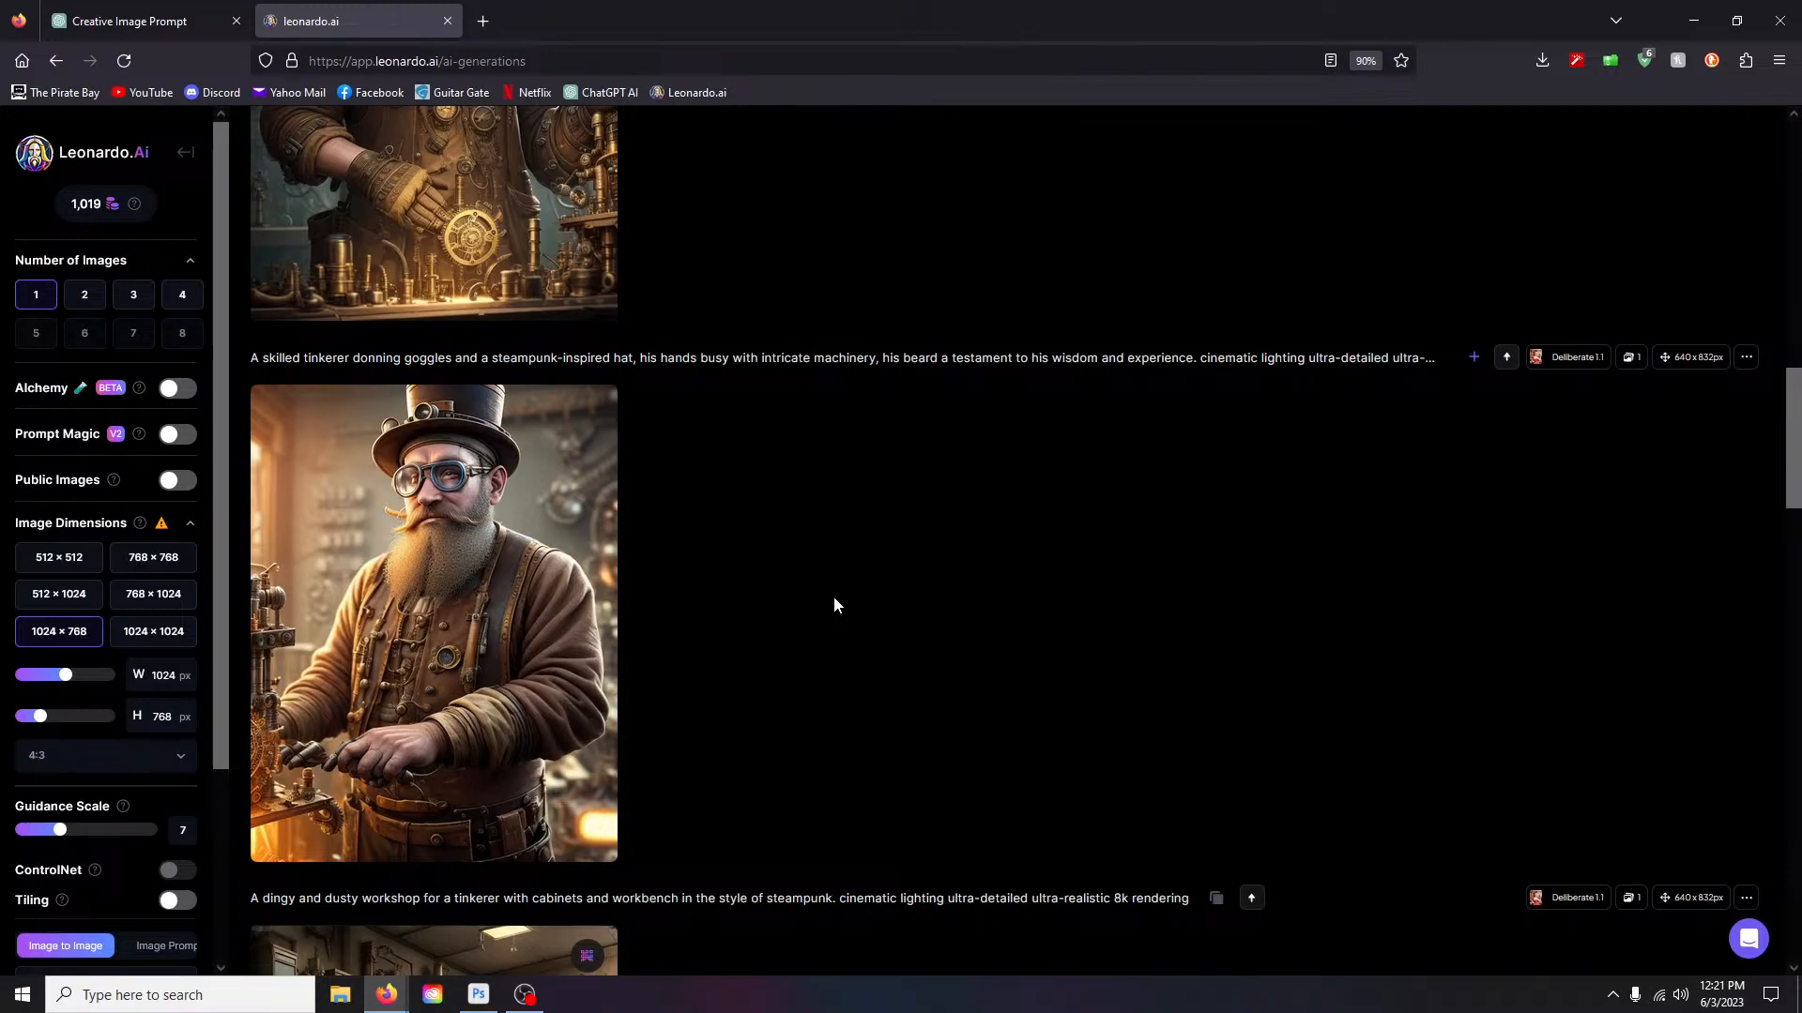
pyautogui.scroll(-3, 958, 482)
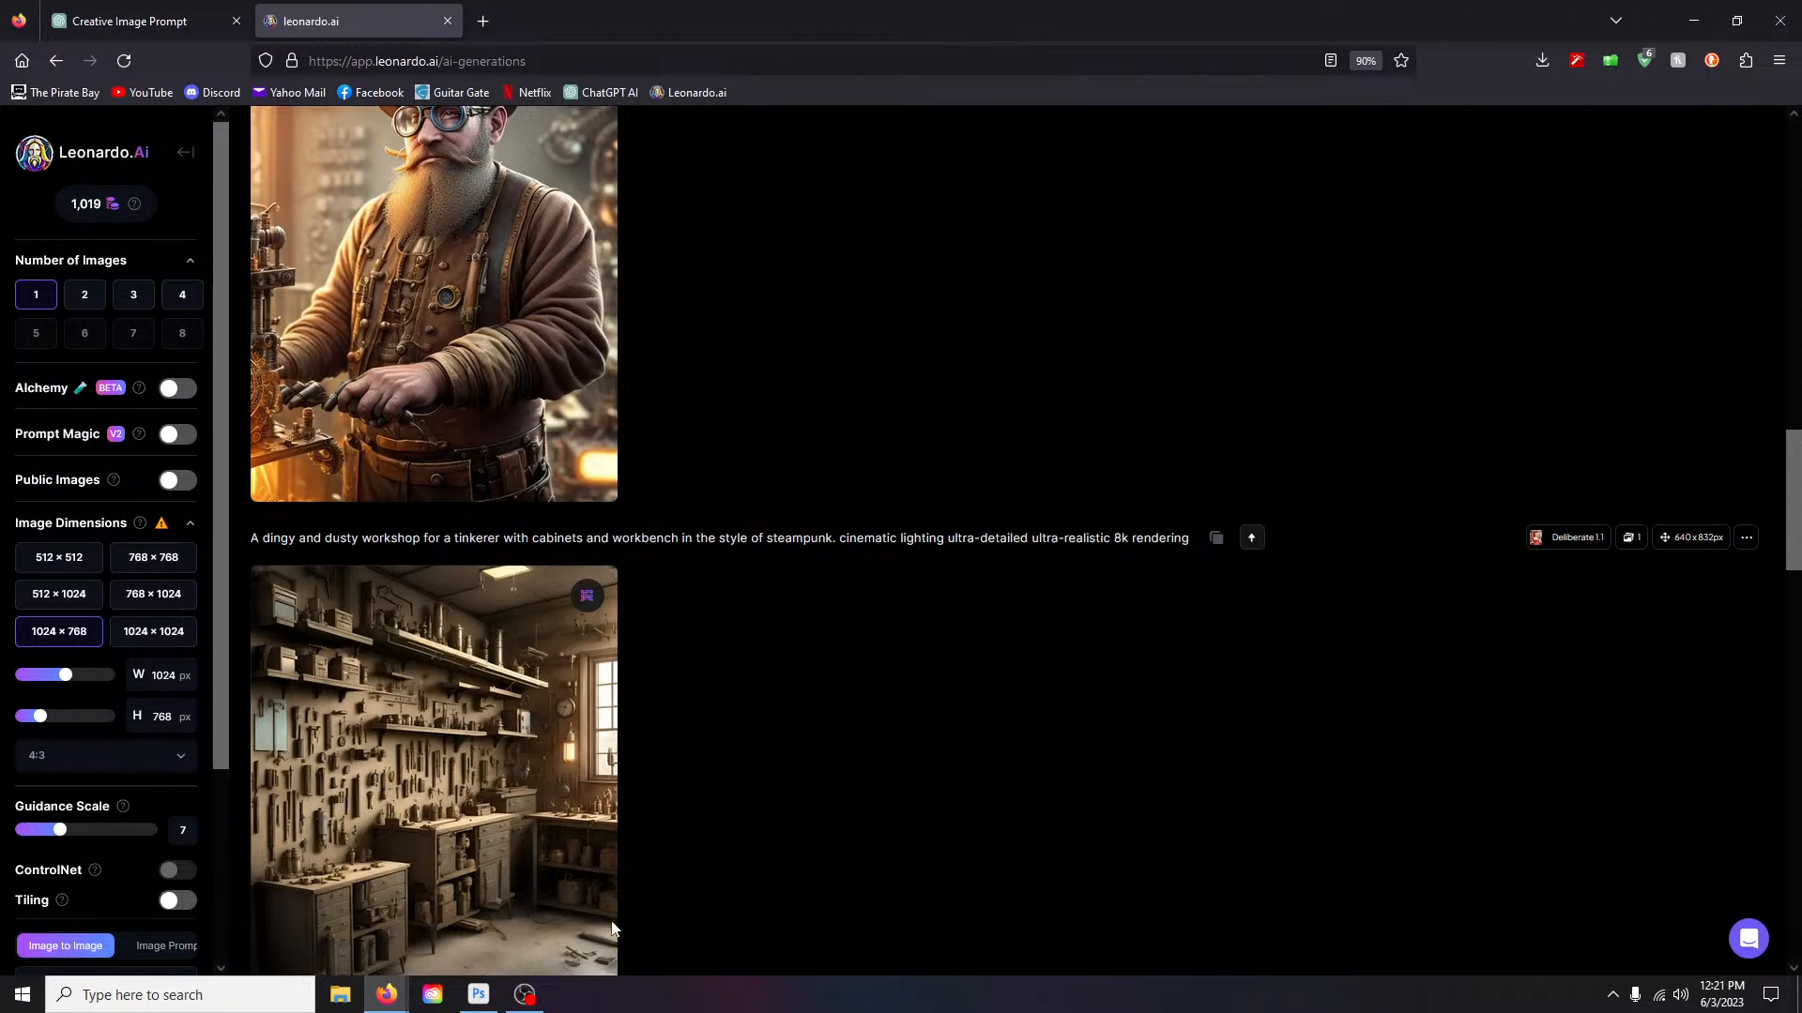
pyautogui.click(433, 997)
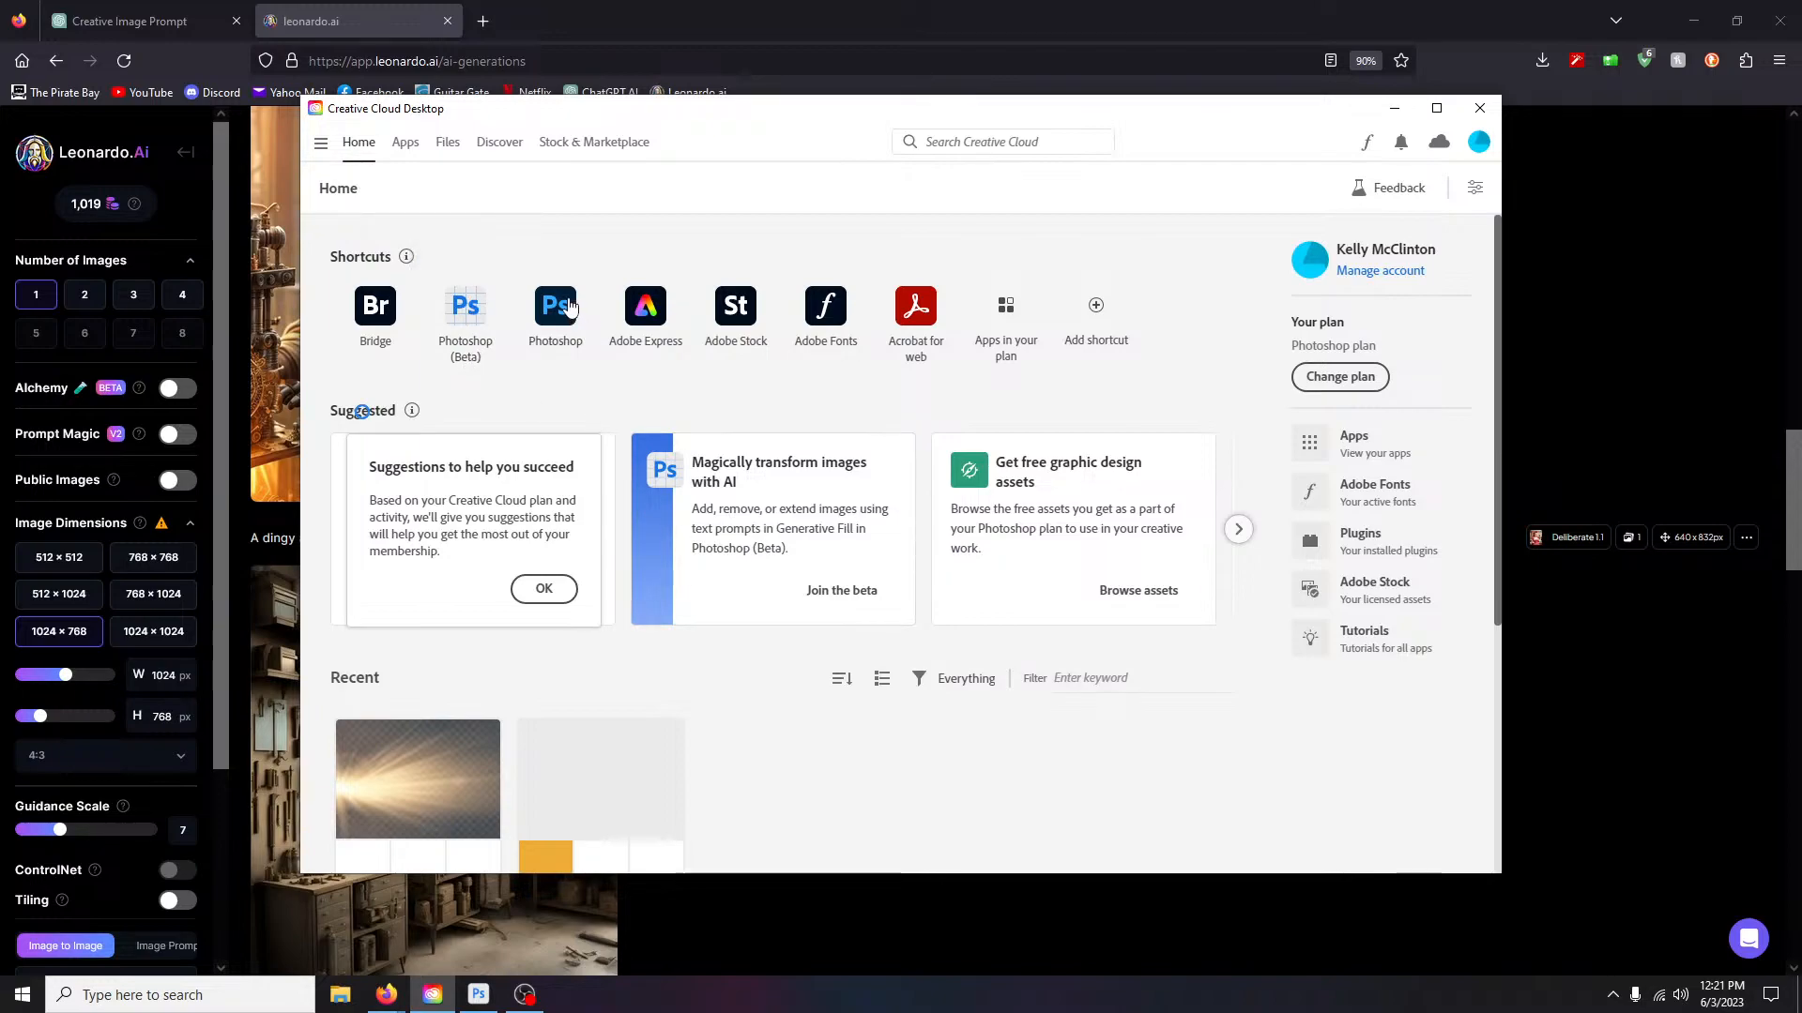
pyautogui.click(1480, 110)
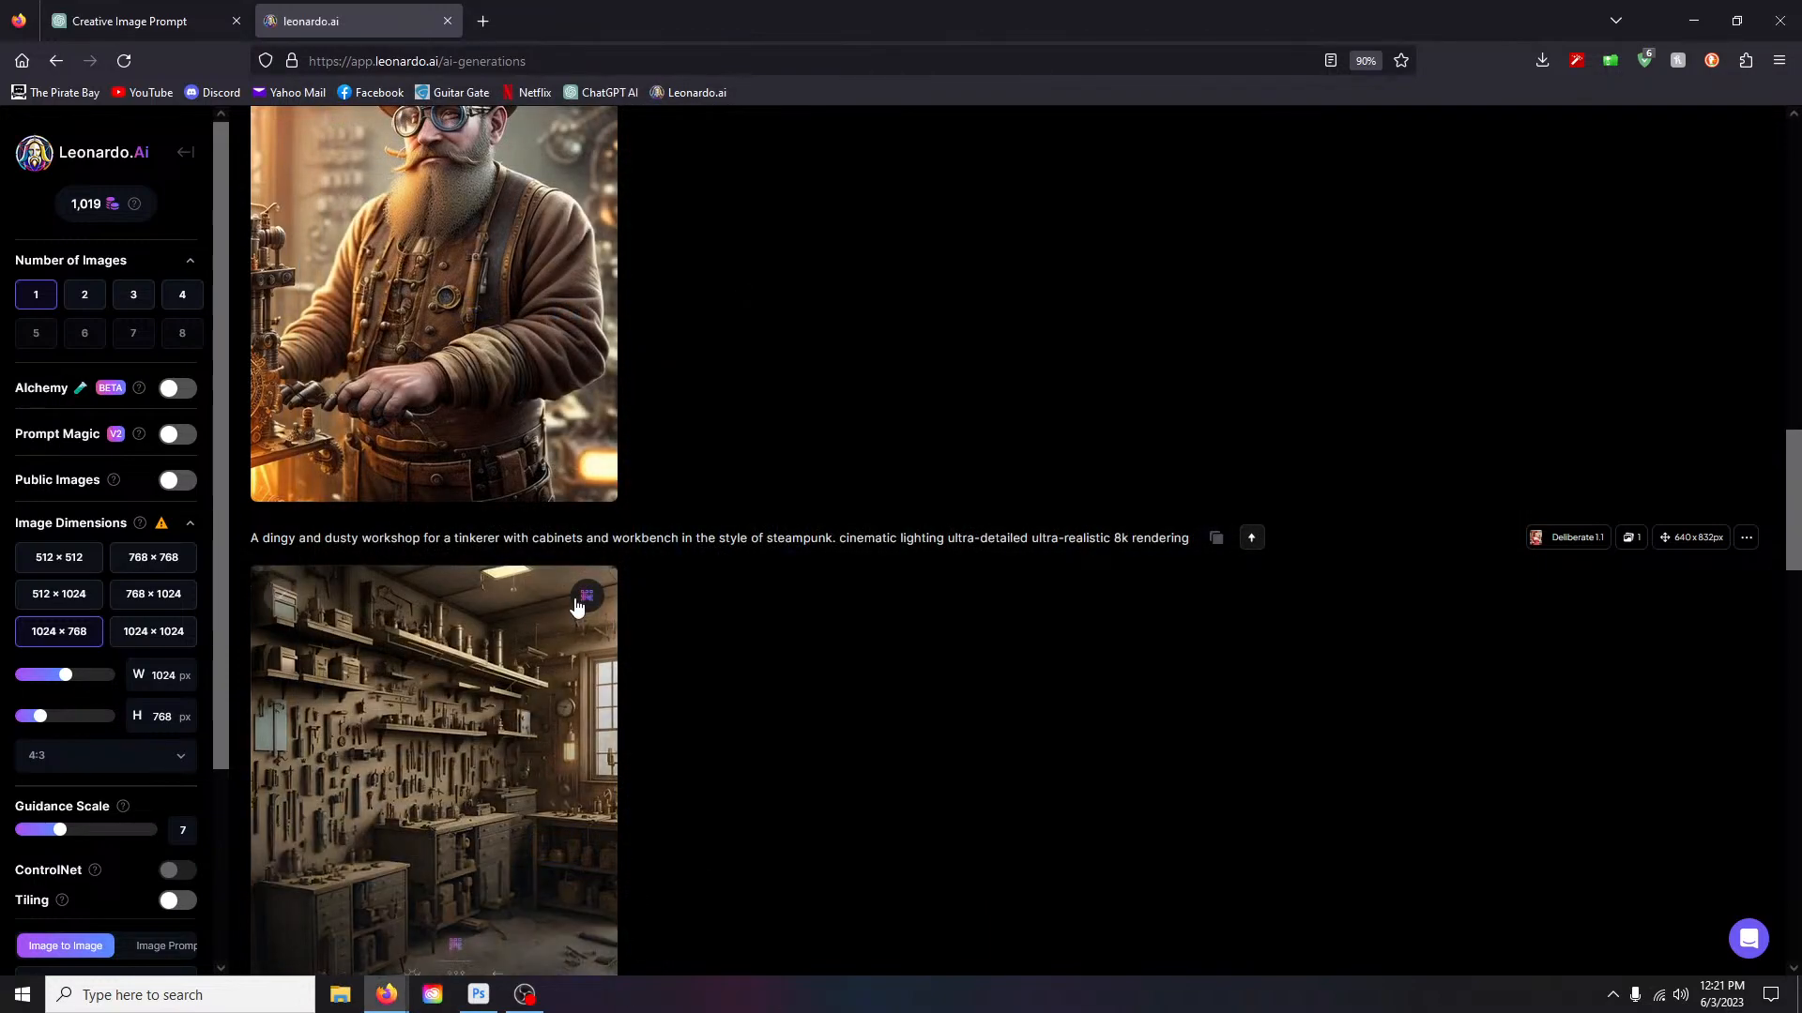
pyautogui.scroll(3, 631, 942)
pyautogui.click(479, 995)
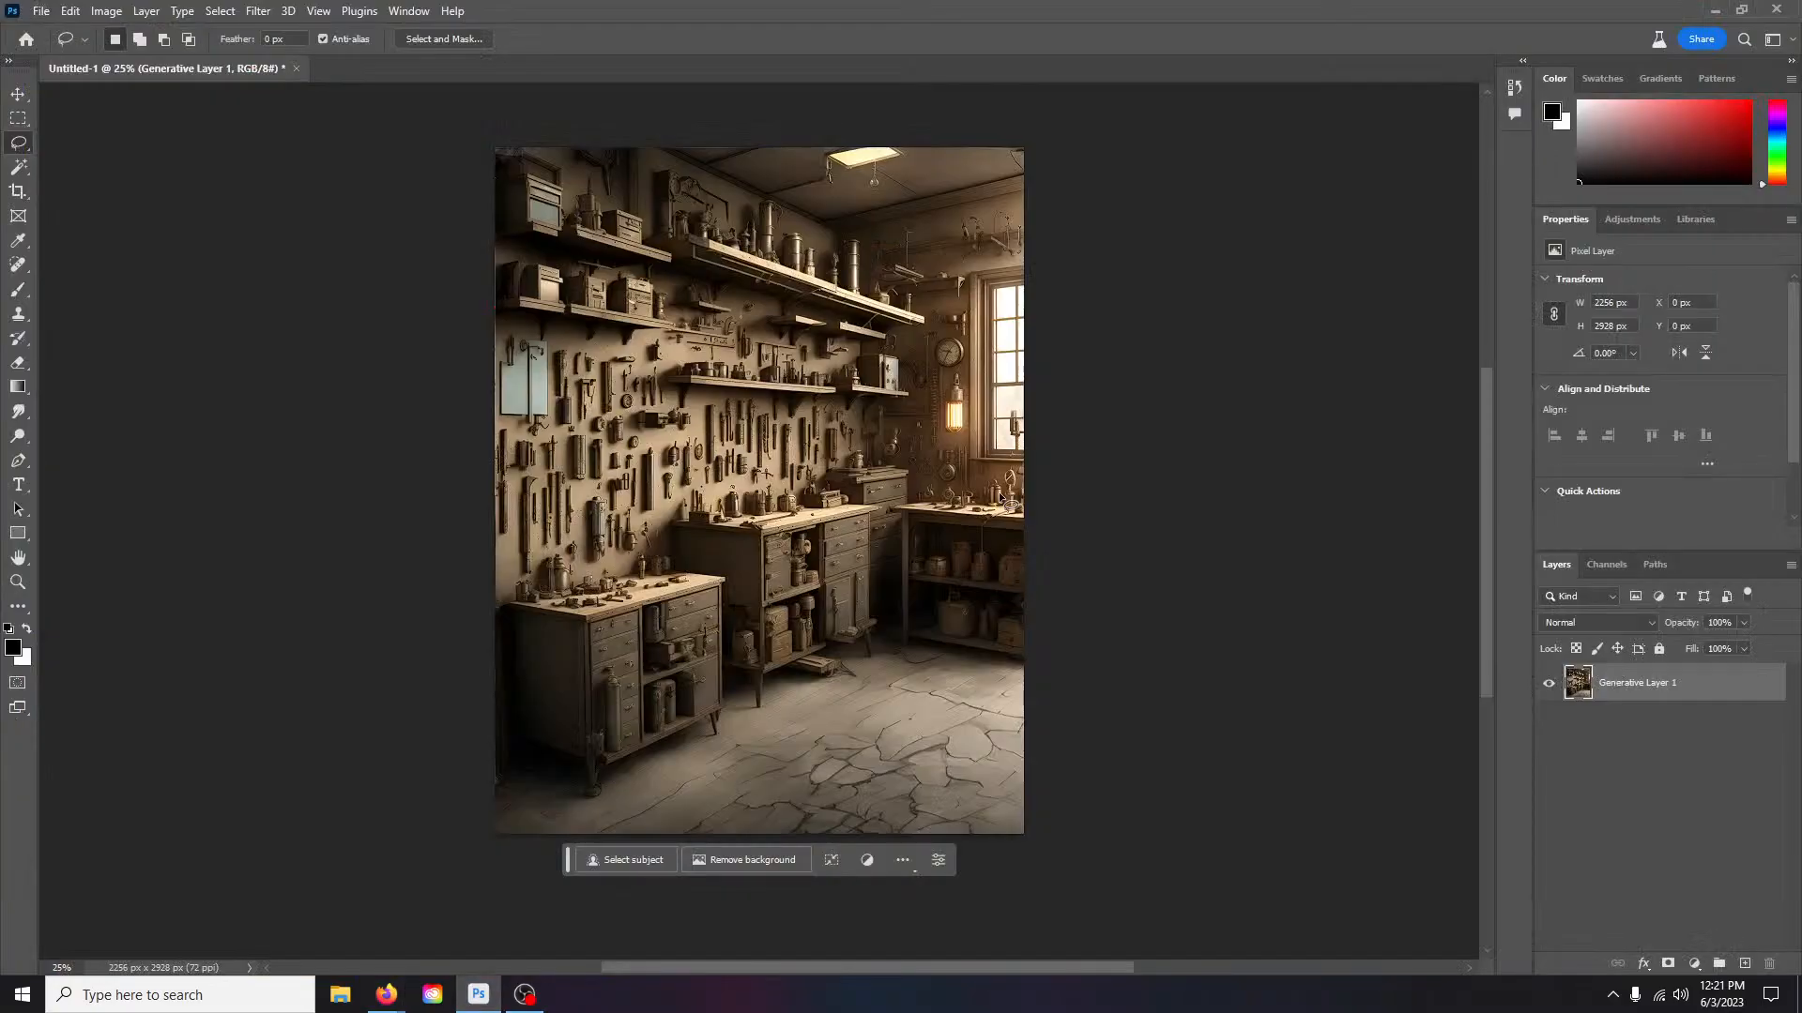
pyautogui.scroll(-2, 1249, 418)
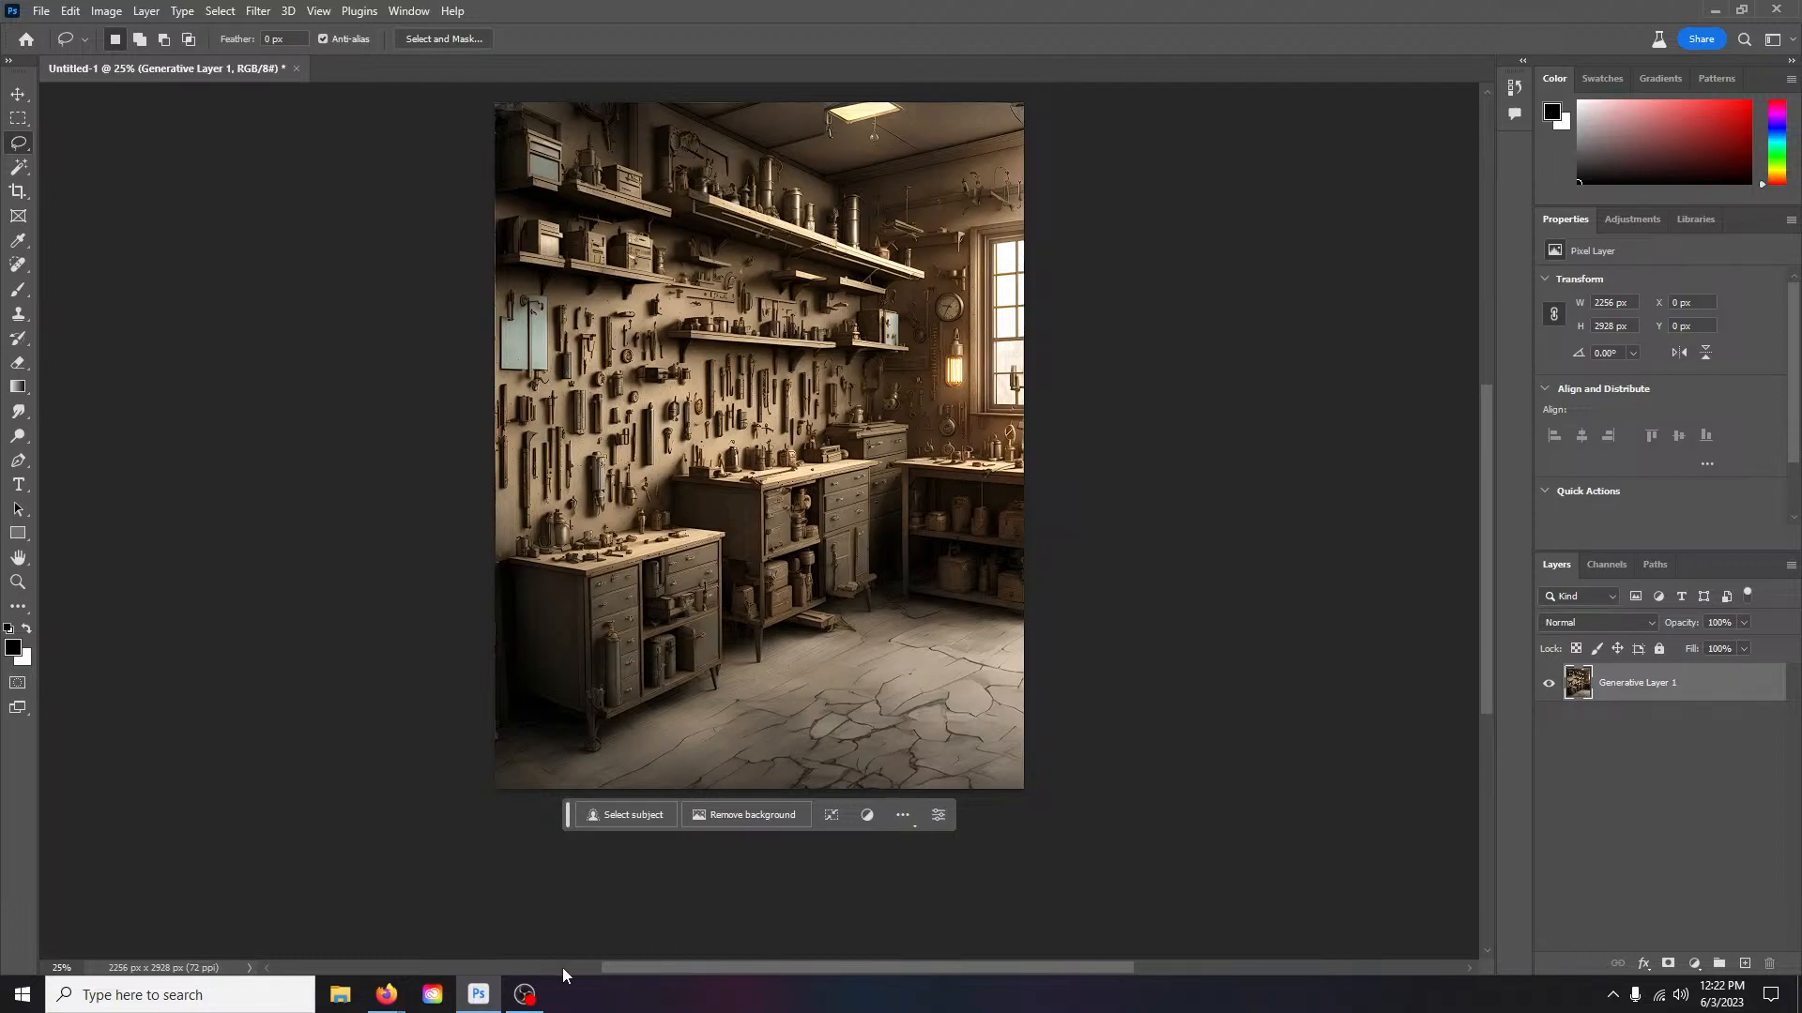
pyautogui.moveTo(529, 997)
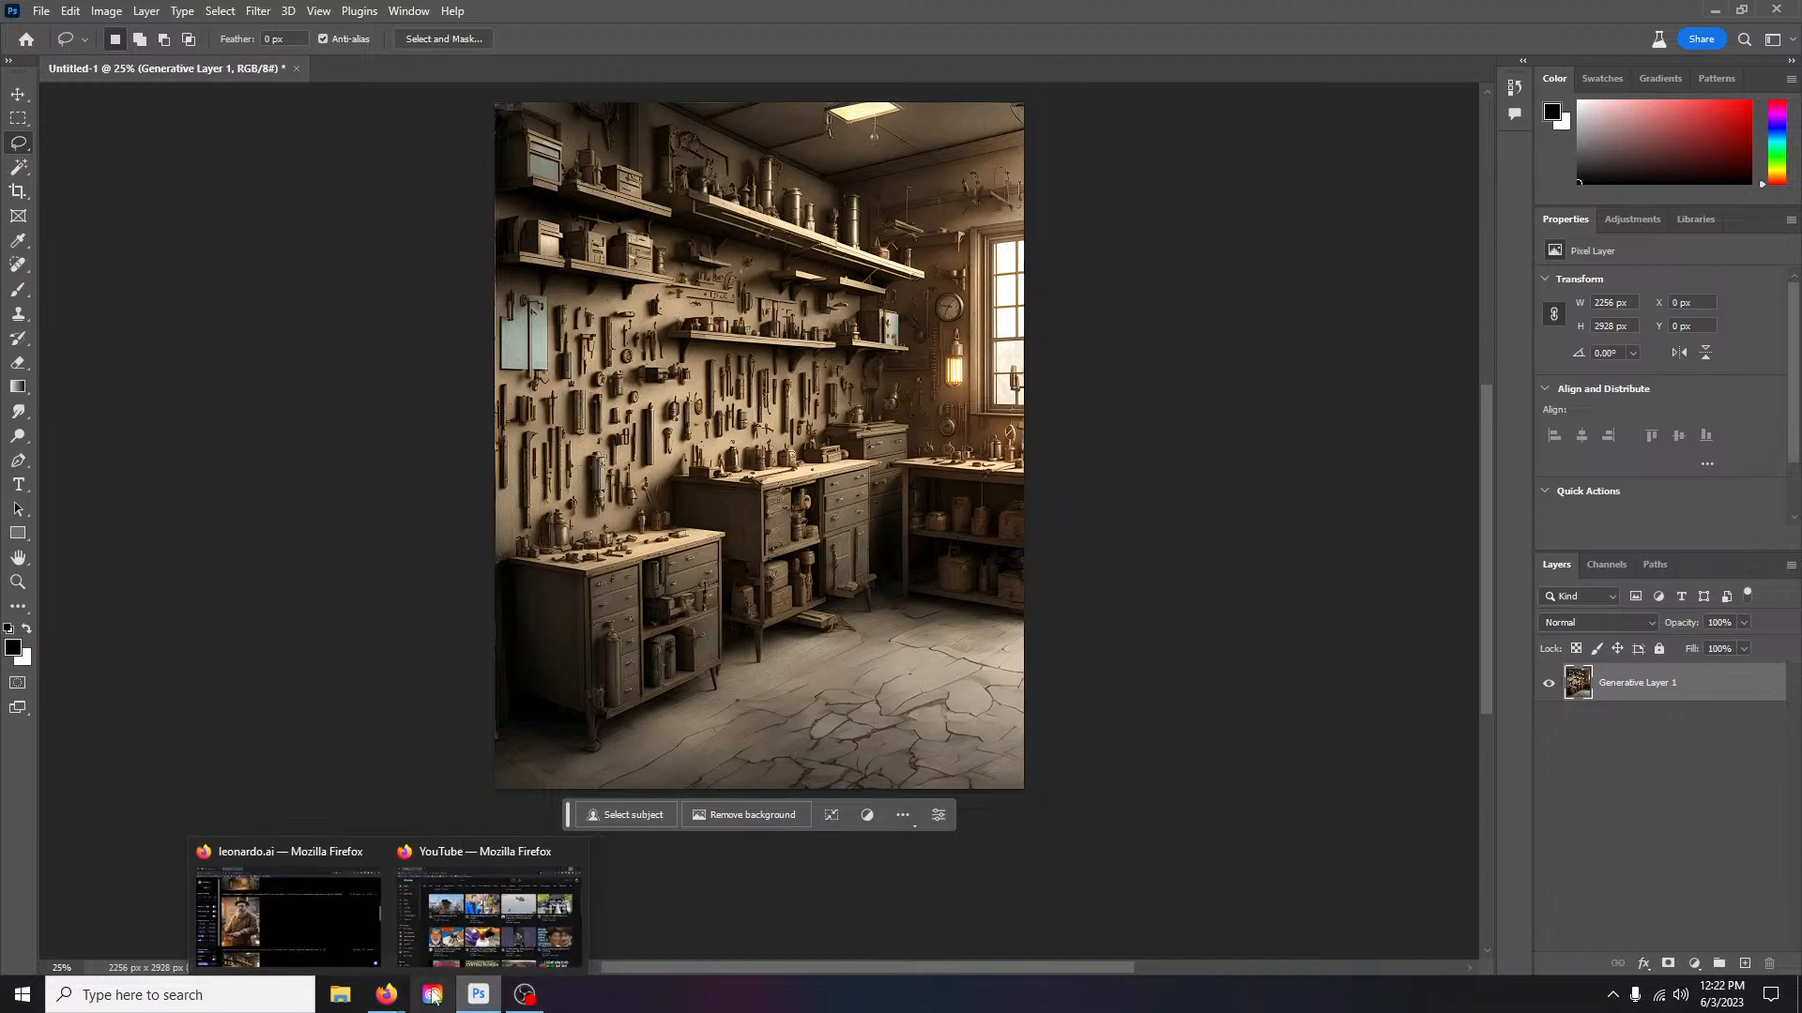
# Step: Return to Leonardo.Ai, inspect the tinkerer image made with Deliberate 1.1 at full size, and run Creative Upscale on it
pyautogui.click(347, 939)
pyautogui.scroll(10, 631, 470)
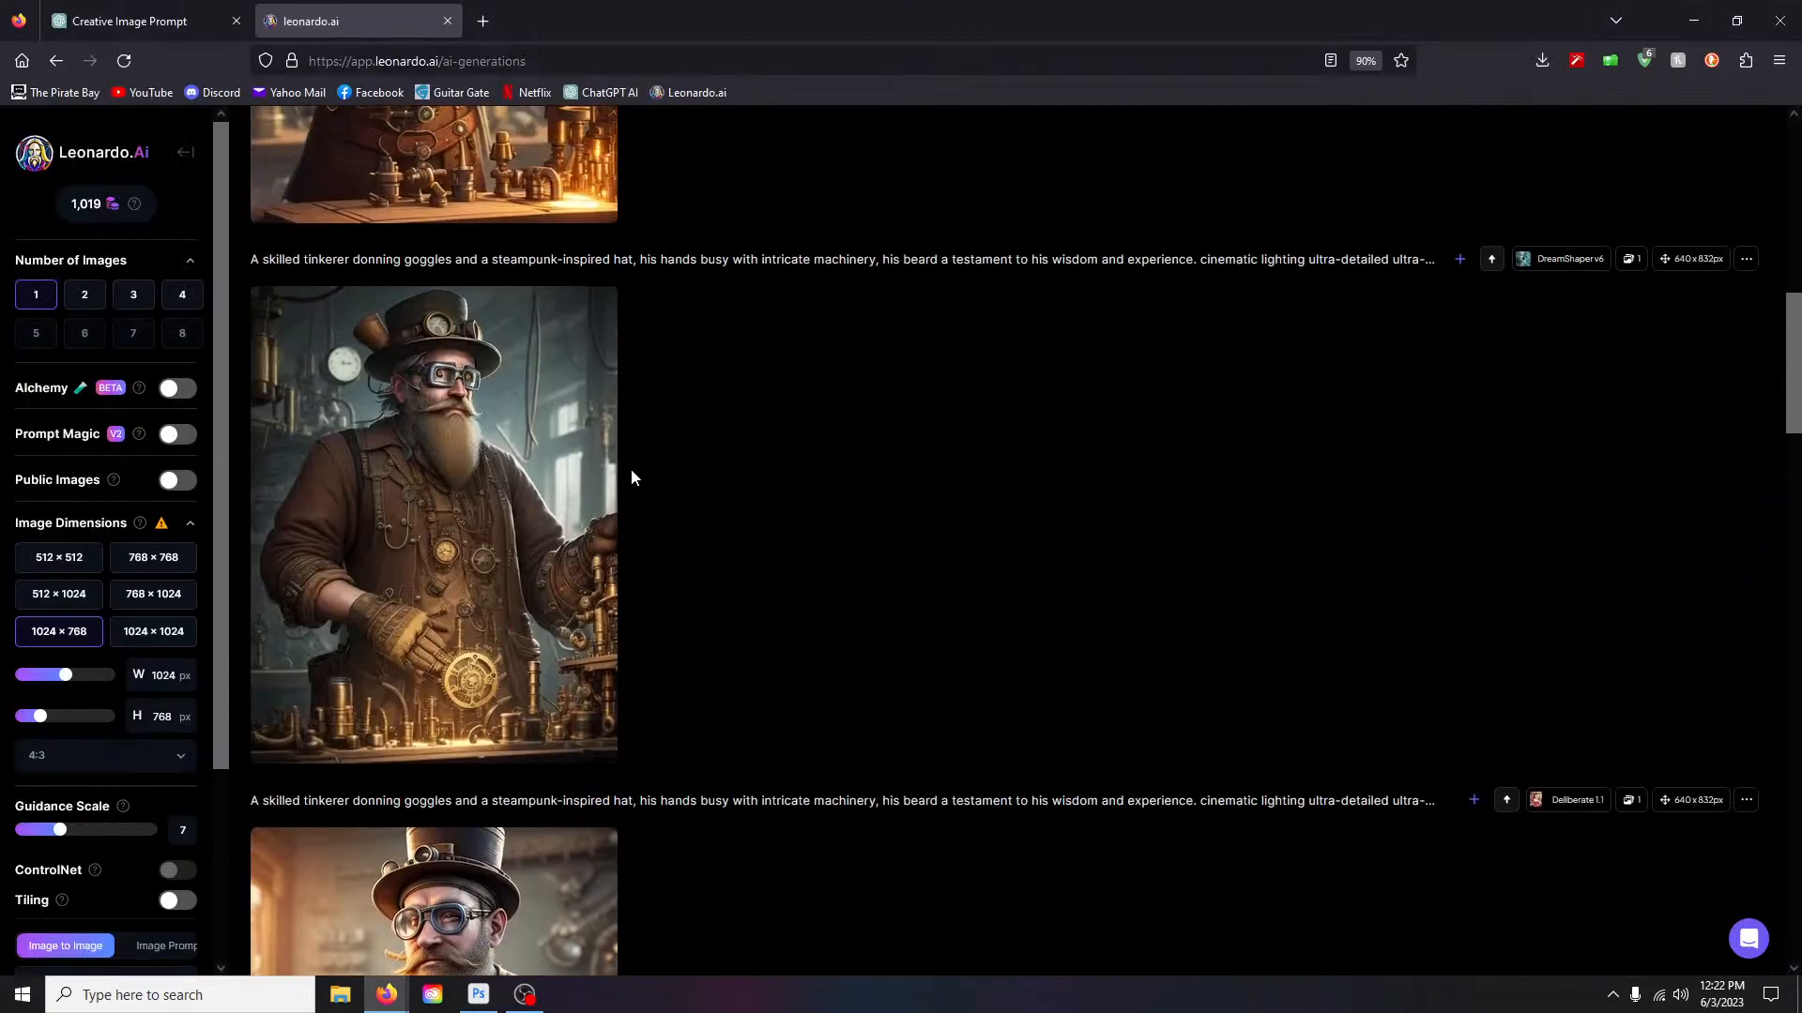
pyautogui.scroll(-5, 632, 471)
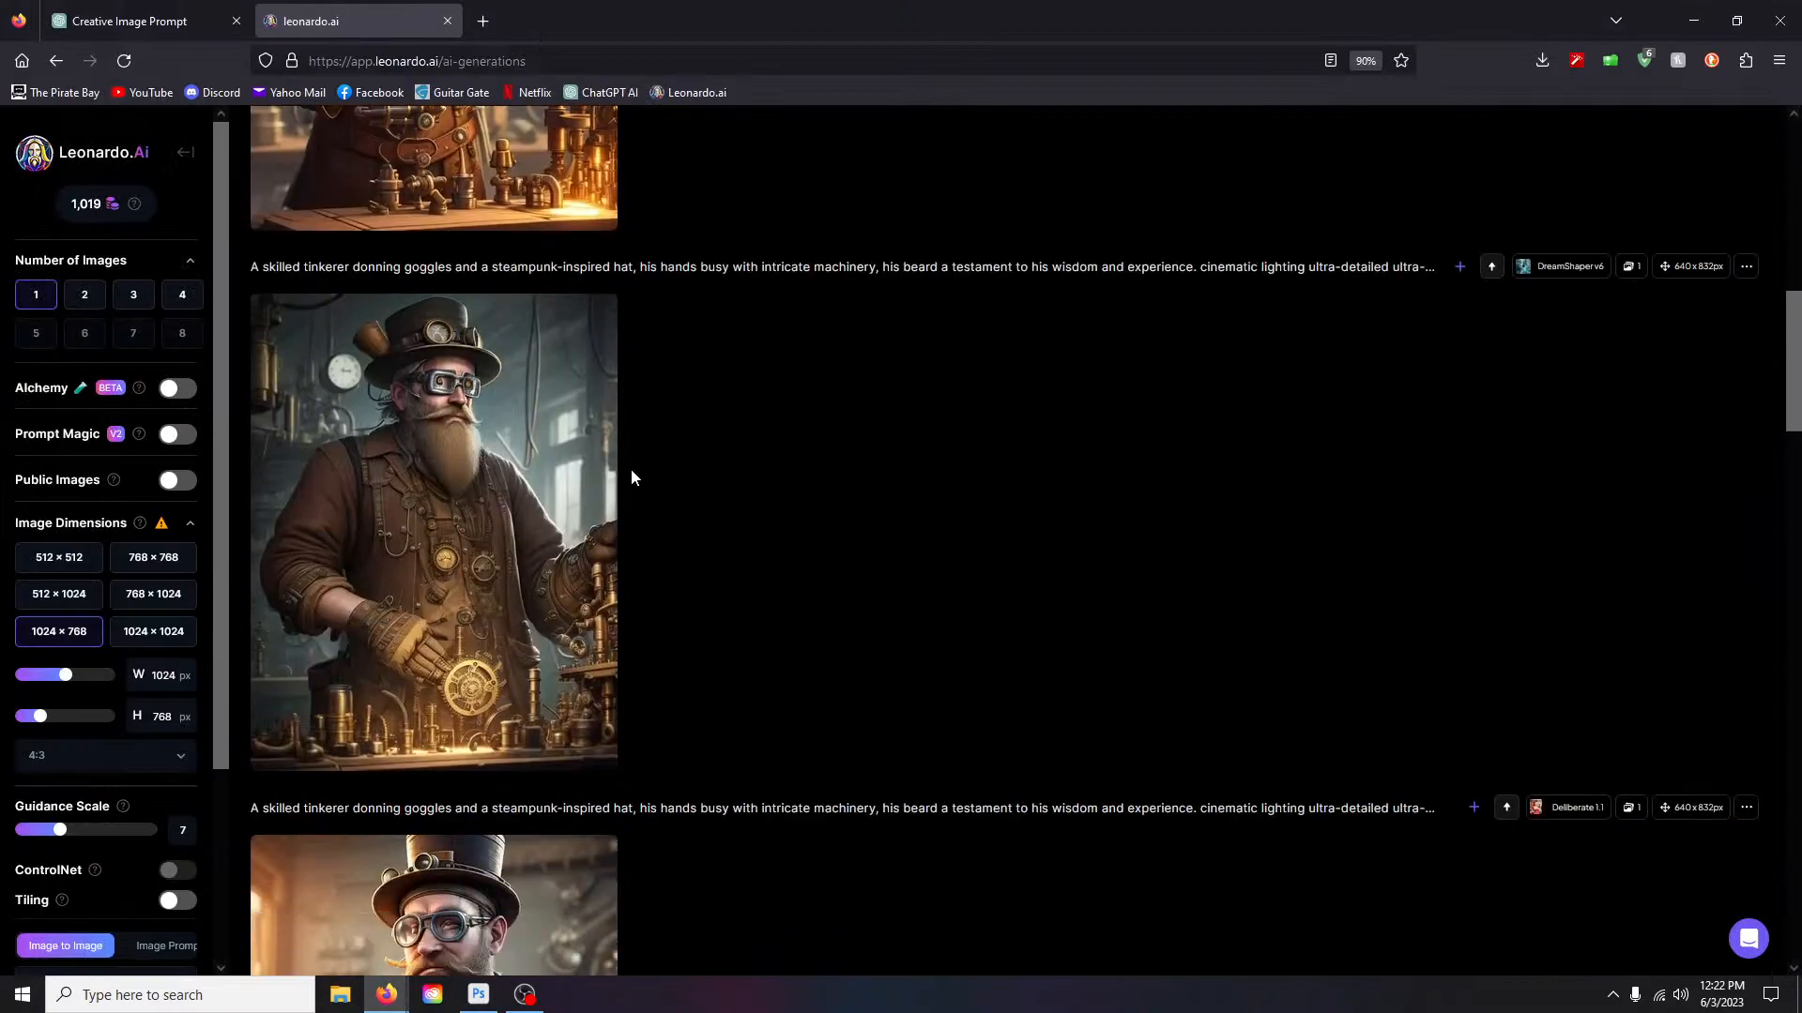
pyautogui.scroll(-13, 633, 478)
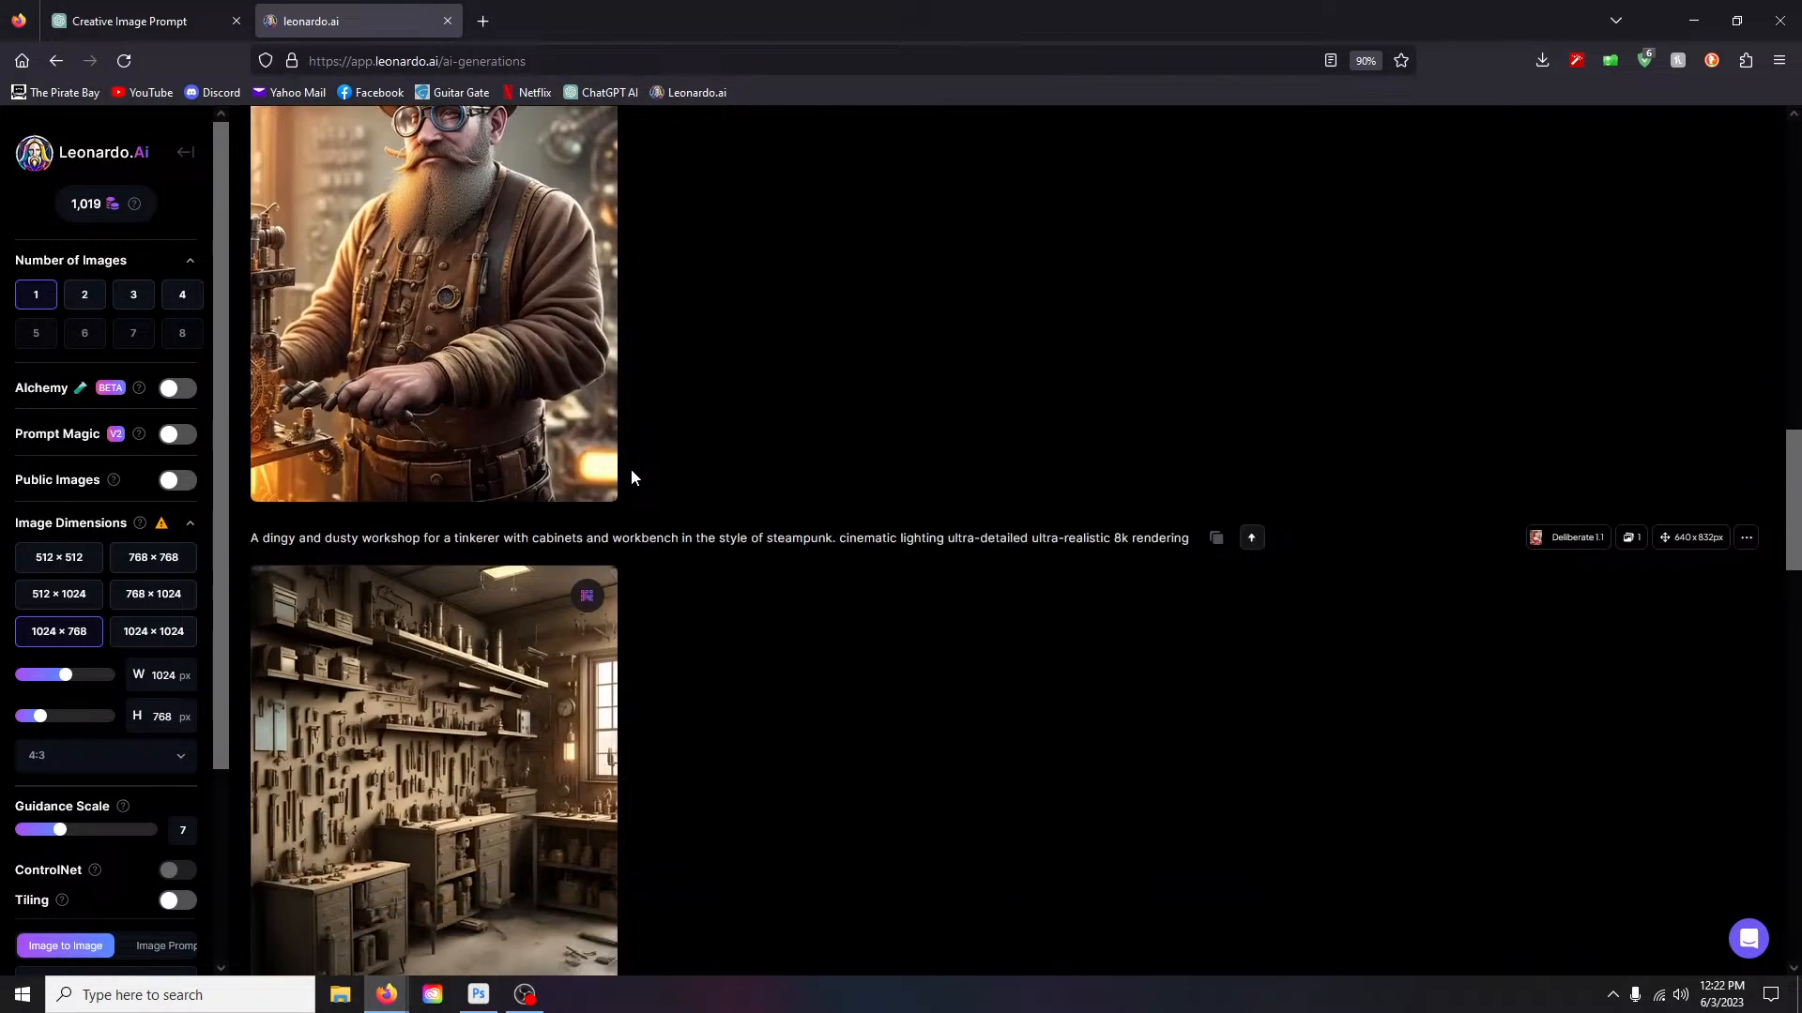
pyautogui.scroll(-5, 631, 478)
pyautogui.scroll(12, 631, 477)
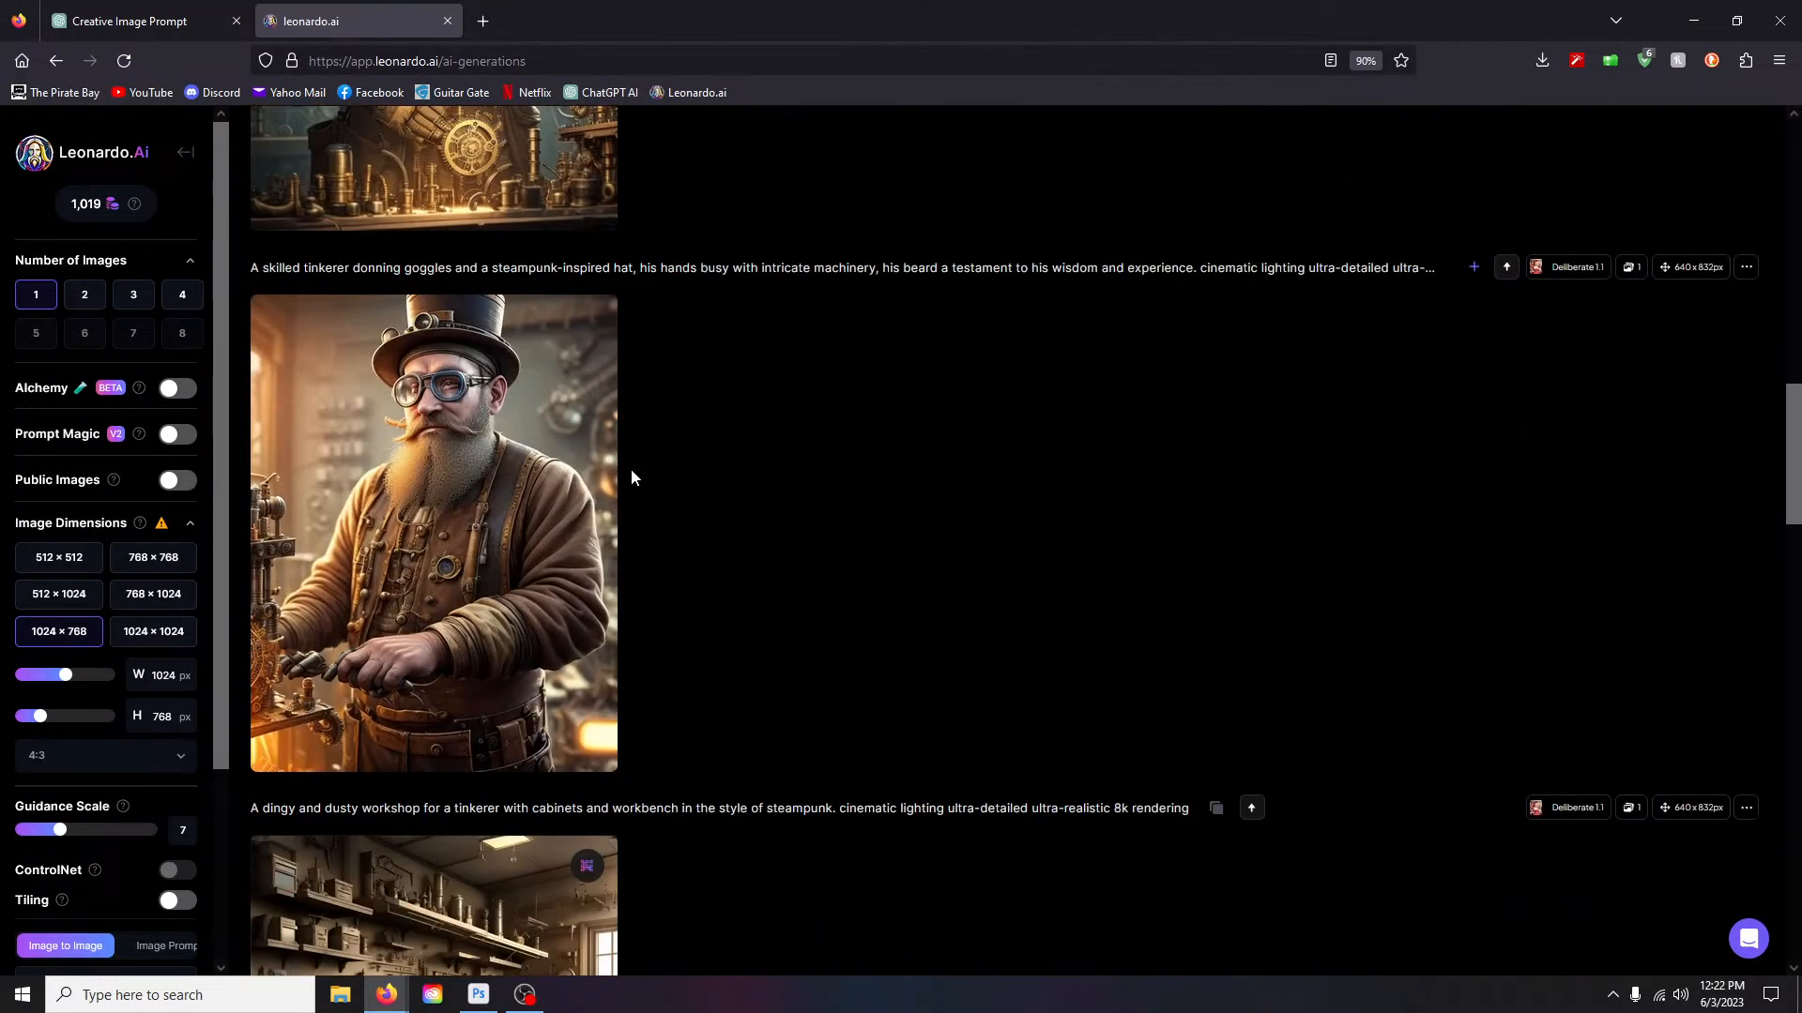
pyautogui.click(596, 477)
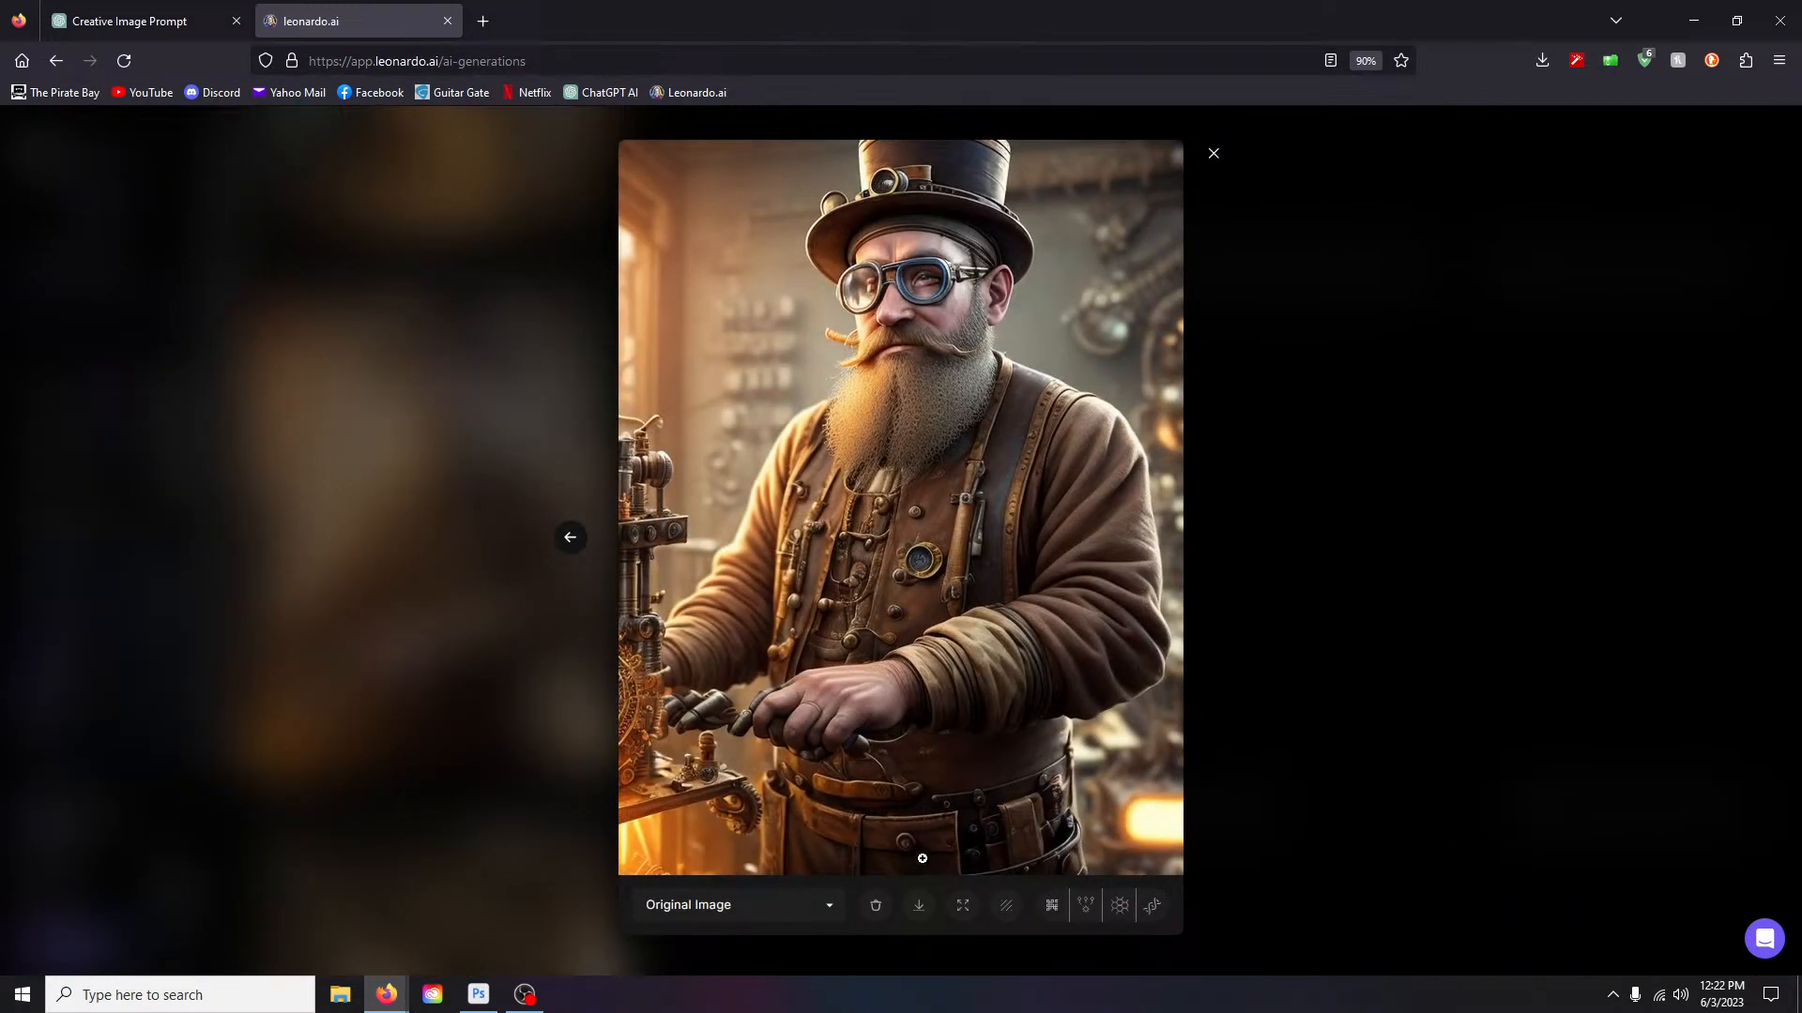
pyautogui.click(938, 582)
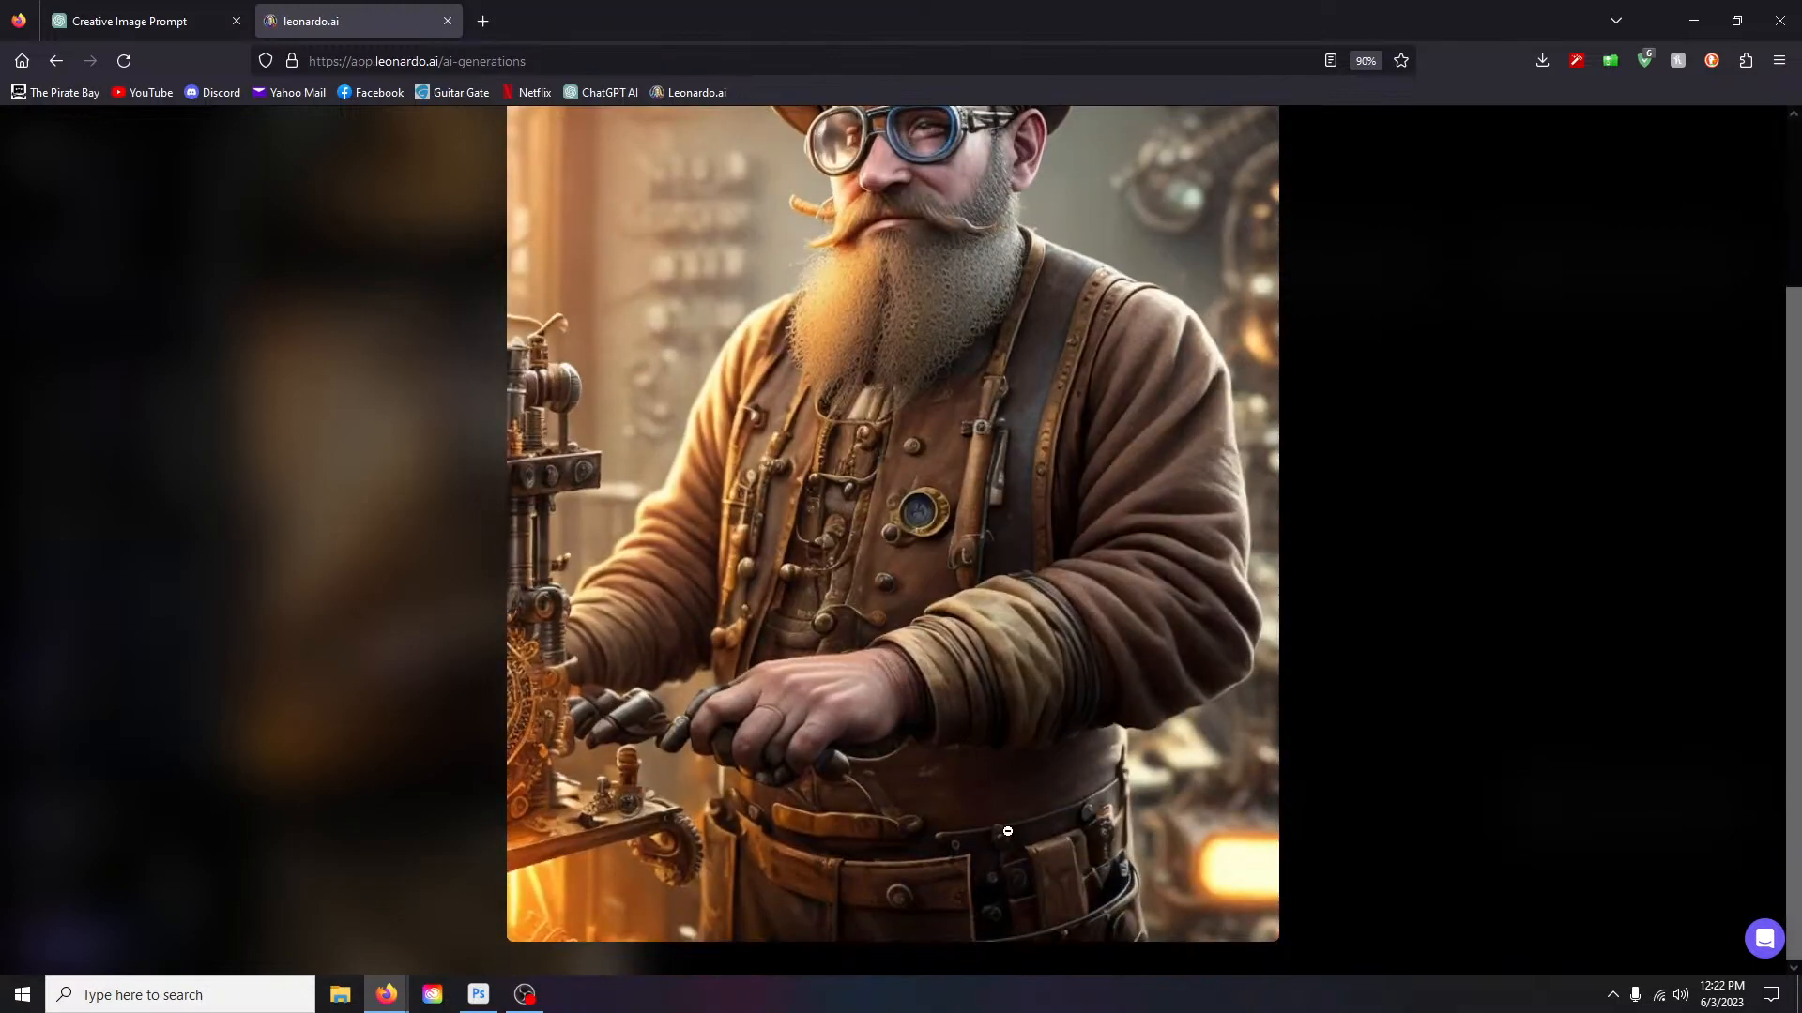
pyautogui.click(887, 397)
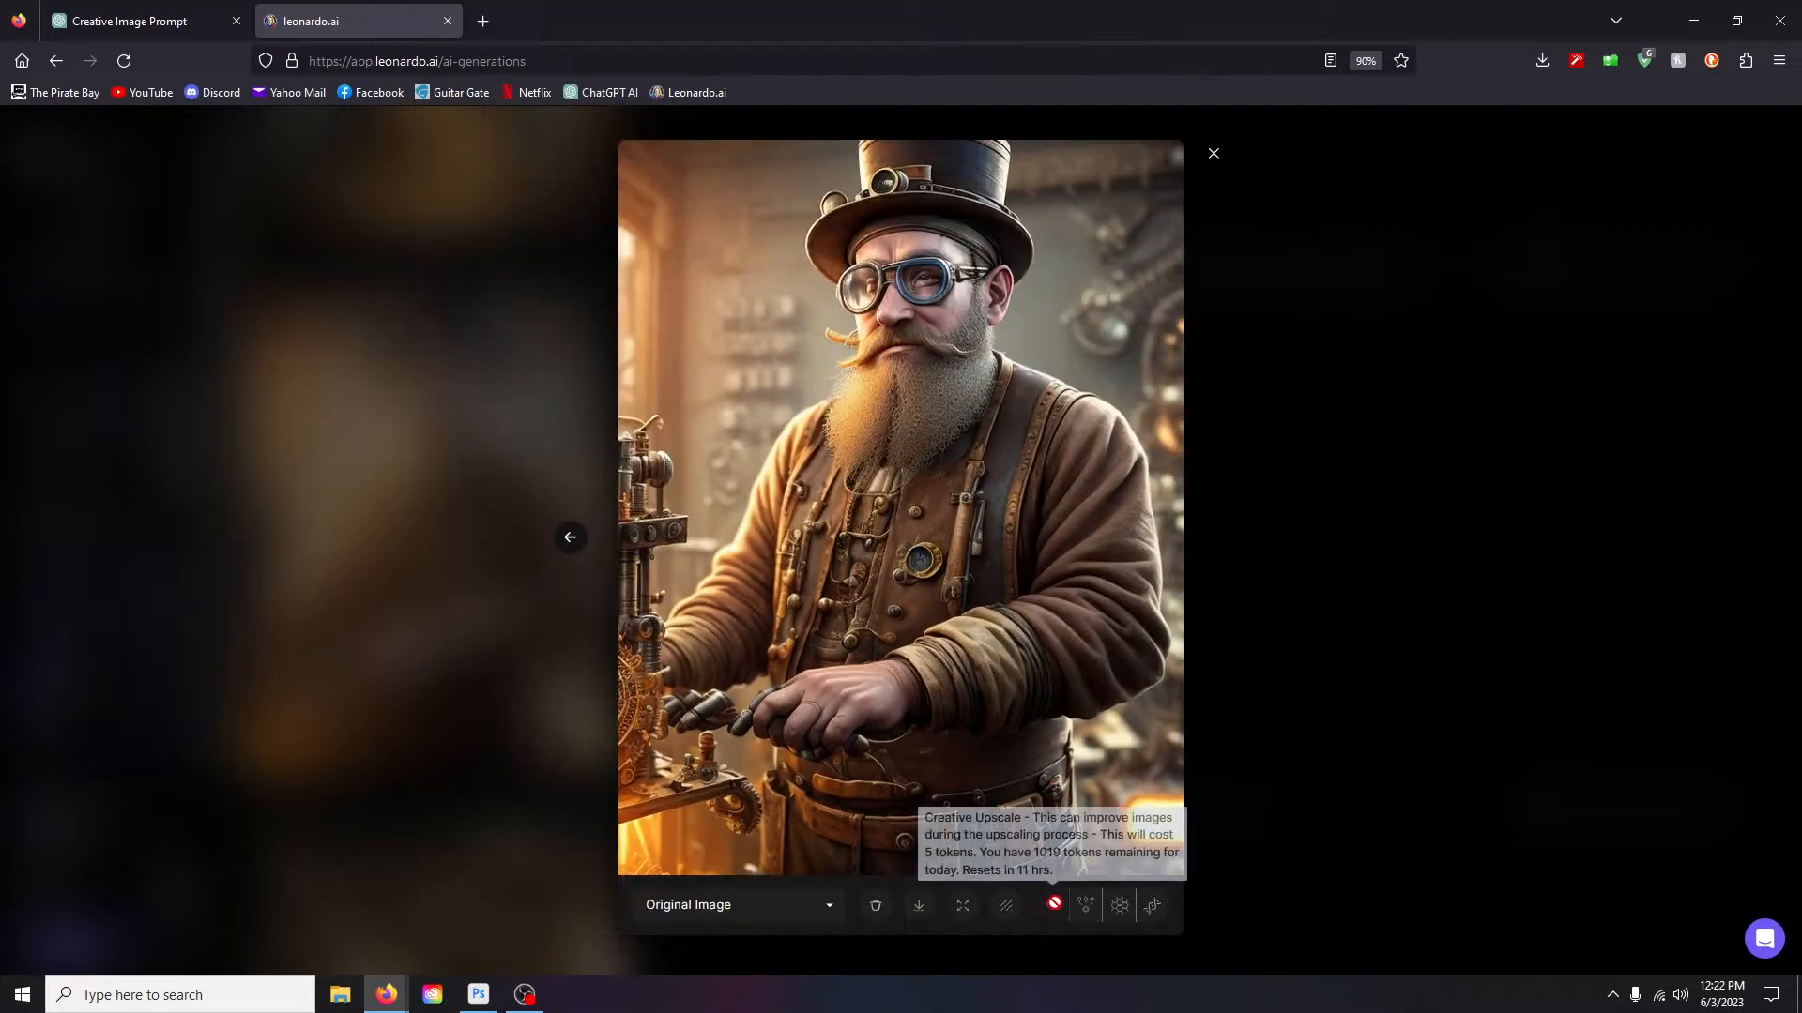
pyautogui.click(1055, 908)
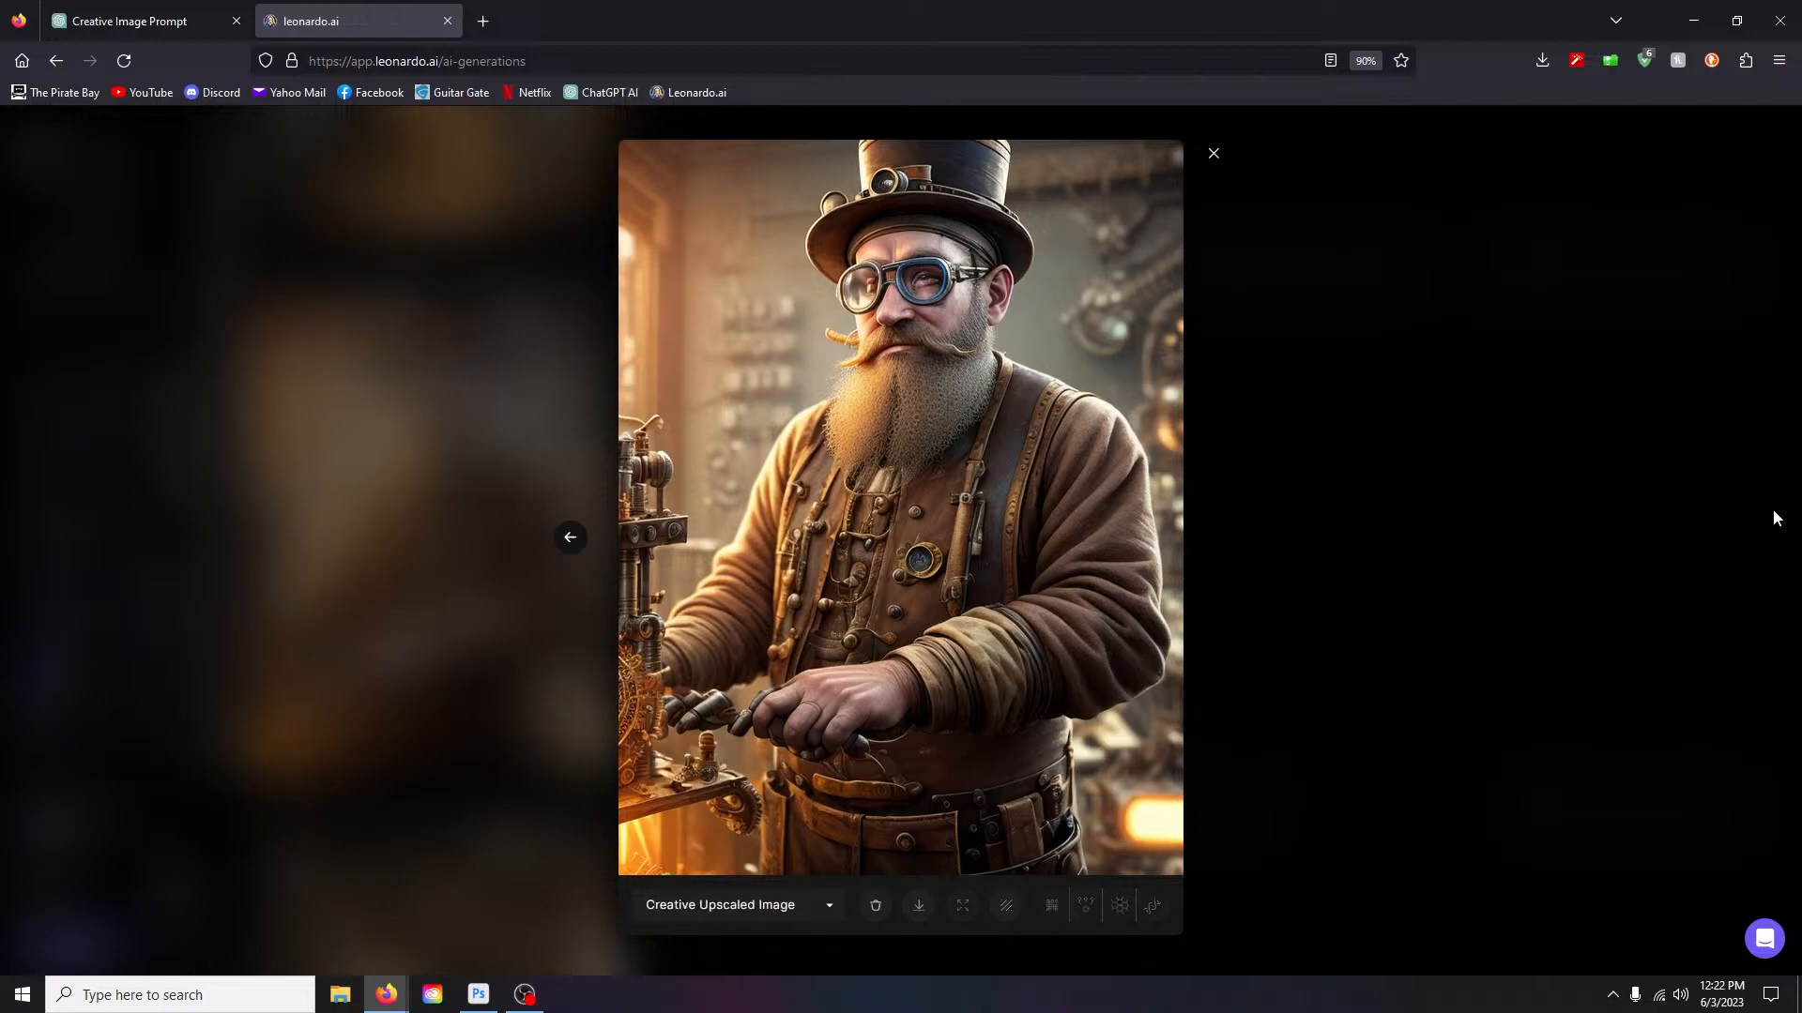
# Step: View the creatively upscaled tinkerer image at full size and copy it to the clipboard
pyautogui.click(805, 545)
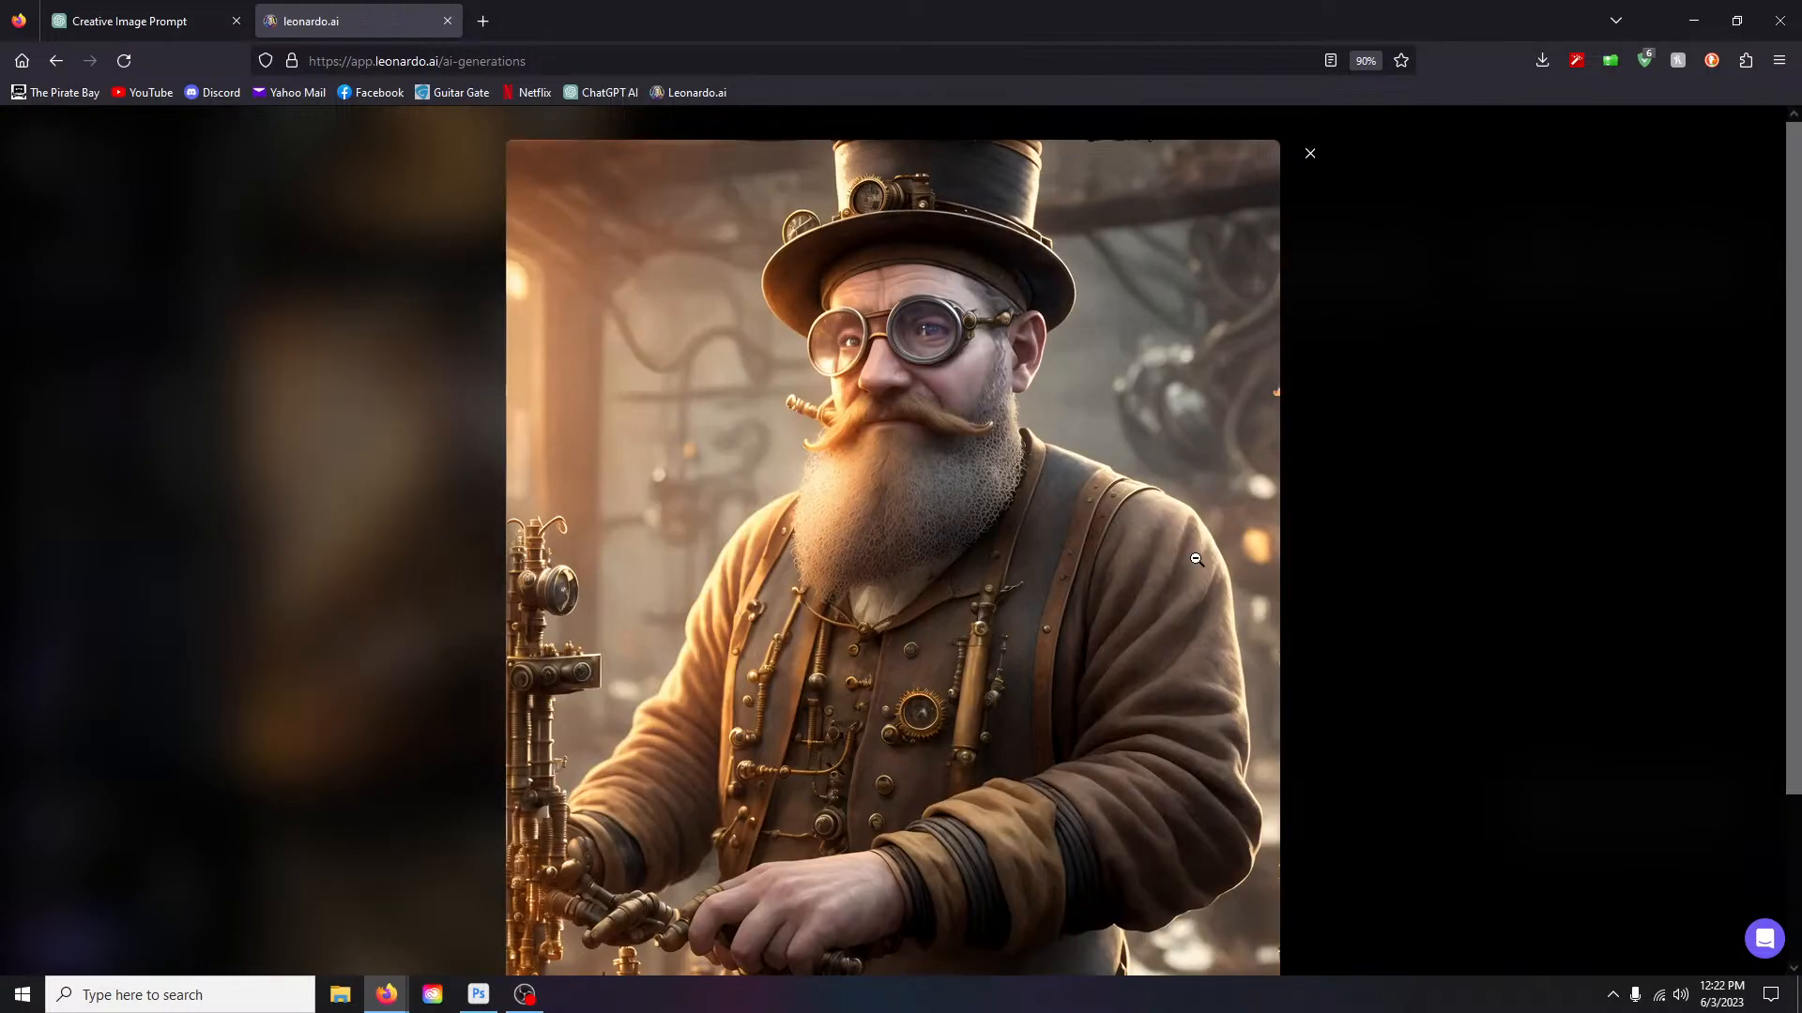
pyautogui.click(1309, 156)
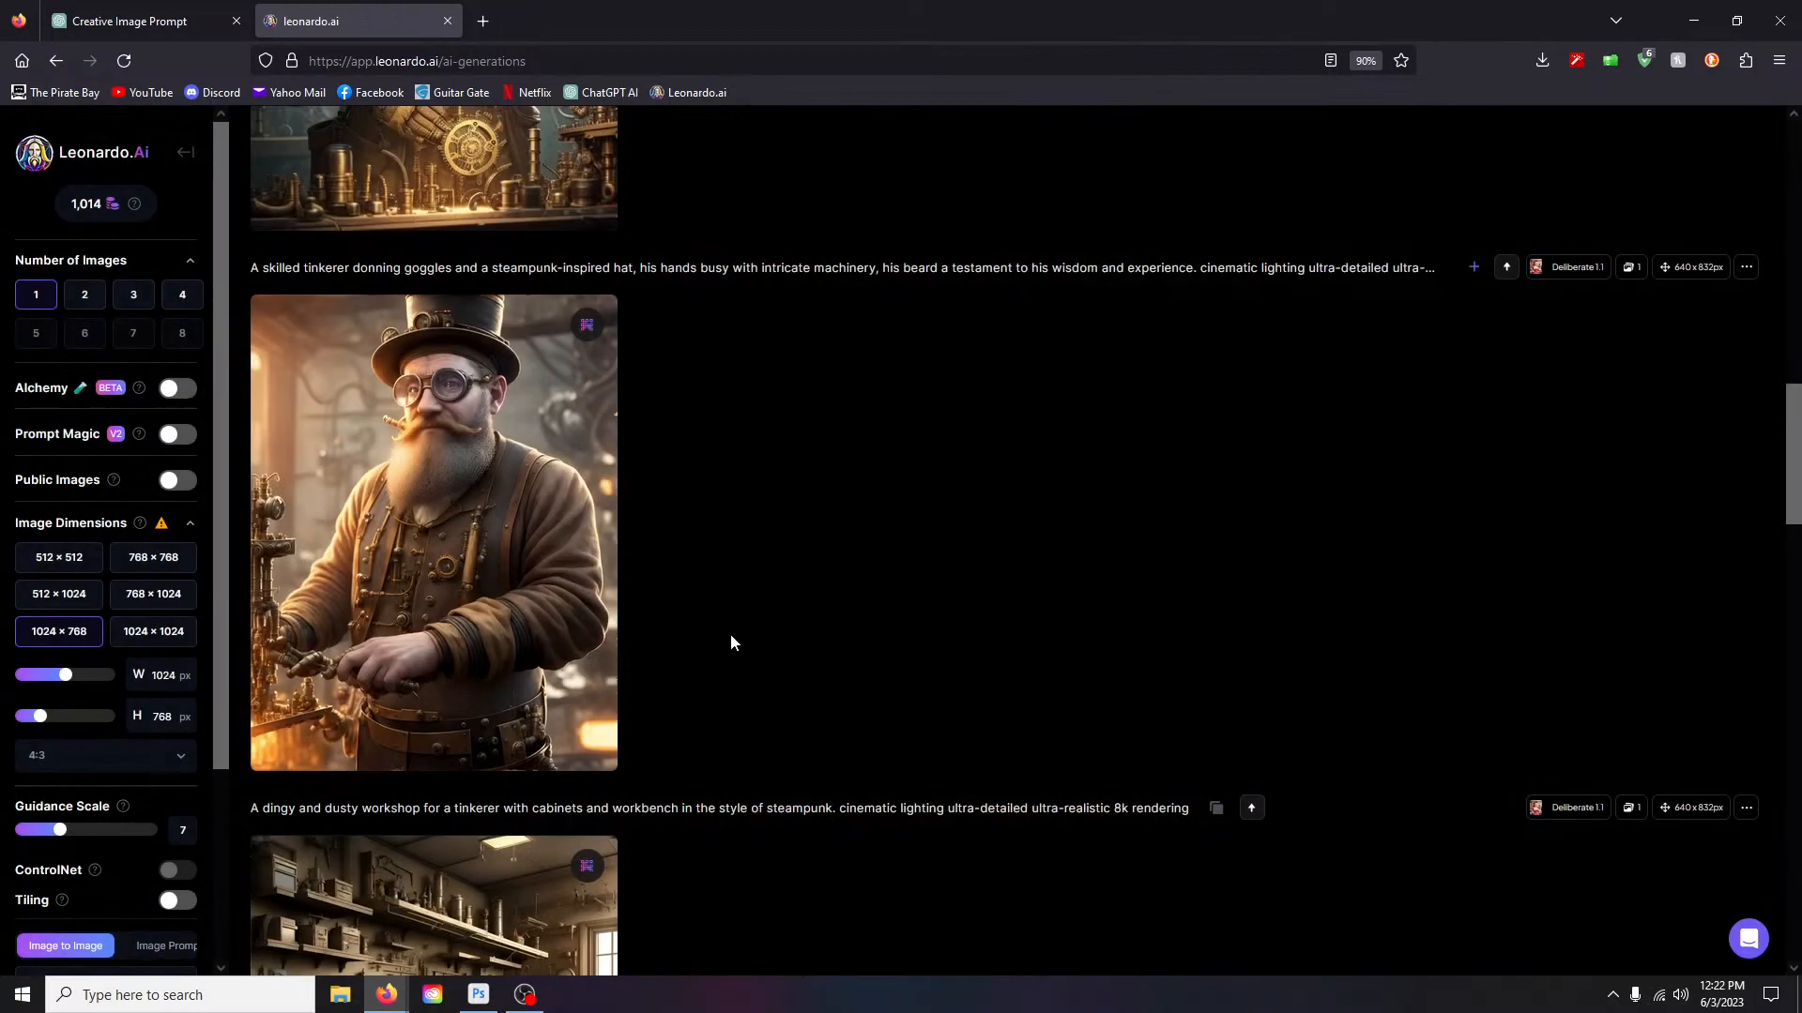
pyautogui.click(460, 668)
pyautogui.click(901, 521)
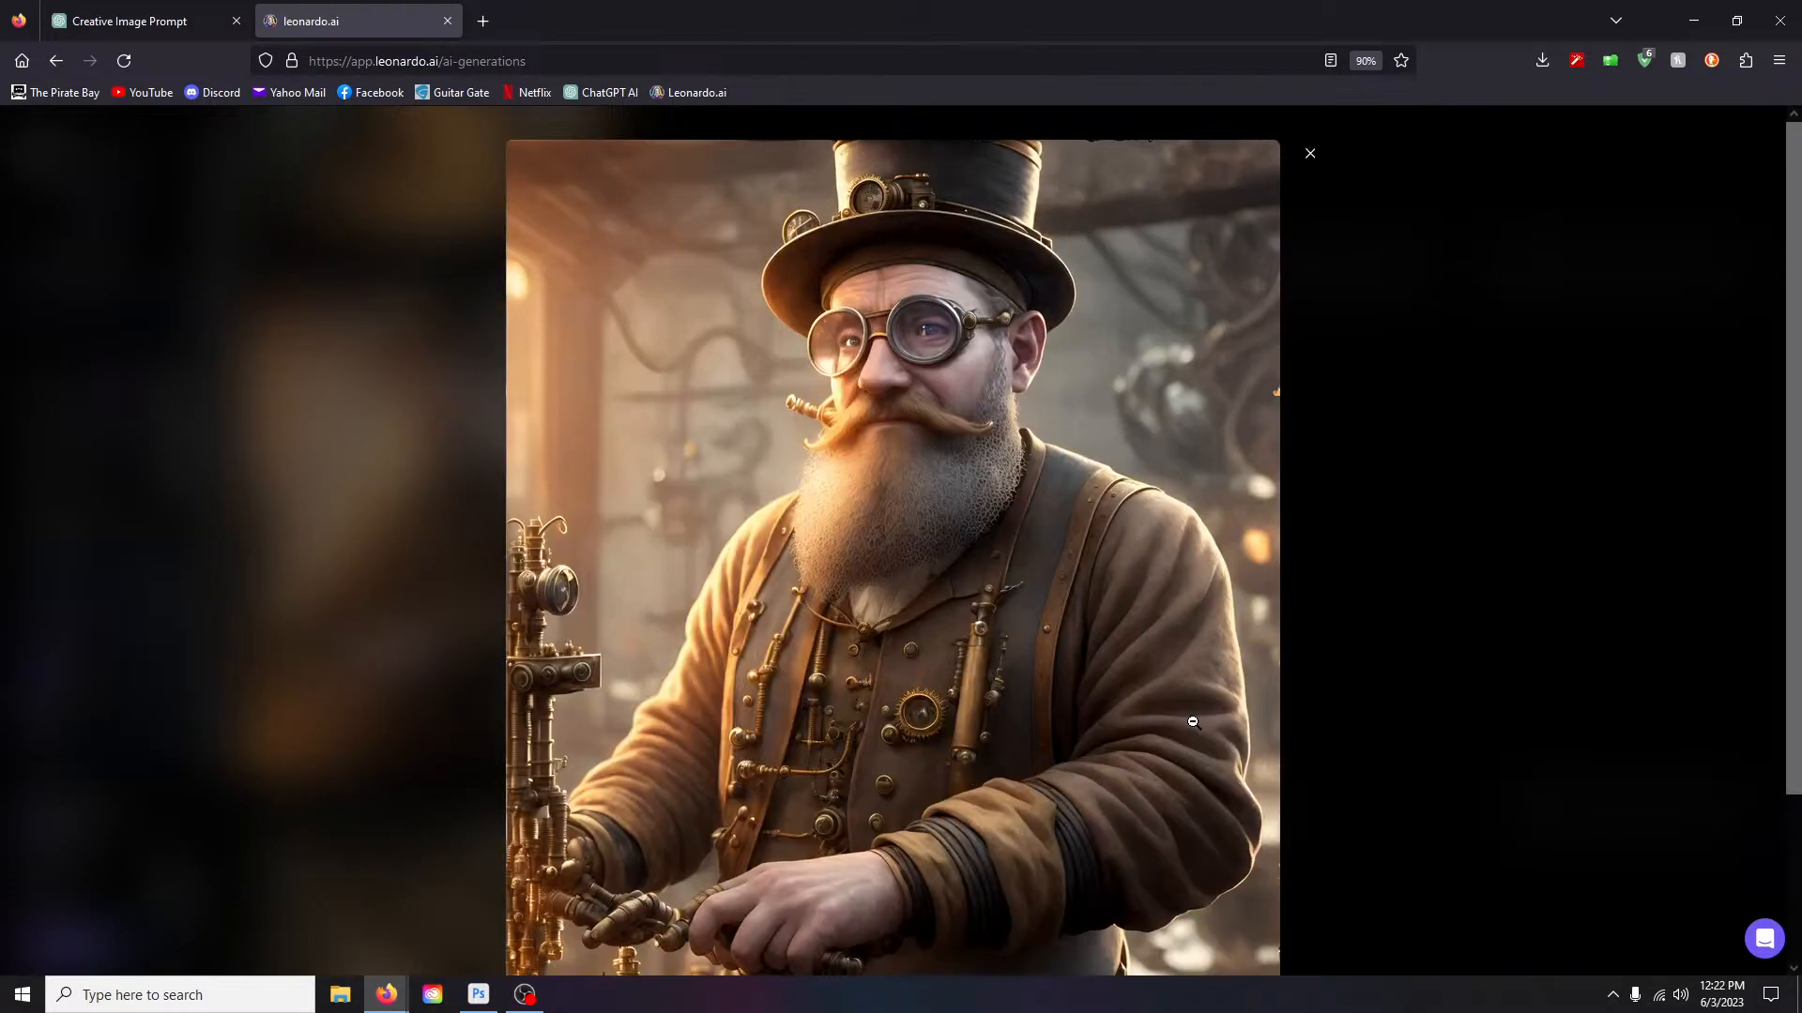
pyautogui.rightClick(986, 636)
pyautogui.click(1028, 706)
# Step: Switch to Photoshop, create a new document at the clipboard's size, and paste the upscaled tinkerer image into it
pyautogui.click(476, 994)
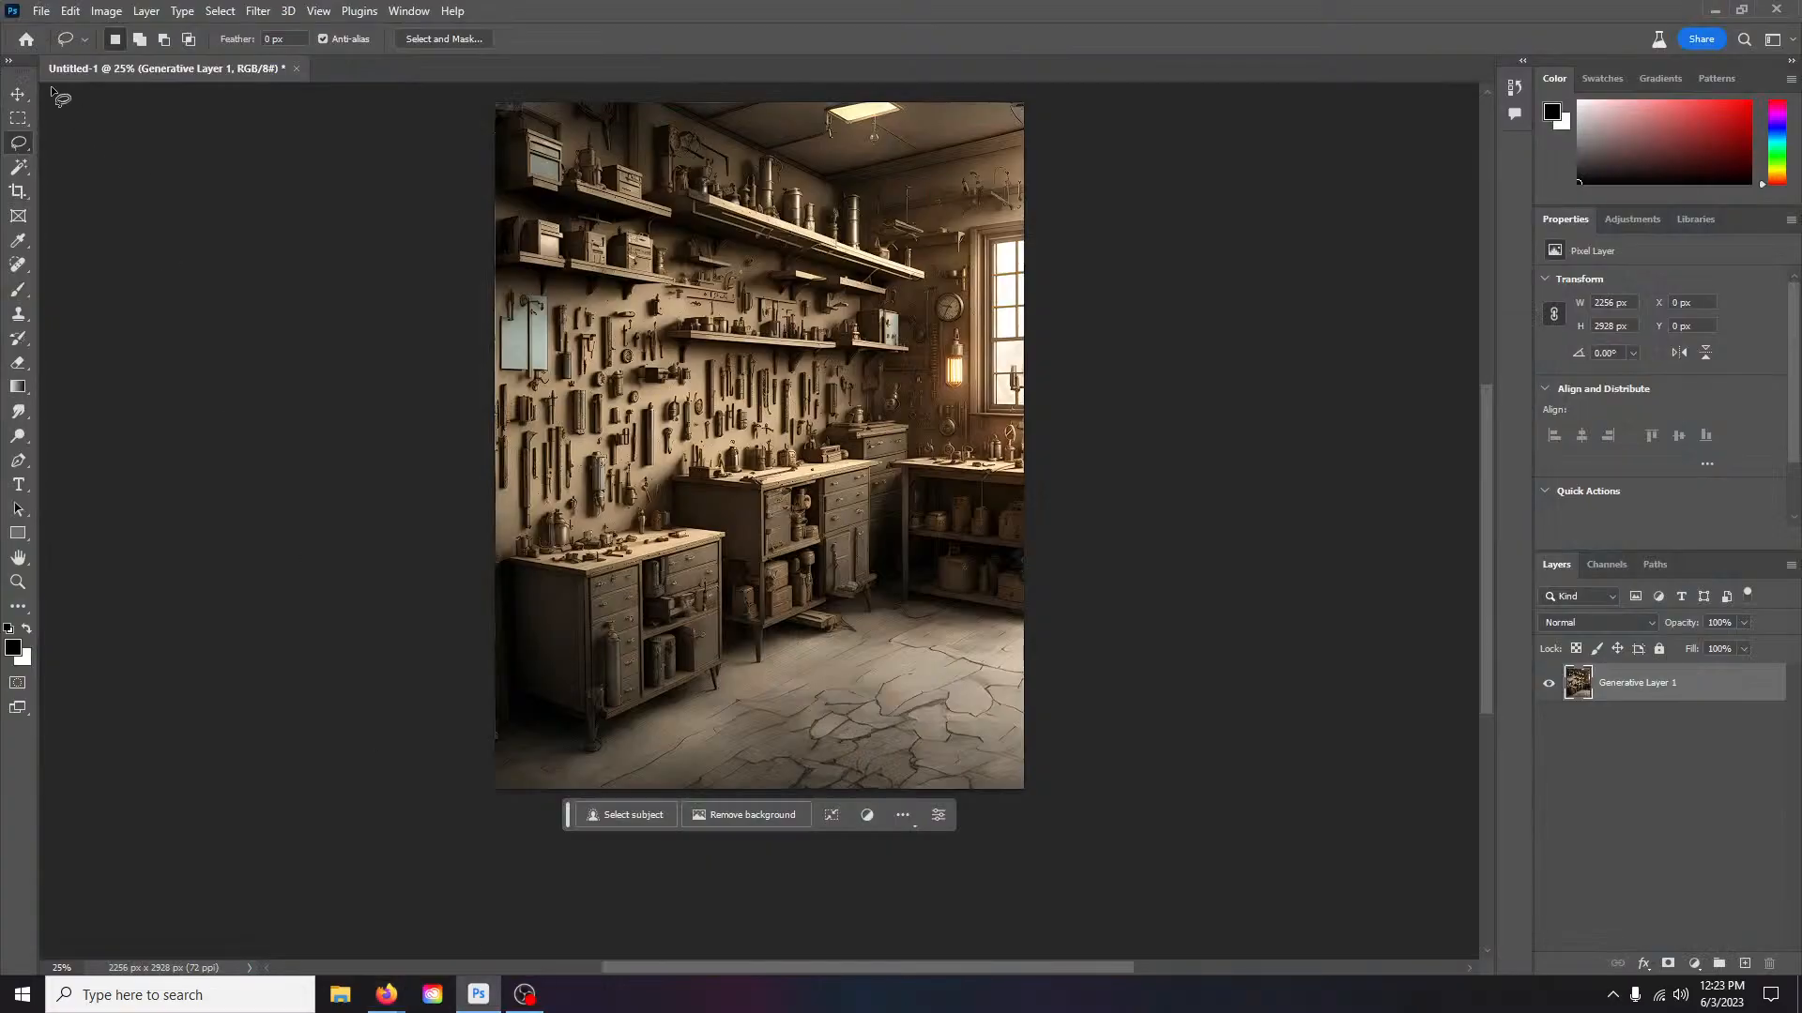
pyautogui.click(41, 11)
pyautogui.click(61, 30)
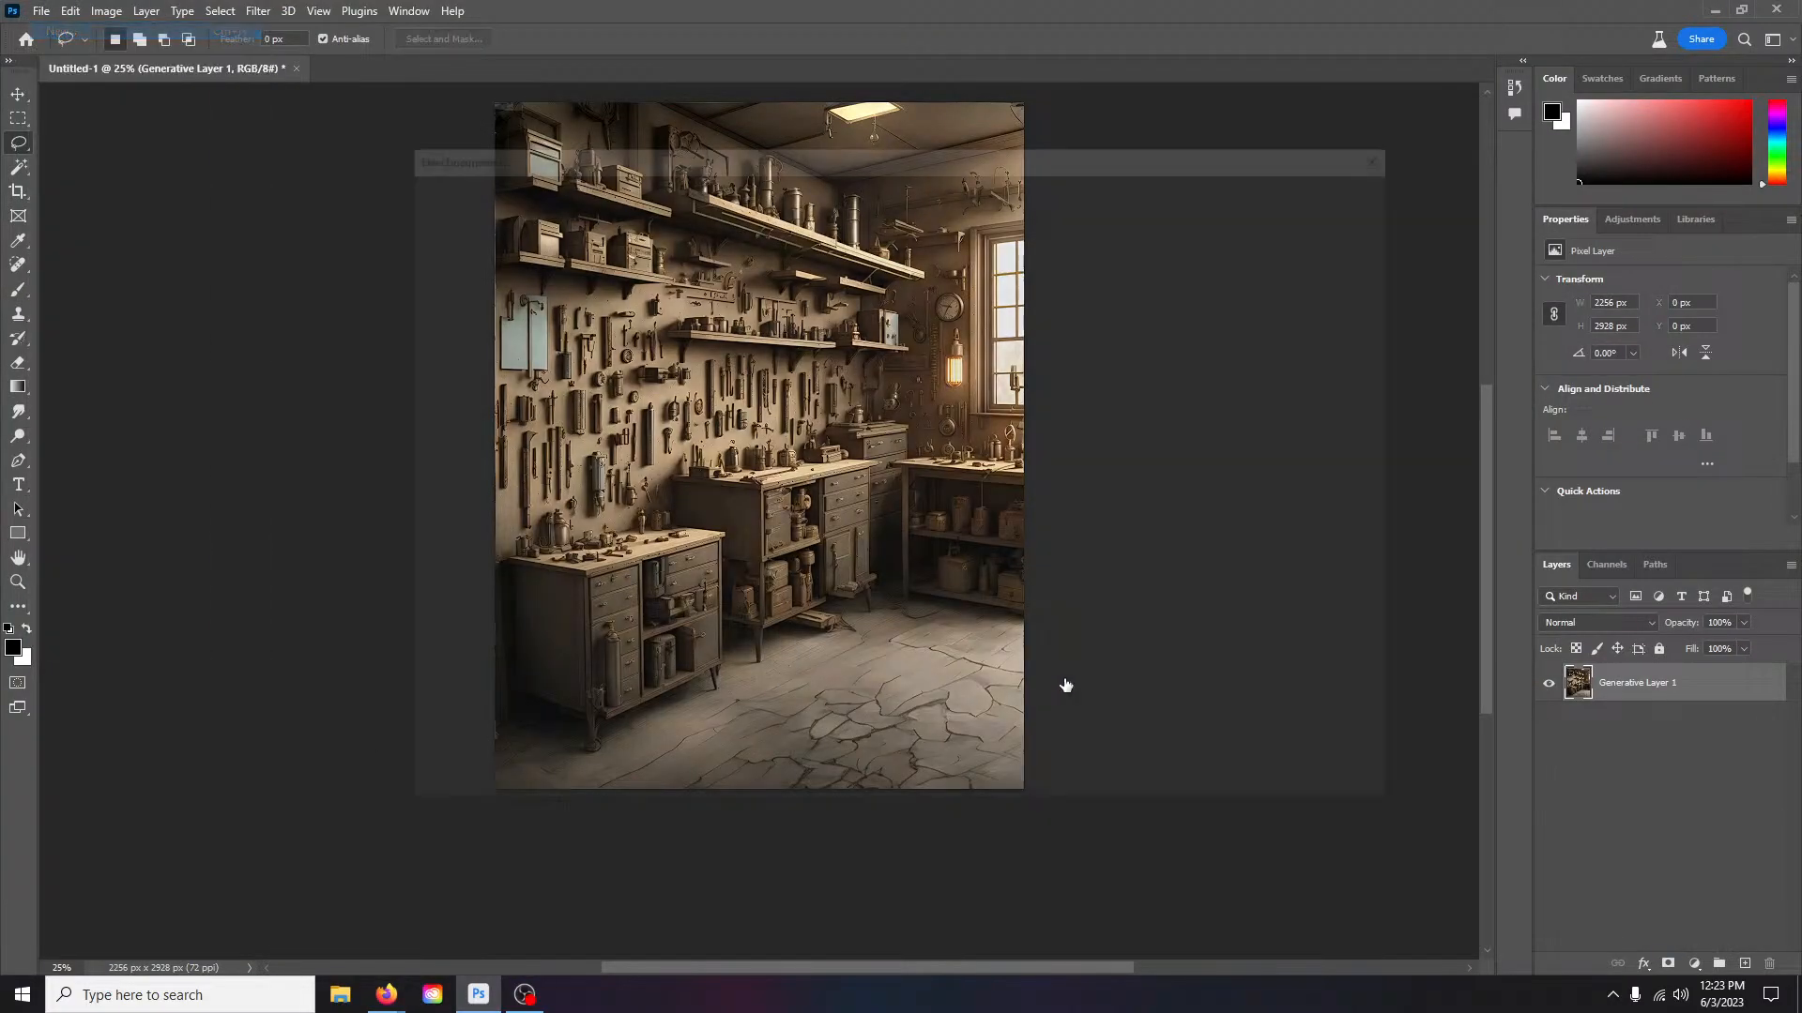
pyautogui.click(1272, 770)
pyautogui.hotkey('ctrl', 'v')
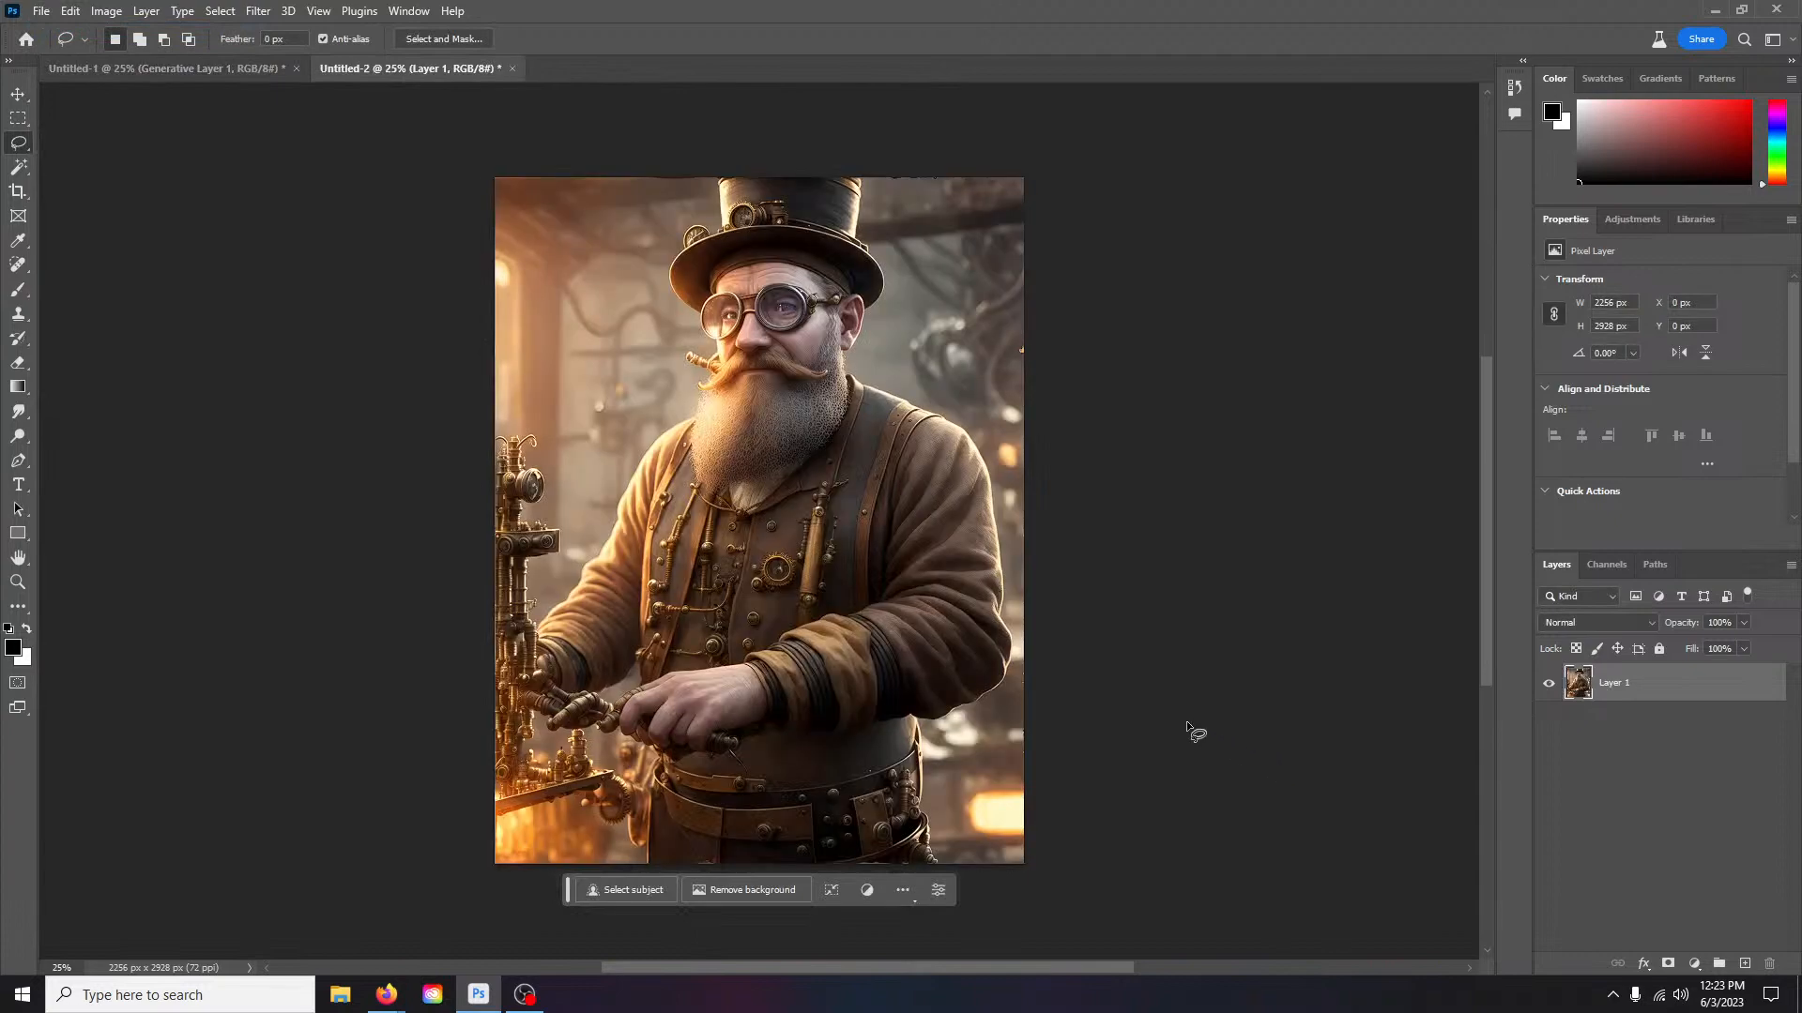
# Step: Remove the background behind the tinkerer and select the entire canvas with the Rectangular Marquee tool
pyautogui.click(756, 891)
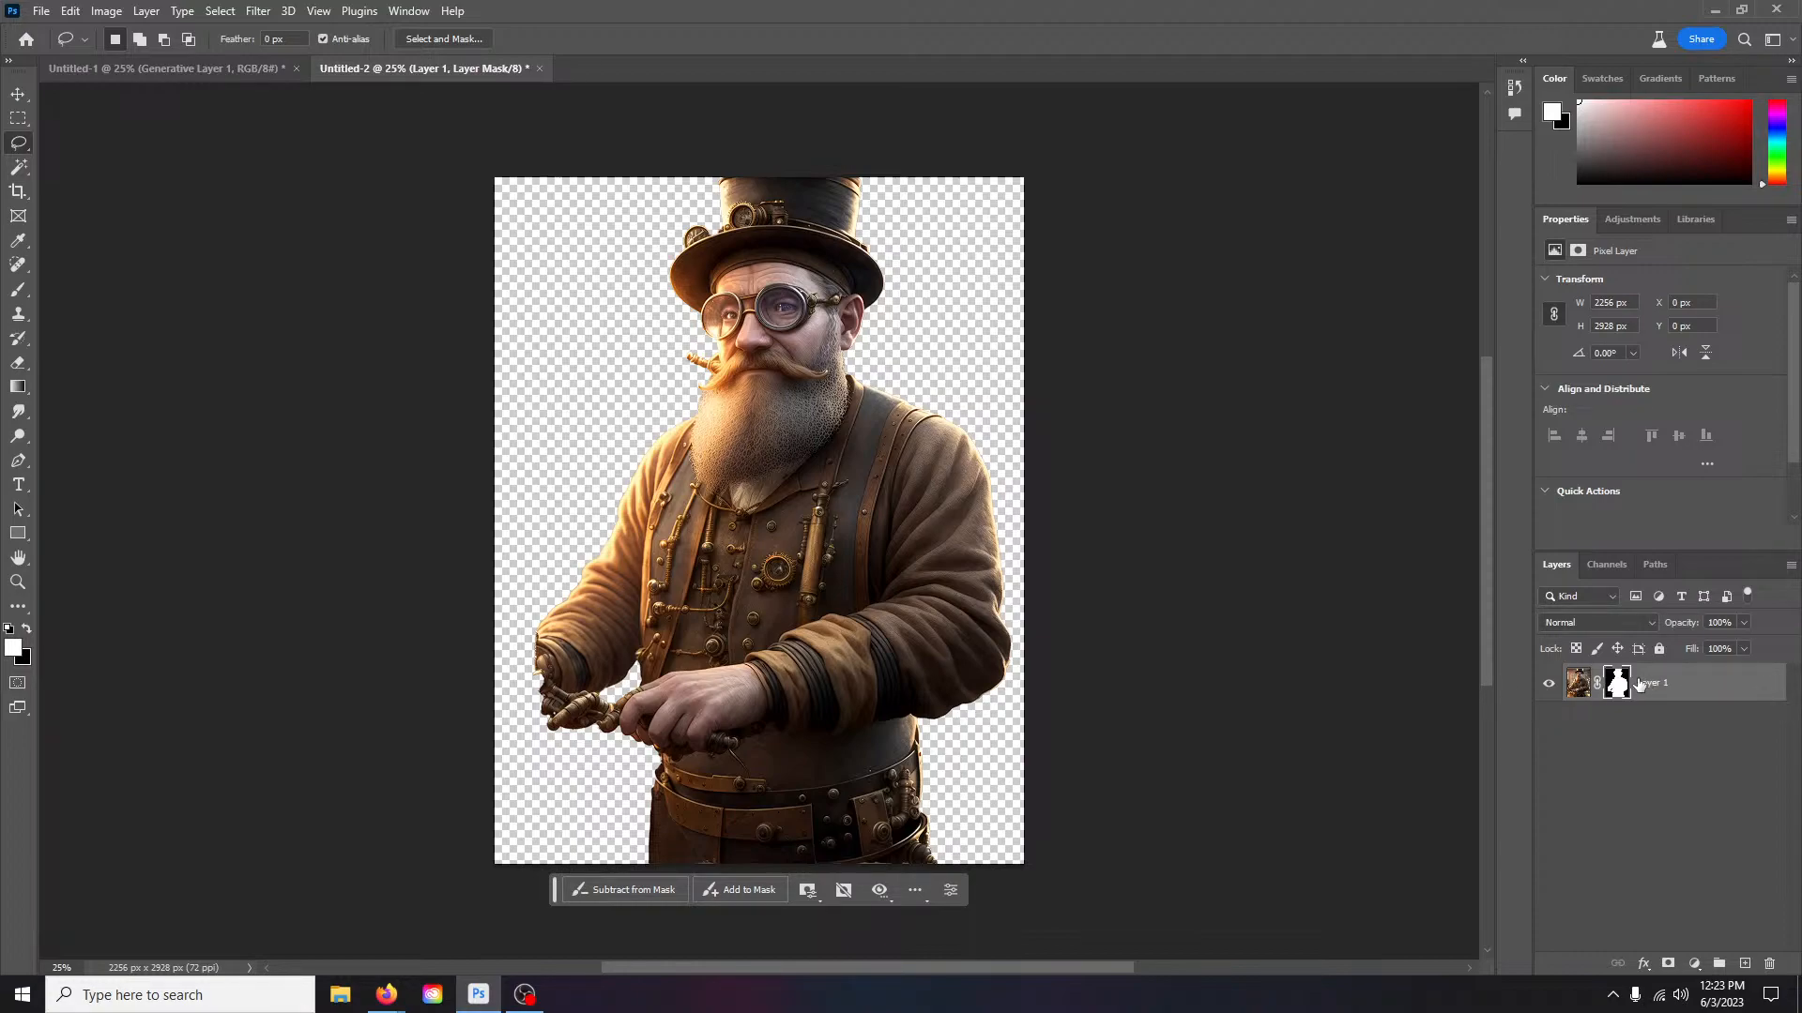
pyautogui.click(18, 118)
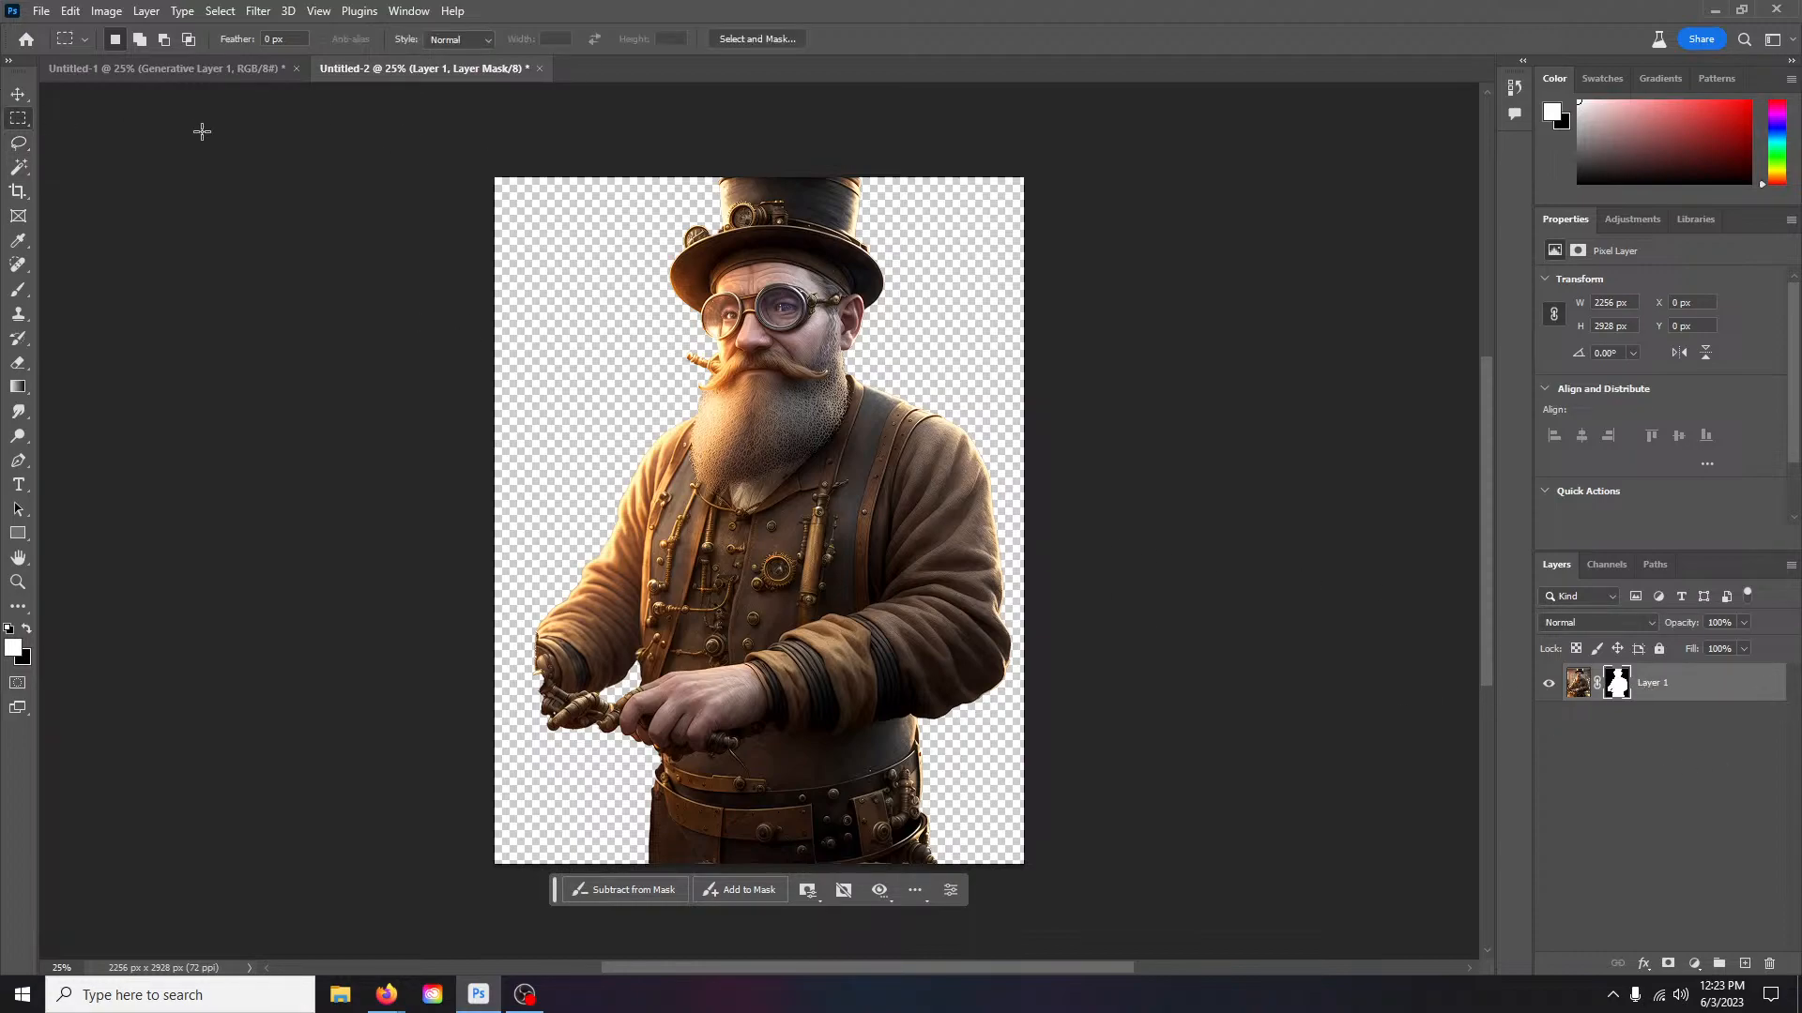
pyautogui.moveTo(477, 165); pyautogui.dragTo(1187, 877)
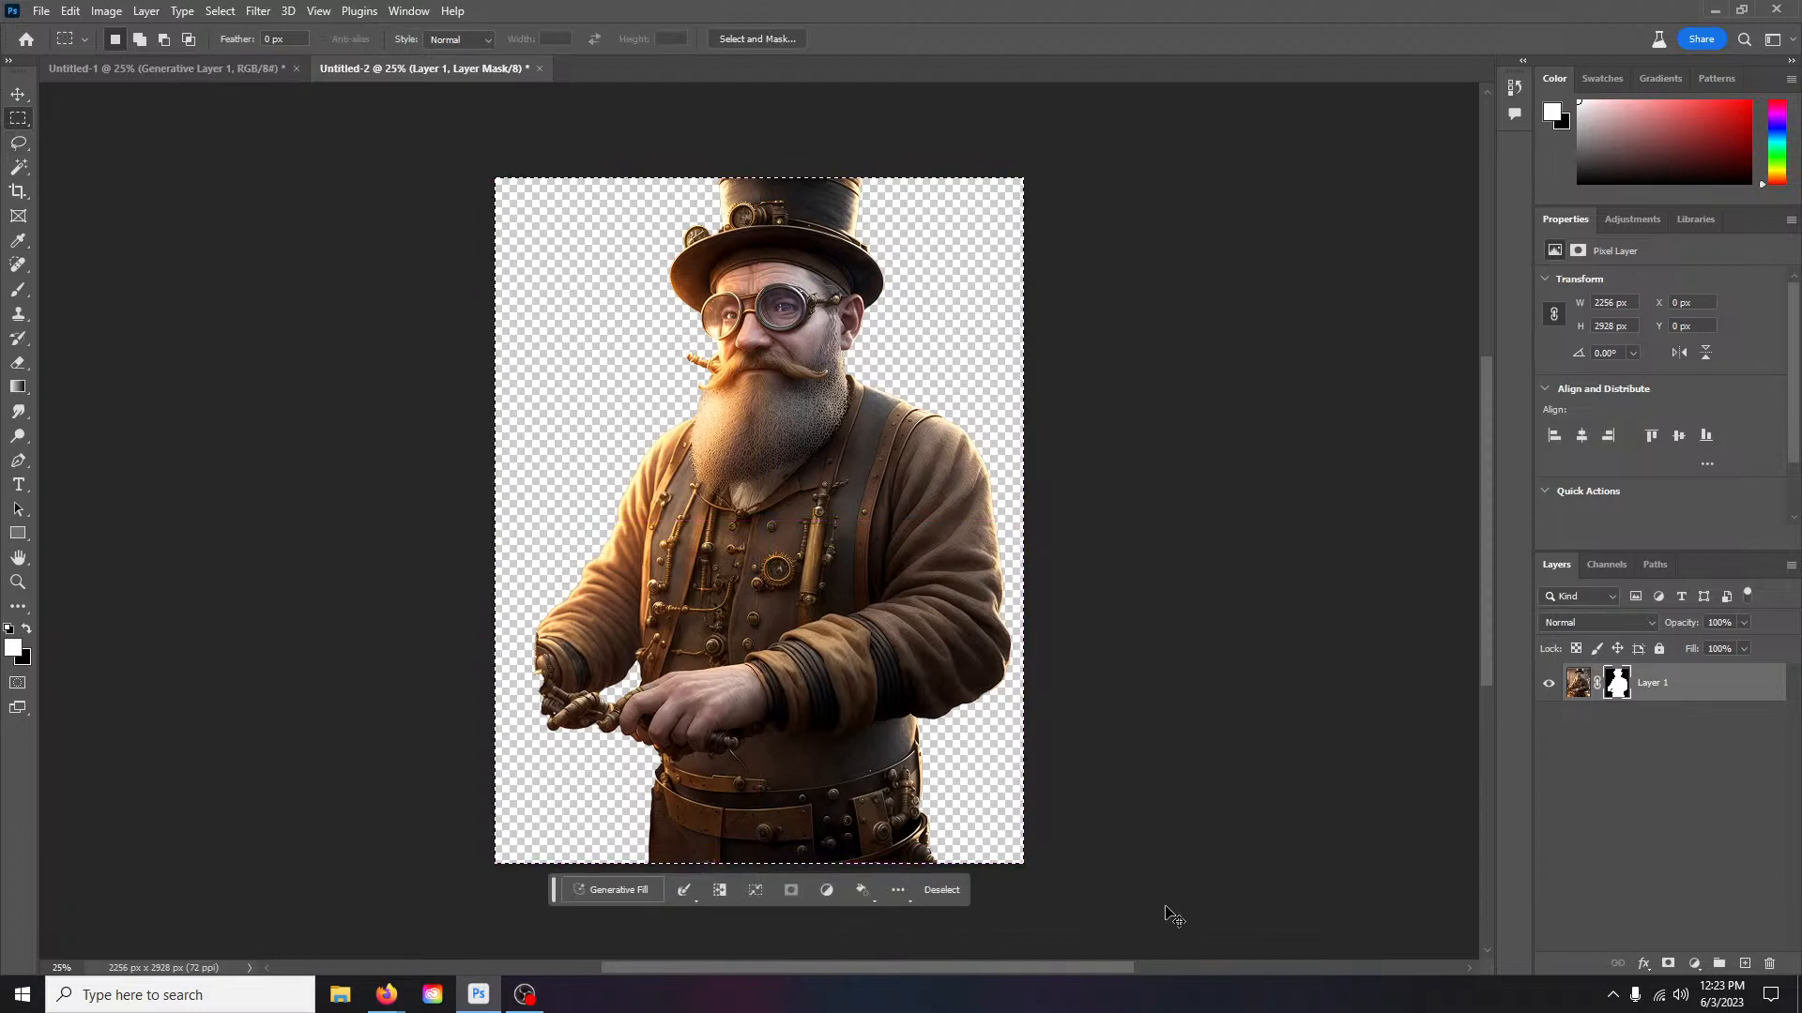
# Step: Try to copy the masked tinkerer into the workshop document, and delete the pasted layer
pyautogui.hotkey('ctrl', 'c')
pyautogui.click(165, 68)
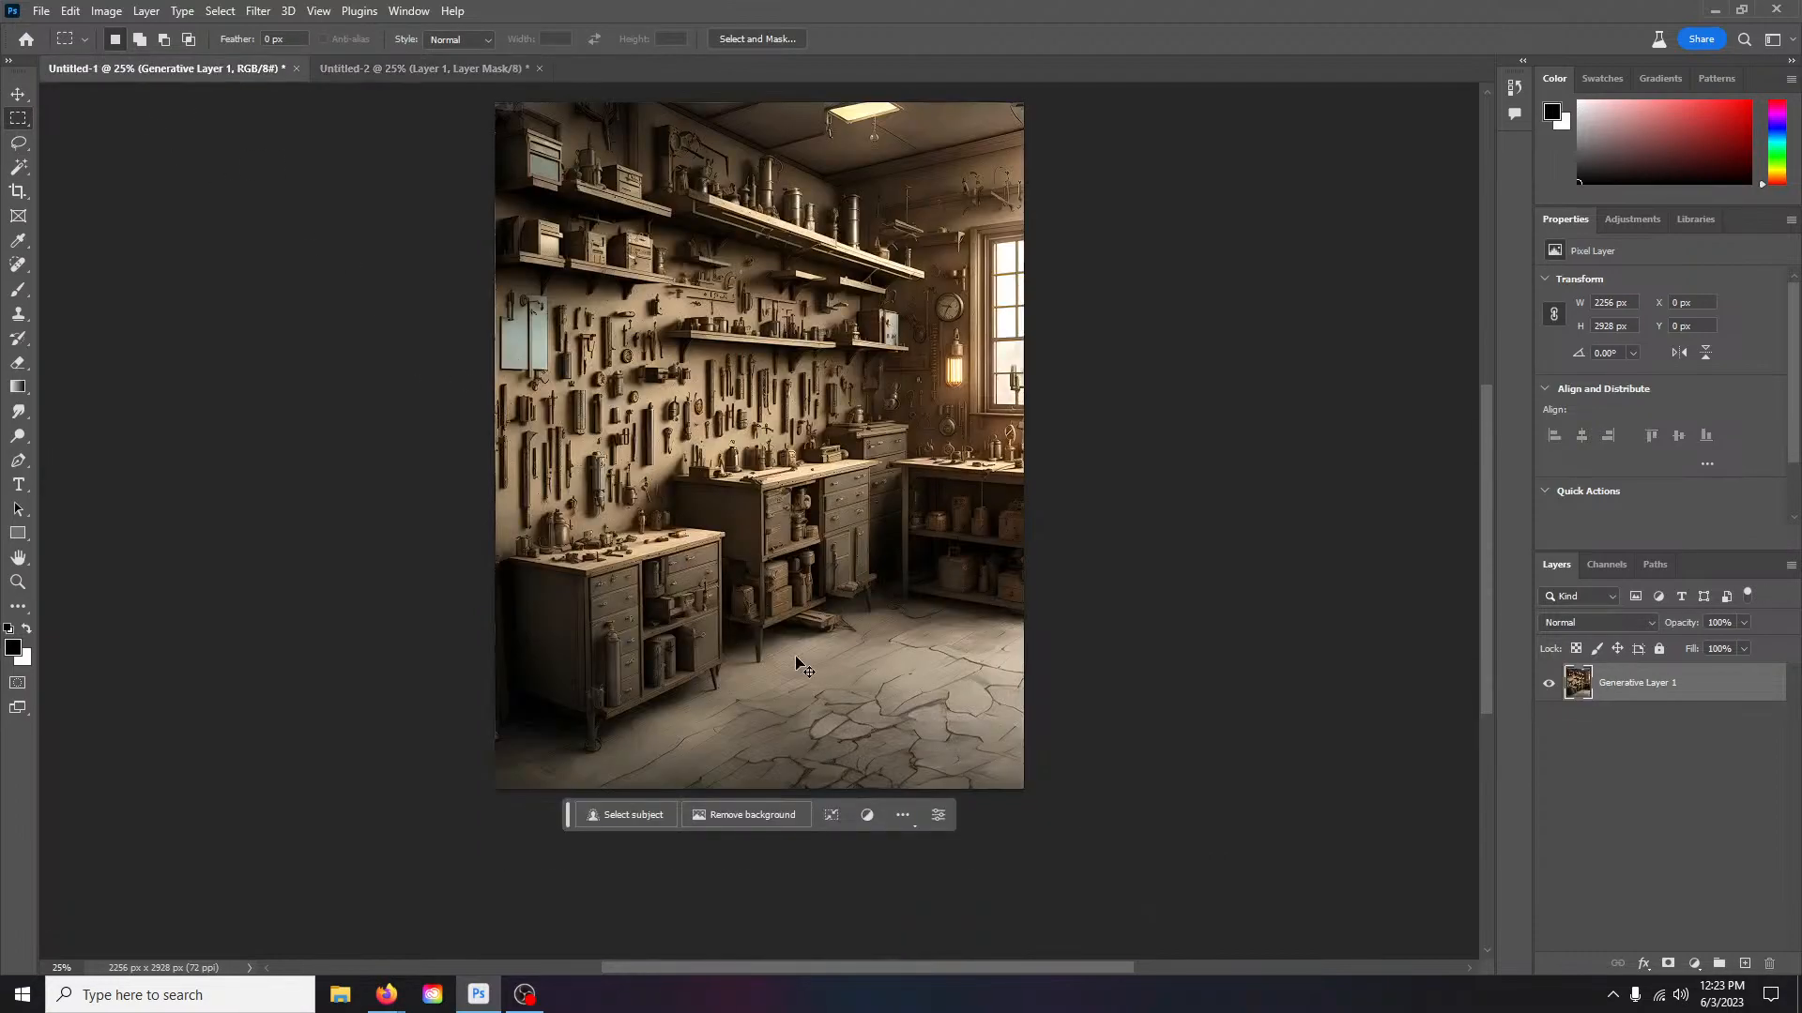
pyautogui.hotkey('ctrl', 'v')
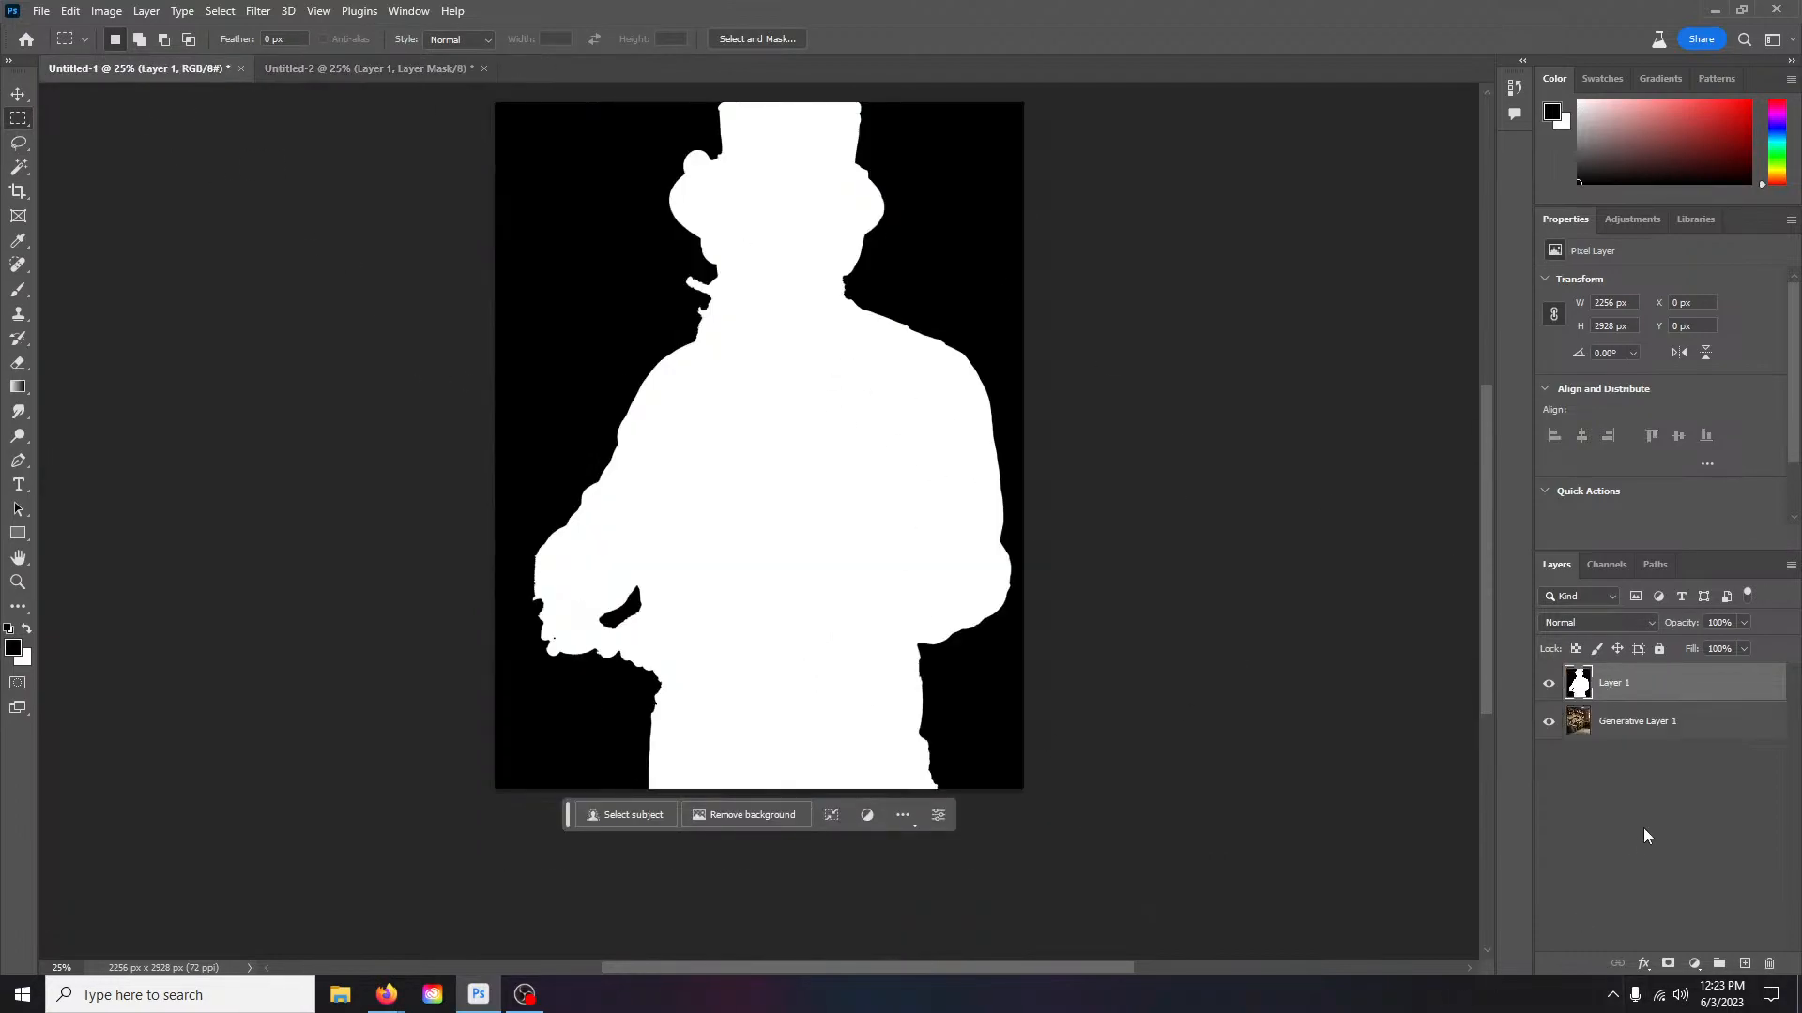
pyautogui.click(1769, 963)
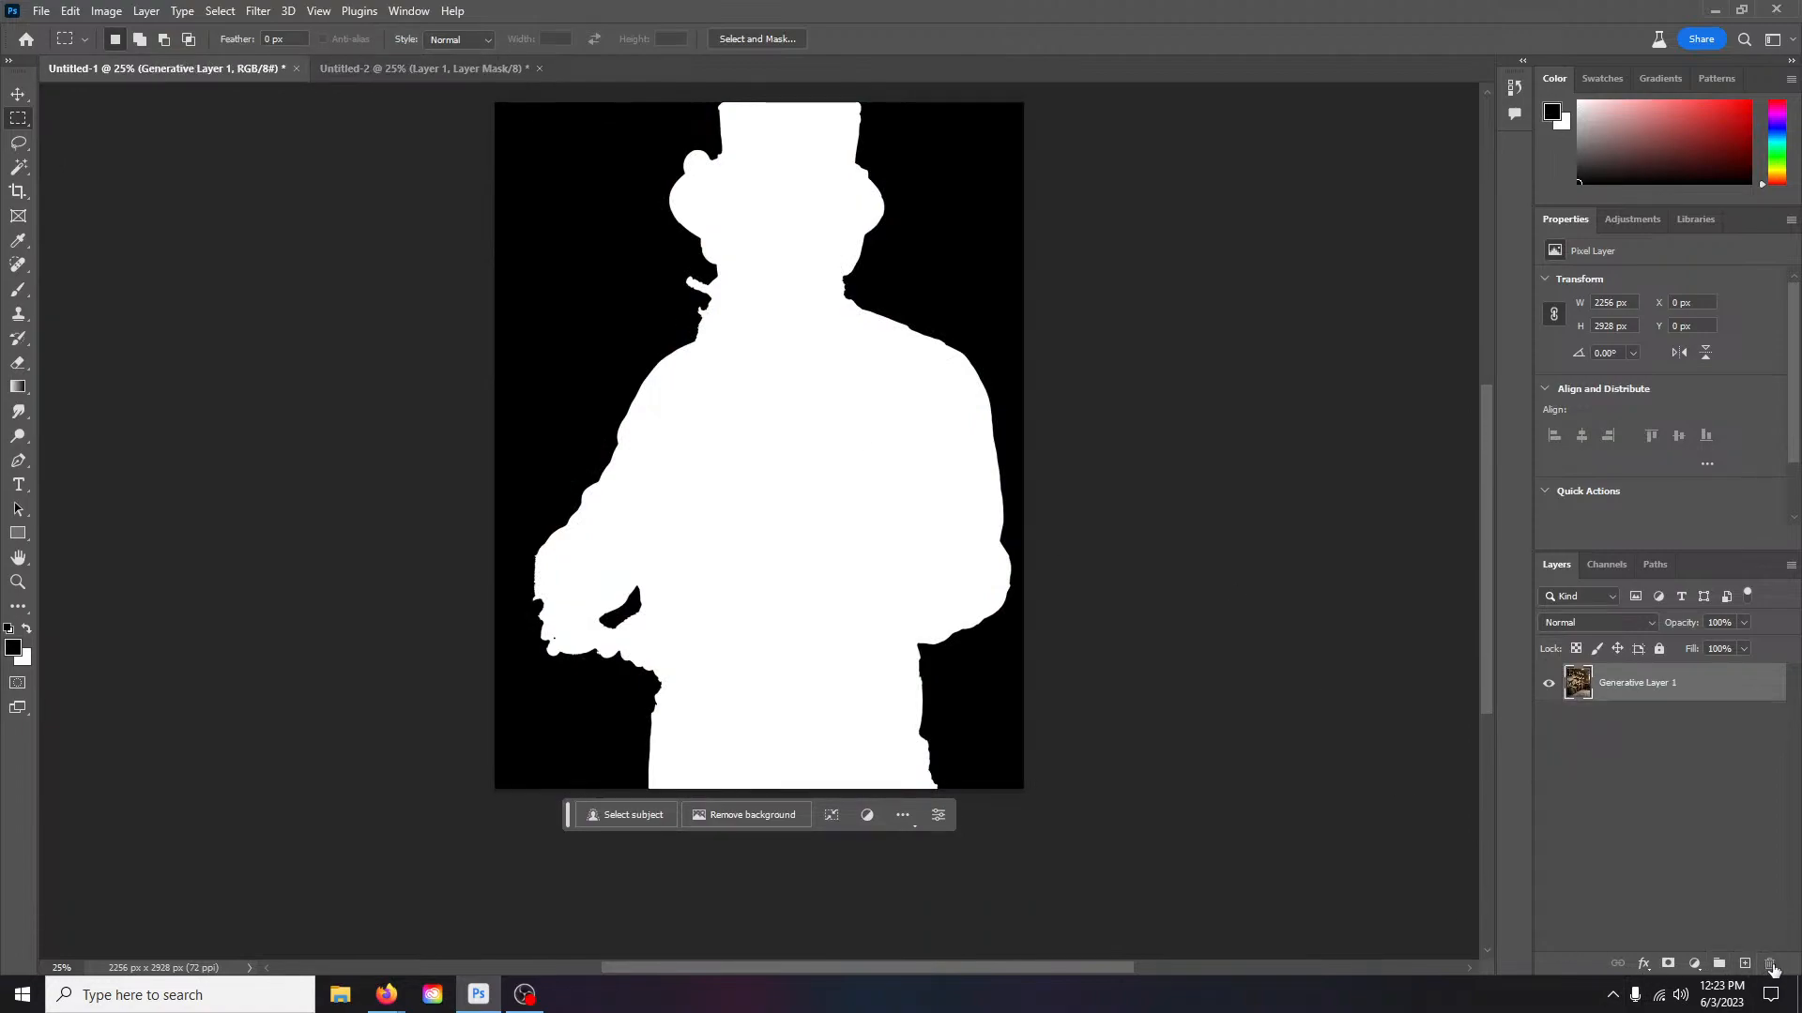
# Step: Convert the masked tinkerer layer to a smart object and copy it into the workshop document as a new layer
pyautogui.click(346, 68)
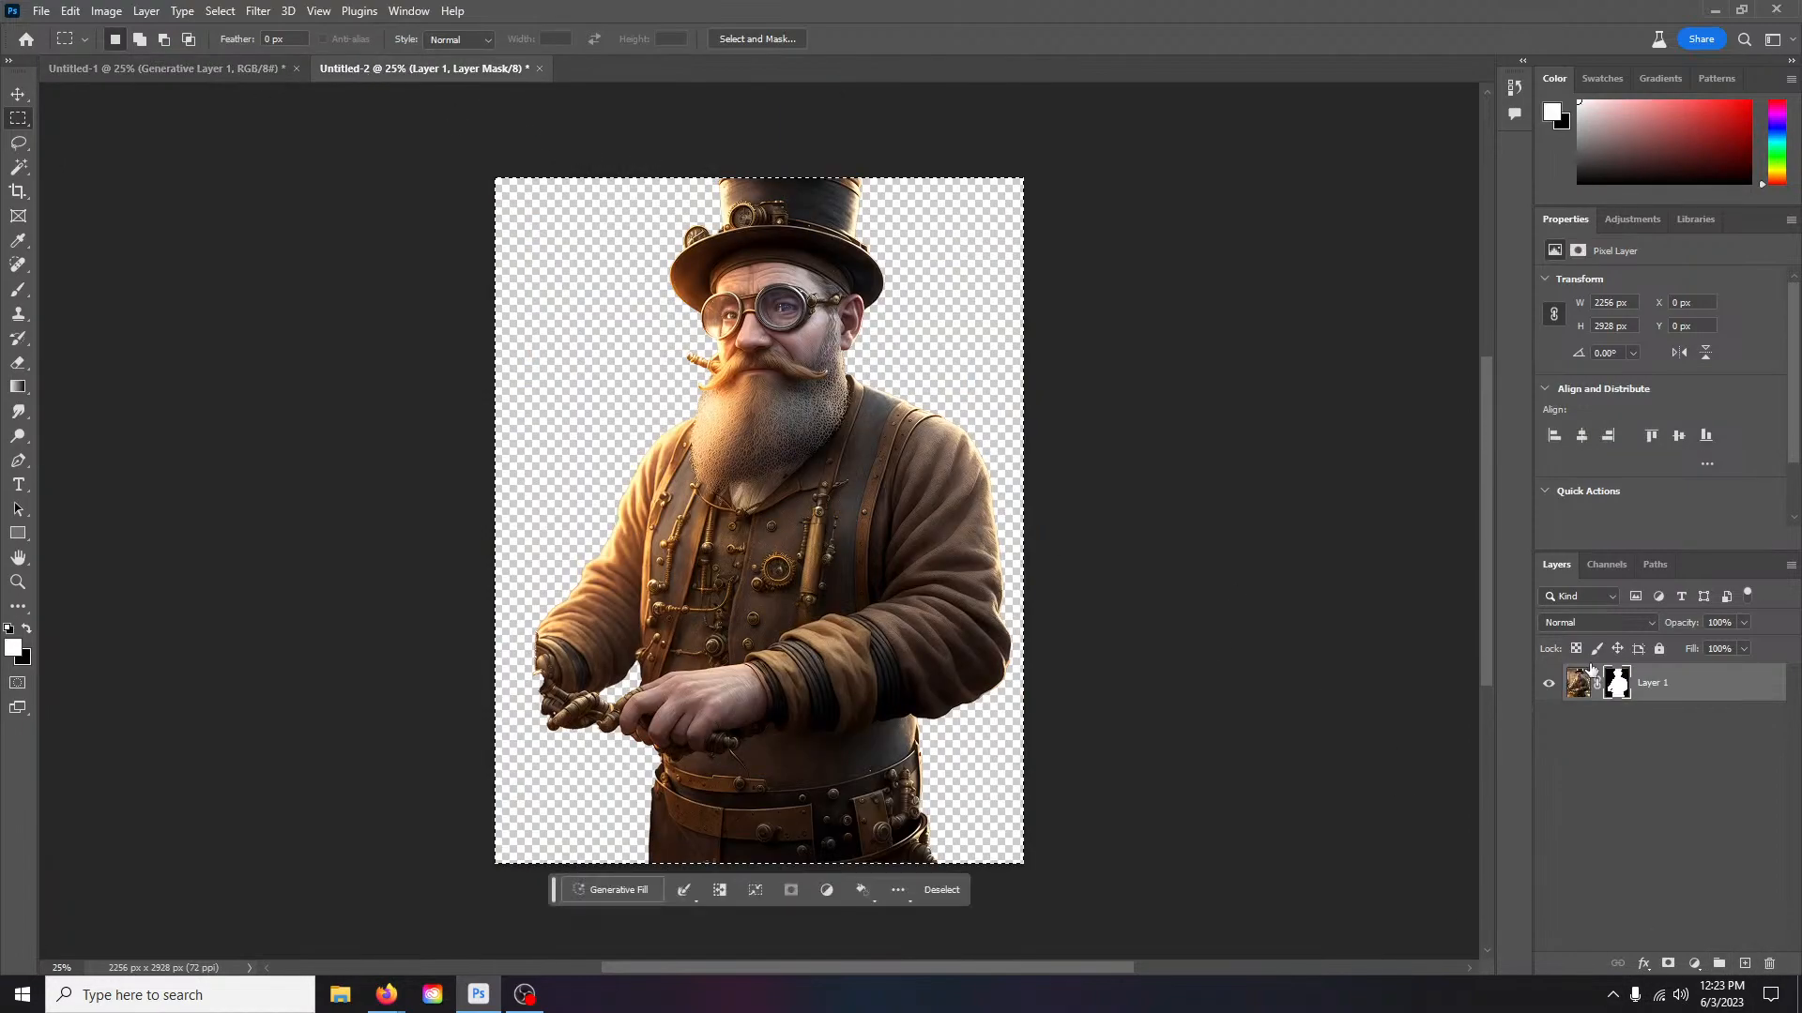
pyautogui.rightClick(1675, 685)
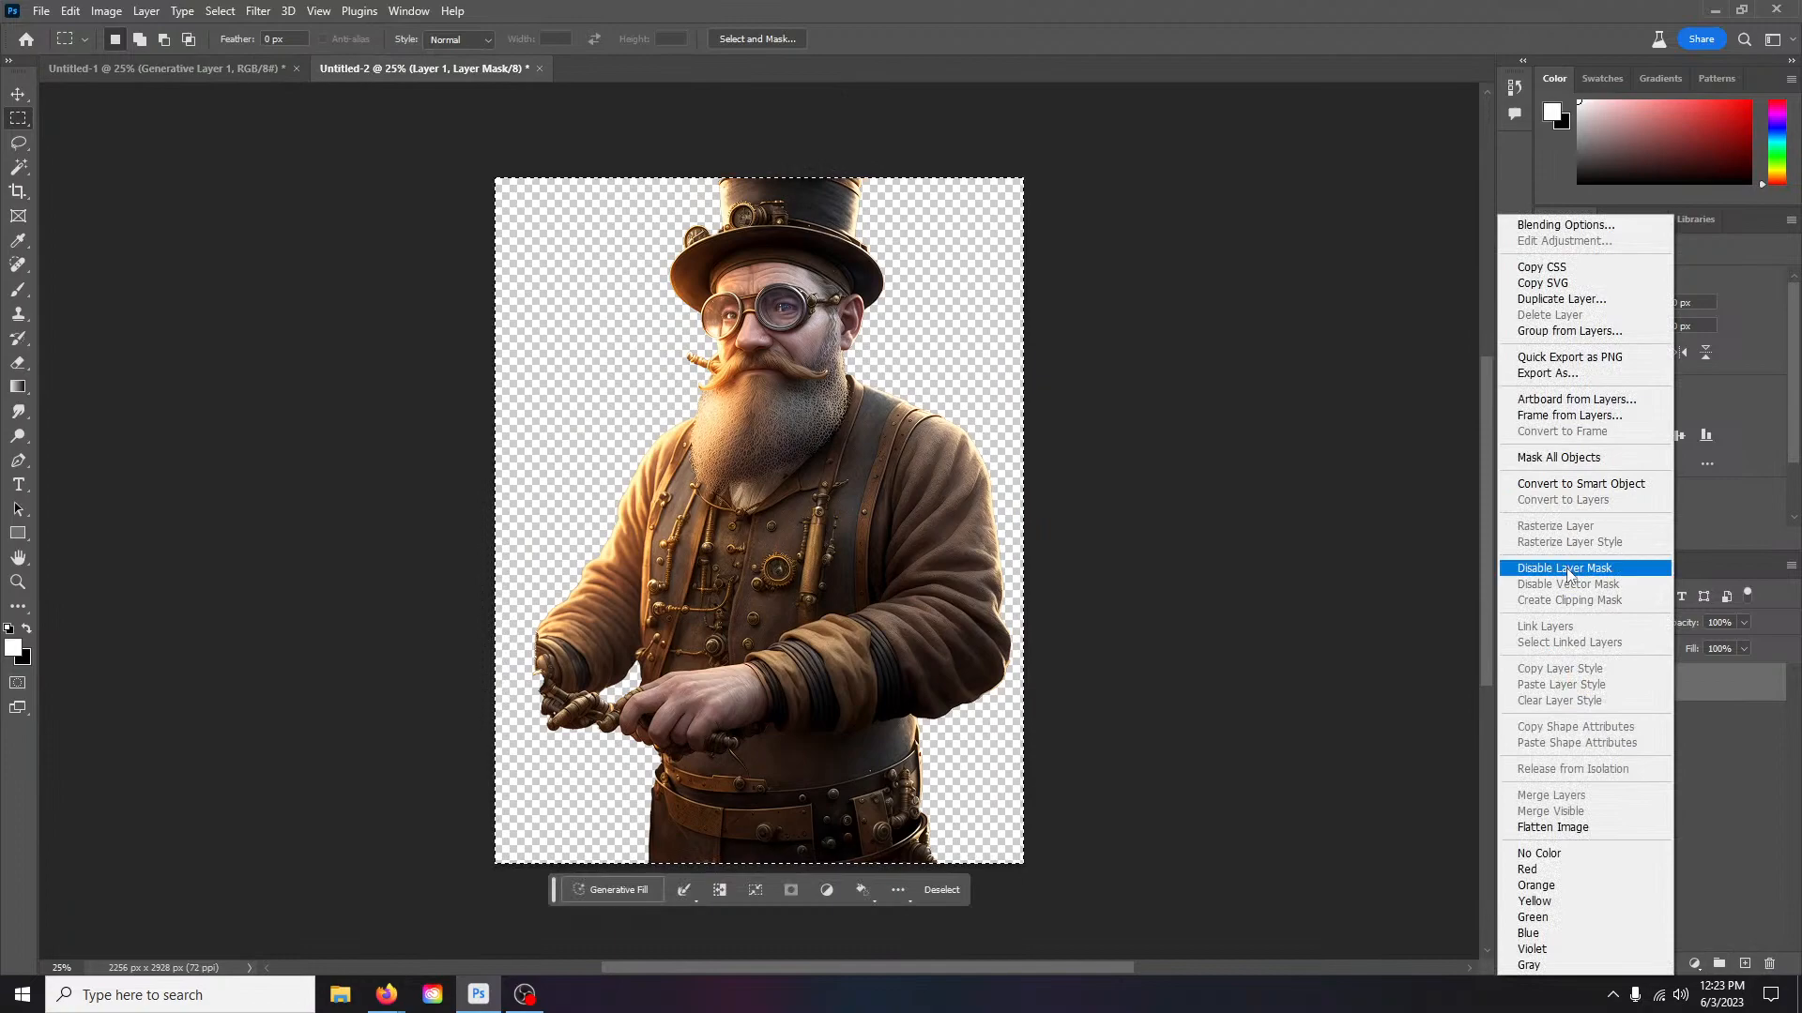
pyautogui.click(1574, 484)
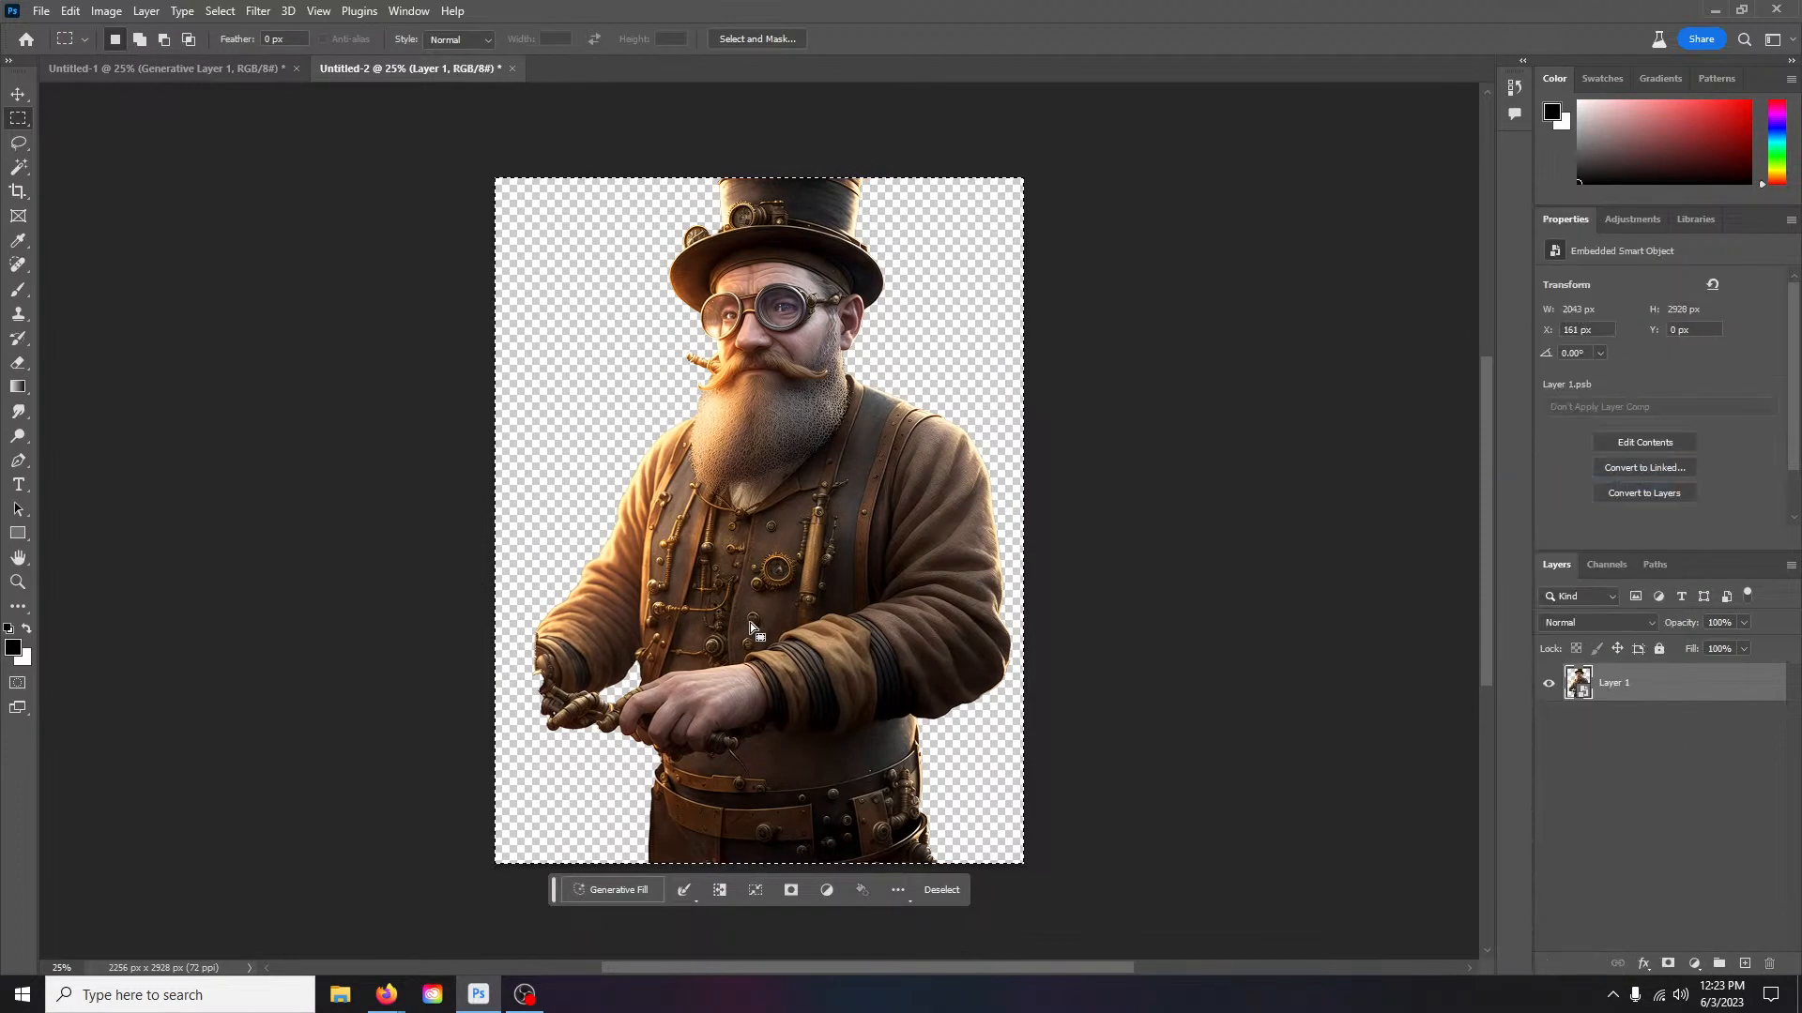
pyautogui.hotkey('ctrl', 'c')
pyautogui.click(150, 68)
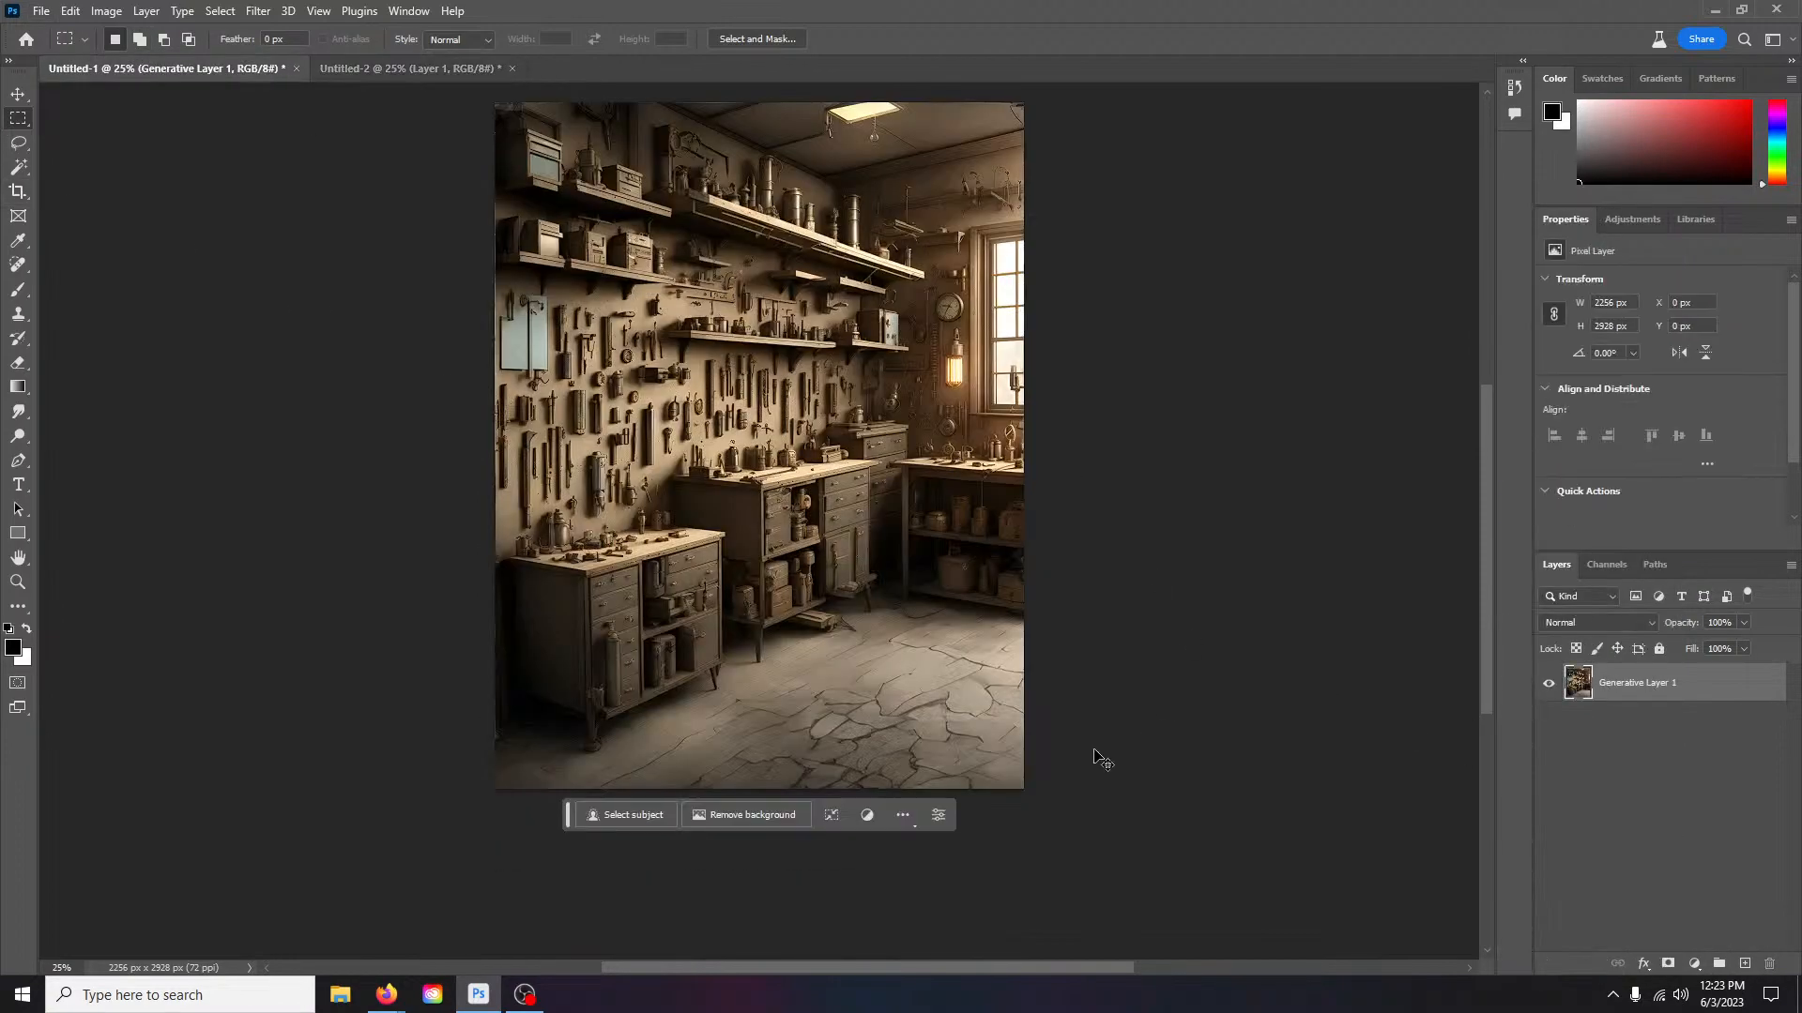
pyautogui.hotkey('ctrl', 'v')
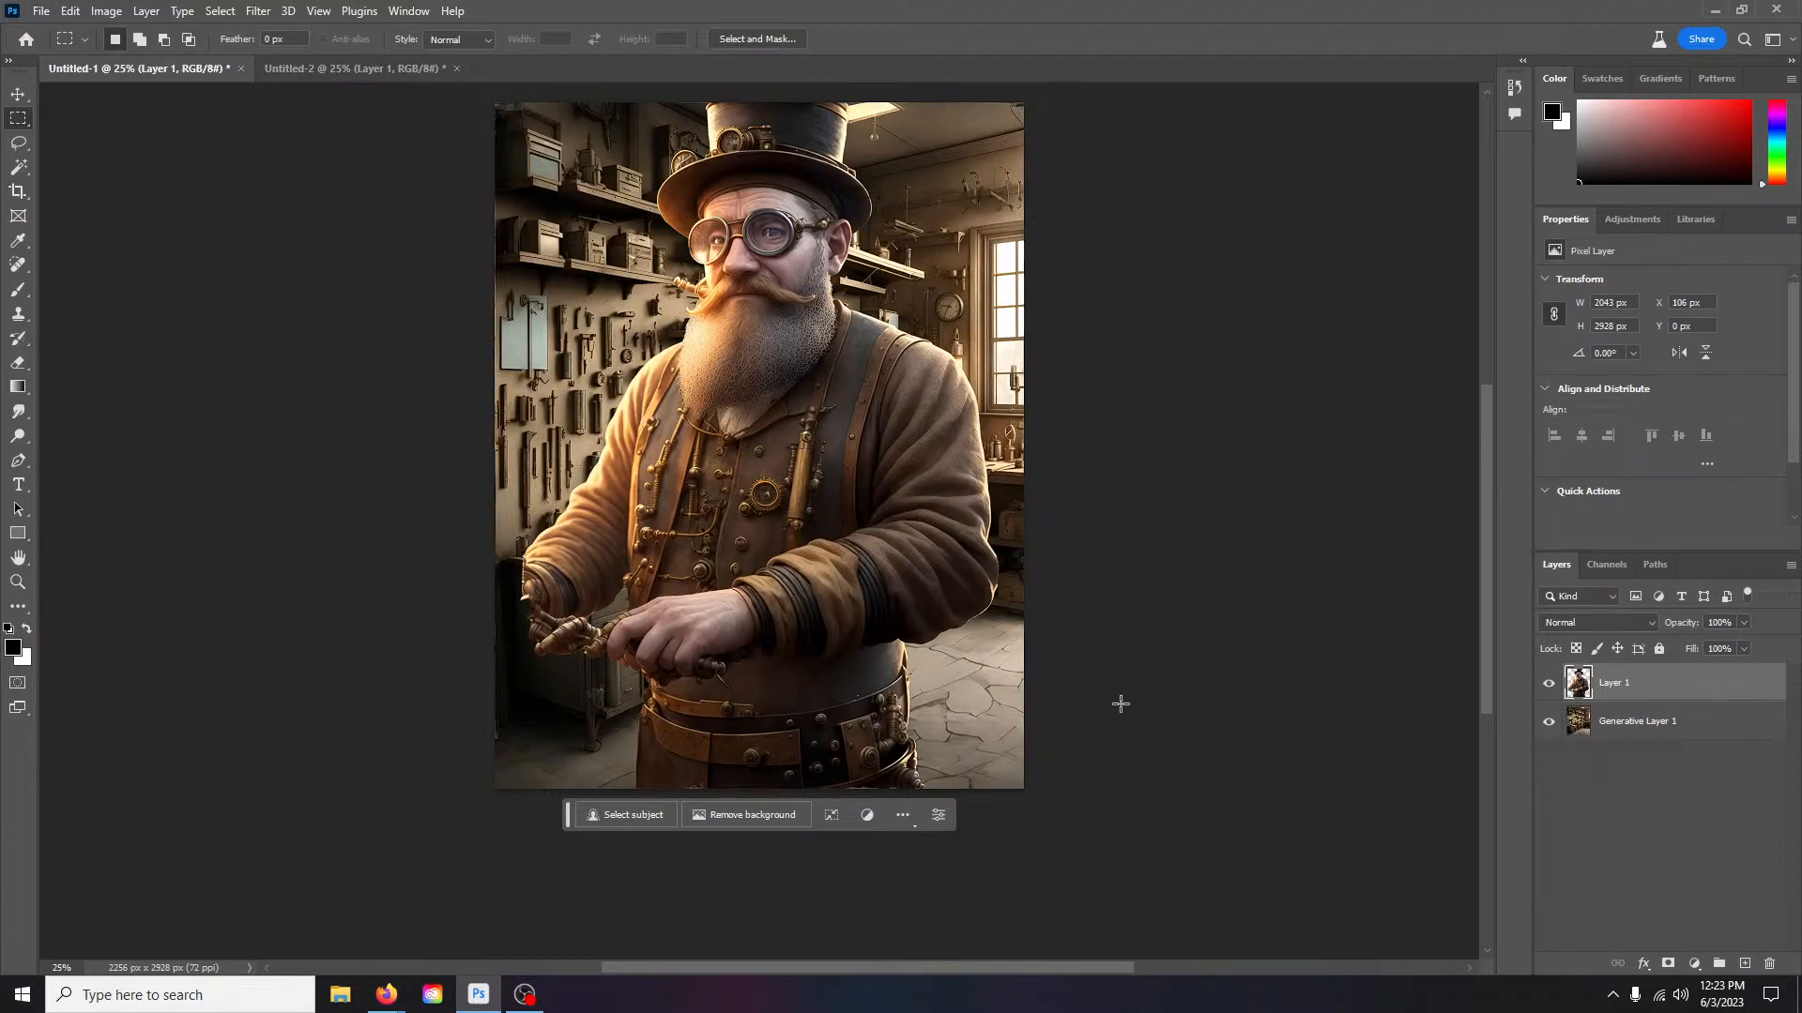
# Step: Close the Untitled-2 tinkerer document without saving it
pyautogui.click(329, 76)
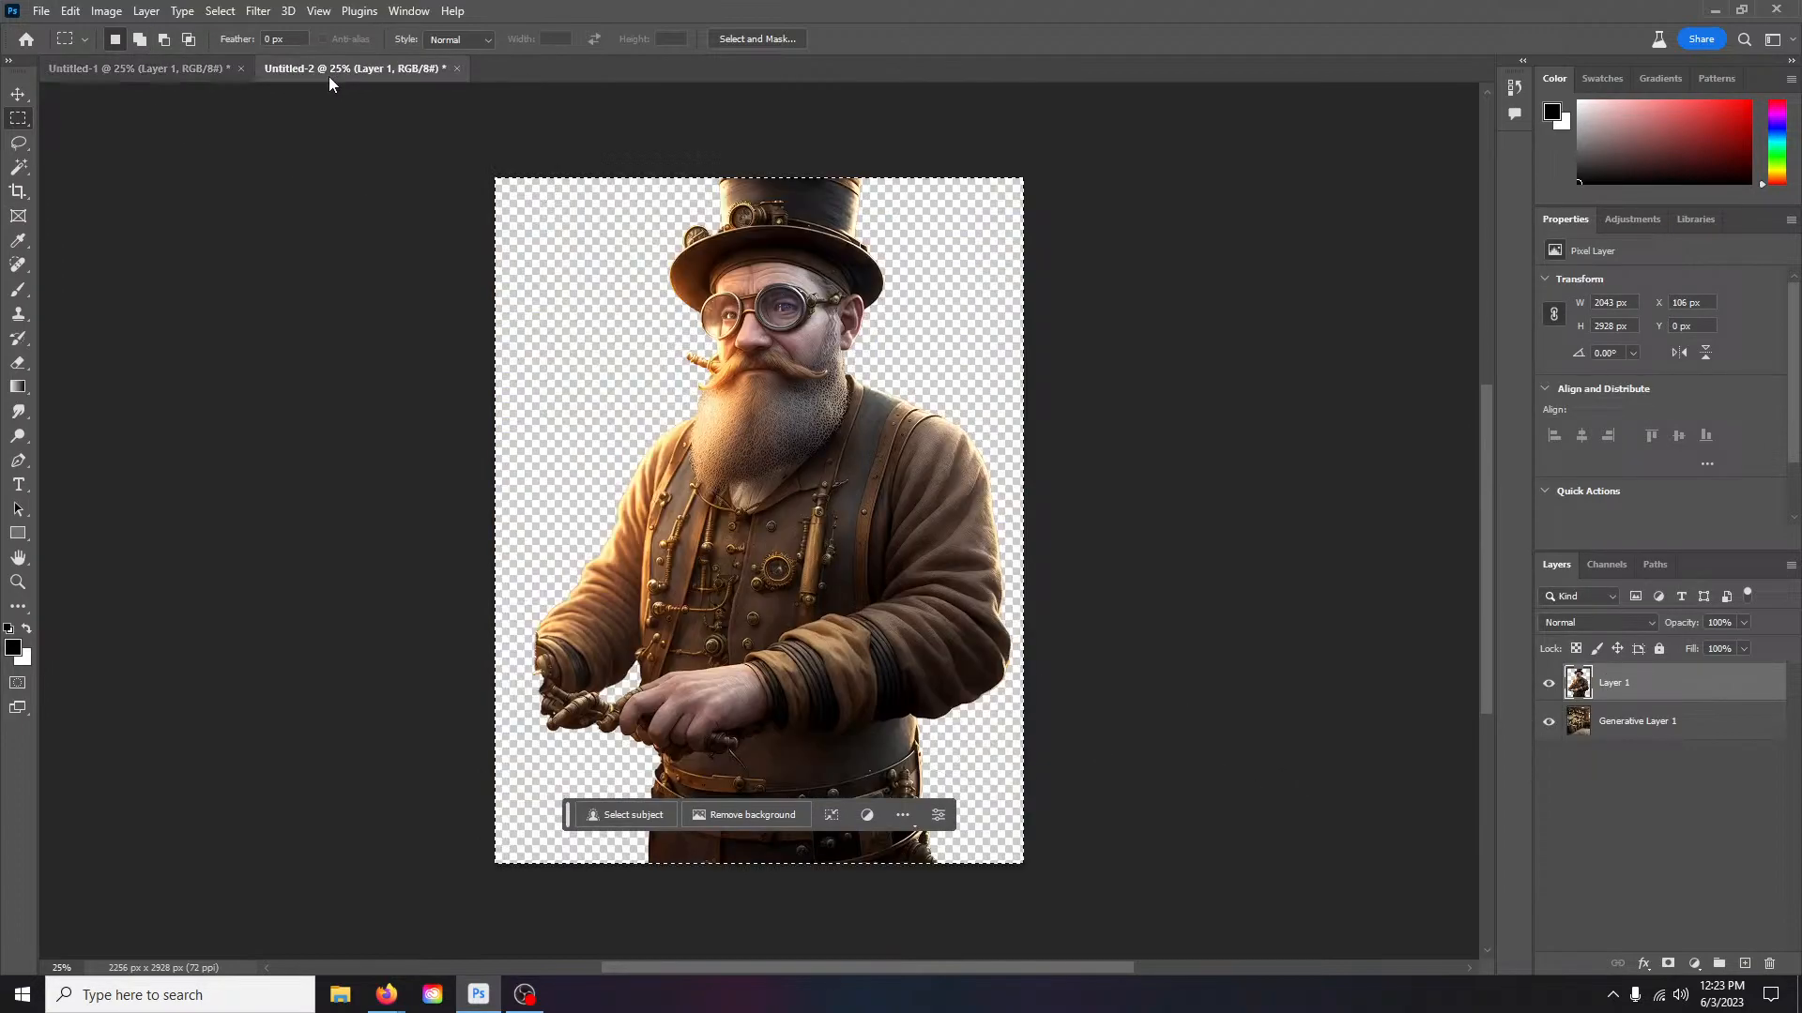
pyautogui.click(457, 68)
pyautogui.click(901, 369)
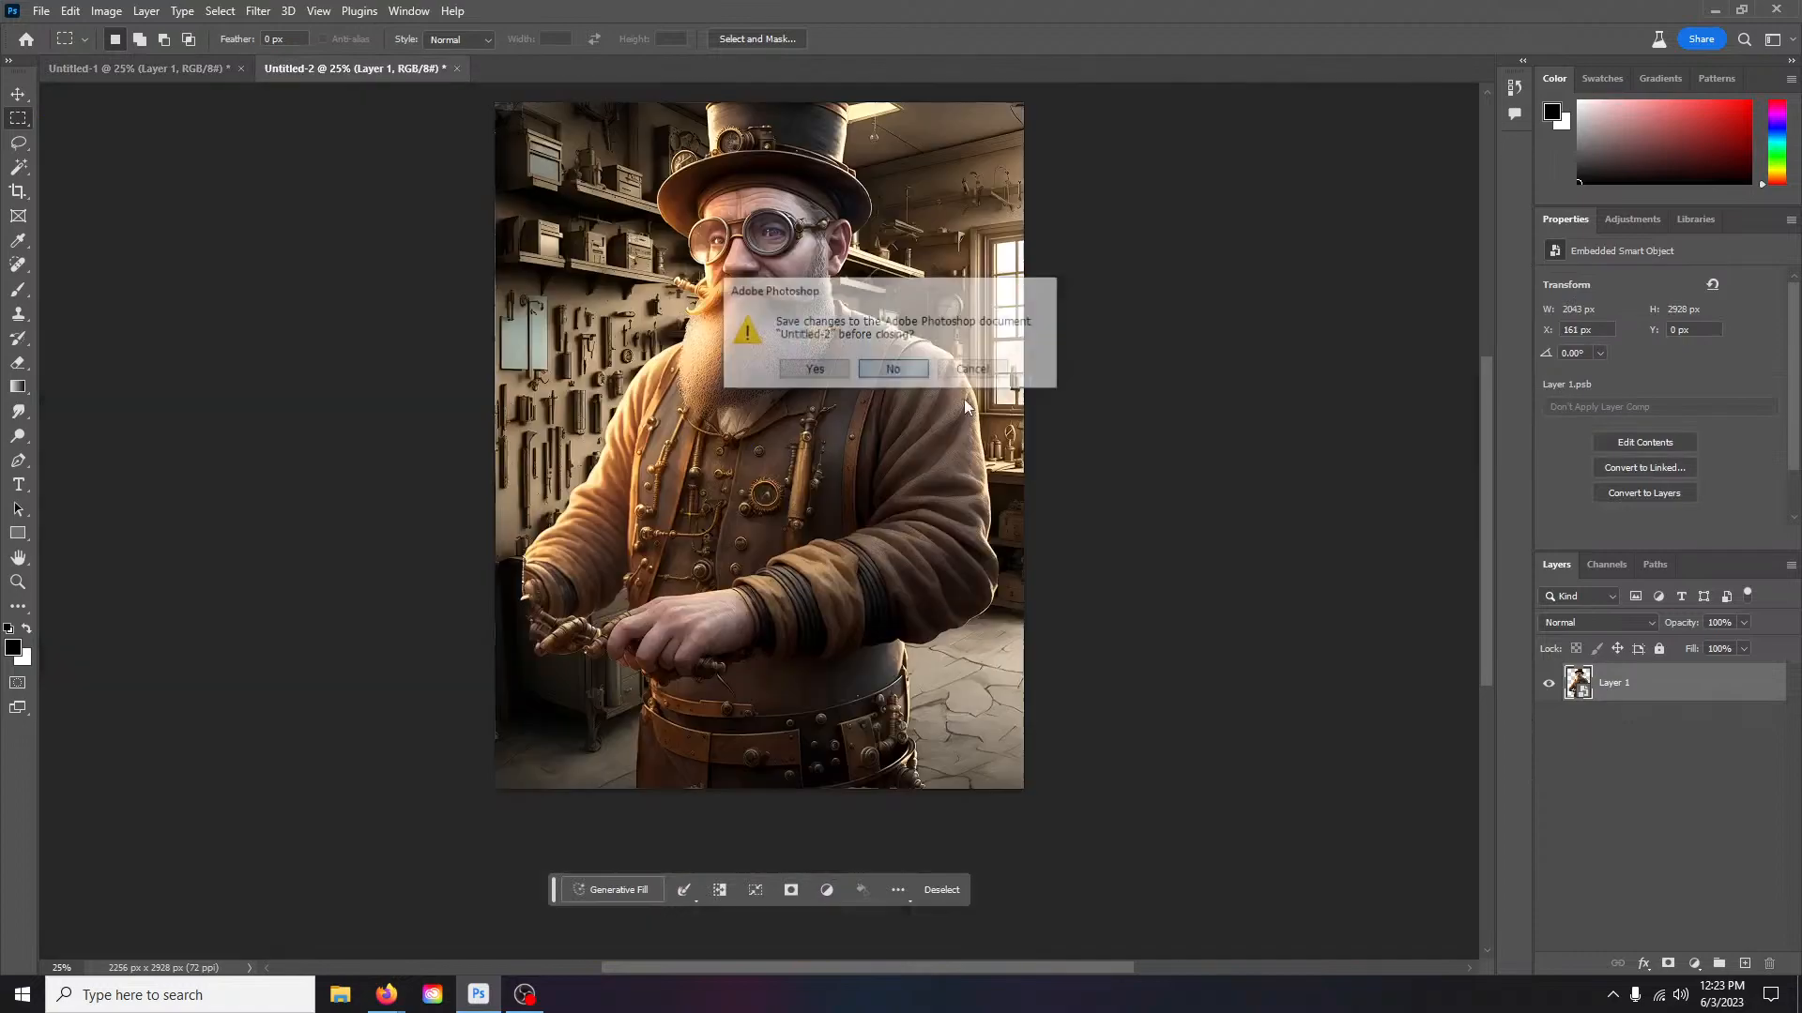
# Step: Move the tinkerer layer about 144 px horizontally to the left within the workshop scene
pyautogui.click(20, 97)
pyautogui.moveTo(807, 533)
pyautogui.mouseDown()
pyautogui.moveTo(770, 555)
pyautogui.moveTo(773, 526)
pyautogui.mouseUp()
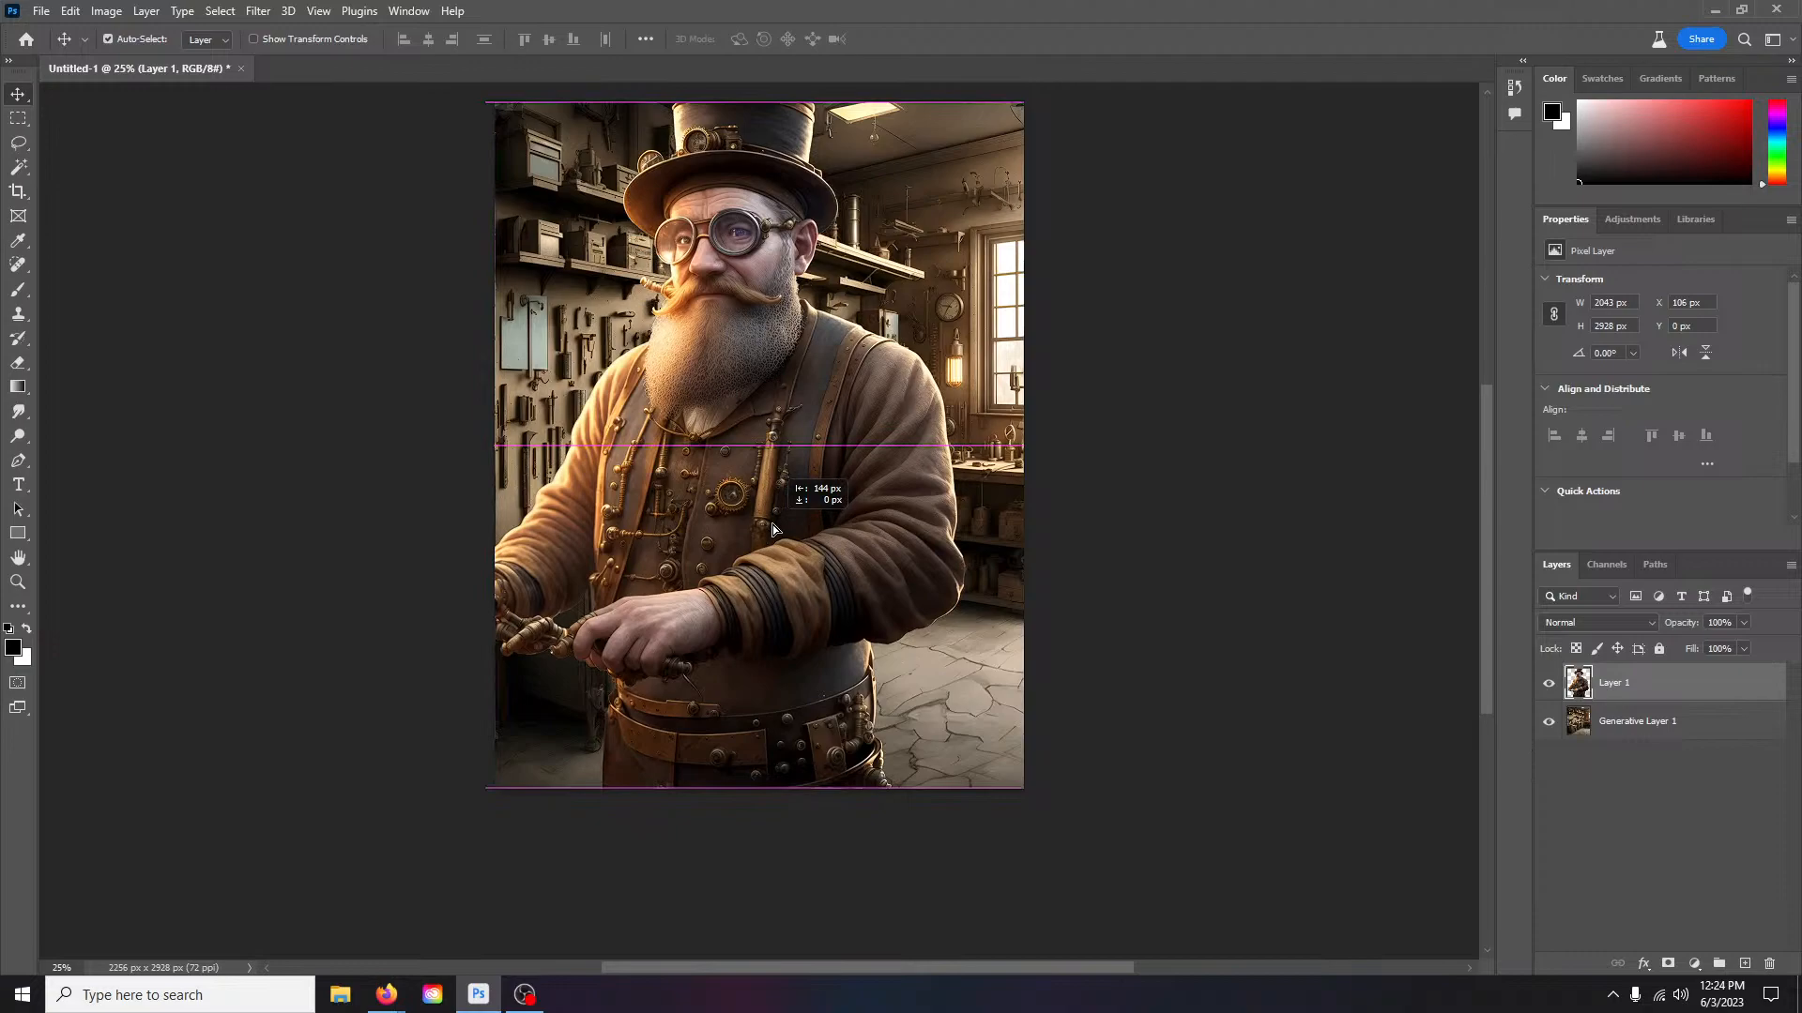
pyautogui.moveTo(773, 525); pyautogui.dragTo(773, 526)
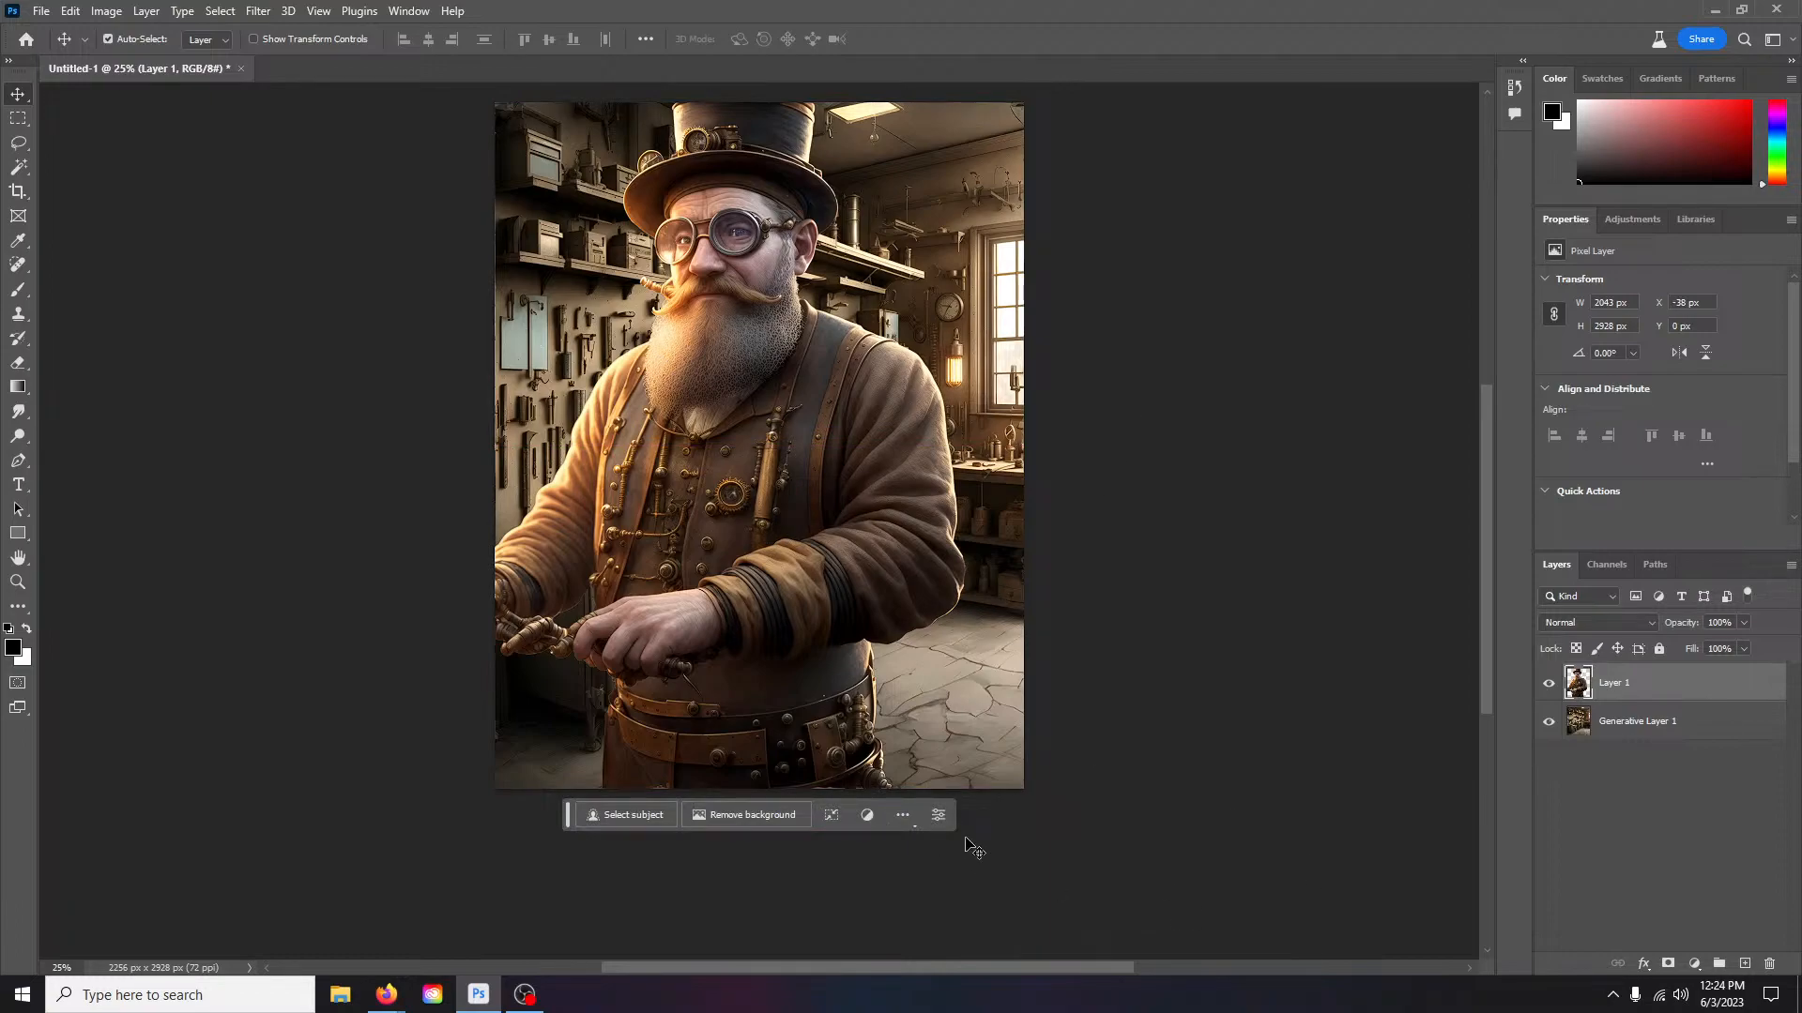
# Step: Lasso the area around both of the tinkerer's hands and replace it using Generative Fill with the prompt "work gloves"
pyautogui.click(18, 143)
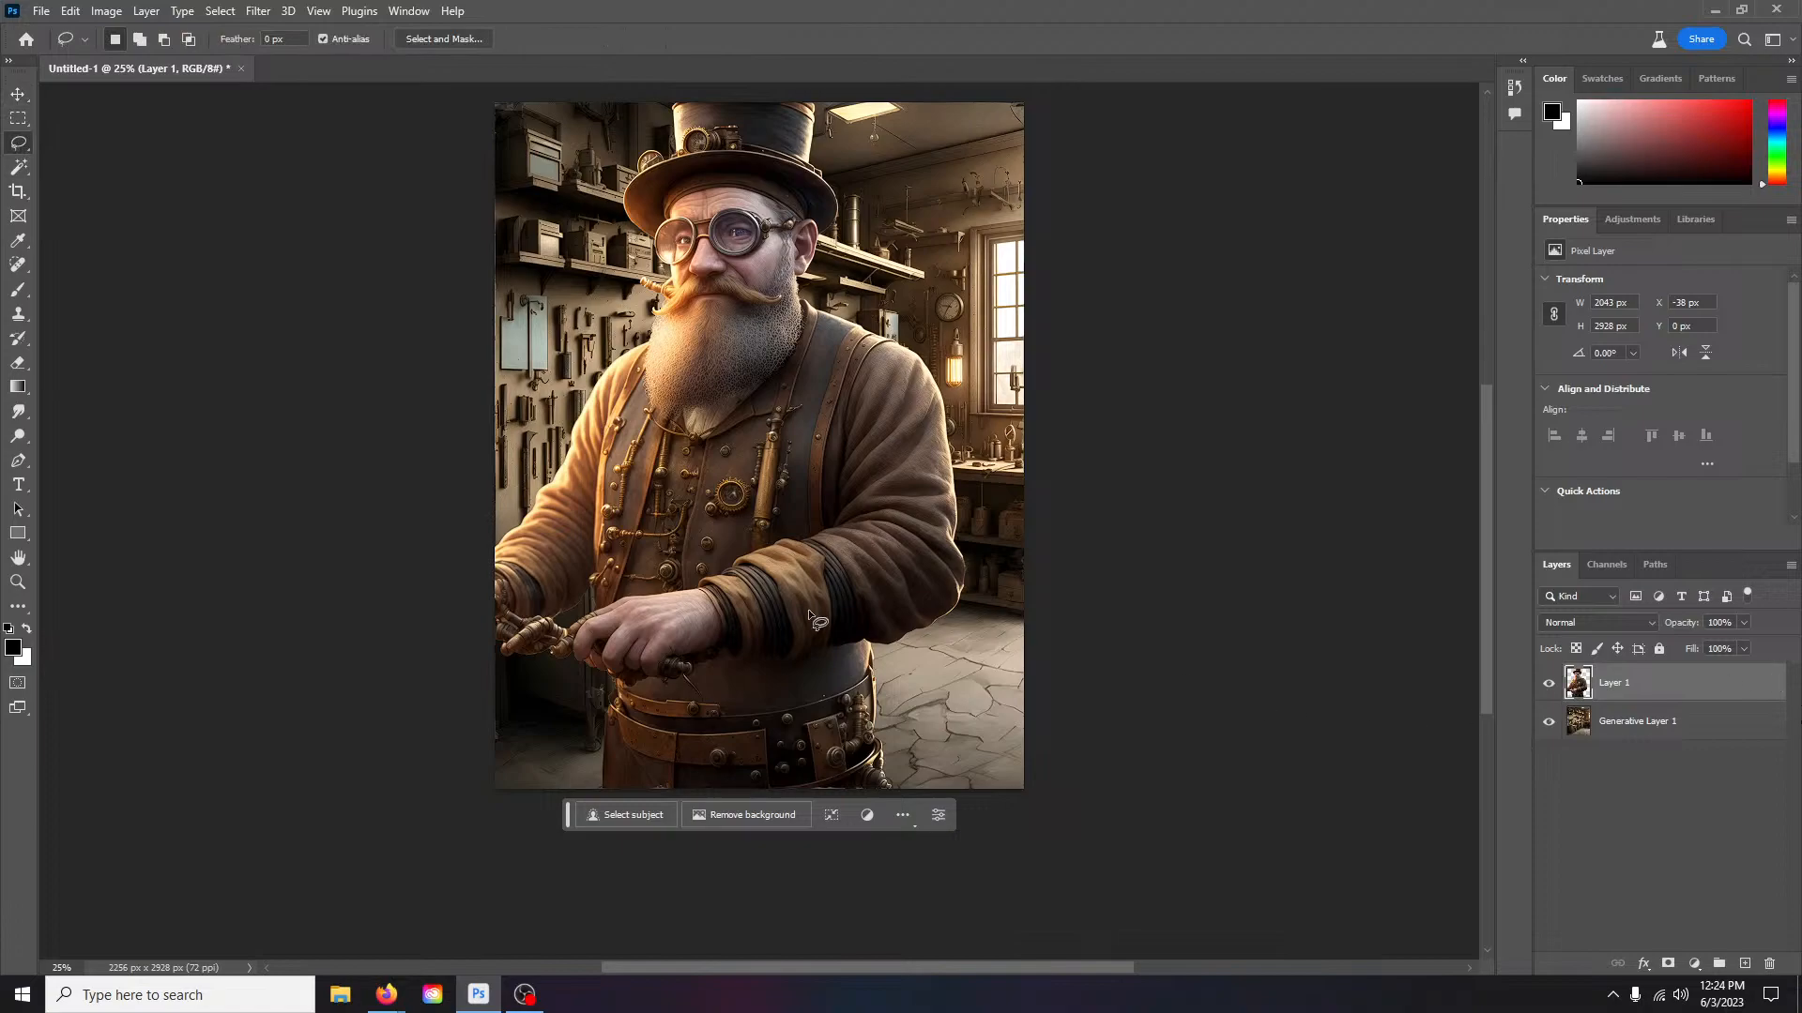
pyautogui.scroll(3, 413, 623)
pyautogui.scroll(-2, 413, 623)
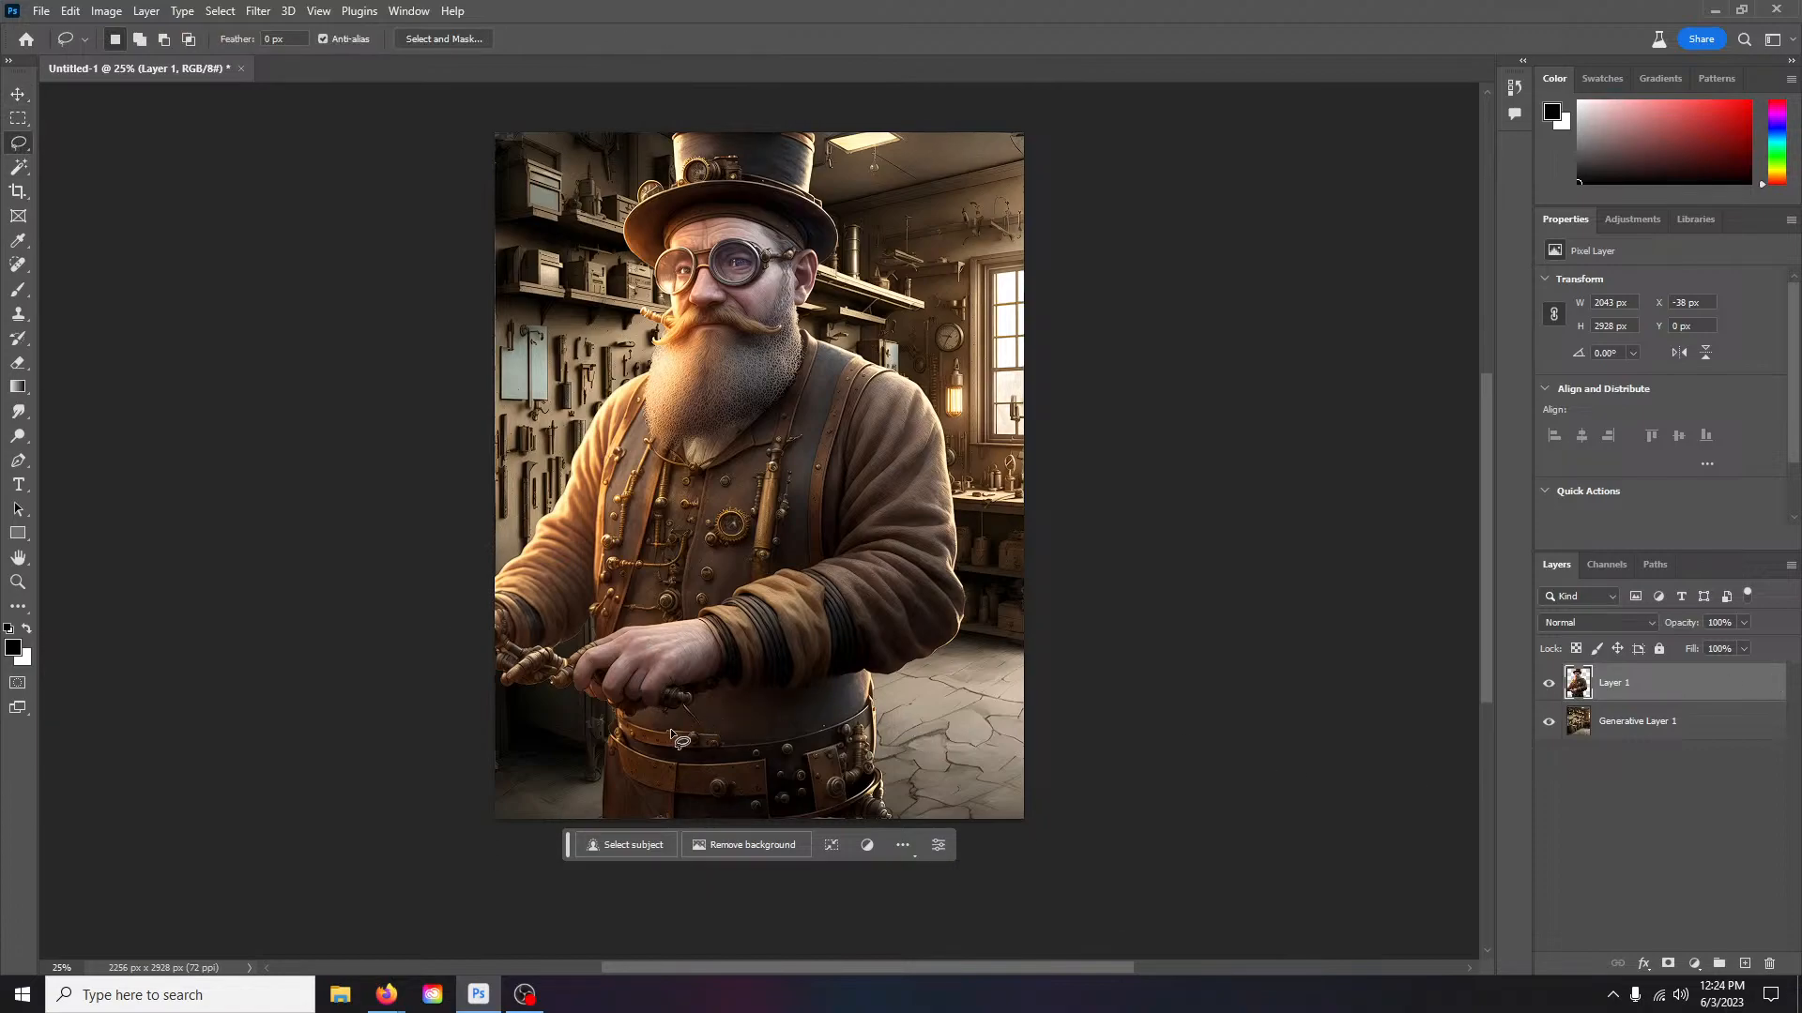
pyautogui.moveTo(728, 690)
pyautogui.mouseDown()
pyautogui.moveTo(730, 652)
pyautogui.moveTo(688, 604)
pyautogui.moveTo(556, 646)
pyautogui.mouseUp()
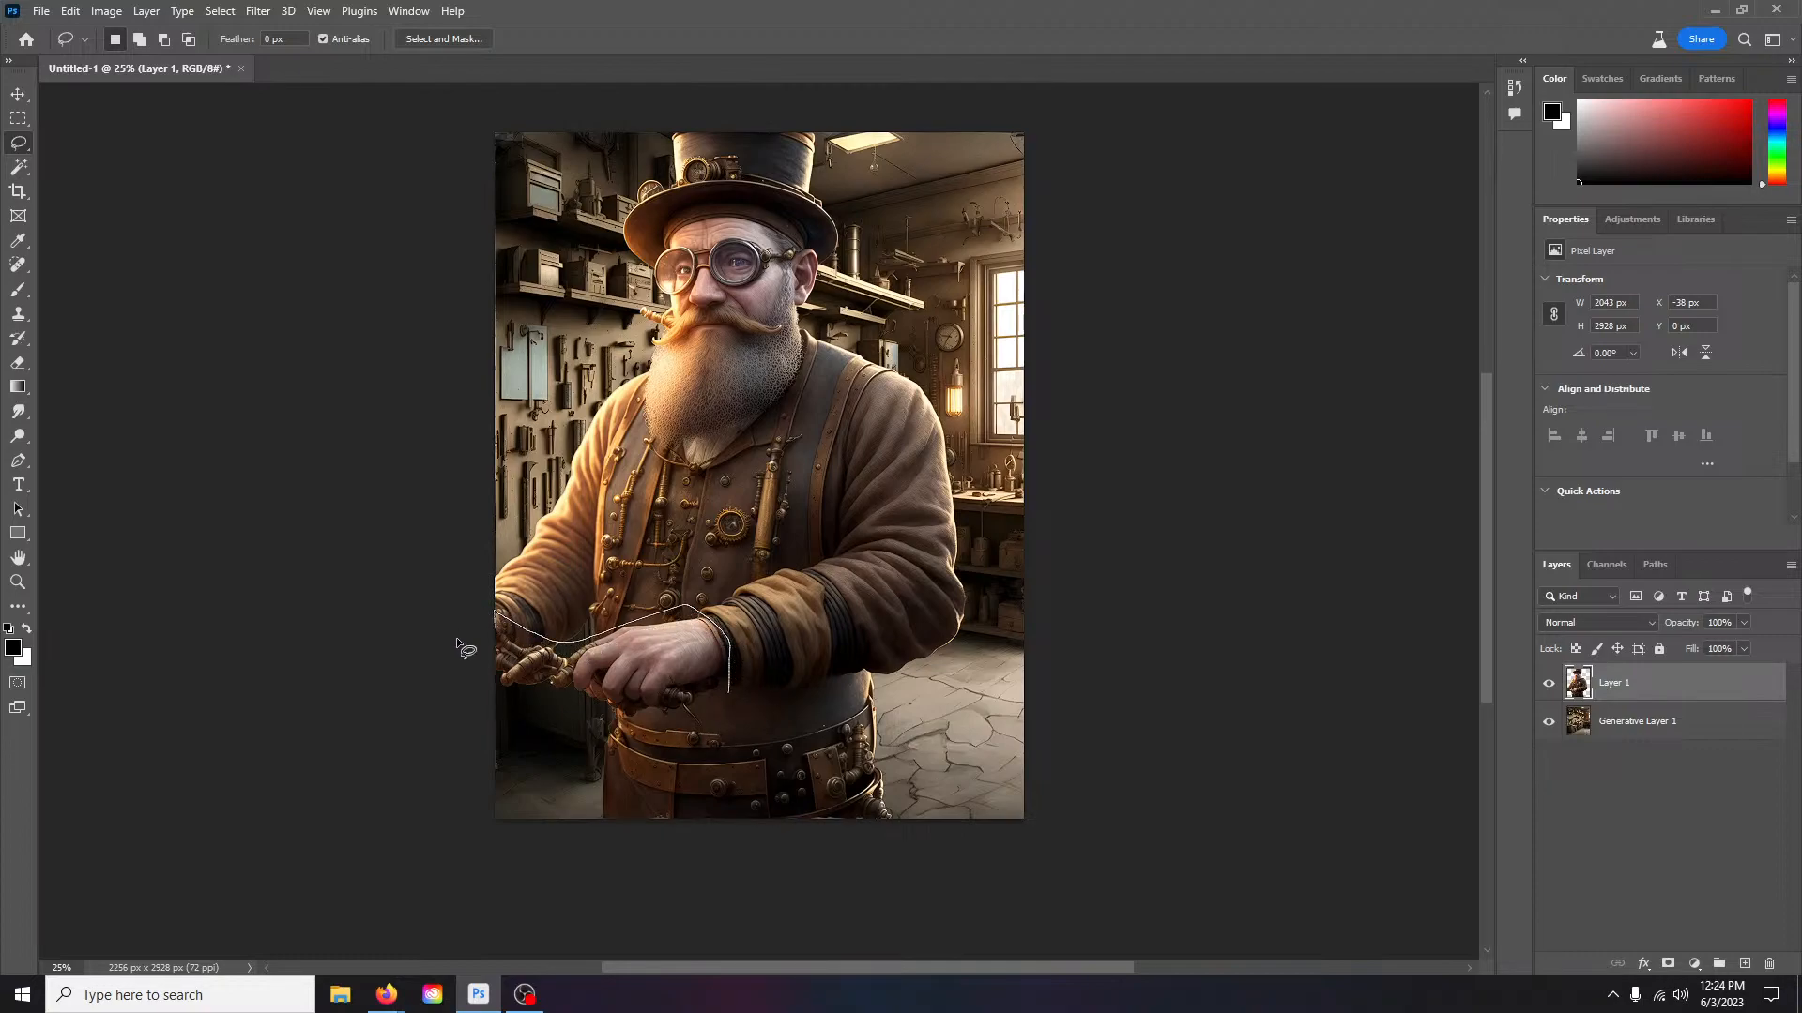
pyautogui.moveTo(502, 711)
pyautogui.mouseDown()
pyautogui.moveTo(632, 731)
pyautogui.moveTo(729, 692)
pyautogui.mouseUp()
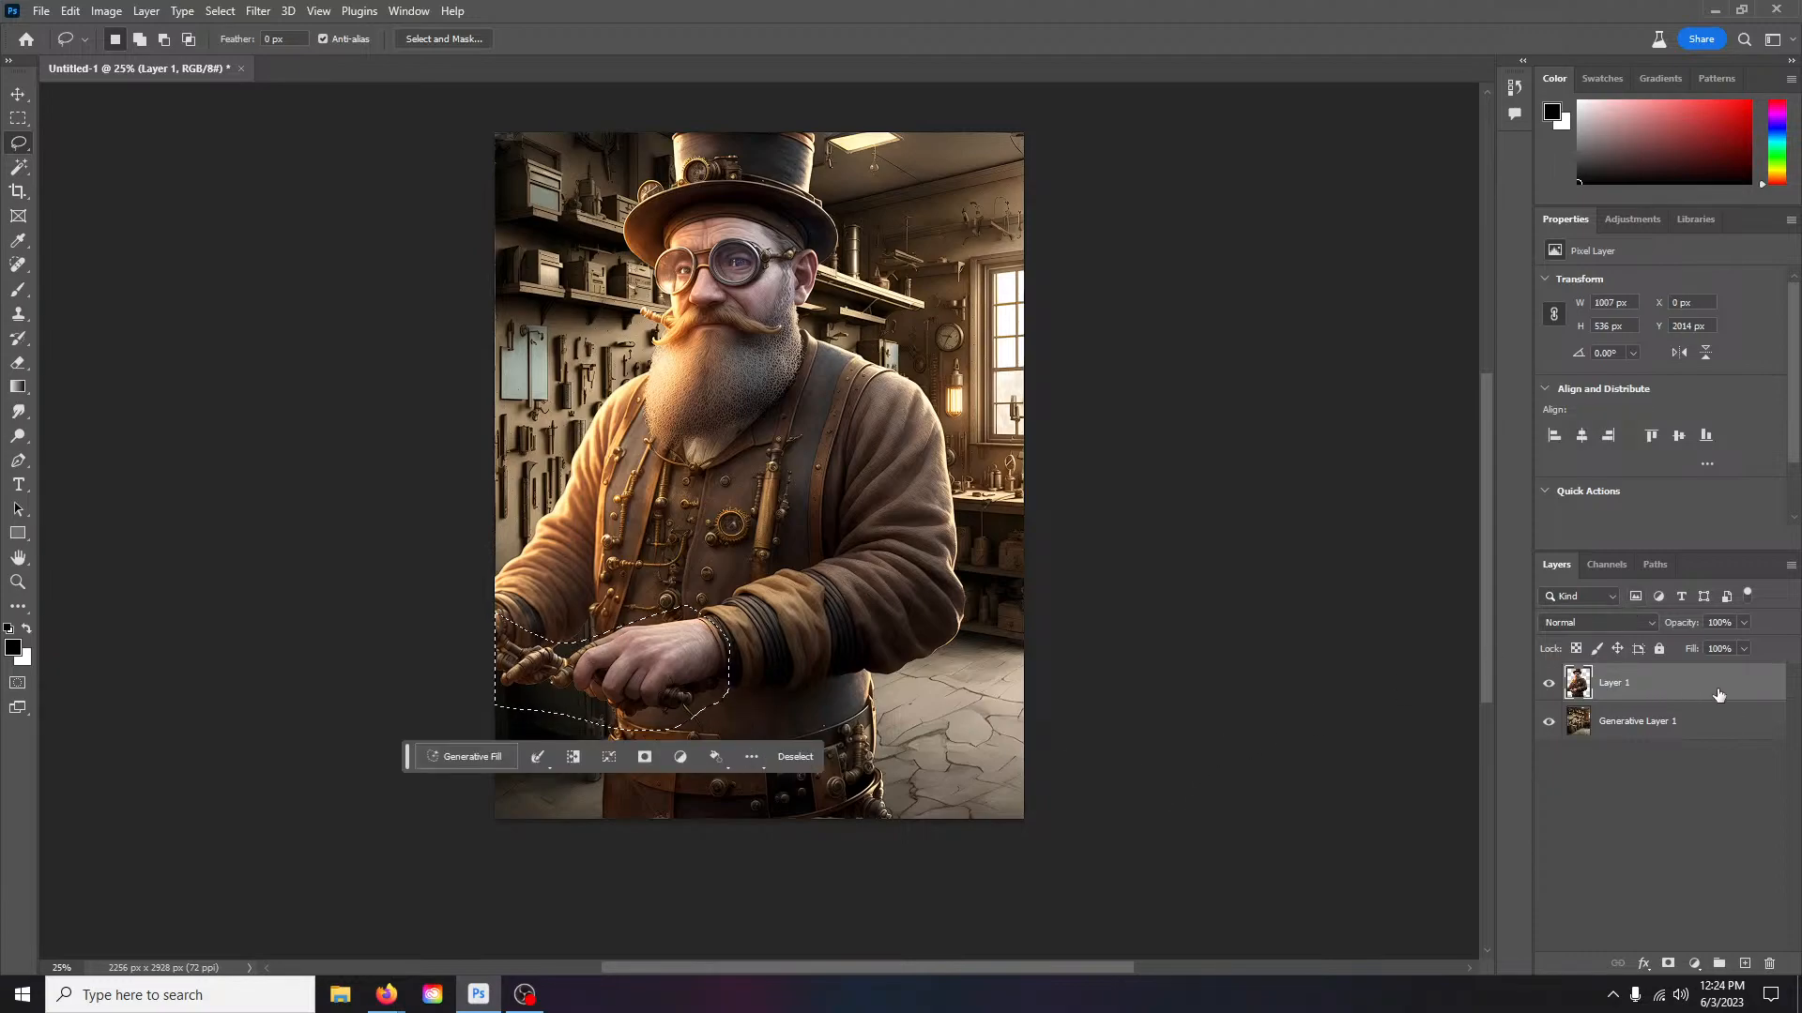
pyautogui.click(464, 756)
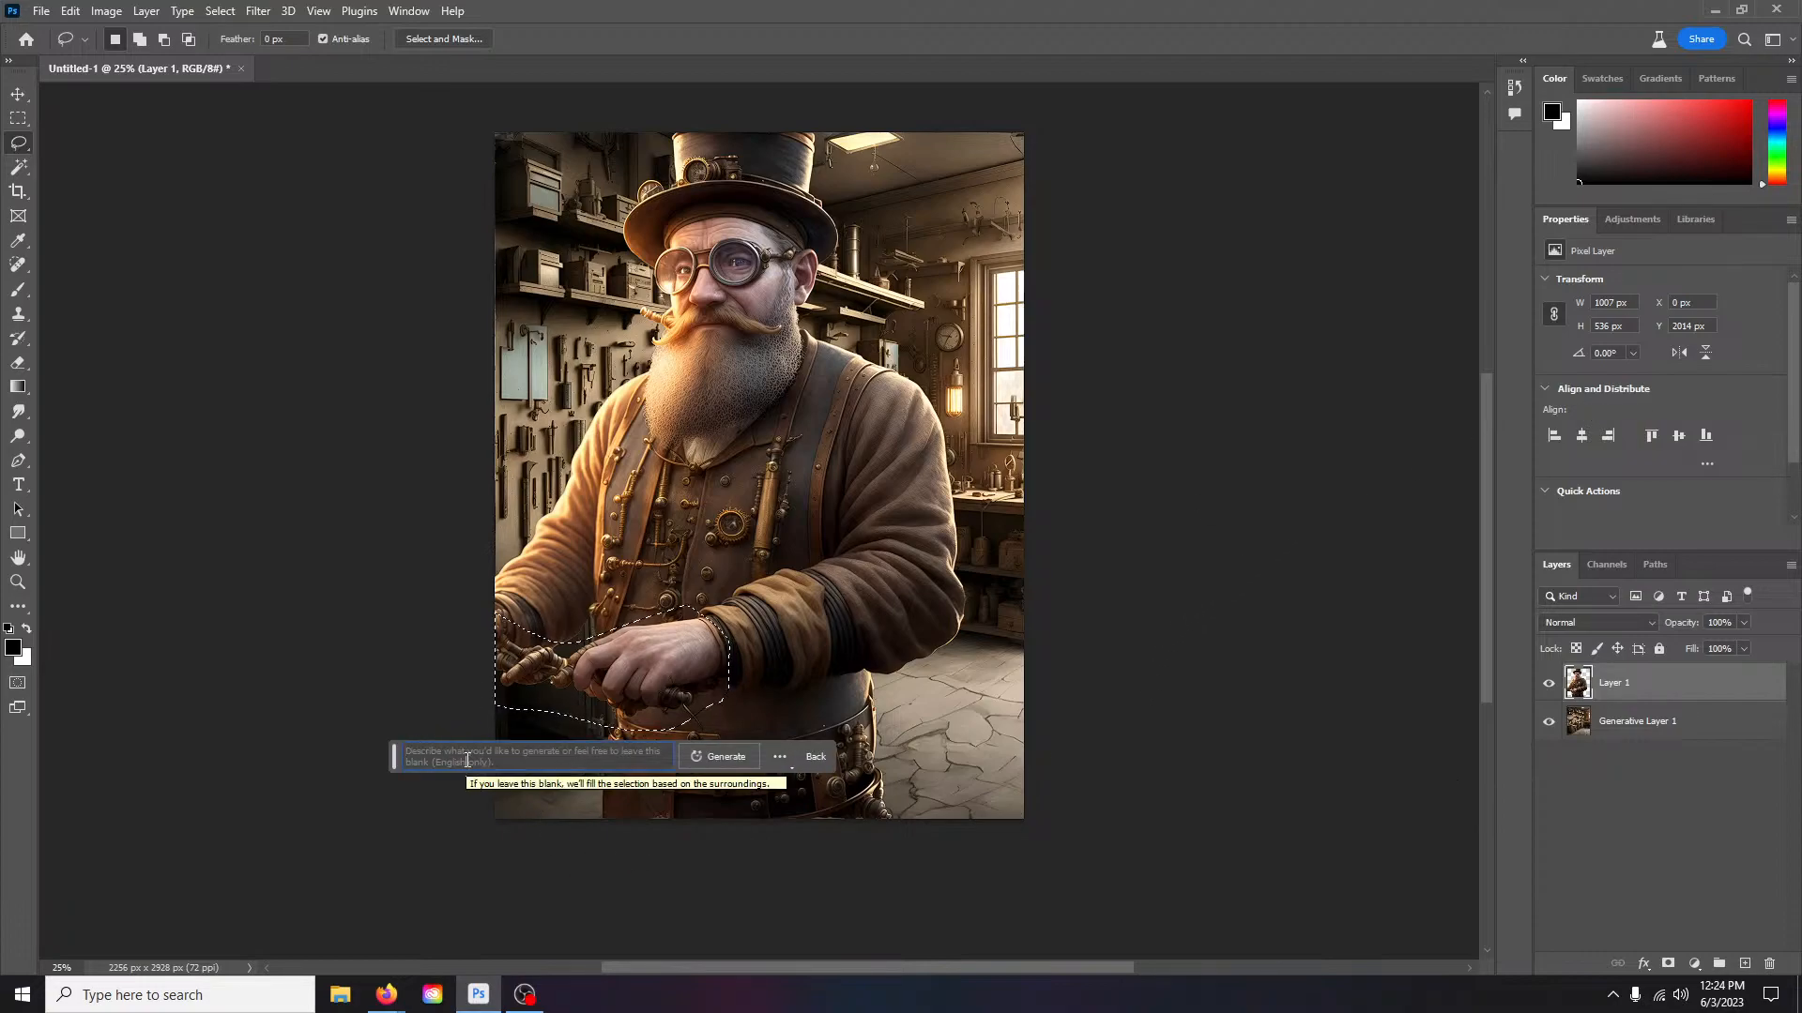
pyautogui.write('w')
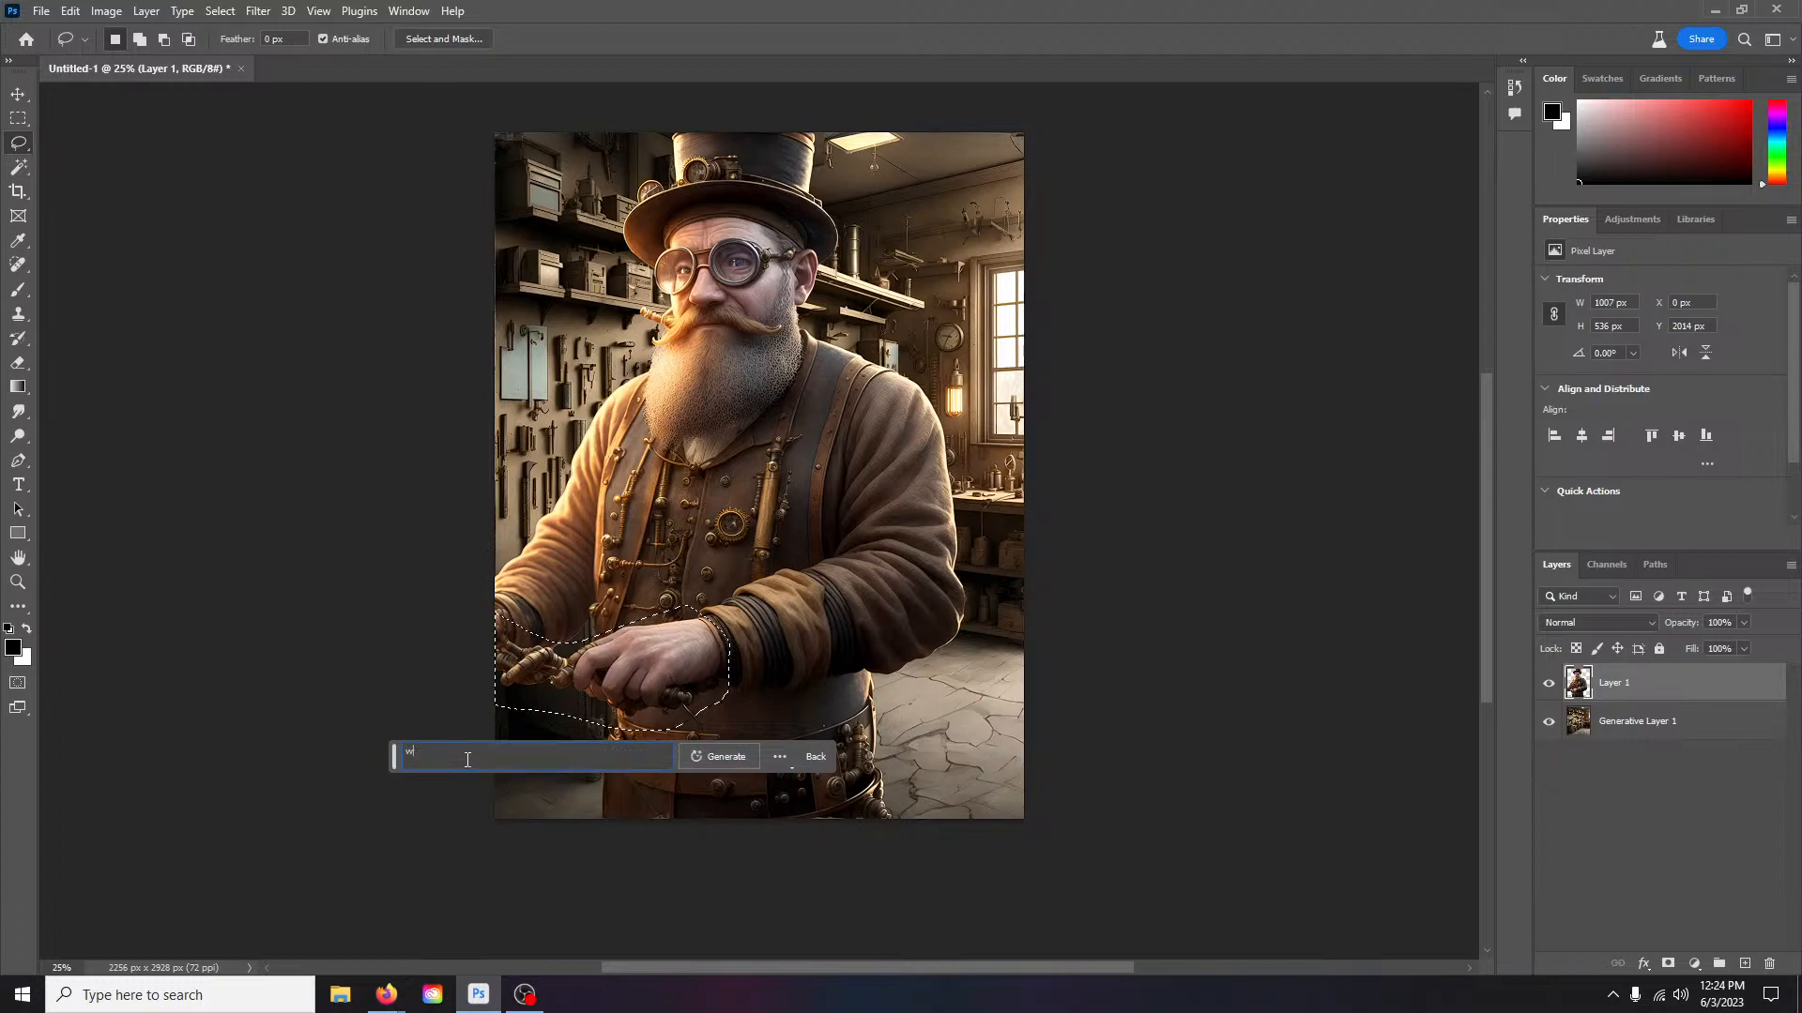
pyautogui.write('ork gloves')
pyautogui.press('Return')
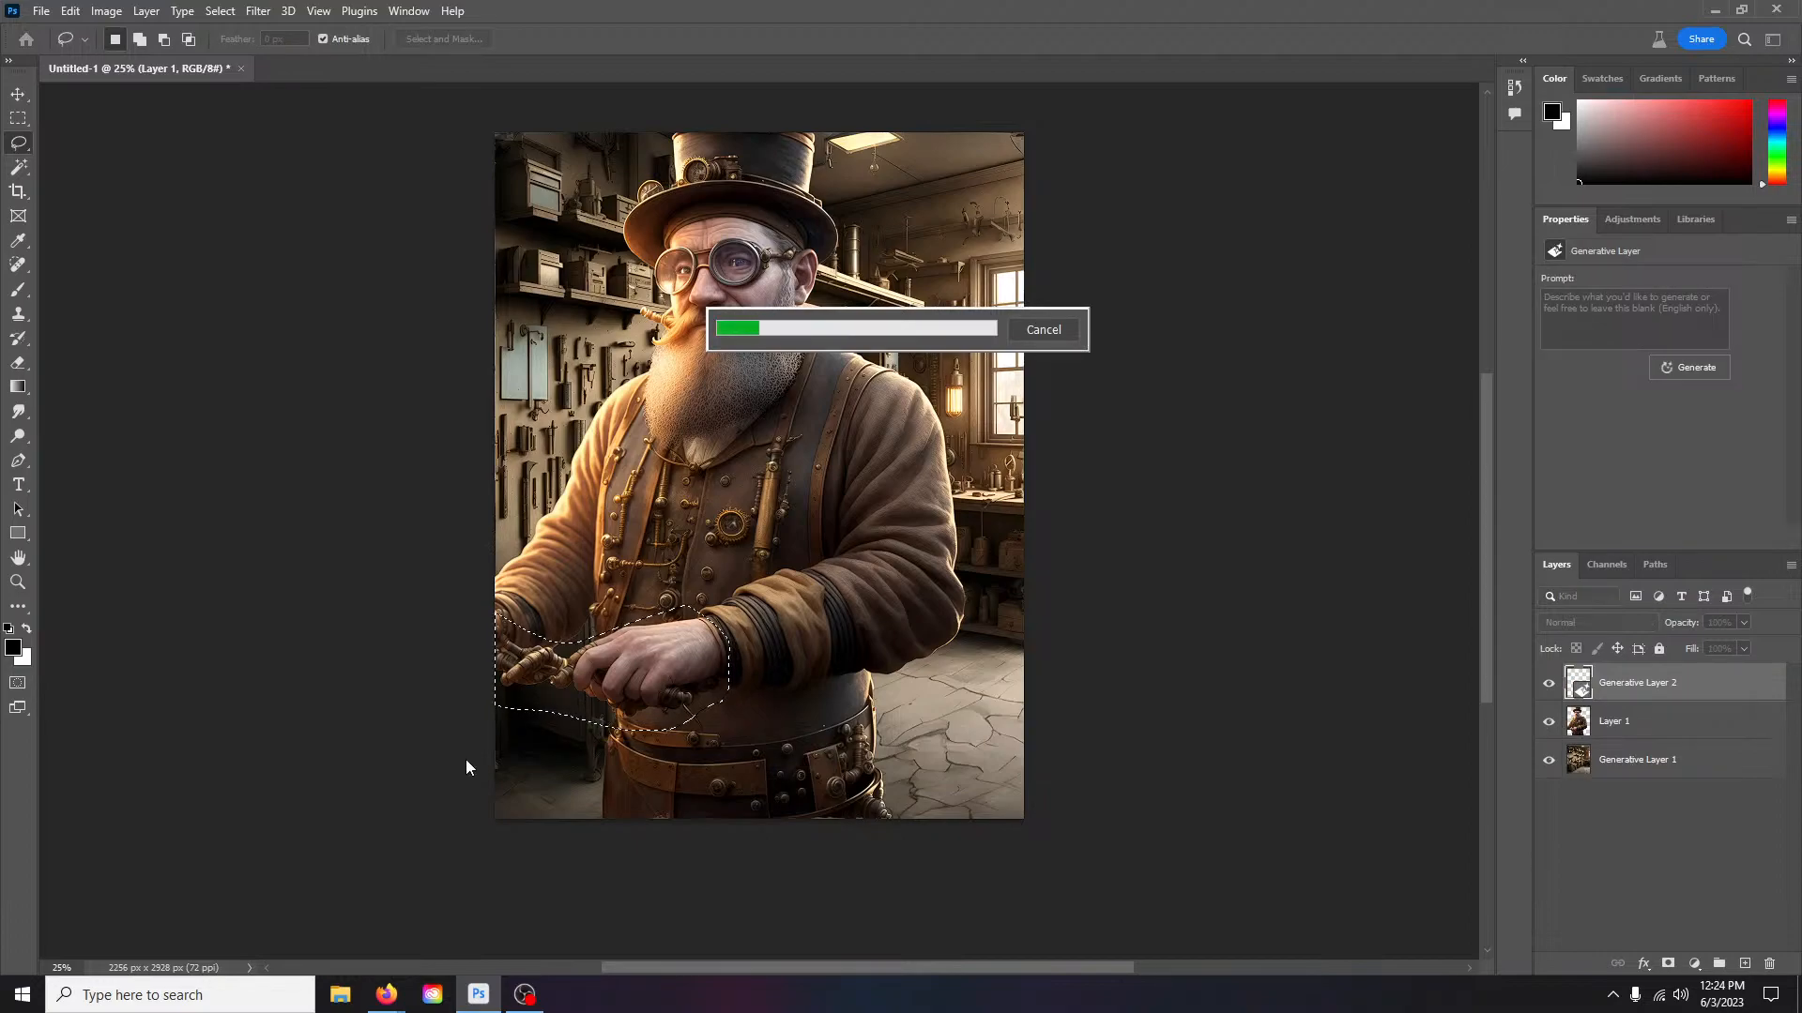
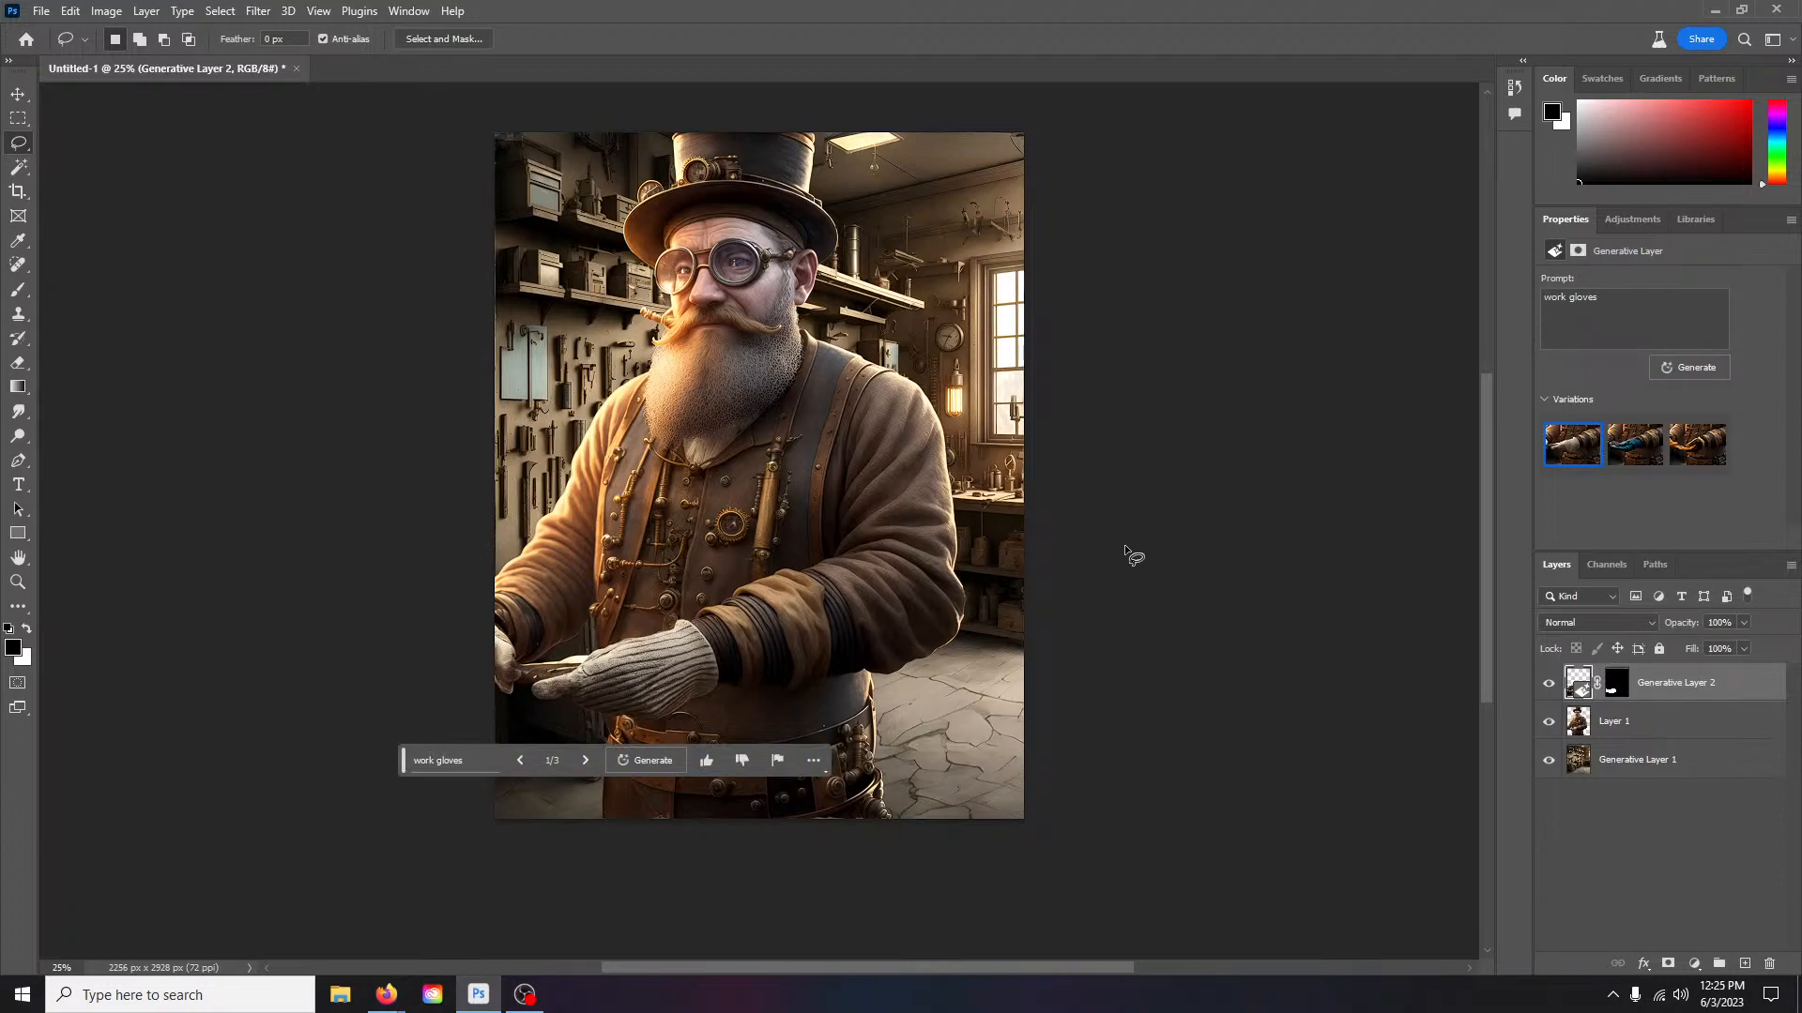
pyautogui.click(71, 11)
pyautogui.moveTo(254, 458)
pyautogui.click(346, 484)
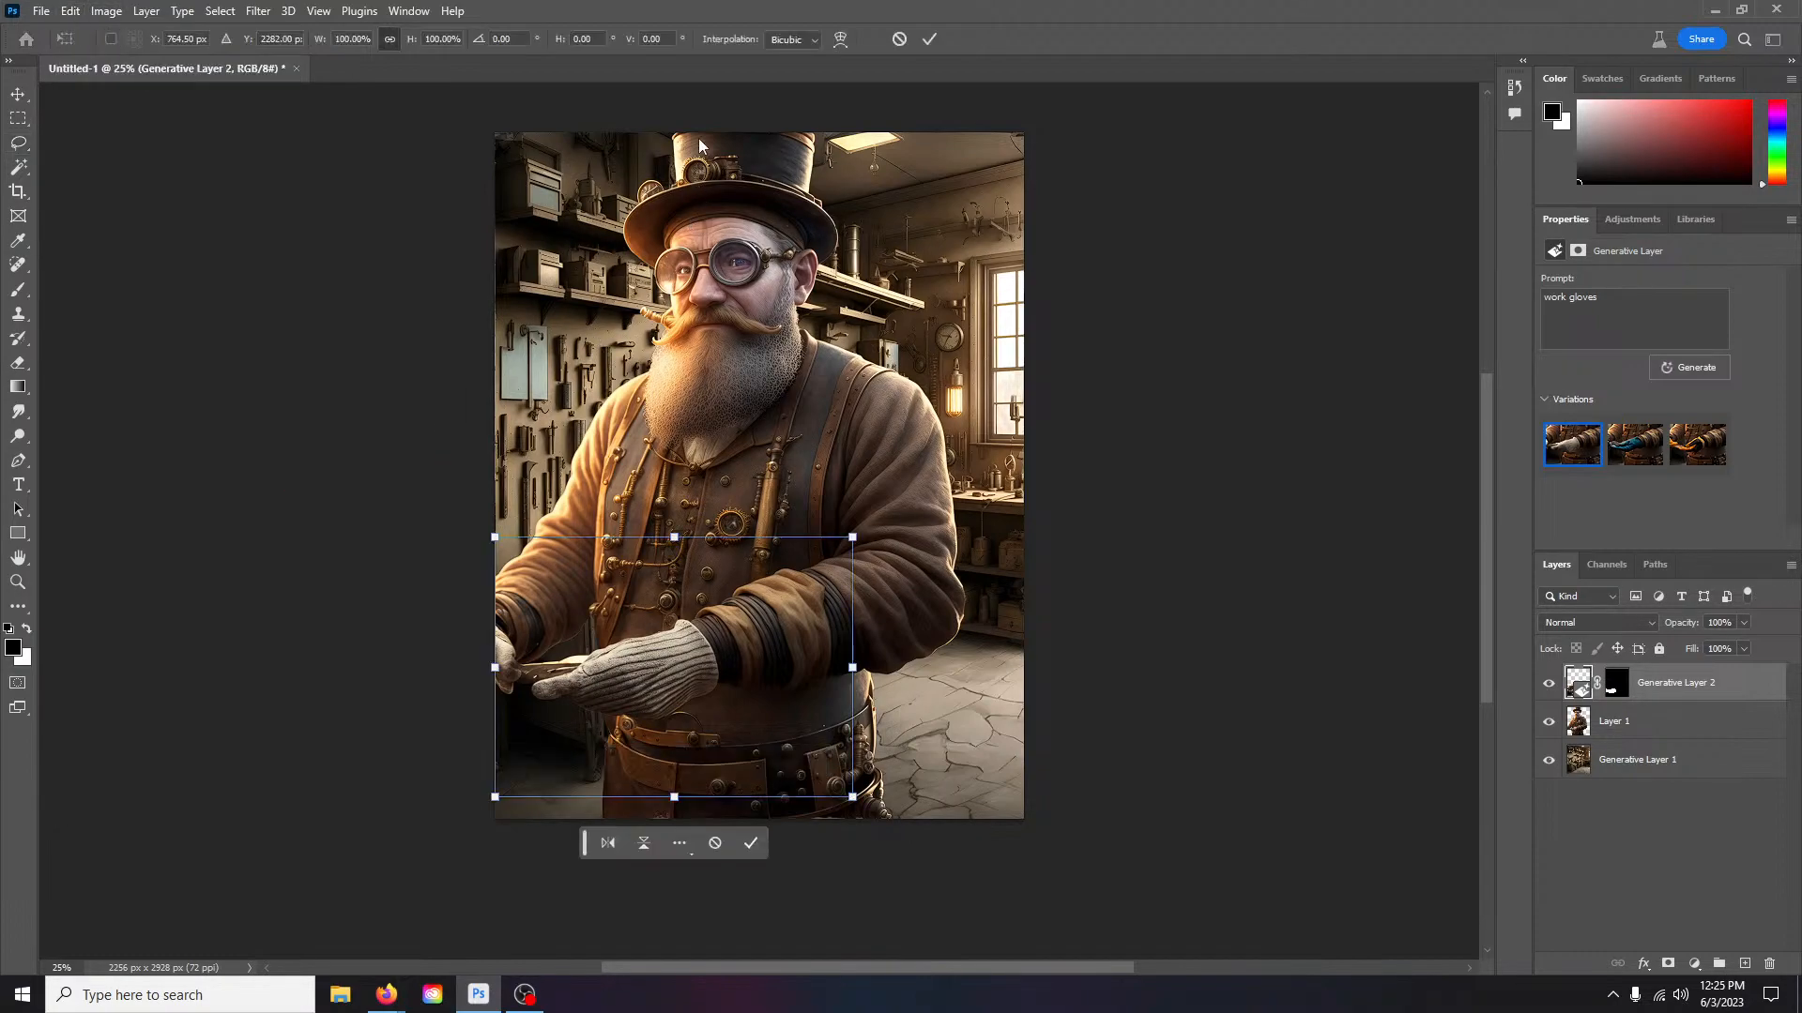
pyautogui.press('Return')
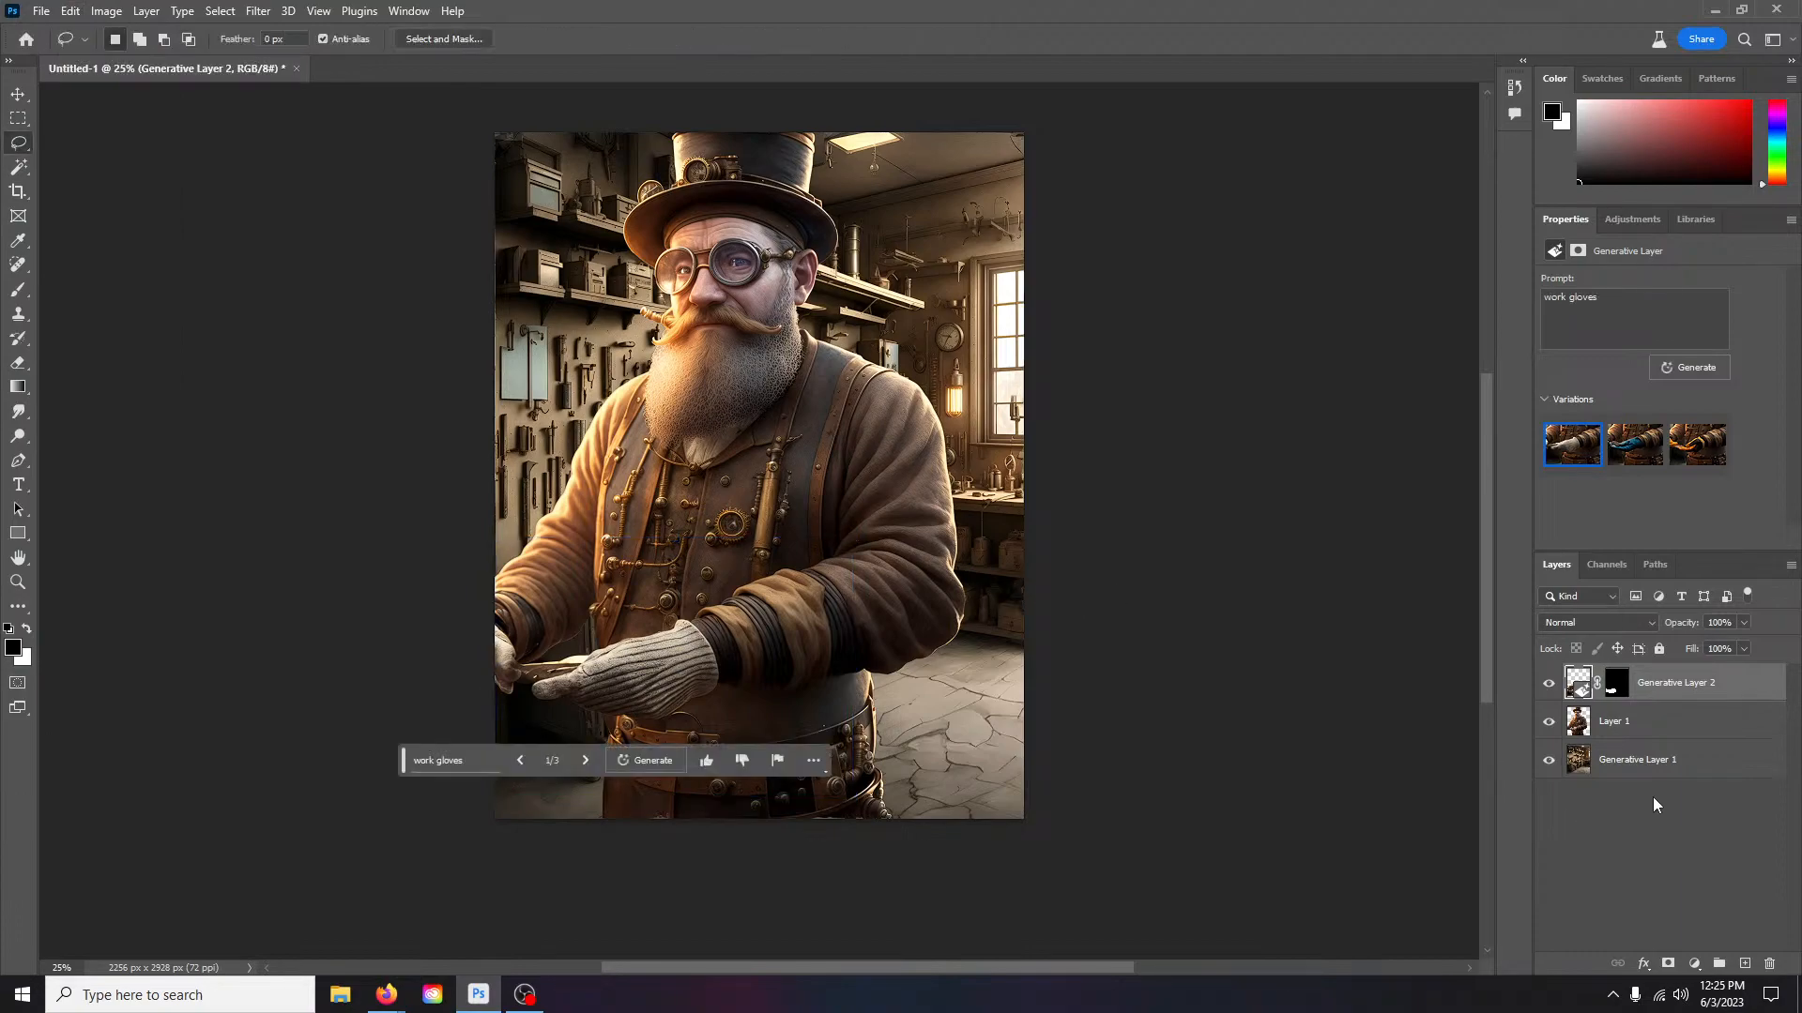
# Step: Merge the generated work gloves layer with the tinkerer layer
pyautogui.keyDown('shift'); pyautogui.click(1701, 732); pyautogui.keyUp('shift')
pyautogui.rightClick(1686, 732)
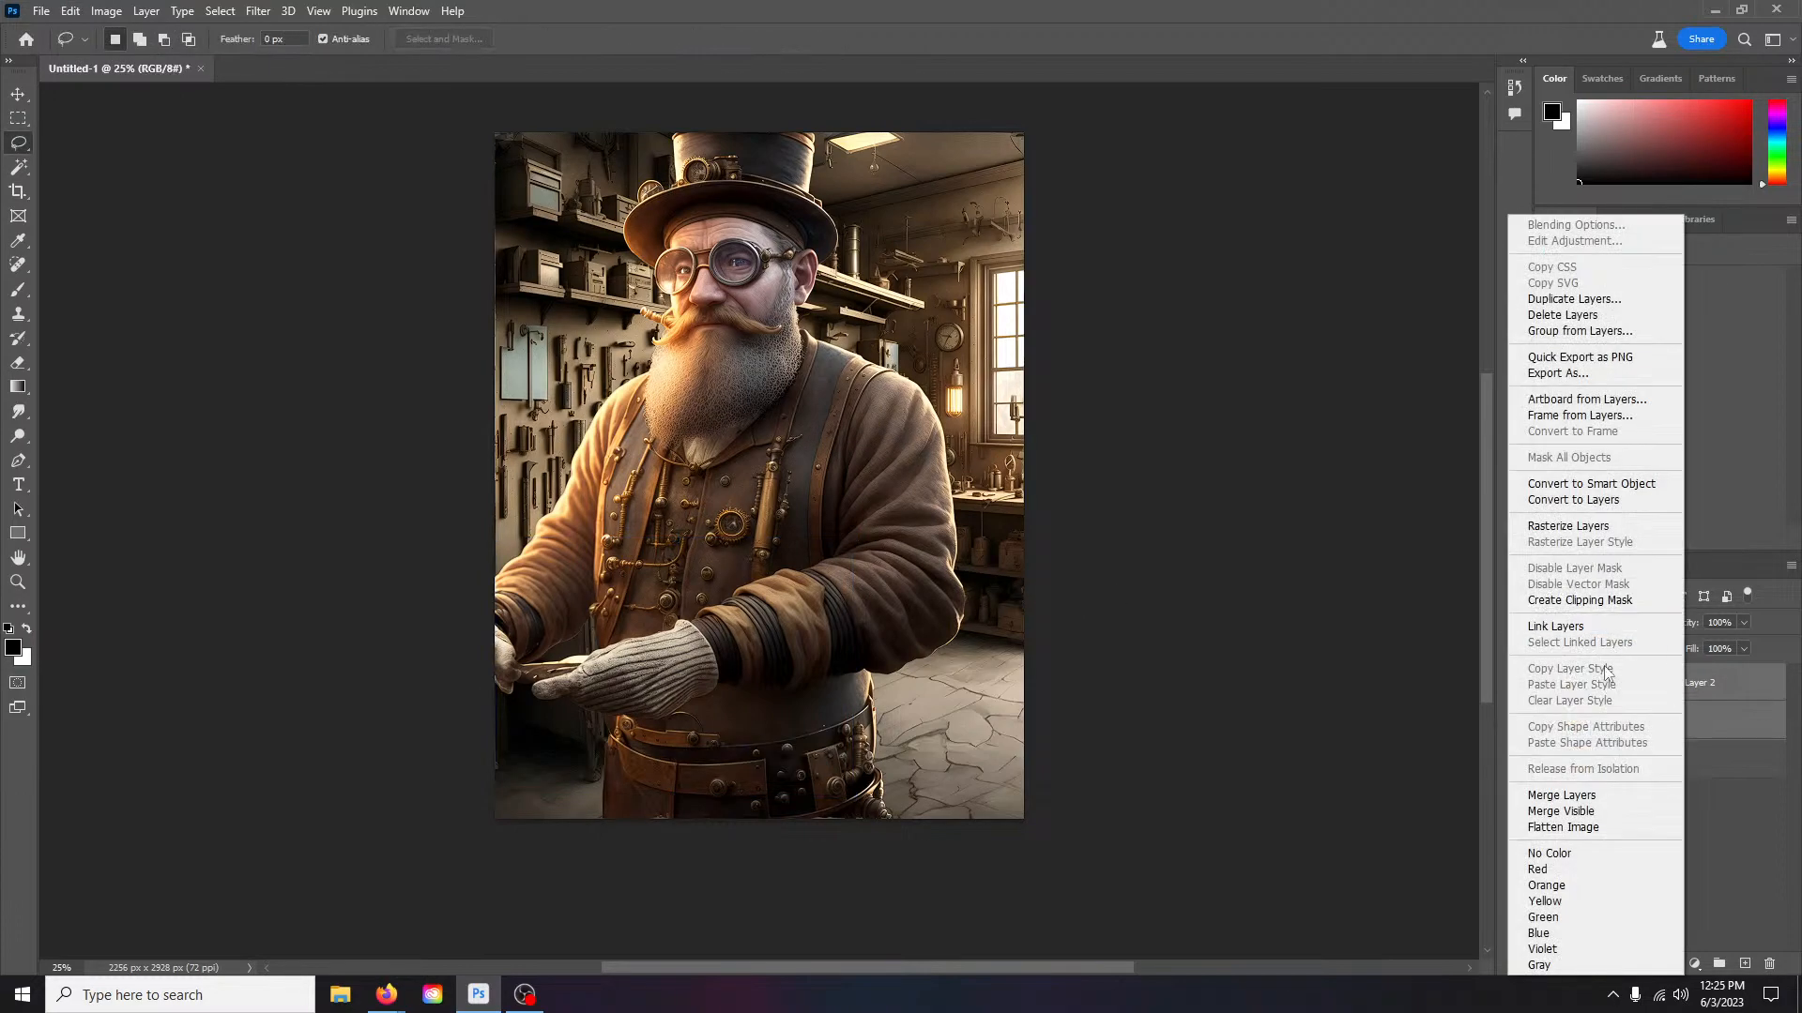
pyautogui.click(1577, 796)
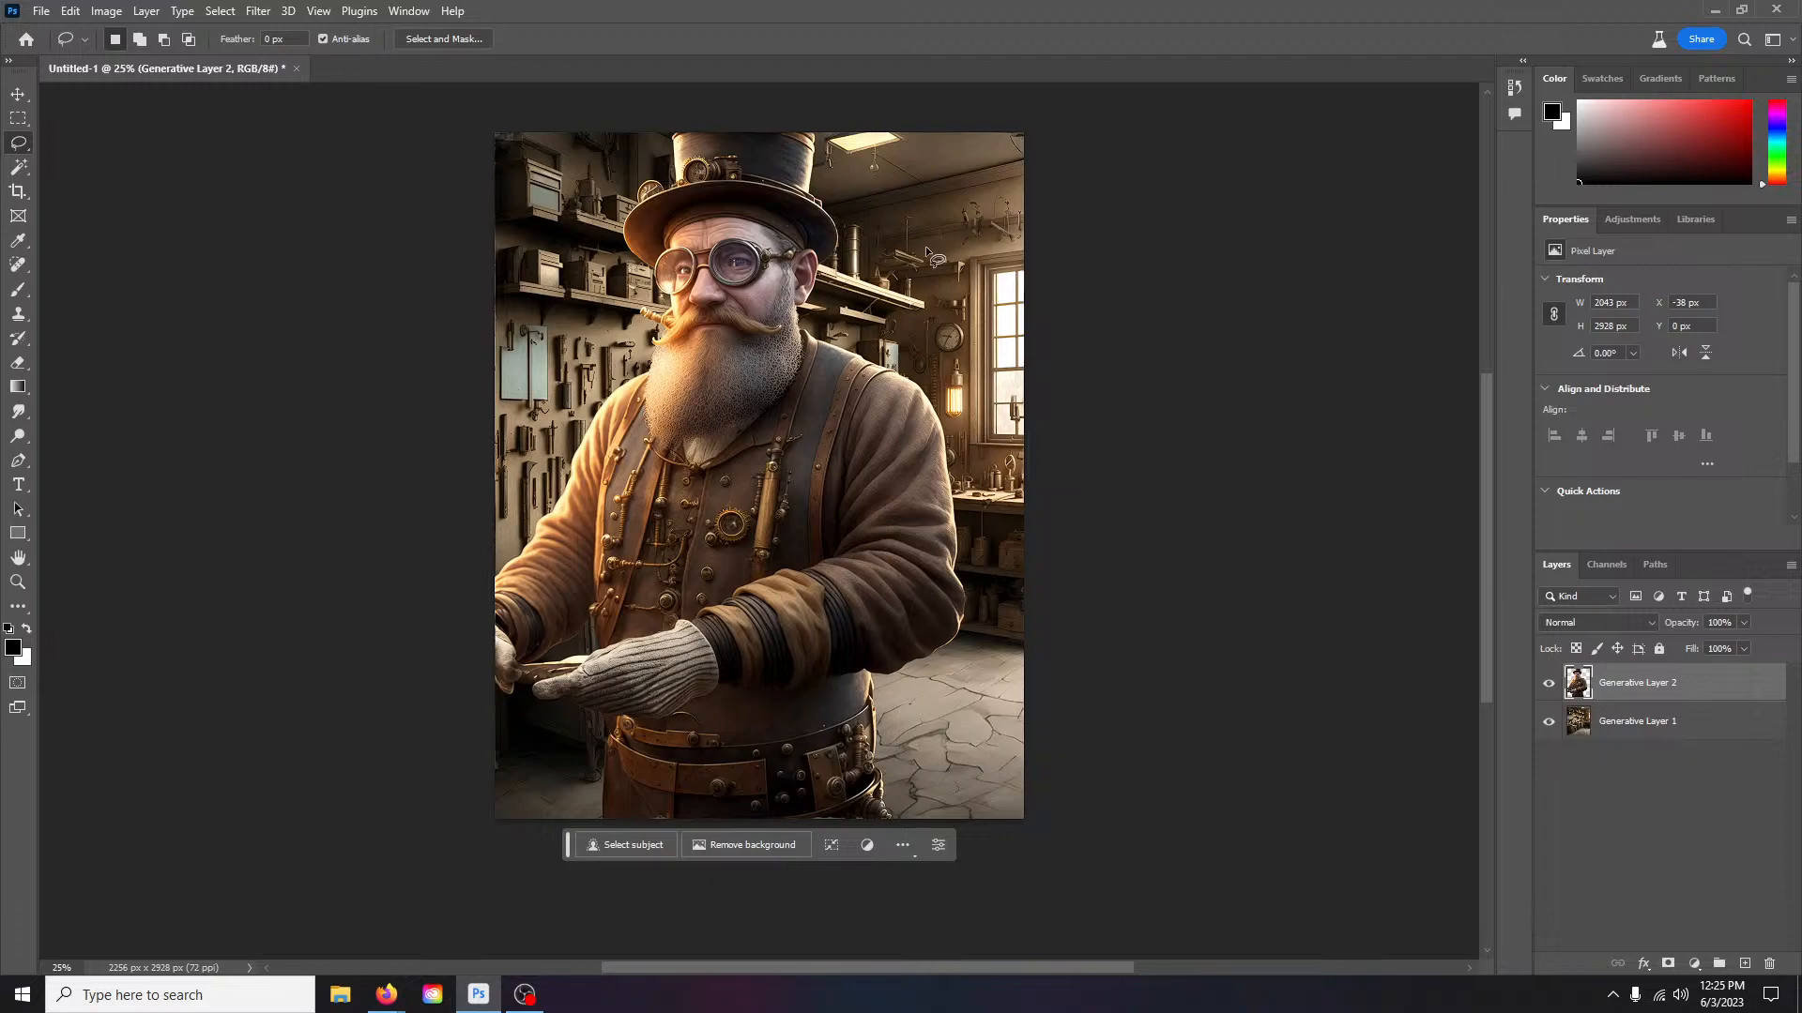
# Step: Scale the merged tinkerer layer down to about 69% and reposition it on the right side of the workshop
pyautogui.click(70, 12)
pyautogui.moveTo(128, 457)
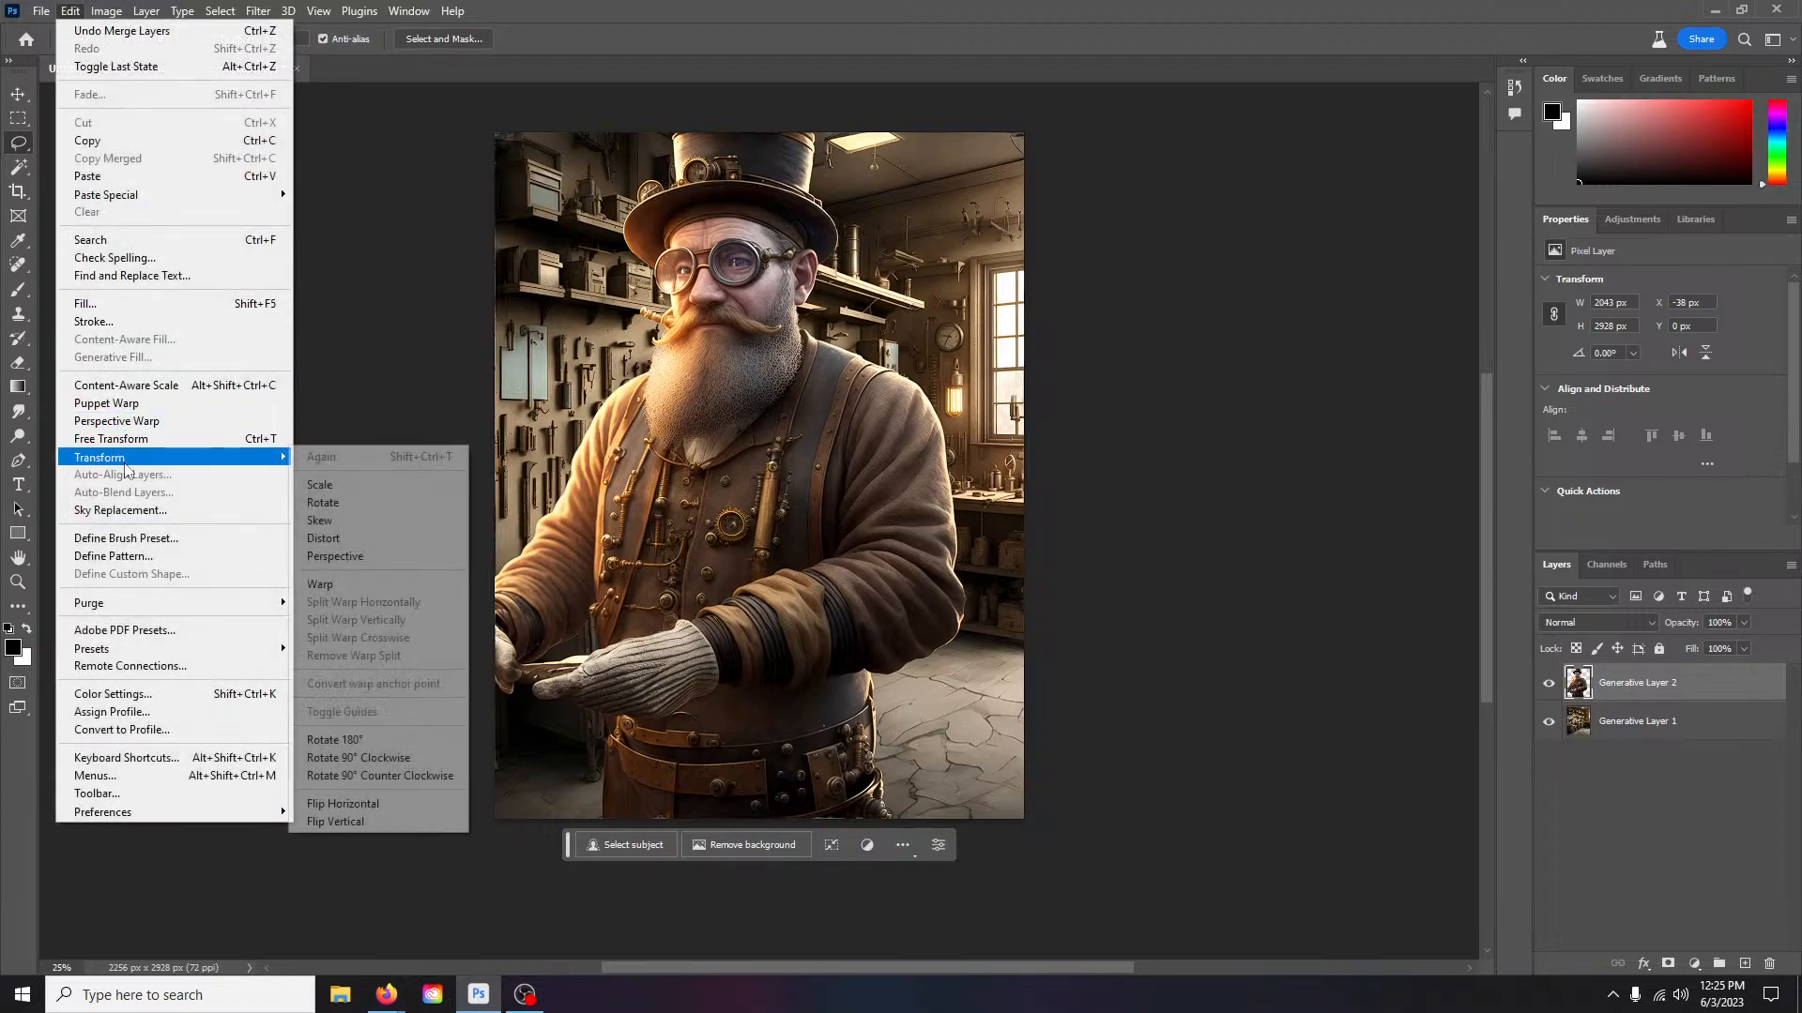
pyautogui.click(355, 506)
pyautogui.moveTo(724, 139); pyautogui.dragTo(741, 348)
pyautogui.moveTo(759, 615); pyautogui.dragTo(870, 621)
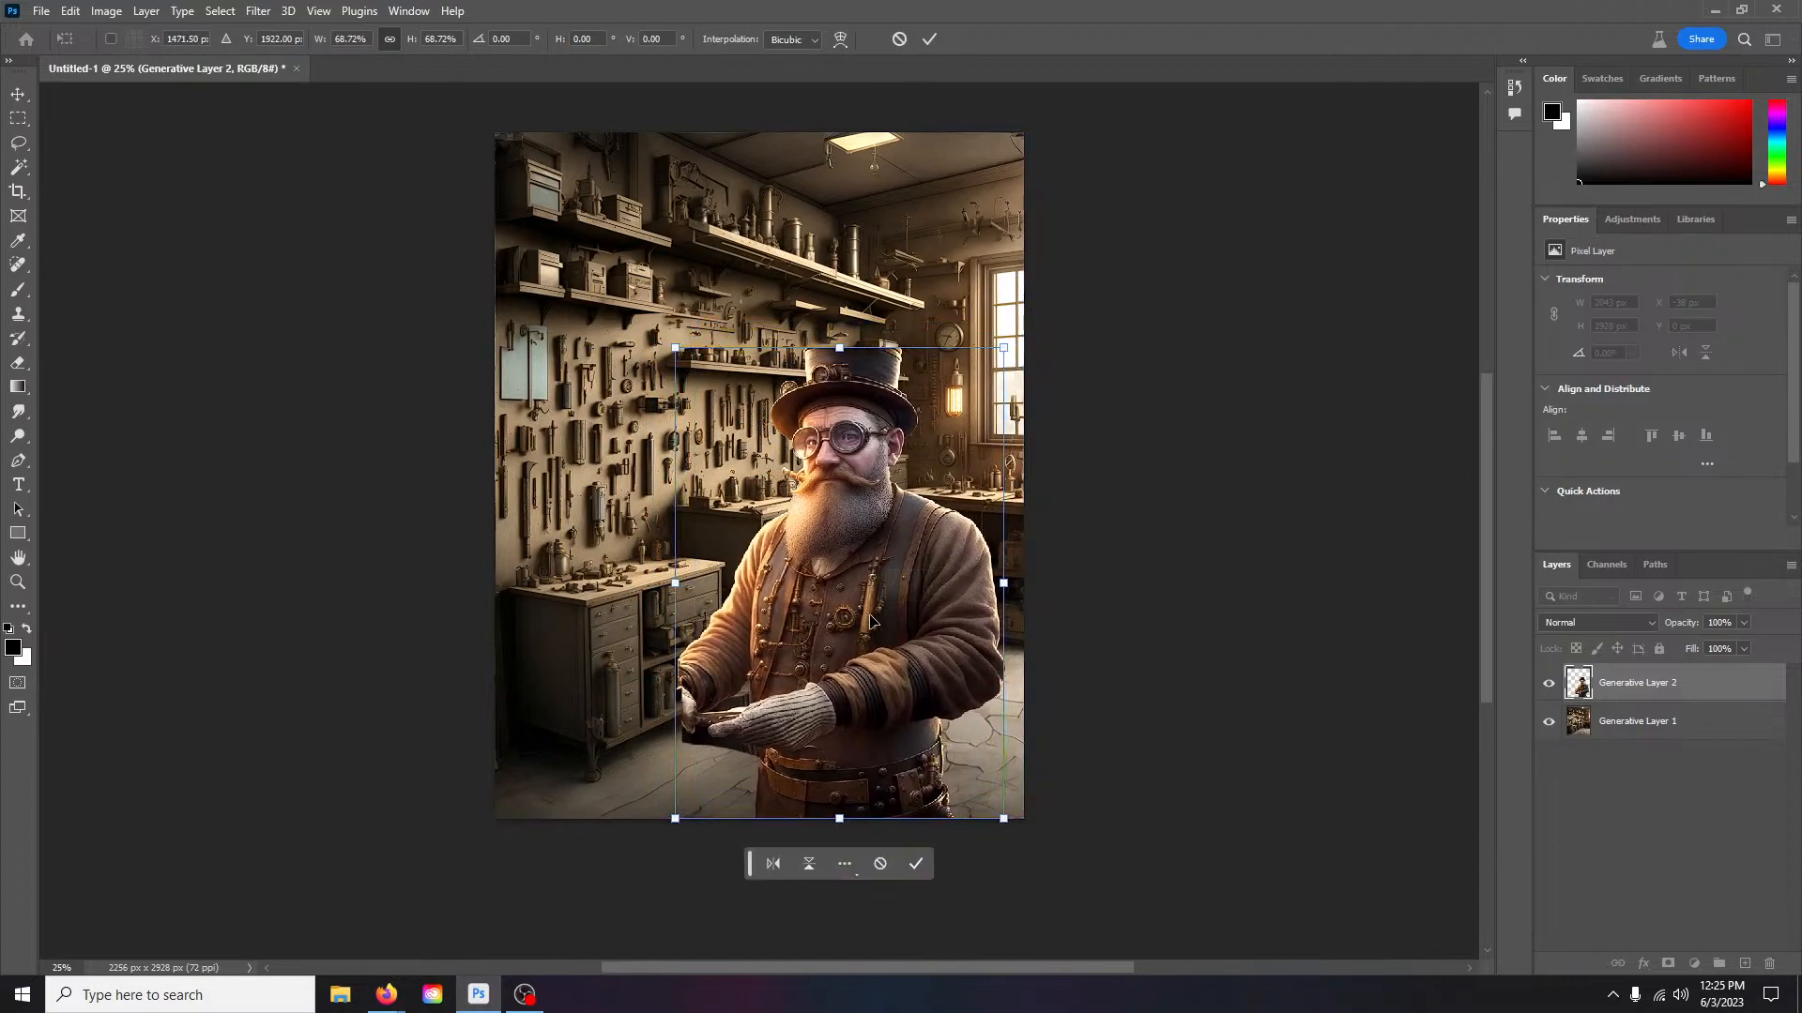
pyautogui.click(931, 38)
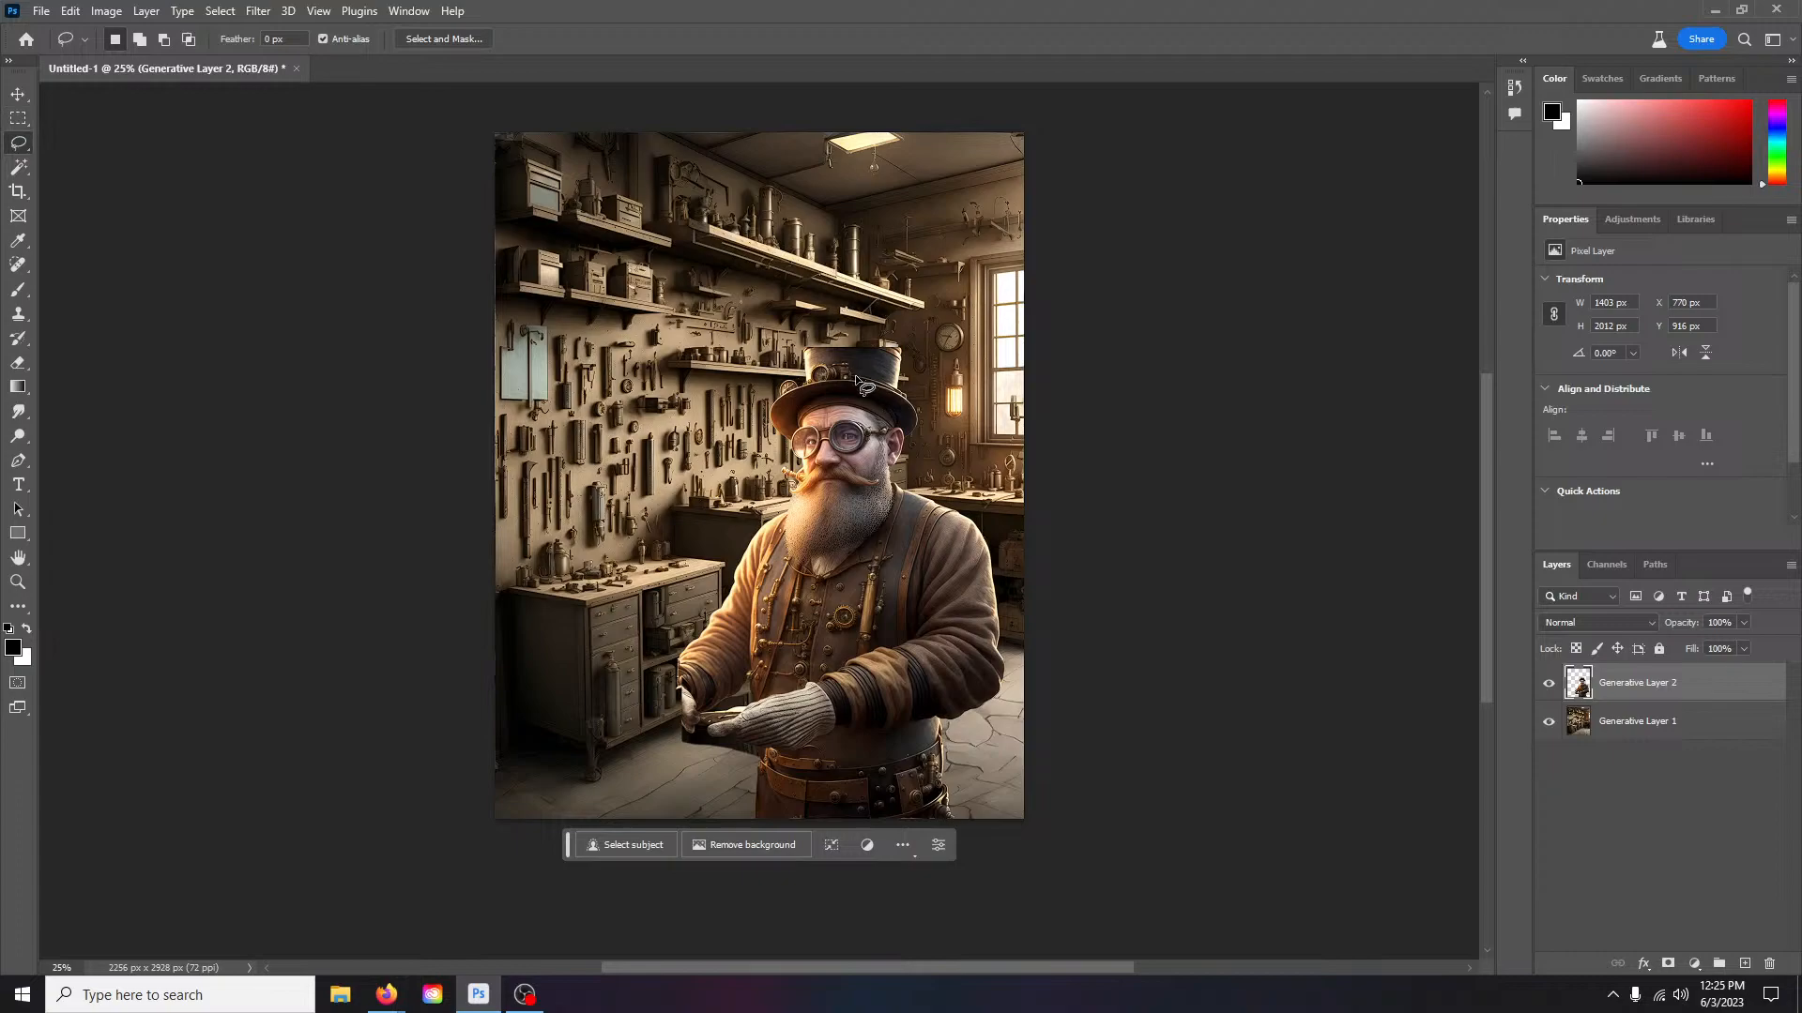
# Step: Hide the workshop layer, lasso the cut-off top of the hat, and extend it using Generative Fill without a prompt
pyautogui.scroll(2, 856, 380)
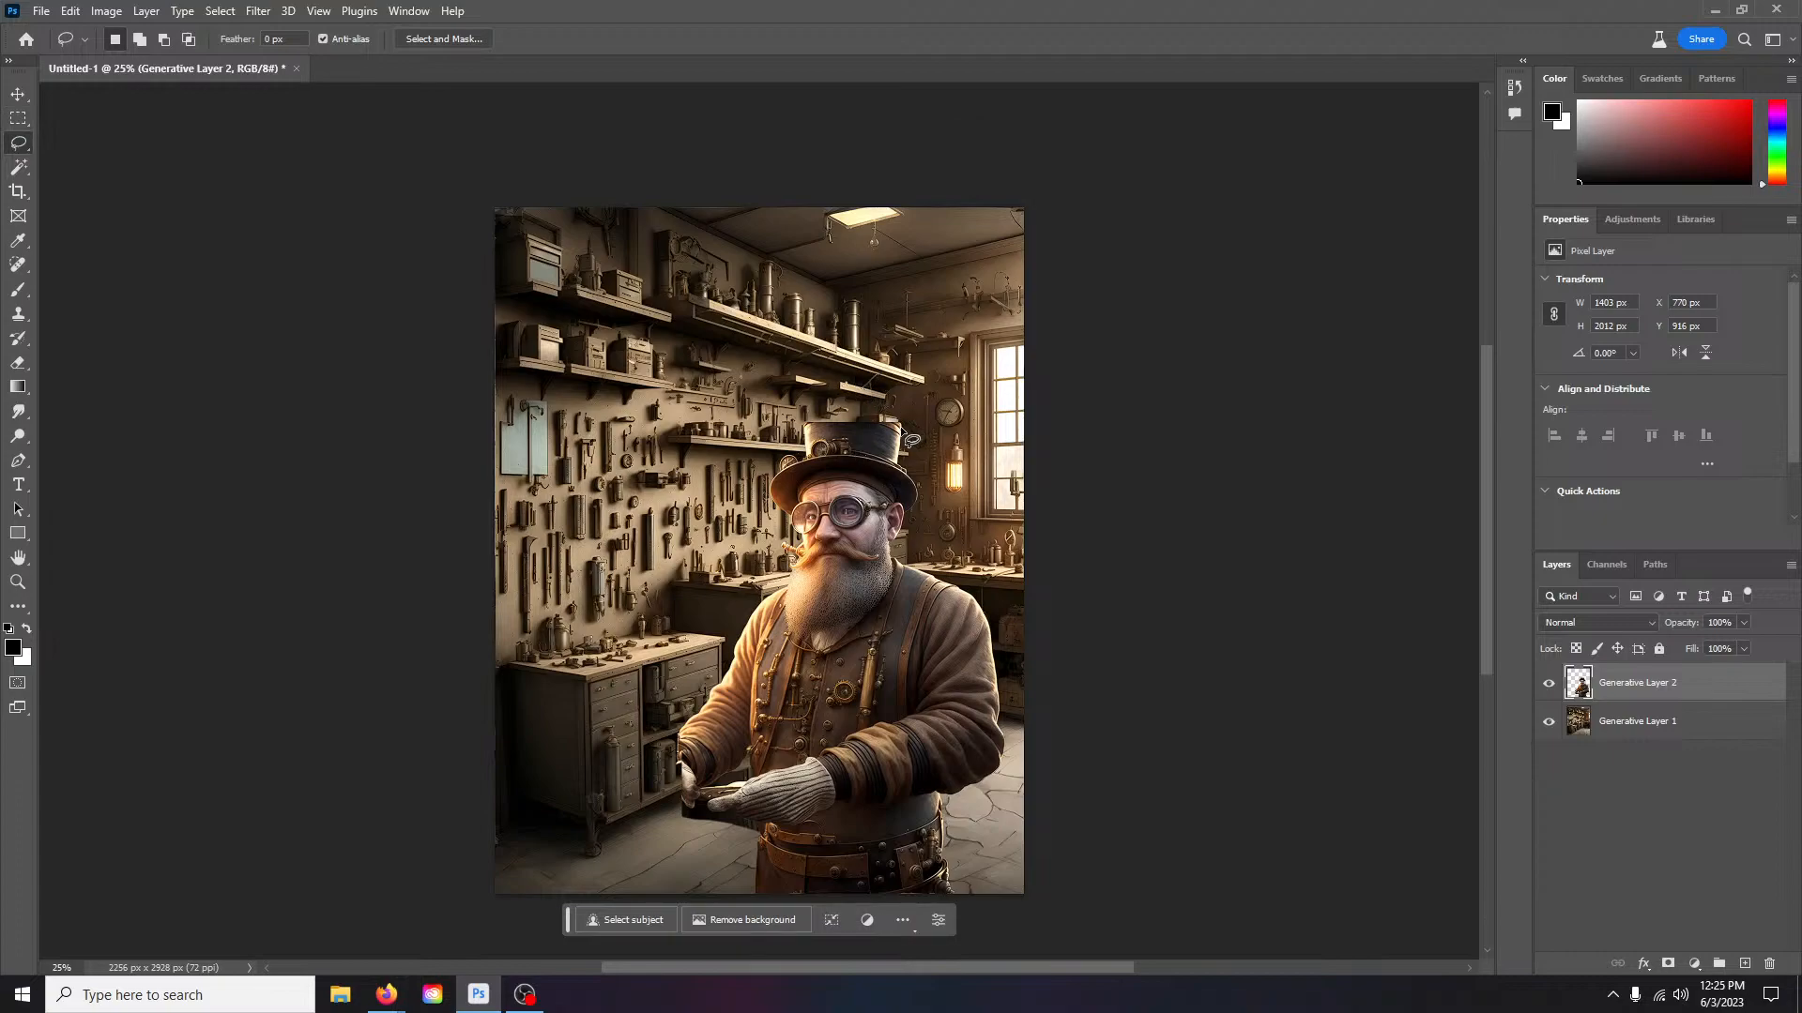
pyautogui.scroll(2, 903, 433)
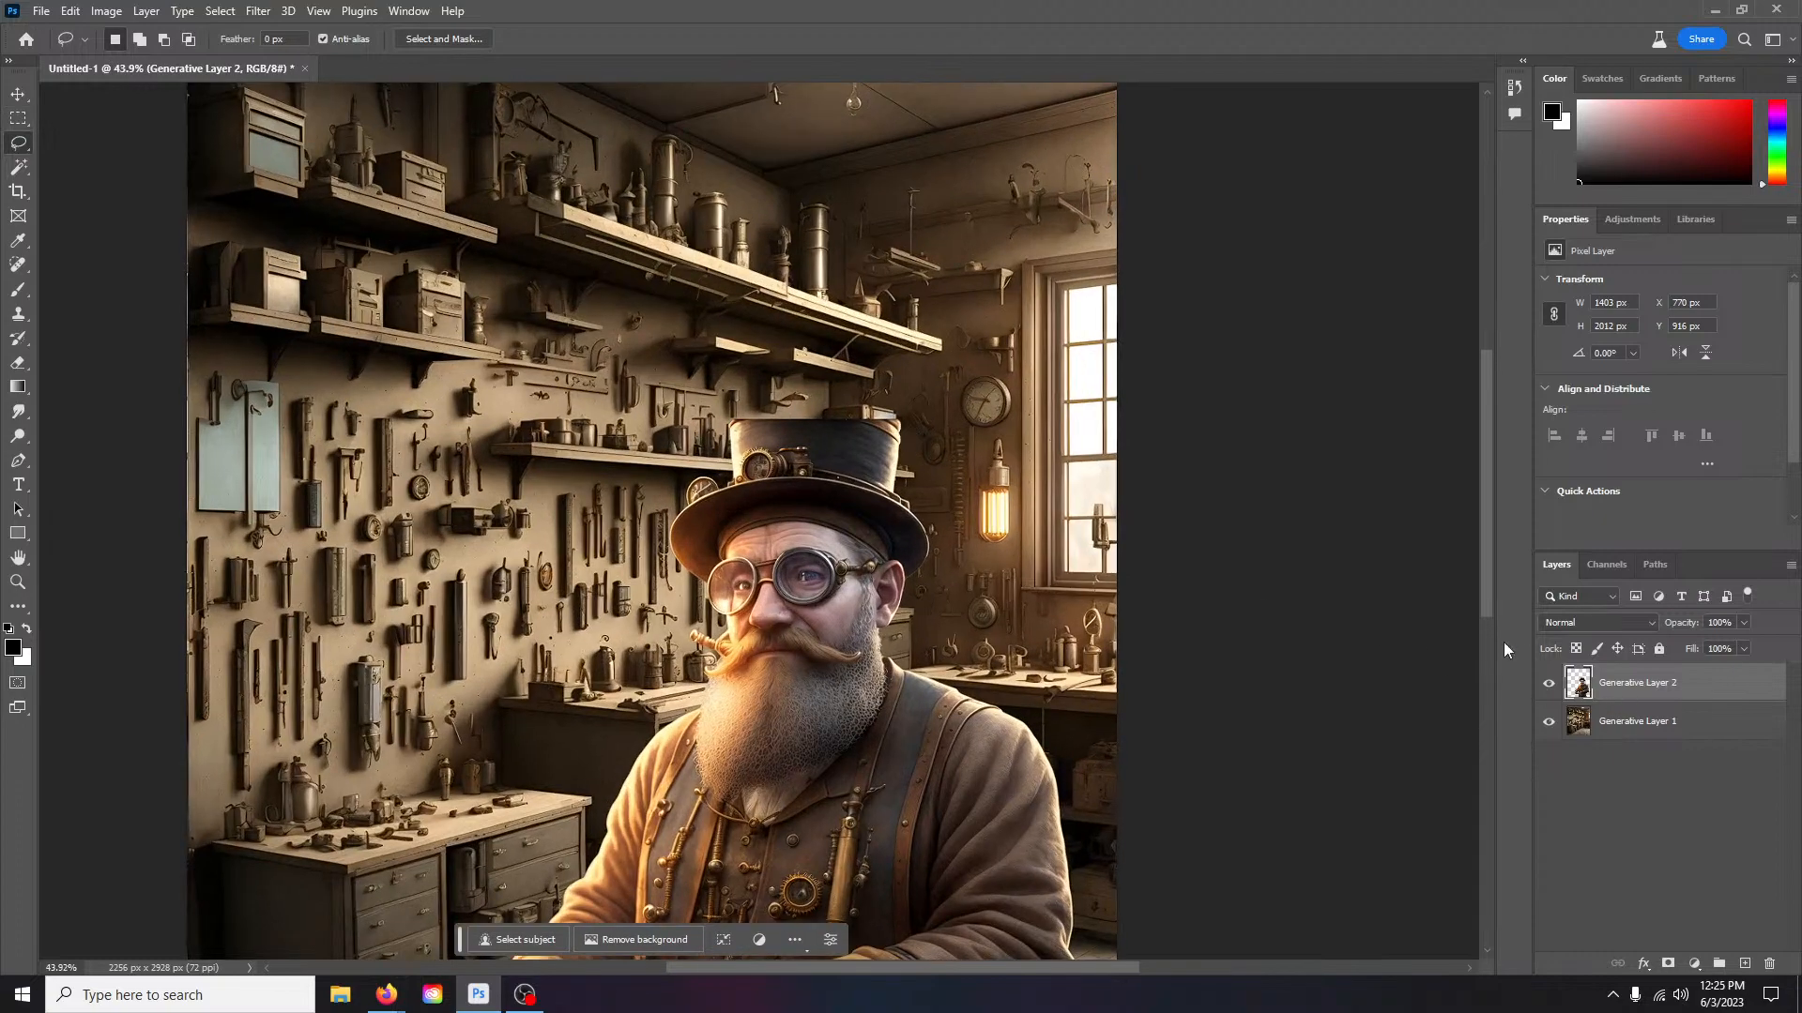
pyautogui.click(1548, 721)
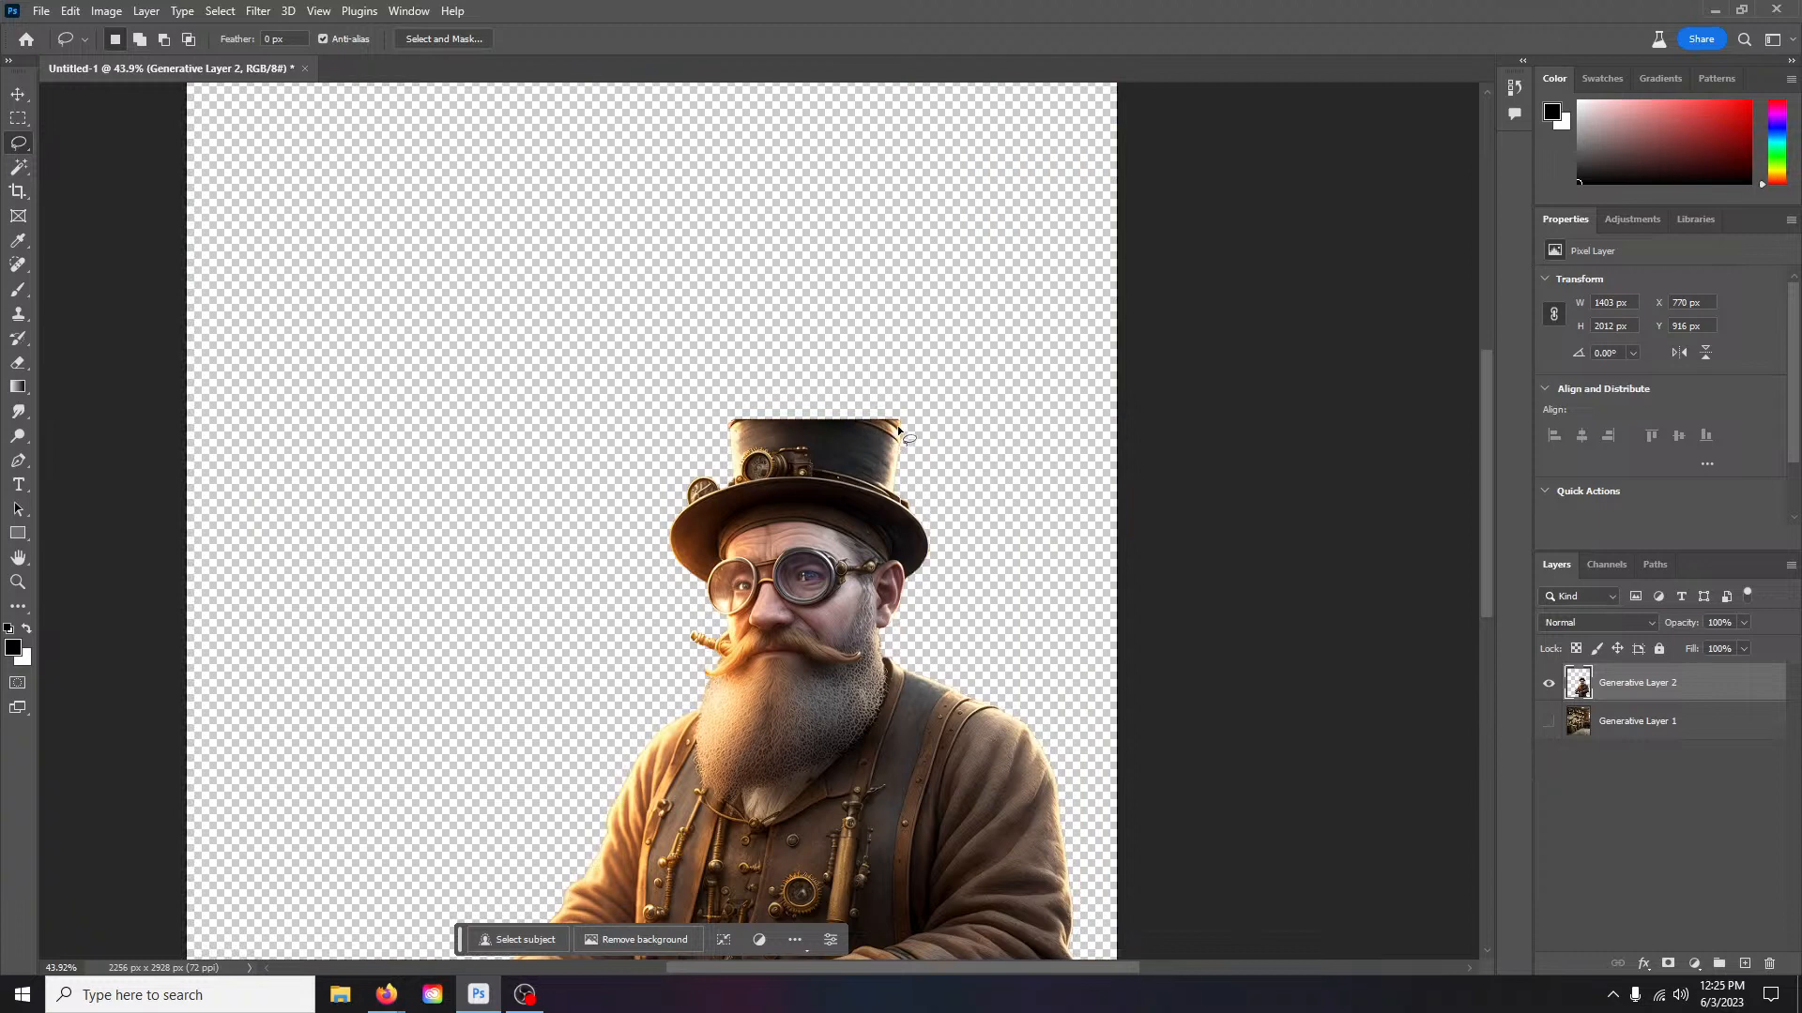
pyautogui.moveTo(898, 427); pyautogui.dragTo(901, 414)
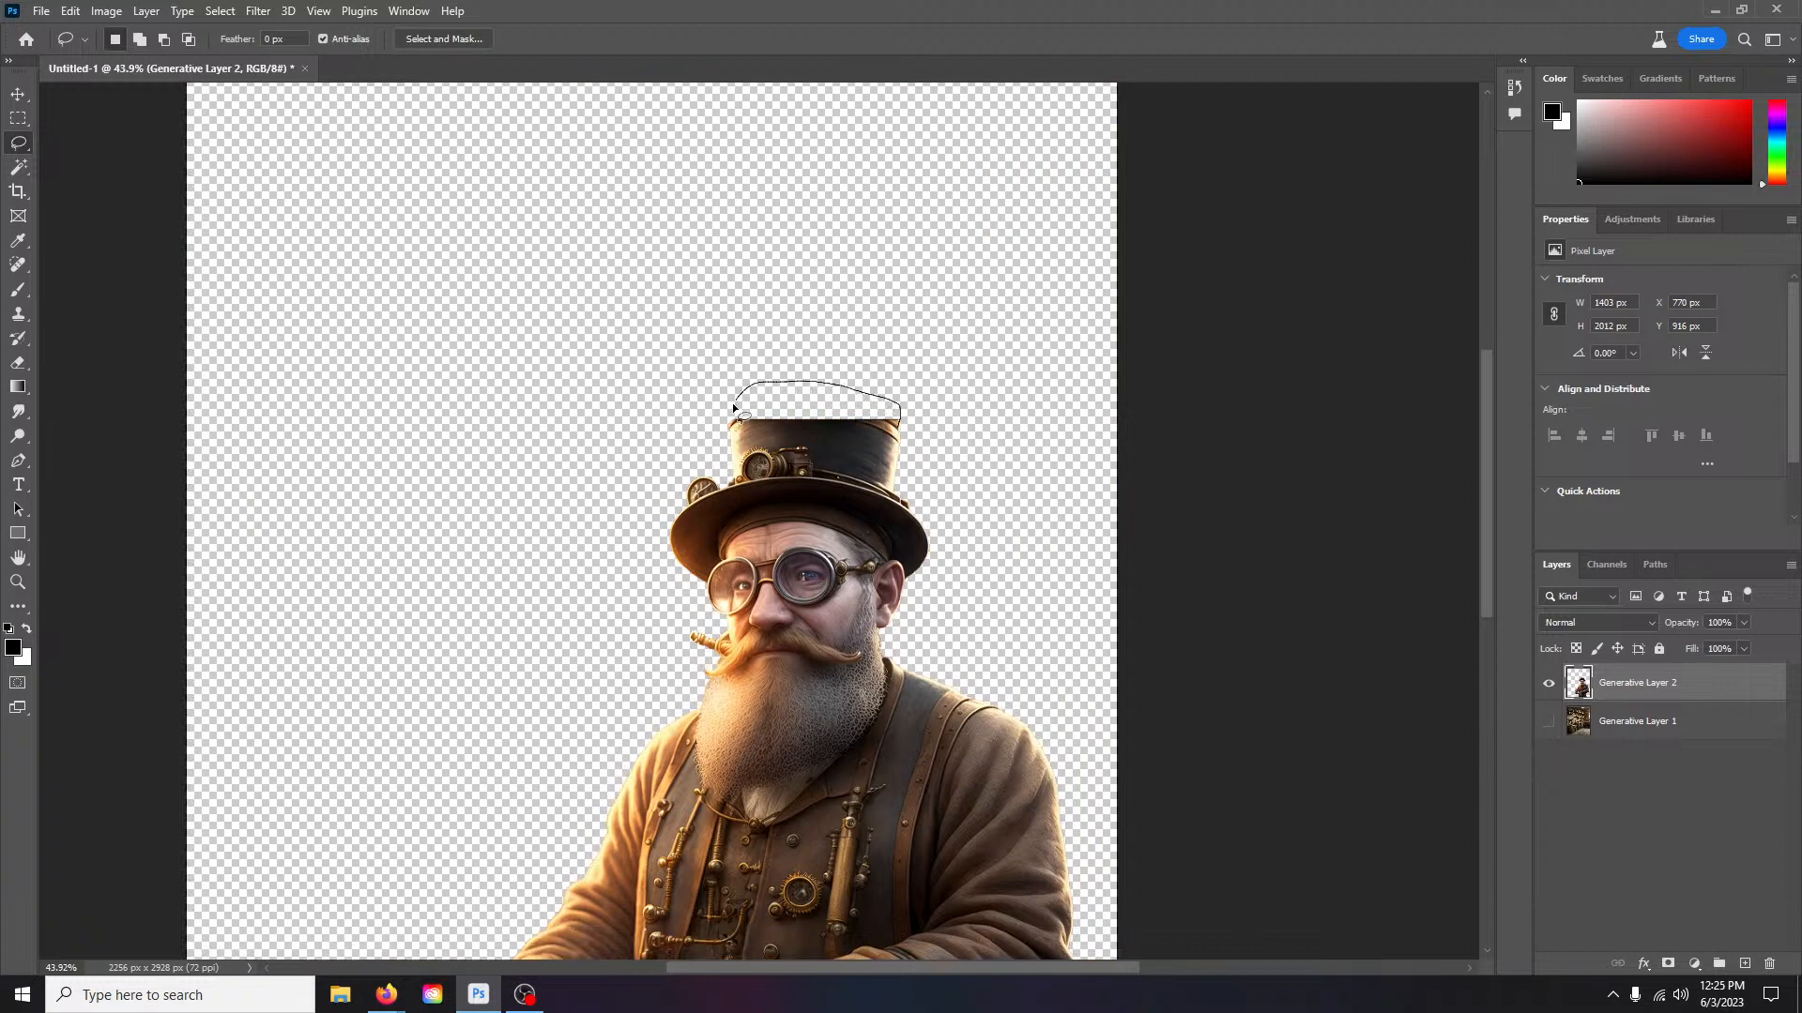
pyautogui.moveTo(897, 430); pyautogui.dragTo(898, 427)
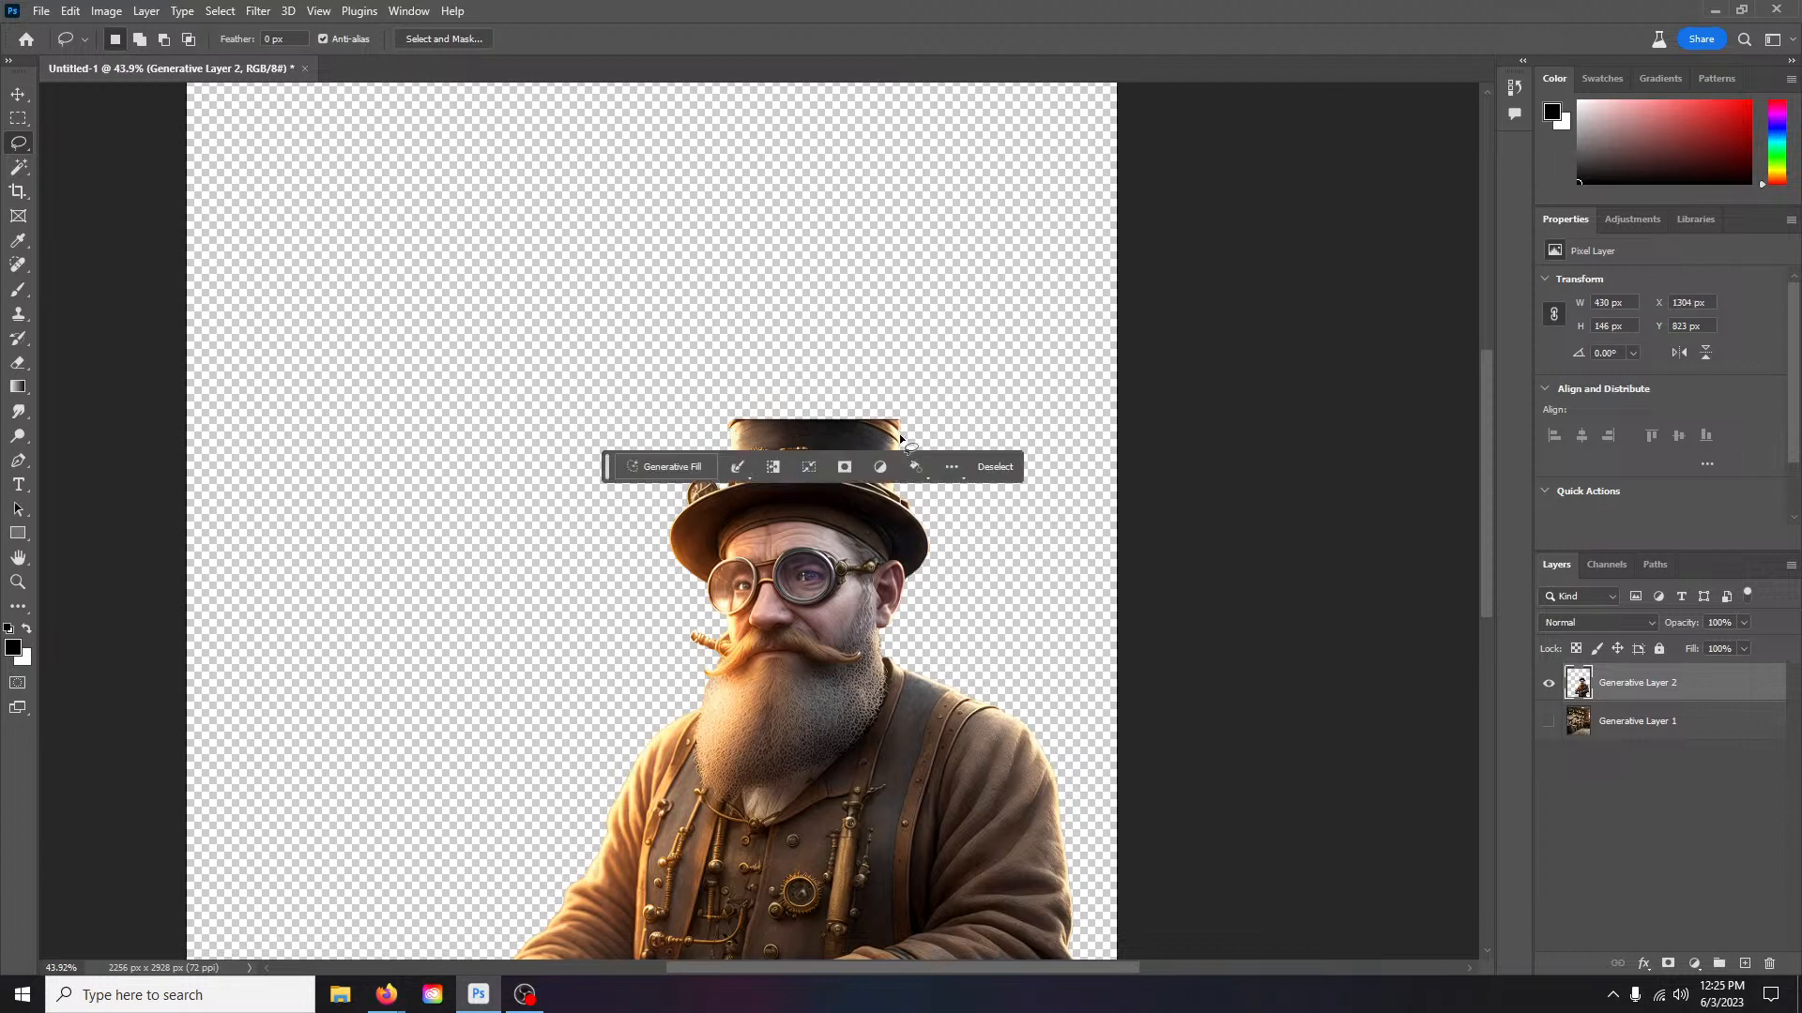
pyautogui.click(666, 464)
pyautogui.click(919, 466)
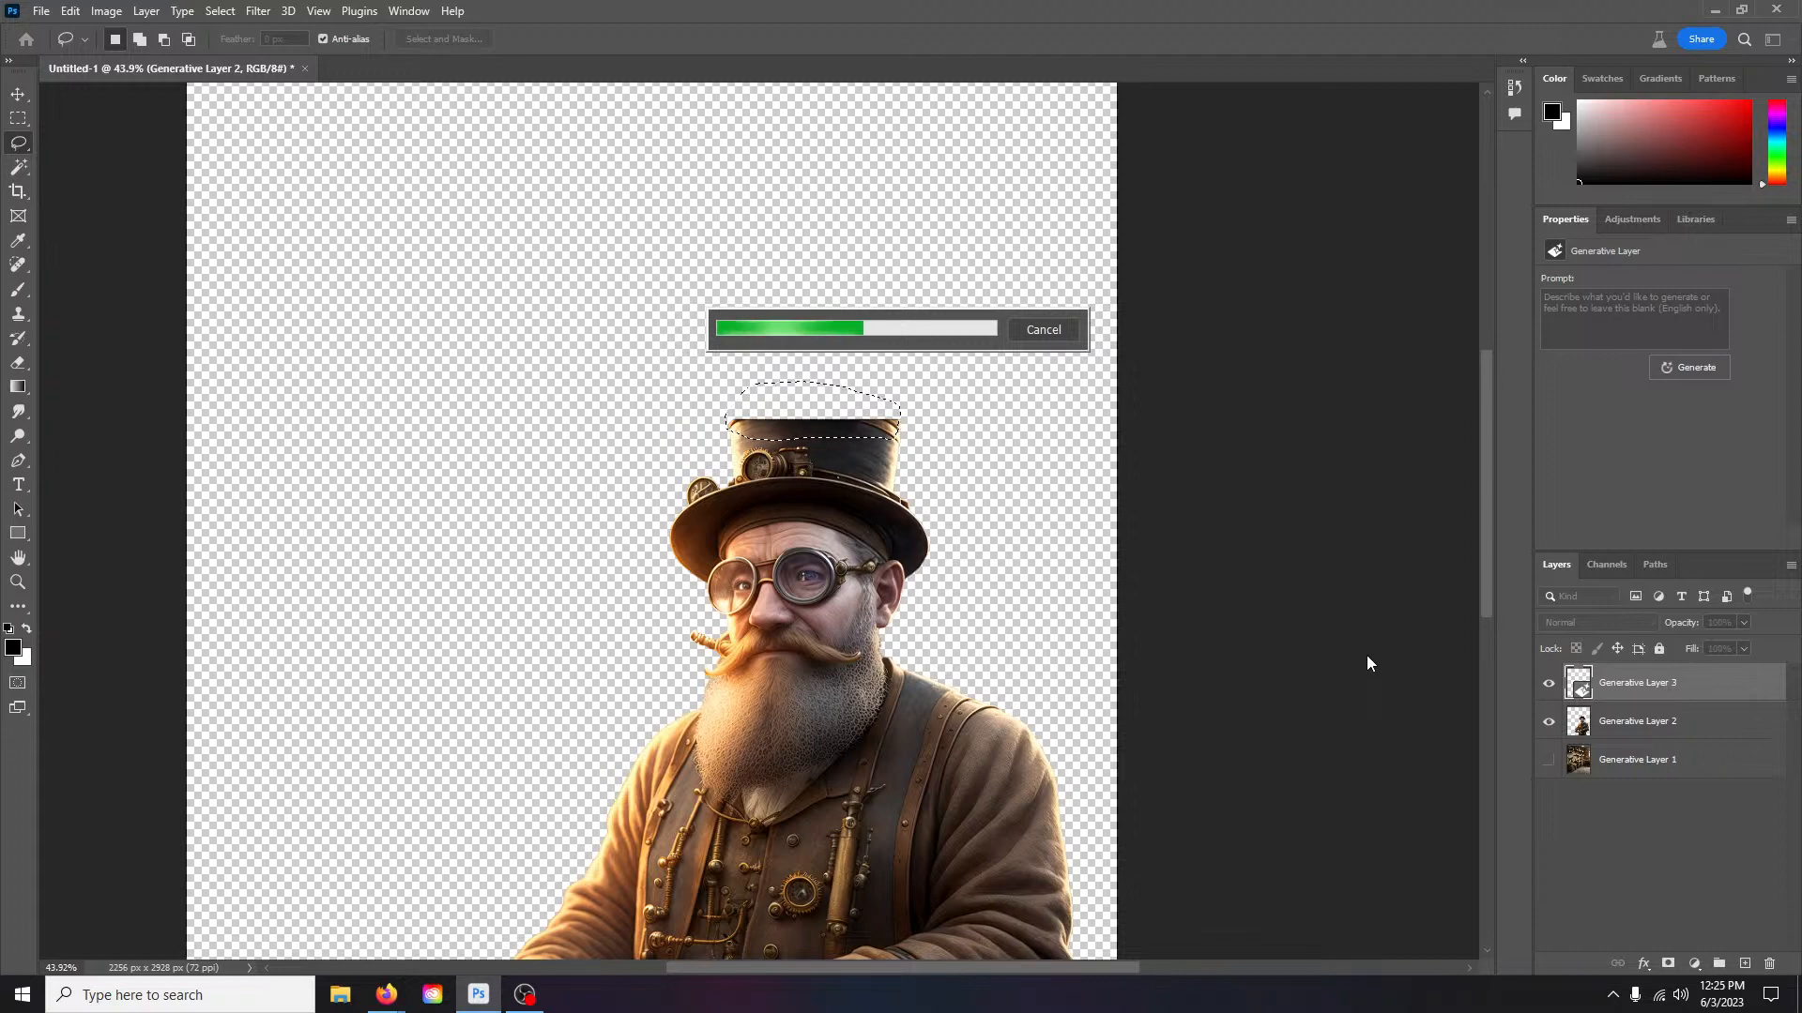
# Step: Merge the generated hat top layer with the tinkerer layer
pyautogui.scroll(-2, 1072, 543)
pyautogui.scroll(2, 1071, 543)
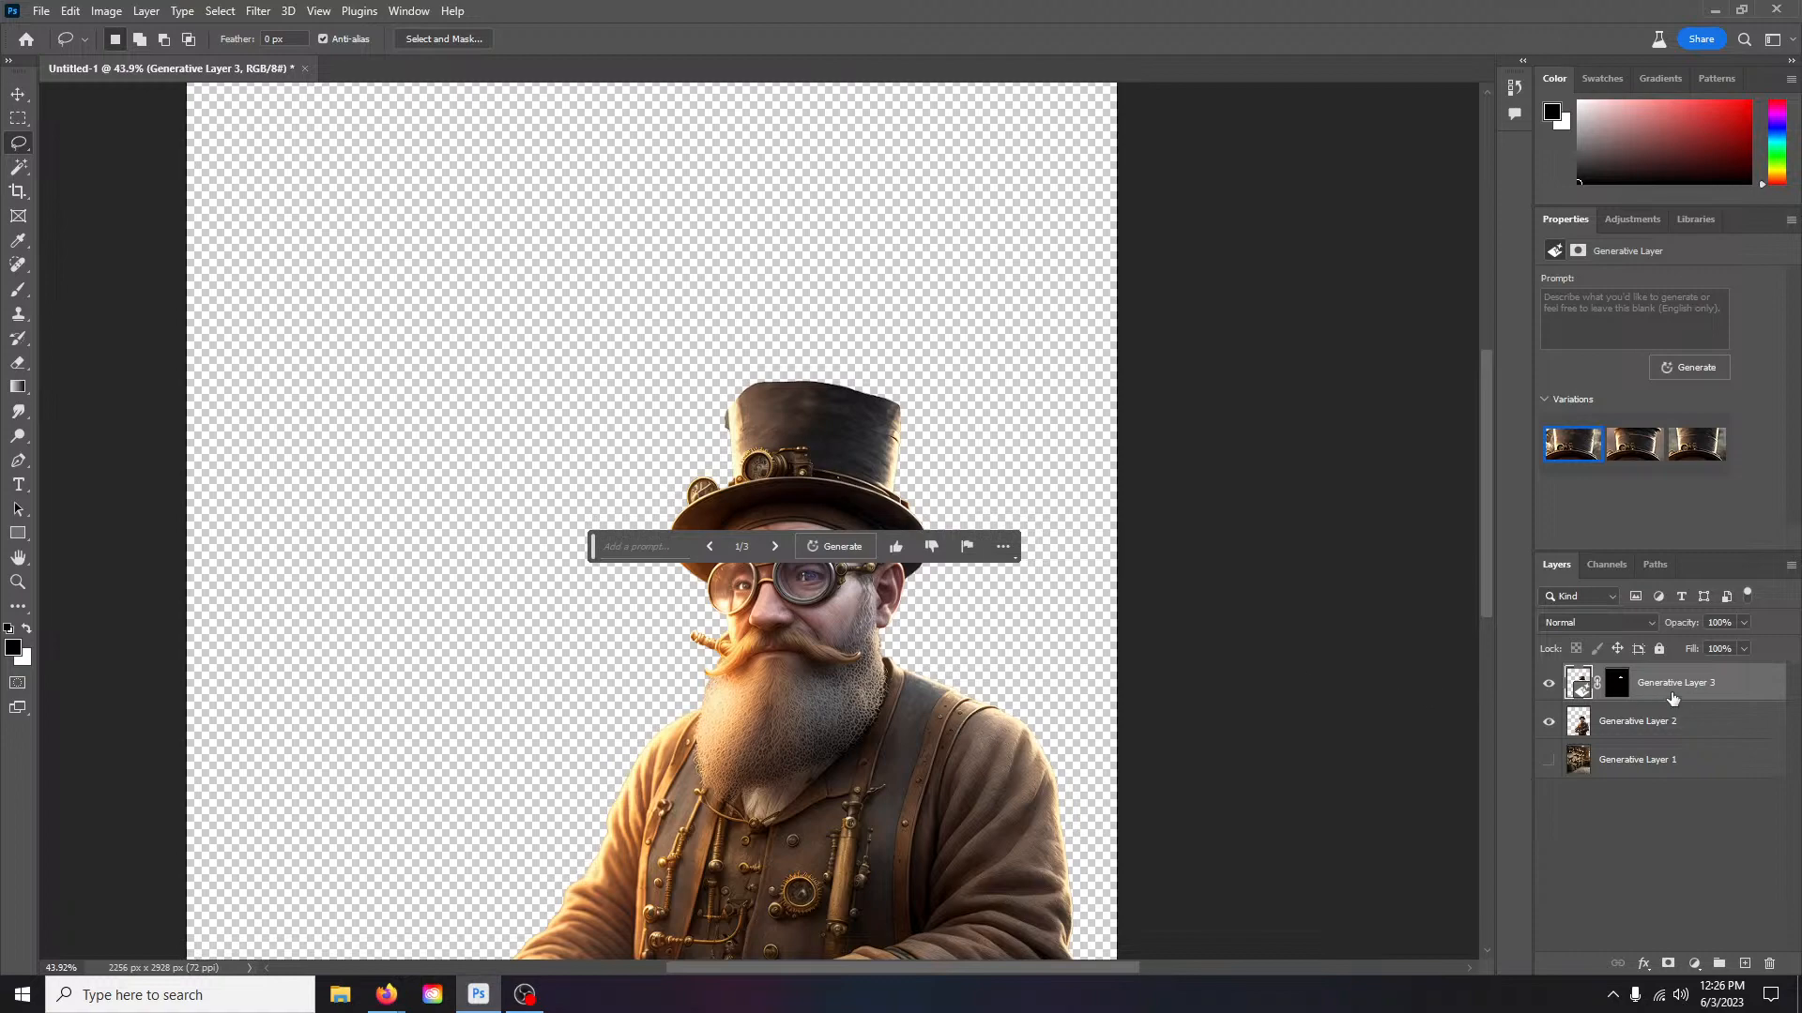
pyautogui.keyDown('shift'); pyautogui.click(1736, 722); pyautogui.keyUp('shift')
pyautogui.rightClick(1640, 715)
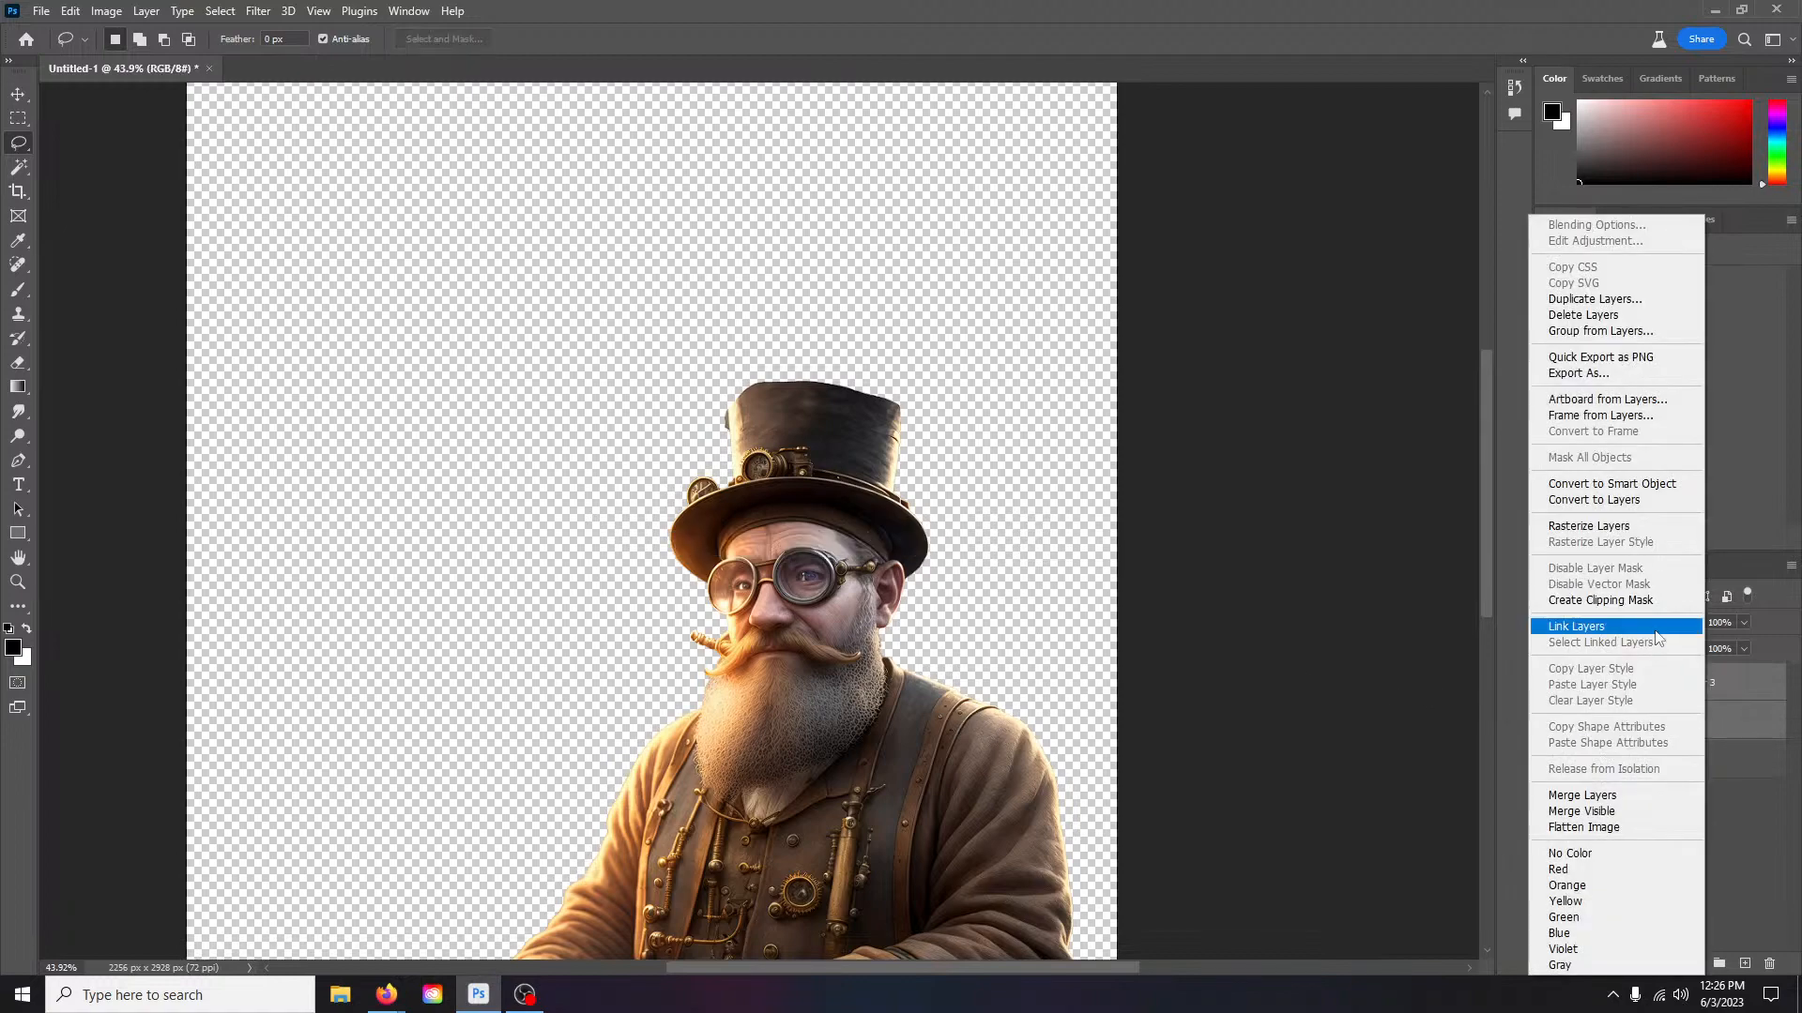
pyautogui.click(1629, 798)
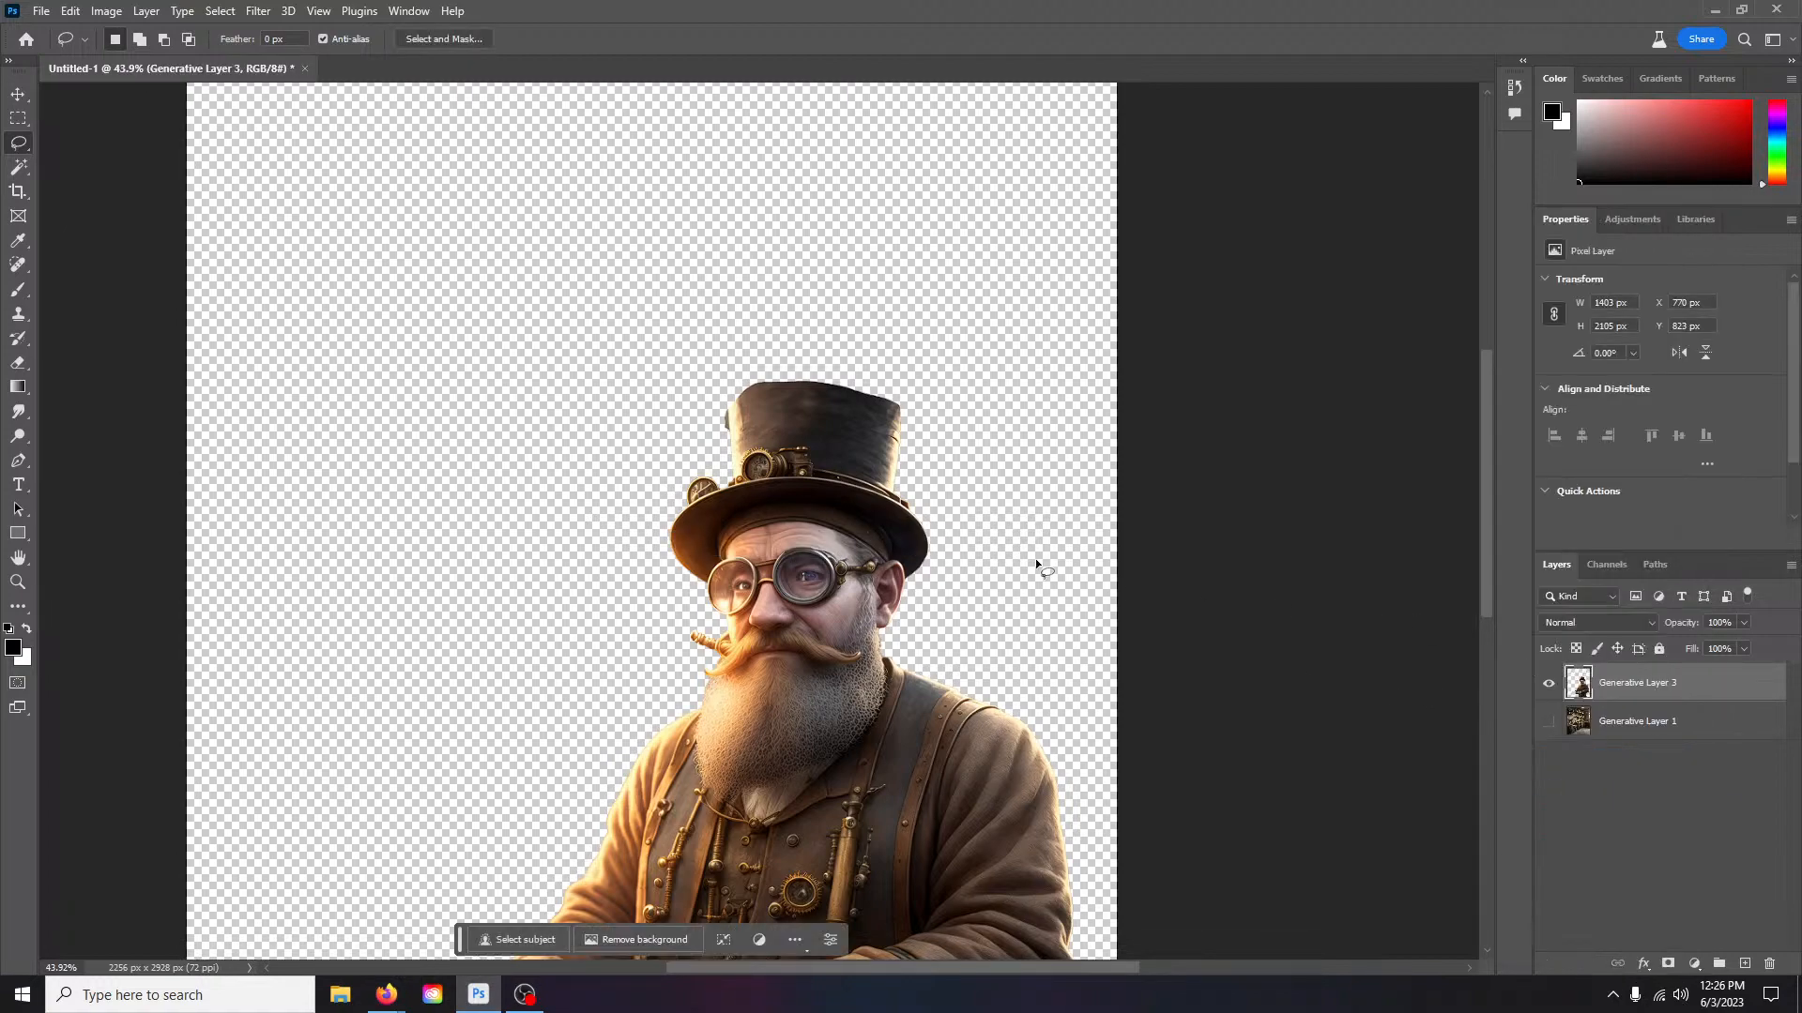
# Step: Show the workshop layer again and check the tinkerer's hat, body and hands against the background
pyautogui.click(1549, 721)
pyautogui.click(1549, 722)
pyautogui.click(1548, 722)
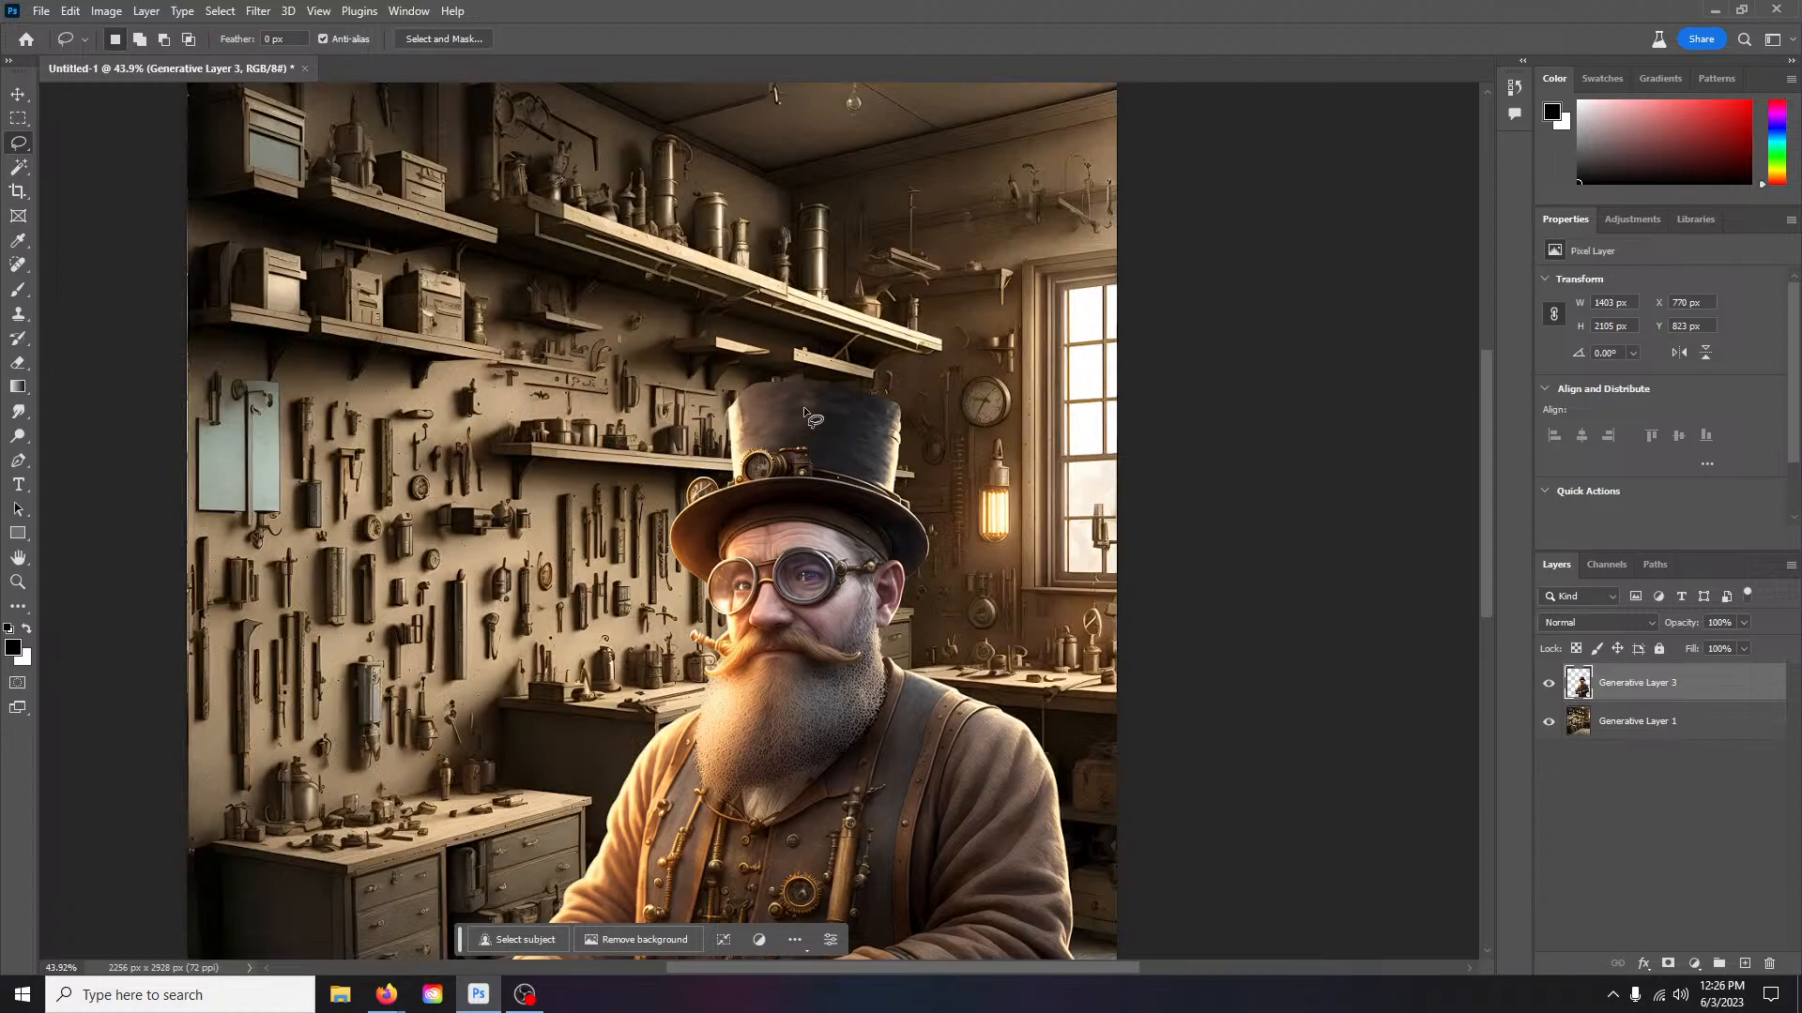
pyautogui.scroll(-3, 1070, 523)
pyautogui.scroll(-10, 1068, 521)
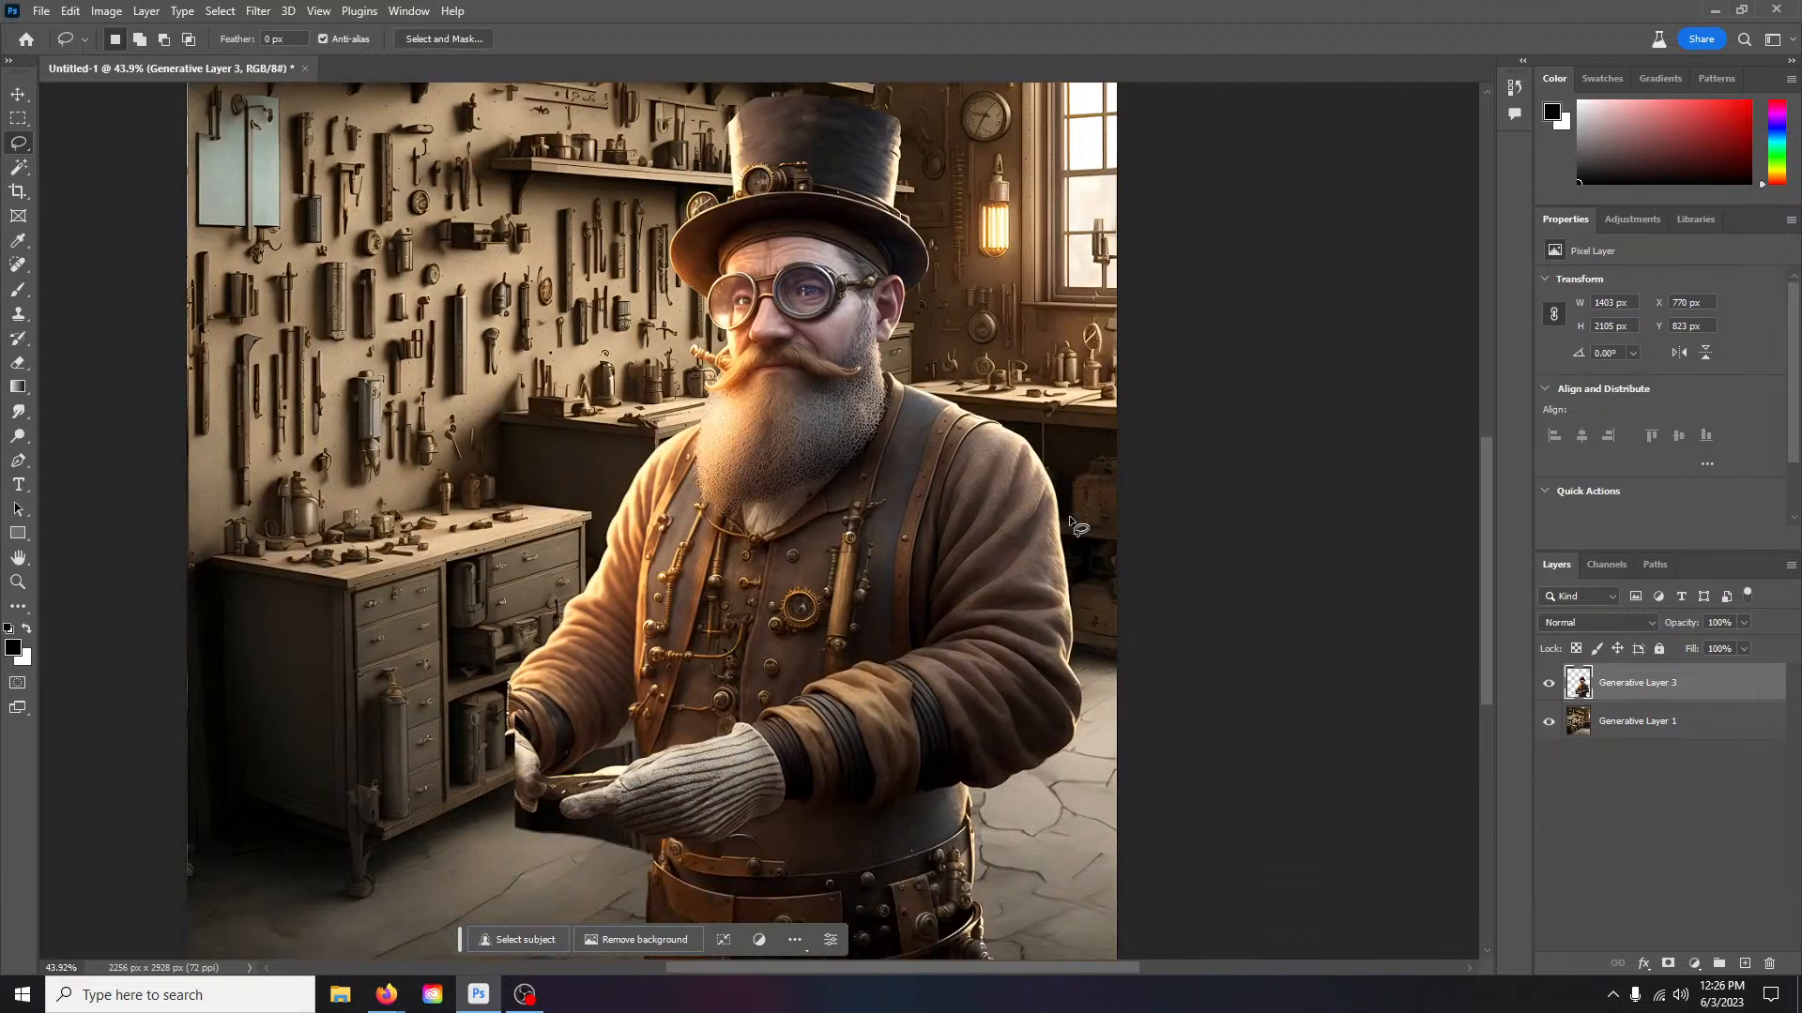
pyautogui.scroll(-3, 1069, 518)
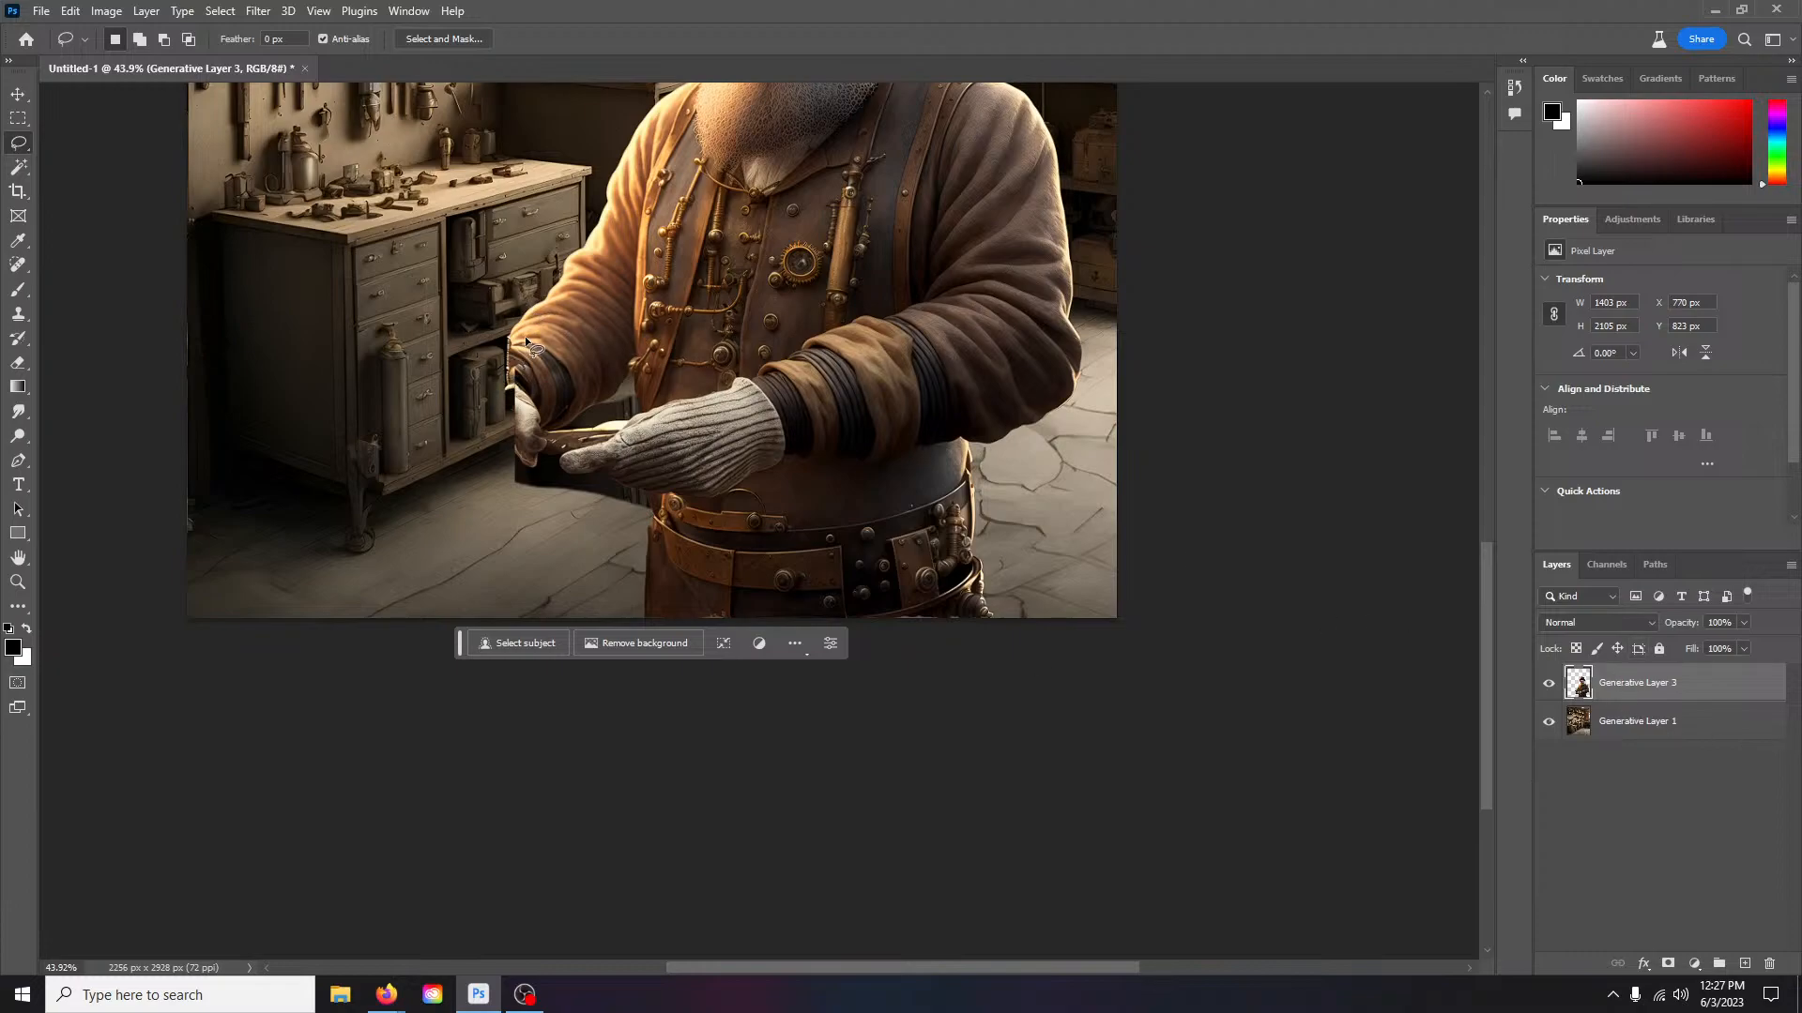
# Step: Lasso around the cut-off glove at the image's left, hide the workshop layer, and complete the hand using Generative Fill without a prompt
pyautogui.moveTo(508, 336); pyautogui.dragTo(504, 338)
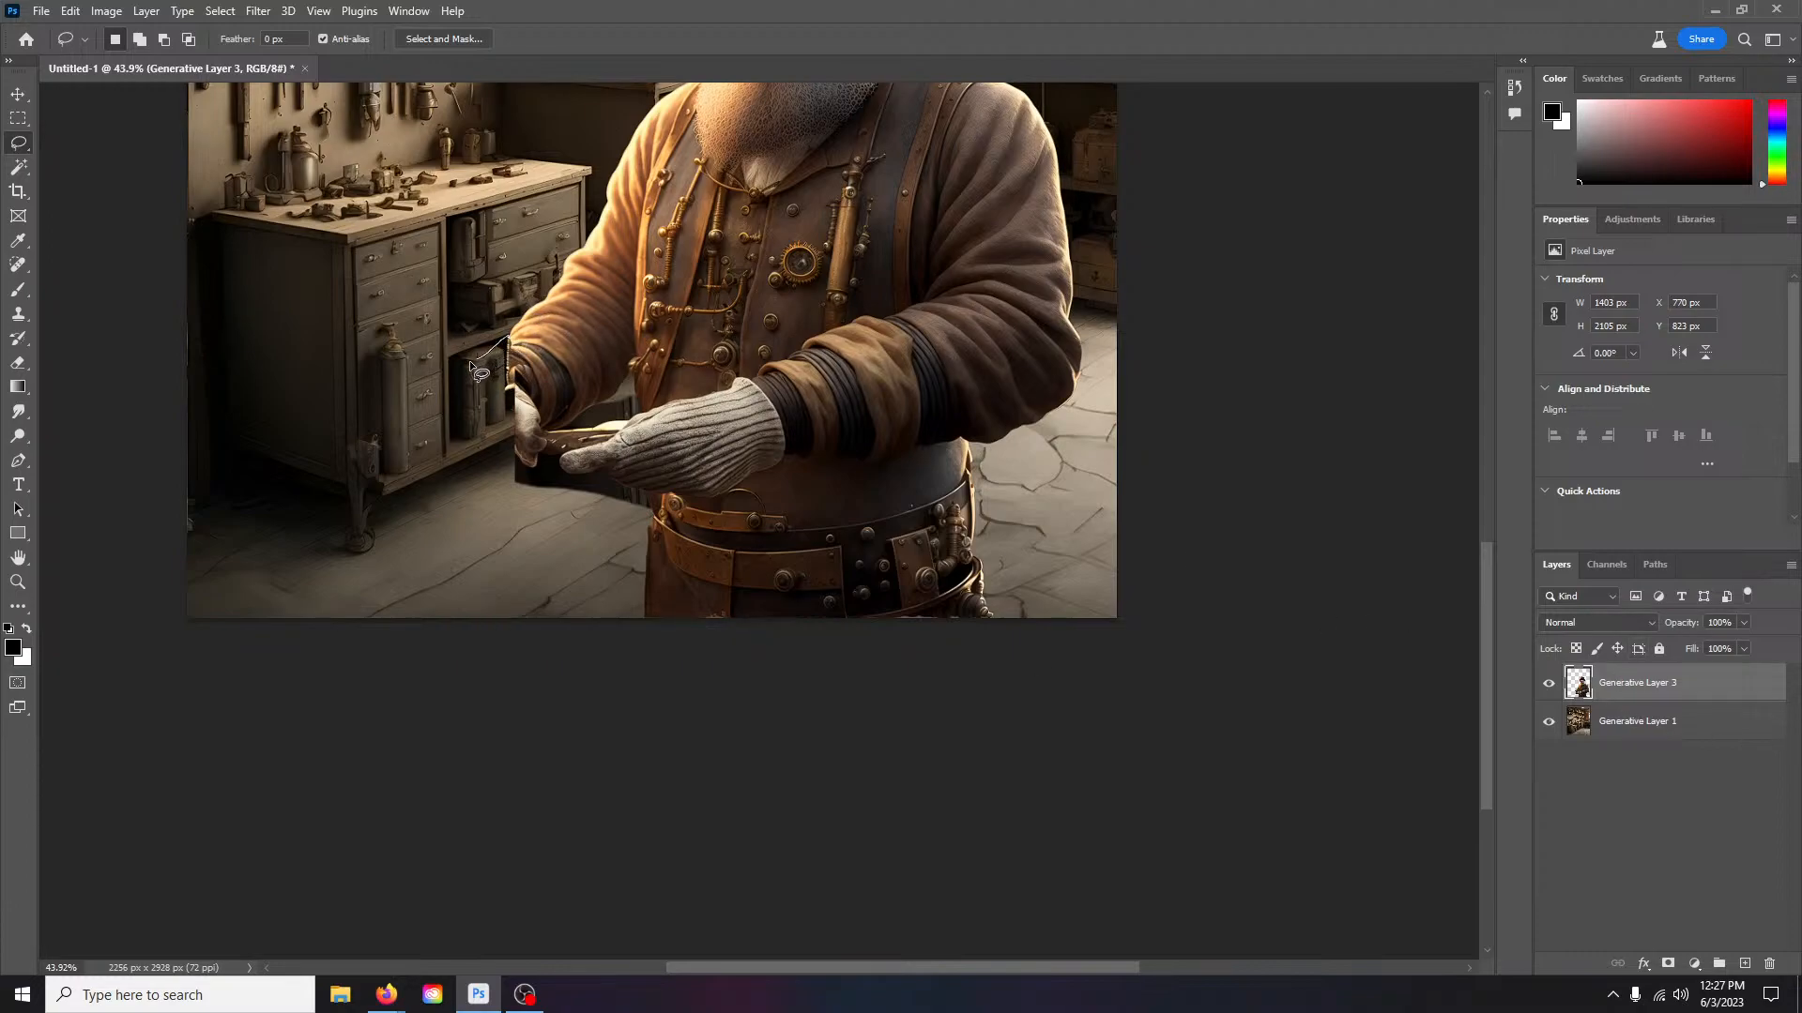
pyautogui.moveTo(427, 427)
pyautogui.mouseDown()
pyautogui.moveTo(465, 488)
pyautogui.moveTo(535, 486)
pyautogui.moveTo(553, 465)
pyautogui.moveTo(502, 343)
pyautogui.mouseUp()
pyautogui.click(379, 526)
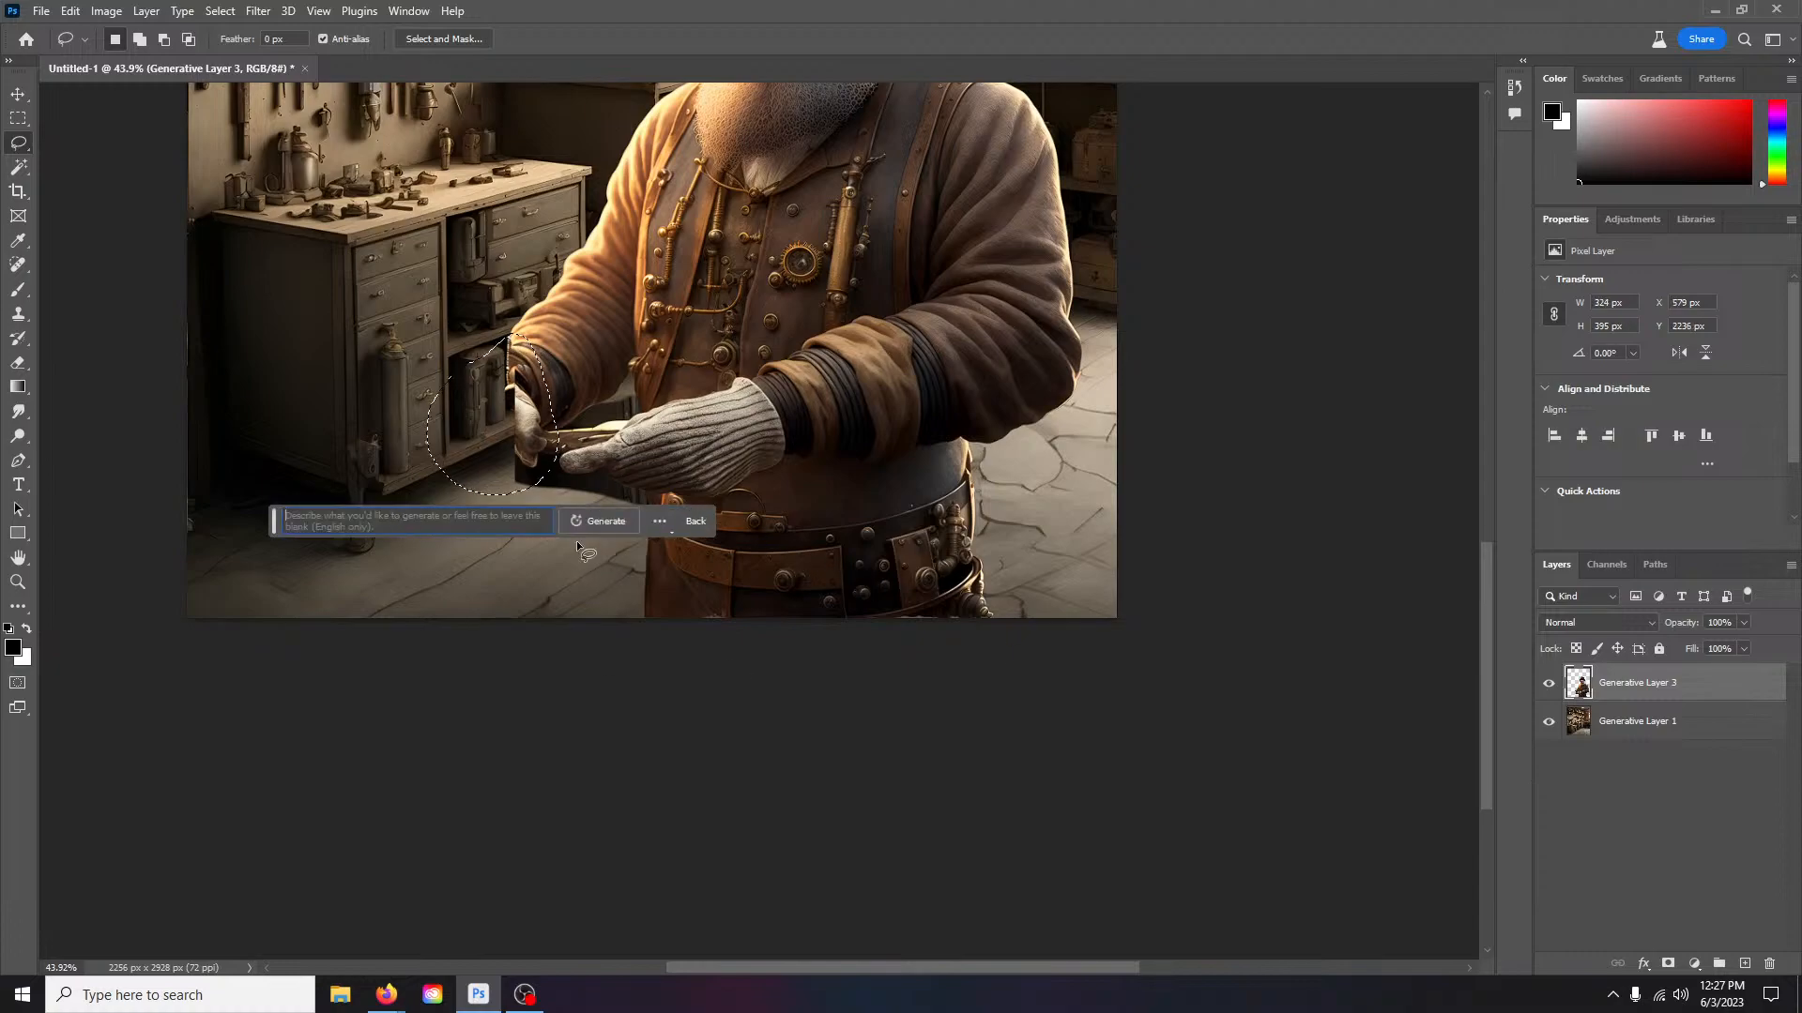
pyautogui.click(1548, 720)
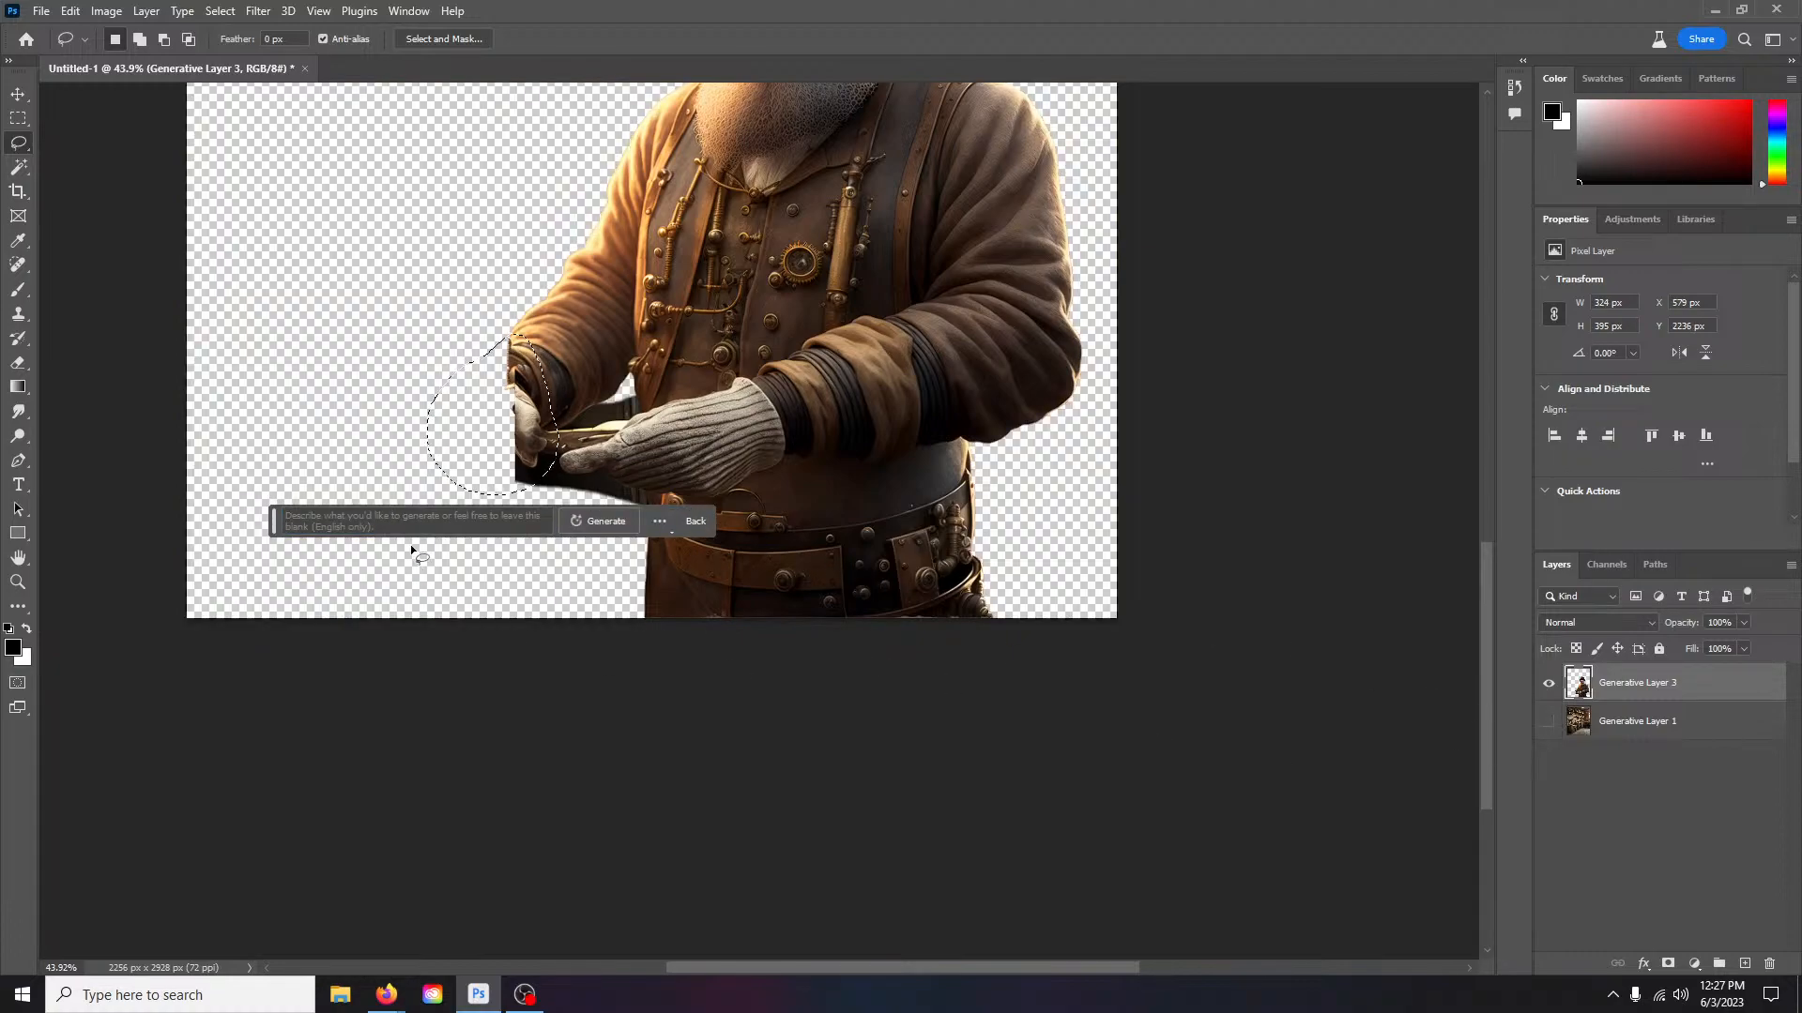
pyautogui.click(627, 521)
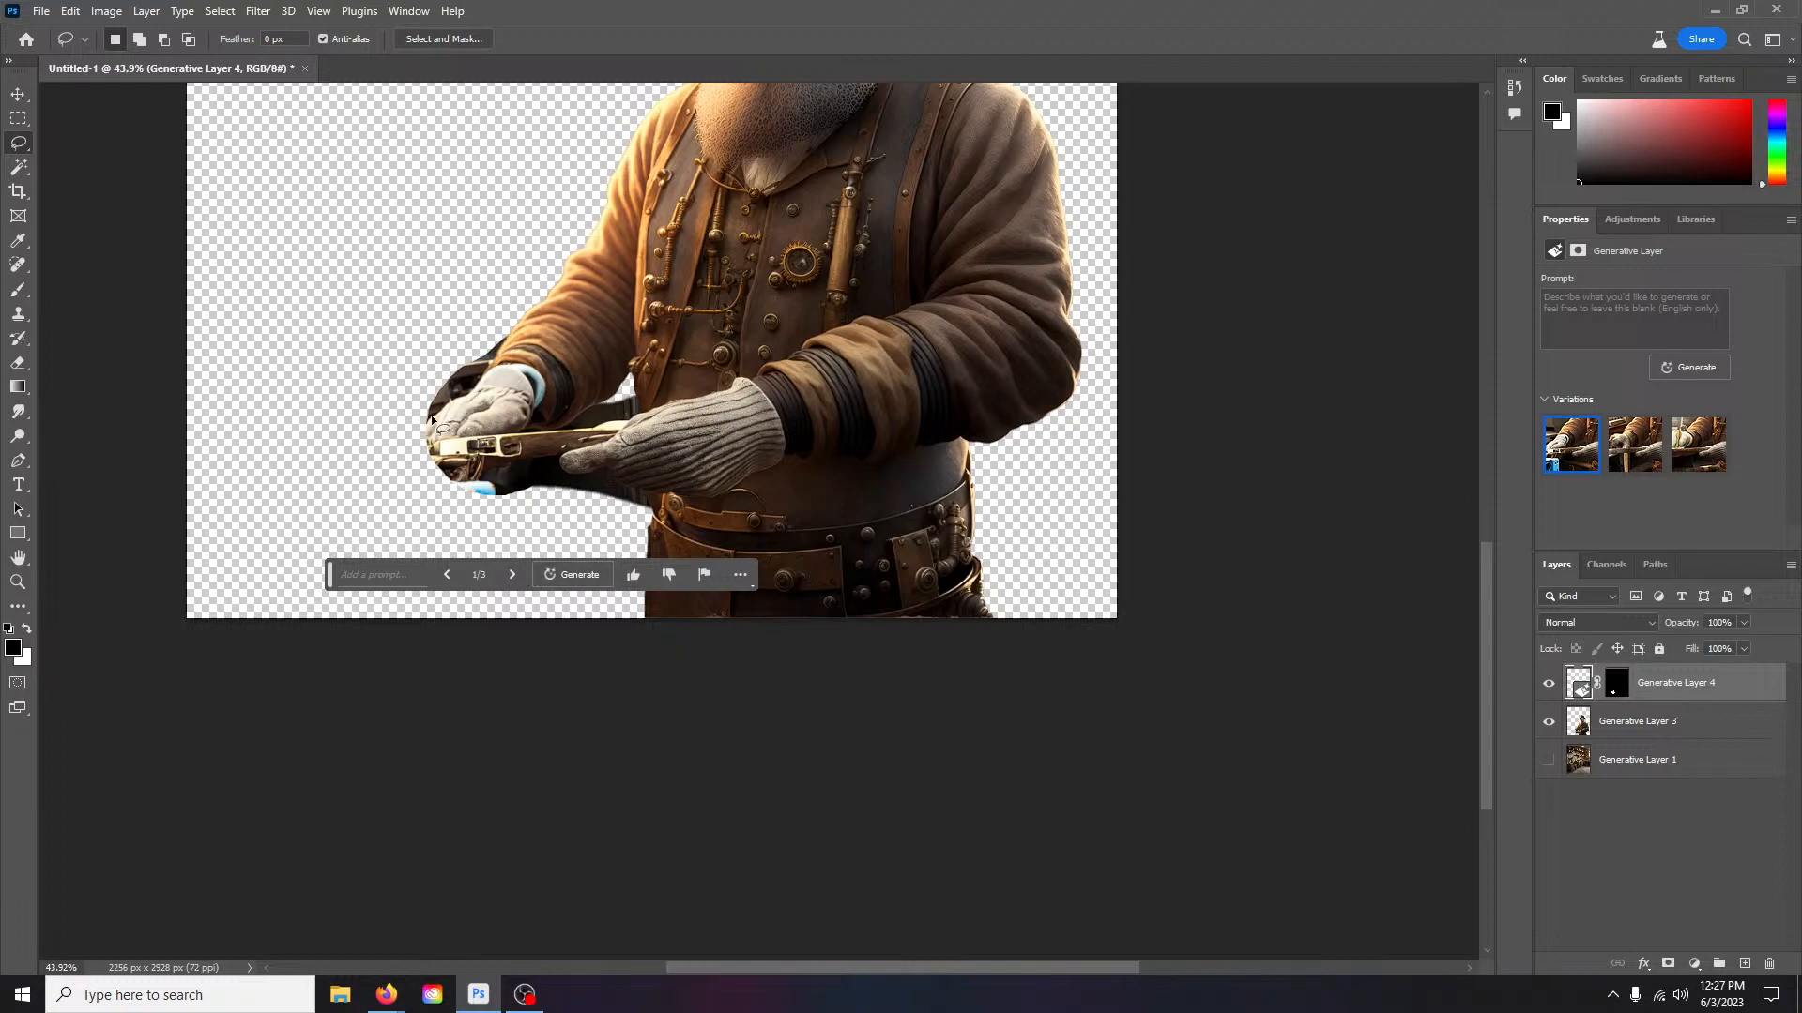
# Step: Compare the three generated variations of the tinkerer's gloved hand and keep the first one, with the metal-framed tool
pyautogui.scroll(5, 486, 357)
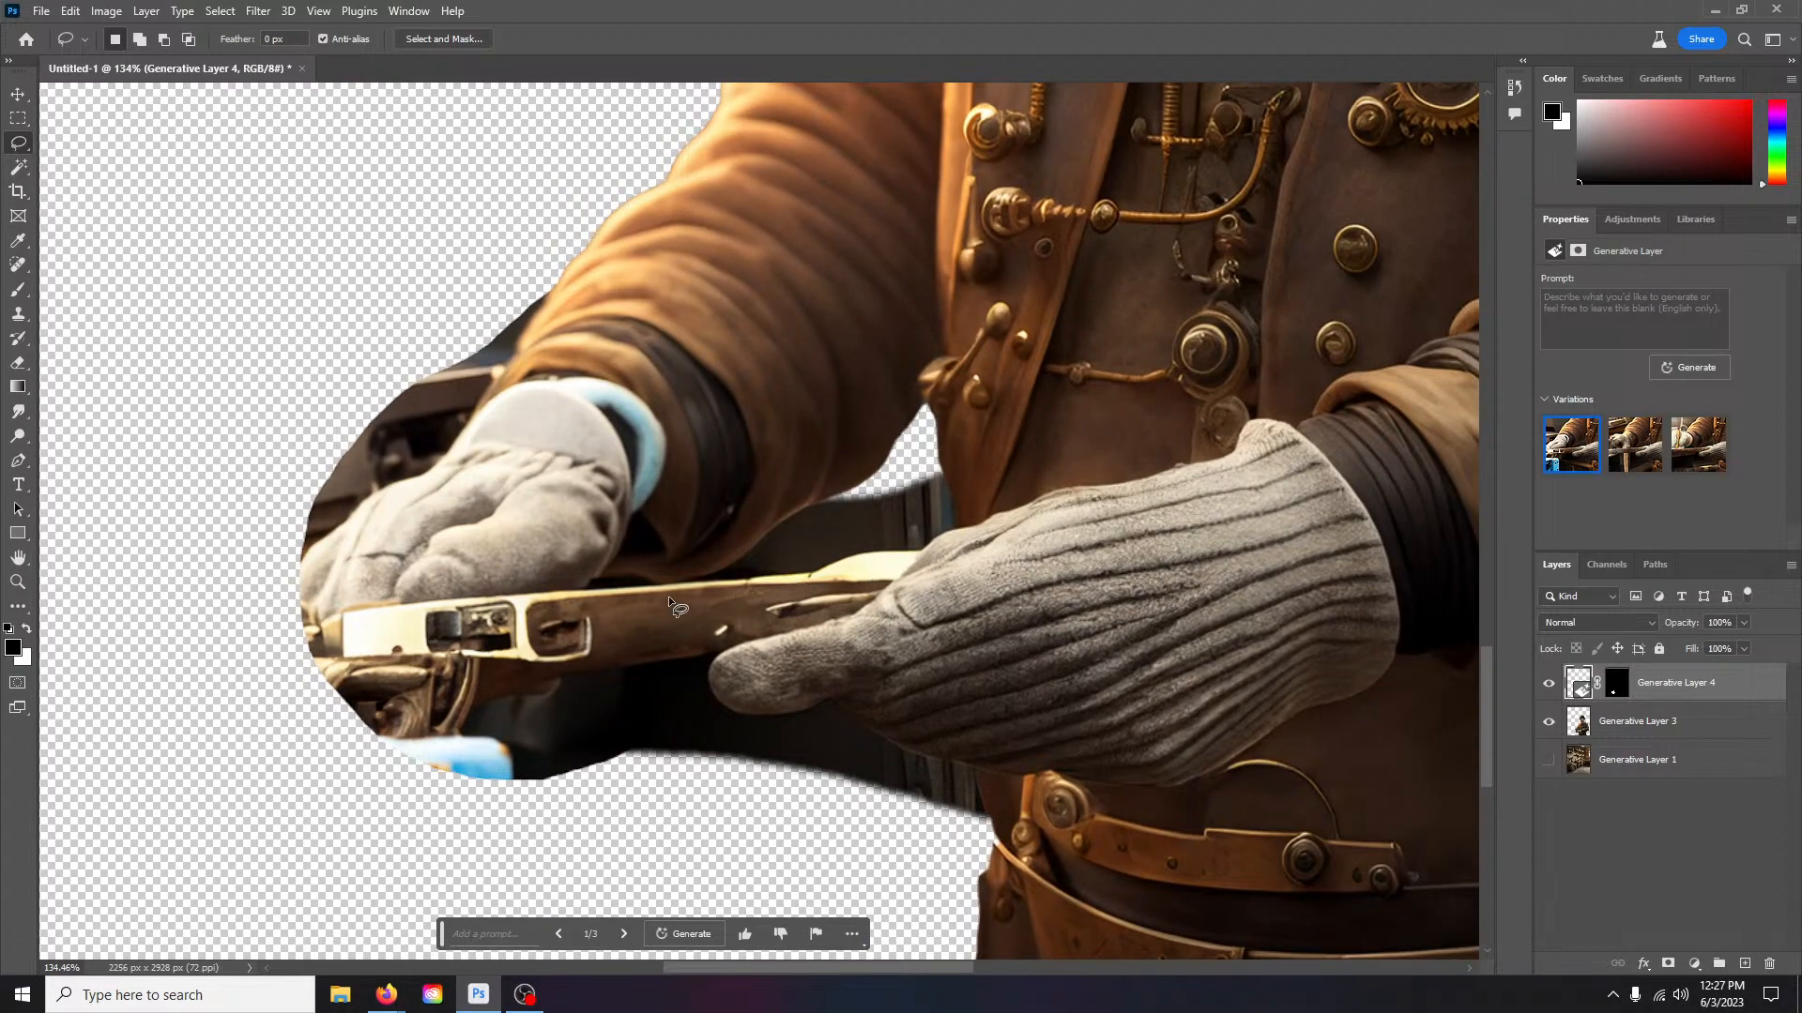
pyautogui.click(18, 364)
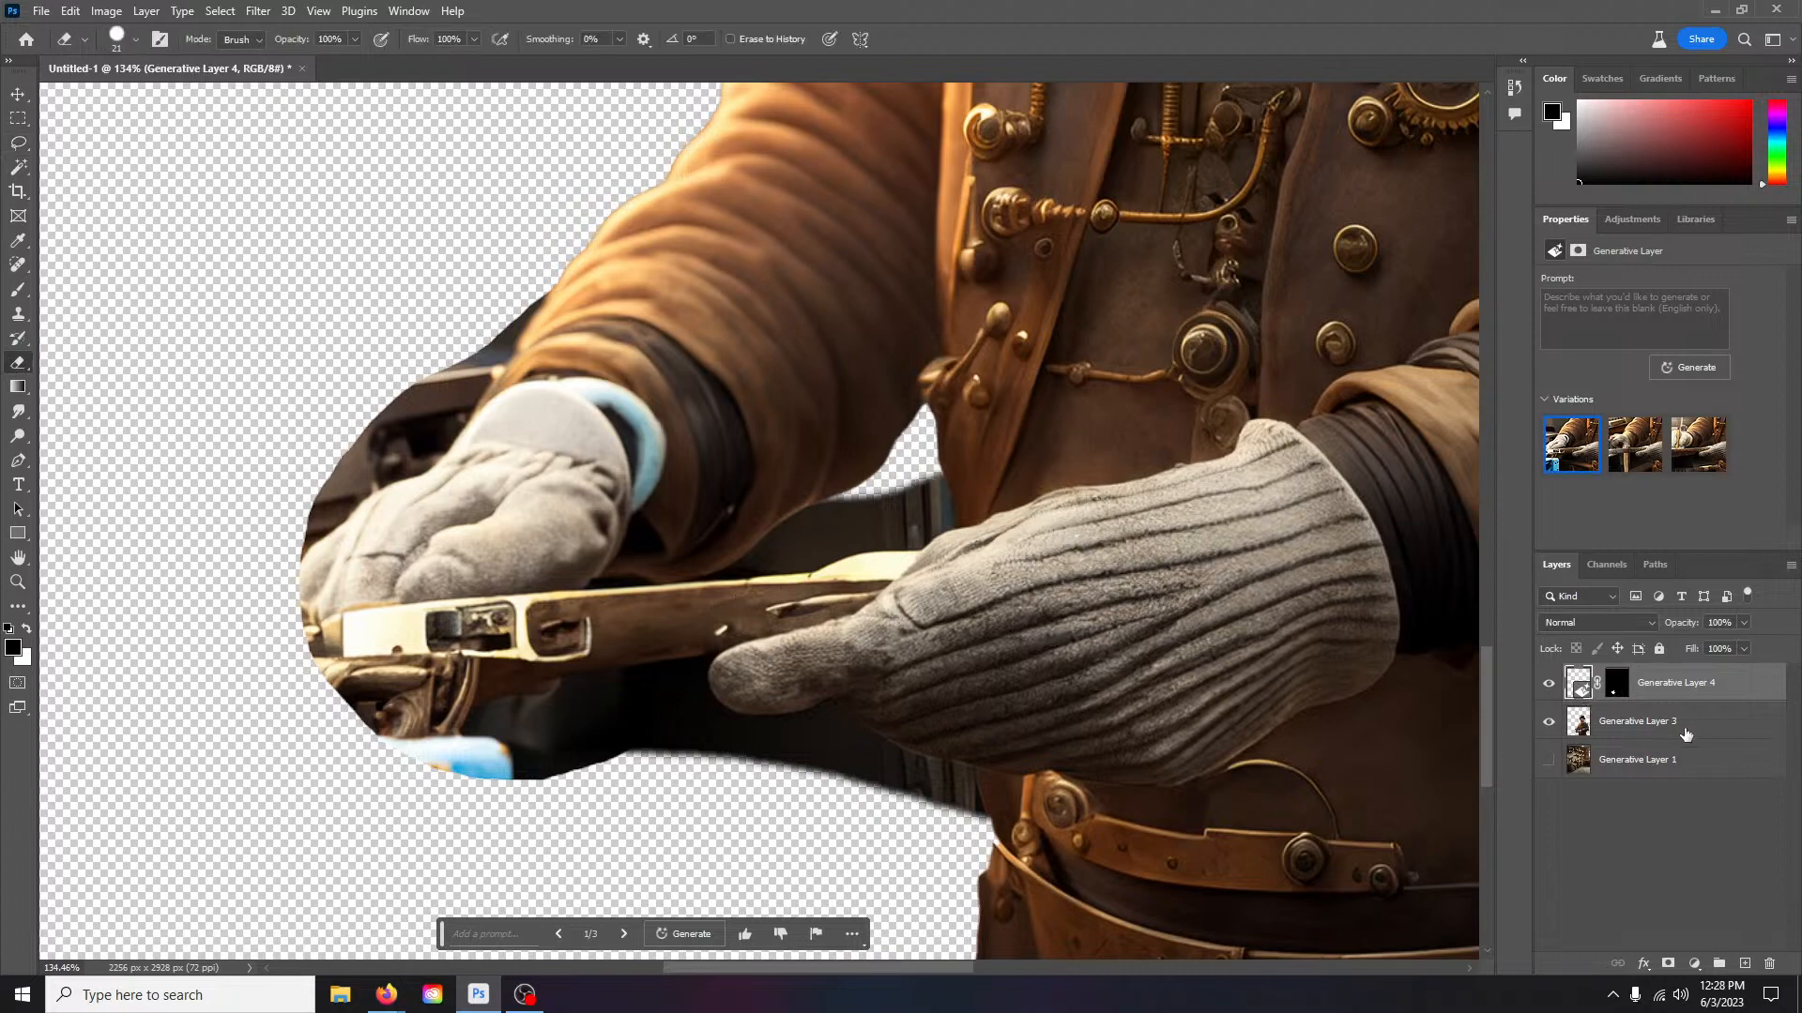
pyautogui.click(626, 935)
pyautogui.click(626, 934)
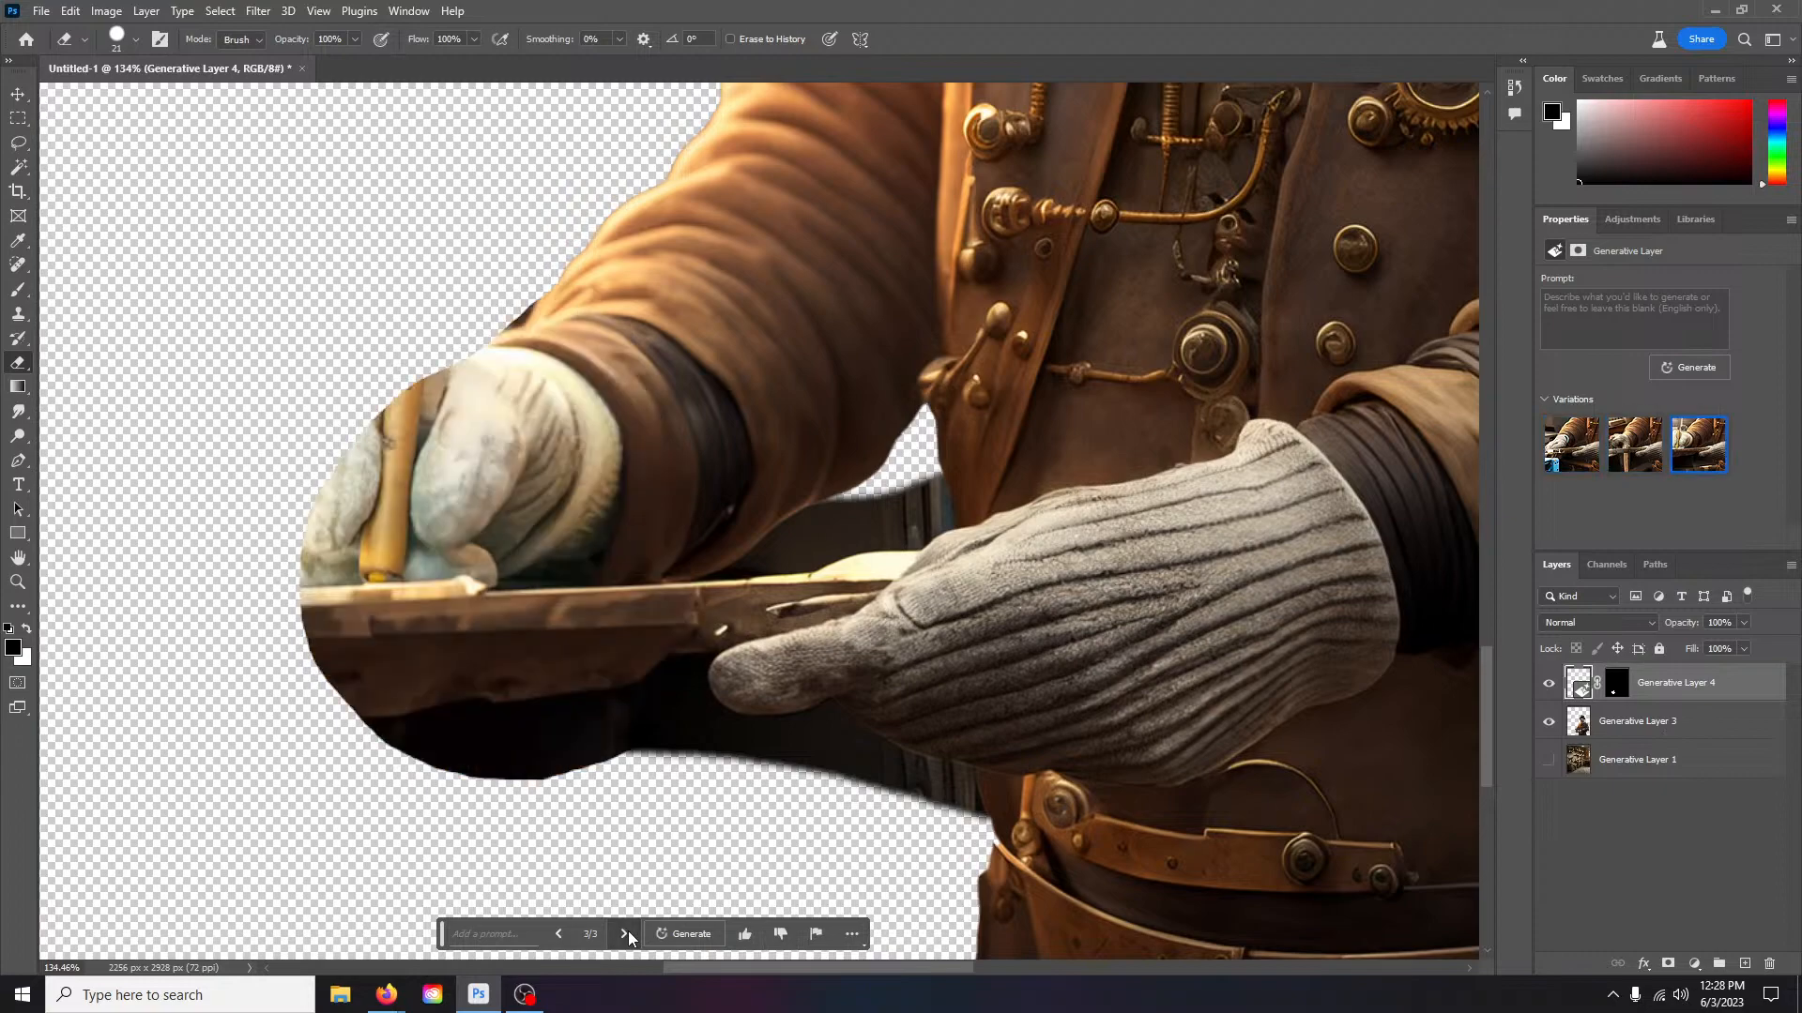
pyautogui.click(626, 935)
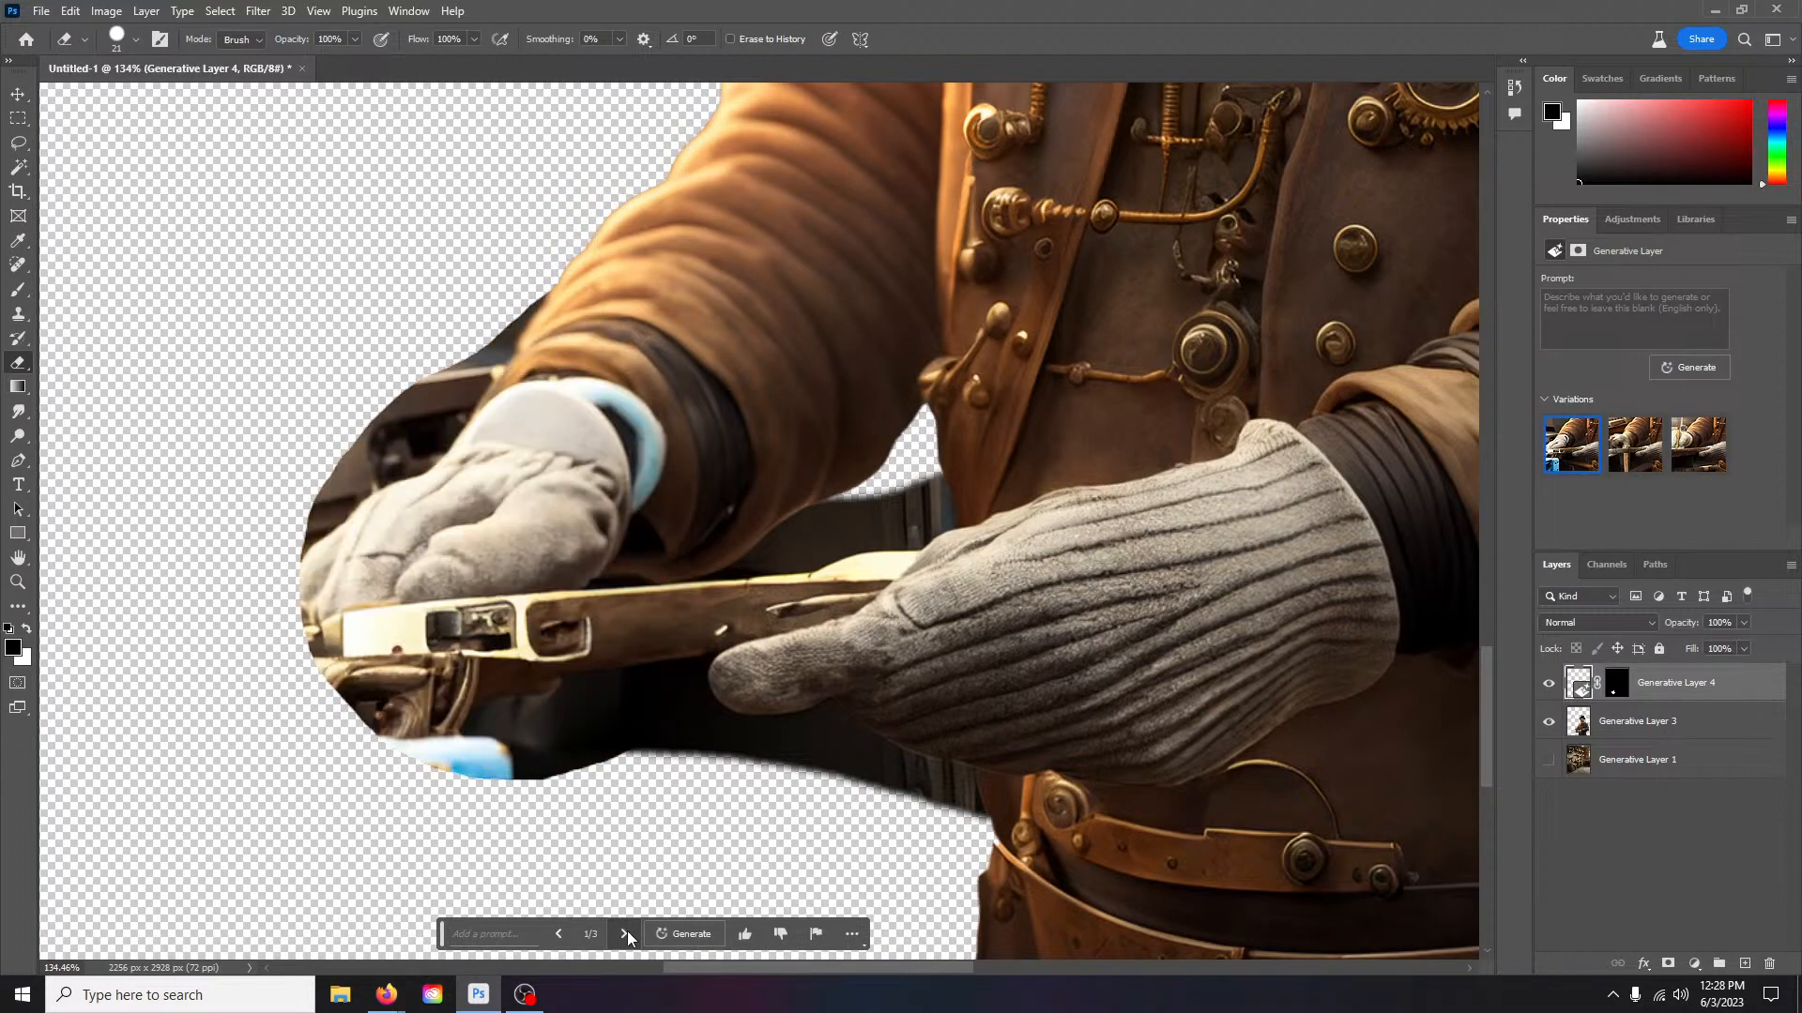
pyautogui.click(626, 935)
pyautogui.click(626, 935)
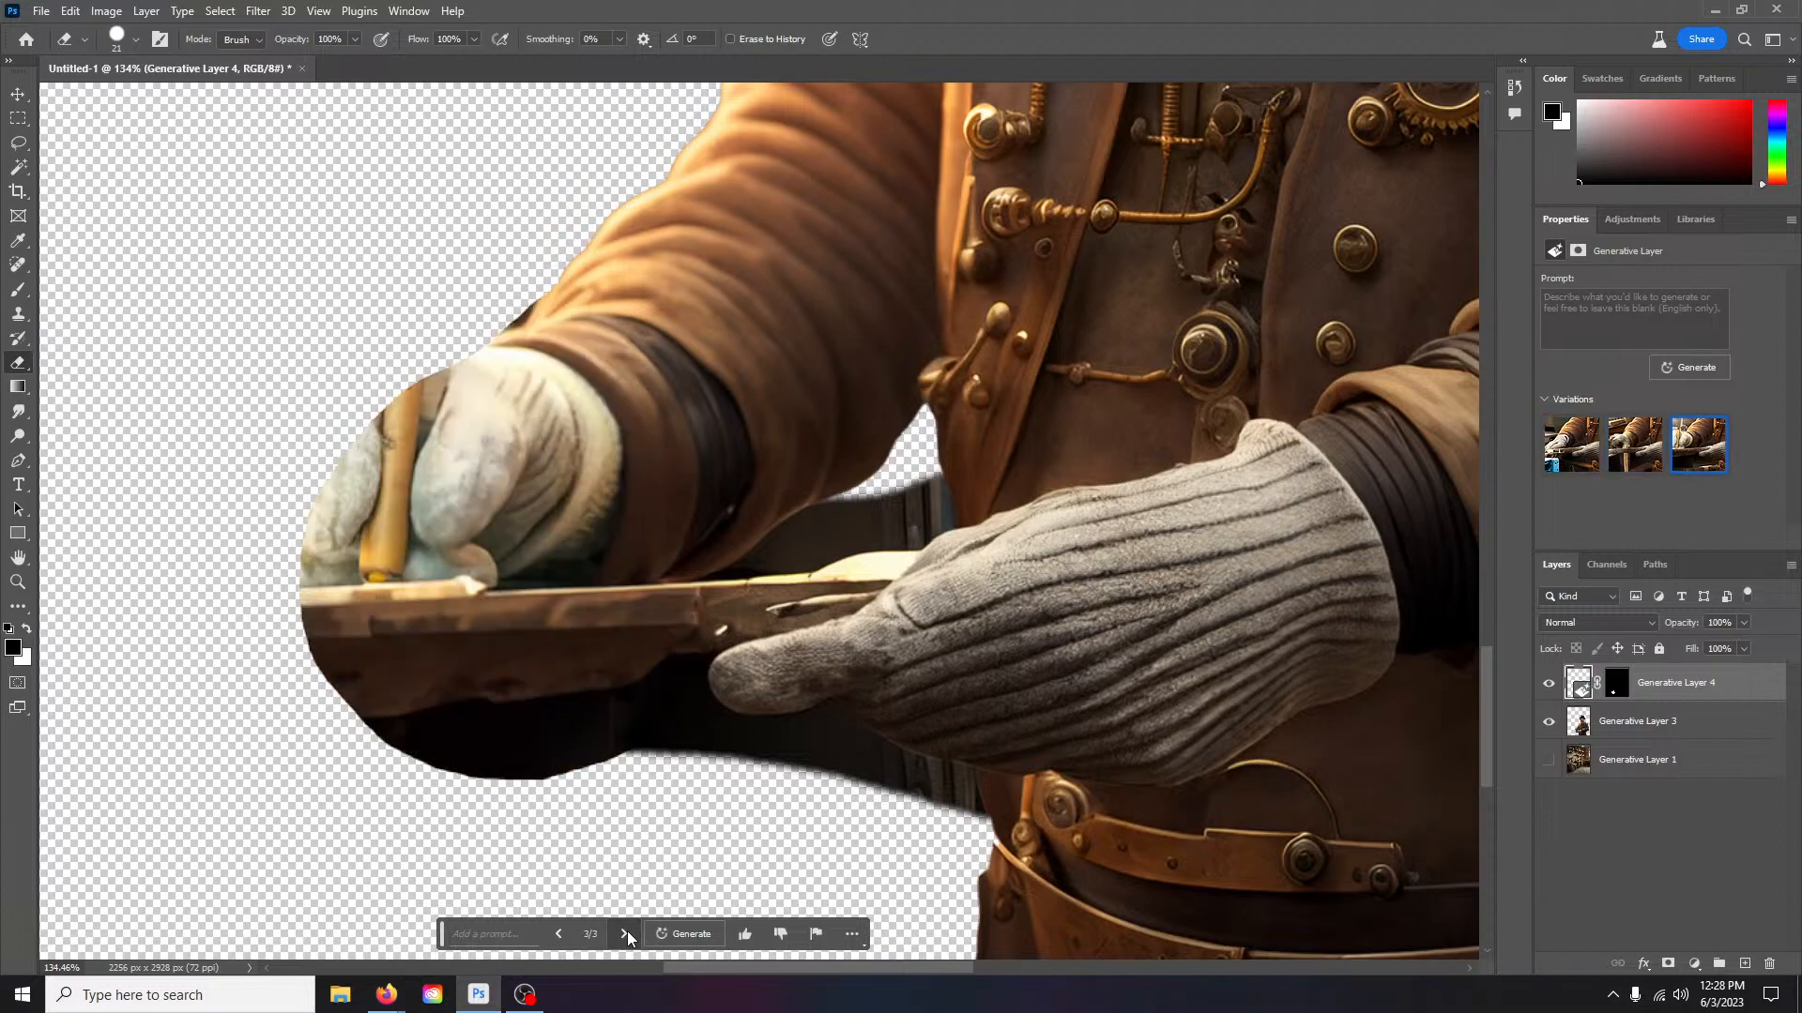
pyautogui.click(626, 934)
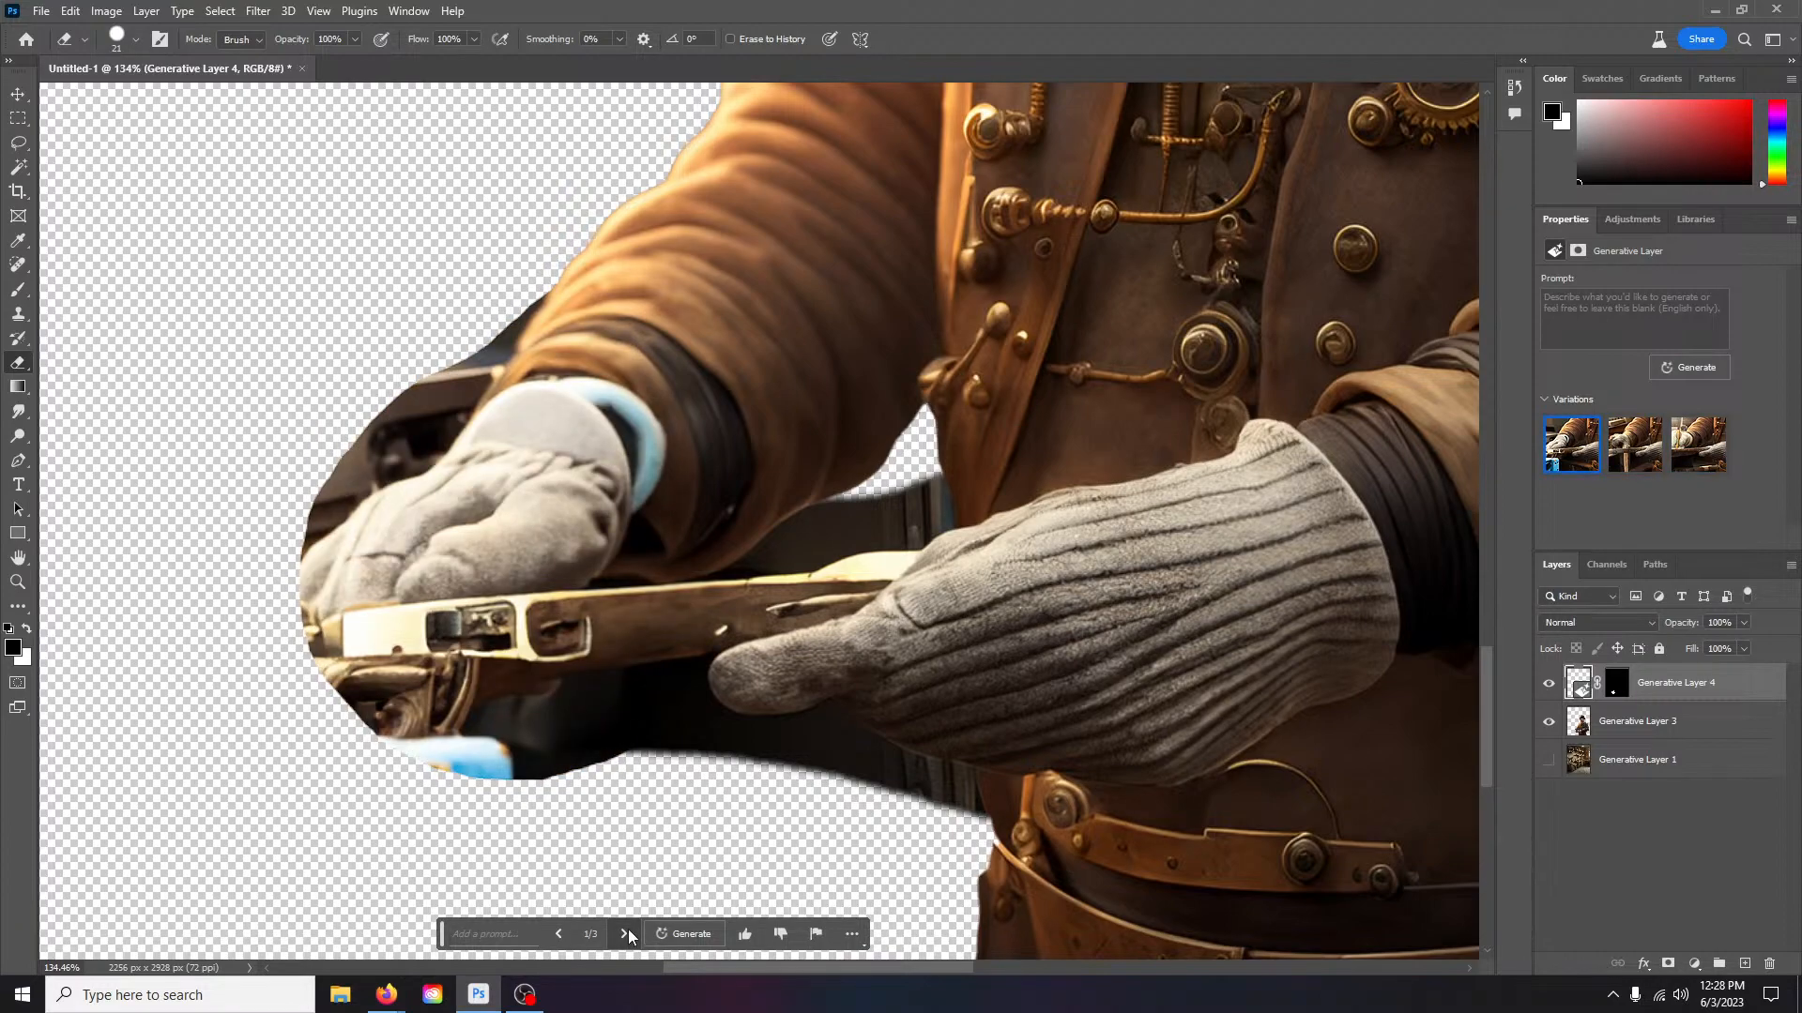
# Step: Merge the generated hand layer with the tinkerer layer
pyautogui.keyDown('shift'); pyautogui.click(1707, 730); pyautogui.keyUp('shift')
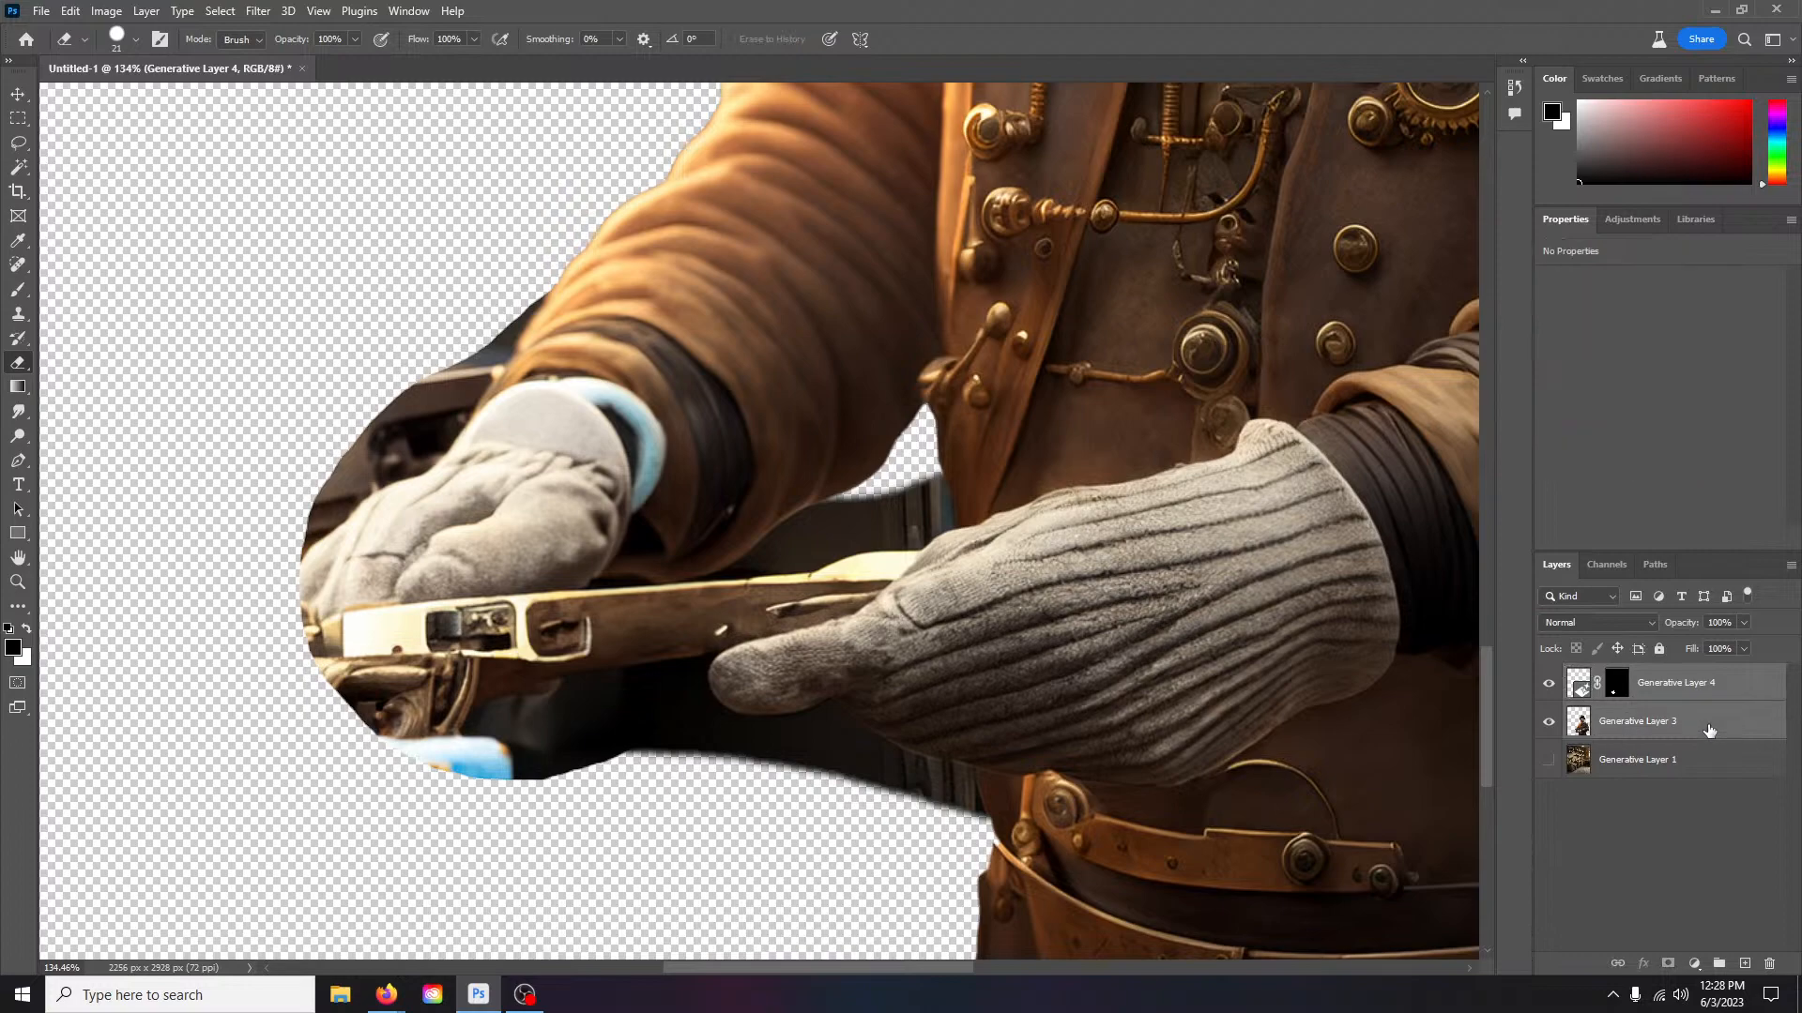
pyautogui.rightClick(1708, 730)
pyautogui.click(1595, 794)
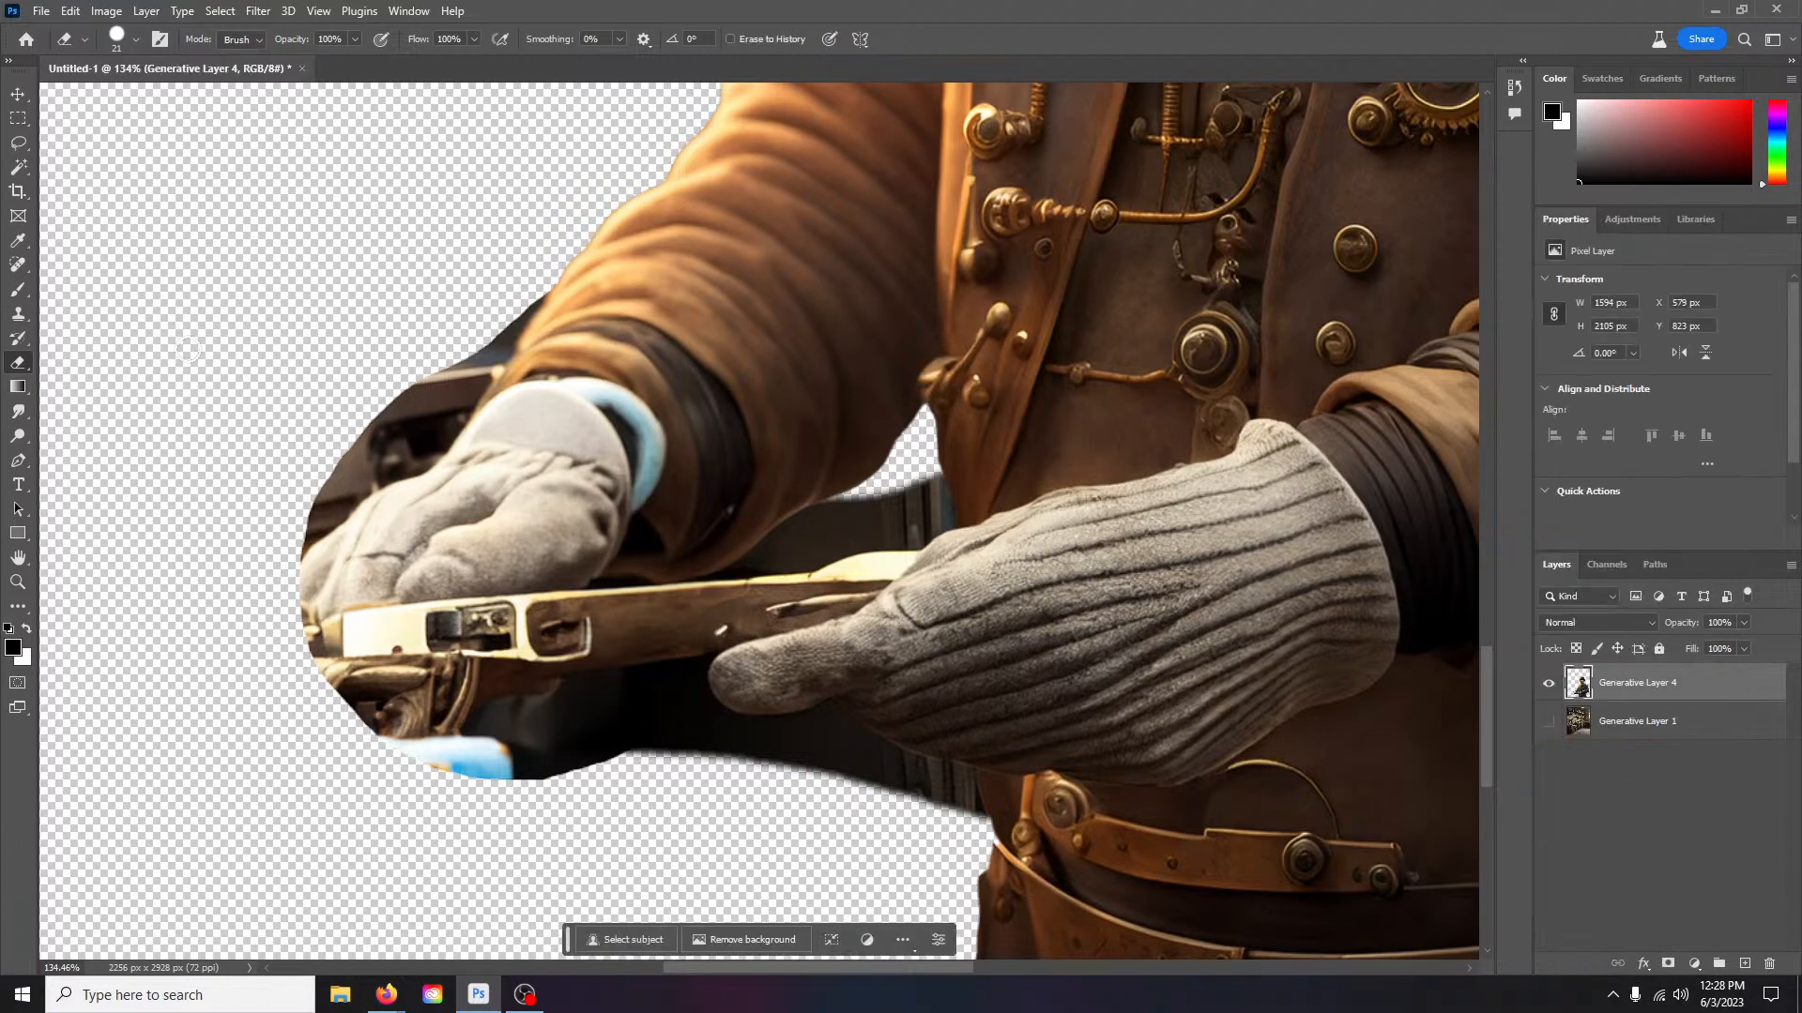
# Step: Try to remove the background from the hidden workshop layer
pyautogui.rightClick(924, 477)
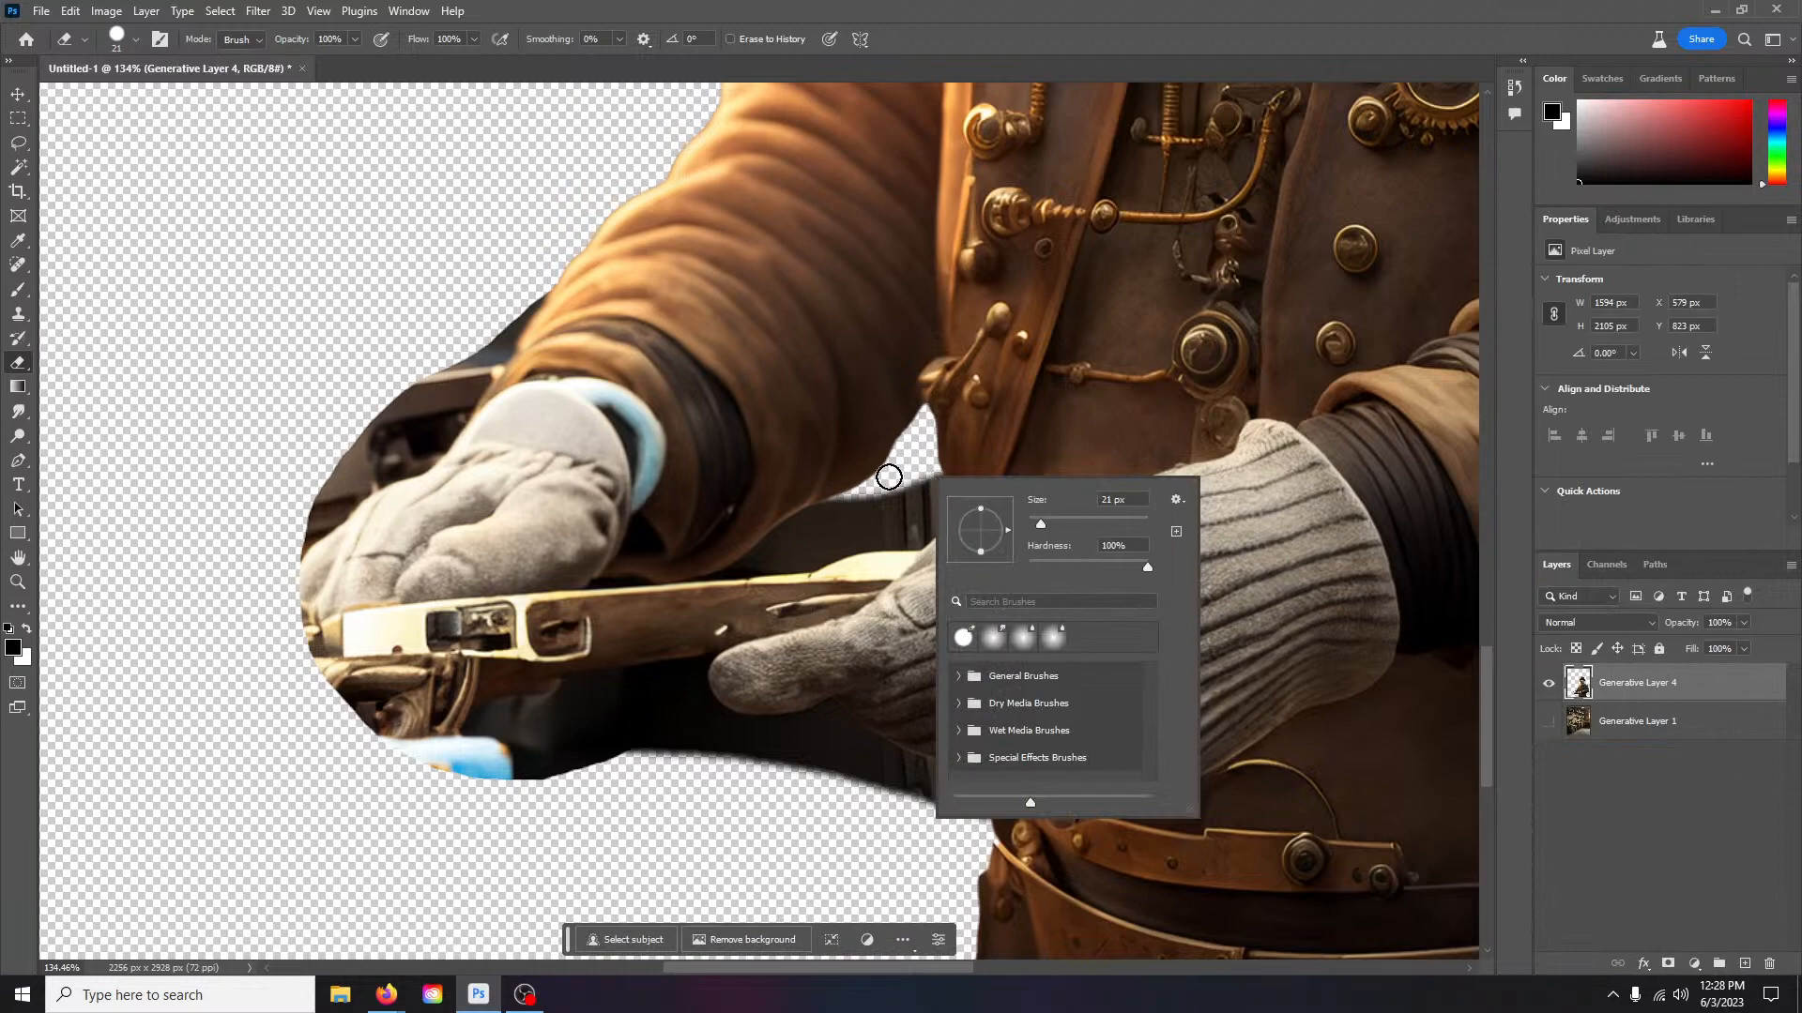
pyautogui.click(1703, 723)
pyautogui.click(1703, 723)
pyautogui.click(775, 934)
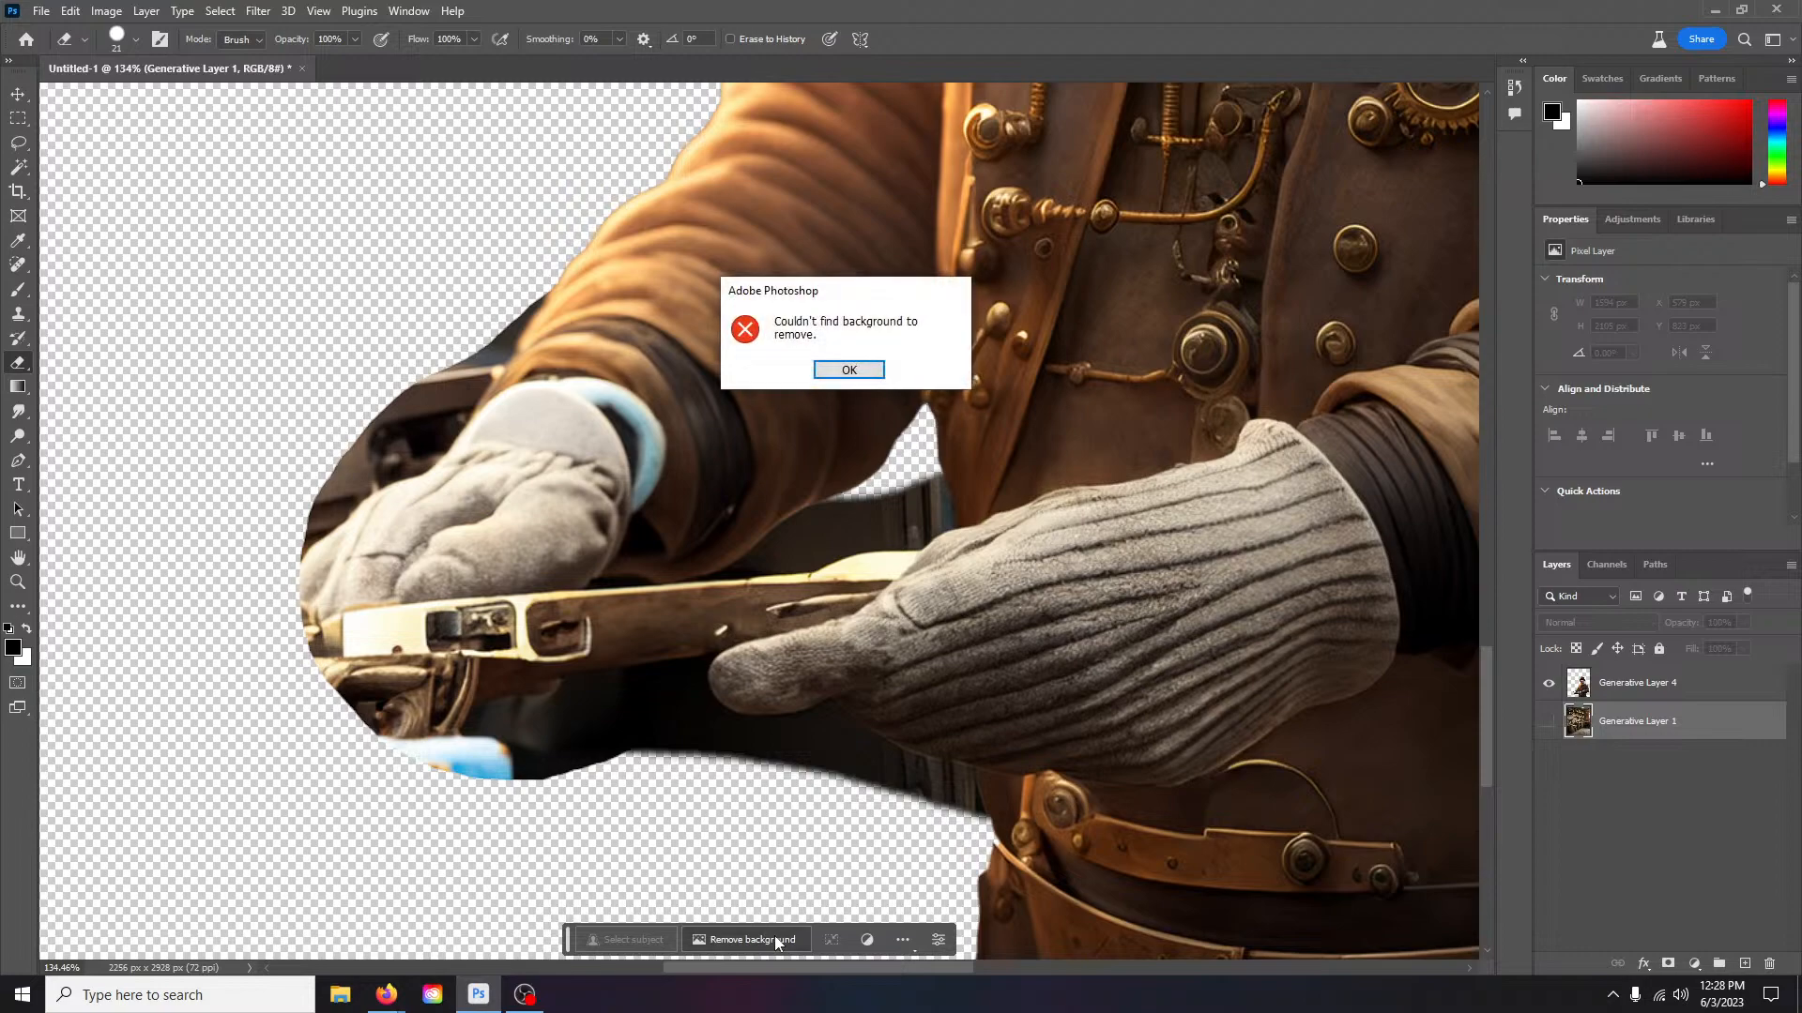
pyautogui.click(844, 368)
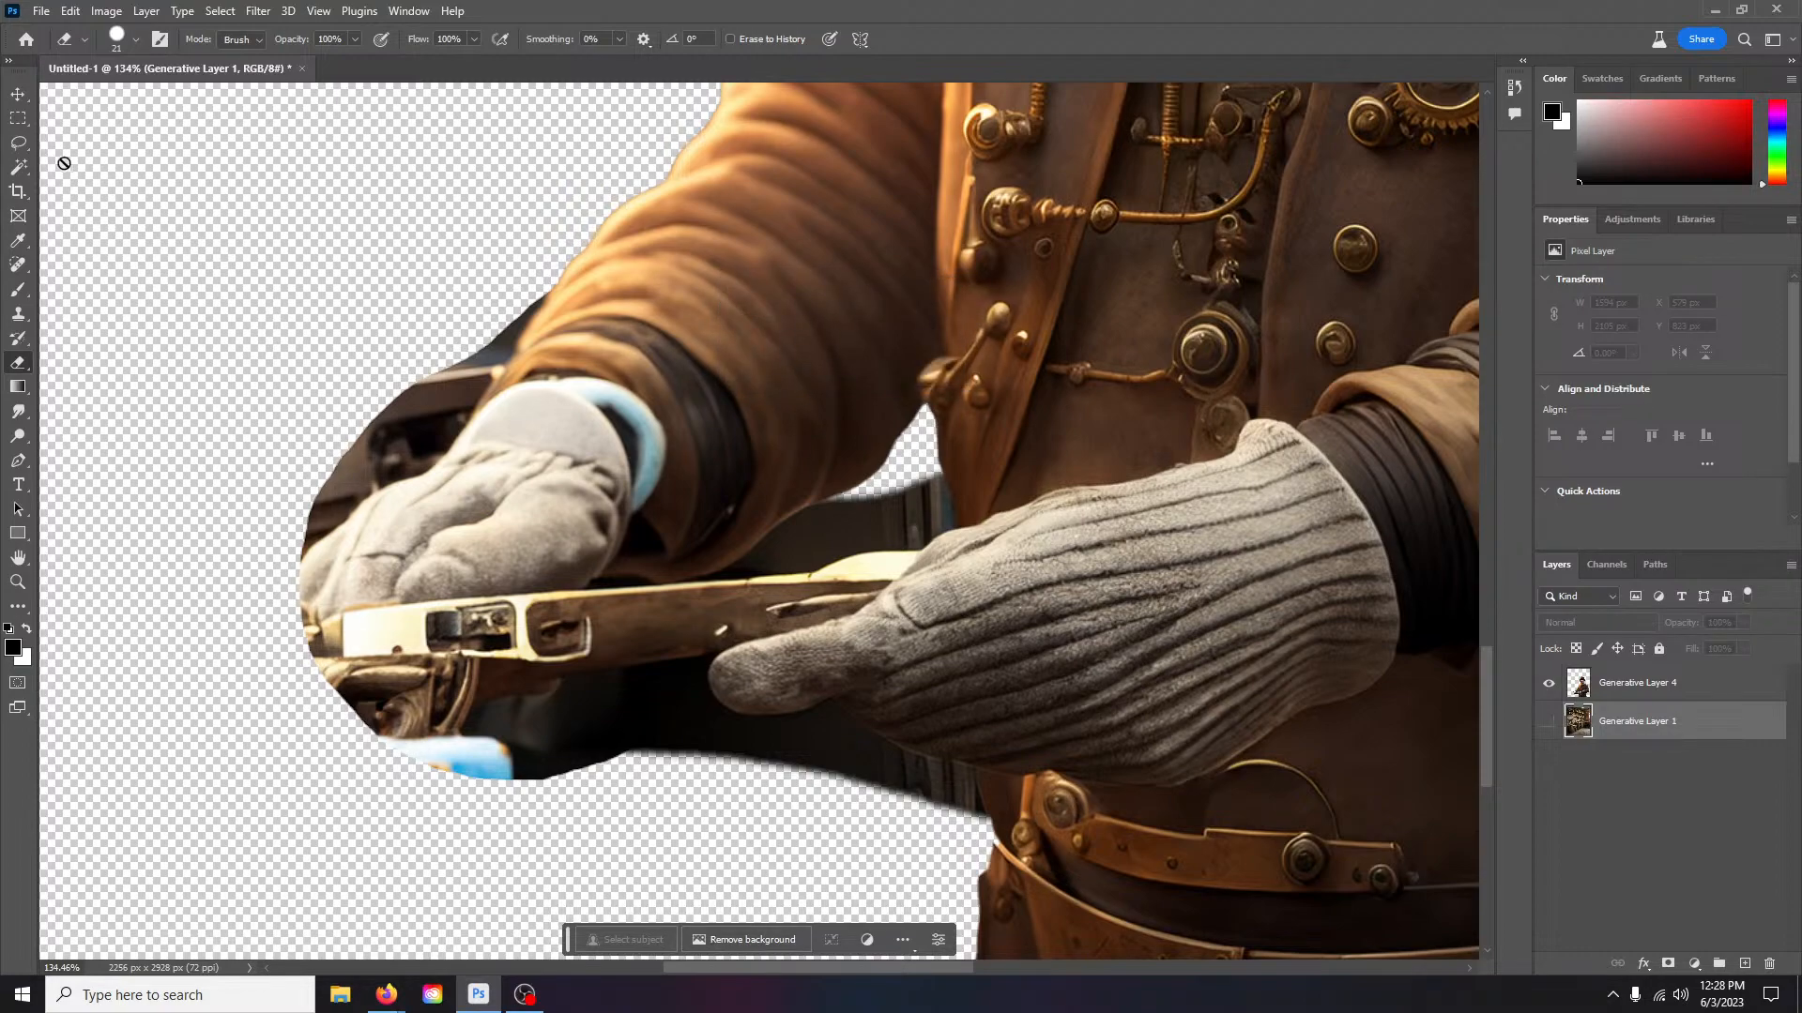
# Step: Lasso the leftover background between the tinkerer's sleeve, tool and coat, and delete it from the tinkerer layer
pyautogui.click(18, 142)
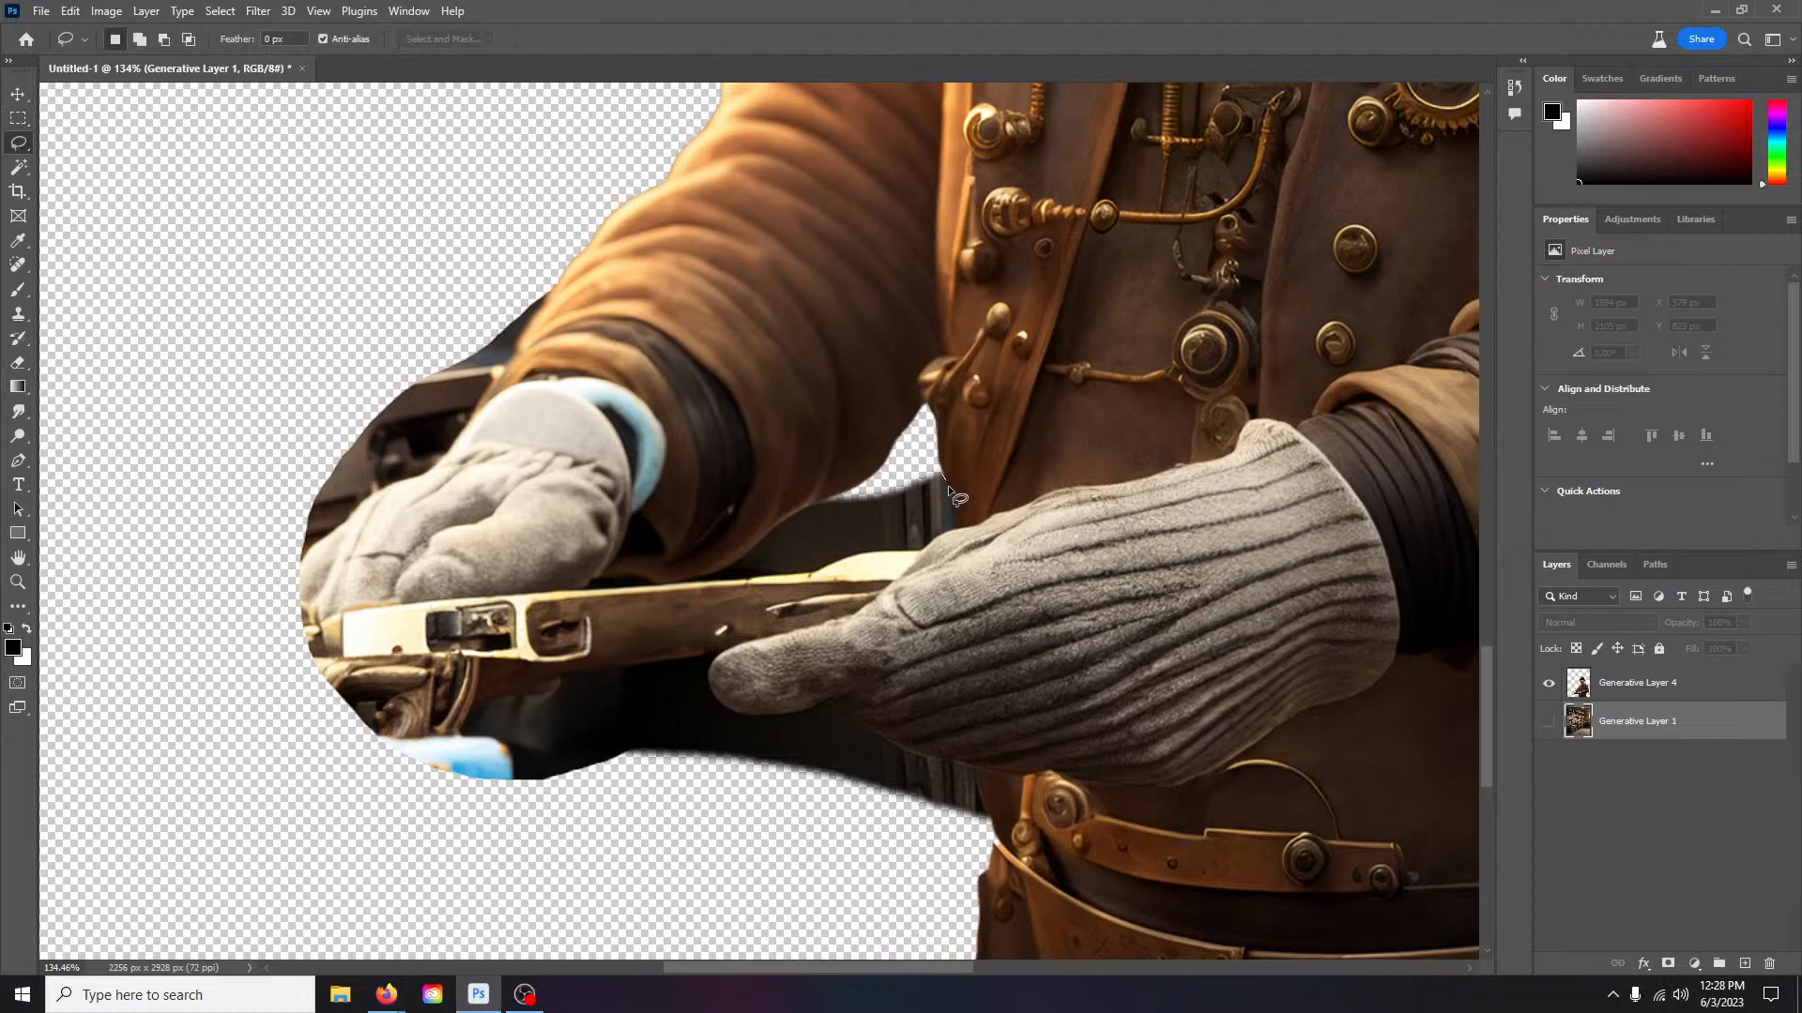
pyautogui.moveTo(951, 515)
pyautogui.mouseDown()
pyautogui.moveTo(921, 549)
pyautogui.moveTo(718, 583)
pyautogui.mouseUp()
pyautogui.moveTo(889, 463); pyautogui.dragTo(946, 478)
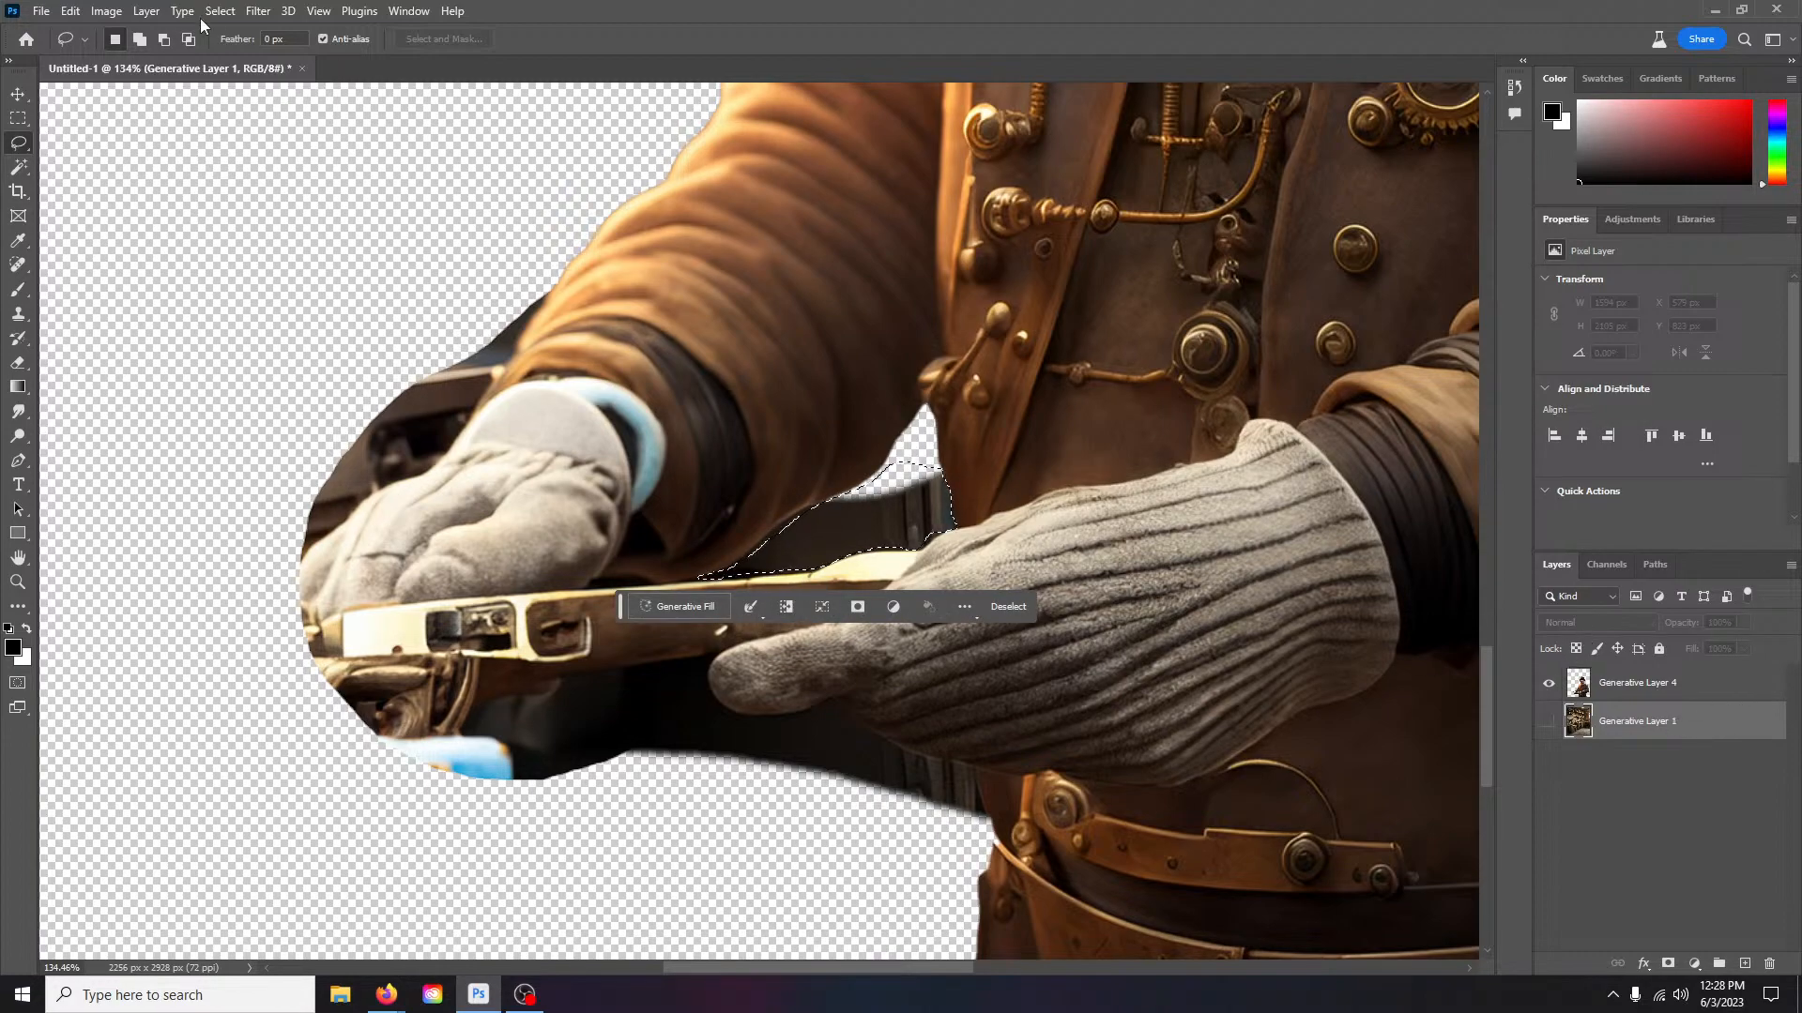
pyautogui.click(1642, 683)
pyautogui.press('Delete')
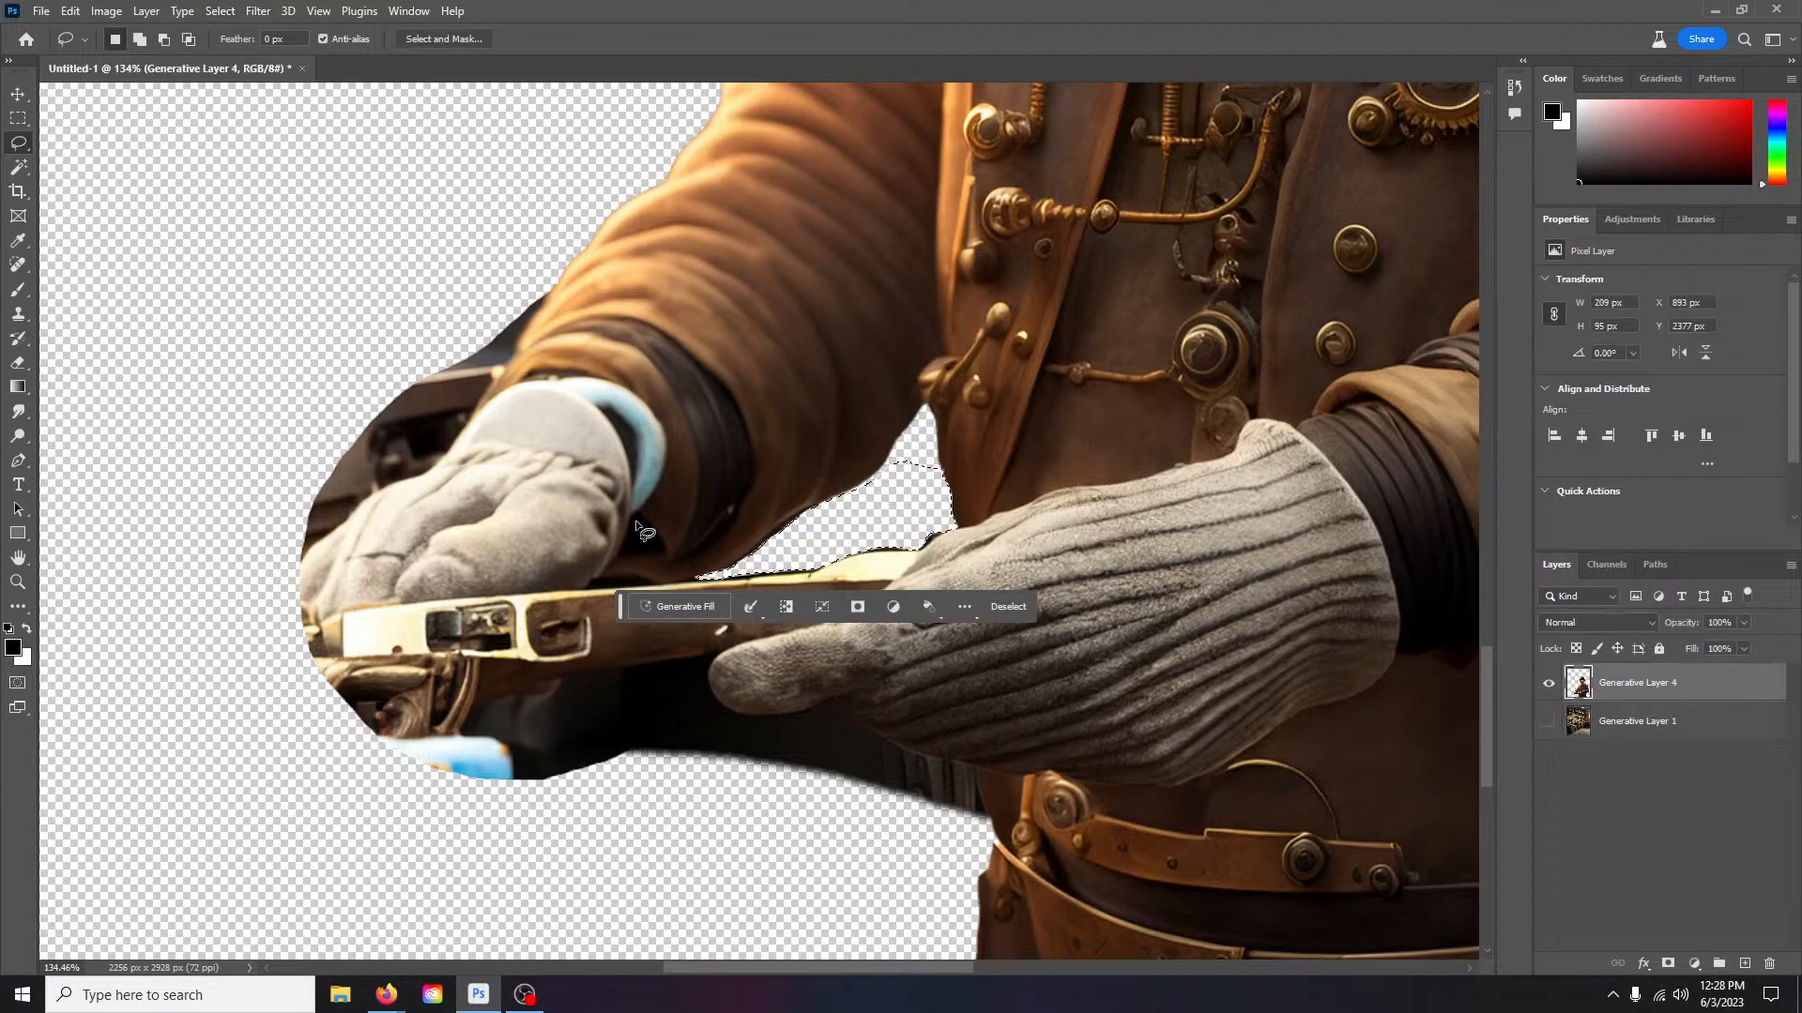
pyautogui.hotkey('ctrl', 'd')
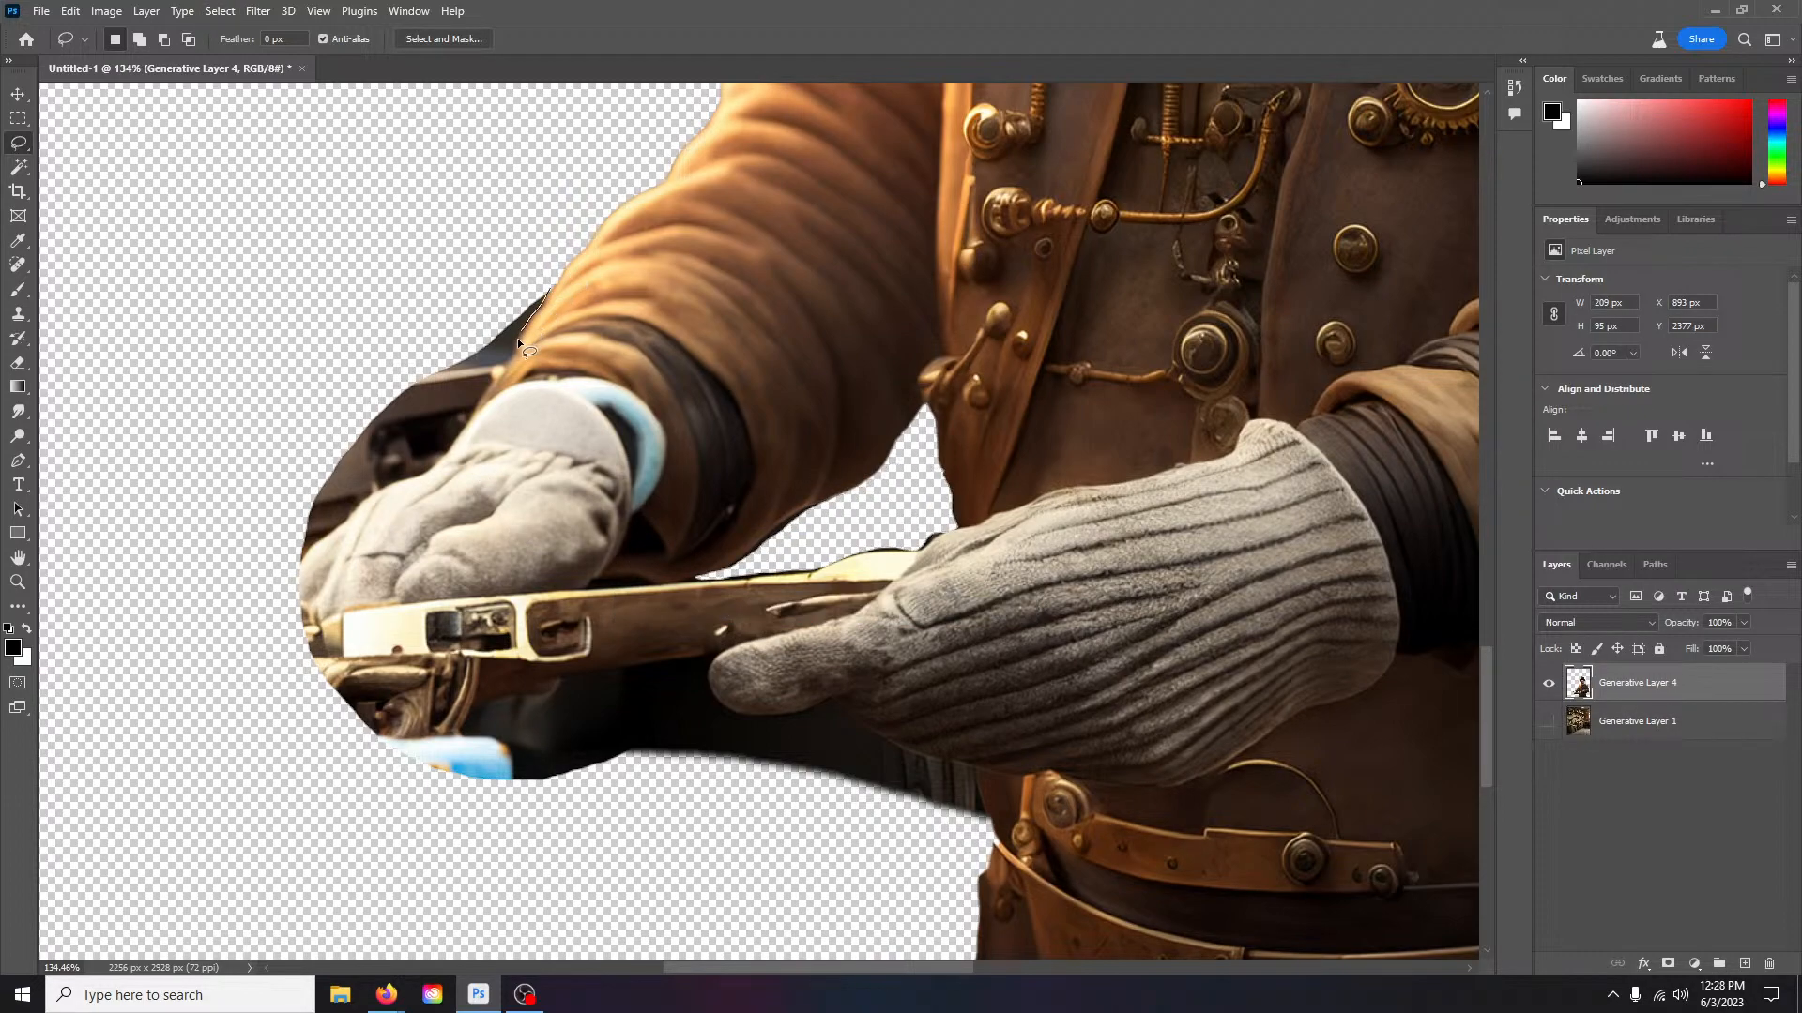
# Step: Lasso and delete the leftover background above the completed glove and beneath the tool and both hands, including the stray bit beside the thumb
pyautogui.moveTo(441, 454); pyautogui.dragTo(394, 479)
pyautogui.moveTo(310, 550)
pyautogui.mouseDown()
pyautogui.moveTo(289, 422)
pyautogui.moveTo(455, 289)
pyautogui.moveTo(540, 253)
pyautogui.moveTo(552, 293)
pyautogui.mouseUp()
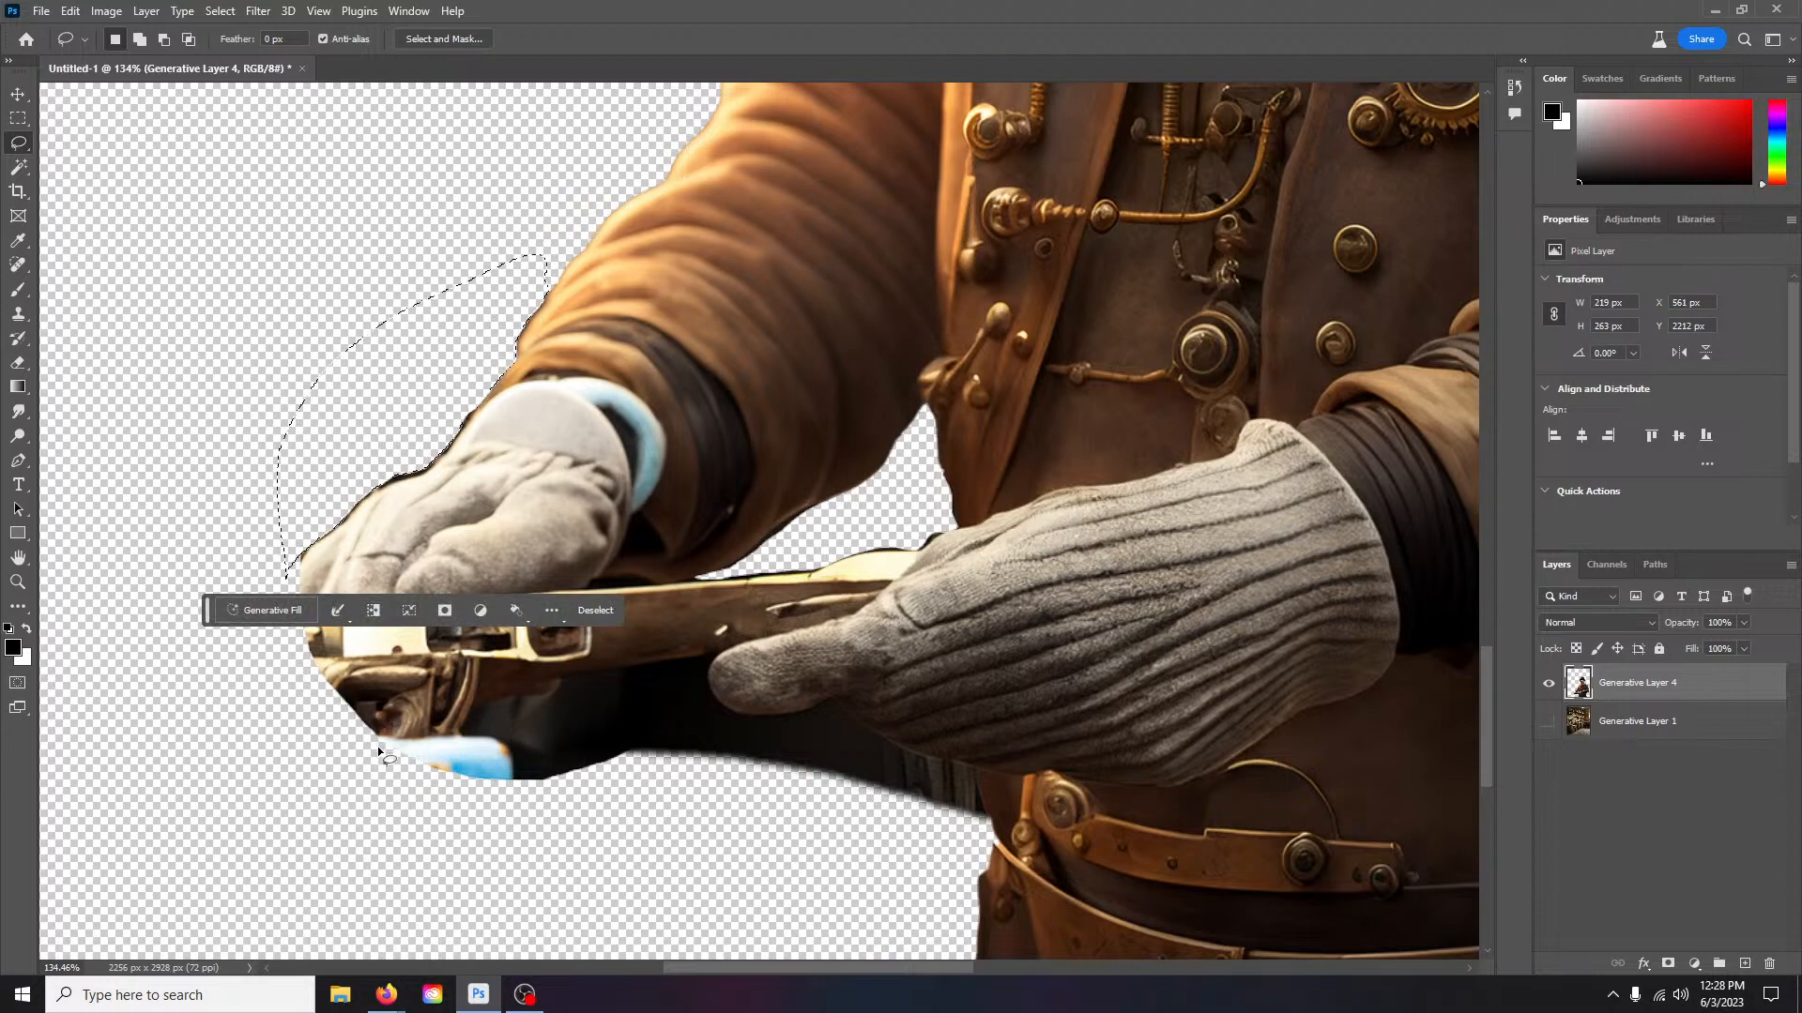
pyautogui.moveTo(304, 651); pyautogui.dragTo(348, 658)
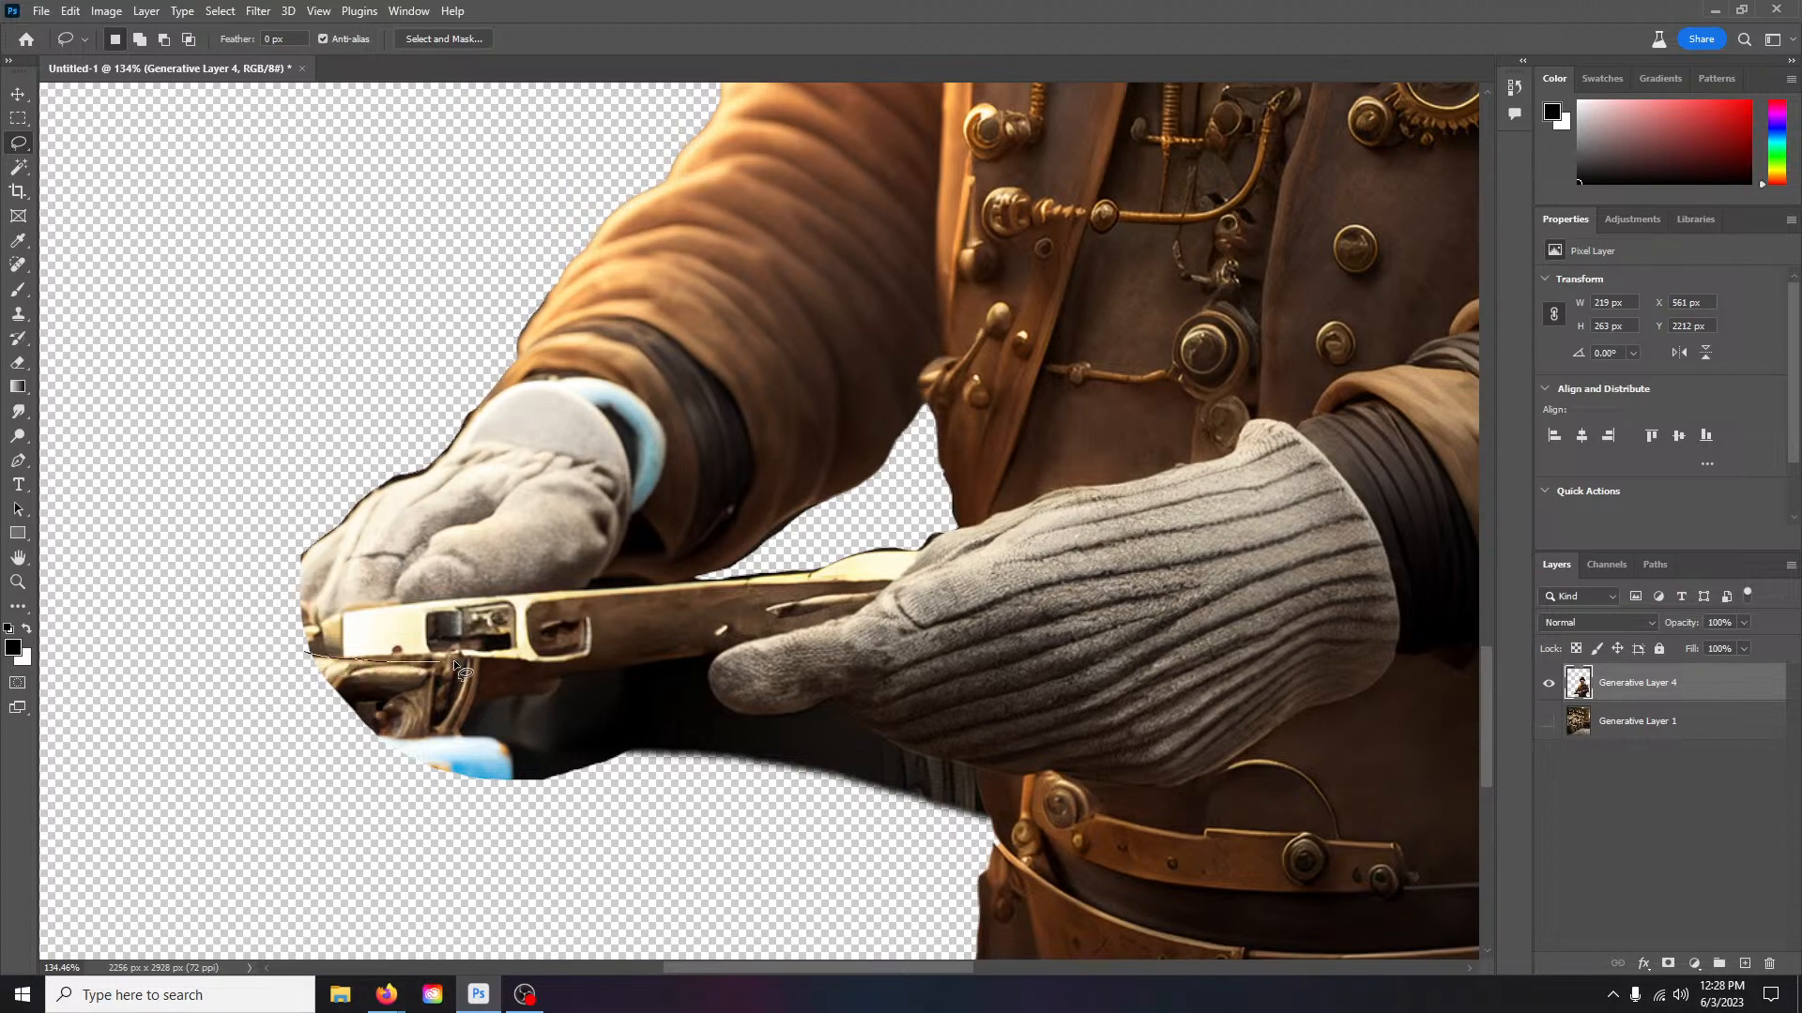
pyautogui.moveTo(517, 657)
pyautogui.mouseDown()
pyautogui.moveTo(532, 674)
pyautogui.moveTo(709, 655)
pyautogui.moveTo(702, 696)
pyautogui.moveTo(708, 670)
pyautogui.moveTo(751, 722)
pyautogui.moveTo(841, 709)
pyautogui.mouseUp()
pyautogui.moveTo(965, 838)
pyautogui.mouseDown()
pyautogui.moveTo(620, 848)
pyautogui.moveTo(319, 732)
pyautogui.mouseUp()
pyautogui.moveTo(289, 660); pyautogui.dragTo(301, 655)
pyautogui.press('Delete')
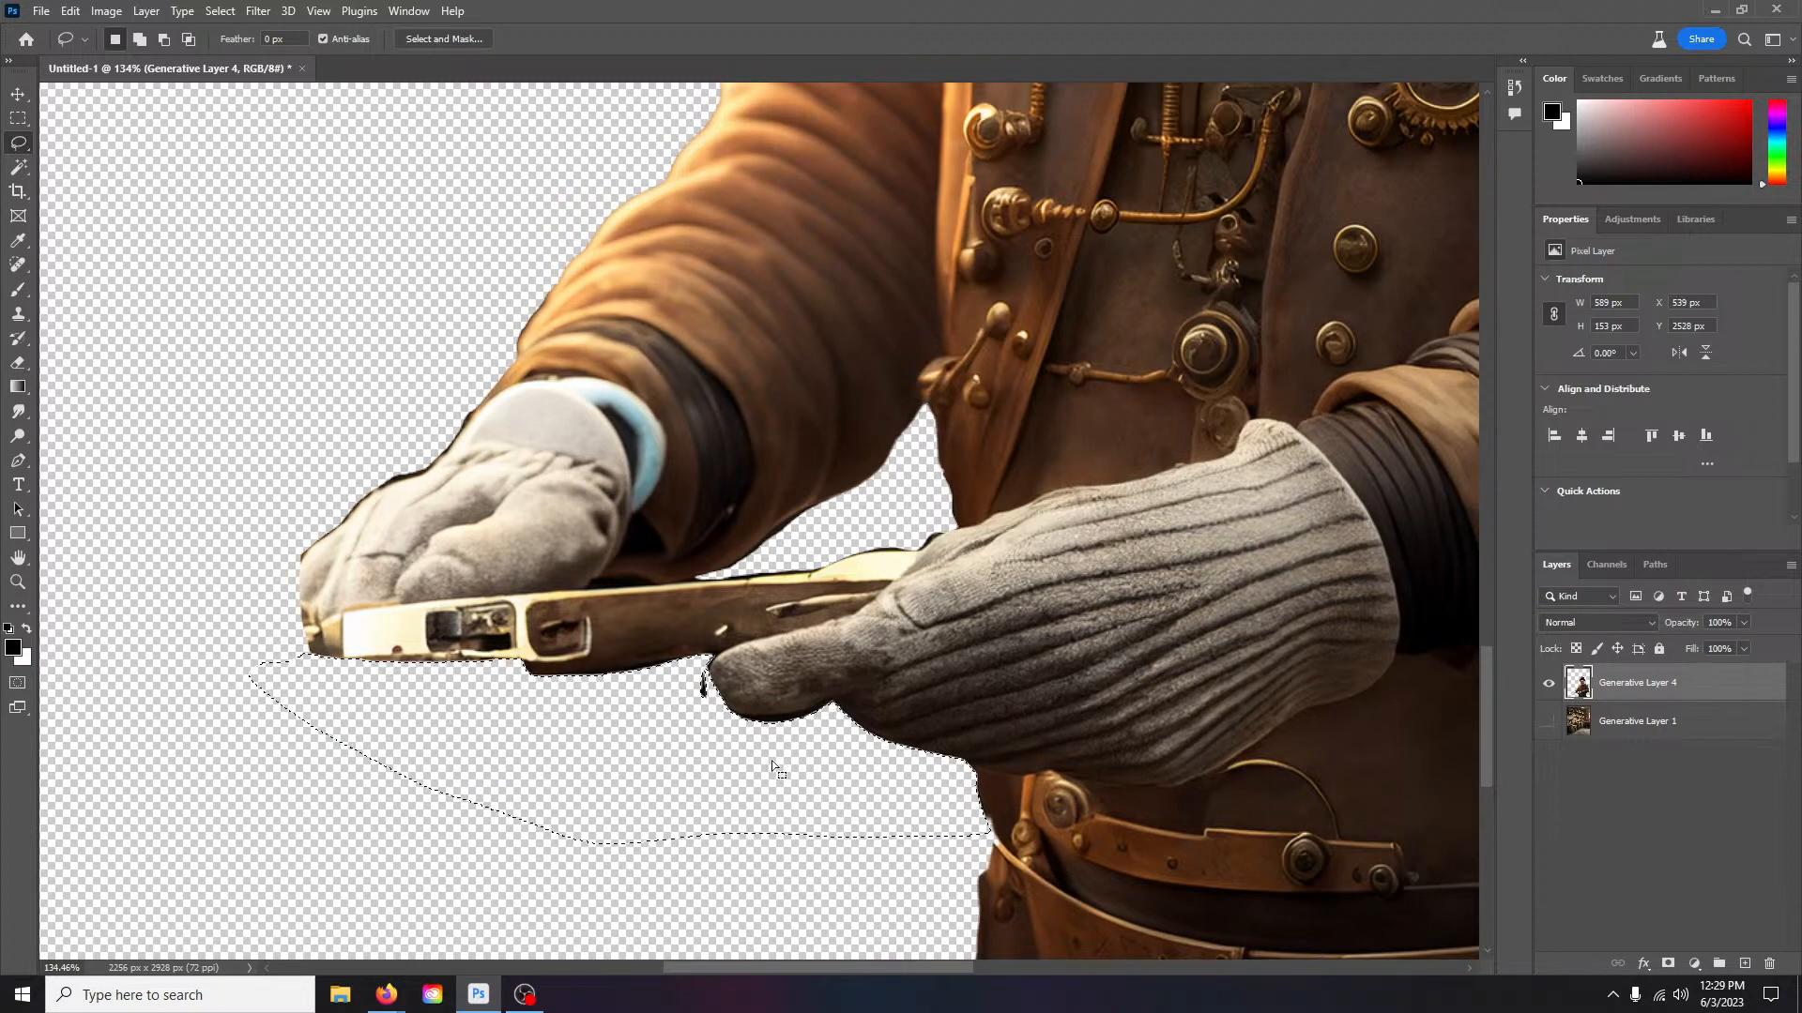
pyautogui.hotkey('ctrl', 'd')
pyautogui.moveTo(712, 693)
pyautogui.mouseDown()
pyautogui.moveTo(696, 670)
pyautogui.moveTo(712, 692)
pyautogui.mouseUp()
pyautogui.hotkey('ctrl', 'd')
# Step: Show the workshop layer again and check the whole composite with the tinkerer's cleaned-up hands
pyautogui.click(1549, 722)
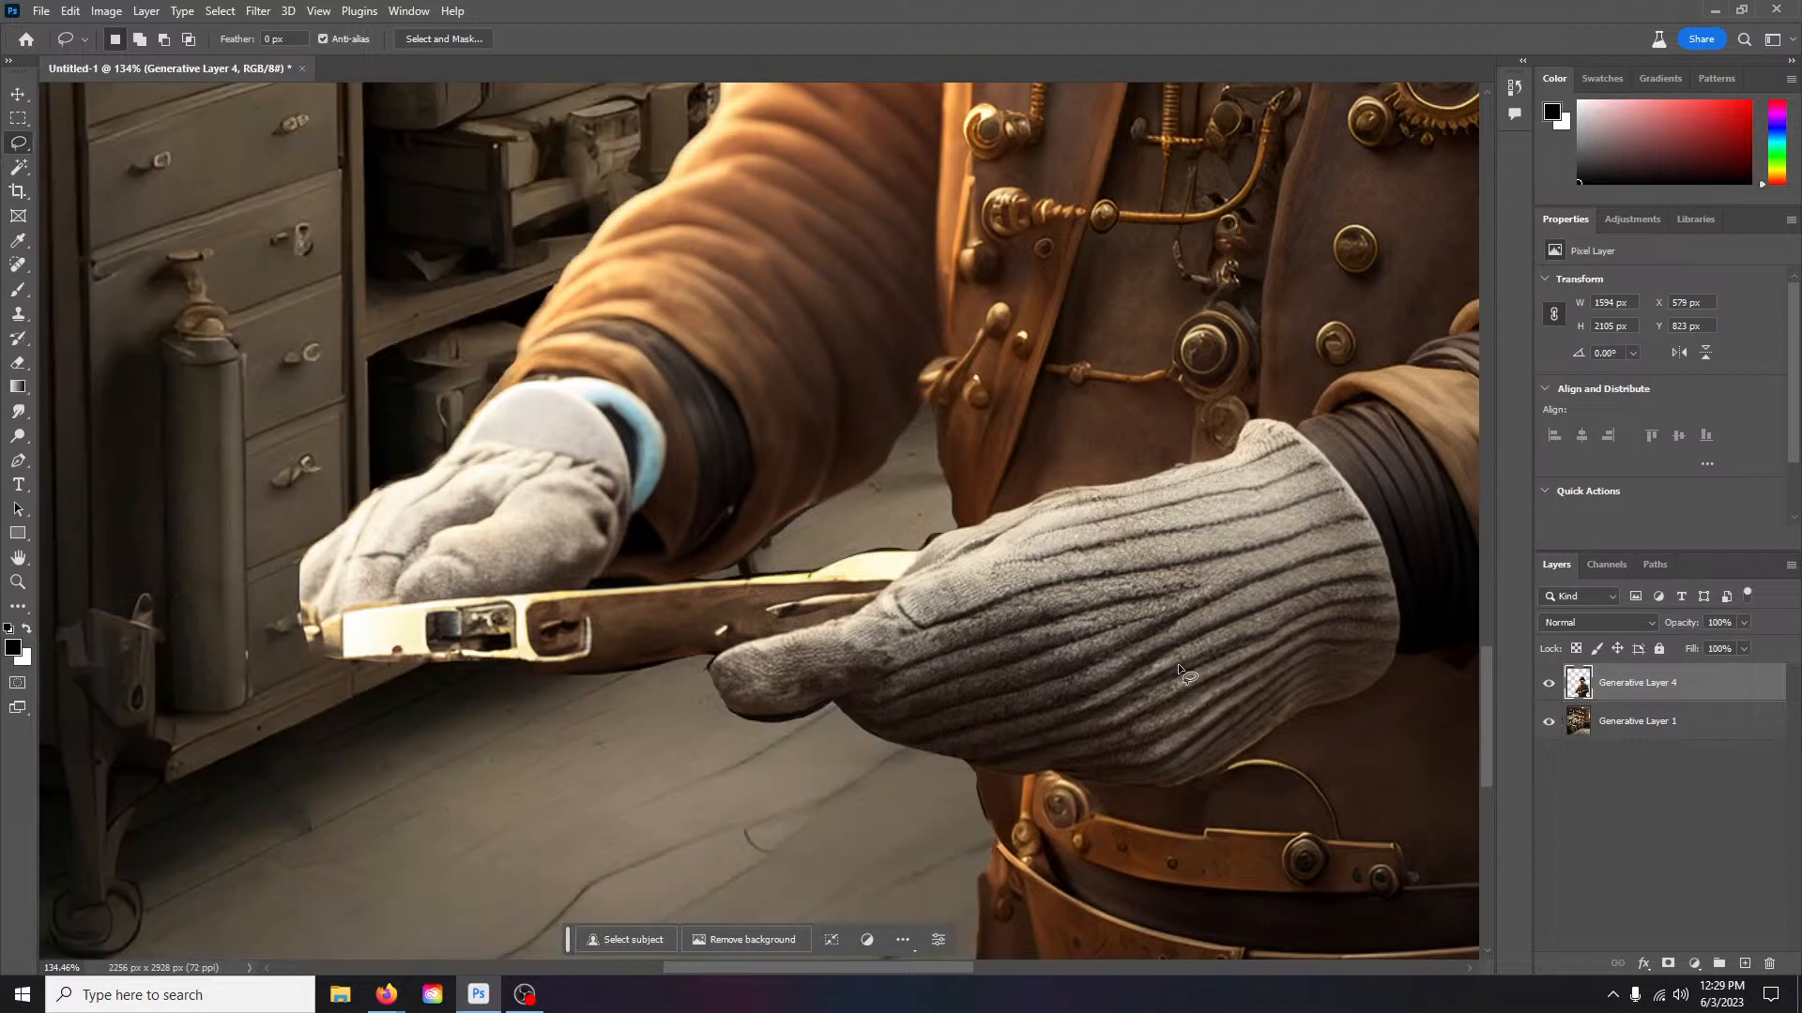
pyautogui.keyDown('alt'); pyautogui.scroll(-10, 1179, 663); pyautogui.keyUp('alt')
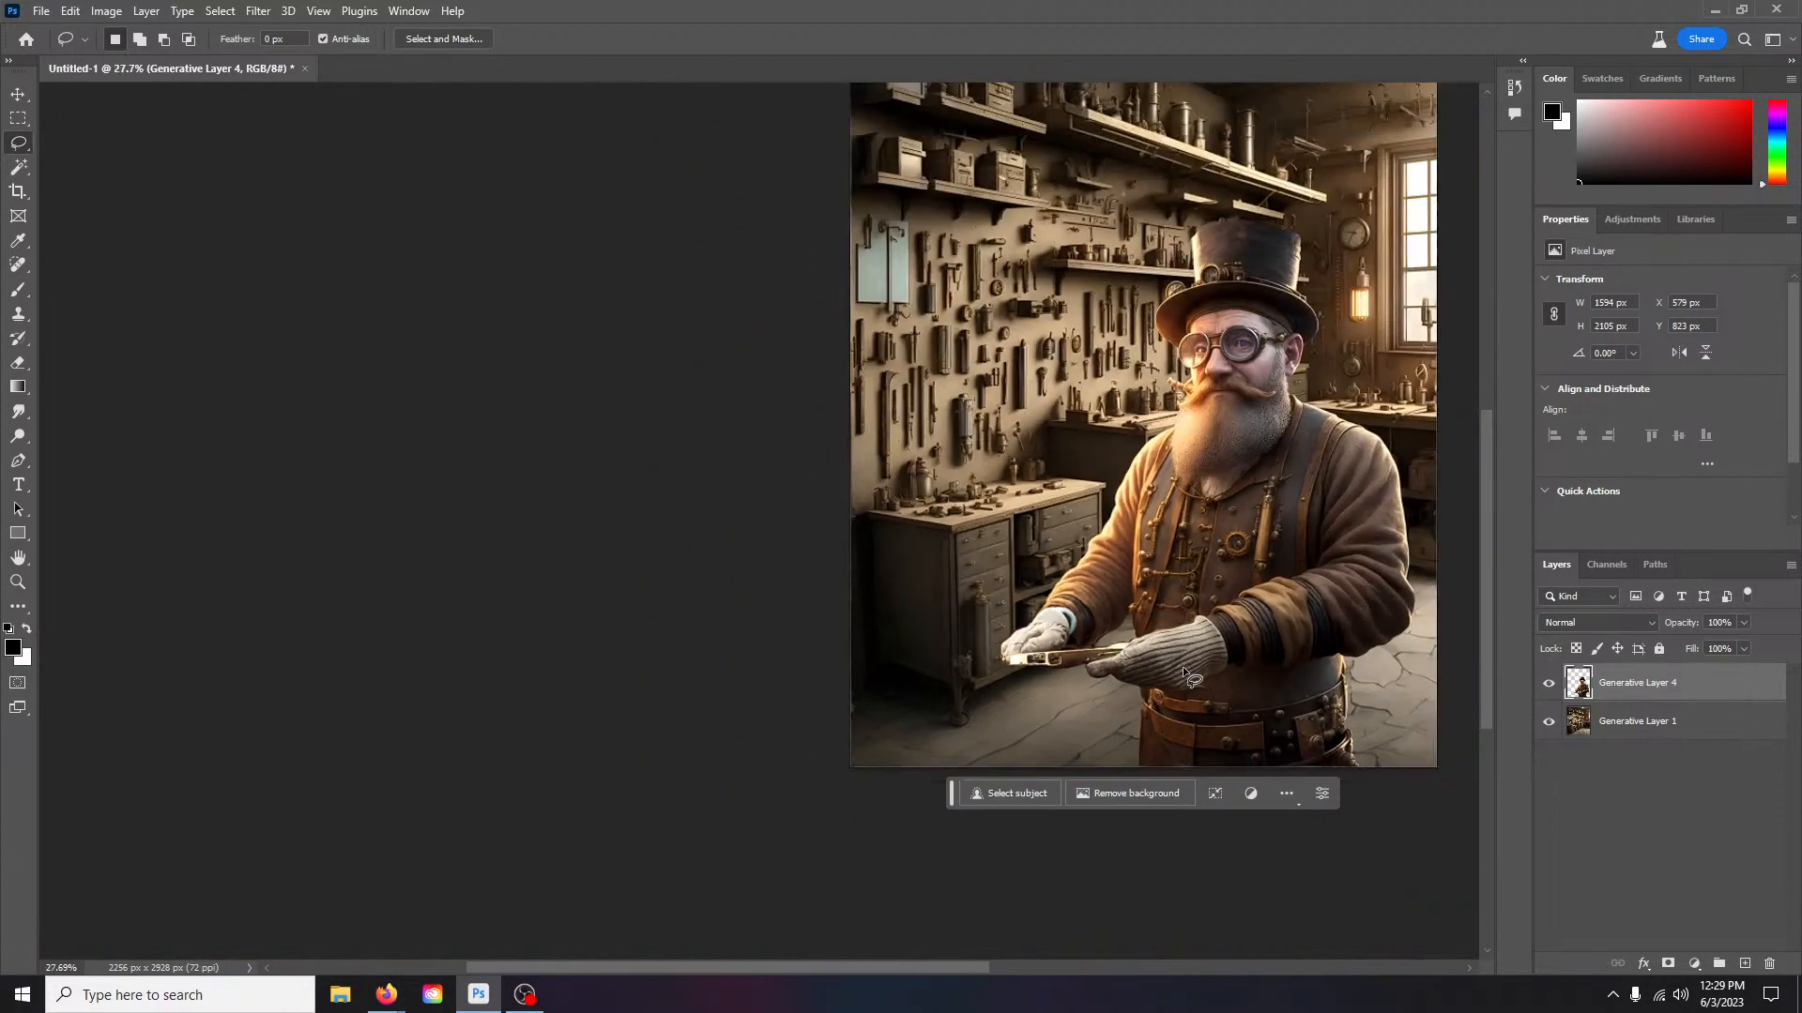
pyautogui.hscroll(5, 1184, 669)
pyautogui.scroll(1, 1050, 633)
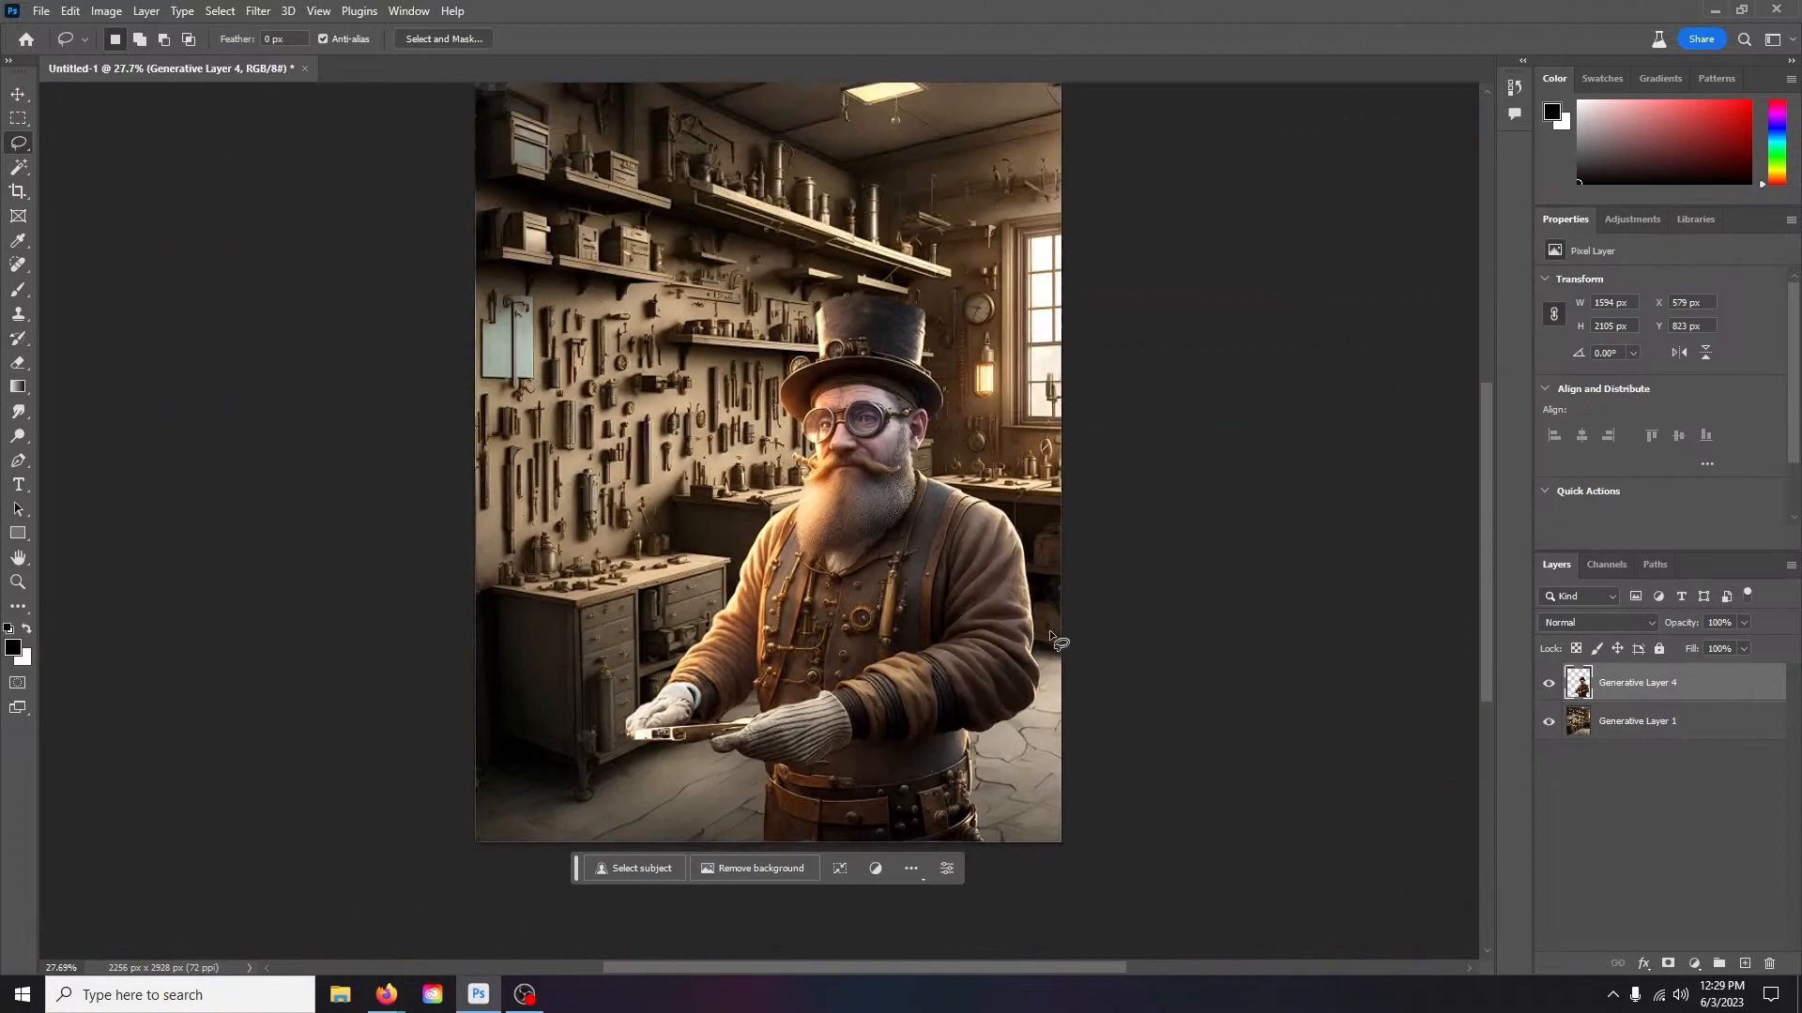
pyautogui.scroll(1, 1050, 635)
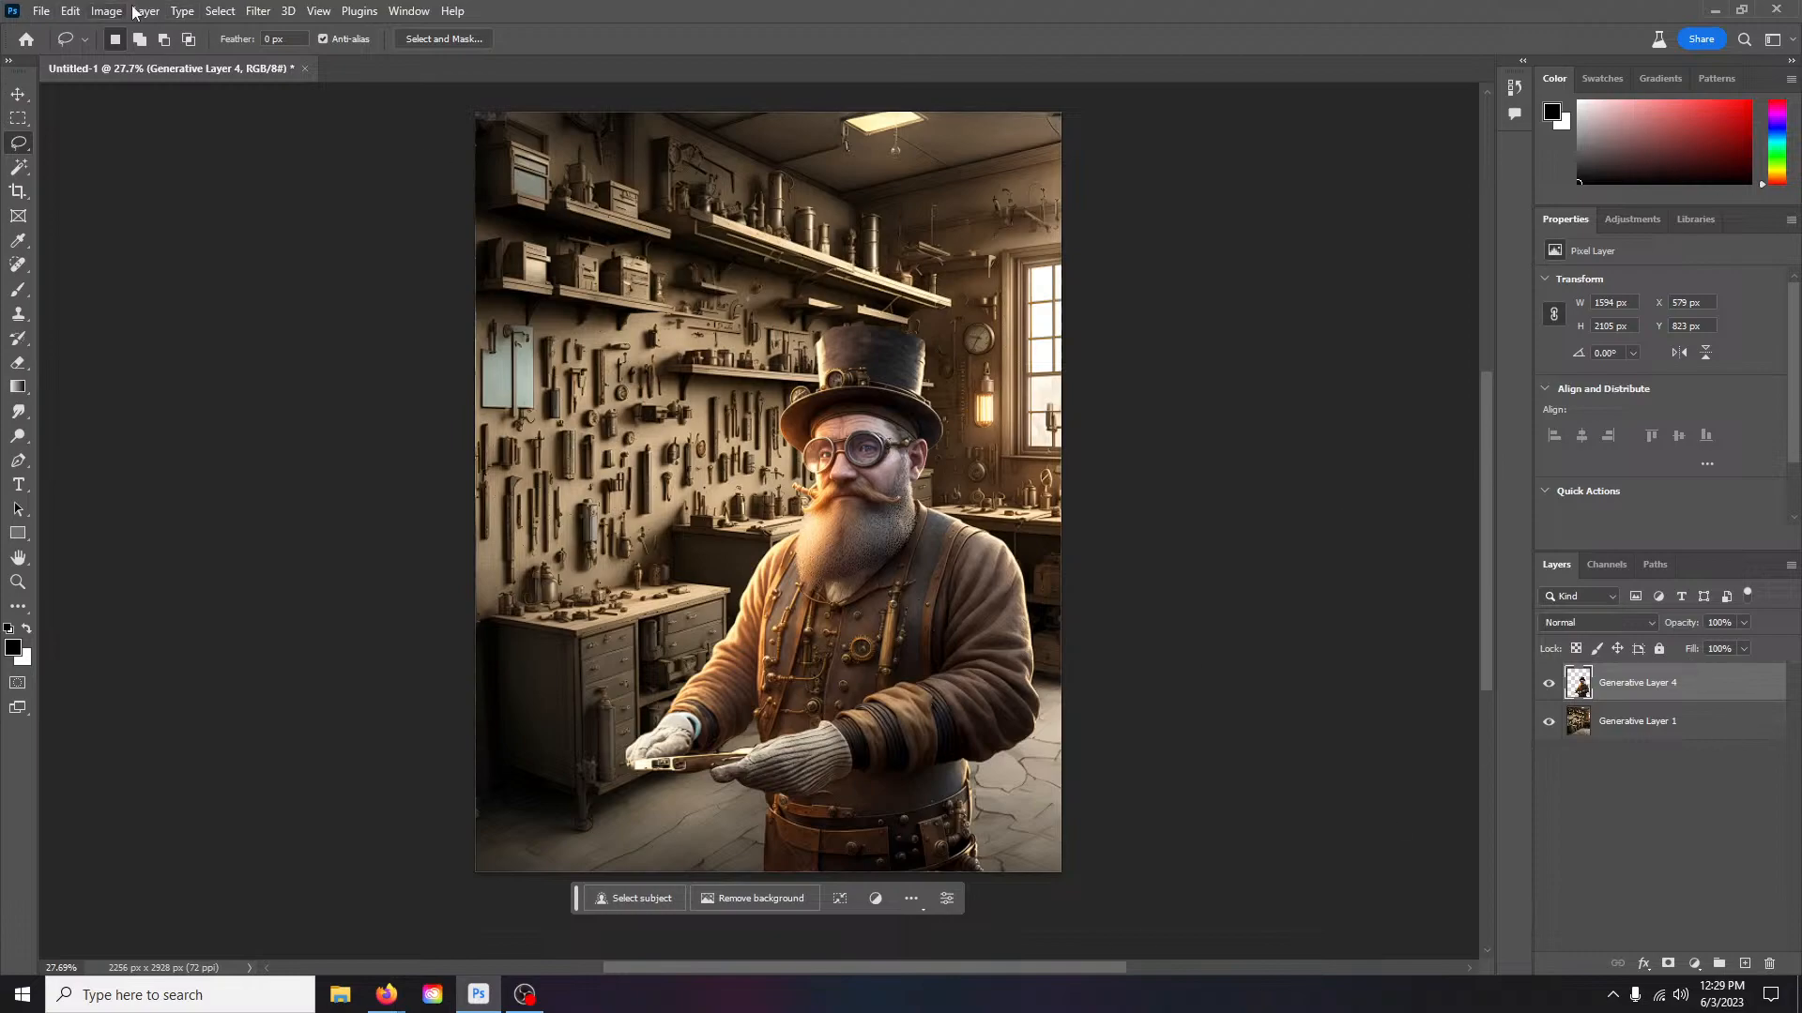
# Step: Switch to the Leonardo.Ai window in Firefox and close the enlarged tinkerer image
pyautogui.moveTo(387, 995)
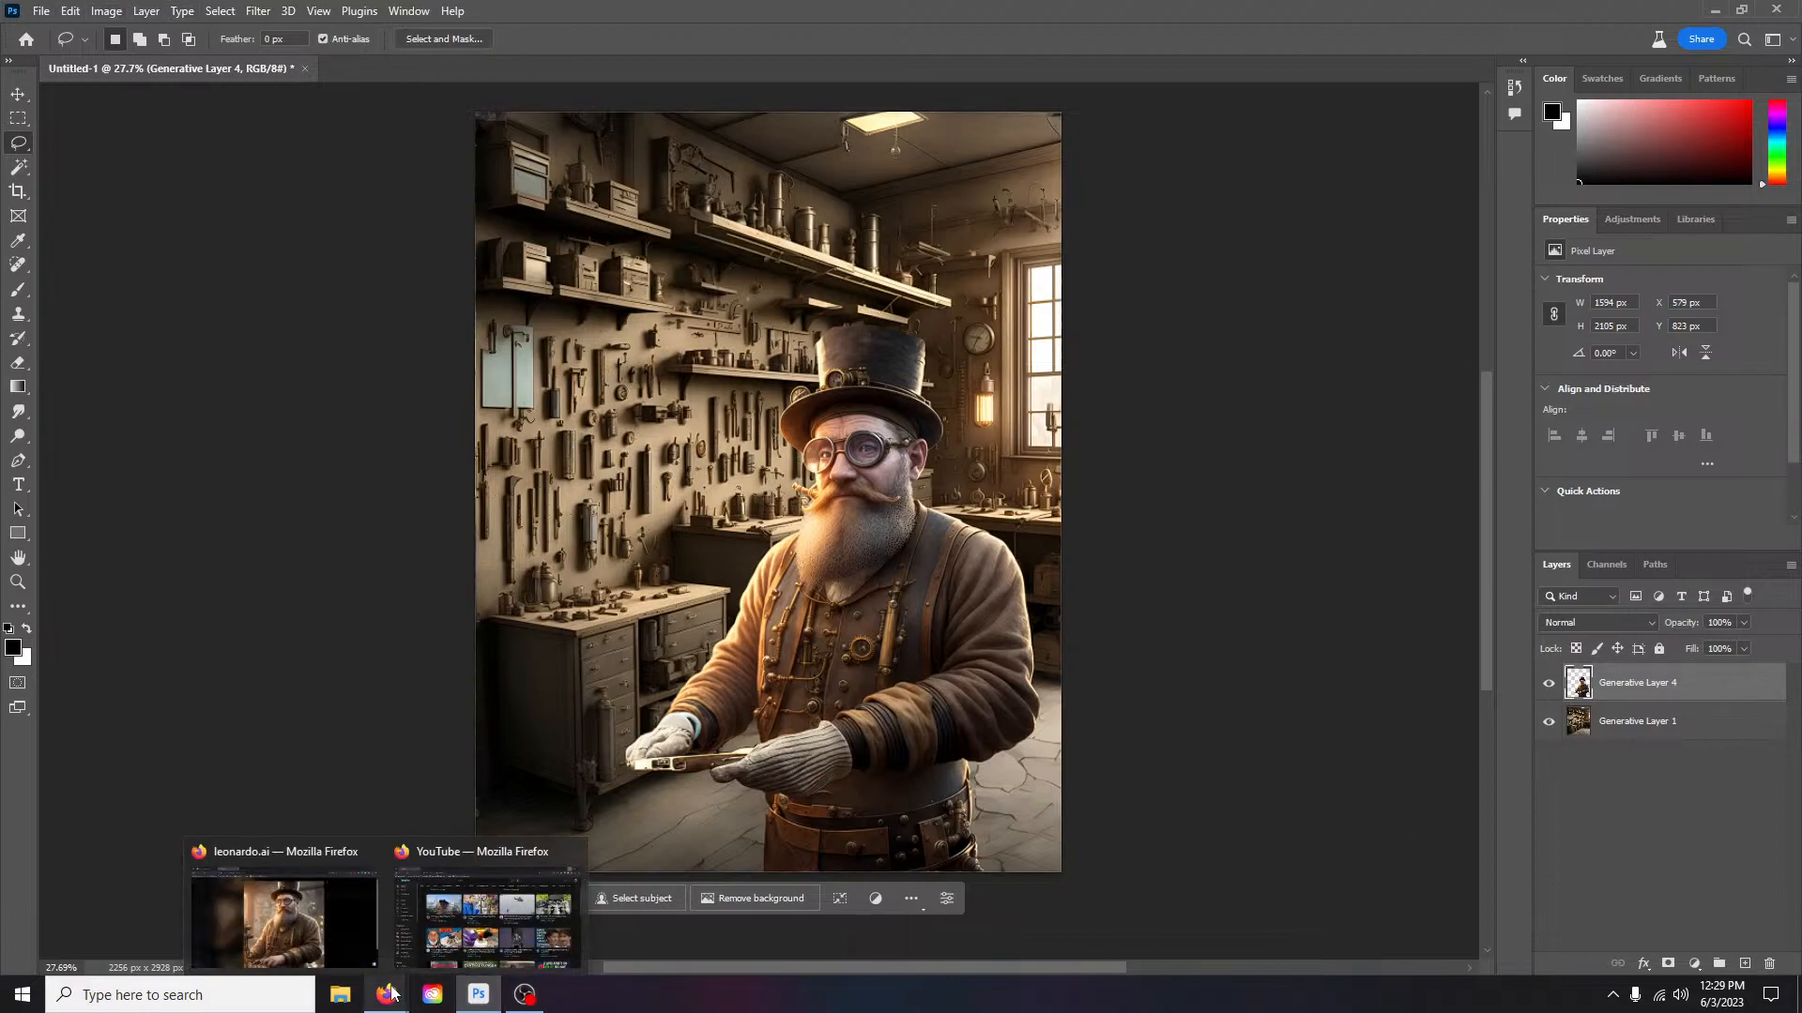
pyautogui.click(284, 924)
pyautogui.click(1308, 155)
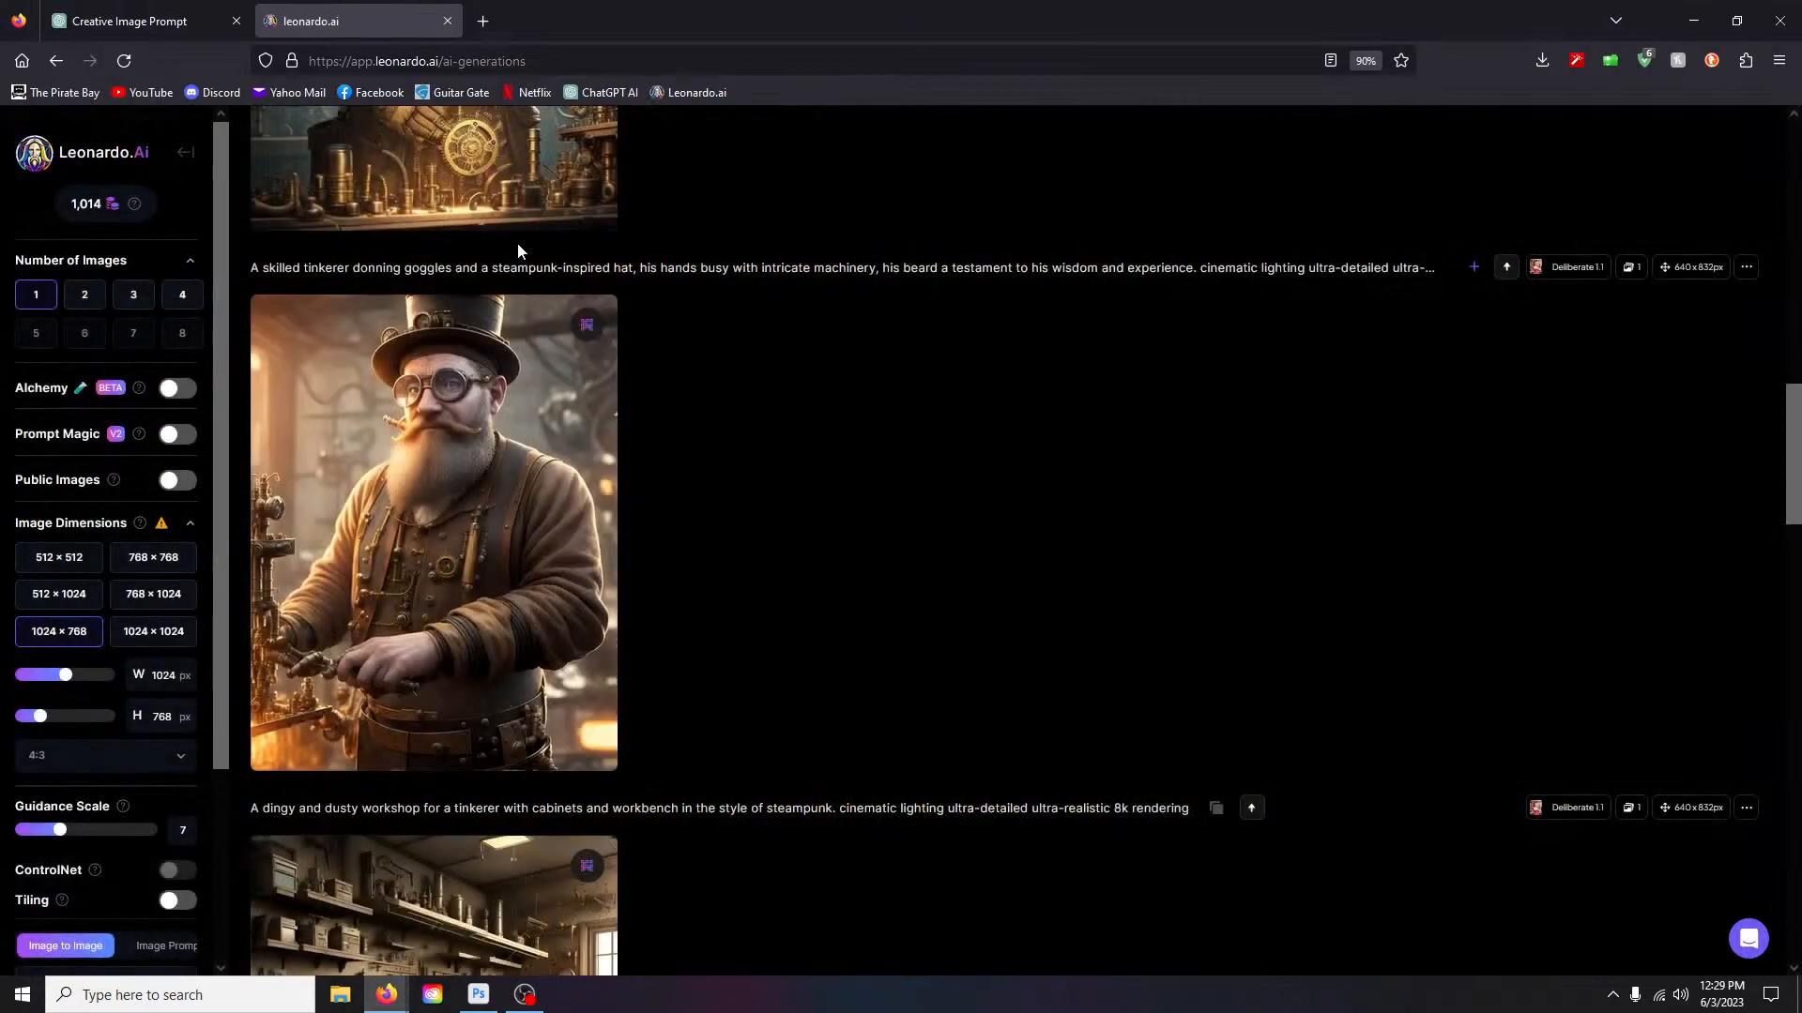
pyautogui.click(483, 20)
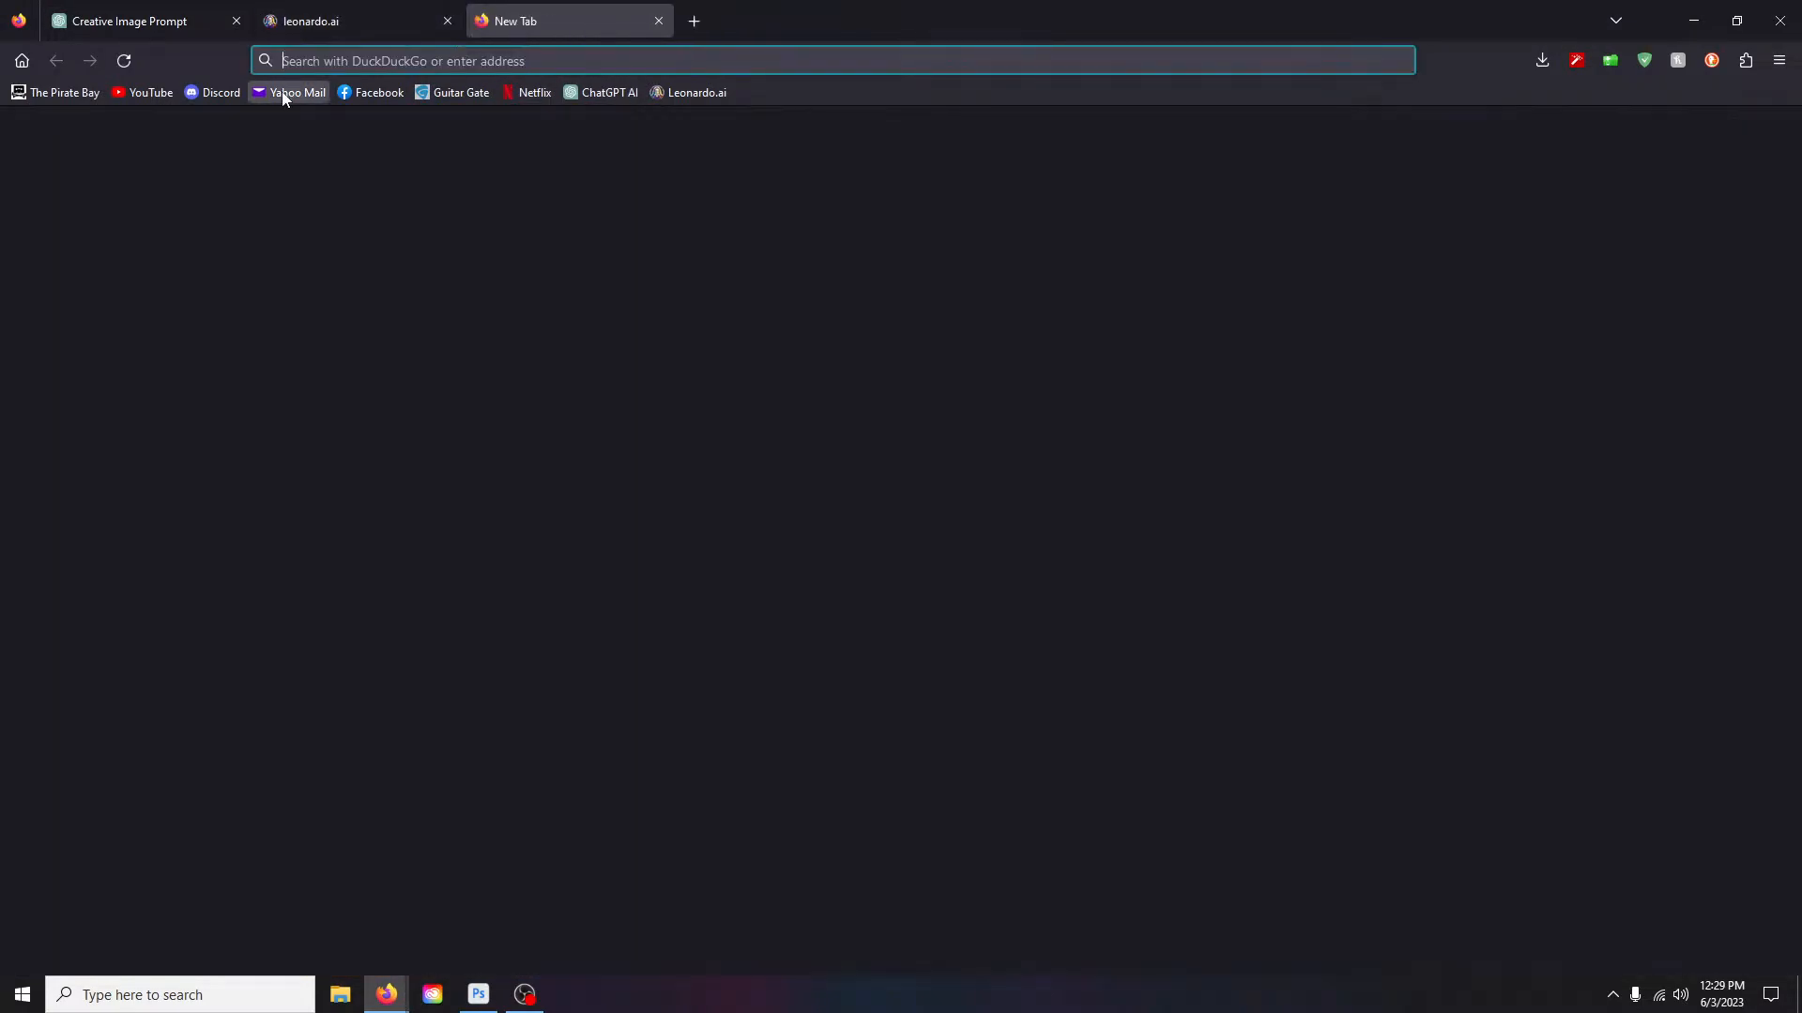
pyautogui.click(601, 94)
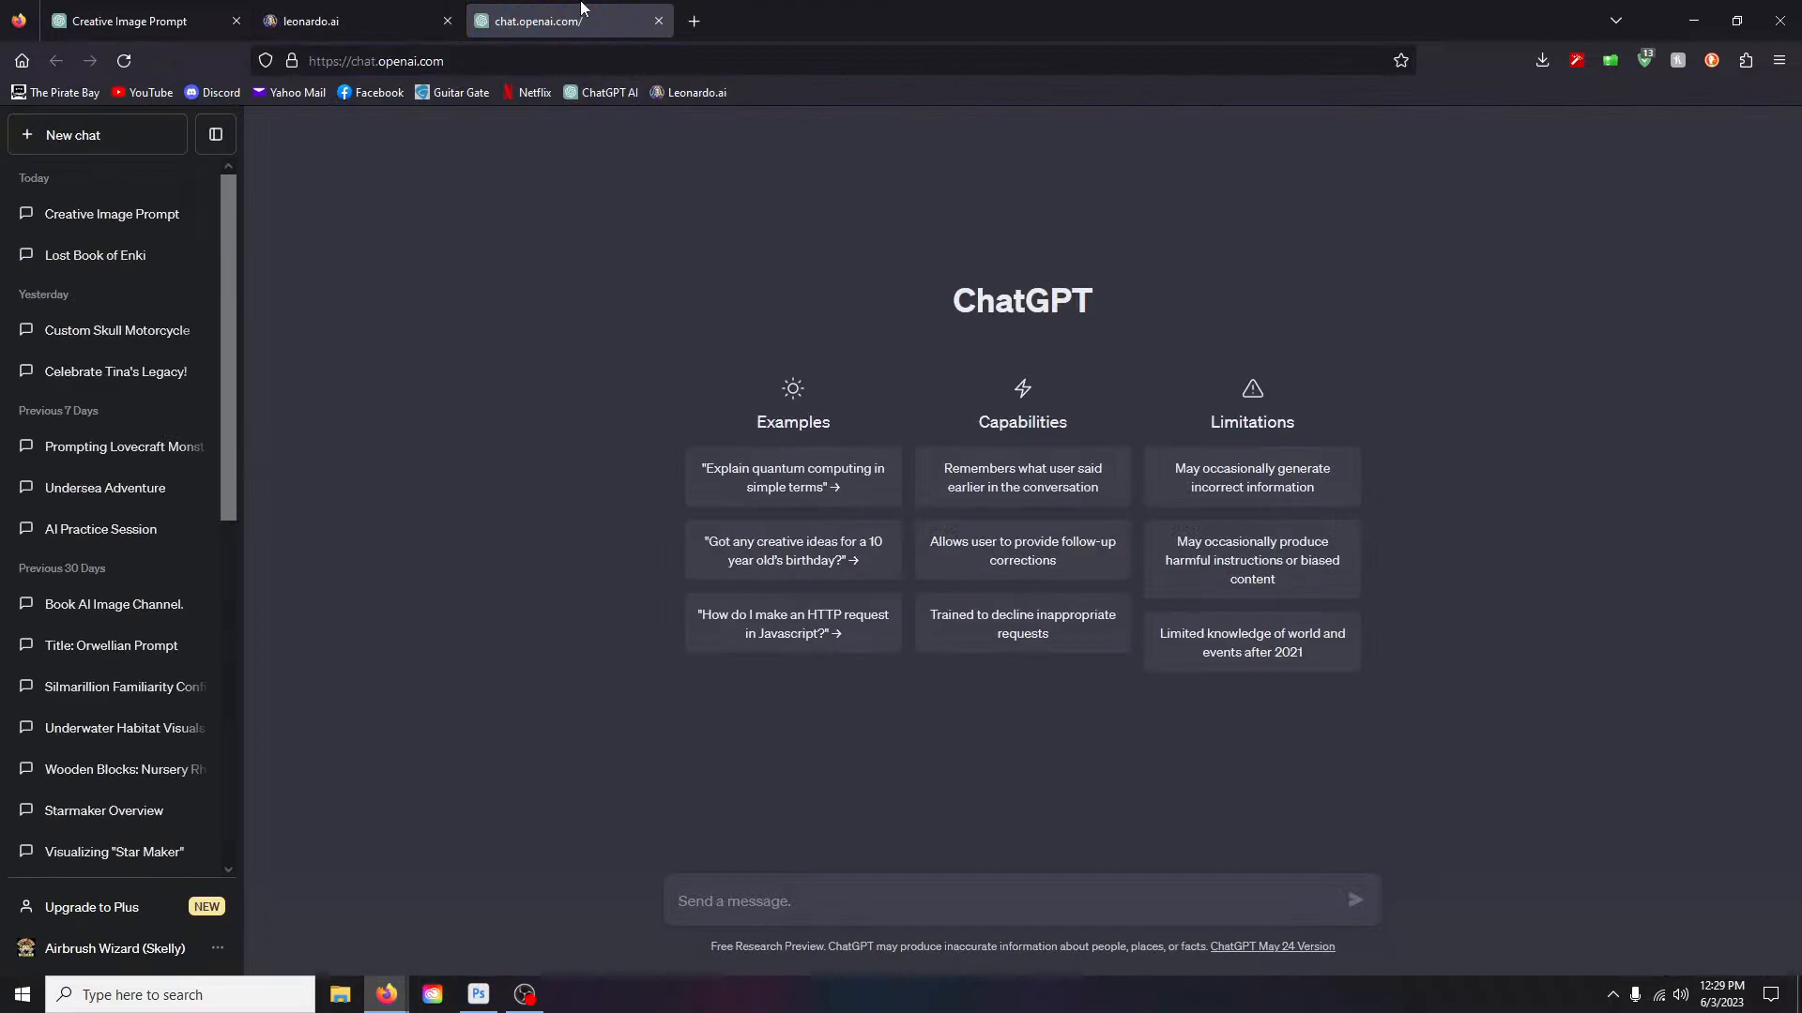
pyautogui.click(659, 20)
# Step: In the Creative Image Prompt chat, copy the earlier tinkerer prompt request into a new message
pyautogui.click(141, 20)
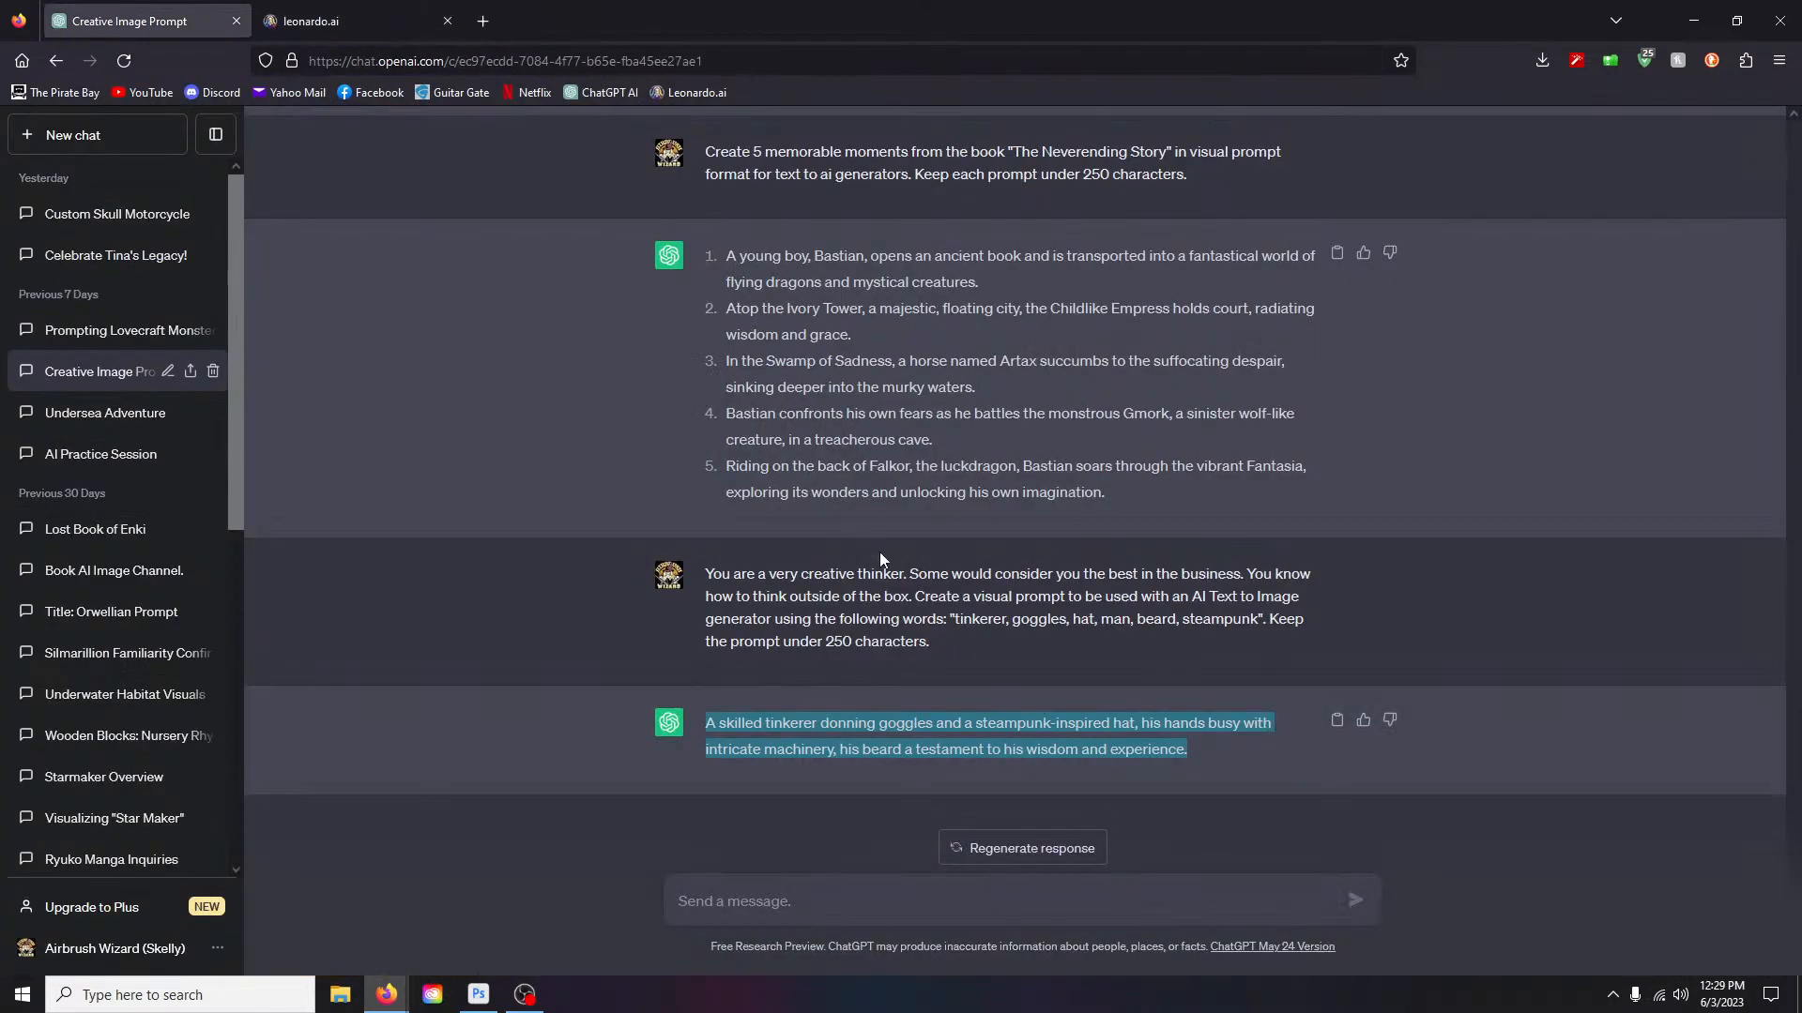
pyautogui.click(825, 897)
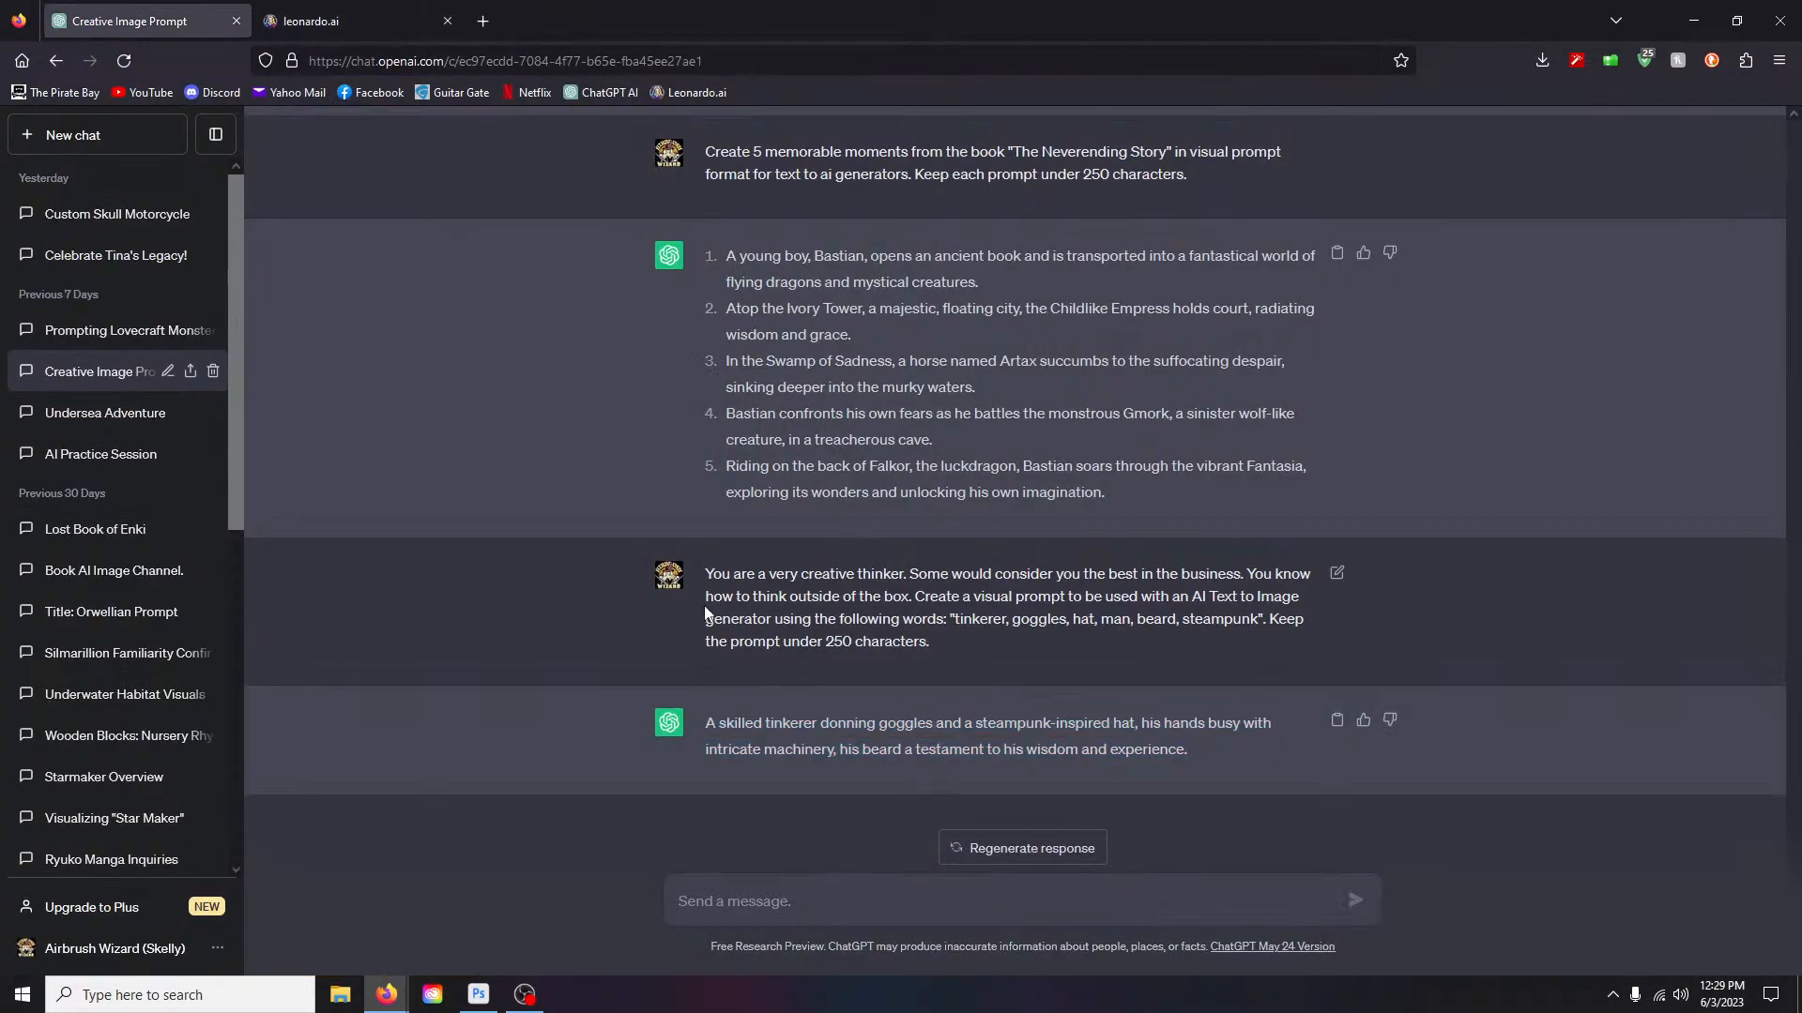
pyautogui.moveTo(799, 614); pyautogui.dragTo(943, 654)
pyautogui.hotkey('ctrl', 'c')
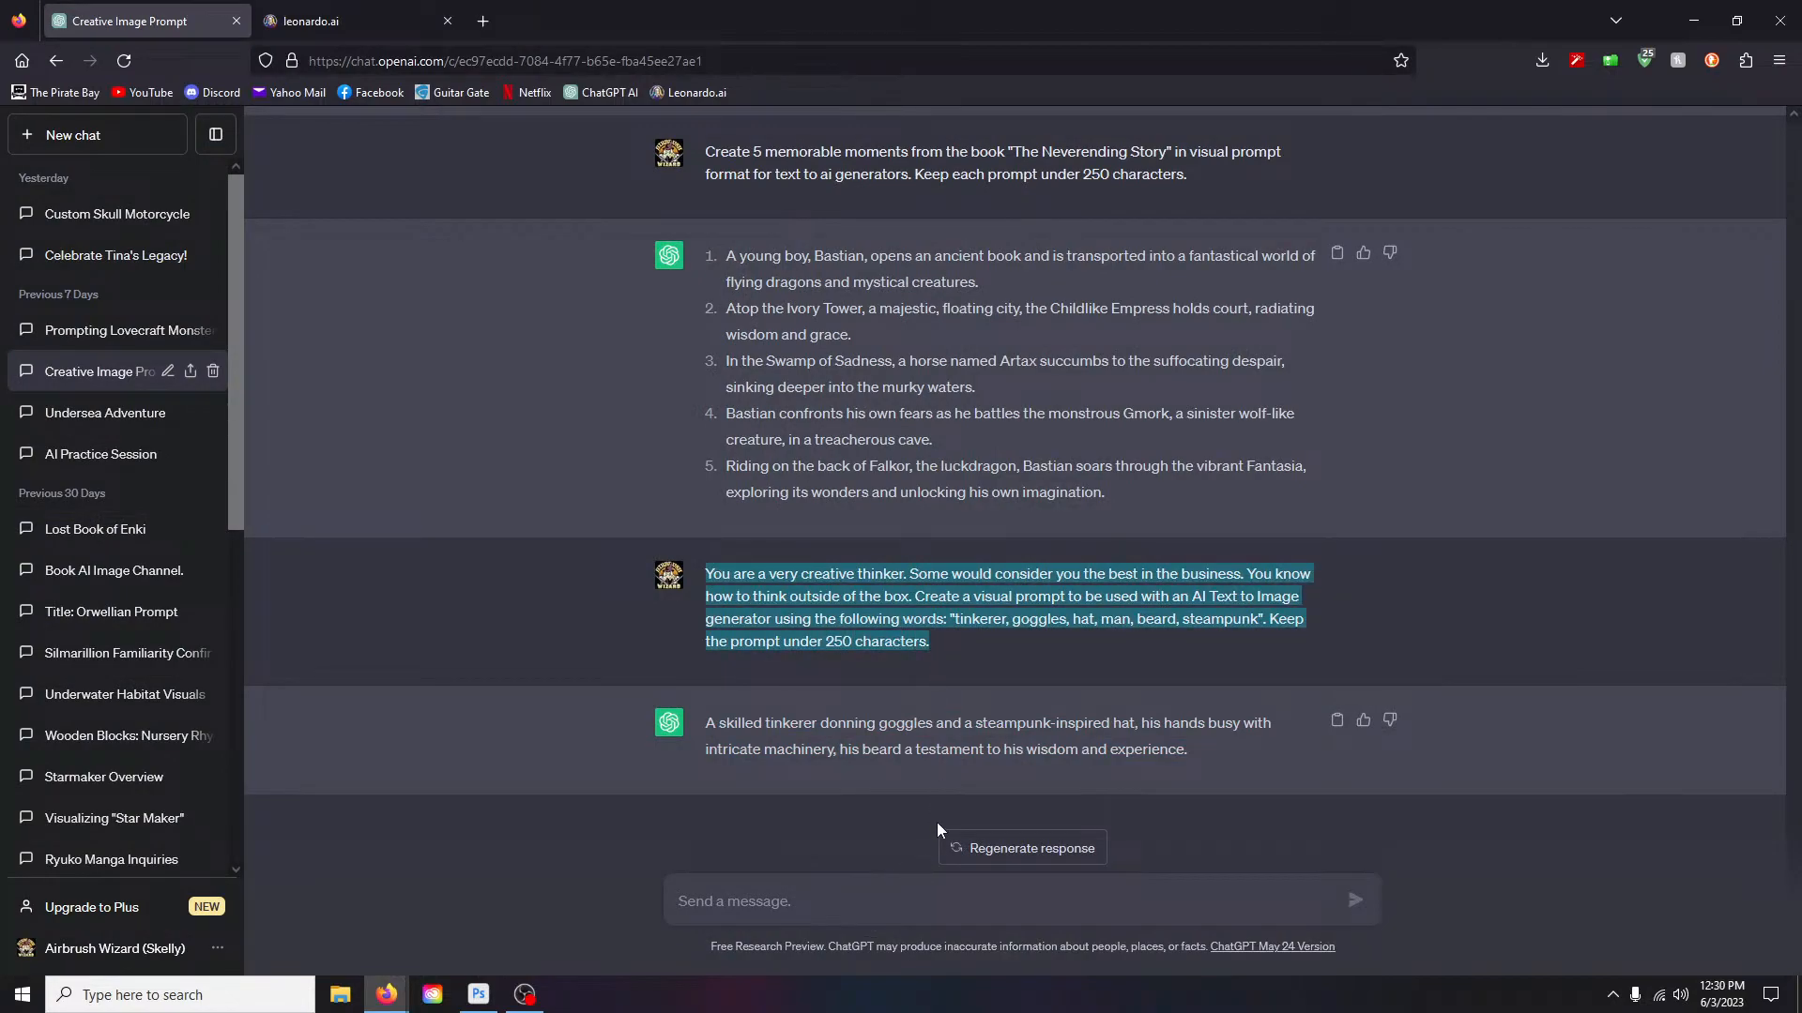
pyautogui.click(844, 901)
pyautogui.hotkey('ctrl', 'v')
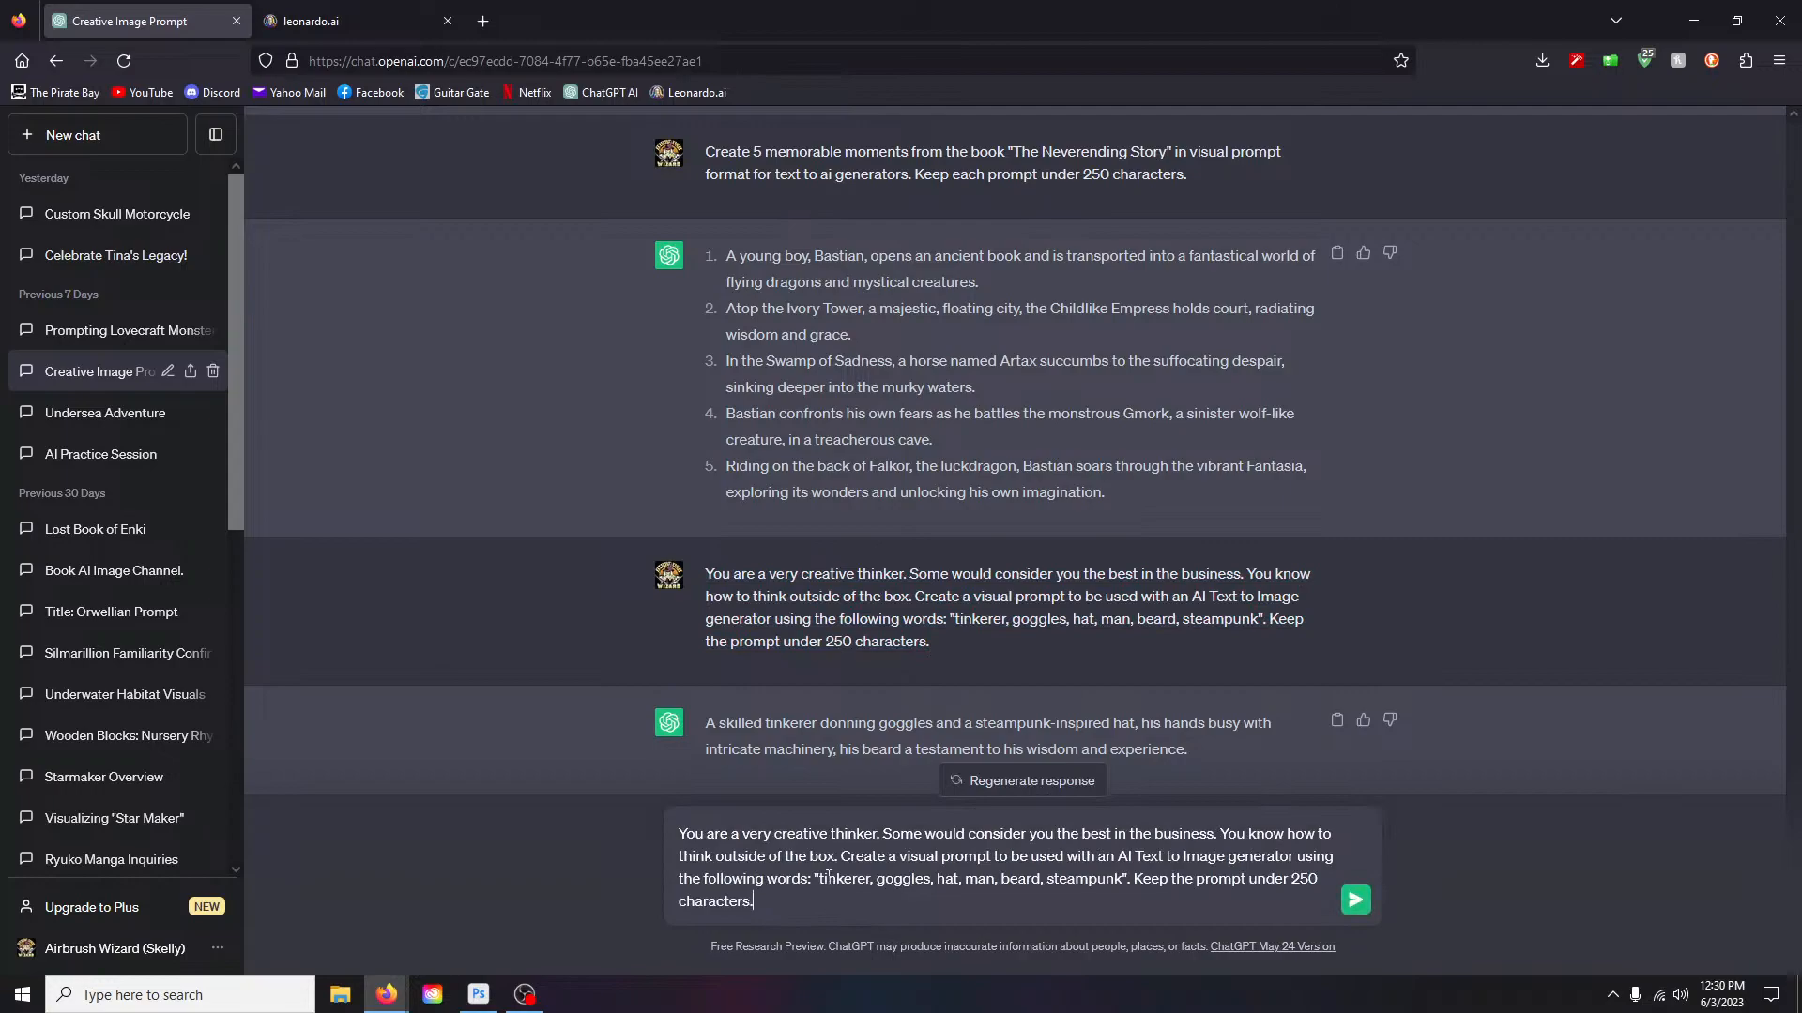
# Step: Replace the quoted keyword list in the message with "gears" and send it to ChatGPT
pyautogui.moveTo(821, 879); pyautogui.dragTo(1119, 891)
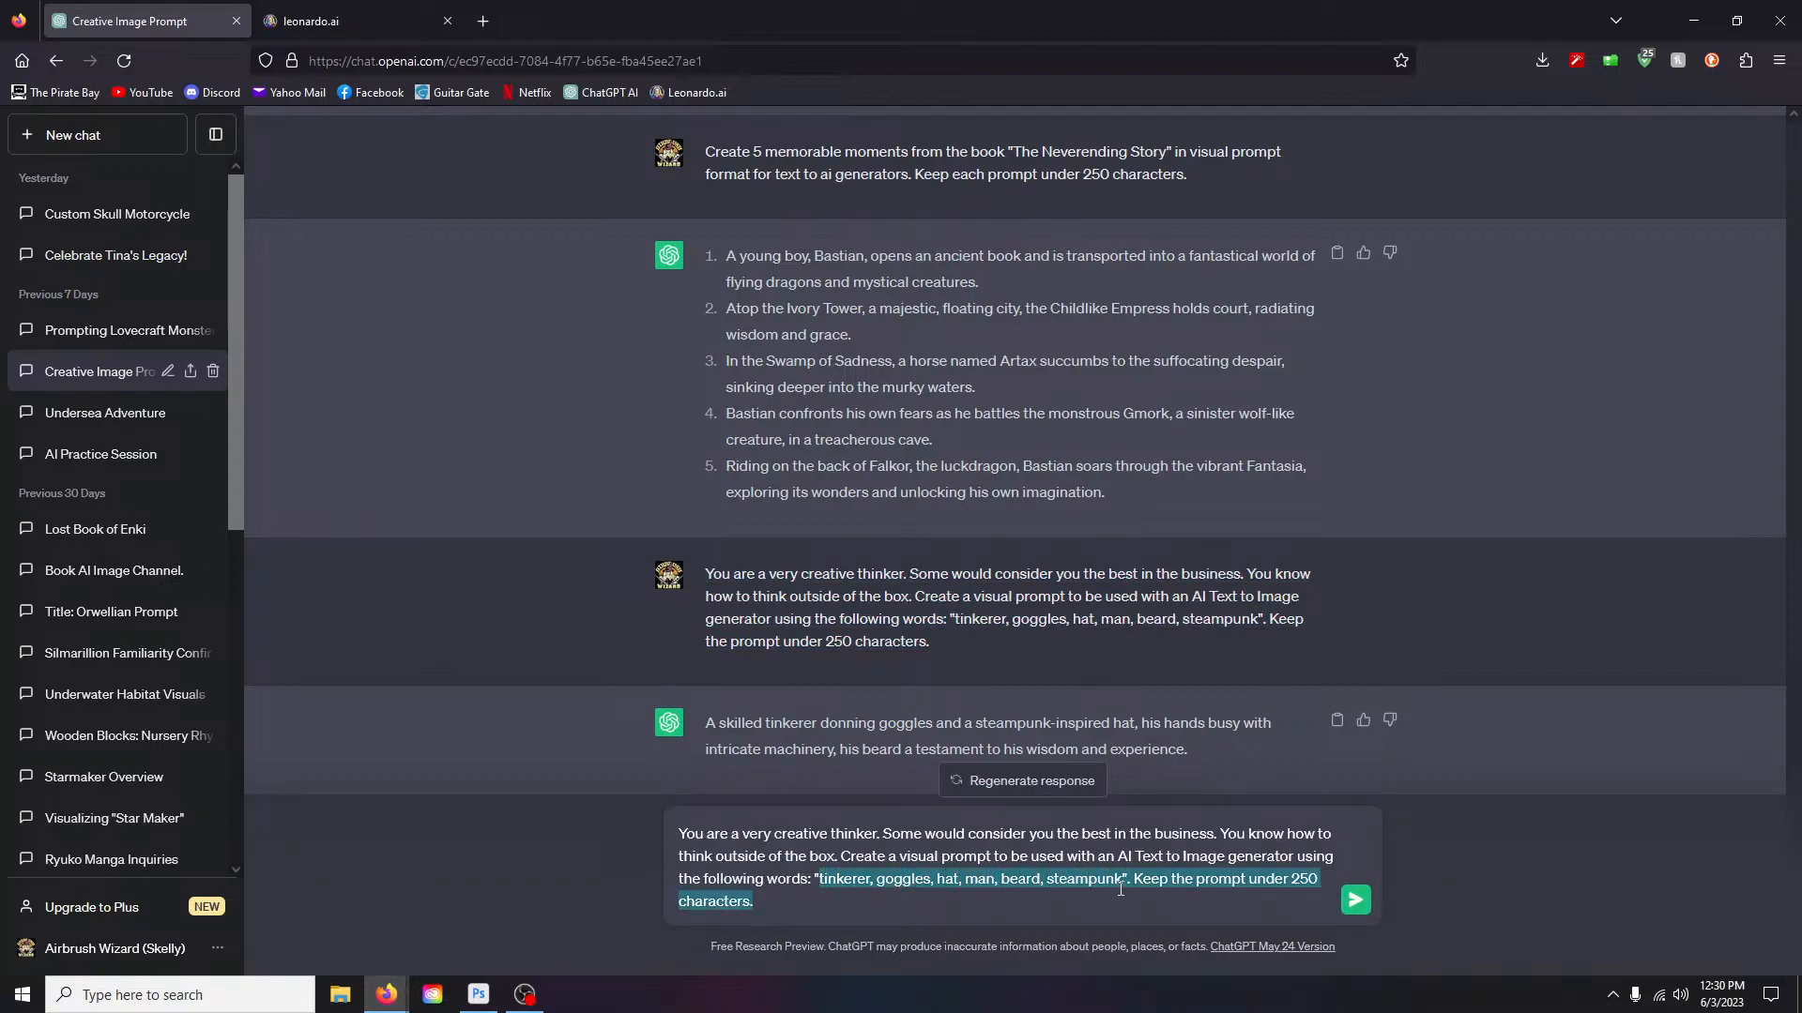
pyautogui.click(1122, 886)
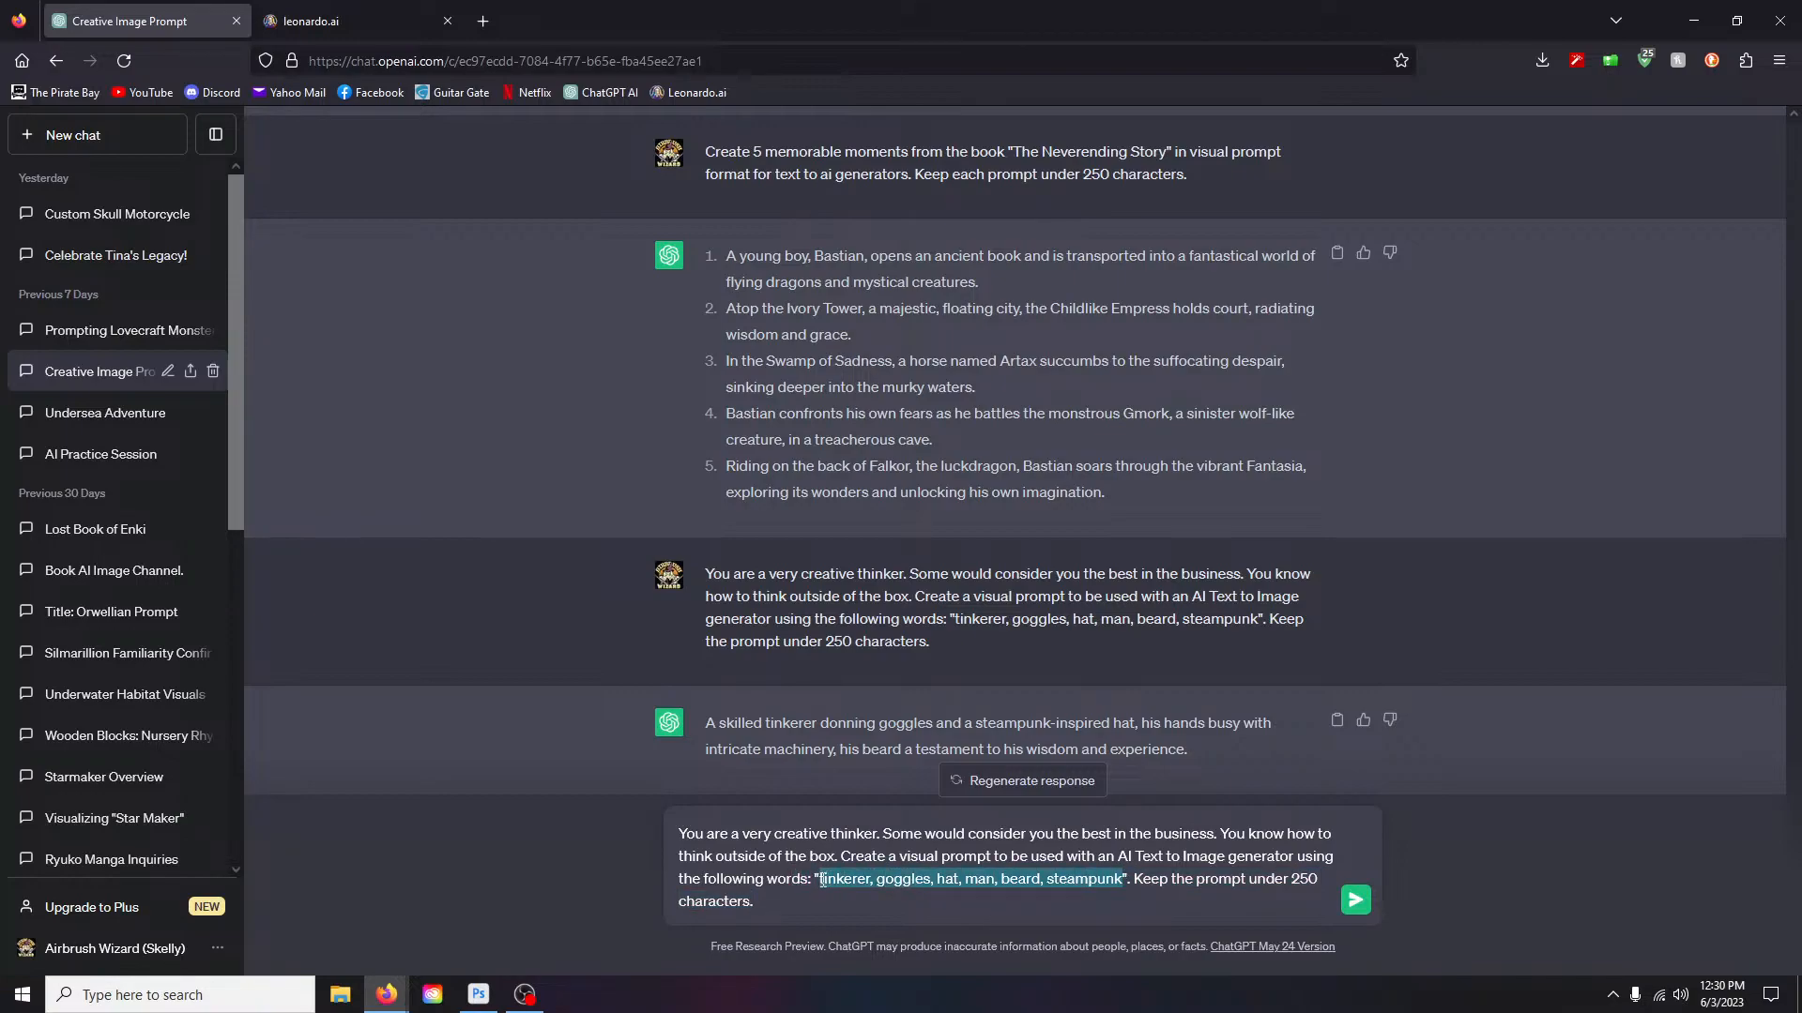
pyautogui.write('gears')
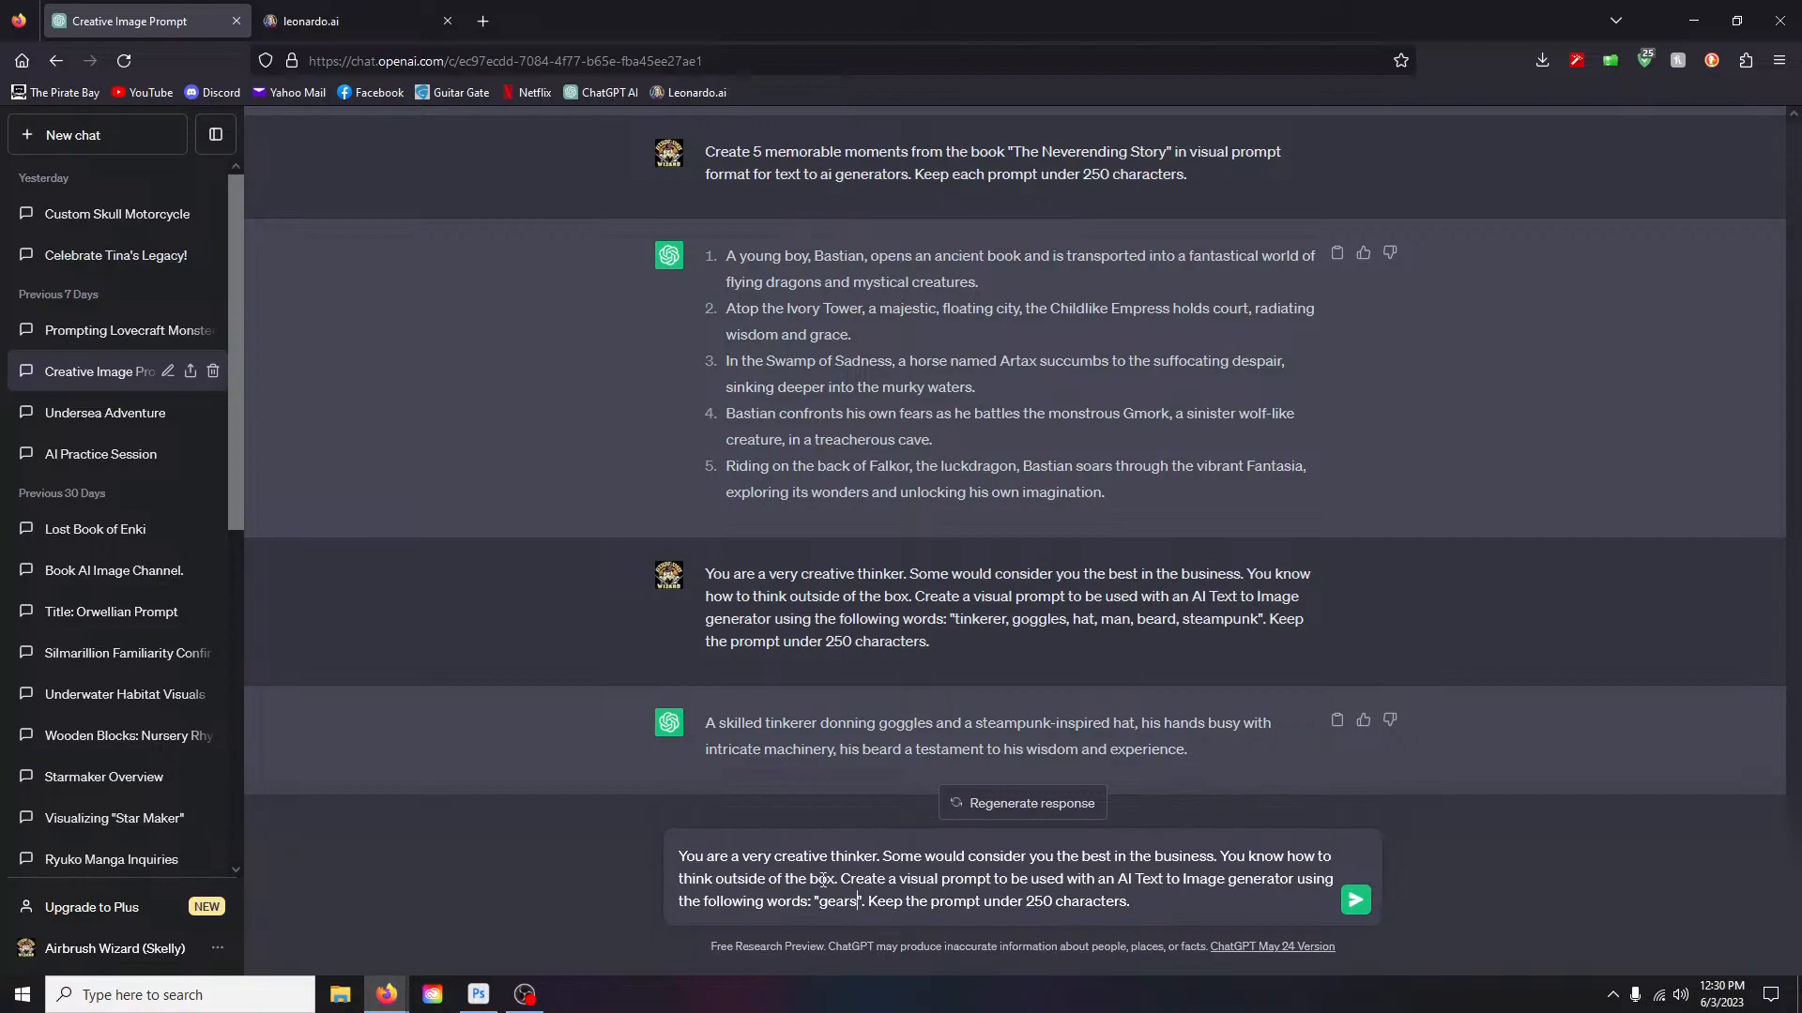
pyautogui.press('Return')
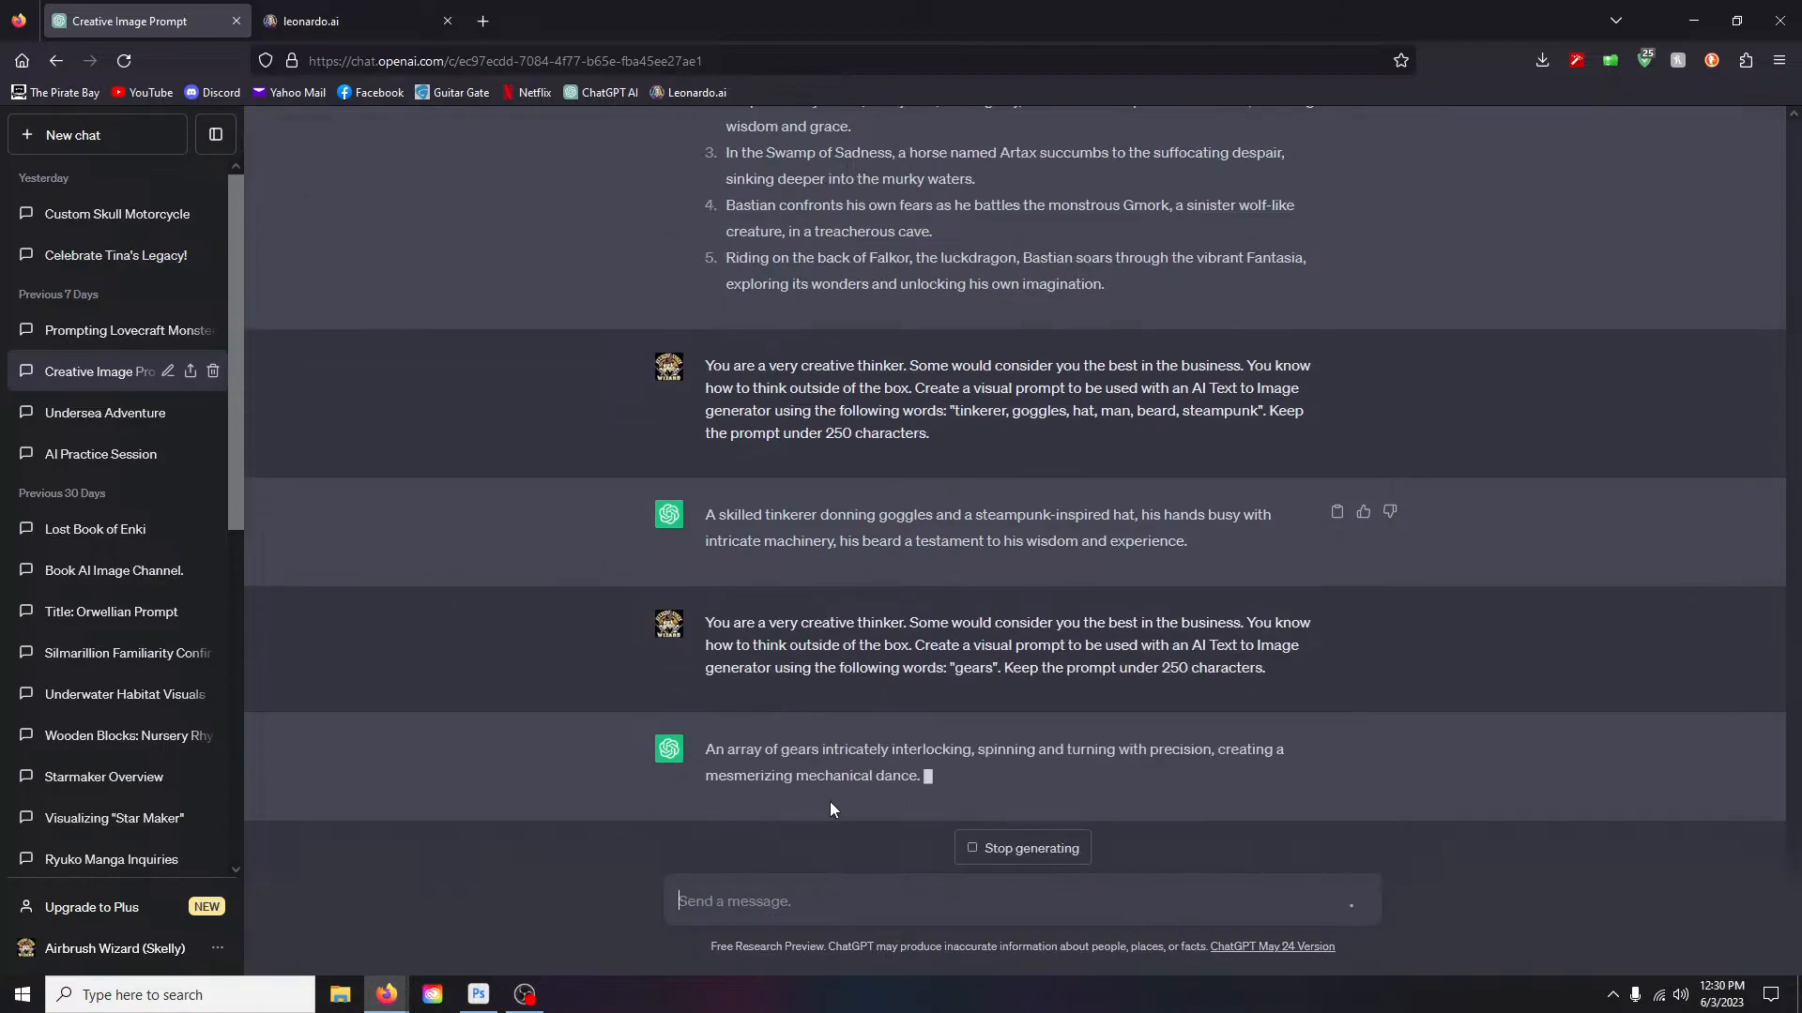
# Step: Copy ChatGPT's finished gears description and switch to the prompt field of the AI Generation Tool in Leonardo.Ai
pyautogui.moveTo(706, 724); pyautogui.dragTo(1116, 750)
pyautogui.hotkey('ctrl', 'c')
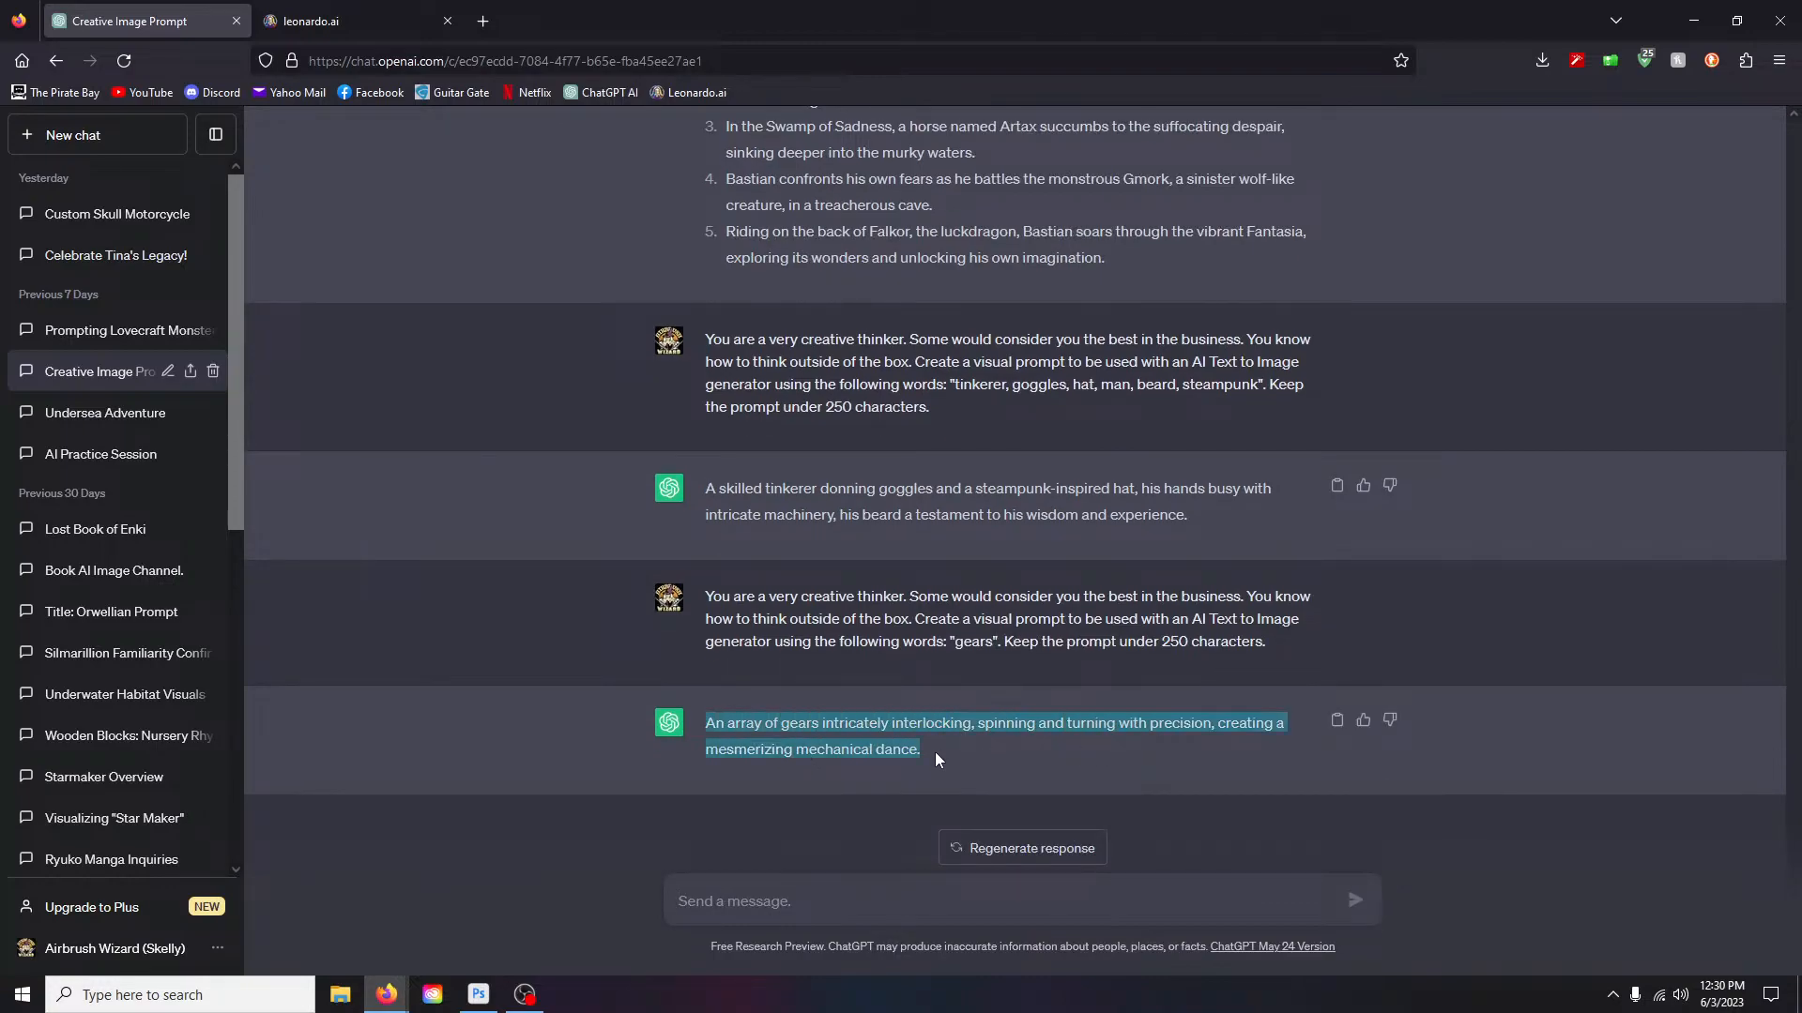
pyautogui.click(323, 24)
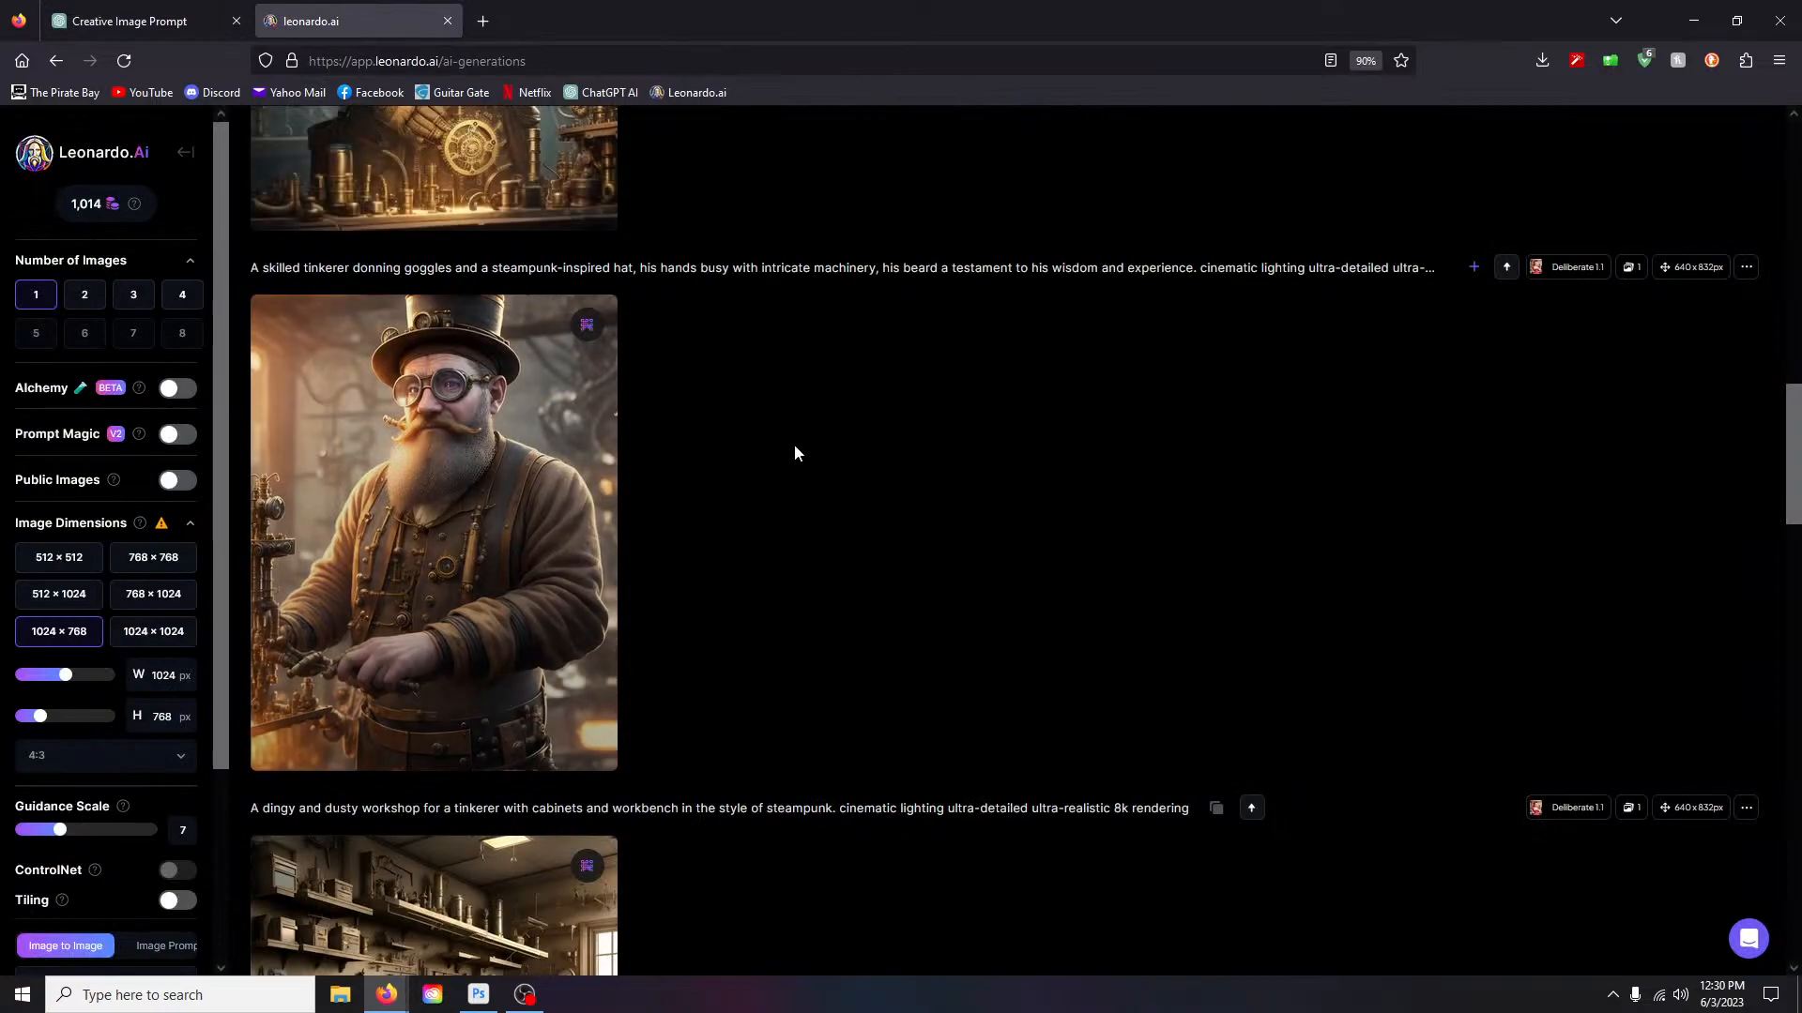
pyautogui.scroll(-1, 873, 503)
pyautogui.scroll(5, 338, 366)
pyautogui.moveTo(270, 195); pyautogui.dragTo(1410, 198)
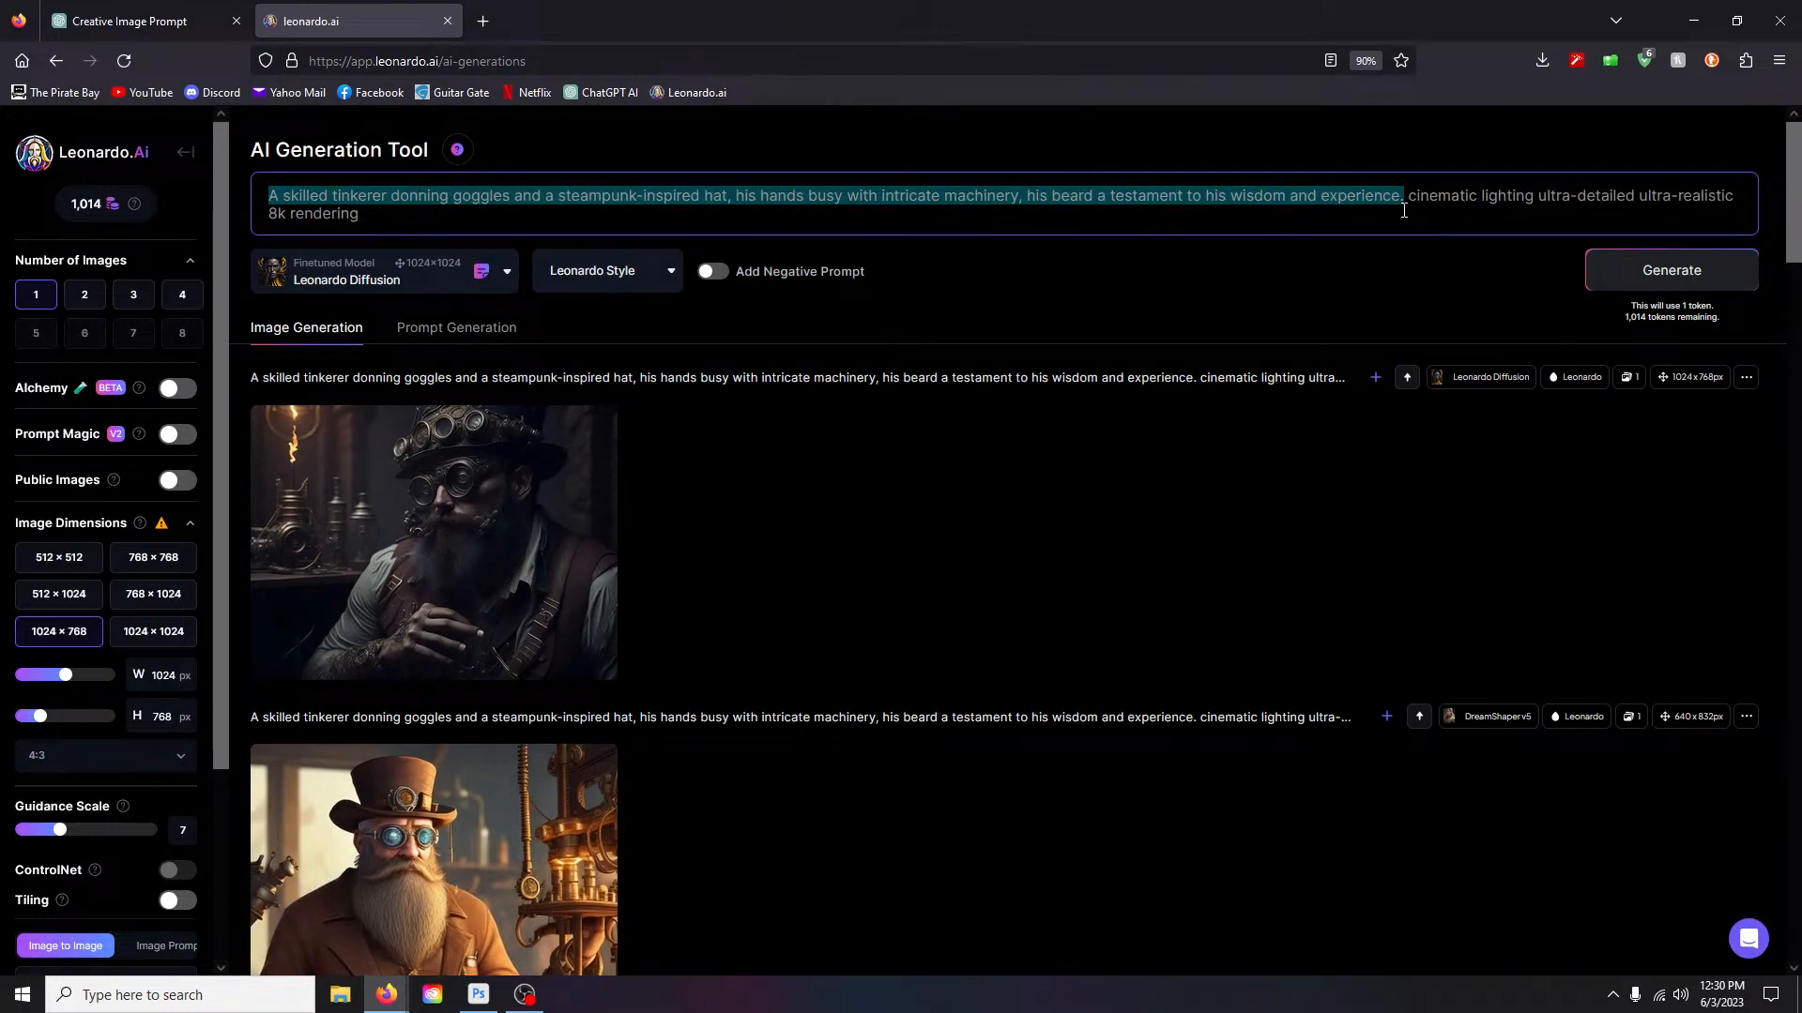
pyautogui.click(1403, 210)
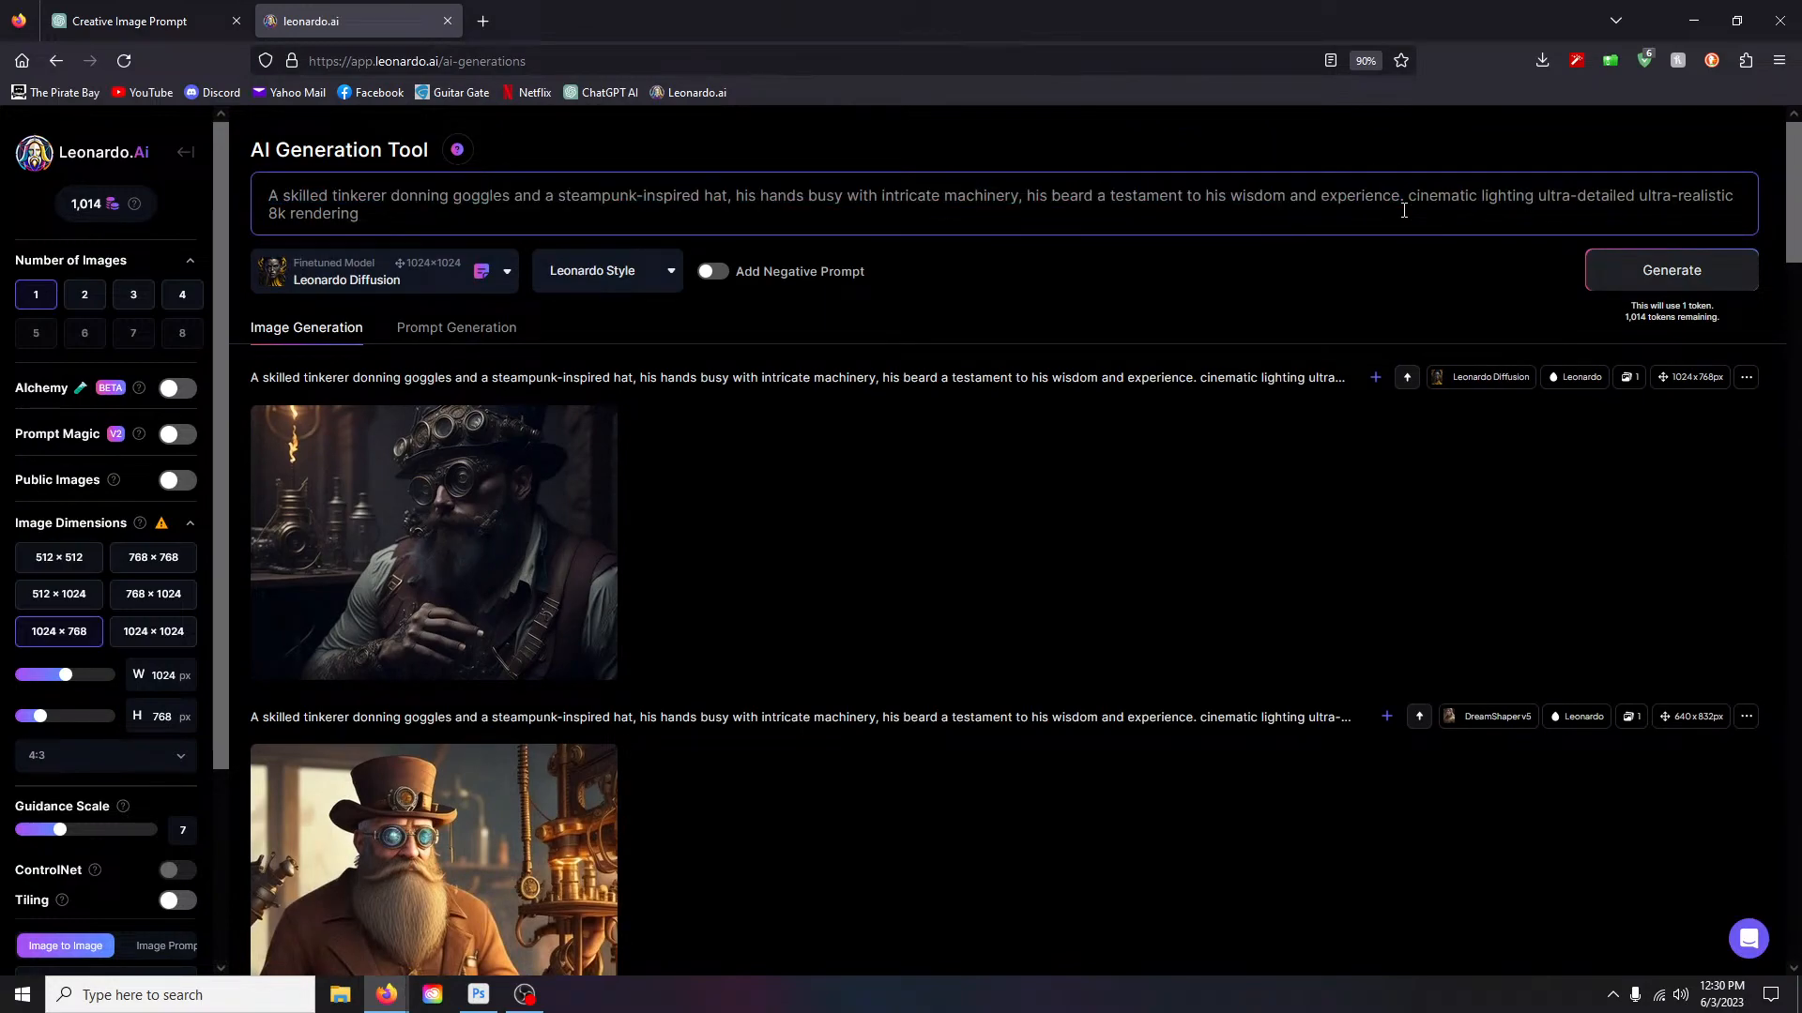
pyautogui.click(199, 19)
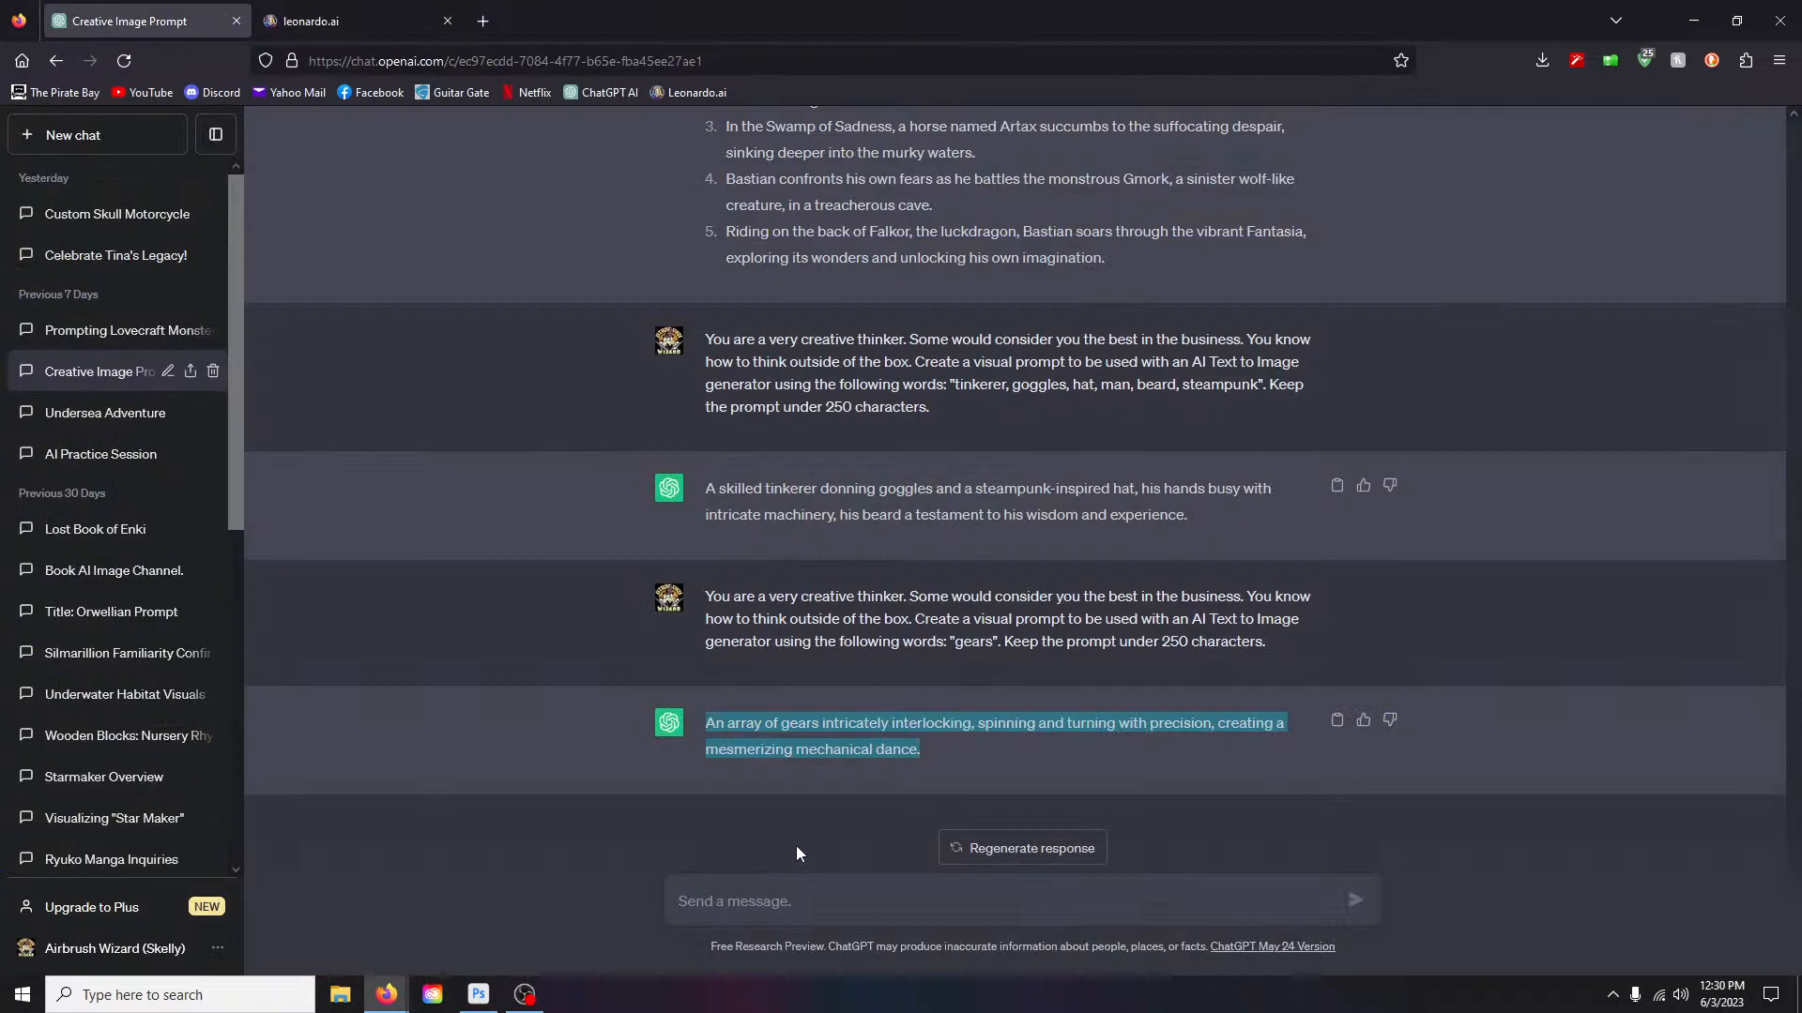
pyautogui.click(420, 22)
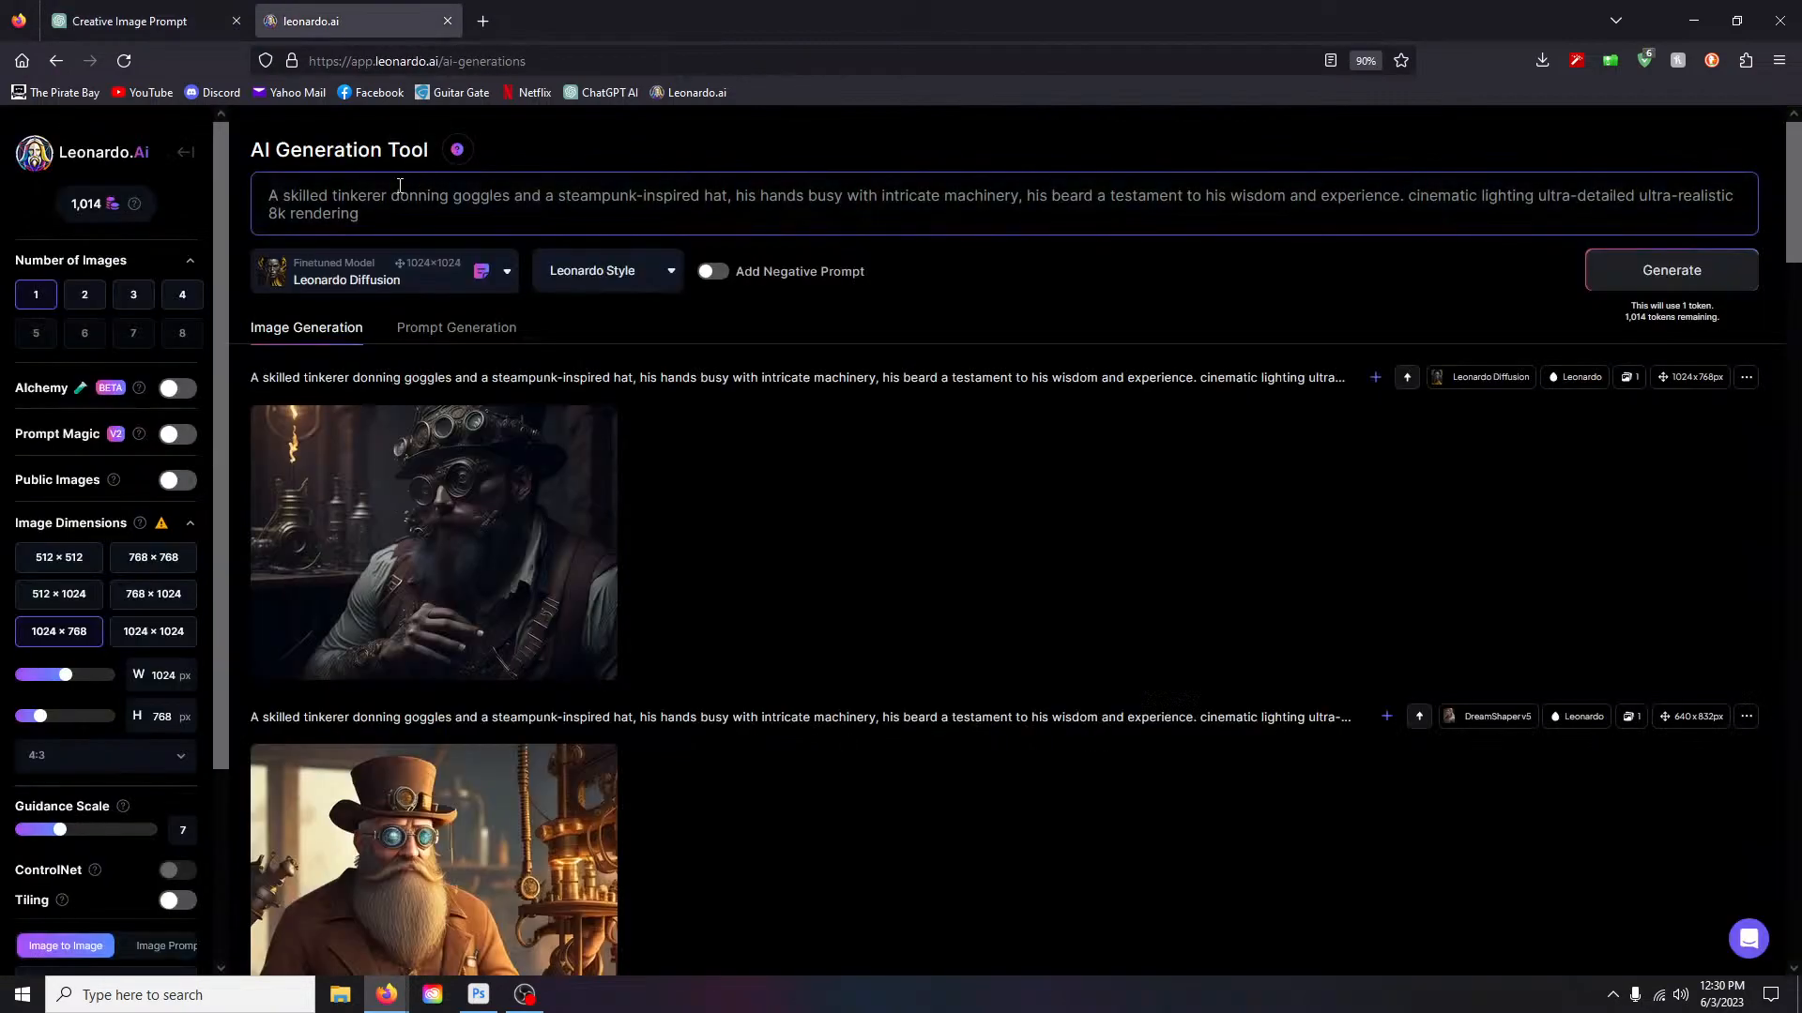
# Step: Replace the tinkerer description in the prompt with the copied gears text, keeping the style keywords, and generate the image
pyautogui.moveTo(268, 195); pyautogui.dragTo(1402, 201)
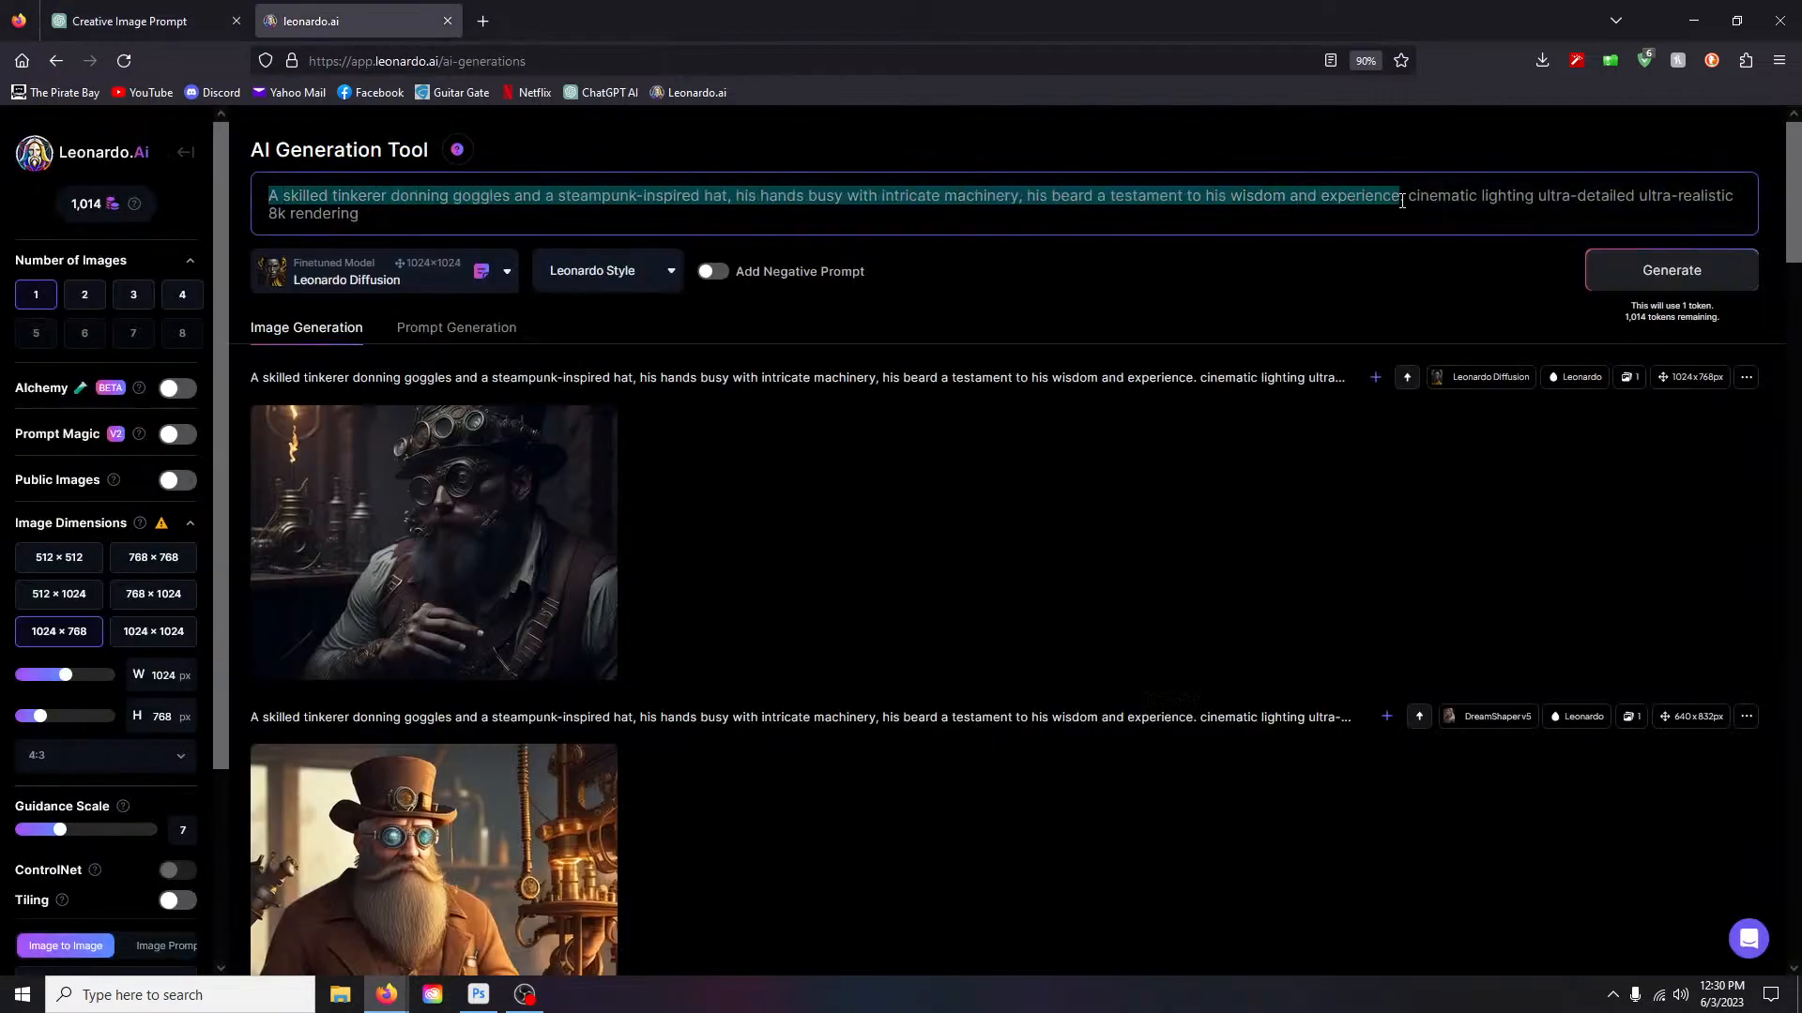
pyautogui.hotkey('ctrl', 'v')
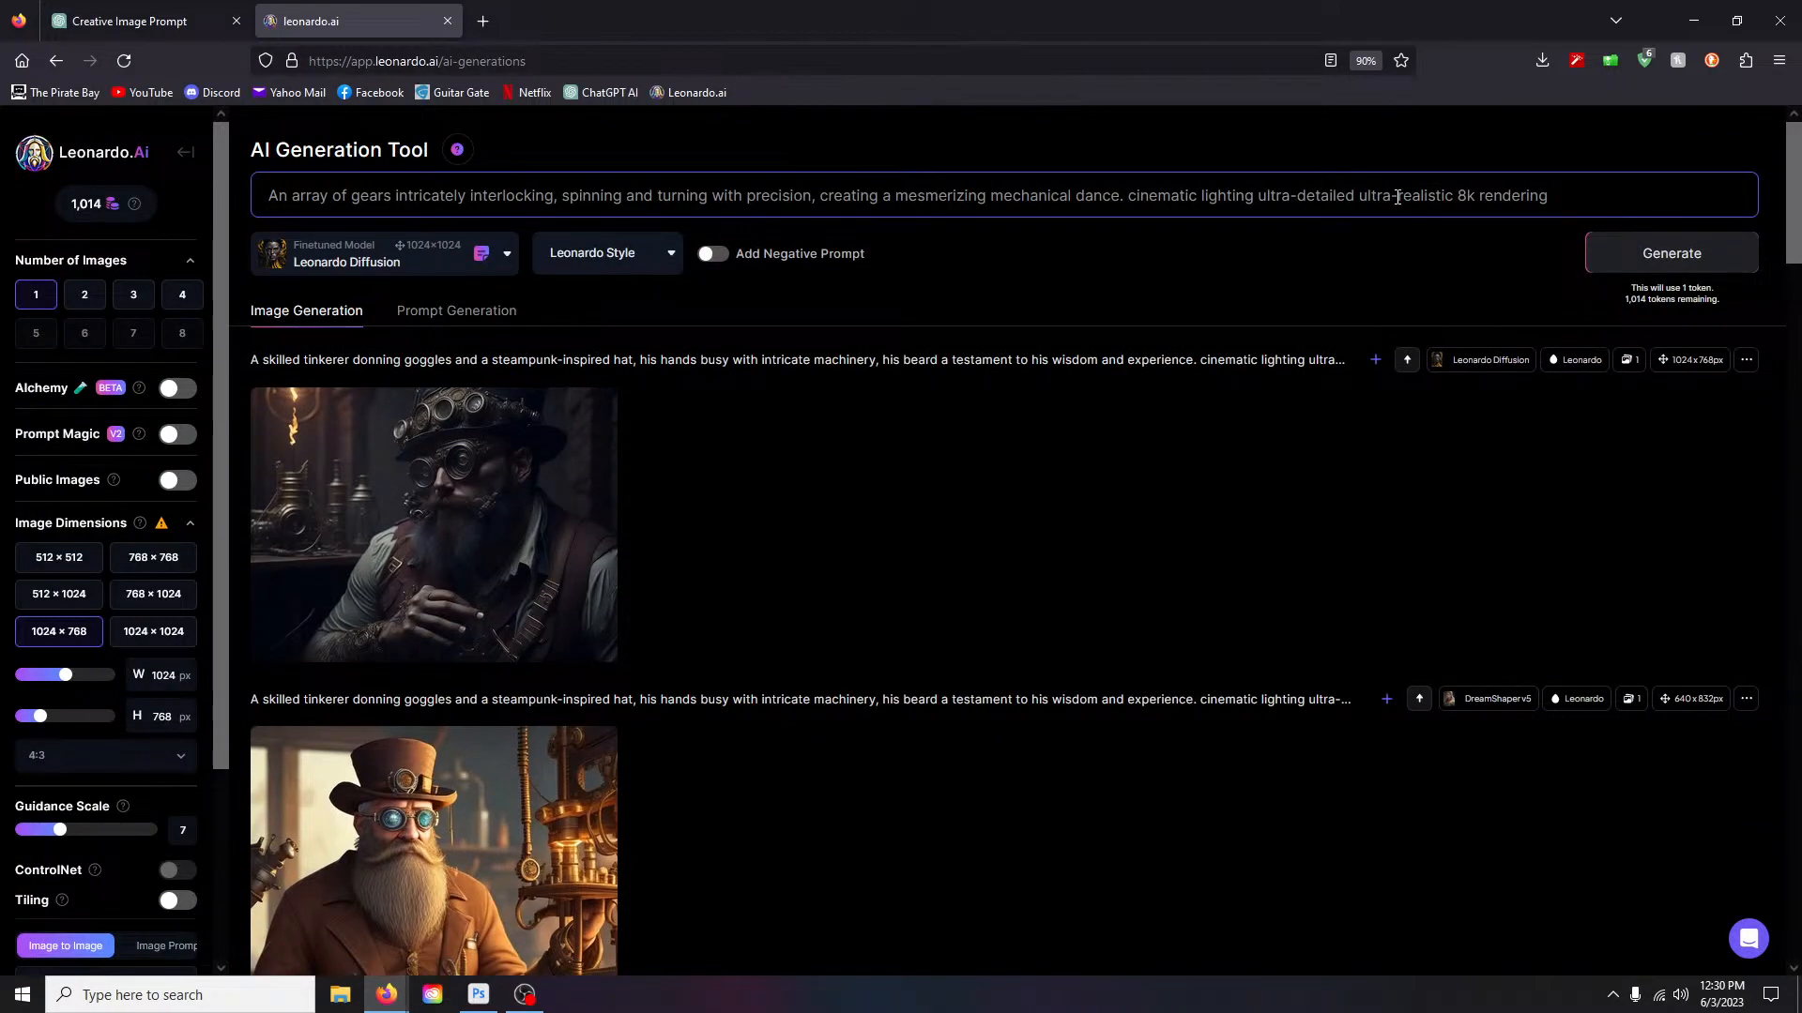
pyautogui.press('Return')
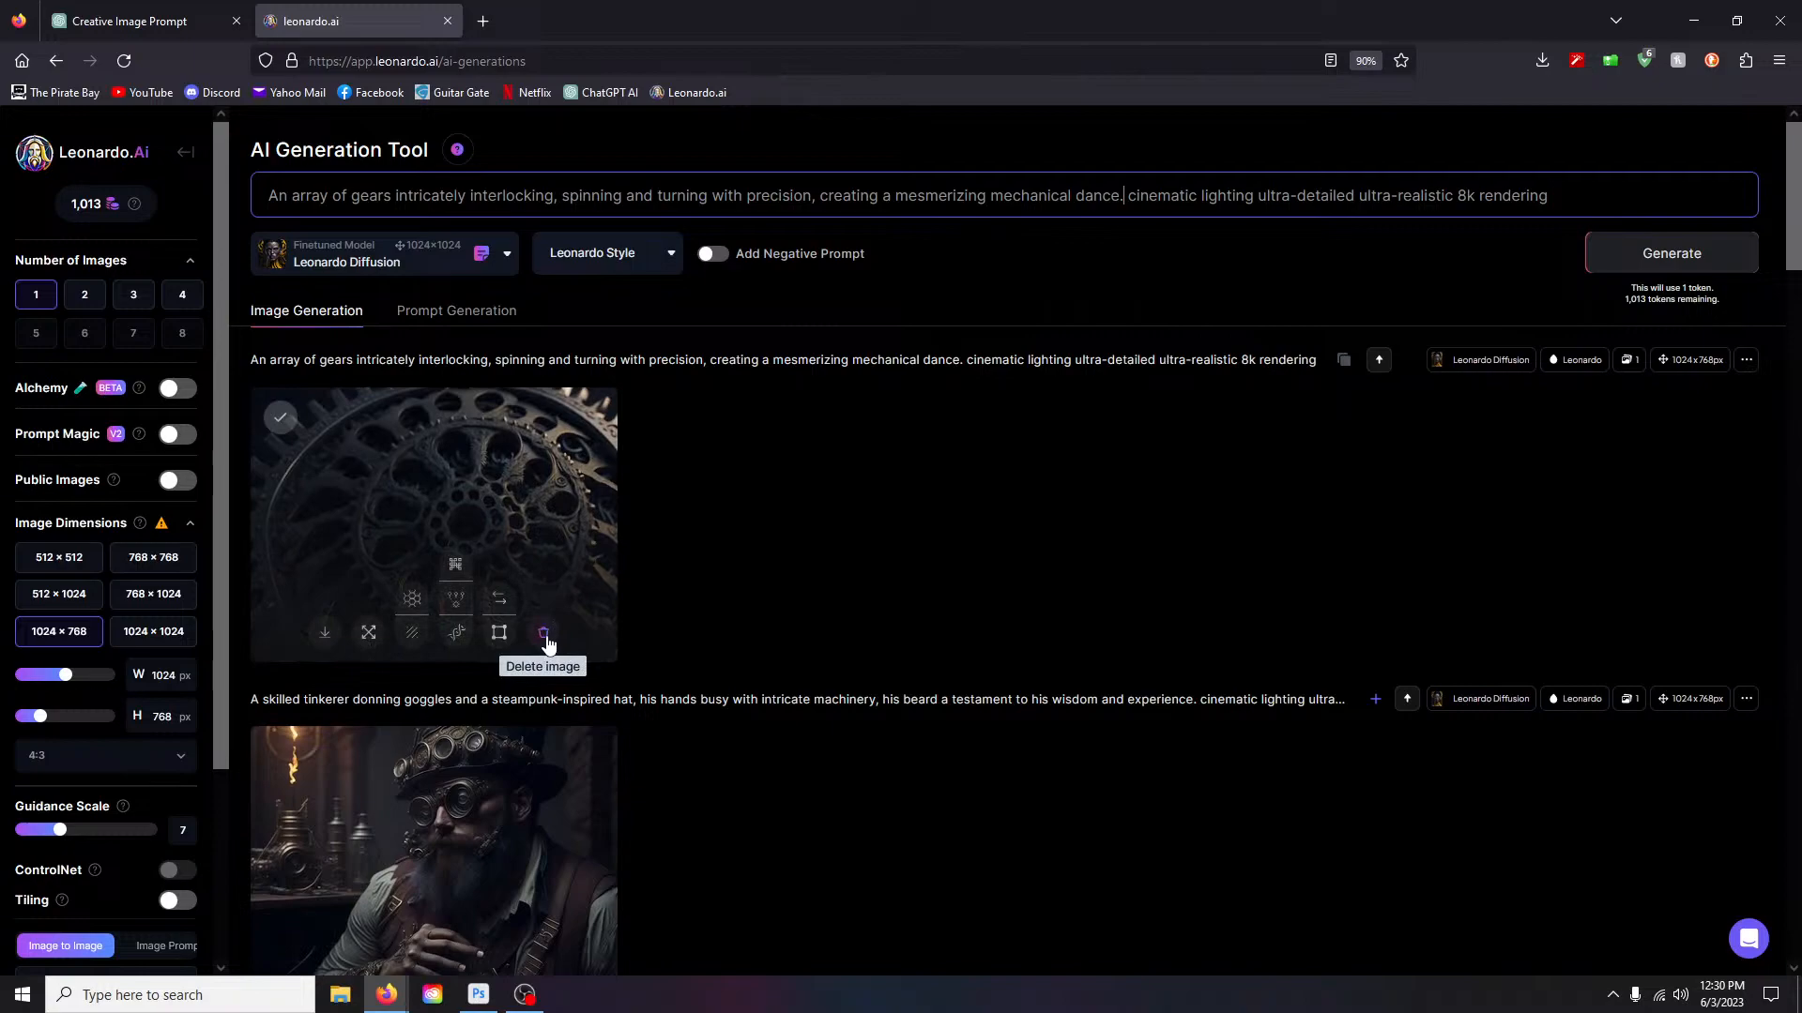
# Step: Delete the dark gears image and generate the gears again with the Deliberate 1.1 model in Leonardo Style
pyautogui.click(545, 636)
pyautogui.click(983, 662)
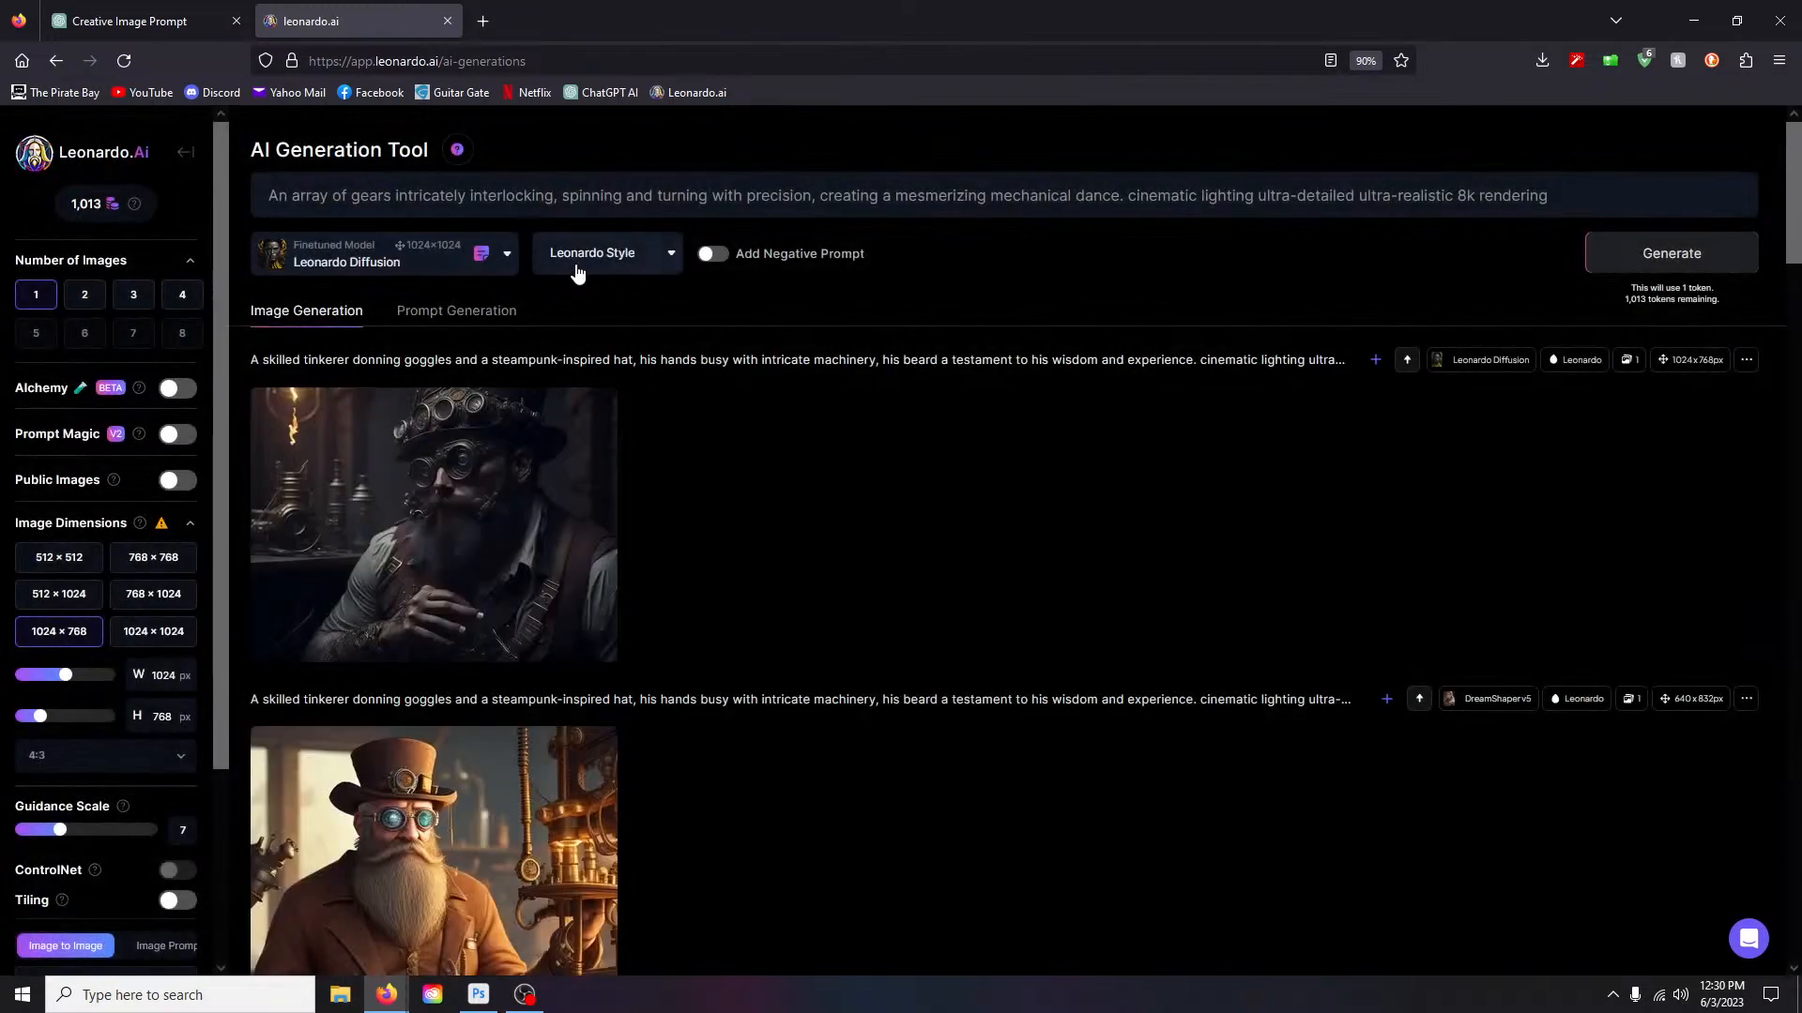
pyautogui.click(427, 259)
pyautogui.click(315, 296)
pyautogui.click(628, 267)
pyautogui.click(621, 293)
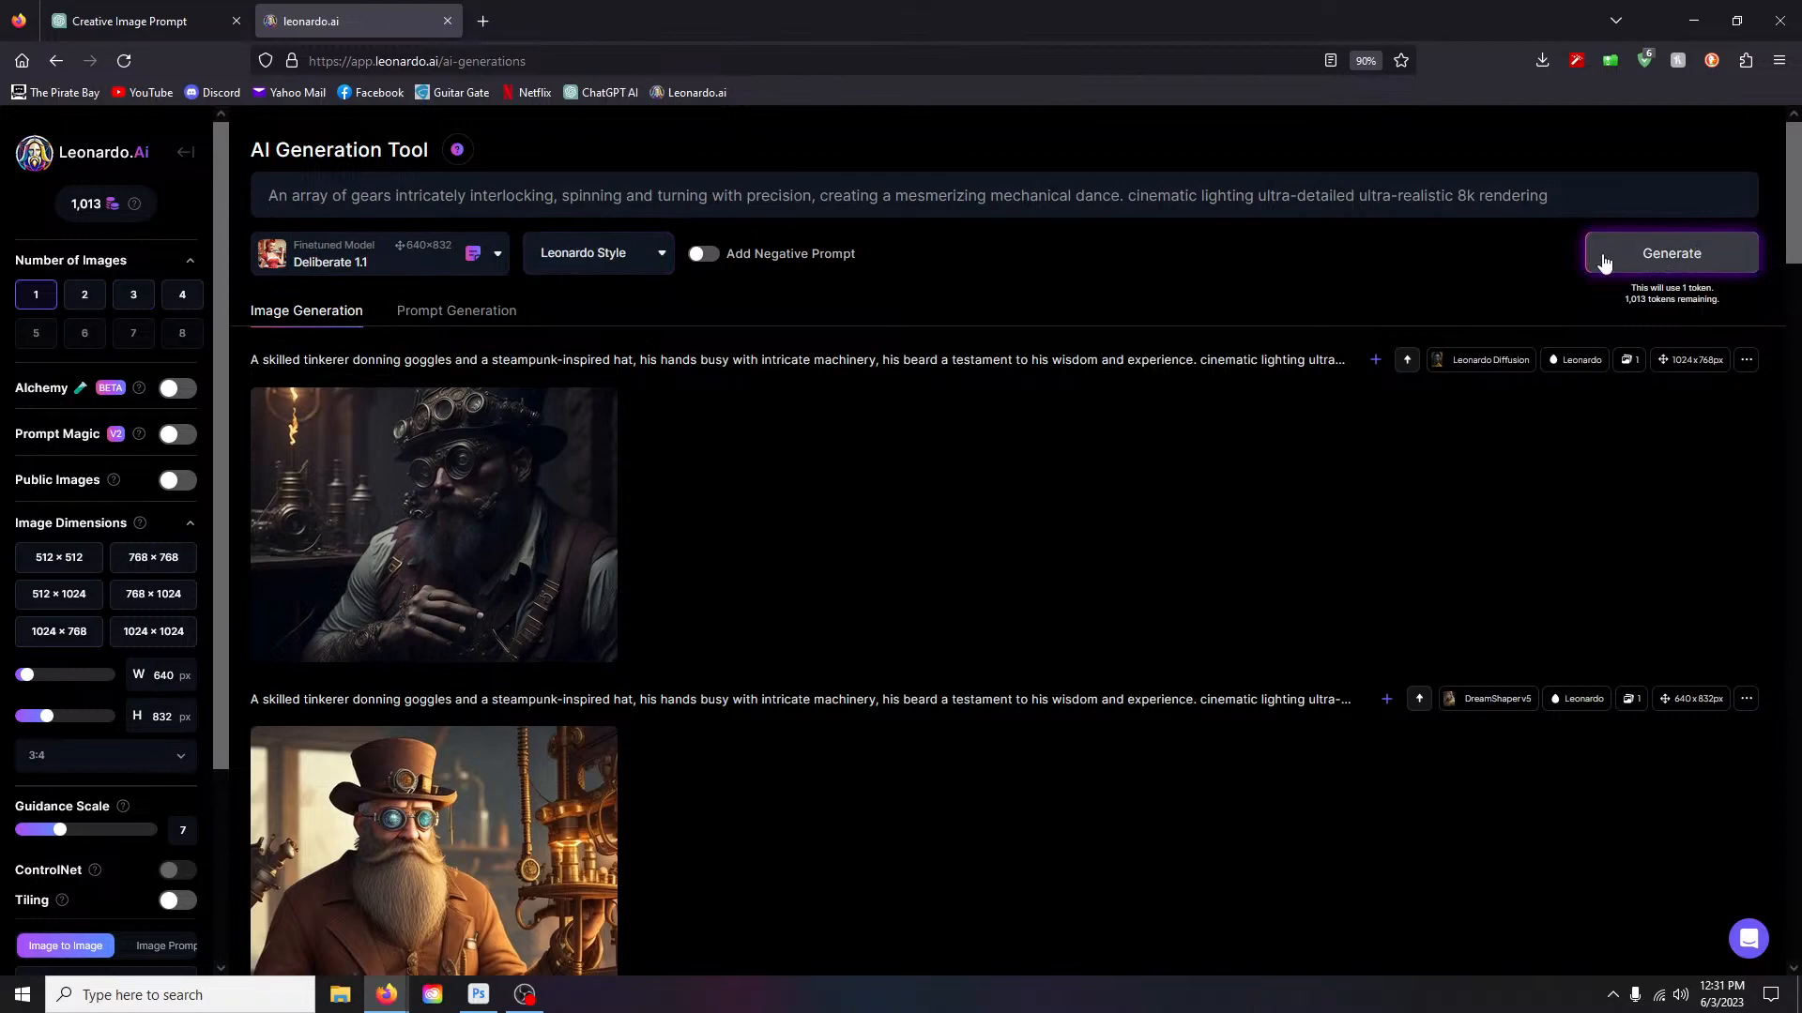
pyautogui.click(1671, 254)
# Step: Set the style to None and generate another gears image from the same prompt
pyautogui.click(583, 263)
pyautogui.click(603, 326)
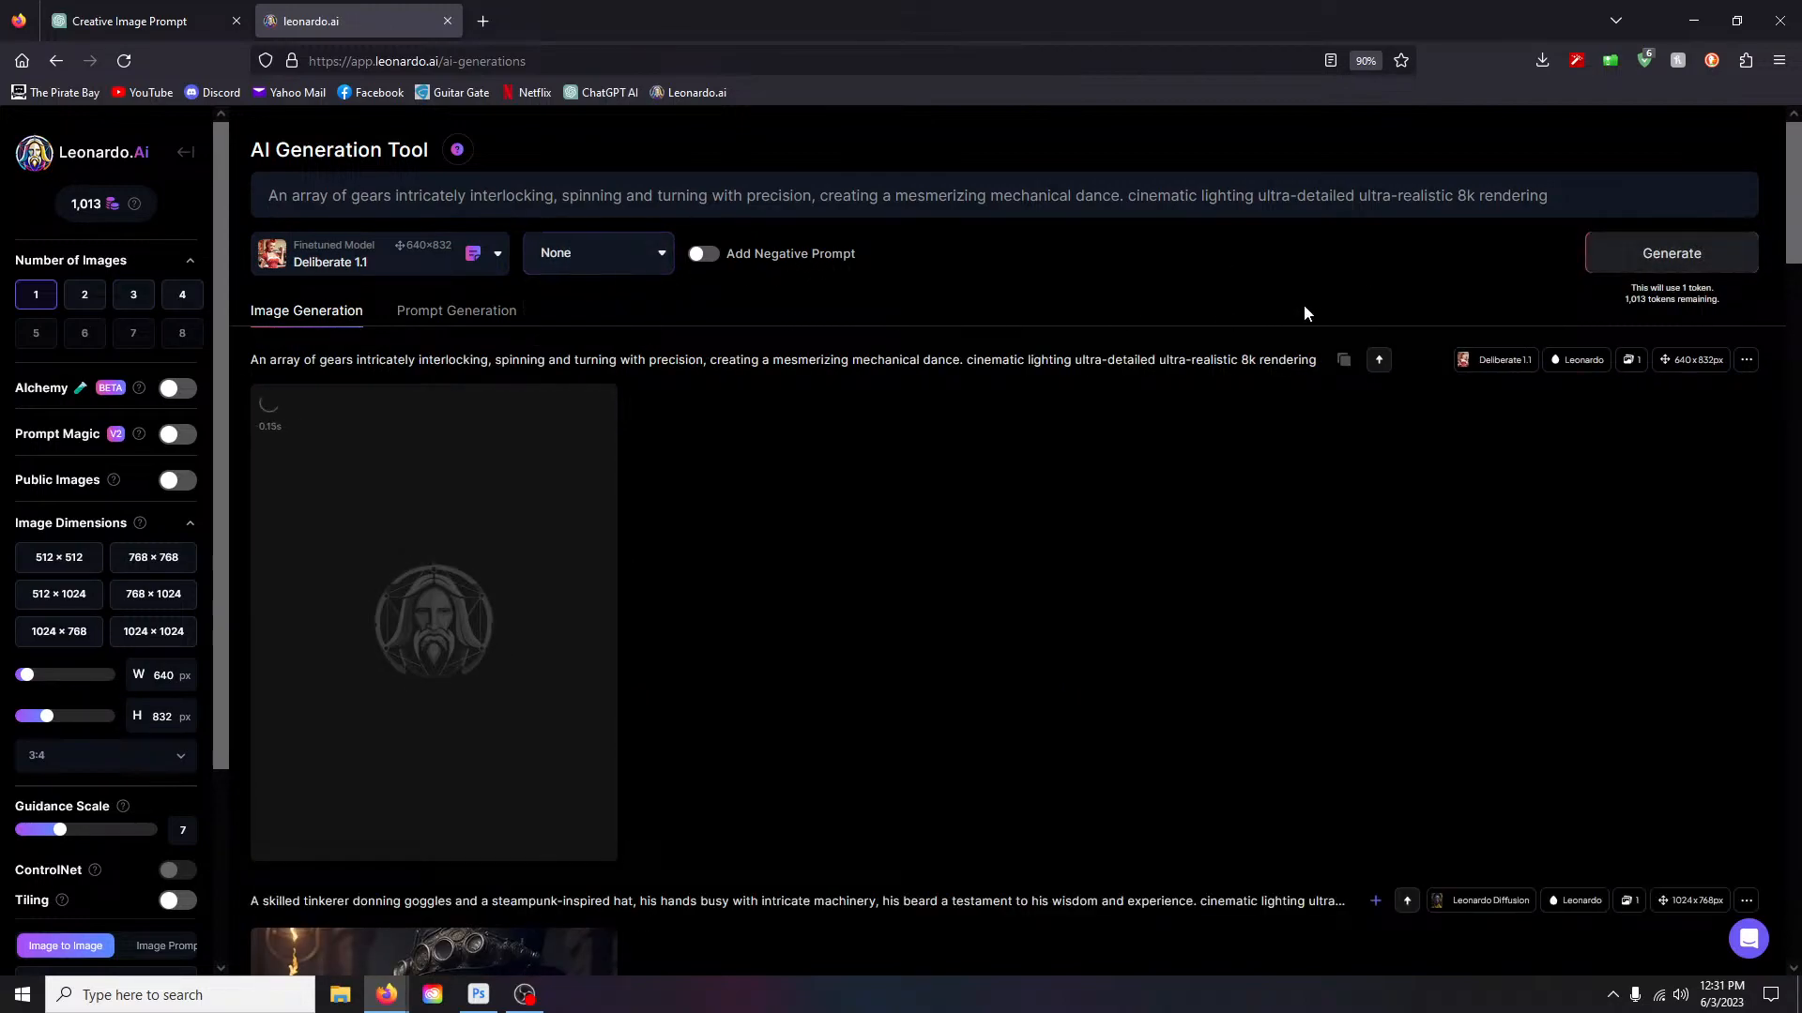
pyautogui.click(1671, 254)
# Step: Delete both Deliberate 1.1 gears images, the Leonardo Style one first and the other after viewing it enlarged
pyautogui.scroll(-6, 929, 558)
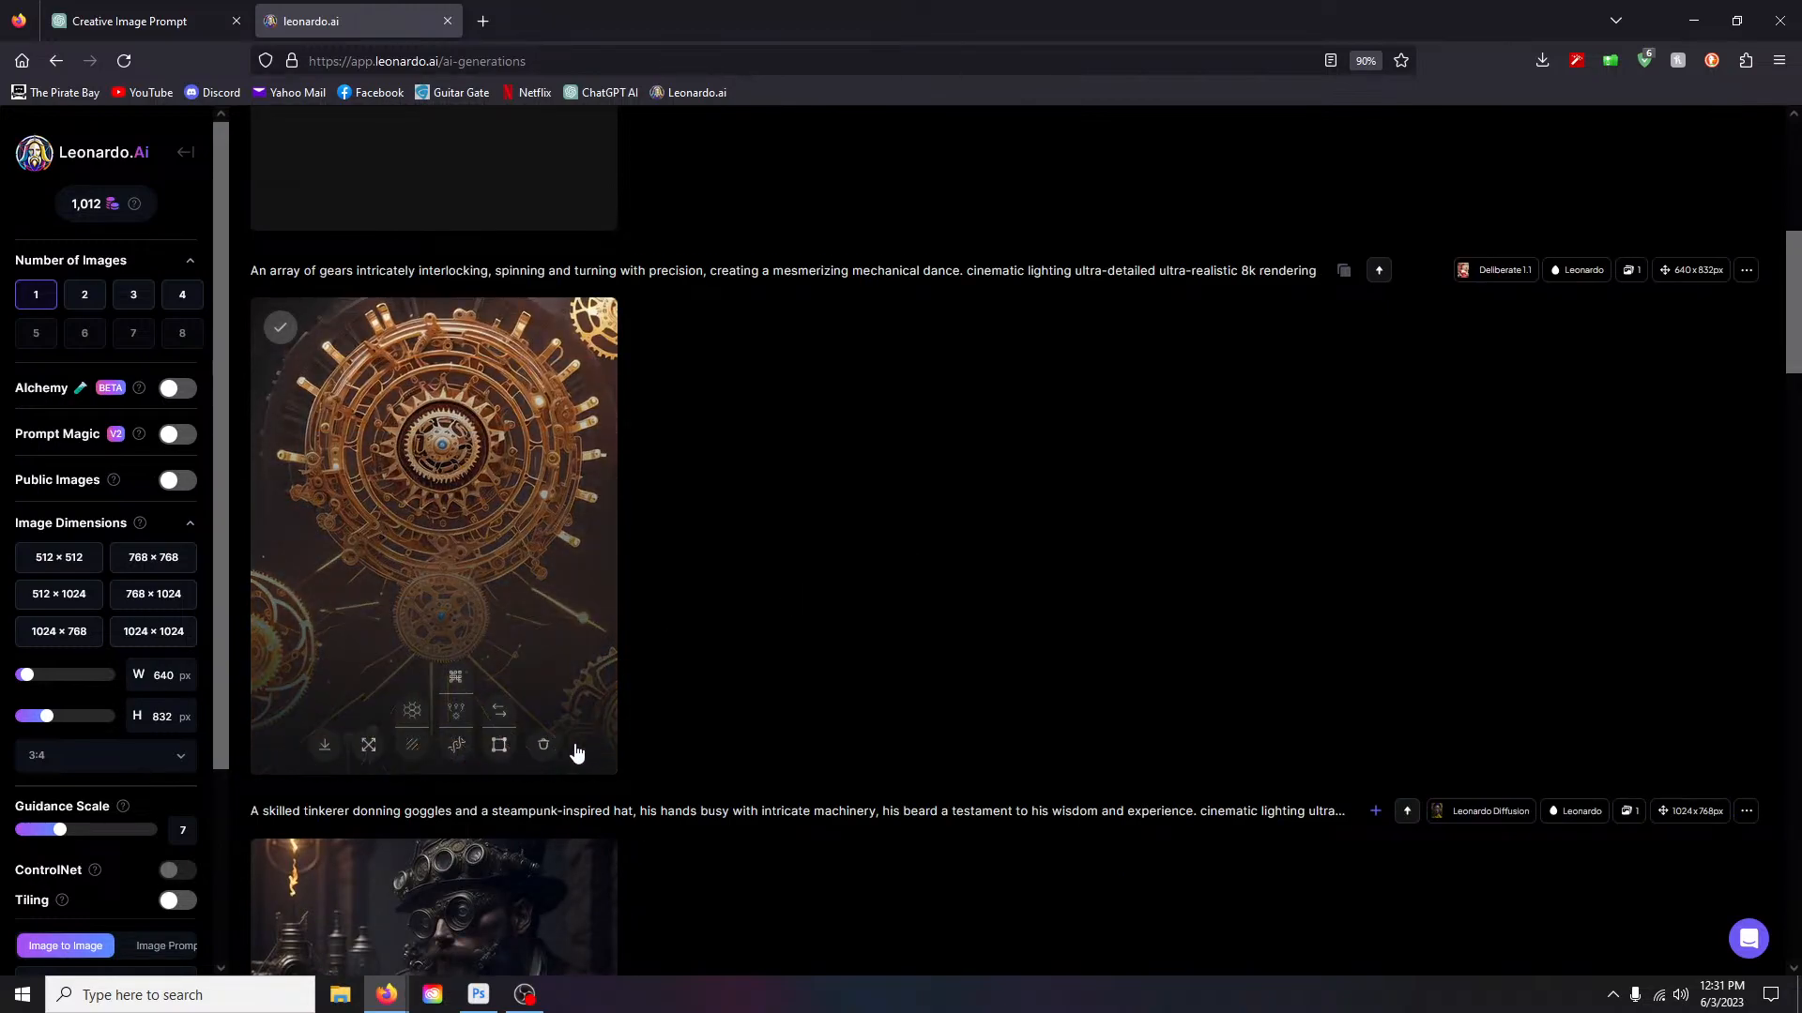
pyautogui.click(545, 749)
pyautogui.click(993, 677)
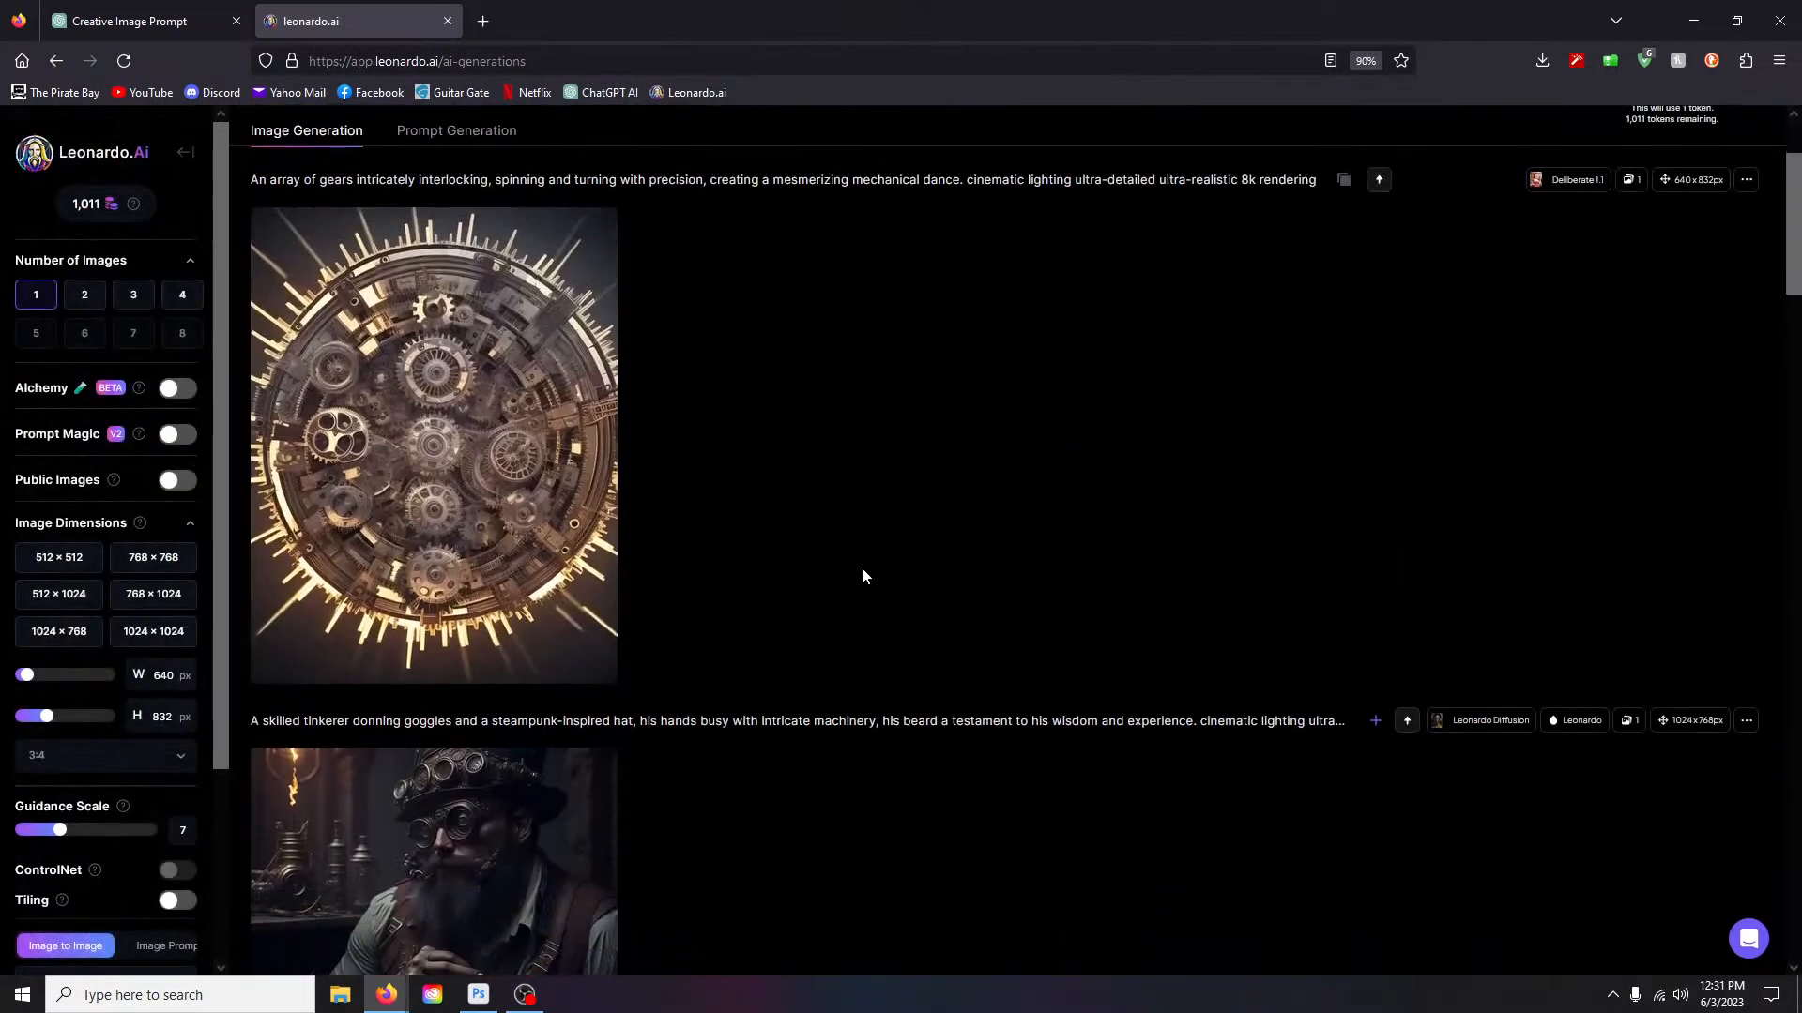
pyautogui.click(459, 406)
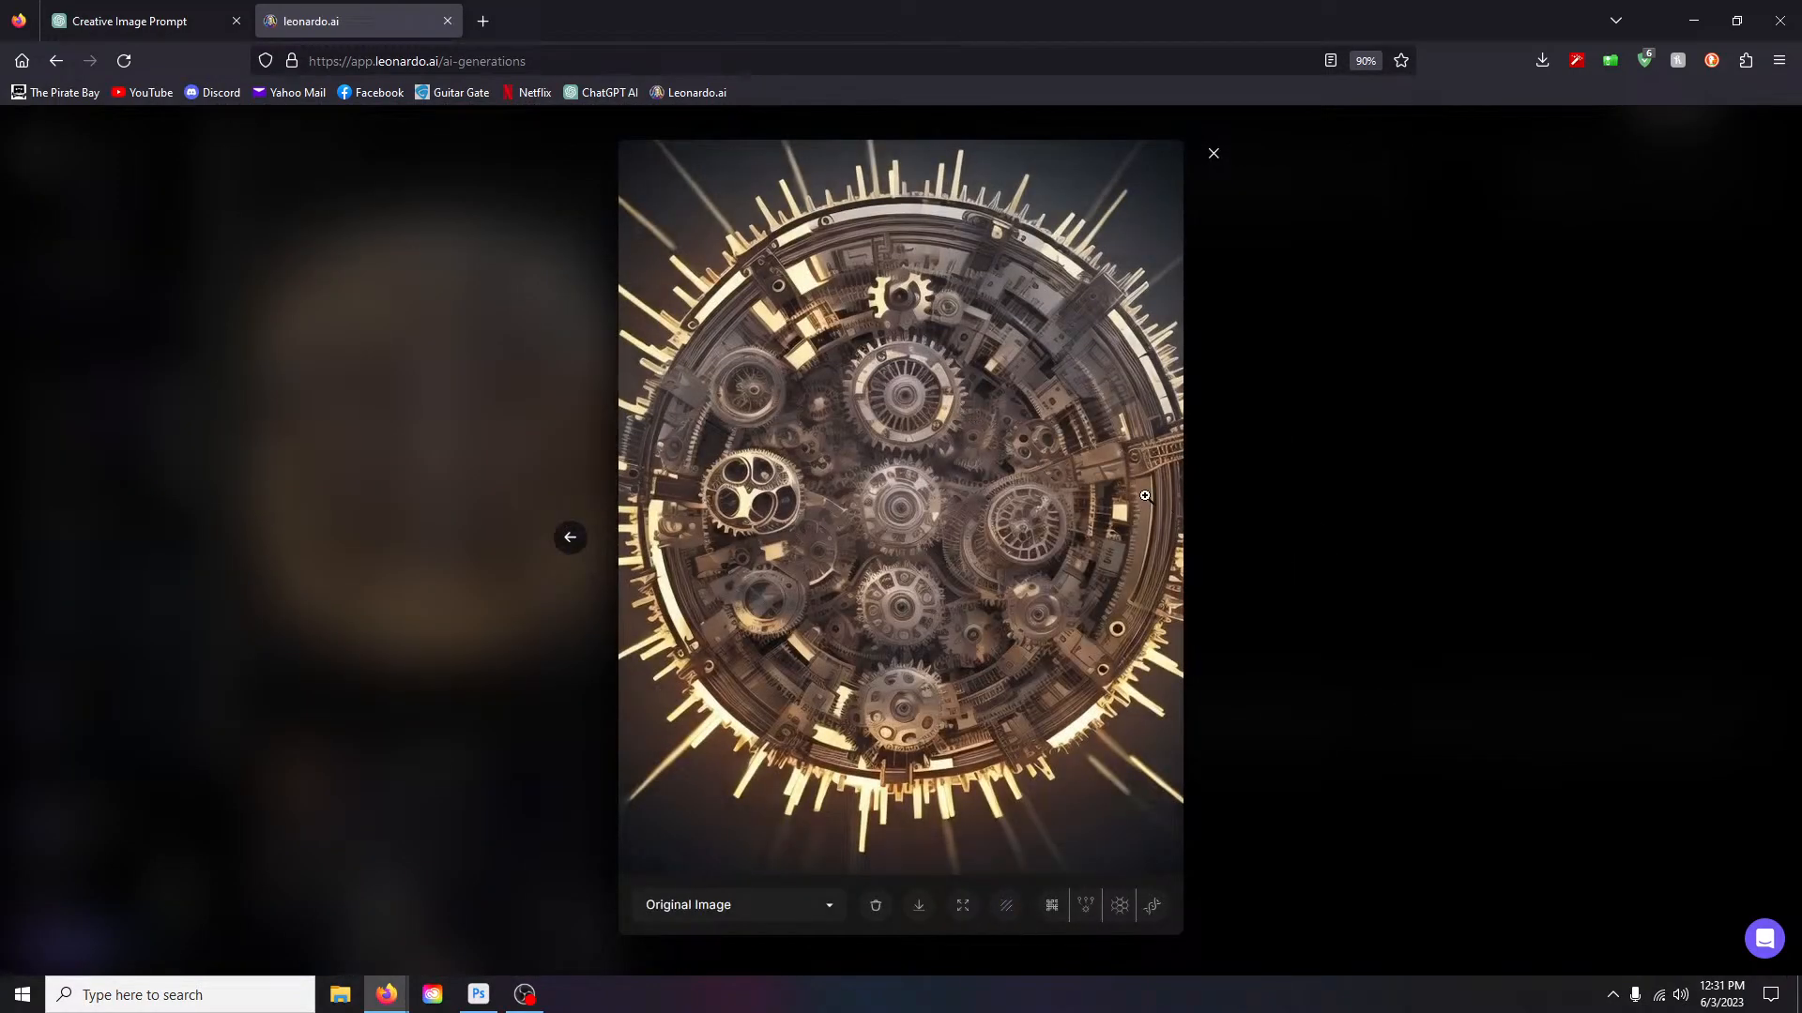
pyautogui.click(1213, 153)
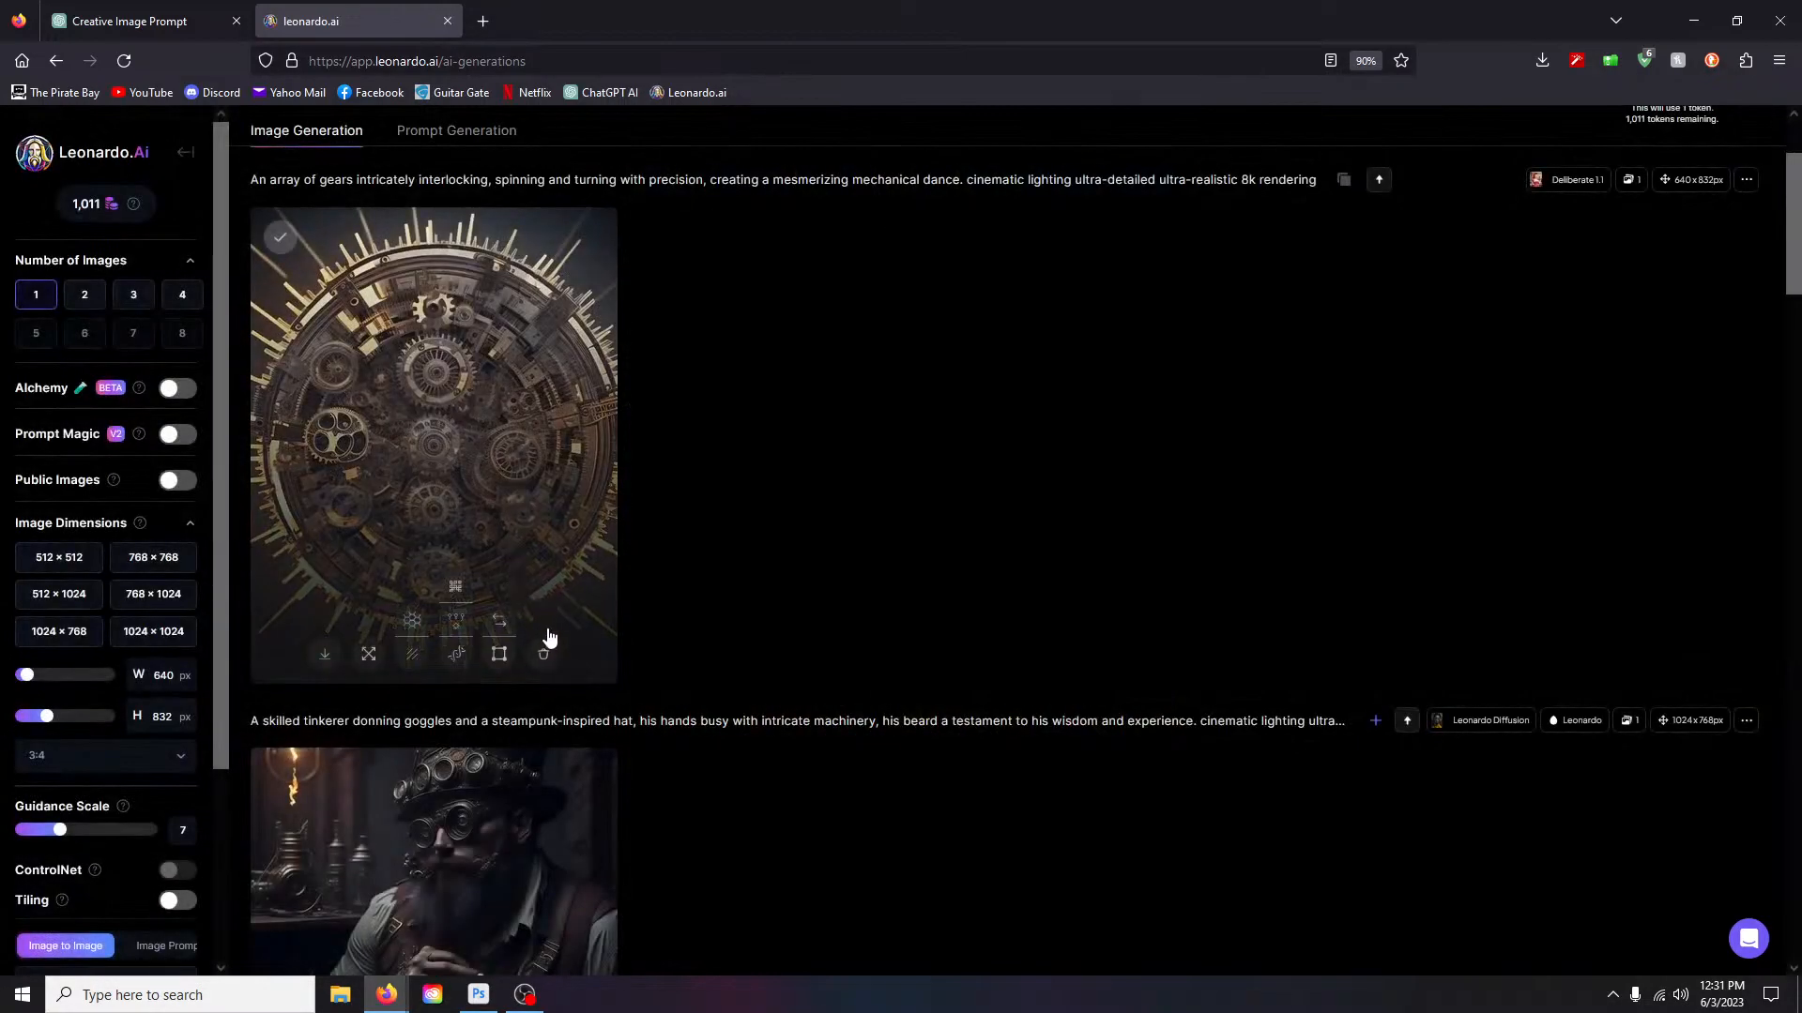
pyautogui.click(545, 658)
pyautogui.click(1005, 665)
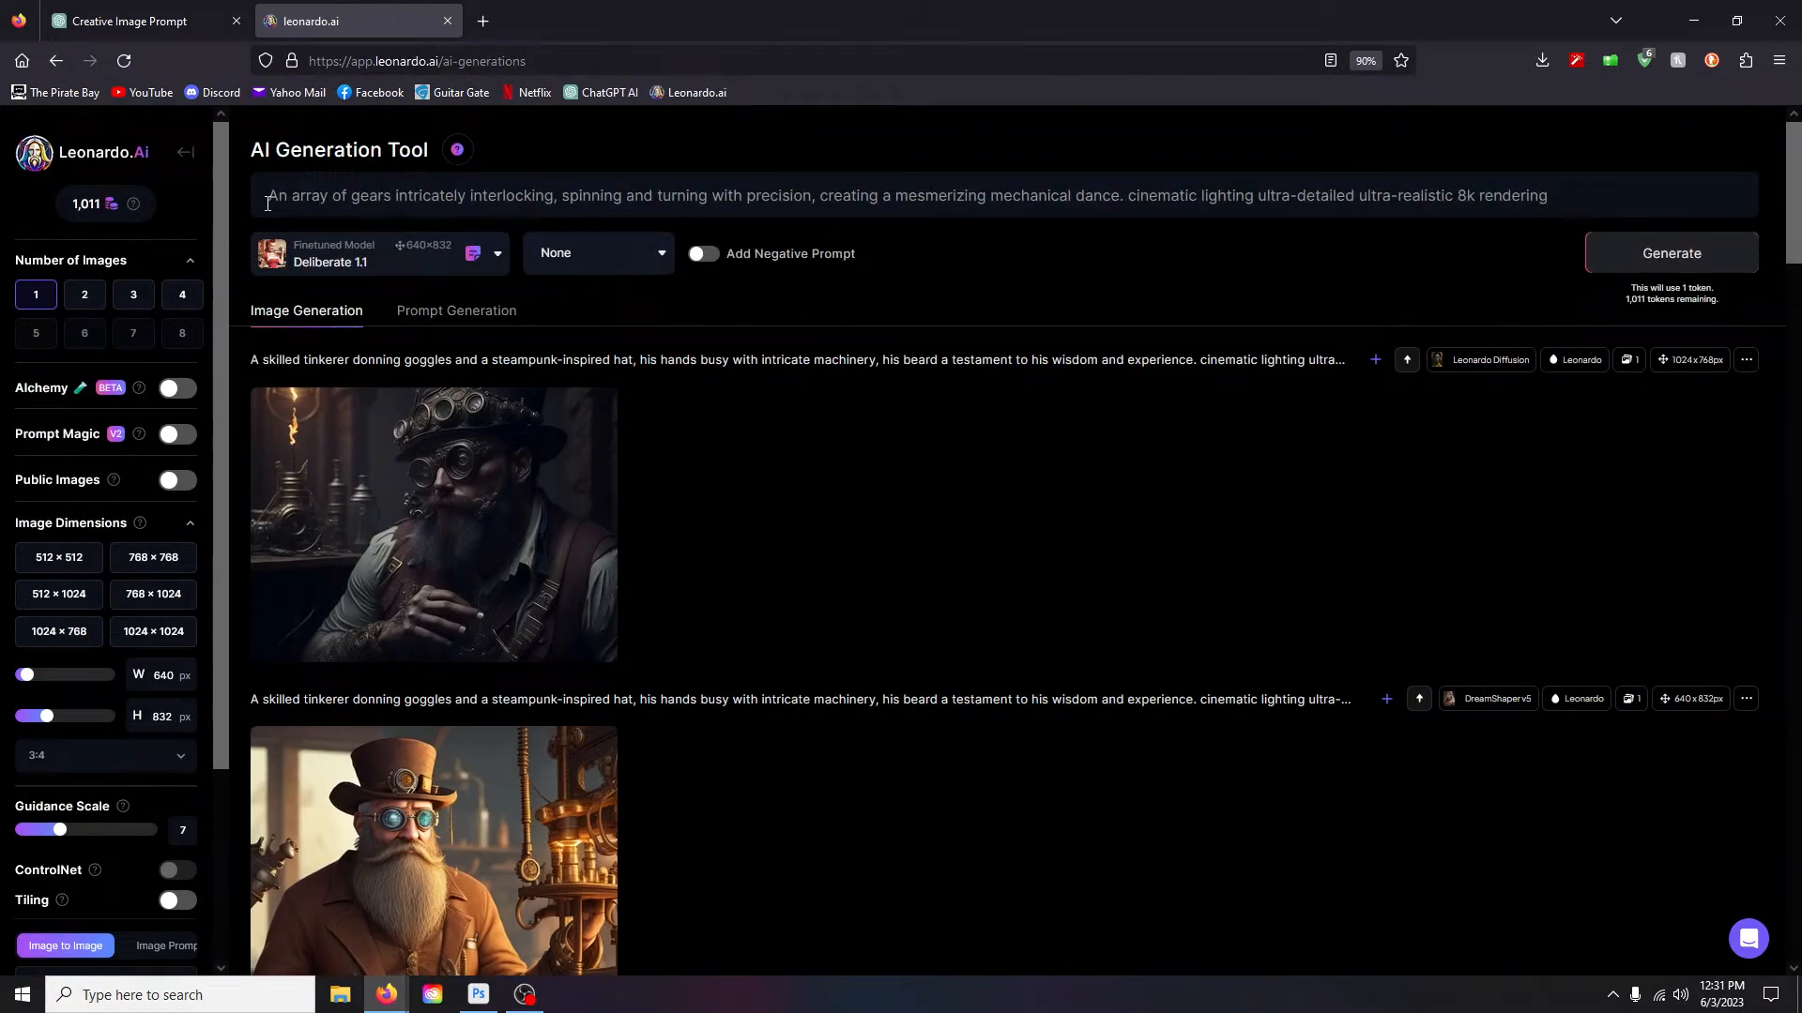
# Step: Replace the gears description in the prompt with "A pot of coffee in a steampunk coffee maker." and generate the image
pyautogui.moveTo(266, 195); pyautogui.dragTo(1126, 200)
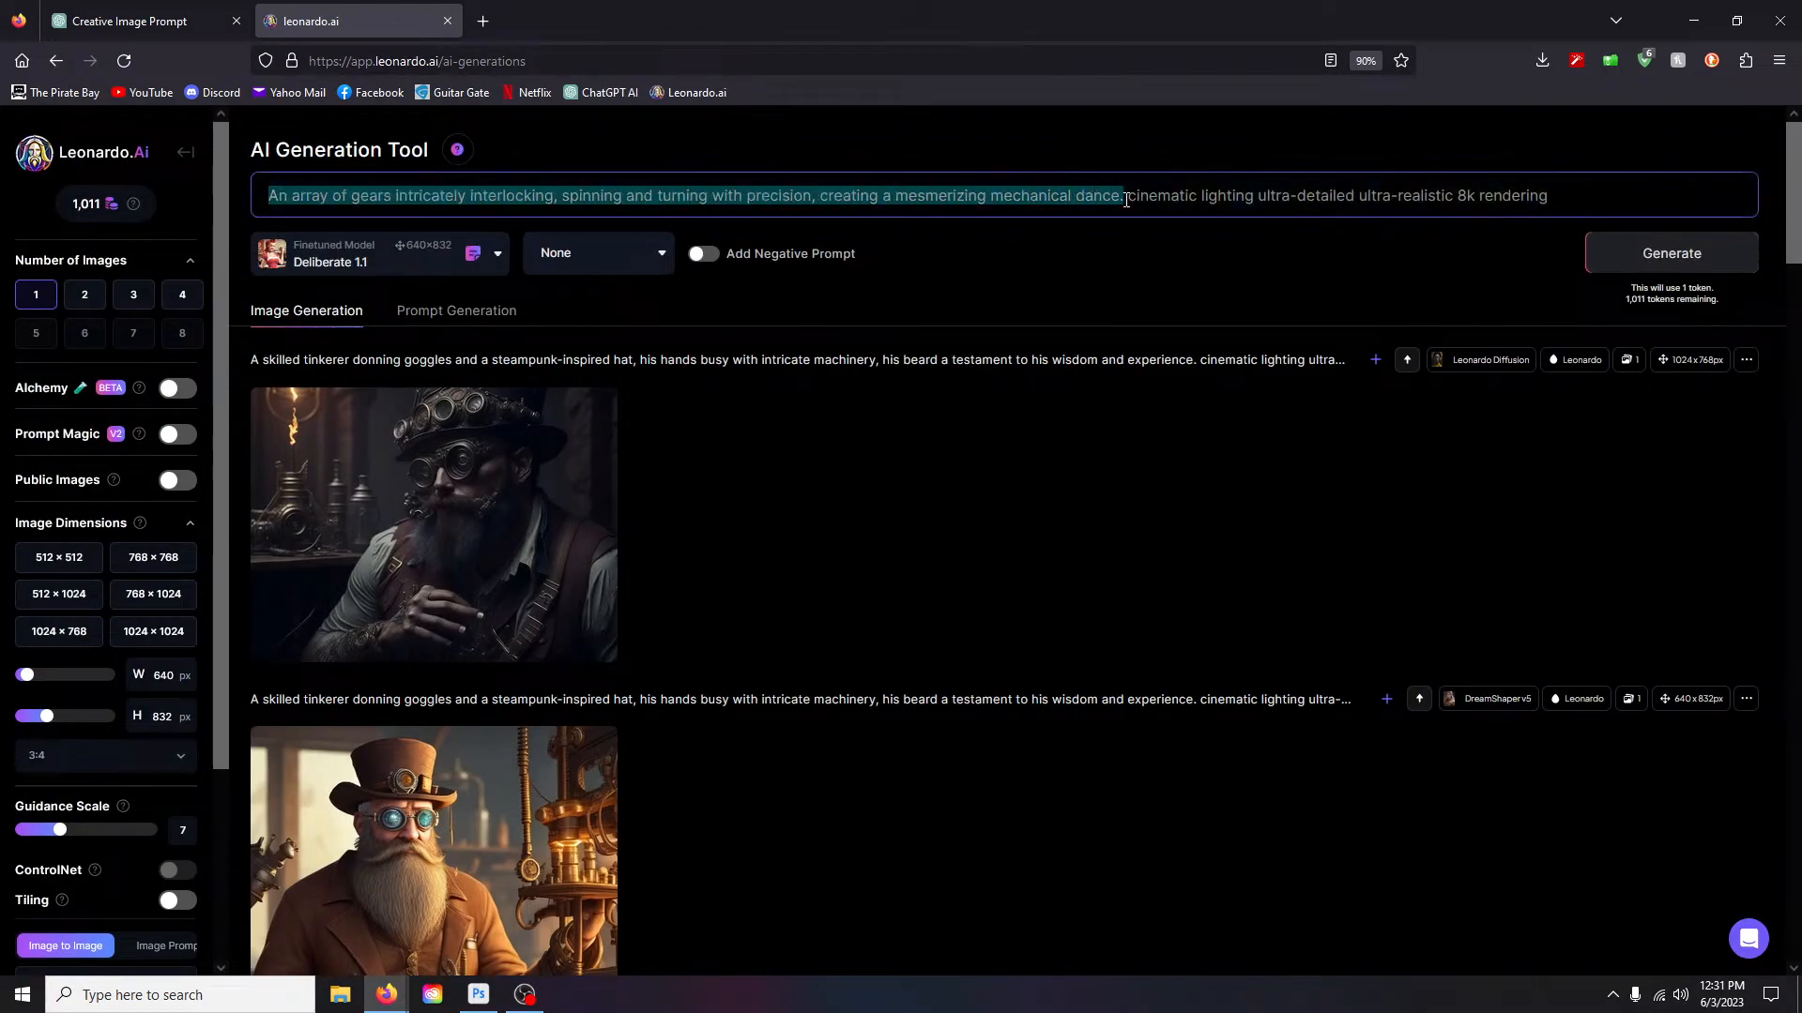
pyautogui.write('A')
pyautogui.write(' pot of ')
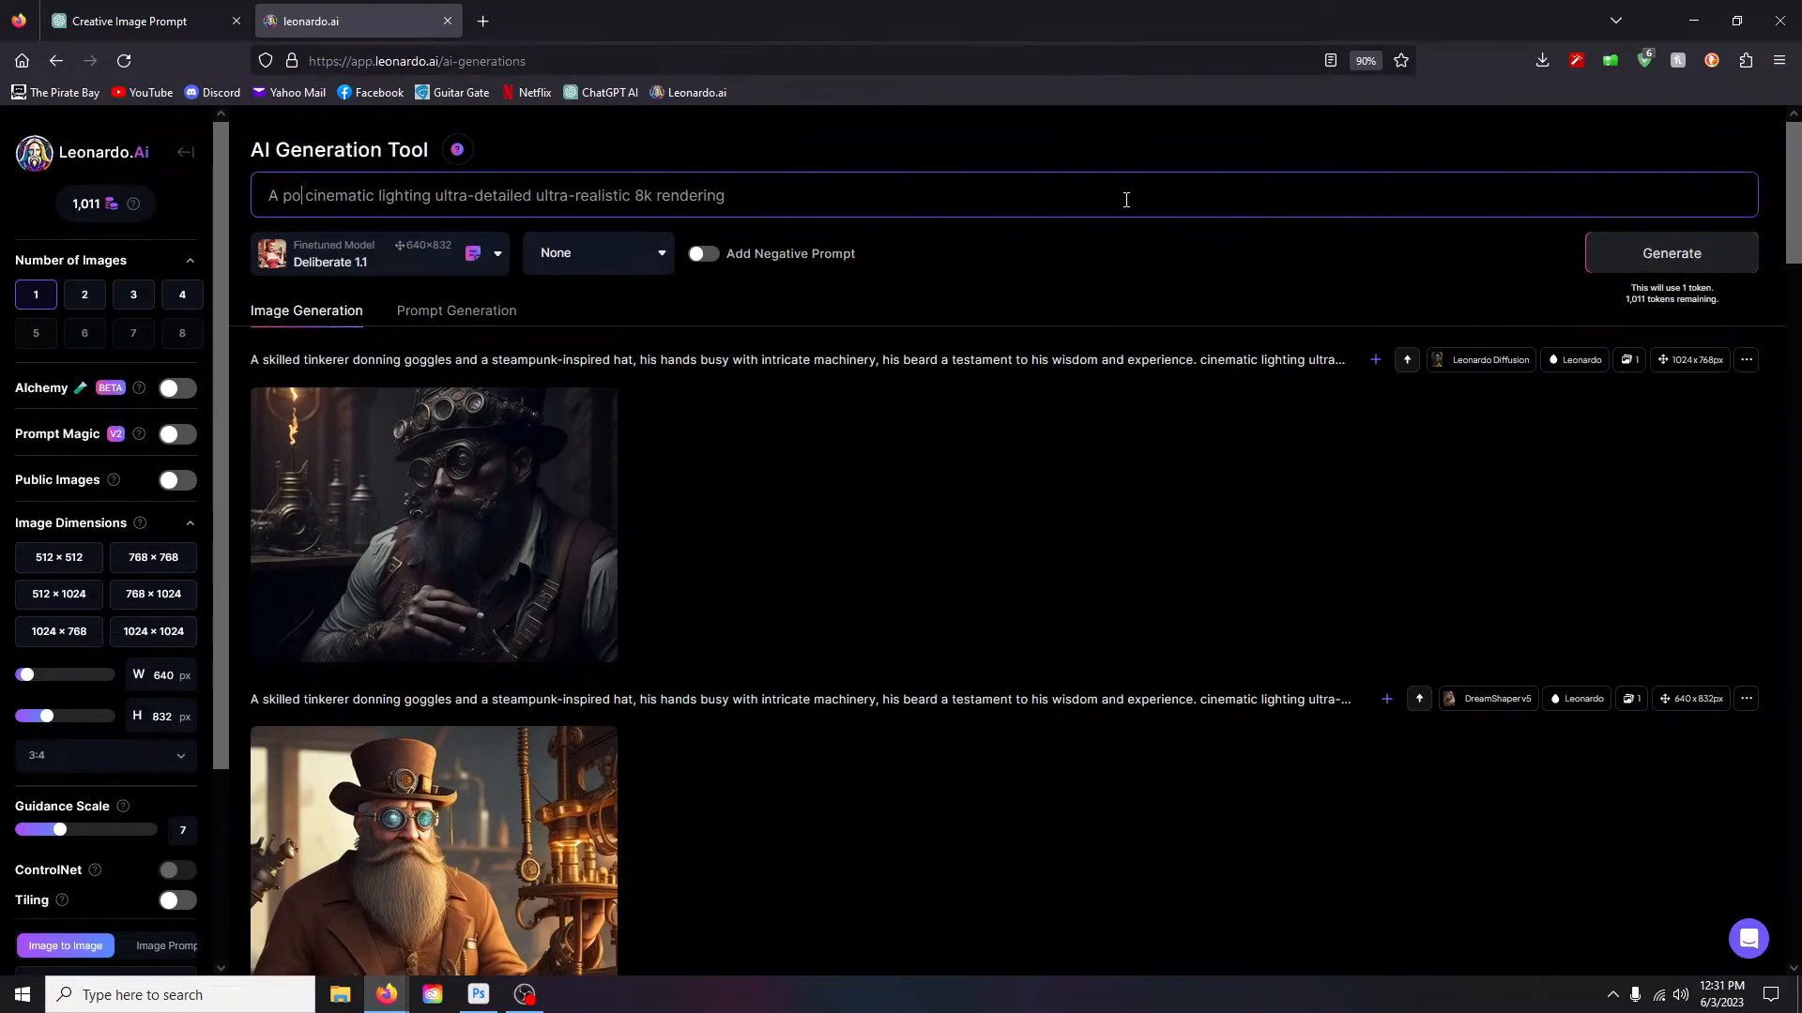
pyautogui.write('coffee ')
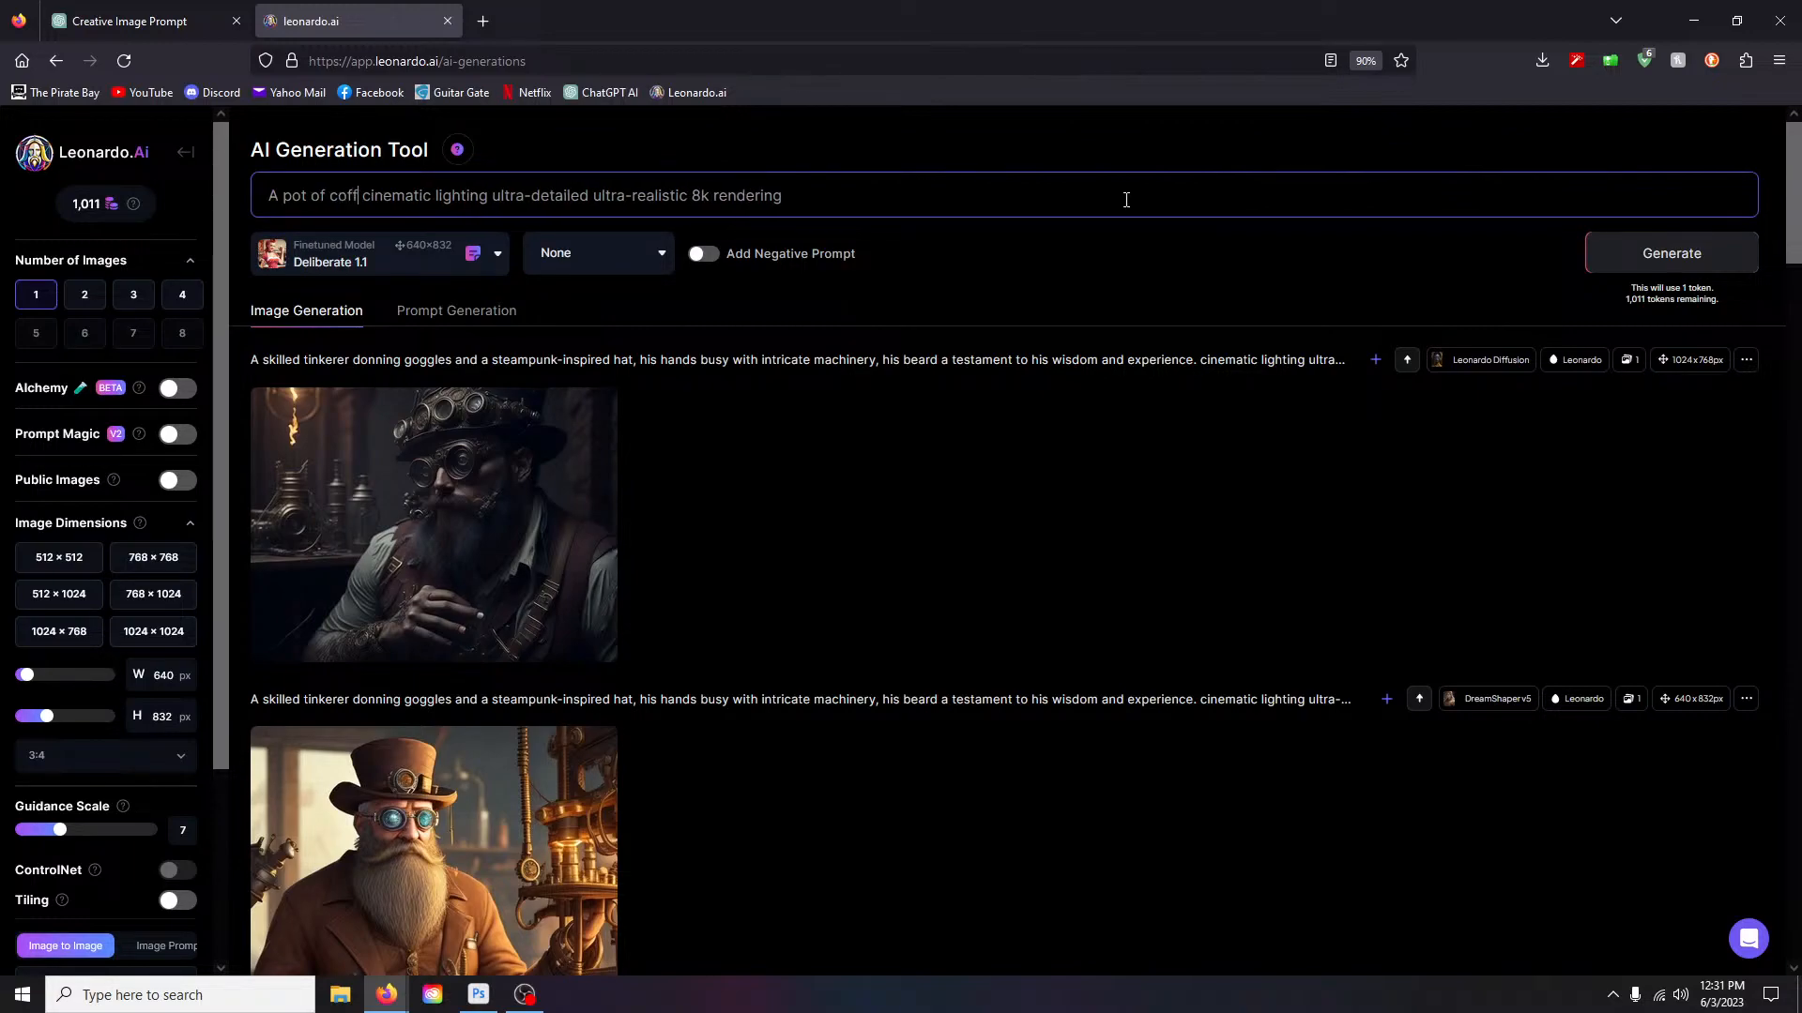
pyautogui.write('in a stea')
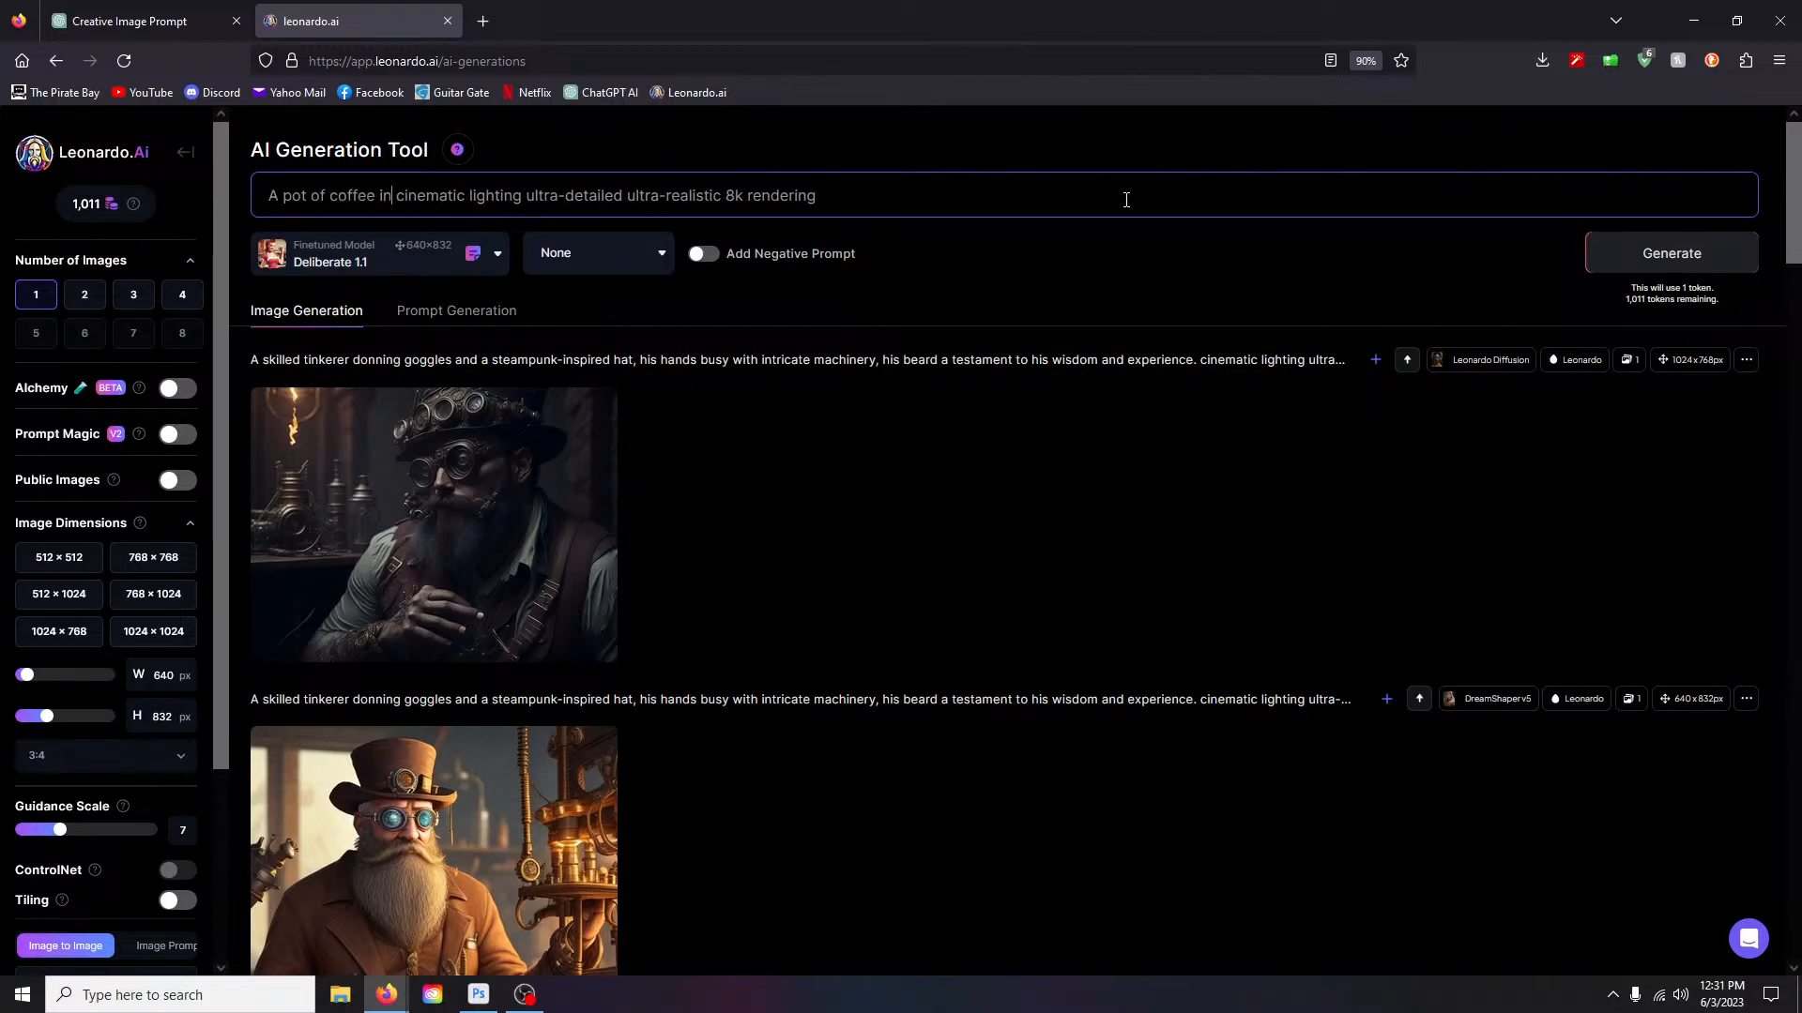
pyautogui.write('mpunk co')
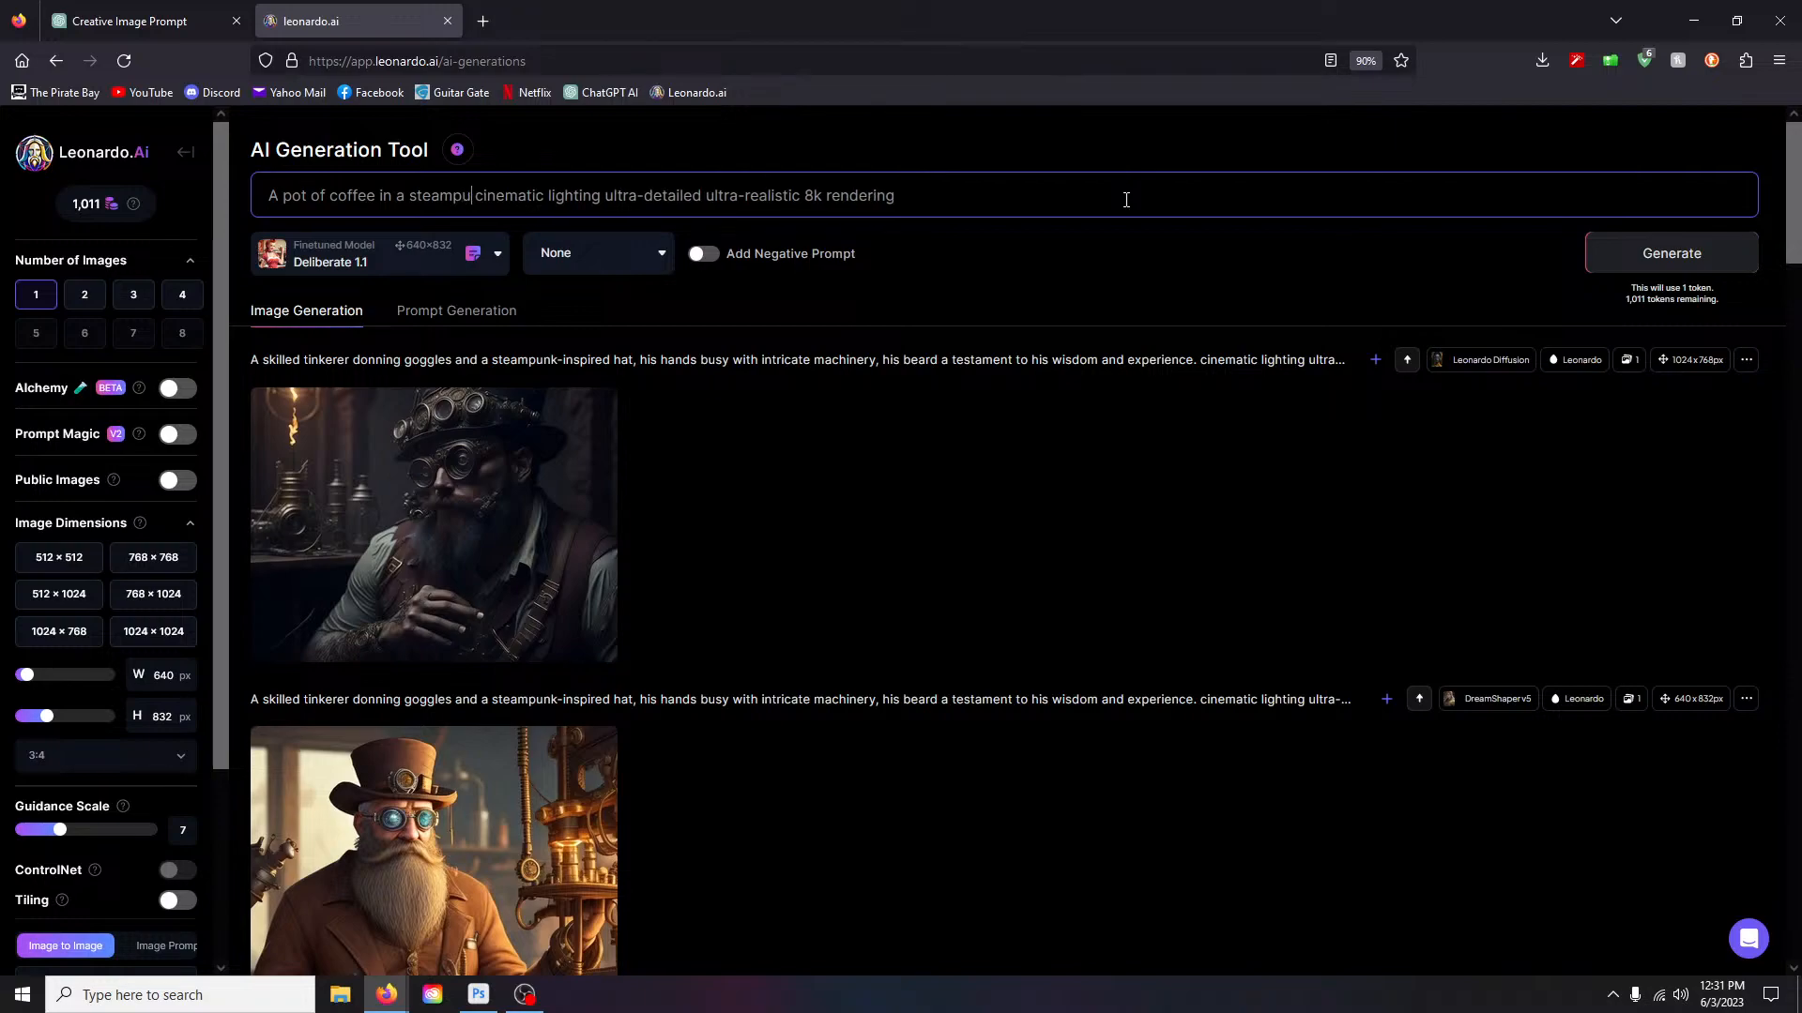
pyautogui.write('ffee ma')
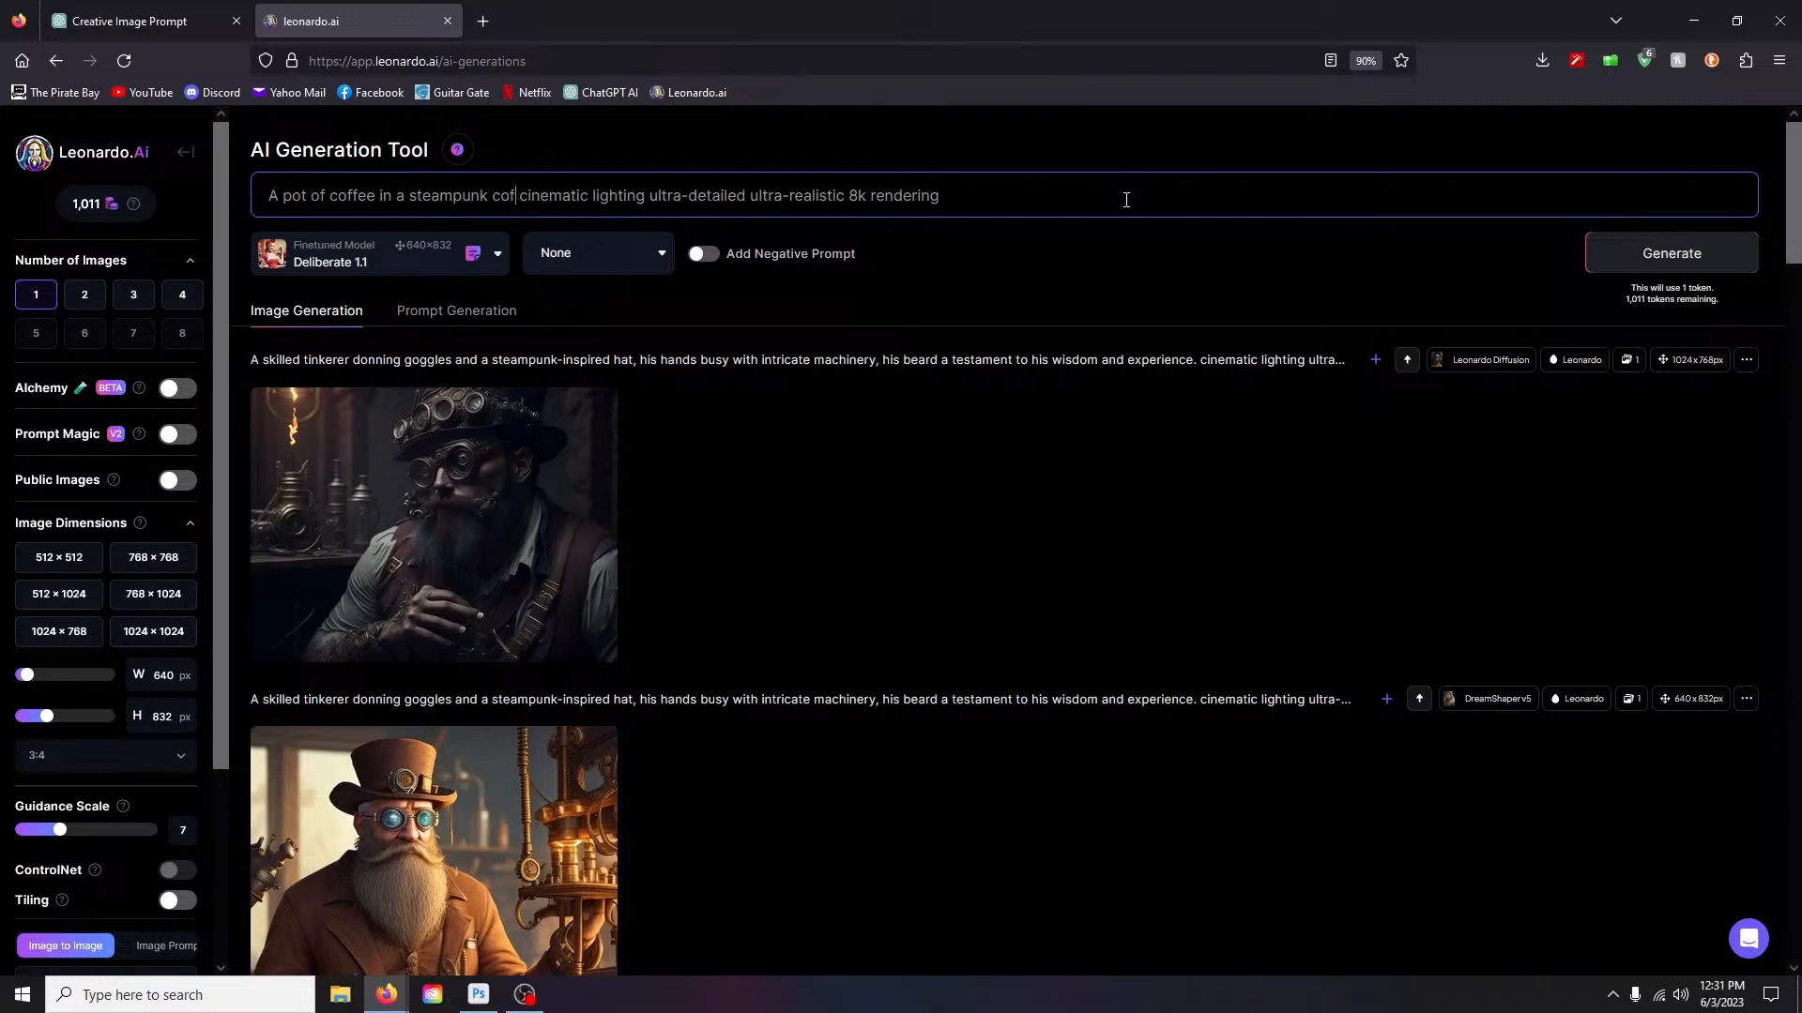
pyautogui.write('ker.')
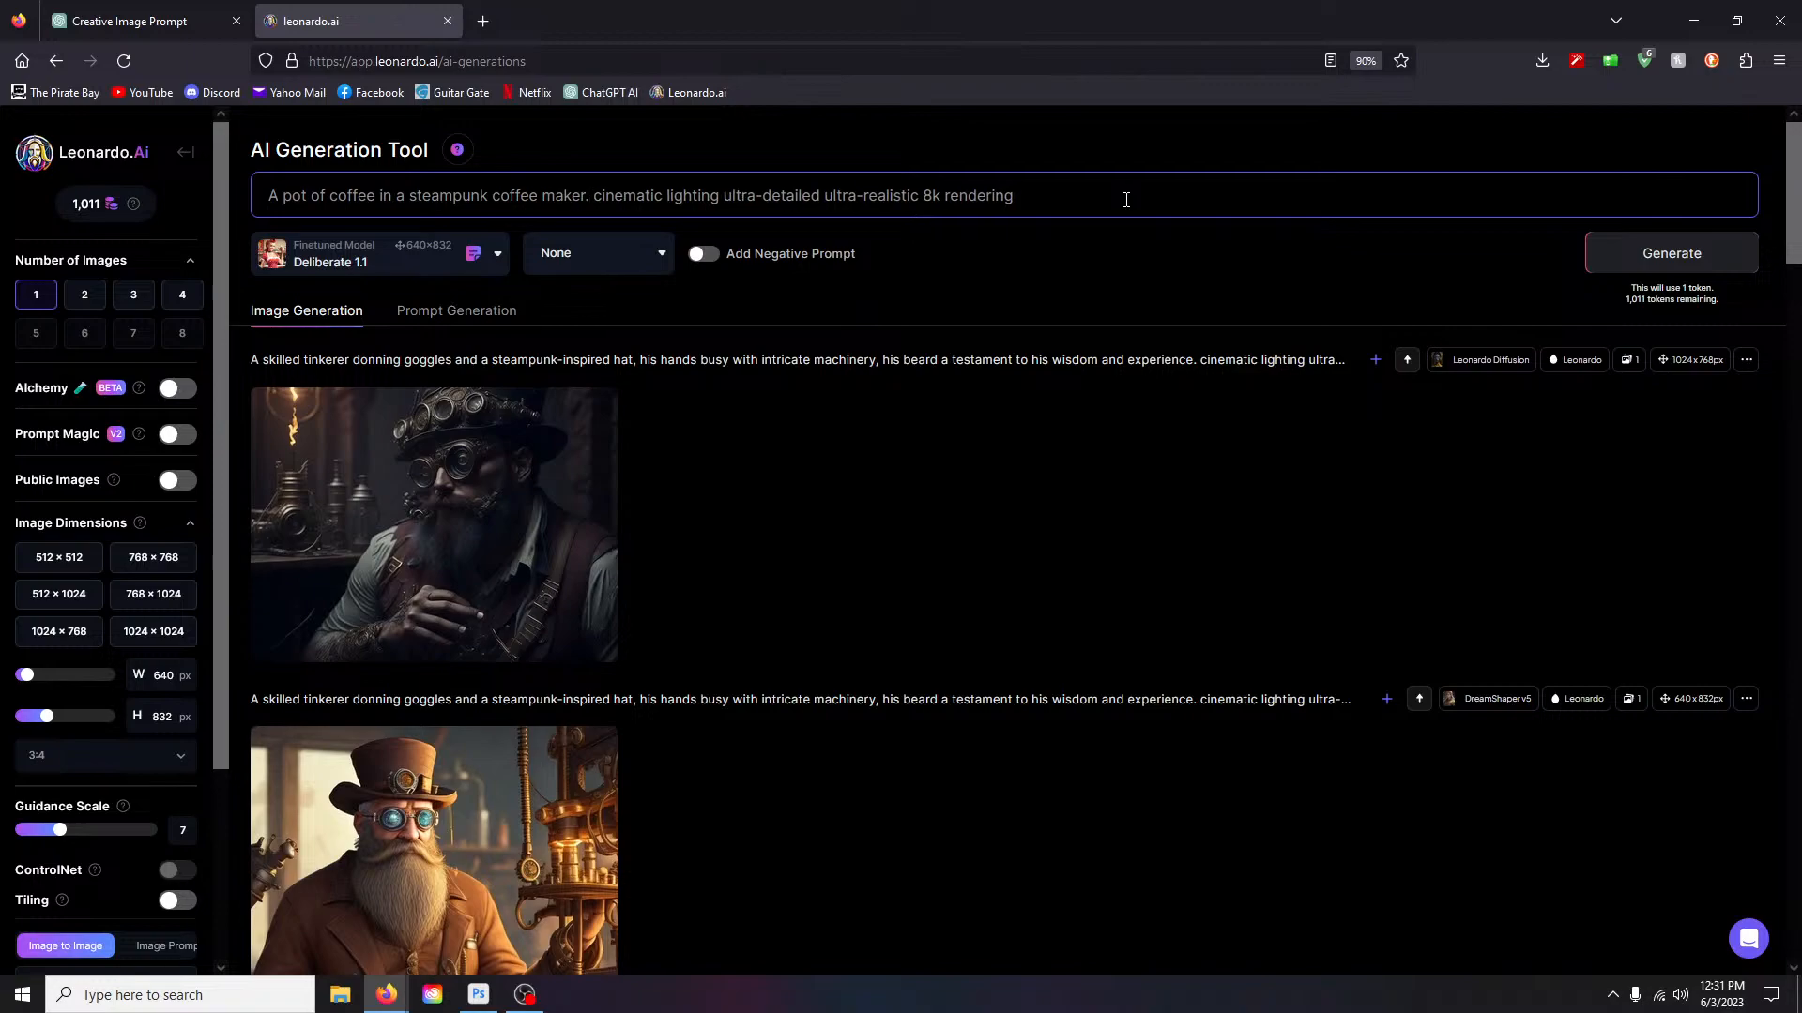
pyautogui.press('Return')
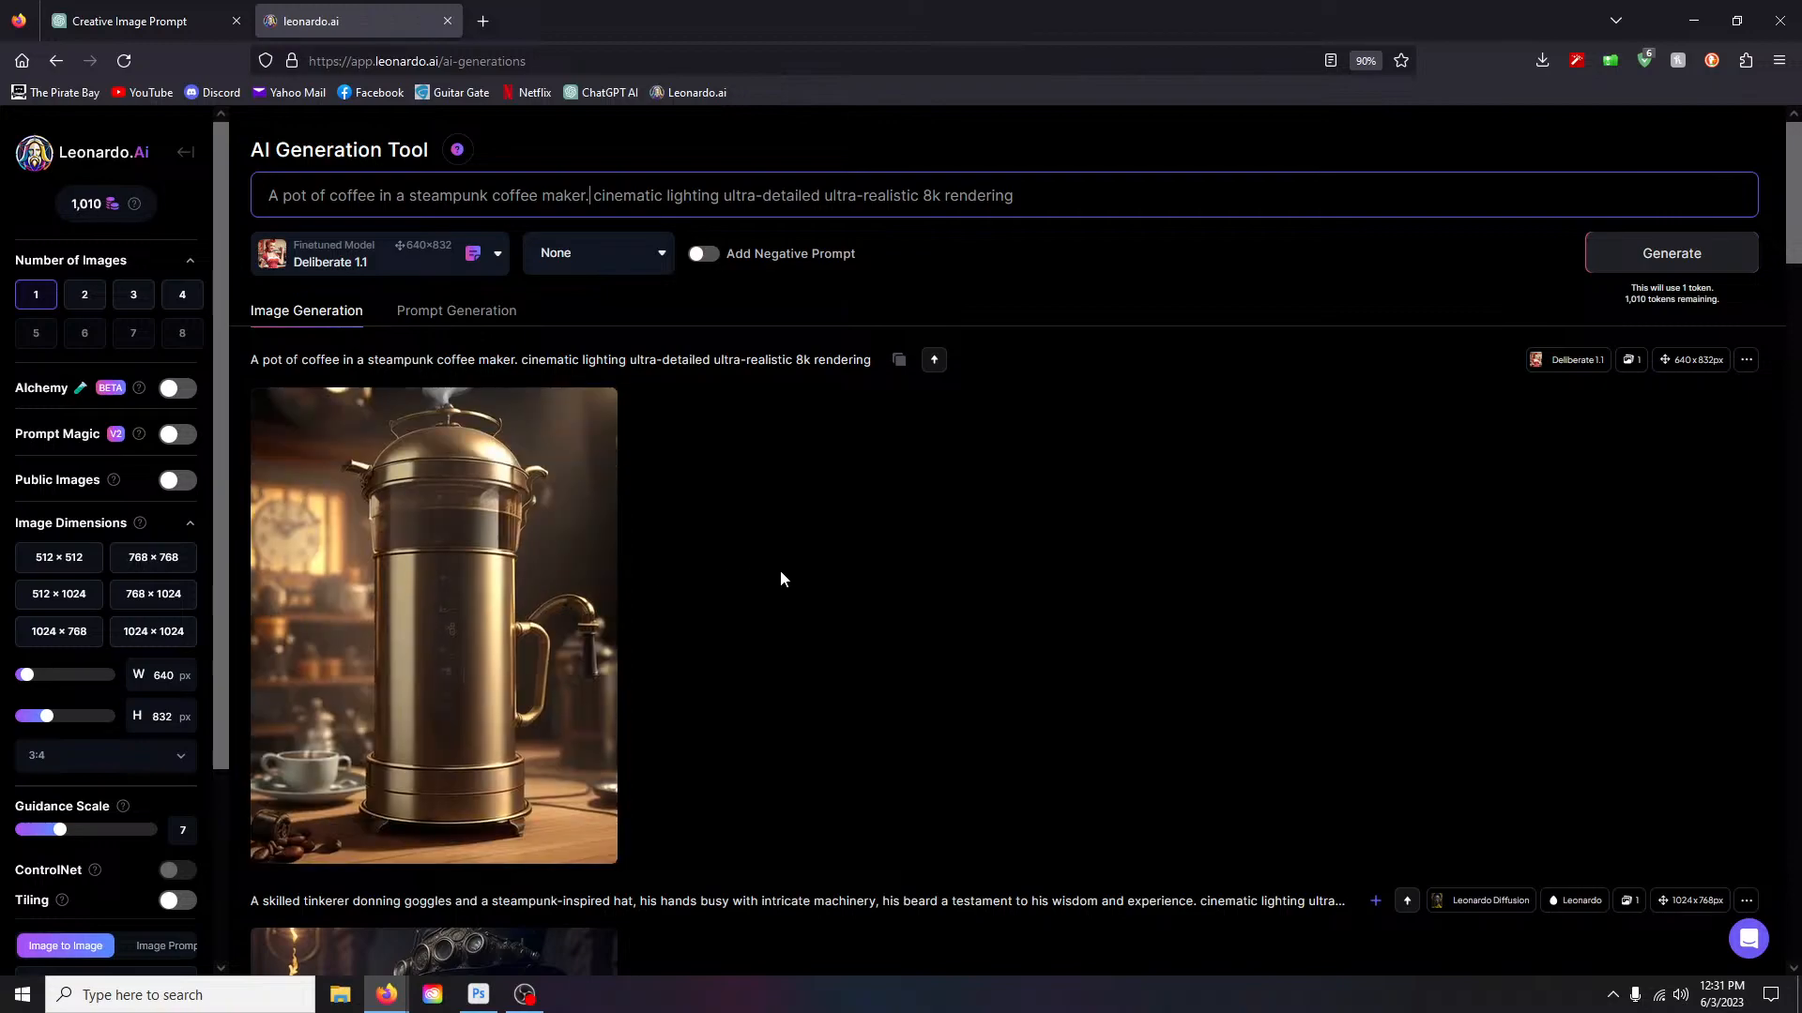
# Step: Enlarge the generated coffee maker image and create a creative upscaled version of it
pyautogui.click(554, 538)
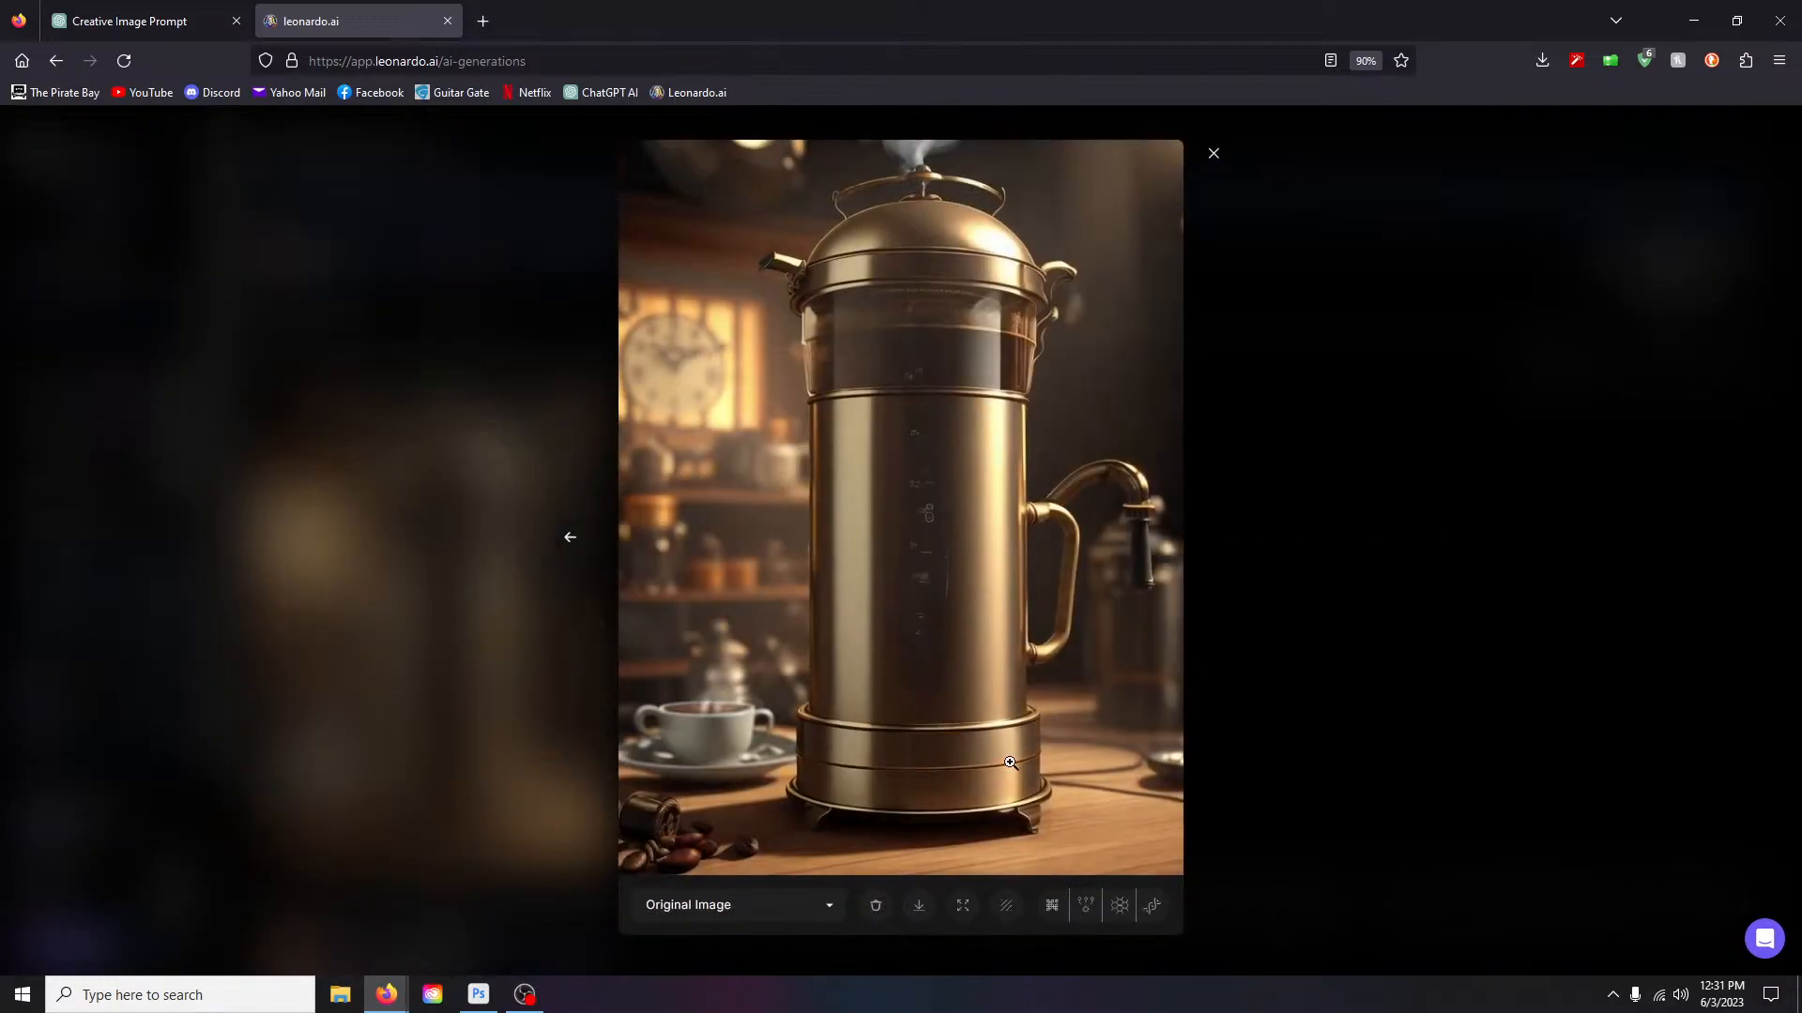
pyautogui.click(1052, 906)
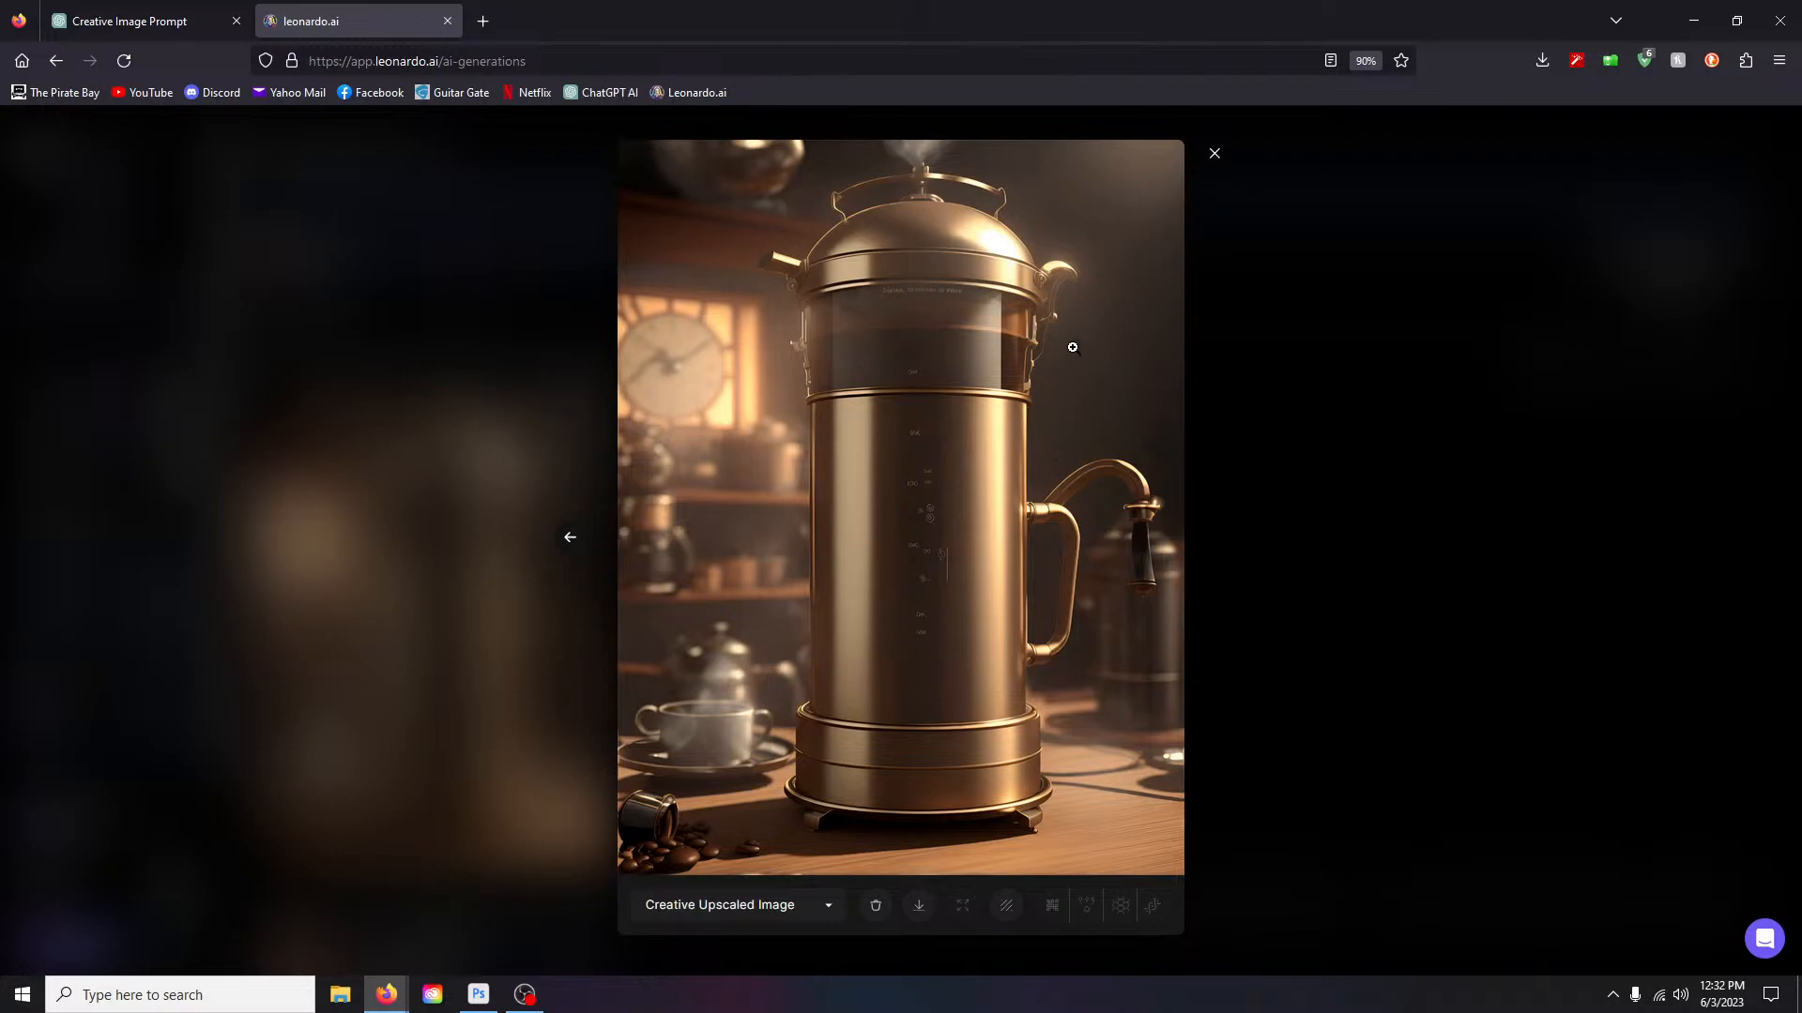
# Step: Zoom the upscaled coffee maker image to its larger size and bring up the options for saving it
pyautogui.click(963, 465)
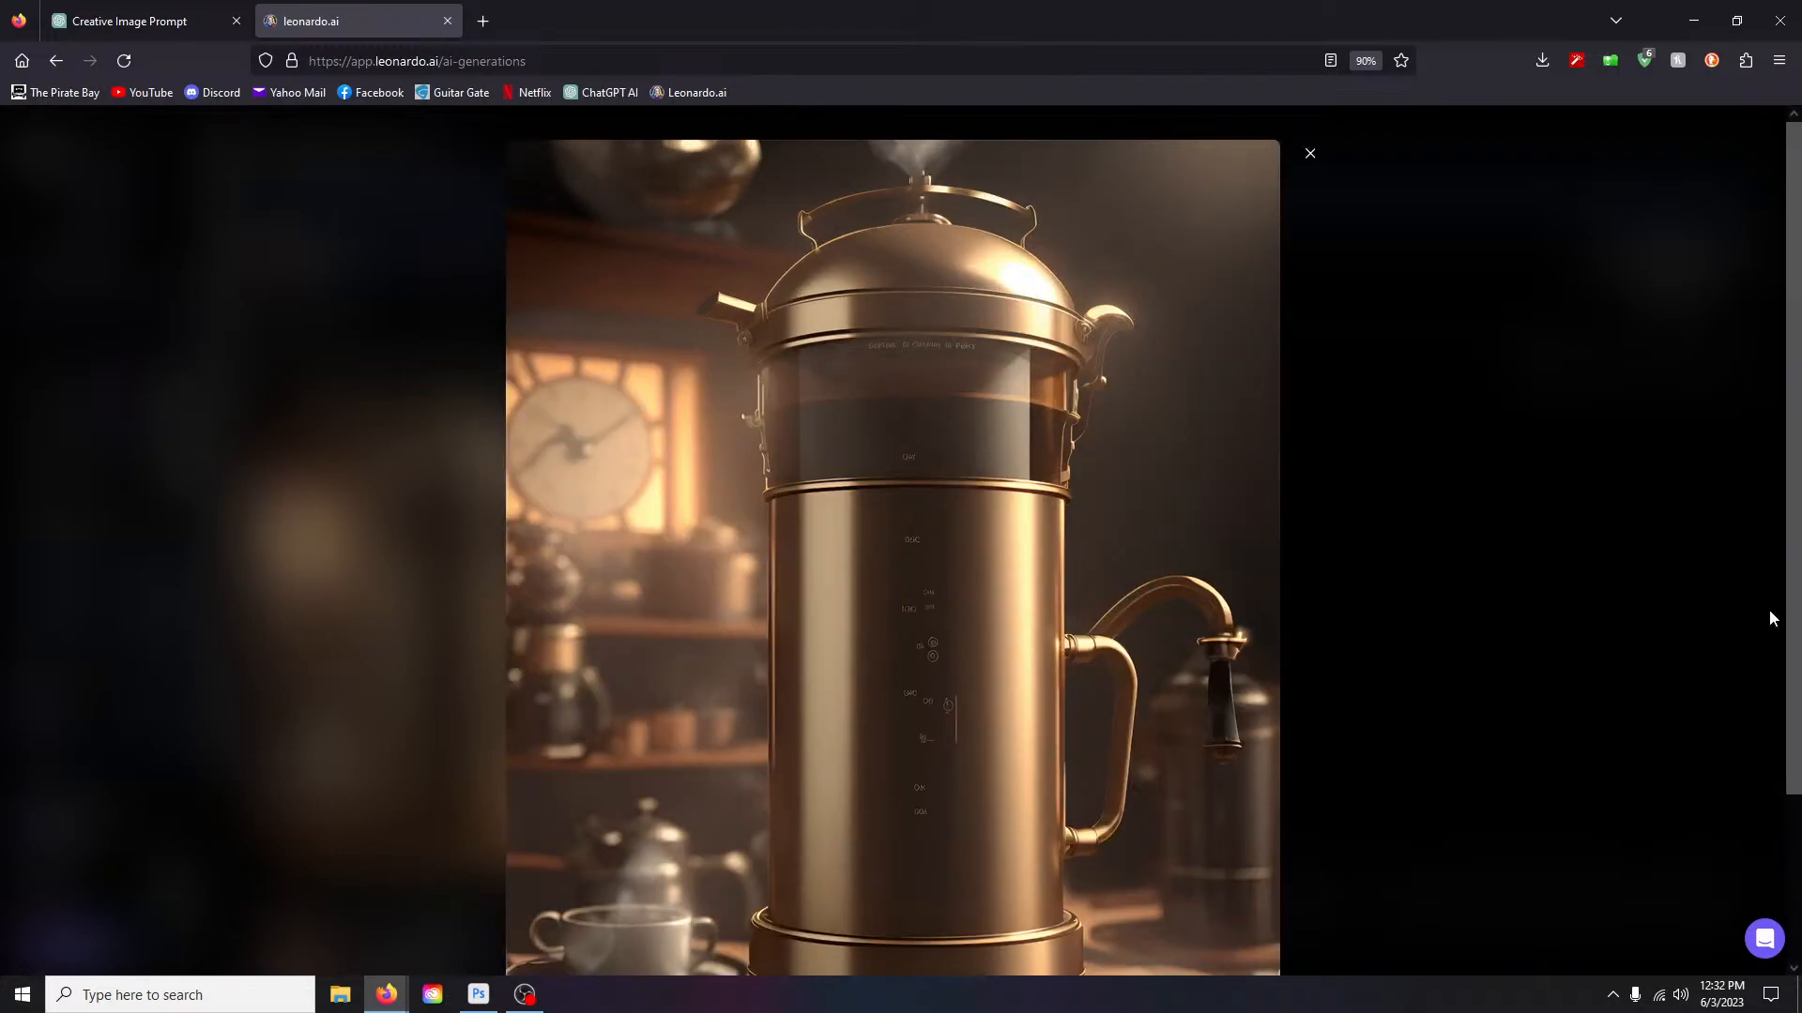
pyautogui.rightClick(963, 582)
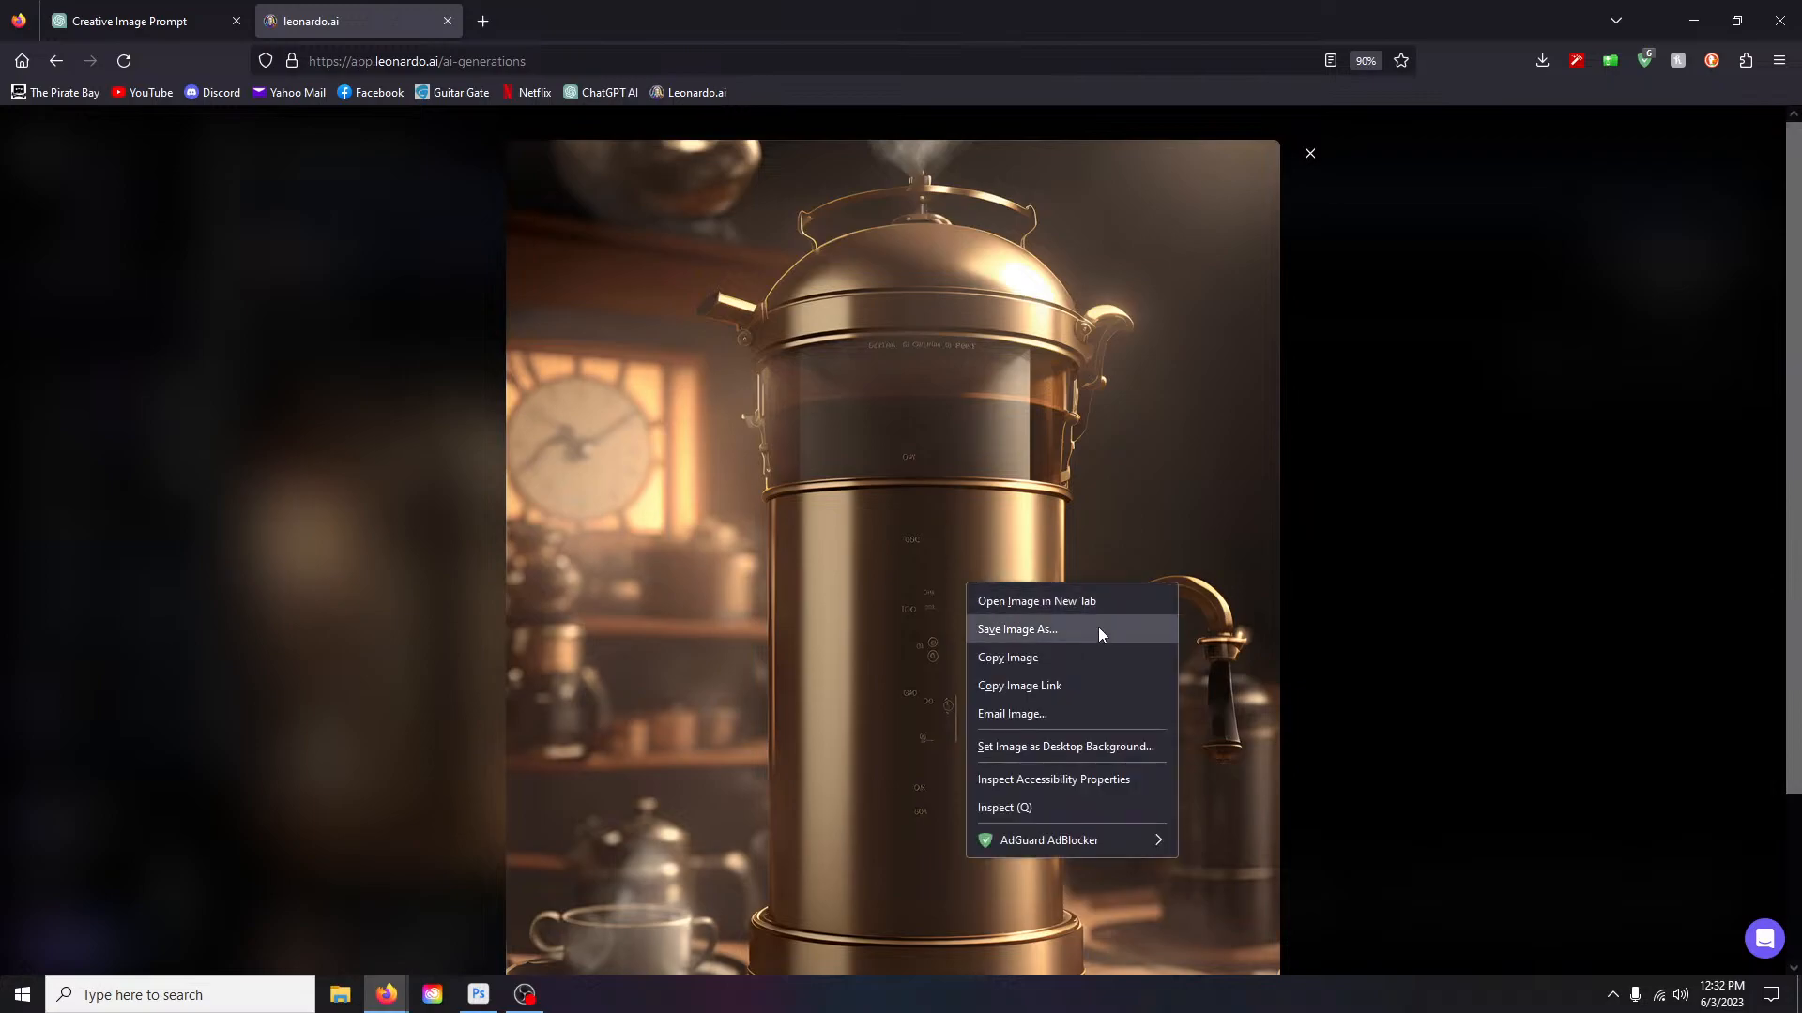
# Step: Copy the upscaled brass coffee maker image and create a new document for it in Photoshop
pyautogui.click(1038, 659)
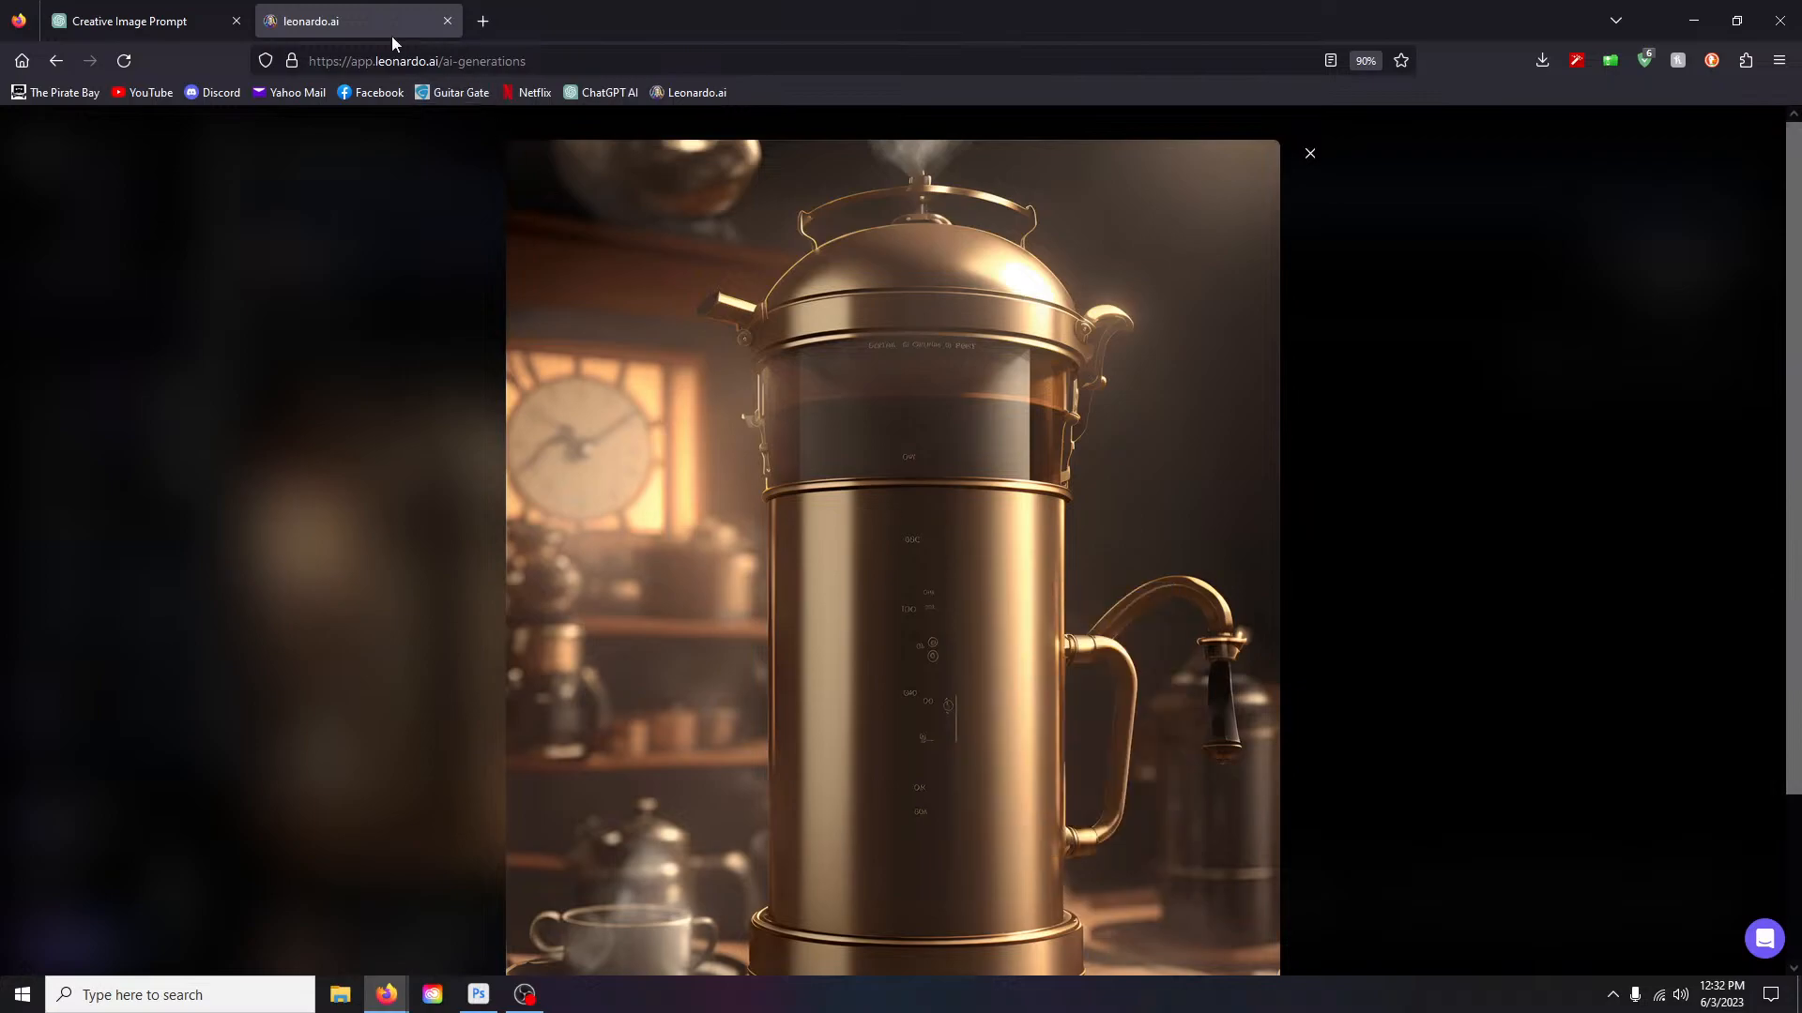
pyautogui.click(477, 994)
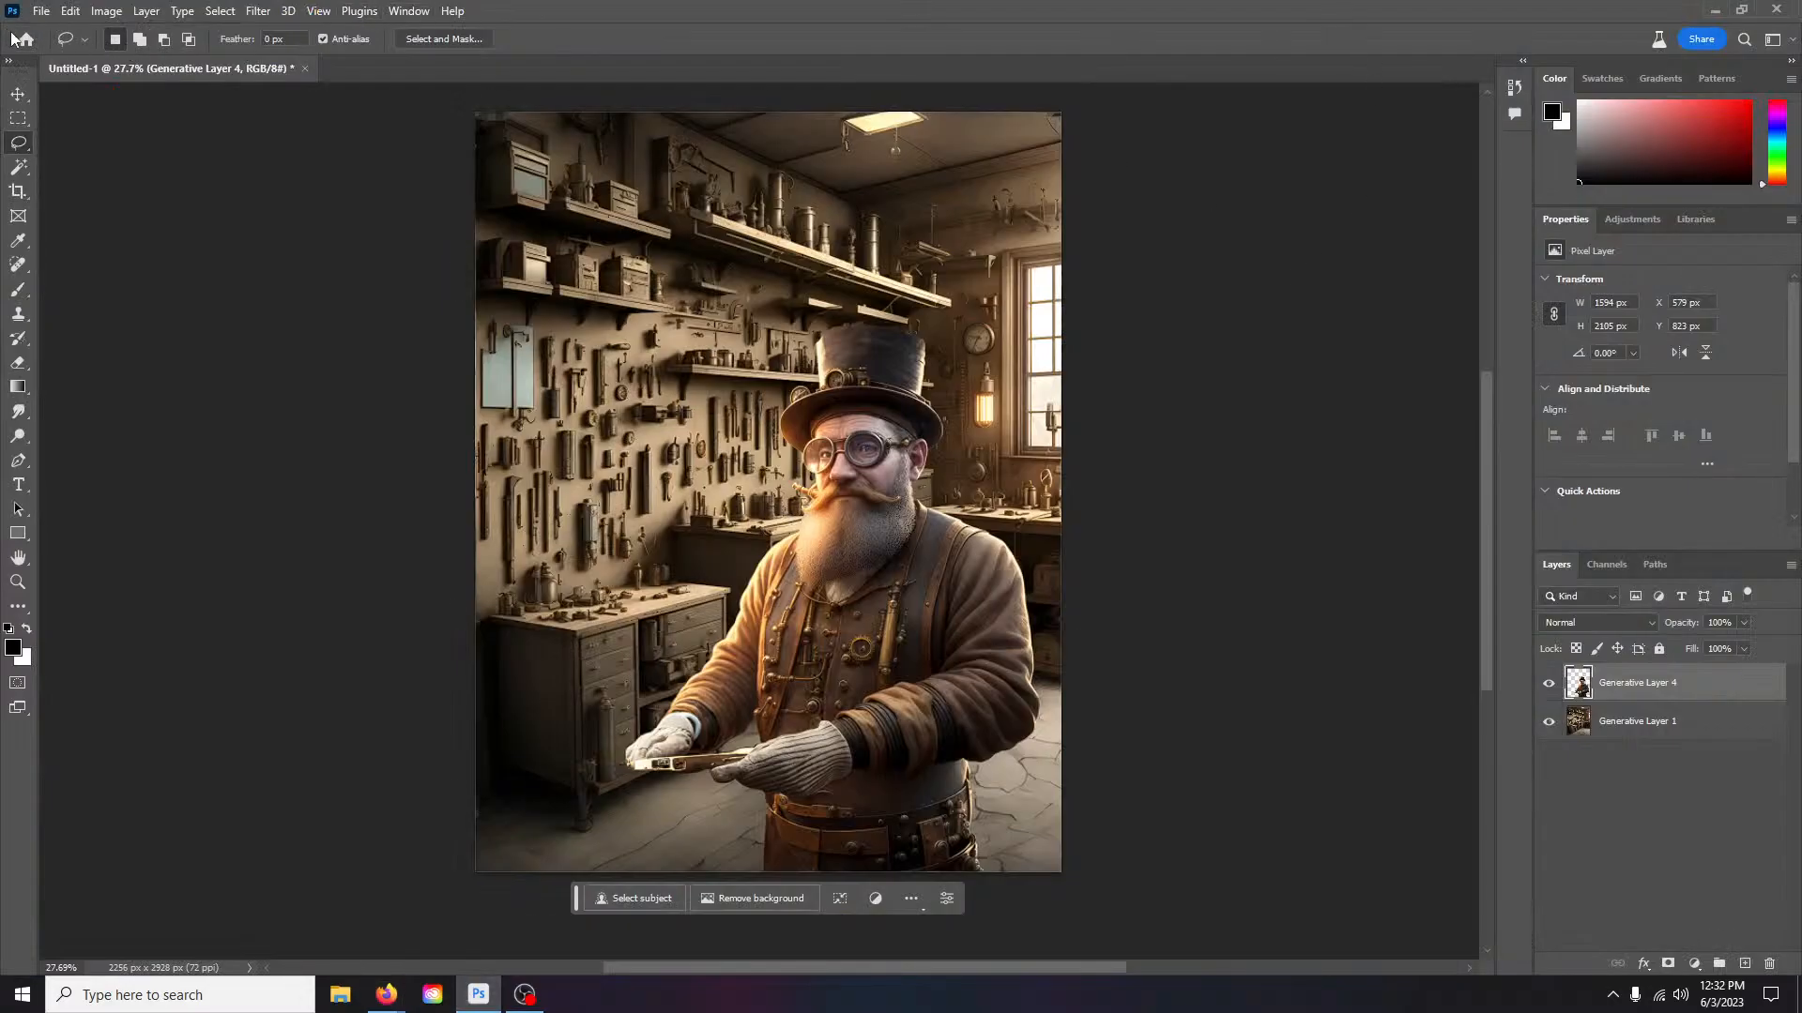
pyautogui.click(40, 12)
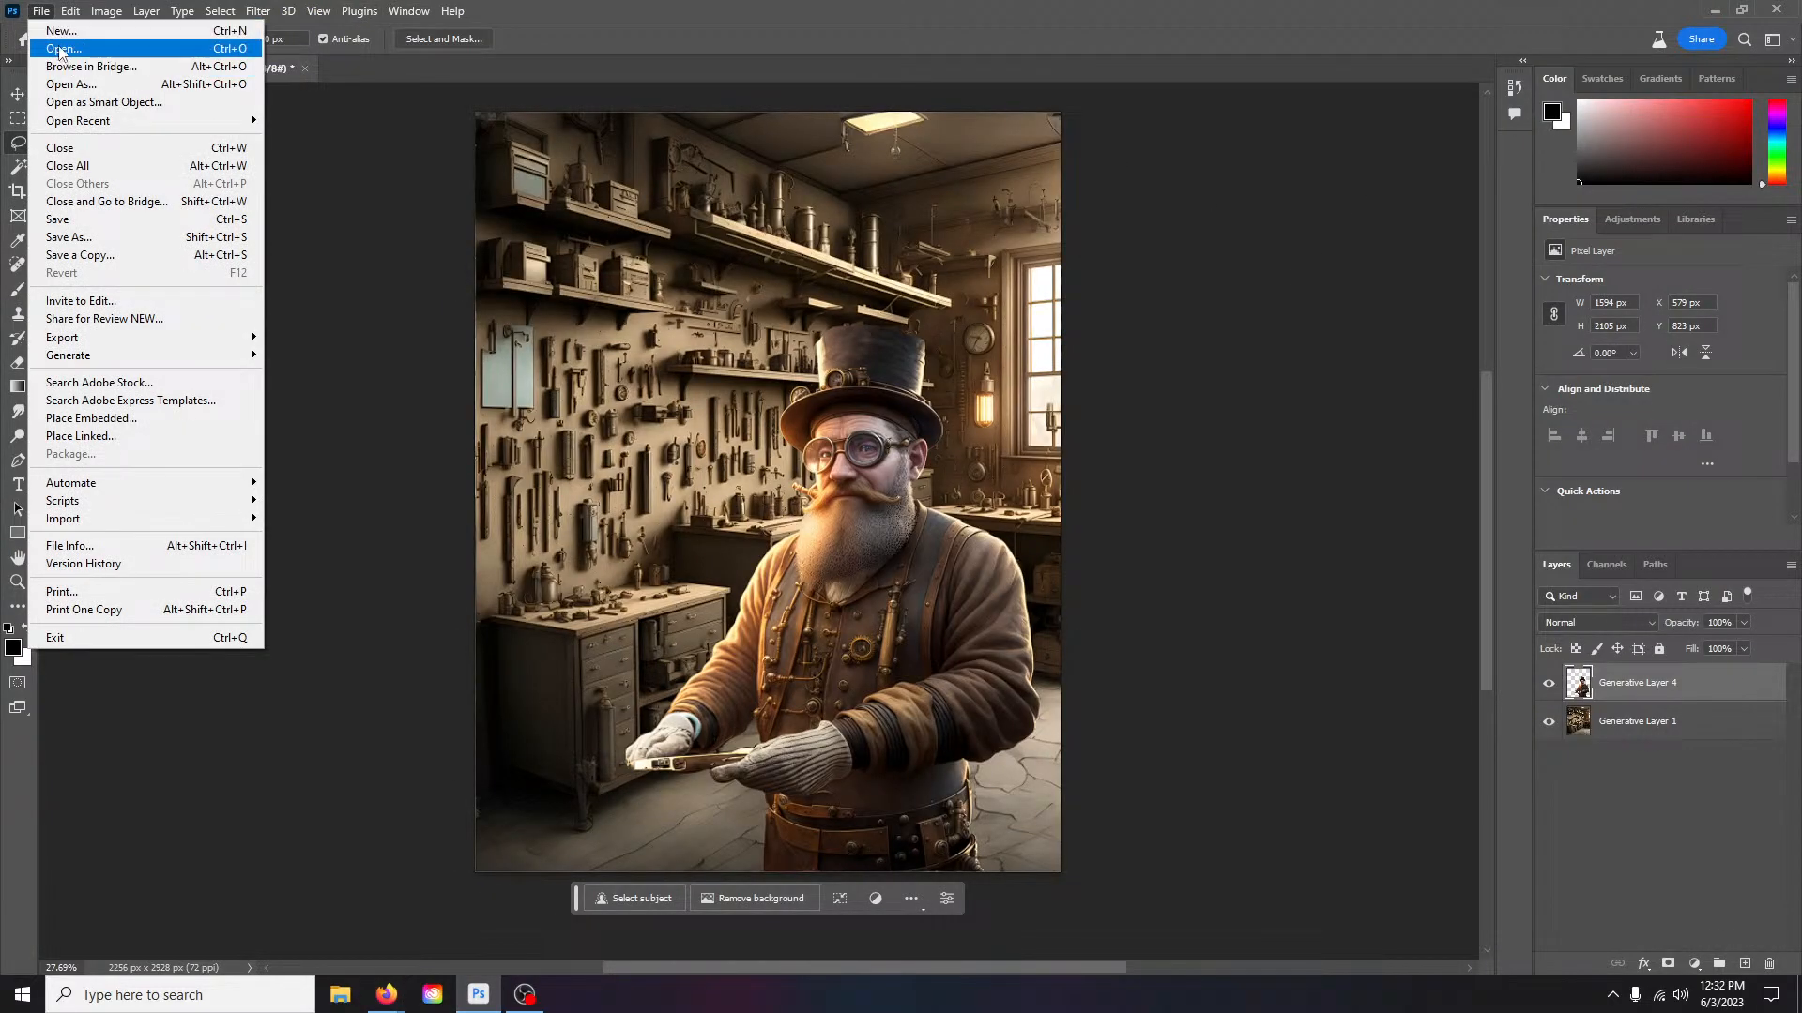
pyautogui.click(60, 30)
pyautogui.click(1285, 770)
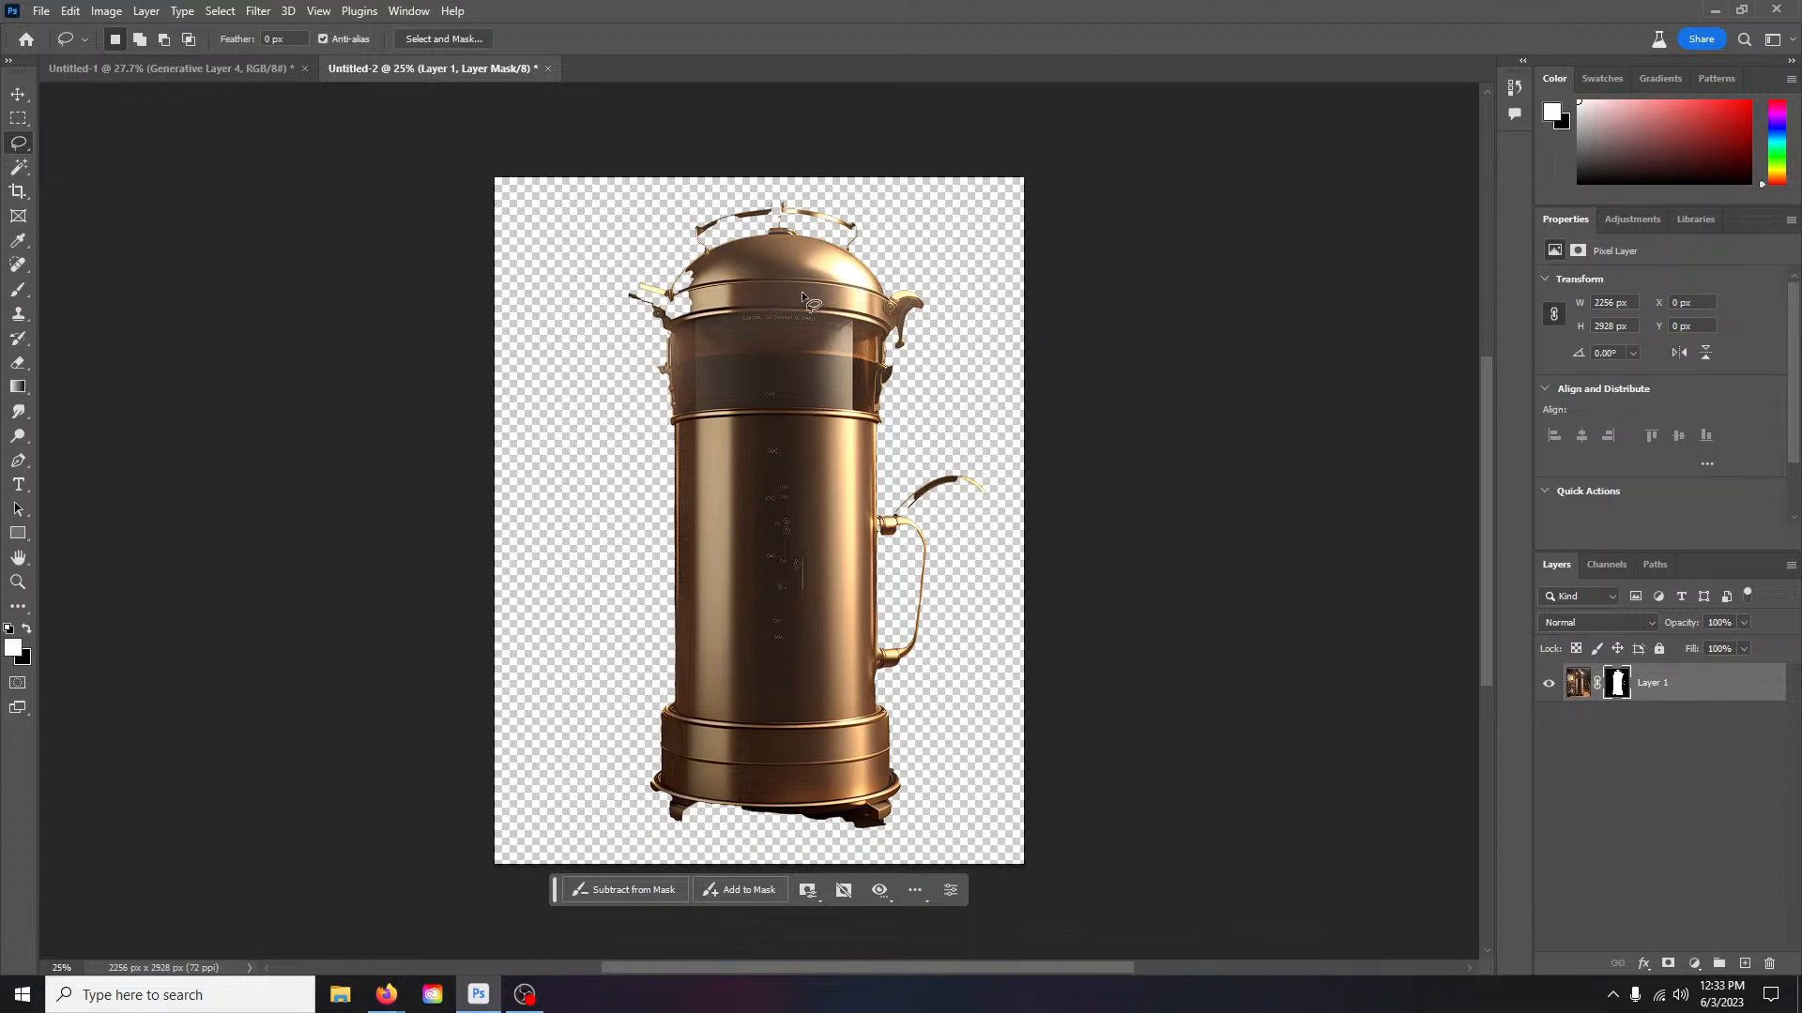
# Step: Undo the background removal on the brass coffee maker and close Untitled-2 without saving
pyautogui.click(70, 11)
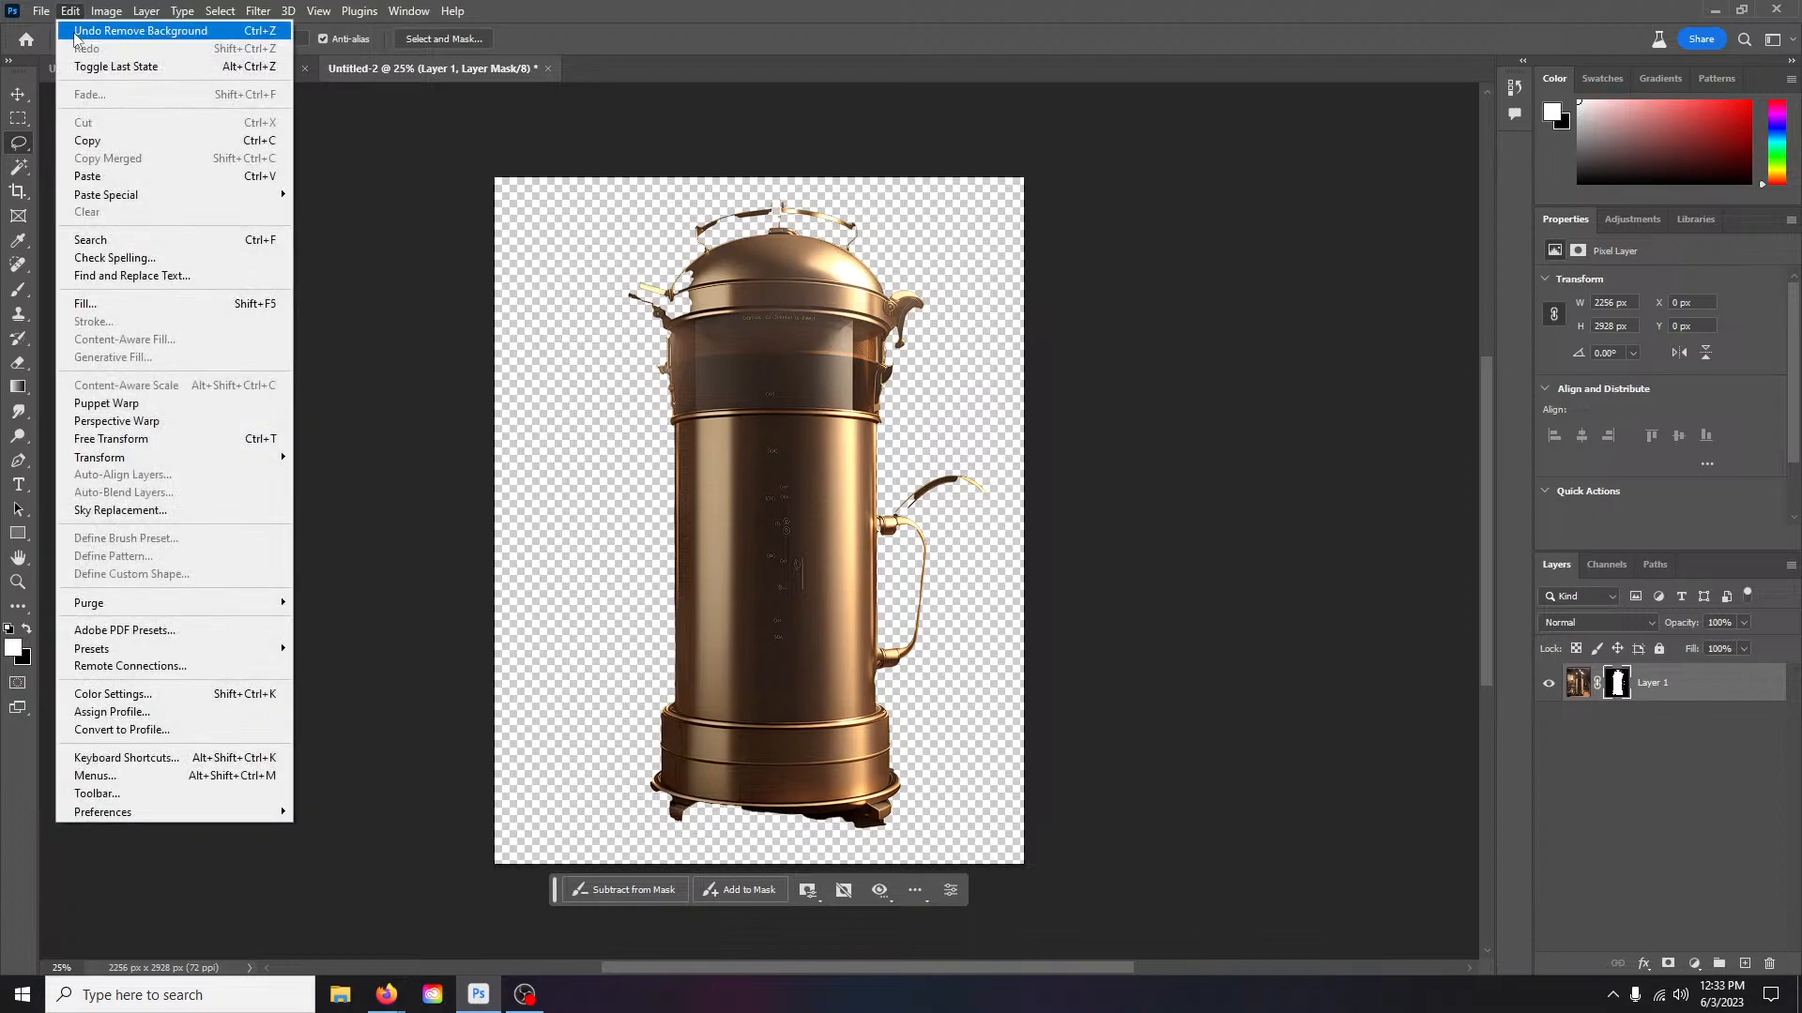
pyautogui.click(94, 30)
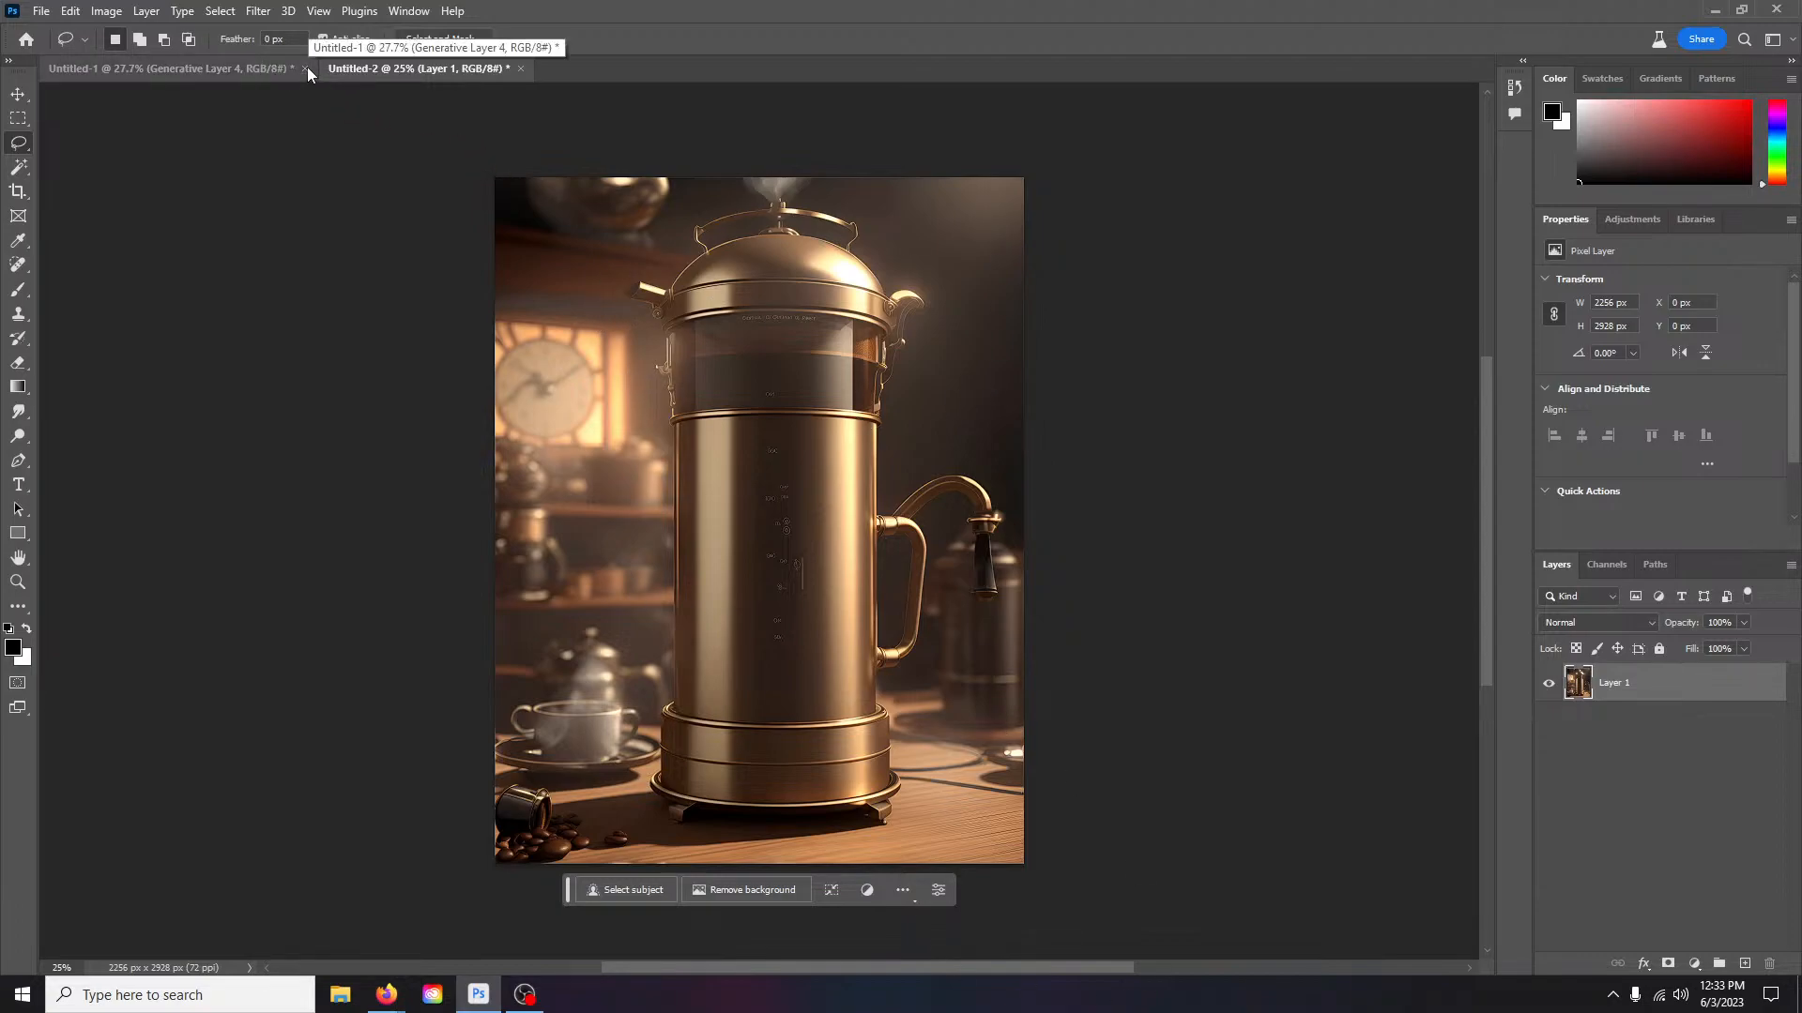
pyautogui.click(520, 69)
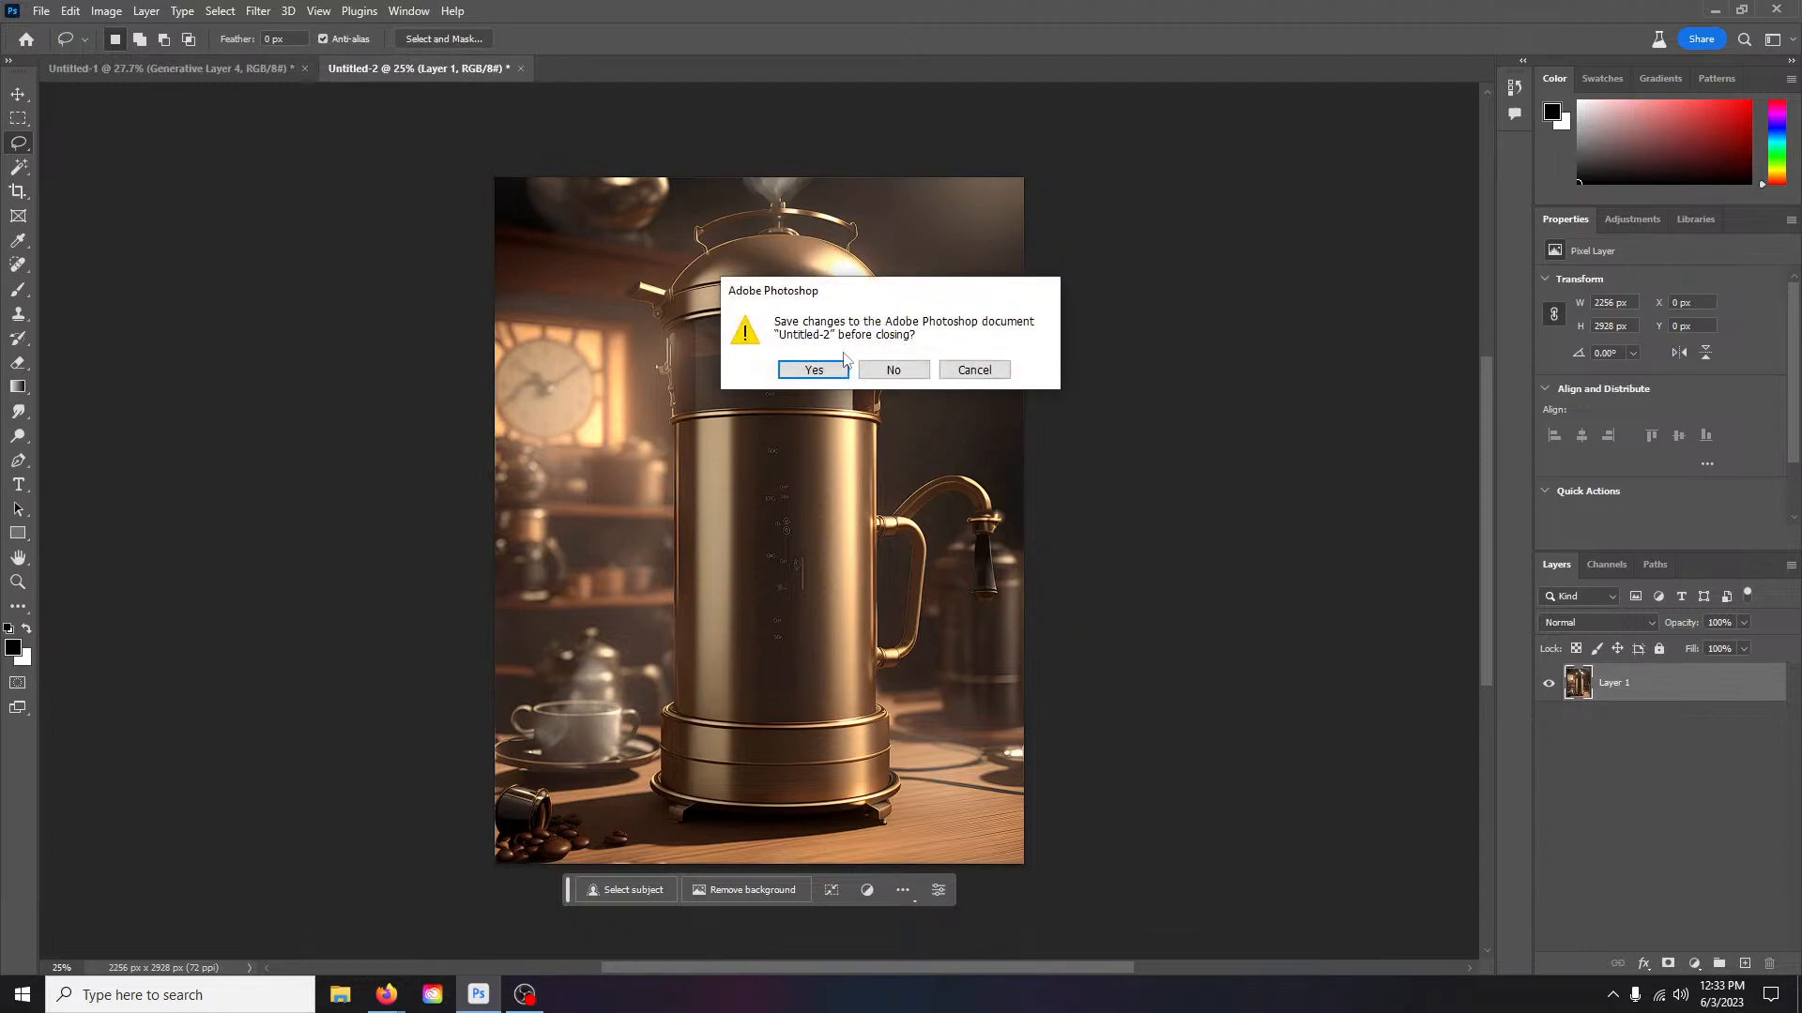
pyautogui.click(894, 373)
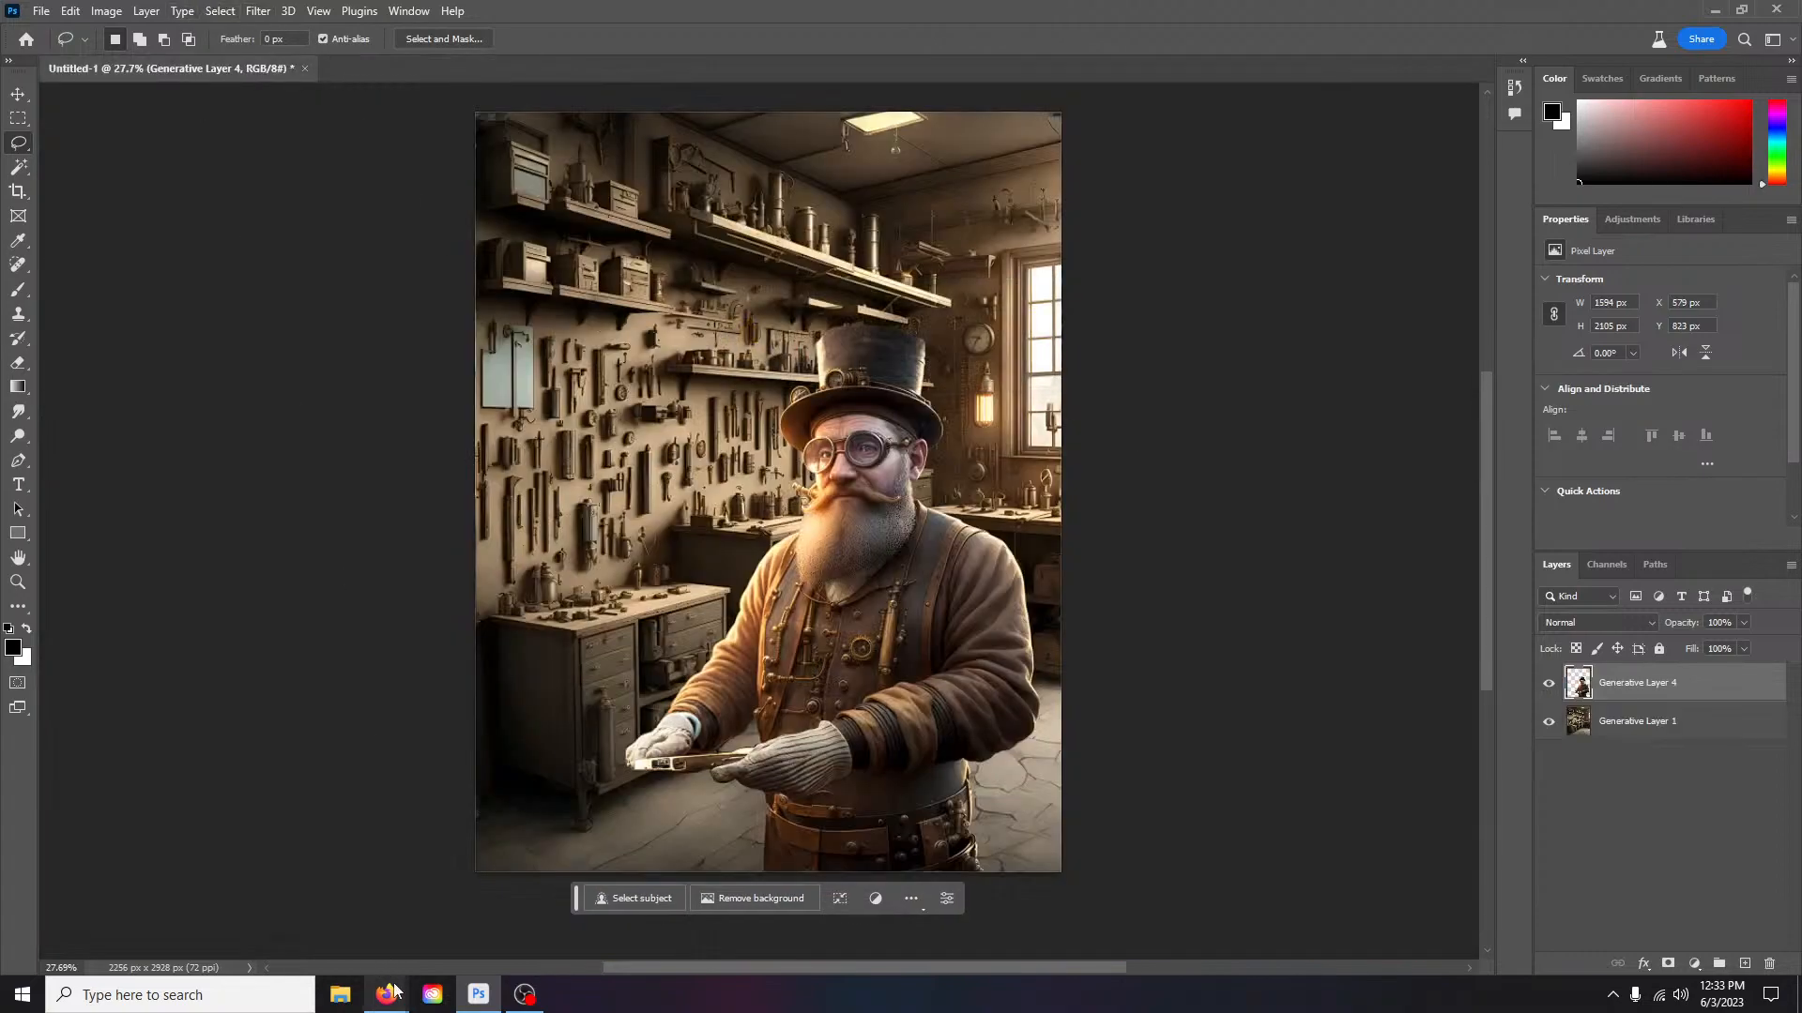
# Step: Switch back to Leonardo.ai in the browser, close the enlarged view and delete the generated brass coffee maker image
pyautogui.moveTo(387, 993)
pyautogui.click(345, 938)
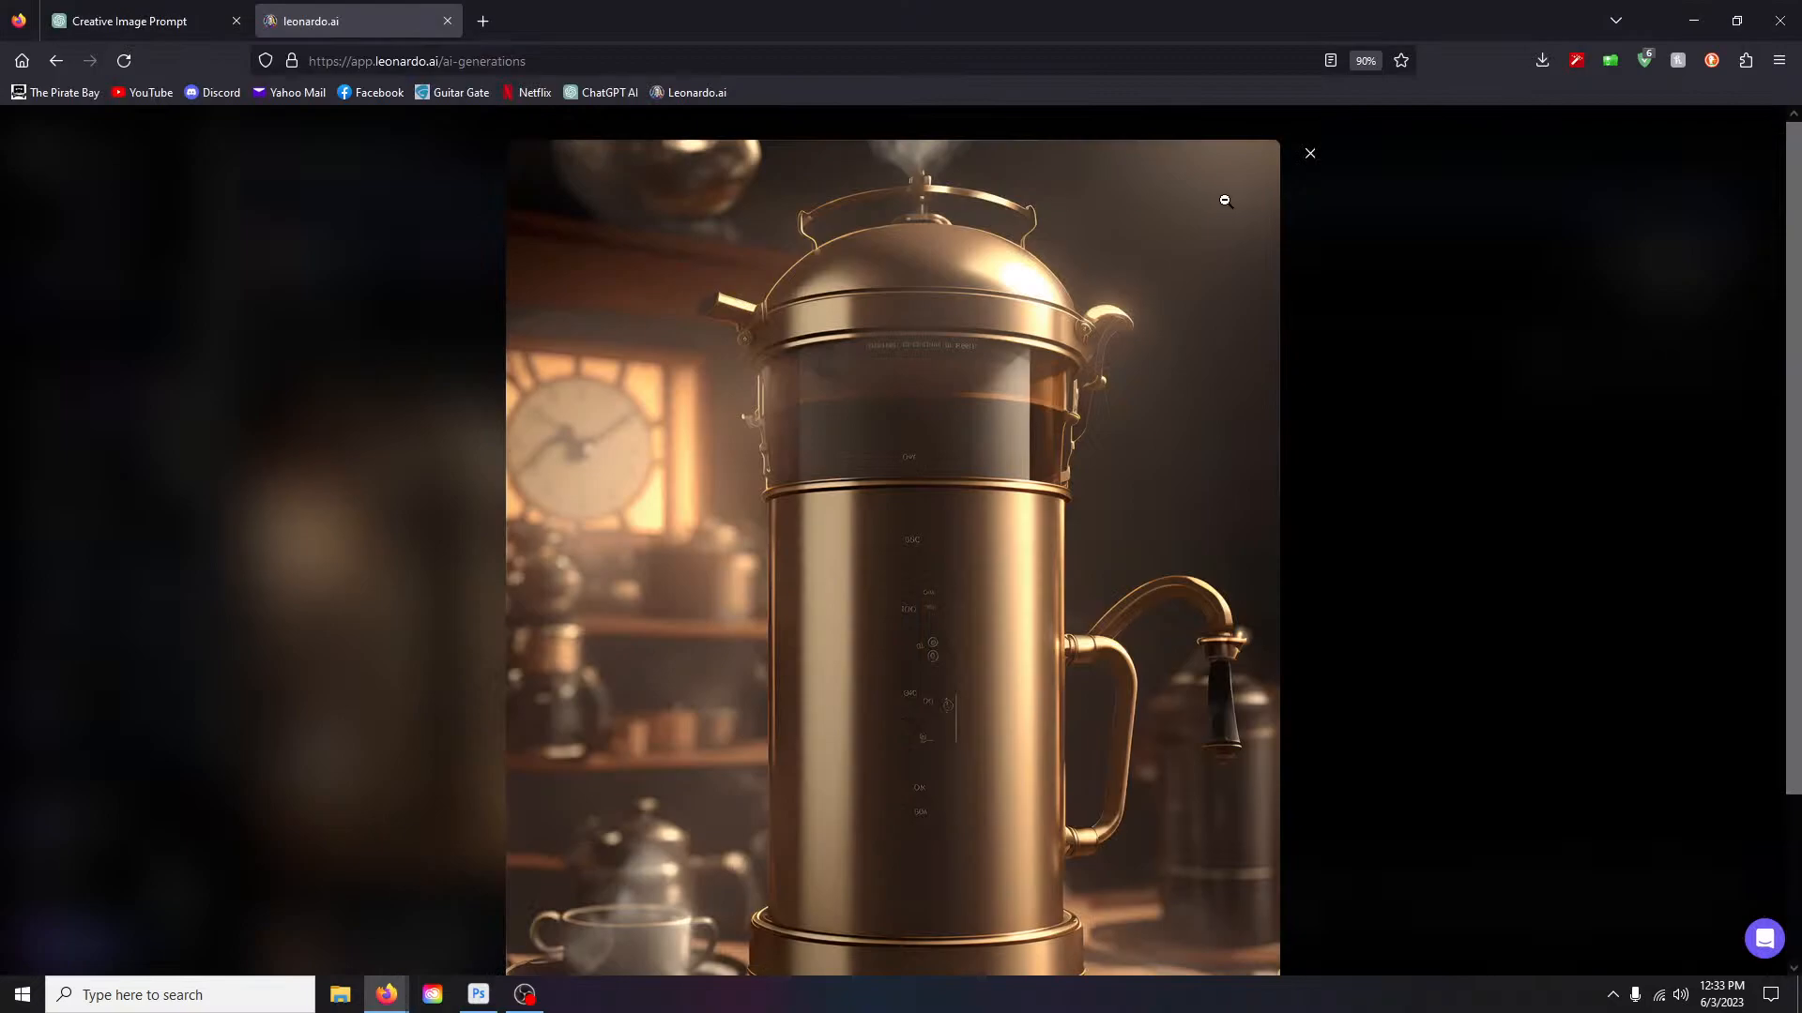
pyautogui.click(1310, 153)
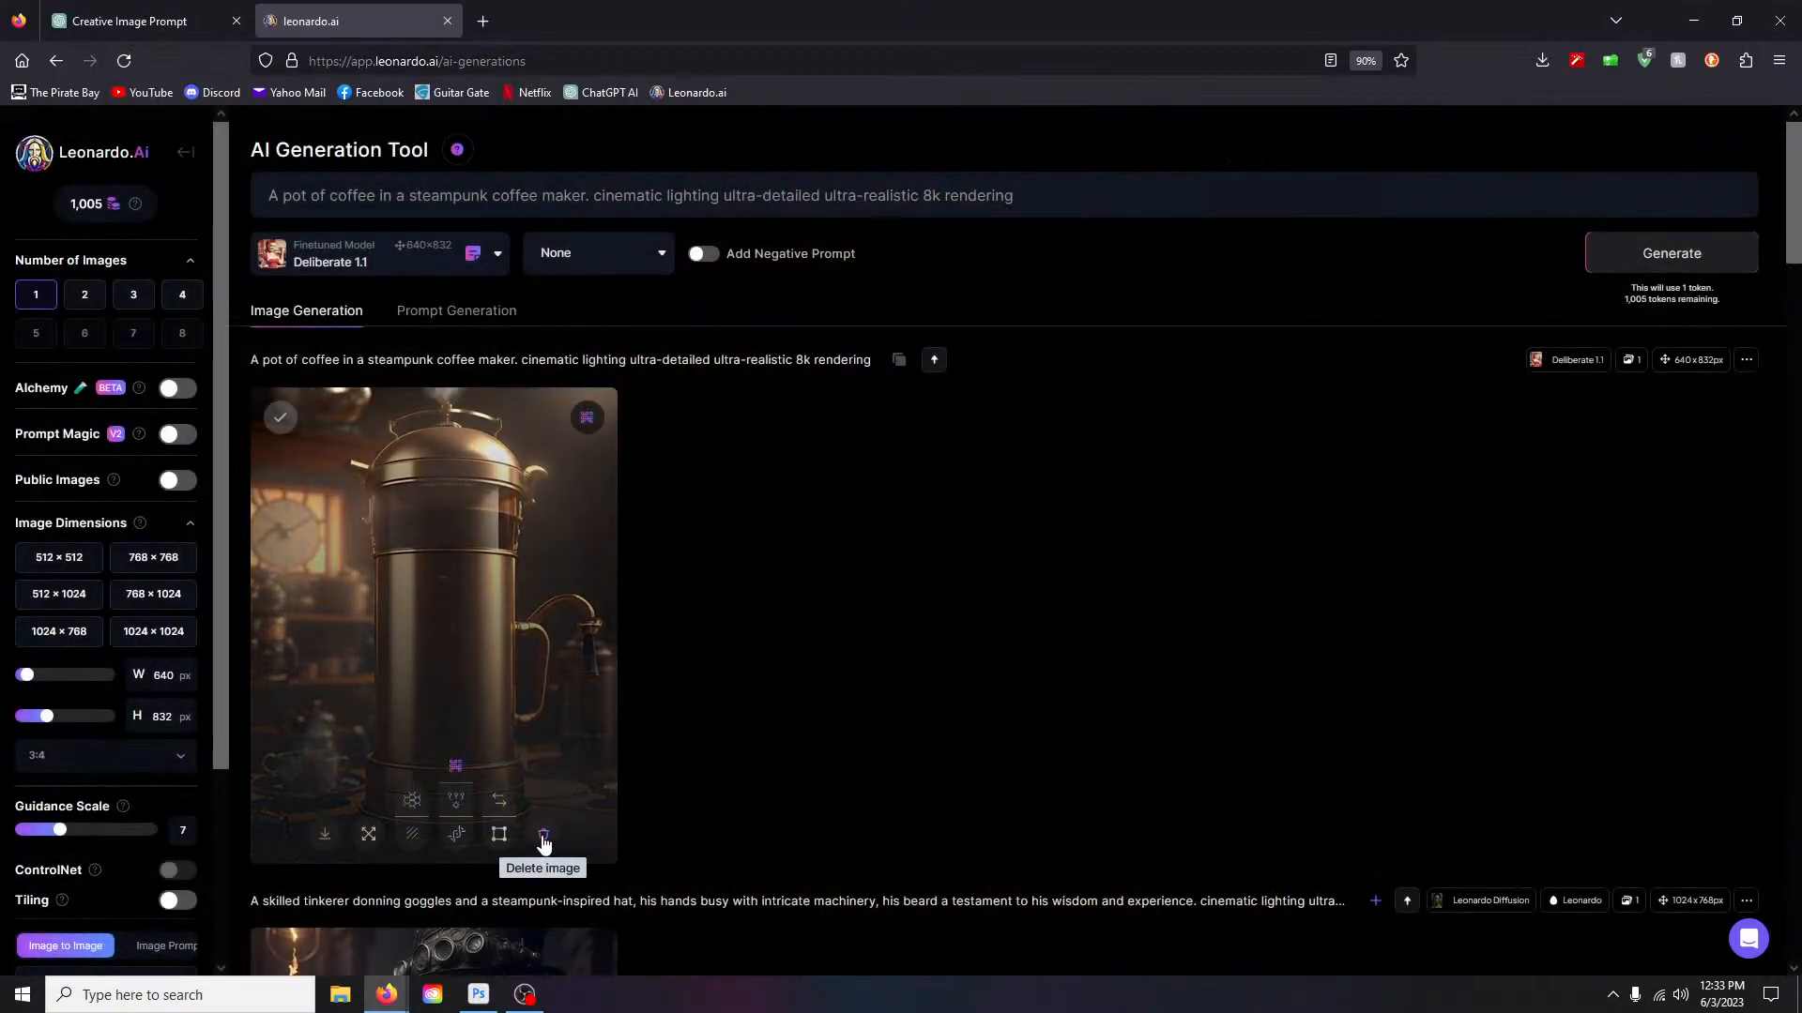
pyautogui.click(543, 836)
pyautogui.click(987, 662)
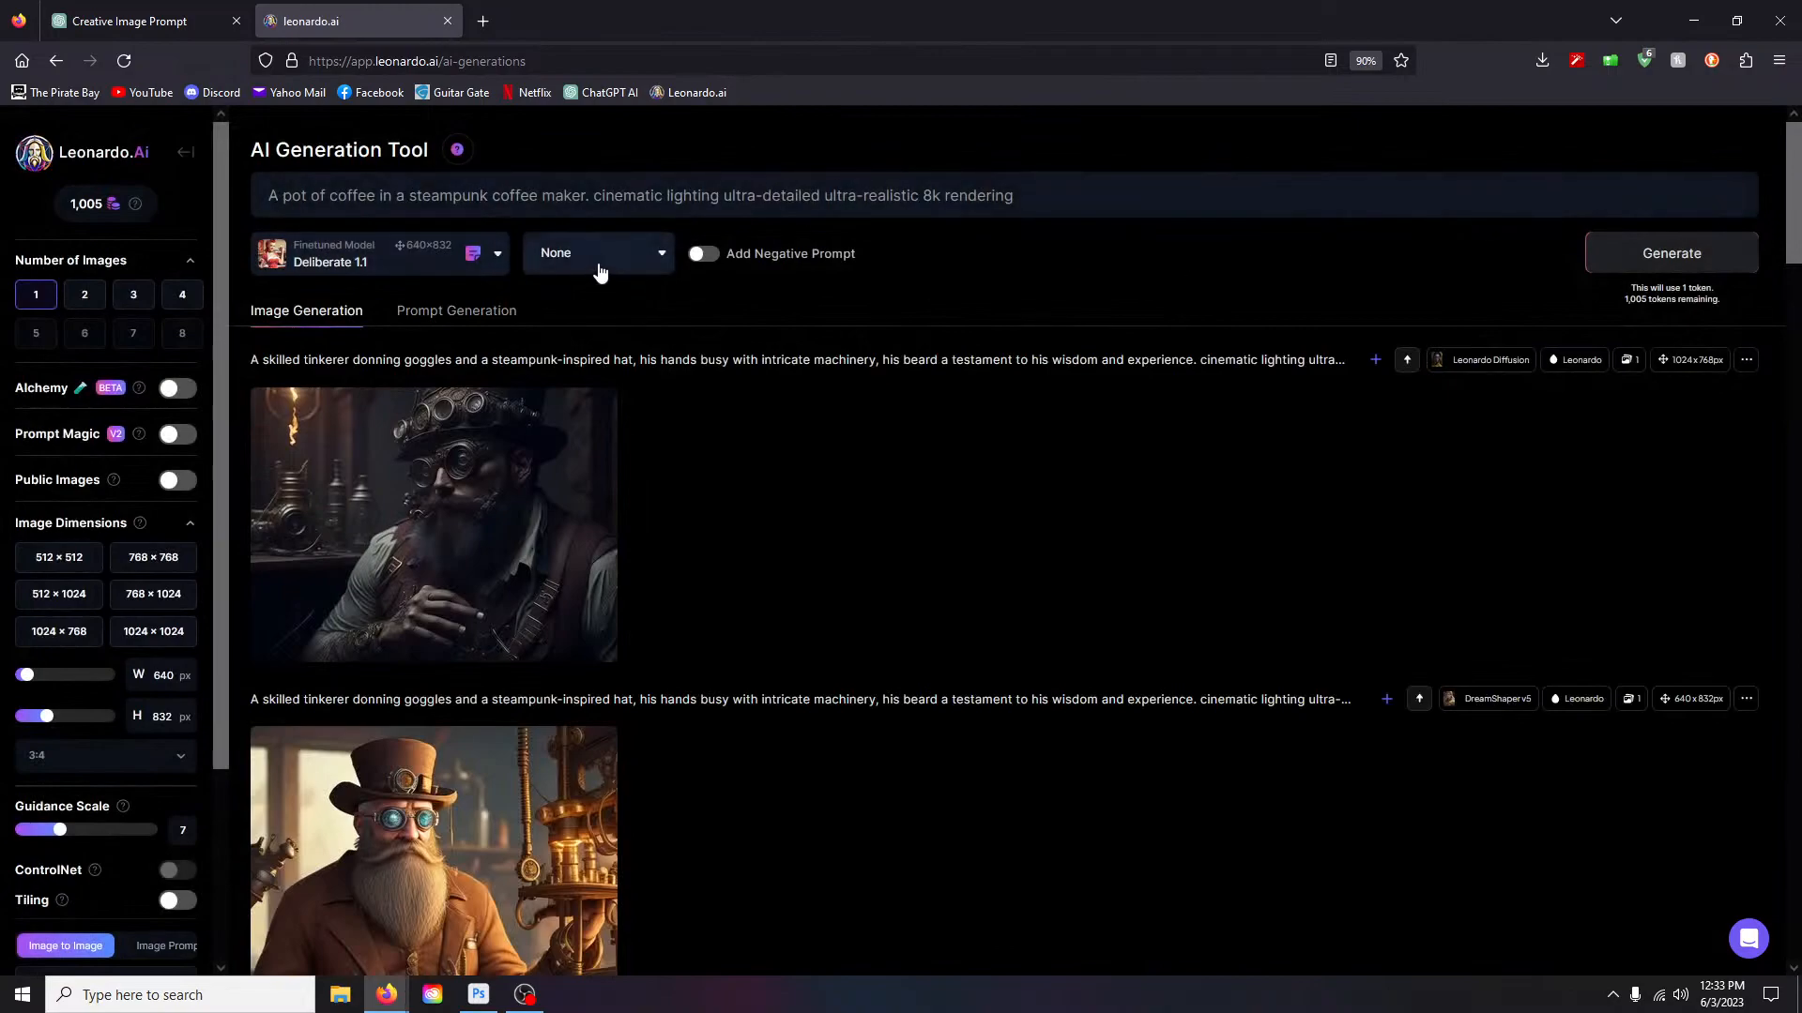
# Step: Generate the steampunk coffee maker prompt again with the Leonardo Diffusion model at 1024 × 768
pyautogui.click(418, 274)
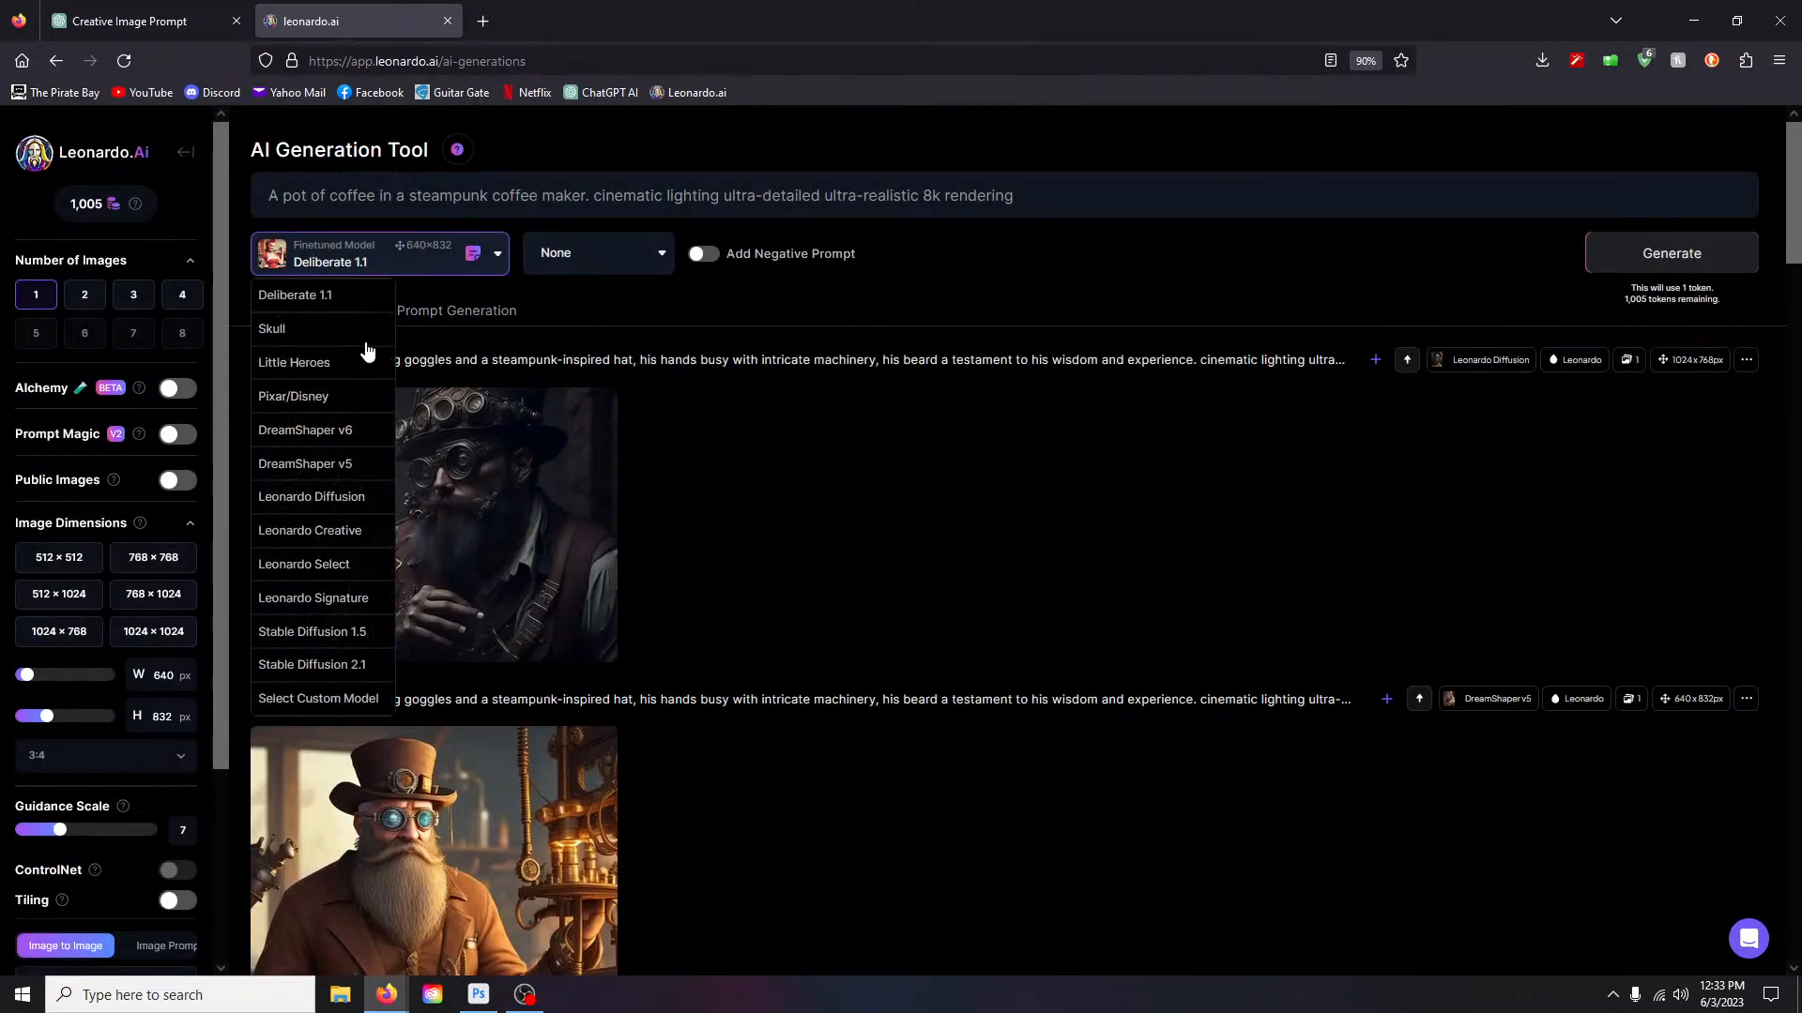
pyautogui.click(317, 497)
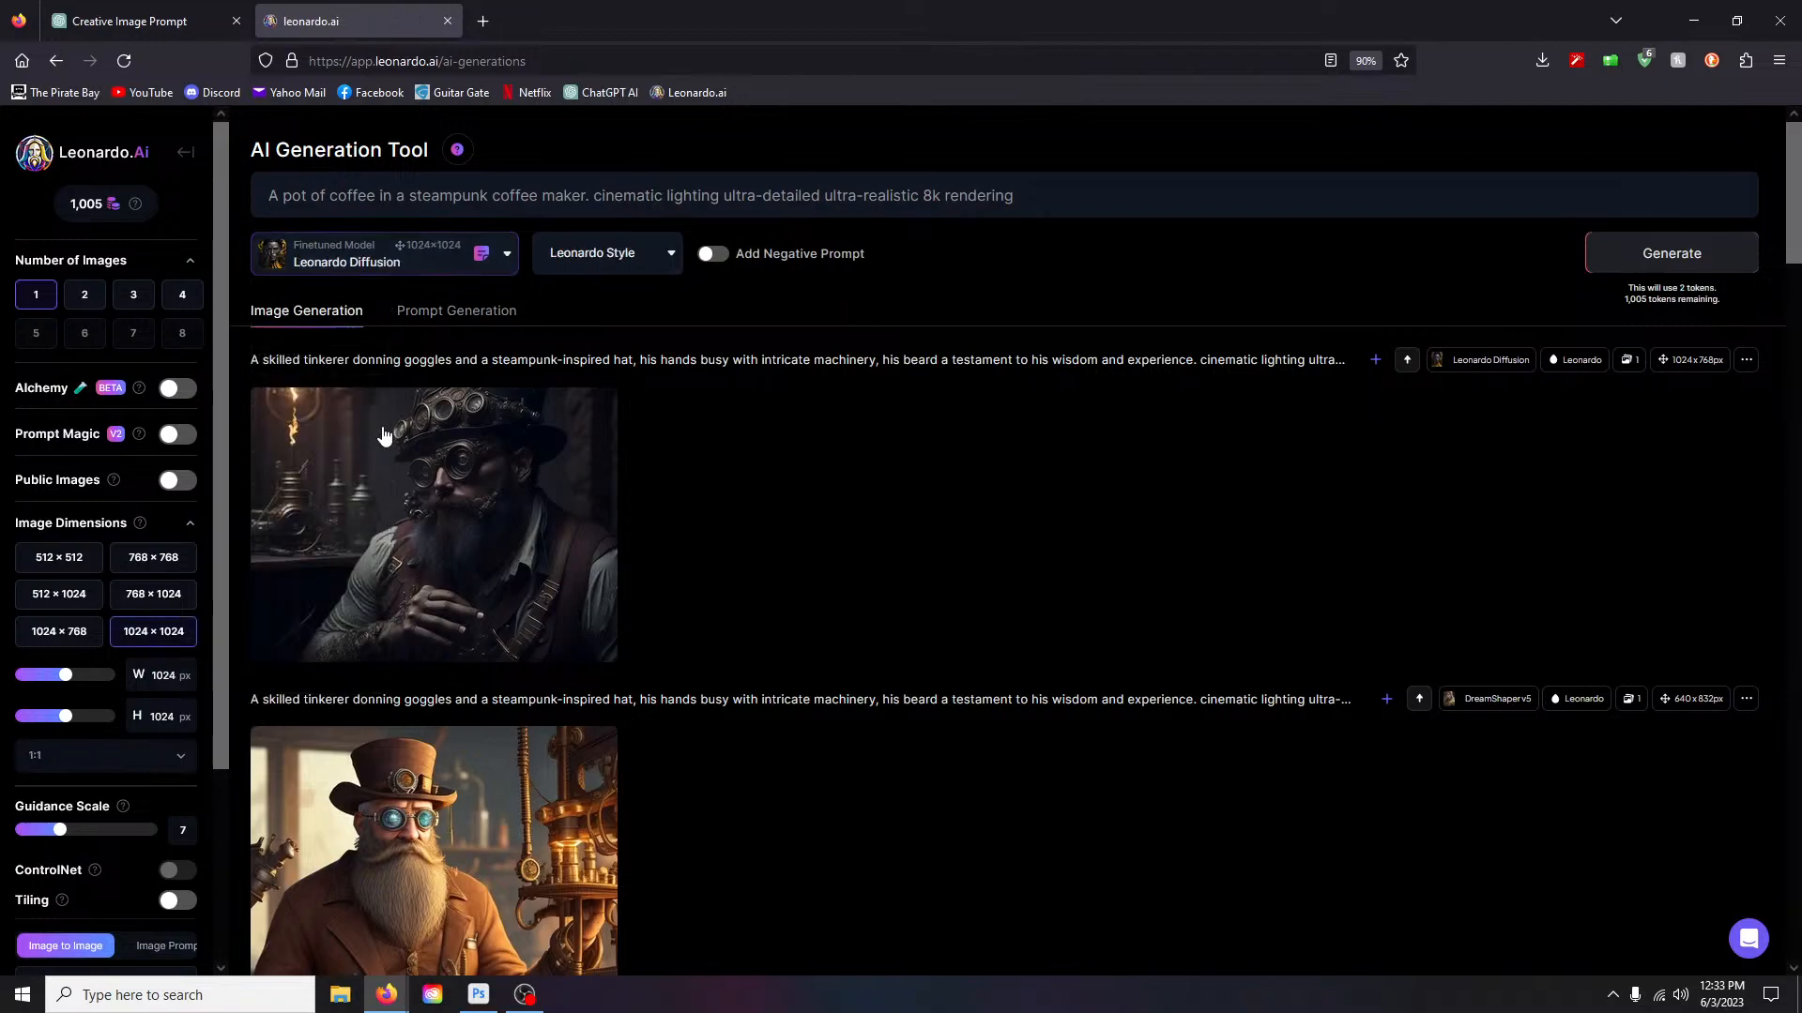
pyautogui.click(66, 635)
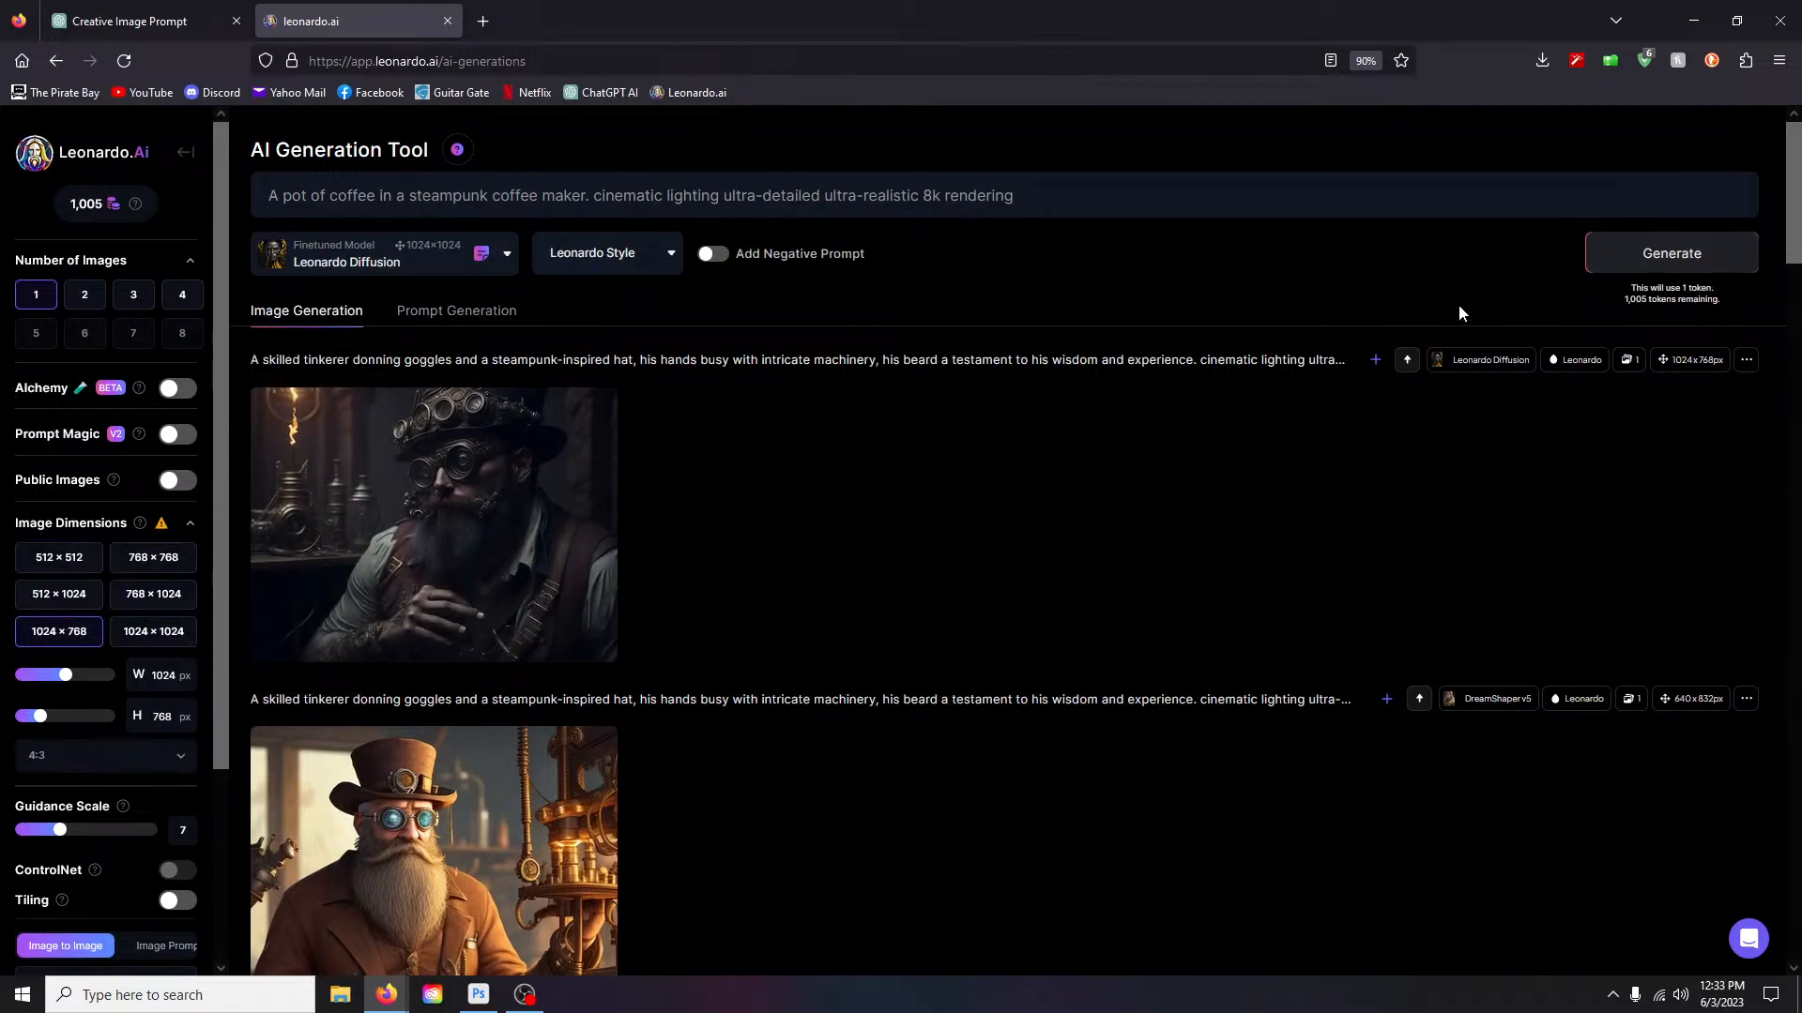
pyautogui.click(1684, 261)
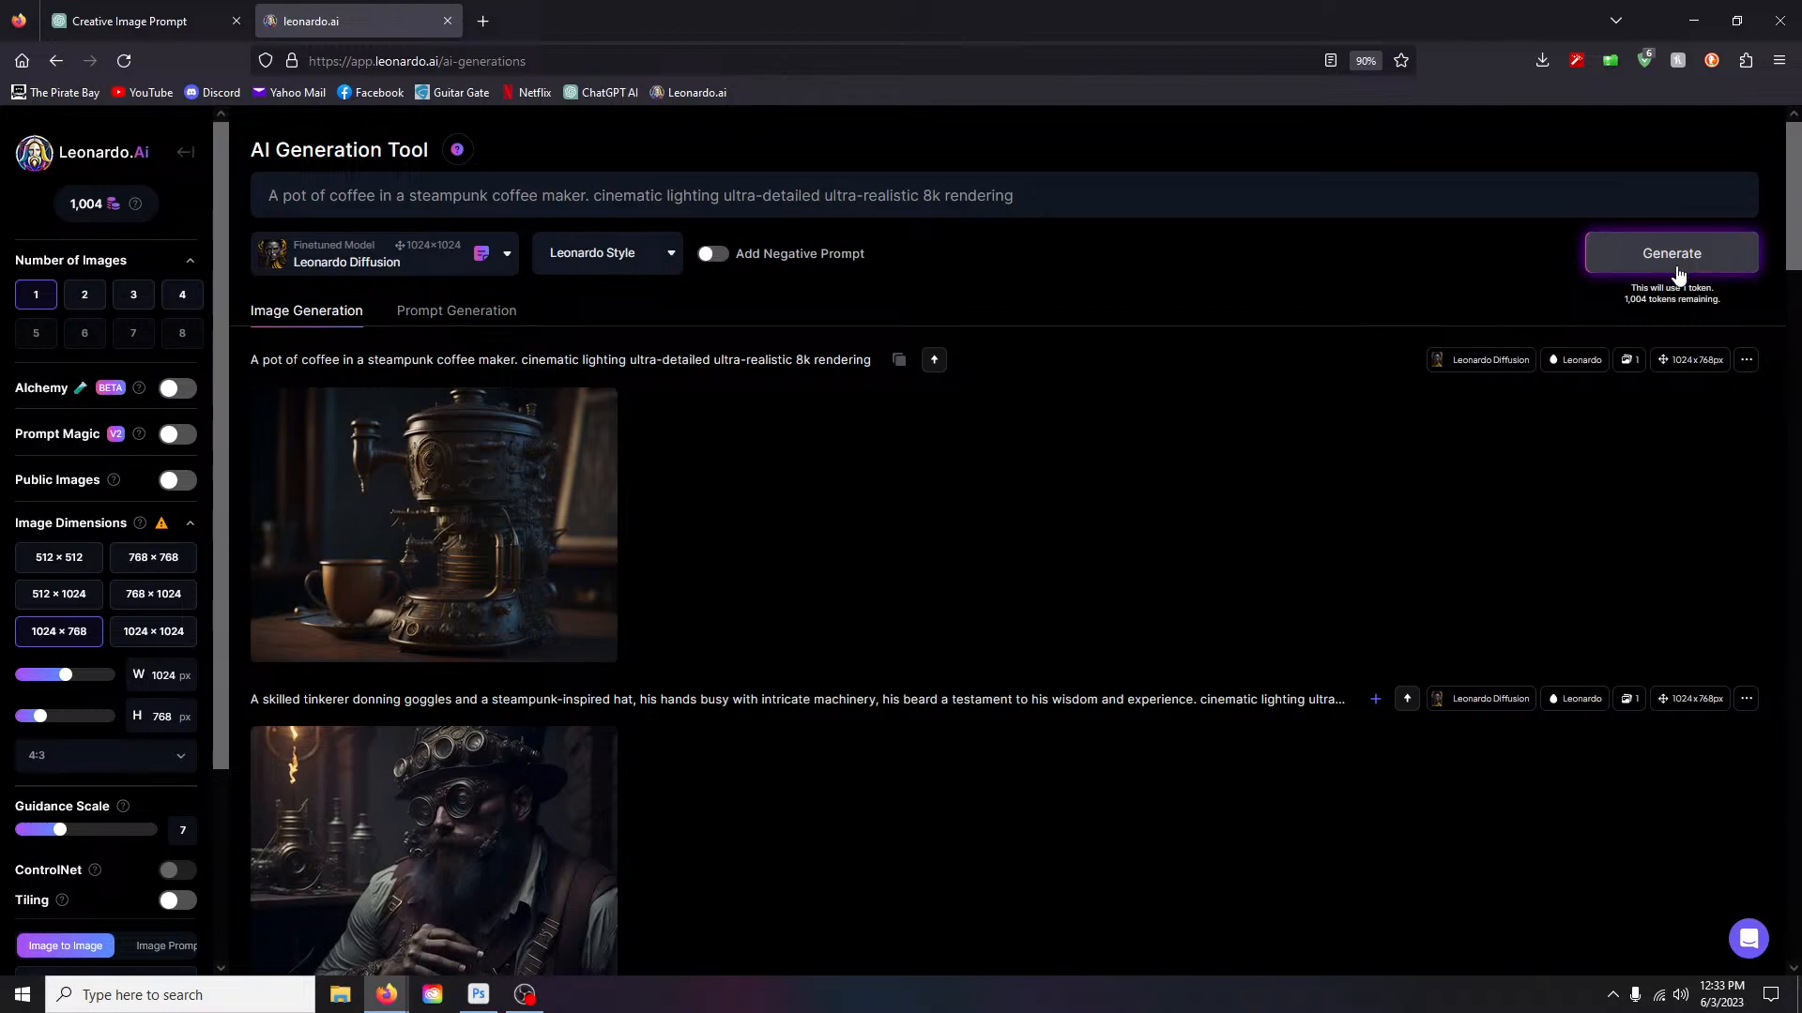
# Step: Inspect the new coffee maker image at full size and run Creative Upscale on it
pyautogui.click(519, 485)
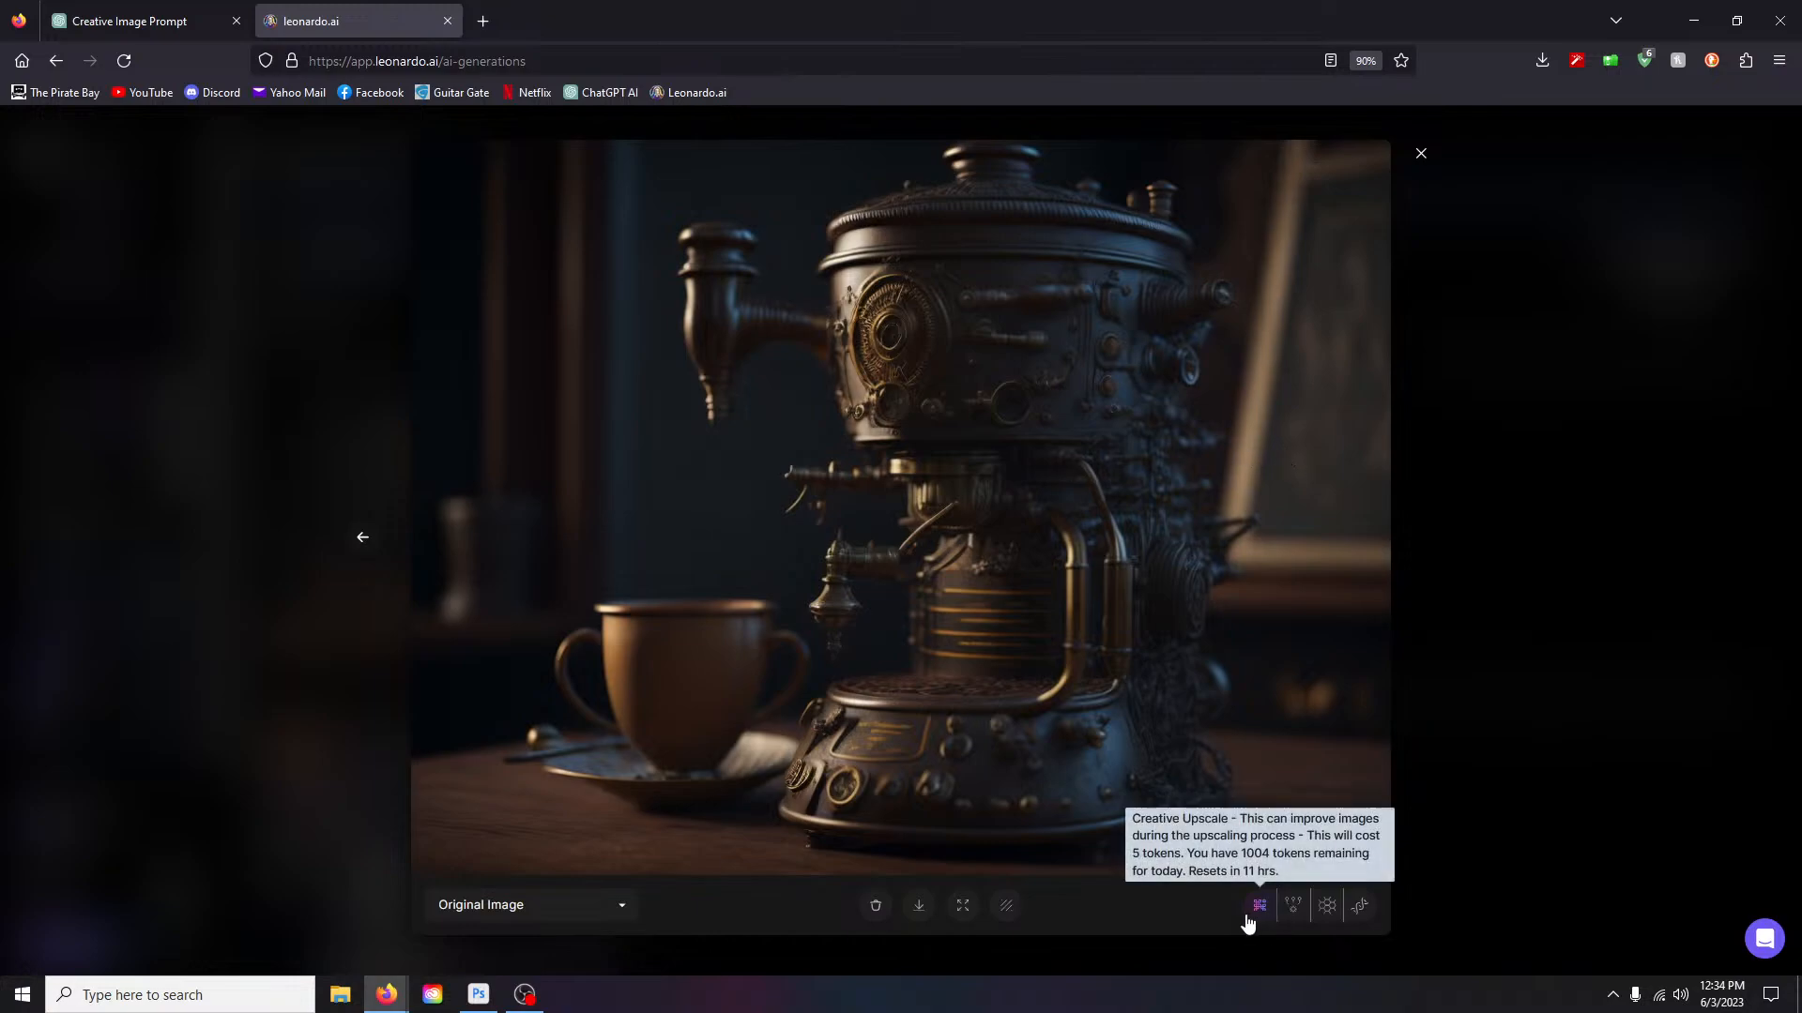
pyautogui.click(1421, 155)
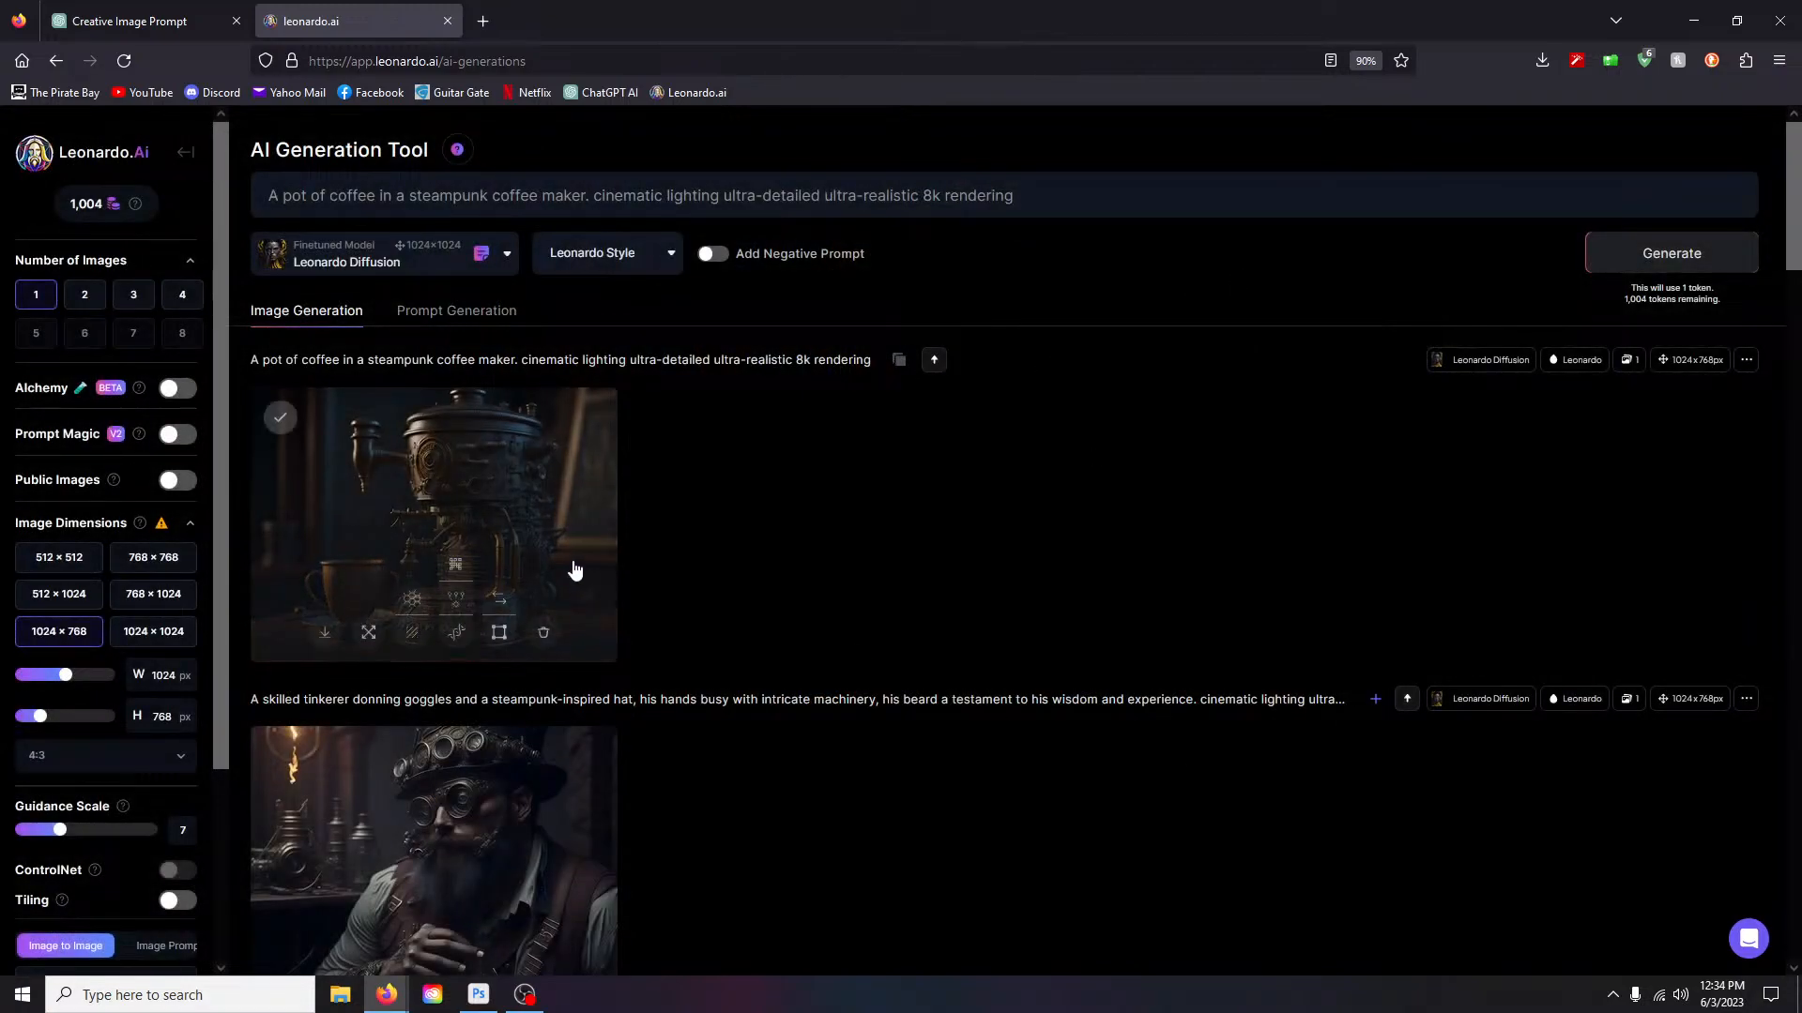
pyautogui.click(486, 470)
pyautogui.click(1036, 503)
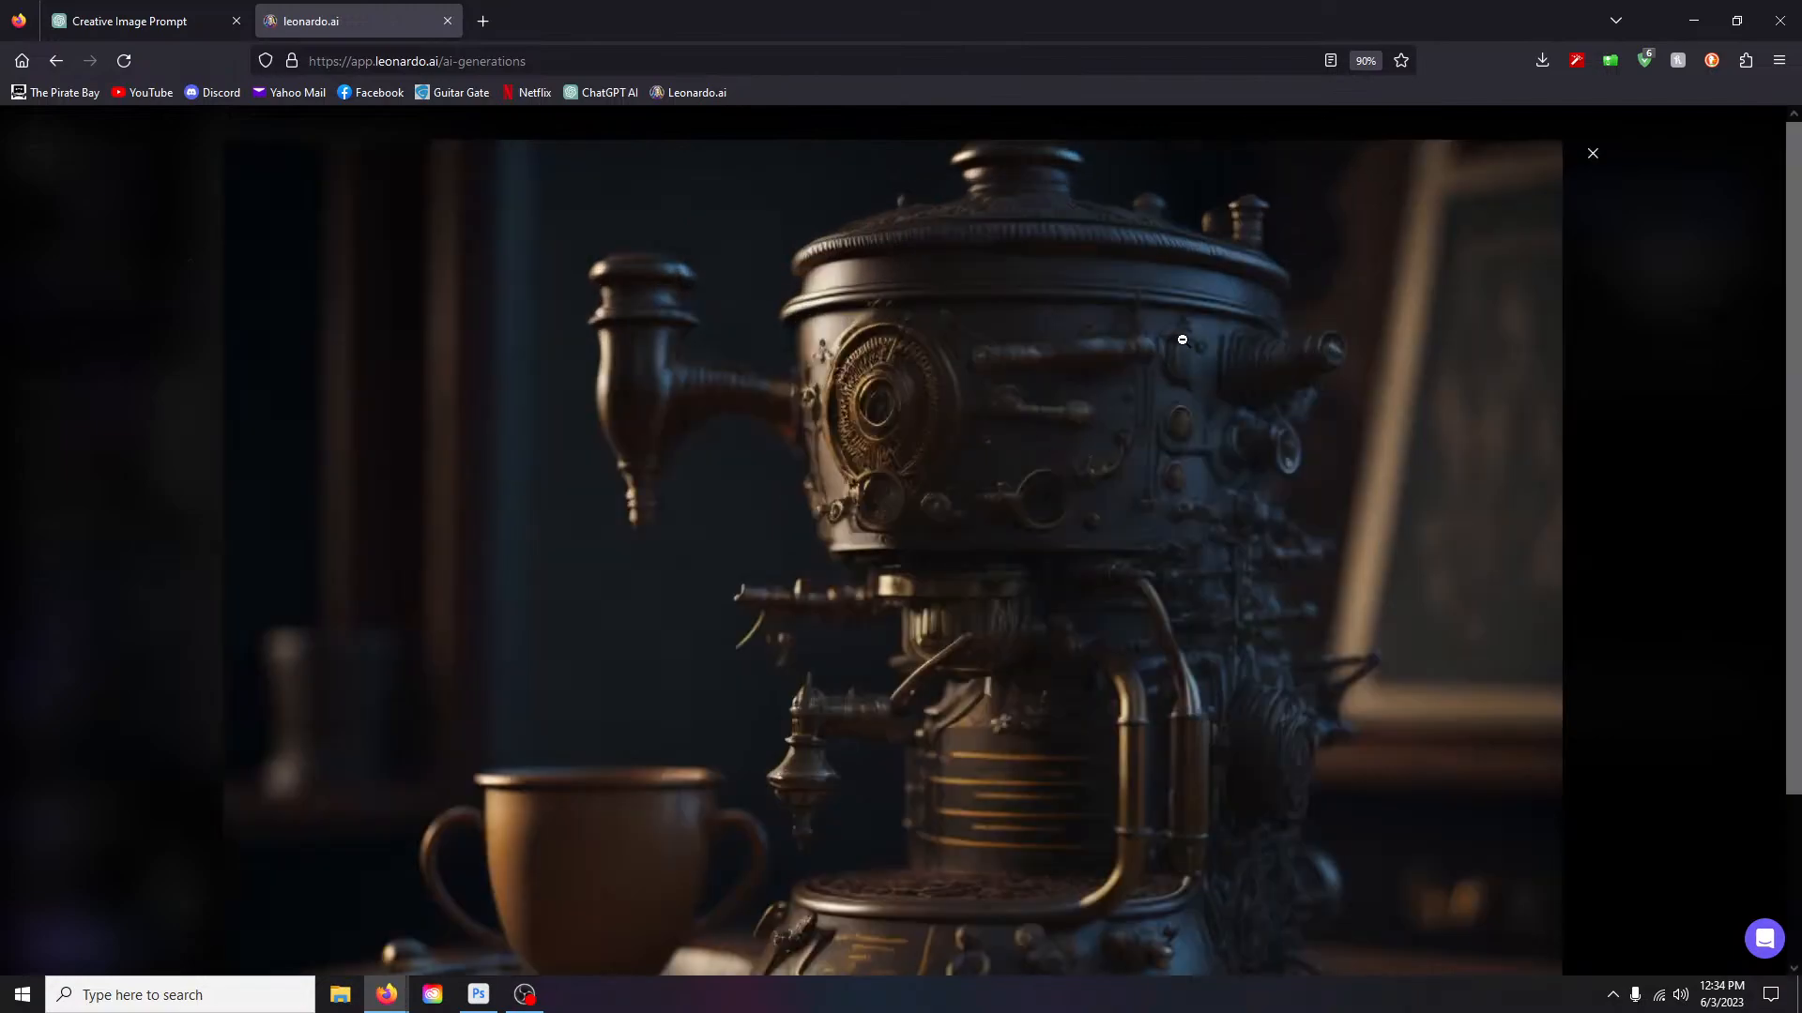
pyautogui.click(1593, 153)
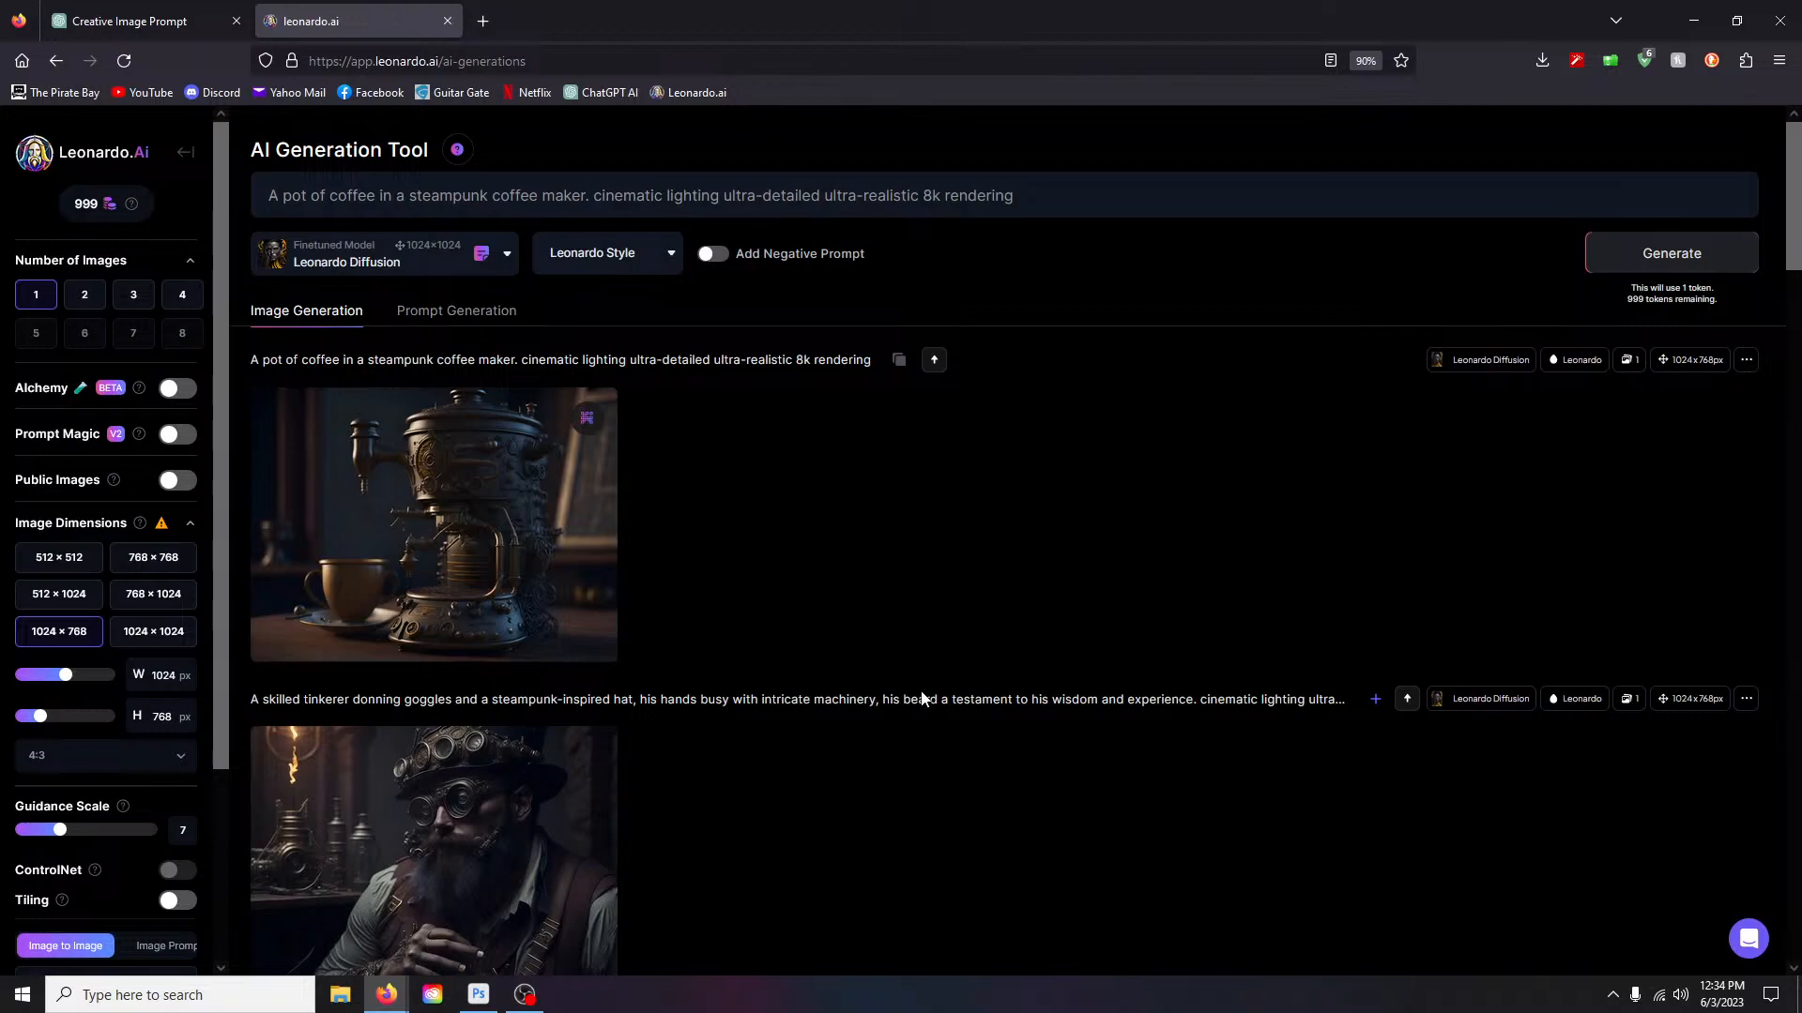
# Step: Enlarge the Creative Upscaled version of the coffee maker image and copy it
pyautogui.click(507, 501)
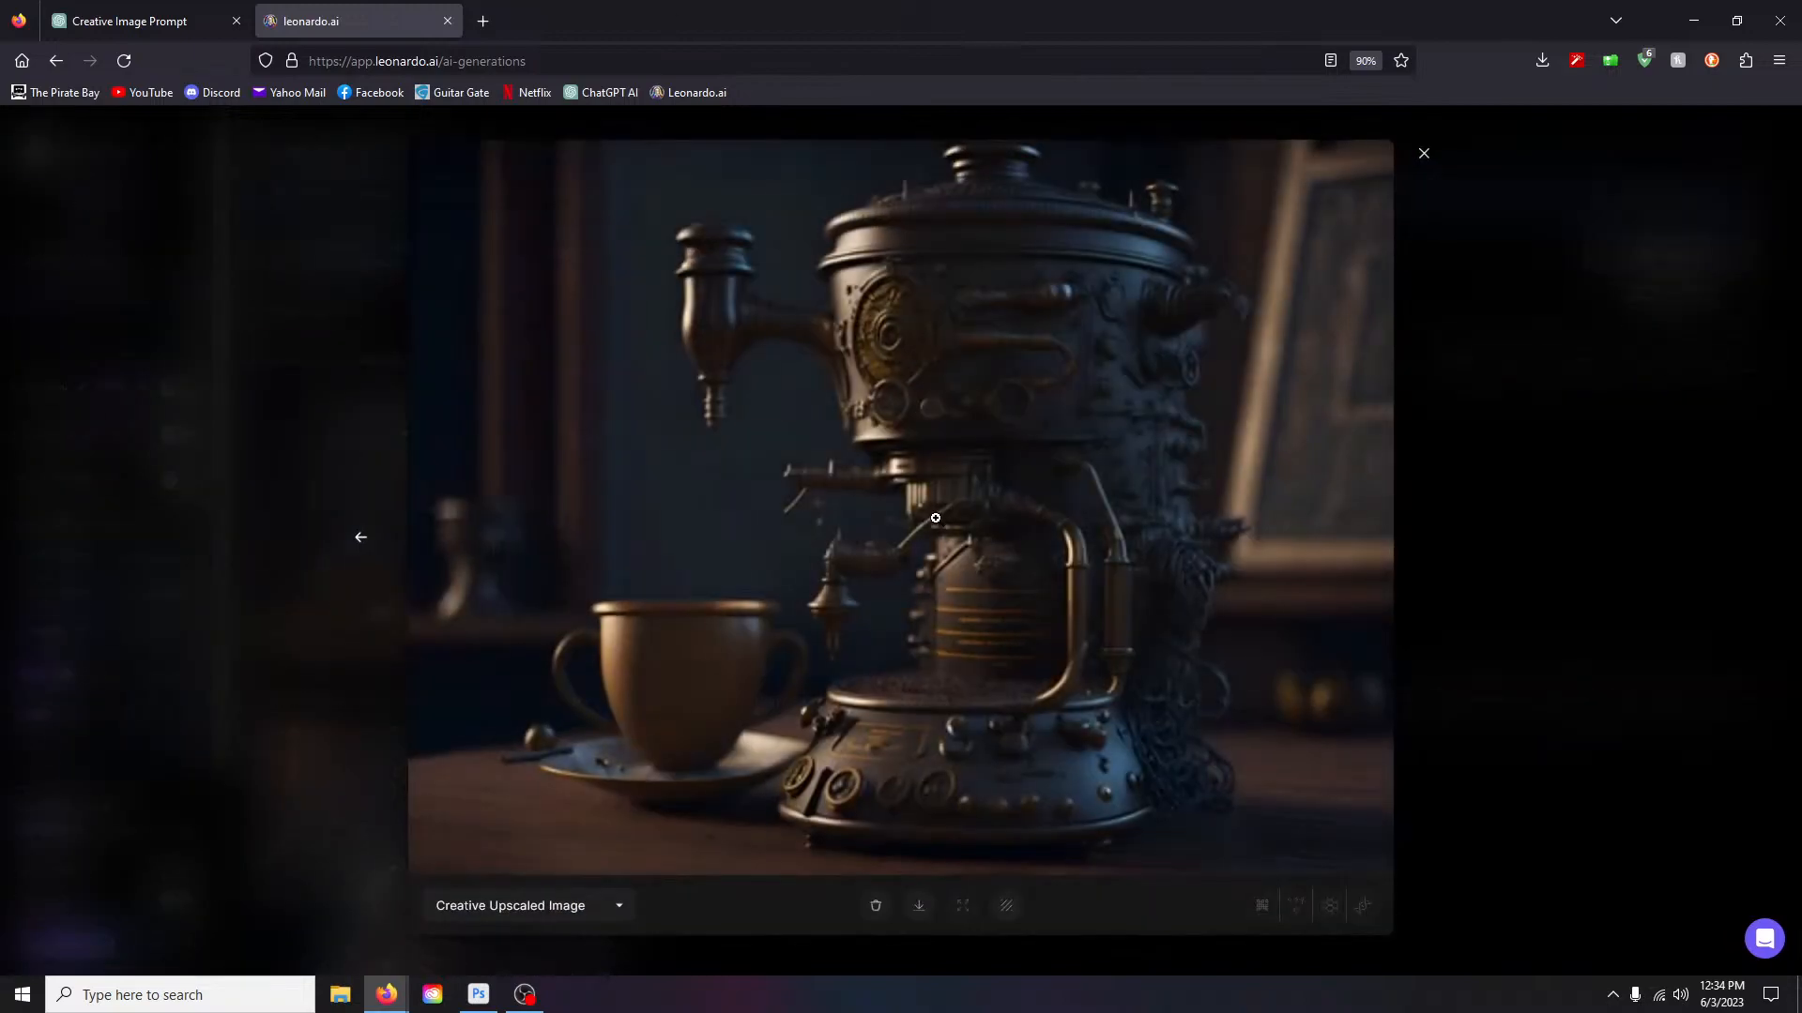
pyautogui.click(1008, 453)
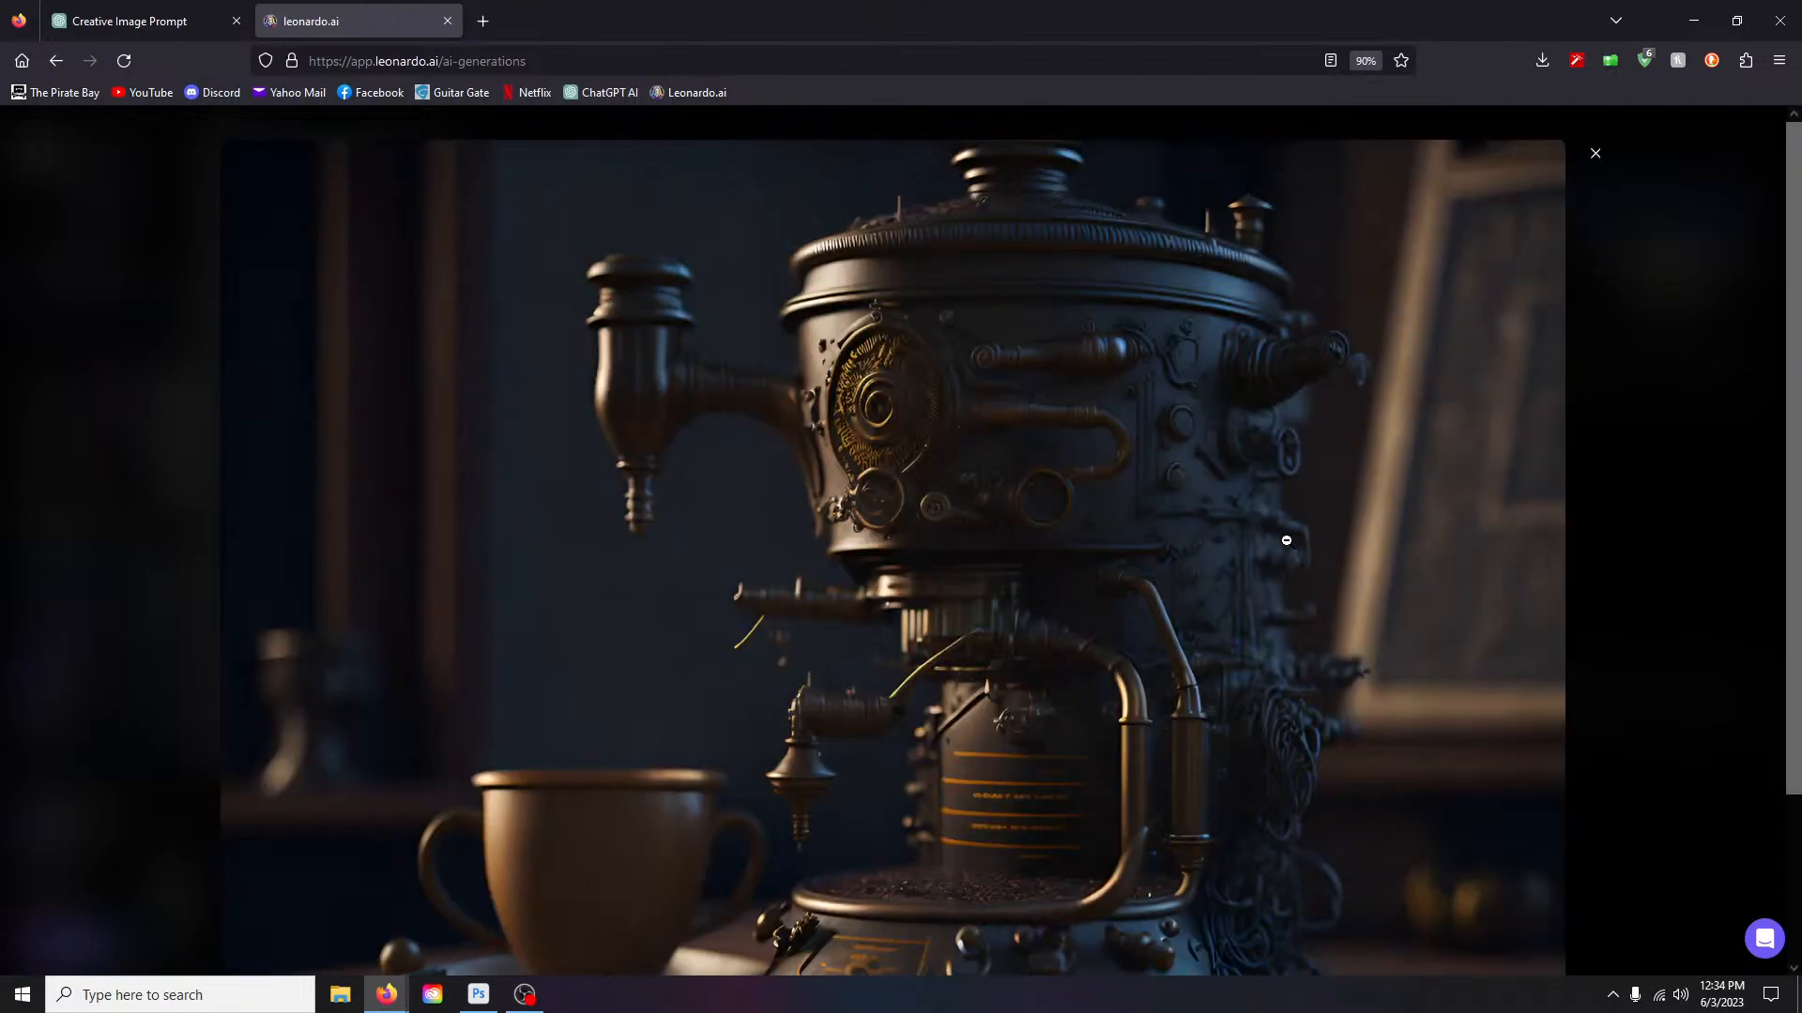
pyautogui.rightClick(1120, 515)
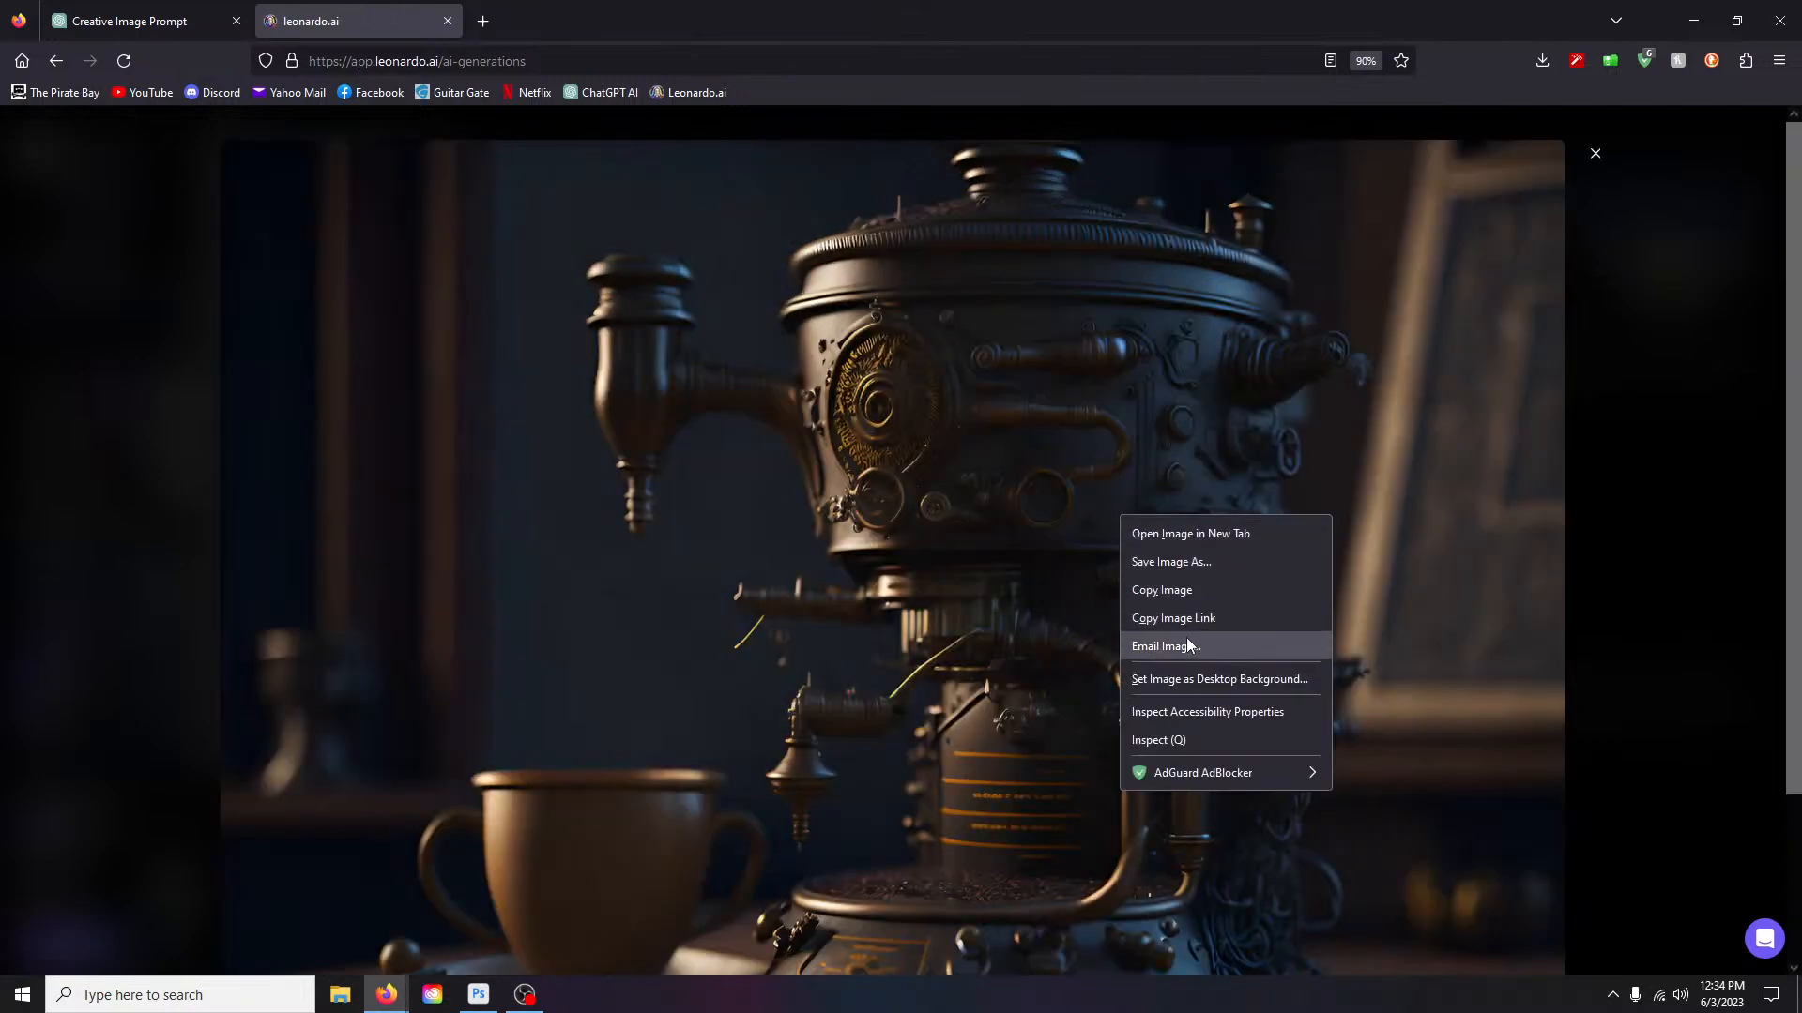
pyautogui.click(1176, 592)
# Step: In Photoshop, paste the copied coffee maker into a new 2720 × 2032 px document and remove its background
pyautogui.click(477, 994)
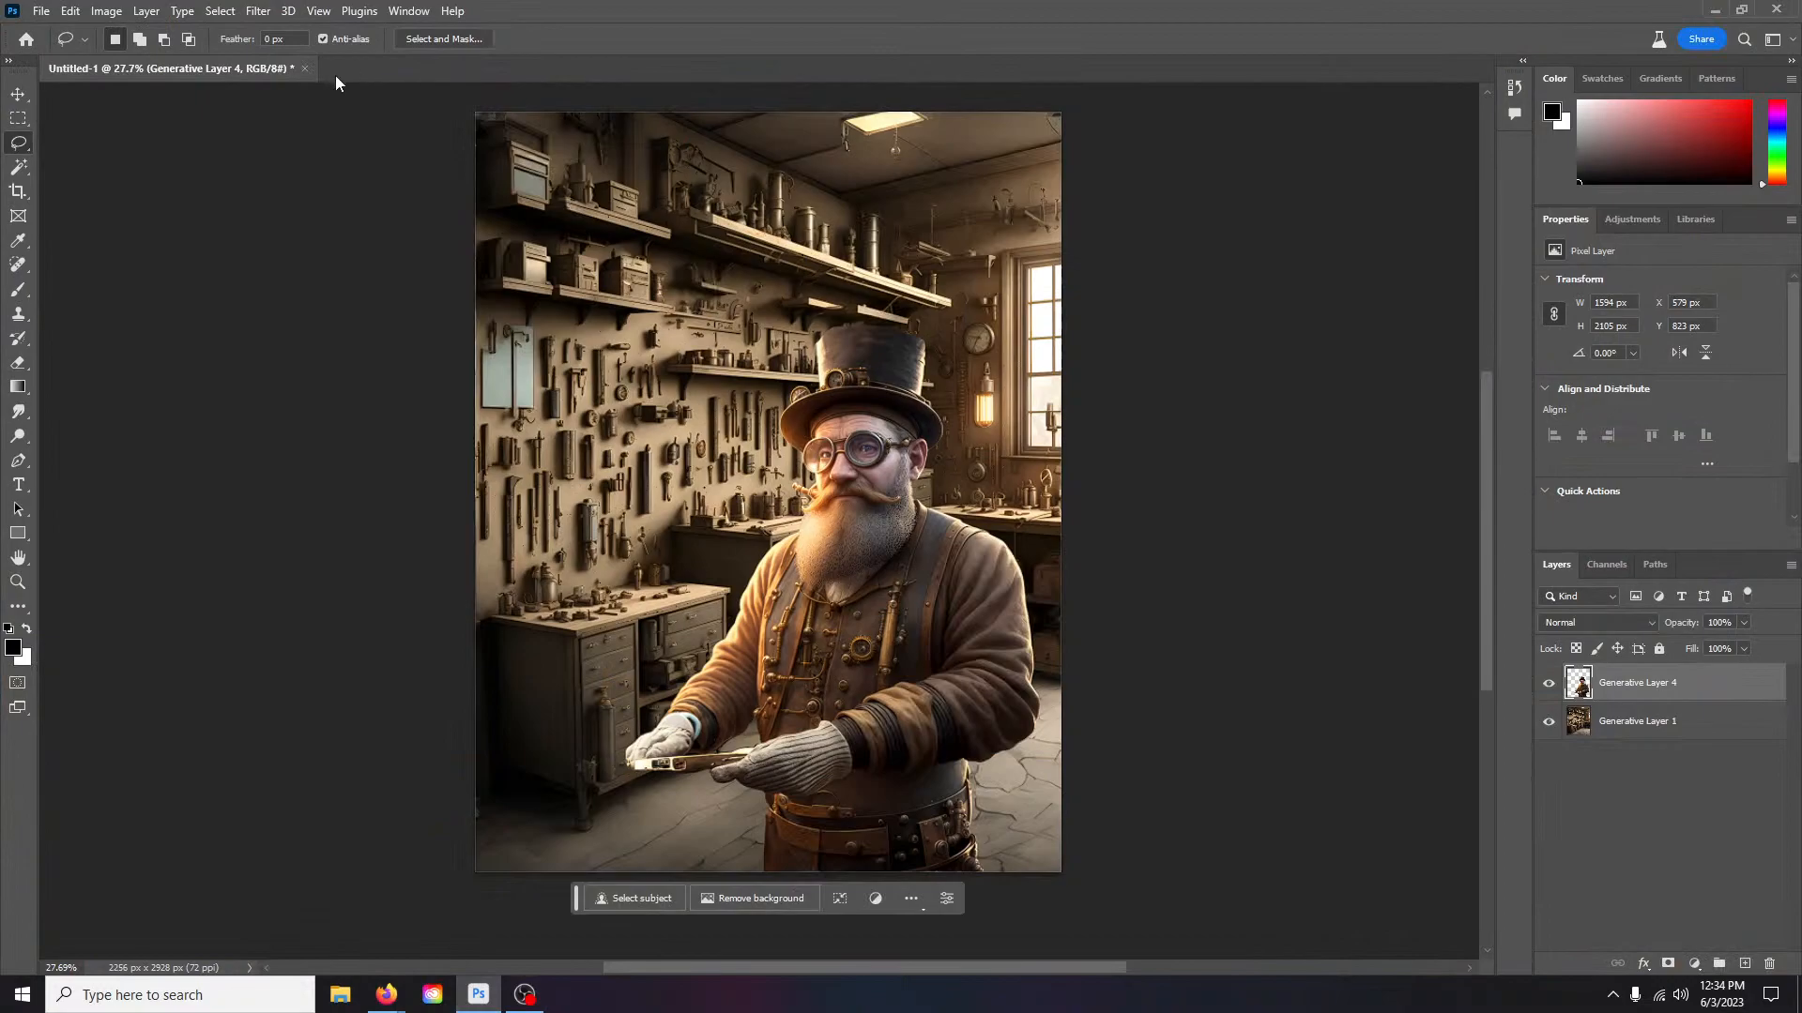
pyautogui.click(53, 13)
pyautogui.click(80, 38)
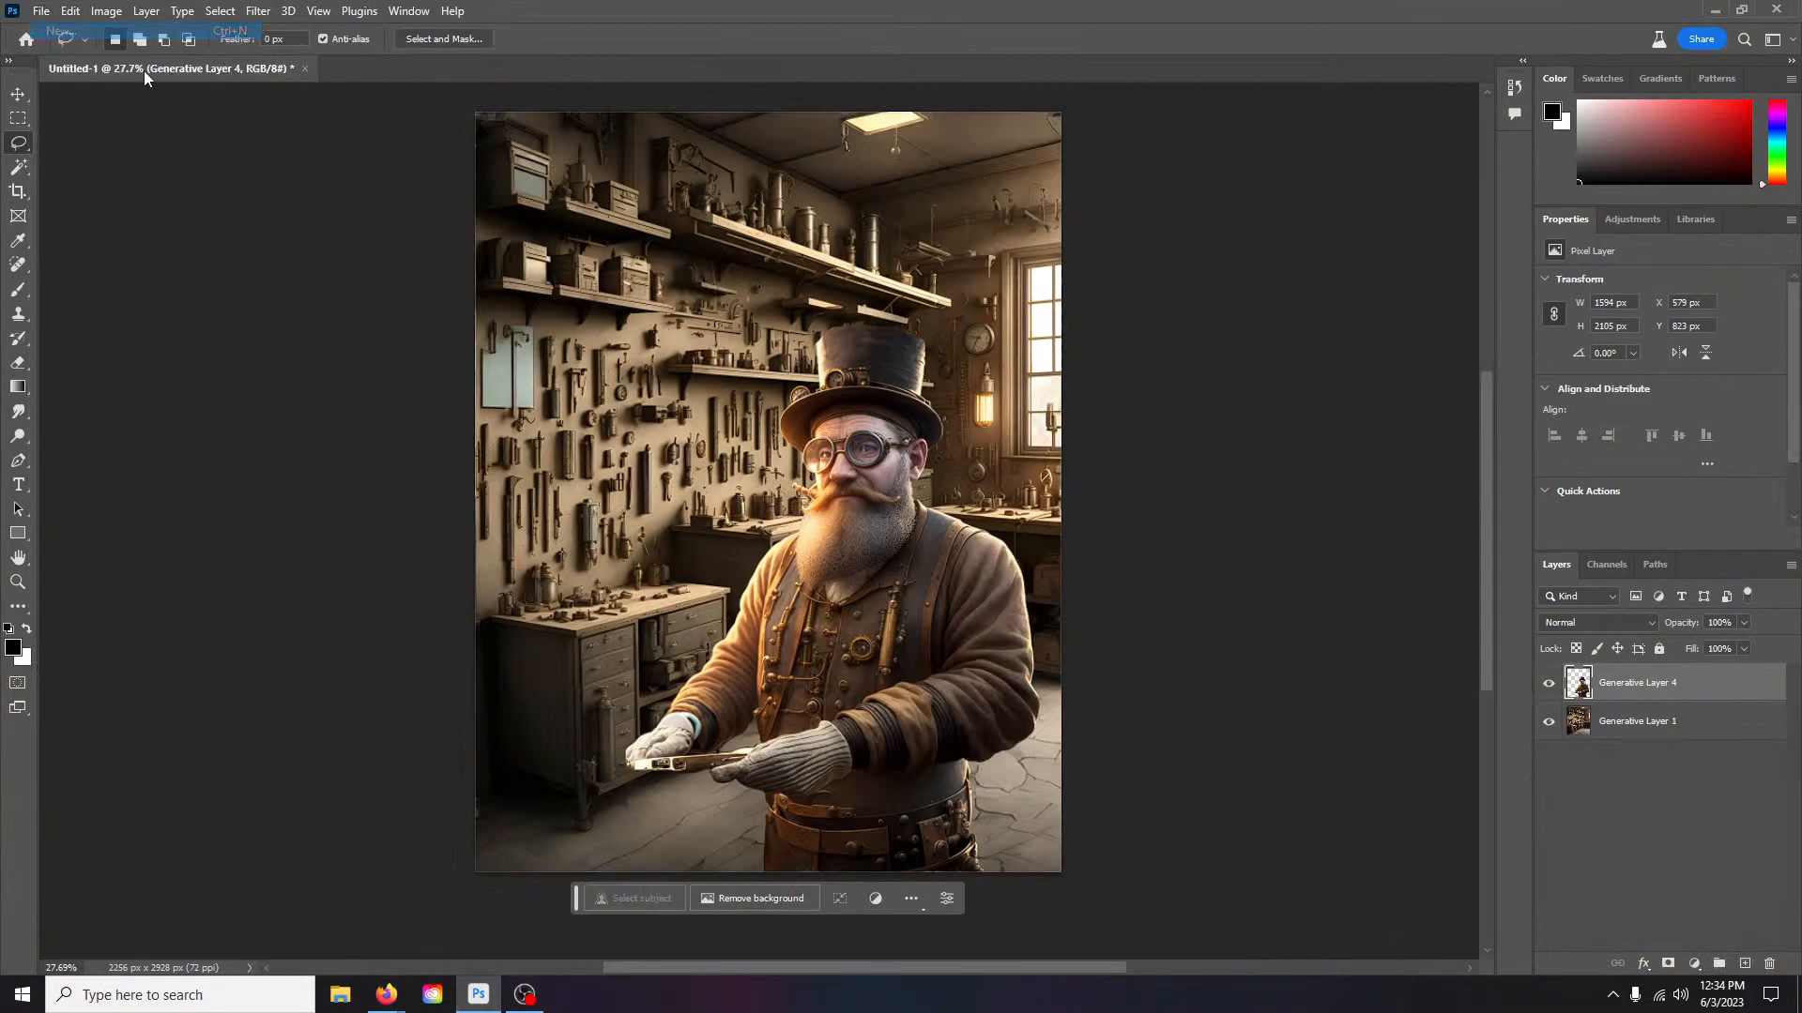
pyautogui.click(1267, 783)
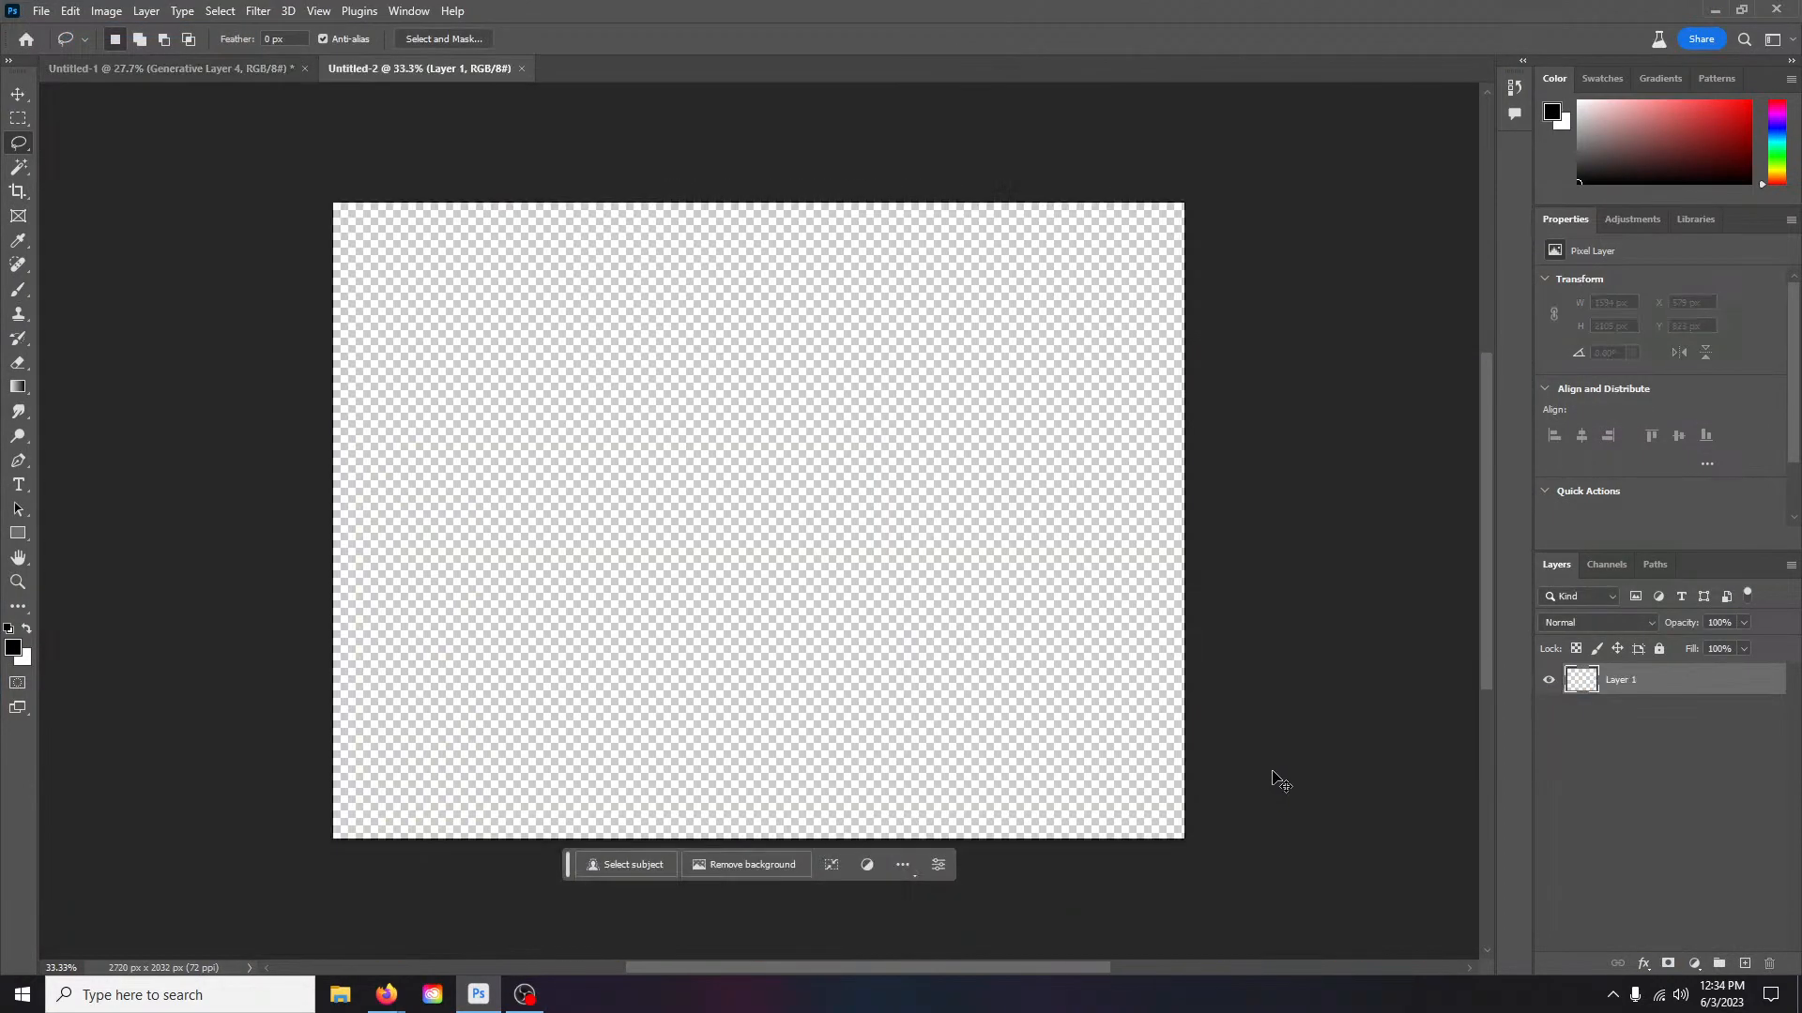
pyautogui.hotkey('ctrl', 'v')
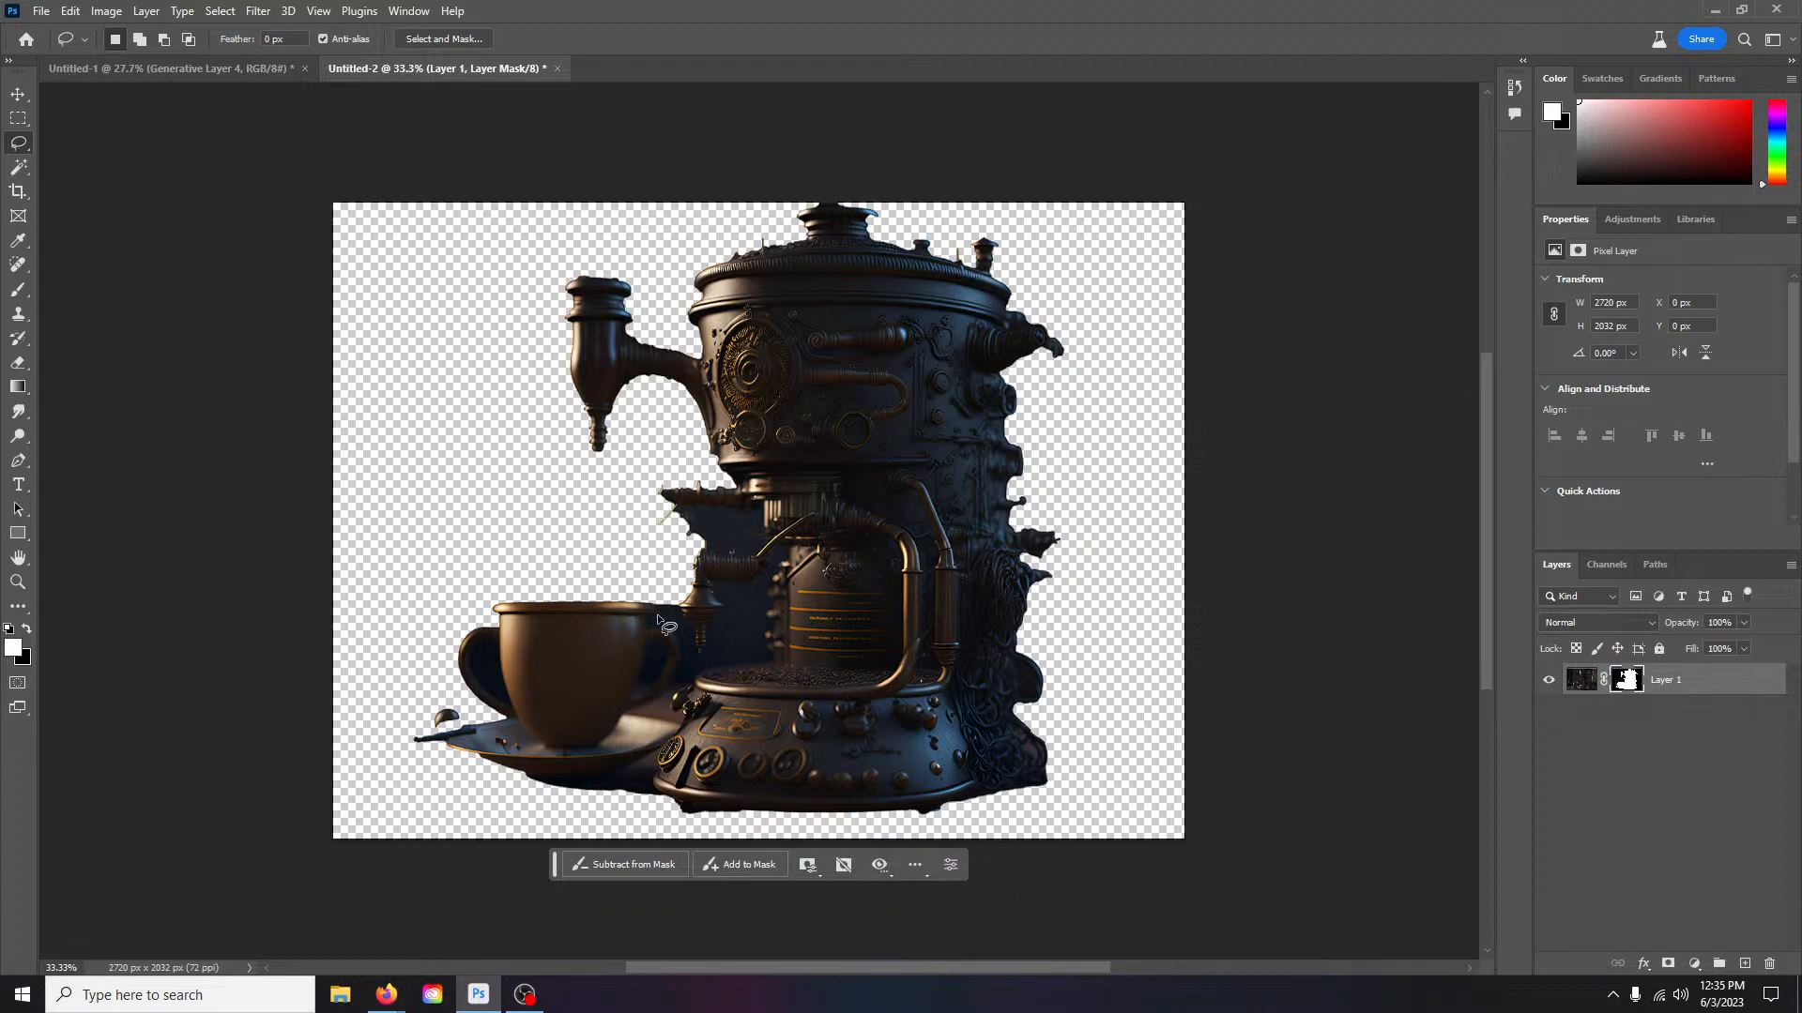
# Step: Try selecting the leftover dark background between the spout and the cup with the Magic Wand, and deselect
pyautogui.click(18, 167)
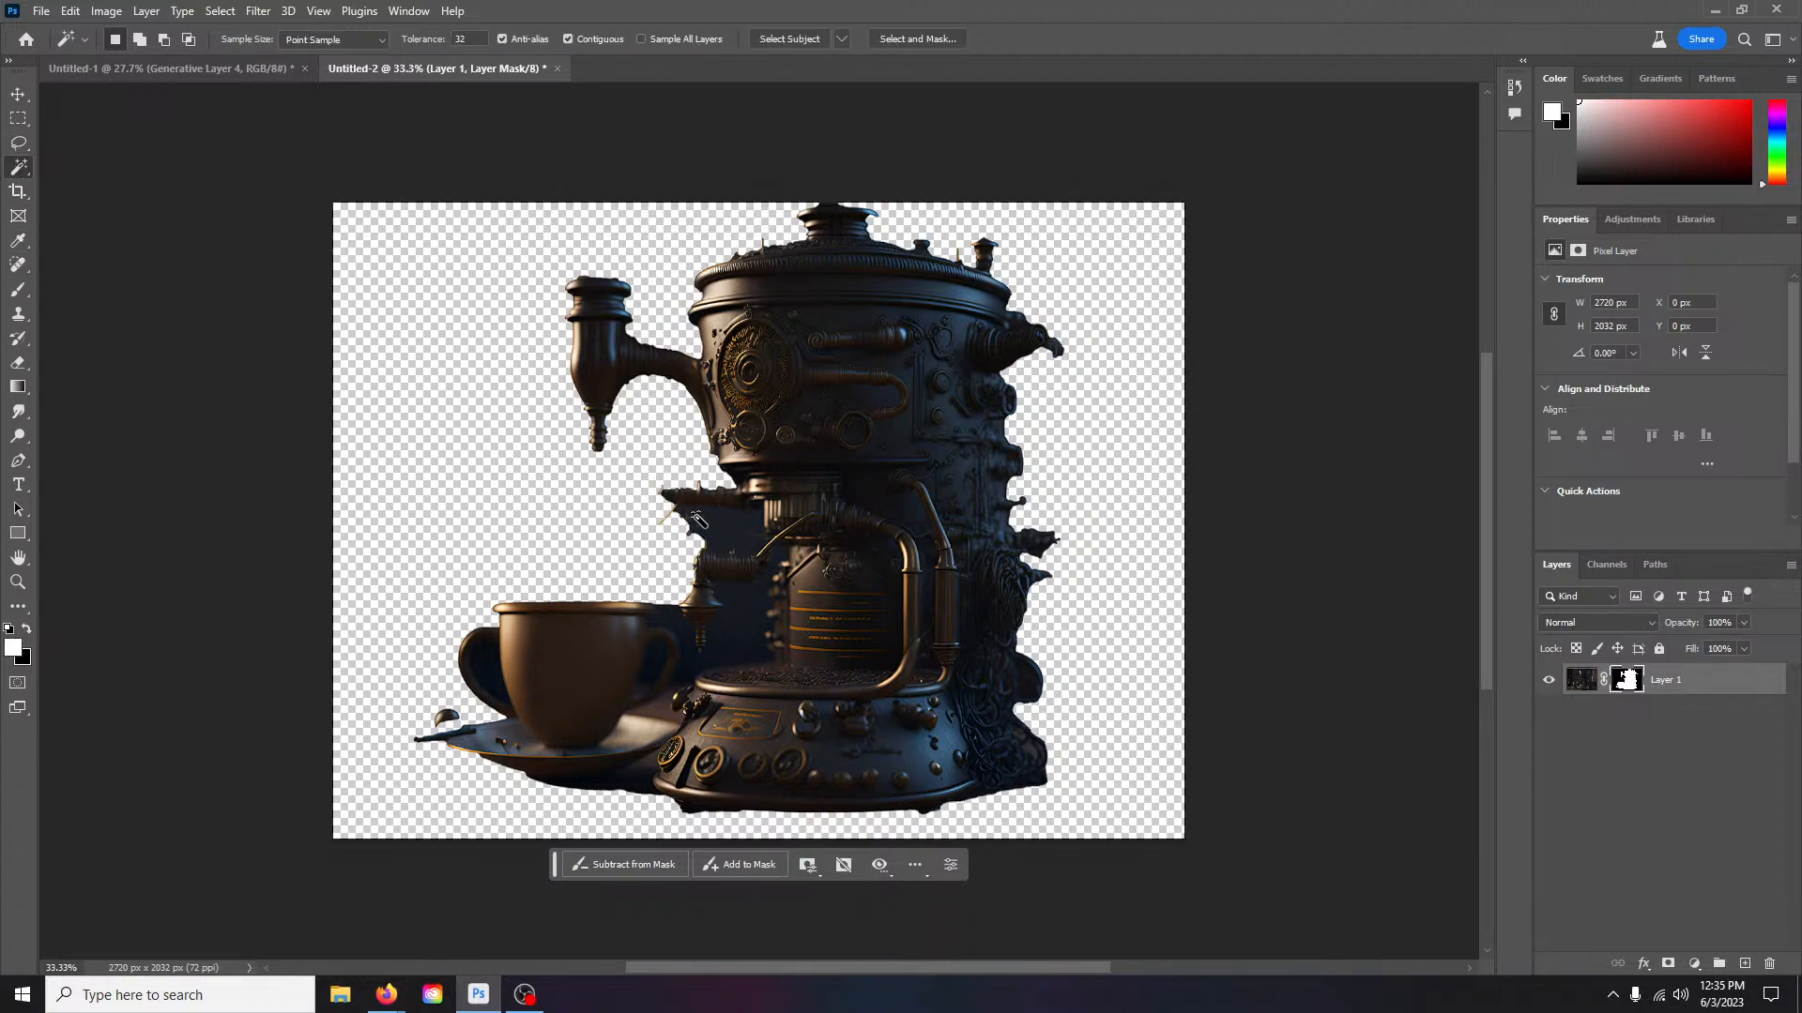
pyautogui.click(723, 527)
pyautogui.hotkey('ctrl', 'd')
# Step: Set the Magic Wand tolerance to 20 and reselect the leftover dark area beside the spout
pyautogui.write('20')
pyautogui.rightClick(19, 169)
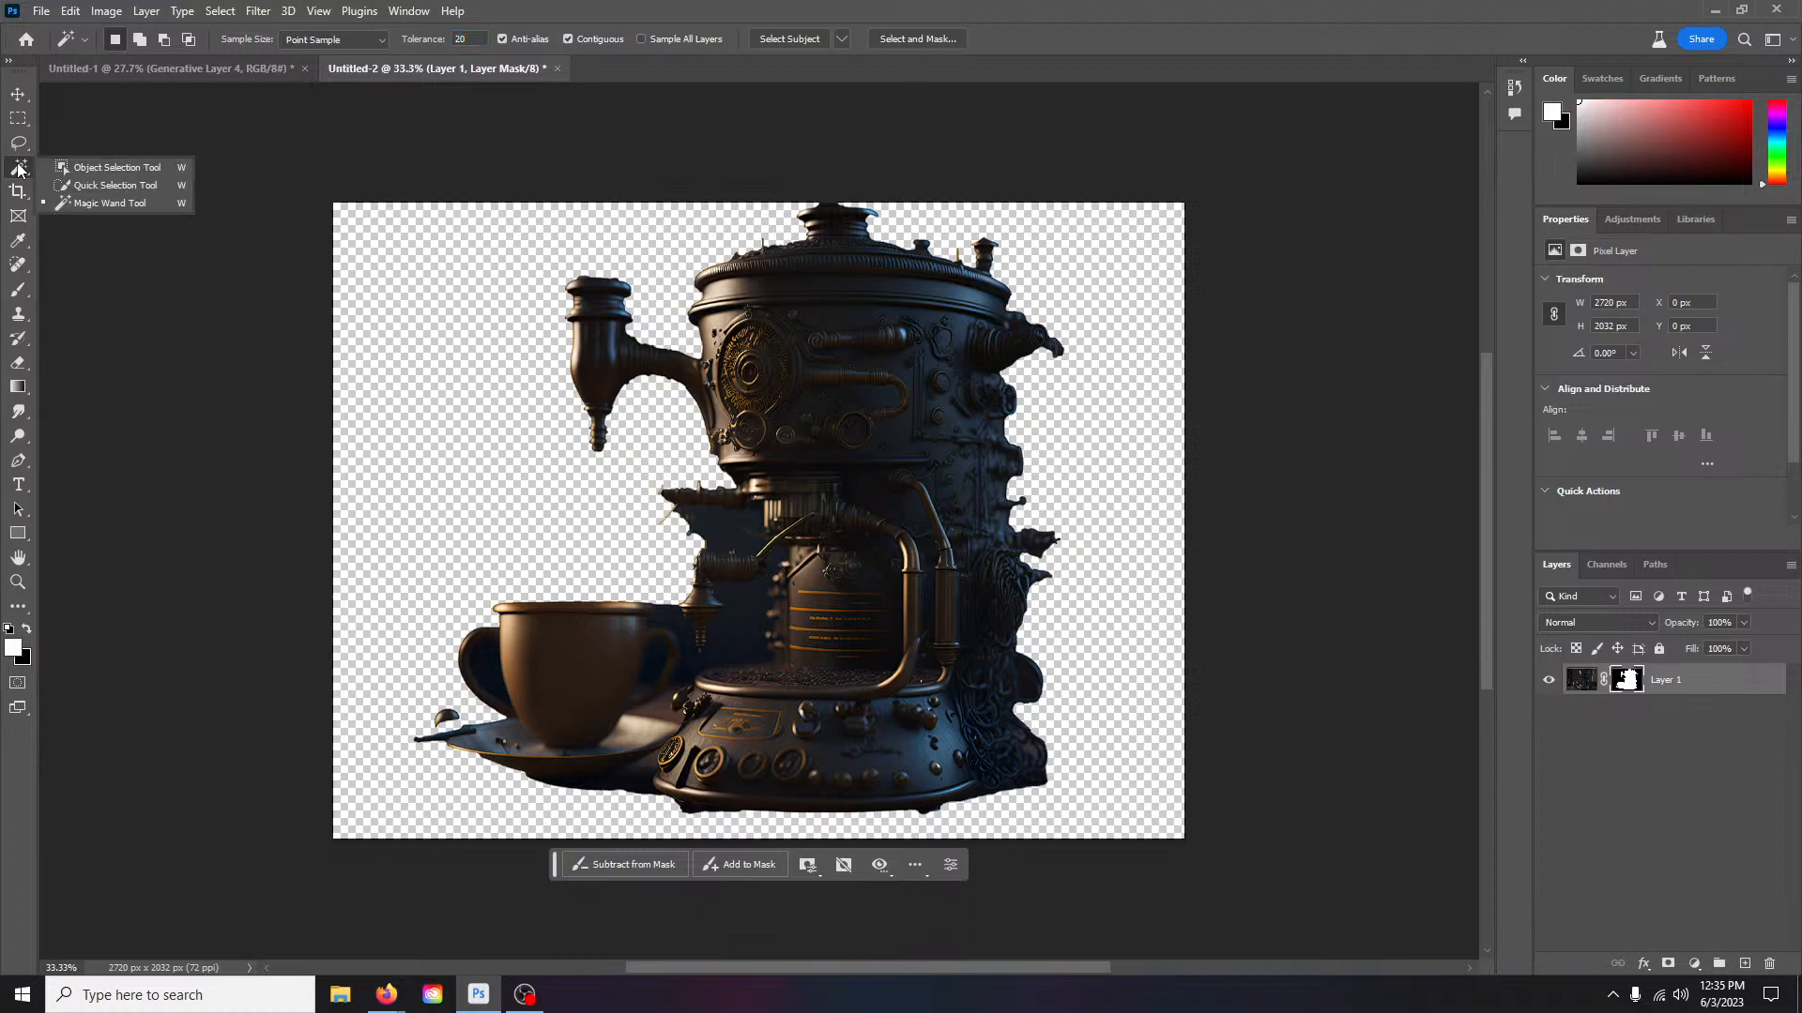
pyautogui.click(104, 203)
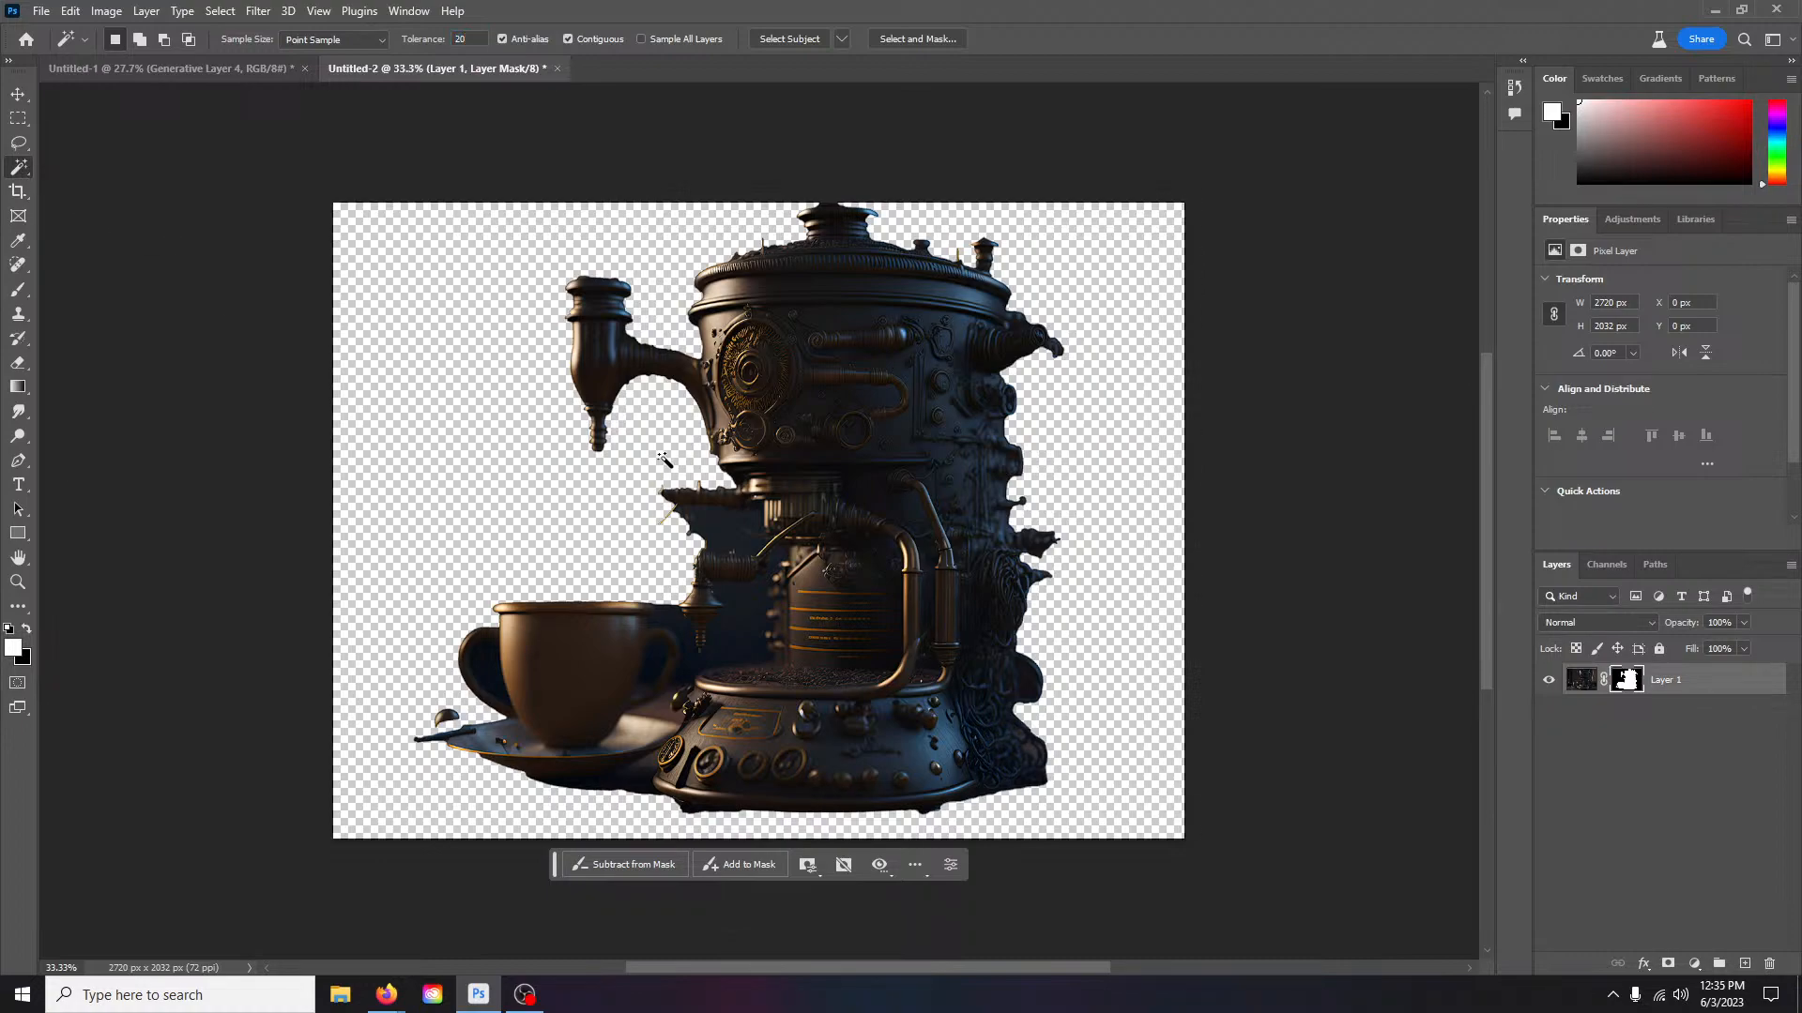
pyautogui.click(724, 526)
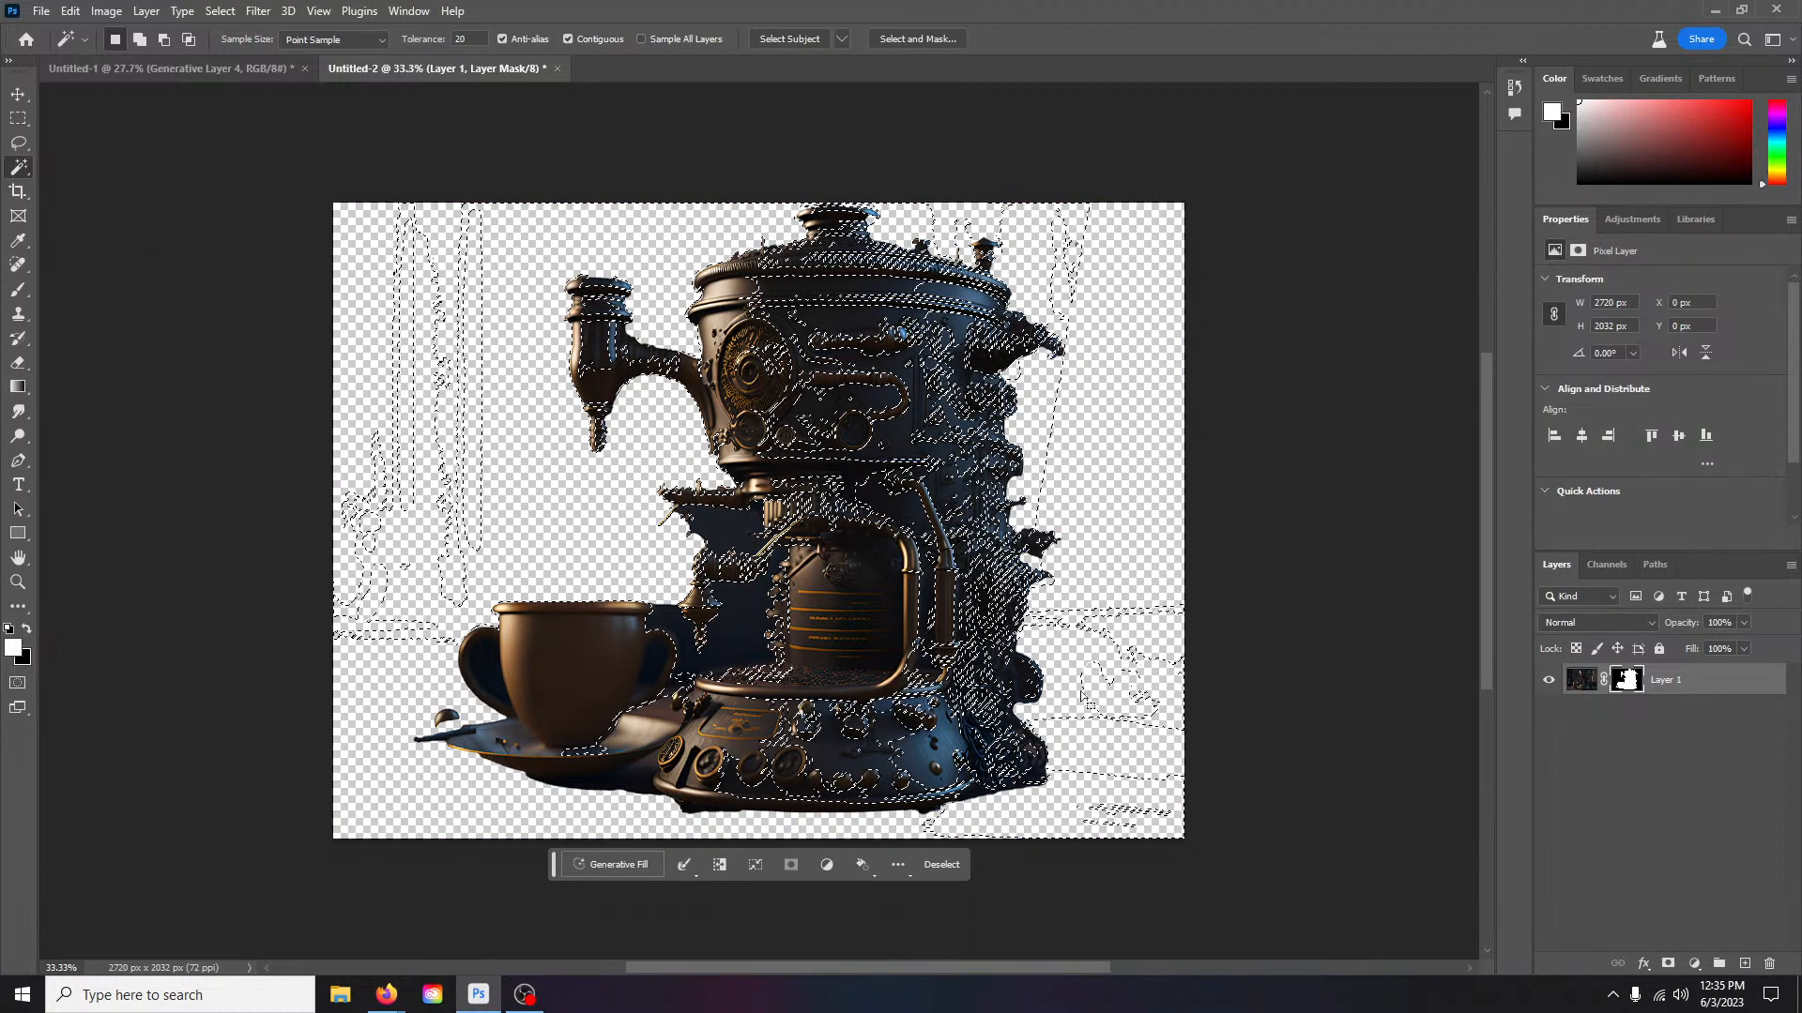
# Step: Target the layer's image instead of its mask, try a Magic Wand selection outside the machine, and deselect
pyautogui.click(1055, 561)
pyautogui.click(1581, 679)
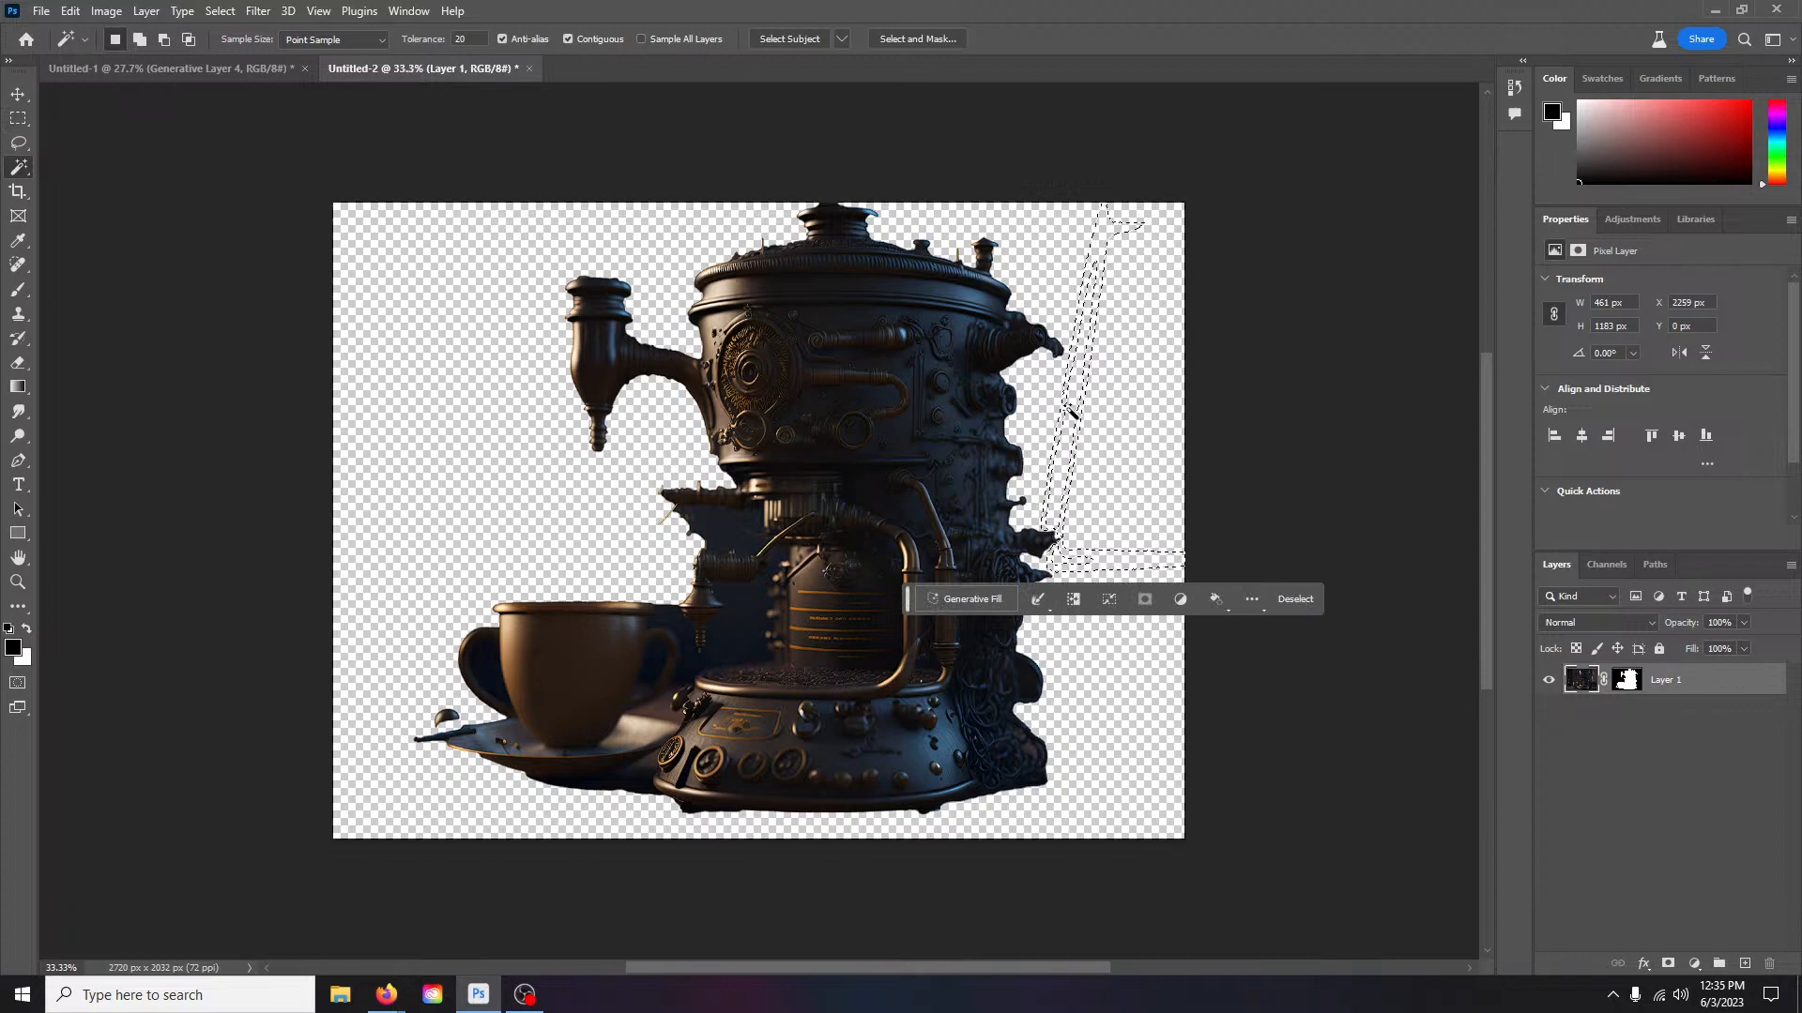
pyautogui.click(1074, 413)
pyautogui.hotkey('ctrl', 'd')
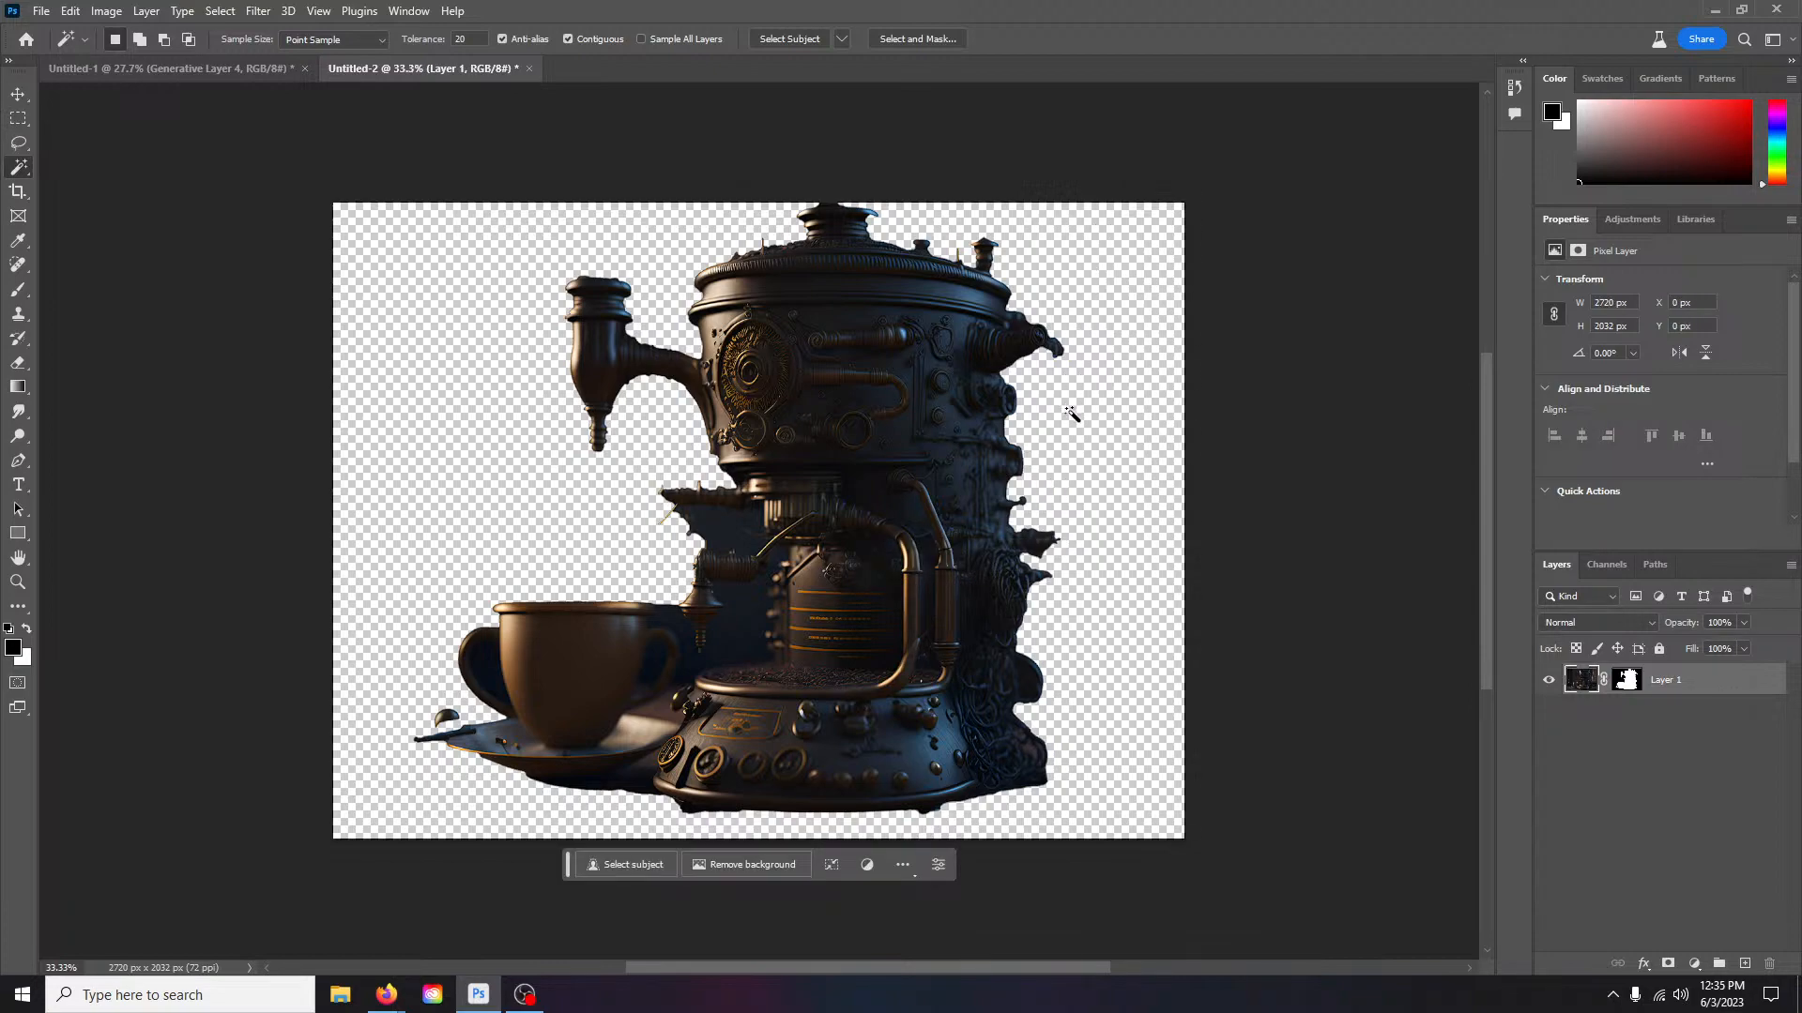
# Step: Try flattening the masked coffee maker image, and undo the flatten
pyautogui.rightClick(1715, 688)
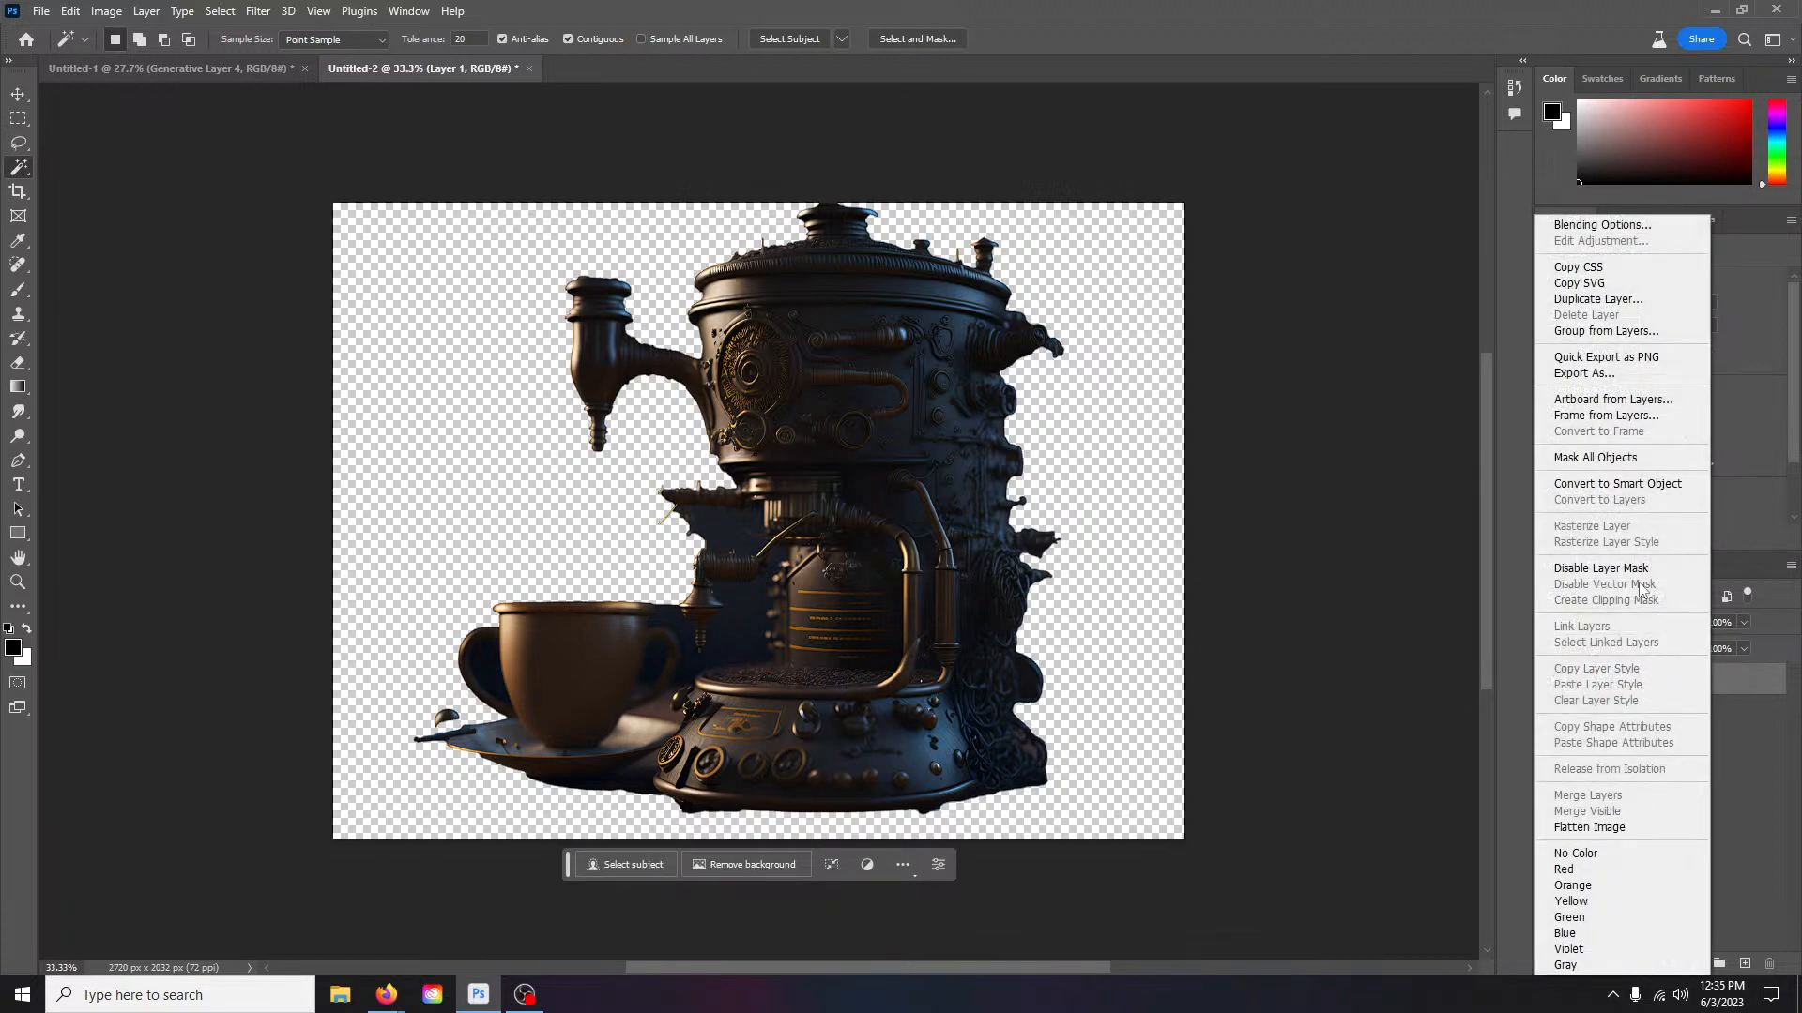
pyautogui.click(1632, 827)
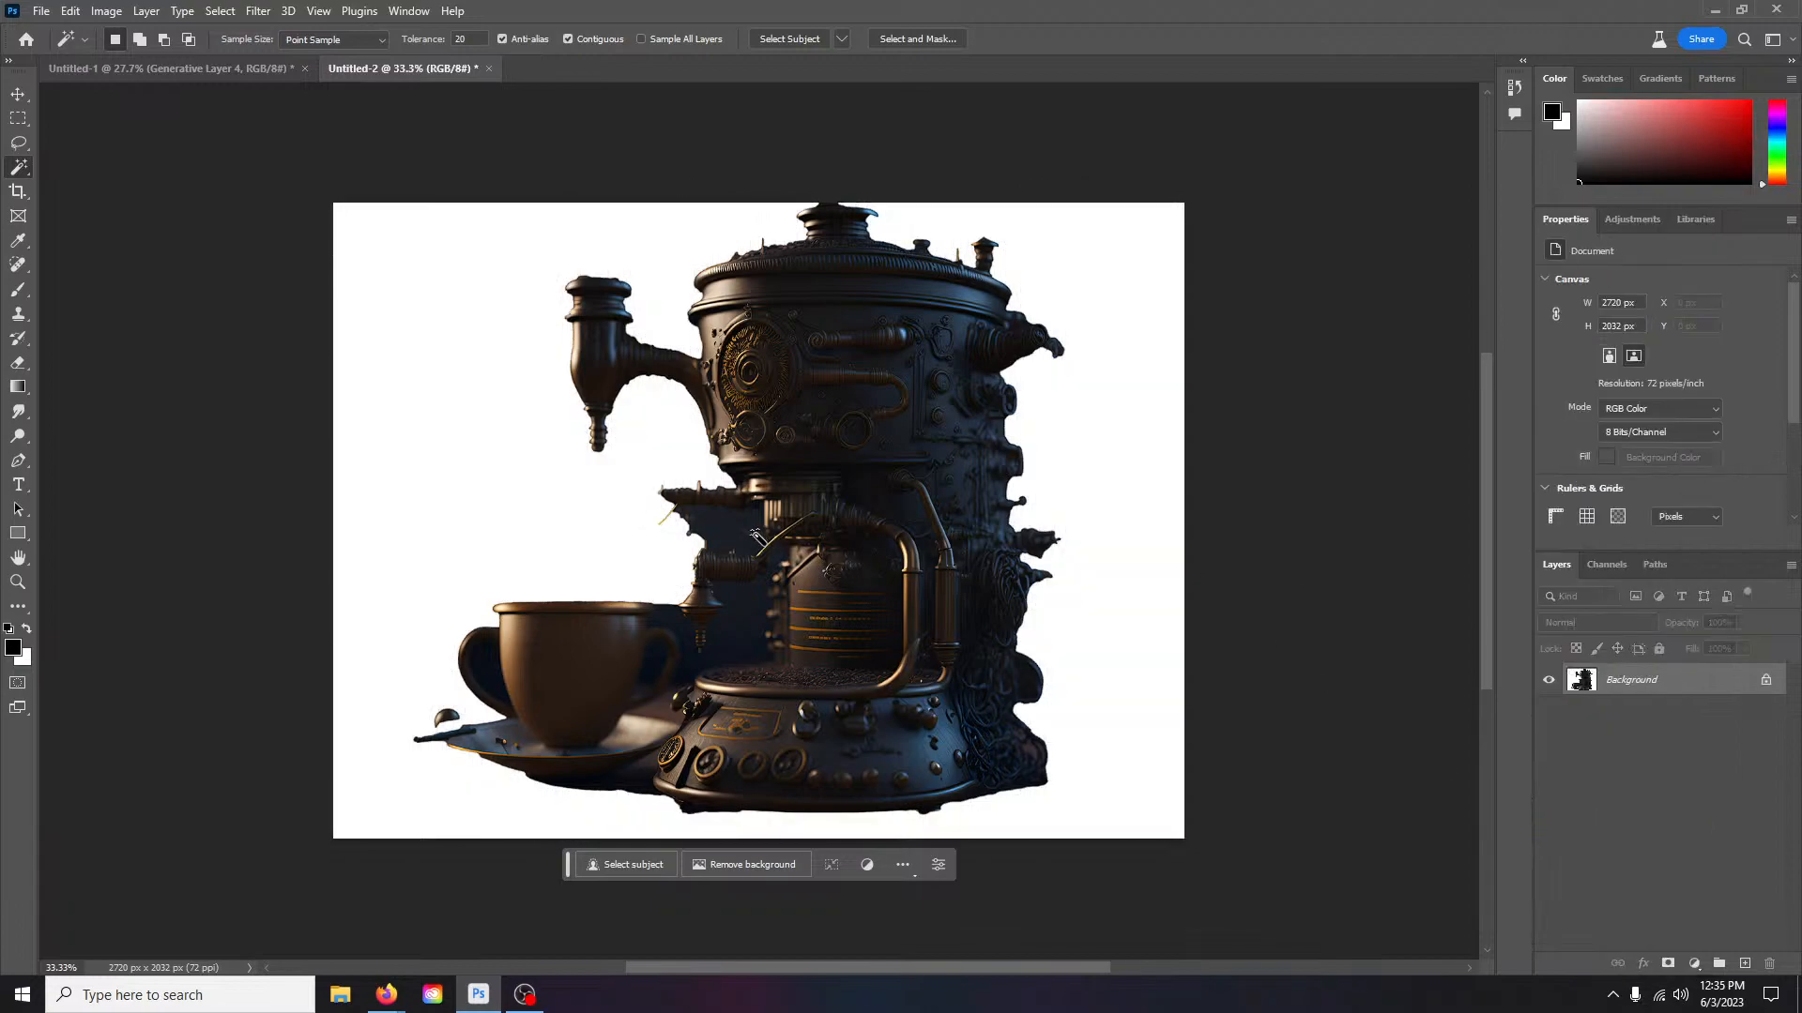
pyautogui.click(70, 10)
pyautogui.click(103, 26)
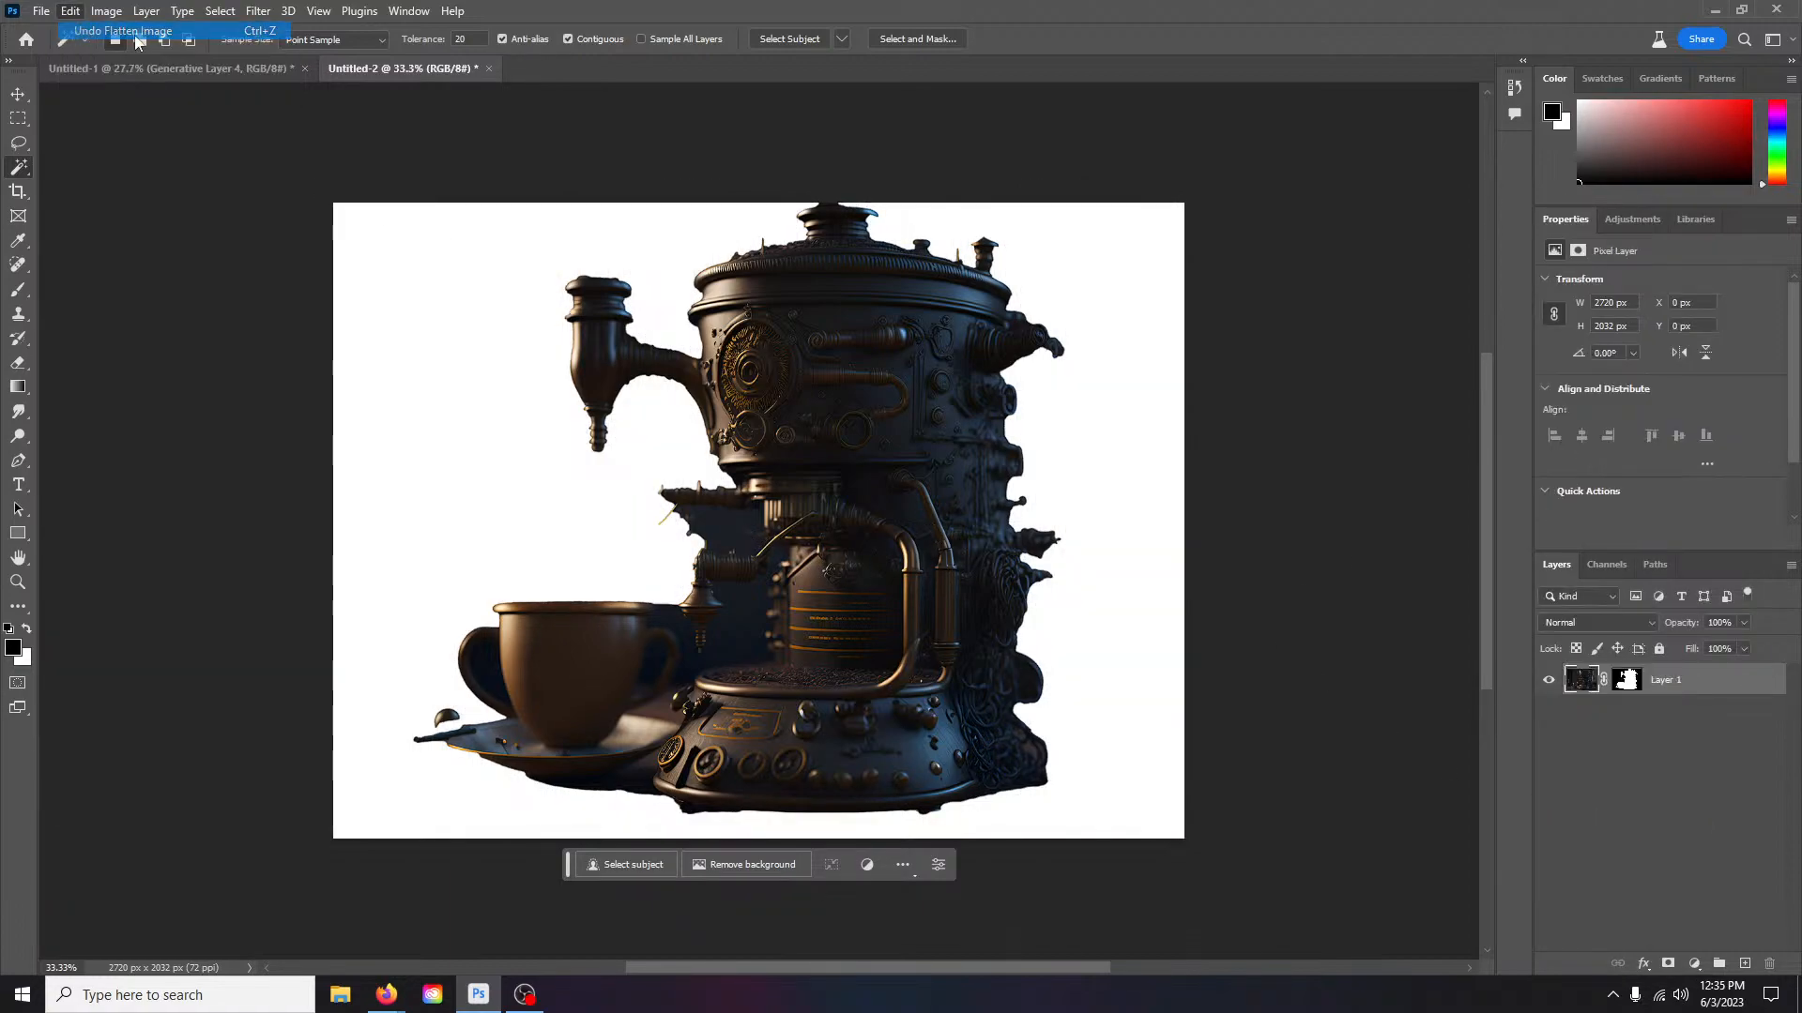
# Step: Convert the masked coffee maker layer to a smart object, try a Magic Wand selection of the leftover dark background, and deselect
pyautogui.rightClick(1703, 687)
pyautogui.click(1614, 490)
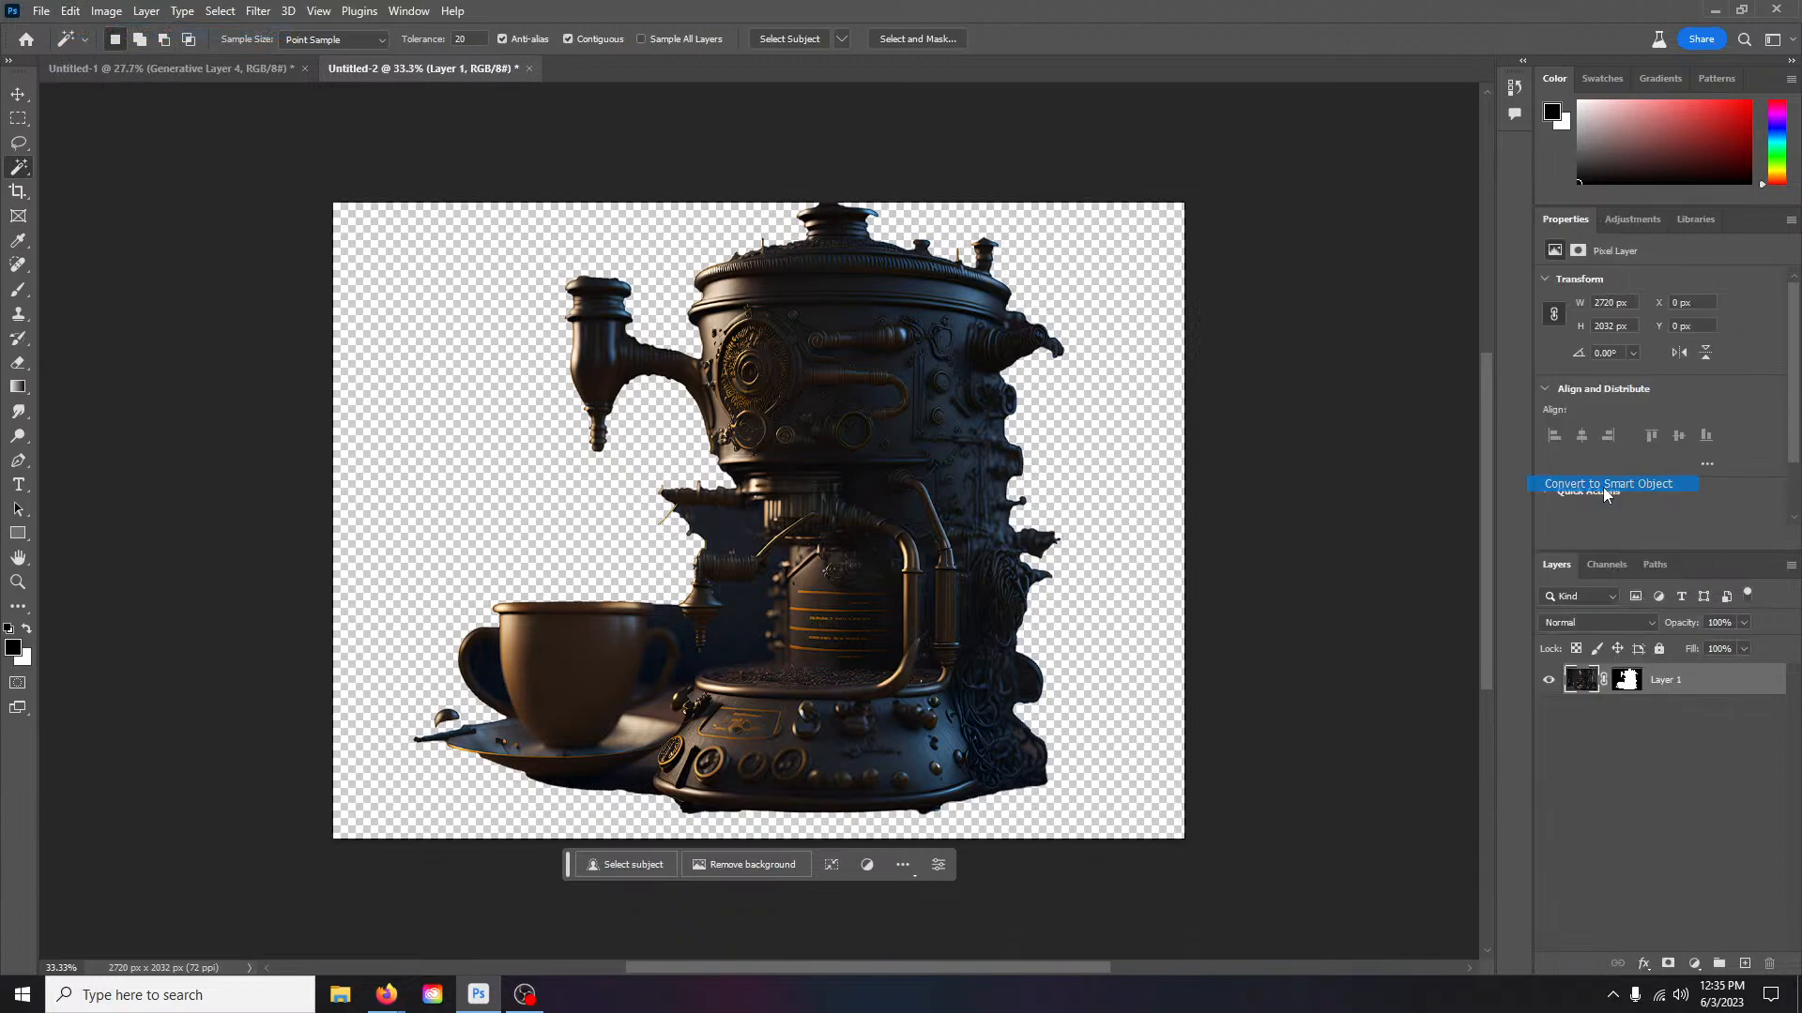
pyautogui.click(728, 537)
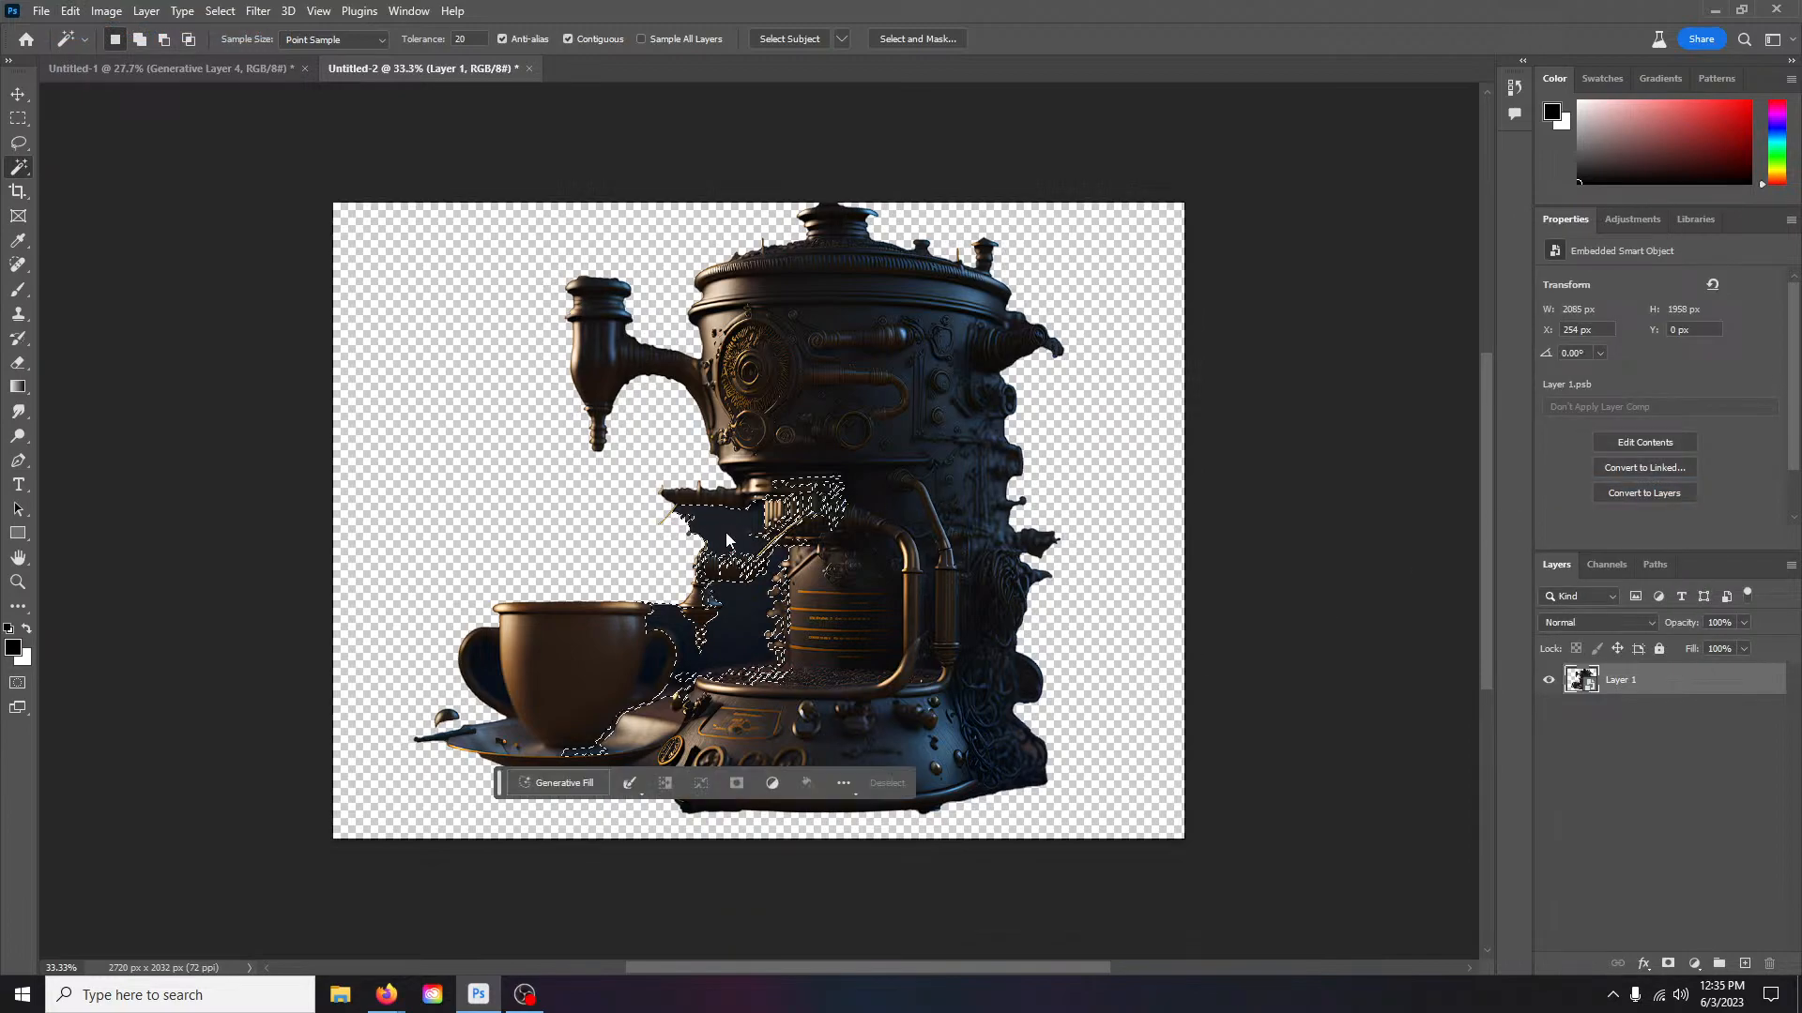
pyautogui.click(727, 532)
pyautogui.click(727, 532)
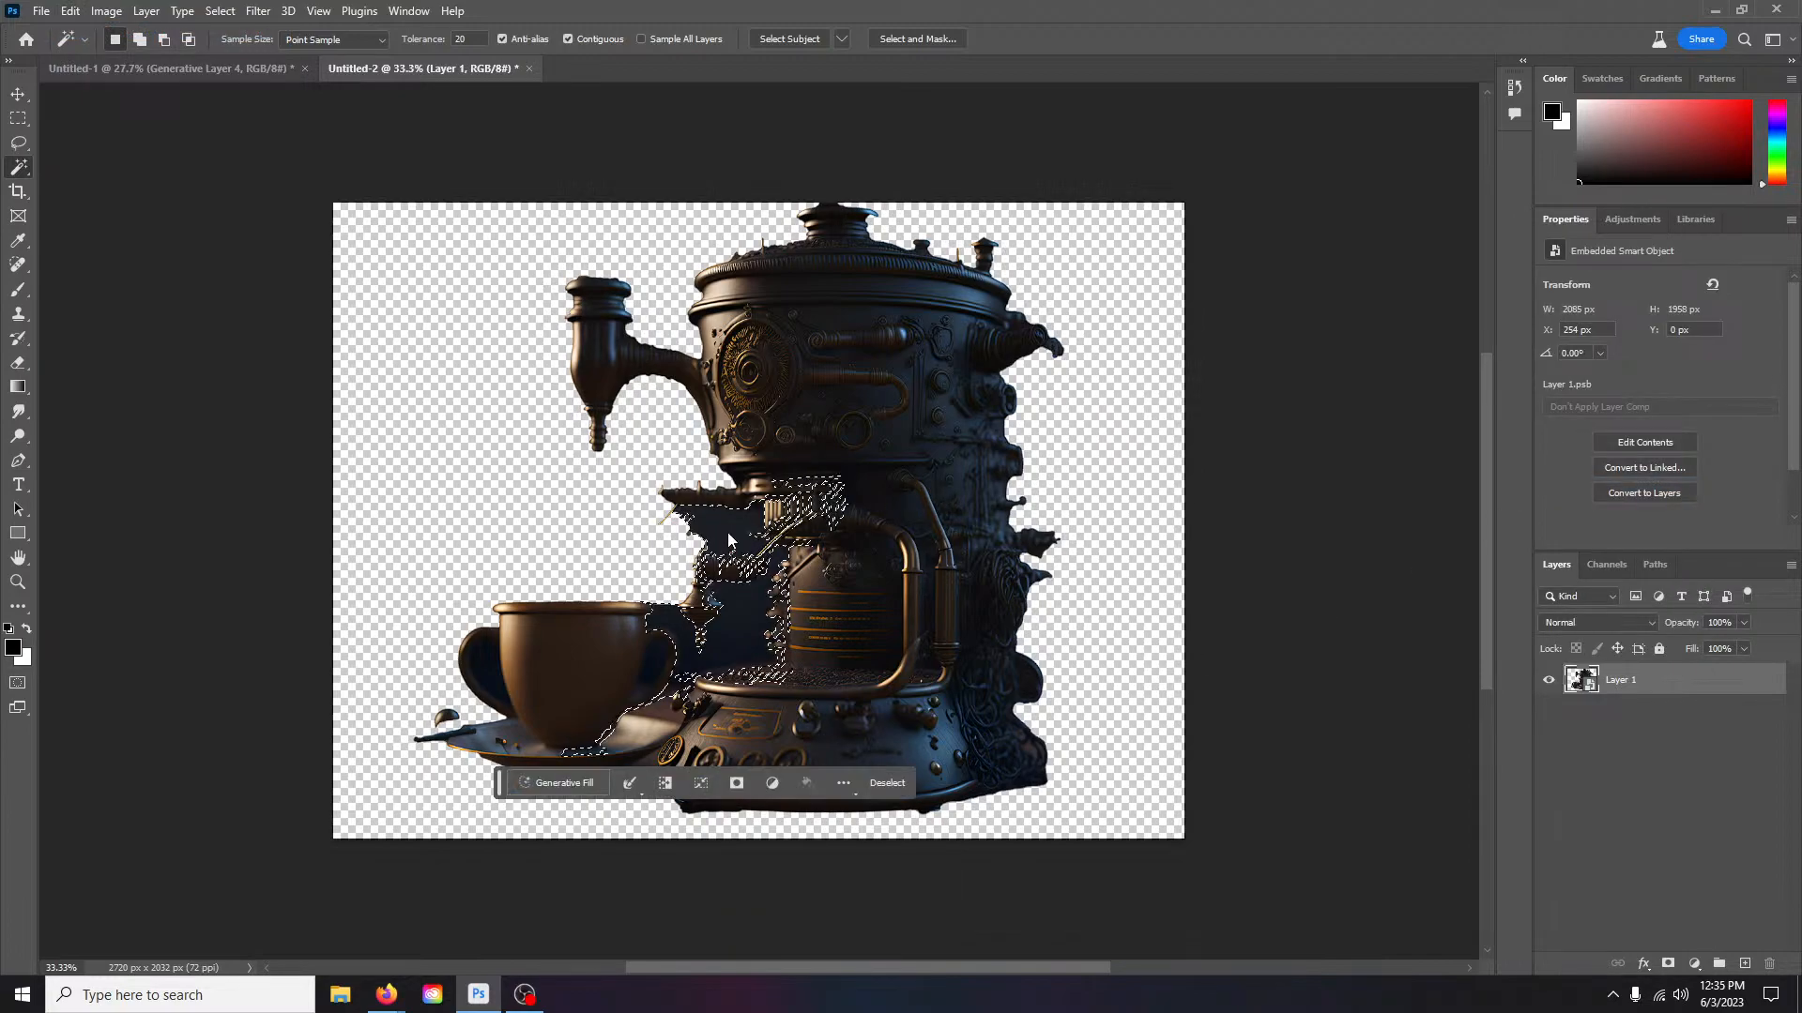
pyautogui.hotkey('ctrl', 'd')
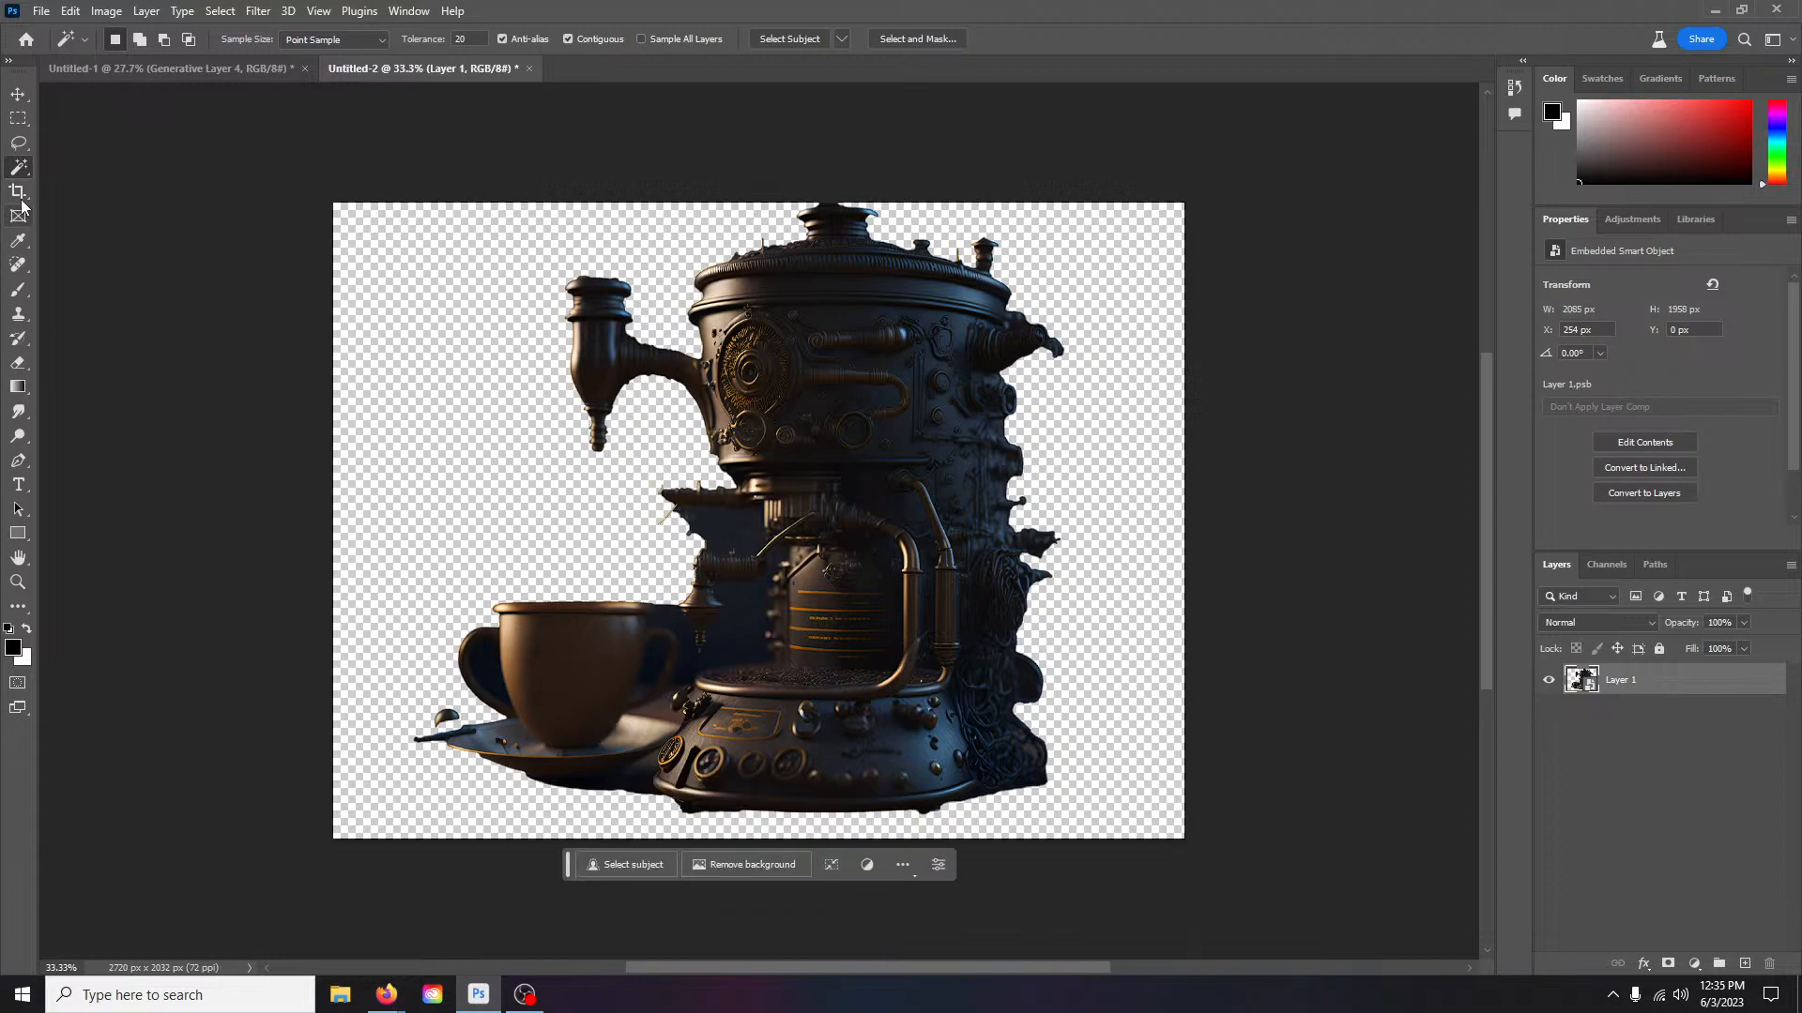
# Step: Try lassoing and deleting the dark background patch between the two left-hand spouts, and drop the selection
pyautogui.click(17, 145)
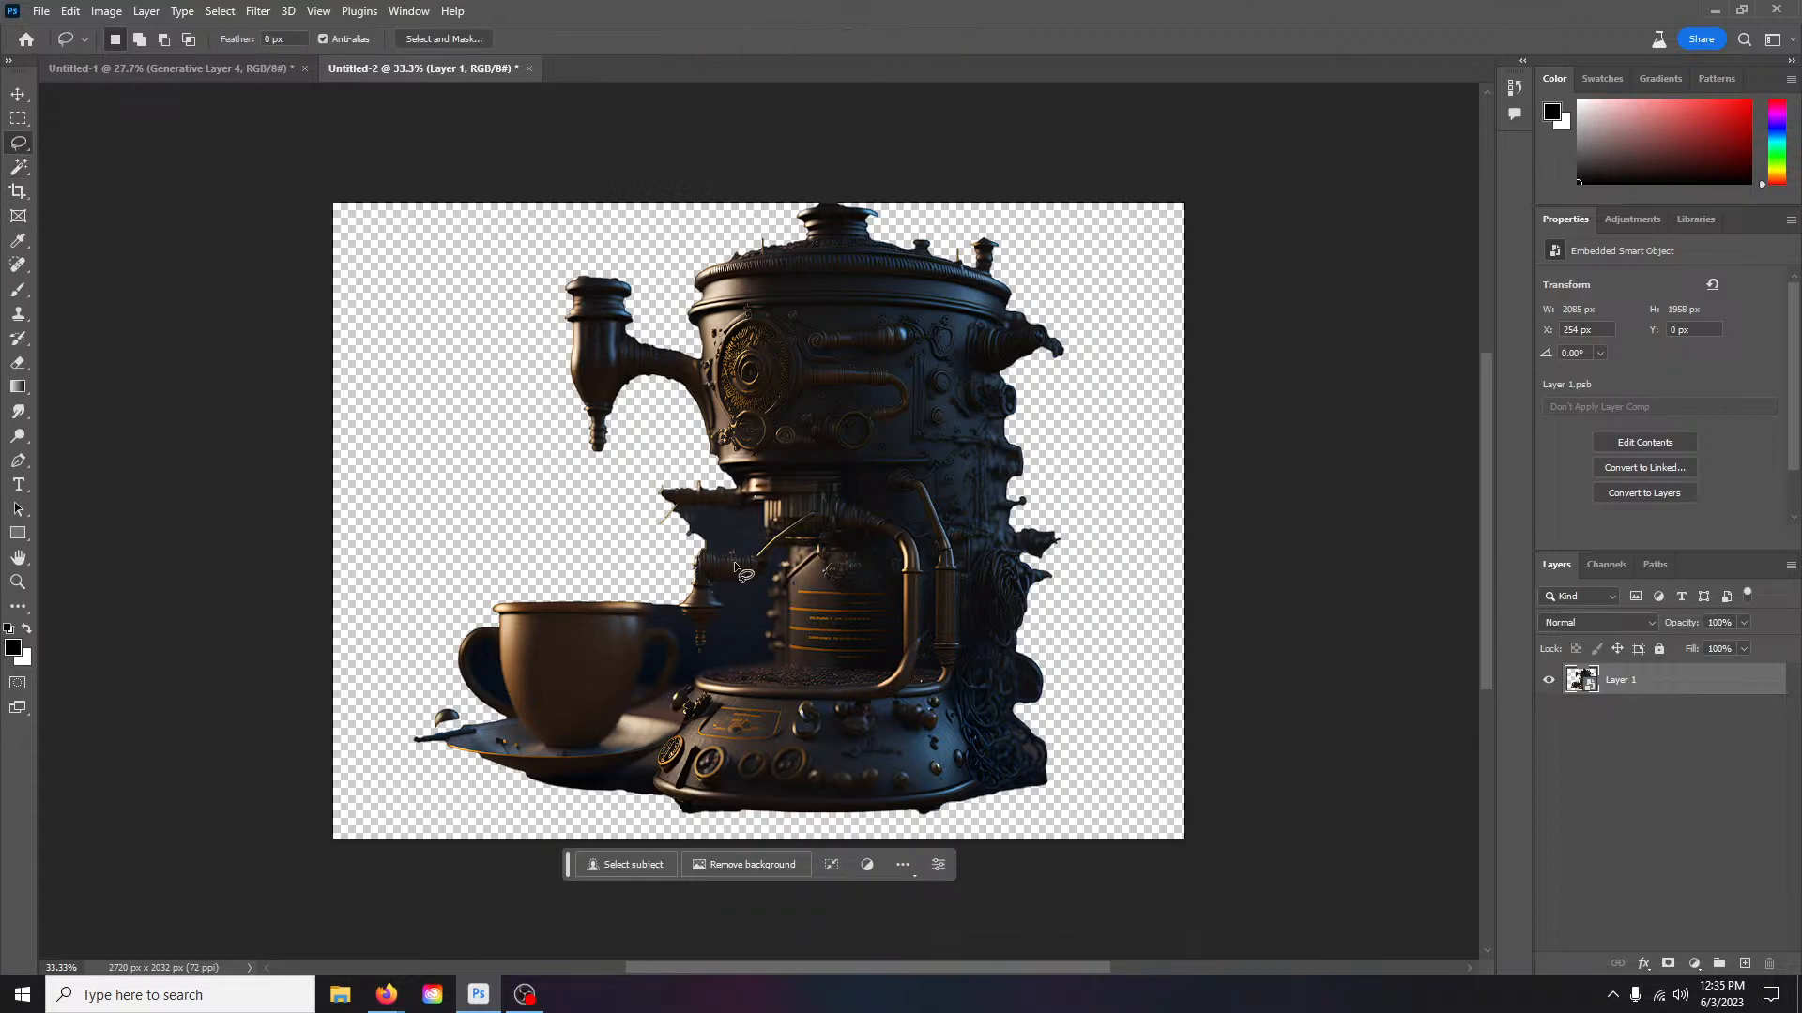
pyautogui.scroll(3, 932, 615)
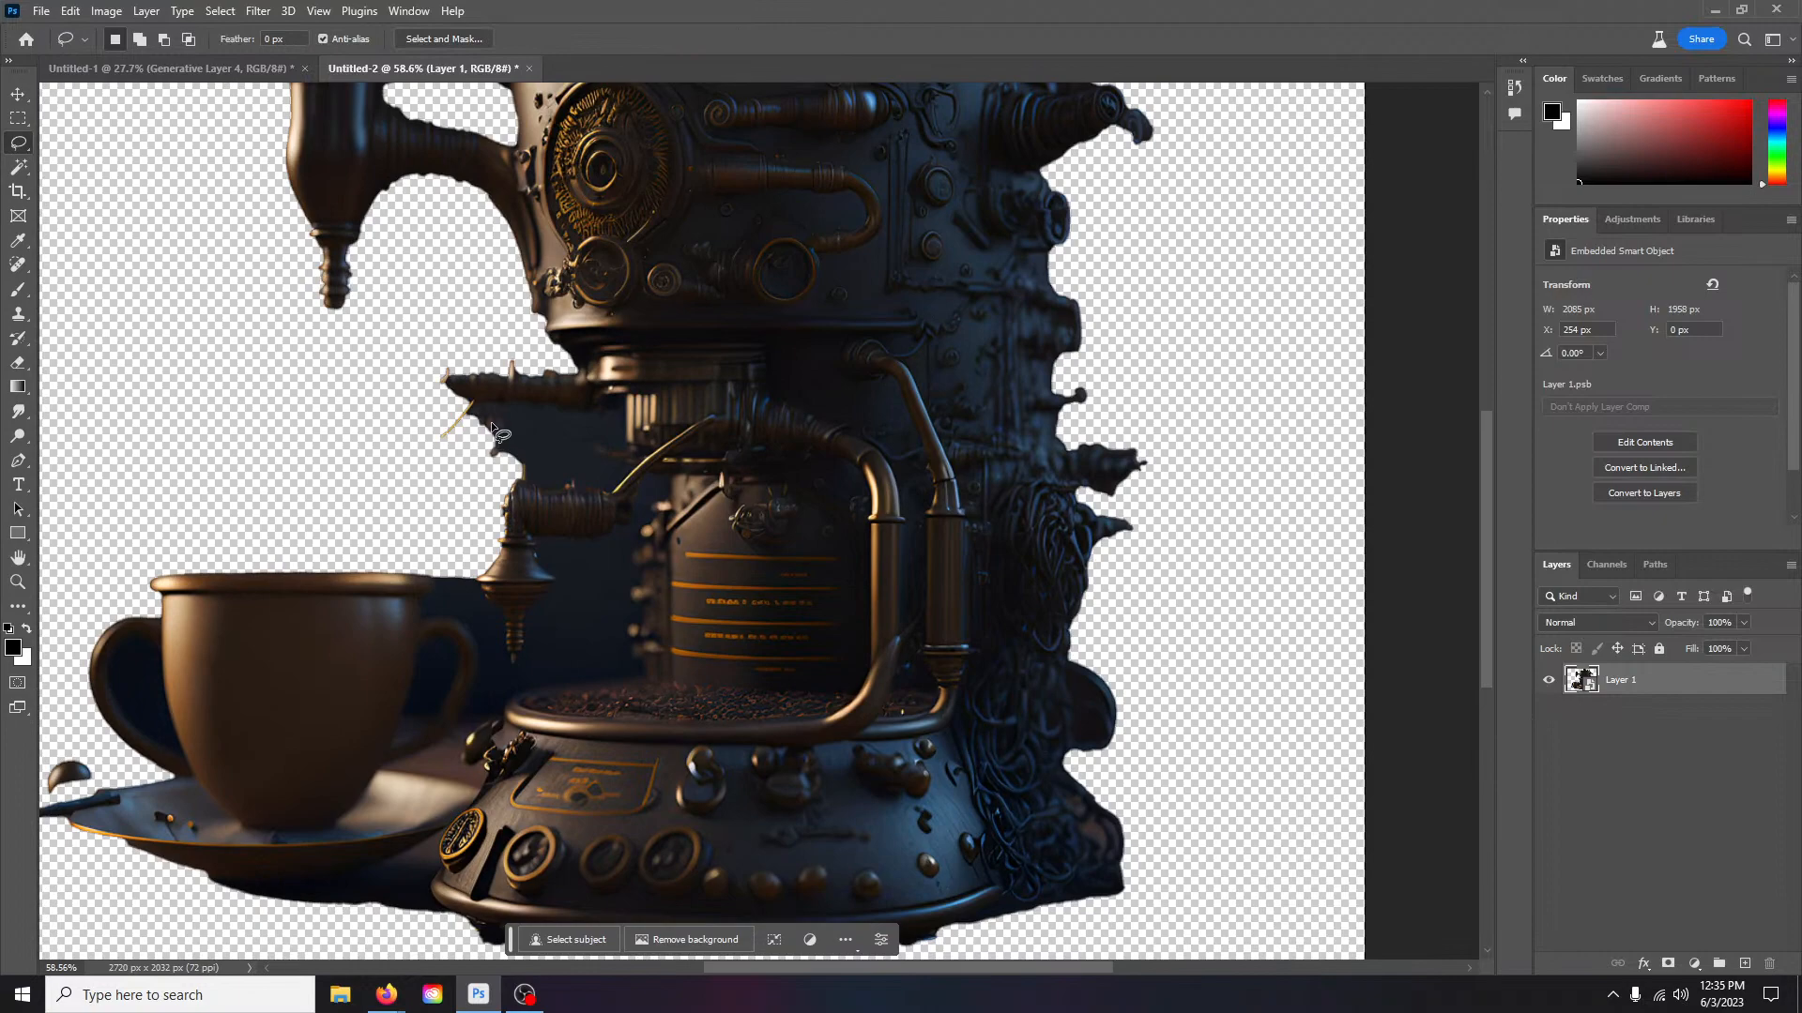
pyautogui.moveTo(468, 409)
pyautogui.mouseDown()
pyautogui.moveTo(626, 418)
pyautogui.moveTo(624, 470)
pyautogui.moveTo(550, 491)
pyautogui.moveTo(527, 467)
pyautogui.moveTo(522, 485)
pyautogui.moveTo(468, 466)
pyautogui.moveTo(465, 402)
pyautogui.mouseUp()
pyautogui.press('Delete')
pyautogui.click(821, 373)
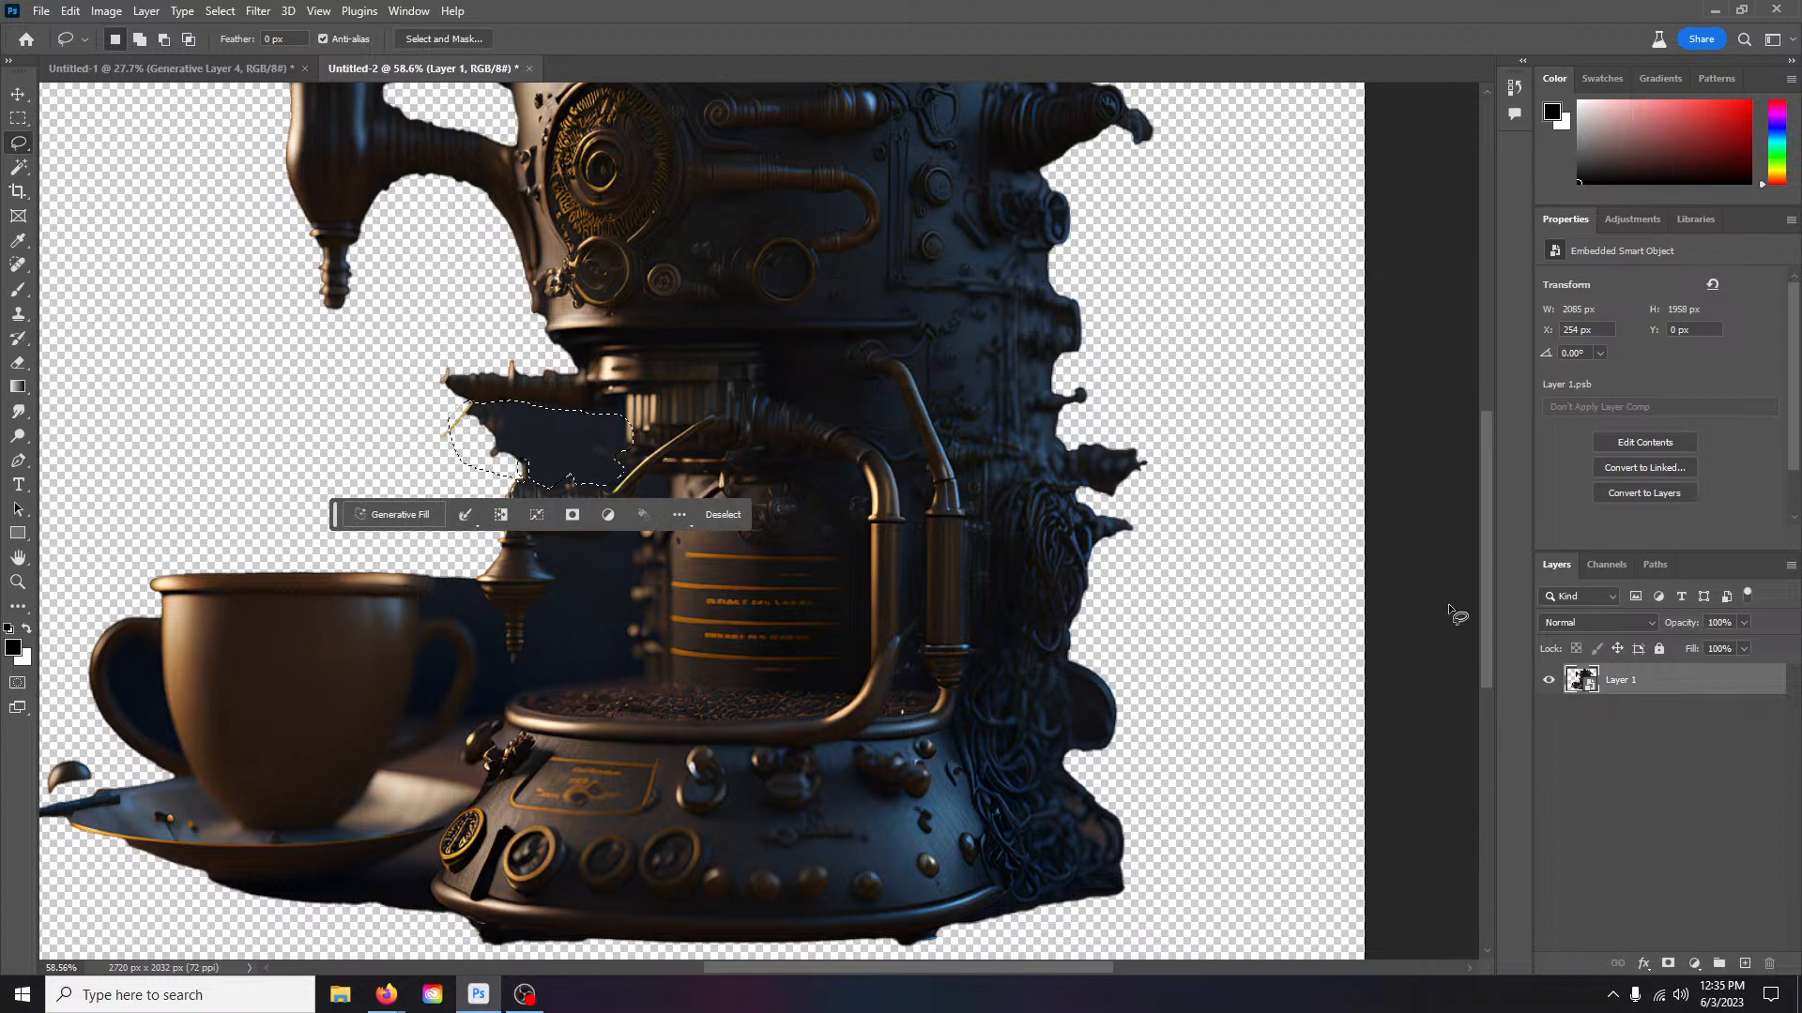
pyautogui.press('Delete')
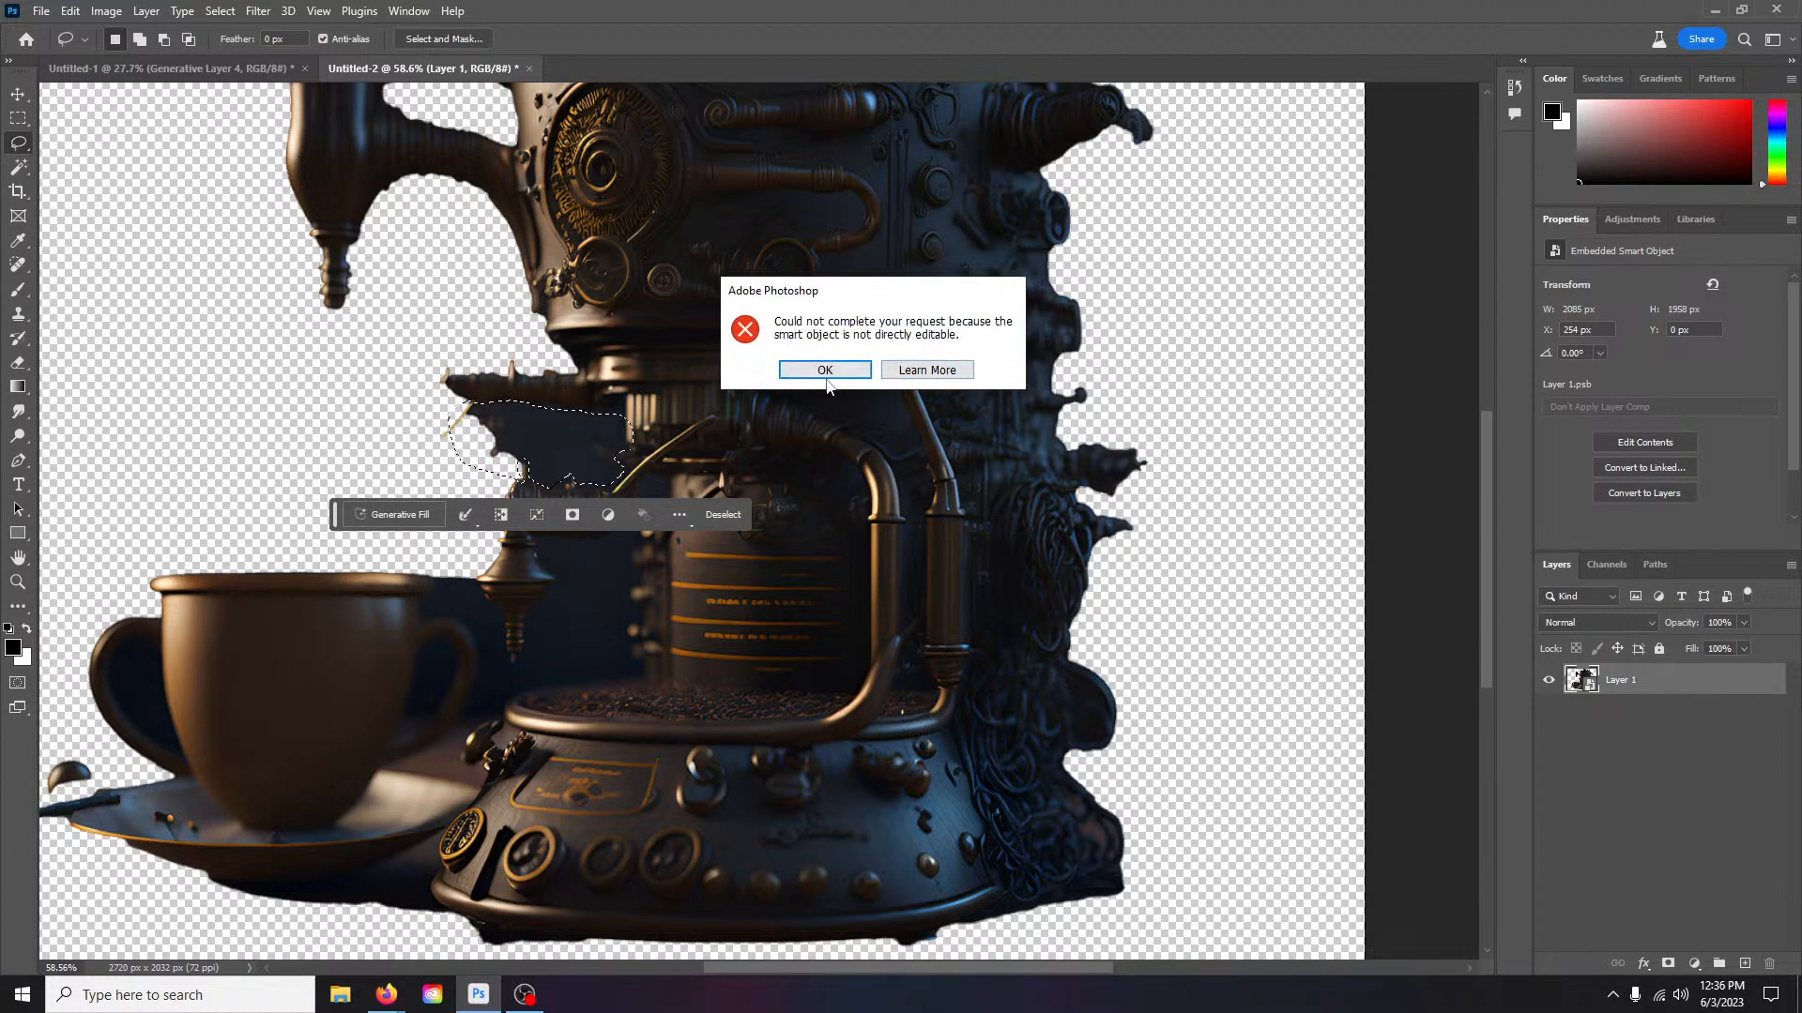
pyautogui.click(825, 371)
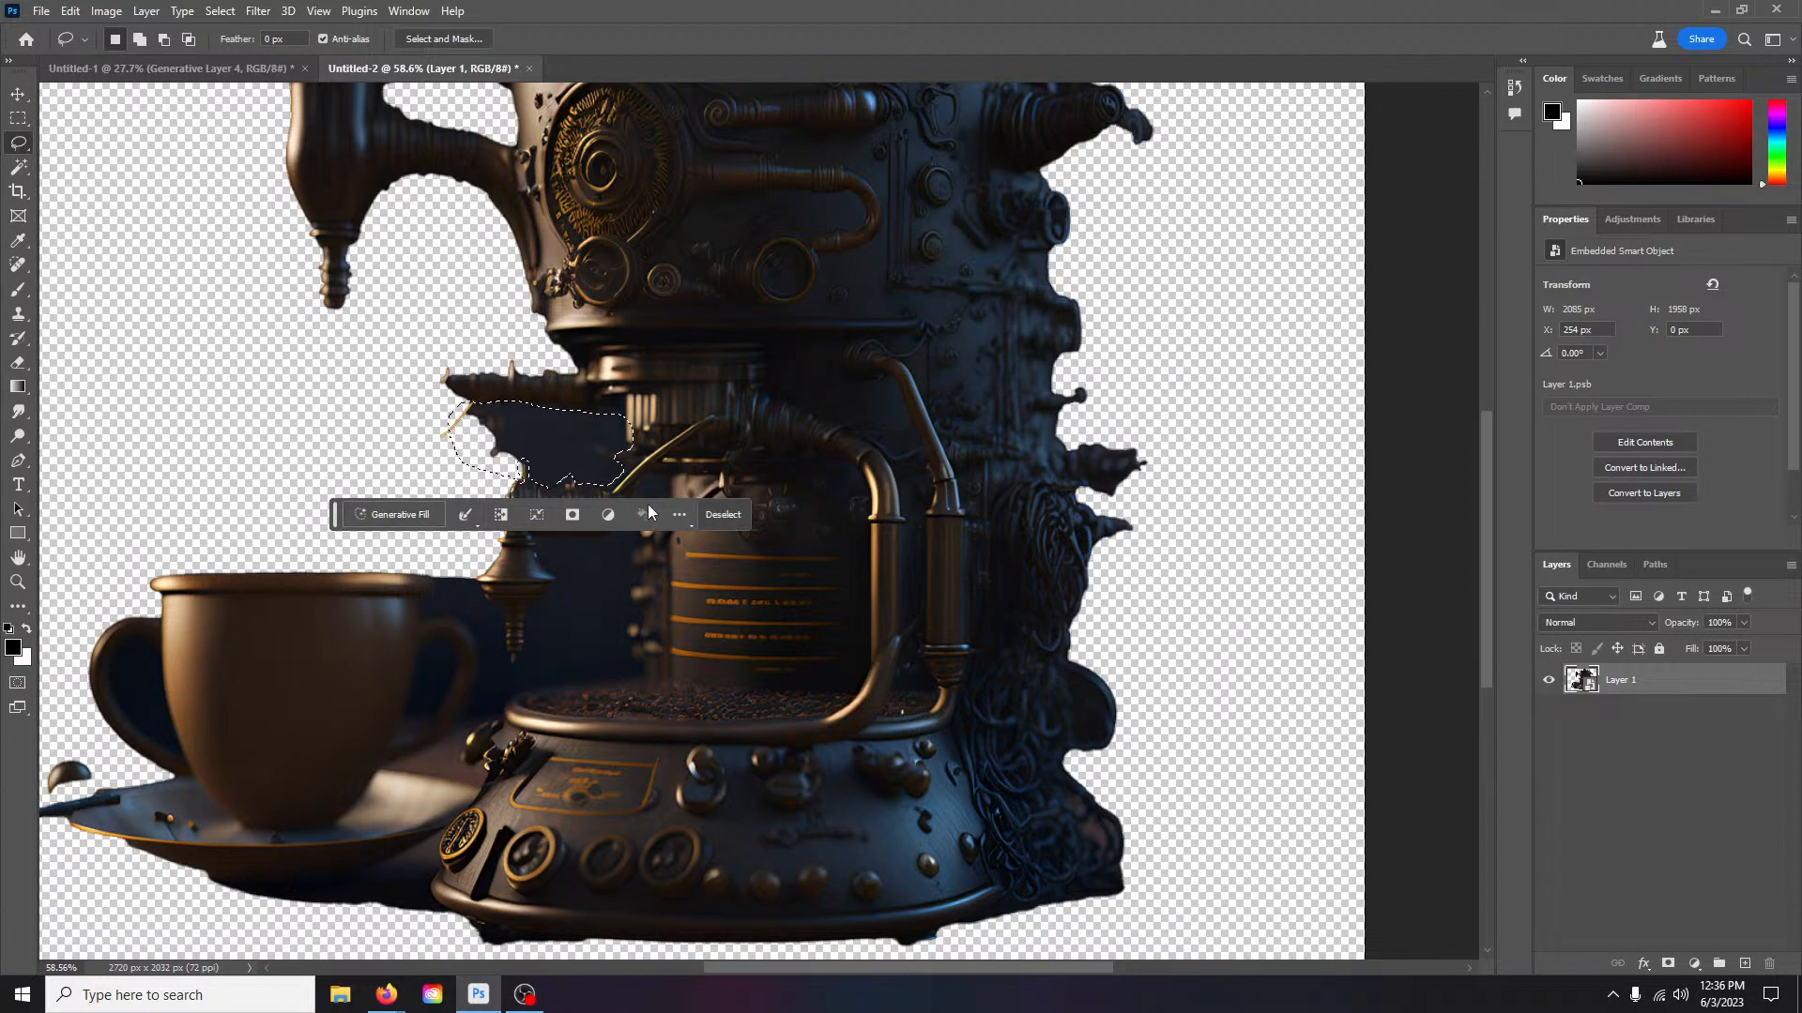
pyautogui.click(539, 441)
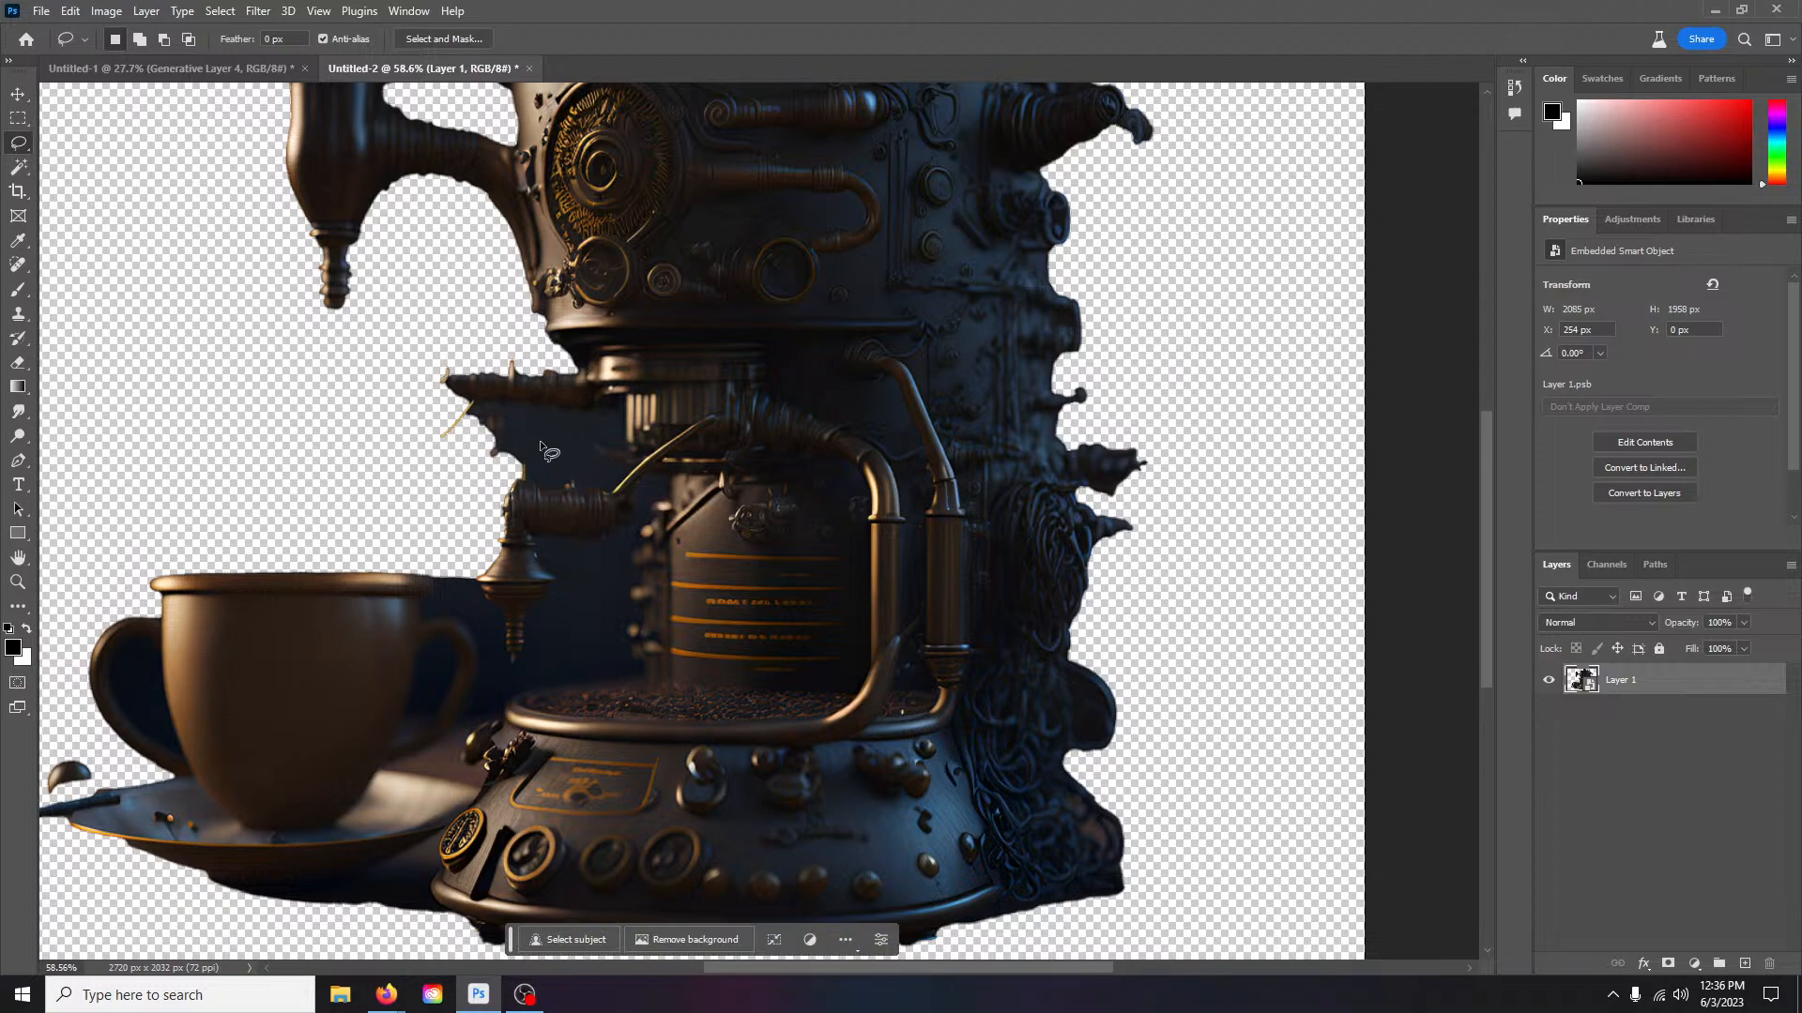
# Step: Try a rough Lasso selection between the cup and the coffee maker's base
pyautogui.scroll(-5, 1208, 600)
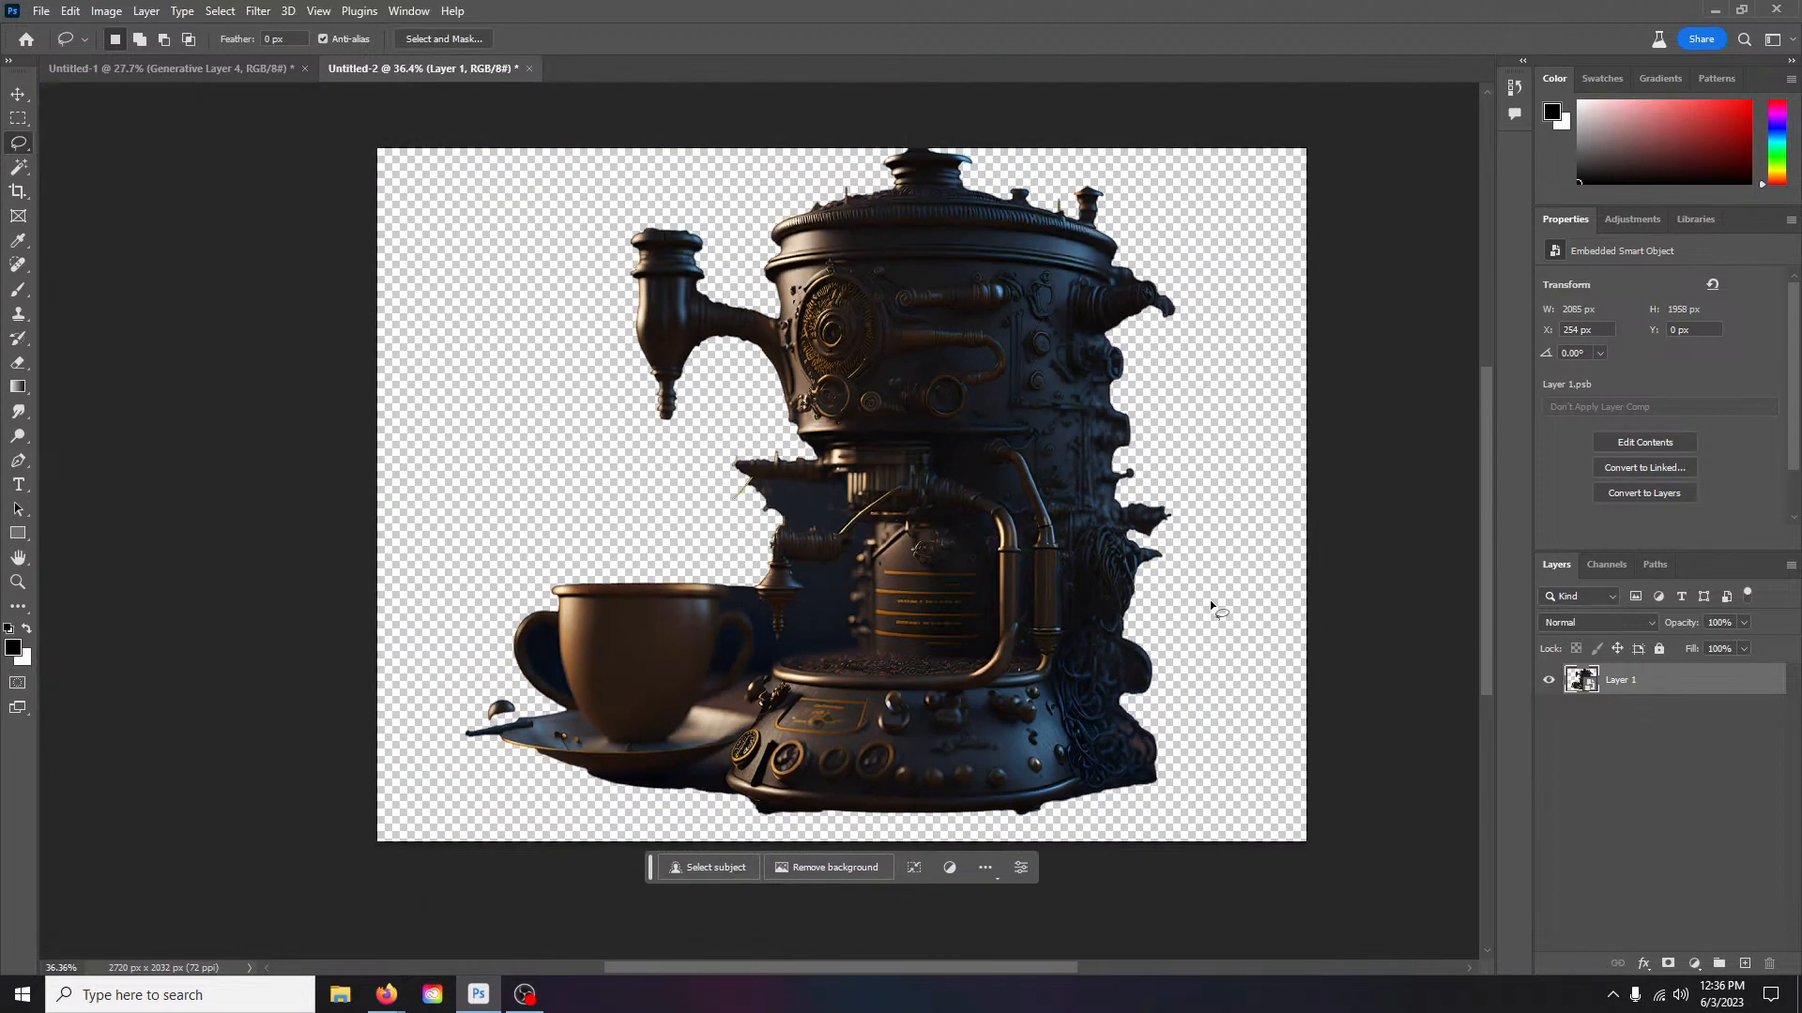
pyautogui.scroll(1, 1216, 608)
pyautogui.scroll(3, 786, 450)
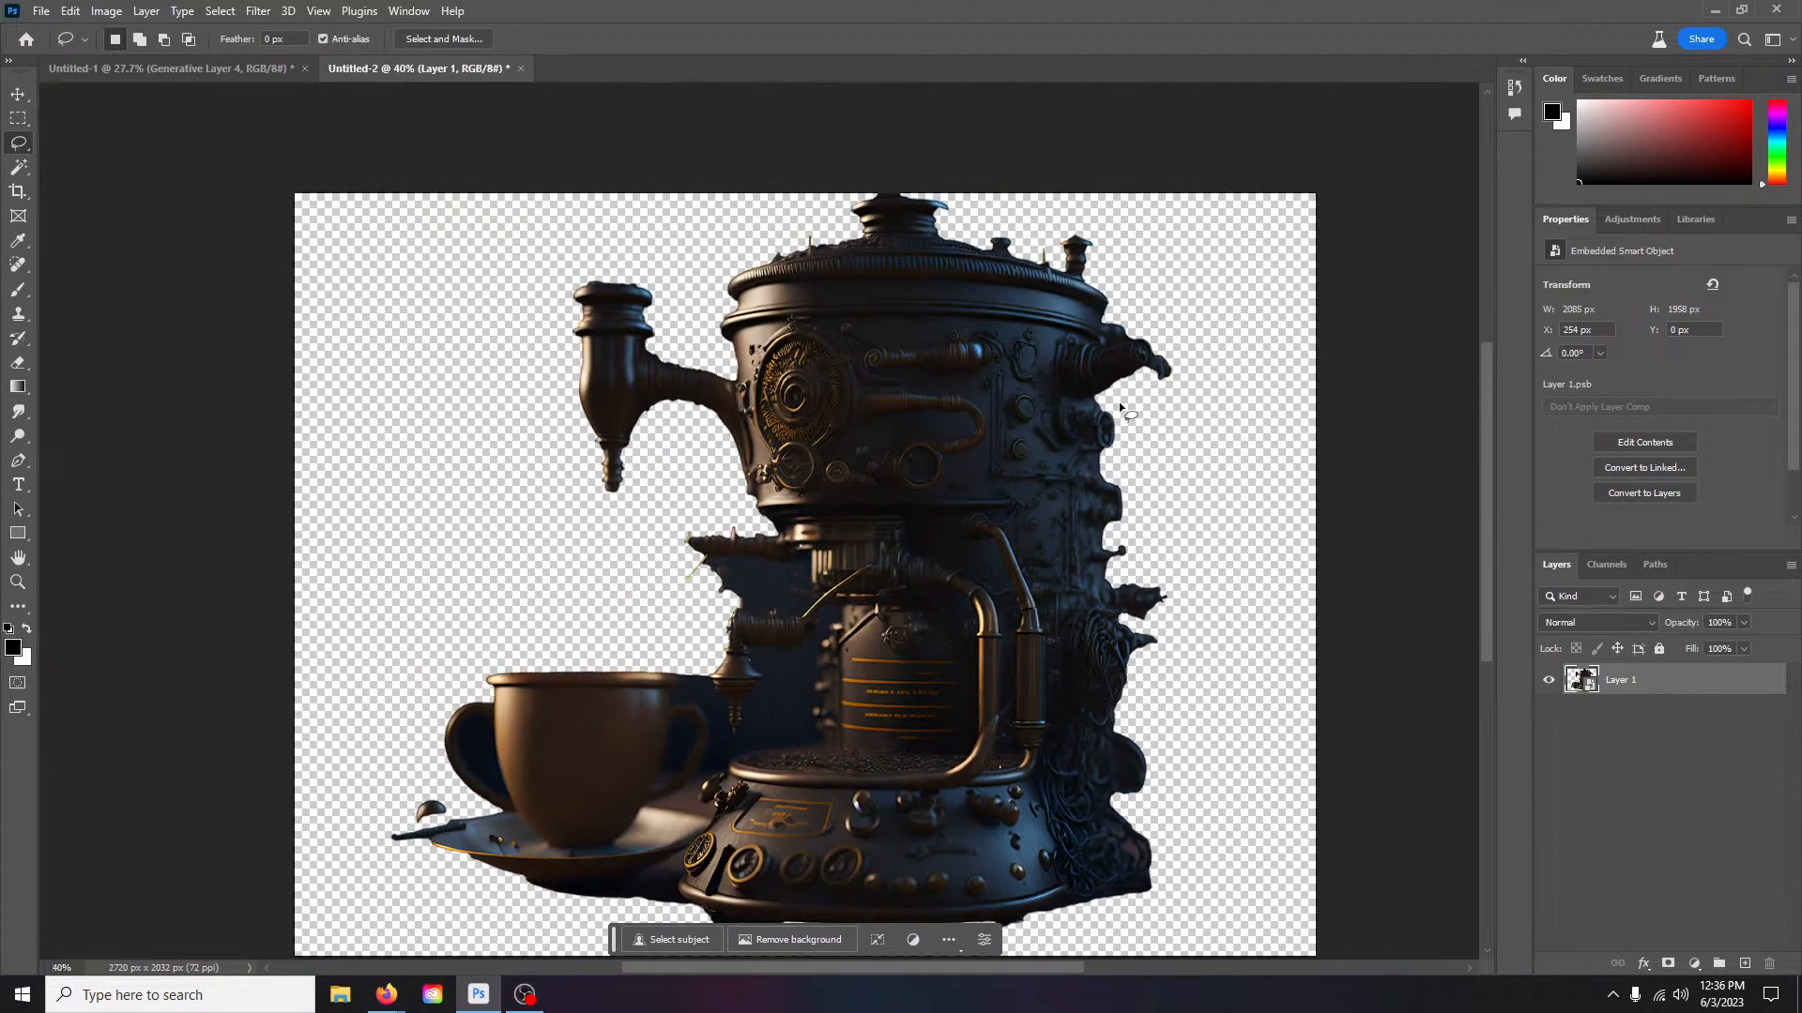
pyautogui.click(17, 118)
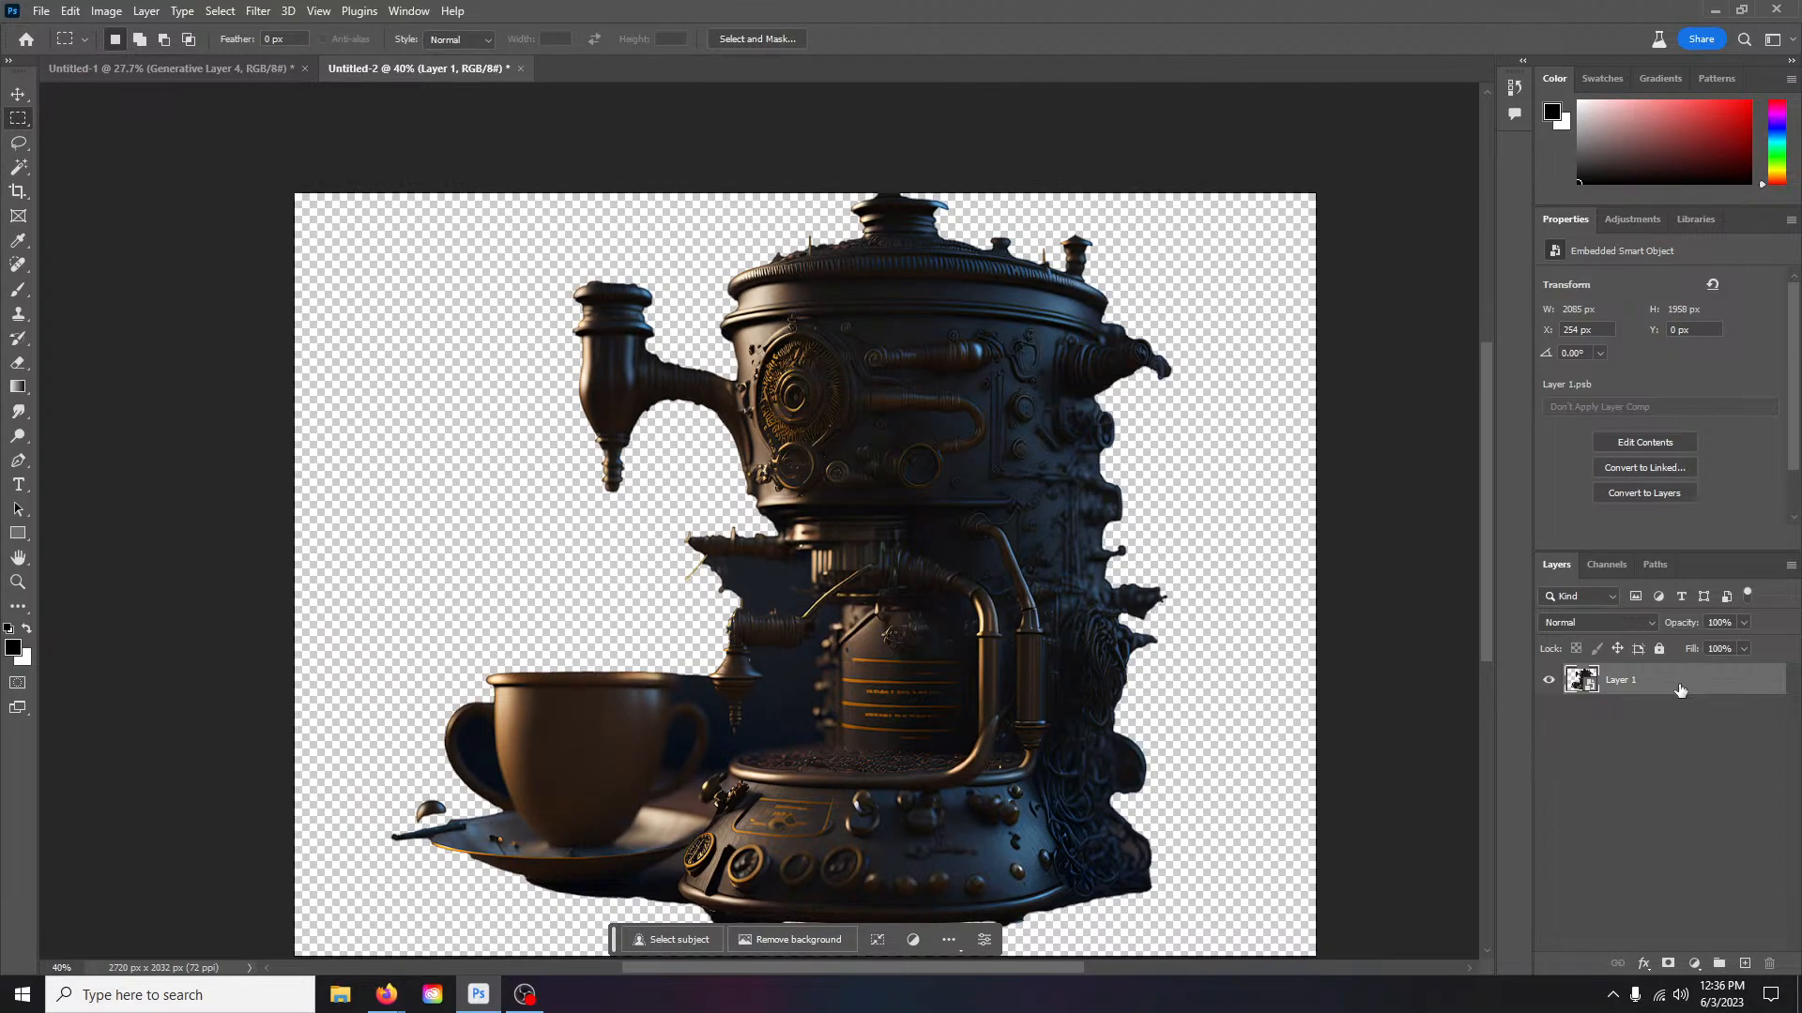
pyautogui.click(18, 142)
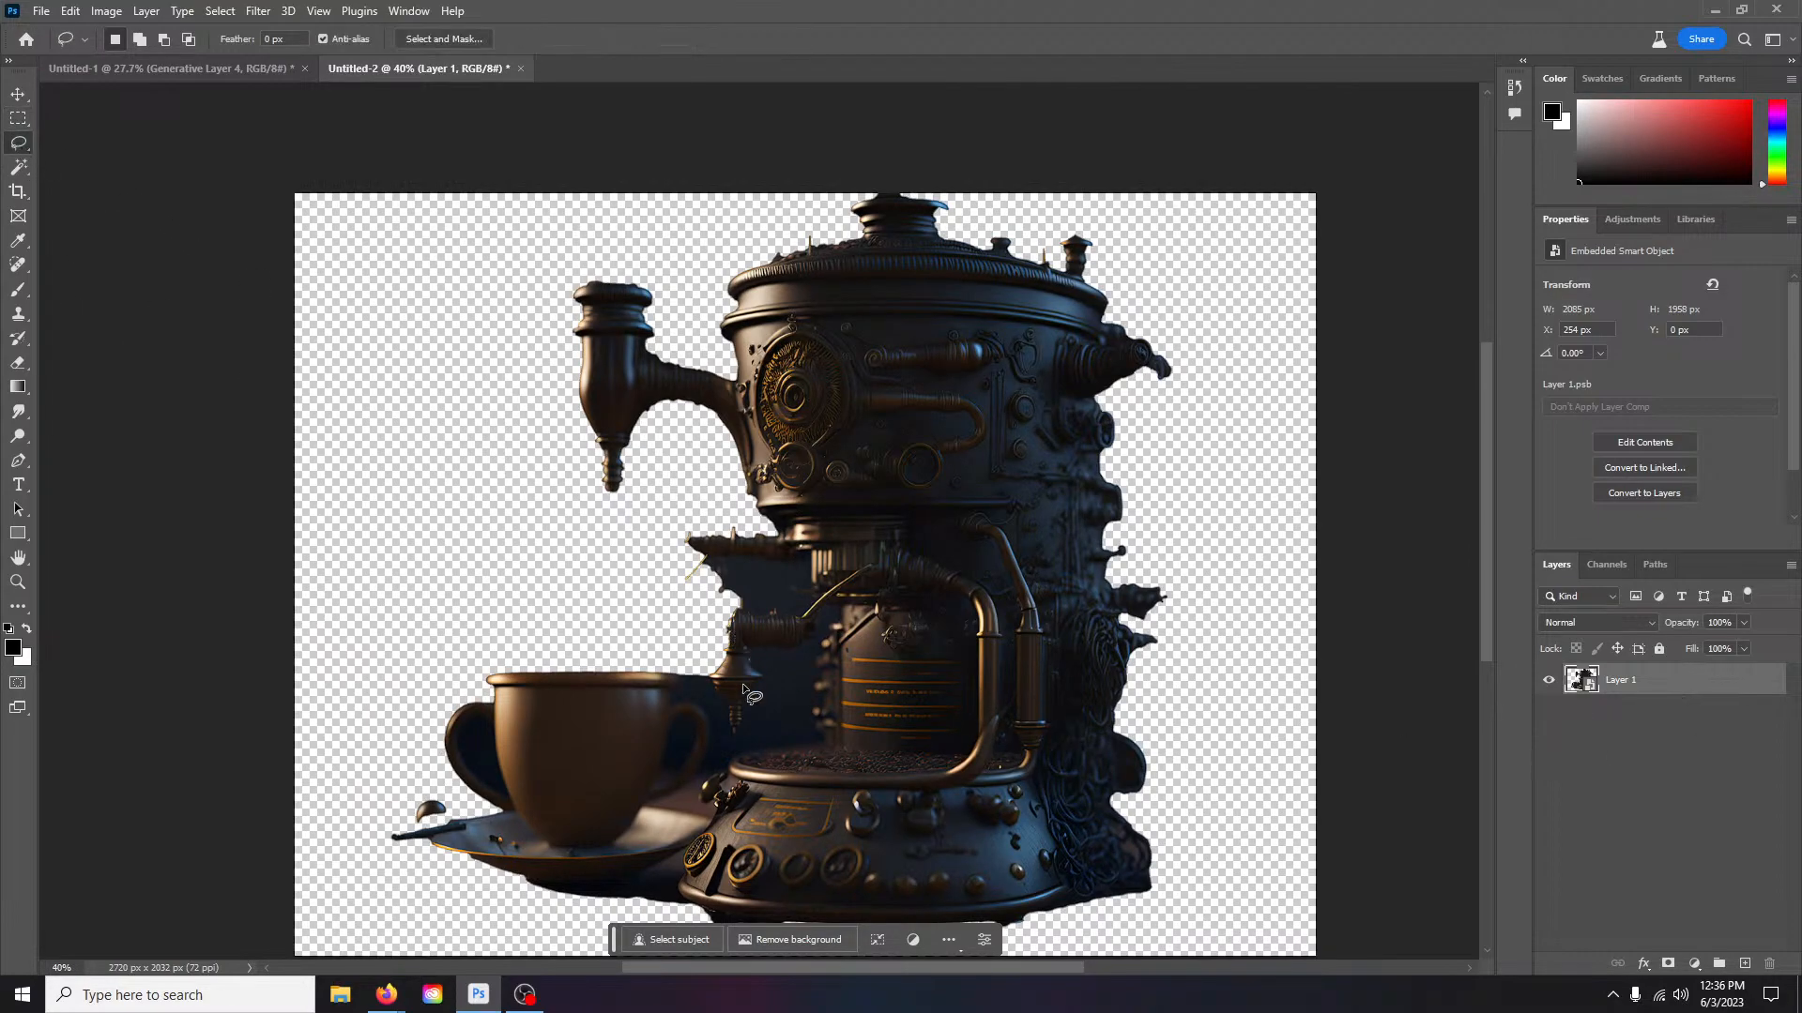
pyautogui.moveTo(739, 751)
pyautogui.mouseDown()
pyautogui.moveTo(674, 901)
pyautogui.moveTo(690, 887)
pyautogui.mouseUp()
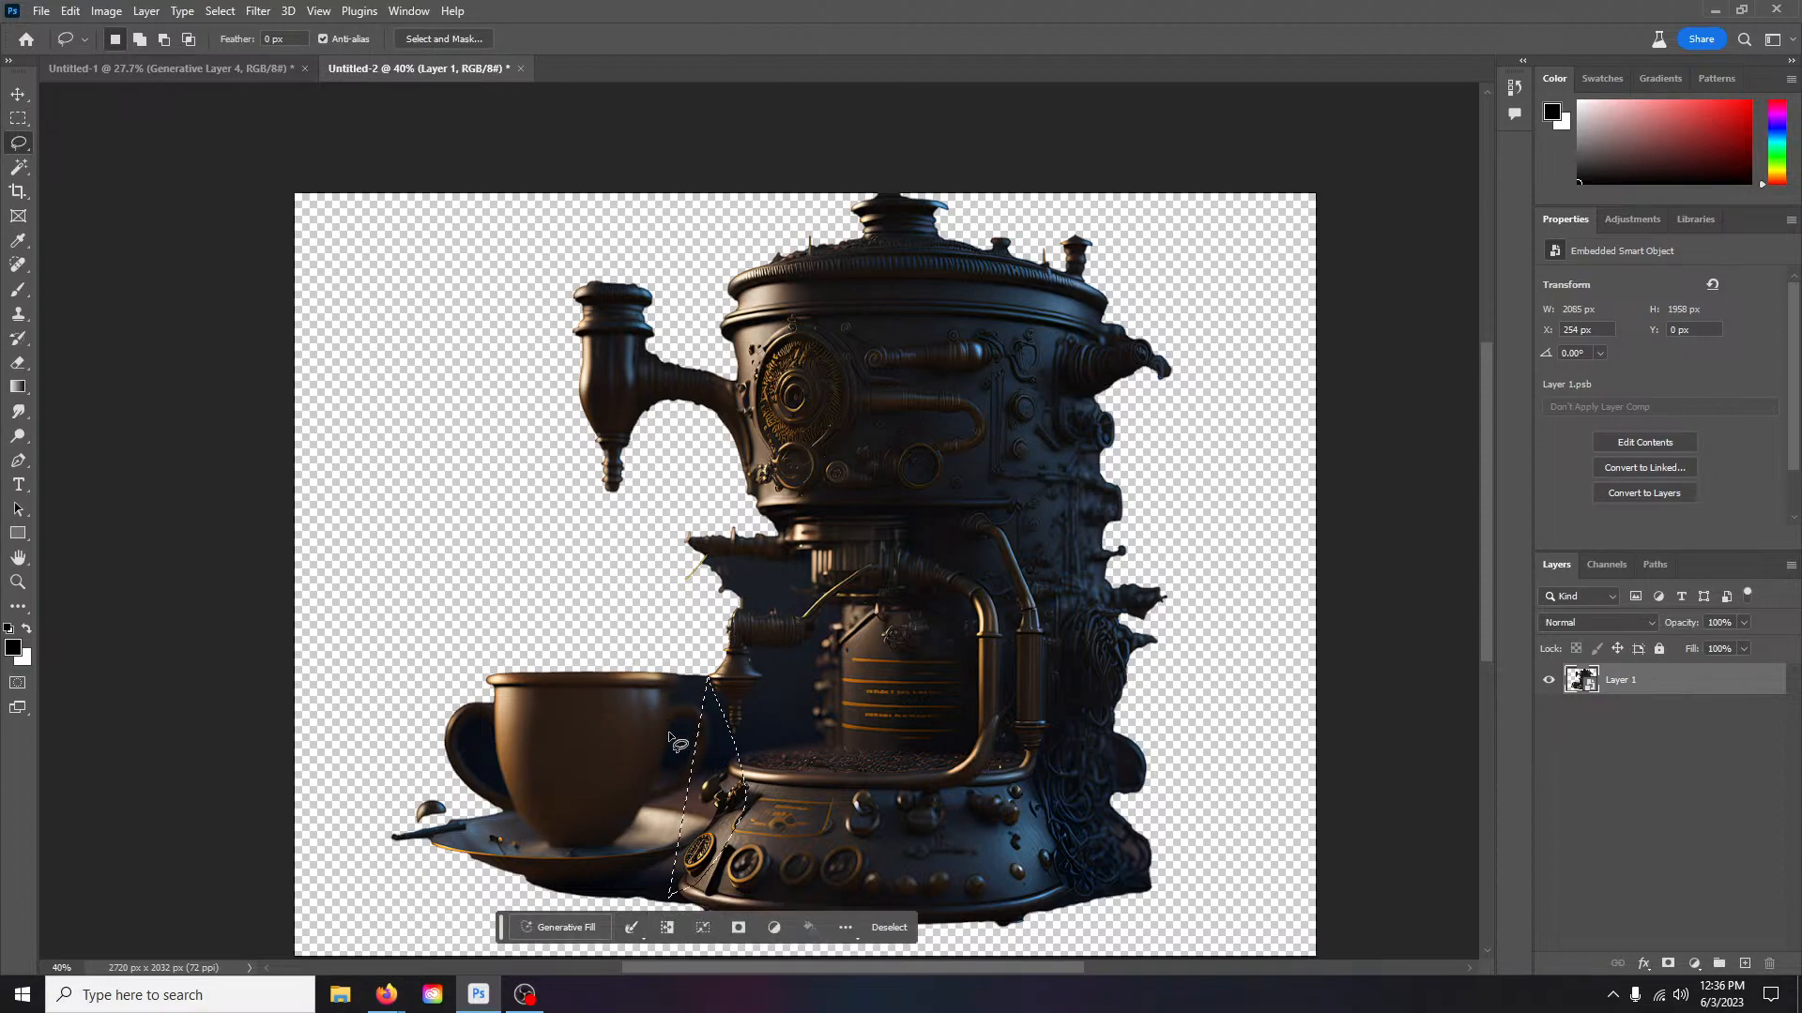
# Step: Close the Untitled-2 coffee maker document without saving it
pyautogui.click(17, 94)
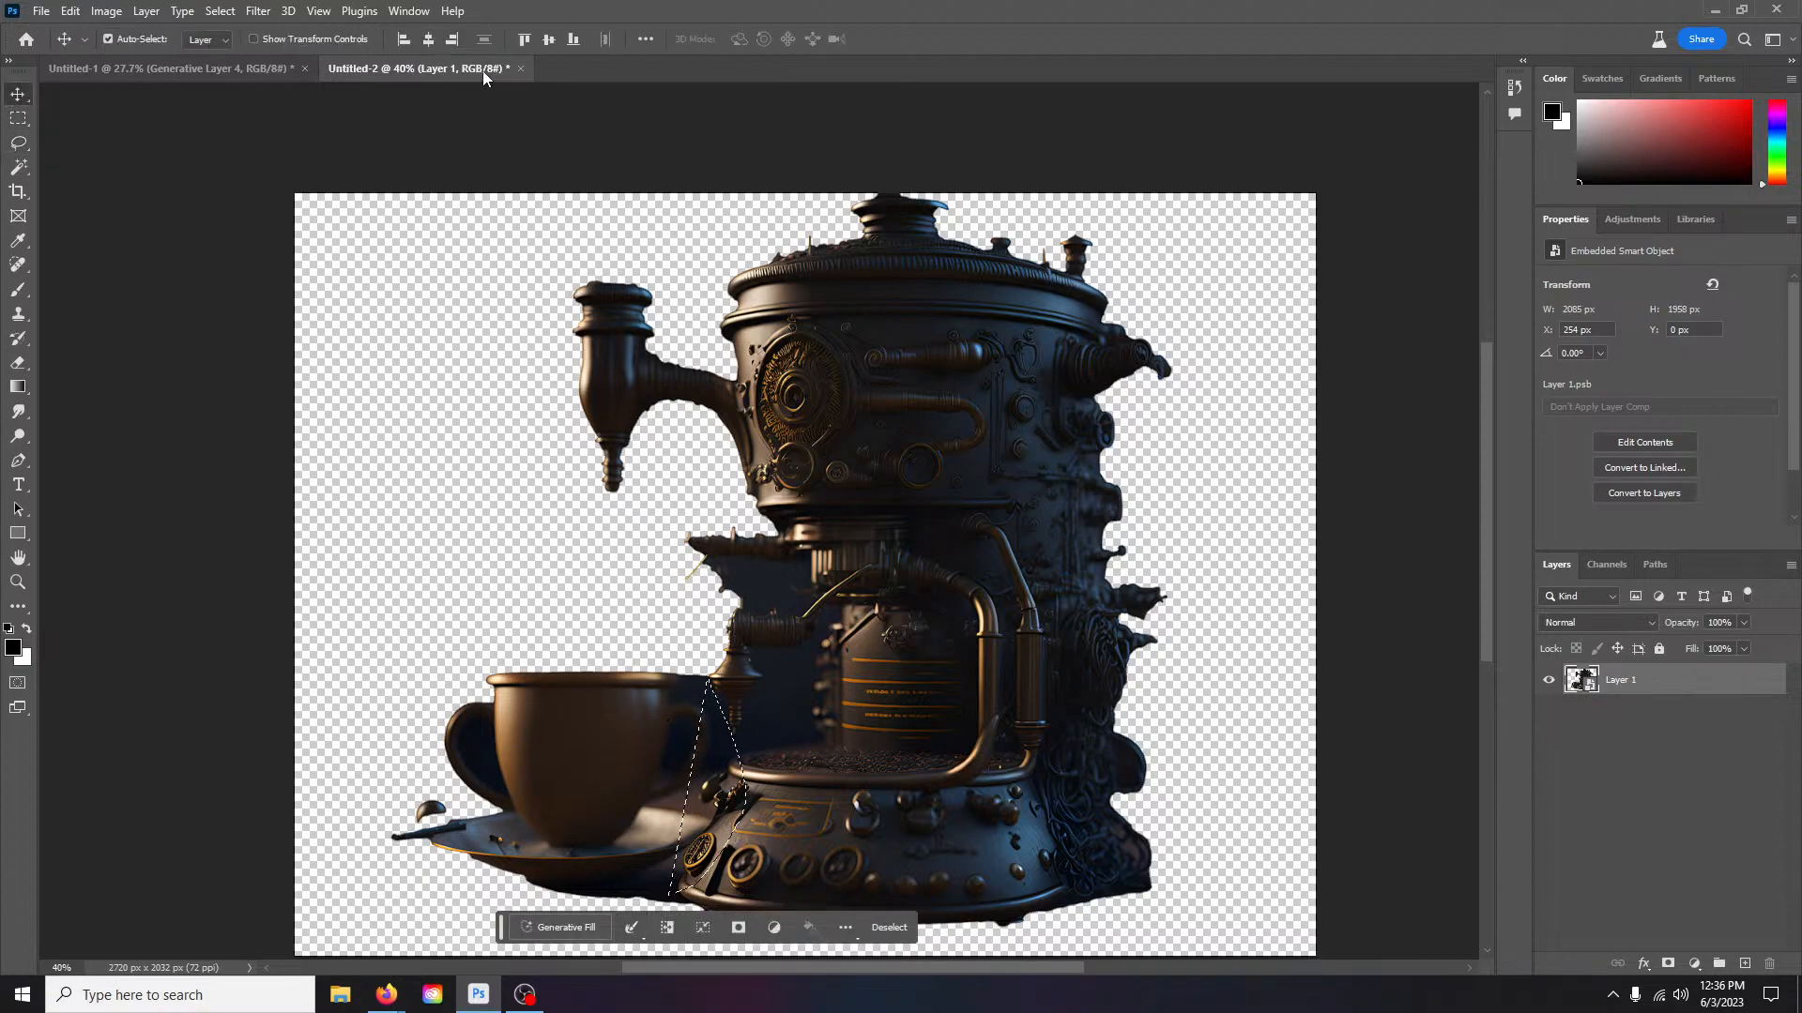
pyautogui.click(521, 68)
pyautogui.click(894, 371)
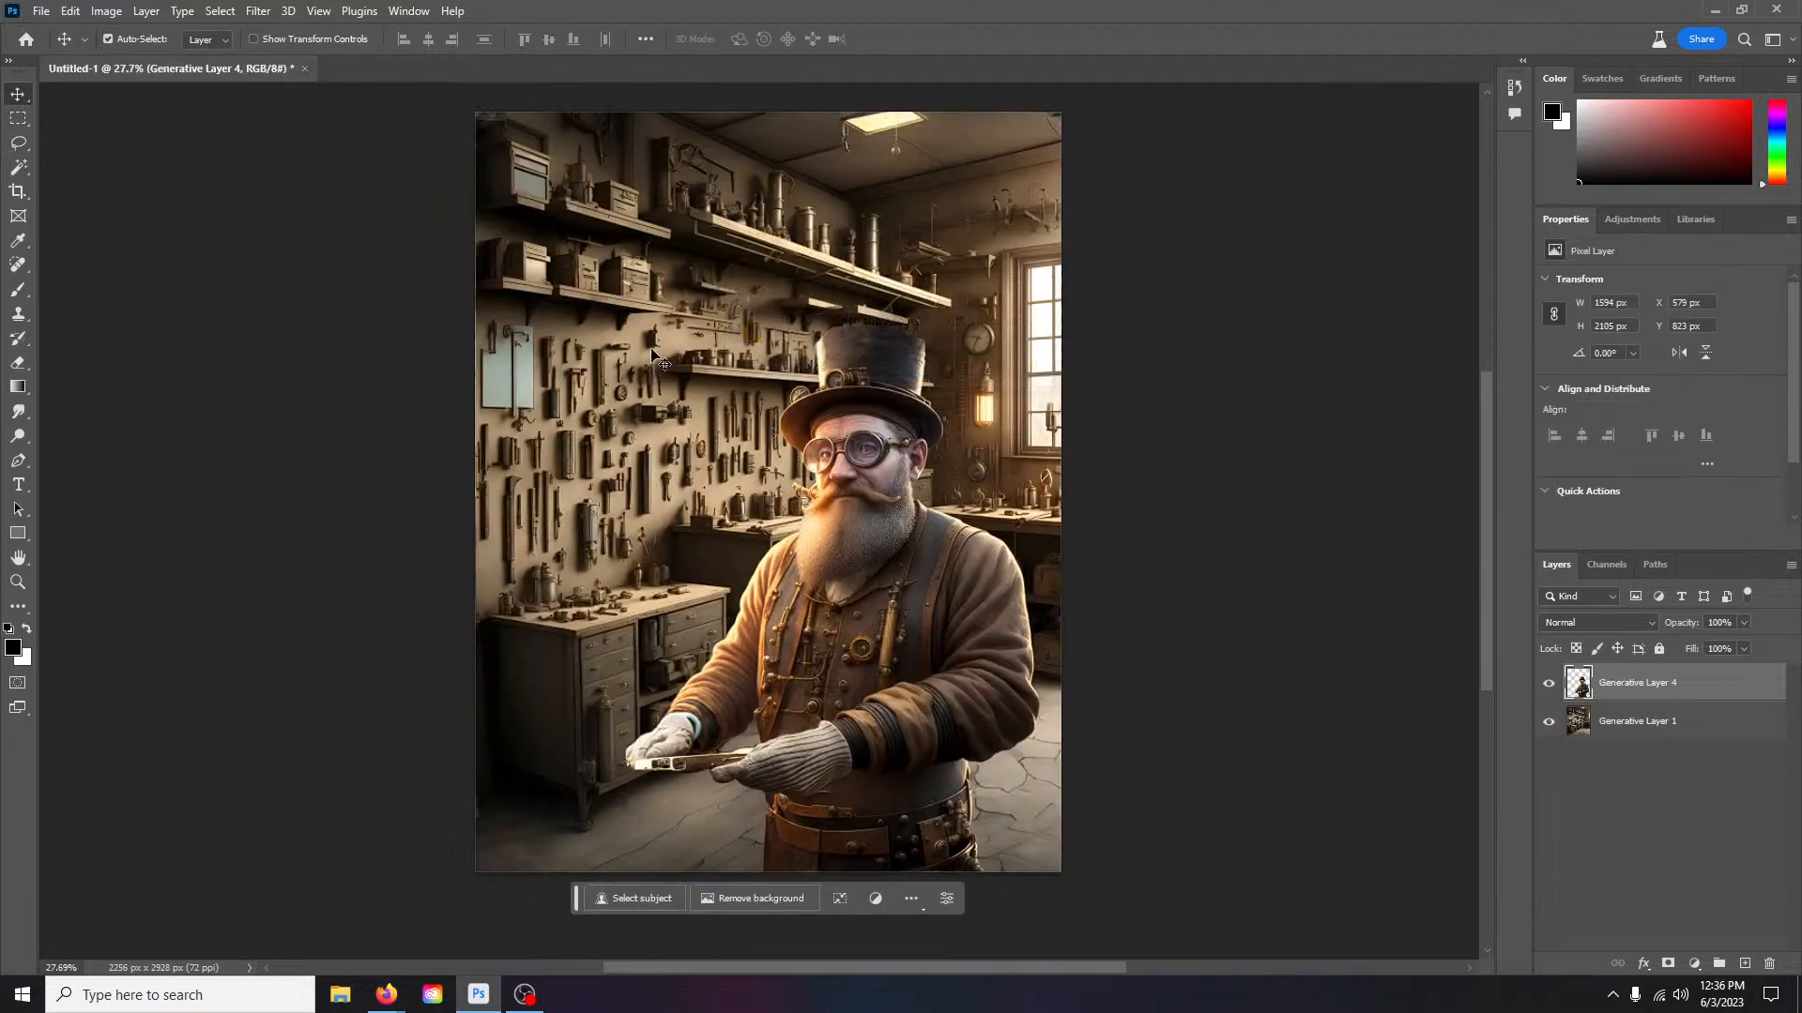
# Step: Switch to Leonardo.ai in Firefox, close the enlarged coffee maker image, and start editing the prompt just before "cinematic lighting"
pyautogui.moveTo(403, 1002)
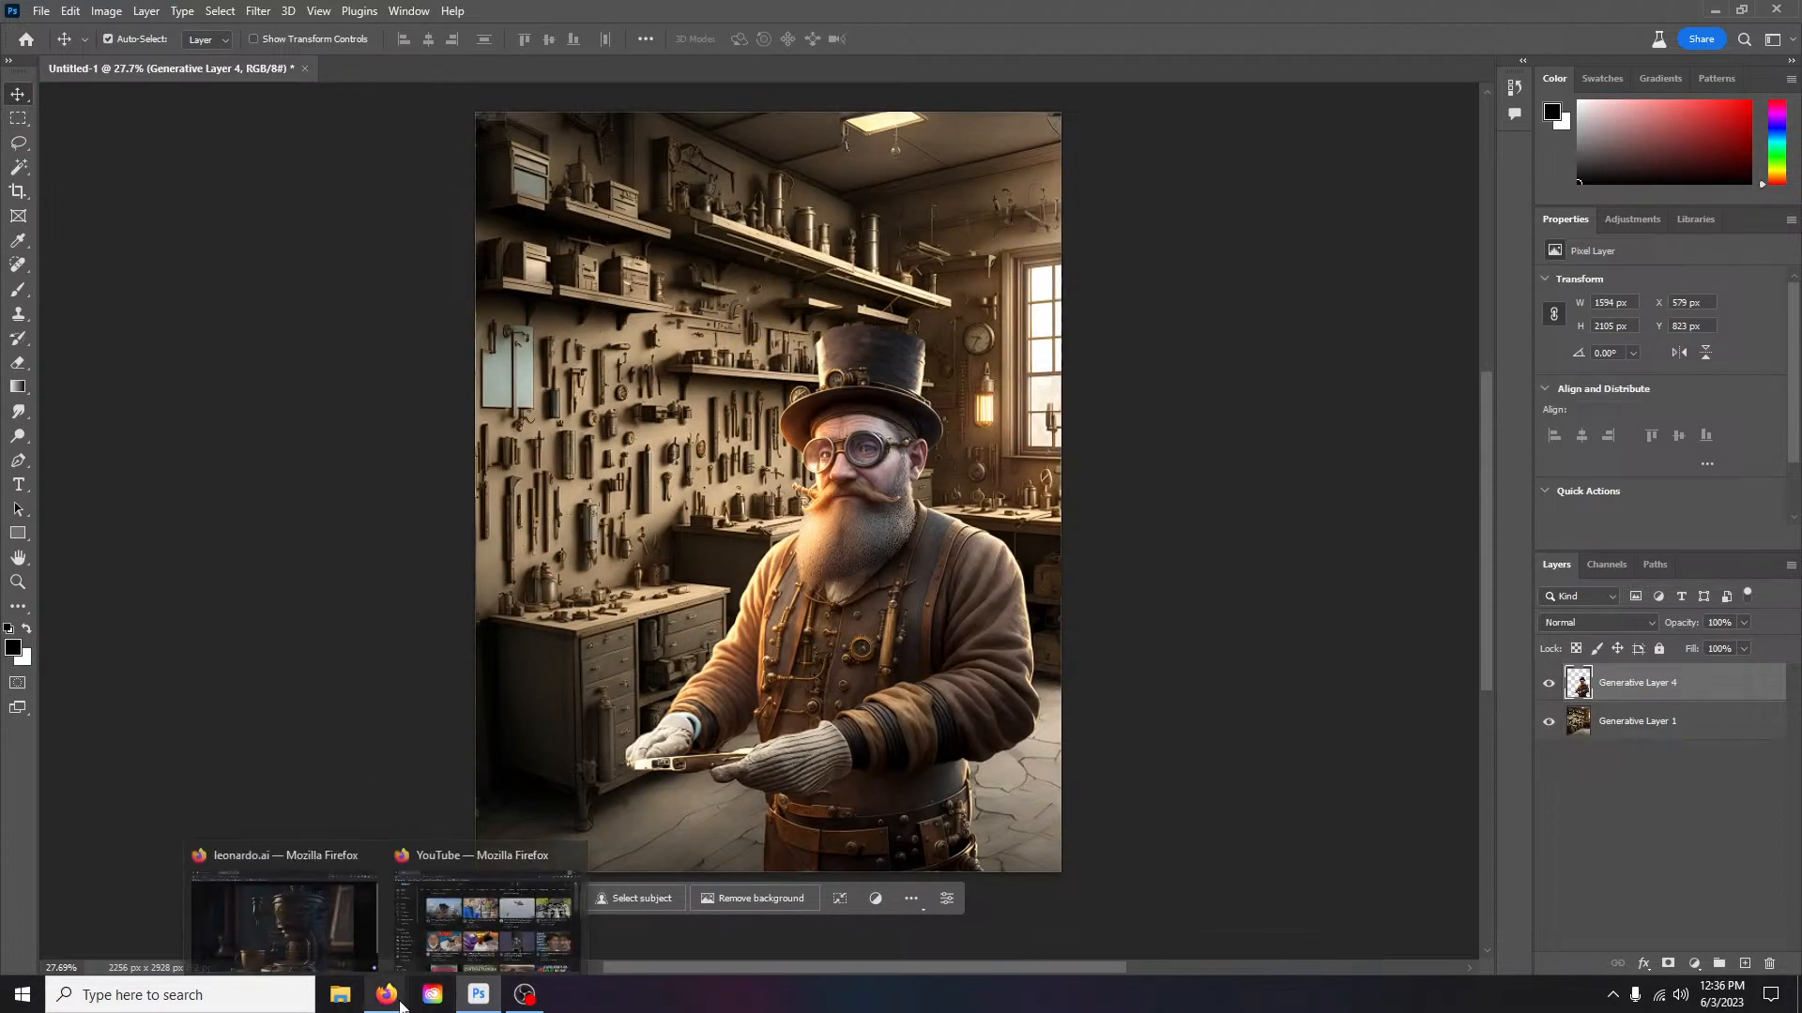
pyautogui.click(318, 924)
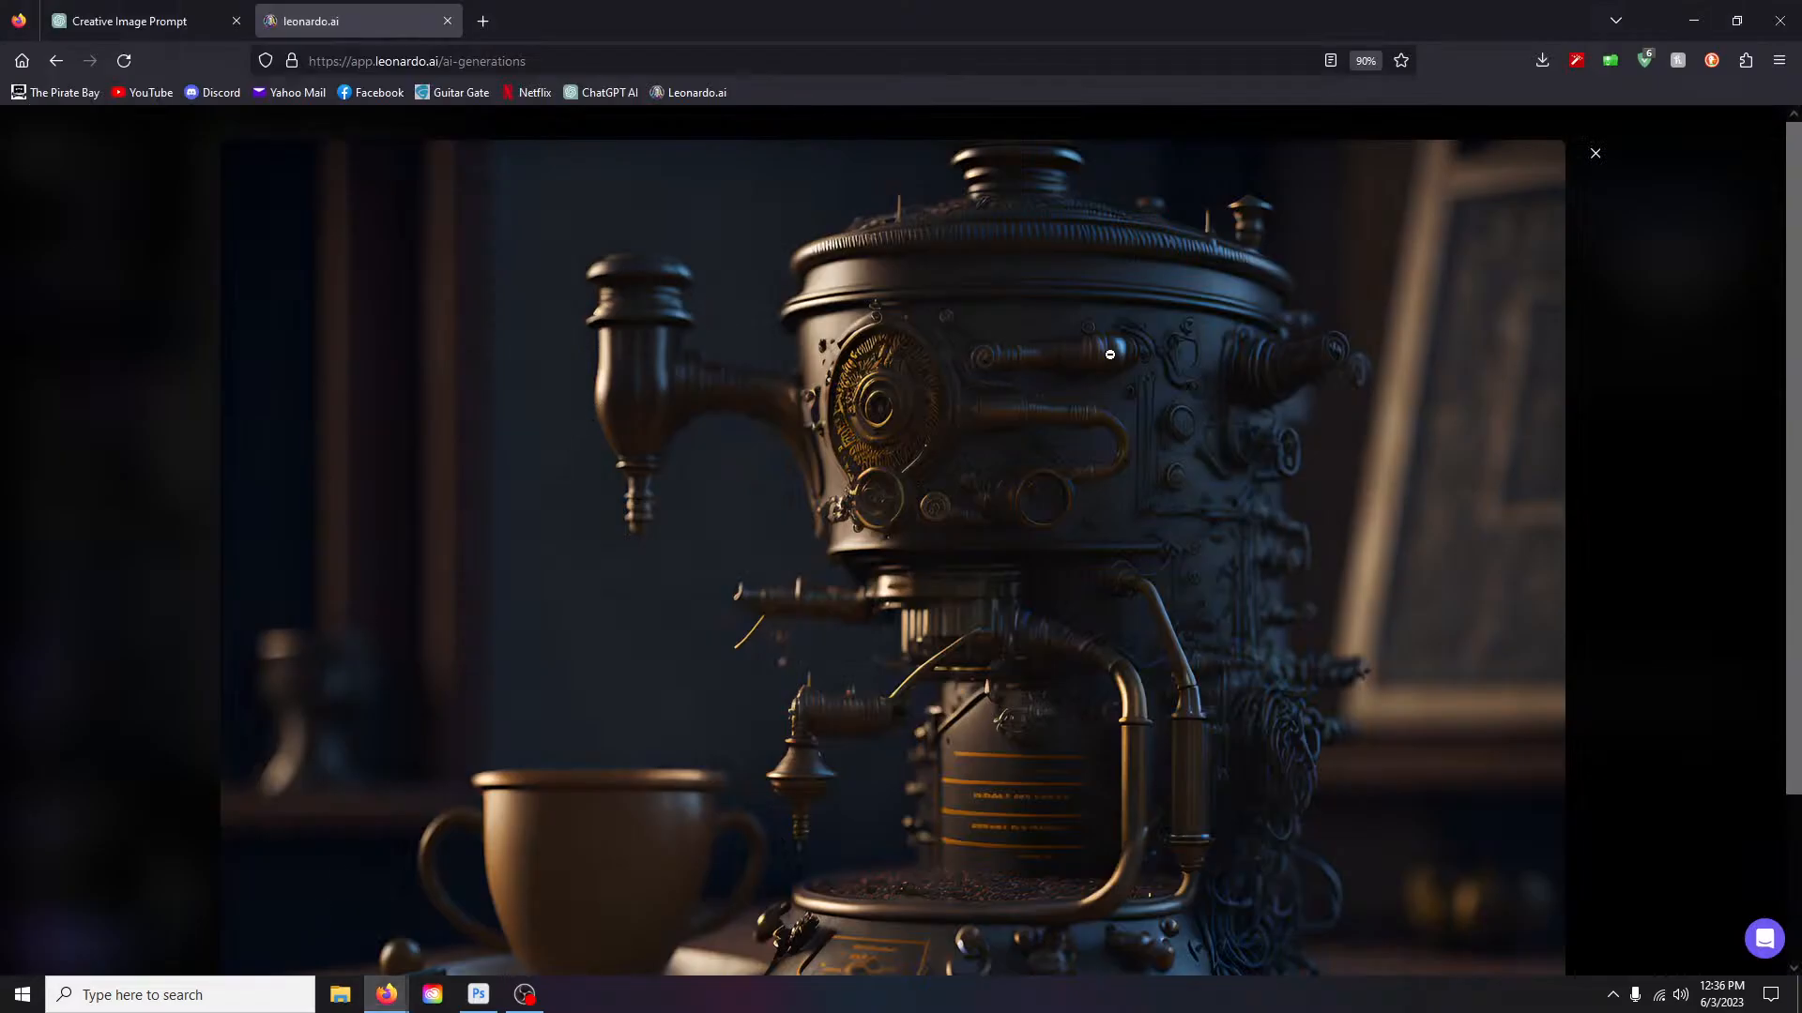
pyautogui.click(1596, 153)
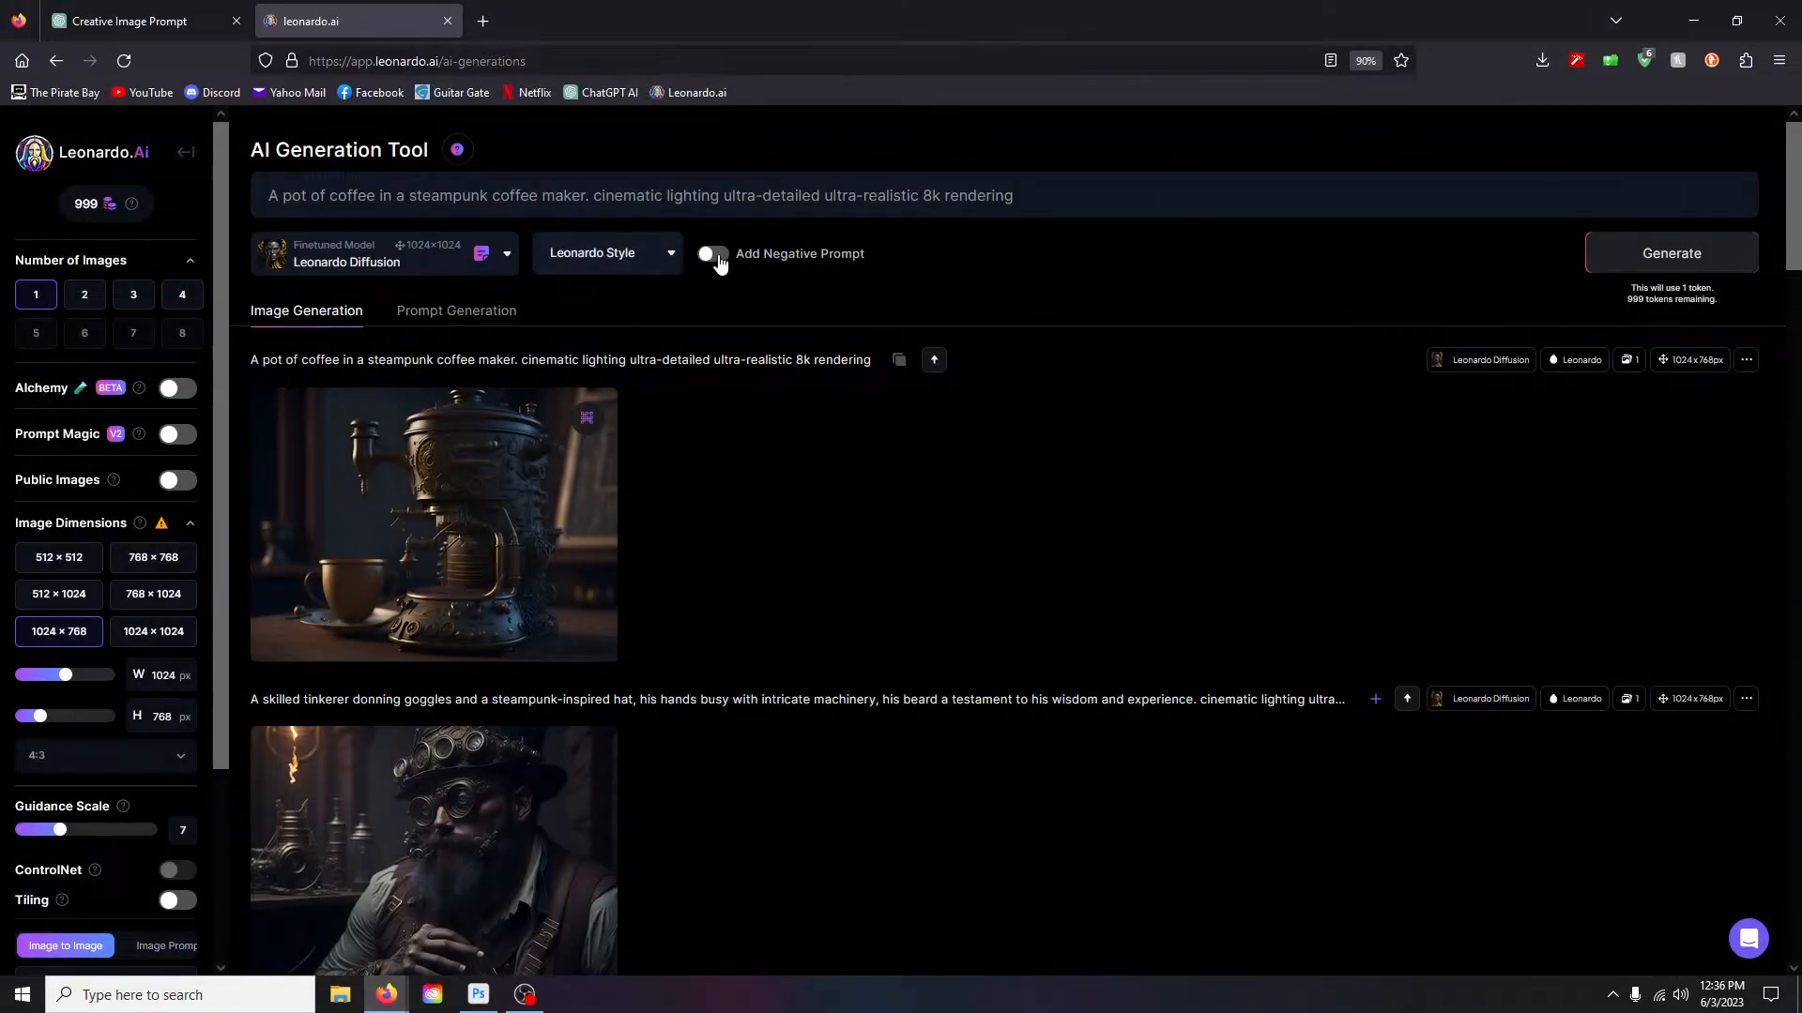
pyautogui.click(596, 201)
pyautogui.write('high con')
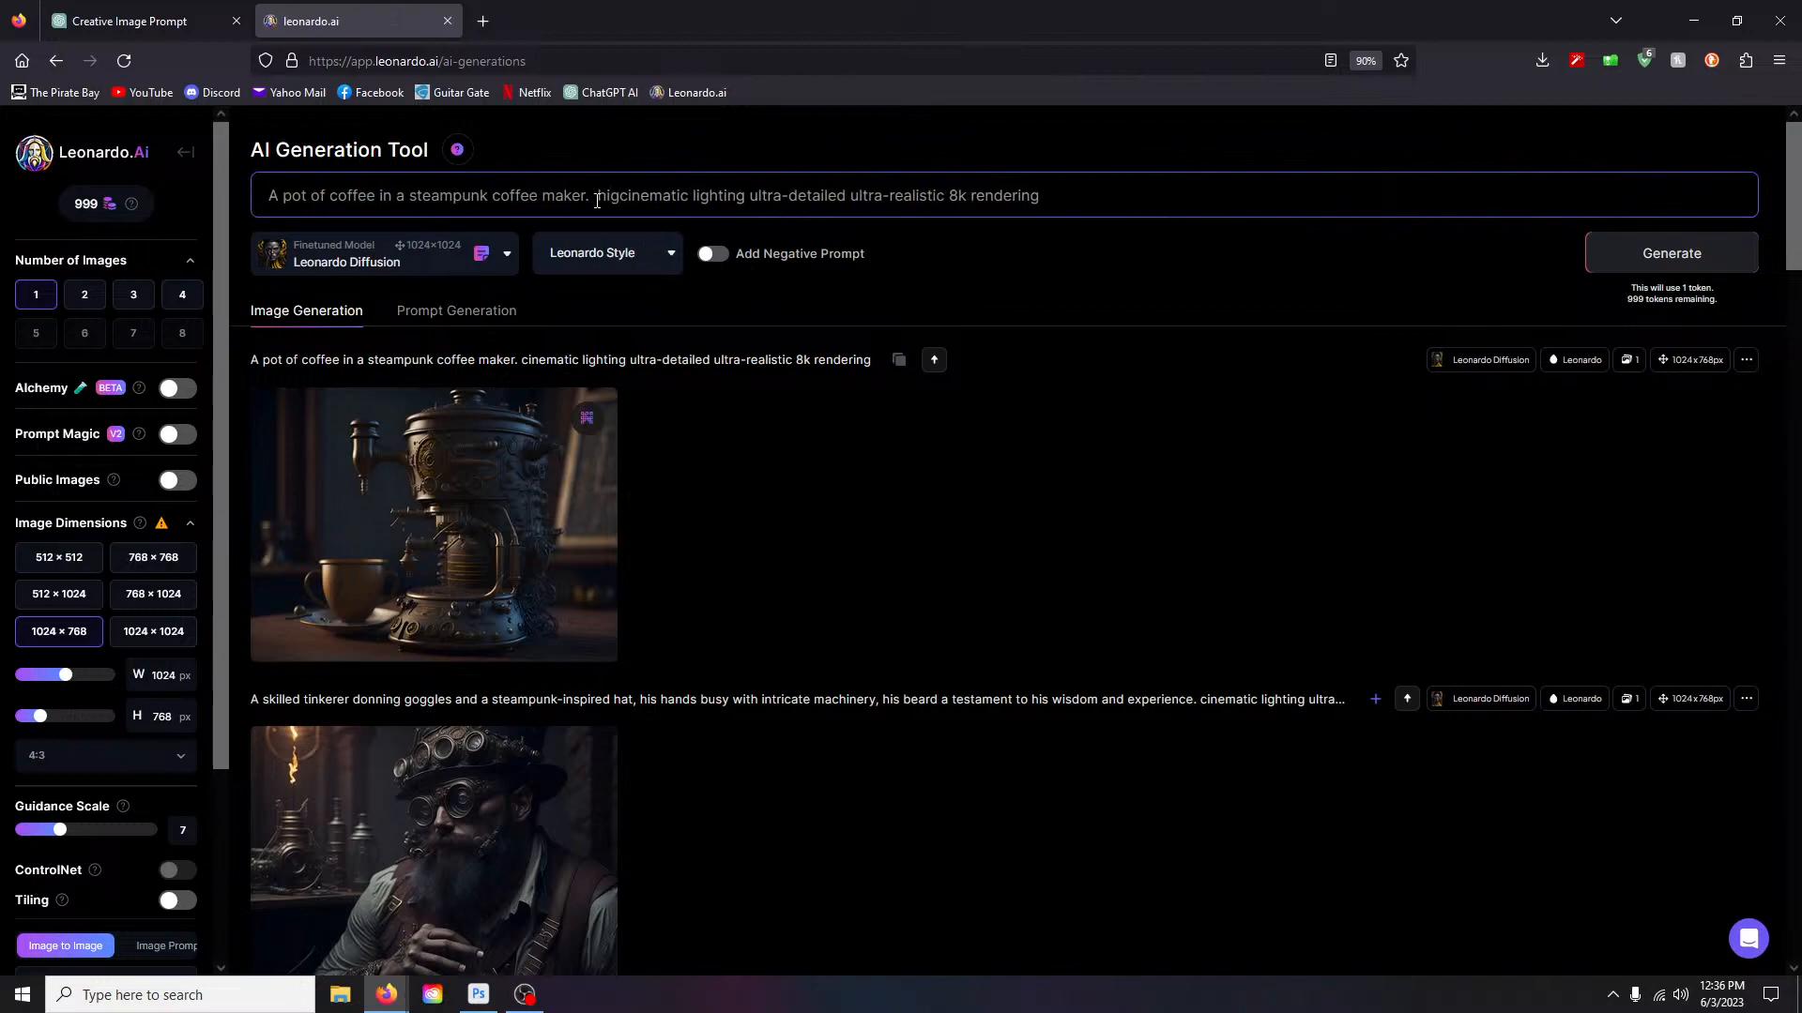
pyautogui.press('BackSpace')
pyautogui.press('BackSpace')
pyautogui.press('BackSpace')
pyautogui.press('BackSpace')
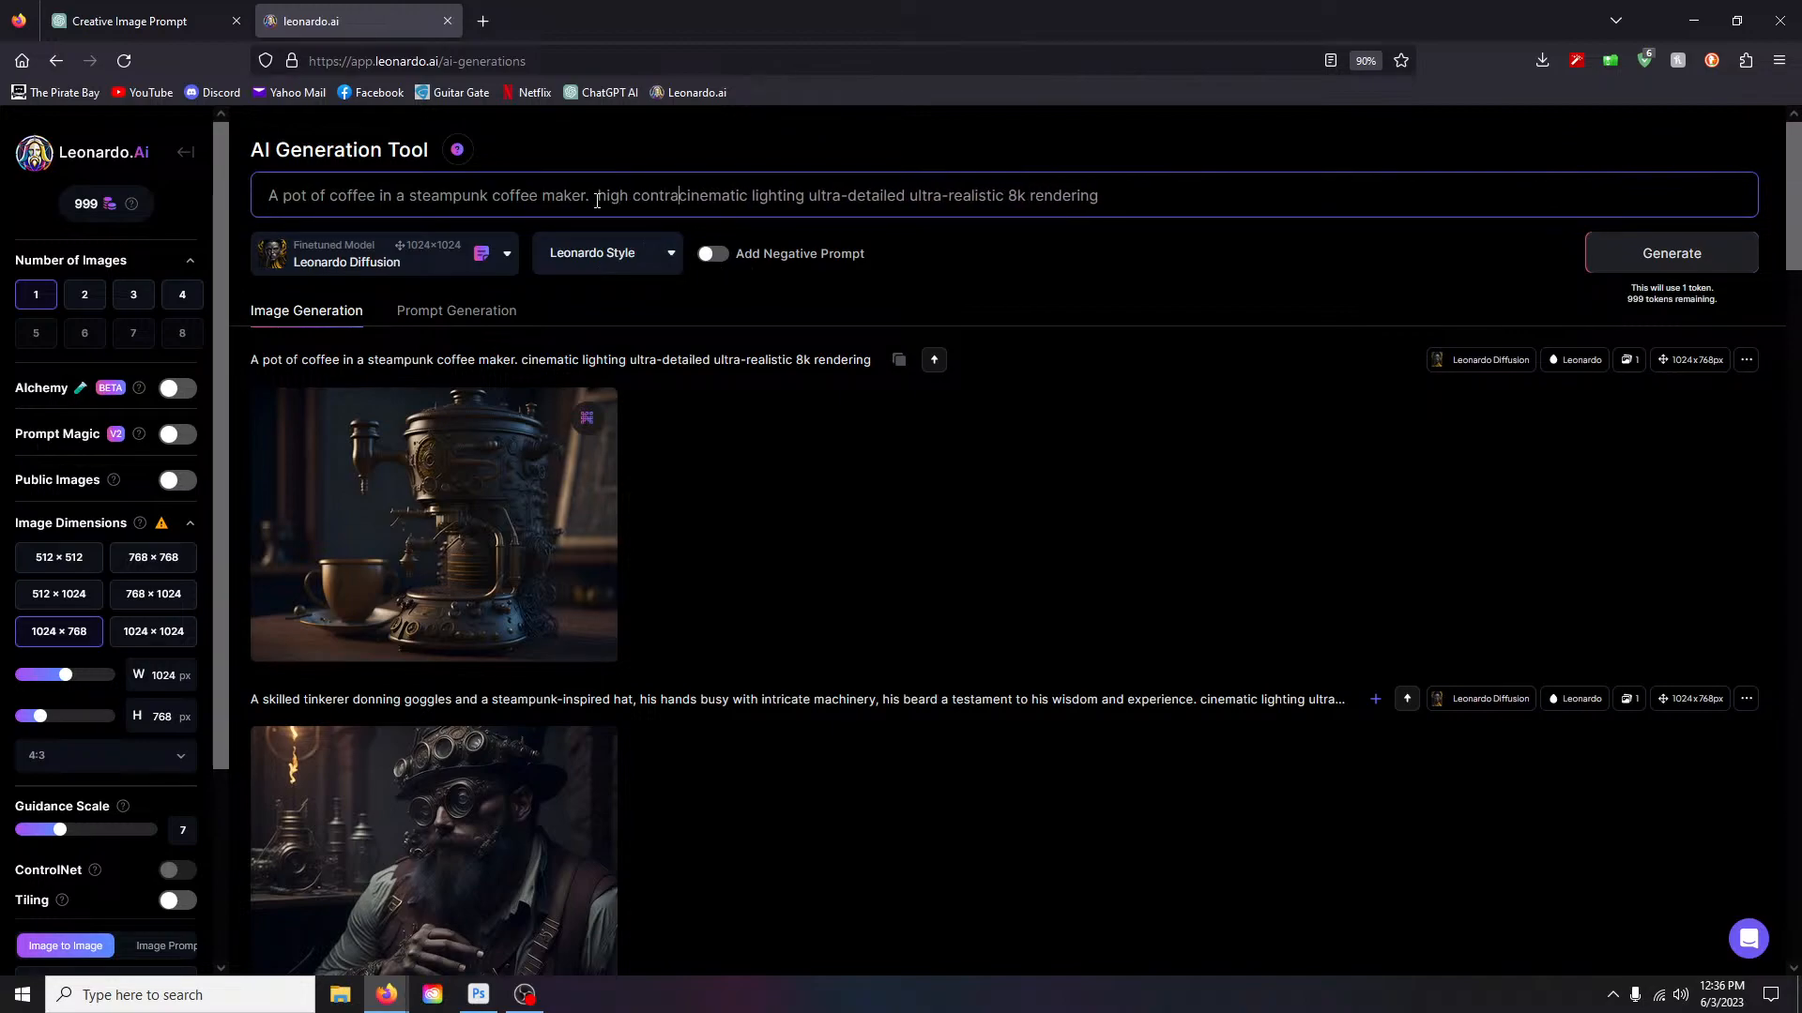
pyautogui.press('BackSpace')
pyautogui.press('BackSpace')
pyautogui.press('BackSpace')
pyautogui.press('BackSpace')
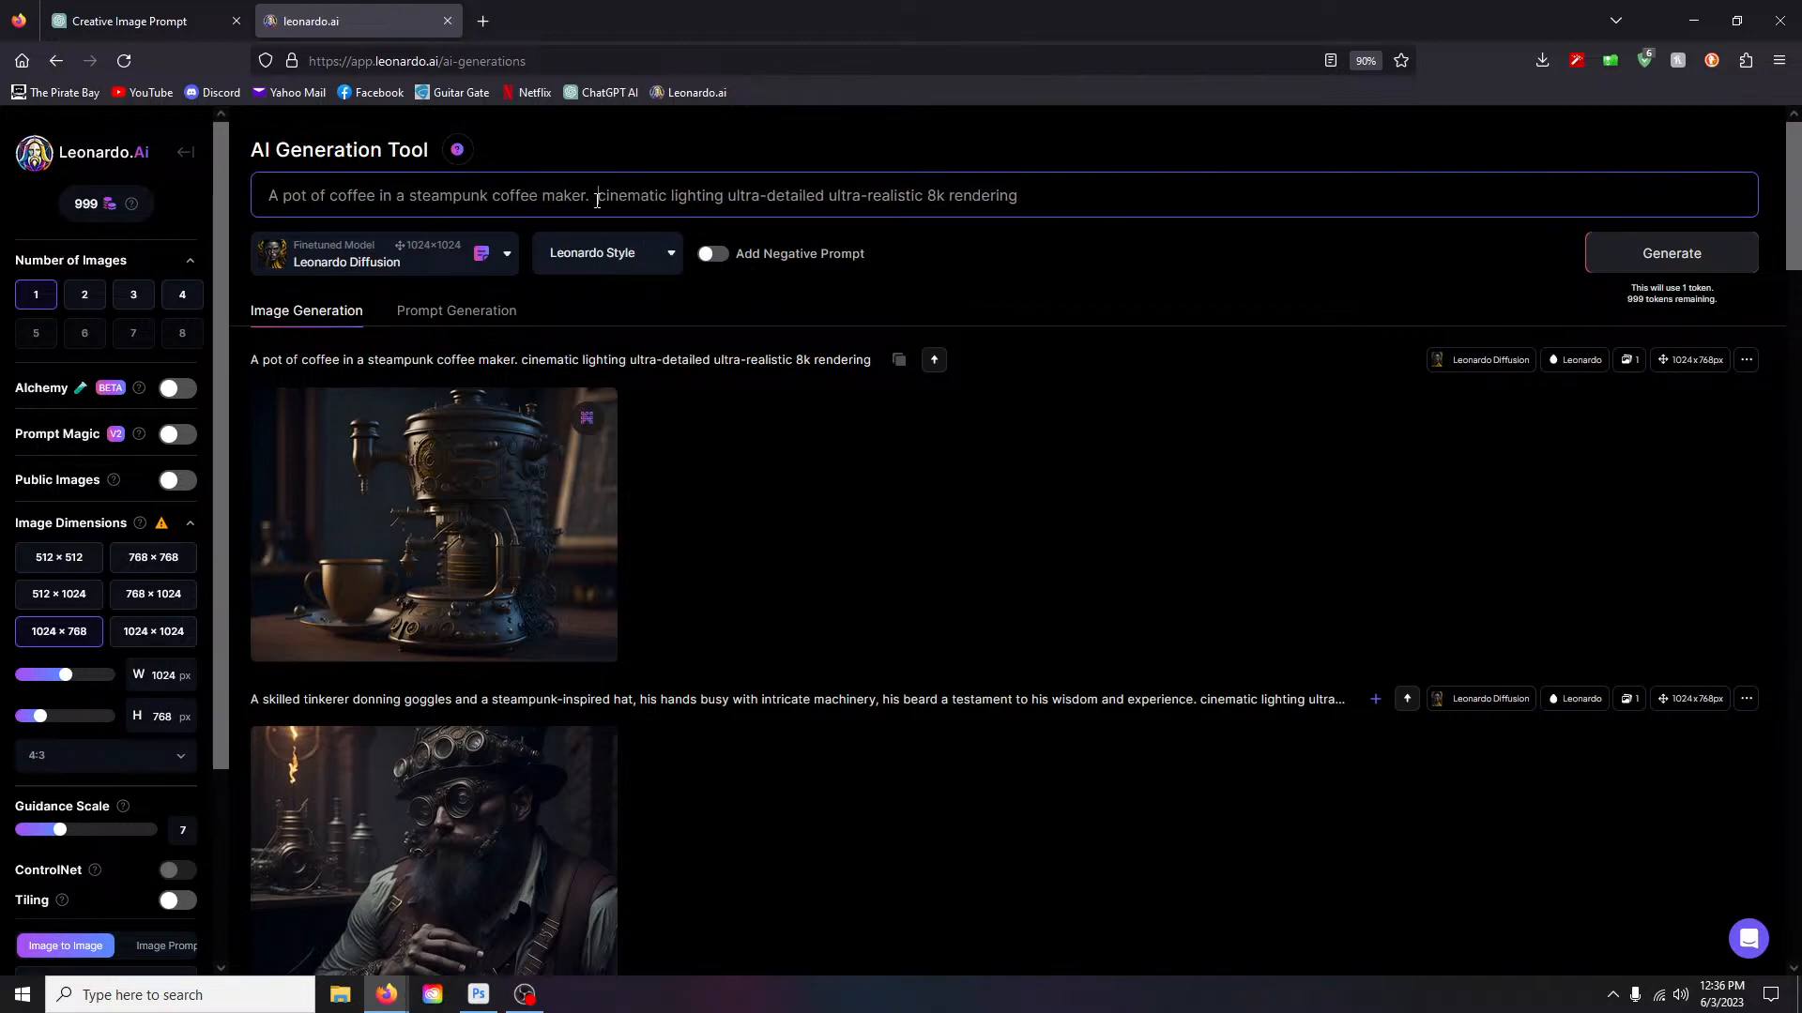
# Step: Insert "no background" before "cinematic lighting" in the coffee maker prompt and generate a new image
pyautogui.write('no background')
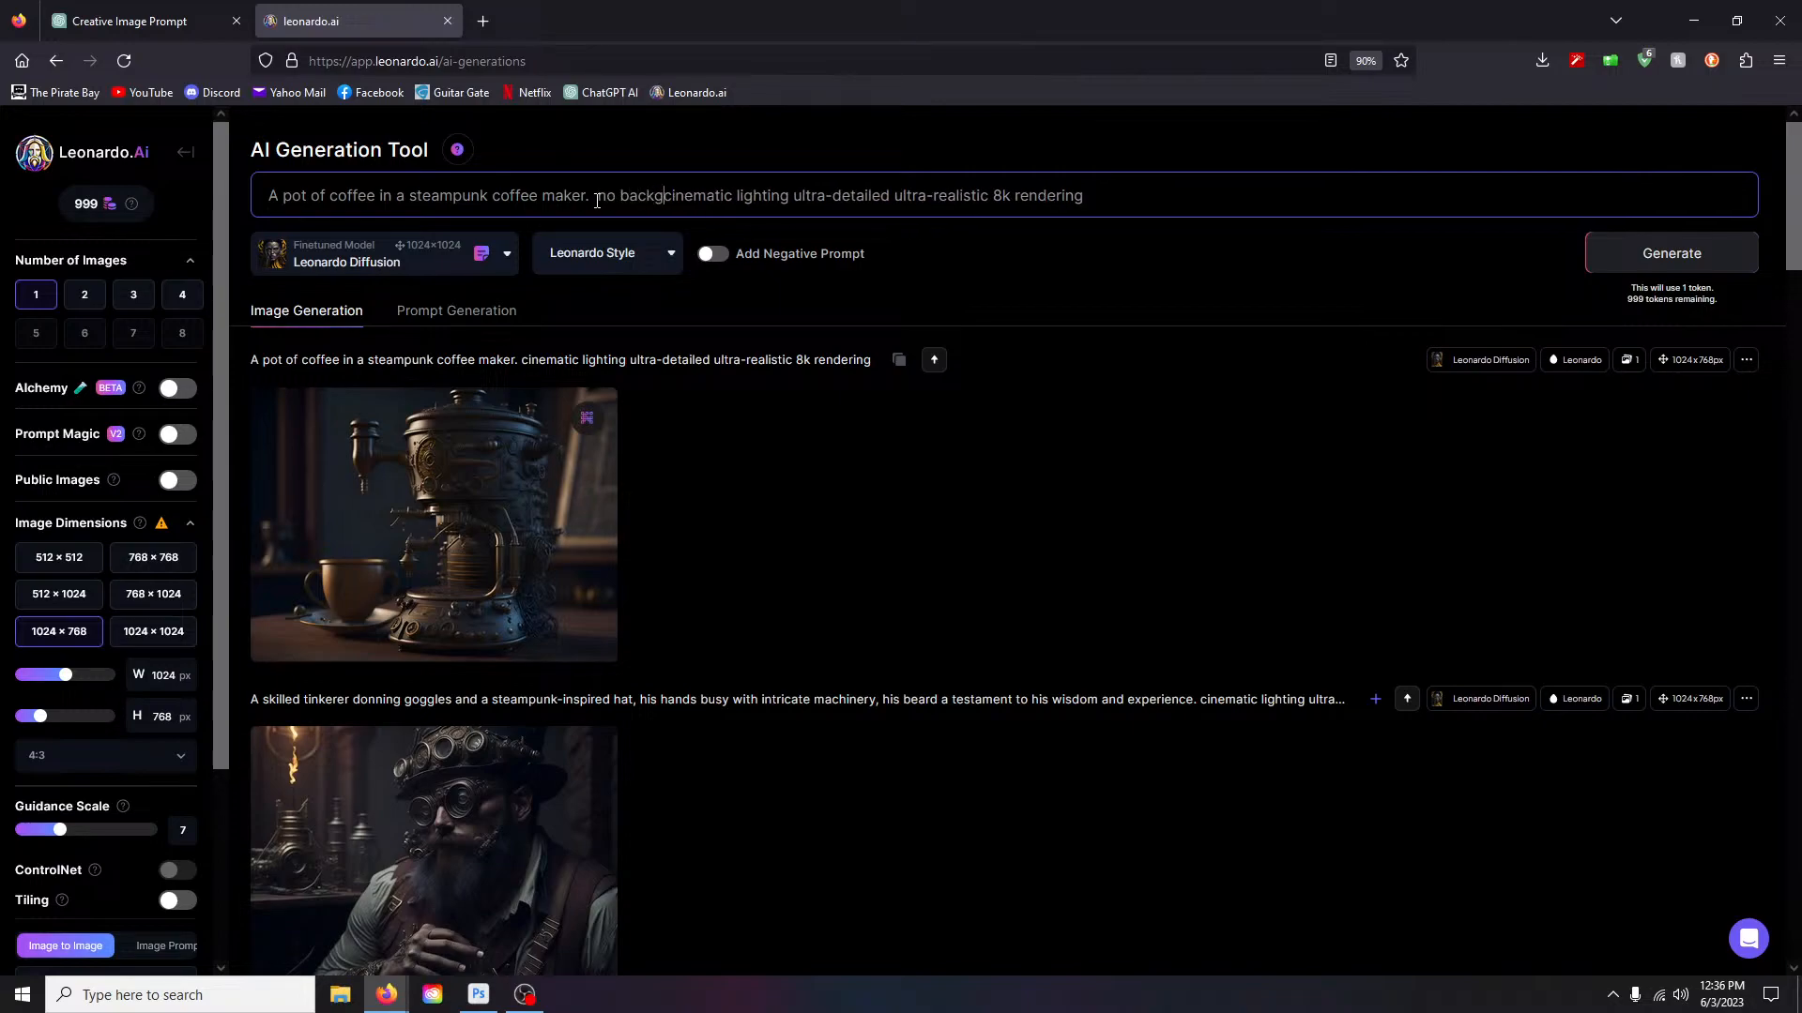
pyautogui.press('Return')
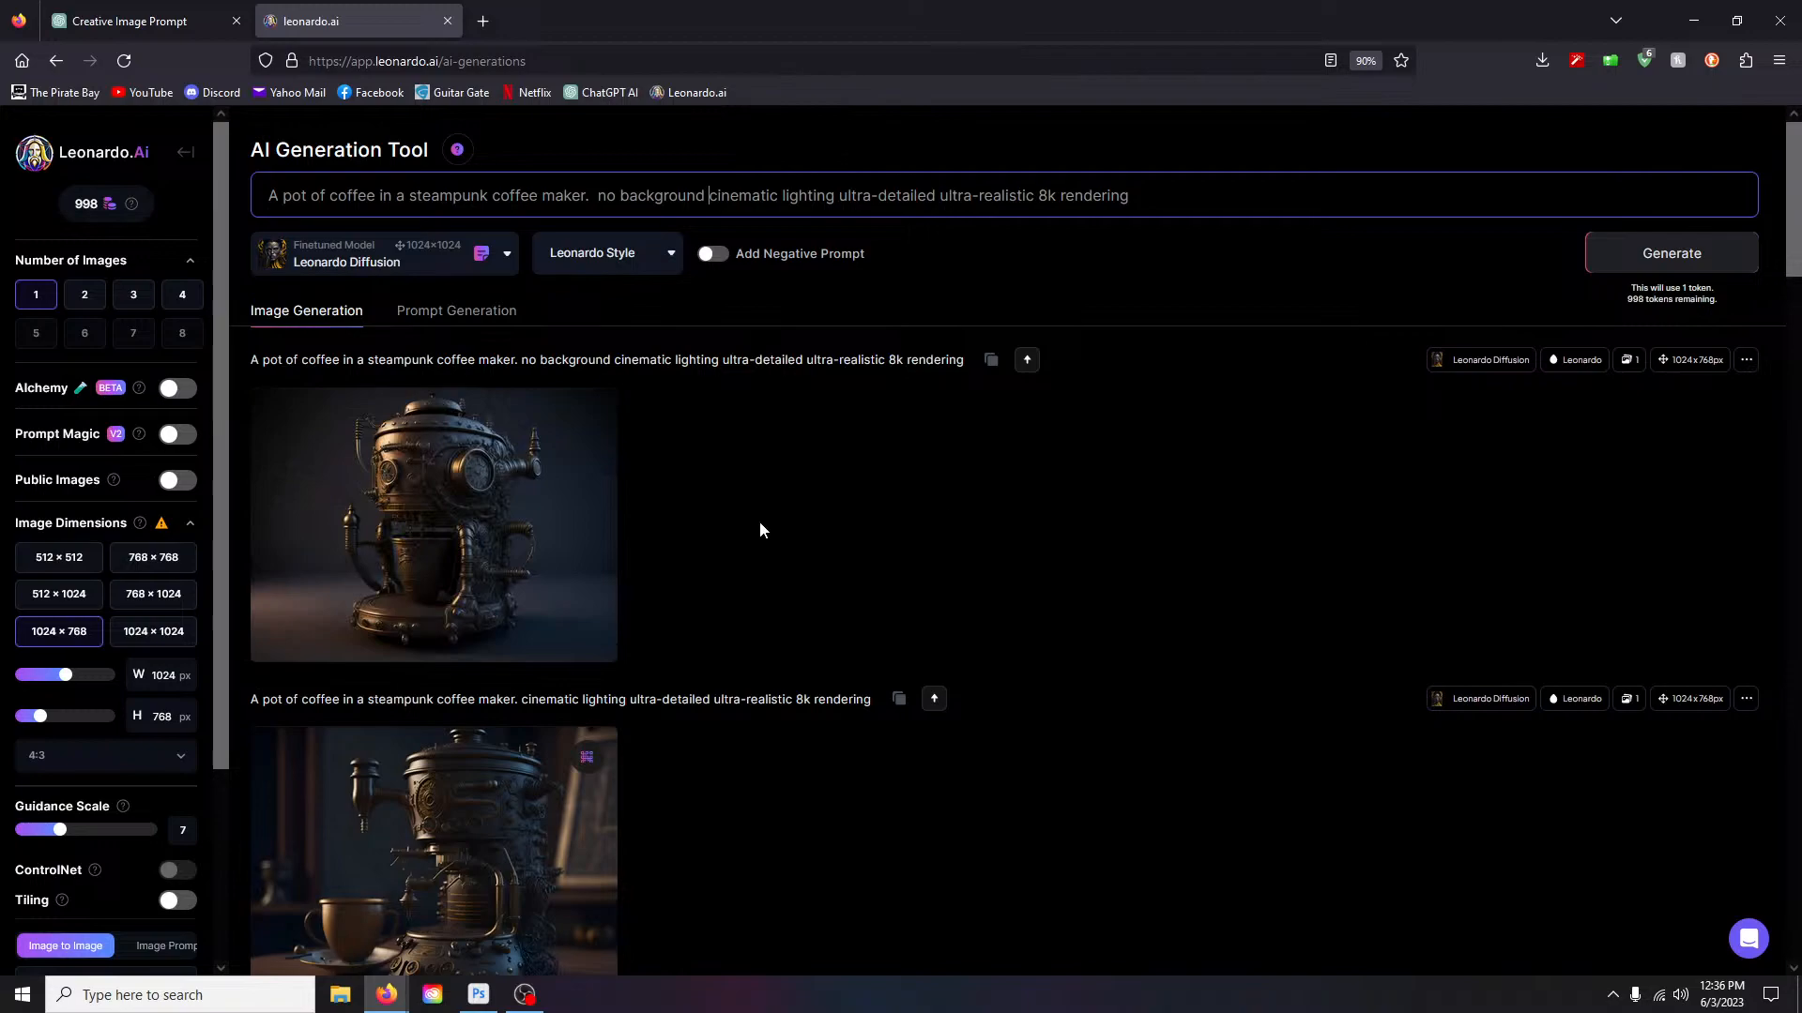
# Step: Open the newly generated coffee maker image, run a creative upscale on it, and close the image view
pyautogui.moveTo(569, 505)
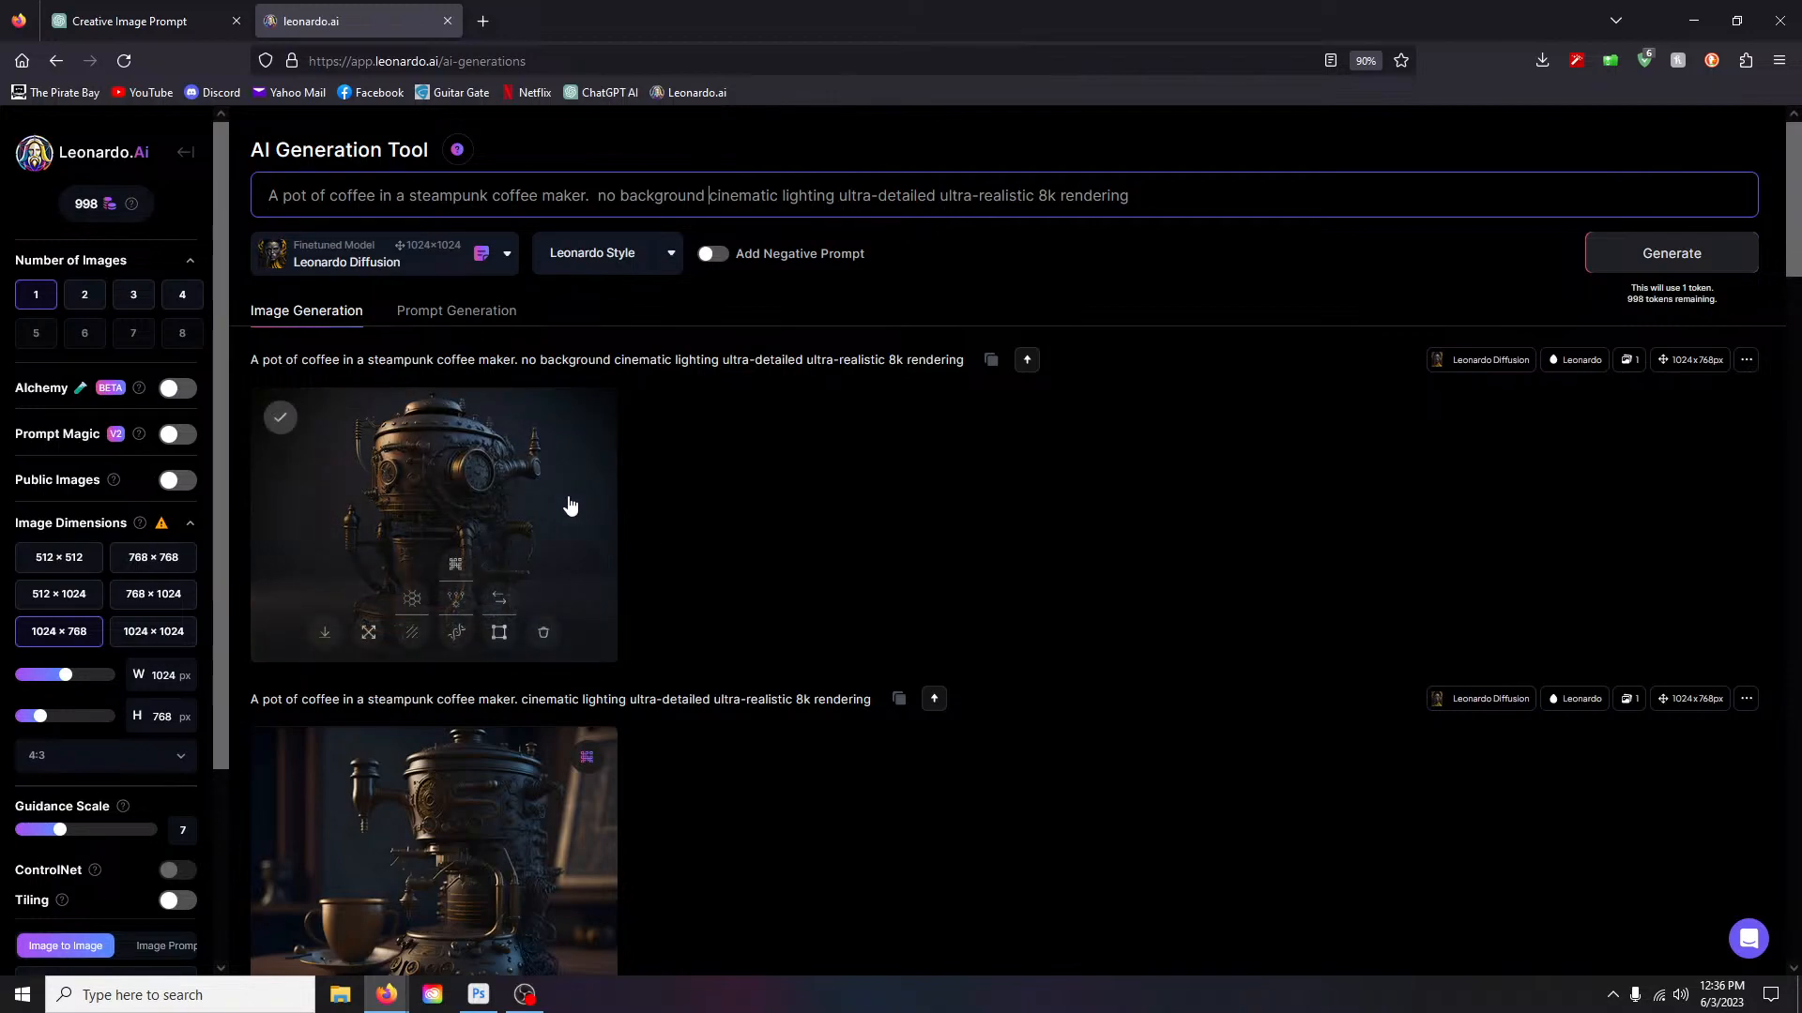
pyautogui.click(547, 491)
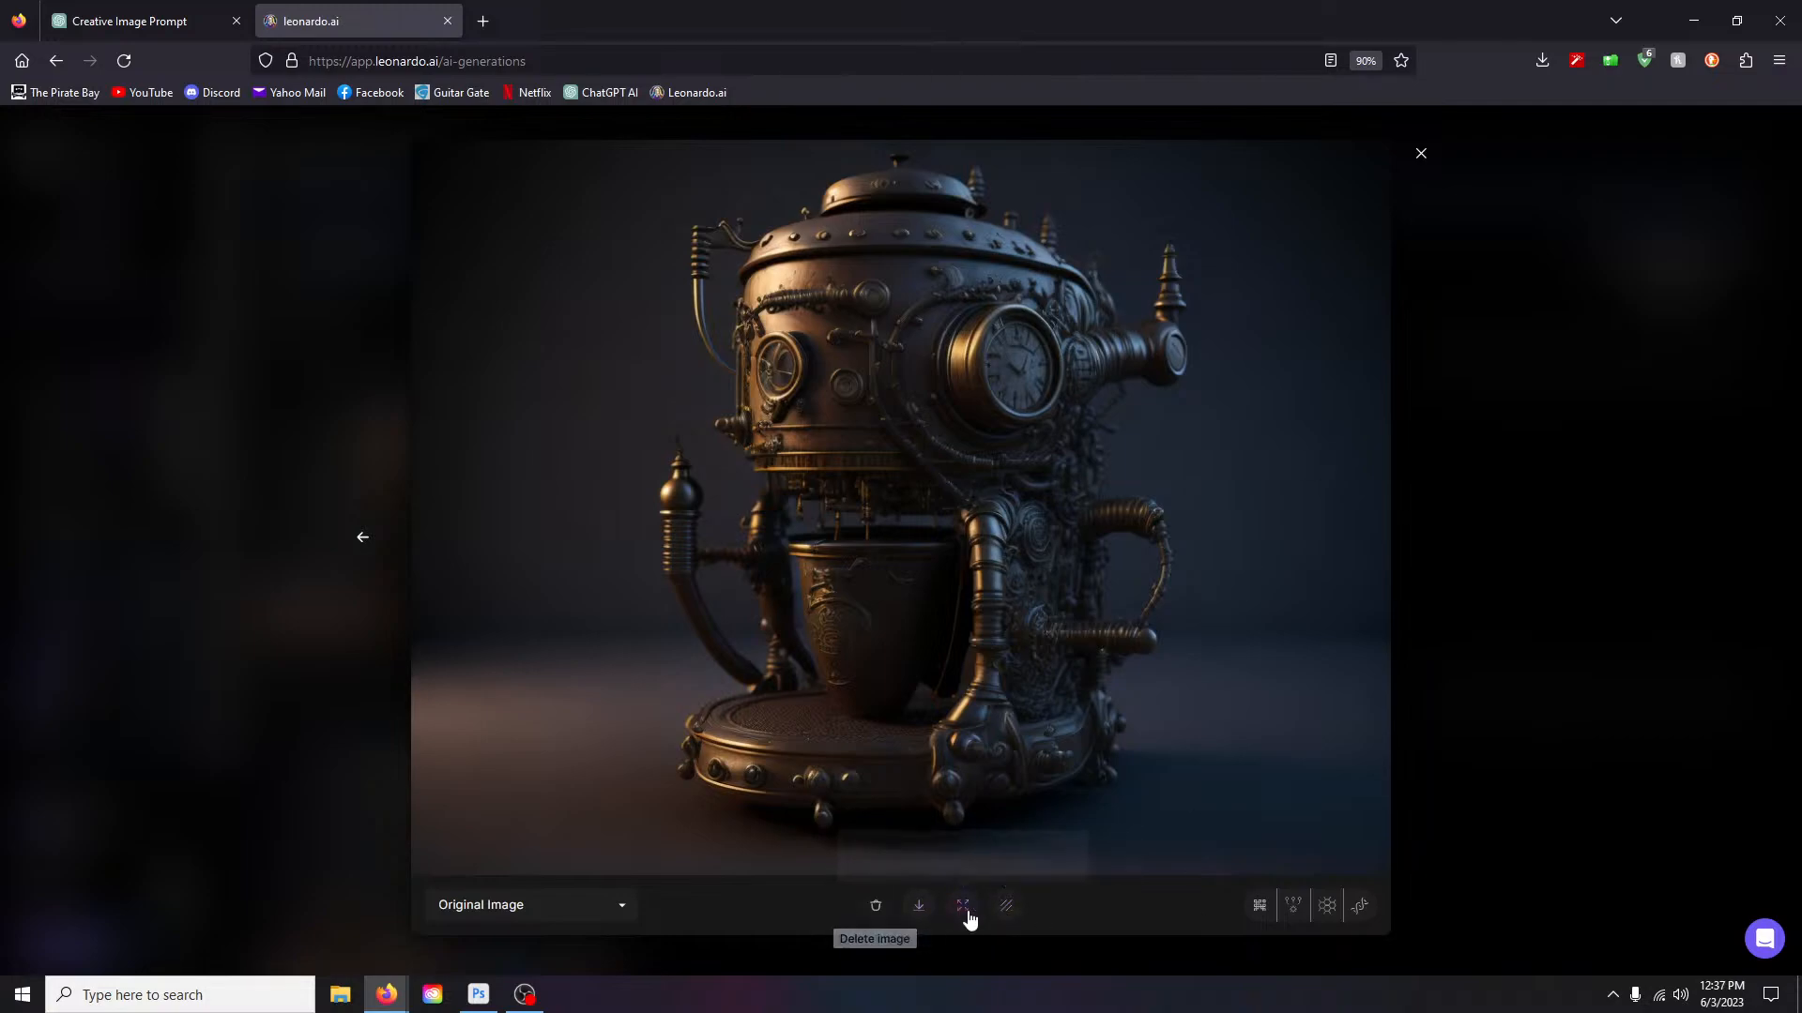
pyautogui.click(1261, 907)
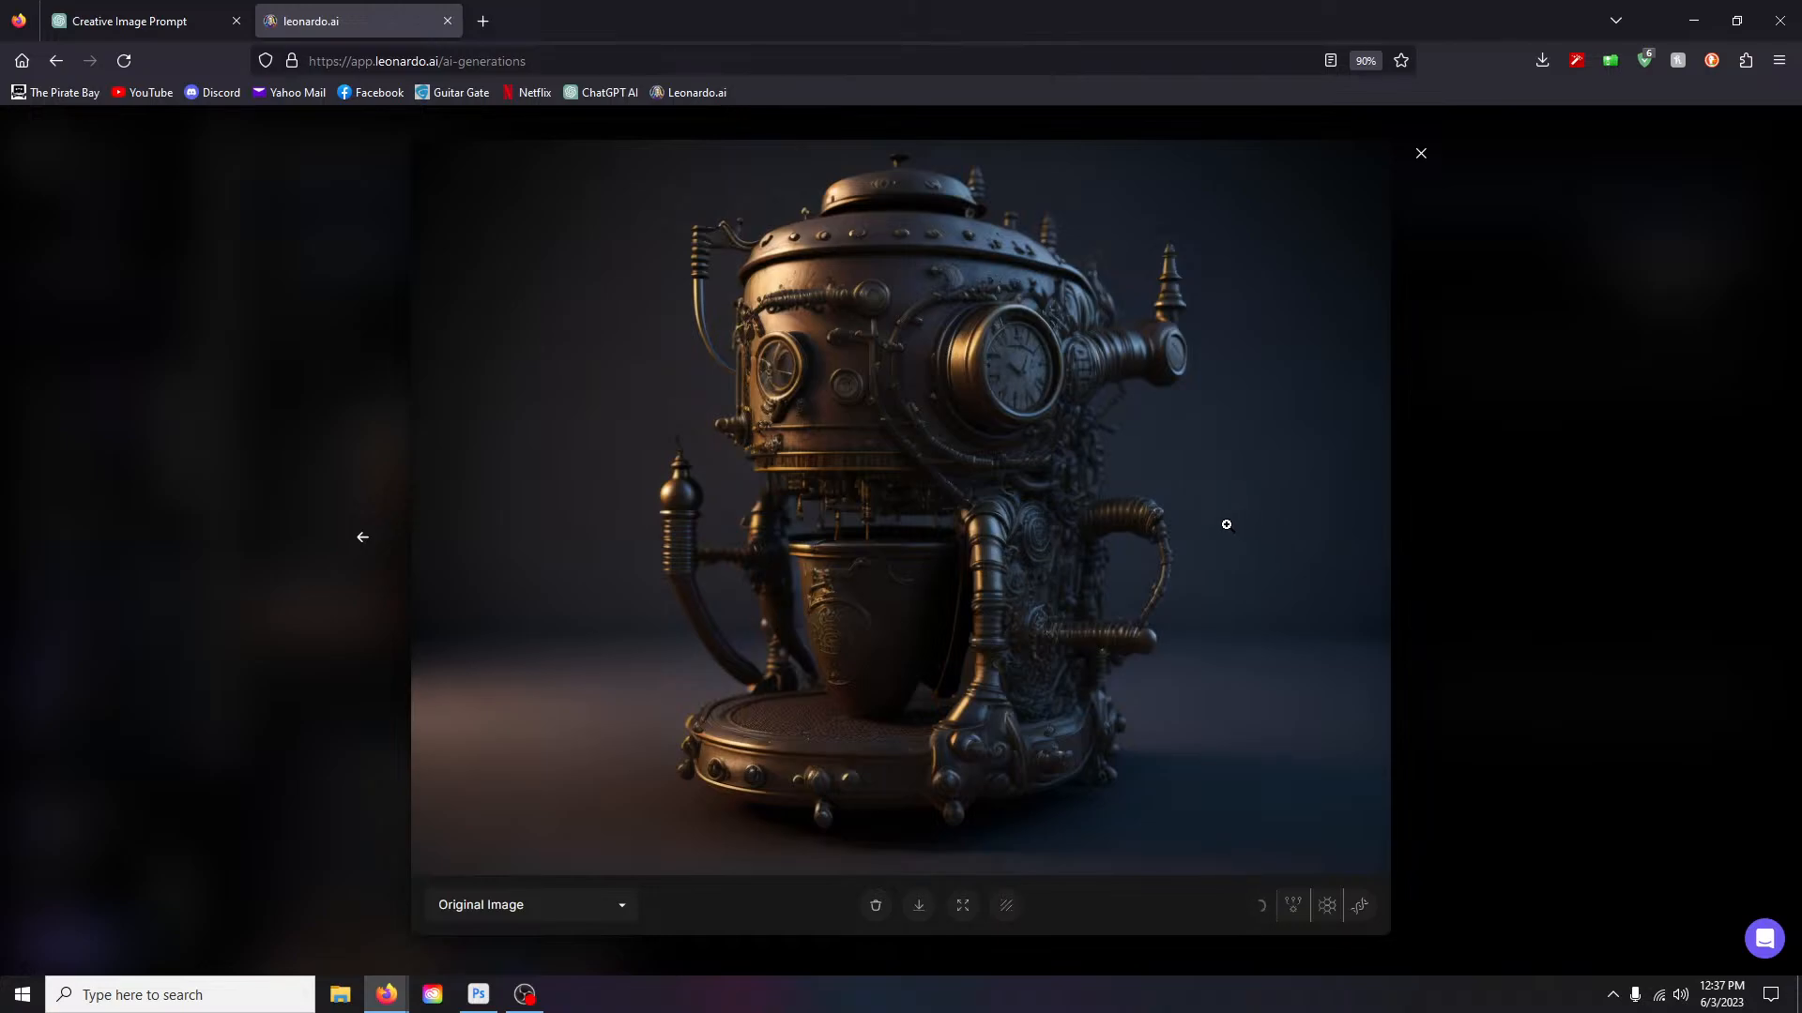
pyautogui.click(1418, 153)
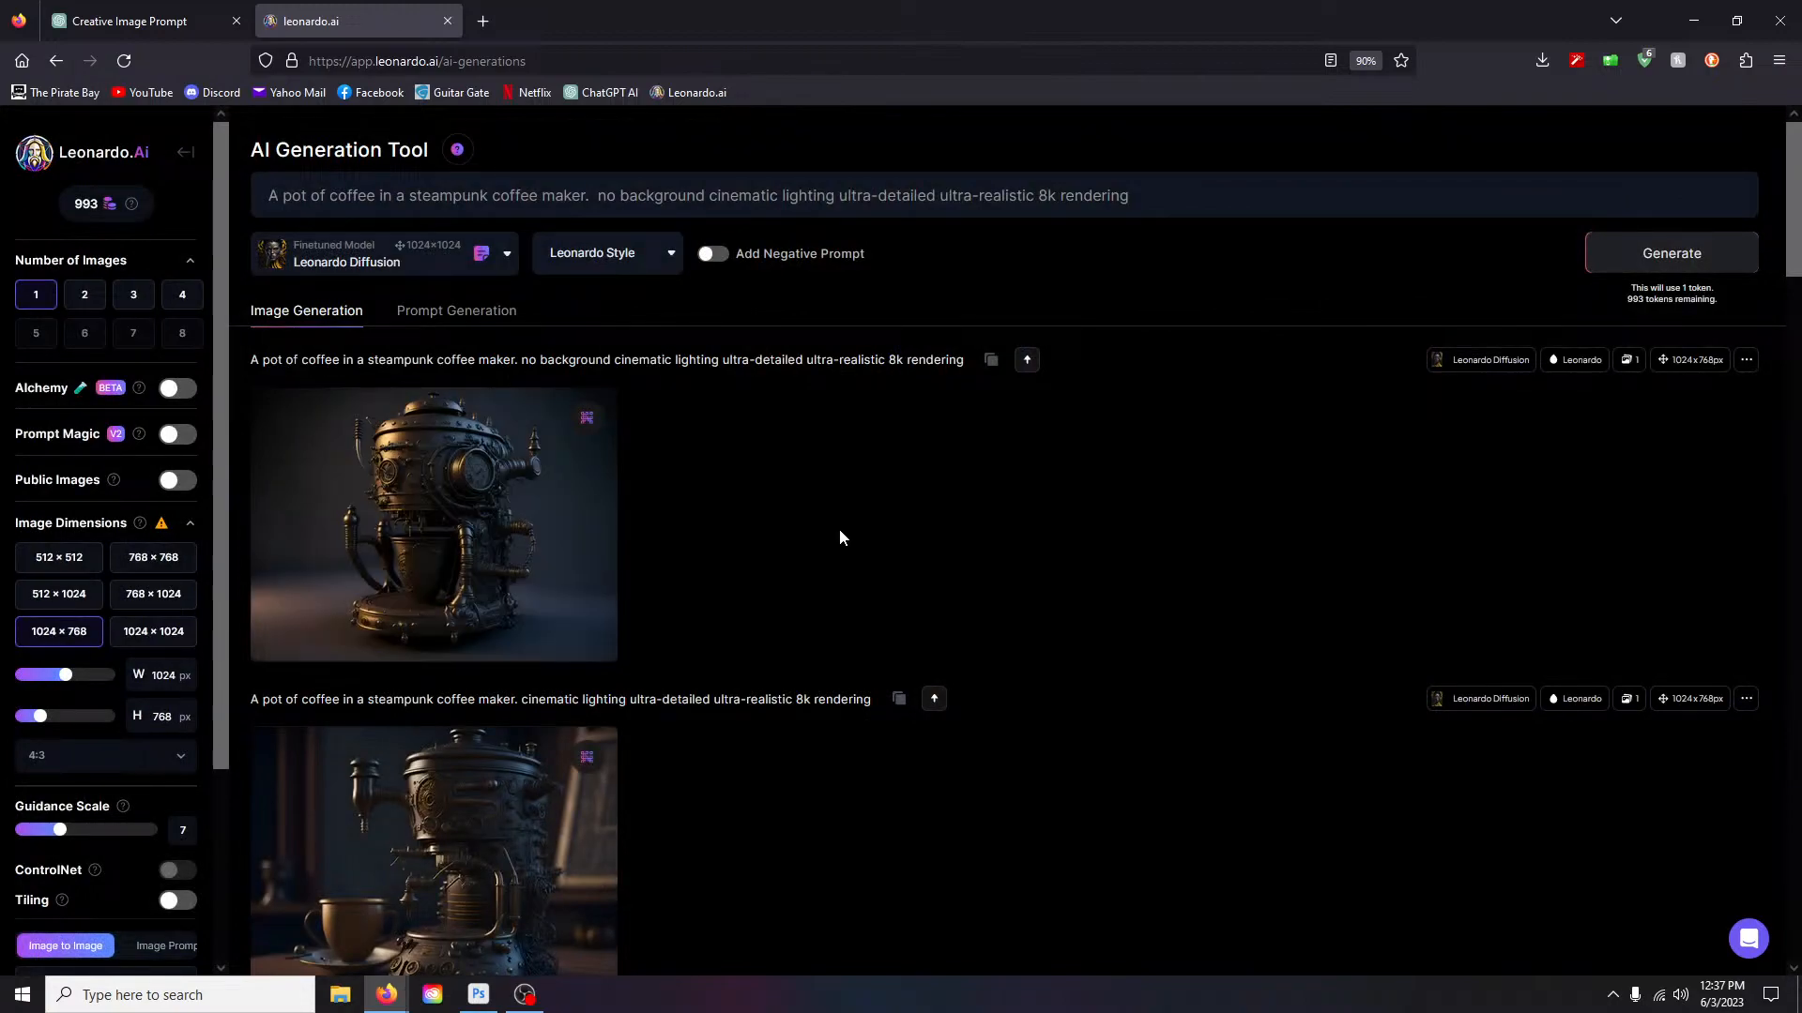
# Step: Open the creative upscaled version of the new coffee maker at full size and copy the image
pyautogui.click(482, 491)
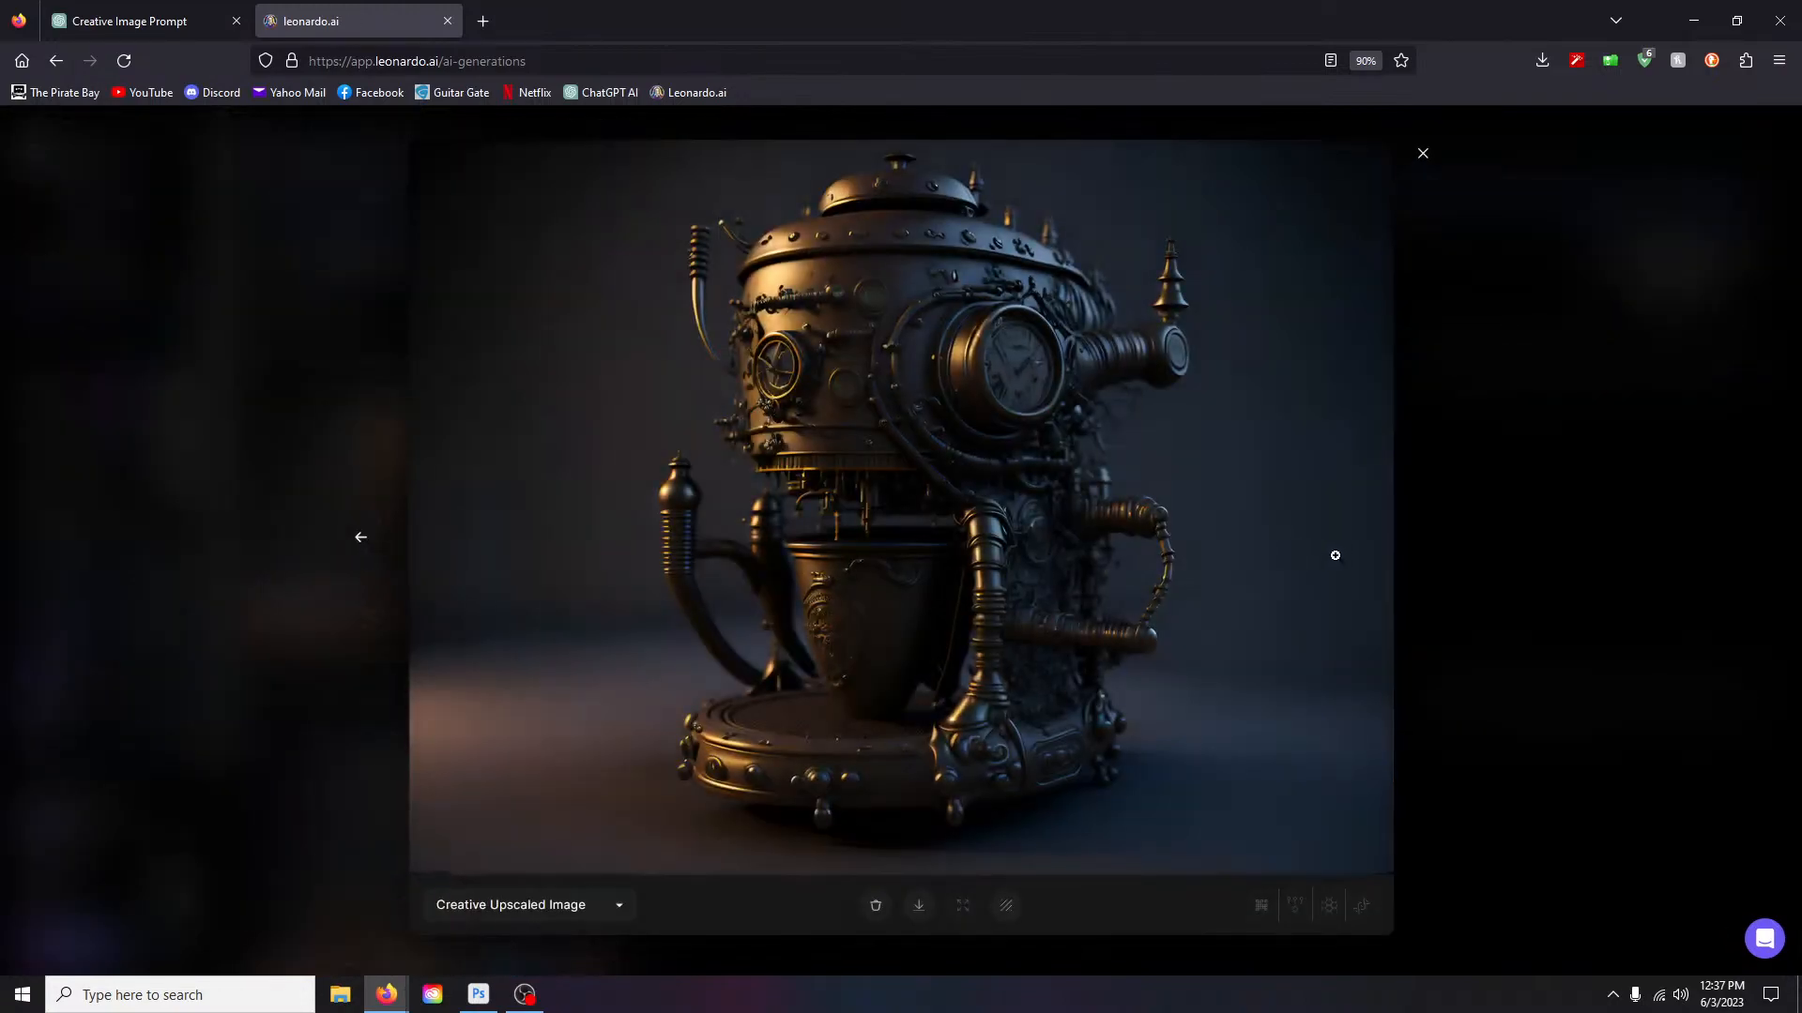
pyautogui.click(919, 544)
pyautogui.rightClick(949, 551)
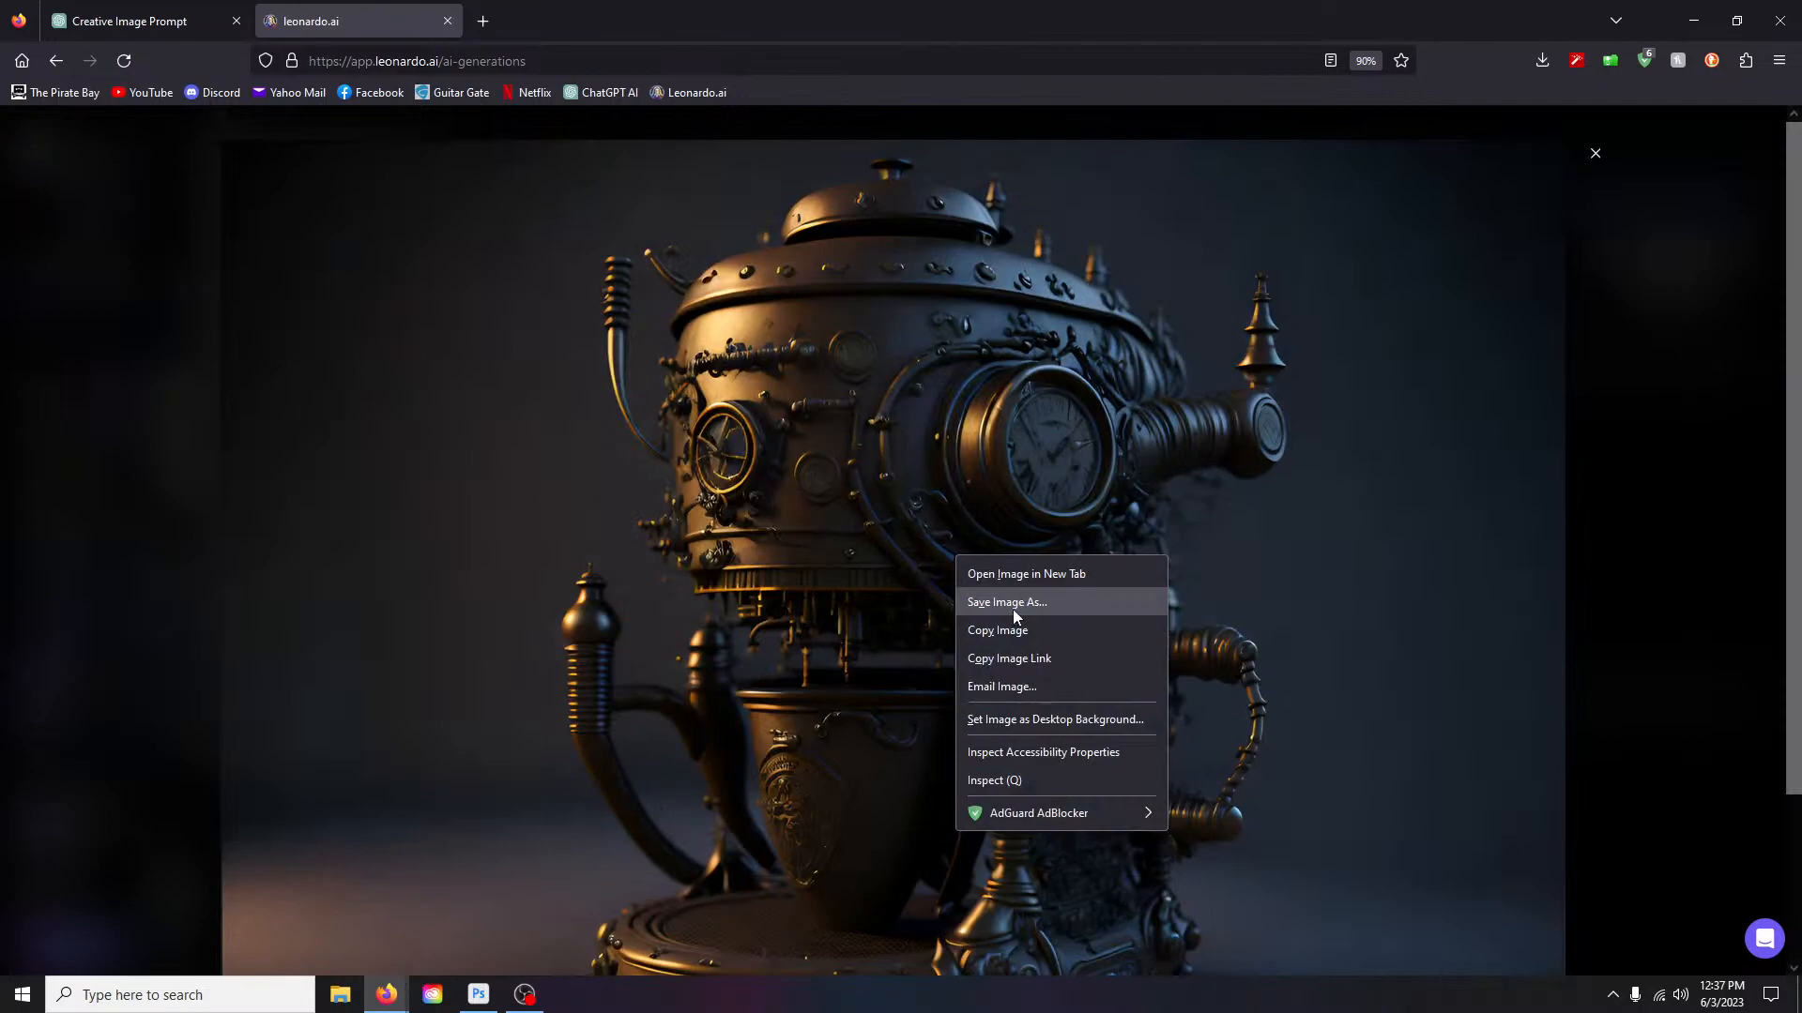
pyautogui.click(1012, 630)
# Step: Switch to Photoshop, create a new 2720 x 2032 px document, and paste the copied coffee maker image into it
pyautogui.click(479, 995)
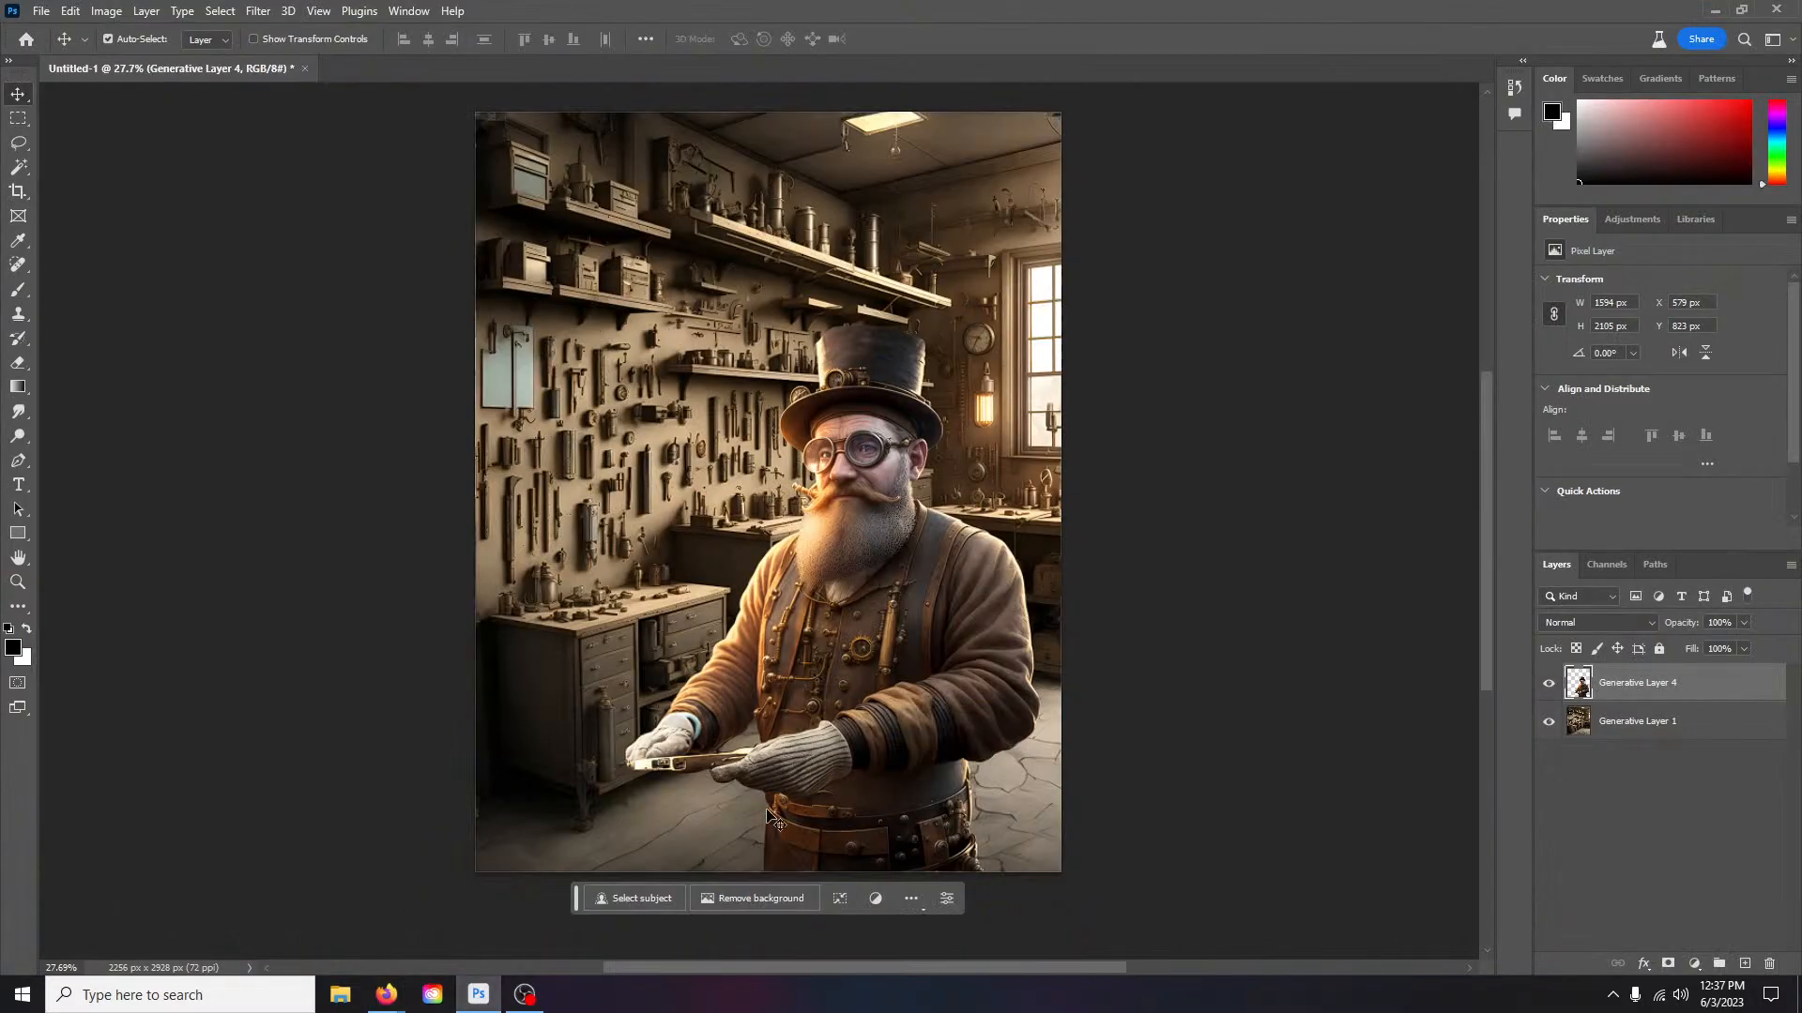
pyautogui.click(42, 12)
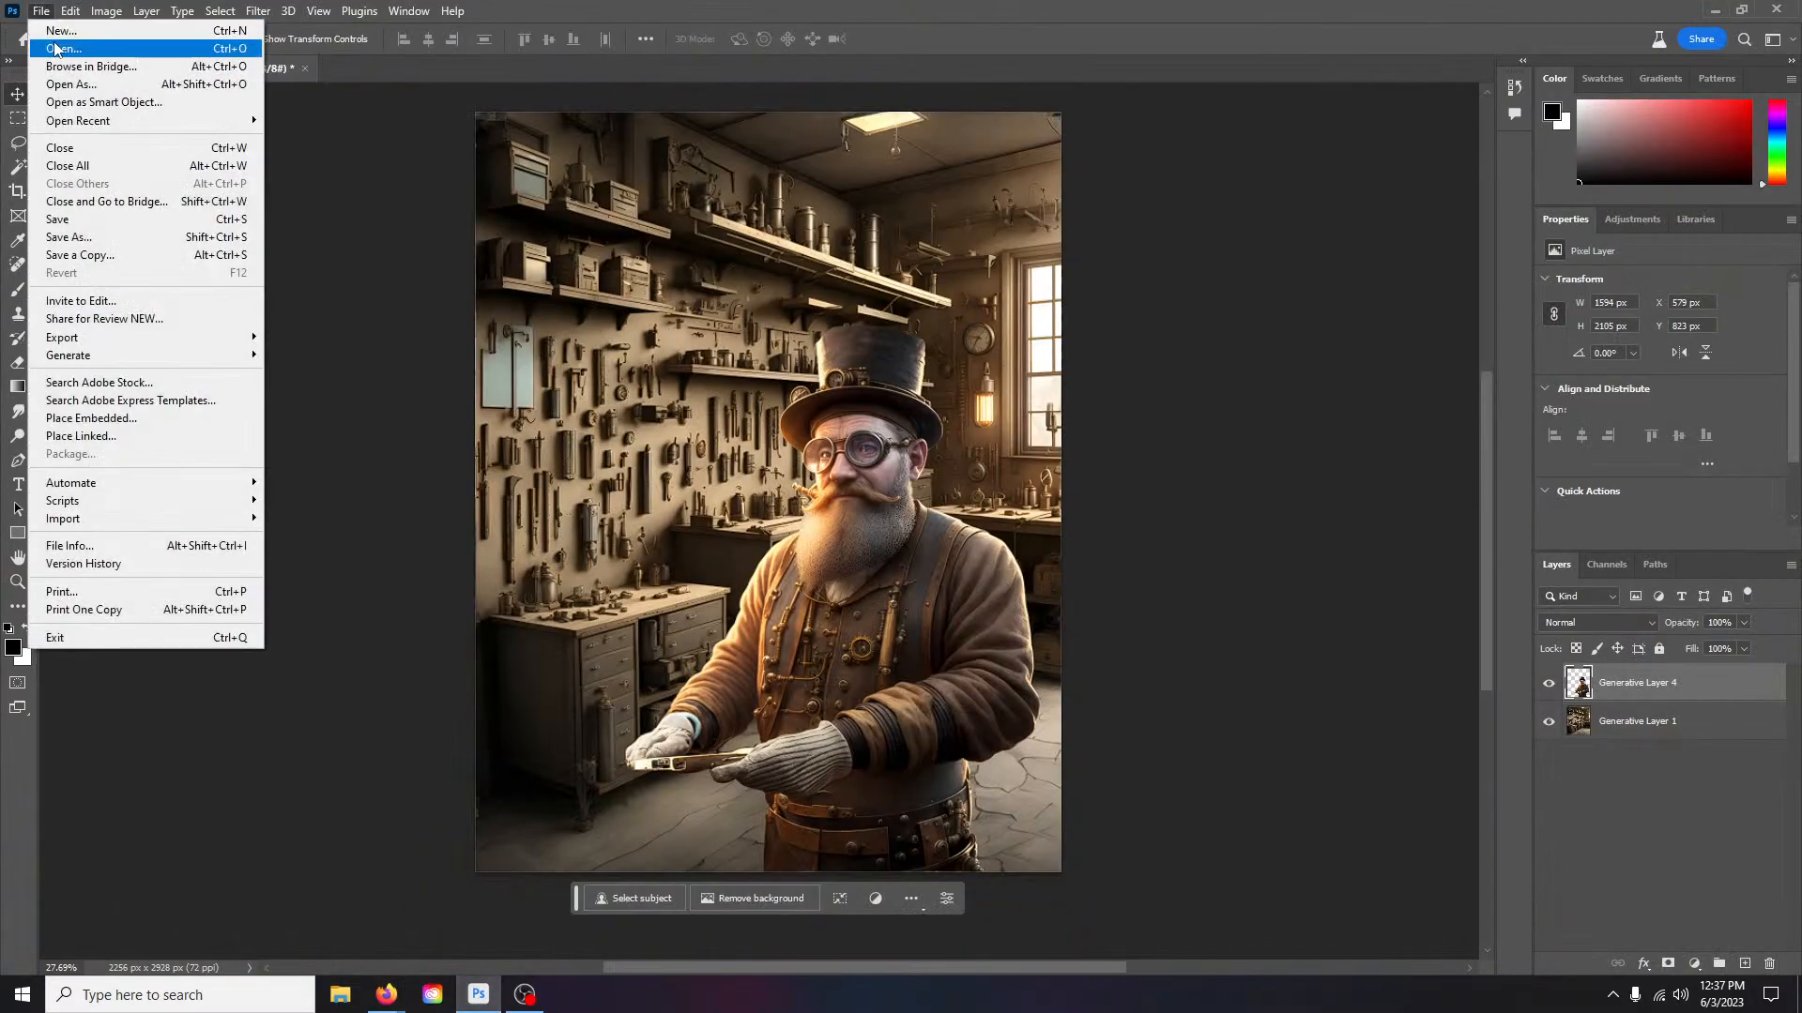
pyautogui.click(56, 36)
pyautogui.click(1270, 770)
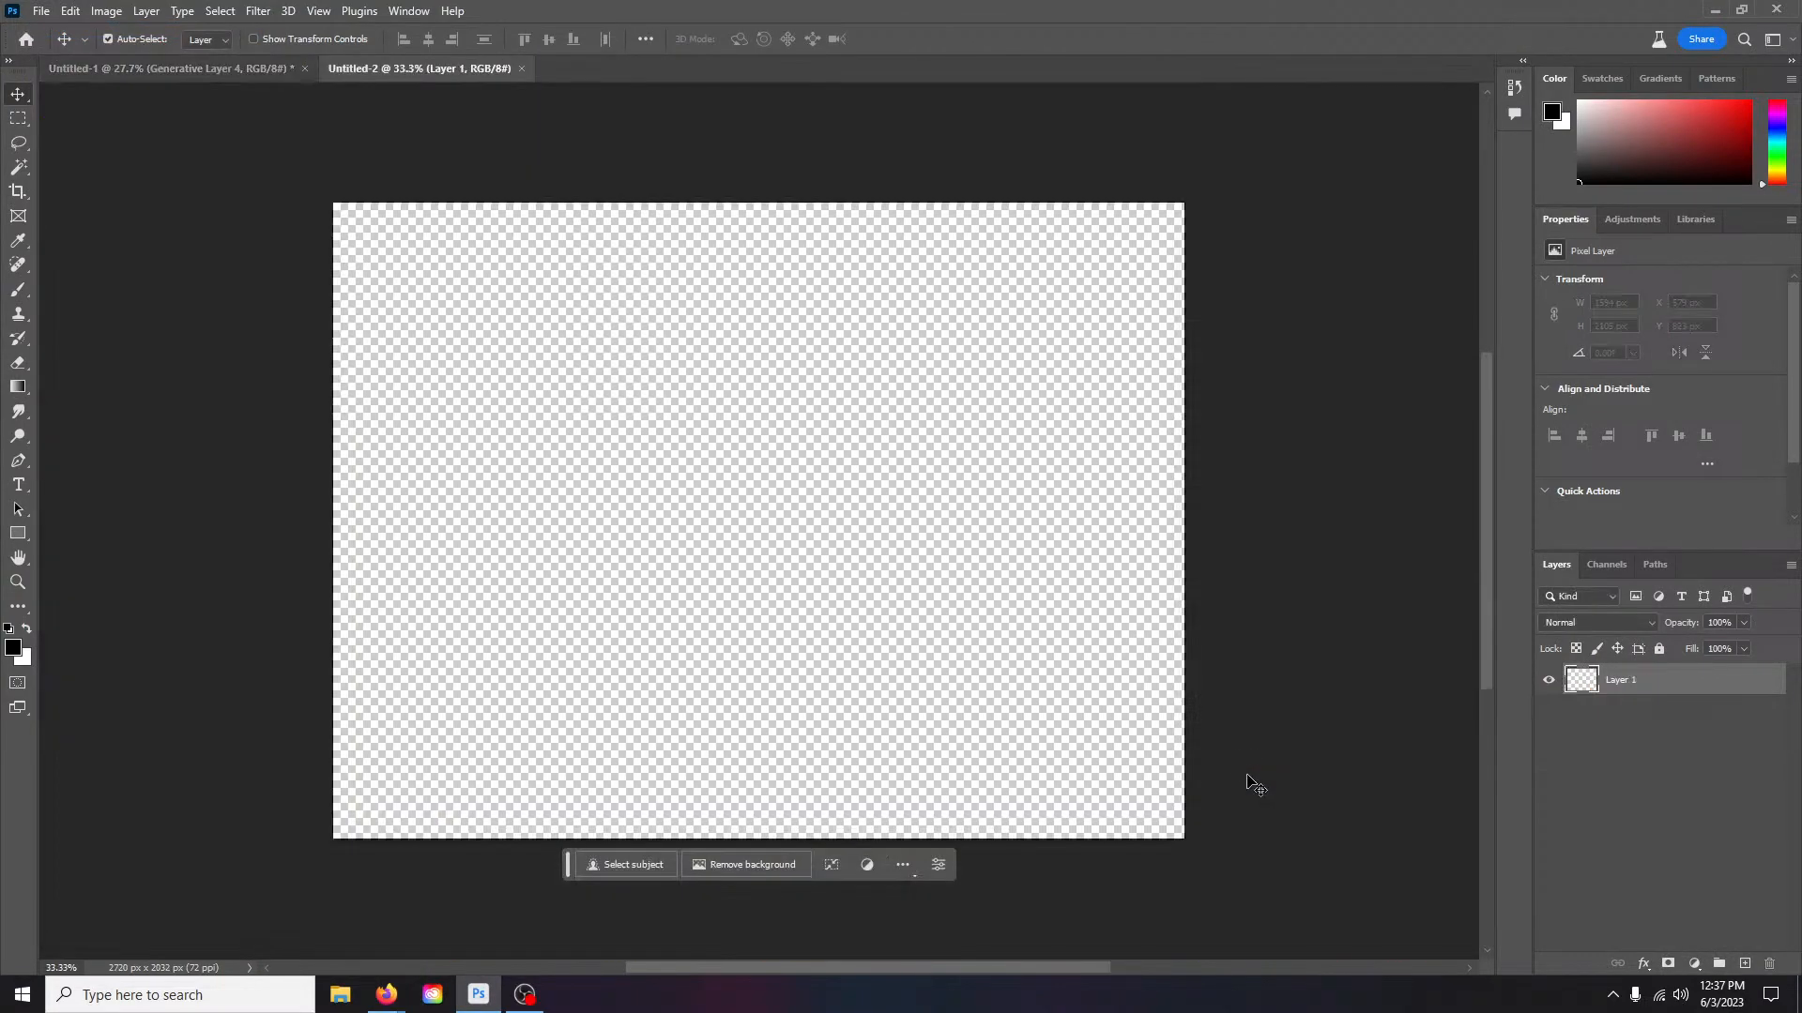
pyautogui.hotkey('ctrl', 'v')
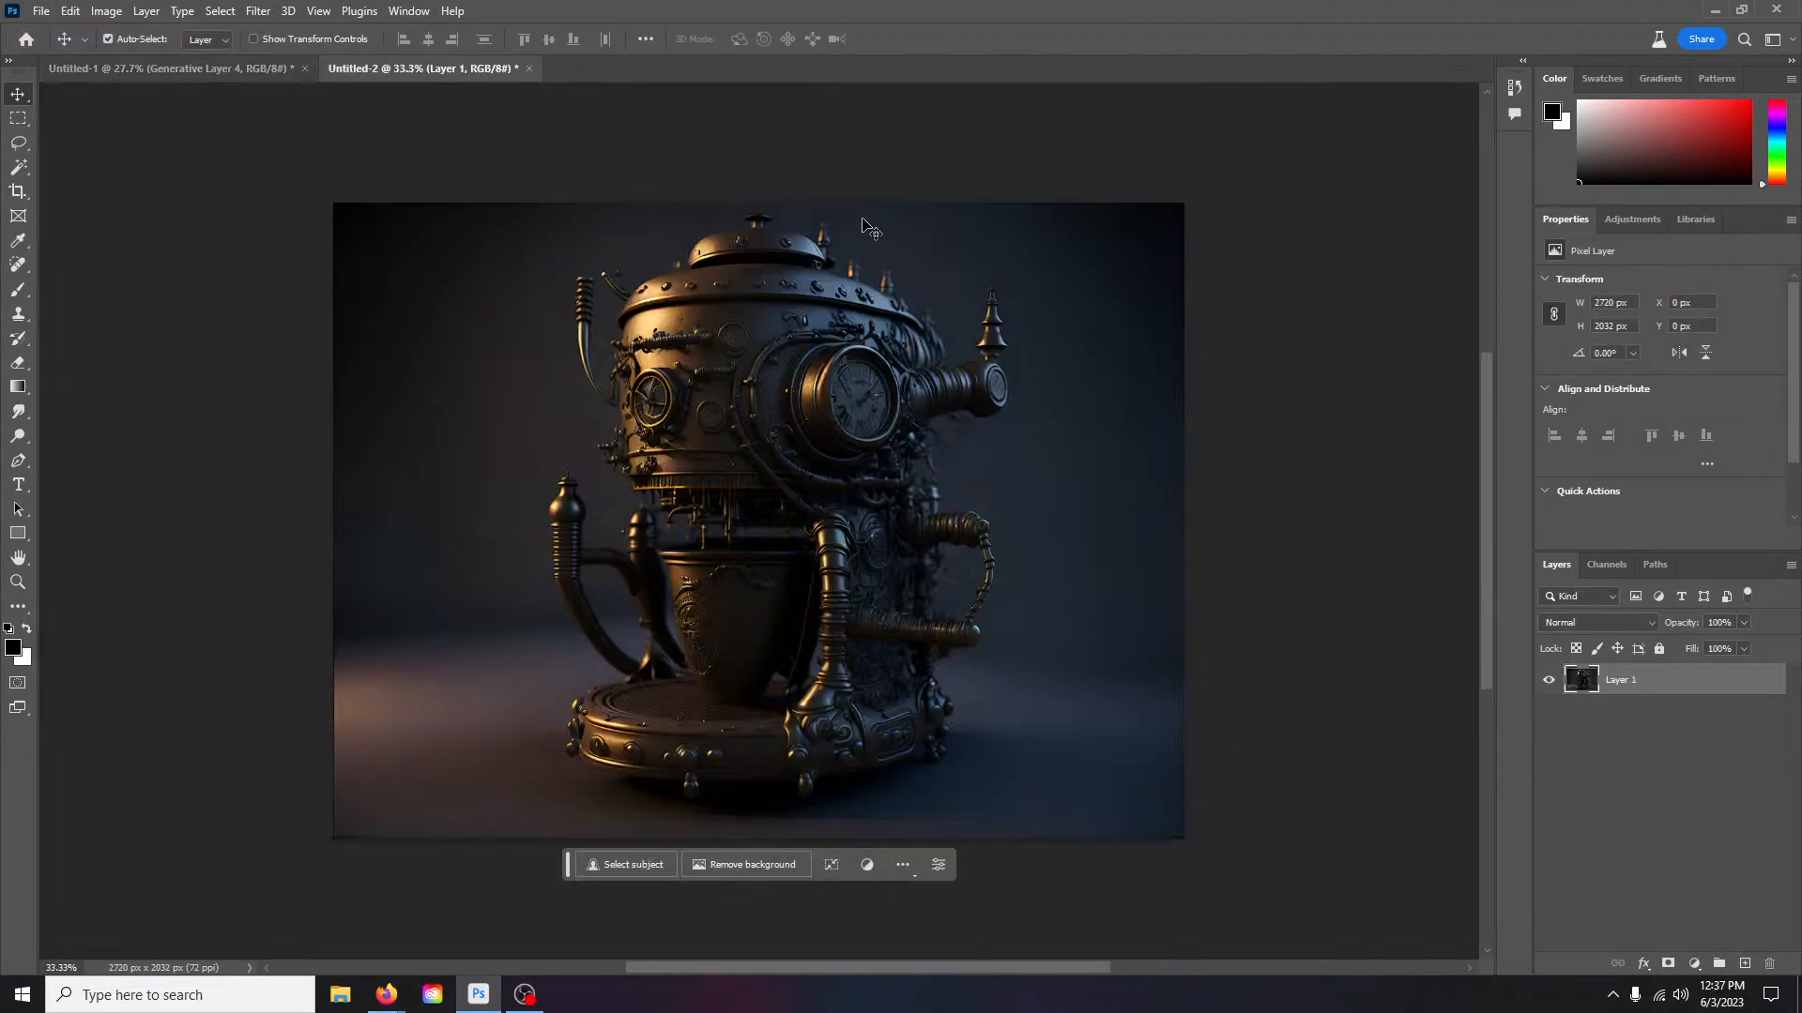
# Step: Lasso the dark background beside the coffee maker's upper right half, following its spires and spout, and delete the selected area
pyautogui.click(19, 144)
pyautogui.scroll(1, 1011, 227)
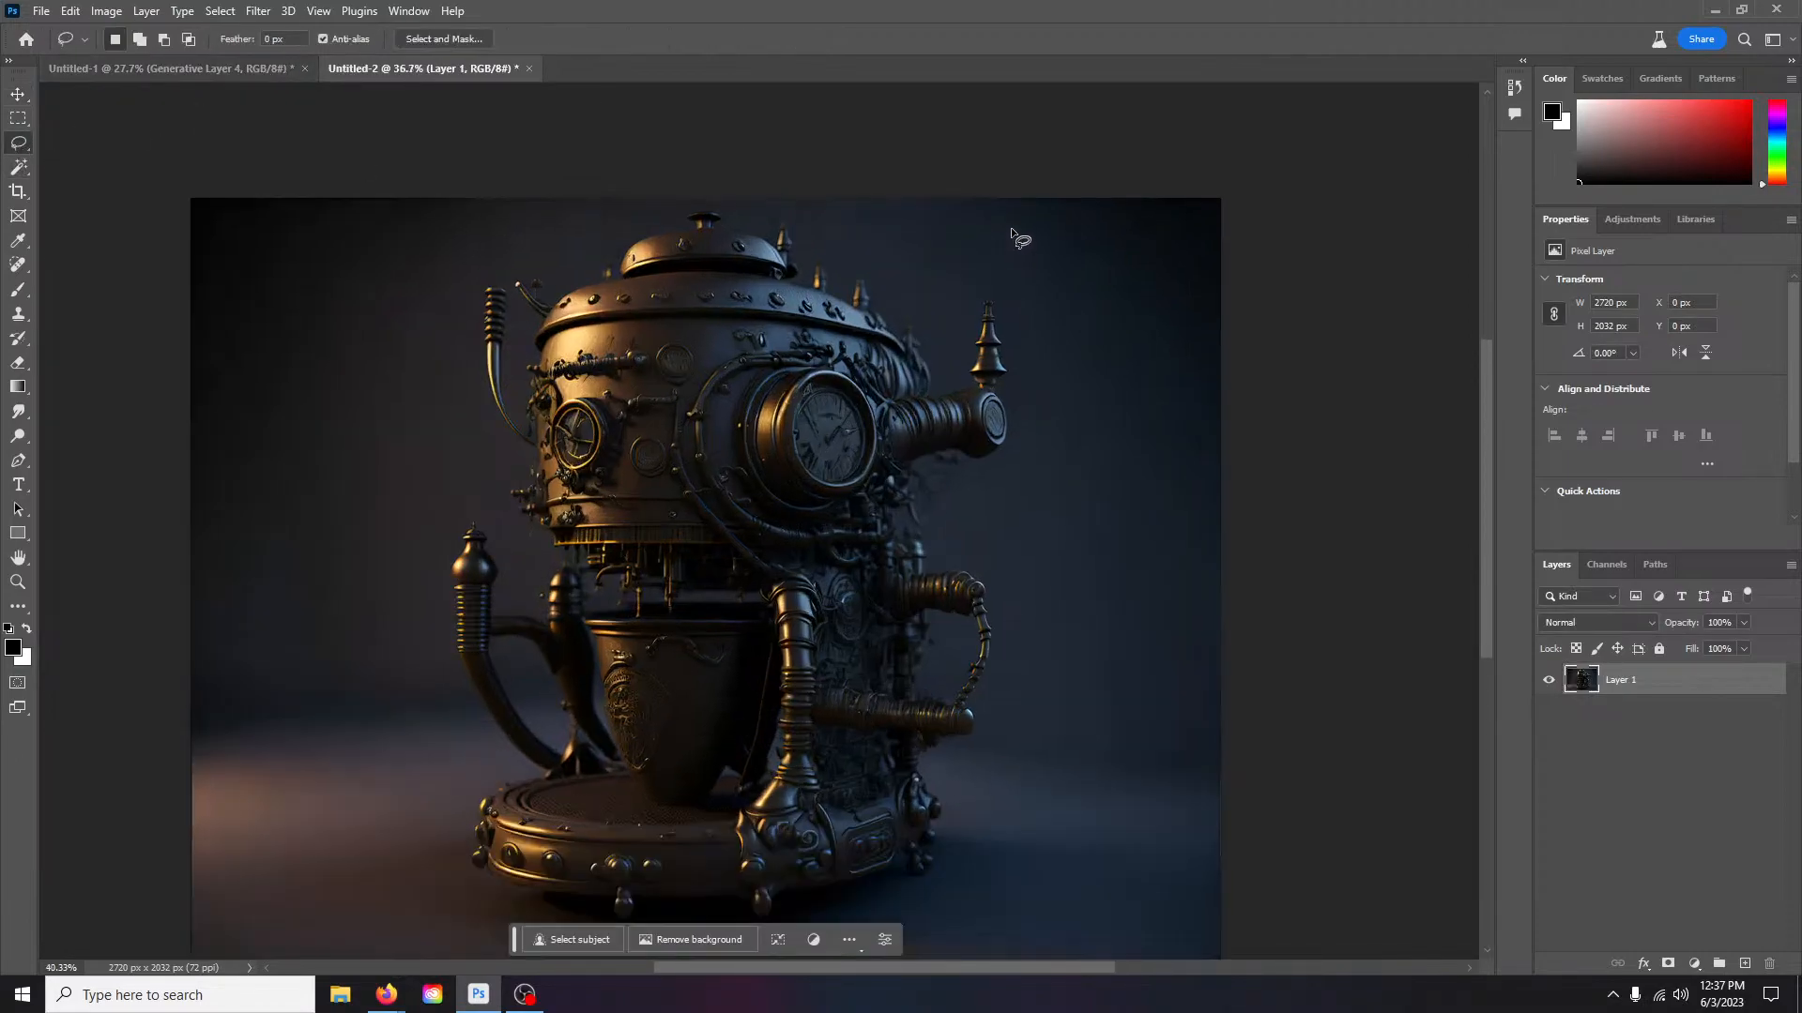
pyautogui.scroll(3, 1011, 227)
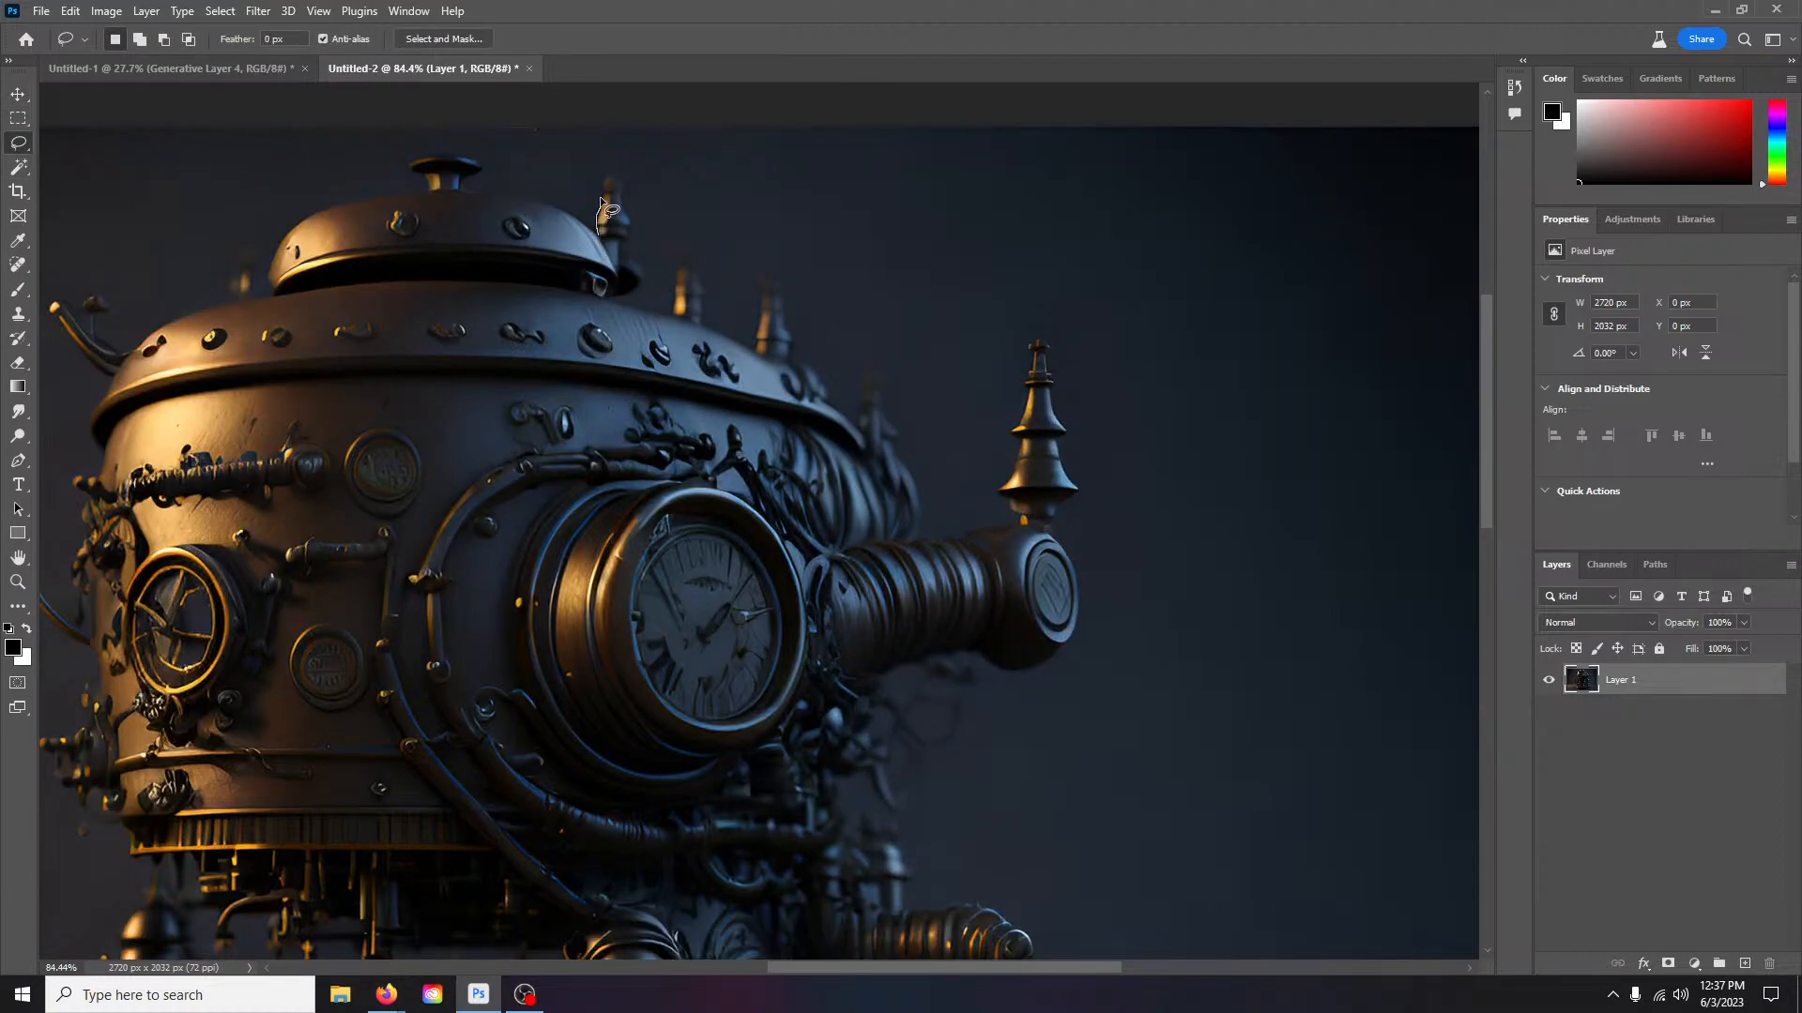
pyautogui.moveTo(608, 175)
pyautogui.mouseDown()
pyautogui.moveTo(642, 273)
pyautogui.moveTo(630, 304)
pyautogui.moveTo(674, 313)
pyautogui.moveTo(689, 264)
pyautogui.moveTo(706, 328)
pyautogui.moveTo(761, 358)
pyautogui.moveTo(747, 312)
pyautogui.moveTo(773, 275)
pyautogui.moveTo(798, 365)
pyautogui.moveTo(857, 420)
pyautogui.moveTo(872, 381)
pyautogui.moveTo(888, 390)
pyautogui.moveTo(932, 521)
pyautogui.moveTo(1003, 515)
pyautogui.moveTo(1009, 430)
pyautogui.moveTo(1050, 338)
pyautogui.moveTo(1081, 496)
pyautogui.moveTo(1059, 528)
pyautogui.moveTo(1076, 602)
pyautogui.moveTo(1062, 650)
pyautogui.moveTo(886, 695)
pyautogui.moveTo(845, 768)
pyautogui.moveTo(841, 810)
pyautogui.moveTo(883, 841)
pyautogui.moveTo(911, 907)
pyautogui.moveTo(993, 916)
pyautogui.moveTo(1041, 957)
pyautogui.moveTo(1248, 838)
pyautogui.moveTo(1328, 720)
pyautogui.moveTo(1322, 306)
pyautogui.moveTo(1184, 187)
pyautogui.moveTo(608, 162)
pyautogui.moveTo(585, 218)
pyautogui.moveTo(608, 251)
pyautogui.mouseUp()
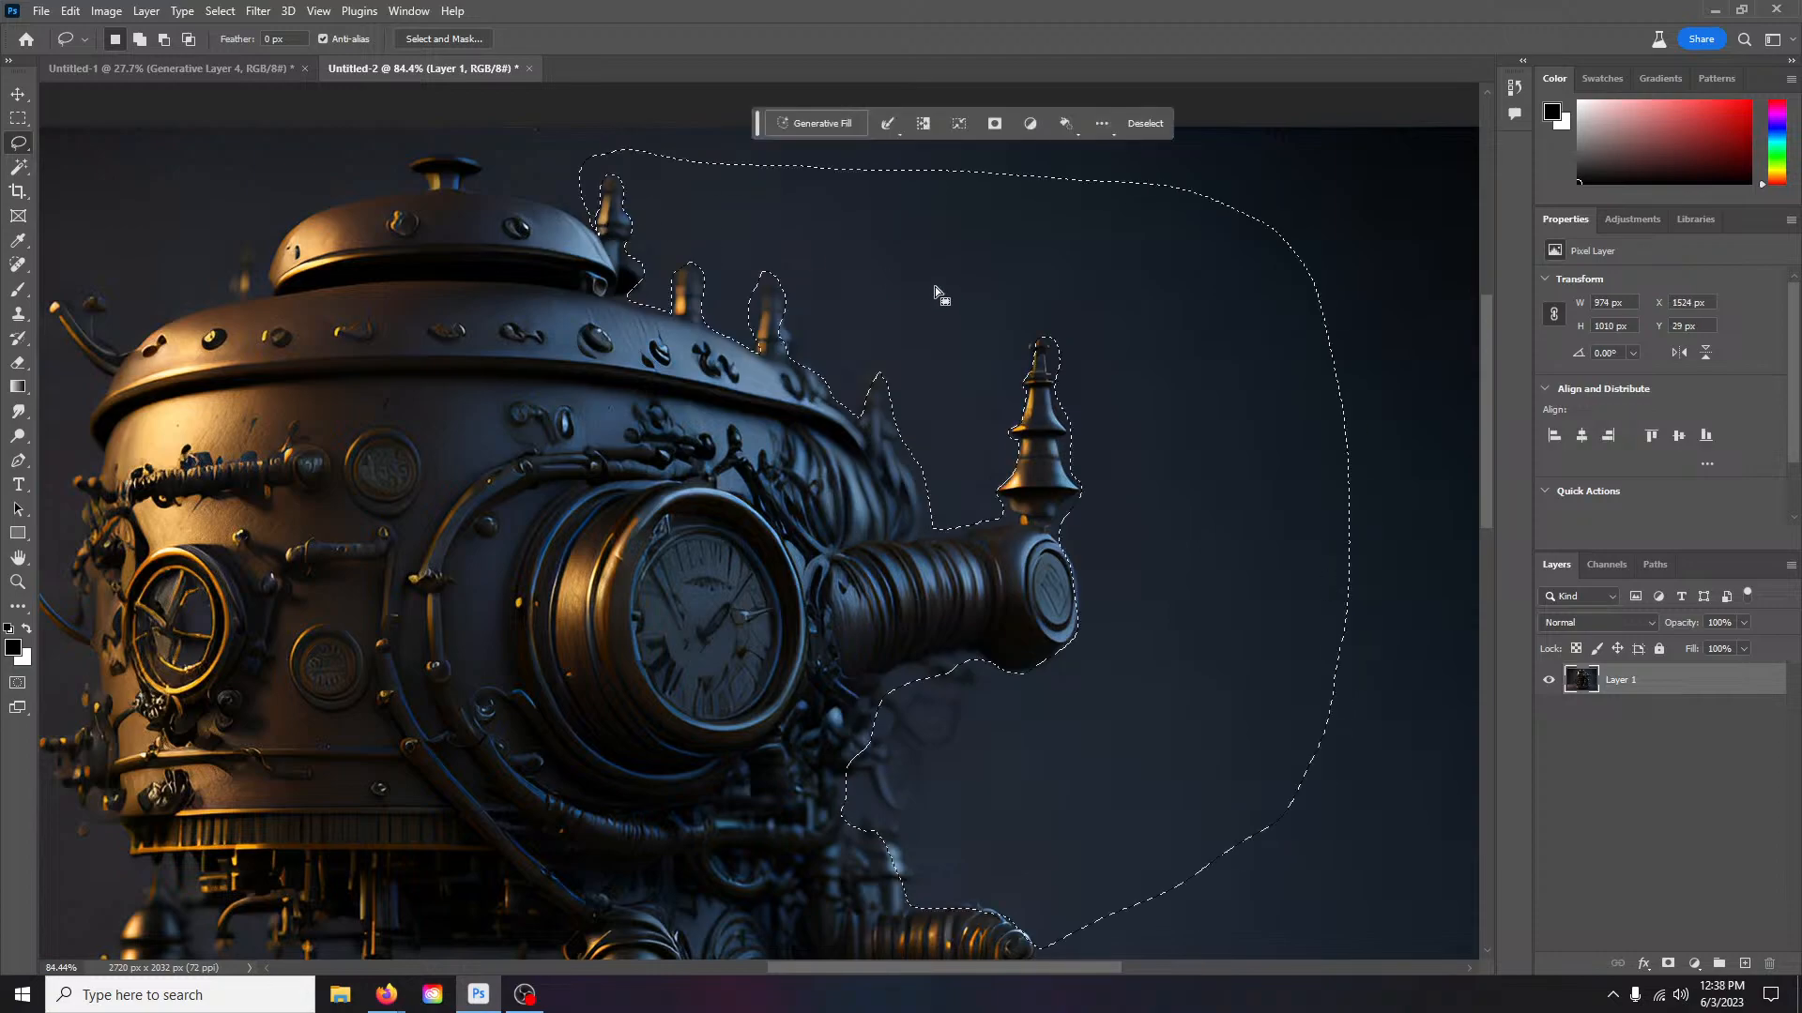
pyautogui.press('Delete')
# Step: Lasso the background beside the coffee maker's lower right half, from the side handle down past the base, and delete it
pyautogui.scroll(-5, 1253, 691)
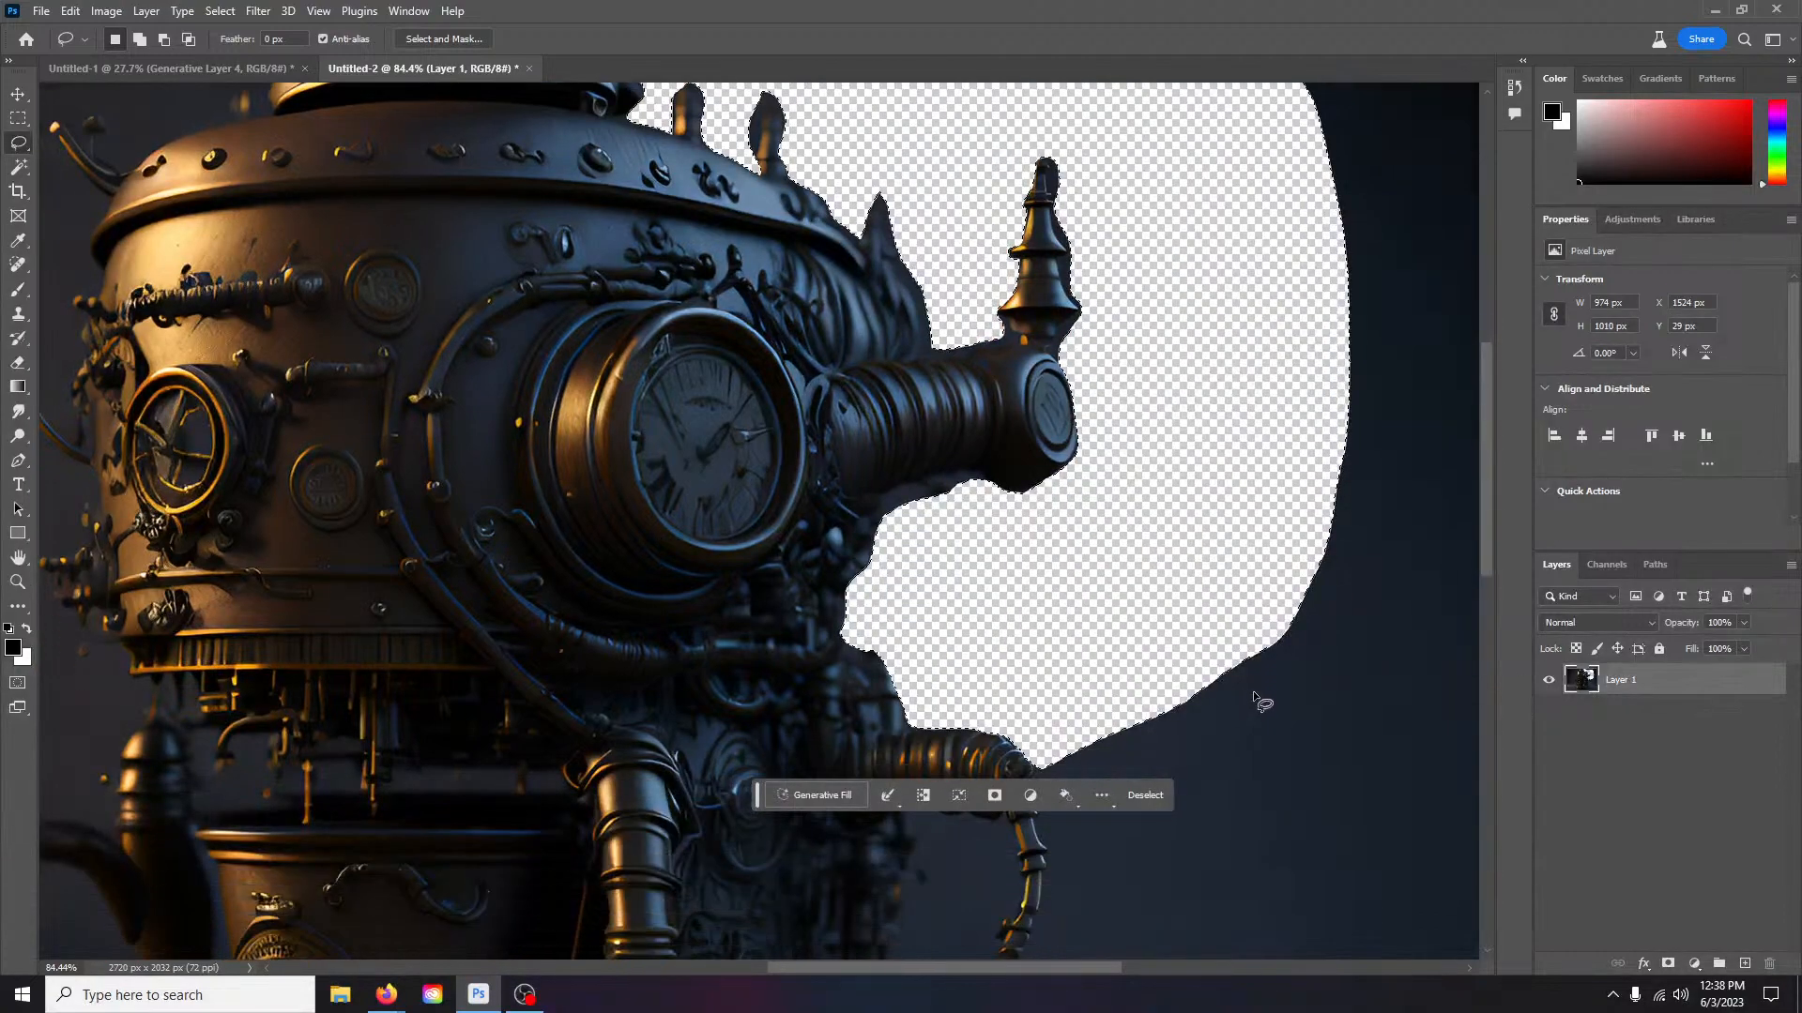
pyautogui.scroll(-4, 1234, 703)
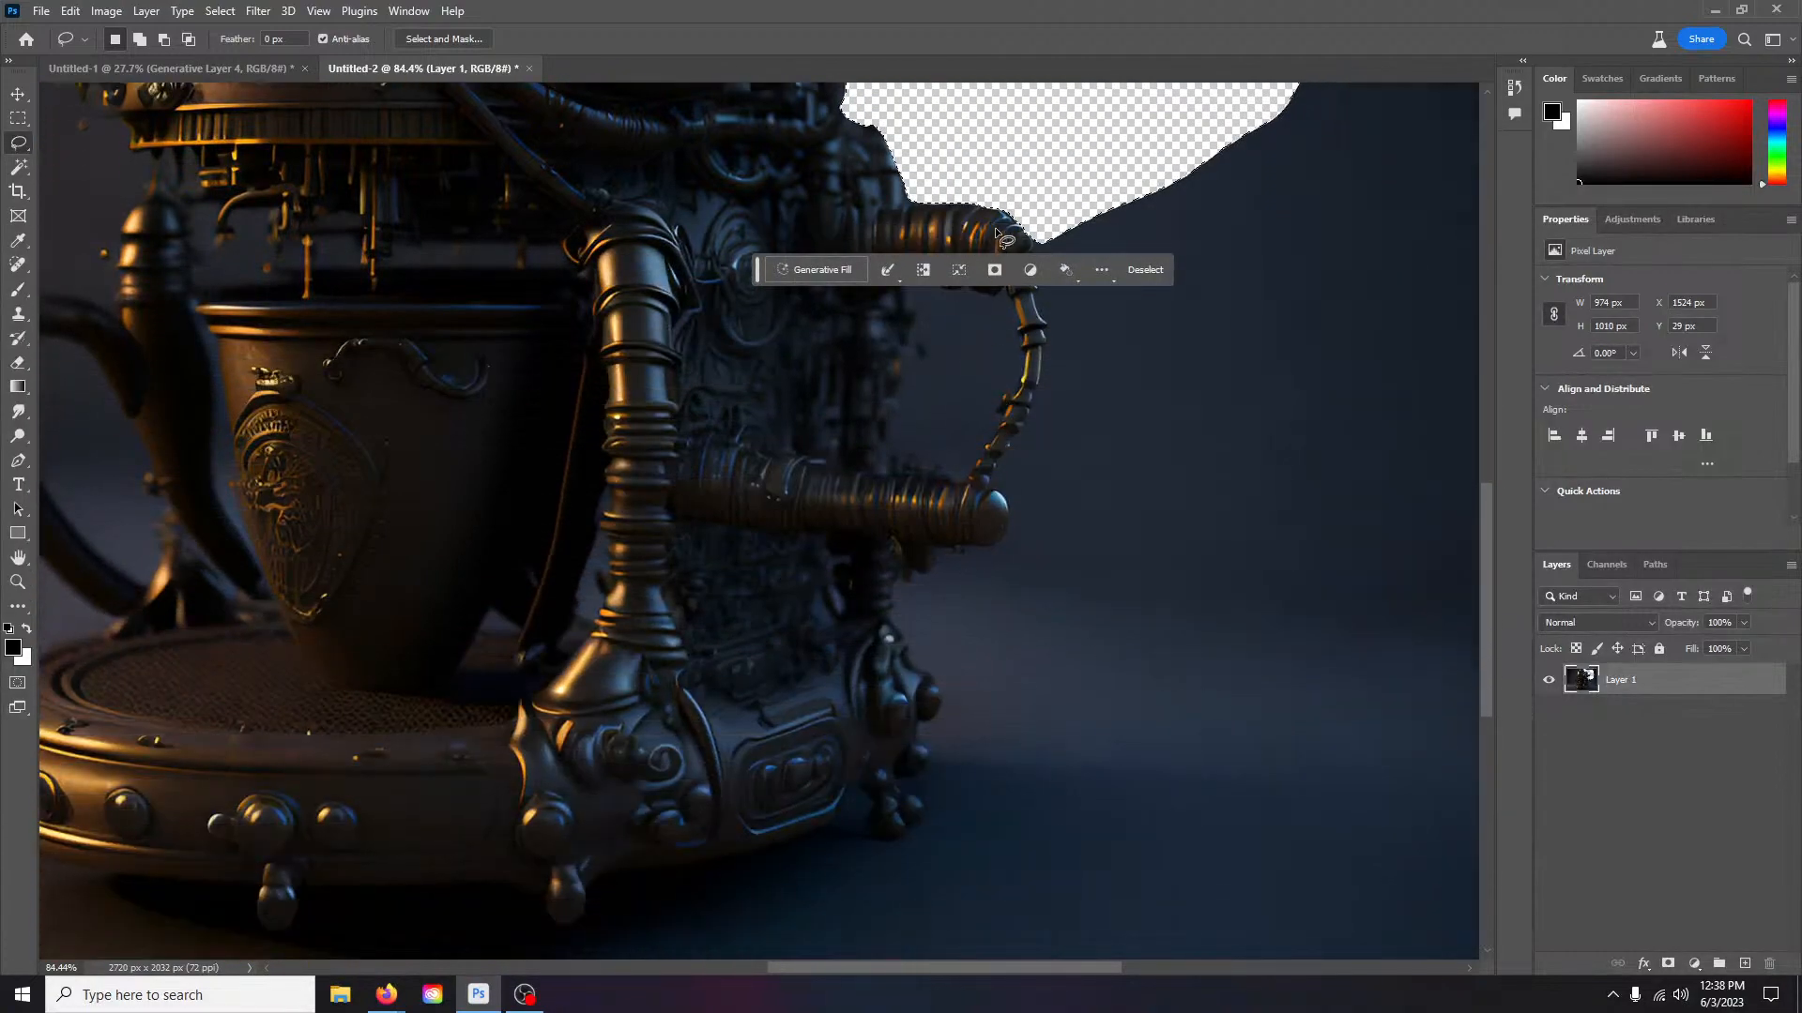
pyautogui.hotkey('ctrl', 'd')
pyautogui.moveTo(1034, 238)
pyautogui.mouseDown()
pyautogui.moveTo(1042, 376)
pyautogui.moveTo(1011, 509)
pyautogui.mouseUp()
pyautogui.moveTo(938, 561)
pyautogui.mouseDown()
pyautogui.moveTo(899, 600)
pyautogui.moveTo(936, 695)
pyautogui.moveTo(910, 792)
pyautogui.moveTo(921, 827)
pyautogui.moveTo(874, 843)
pyautogui.moveTo(842, 805)
pyautogui.moveTo(830, 837)
pyautogui.moveTo(610, 885)
pyautogui.moveTo(606, 918)
pyautogui.moveTo(1076, 902)
pyautogui.moveTo(1195, 834)
pyautogui.moveTo(1329, 422)
pyautogui.moveTo(1237, 235)
pyautogui.moveTo(1038, 242)
pyautogui.mouseUp()
pyautogui.press('Delete')
# Step: Lasso the background beneath the coffee maker's base, tracing around its front feet, and delete the selected area
pyautogui.scroll(-5, 627, 751)
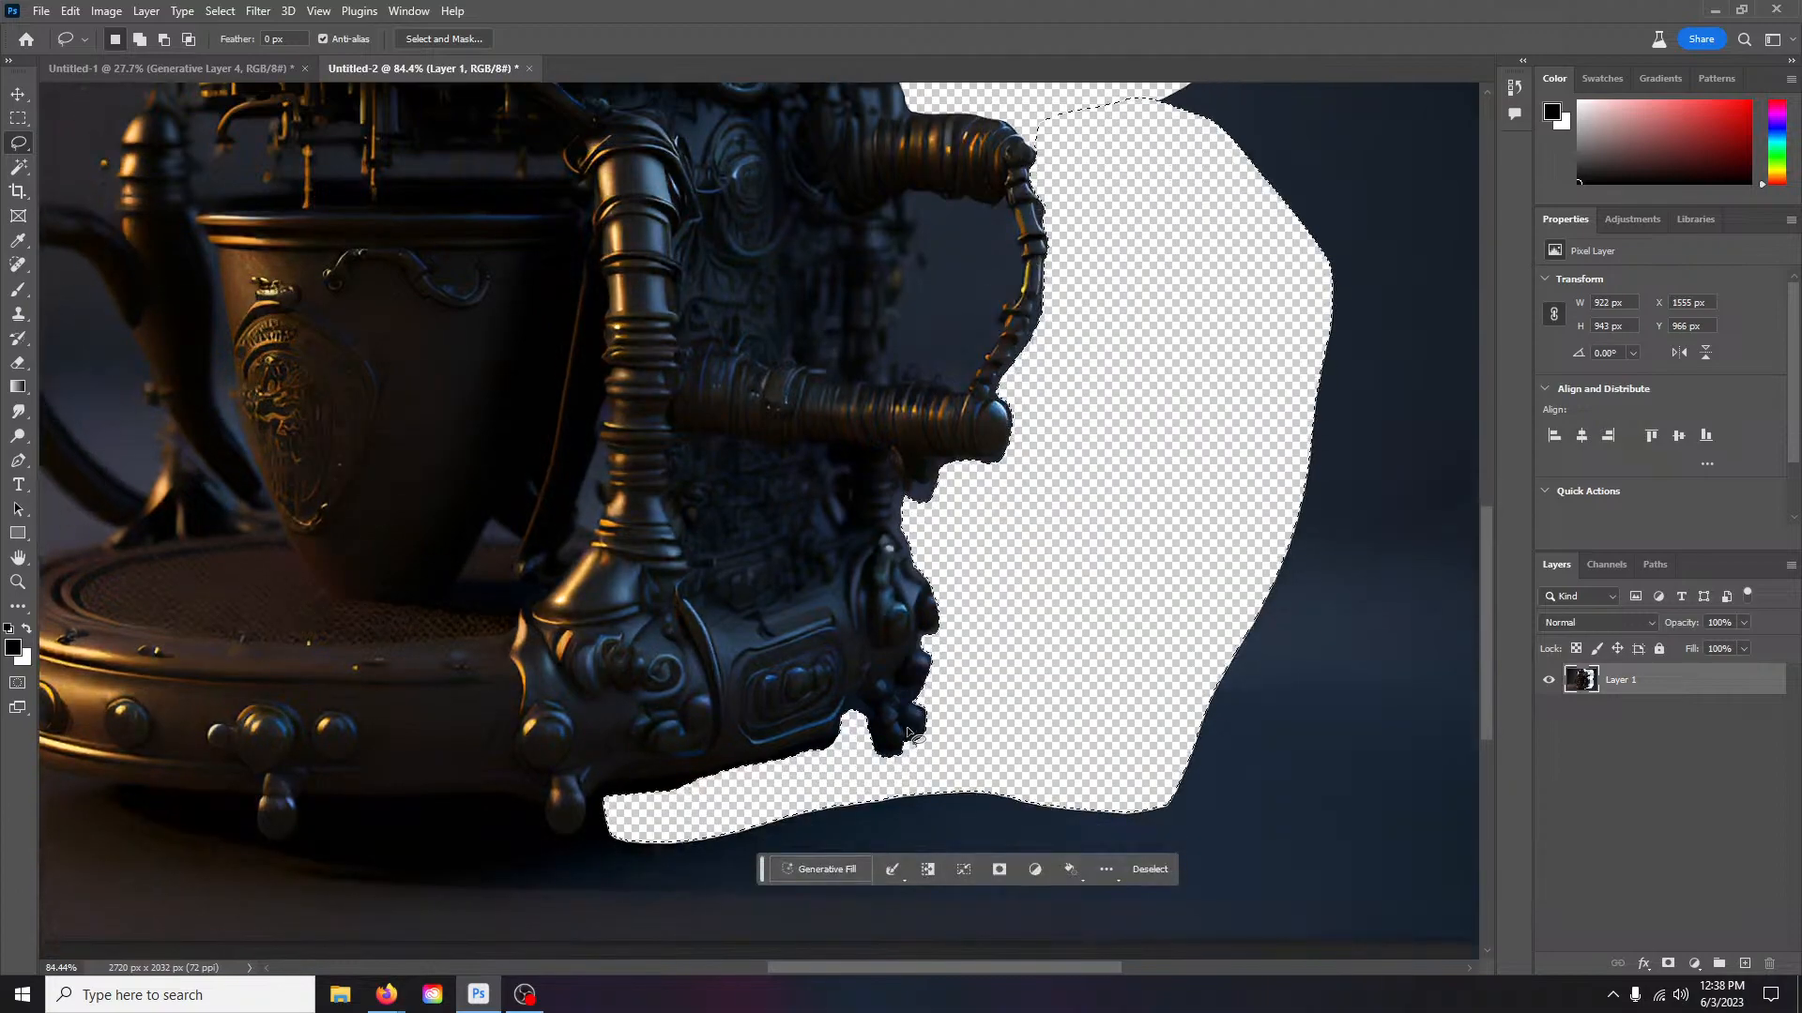
pyautogui.hscroll(-5, 635, 730)
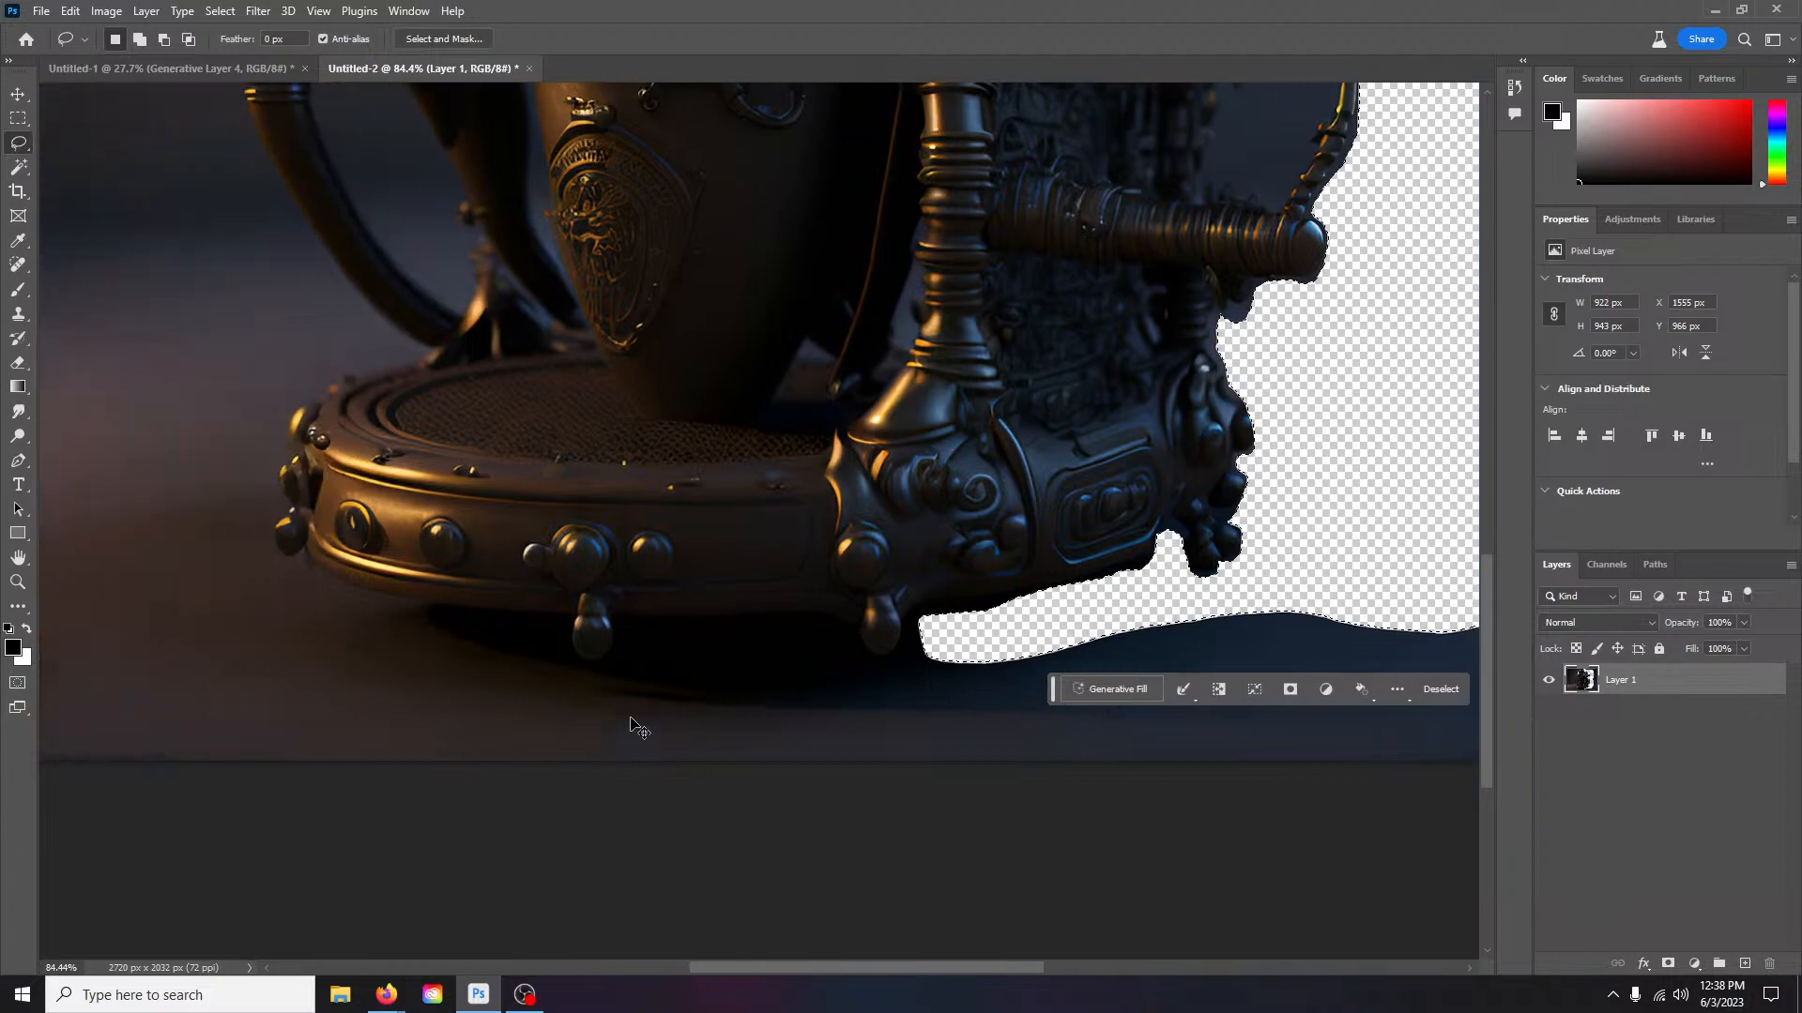
pyautogui.click(1141, 618)
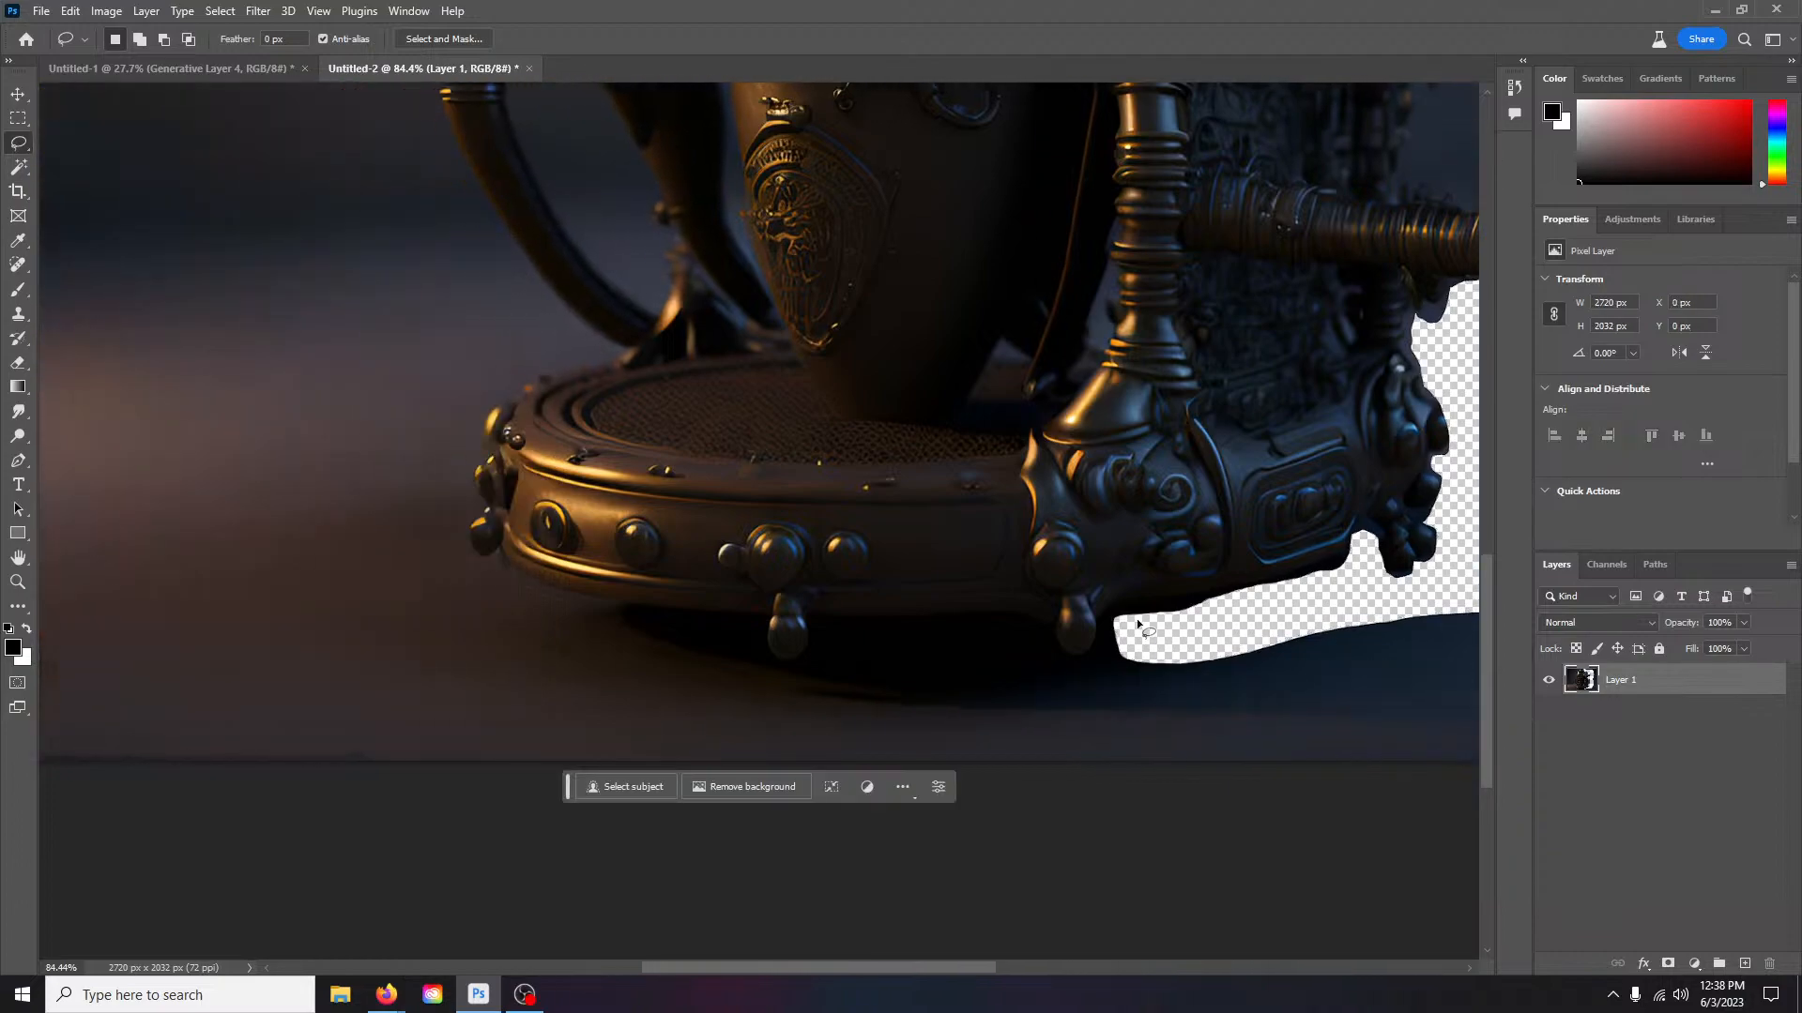
pyautogui.moveTo(1120, 614)
pyautogui.mouseDown()
pyautogui.moveTo(1102, 657)
pyautogui.moveTo(1043, 638)
pyautogui.moveTo(854, 648)
pyautogui.moveTo(802, 672)
pyautogui.moveTo(718, 623)
pyautogui.moveTo(471, 594)
pyautogui.moveTo(381, 795)
pyautogui.moveTo(1365, 811)
pyautogui.mouseUp()
pyautogui.moveTo(1274, 645); pyautogui.dragTo(1119, 617)
pyautogui.press('Delete')
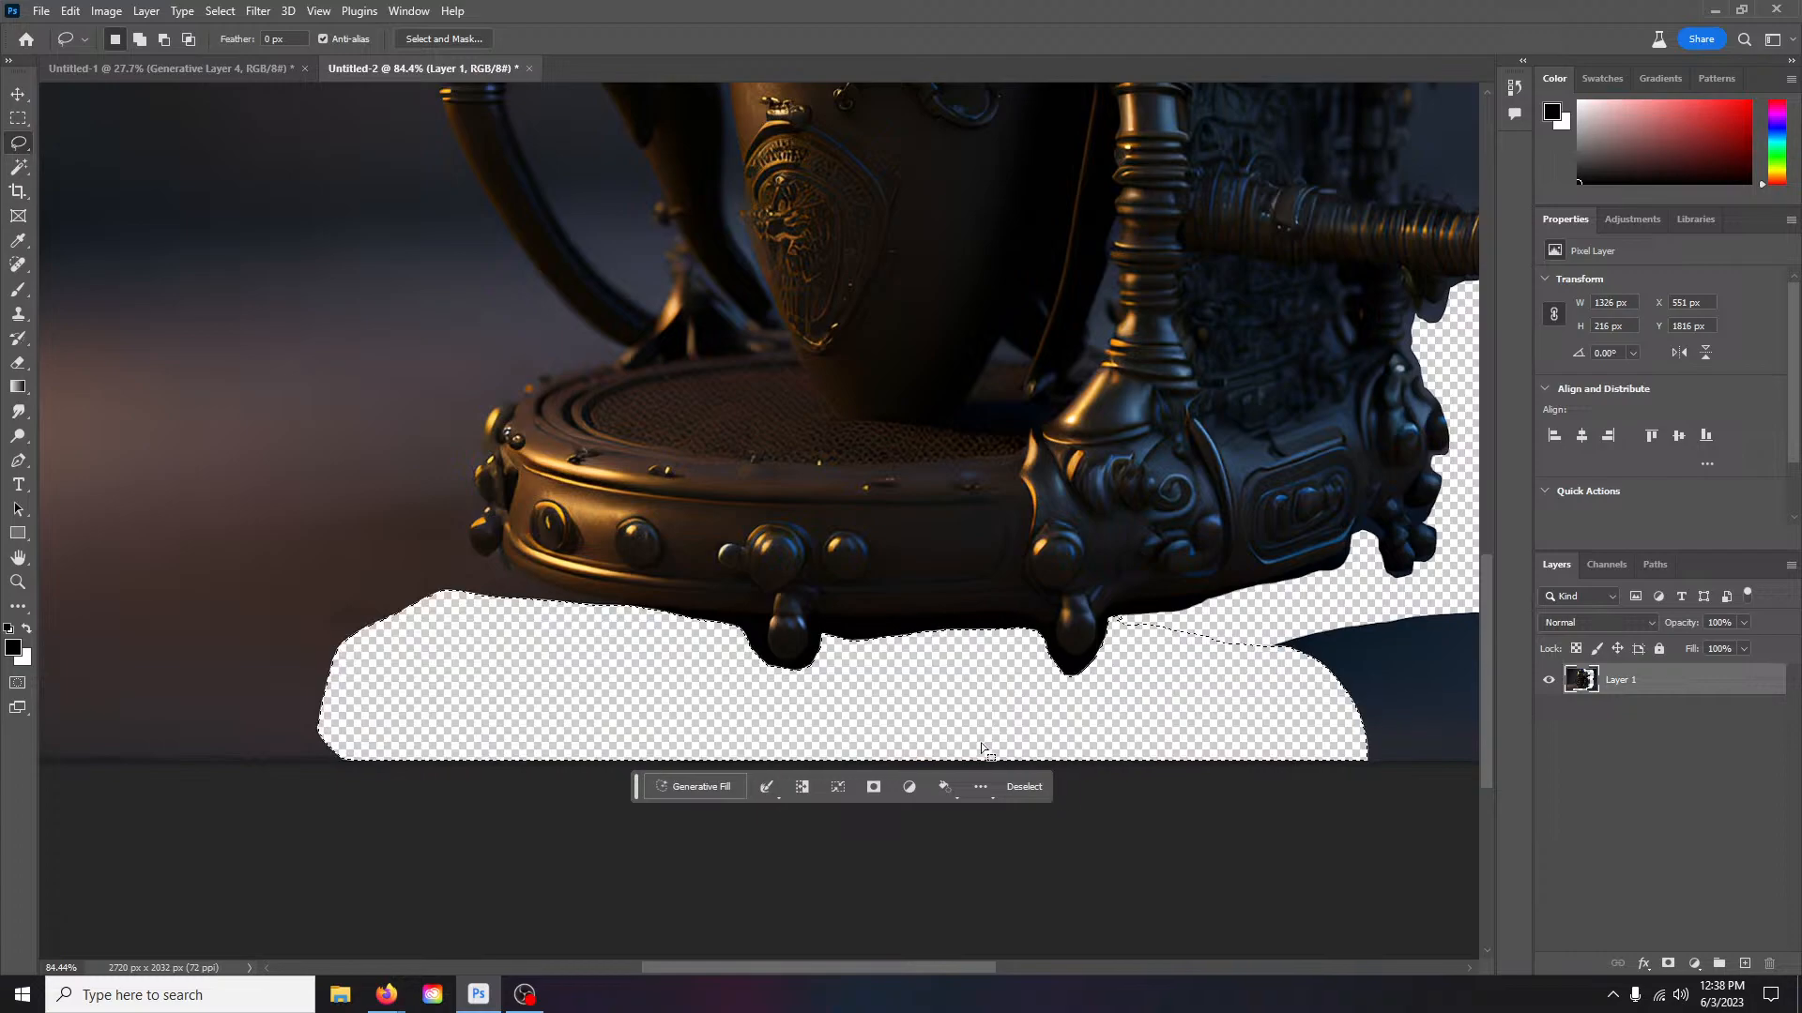
# Step: Deselect and mask out the remaining background around the coffee maker with Remove Background
pyautogui.scroll(-10, 921, 619)
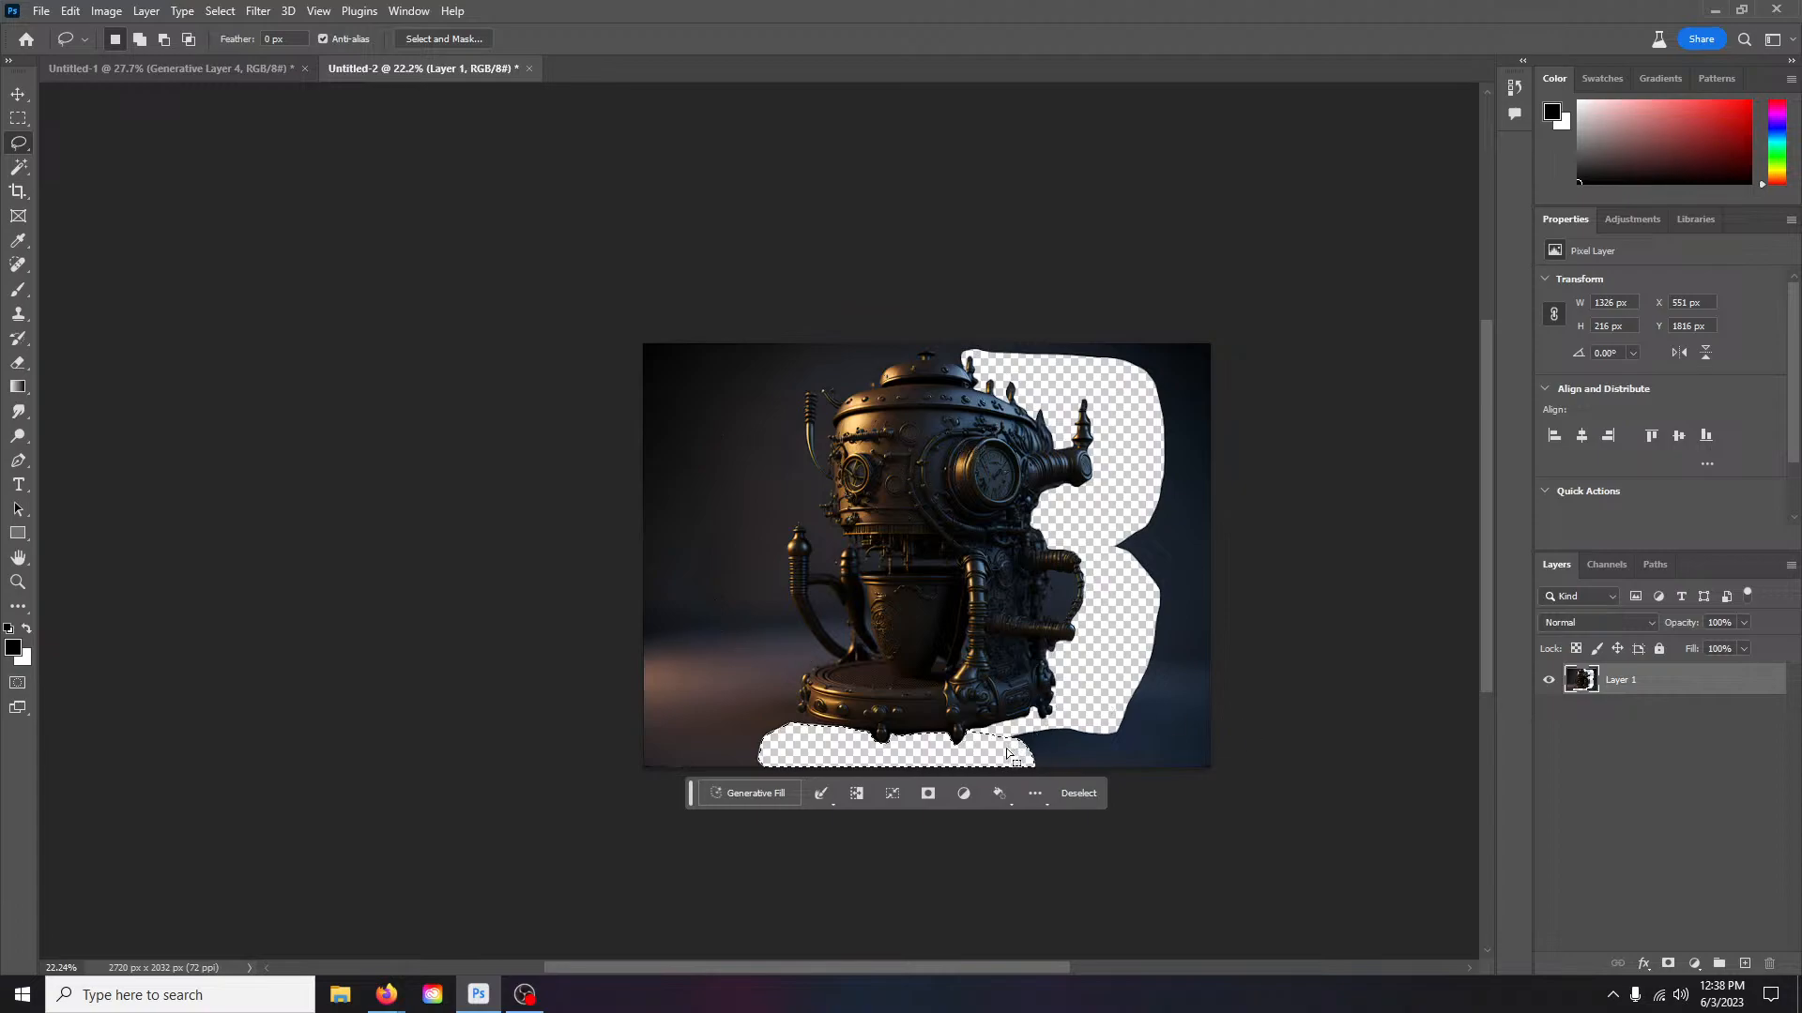
pyautogui.click(875, 754)
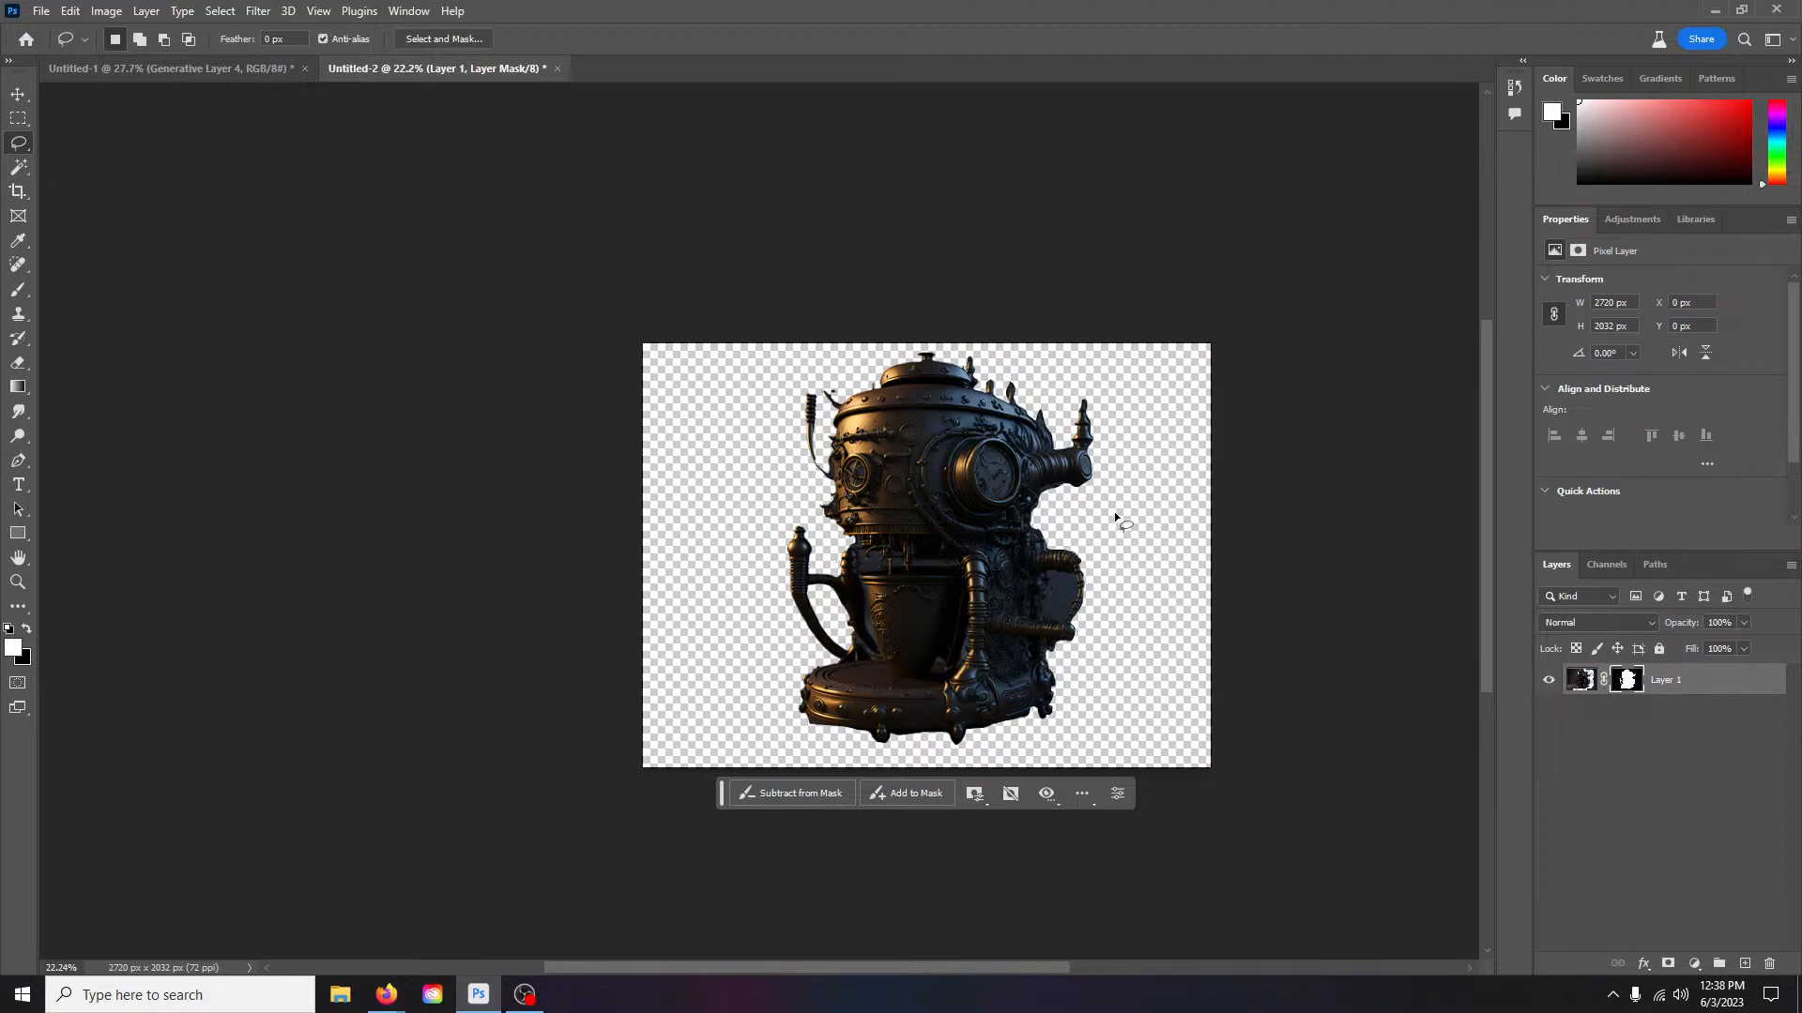
pyautogui.scroll(3, 1117, 507)
pyautogui.scroll(-1, 1109, 685)
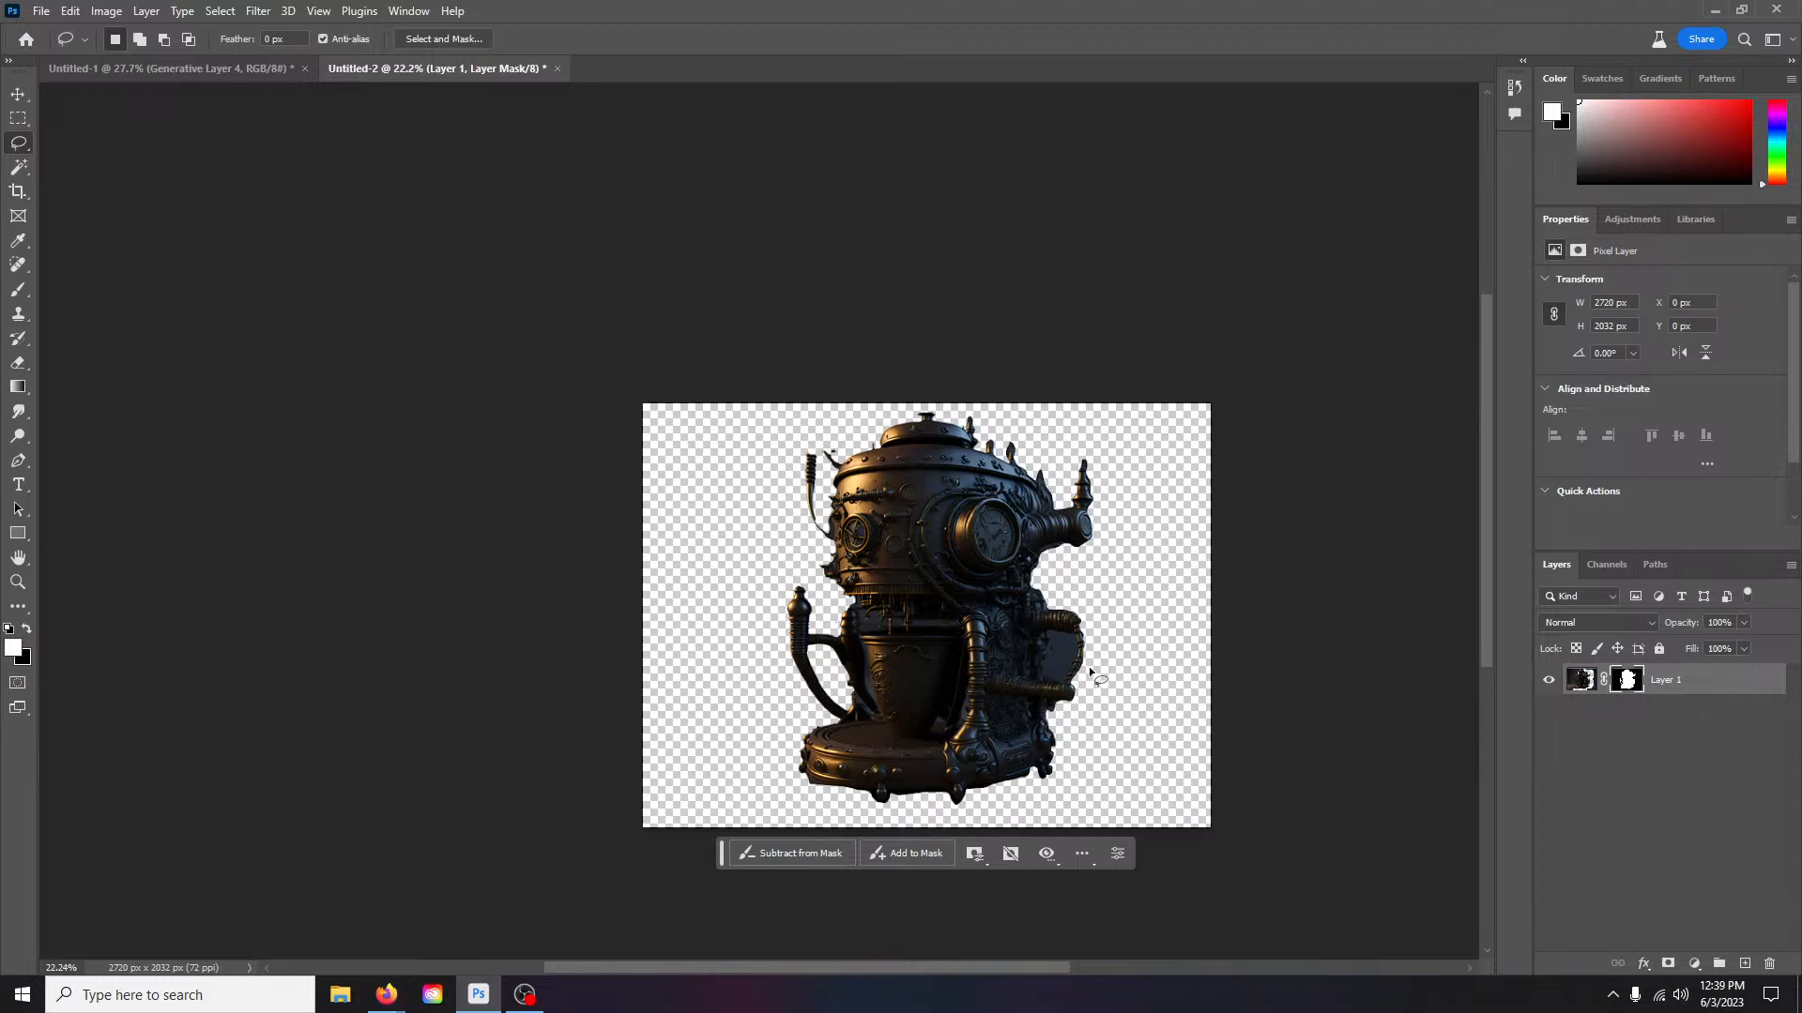
# Step: Delete the leftover background inside the small right handle loop and convert the masked coffee maker layer to a smart object
pyautogui.scroll(5, 1090, 667)
pyautogui.moveTo(965, 560)
pyautogui.mouseDown()
pyautogui.moveTo(947, 681)
pyautogui.moveTo(1008, 711)
pyautogui.moveTo(1053, 607)
pyautogui.moveTo(1027, 559)
pyautogui.moveTo(962, 557)
pyautogui.mouseUp()
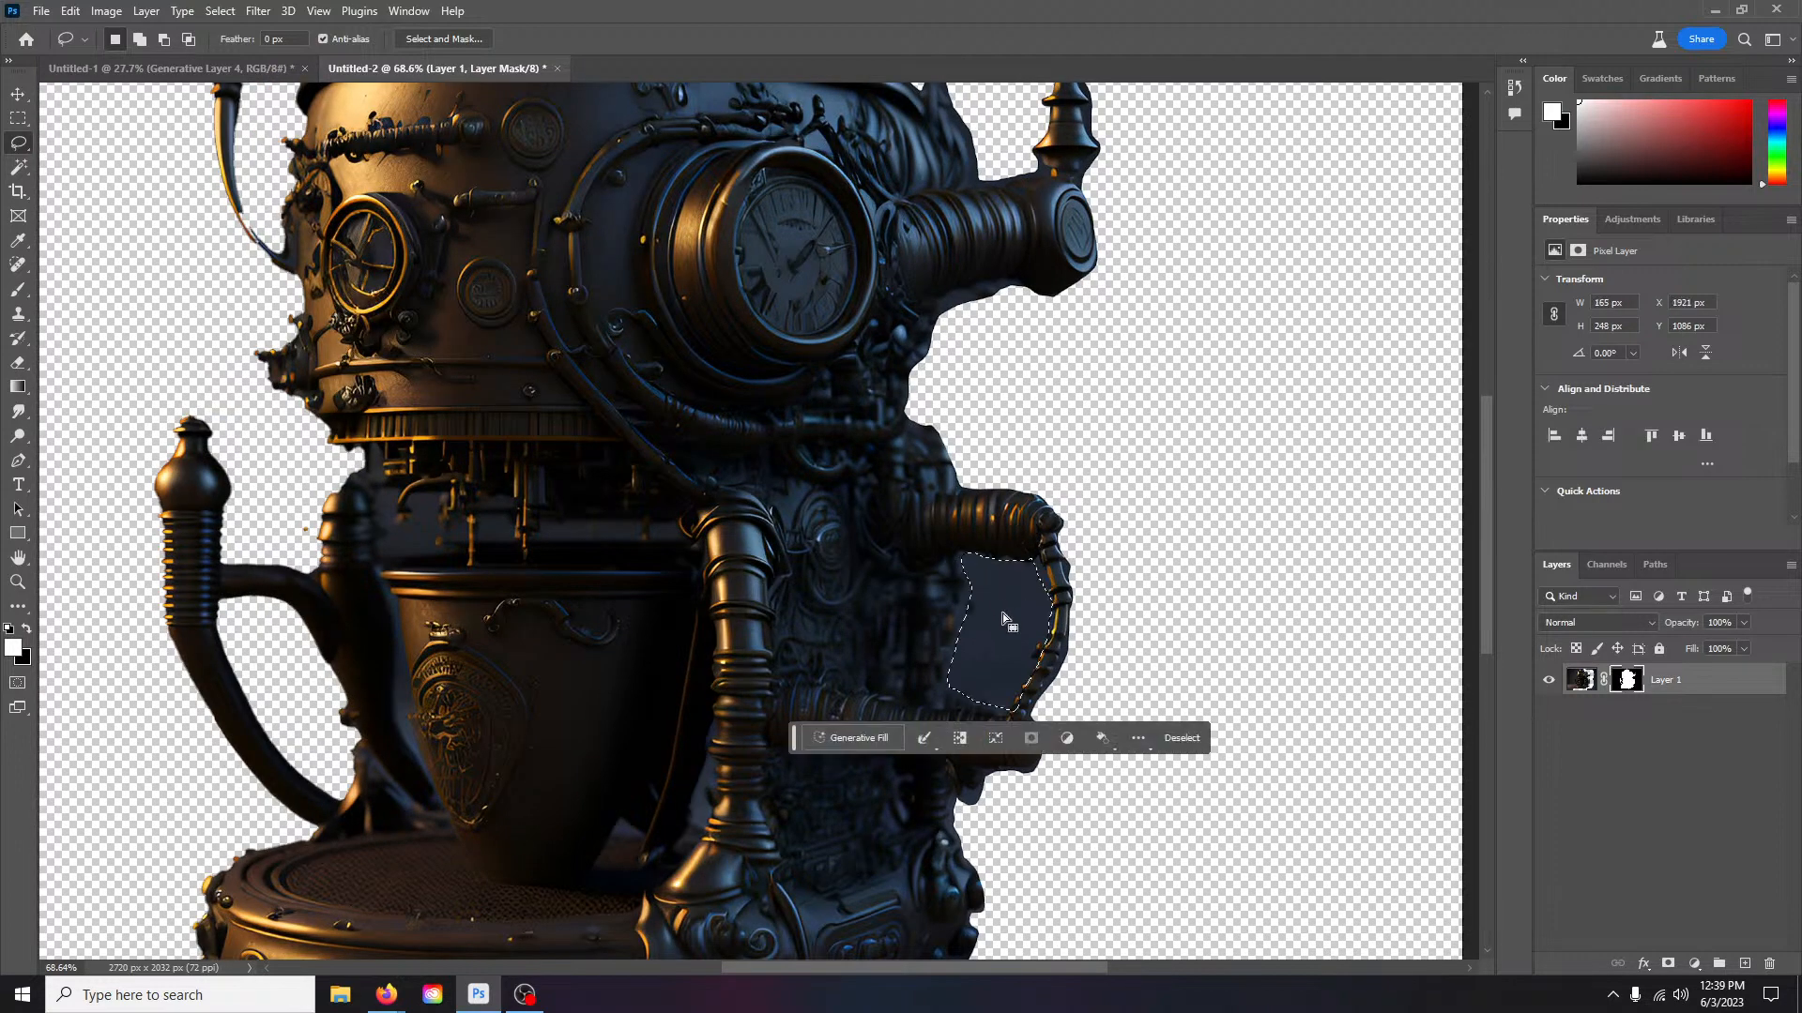
pyautogui.press('Delete')
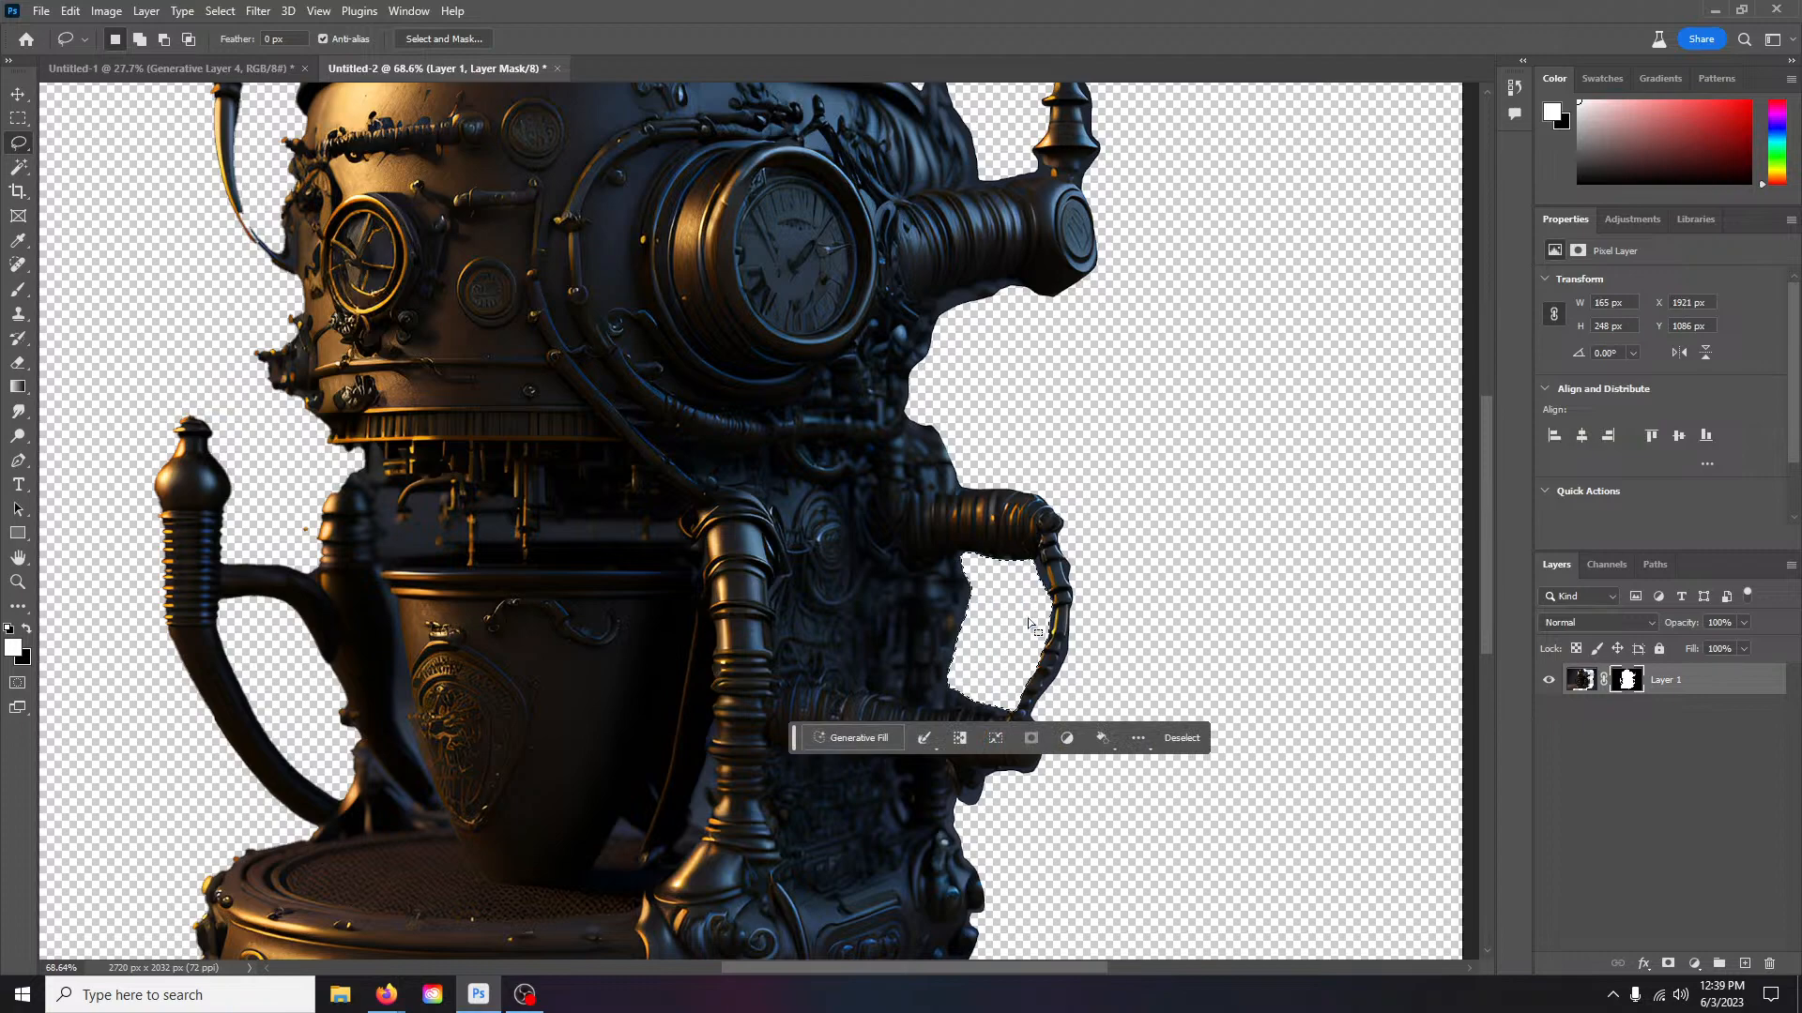
pyautogui.hotkey('ctrl', 'd')
pyautogui.rightClick(1715, 682)
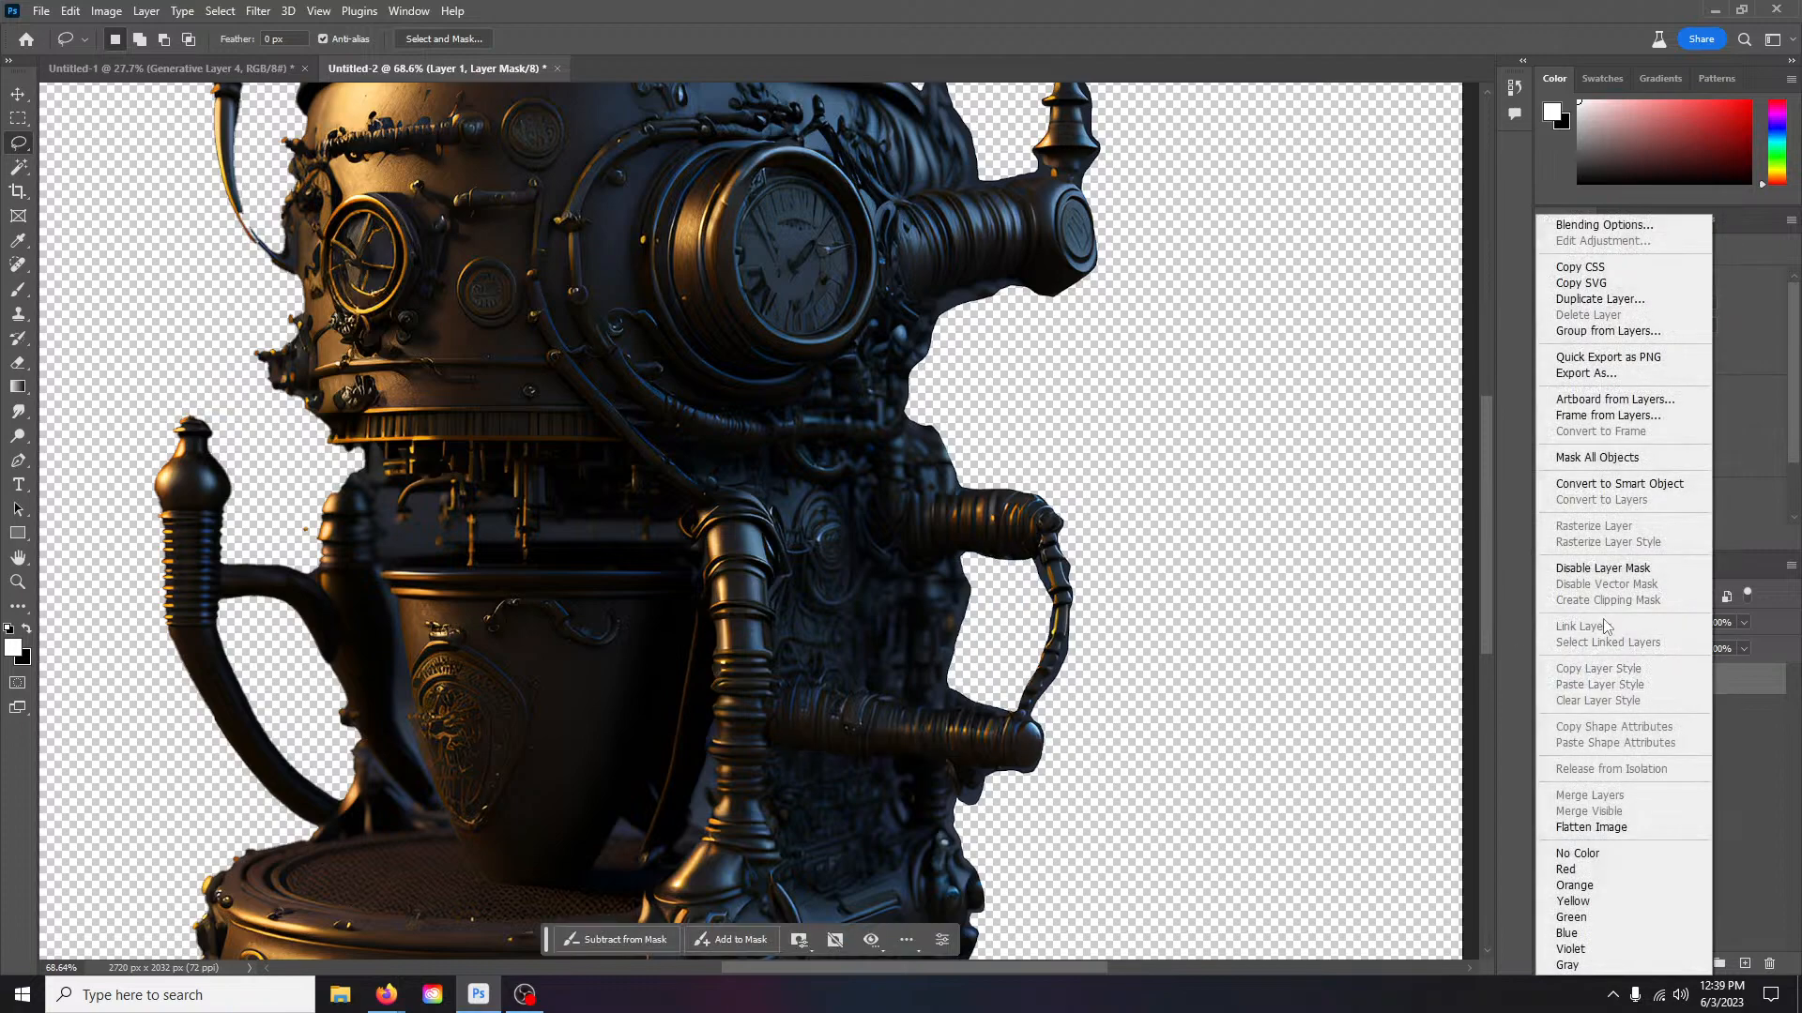
pyautogui.click(1610, 477)
# Step: Copy the cut-out coffee maker using a rectangular marquee and paste it into the workshop composite in the Untitled-1 document
pyautogui.scroll(-2, 1149, 588)
pyautogui.scroll(-2, 1148, 587)
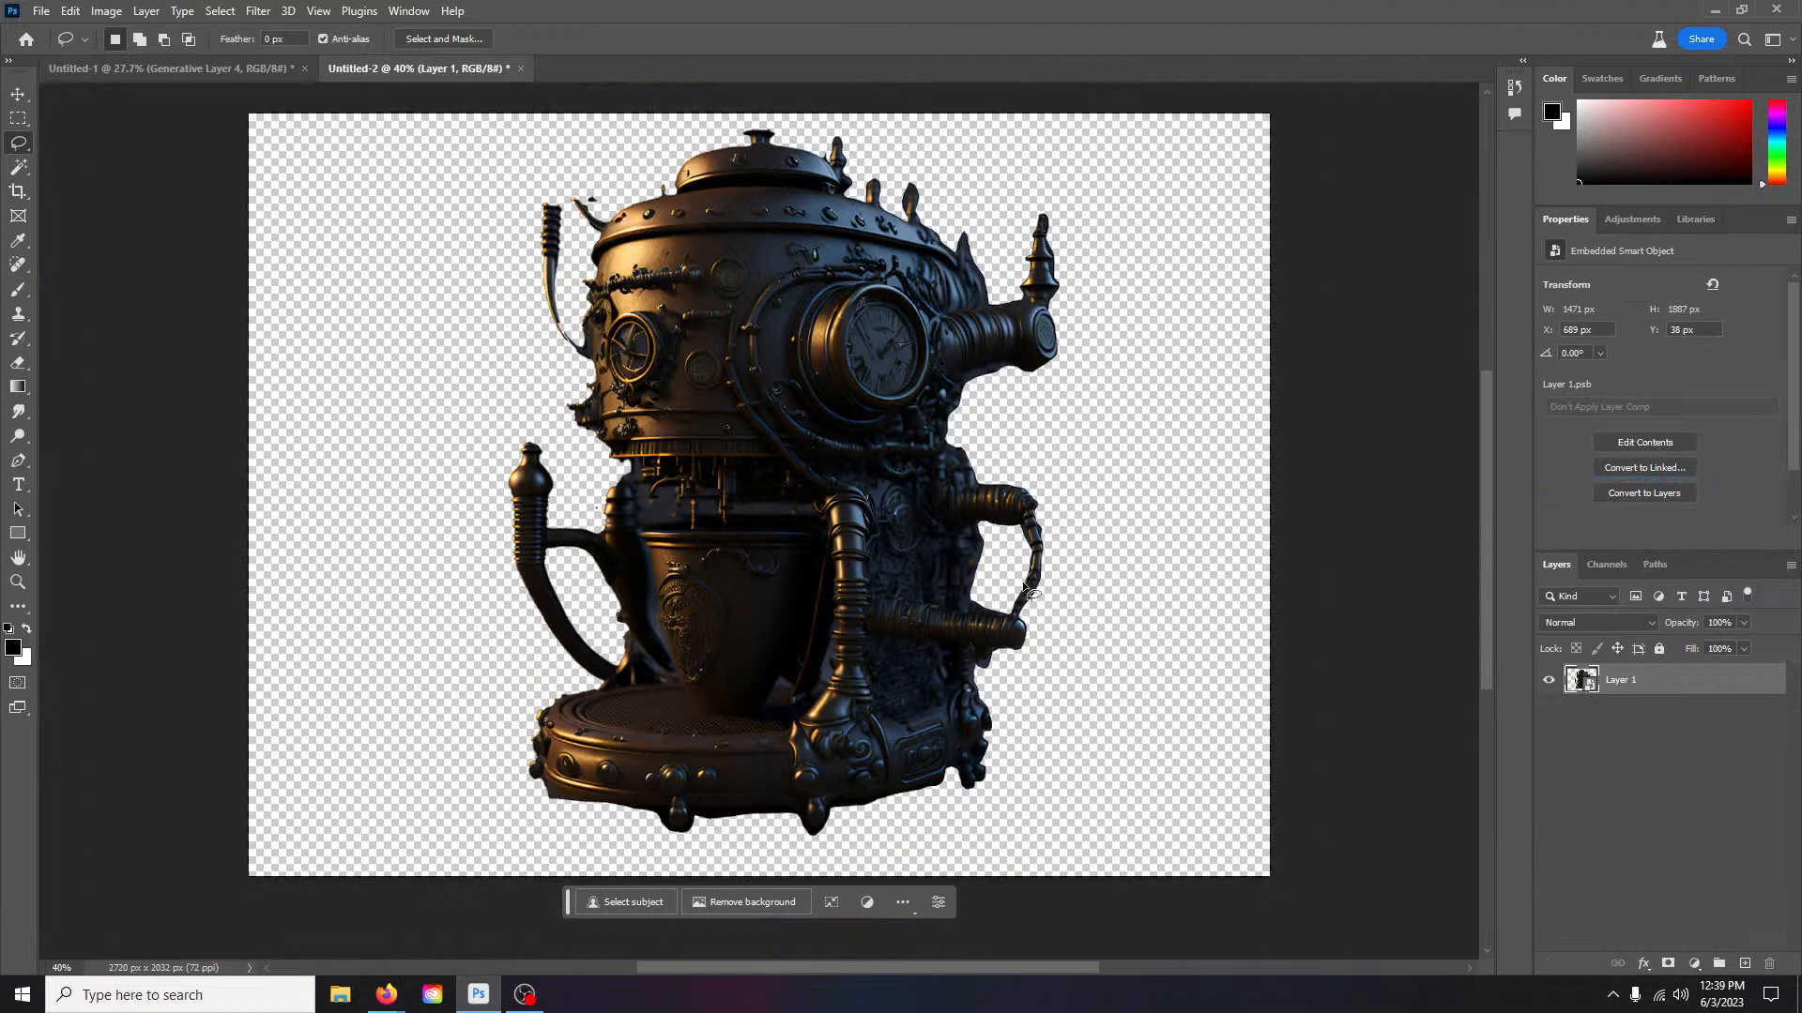
pyautogui.hotkey('ctrl', '0')
pyautogui.click(19, 118)
pyautogui.moveTo(473, 133); pyautogui.dragTo(1091, 869)
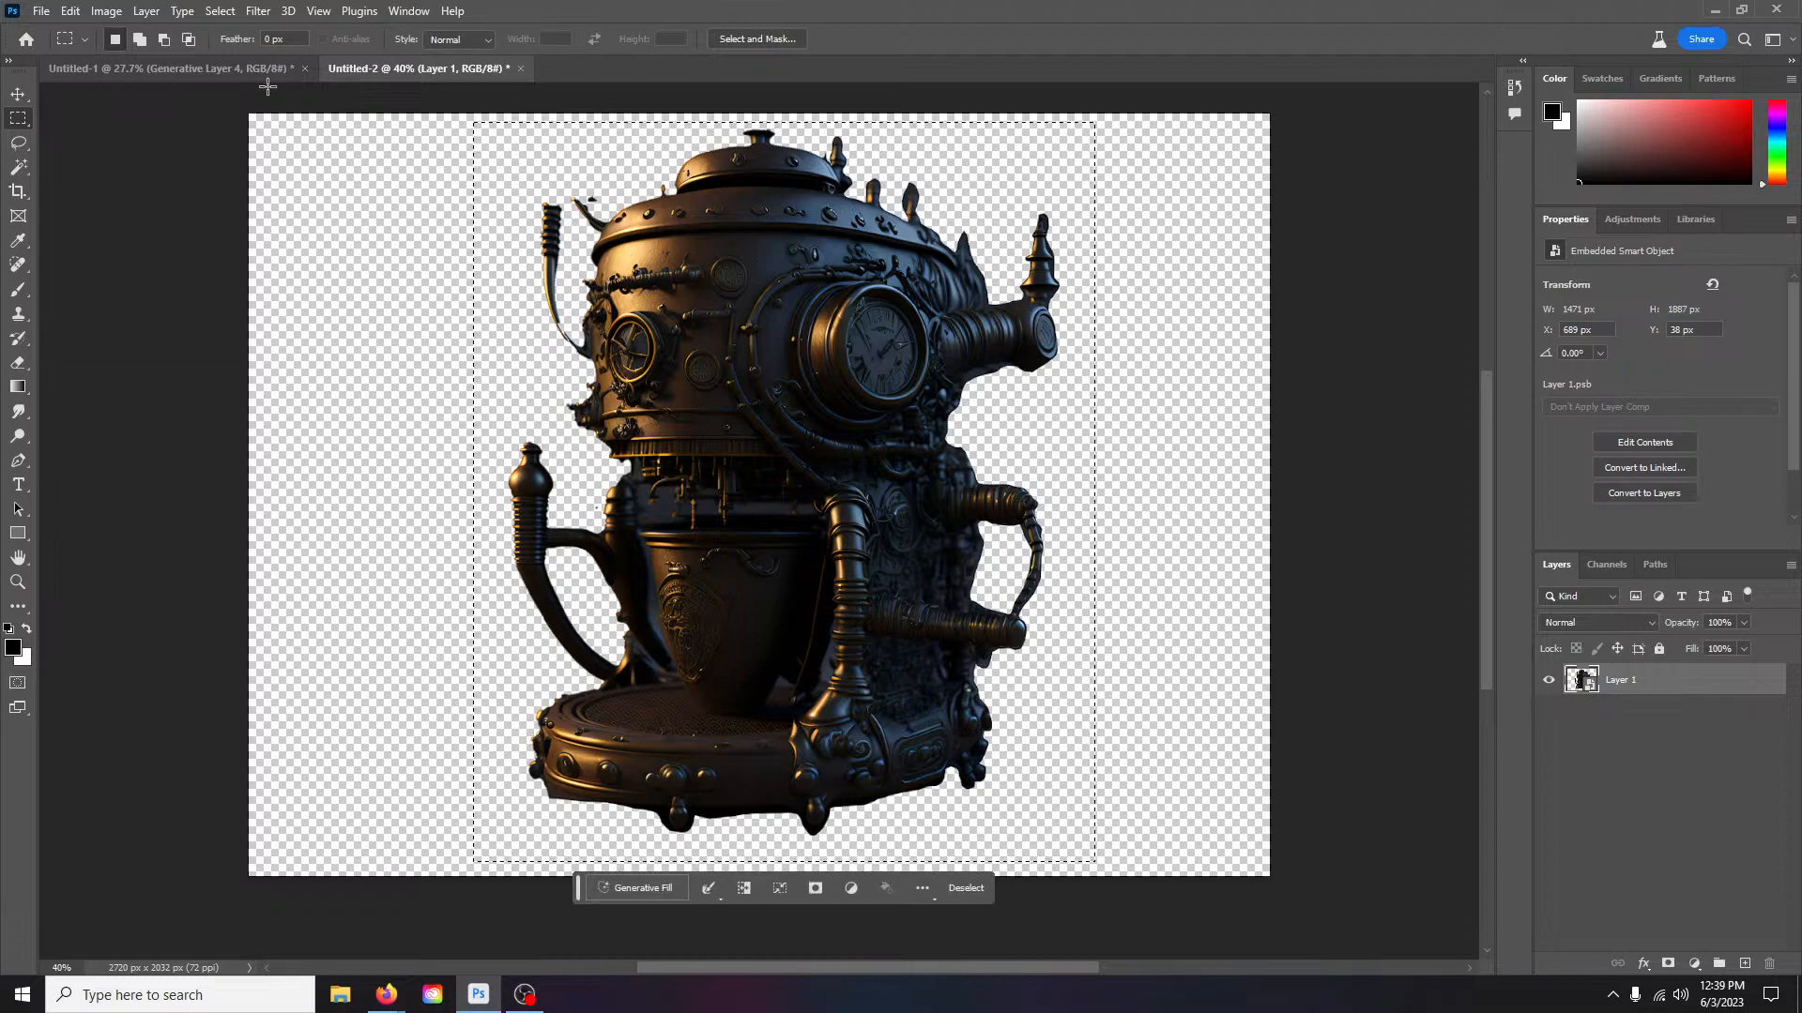
pyautogui.click(136, 66)
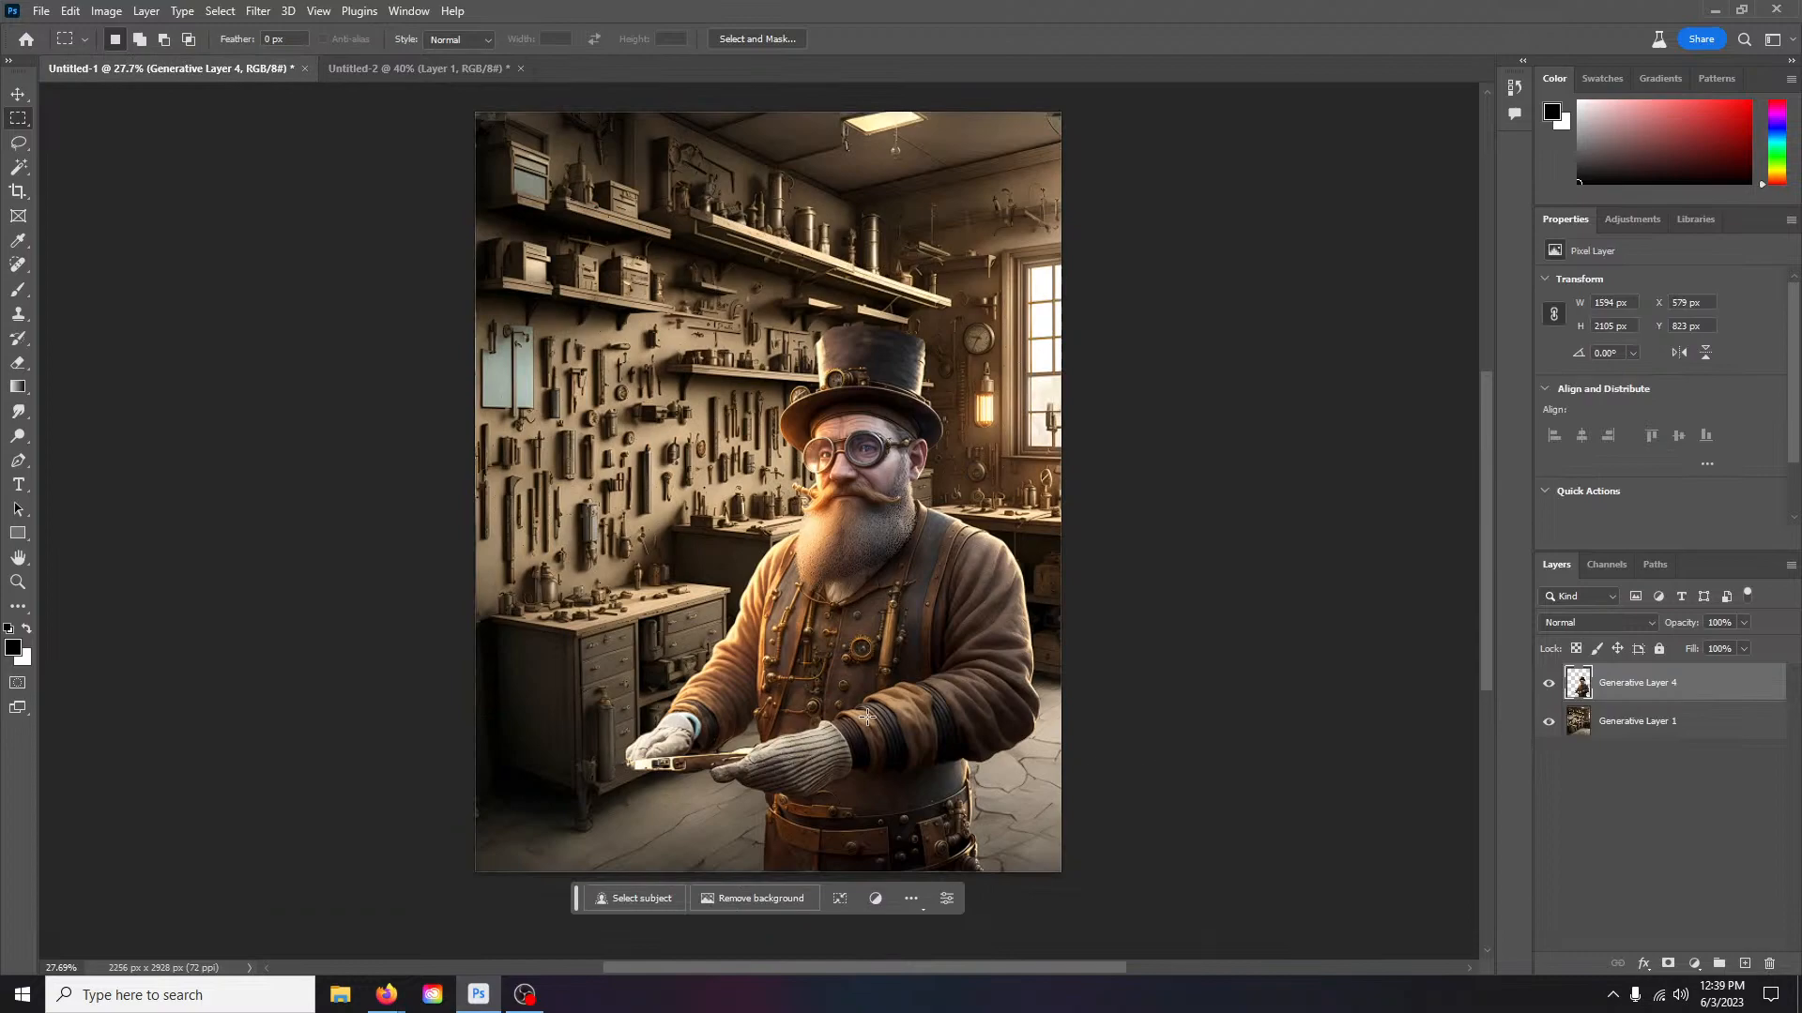
pyautogui.hotkey('ctrl', 'v')
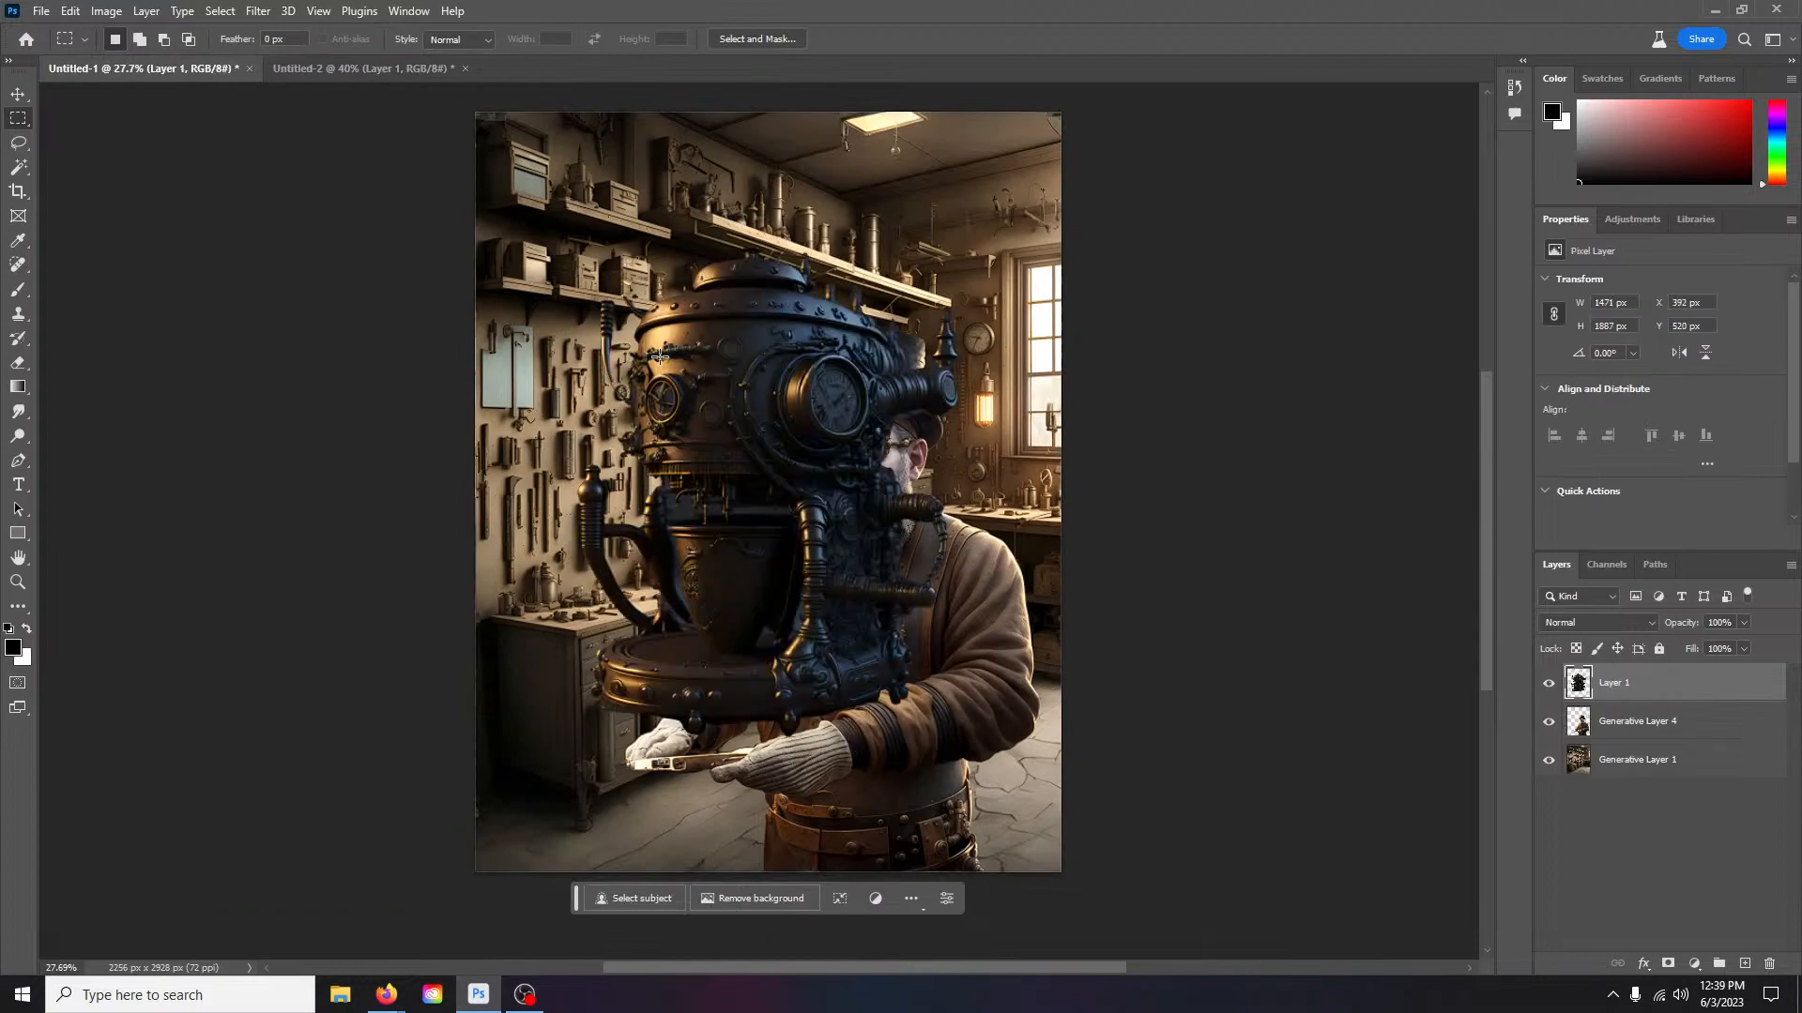
# Step: Scale the pasted coffee maker to about 17% and place it on the rear workbench below the window
pyautogui.click(71, 11)
pyautogui.moveTo(122, 458)
pyautogui.click(331, 482)
pyautogui.moveTo(770, 247); pyautogui.dragTo(776, 581)
pyautogui.moveTo(771, 673); pyautogui.dragTo(1021, 469)
pyautogui.moveTo(1013, 370); pyautogui.dragTo(1015, 440)
pyautogui.moveTo(1023, 506); pyautogui.dragTo(1013, 492)
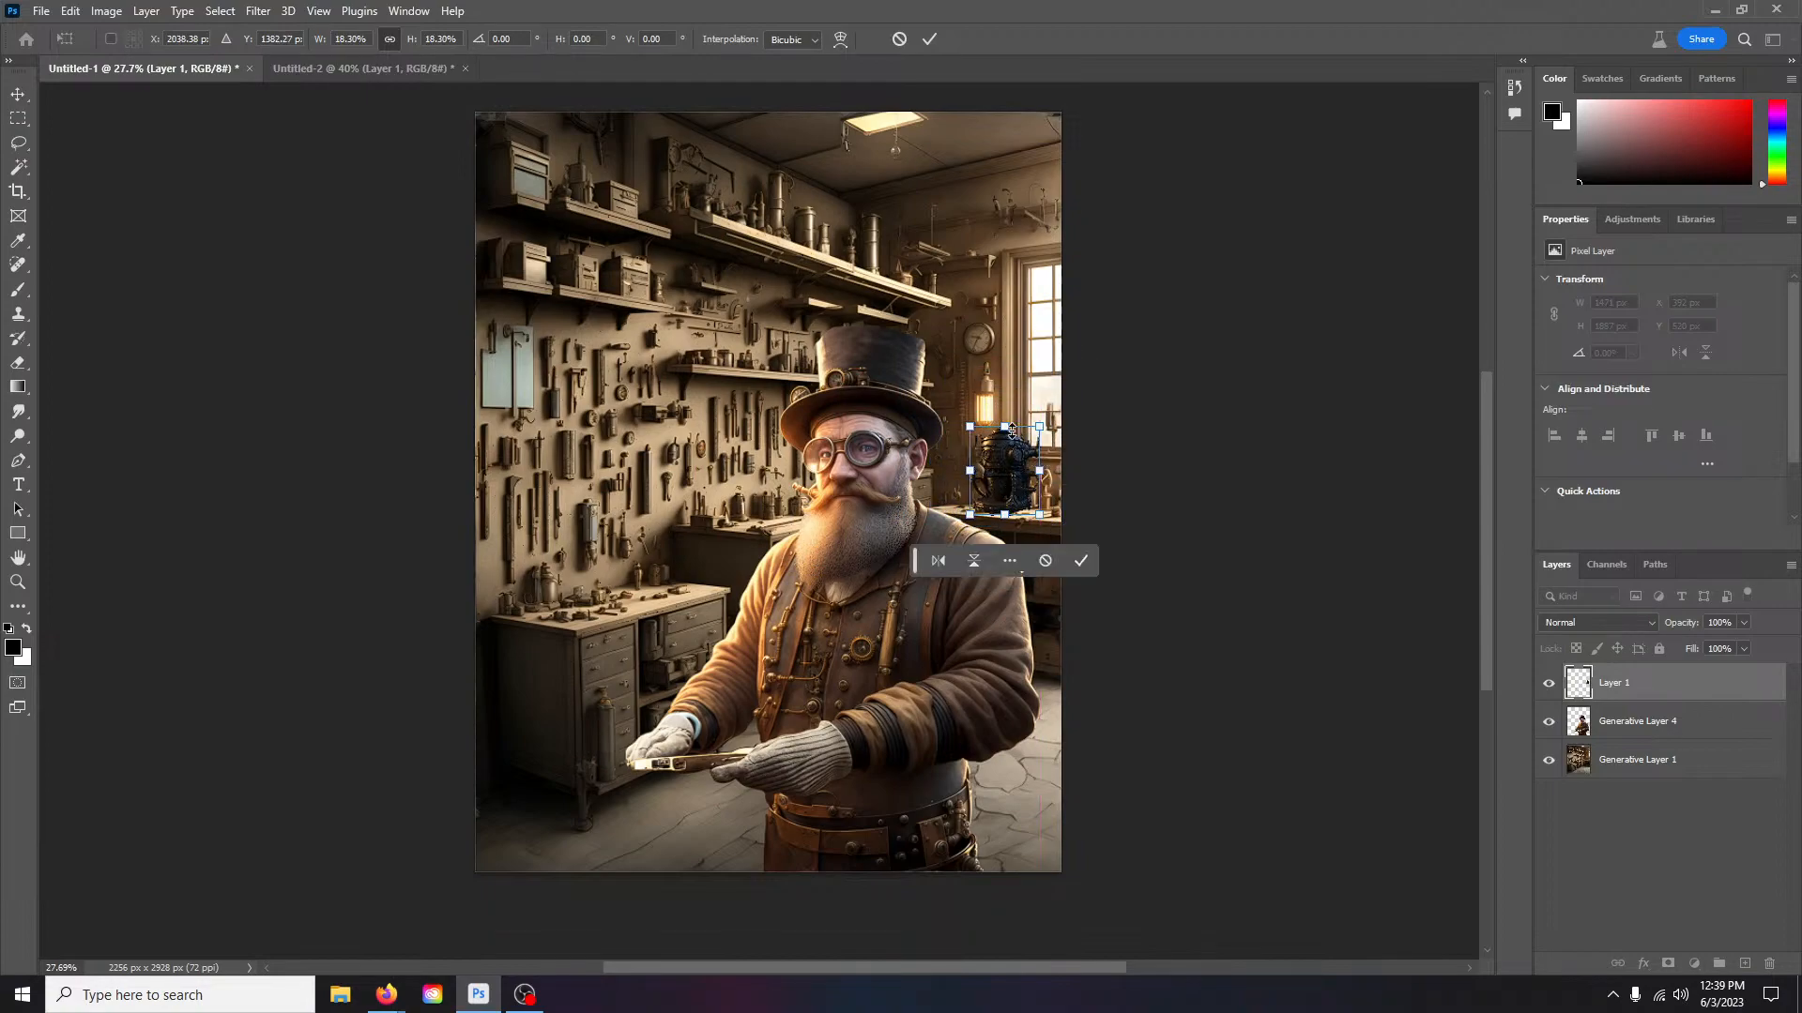
pyautogui.moveTo(1004, 427); pyautogui.dragTo(1004, 435)
pyautogui.moveTo(1012, 478); pyautogui.dragTo(1005, 477)
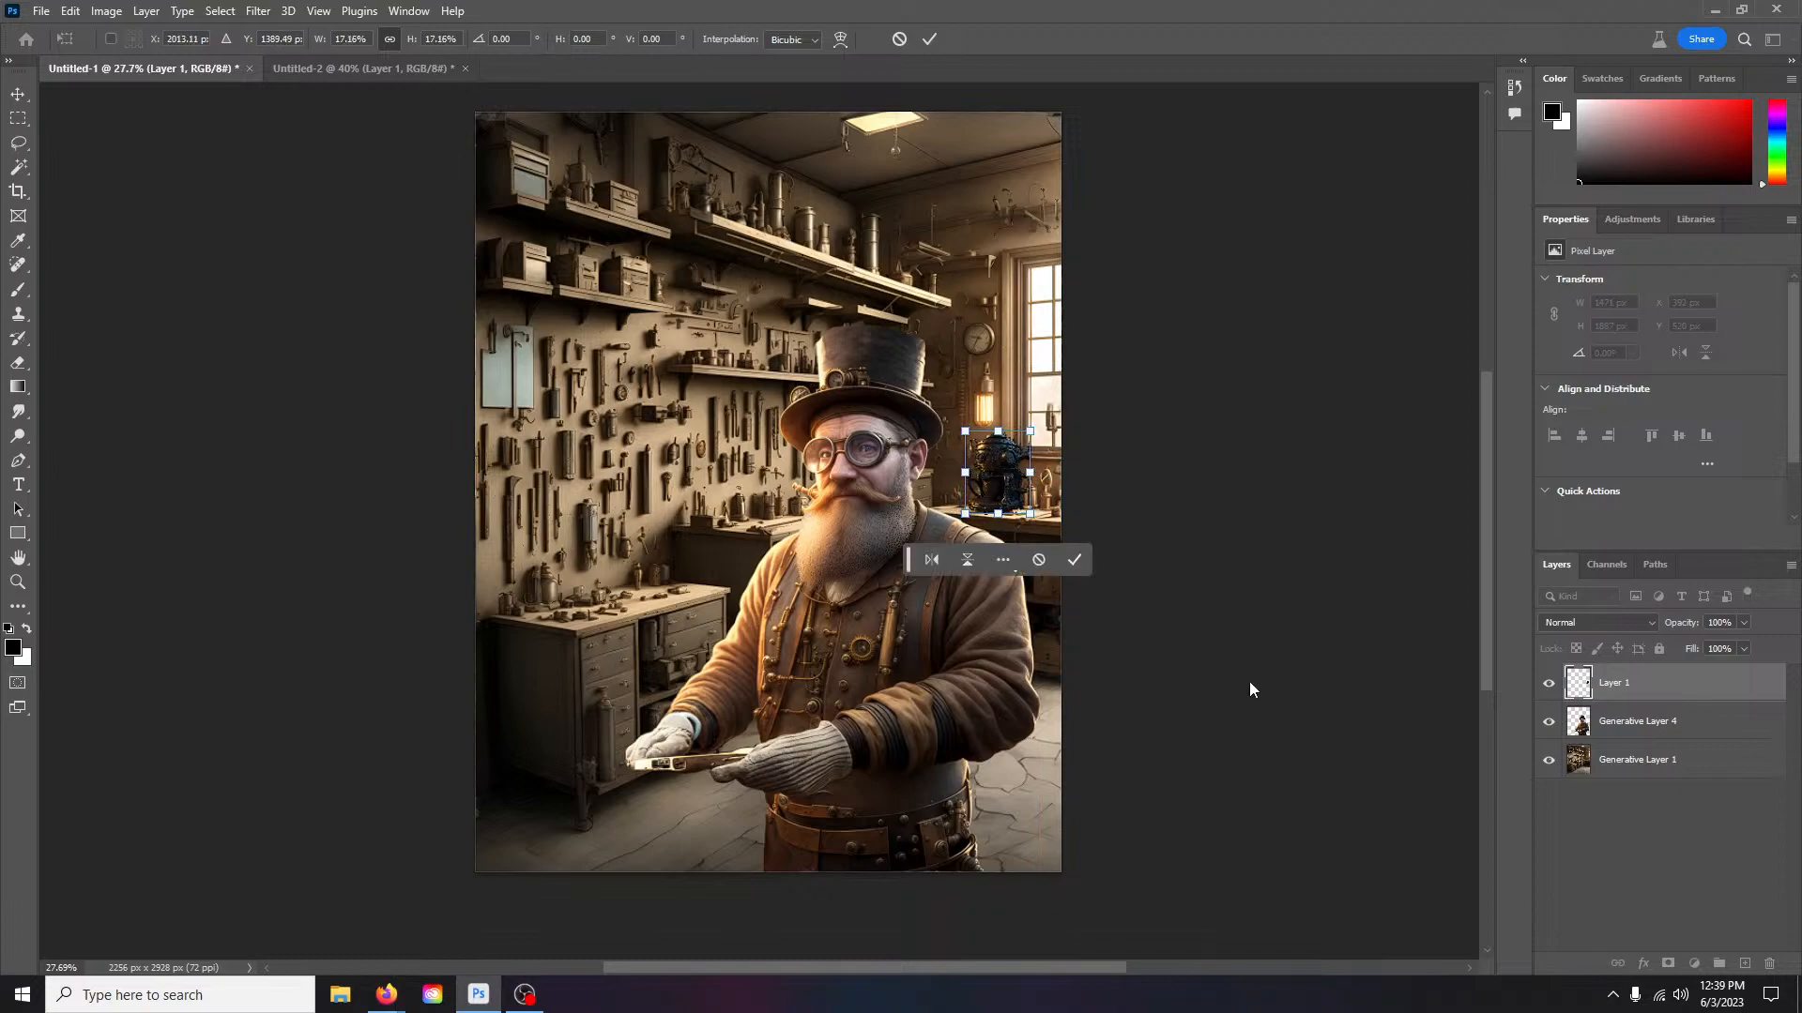
pyautogui.click(1075, 561)
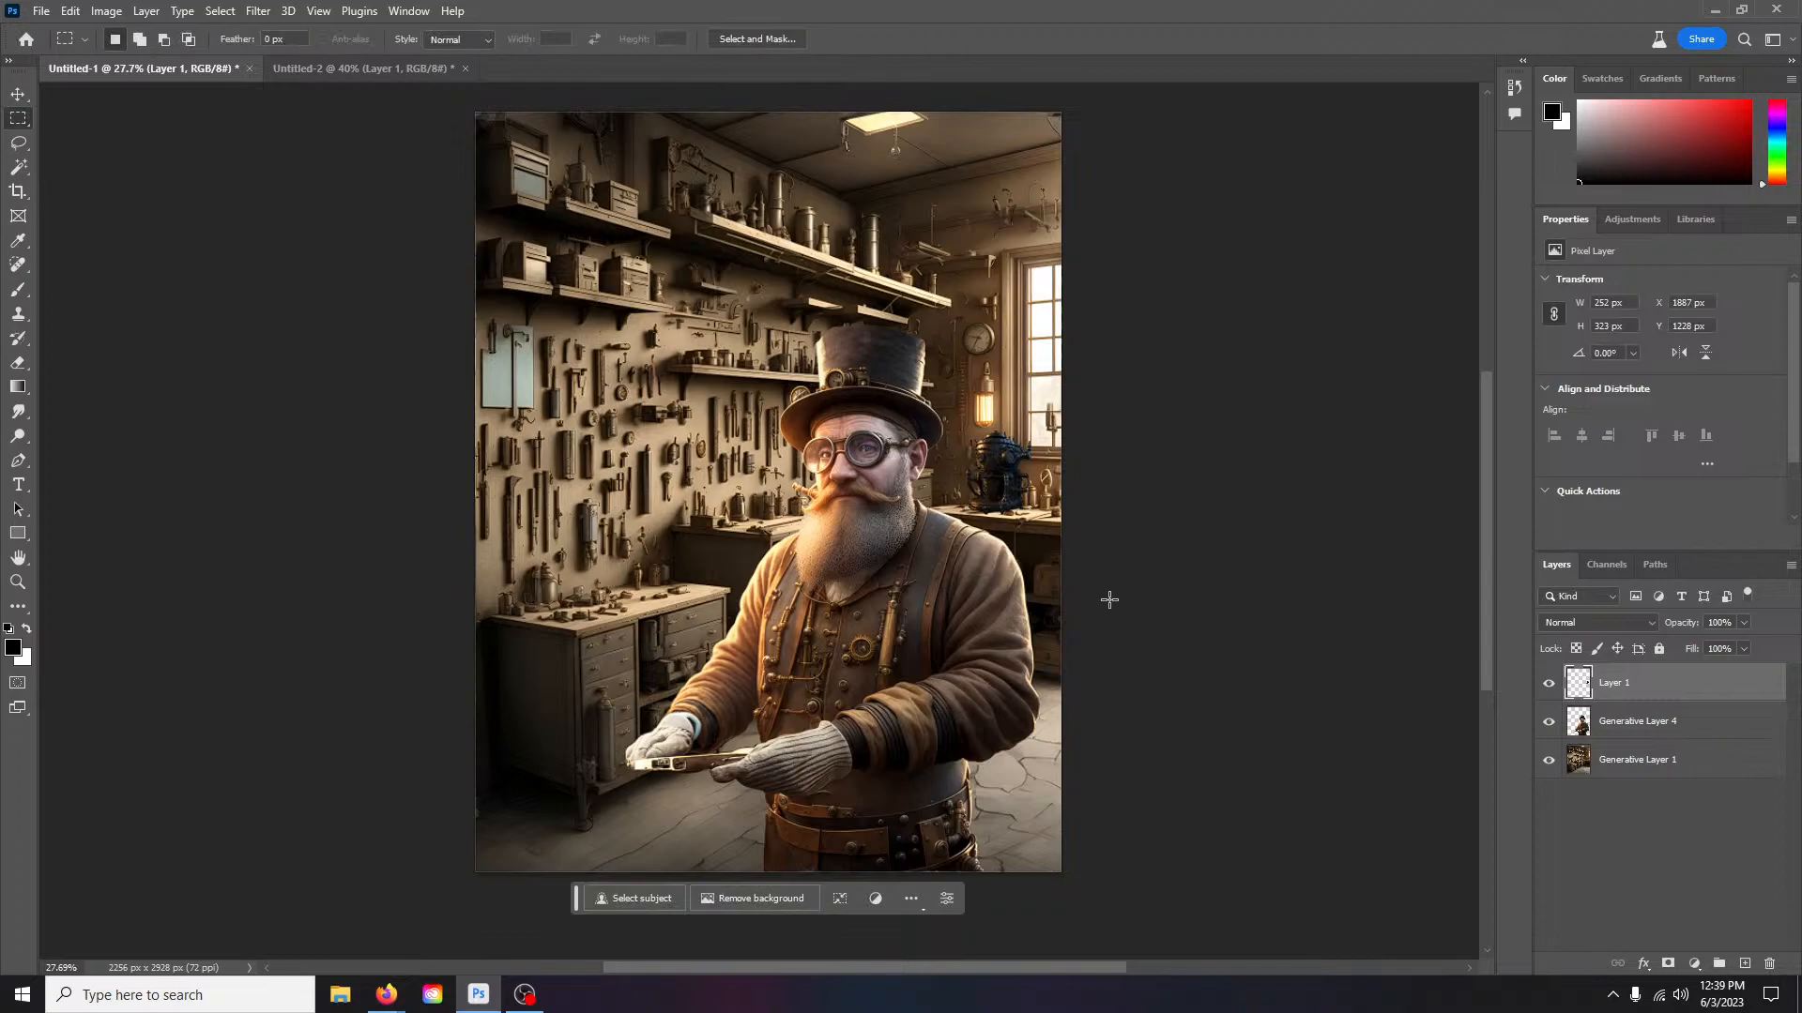
# Step: Move the coffee maker slightly left and down on the workbench to about X 1874 px, Y 1231 px
pyautogui.scroll(10, 1051, 521)
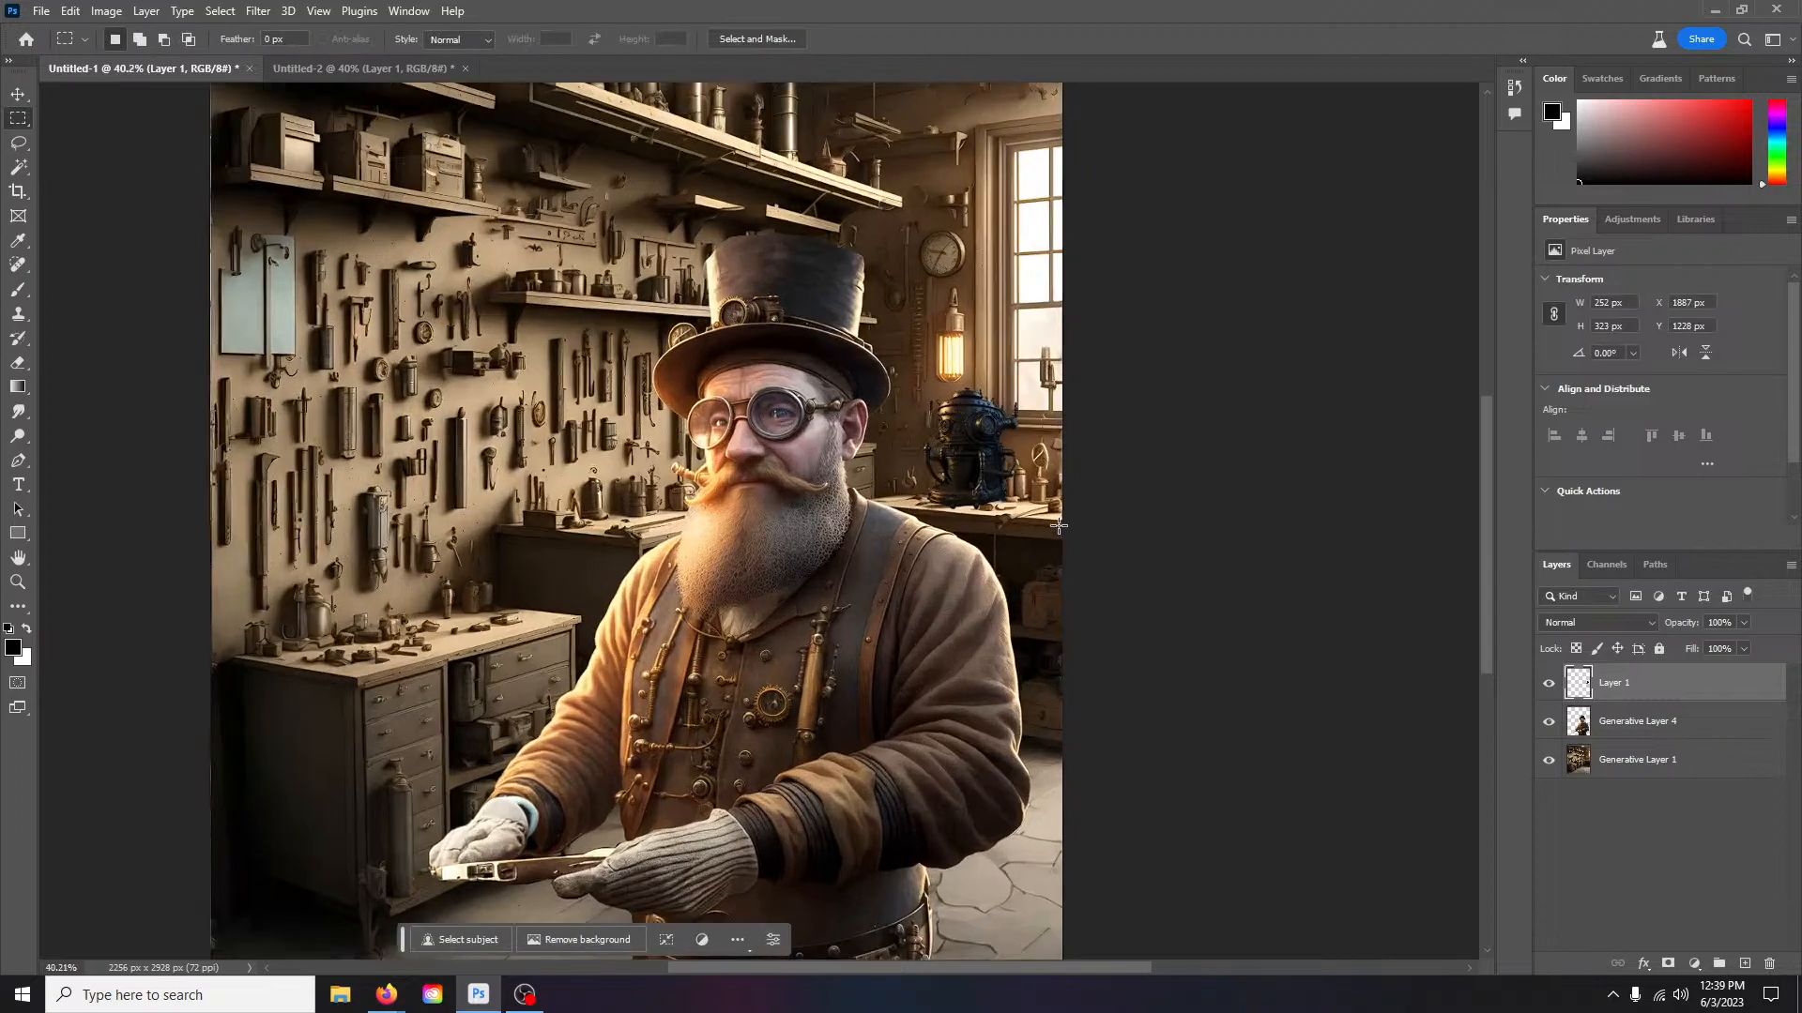
pyautogui.scroll(2, 986, 459)
pyautogui.scroll(6, 987, 460)
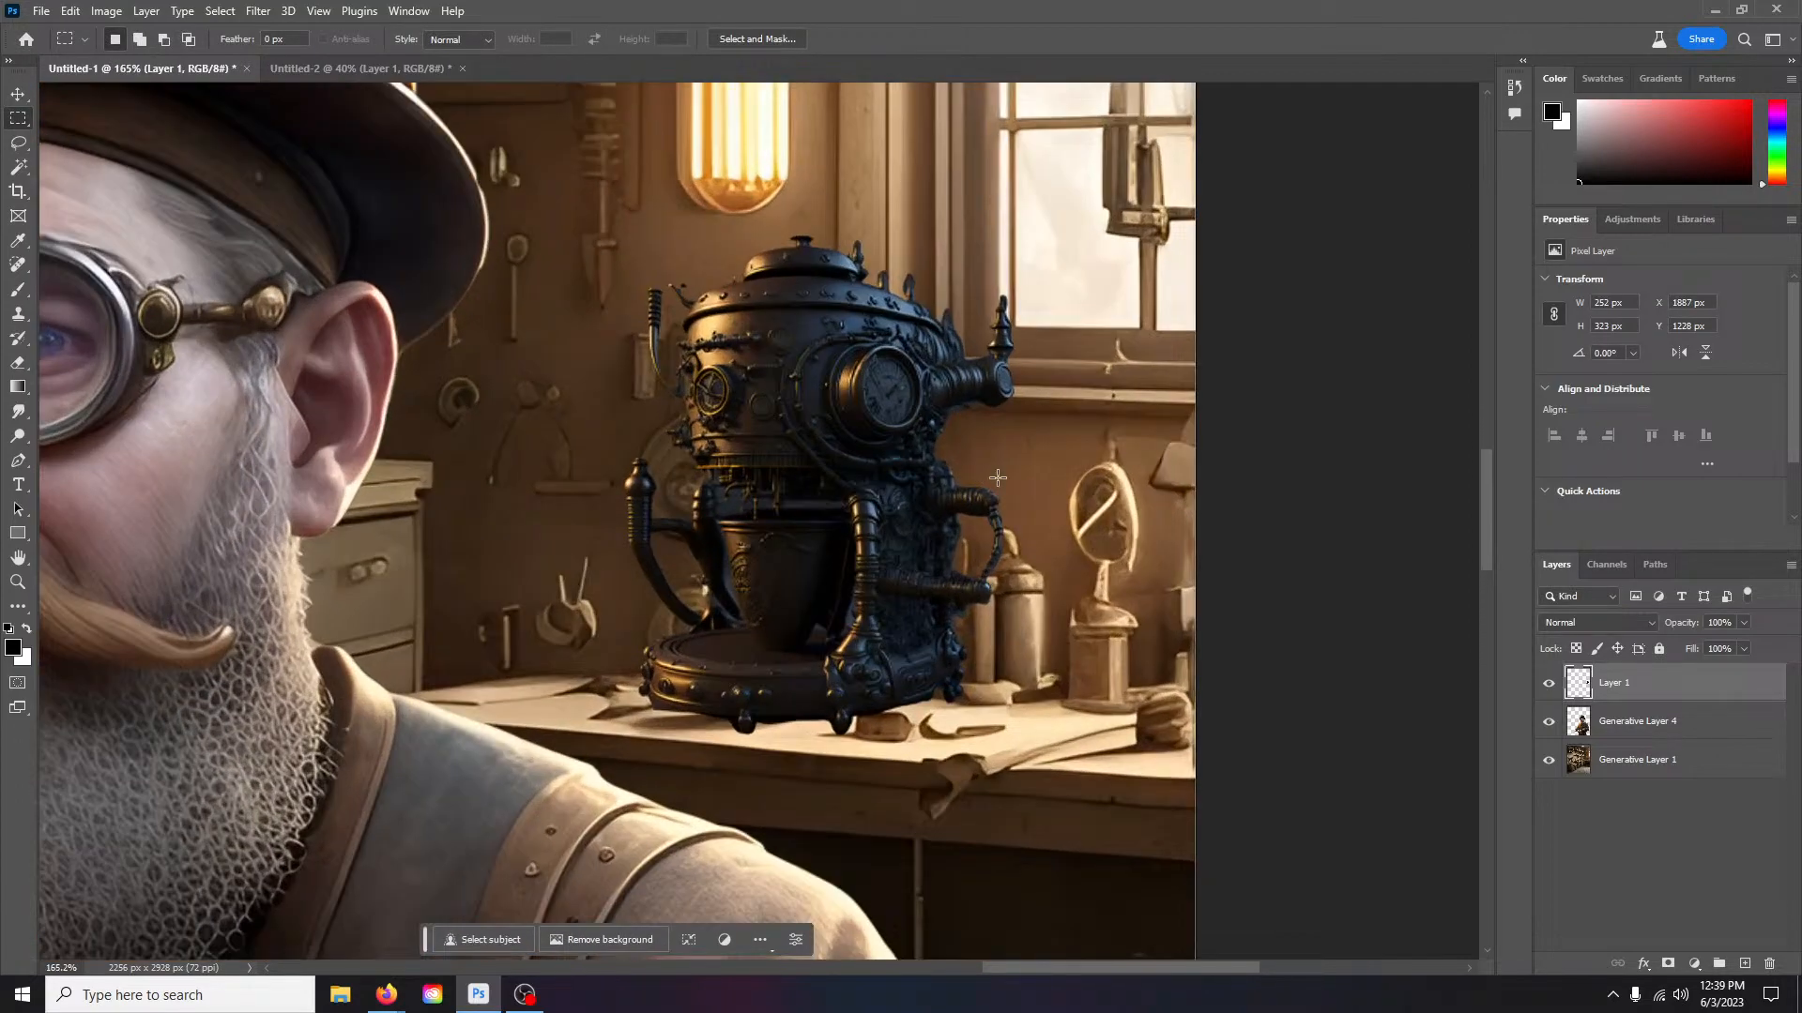
pyautogui.click(18, 94)
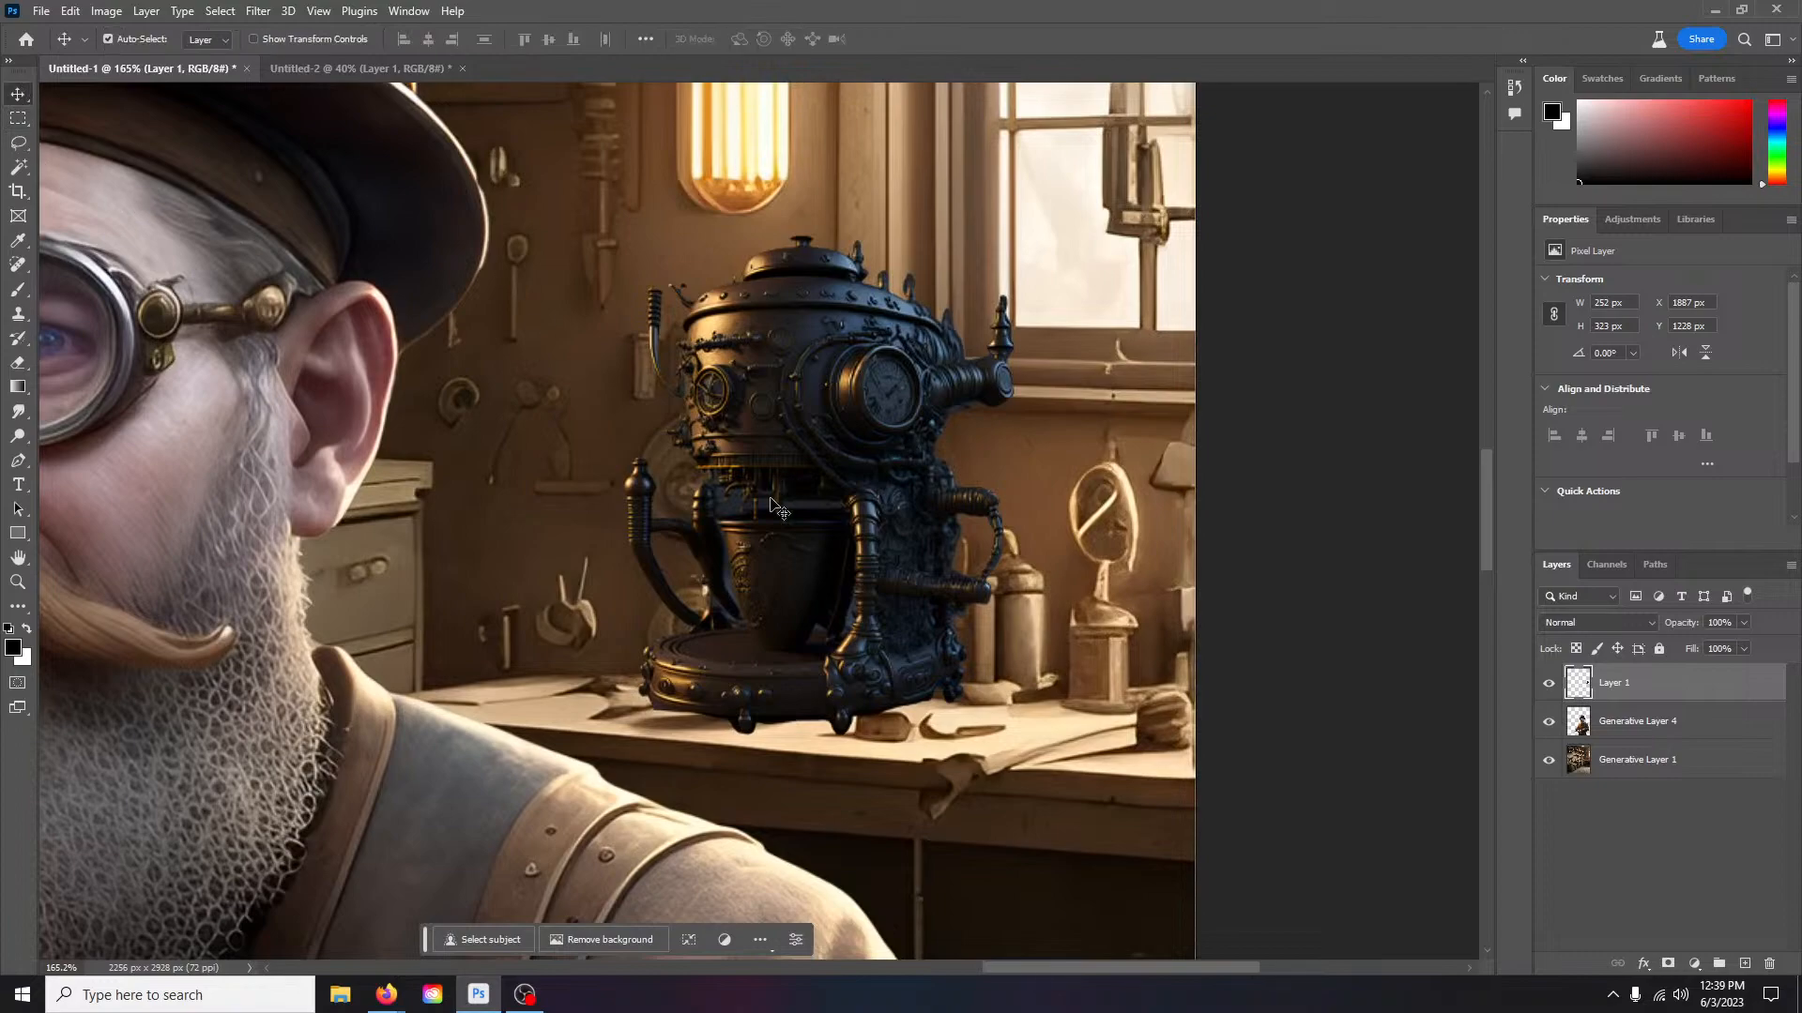
pyautogui.moveTo(831, 563); pyautogui.dragTo(811, 569)
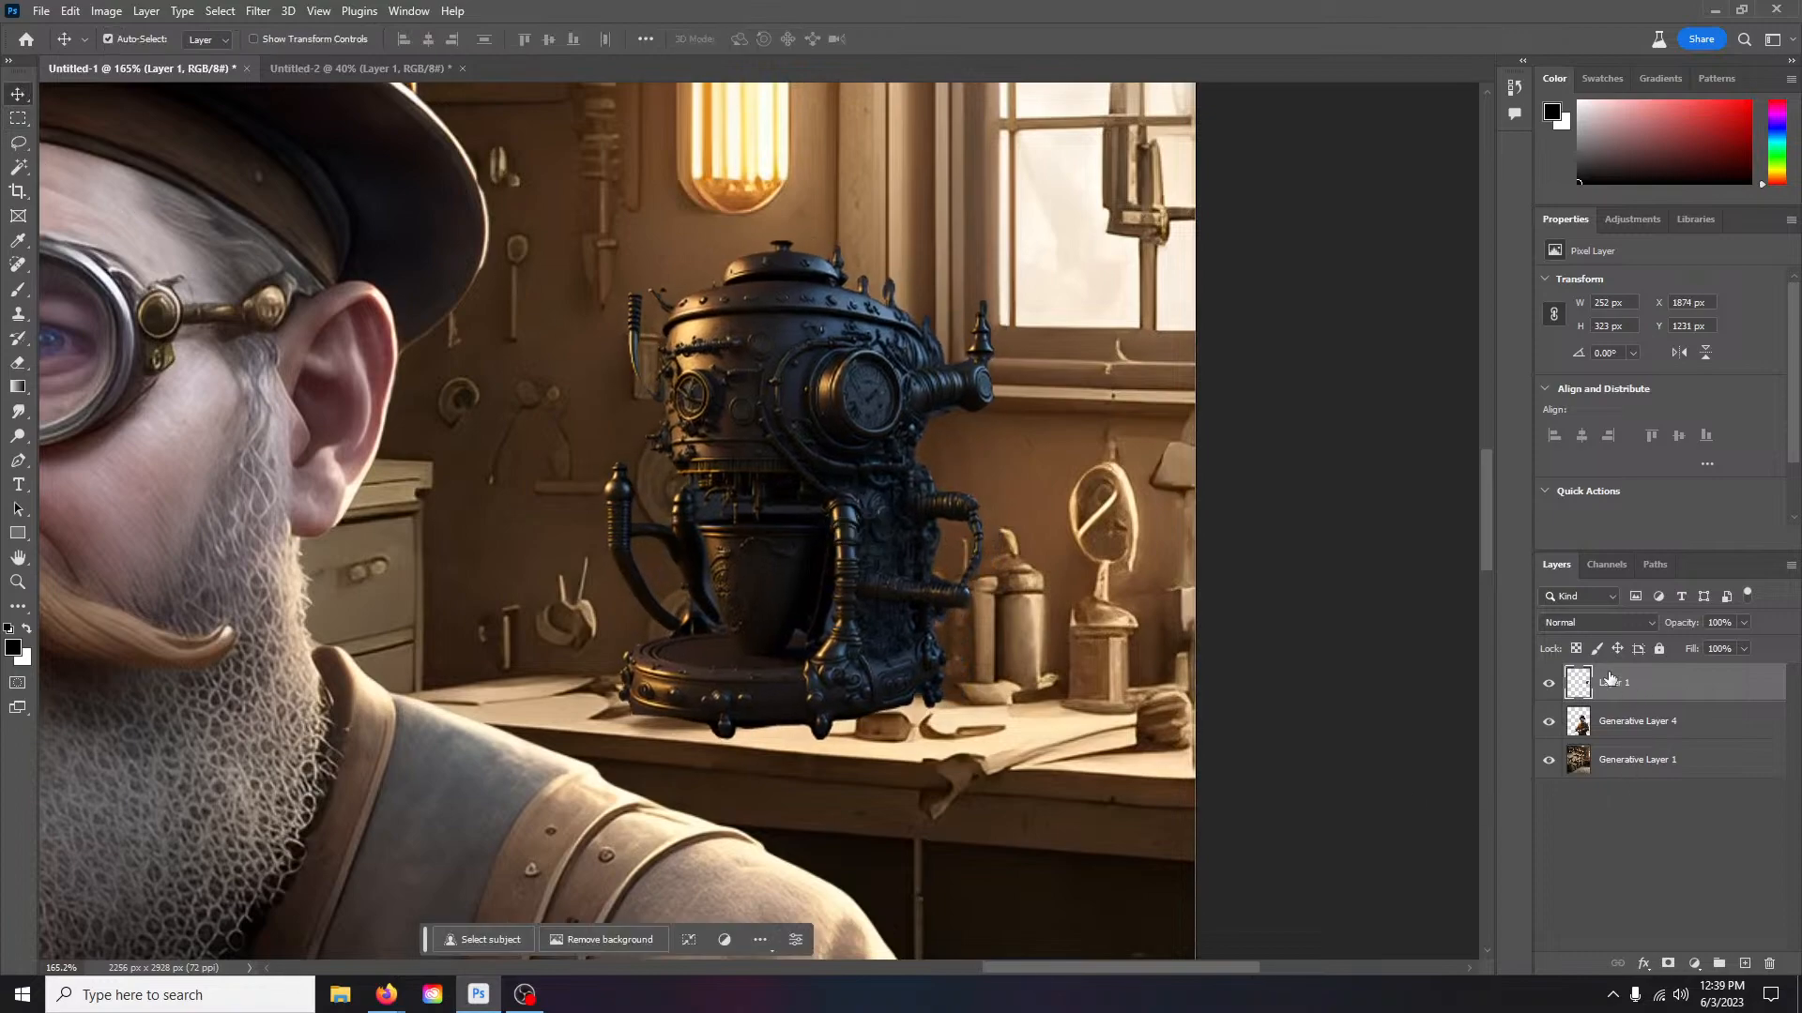
pyautogui.doubleClick(1580, 687)
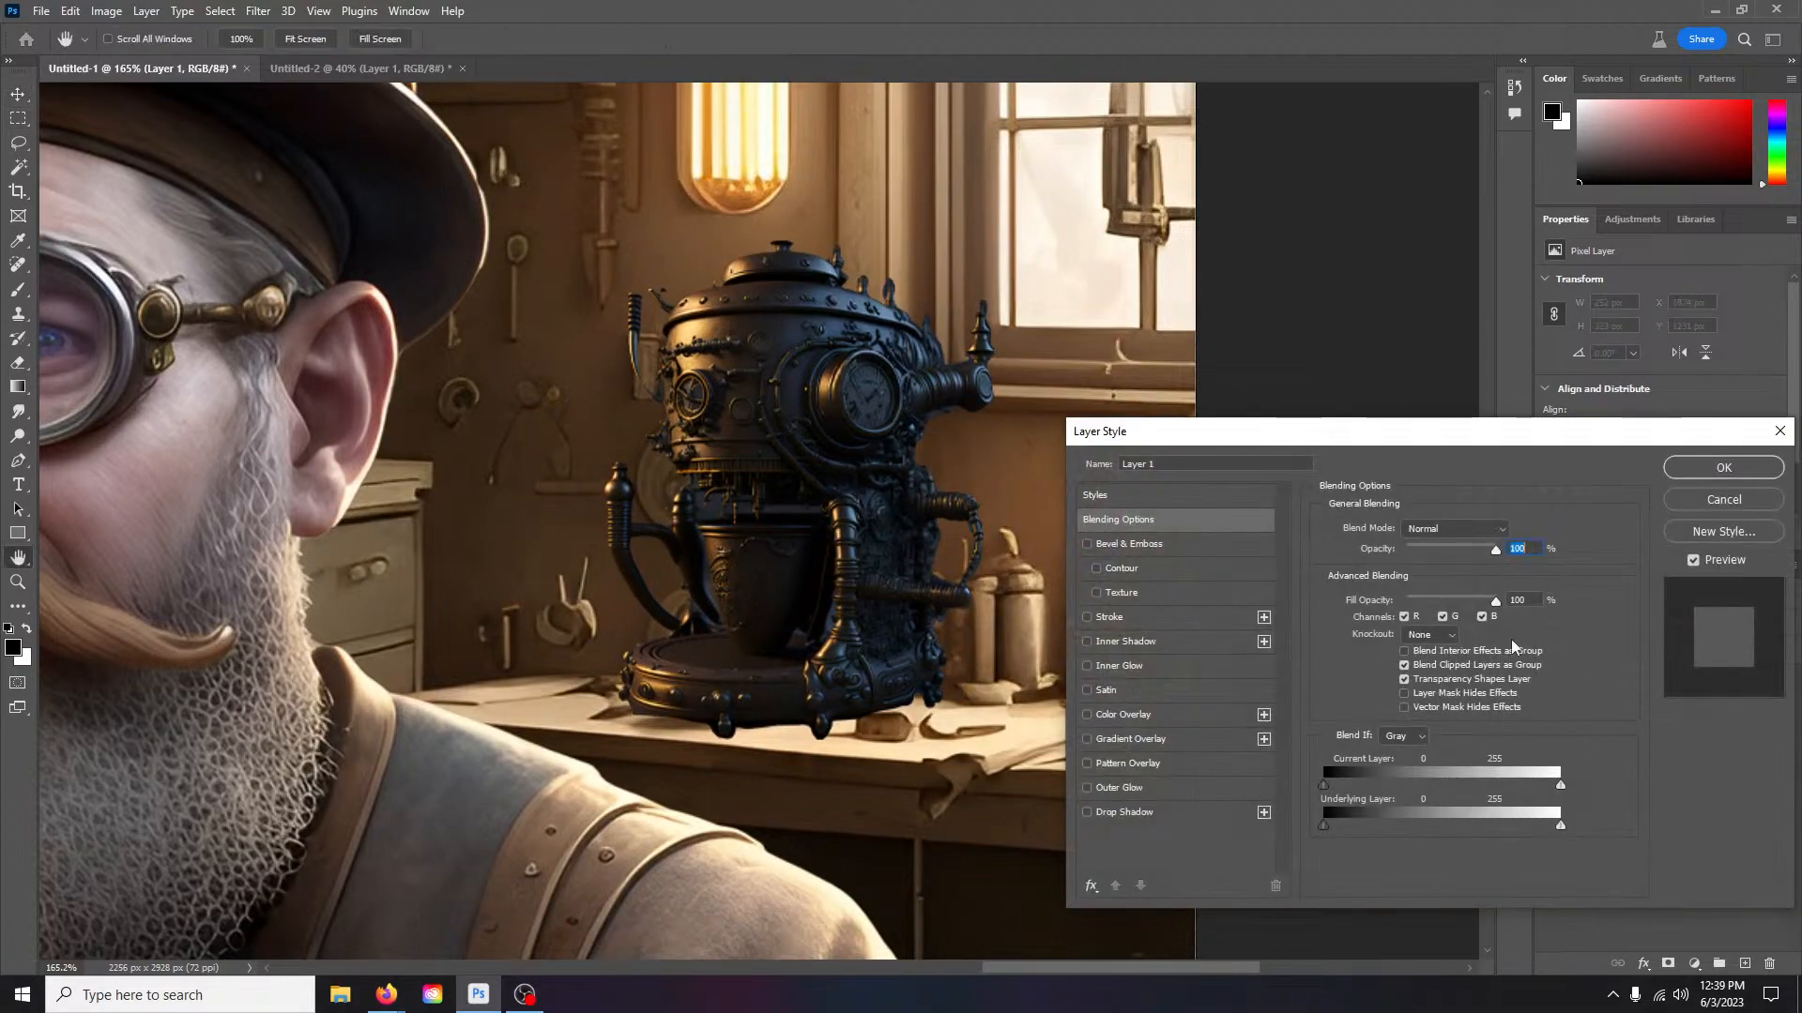
pyautogui.click(1136, 813)
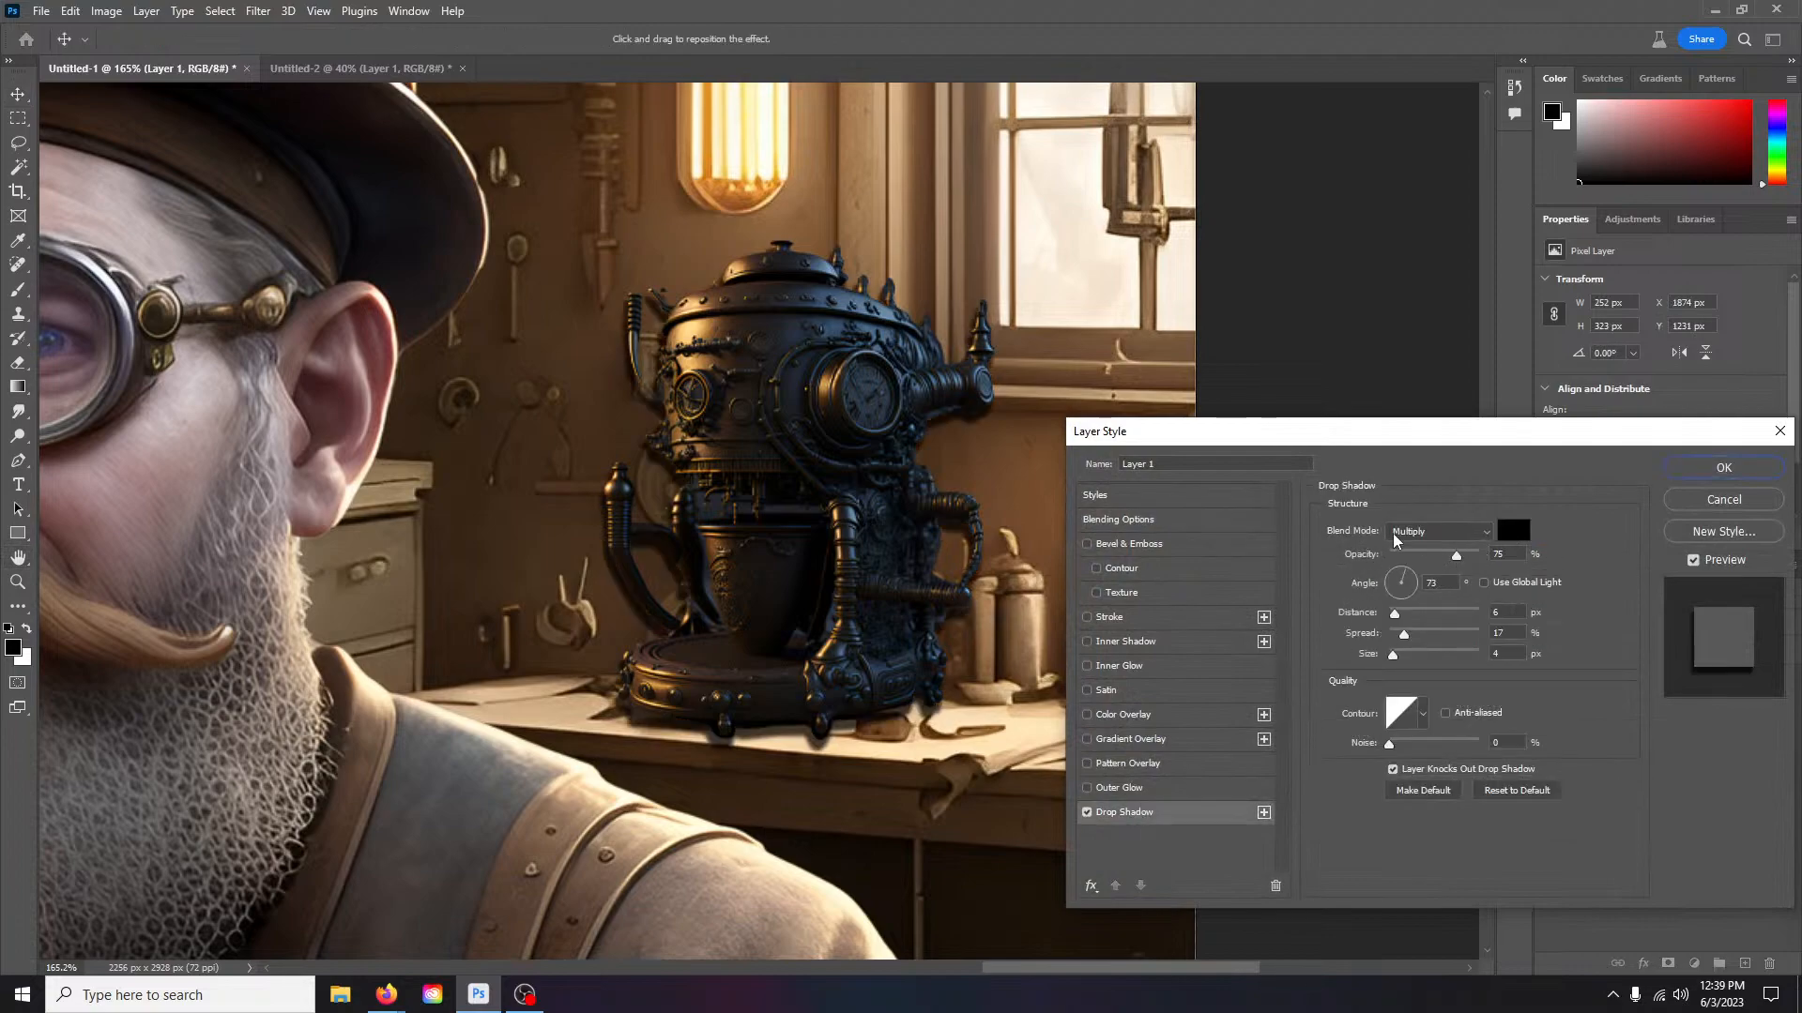
pyautogui.click(1724, 468)
# Step: Duplicate the coffee maker layer as "Layer 1 copy" and place the copy beneath Layer 1
pyautogui.rightClick(1683, 681)
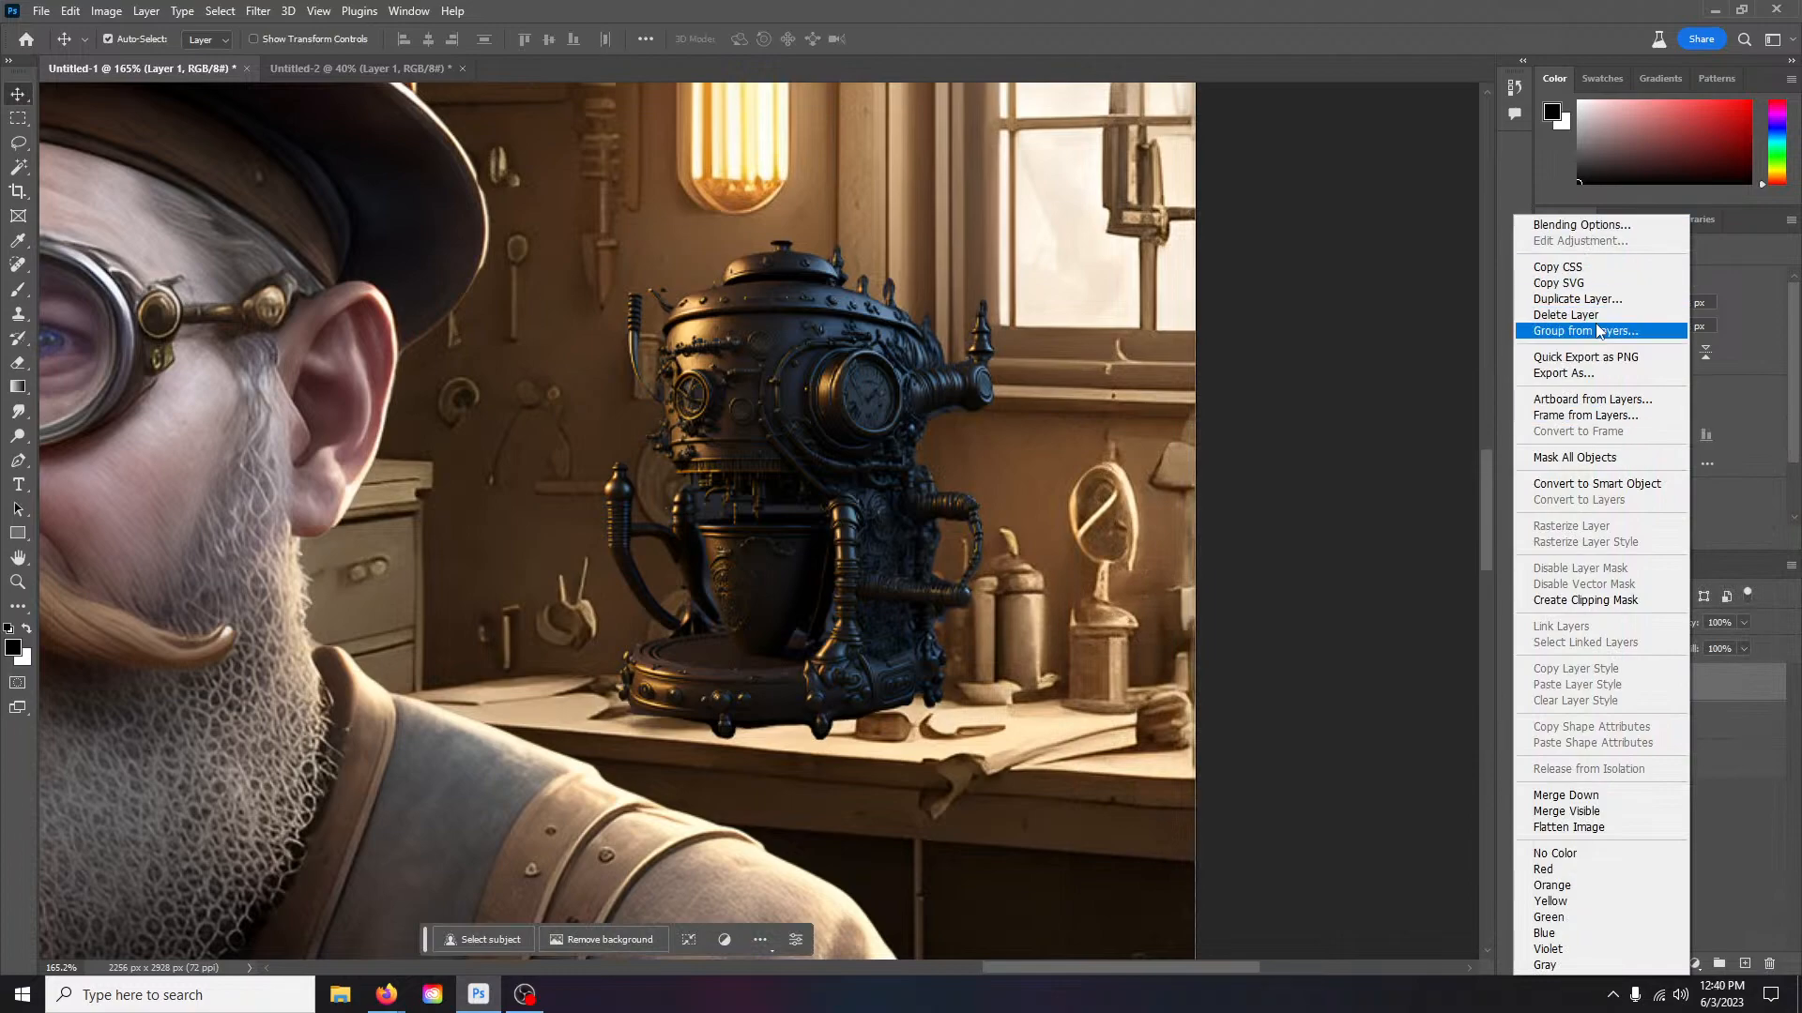
pyautogui.click(1577, 298)
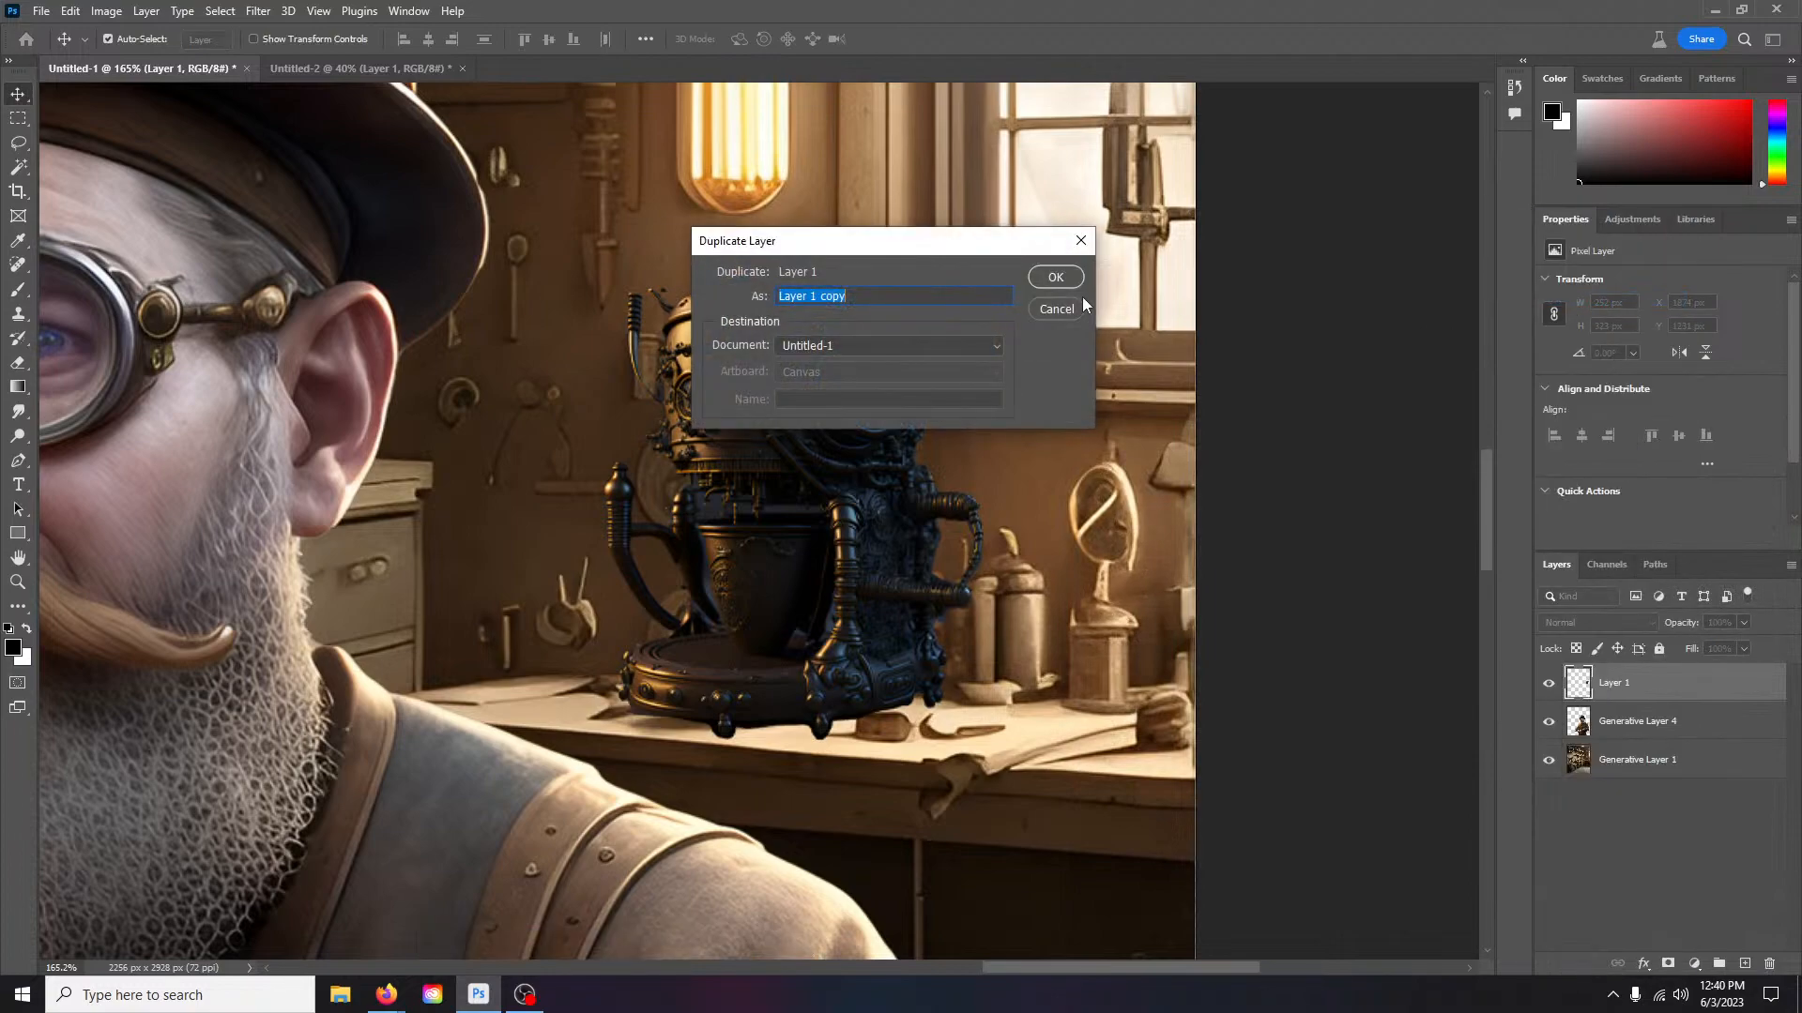
pyautogui.click(1058, 282)
pyautogui.moveTo(1694, 691); pyautogui.dragTo(1617, 734)
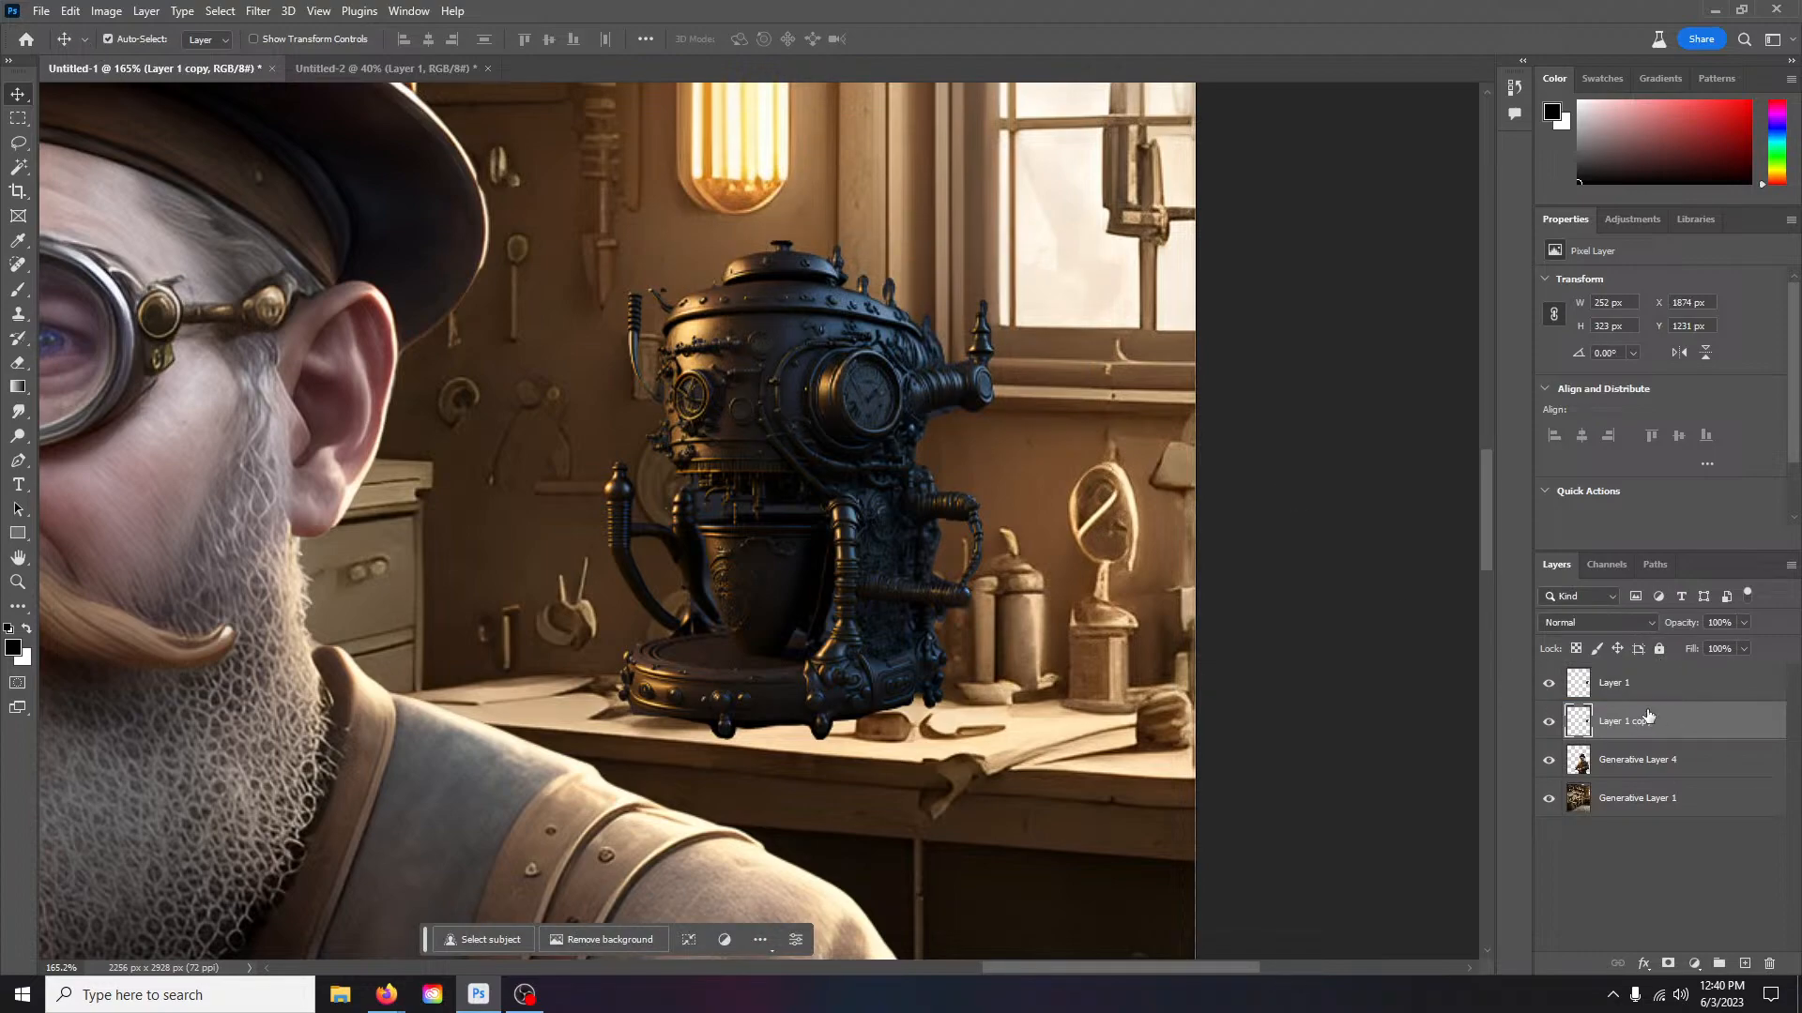
pyautogui.click(70, 11)
pyautogui.moveTo(127, 458)
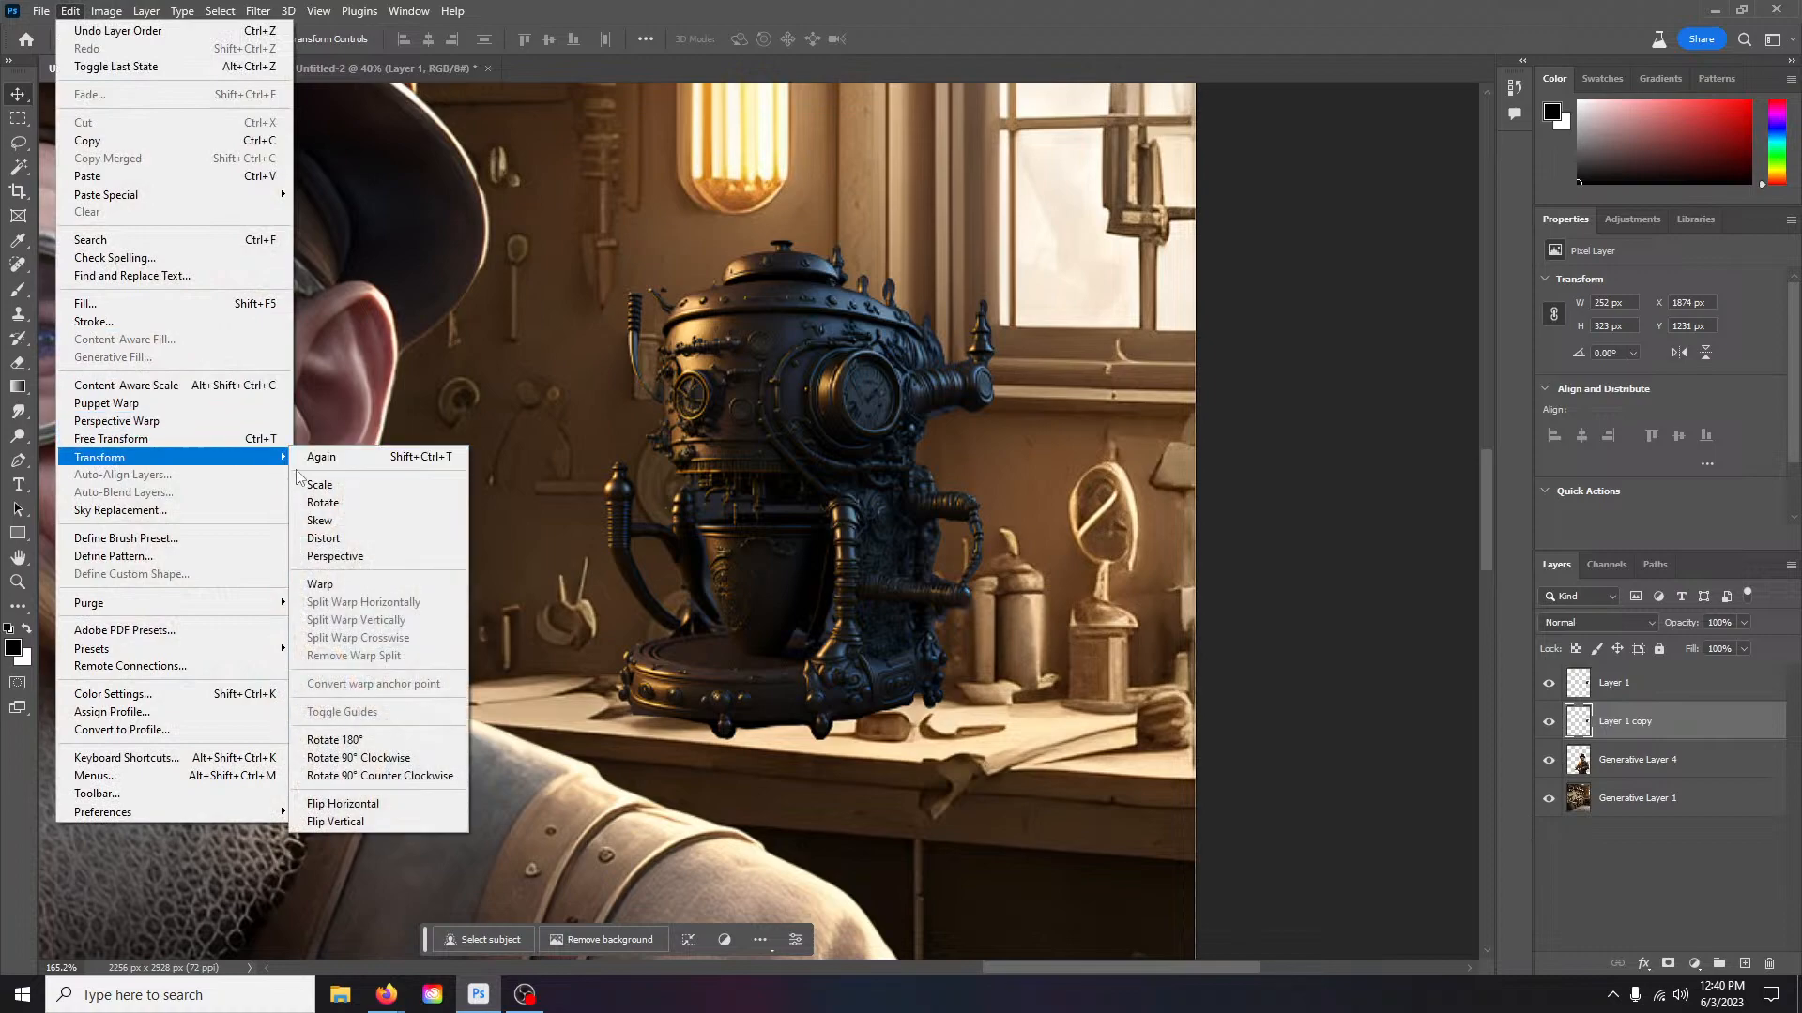
pyautogui.click(315, 484)
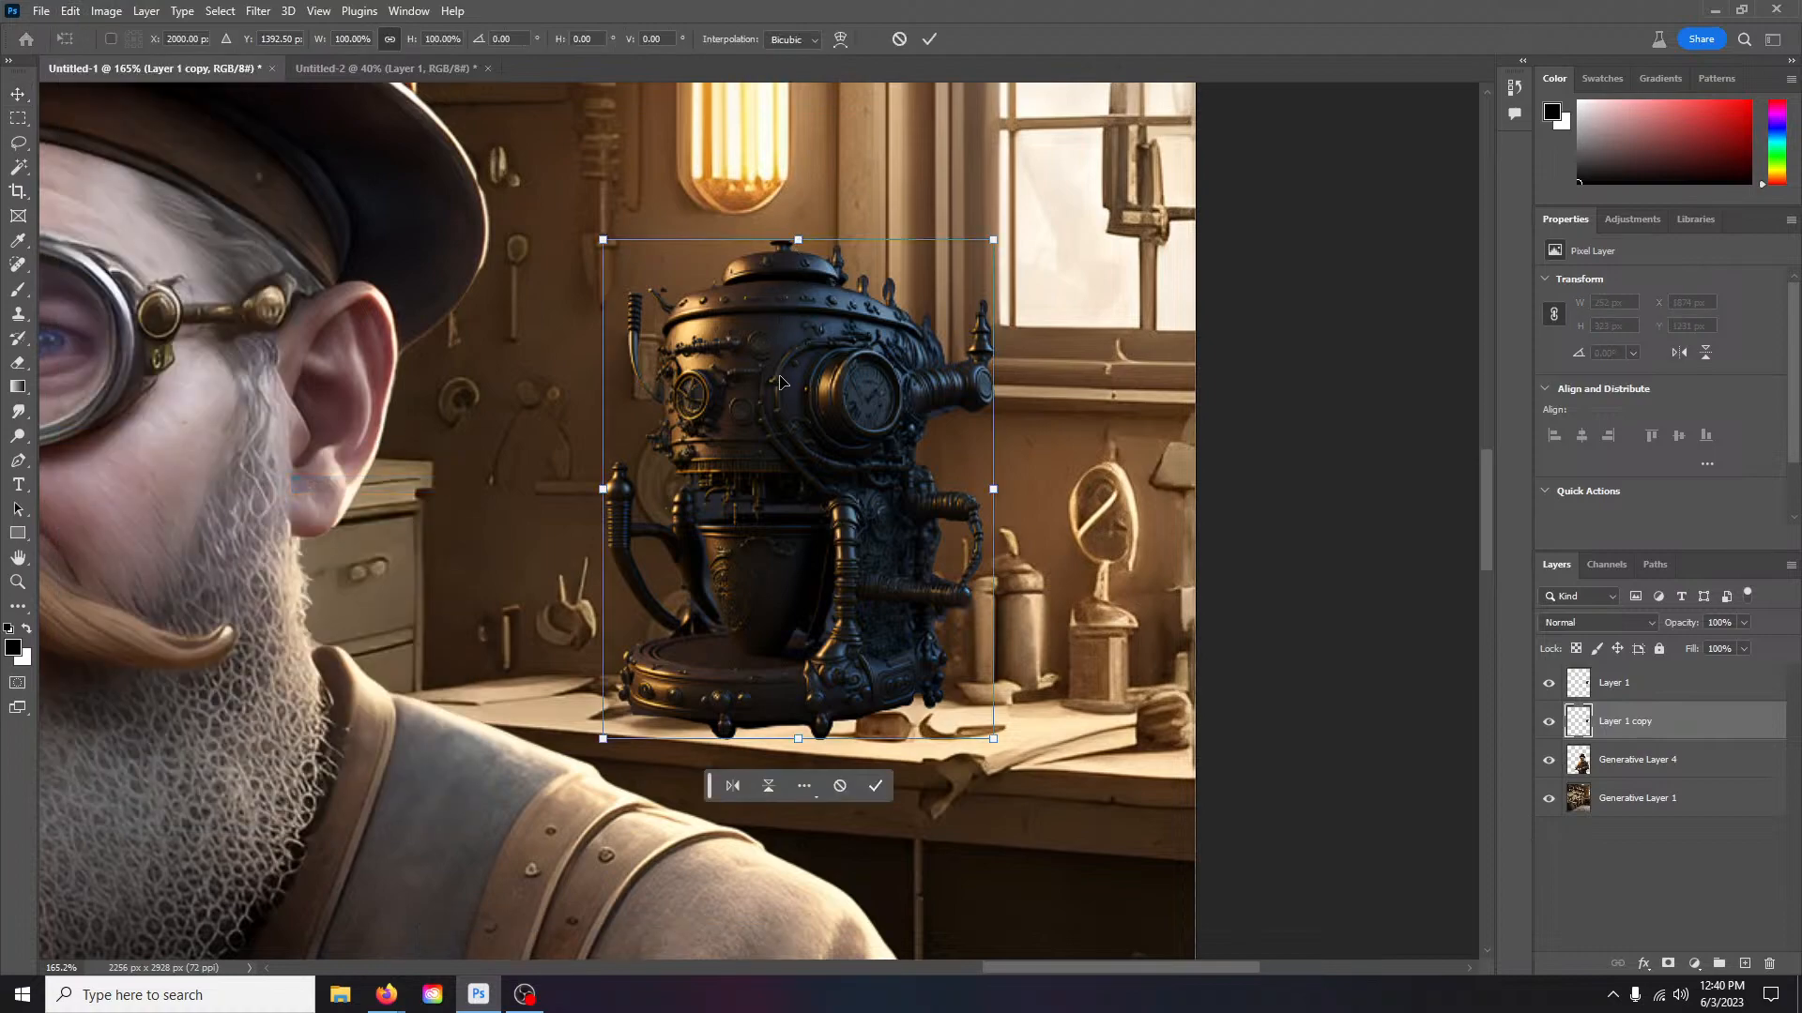
pyautogui.moveTo(797, 240); pyautogui.dragTo(798, 317)
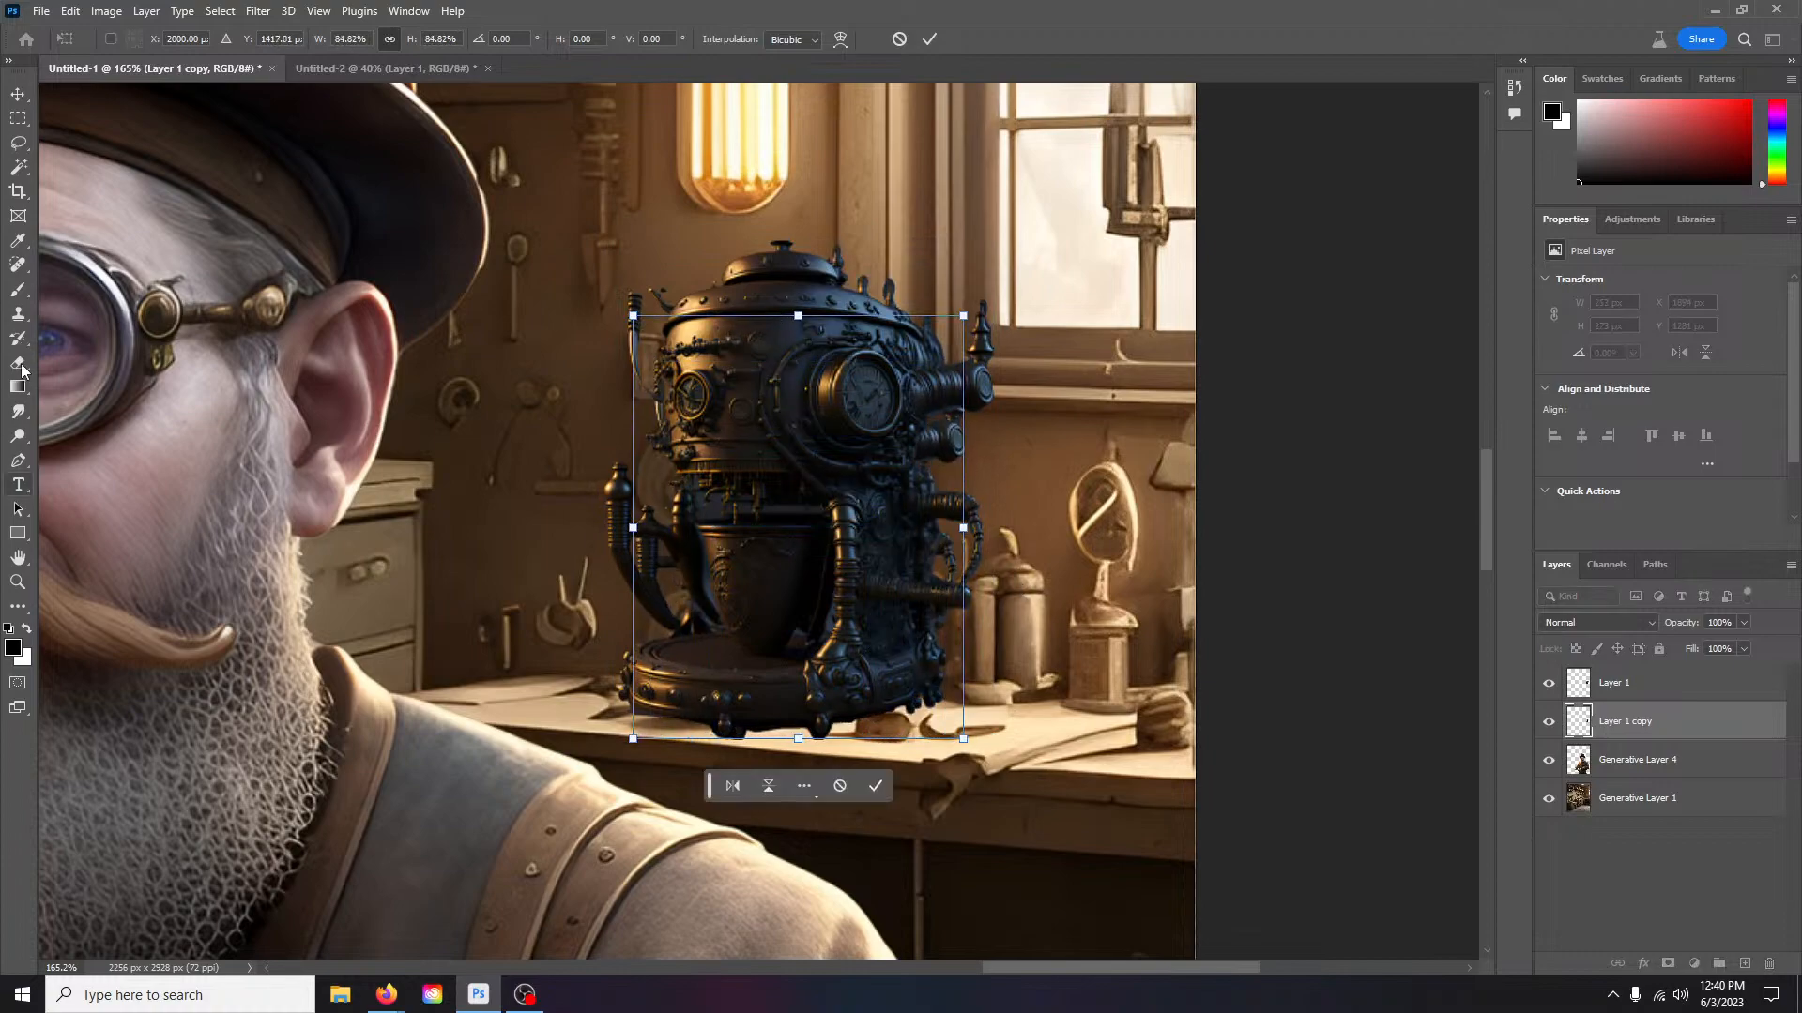
pyautogui.press('Return')
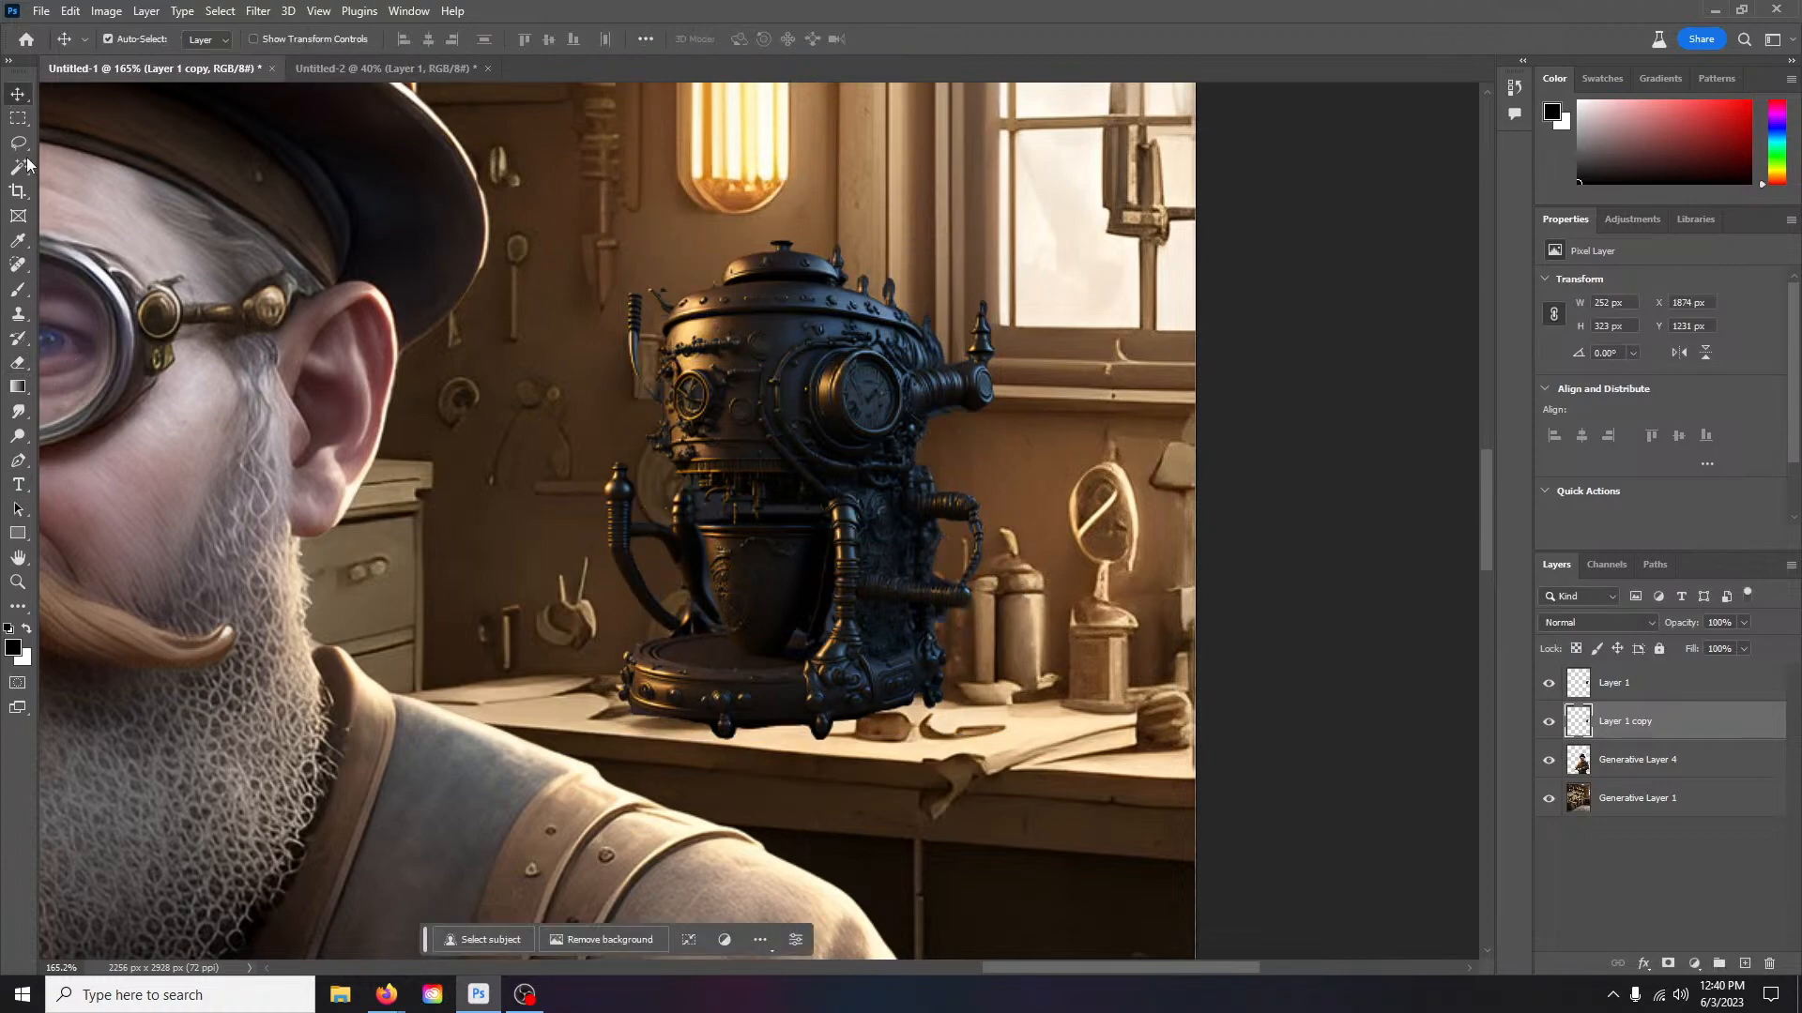
pyautogui.click(71, 10)
pyautogui.moveTo(127, 458)
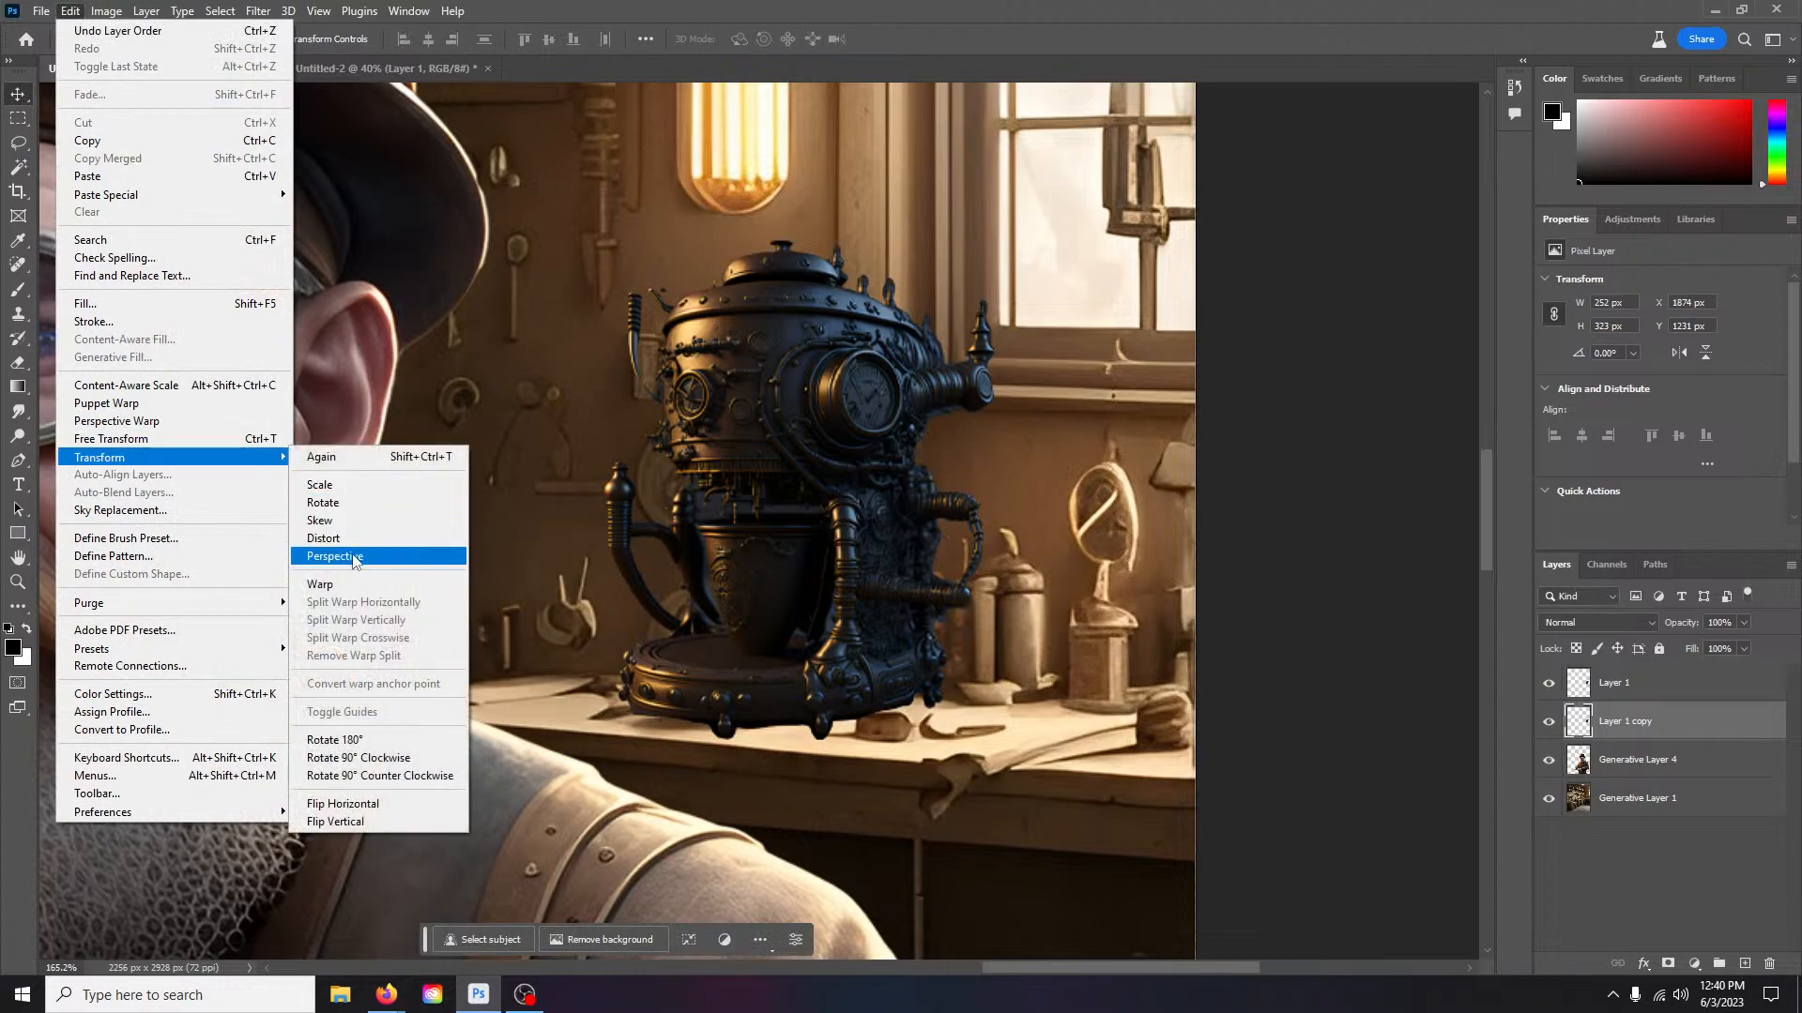
pyautogui.click(354, 585)
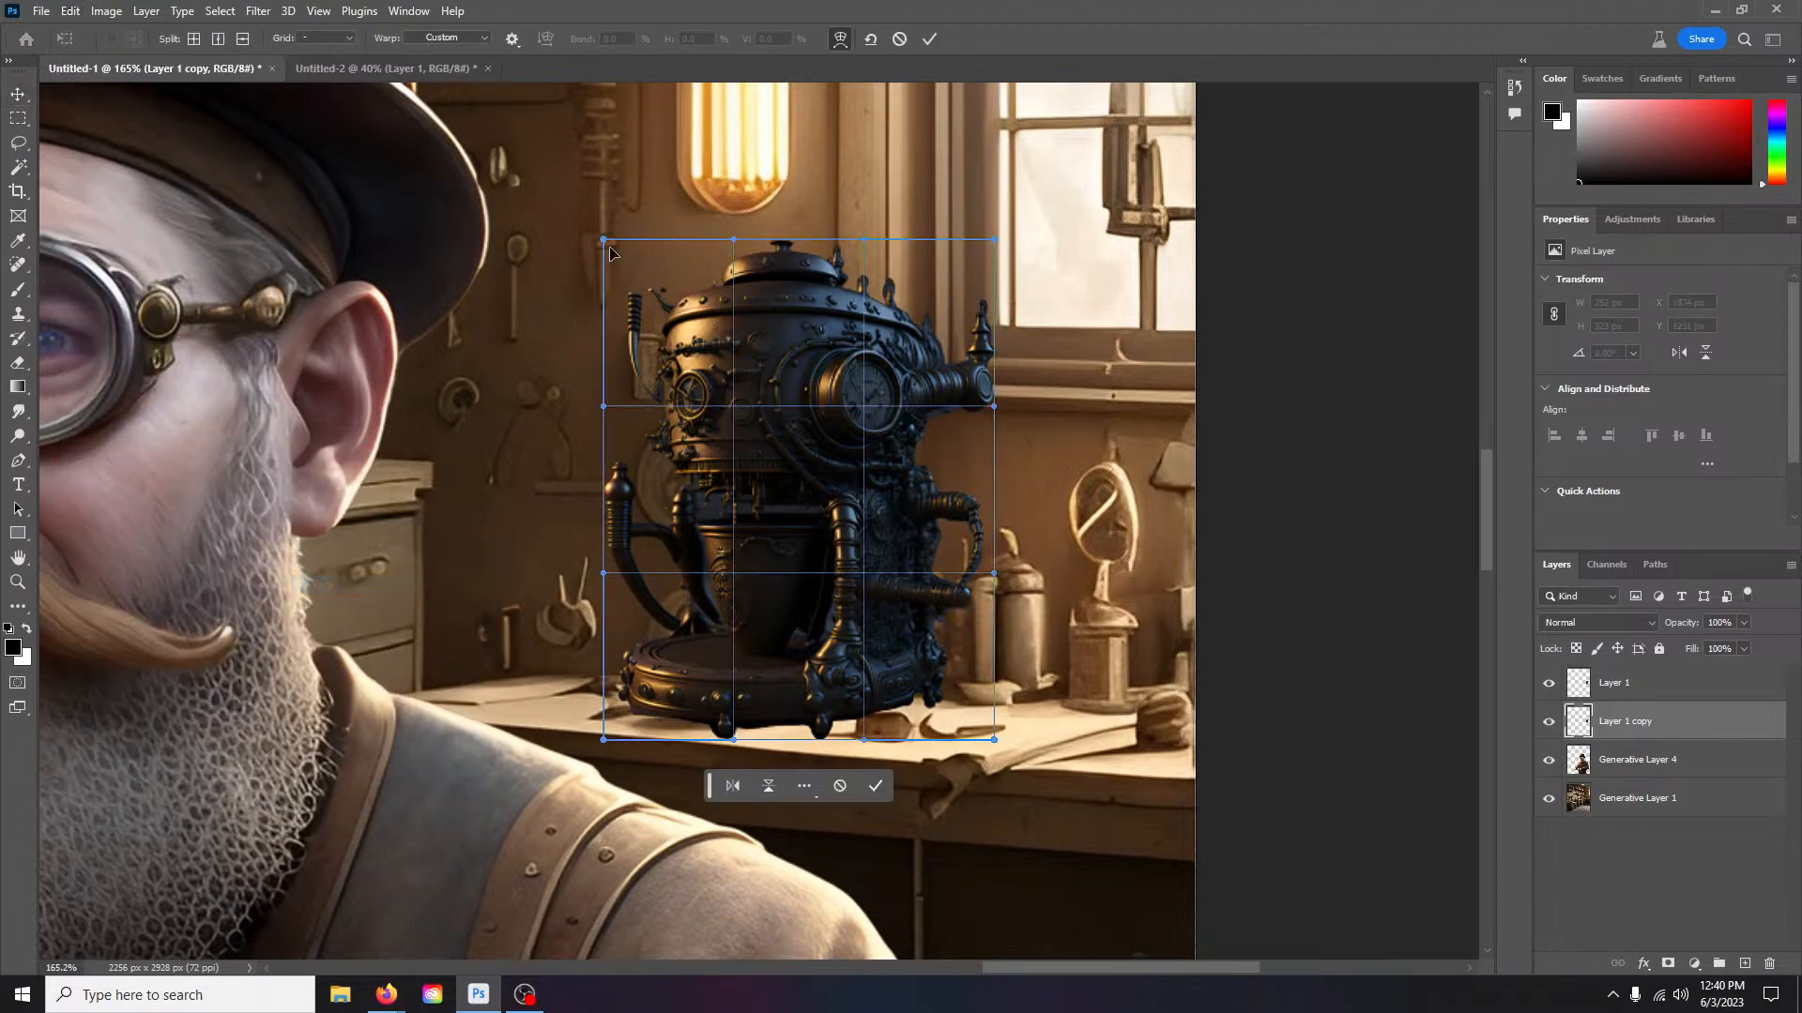
pyautogui.moveTo(609, 242); pyautogui.dragTo(603, 406)
pyautogui.moveTo(733, 240); pyautogui.dragTo(721, 414)
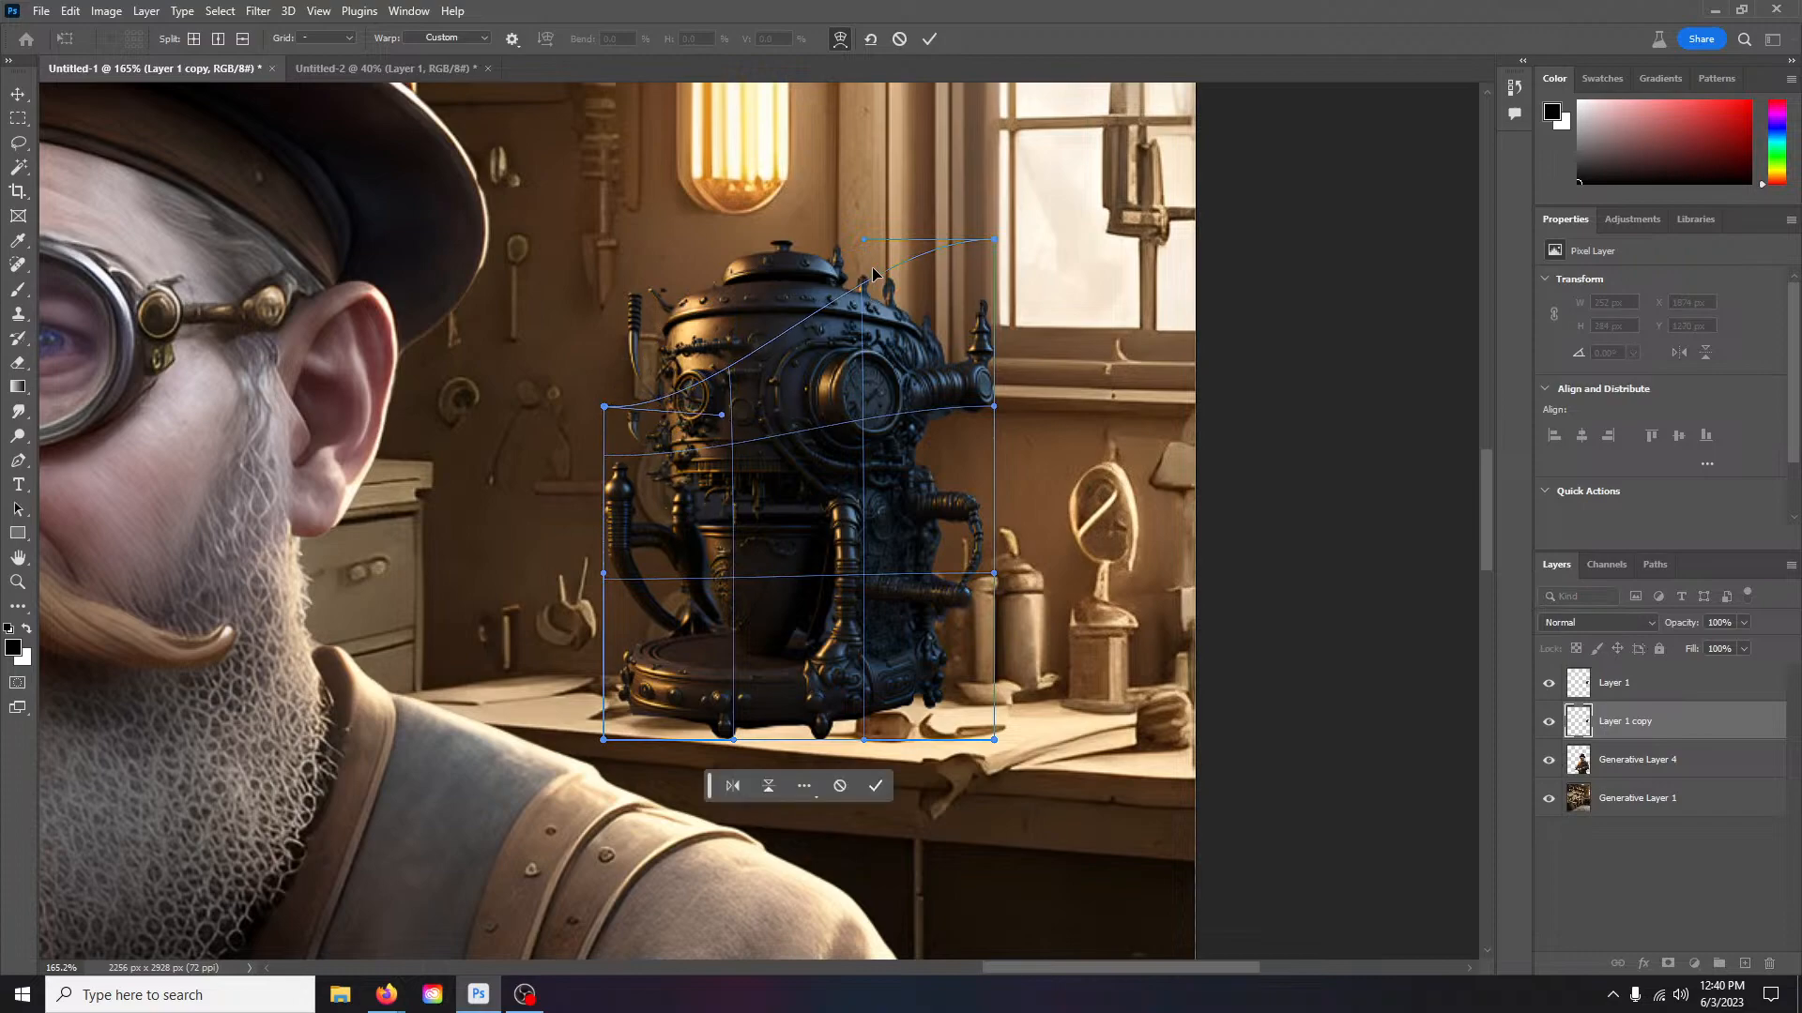
pyautogui.moveTo(862, 240); pyautogui.dragTo(862, 446)
pyautogui.moveTo(994, 242); pyautogui.dragTo(959, 383)
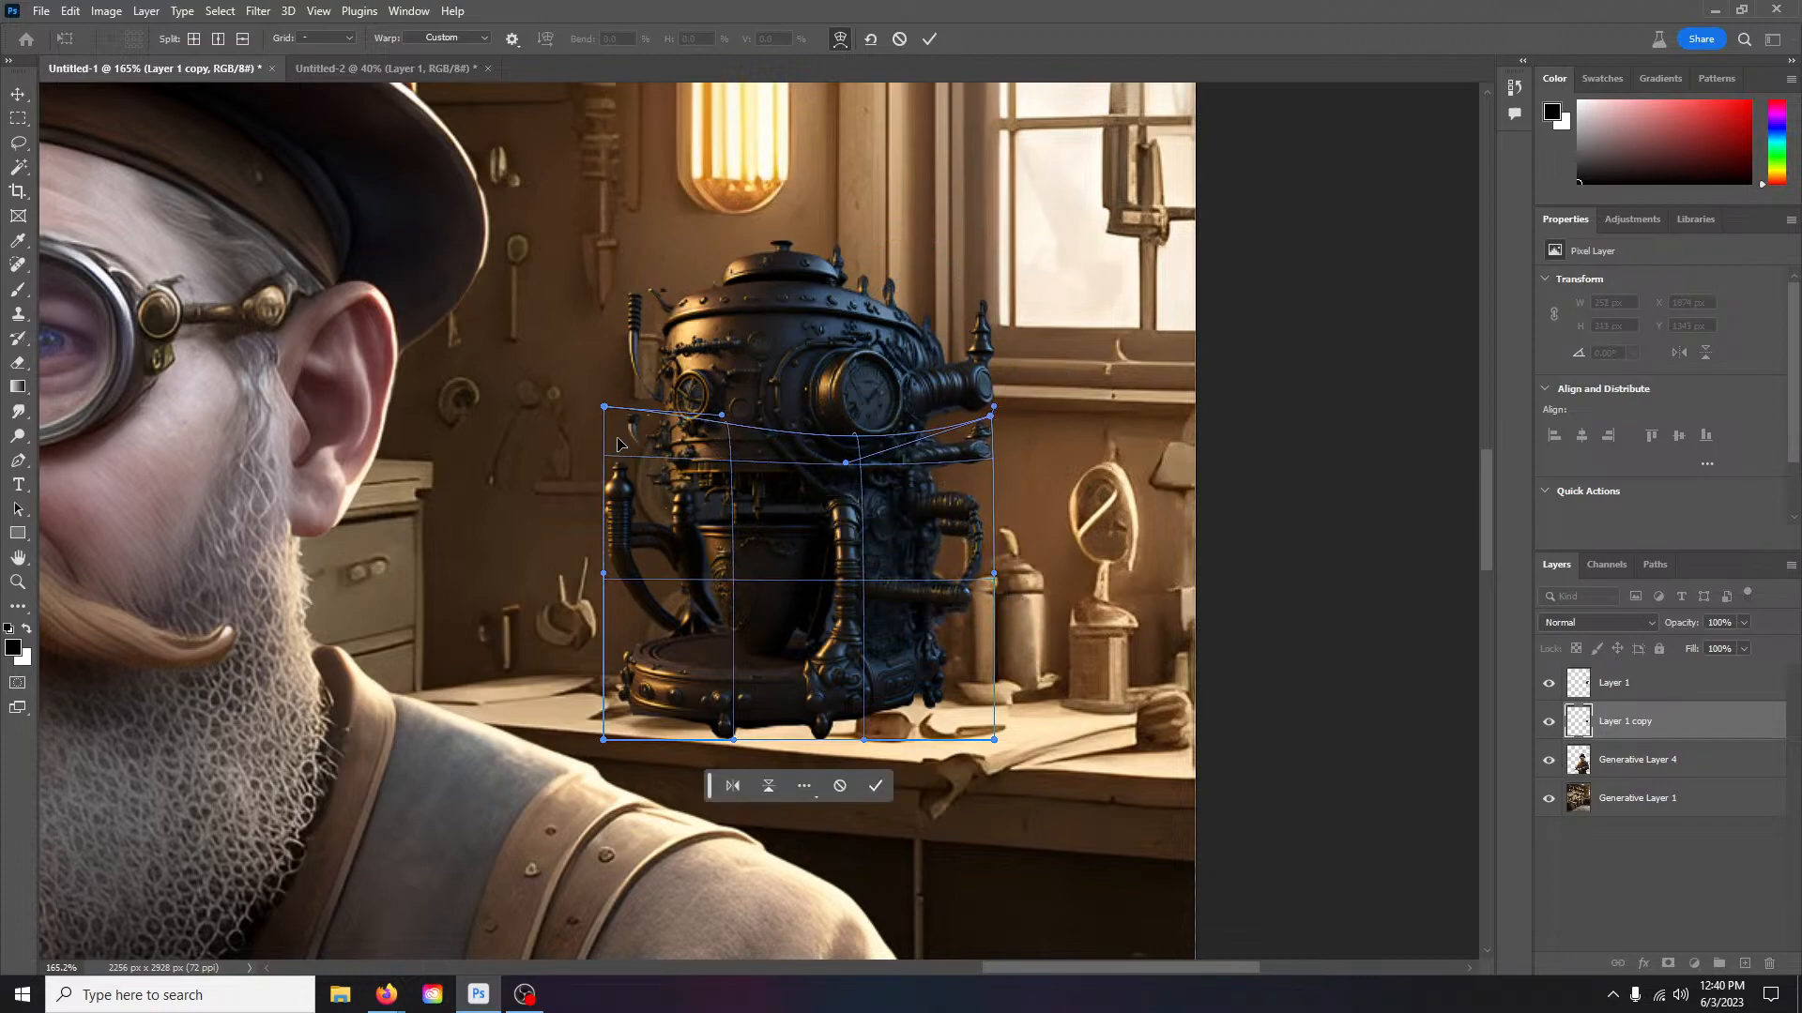
pyautogui.moveTo(605, 407); pyautogui.dragTo(627, 710)
pyautogui.moveTo(726, 419); pyautogui.dragTo(700, 650)
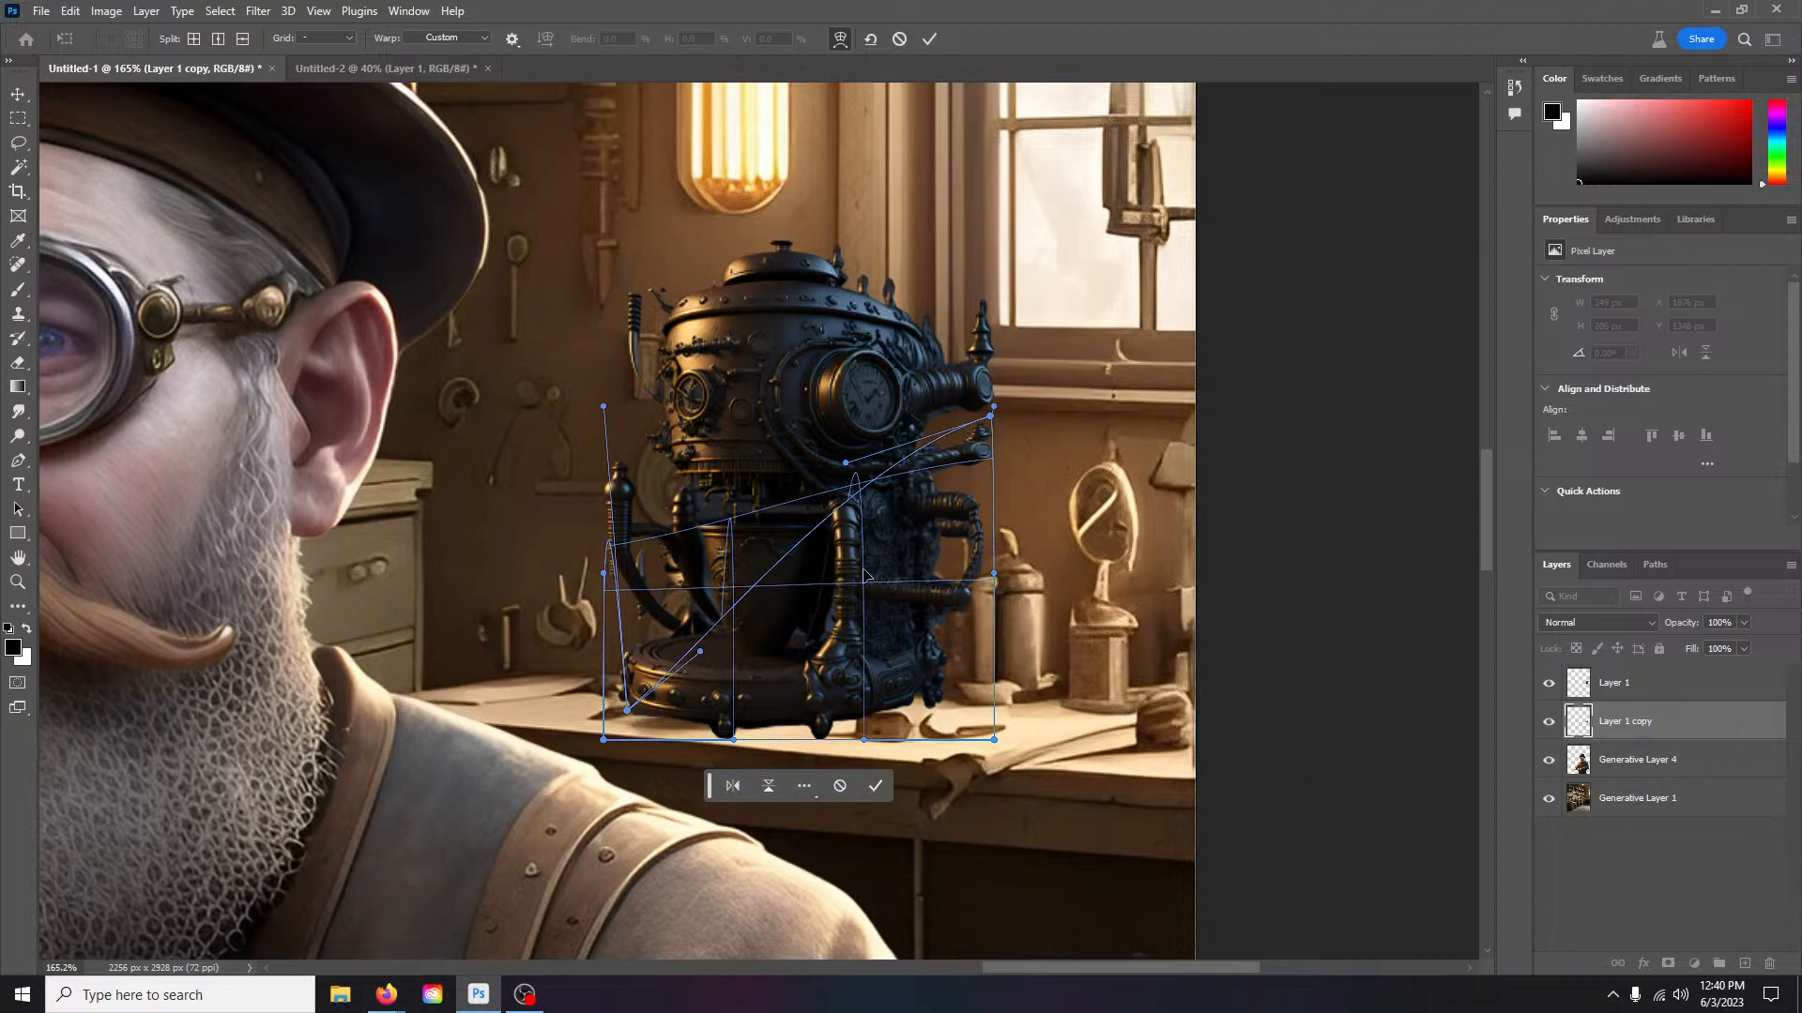
pyautogui.click(871, 785)
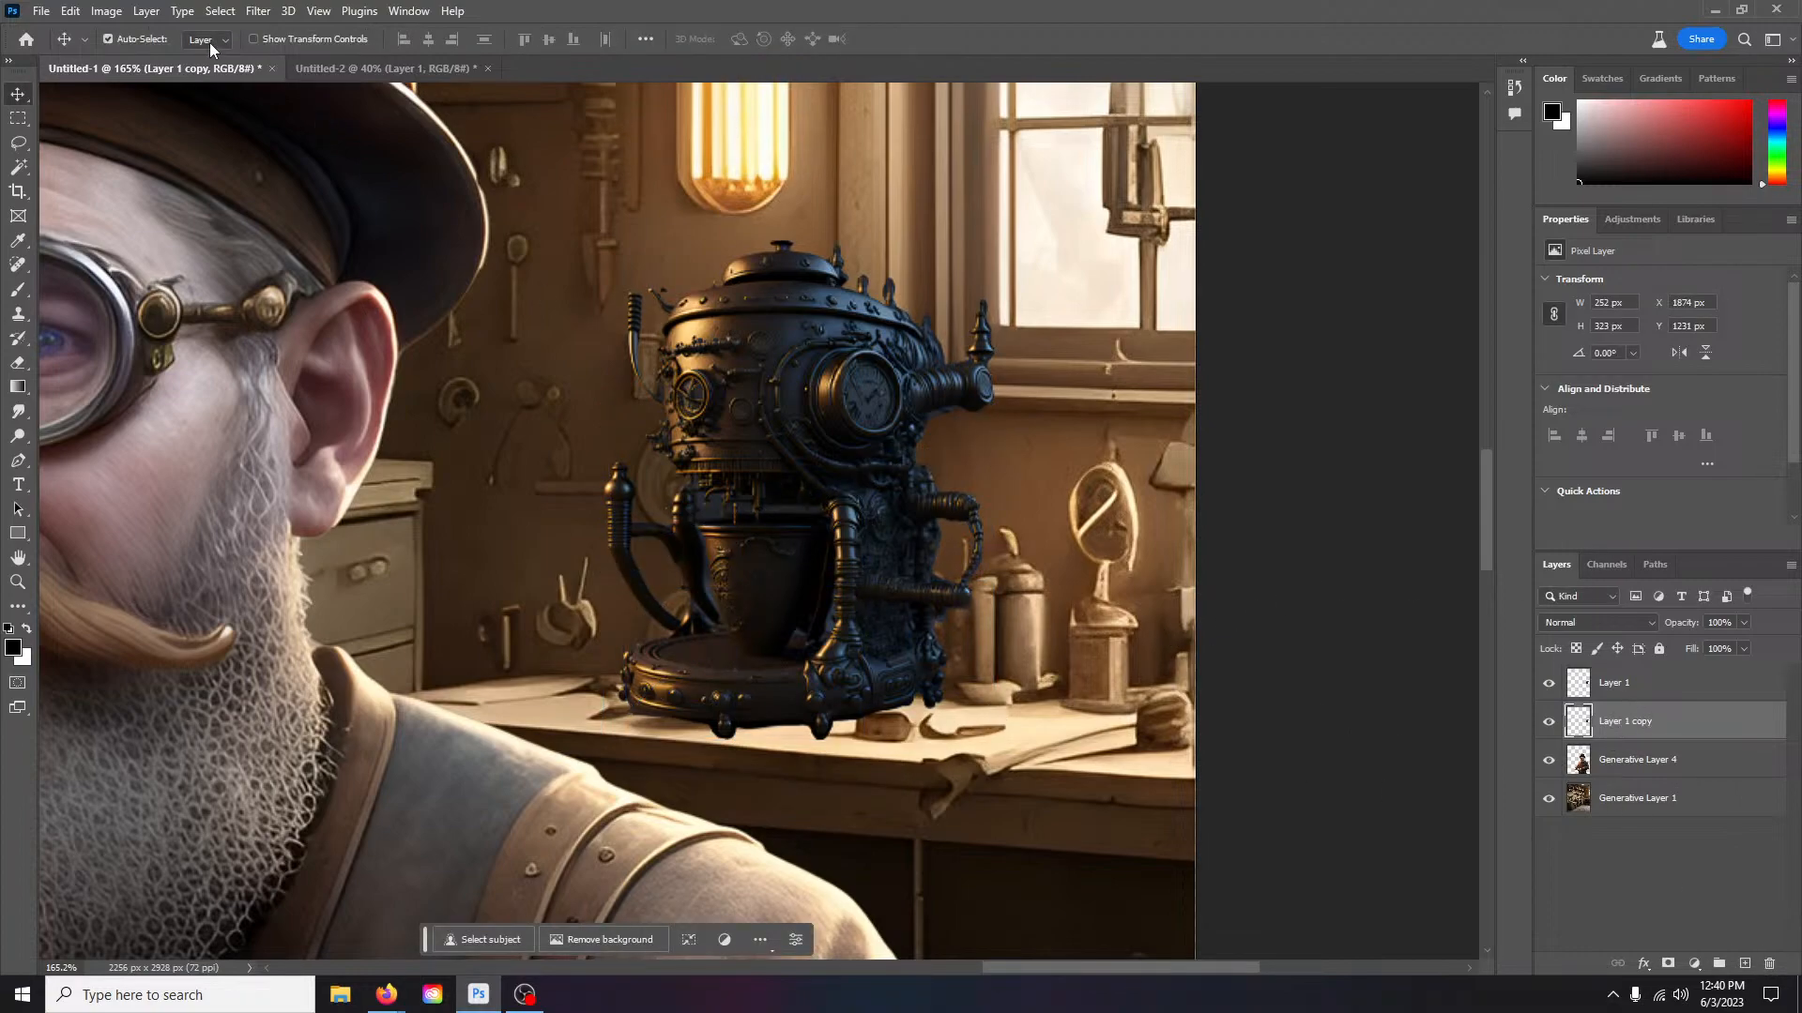
pyautogui.click(98, 14)
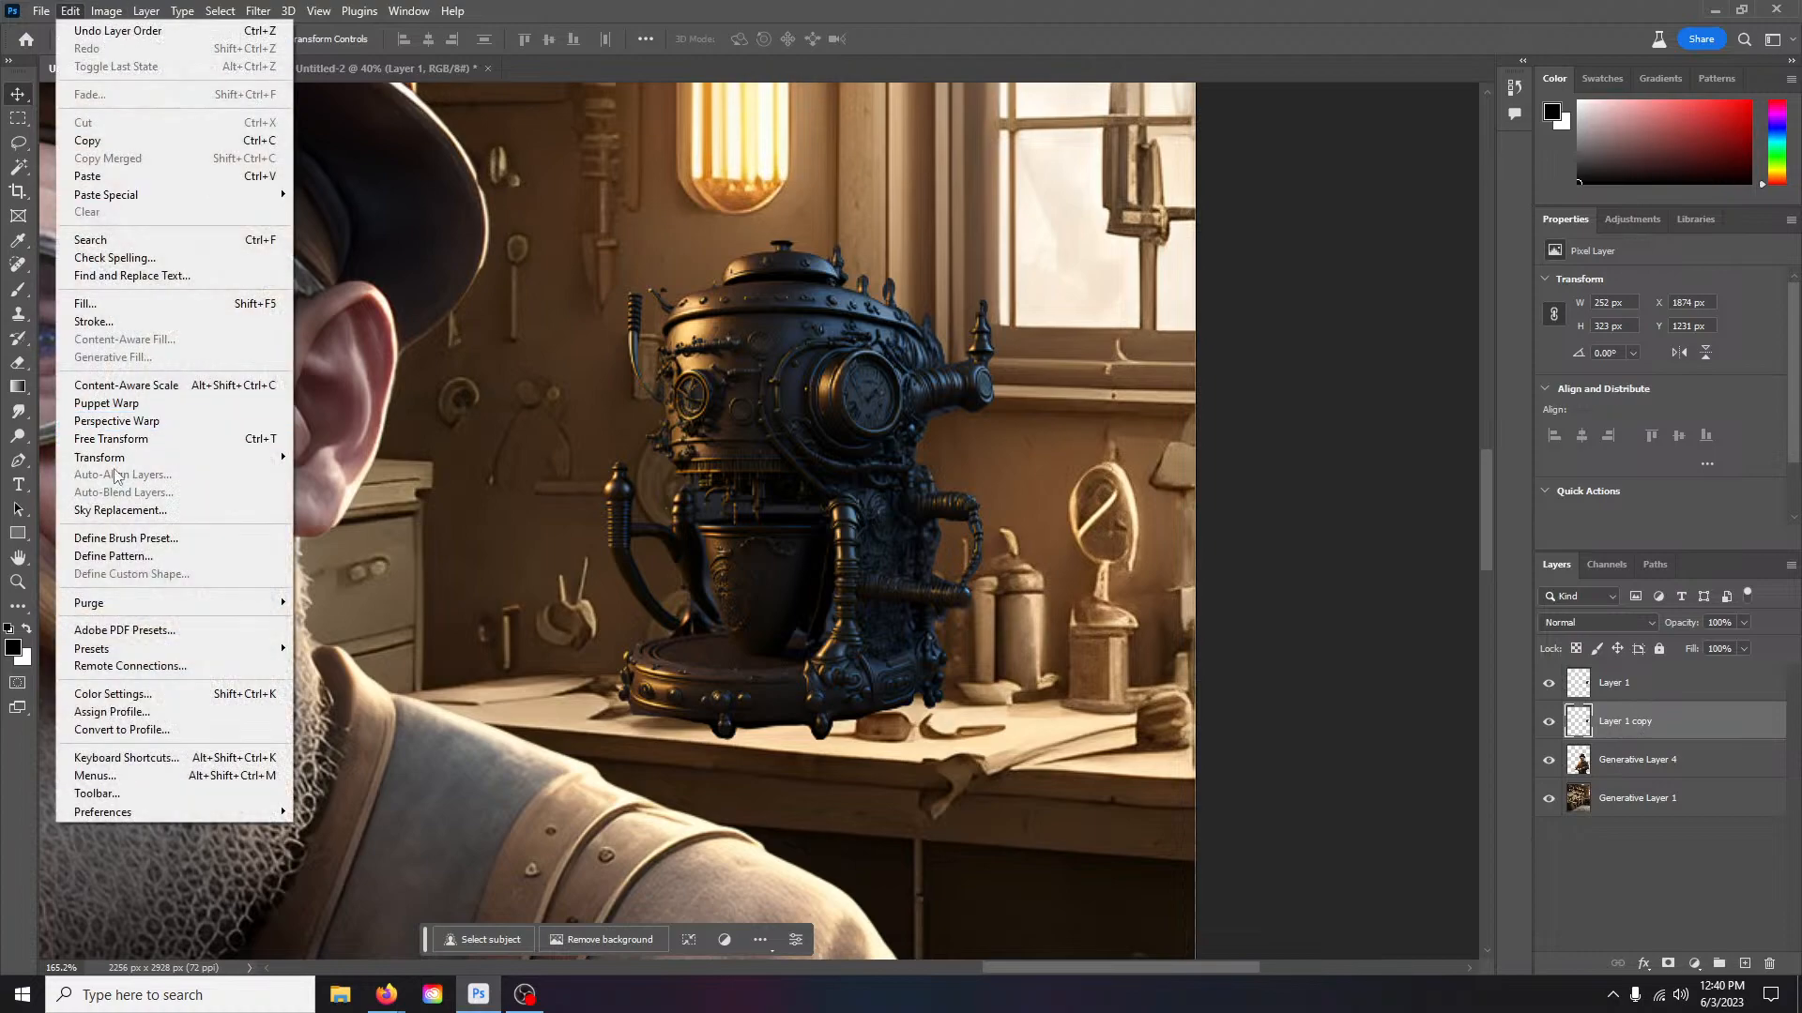
pyautogui.click(122, 440)
pyautogui.moveTo(798, 241)
pyautogui.mouseDown()
pyautogui.moveTo(796, 526)
pyautogui.moveTo(798, 266)
pyautogui.mouseUp()
pyautogui.click(898, 39)
pyautogui.click(70, 10)
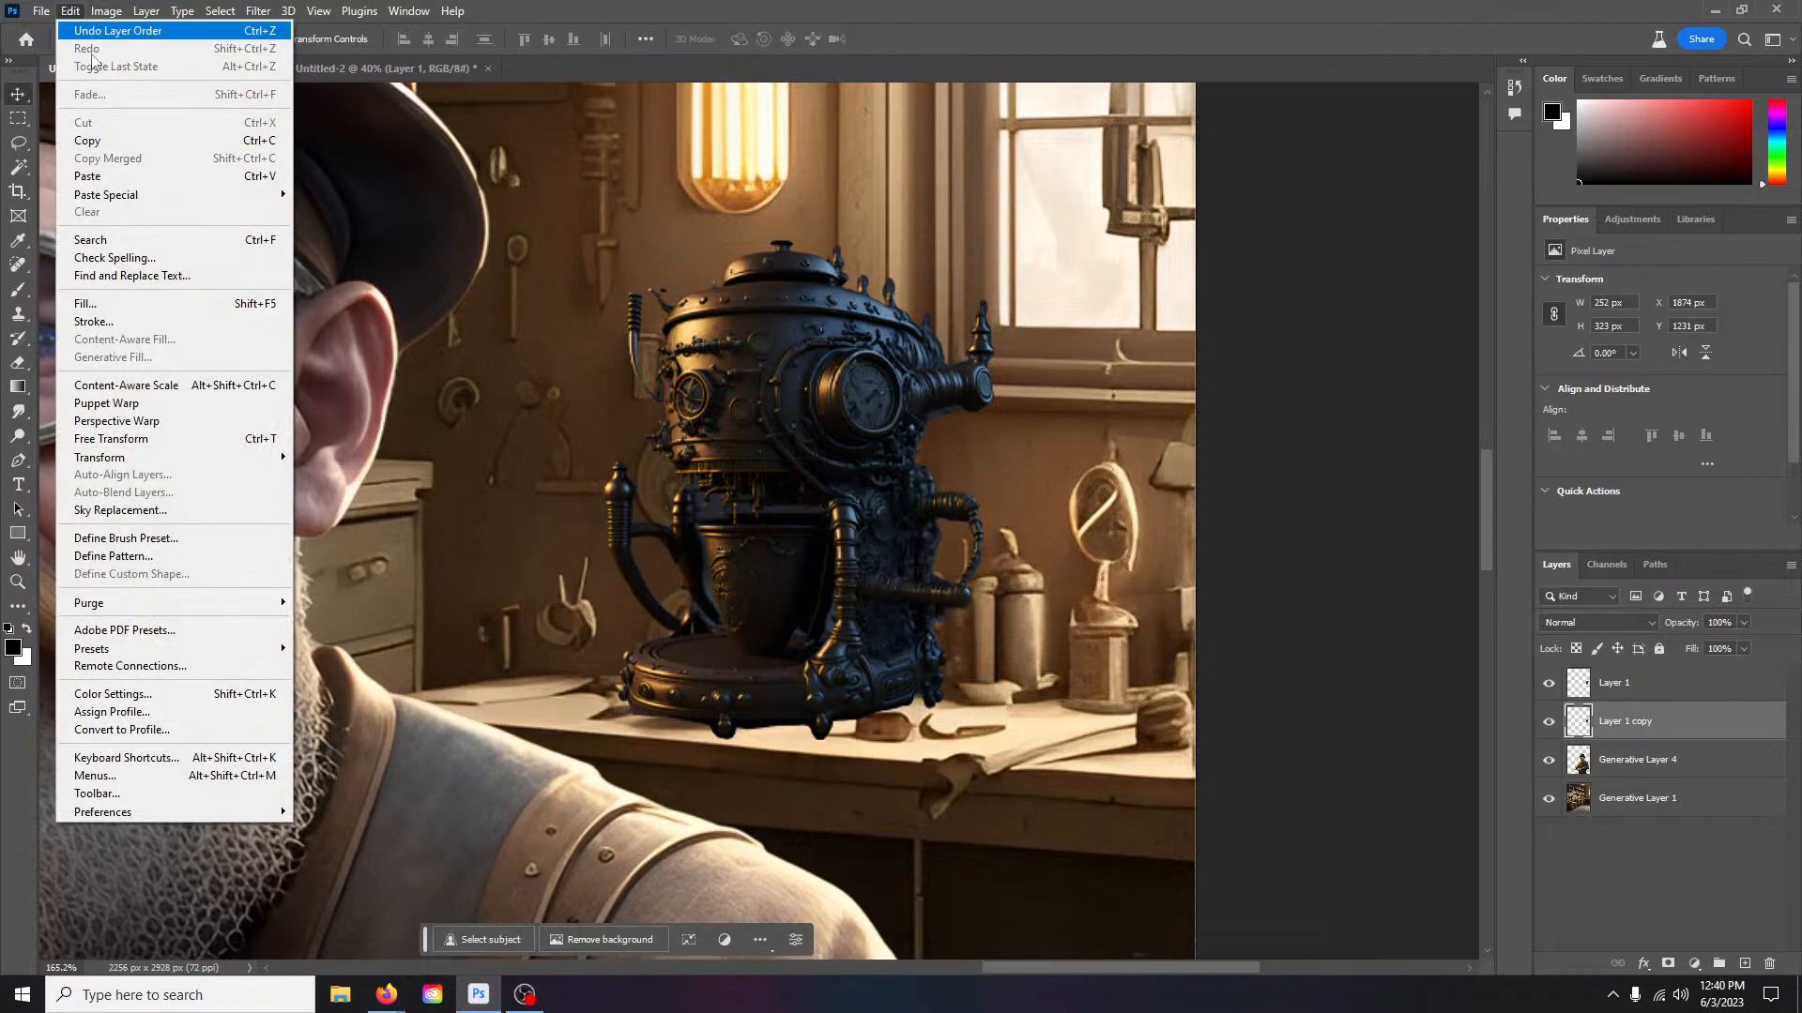
pyautogui.click(132, 438)
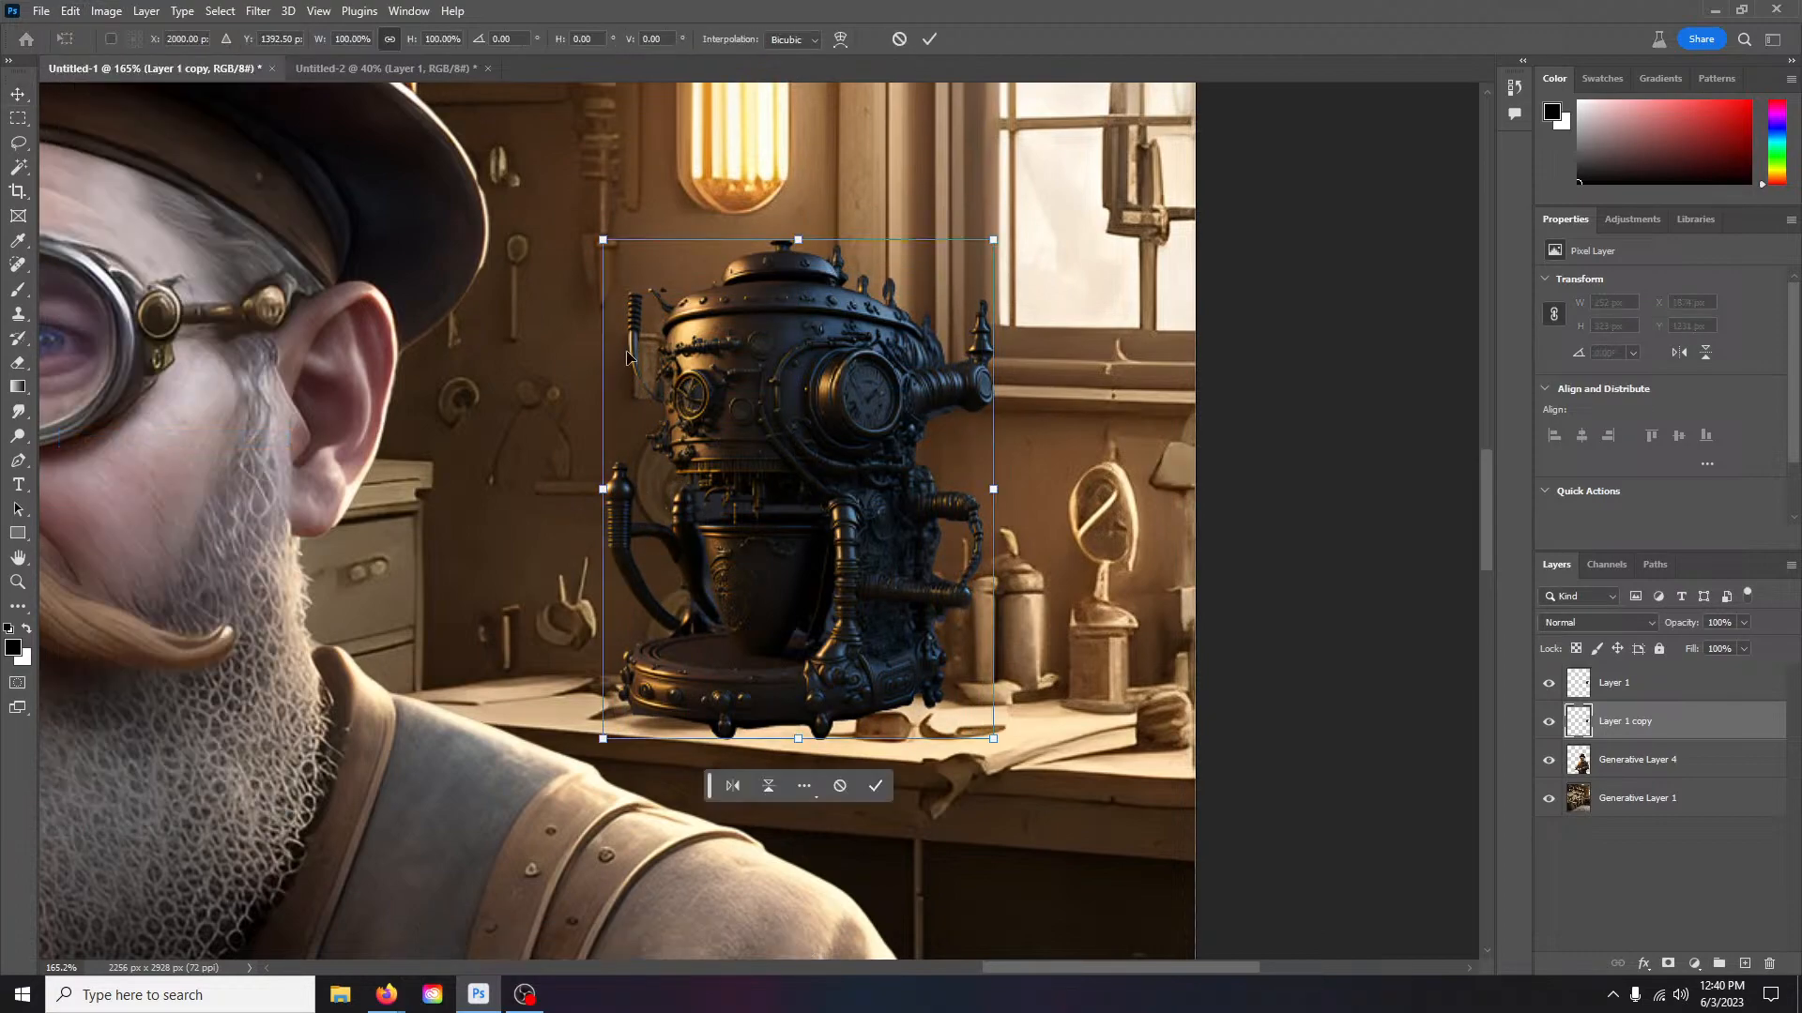
pyautogui.click(898, 38)
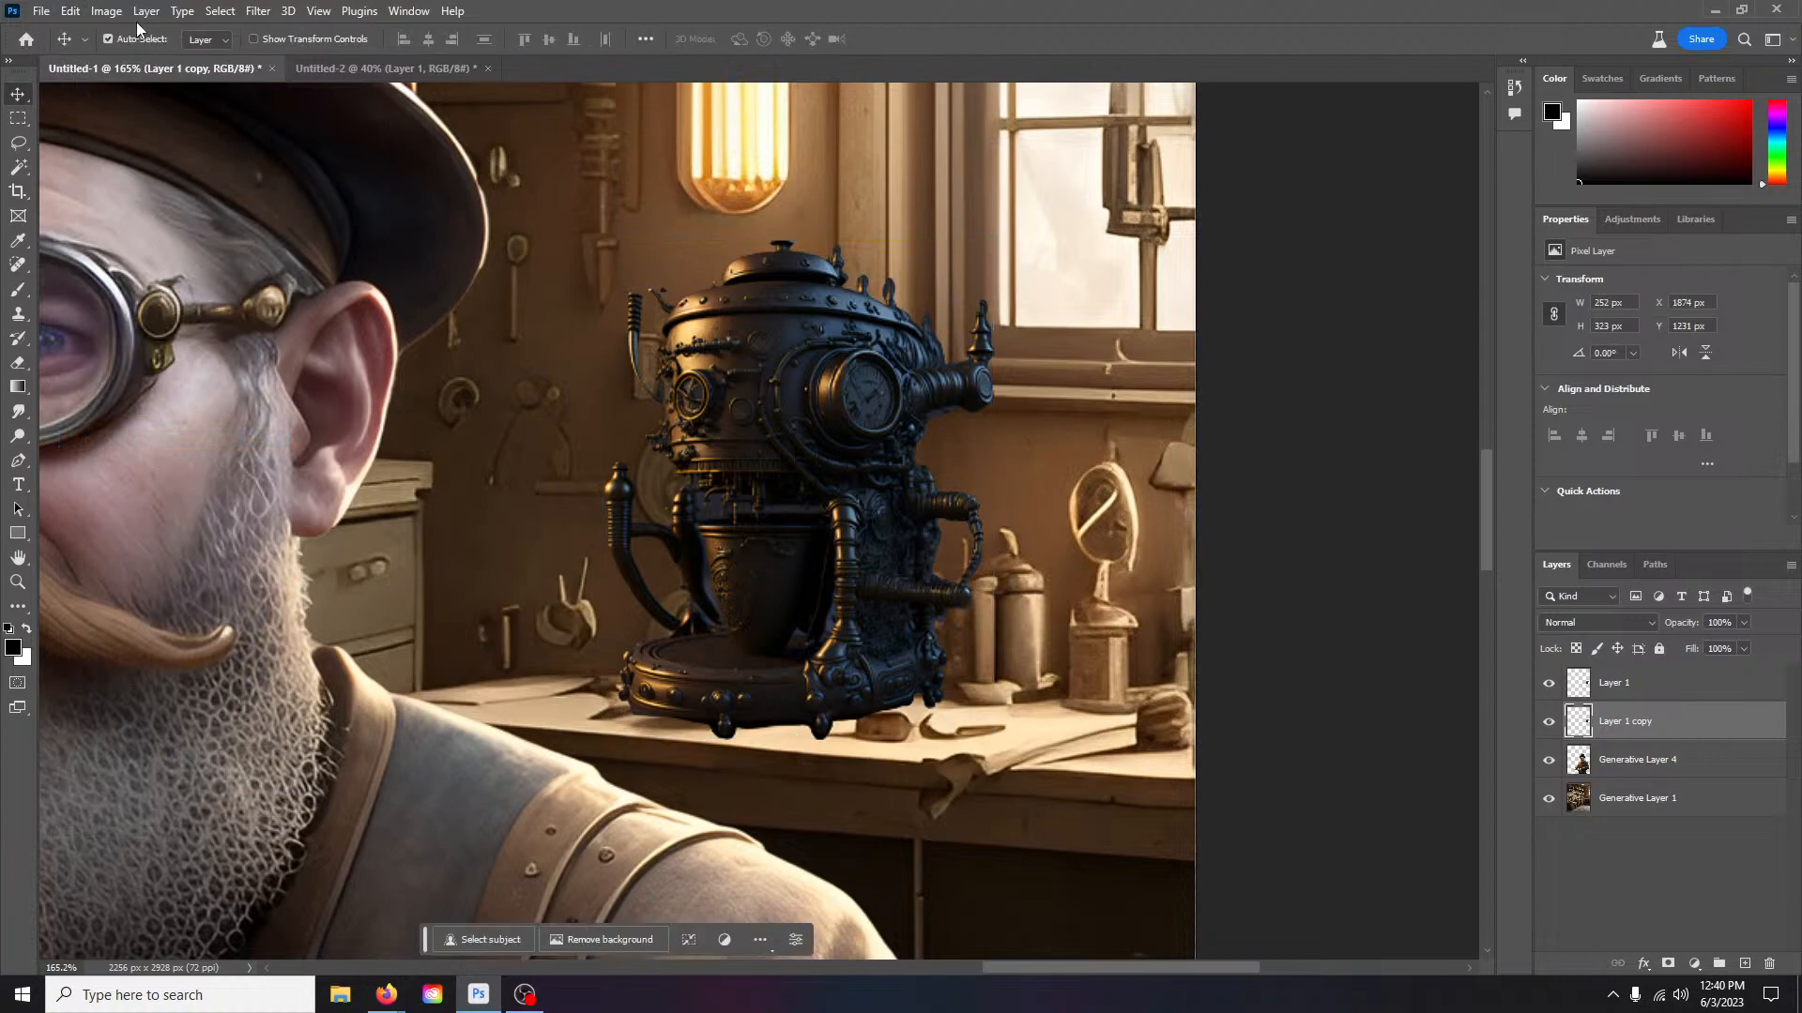
# Step: Flatten Layer 1 copy with Distort down to the coffee maker's base, to about 11.56% height (37 px)
pyautogui.click(70, 10)
pyautogui.moveTo(188, 457)
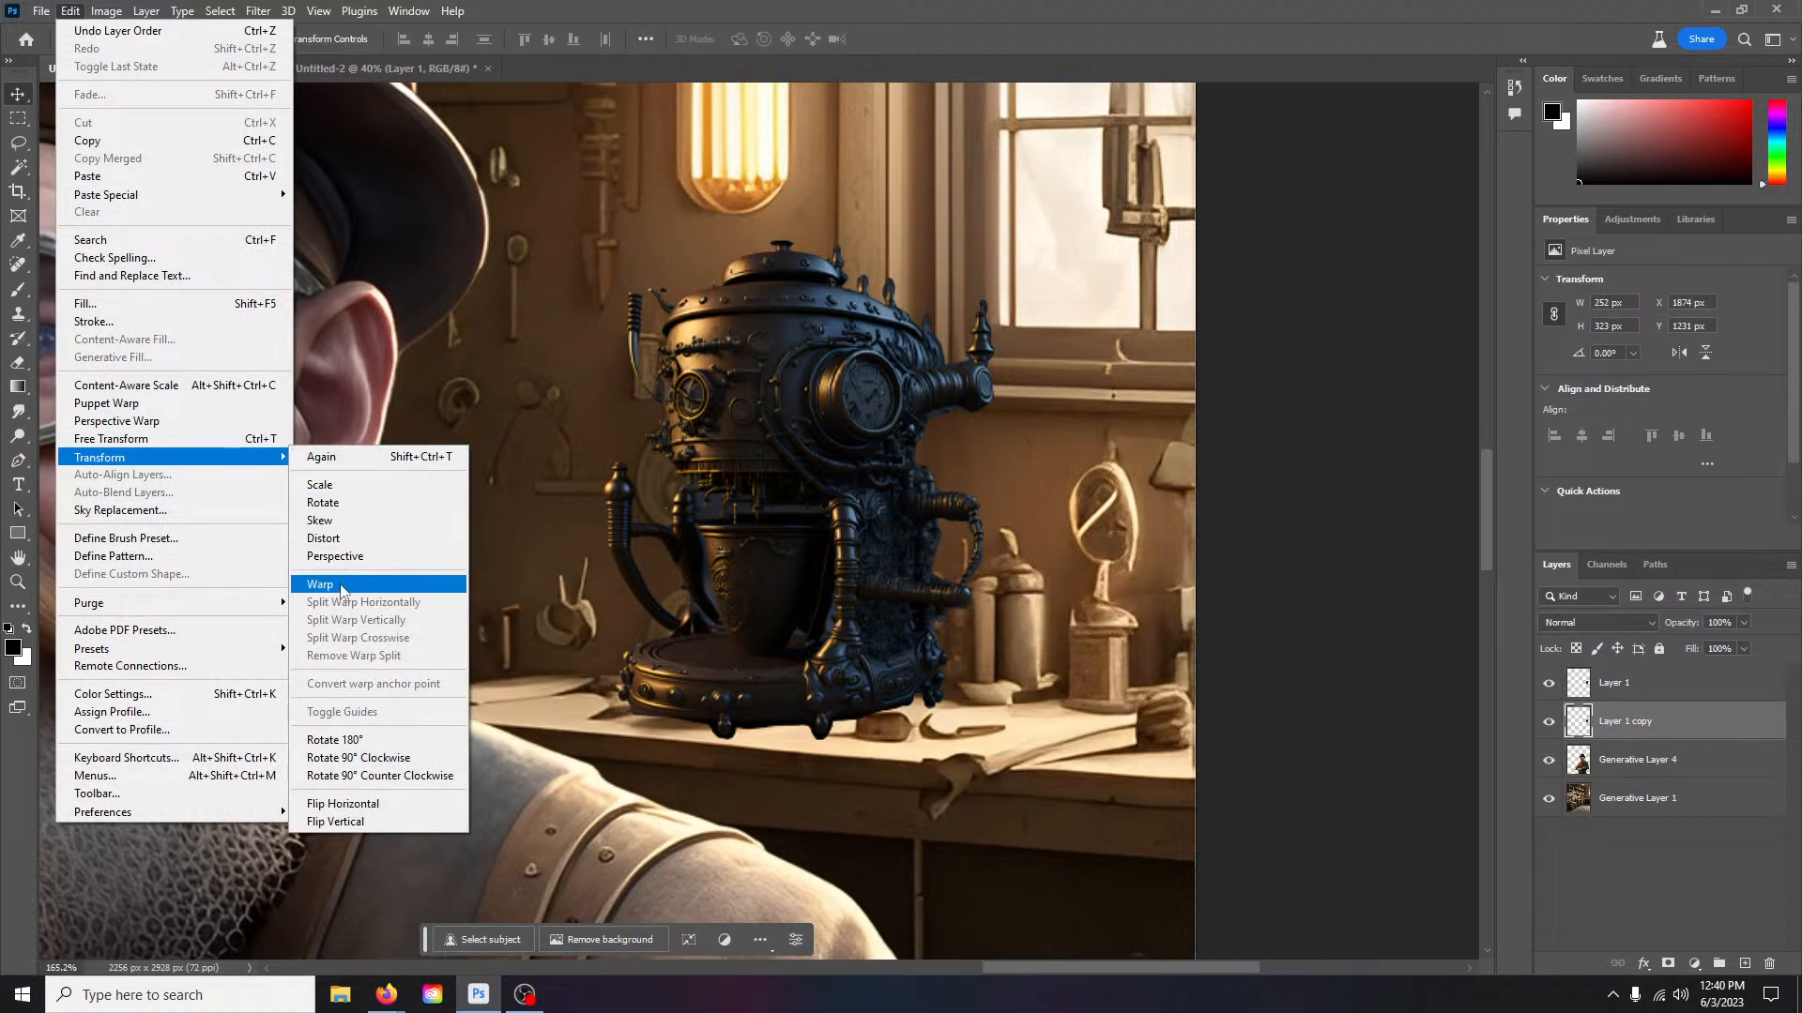
pyautogui.click(334, 539)
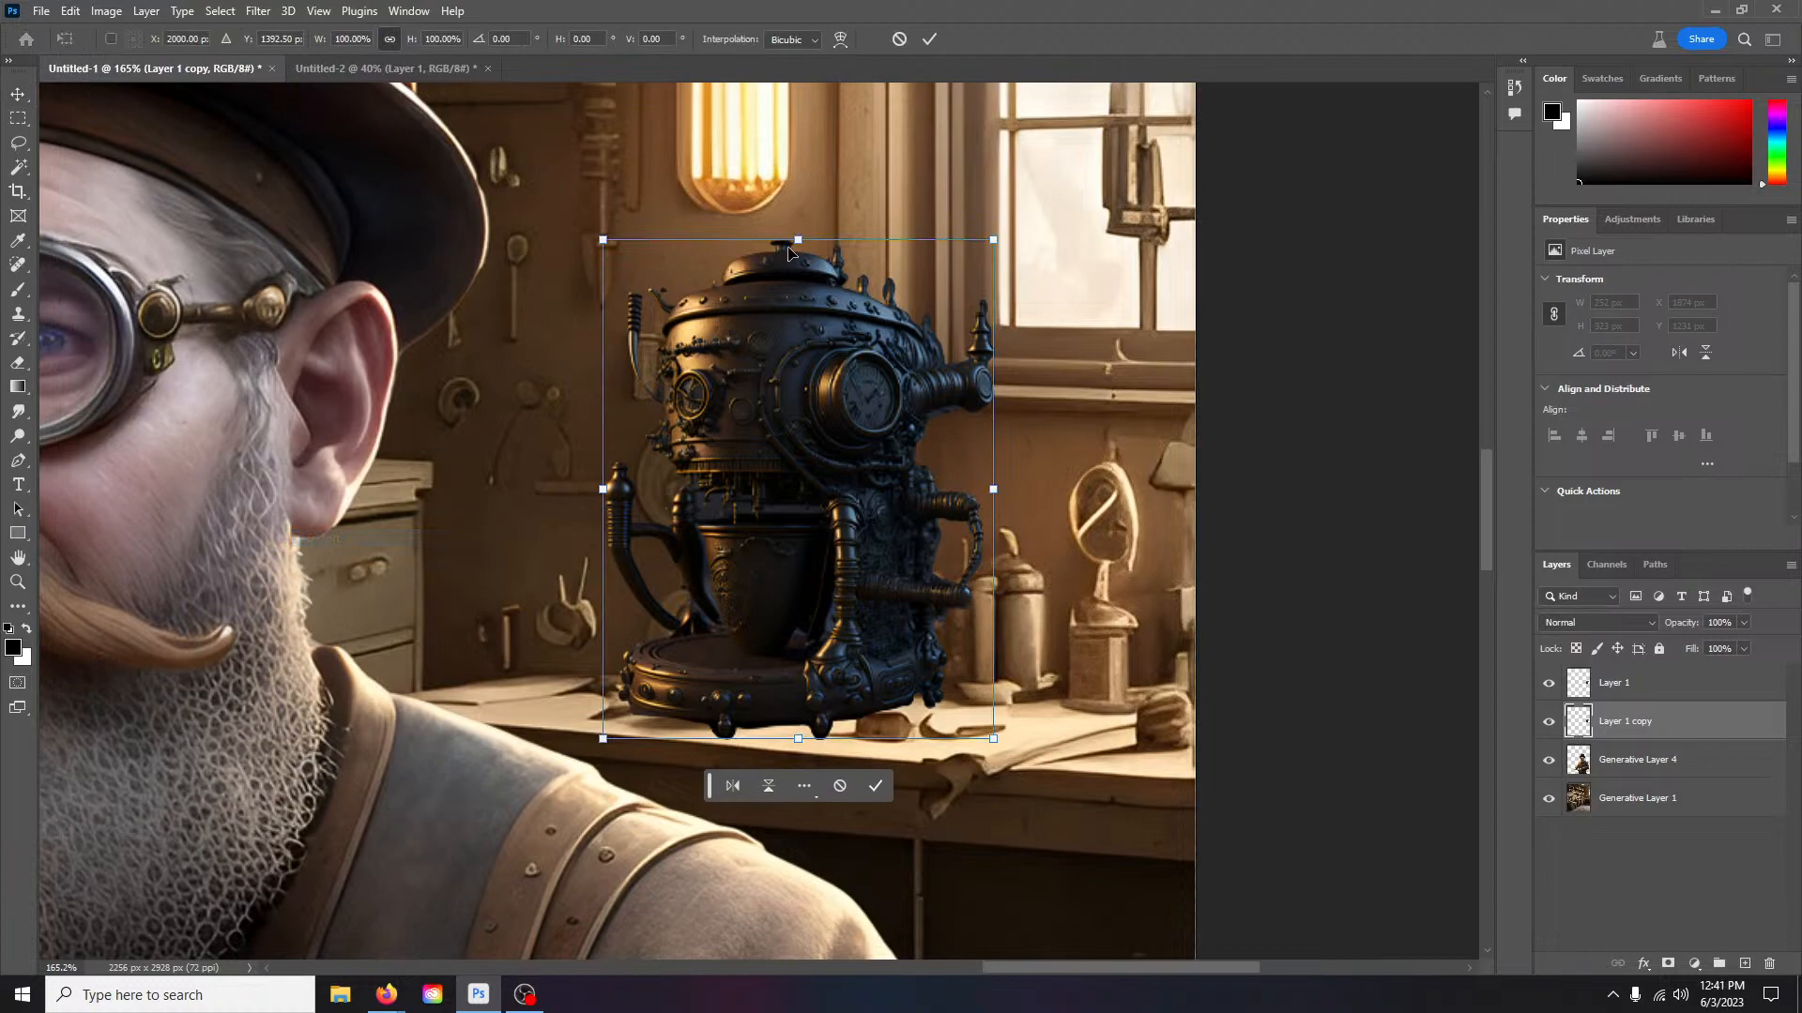
pyautogui.moveTo(797, 242); pyautogui.dragTo(799, 739)
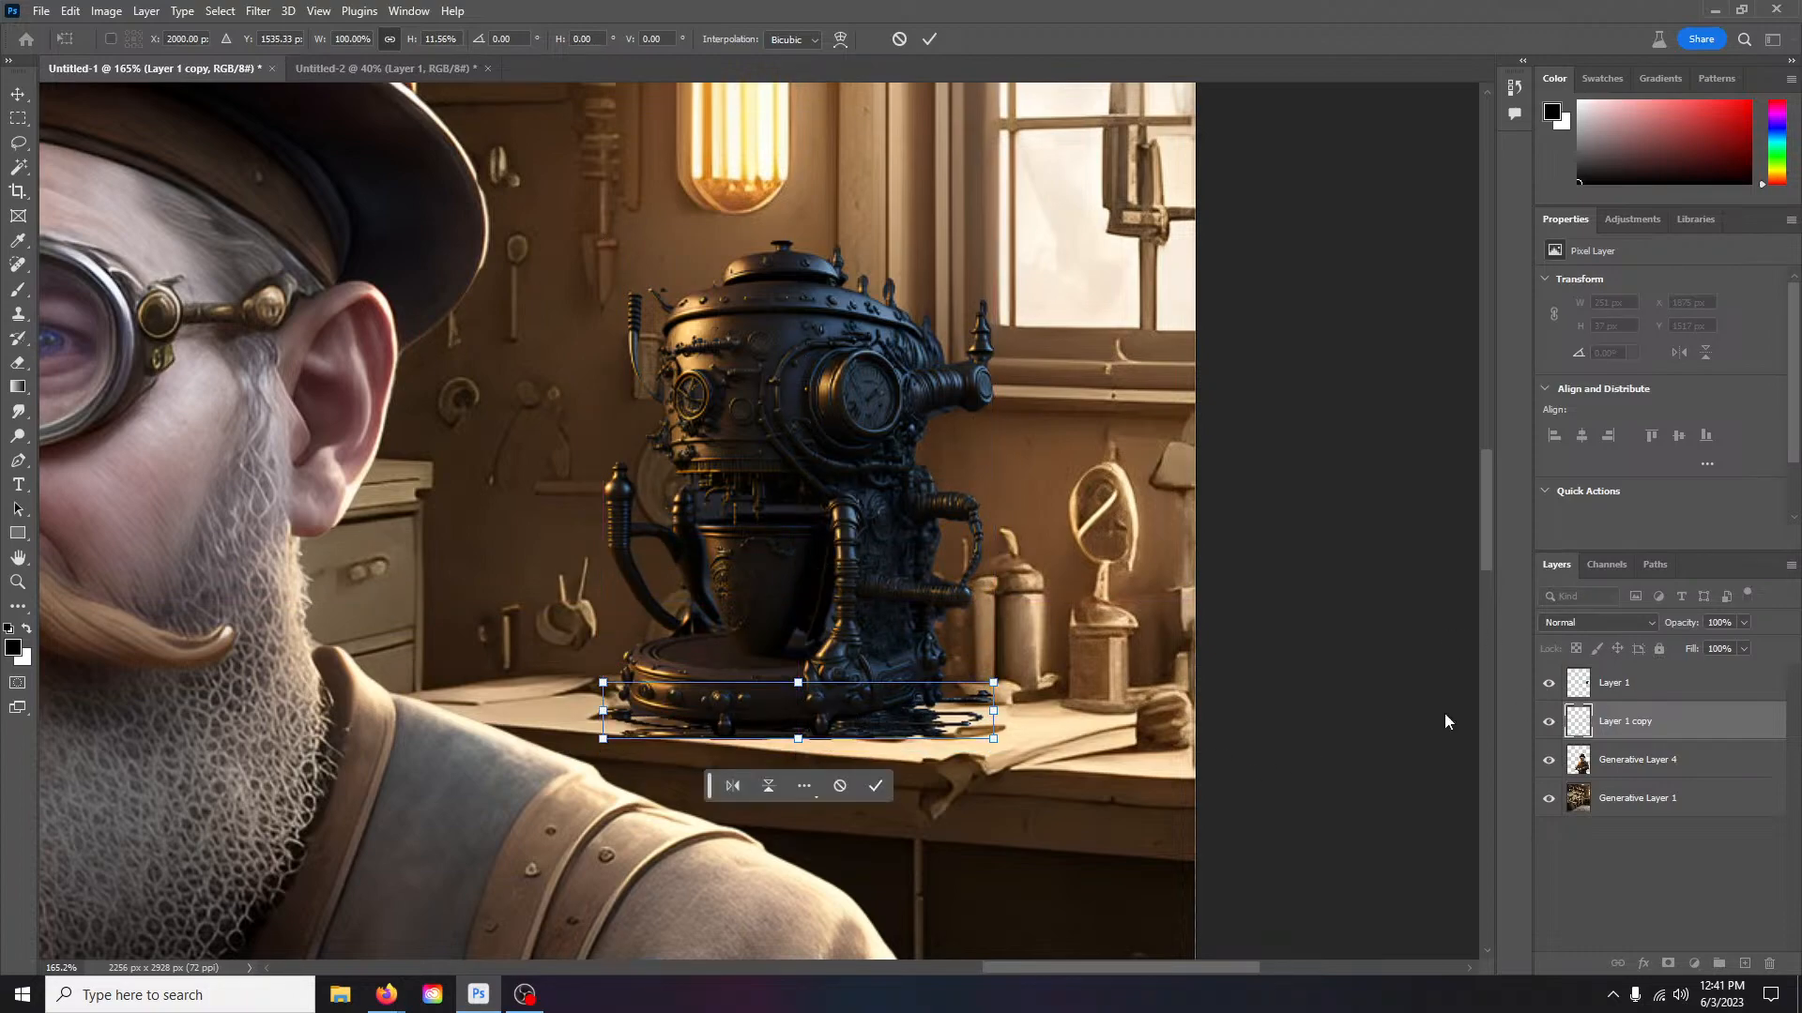
pyautogui.click(929, 39)
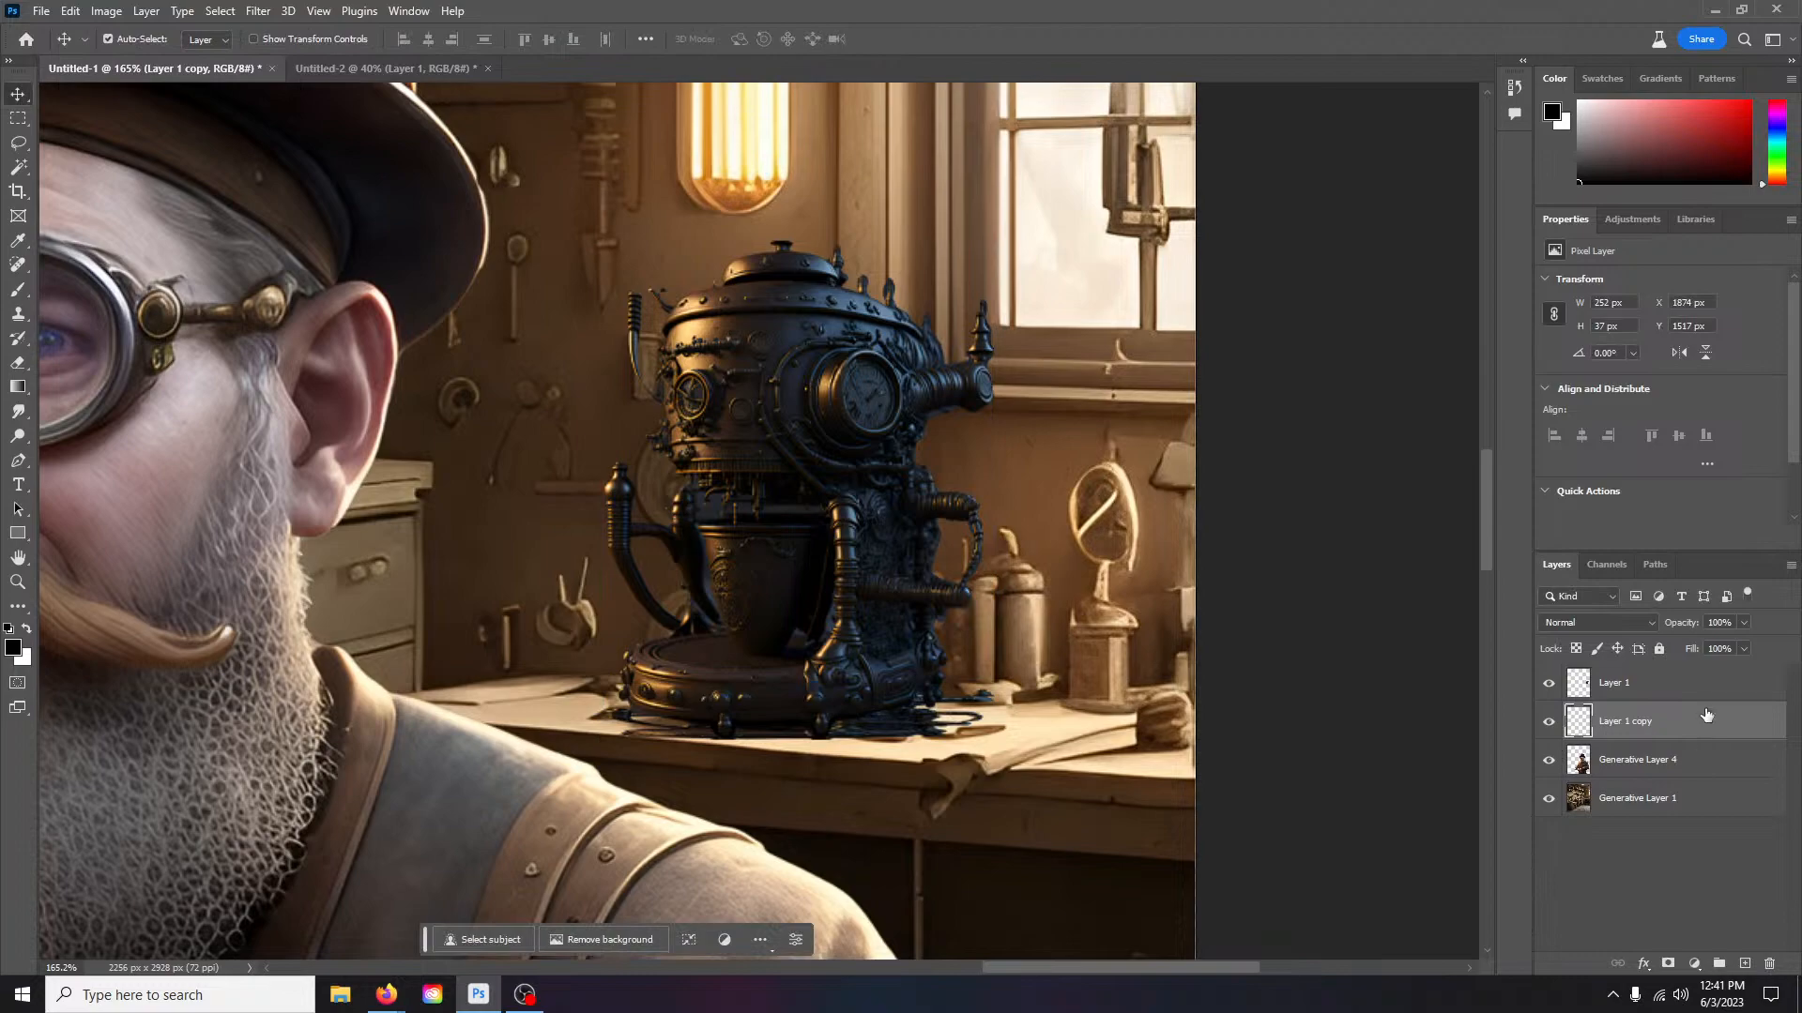
# Step: Apply a black Color Overlay to the flattened Layer 1 copy and lower the layer's opacity to 75%
pyautogui.doubleClick(1586, 728)
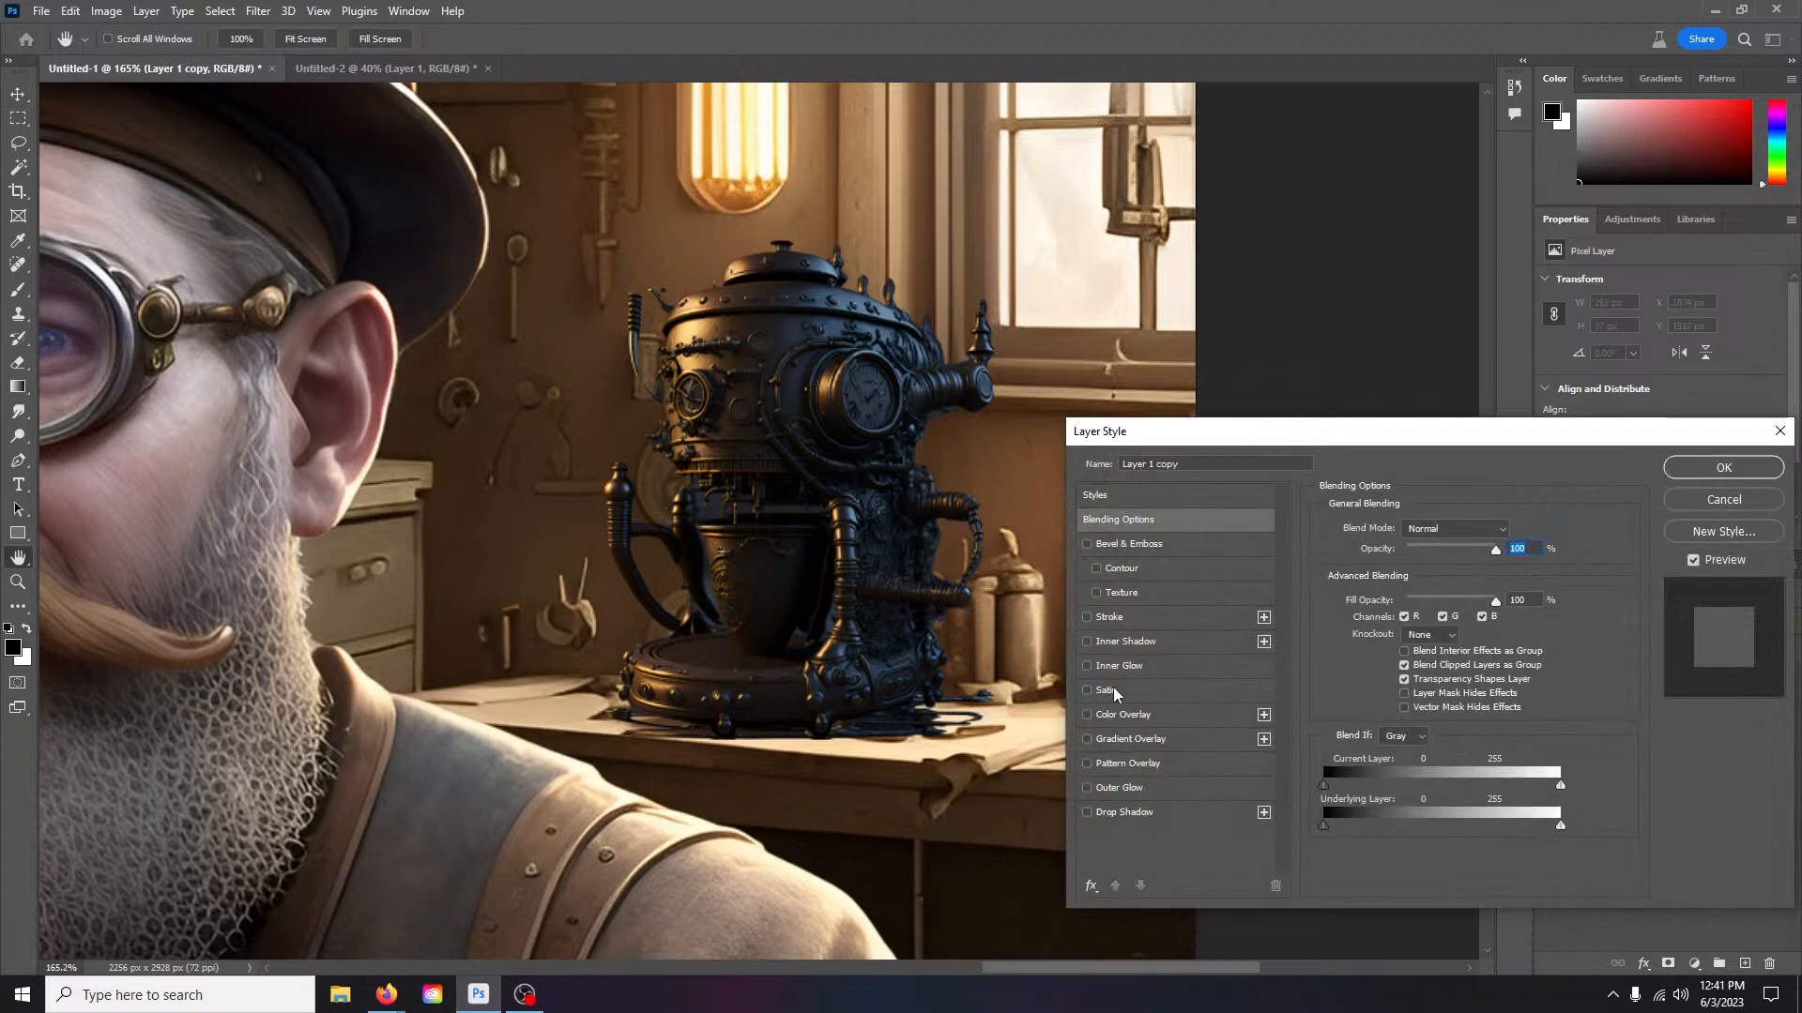
pyautogui.click(1123, 715)
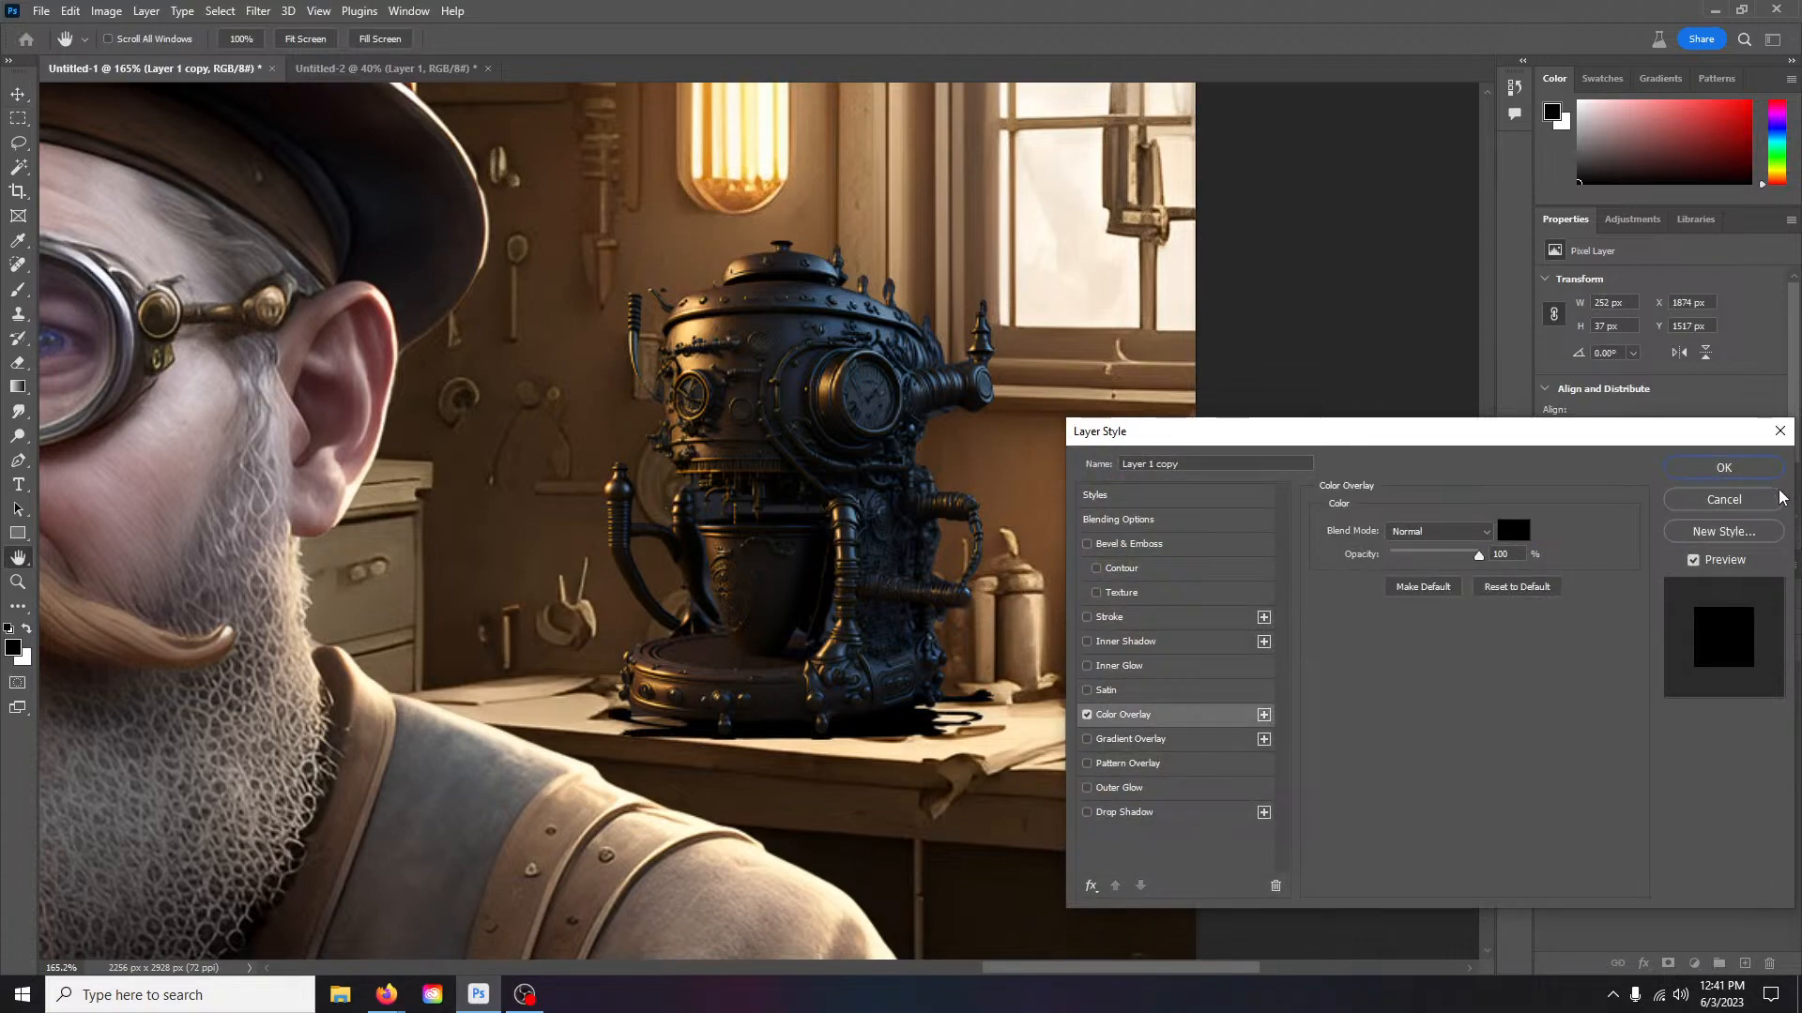
pyautogui.click(1740, 470)
pyautogui.click(1743, 622)
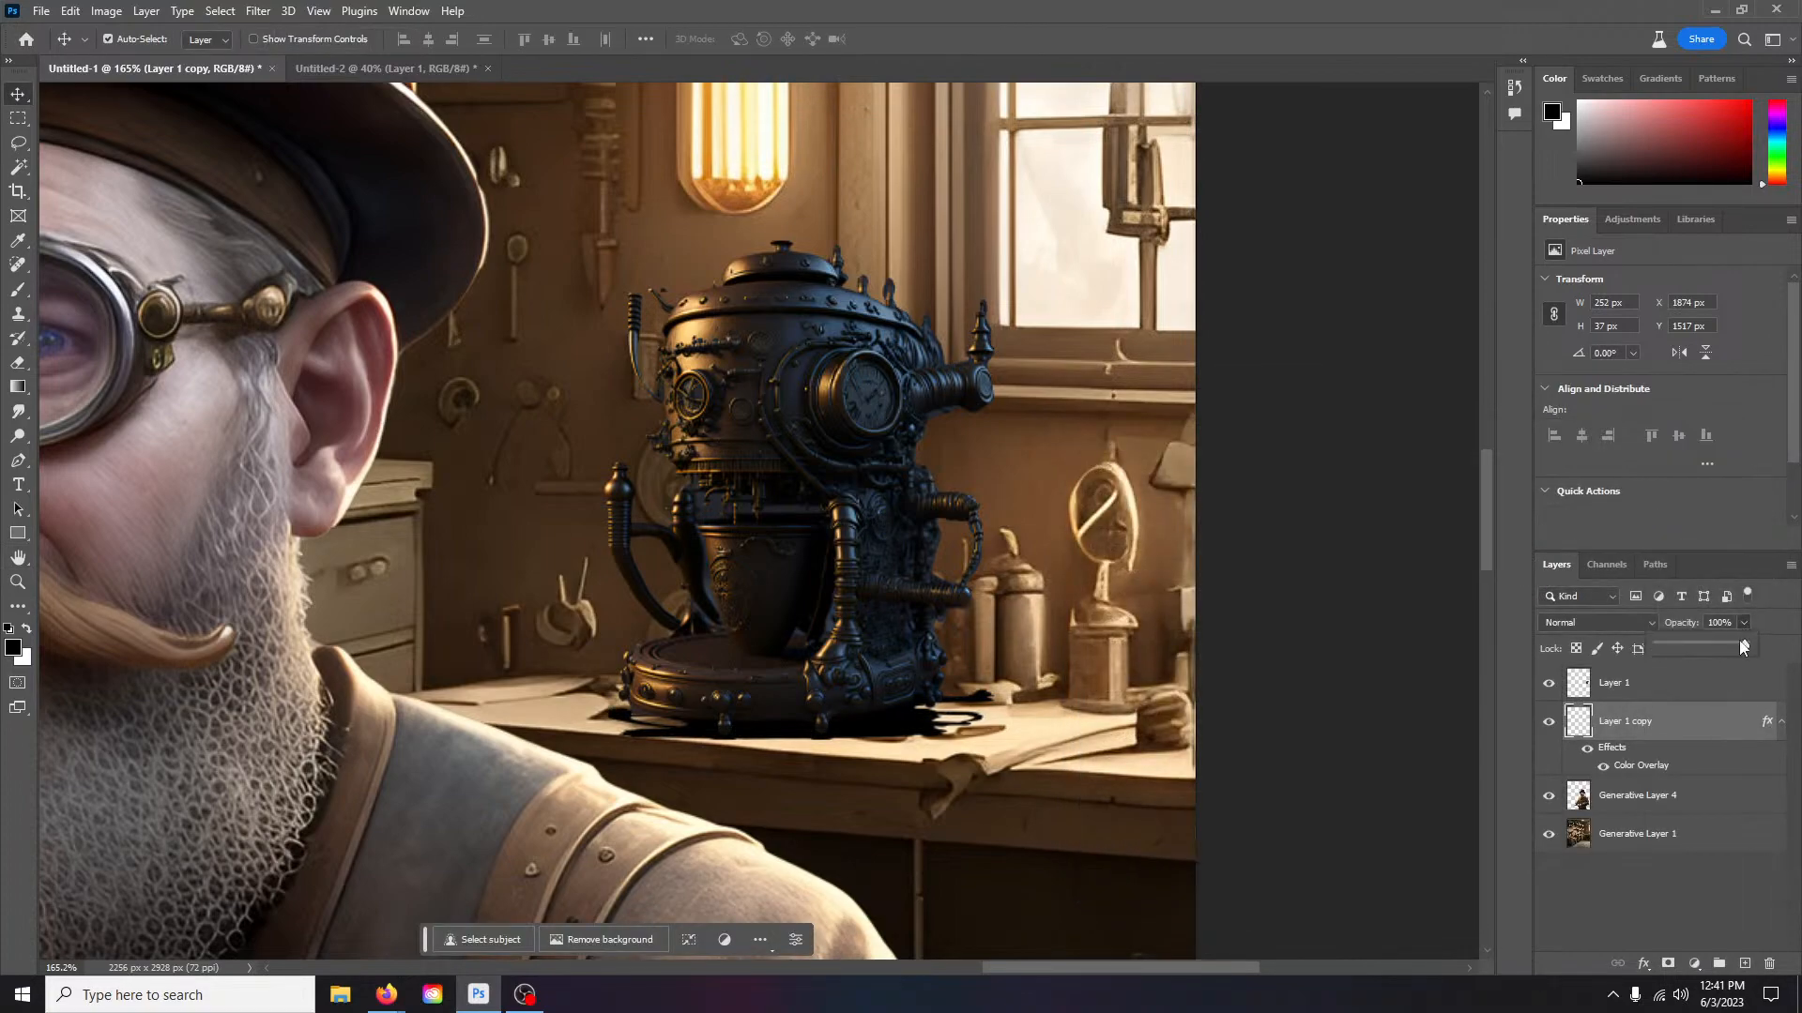
pyautogui.moveTo(1743, 646); pyautogui.dragTo(1723, 646)
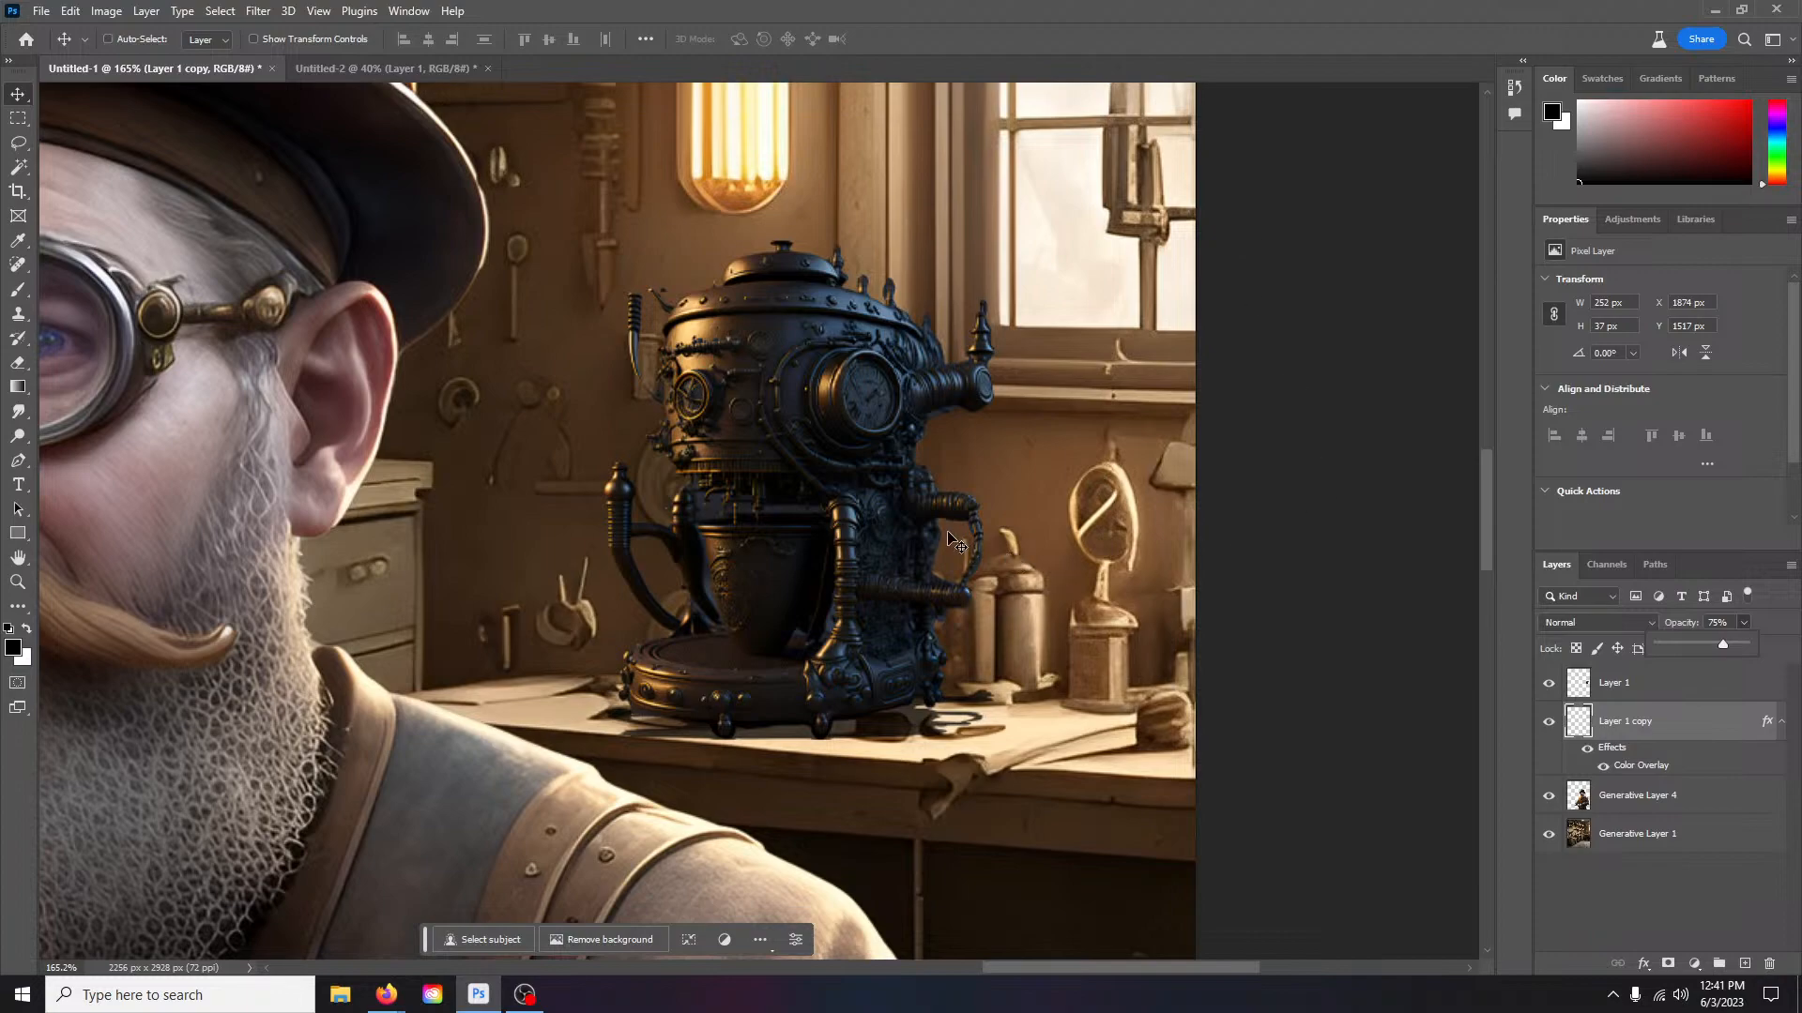
pyautogui.scroll(-5, 950, 538)
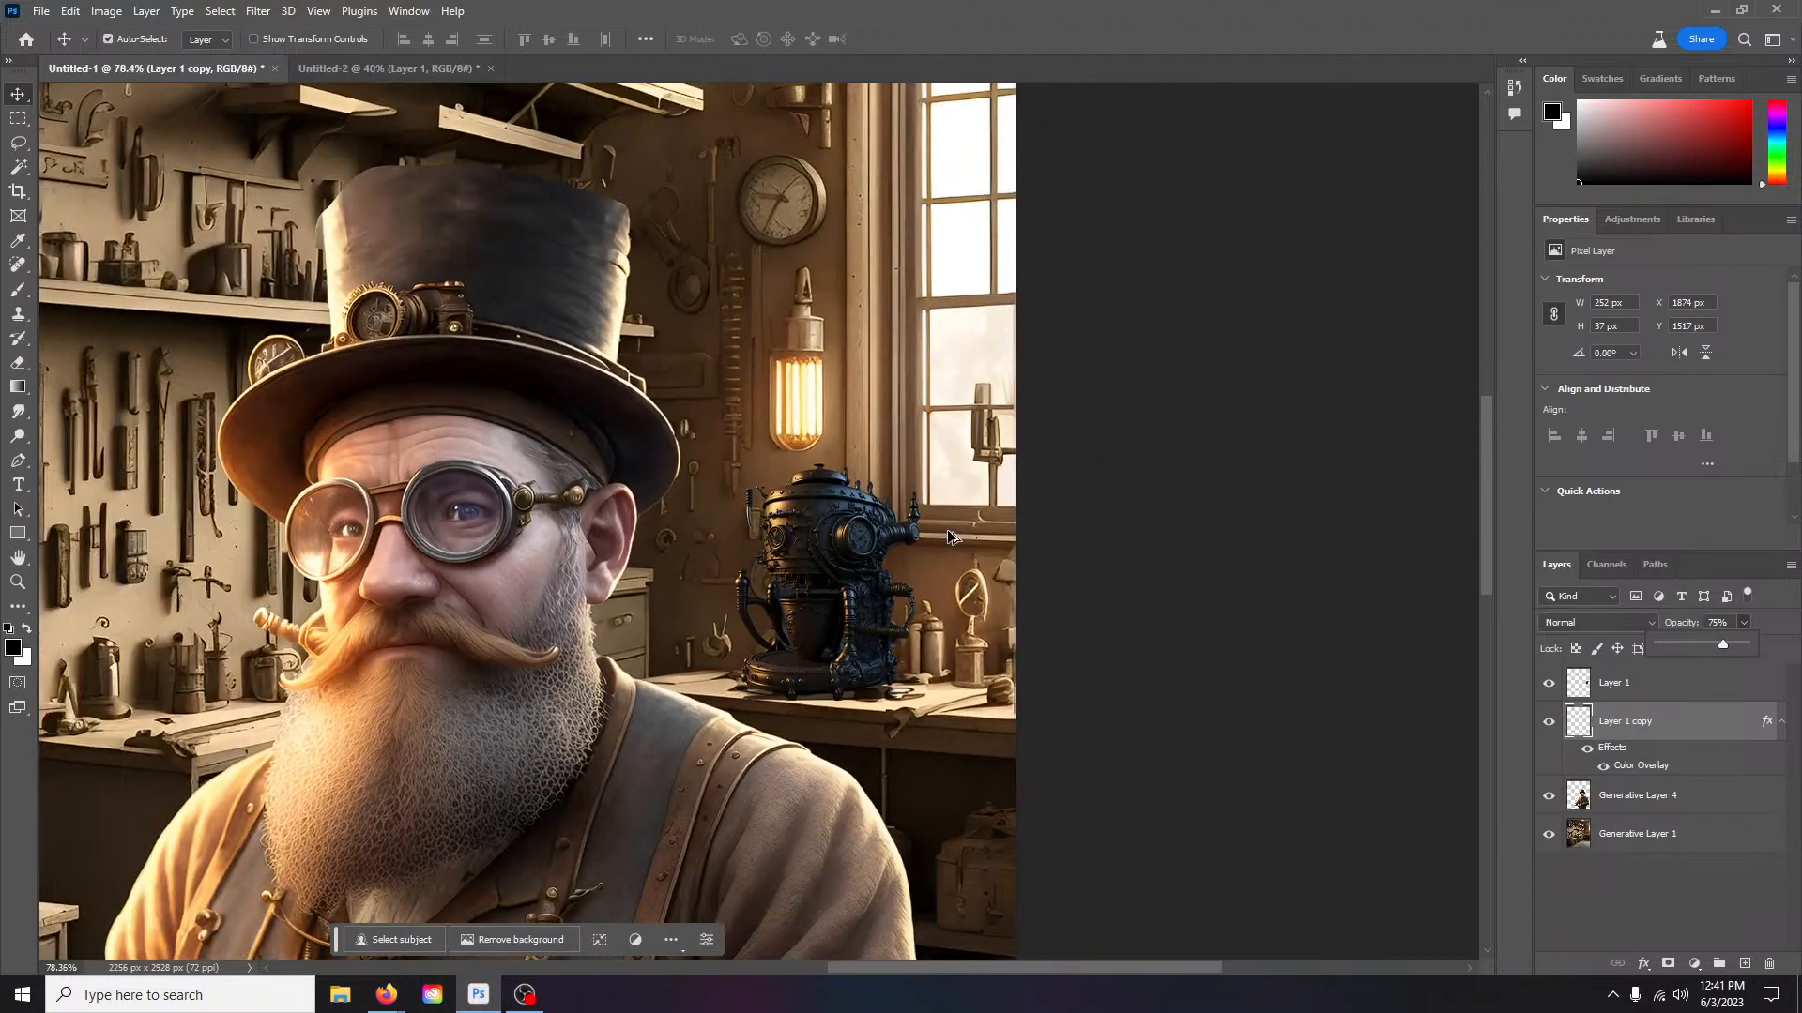
pyautogui.scroll(-3, 950, 538)
pyautogui.scroll(-4, 950, 539)
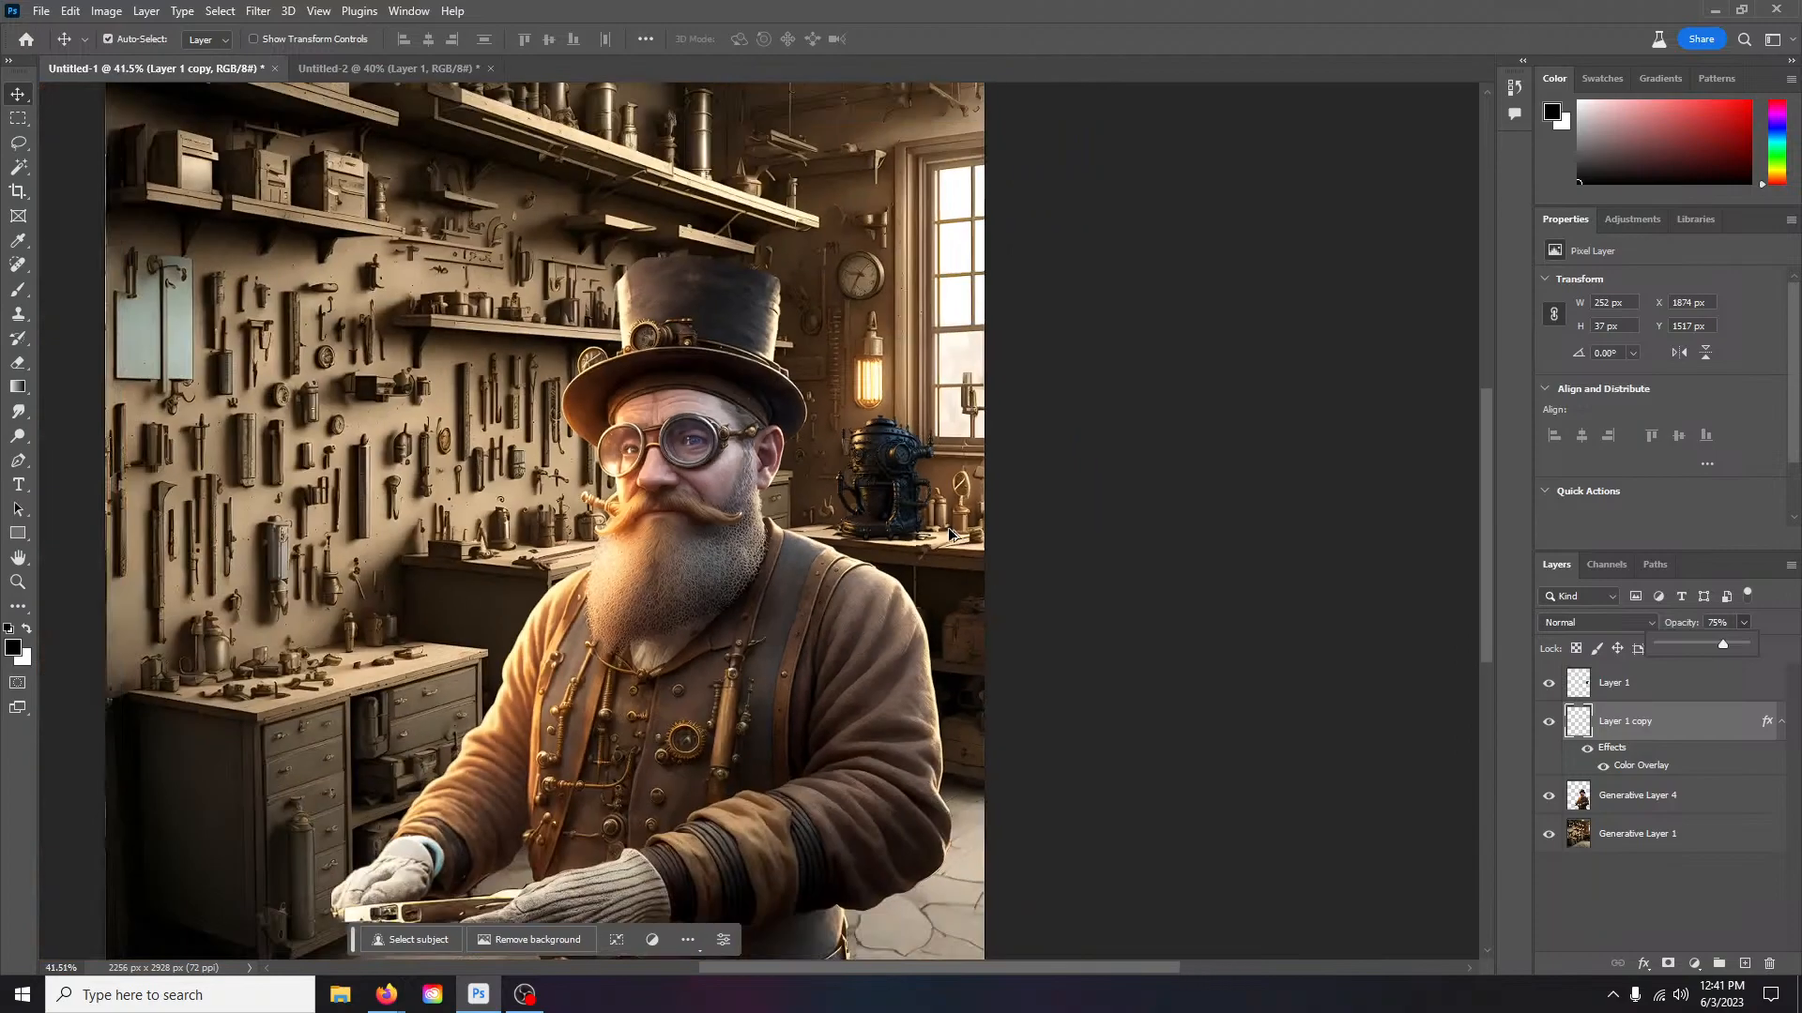
pyautogui.scroll(-2, 950, 531)
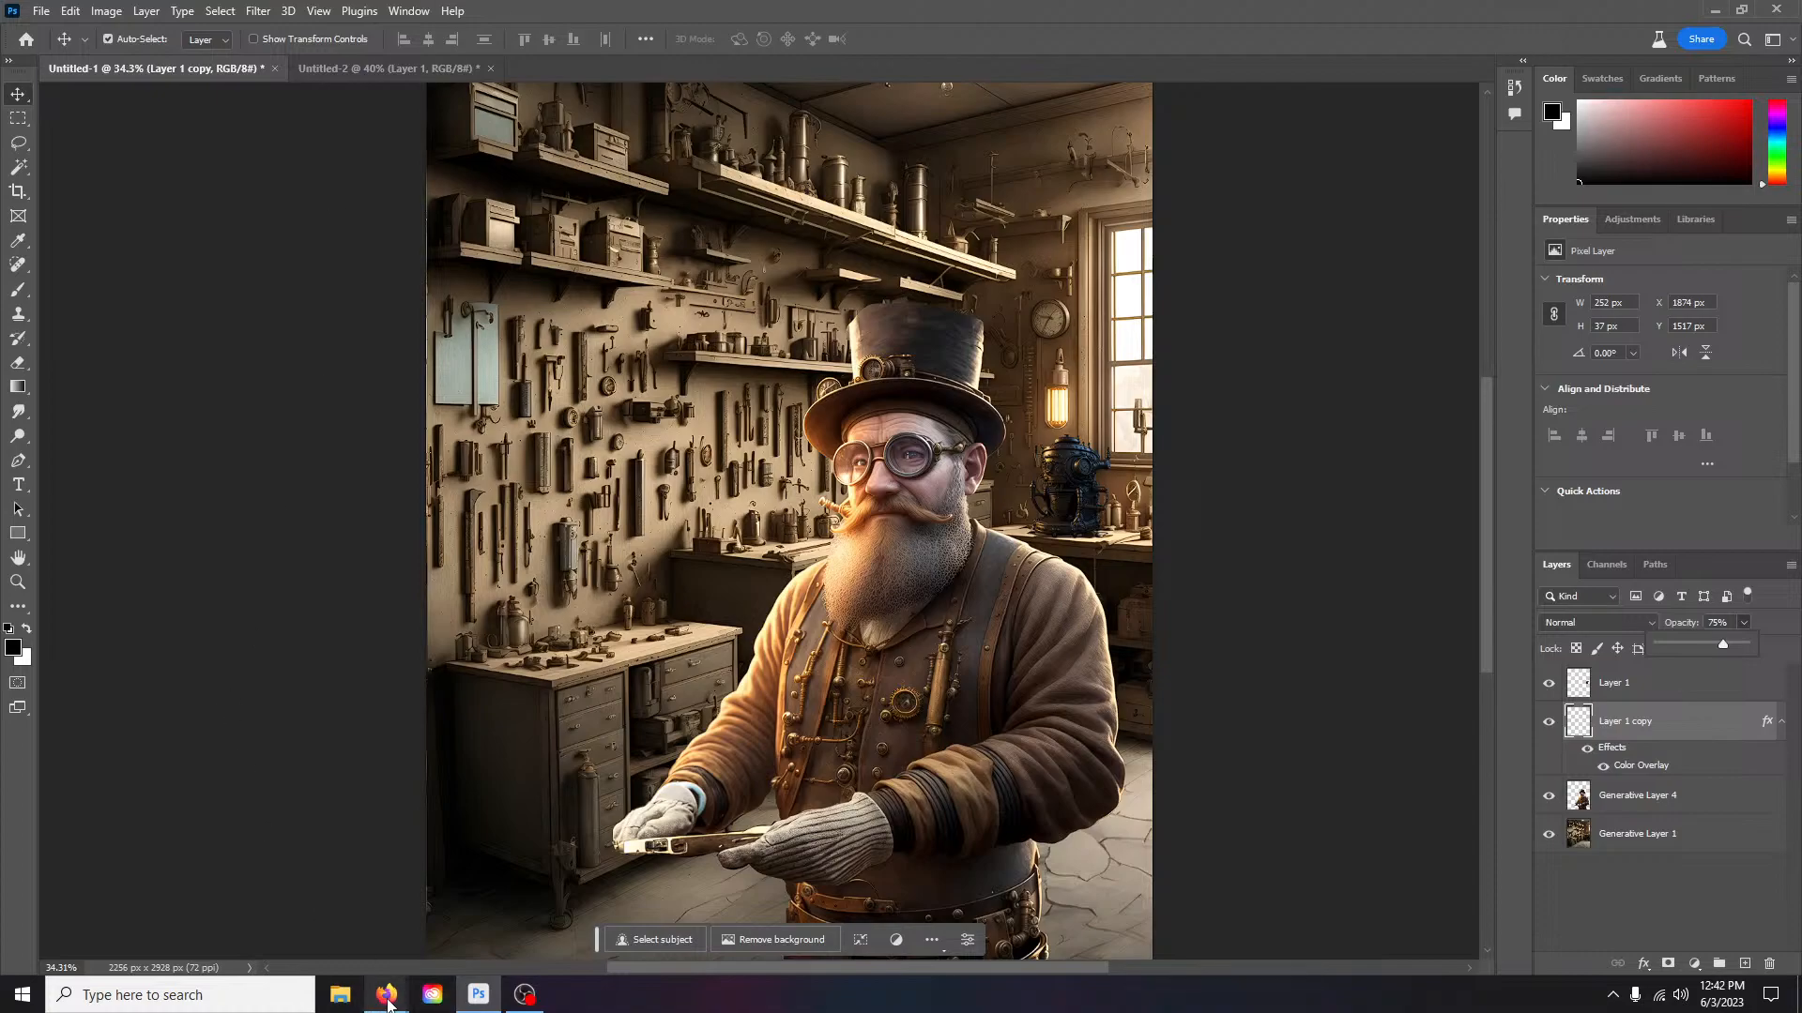
# Step: Switch to Leonardo.Ai in the browser and close the enlarged coffee maker image
pyautogui.moveTo(384, 1002)
pyautogui.click(282, 901)
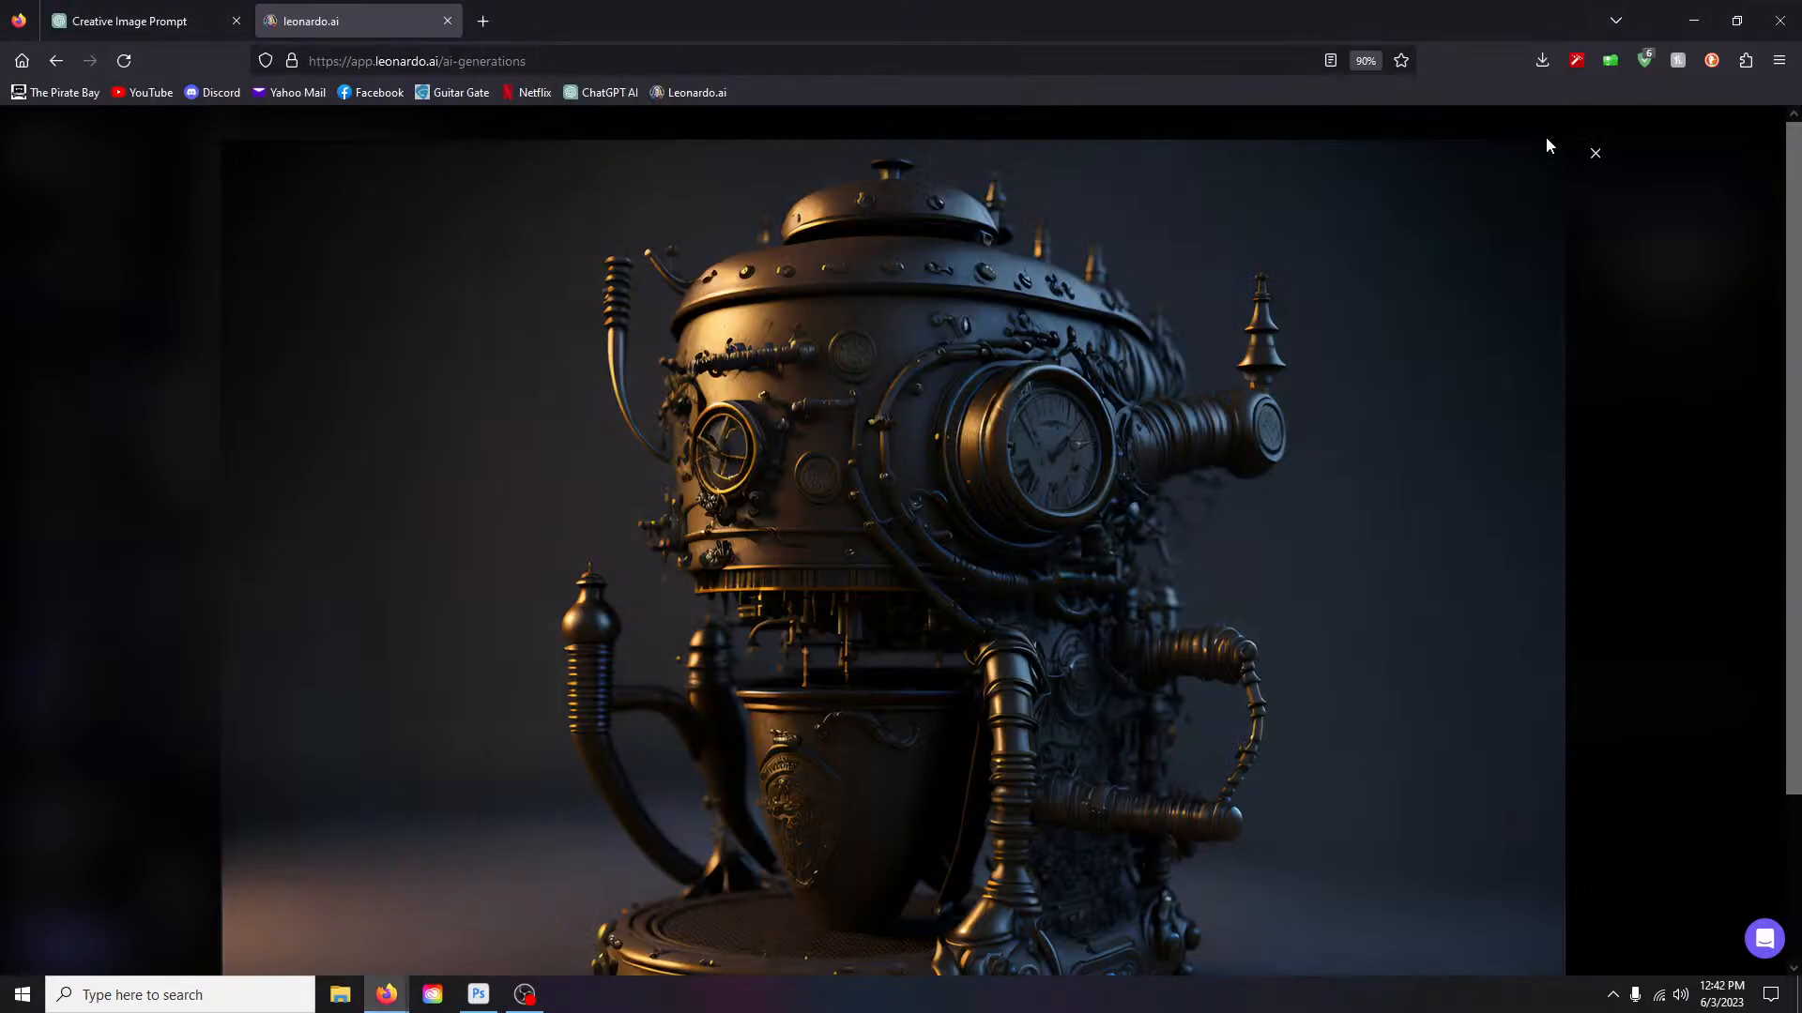
pyautogui.click(1595, 153)
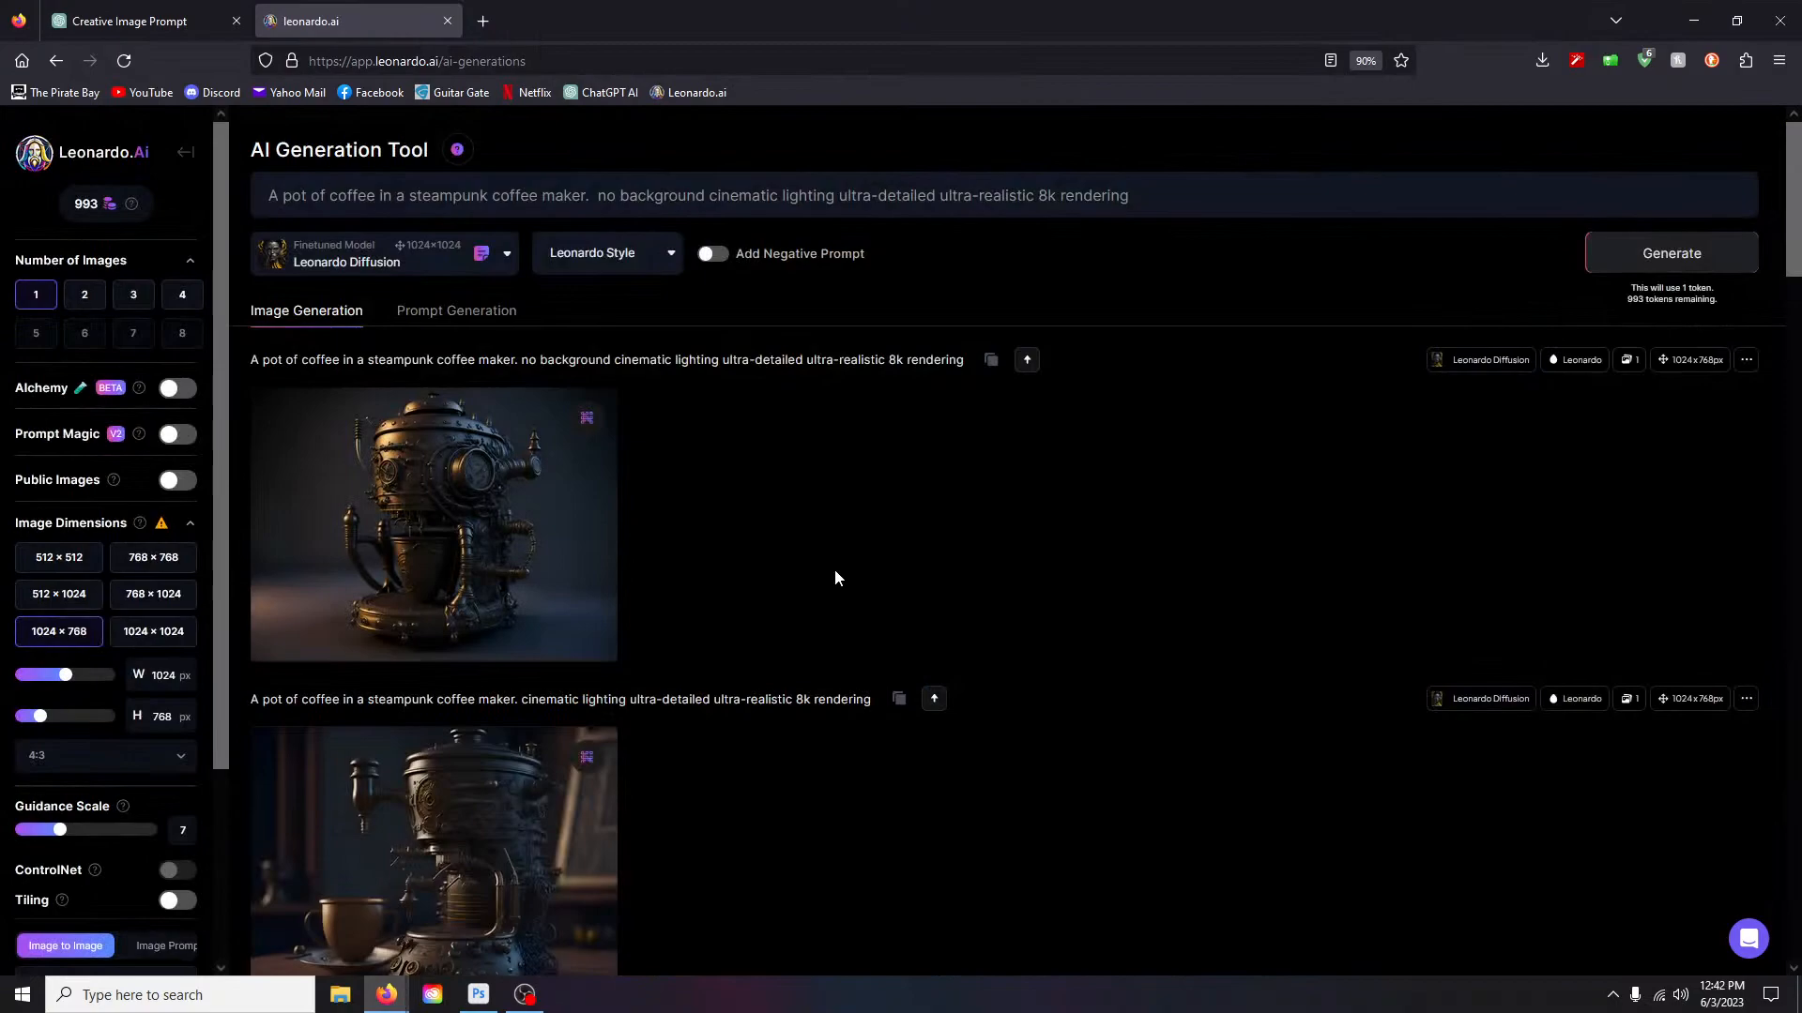
# Step: Replace the coffee maker description in the prompt with "A siamese cat curled up an an intracate stuffed chair steampunk style"
pyautogui.moveTo(269, 196); pyautogui.dragTo(589, 198)
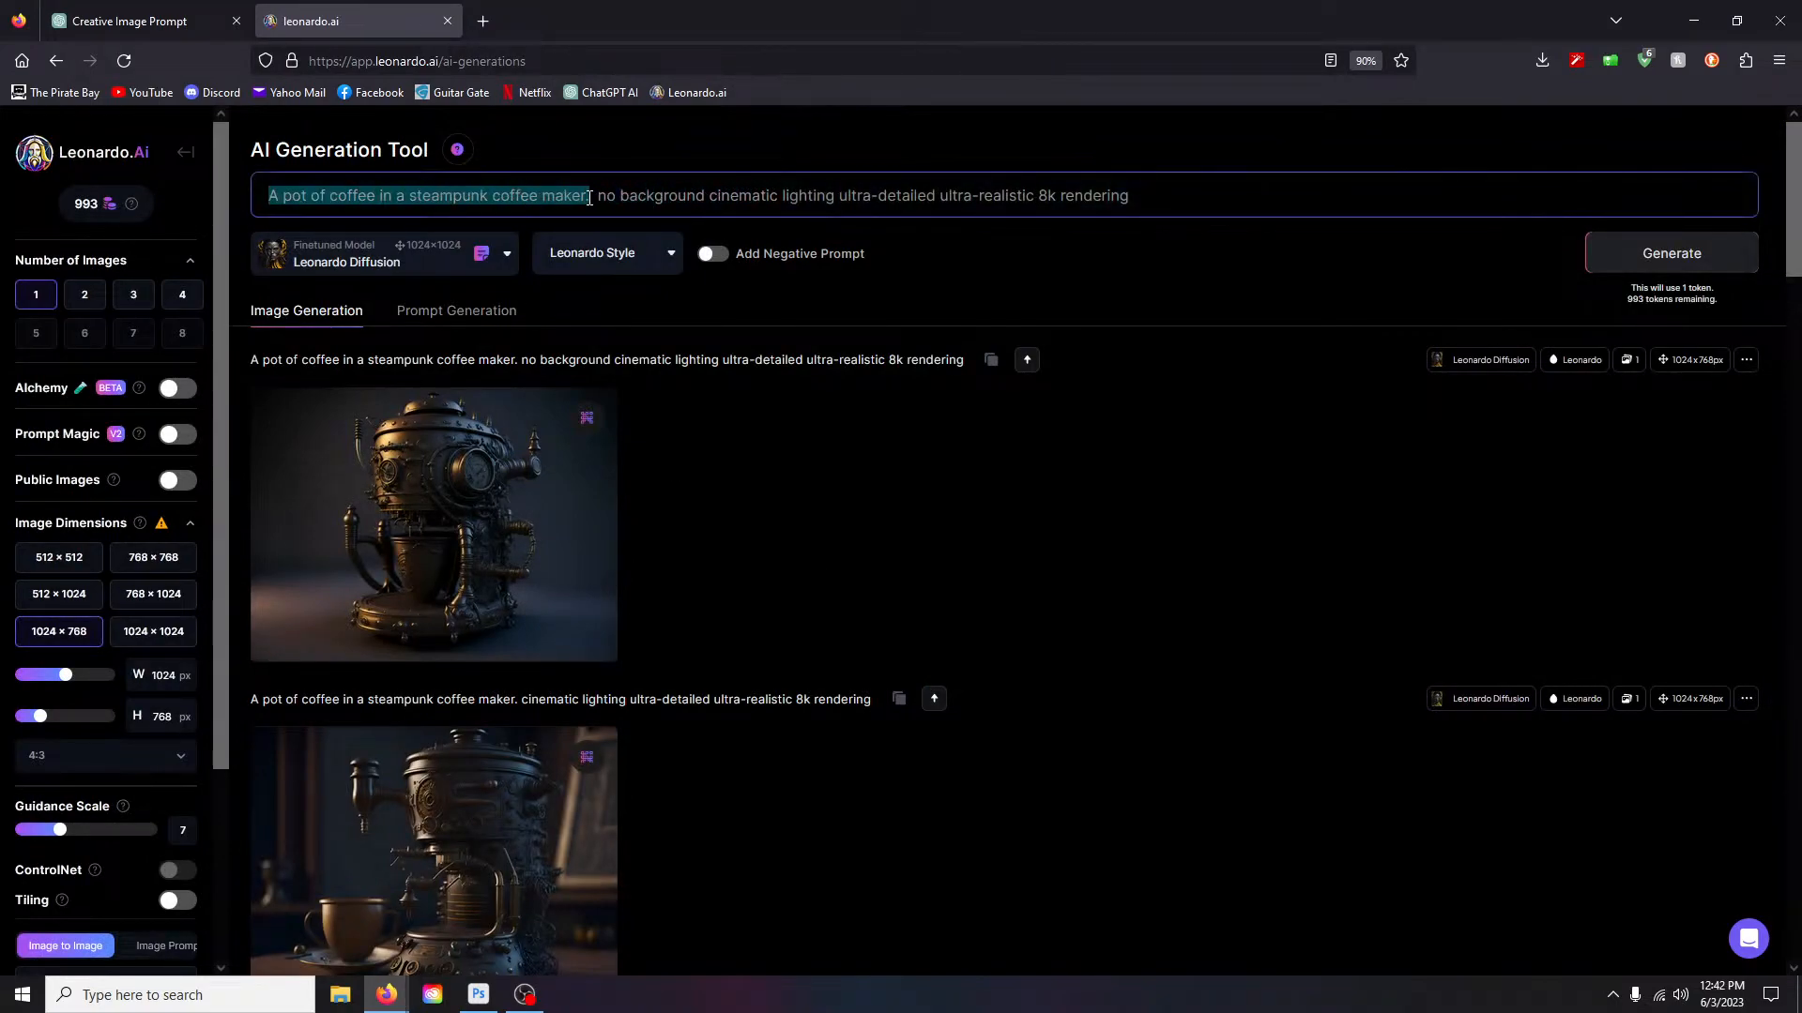
pyautogui.write('A ')
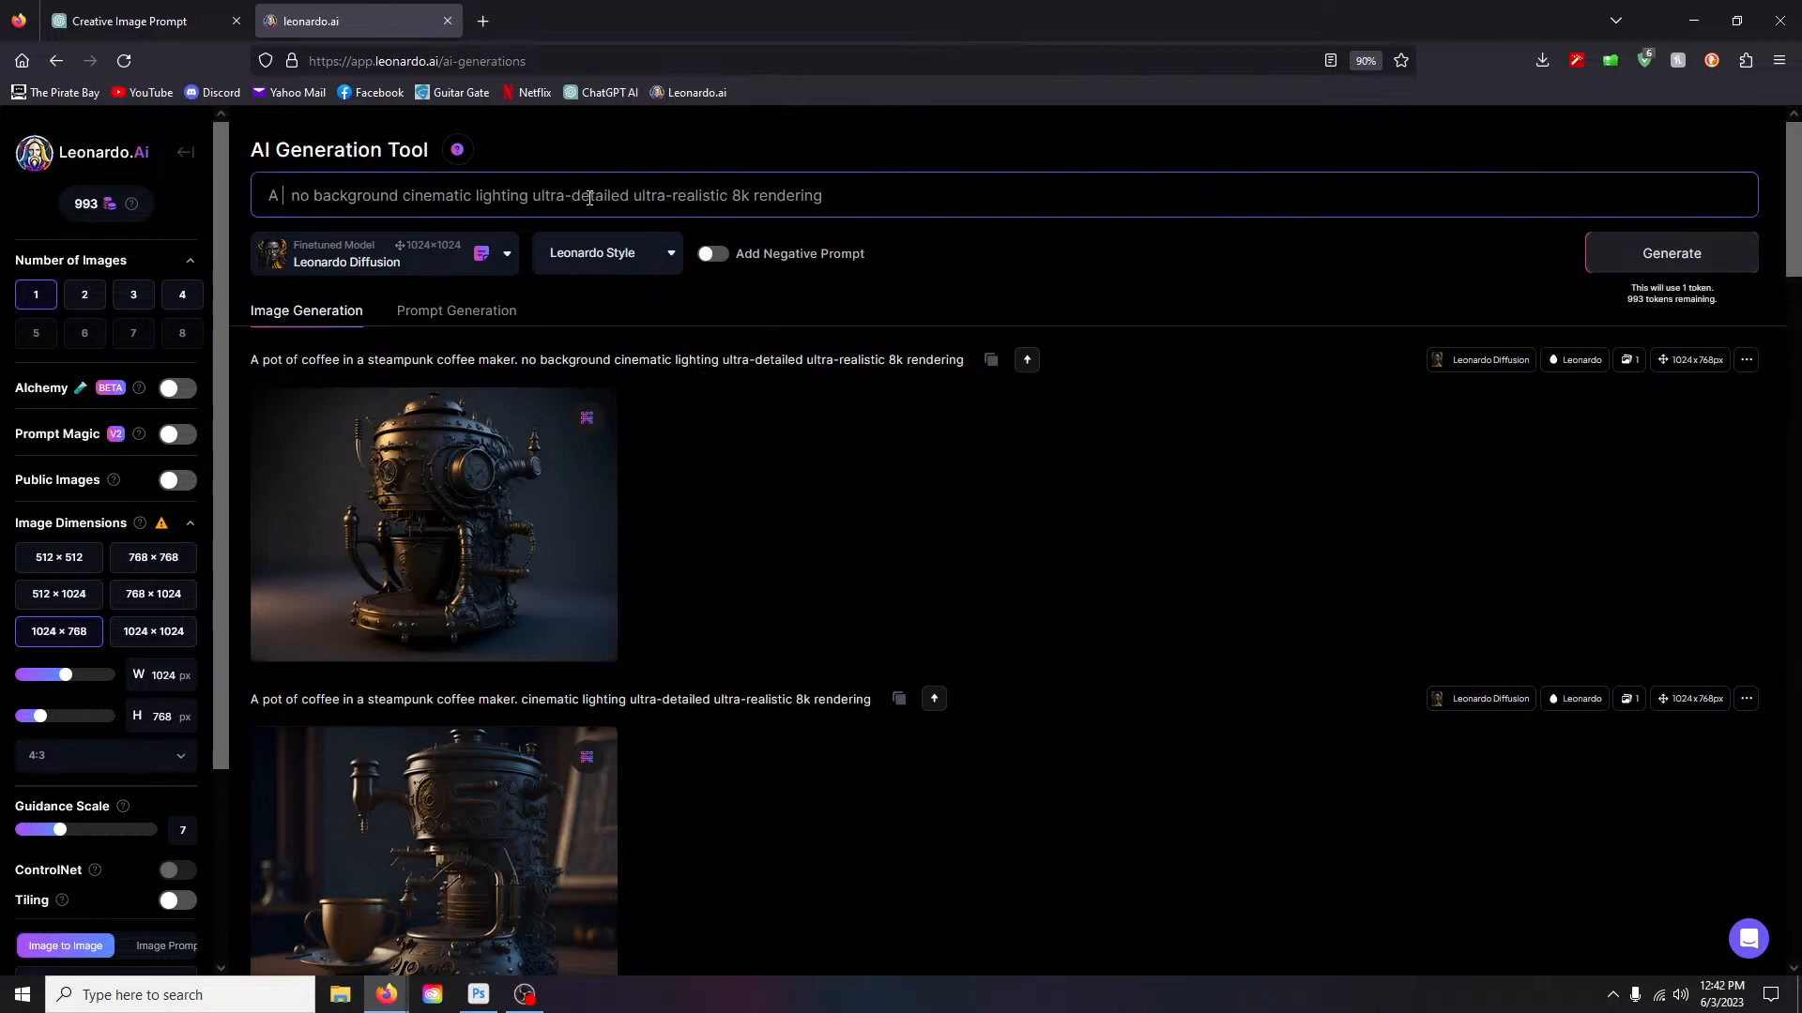
pyautogui.write('siamese ')
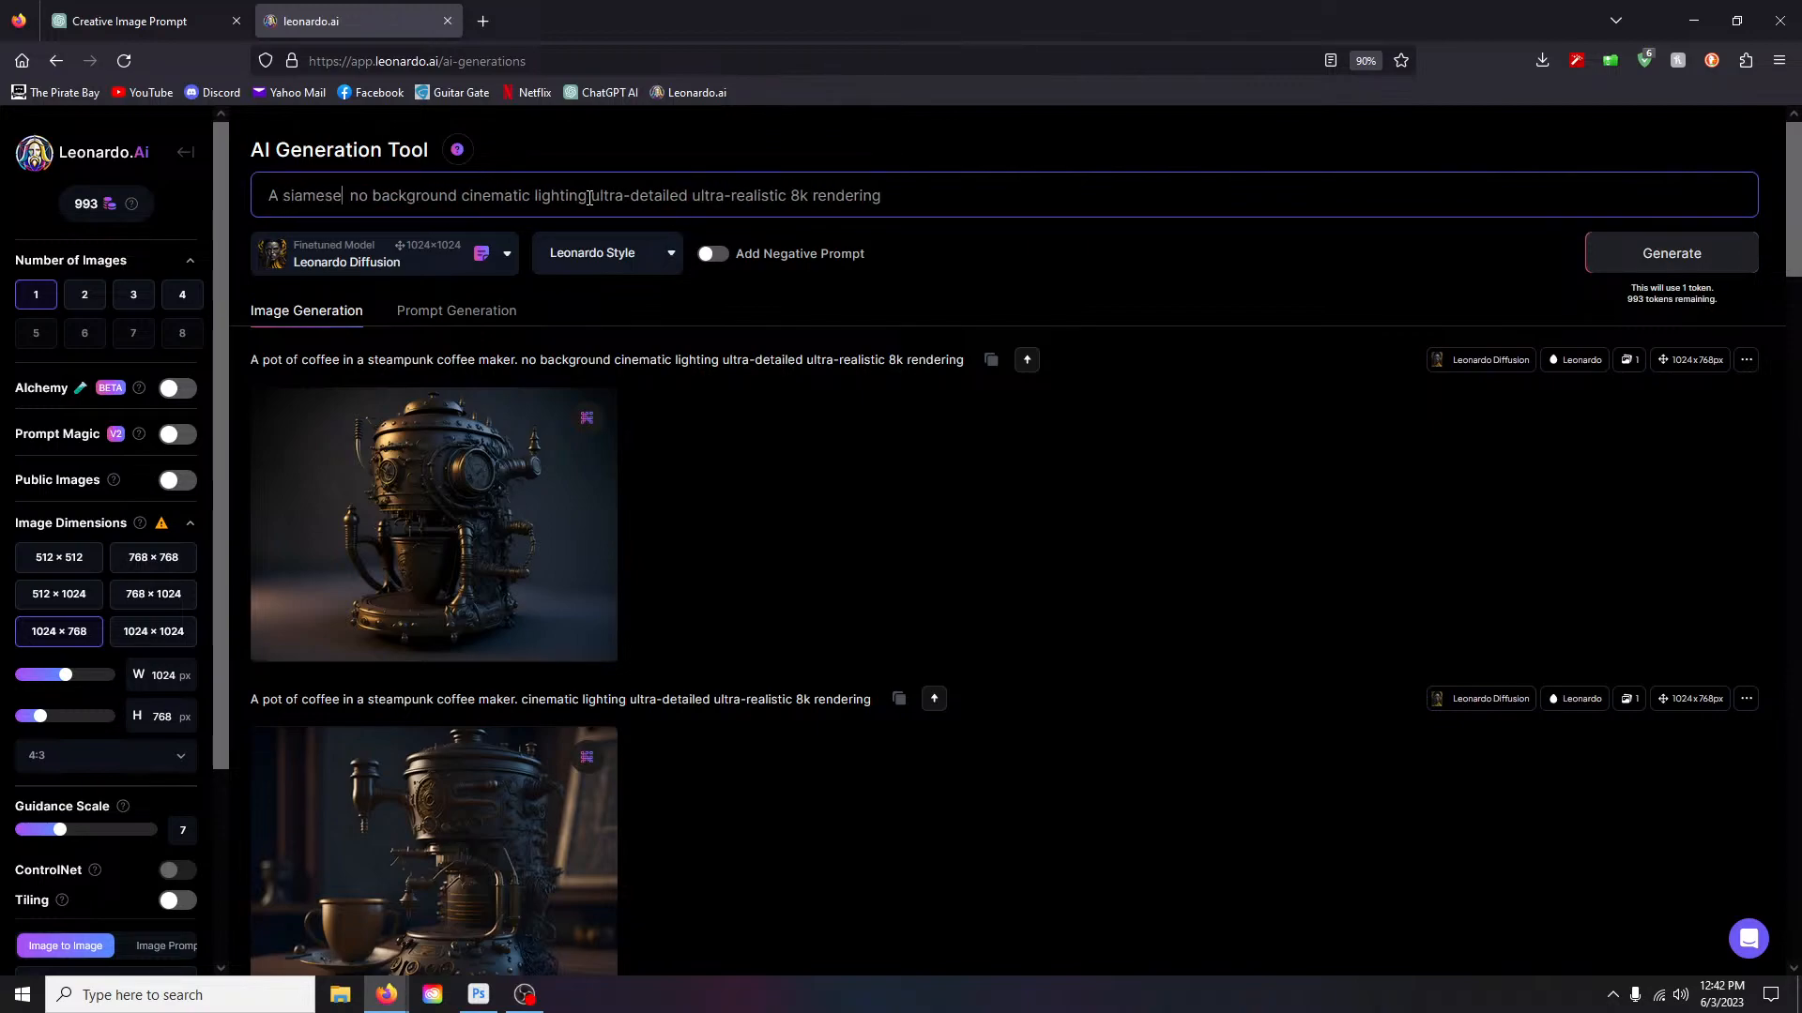
pyautogui.write('cat ')
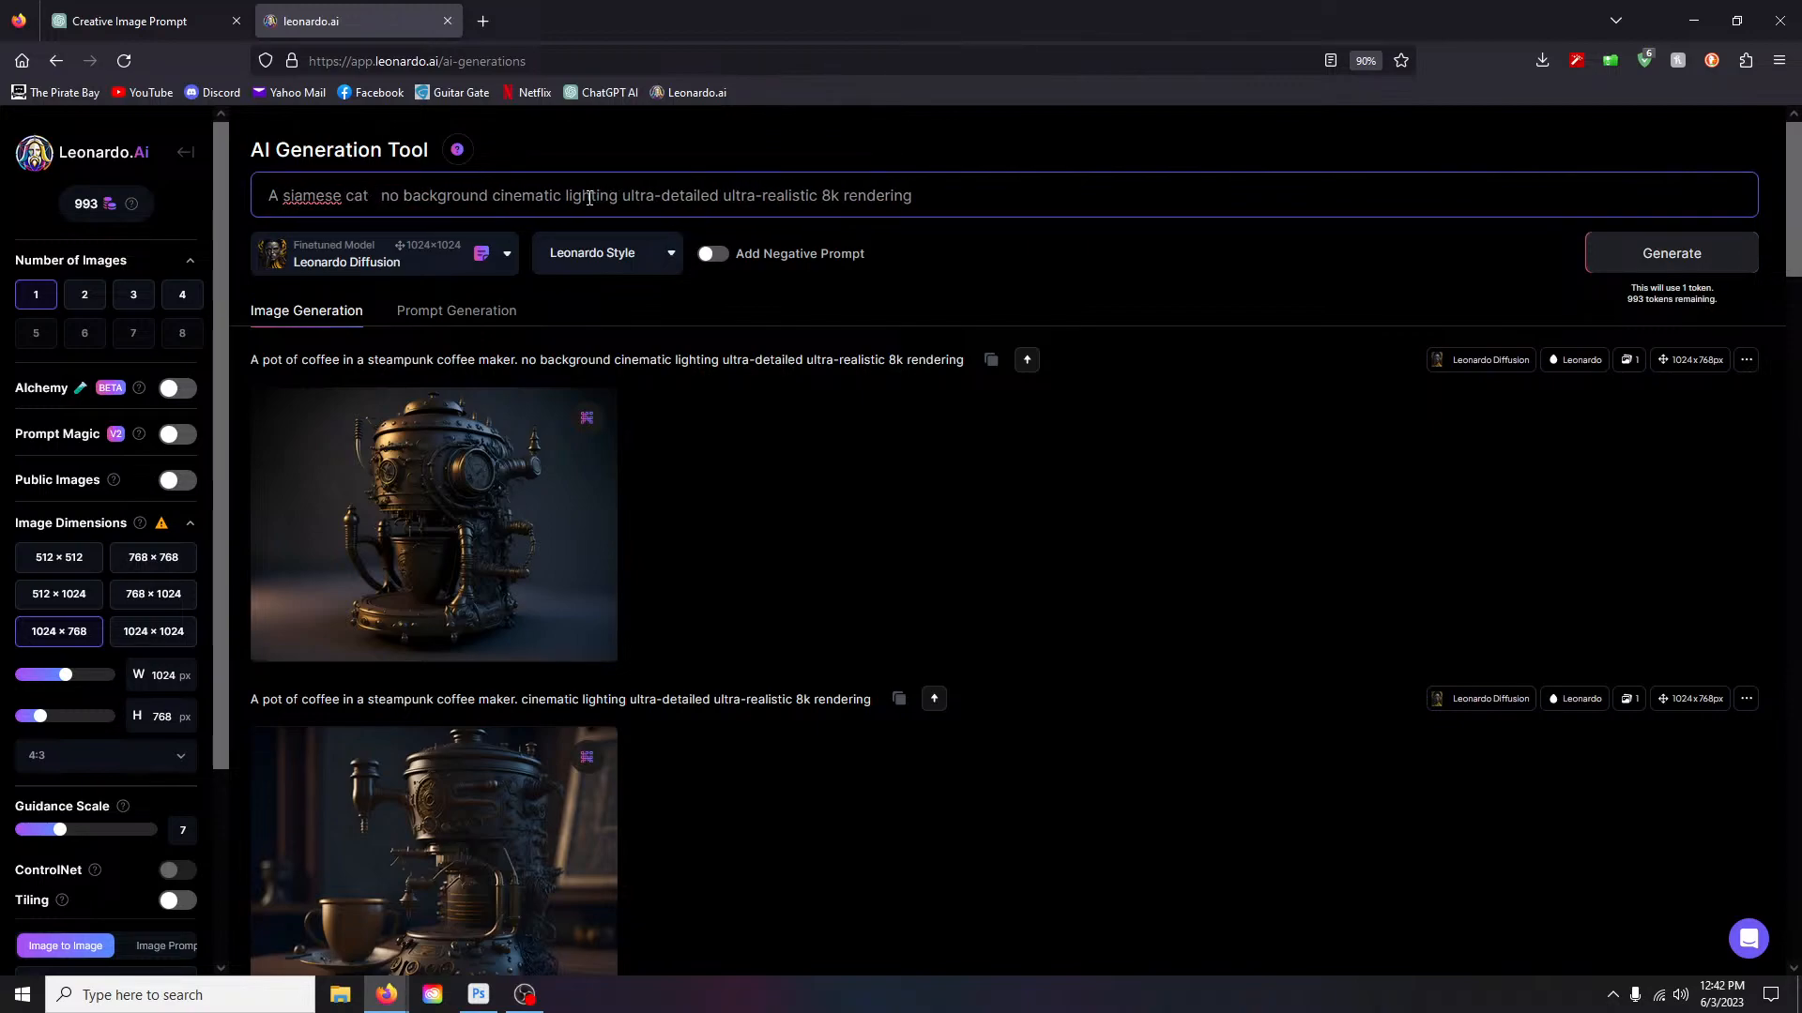
pyautogui.write('curled u')
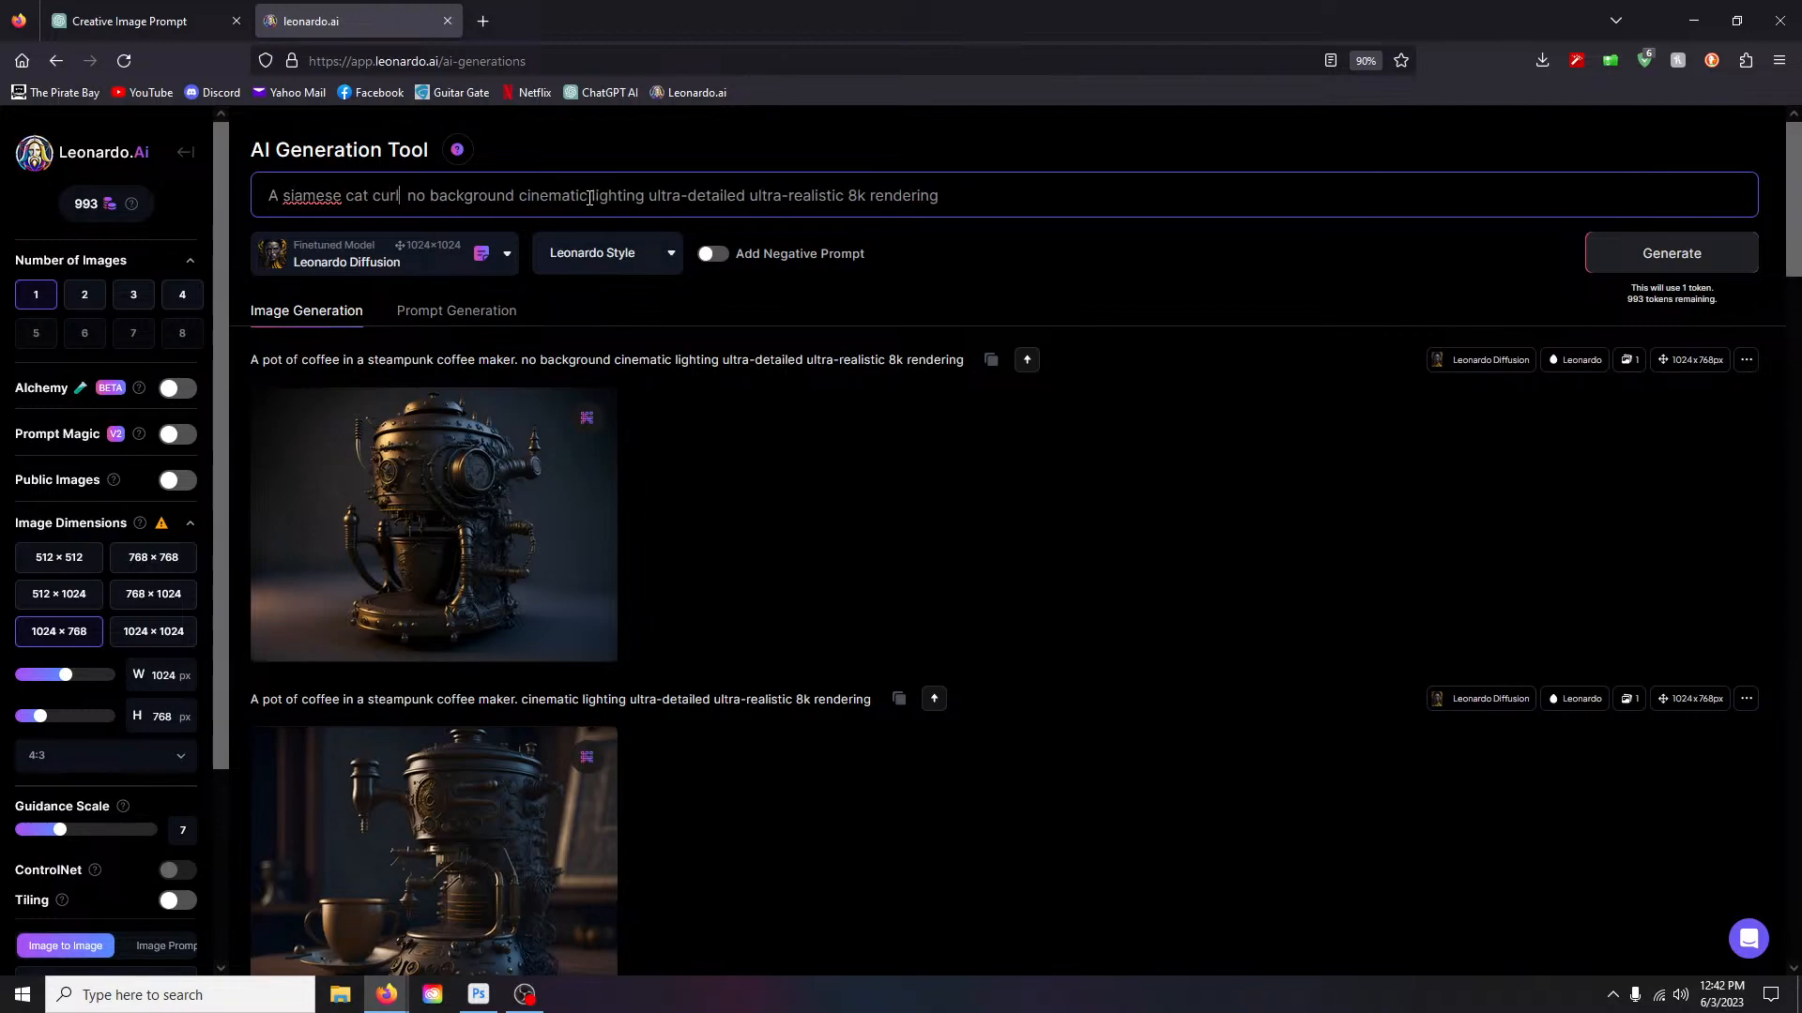
pyautogui.write('p an an in')
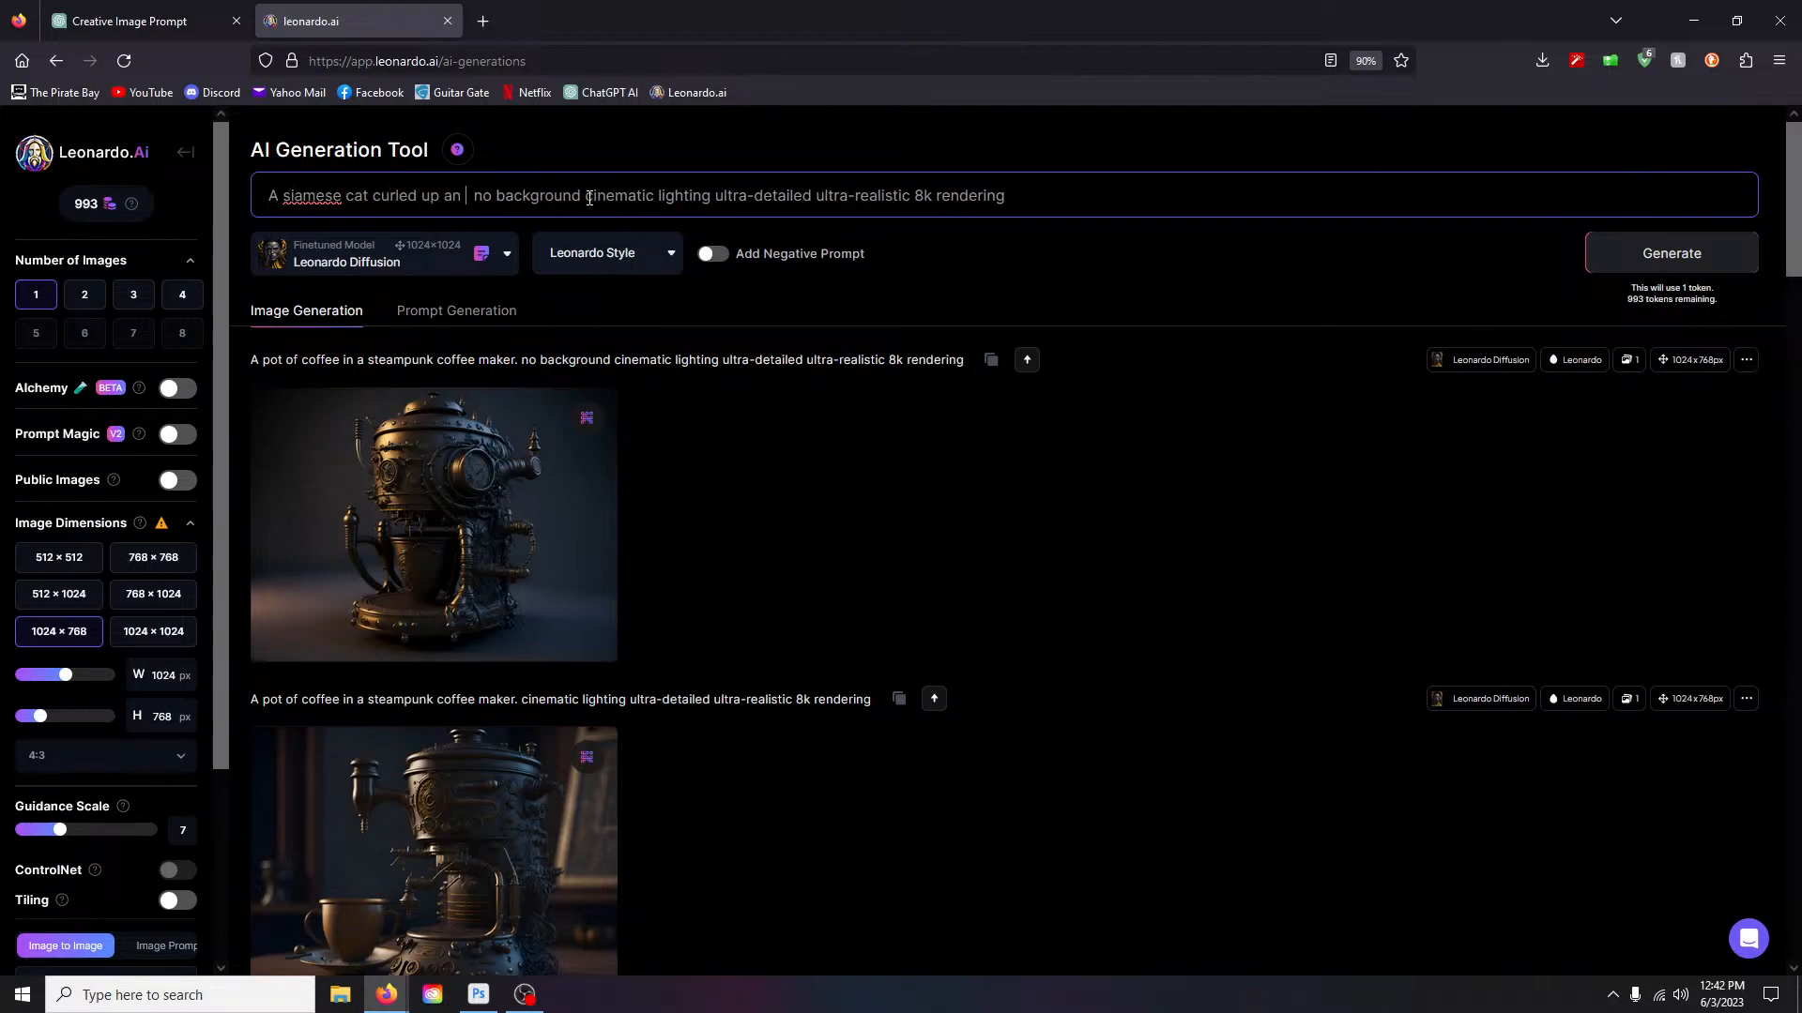
pyautogui.write('tracate ')
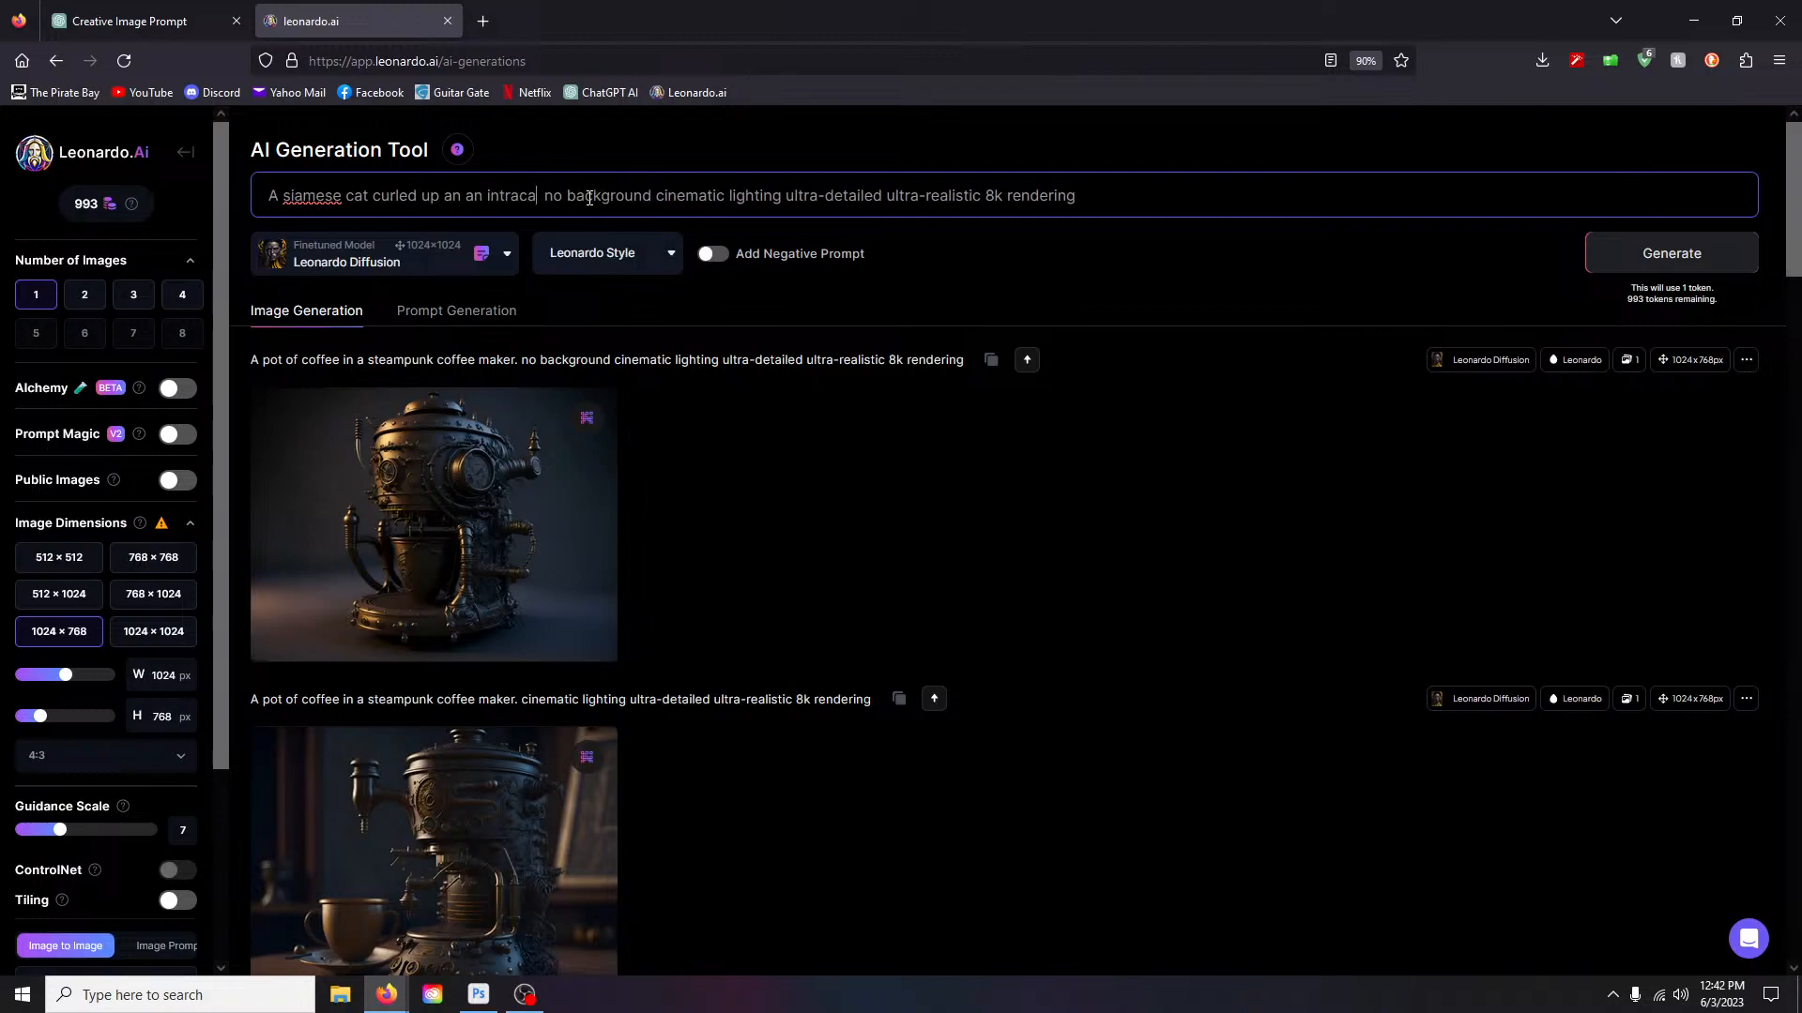
pyautogui.write('stuffed chair st eampunk st')
pyautogui.press('BackSpace')
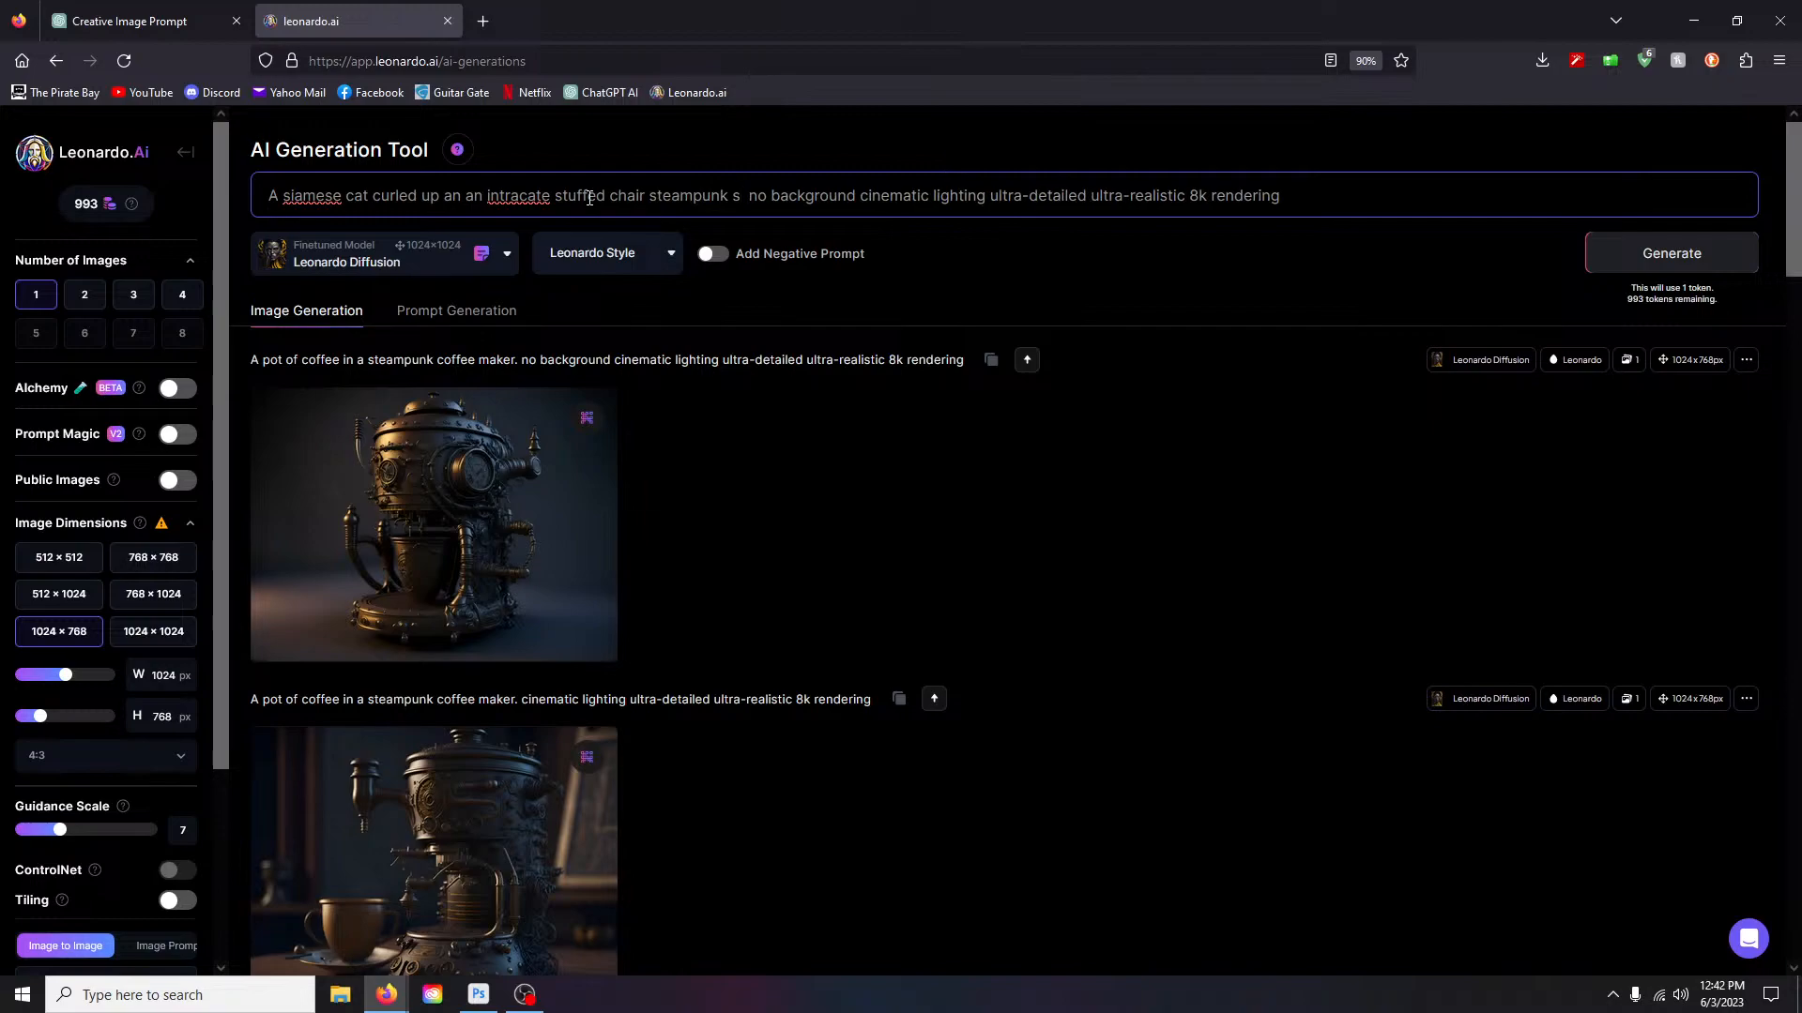
pyautogui.write('tyle')
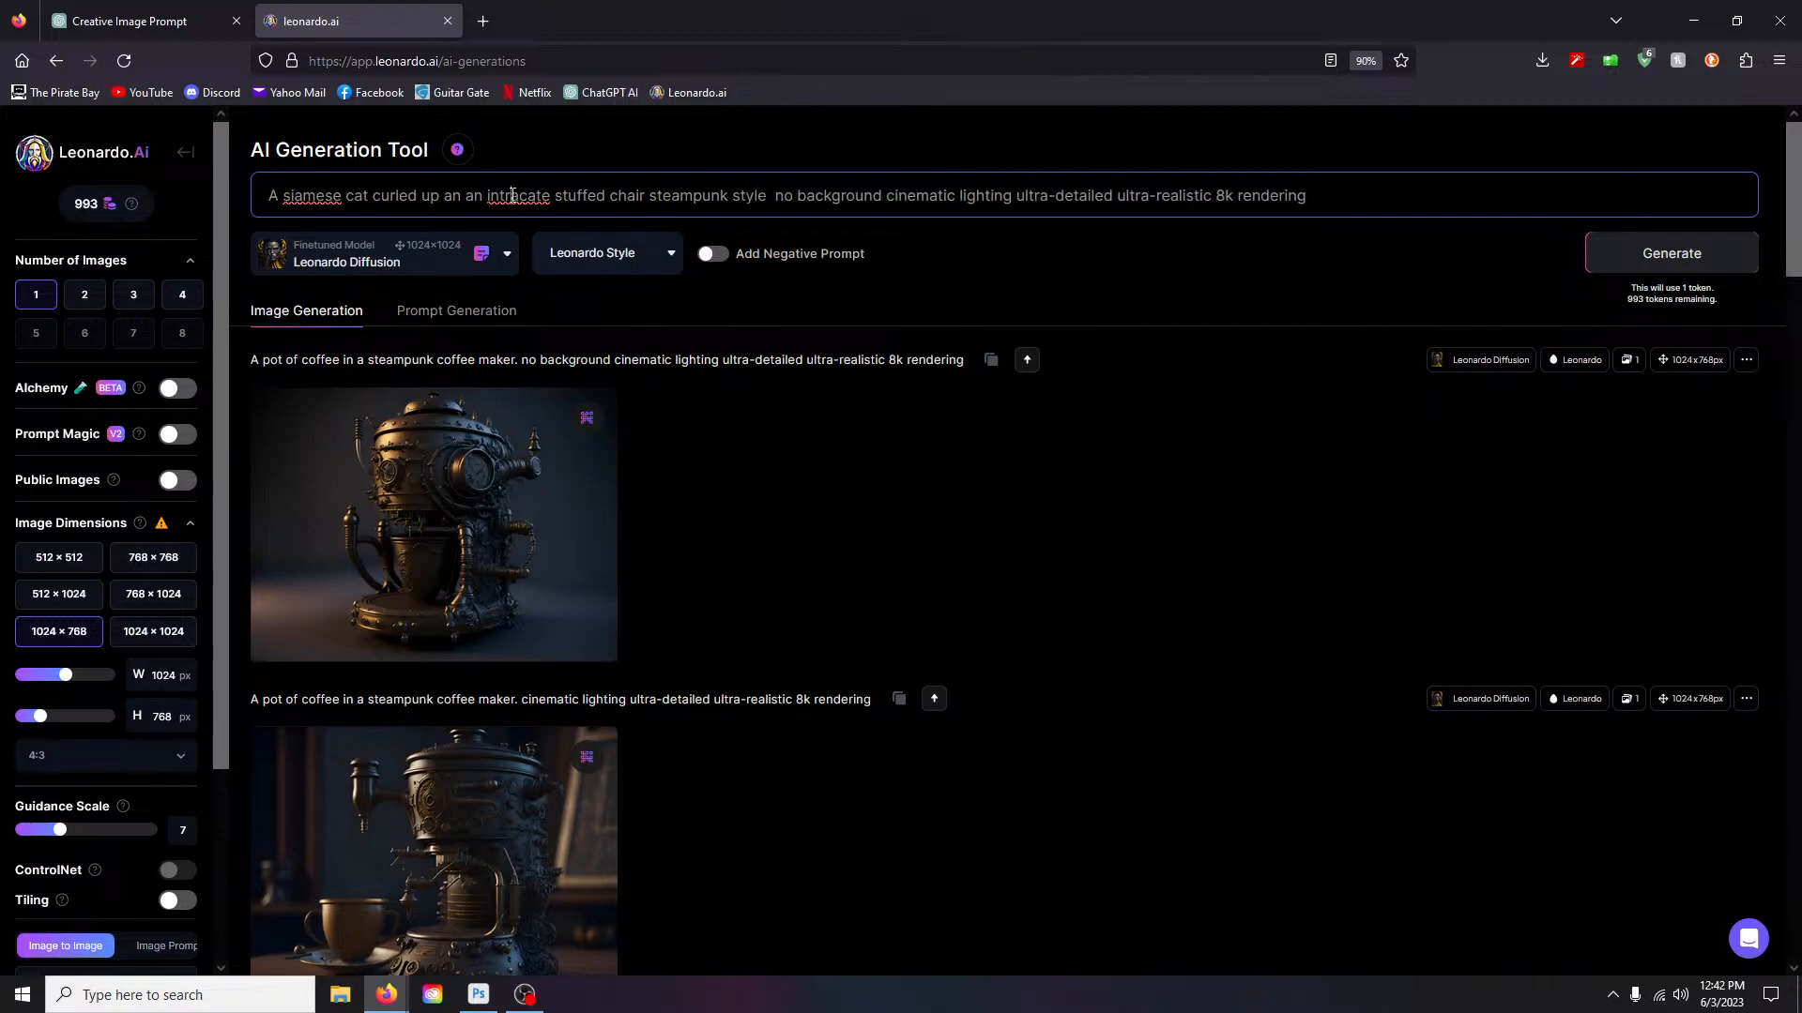
# Step: Correct the prompt's spelling to "intricate" and "Siamese", and add a period after "style"
pyautogui.press('BackSpace')
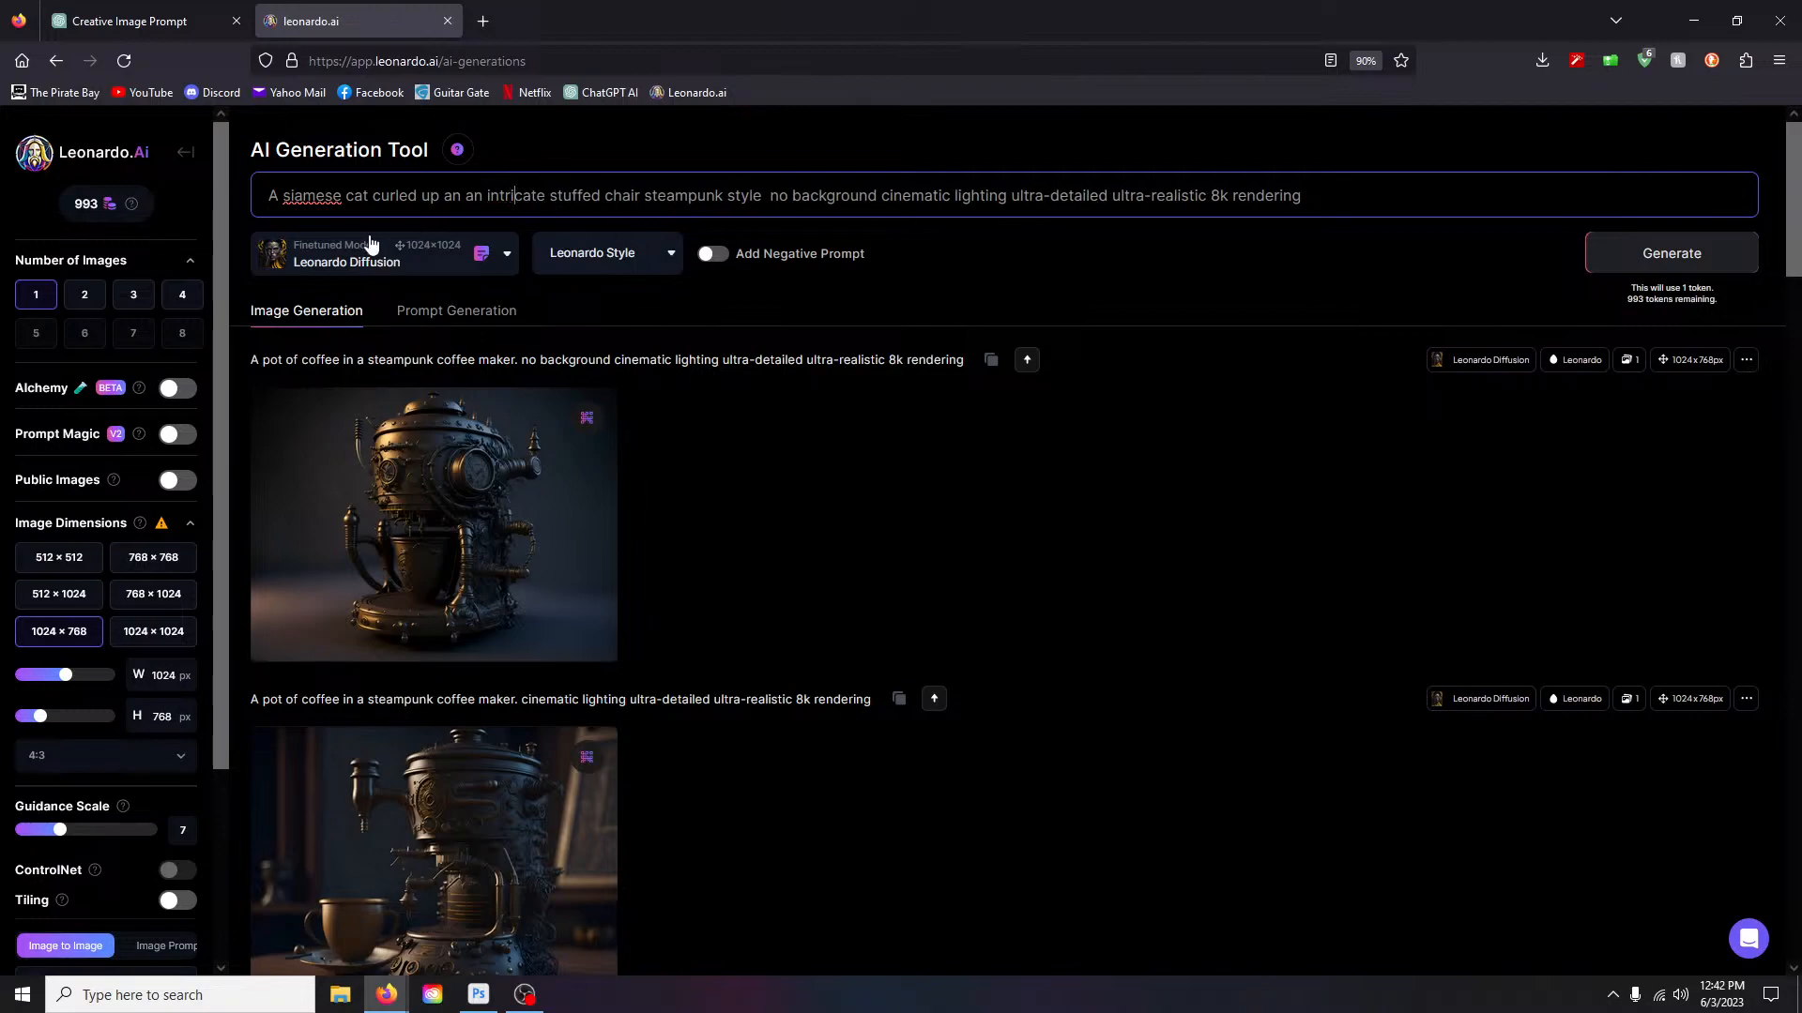
pyautogui.click(289, 198)
pyautogui.press('BackSpace')
pyautogui.write('S')
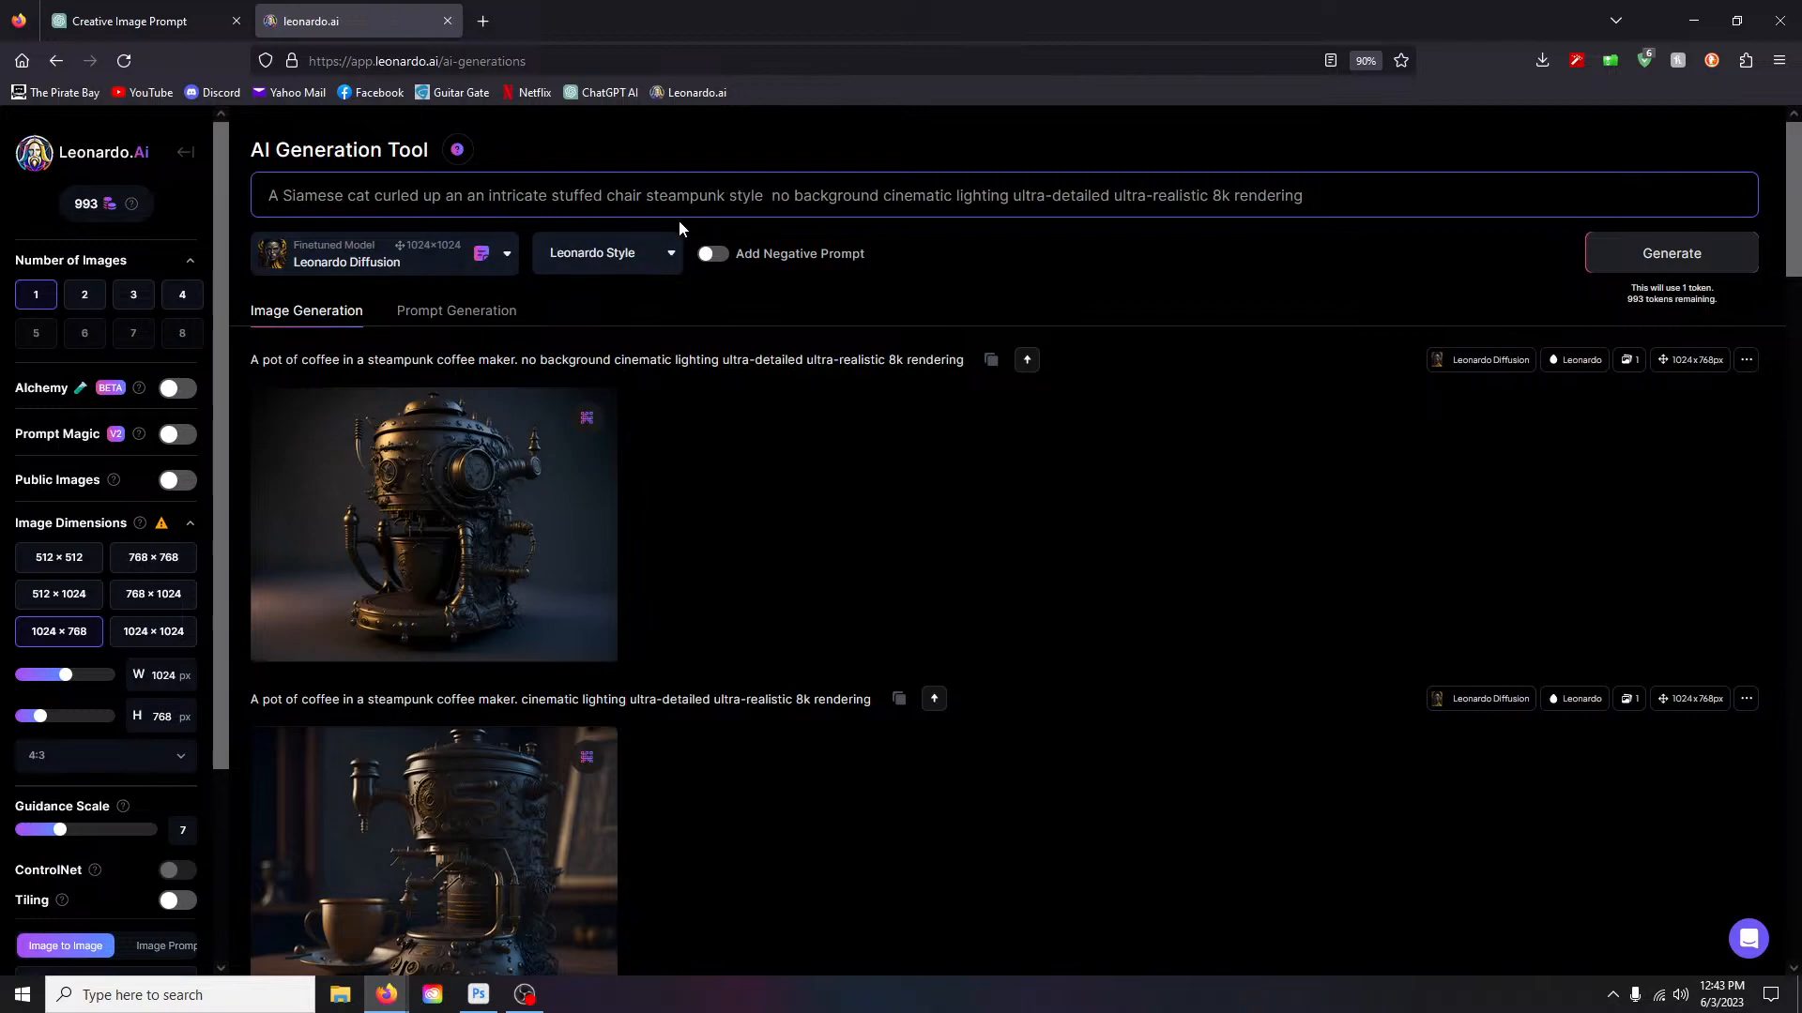
pyautogui.click(764, 198)
pyautogui.write('.')
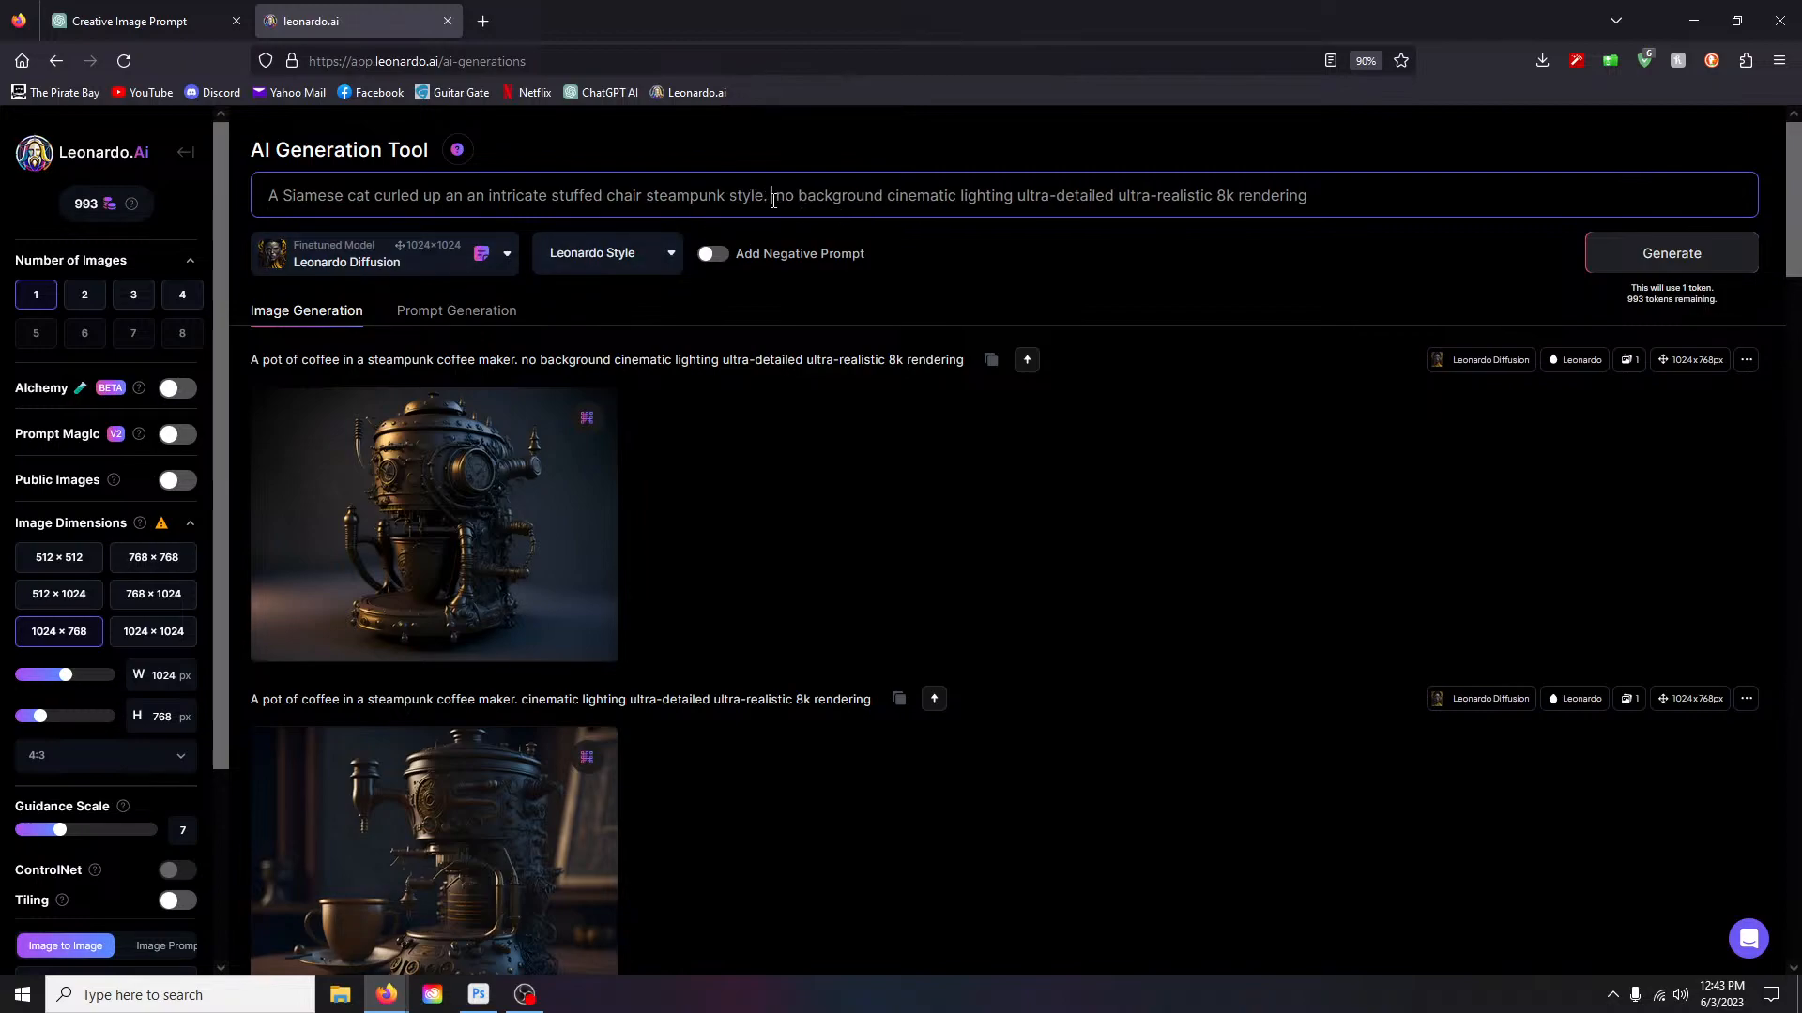
# Step: Remove the extra space before "no background" in the prompt and generate the Siamese cat image
pyautogui.press('Delete')
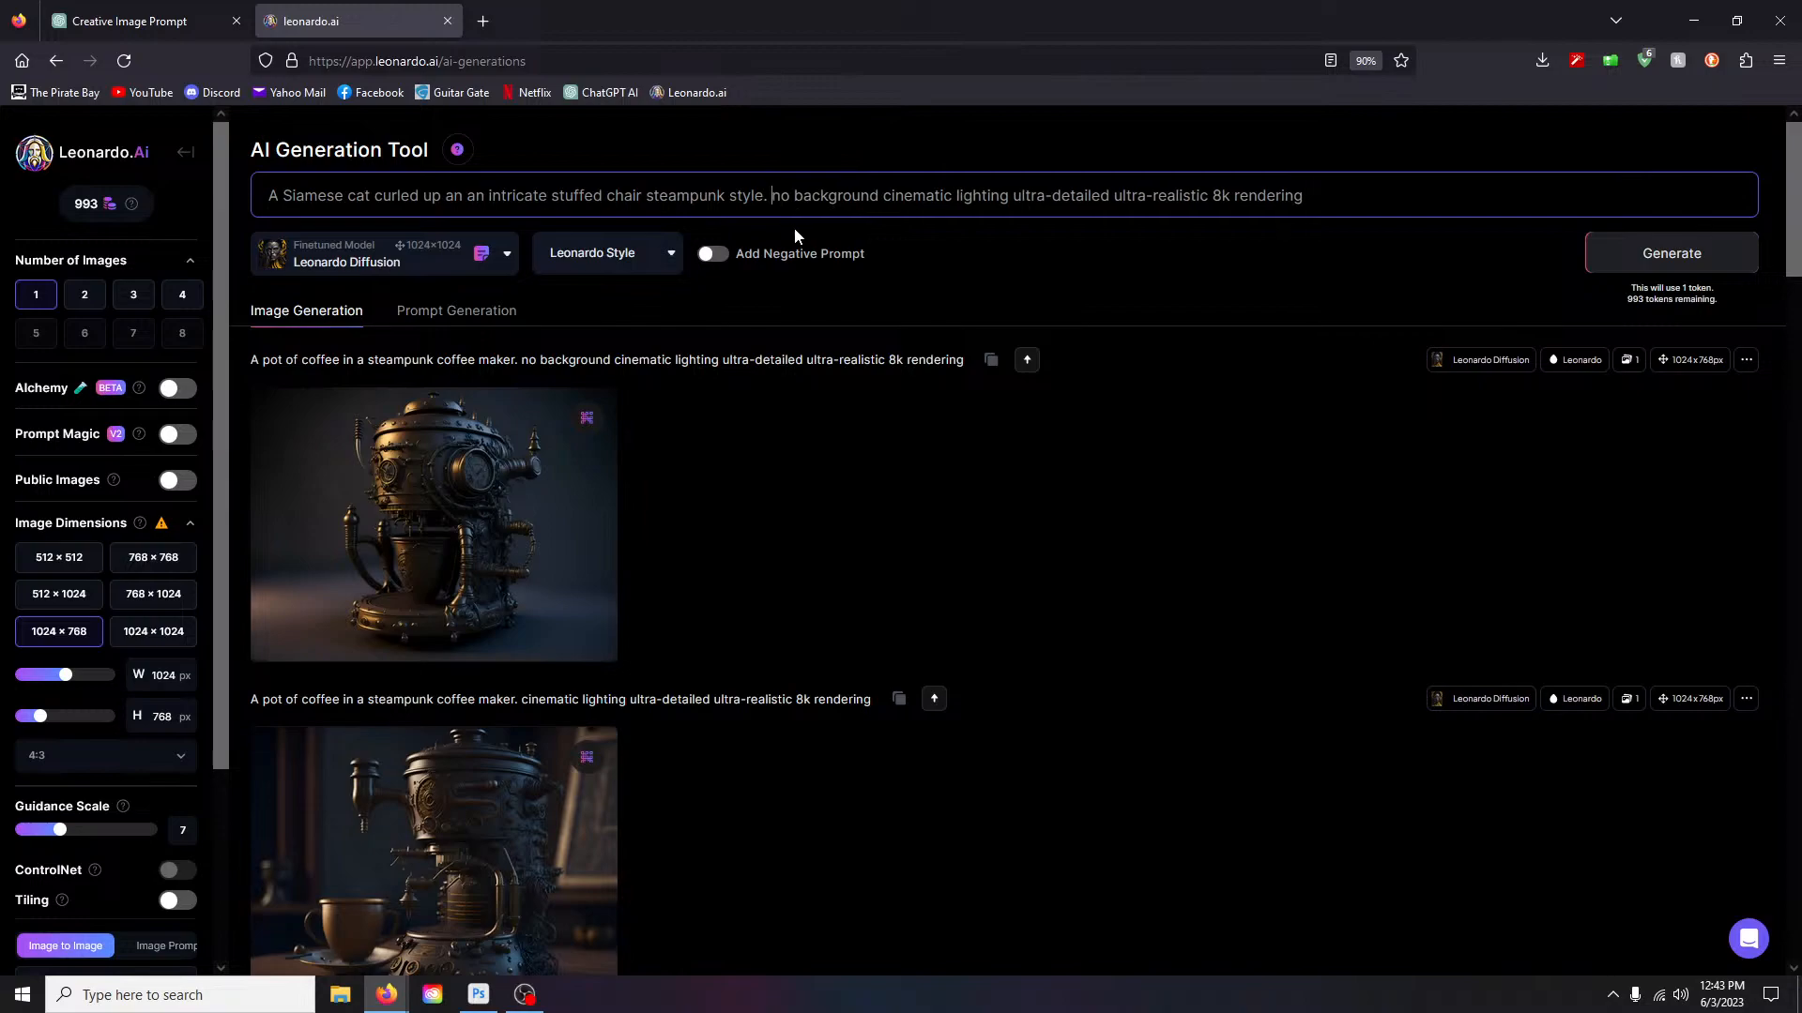
pyautogui.click(1660, 261)
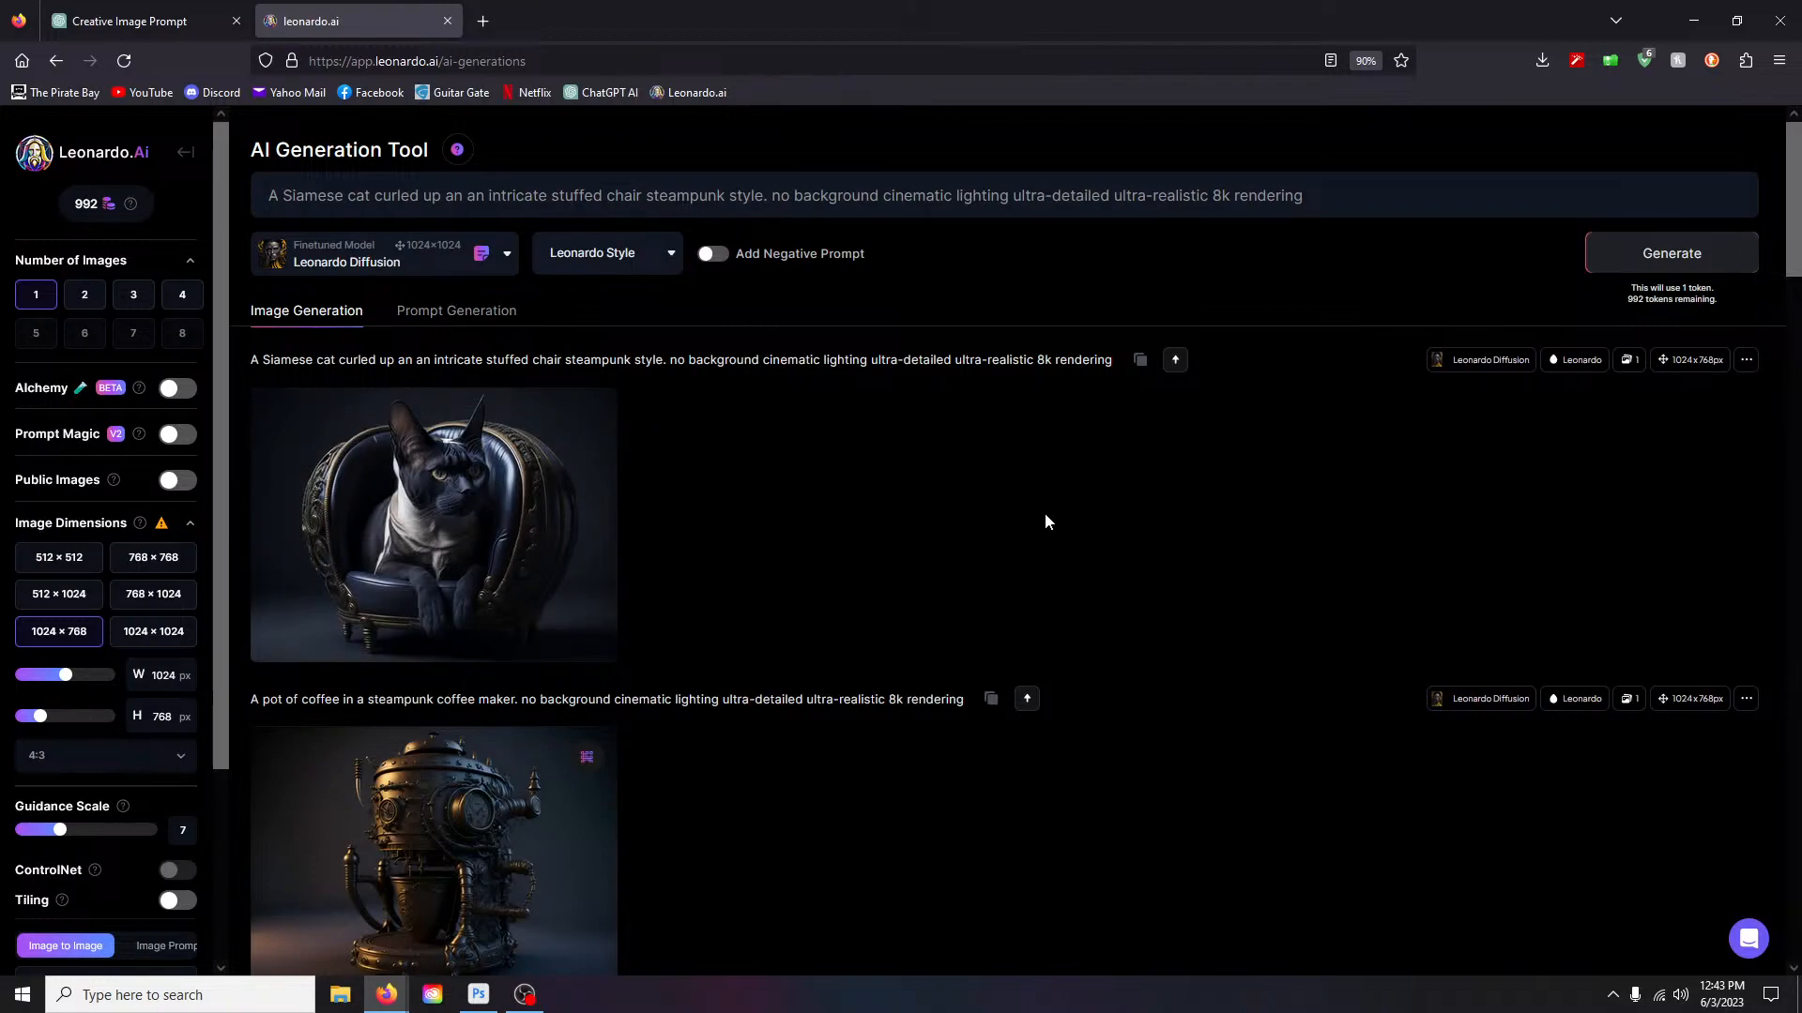
# Step: Inspect the newly generated cat image at enlarged size, then delete it from the generations
pyautogui.click(397, 489)
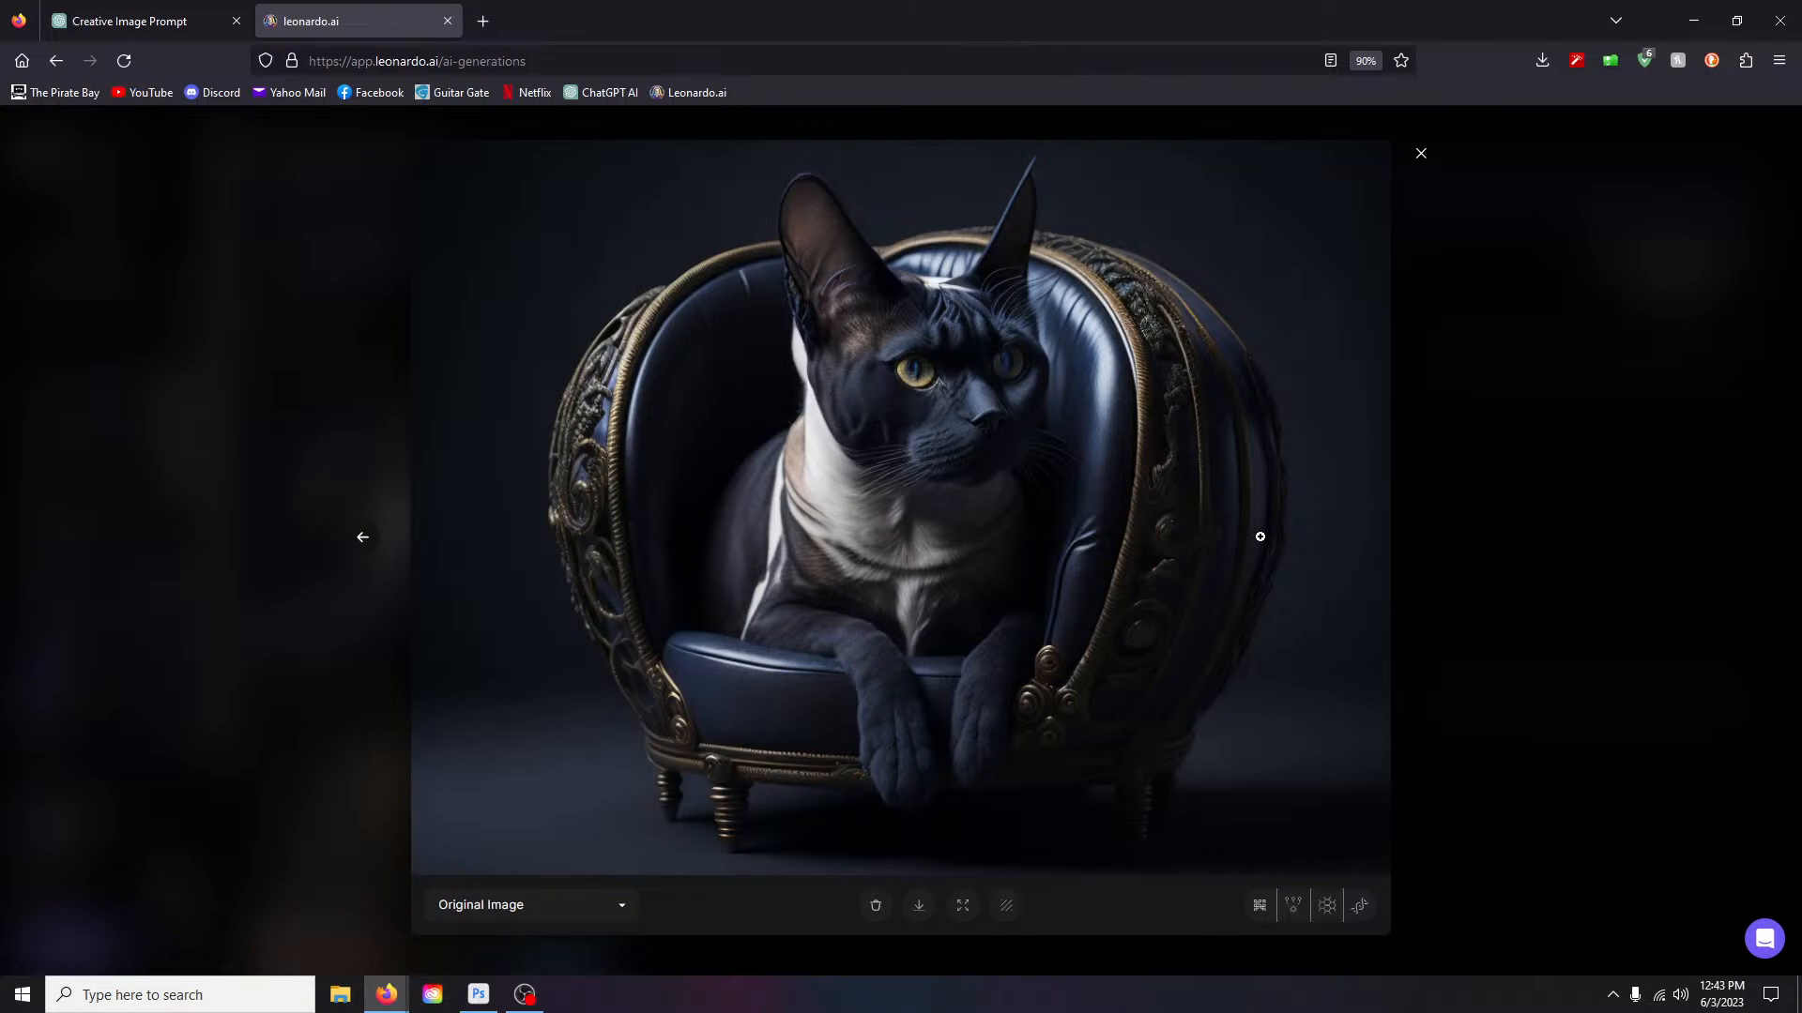
pyautogui.click(1420, 153)
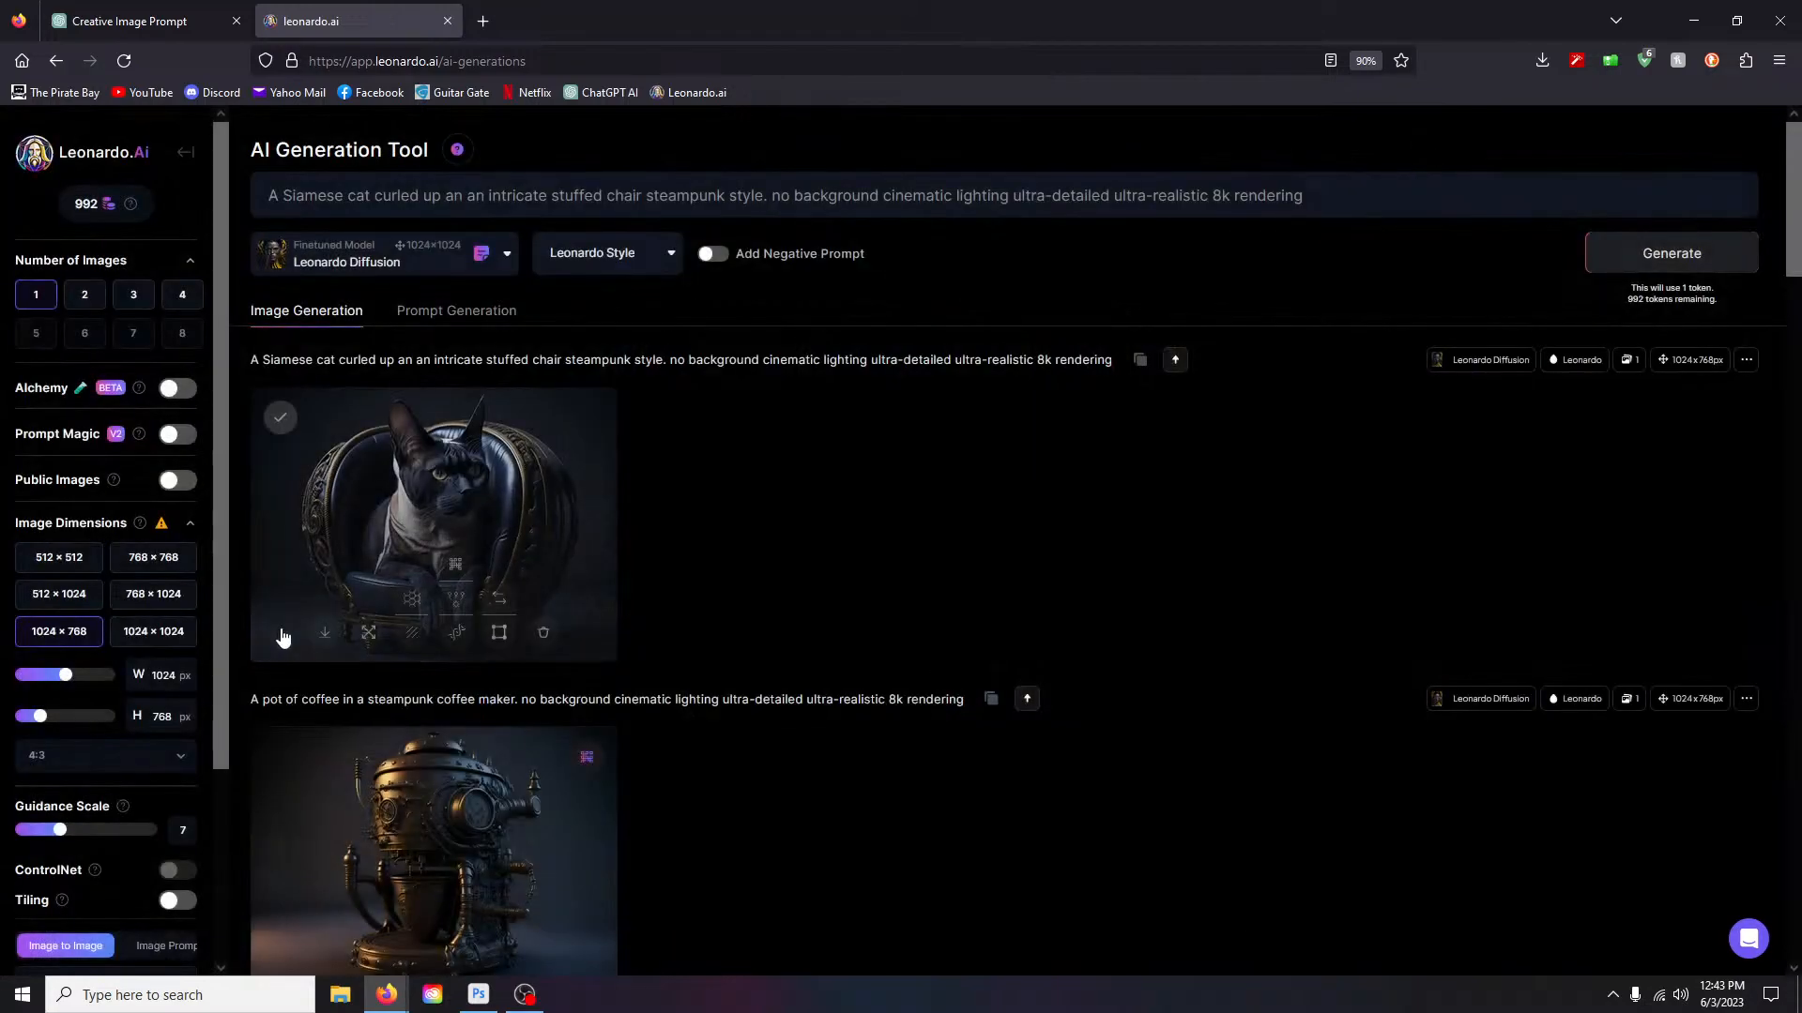
pyautogui.click(546, 636)
pyautogui.click(940, 666)
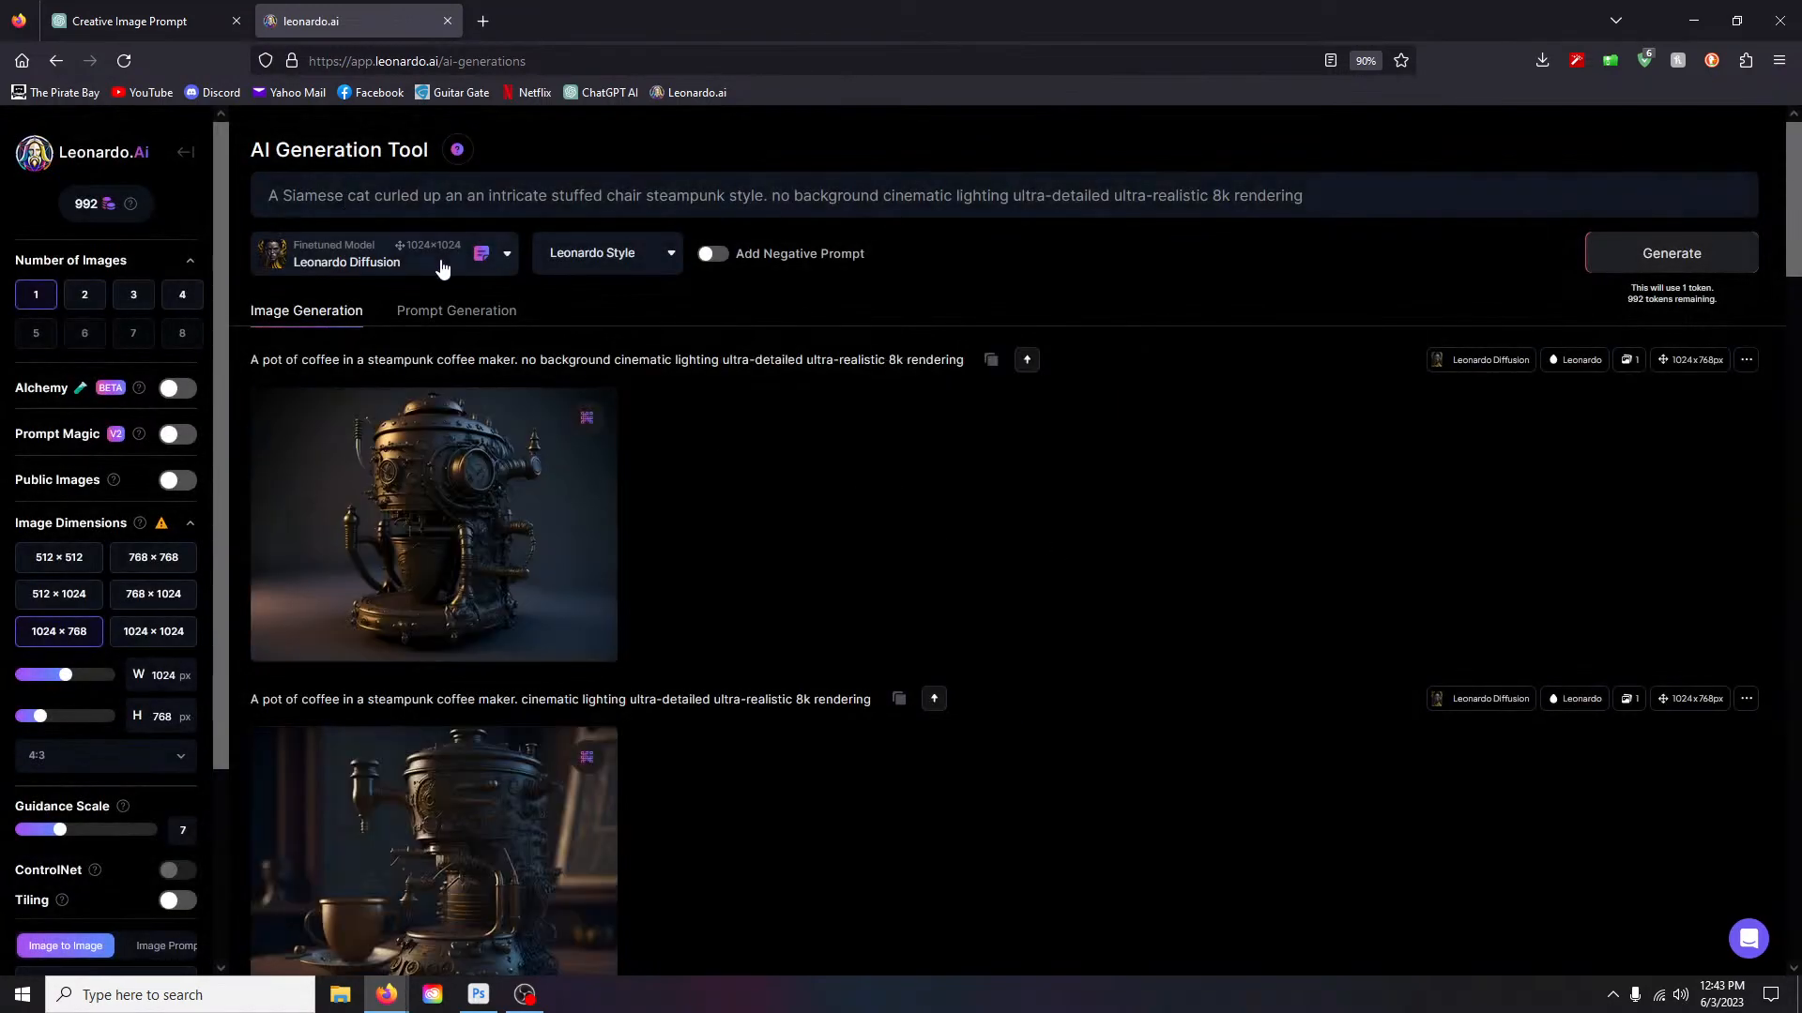
# Step: Generate the prompt once with Leonardo Style and once with the style None, and set the number of images to 4
pyautogui.click(1703, 252)
pyautogui.click(592, 253)
pyautogui.click(609, 321)
pyautogui.click(1737, 262)
pyautogui.click(130, 308)
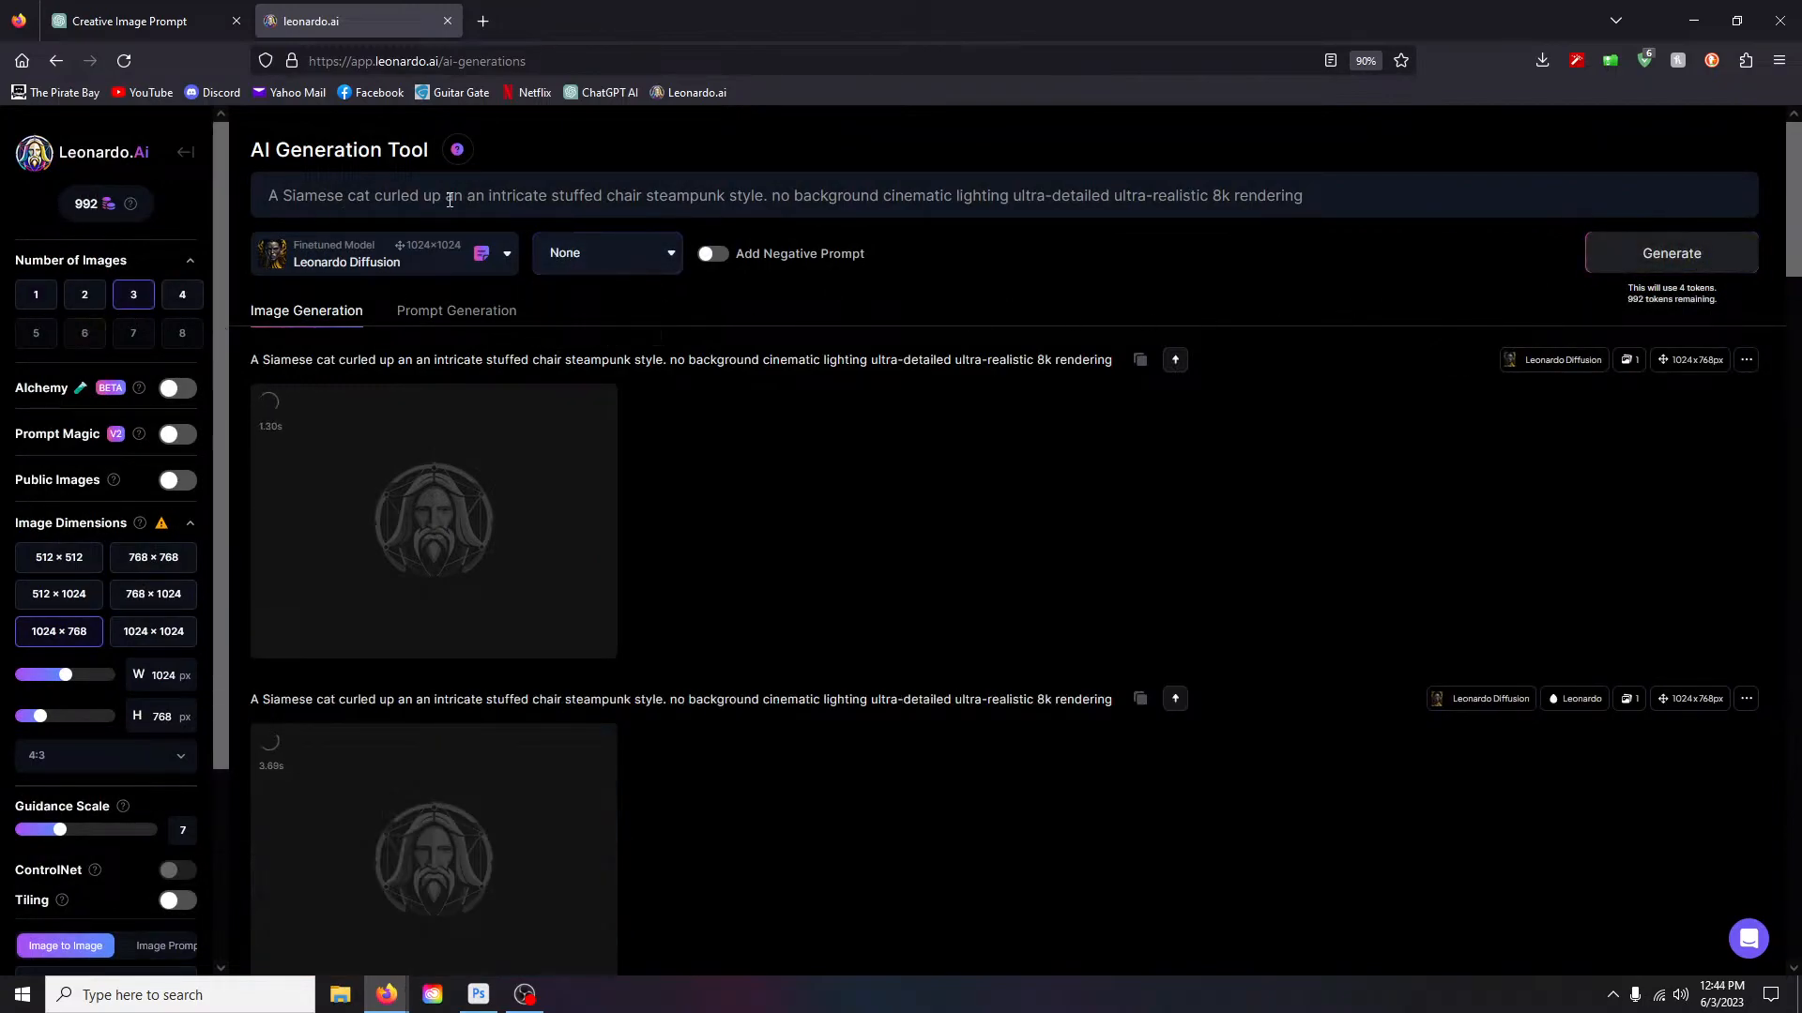
pyautogui.click(182, 296)
# Step: Examine the two new Leonardo Diffusion cat images at enlarged size, checking the cat and the chair in each
pyautogui.scroll(-5, 853, 645)
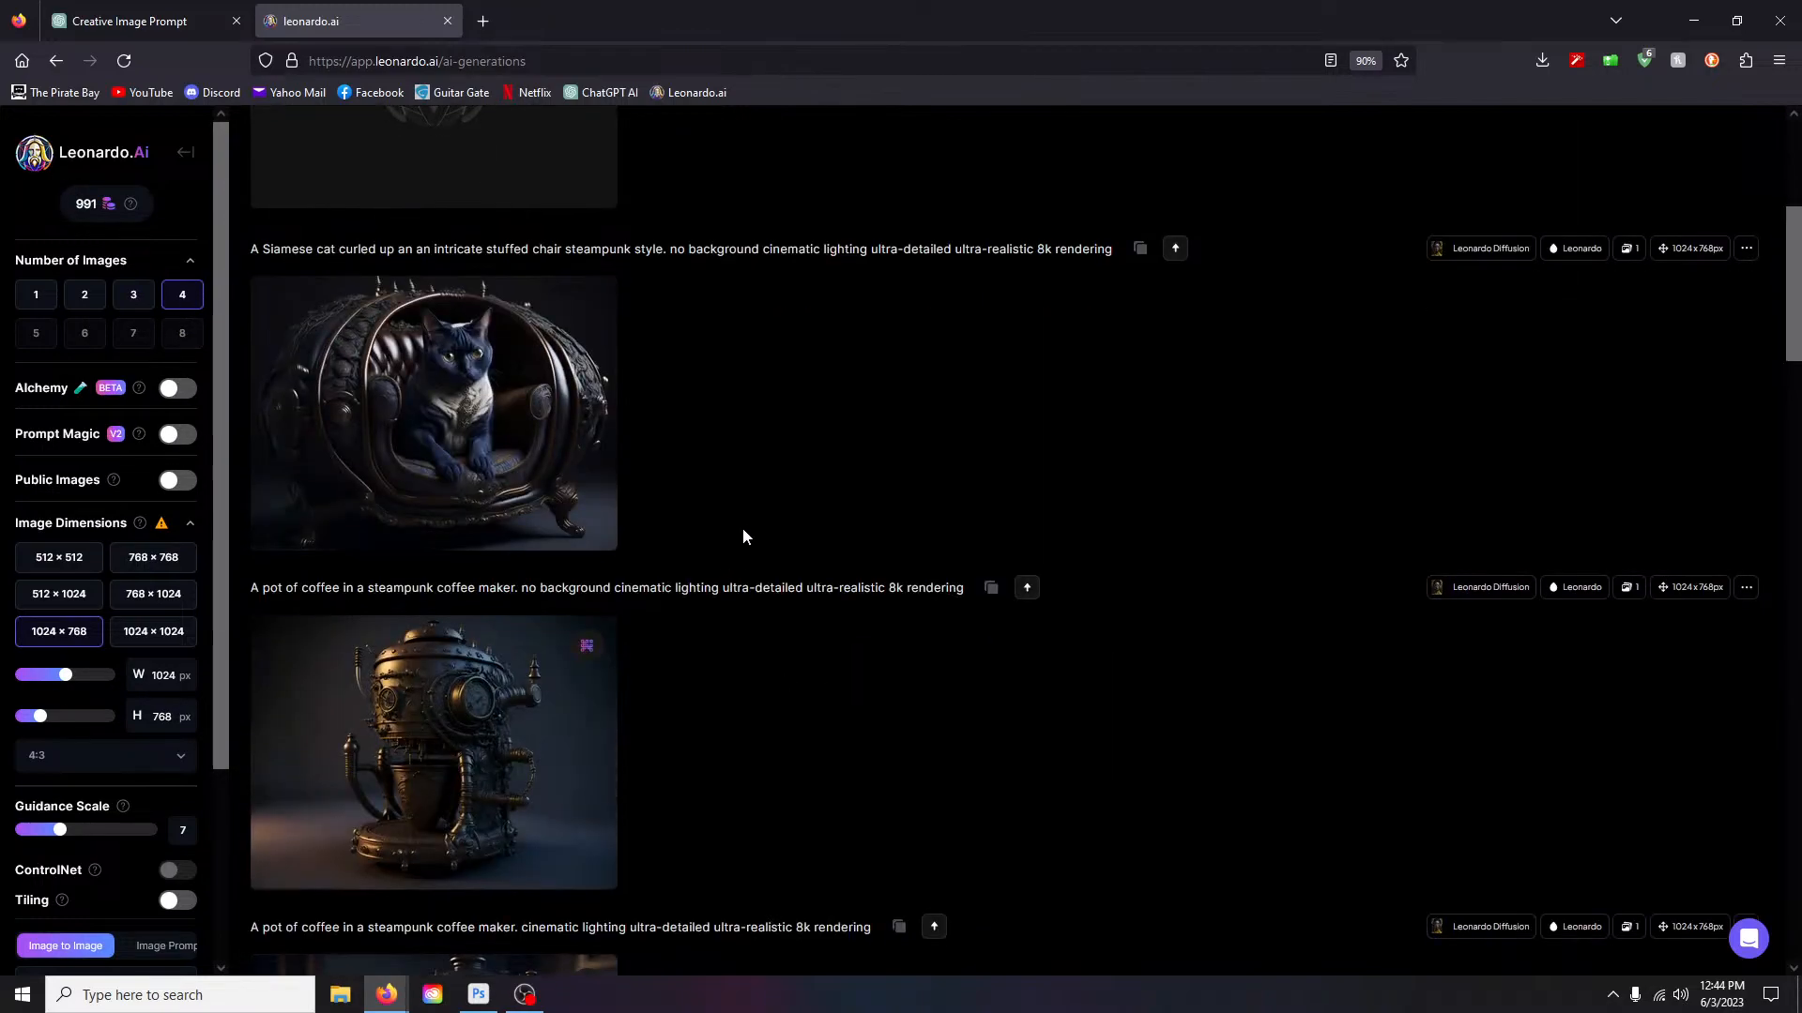
pyautogui.scroll(2, 749, 533)
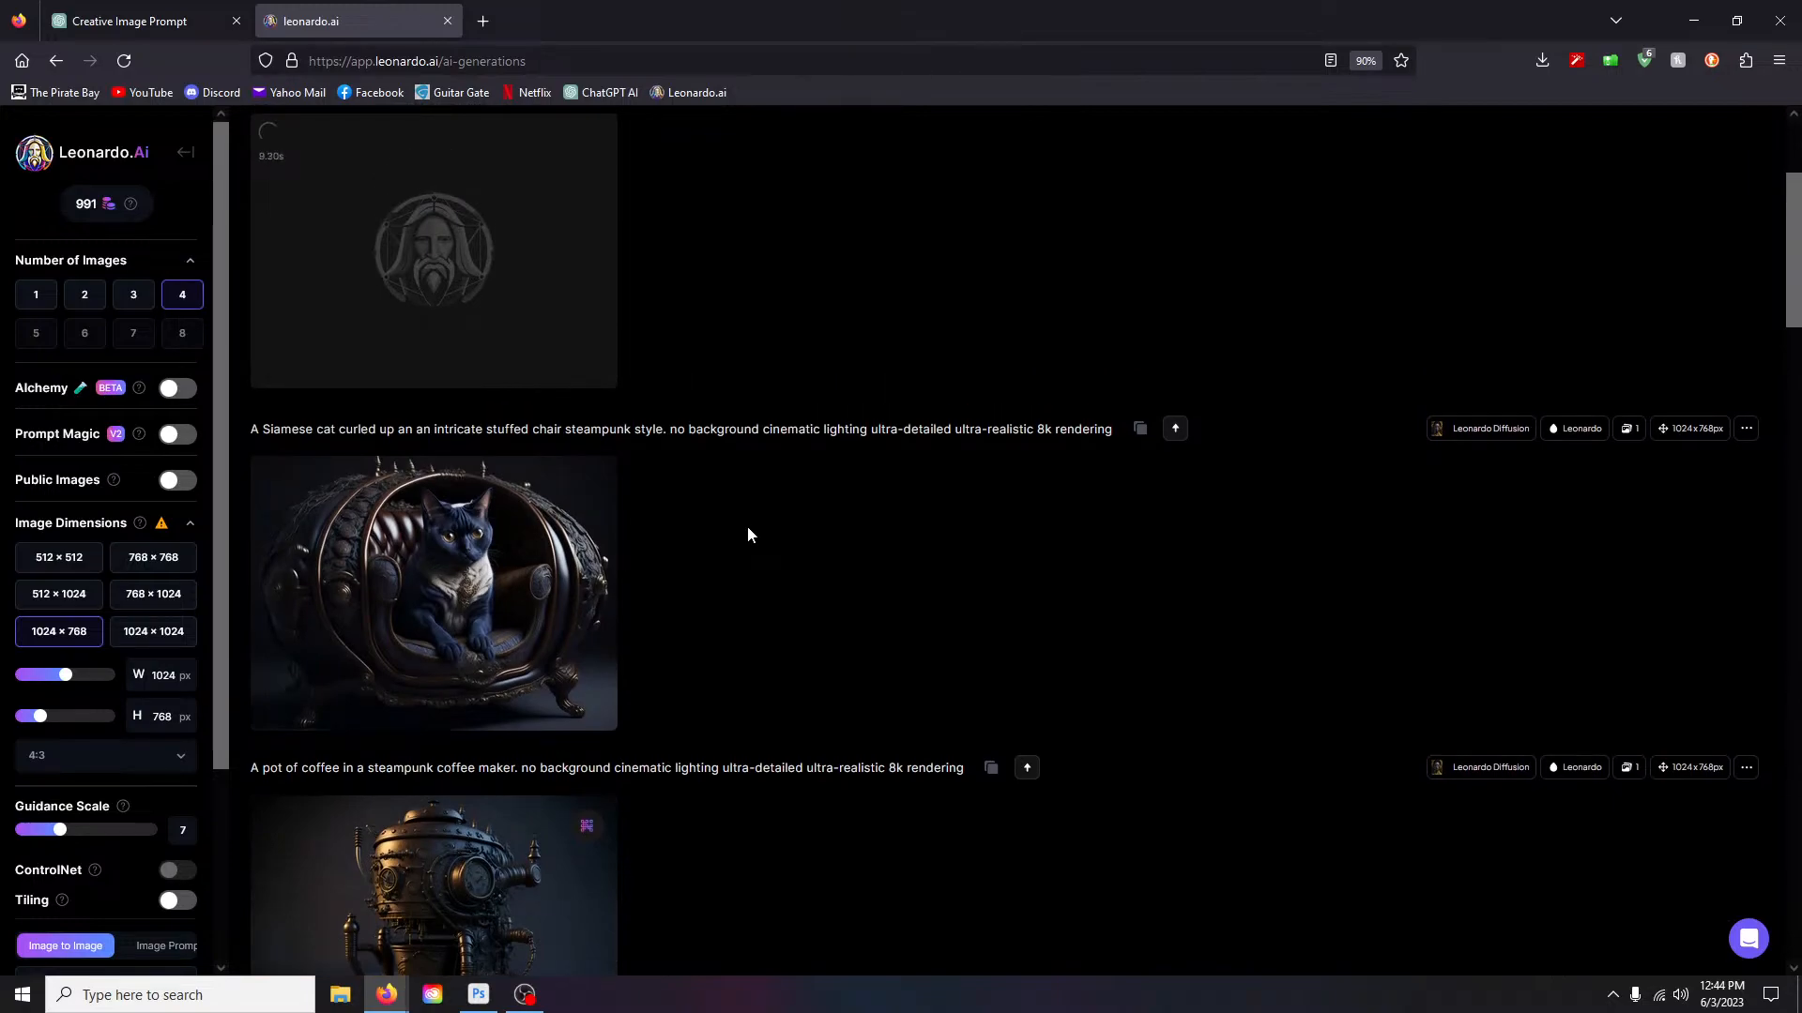
pyautogui.scroll(2, 701, 611)
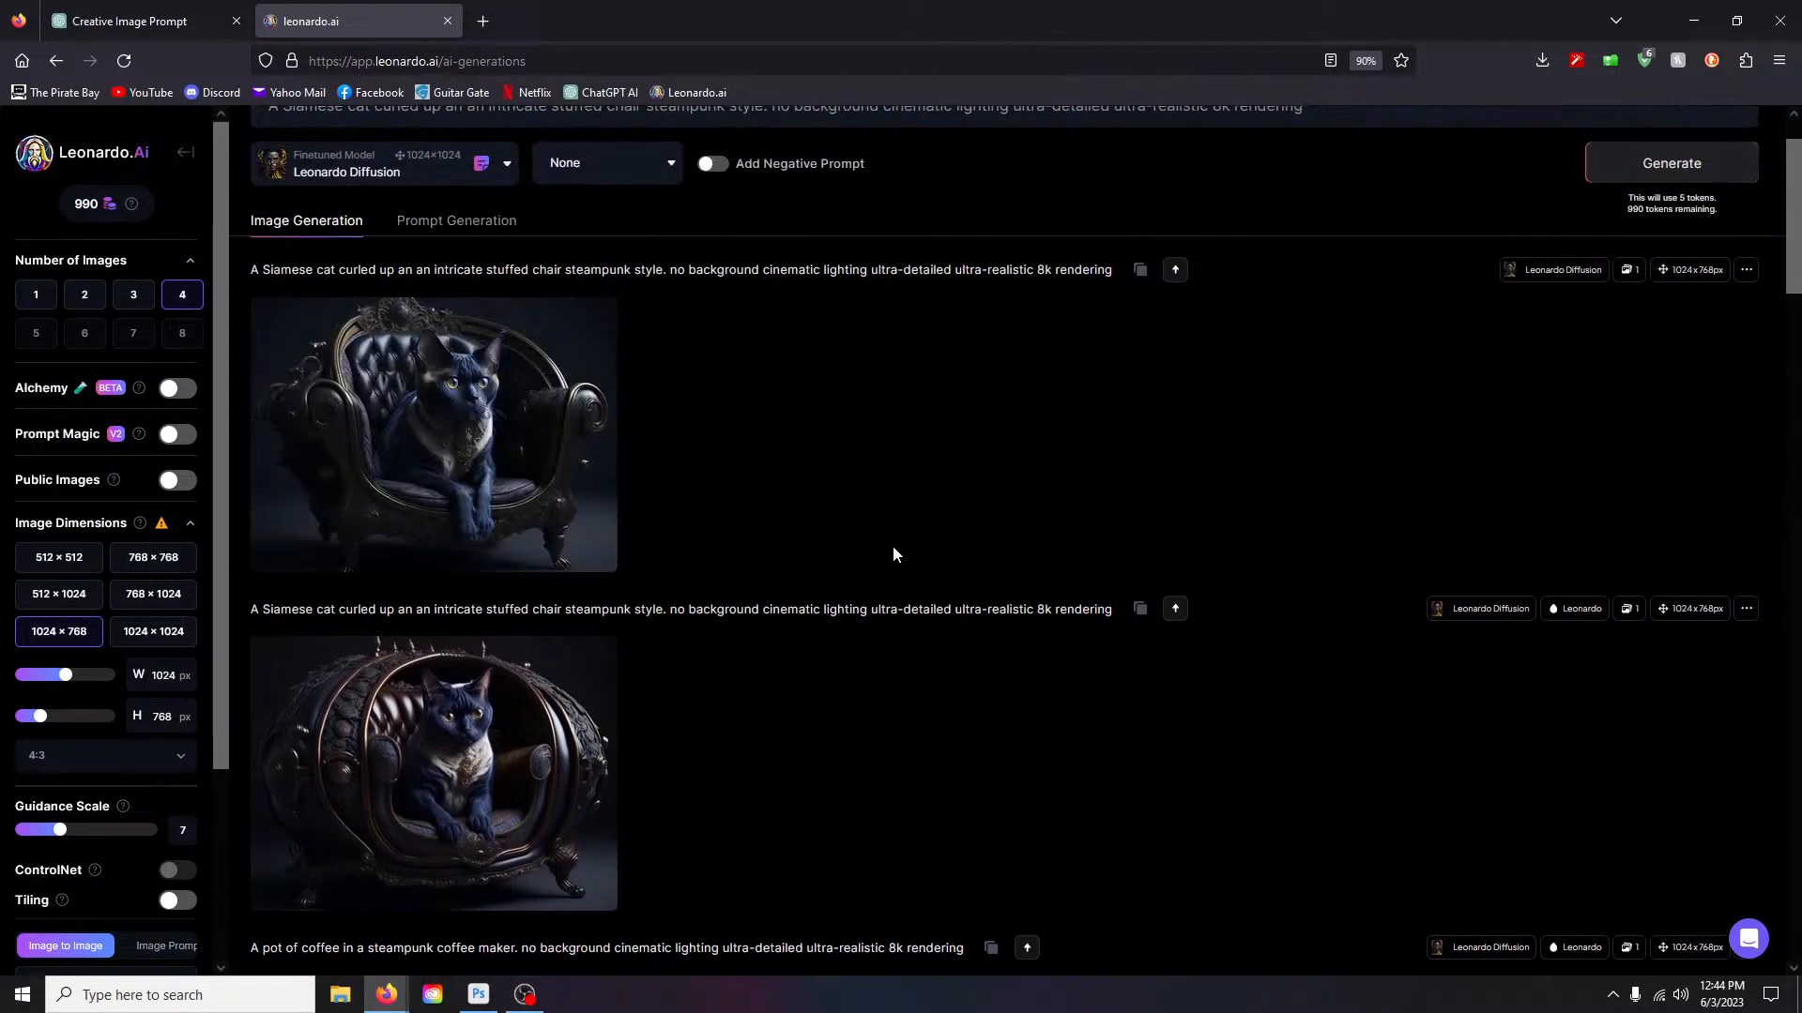
pyautogui.click(408, 465)
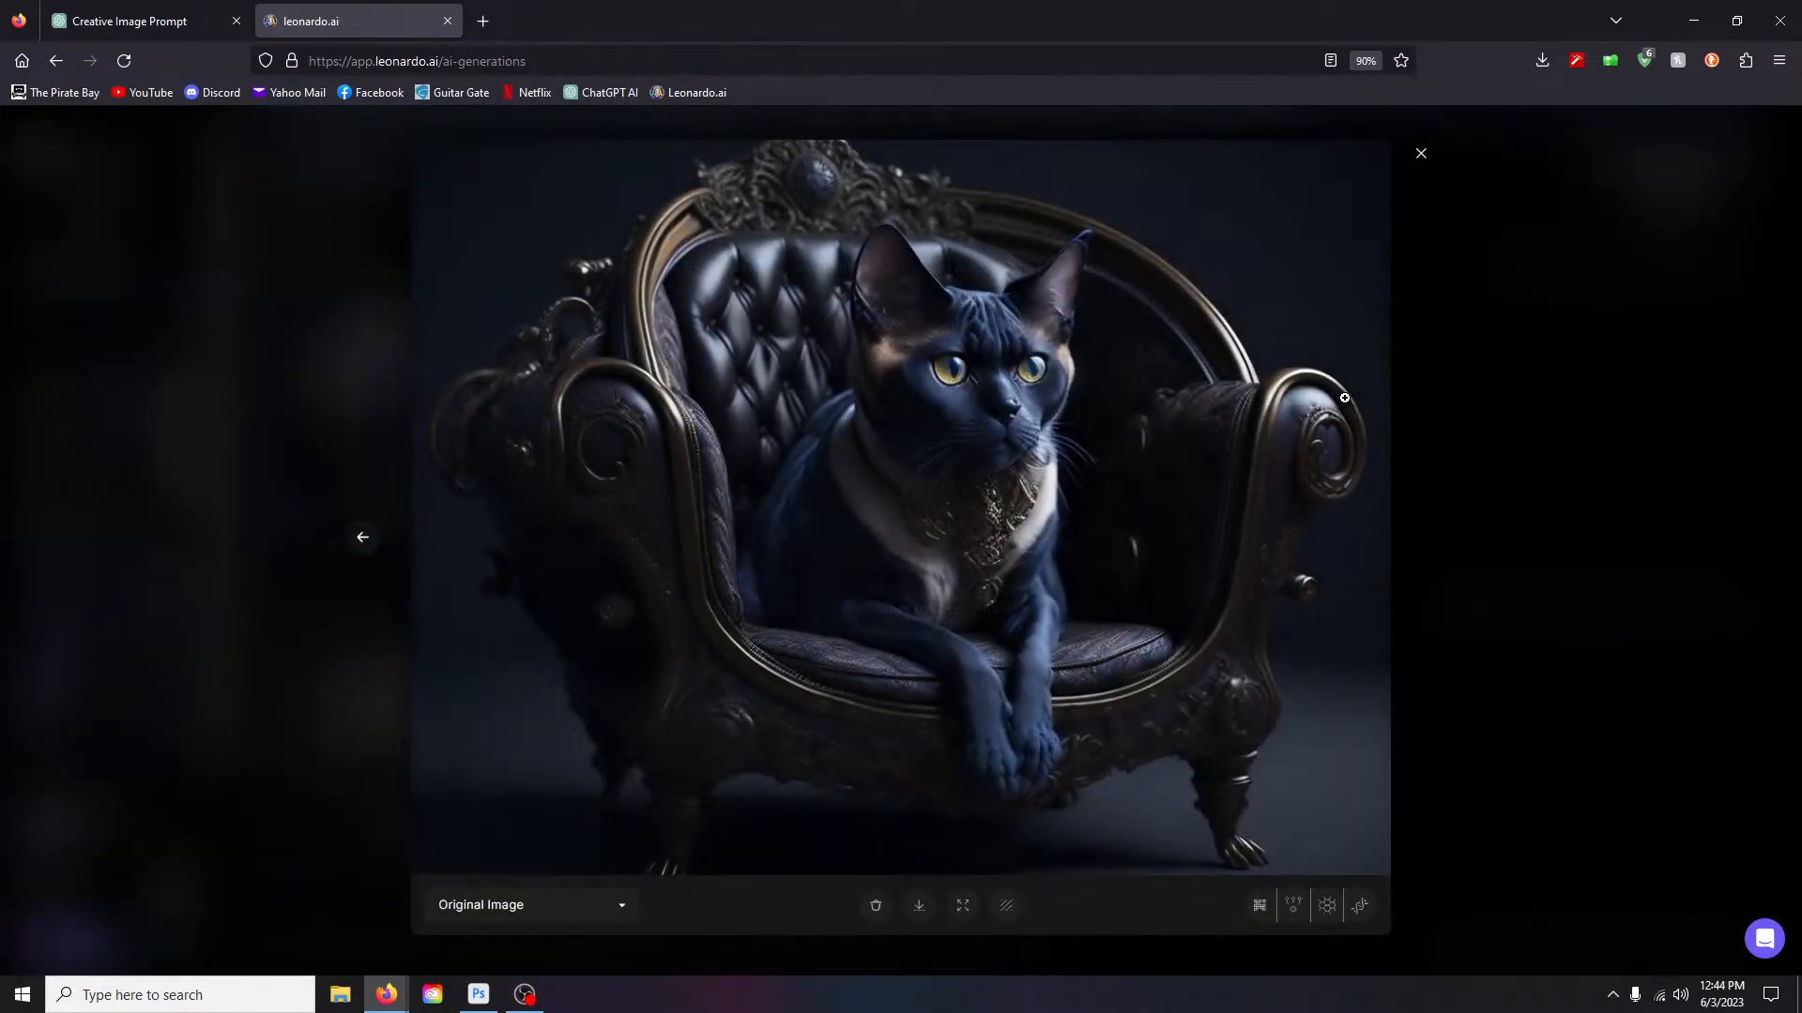
pyautogui.click(1422, 156)
pyautogui.scroll(-4, 863, 563)
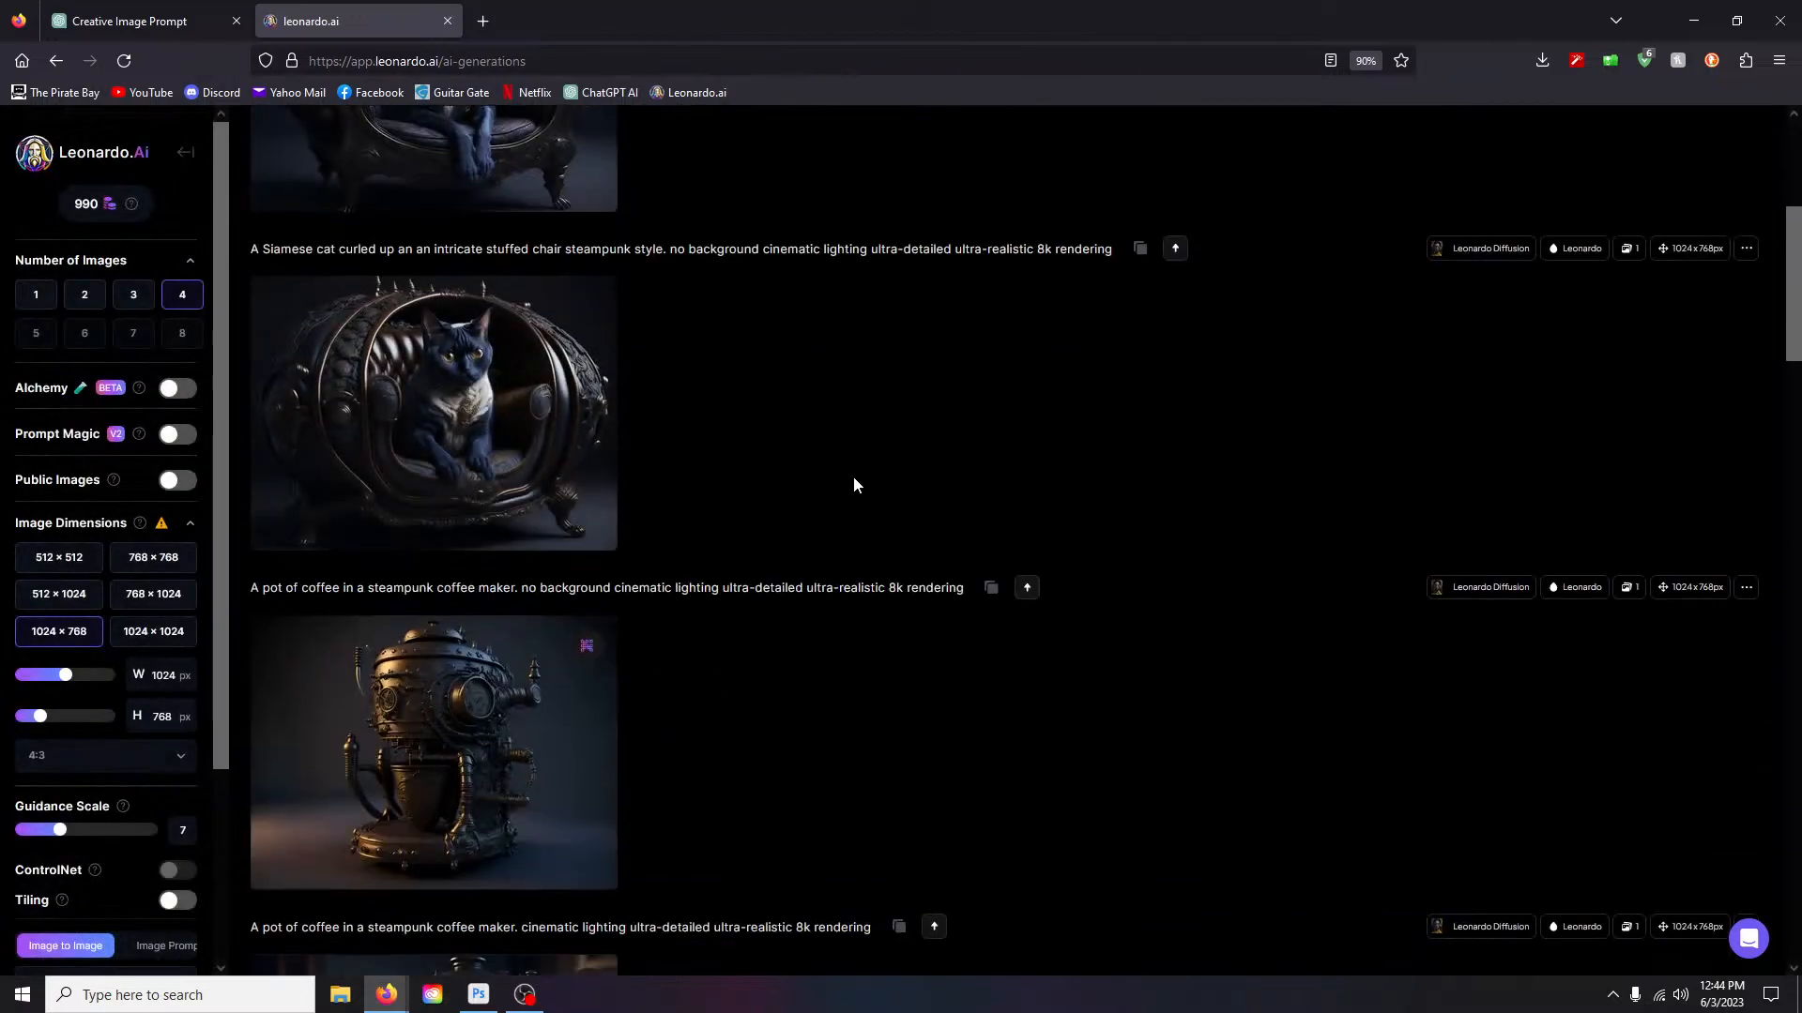
pyautogui.scroll(2, 854, 485)
pyautogui.click(390, 623)
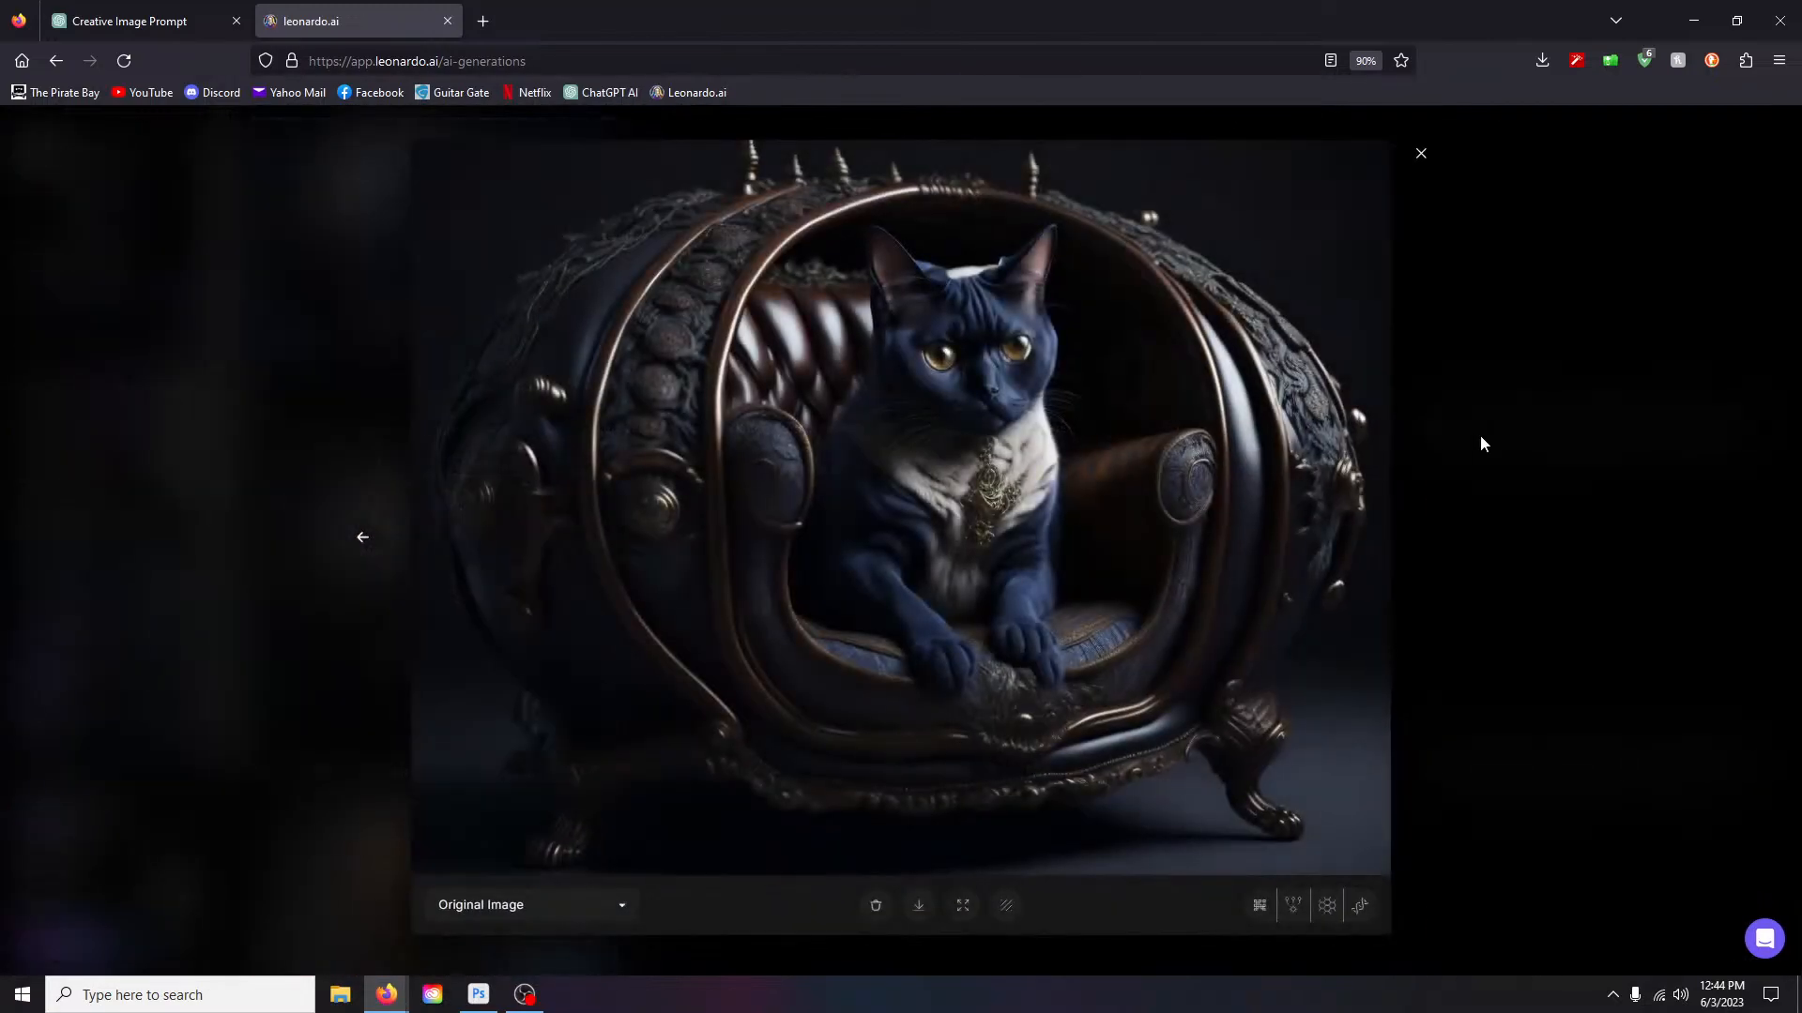
pyautogui.click(1420, 158)
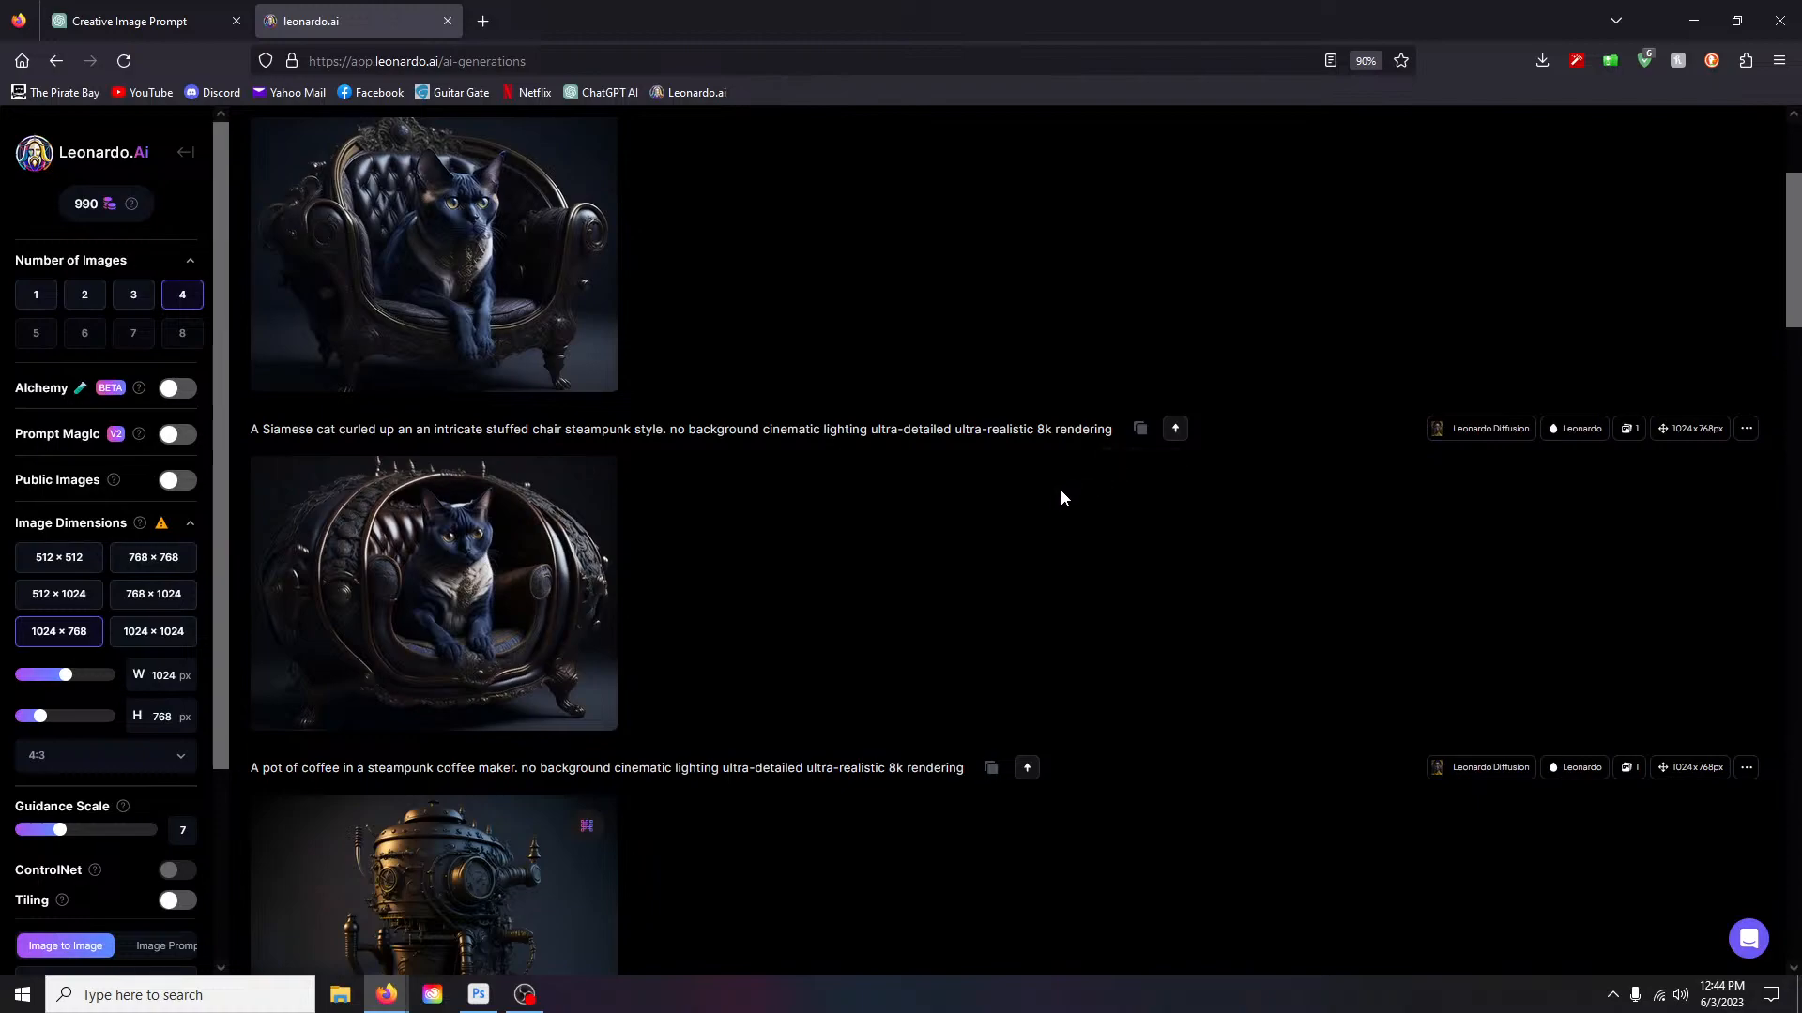
# Step: Switch the finetuned model to Deliberate 1.1 and generate four images from the same prompt
pyautogui.scroll(3, 845, 493)
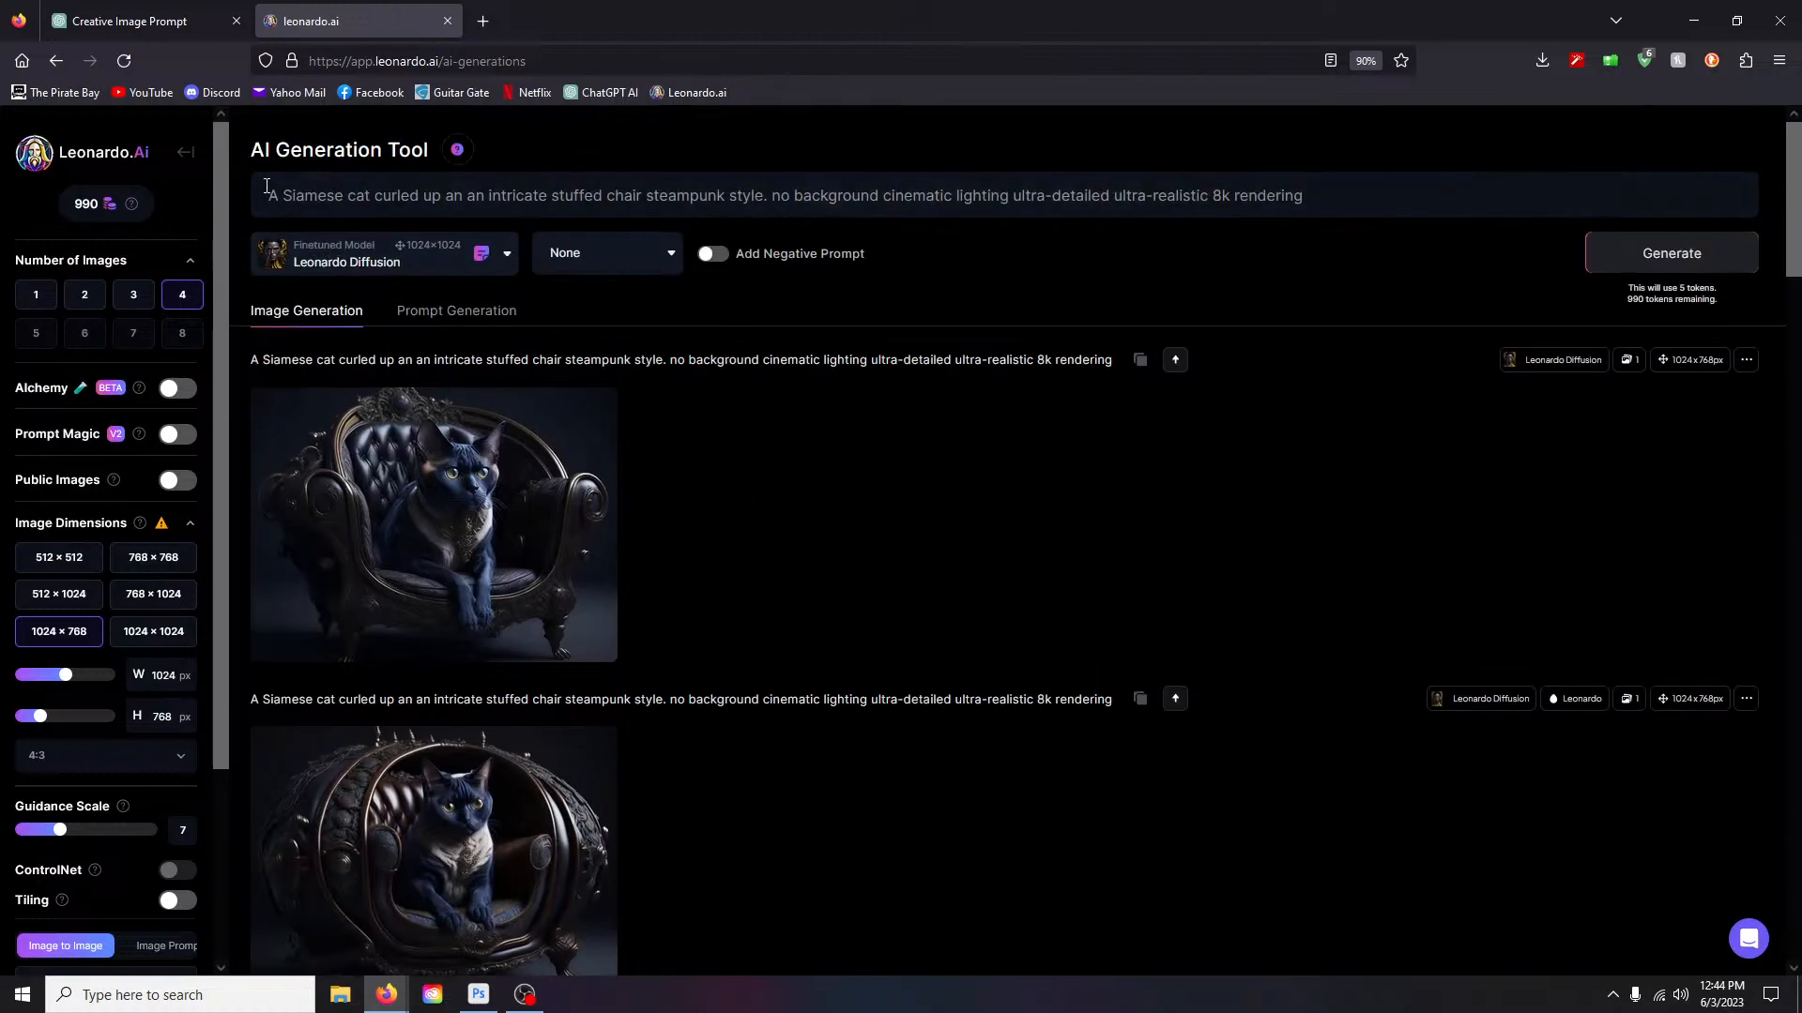
pyautogui.click(445, 266)
pyautogui.click(314, 294)
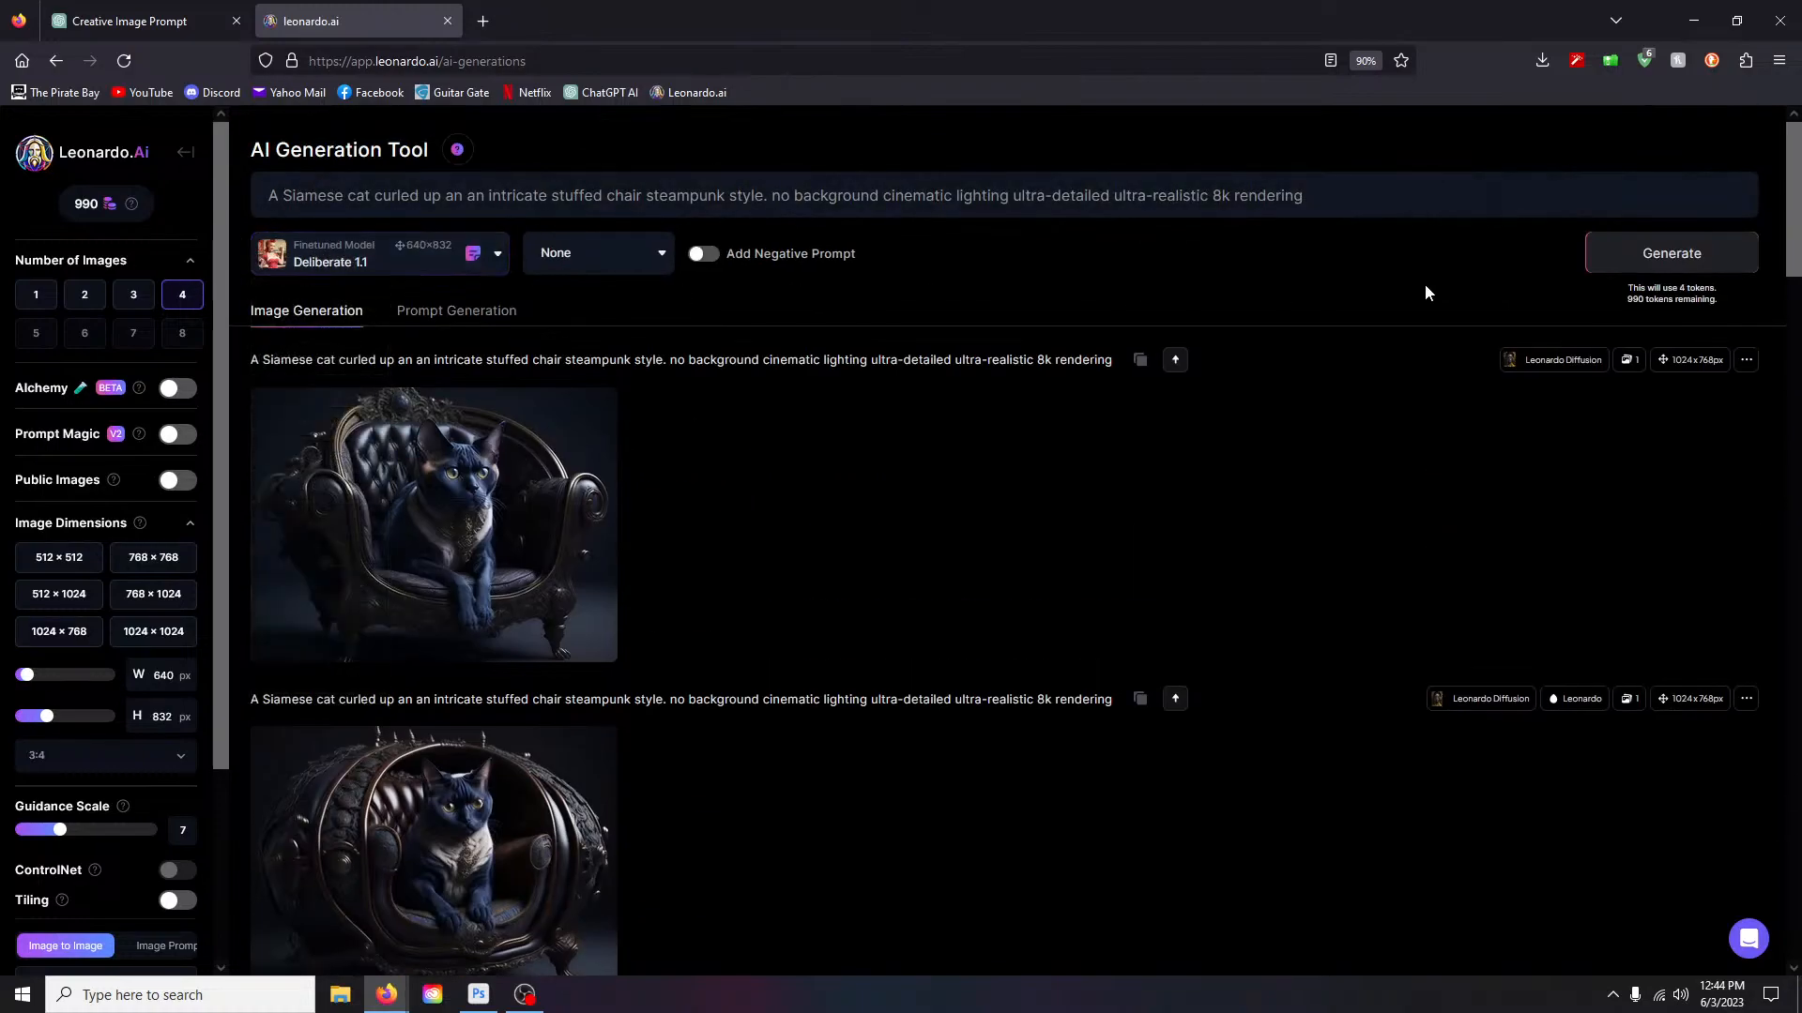
pyautogui.click(1642, 266)
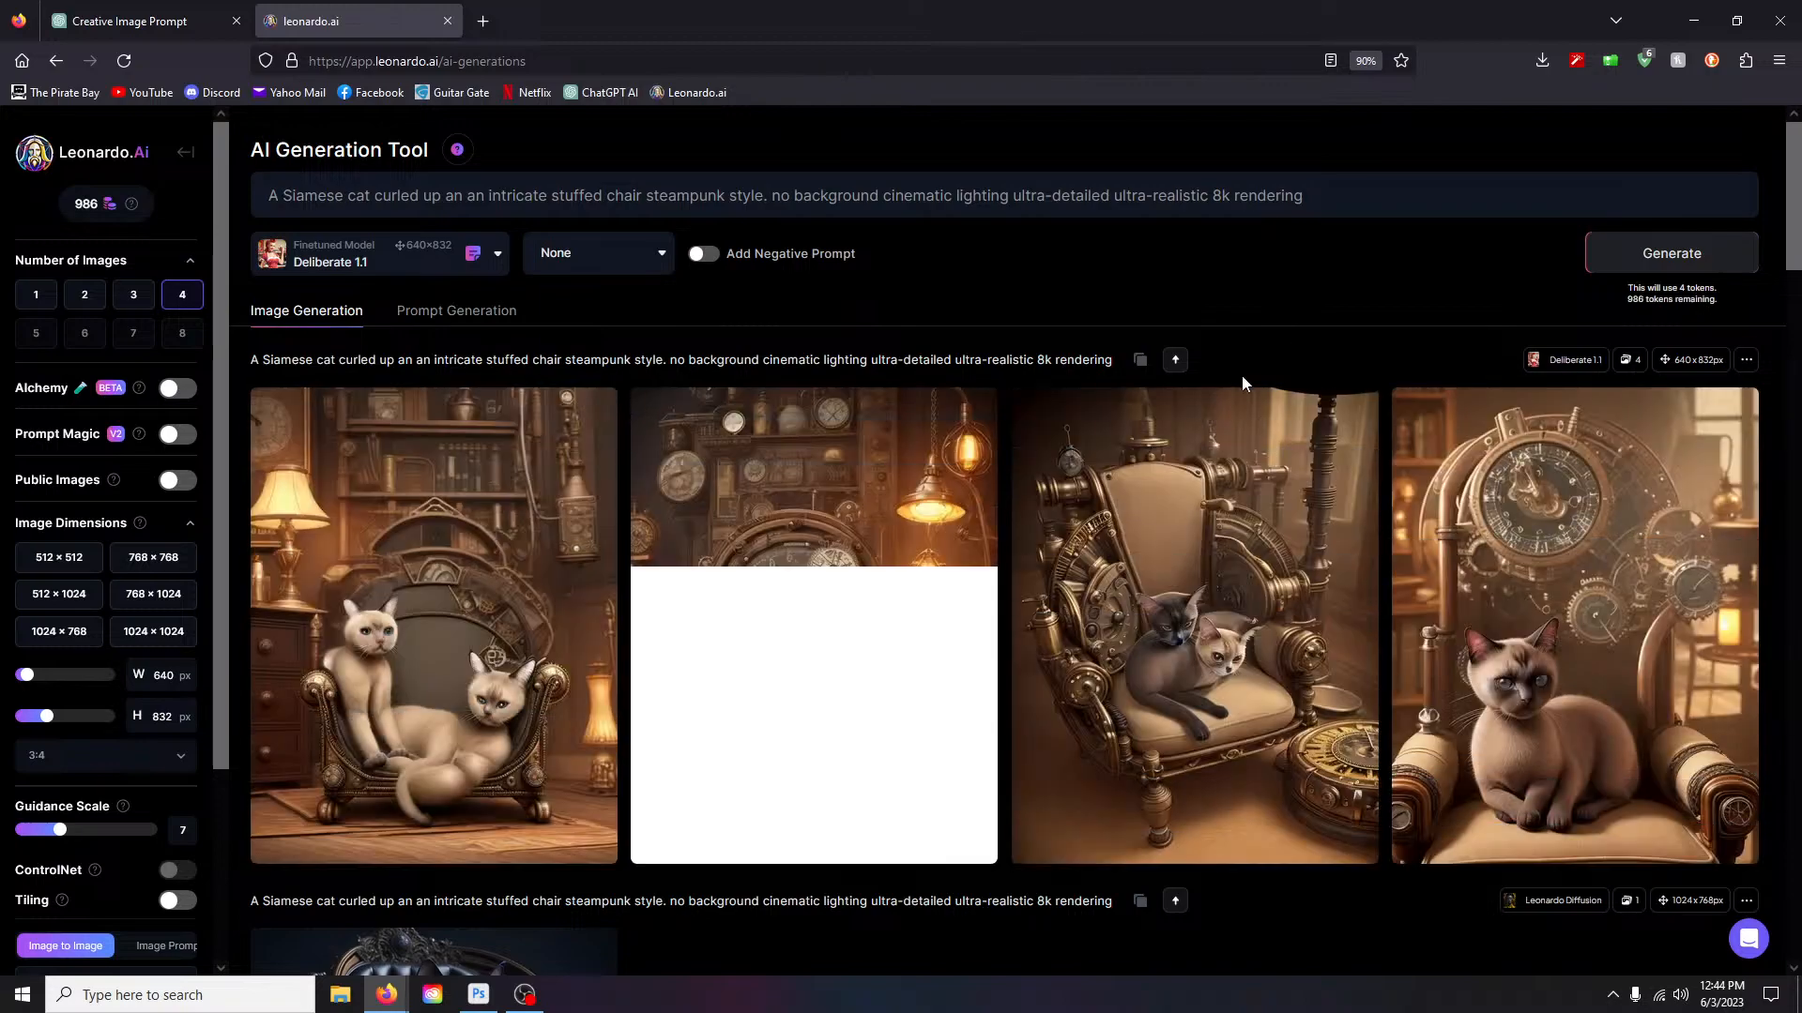
# Step: Examine the two-cat chair image and the cat beneath the large clock dial at enlarged size
pyautogui.scroll(-2, 1145, 558)
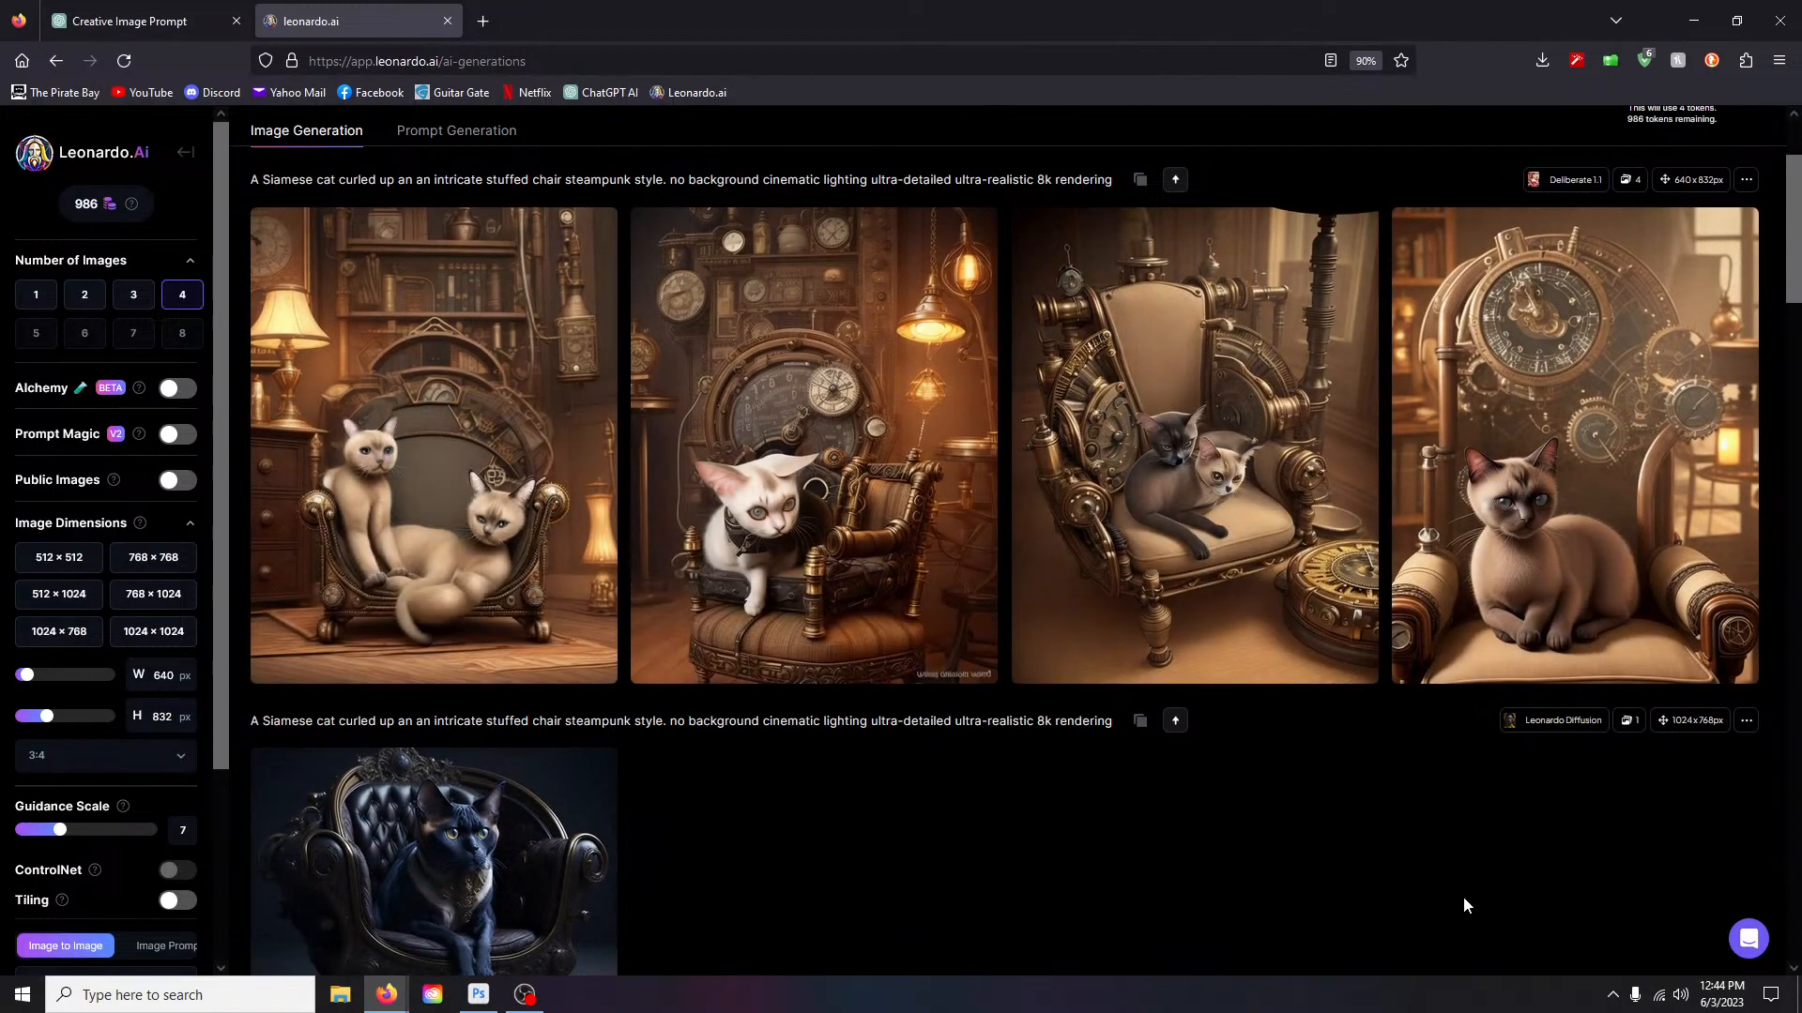
pyautogui.click(1267, 415)
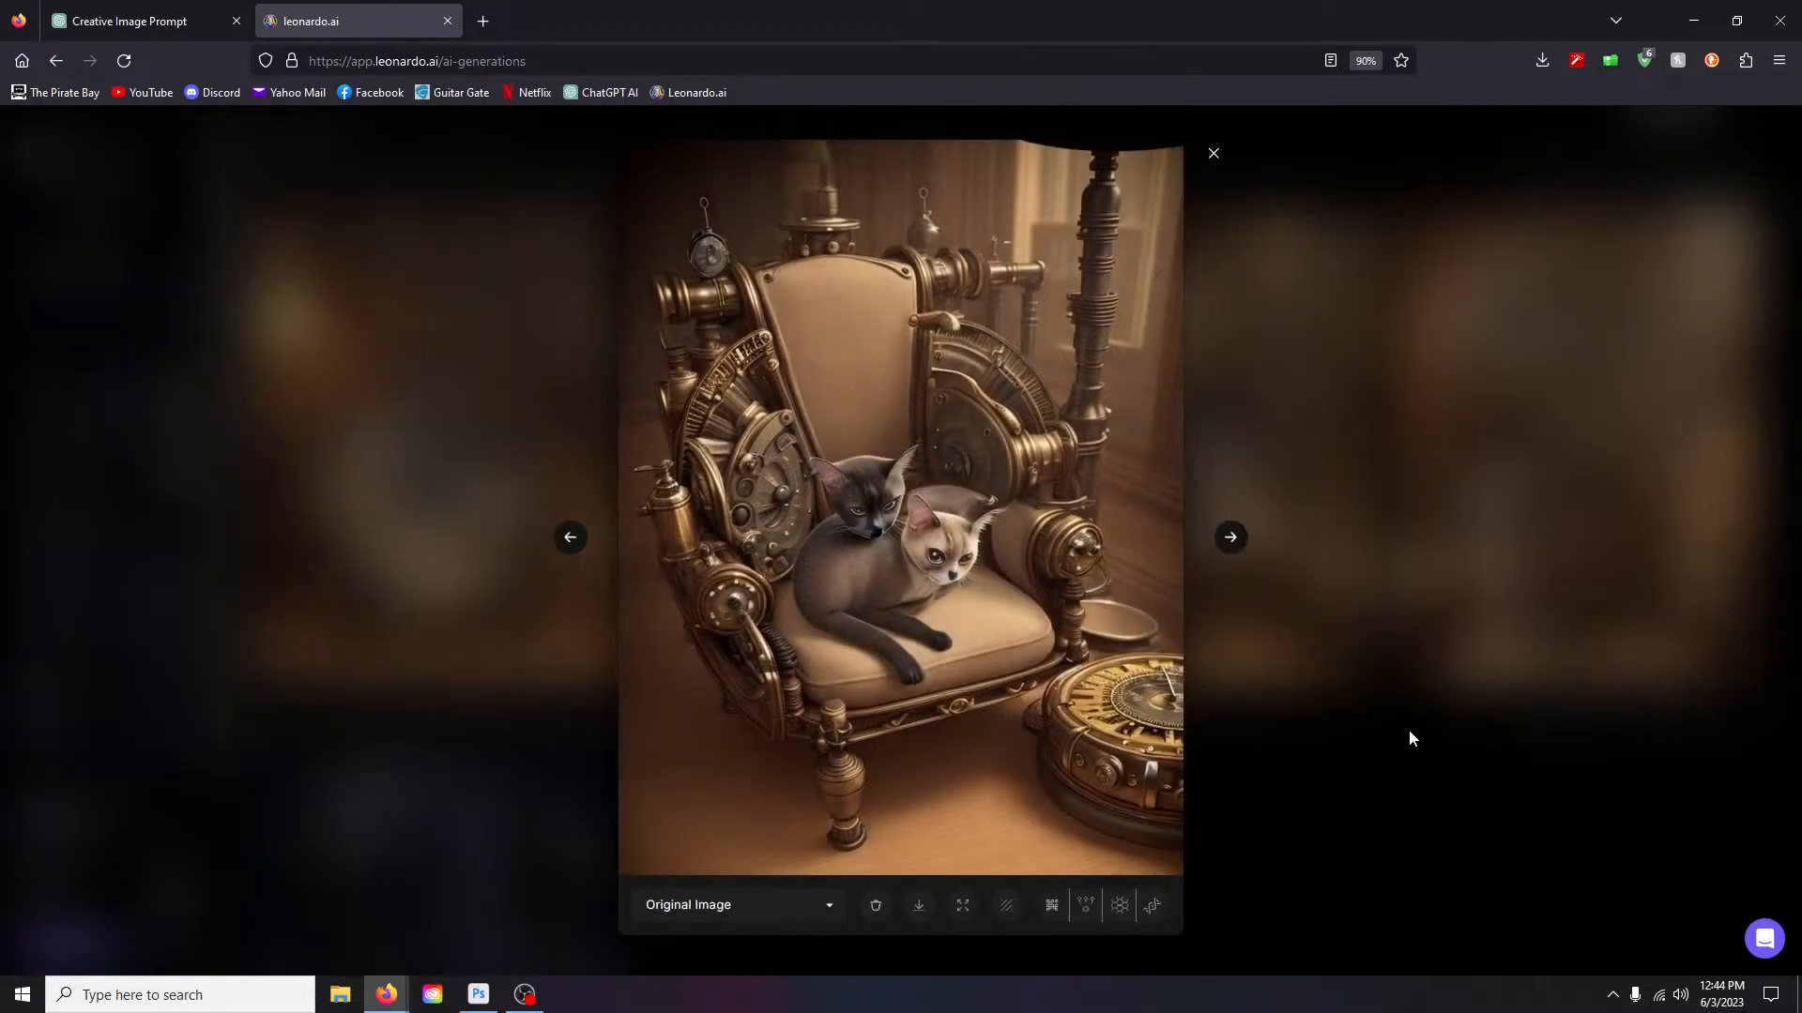
pyautogui.click(1213, 155)
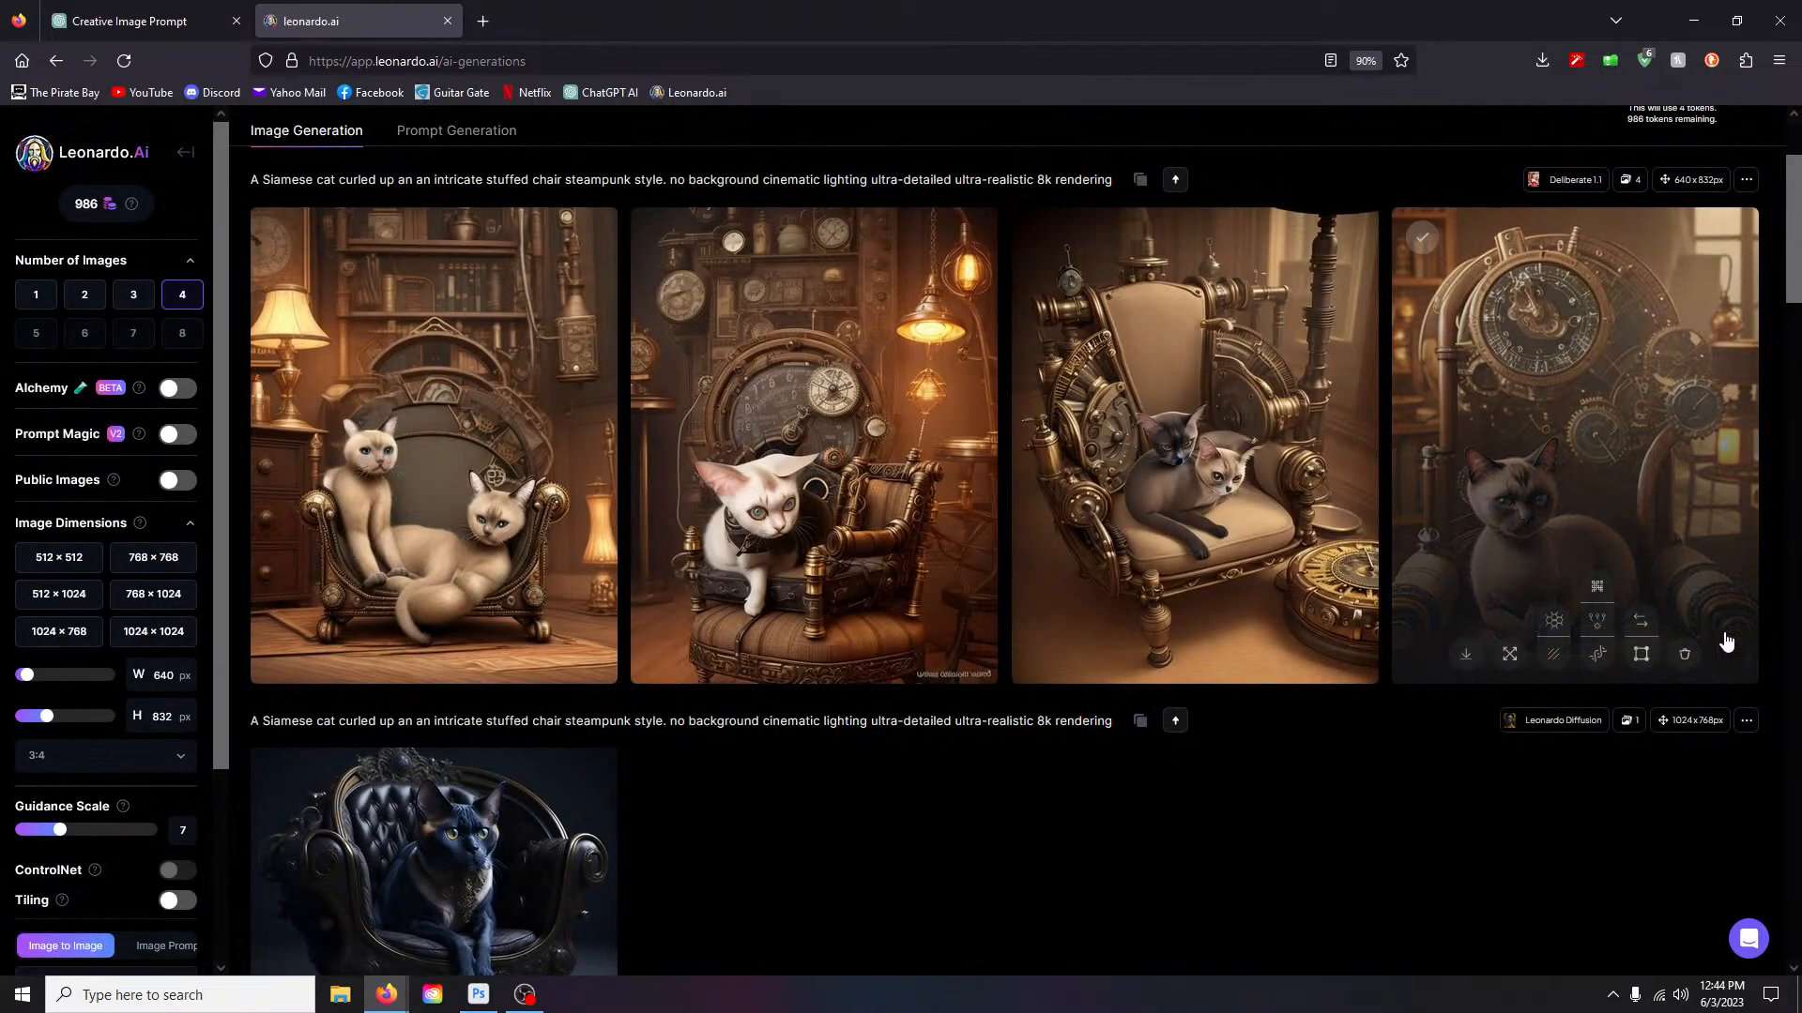
pyautogui.click(1570, 289)
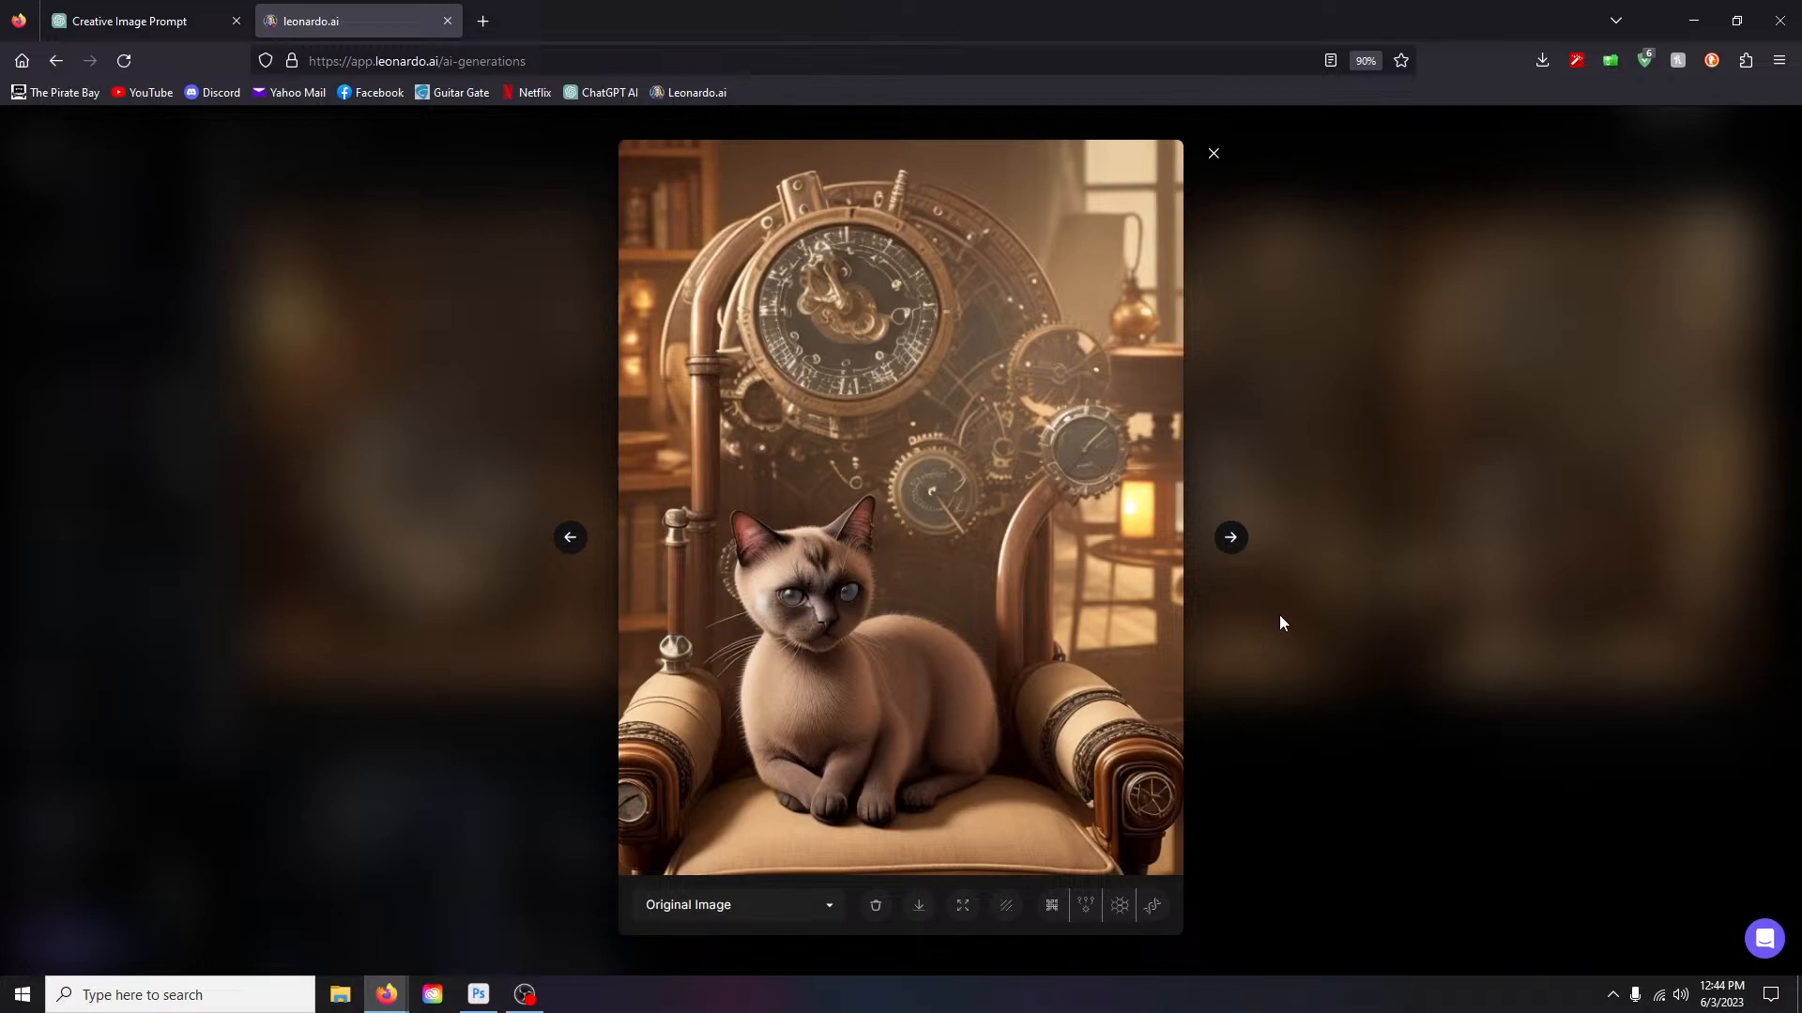
pyautogui.click(1213, 153)
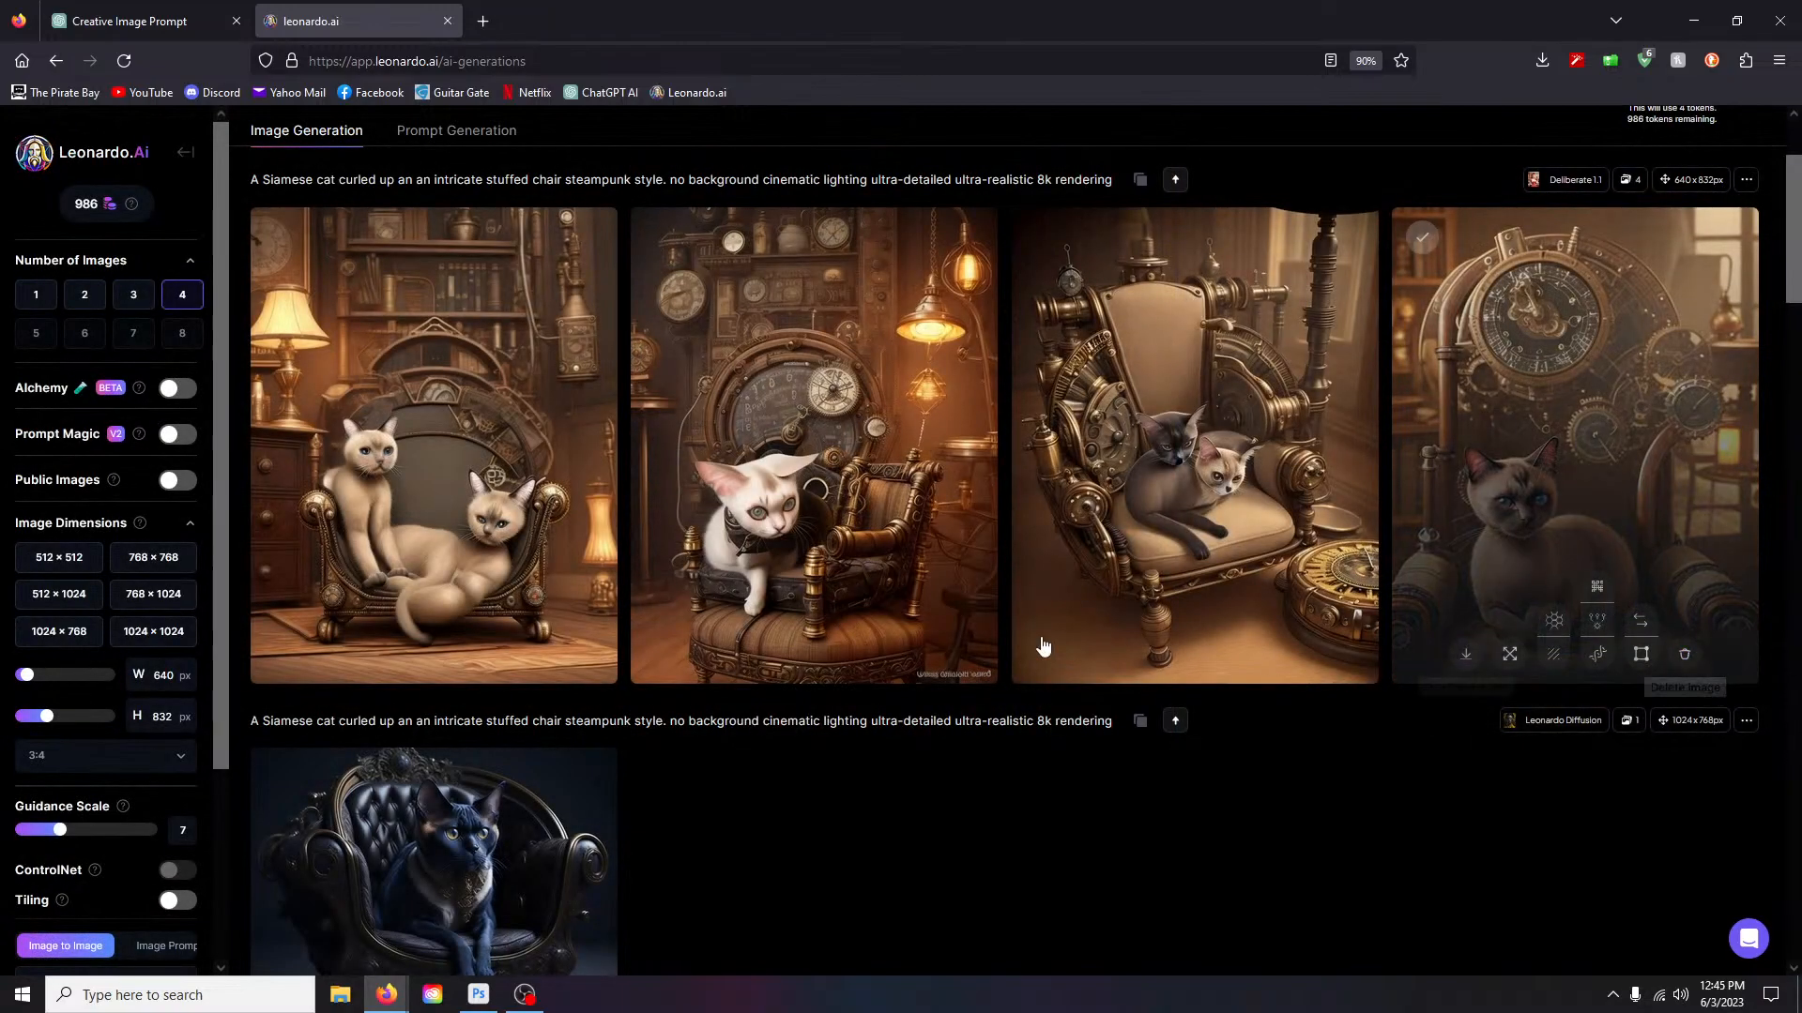
# Step: Switch the finetuned model to DreamShaper v6 and generate four images from the same prompt
pyautogui.scroll(2, 333, 328)
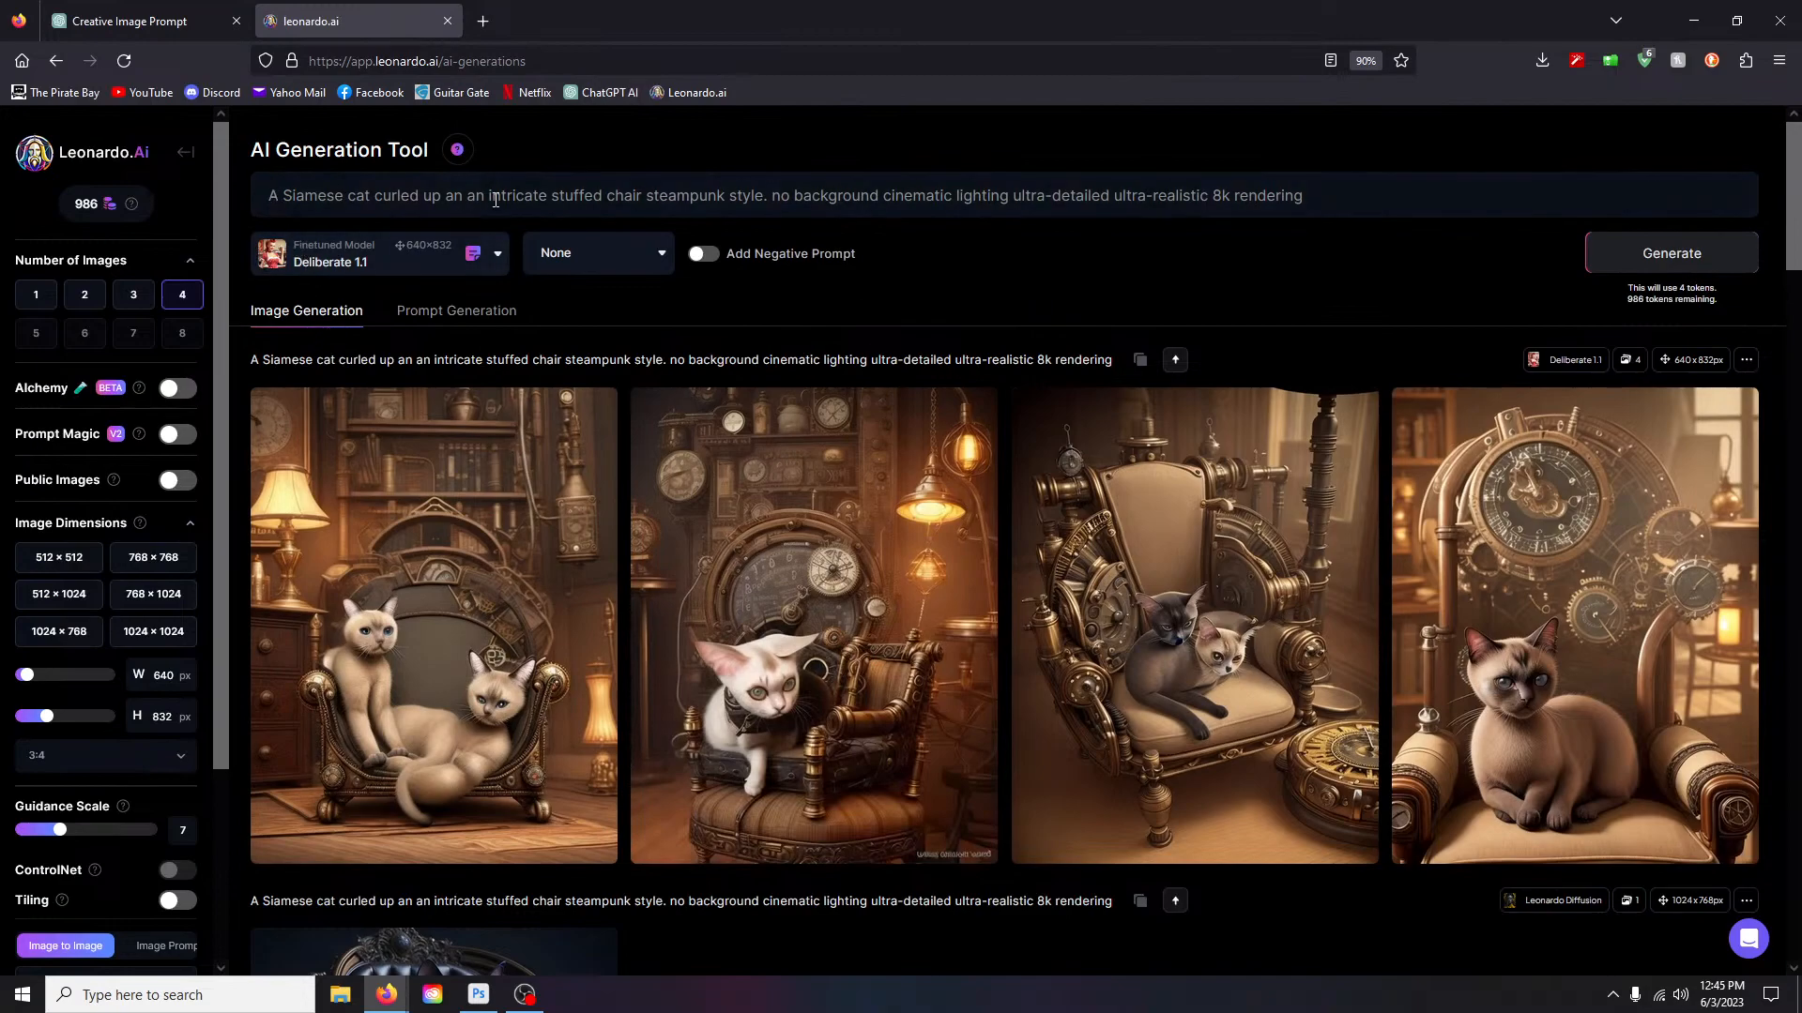
pyautogui.click(435, 266)
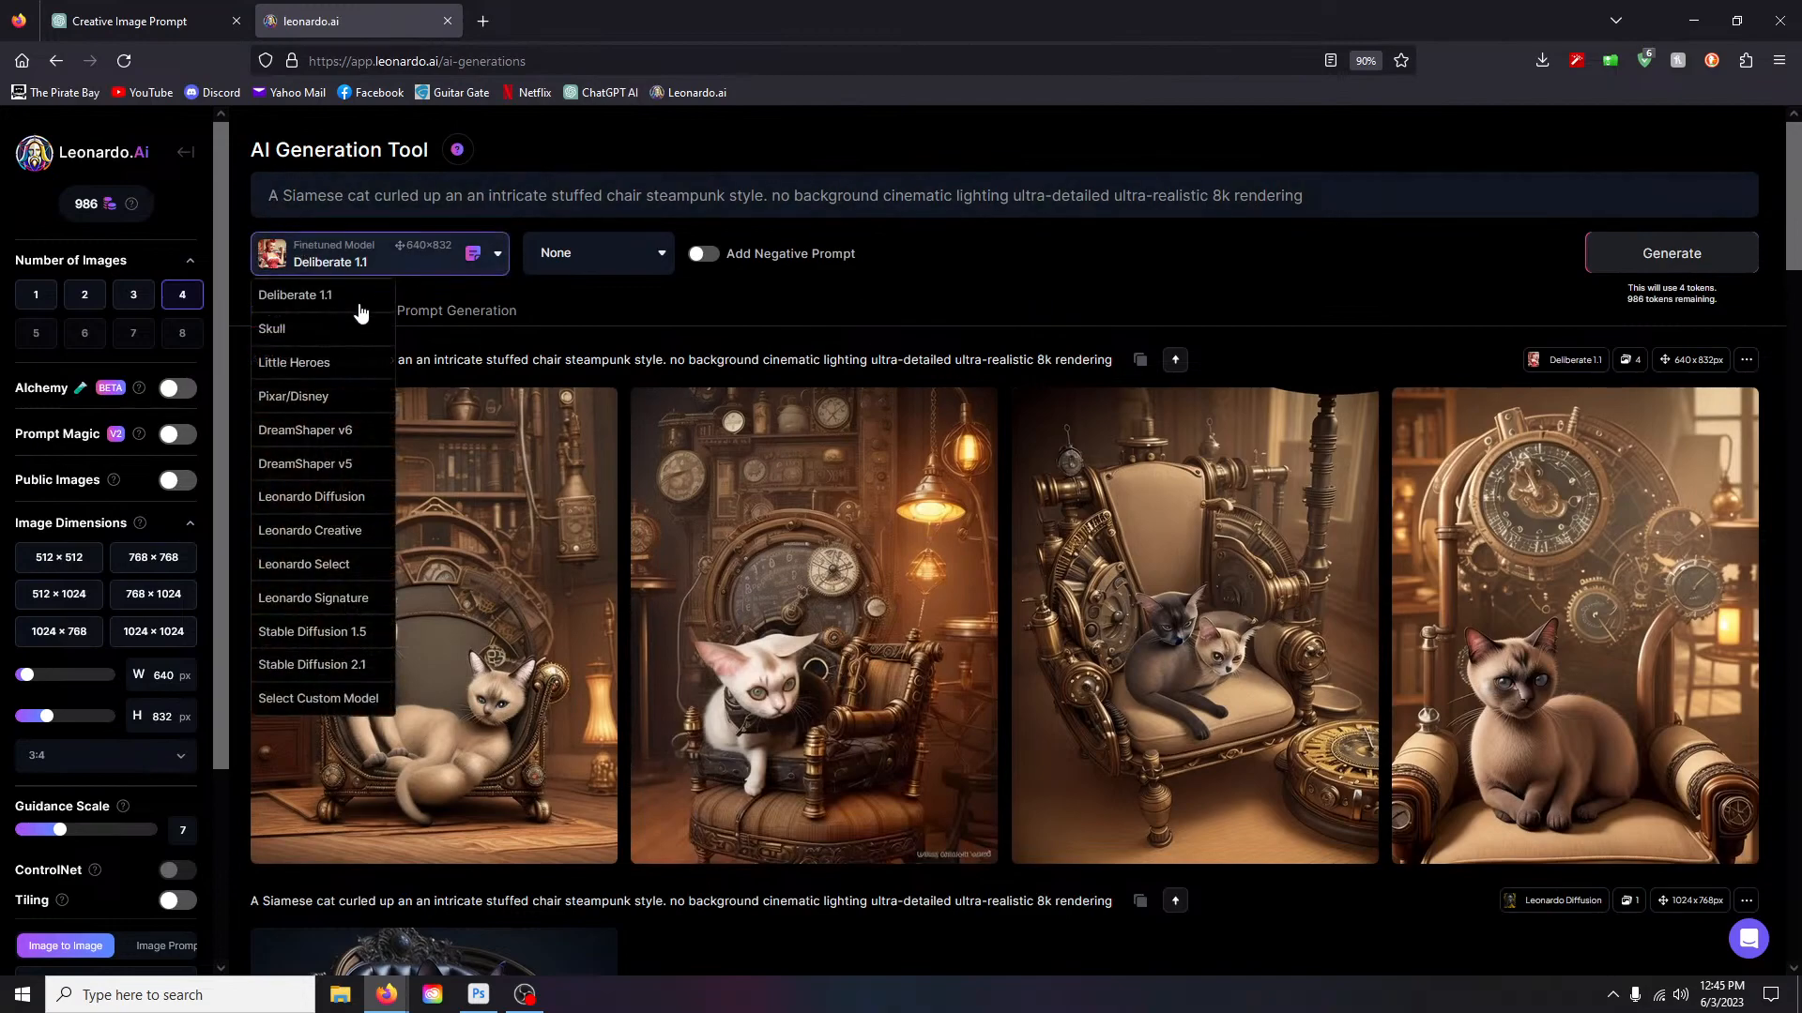
pyautogui.click(314, 433)
pyautogui.click(1656, 253)
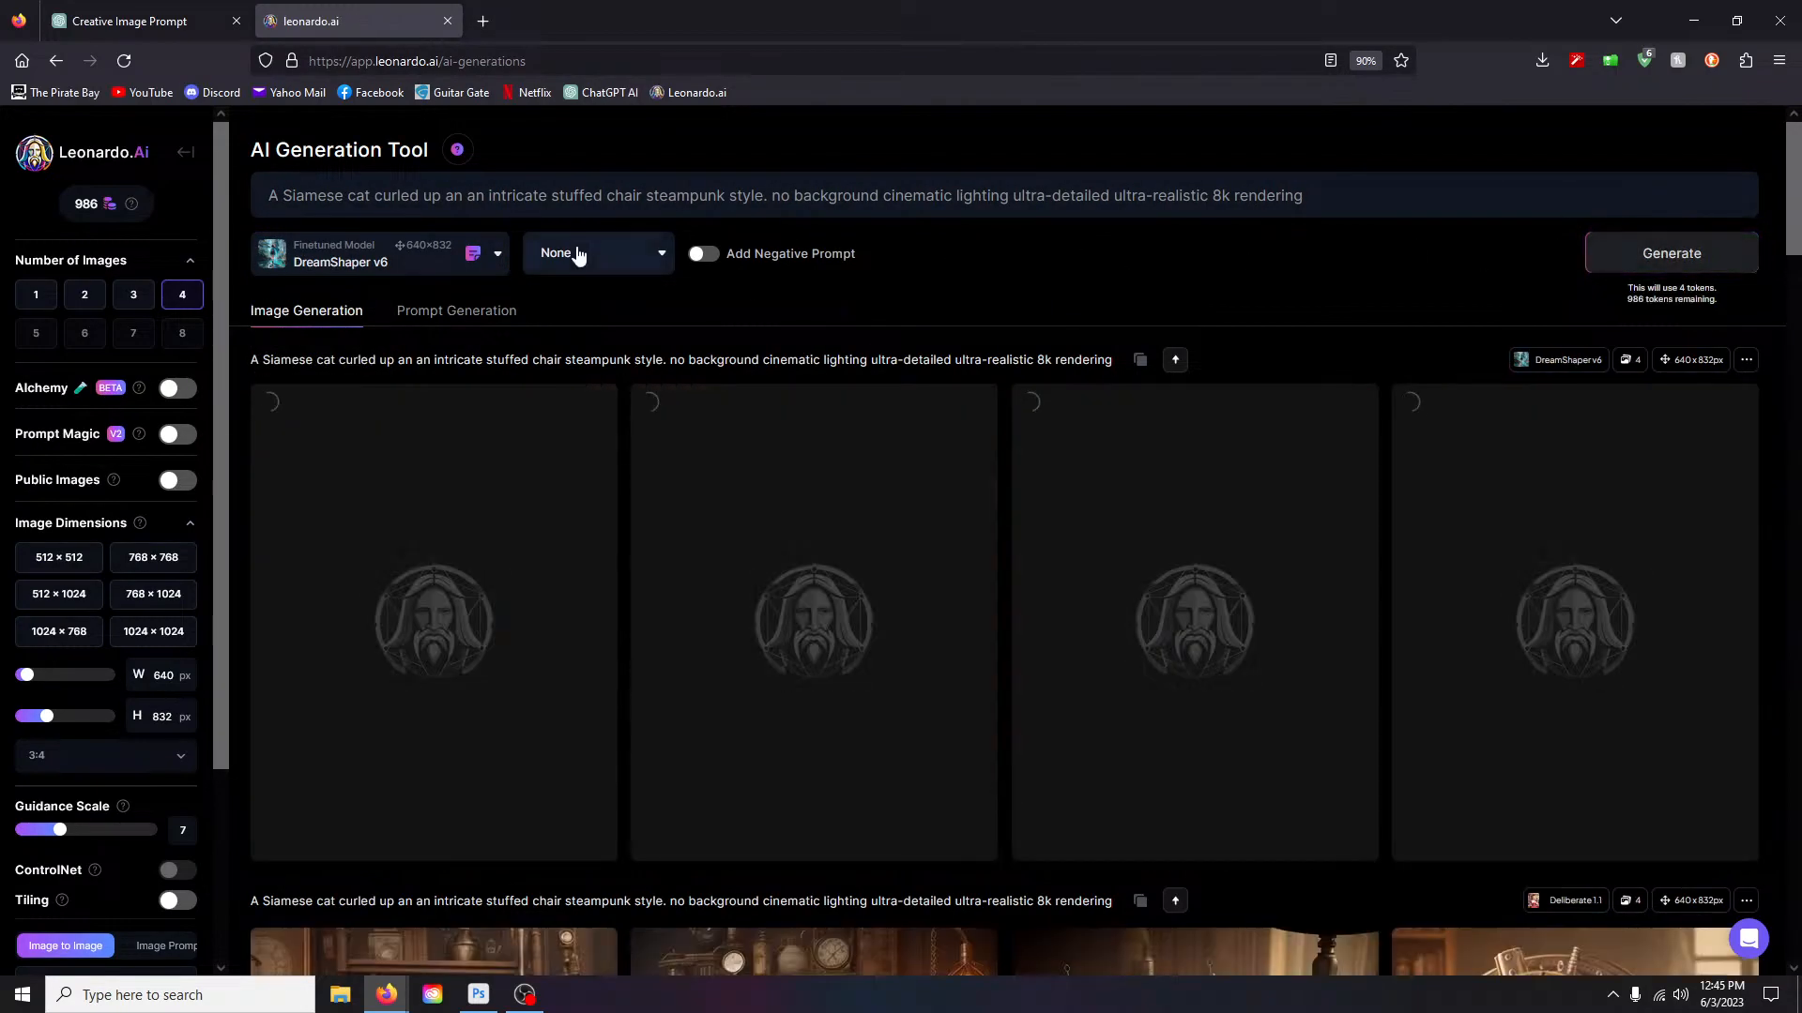
pyautogui.click(575, 253)
pyautogui.click(1089, 269)
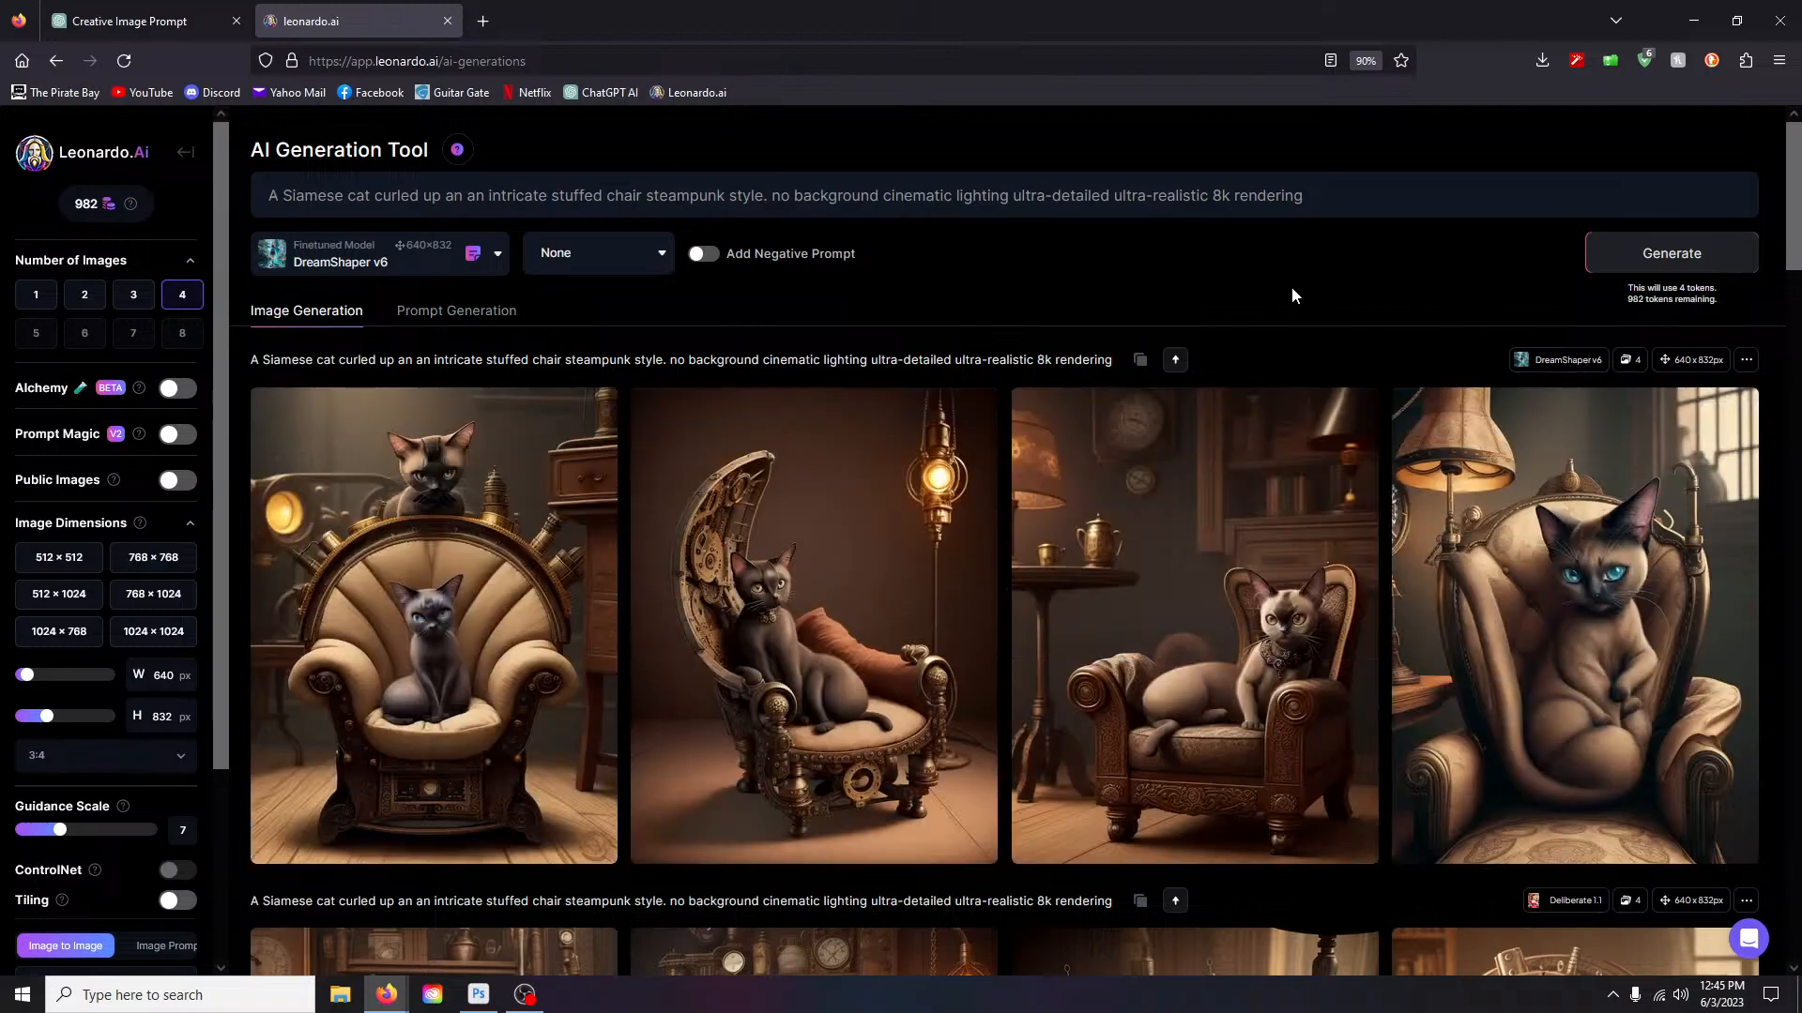
# Step: Enlarge the image of the dark cat on the curved gear-backed chair beside the glowing lamp and copy it
pyautogui.click(796, 713)
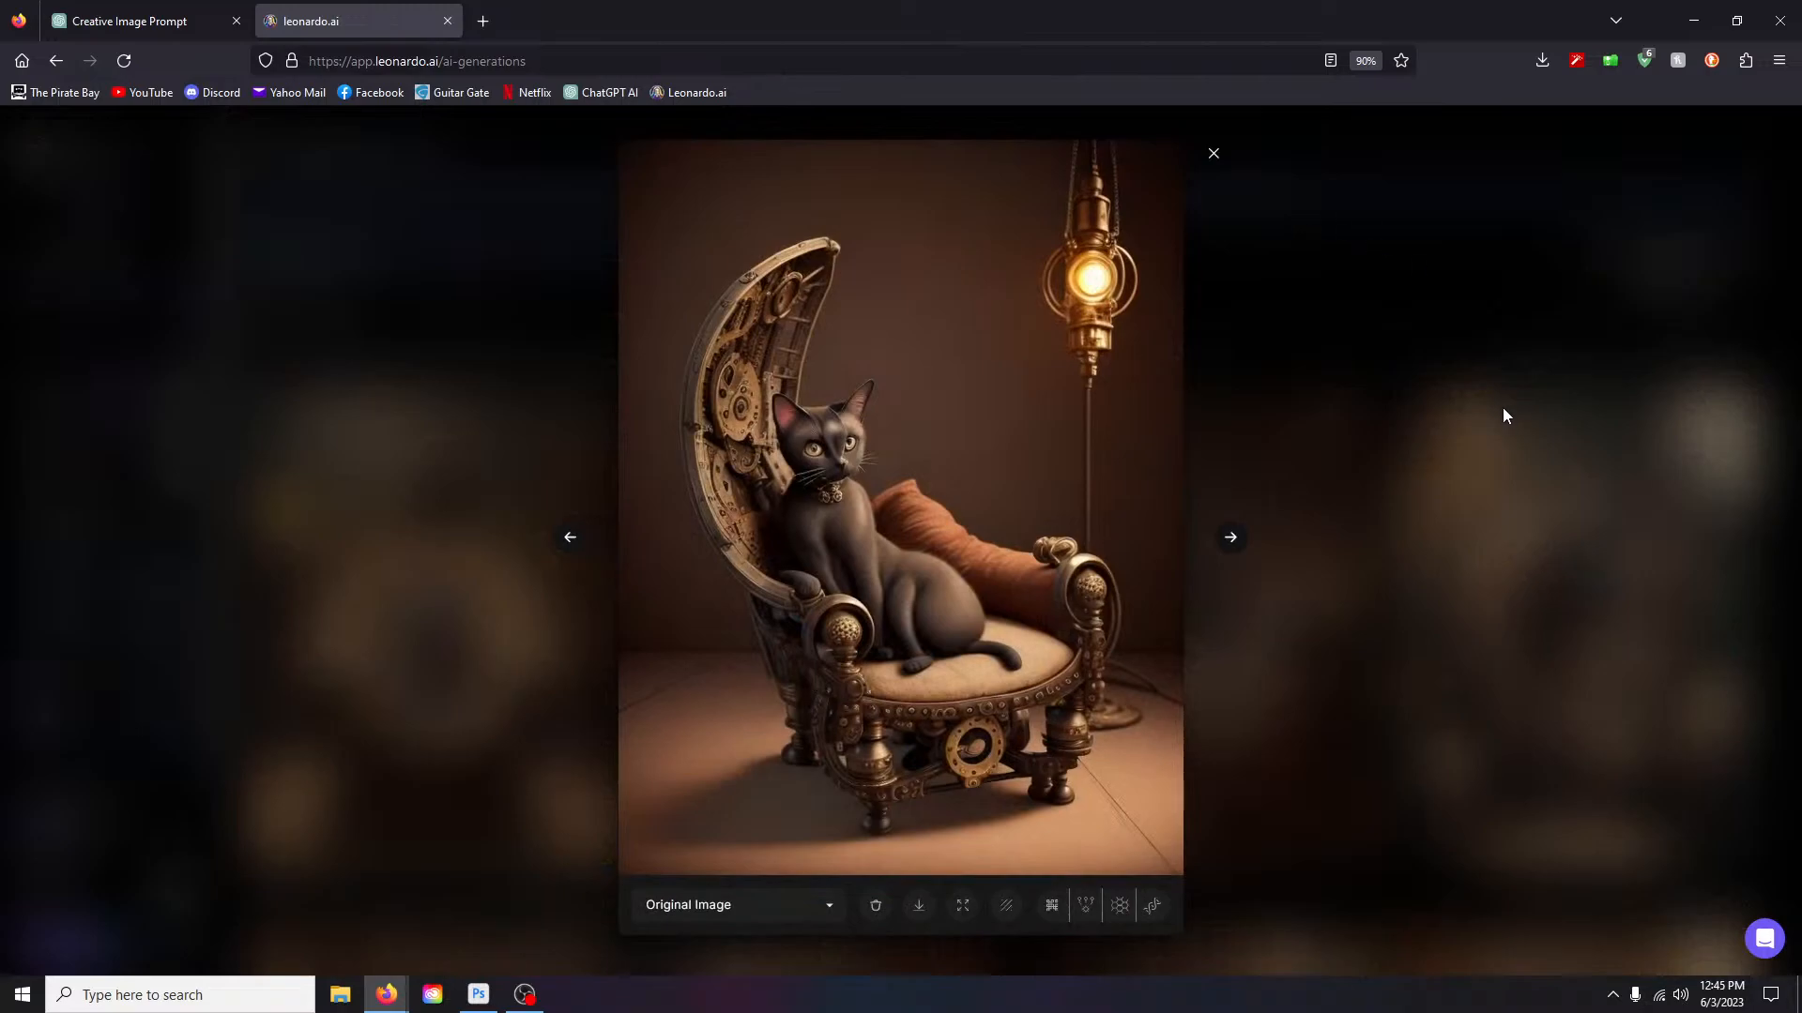
pyautogui.click(910, 591)
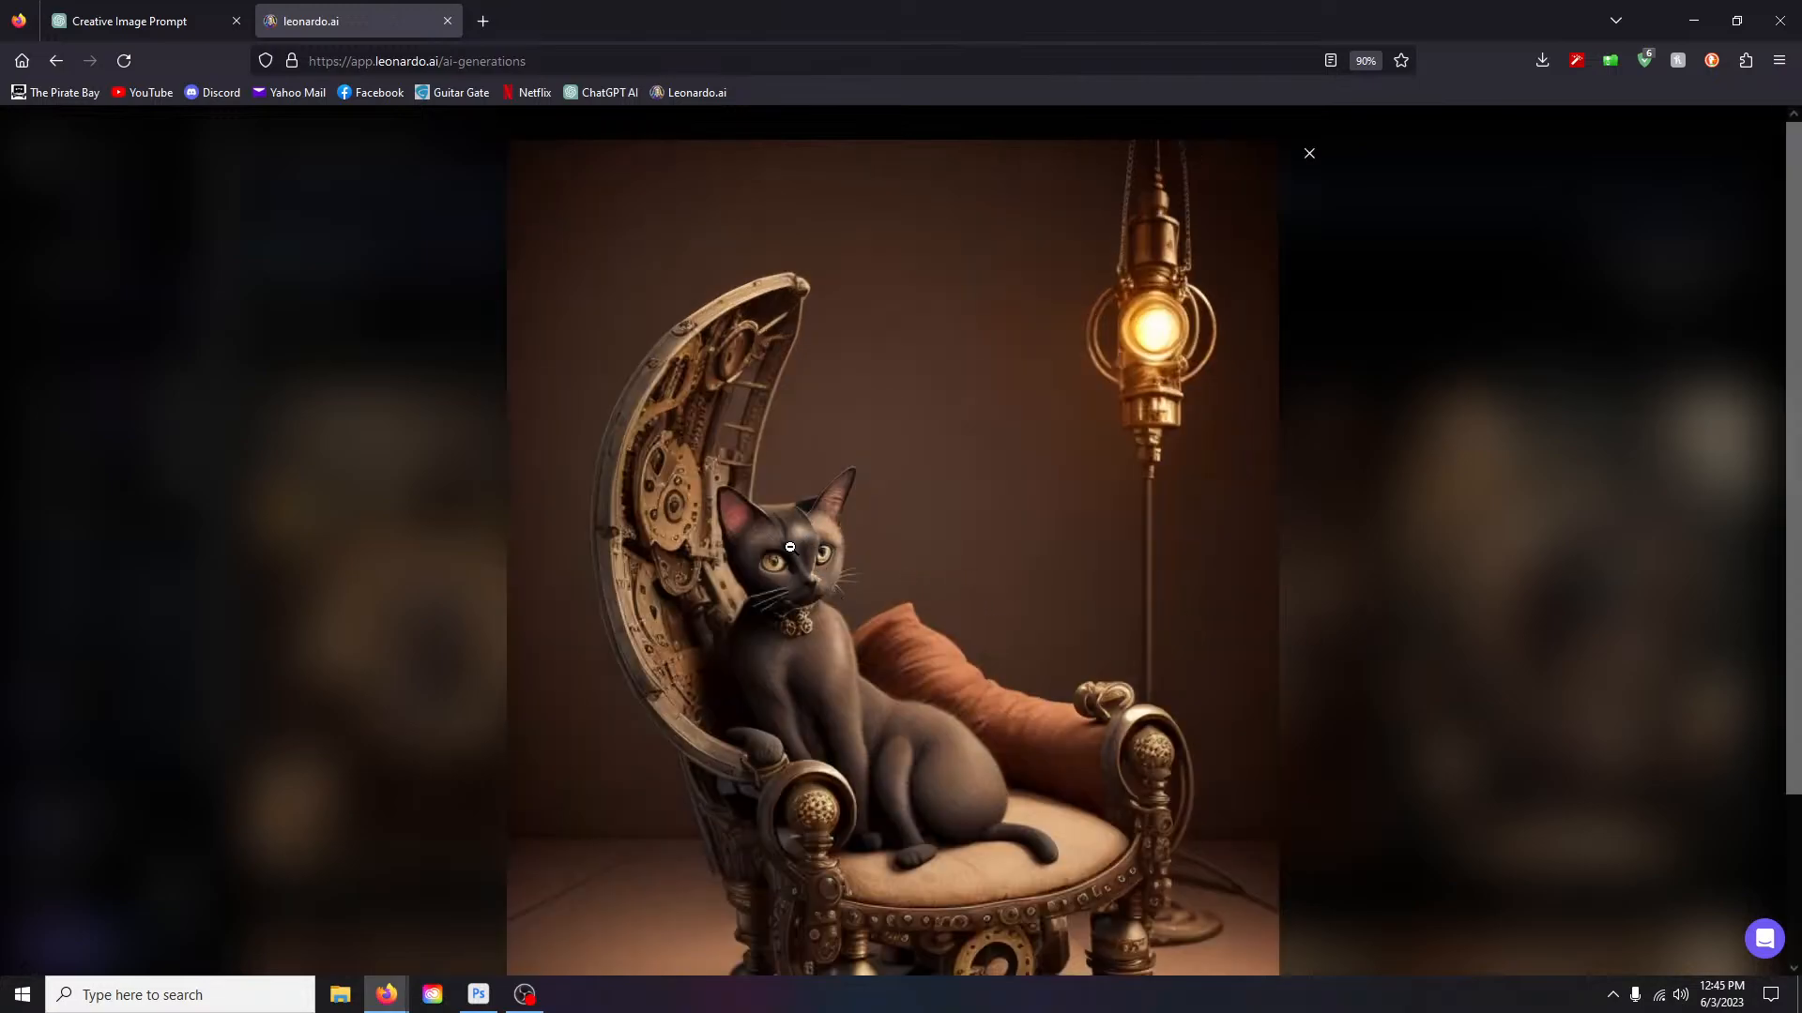
pyautogui.click(905, 610)
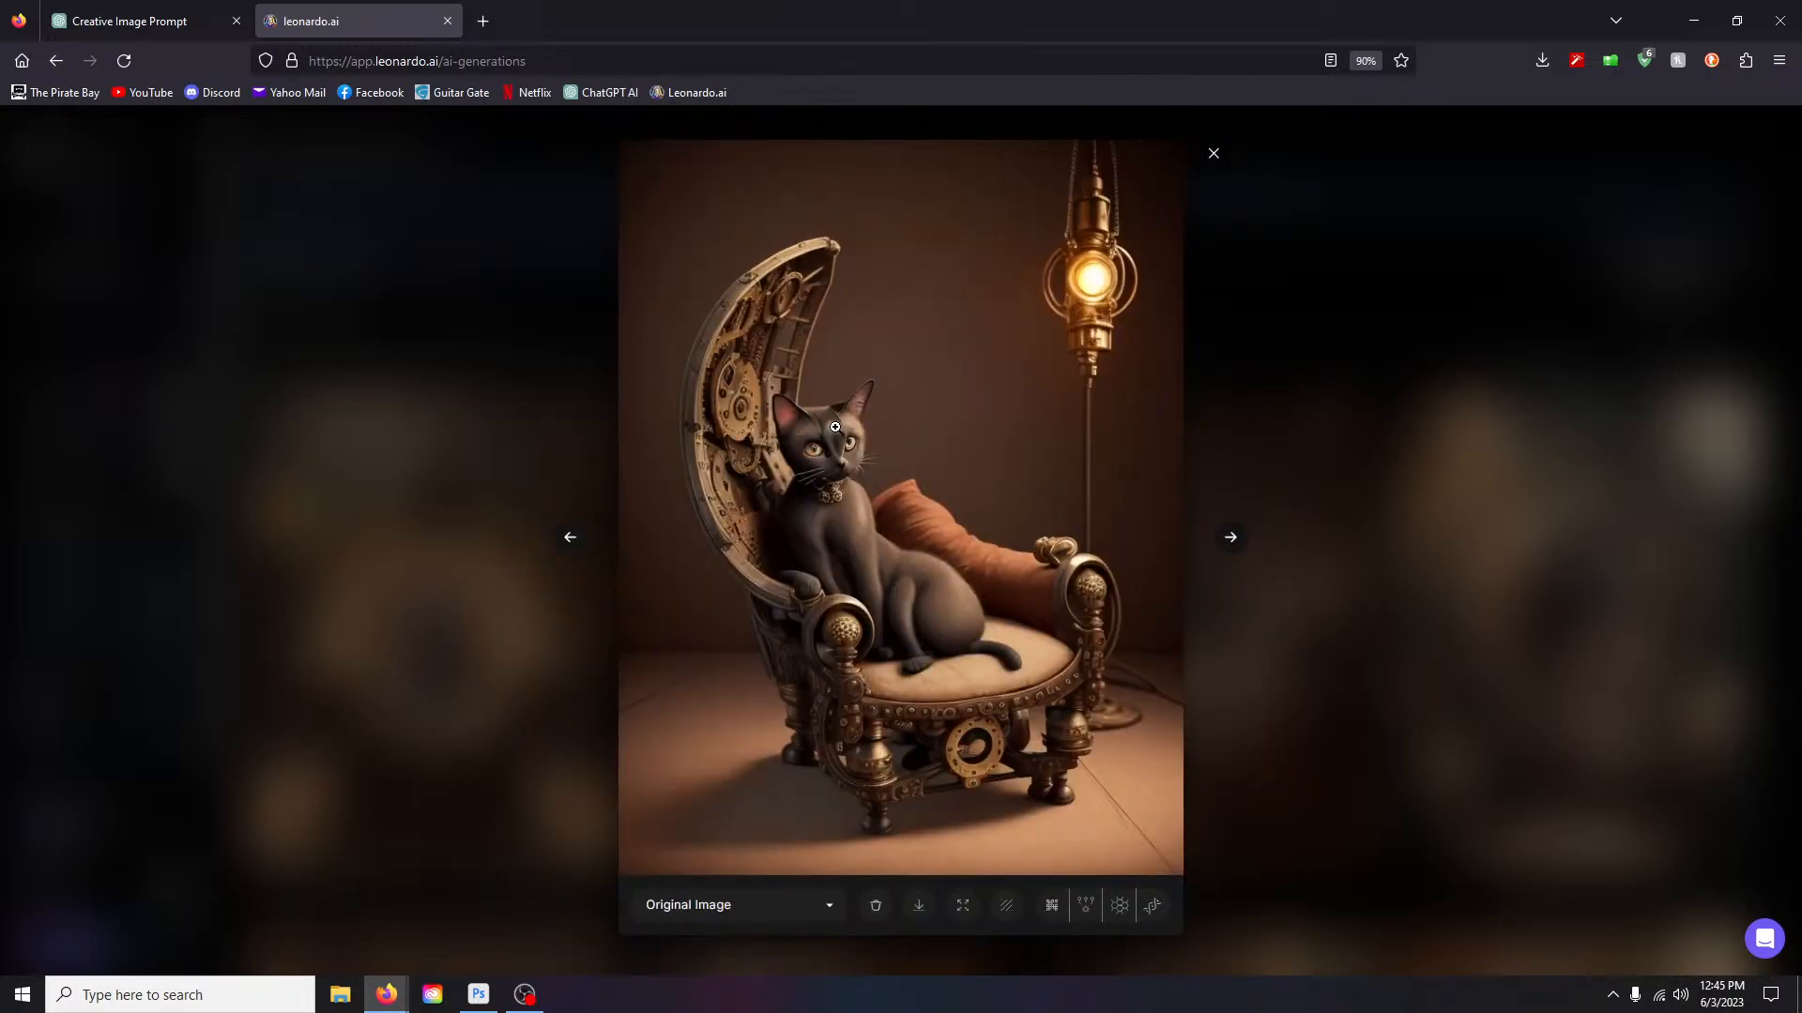
pyautogui.click(1052, 905)
pyautogui.click(946, 512)
pyautogui.rightClick(904, 524)
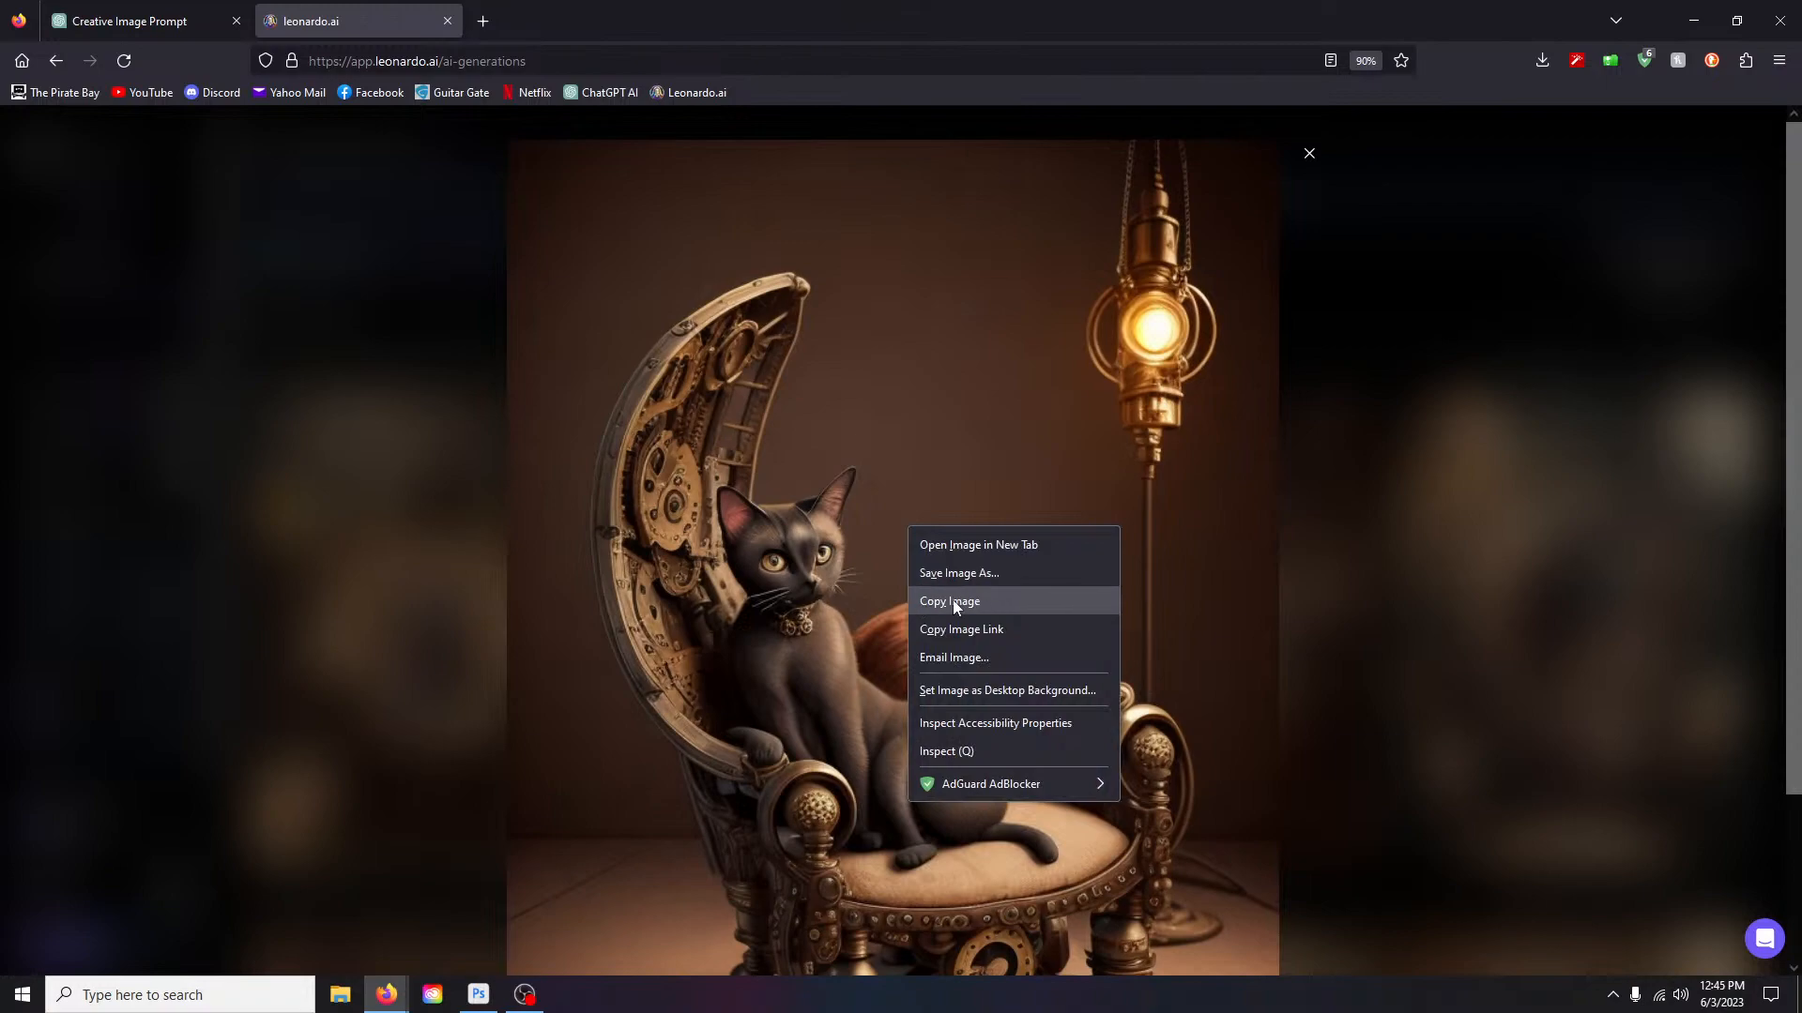
pyautogui.click(953, 600)
# Step: Switch to Photoshop, paste the copied cat image into a new 640 x 832 px clipboard-sized document, and remove its background
pyautogui.click(477, 995)
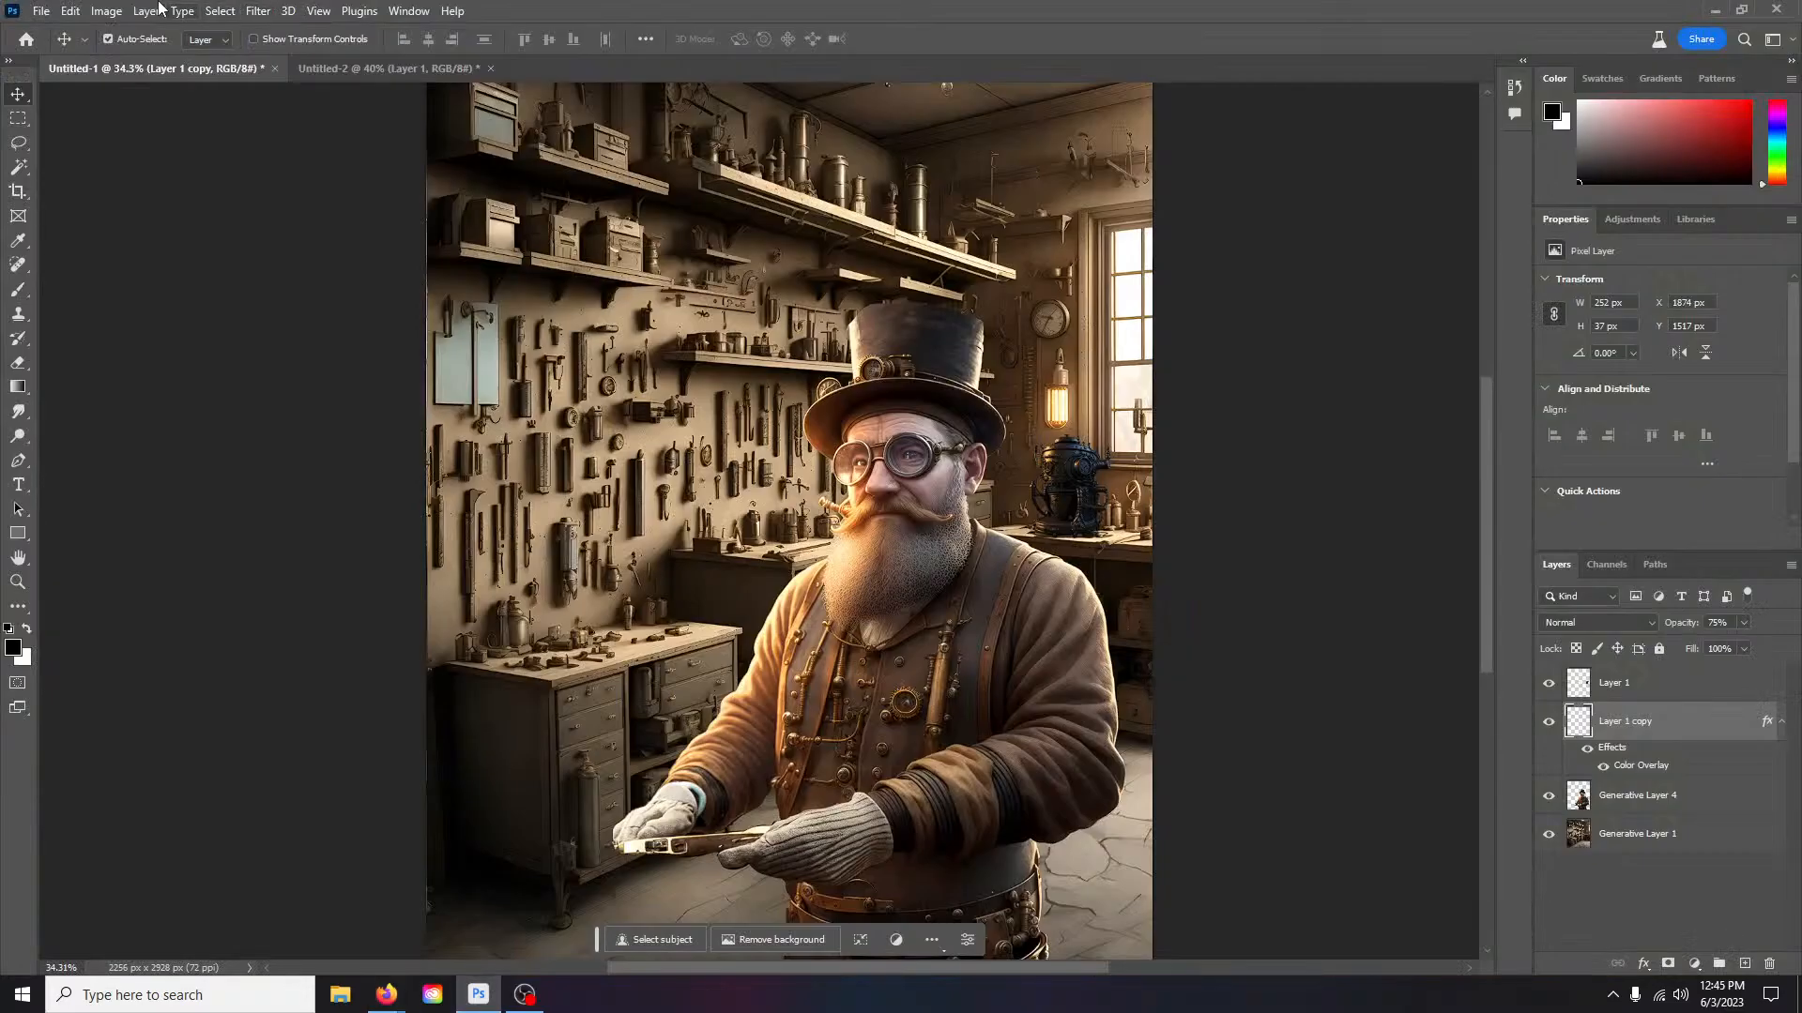
pyautogui.click(41, 11)
pyautogui.click(47, 31)
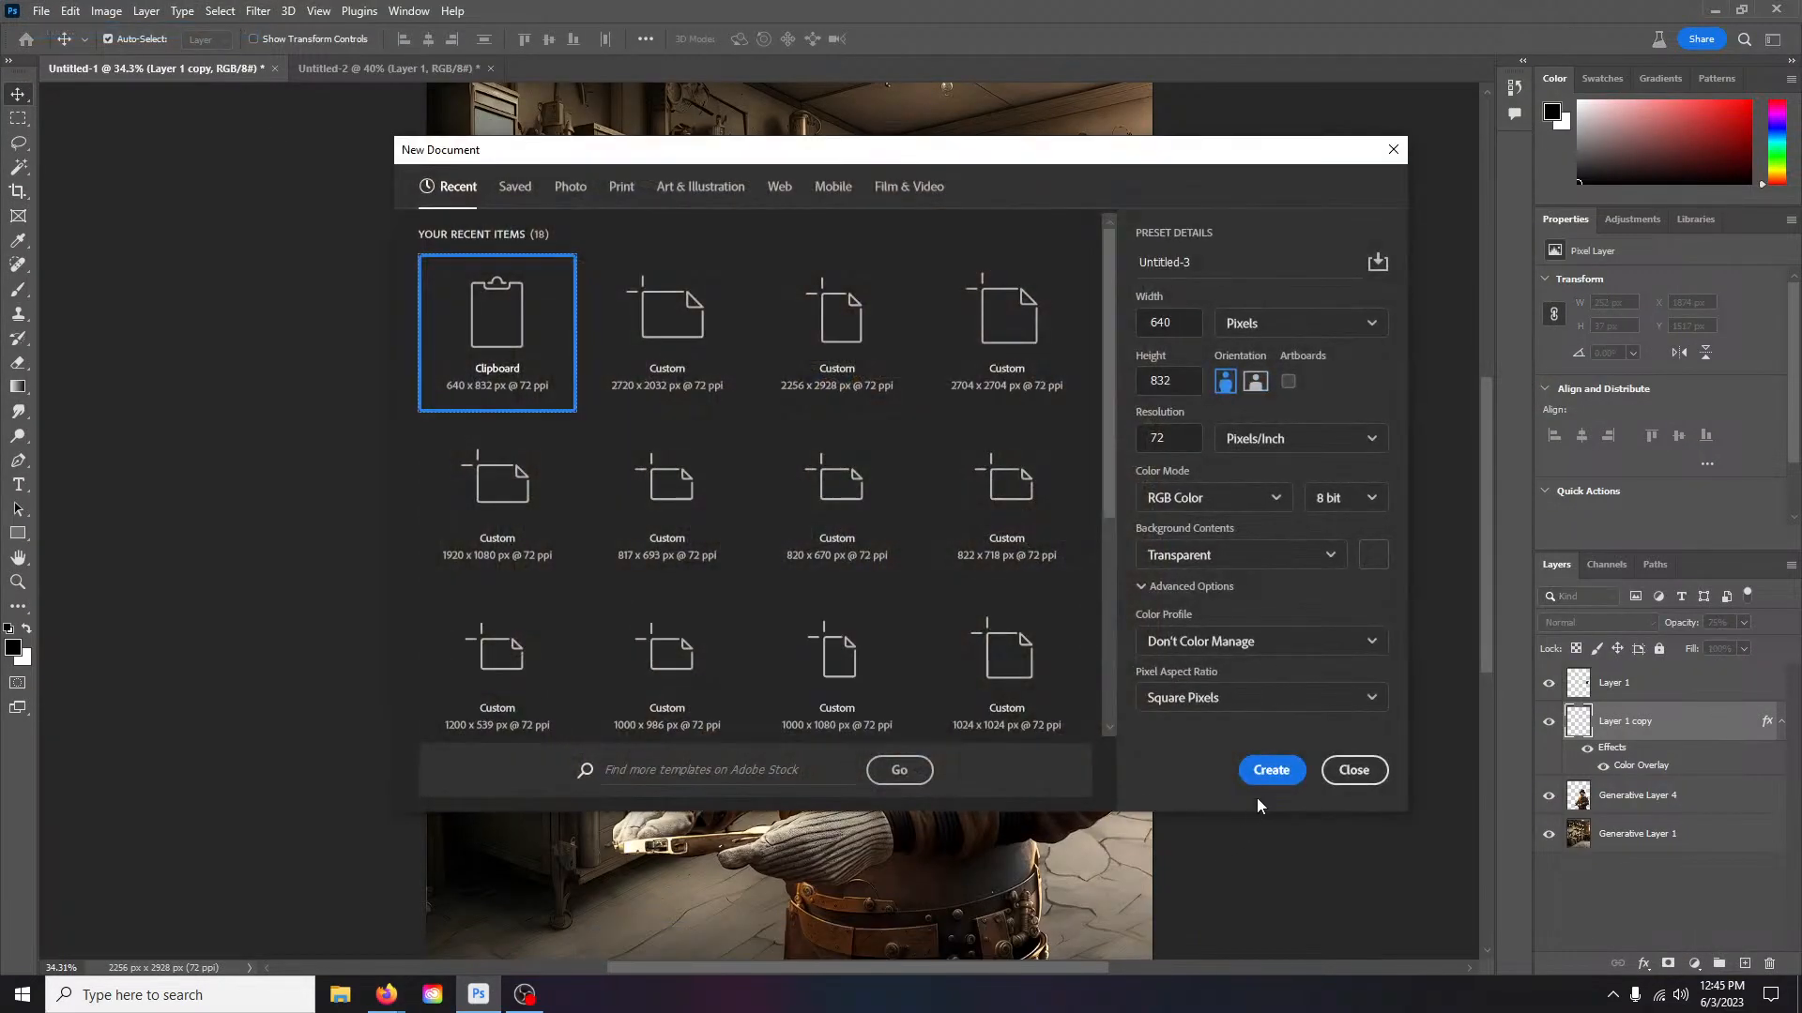
pyautogui.click(1269, 769)
pyautogui.hotkey('ctrl', 'v')
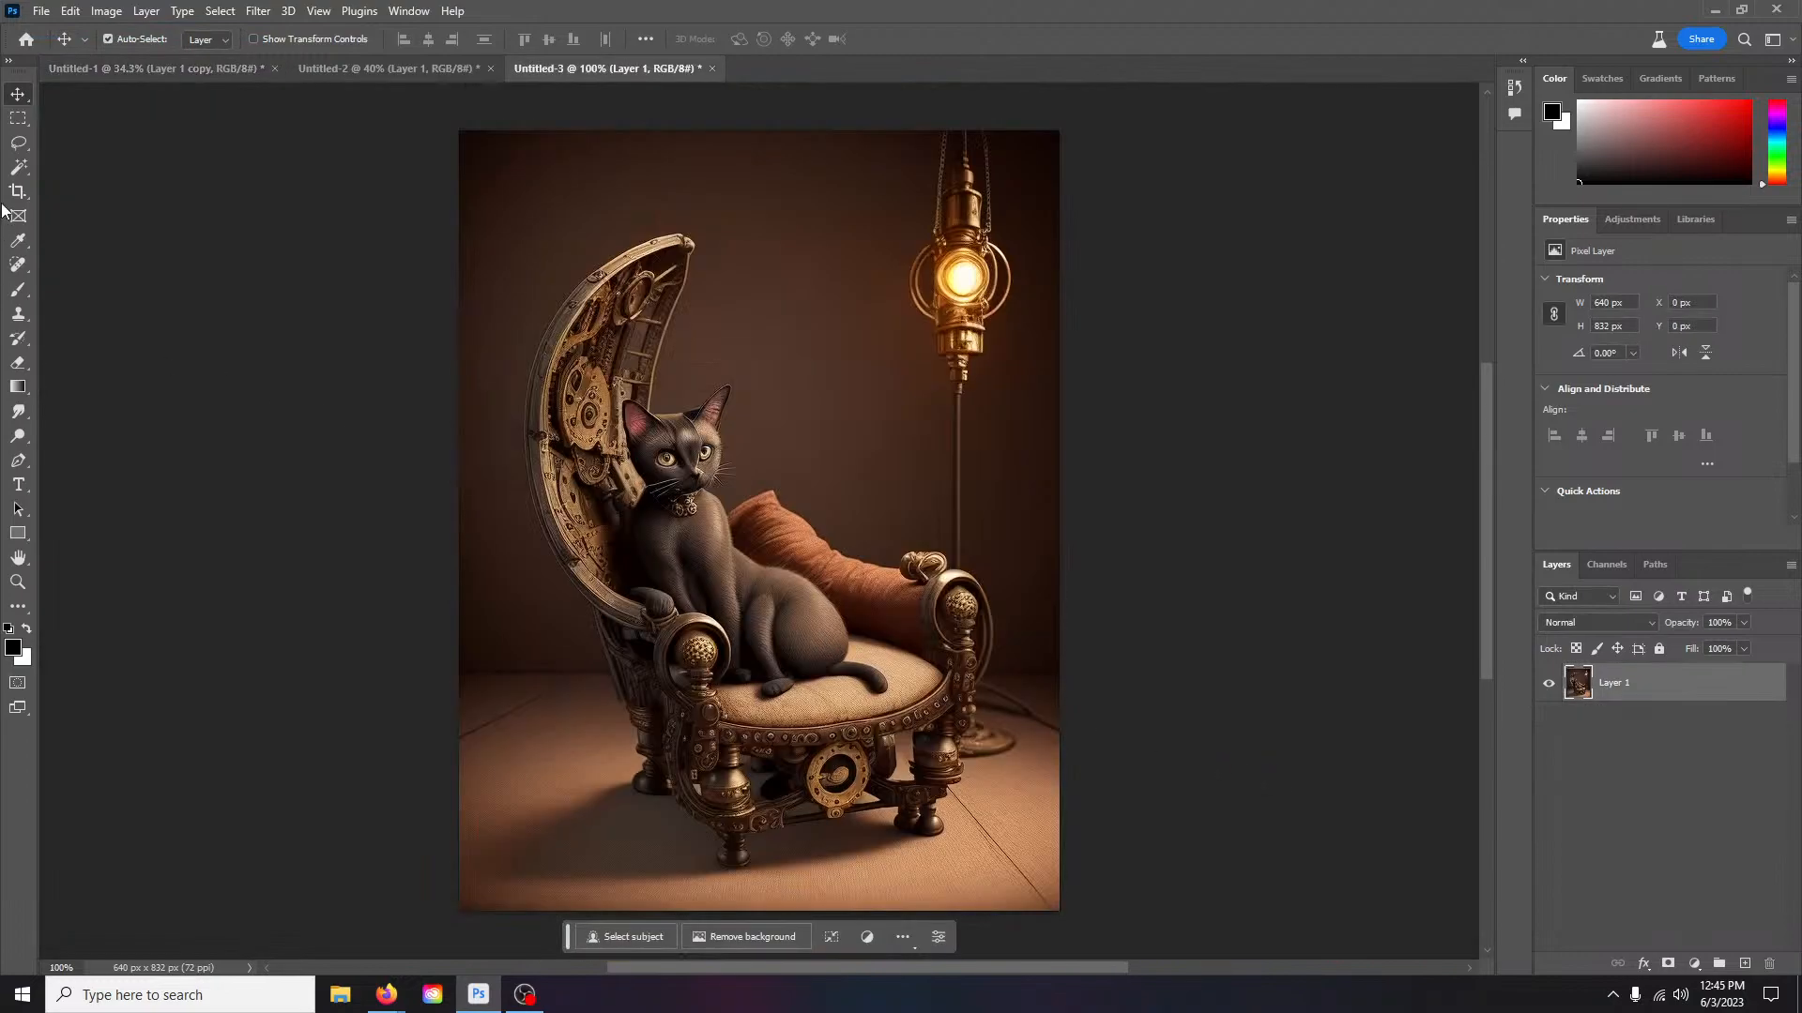
pyautogui.click(755, 937)
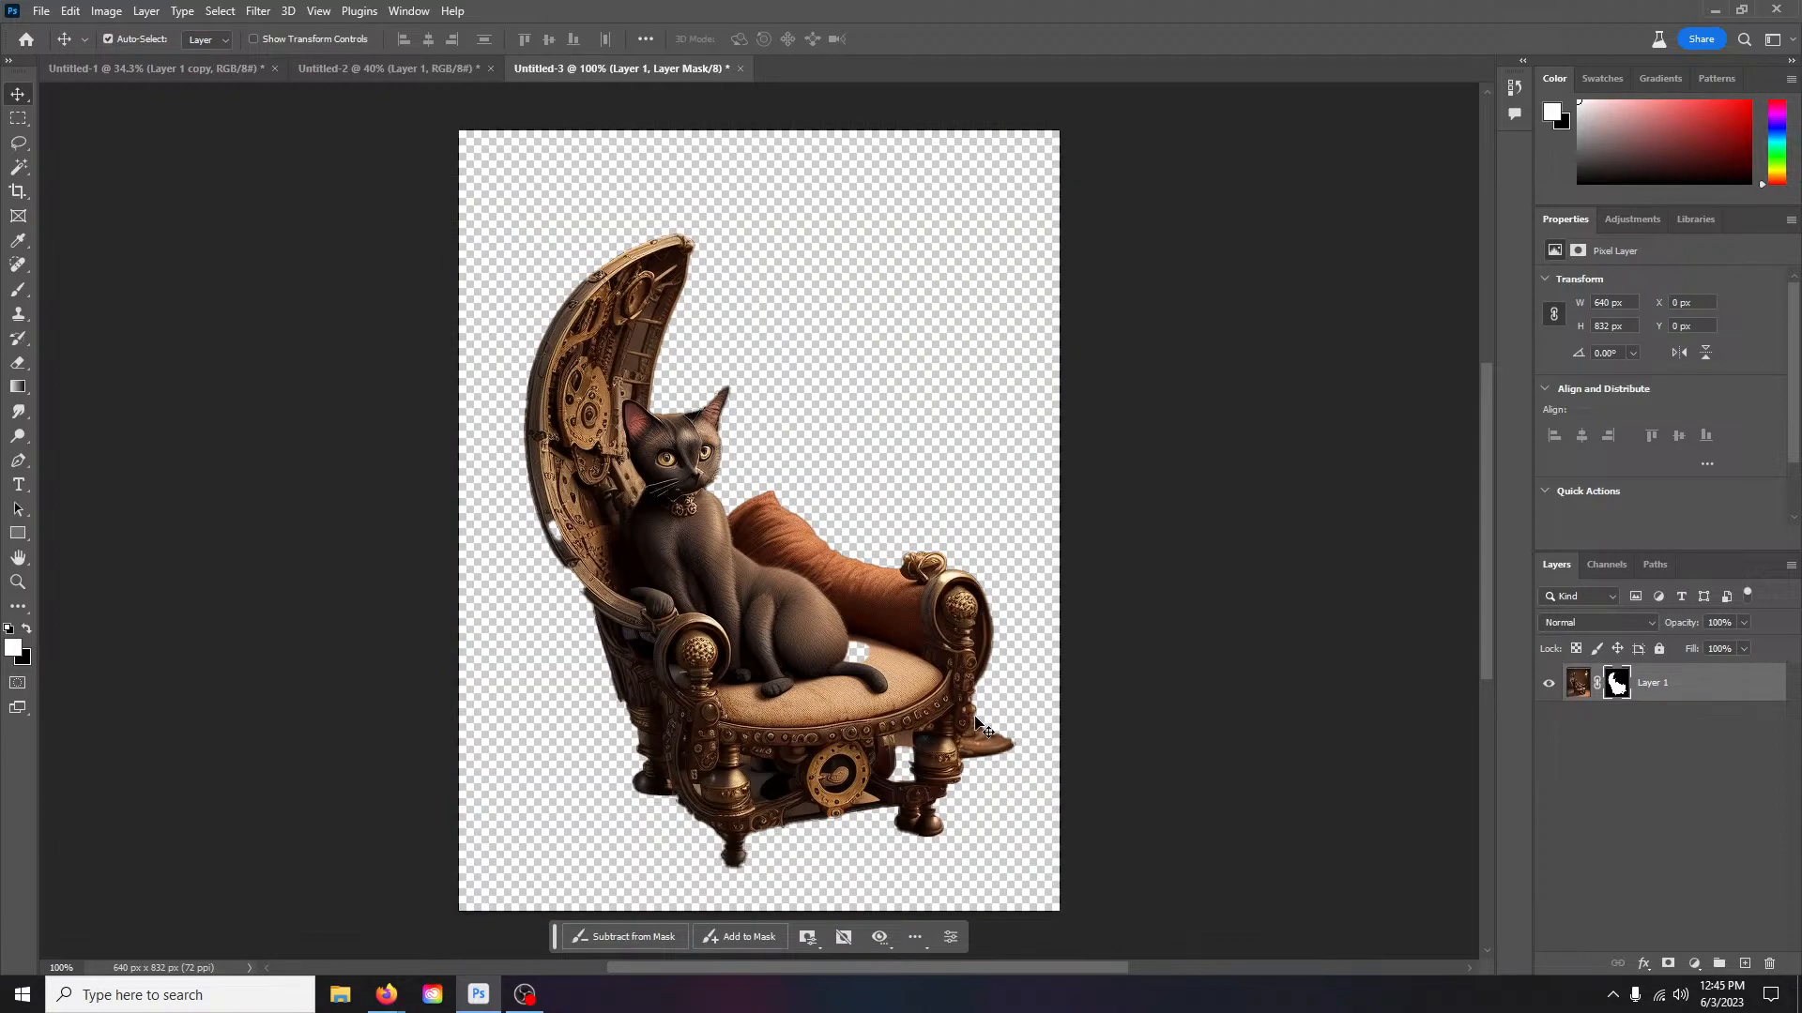
# Step: Lasso the stray shoe-like piece beside the chair's rear leg, erase it from the cutout, and clear the selection
pyautogui.scroll(5, 994, 732)
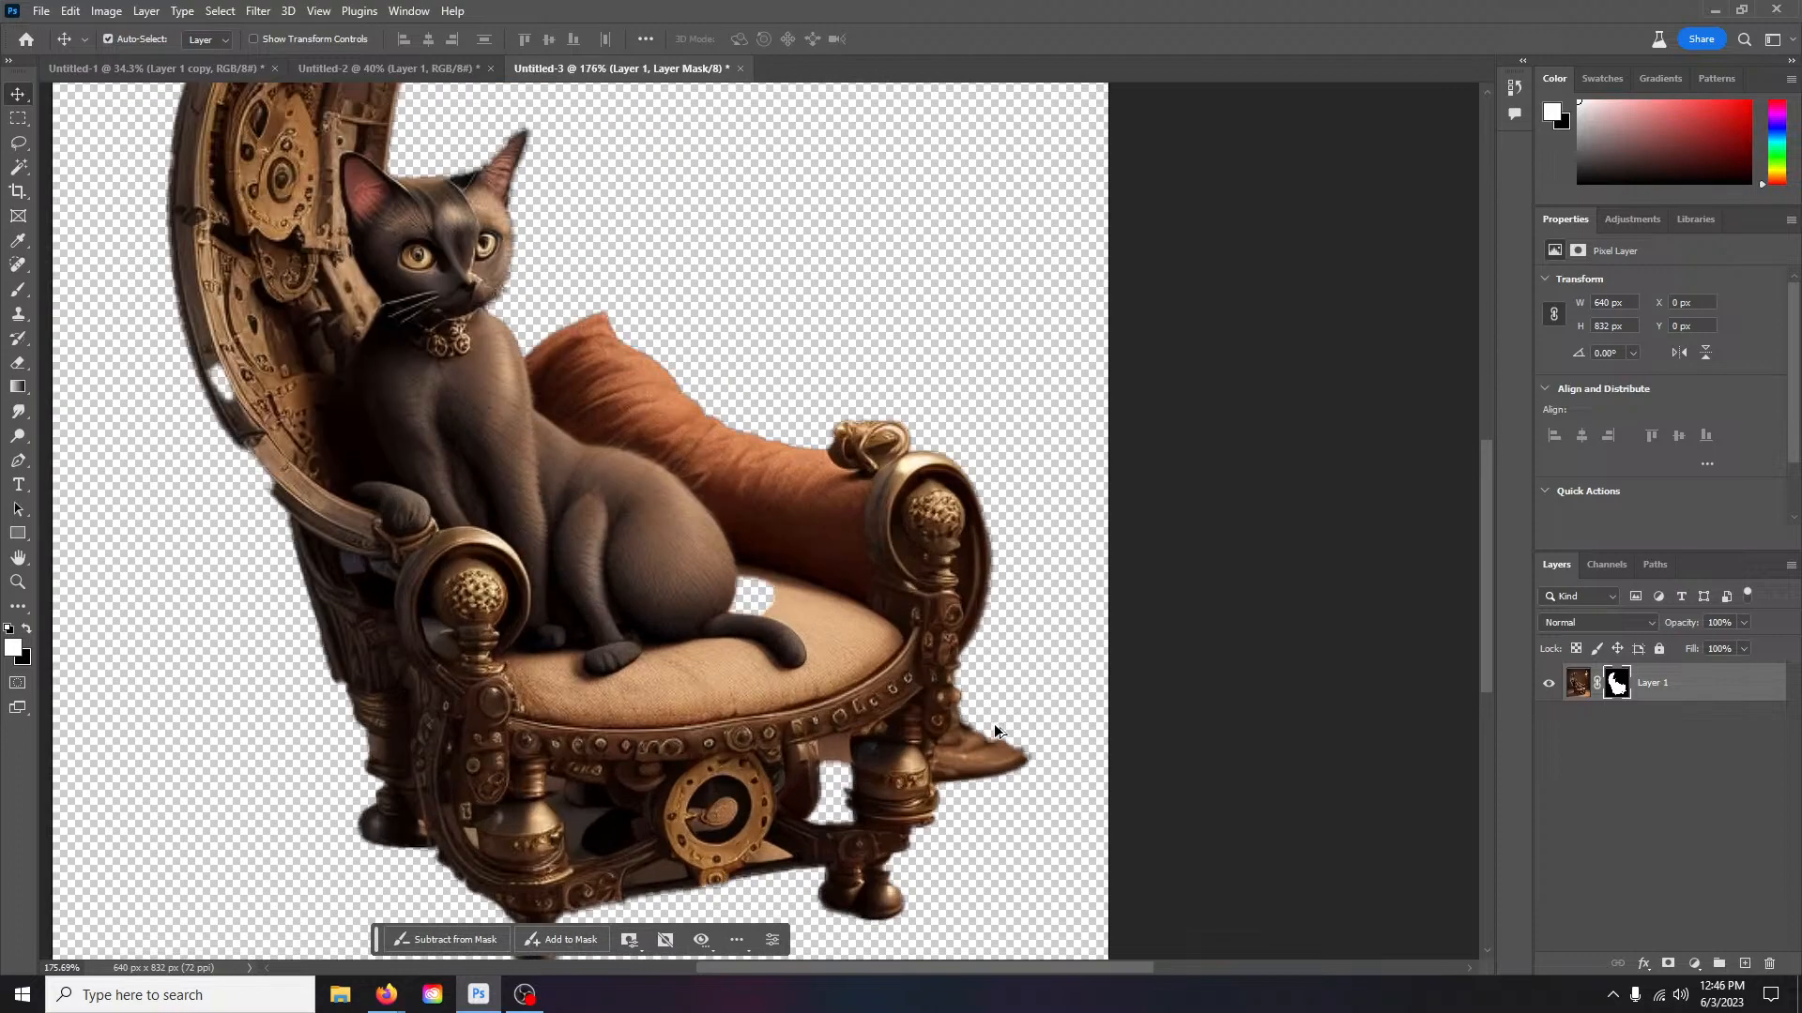
pyautogui.click(19, 146)
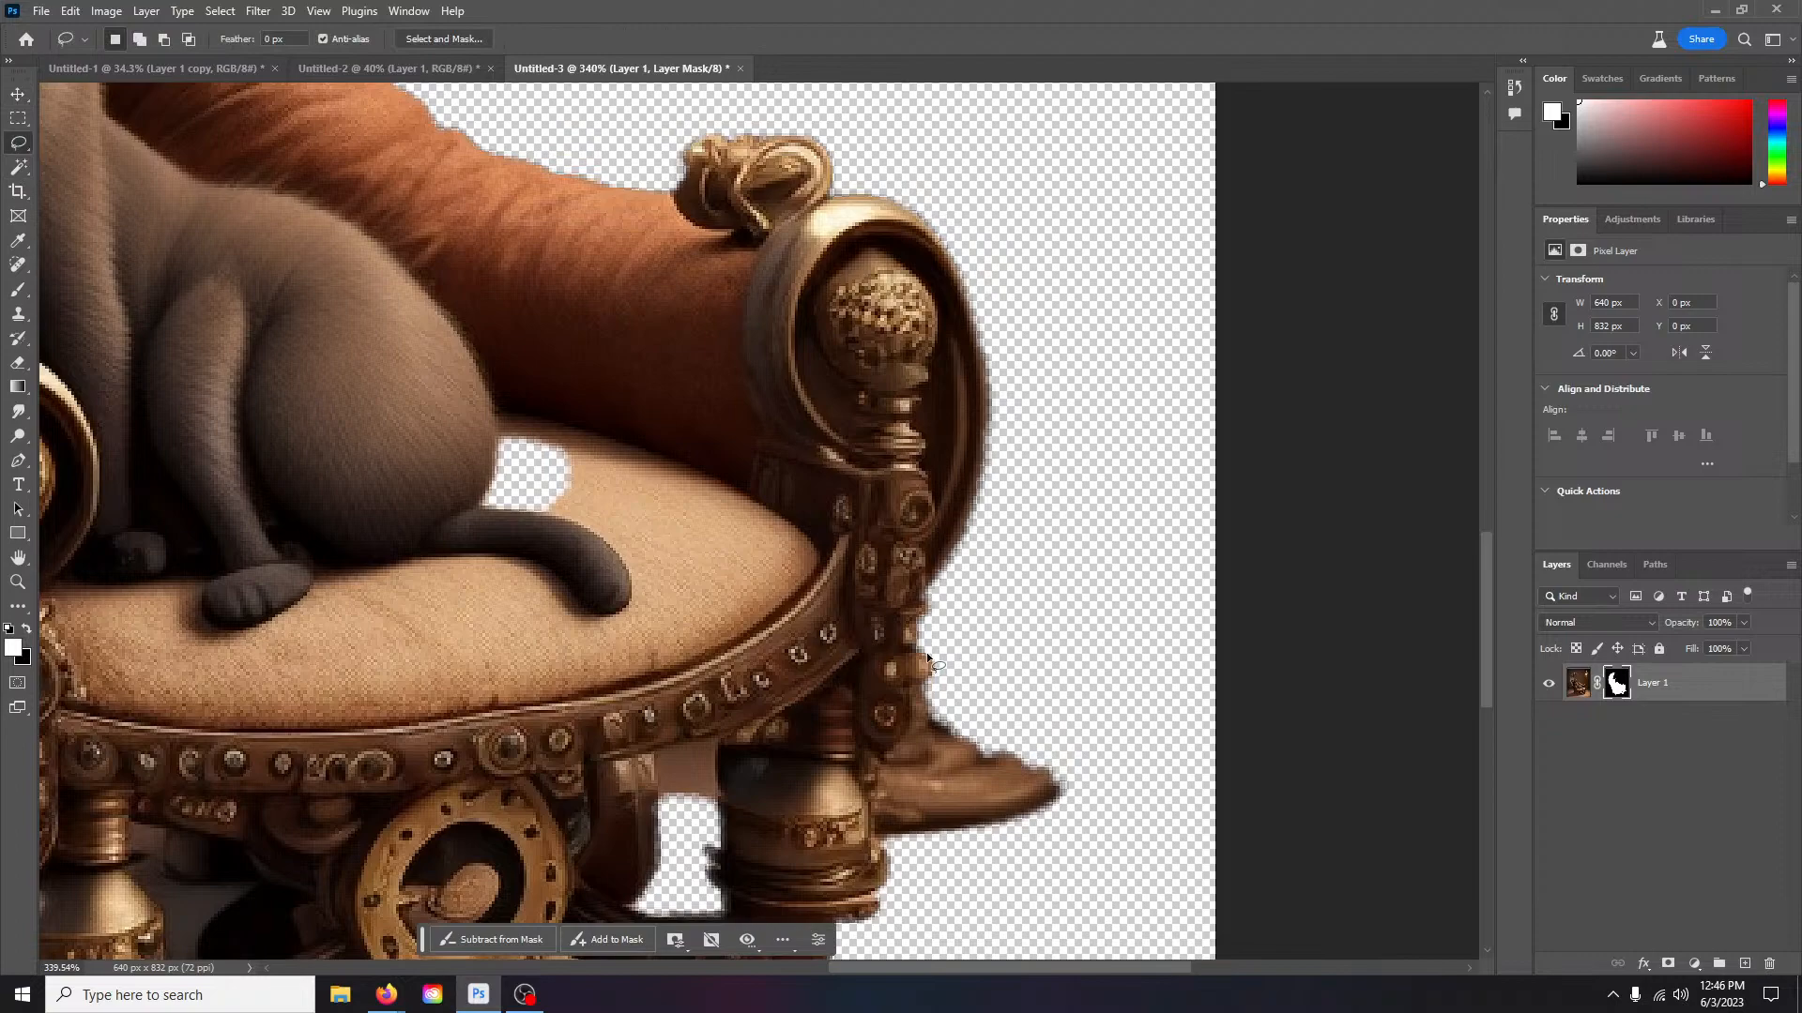
pyautogui.moveTo(913, 647); pyautogui.dragTo(914, 677)
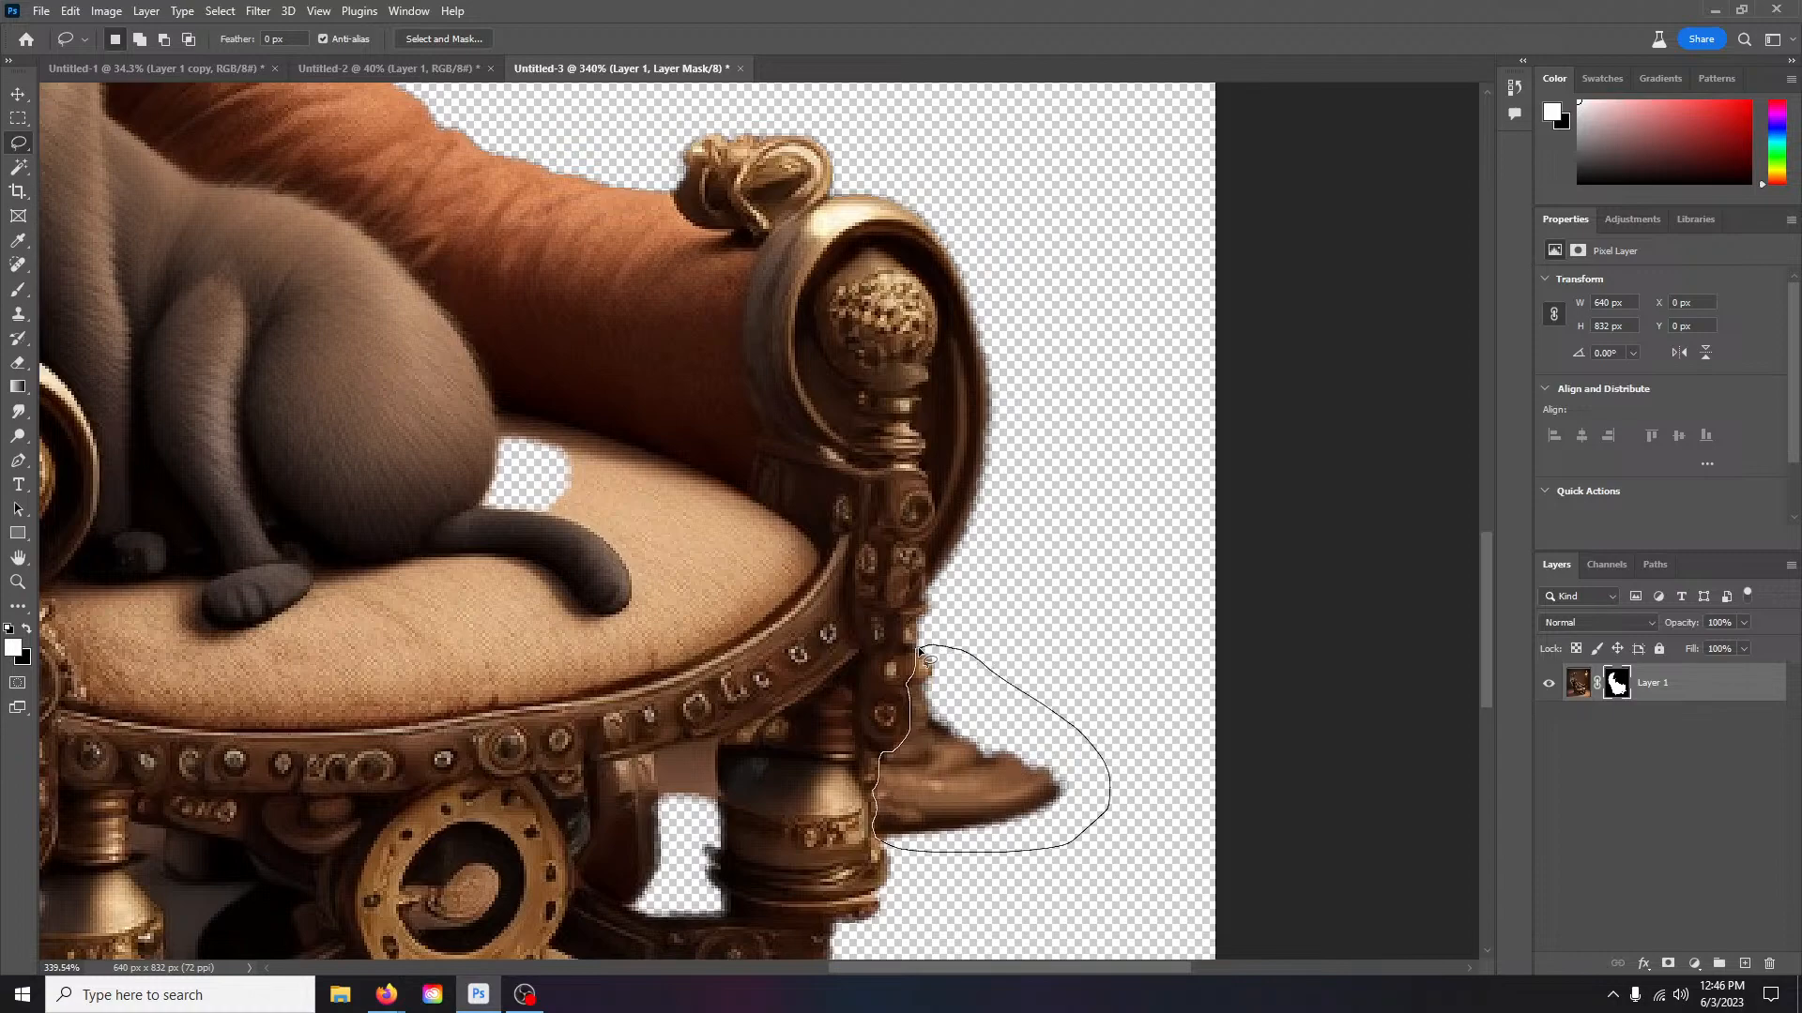
pyautogui.moveTo(919, 648); pyautogui.dragTo(918, 646)
pyautogui.press('Delete')
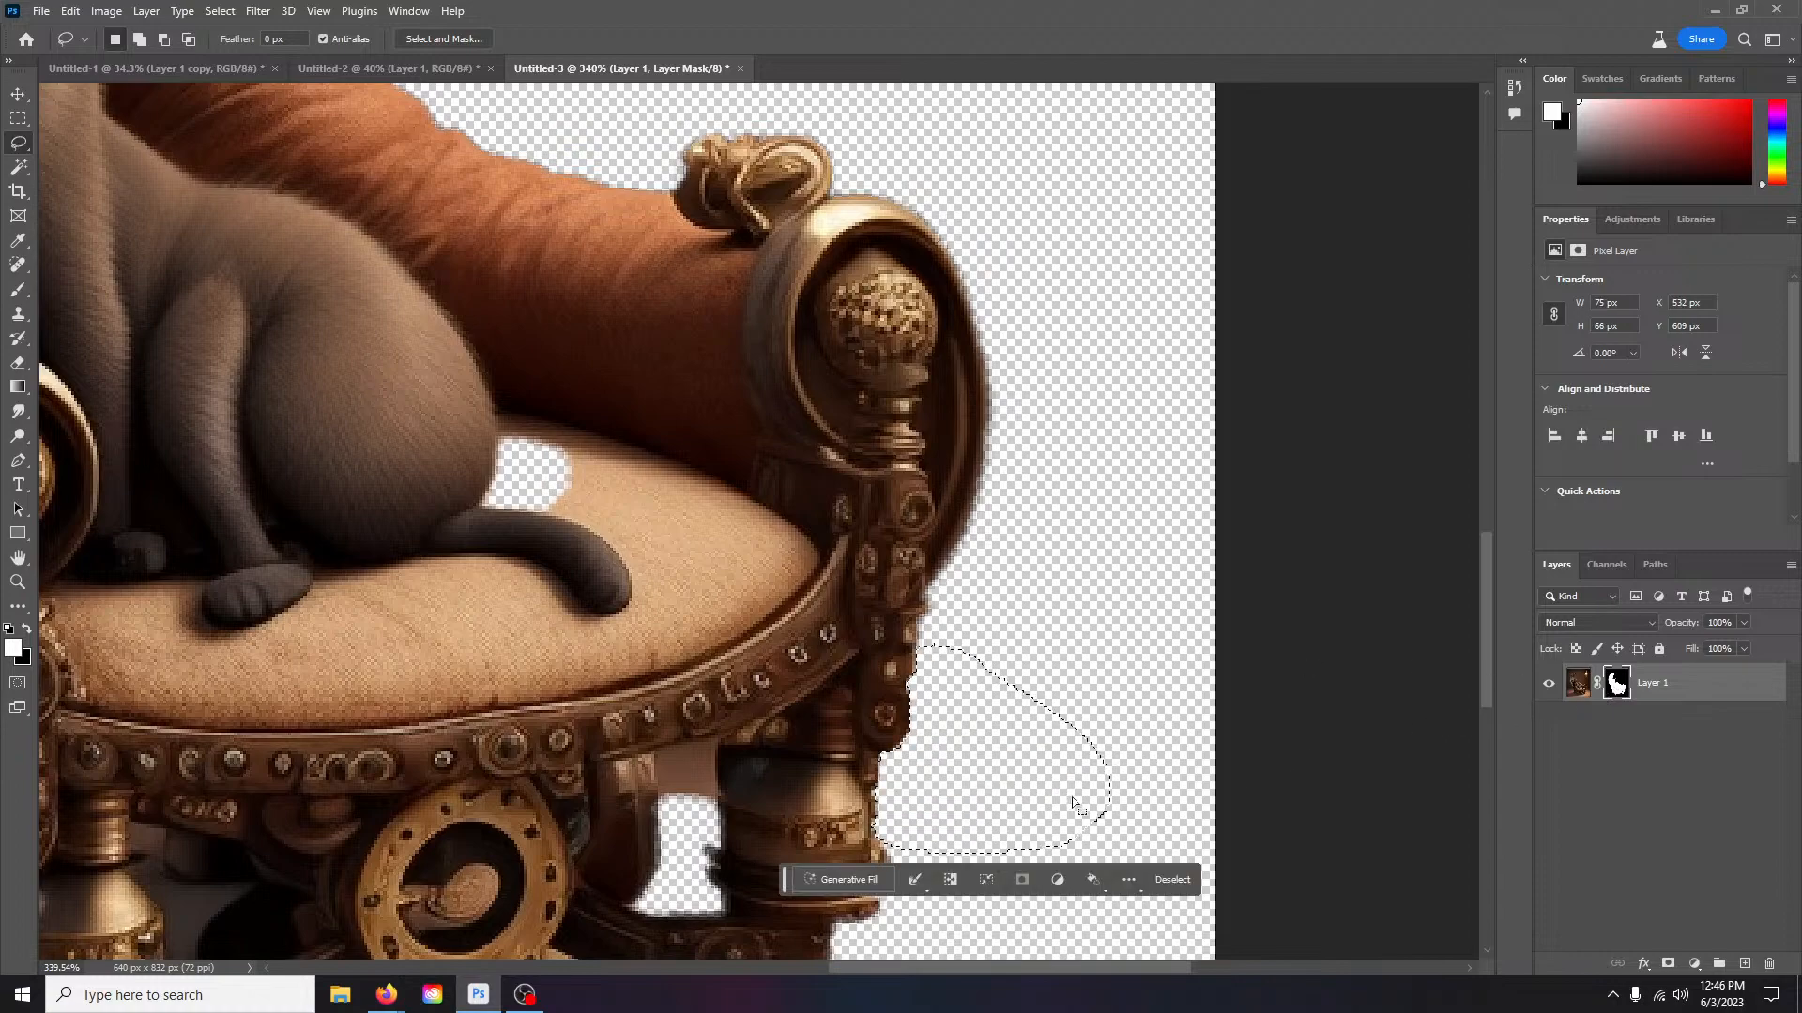
pyautogui.hotkey('ctrl', 'd')
# Step: Convert the masked cat-and-chair layer to a smart object
pyautogui.rightClick(1704, 683)
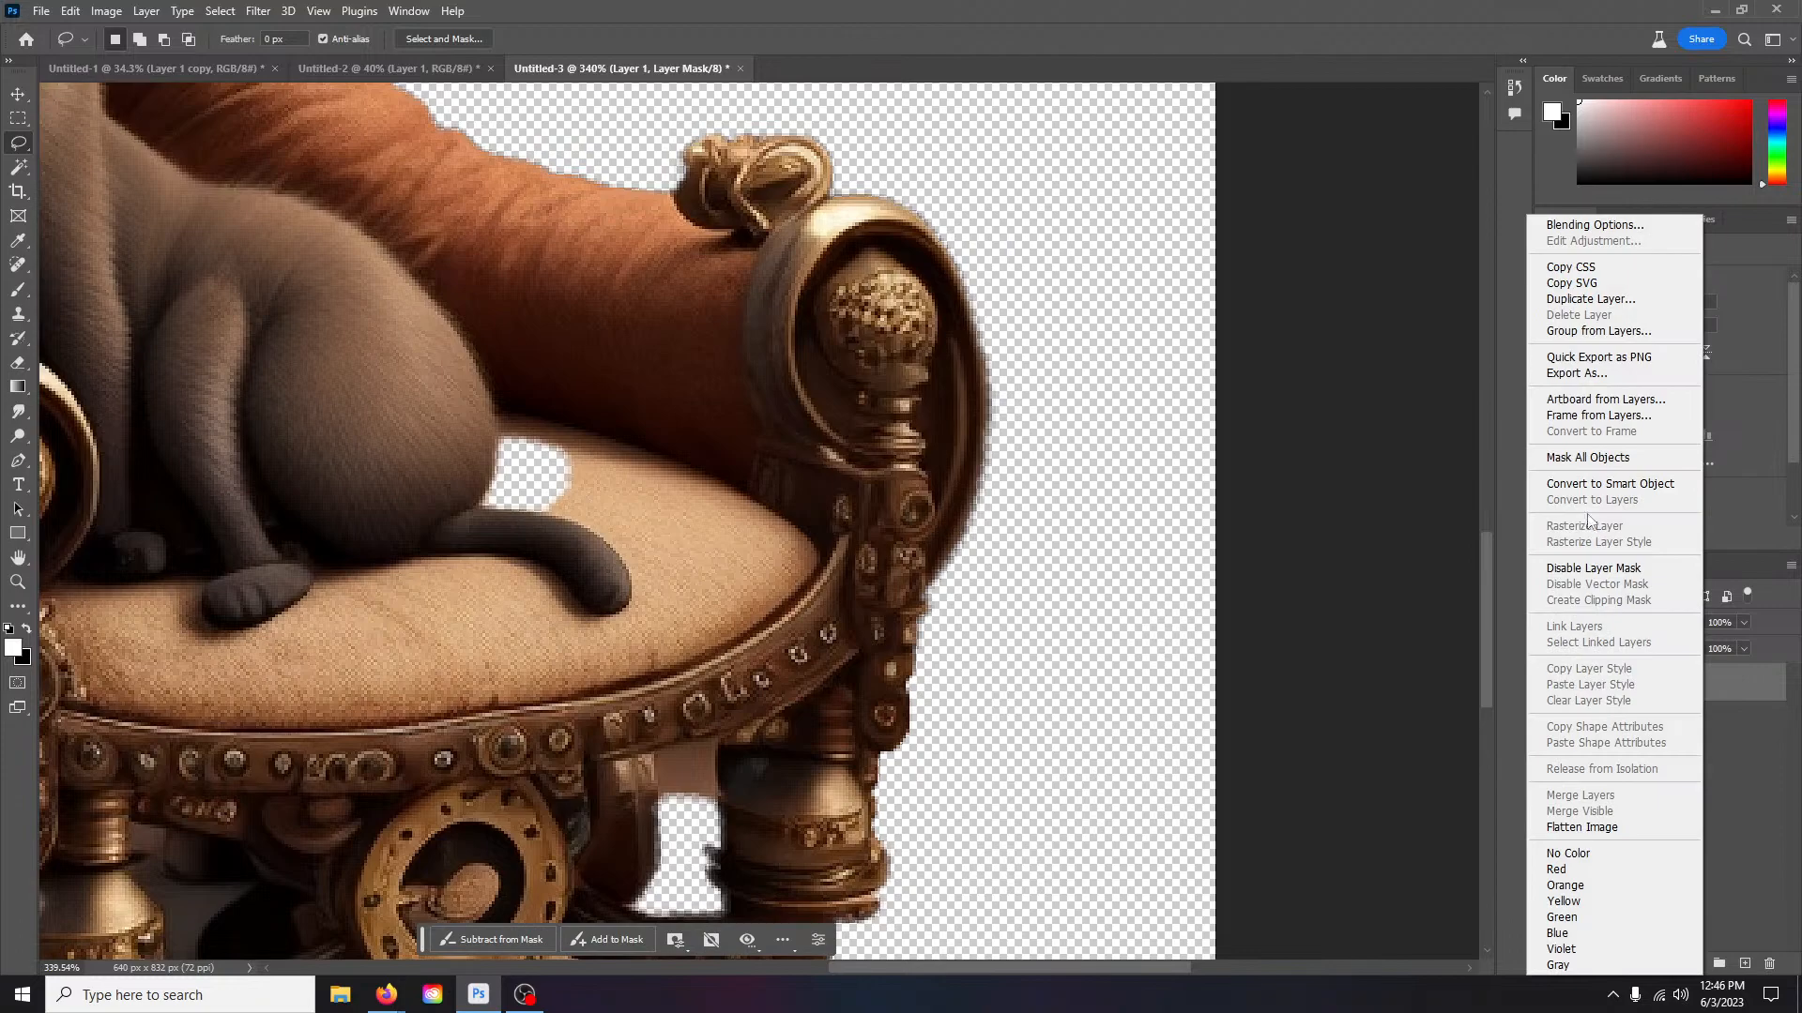
pyautogui.click(1606, 484)
pyautogui.hotkey('ctrl', '0')
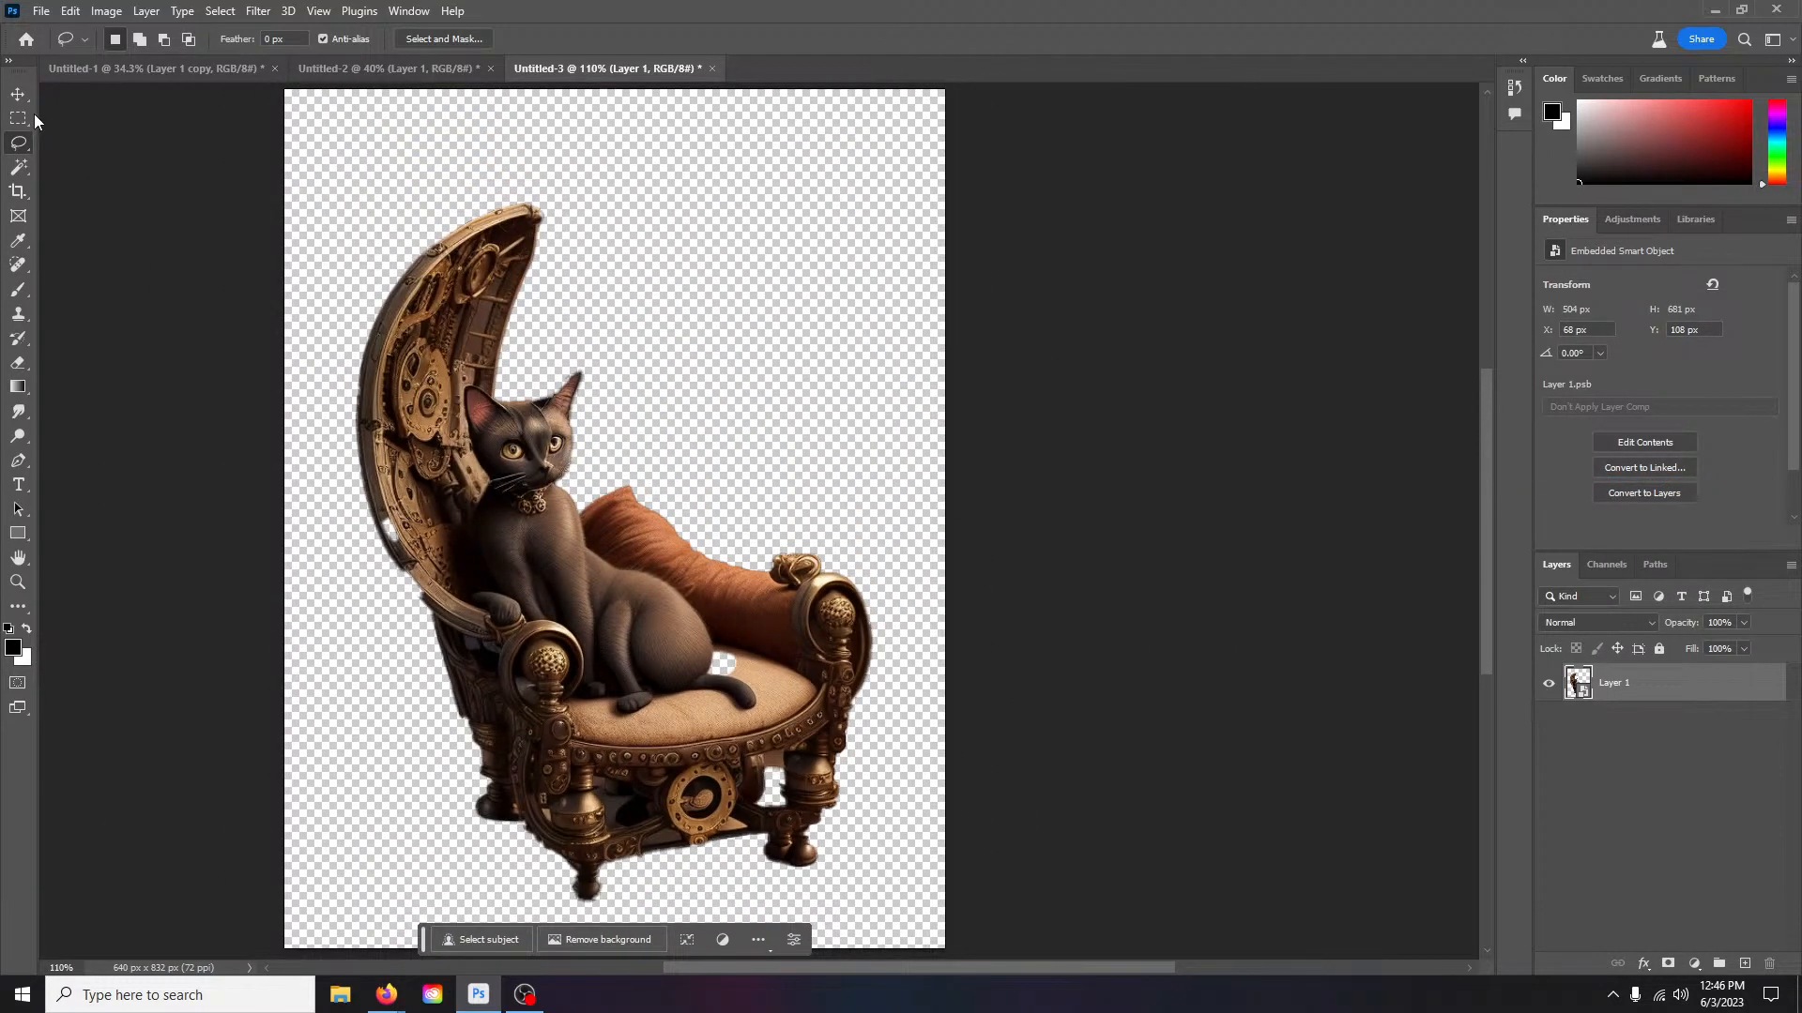
# Step: Select the whole cat and chair with a rectangular marquee and copy them into the Untitled-1 workshop document
pyautogui.click(18, 119)
pyautogui.moveTo(346, 190); pyautogui.dragTo(903, 939)
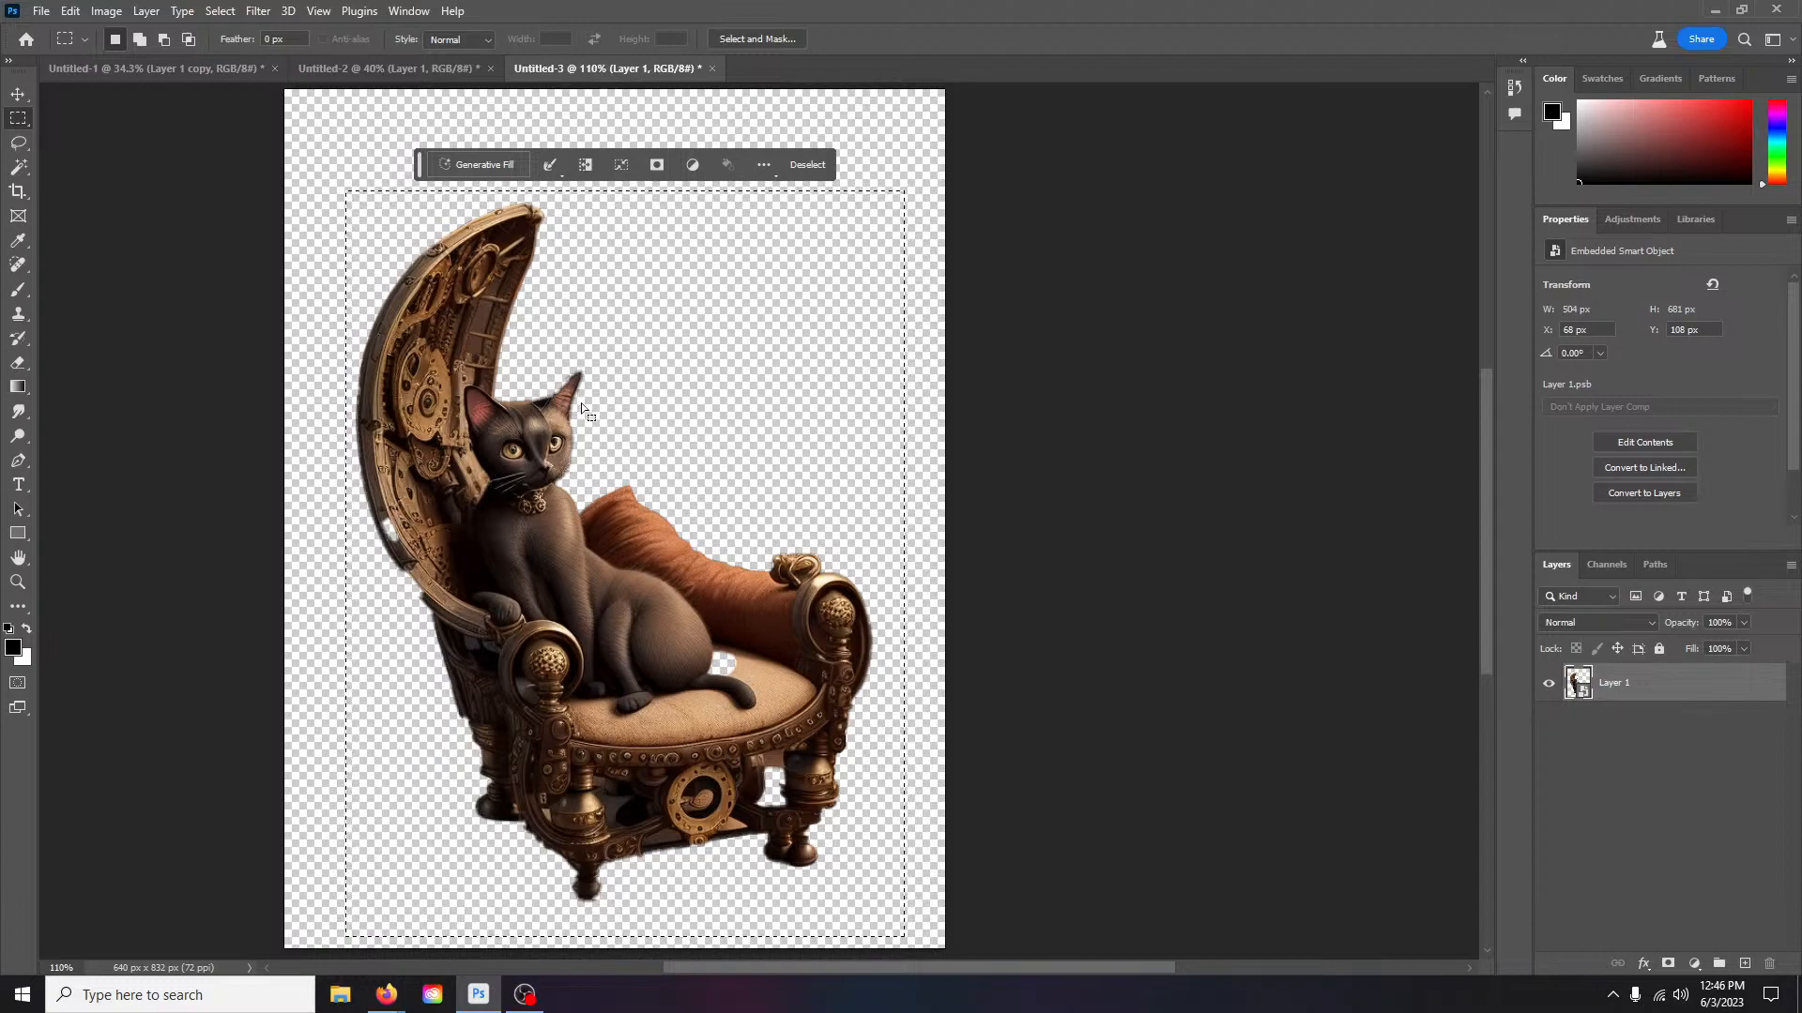
pyautogui.click(165, 70)
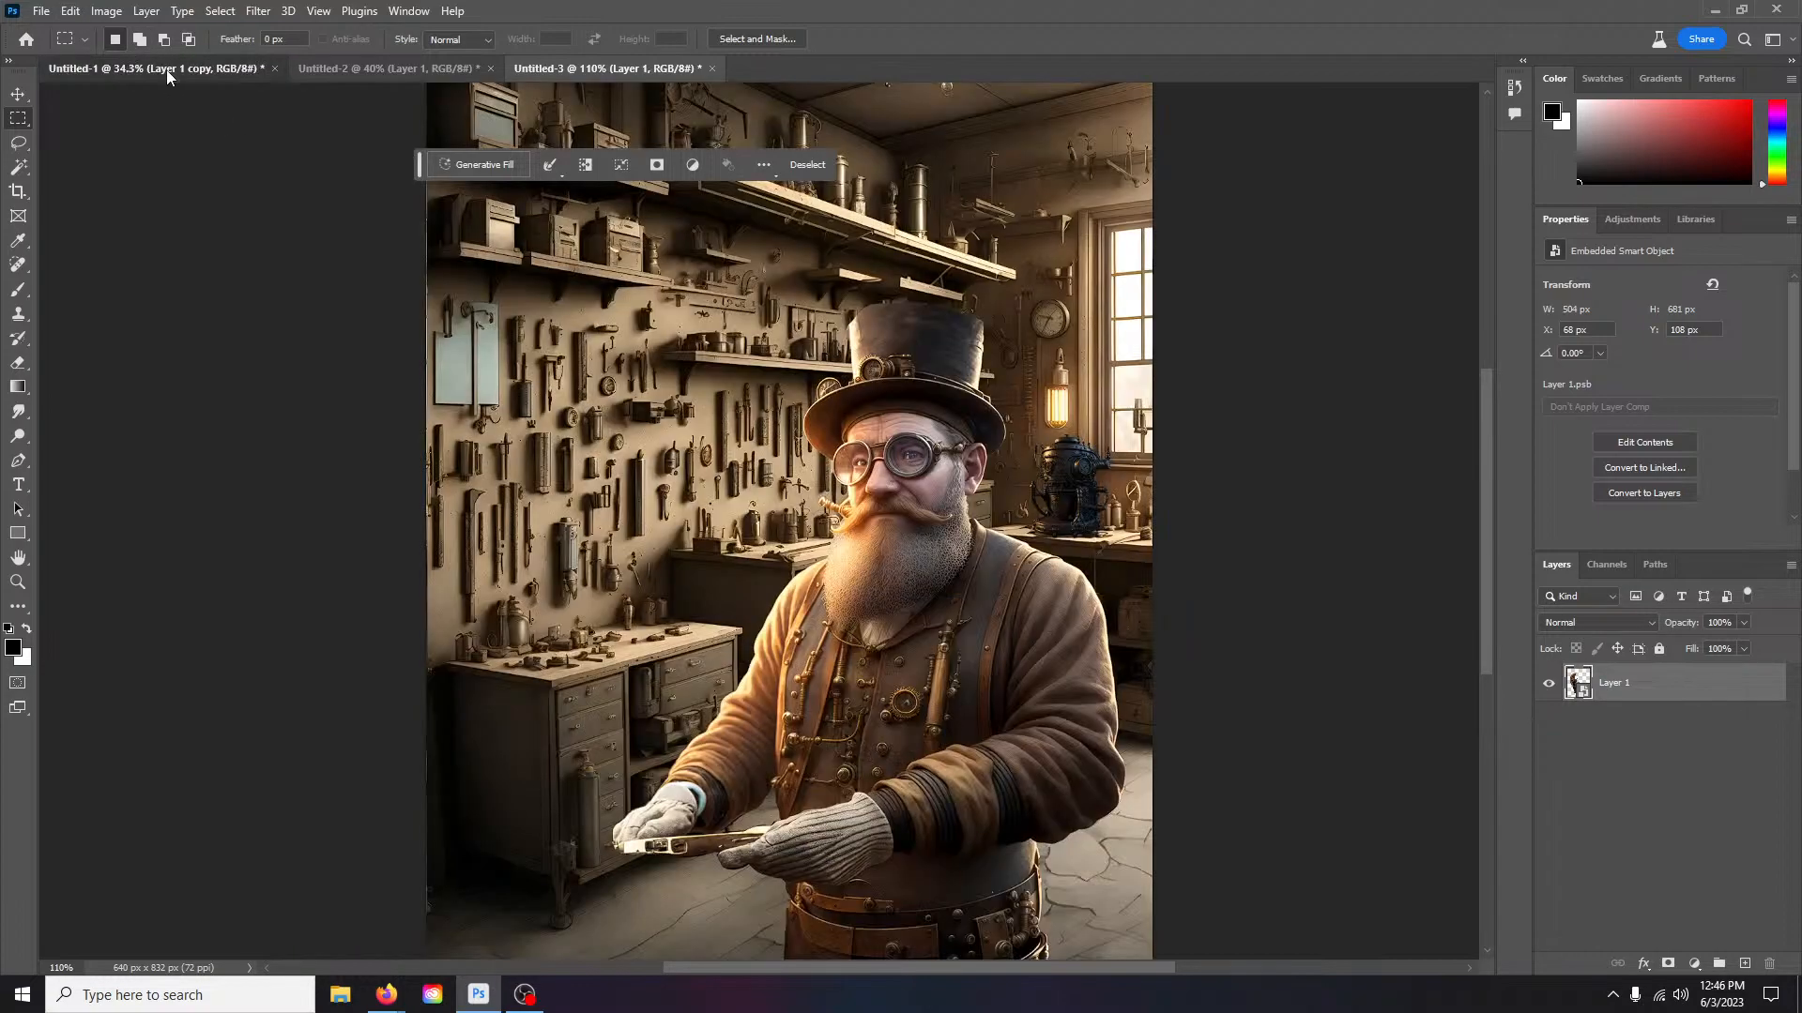
pyautogui.moveTo(775, 597); pyautogui.dragTo(777, 599)
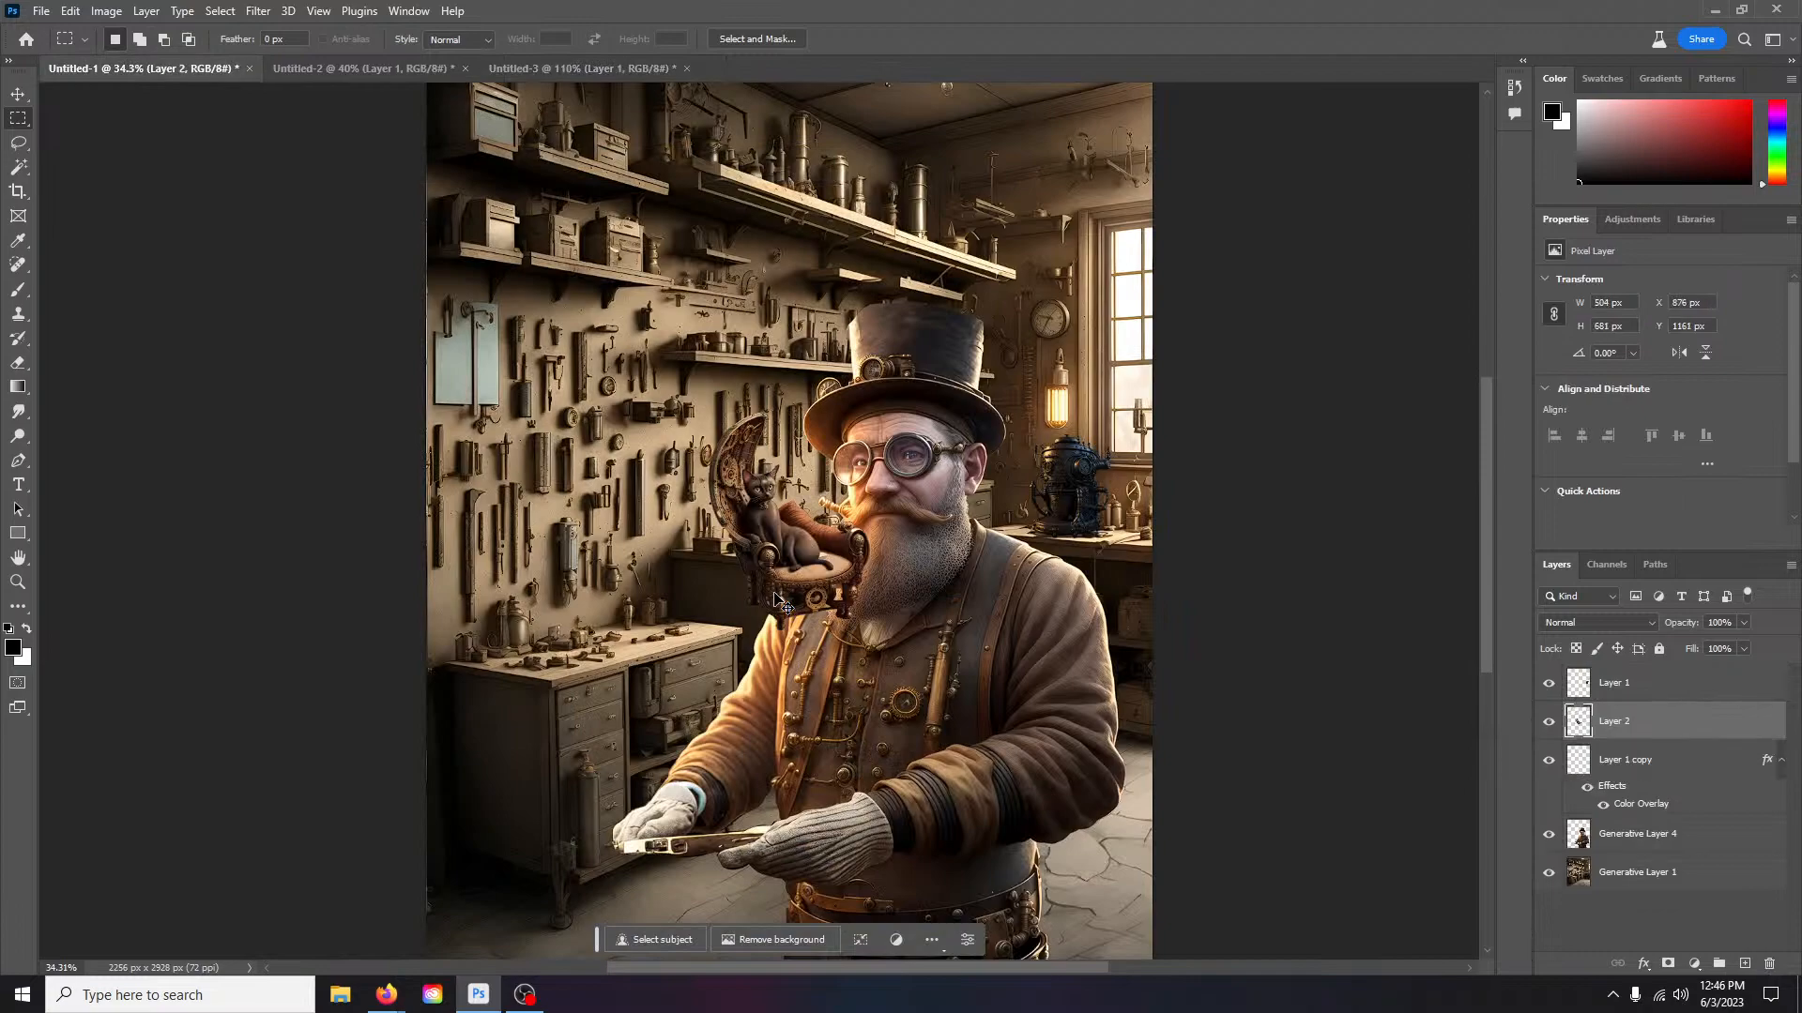
# Step: Move the cat and chair to the lower-left corner of the workshop scene and scale them up to 901 x 1220 px
pyautogui.click(16, 94)
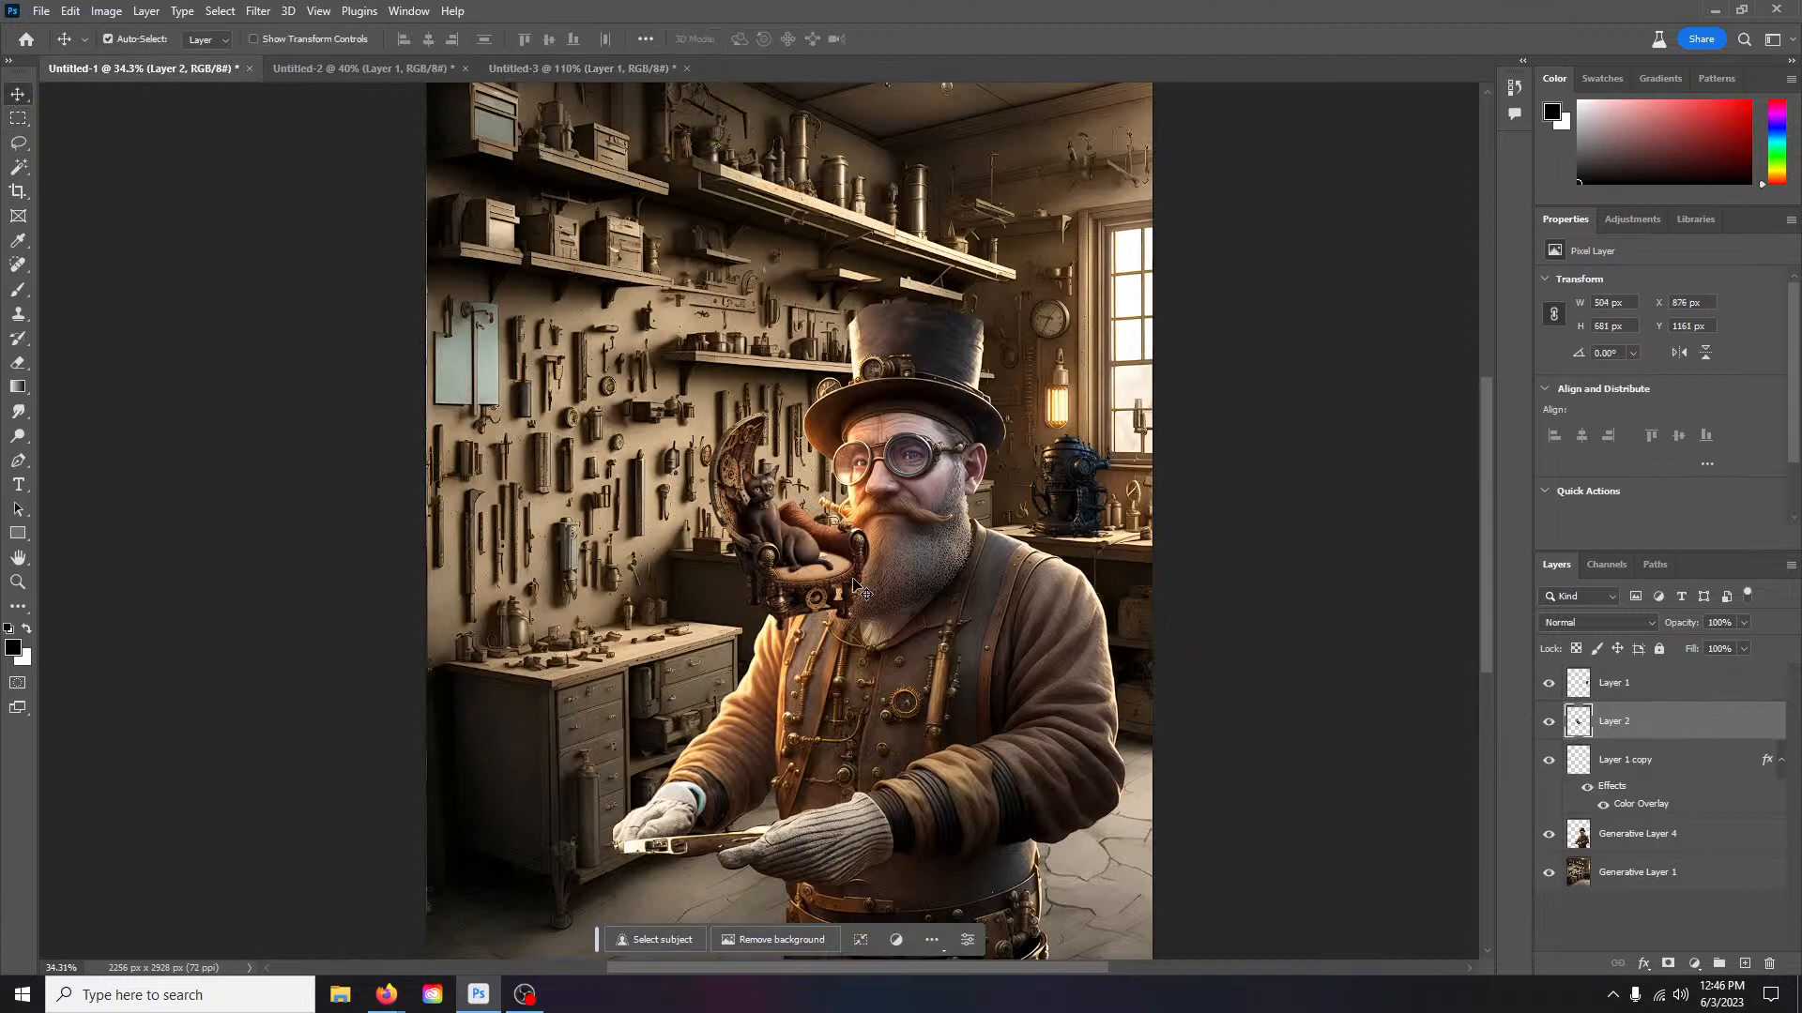
pyautogui.moveTo(813, 584); pyautogui.dragTo(477, 930)
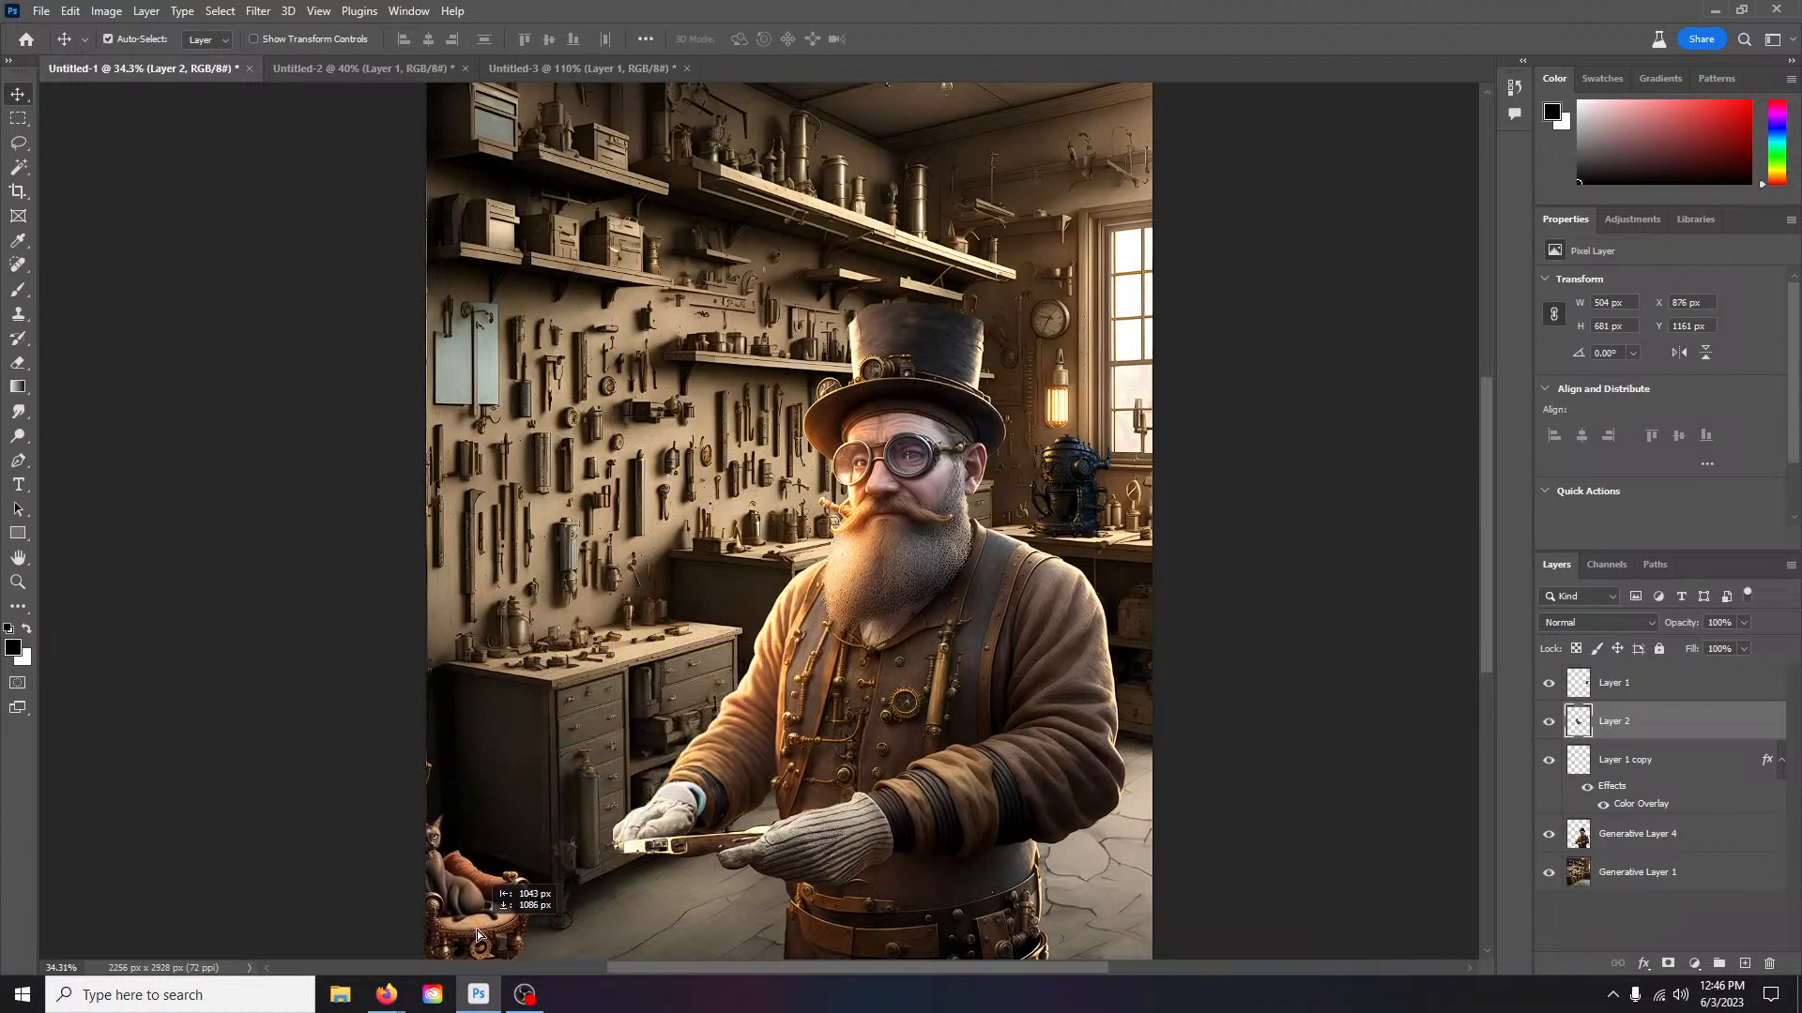
pyautogui.click(71, 10)
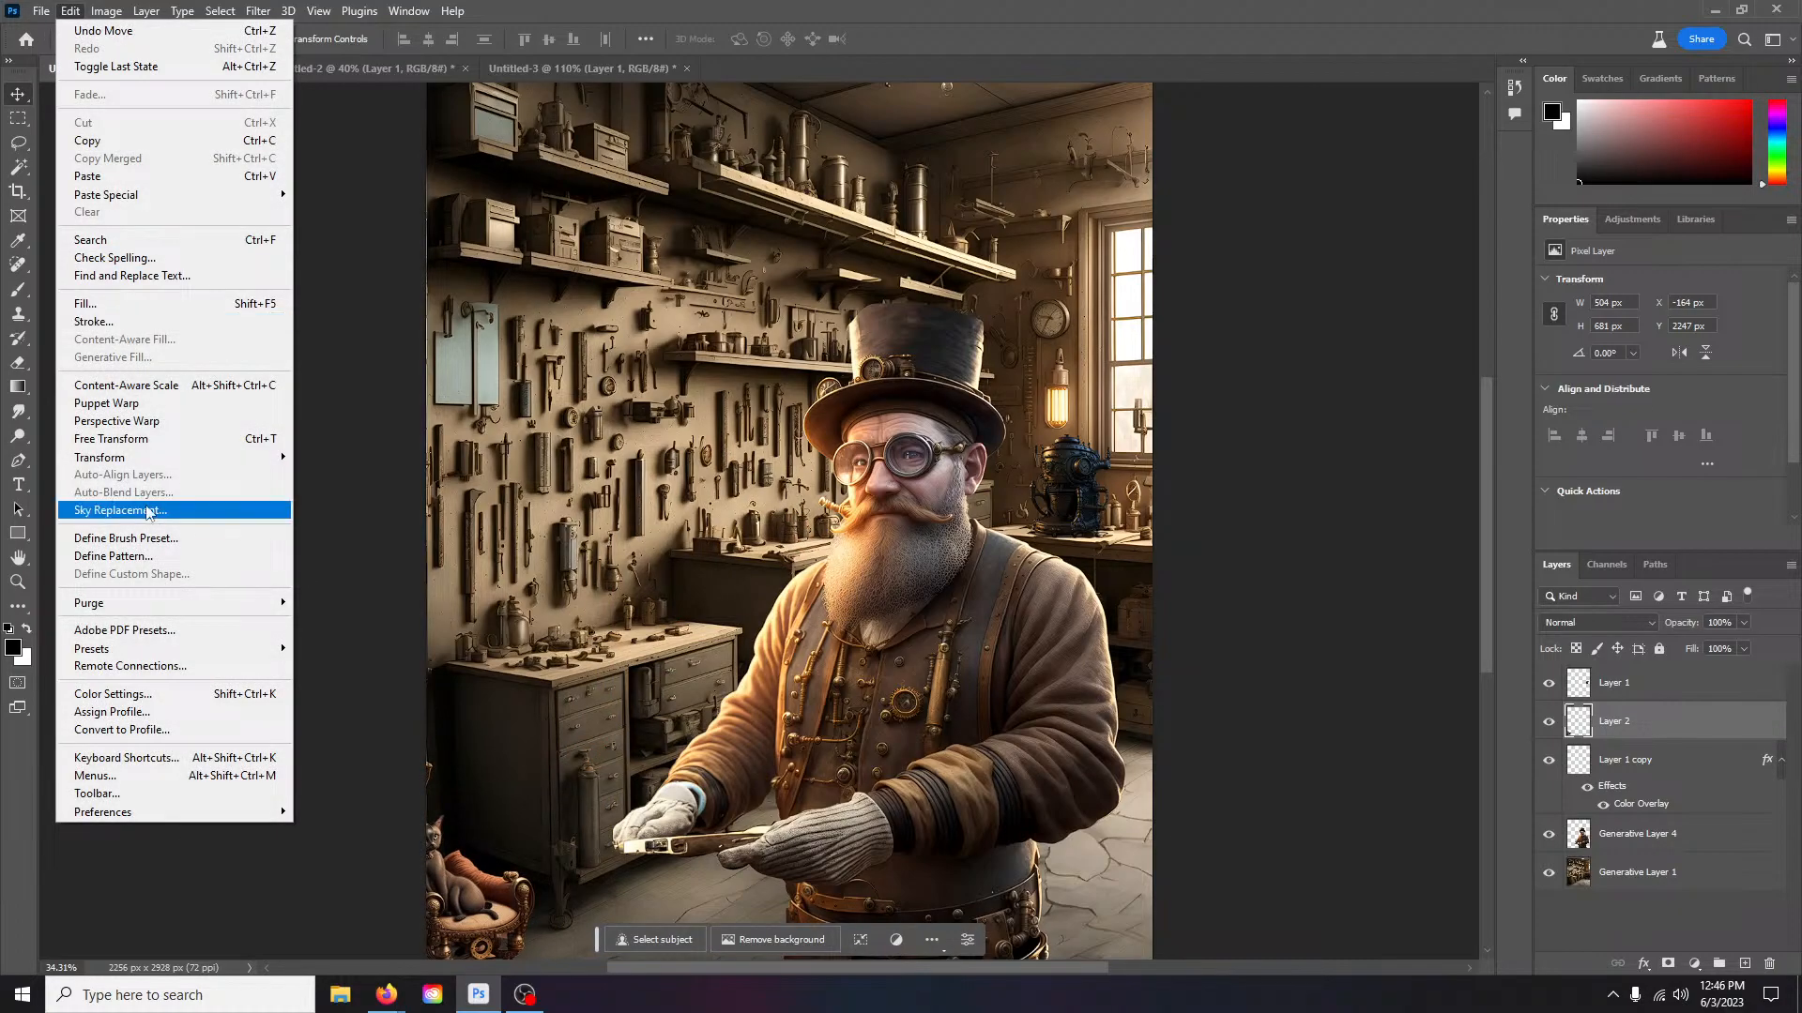
pyautogui.moveTo(153, 459)
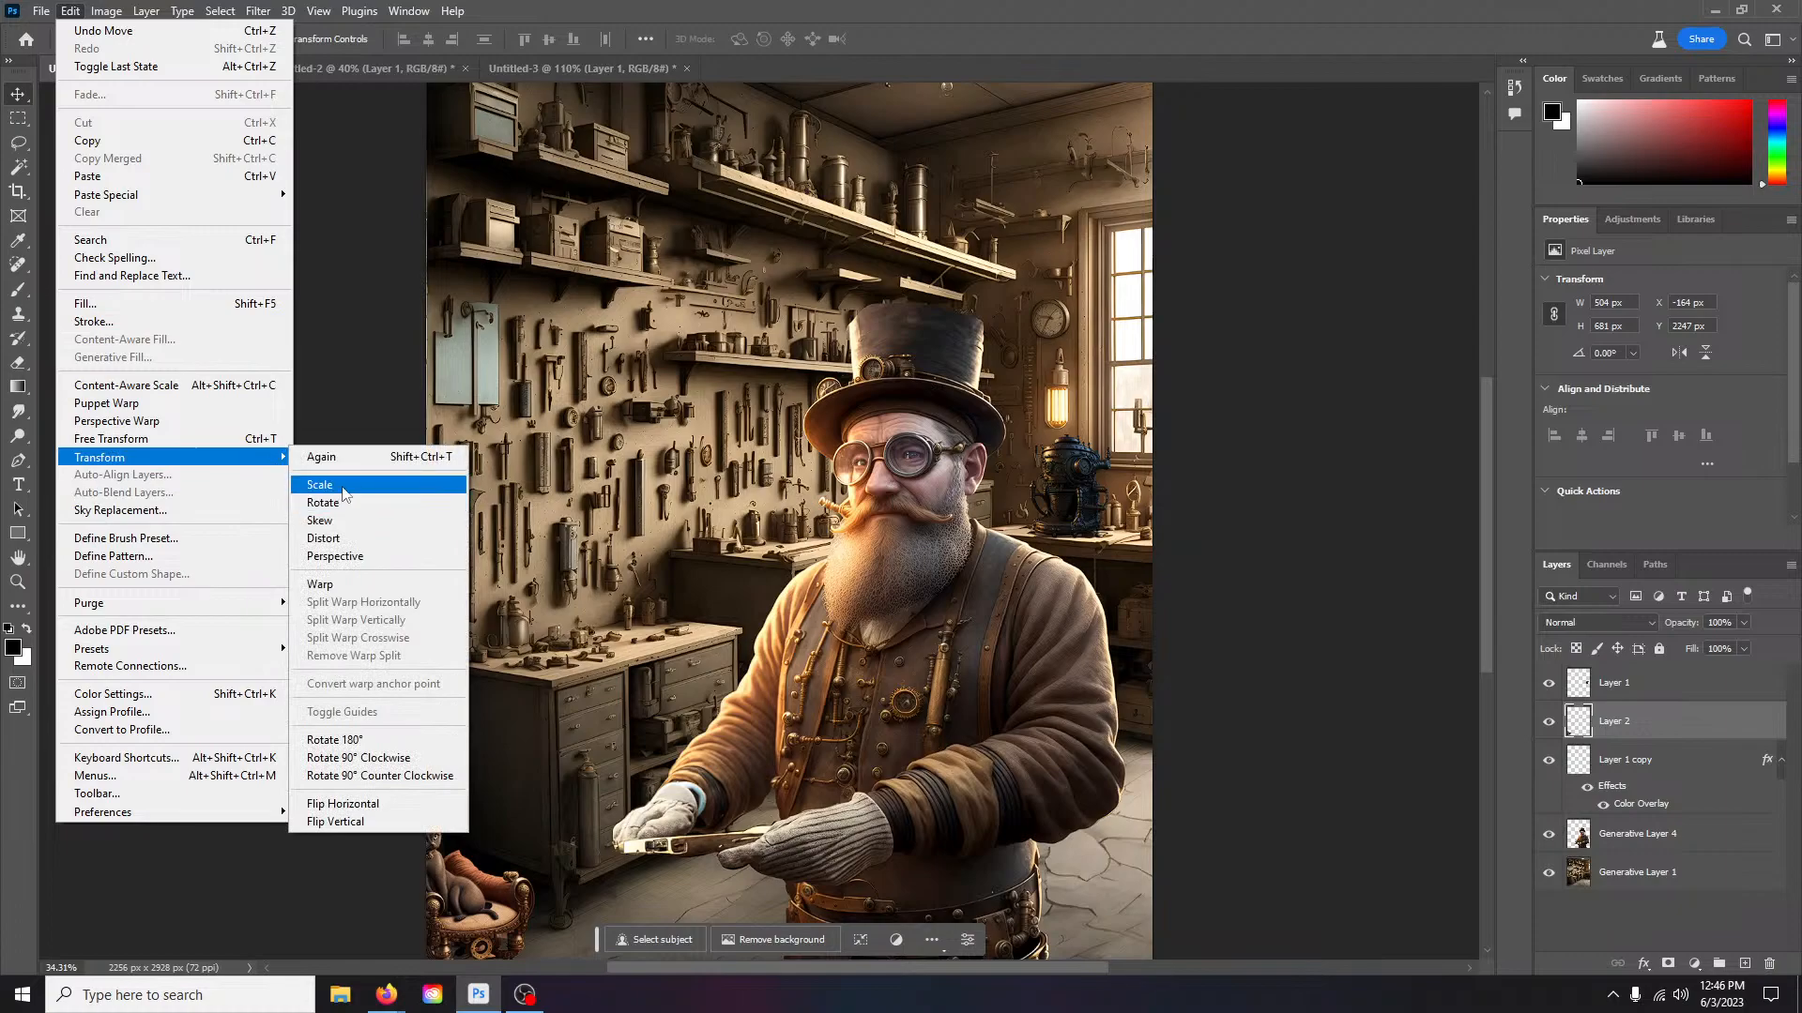
pyautogui.click(344, 485)
pyautogui.moveTo(455, 765); pyautogui.dragTo(427, 589)
pyautogui.moveTo(543, 903); pyautogui.dragTo(607, 906)
pyautogui.moveTo(582, 903); pyautogui.dragTo(583, 916)
# Step: Place Layer 2 directly beneath Generative Layer 4 and reposition the chair at X -211 px, Y 1768 px
pyautogui.moveTo(1671, 730); pyautogui.dragTo(1661, 852)
pyautogui.moveTo(545, 835)
pyautogui.mouseDown()
pyautogui.moveTo(571, 847)
pyautogui.moveTo(555, 851)
pyautogui.mouseUp()
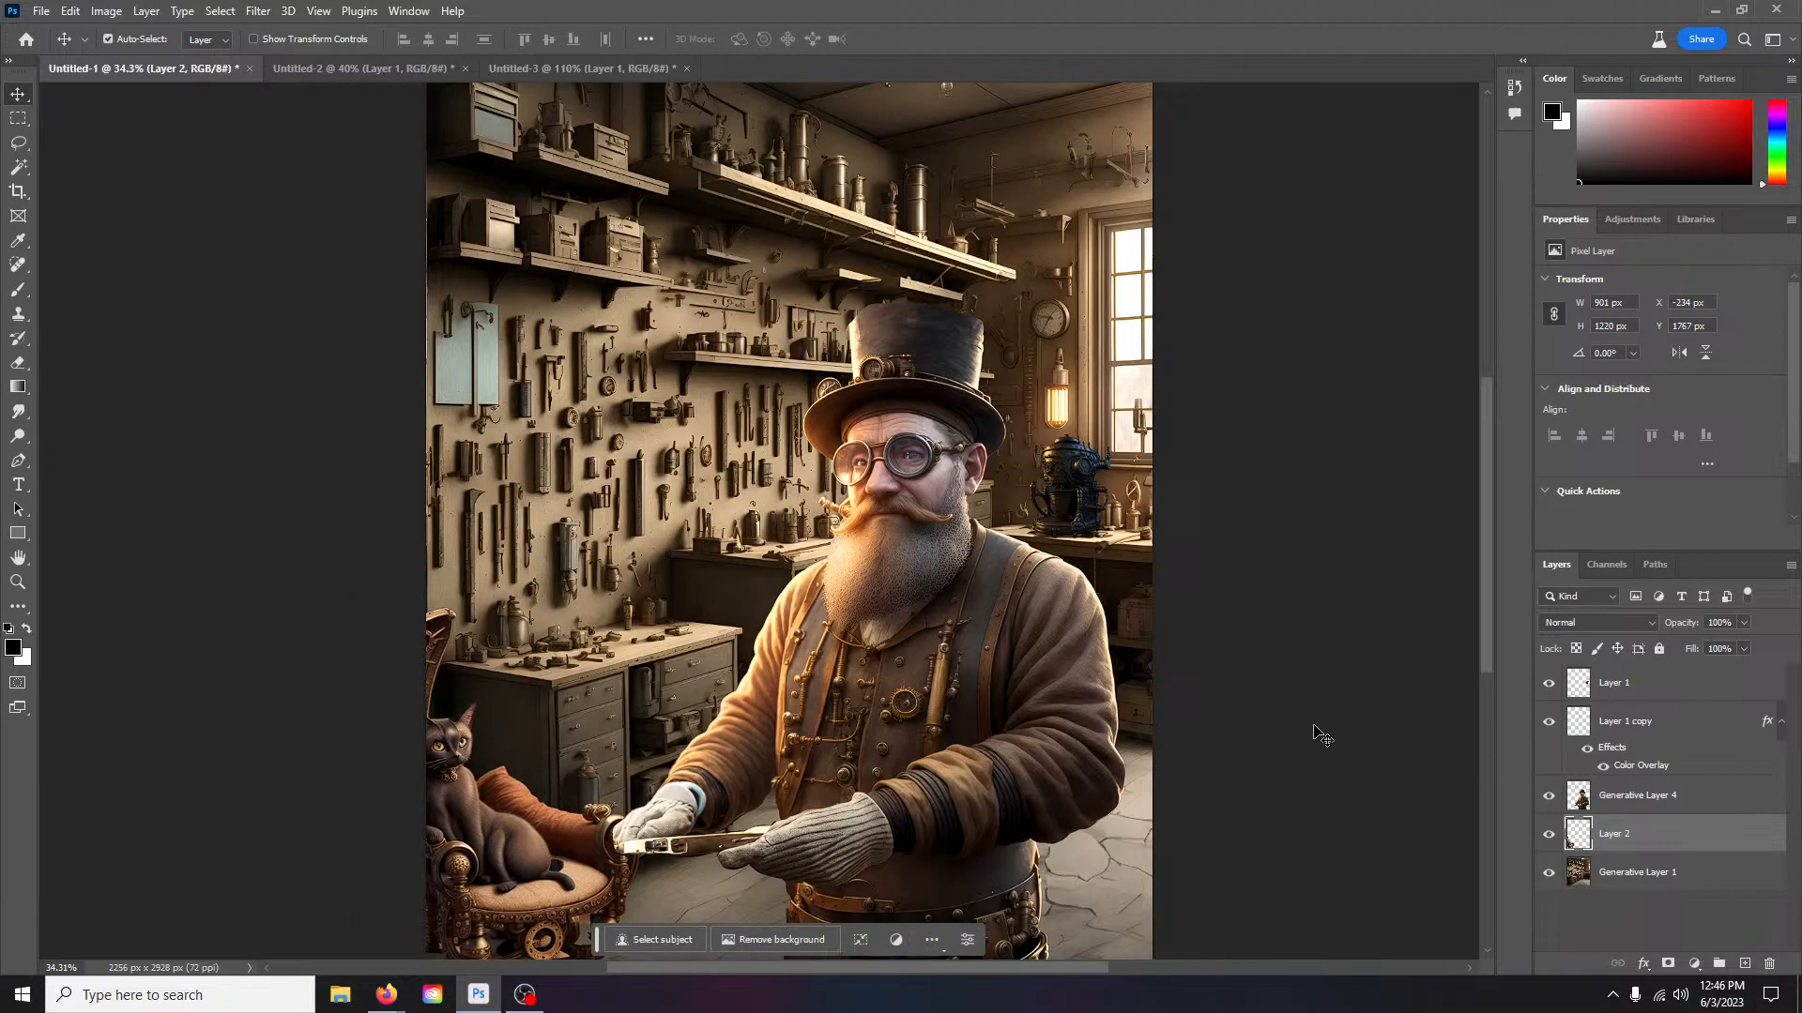
pyautogui.moveTo(531, 862)
pyautogui.mouseDown()
pyautogui.moveTo(552, 859)
pyautogui.moveTo(531, 859)
pyautogui.moveTo(533, 880)
pyautogui.moveTo(537, 846)
pyautogui.mouseUp()
# Step: Nudge the cat and chair up and away from the tinkerer's glove, to X -232 px, Y 1742 px
pyautogui.scroll(-2, 1192, 751)
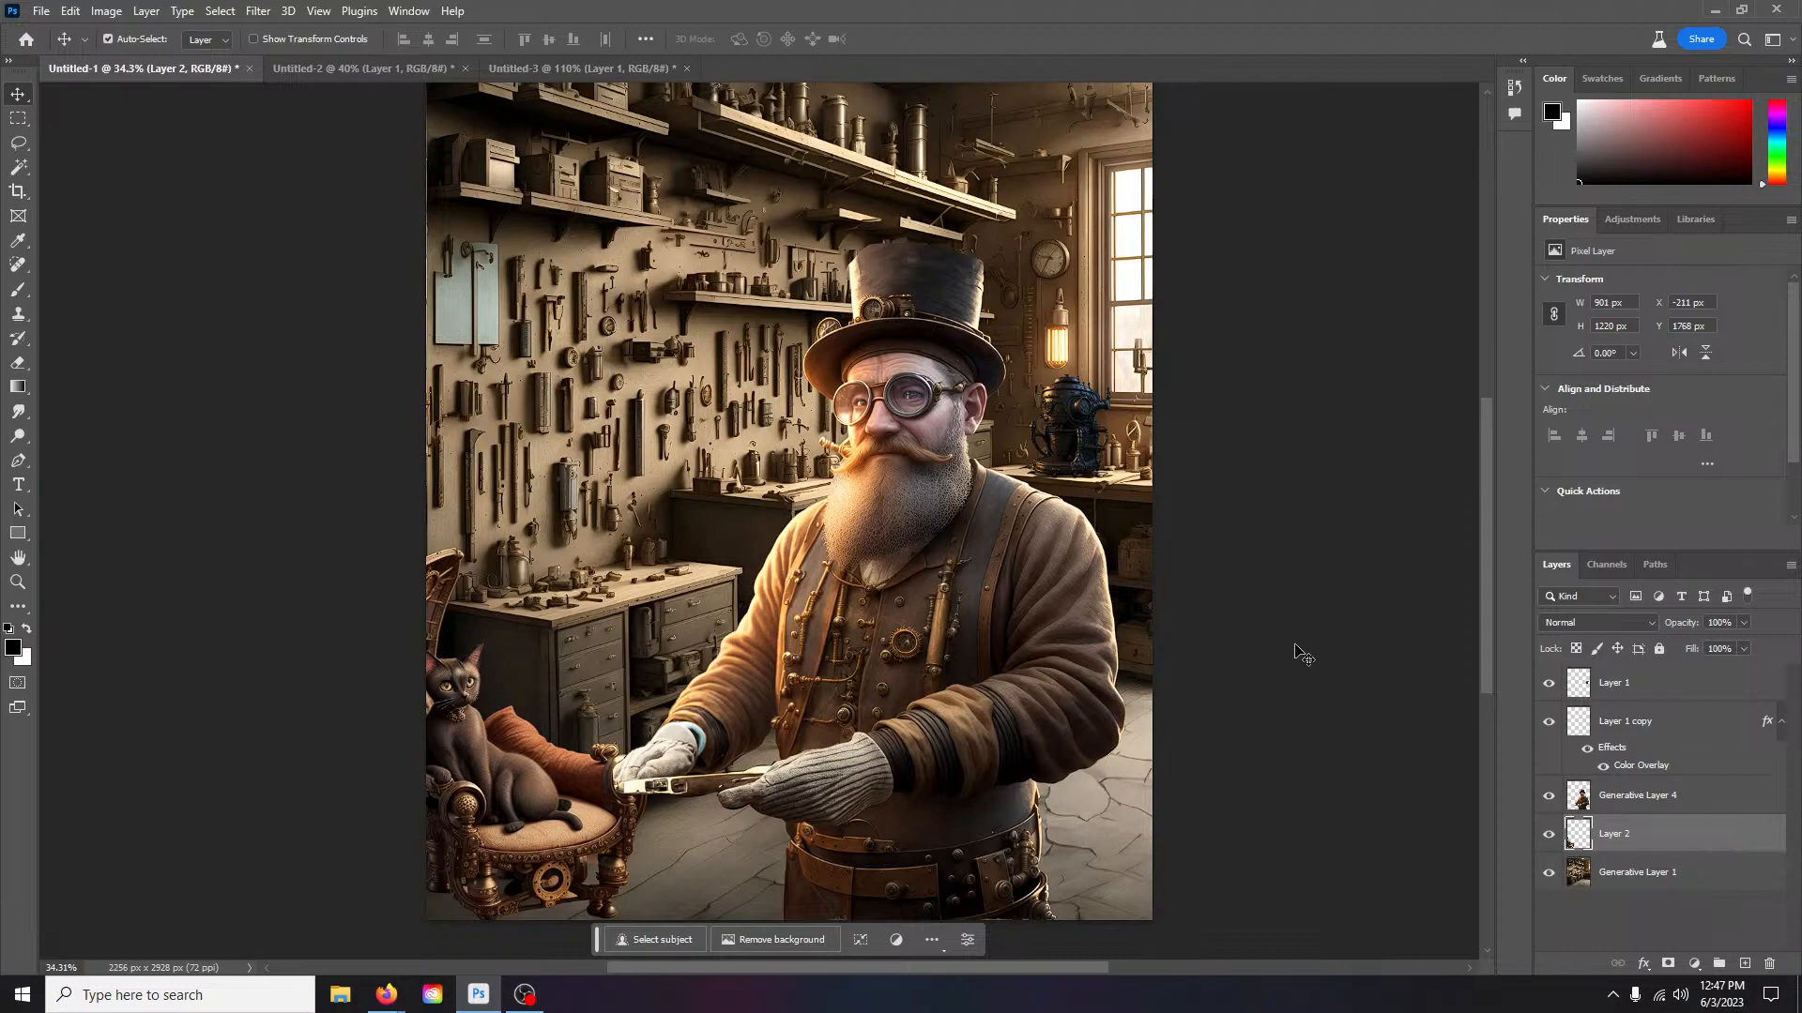
pyautogui.scroll(3, 1070, 492)
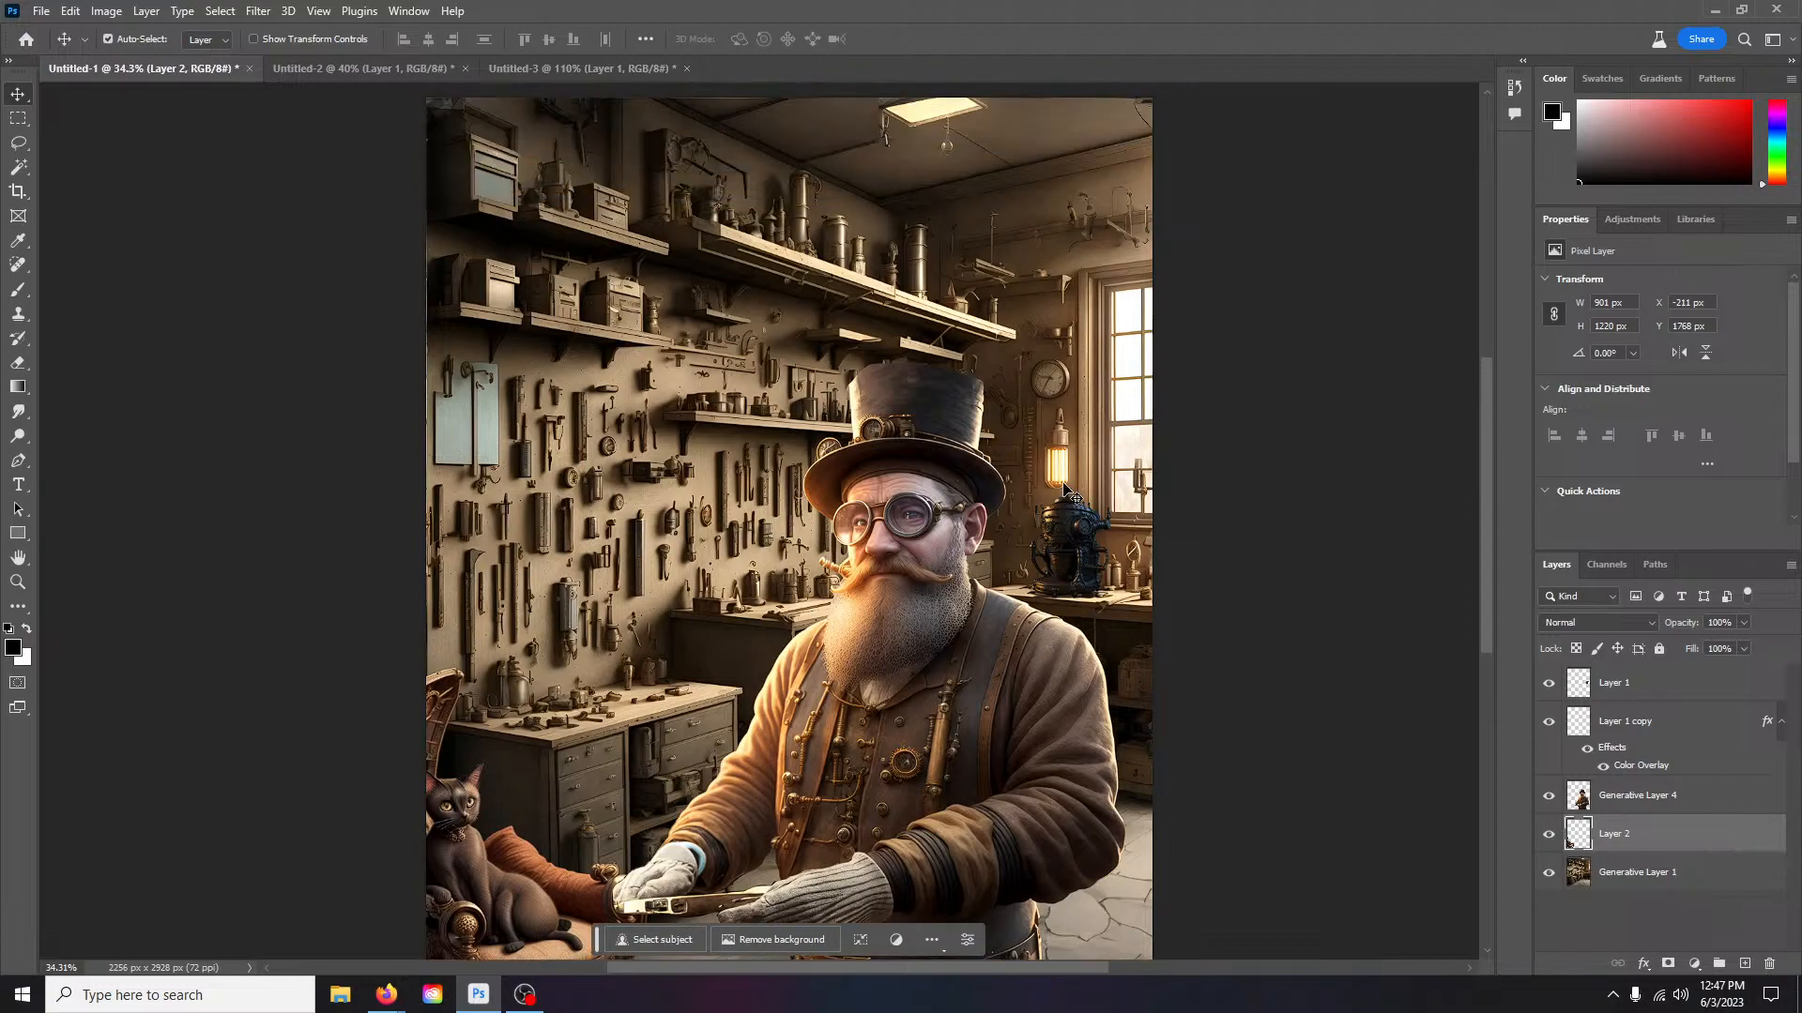
pyautogui.scroll(-4, 1070, 492)
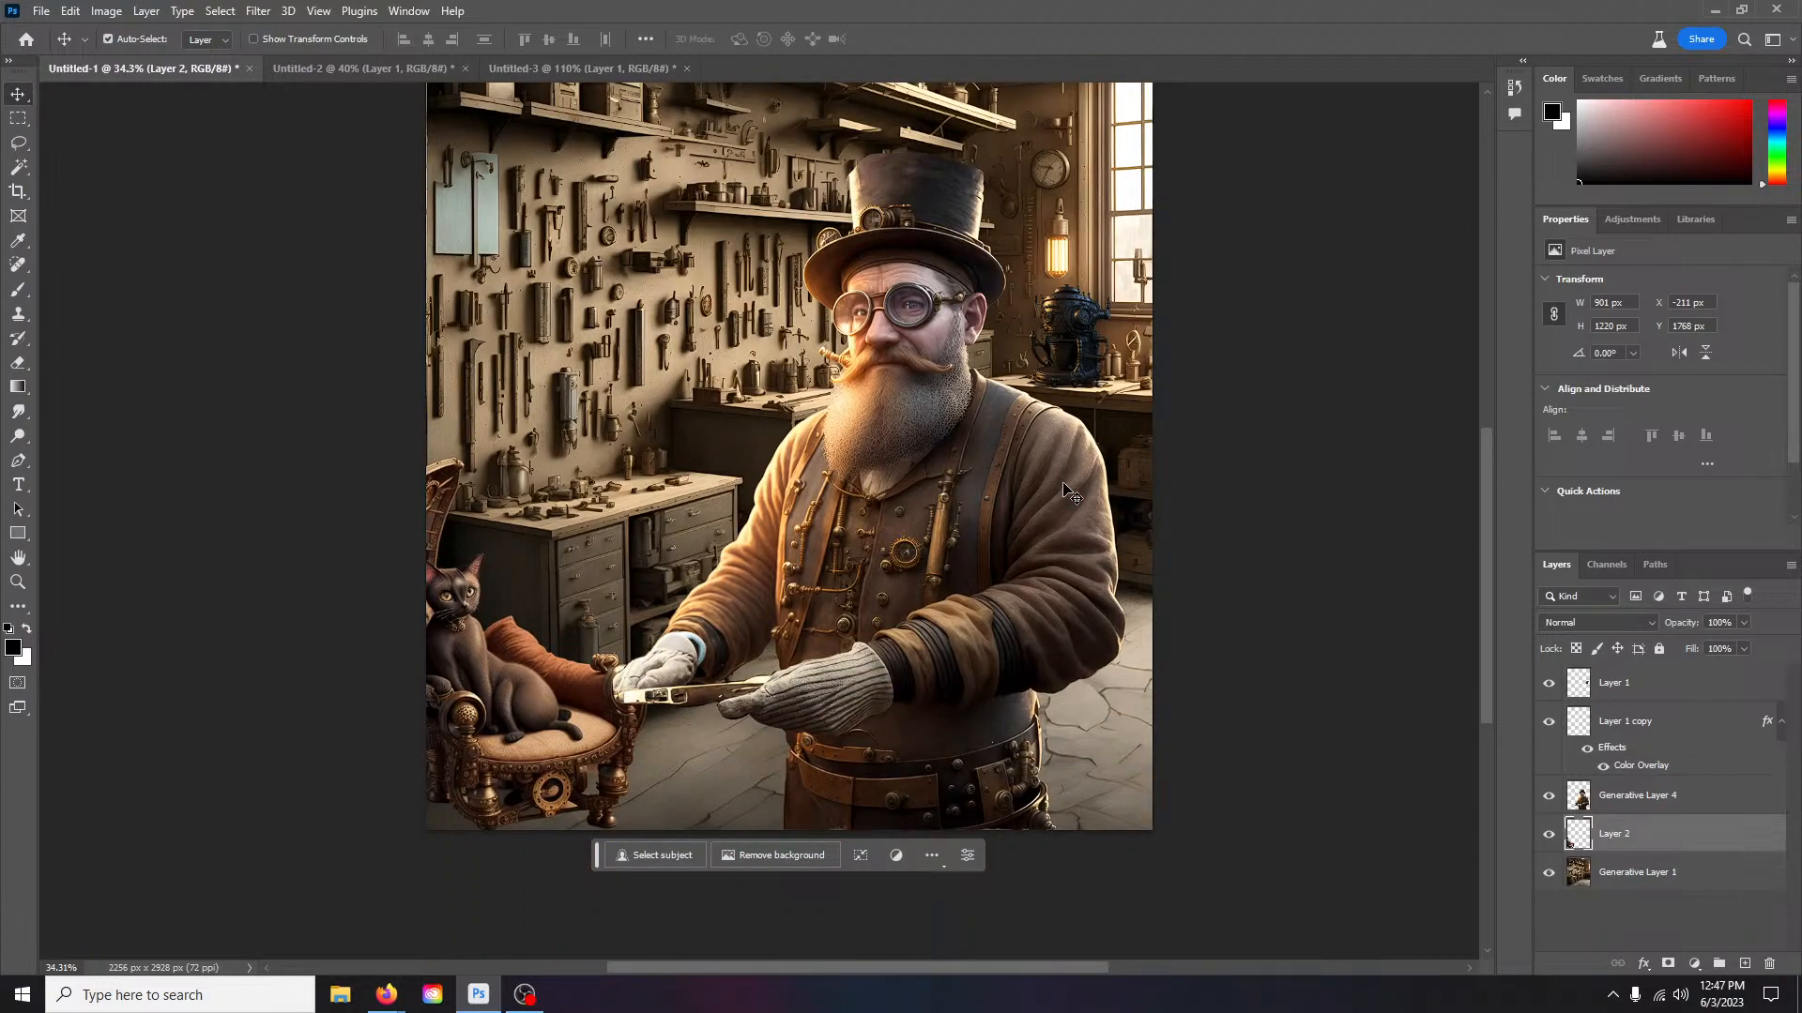
pyautogui.scroll(2, 1070, 493)
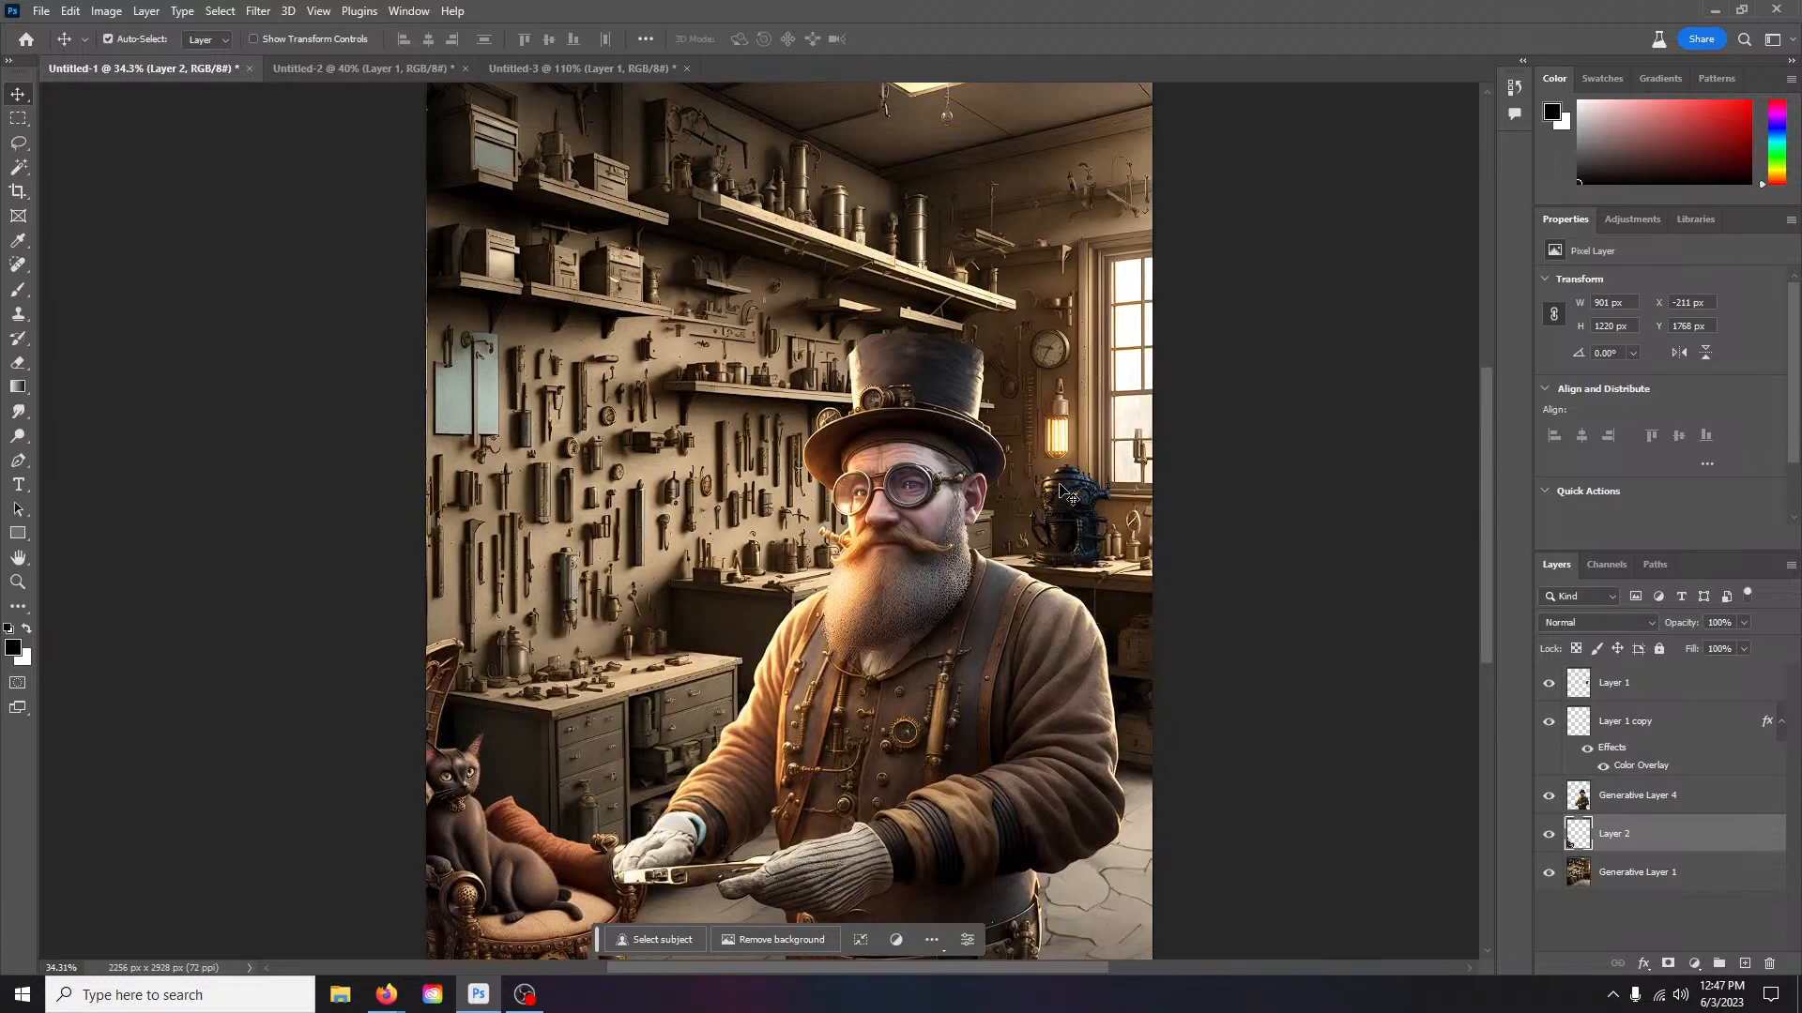
pyautogui.scroll(-3, 995, 591)
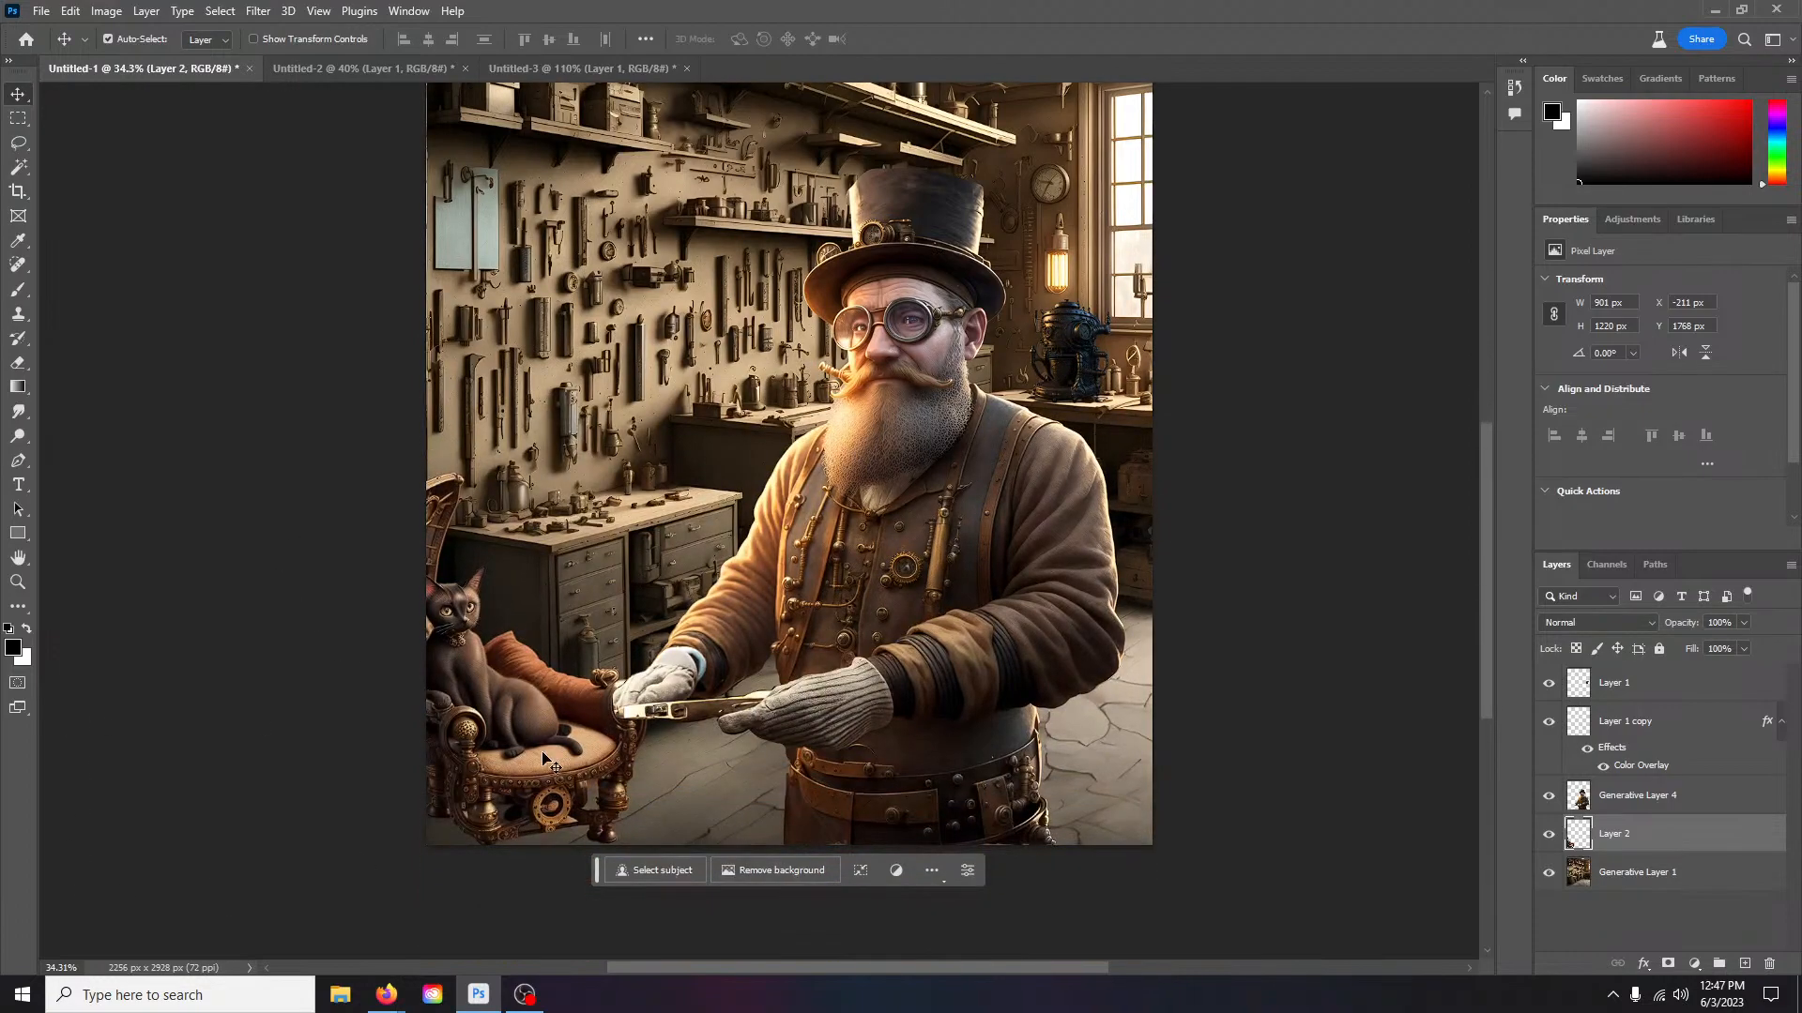
pyautogui.scroll(5, 511, 736)
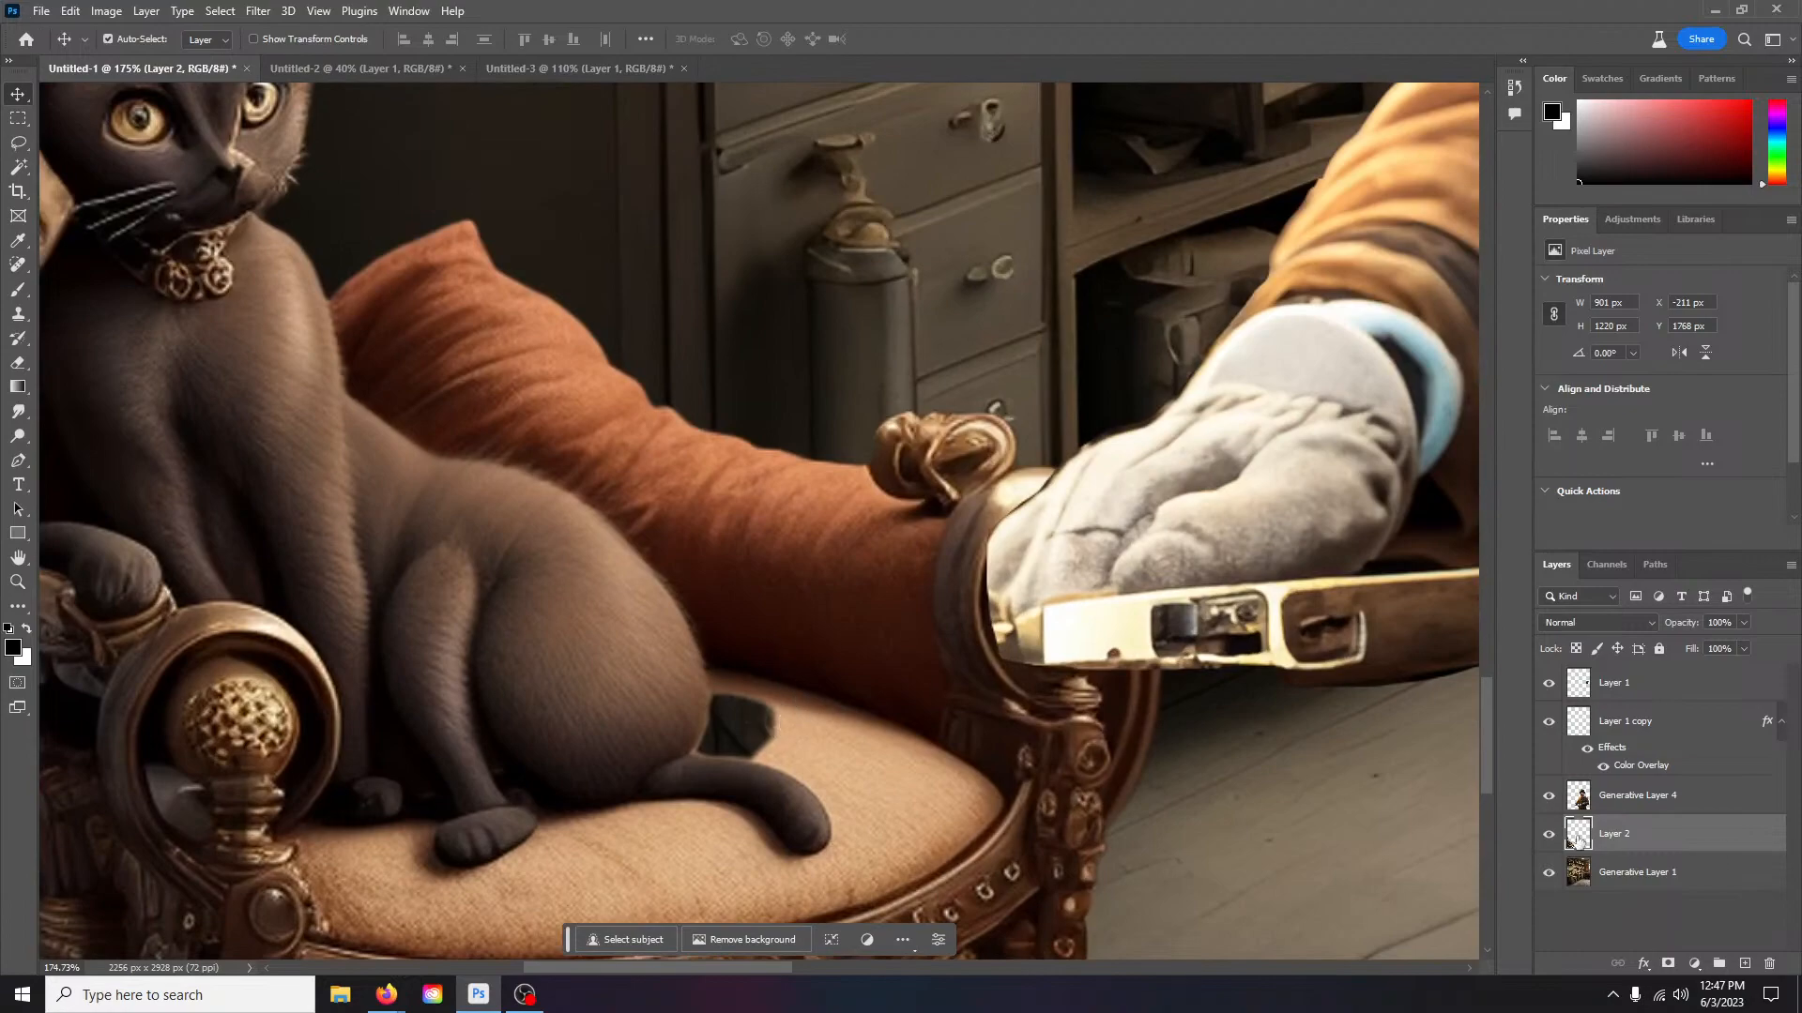
pyautogui.moveTo(658, 520)
pyautogui.mouseDown()
pyautogui.moveTo(643, 410)
pyautogui.moveTo(724, 546)
pyautogui.moveTo(532, 452)
pyautogui.moveTo(713, 464)
pyautogui.moveTo(689, 521)
pyautogui.moveTo(638, 477)
pyautogui.moveTo(650, 490)
pyautogui.mouseUp()
# Step: Hide Generative Layer 1 and try a blank-prompt Generative Fill on a lassoed area around the hole in the seat cushion
pyautogui.click(21, 145)
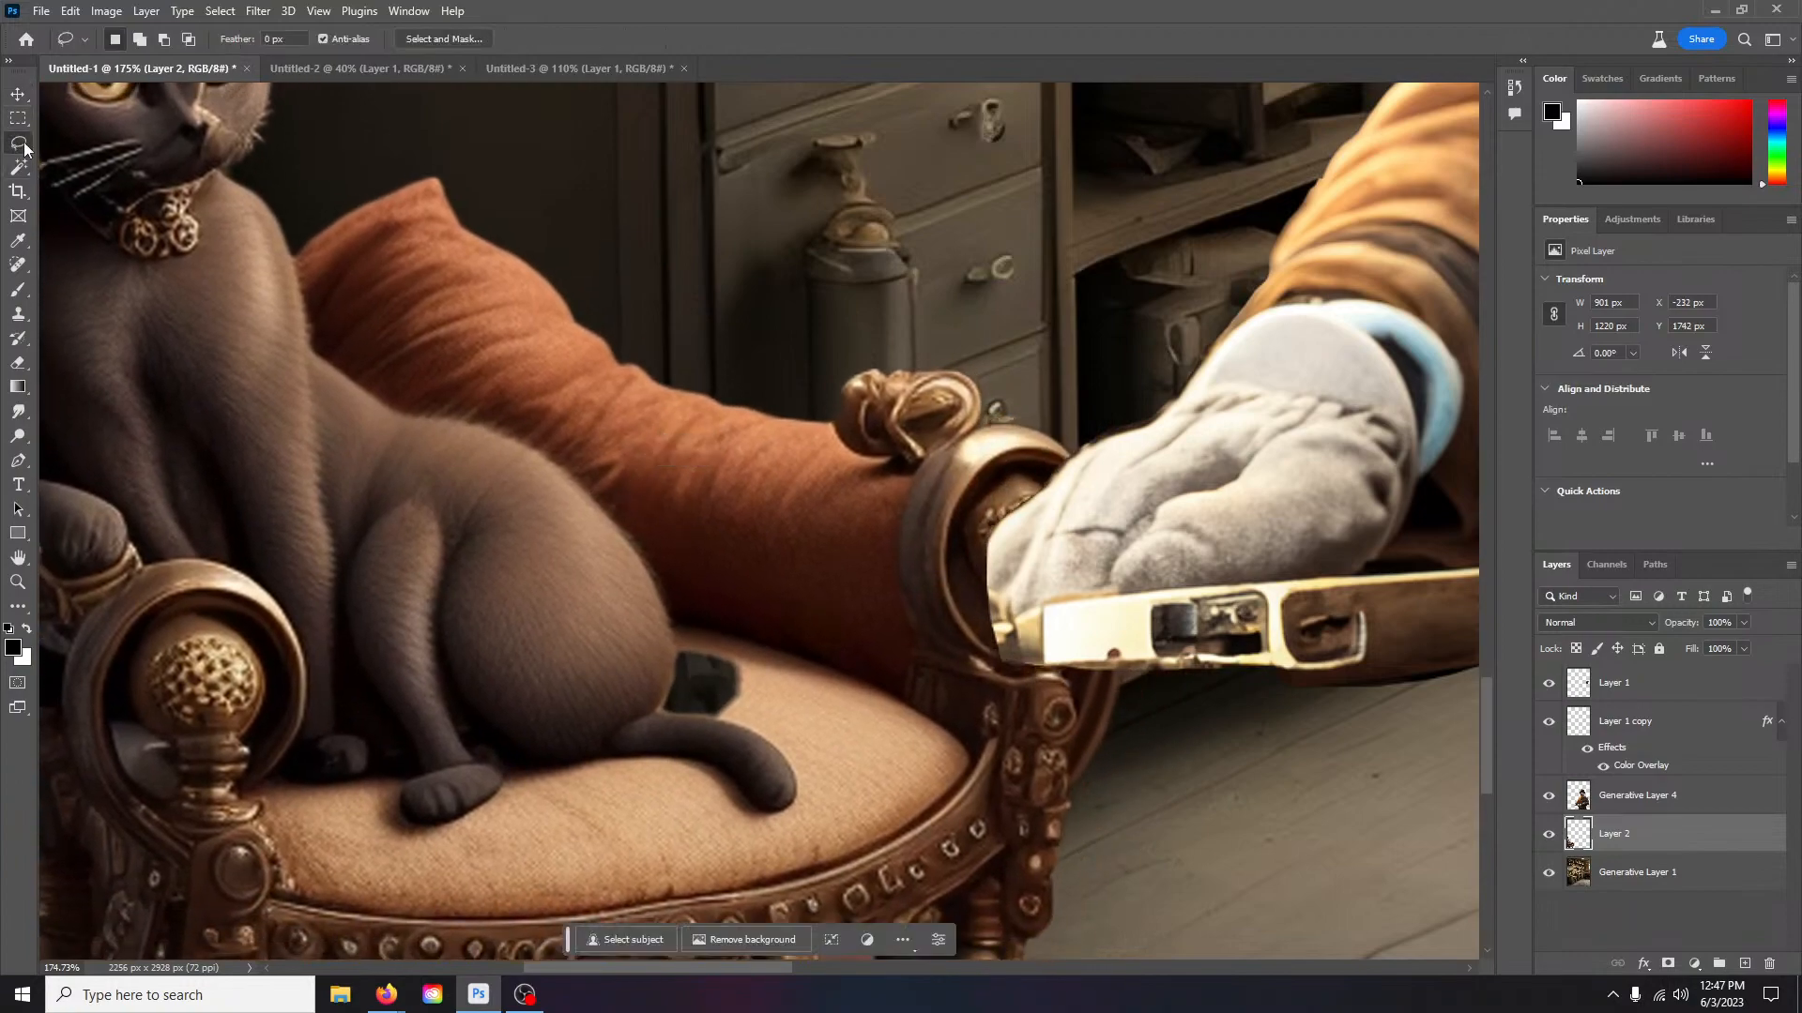
pyautogui.click(1549, 873)
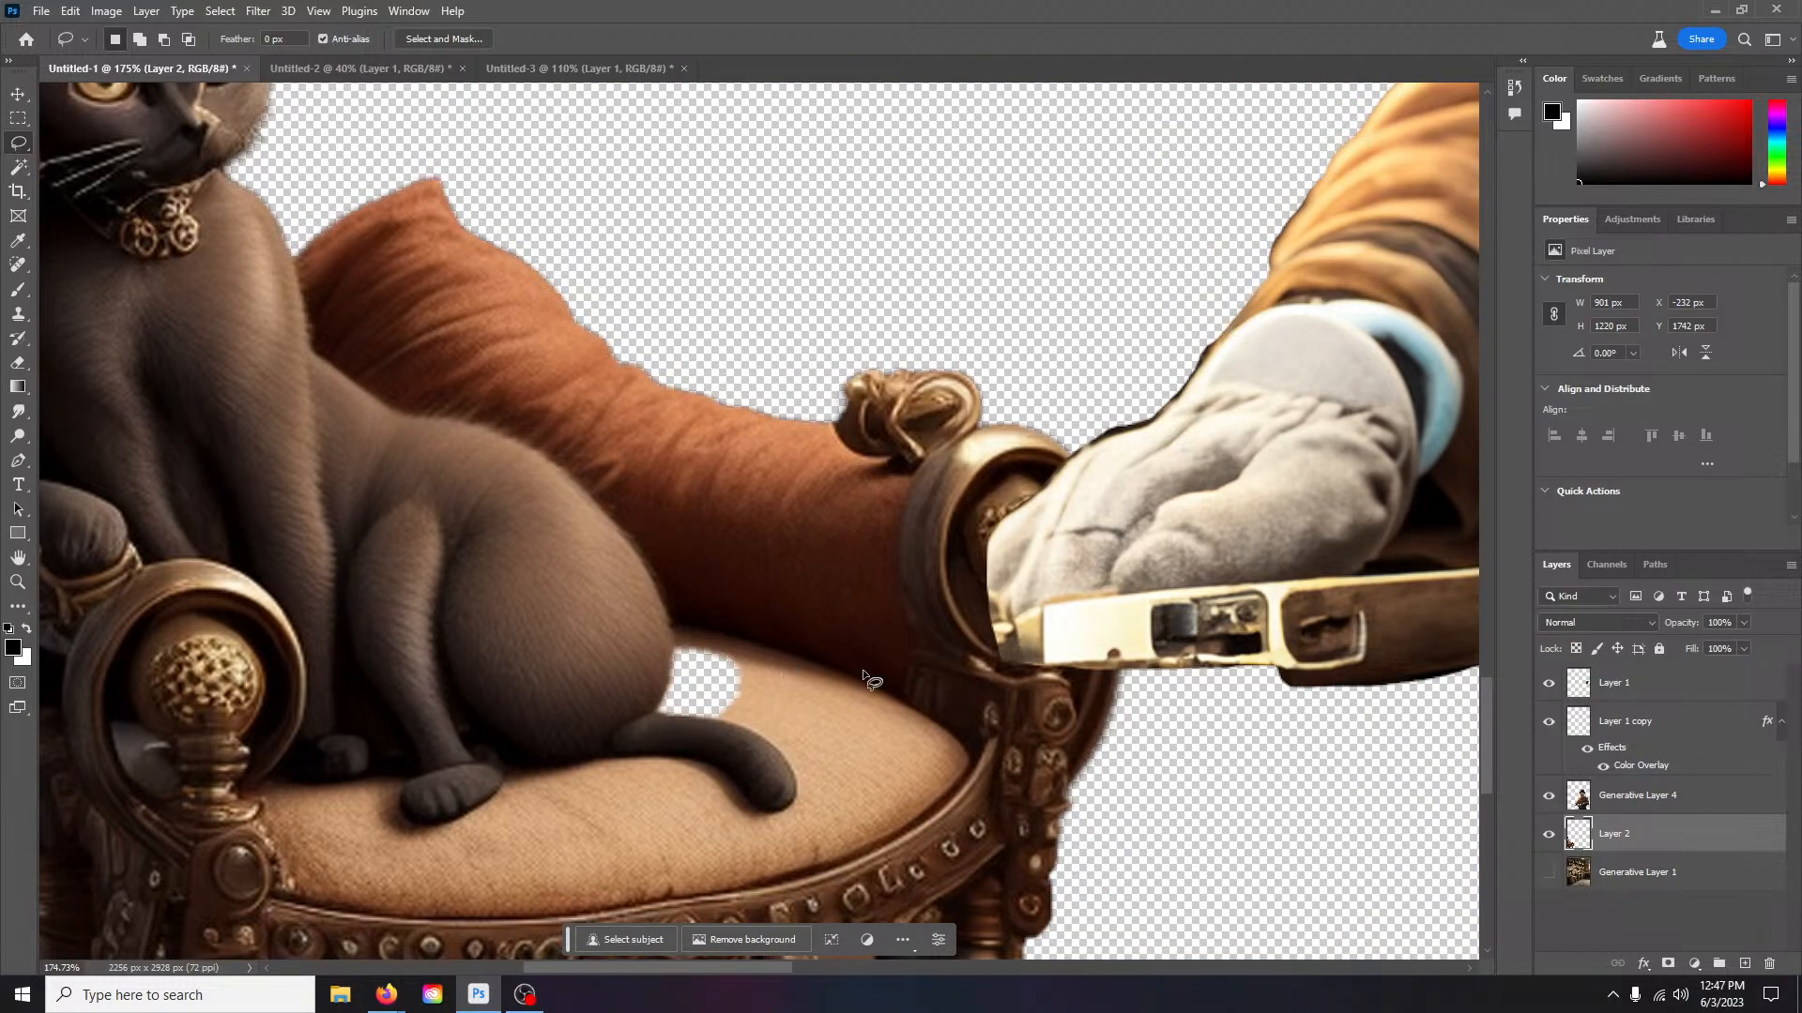
pyautogui.moveTo(767, 651); pyautogui.dragTo(730, 632)
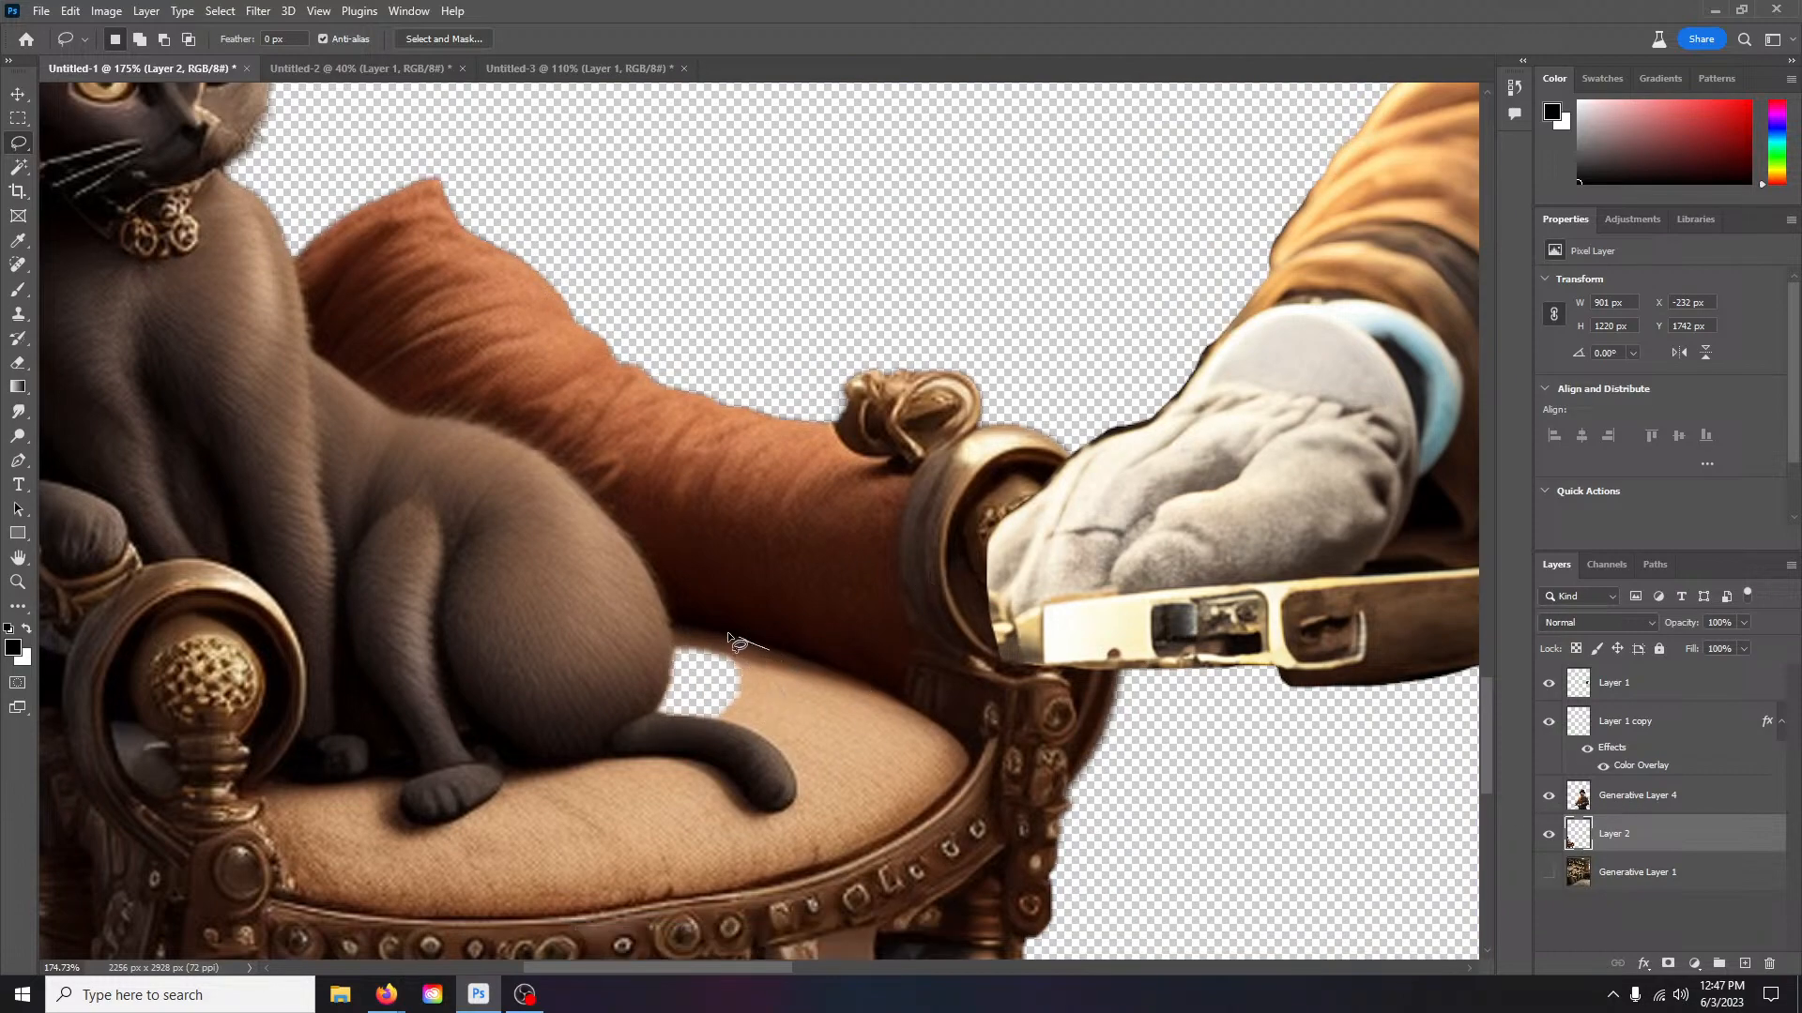
pyautogui.moveTo(627, 667)
pyautogui.mouseDown()
pyautogui.moveTo(649, 748)
pyautogui.moveTo(790, 727)
pyautogui.moveTo(768, 650)
pyautogui.mouseUp()
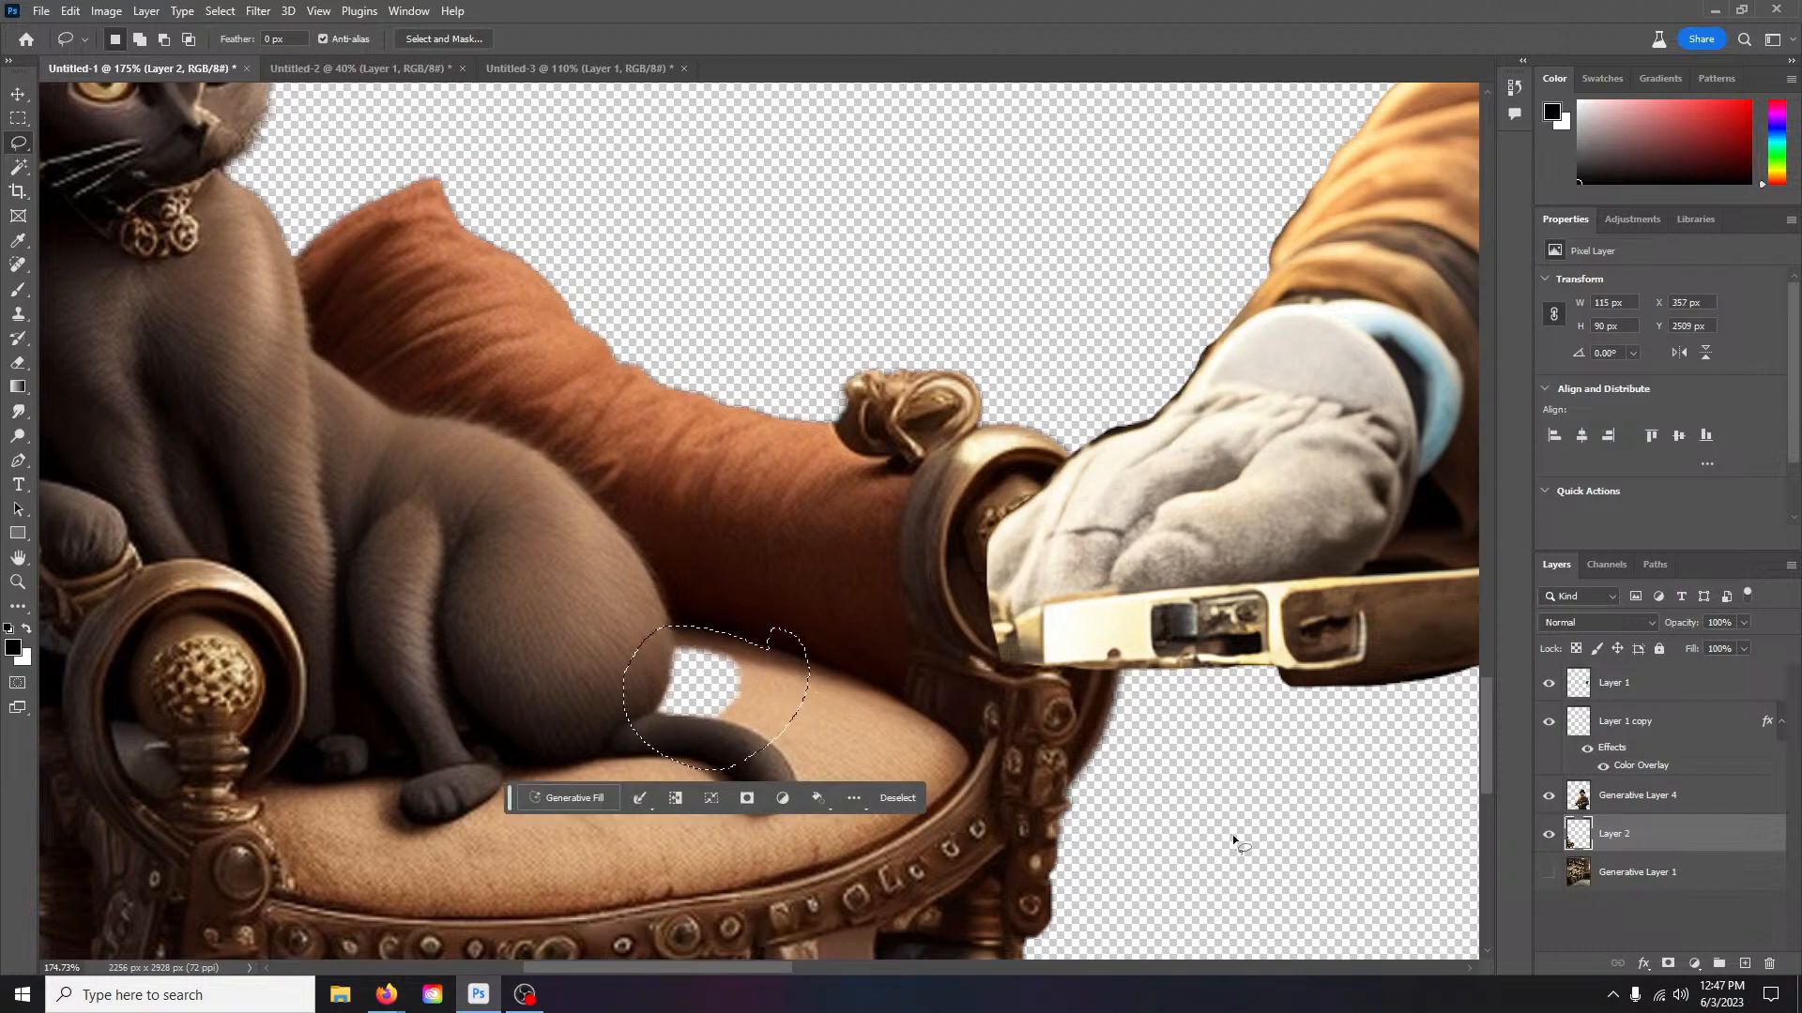
pyautogui.click(575, 797)
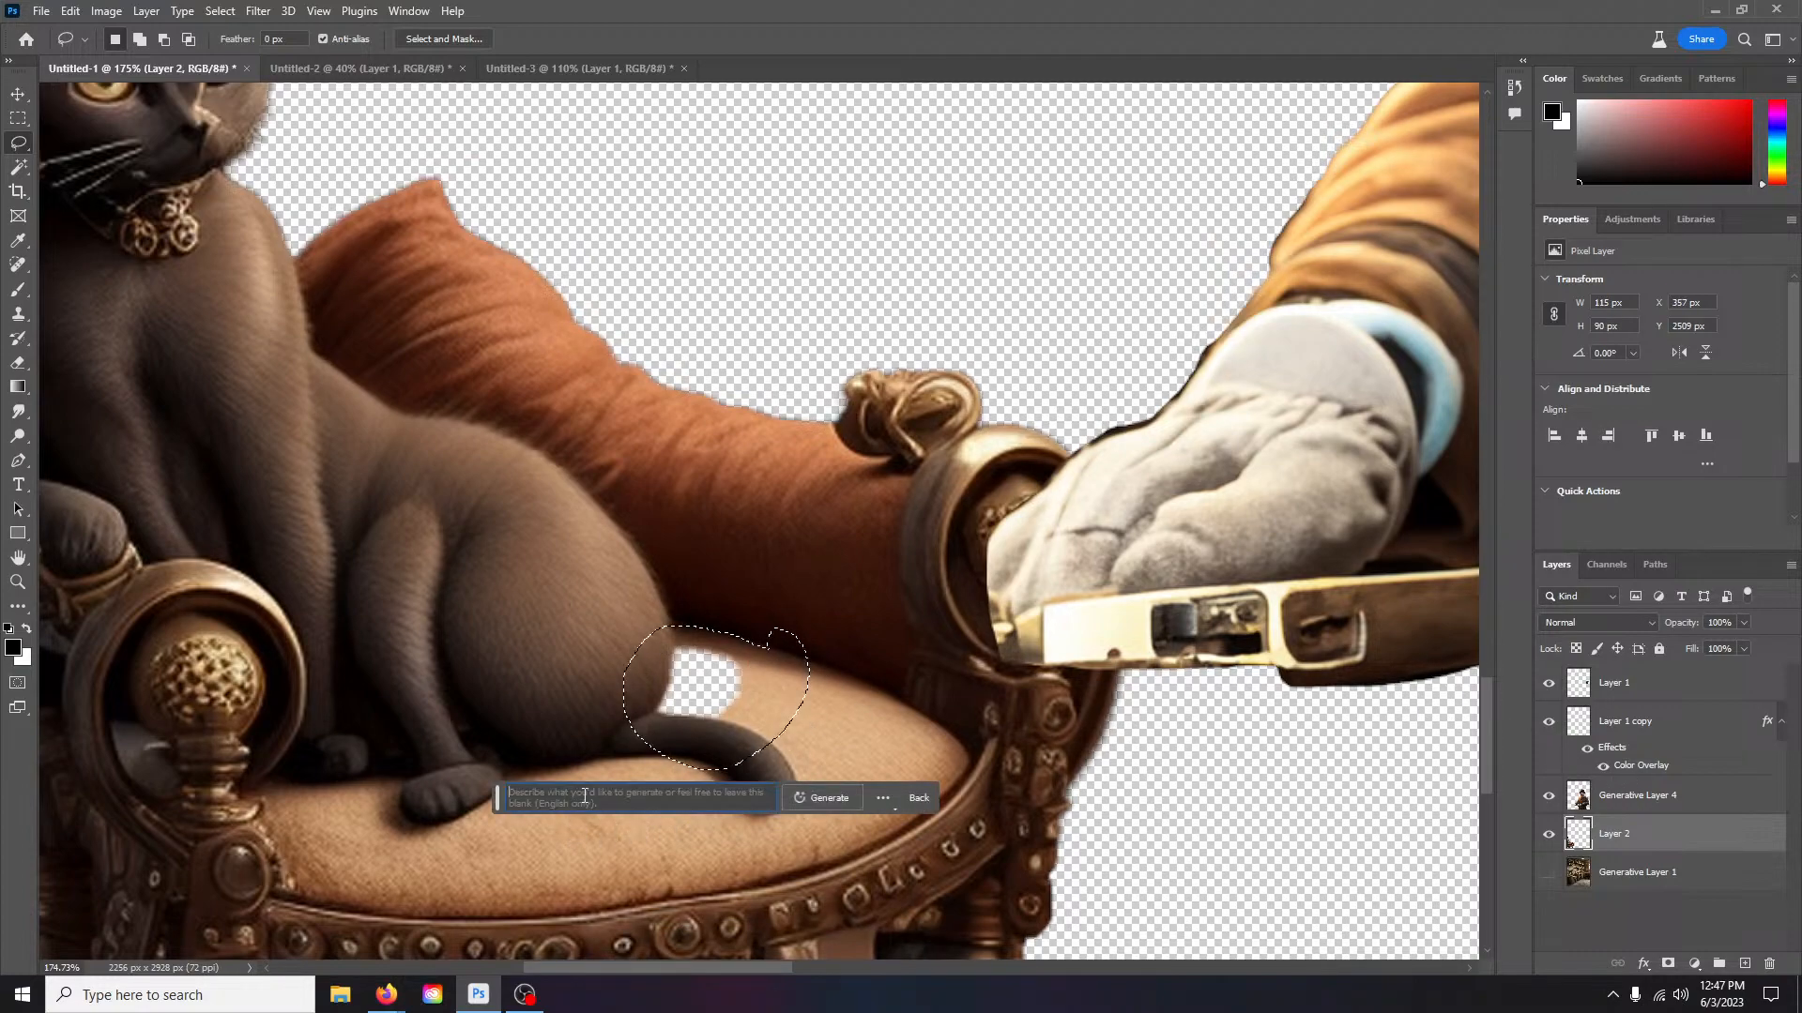
pyautogui.click(825, 797)
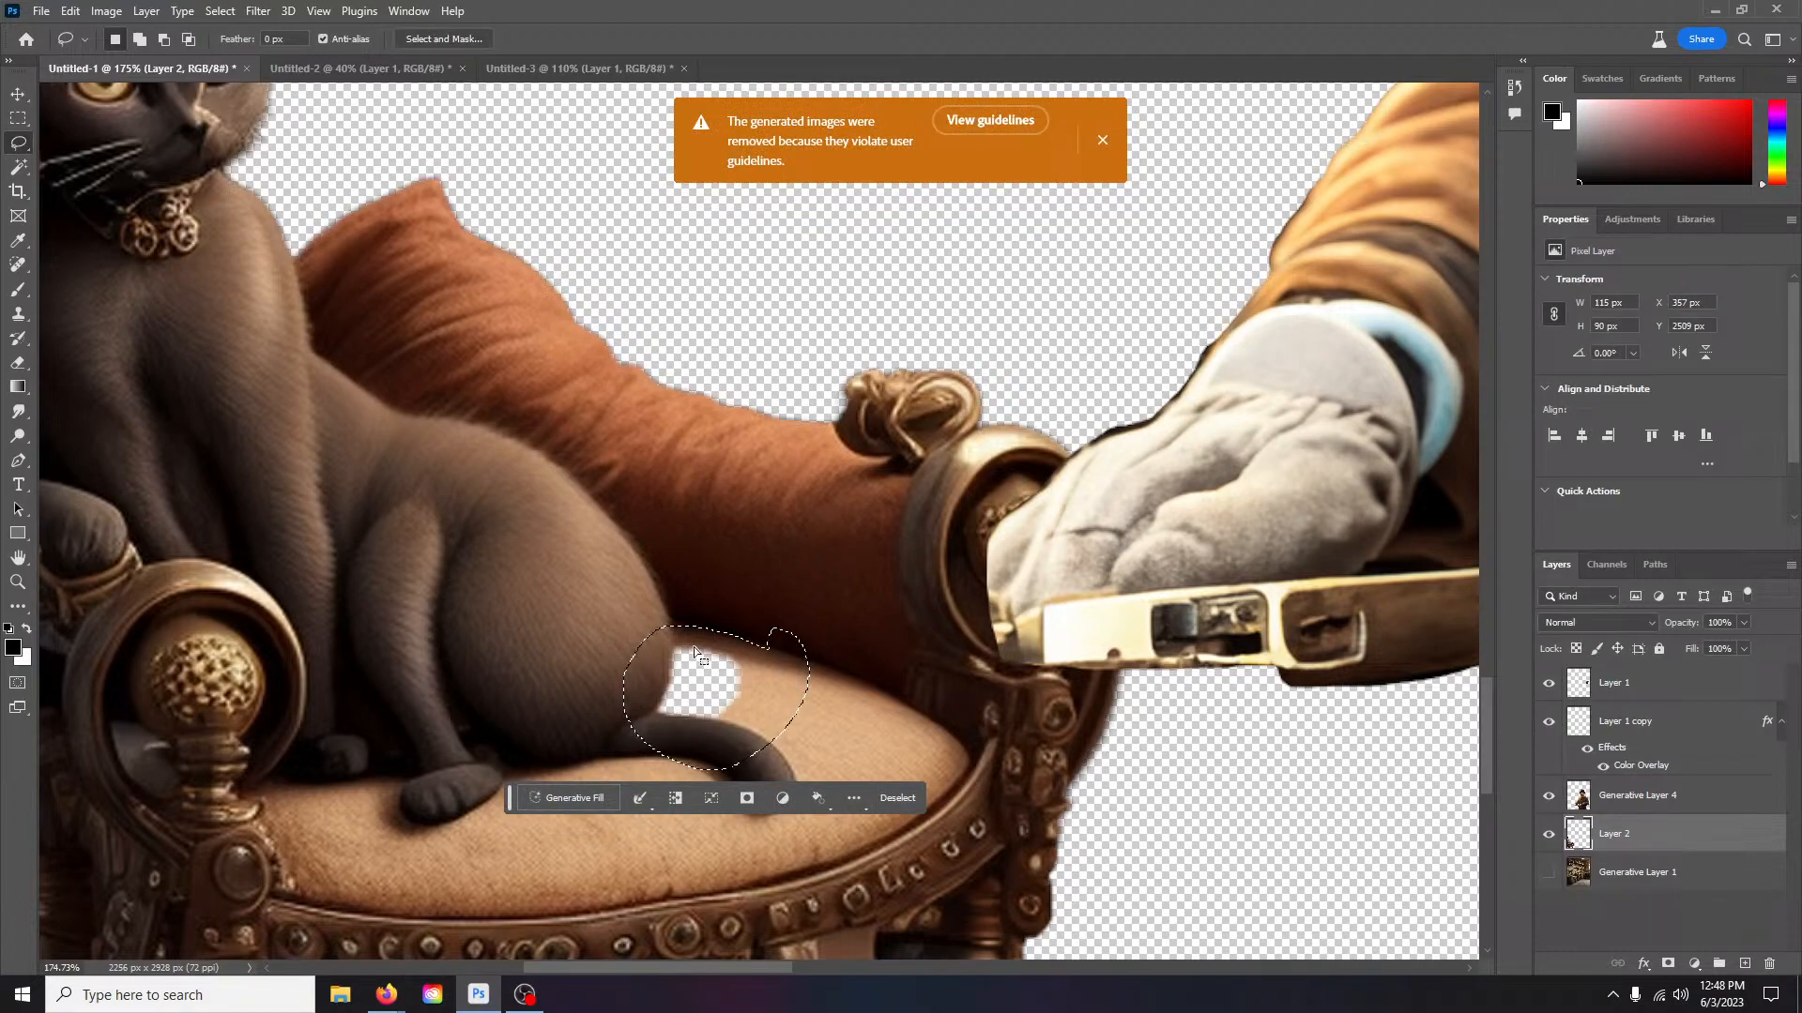
pyautogui.click(1099, 141)
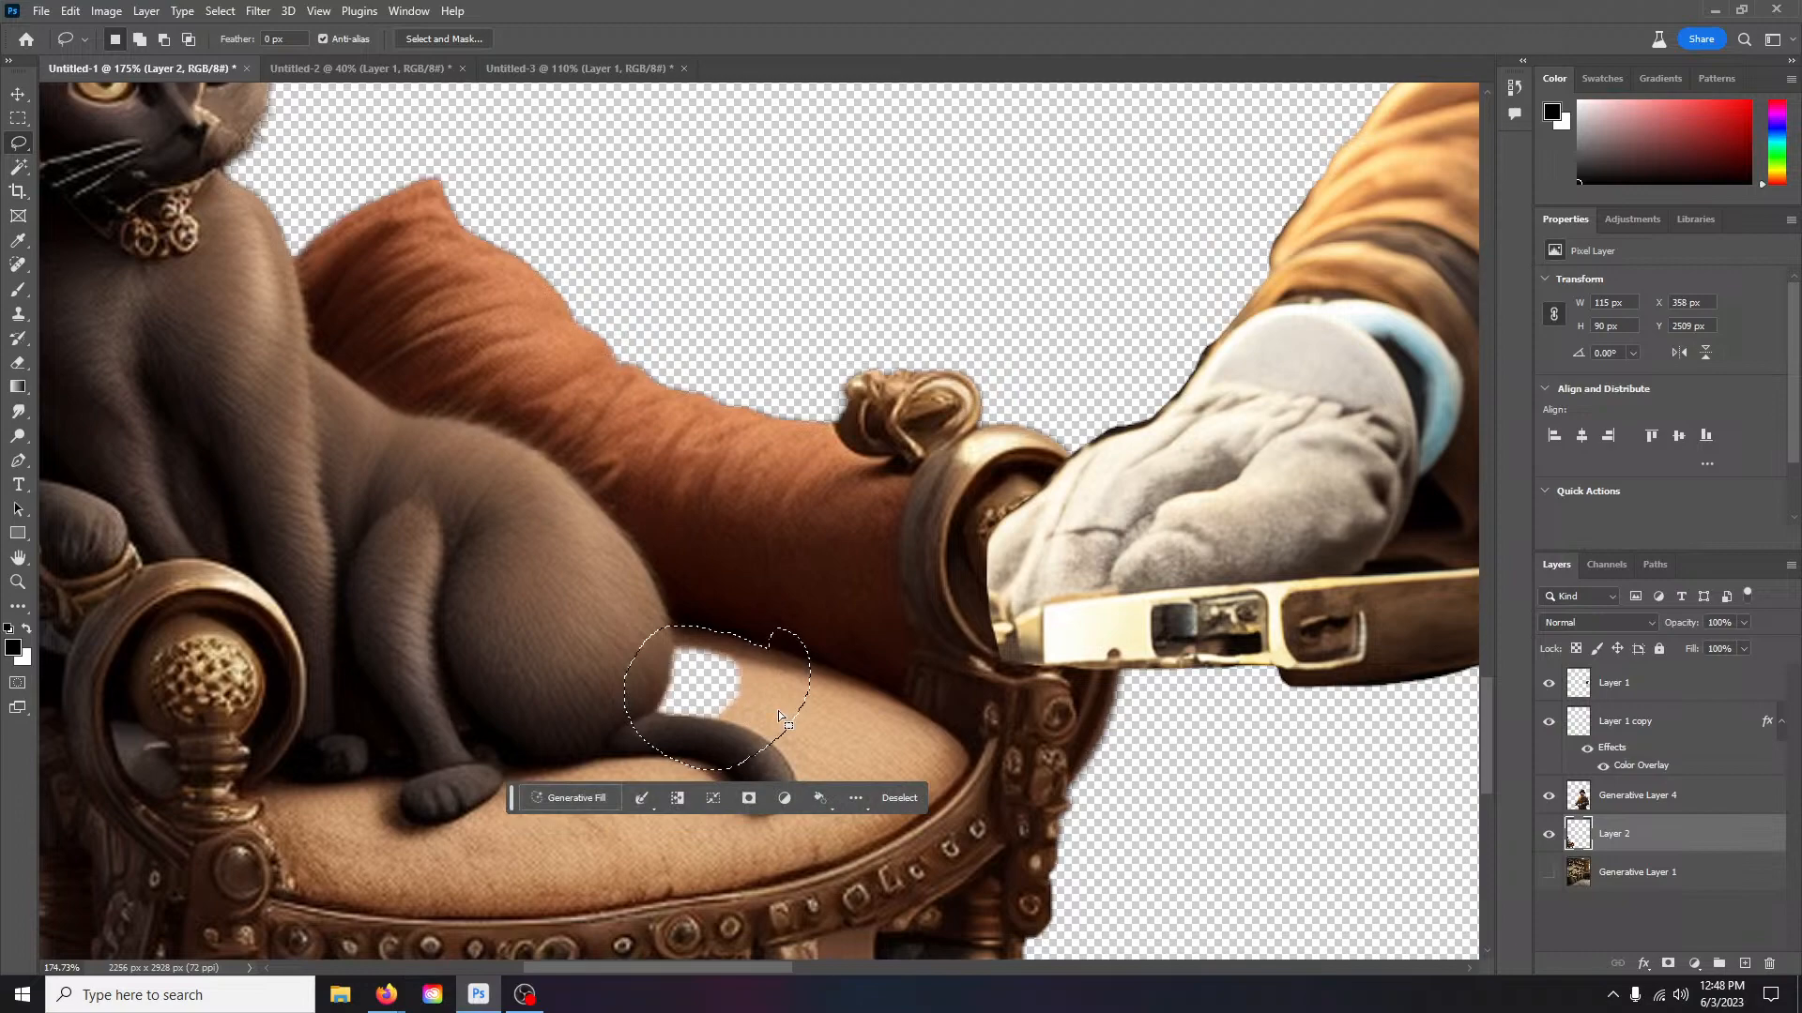
# Step: Retry the blank-prompt Generative Fill with a tighter lasso selection around the cushion hole, and clear the selection
pyautogui.hotkey('ctrl', 'd')
pyautogui.moveTo(756, 650)
pyautogui.mouseDown()
pyautogui.moveTo(675, 633)
pyautogui.moveTo(646, 699)
pyautogui.mouseUp()
pyautogui.hotkey('ctrl', 'd')
pyautogui.moveTo(720, 722); pyautogui.dragTo(687, 723)
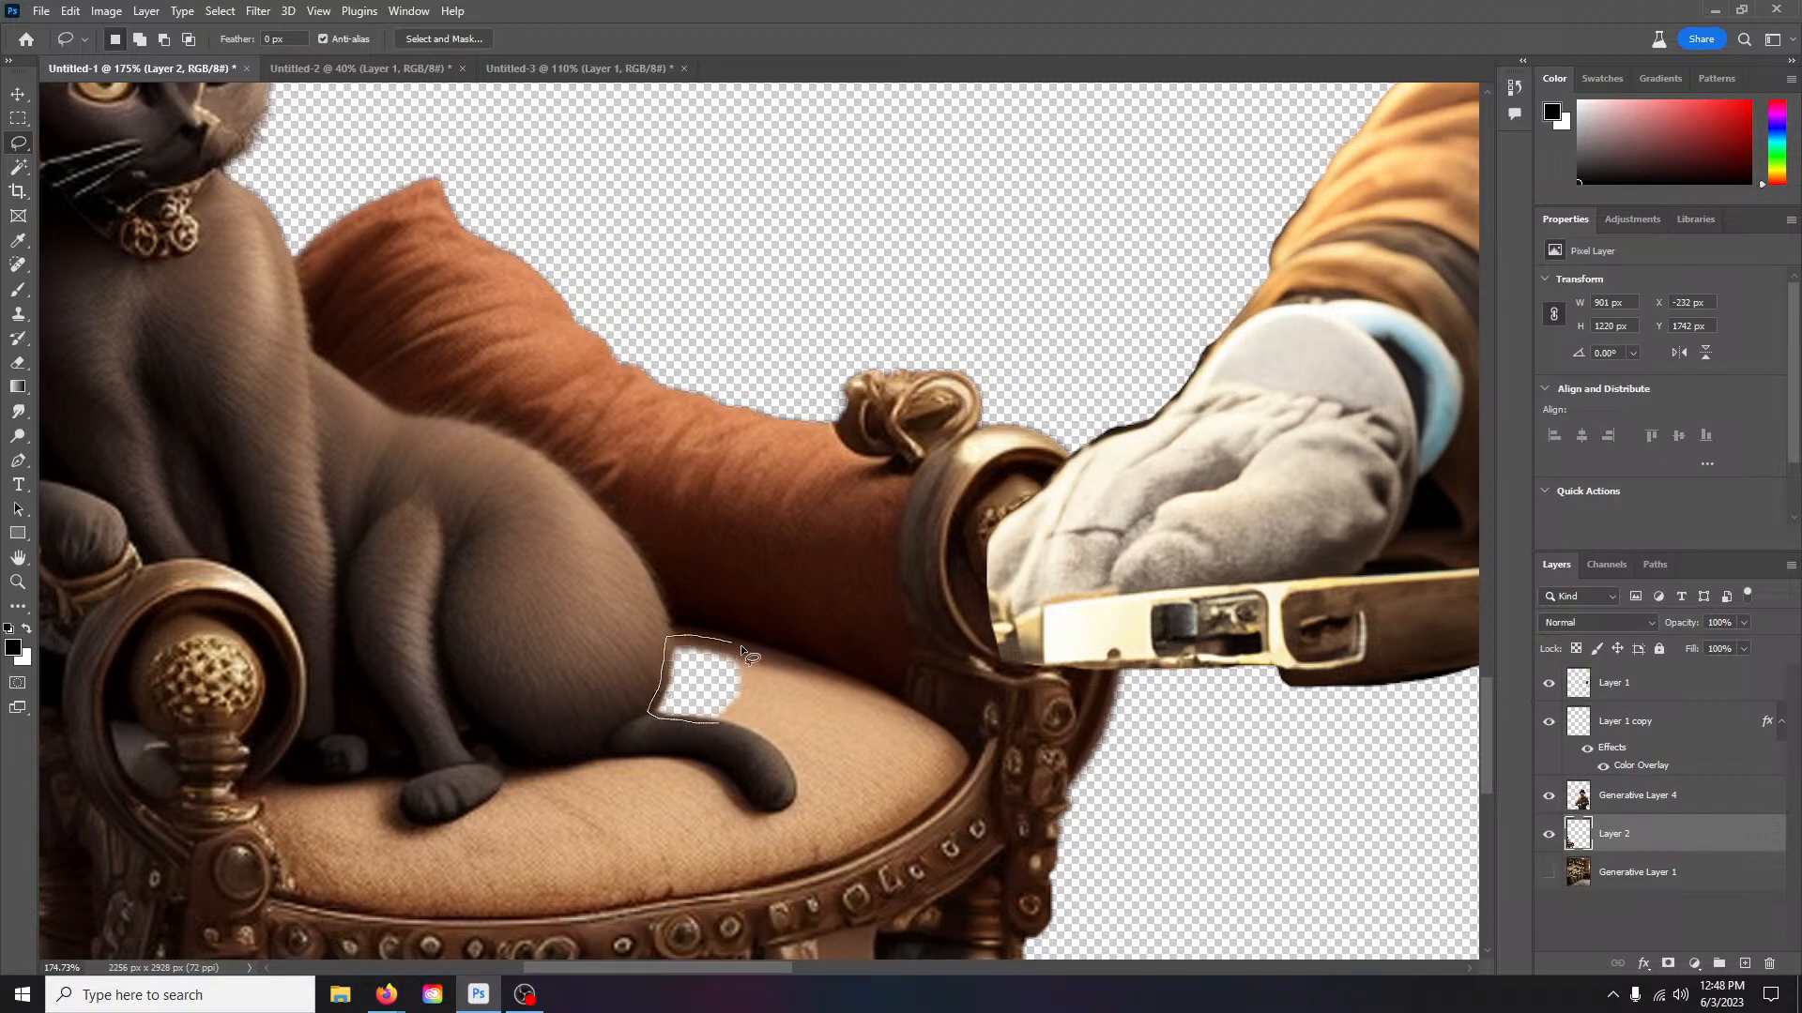
pyautogui.moveTo(719, 727); pyautogui.dragTo(720, 725)
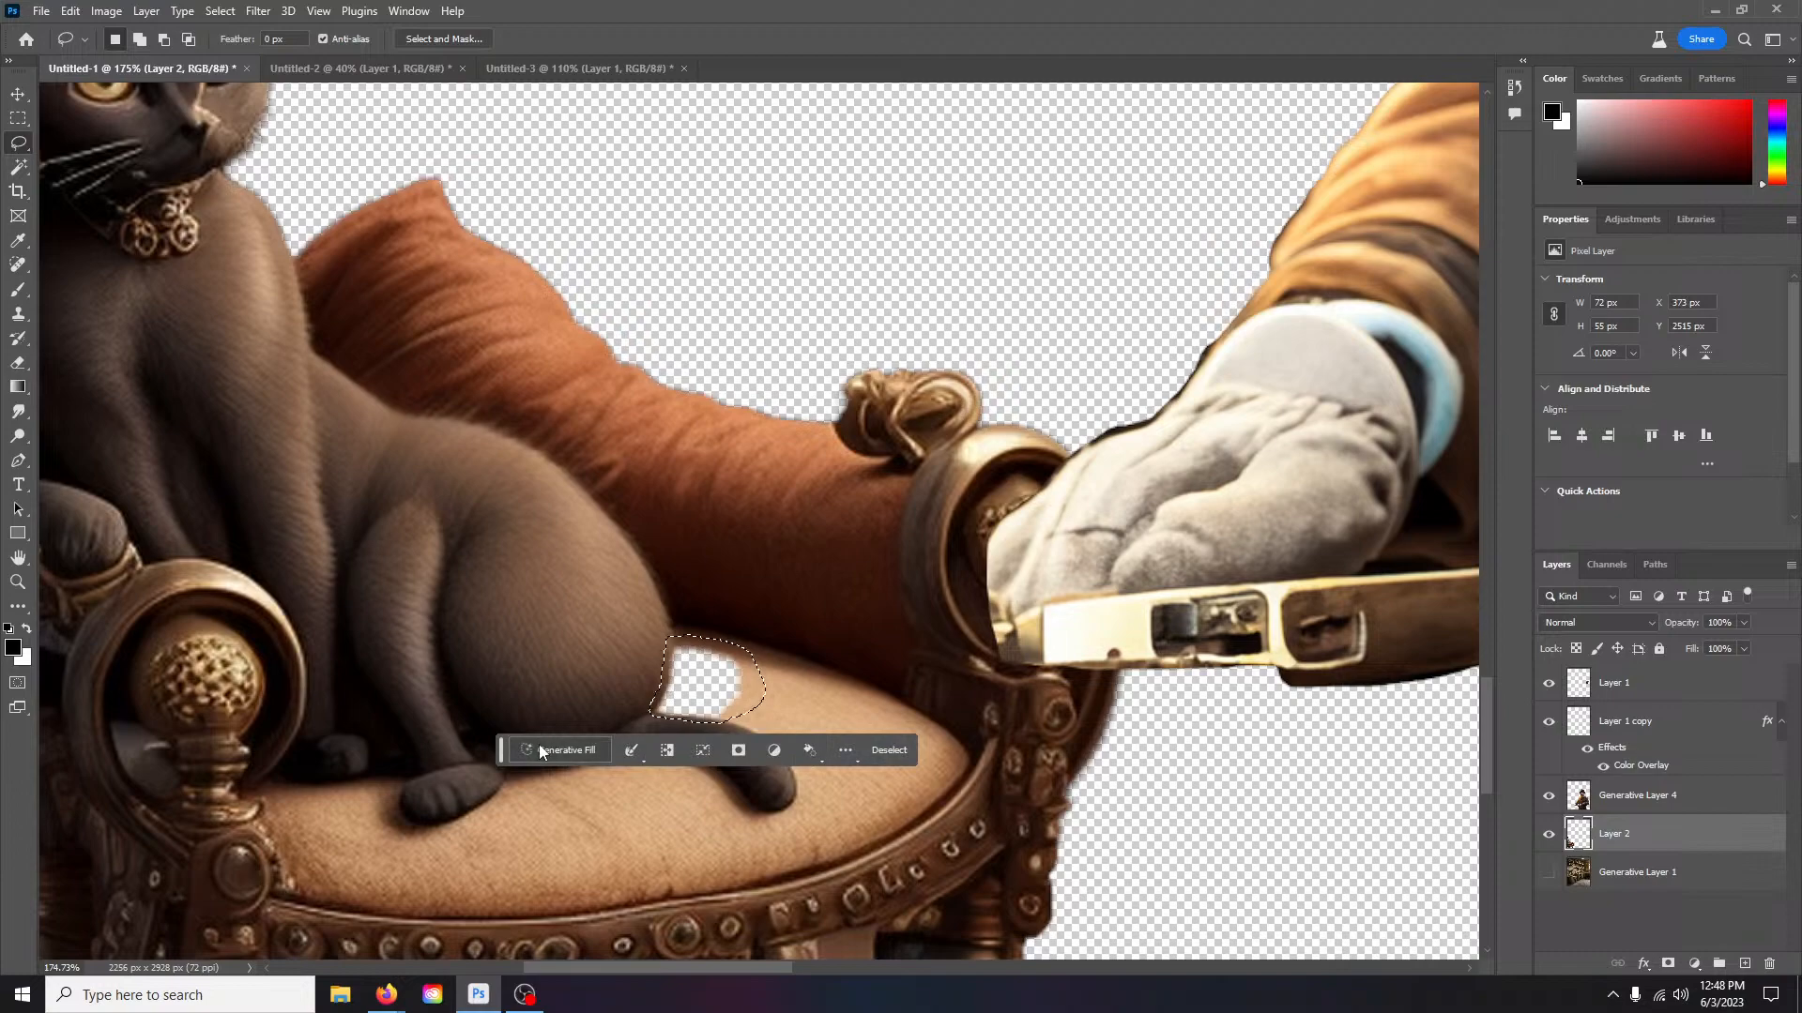
pyautogui.click(544, 748)
pyautogui.click(790, 735)
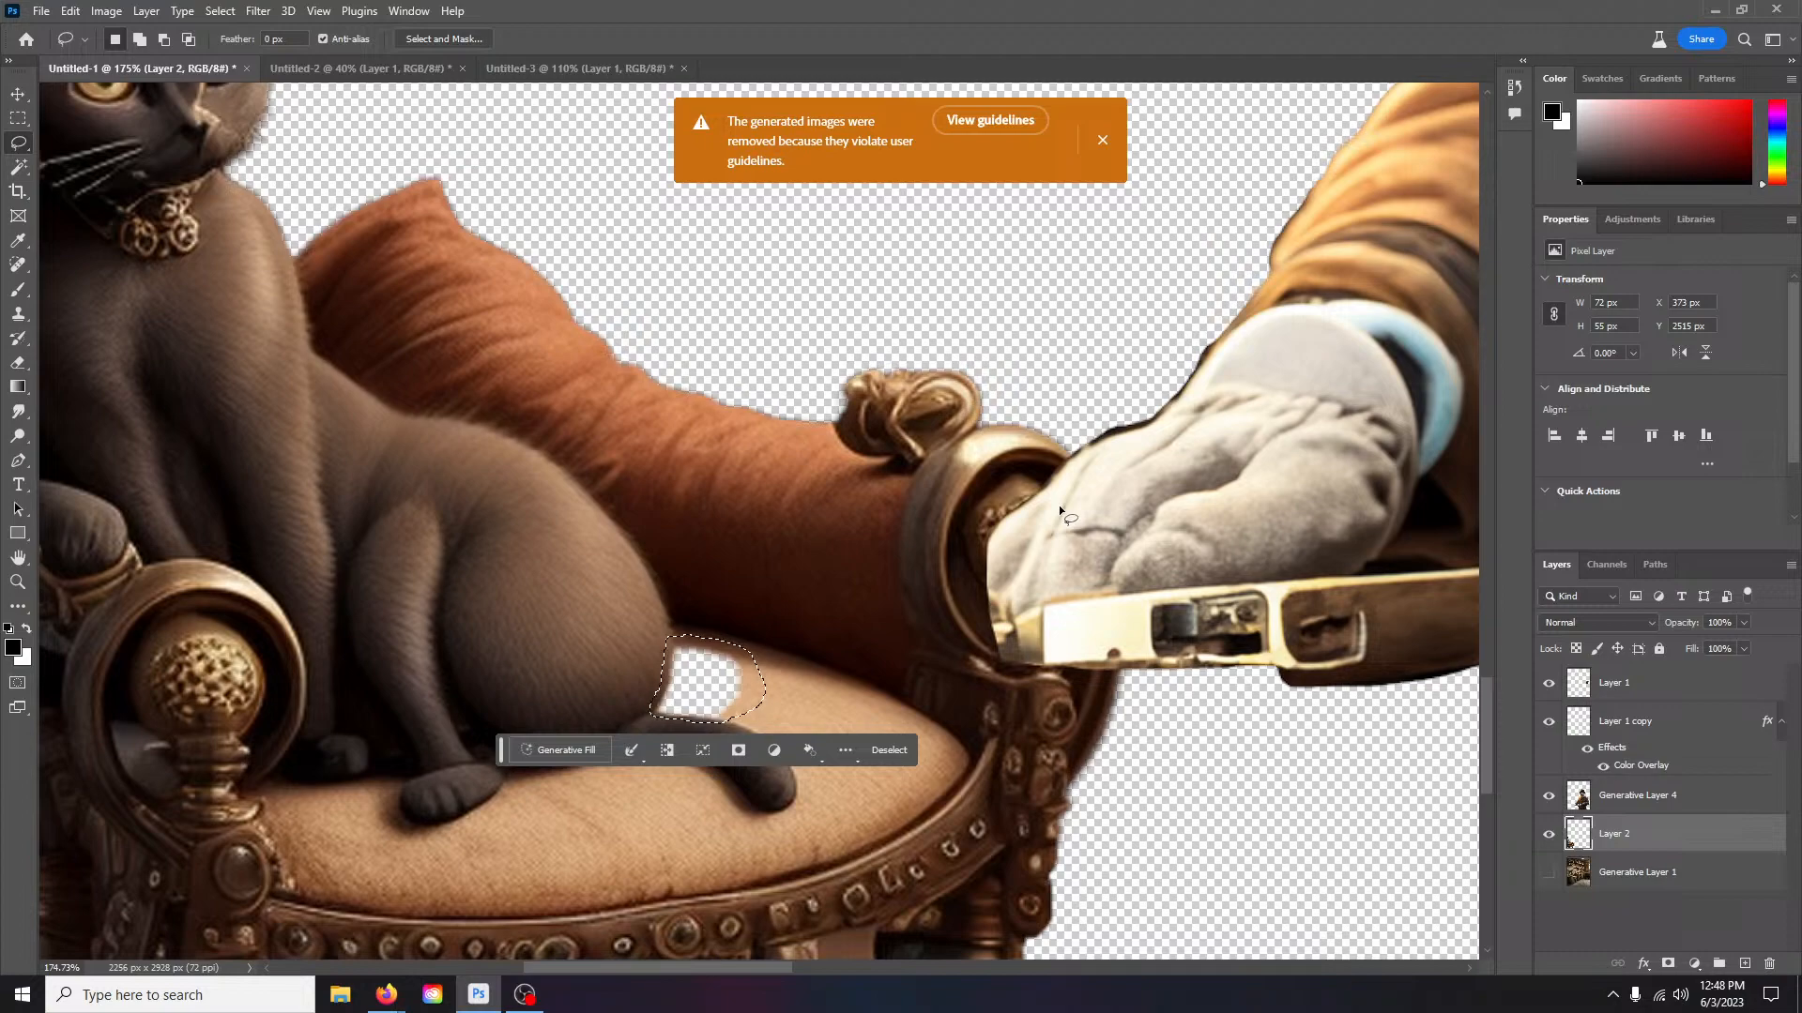
pyautogui.click(1102, 140)
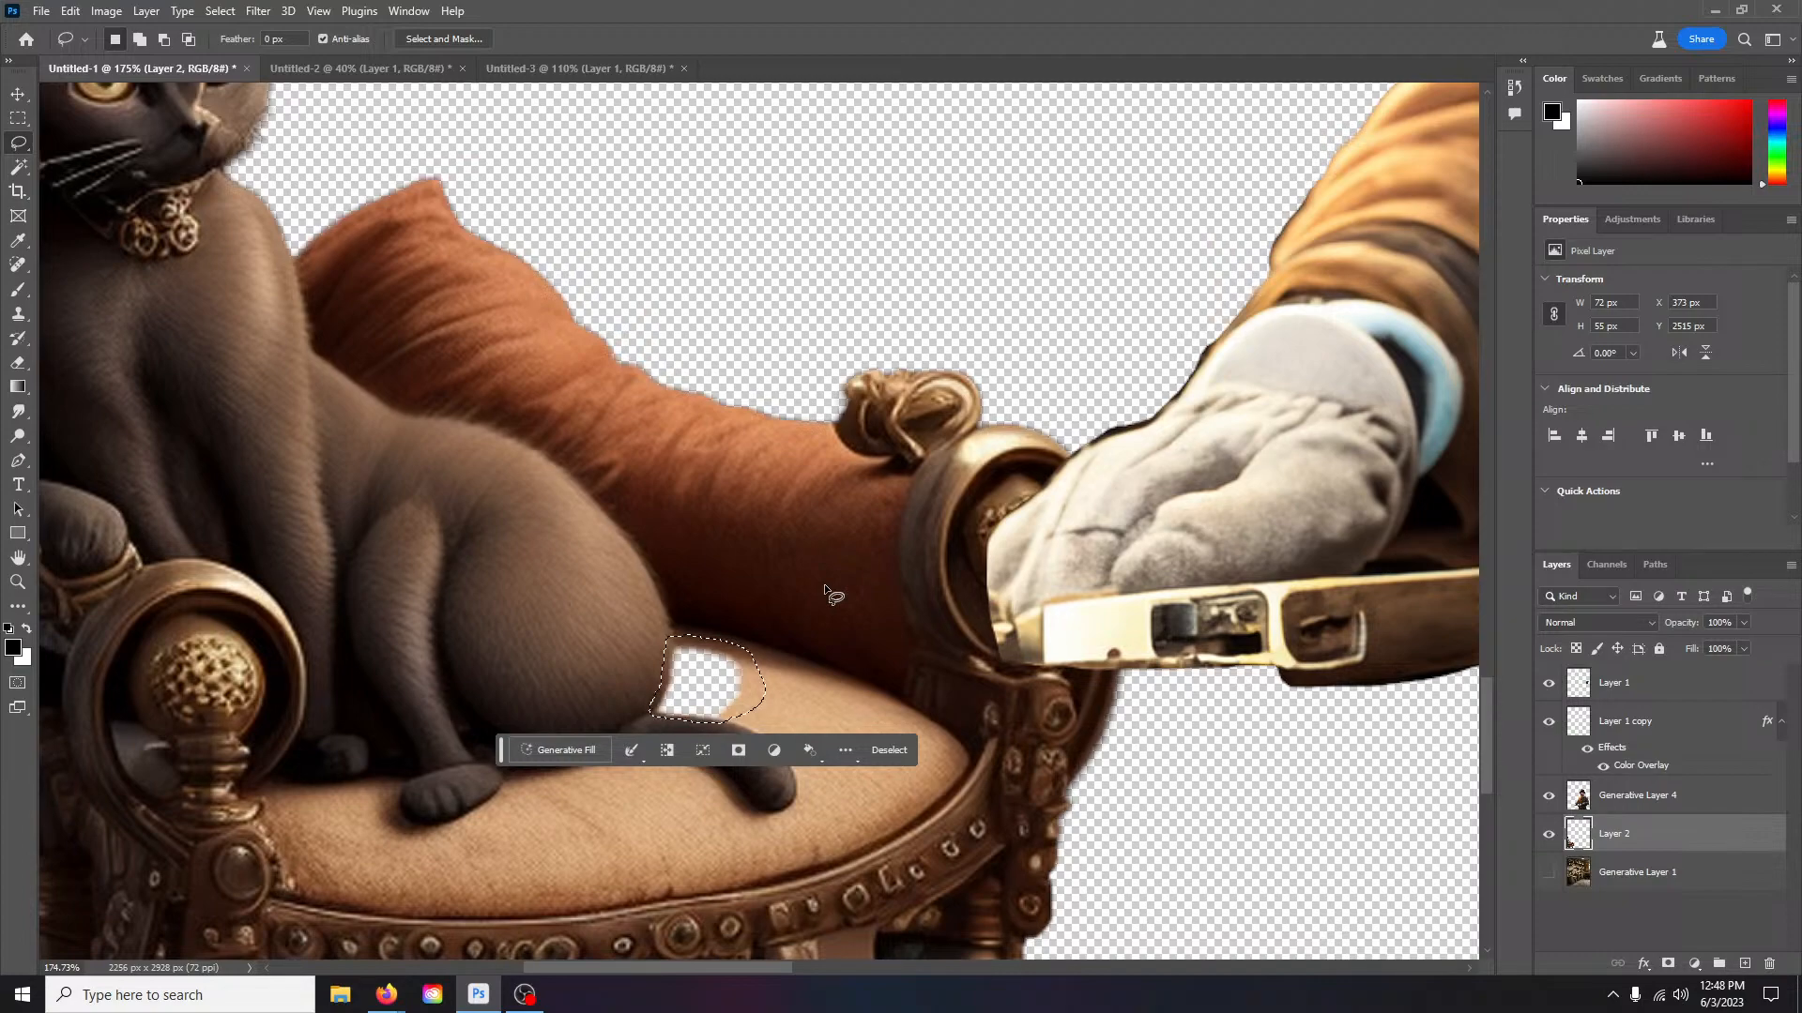
pyautogui.click(721, 670)
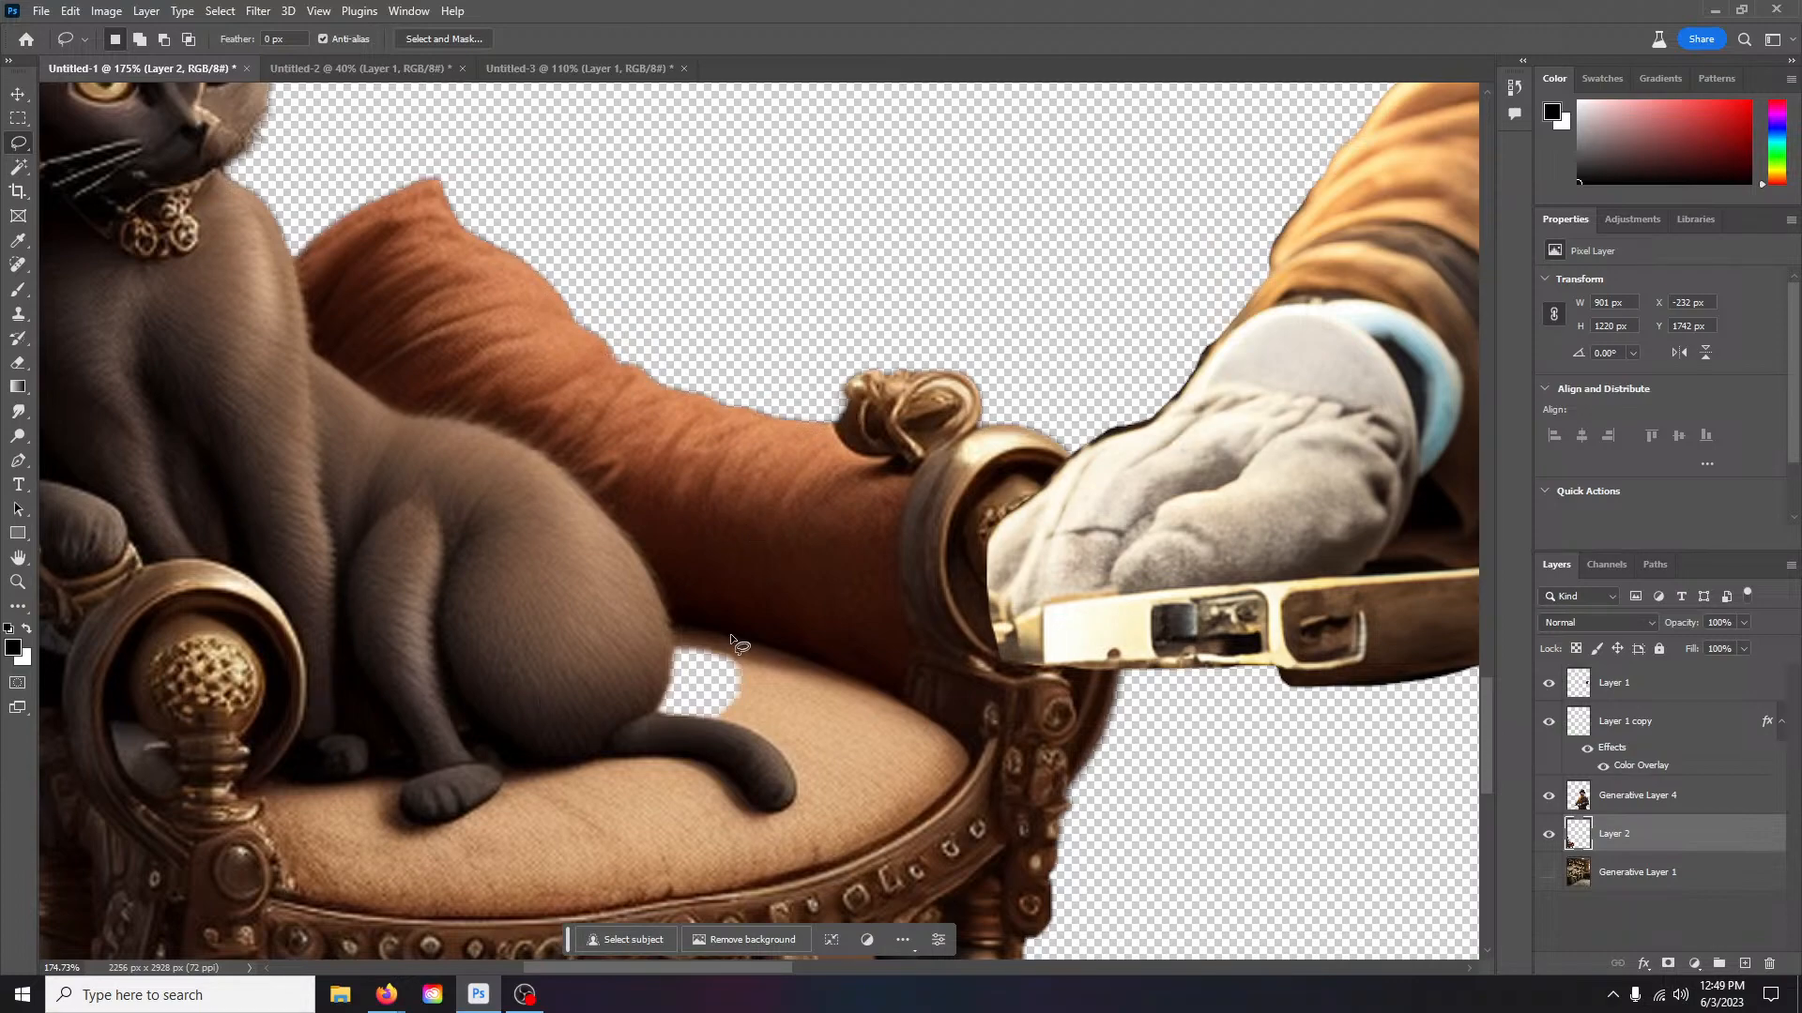
pyautogui.scroll(-5, 735, 631)
pyautogui.scroll(3, 735, 636)
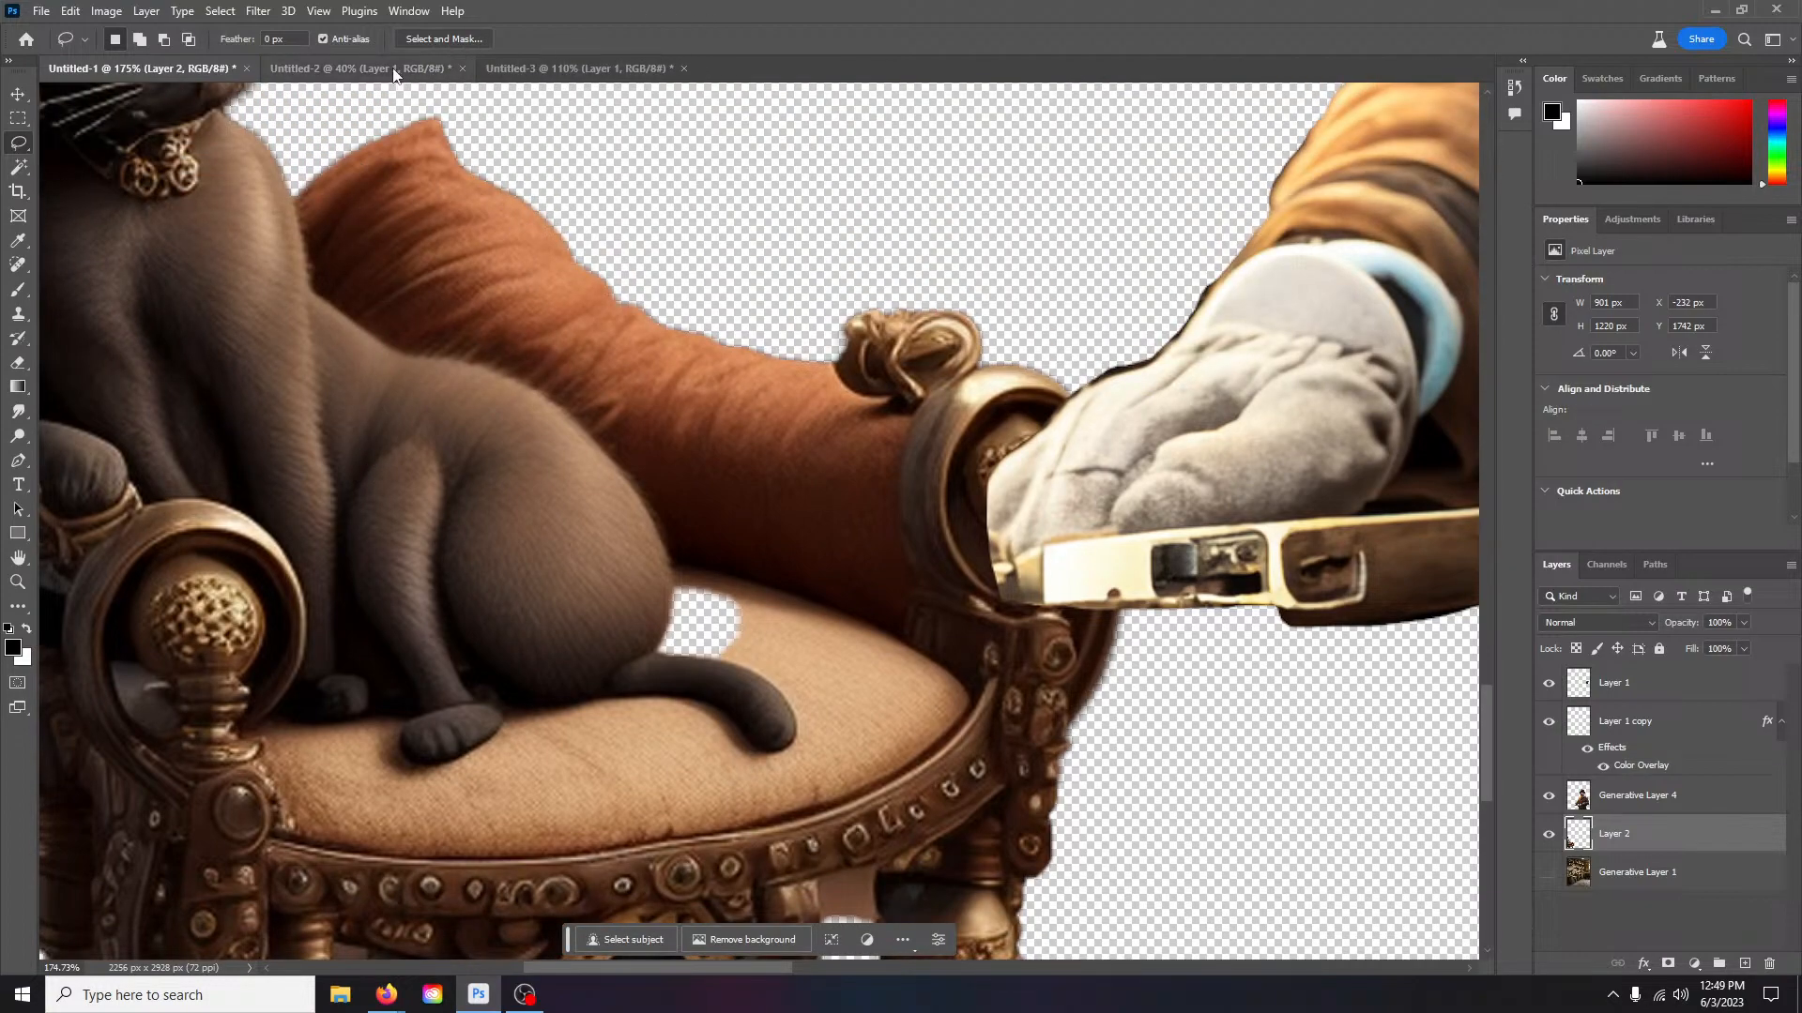
pyautogui.click(362, 69)
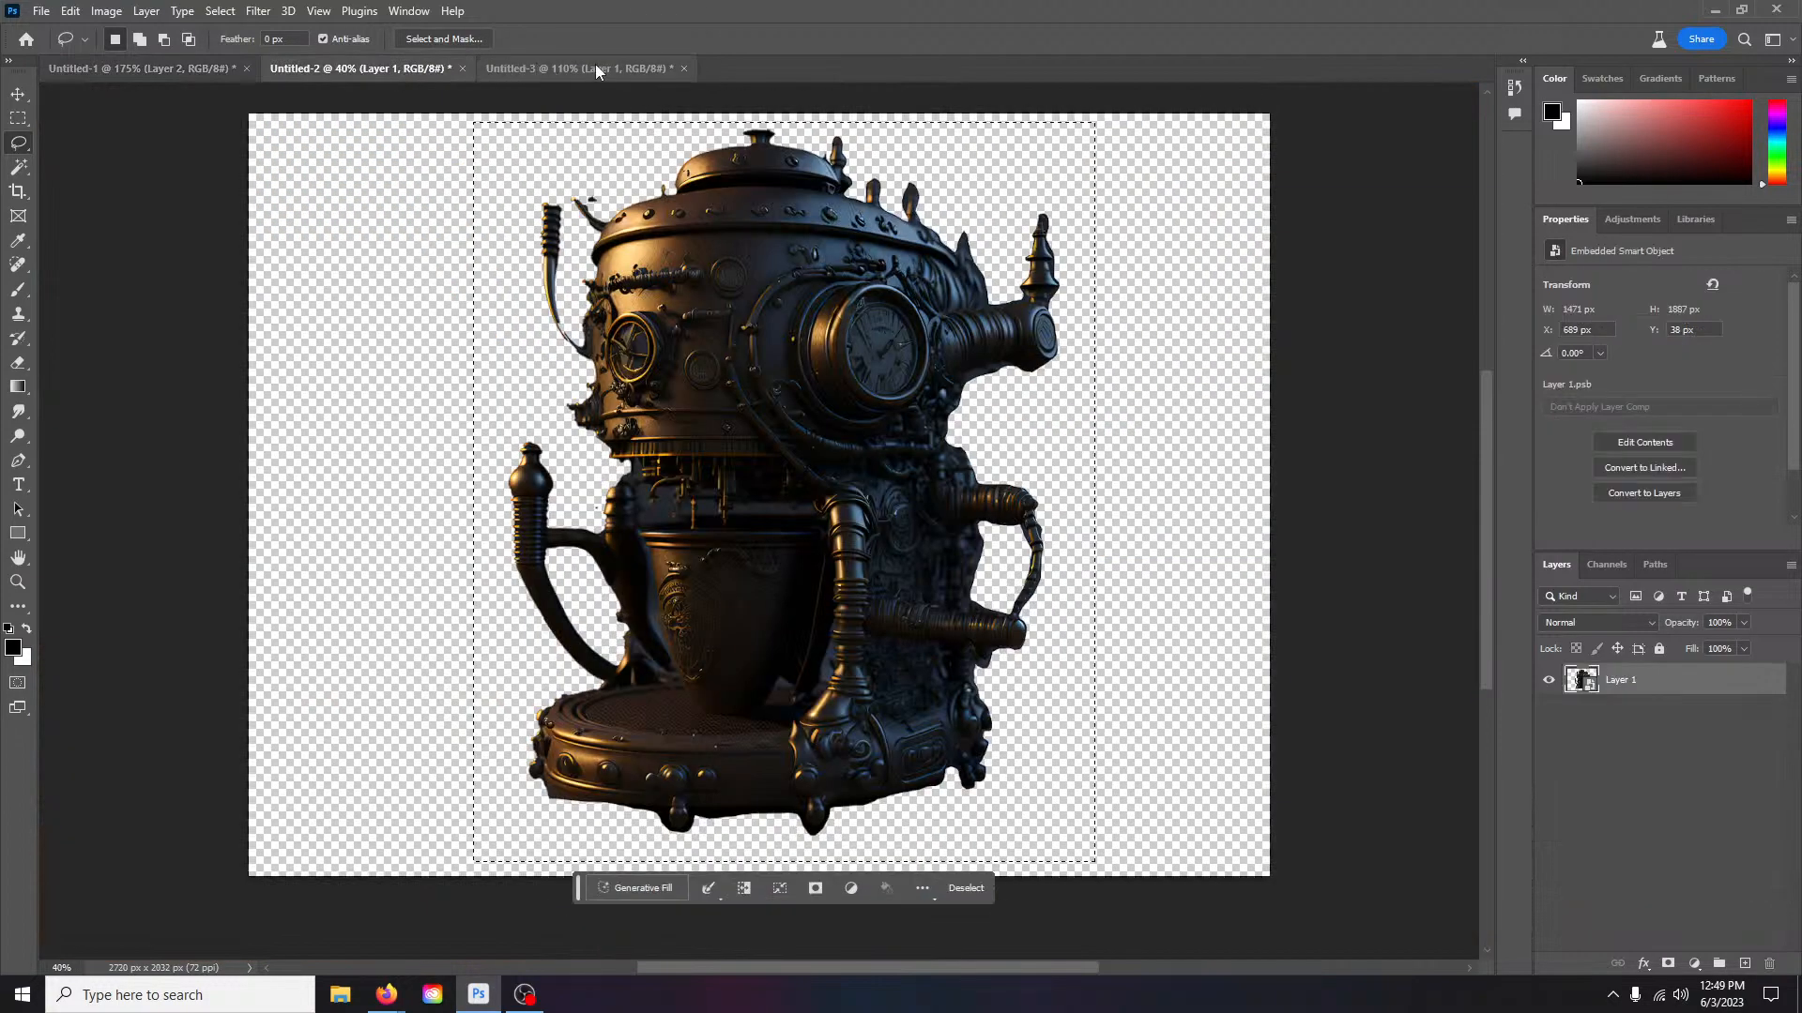
pyautogui.click(132, 69)
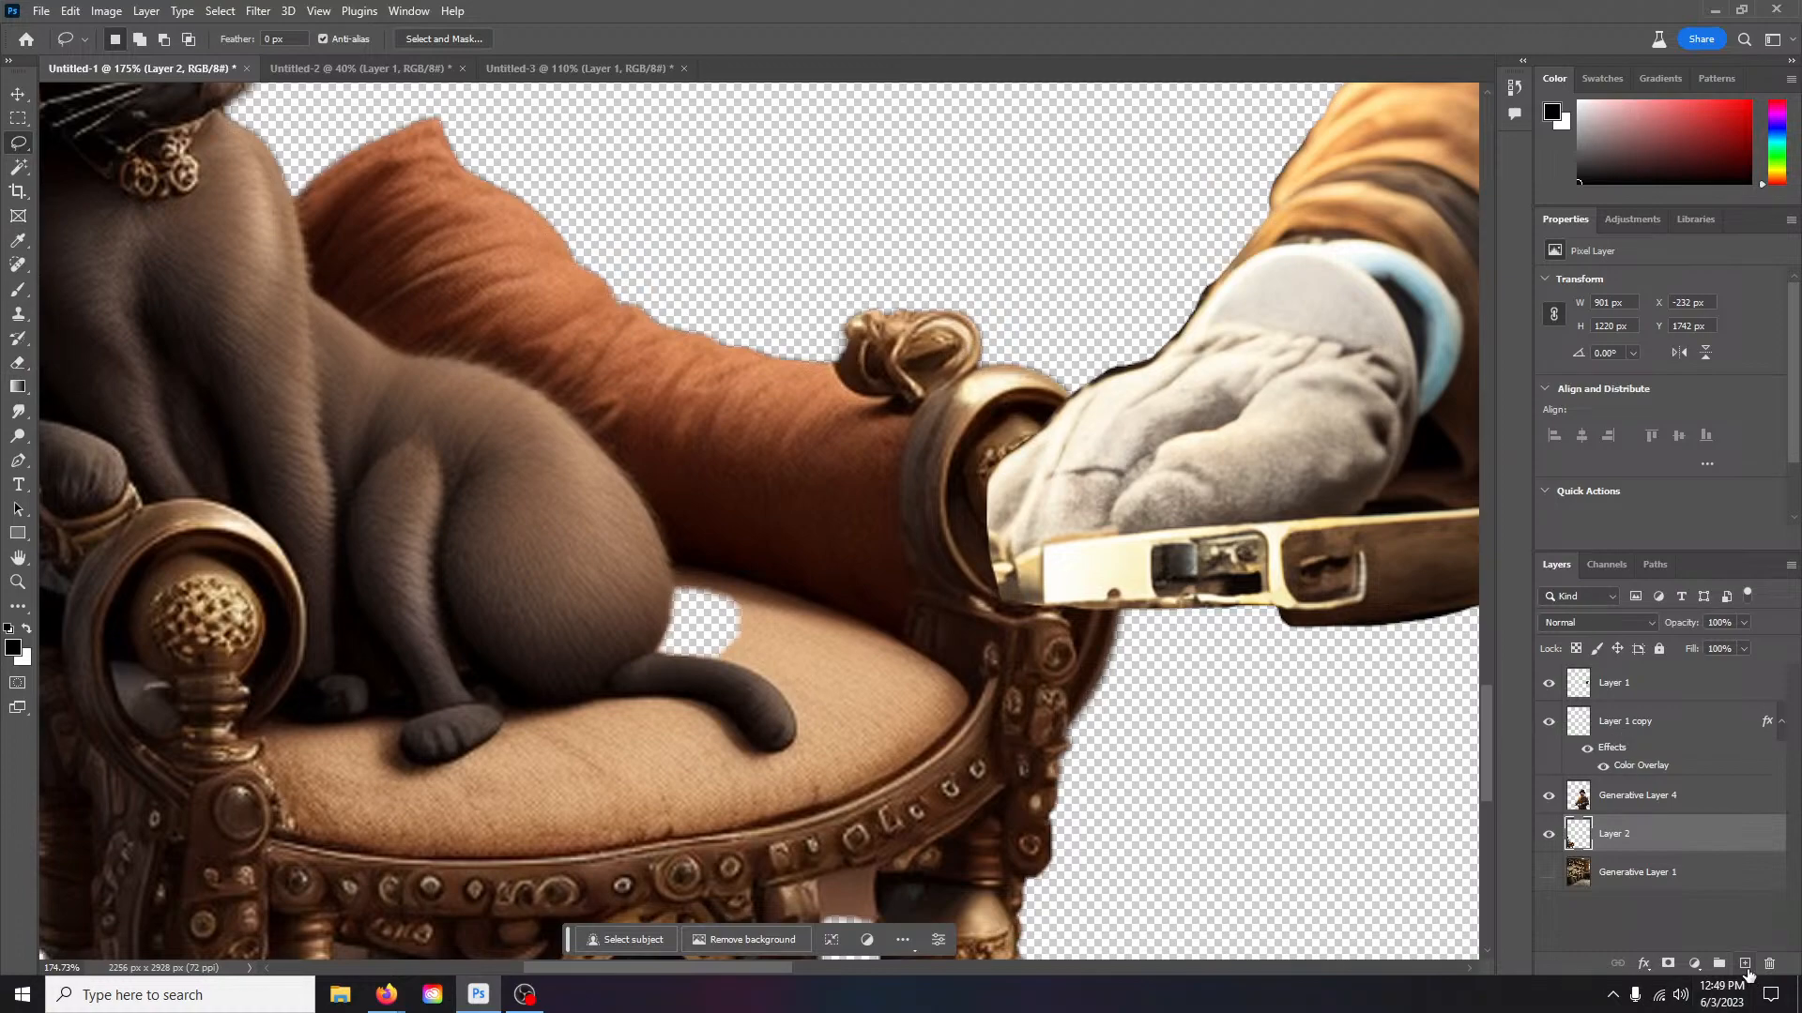
# Step: Smudge the cushion fabric across the transparent hole in the chair seat with the Smudge Tool at 37 px and 100% strength
pyautogui.click(20, 412)
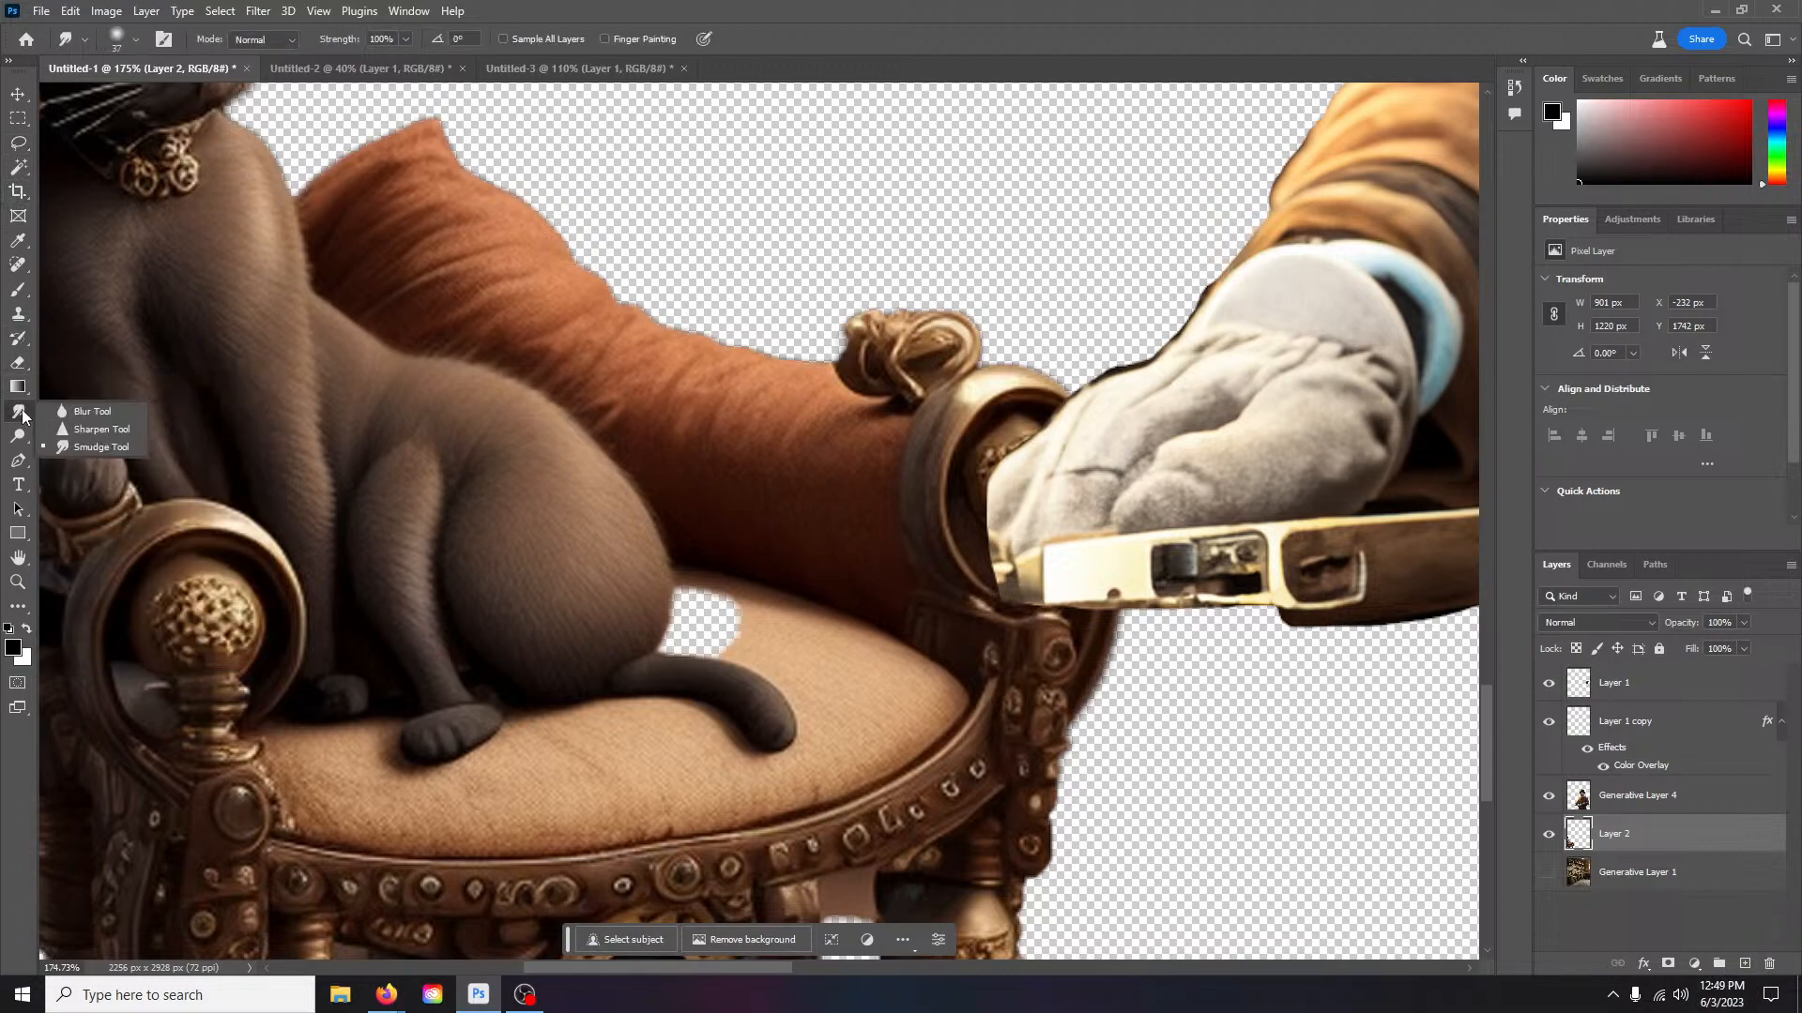
pyautogui.click(56, 429)
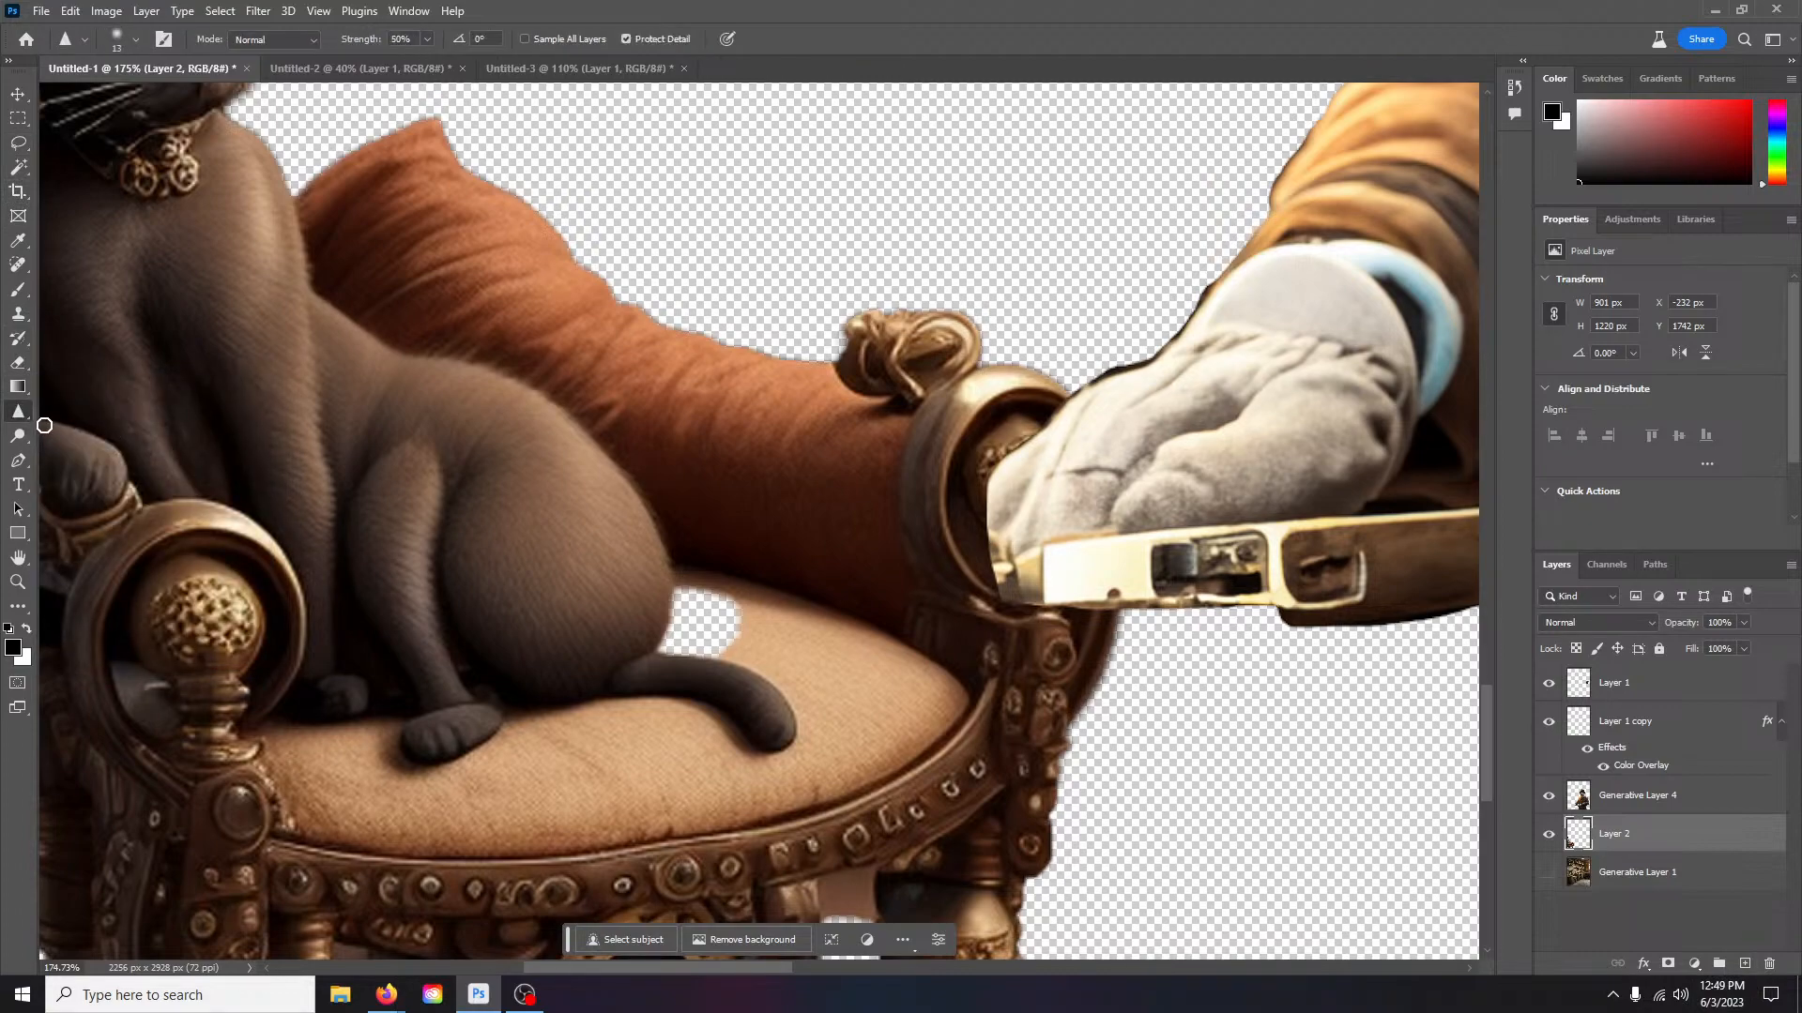
pyautogui.click(16, 412)
pyautogui.click(74, 447)
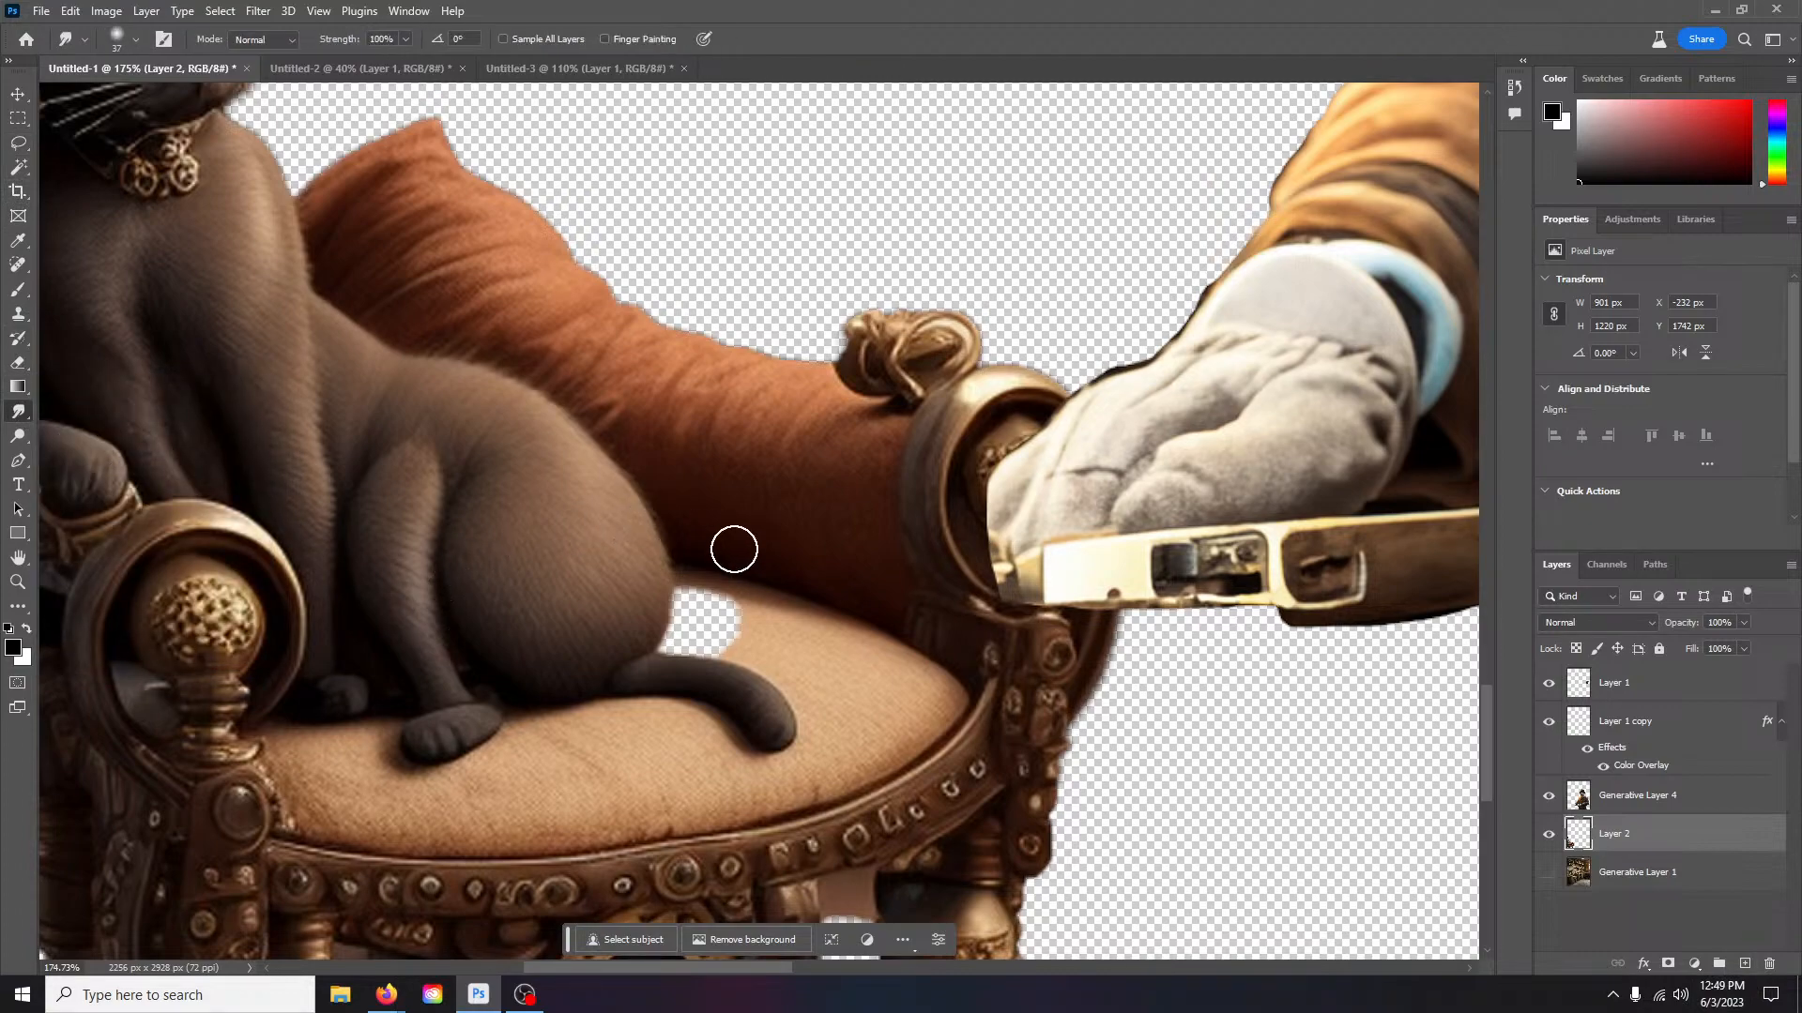
pyautogui.moveTo(739, 622); pyautogui.dragTo(697, 617)
# Step: Reduce the smudge brush to about 14 px and smear away the remaining gaps between the cat's back, its tail and the cushion
pyautogui.click(136, 39)
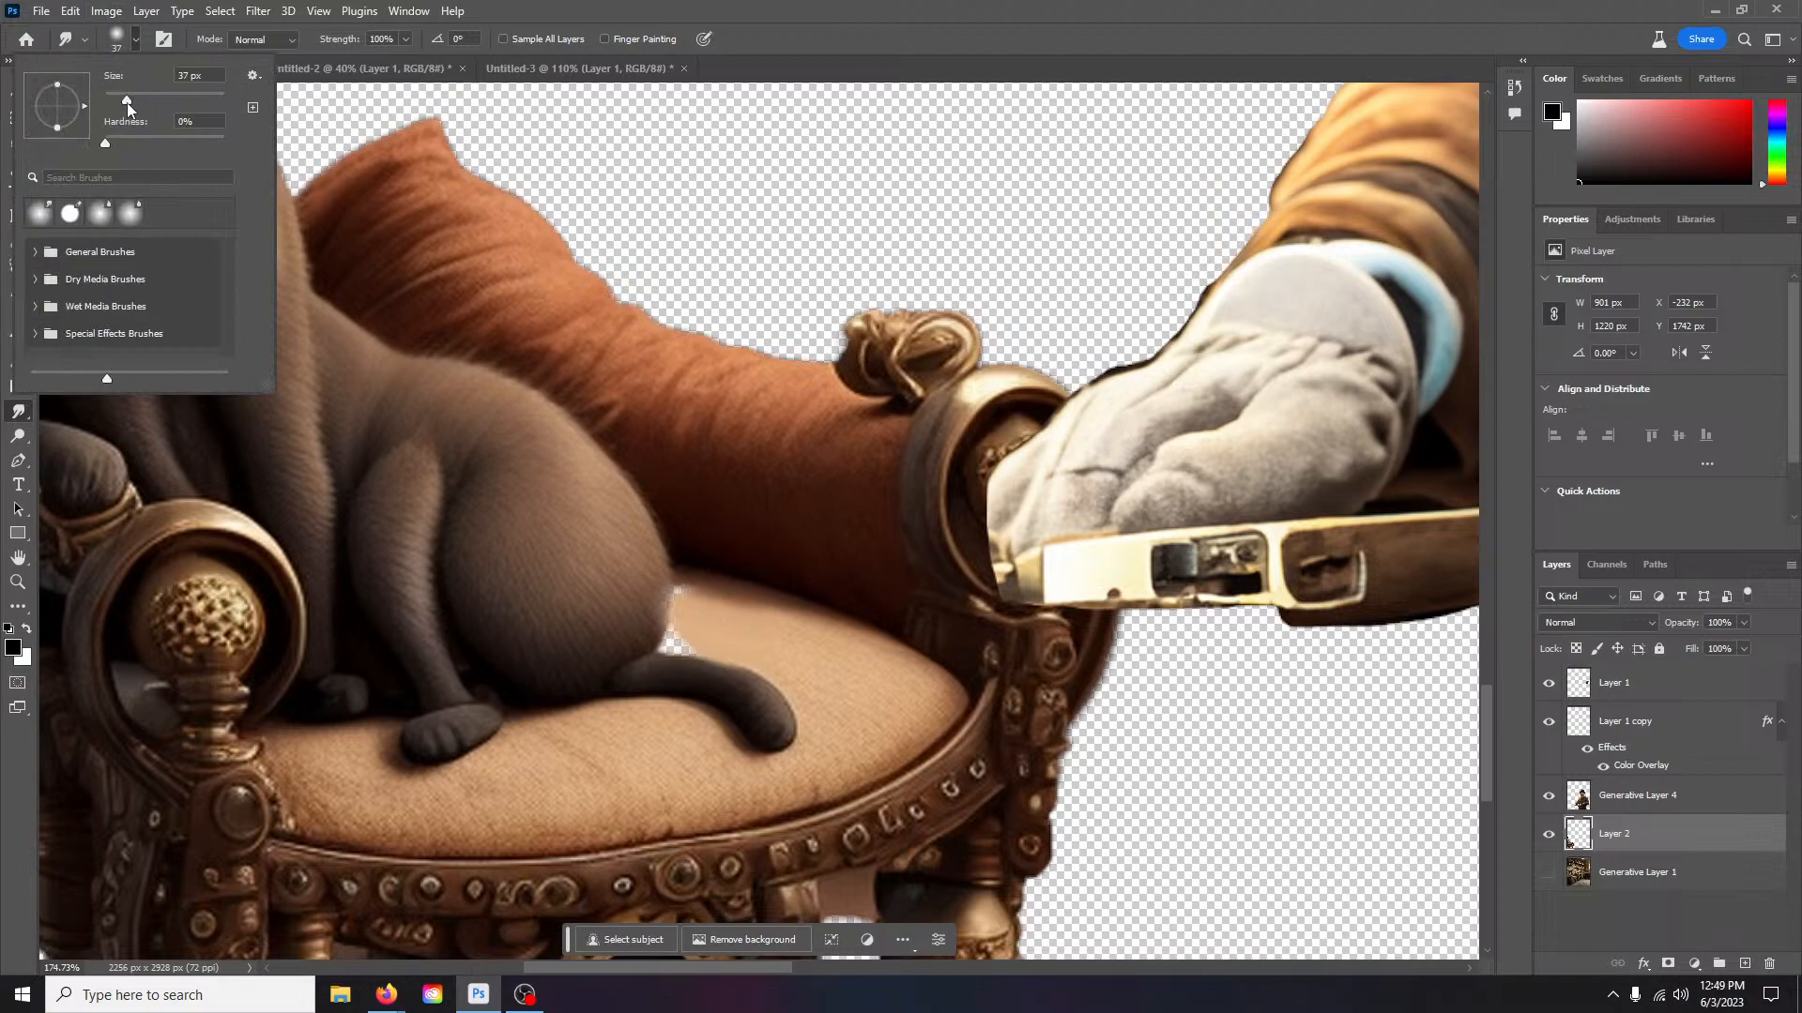
pyautogui.moveTo(116, 103); pyautogui.dragTo(112, 103)
pyautogui.click(697, 608)
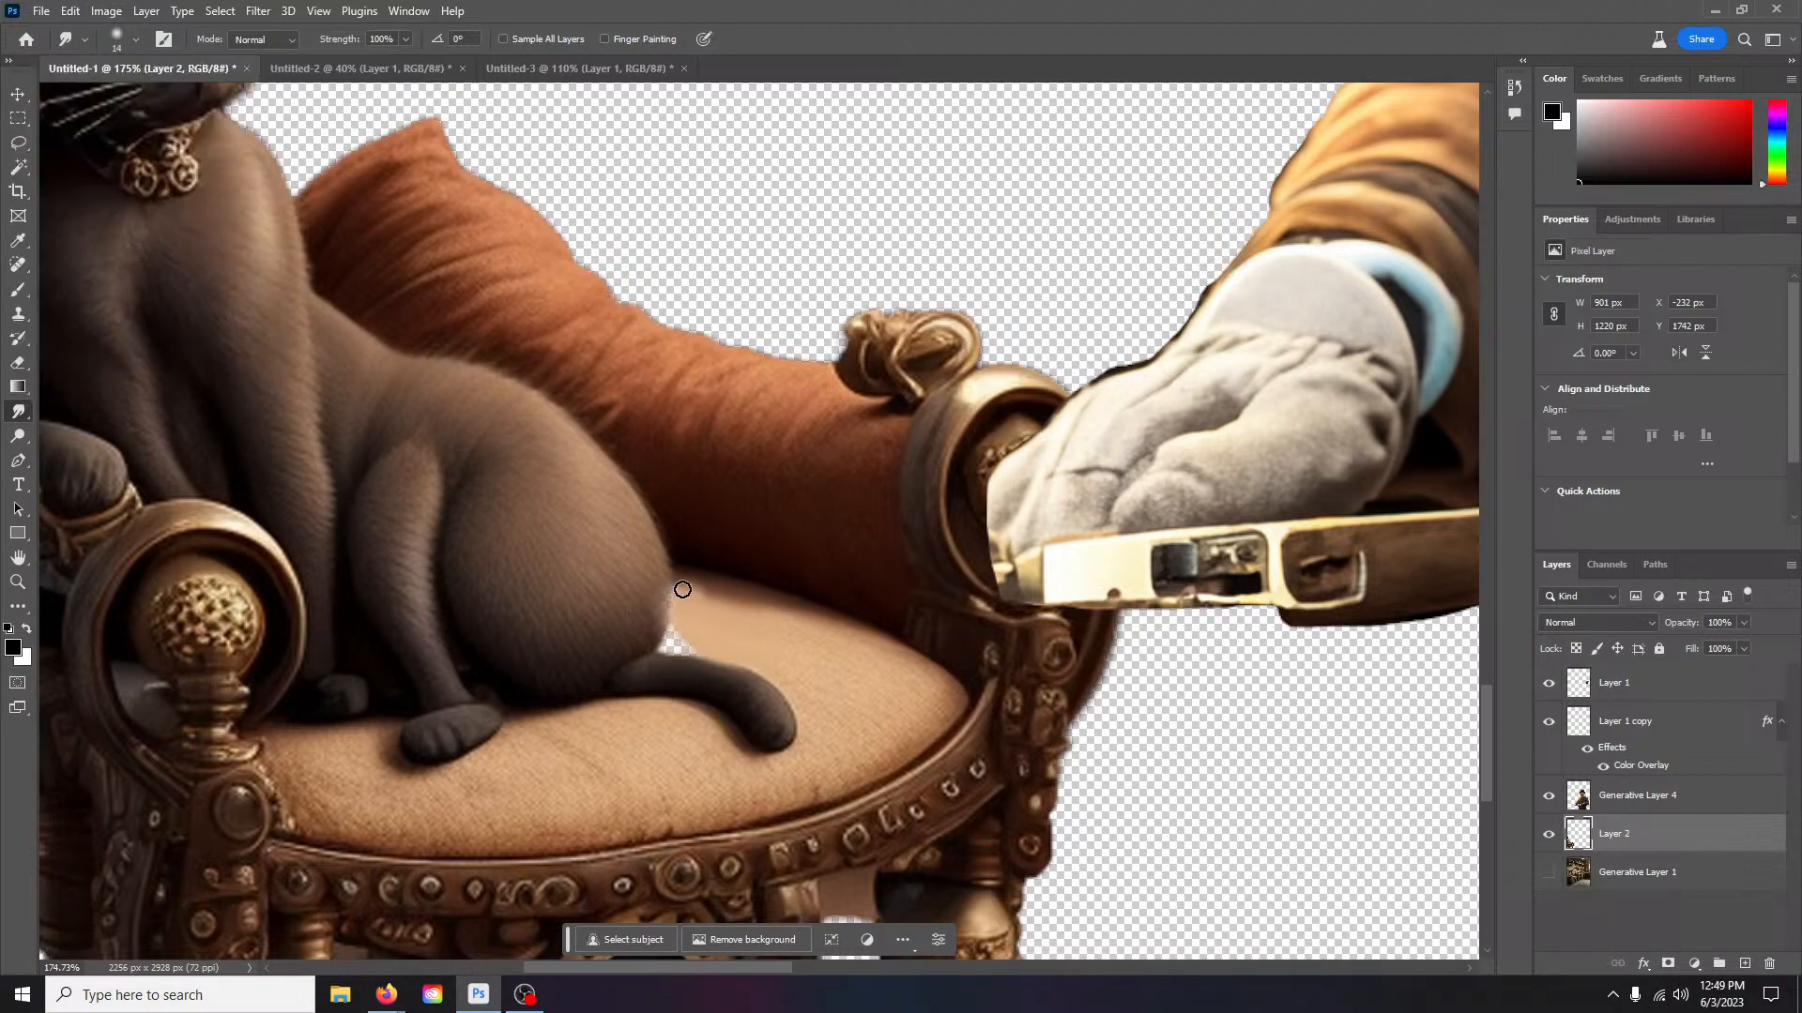
pyautogui.moveTo(702, 629)
pyautogui.mouseDown()
pyautogui.moveTo(669, 642)
pyautogui.moveTo(719, 599)
pyautogui.moveTo(696, 602)
pyautogui.mouseUp()
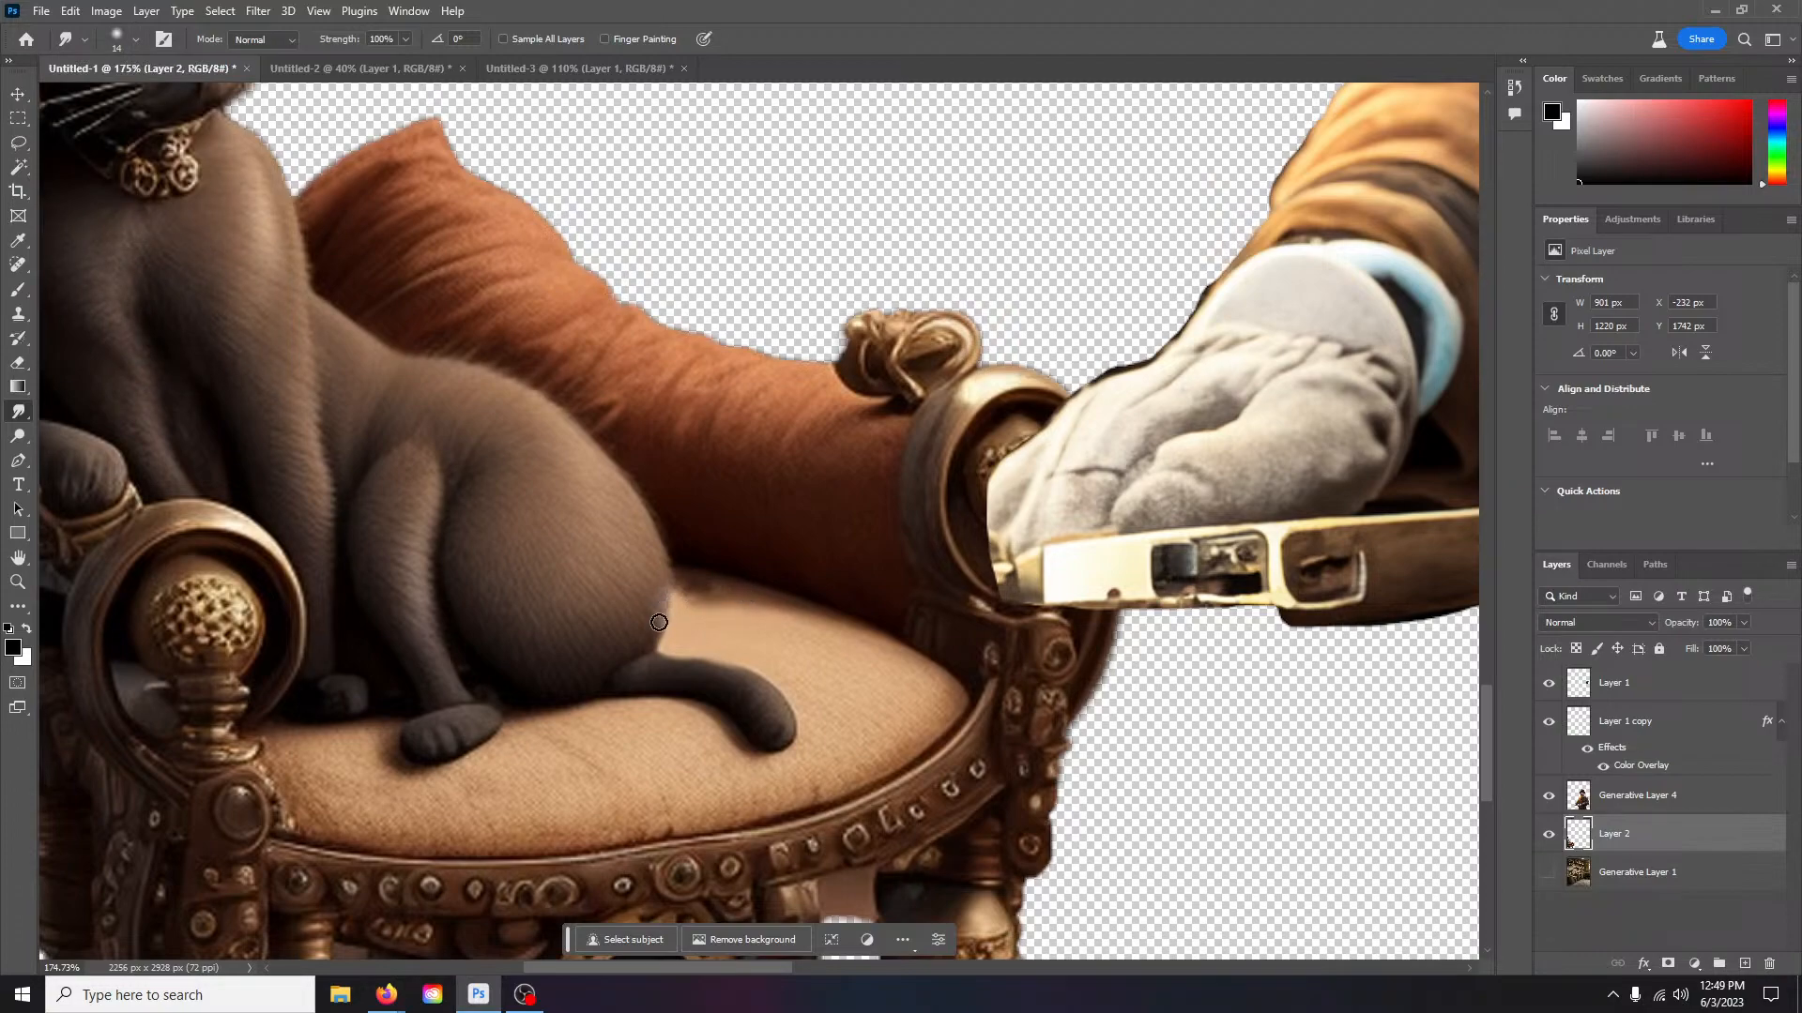
pyautogui.moveTo(652, 661)
pyautogui.mouseDown()
pyautogui.moveTo(749, 671)
pyautogui.moveTo(685, 661)
pyautogui.mouseUp()
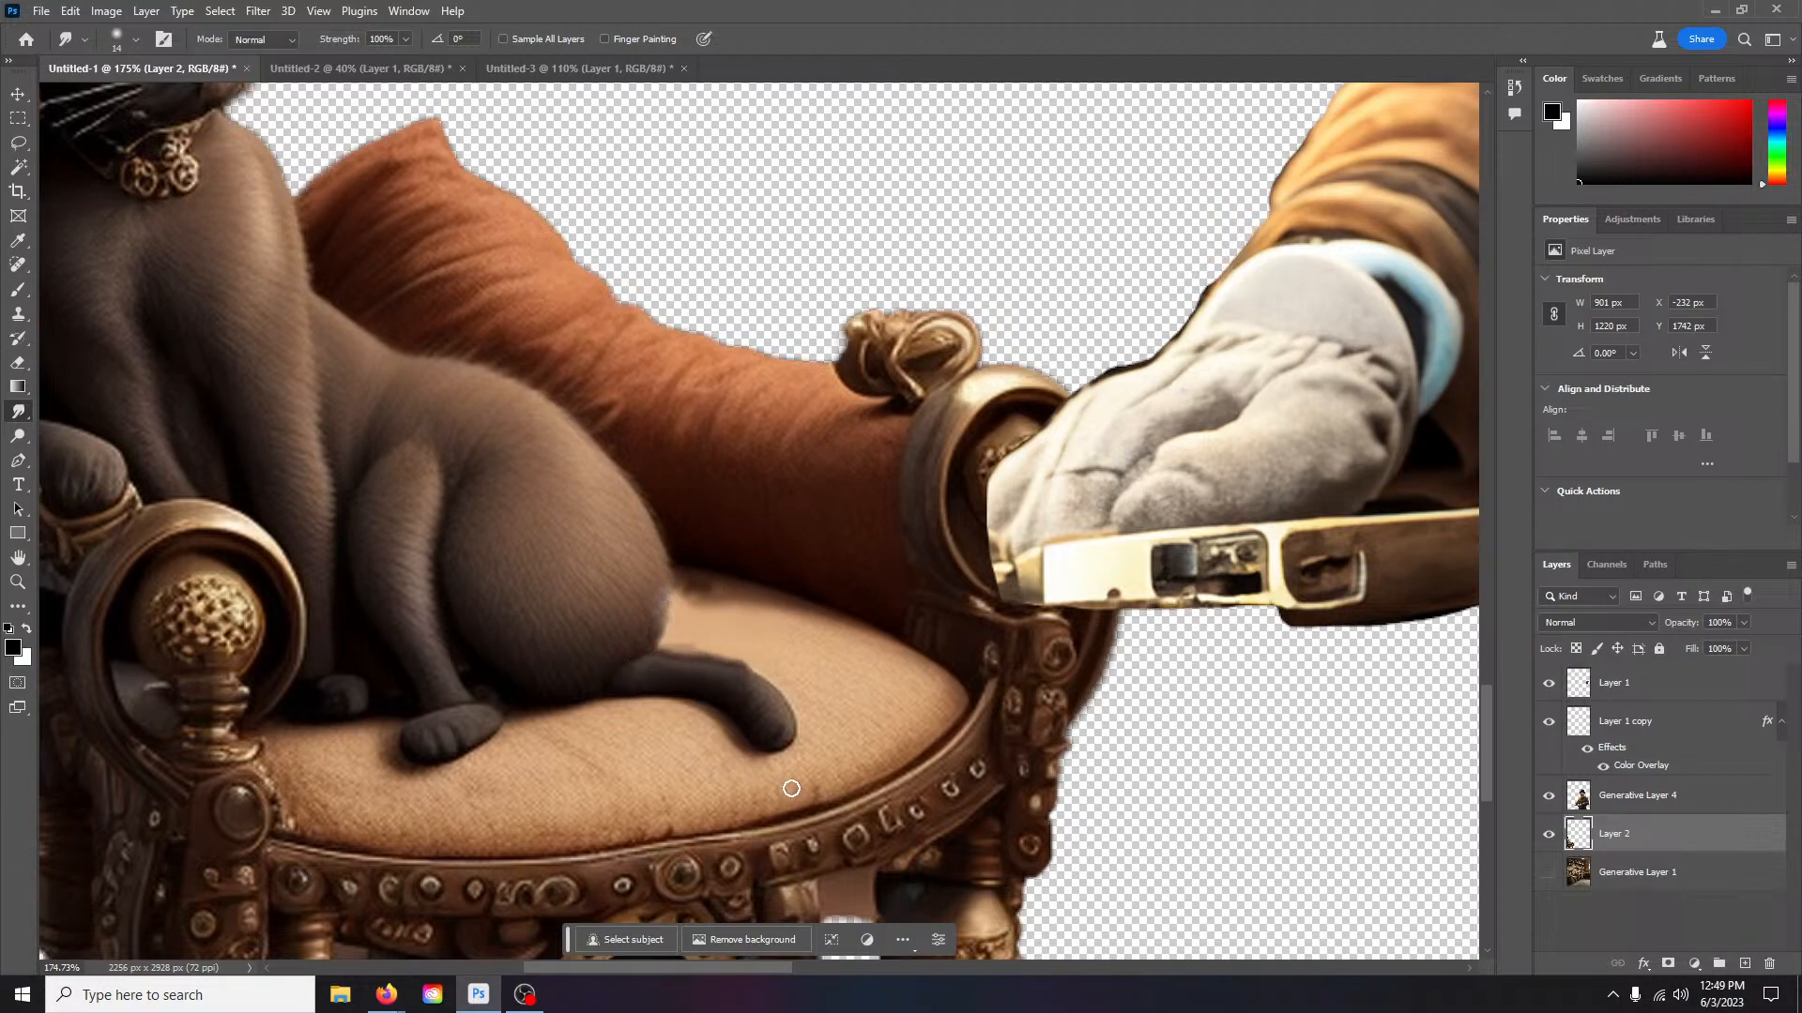
# Step: Lasso the cat's face from the eyes to the chin and run Generative Fill on it with a blank prompt
pyautogui.scroll(-5, 841, 651)
pyautogui.scroll(-2, 838, 651)
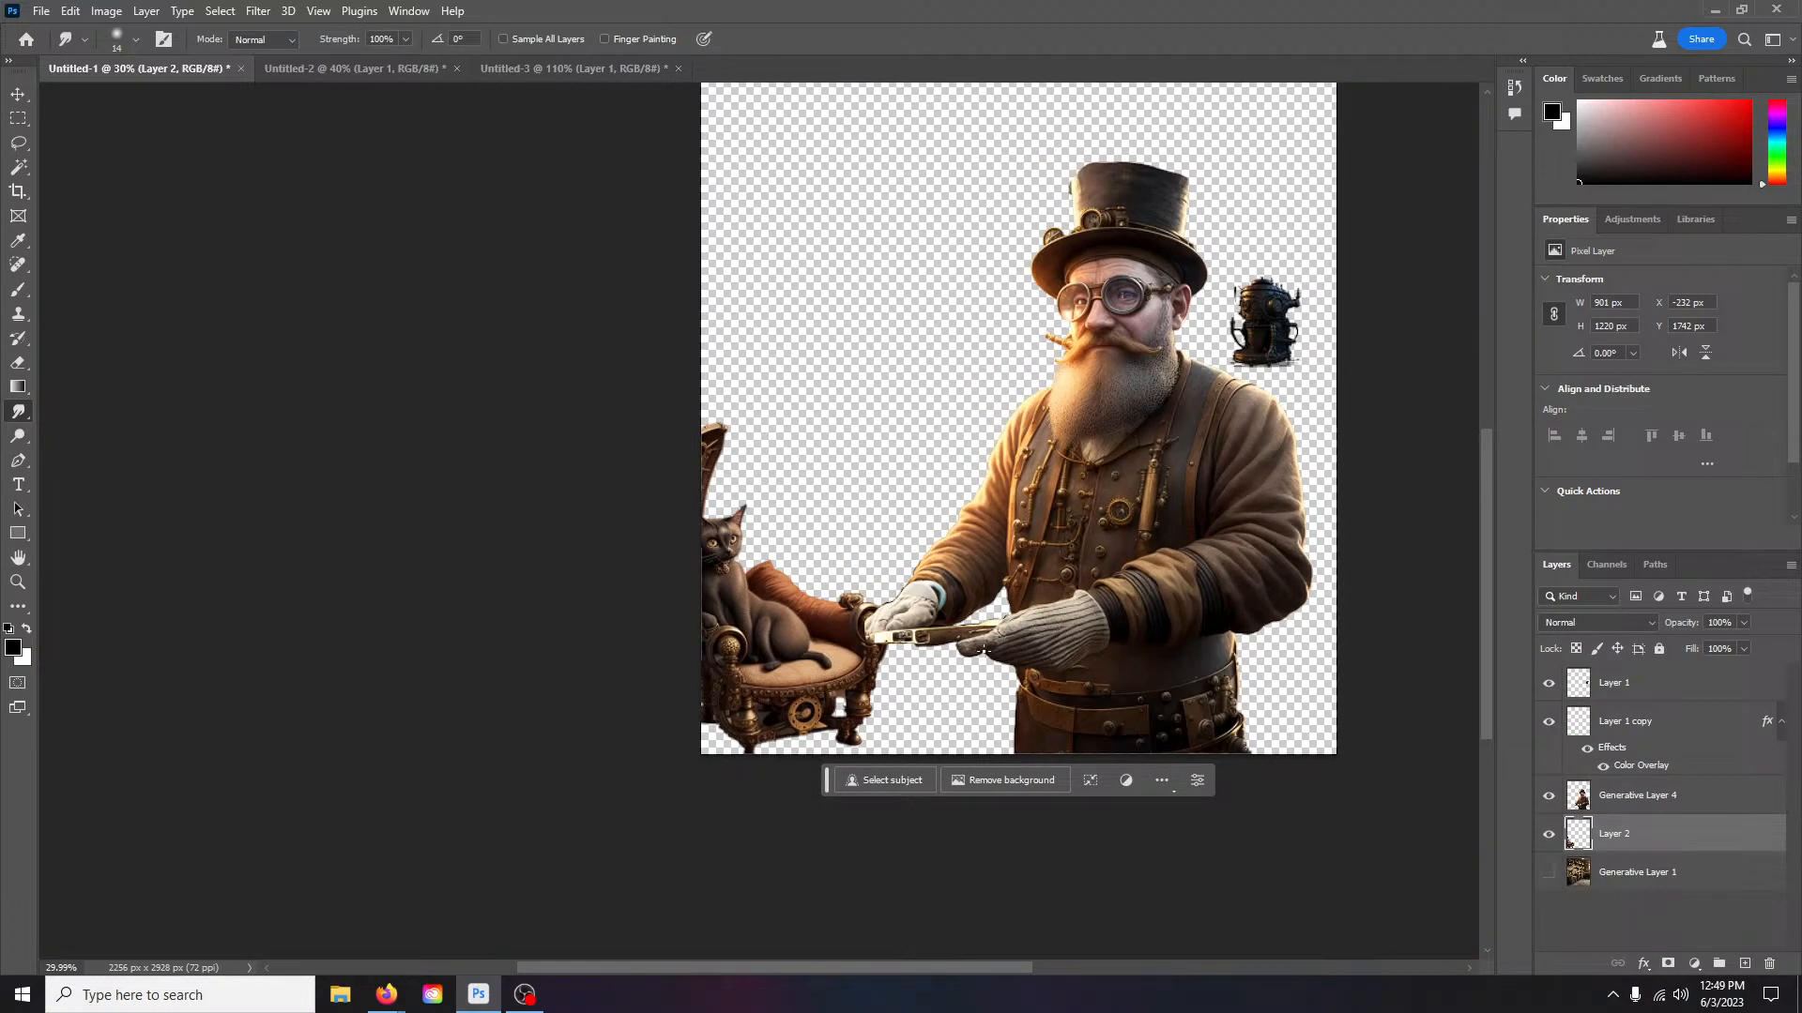
pyautogui.scroll(5, 860, 657)
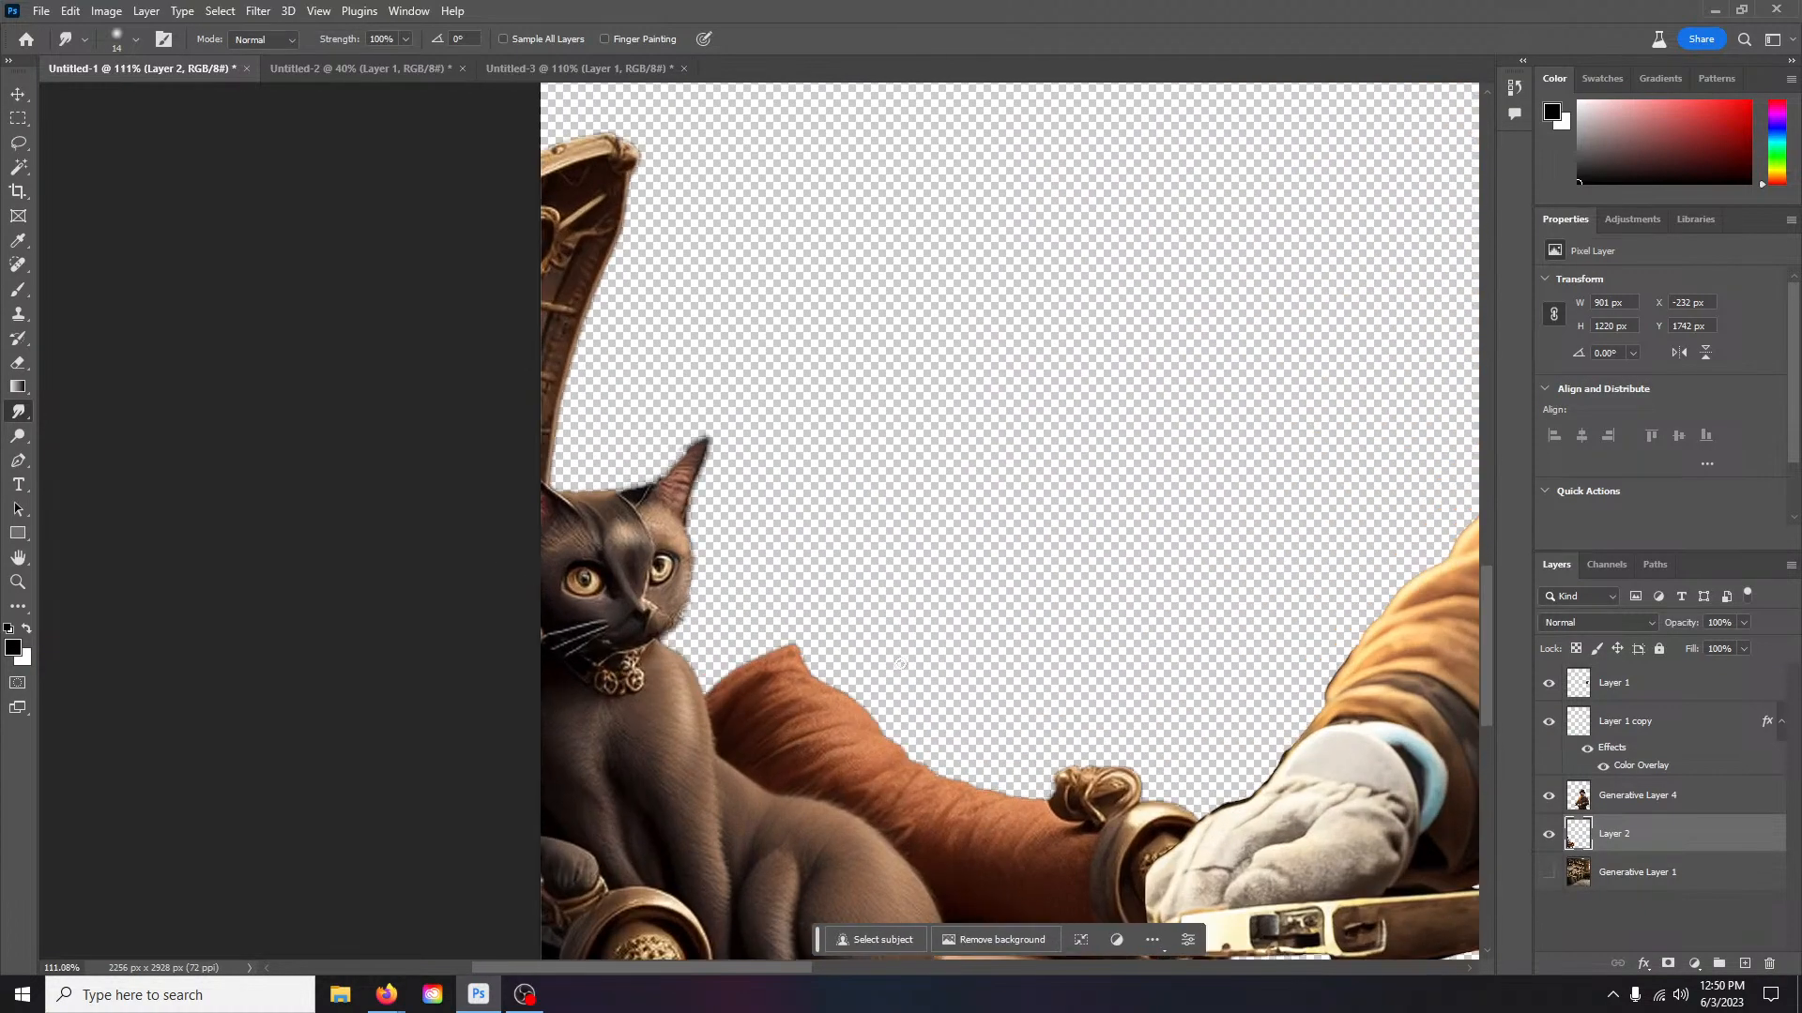
pyautogui.click(19, 118)
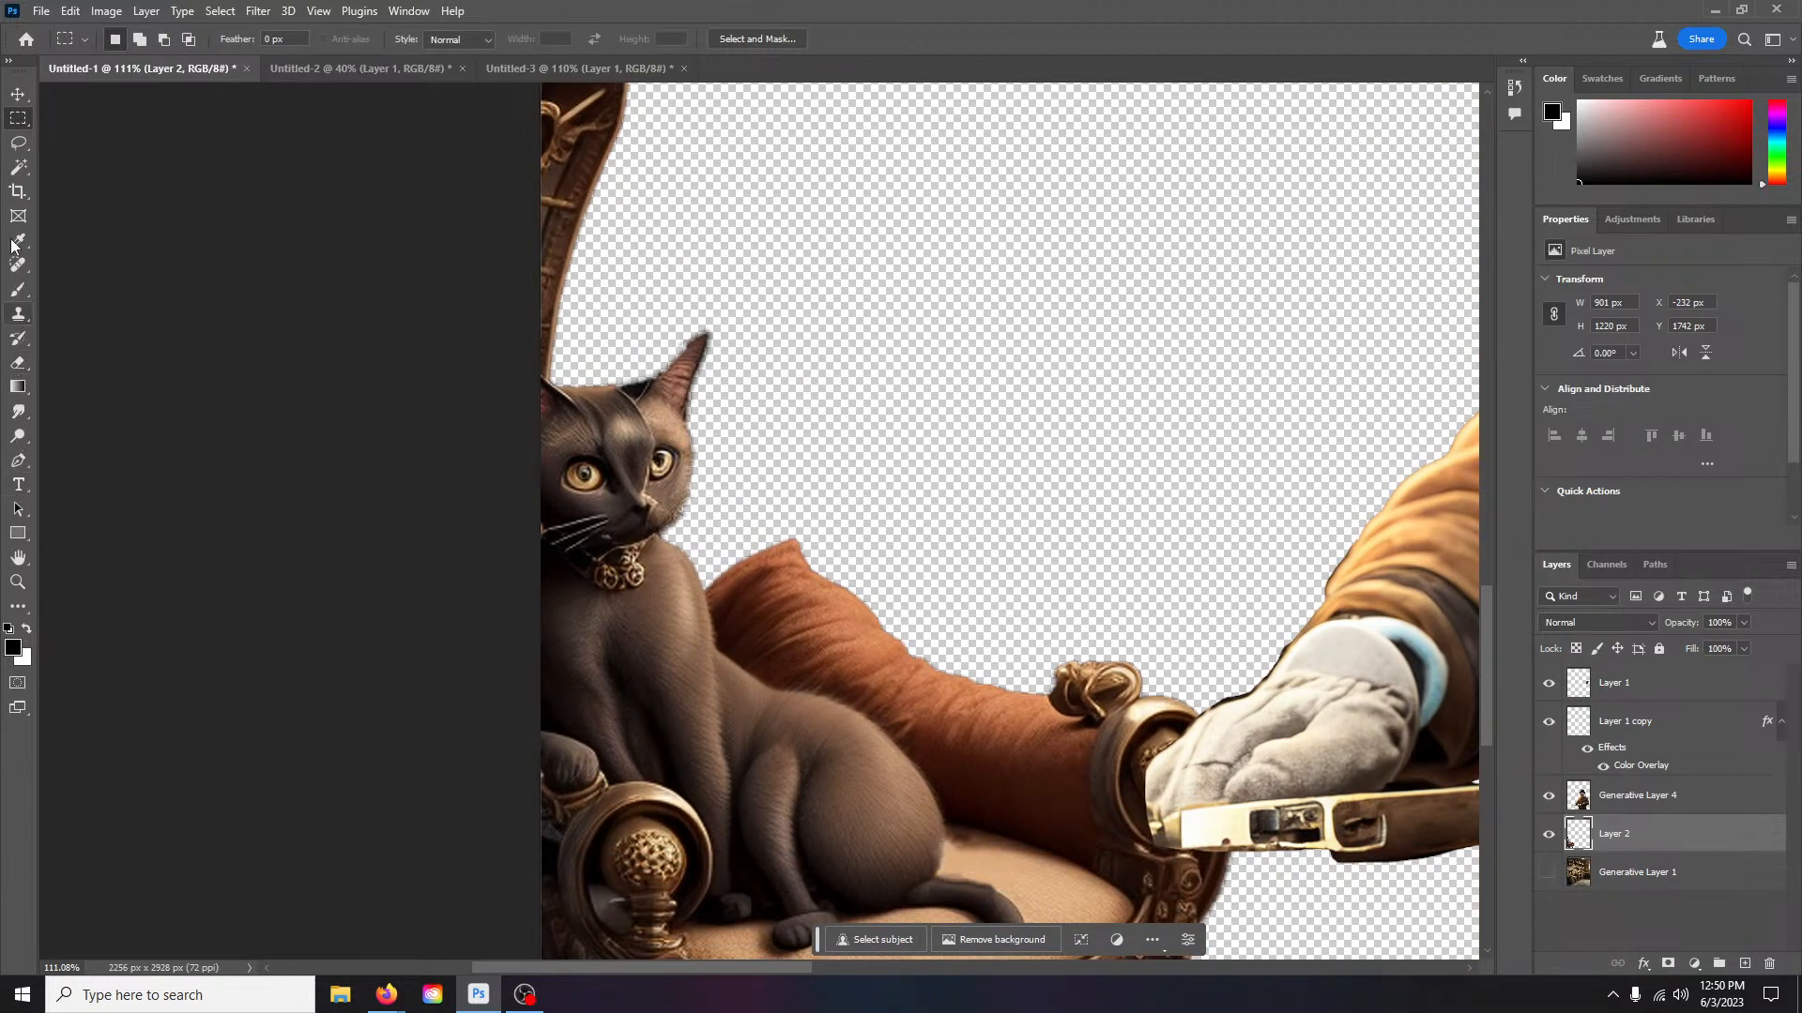
pyautogui.click(22, 145)
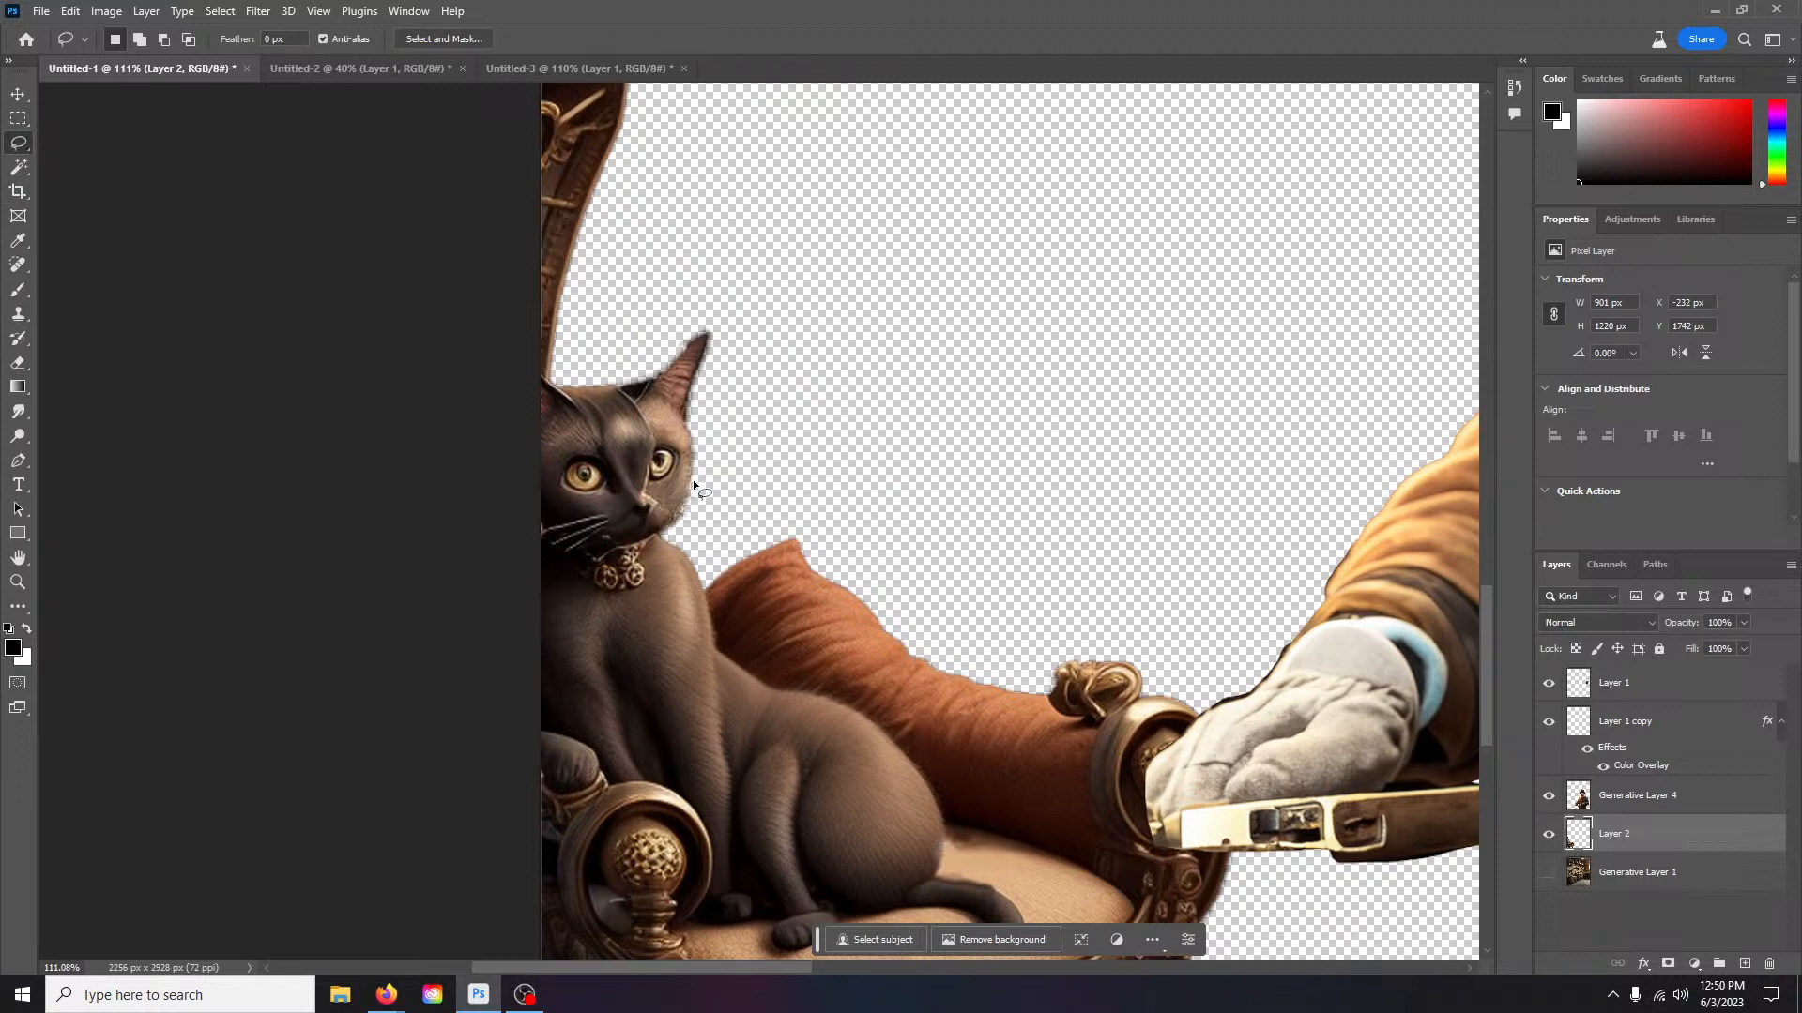
pyautogui.moveTo(570, 560)
pyautogui.mouseDown()
pyautogui.moveTo(681, 520)
pyautogui.moveTo(695, 467)
pyautogui.moveTo(674, 430)
pyautogui.moveTo(591, 420)
pyautogui.moveTo(530, 457)
pyautogui.moveTo(519, 505)
pyautogui.moveTo(587, 574)
pyautogui.mouseUp()
pyautogui.click(449, 594)
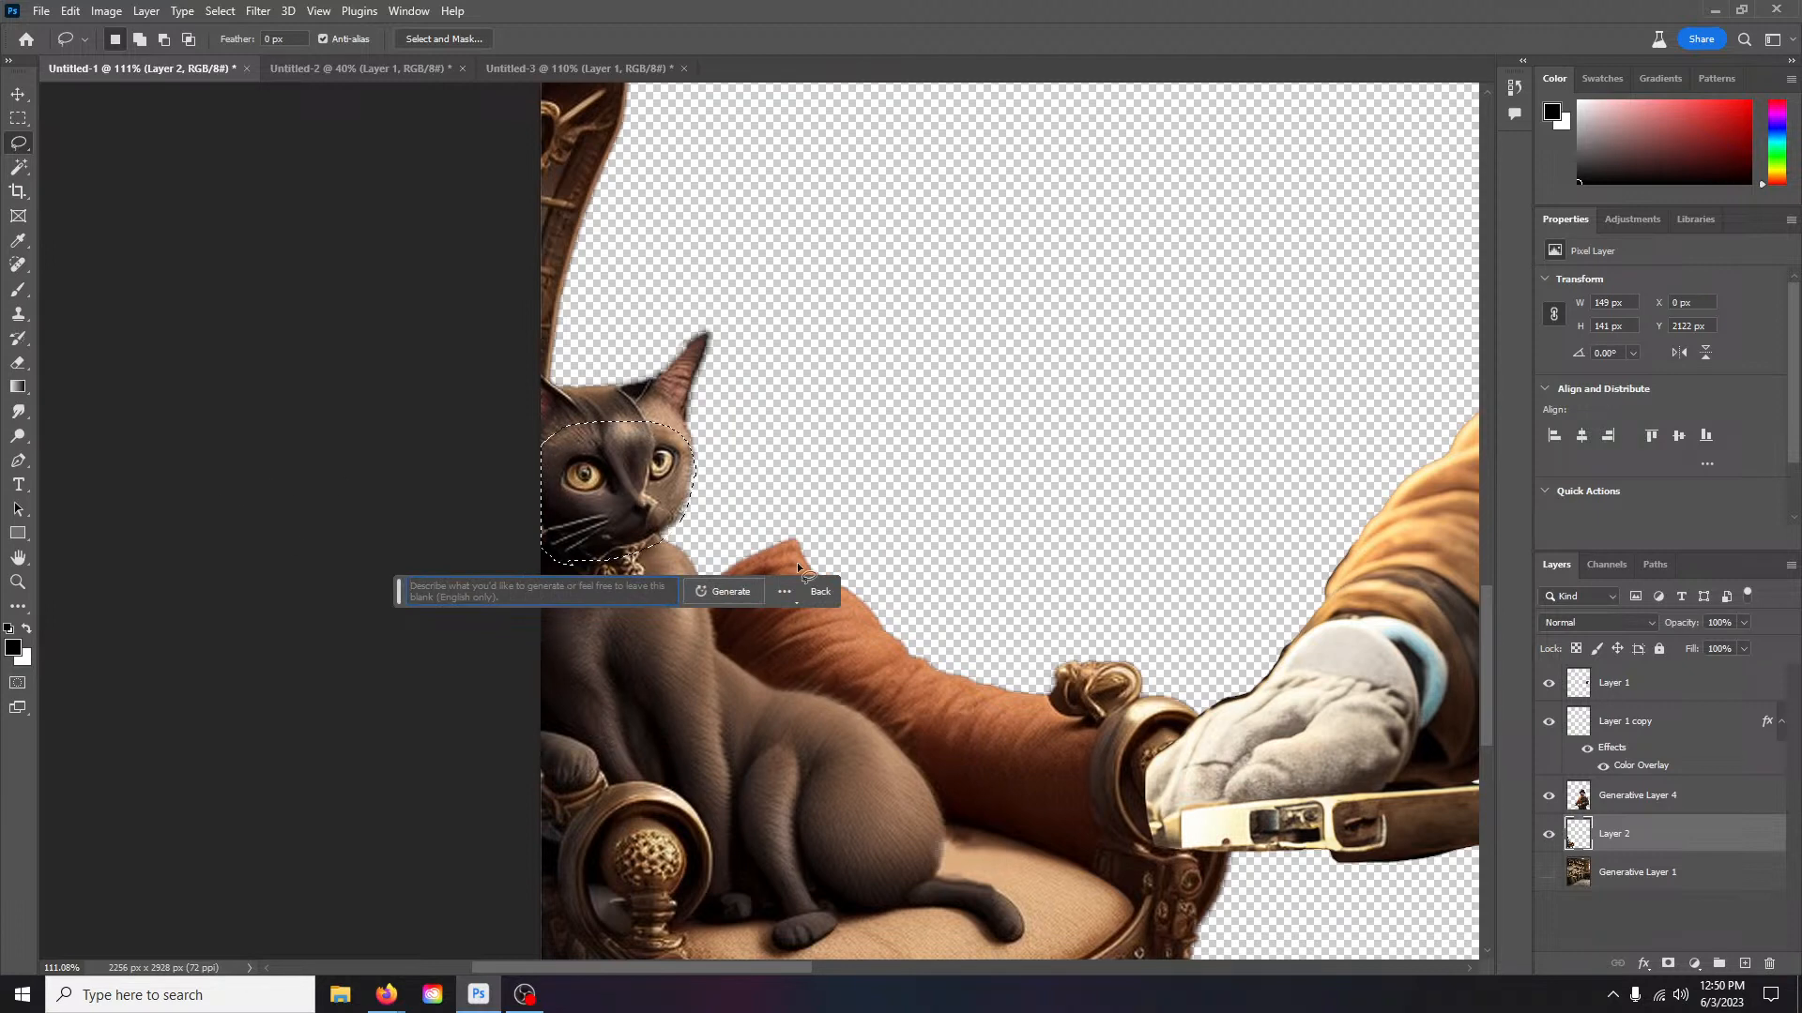
pyautogui.click(741, 590)
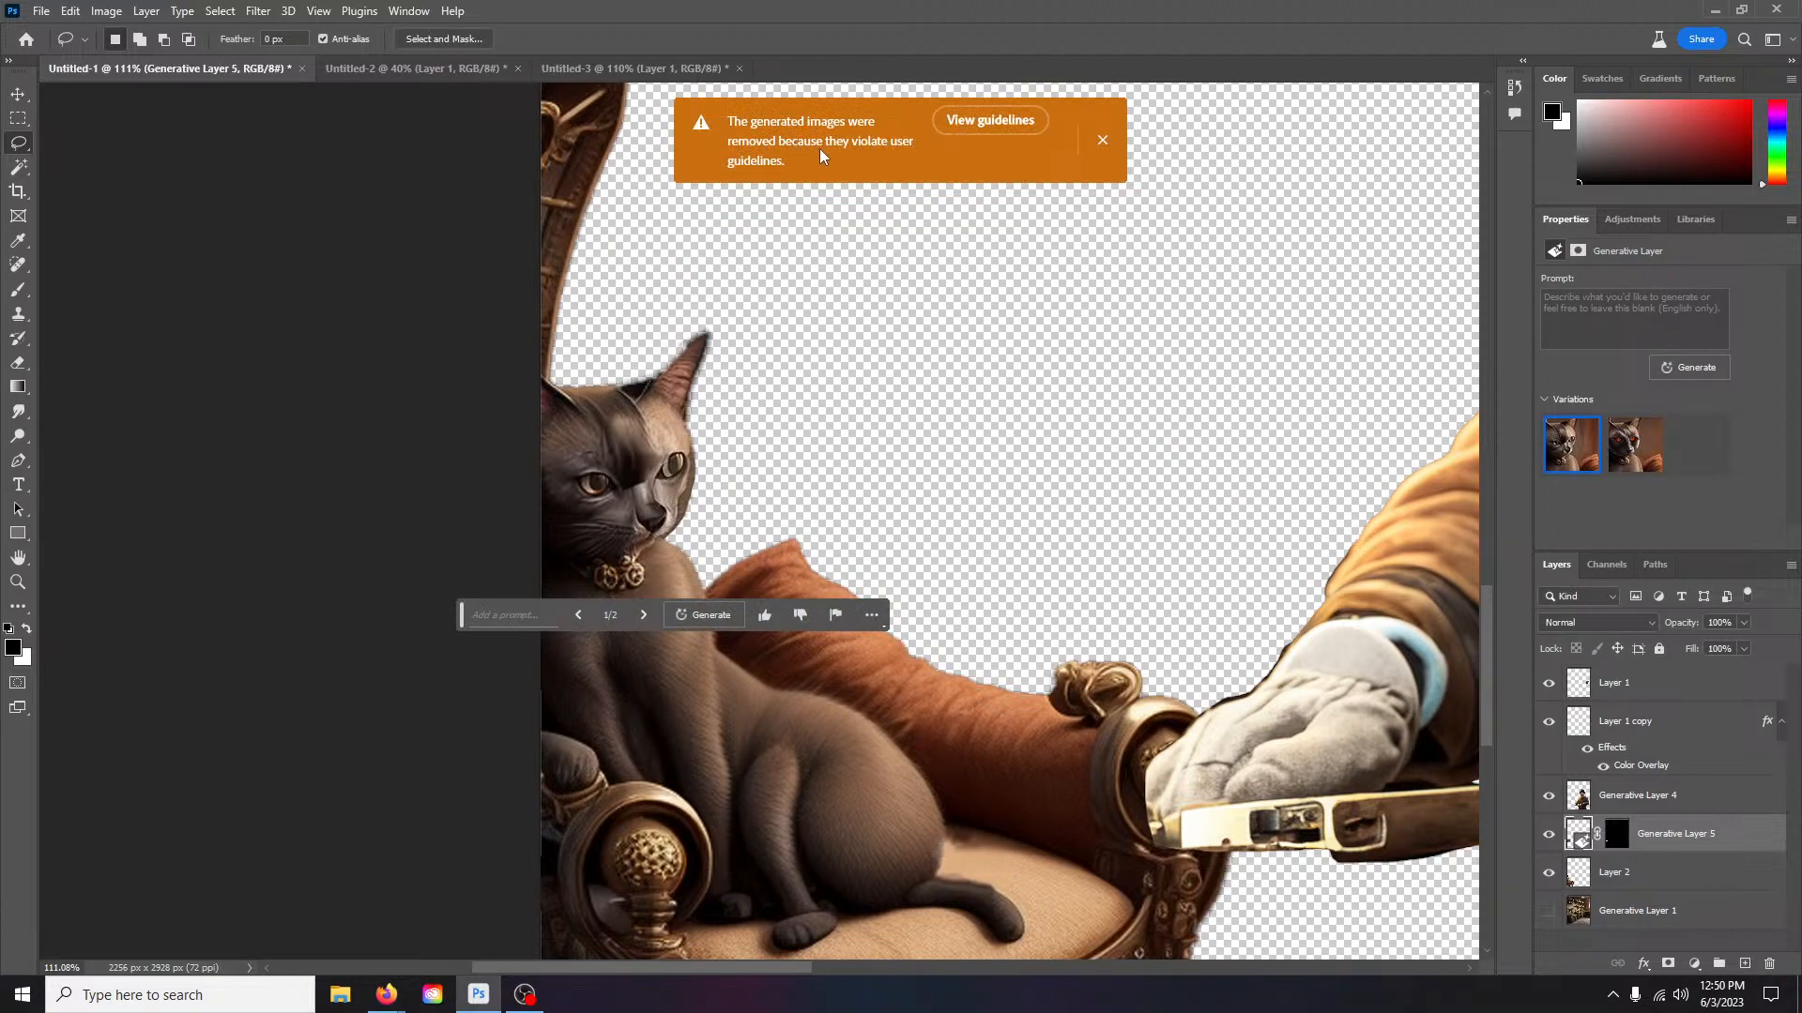
# Step: Dismiss the guidelines warning, compare the two cat-face variations both close up and at full-figure view, and keep the first
pyautogui.click(1104, 140)
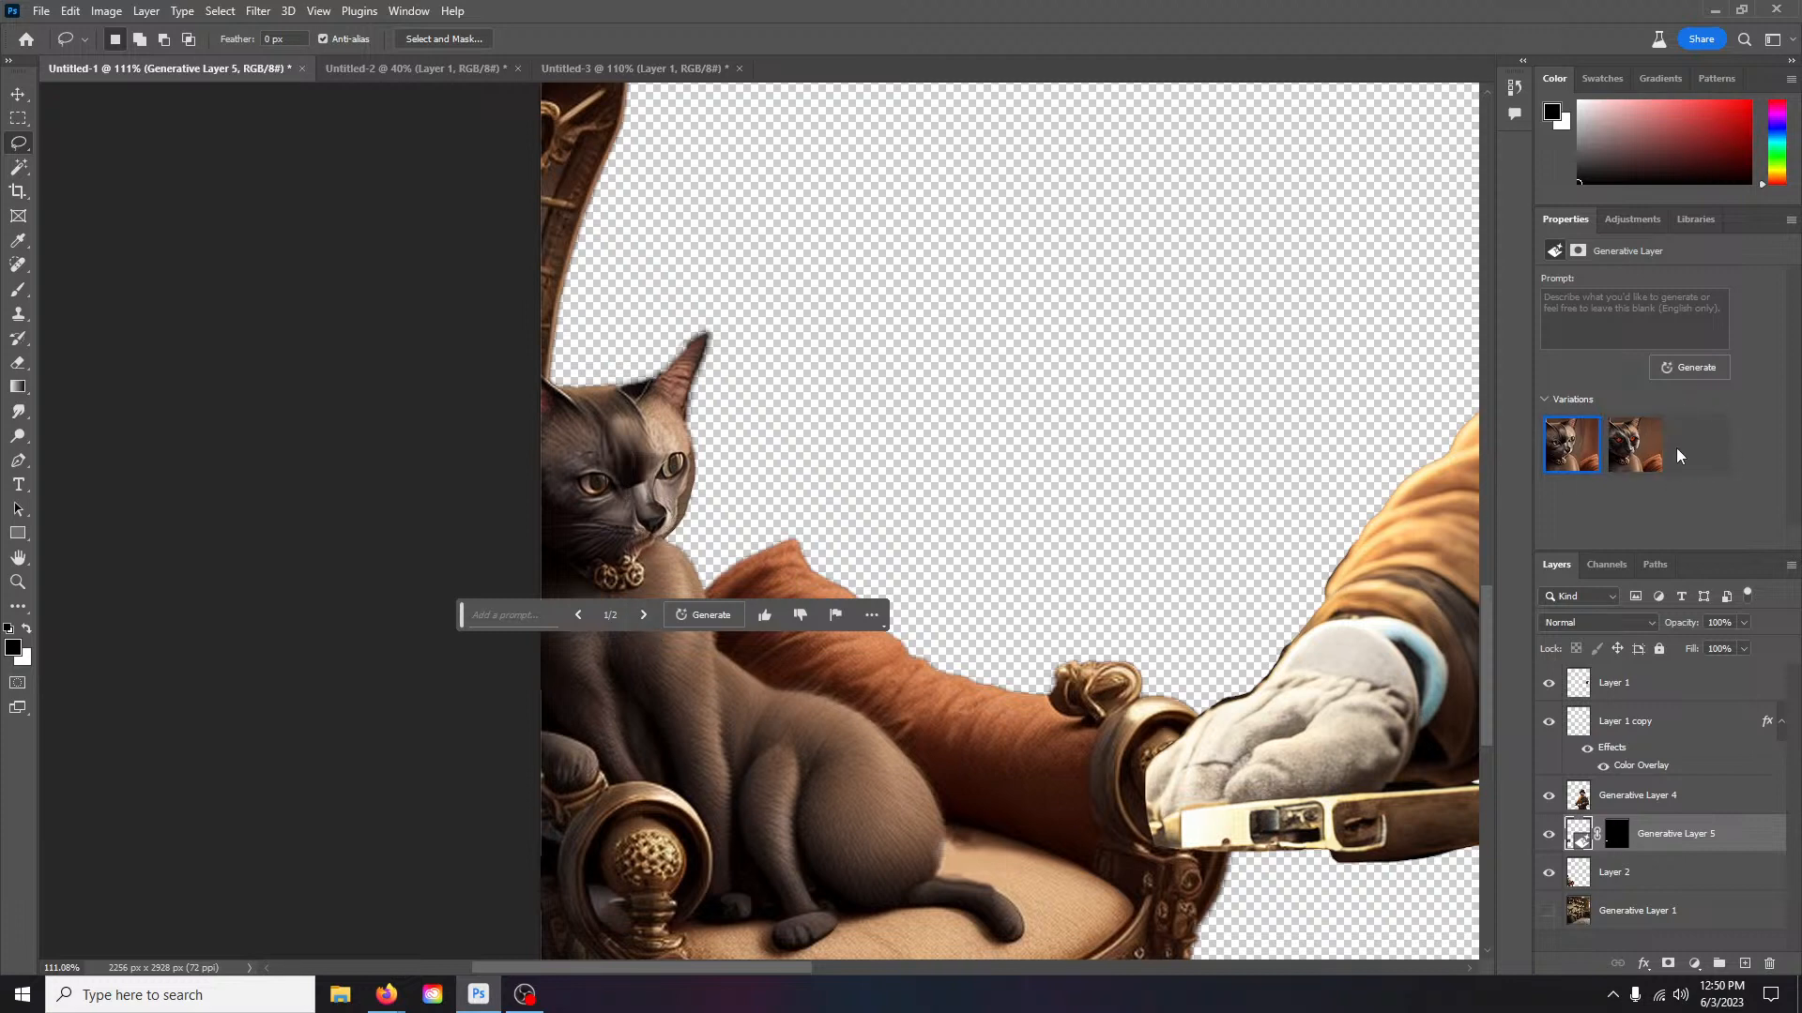
pyautogui.click(645, 616)
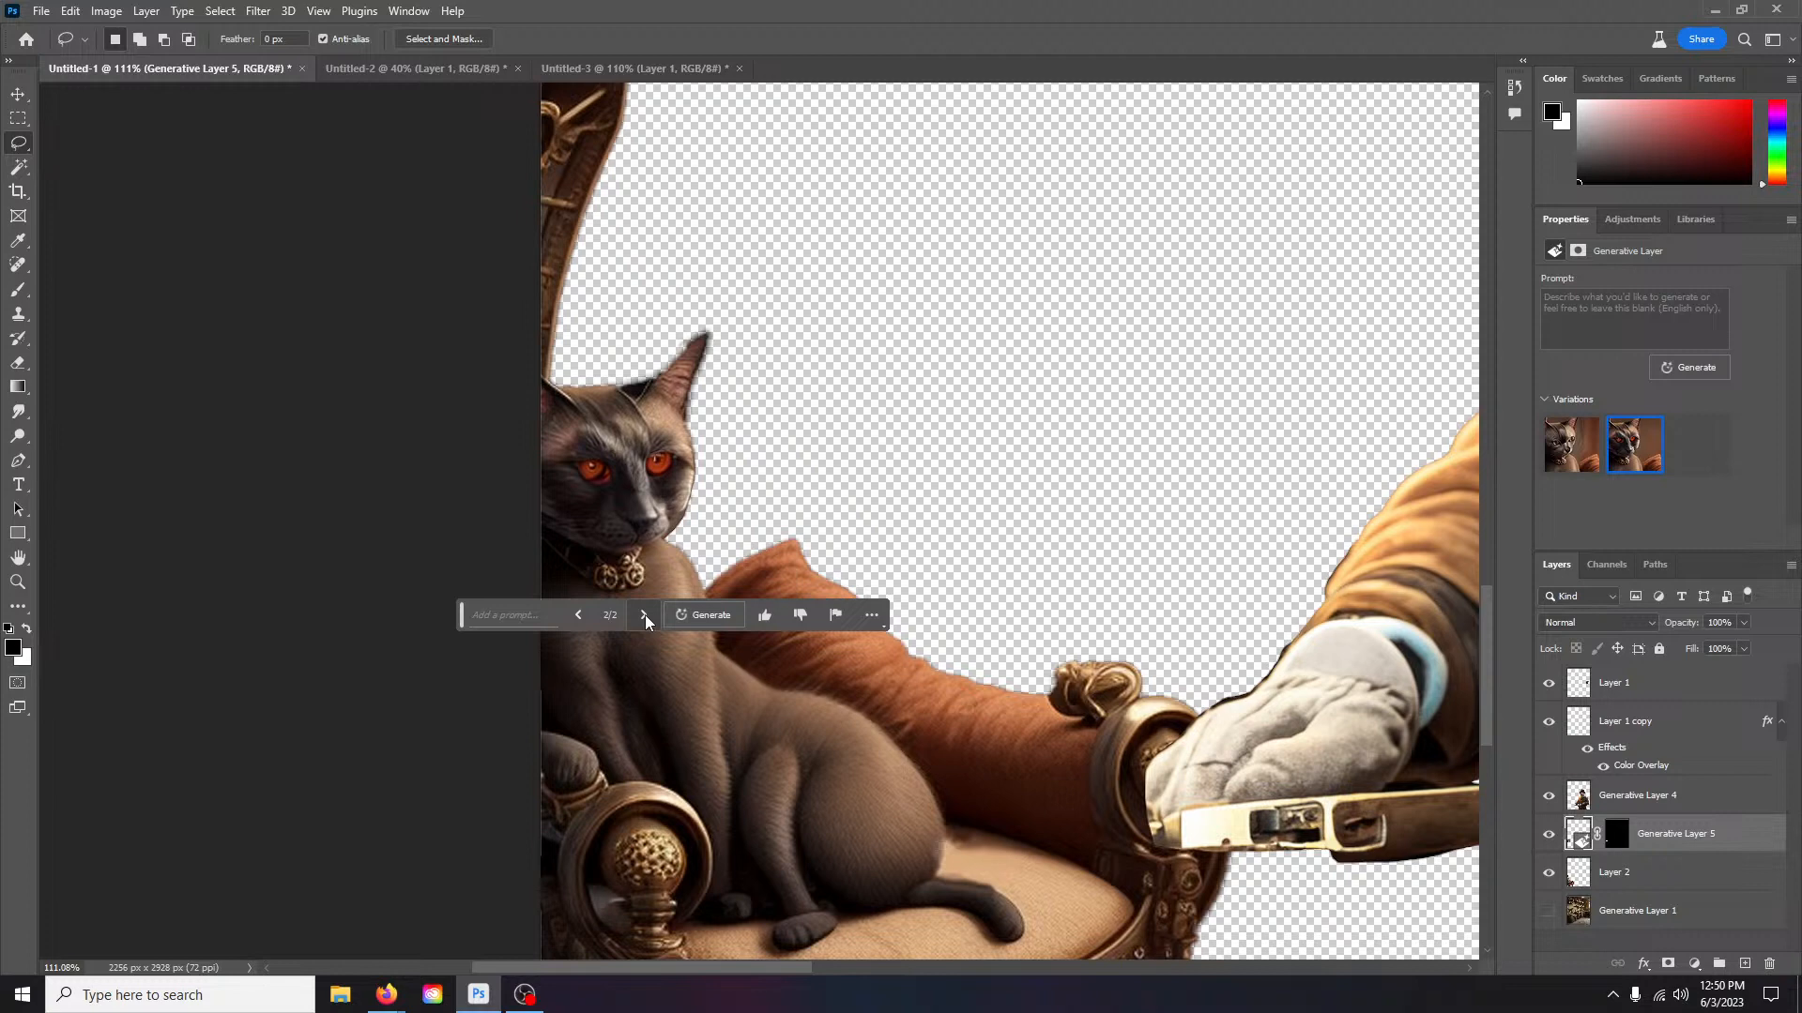
pyautogui.click(579, 616)
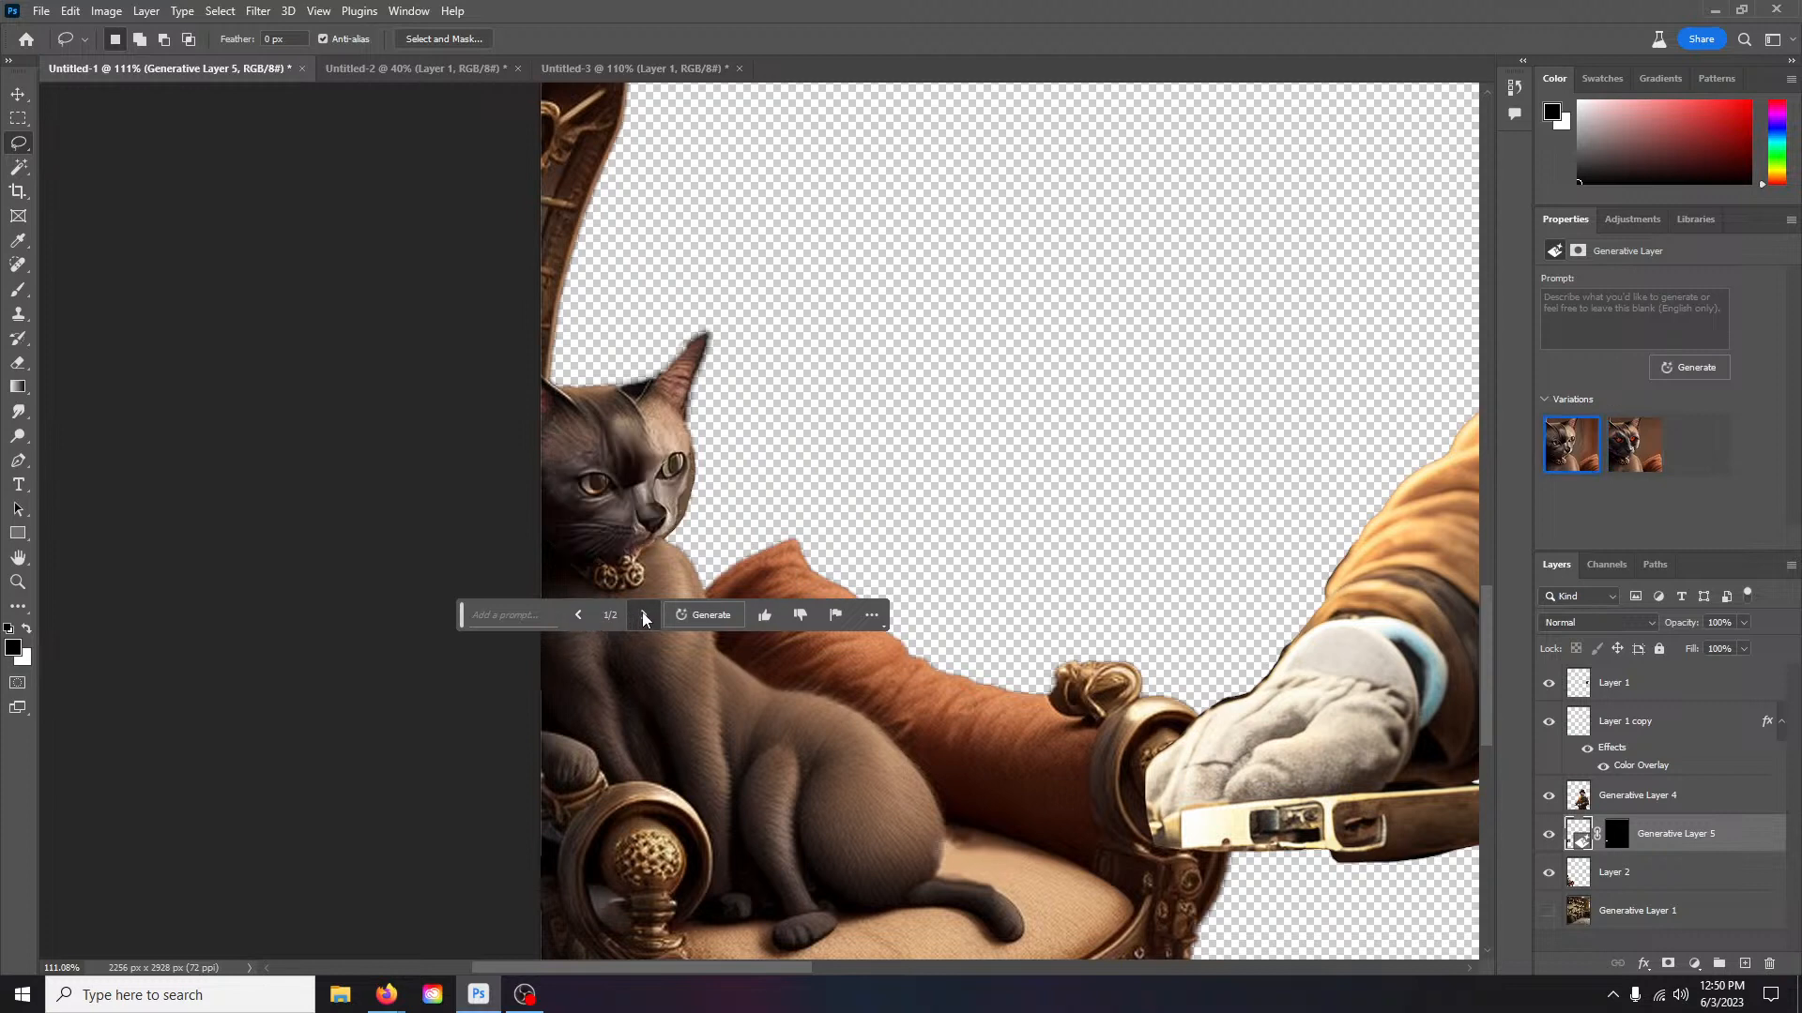
pyautogui.click(579, 616)
pyautogui.click(578, 619)
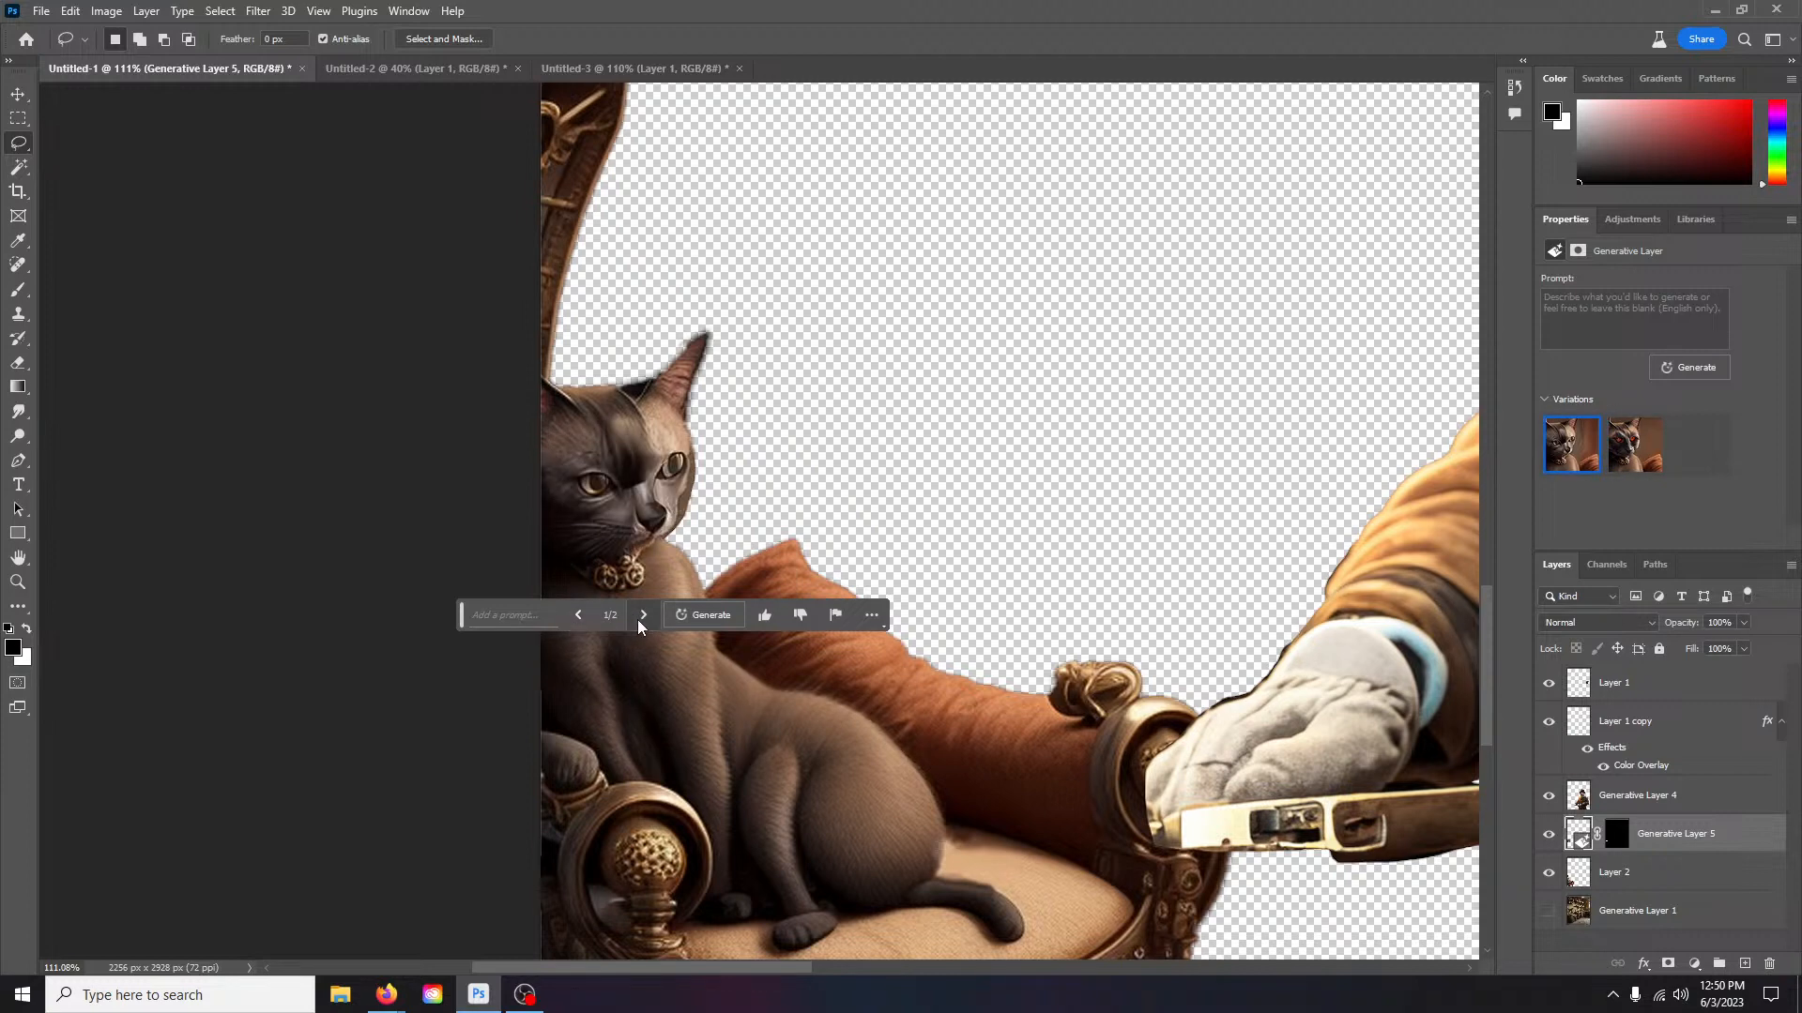
pyautogui.click(577, 616)
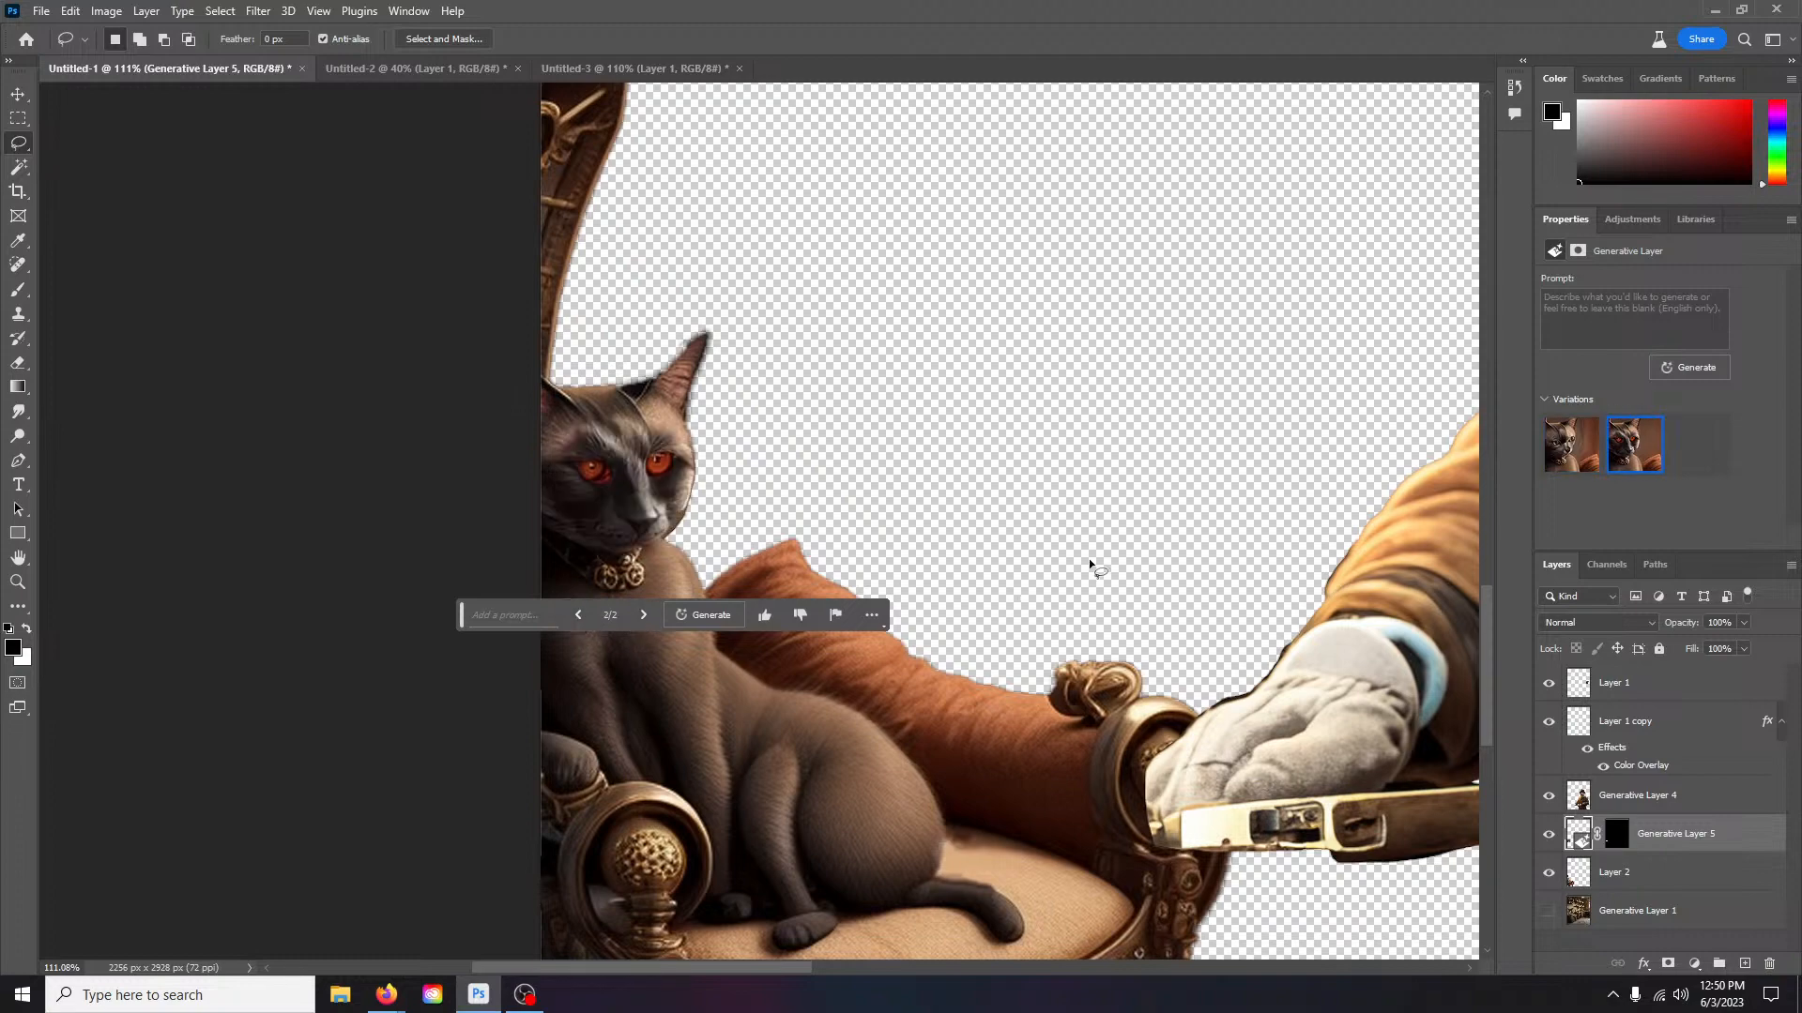
pyautogui.scroll(-5, 1130, 526)
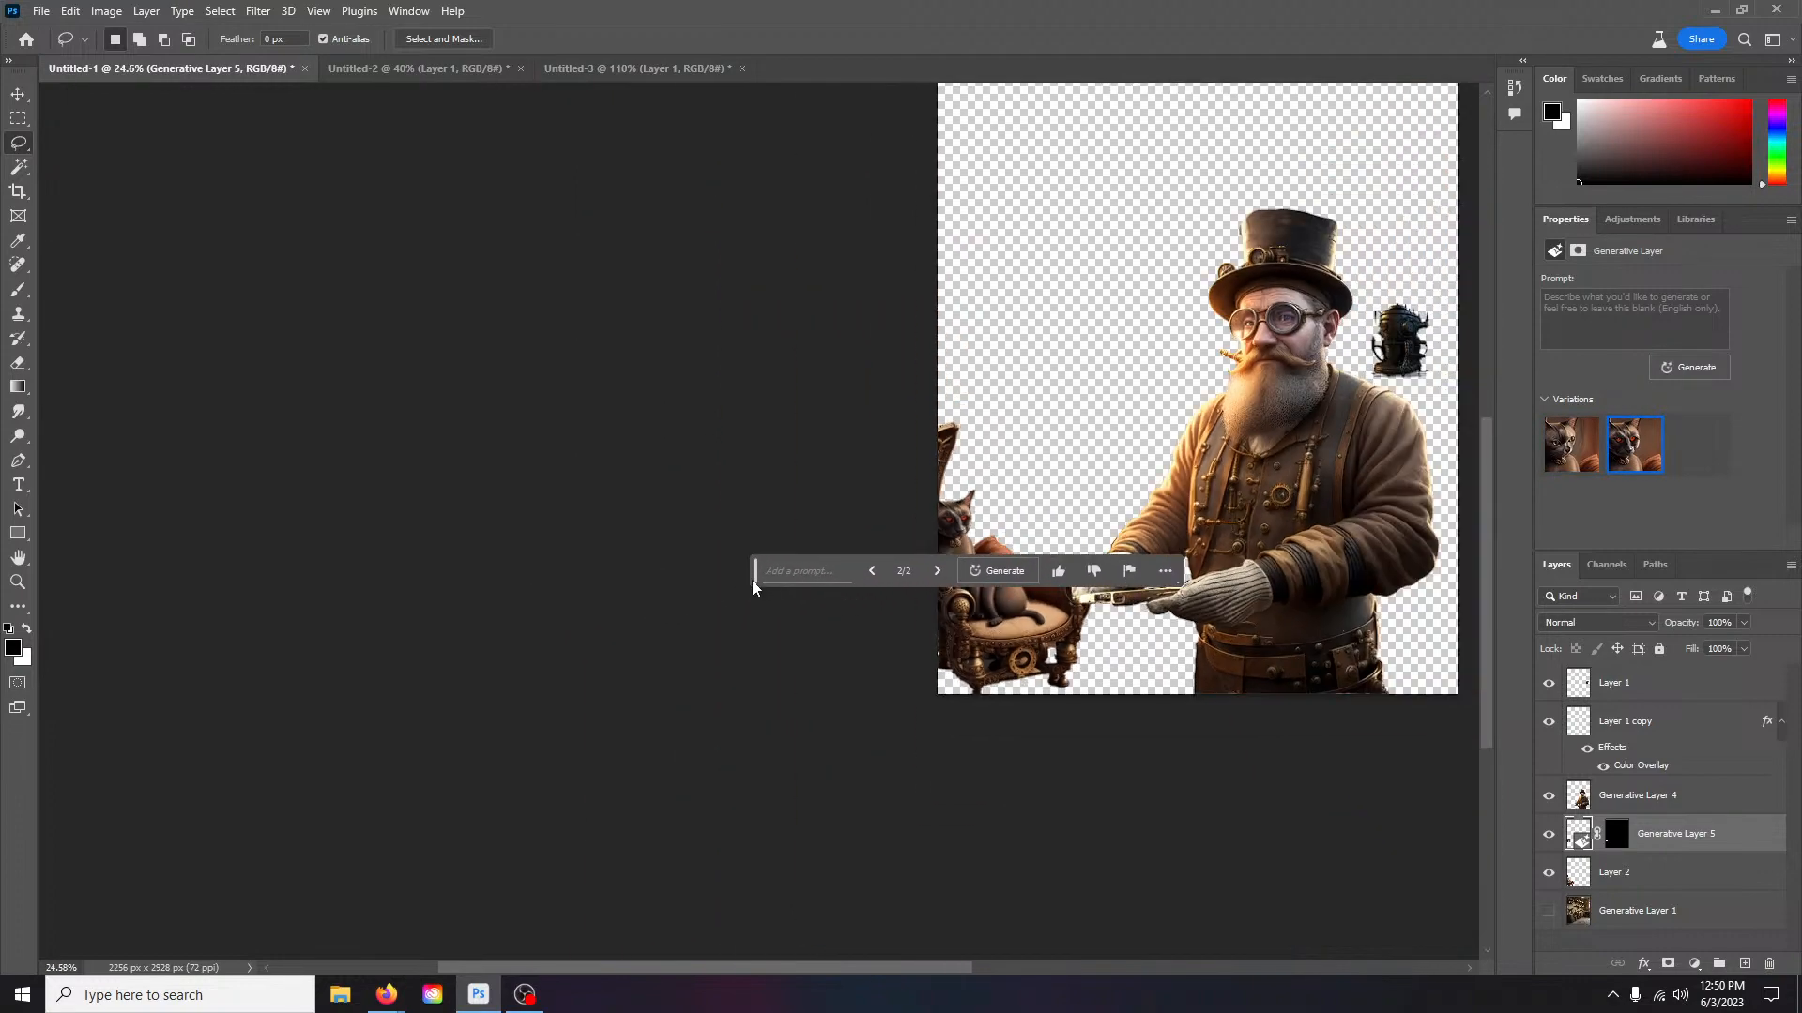
pyautogui.moveTo(756, 578); pyautogui.dragTo(821, 791)
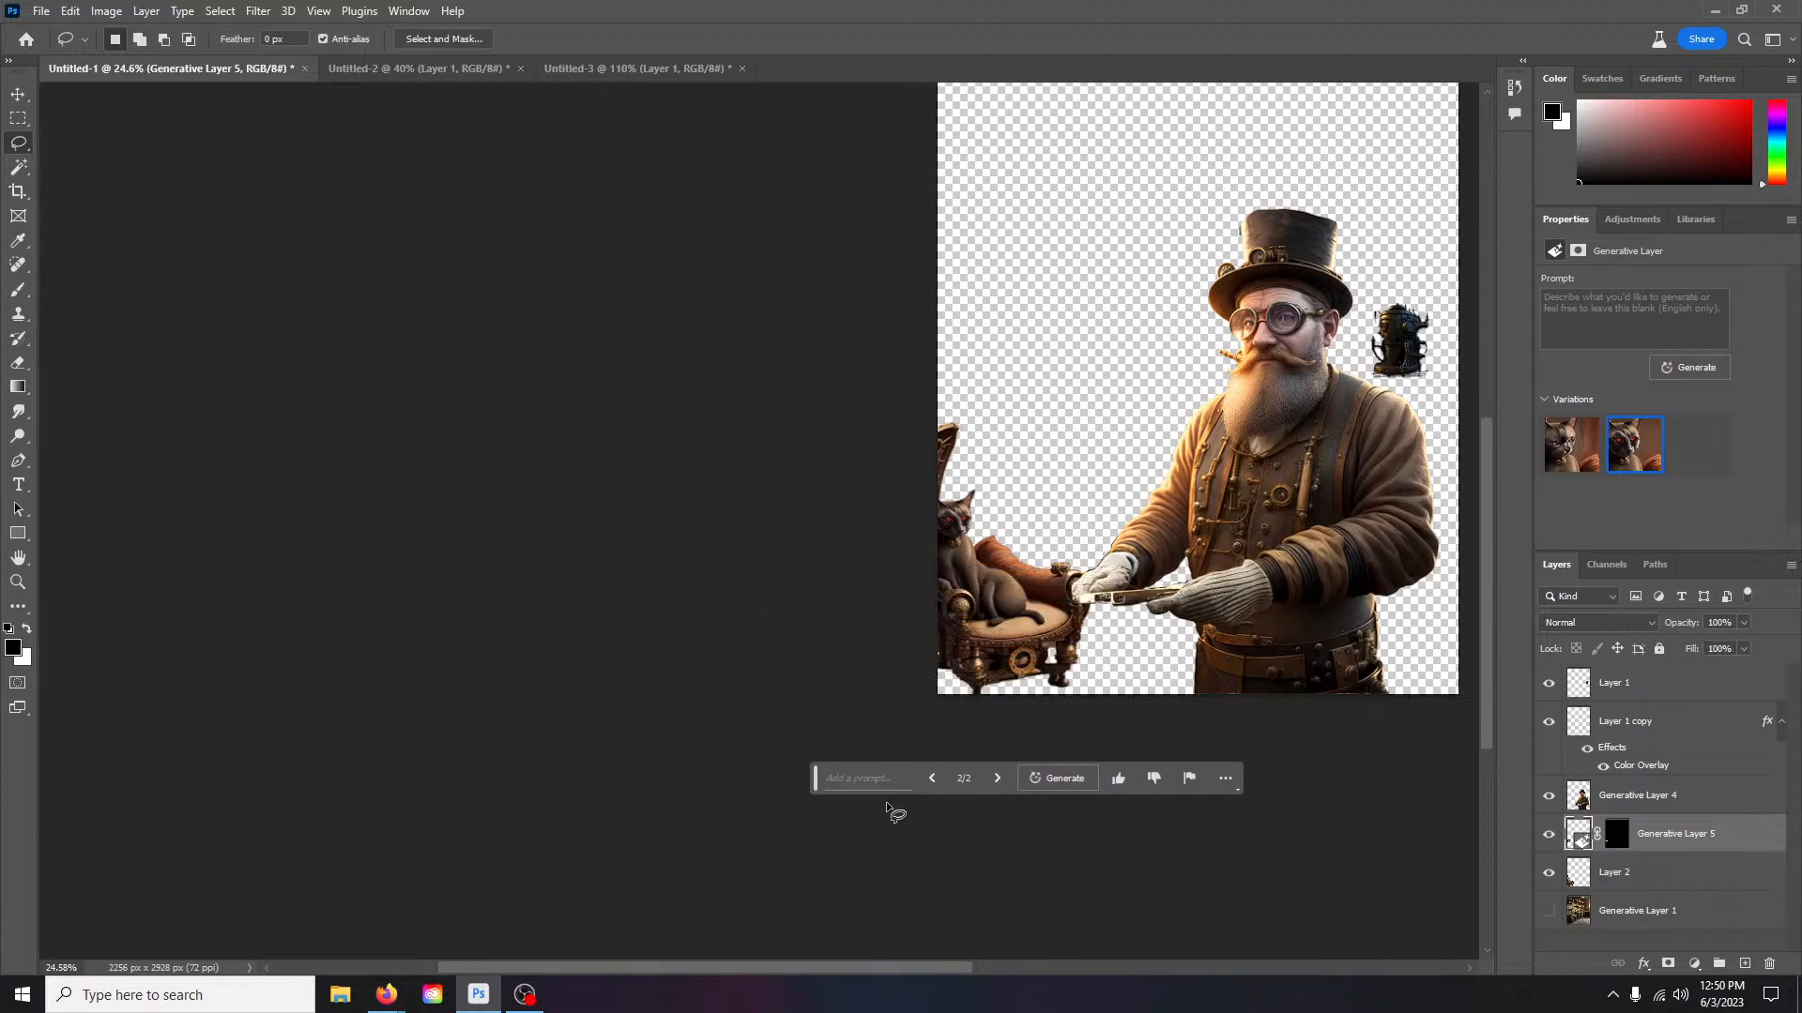
pyautogui.click(998, 779)
pyautogui.click(929, 779)
pyautogui.click(988, 775)
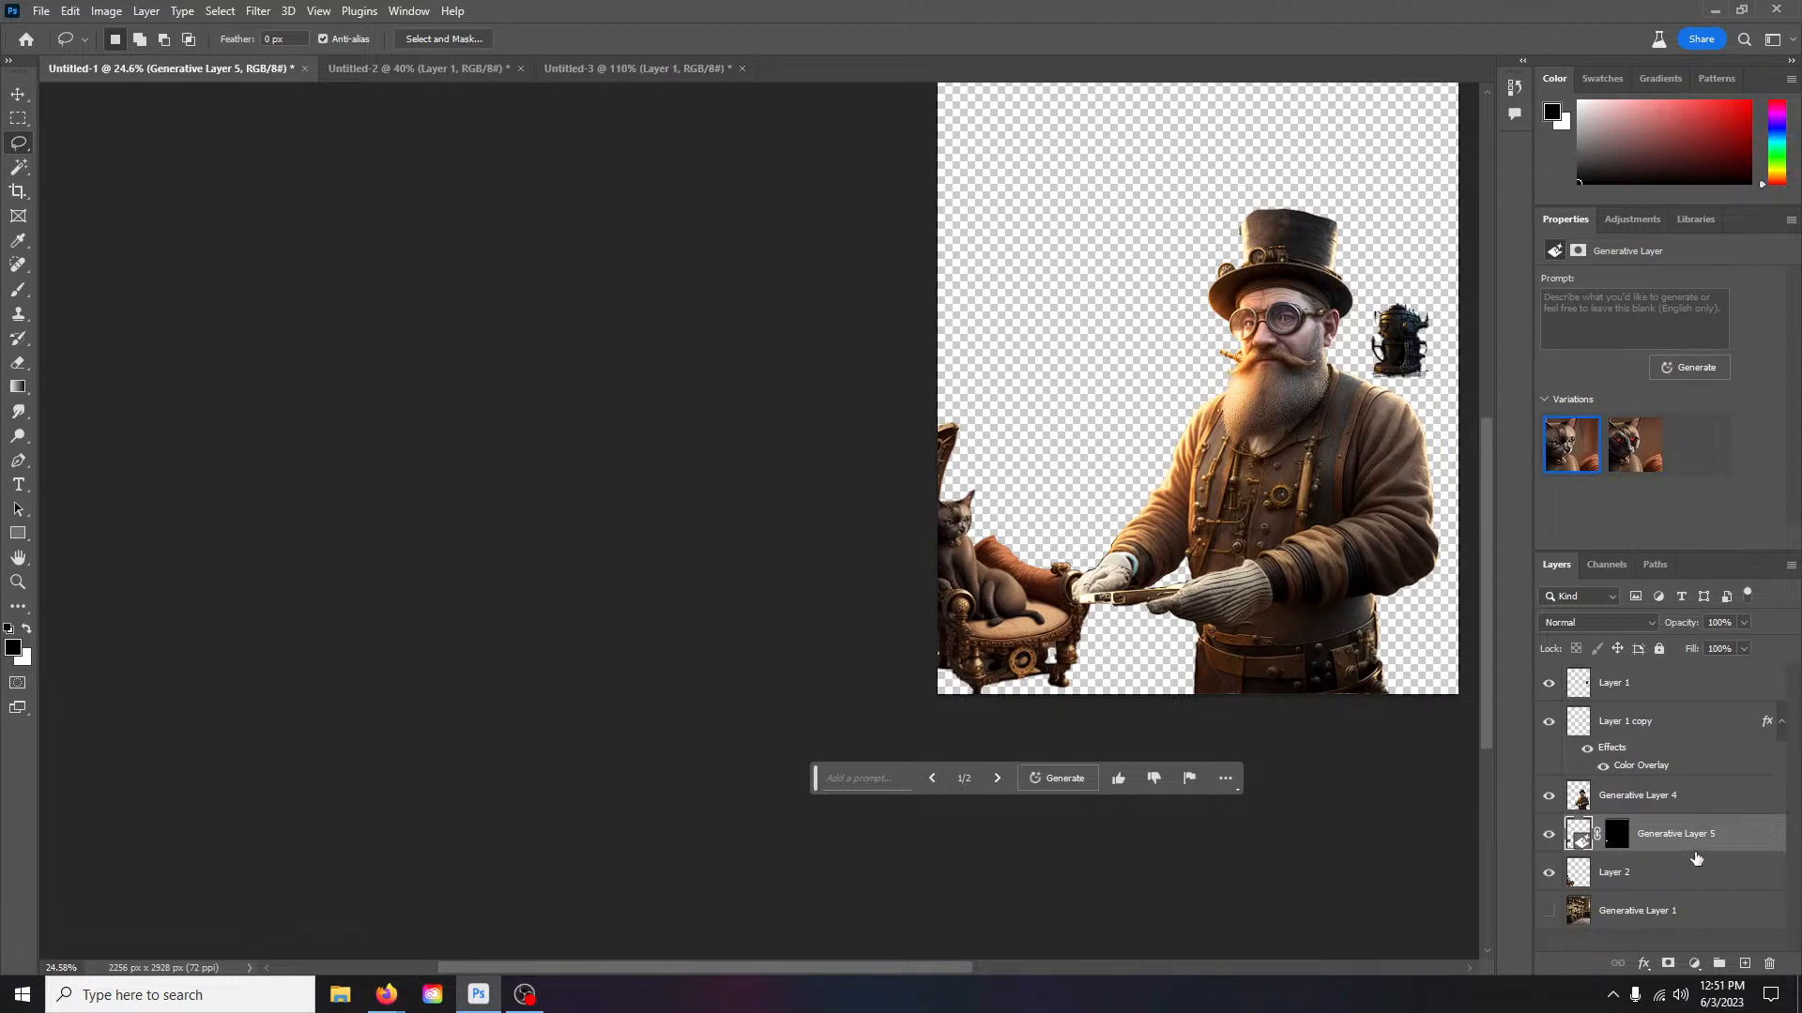
# Step: Merge Generative Layer 5 with Layer 2 and show the workshop background on Generative Layer 1 again
pyautogui.keyDown('shift'); pyautogui.click(1681, 876); pyautogui.keyUp('shift')
pyautogui.rightClick(1689, 875)
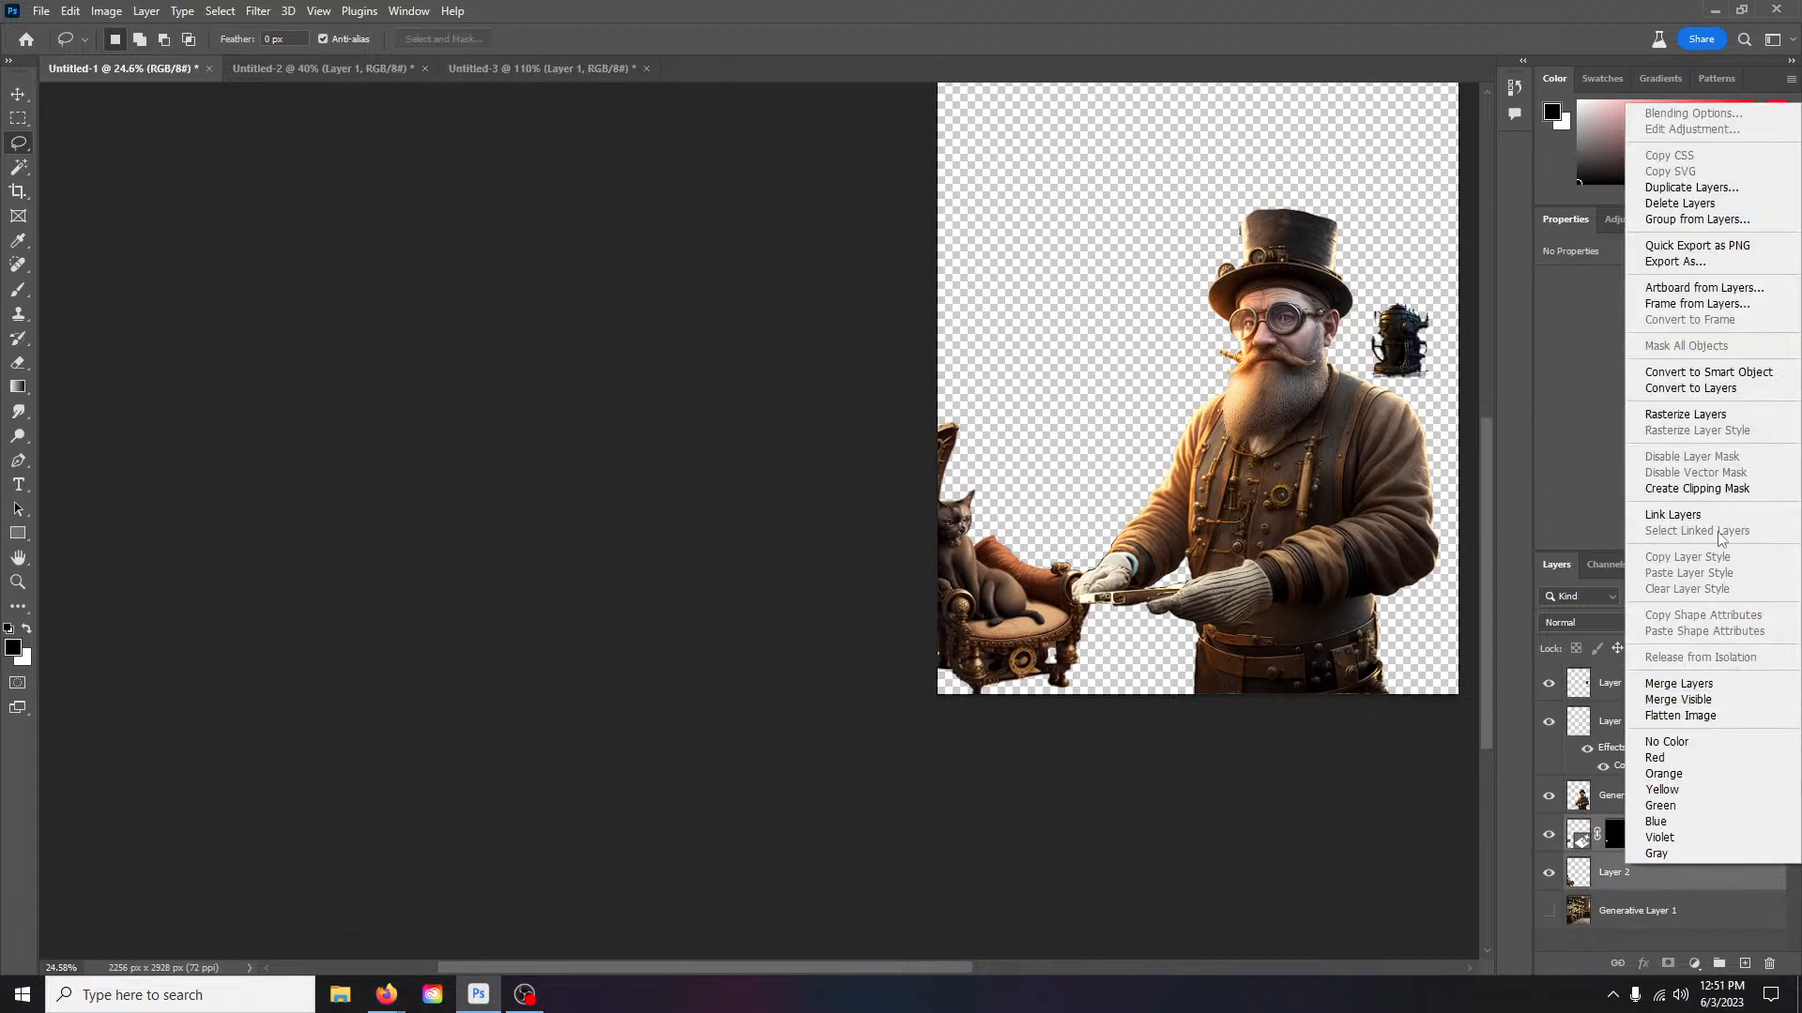
pyautogui.click(1679, 684)
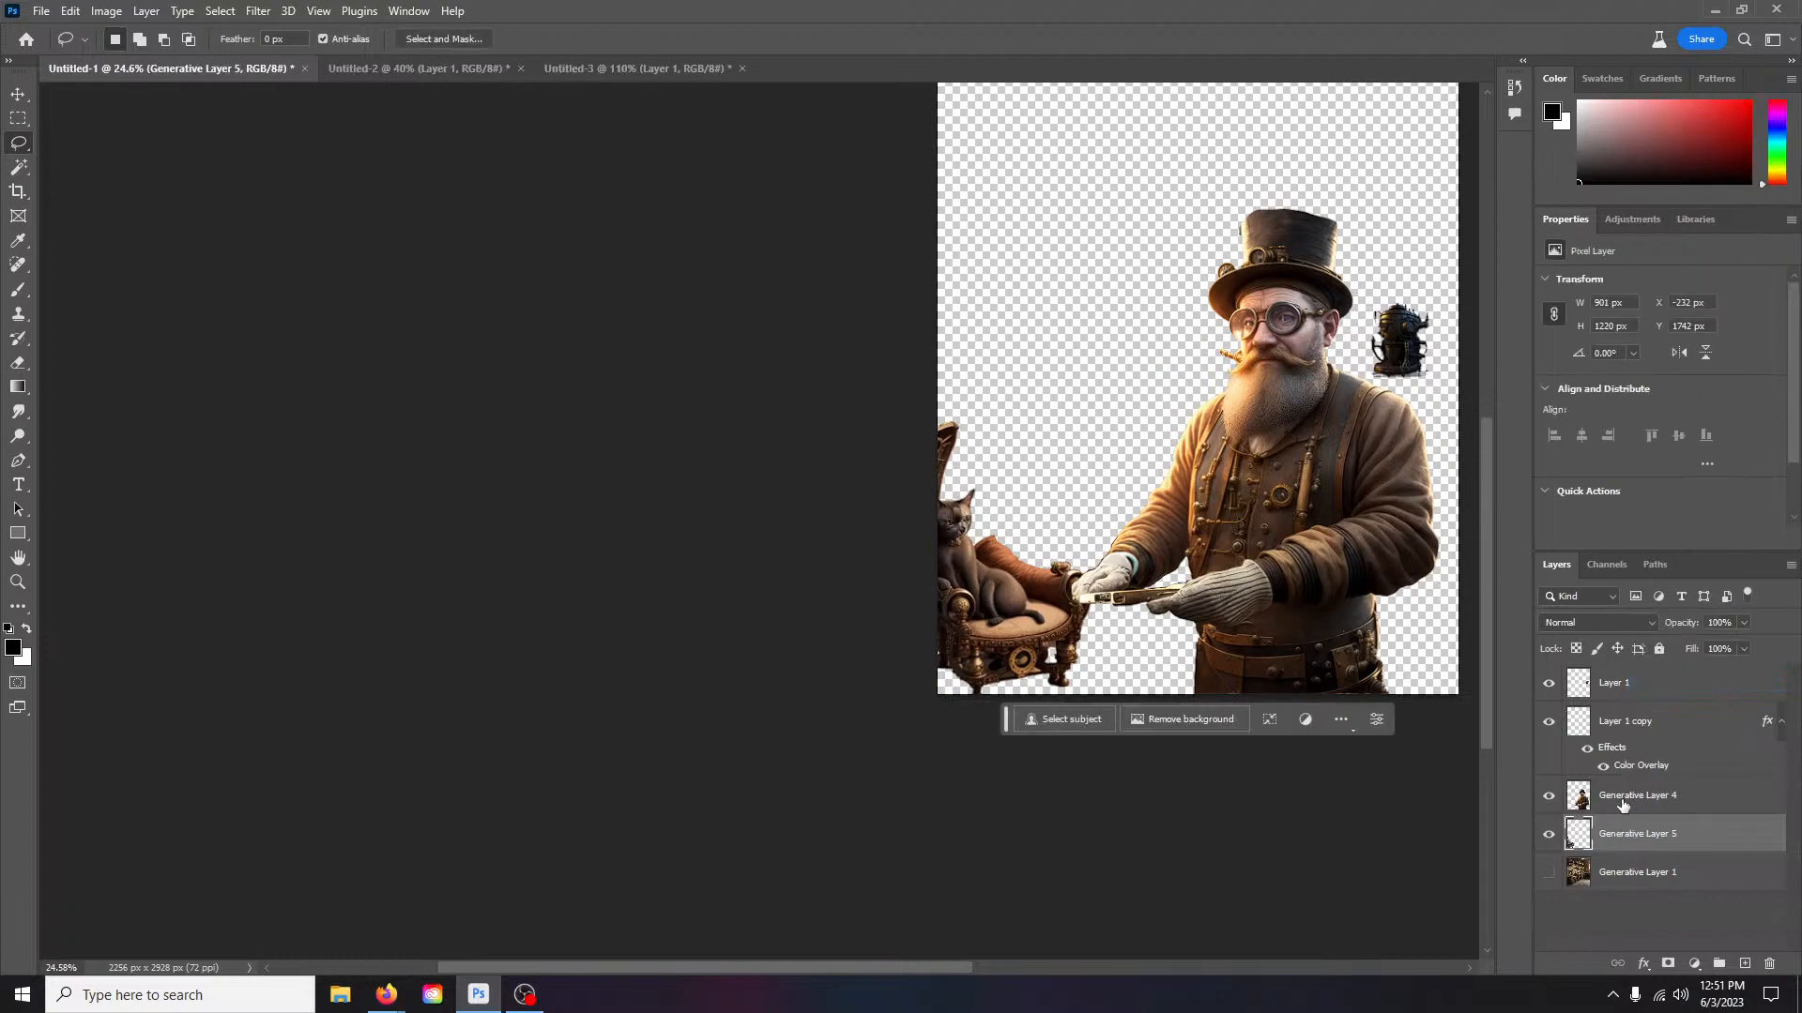
pyautogui.click(1548, 873)
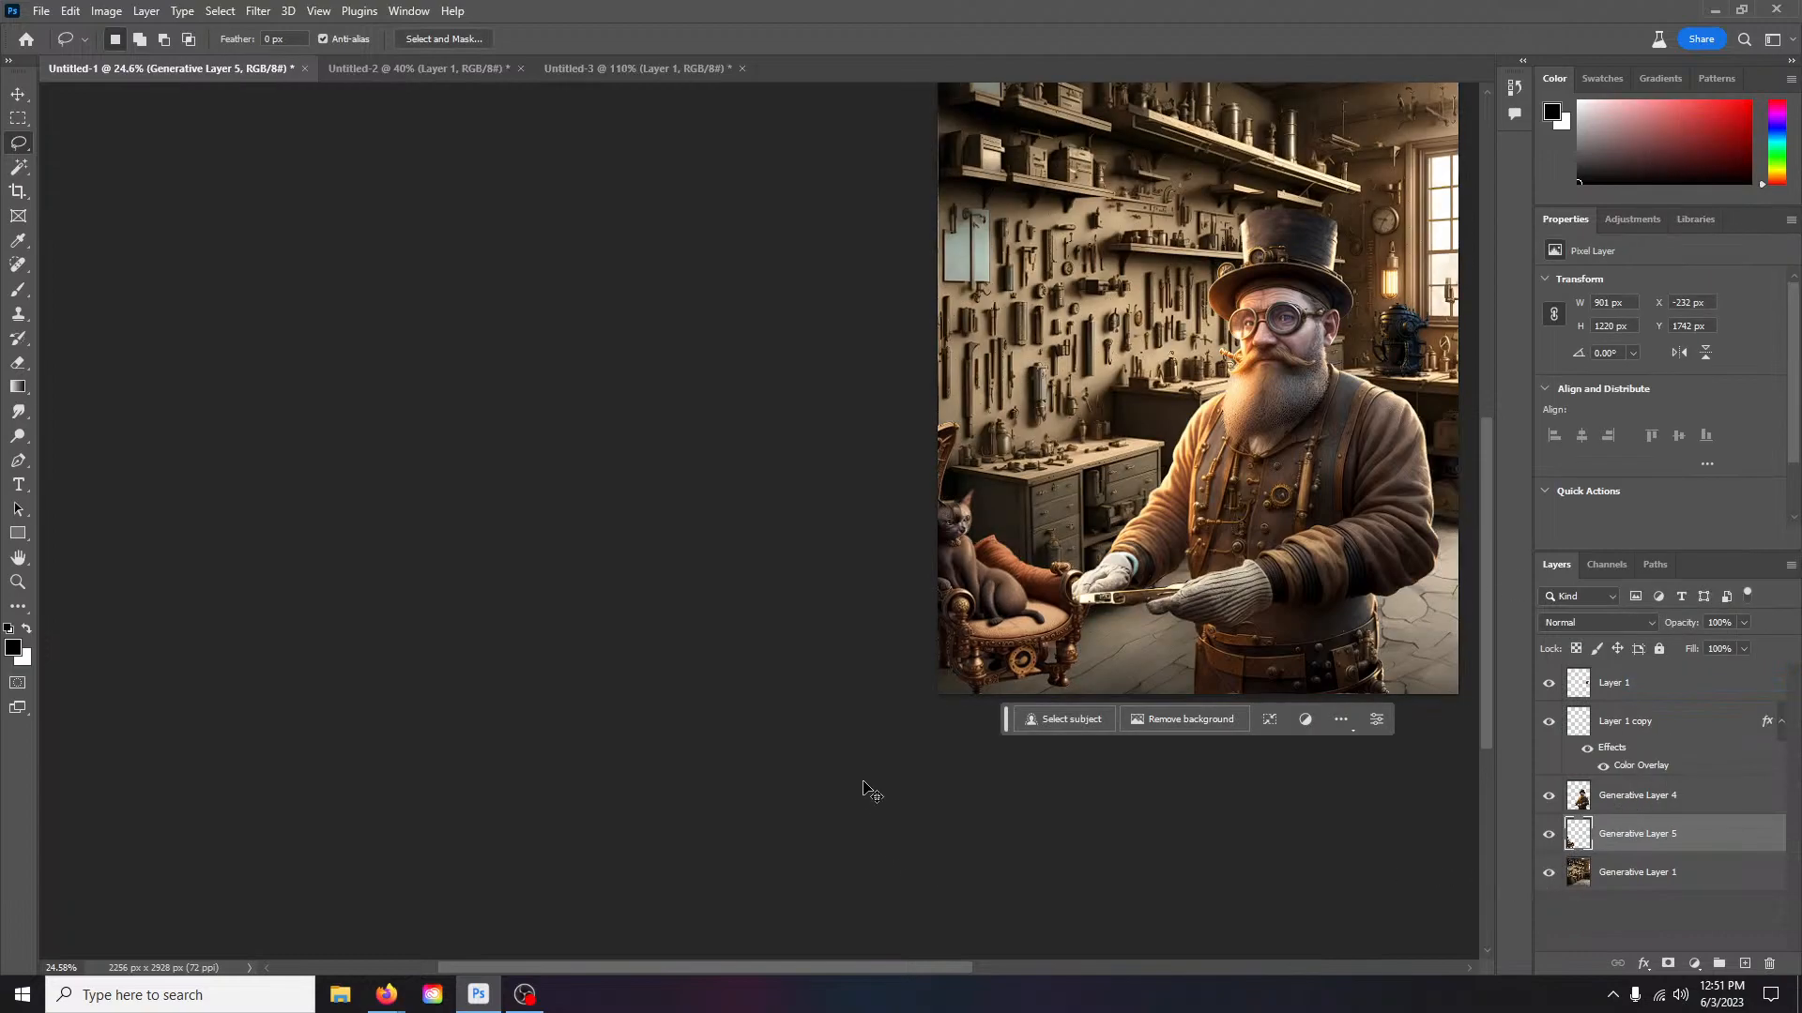
# Step: Close the Untitled-3 and Untitled-2 source documents without saving, leaving only the workshop composite open
pyautogui.hscroll(-1, 863, 788)
pyautogui.hscroll(10, 864, 789)
pyautogui.scroll(3, 873, 792)
pyautogui.scroll(3, 1152, 717)
pyautogui.scroll(-1, 1153, 717)
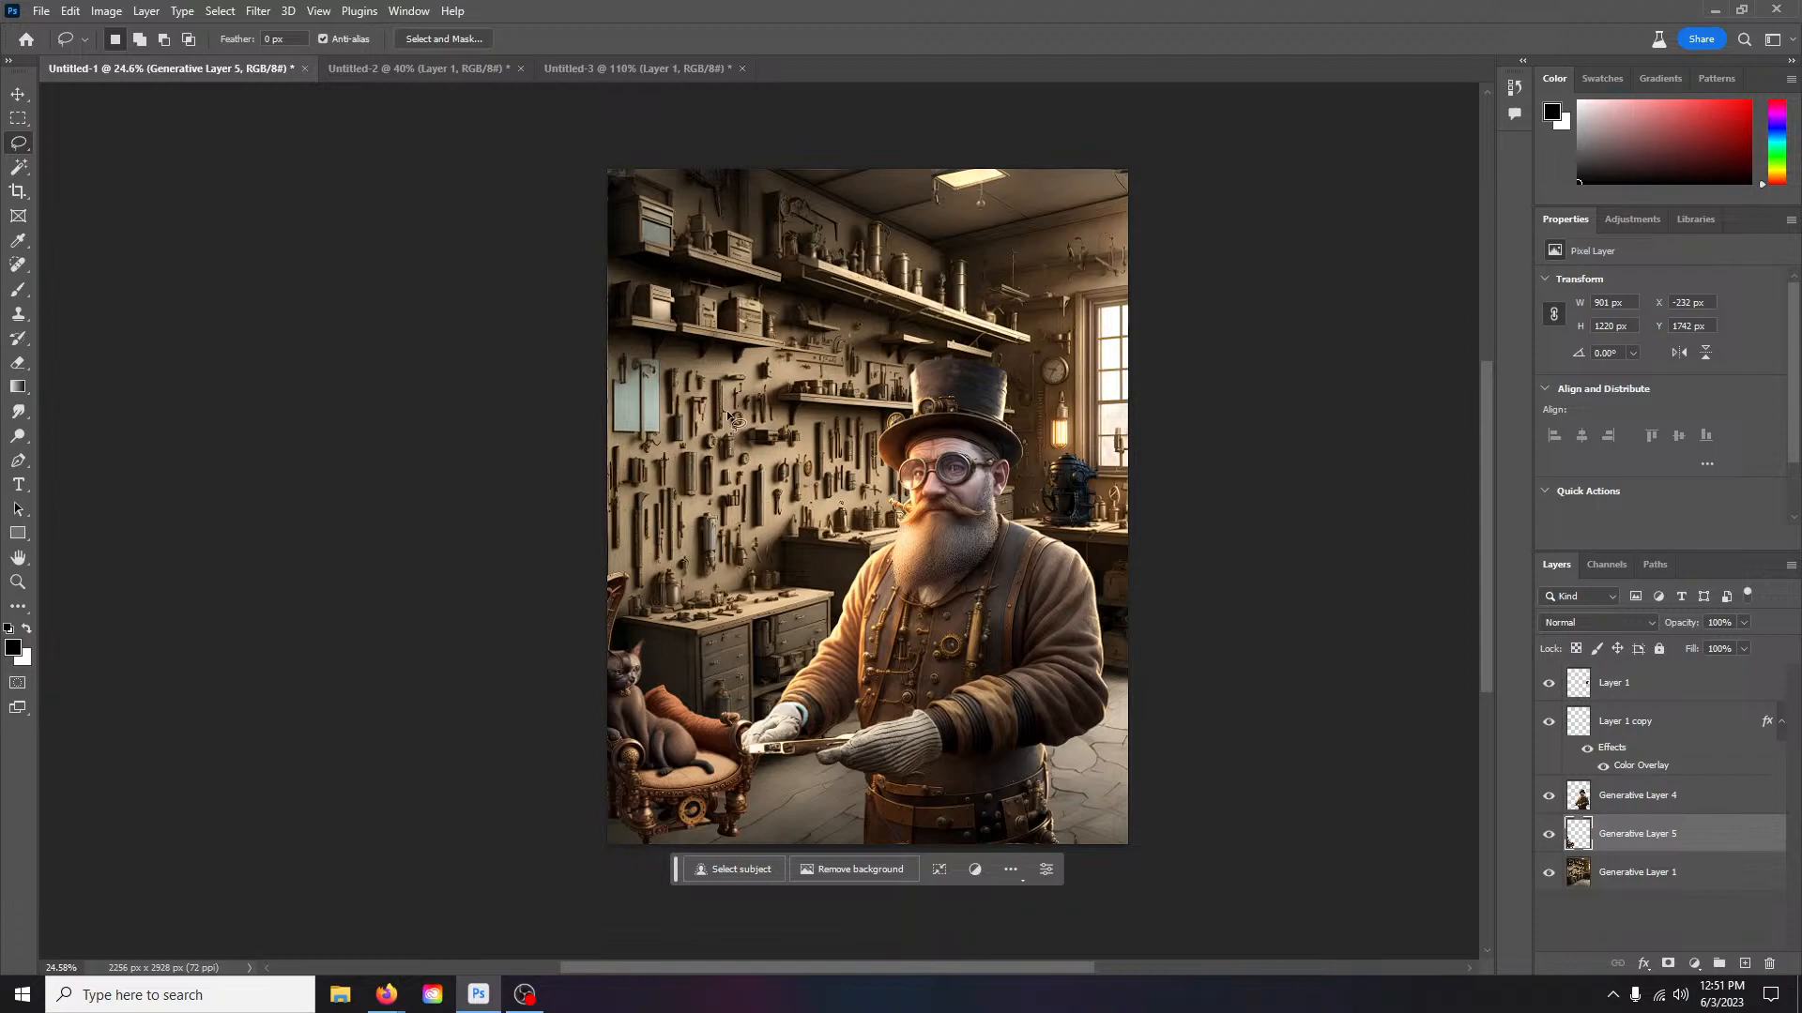
pyautogui.click(741, 68)
pyautogui.click(892, 368)
pyautogui.click(521, 69)
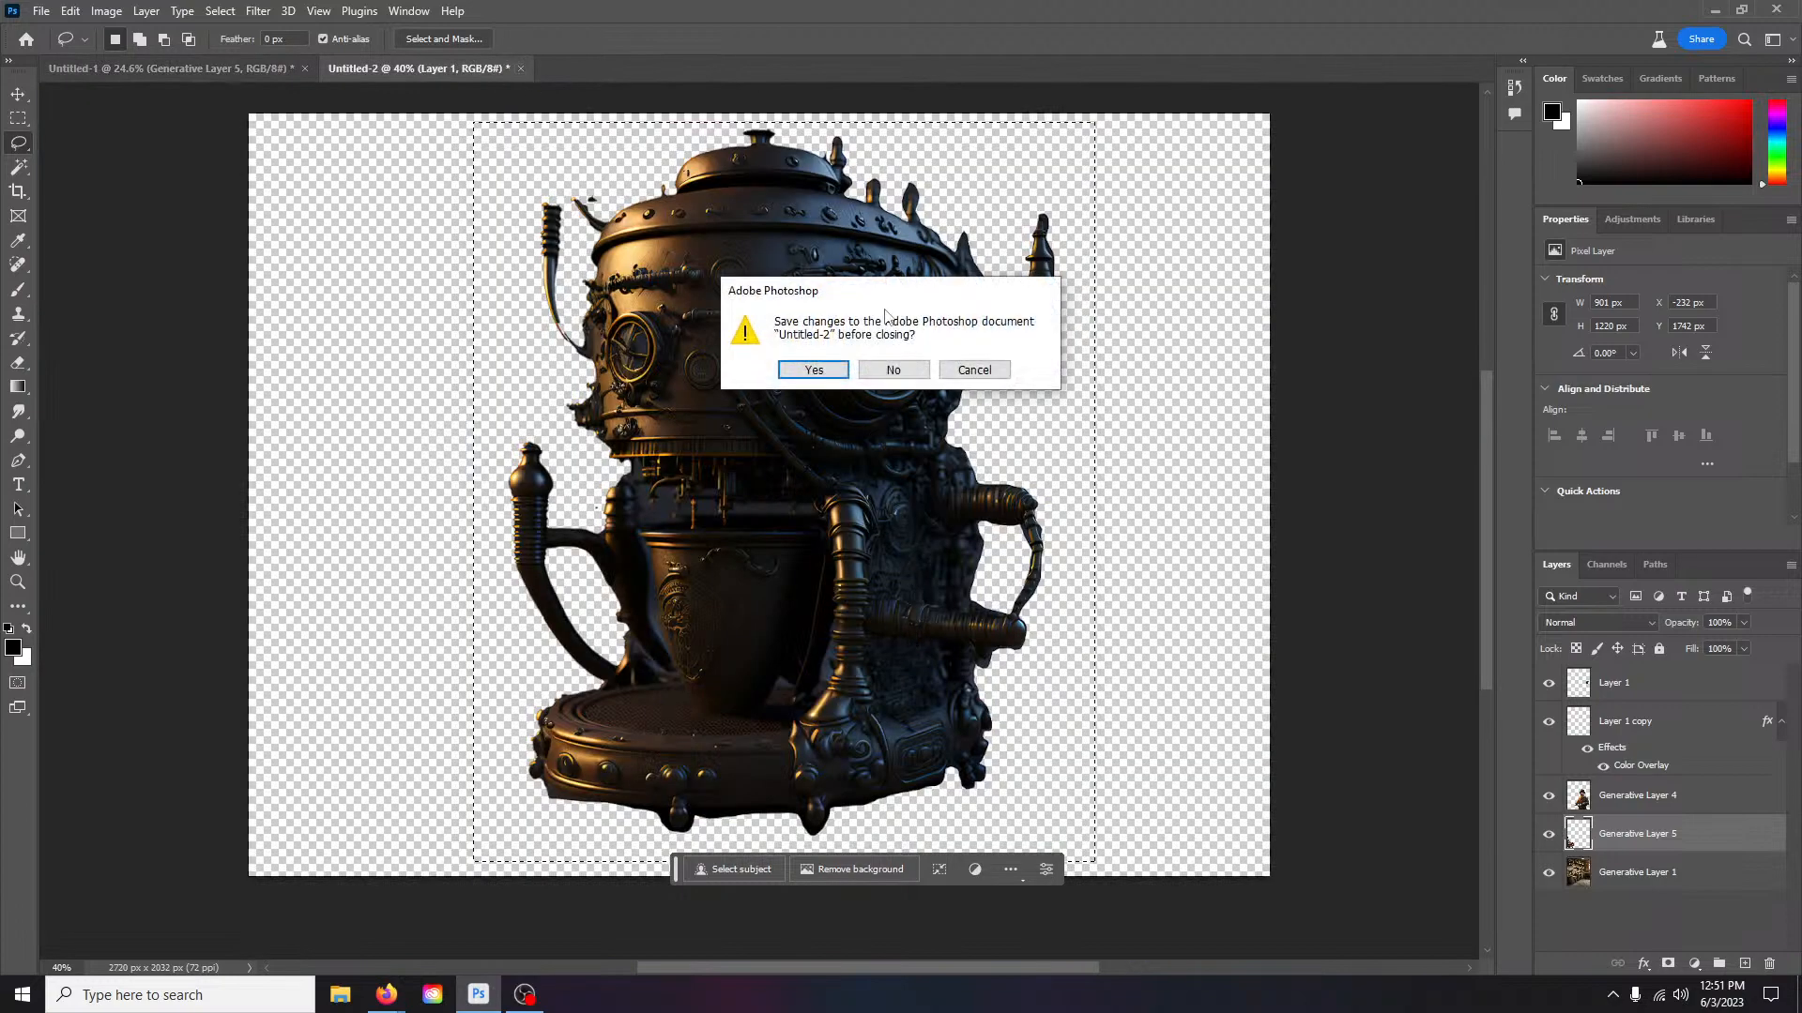
pyautogui.click(892, 370)
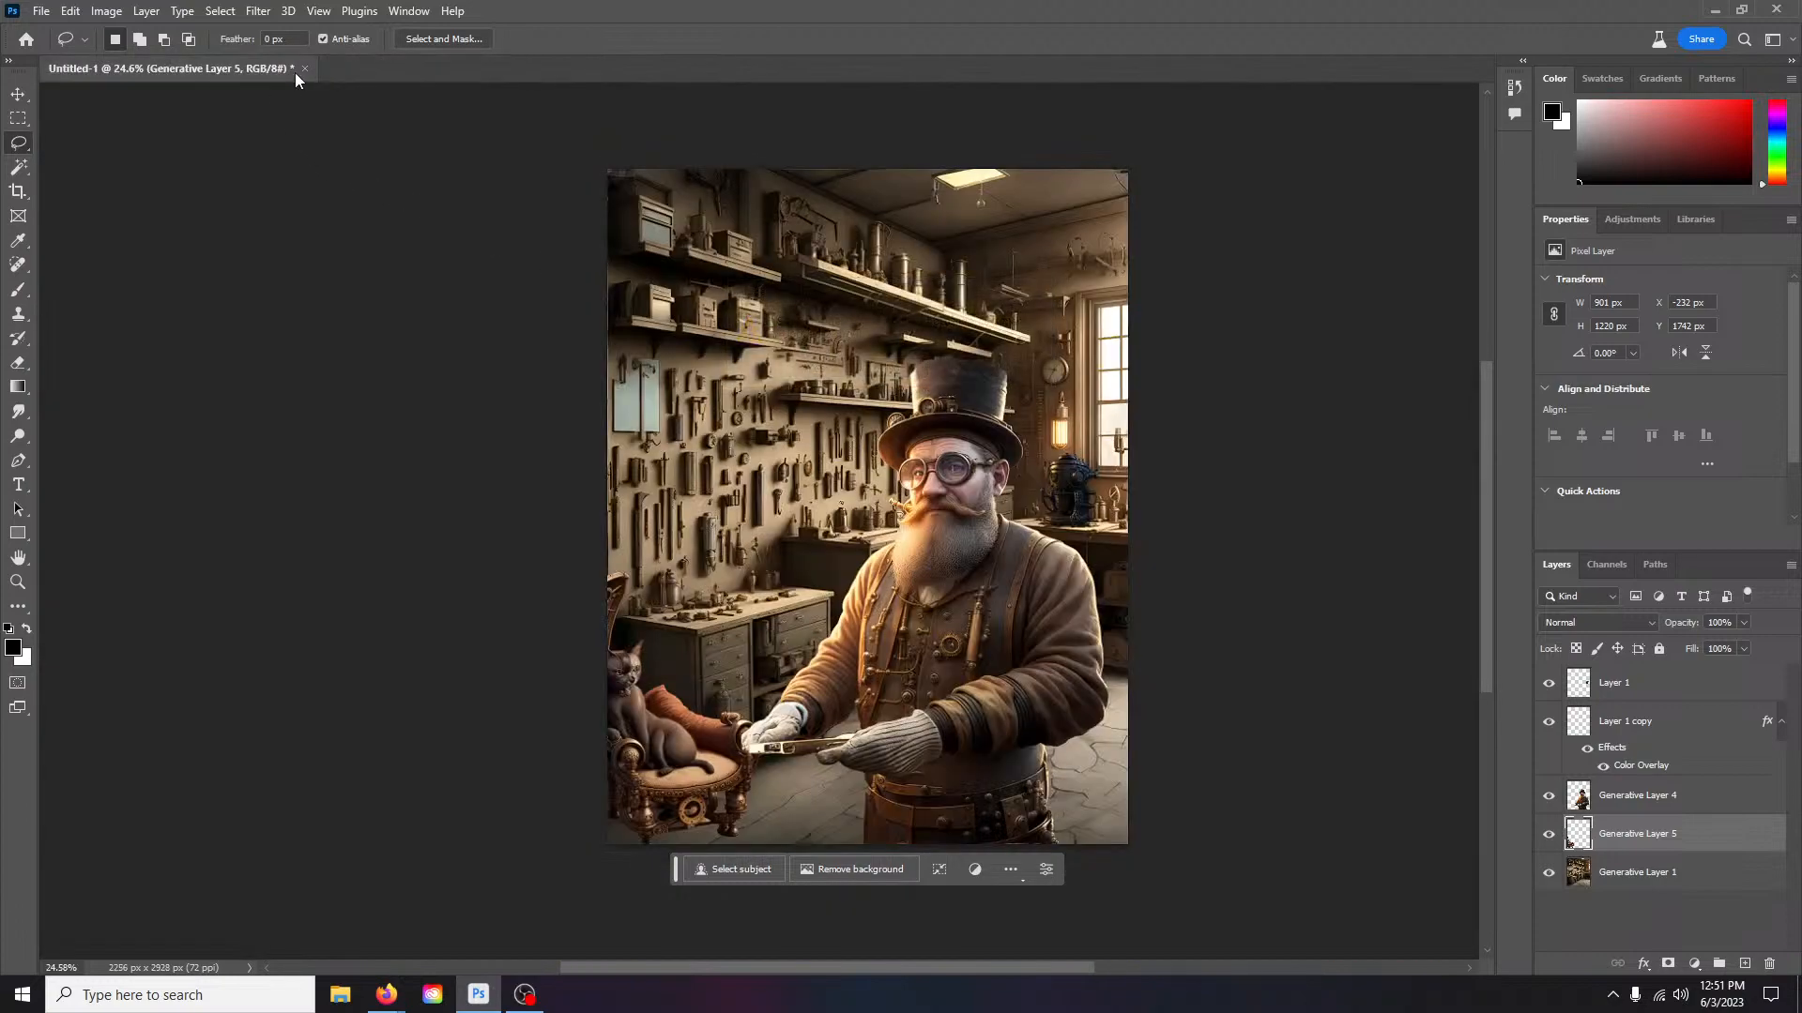
# Step: Switch to the ChatGPT conversation in Firefox and copy the earlier request using the words "landscape, tranquil, serene, distance"
pyautogui.click(1714, 9)
pyautogui.click(1311, 155)
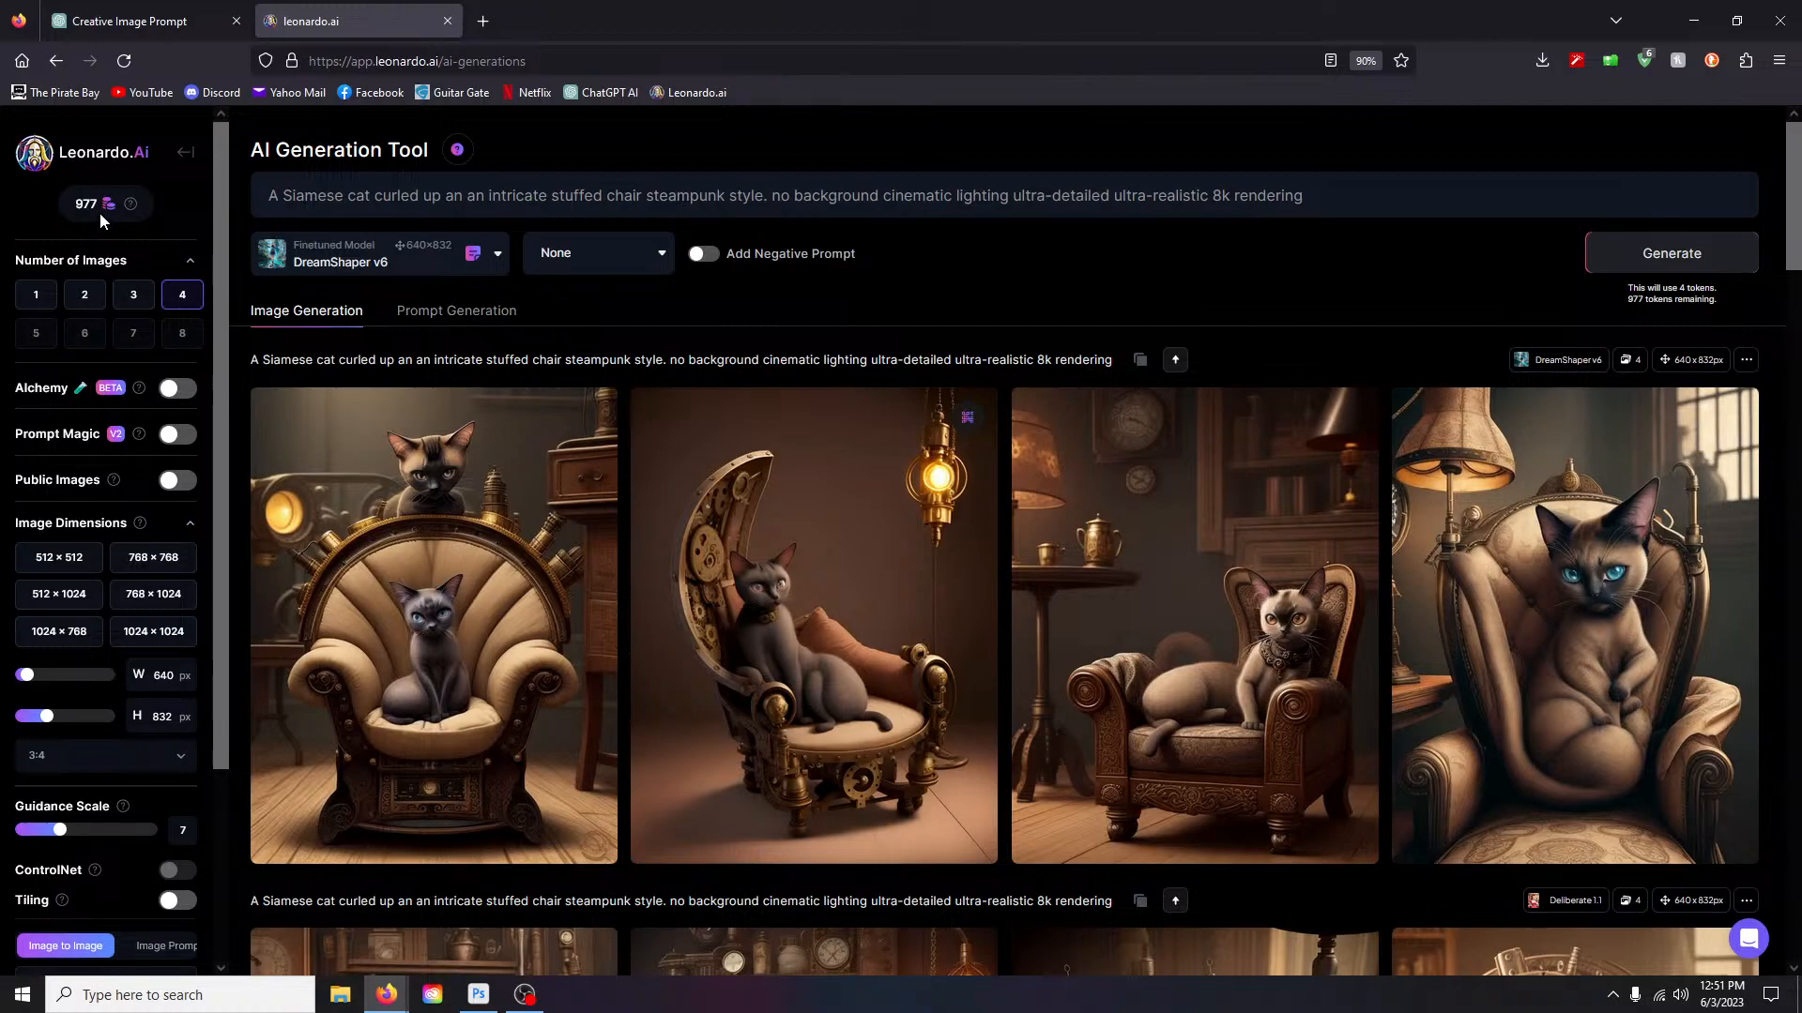
pyautogui.moveTo(798, 561)
pyautogui.click(126, 20)
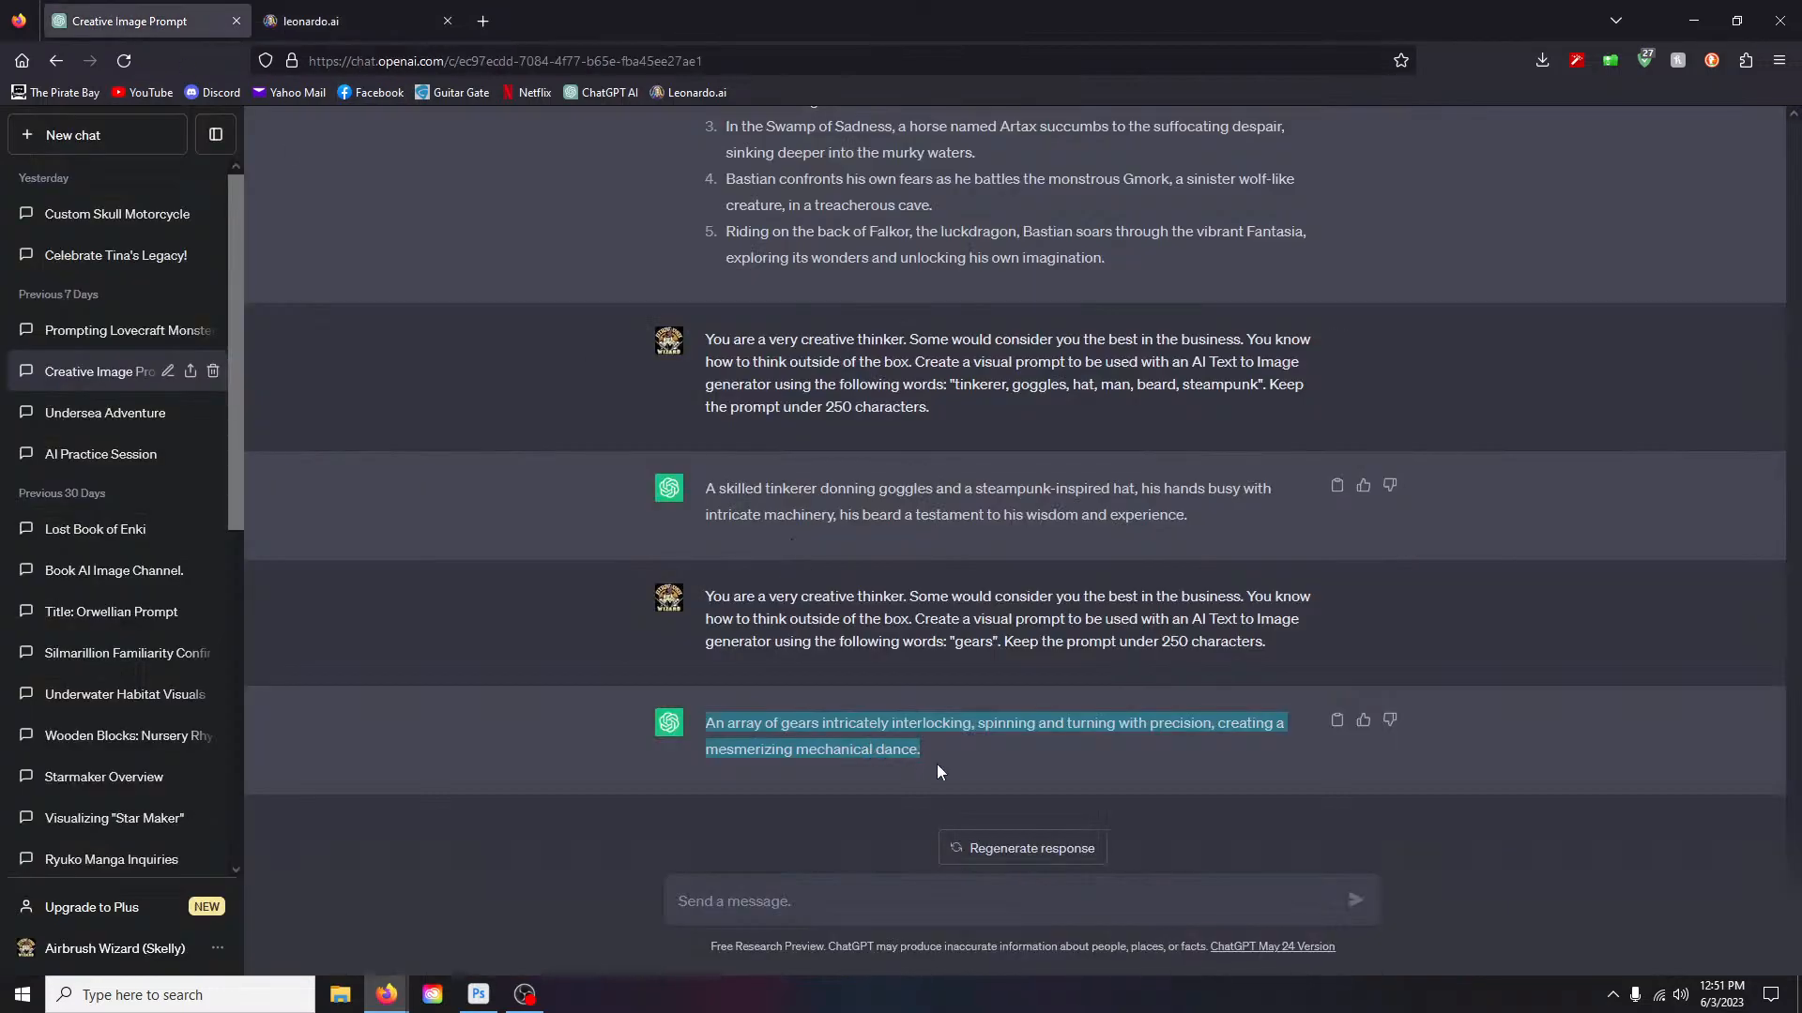
pyautogui.scroll(8, 922, 756)
pyautogui.scroll(4, 721, 601)
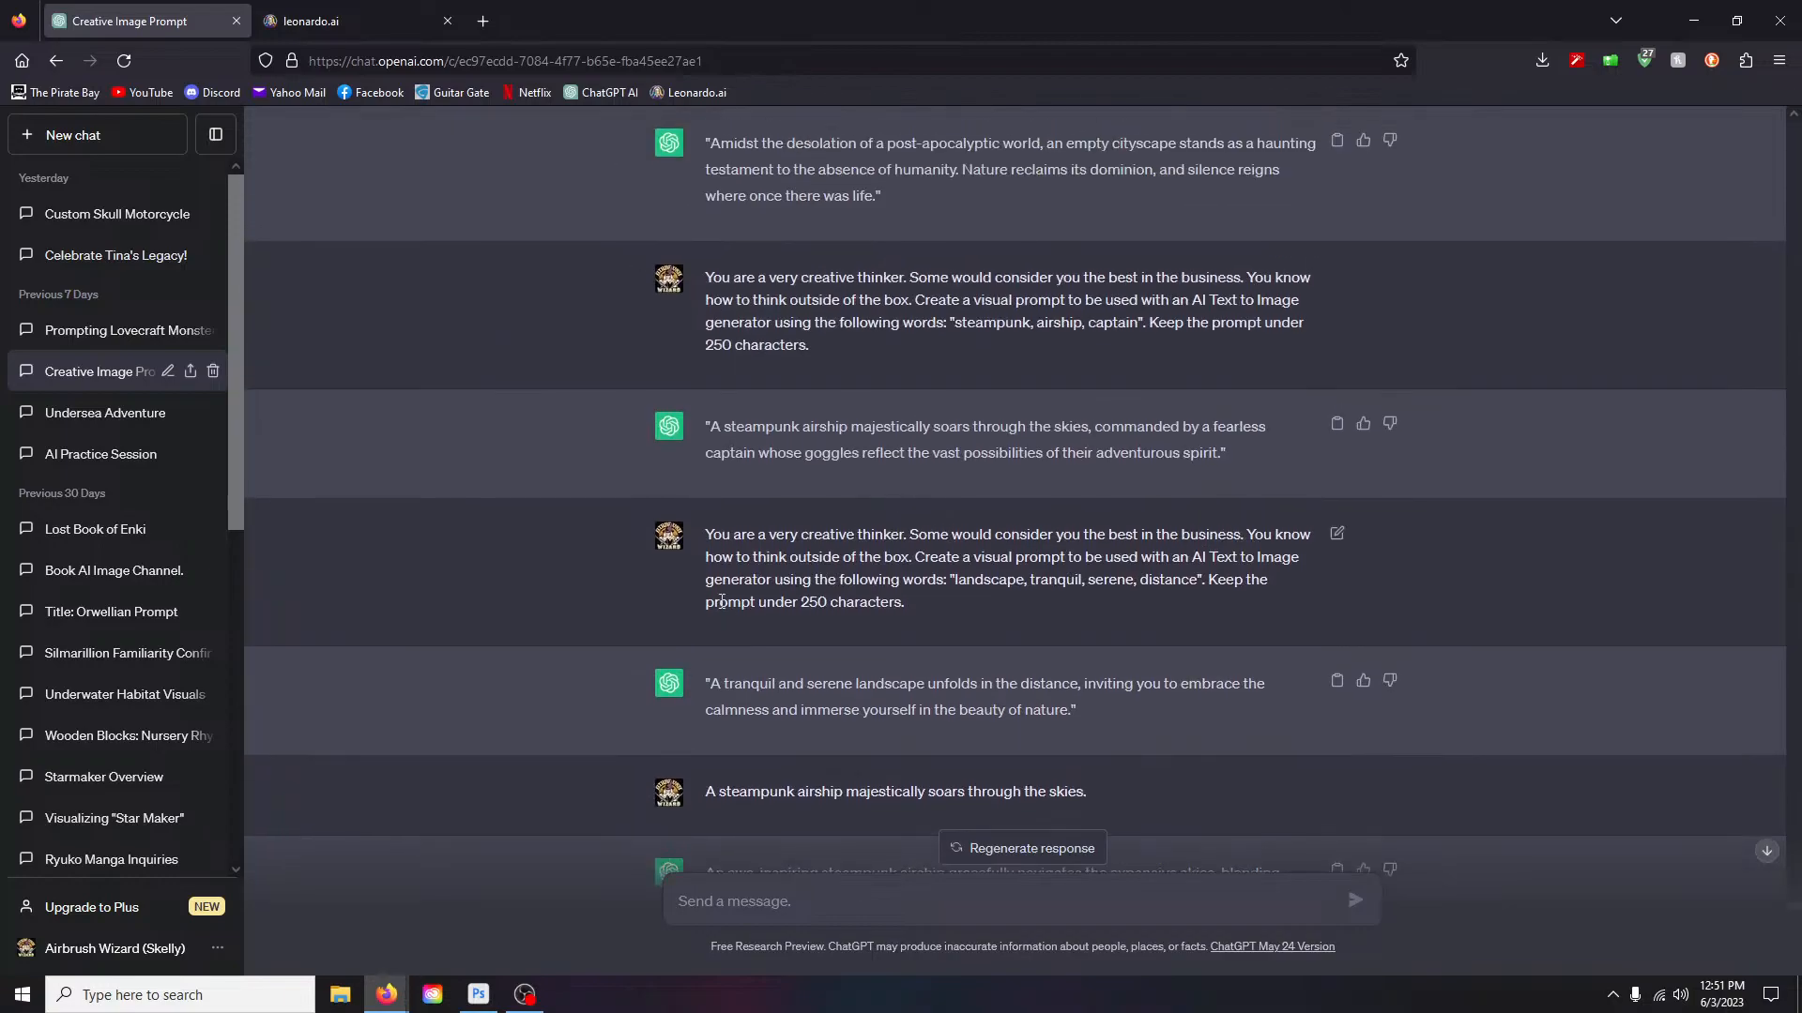
pyautogui.moveTo(706, 535); pyautogui.dragTo(908, 600)
pyautogui.hotkey('ctrl', 'c')
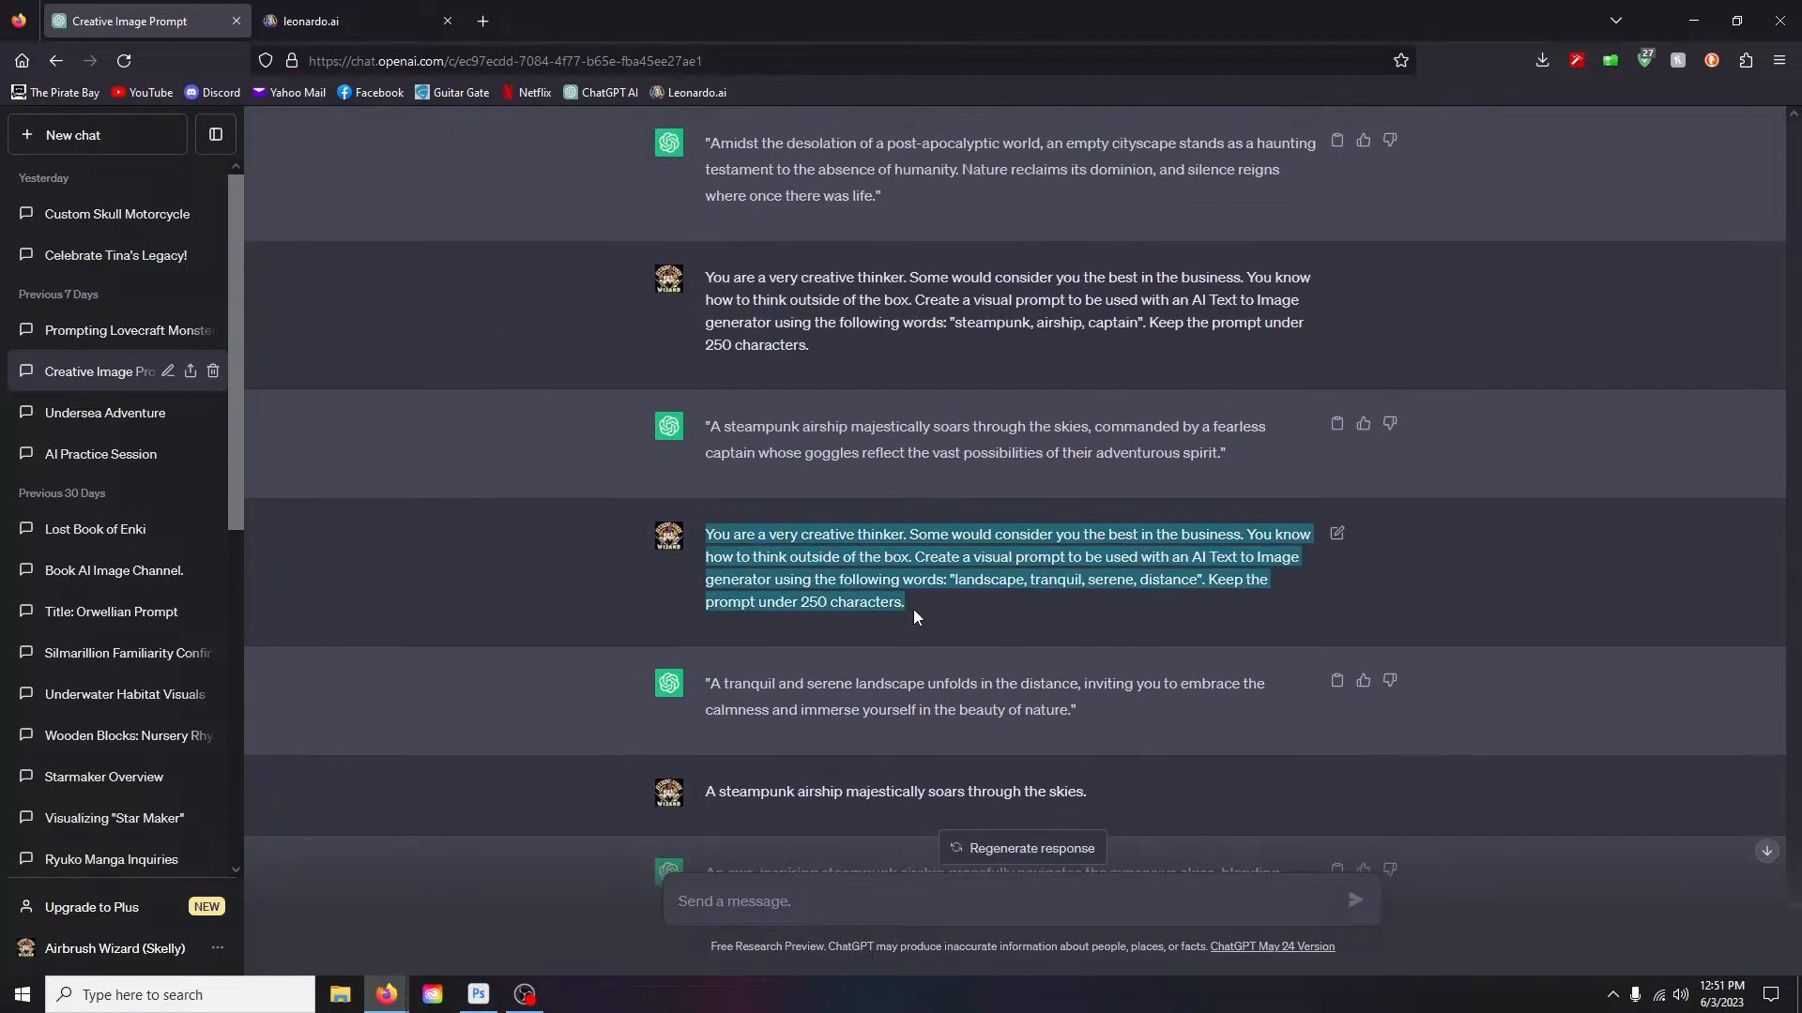
# Step: Paste the request as a new message, replace its quoted words with "skull, mountain, lightning", and send it
pyautogui.scroll(-15, 913, 609)
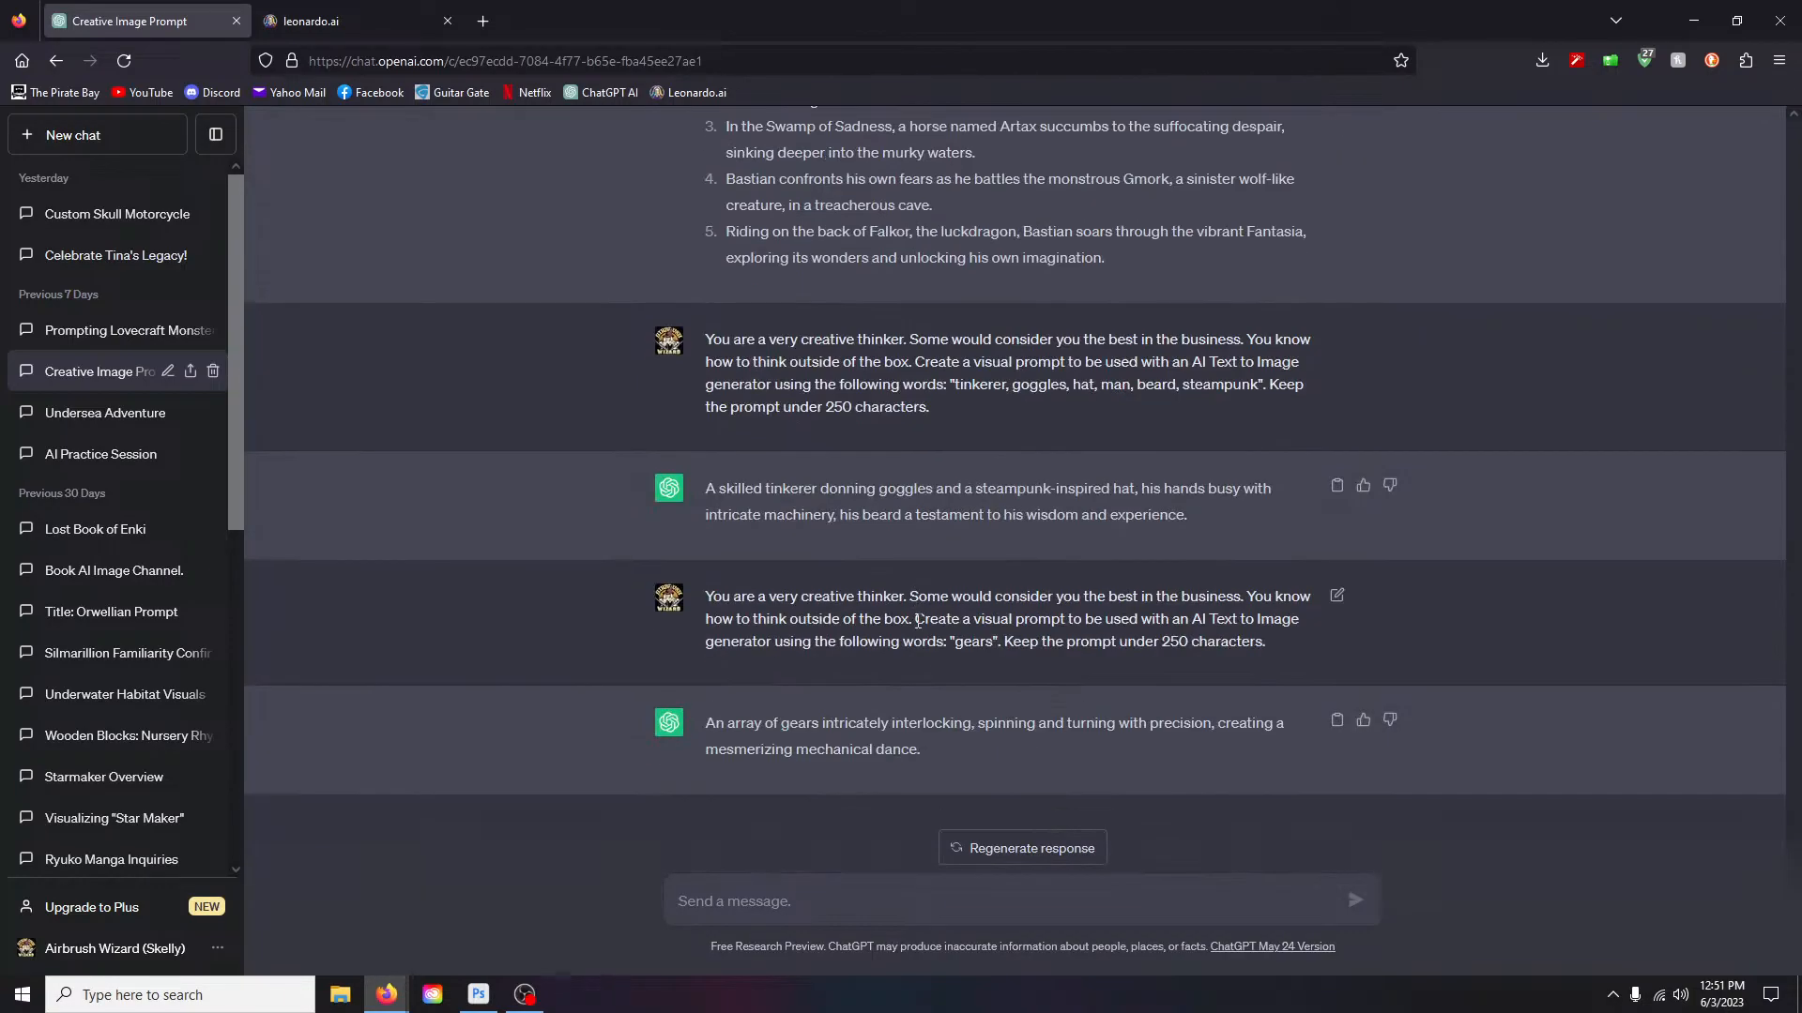
pyautogui.hotkey('ctrl', 'v')
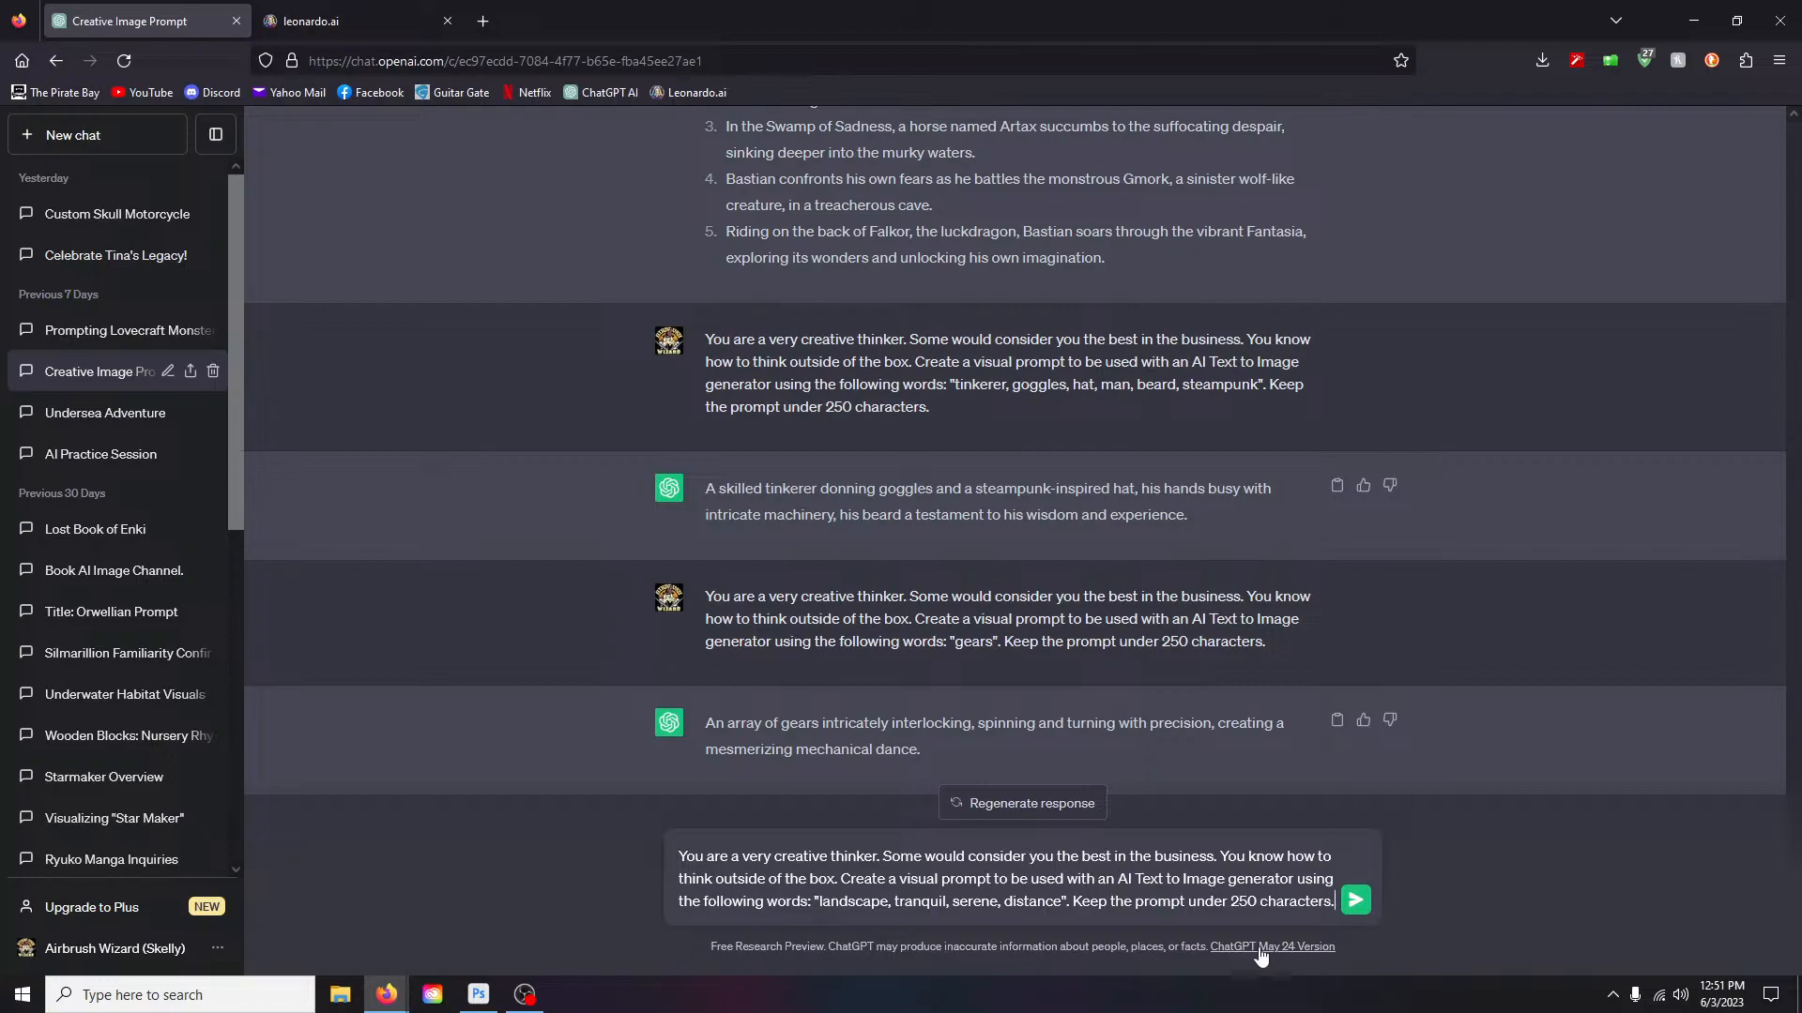
pyautogui.moveTo(819, 905); pyautogui.dragTo(1061, 908)
pyautogui.press('BackSpace')
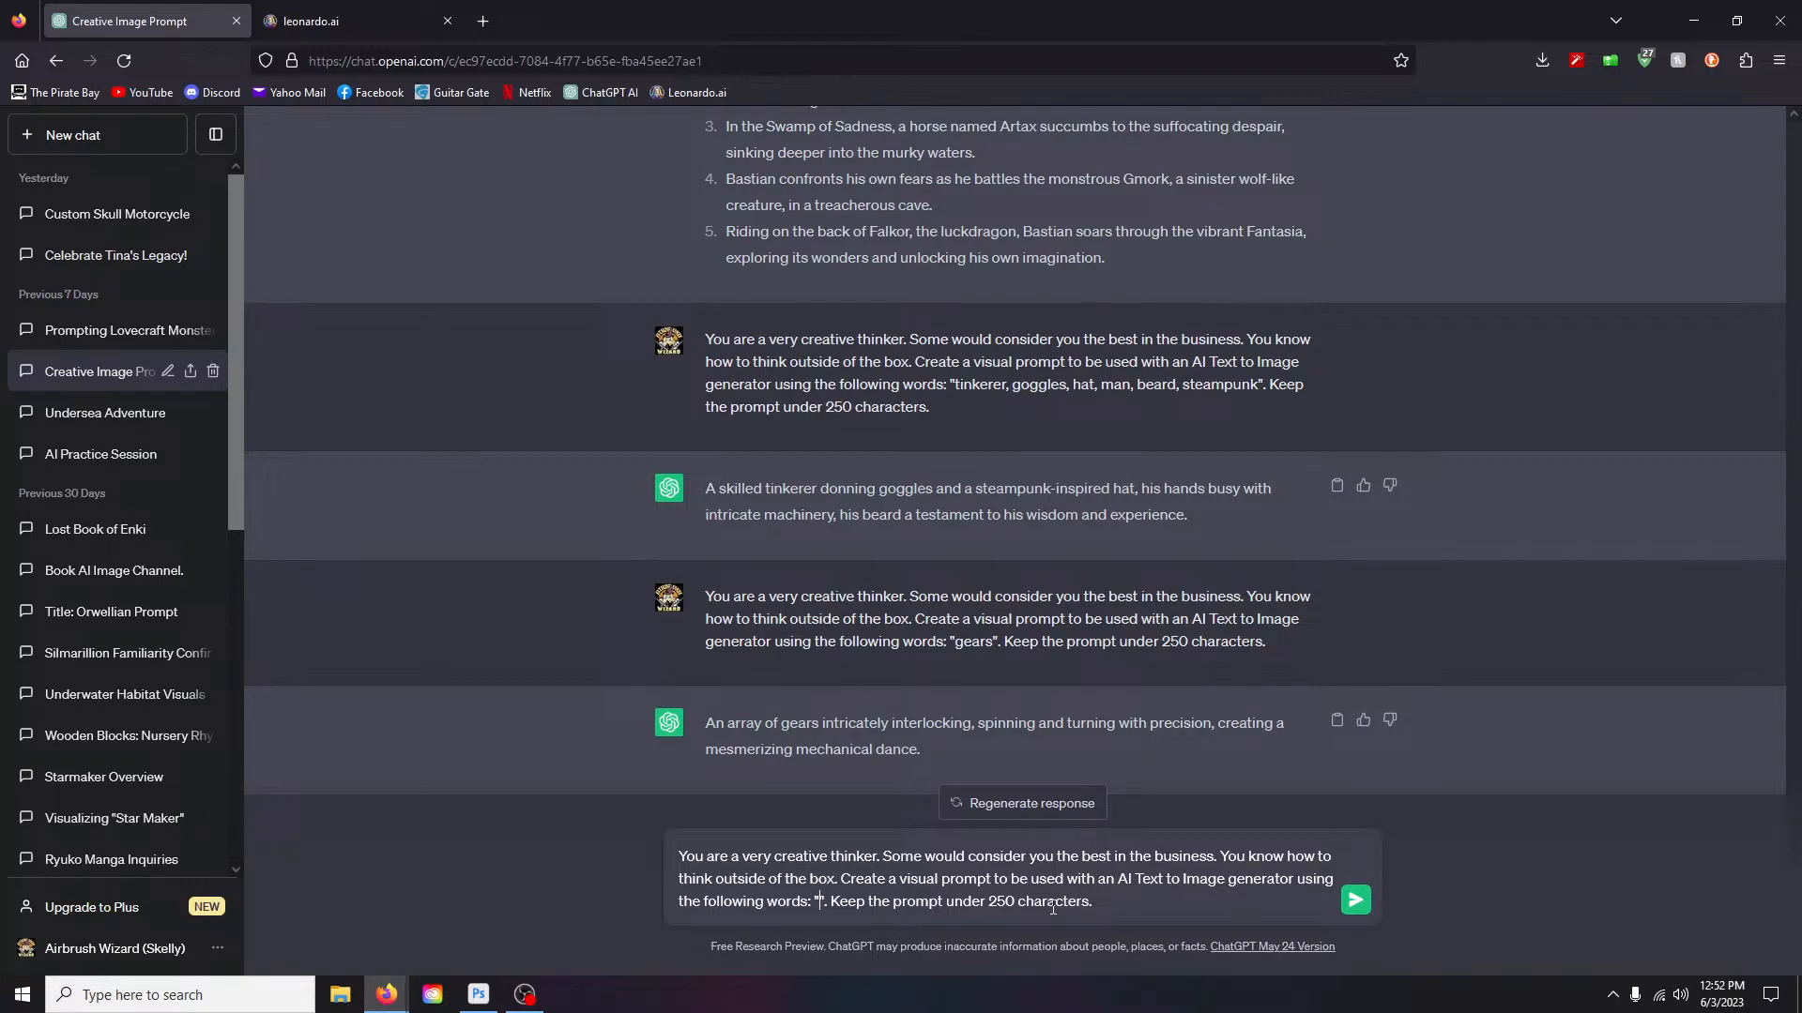
pyautogui.write('skull, mountain, lightning')
pyautogui.click(1355, 900)
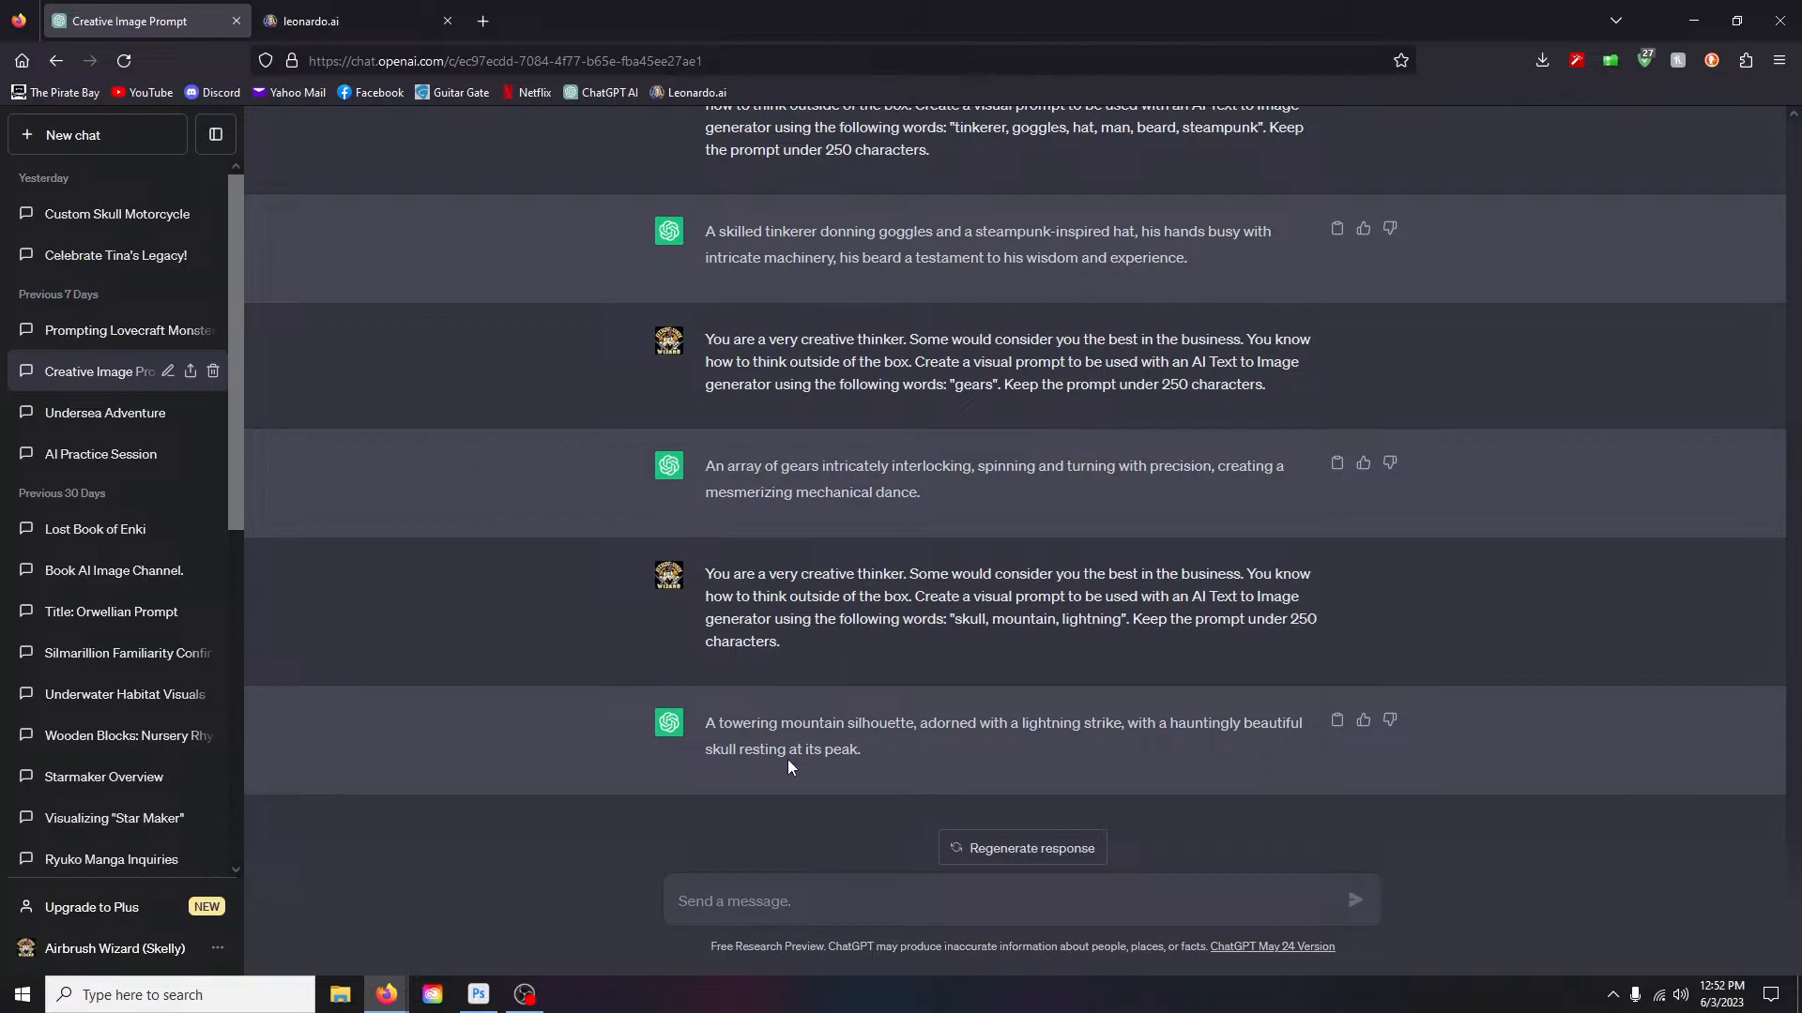
# Step: Copy ChatGPT's towering mountain reply, switch to Leonardo.ai, and paste it over the Siamese cat sentence in the prompt
pyautogui.moveTo(706, 729); pyautogui.dragTo(851, 758)
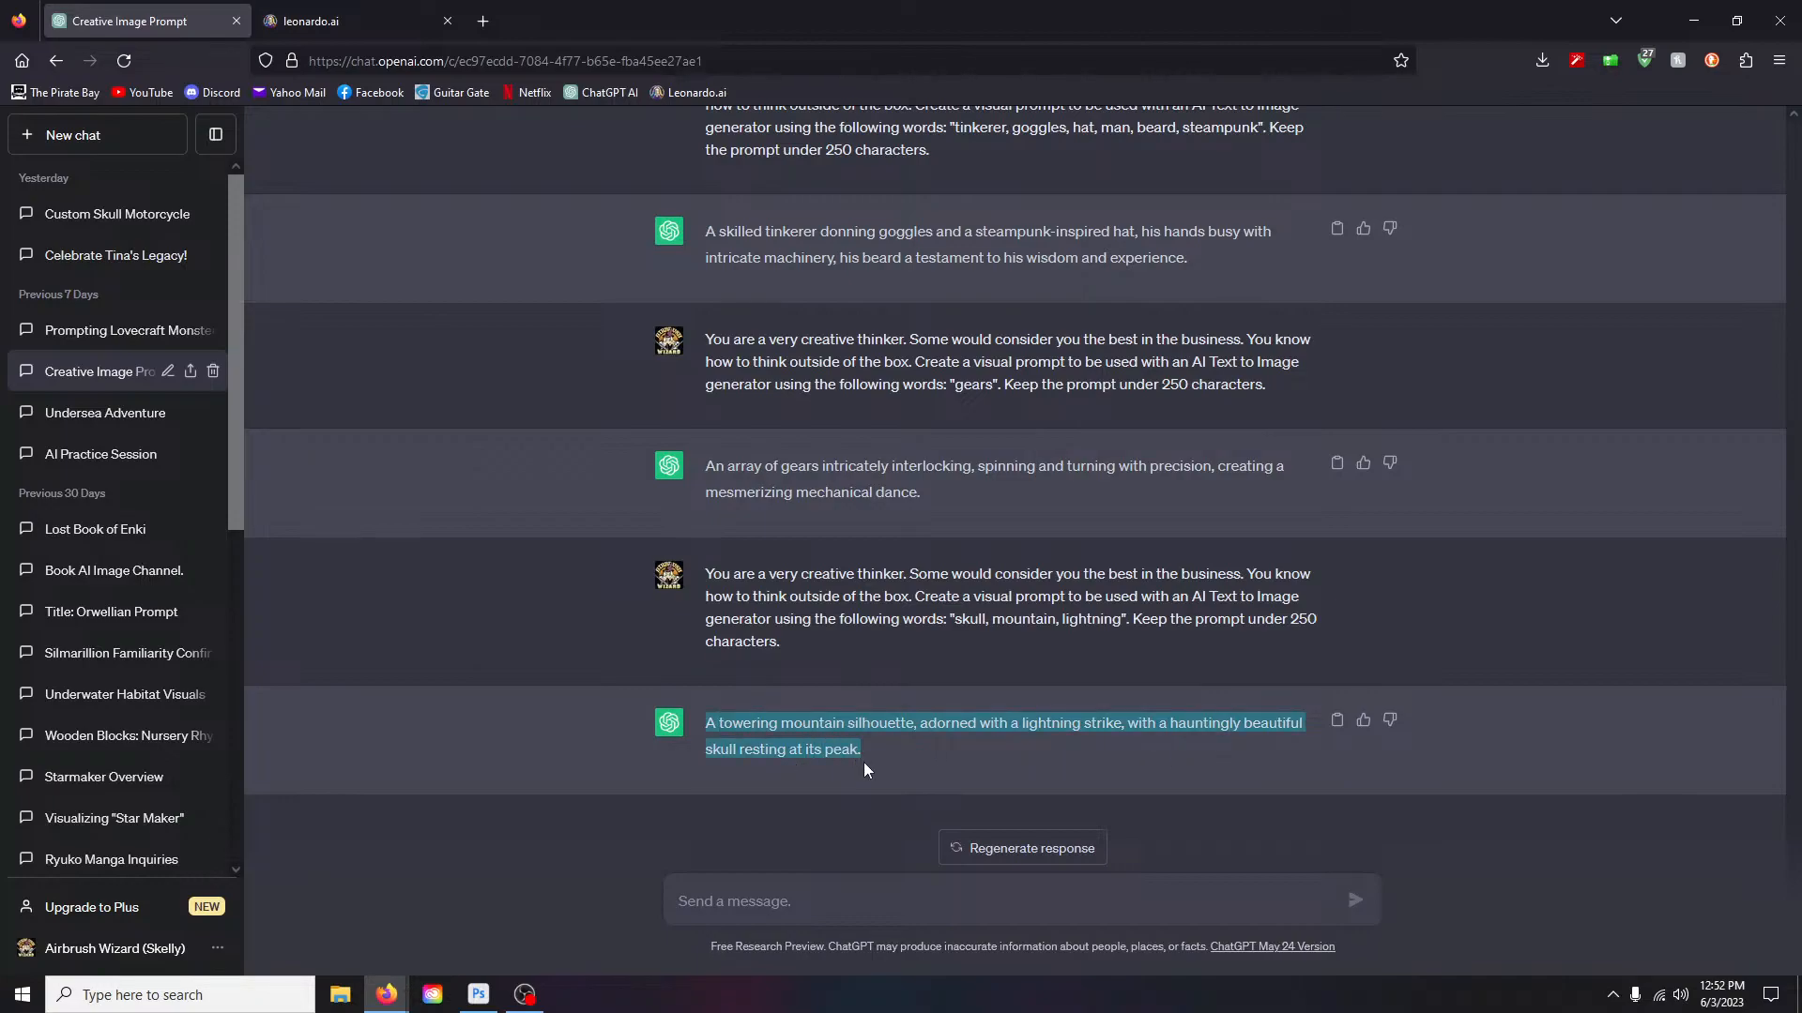
pyautogui.click(347, 22)
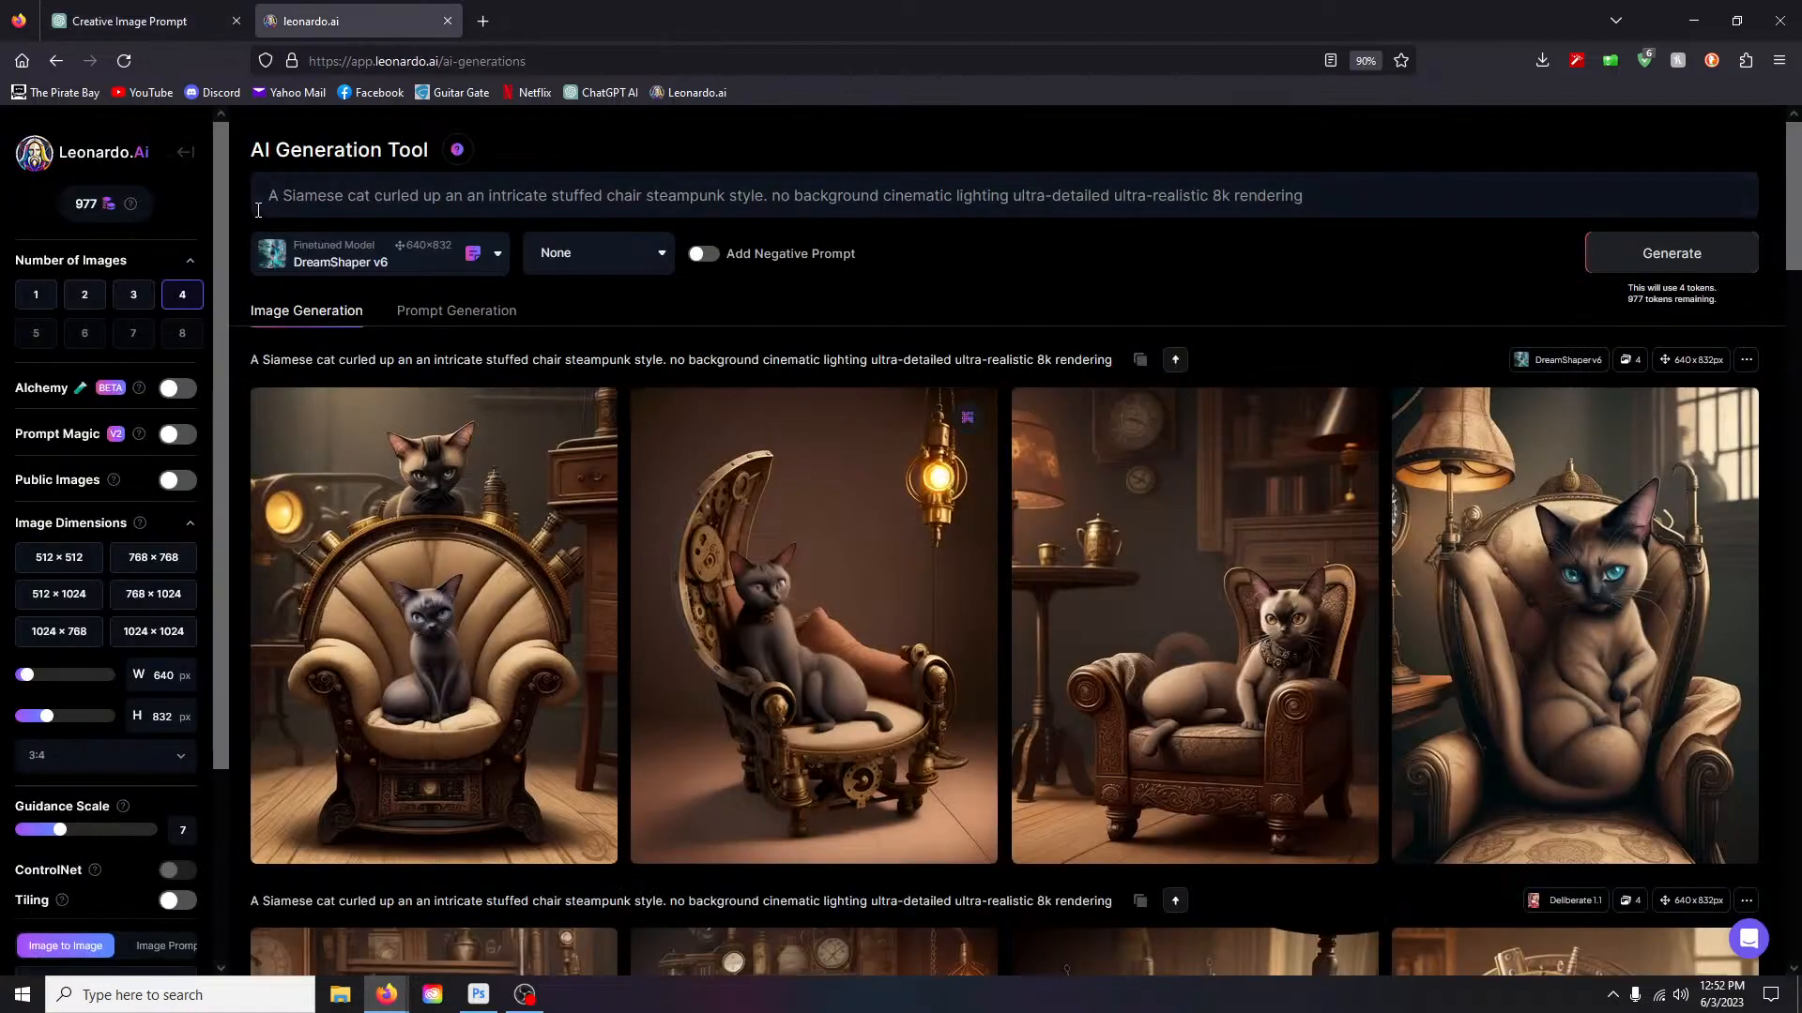
pyautogui.moveTo(267, 197); pyautogui.dragTo(768, 194)
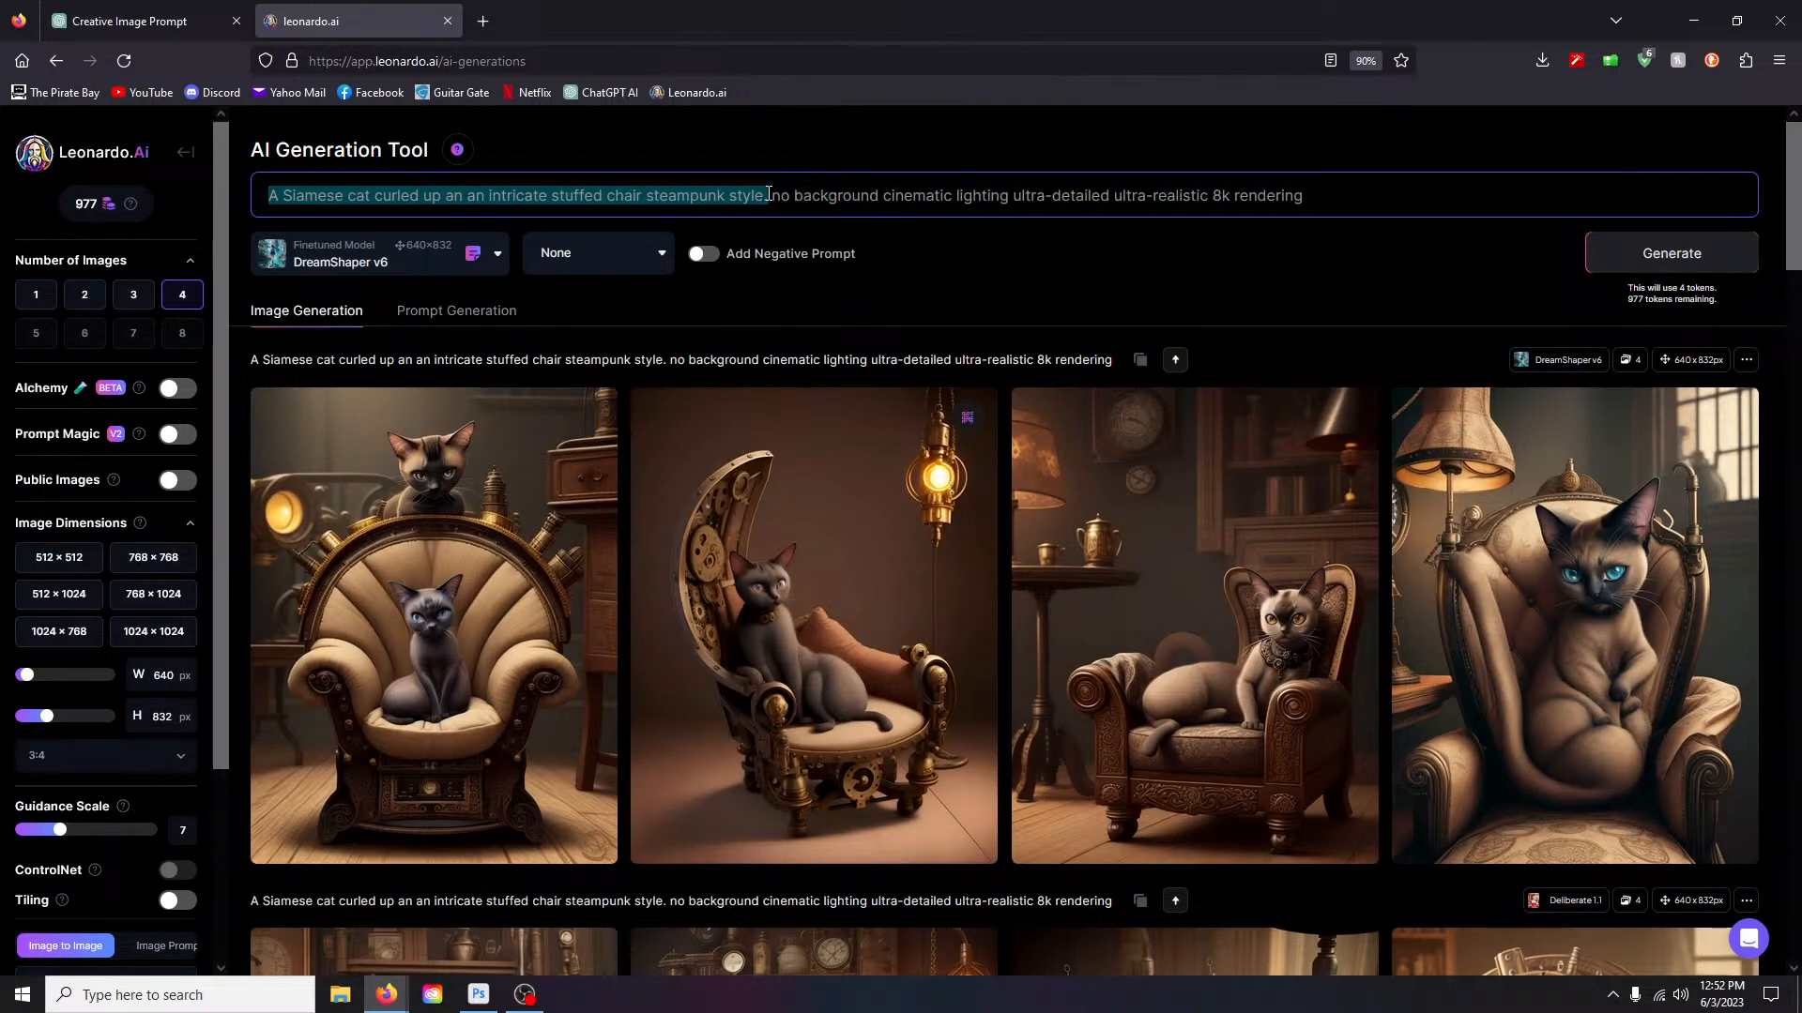
pyautogui.write('A towering mountain silhouette, adorned with a lightning strike, with a hauntingly beautiful skull resting at its peak.')
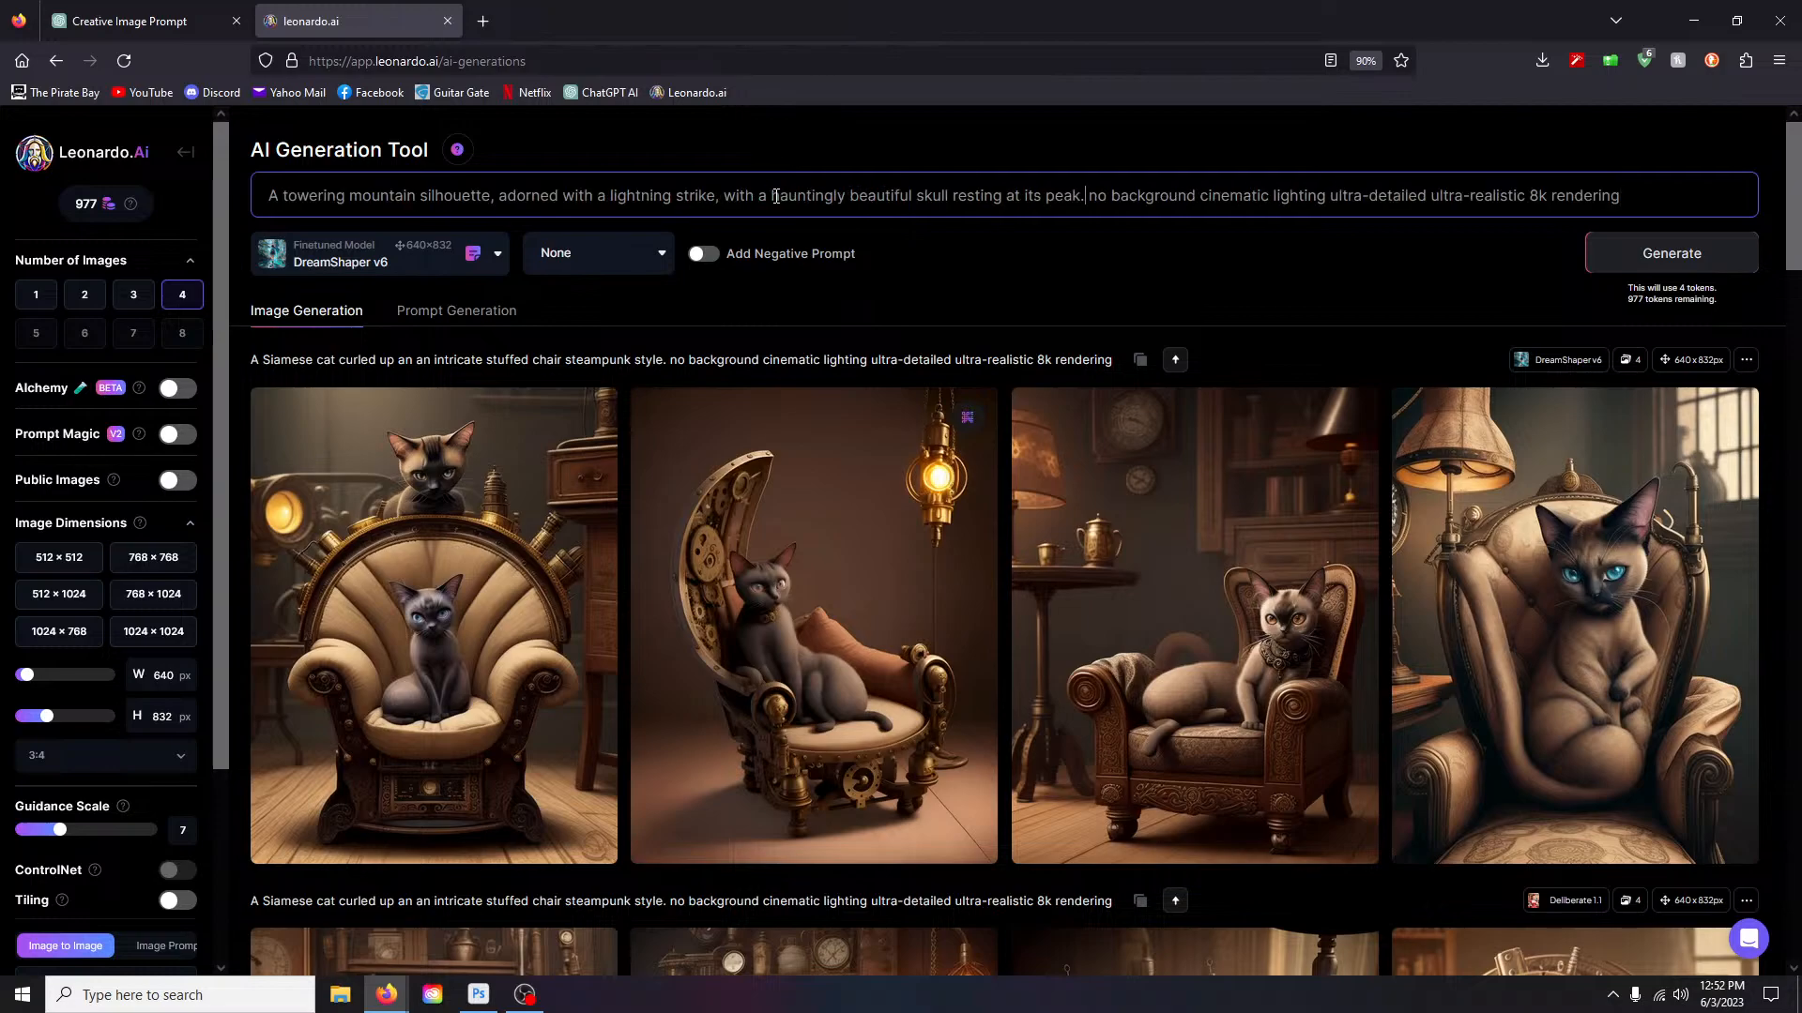
# Step: Remove "no background" from the prompt and generate images with the DreamShaper v6 model
pyautogui.press('Delete')
pyautogui.press('Delete')
pyautogui.press('Delete')
pyautogui.press('Delete')
pyautogui.press('Delete')
pyautogui.press('Delete')
pyautogui.press('Delete')
pyautogui.press('Delete')
pyautogui.press('Delete')
pyautogui.press('Delete')
pyautogui.press('Delete')
pyautogui.press('Delete')
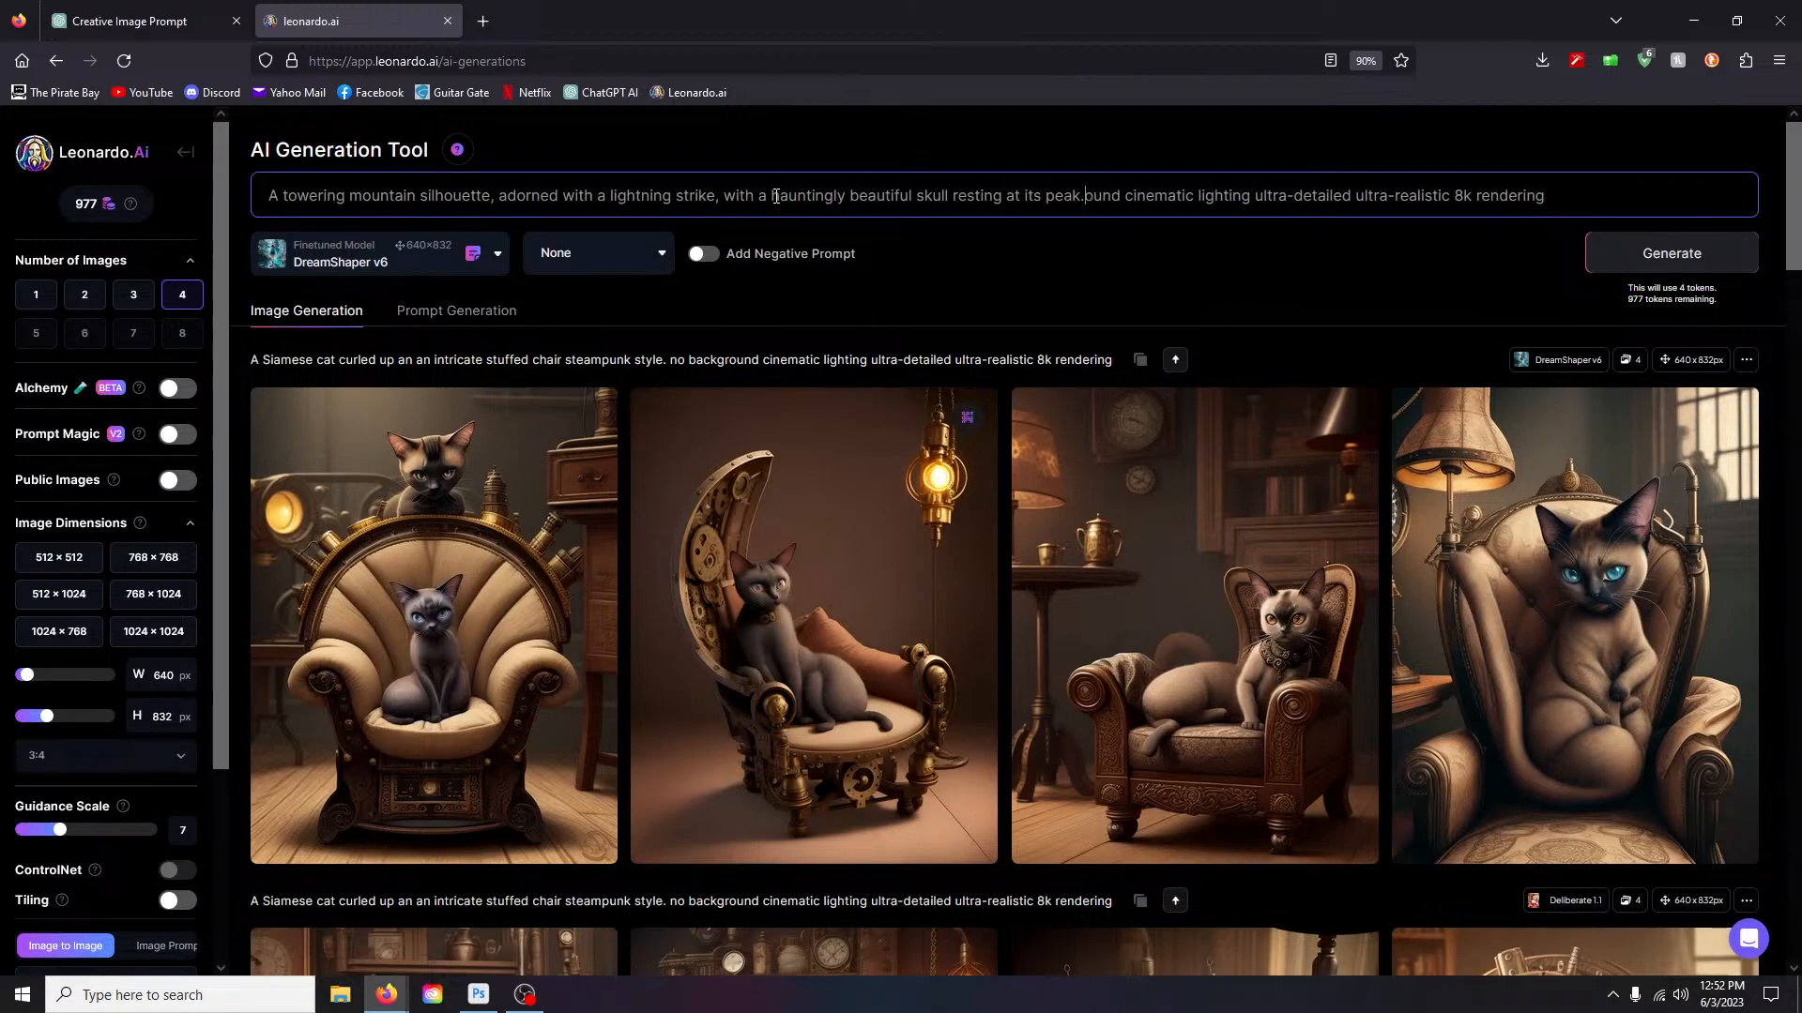
pyautogui.press('Delete')
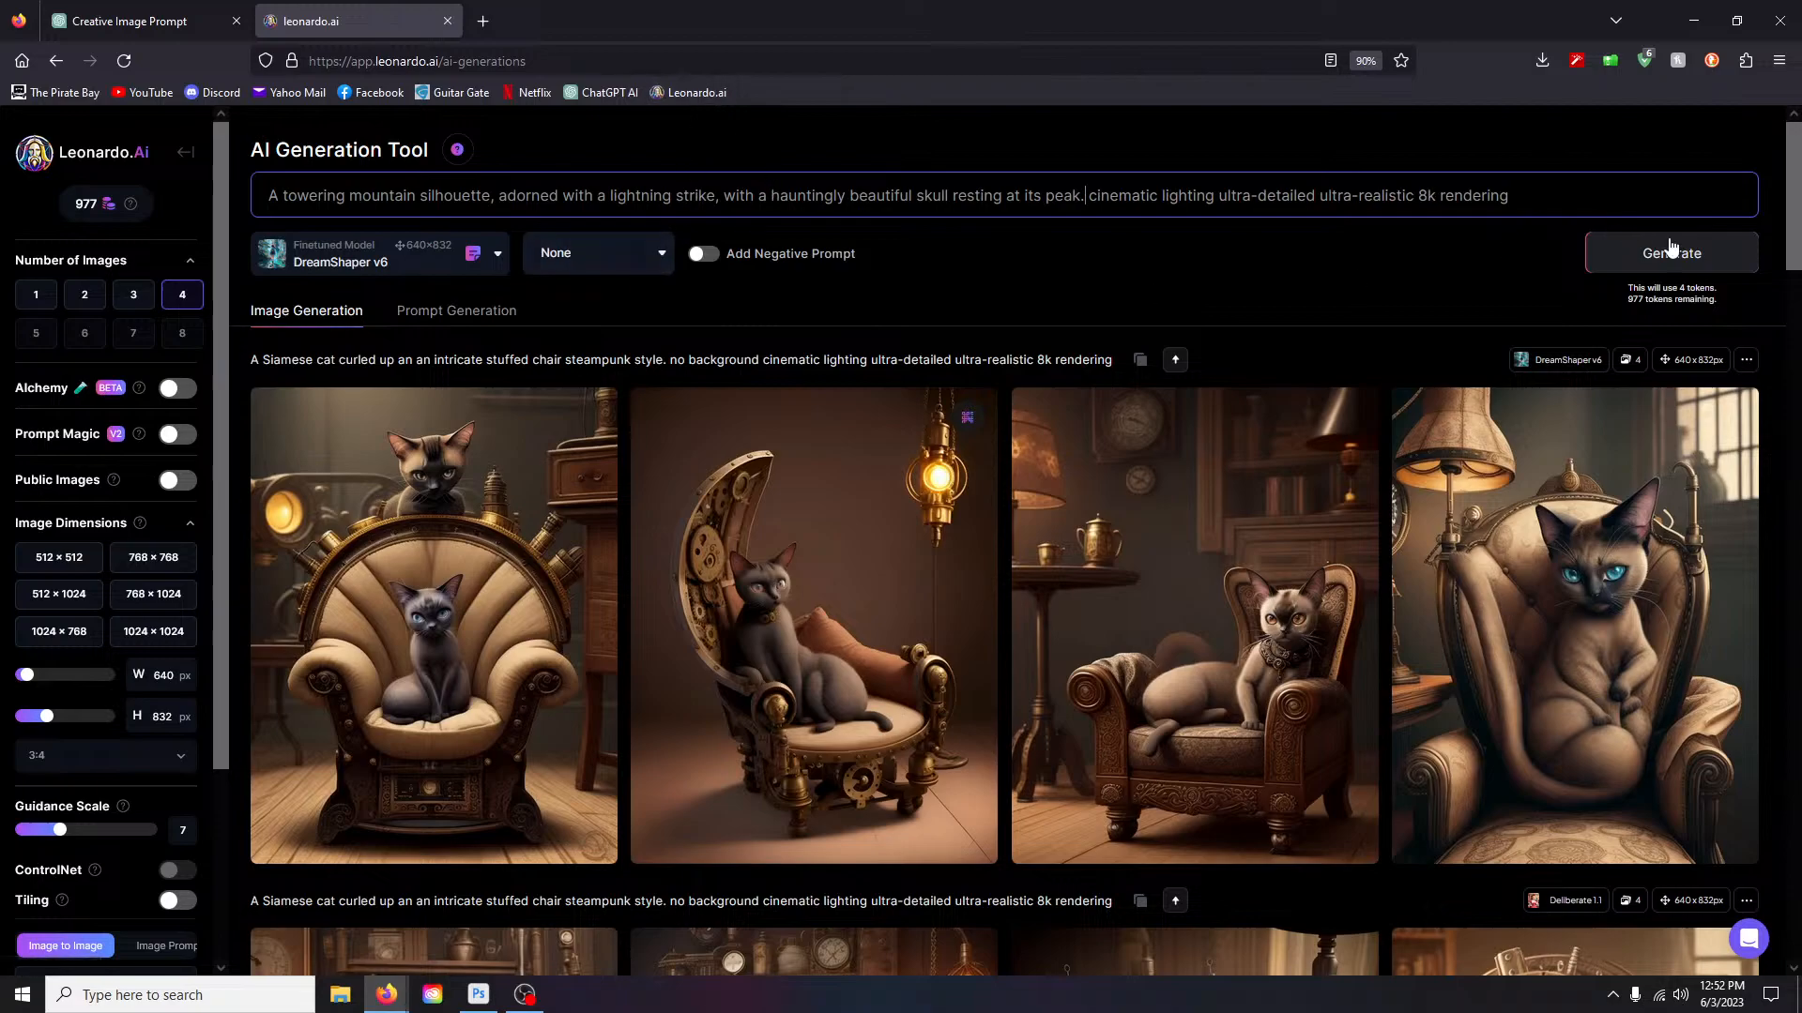
pyautogui.click(1703, 263)
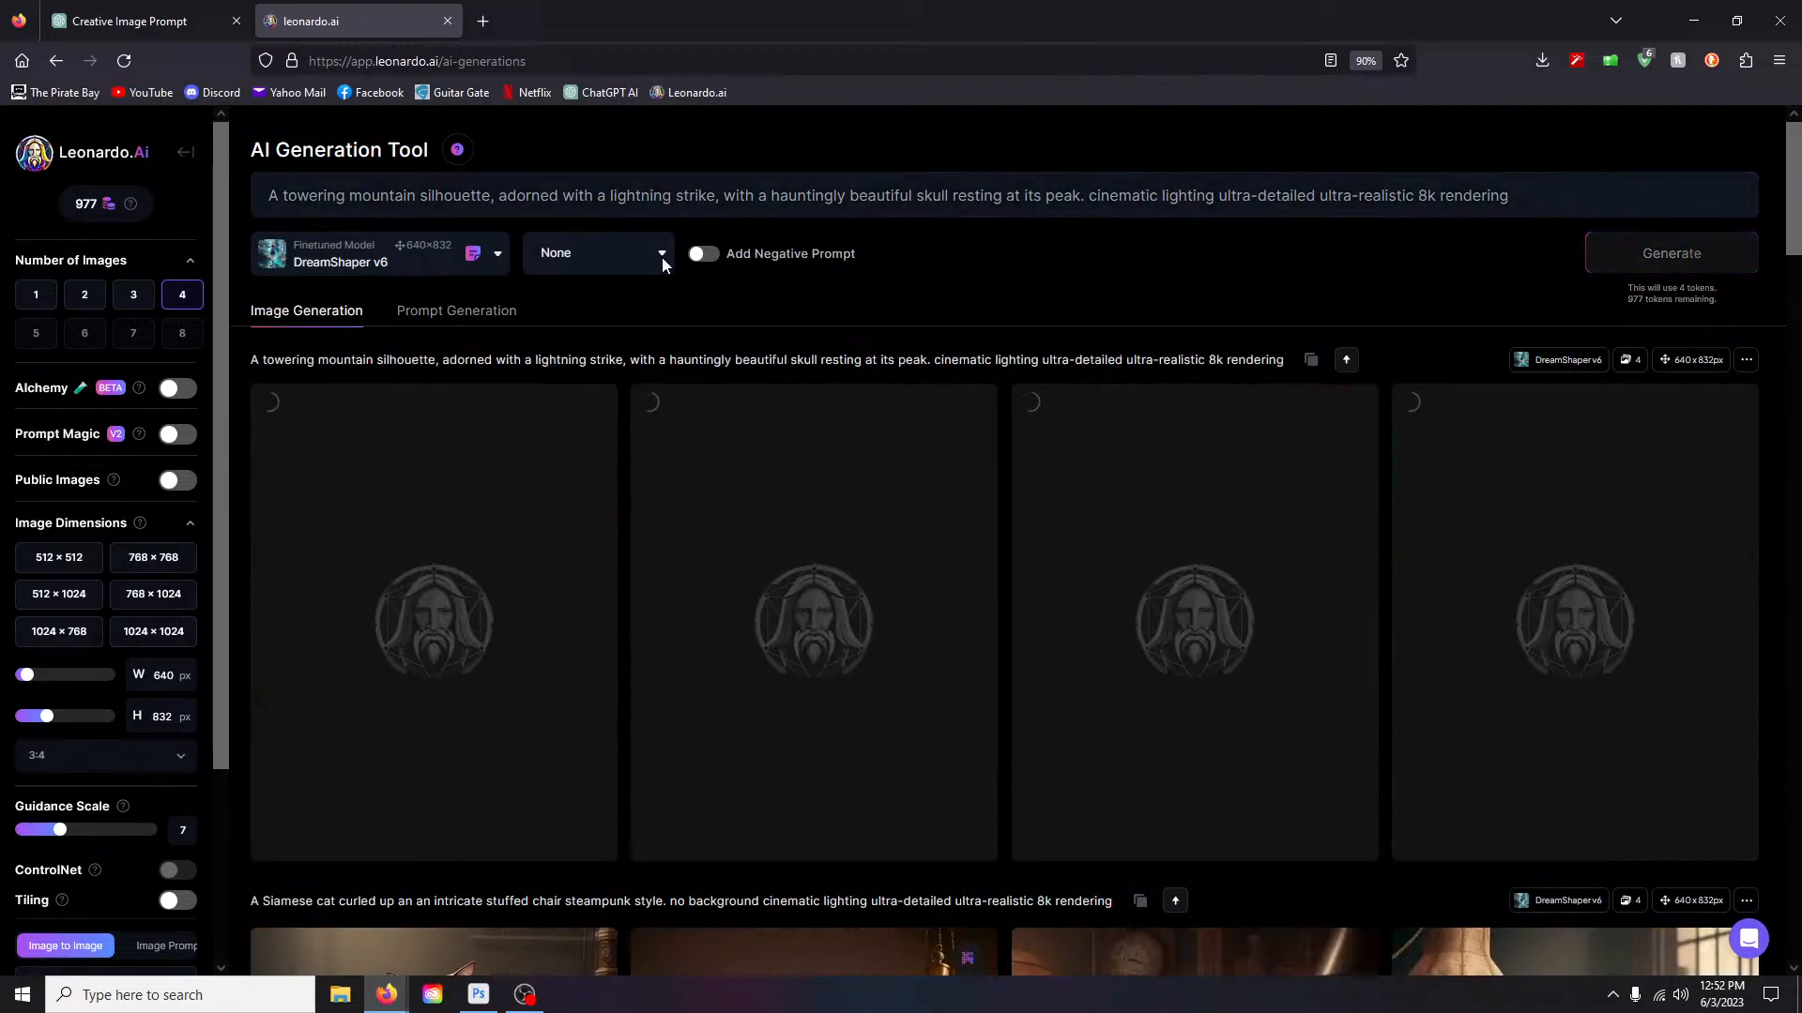
# Step: Generate the same prompt with the Deliberate 1.1 model and again with the Leonardo Diffusion model
pyautogui.click(496, 257)
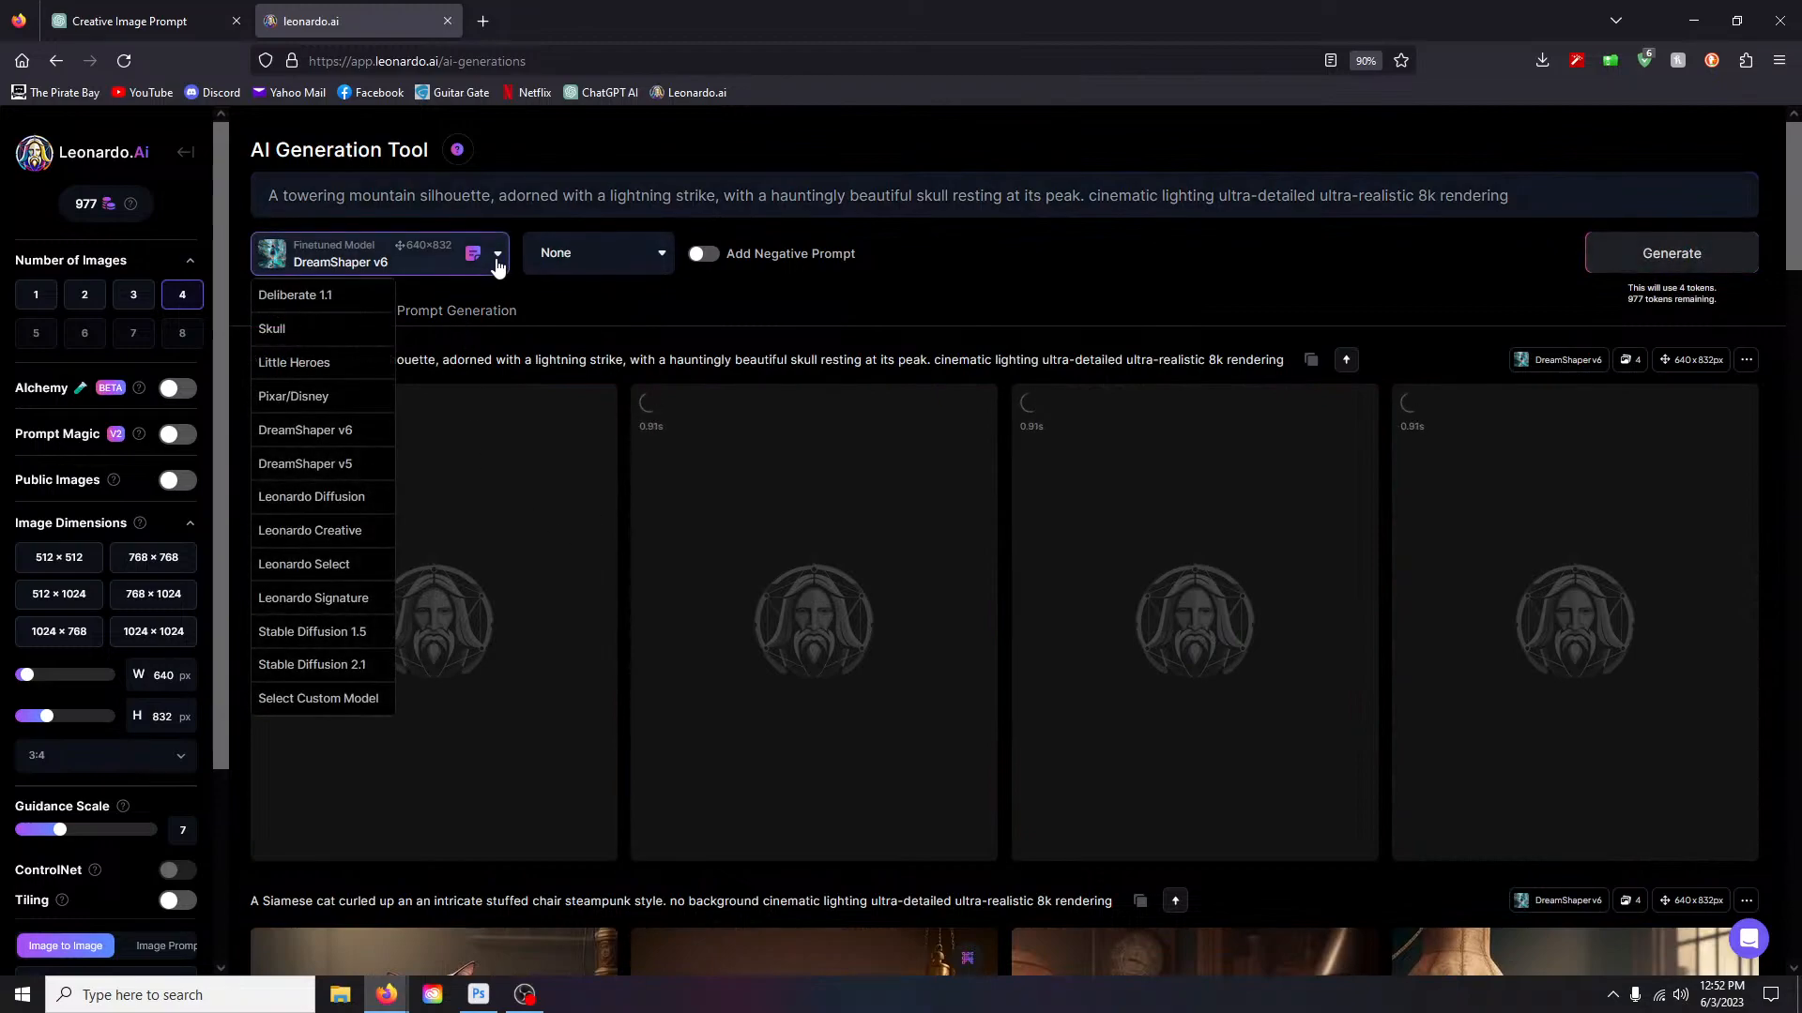
pyautogui.click(334, 296)
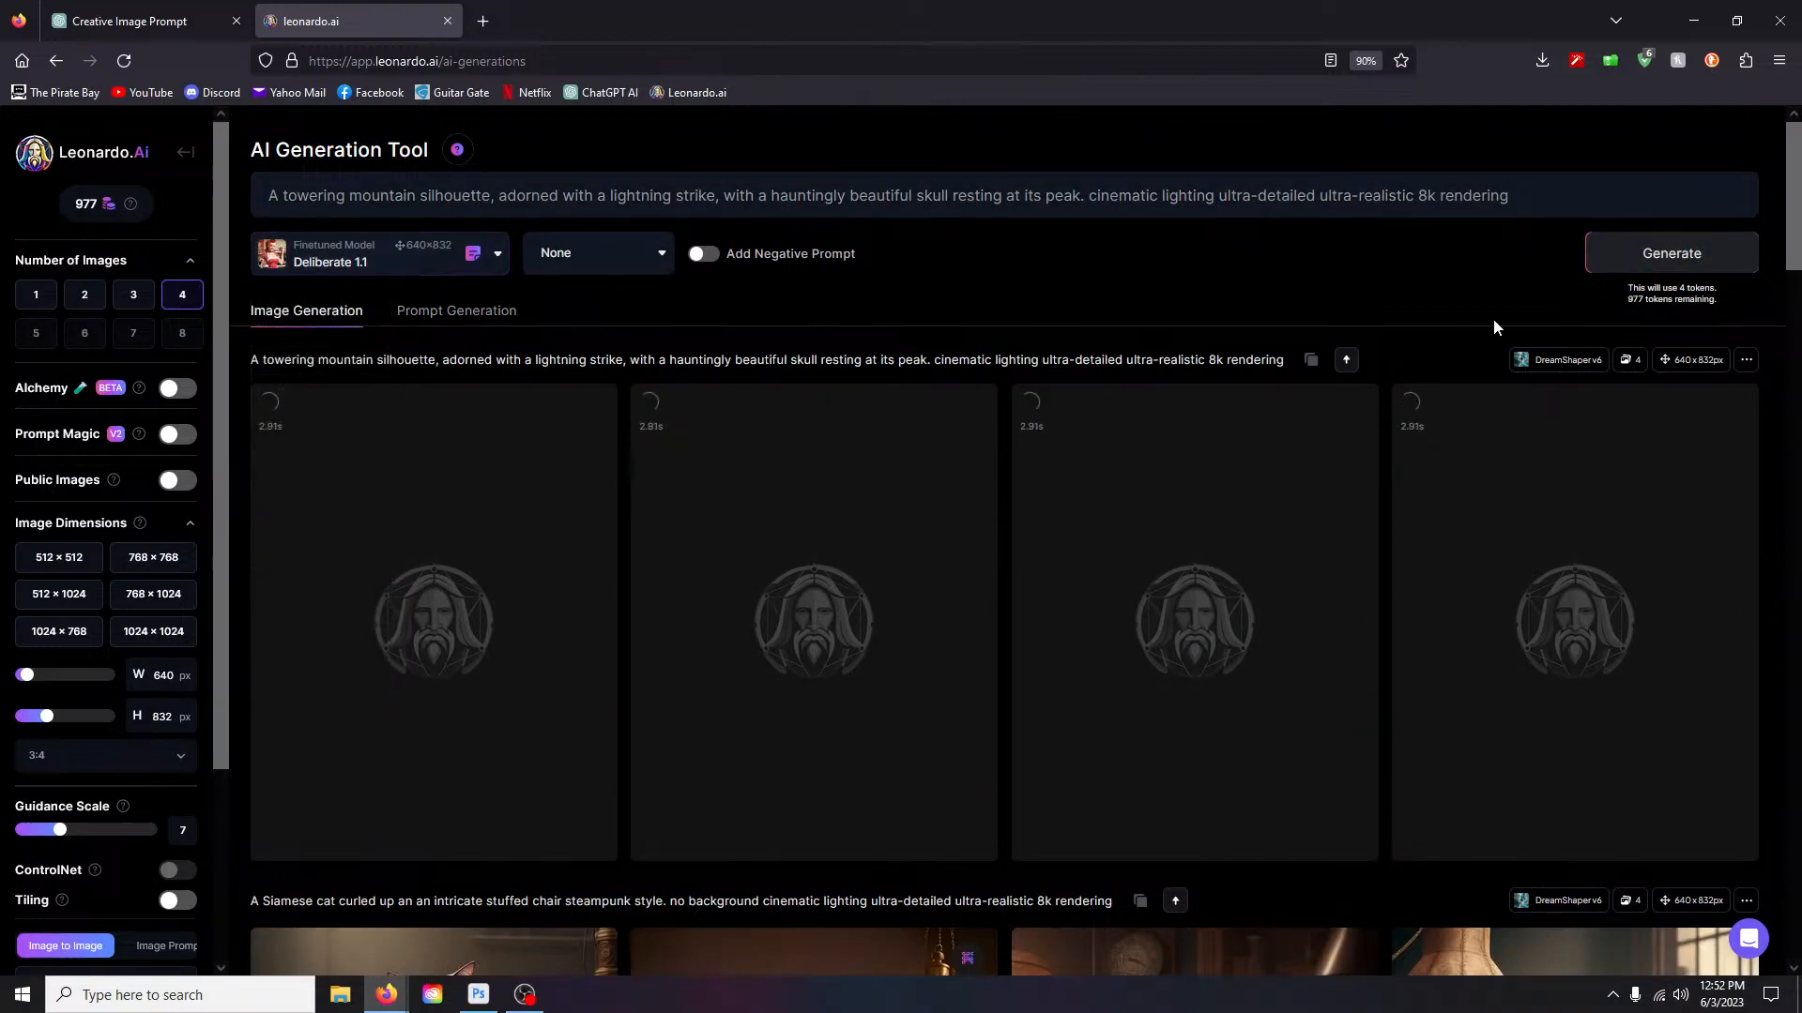
pyautogui.click(1701, 252)
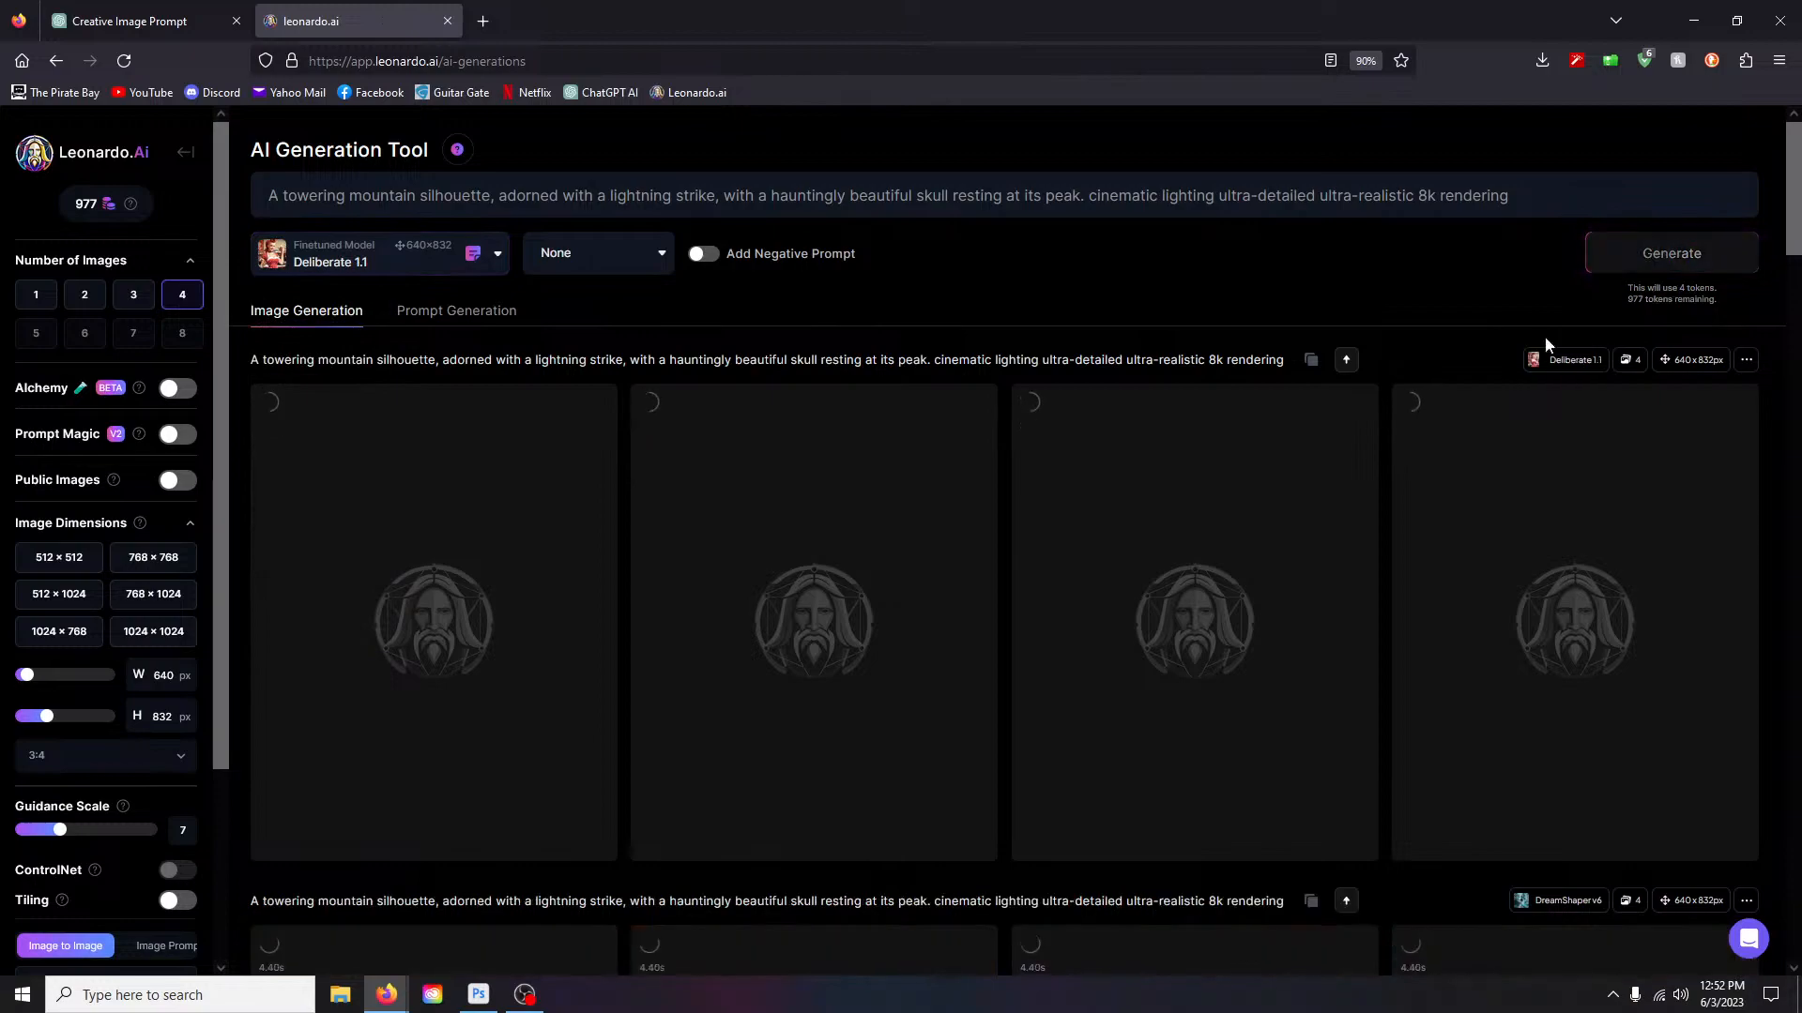
pyautogui.click(495, 253)
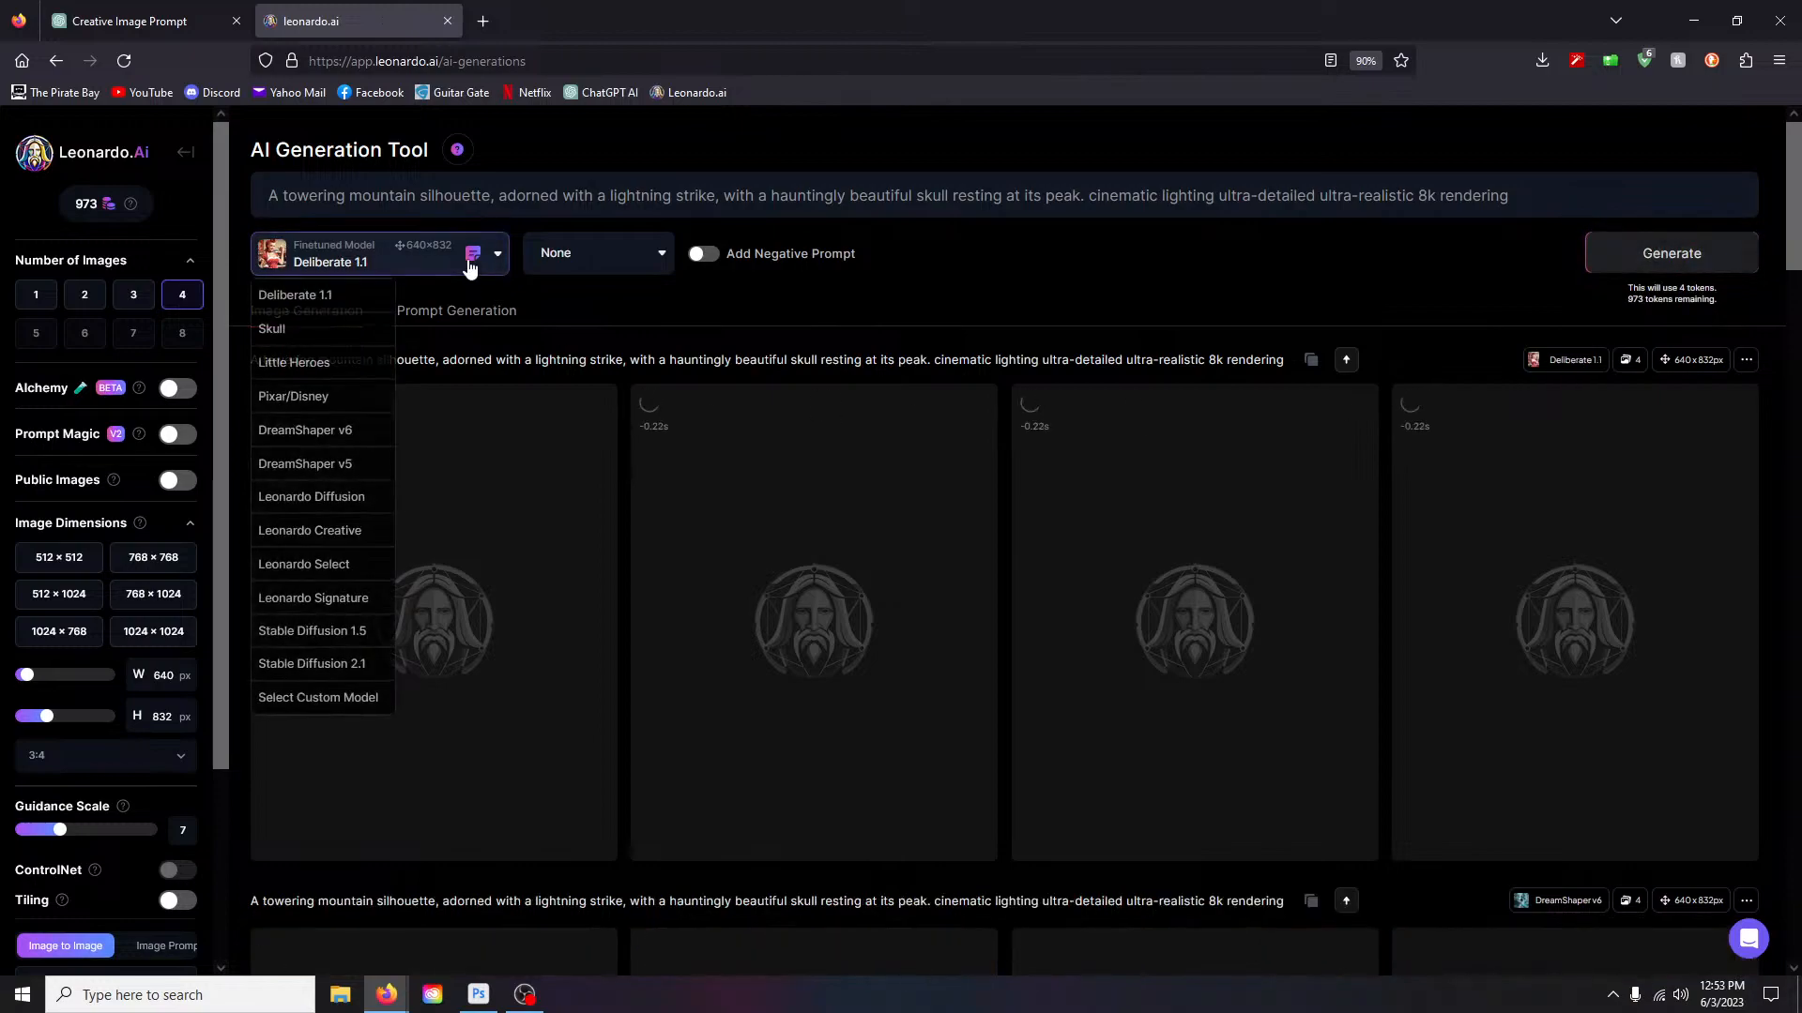
pyautogui.click(353, 499)
pyautogui.click(1680, 253)
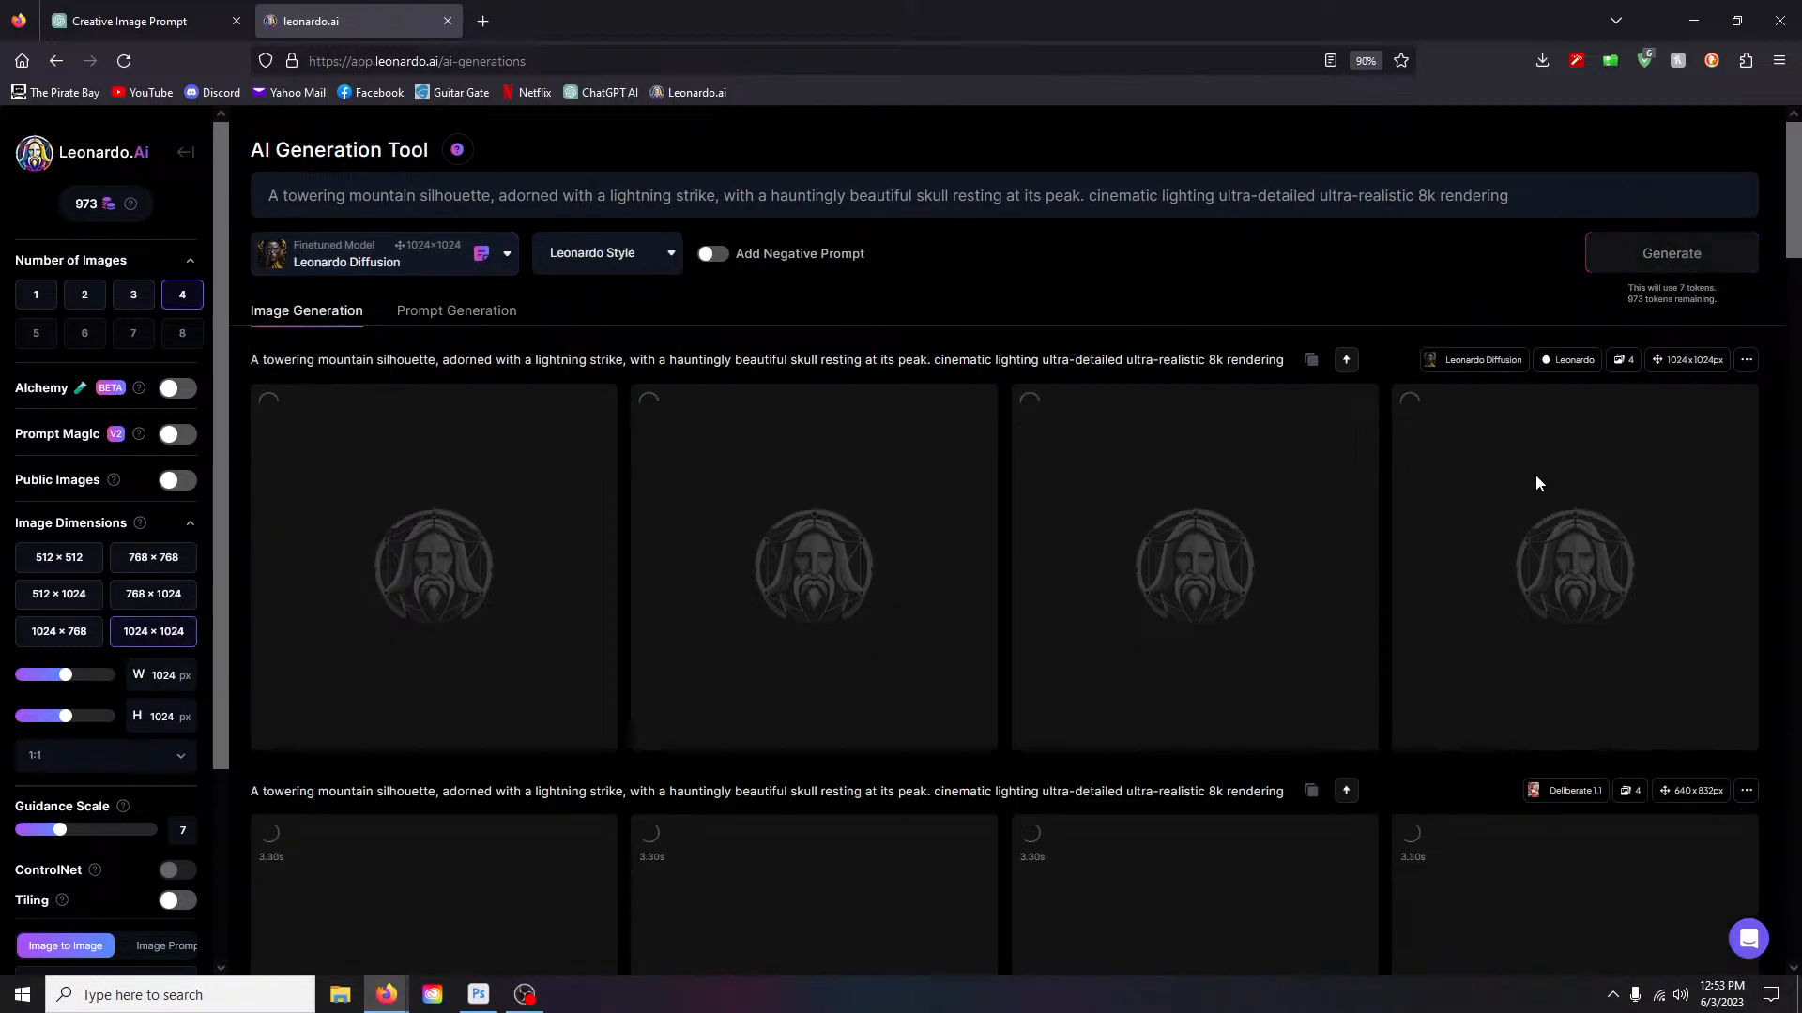
# Step: Delete all four mountain images generated with DreamShaper v6
pyautogui.scroll(-10, 1371, 490)
pyautogui.scroll(-2, 1370, 516)
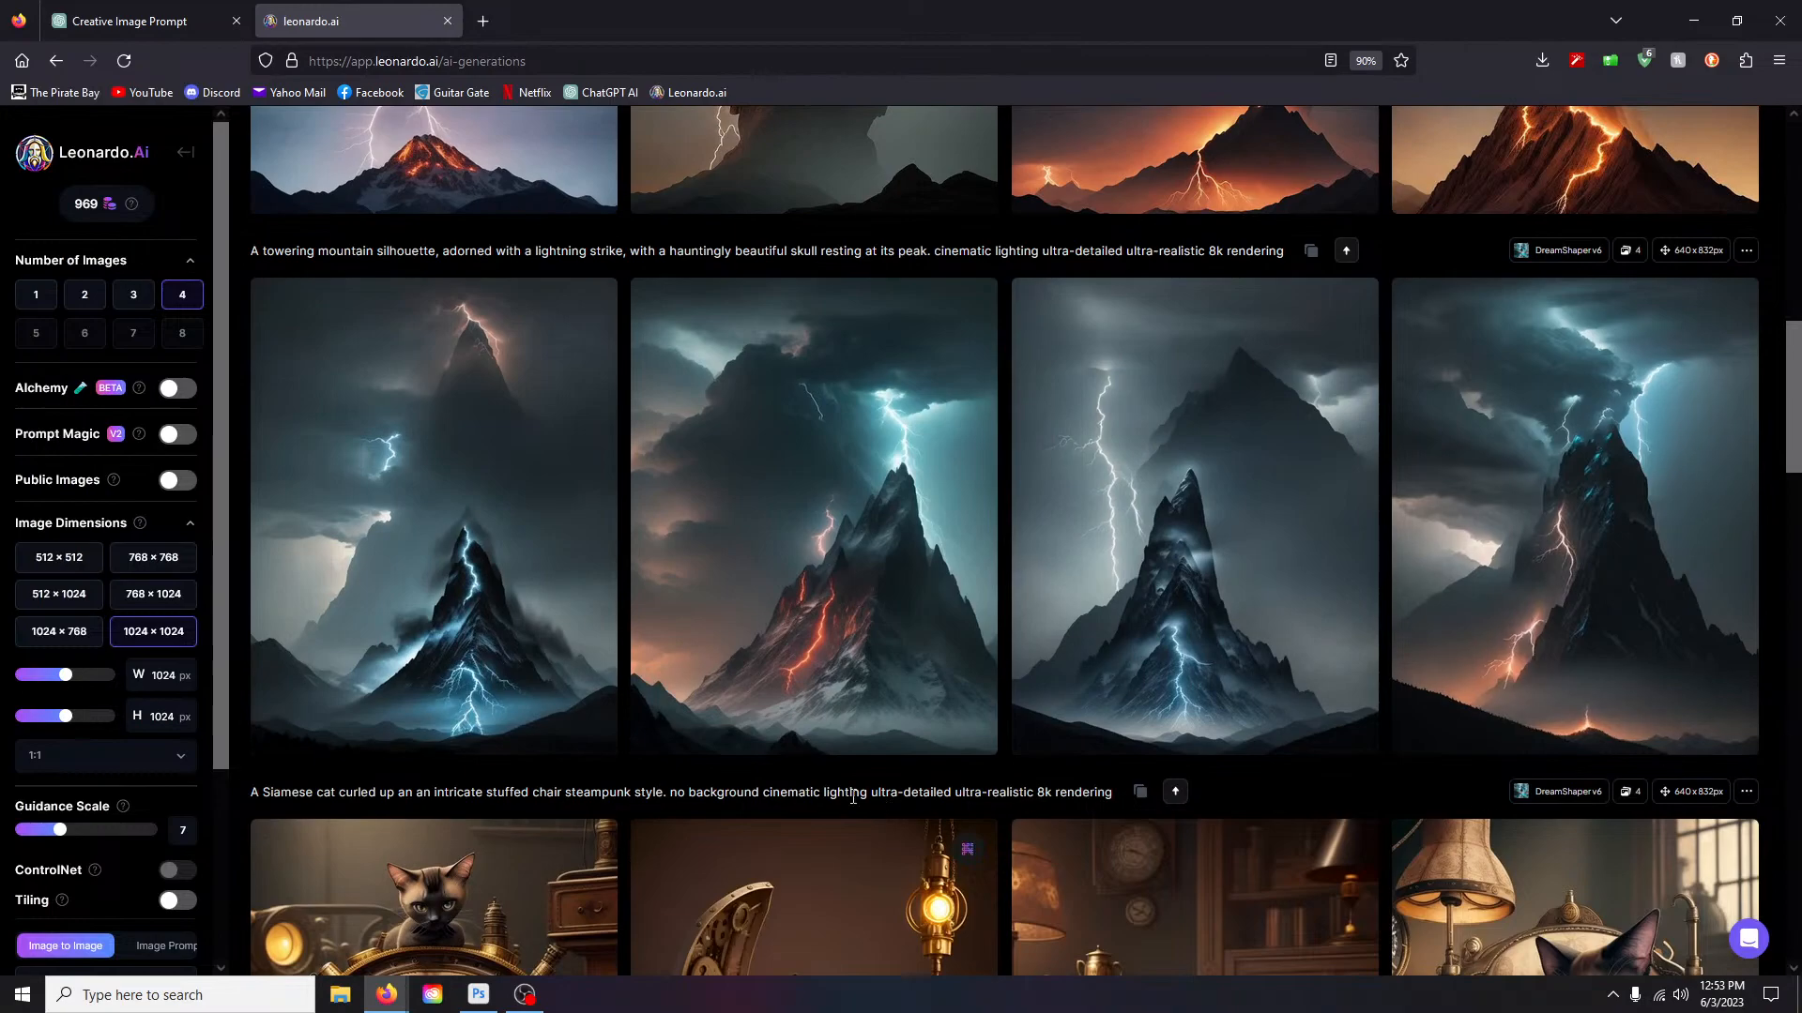
pyautogui.click(544, 728)
pyautogui.click(985, 674)
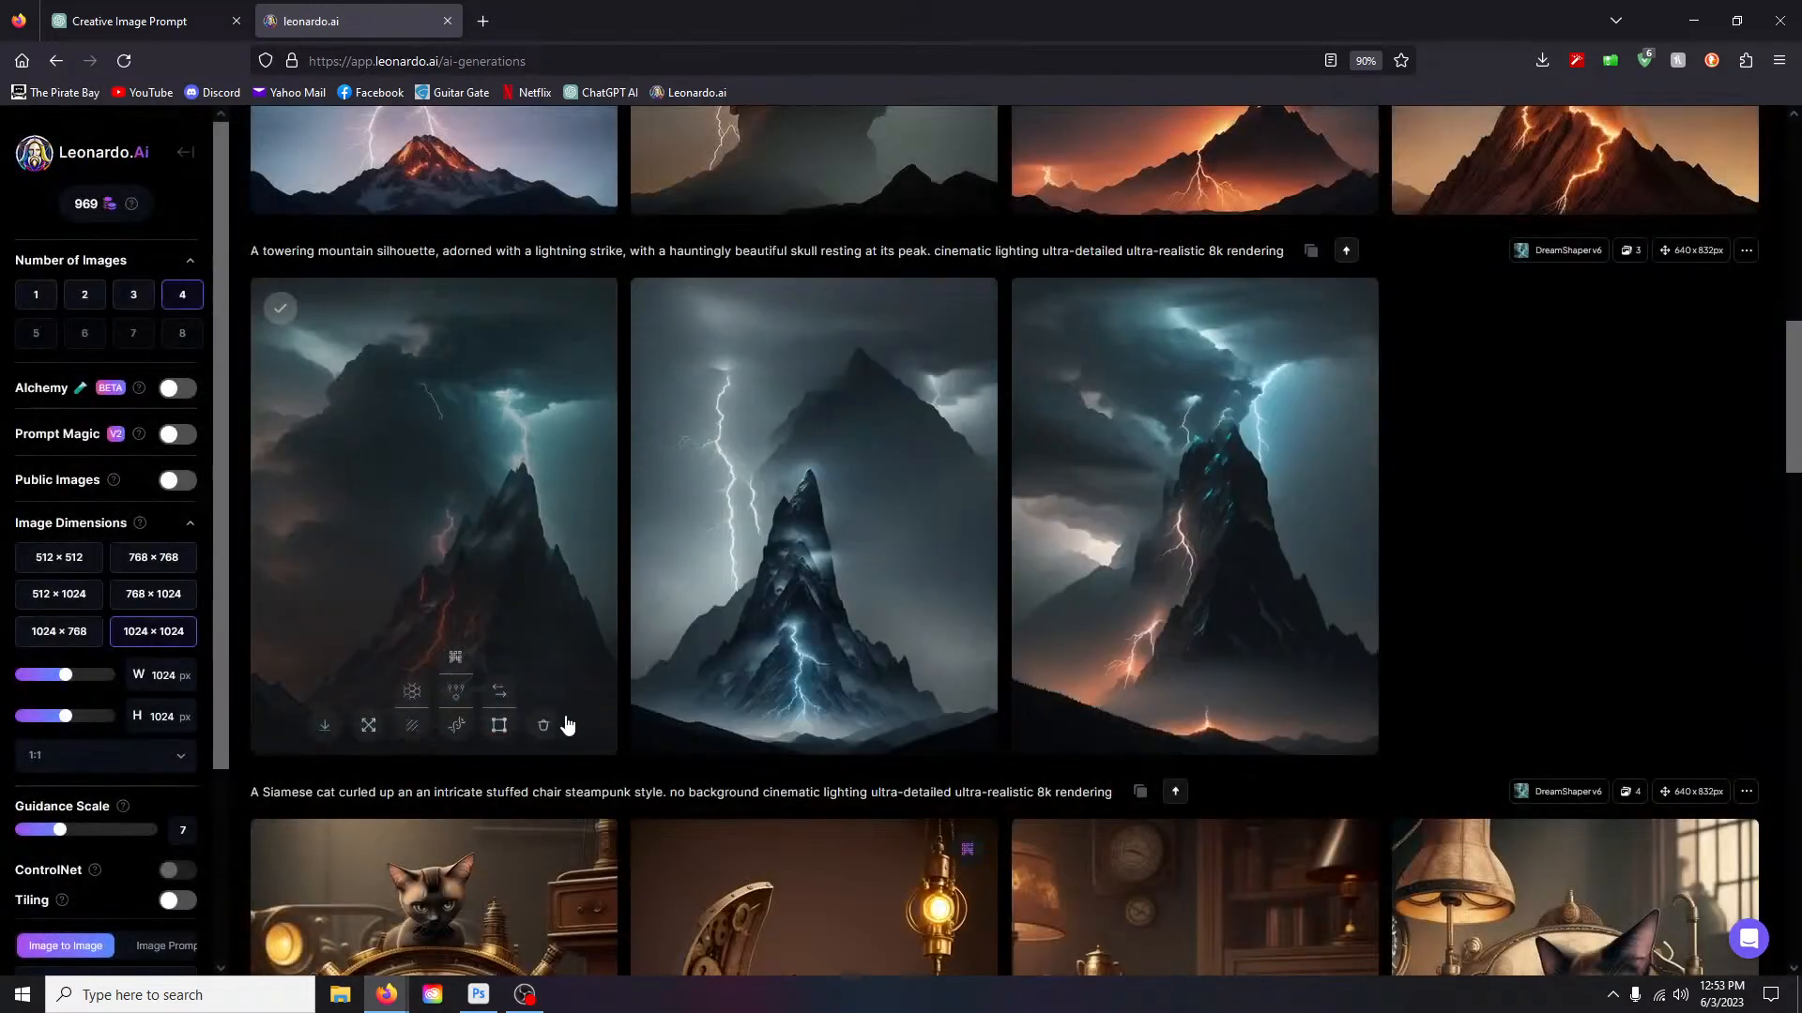
pyautogui.click(554, 727)
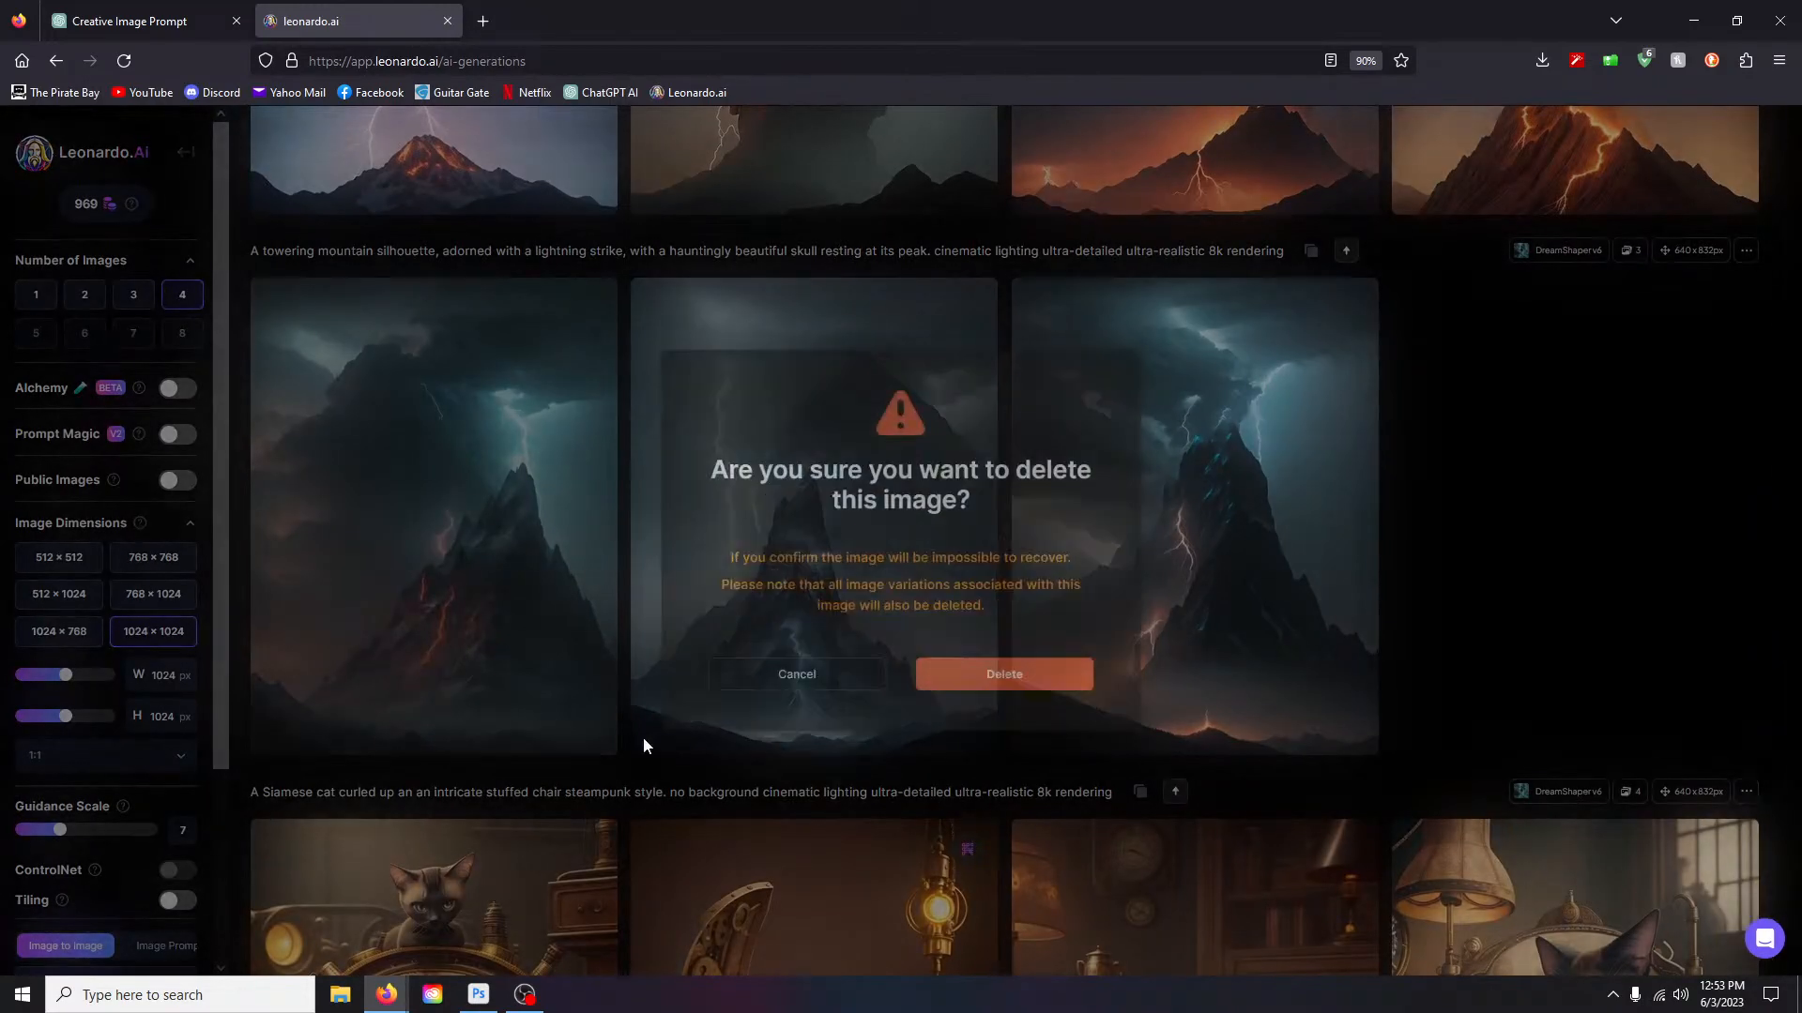
pyautogui.click(983, 681)
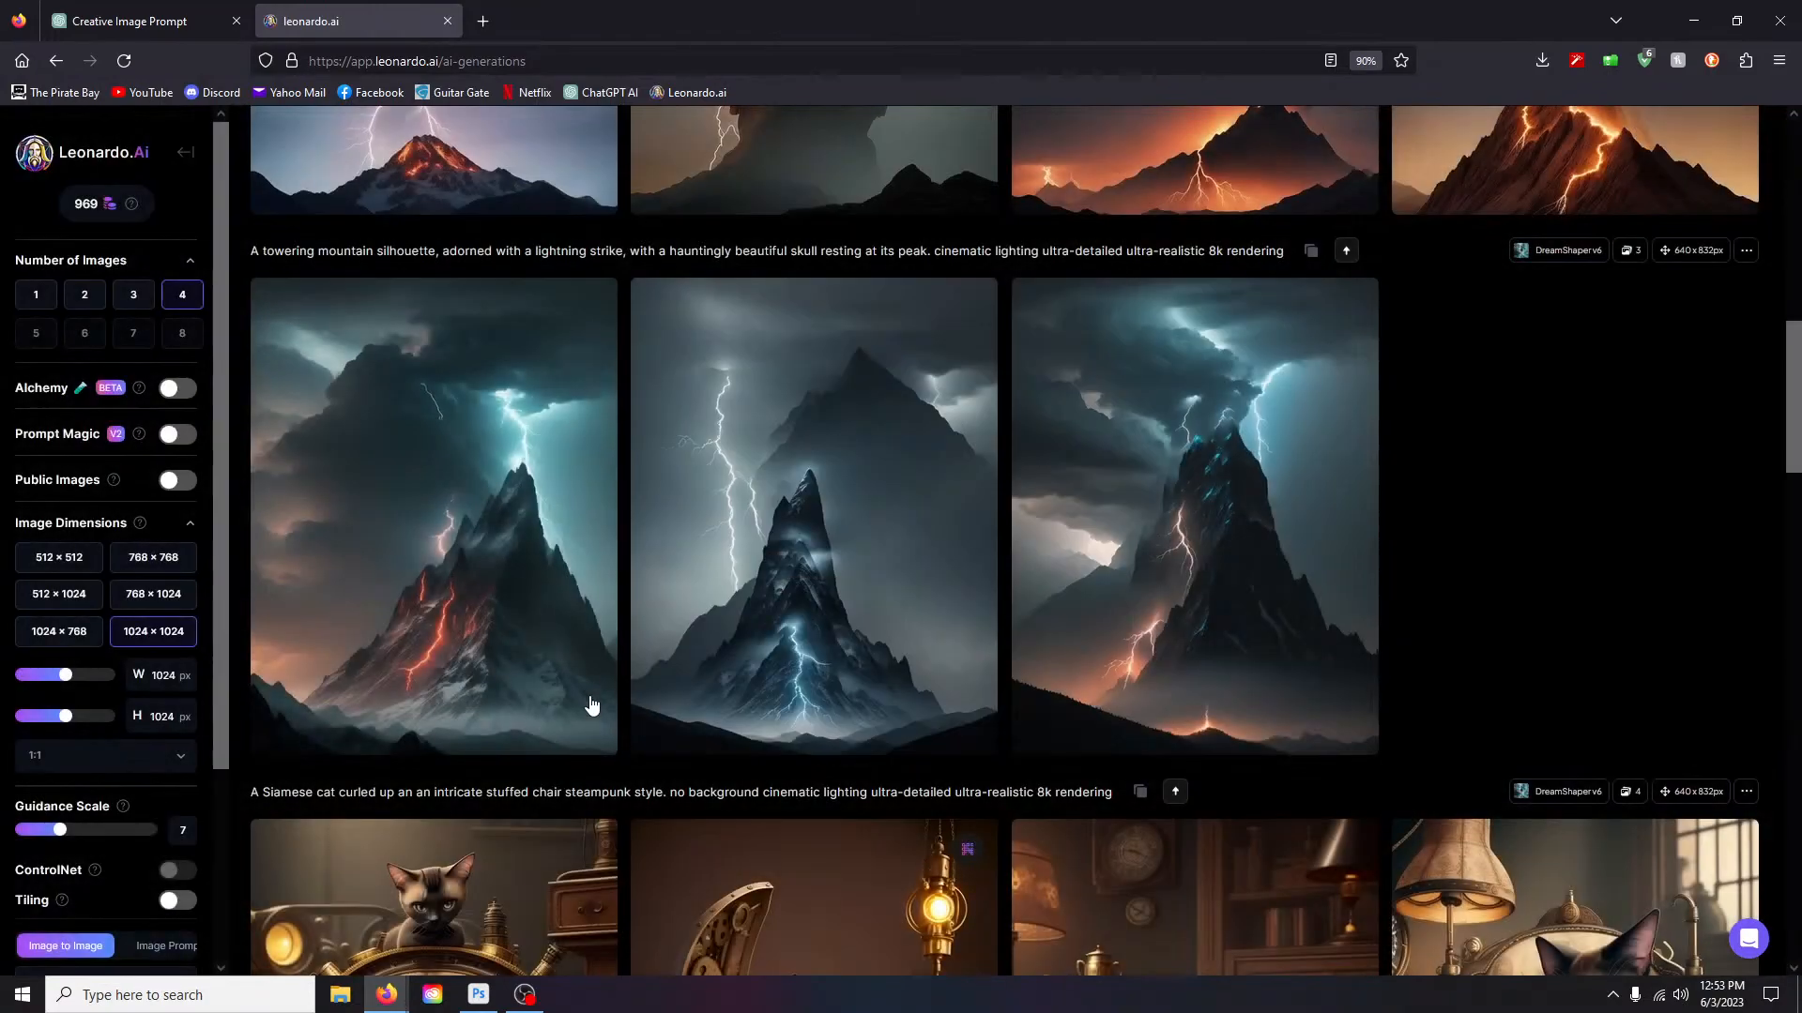
pyautogui.click(552, 728)
pyautogui.click(1056, 676)
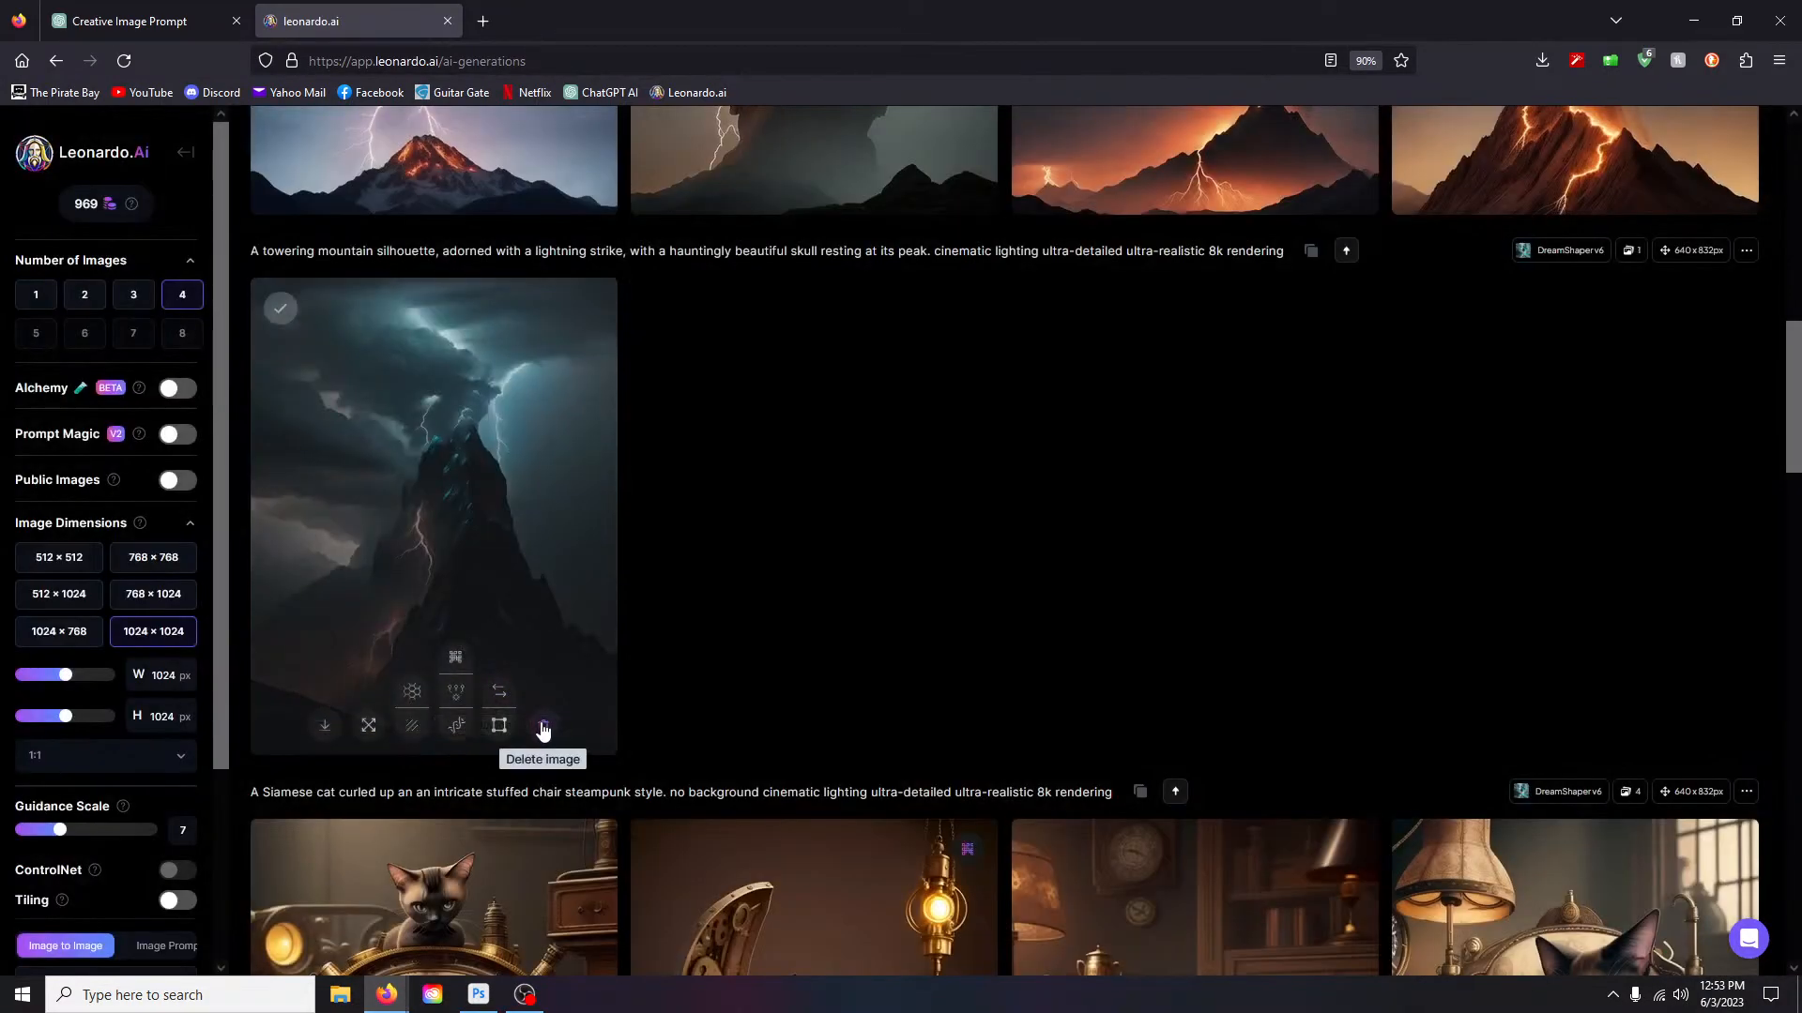
pyautogui.click(541, 728)
pyautogui.click(946, 668)
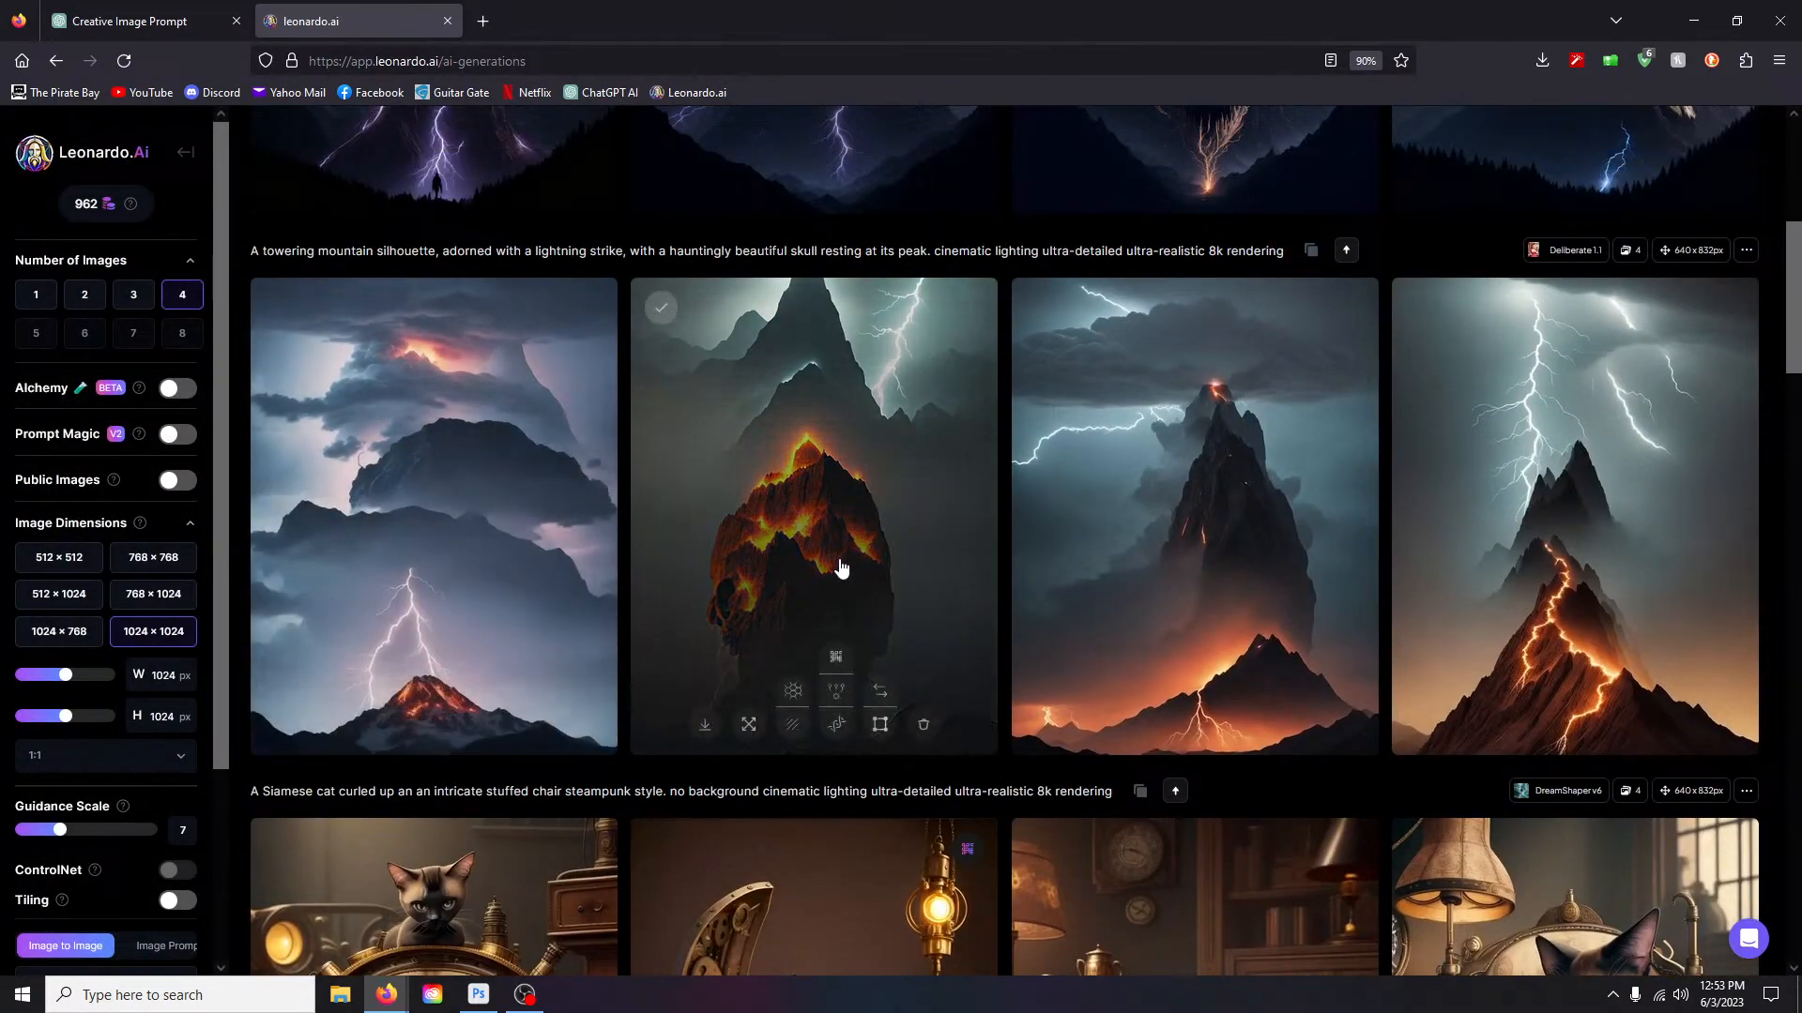
# Step: View the Deliberate 1.1 lava skull image enlarged, then delete it and the other three images of that set
pyautogui.click(840, 560)
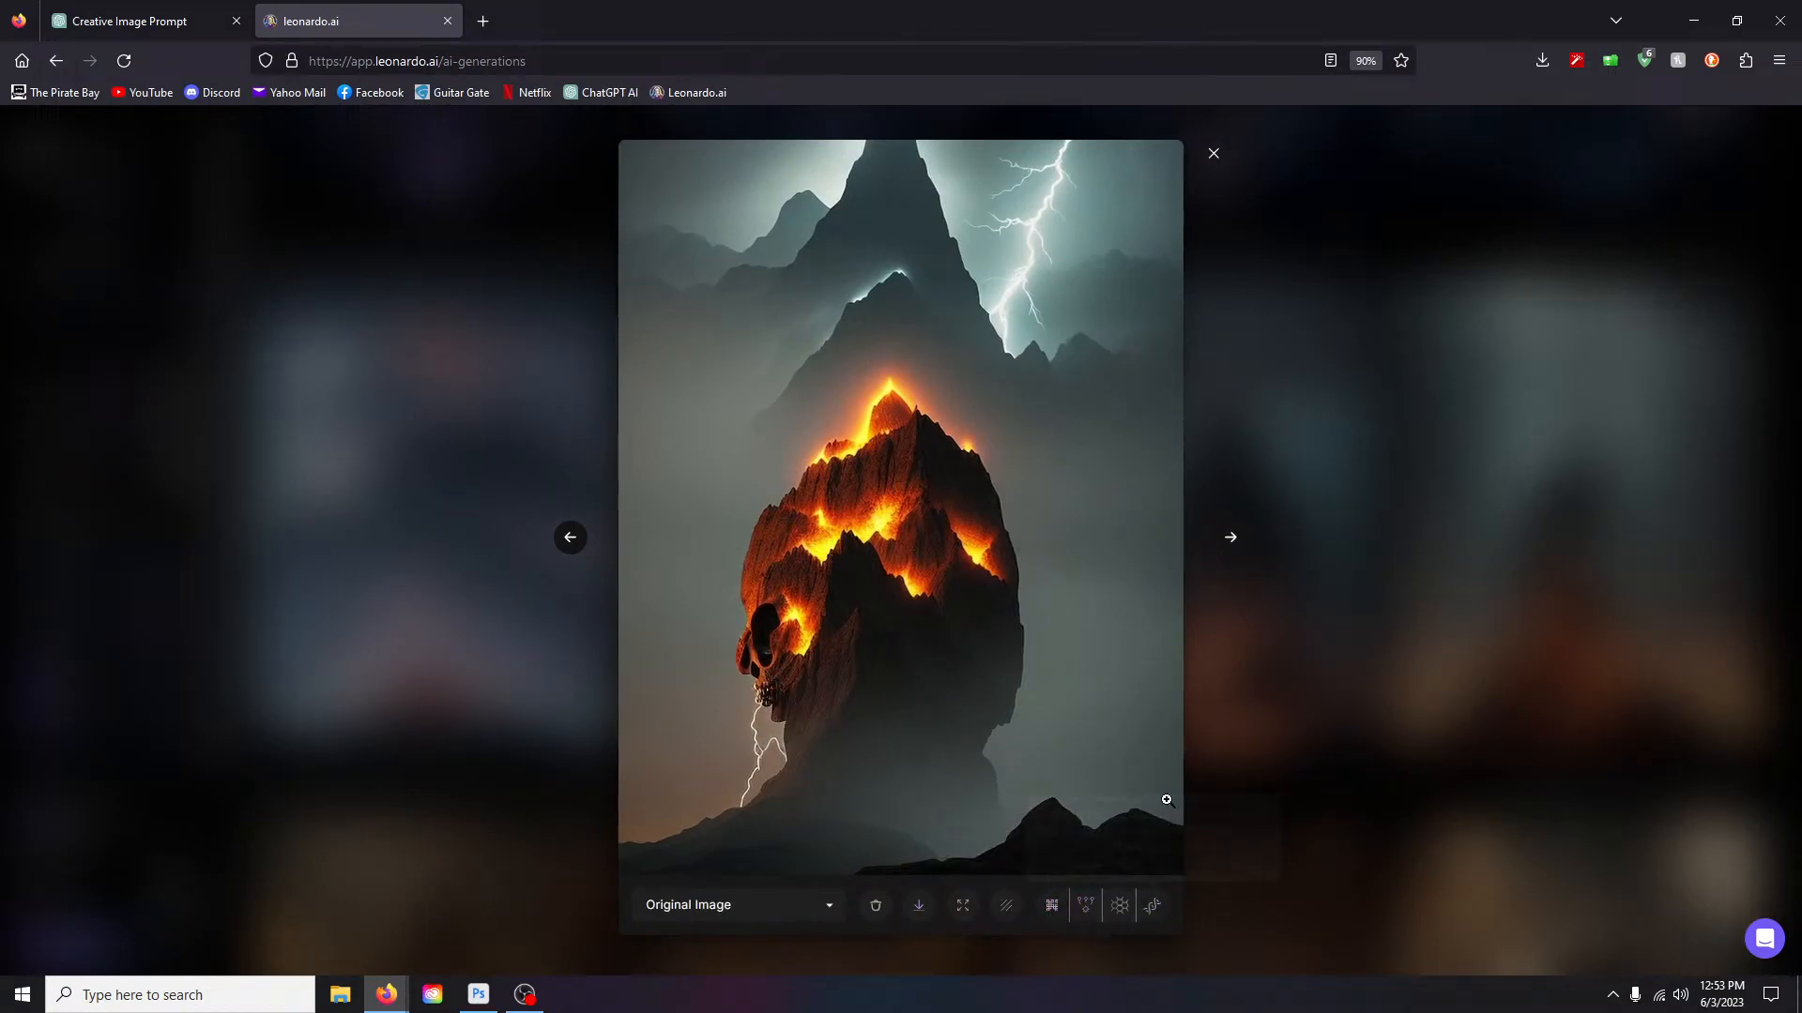
pyautogui.click(874, 906)
pyautogui.click(1018, 676)
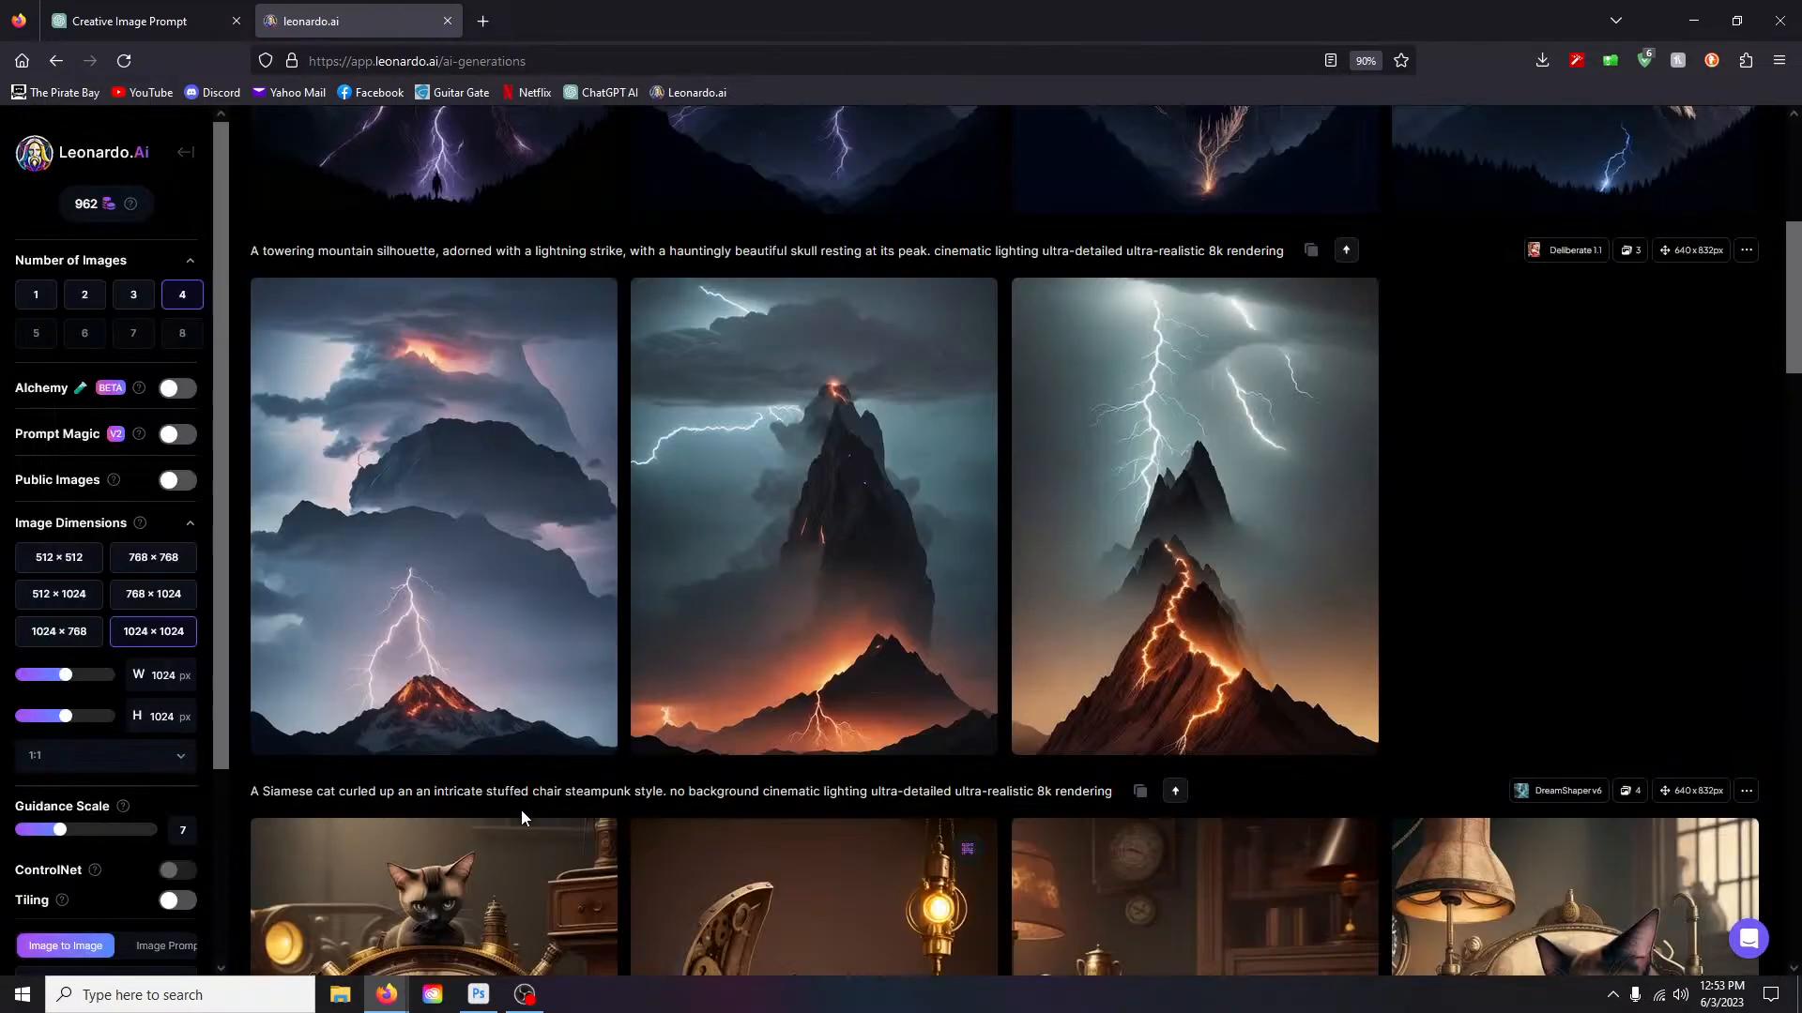
pyautogui.click(545, 728)
pyautogui.click(976, 675)
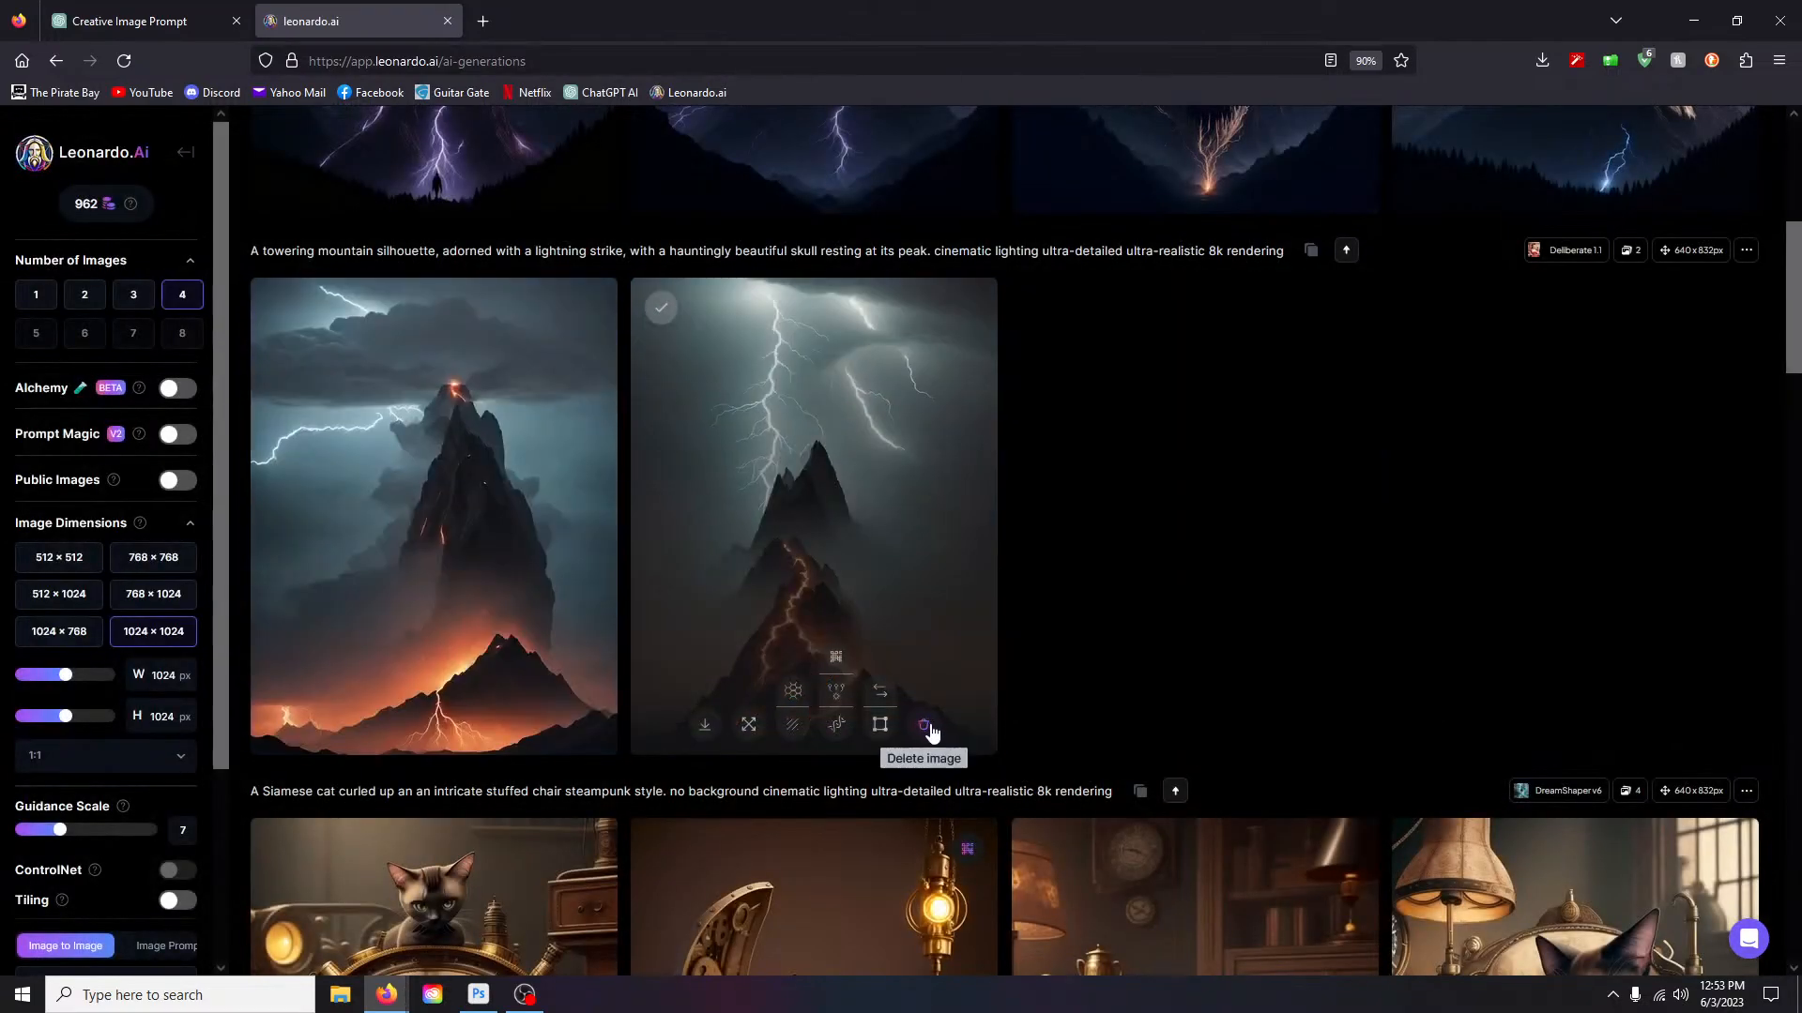
pyautogui.click(545, 728)
pyautogui.click(993, 685)
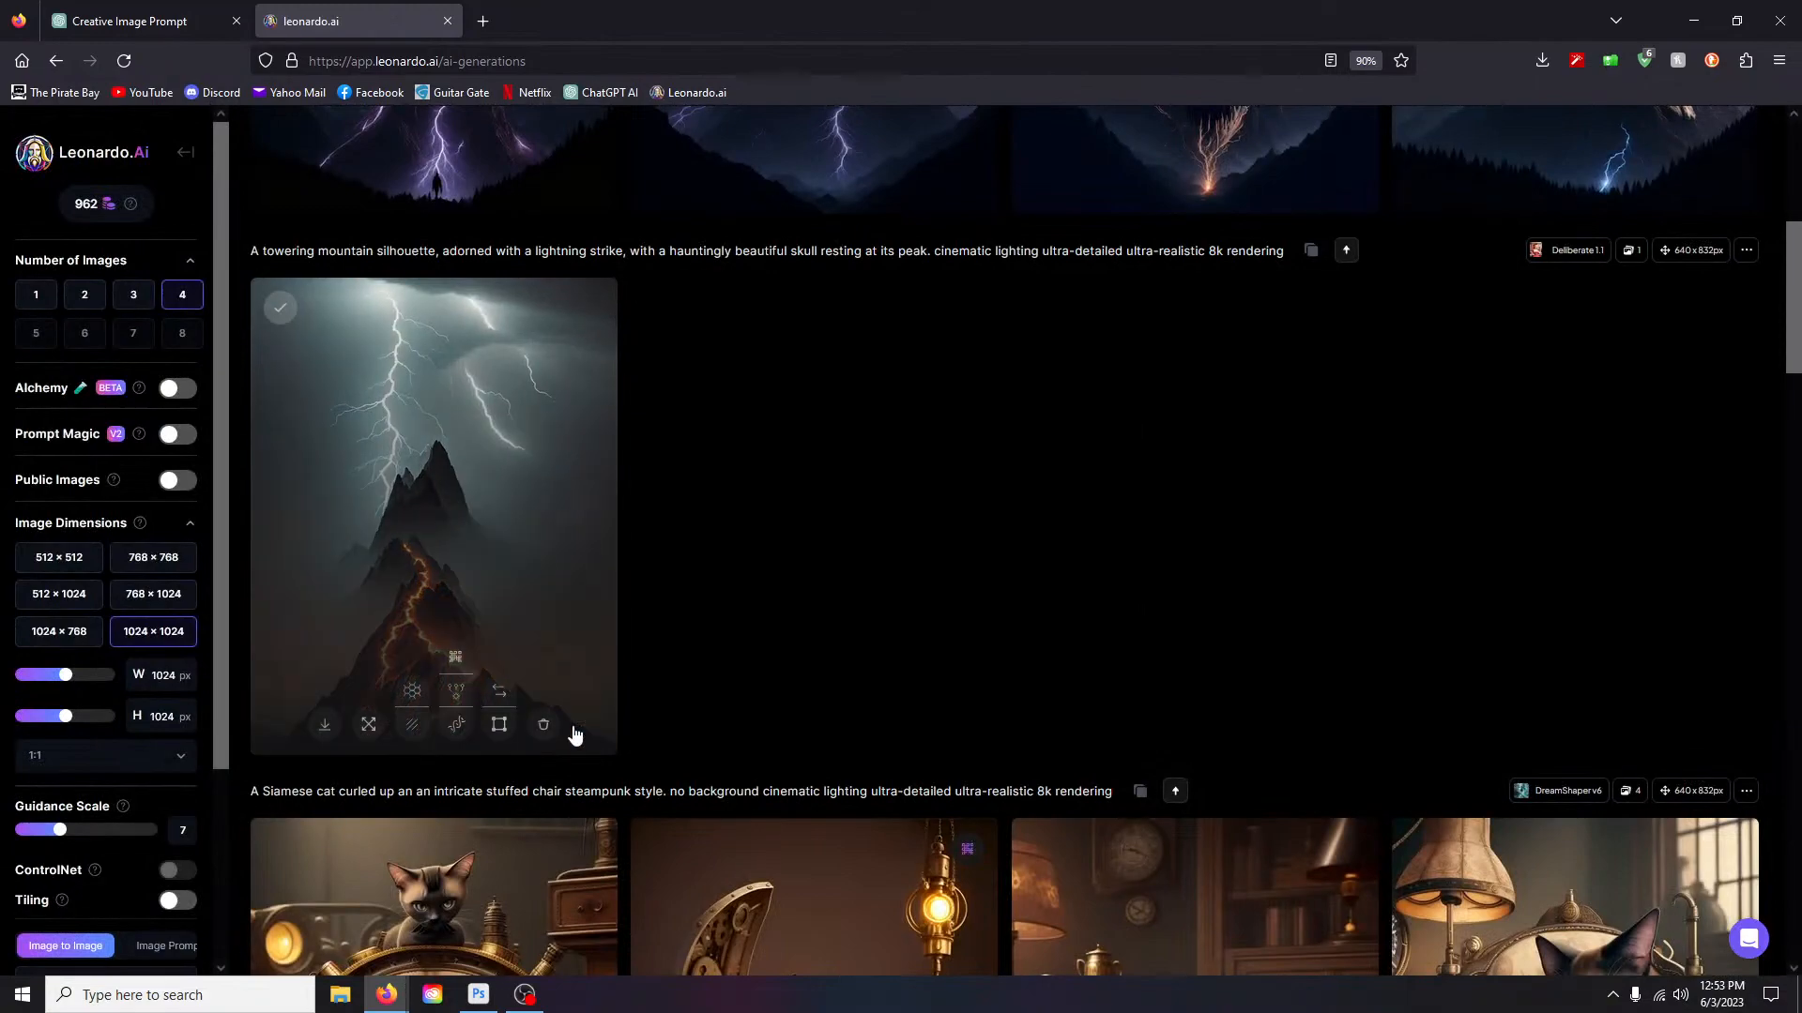
pyautogui.click(531, 729)
pyautogui.click(981, 668)
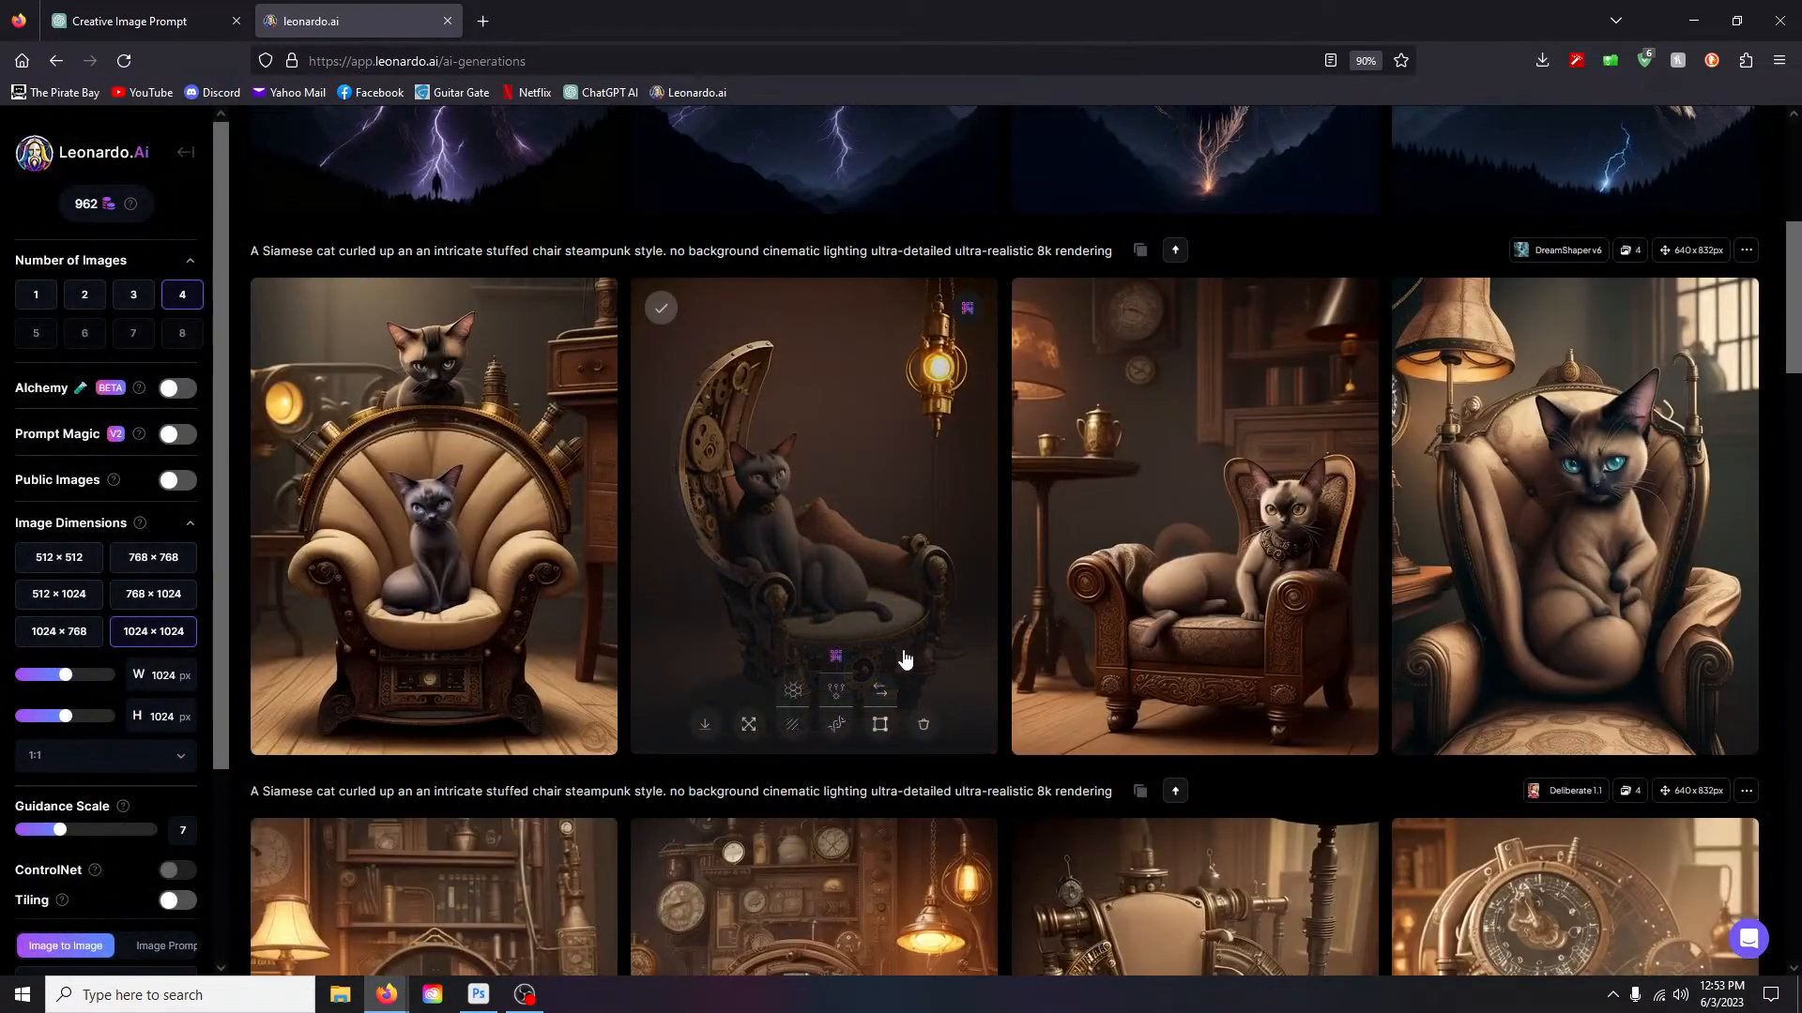
# Step: Inspect the two Leonardo Diffusion skull mountain images enlarged and run Creative Upscale on both
pyautogui.scroll(5, 887, 647)
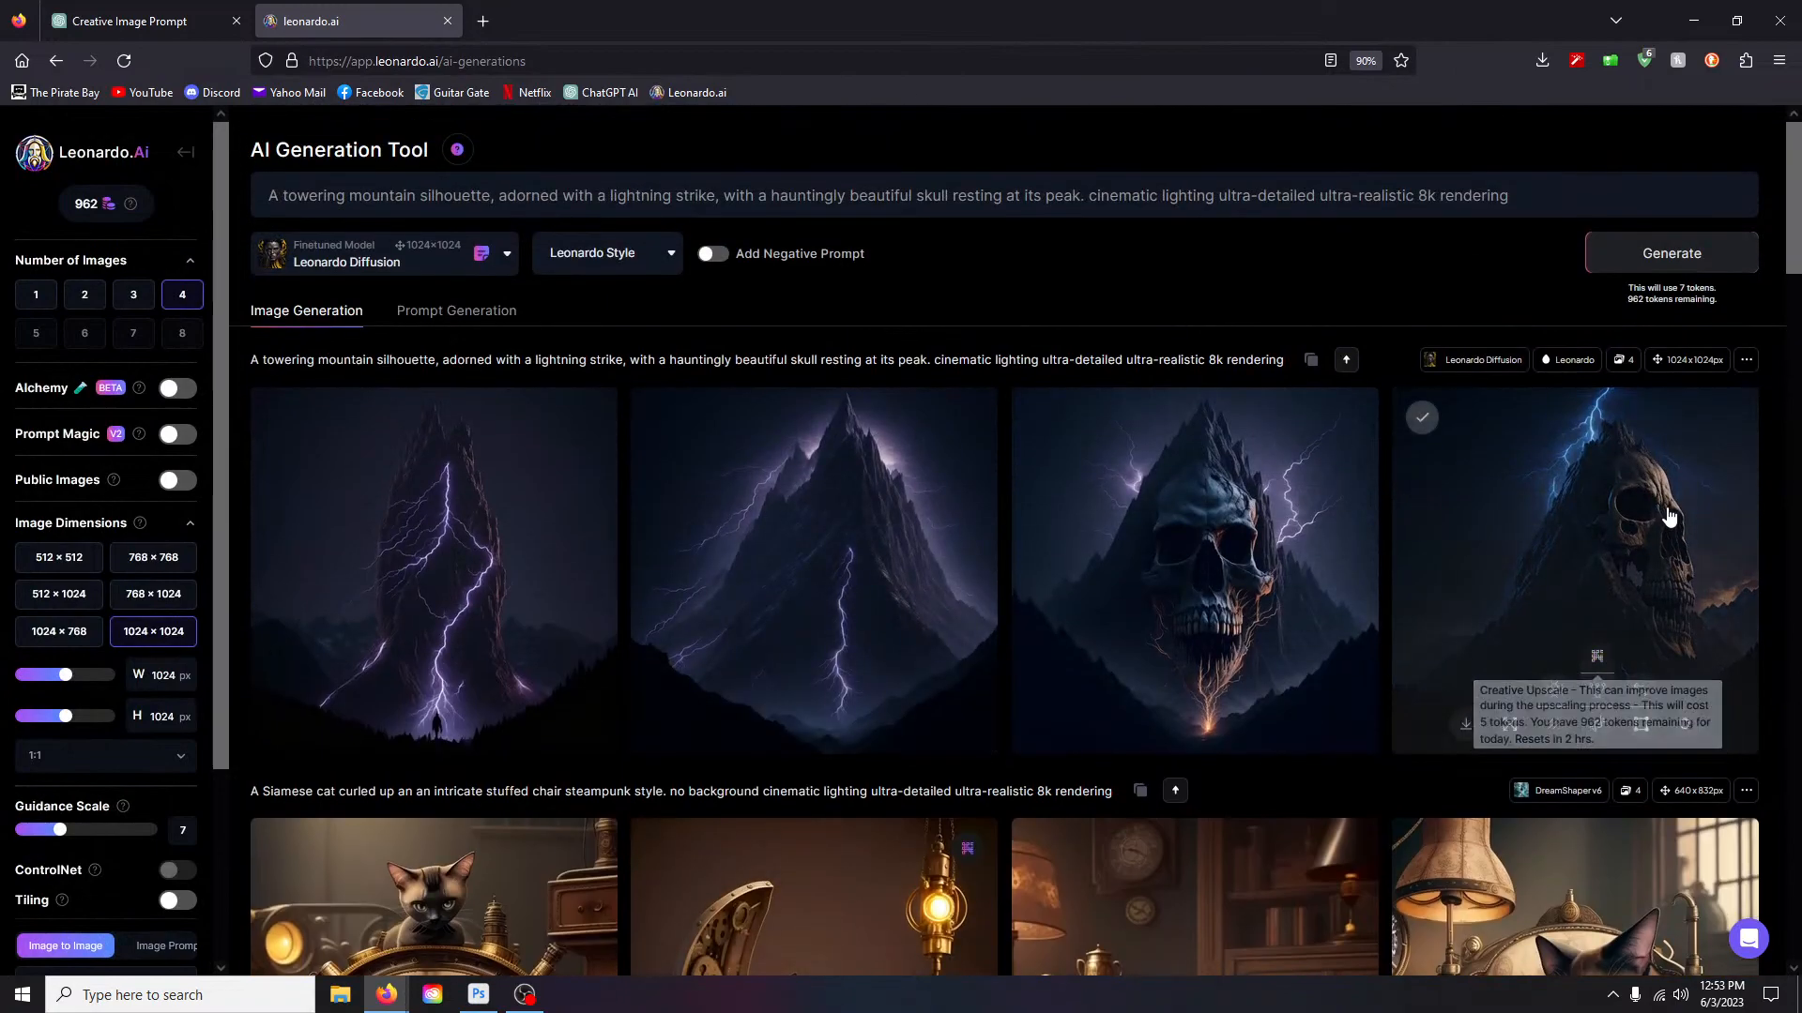
pyautogui.click(1195, 523)
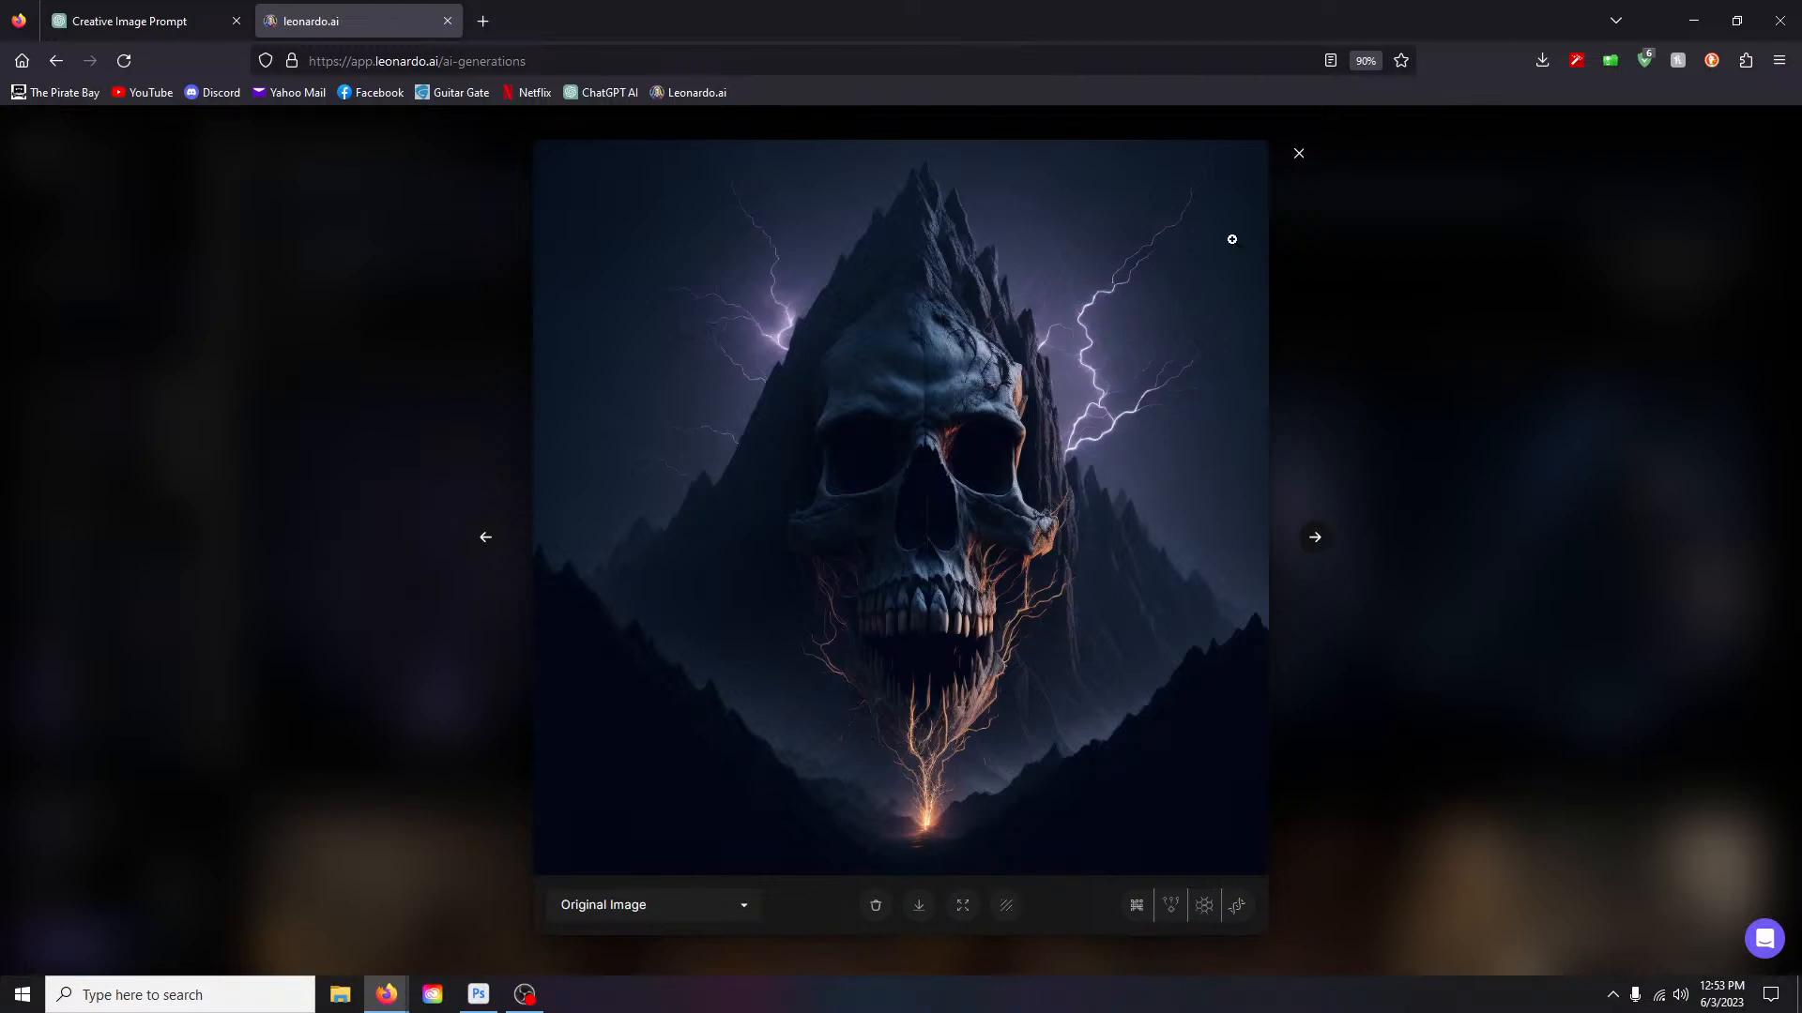
pyautogui.click(1045, 464)
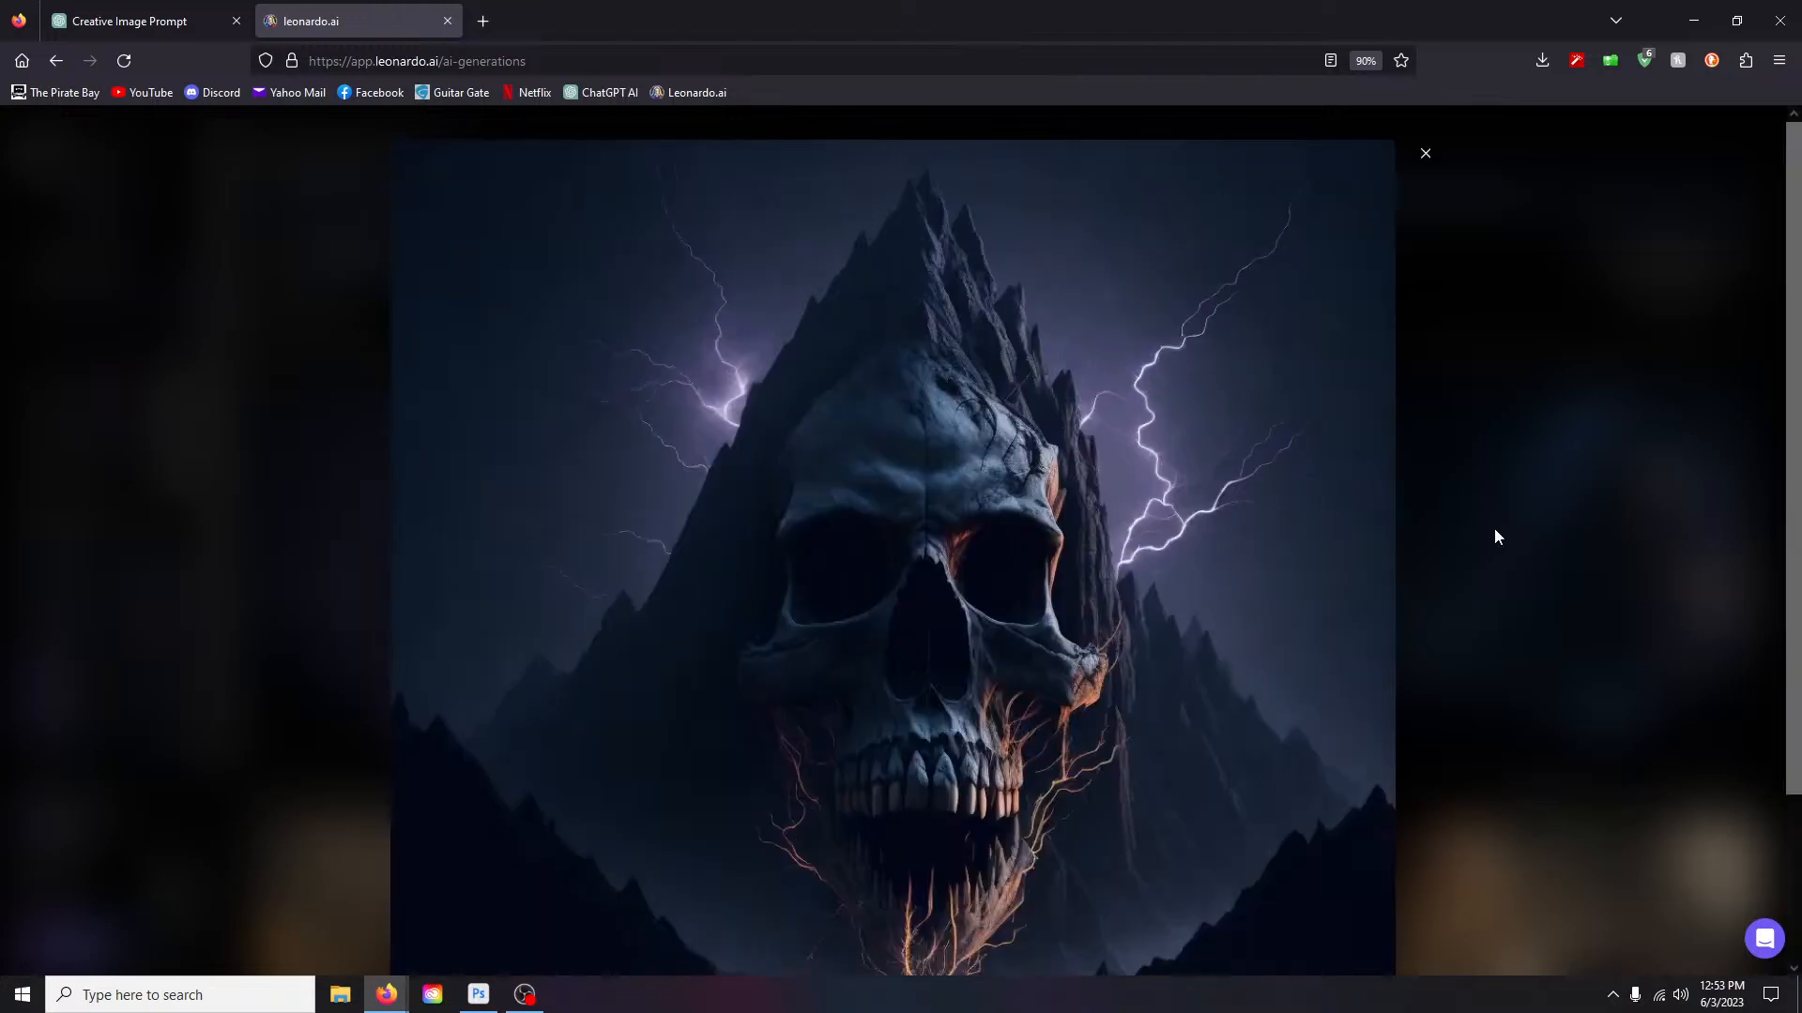
pyautogui.scroll(-3, 1164, 616)
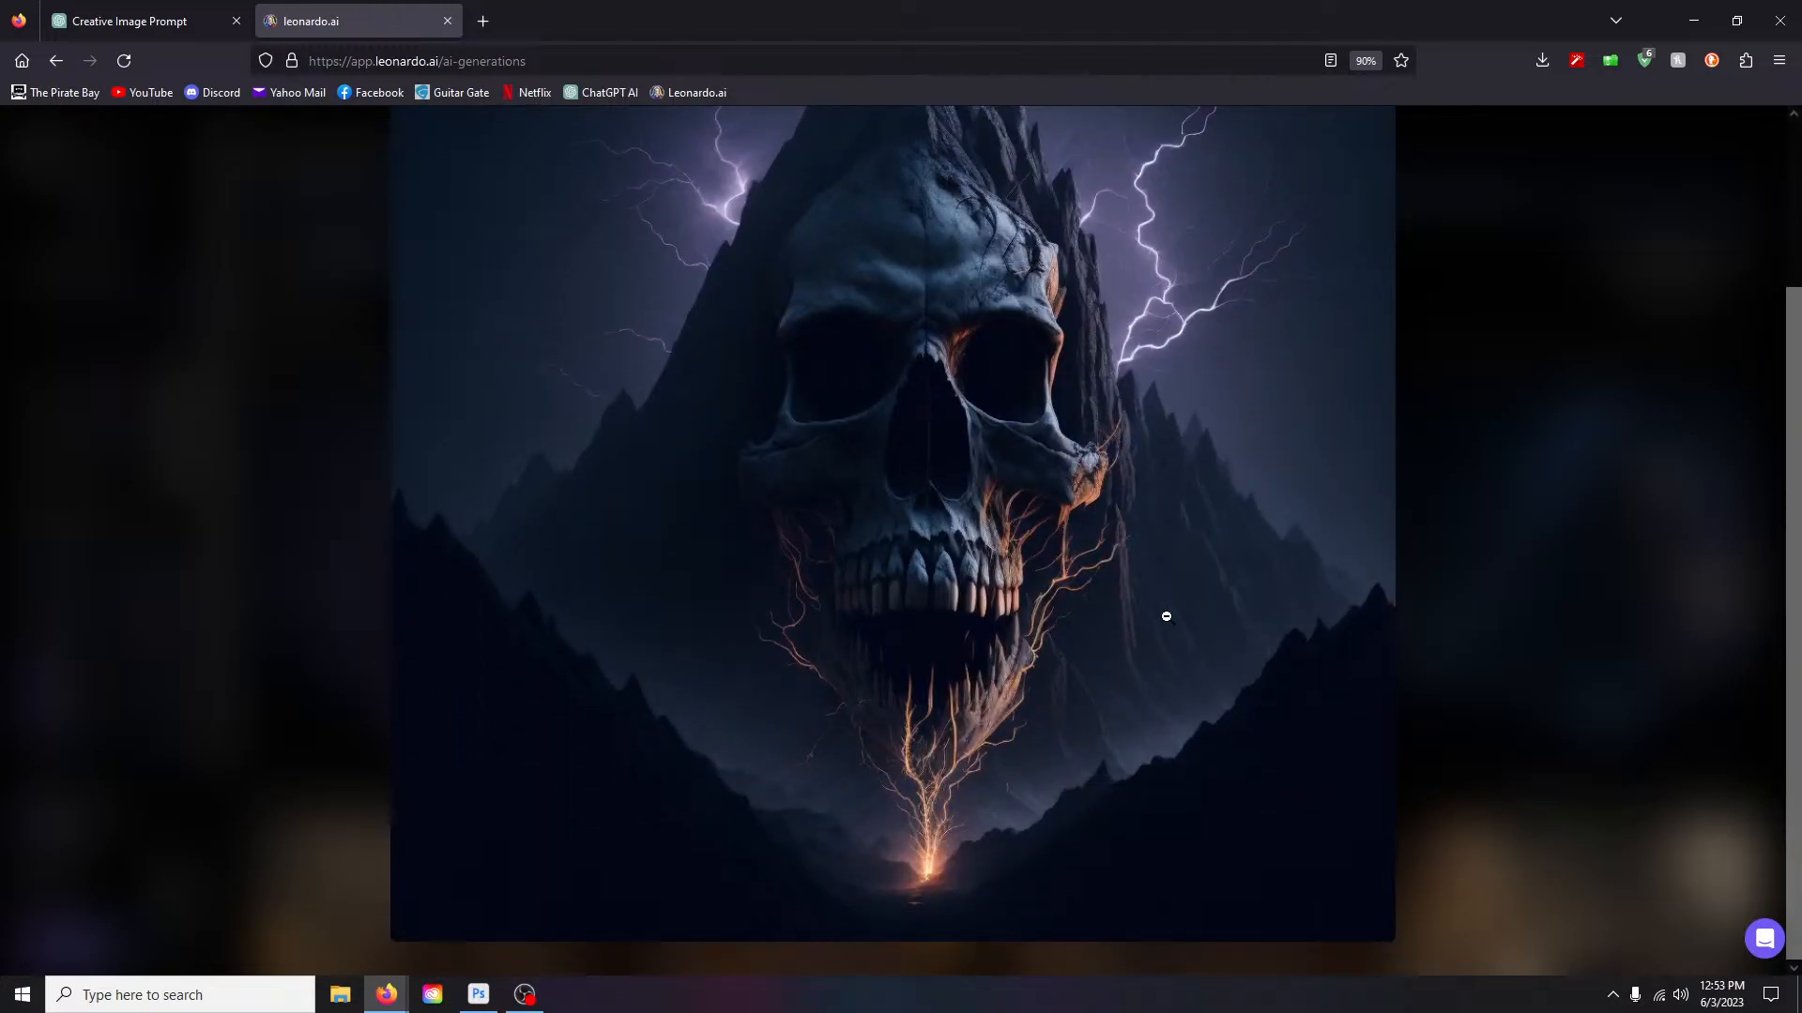
pyautogui.click(1166, 617)
pyautogui.click(1424, 150)
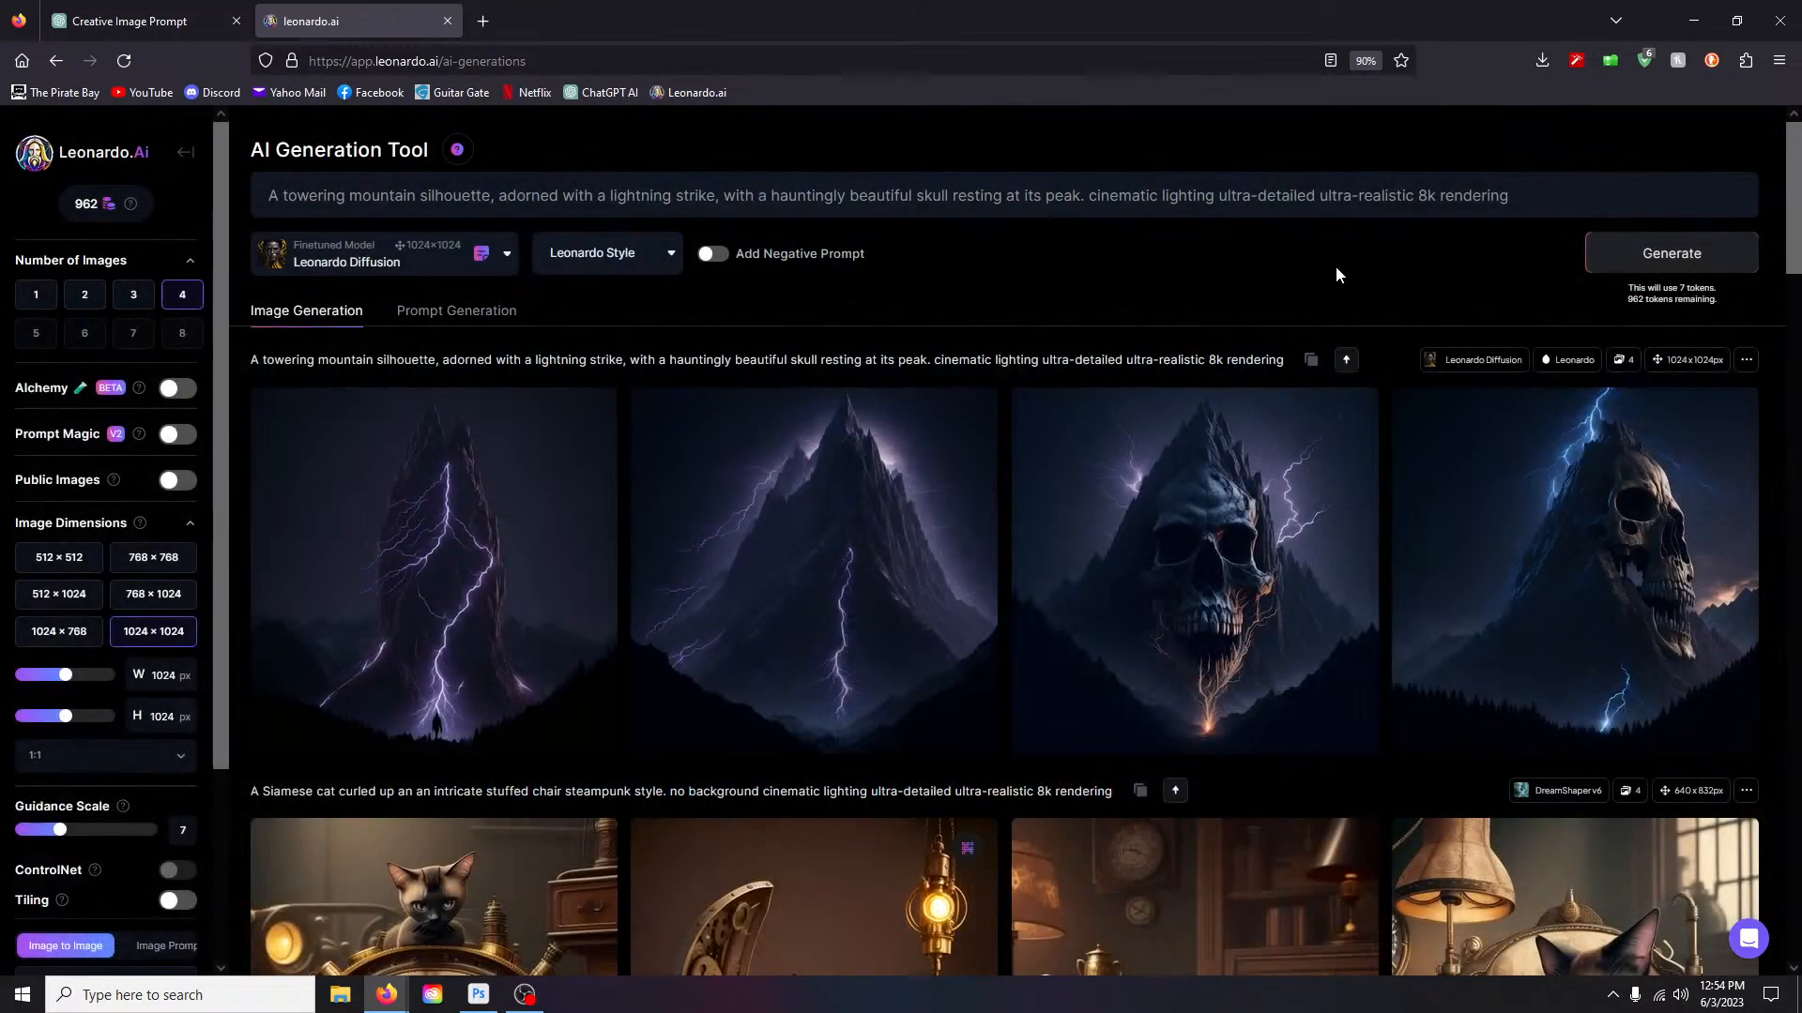
pyautogui.click(1571, 542)
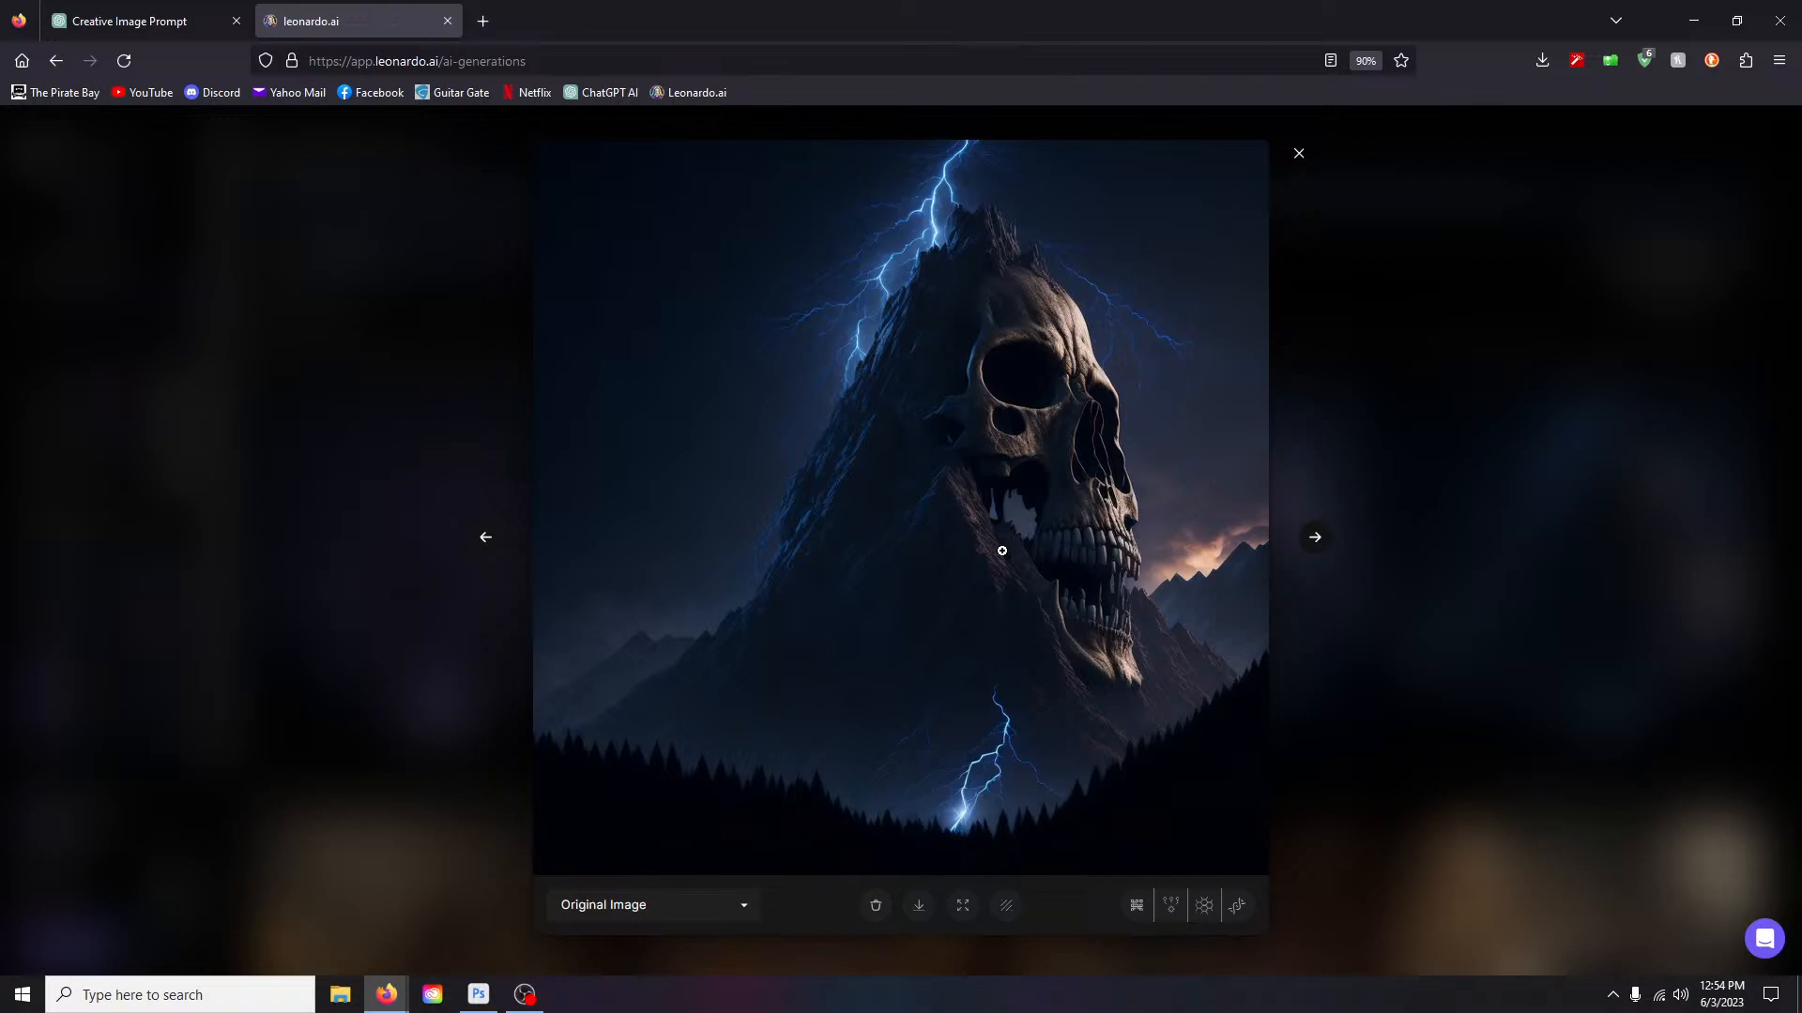
pyautogui.click(1137, 905)
pyautogui.click(1299, 154)
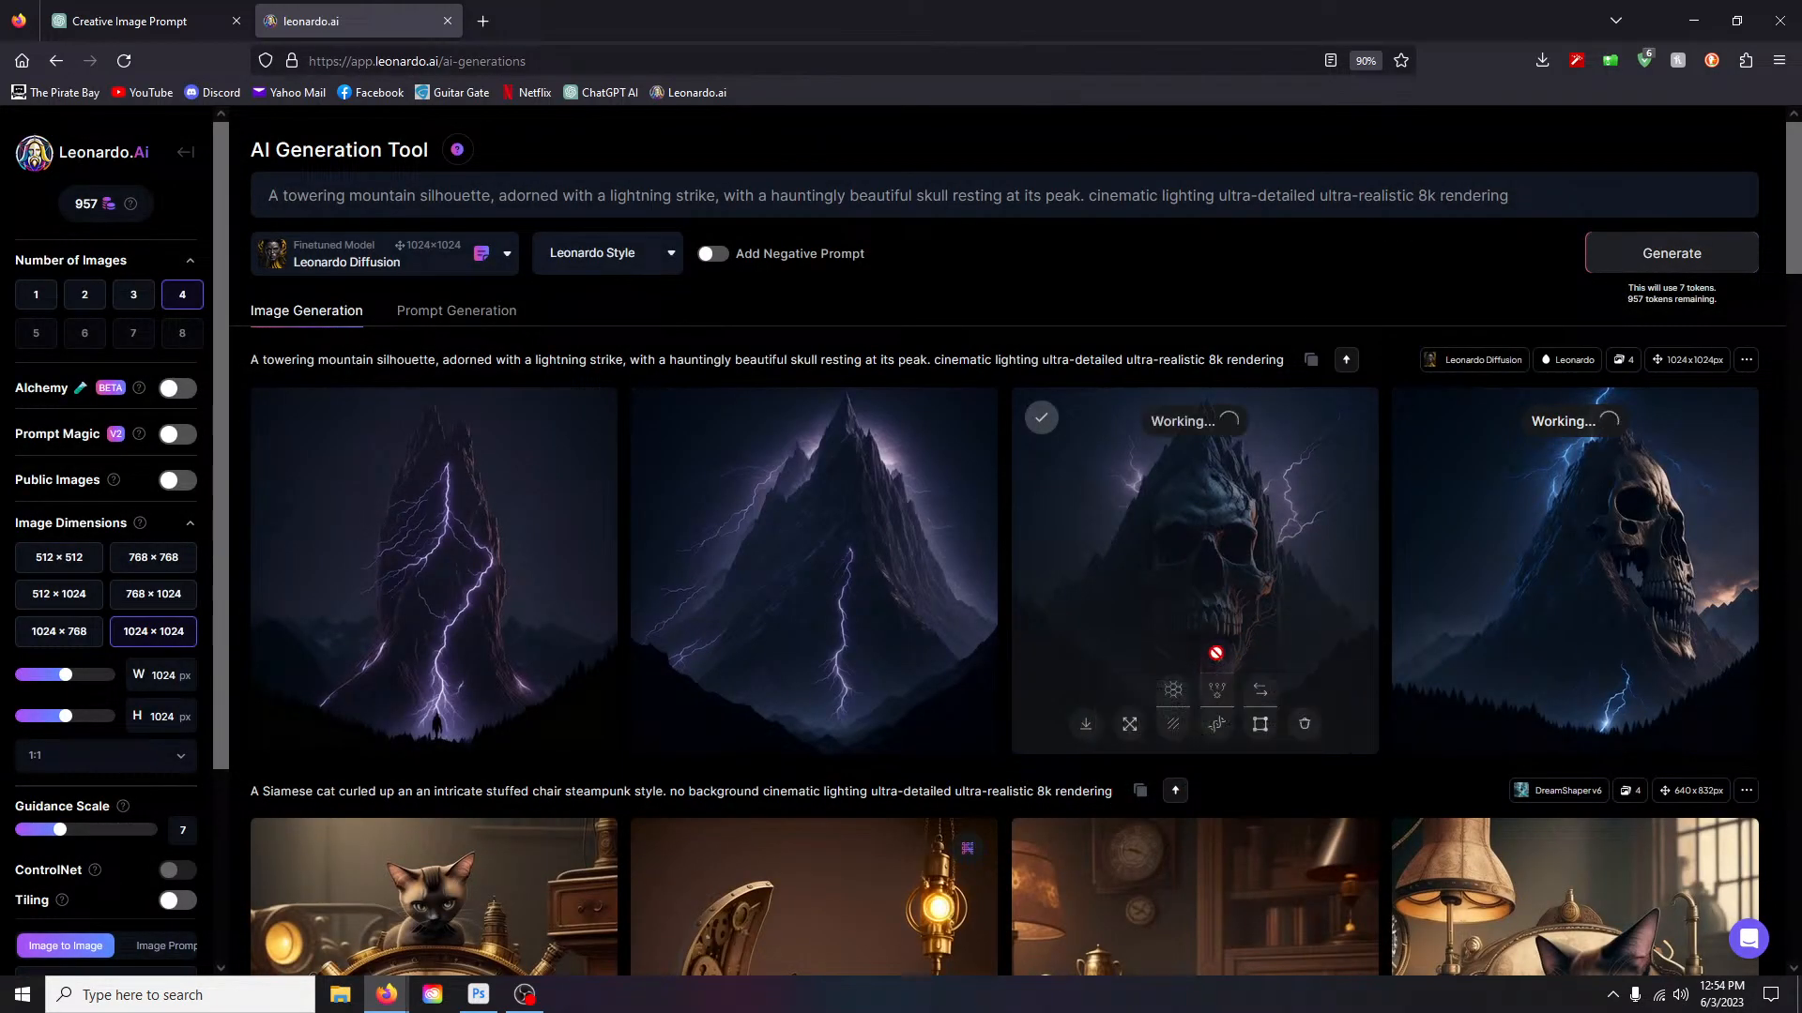
# Step: Delete the two Leonardo Diffusion mountain images that have no skull
pyautogui.click(922, 720)
pyautogui.click(1070, 682)
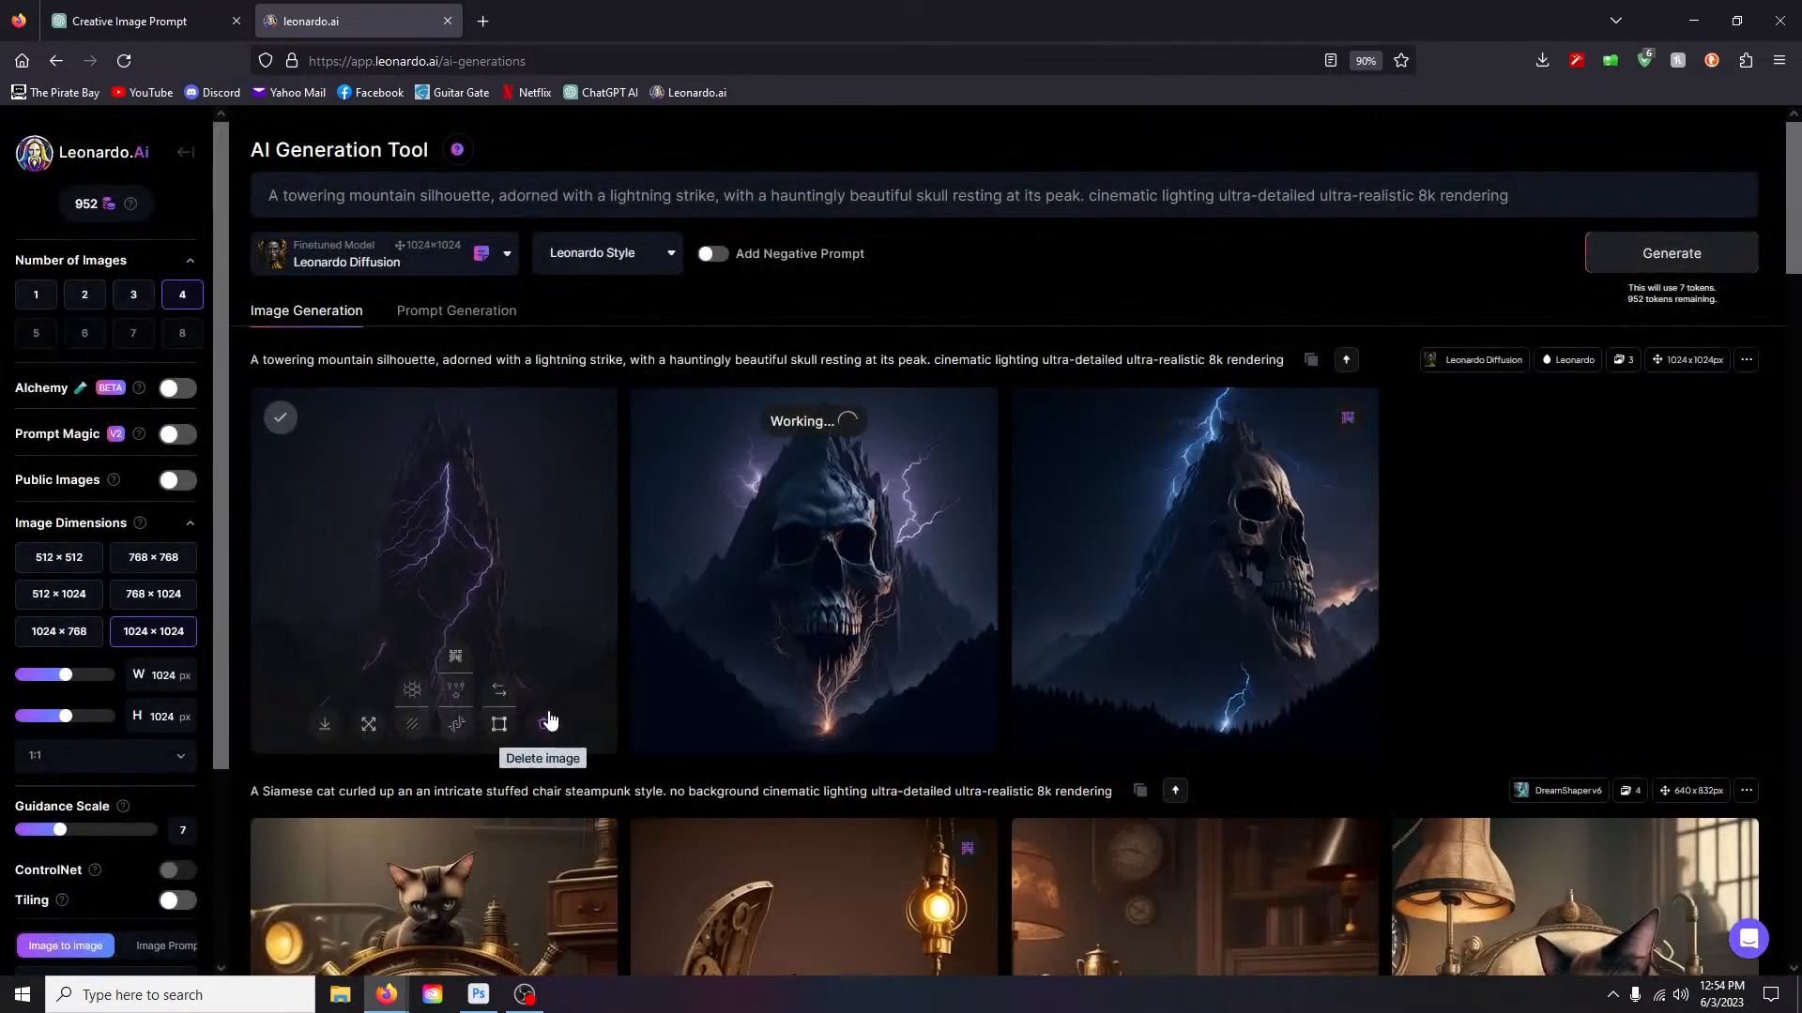
pyautogui.click(549, 718)
pyautogui.click(1038, 675)
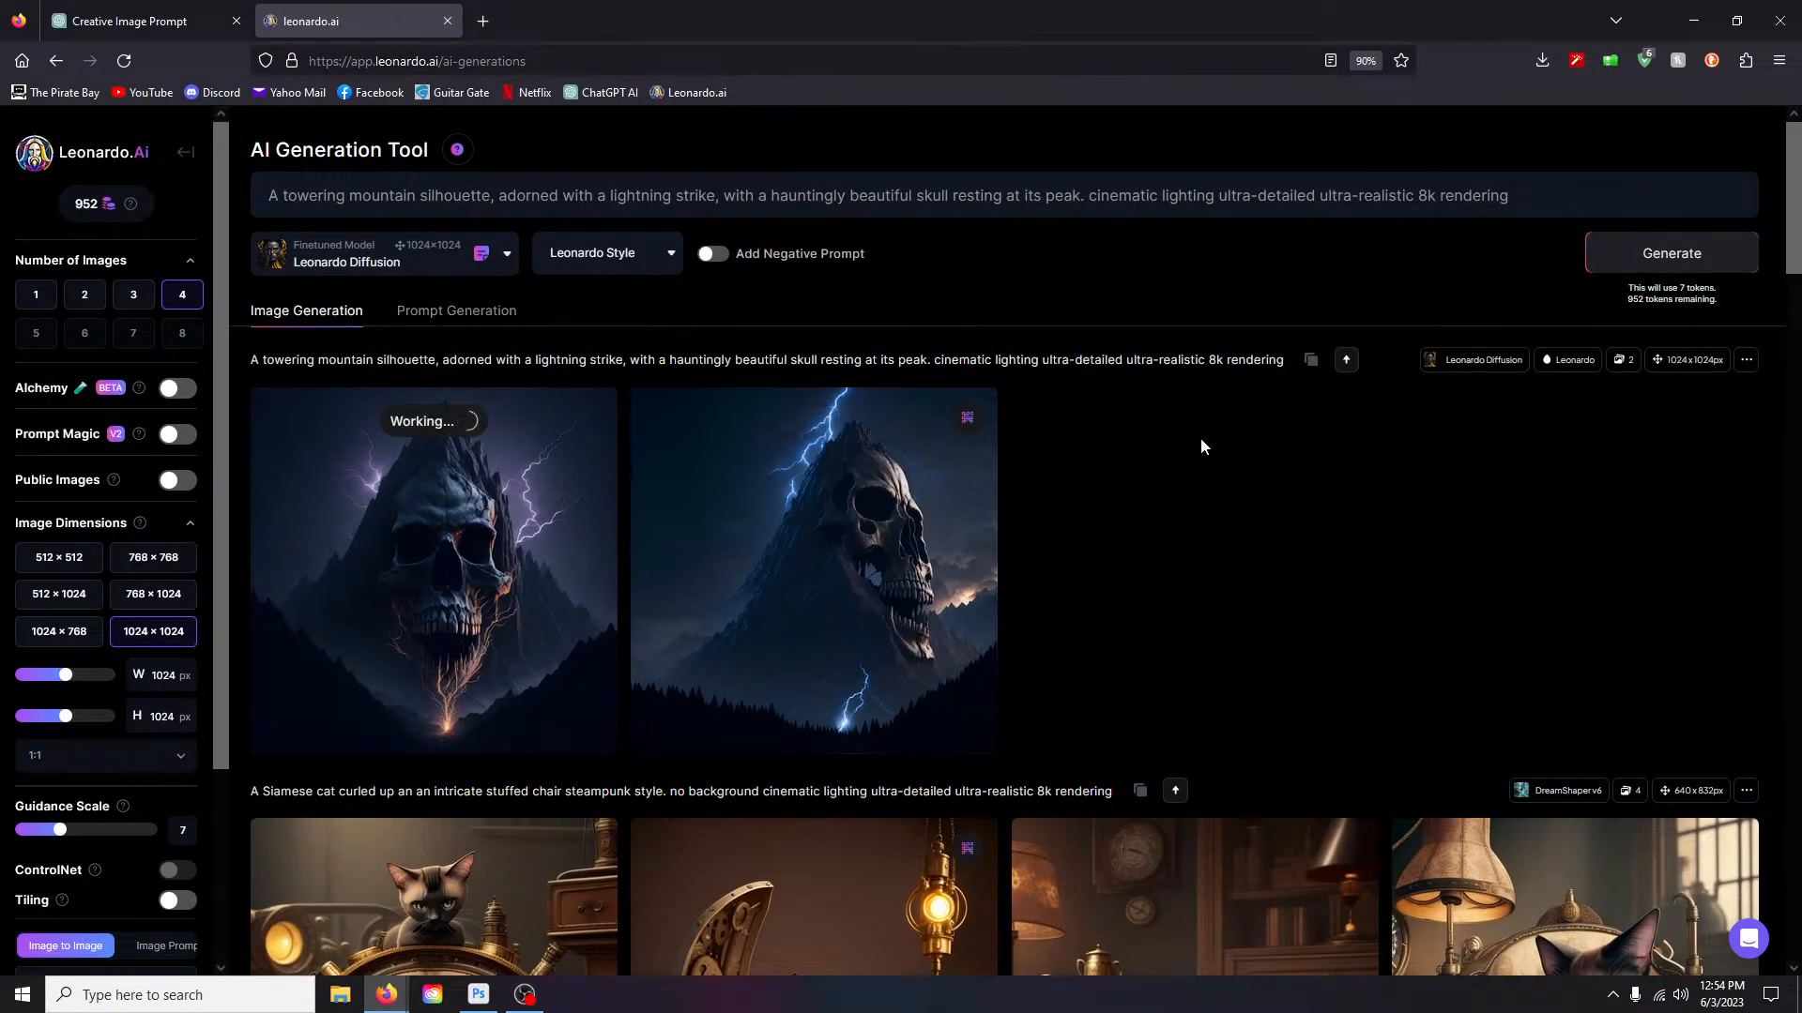
# Step: Return to the ChatGPT conversation, copy the "skull, mountain, lightning" request, and paste it as a new message
pyautogui.click(147, 21)
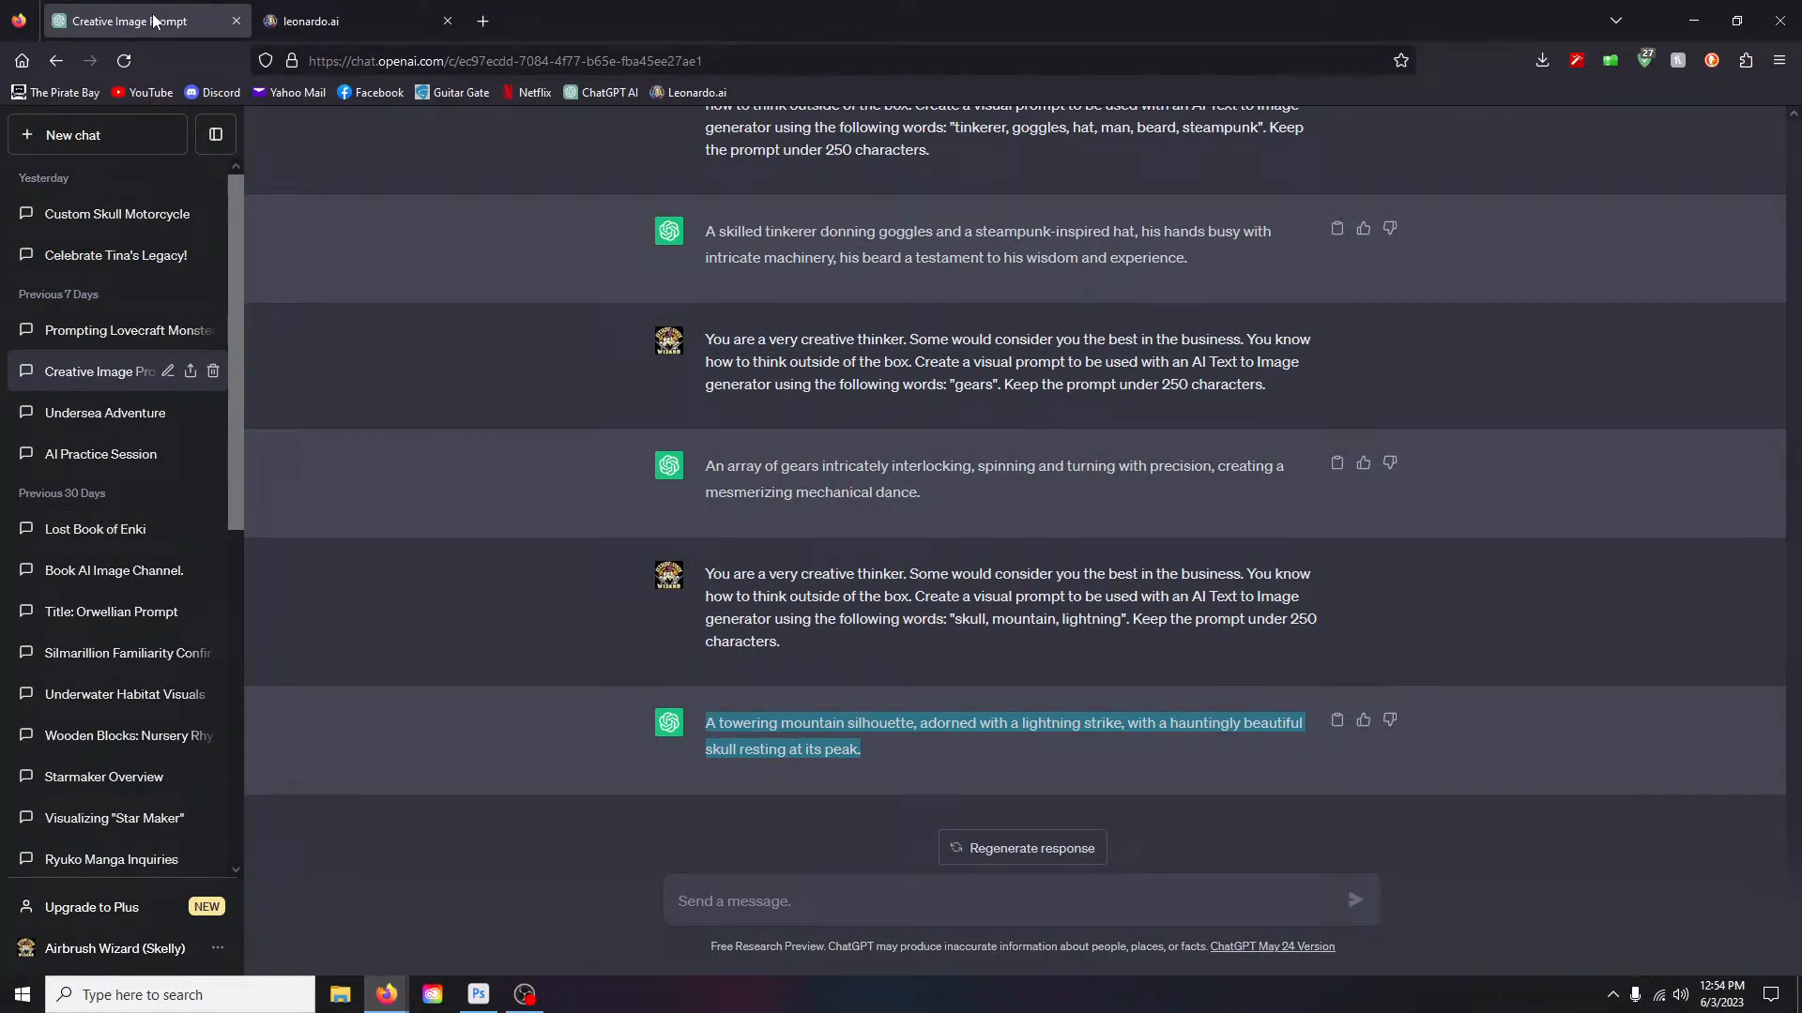
pyautogui.moveTo(713, 576); pyautogui.dragTo(812, 649)
pyautogui.hotkey('ctrl', 'c')
pyautogui.click(804, 890)
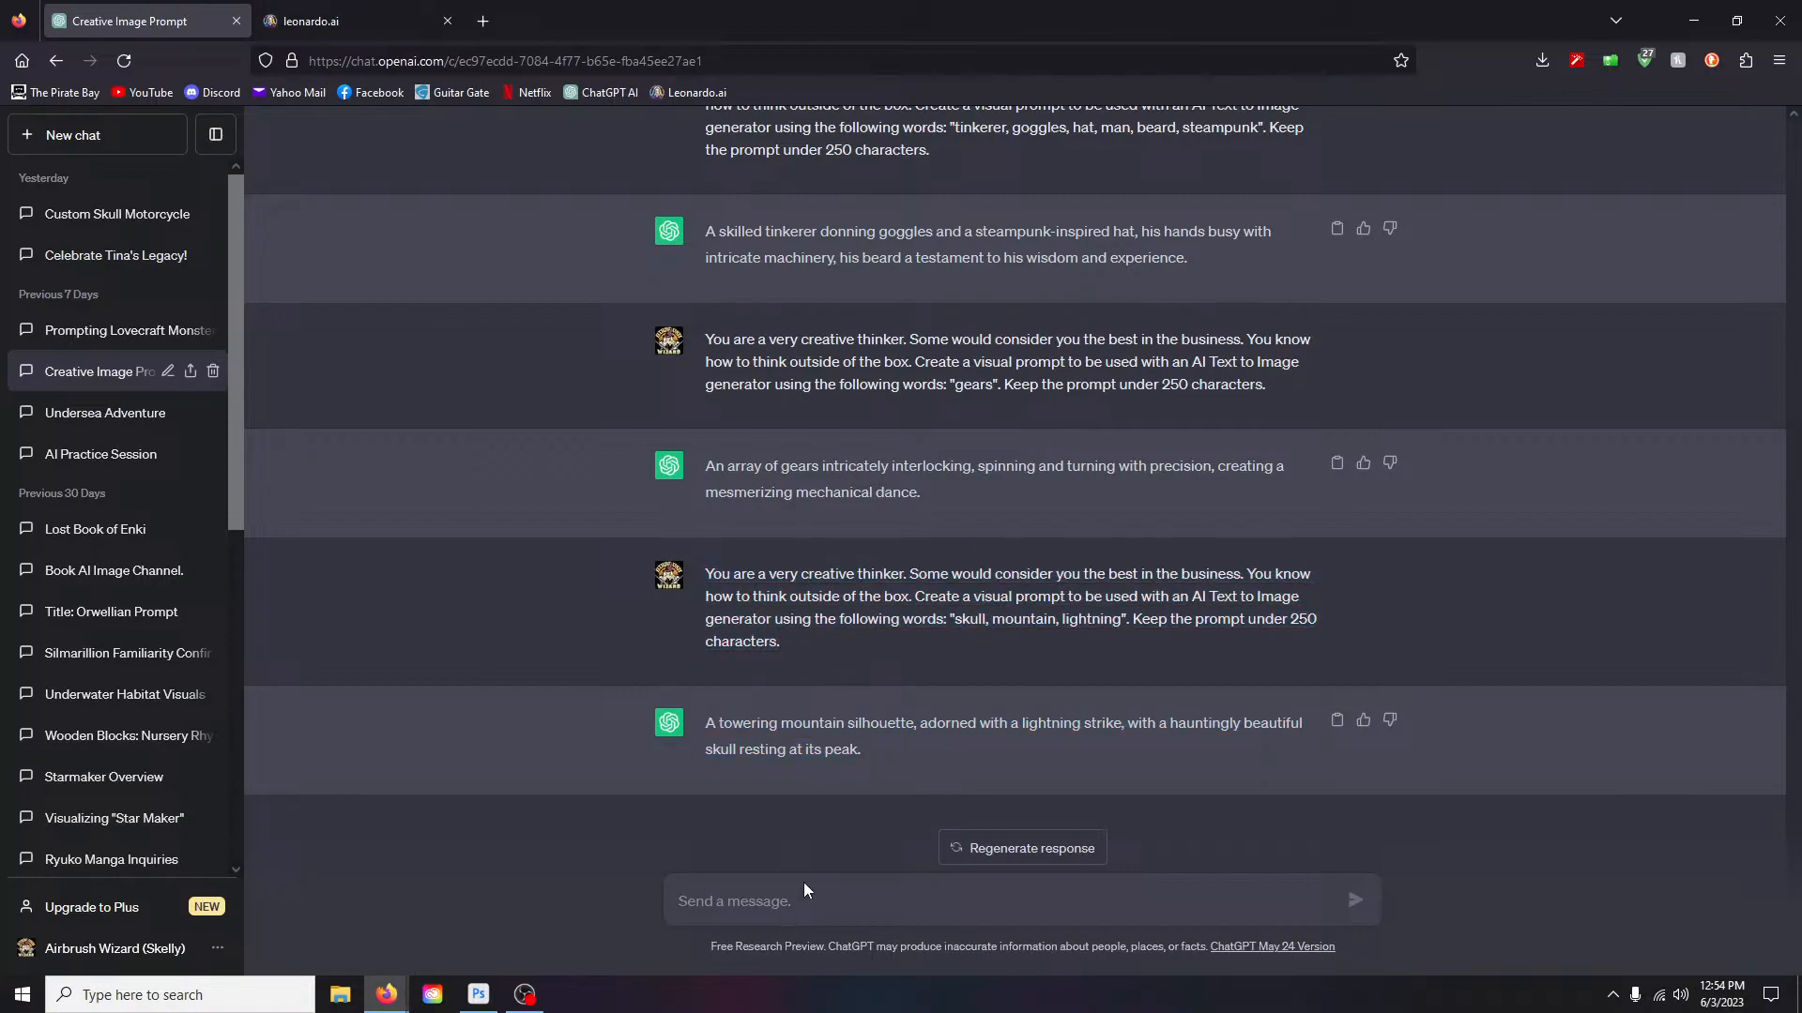
pyautogui.hotkey('ctrl', 'v')
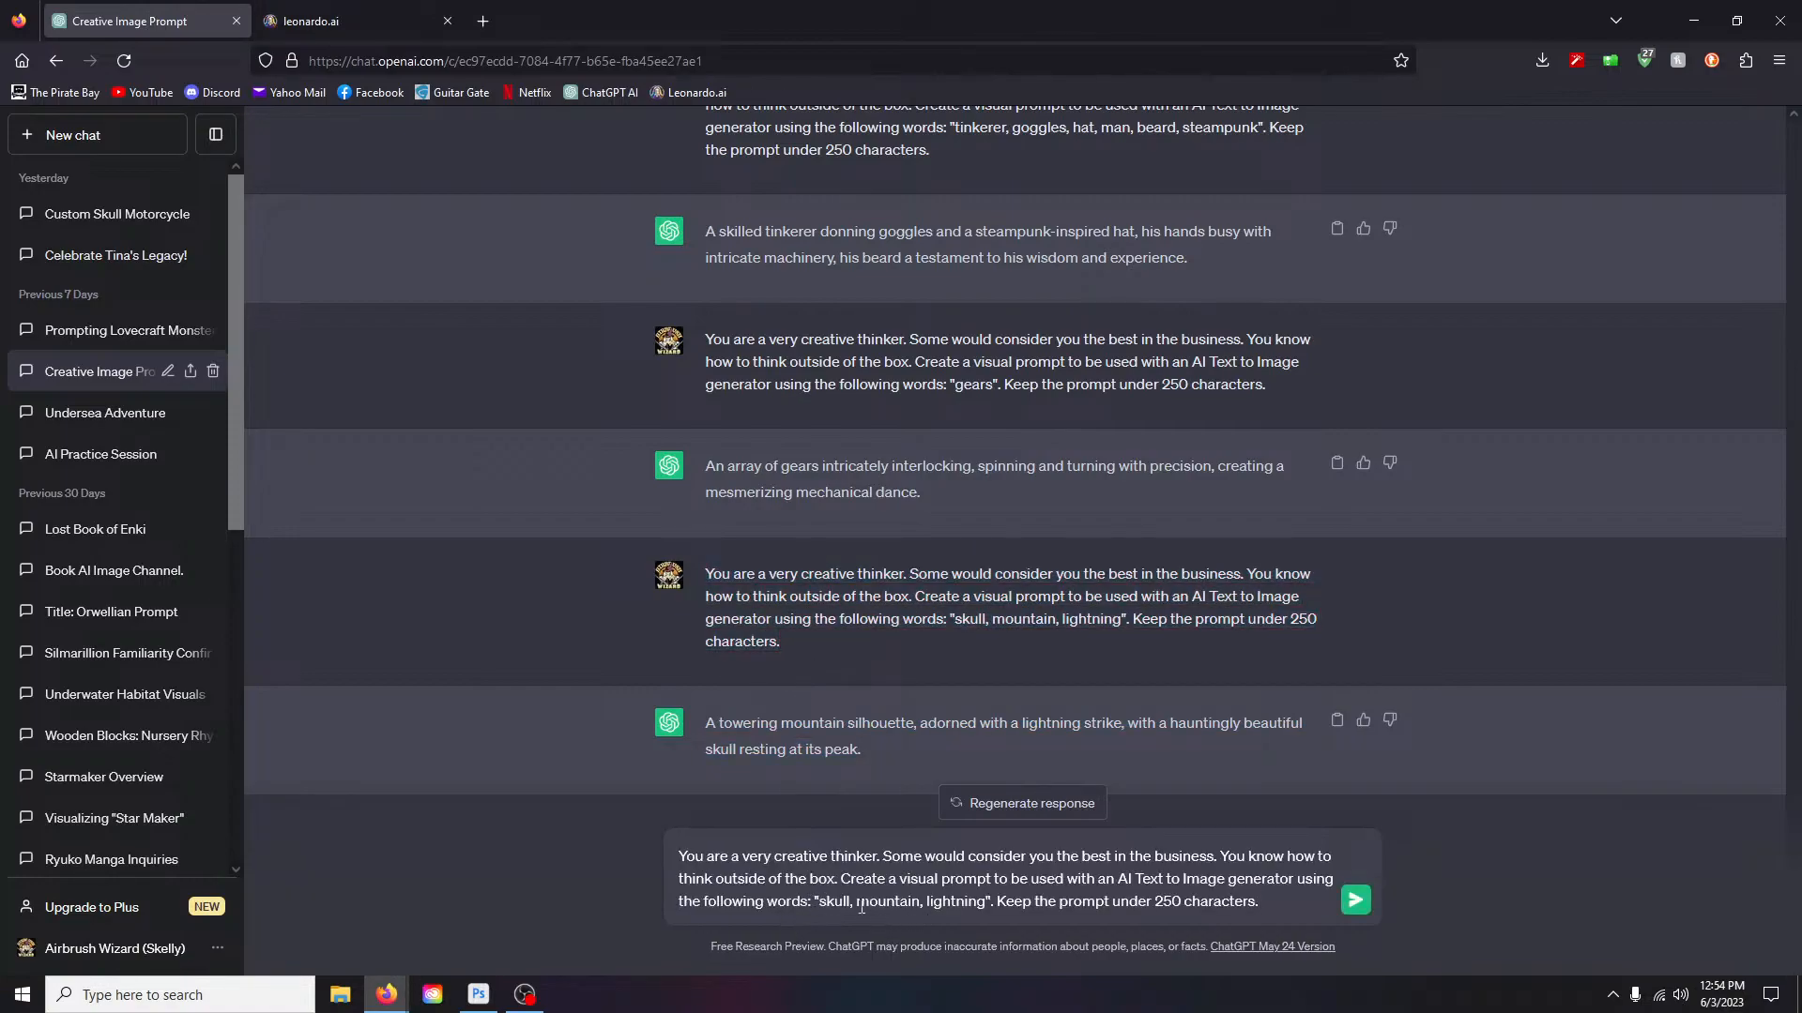
# Step: Replace the keywords in the drafted message with "cactus, neon, wolf" and send the request
pyautogui.moveTo(818, 903); pyautogui.dragTo(983, 903)
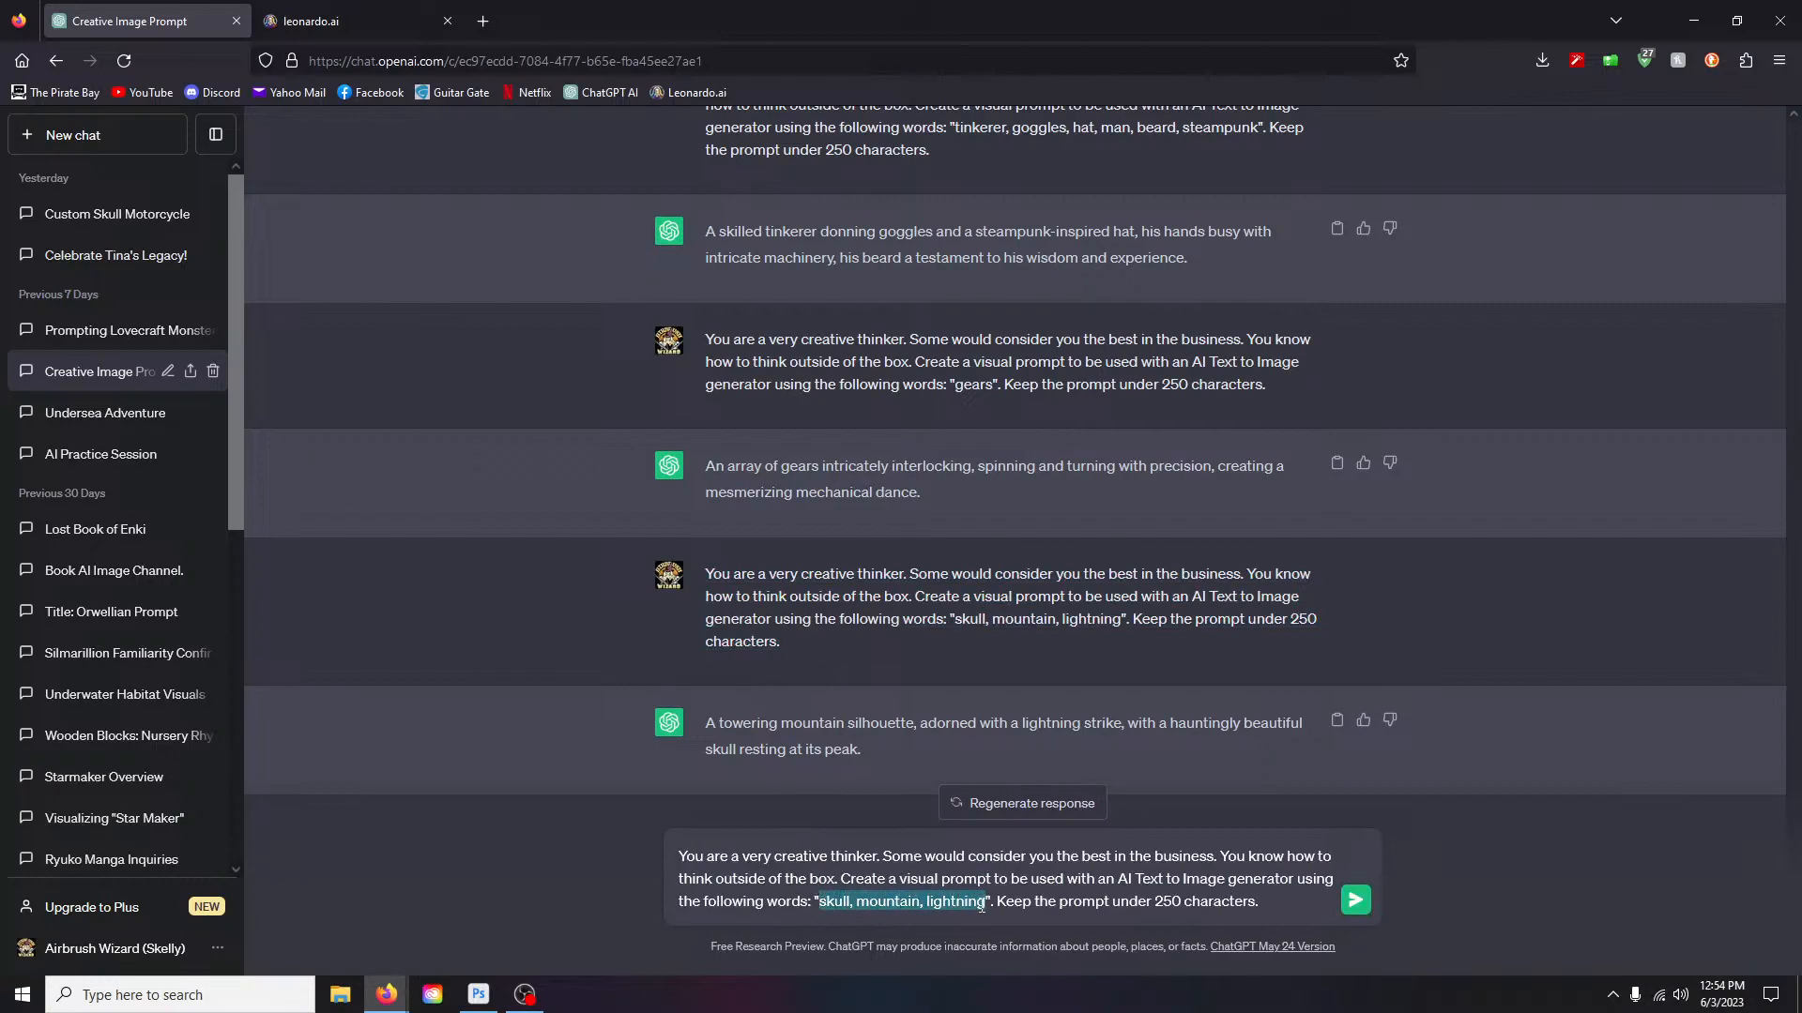
pyautogui.write('cactus, ')
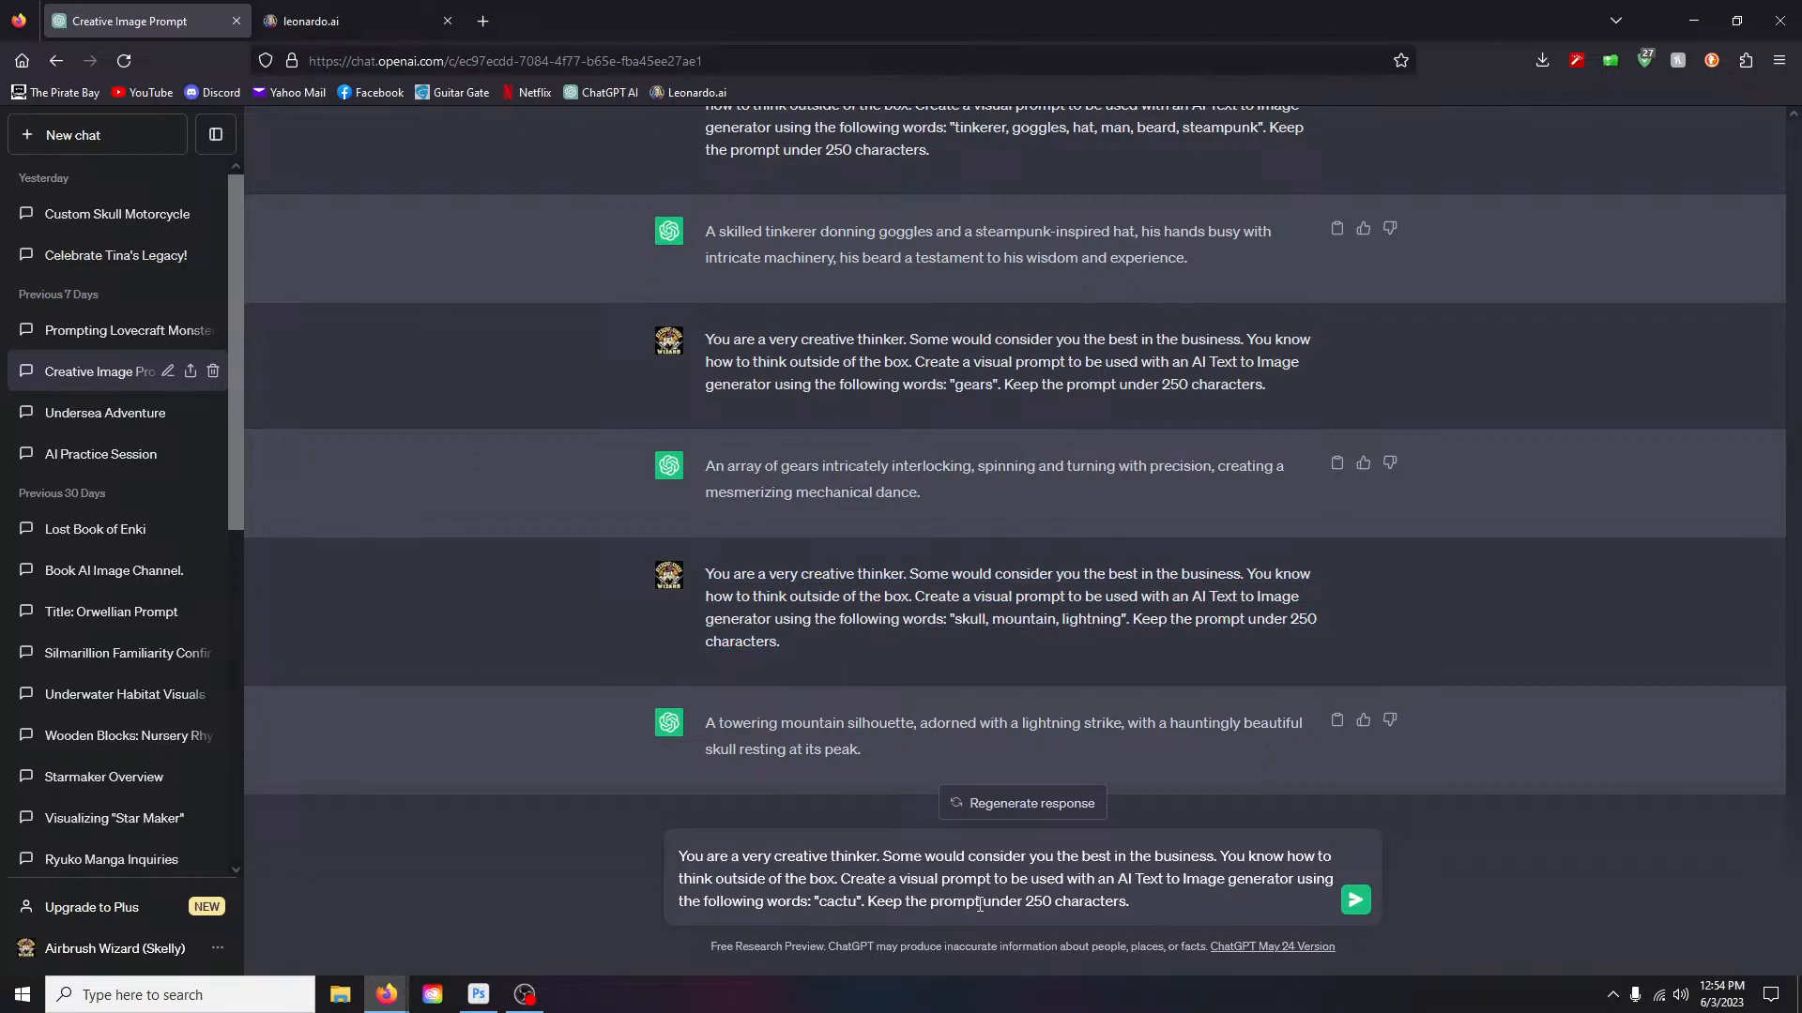
pyautogui.write('neon, wolf')
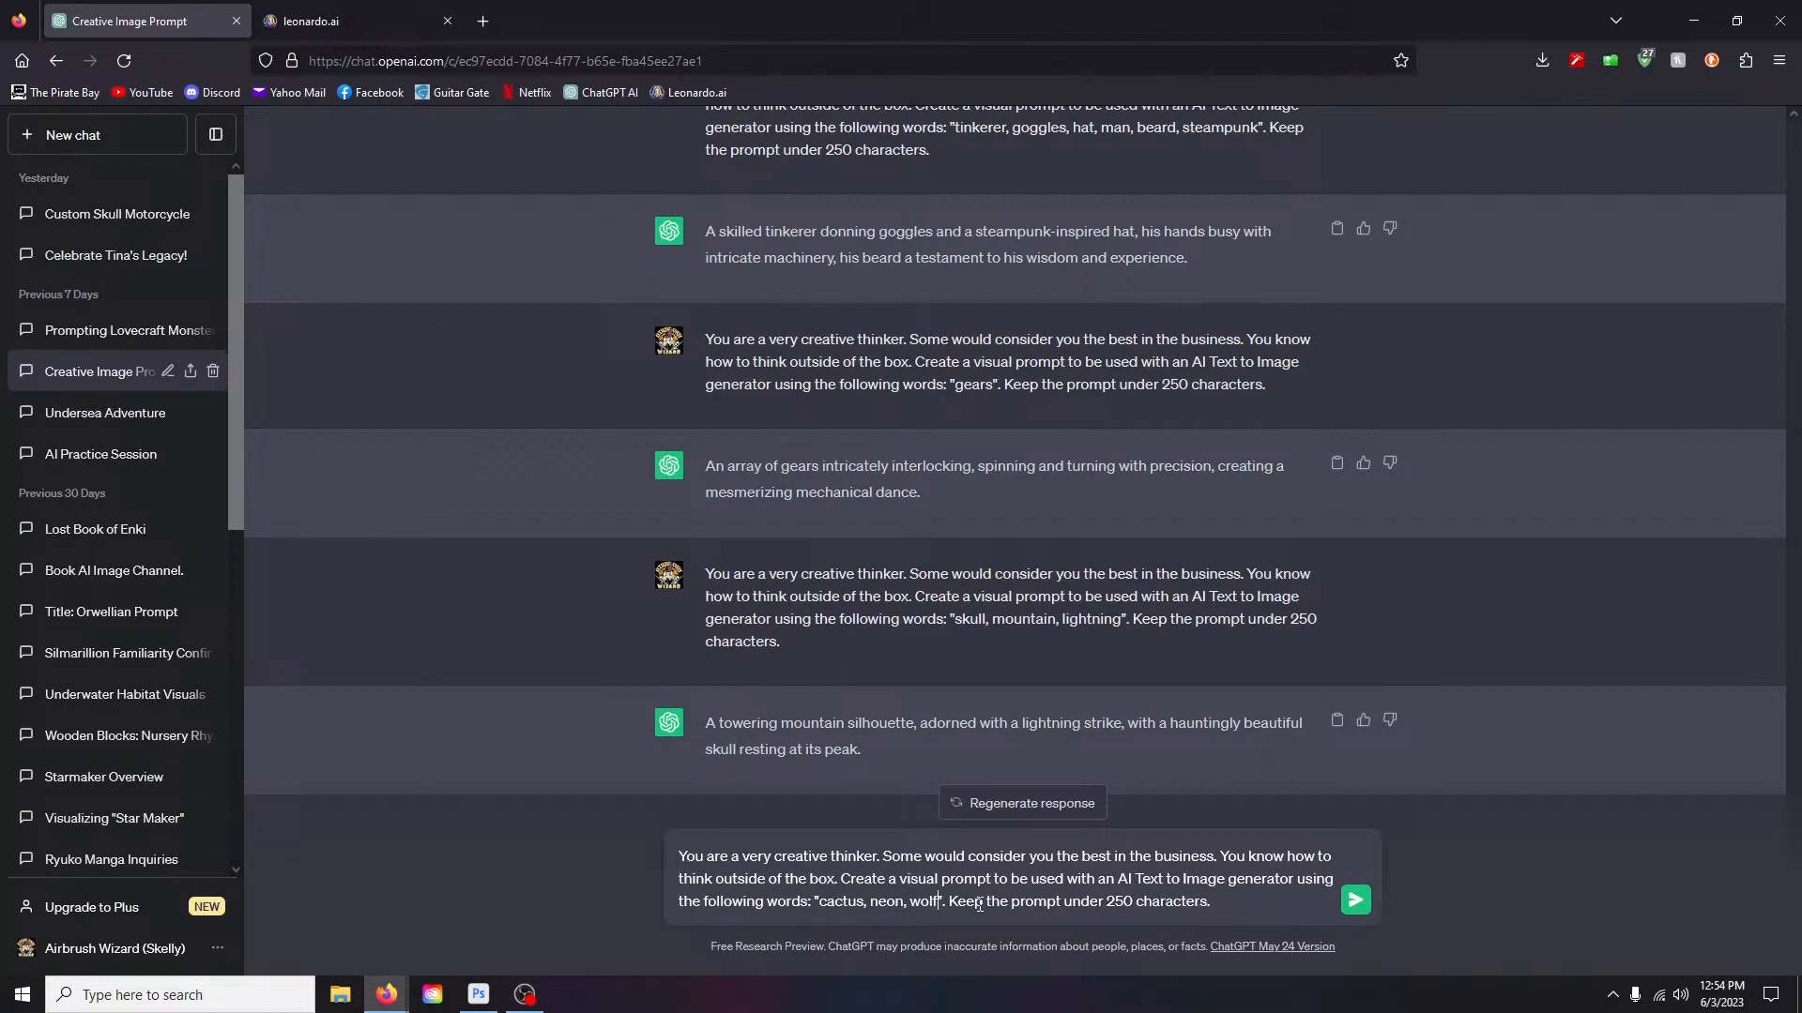
pyautogui.press('Return')
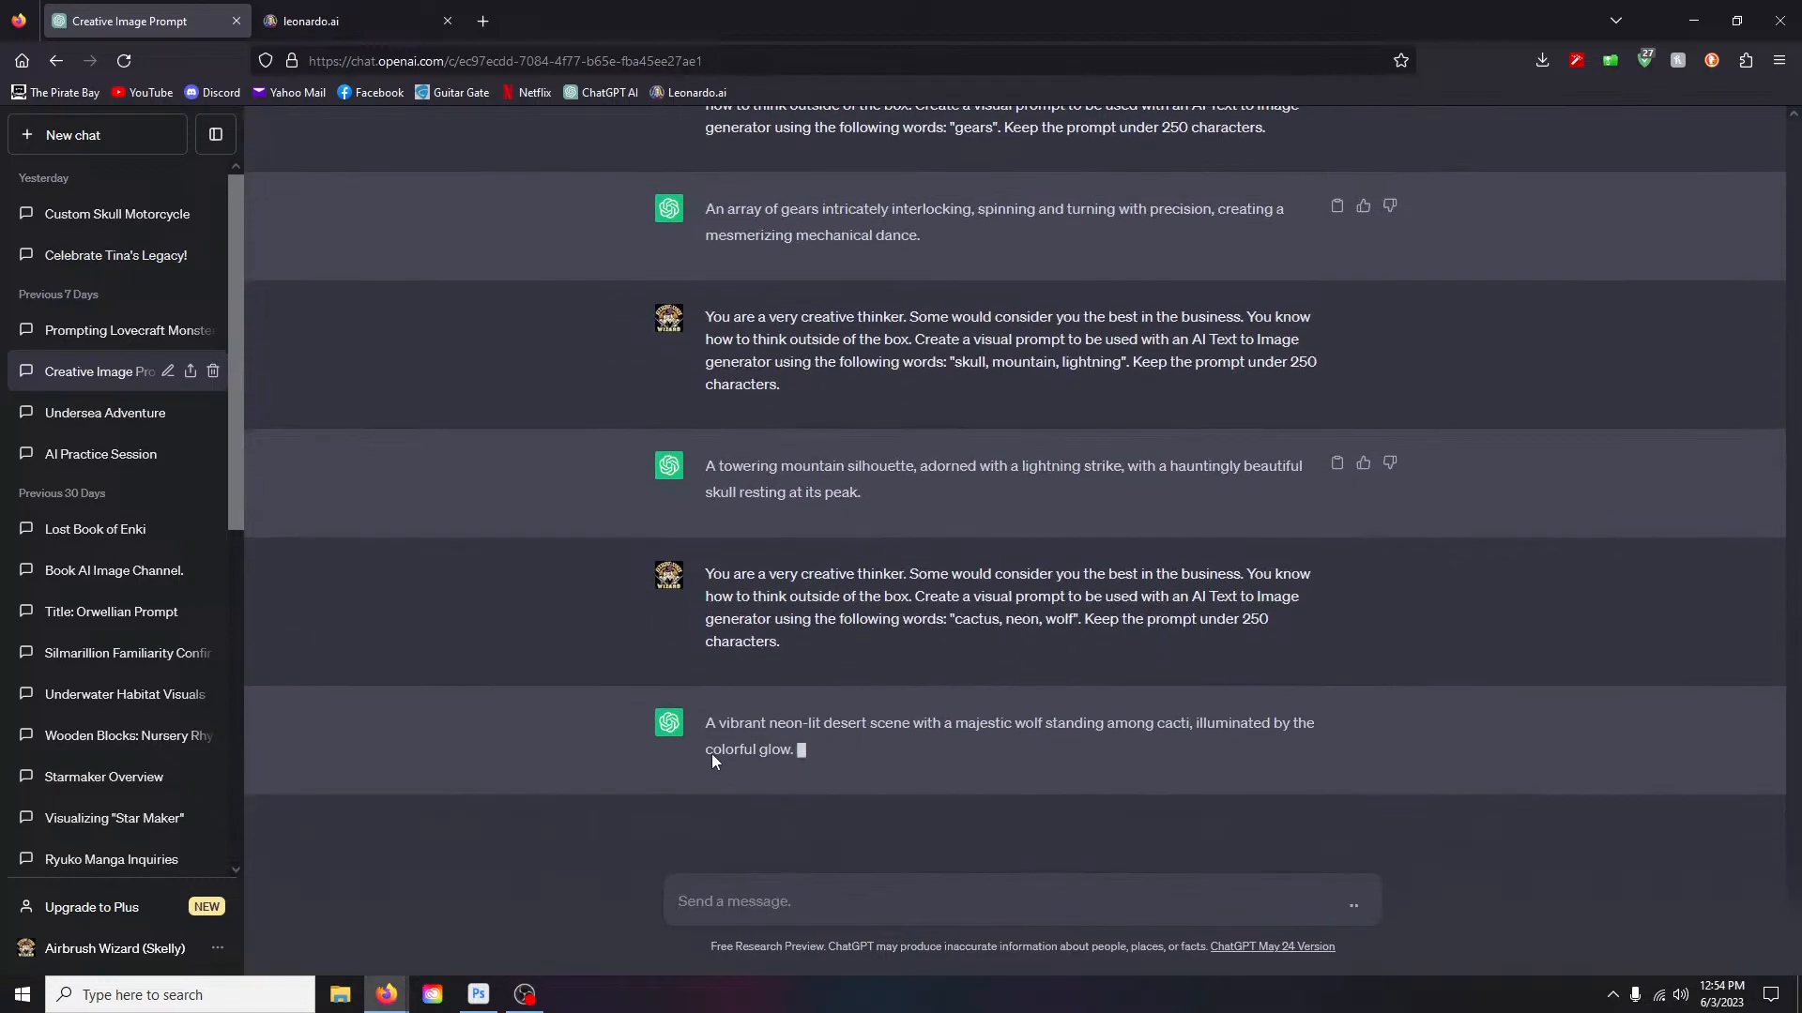
# Step: Copy the neon-lit desert wolf reply into Leonardo.ai in place of the mountain sentence, keeping the rendering keywords, and generate four images with Leonardo Diffusion
pyautogui.moveTo(707, 723); pyautogui.dragTo(1140, 764)
pyautogui.hotkey('ctrl', 'c')
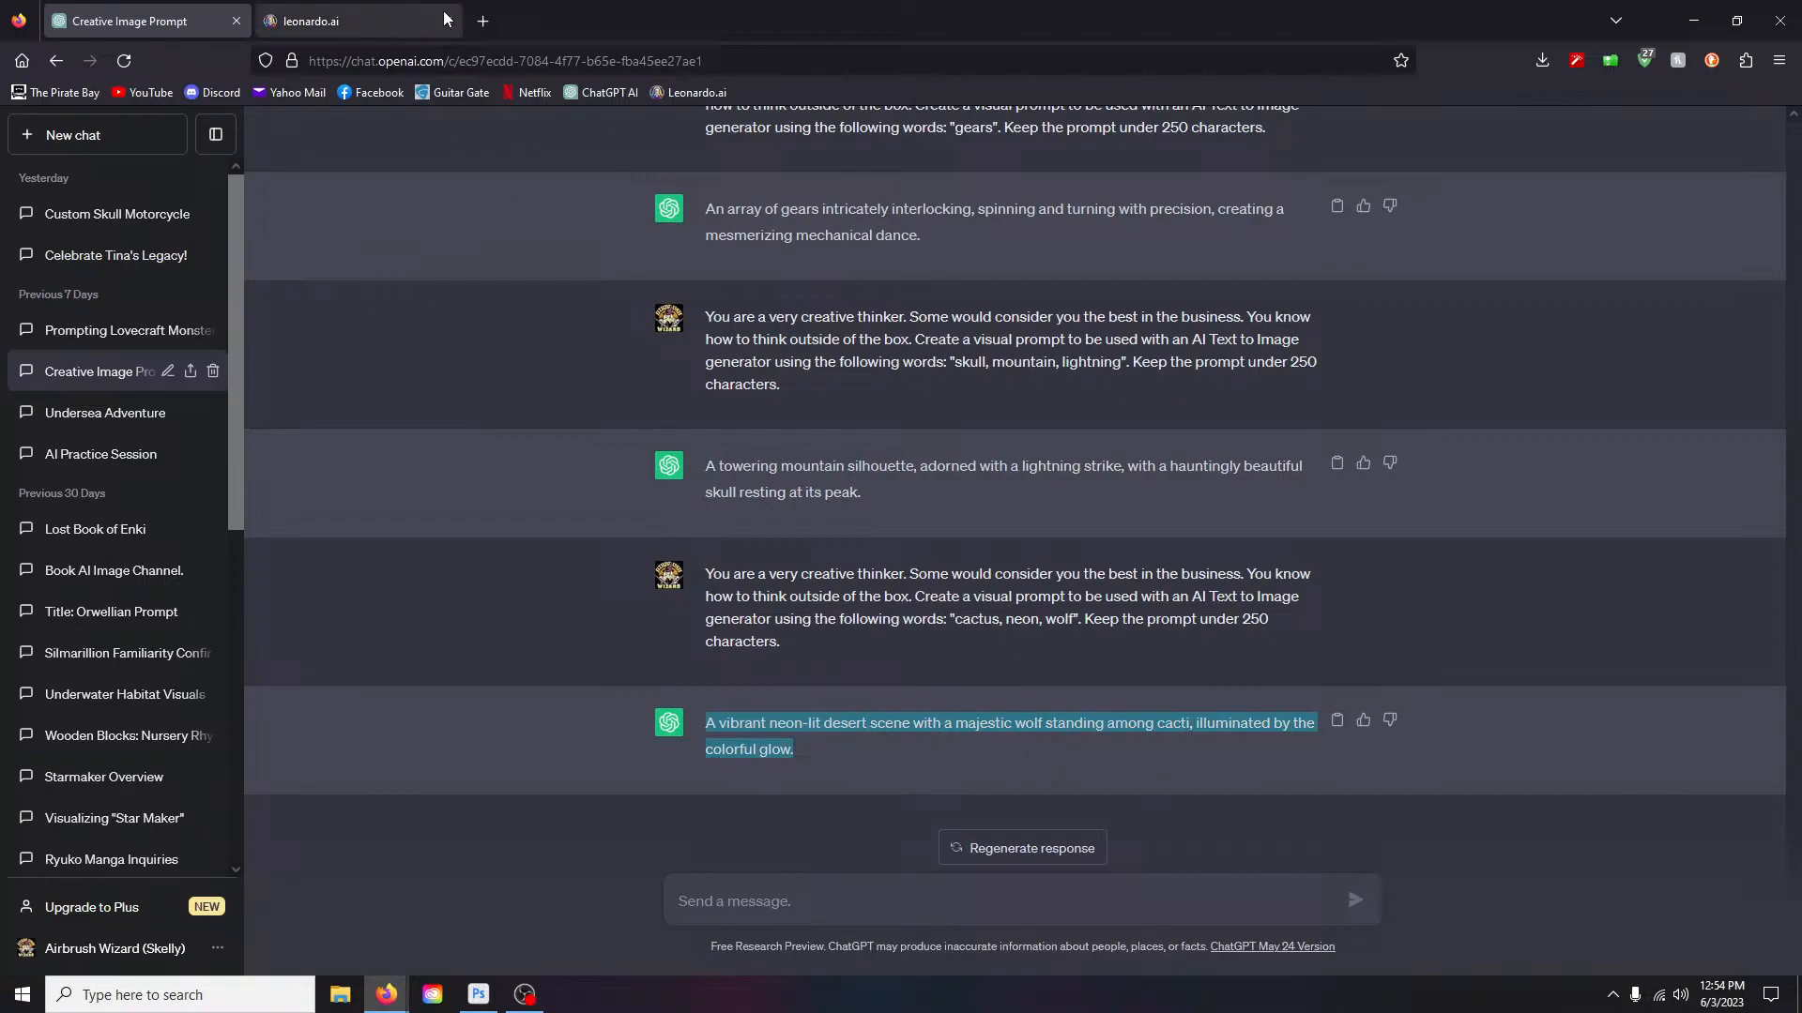
pyautogui.click(358, 23)
pyautogui.moveTo(270, 197); pyautogui.dragTo(1084, 202)
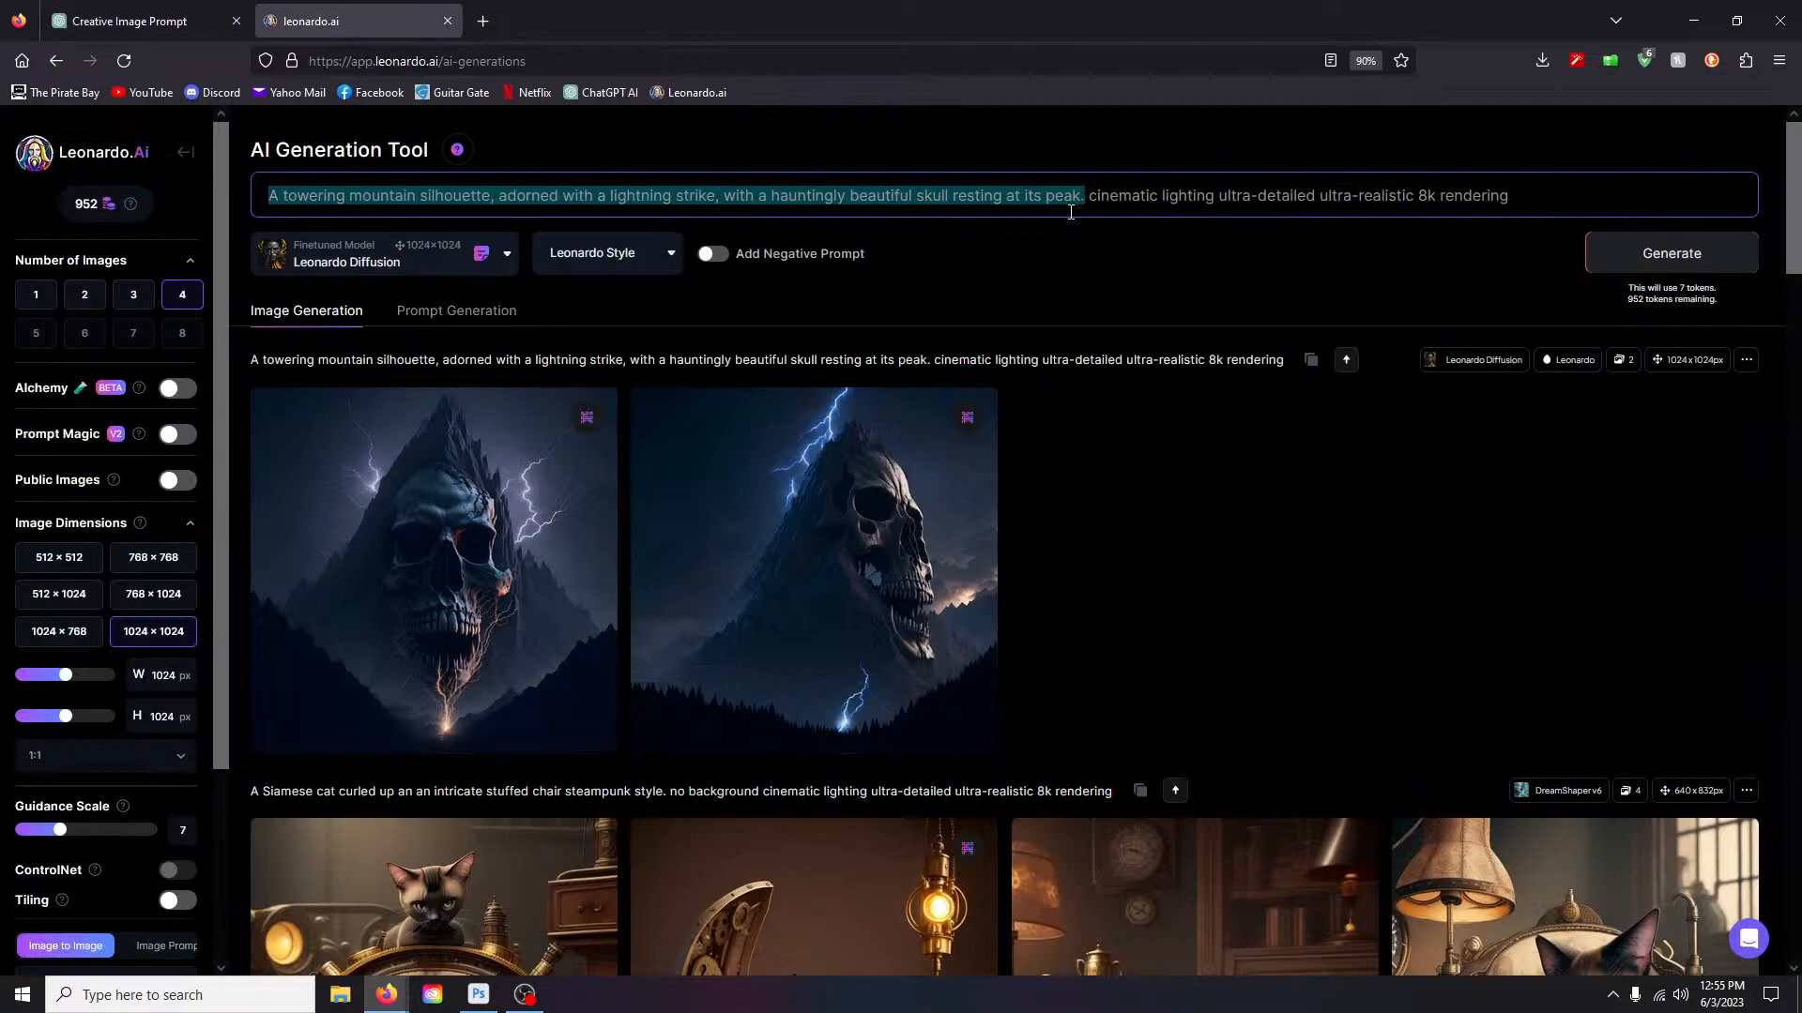
pyautogui.hotkey('ctrl', 'v')
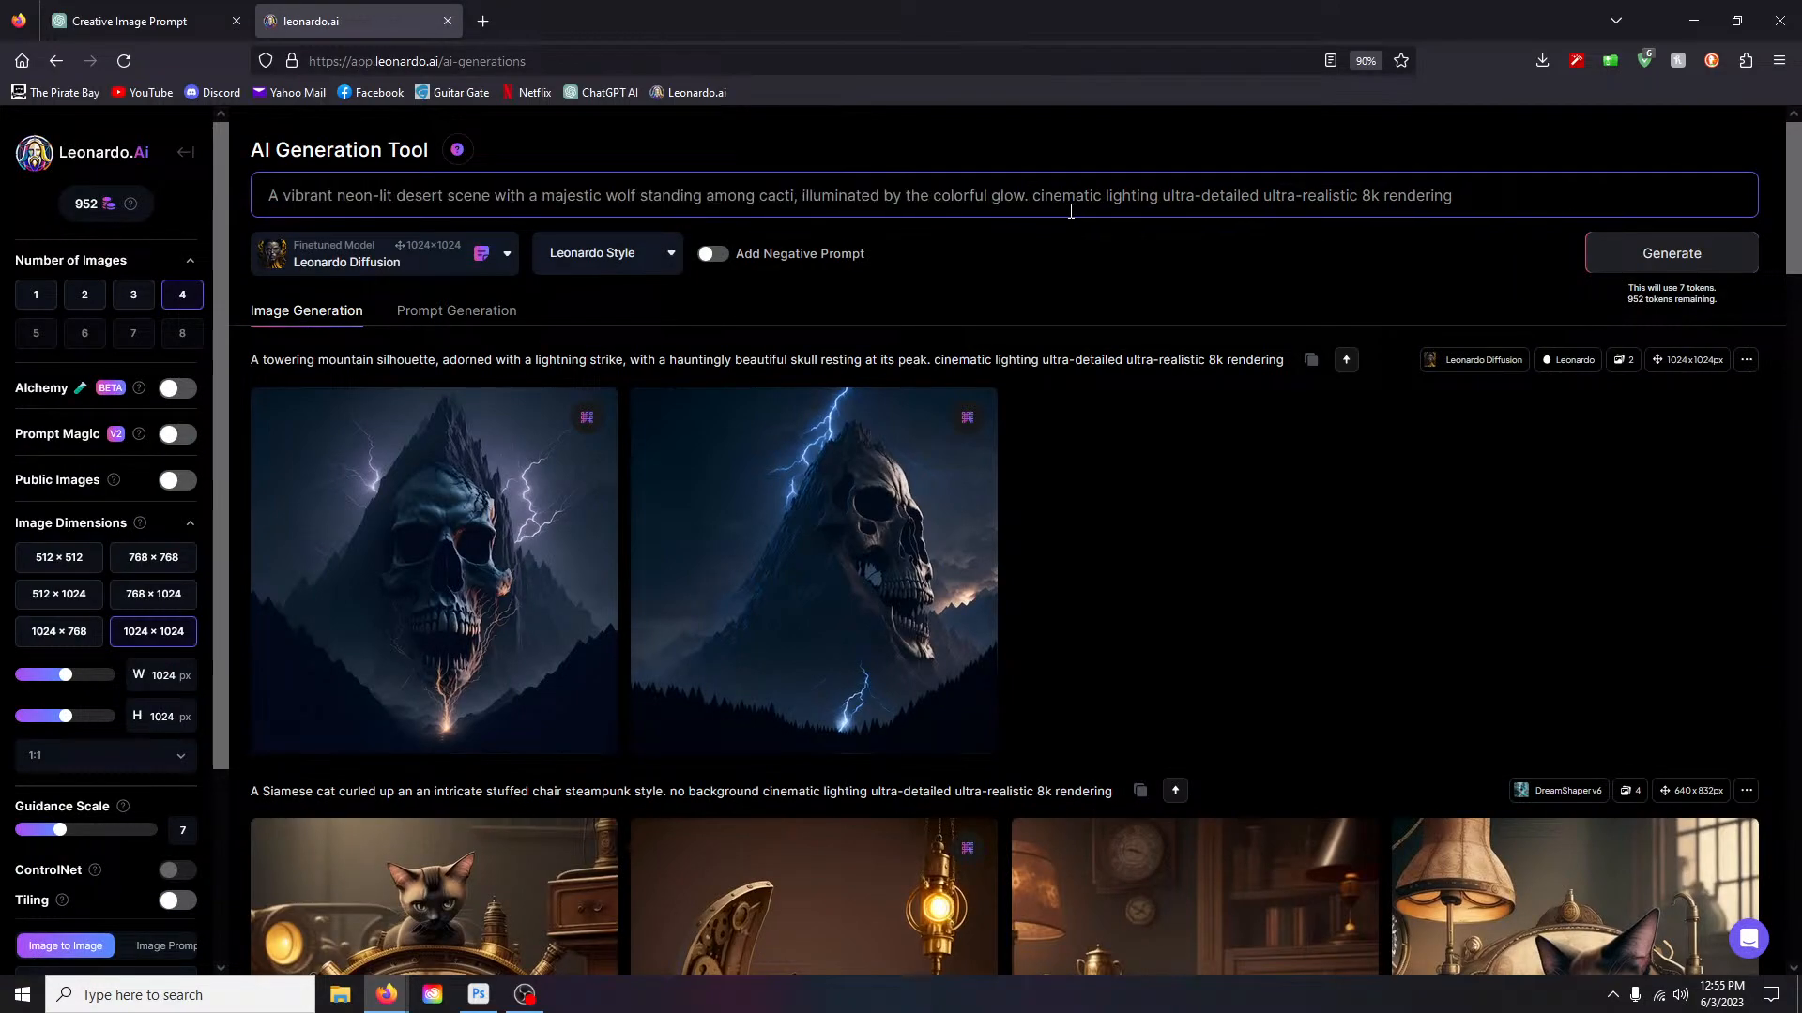
pyautogui.click(1644, 250)
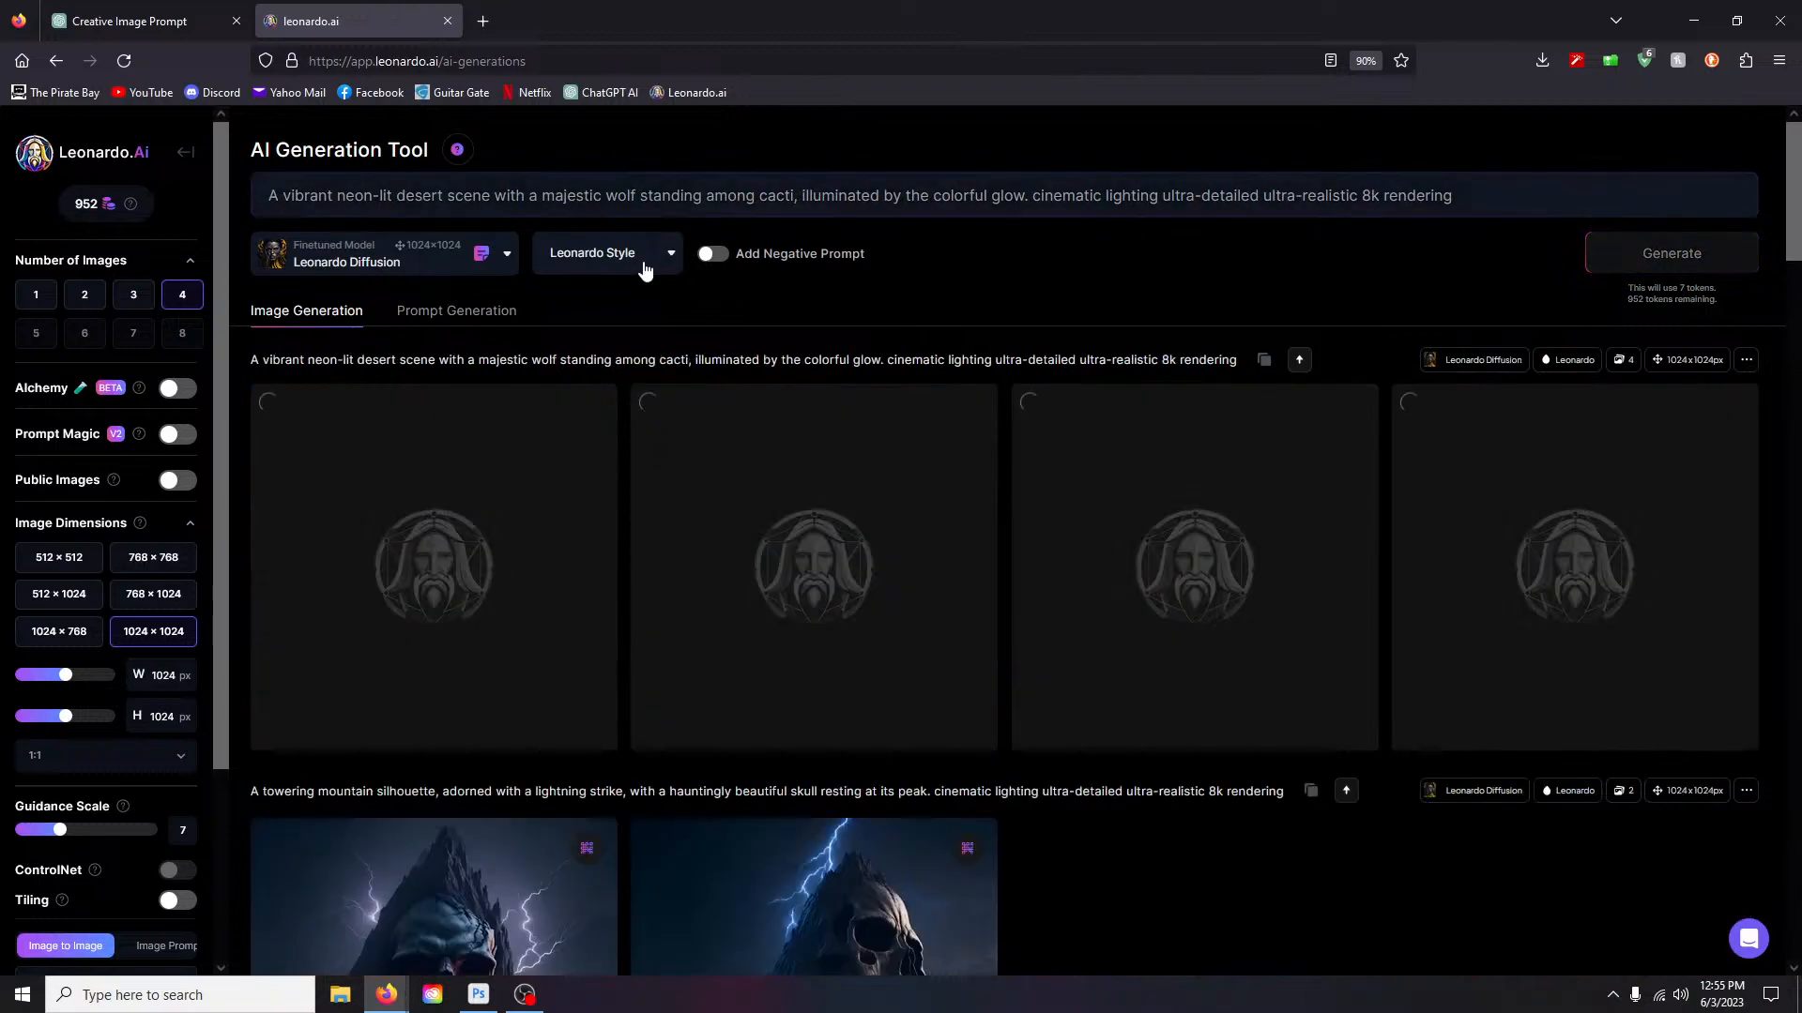
# Step: Generate the same neon desert wolf prompt with the Deliberate 1.1 model and again with DreamShaper v6
pyautogui.click(645, 271)
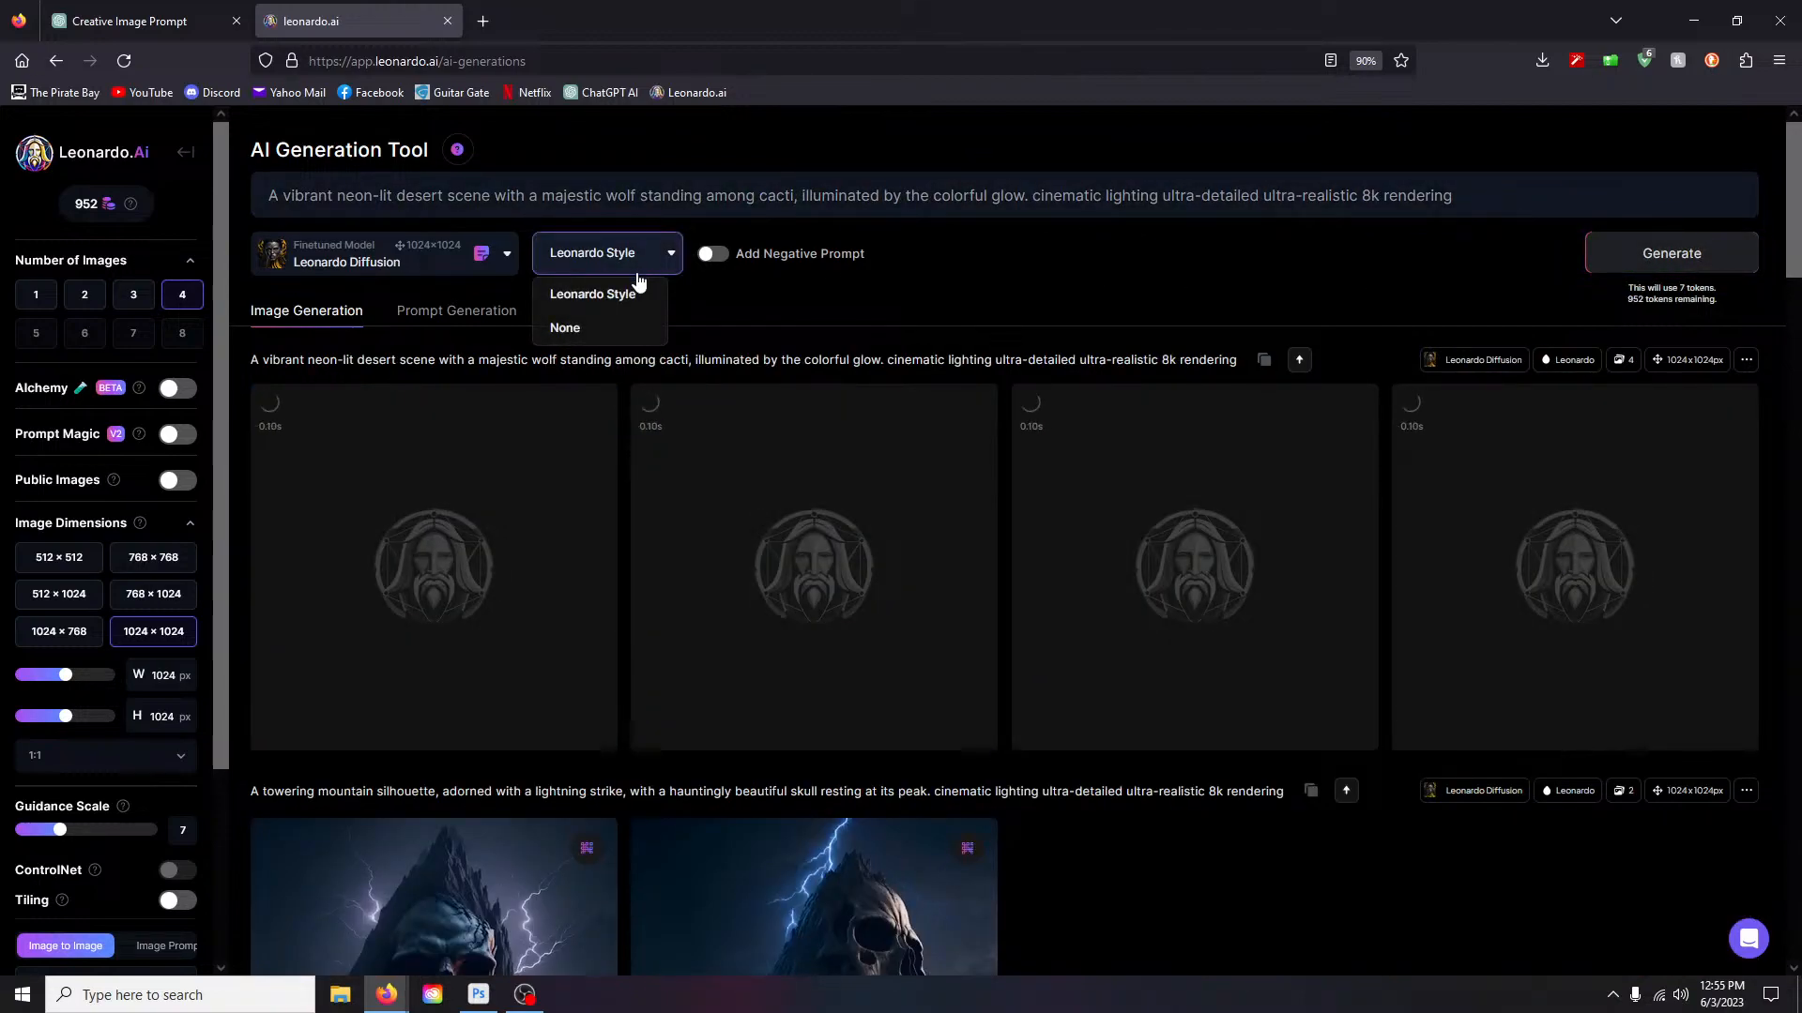
pyautogui.click(941, 286)
pyautogui.click(414, 267)
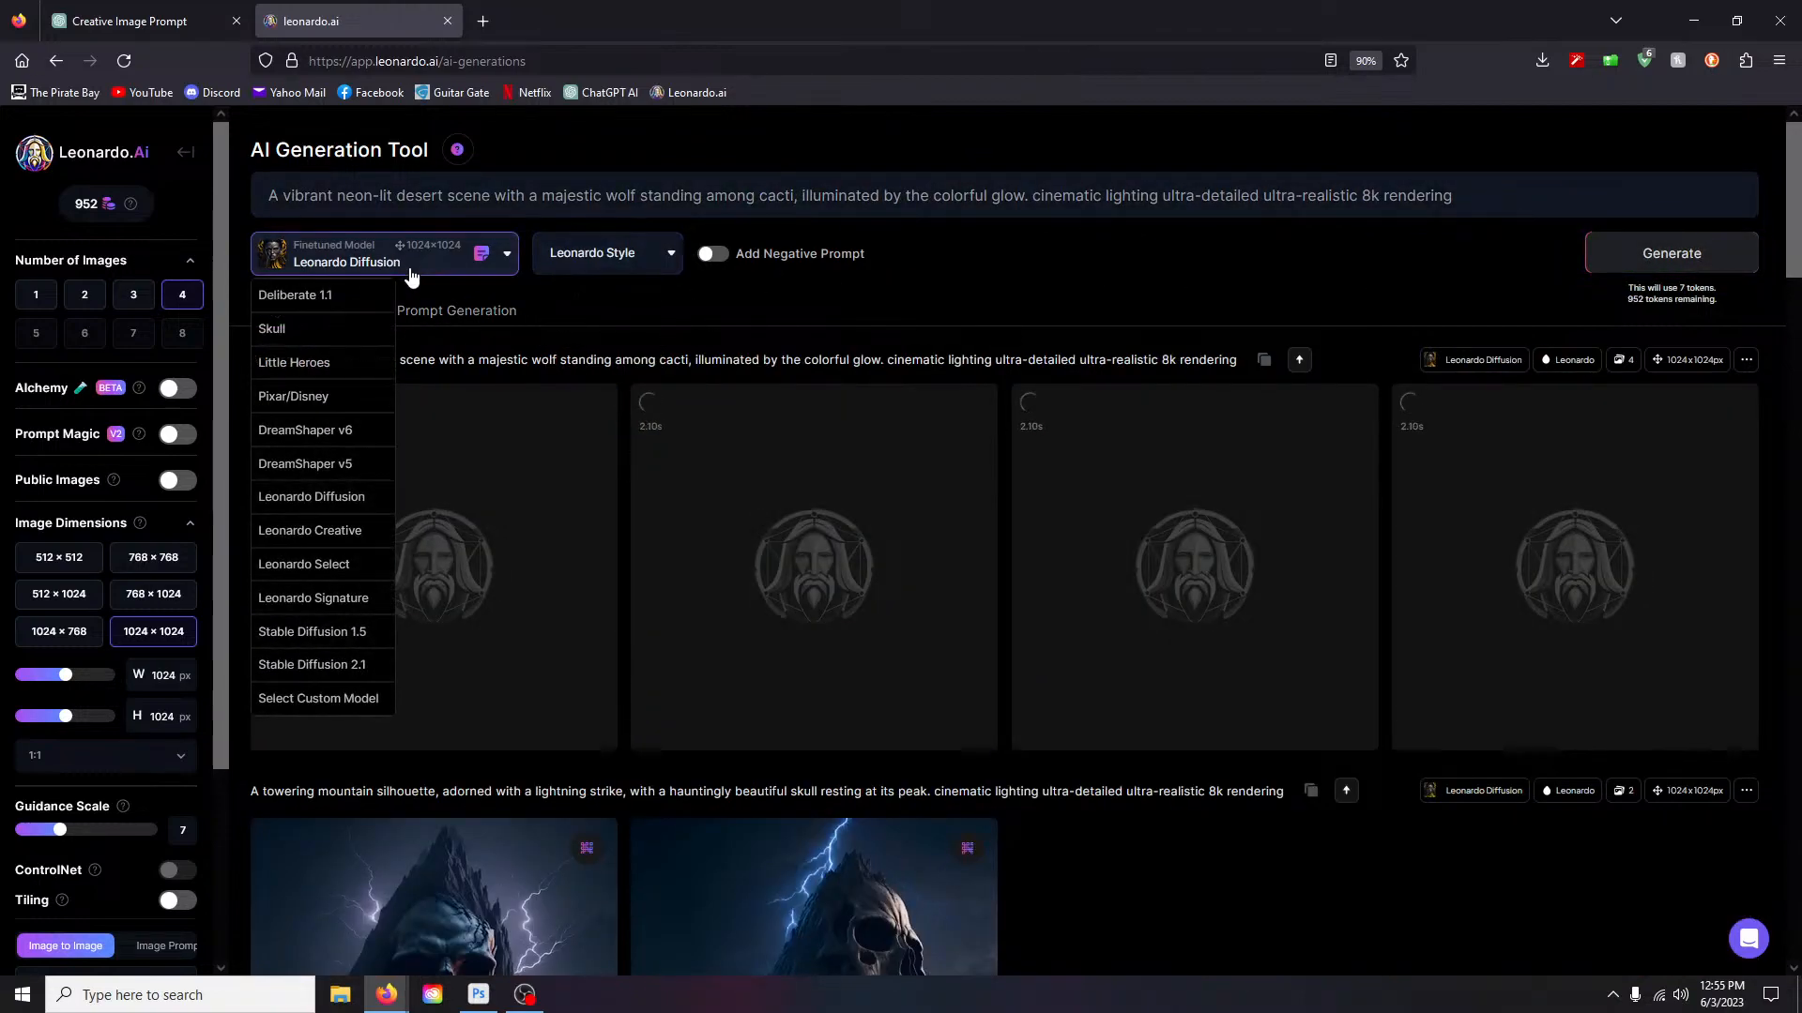
pyautogui.click(342, 300)
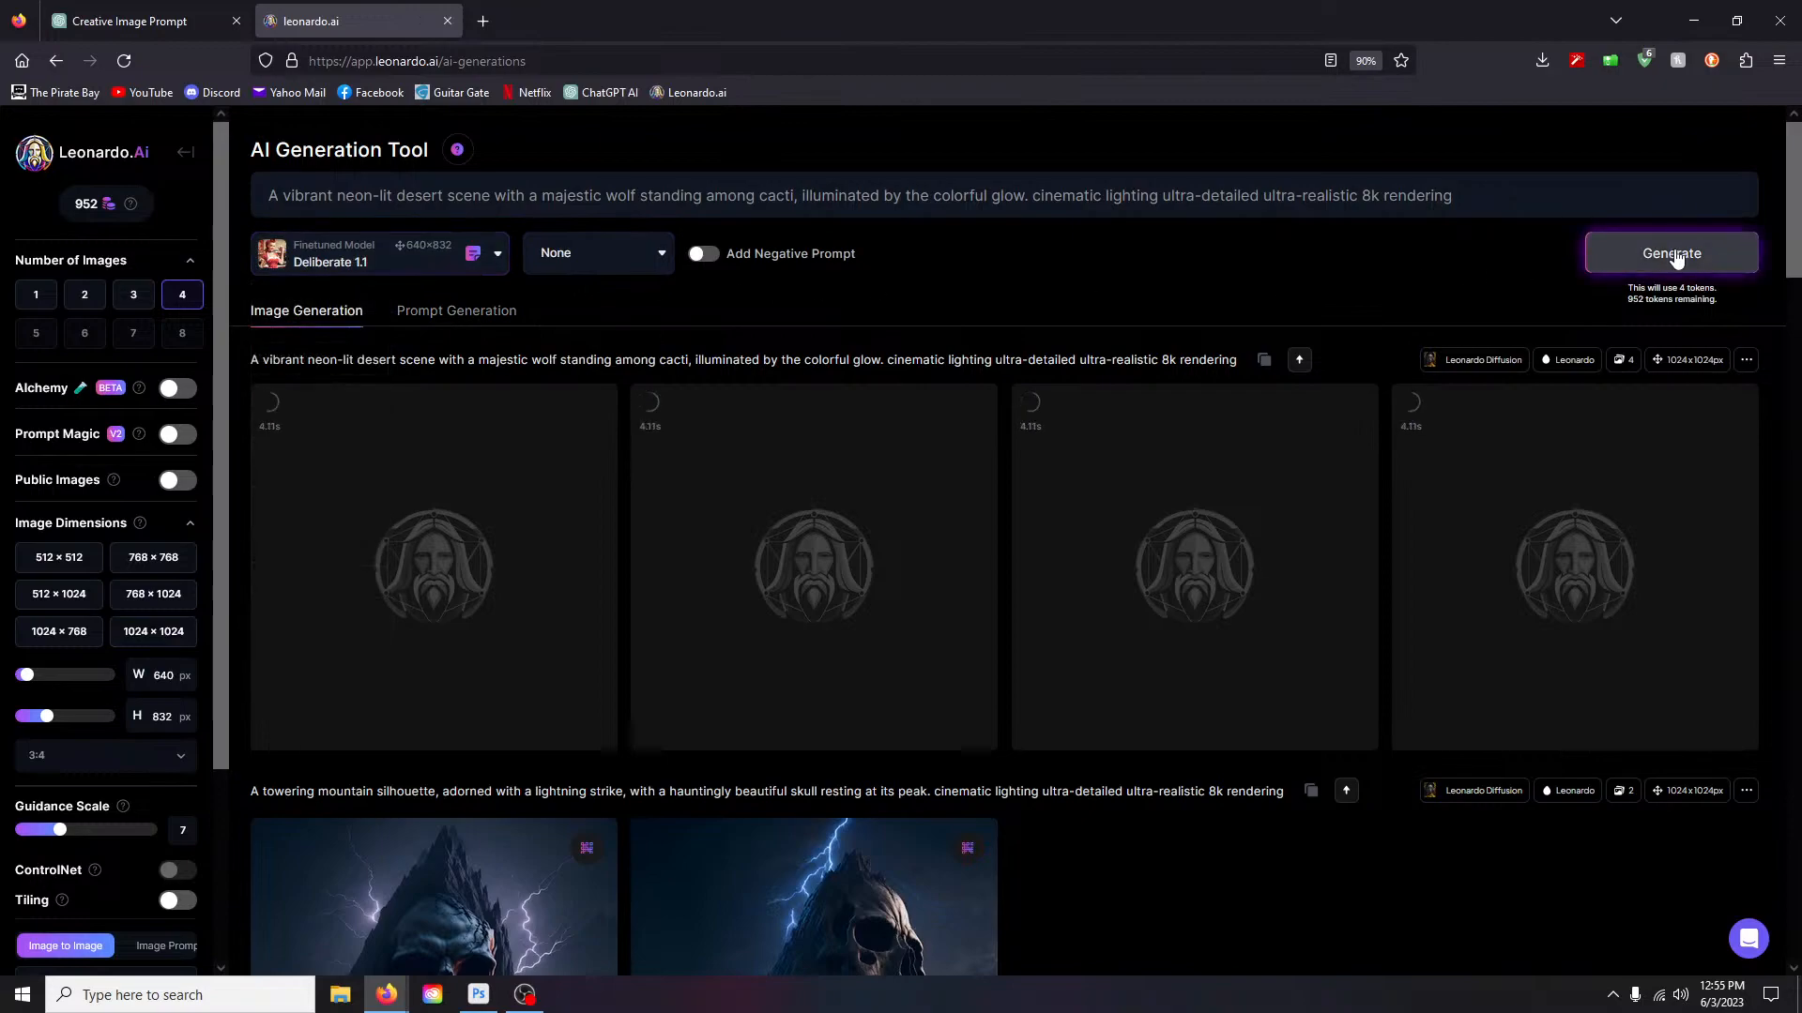
pyautogui.click(1665, 259)
pyautogui.click(380, 262)
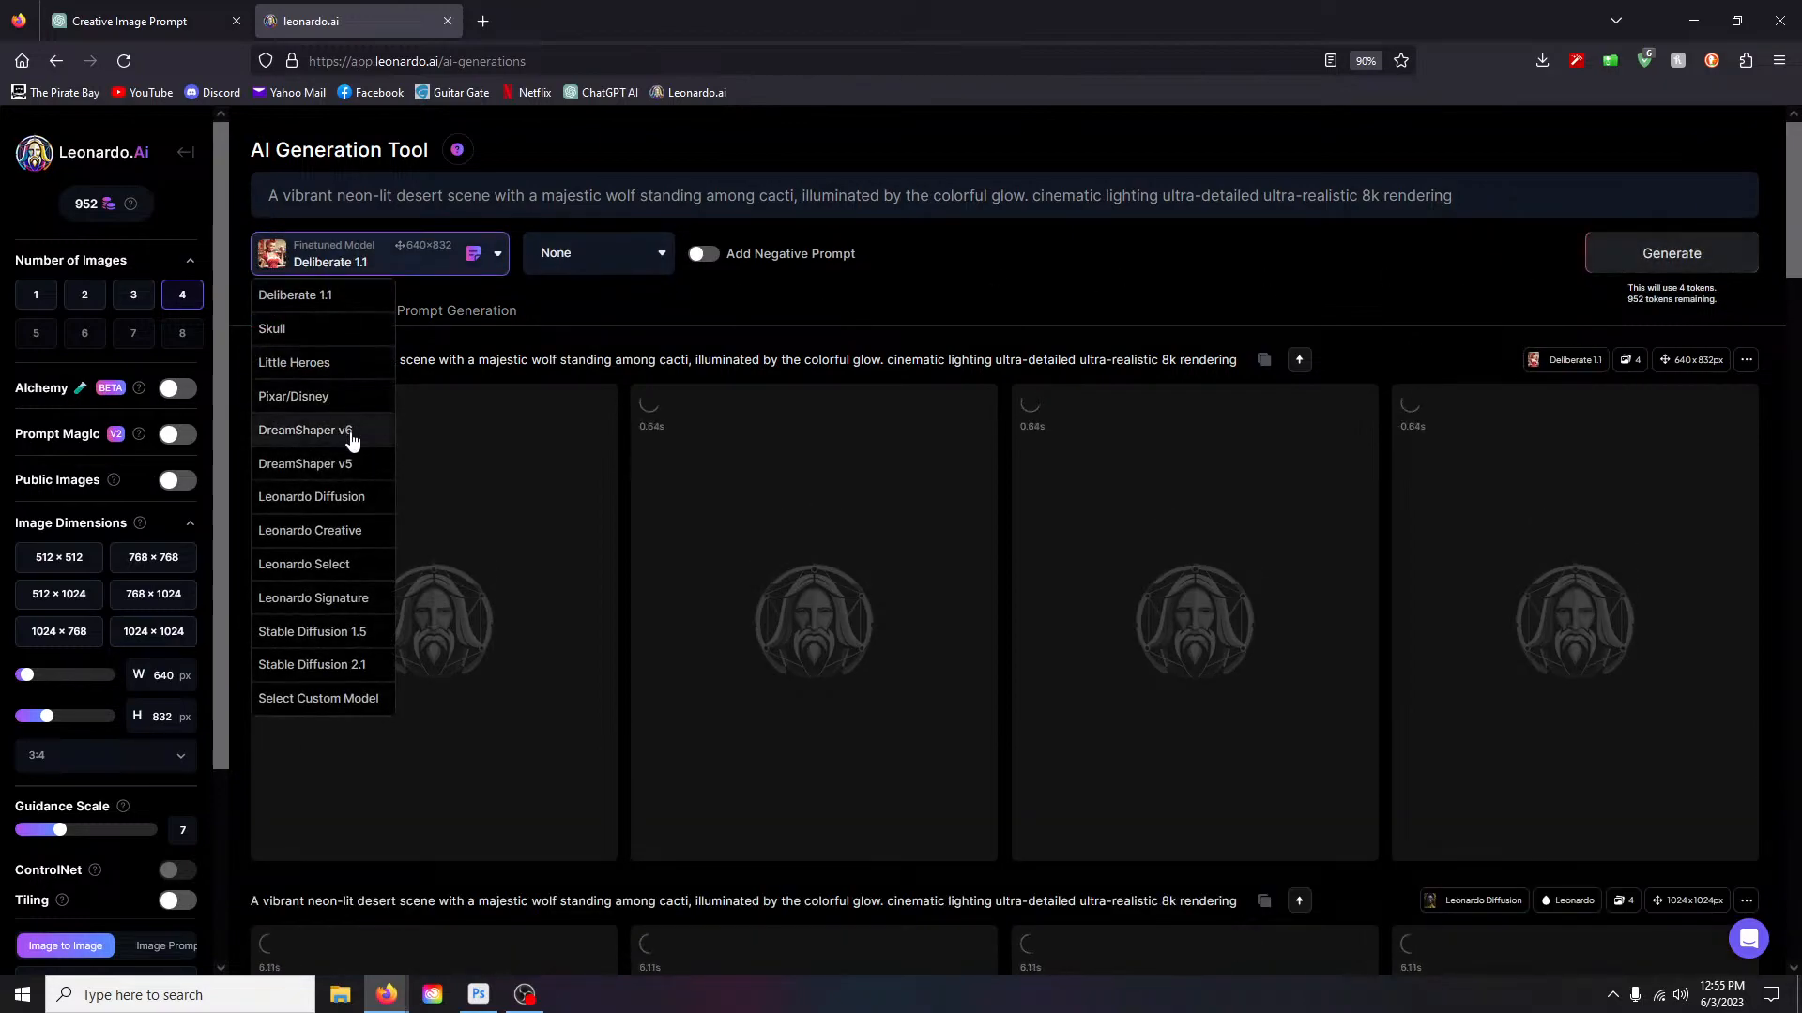
pyautogui.click(350, 430)
pyautogui.click(1656, 253)
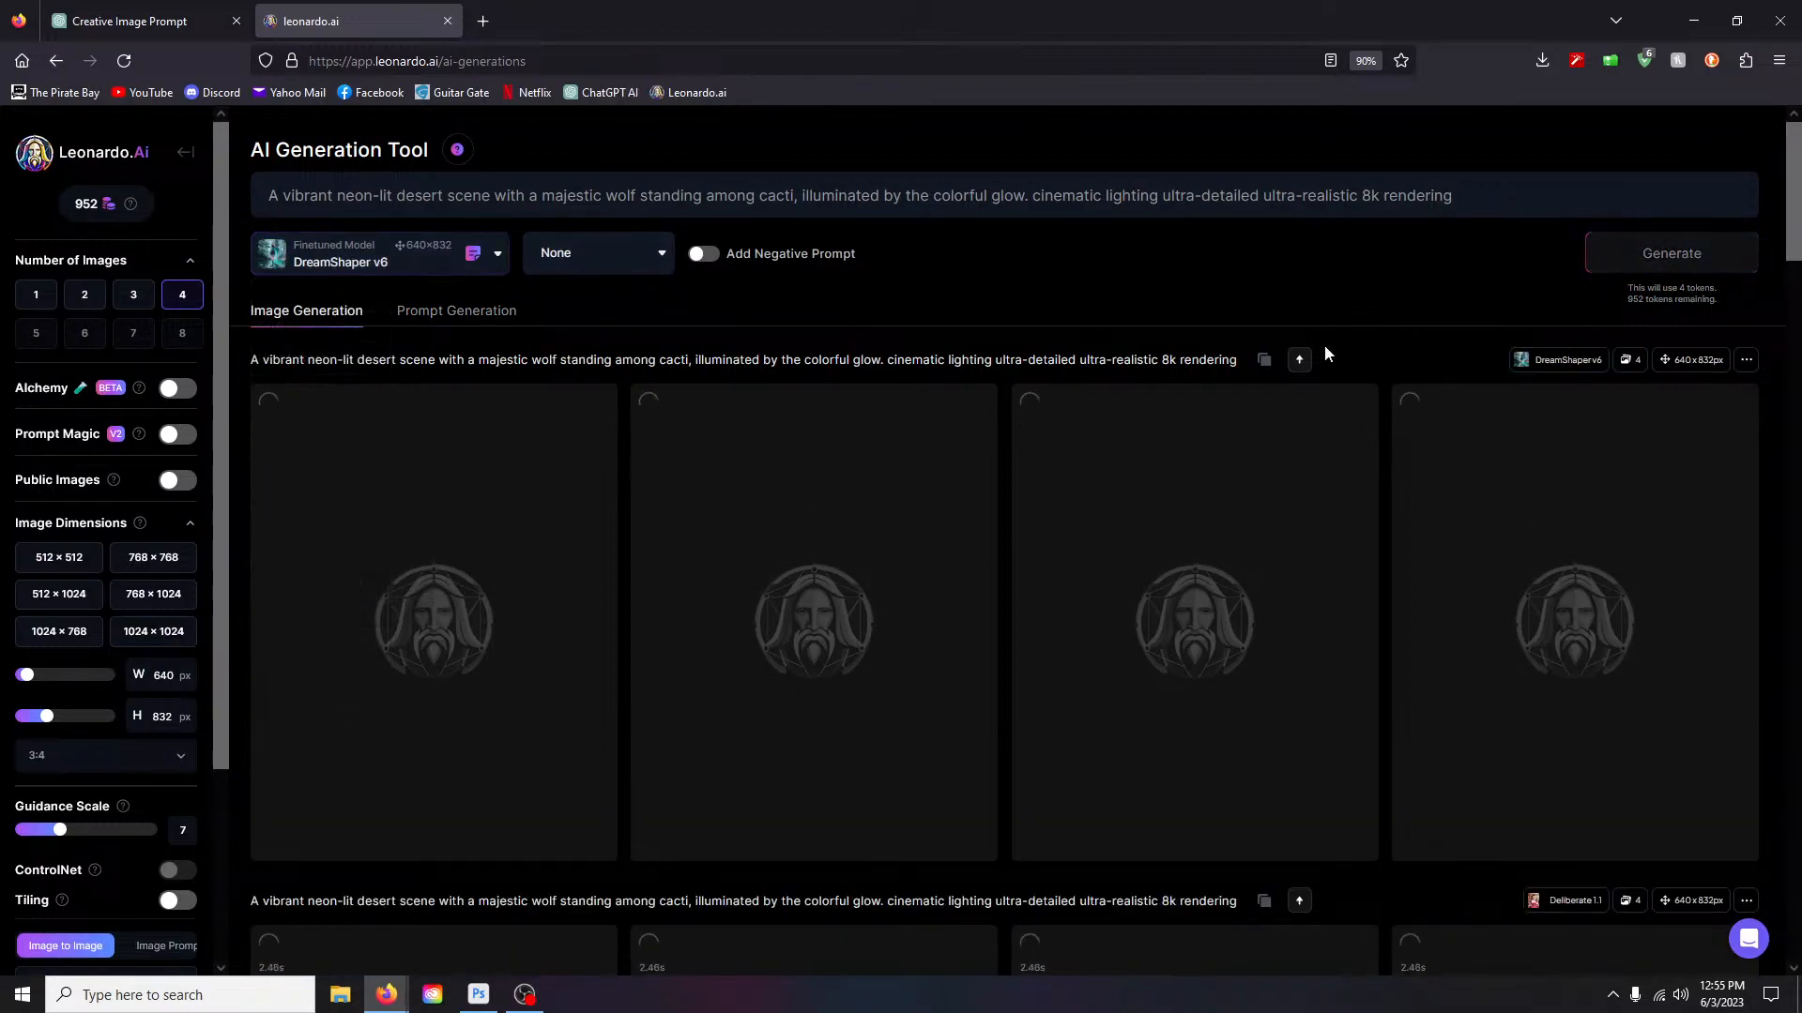
# Step: Examine the three wolf image sets, enlarging the front-facing Leonardo Diffusion wolf and the first DreamShaper v6 wolf
pyautogui.scroll(-6, 925, 780)
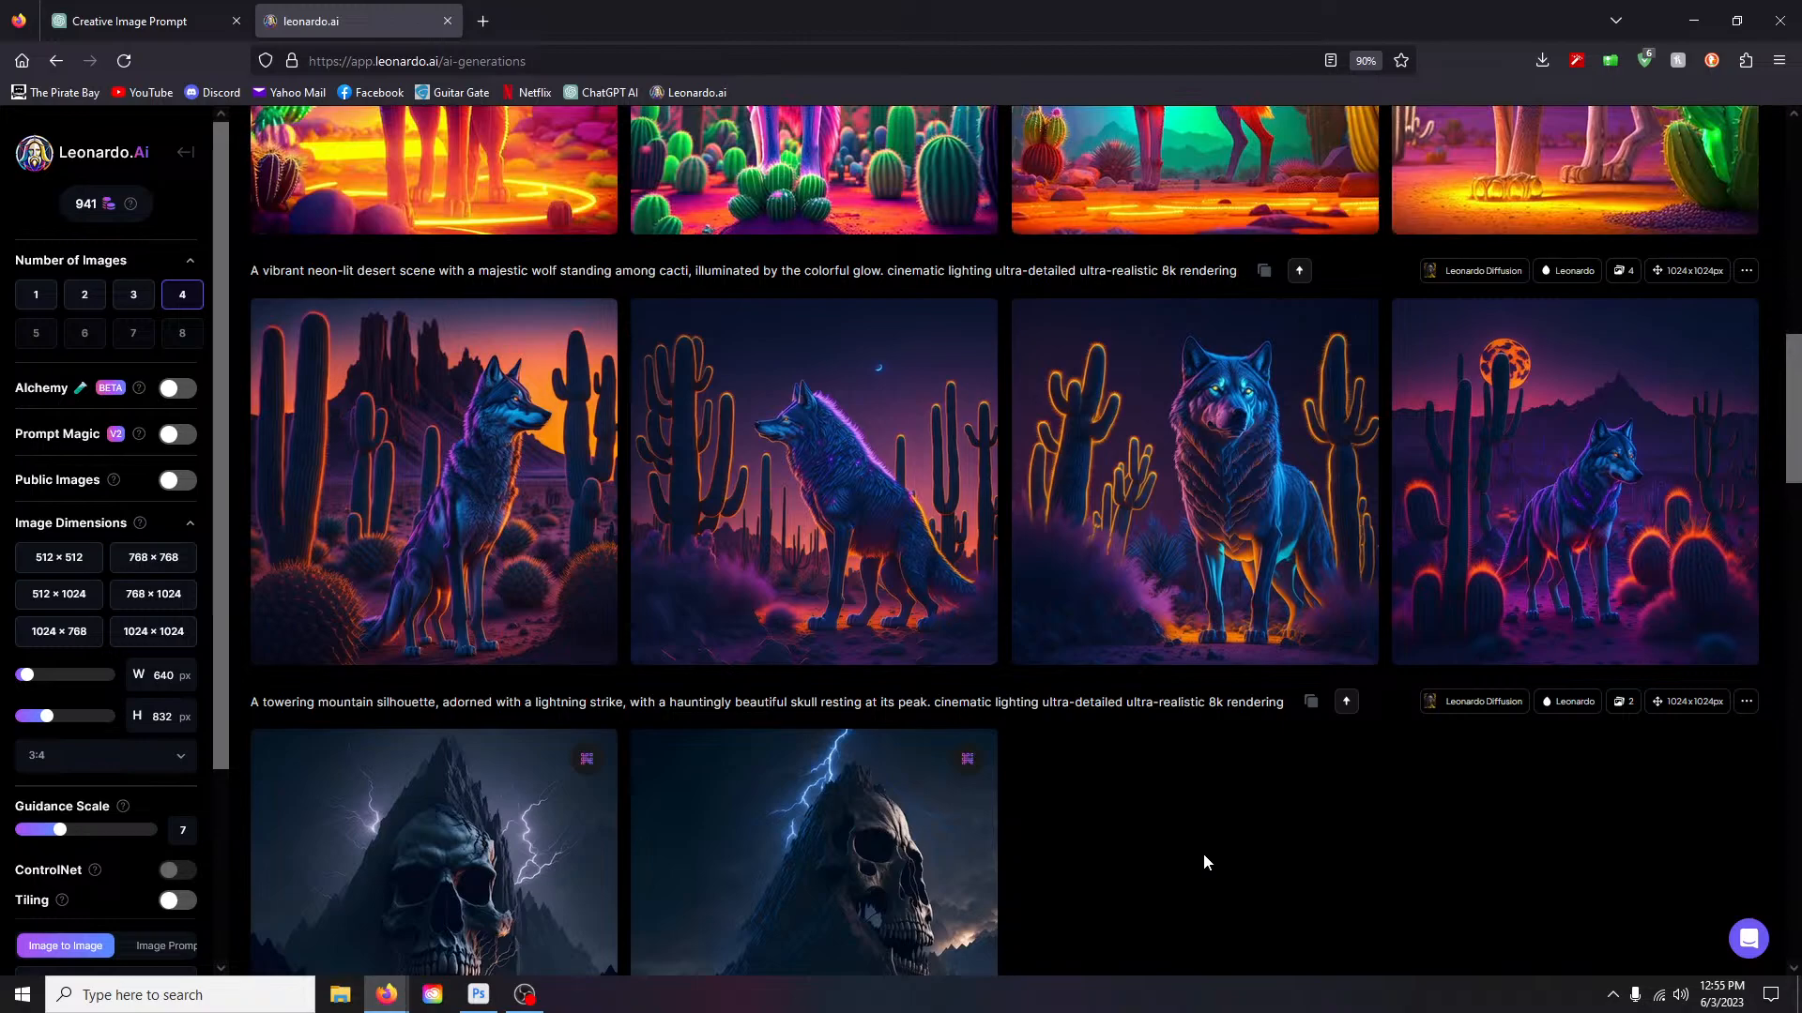
pyautogui.click(1219, 494)
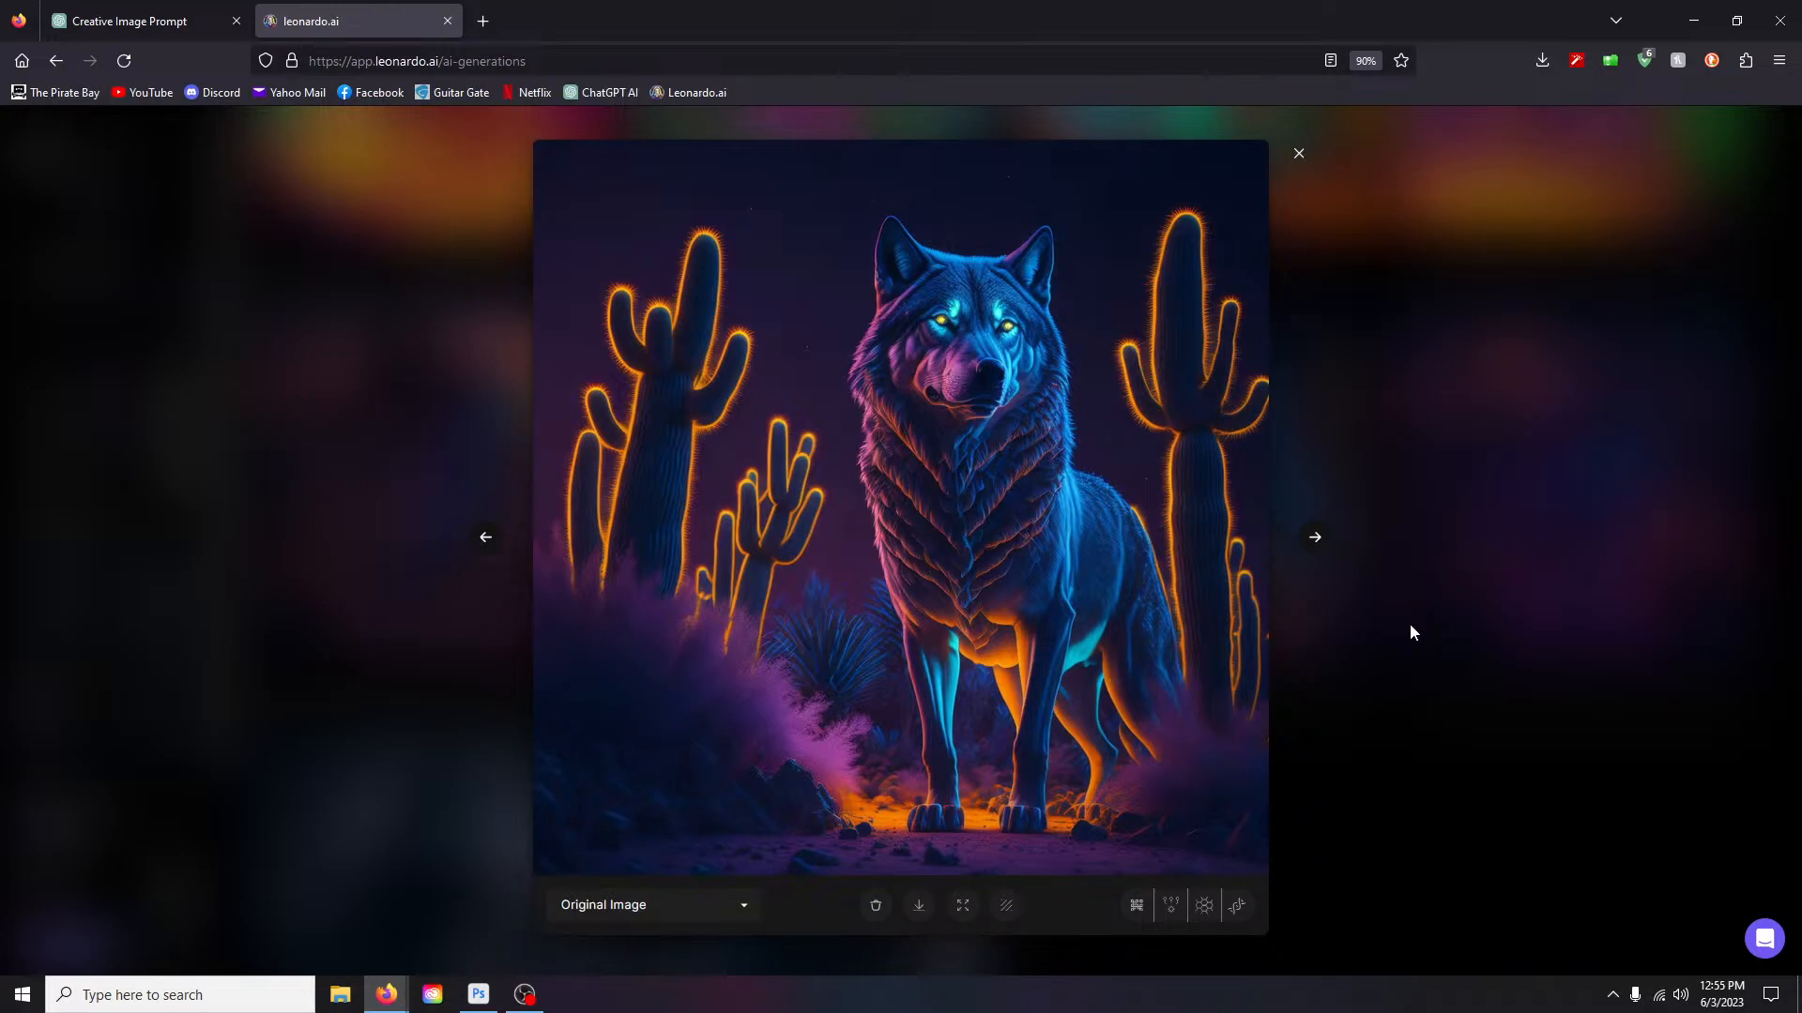
pyautogui.click(1299, 154)
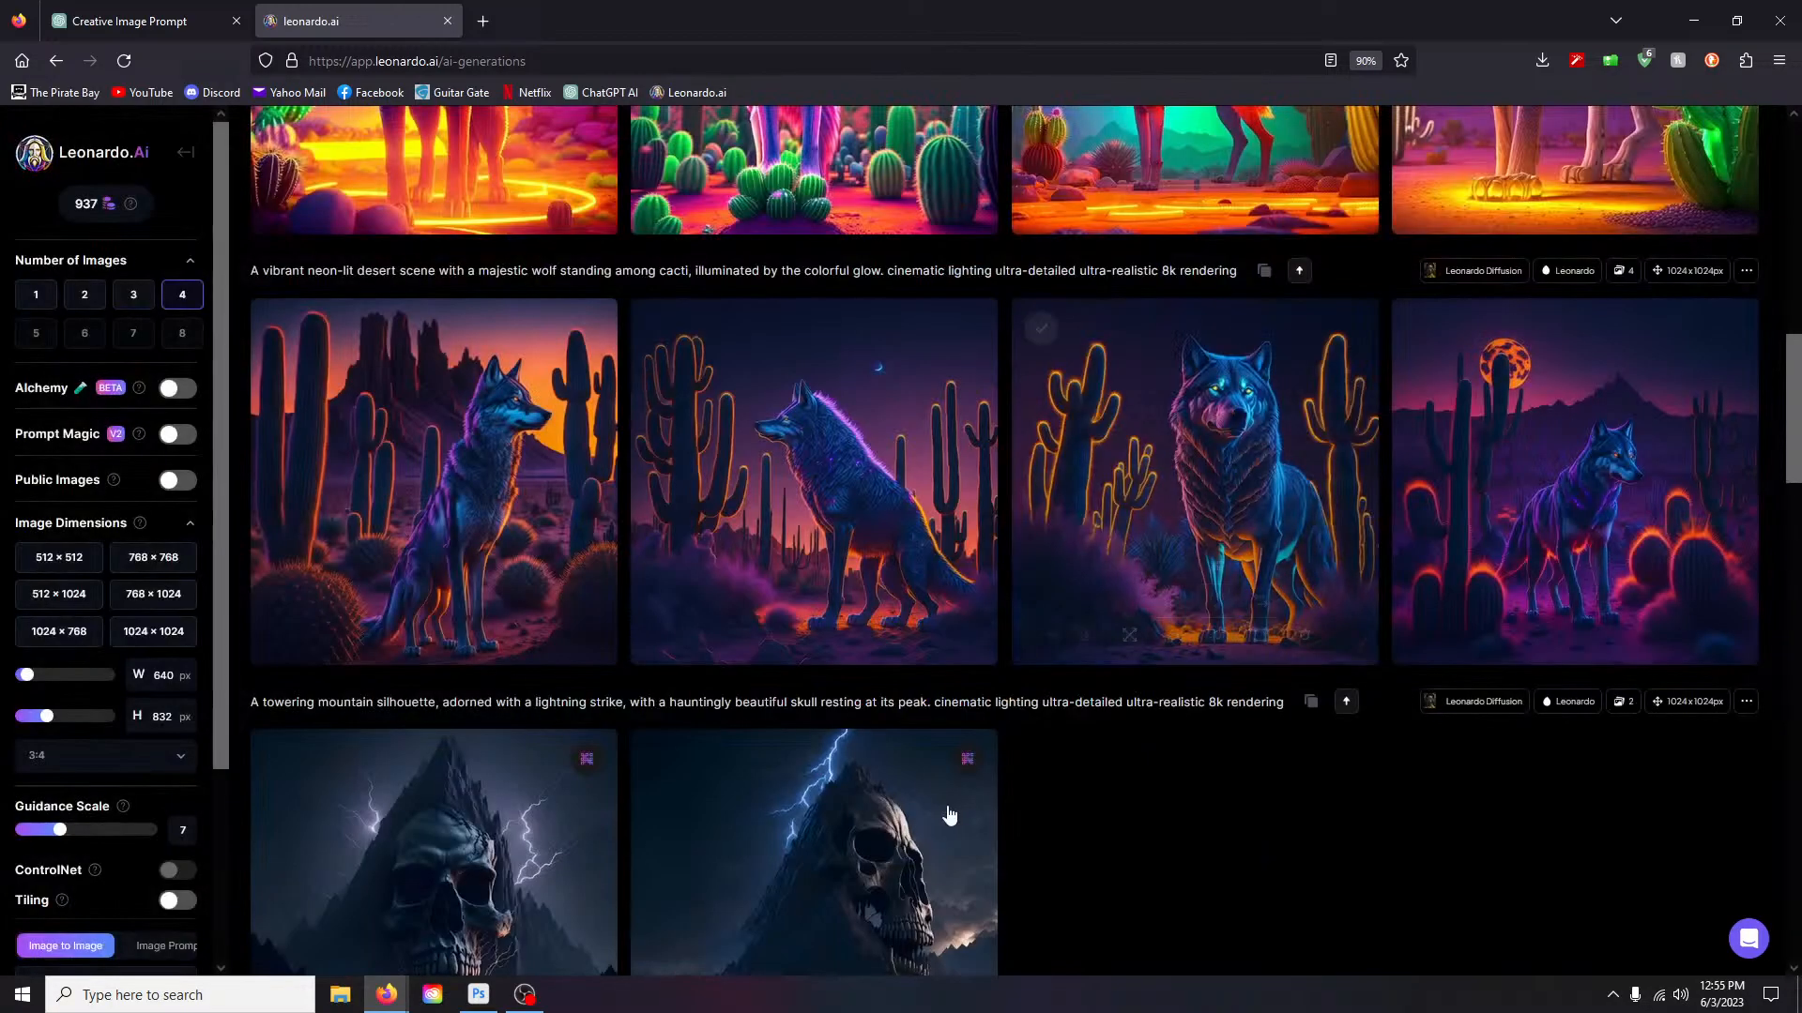
pyautogui.scroll(5, 532, 887)
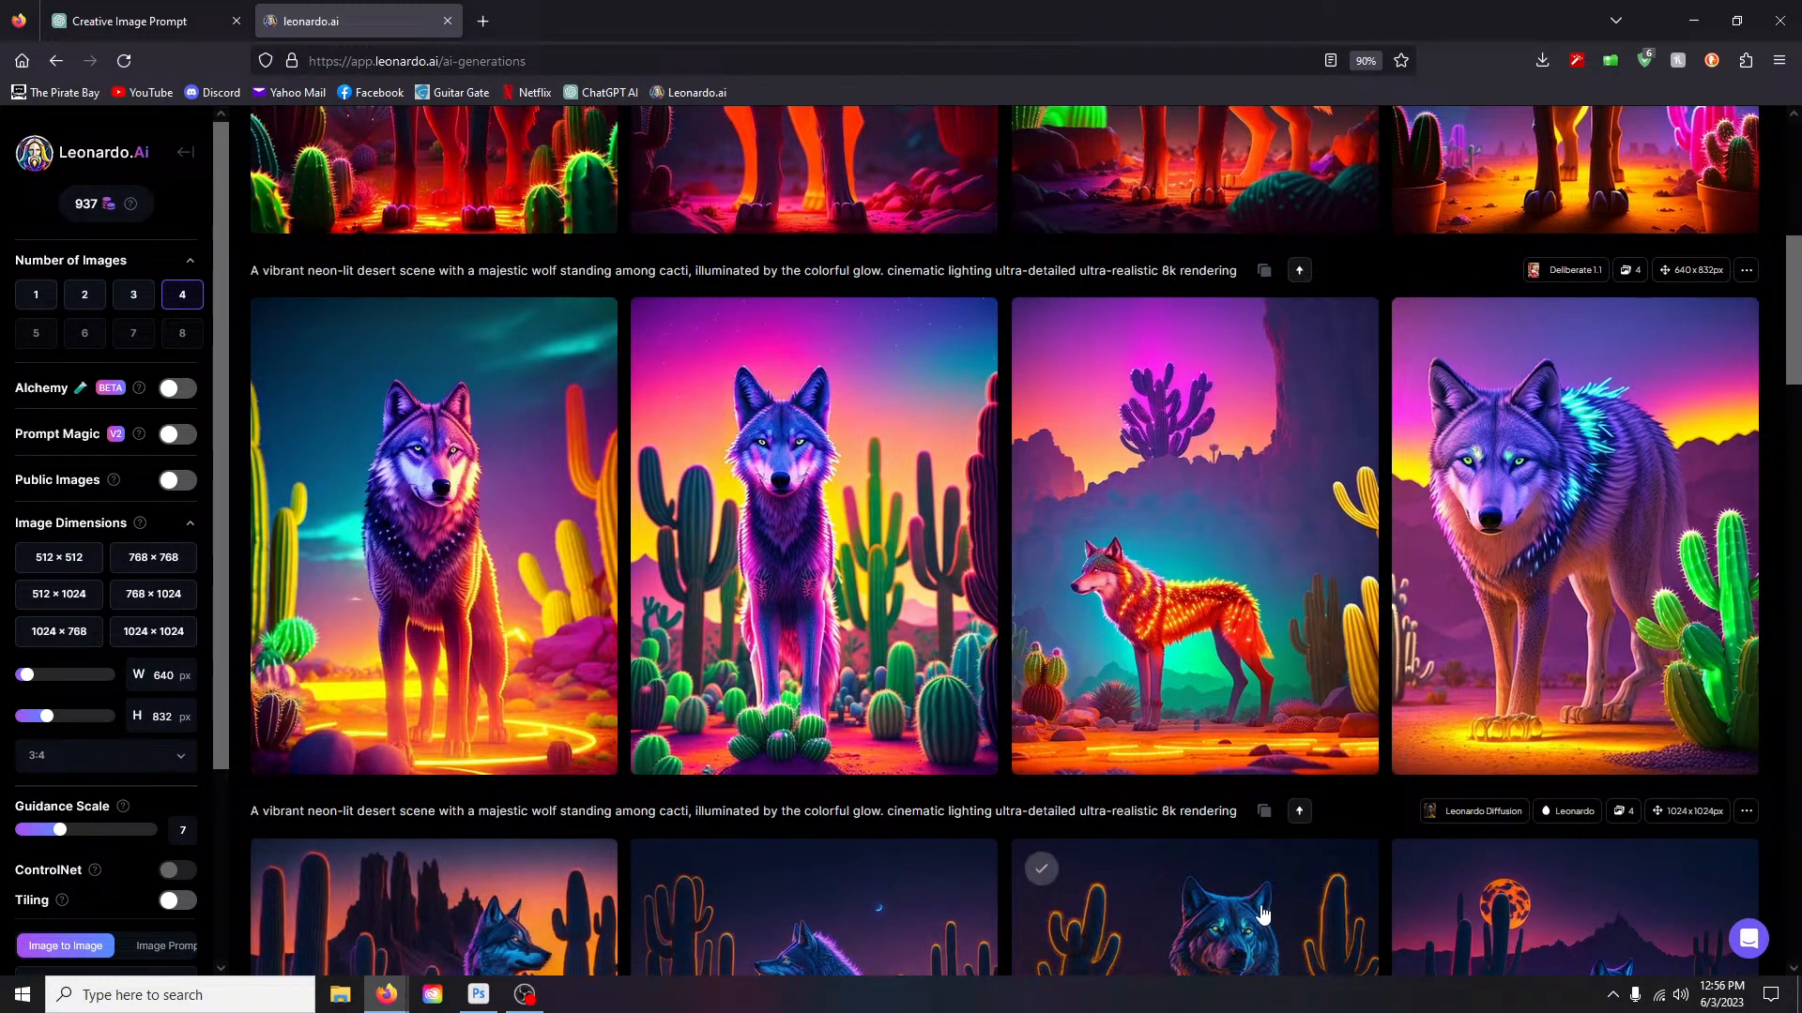
pyautogui.scroll(5, 1262, 914)
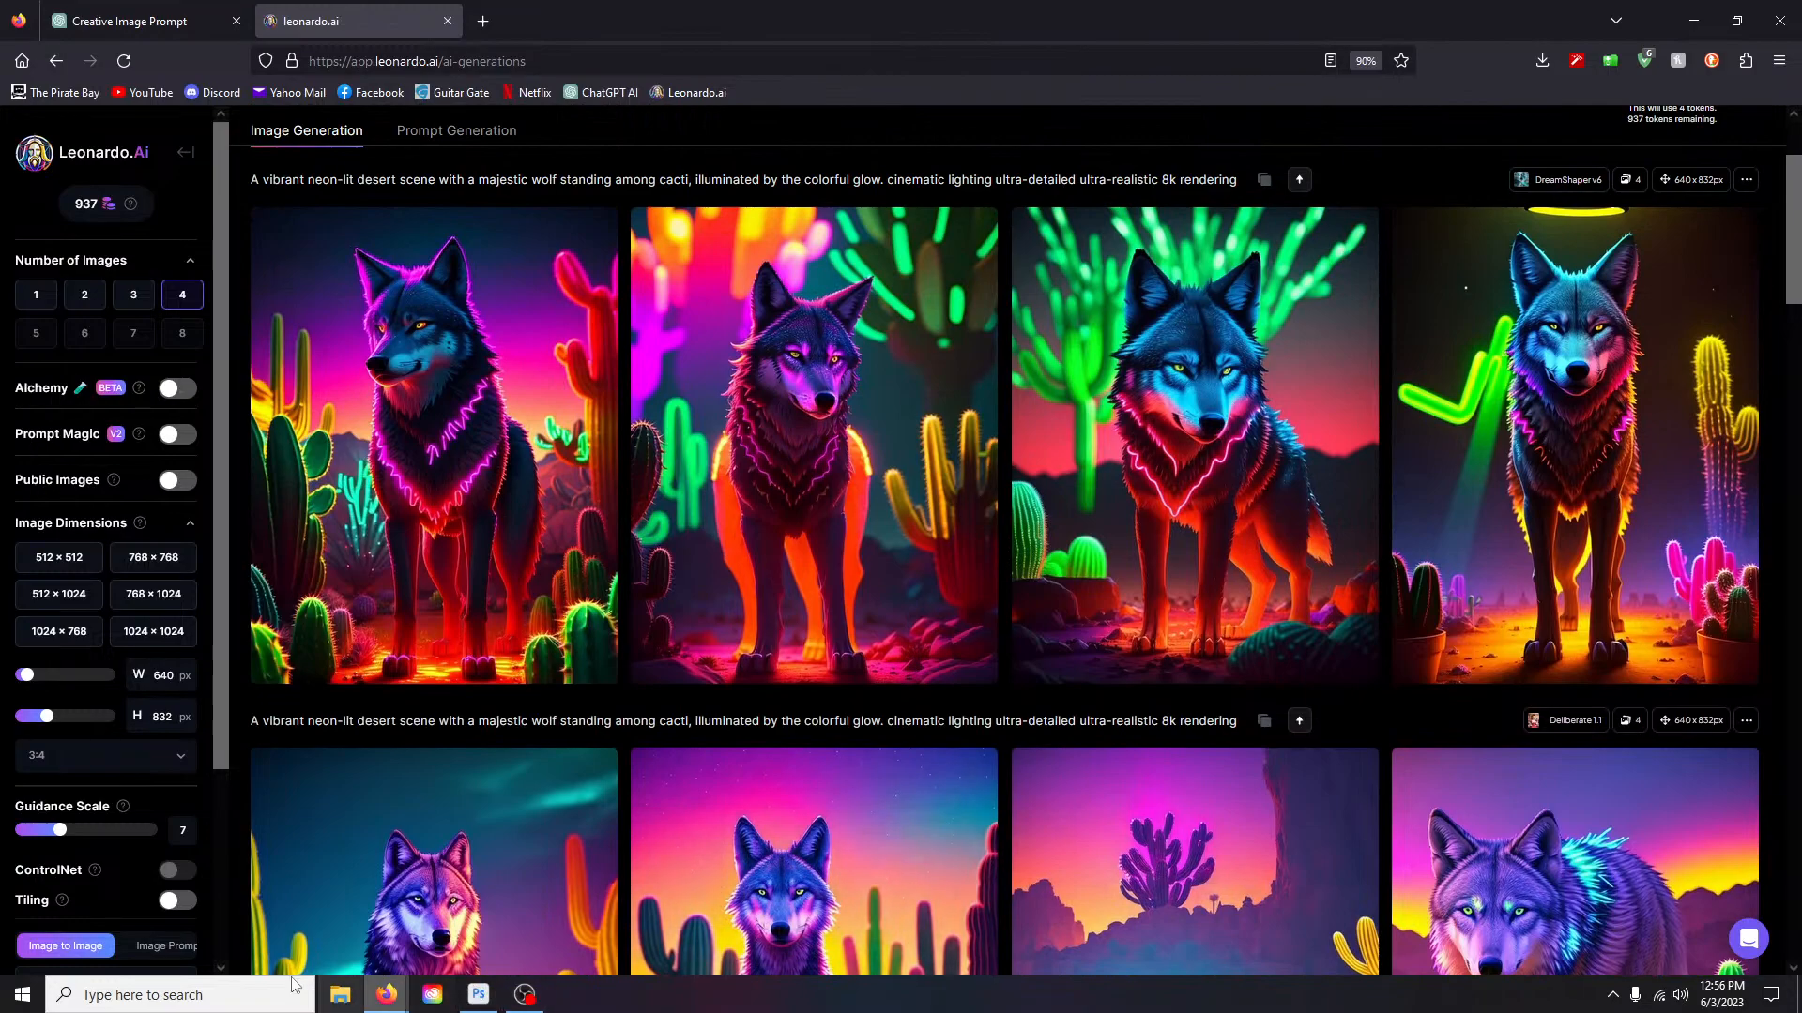
pyautogui.scroll(1, 469, 966)
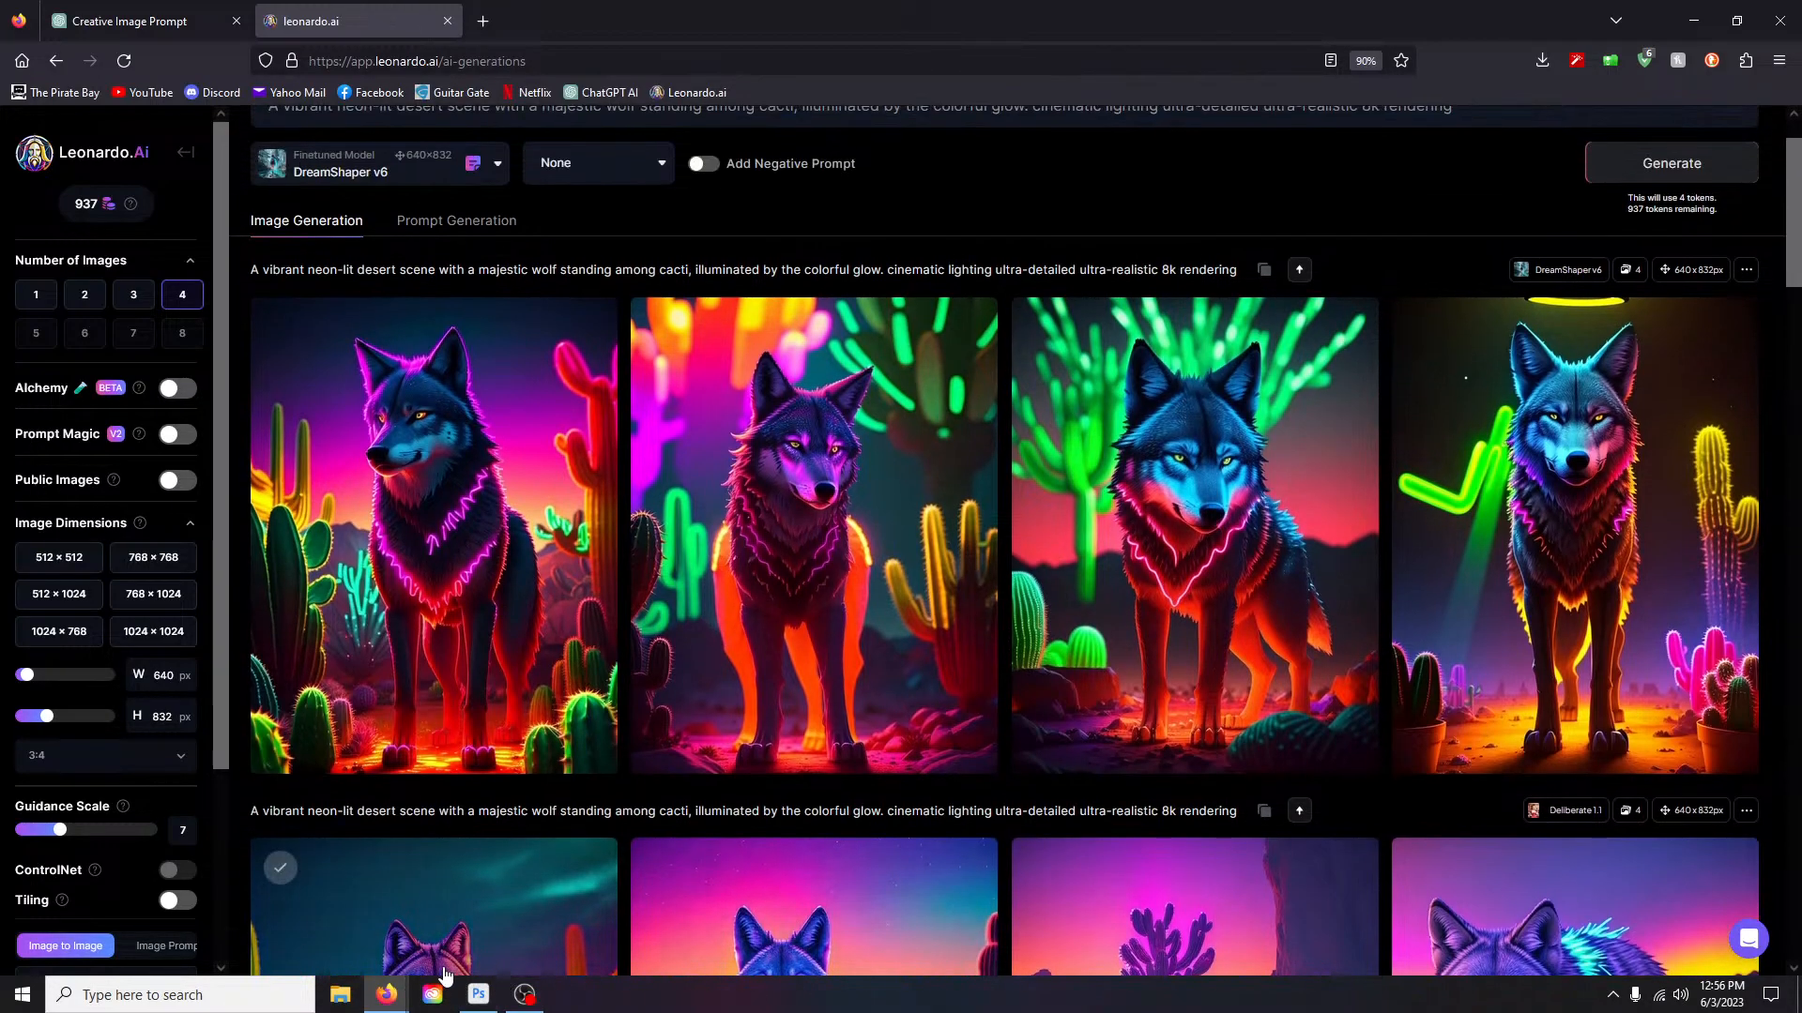
pyautogui.click(474, 523)
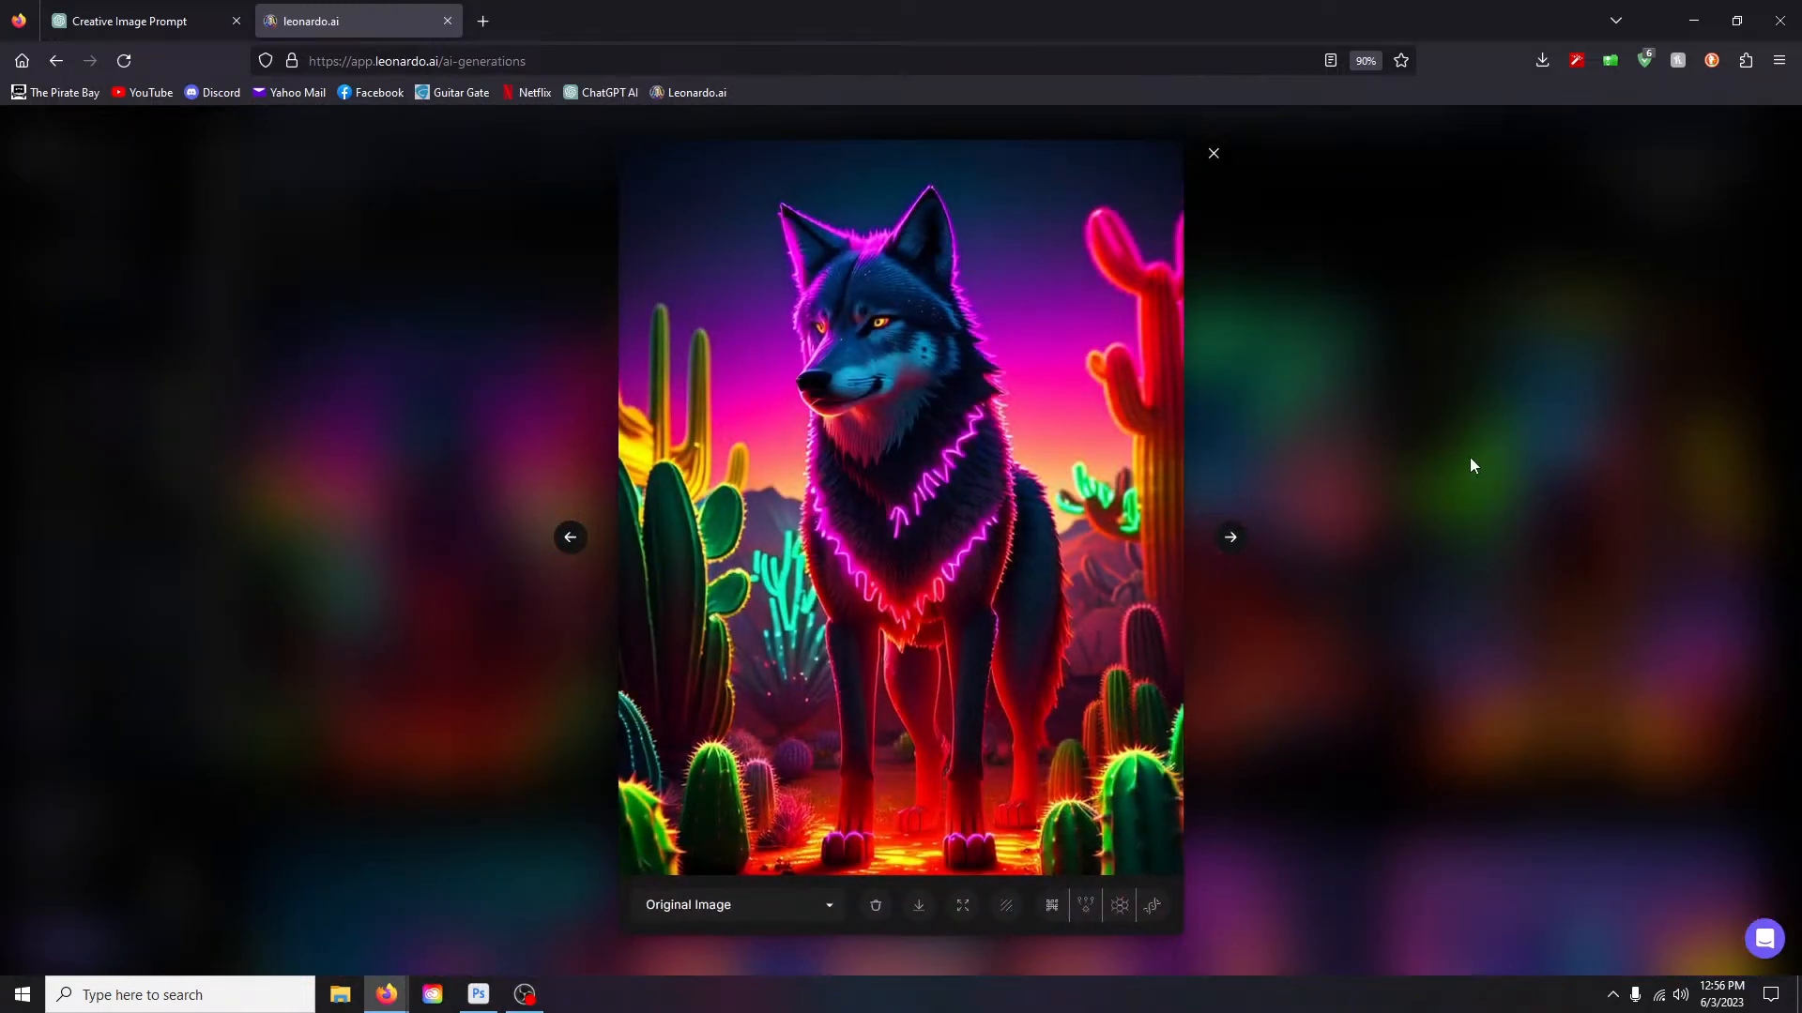
pyautogui.click(1213, 154)
# Step: Delete the first three Leonardo Diffusion wolf images, keeping only the one with the orange moon
pyautogui.scroll(-3, 1712, 543)
pyautogui.scroll(-4, 1711, 544)
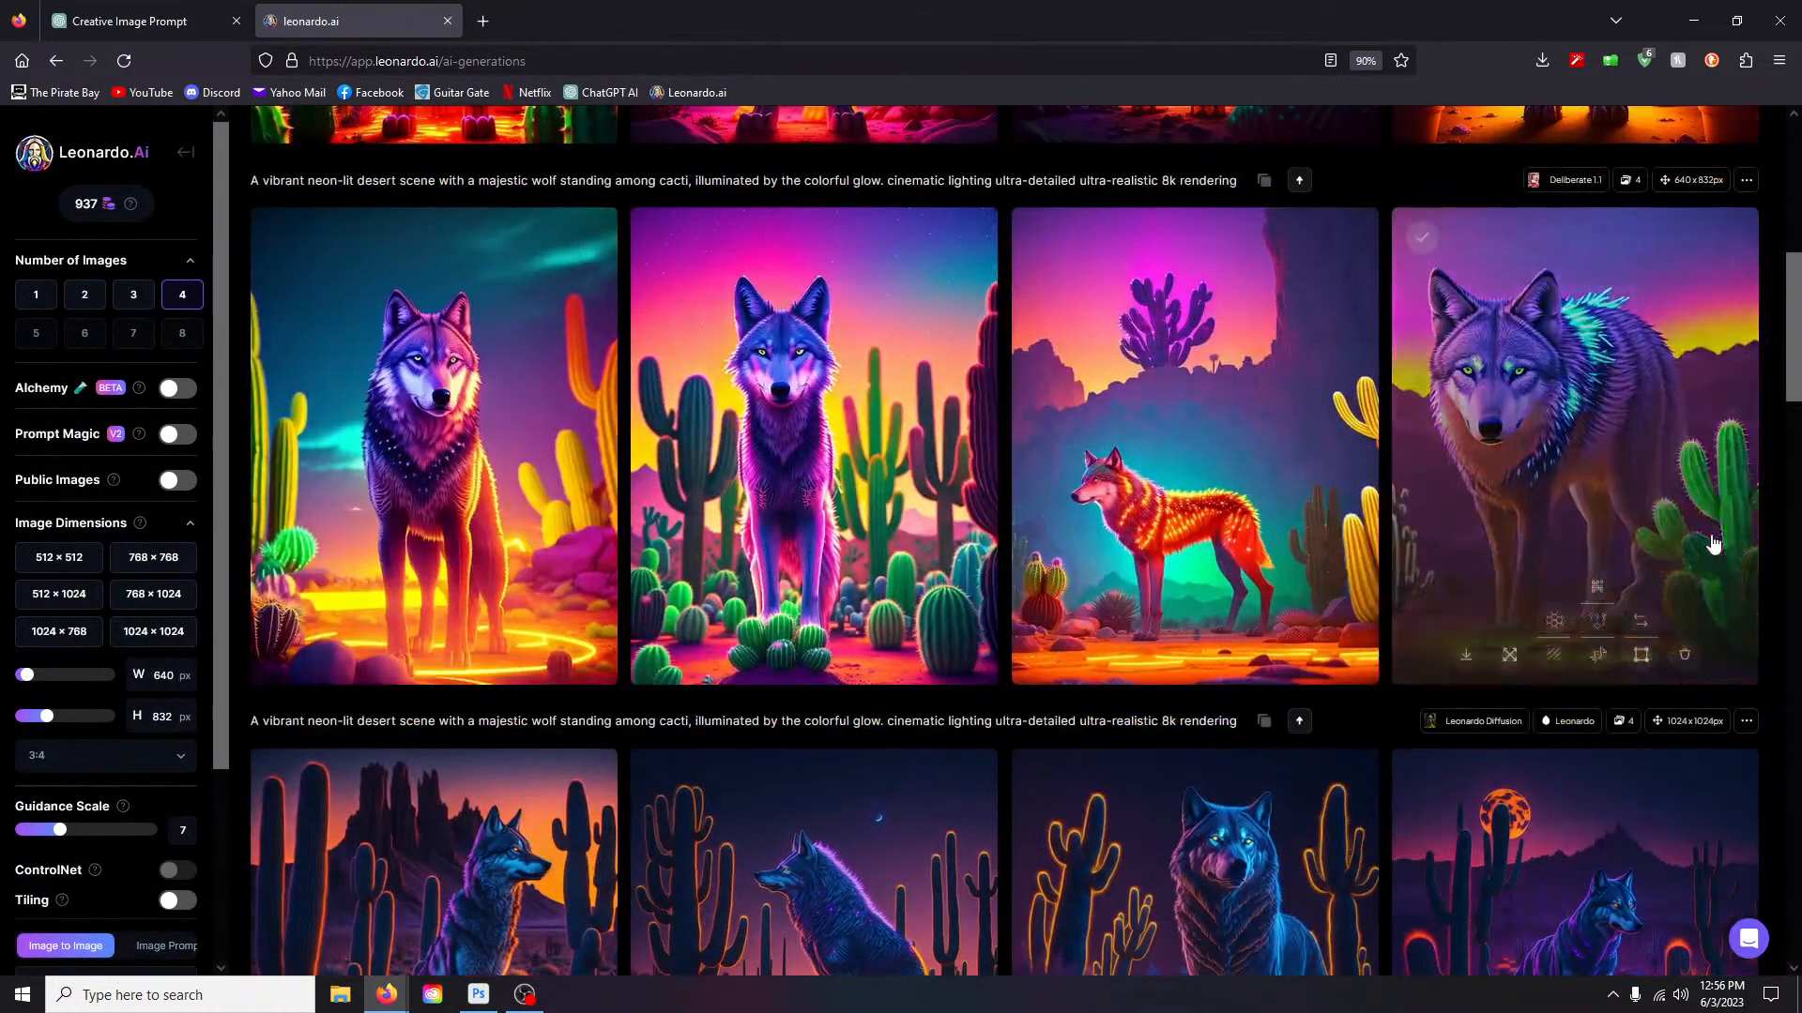
pyautogui.scroll(-3, 505, 542)
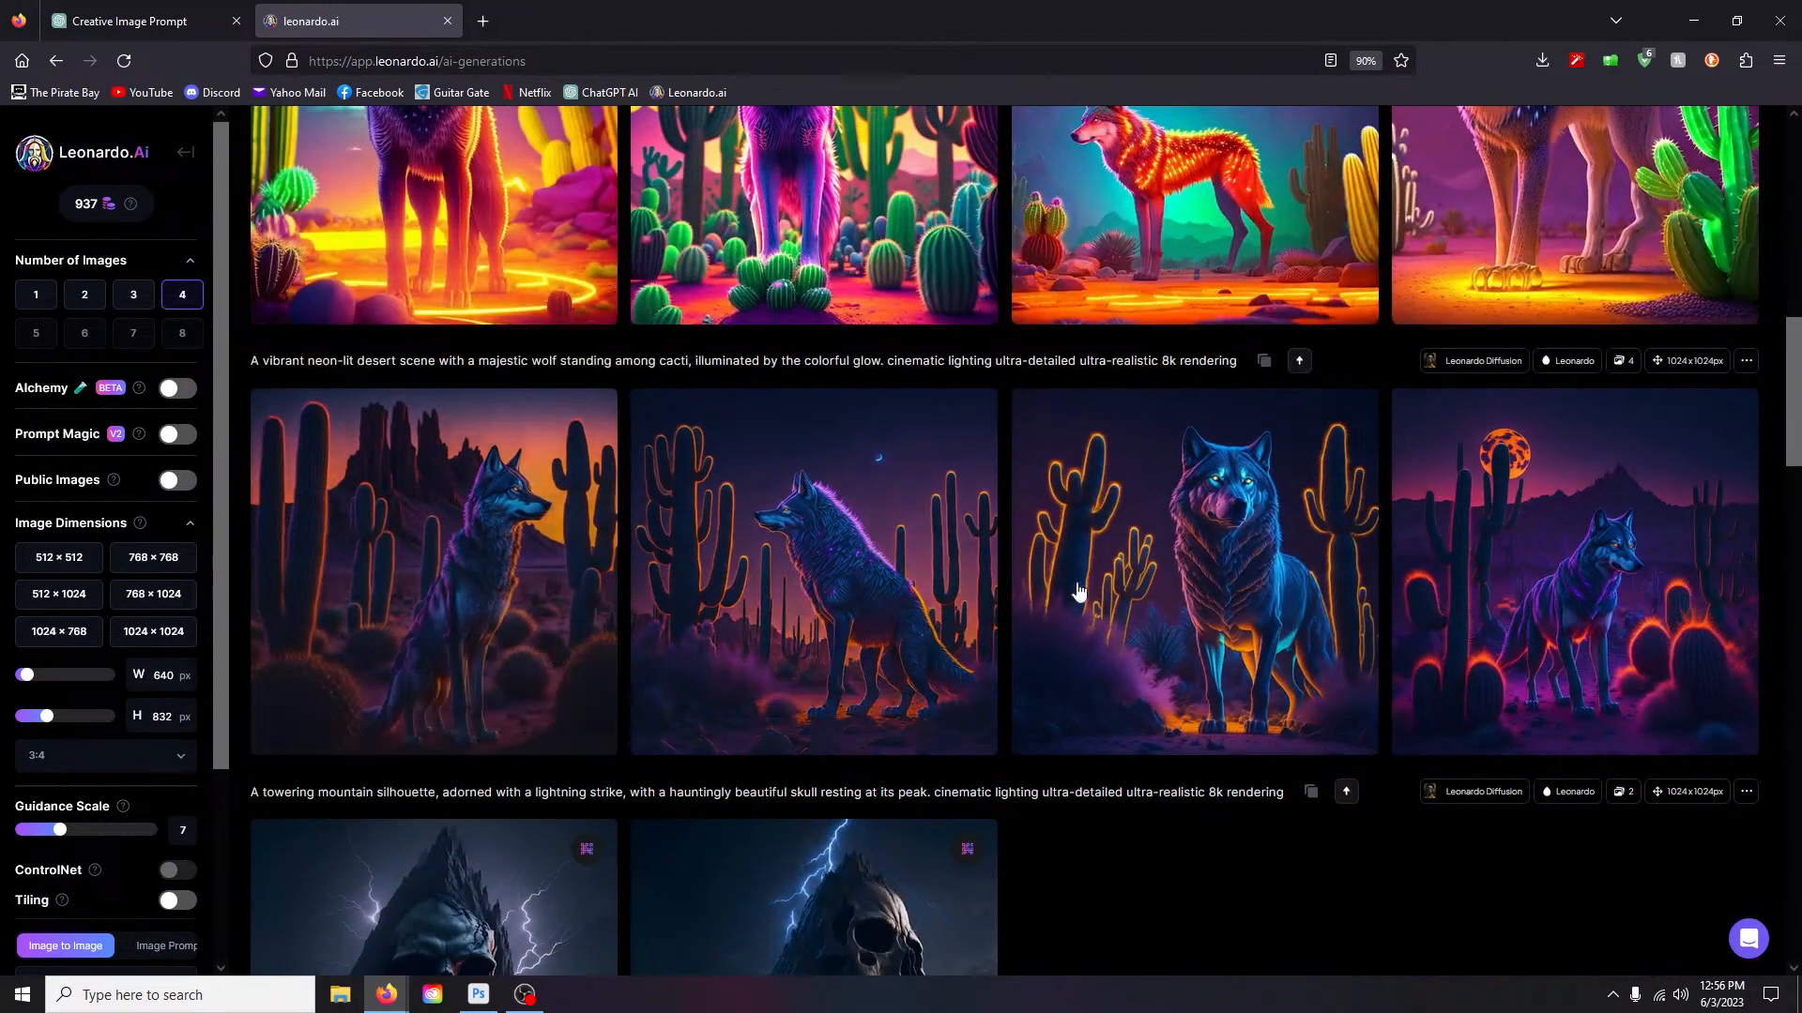
pyautogui.scroll(-2, 1502, 657)
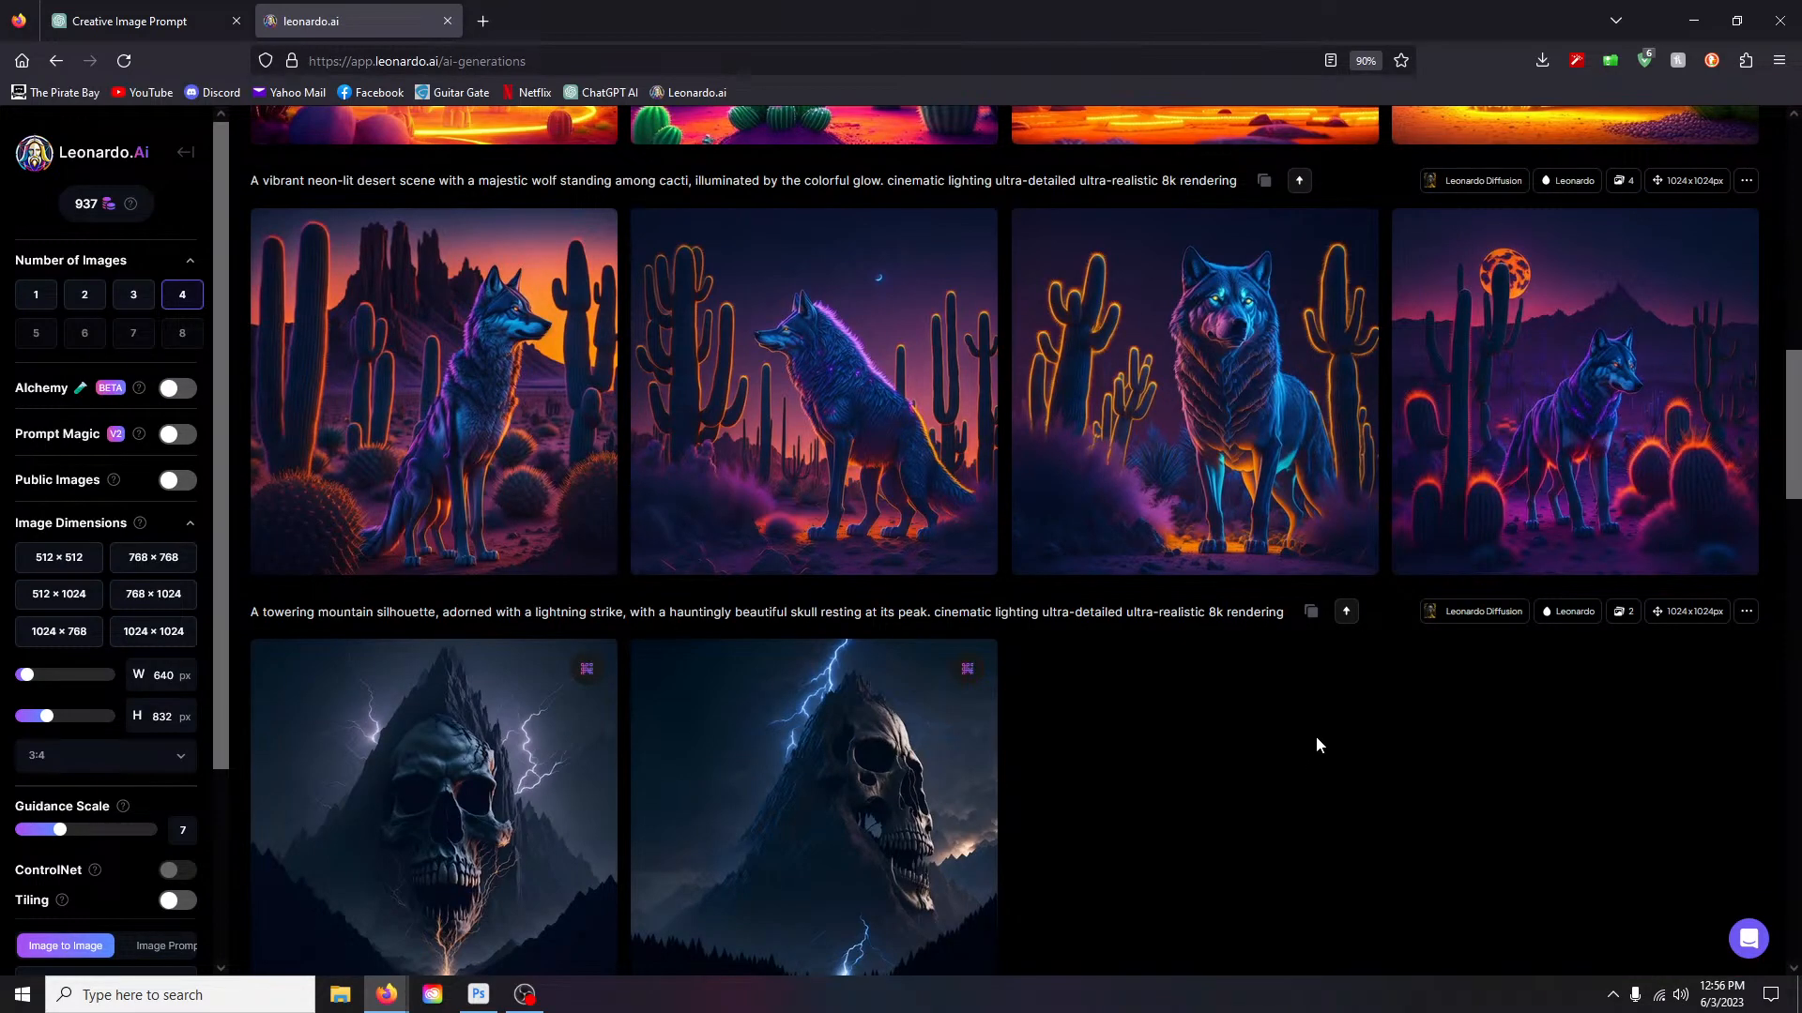
pyautogui.scroll(1, 1220, 727)
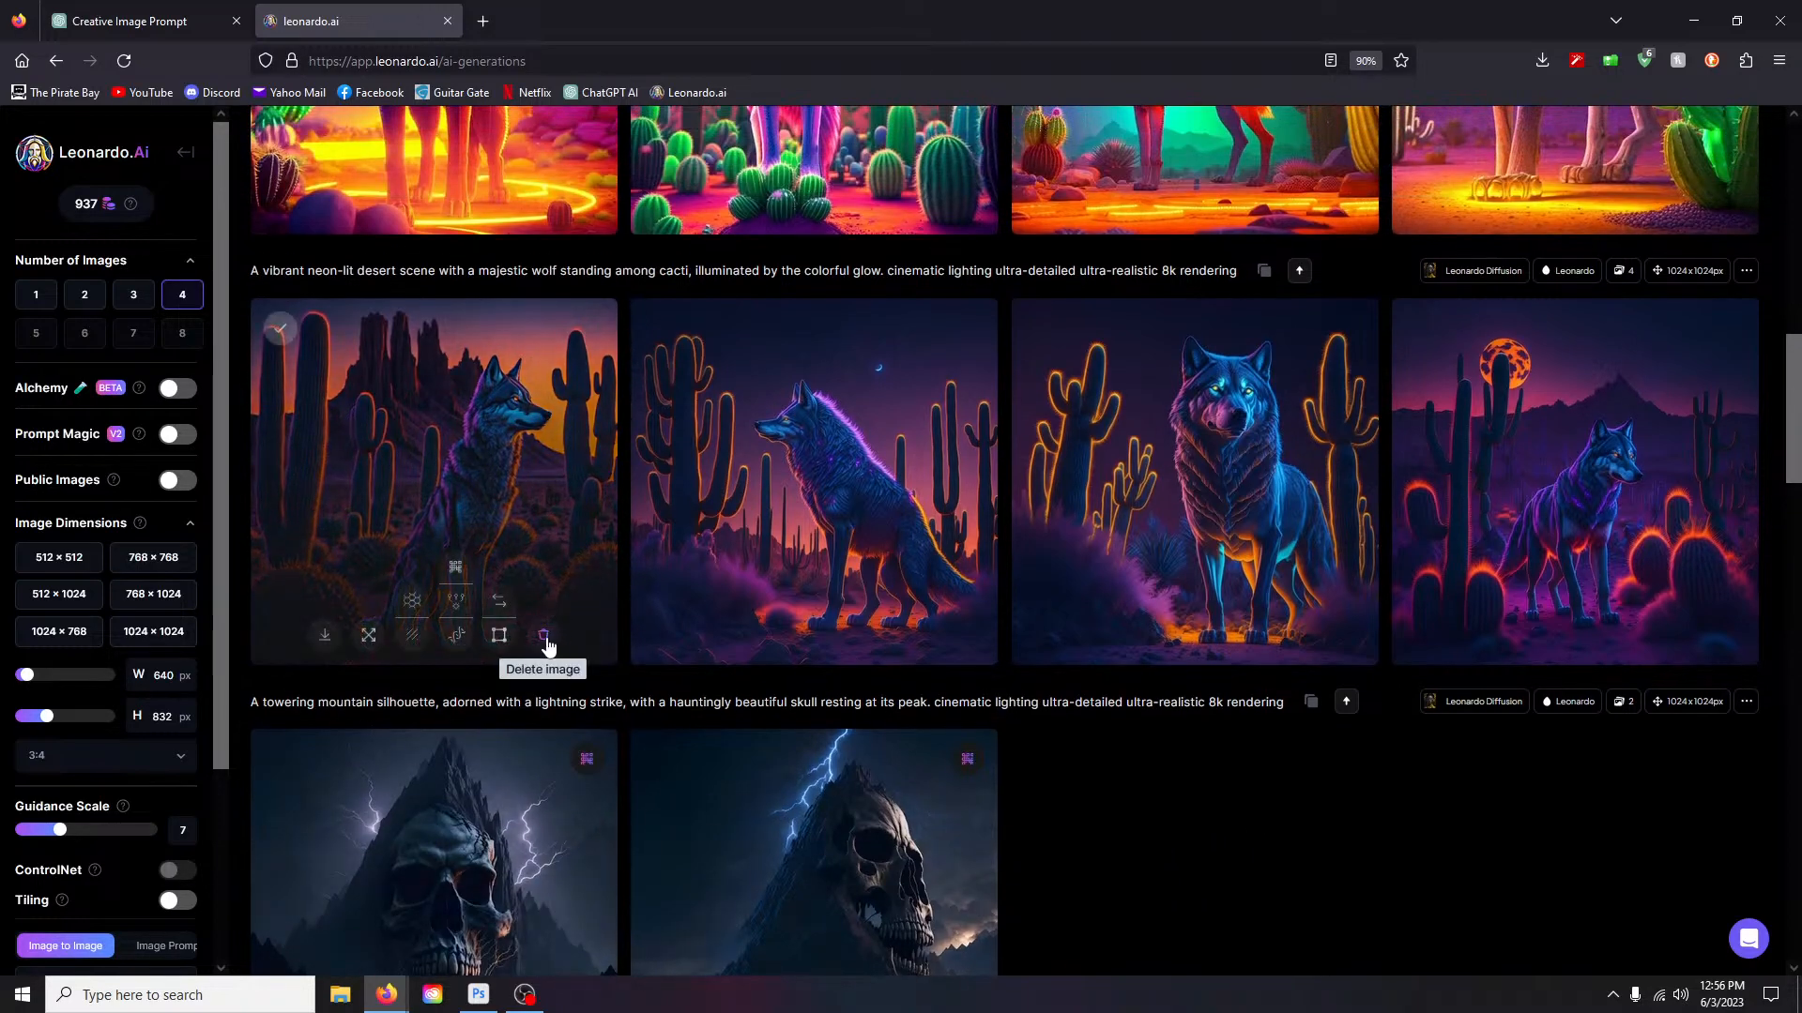
pyautogui.click(543, 637)
pyautogui.click(1008, 686)
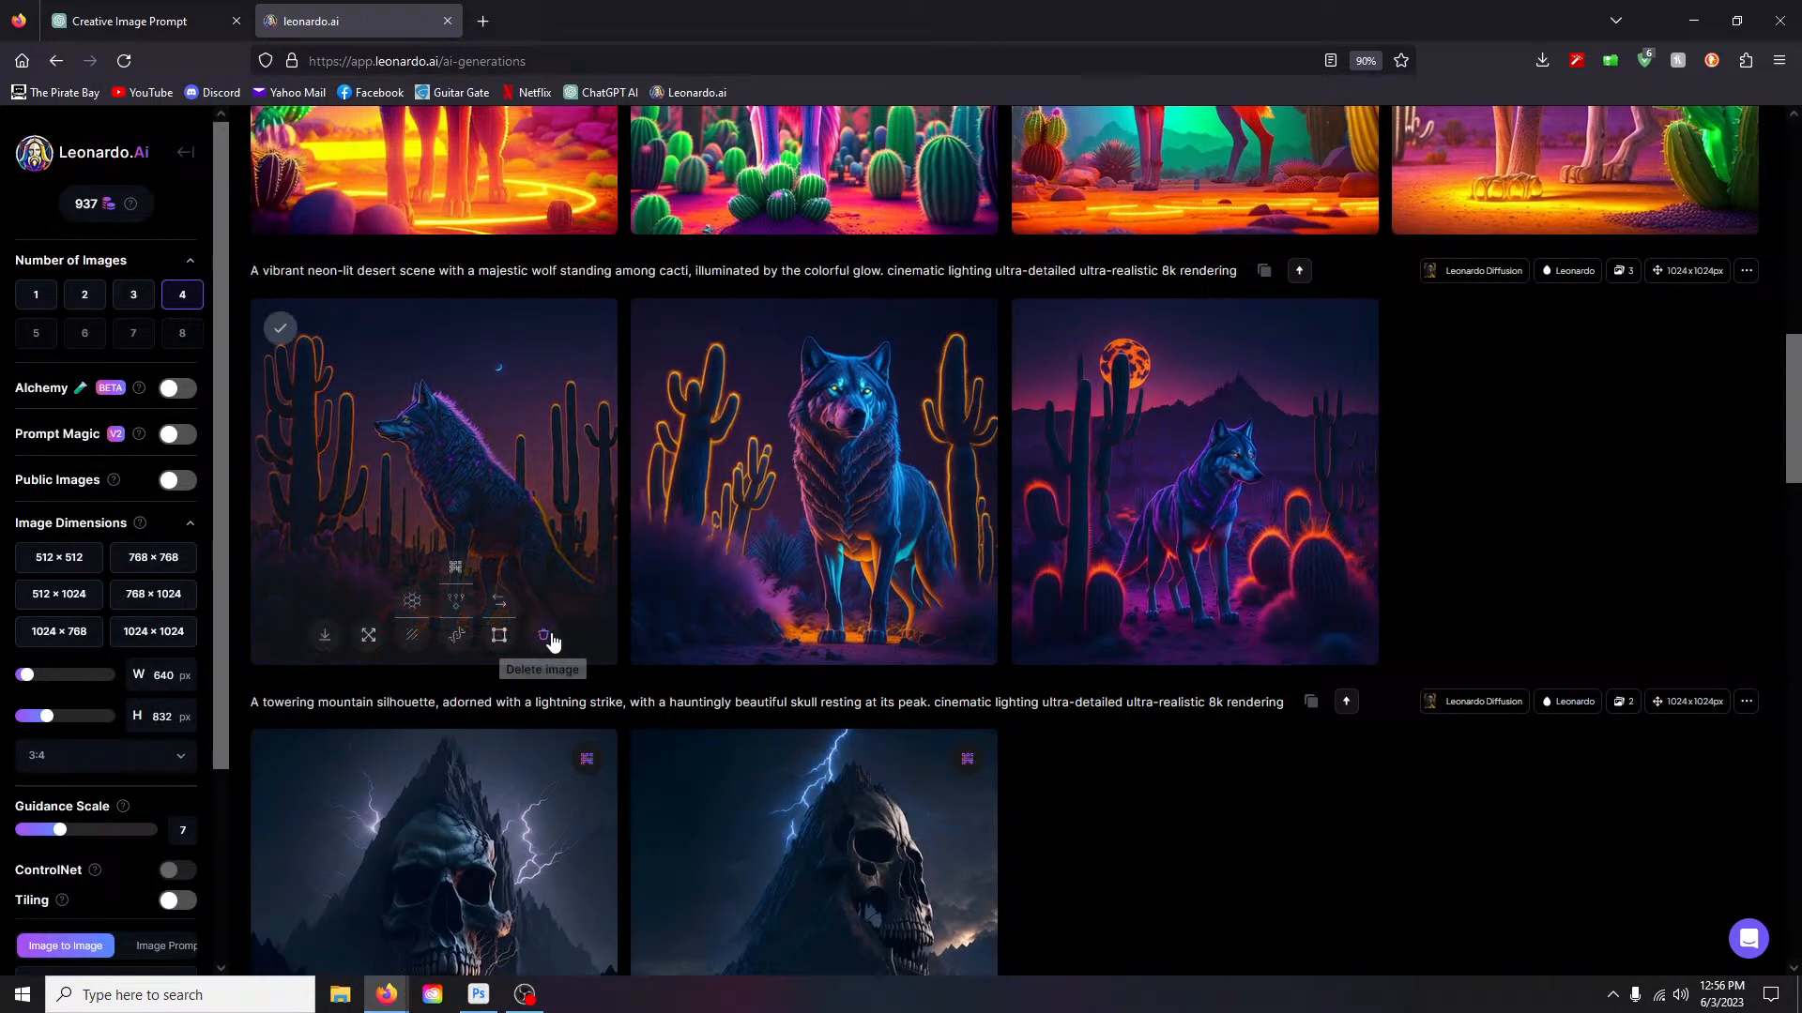
pyautogui.click(549, 633)
pyautogui.click(1009, 688)
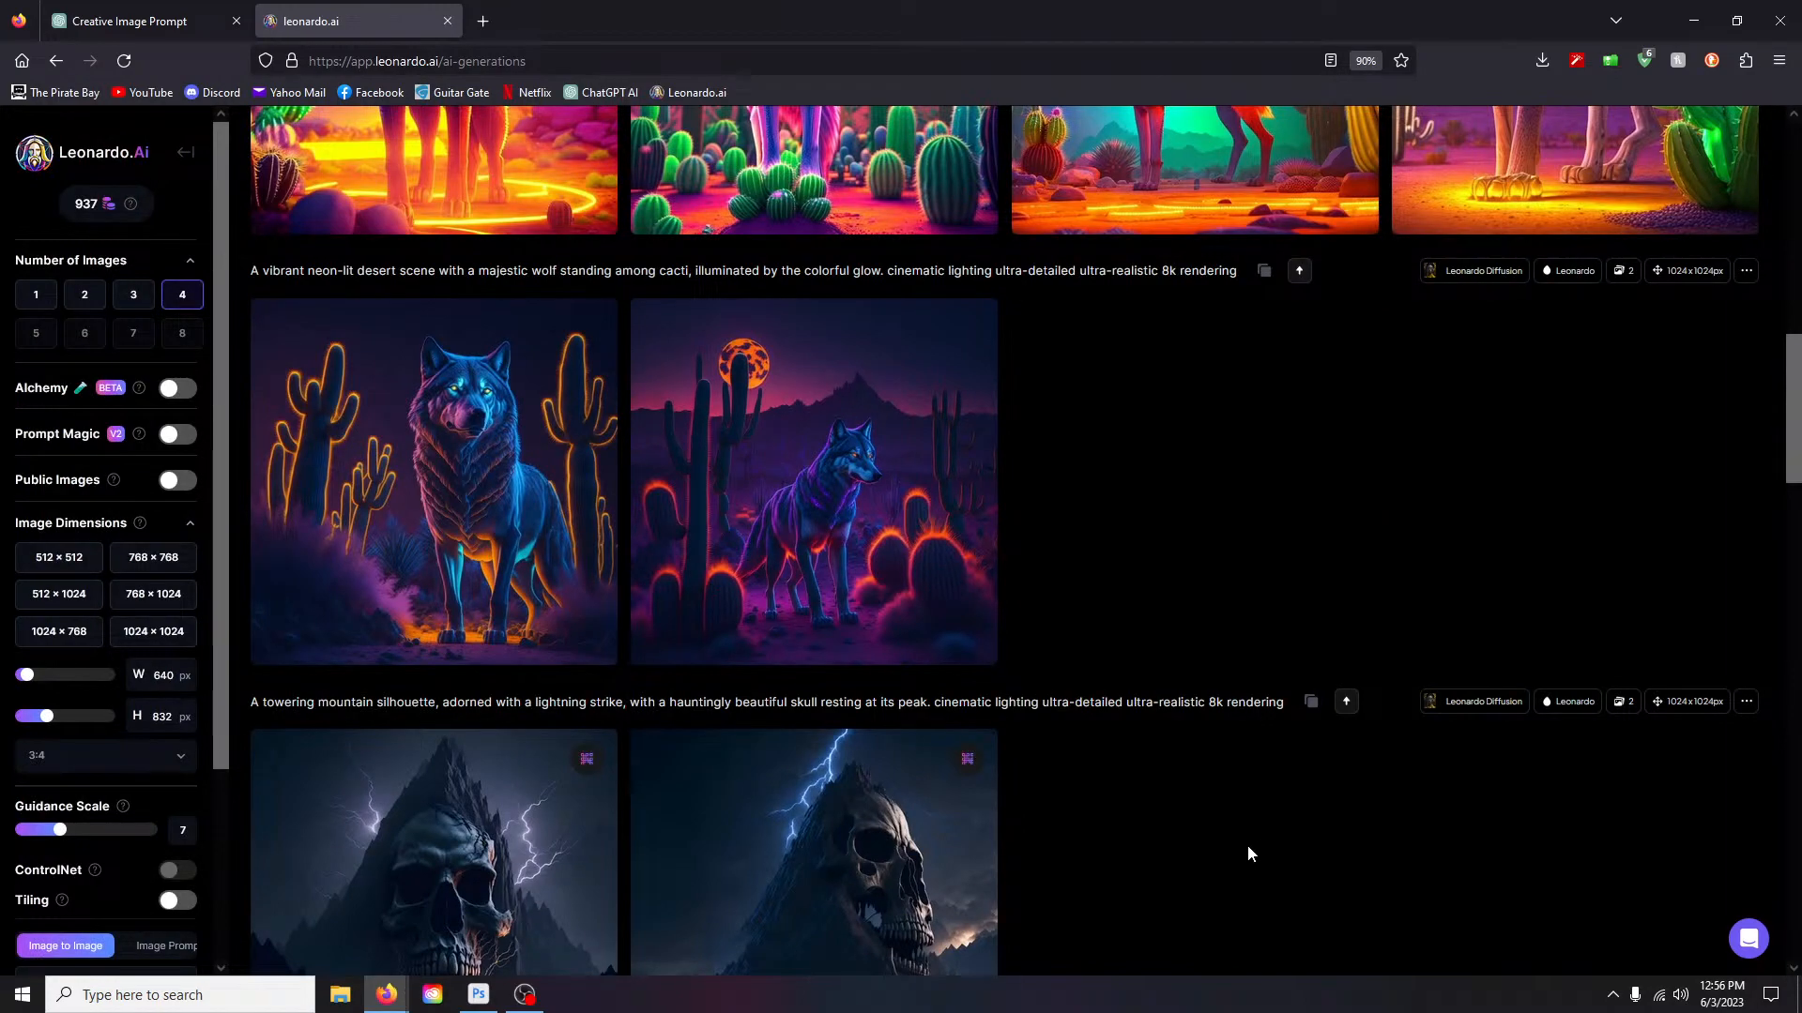
pyautogui.moveTo(515, 615)
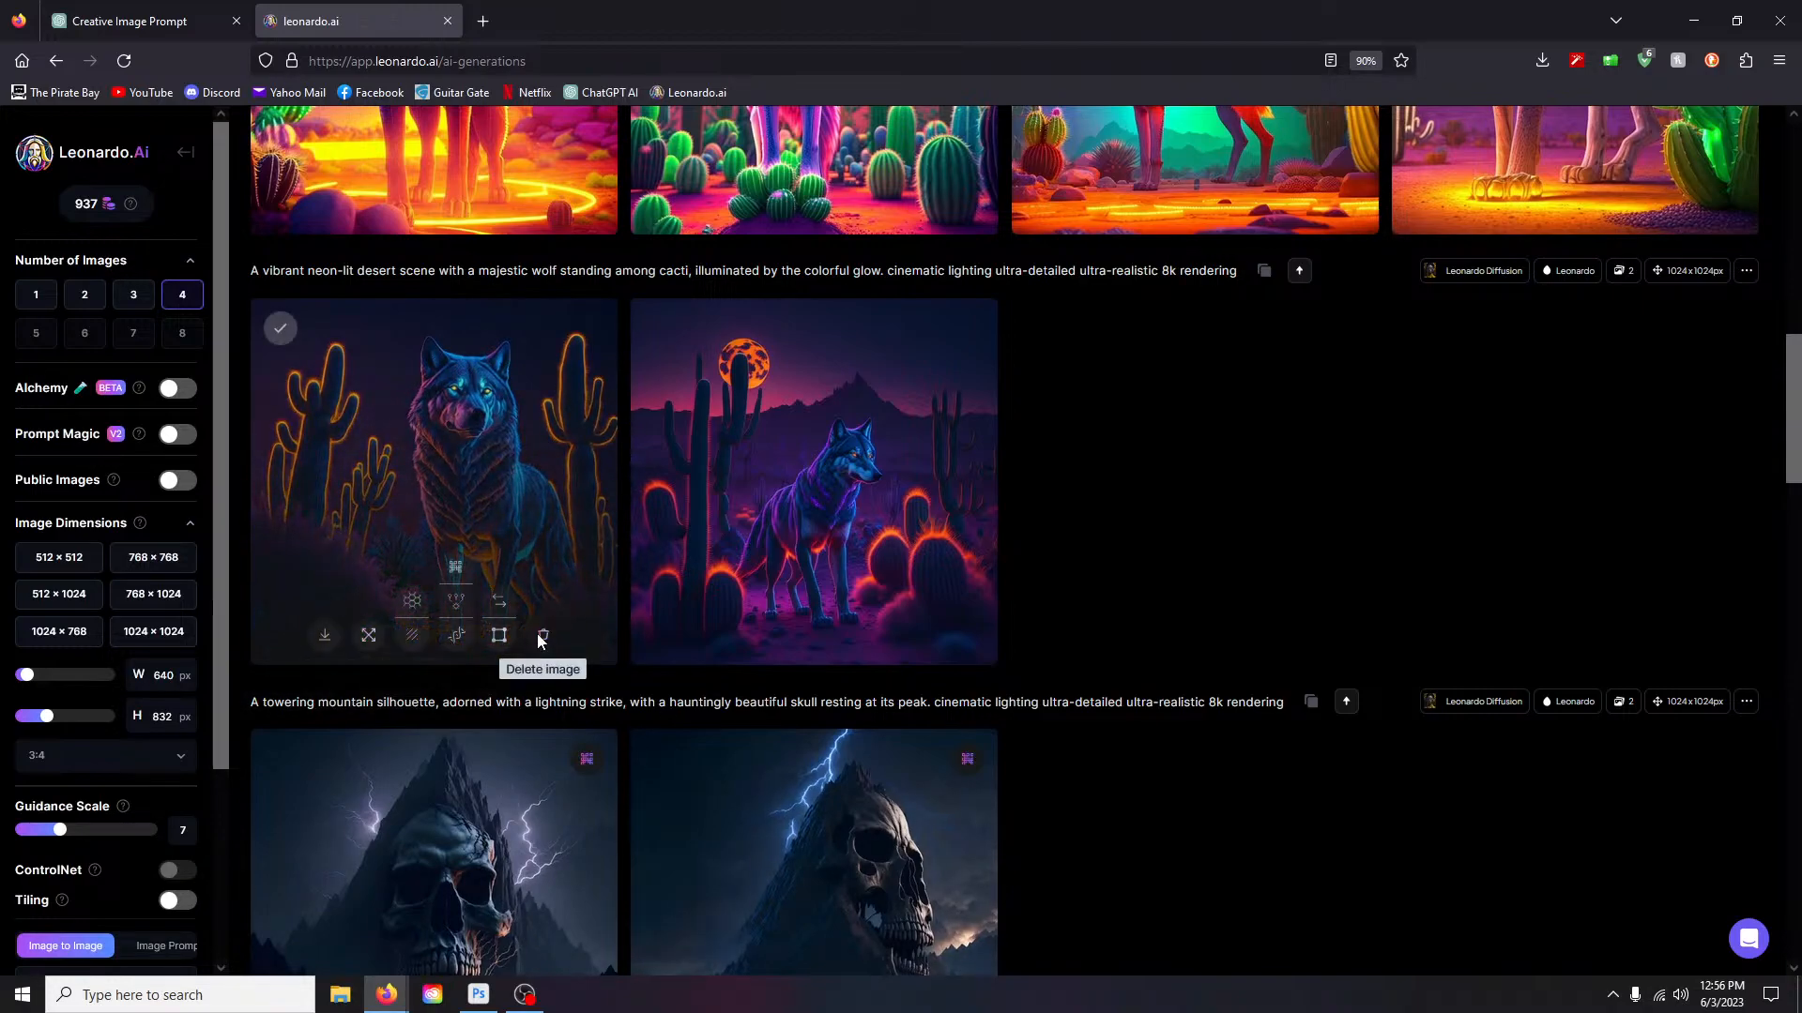
pyautogui.click(541, 641)
pyautogui.click(938, 688)
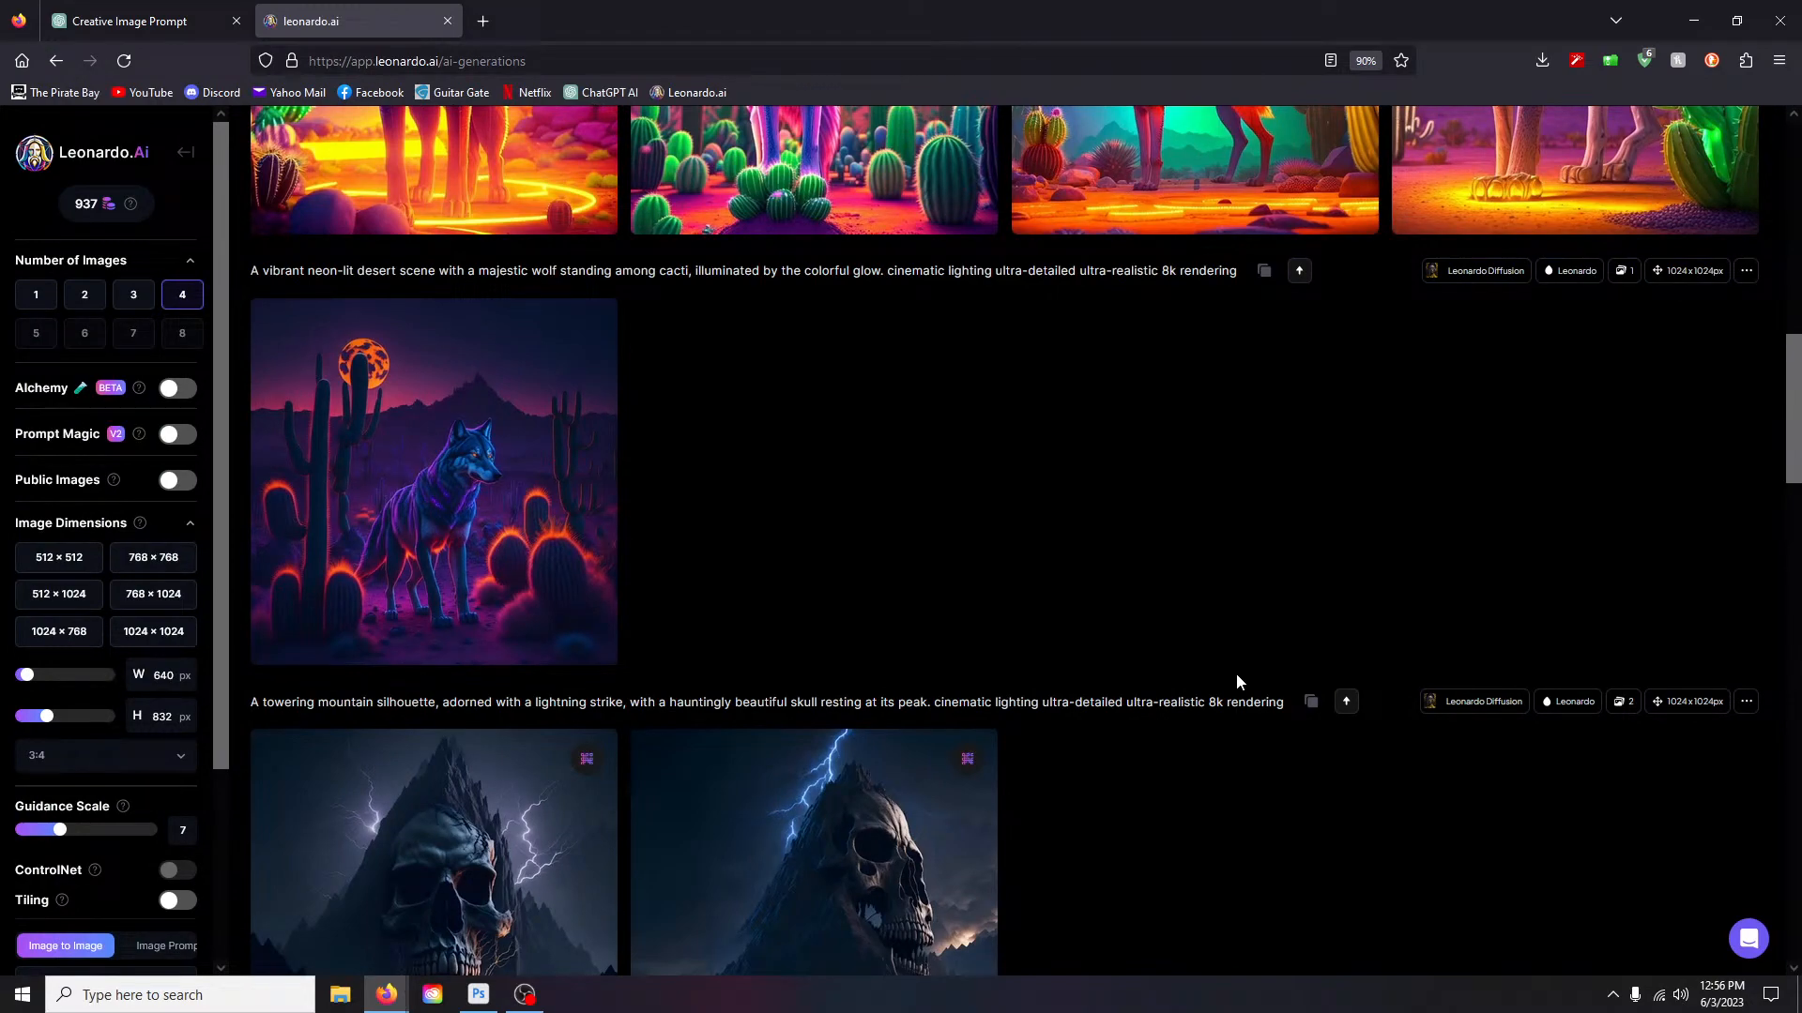
# Step: View the orange-moon wolf image enlarged, then delete the first wolf image of the Deliberate 1.1 set
pyautogui.click(486, 457)
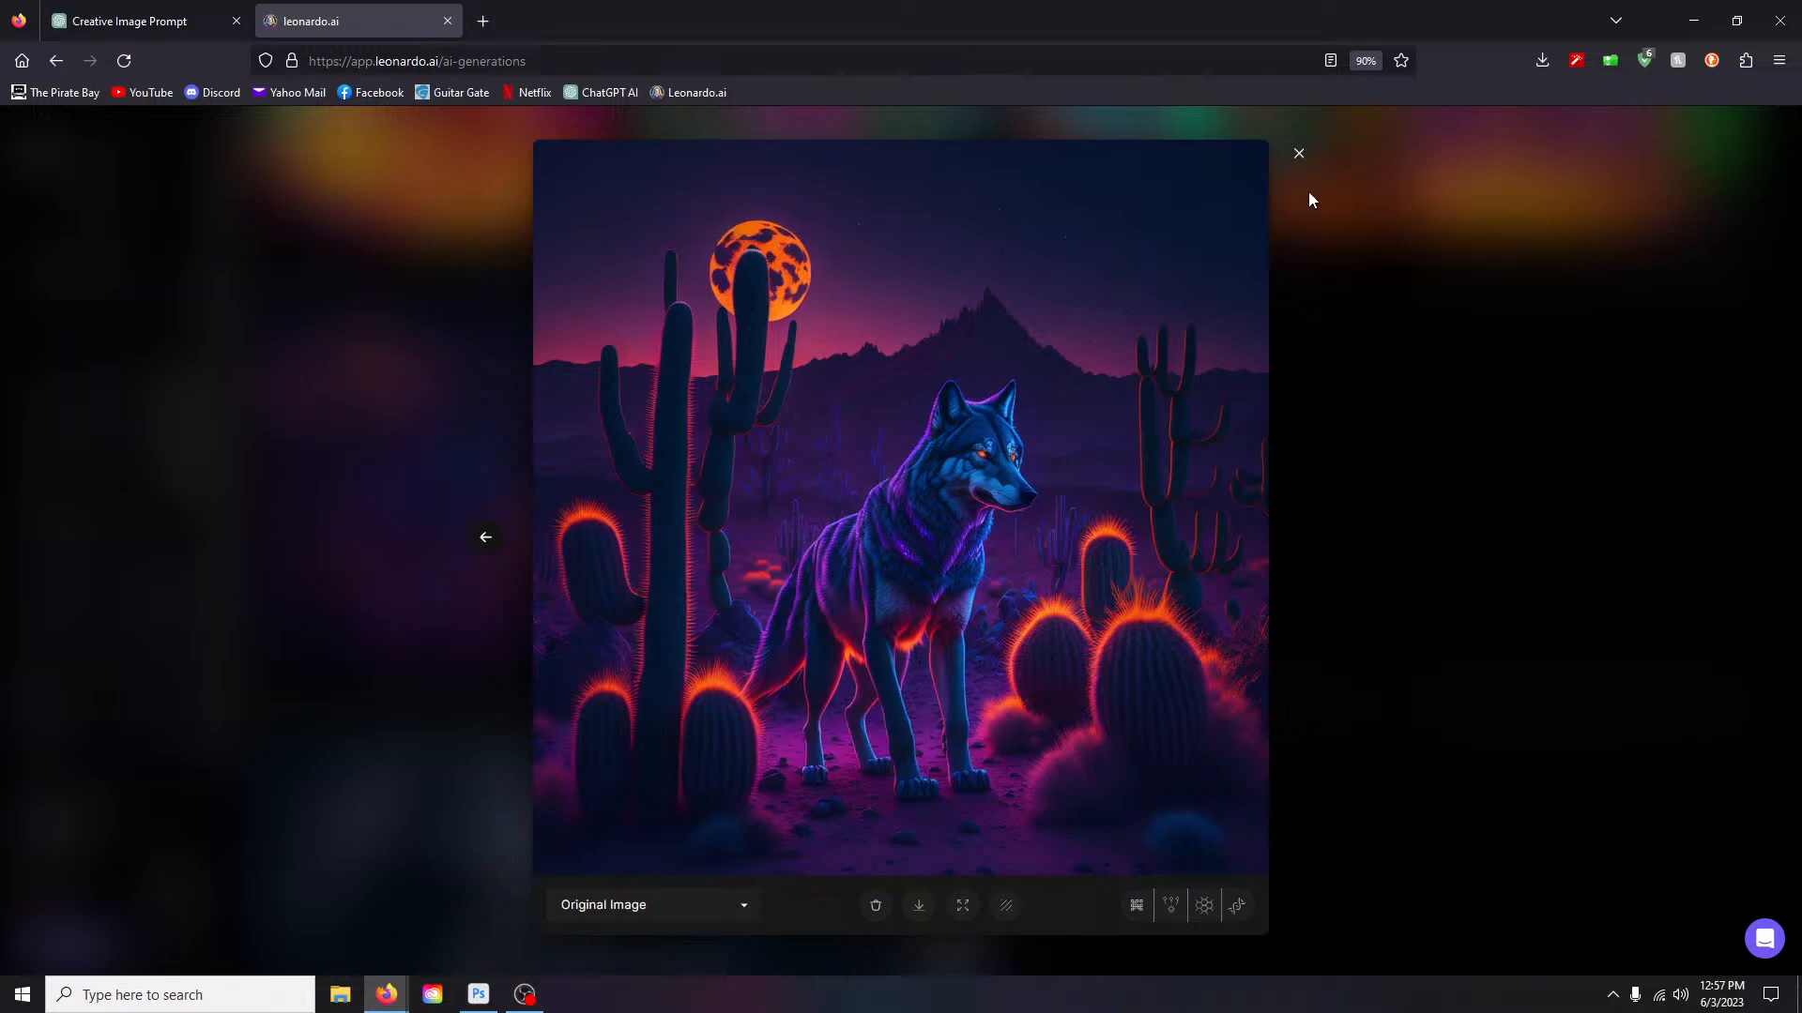
pyautogui.click(1298, 153)
pyautogui.scroll(5, 1191, 576)
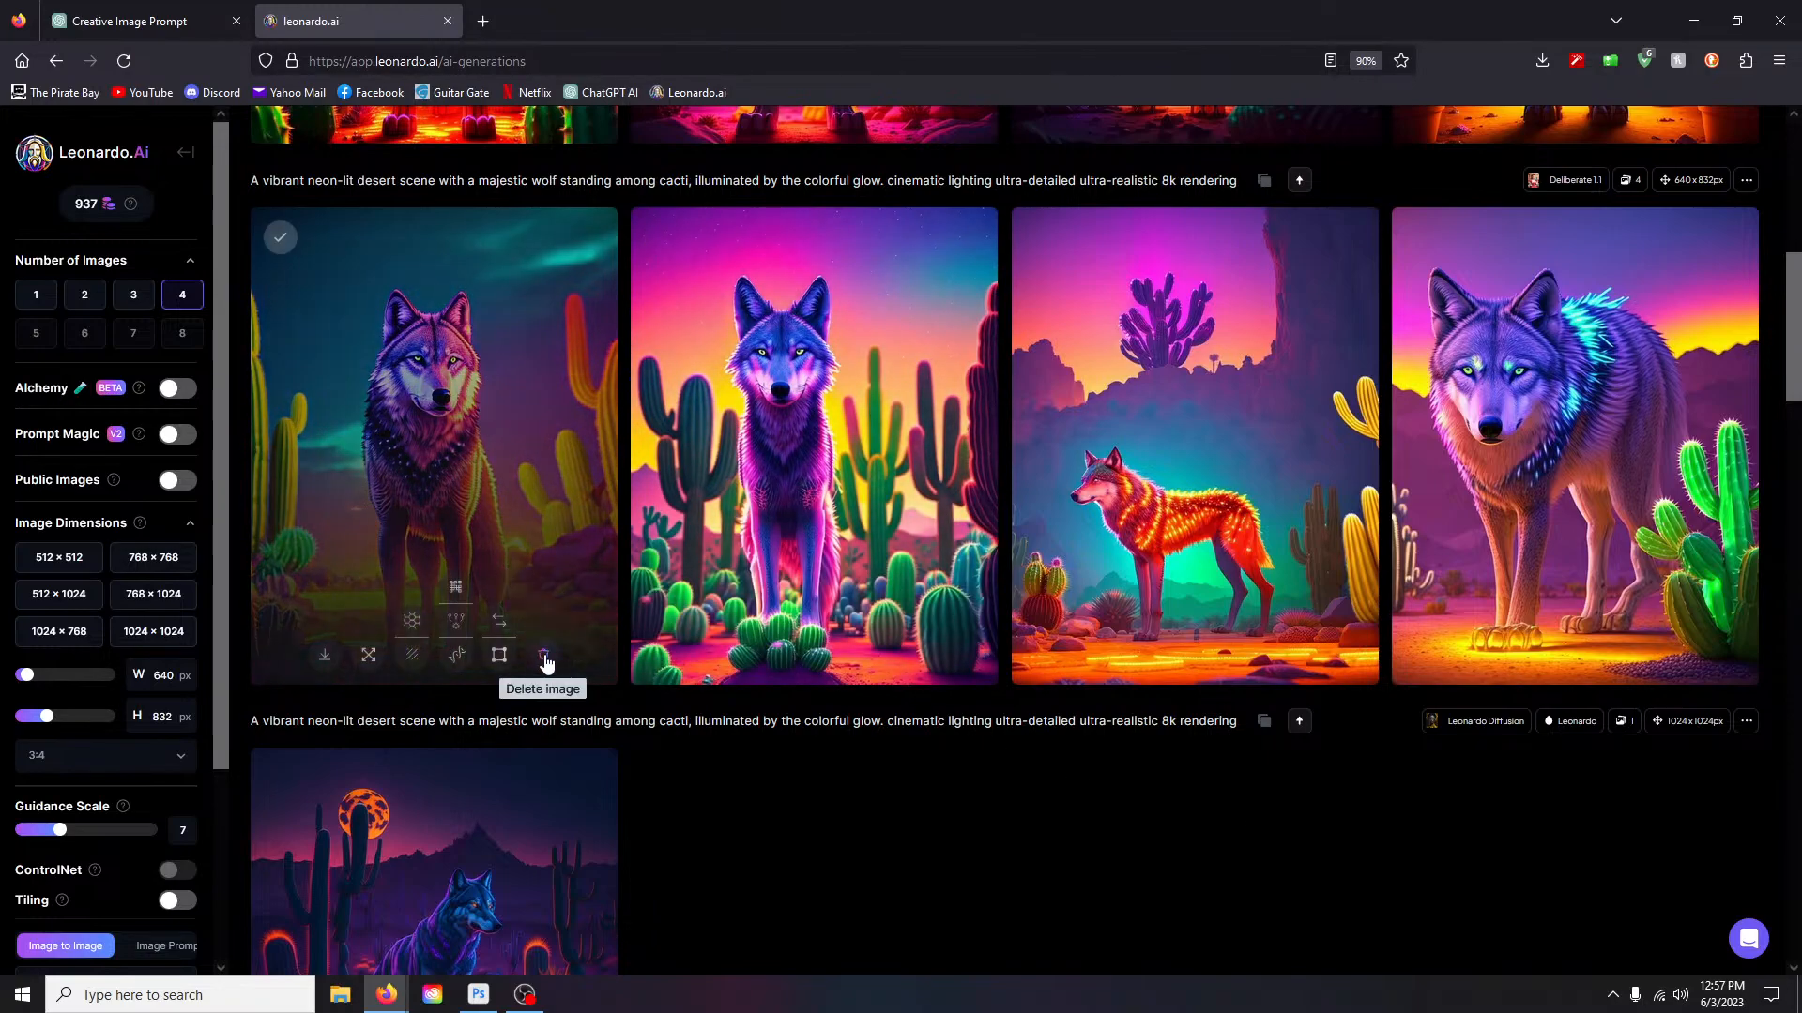
pyautogui.click(537, 655)
pyautogui.click(1013, 676)
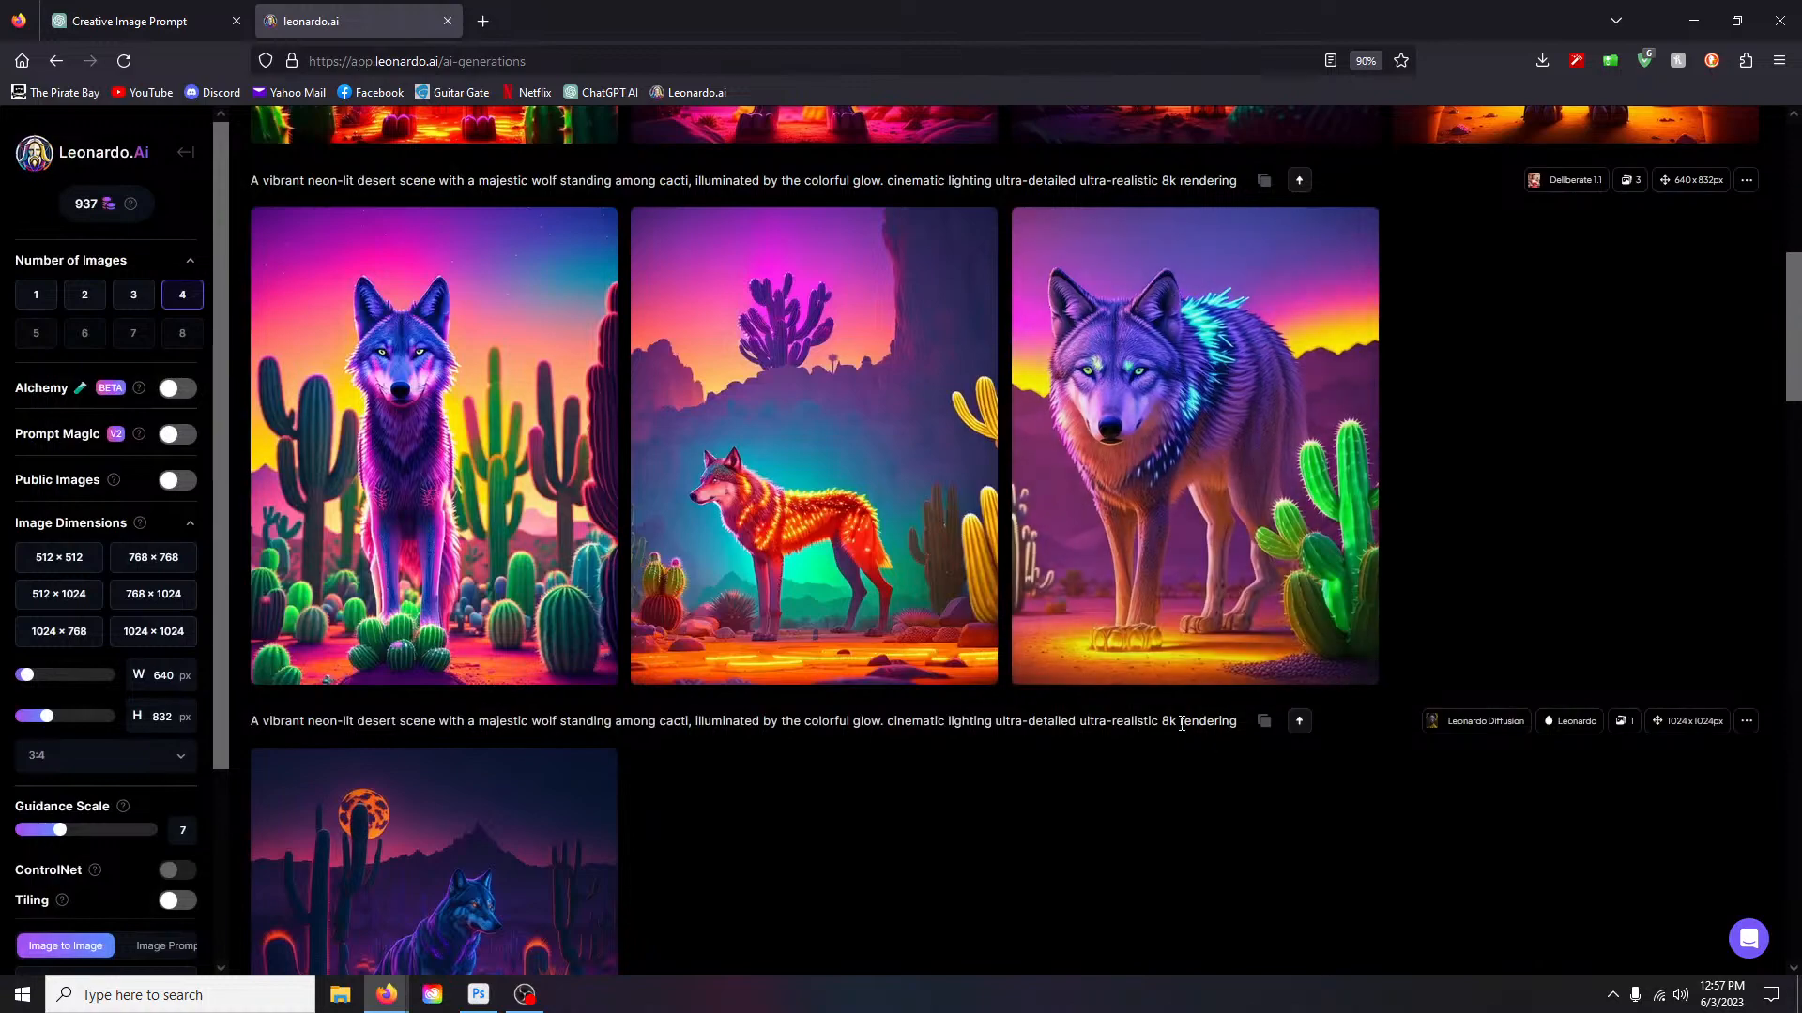
# Step: Switch to ChatGPT and copy the earlier "cactus, neon, wolf" prompt request into a new message
pyautogui.moveTo(1174, 672)
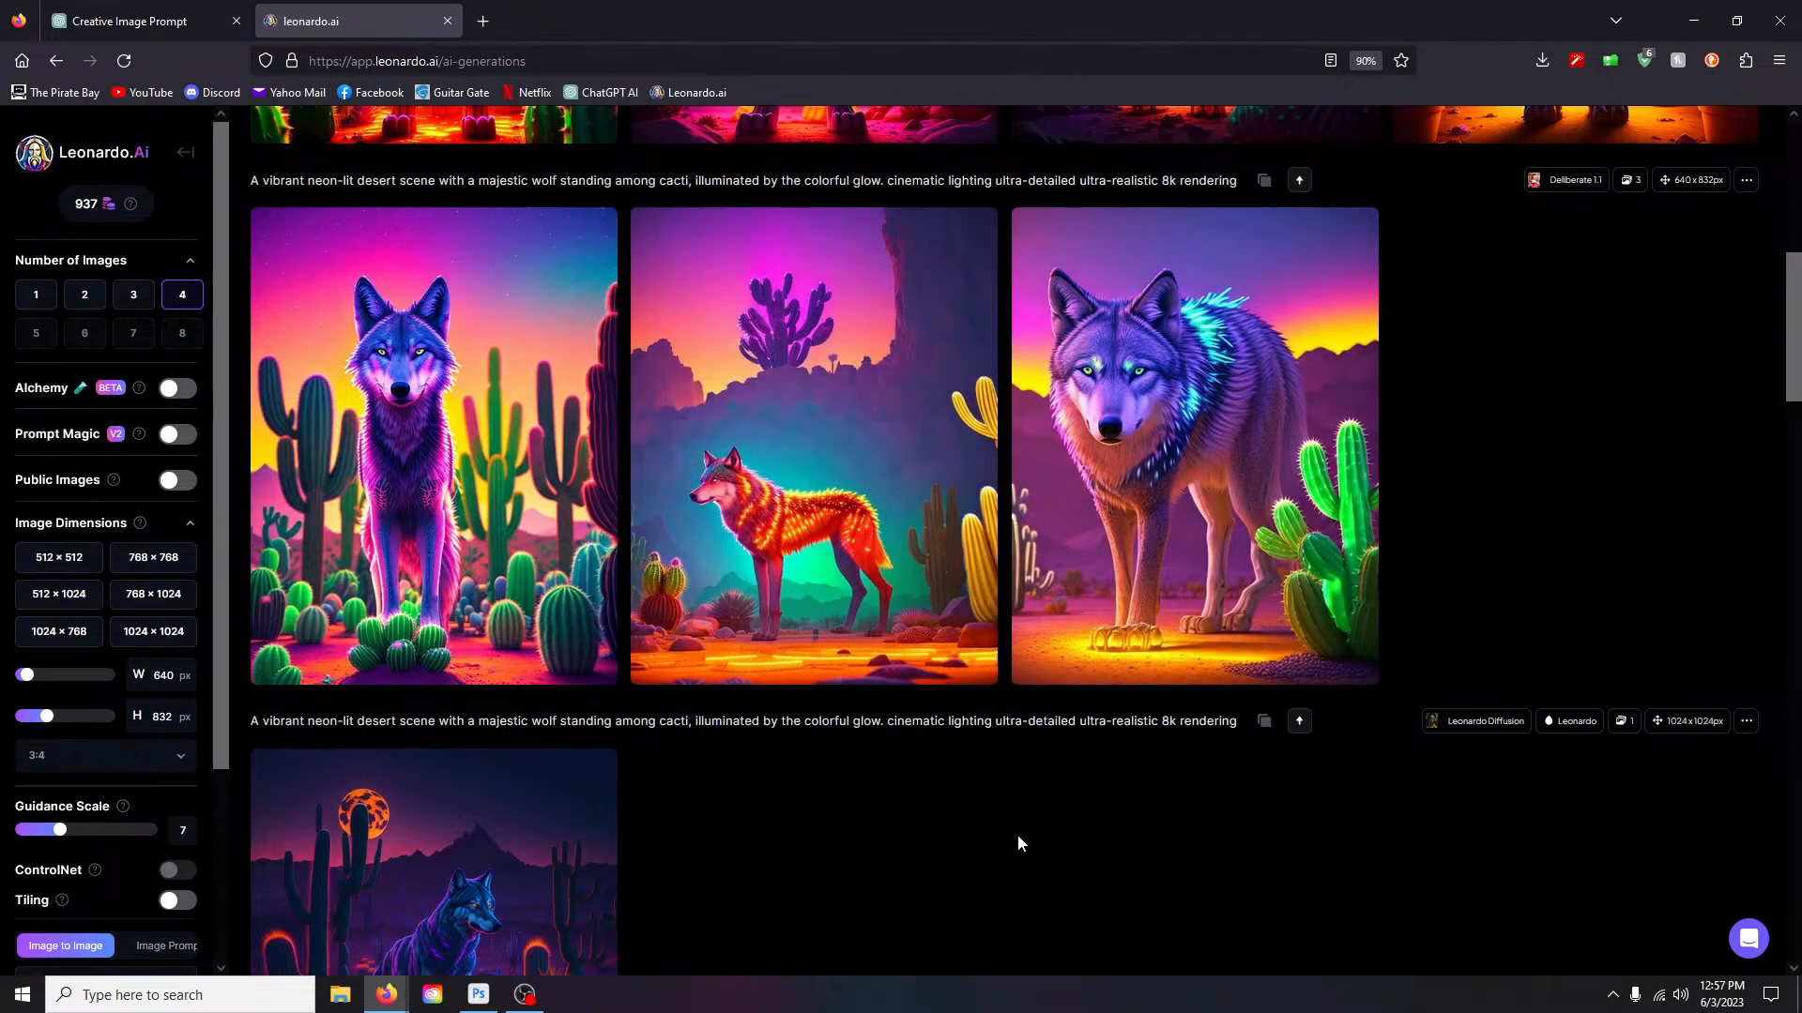
pyautogui.scroll(5, 667, 685)
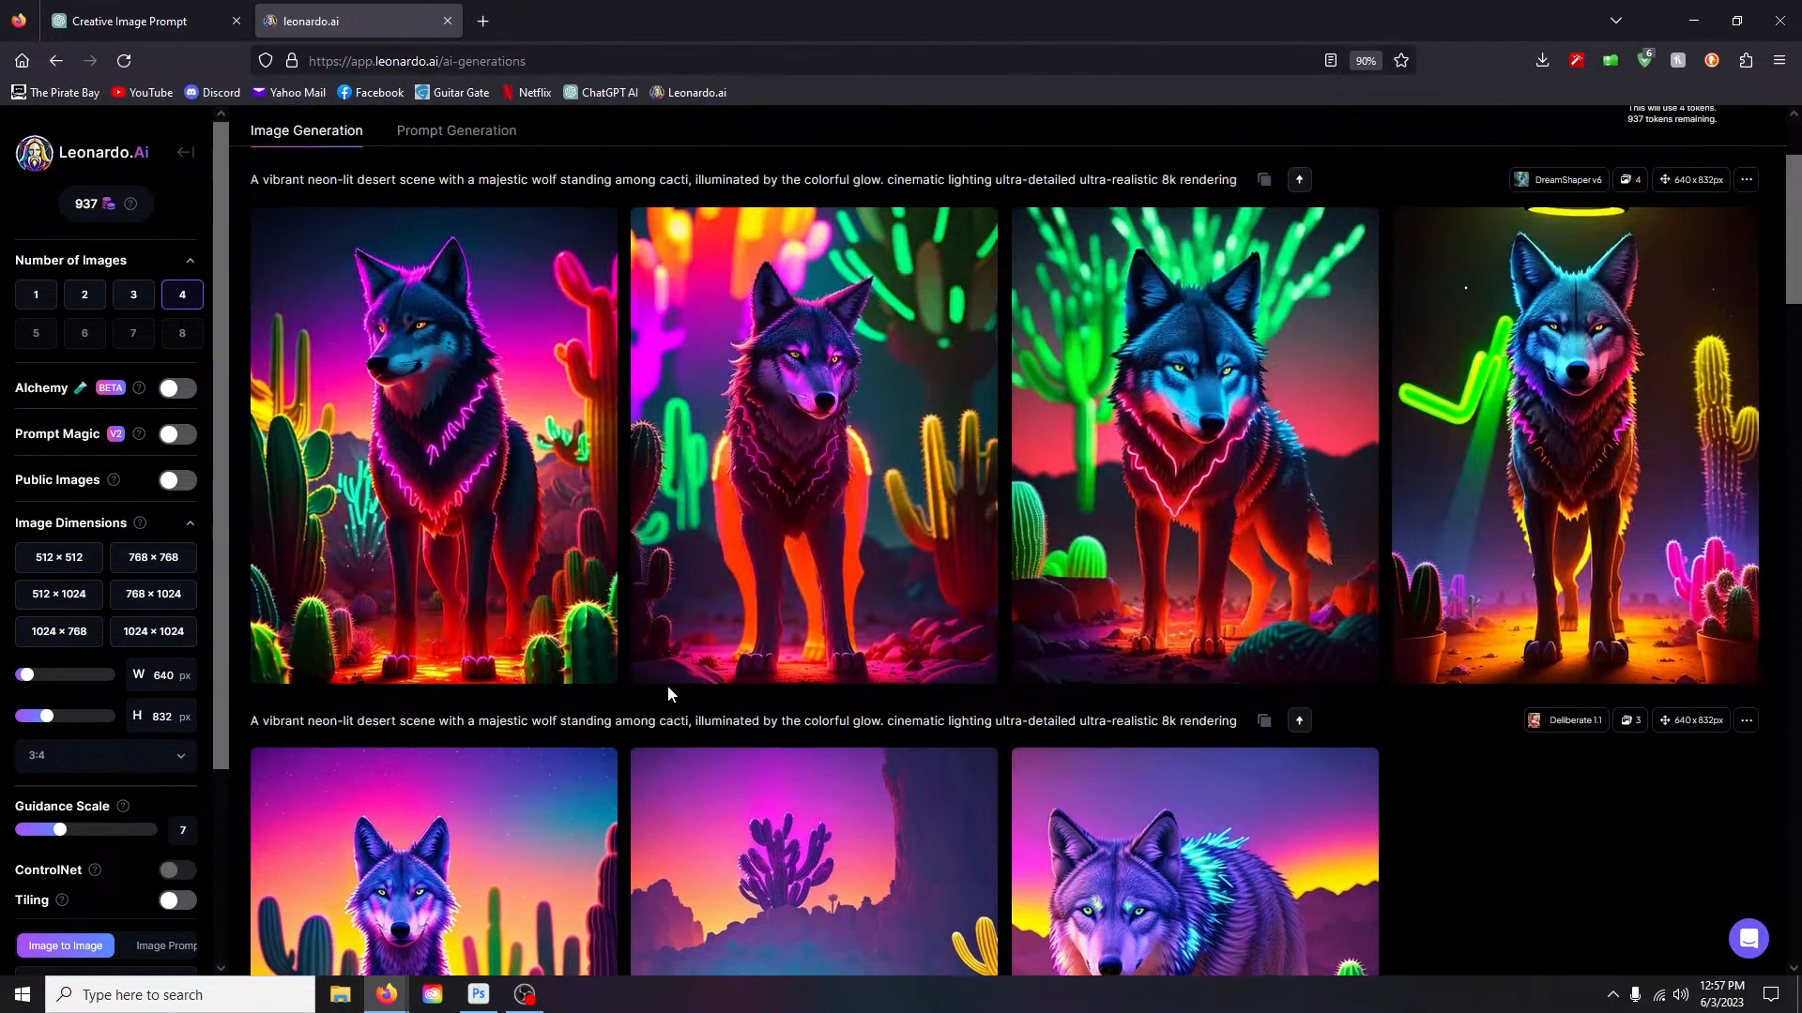
pyautogui.scroll(2, 667, 694)
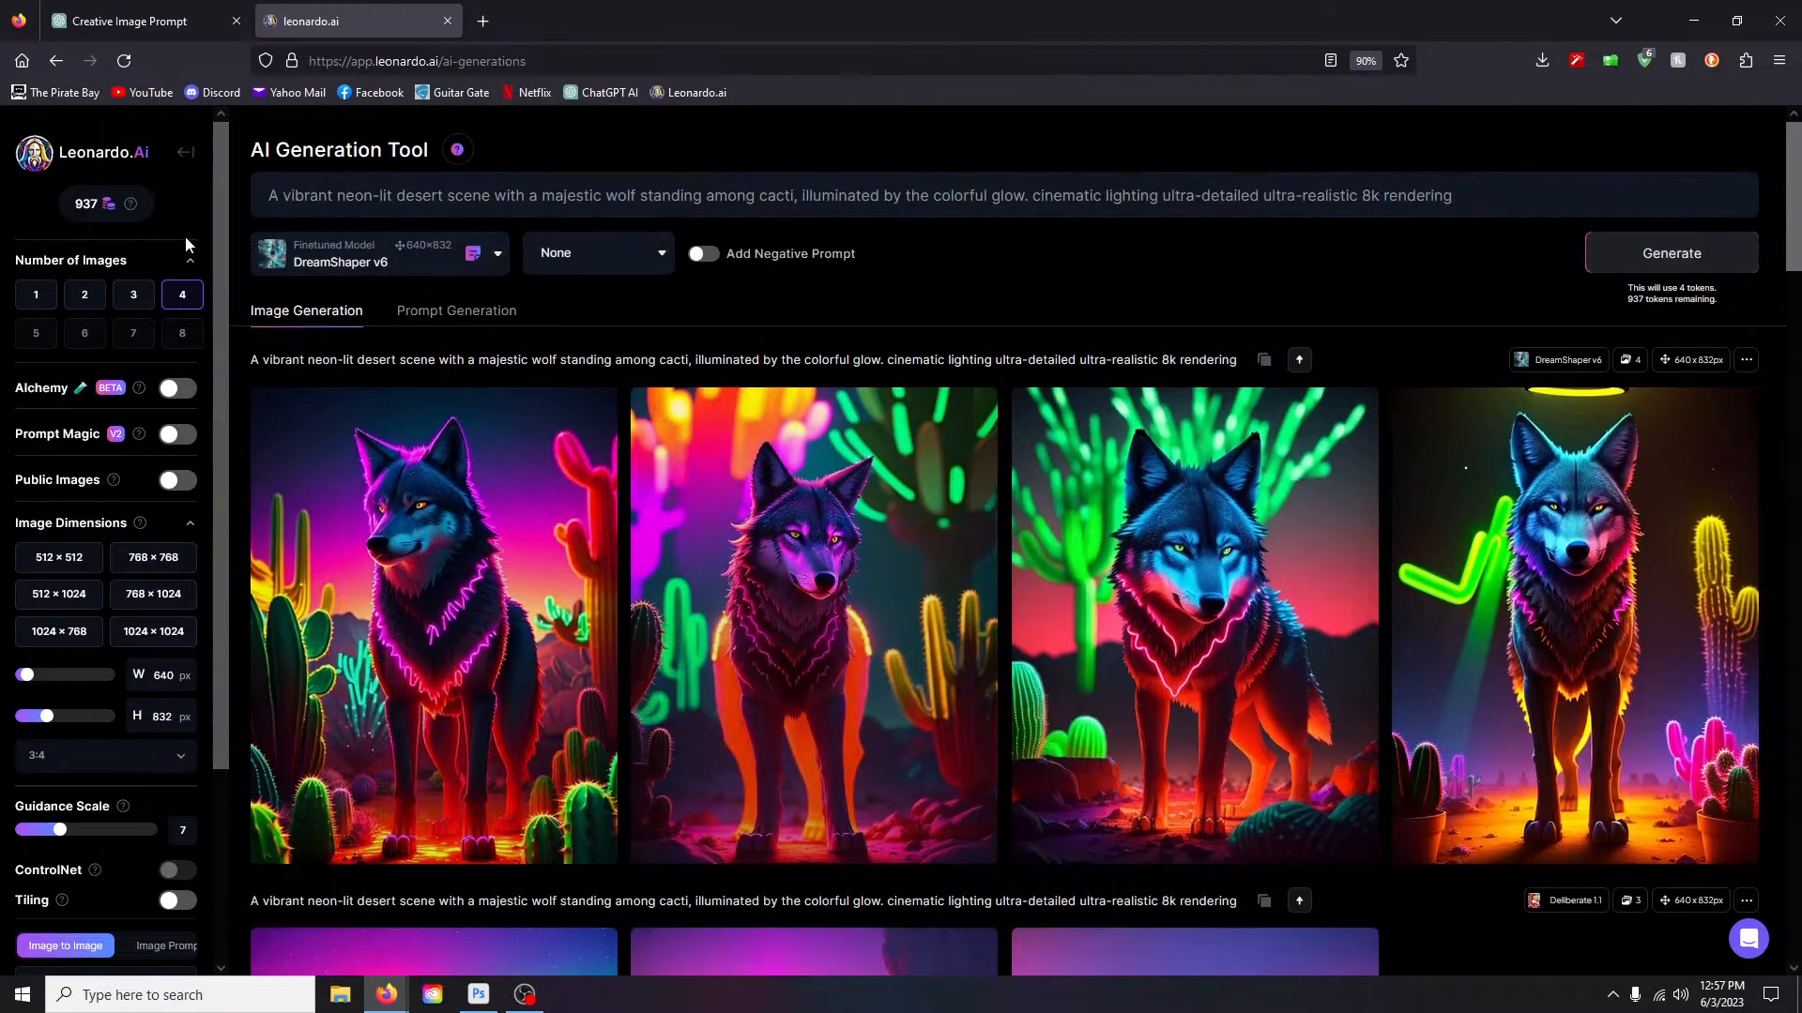
pyautogui.click(129, 20)
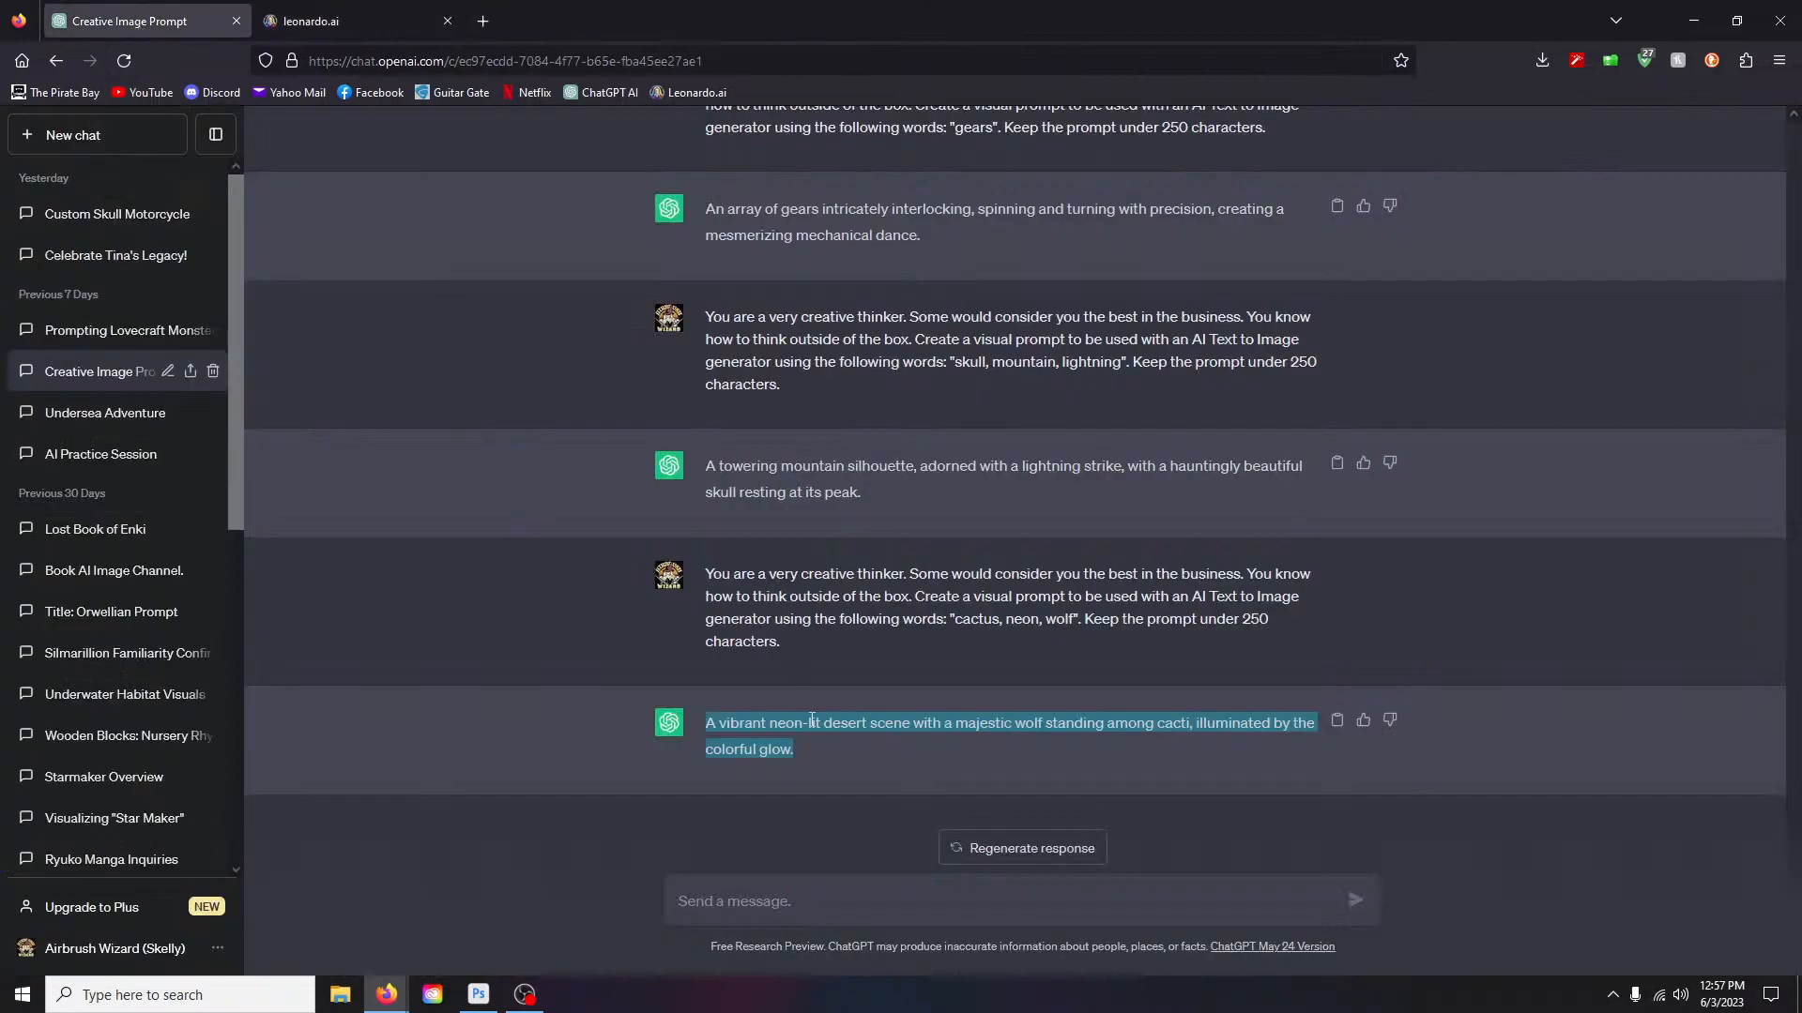
pyautogui.moveTo(706, 575); pyautogui.dragTo(786, 648)
pyautogui.hotkey('ctrl', 'c')
pyautogui.click(831, 903)
pyautogui.hotkey('ctrl', 'v')
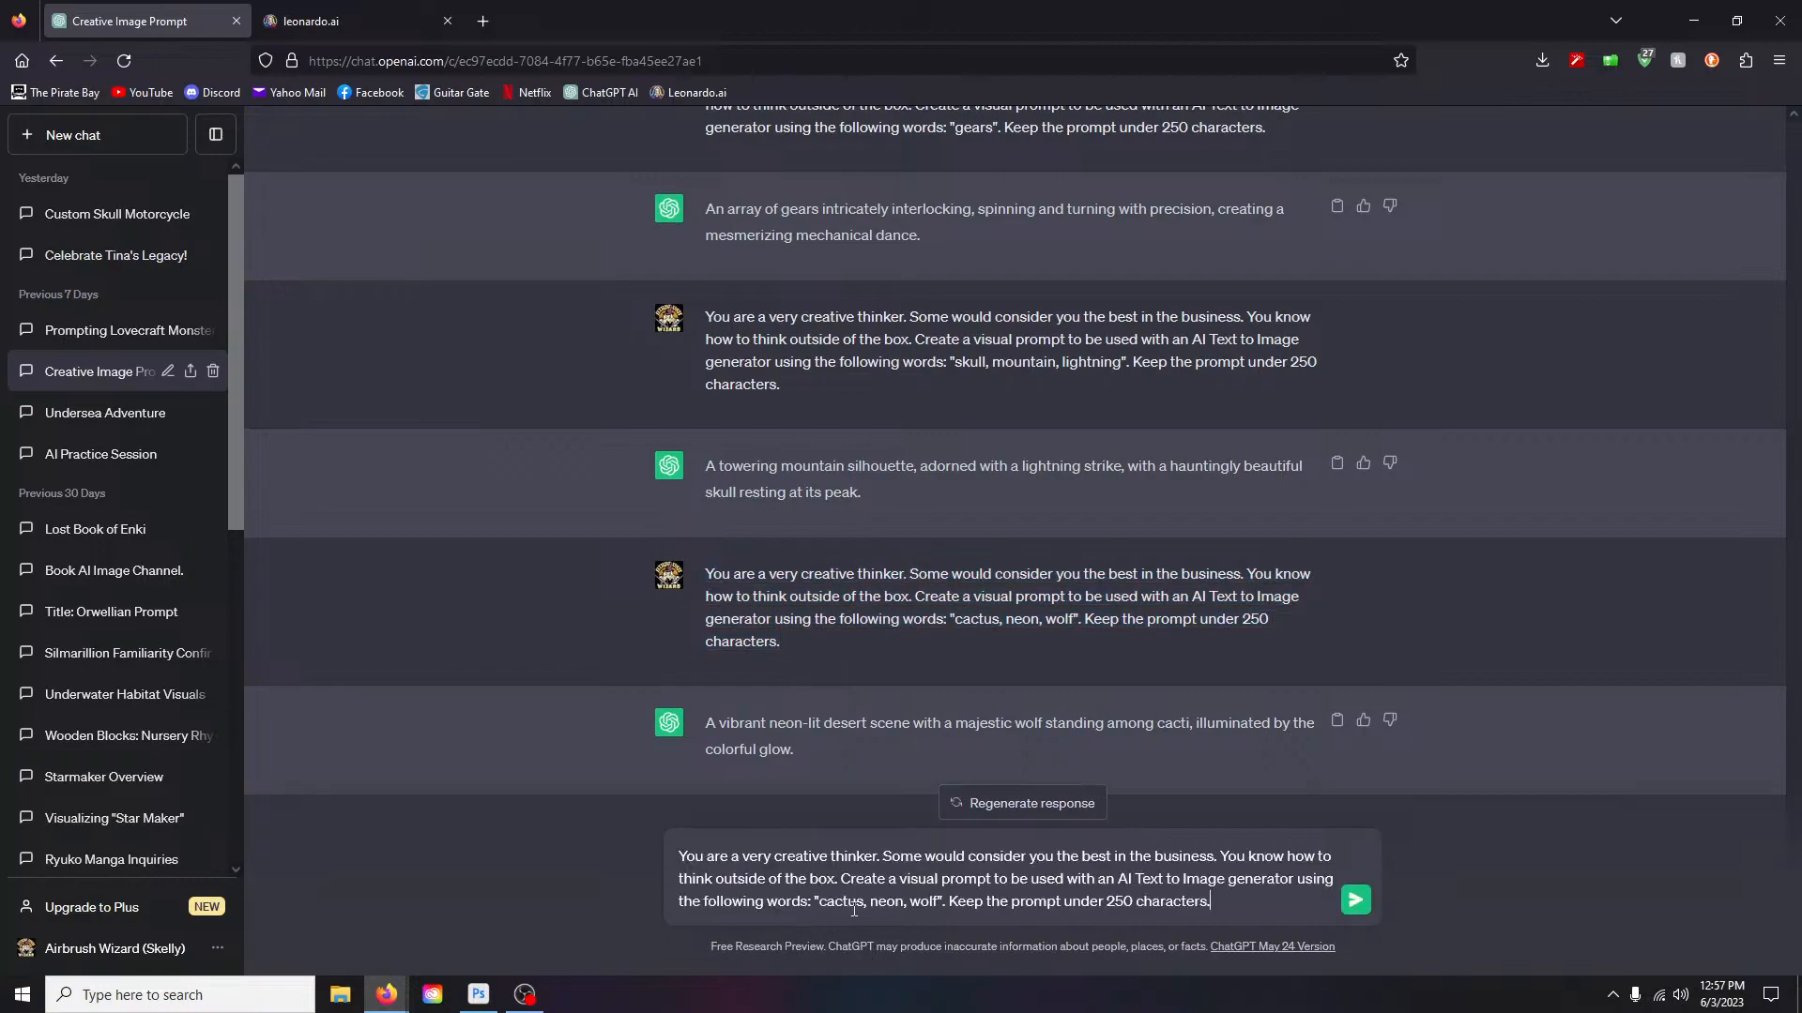
# Step: Replace the three theme words in the message with "peanut, wire, heat" and send the request
pyautogui.moveTo(821, 905); pyautogui.dragTo(938, 908)
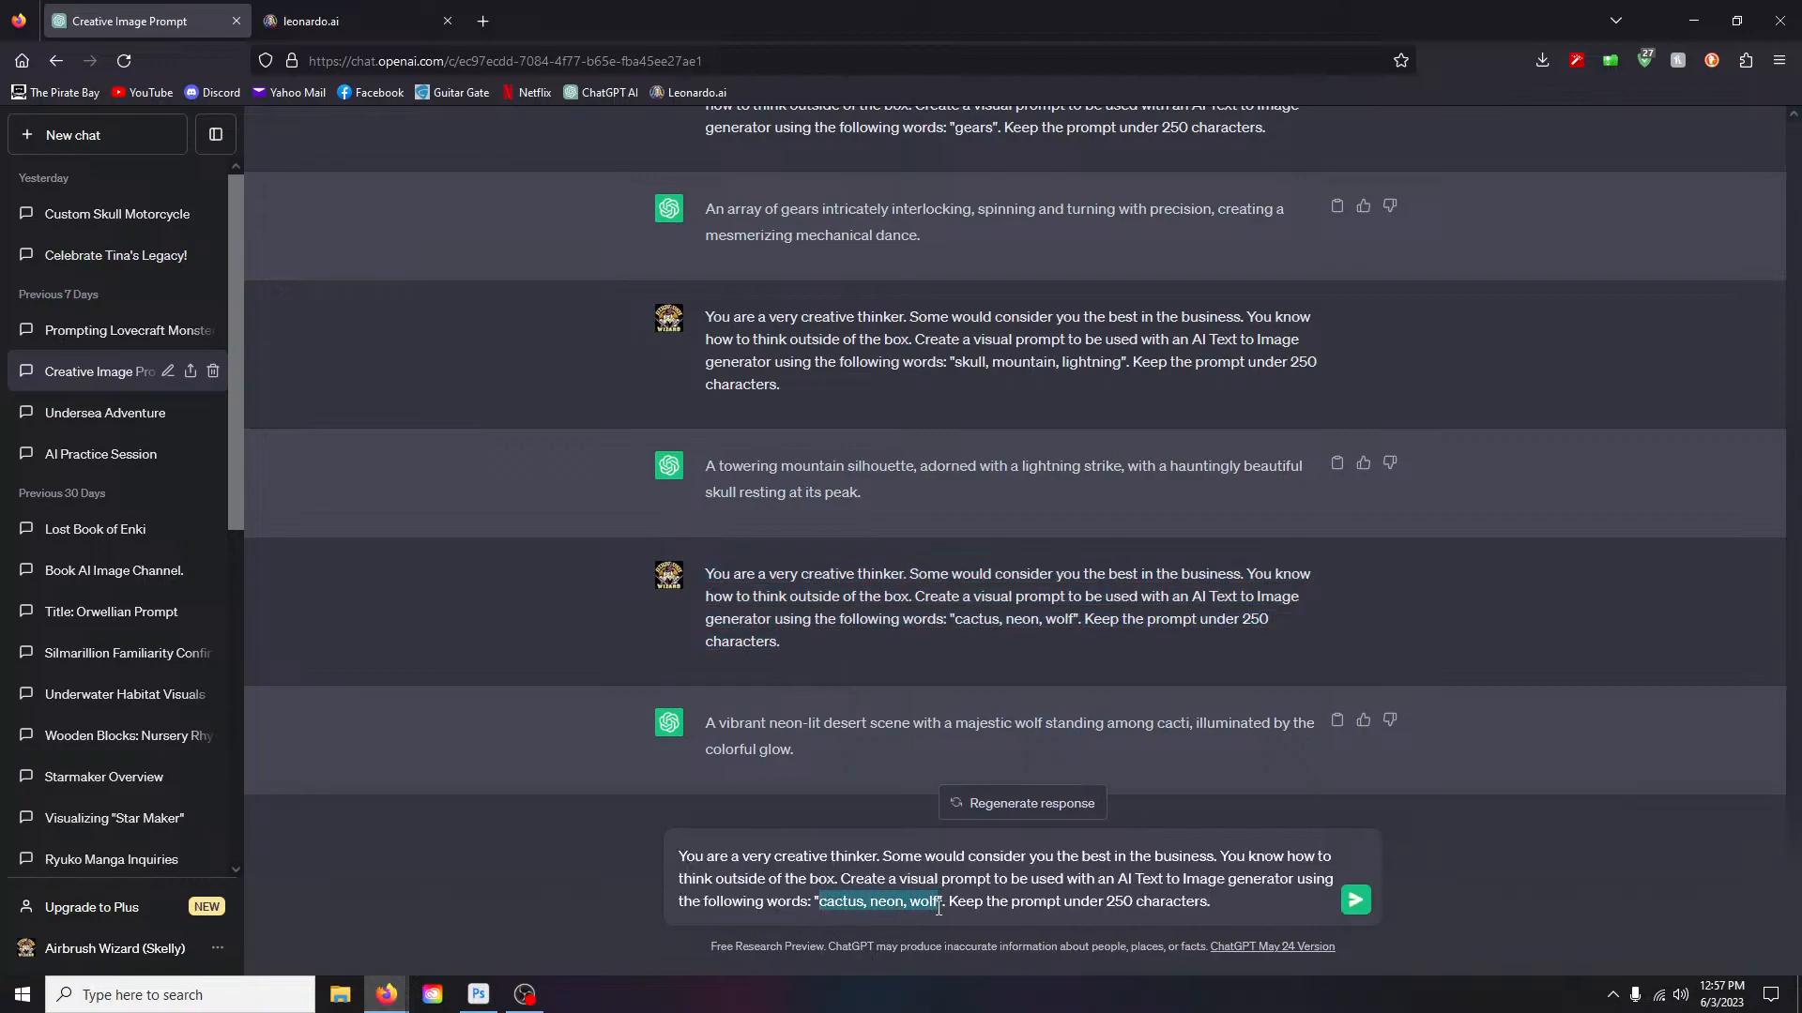
pyautogui.write('peanu')
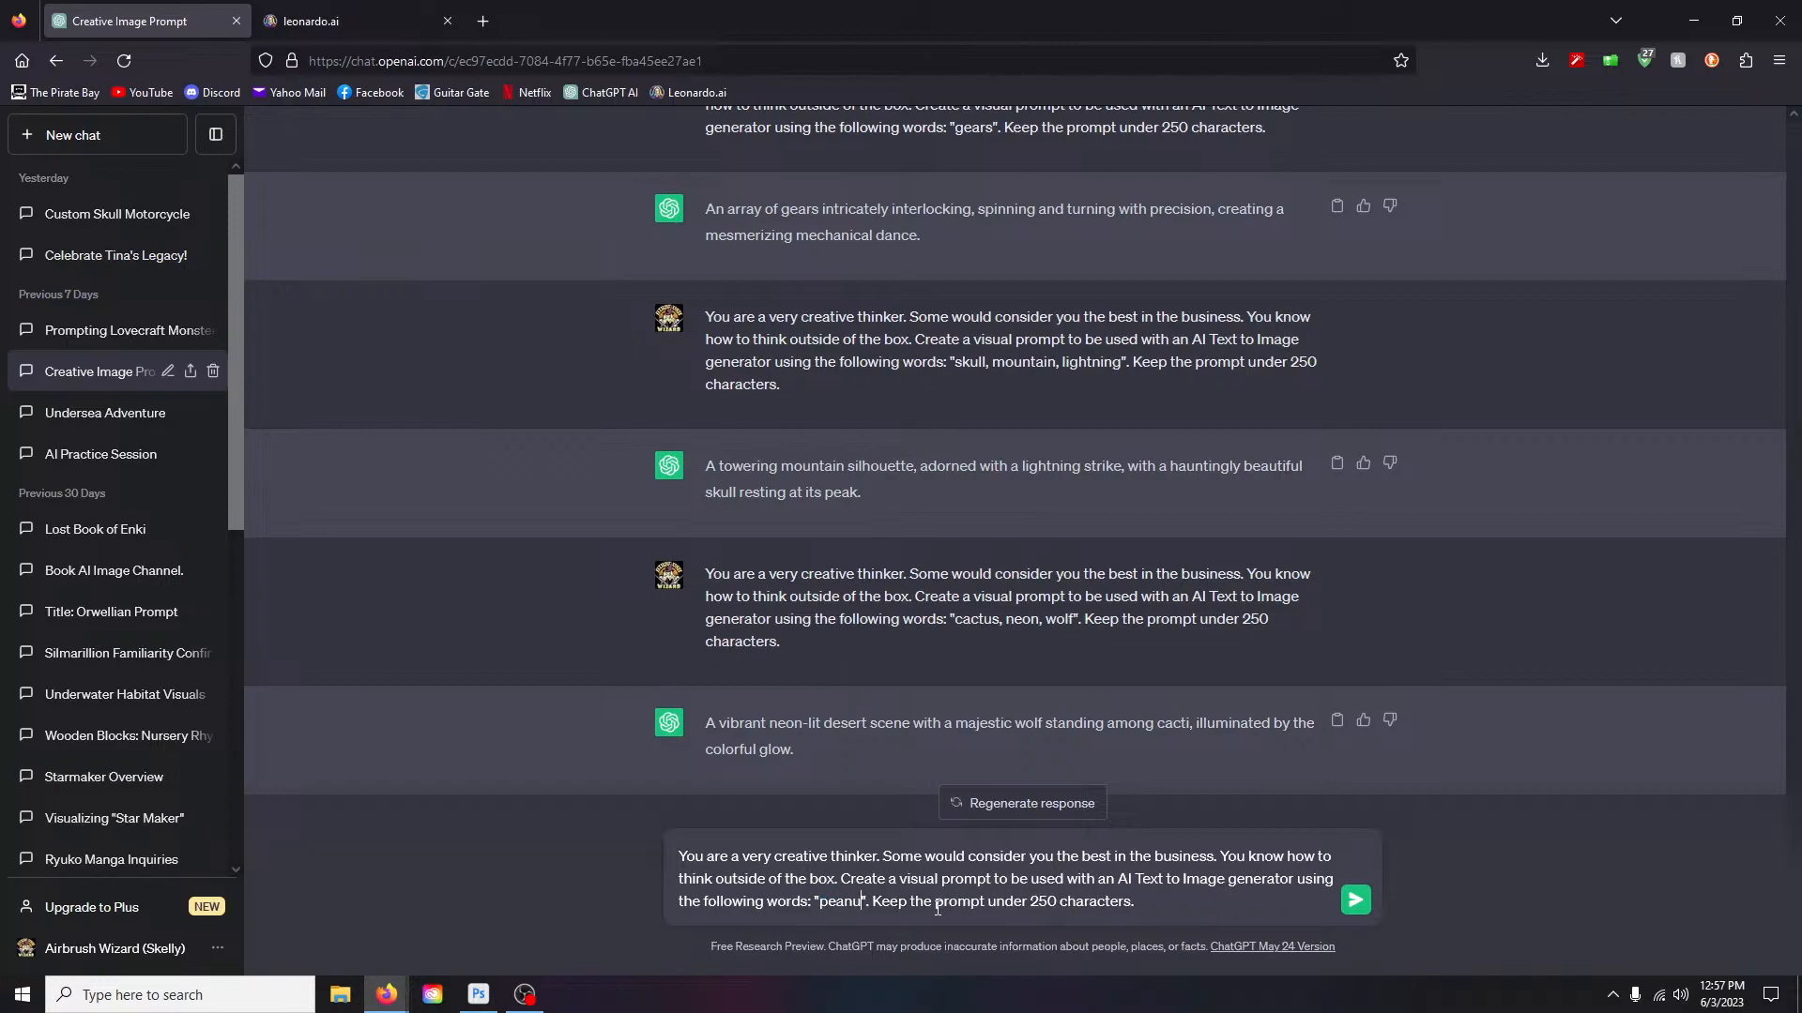
pyautogui.write('t, wire, heat')
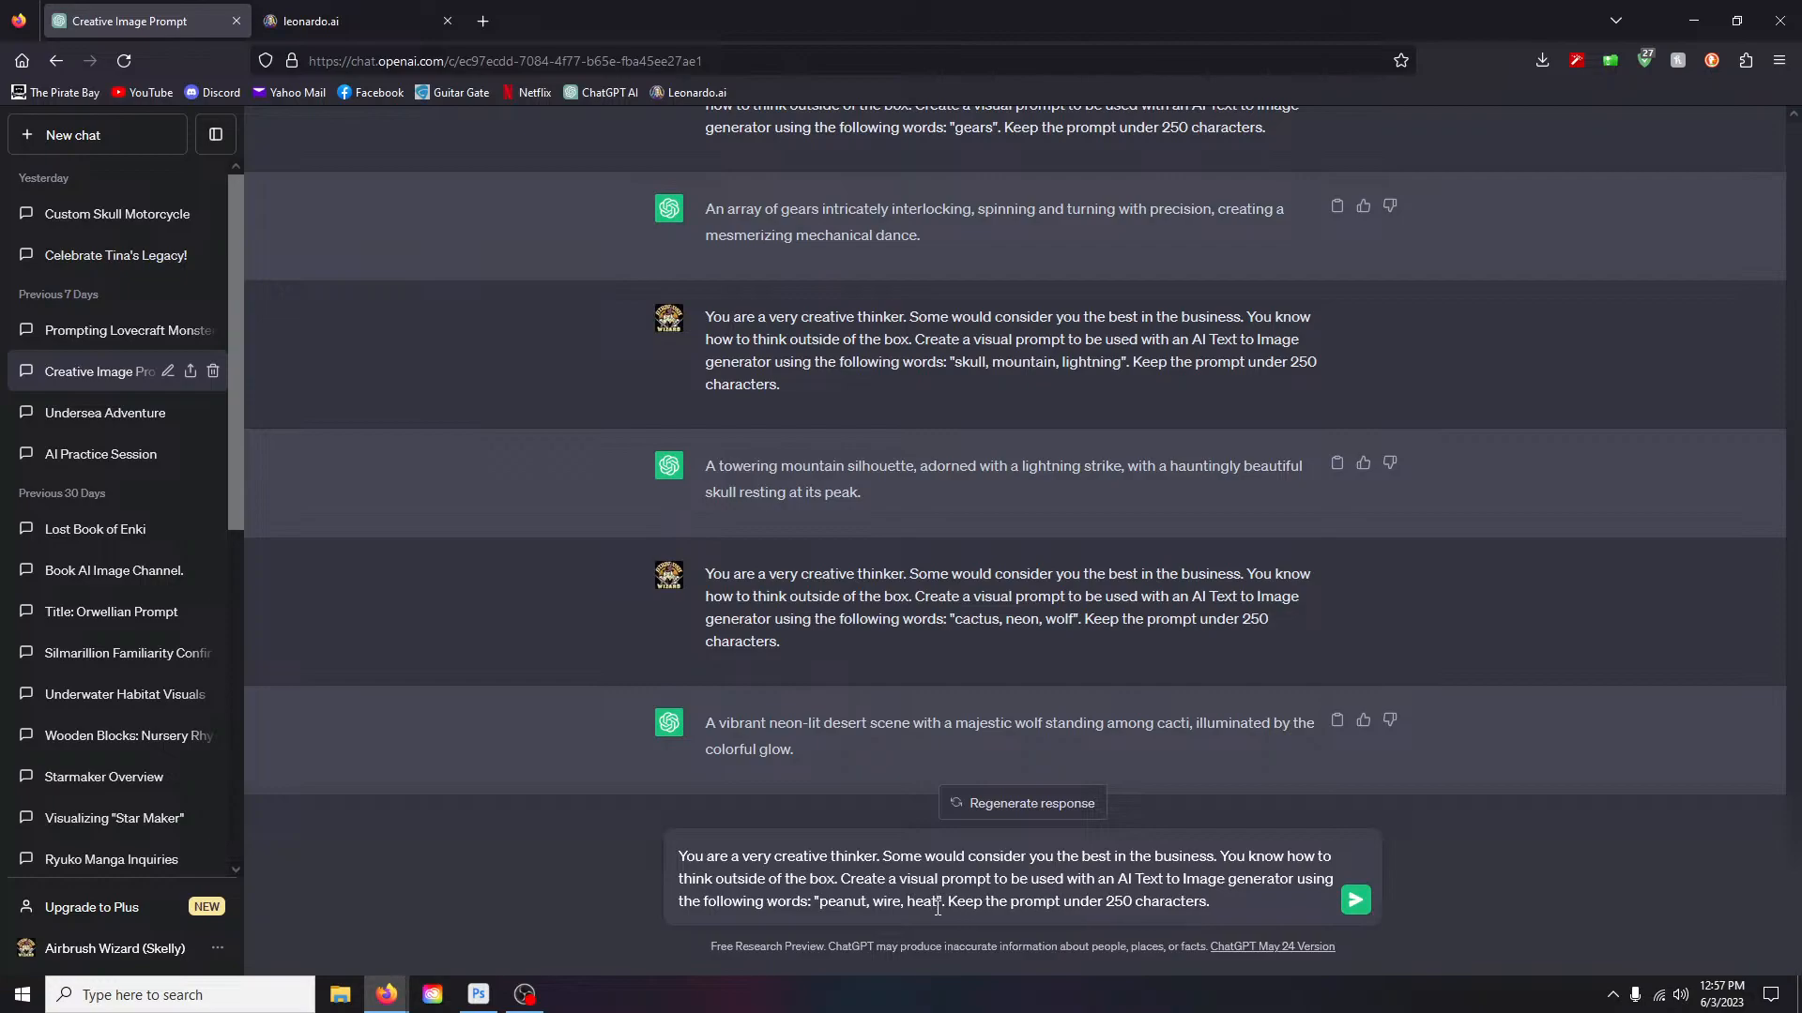
pyautogui.press('Return')
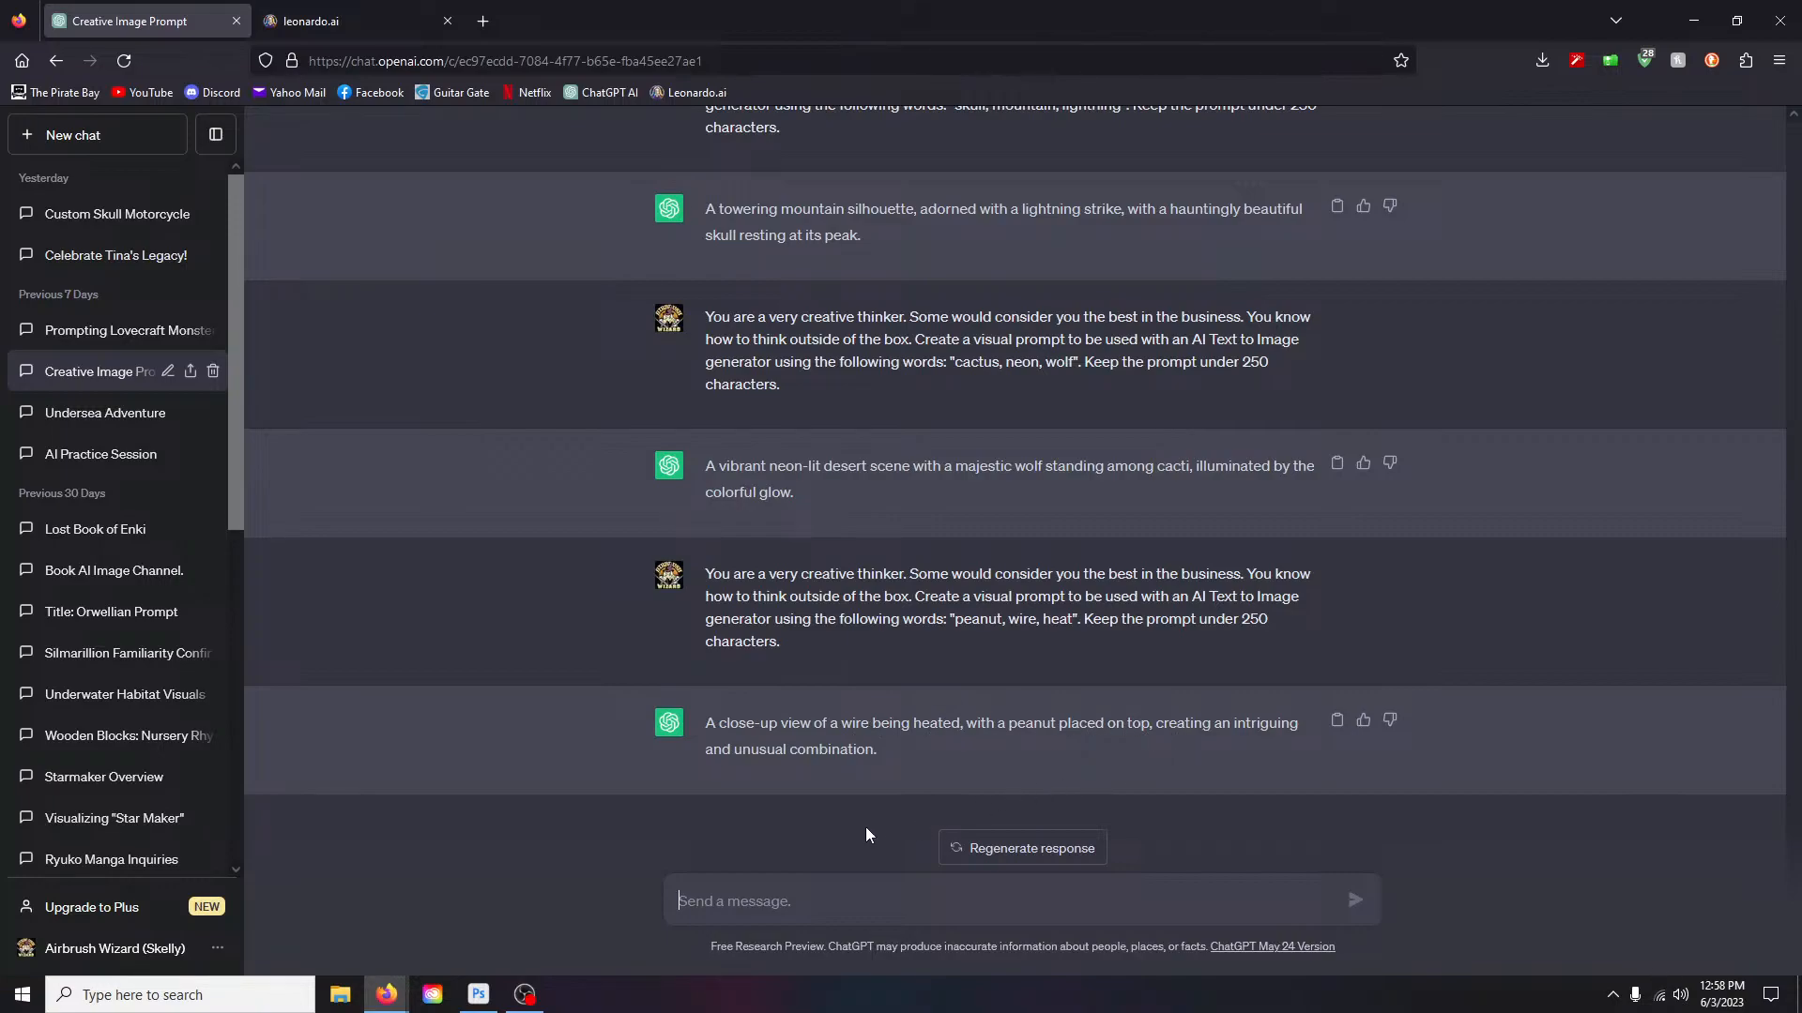
# Step: Replace the wolf description in the Leonardo.ai prompt with ChatGPT's heated-wire-and-peanut text, keeping the style keywords, and generate with DreamShaper v6
pyautogui.moveTo(707, 723); pyautogui.dragTo(844, 756)
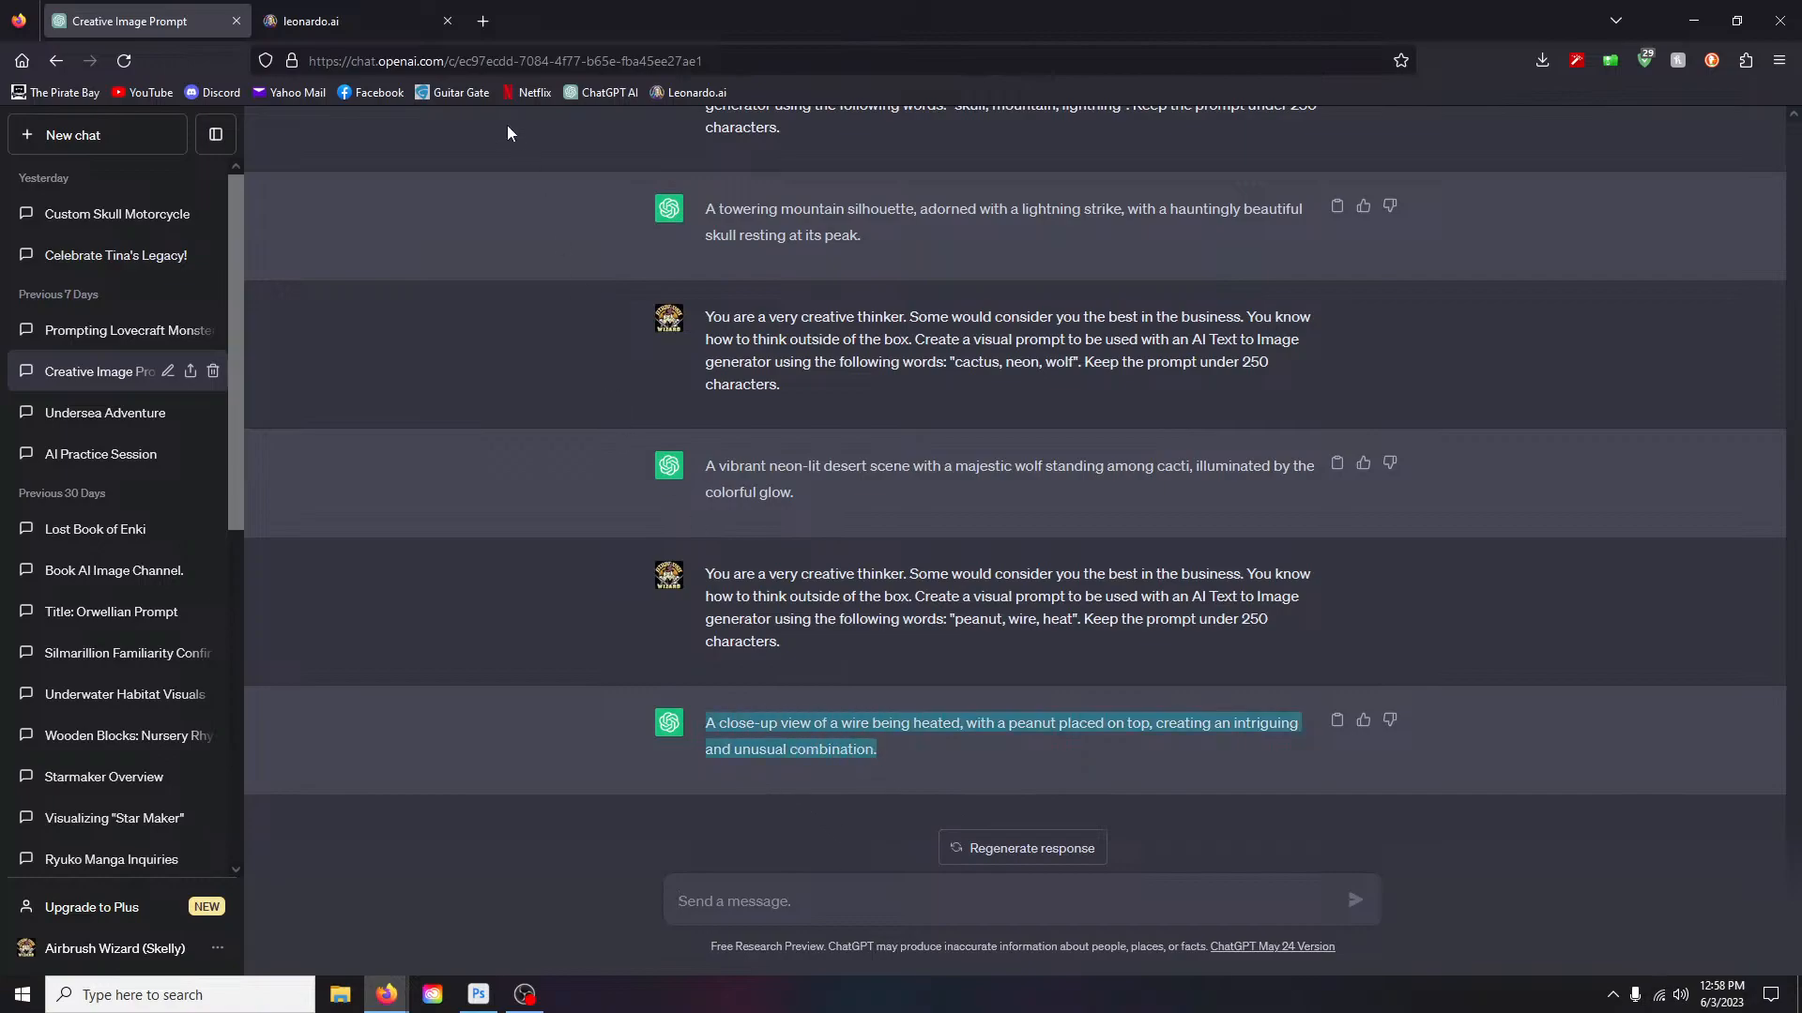
pyautogui.click(346, 20)
pyautogui.moveTo(267, 195); pyautogui.dragTo(1029, 196)
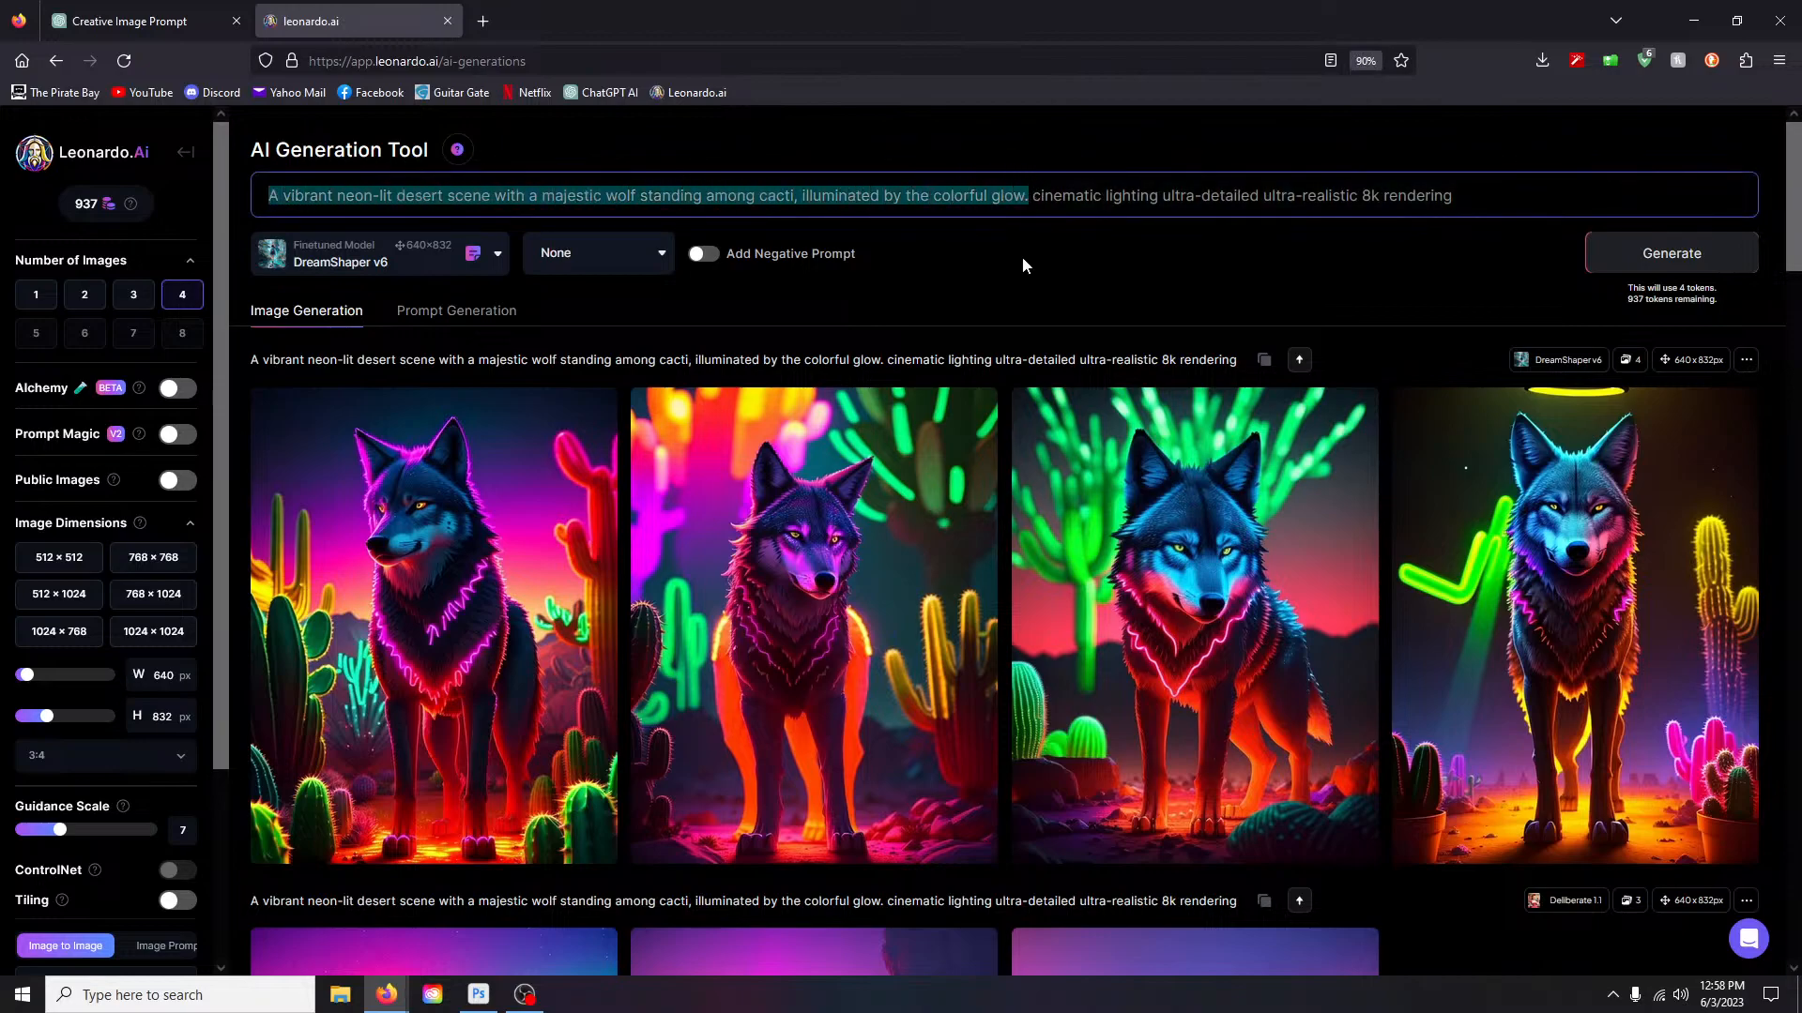
pyautogui.hotkey('ctrl', 'v')
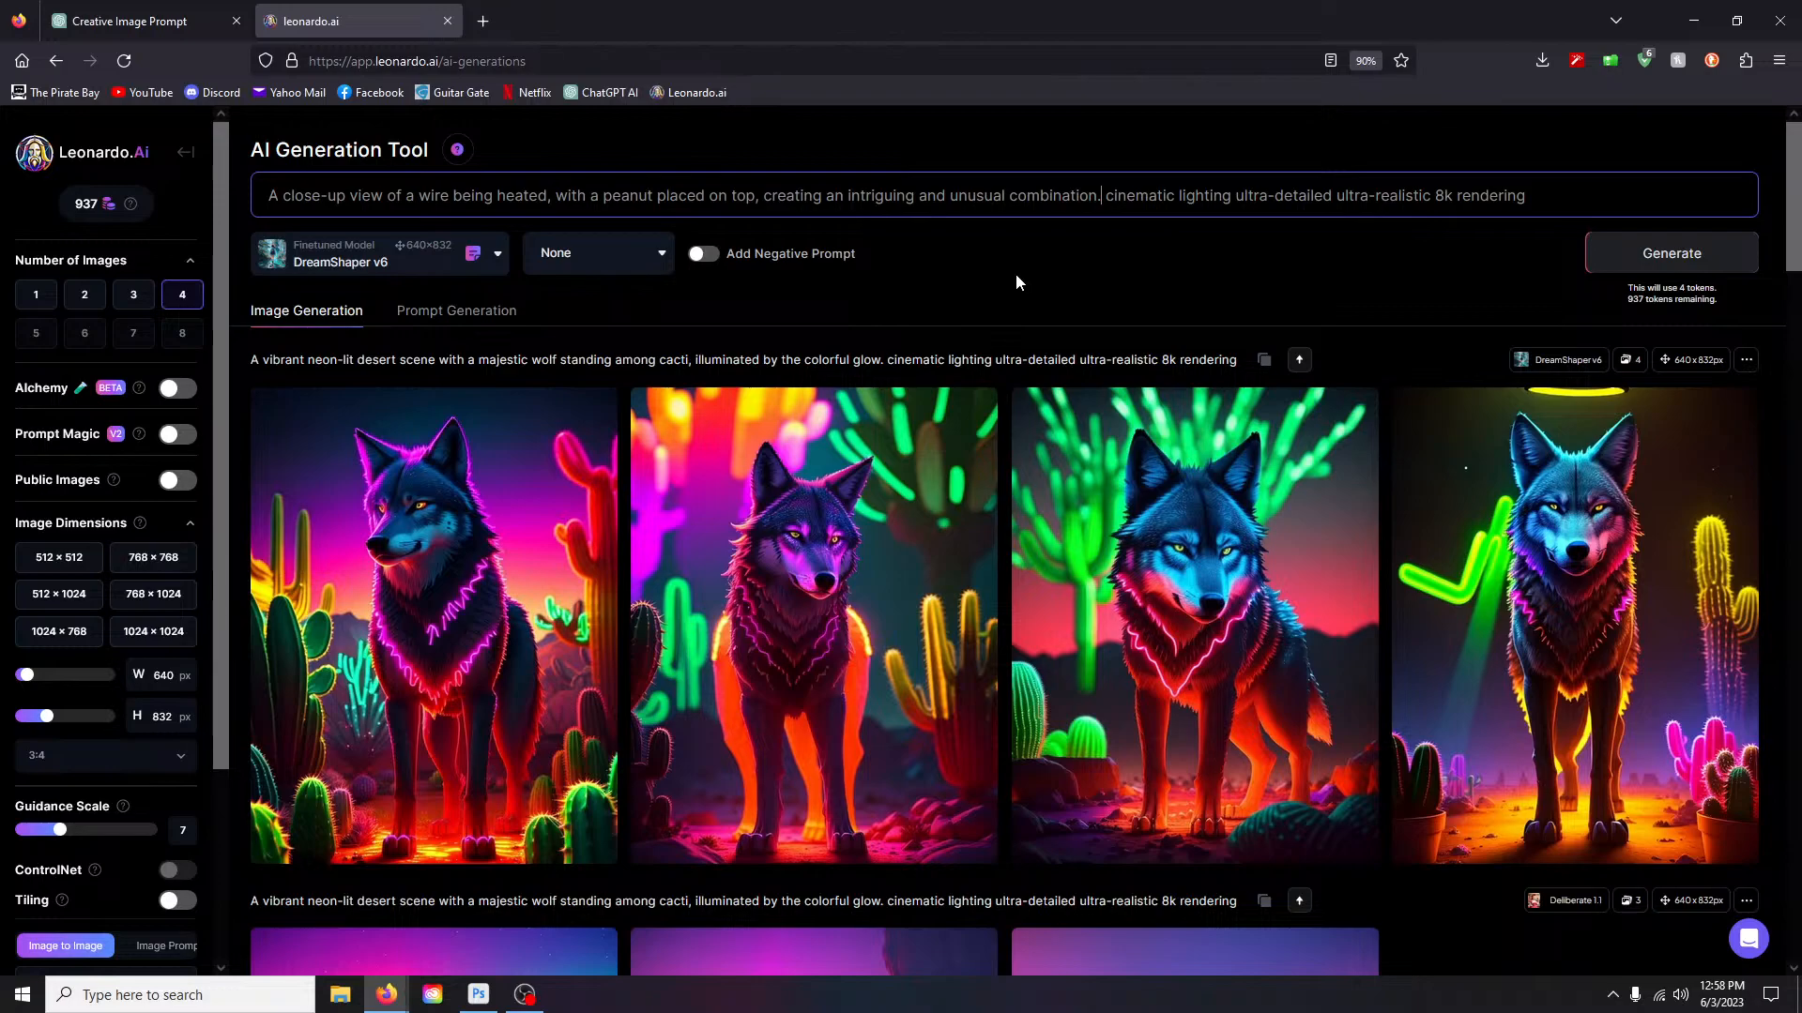
pyautogui.hotkey('ctrl', 'Return')
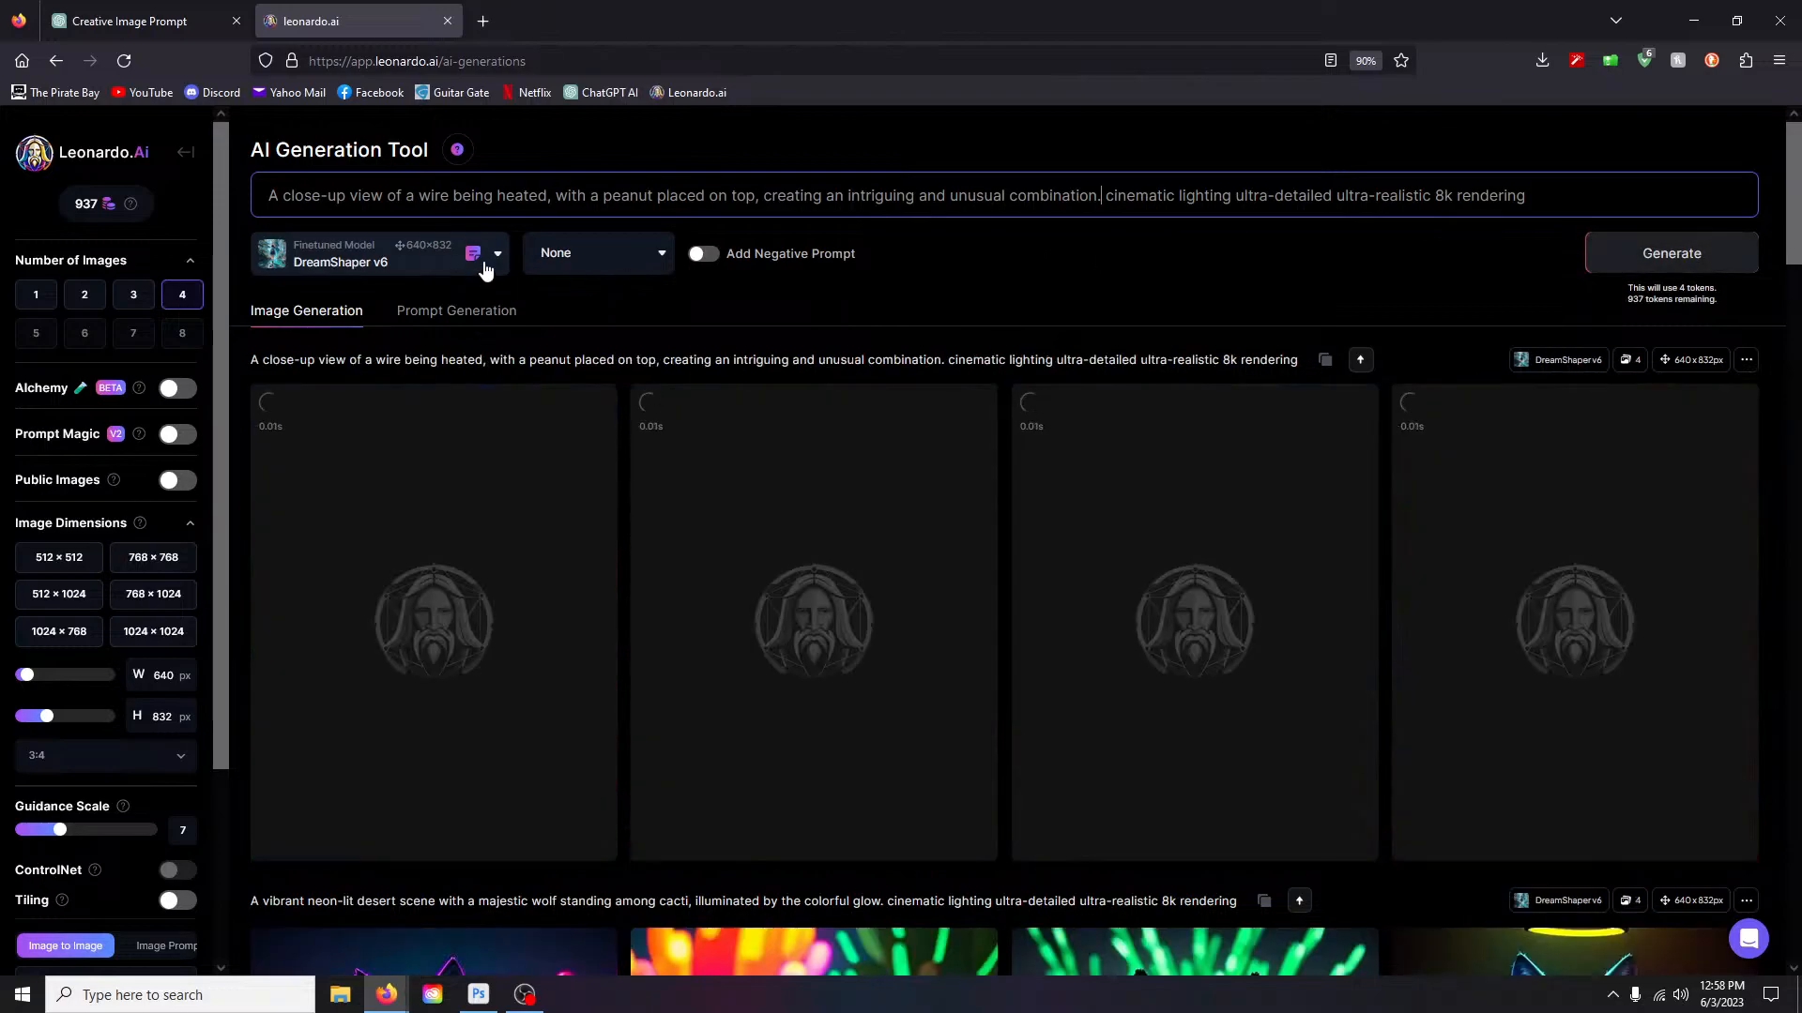
# Step: Generate the same heated wire and peanut prompt with the Deliberate 1.1 model and again with Leonardo Diffusion
pyautogui.click(492, 256)
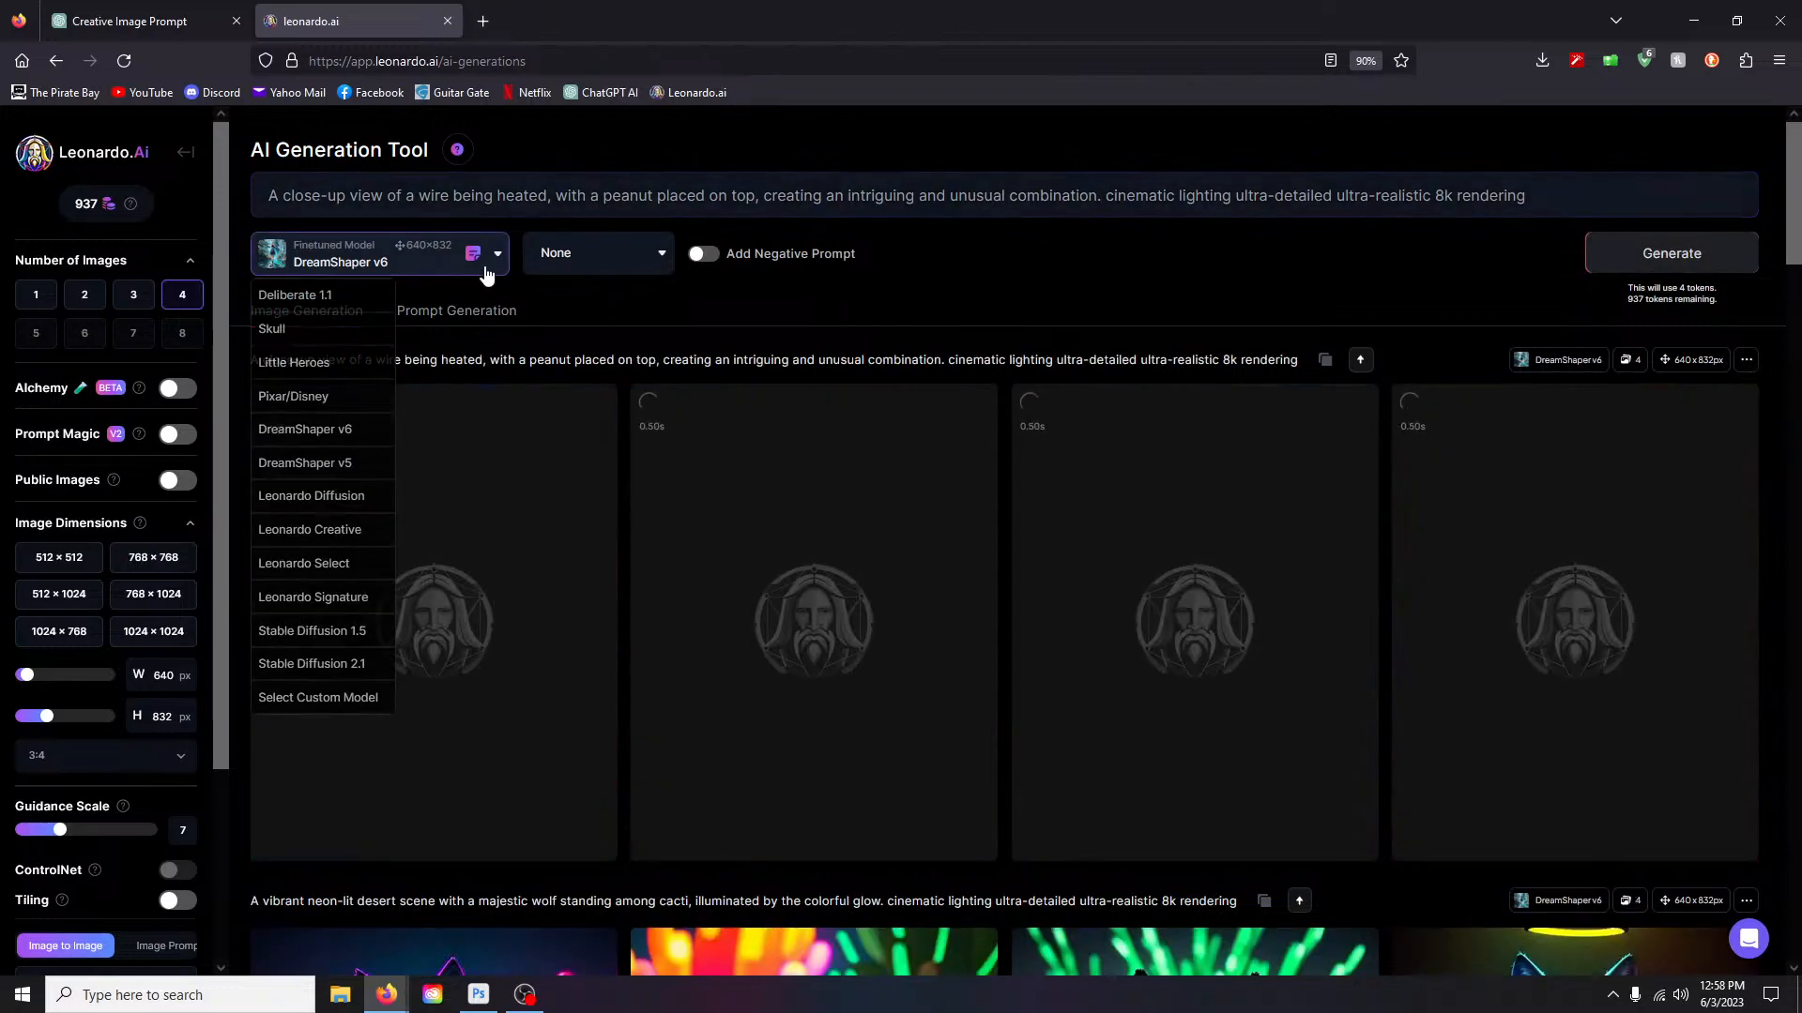
pyautogui.click(340, 433)
pyautogui.click(493, 270)
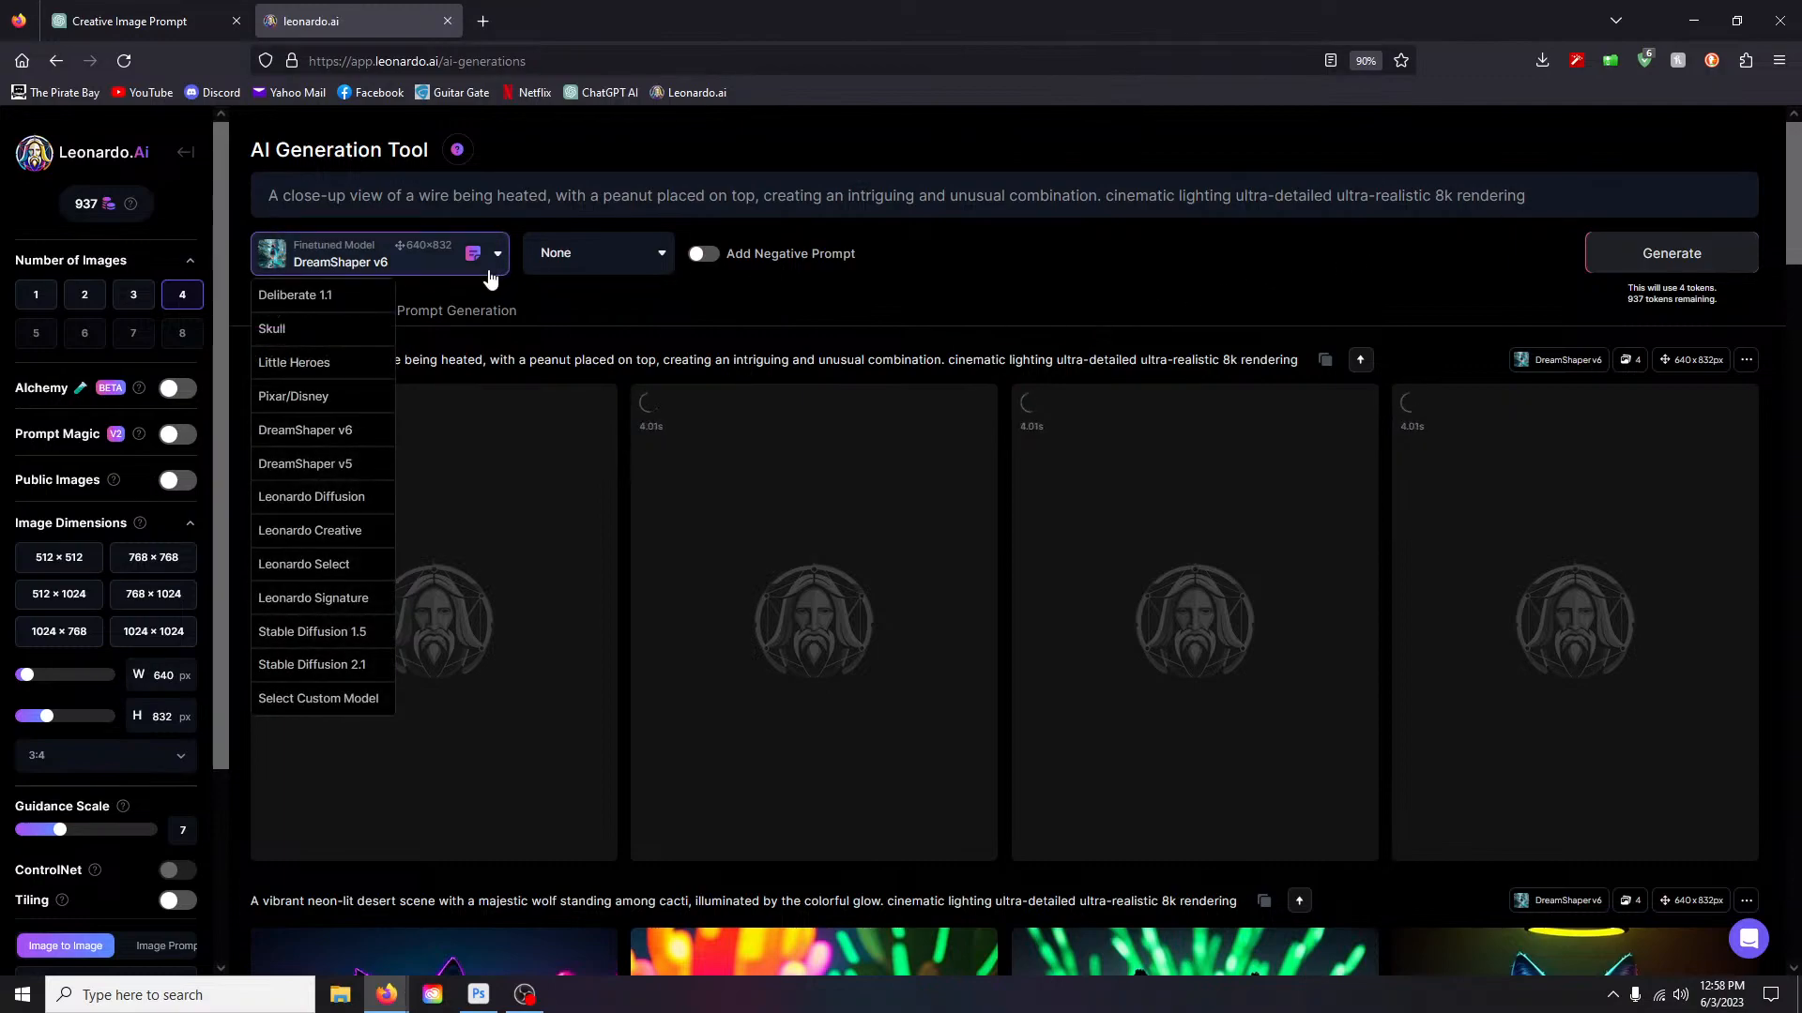
pyautogui.click(352, 296)
pyautogui.click(1680, 260)
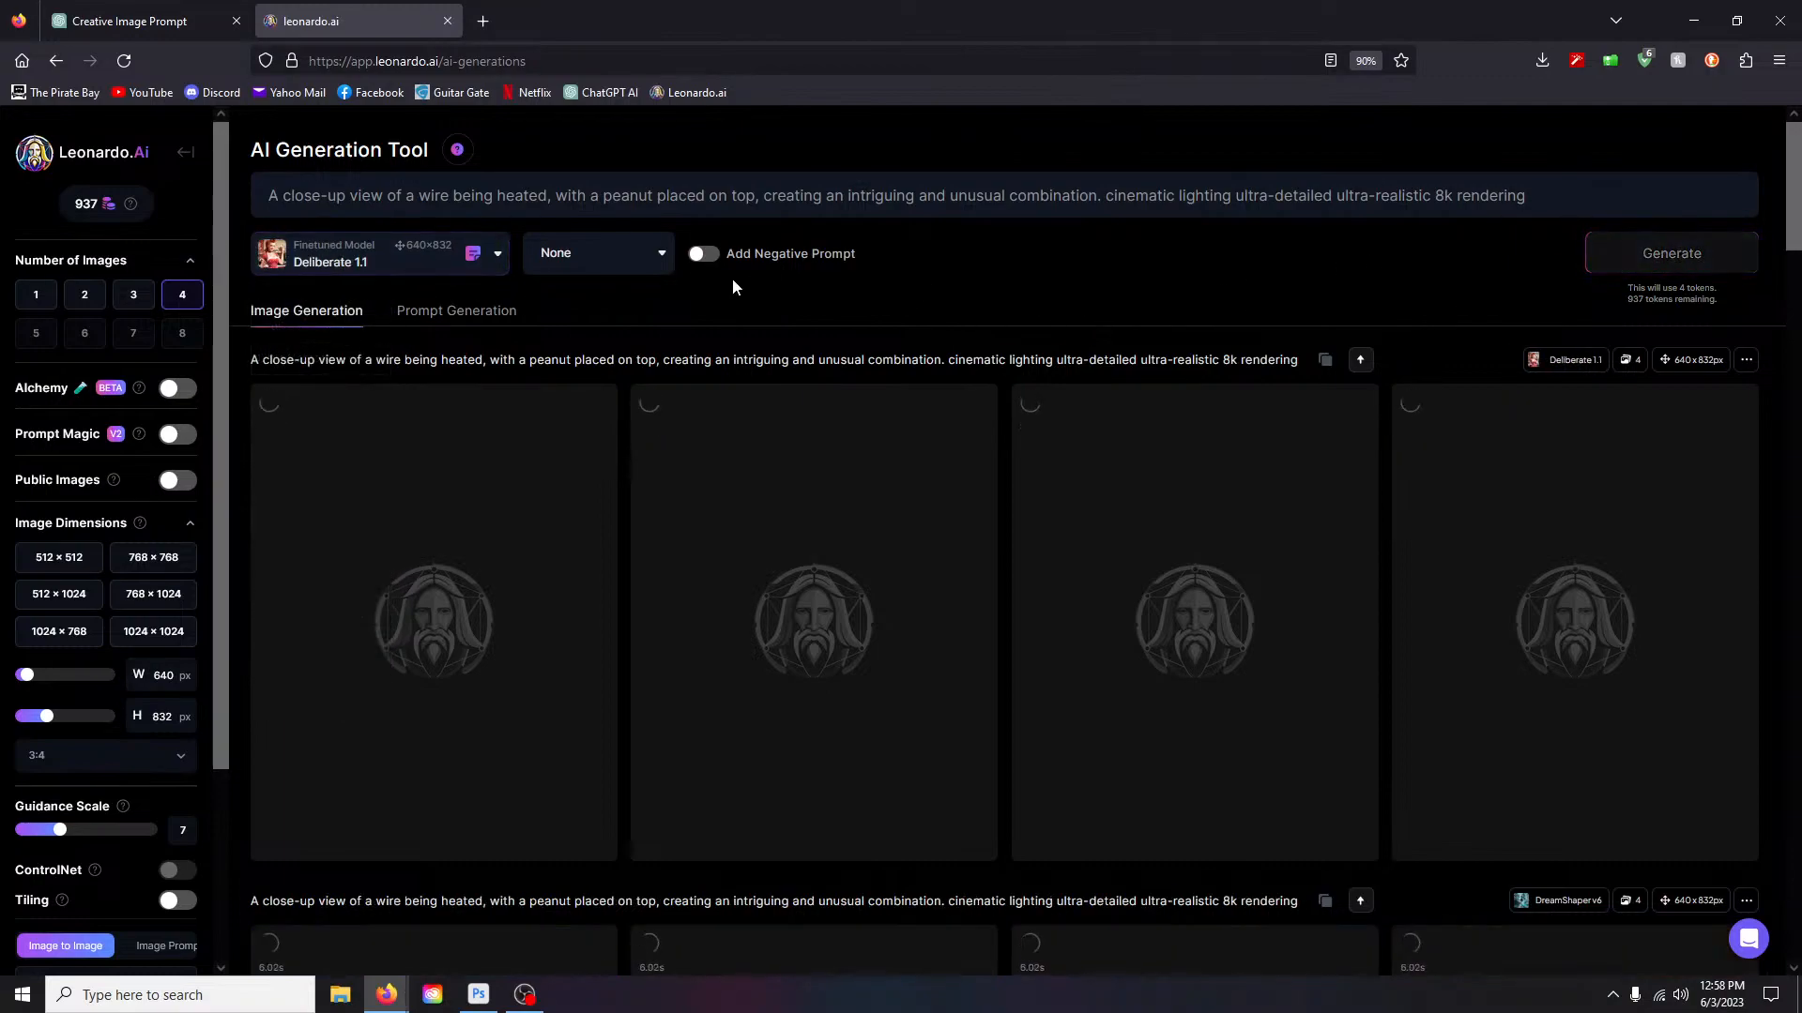
pyautogui.click(439, 264)
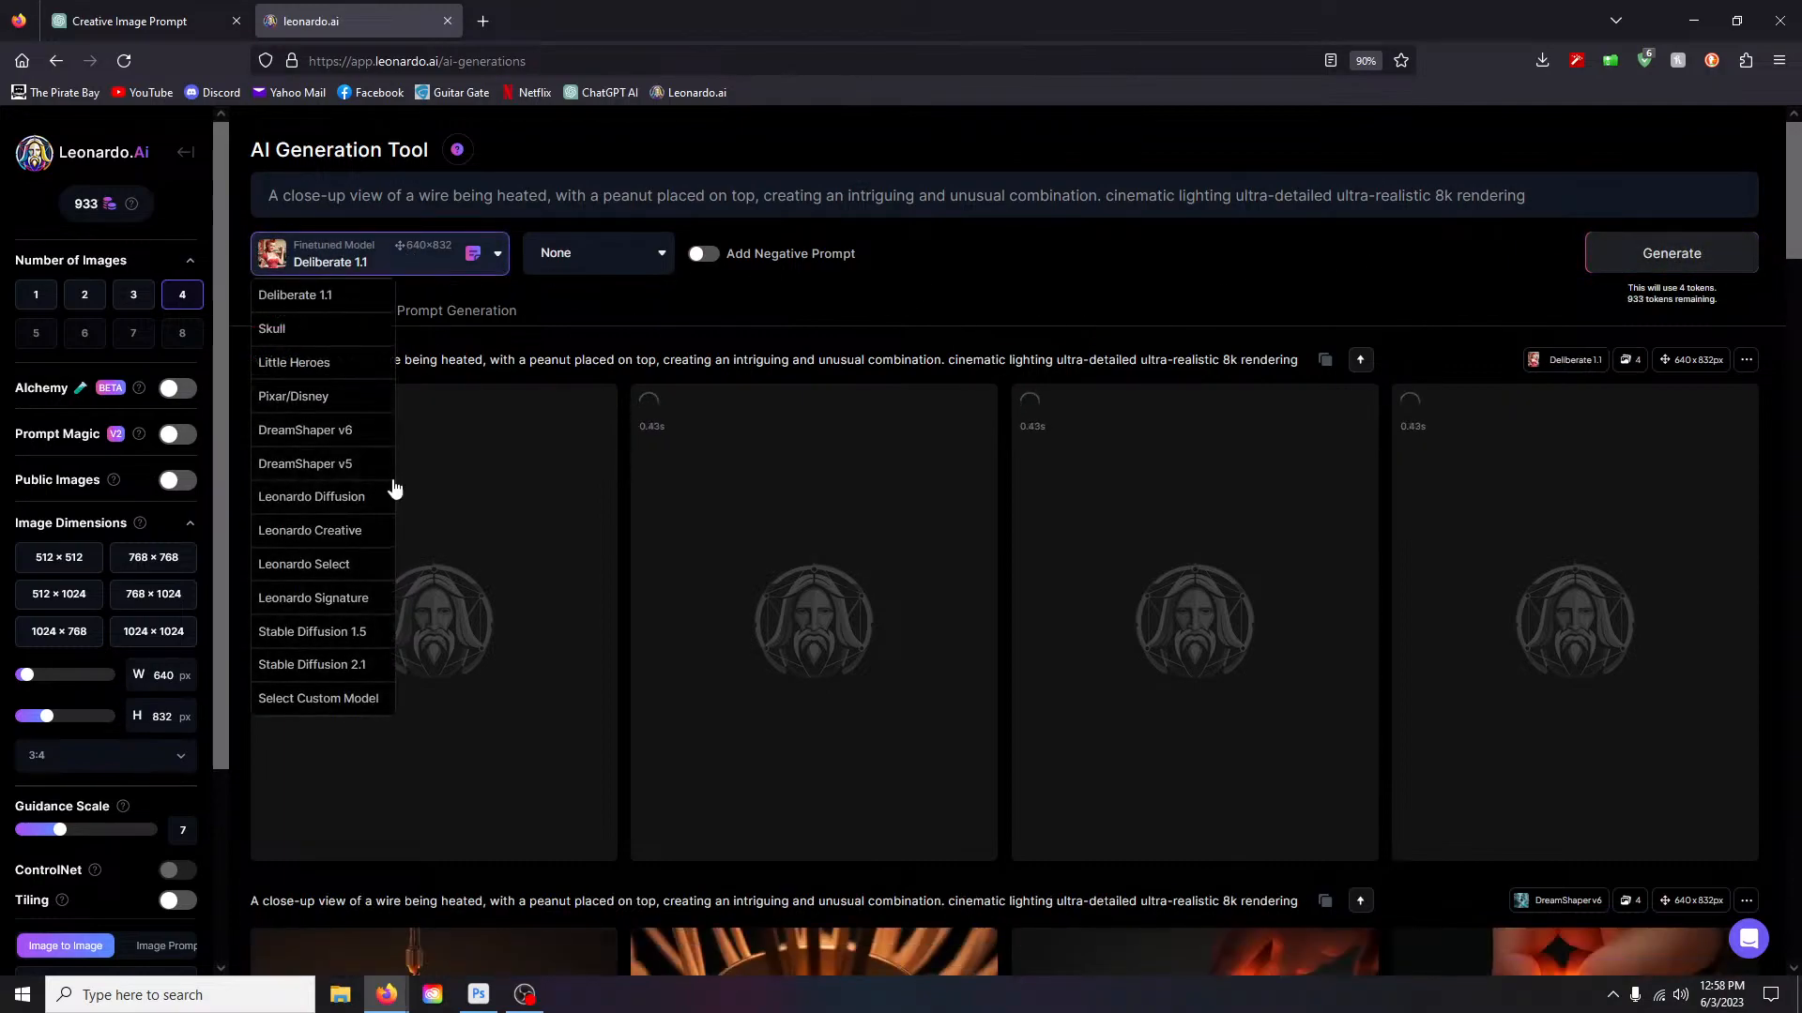
pyautogui.click(347, 495)
pyautogui.click(1701, 239)
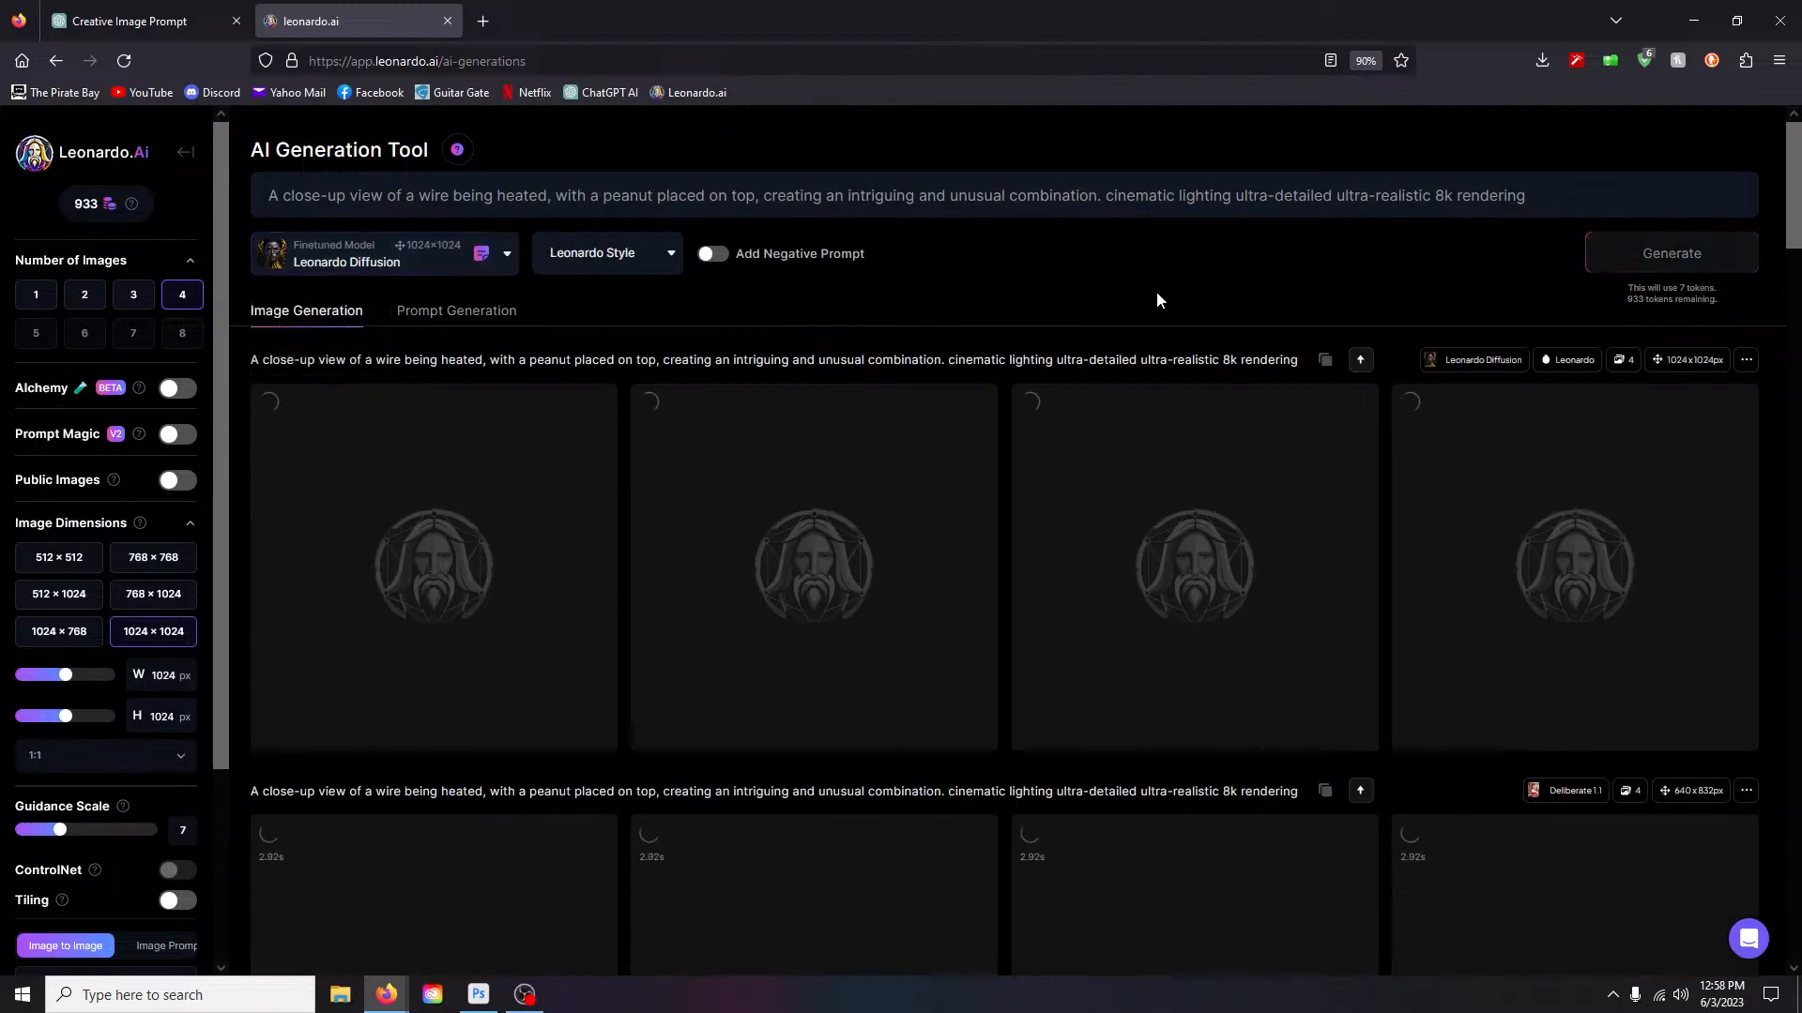
# Step: Examine the four DreamShaper v6 heated wire and peanut images one by one at enlarged size
pyautogui.scroll(-5, 1156, 291)
pyautogui.scroll(-5, 1085, 373)
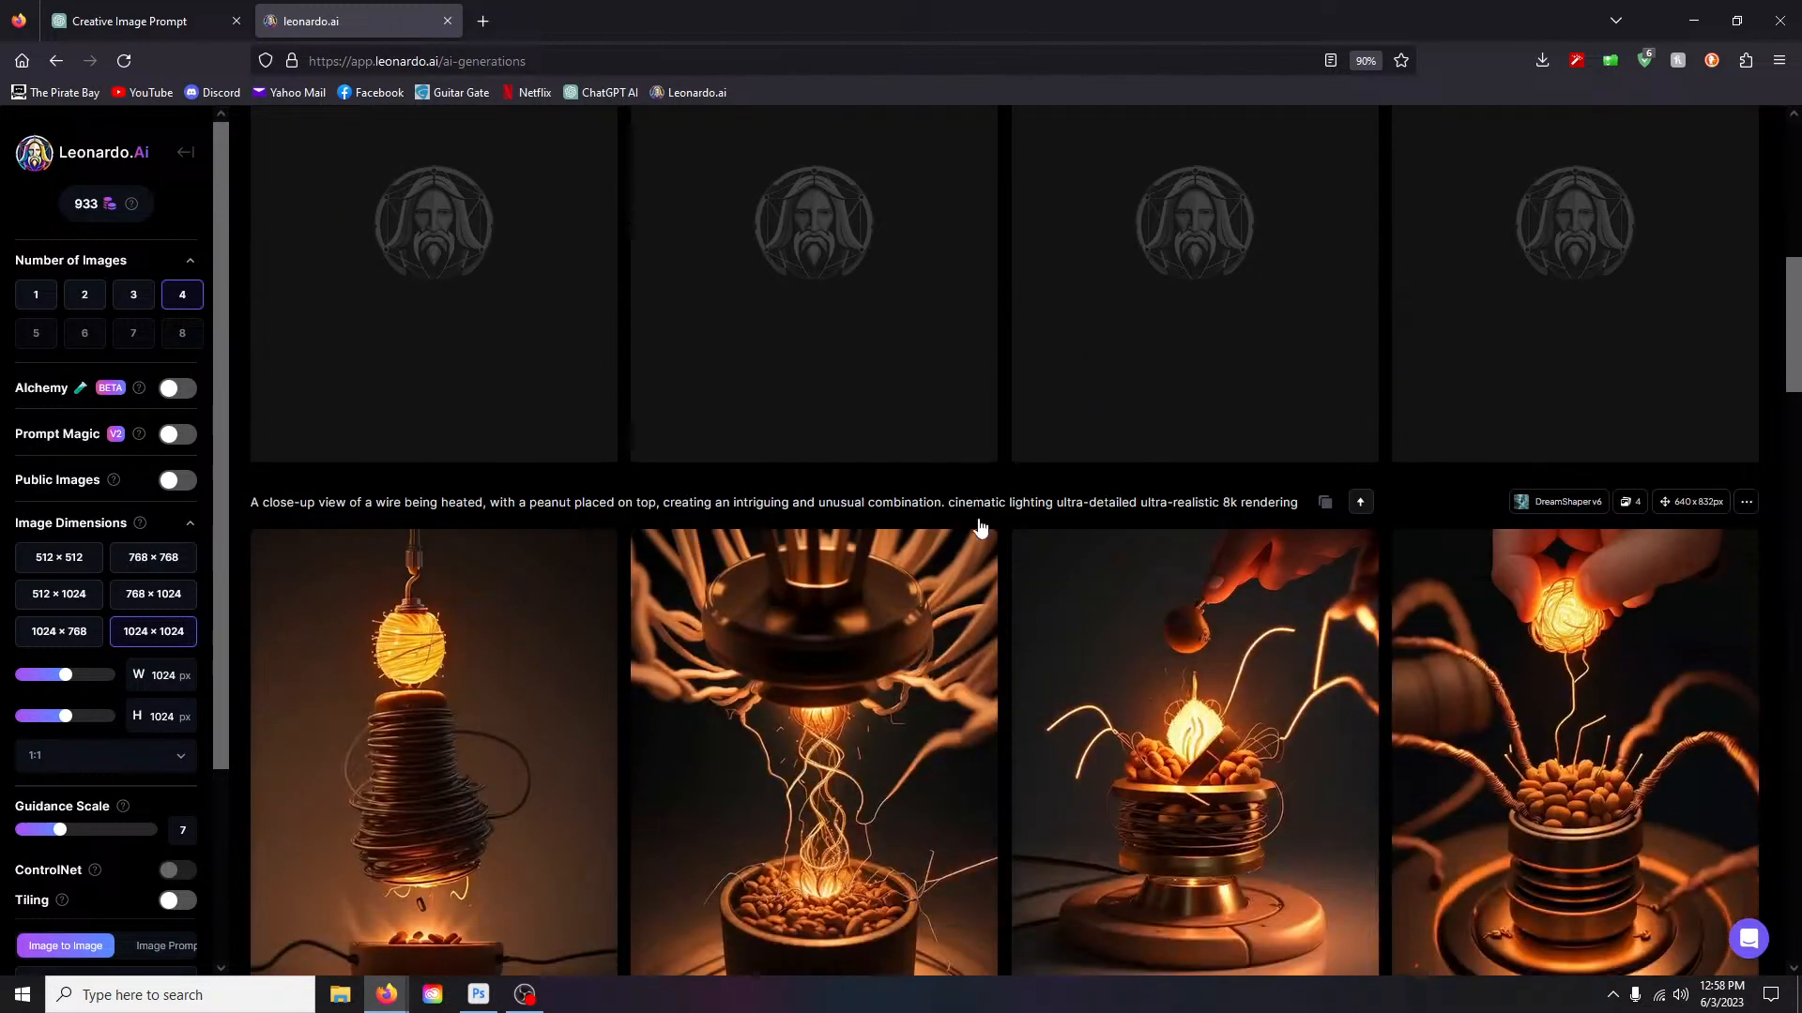
pyautogui.scroll(-1, 1743, 927)
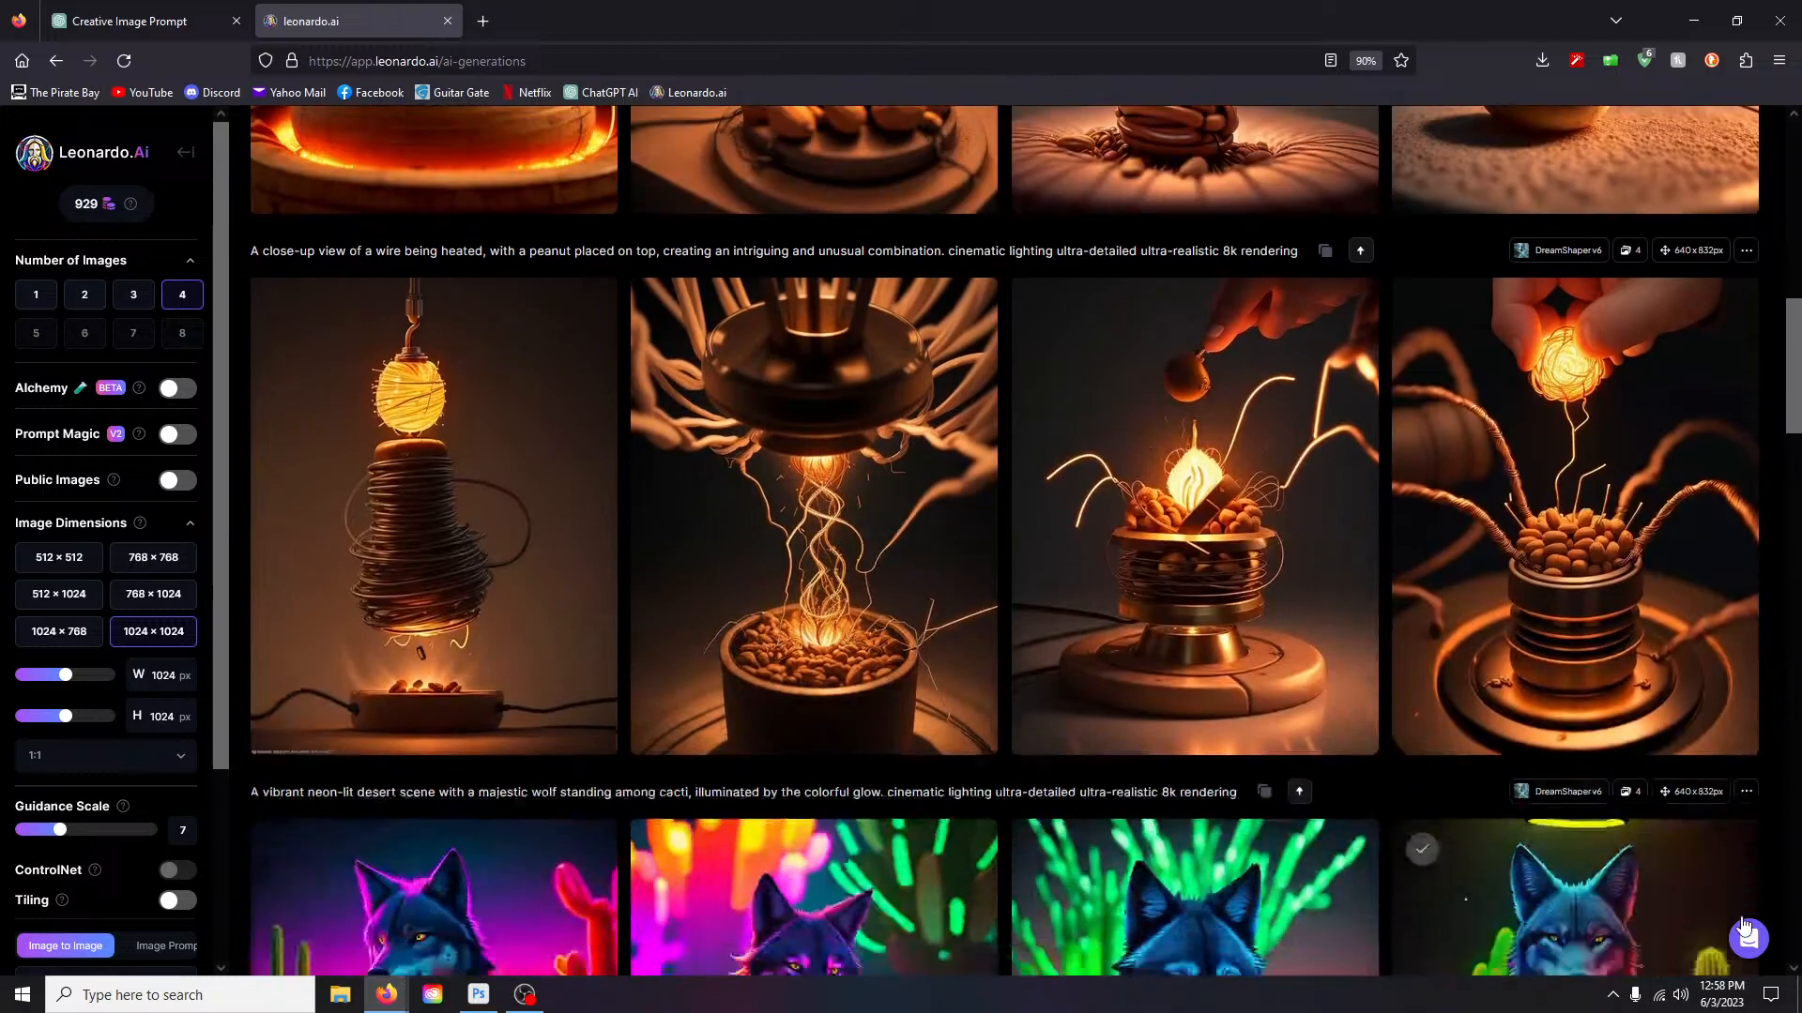
pyautogui.click(403, 486)
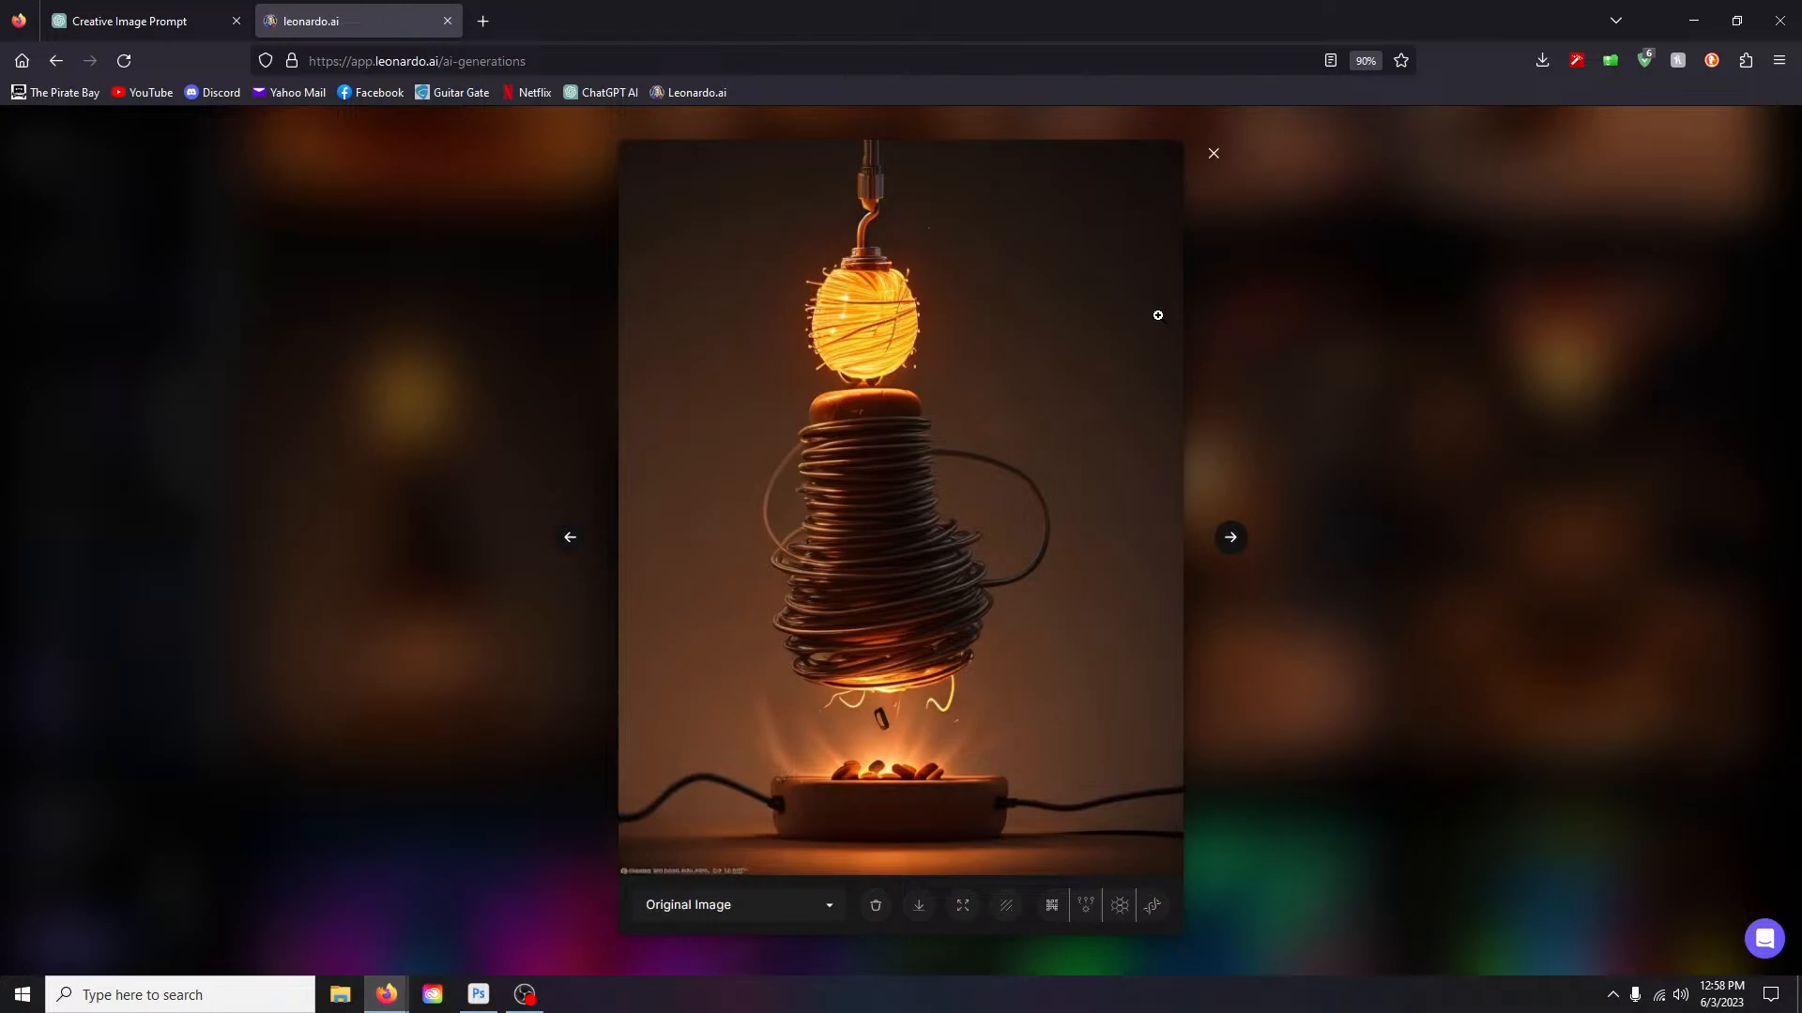
pyautogui.click(1213, 153)
pyautogui.click(832, 497)
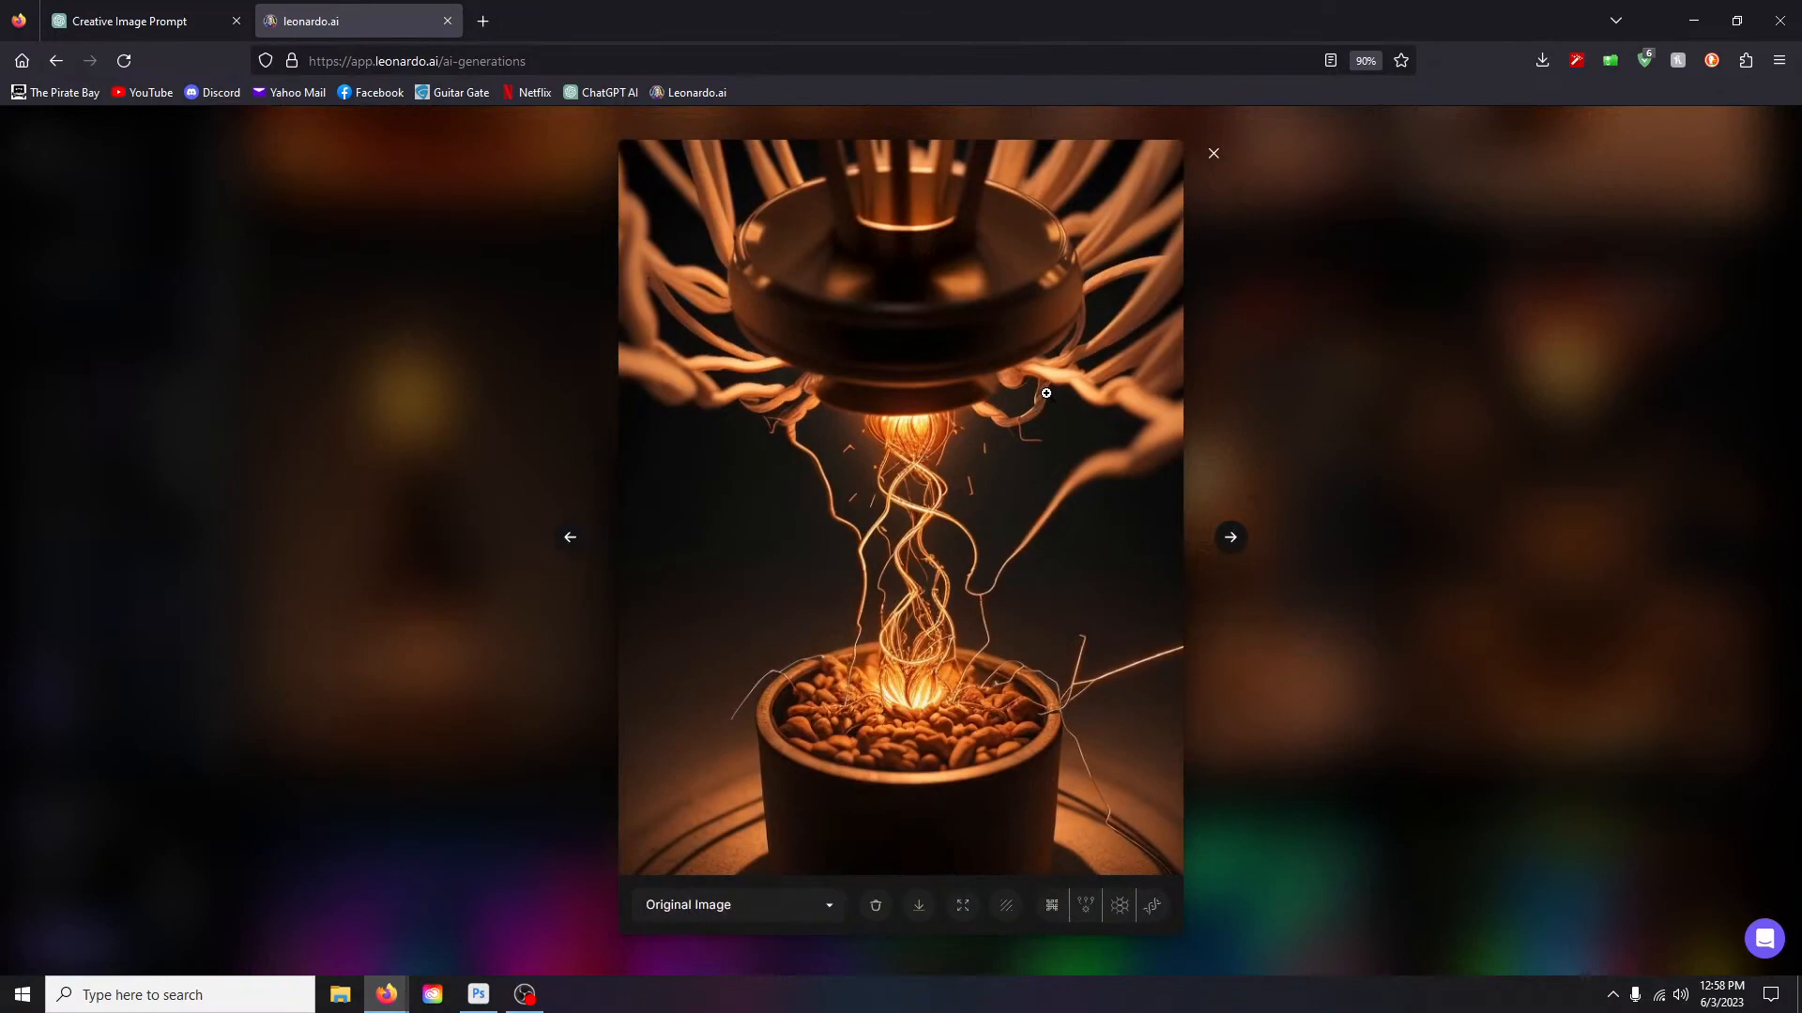
pyautogui.click(1231, 539)
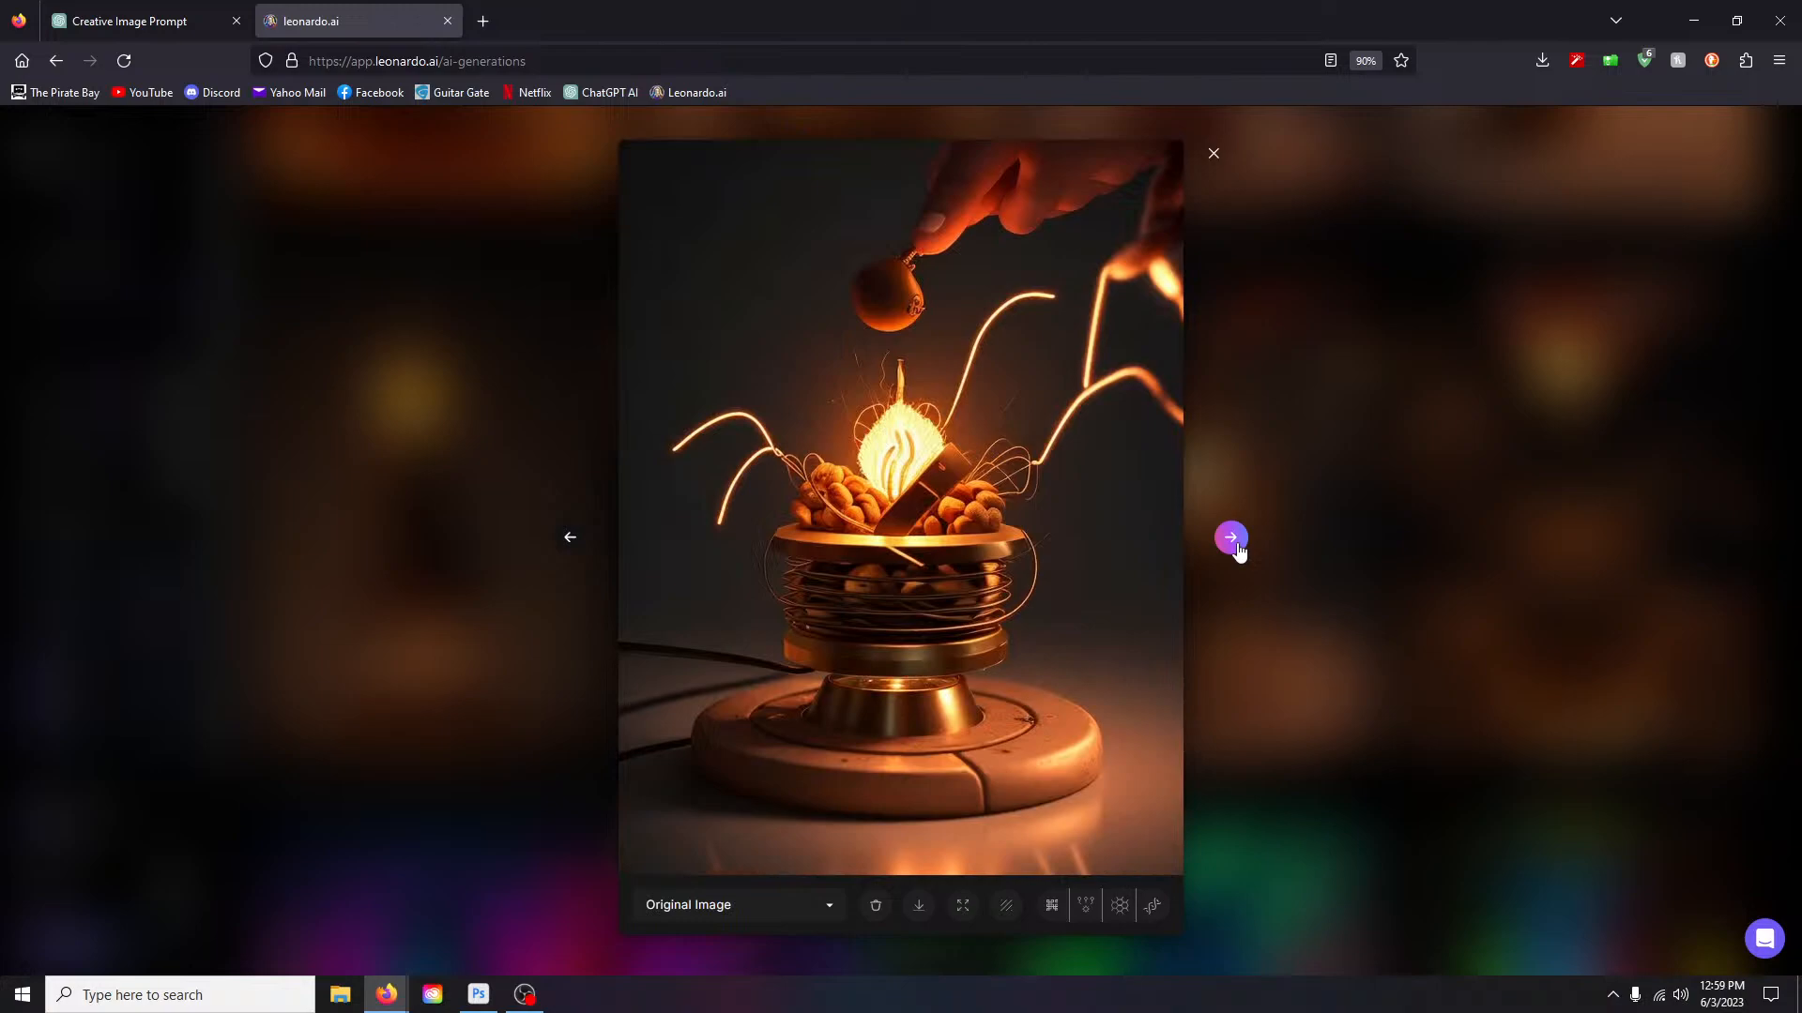
pyautogui.click(1231, 538)
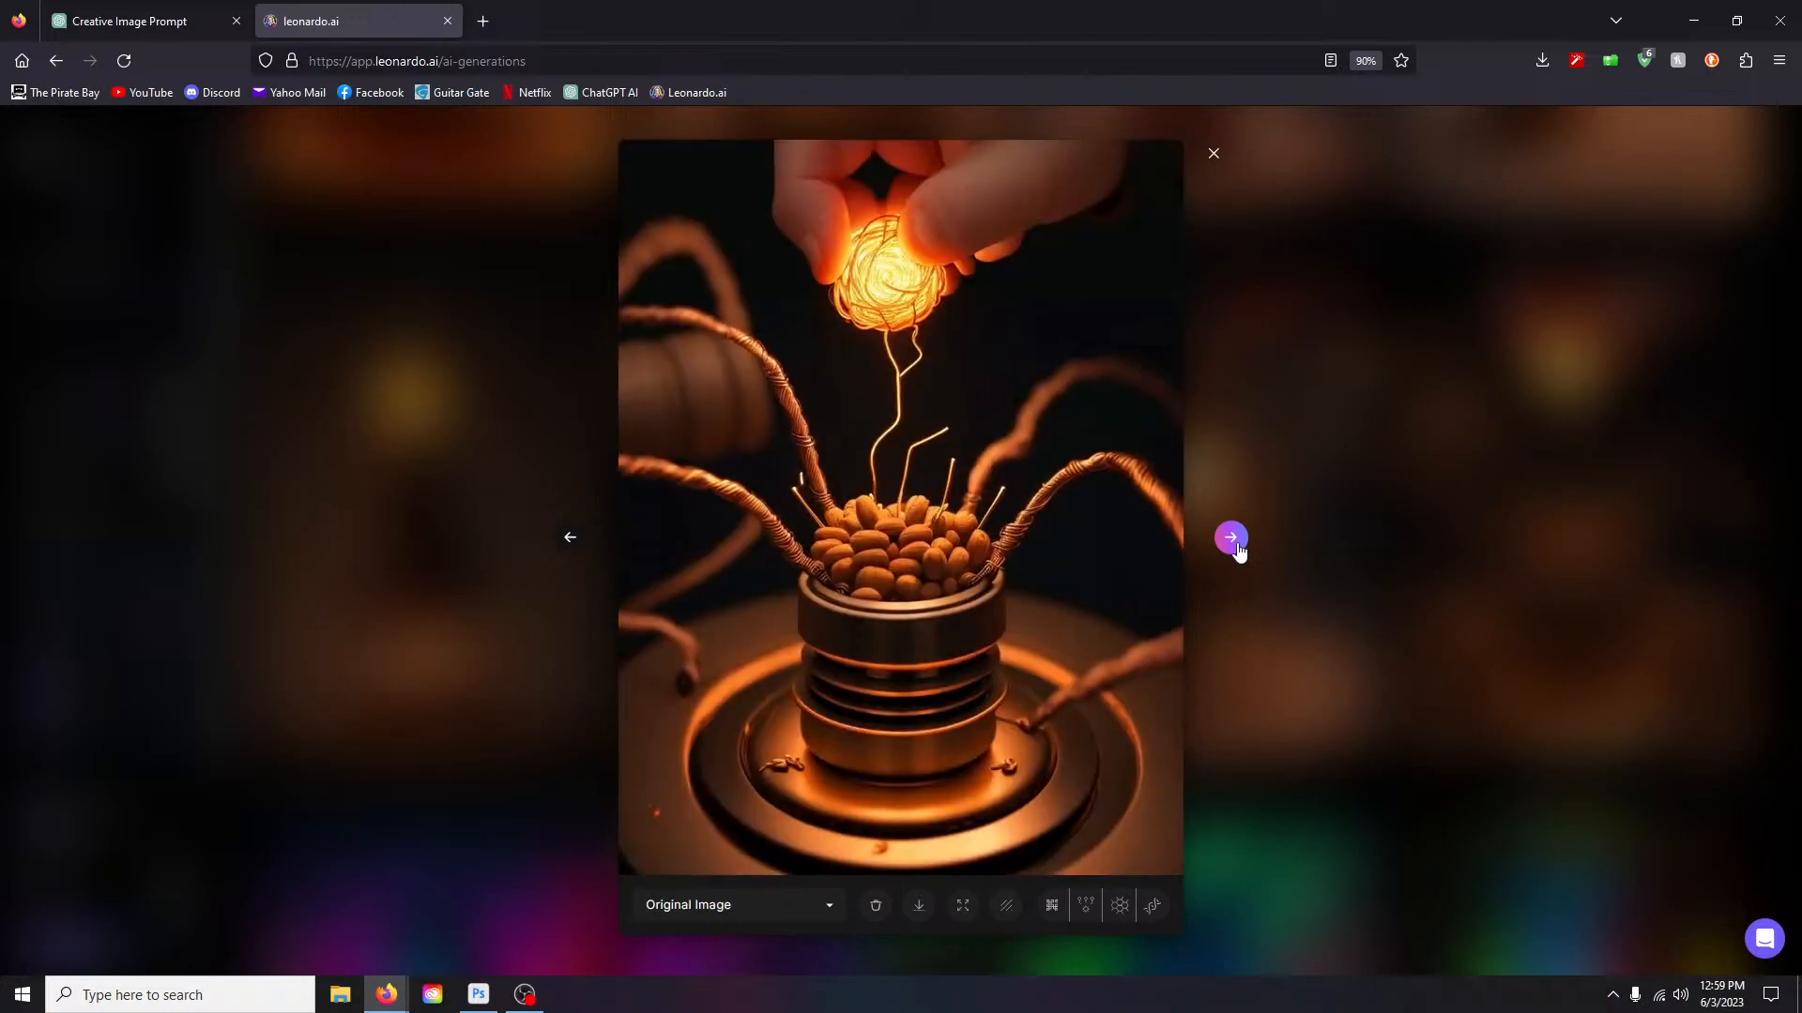
pyautogui.click(1235, 544)
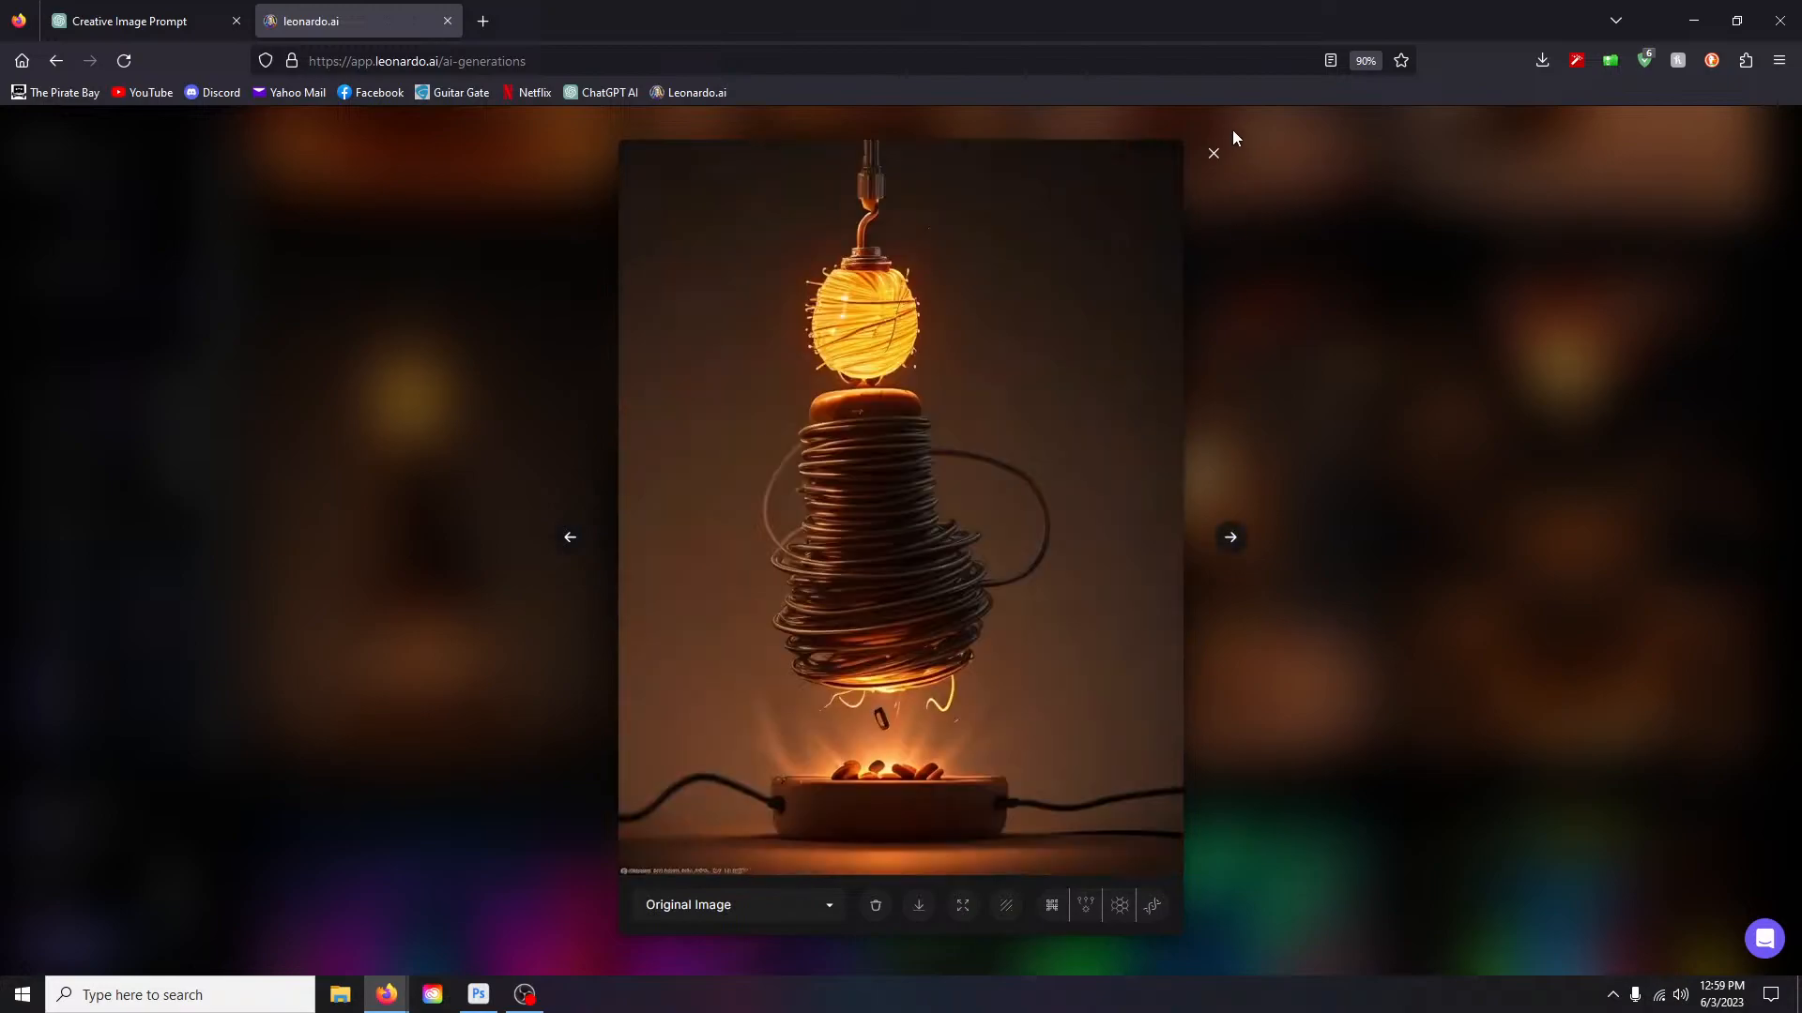
pyautogui.click(1213, 154)
# Step: Examine the four Deliberate 1.1 wire and peanut images one by one at enlarged size
pyautogui.scroll(3, 605, 500)
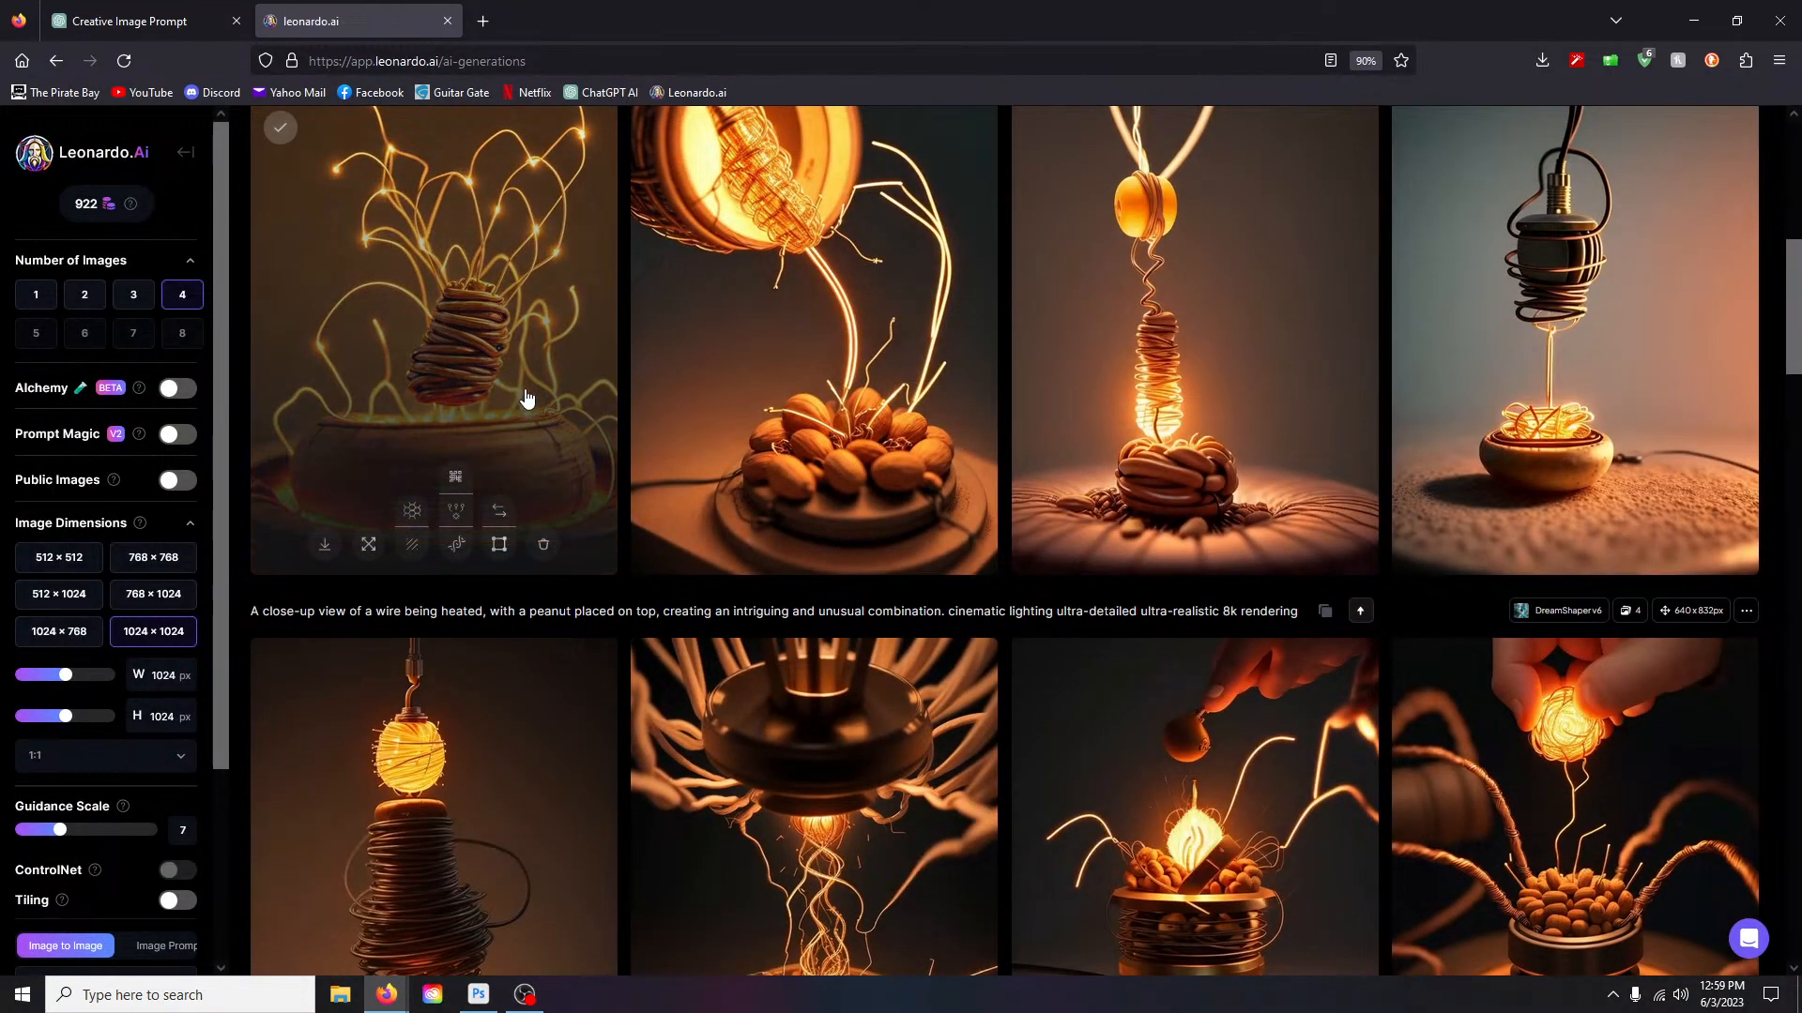
pyautogui.click(525, 398)
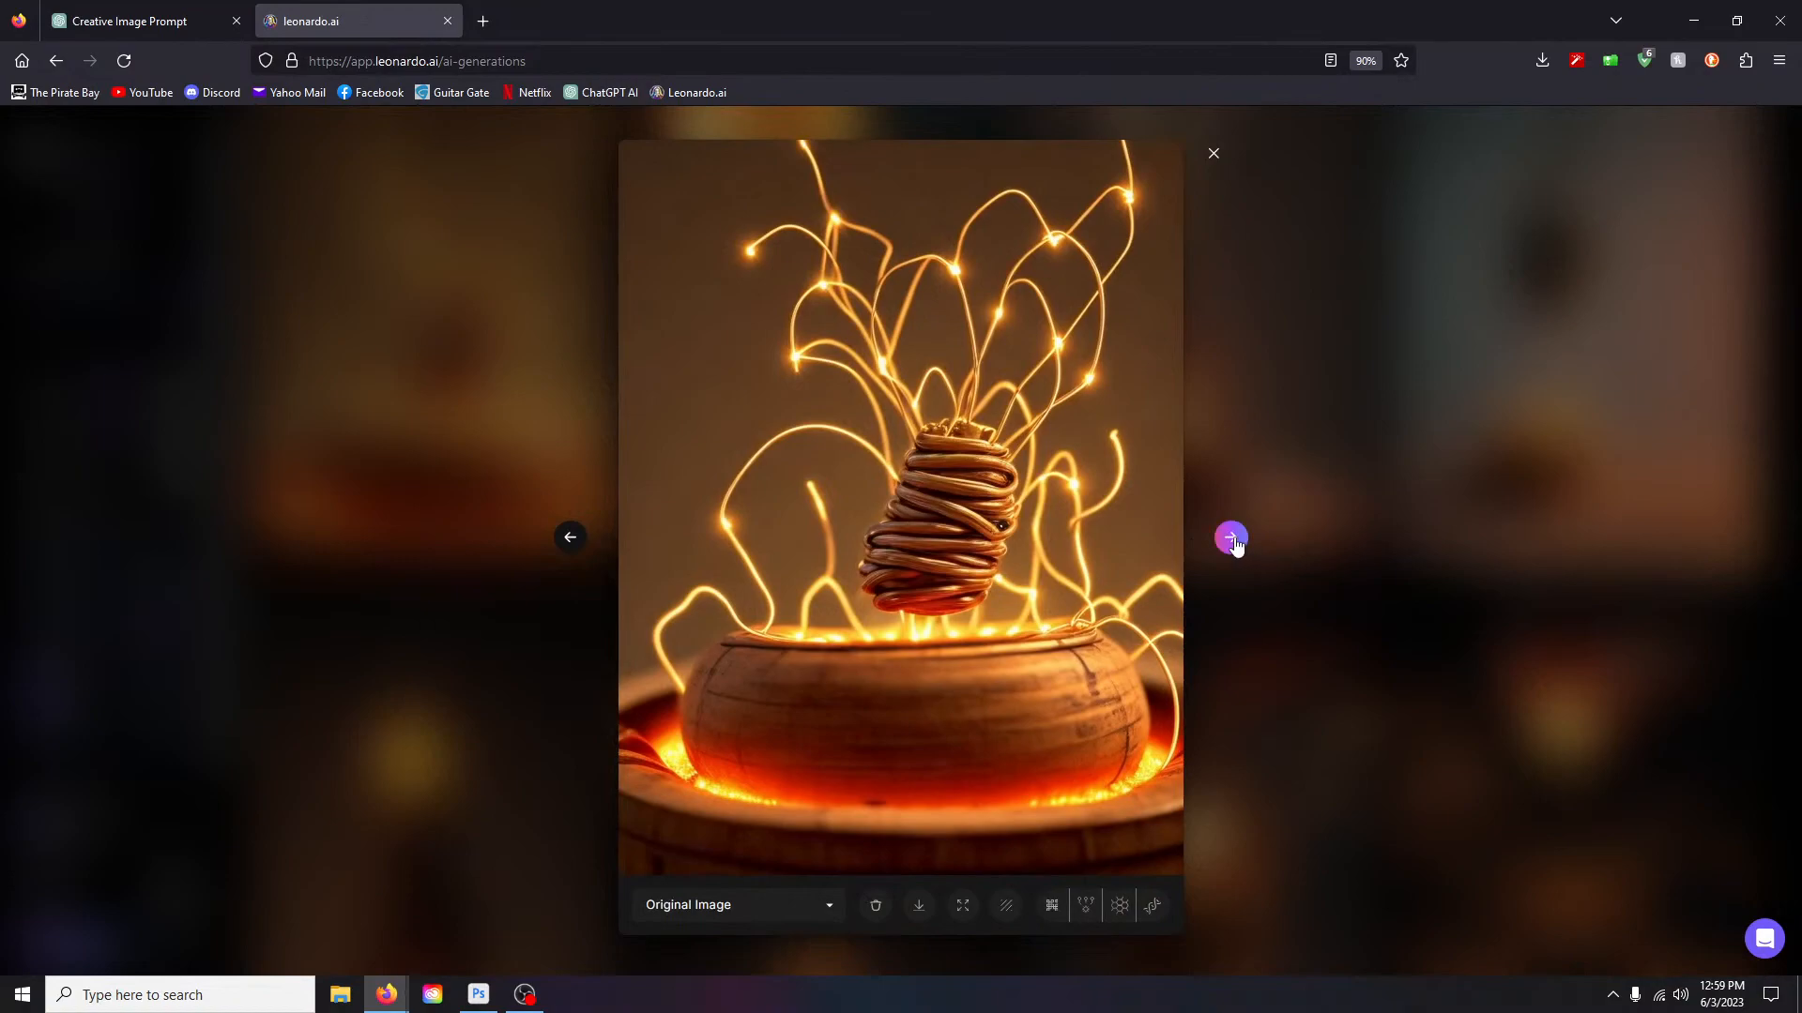
pyautogui.click(1231, 539)
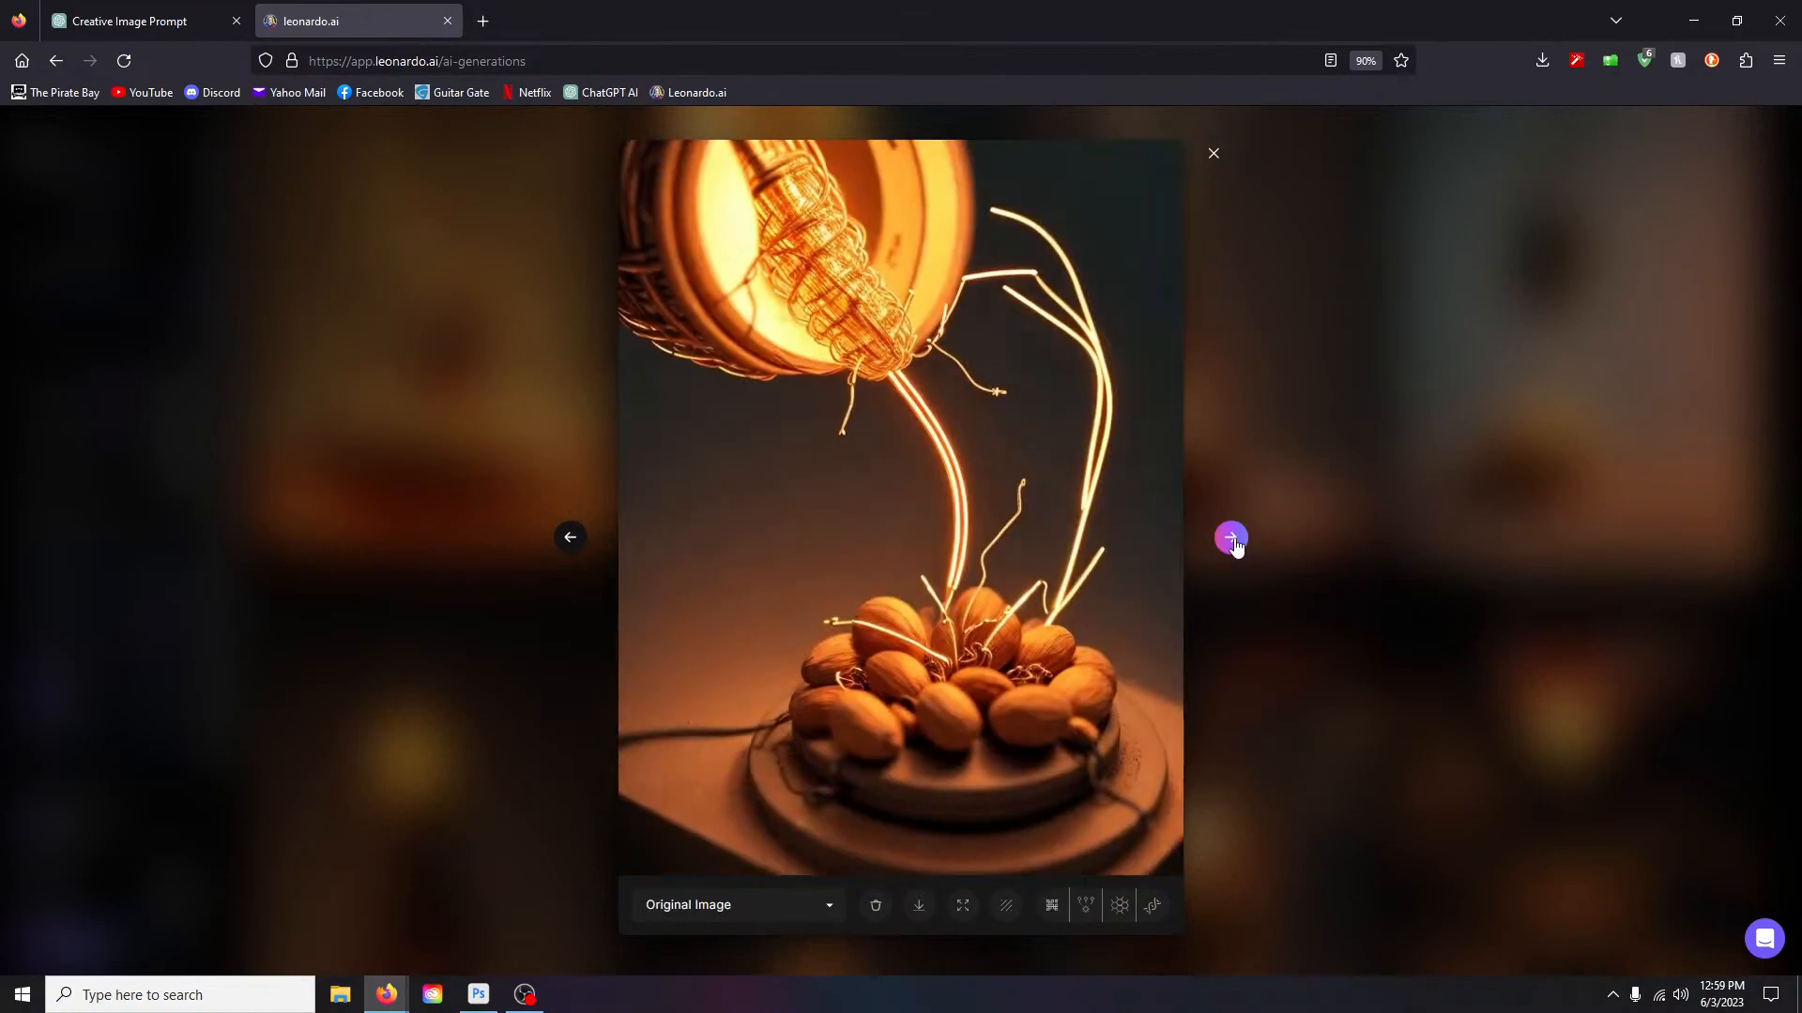
pyautogui.click(1231, 538)
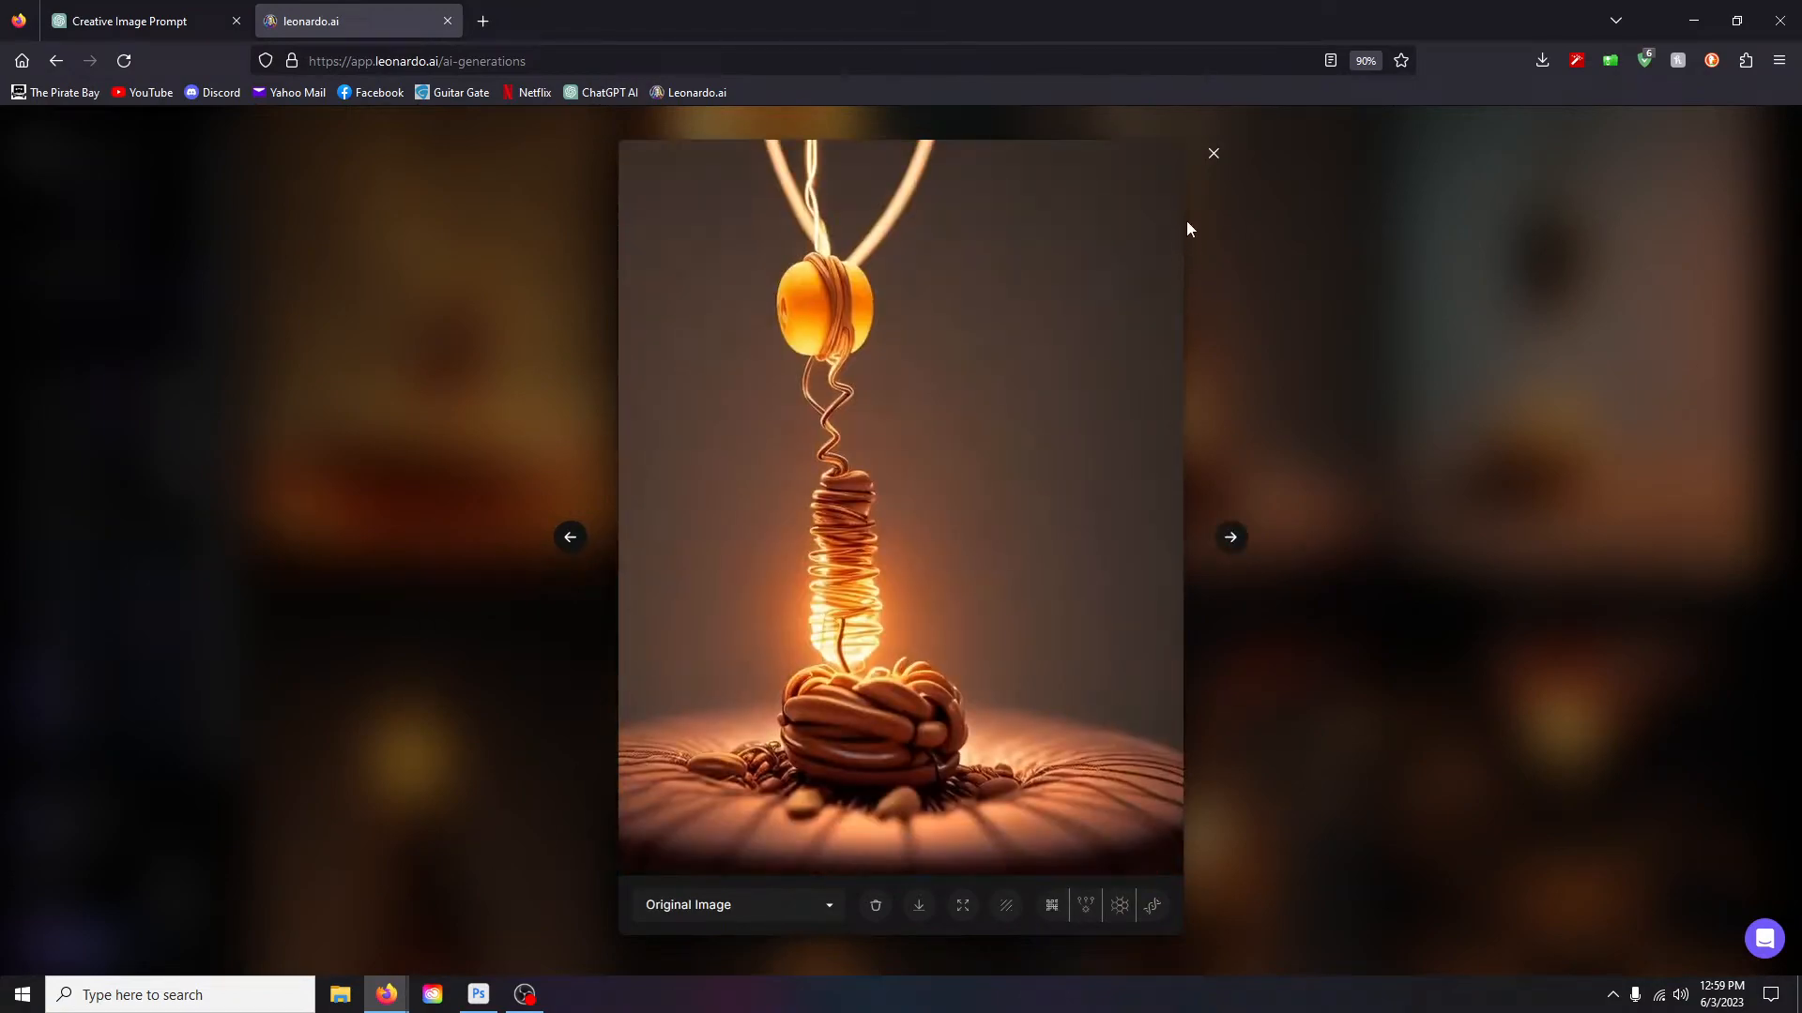
pyautogui.click(1213, 155)
pyautogui.click(1693, 364)
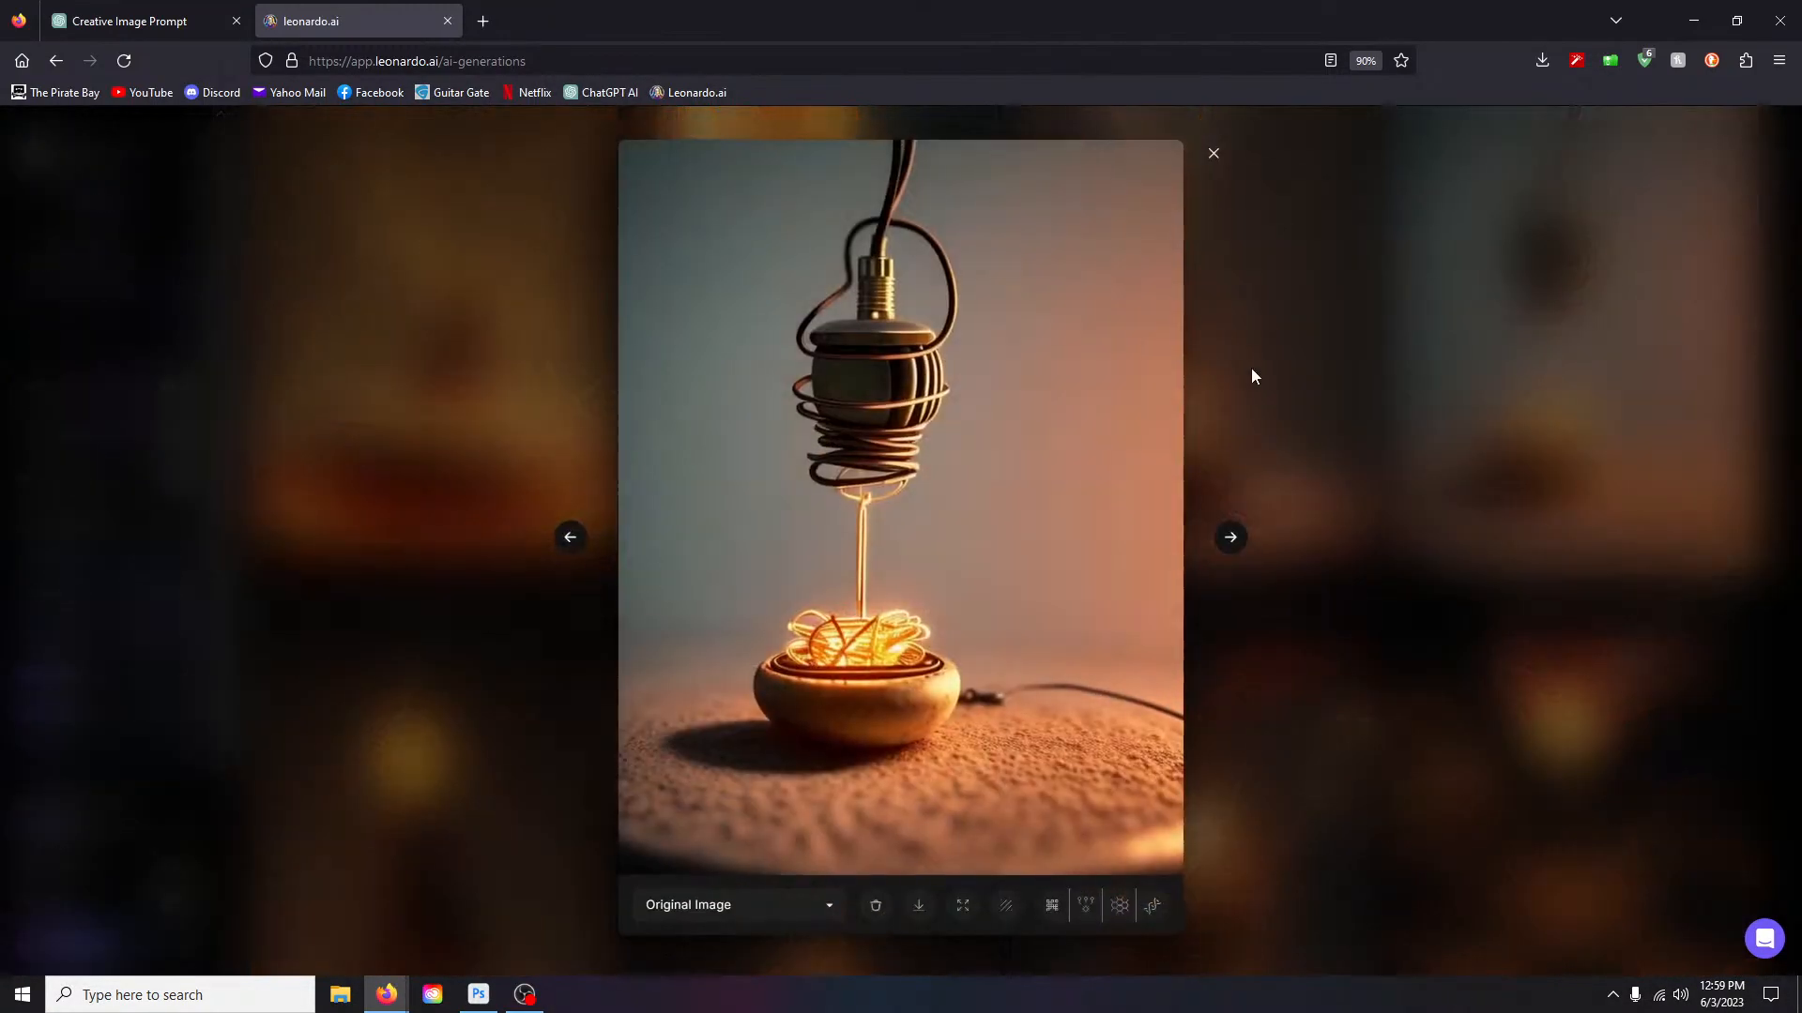
pyautogui.click(1214, 154)
# Step: Browse back through the earlier generations, then look through older artwork in the Personal Feed
pyautogui.scroll(6, 899, 584)
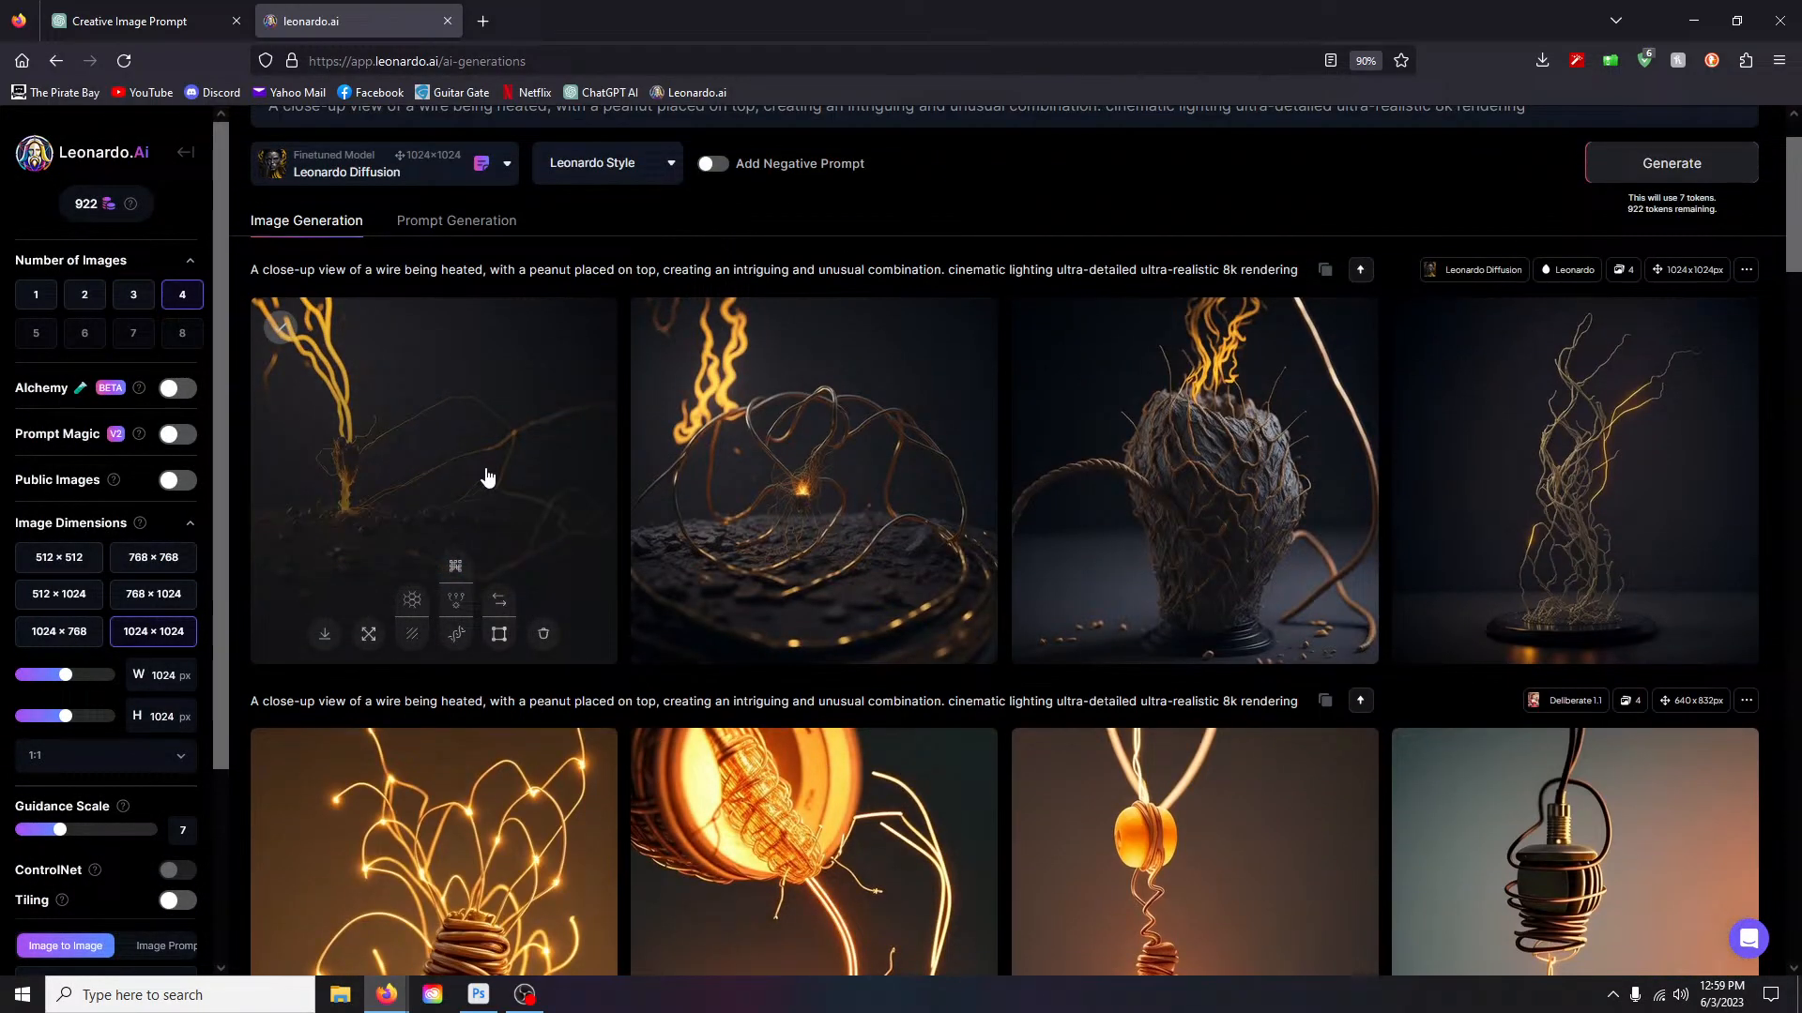
pyautogui.scroll(-20, 1094, 583)
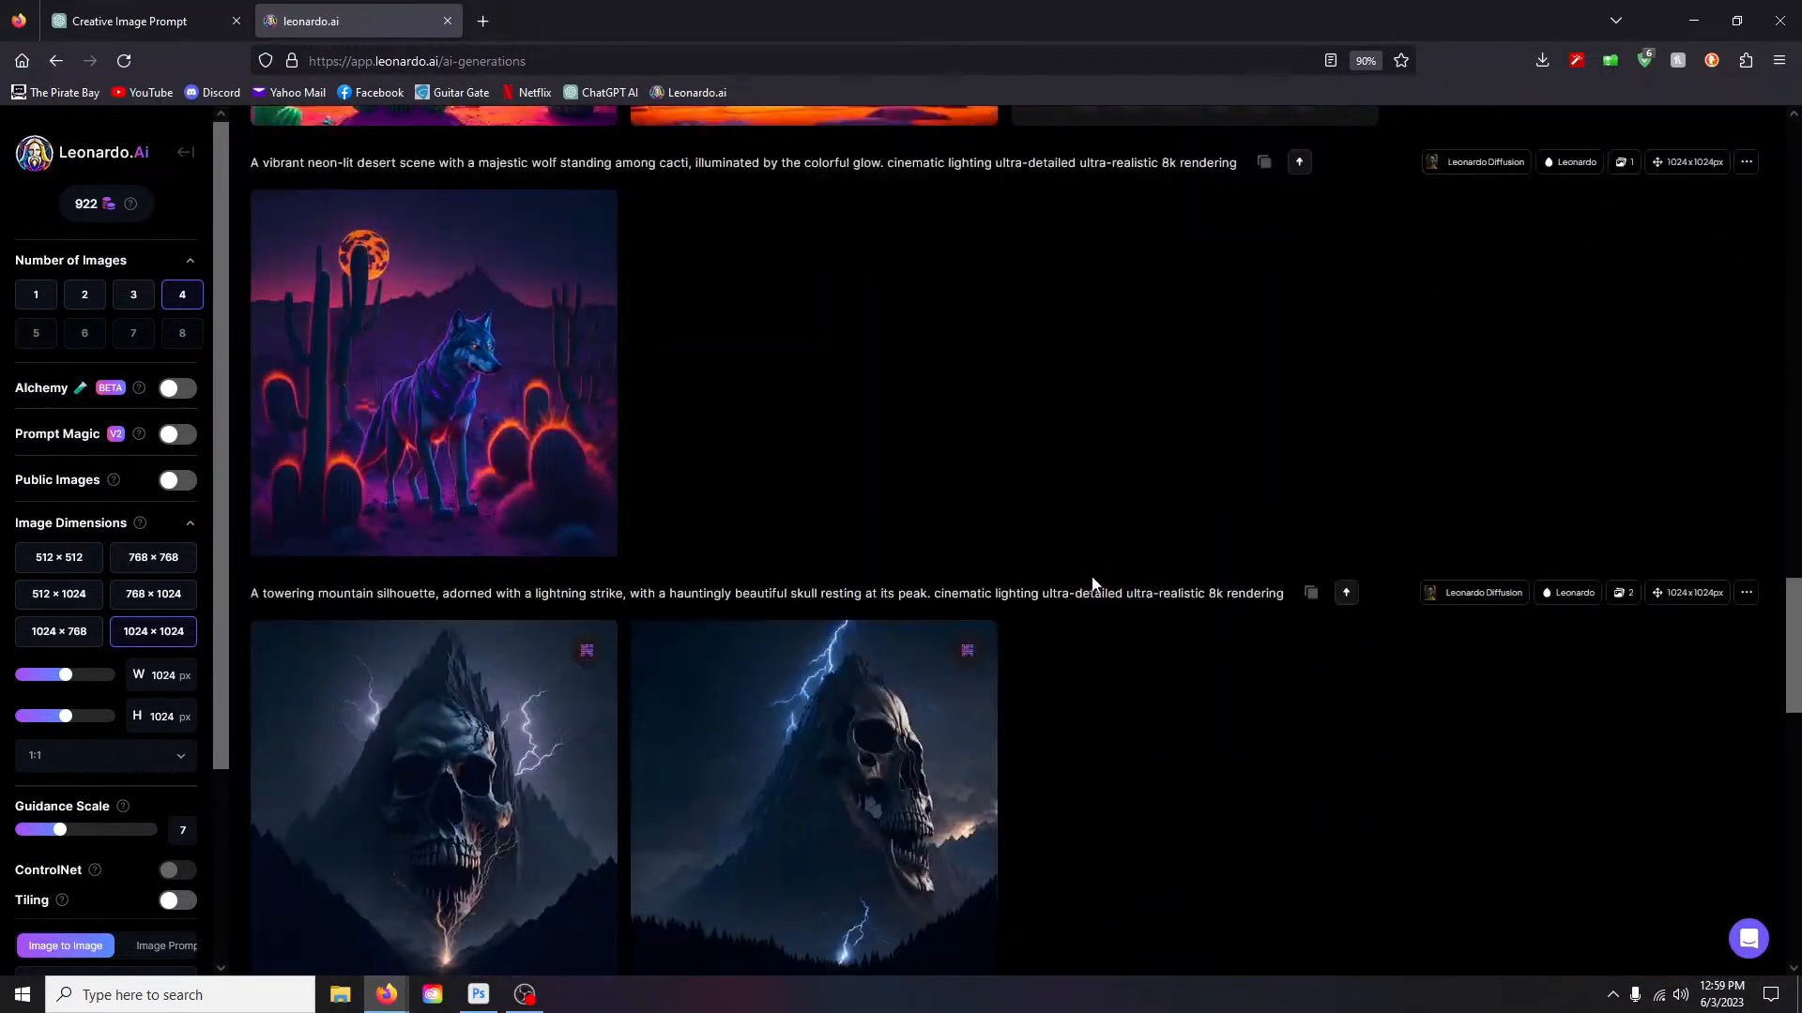
pyautogui.scroll(-3, 1093, 588)
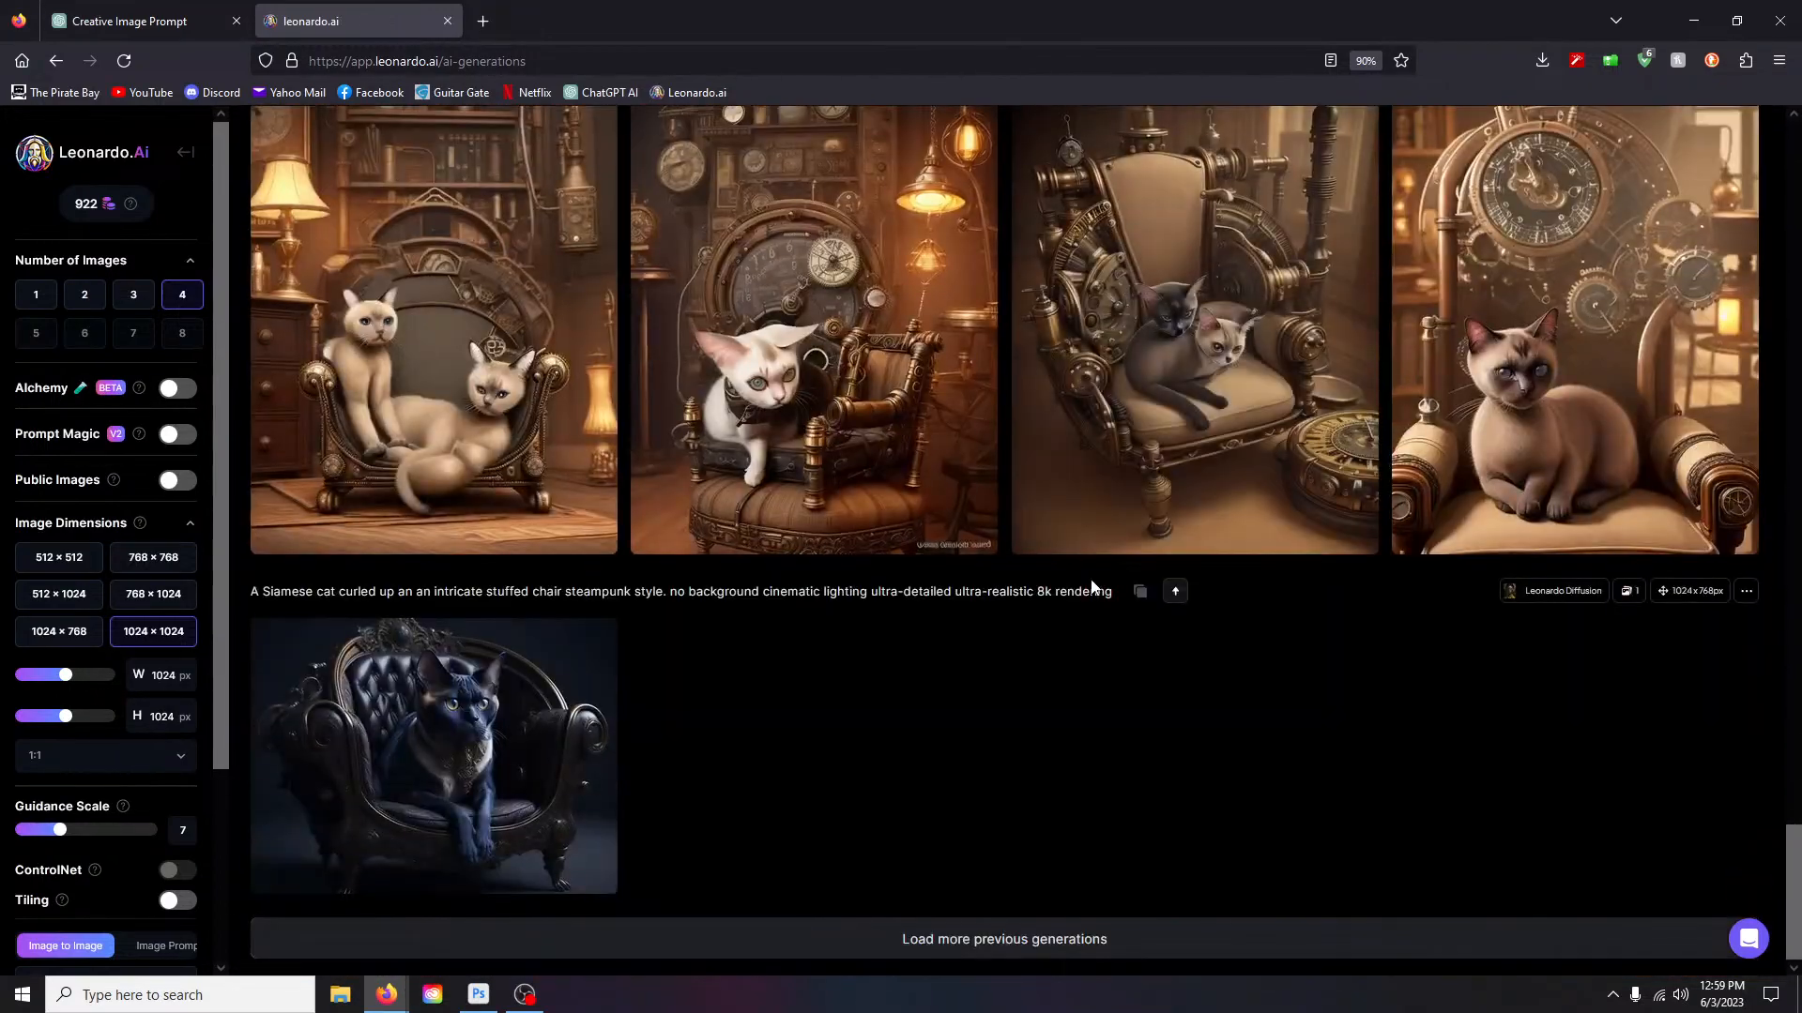
pyautogui.click(966, 943)
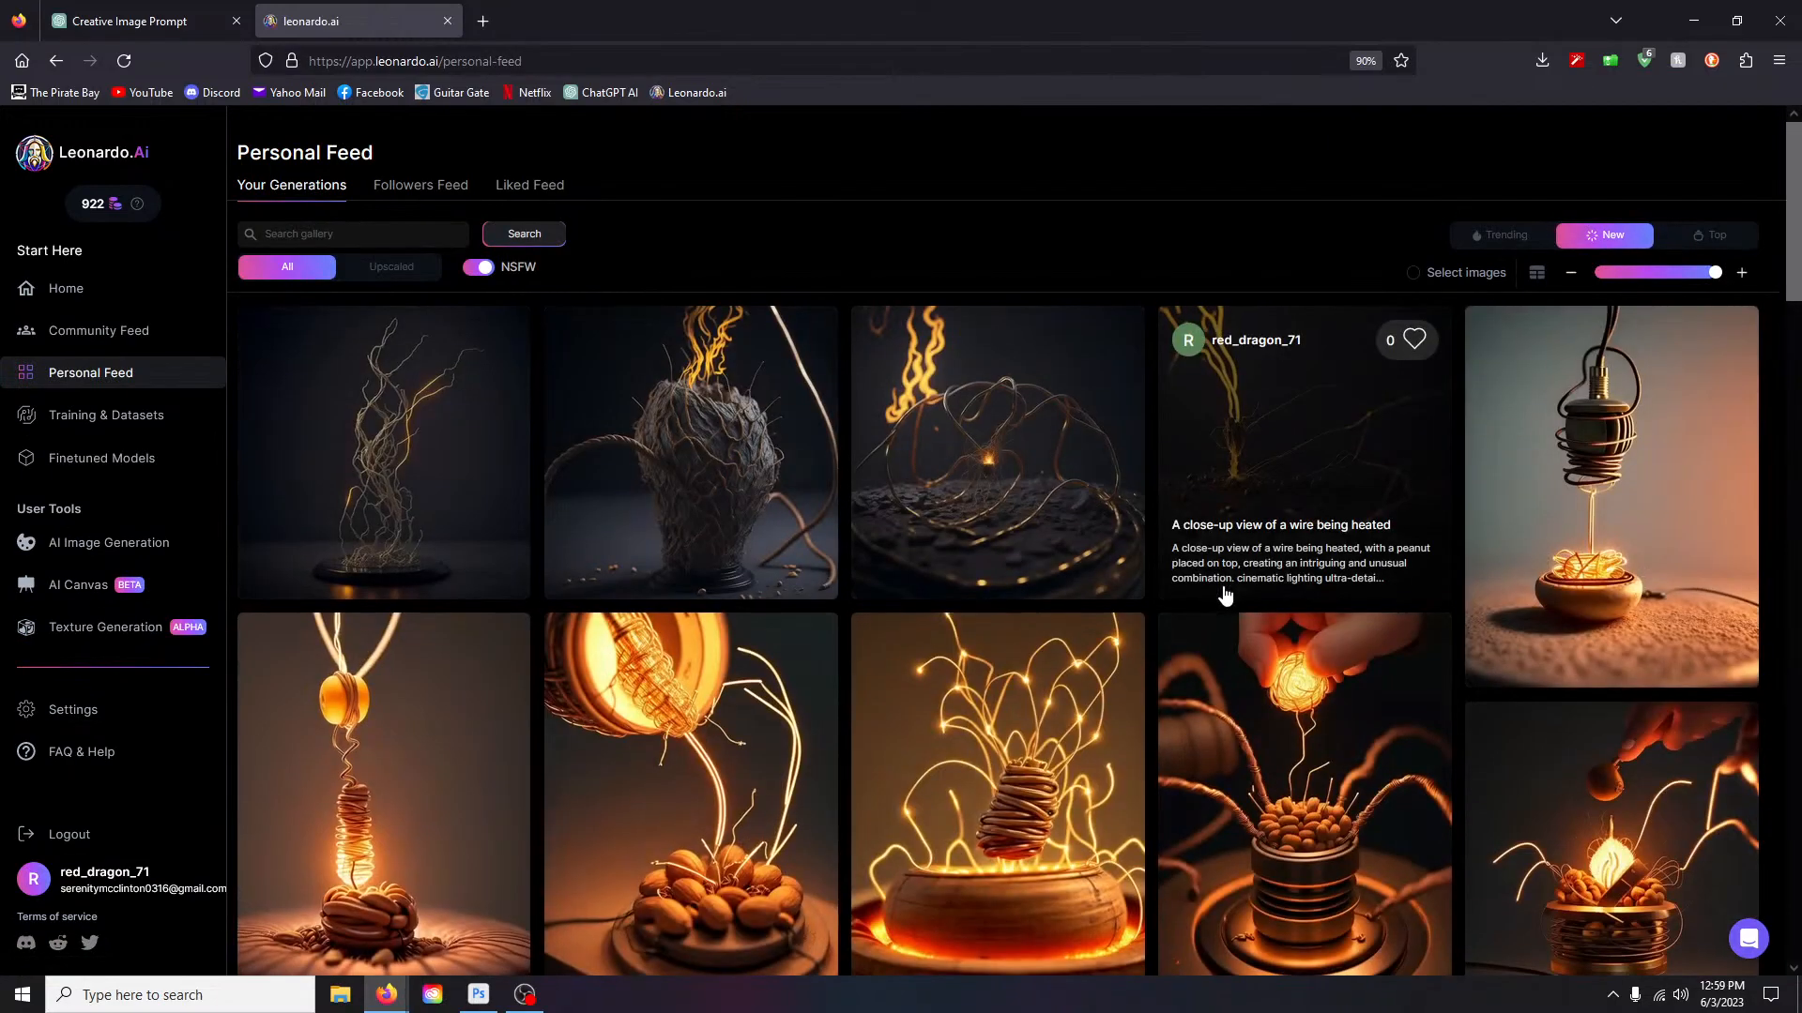
pyautogui.scroll(-3, 1225, 594)
pyautogui.scroll(-15, 1225, 594)
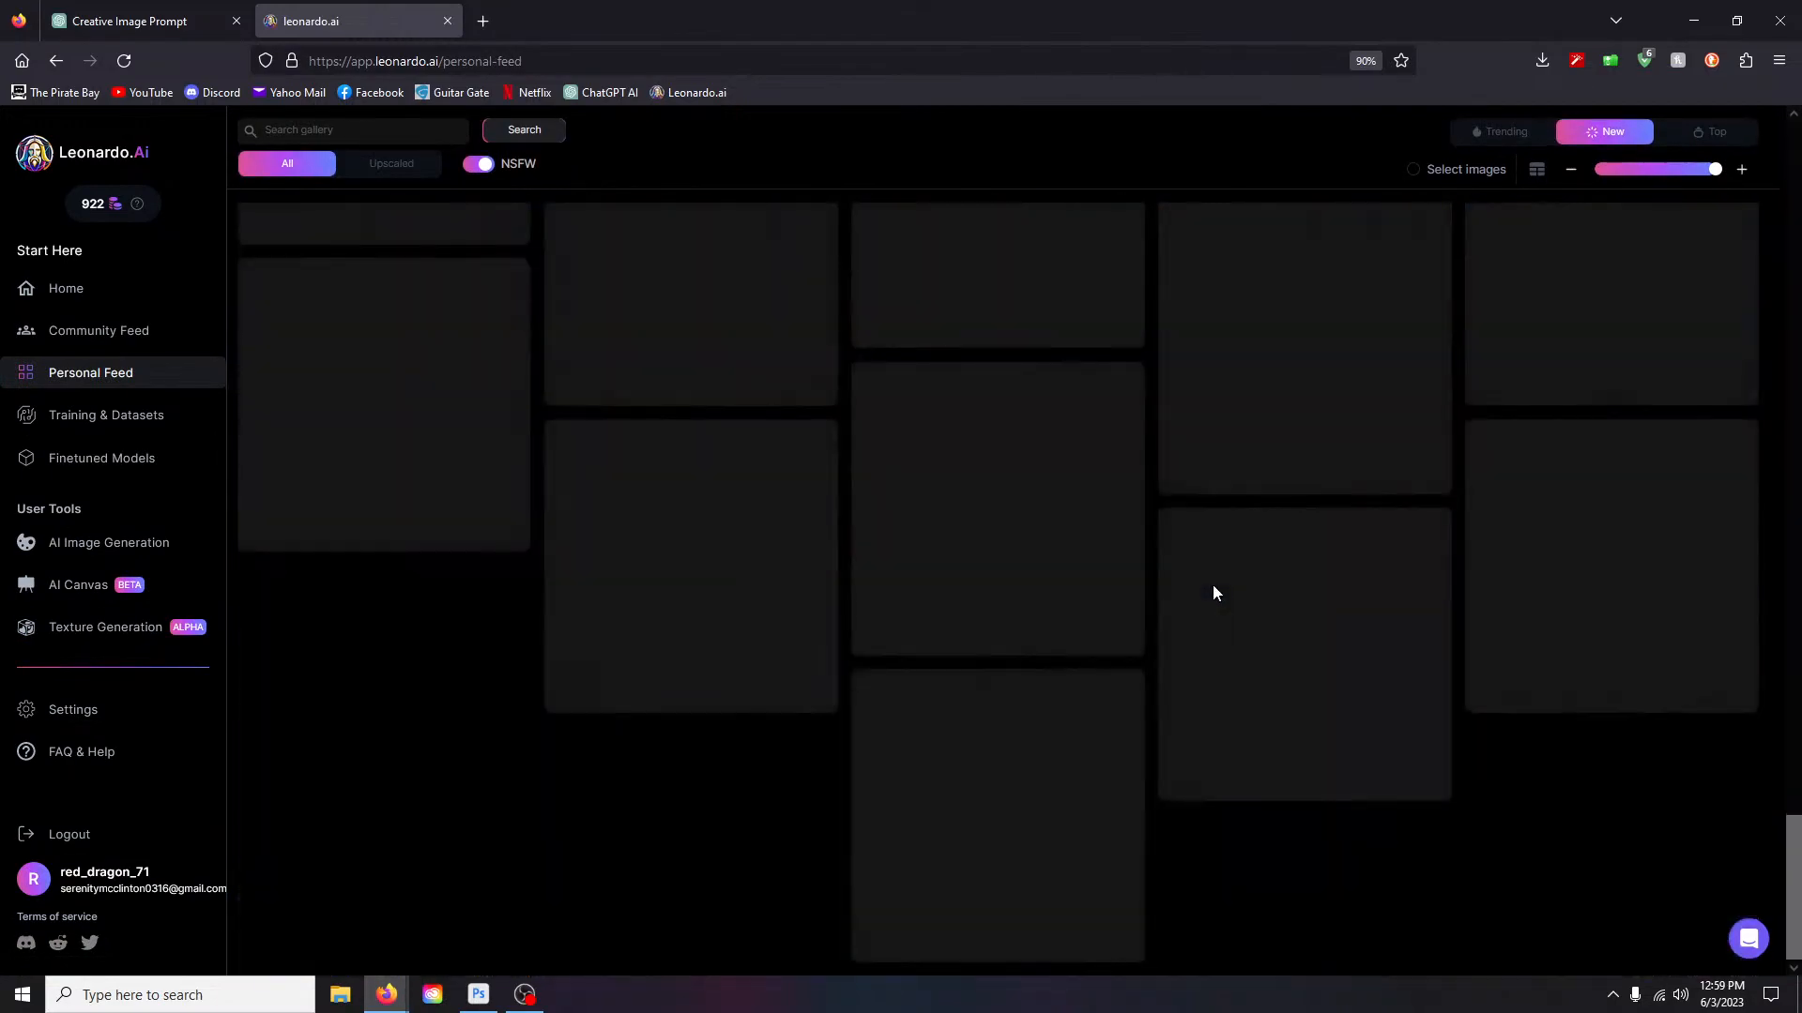
pyautogui.scroll(11, 1211, 593)
pyautogui.scroll(-13, 1212, 593)
pyautogui.scroll(-15, 1211, 593)
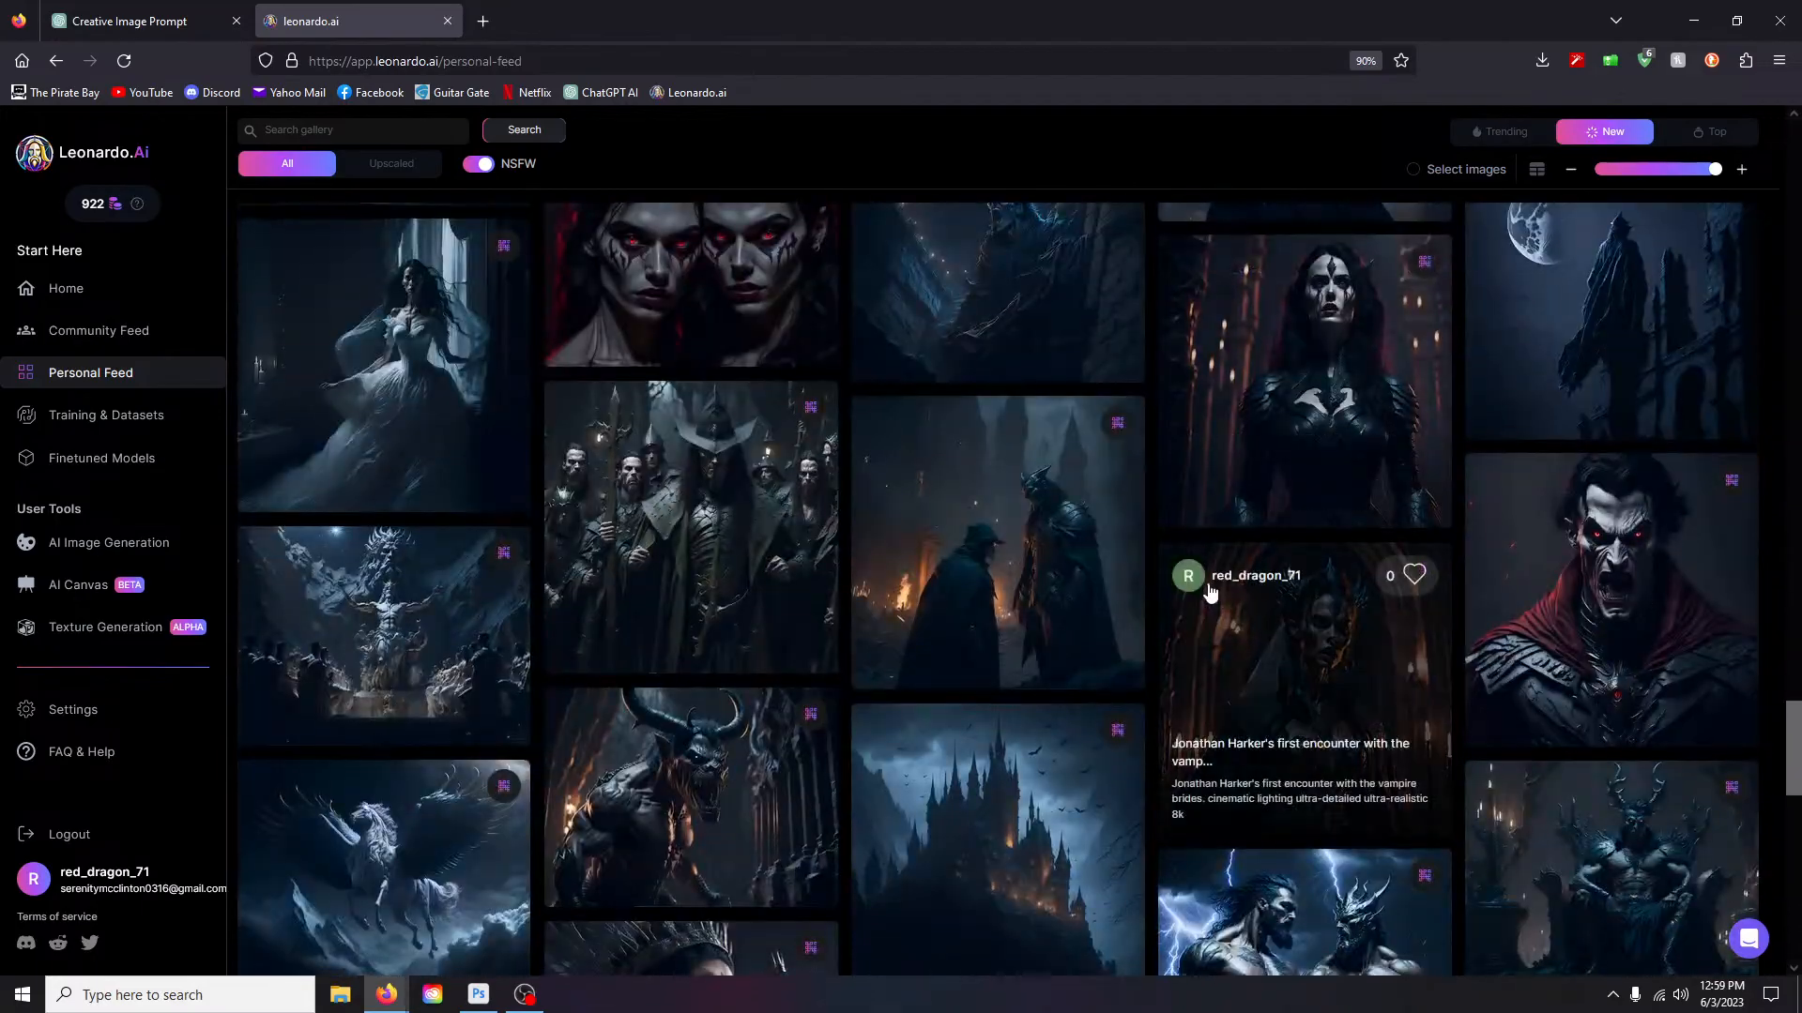
pyautogui.scroll(20, 1205, 590)
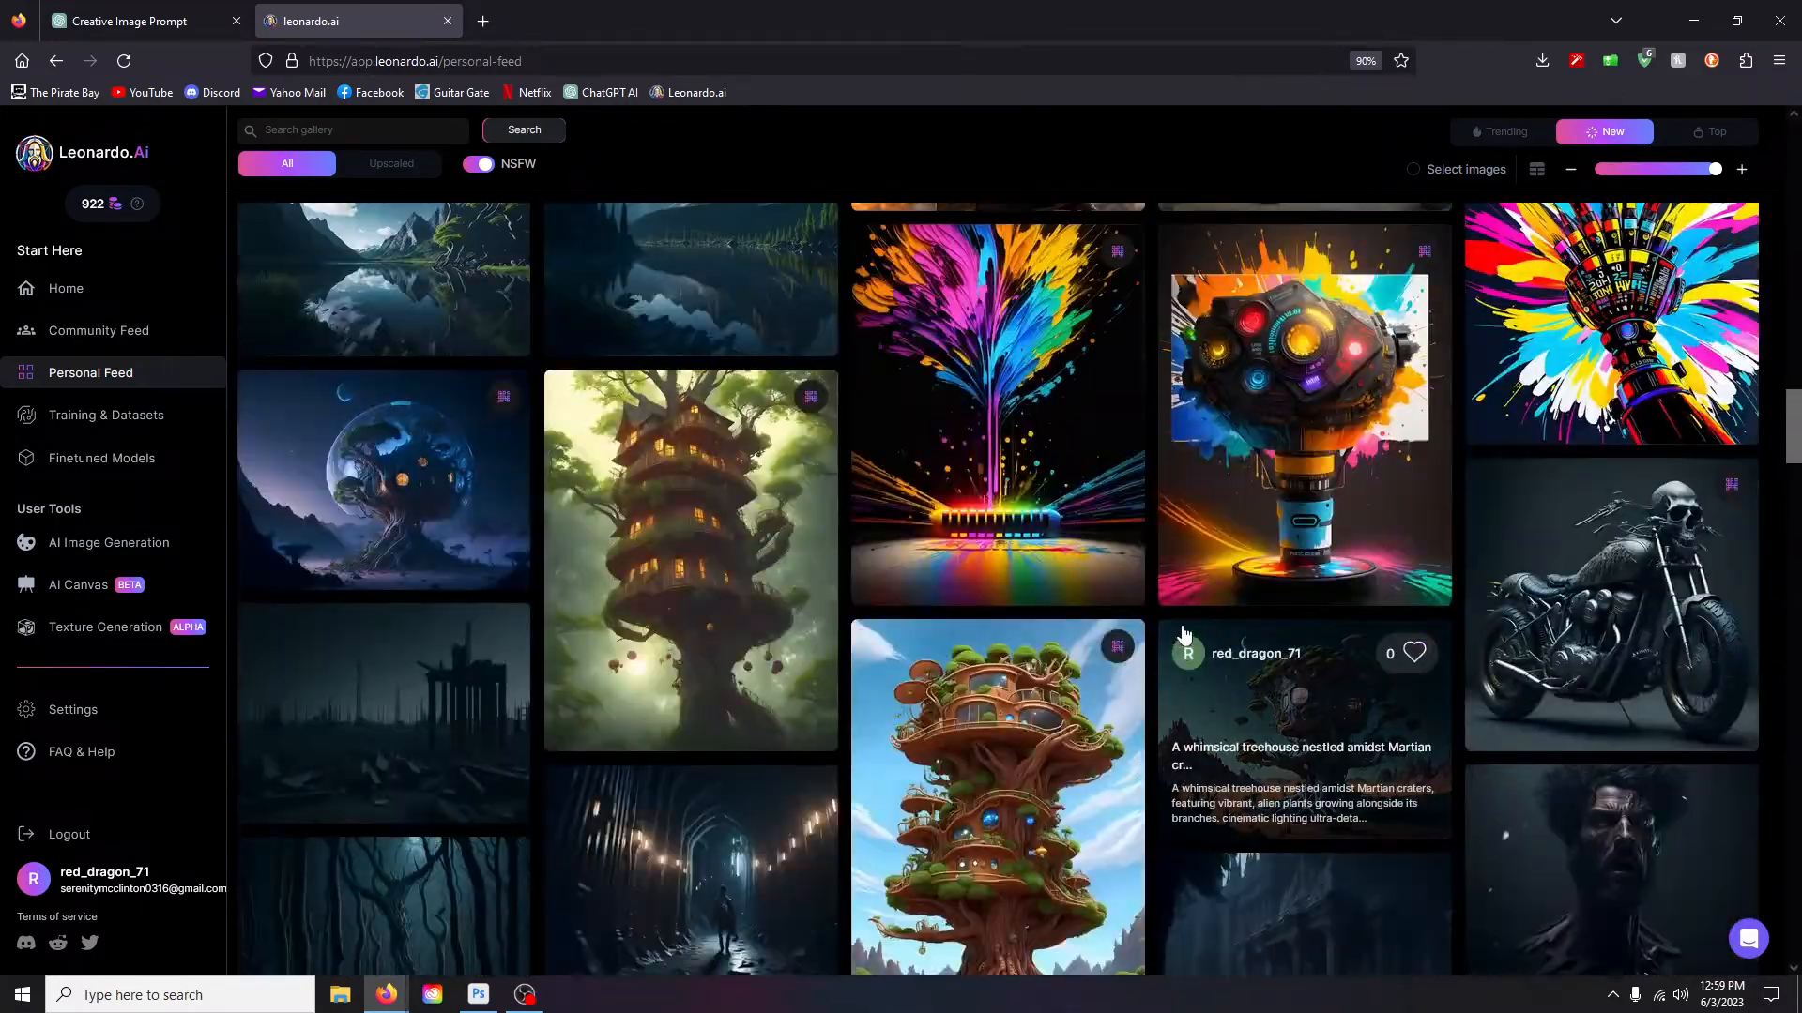
pyautogui.scroll(15, 1177, 610)
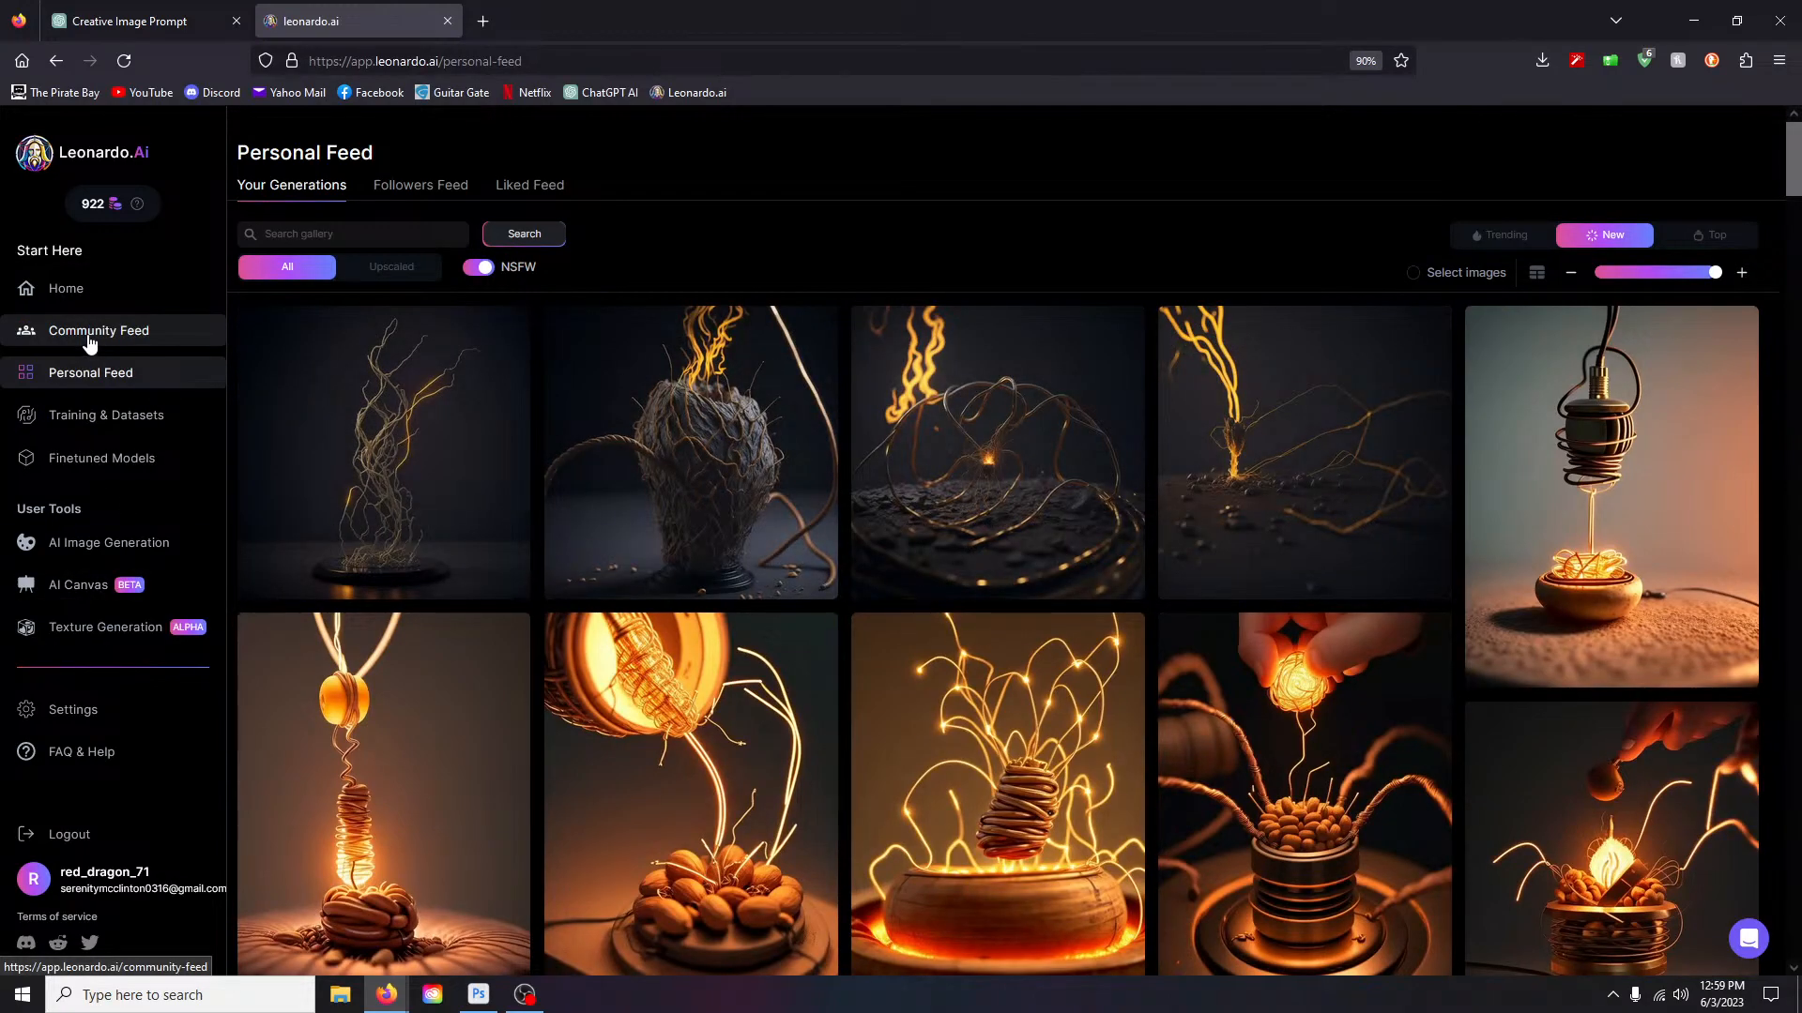
# Step: Return to the AI Image Generation page and compare the wire and peanut images from the three models
pyautogui.click(91, 559)
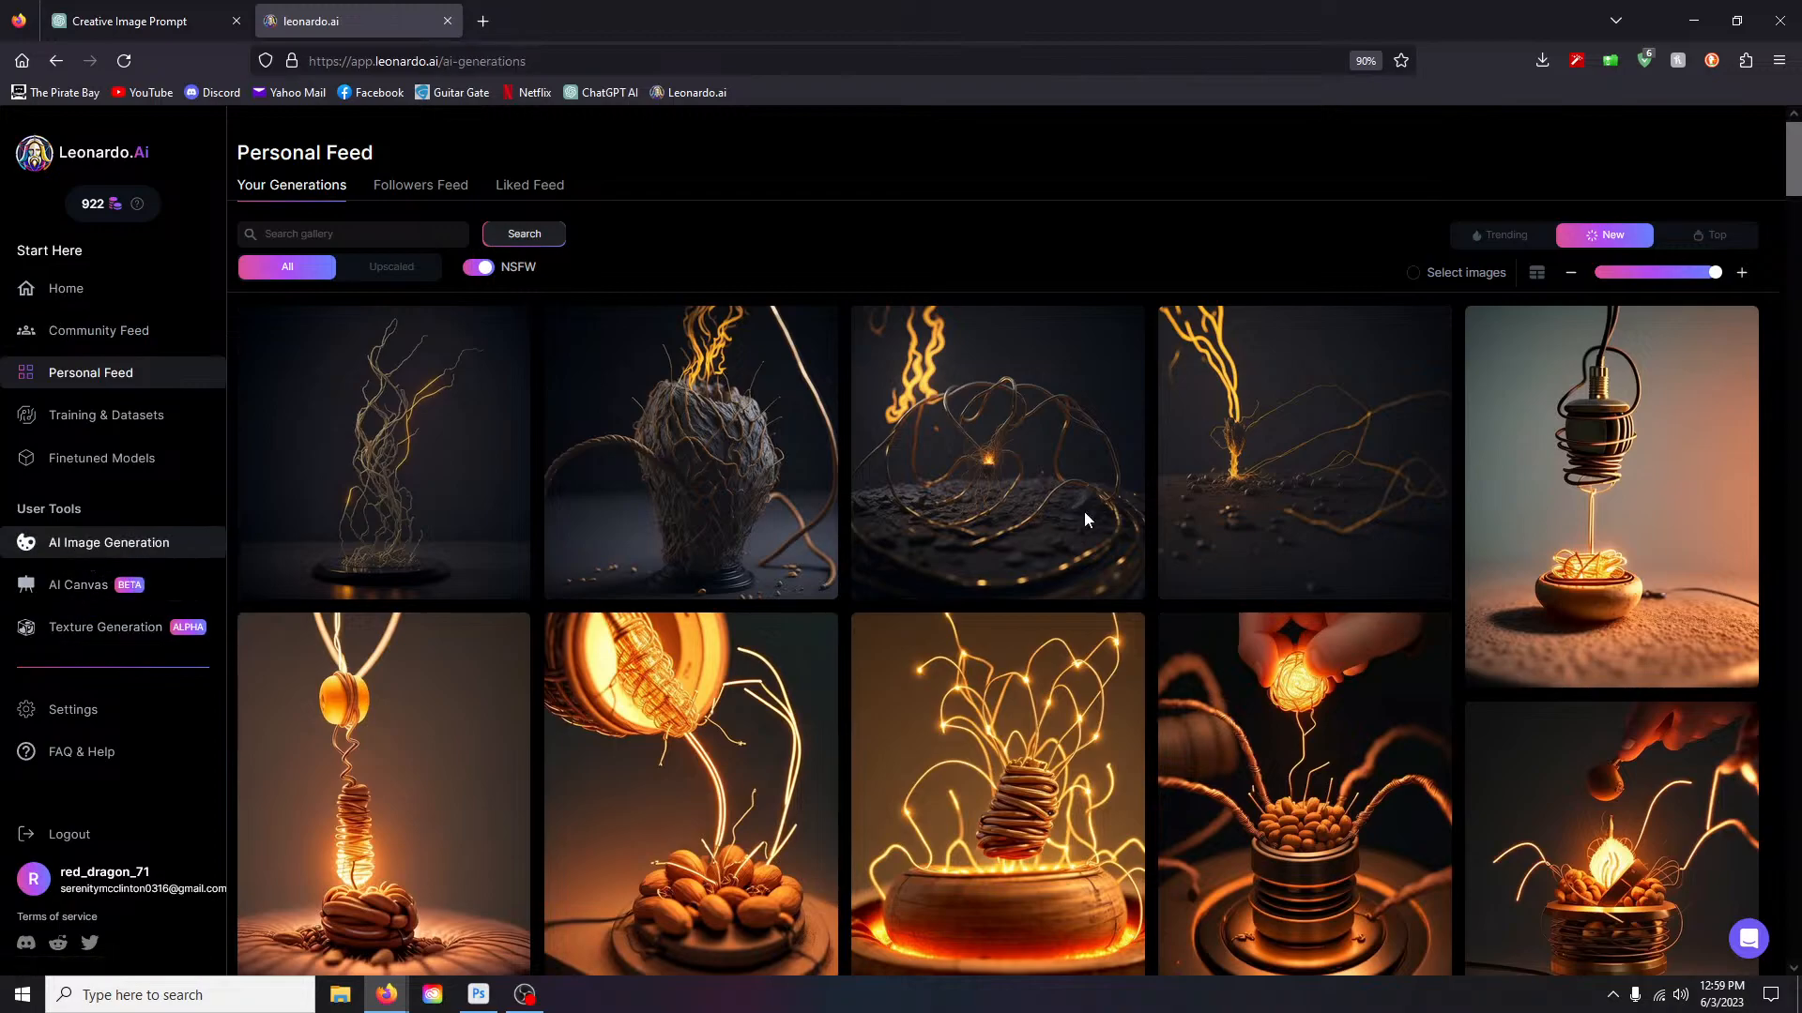
pyautogui.scroll(-4, 1589, 516)
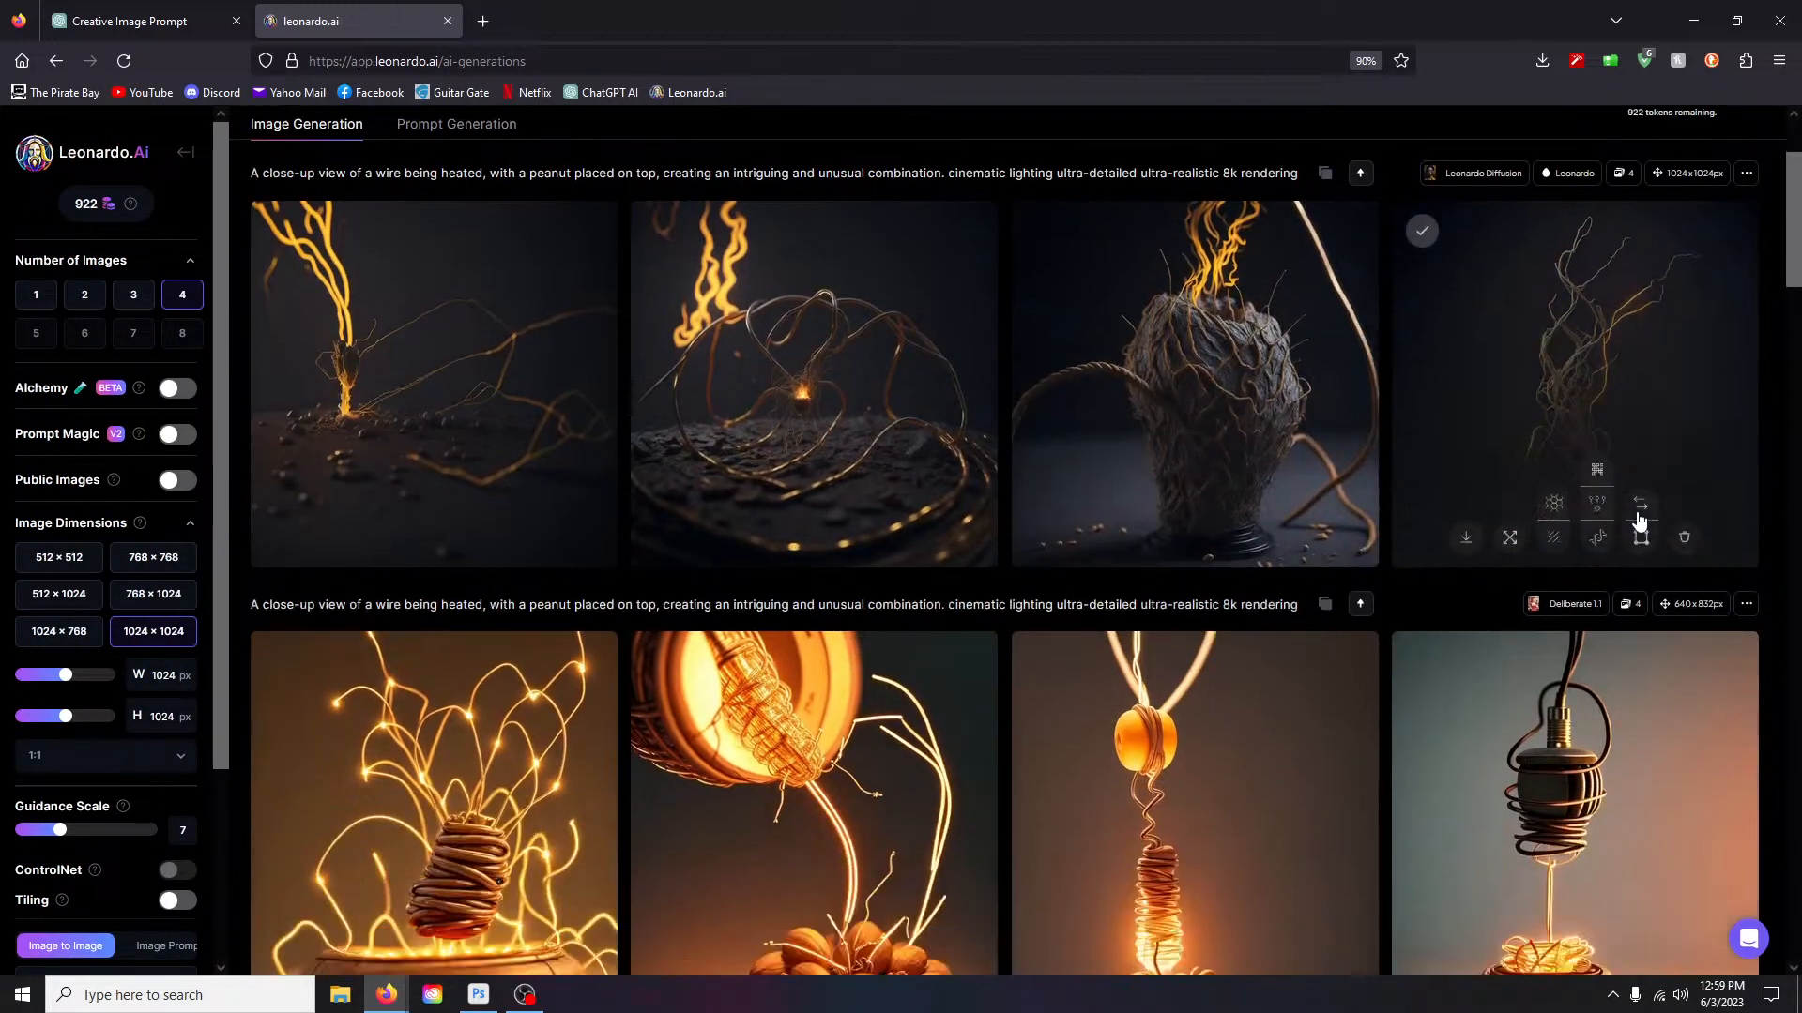
pyautogui.scroll(3, 926, 603)
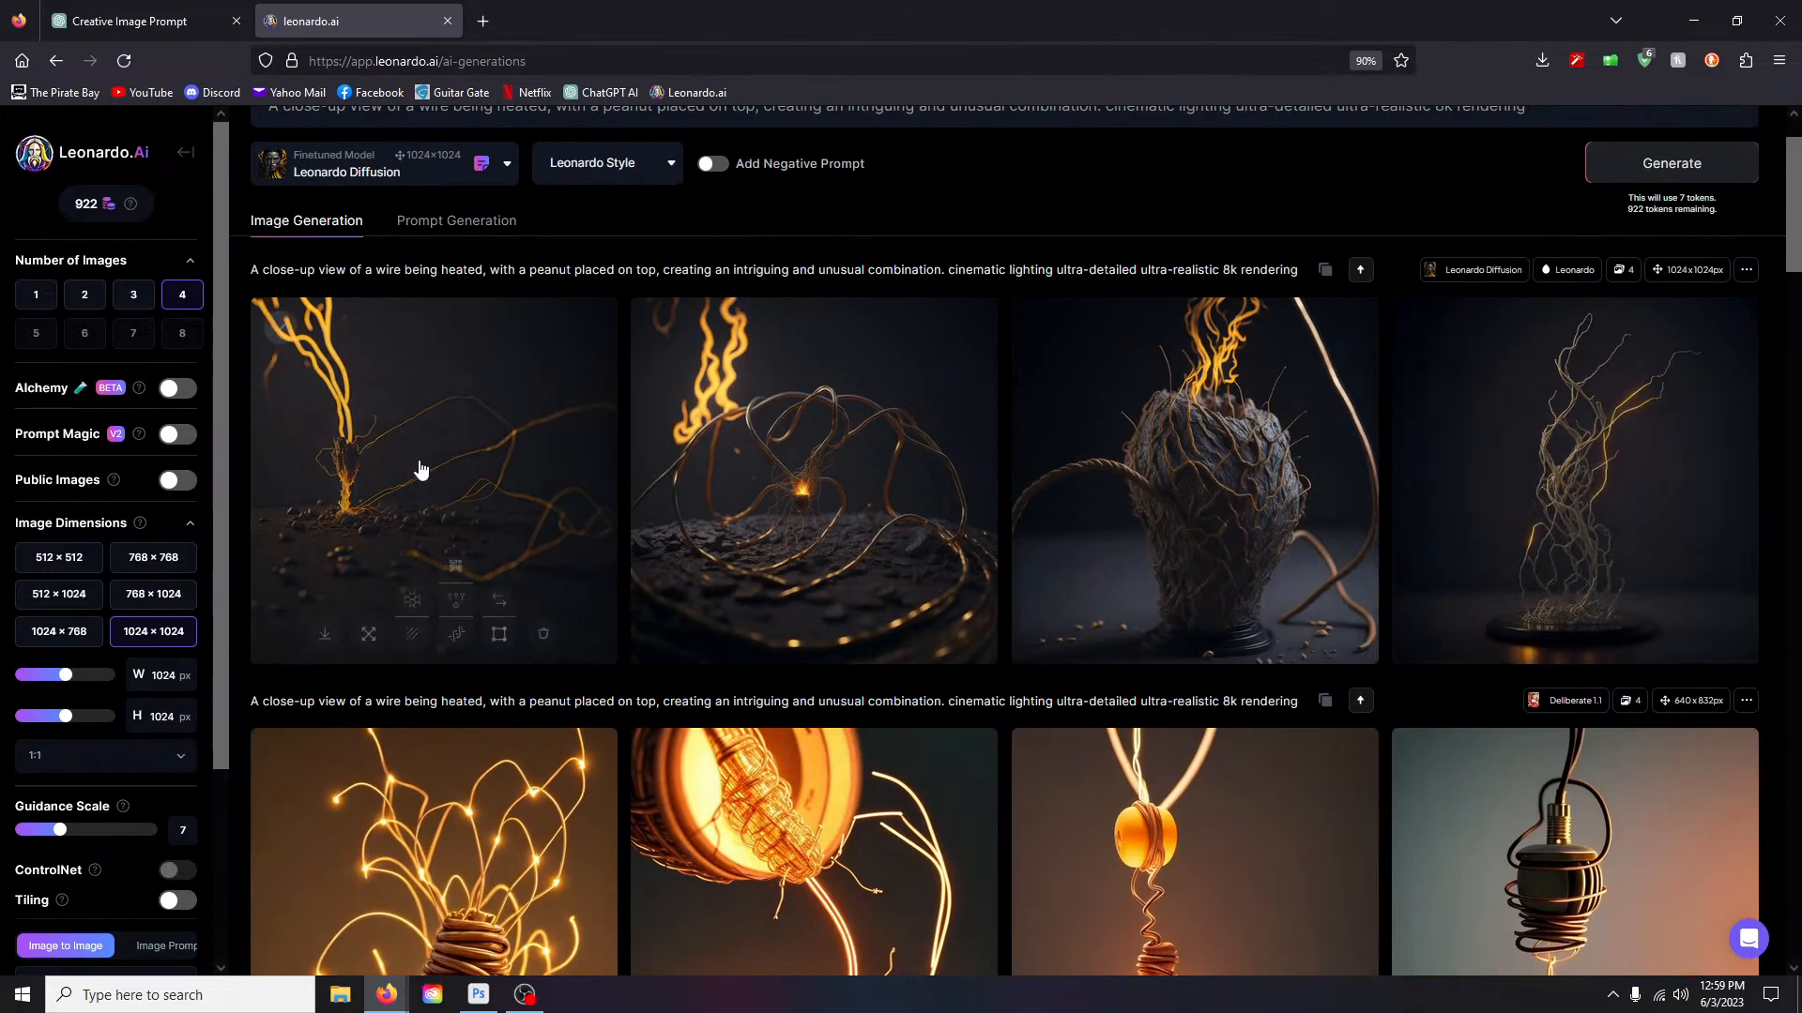
pyautogui.scroll(-6, 1274, 475)
pyautogui.scroll(-5, 469, 641)
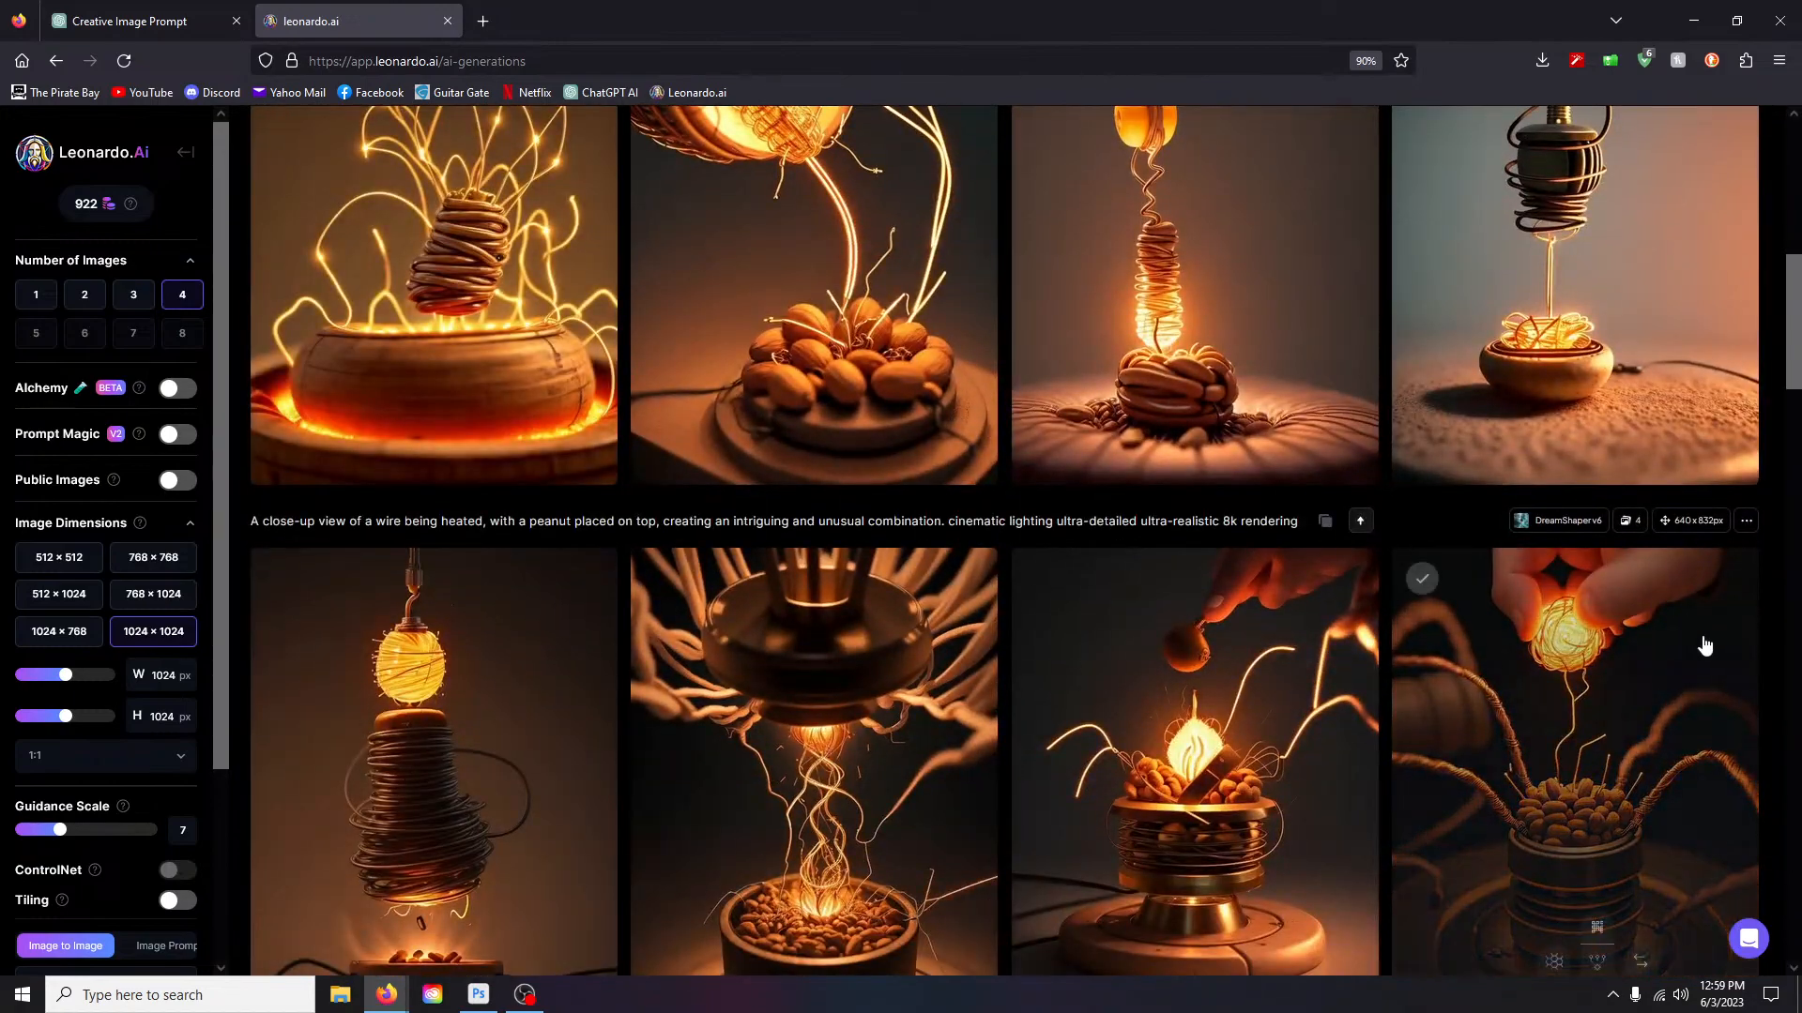
pyautogui.scroll(1, 1387, 583)
pyautogui.scroll(10, 1387, 581)
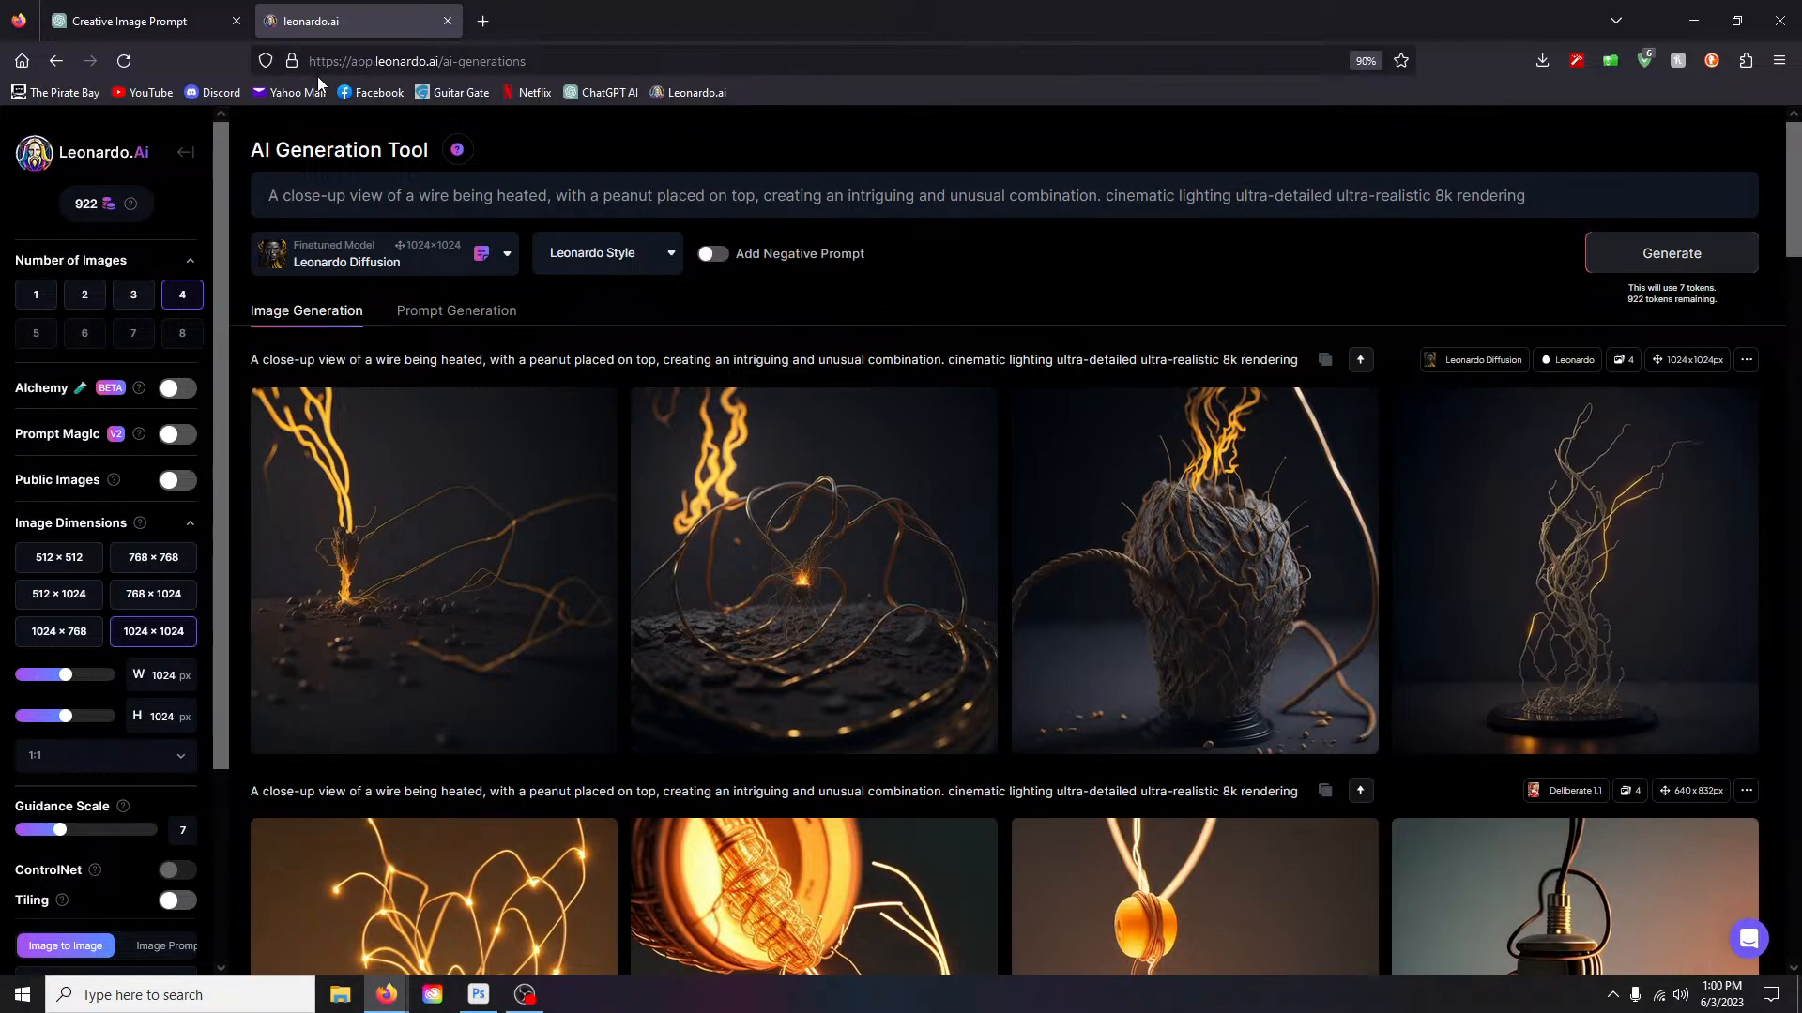
# Step: Reuse the peanut, wire, heat request as a new ChatGPT message, changing it to ask for "5 visual prompts"
pyautogui.click(193, 26)
pyautogui.moveTo(706, 575); pyautogui.dragTo(863, 643)
pyautogui.hotkey('ctrl', 'c')
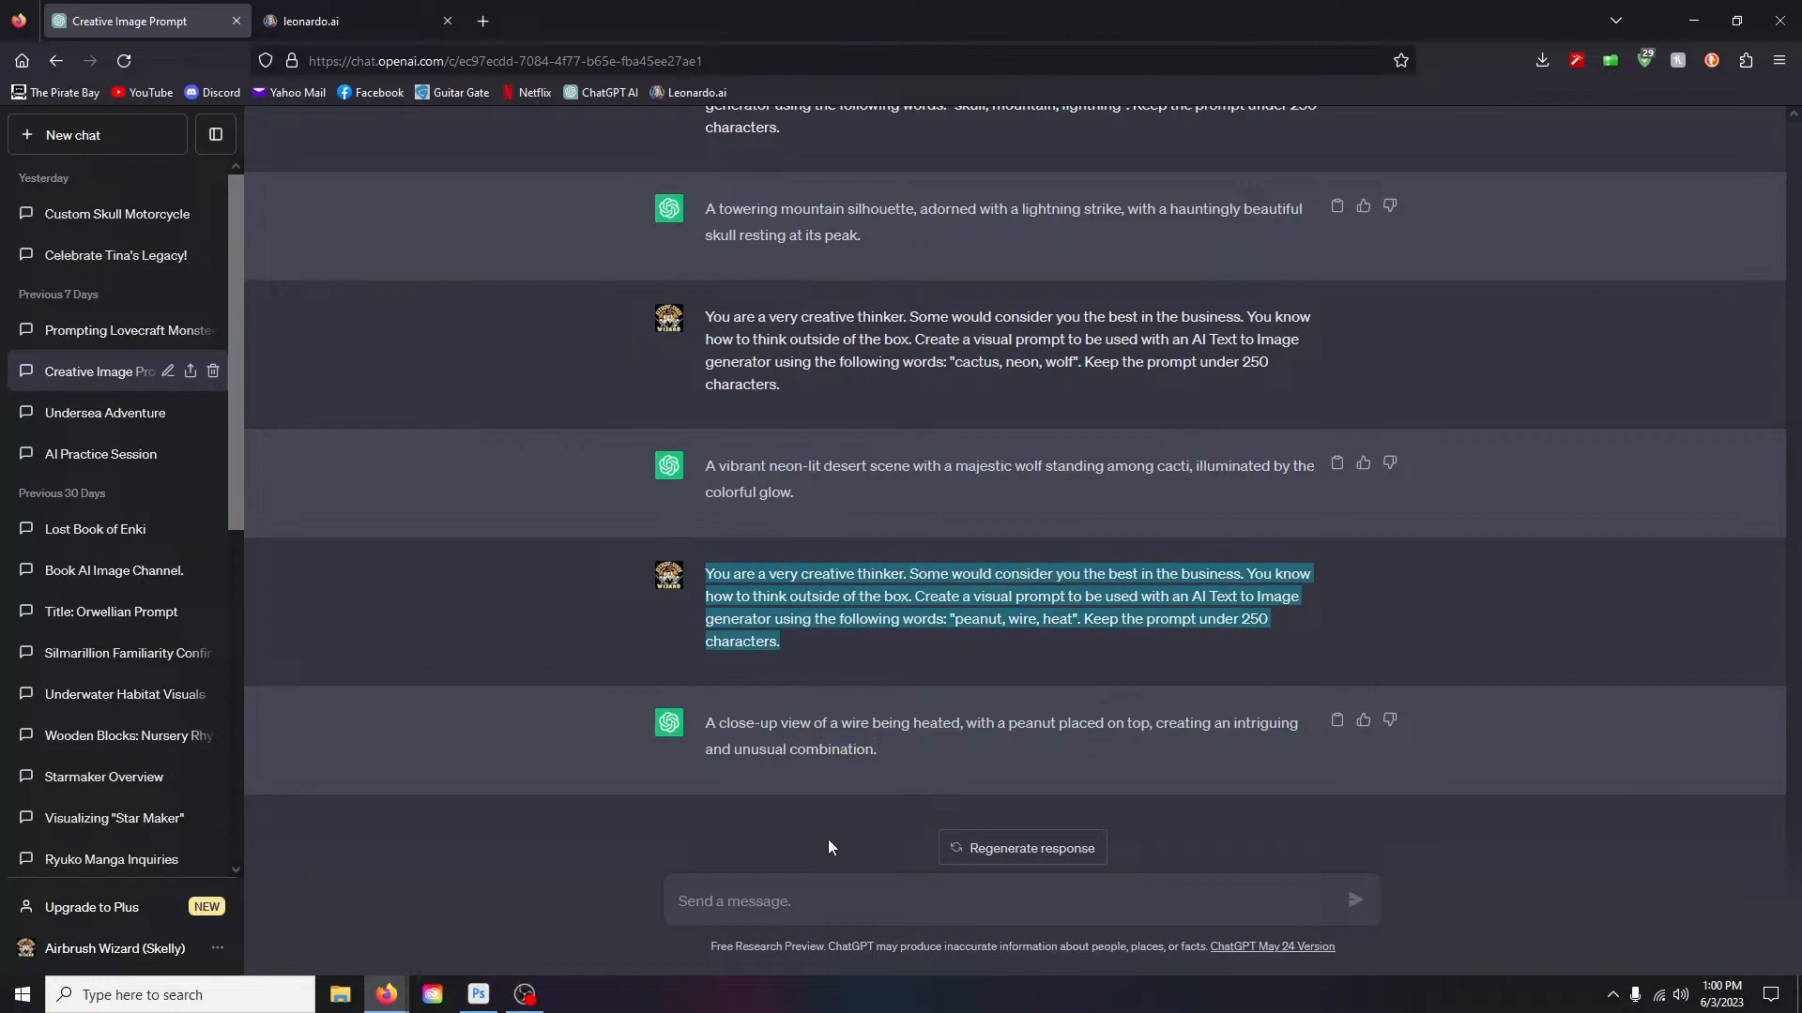
pyautogui.click(823, 901)
pyautogui.hotkey('ctrl', 'v')
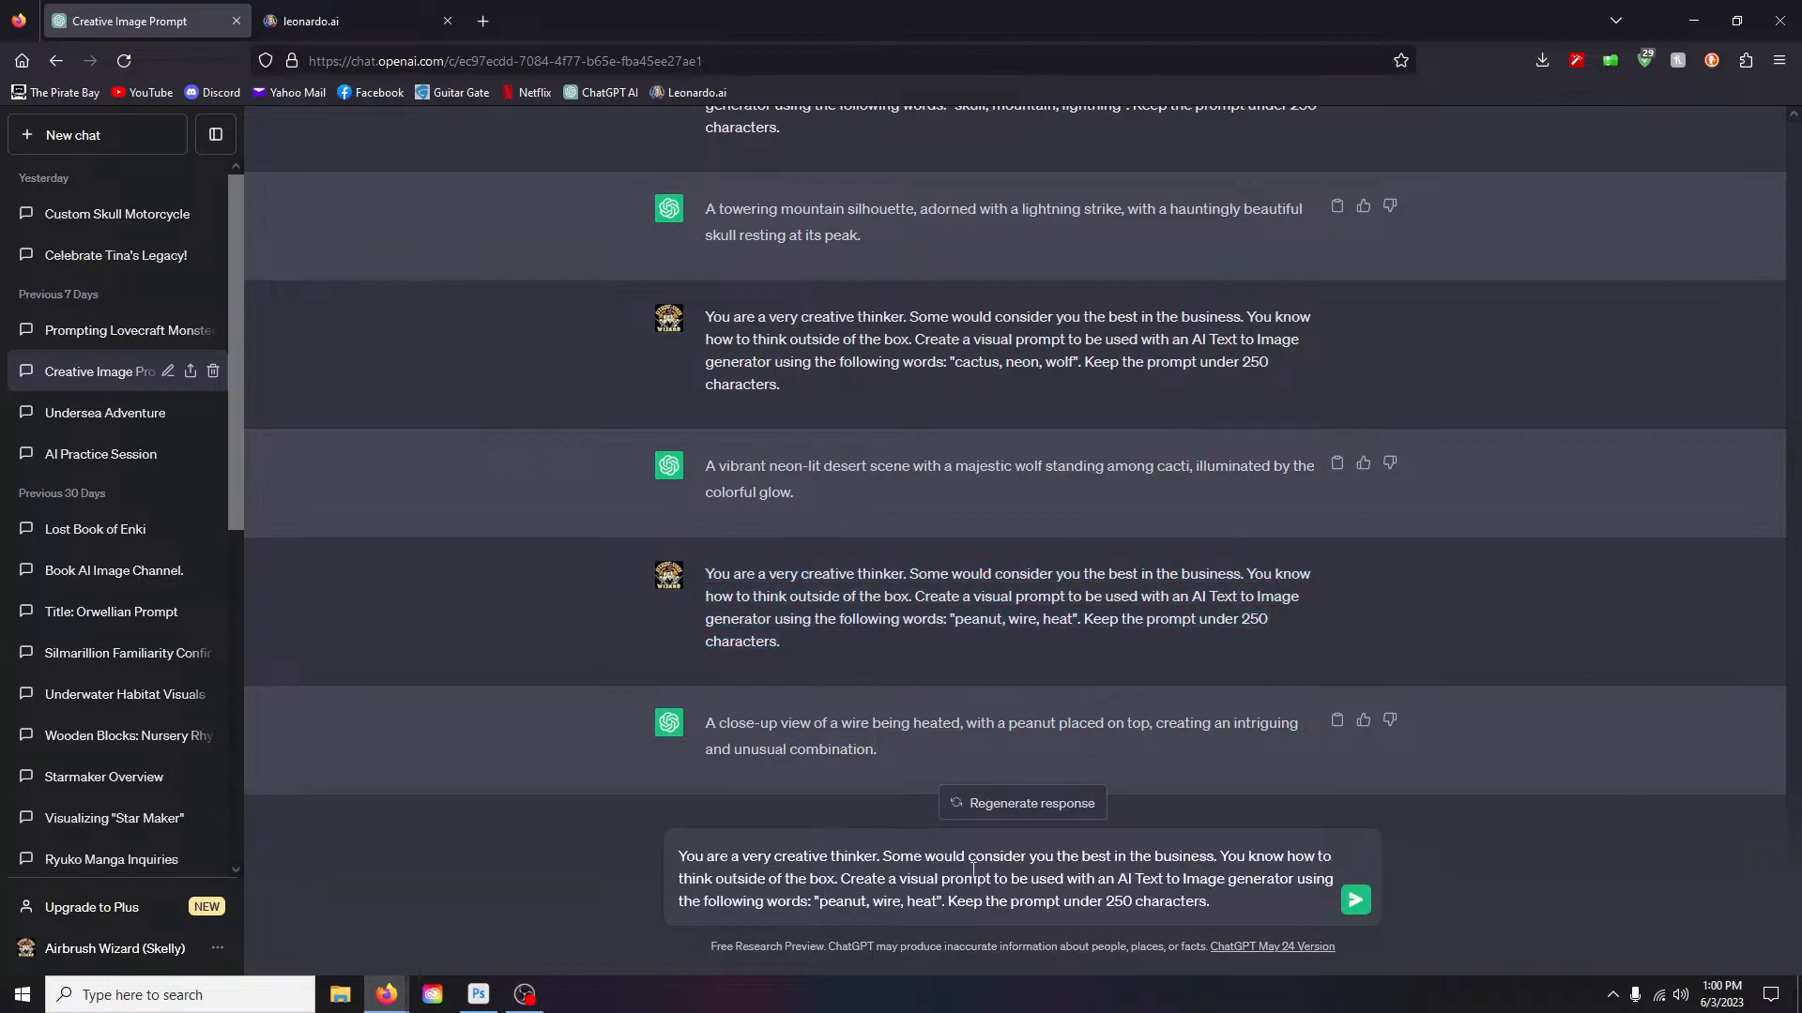
pyautogui.doubleClick(892, 878)
pyautogui.write('5')
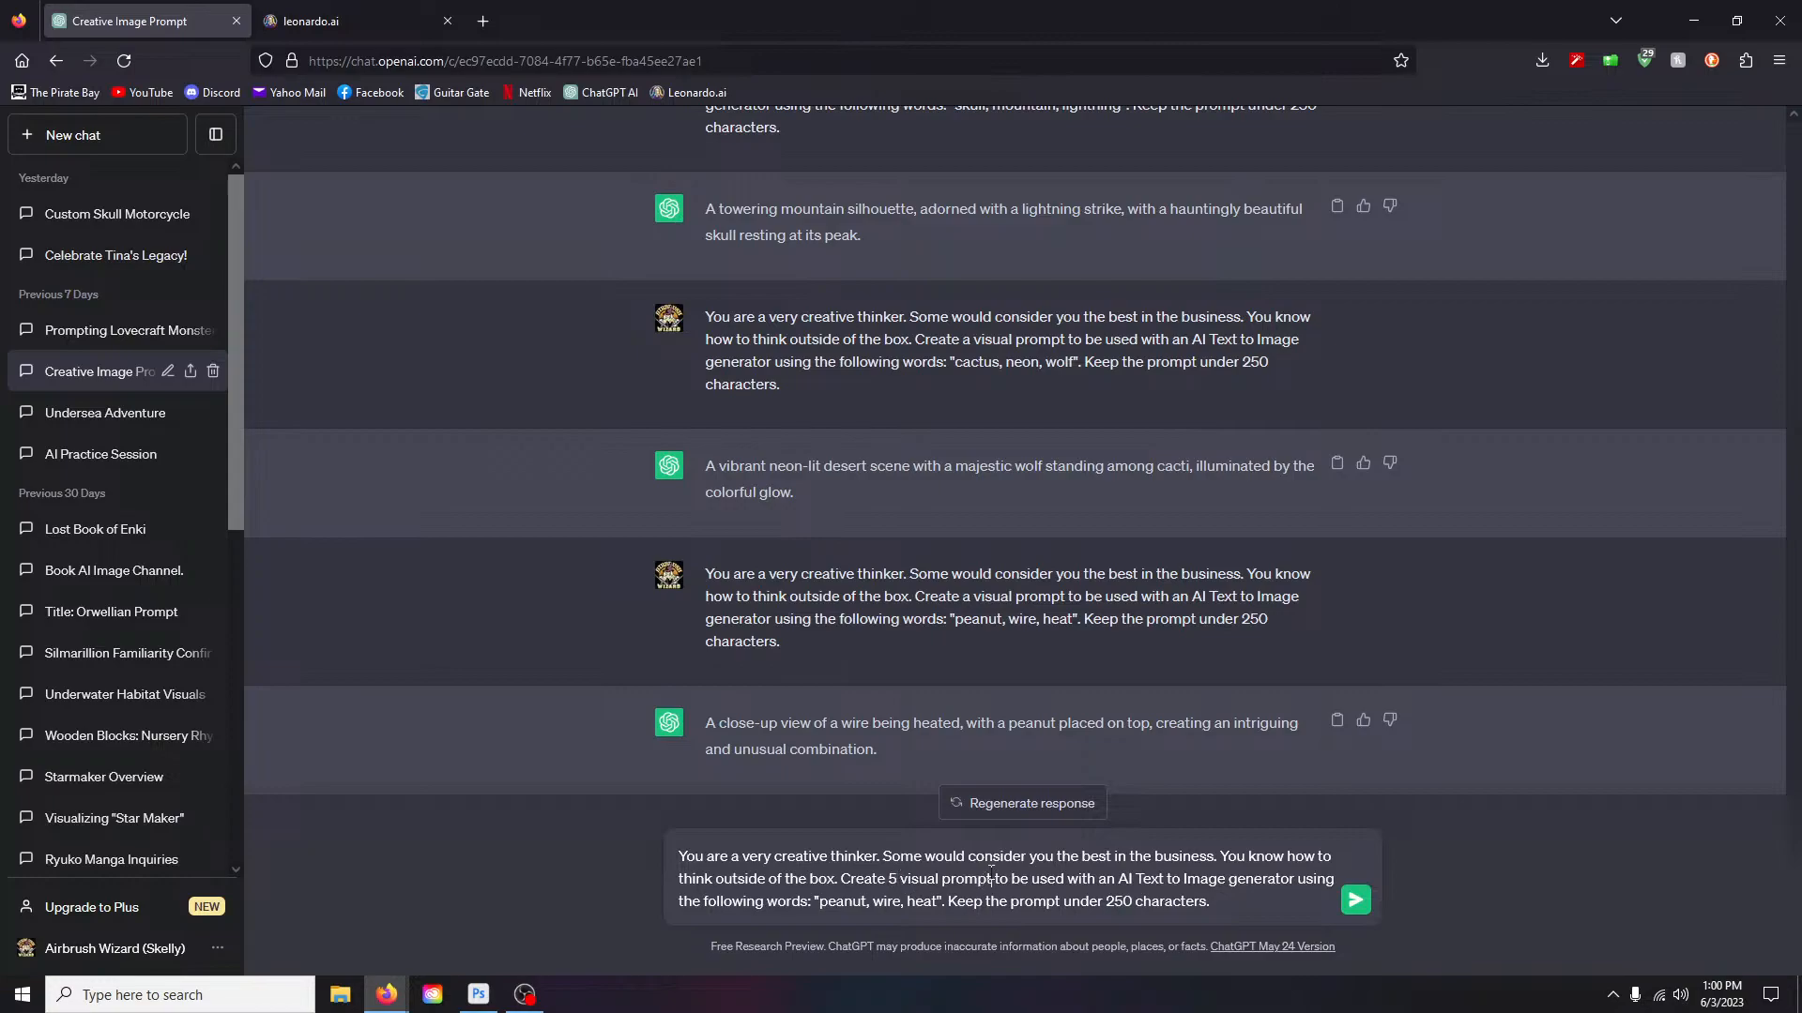
pyautogui.click(992, 886)
pyautogui.write('s')
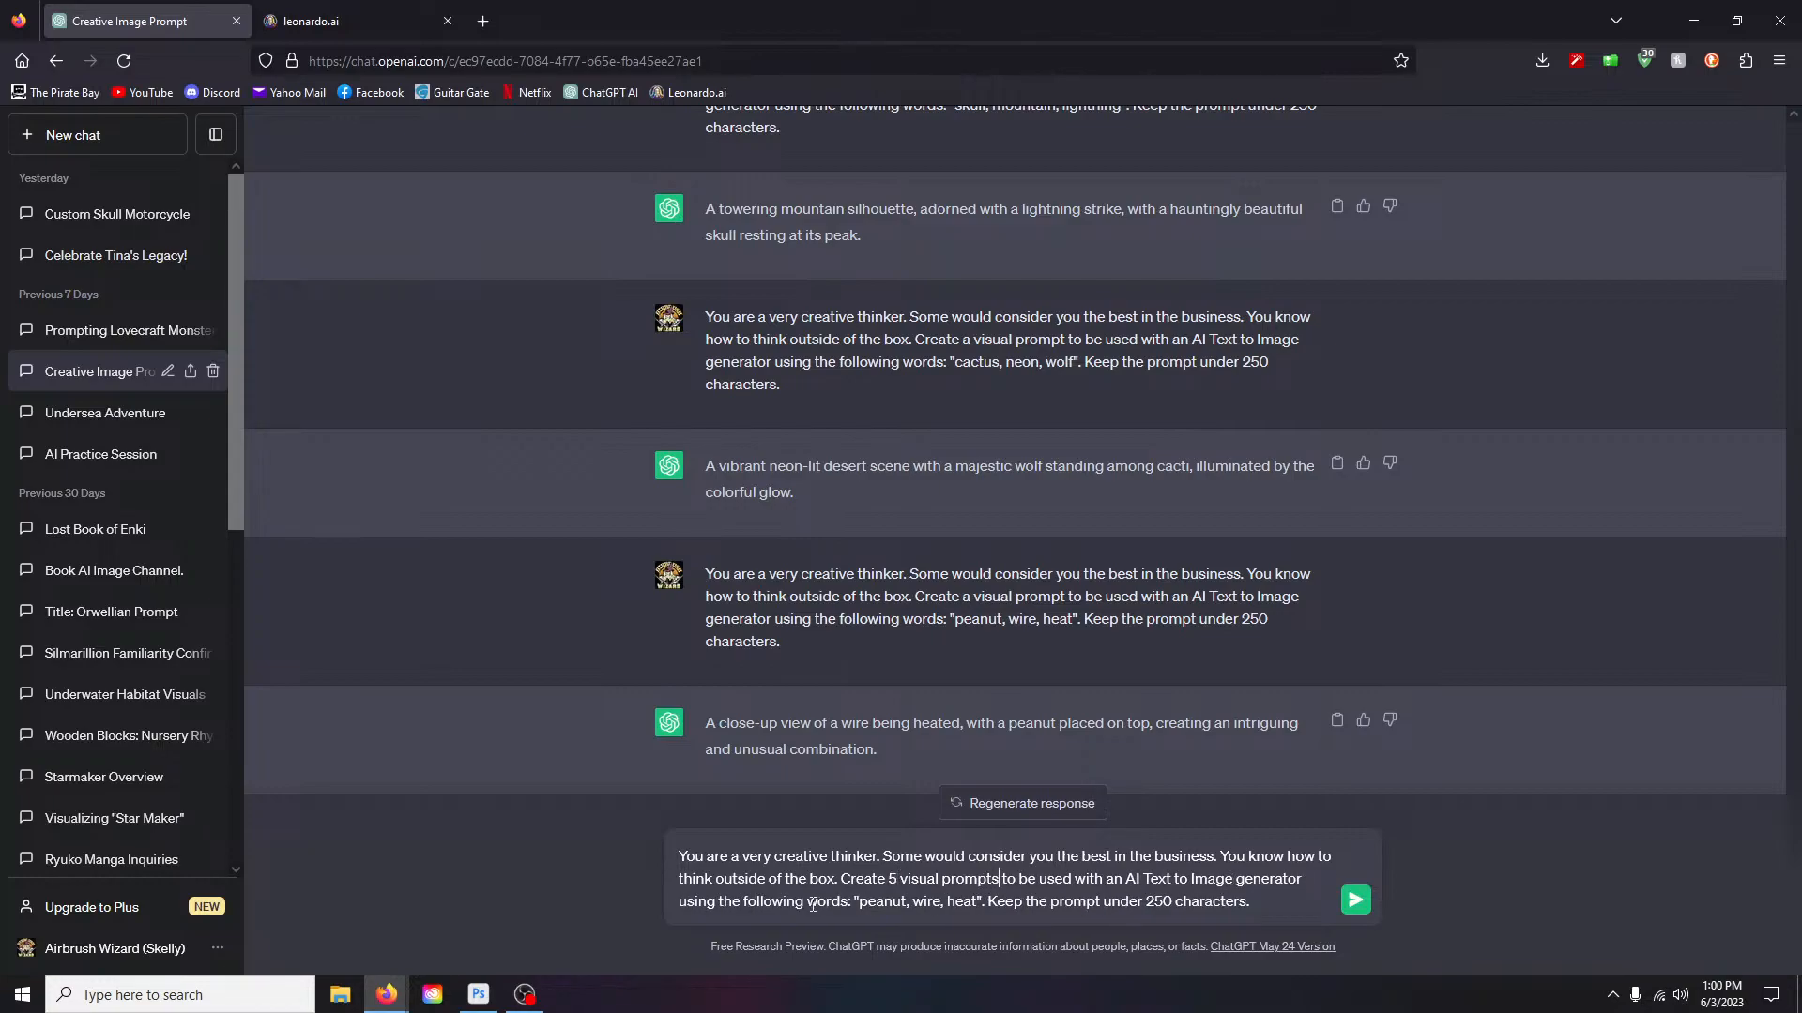
# Step: Replace the word list in the ChatGPT message with "cyclopean, cathedral, chthonic" and send it
pyautogui.moveTo(856, 907); pyautogui.dragTo(977, 906)
pyautogui.write('cyclope')
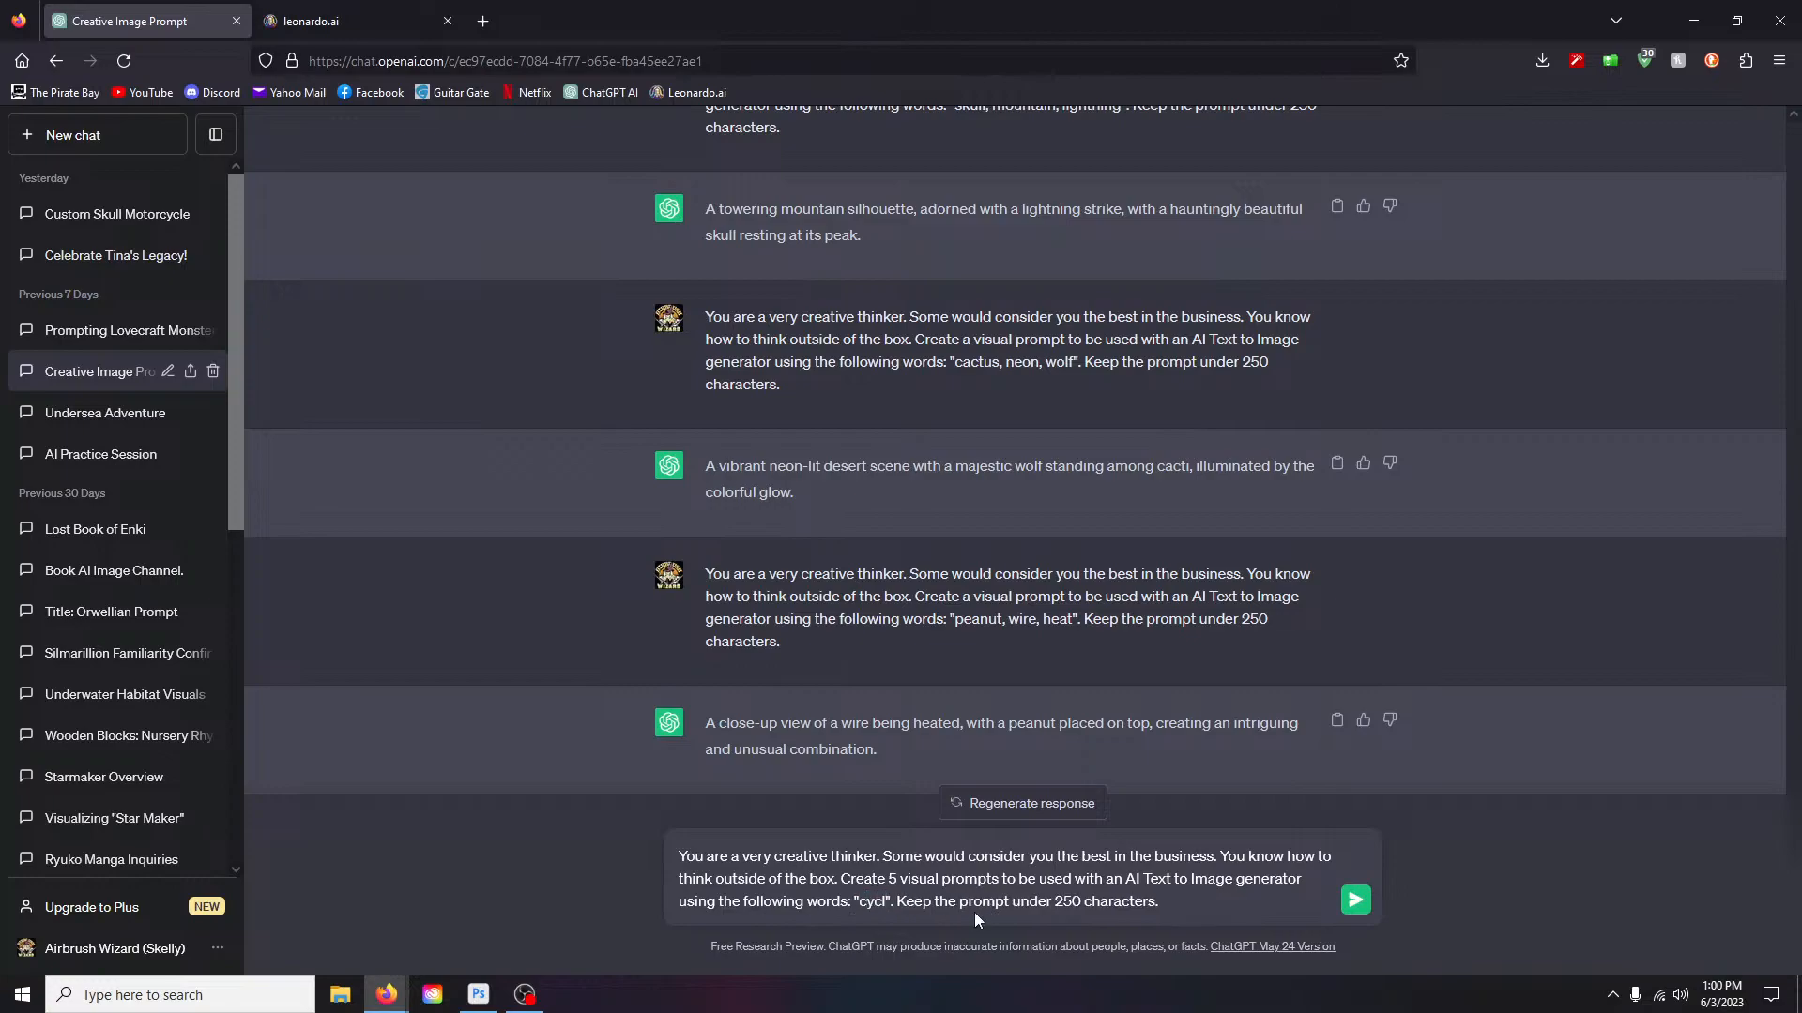
pyautogui.write('an, ')
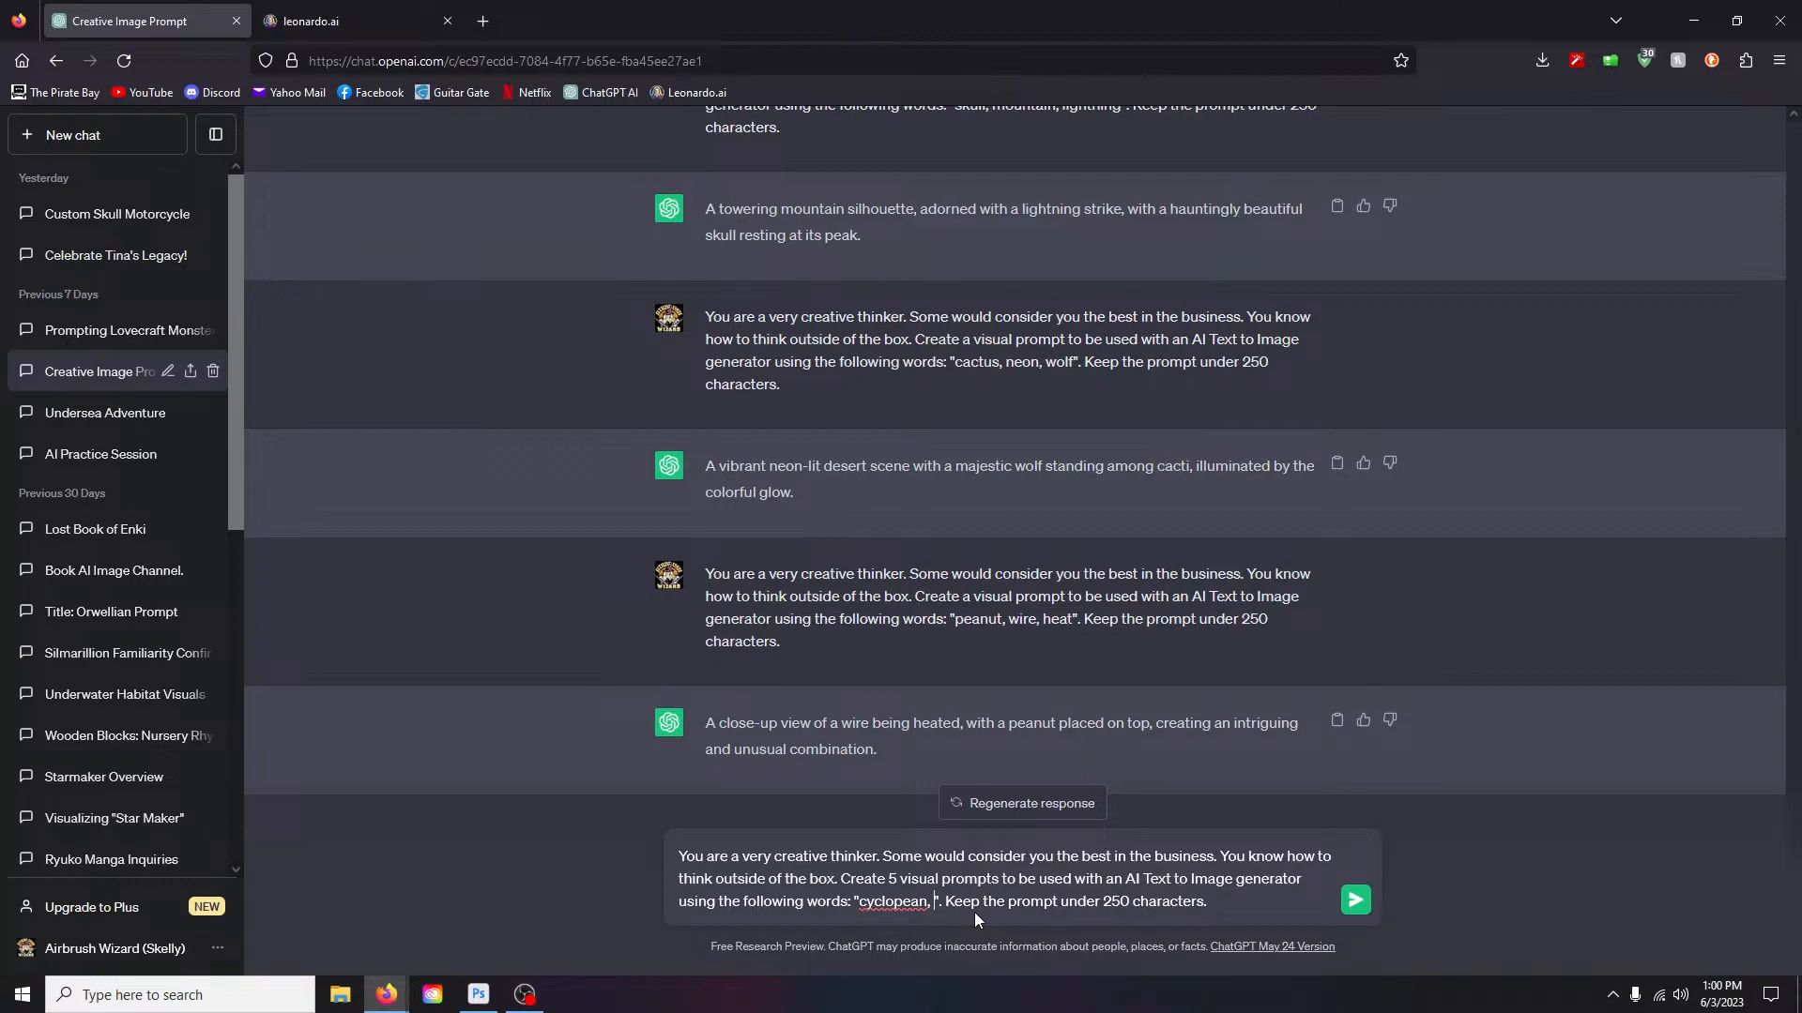
pyautogui.write('cathed')
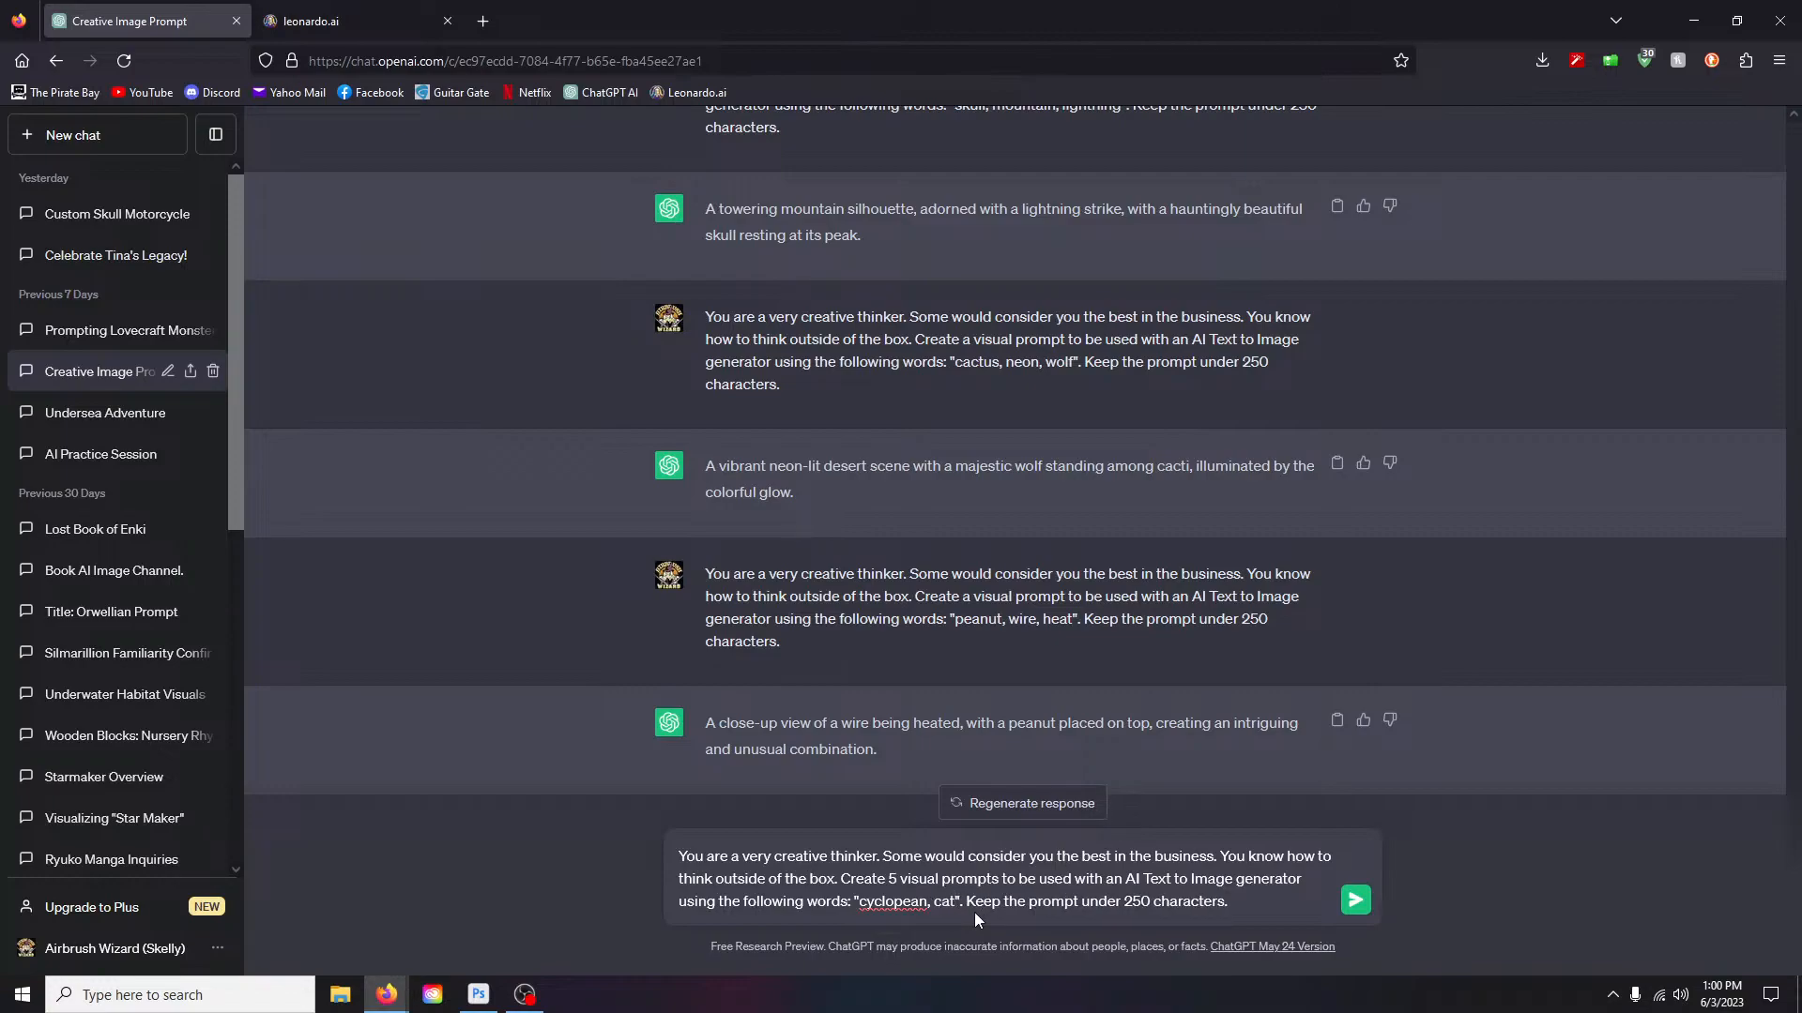
pyautogui.write('ral, ')
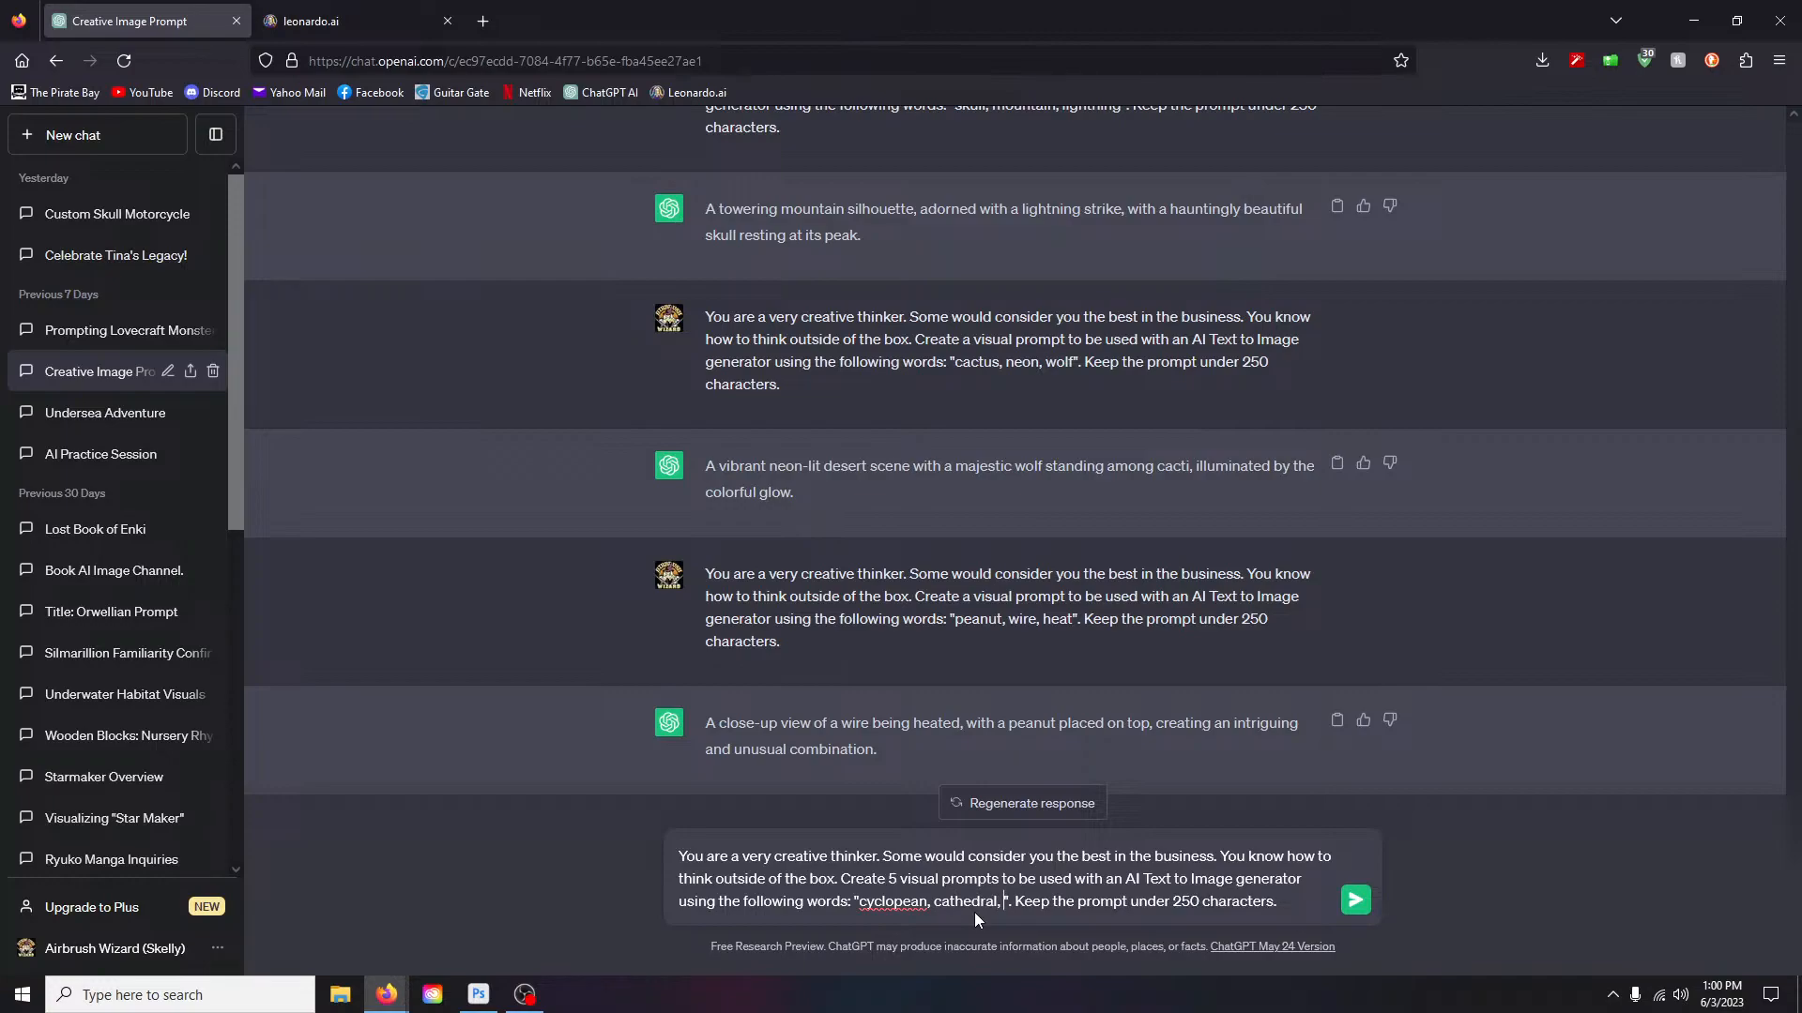
pyautogui.write('chthonic')
pyautogui.press('Return')
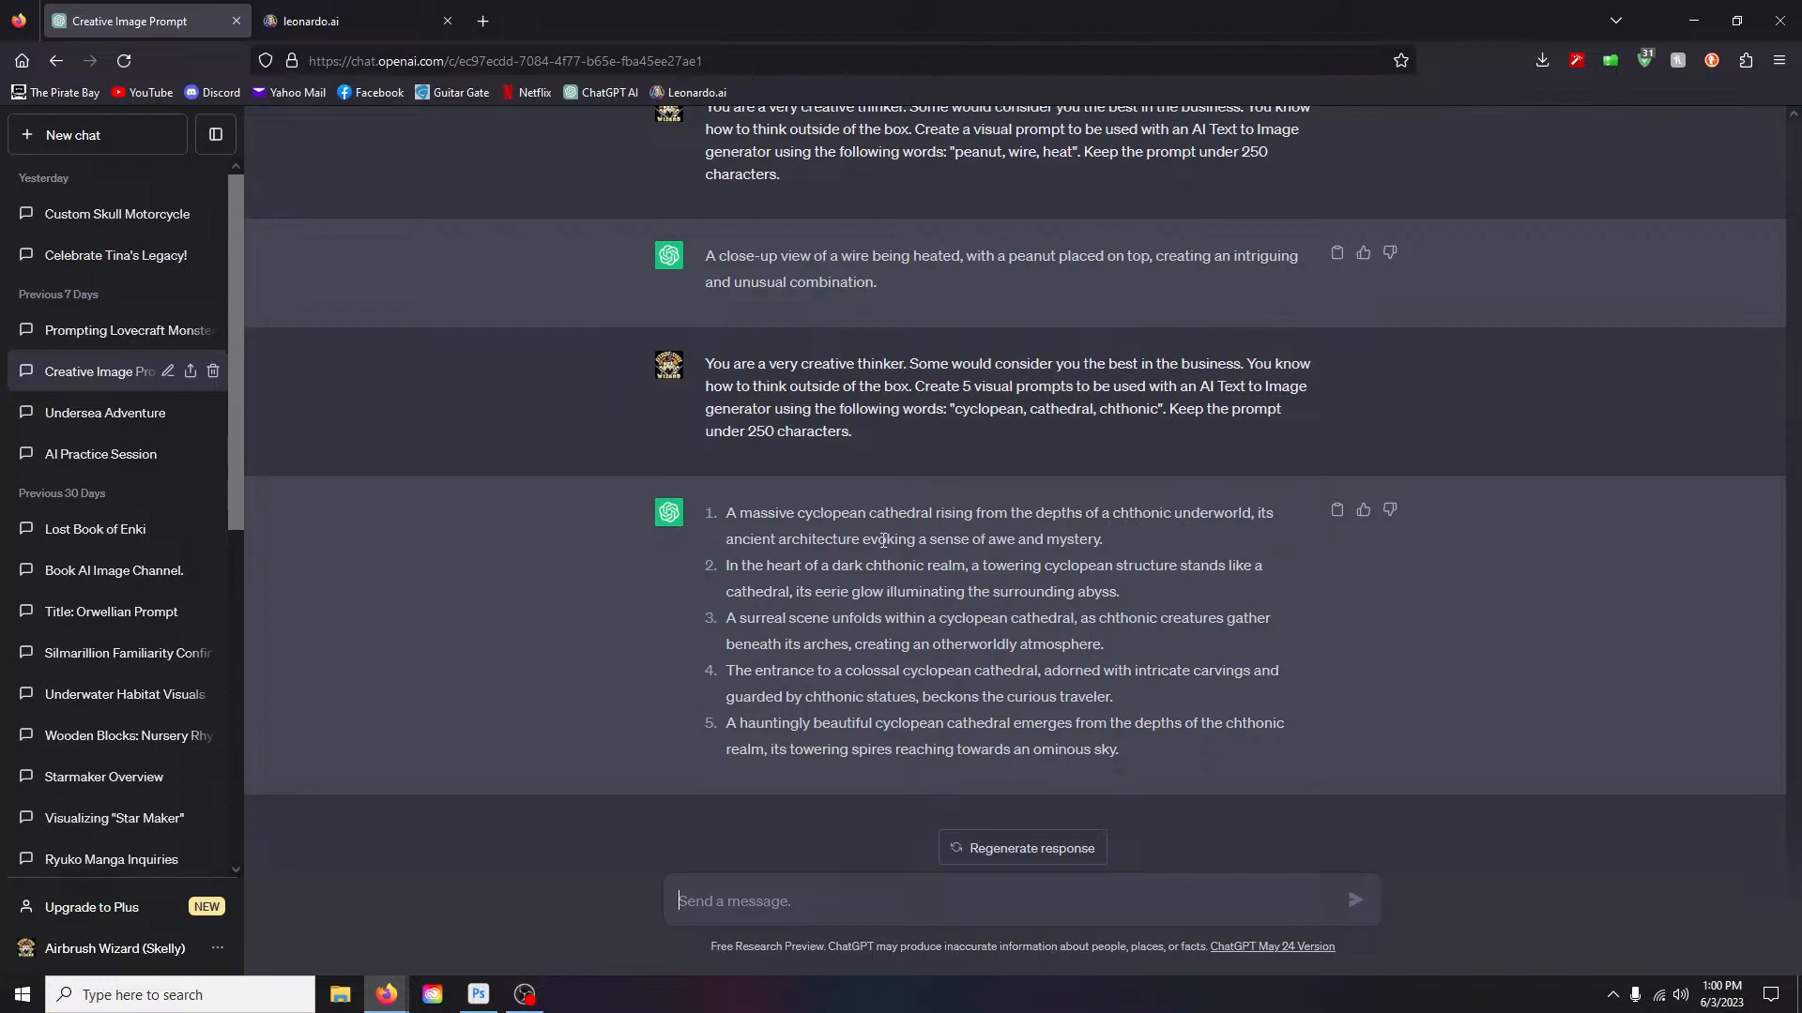
# Step: Replace the wire description in the Leonardo.ai prompt with ChatGPT's first cyclopean cathedral prompt, keeping the style keywords, and generate with Leonardo Diffusion
pyautogui.moveTo(726, 522); pyautogui.dragTo(1105, 543)
pyautogui.hotkey('ctrl', 'c')
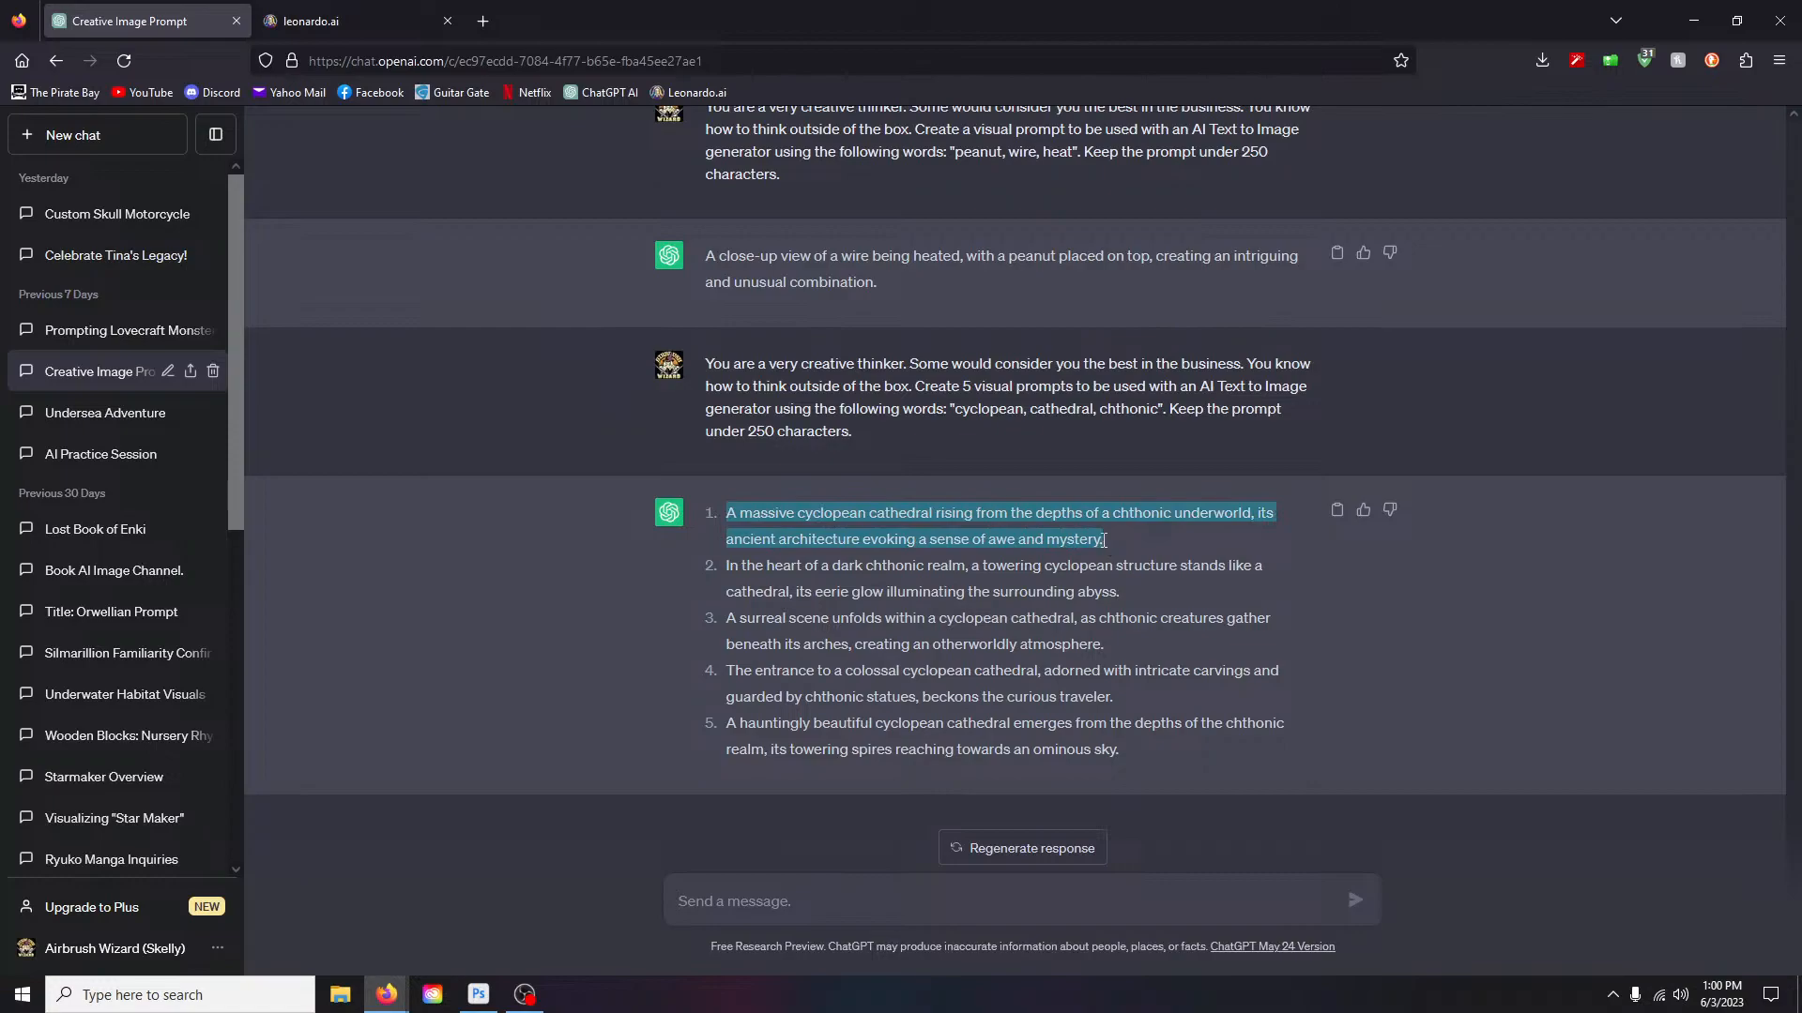
pyautogui.click(352, 19)
pyautogui.moveTo(274, 199); pyautogui.dragTo(1102, 204)
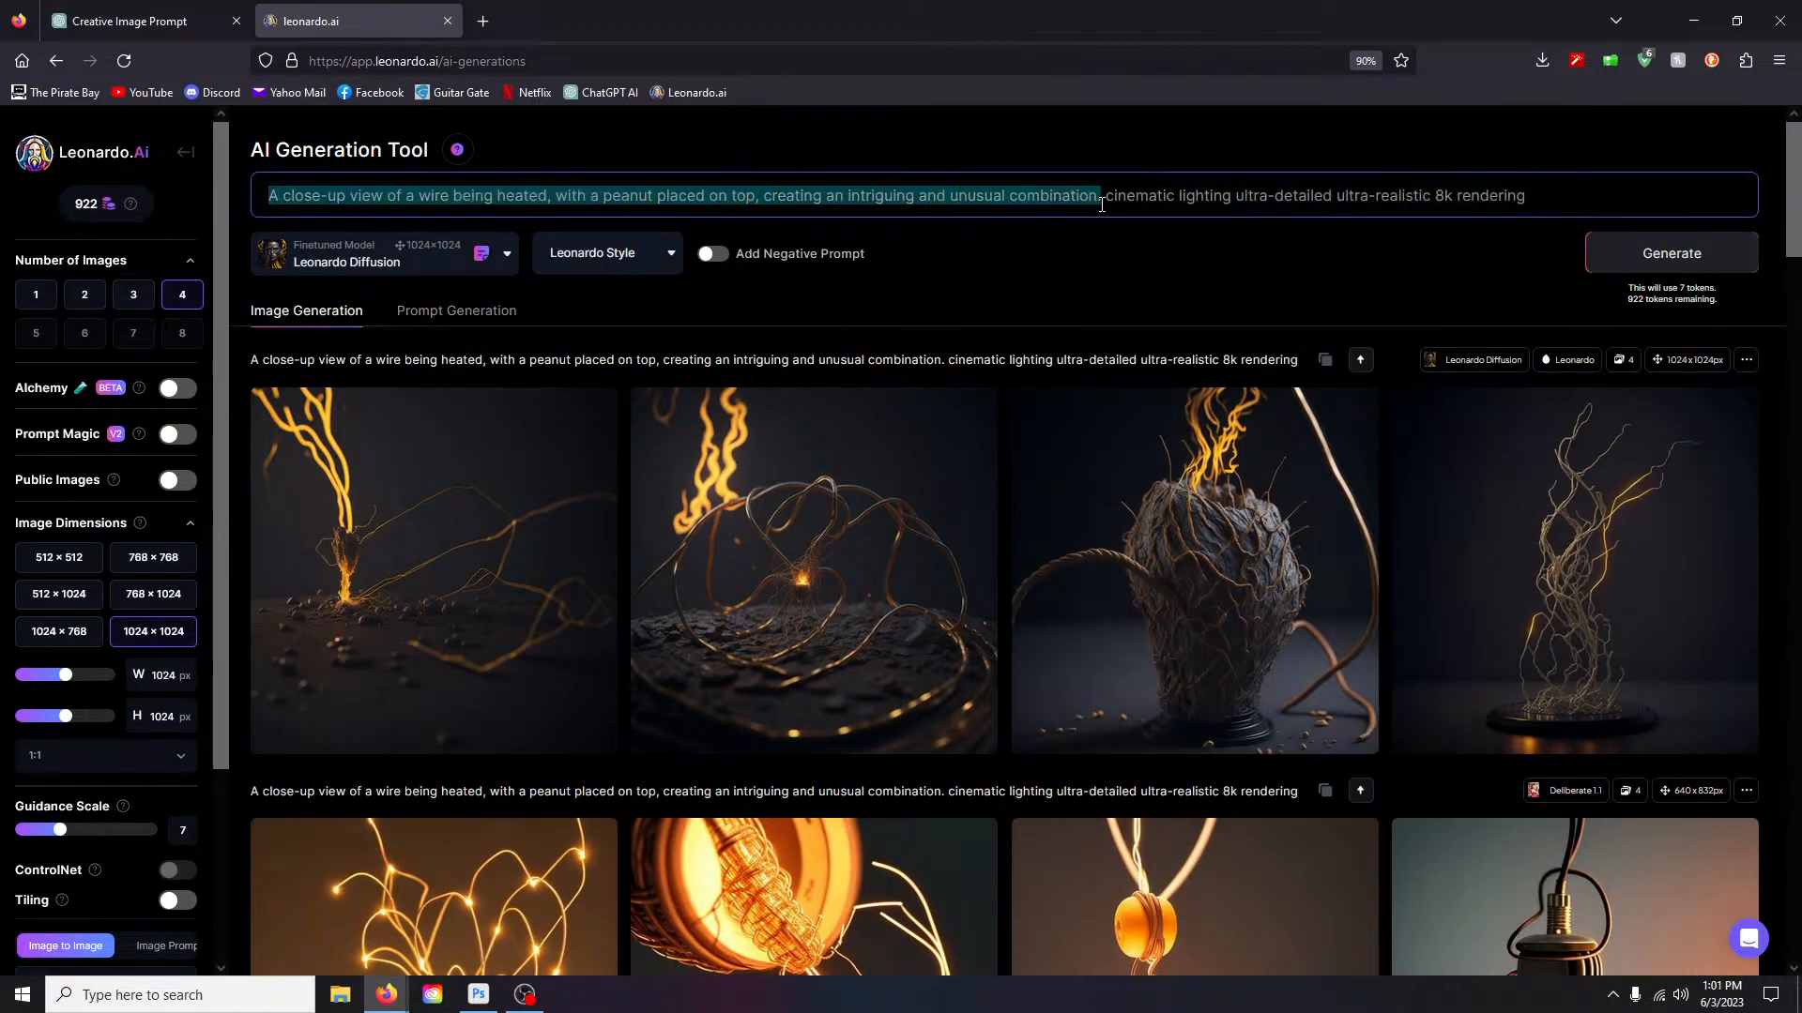
pyautogui.hotkey('ctrl', 'v')
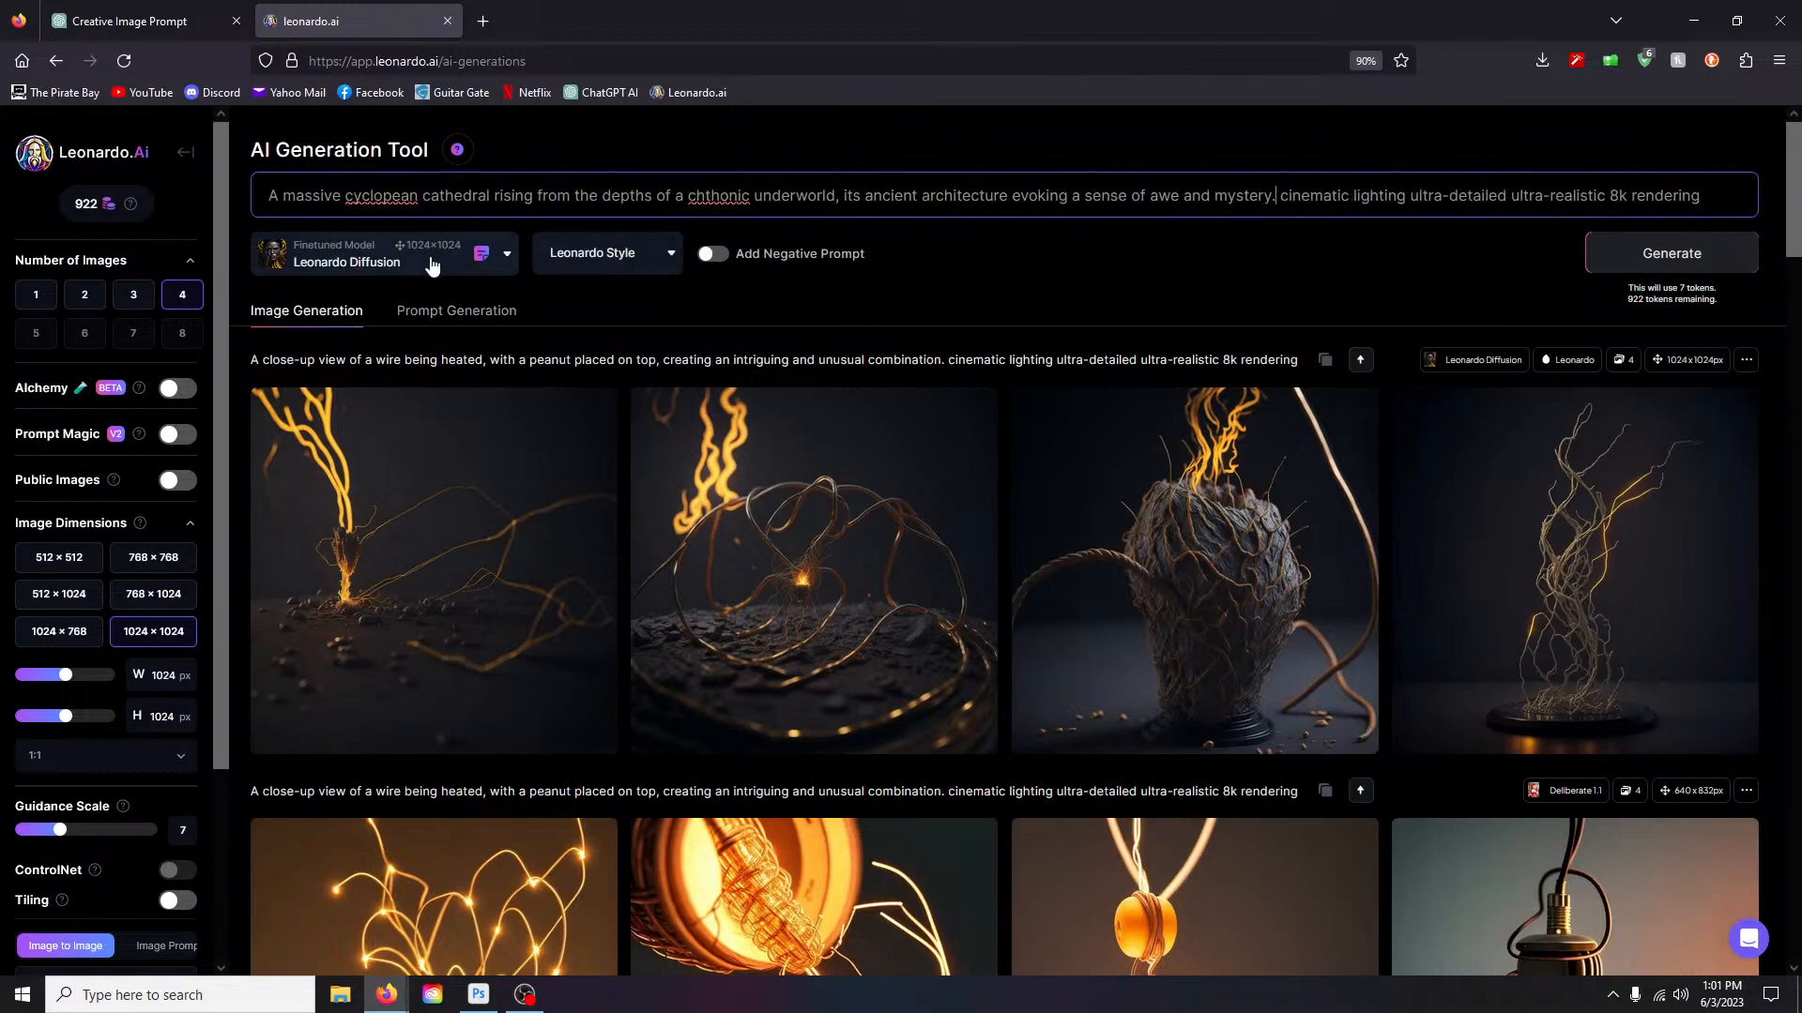
pyautogui.click(1672, 254)
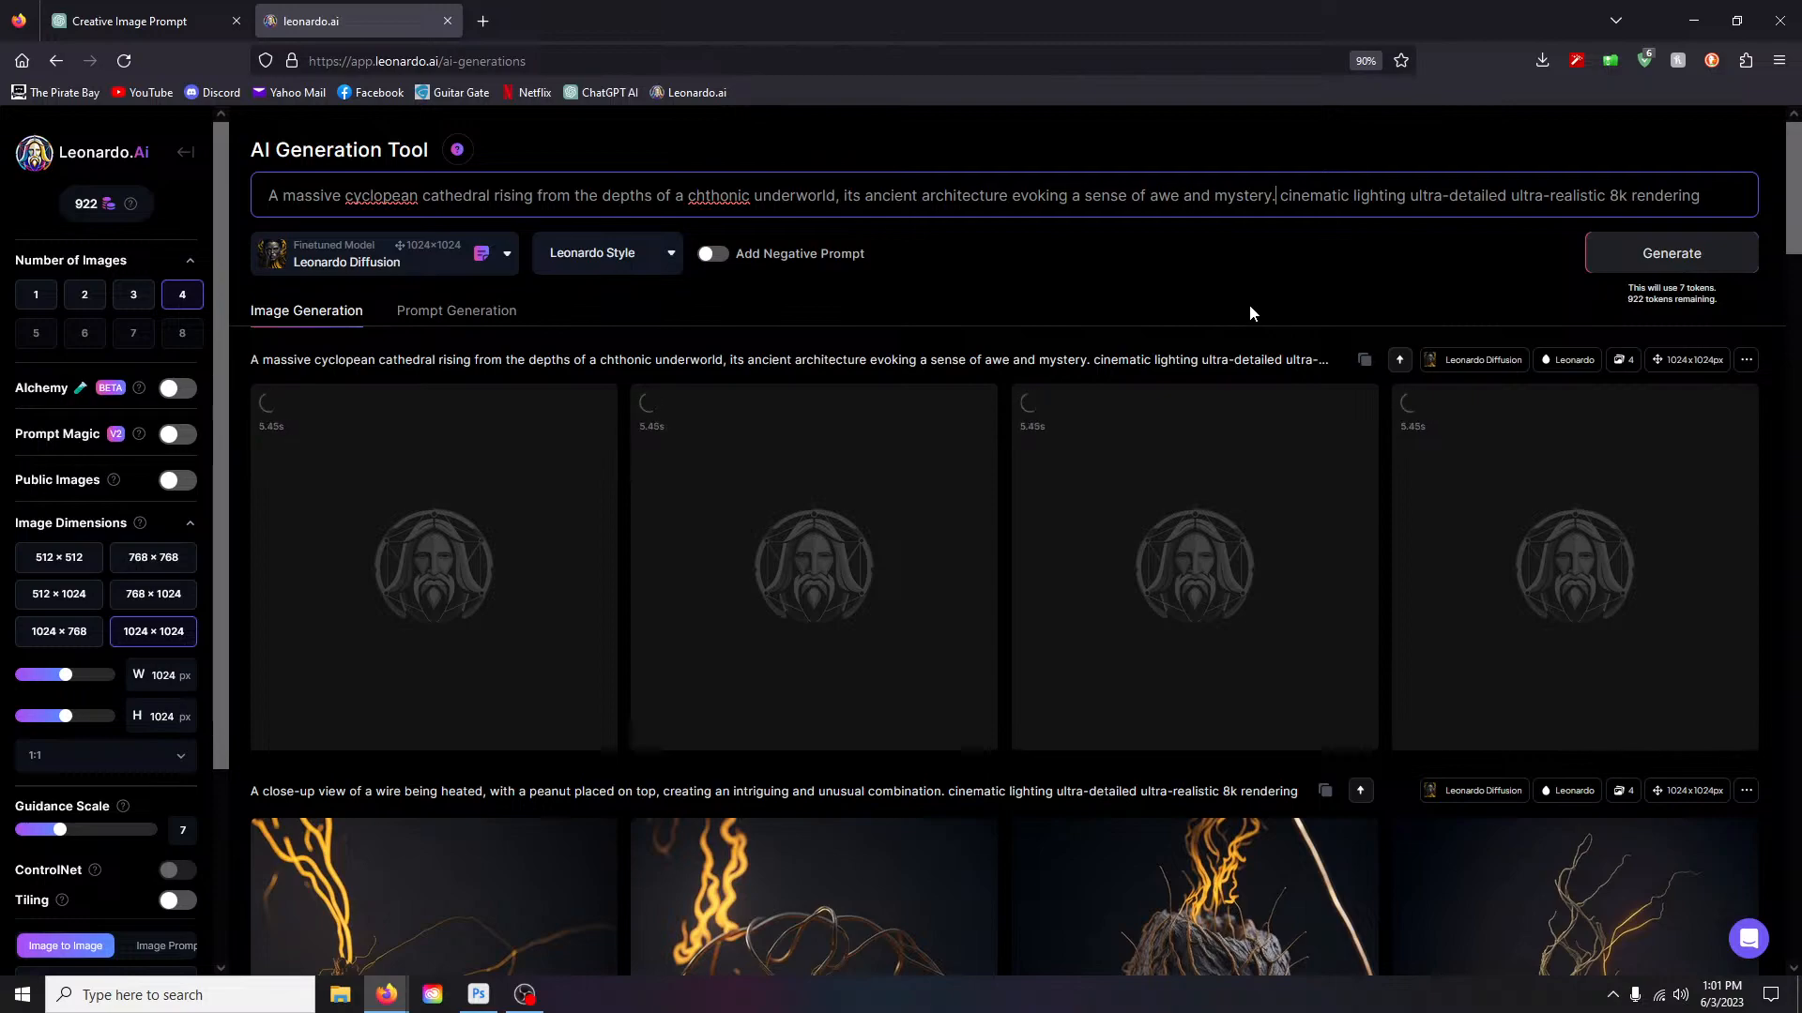
# Step: View the third generated cyclopean cathedral image at enlarged size
pyautogui.scroll(-1, 1298, 275)
pyautogui.scroll(-1, 1300, 272)
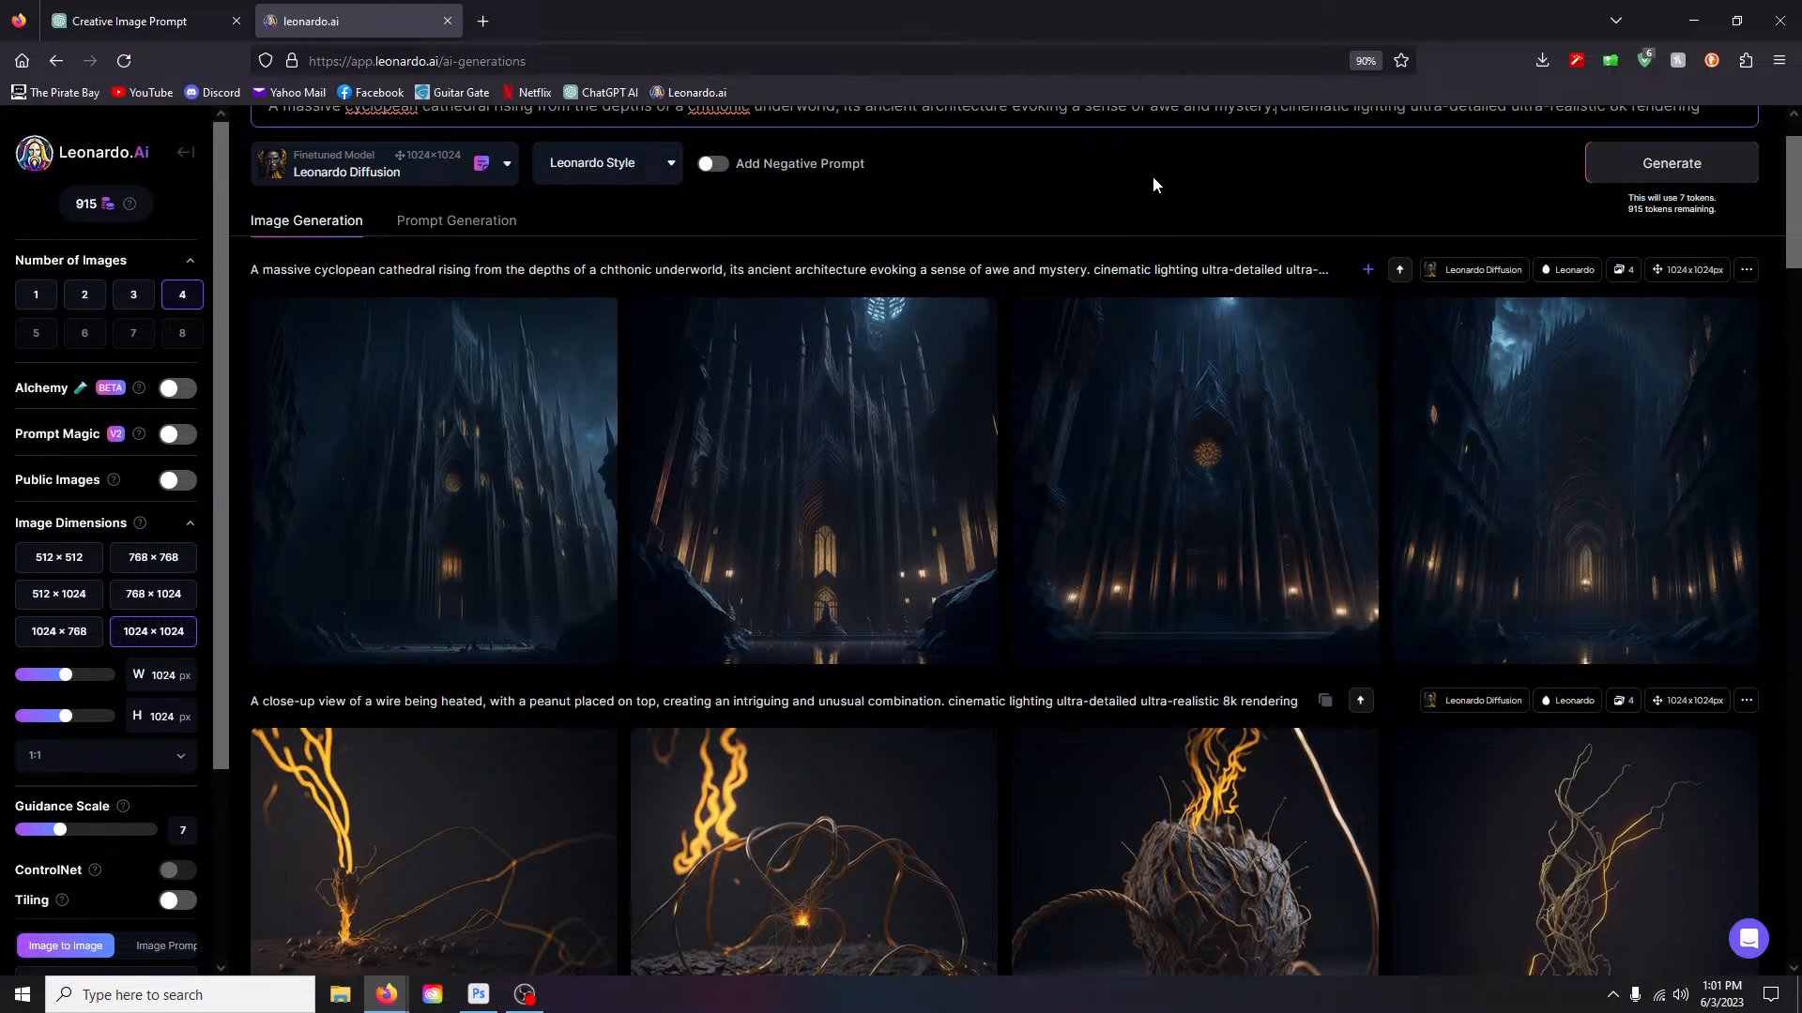
pyautogui.click(1178, 385)
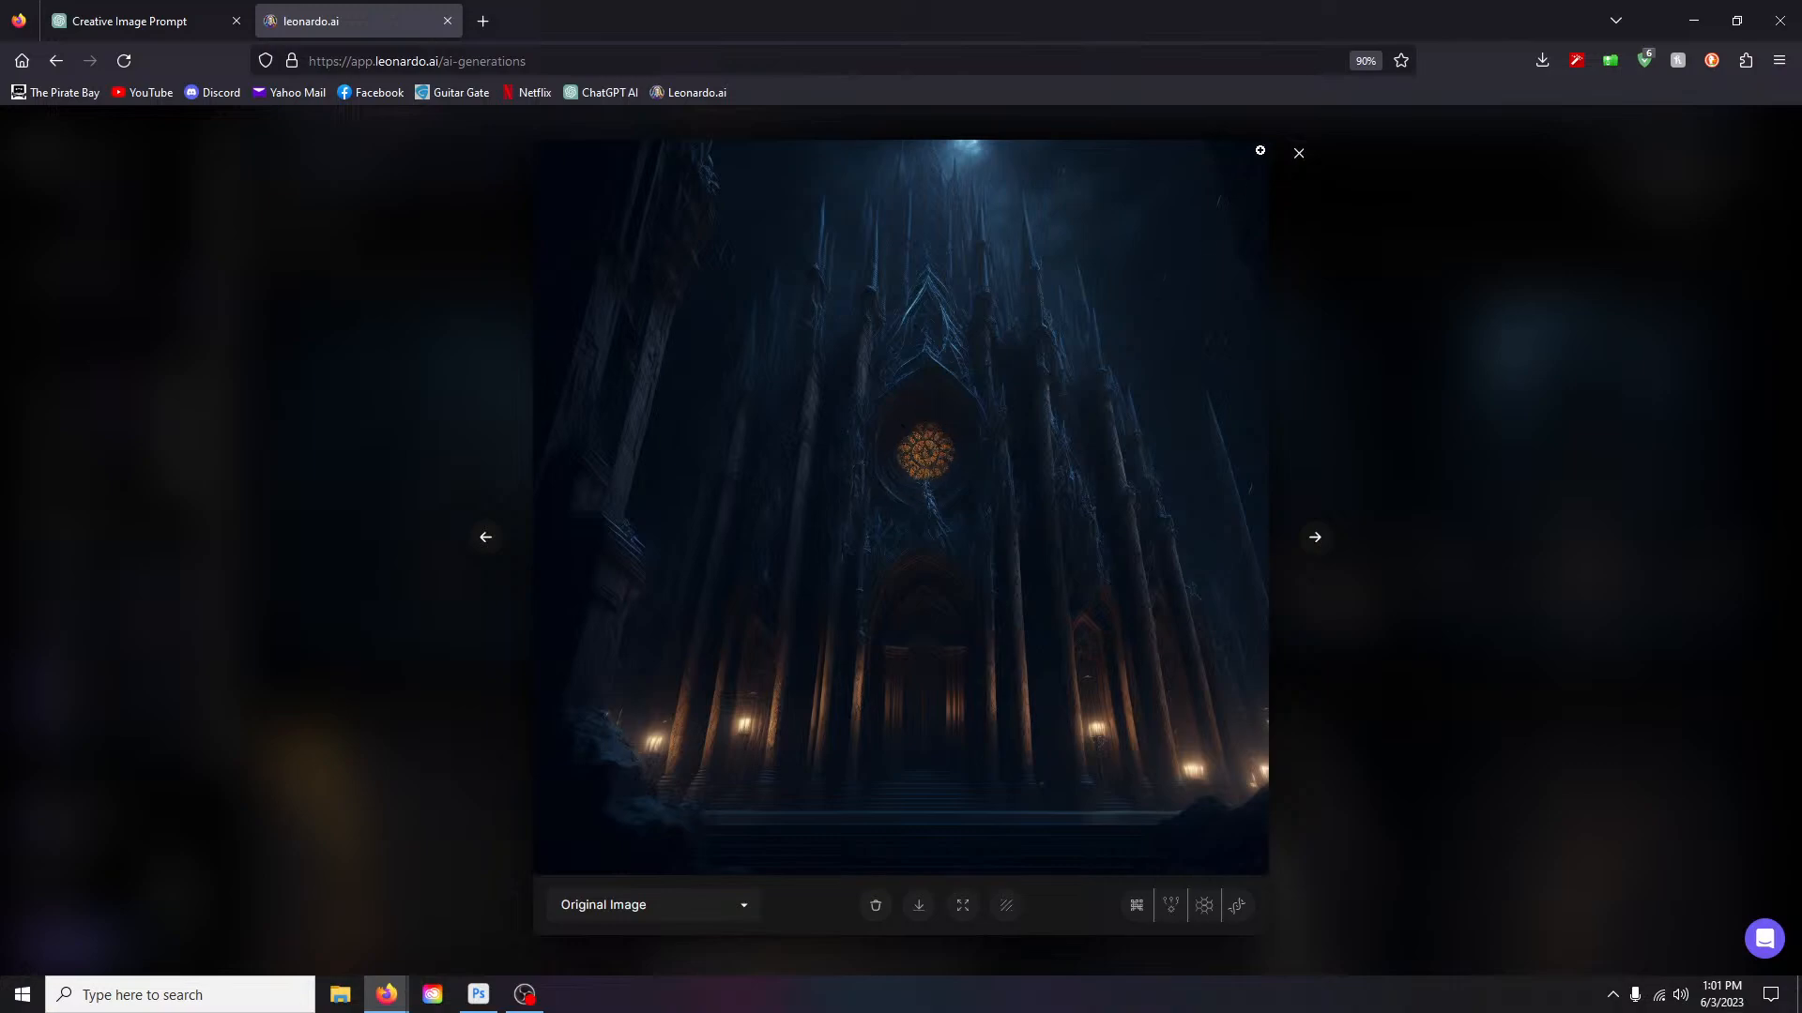
# Step: Close the enlarged image and inspect the fourth and second generated cathedral images at full size
pyautogui.click(1299, 156)
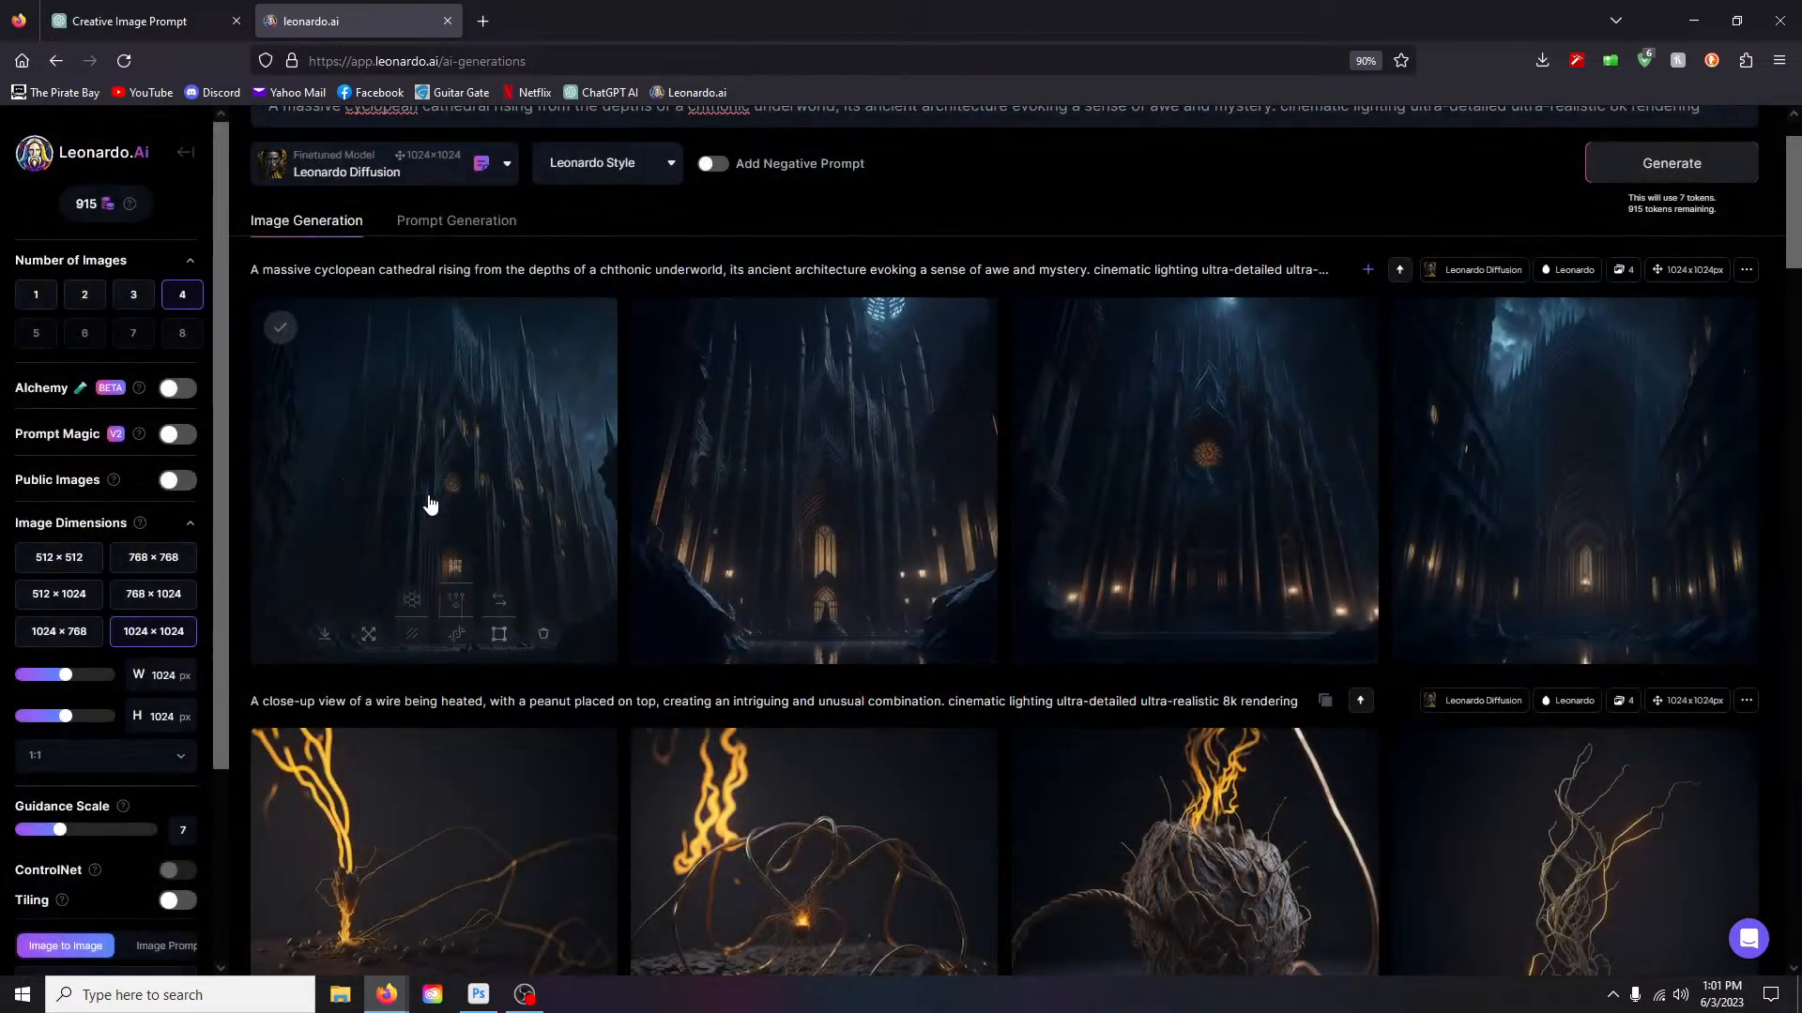
pyautogui.click(1657, 475)
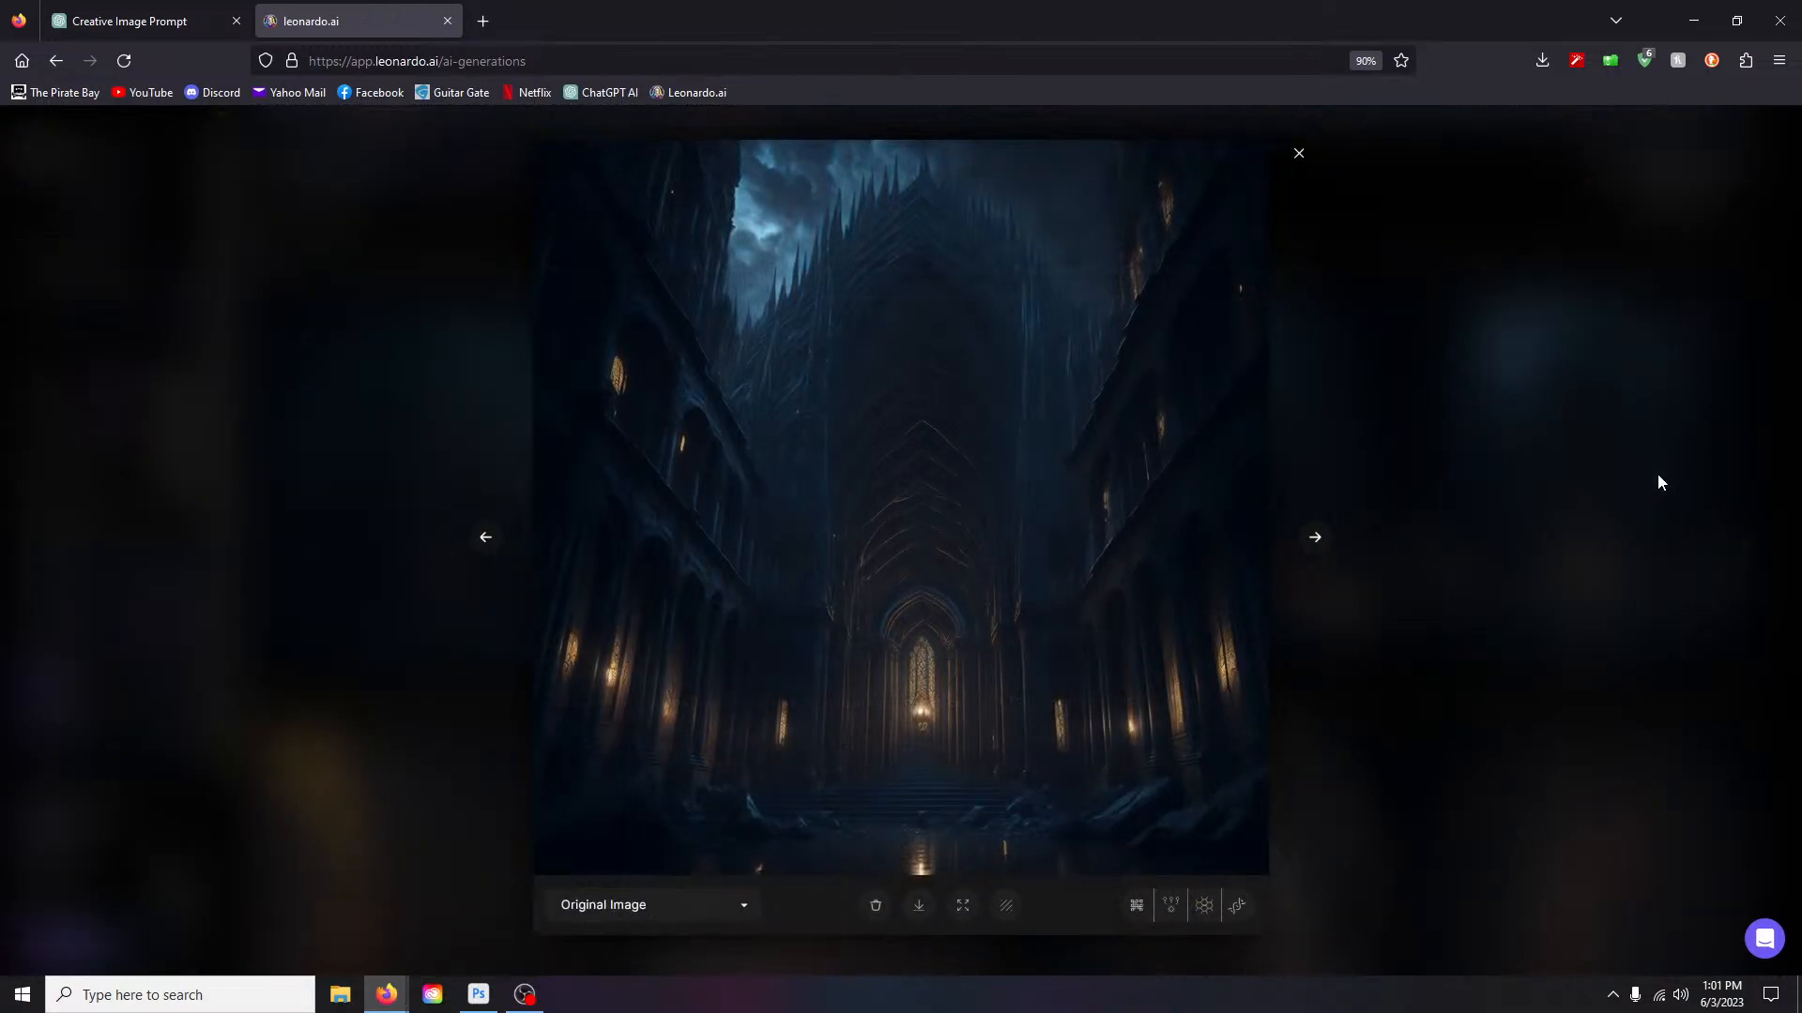
pyautogui.click(1298, 155)
pyautogui.click(732, 506)
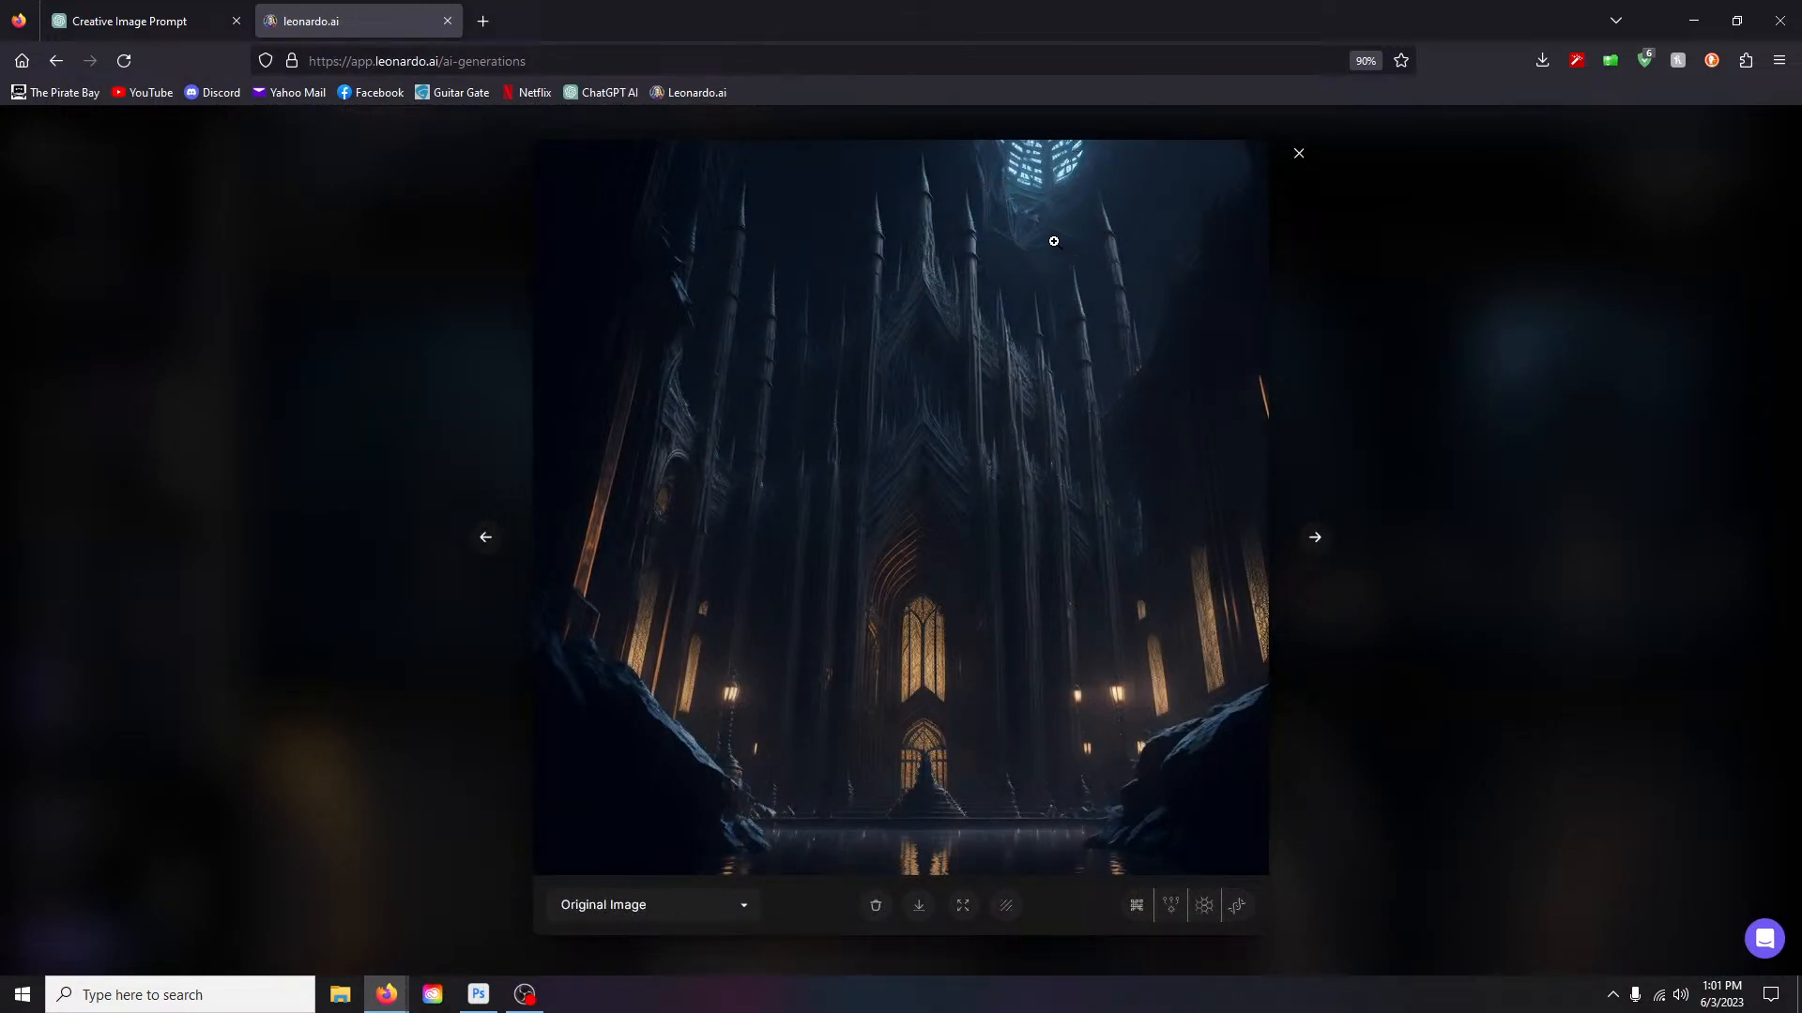
pyautogui.click(1298, 154)
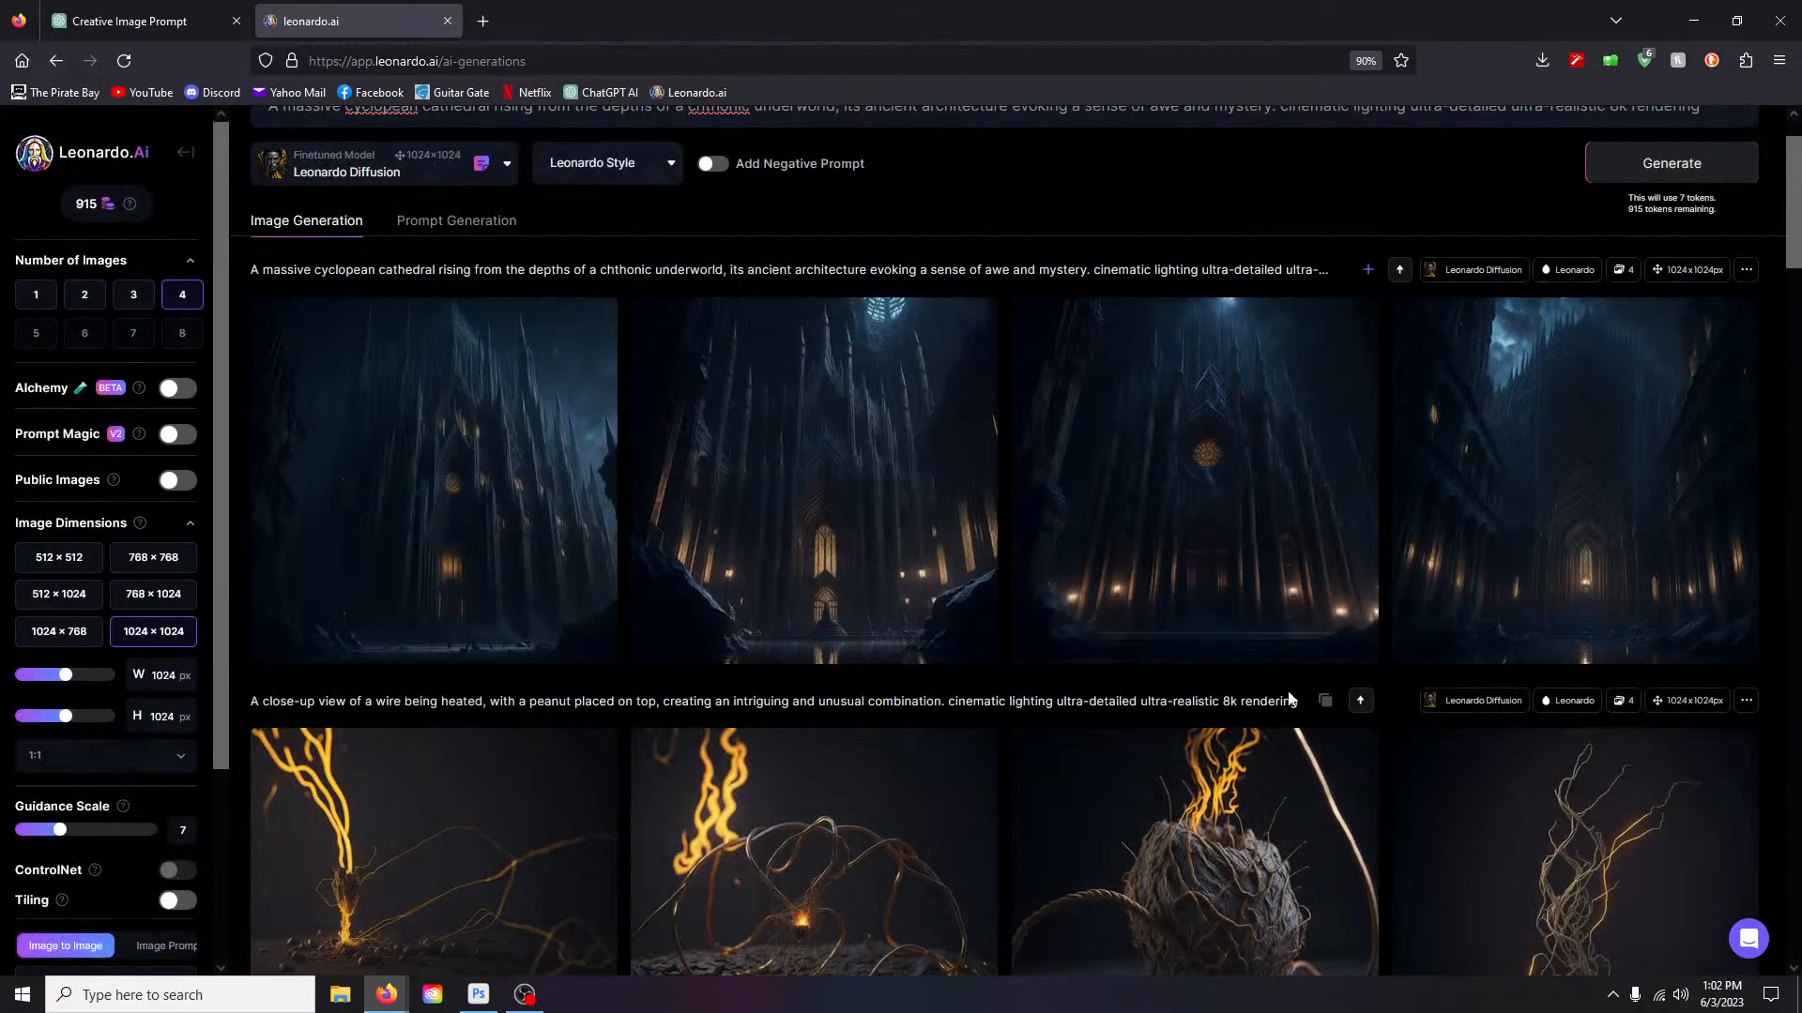
# Step: Open the fourth cathedral image in the canvas editor and move the generation frame mostly off the image, up and to its left
pyautogui.click(1588, 630)
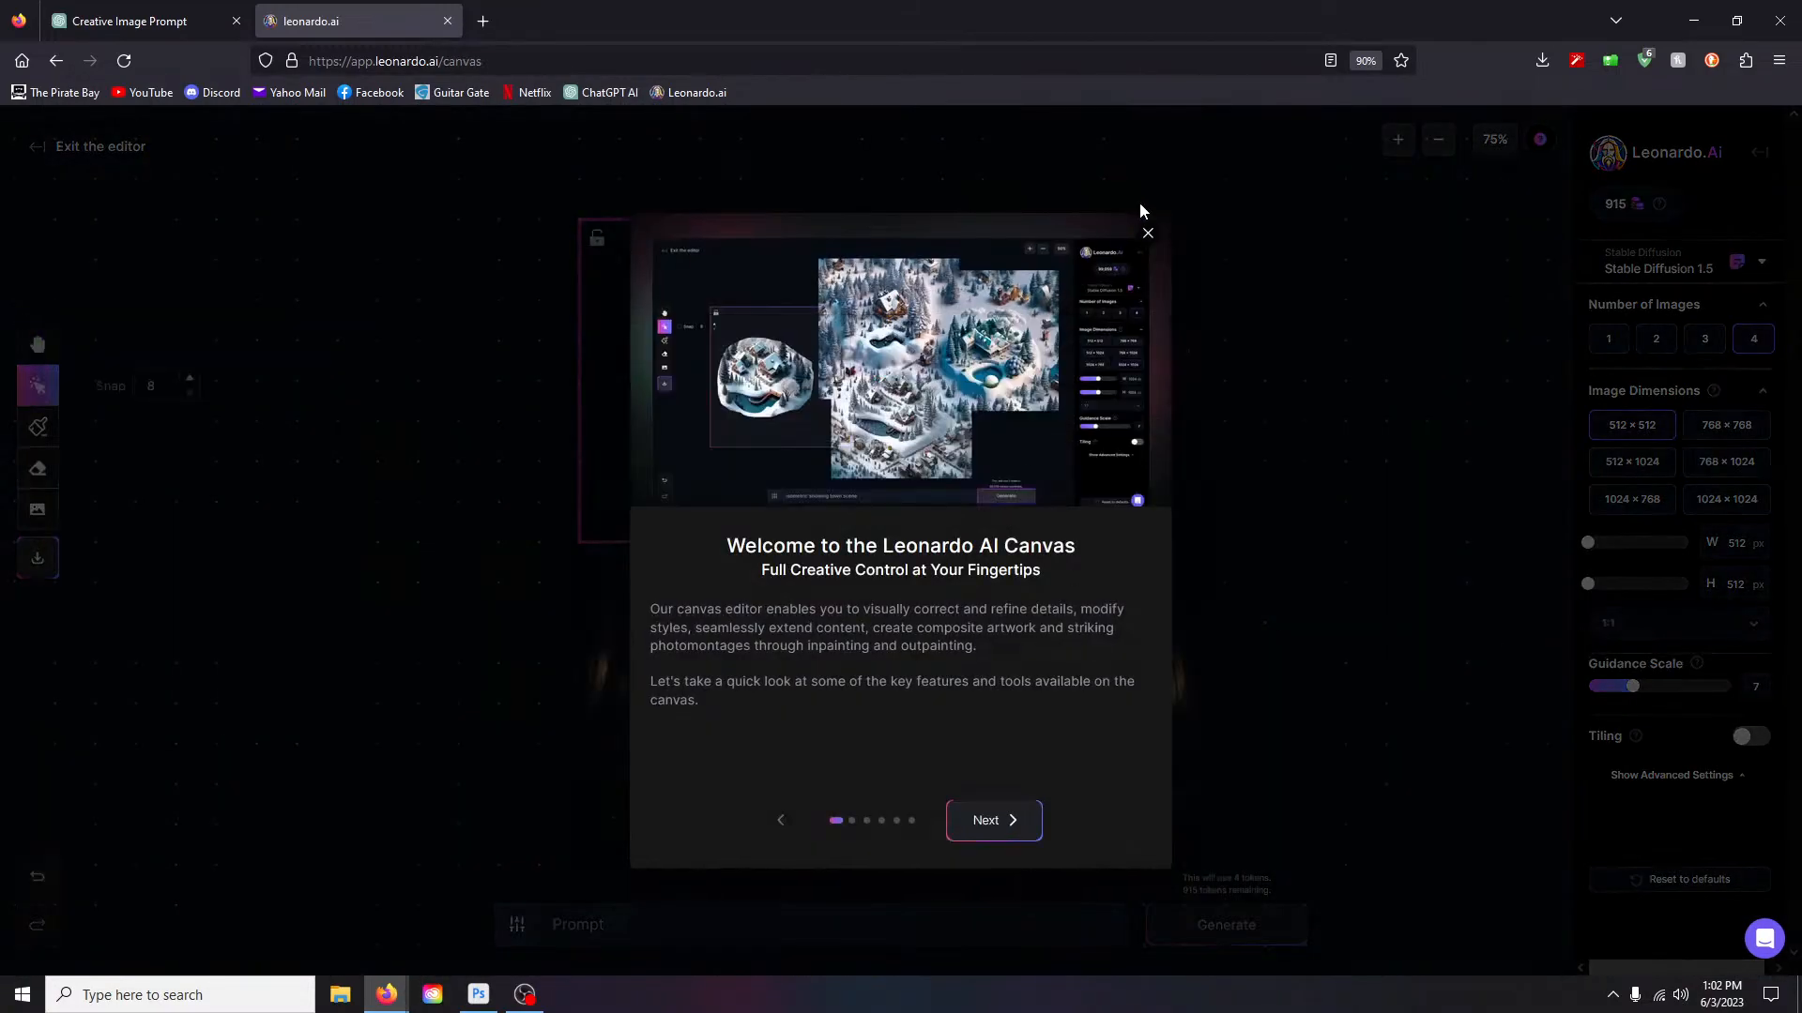
pyautogui.click(1148, 234)
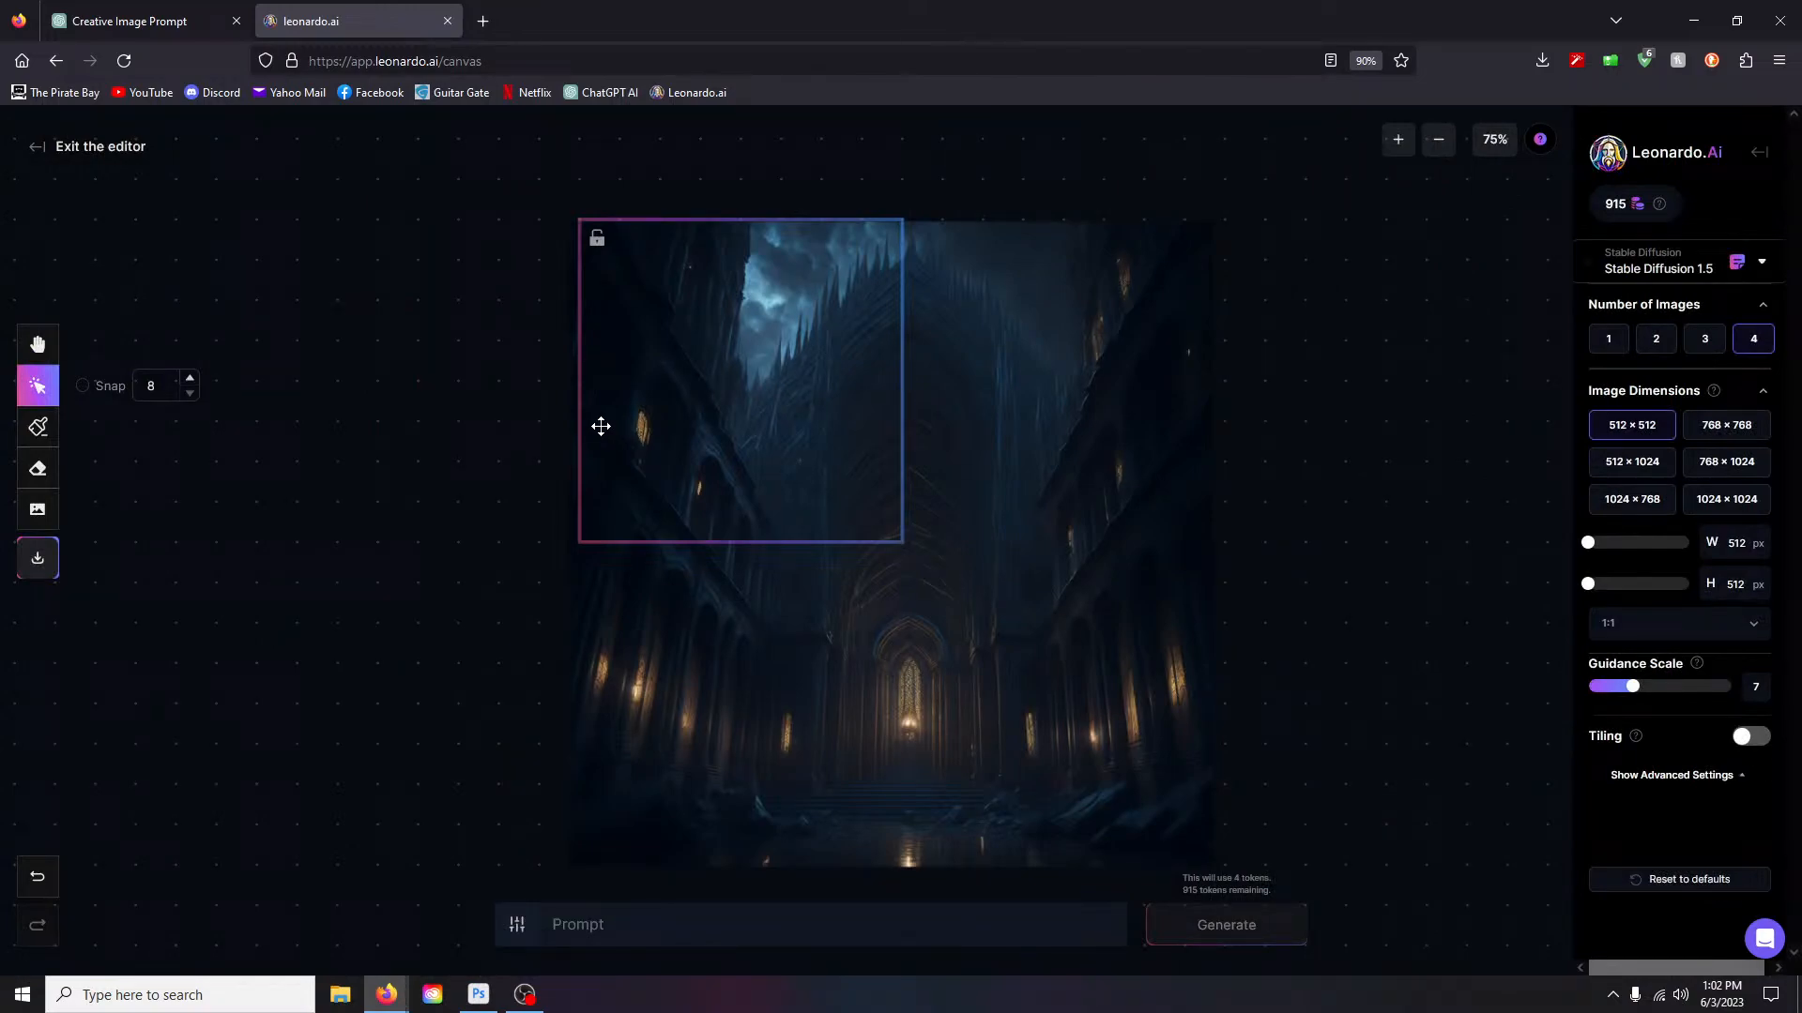
pyautogui.moveTo(744, 385); pyautogui.dragTo(432, 306)
# Step: Leave the canvas editor without keeping the changes and return to the AI Image Generation page
pyautogui.click(42, 148)
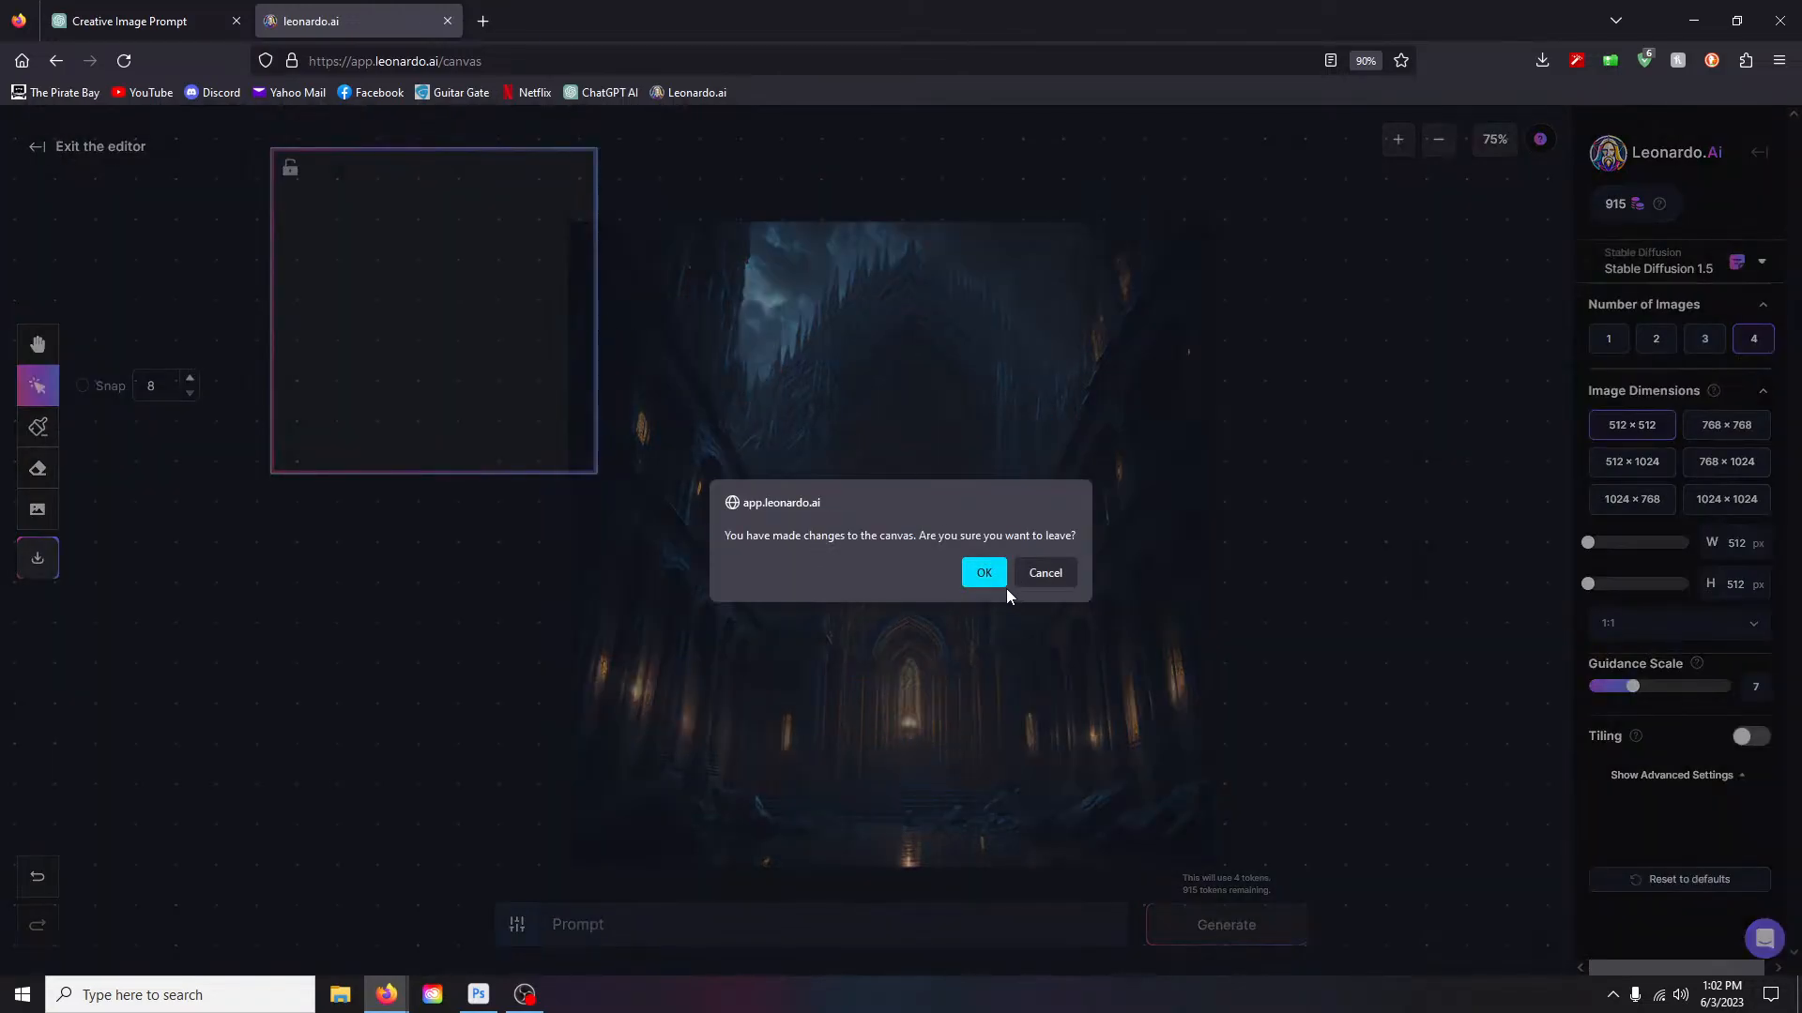
pyautogui.click(984, 573)
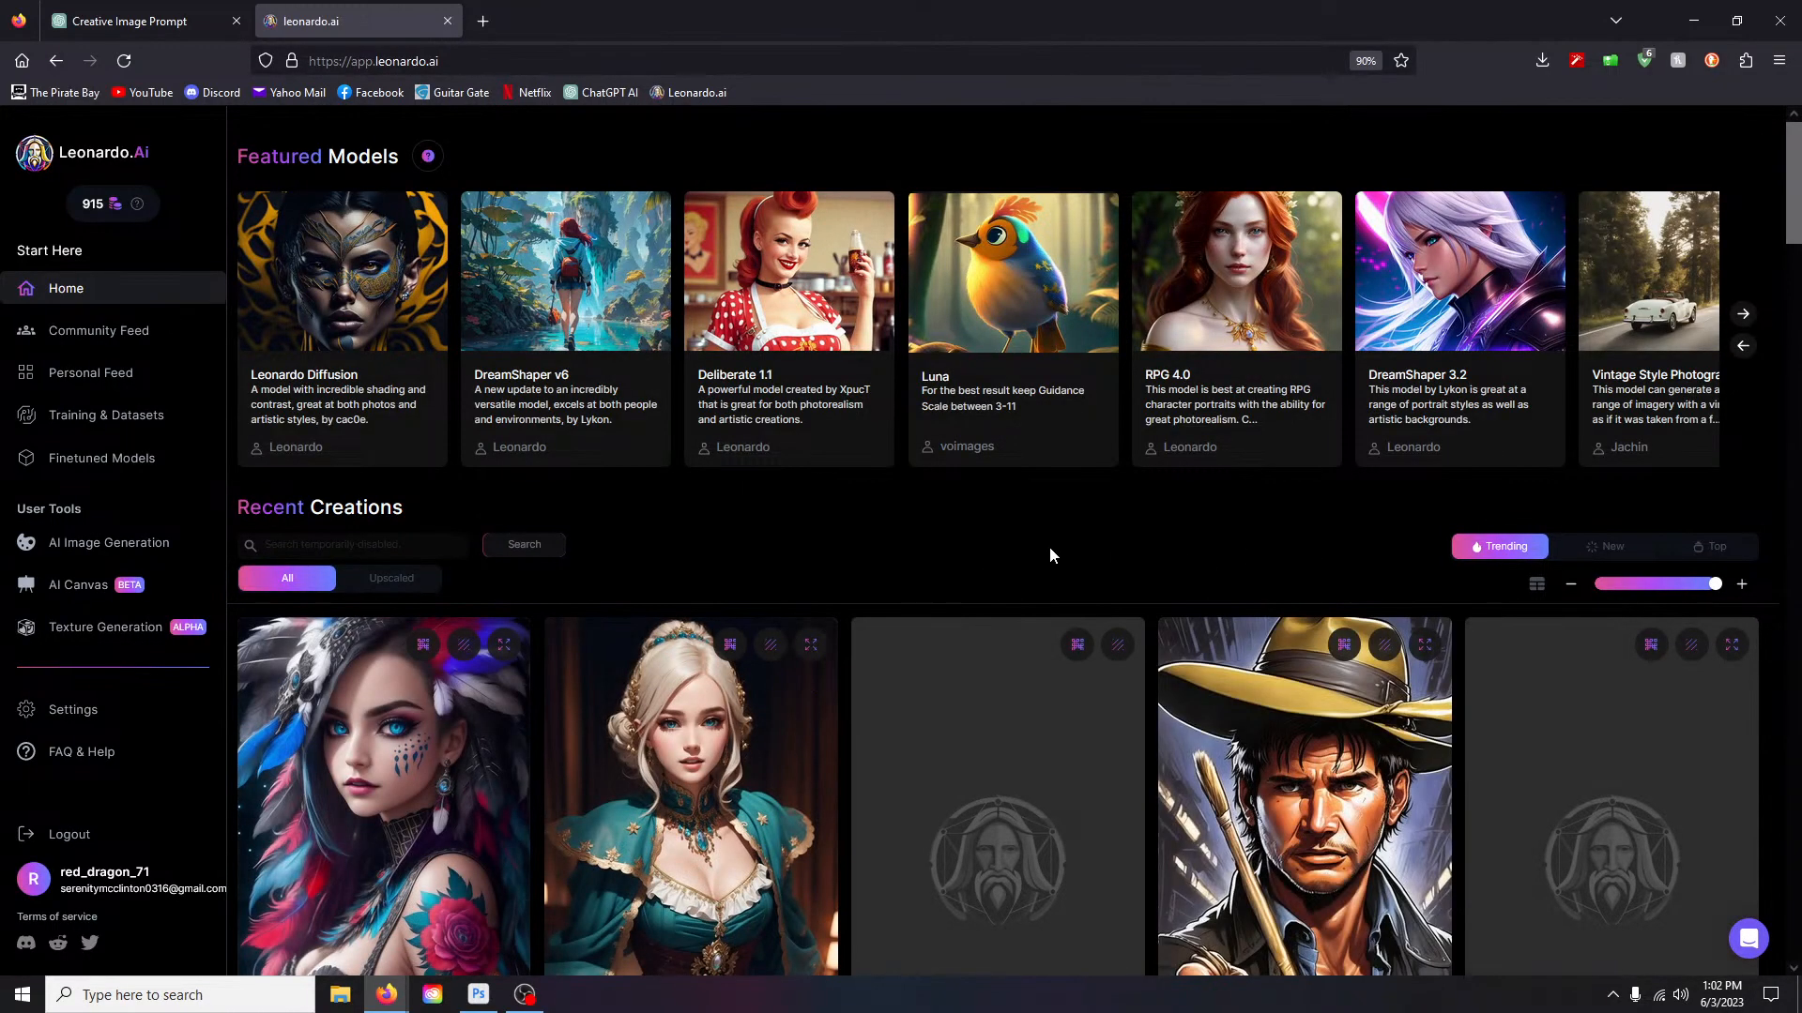
pyautogui.click(105, 543)
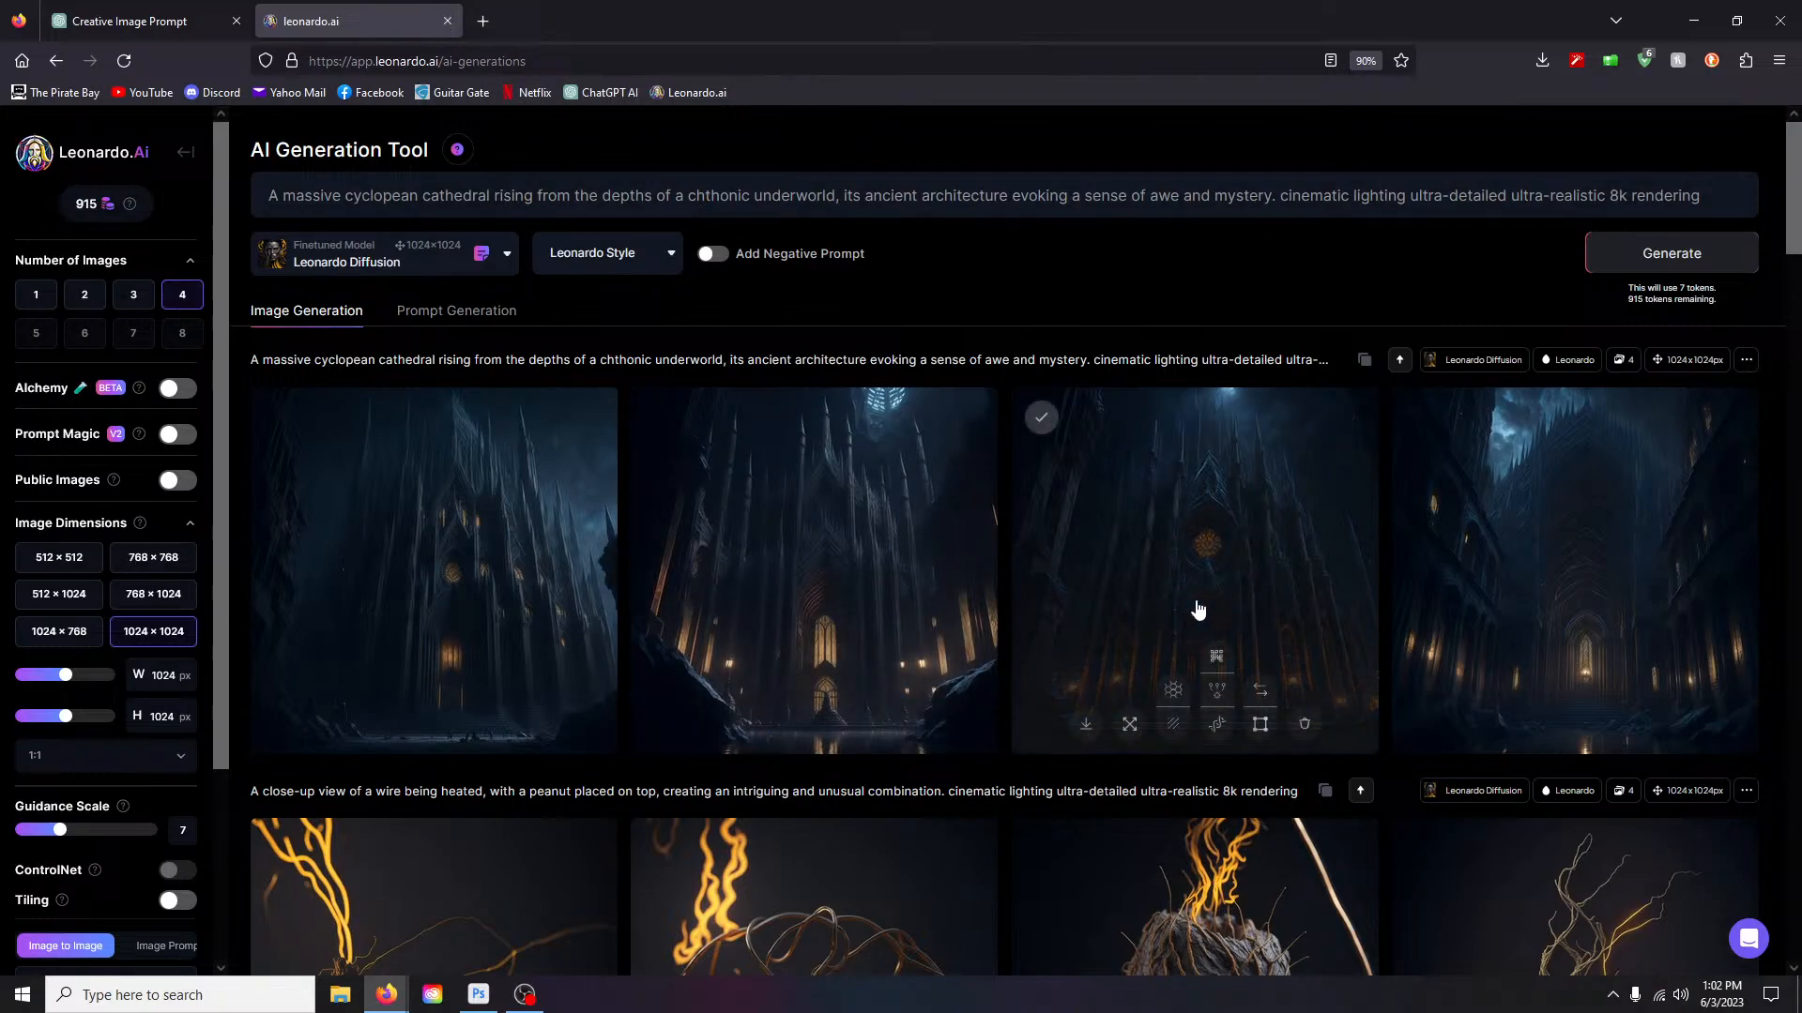
pyautogui.scroll(-3, 1198, 611)
pyautogui.scroll(3, 955, 798)
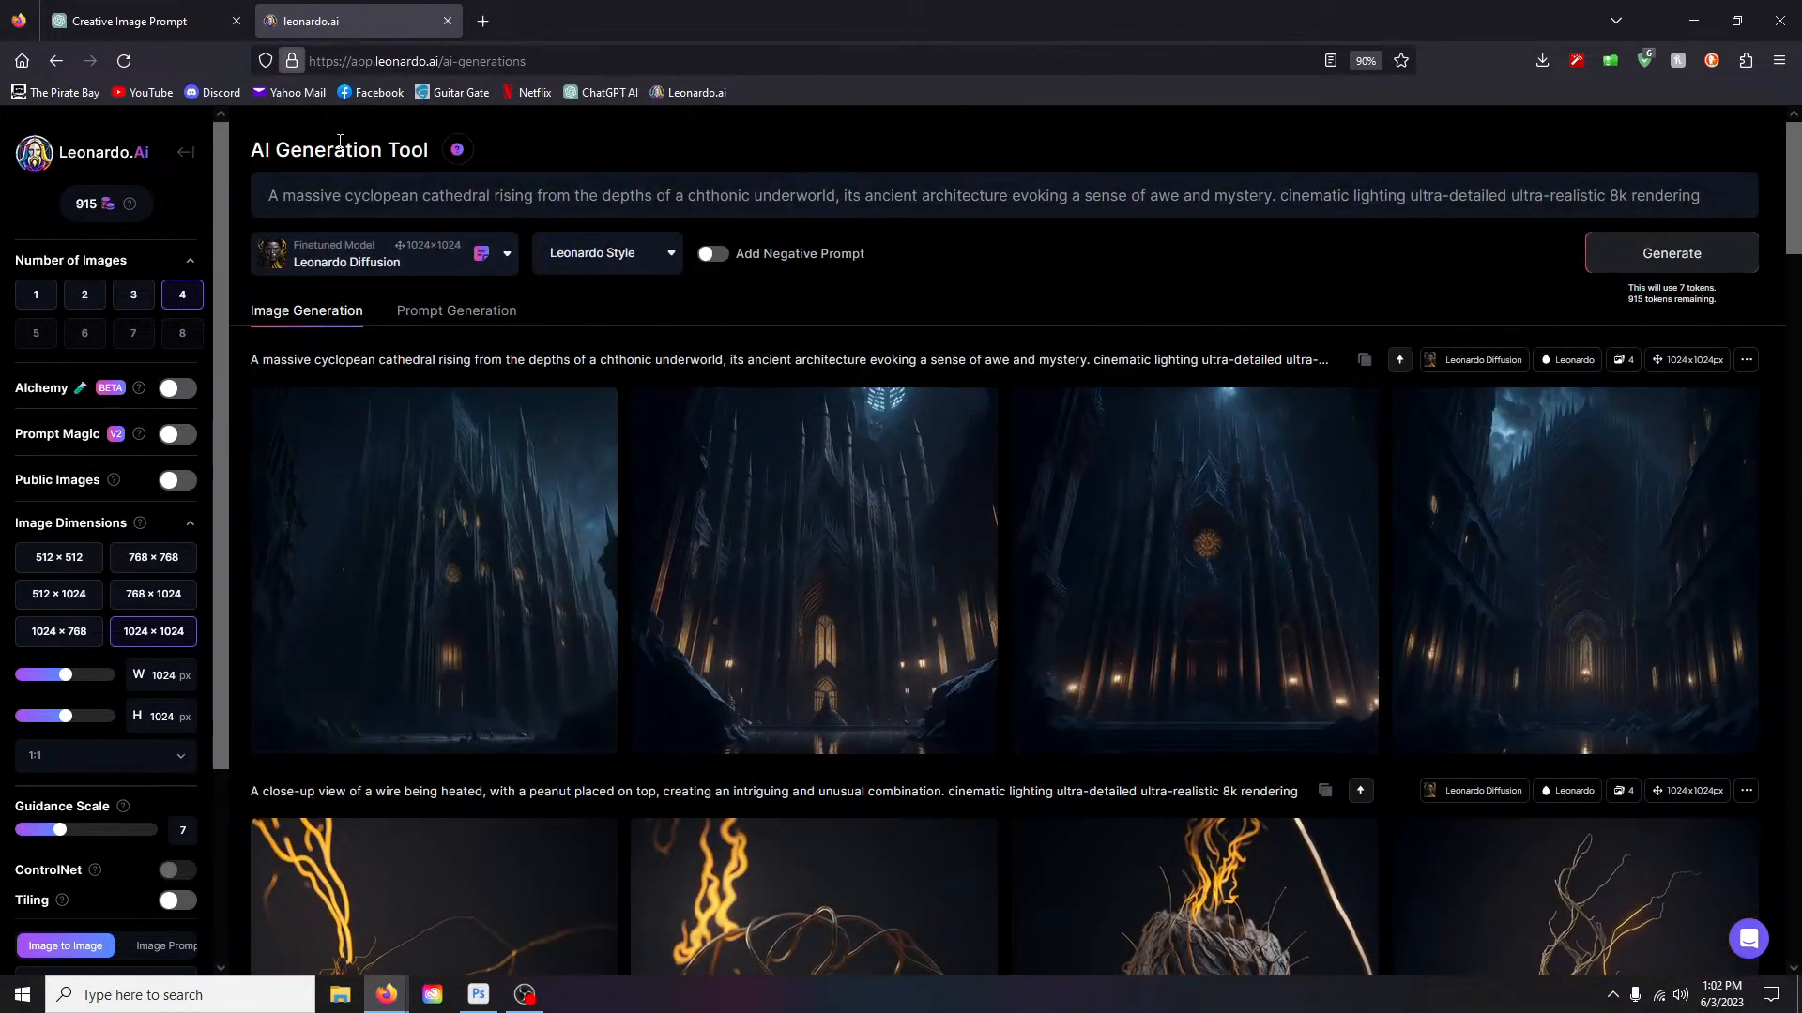
# Step: Generate images from ChatGPT's second prompt, "In the heart of a dark chthonic realm...", in place of the old description, keeping the cinematic lighting suffix
pyautogui.click(208, 29)
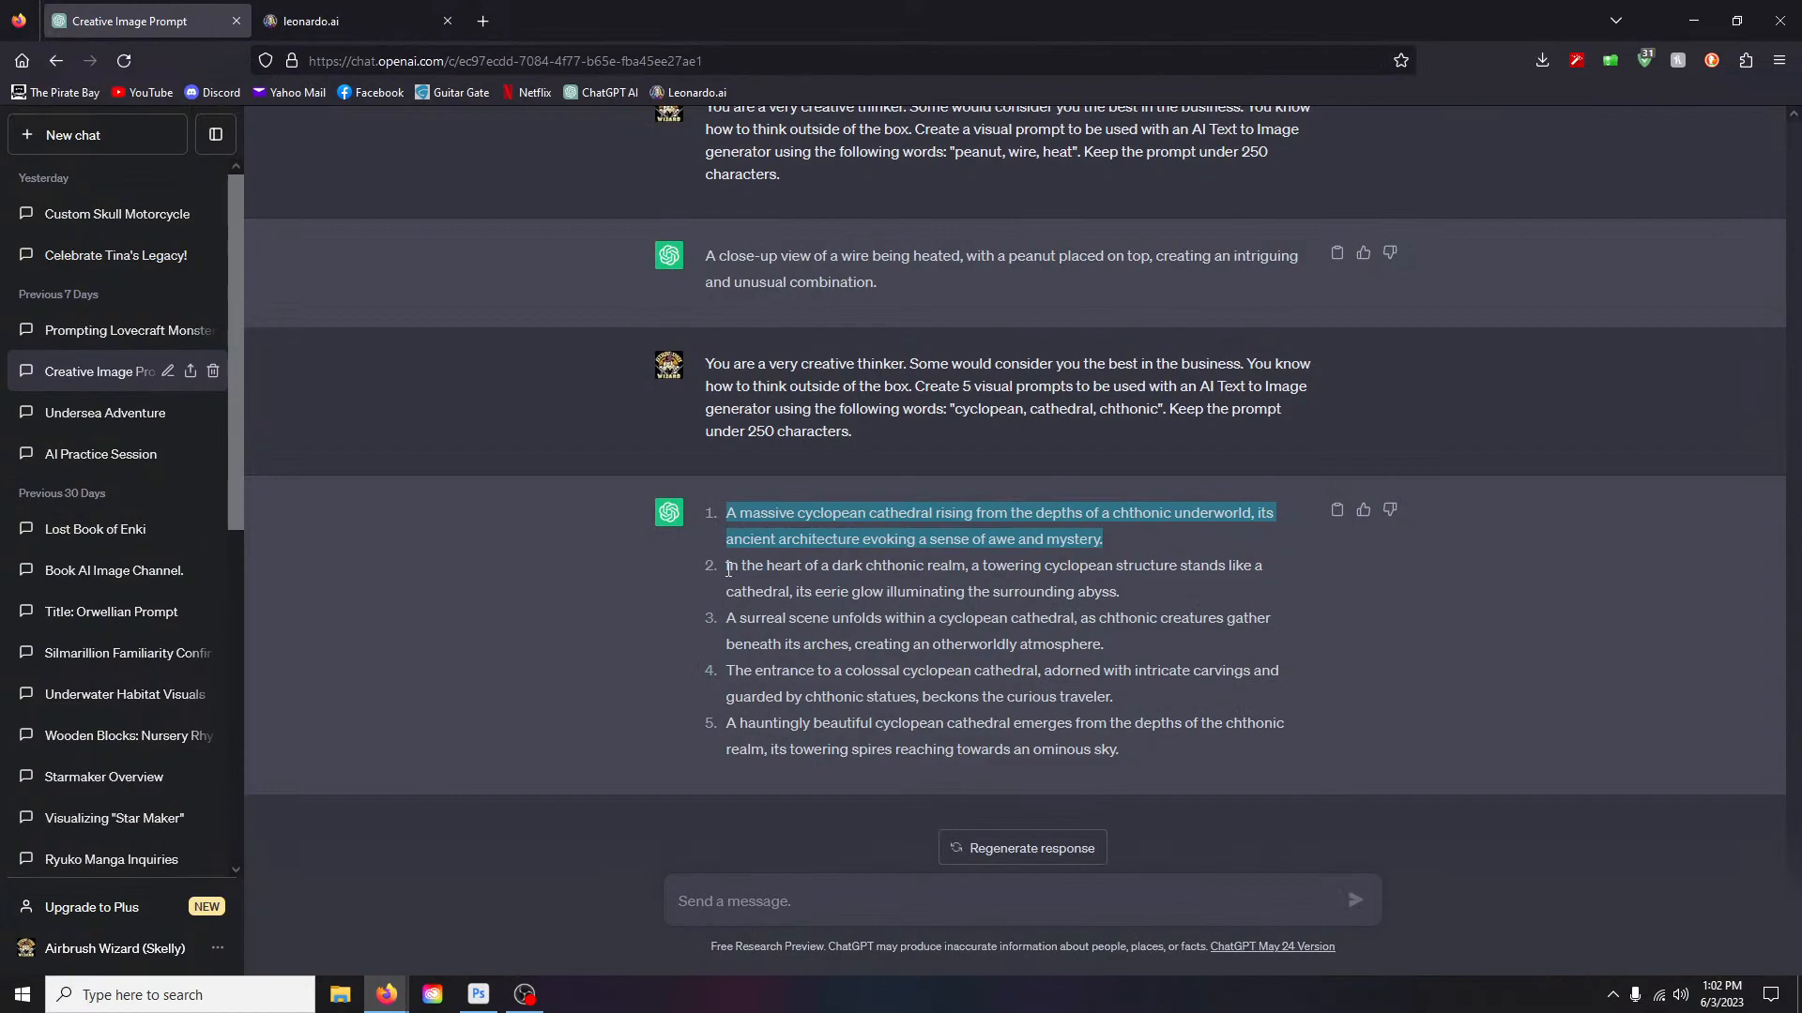
pyautogui.moveTo(727, 567); pyautogui.dragTo(1113, 597)
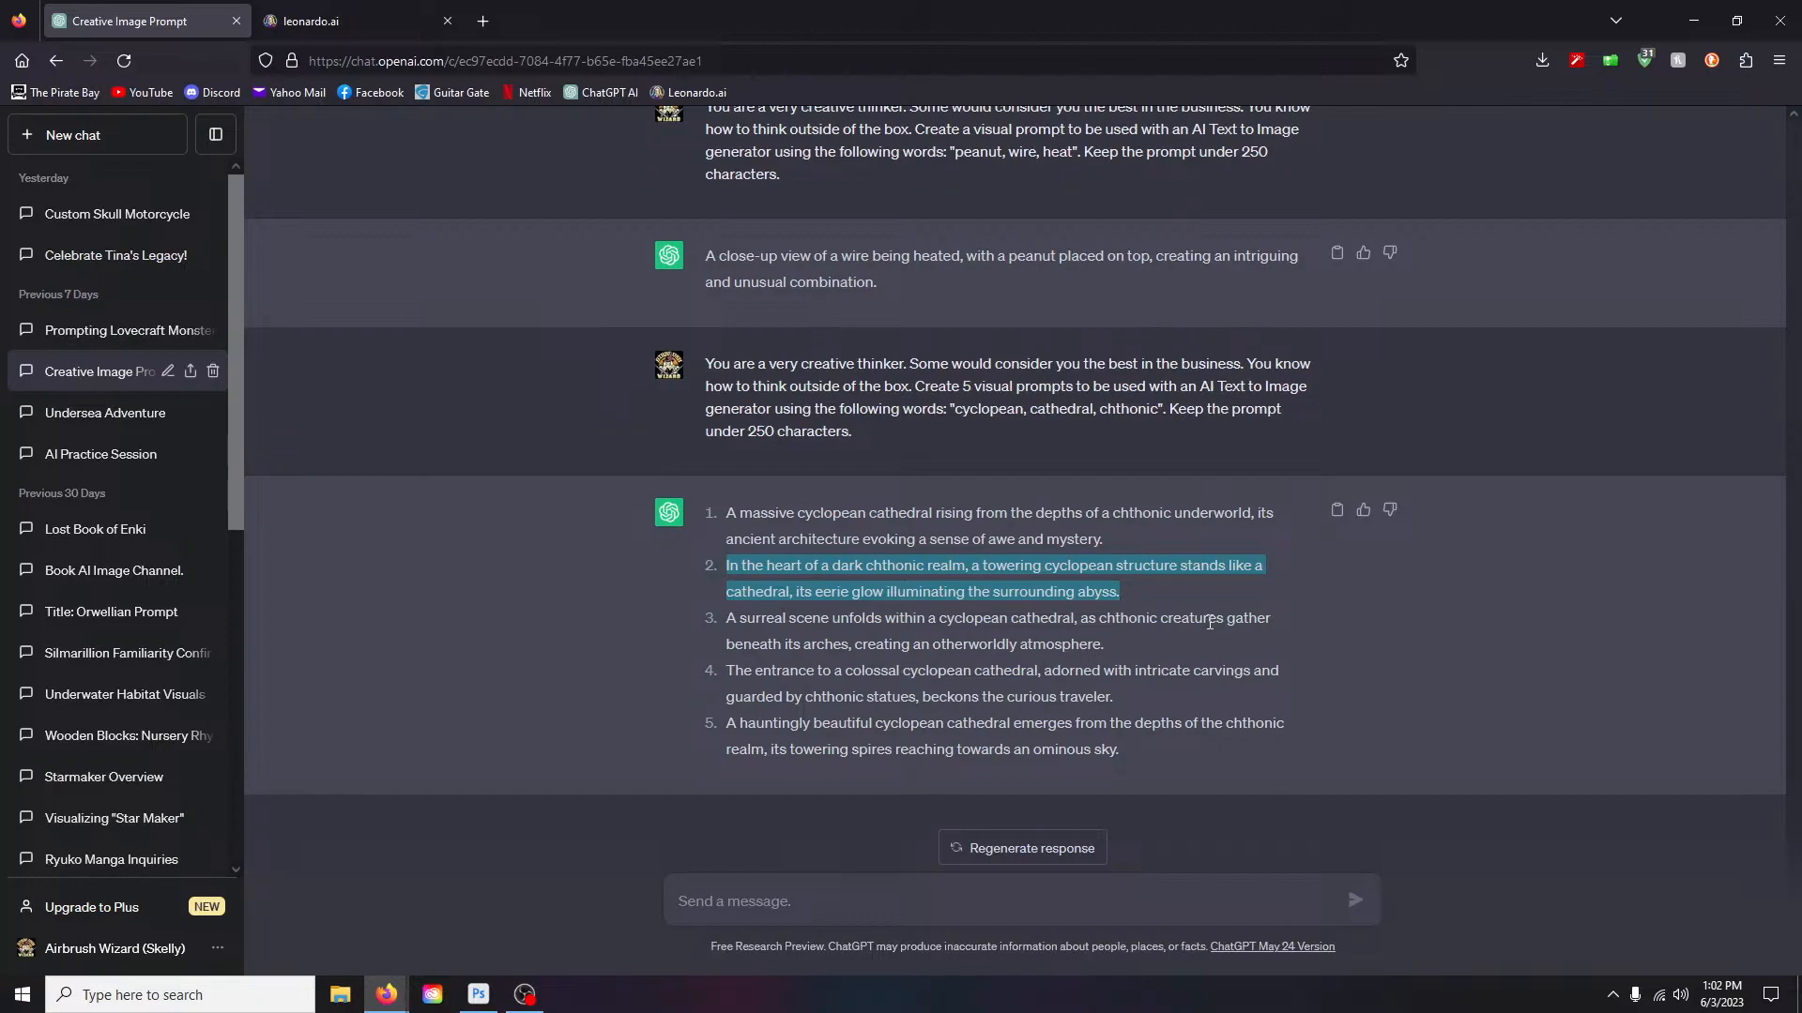
pyautogui.click(377, 17)
pyautogui.moveTo(269, 195); pyautogui.dragTo(1274, 205)
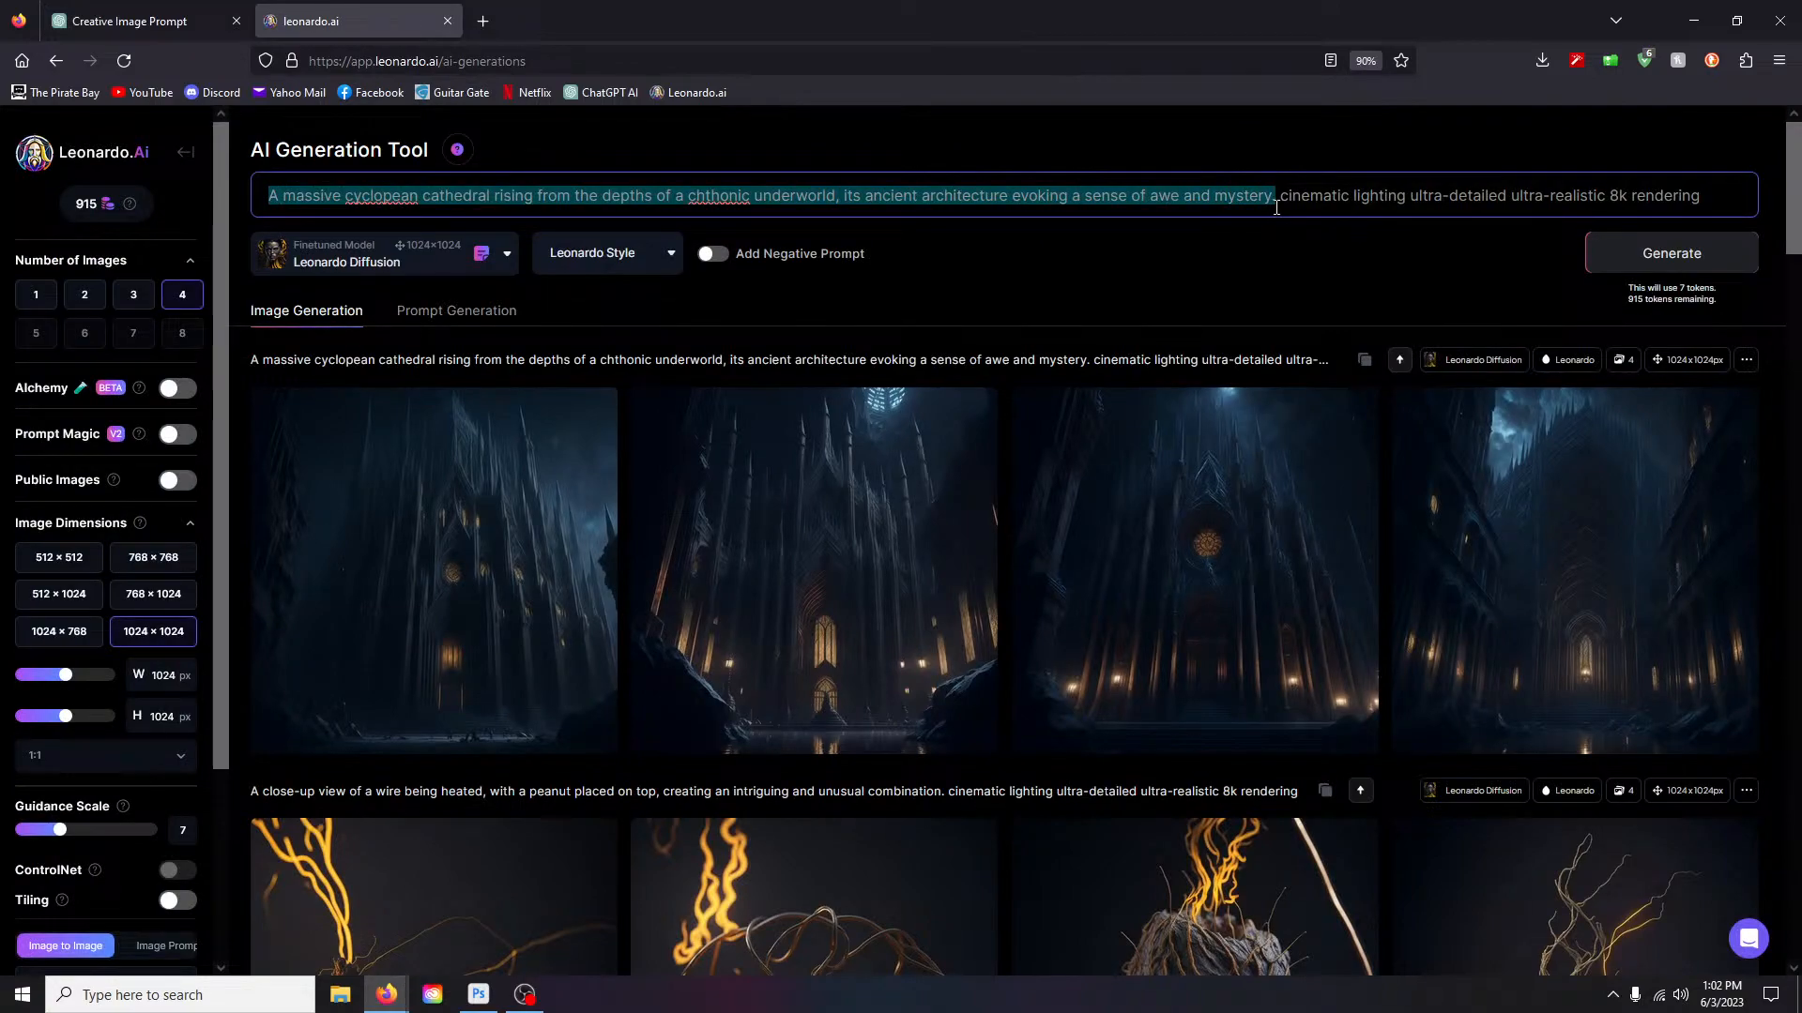
pyautogui.hotkey('ctrl', 'v')
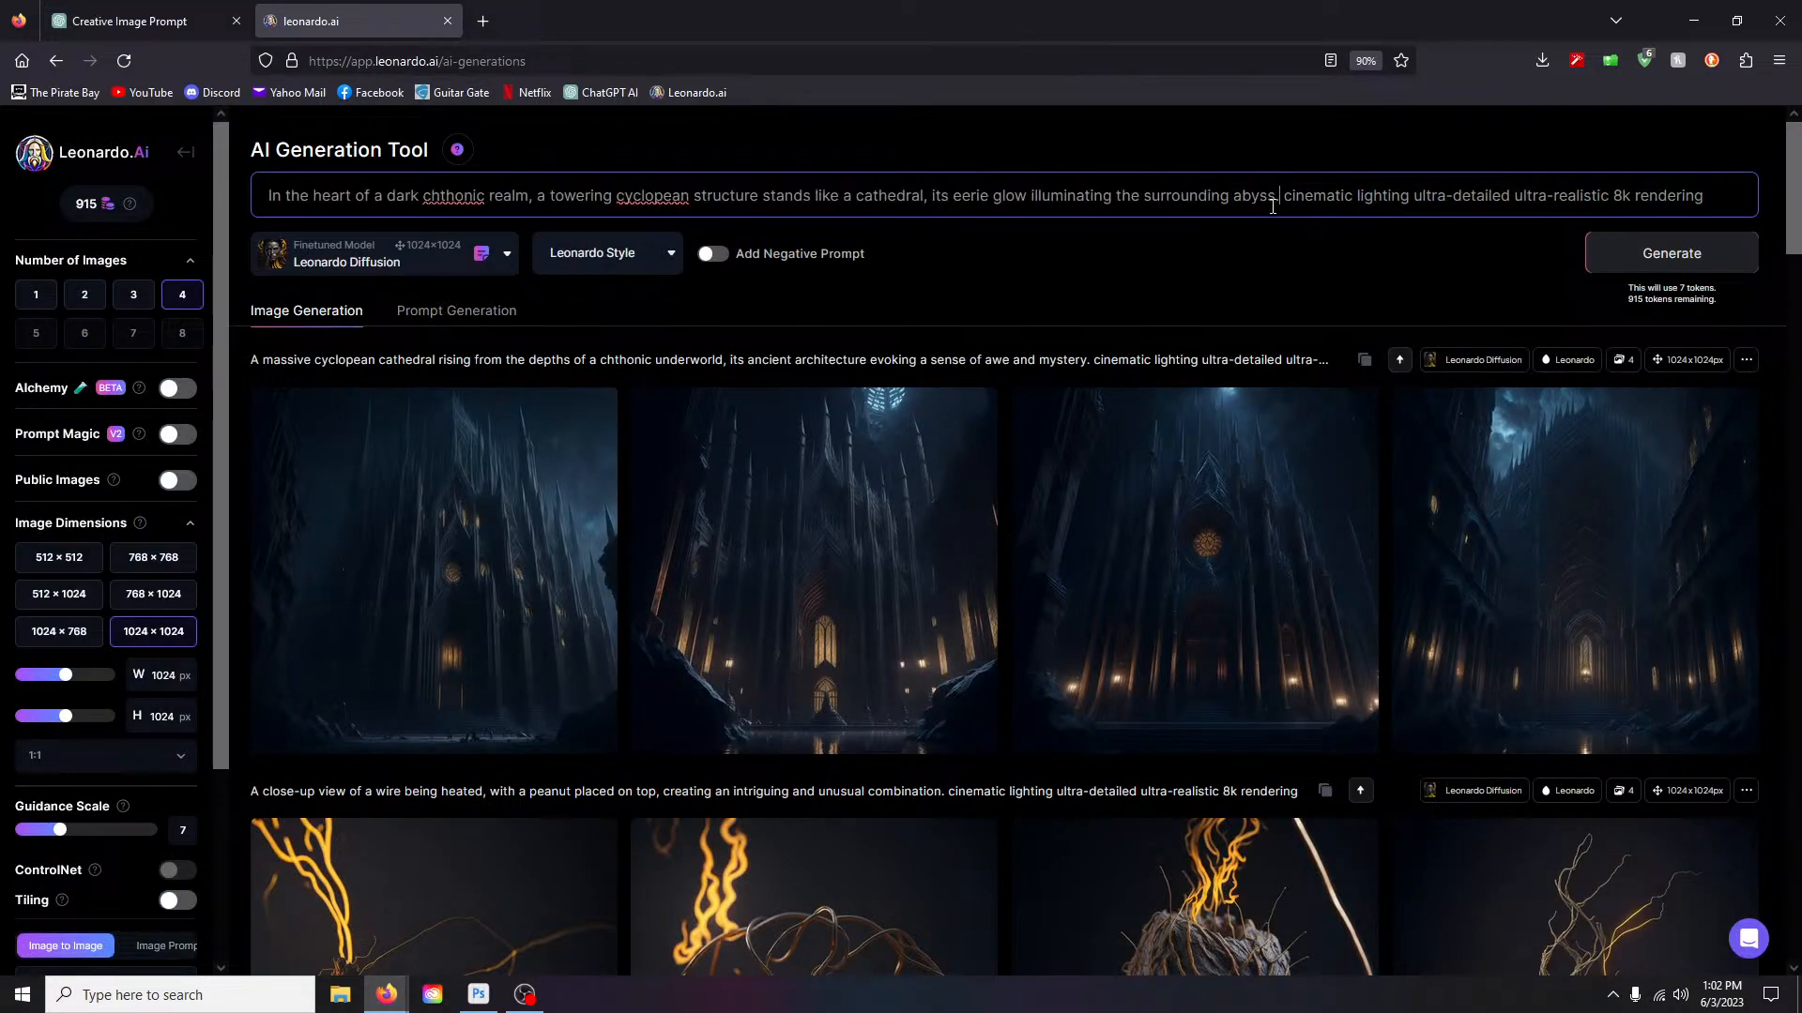
pyautogui.press('Return')
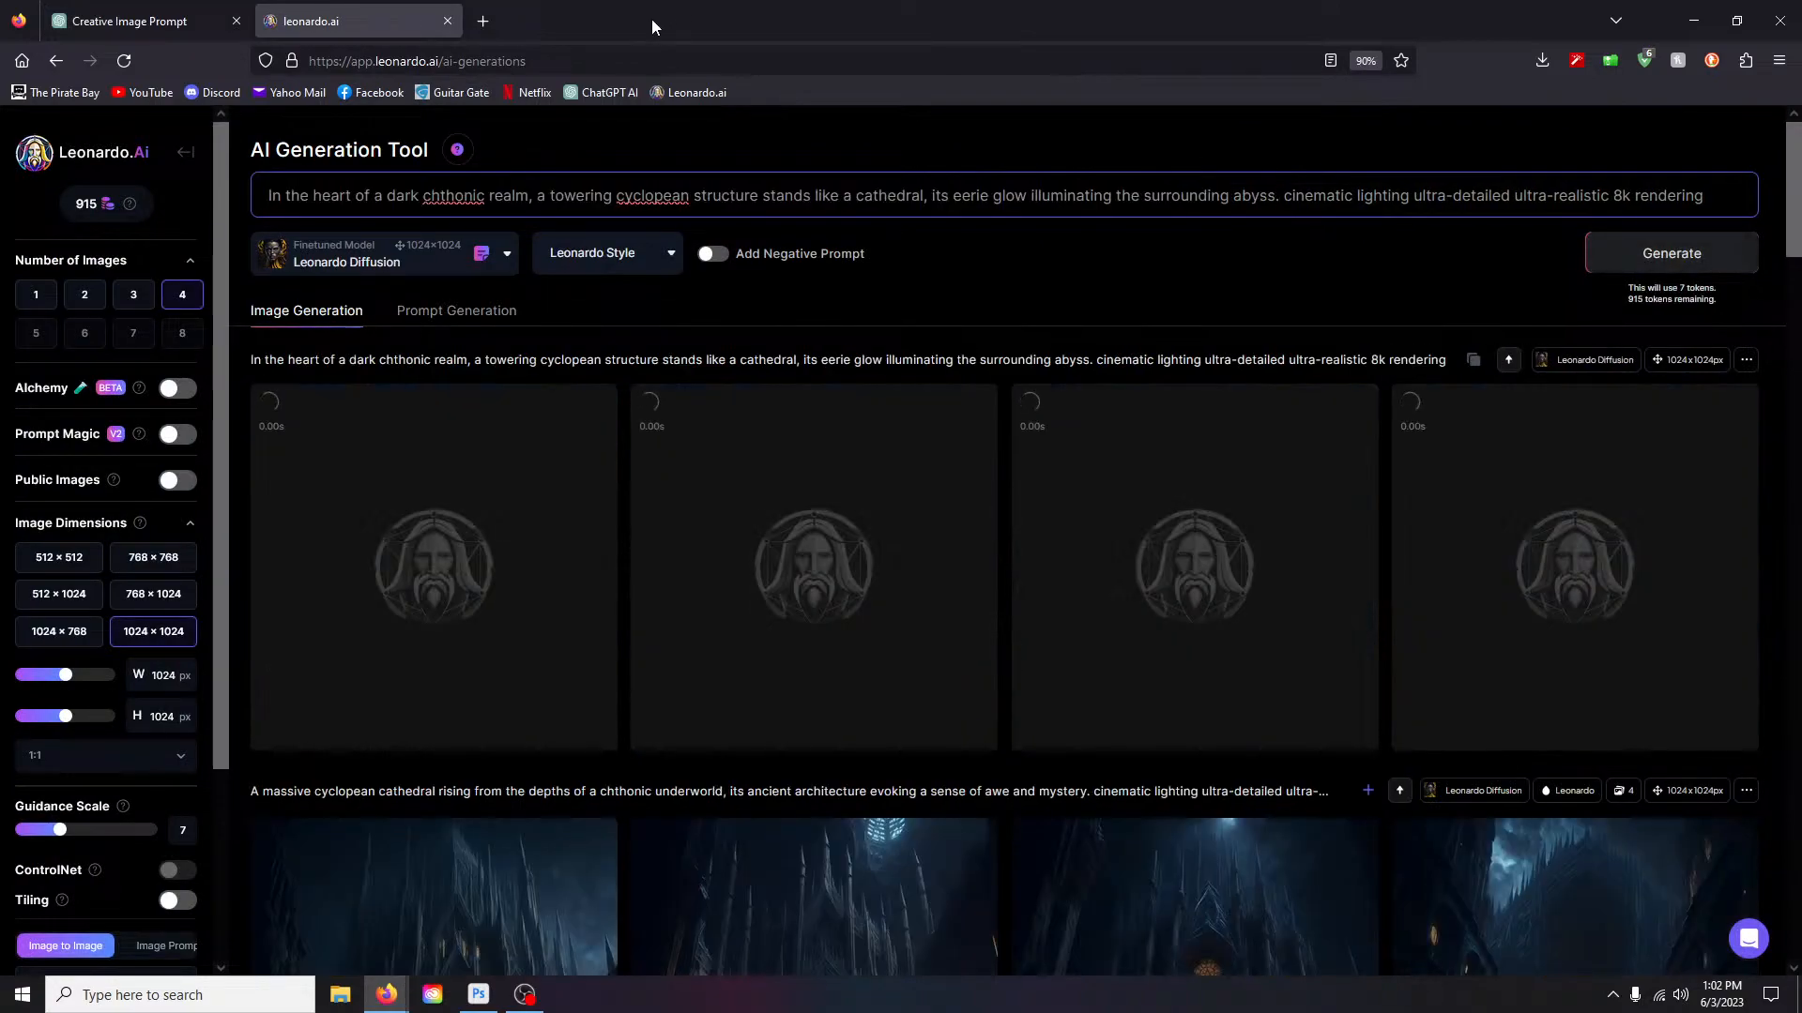
# Step: Replace the scene description in the Leonardo prompt with ChatGPT's third prompt, "A surreal scene unfolds within a cyclopean cathedral...", keeping the style suffix
pyautogui.click(195, 19)
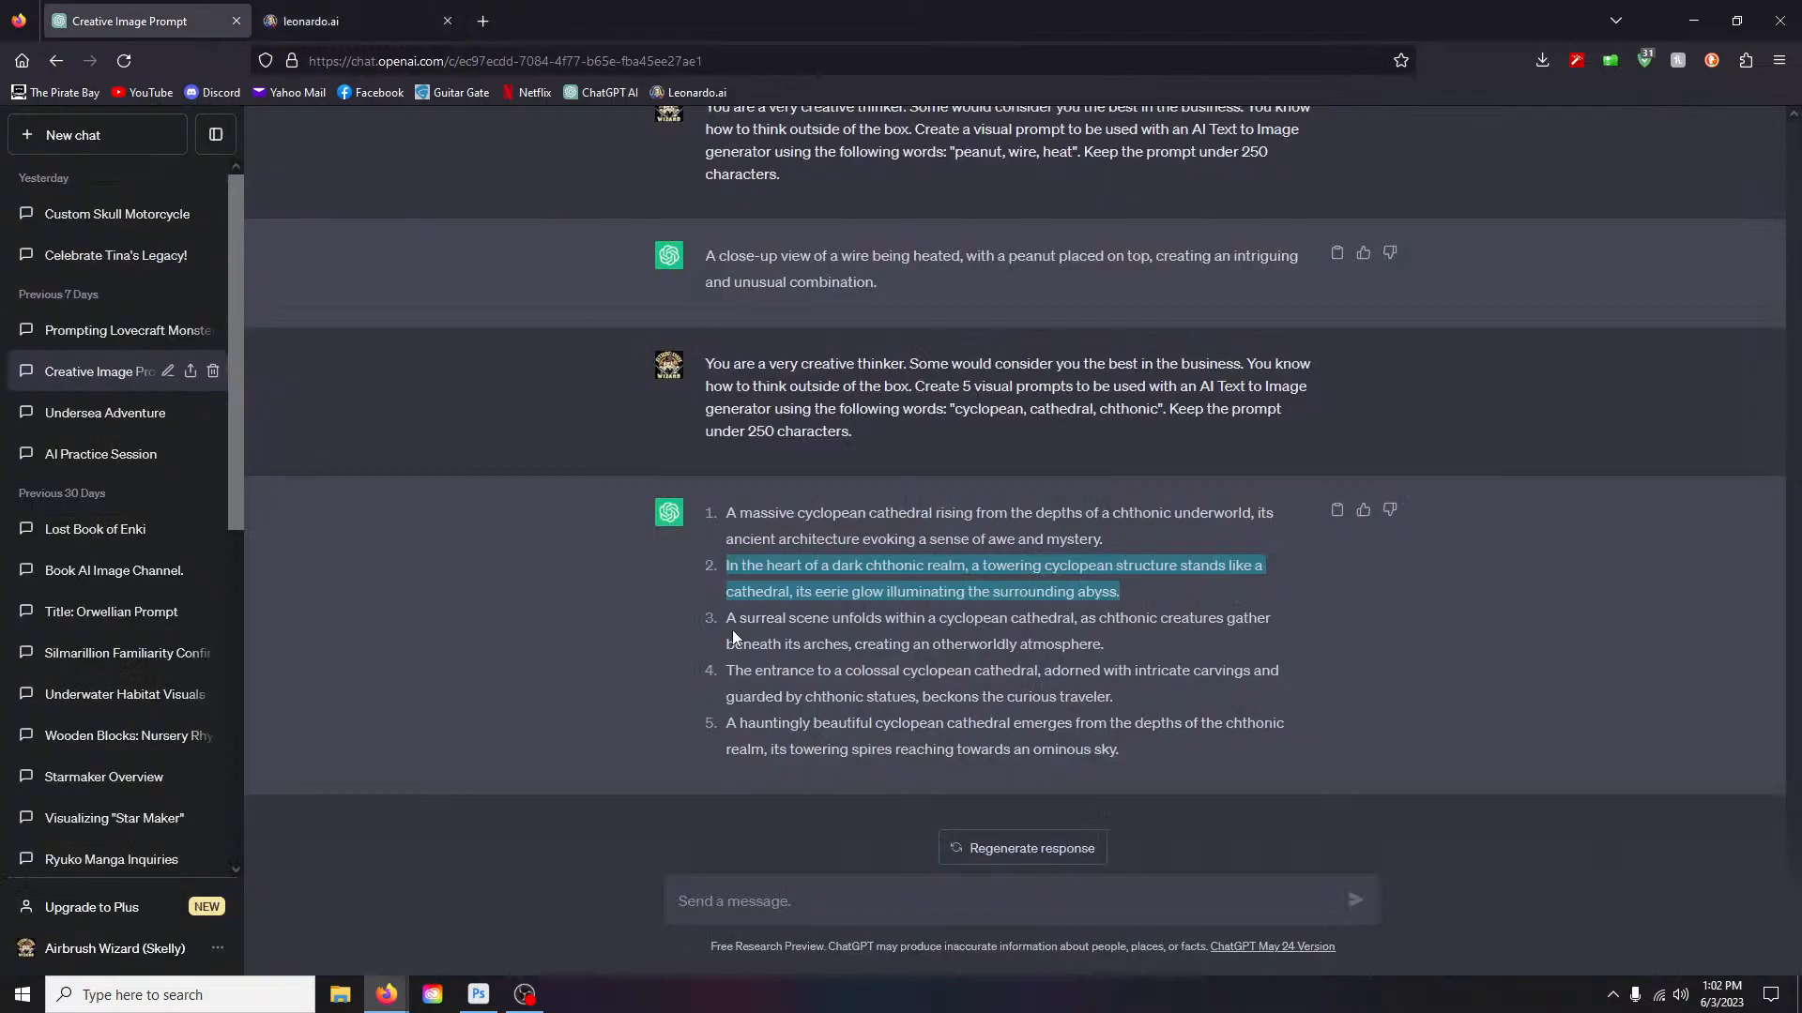
pyautogui.moveTo(728, 618); pyautogui.dragTo(1113, 644)
pyautogui.hotkey('ctrl', 'c')
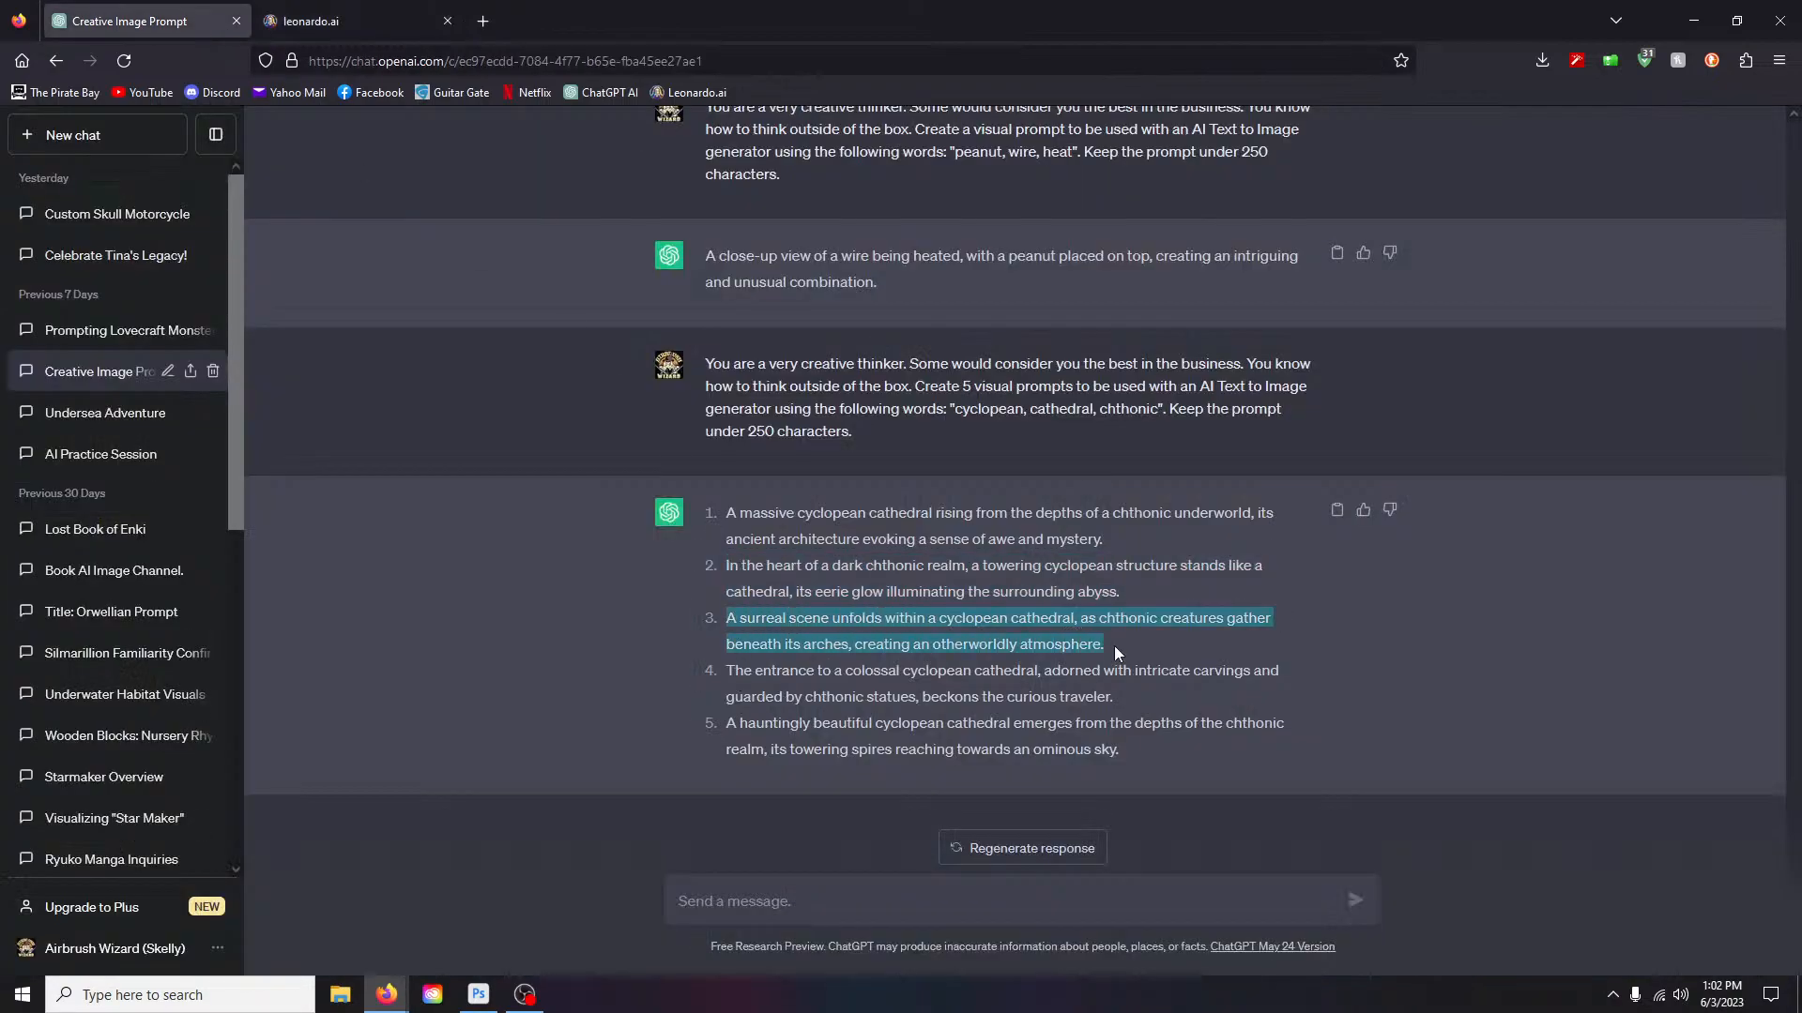
pyautogui.click(347, 20)
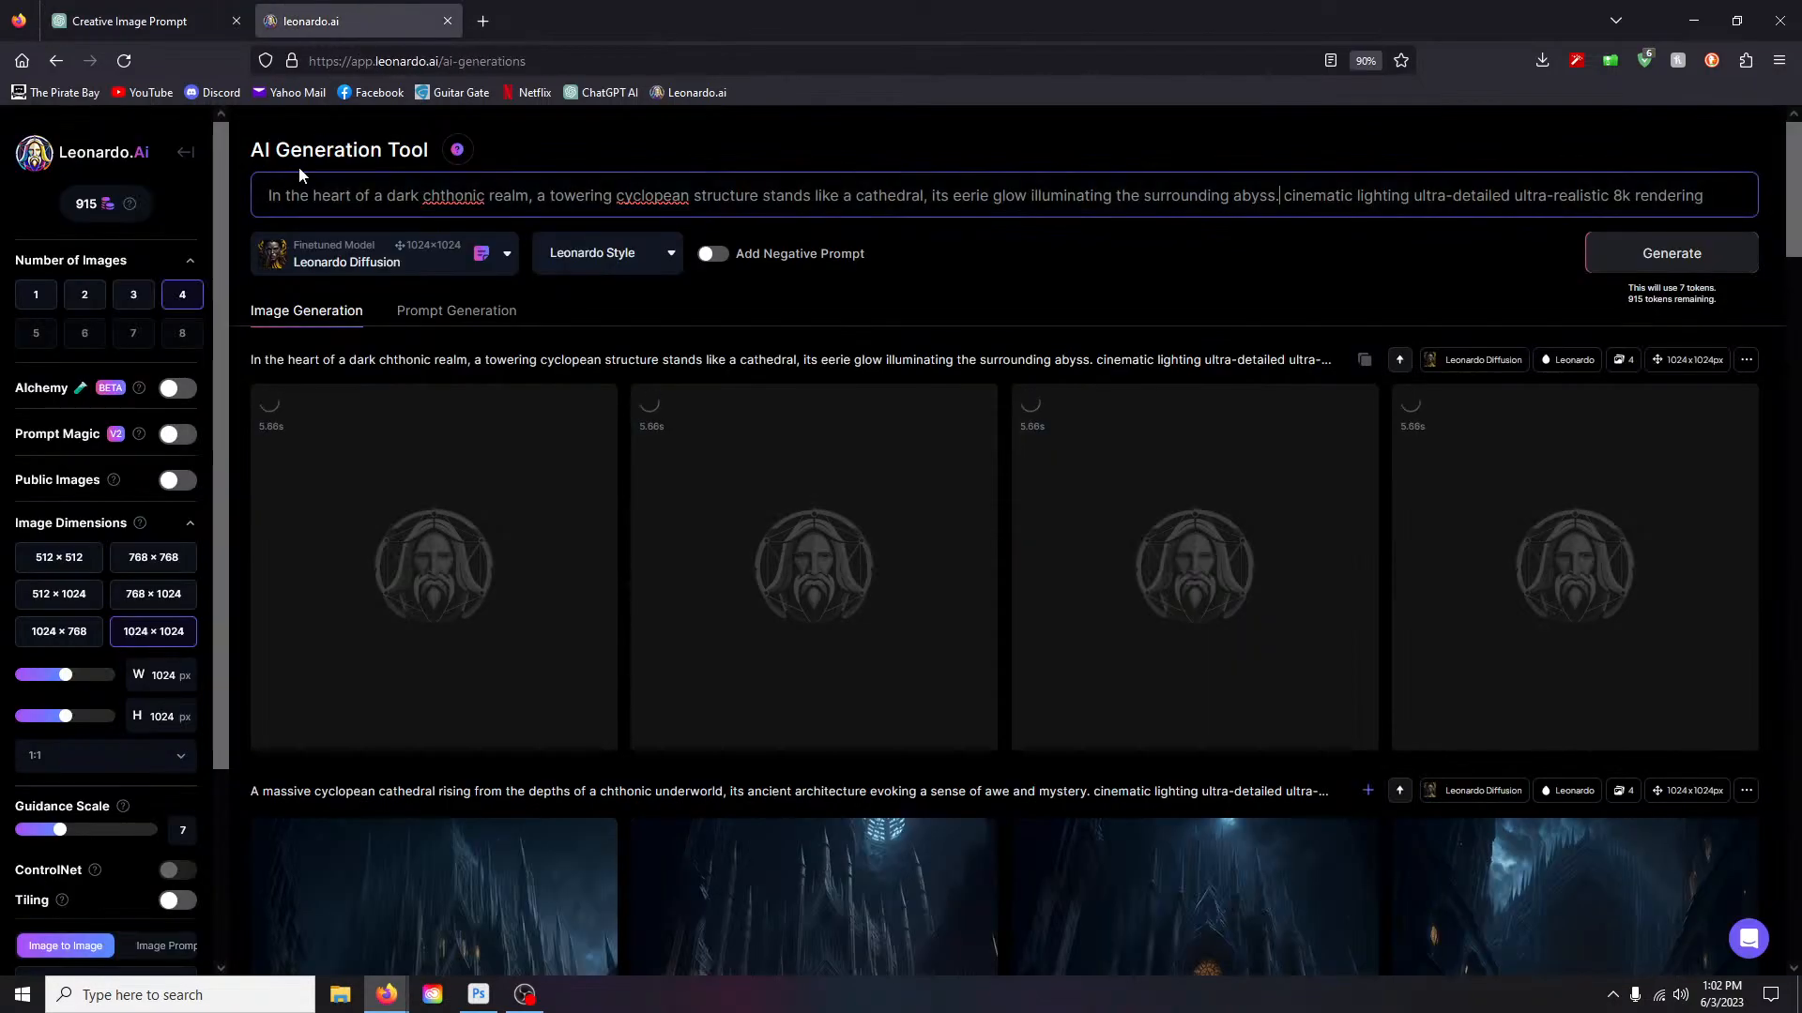
pyautogui.moveTo(269, 194); pyautogui.dragTo(1280, 198)
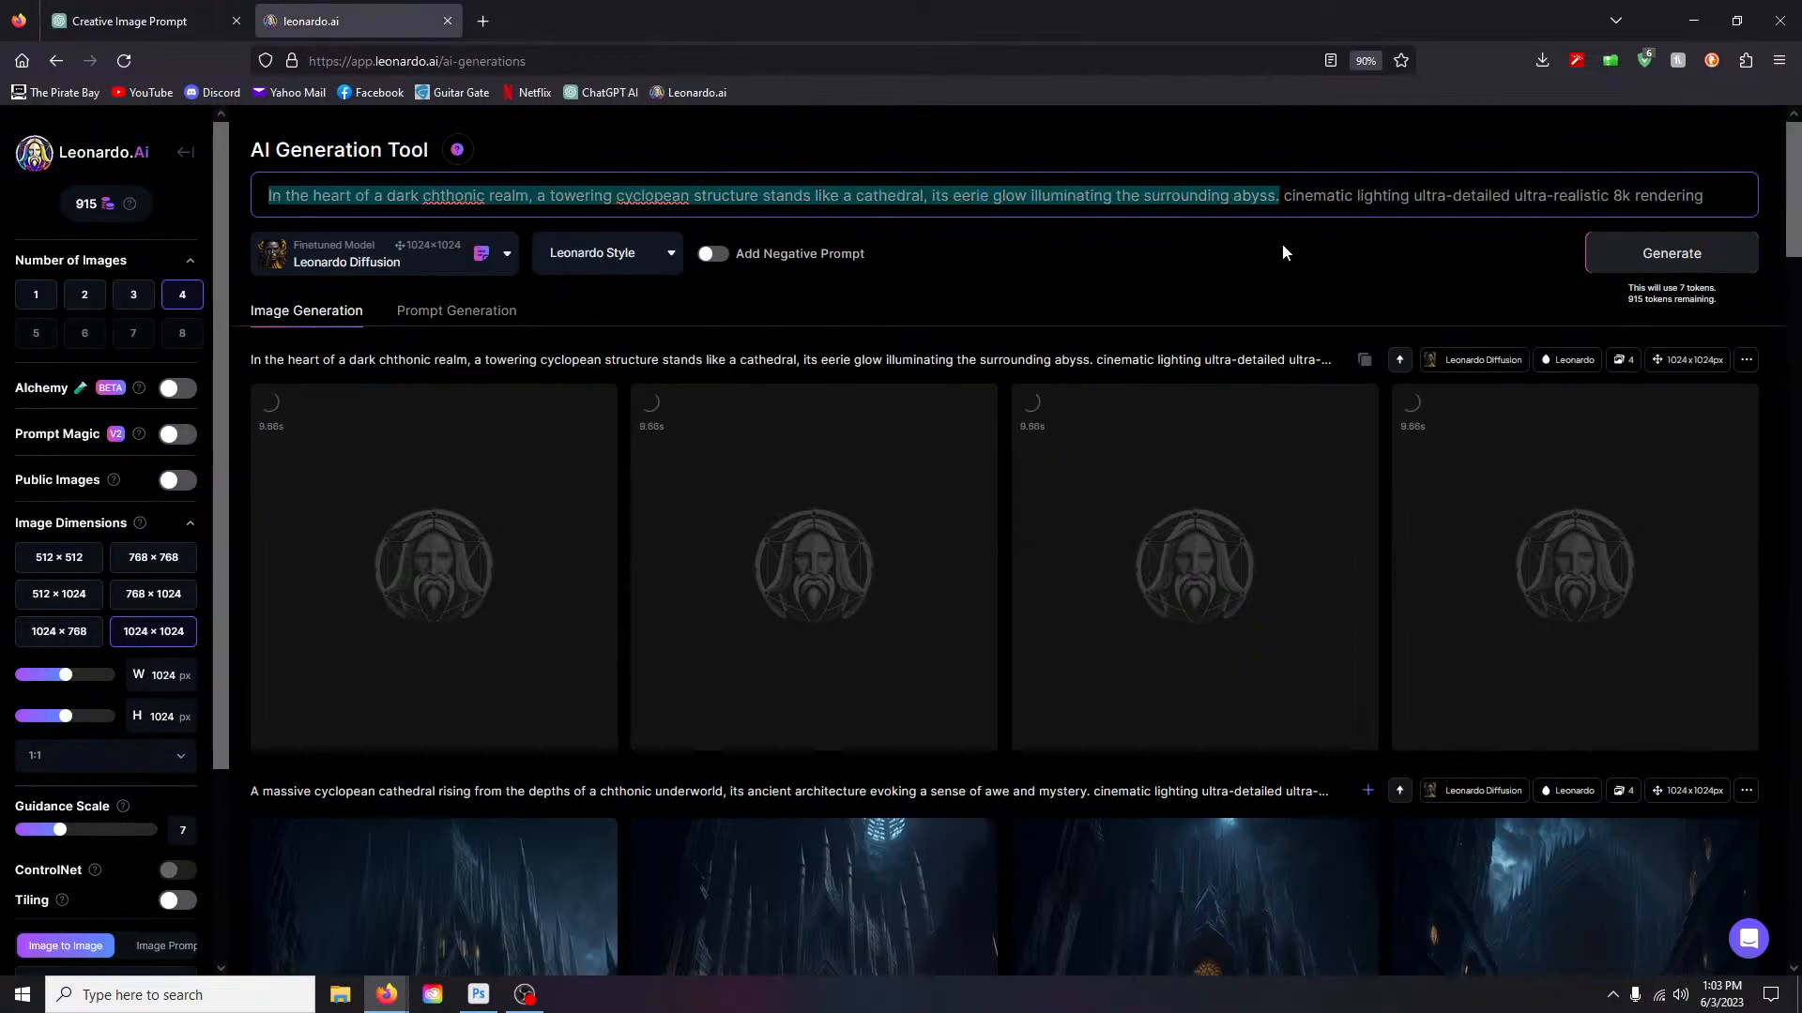
pyautogui.hotkey('ctrl', 'v')
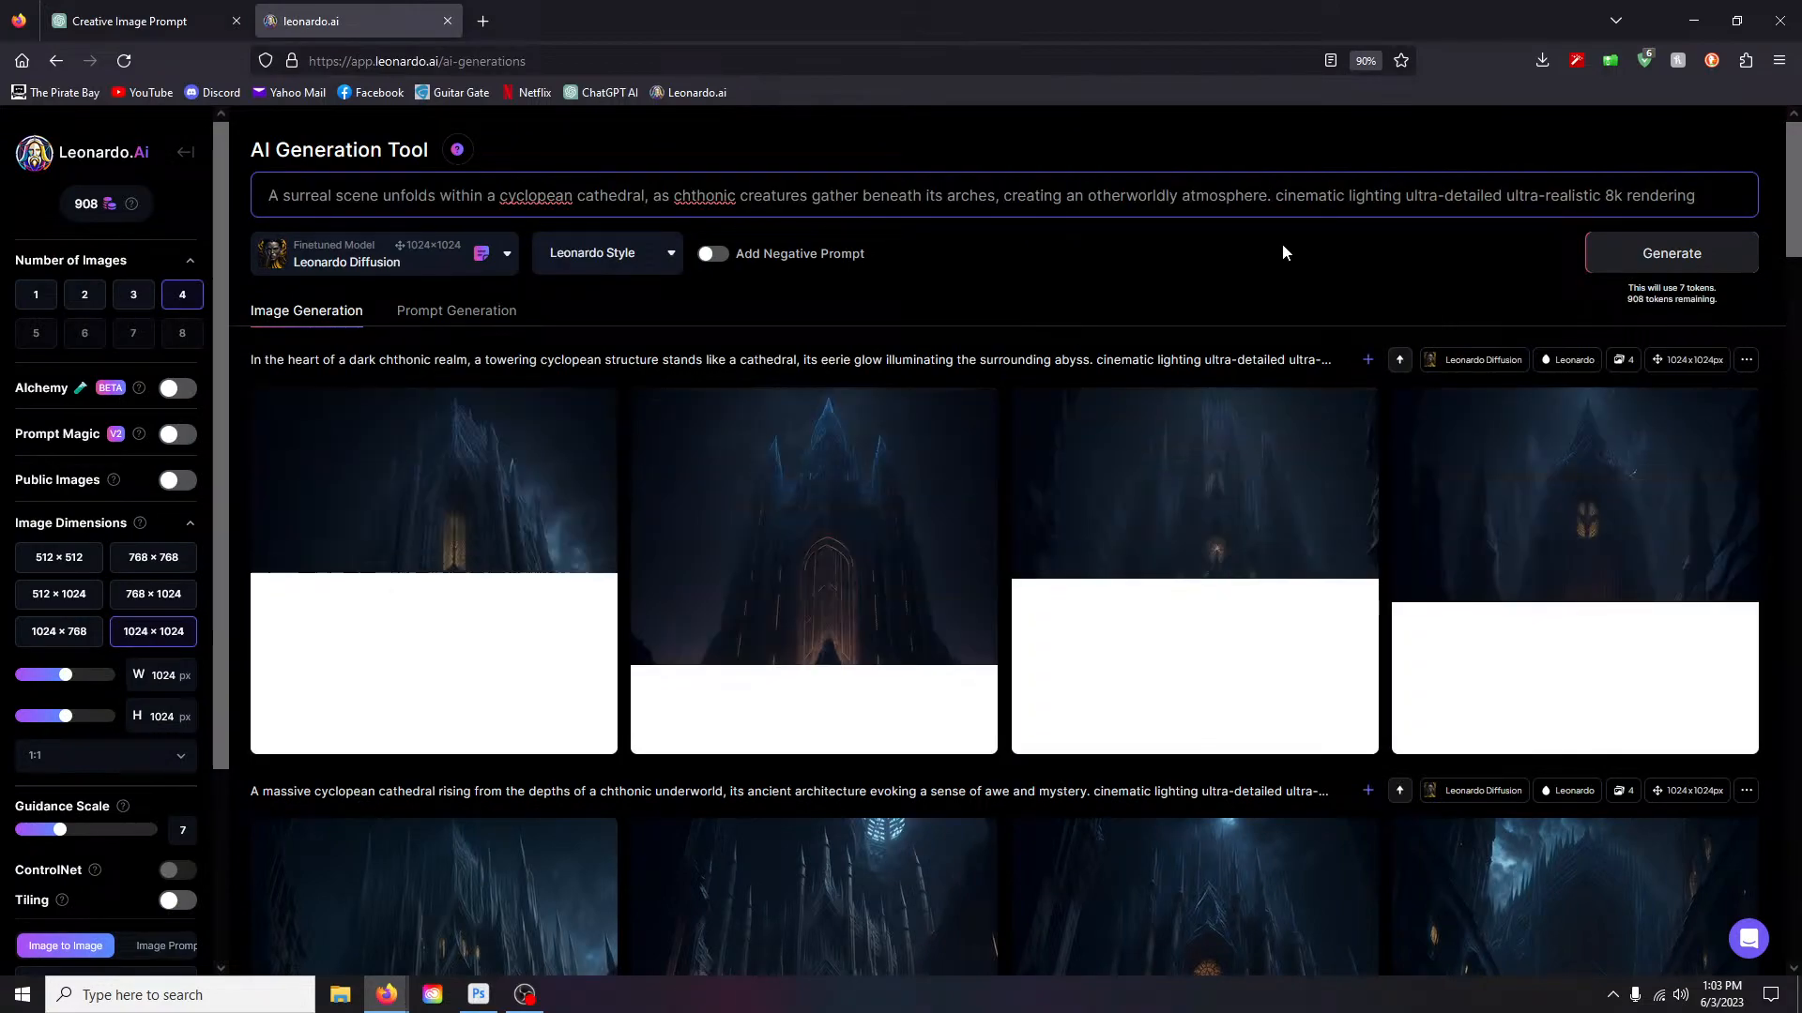
# Step: Inspect all four images generated from the dark chthonic realm prompt at full size
pyautogui.click(481, 553)
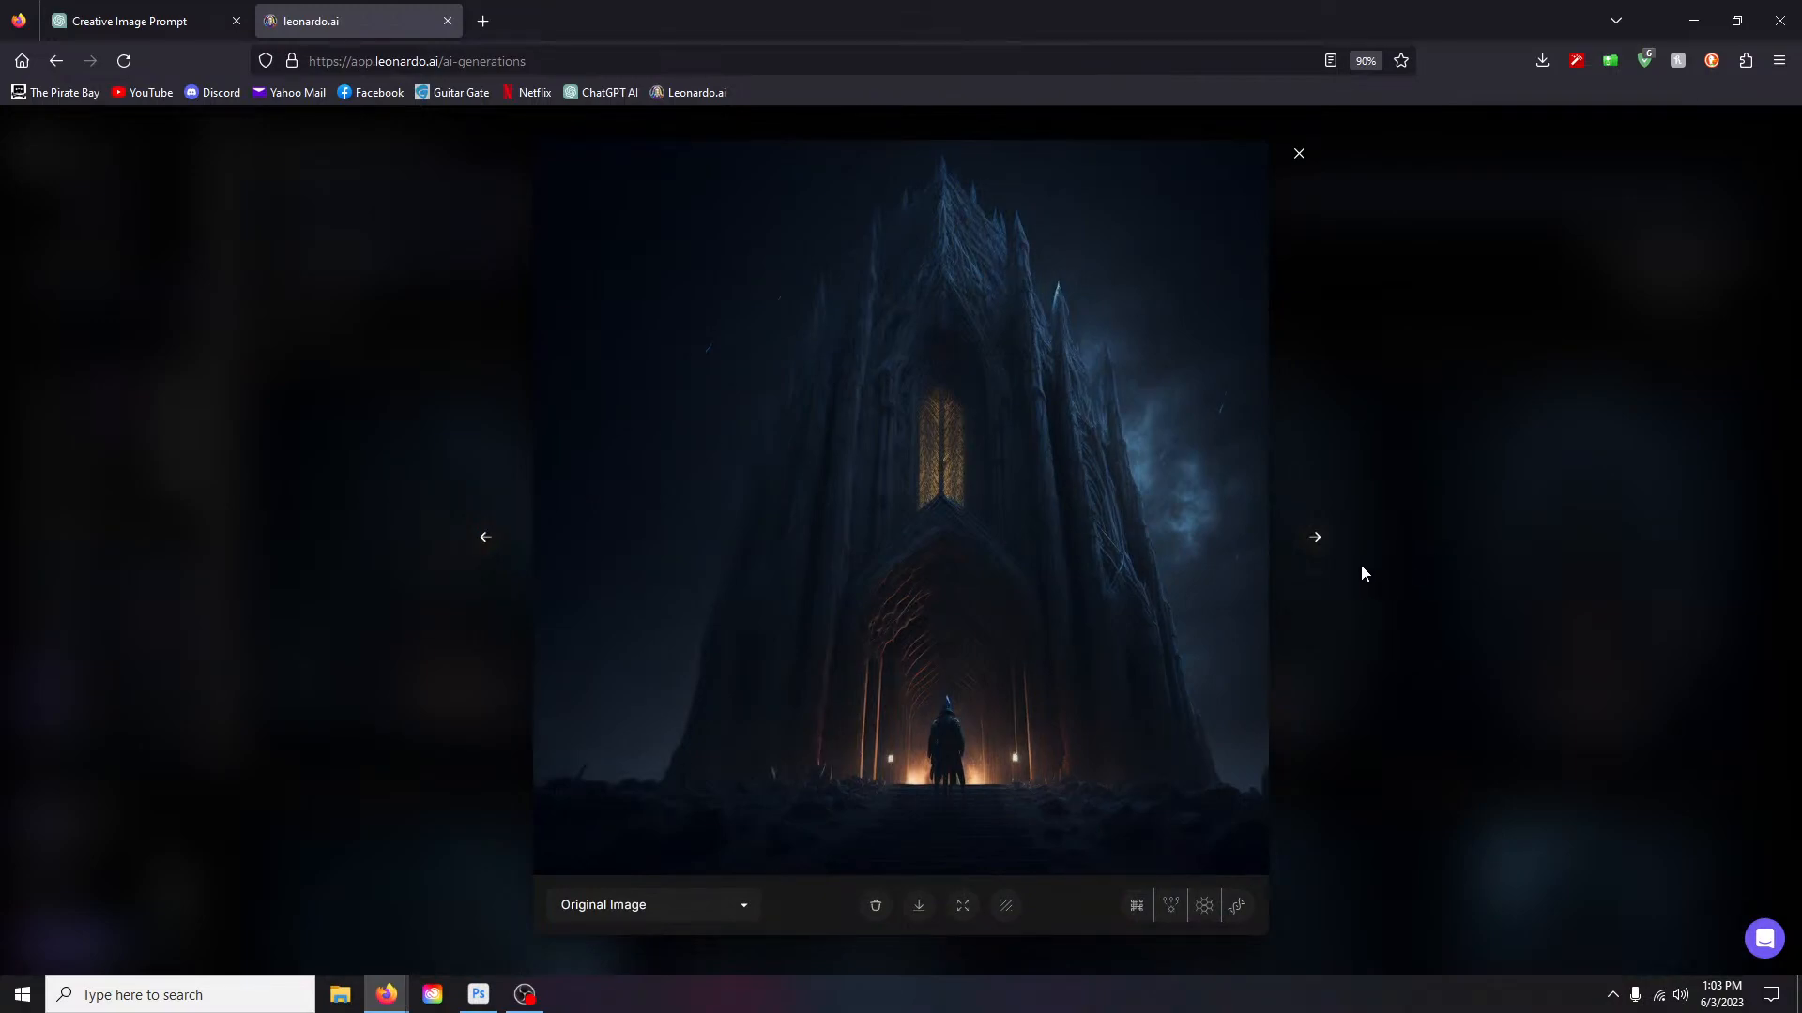
pyautogui.click(1318, 542)
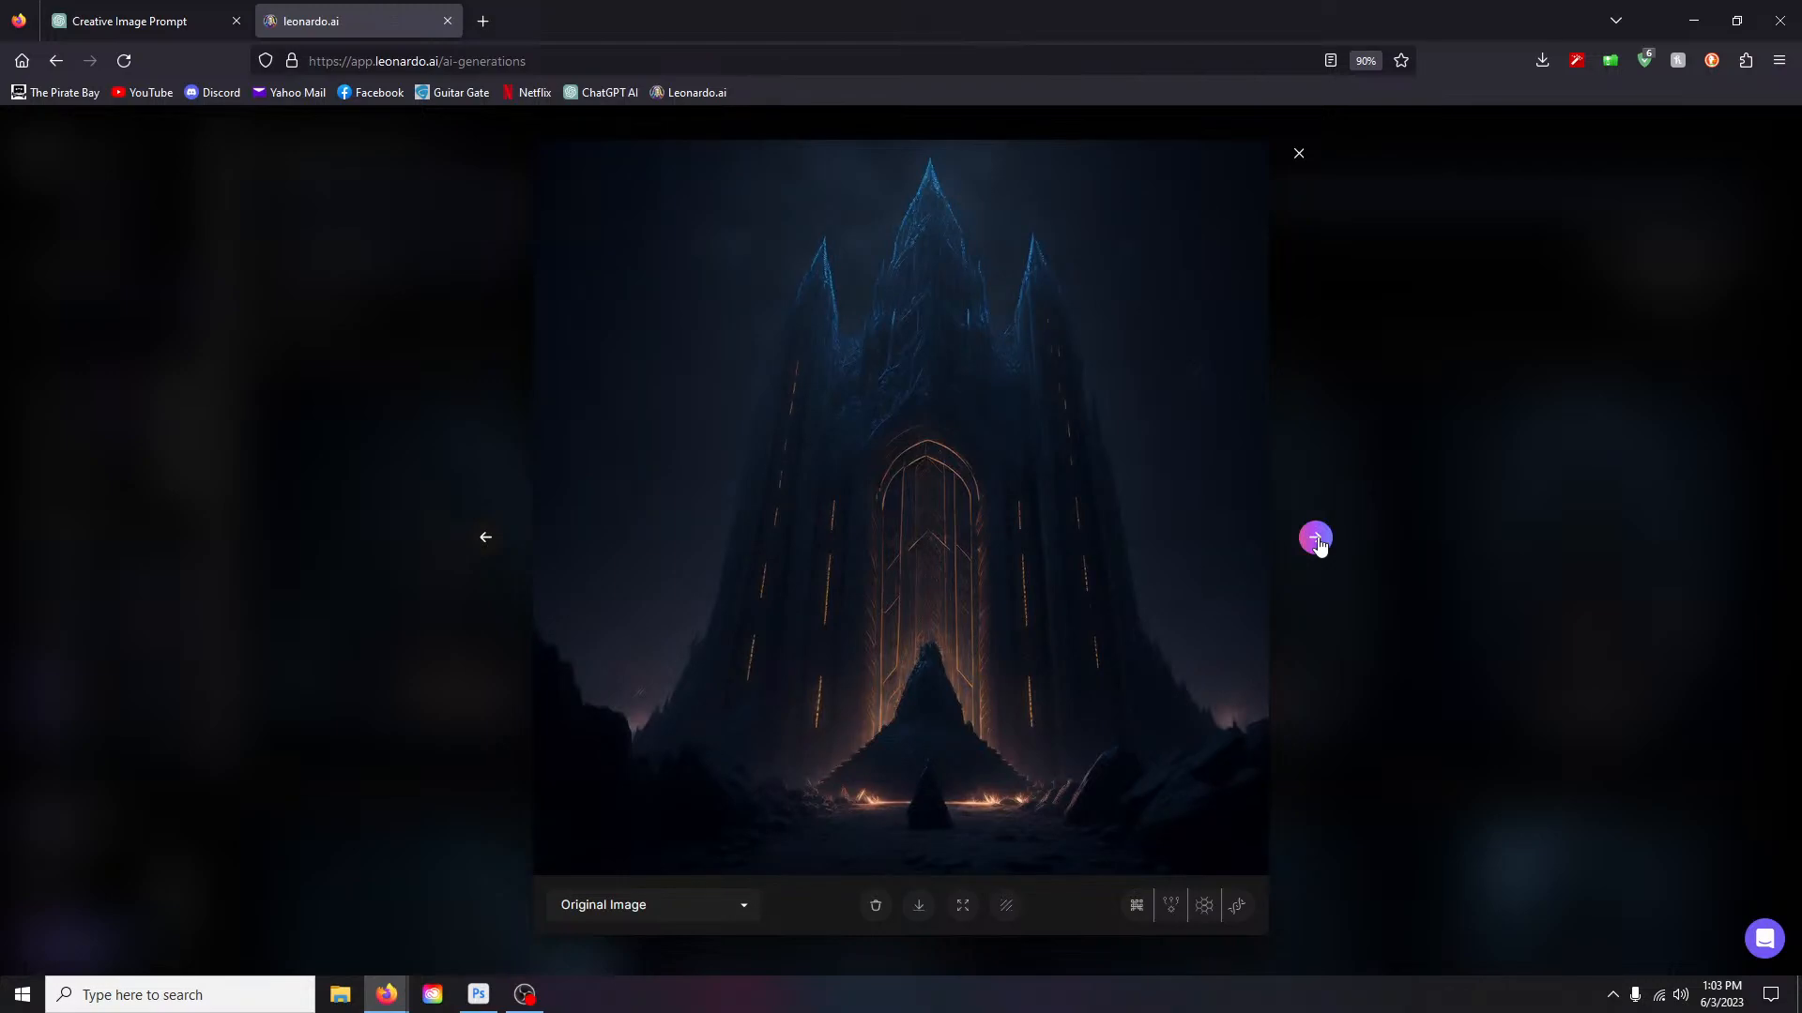
pyautogui.click(1318, 544)
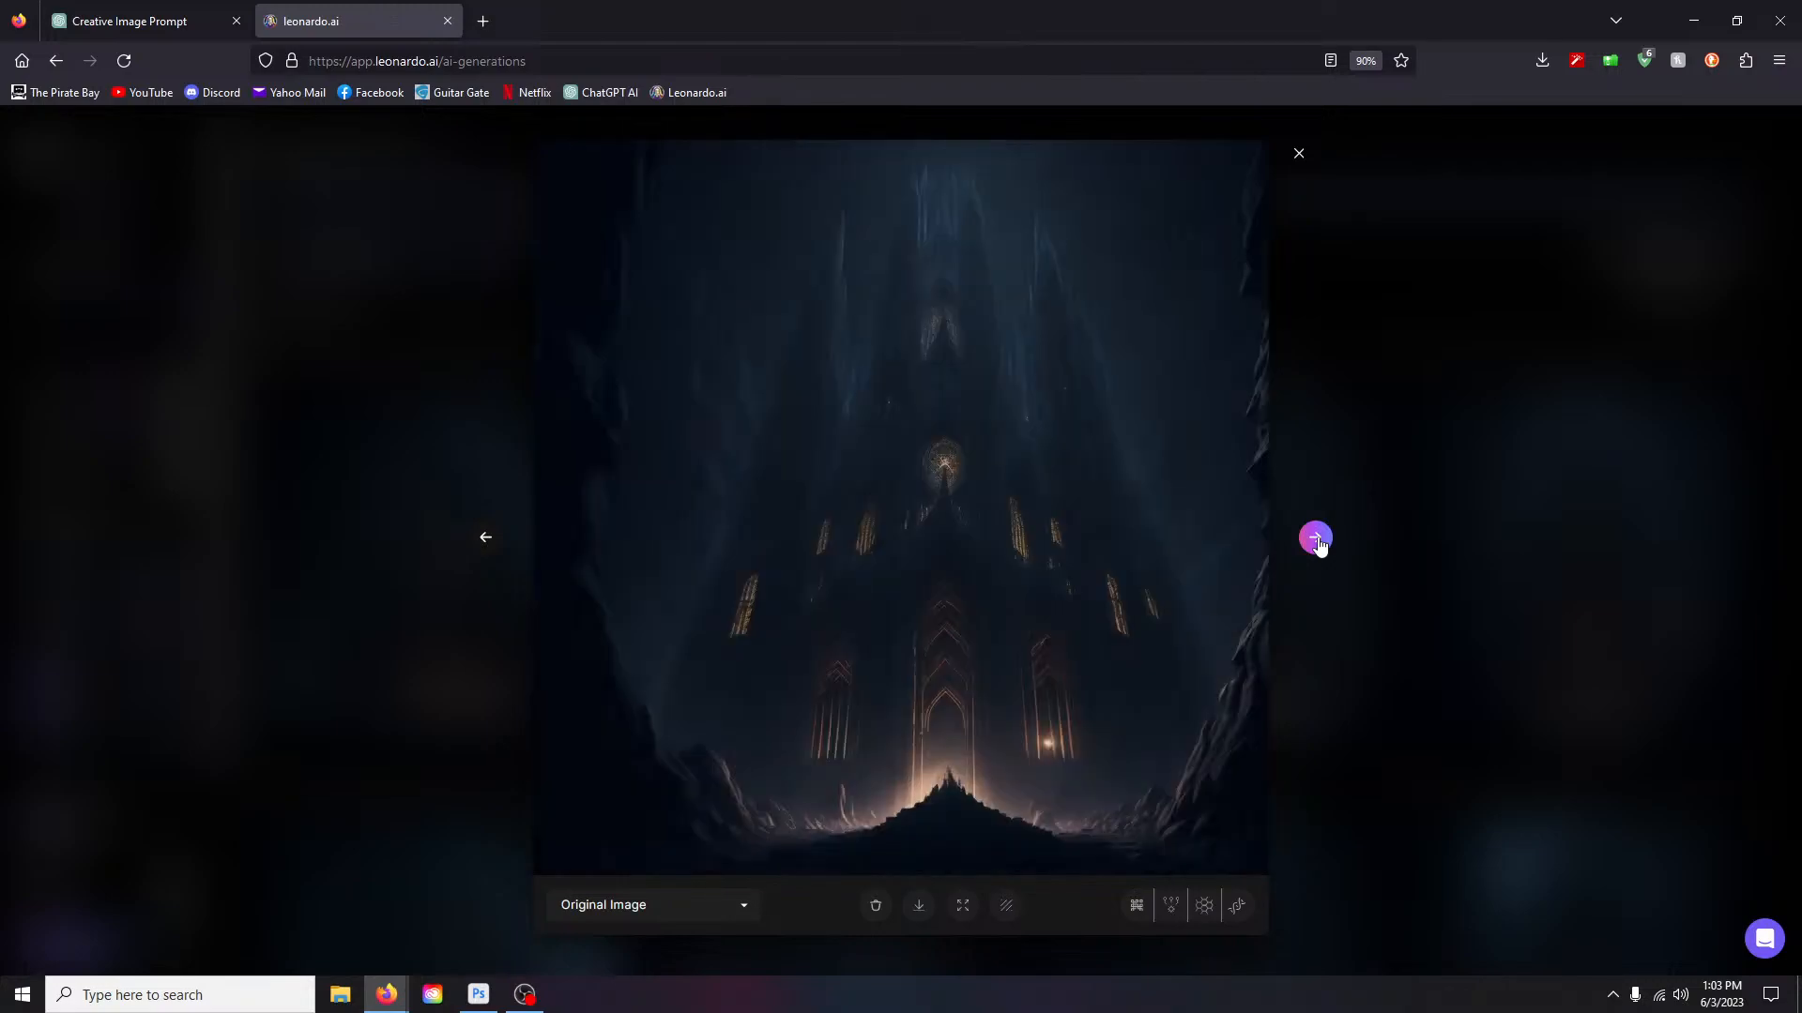
pyautogui.click(1318, 544)
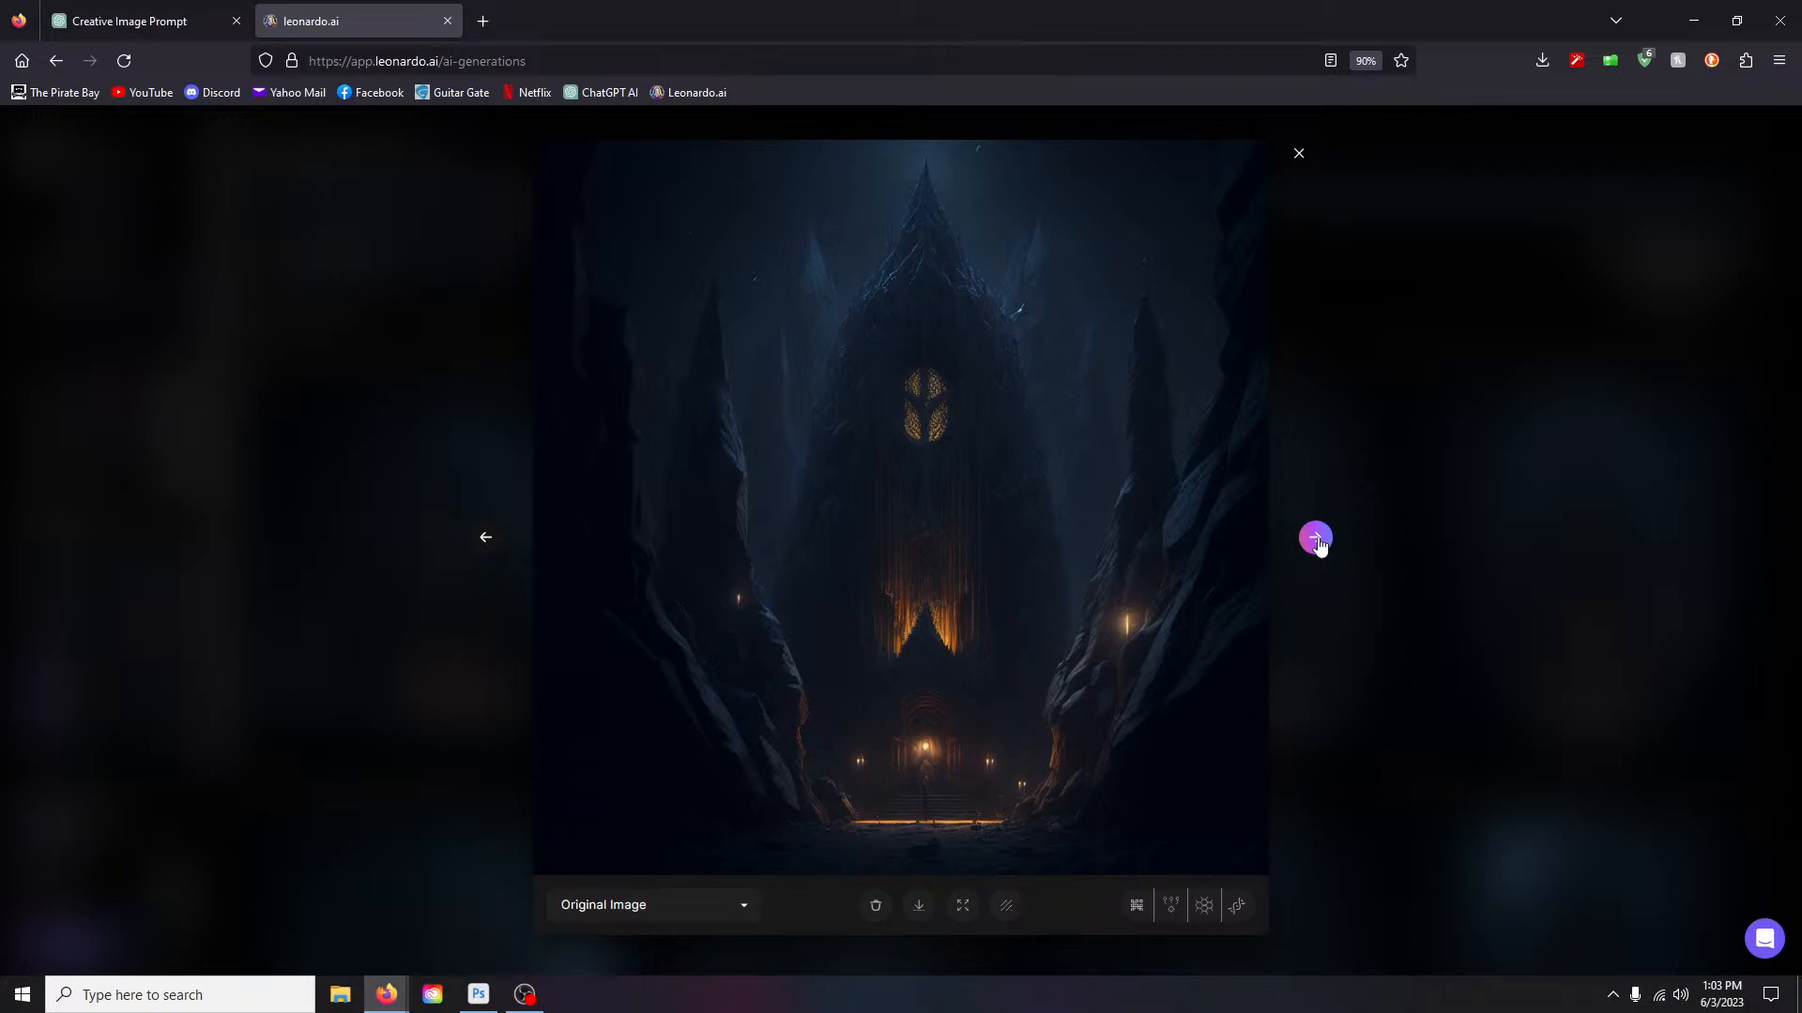
pyautogui.click(1299, 154)
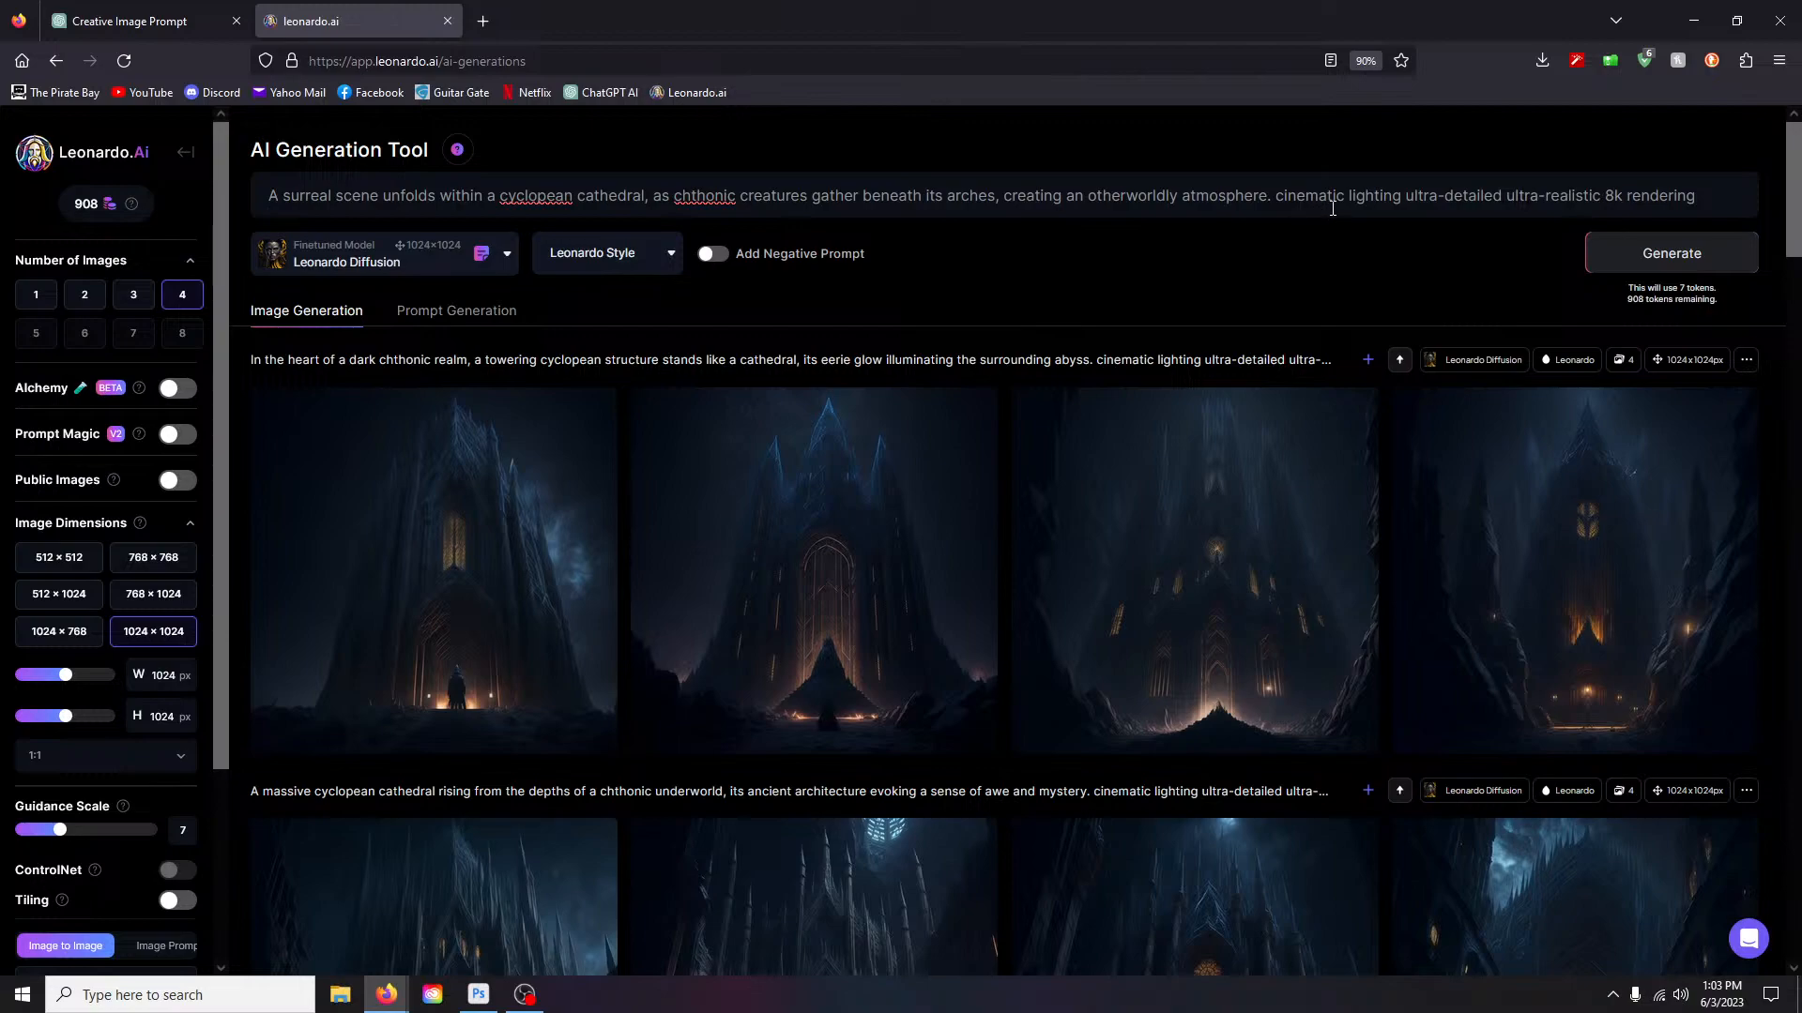
# Step: Generate the surreal scene images, and replace the prompt's description with ChatGPT's fourth prompt, "The entrance to a colossal cyclopean cathedral...", keeping the style suffix
pyautogui.click(1684, 254)
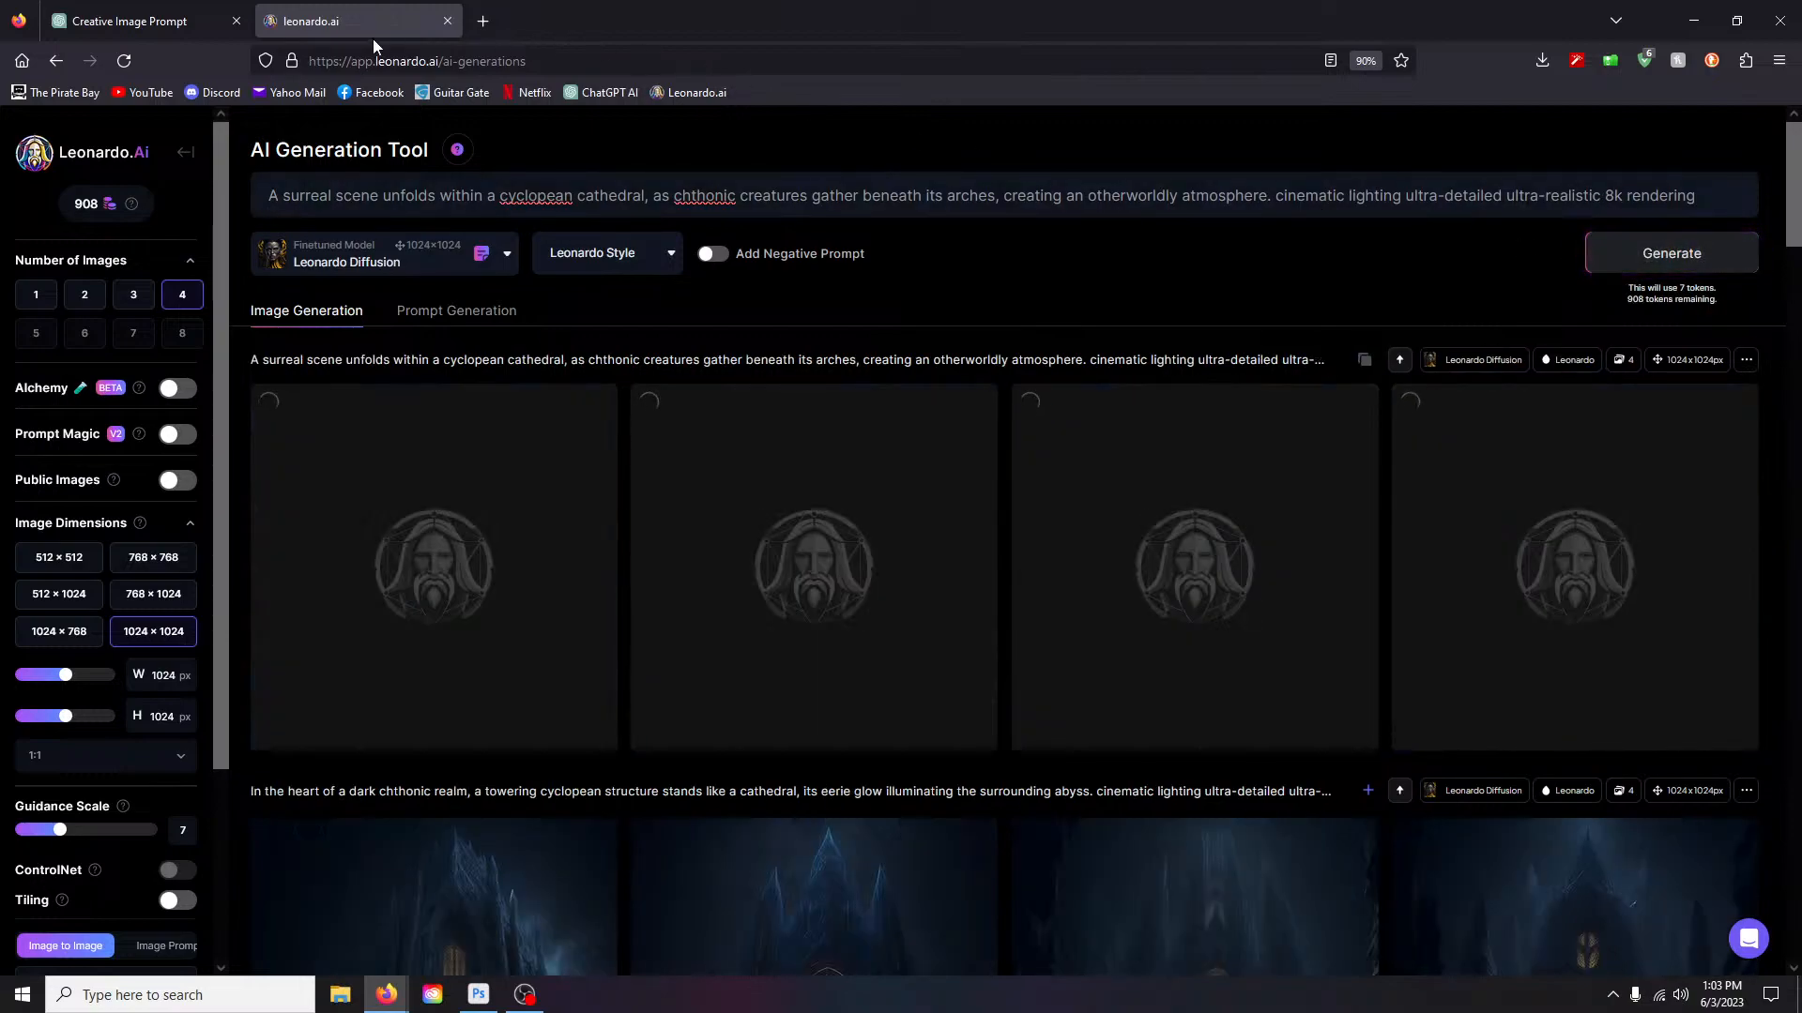
pyautogui.click(177, 28)
pyautogui.moveTo(728, 670); pyautogui.dragTo(1140, 702)
pyautogui.hotkey('ctrl', 'c')
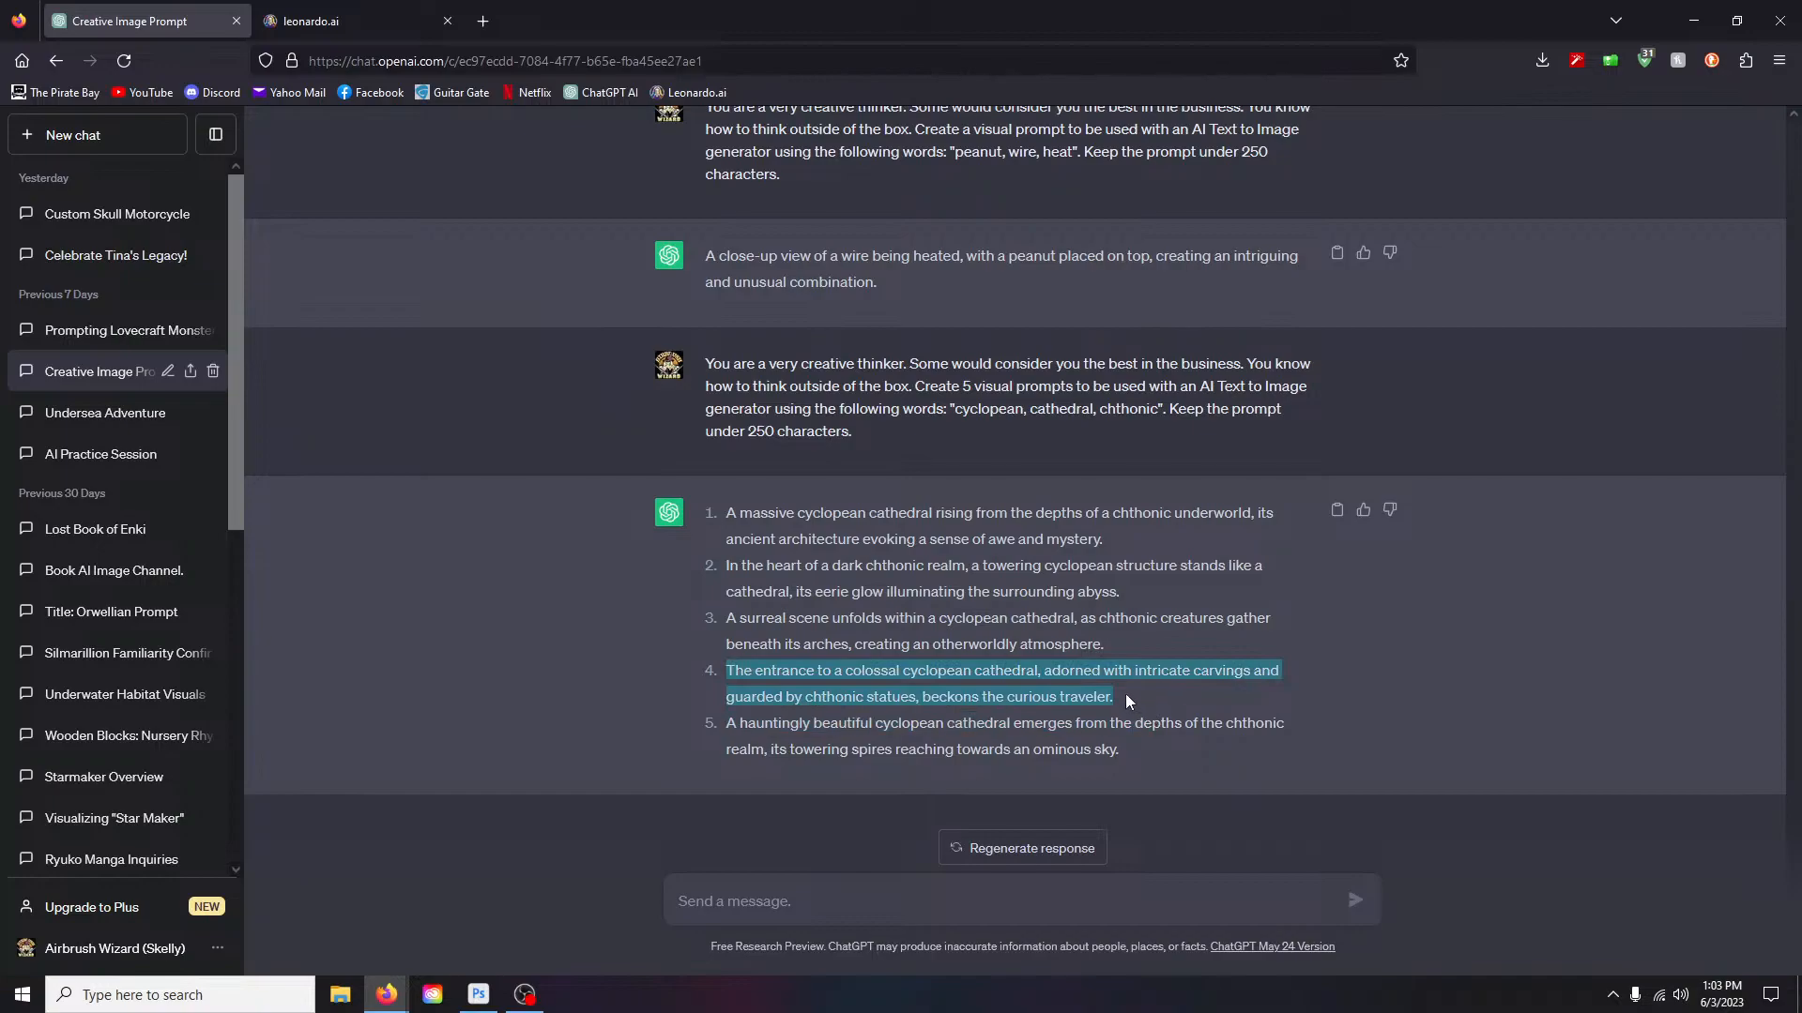
pyautogui.click(336, 17)
pyautogui.moveTo(268, 197); pyautogui.dragTo(1272, 208)
pyautogui.hotkey('ctrl', 'v')
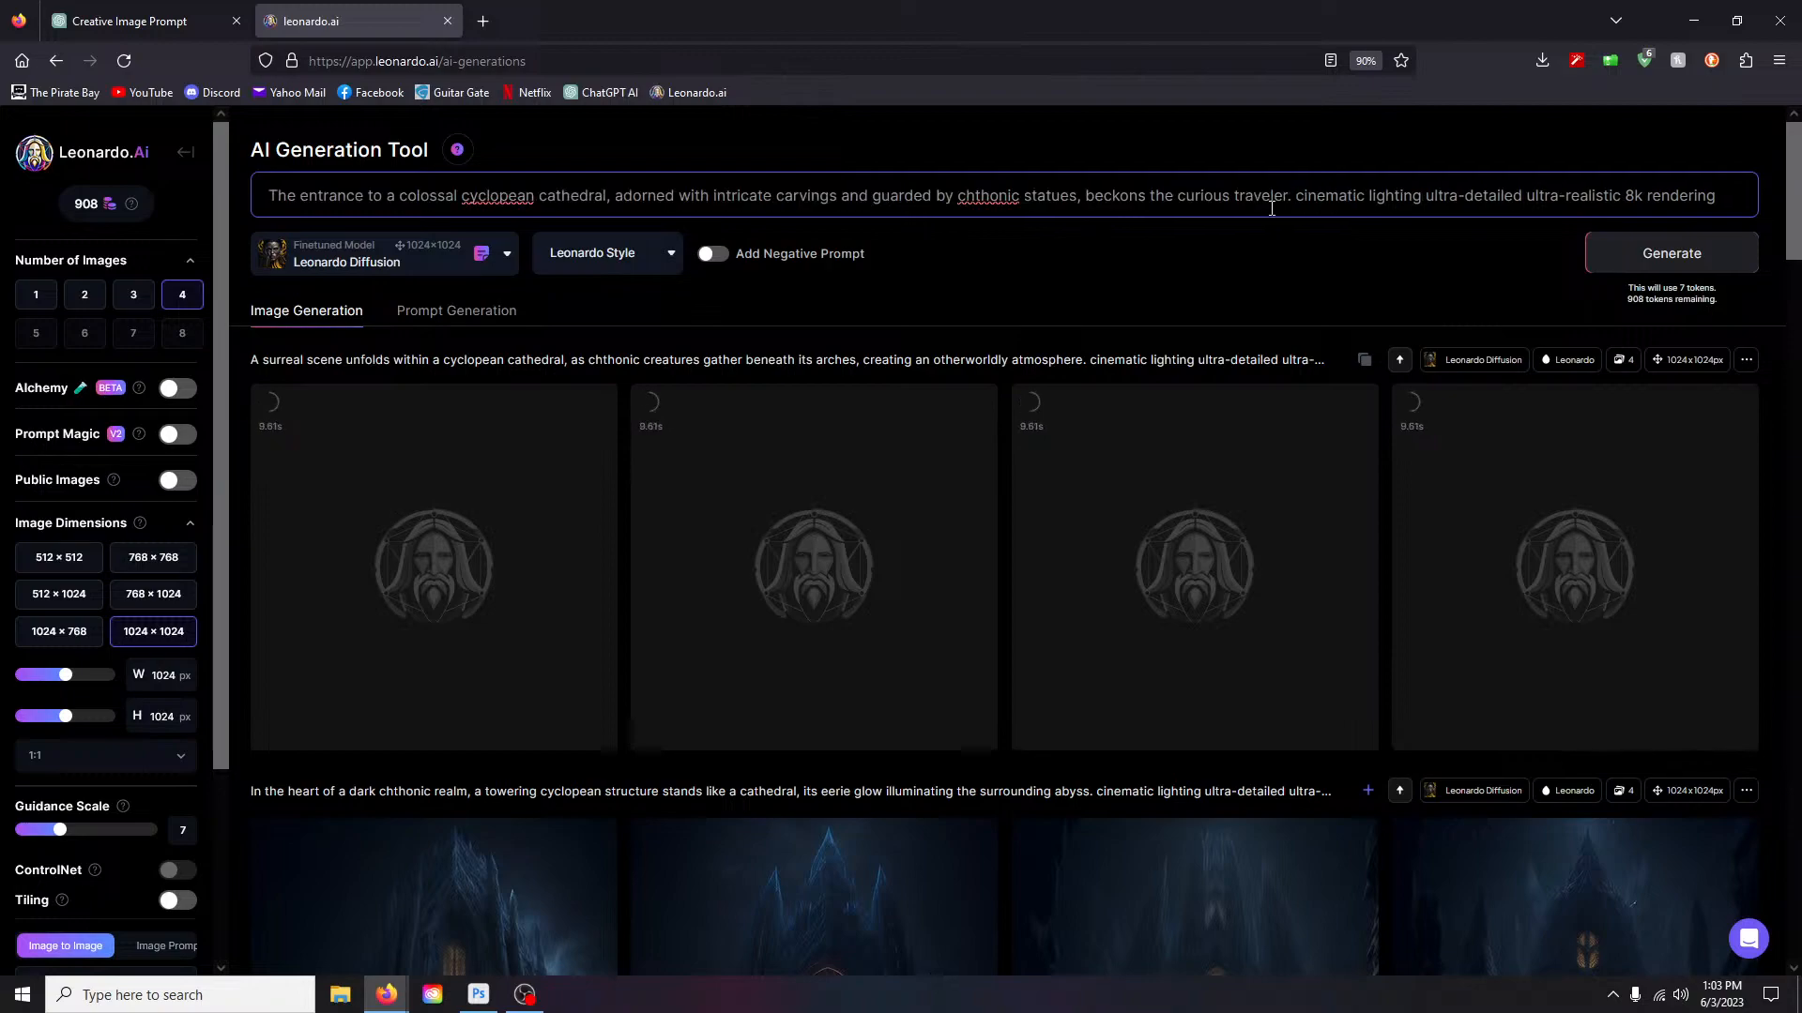
# Step: Inspect the four images generated from the surreal scene prompt at full size
pyautogui.scroll(-1, 1059, 263)
pyautogui.scroll(-1, 1059, 273)
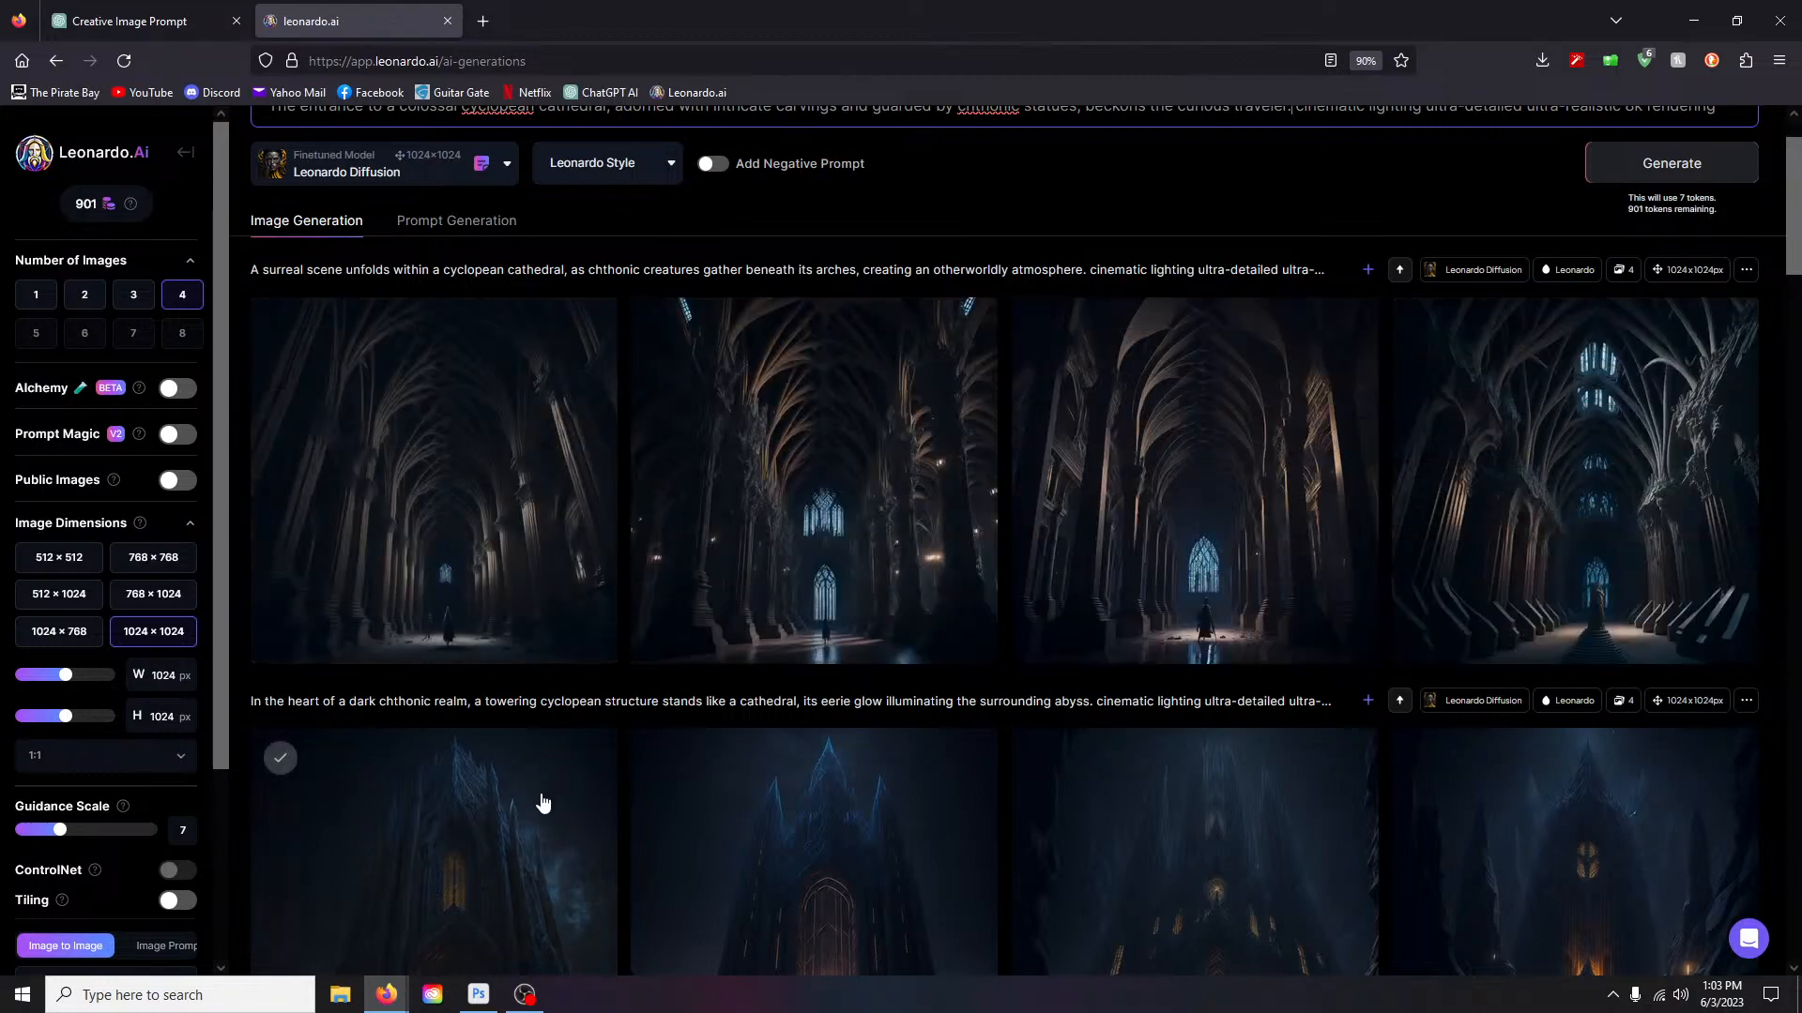
pyautogui.click(1693, 400)
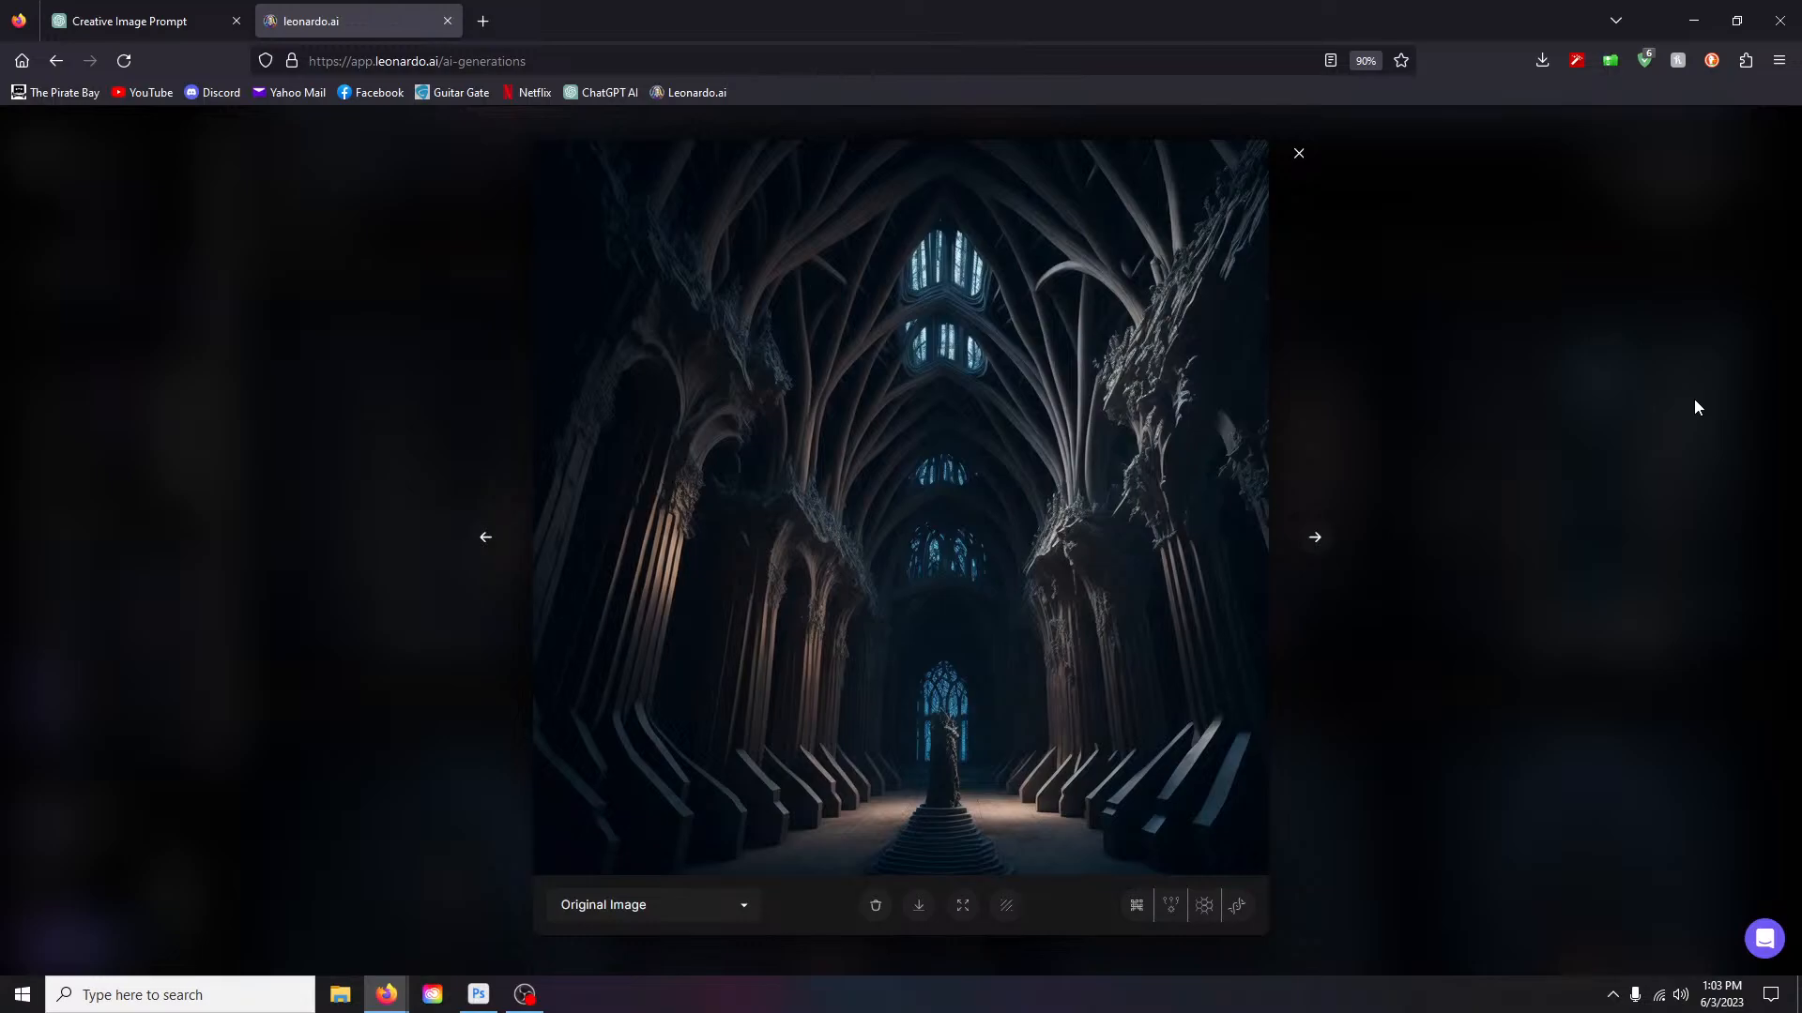
pyautogui.click(1299, 152)
pyautogui.click(1212, 536)
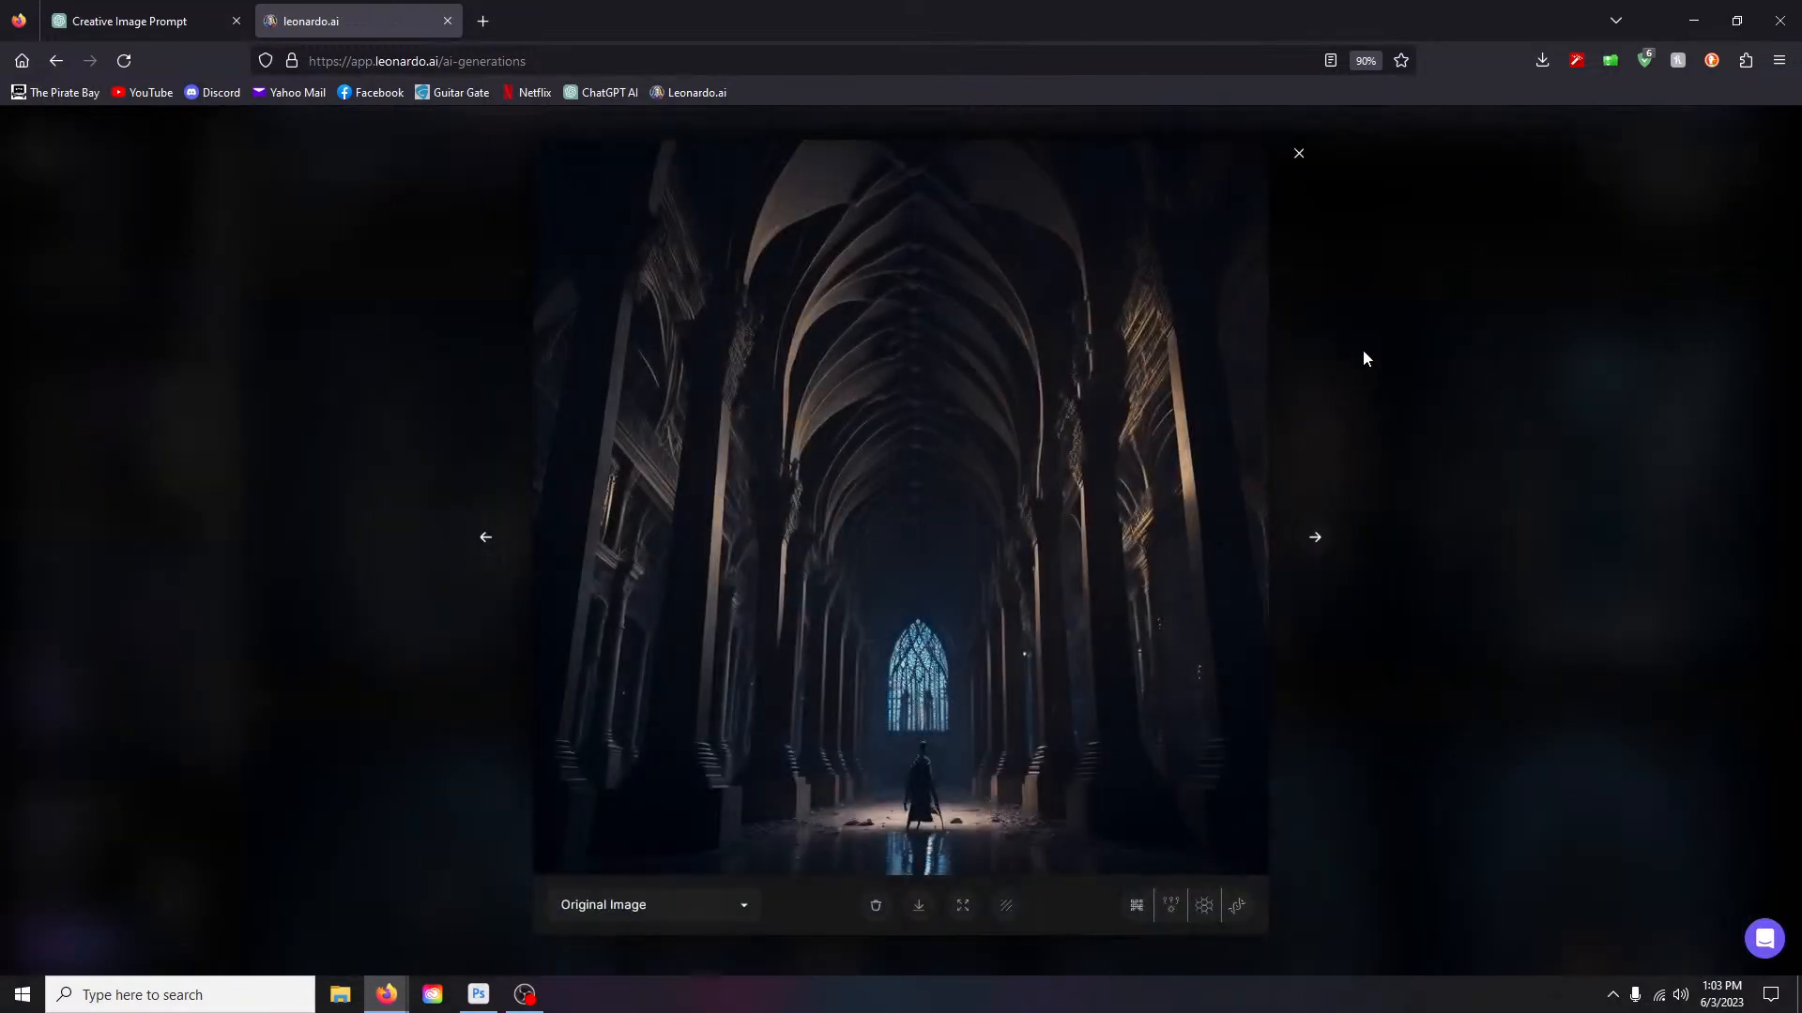
pyautogui.click(486, 538)
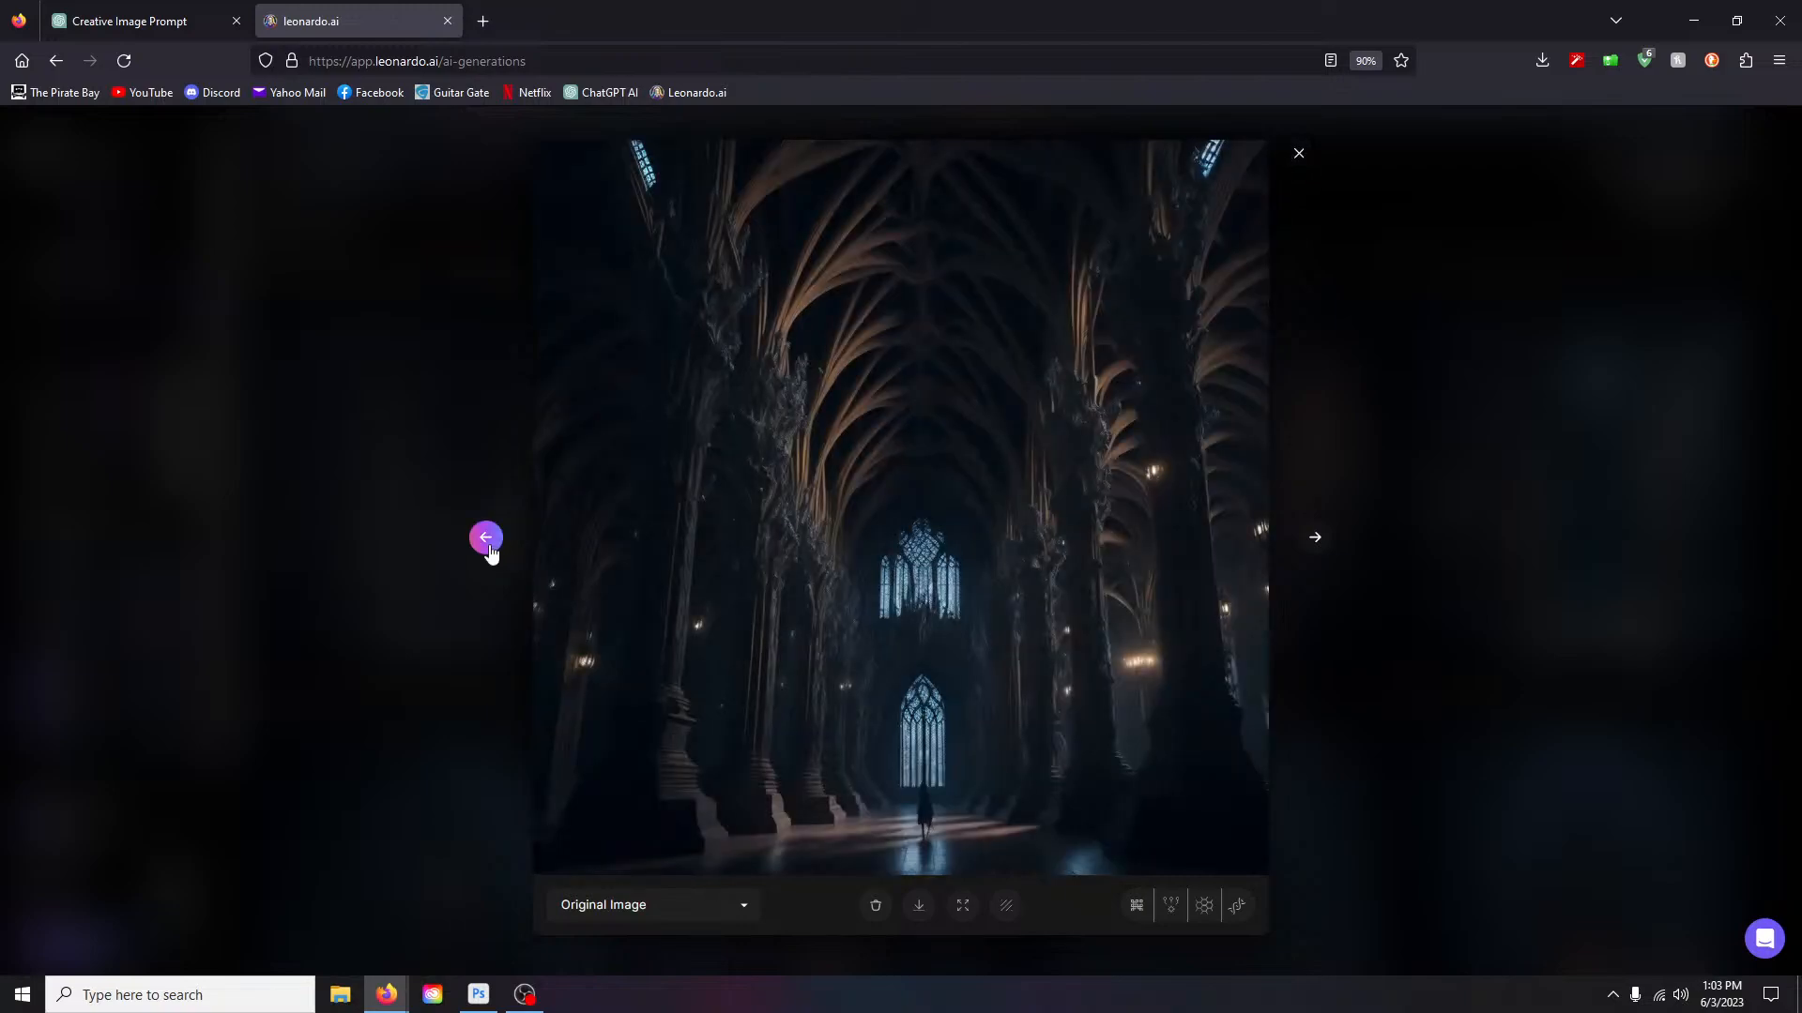
pyautogui.click(486, 539)
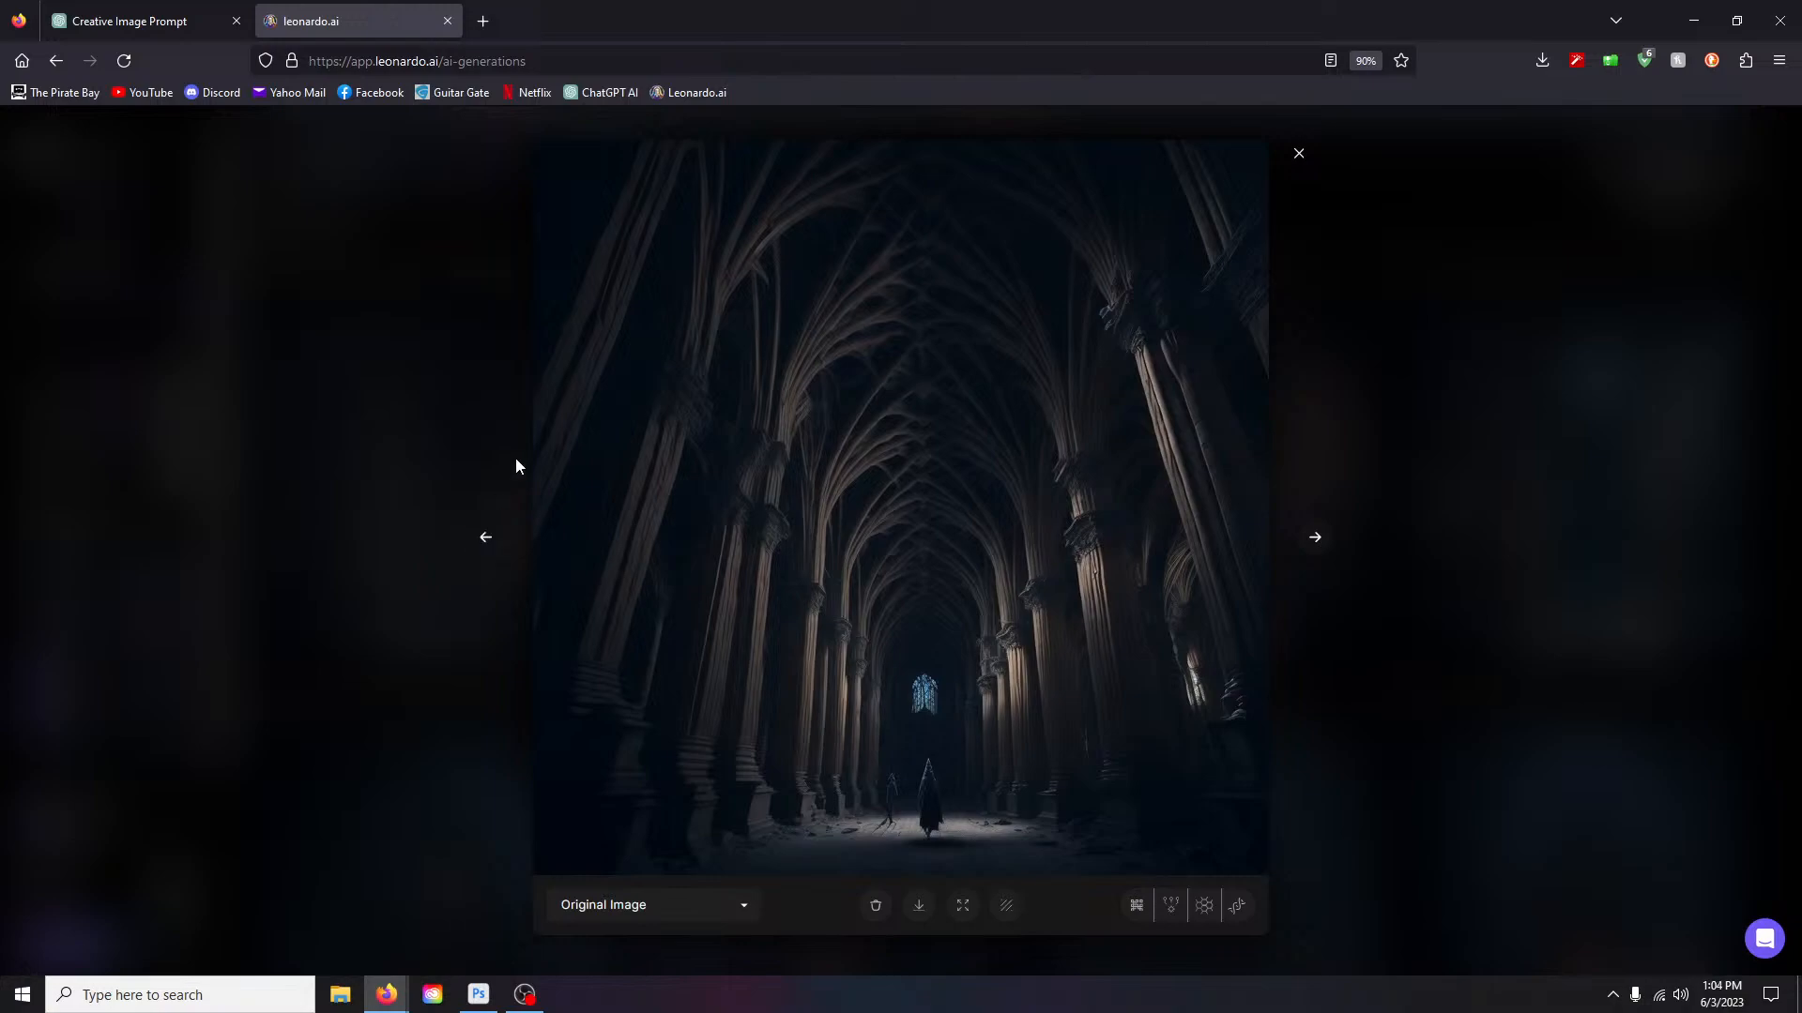
pyautogui.click(1300, 154)
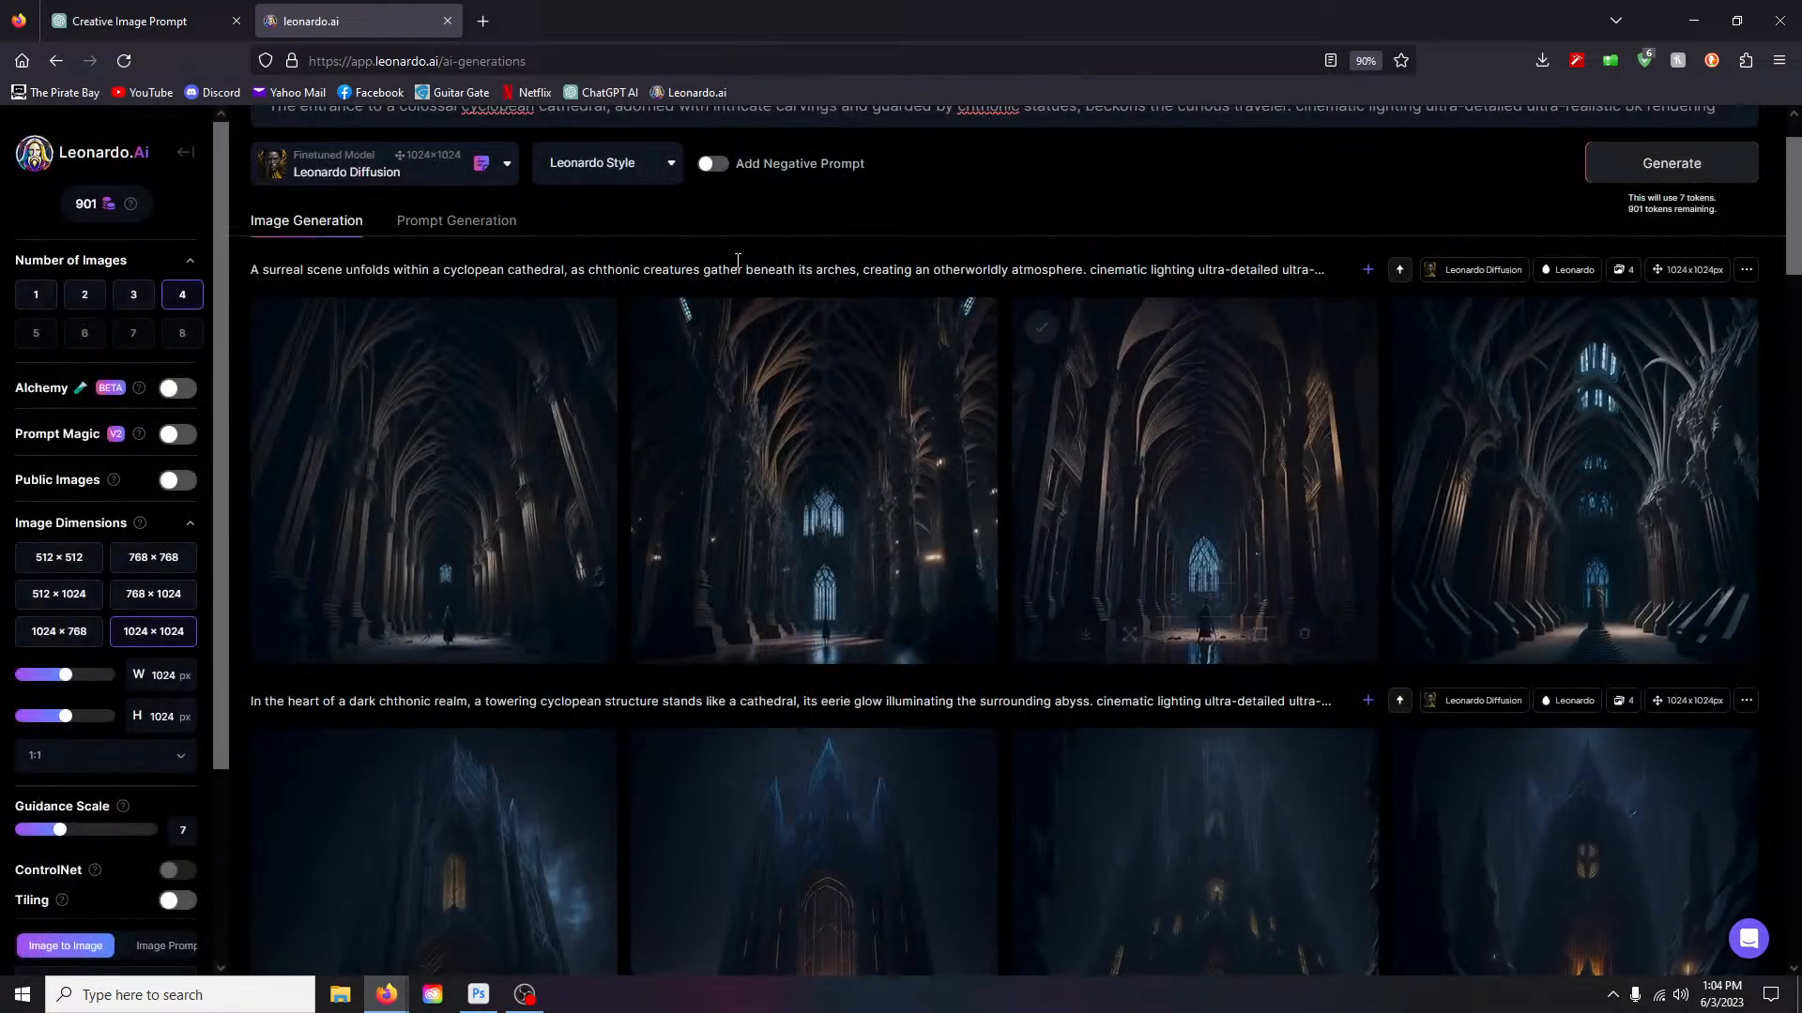
pyautogui.scroll(2, 306, 194)
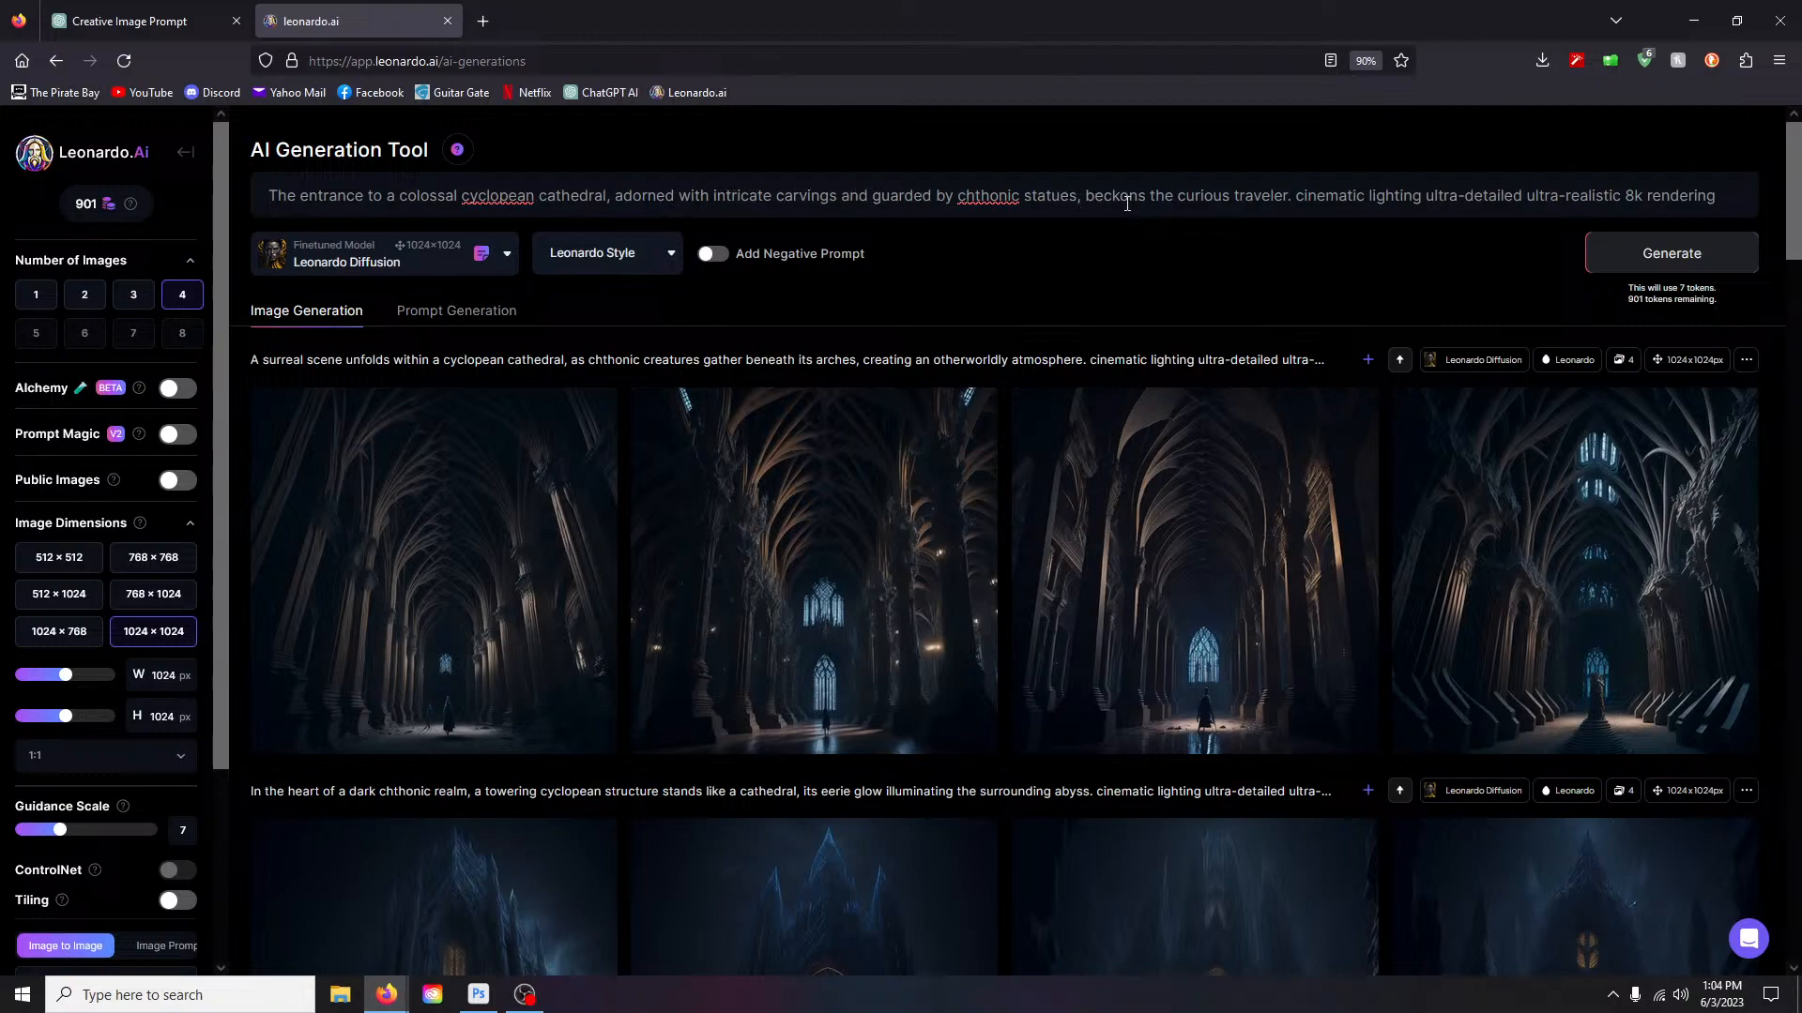
# Step: Generate the colossal entrance images, and replace the prompt's description with ChatGPT's fifth prompt, "A hauntingly beautiful cyclopean cathedral...", keeping the style suffix
pyautogui.click(1639, 247)
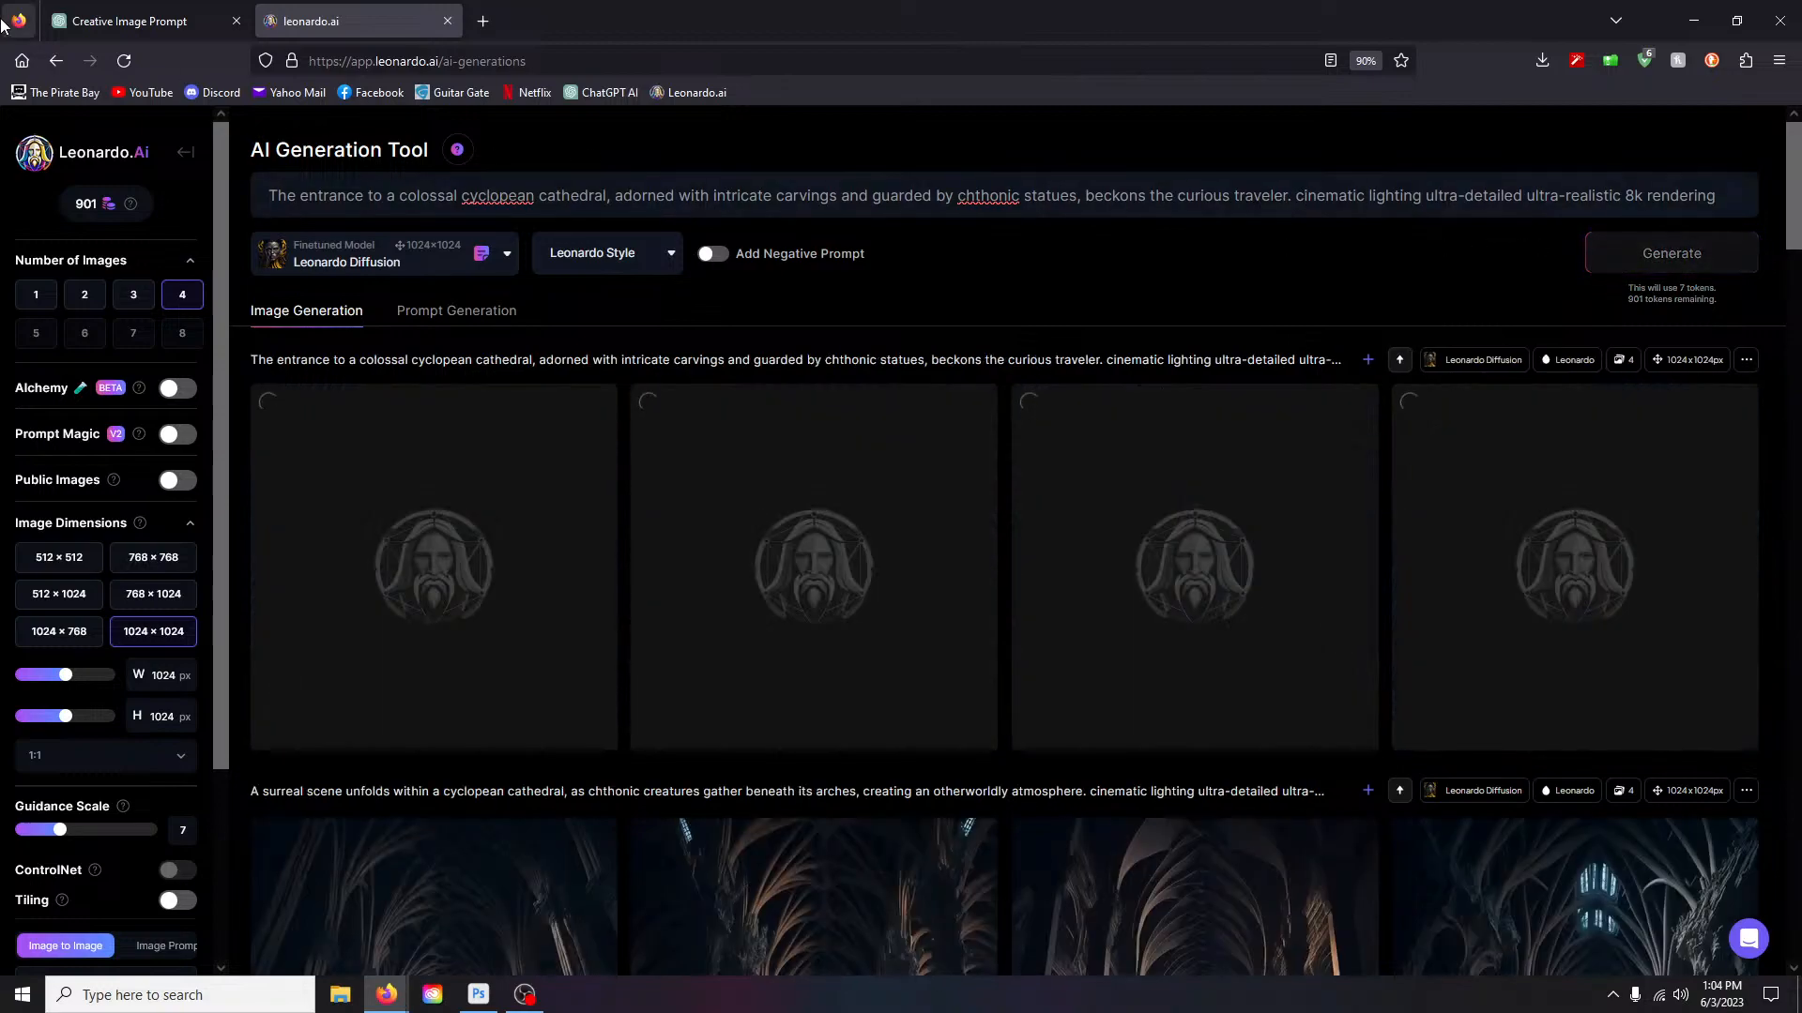
pyautogui.click(132, 21)
pyautogui.moveTo(730, 723); pyautogui.dragTo(1110, 760)
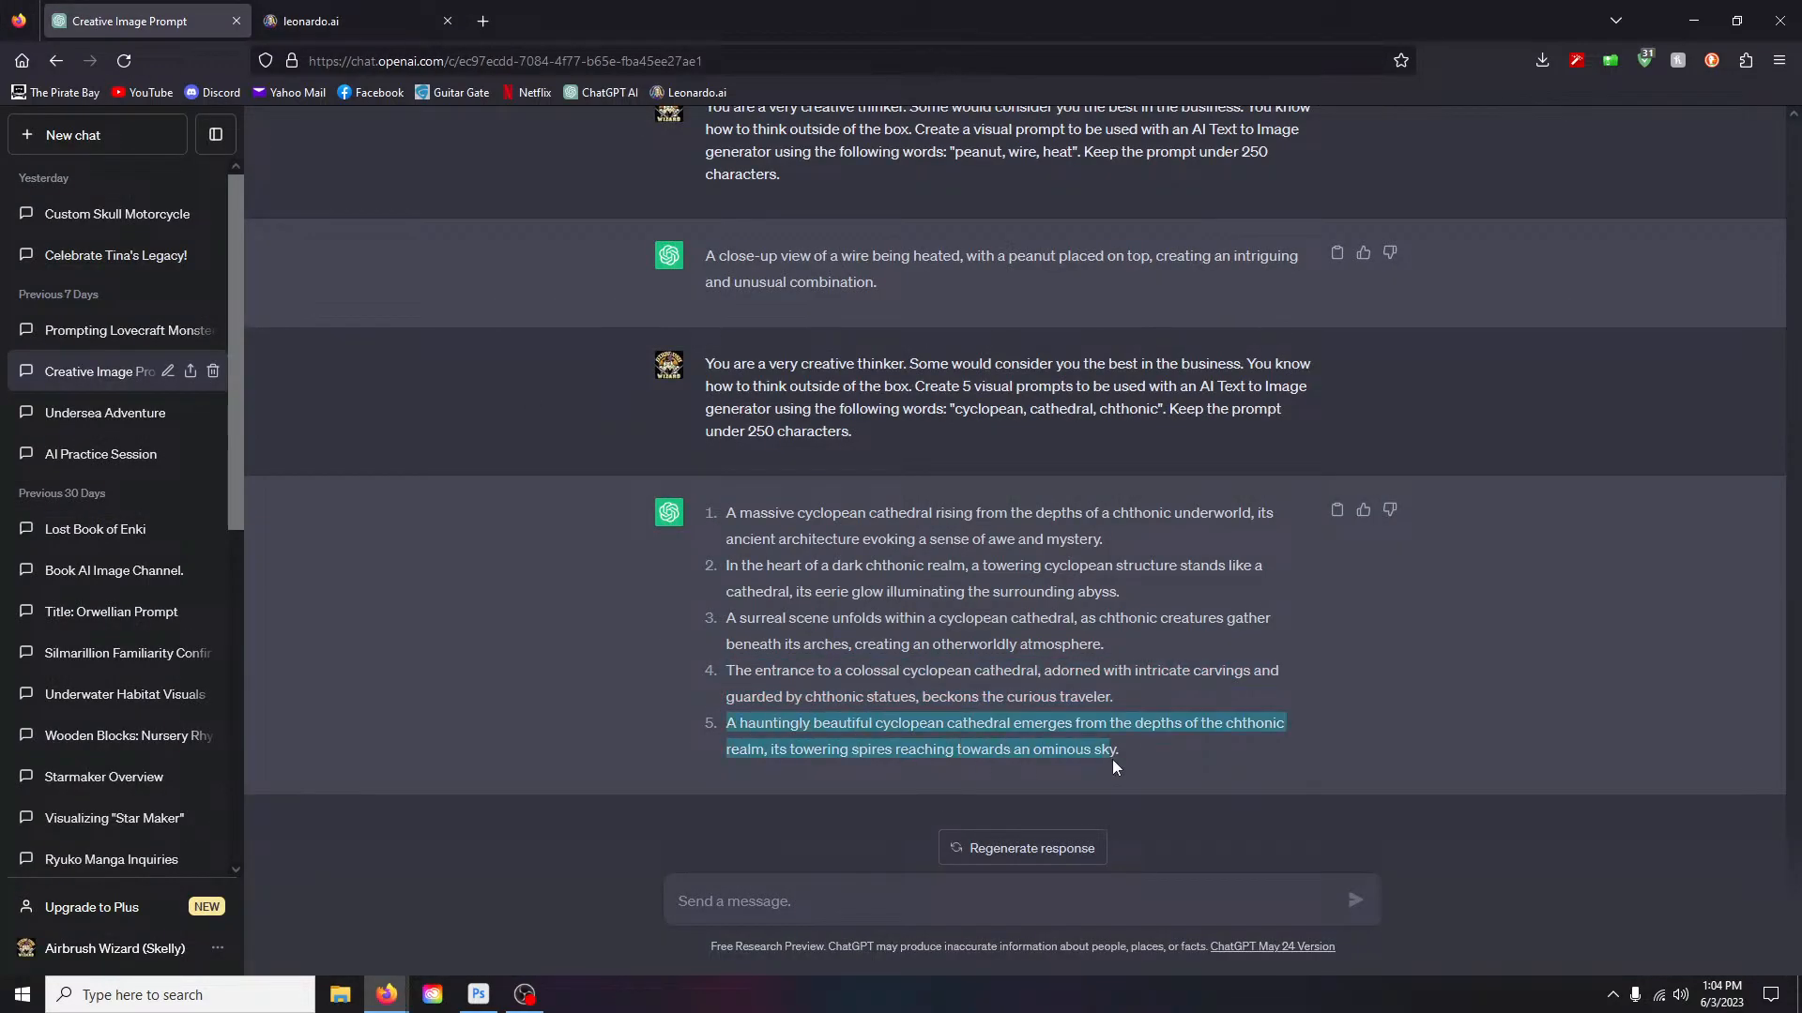
pyautogui.click(347, 22)
pyautogui.moveTo(262, 192); pyautogui.dragTo(1150, 206)
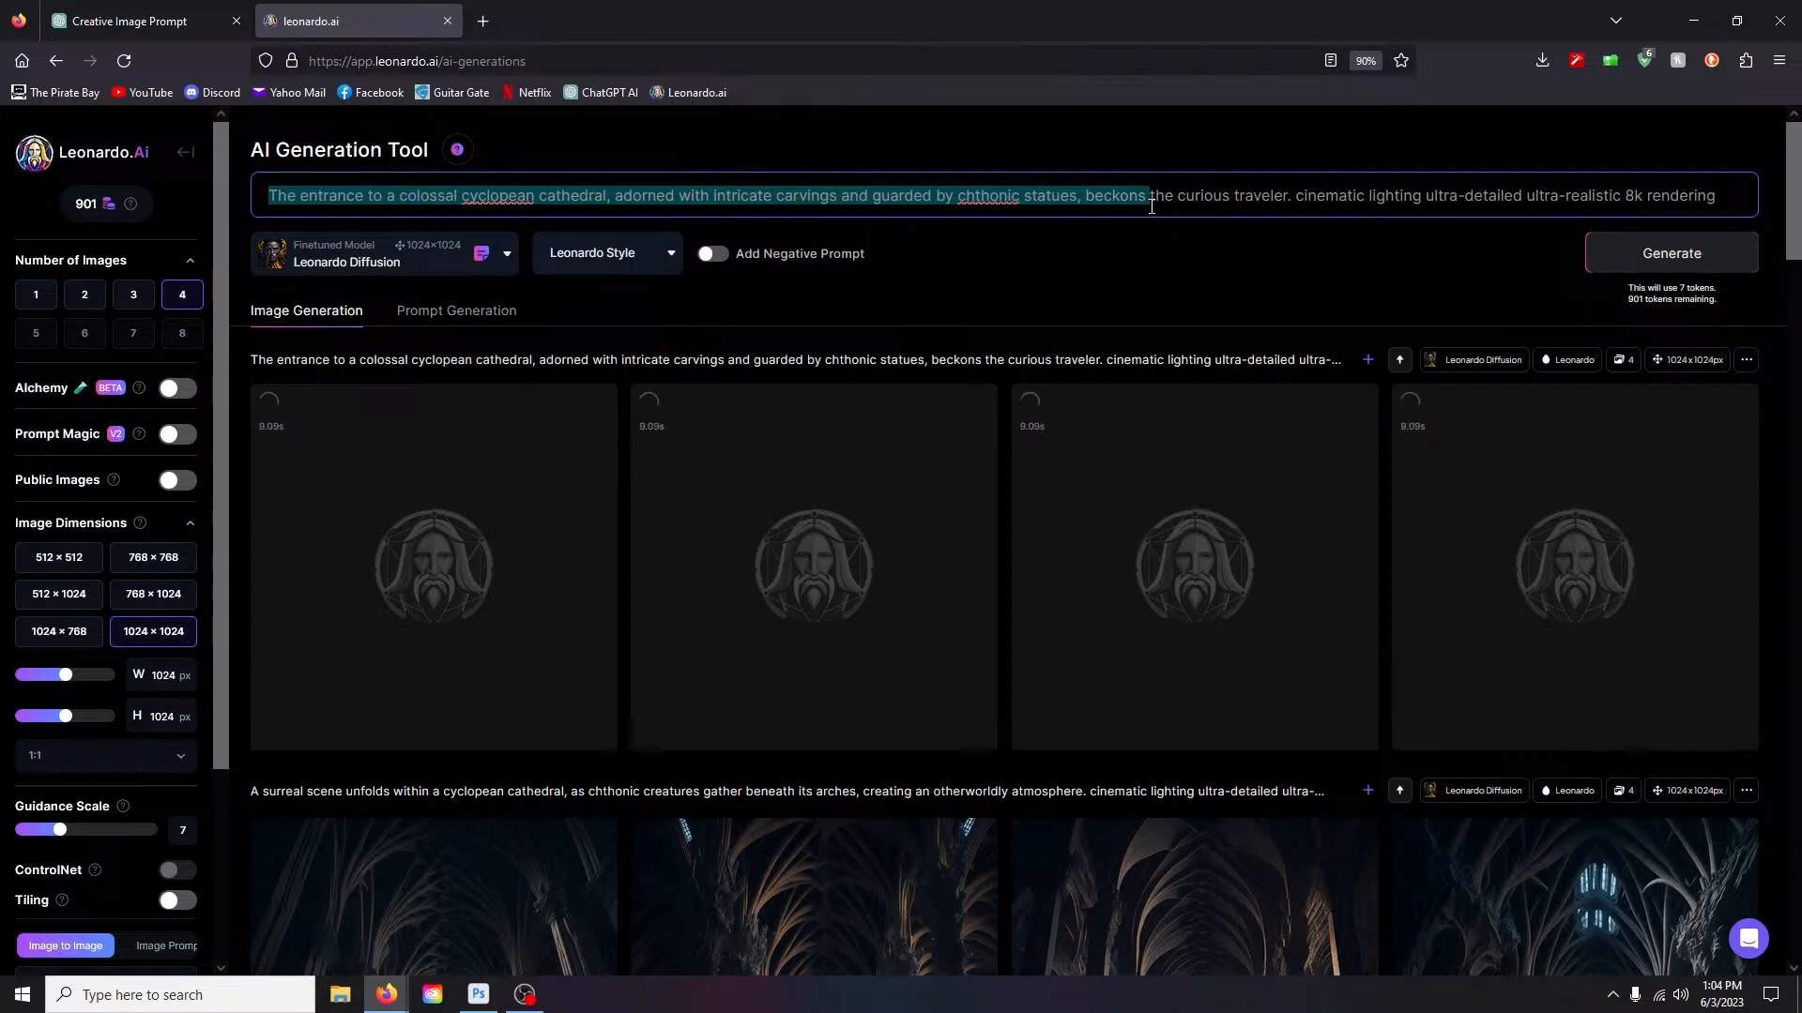
pyautogui.moveTo(1153, 206); pyautogui.dragTo(1292, 206)
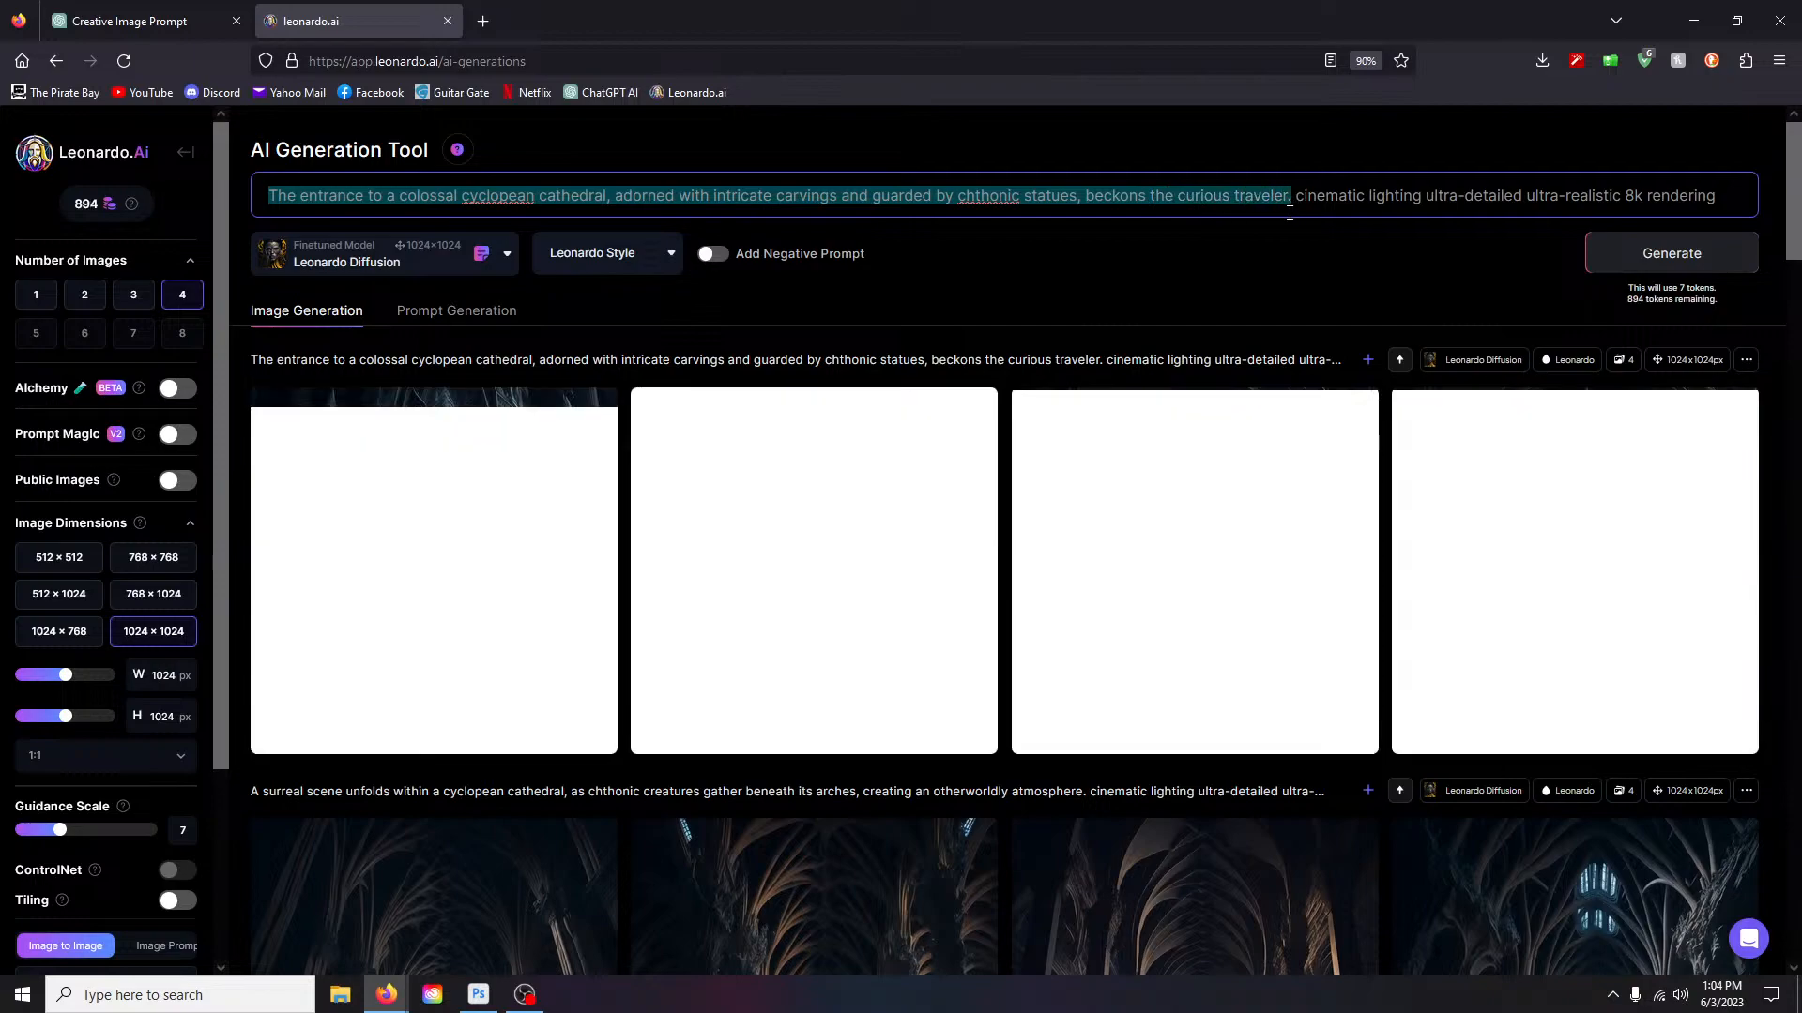
pyautogui.write('A hauntingly beautiful cyclopean cathedral emerges from the depths of the chthonic realm, its towering spires reaching towards an ominous sky')
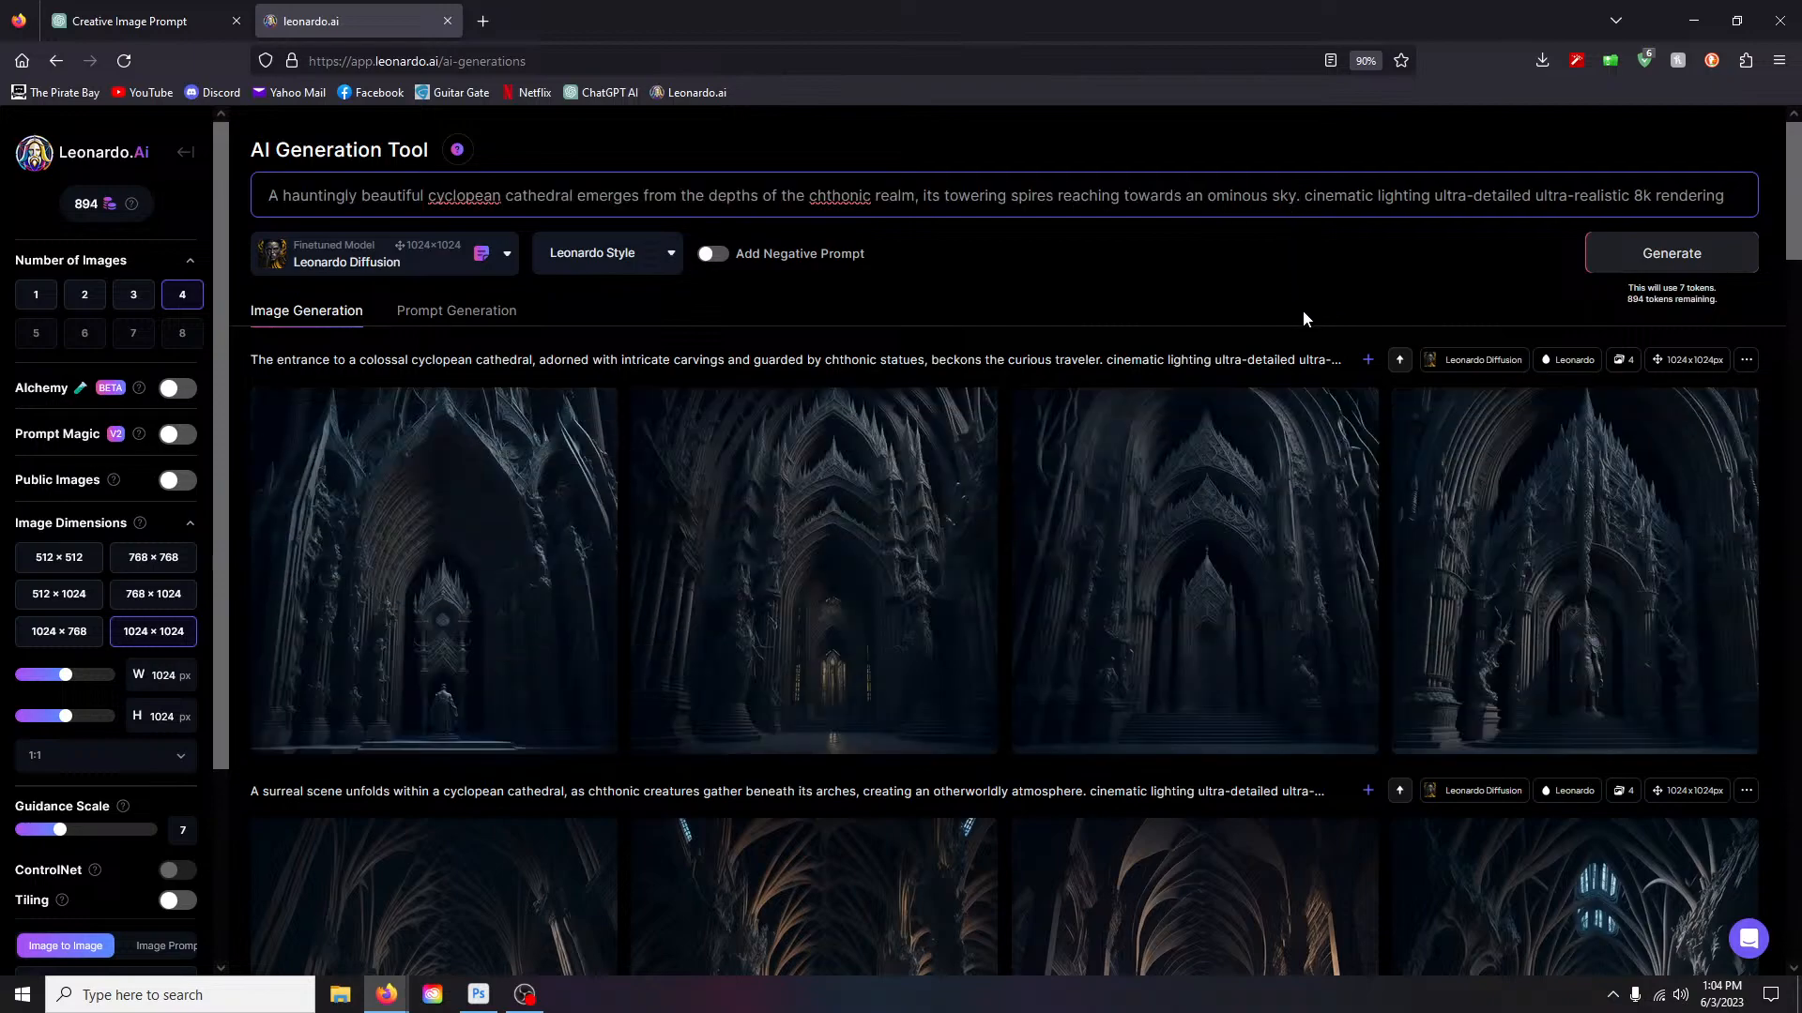
# Step: Inspect the four images generated from the colossal cathedral entrance prompt at full size
pyautogui.click(481, 534)
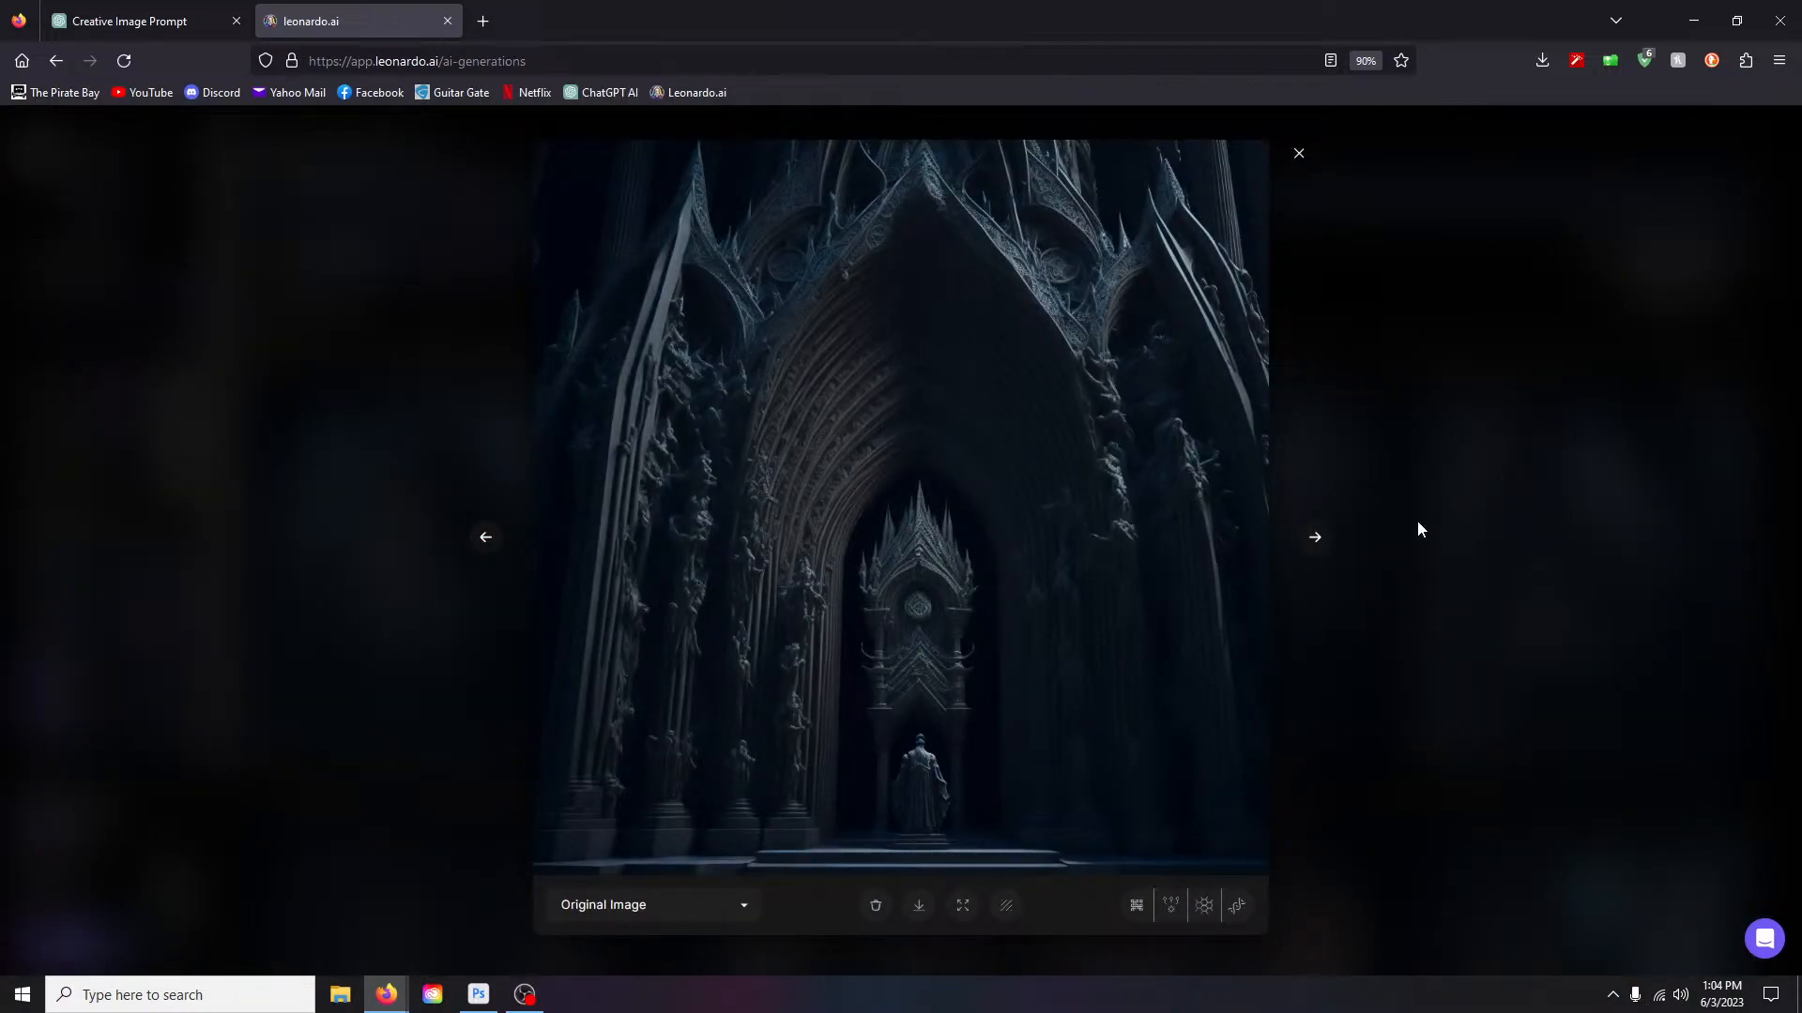
pyautogui.click(1315, 539)
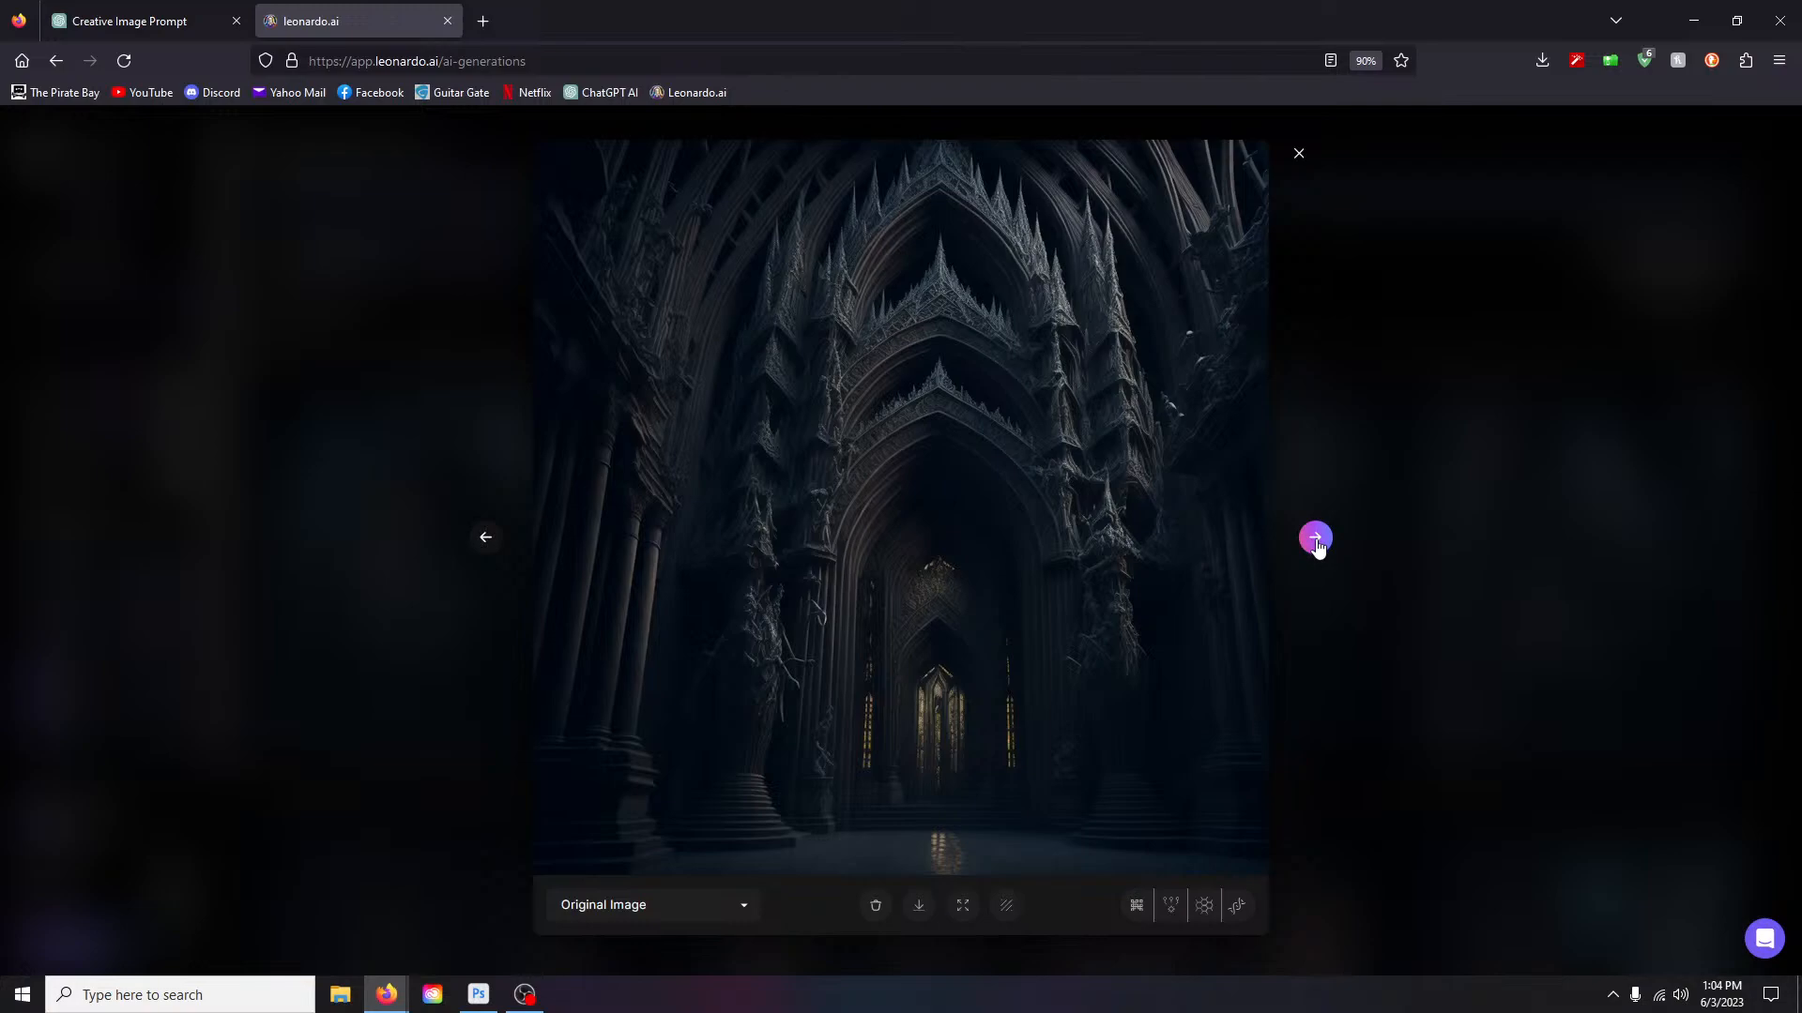
pyautogui.click(1314, 538)
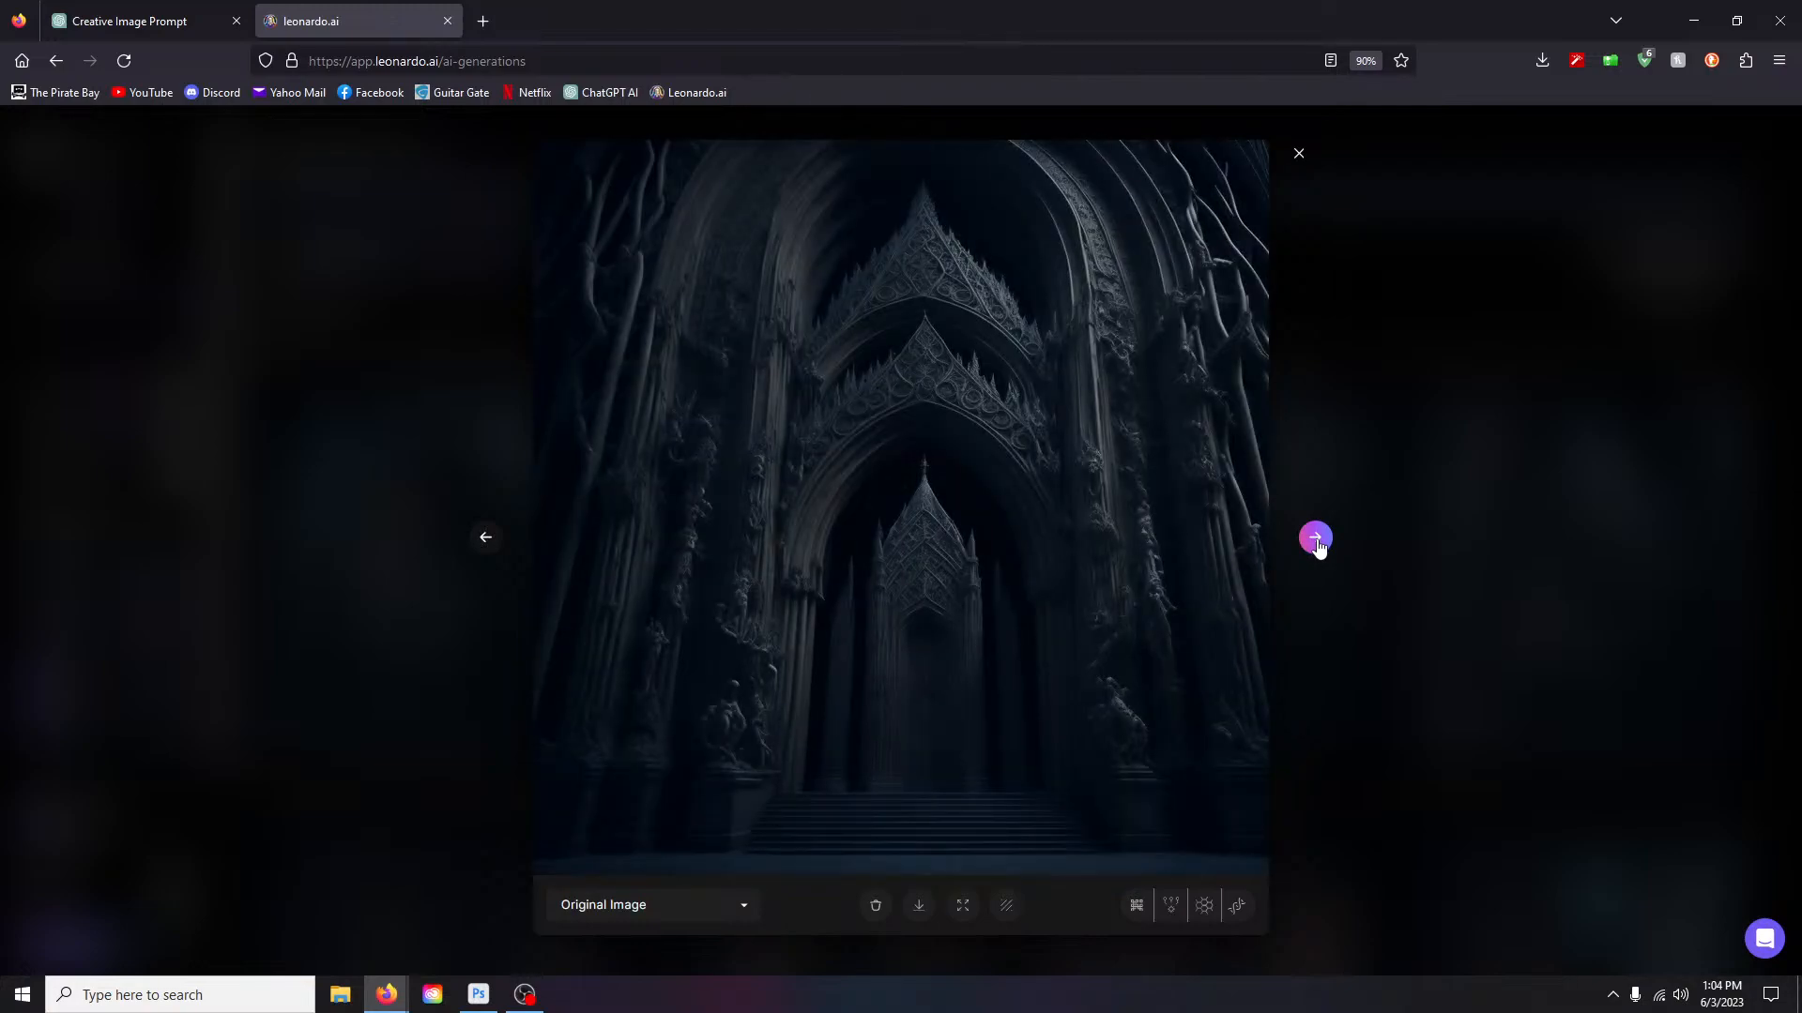
pyautogui.click(1315, 539)
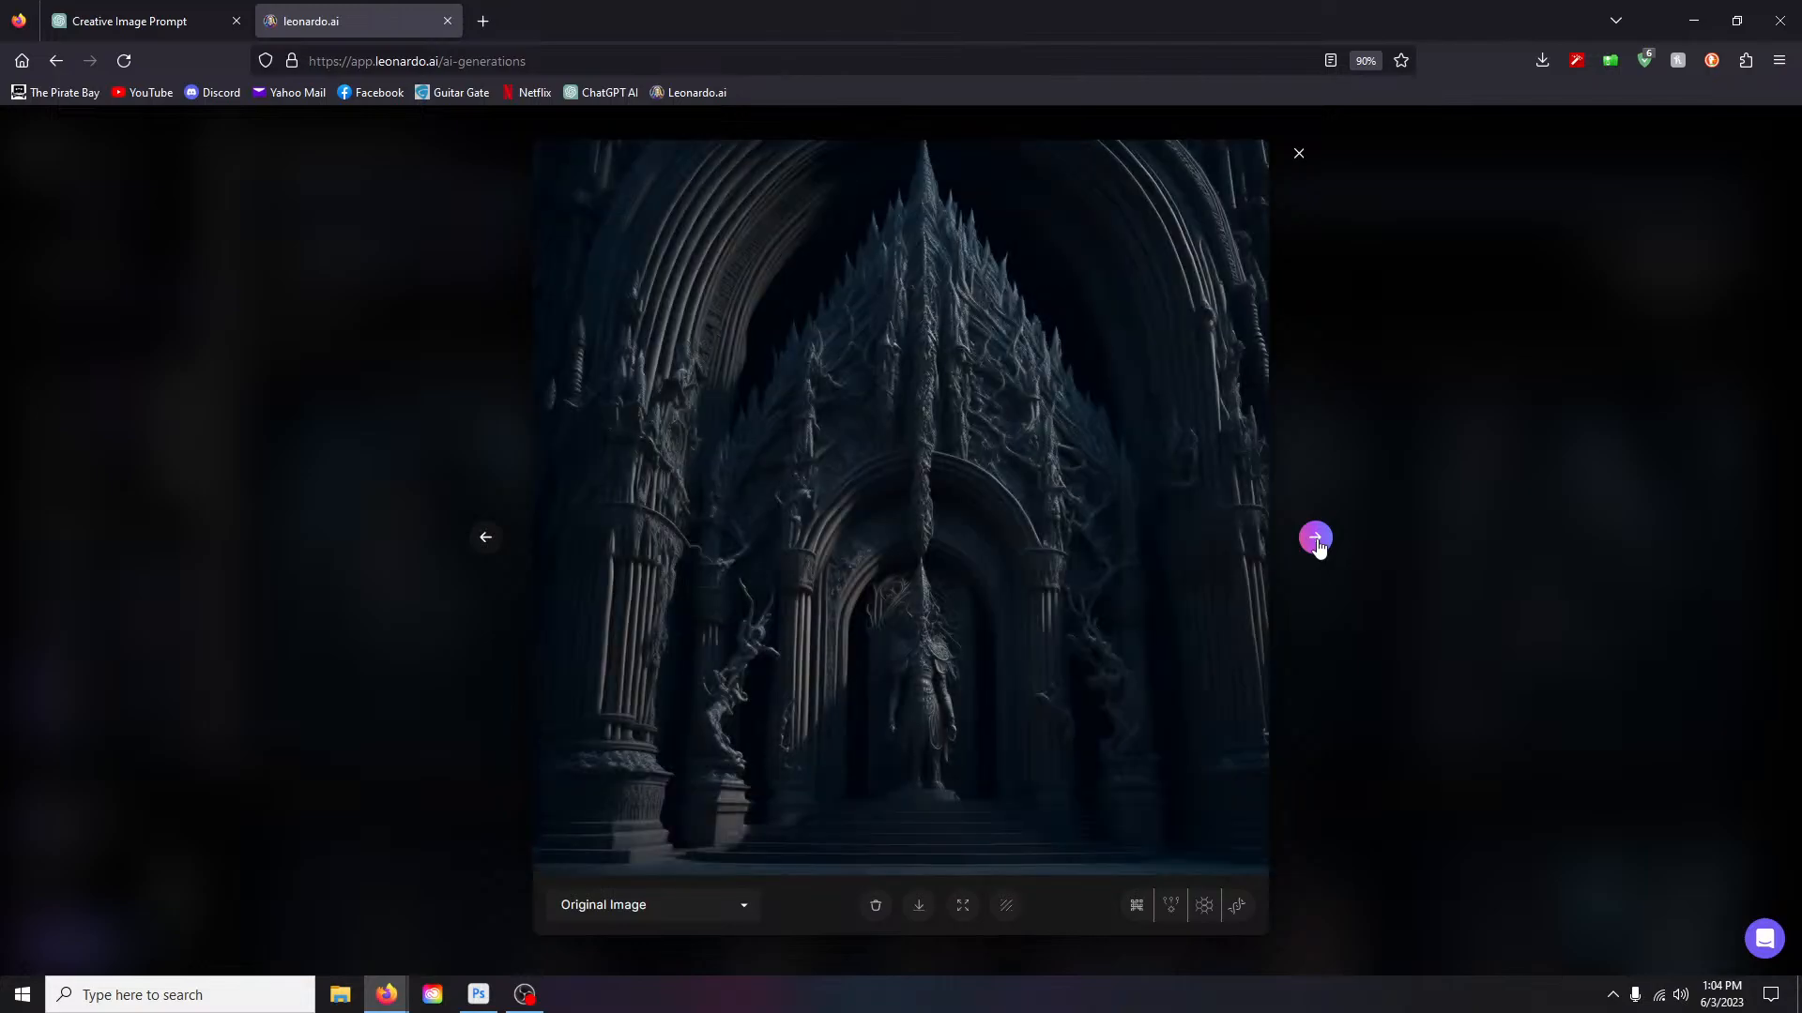
pyautogui.click(1299, 154)
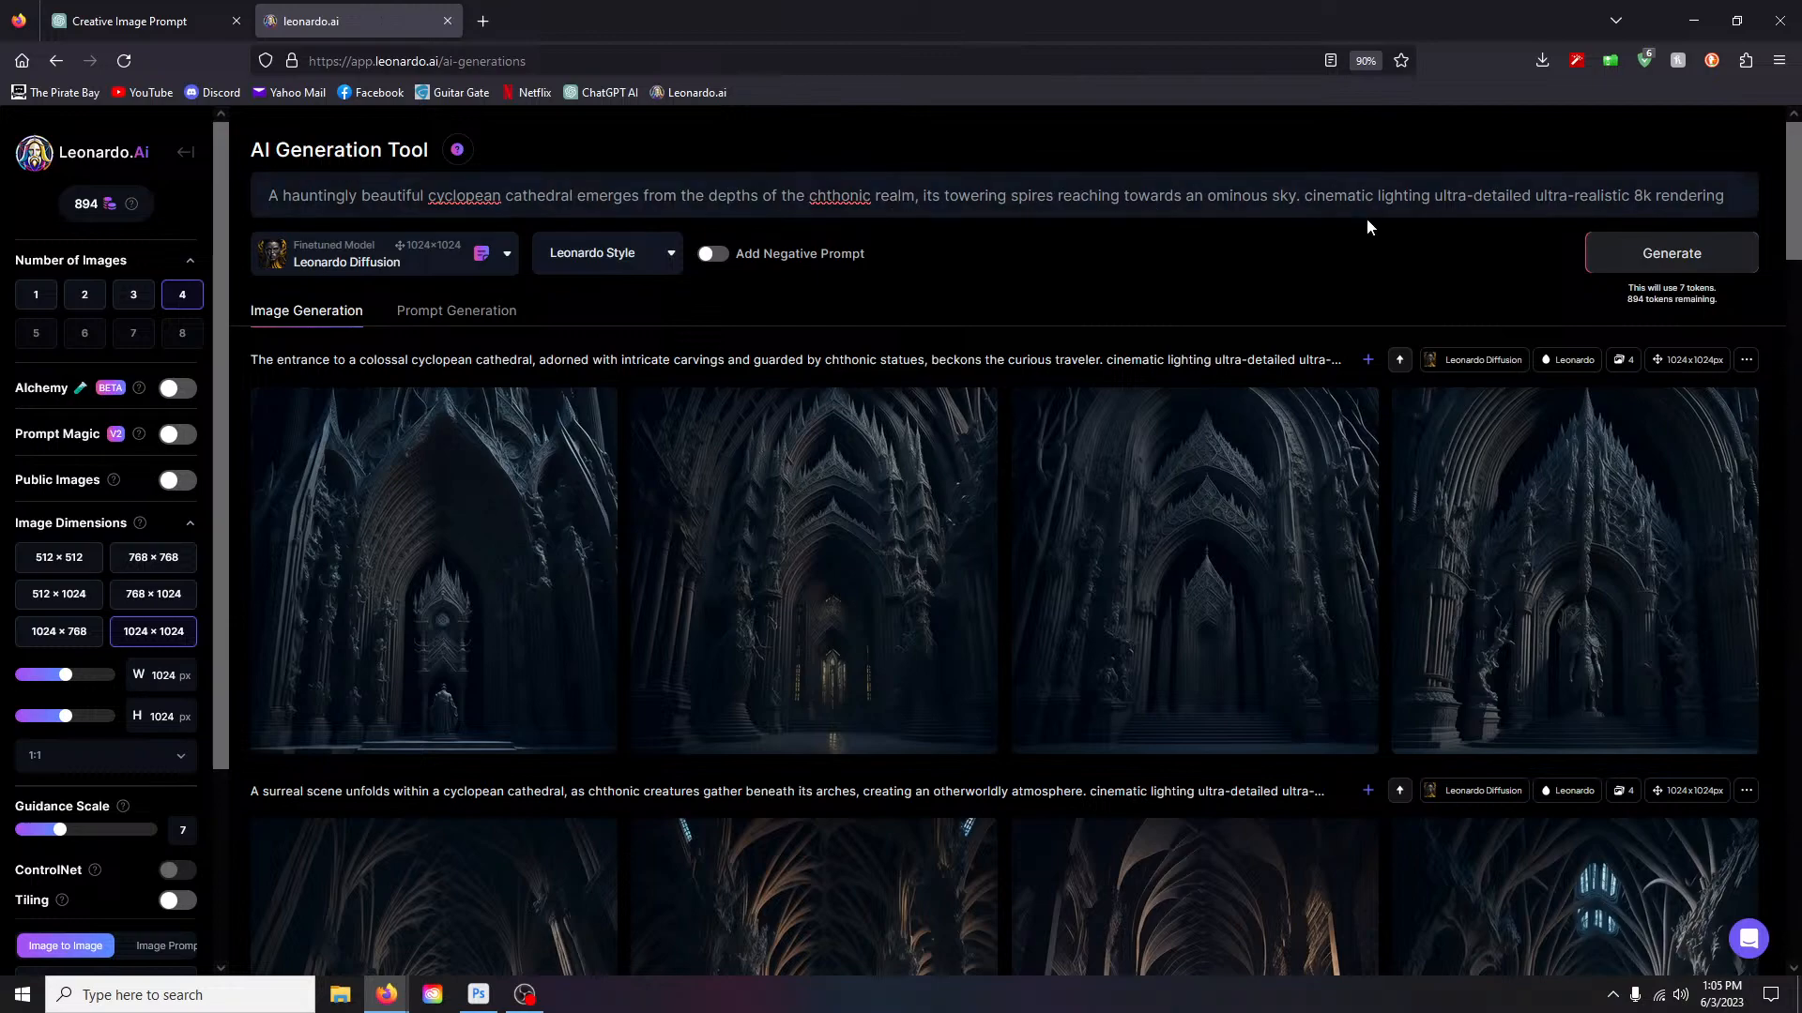
# Step: Generate the hauntingly beautiful cathedral images, and resend the creative thinker request in ChatGPT with the words "next, three, words"
pyautogui.click(1694, 254)
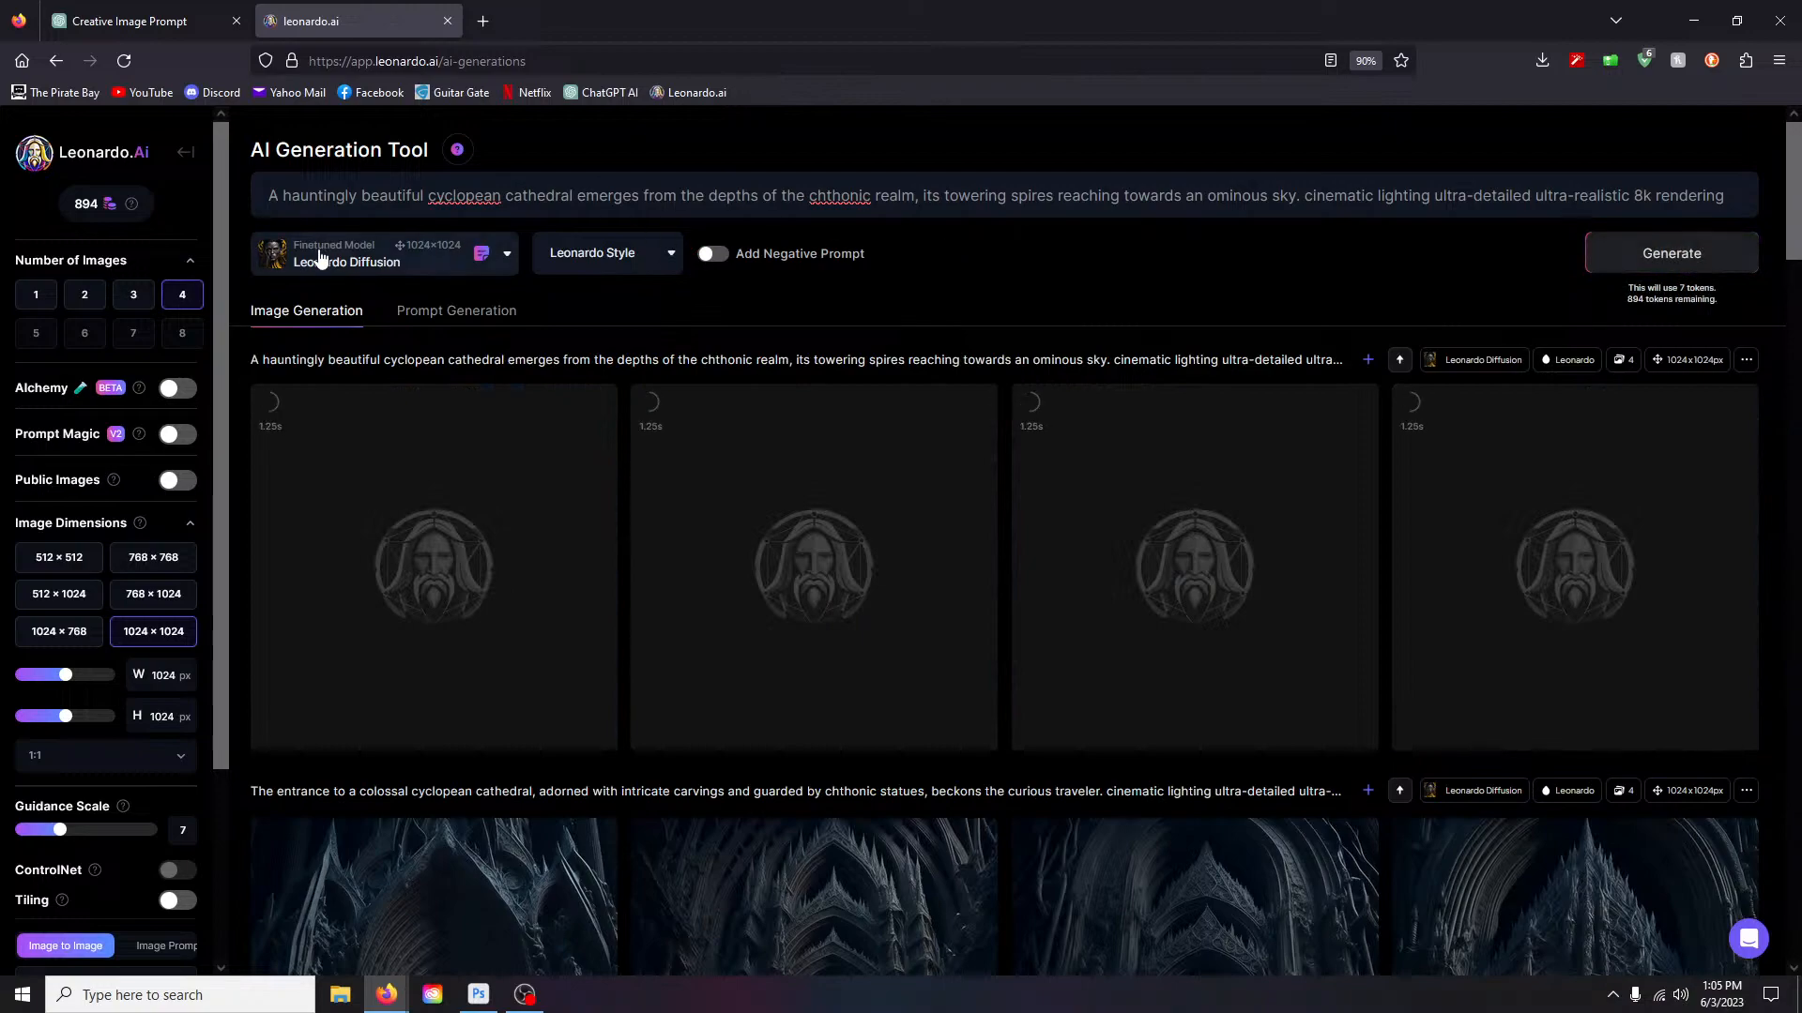
pyautogui.click(165, 23)
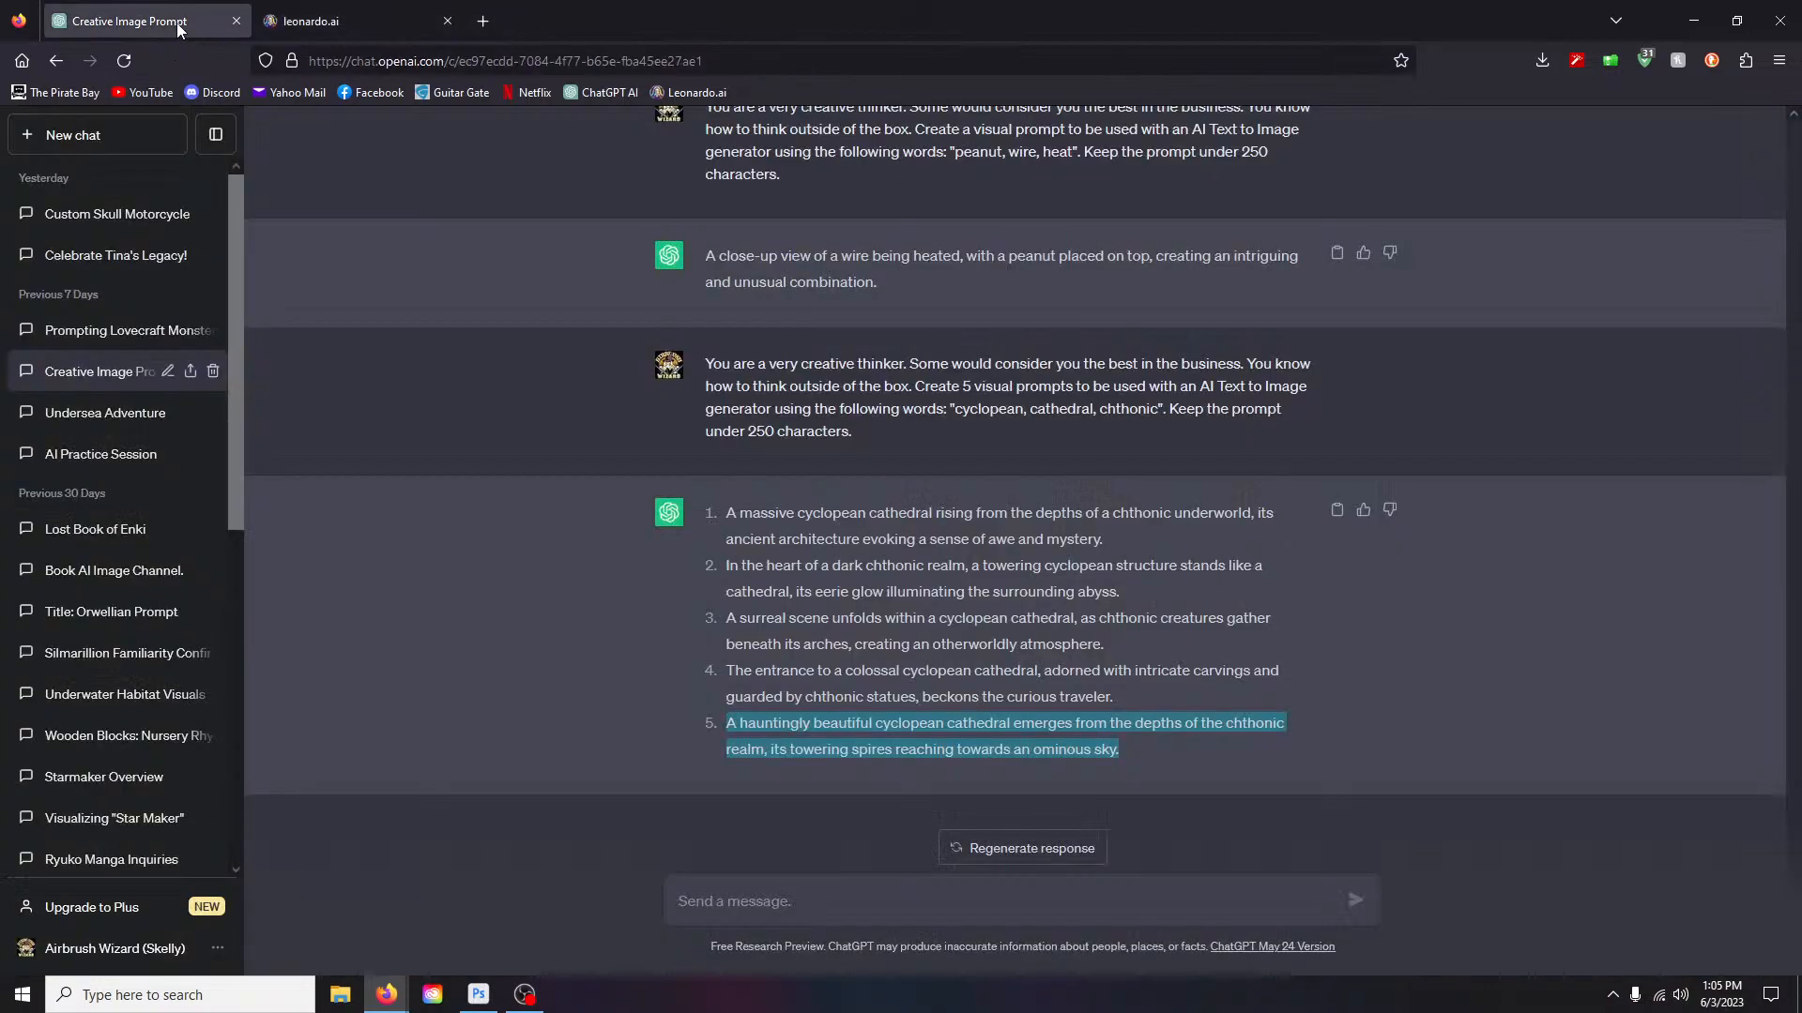
pyautogui.moveTo(710, 361); pyautogui.dragTo(877, 435)
pyautogui.hotkey('ctrl', 'c')
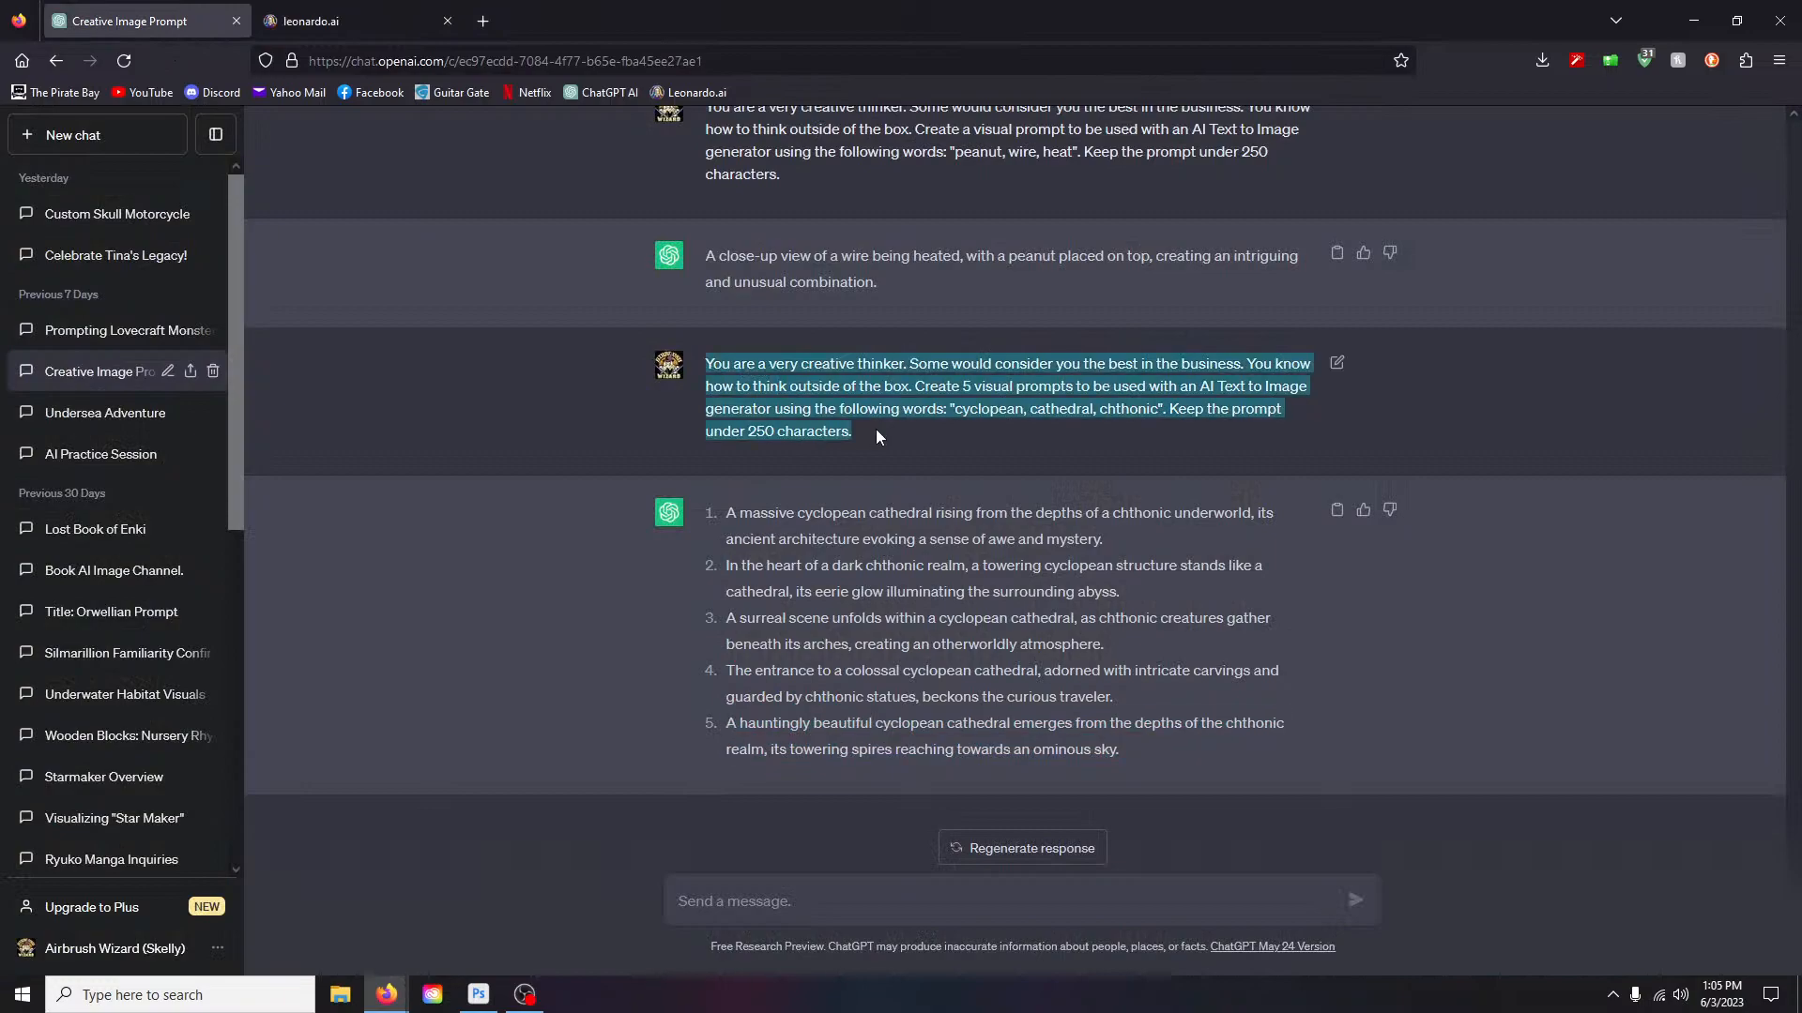
pyautogui.click(805, 898)
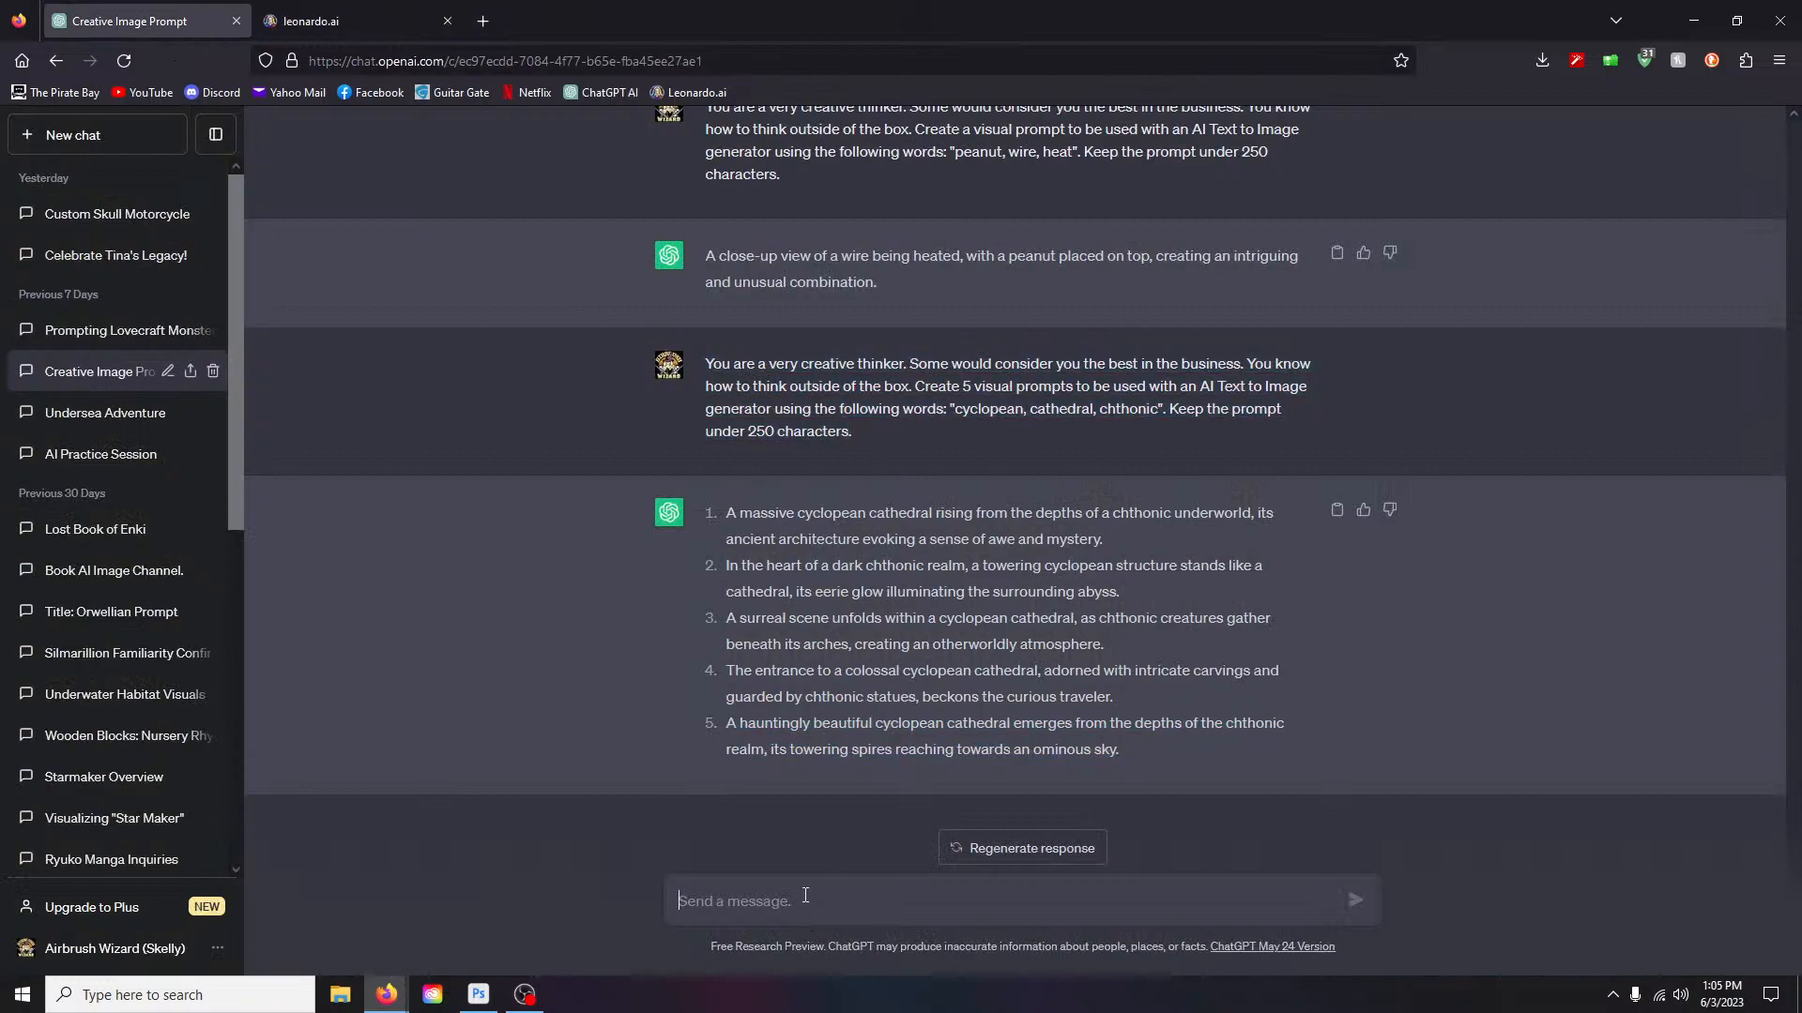
pyautogui.hotkey('ctrl', 'v')
pyautogui.moveTo(856, 903); pyautogui.dragTo(1061, 910)
pyautogui.write('next, t')
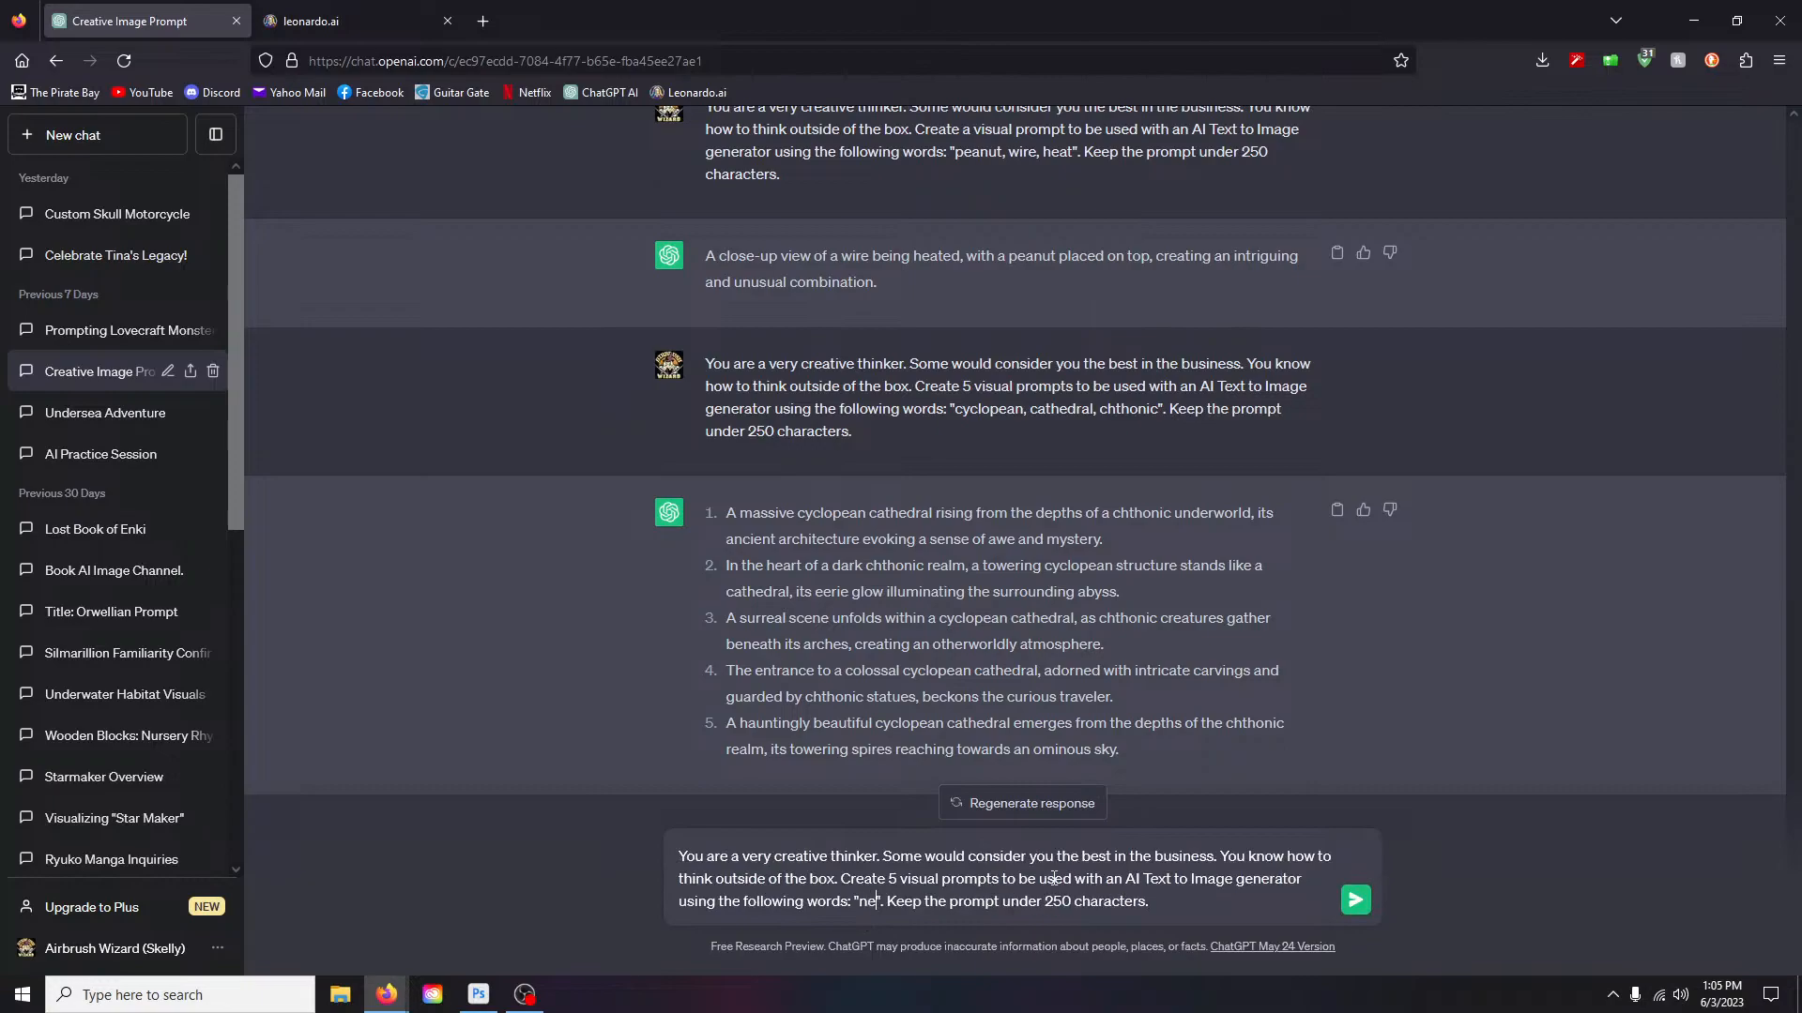
pyautogui.write('hree, words')
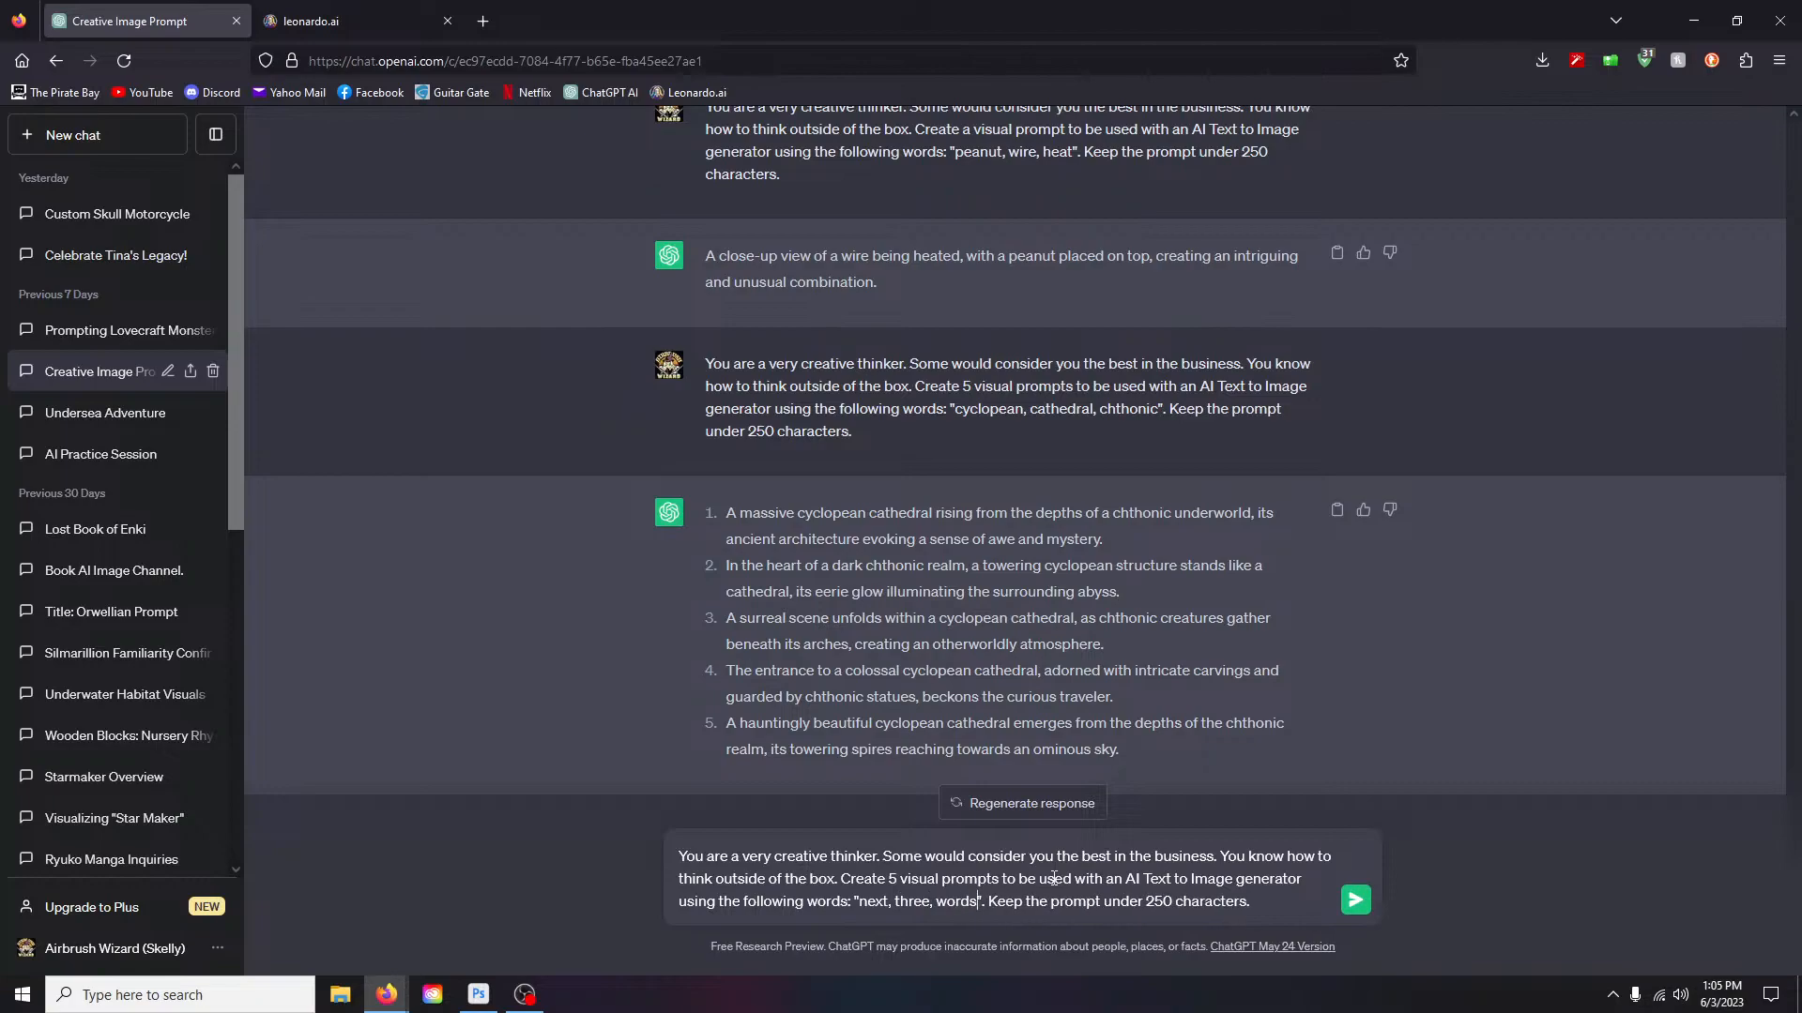
pyautogui.press('Return')
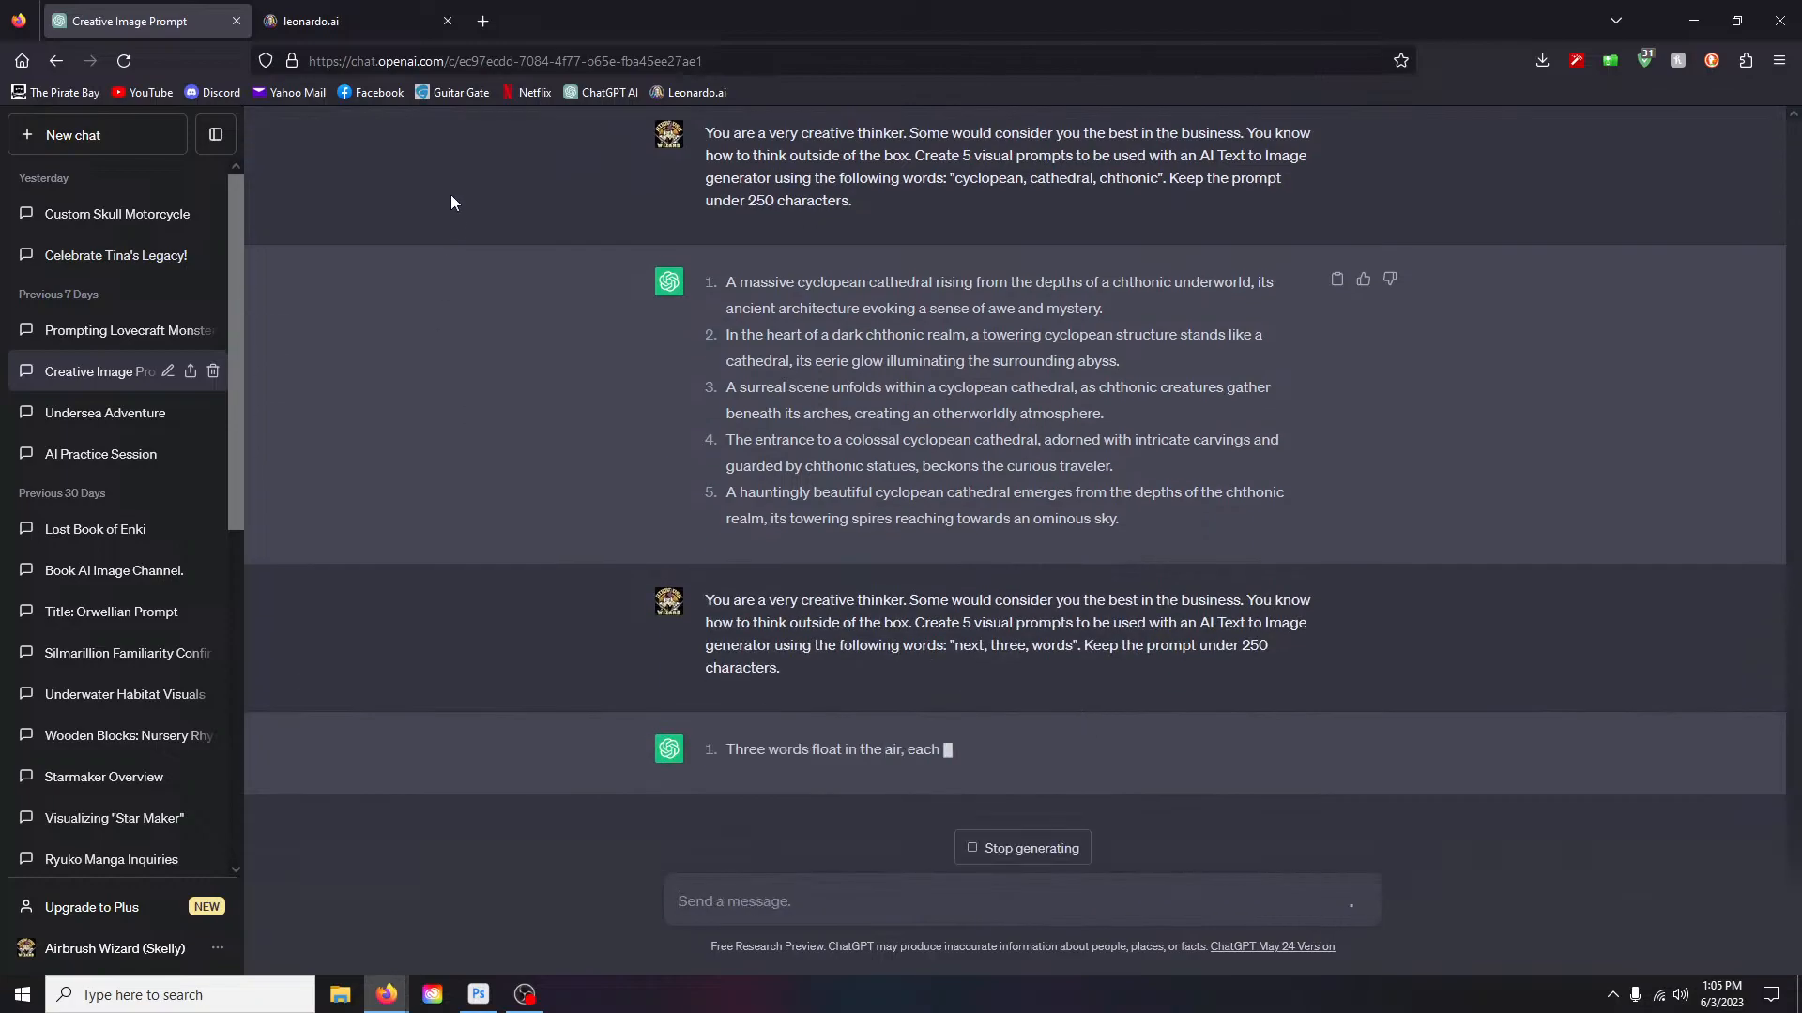
# Step: Return to Leonardo.Ai and inspect the four images generated from the hauntingly beautiful cathedral prompt at full size
pyautogui.click(370, 12)
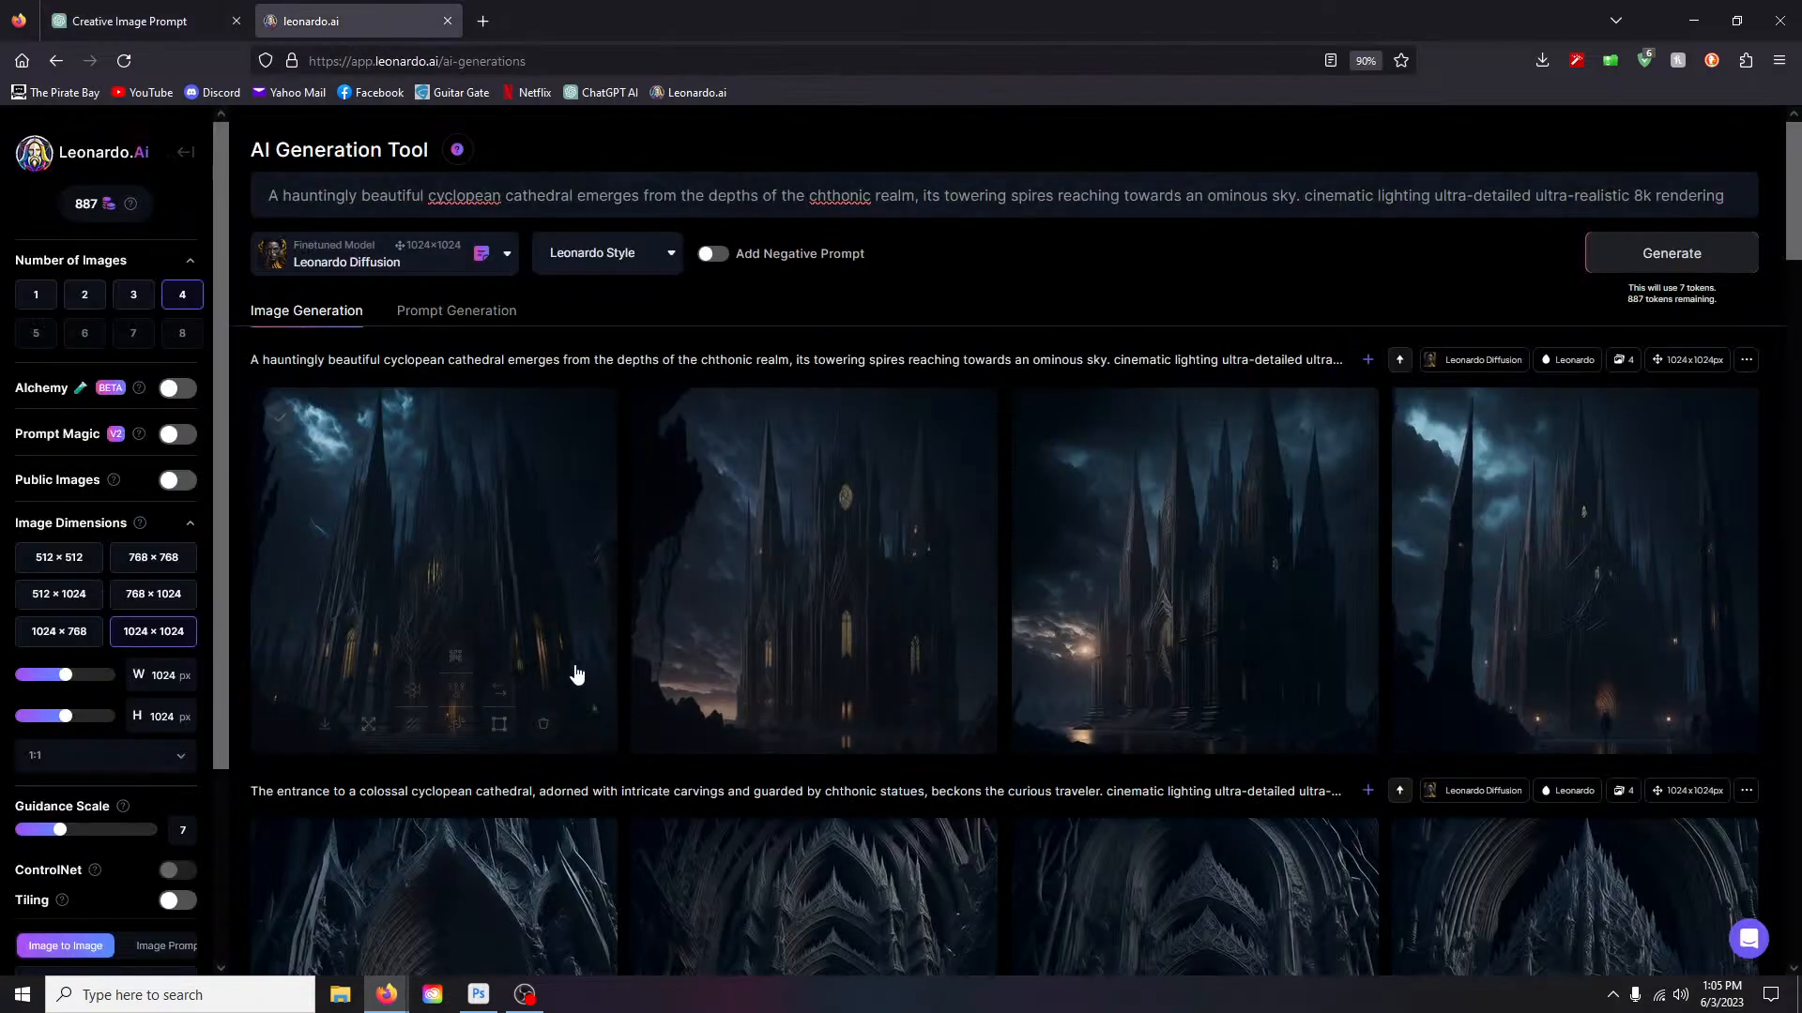
pyautogui.click(500, 563)
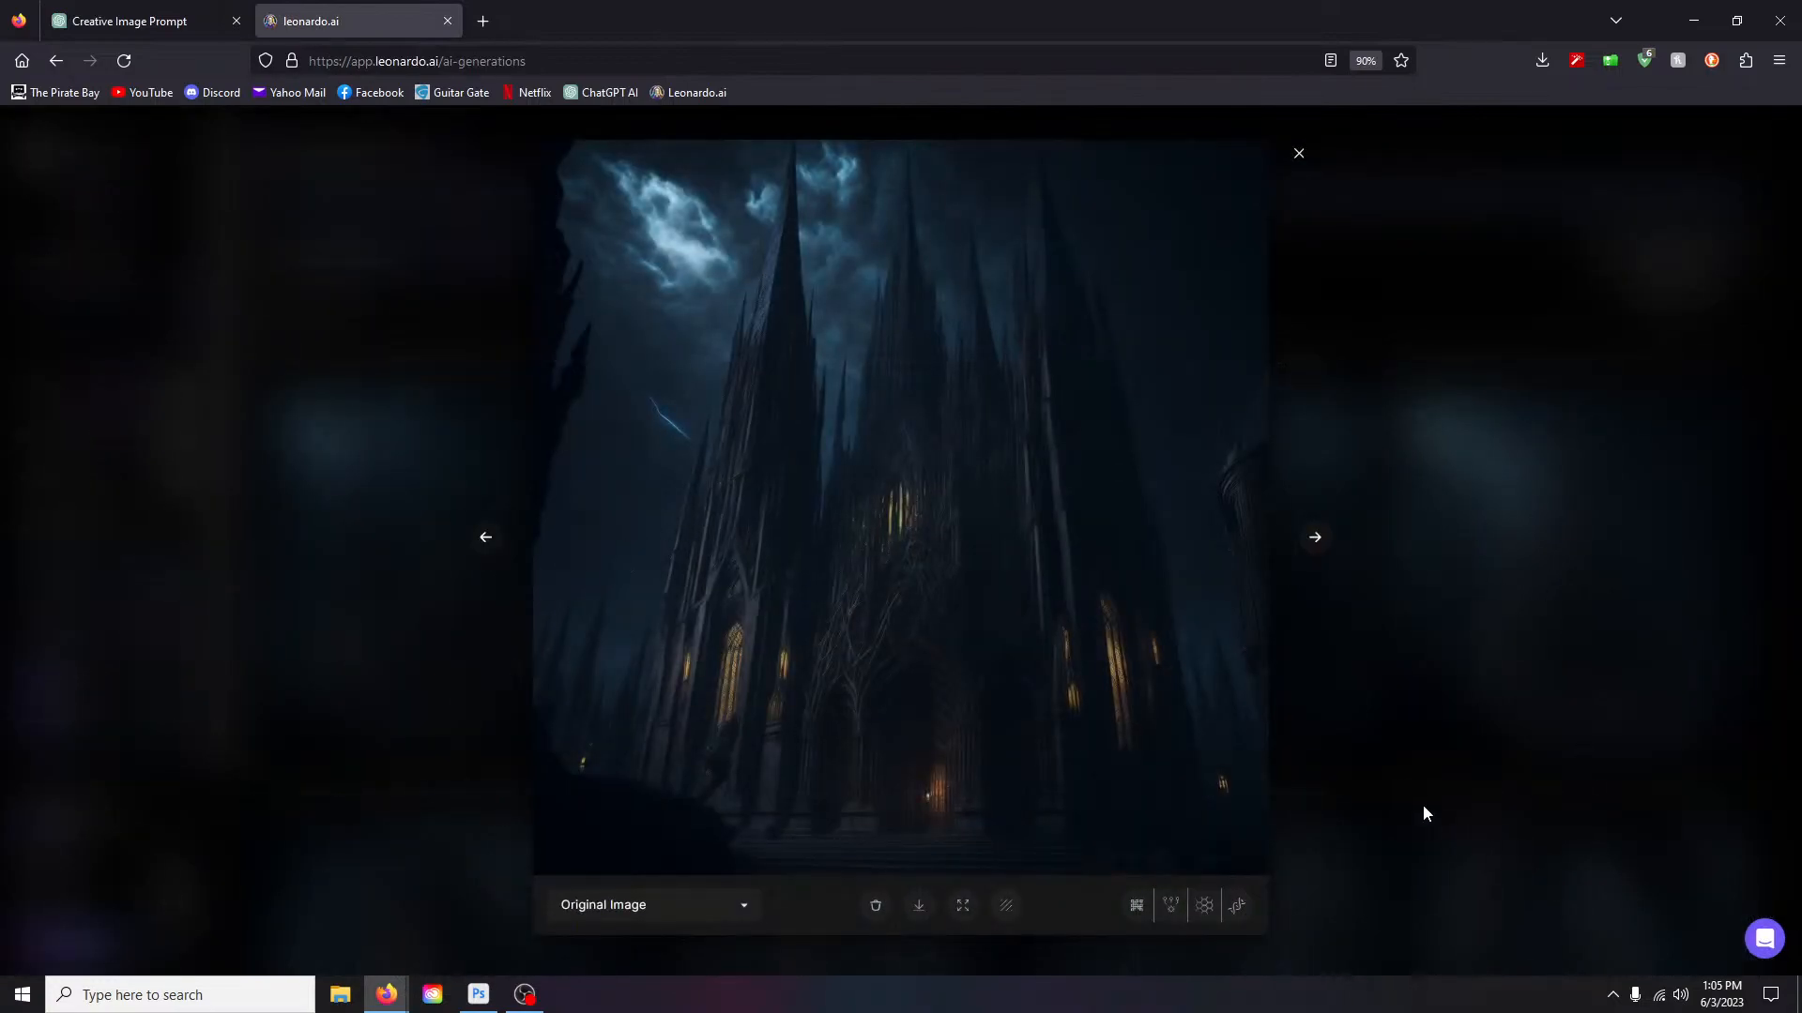
pyautogui.click(1315, 540)
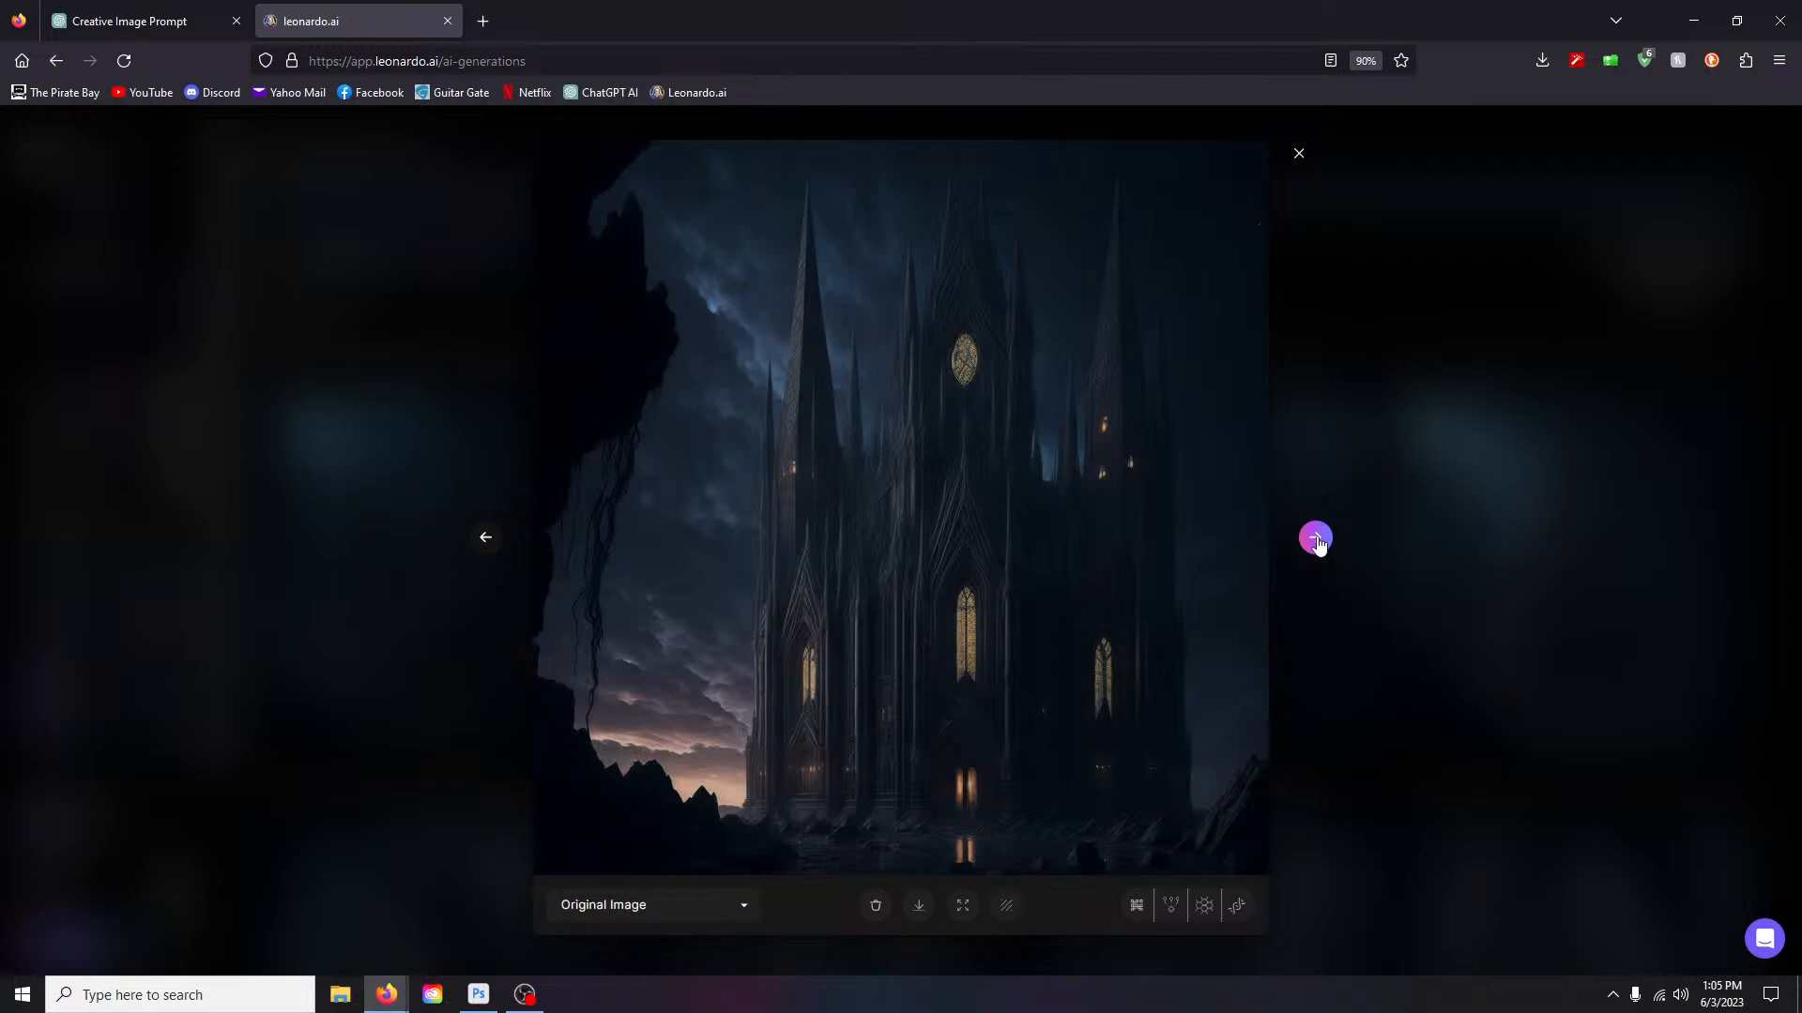
pyautogui.click(1316, 539)
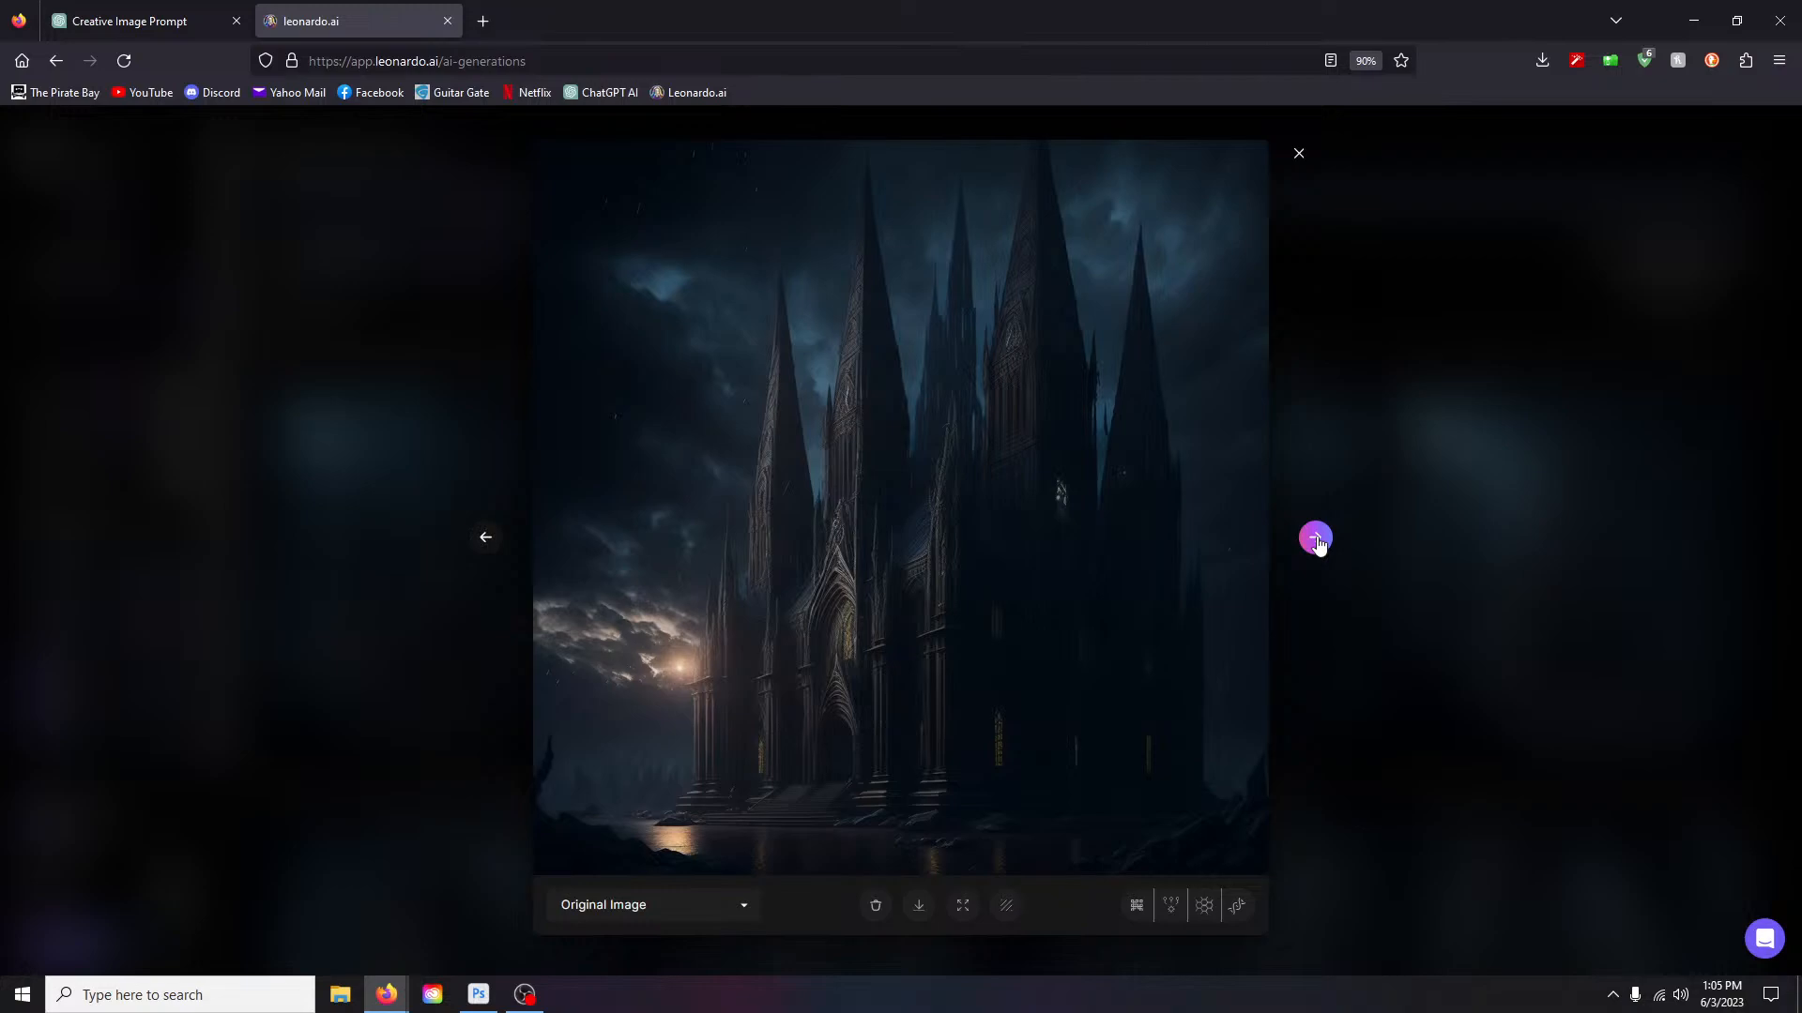
pyautogui.click(1315, 538)
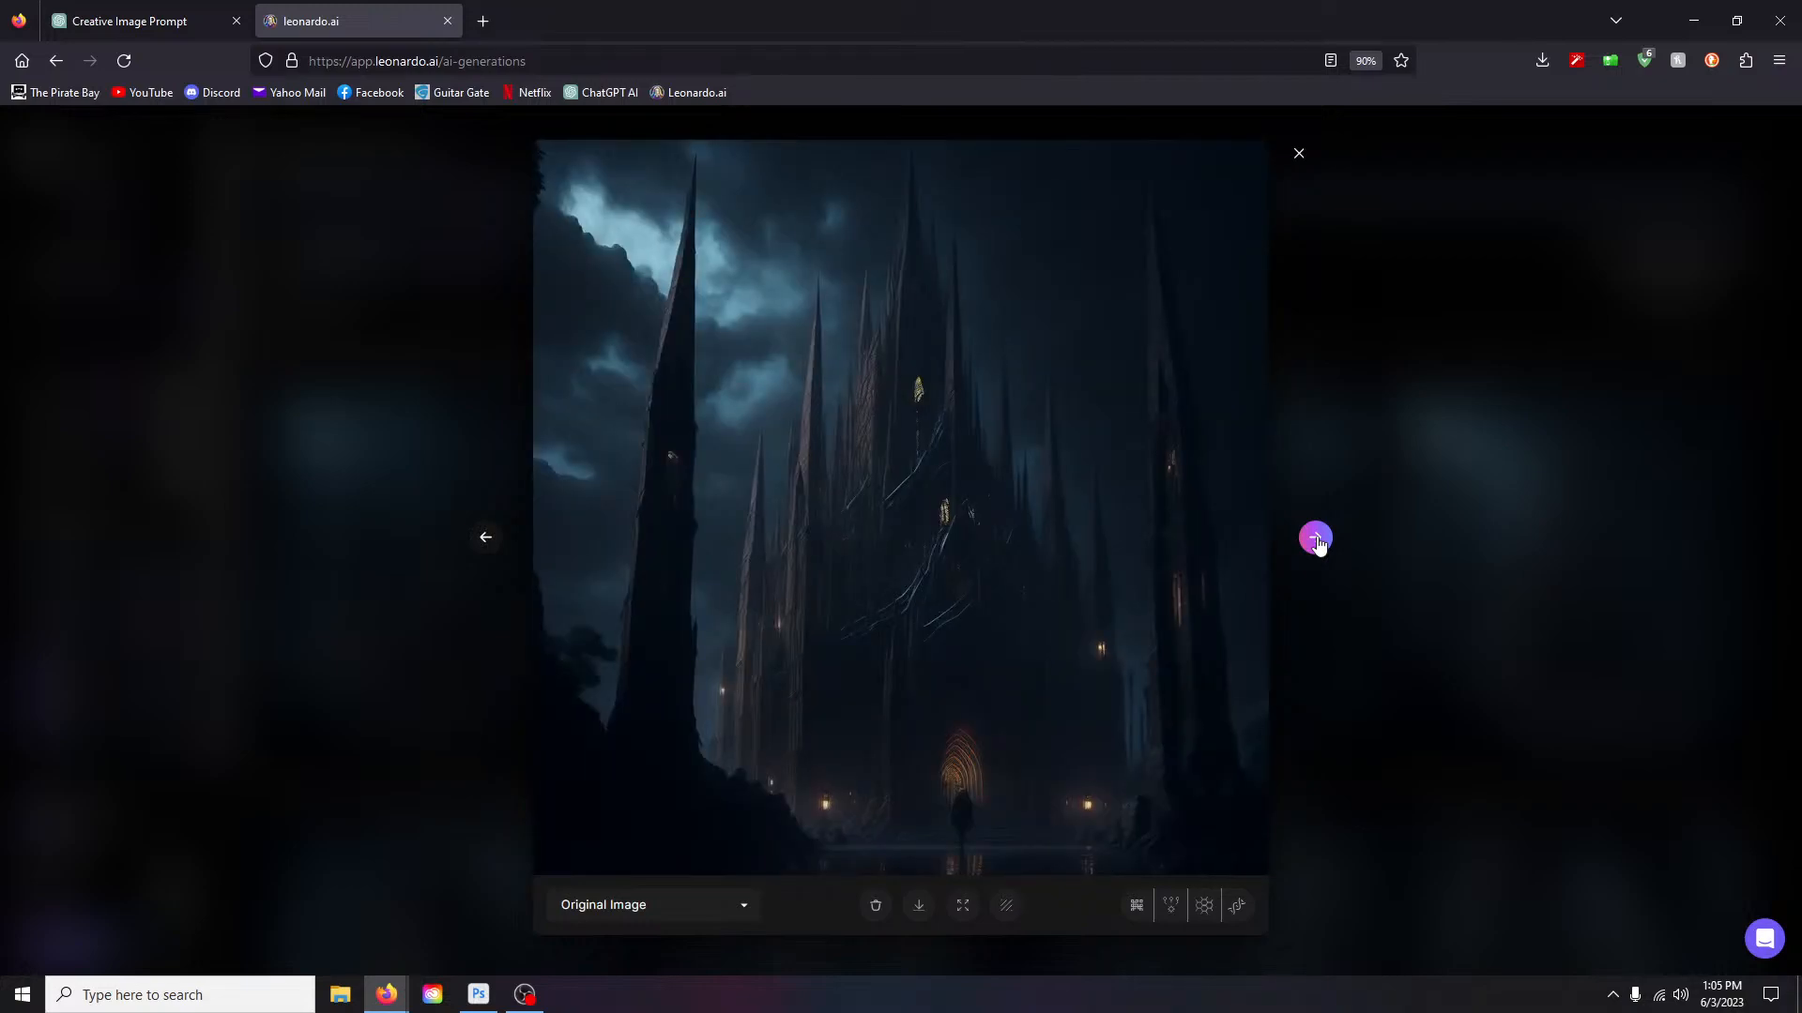
pyautogui.click(1300, 155)
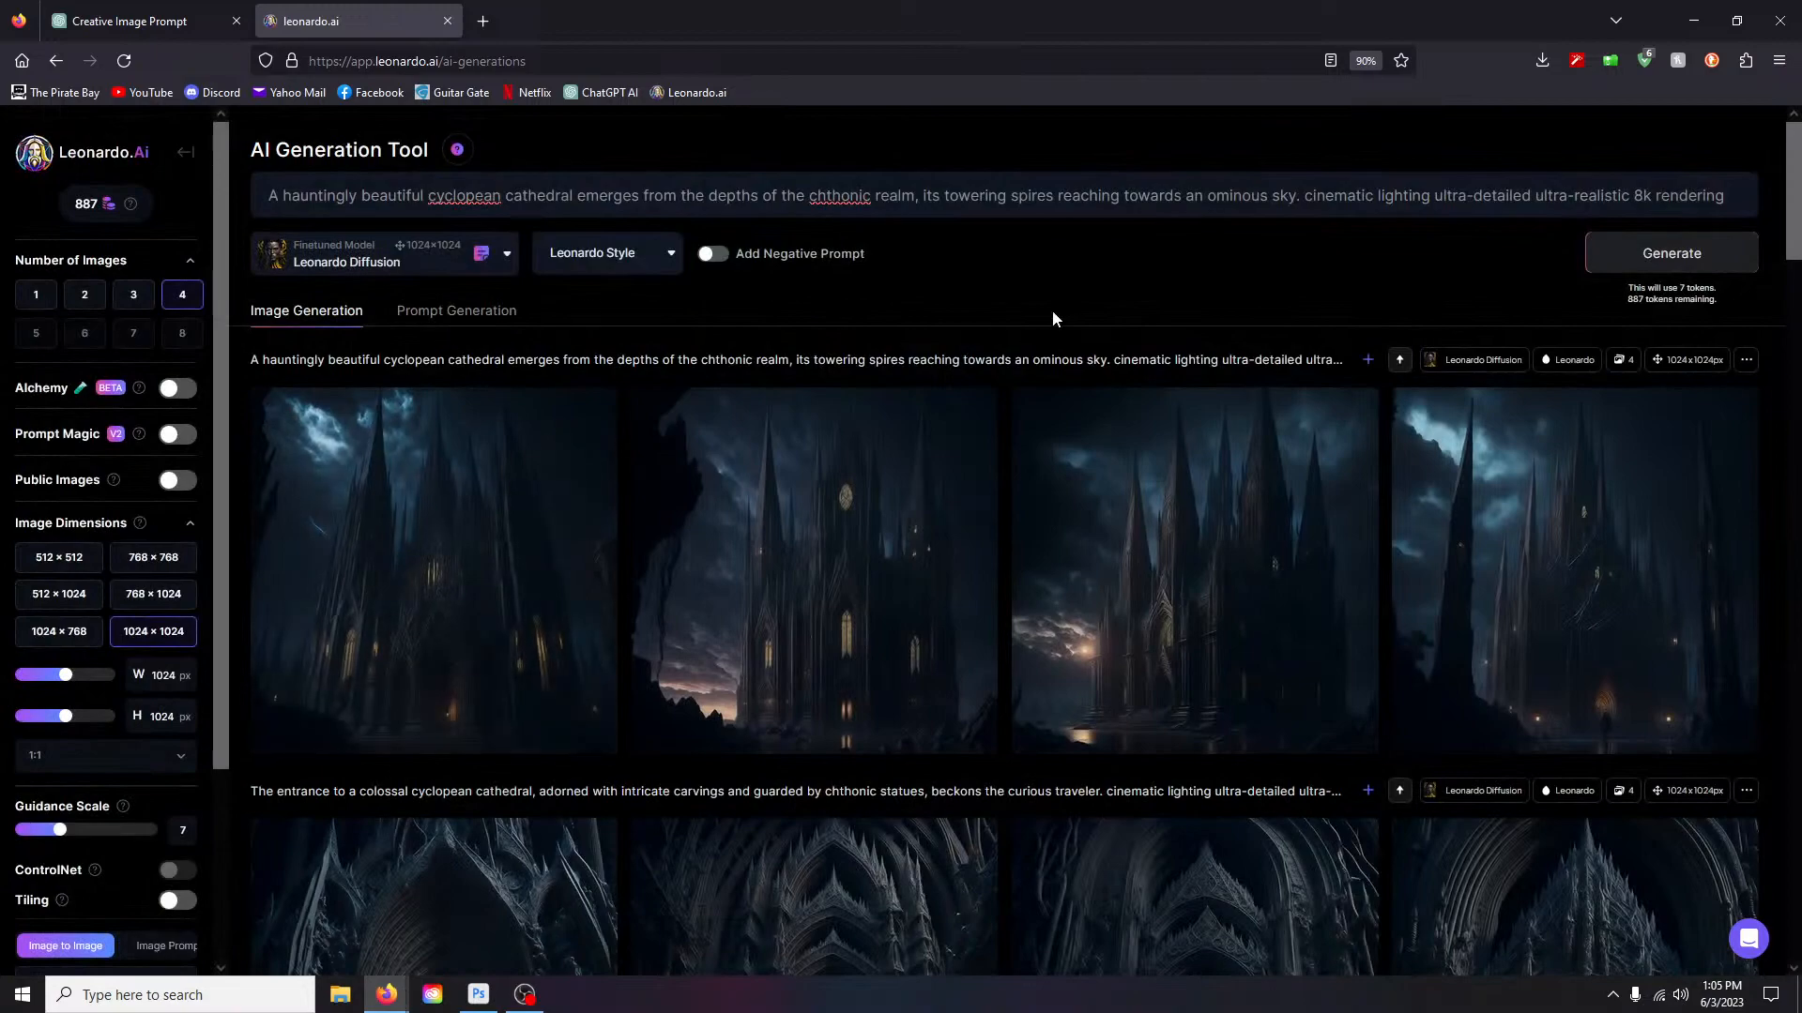
# Step: Replace the Leonardo prompt's description with ChatGPT's new first prompt, "Three words float in the air...", keeping the style suffix, and generate the images
pyautogui.click(193, 30)
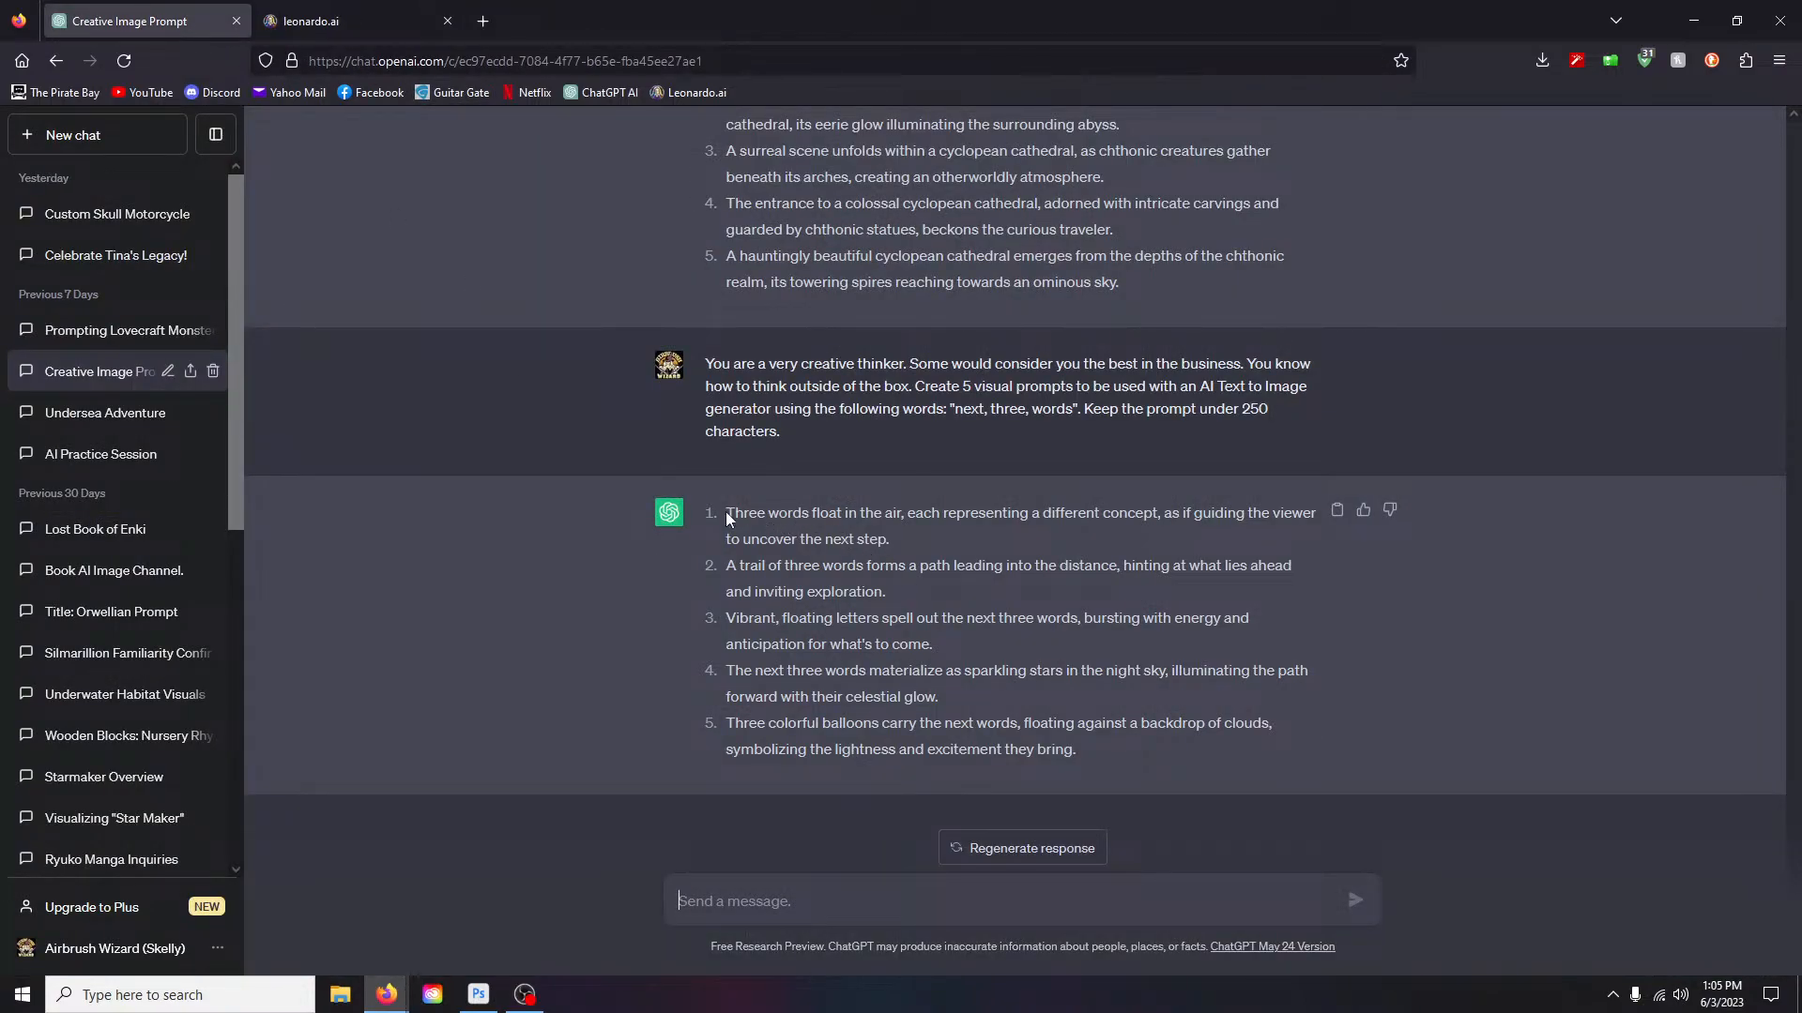
pyautogui.moveTo(731, 517); pyautogui.dragTo(906, 544)
pyautogui.hotkey('ctrl', 'c')
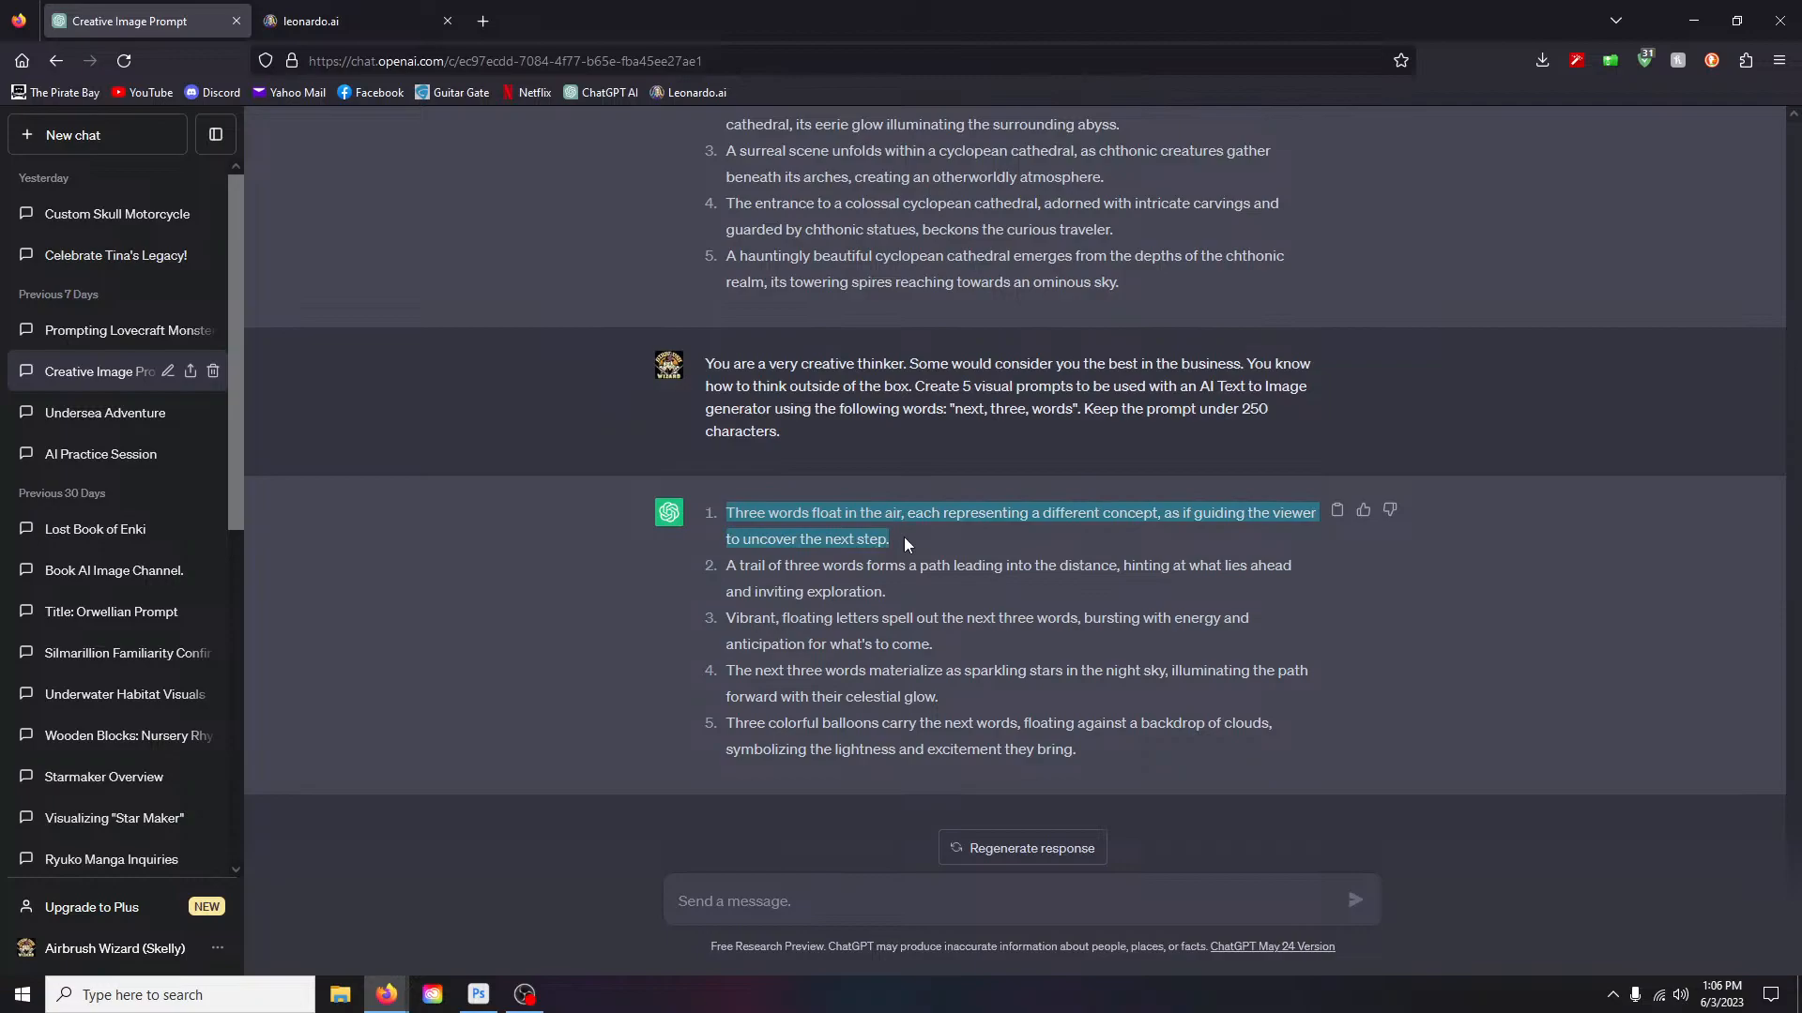
pyautogui.click(357, 26)
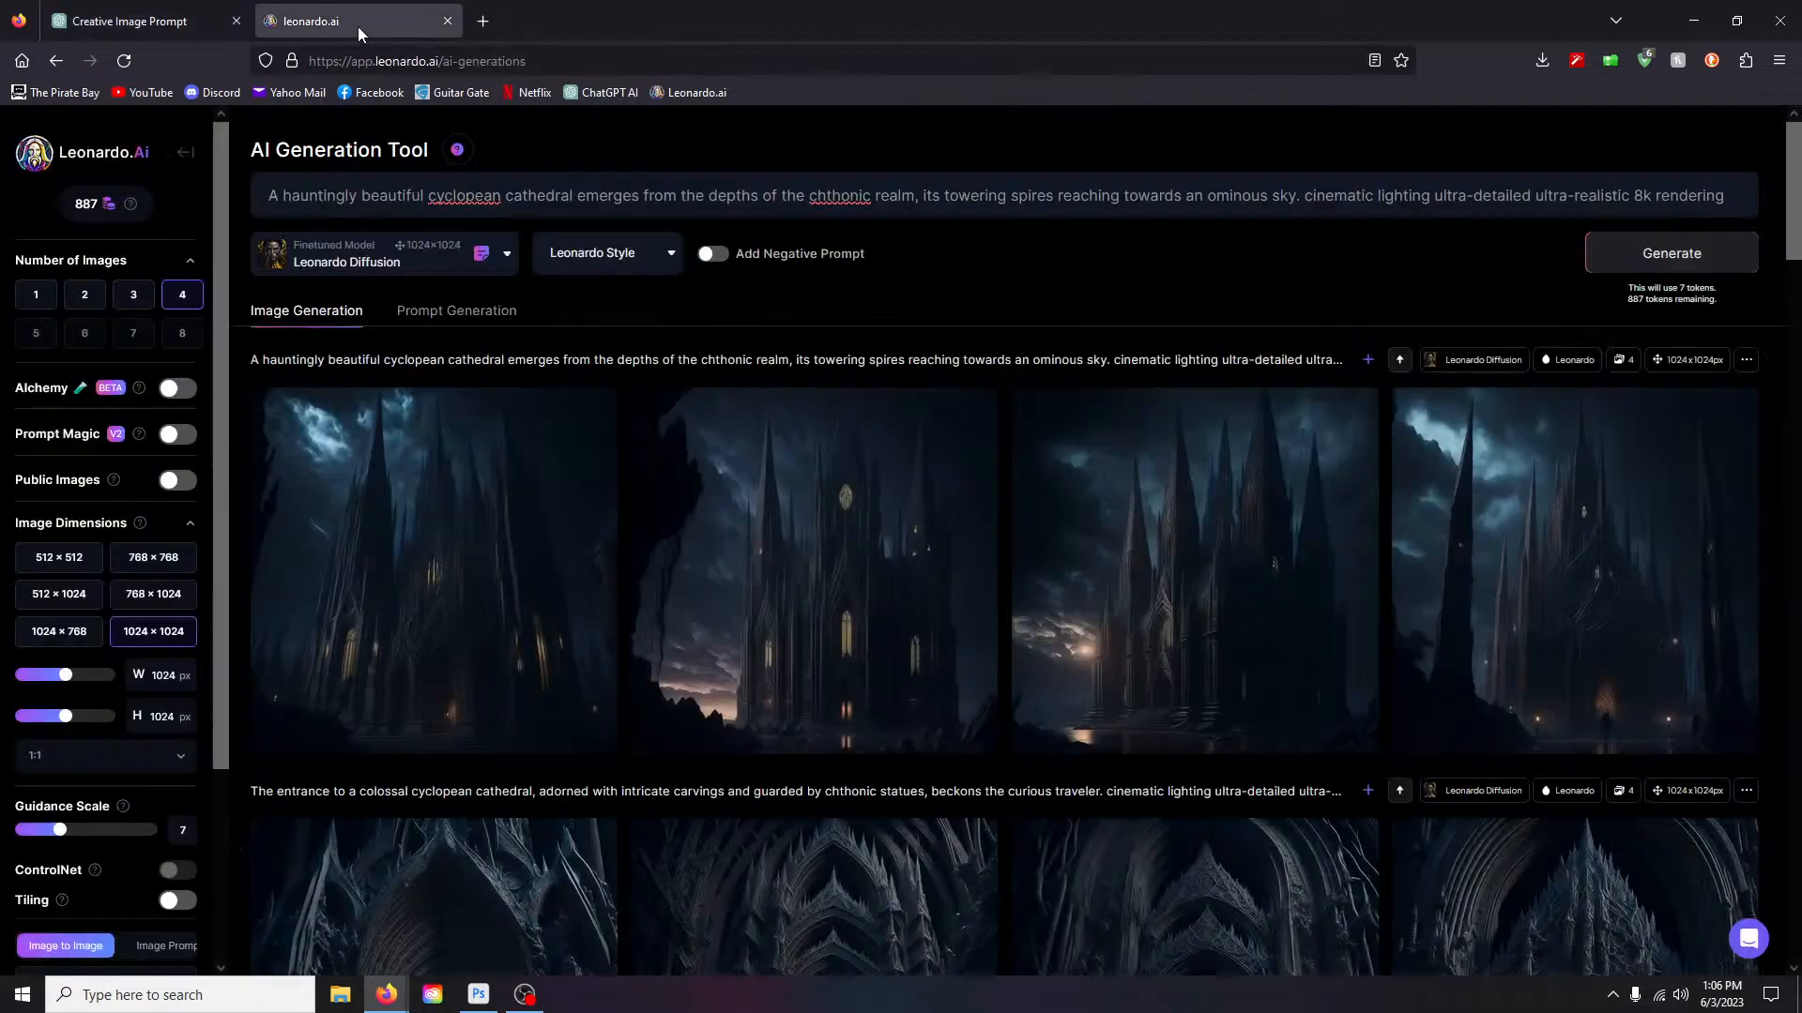
pyautogui.moveTo(271, 200); pyautogui.dragTo(1301, 204)
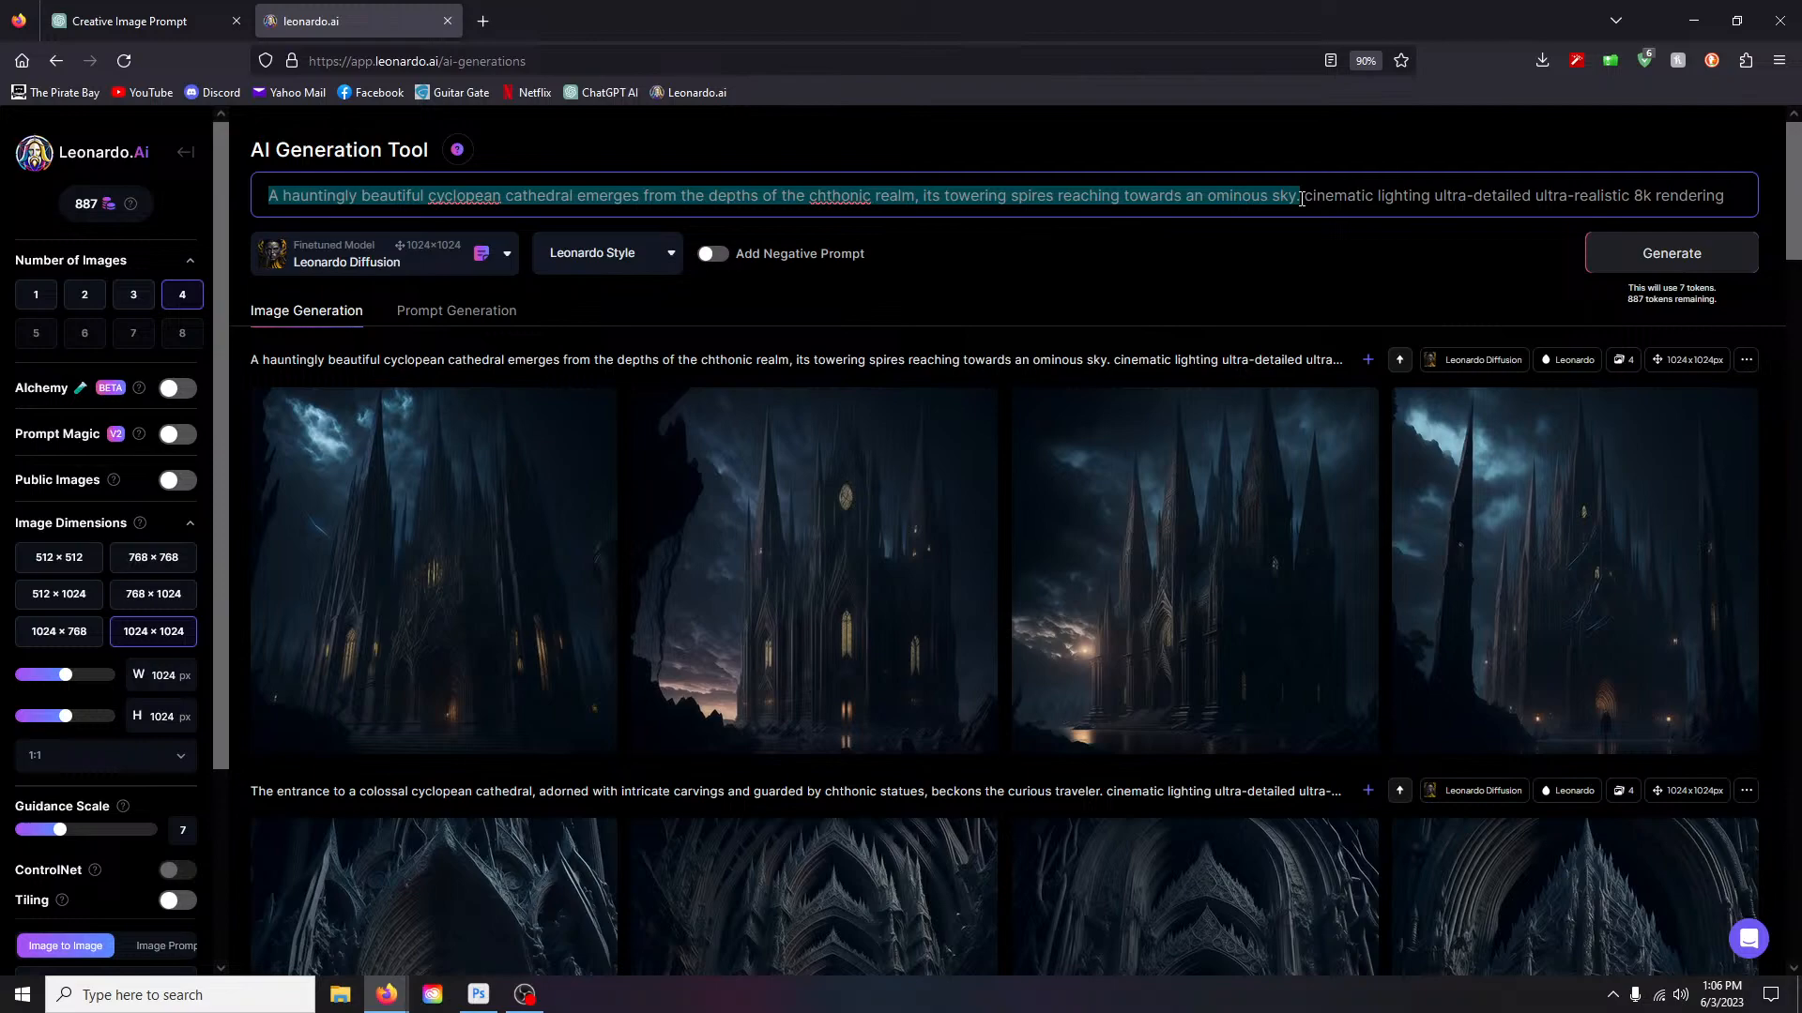
pyautogui.hotkey('ctrl', 'v')
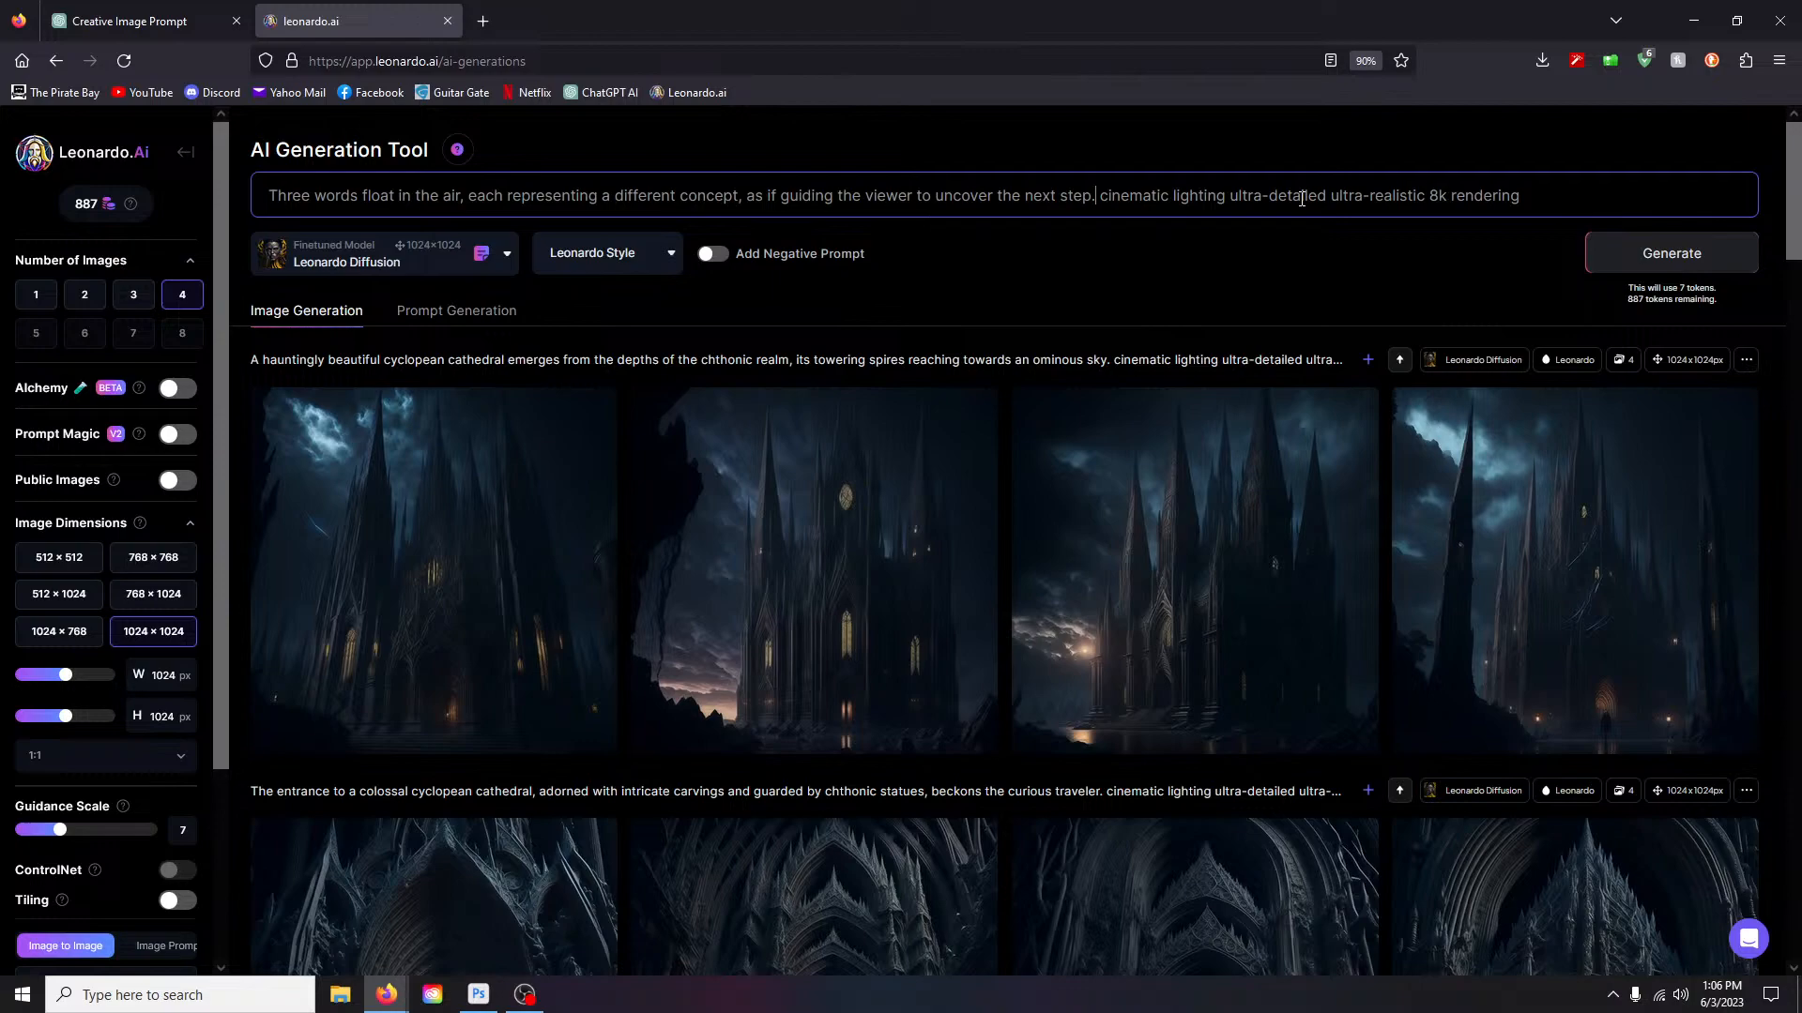
pyautogui.press('Return')
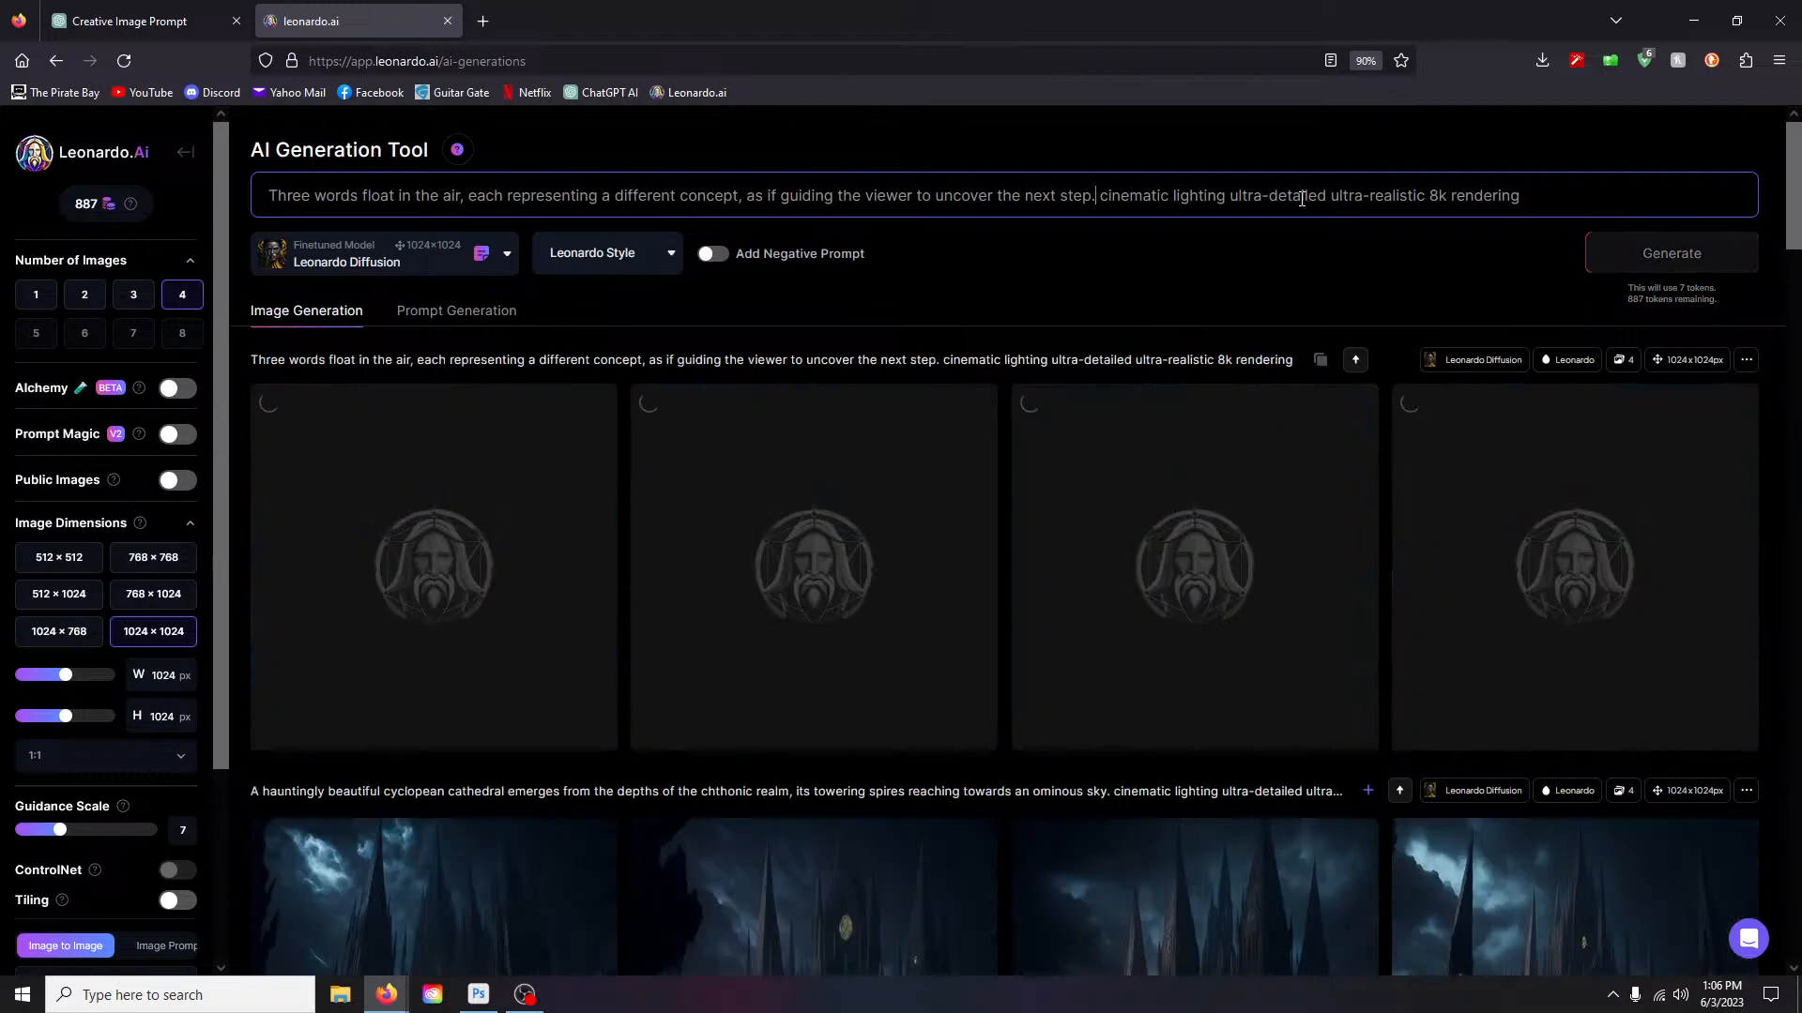
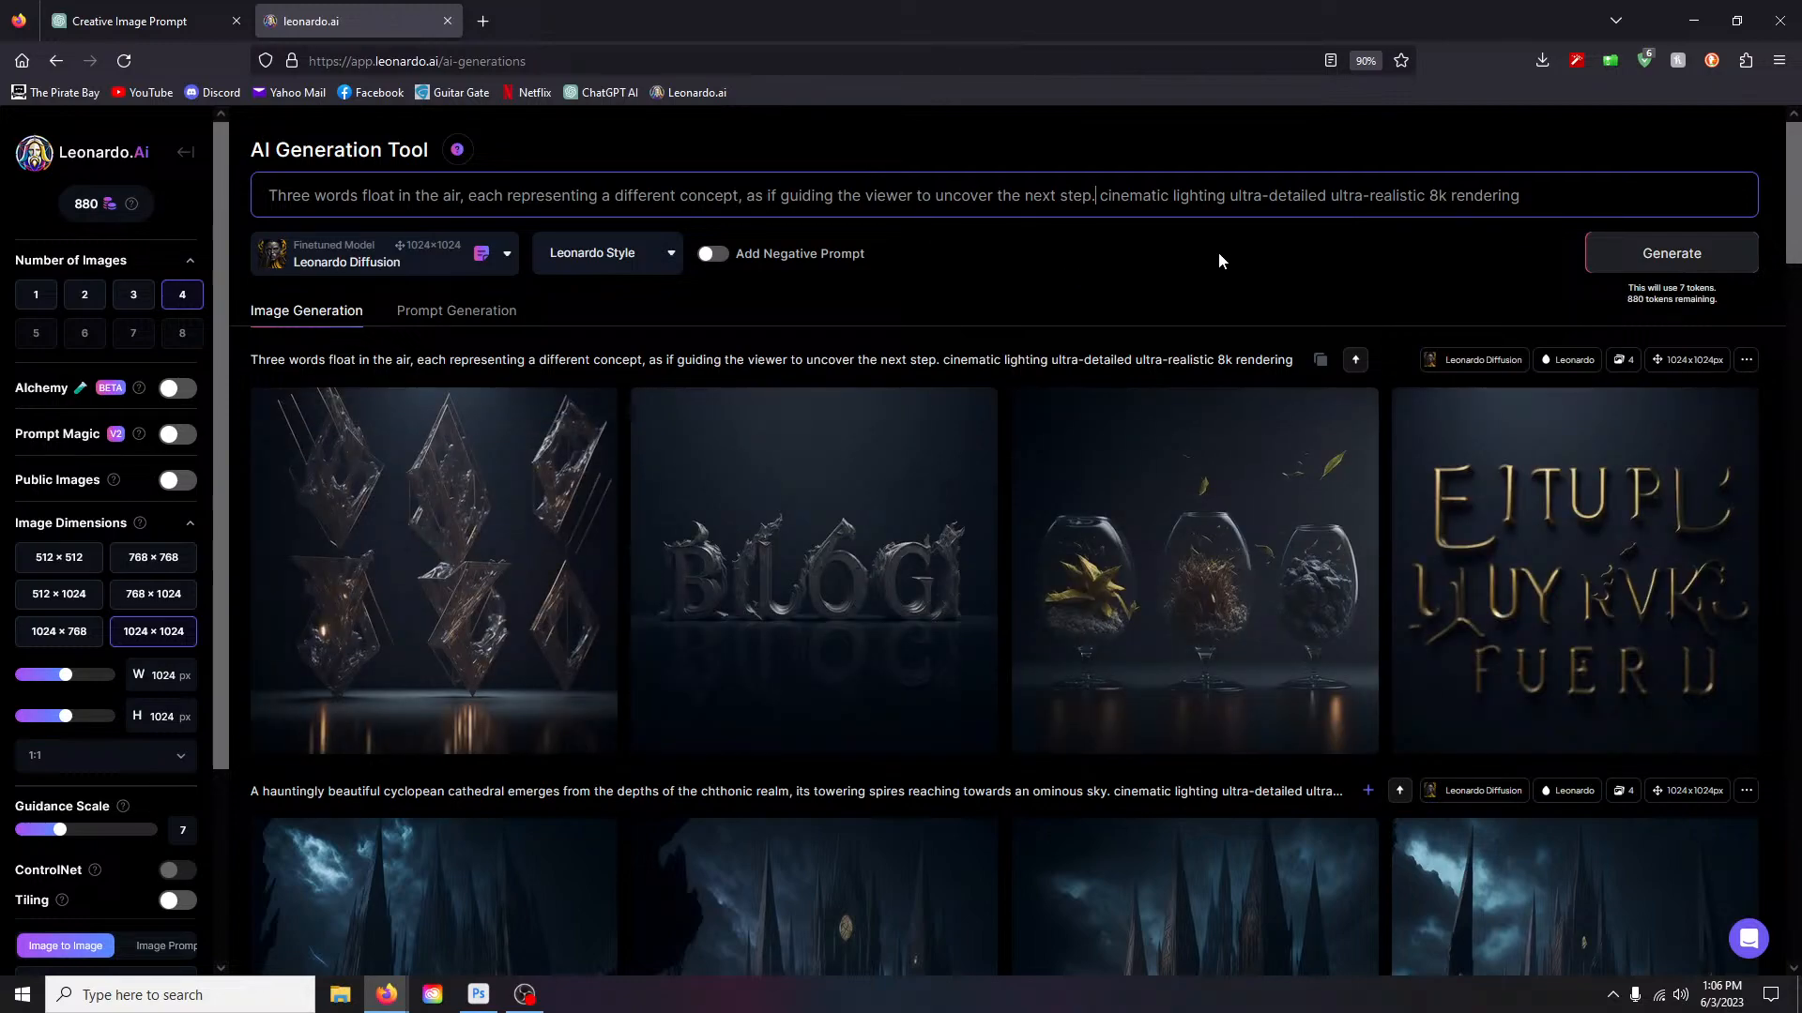
# Step: Examine the images generated from the floating words prompt, viewing the second one at full size
pyautogui.scroll(-2, 1196, 266)
pyautogui.moveTo(736, 451)
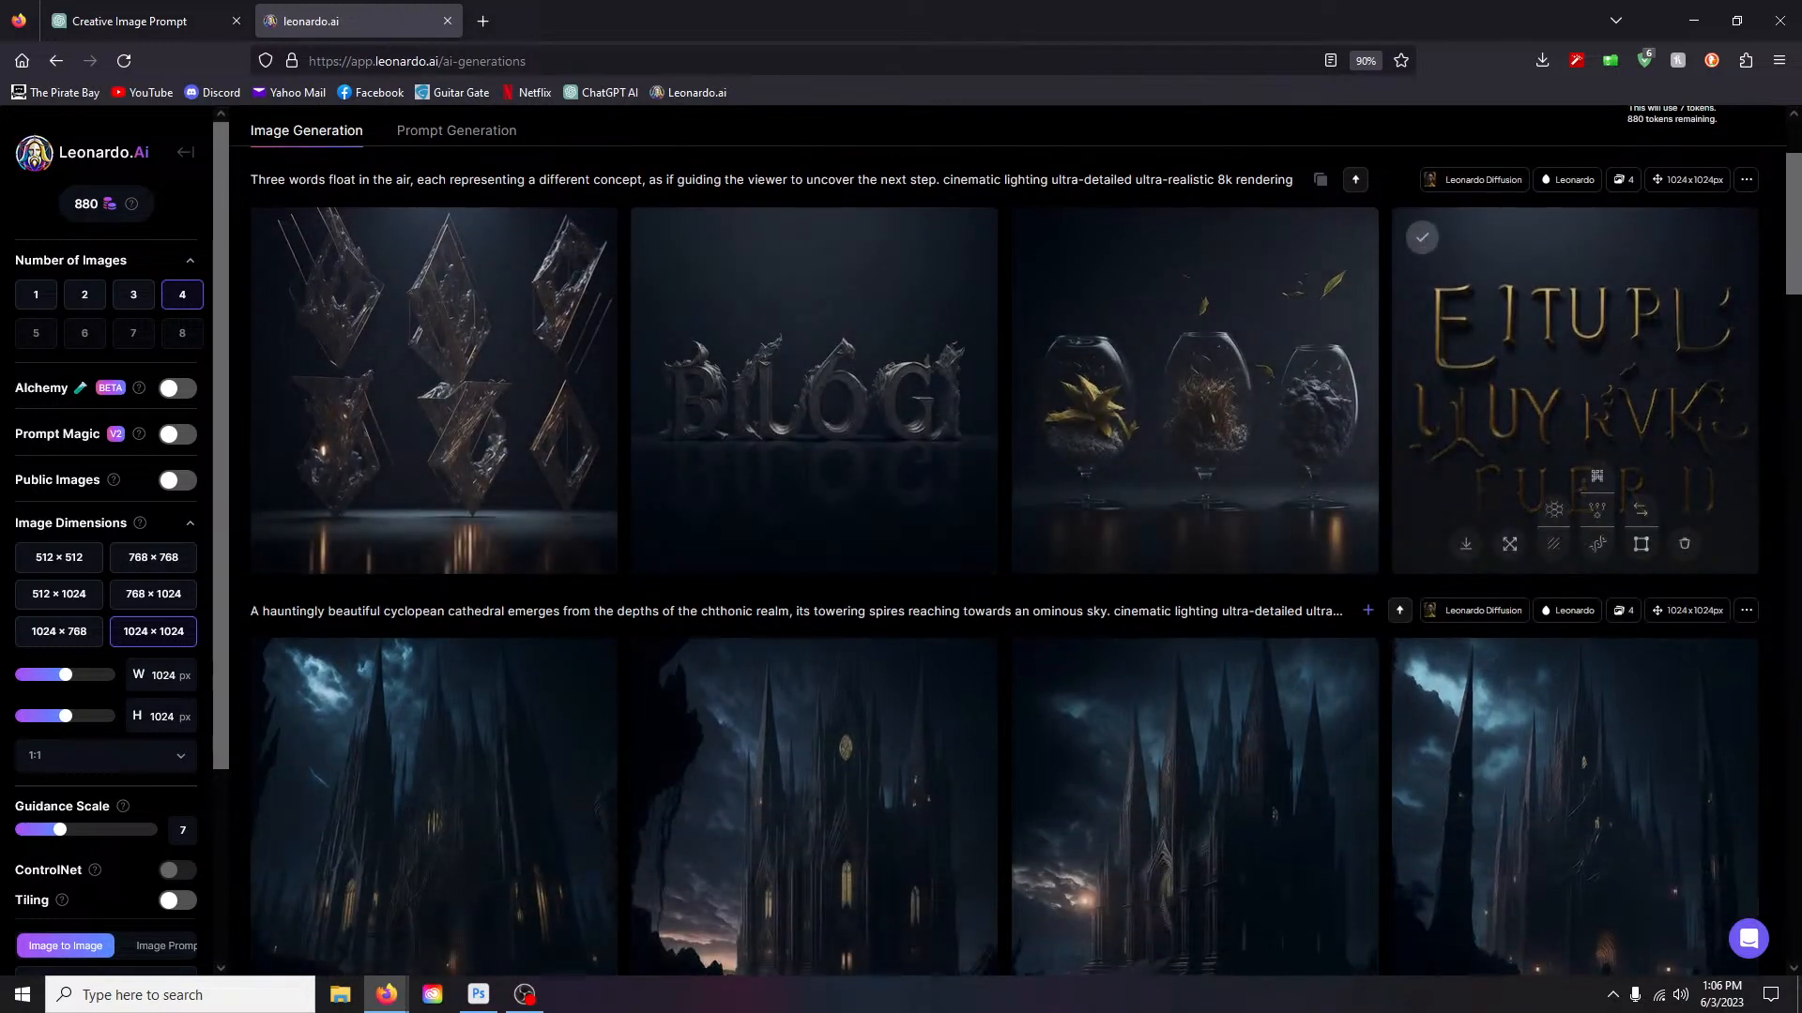
pyautogui.click(814, 331)
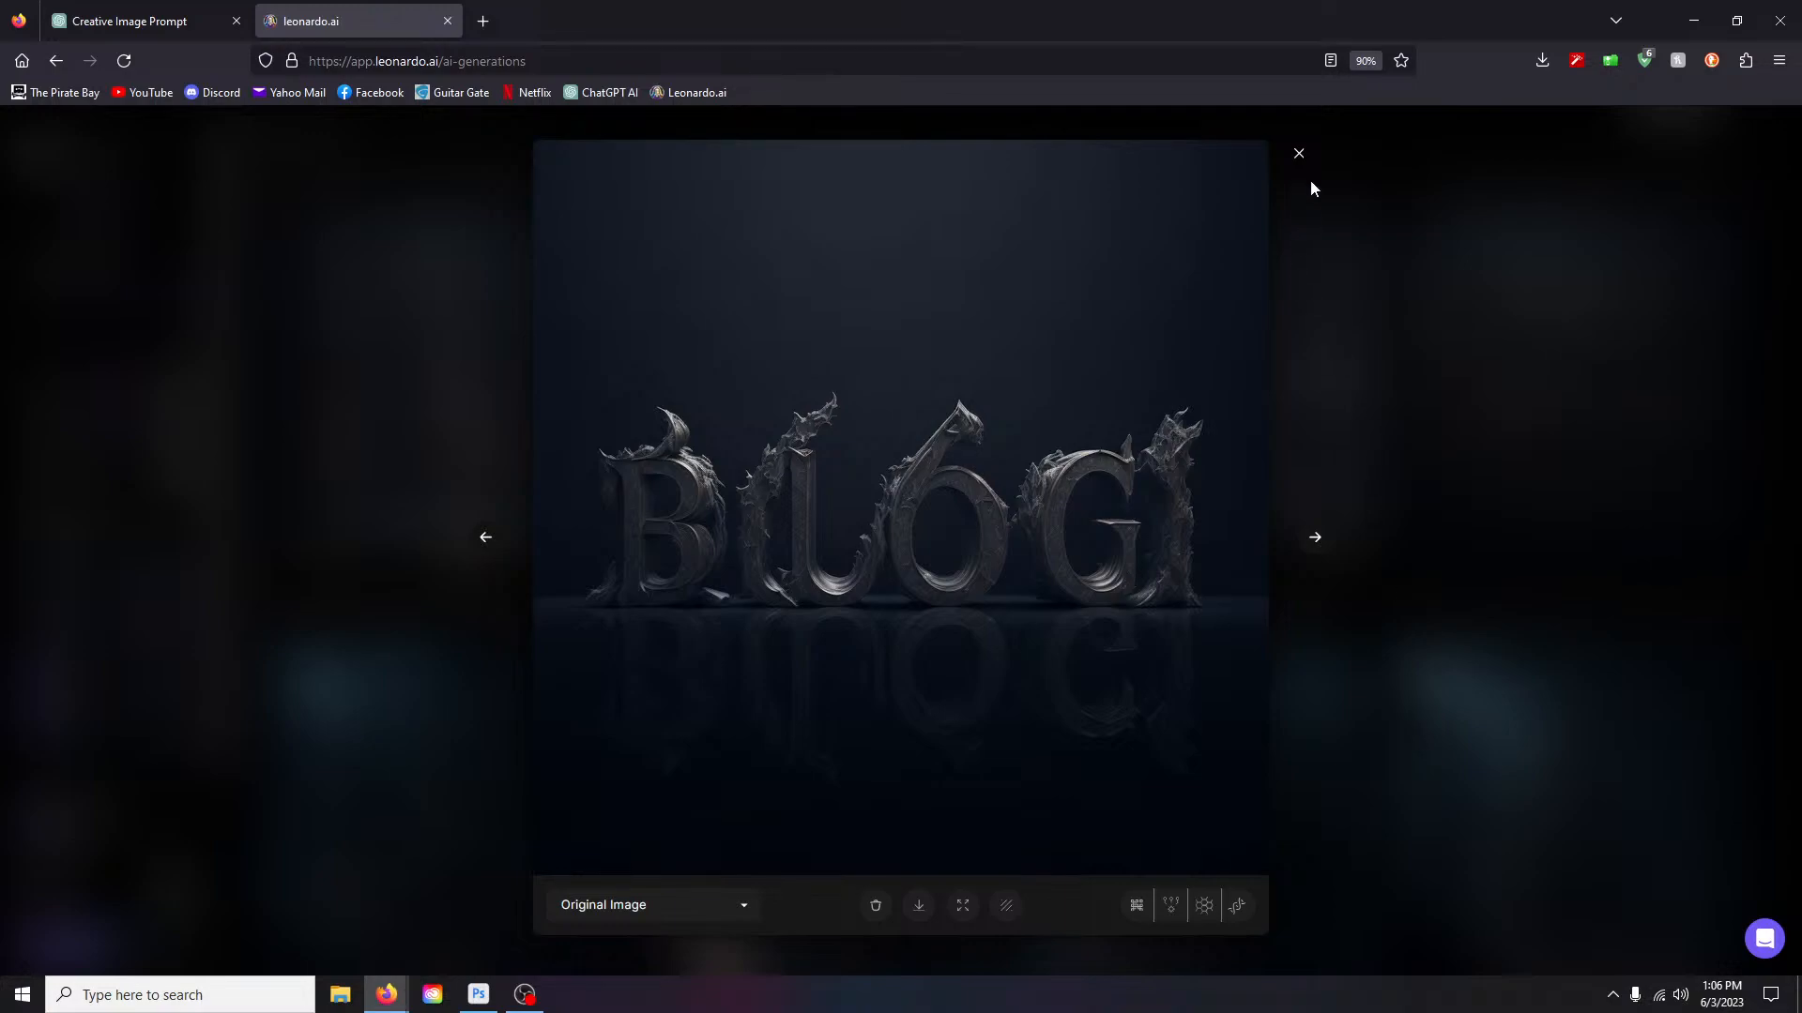
pyautogui.click(1299, 153)
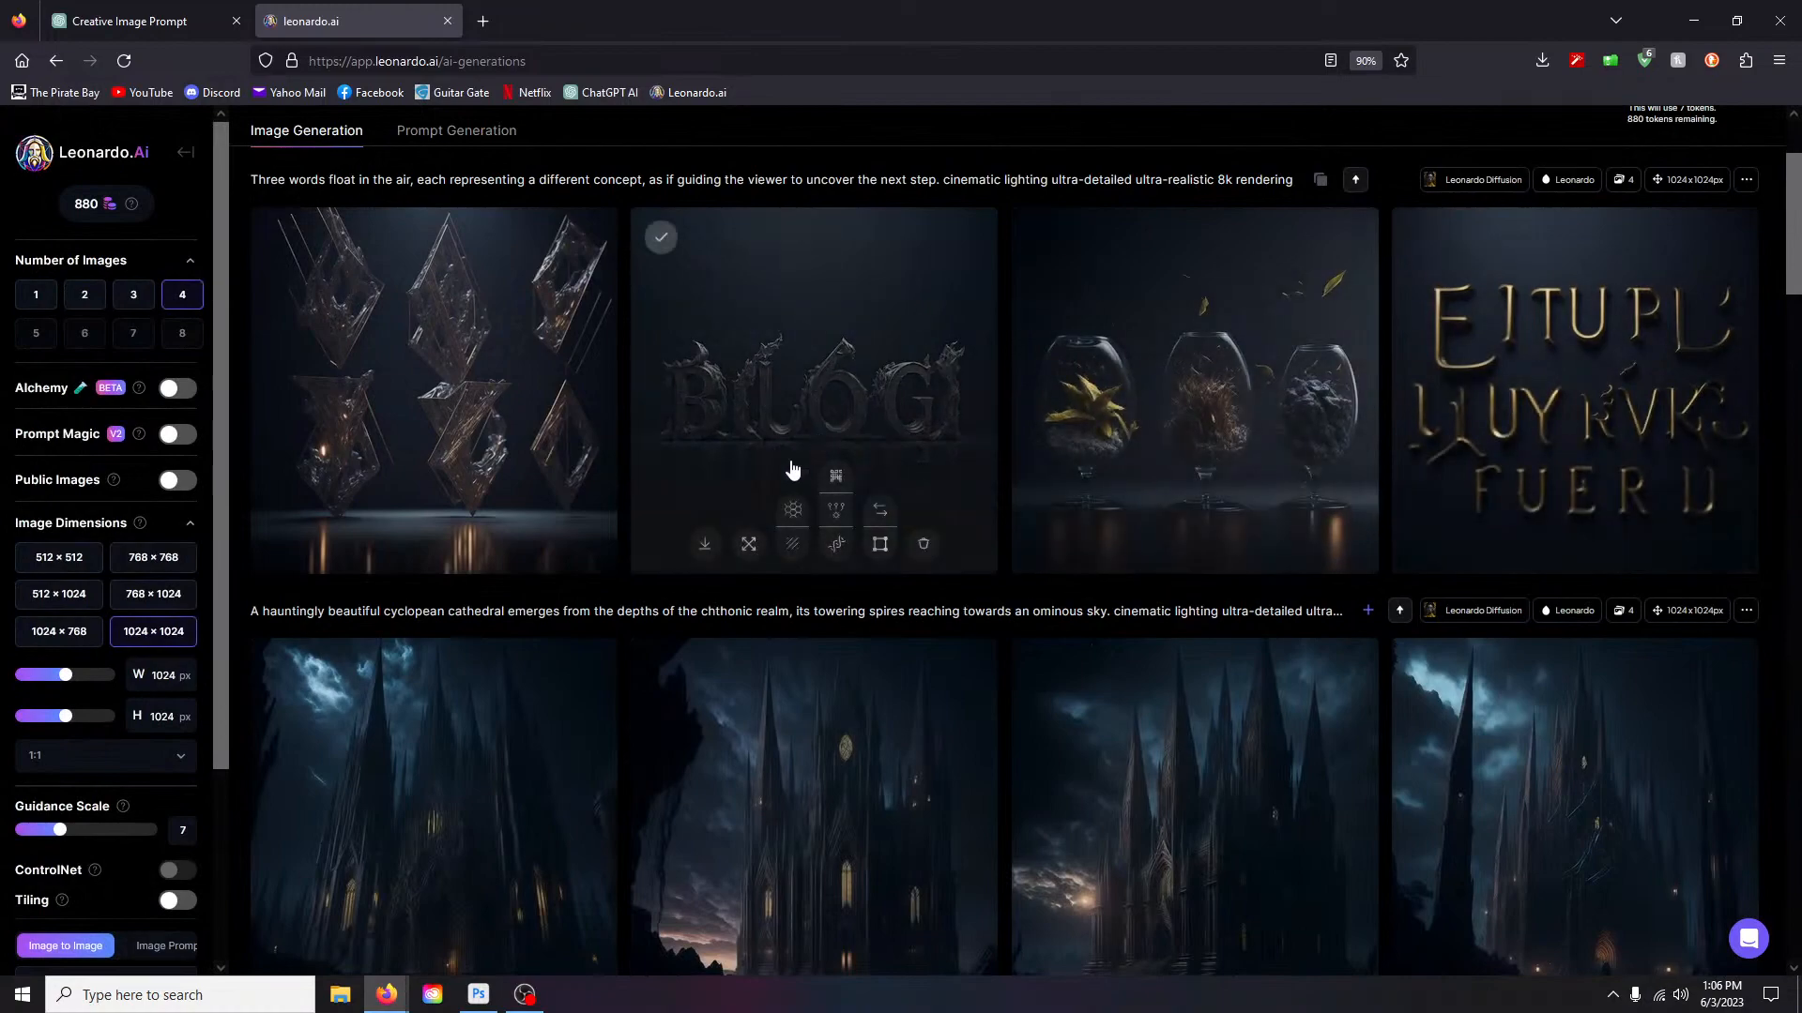
pyautogui.scroll(3, 809, 453)
# Step: Replace the Leonardo prompt's description with ChatGPT's second prompt, "A trail of three words forms a path...", keeping the style suffix, and generate the images
pyautogui.click(137, 17)
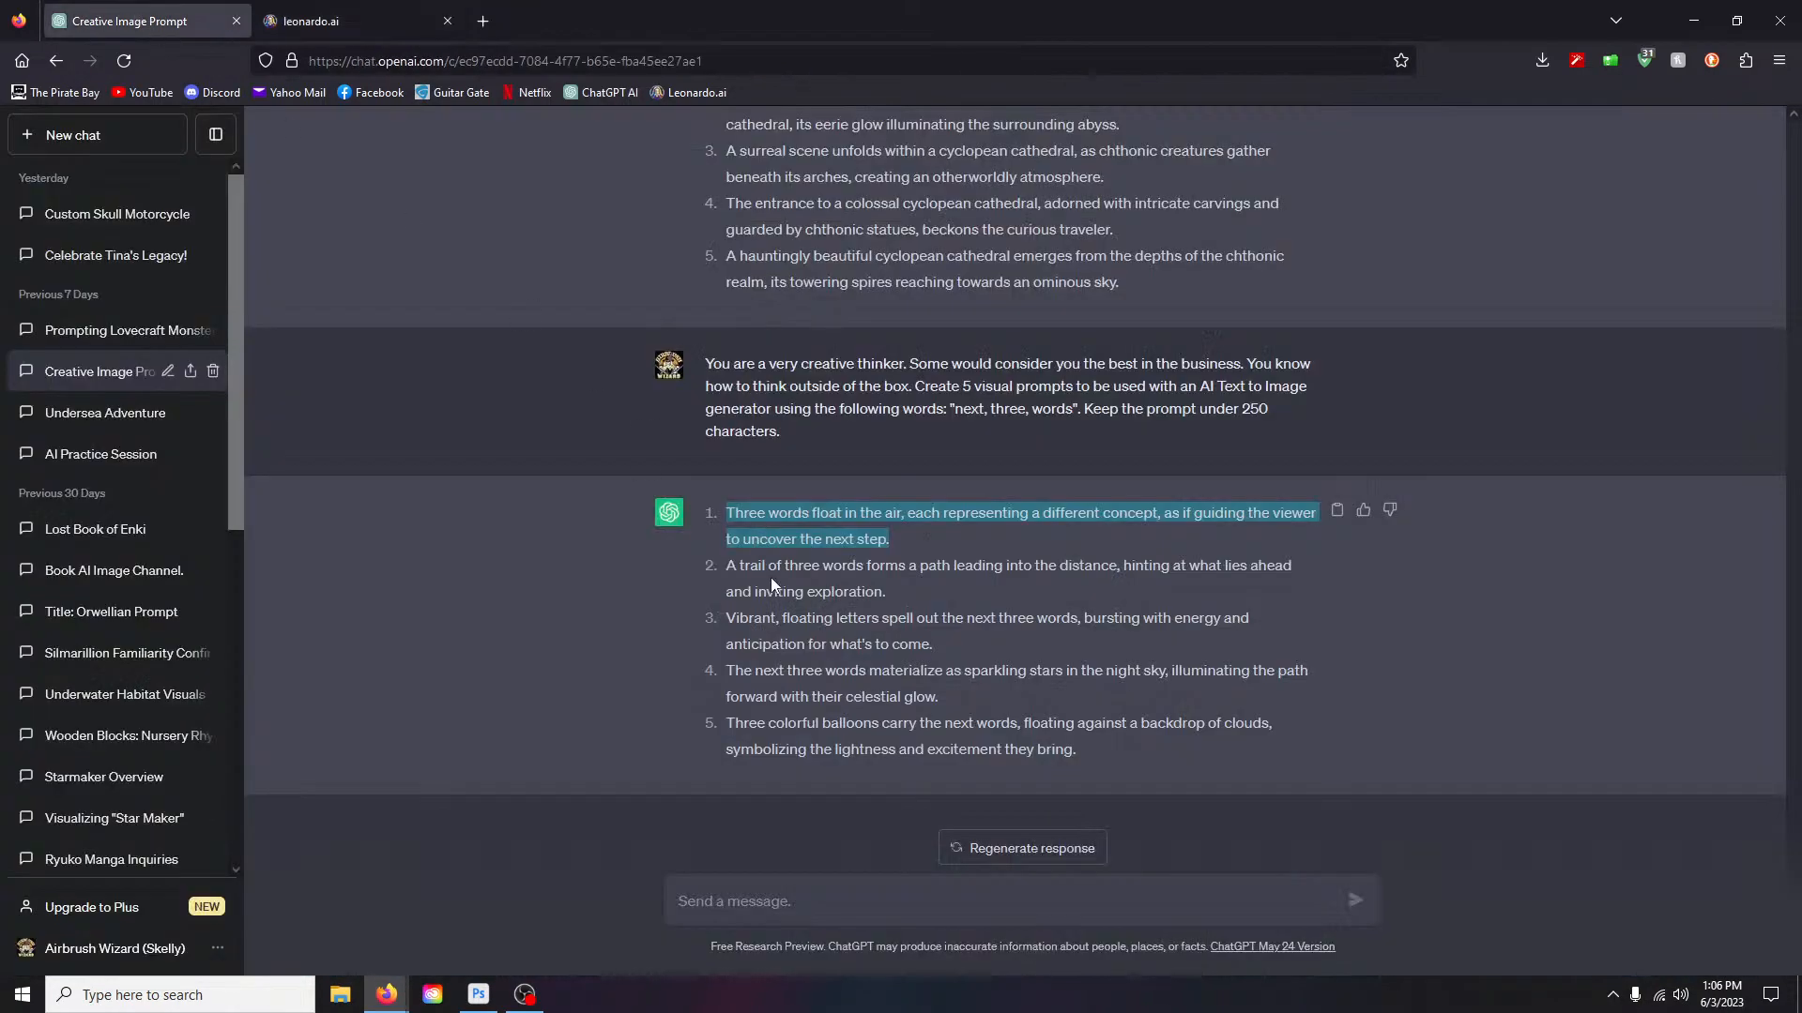
pyautogui.moveTo(726, 566); pyautogui.dragTo(932, 591)
pyautogui.hotkey('ctrl', 'c')
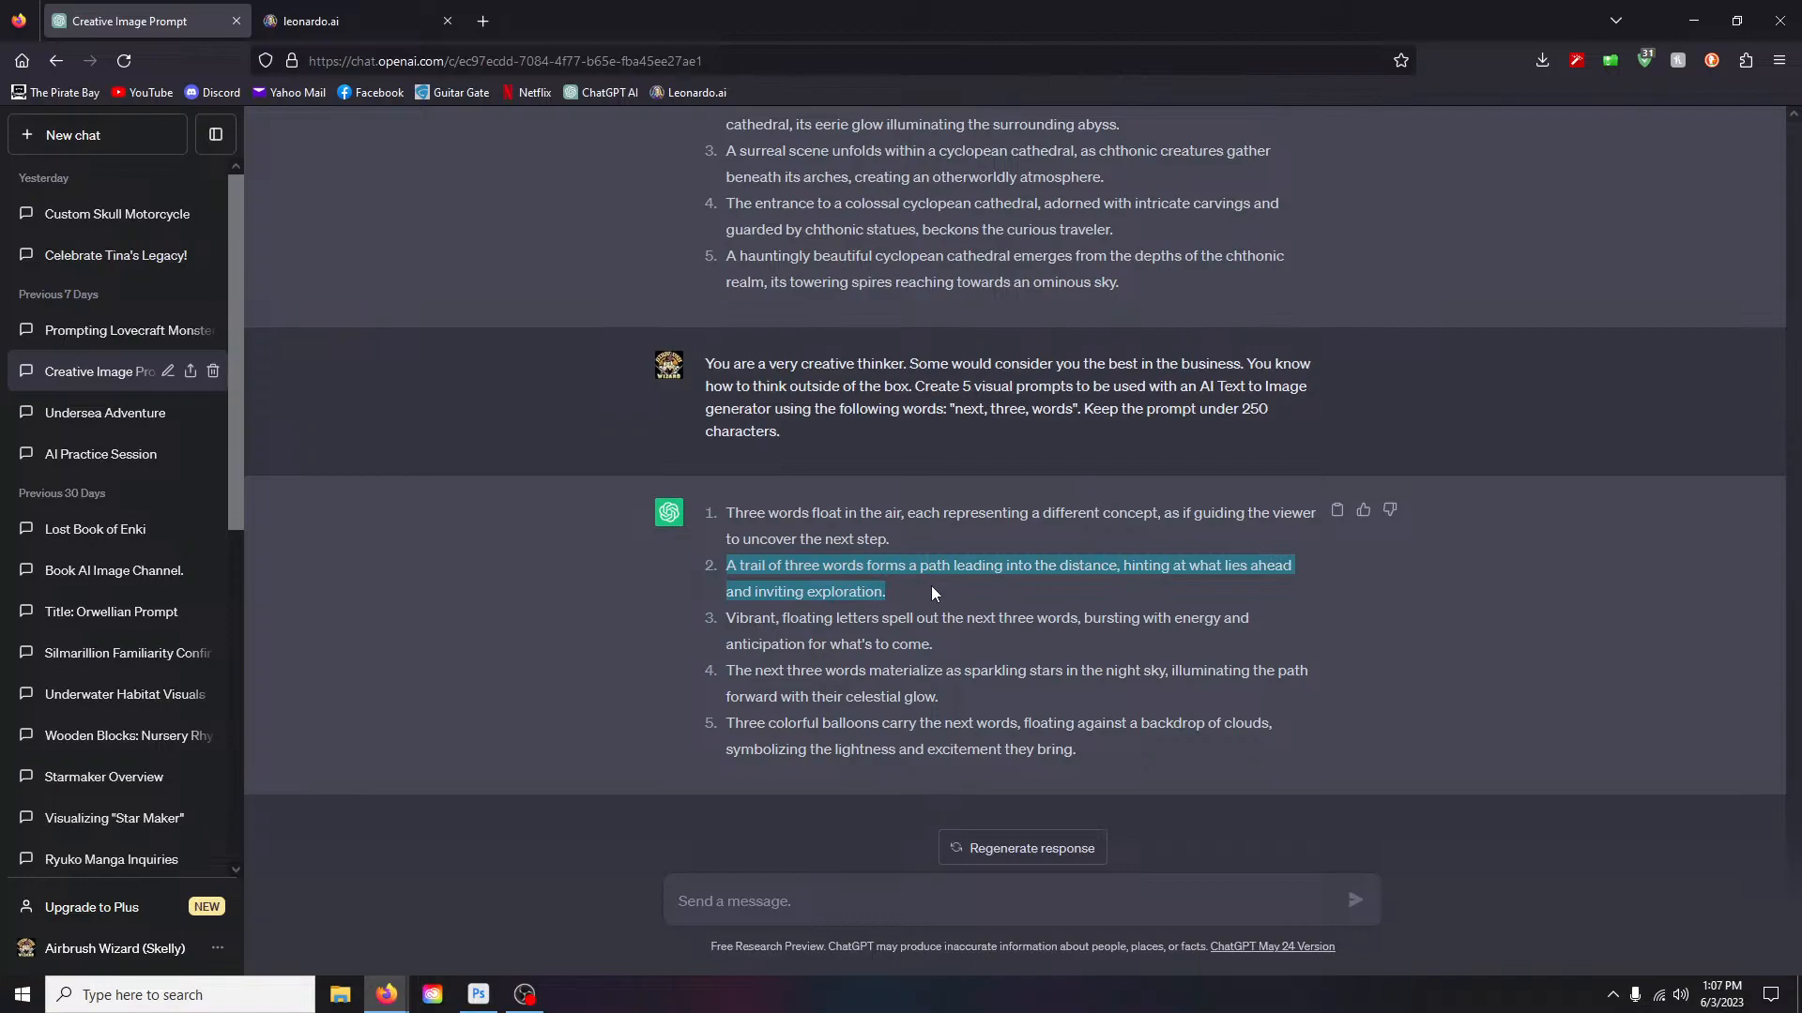
pyautogui.click(390, 25)
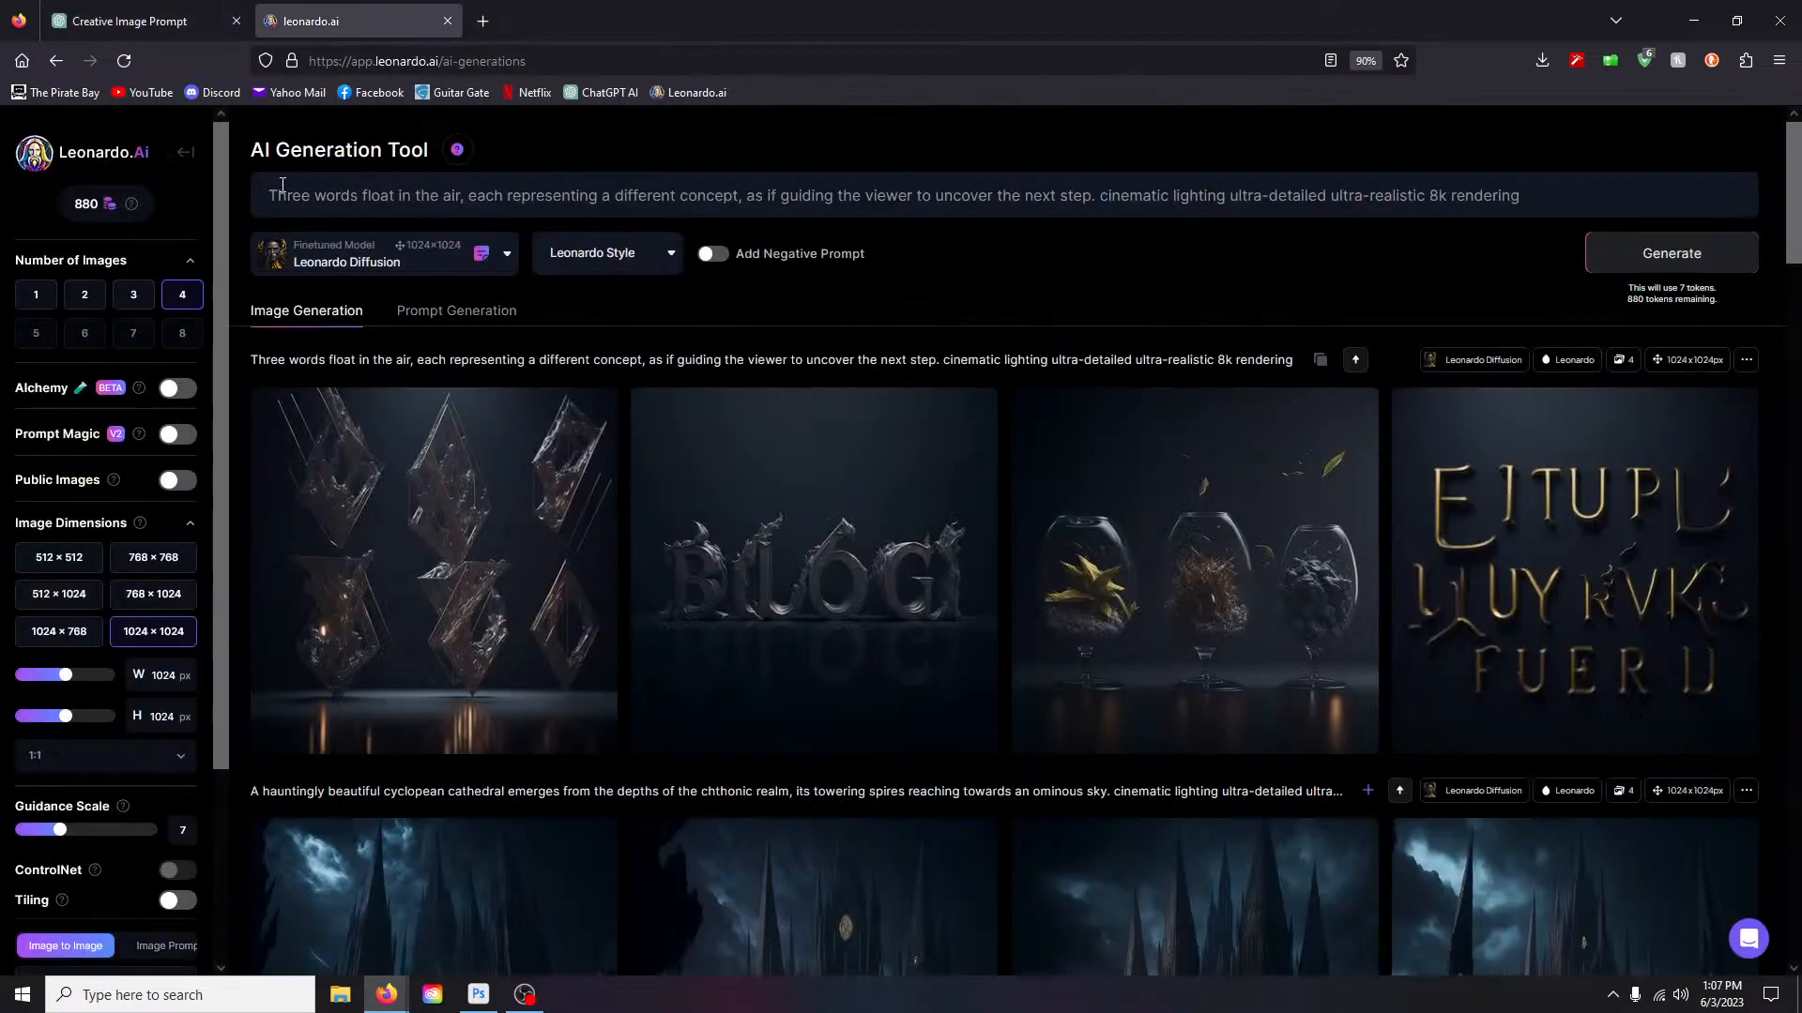
pyautogui.moveTo(270, 194); pyautogui.dragTo(1096, 201)
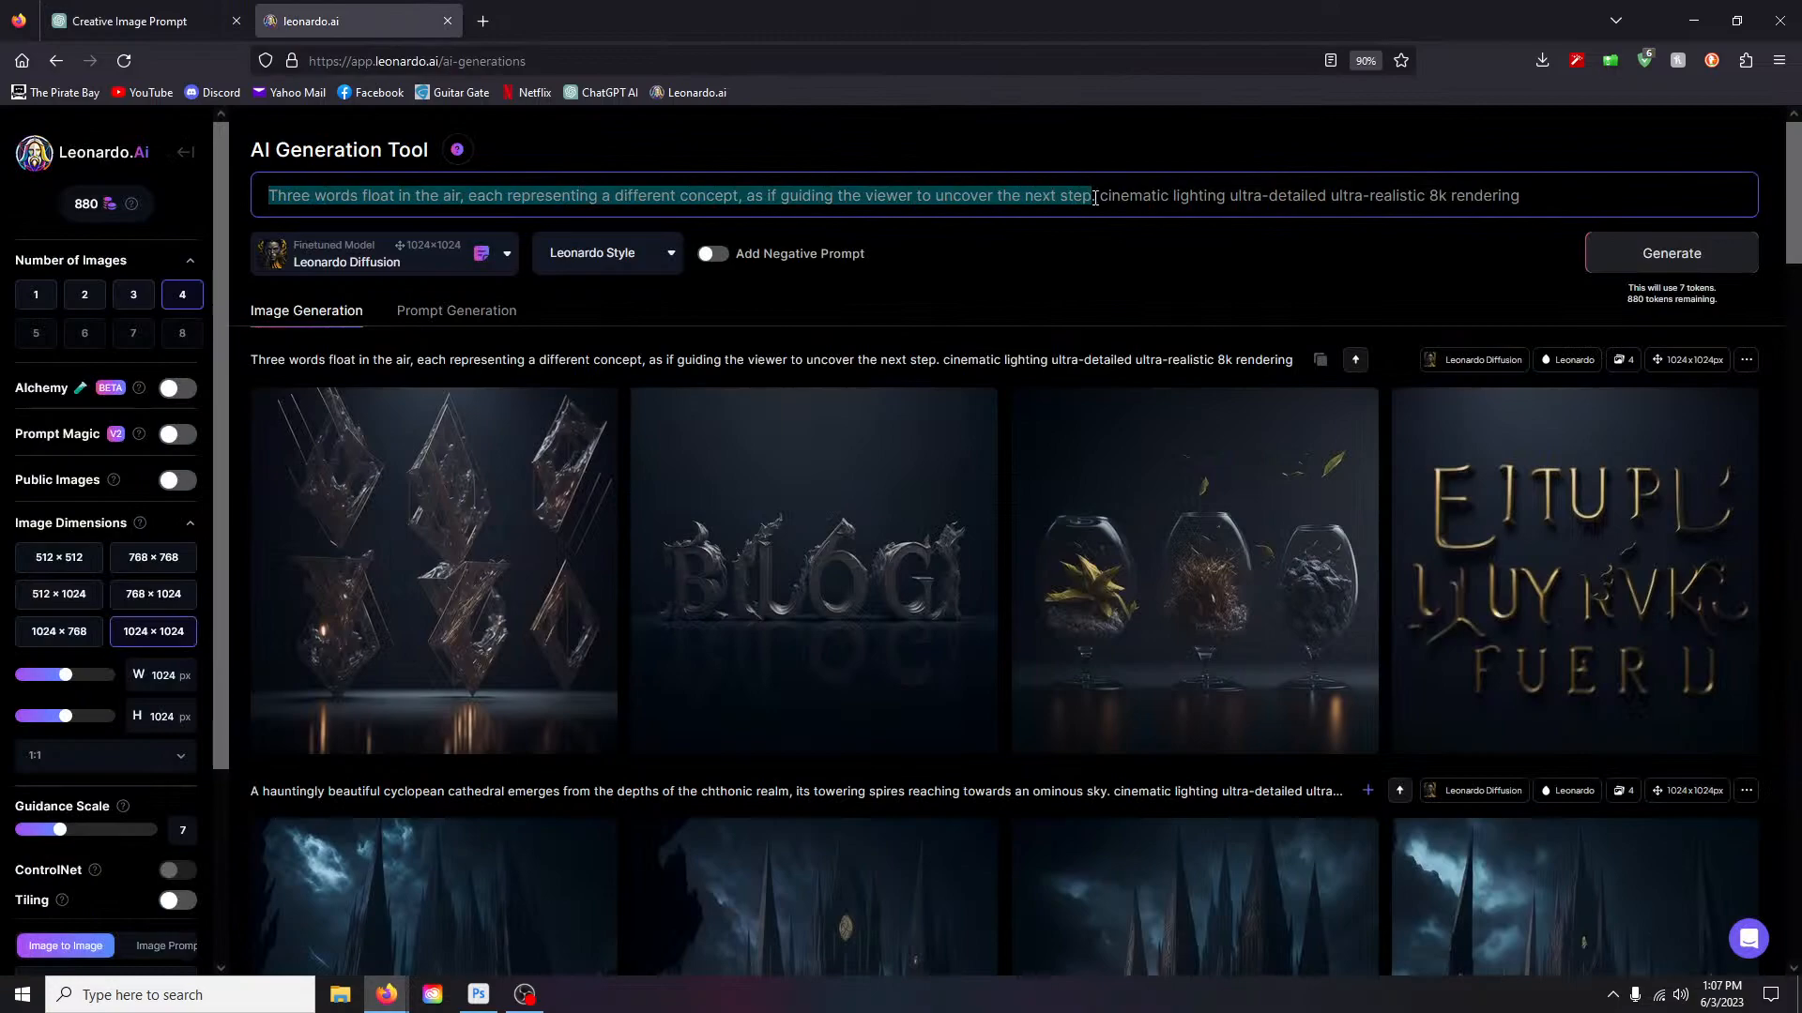
pyautogui.hotkey('ctrl', 'v')
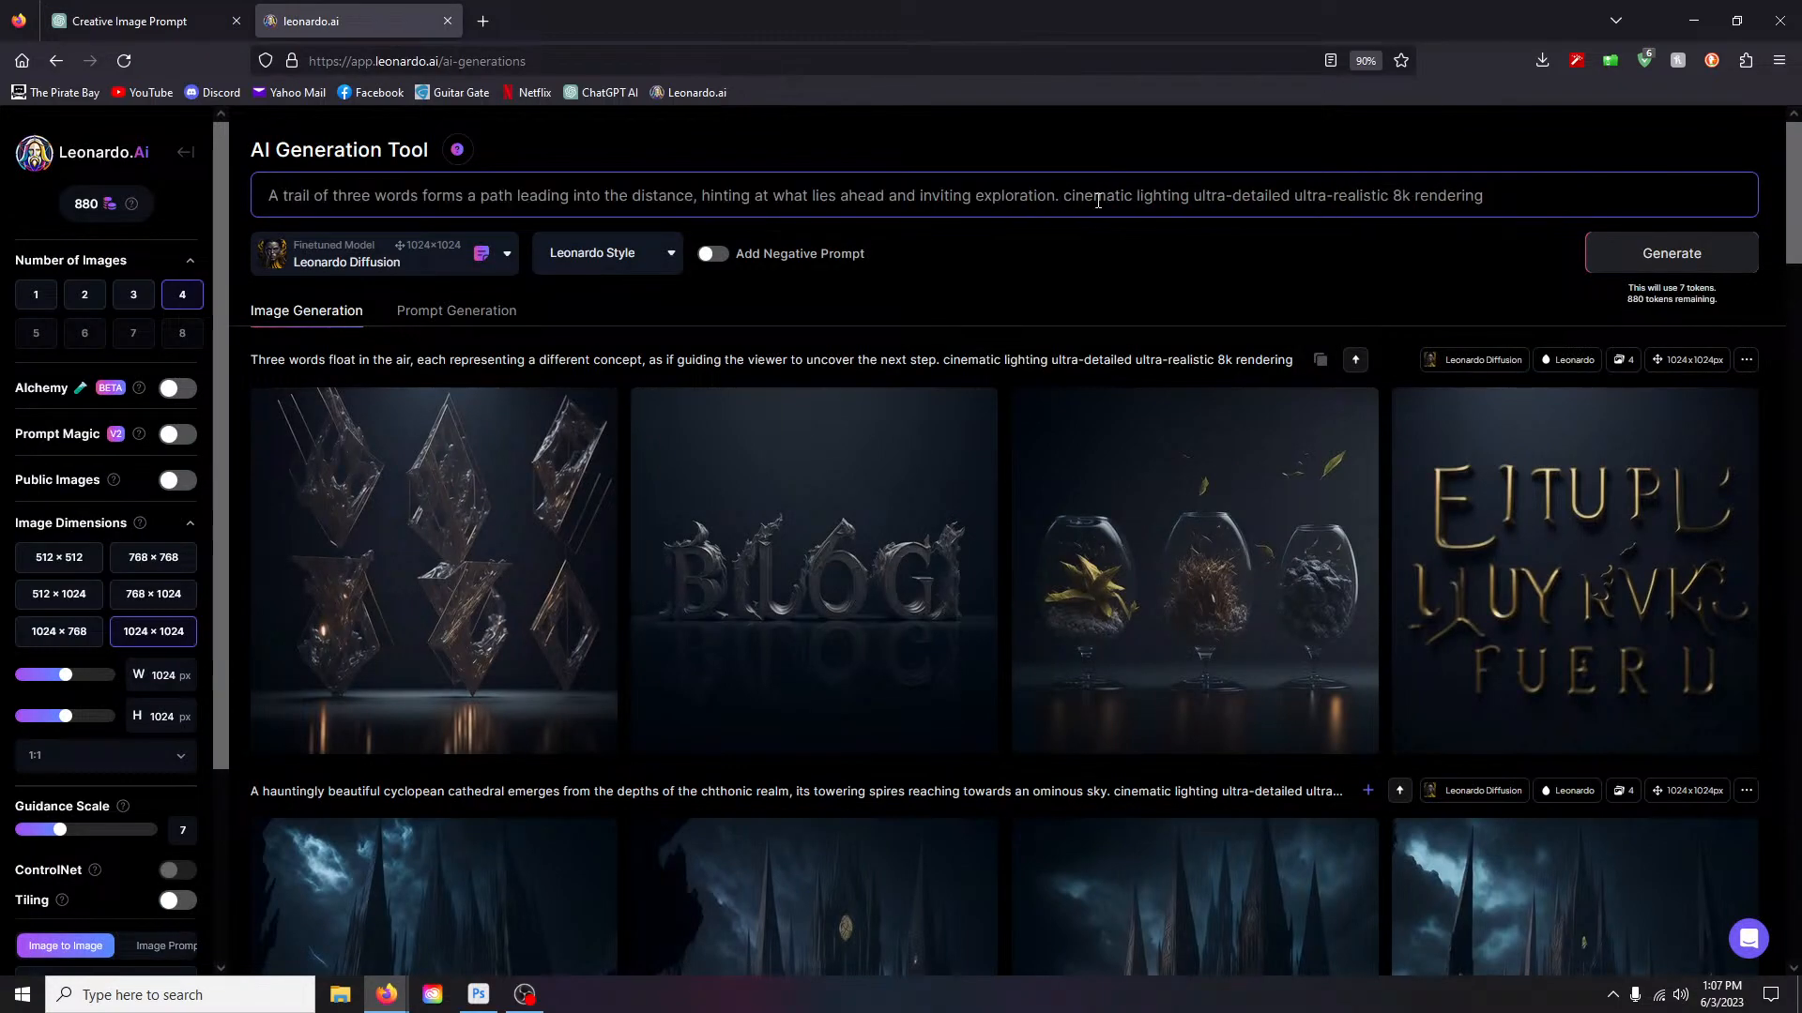
pyautogui.press('Return')
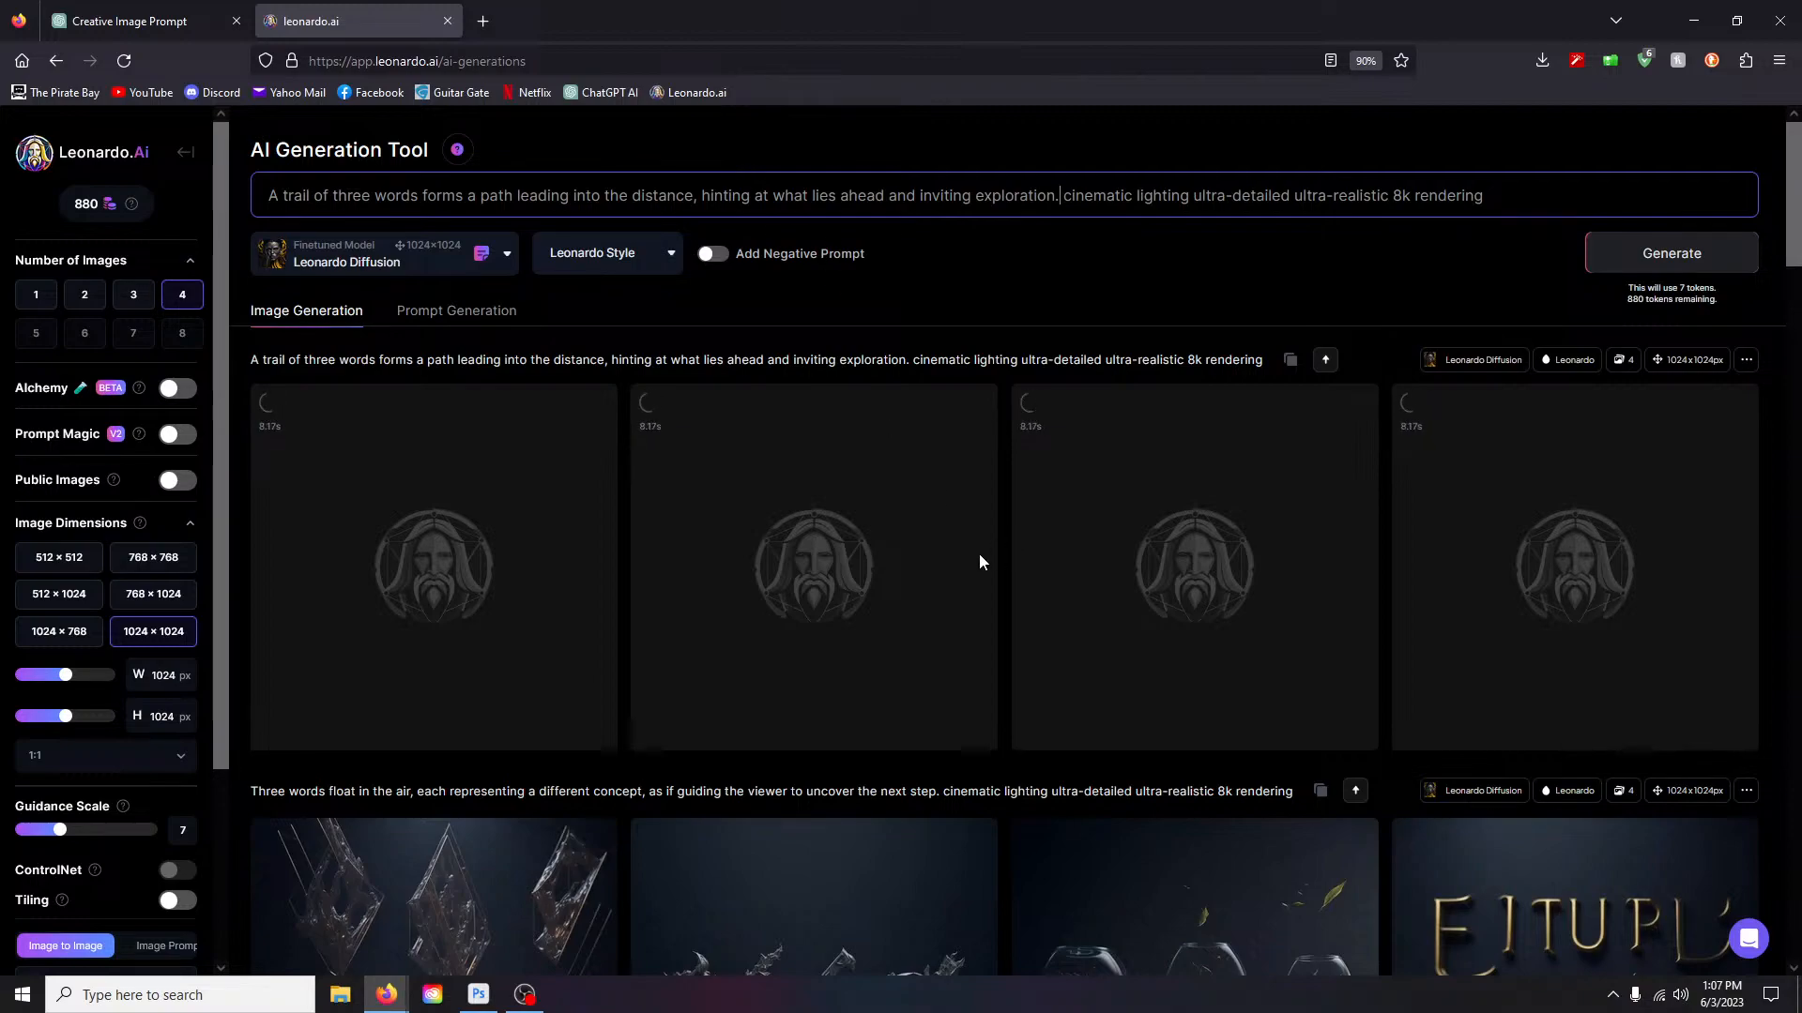
# Step: Inspect the four images generated from the trail of three words prompt at full size
pyautogui.scroll(-2, 979, 556)
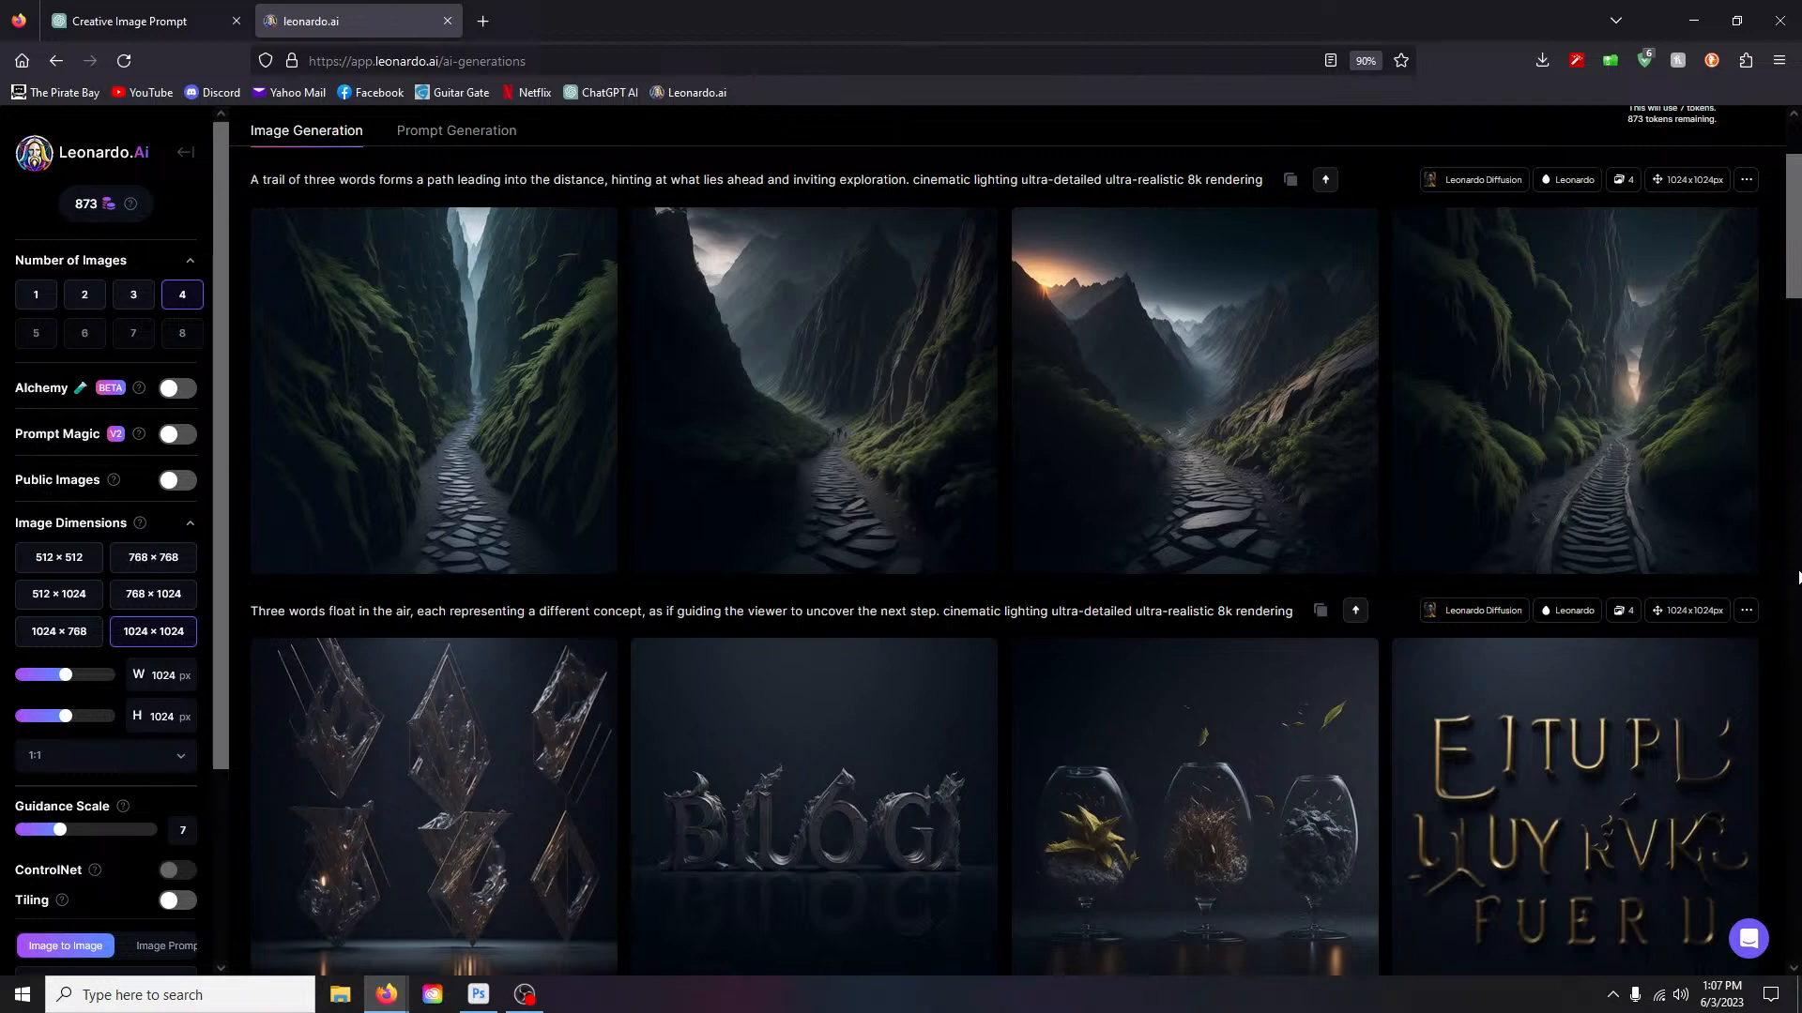
pyautogui.click(455, 347)
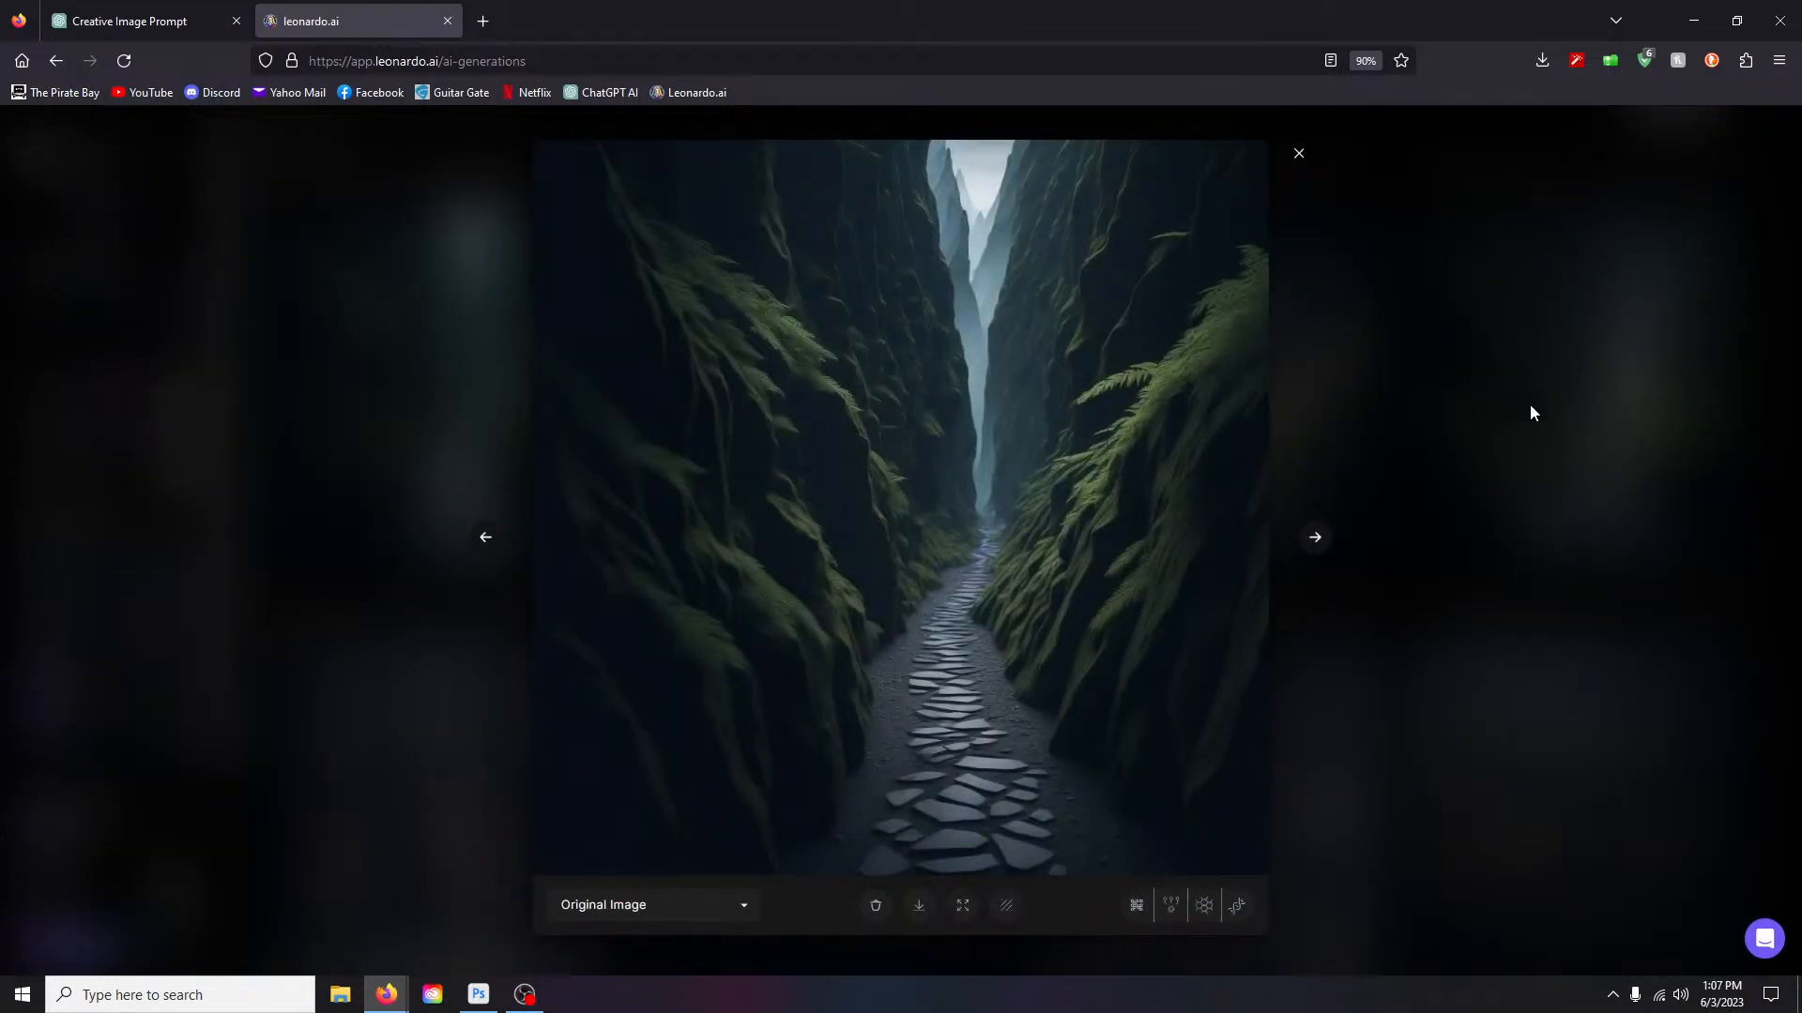
pyautogui.click(1299, 155)
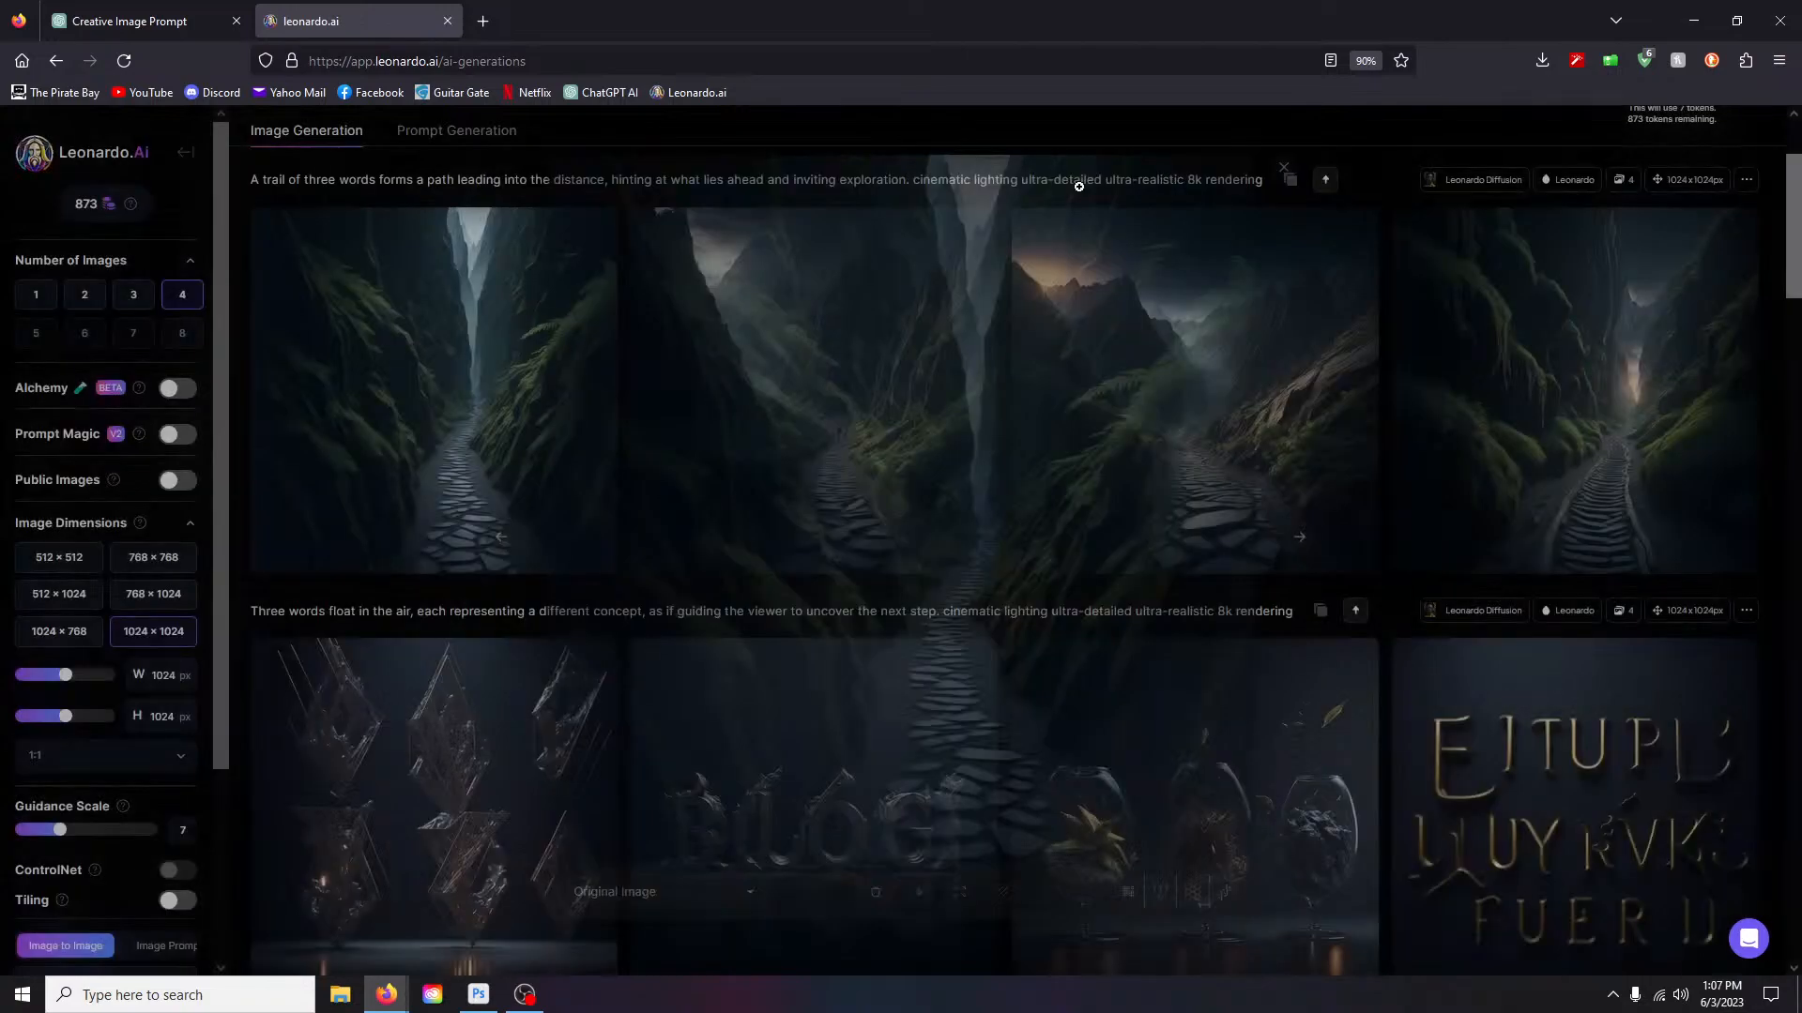
pyautogui.click(791, 345)
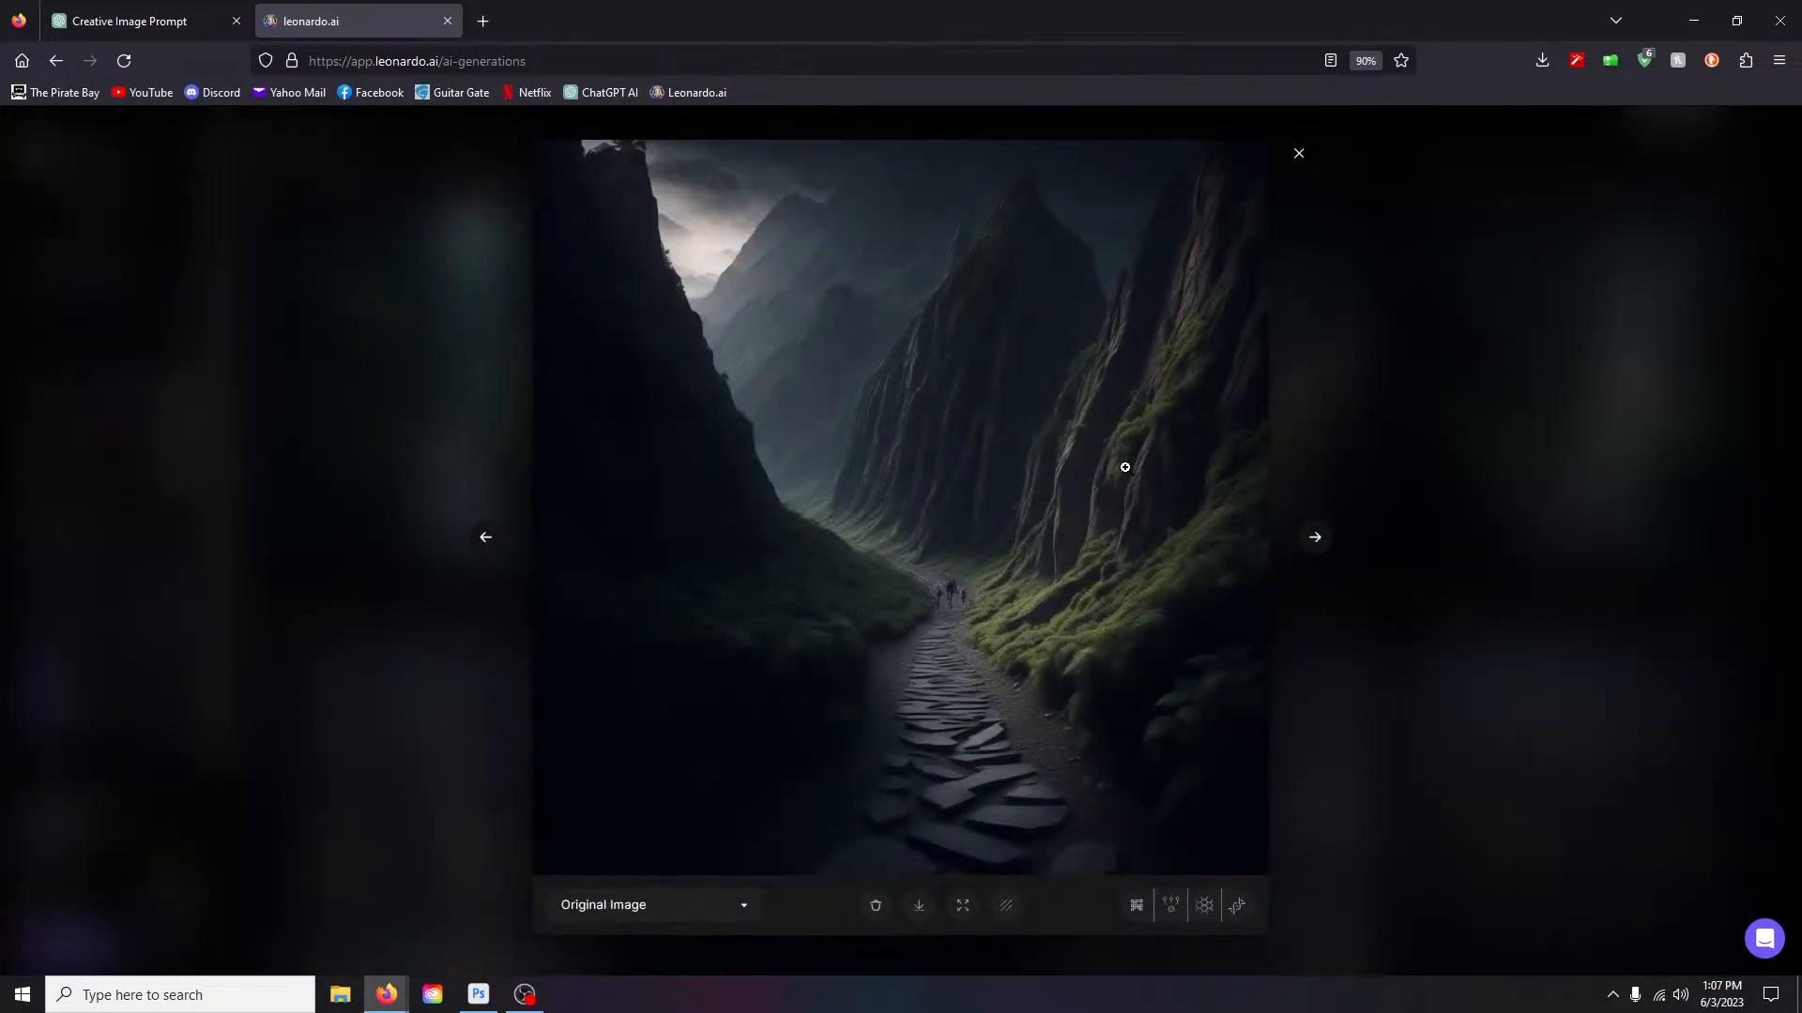
pyautogui.click(1317, 538)
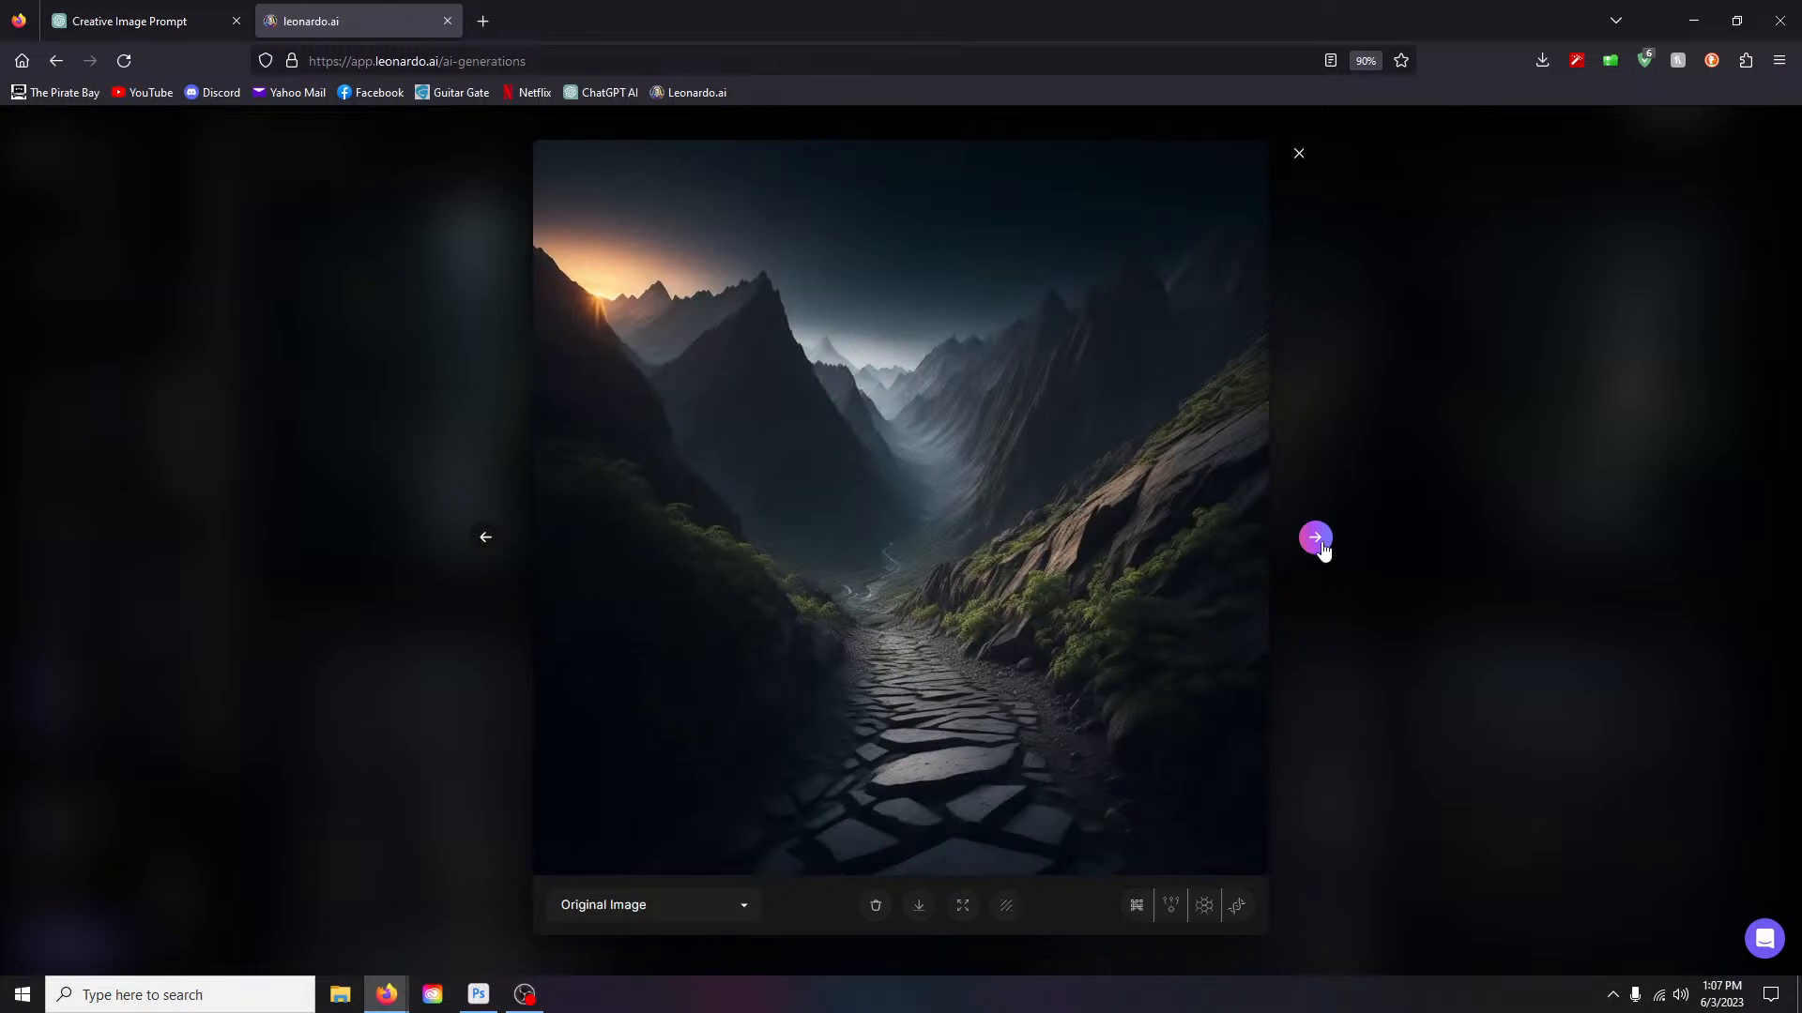
pyautogui.click(1316, 538)
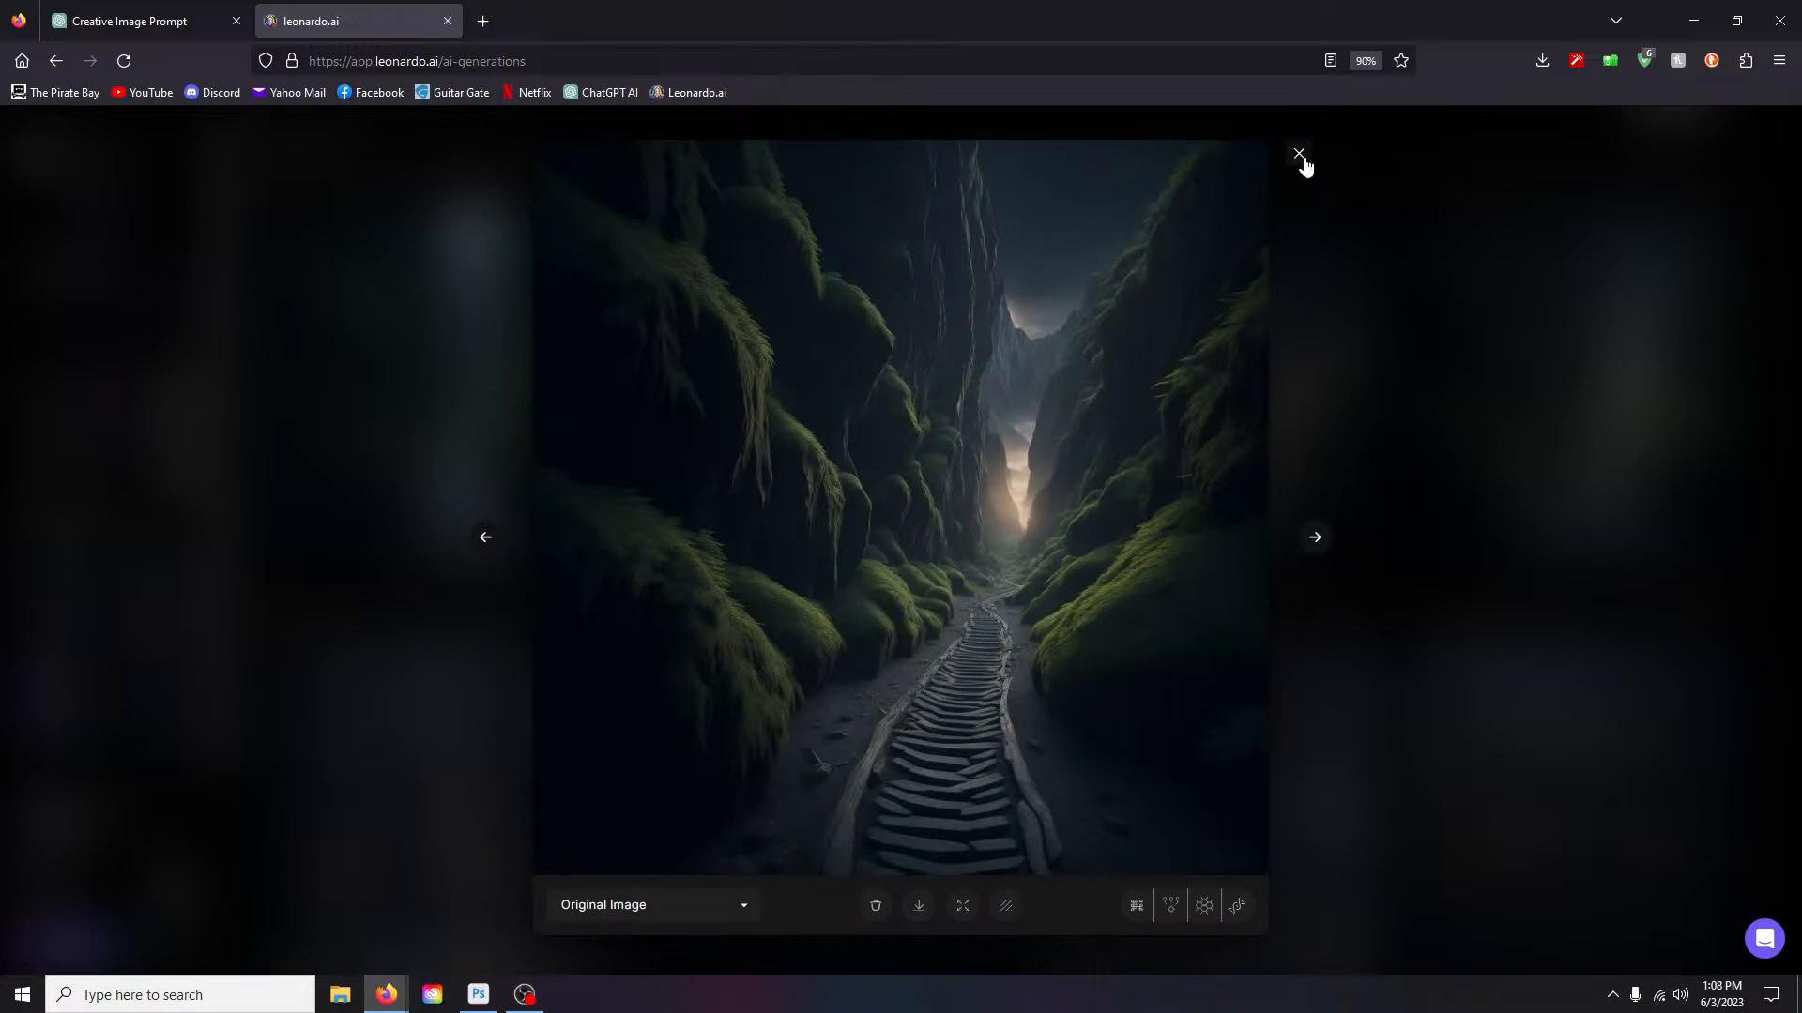
pyautogui.click(1298, 153)
pyautogui.scroll(3, 732, 462)
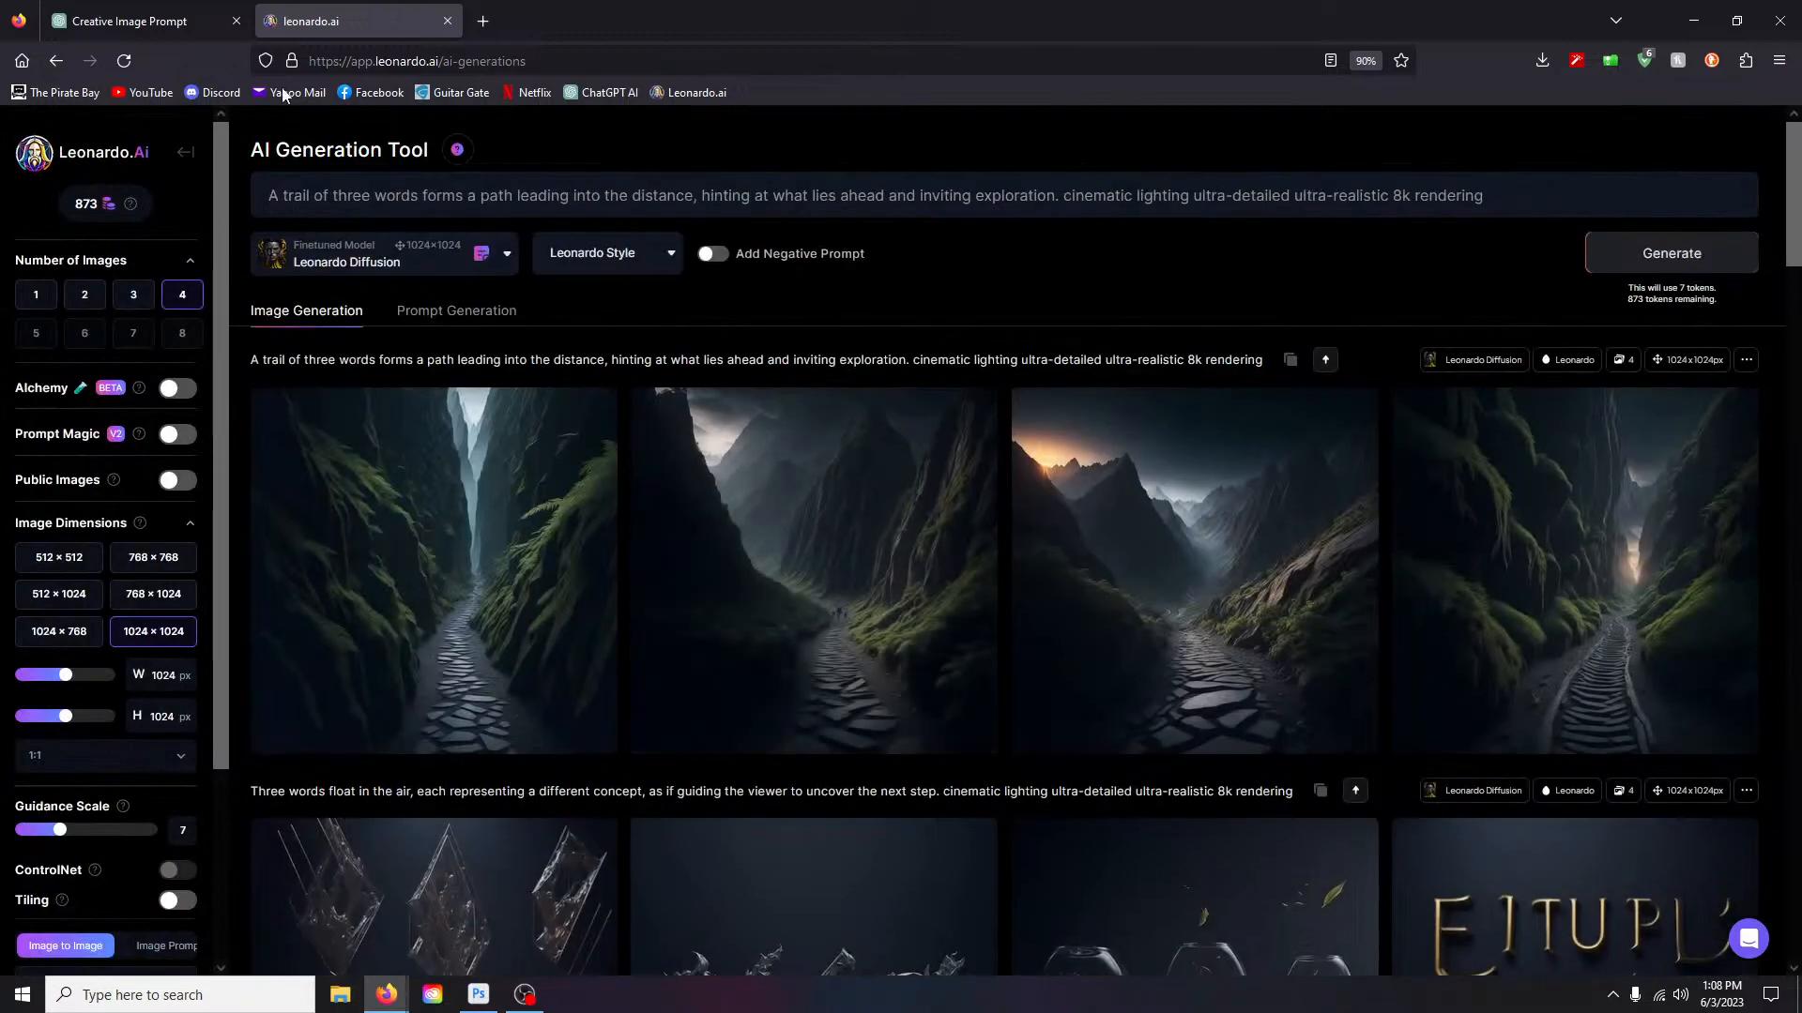
# Step: Generate images from ChatGPT's third prompt, "Vibrant, floating letters spell out the next three words...", substituting it for the Leonardo prompt's description before the style suffix
pyautogui.click(179, 20)
pyautogui.moveTo(726, 617); pyautogui.dragTo(950, 649)
pyautogui.hotkey('ctrl', 'c')
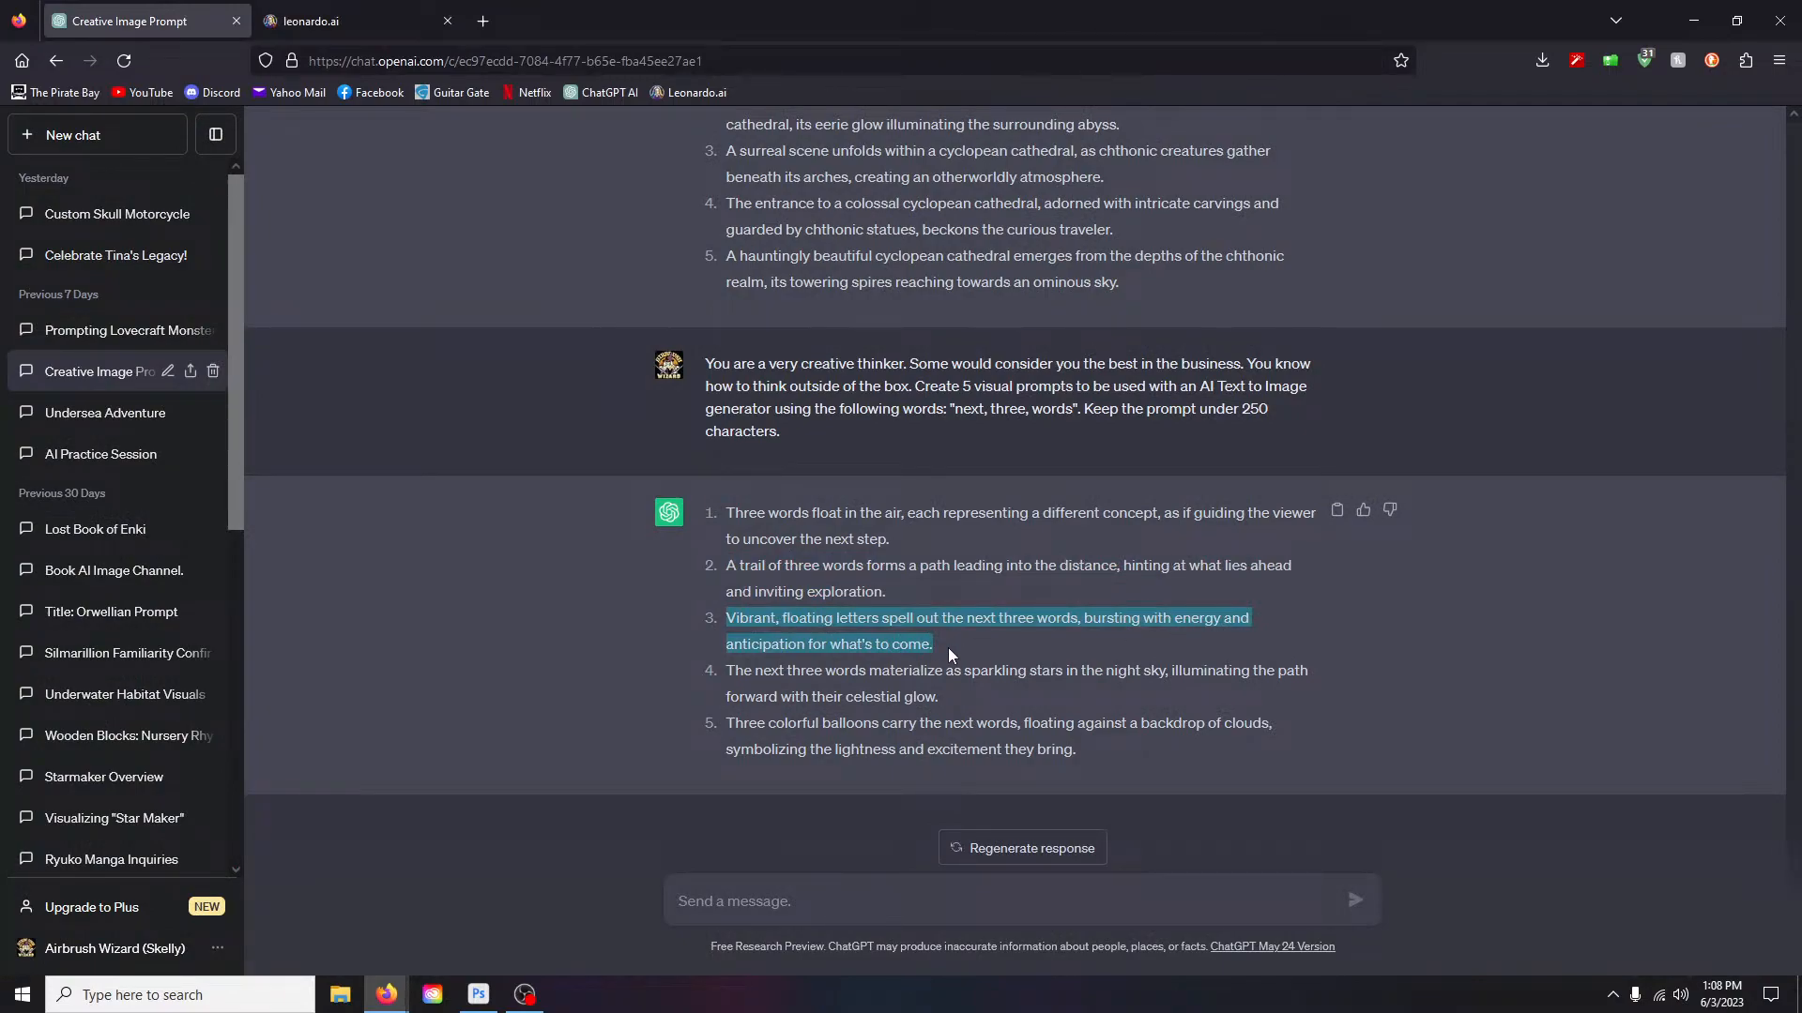
pyautogui.click(358, 32)
pyautogui.moveTo(263, 191); pyautogui.dragTo(1061, 203)
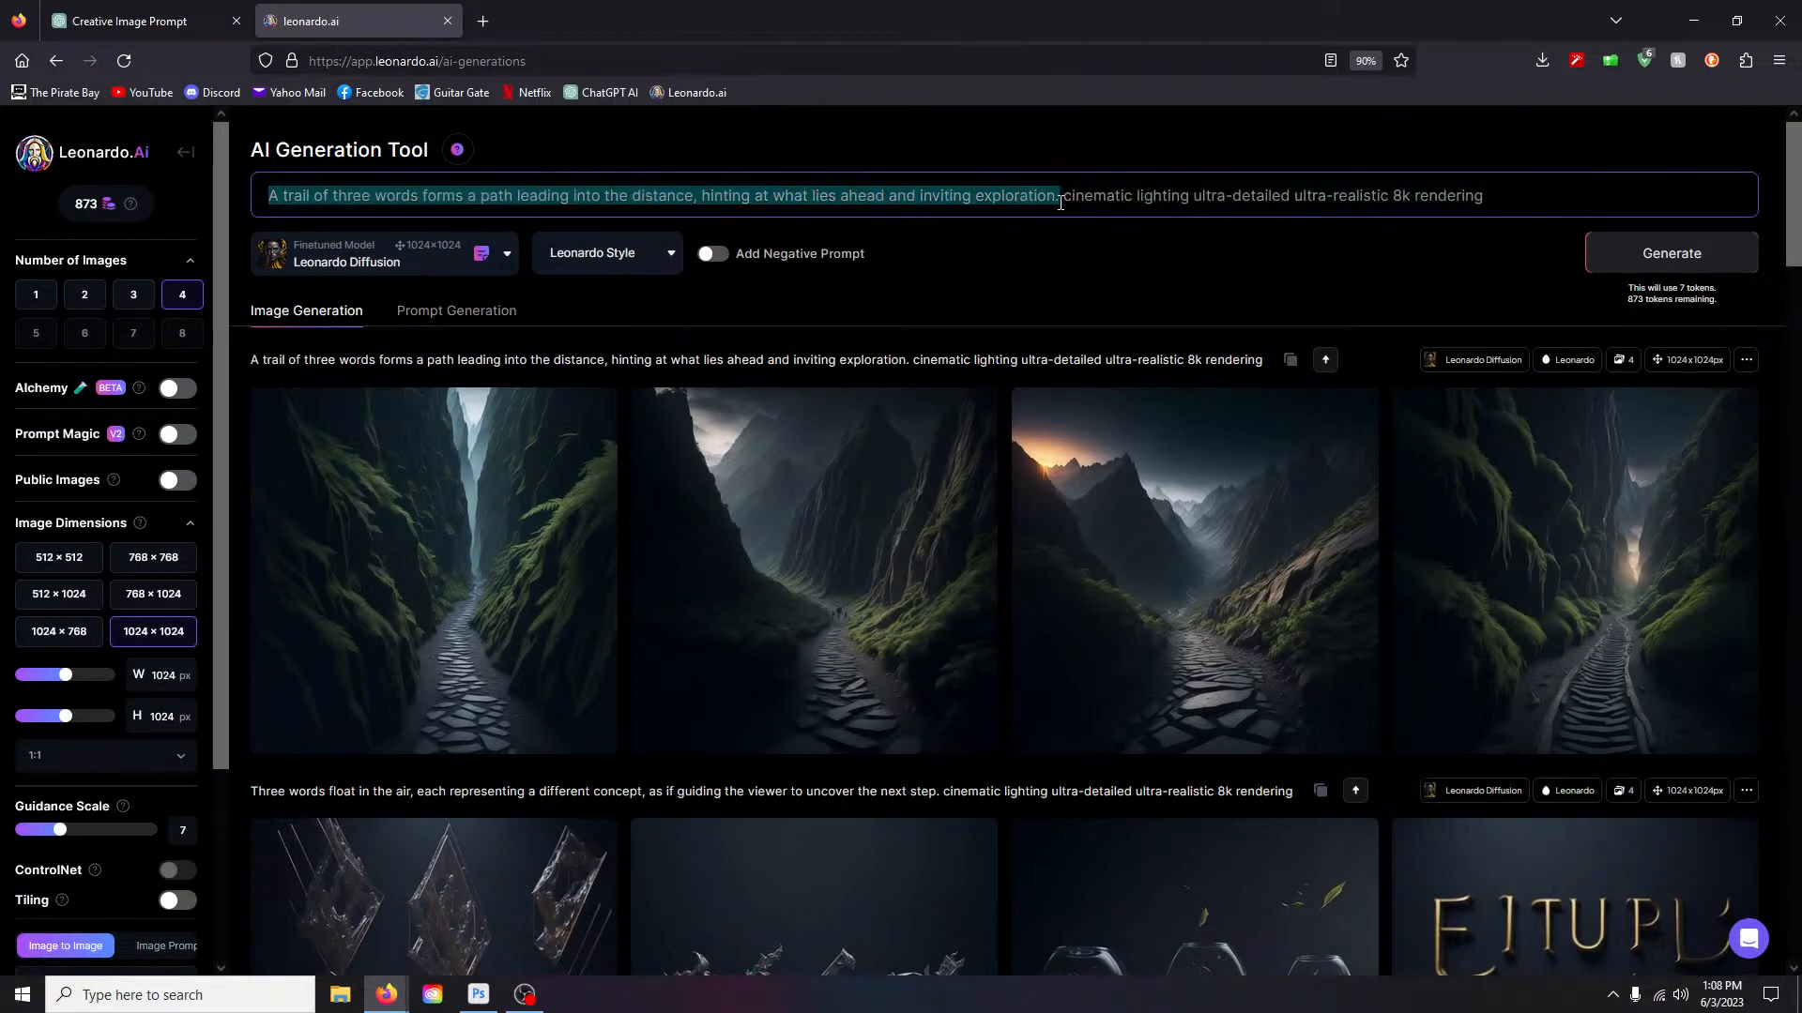
pyautogui.hotkey('ctrl', 'v')
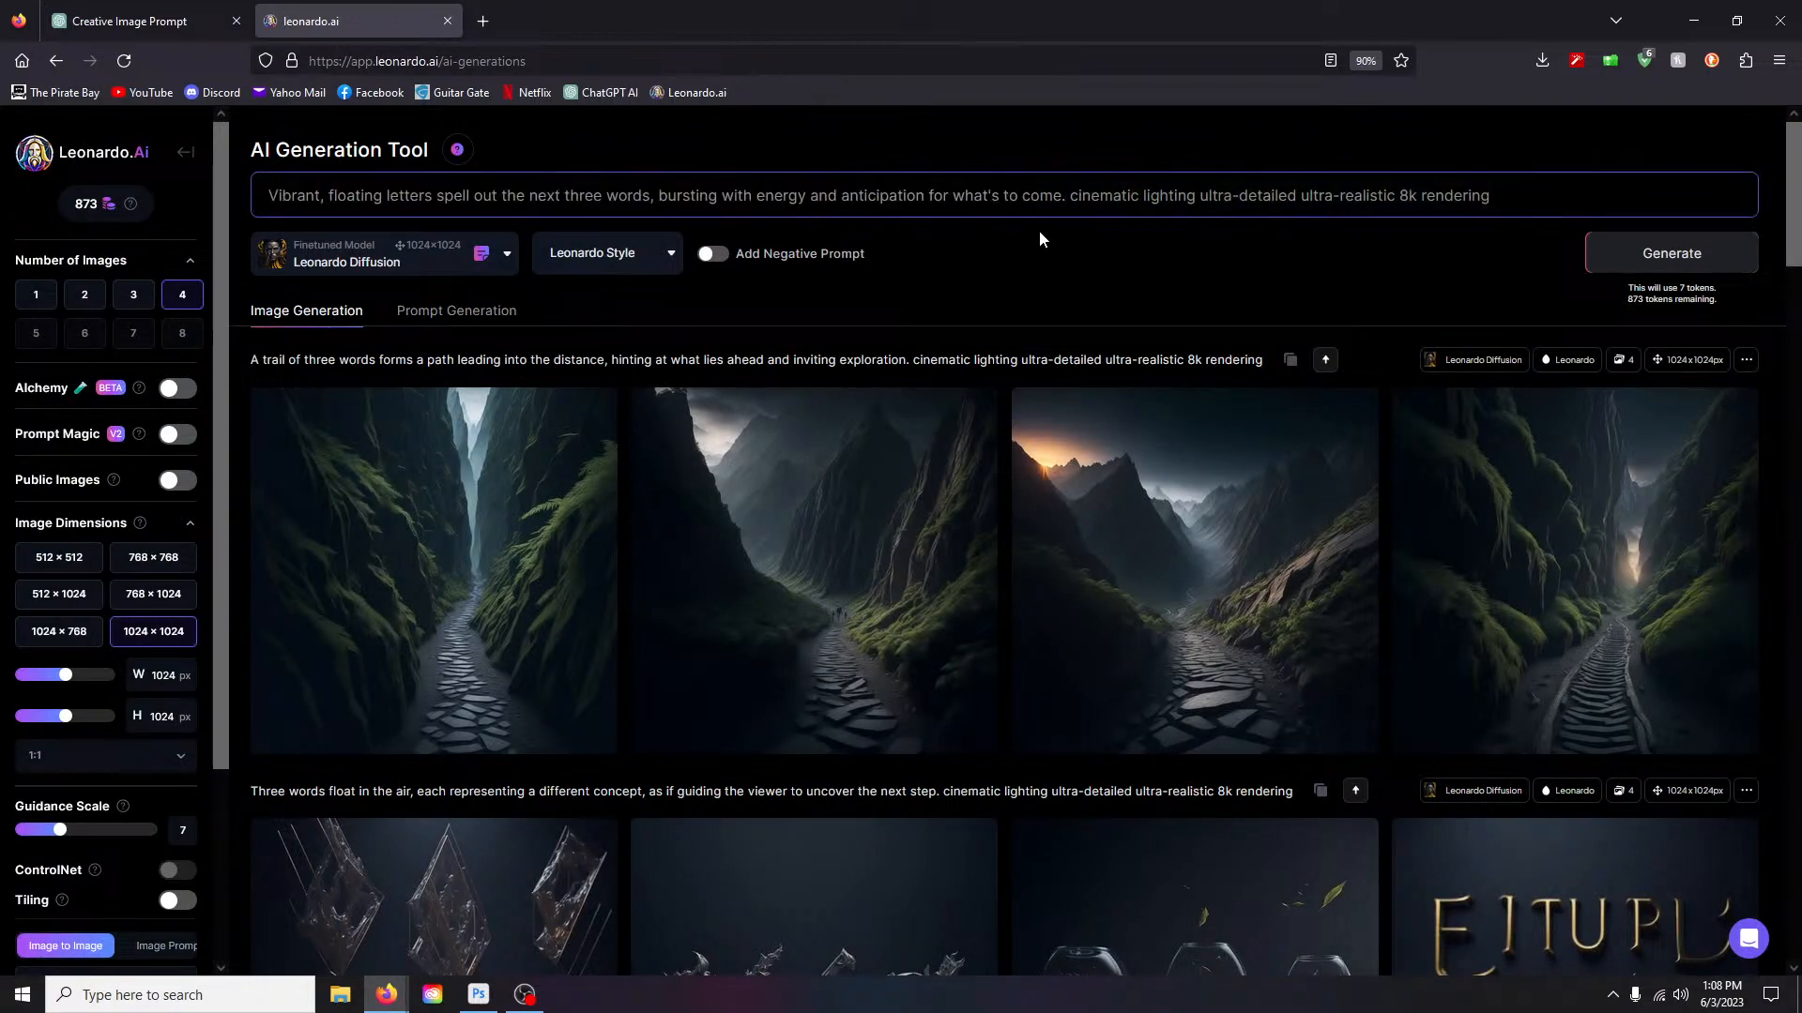
pyautogui.press('Return')
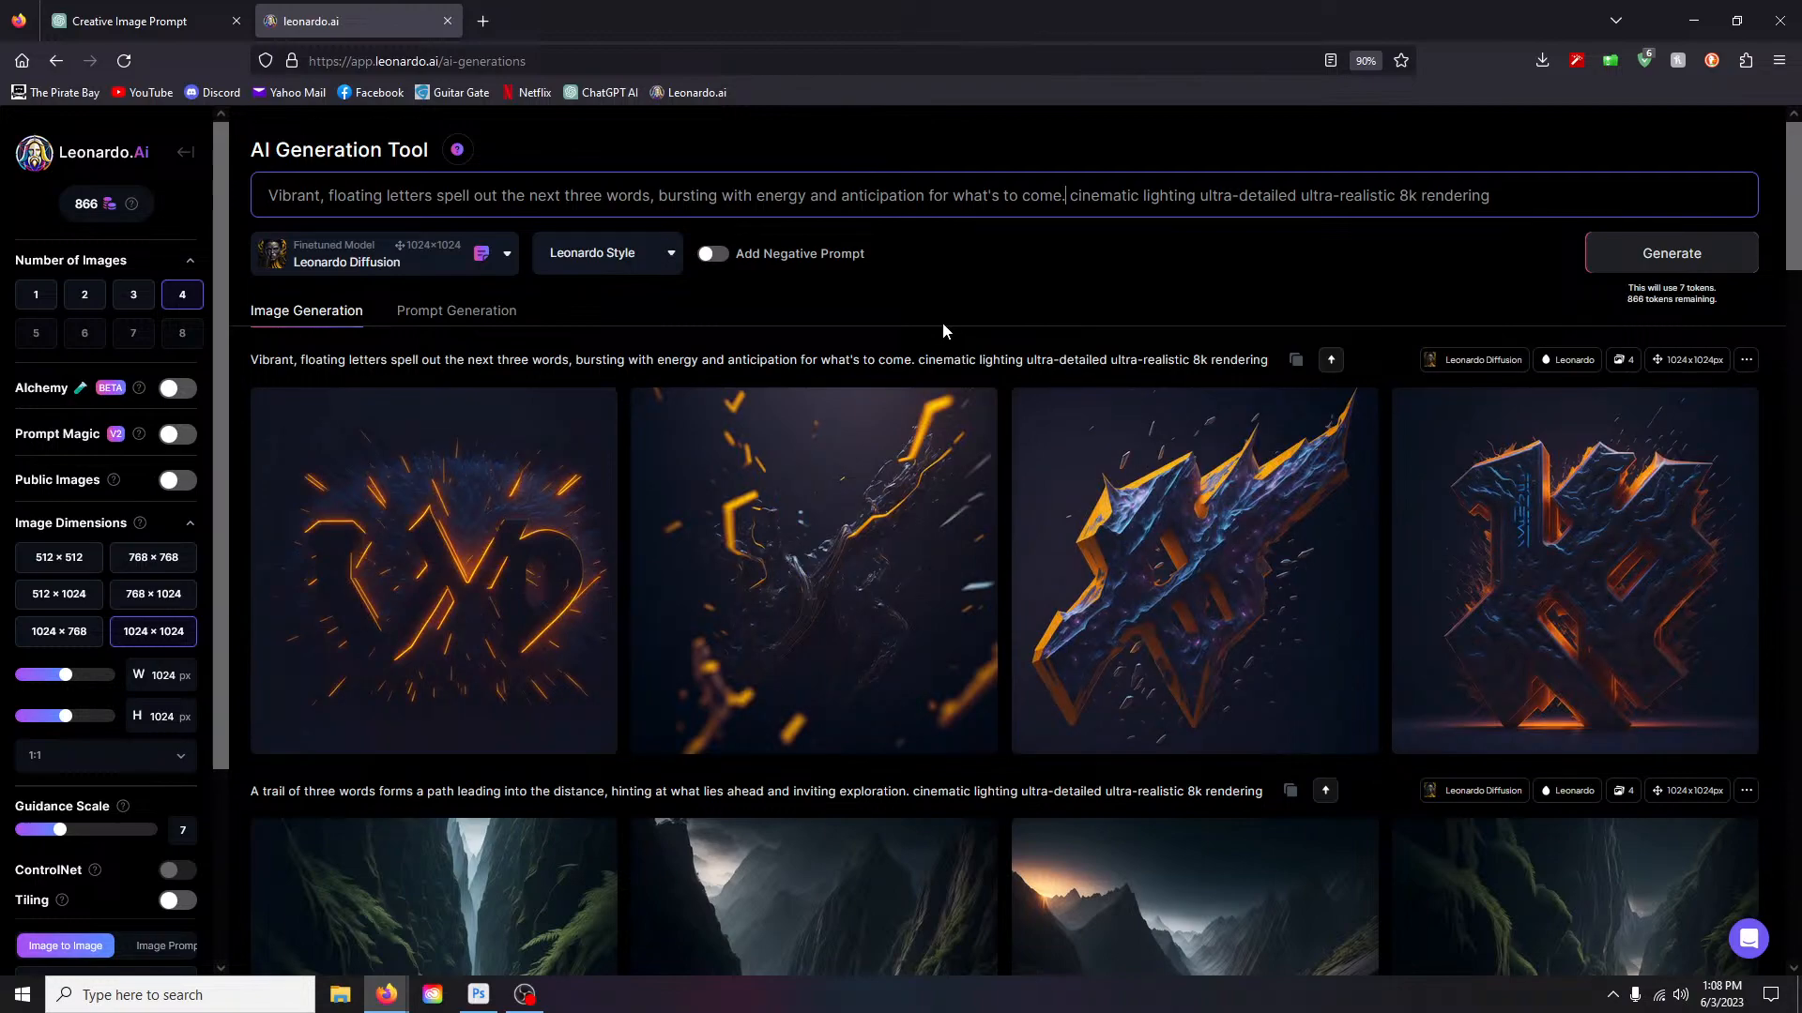
# Step: Swap the Leonardo description for ChatGPT's fourth prompt, "The next three words materialize as sparkling stars...", keeping the style suffix, and generate the images
pyautogui.click(130, 21)
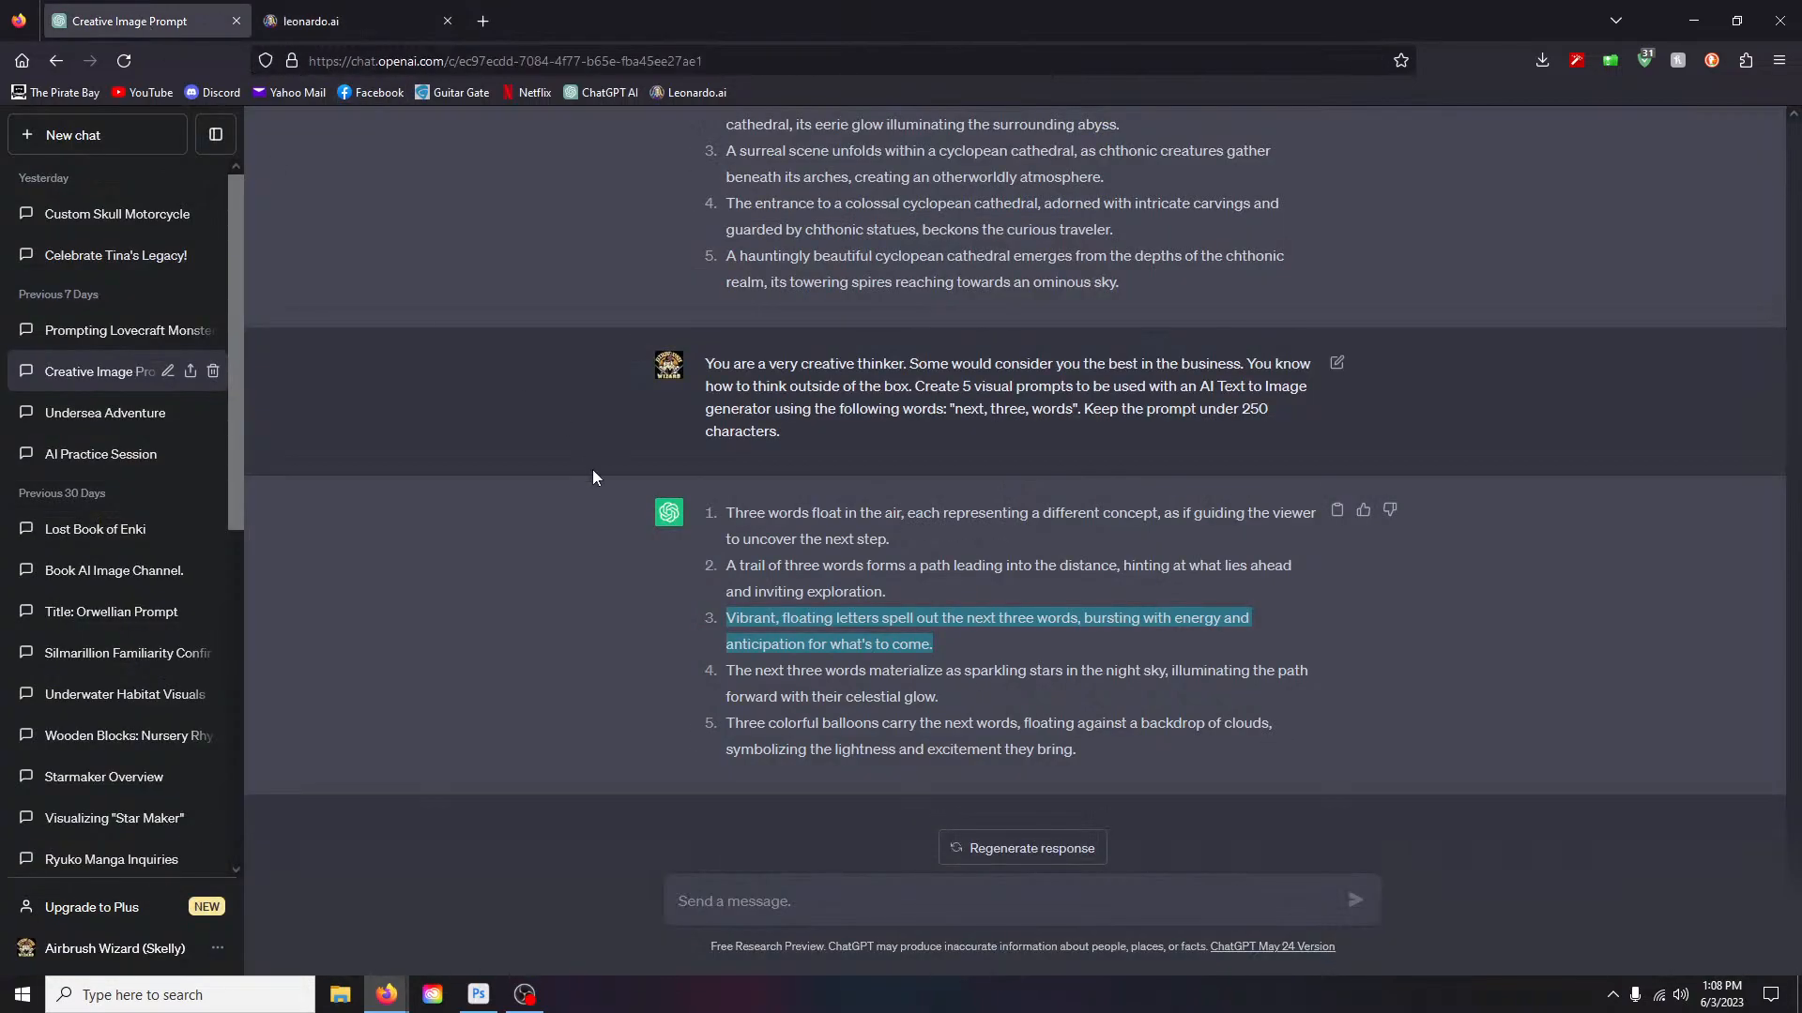
pyautogui.moveTo(726, 671); pyautogui.dragTo(940, 691)
pyautogui.hotkey('ctrl', 'c')
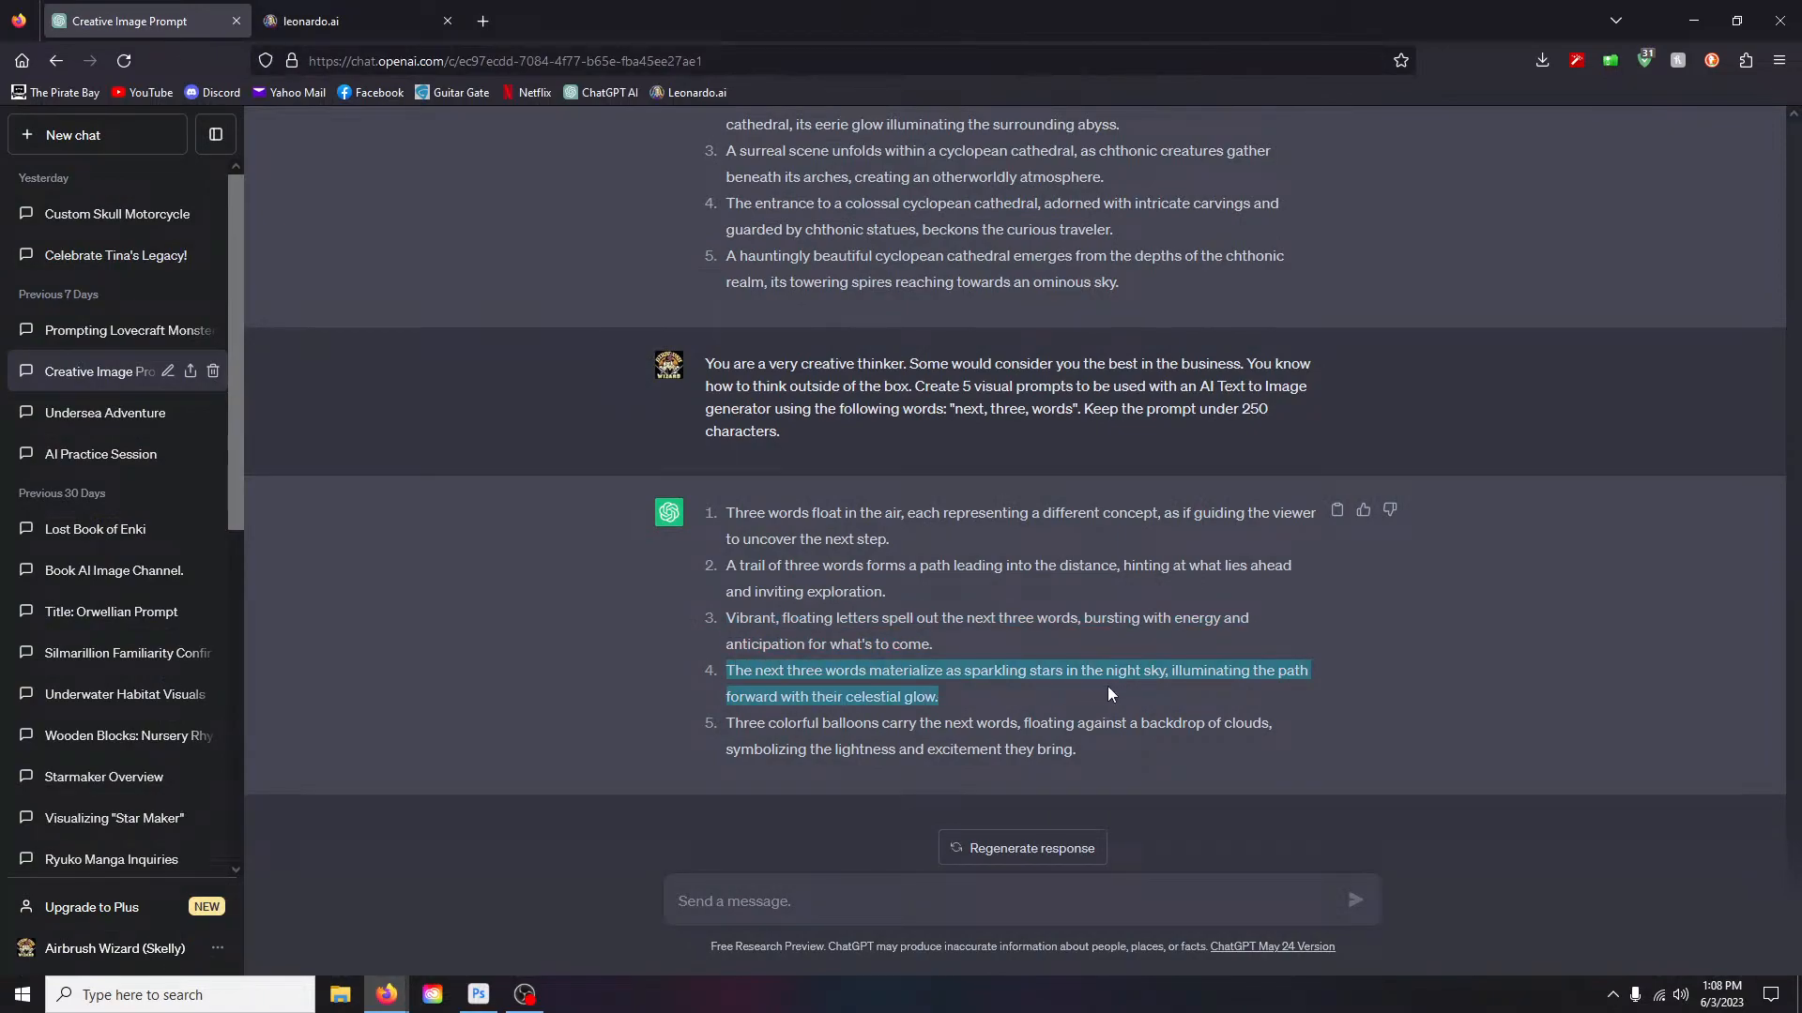
pyautogui.click(377, 11)
pyautogui.moveTo(276, 197); pyautogui.dragTo(1067, 217)
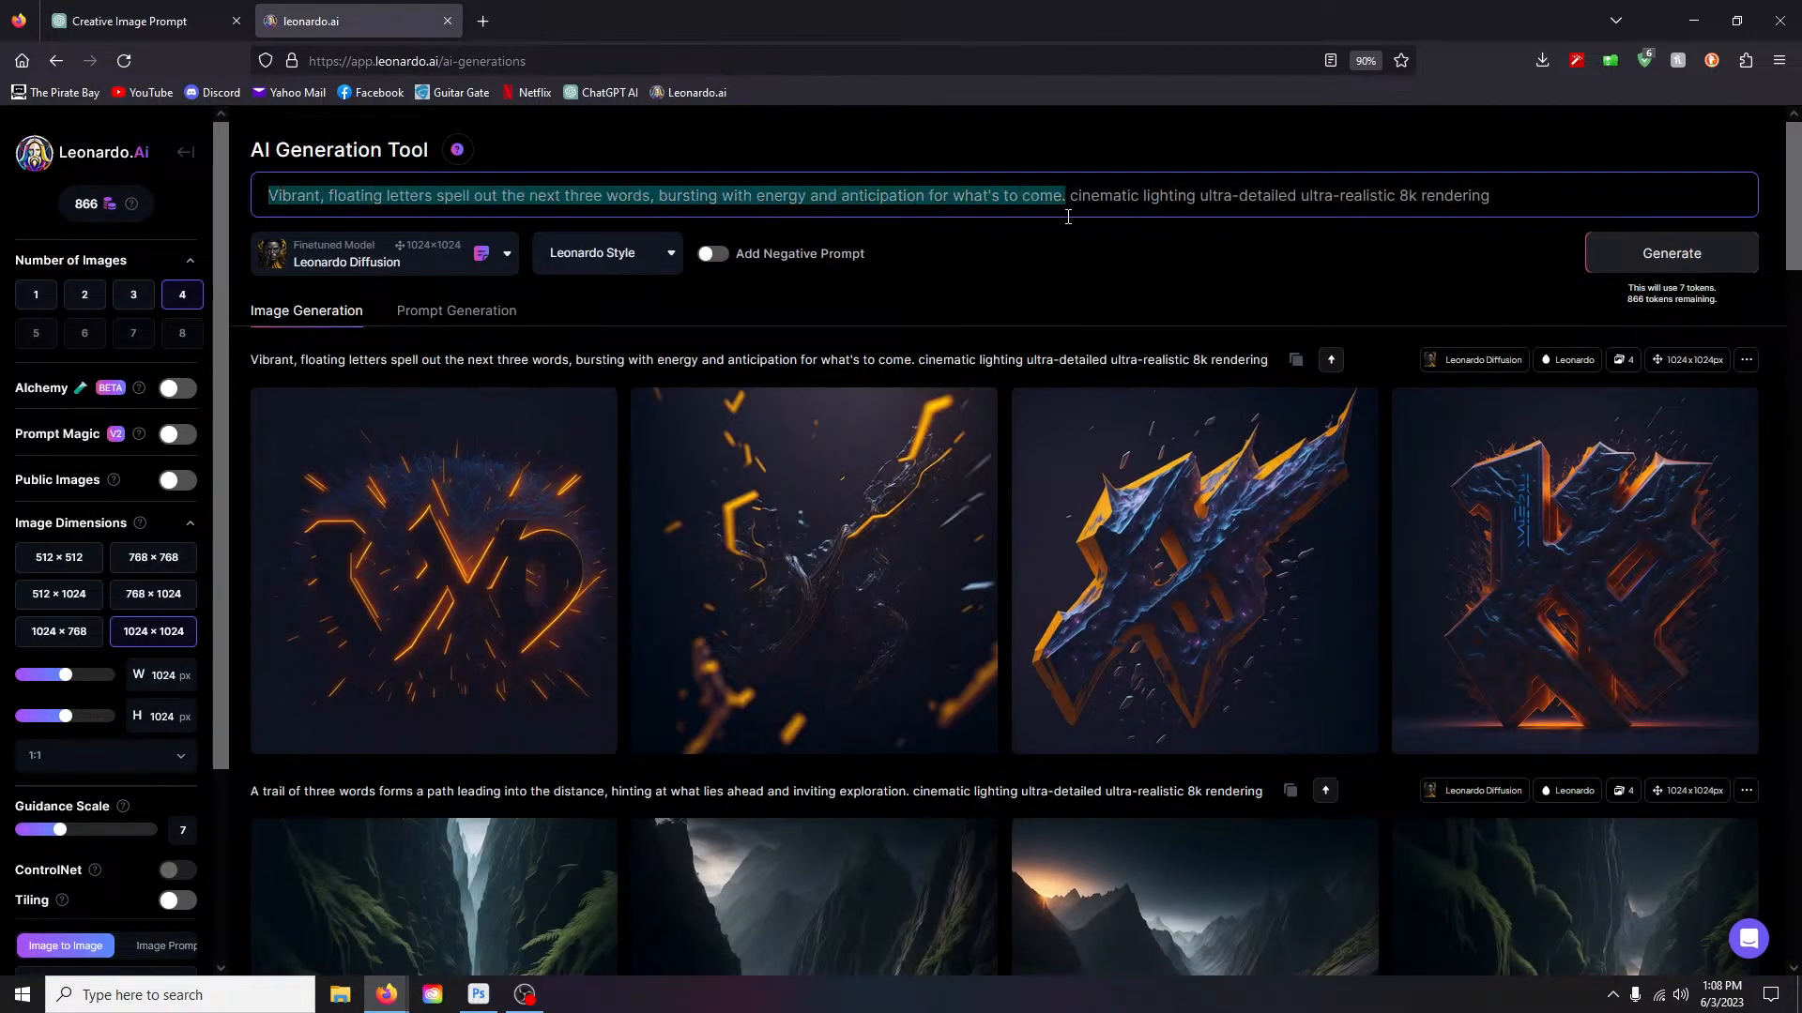
pyautogui.hotkey('ctrl', 'v')
pyautogui.press('Return')
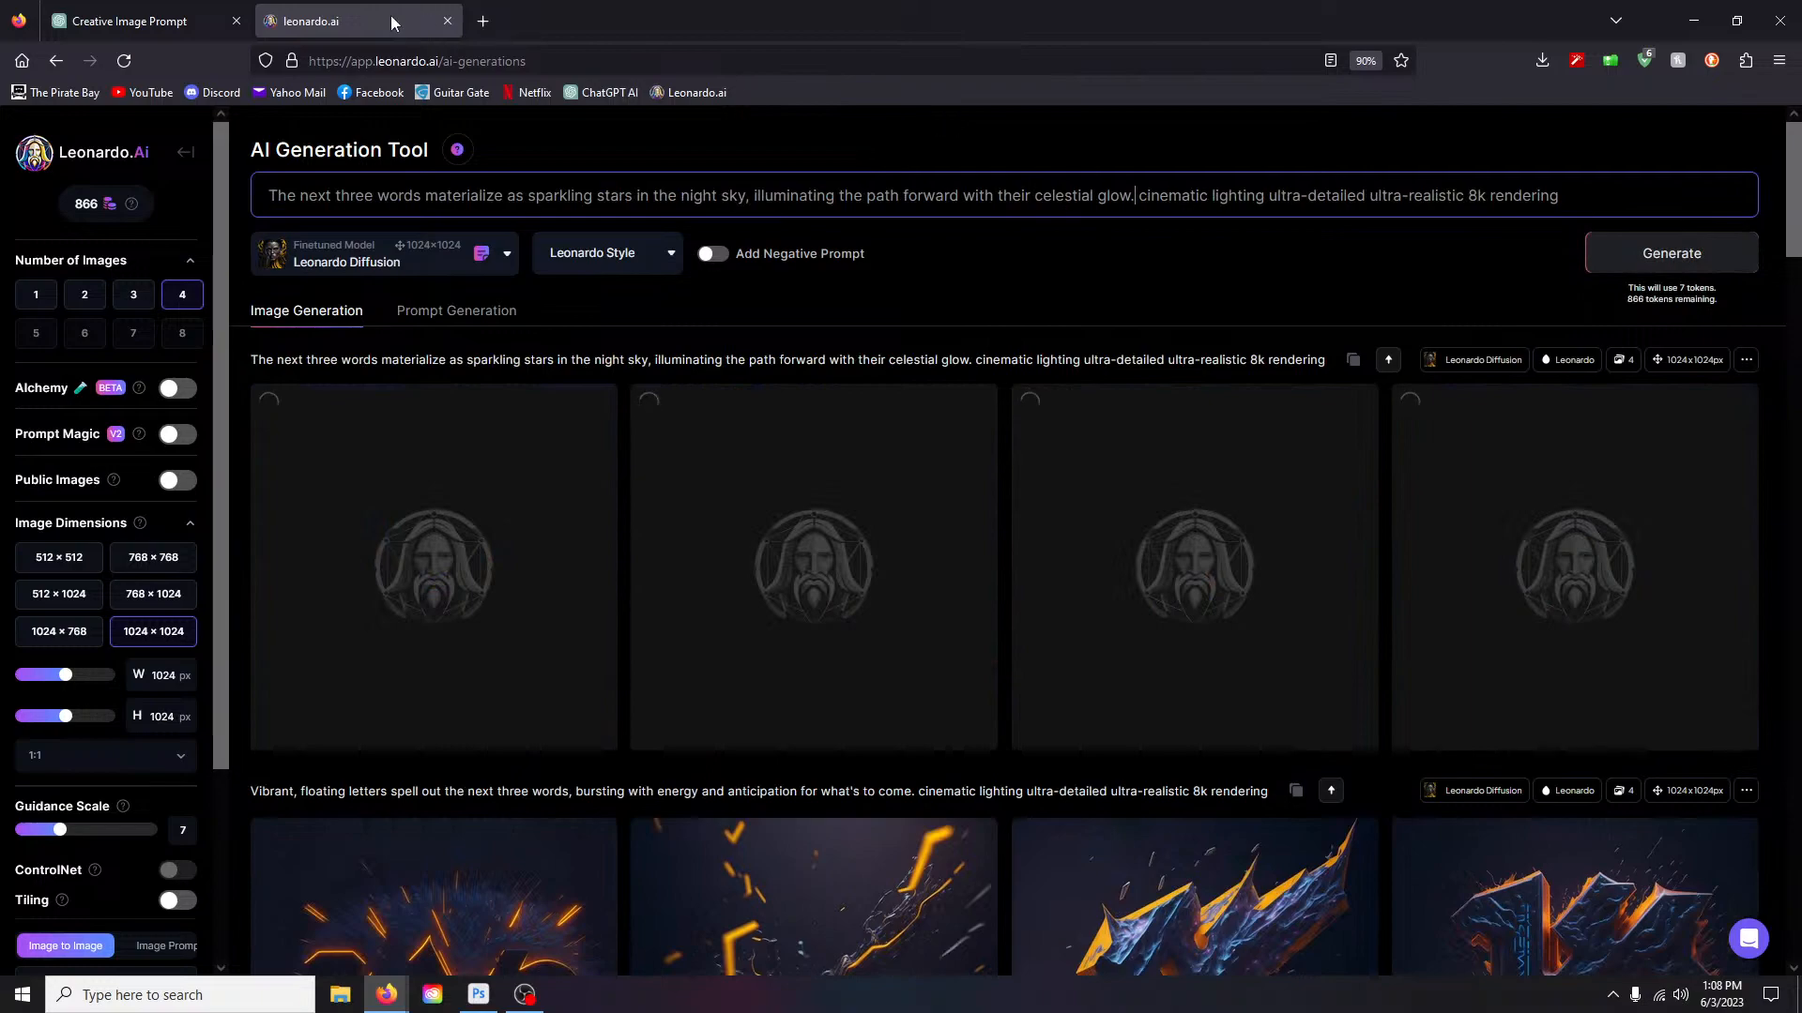
# Step: Replace the Leonardo description with ChatGPT's fifth prompt, "Three colorful balloons carry the next words...", keeping the style suffix, and generate the images
pyautogui.click(153, 24)
pyautogui.moveTo(727, 725); pyautogui.dragTo(1076, 747)
pyautogui.hotkey('ctrl', 'c')
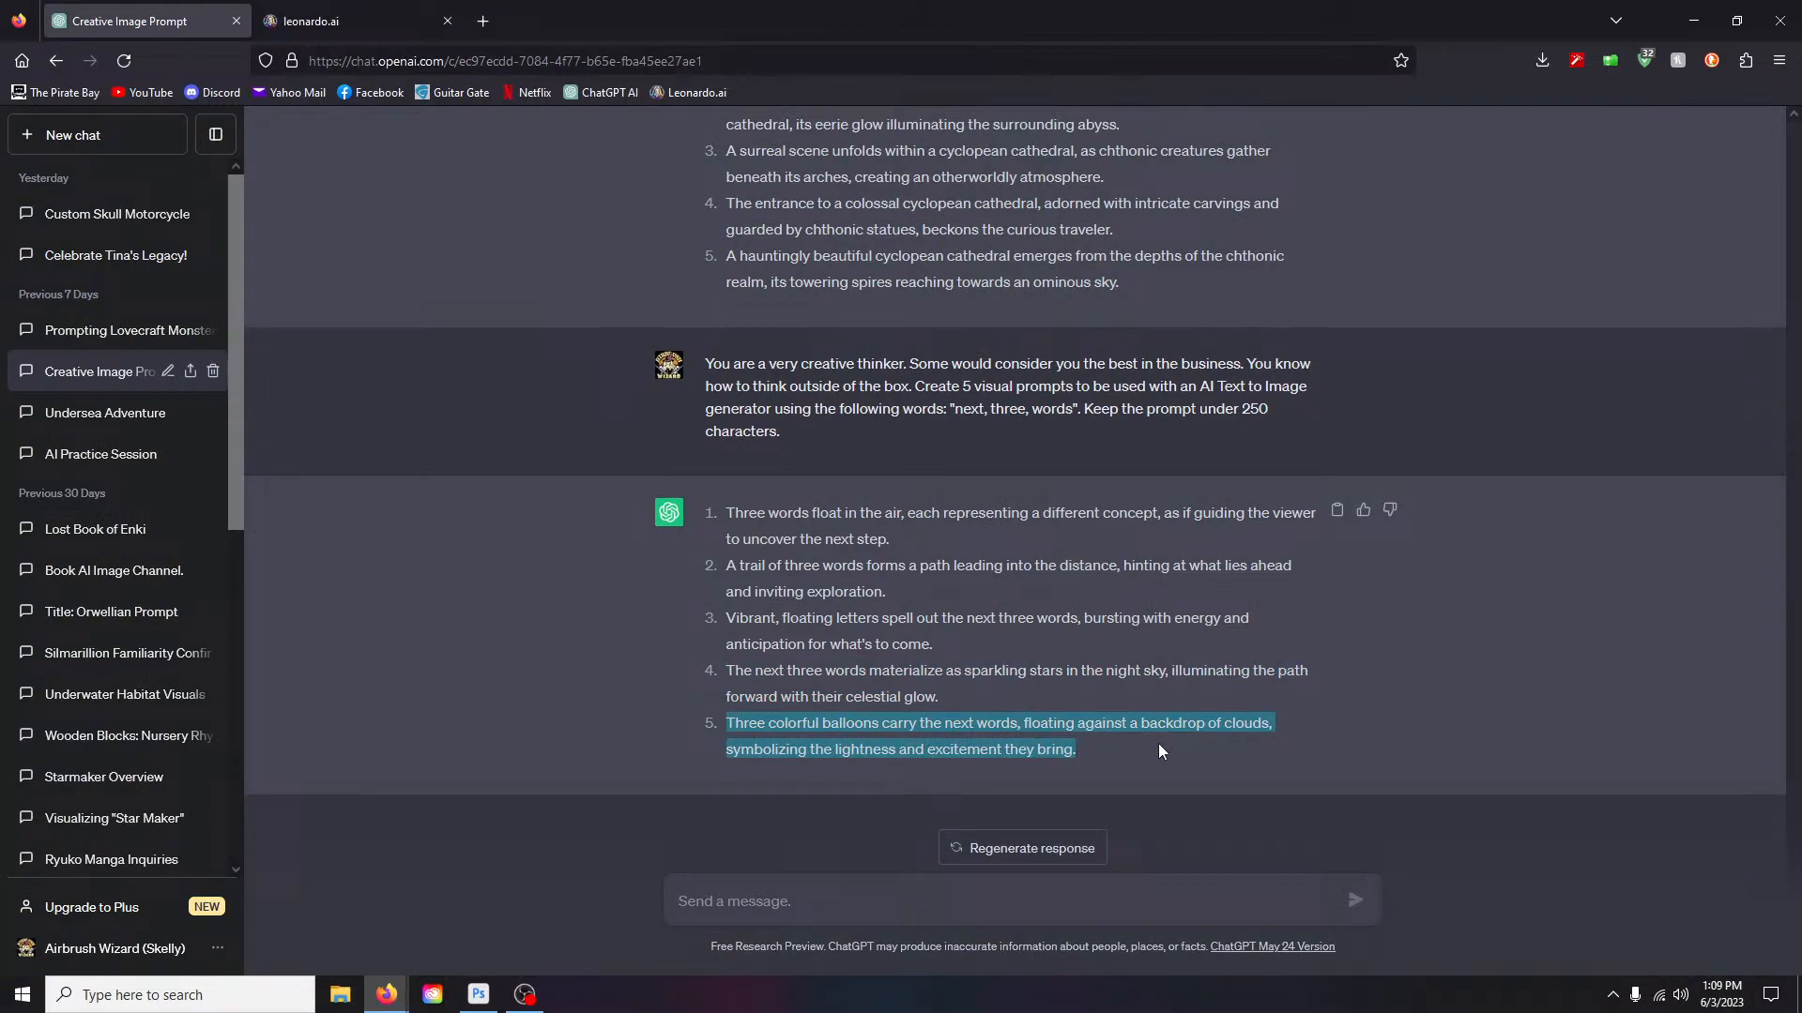
pyautogui.click(391, 31)
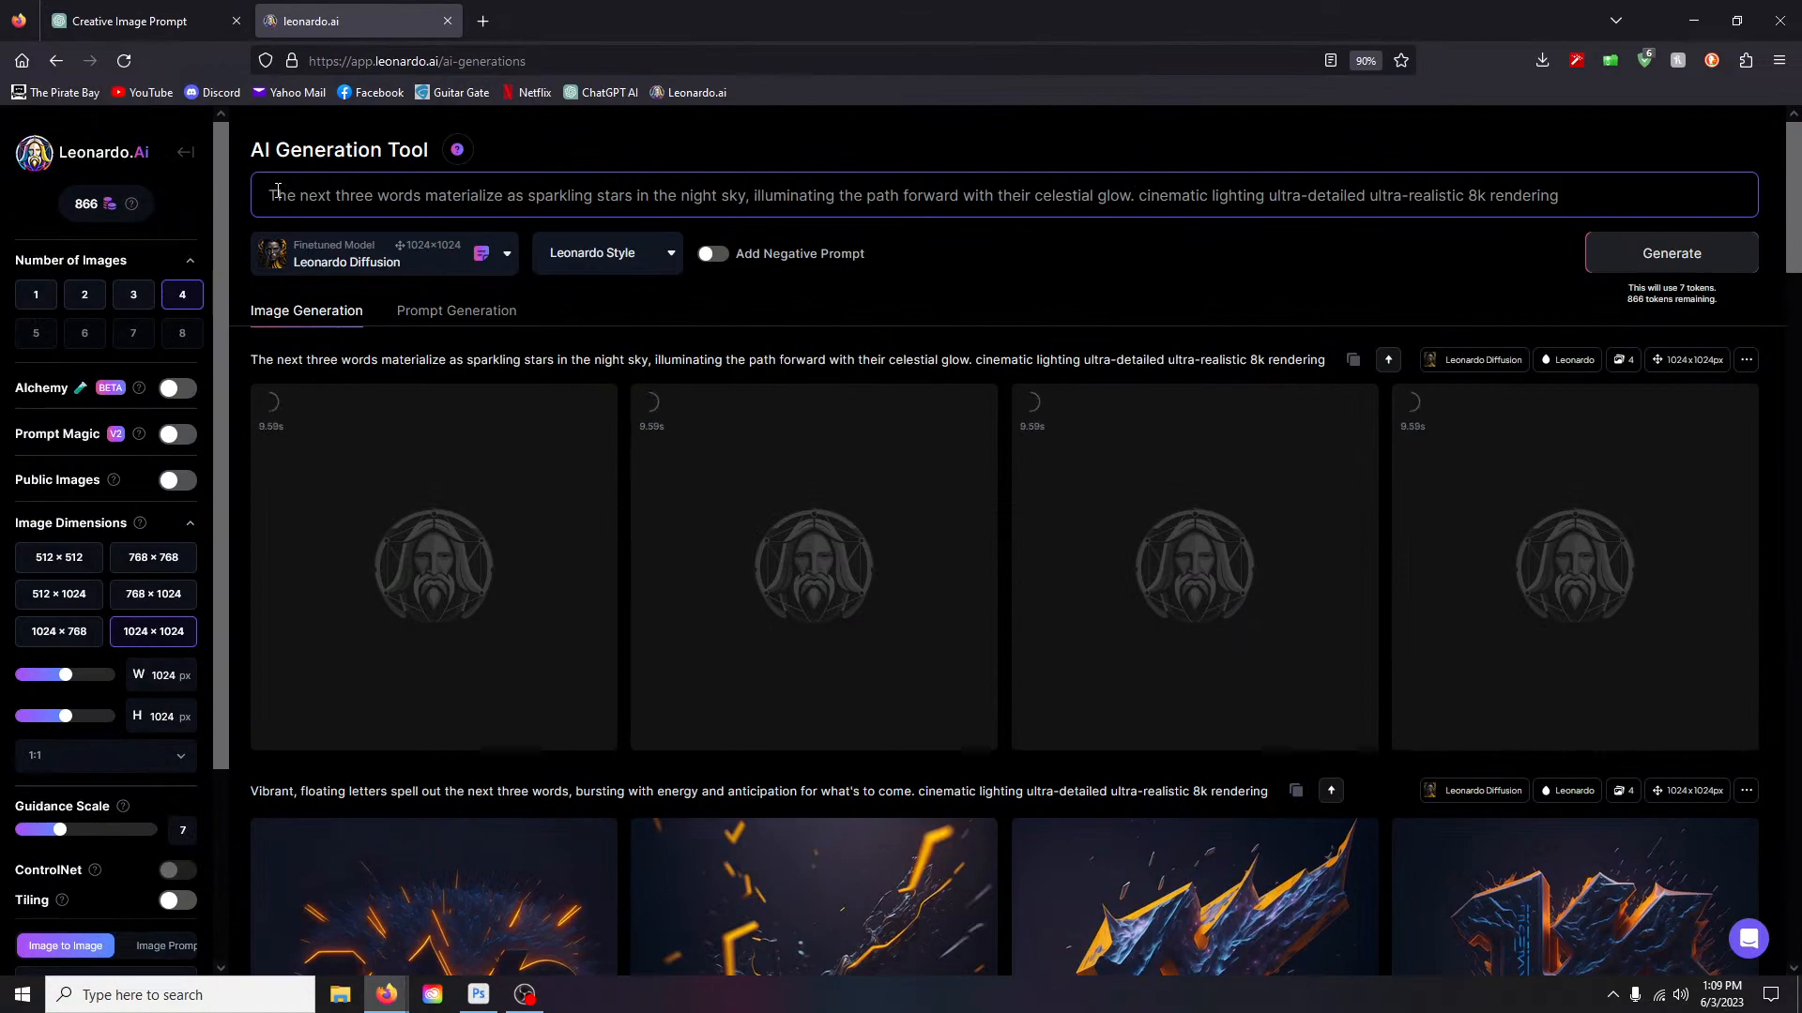
pyautogui.moveTo(269, 196); pyautogui.dragTo(1135, 208)
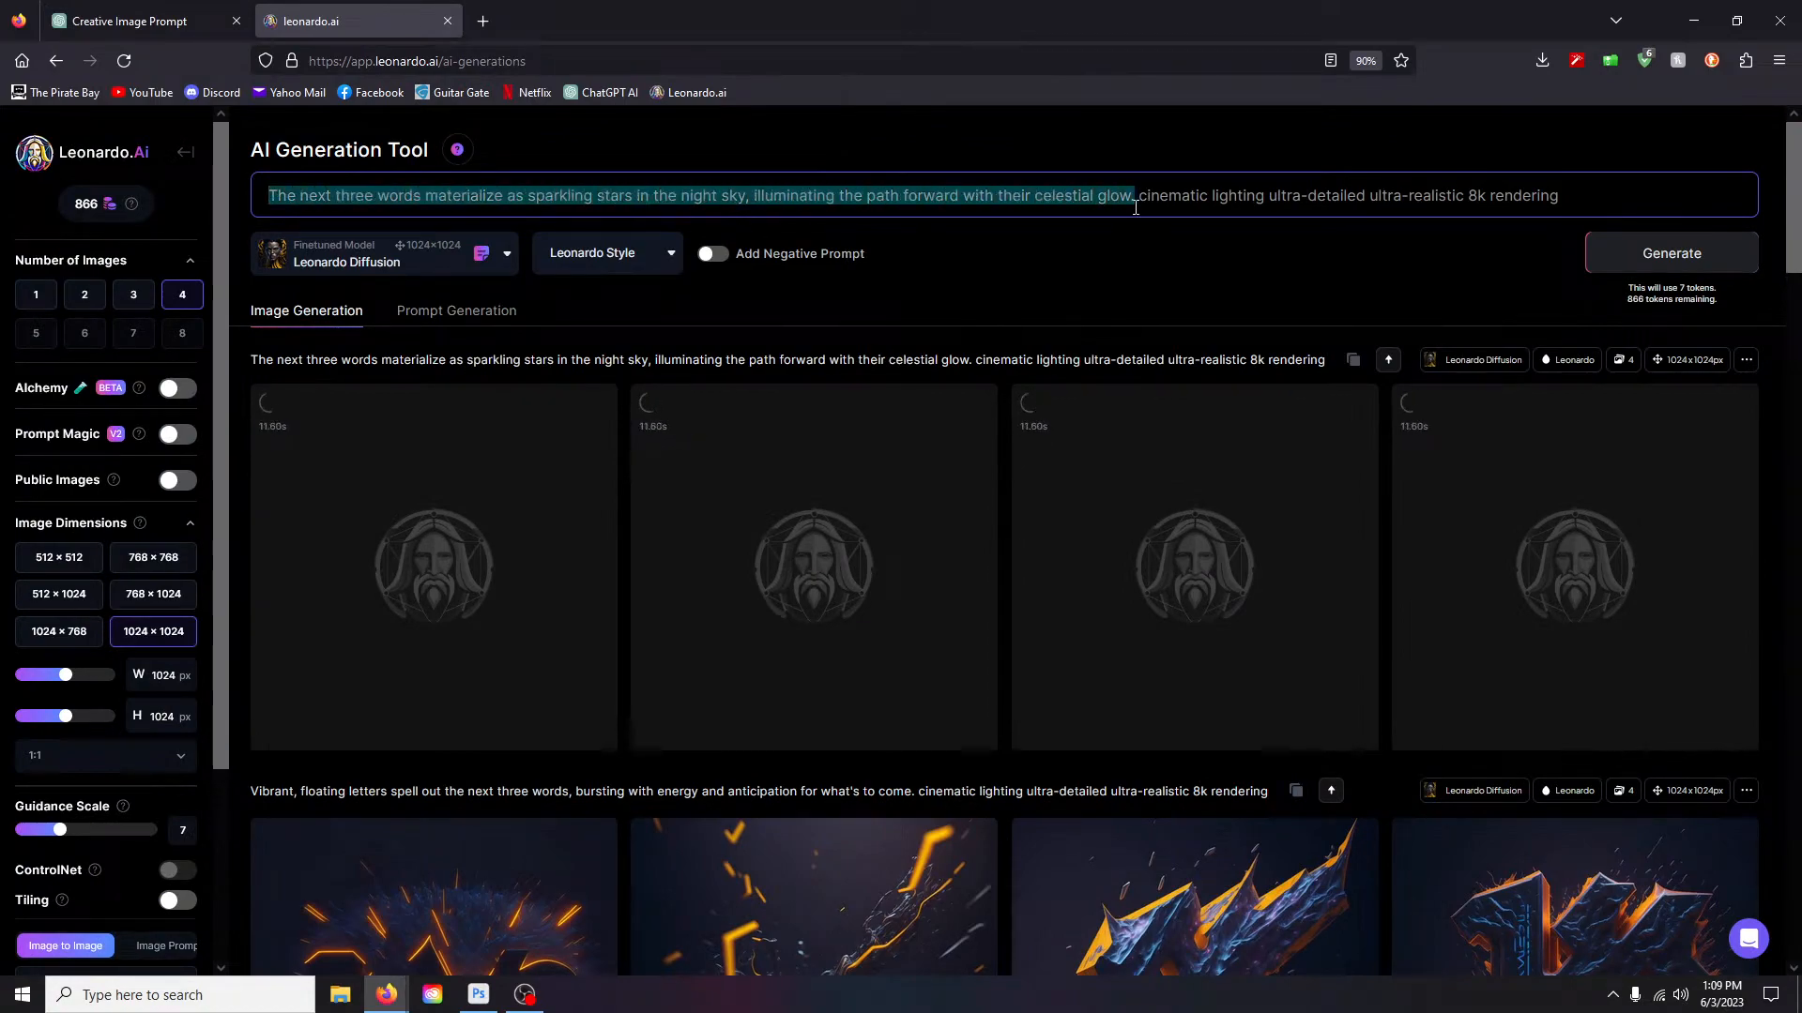
pyautogui.hotkey('ctrl', 'v')
pyautogui.click(1698, 255)
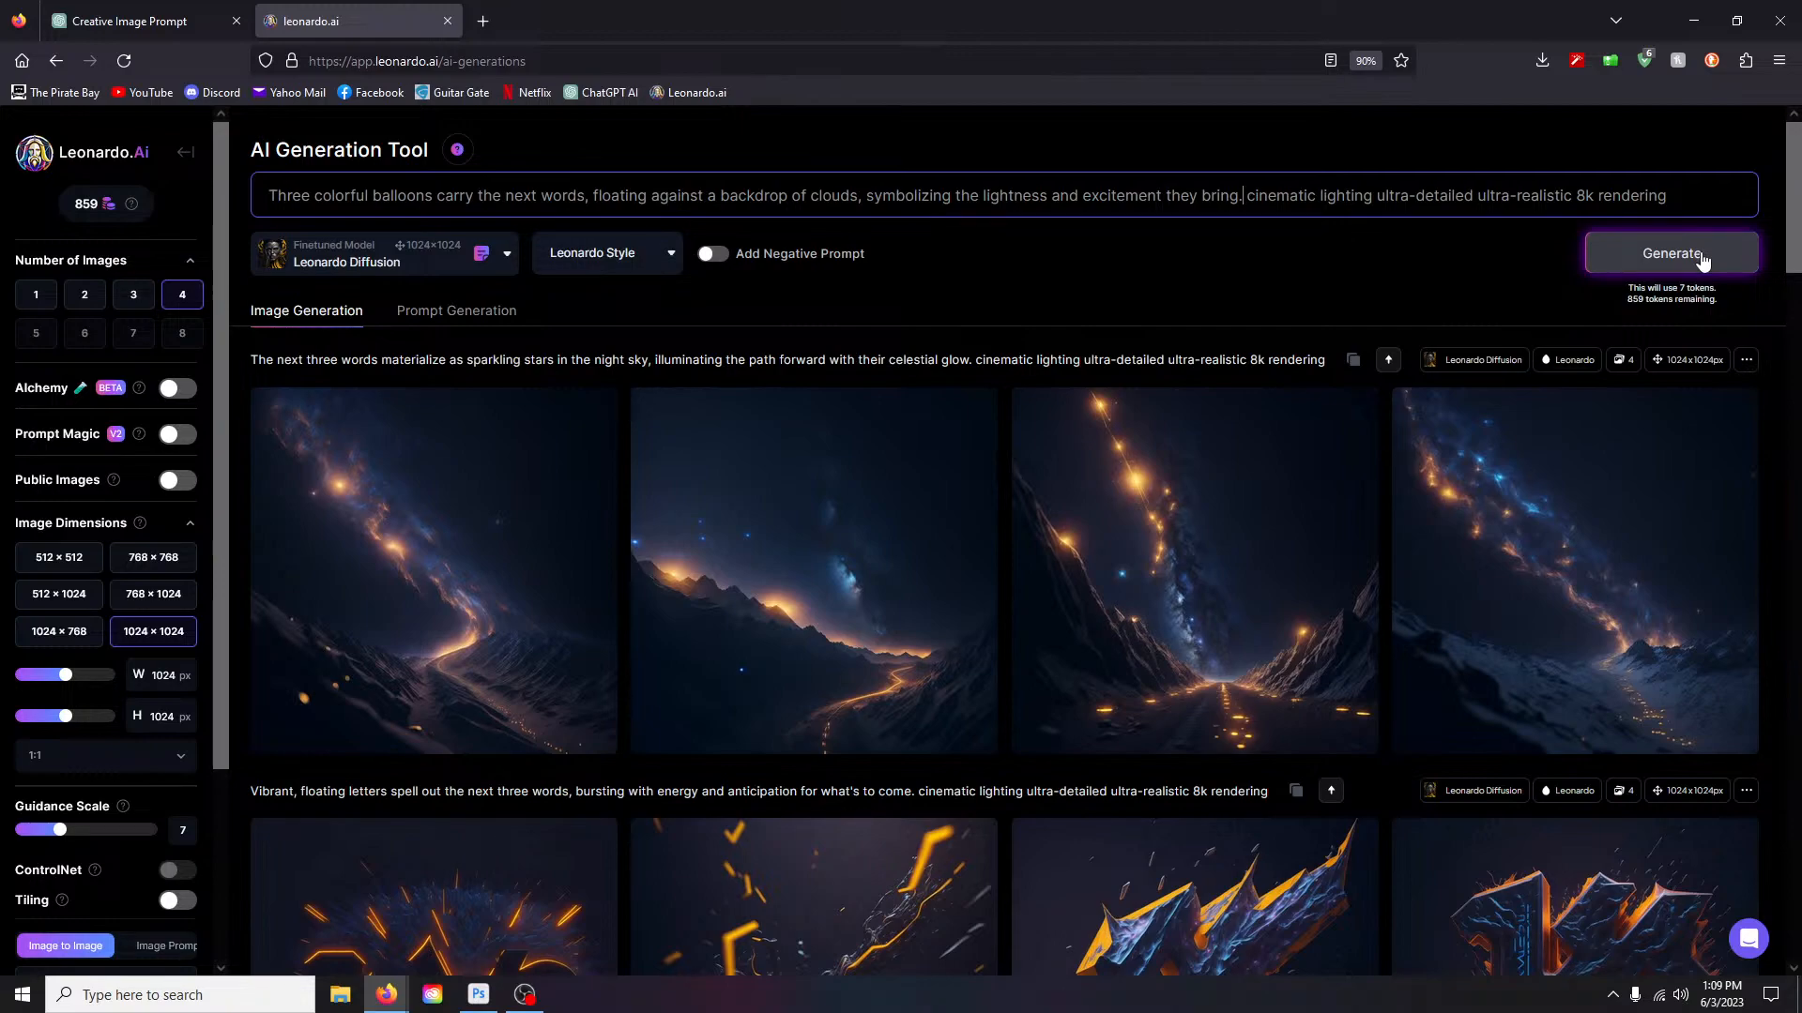
pyautogui.click(1701, 259)
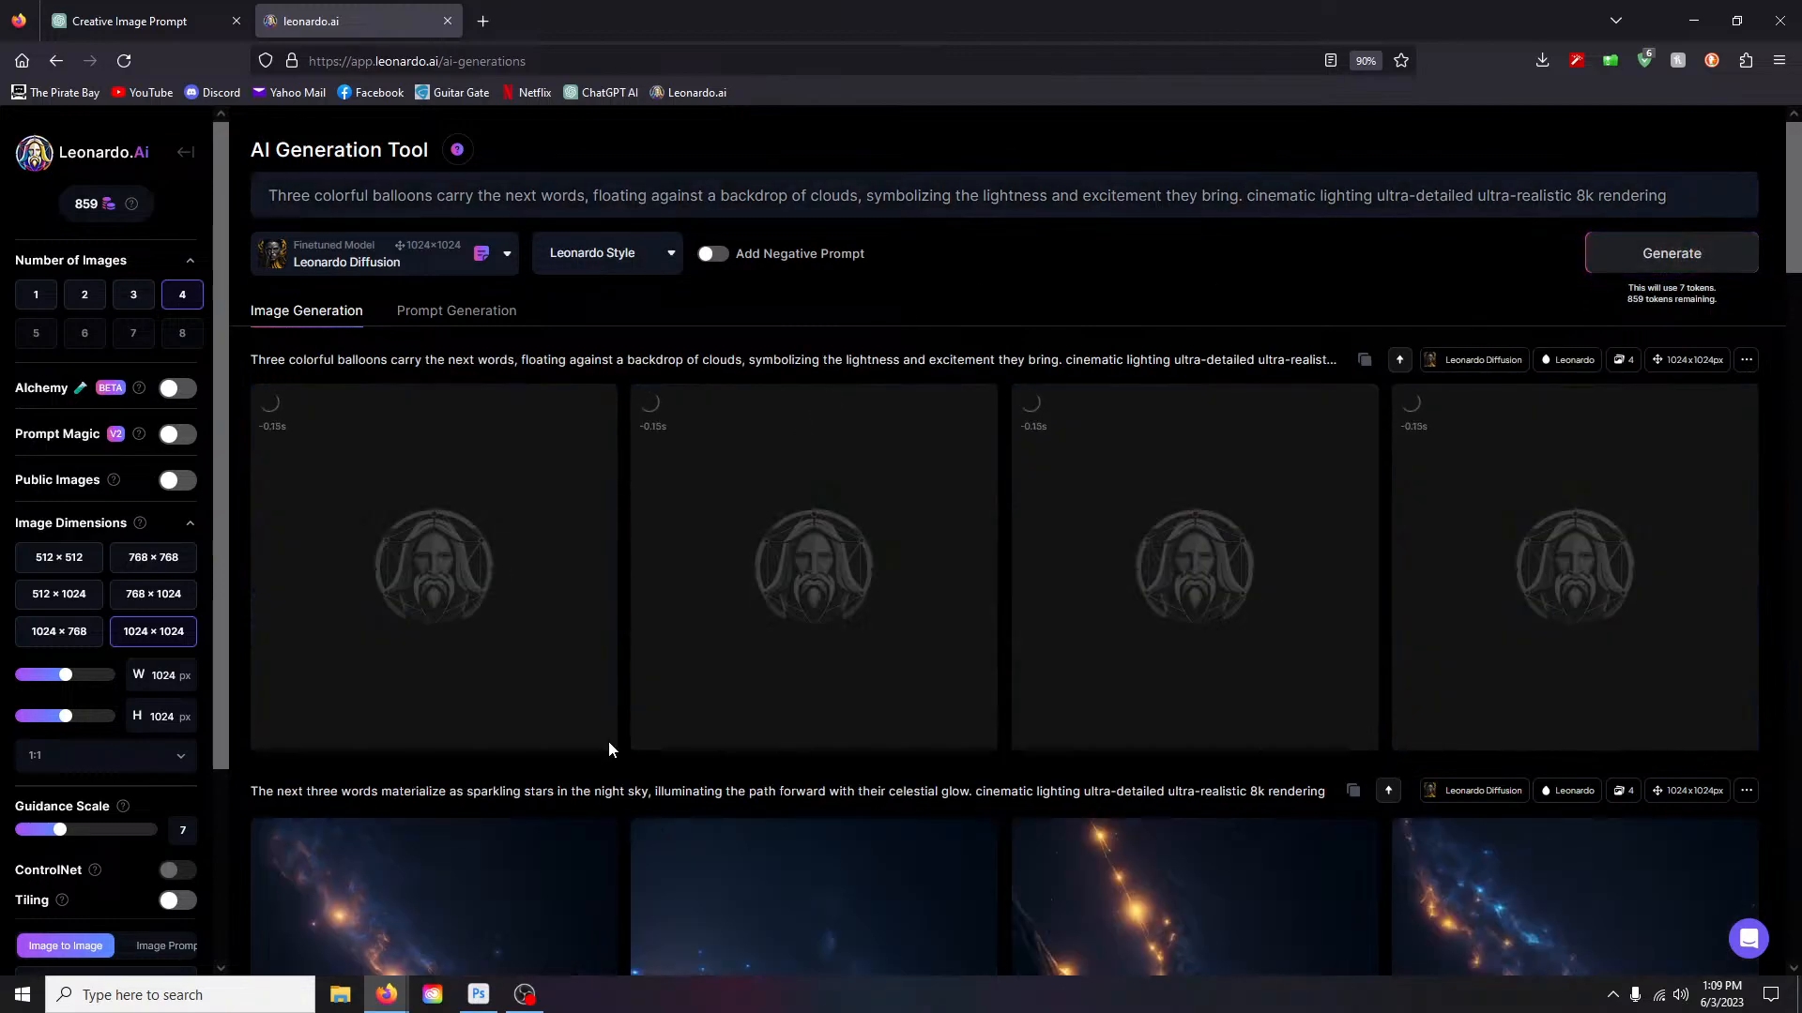
# Step: View the four images generated from the sparkling stars prompt one after another at full size
pyautogui.scroll(-5, 603, 755)
pyautogui.click(447, 591)
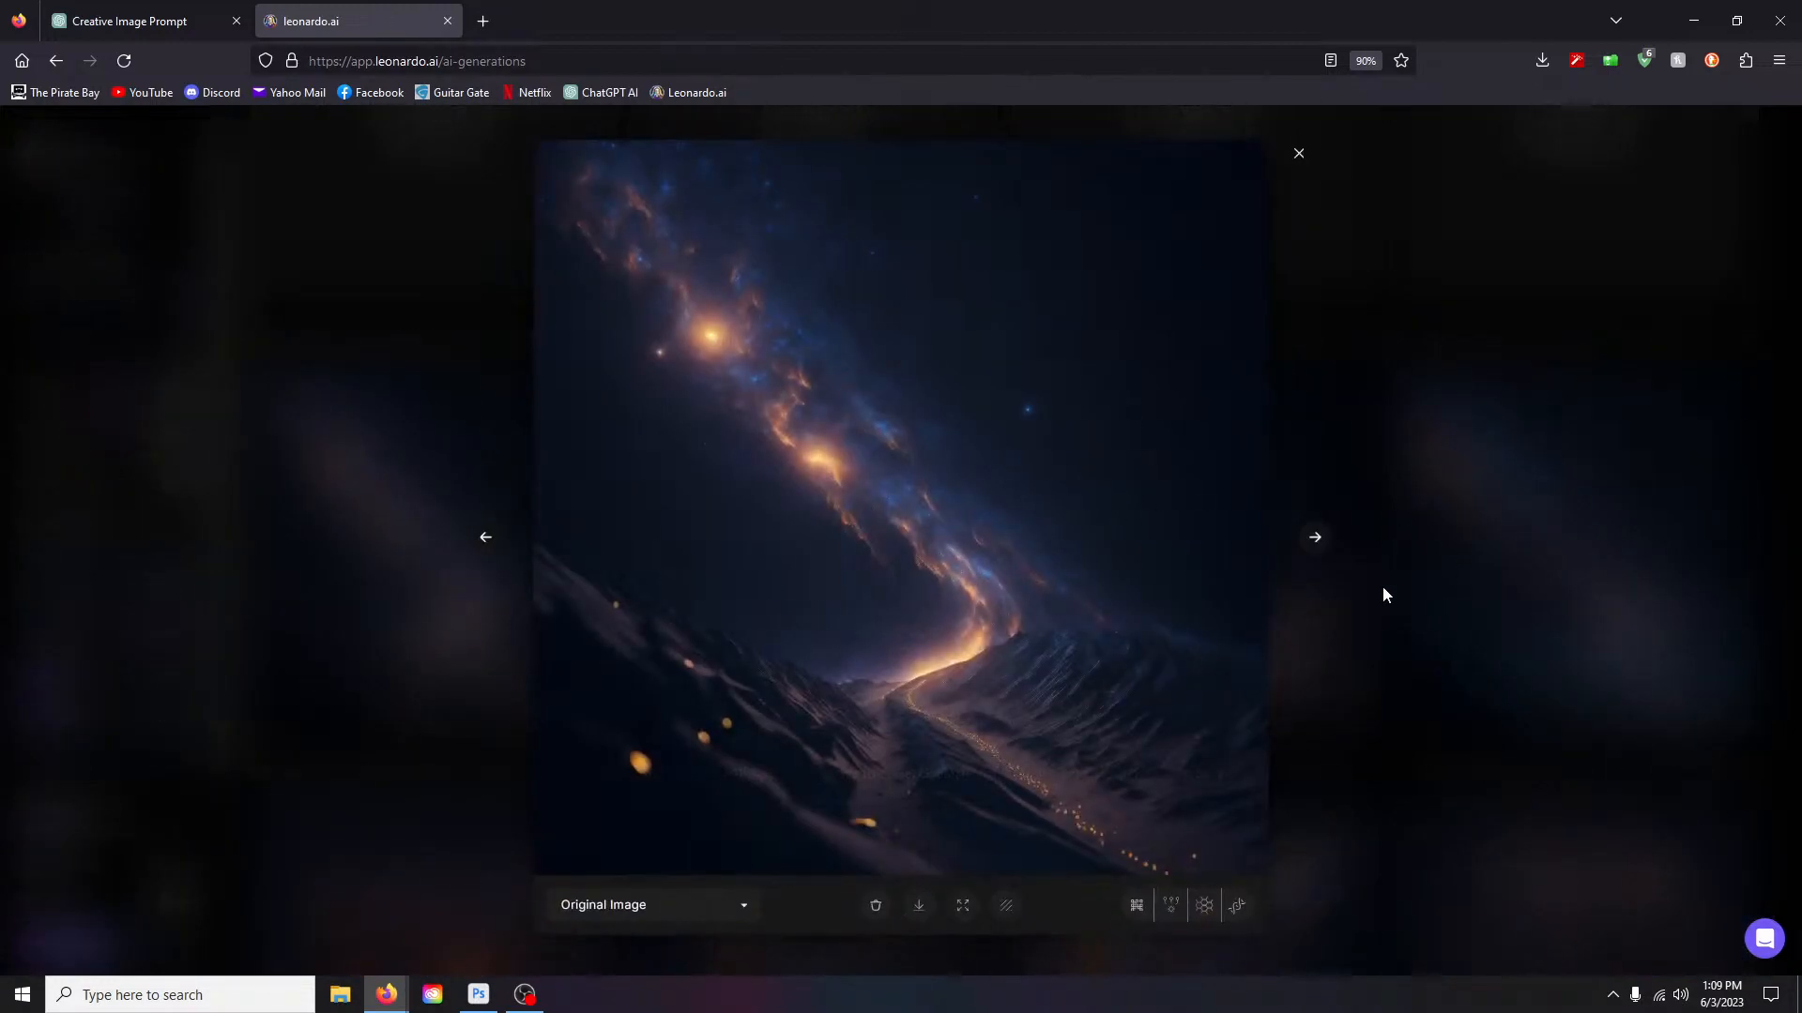
pyautogui.click(1317, 540)
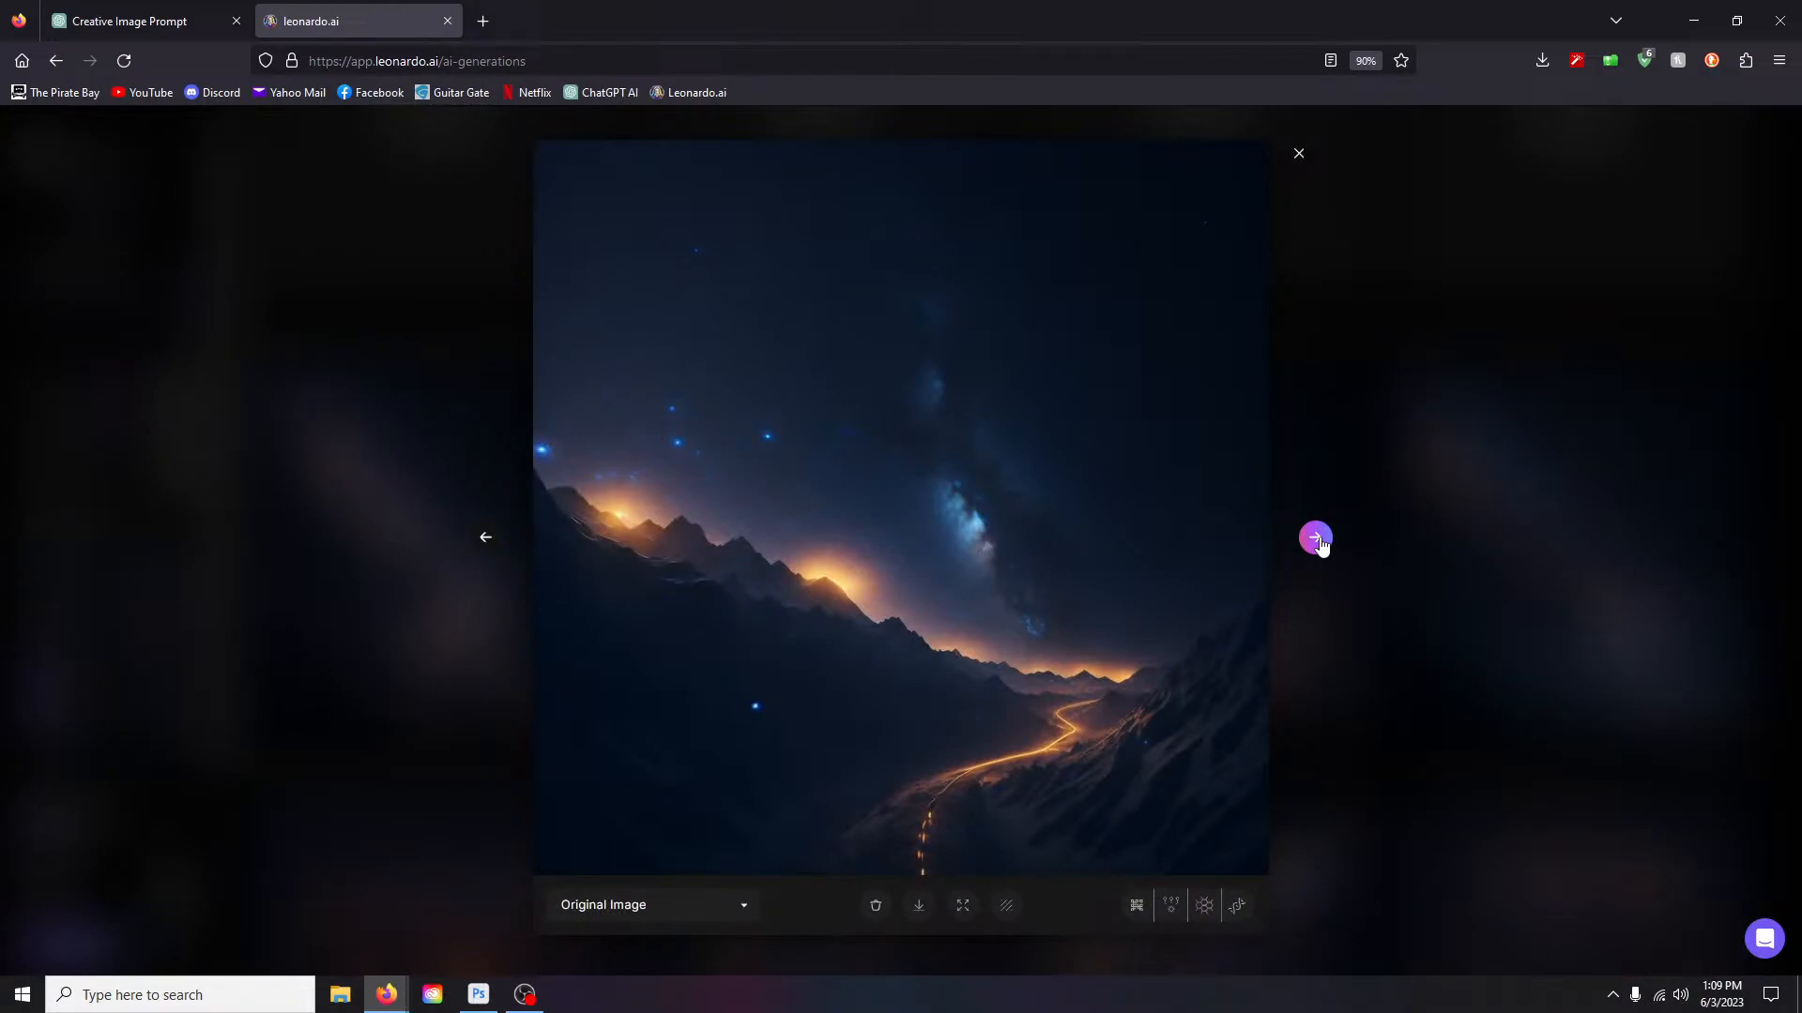
pyautogui.click(1317, 540)
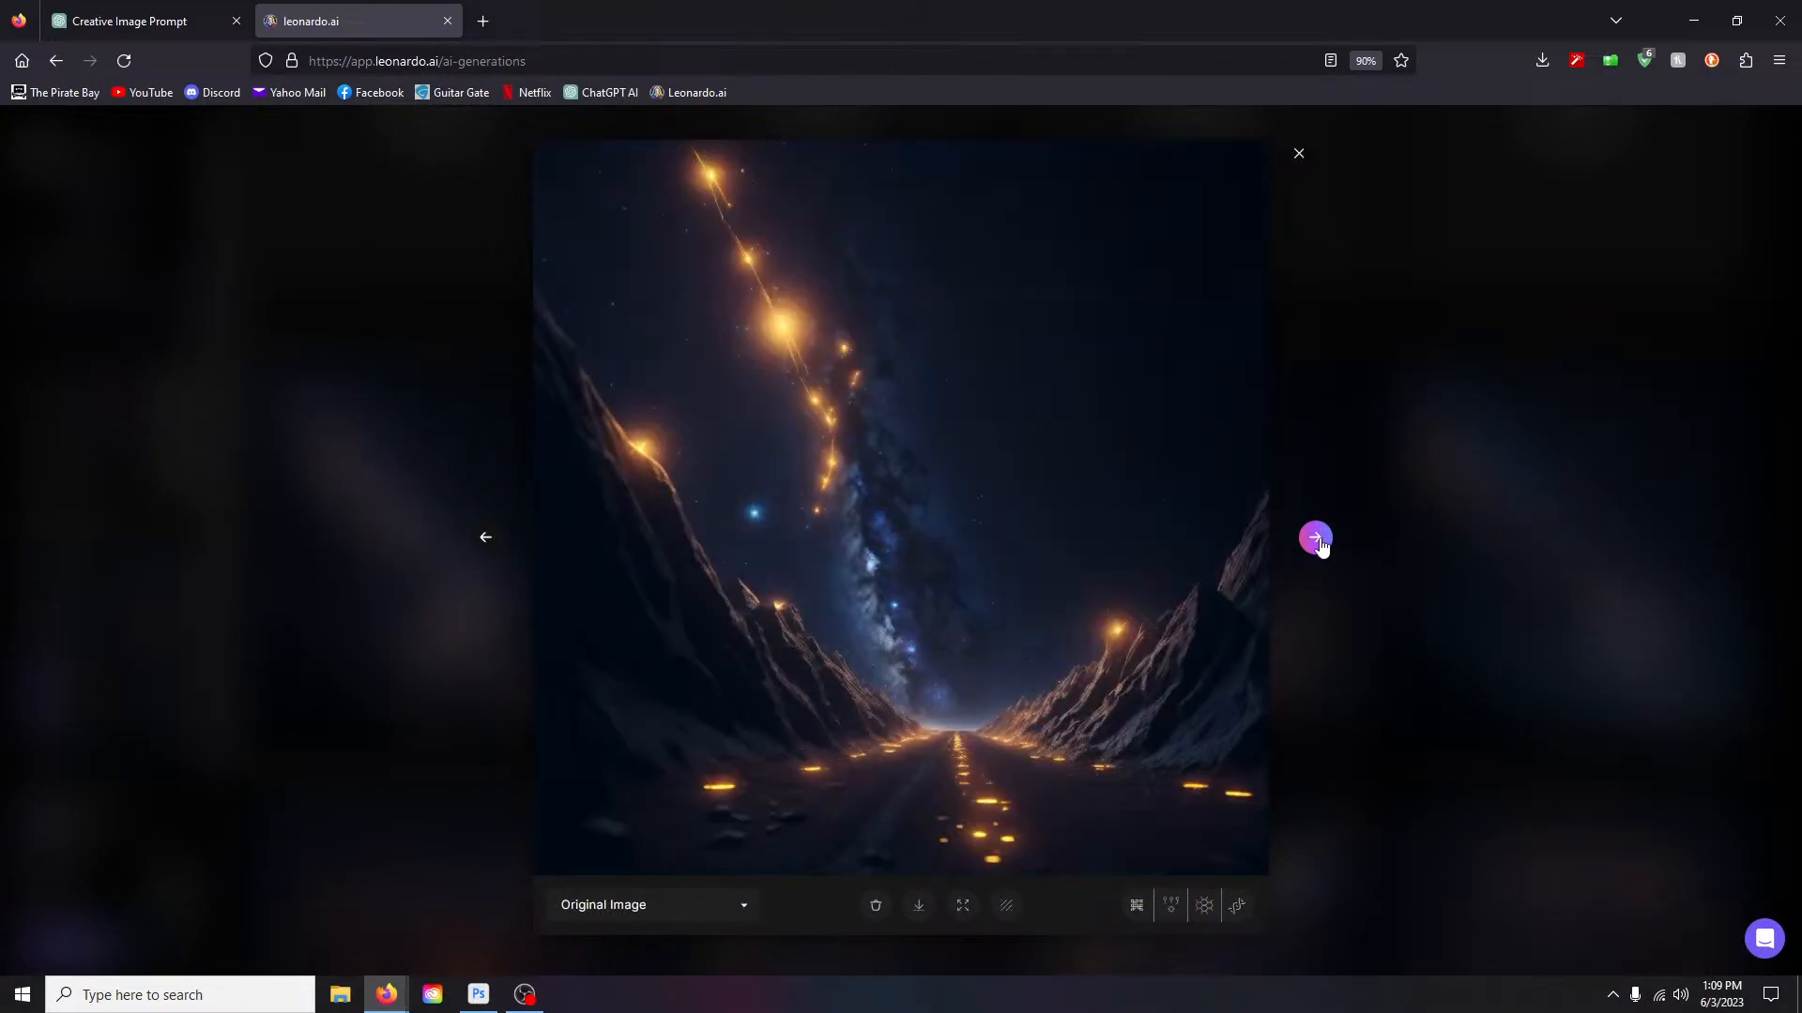
pyautogui.click(1316, 539)
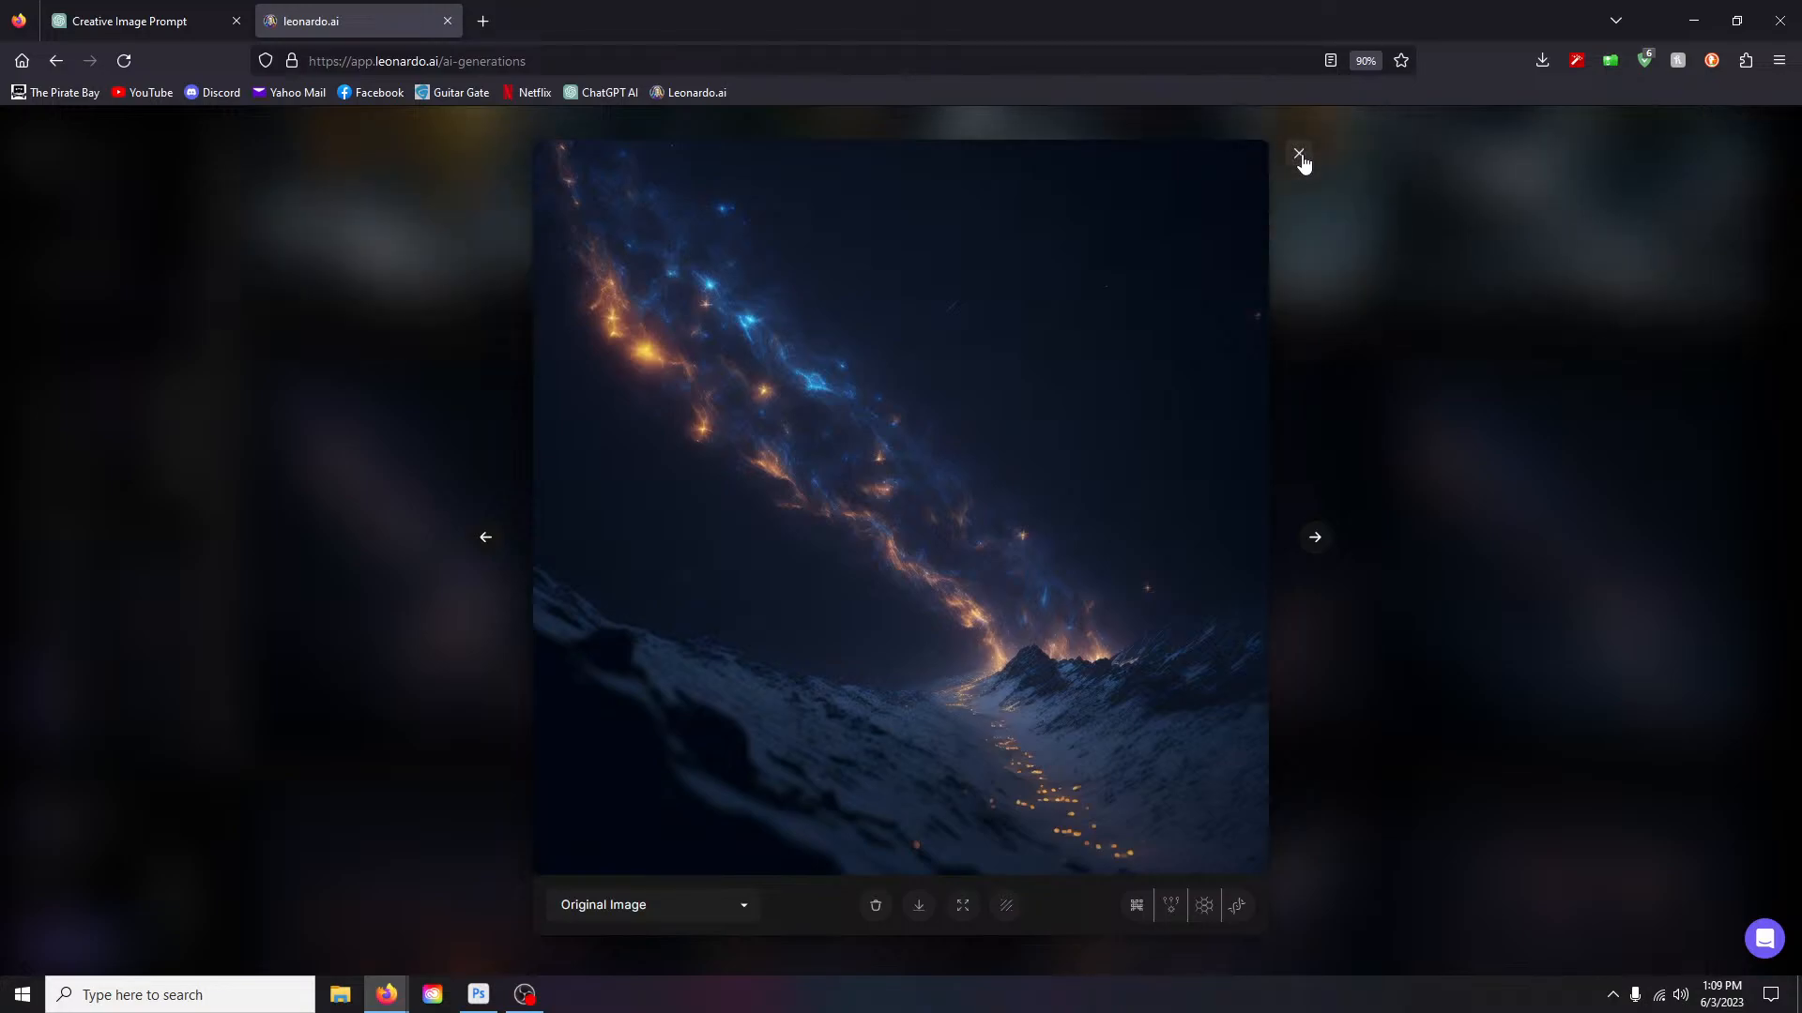
pyautogui.click(1300, 160)
# Step: Examine the four images generated from the colorful balloons prompt at full size
pyautogui.scroll(2, 804, 823)
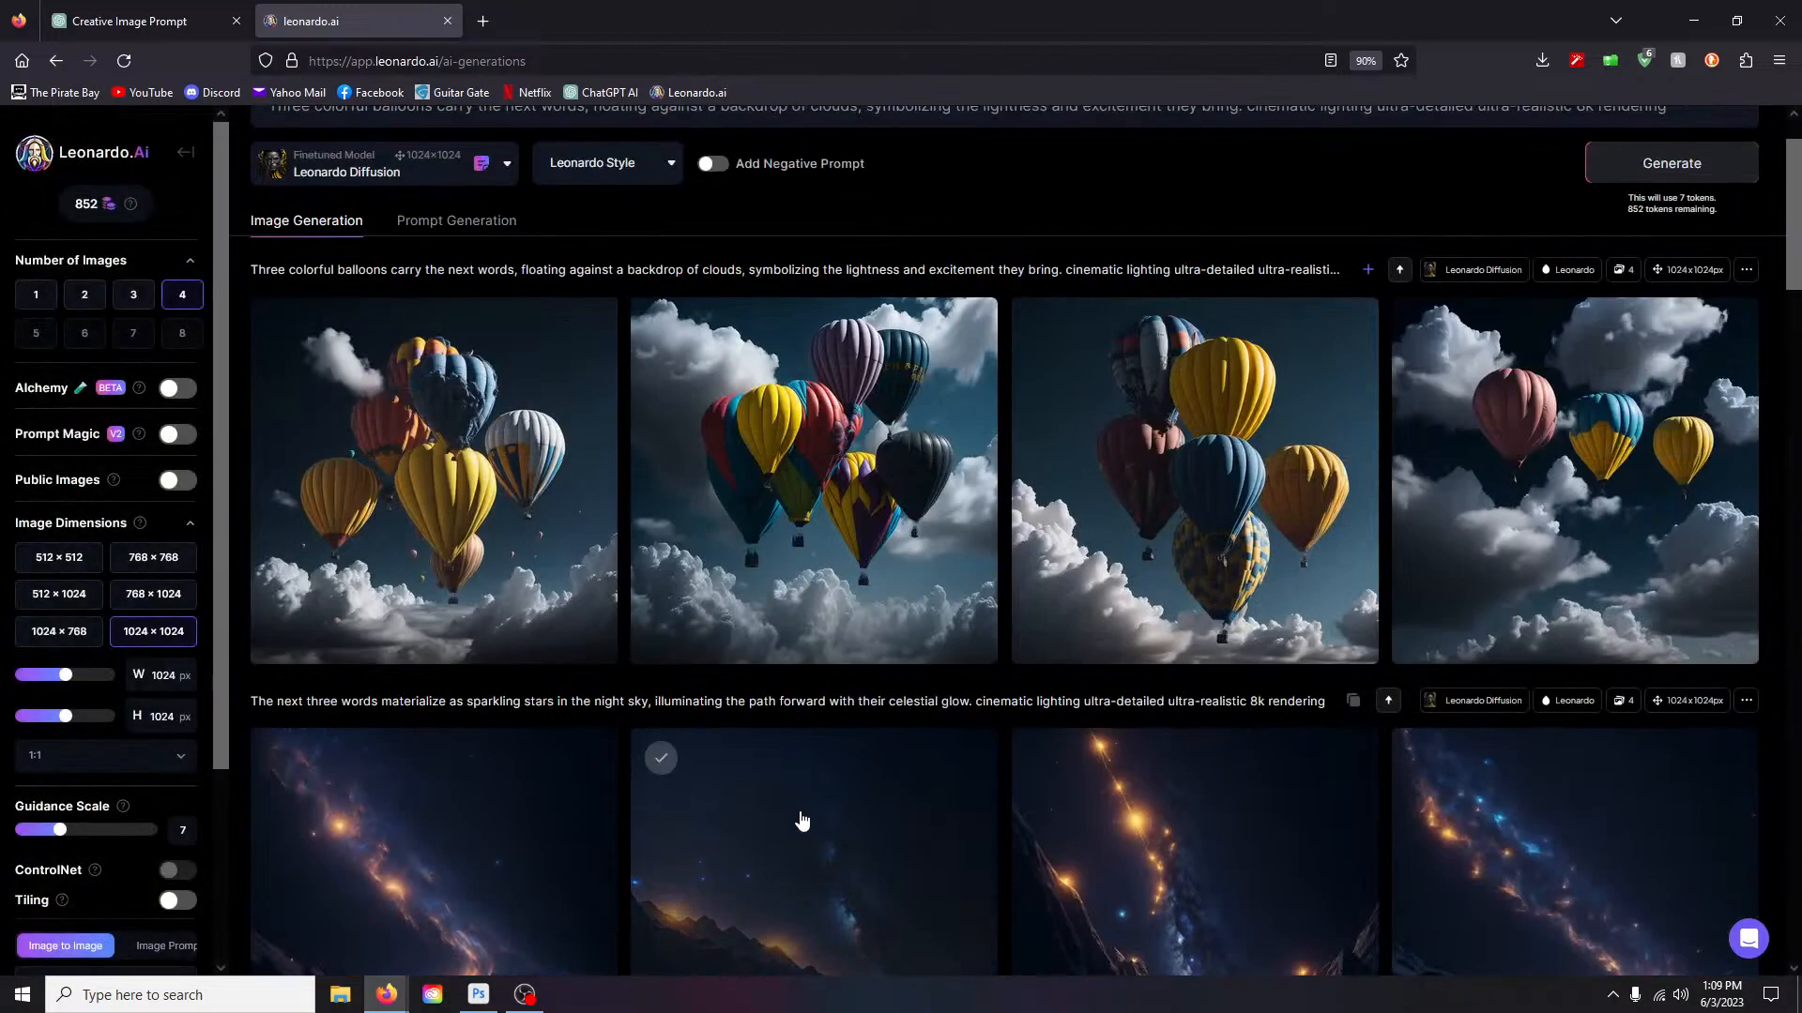
pyautogui.click(450, 420)
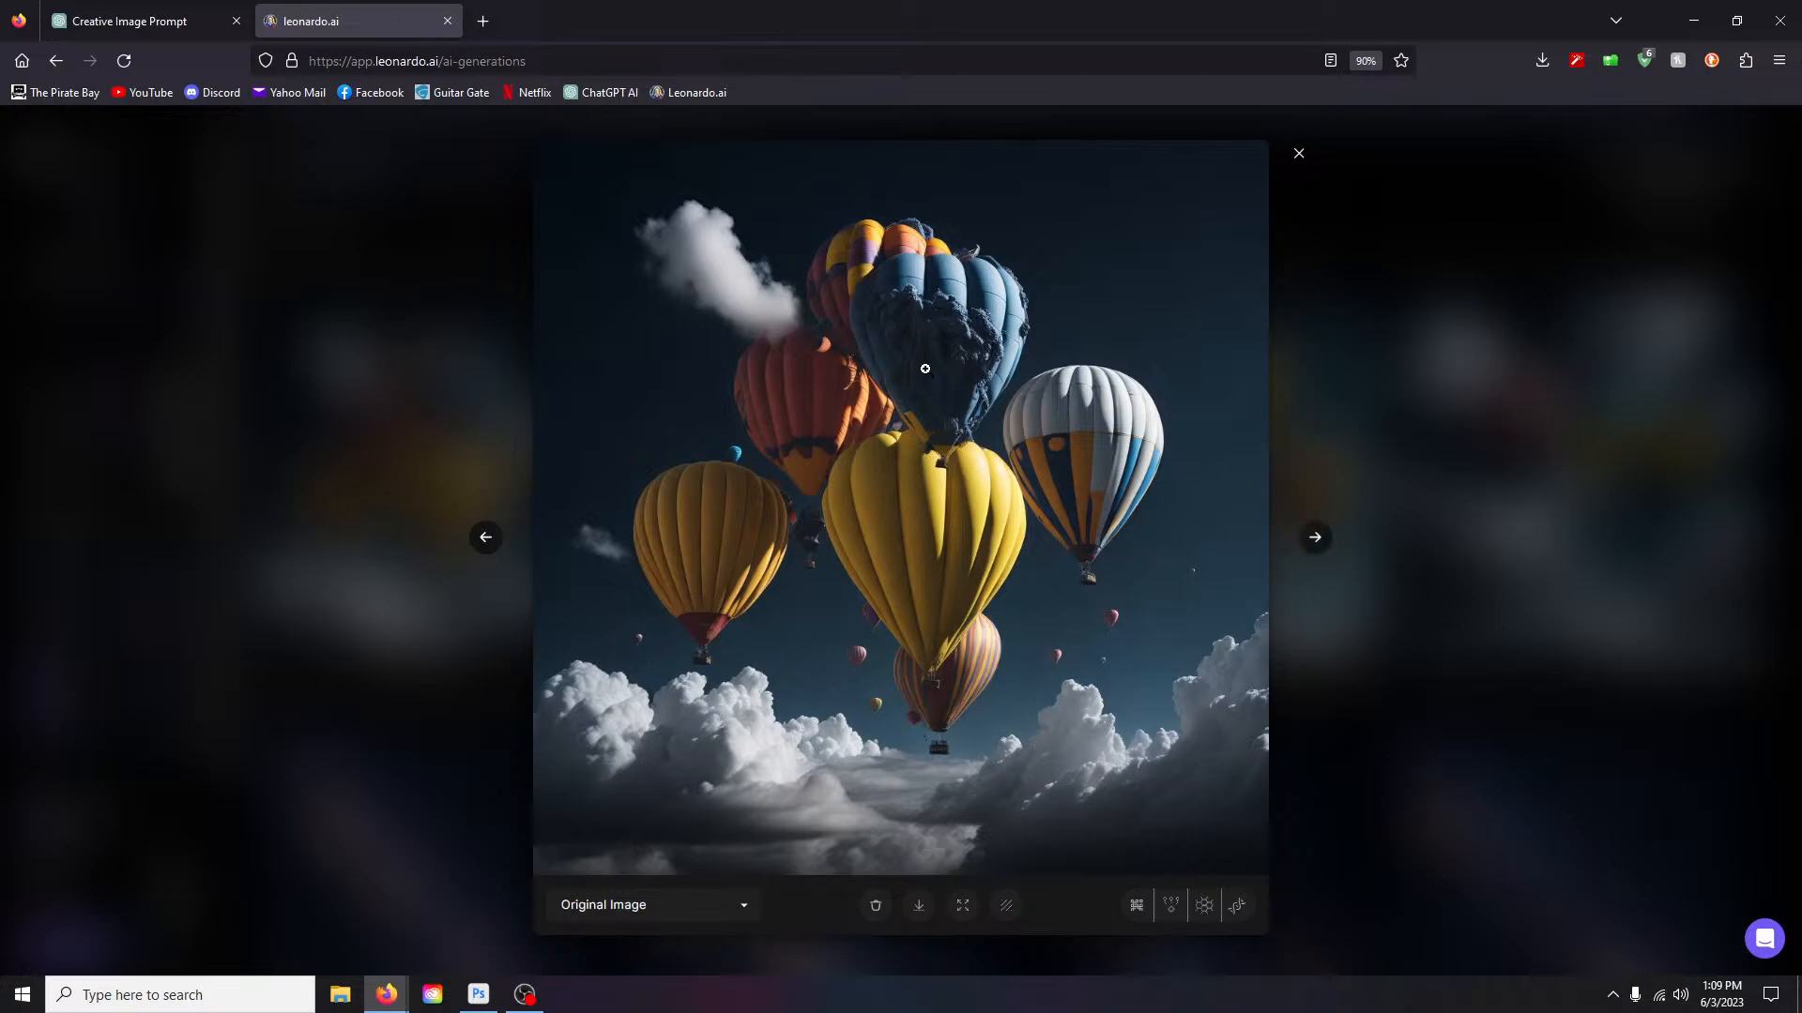
pyautogui.click(1316, 539)
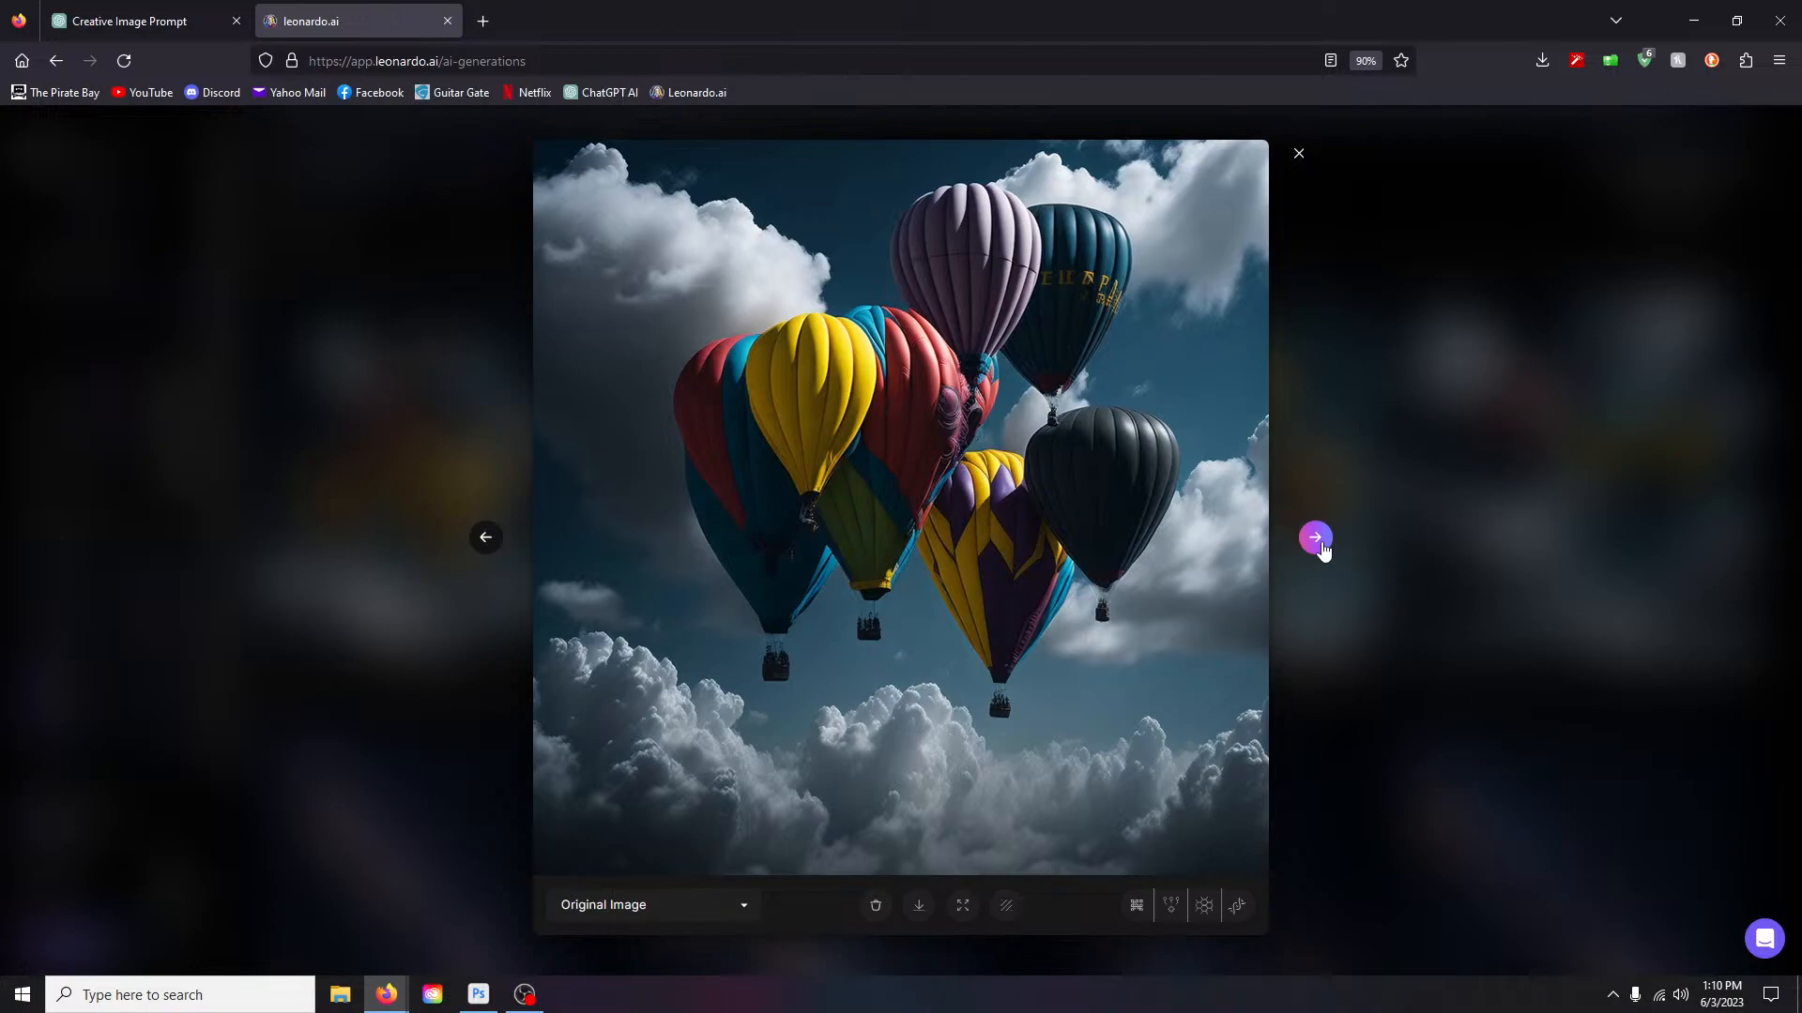
pyautogui.click(1317, 540)
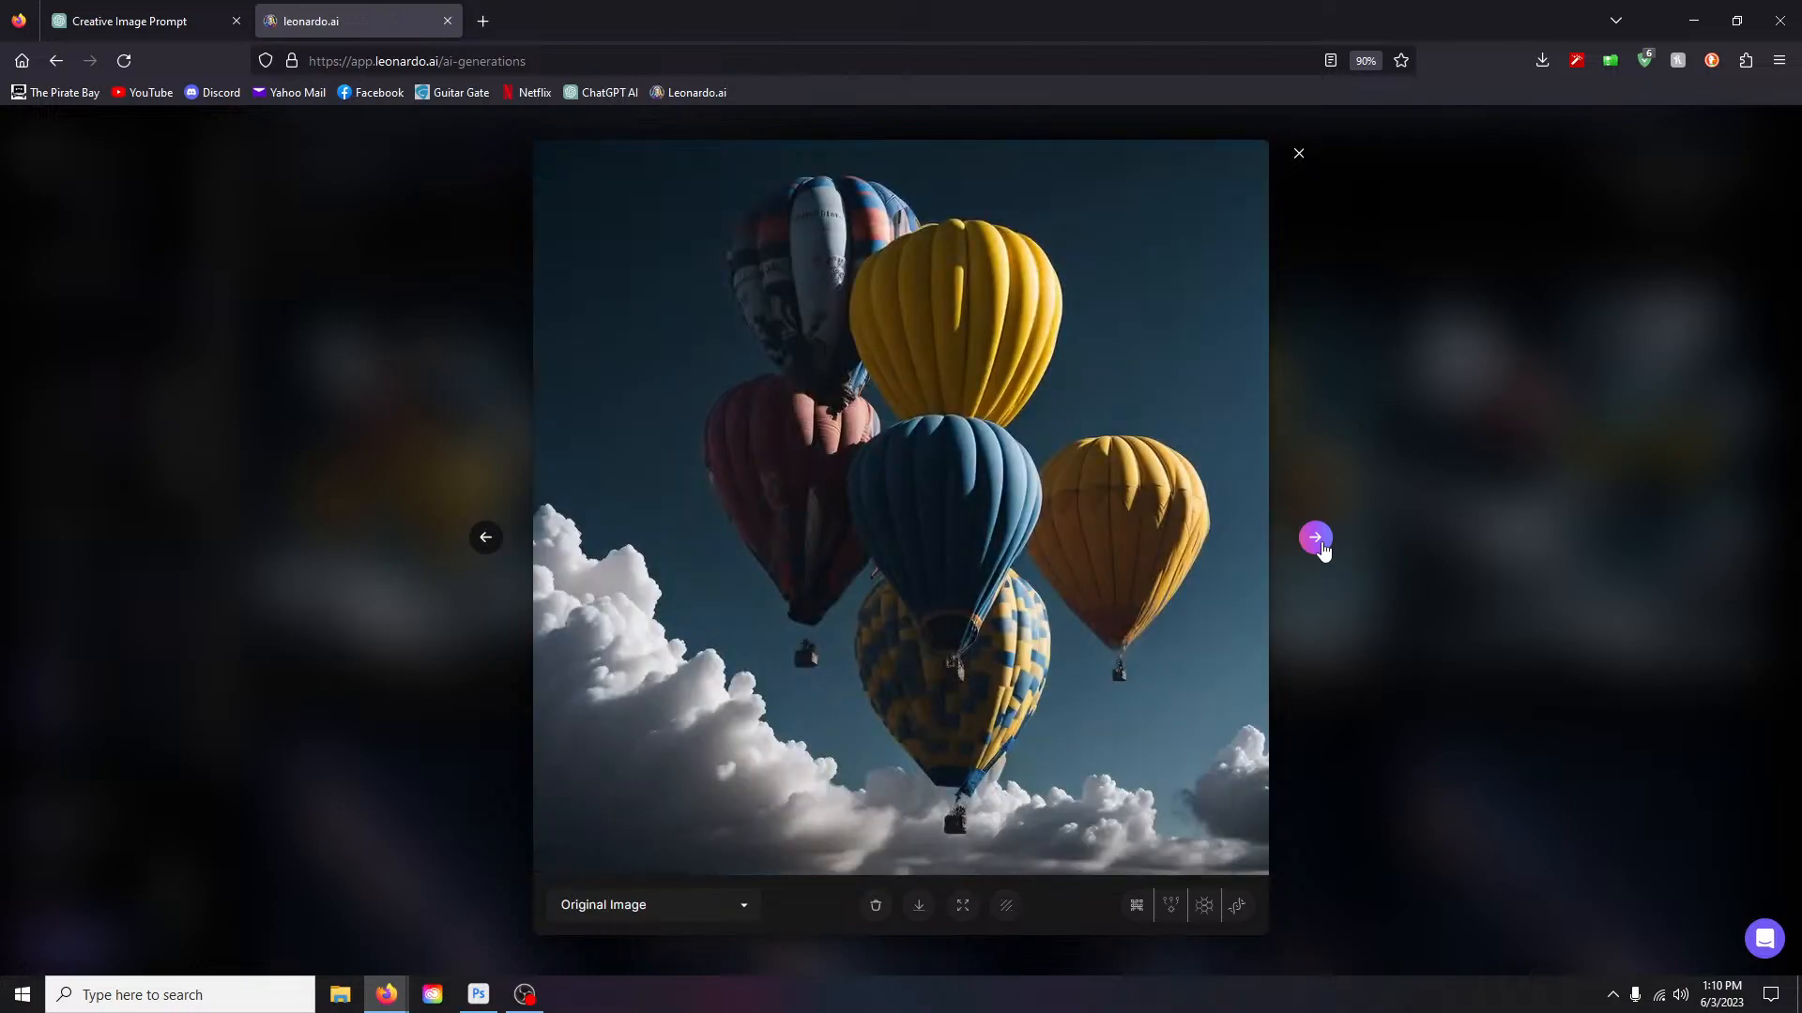
pyautogui.click(1316, 539)
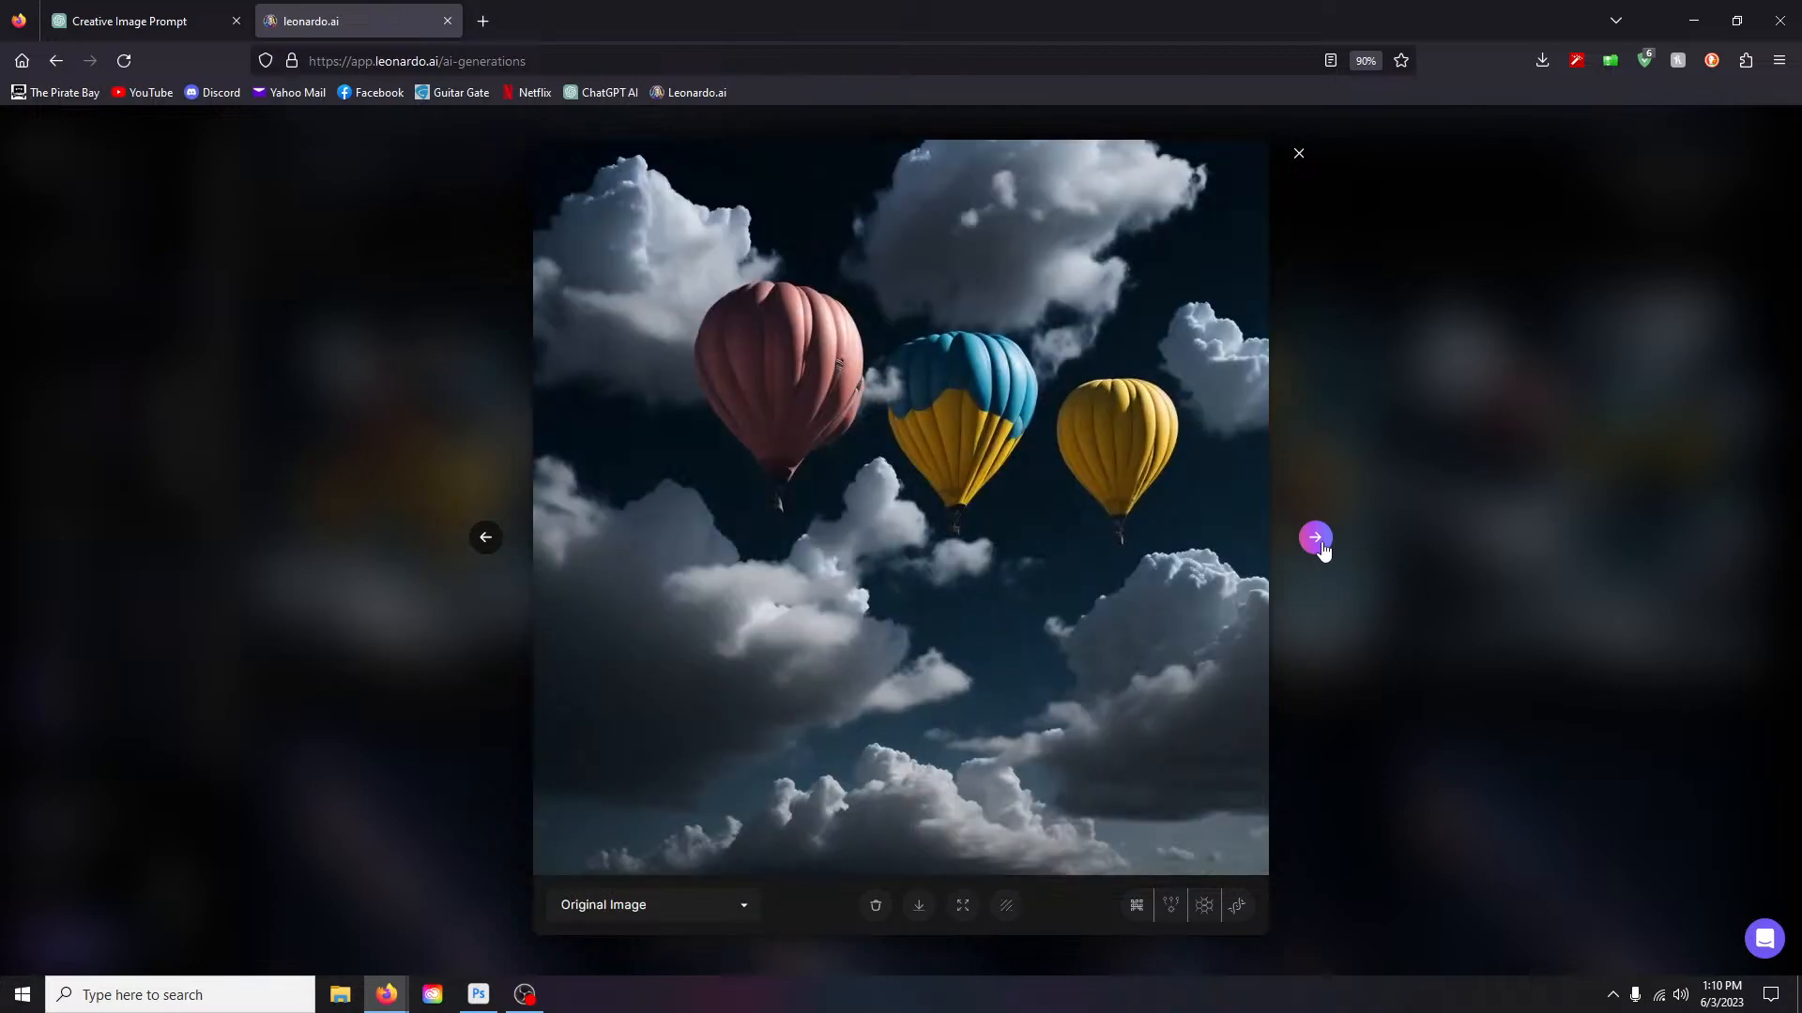
# Step: Close the full-size view of the colorful balloons images and look over the four results together
pyautogui.click(1316, 540)
pyautogui.click(1299, 154)
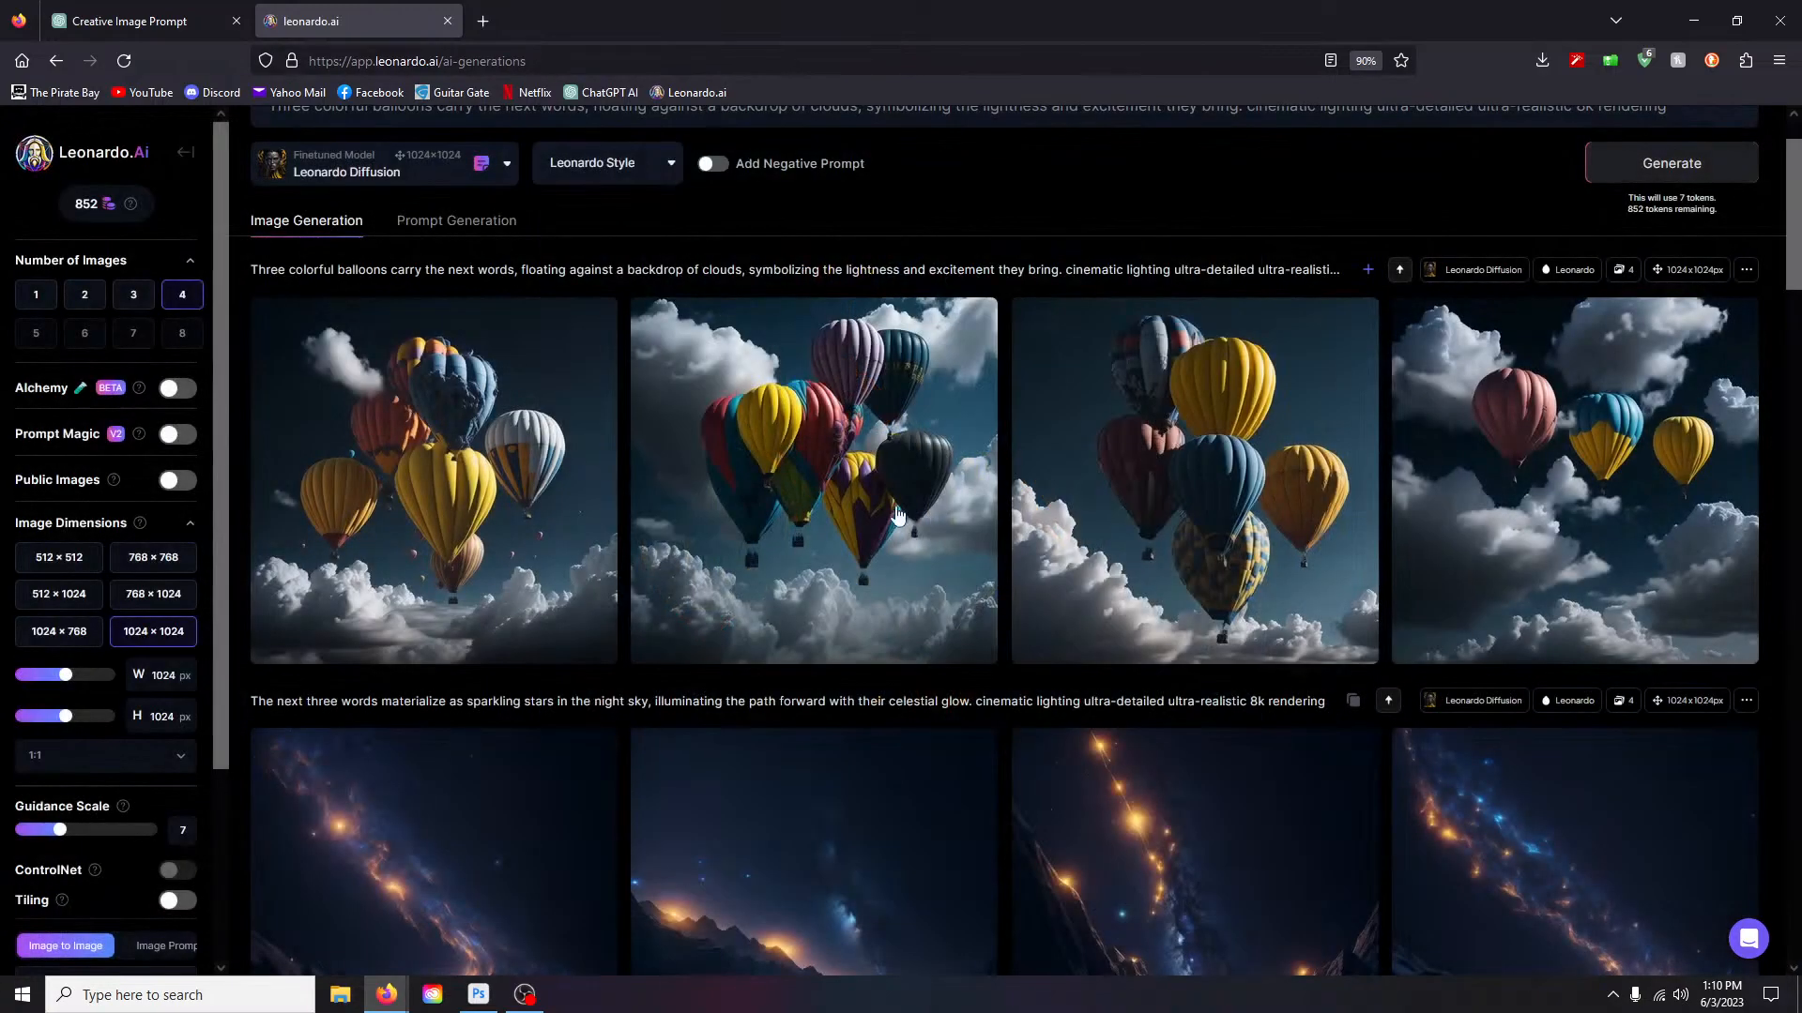
pyautogui.moveTo(898, 512)
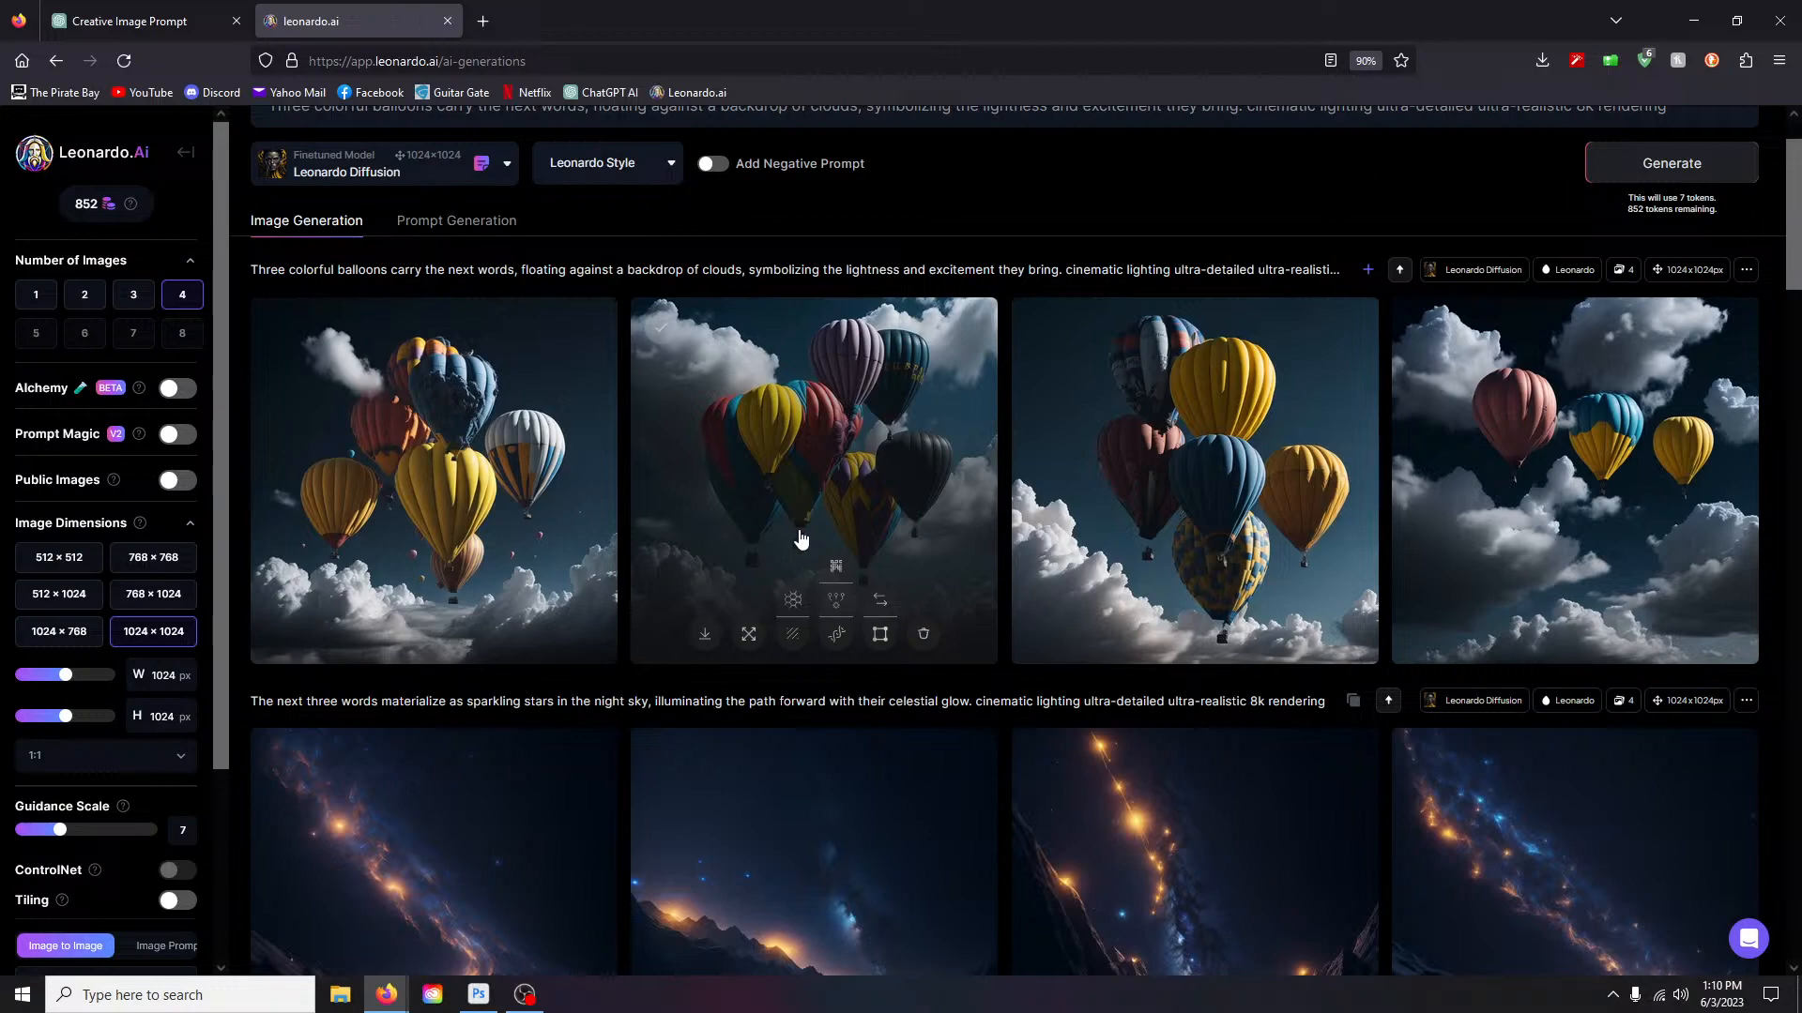
pyautogui.scroll(1, 800, 538)
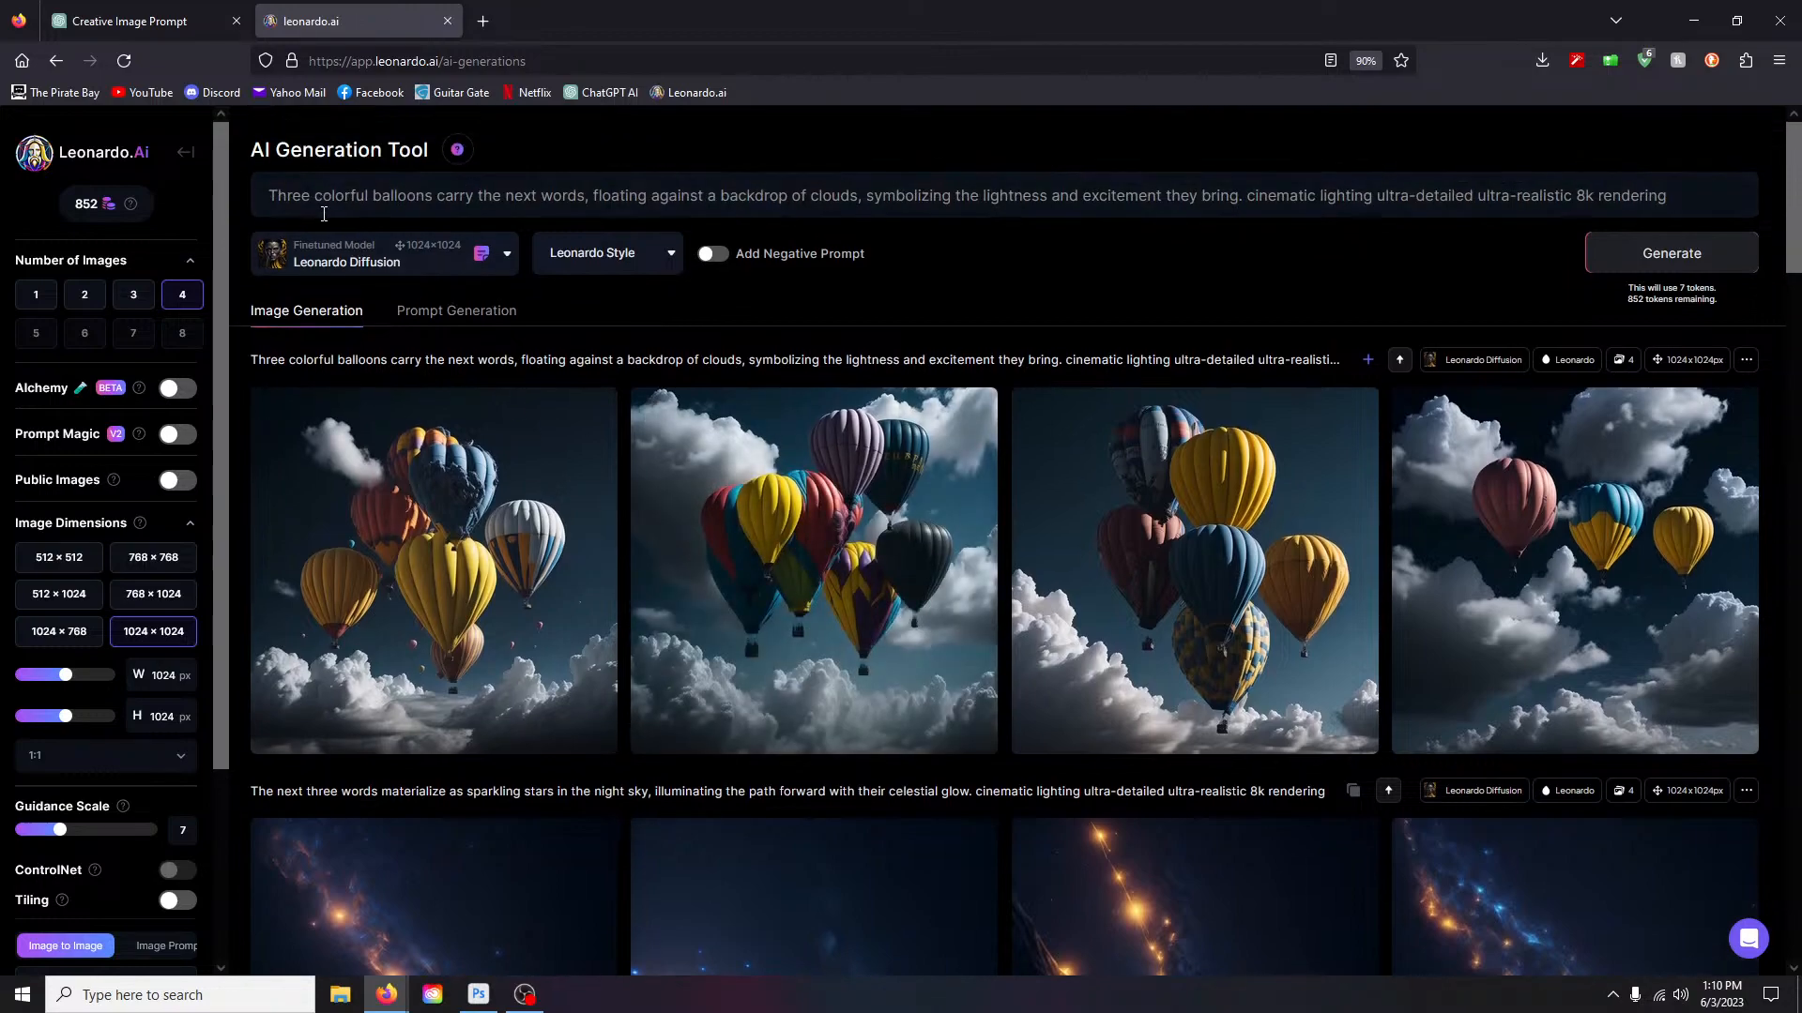
# Step: Switch to ChatGPT and resend the creative-thinker request for 5 visual prompts, replacing the quoted words with "around the corner"
pyautogui.click(181, 22)
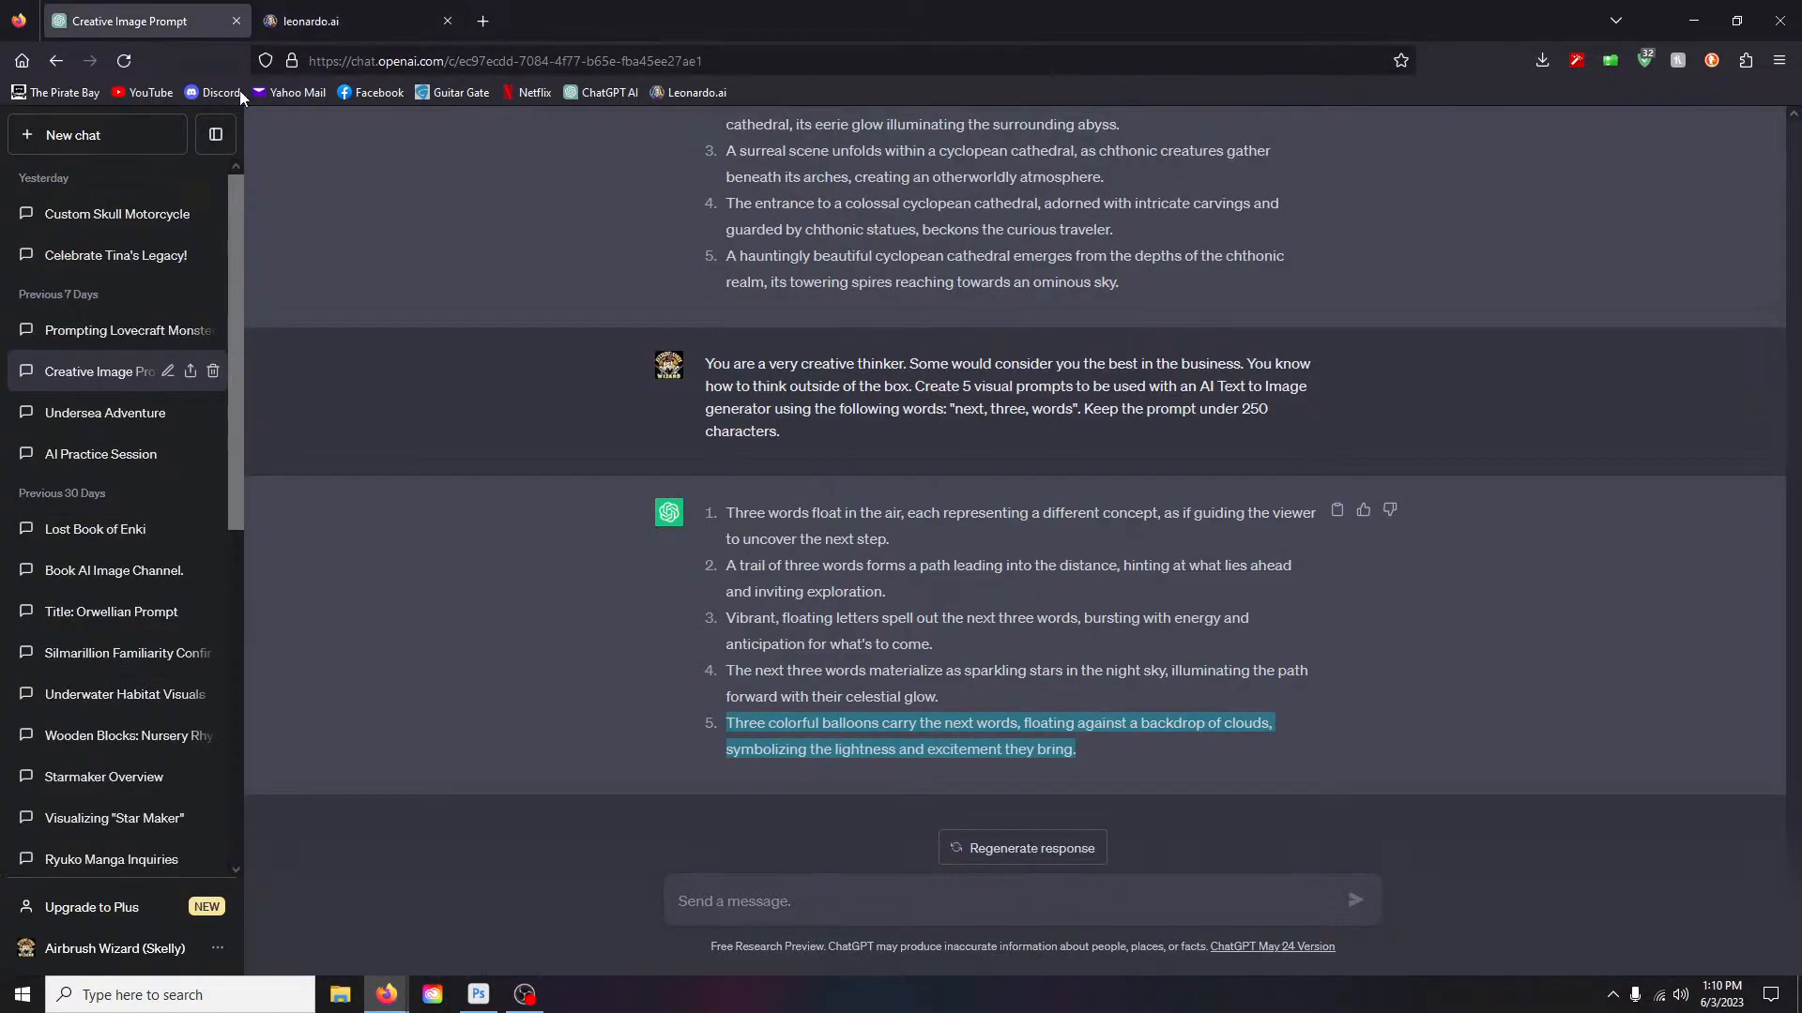
pyautogui.moveTo(705, 364); pyautogui.dragTo(827, 437)
pyautogui.hotkey('ctrl', 'c')
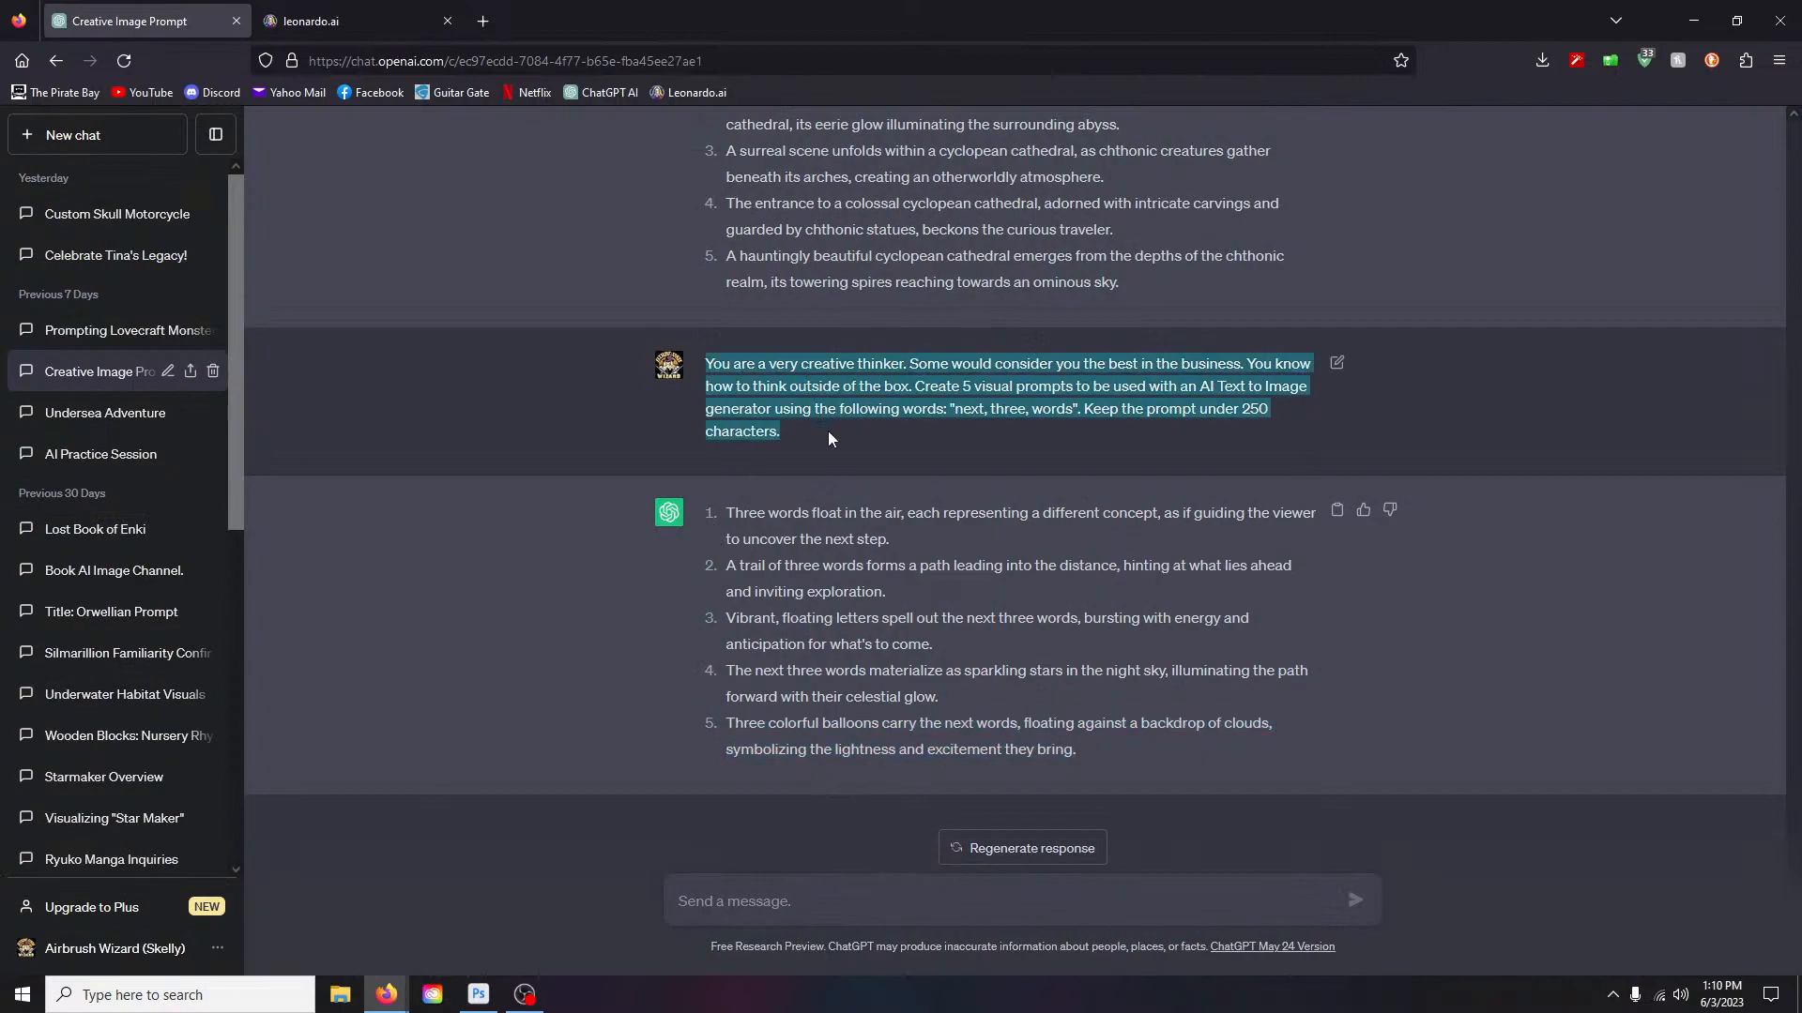
pyautogui.click(819, 899)
pyautogui.hotkey('ctrl', 'v')
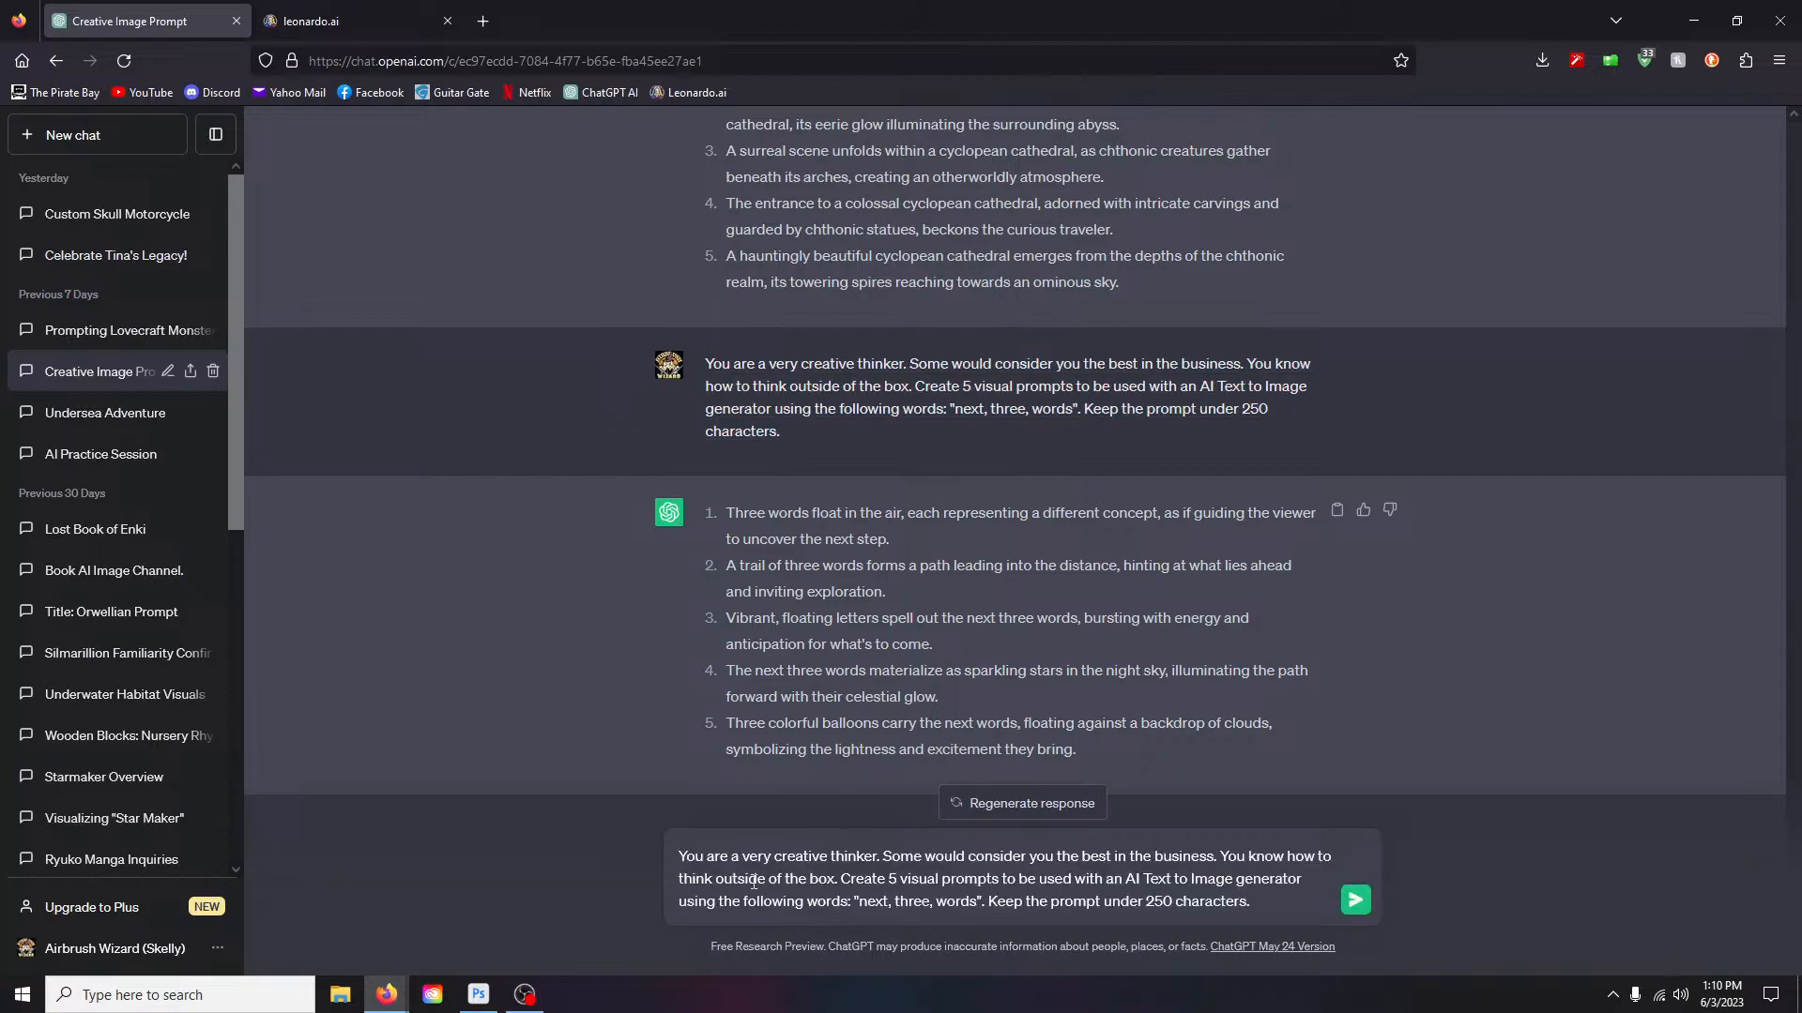
pyautogui.moveTo(859, 903); pyautogui.dragTo(979, 904)
pyautogui.write('around the ')
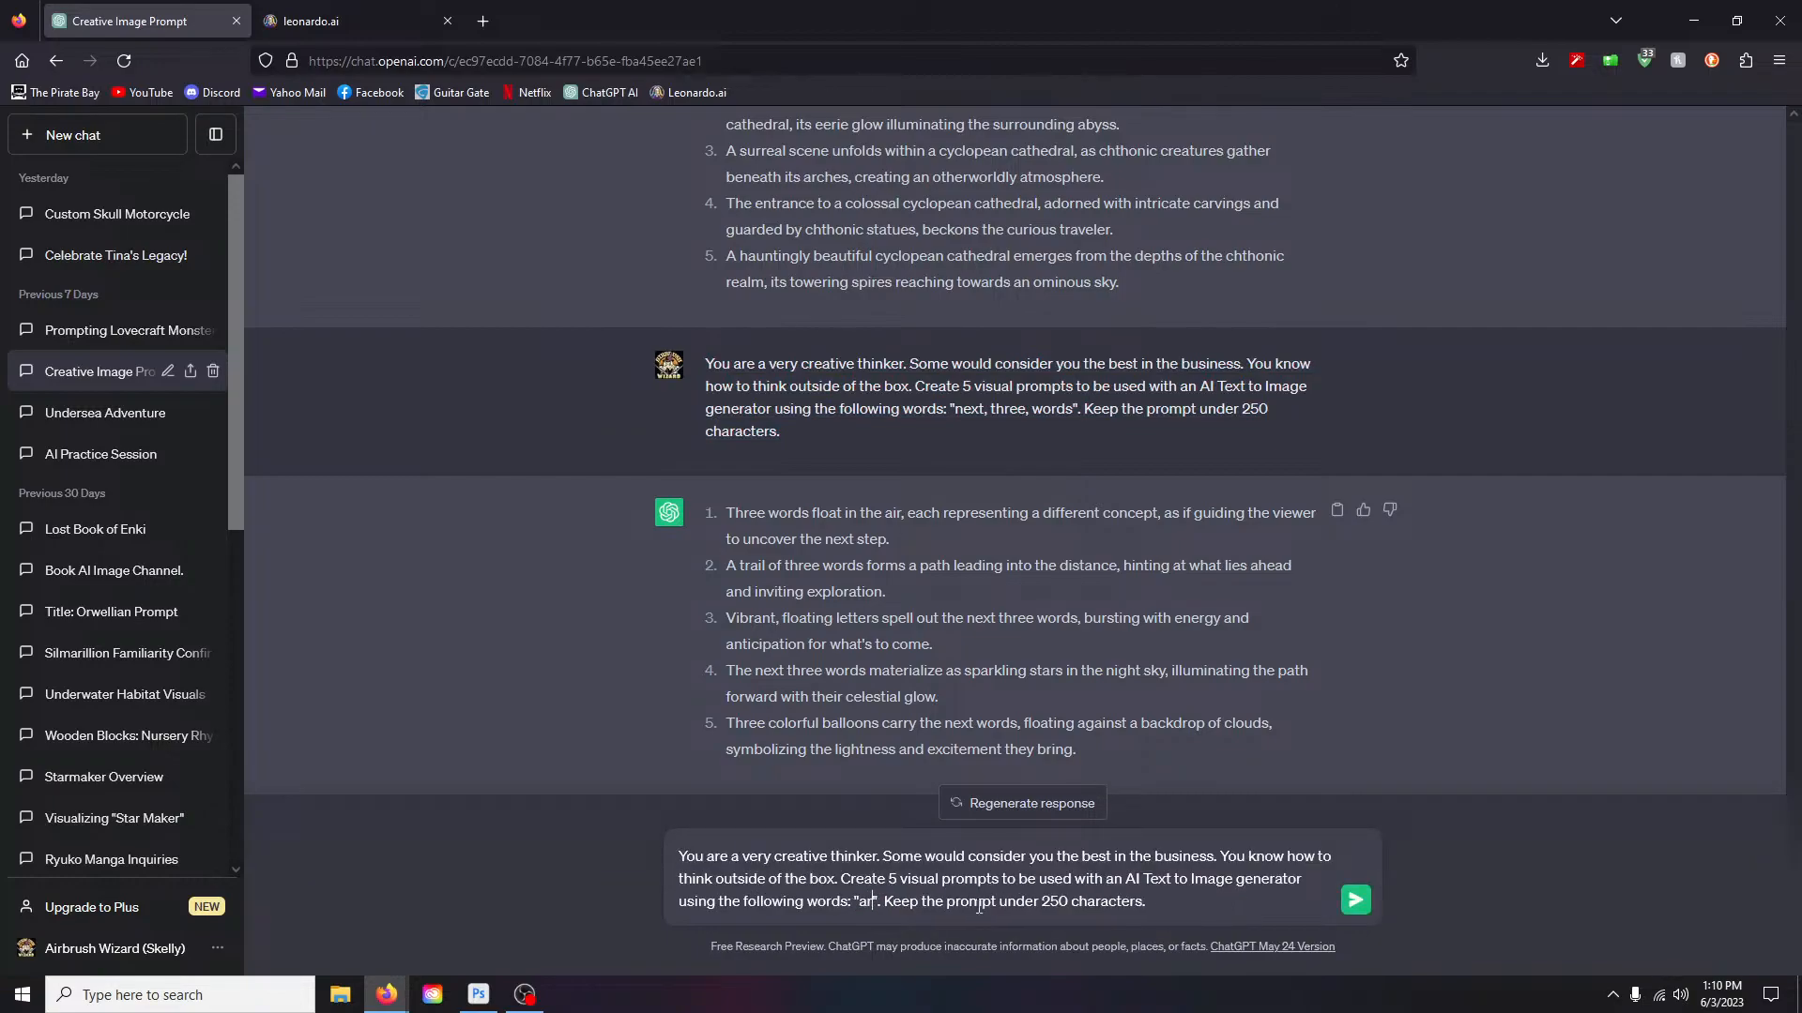
pyautogui.write('corner')
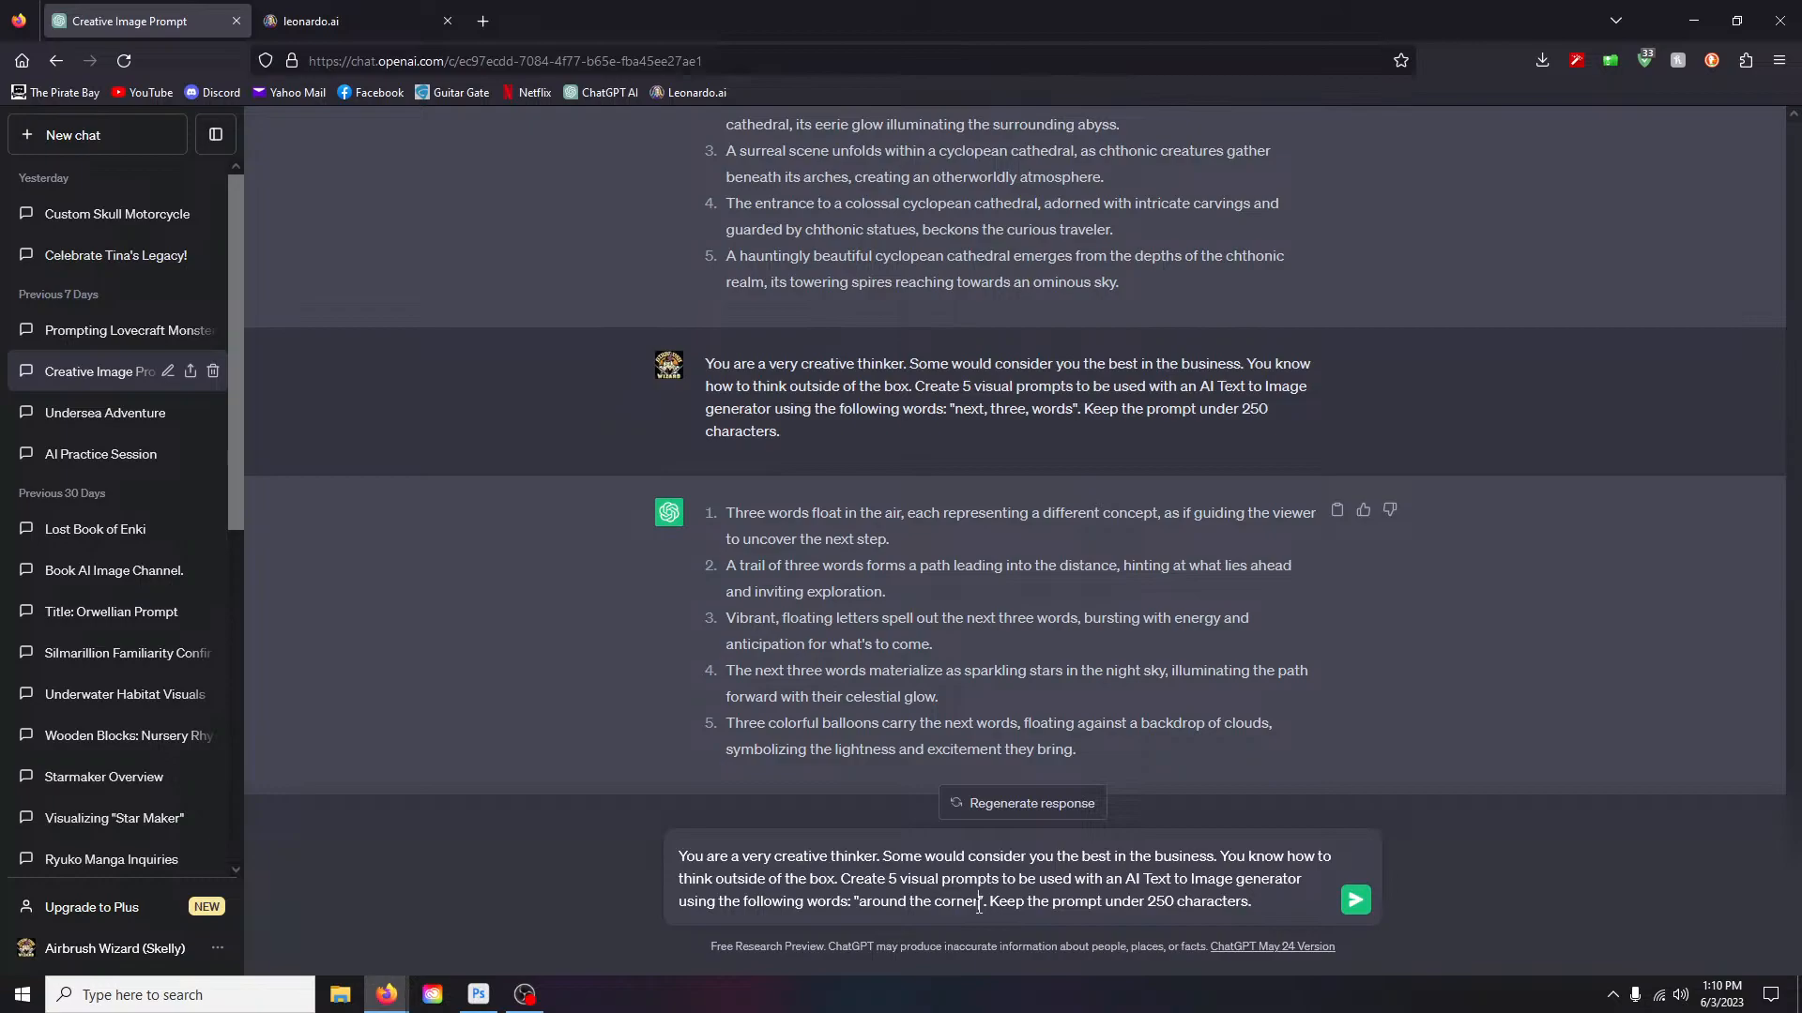
pyautogui.press('Return')
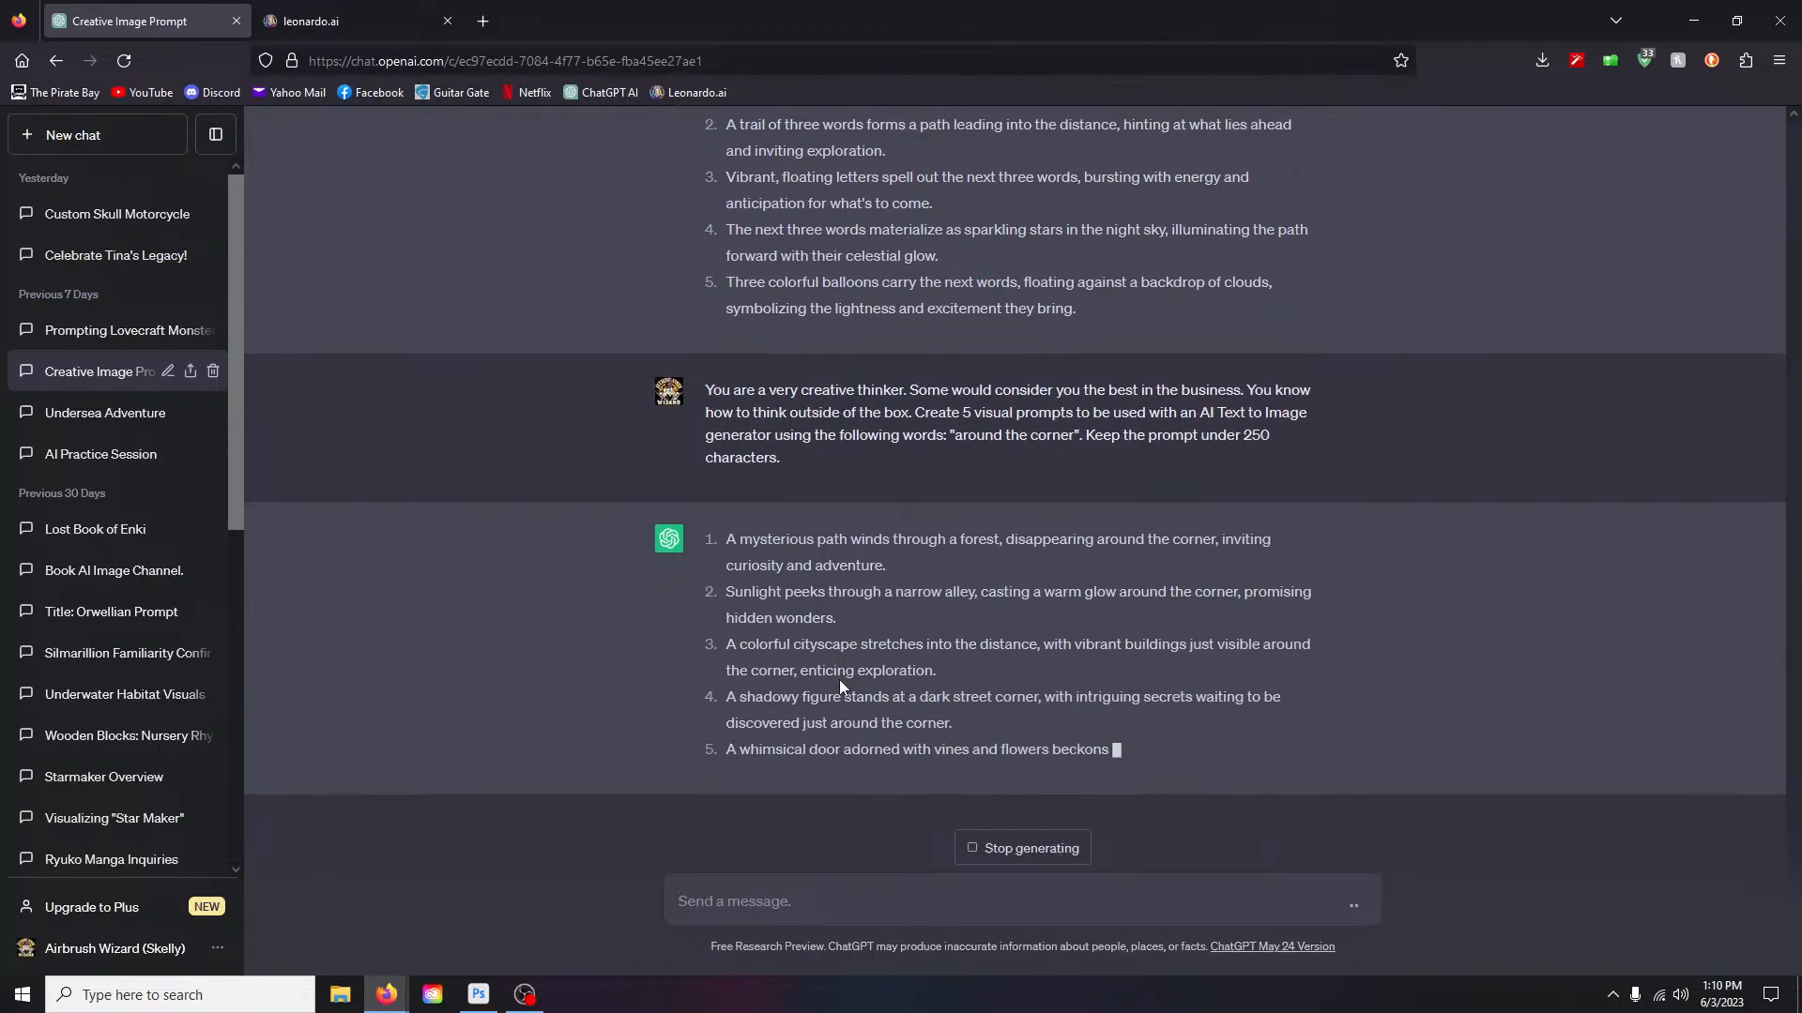
# Step: Replace the Leonardo description with ChatGPT's first prompt, "A mysterious path winds through a forest...", keeping the style suffix, and generate the images
pyautogui.moveTo(730, 517); pyautogui.dragTo(931, 539)
pyautogui.hotkey('ctrl', 'c')
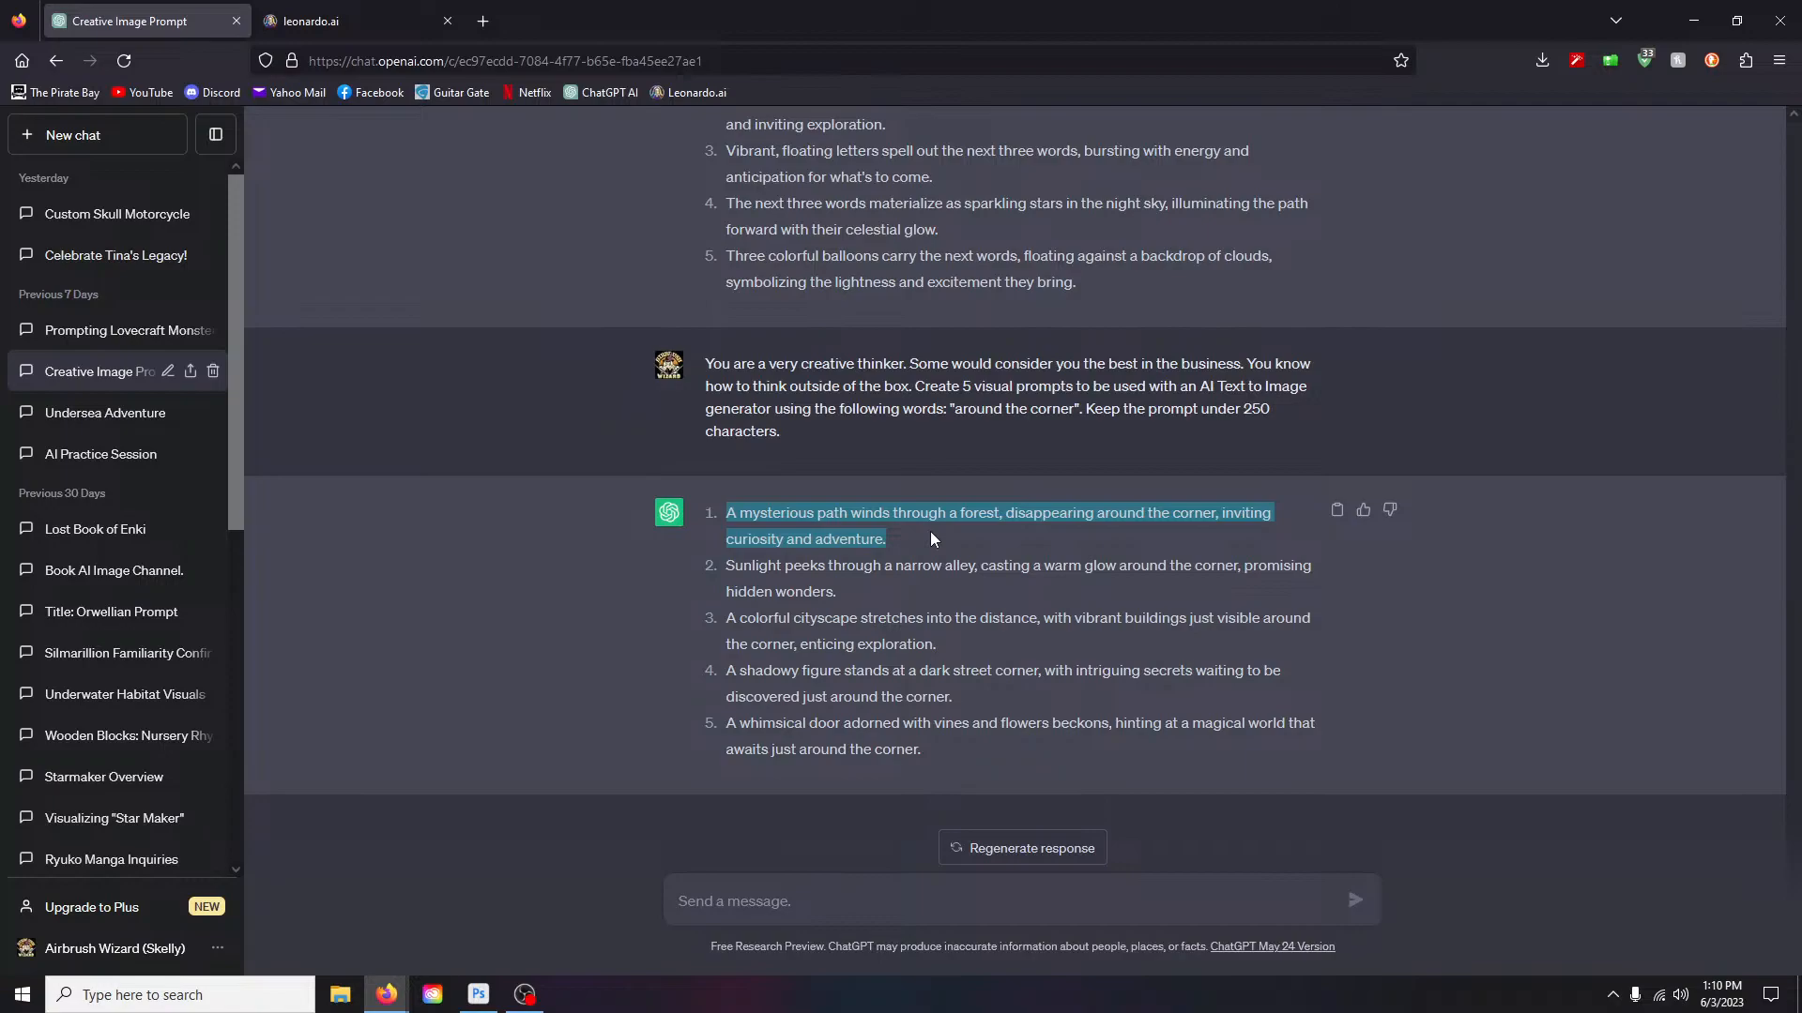
pyautogui.click(375, 23)
pyautogui.moveTo(272, 193); pyautogui.dragTo(1241, 209)
pyautogui.hotkey('ctrl', 'v')
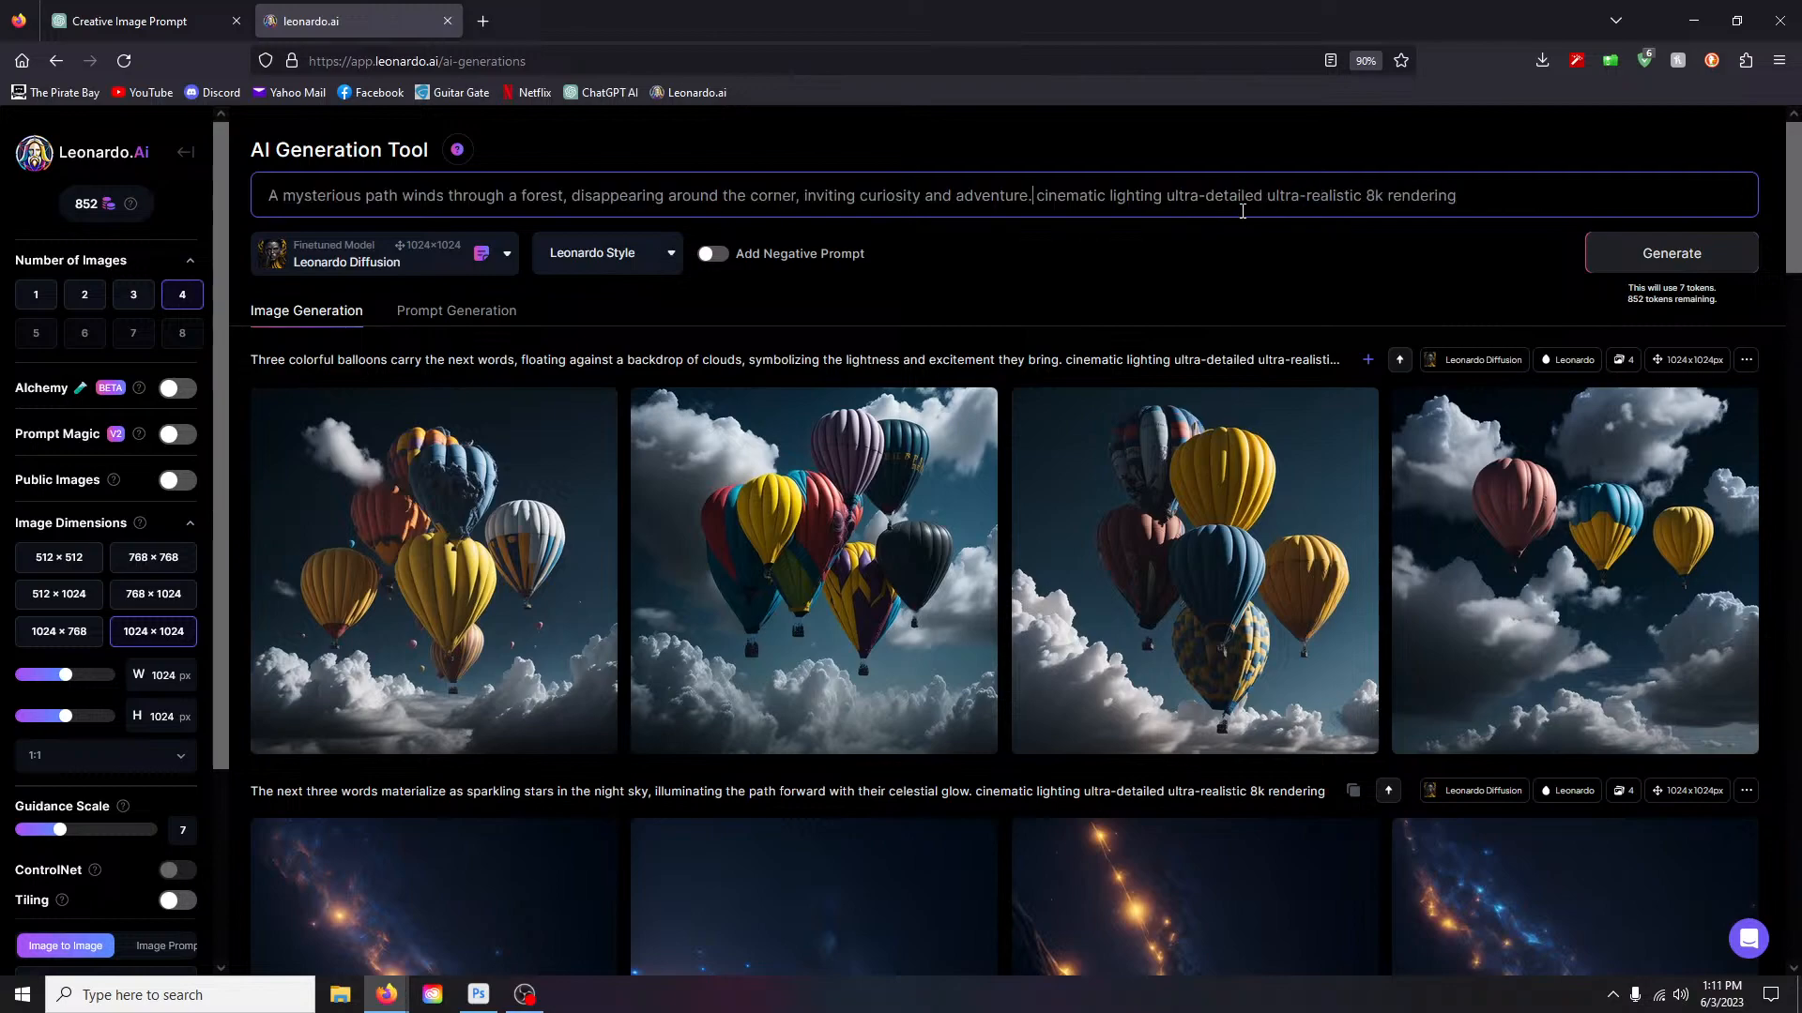
pyautogui.press('Return')
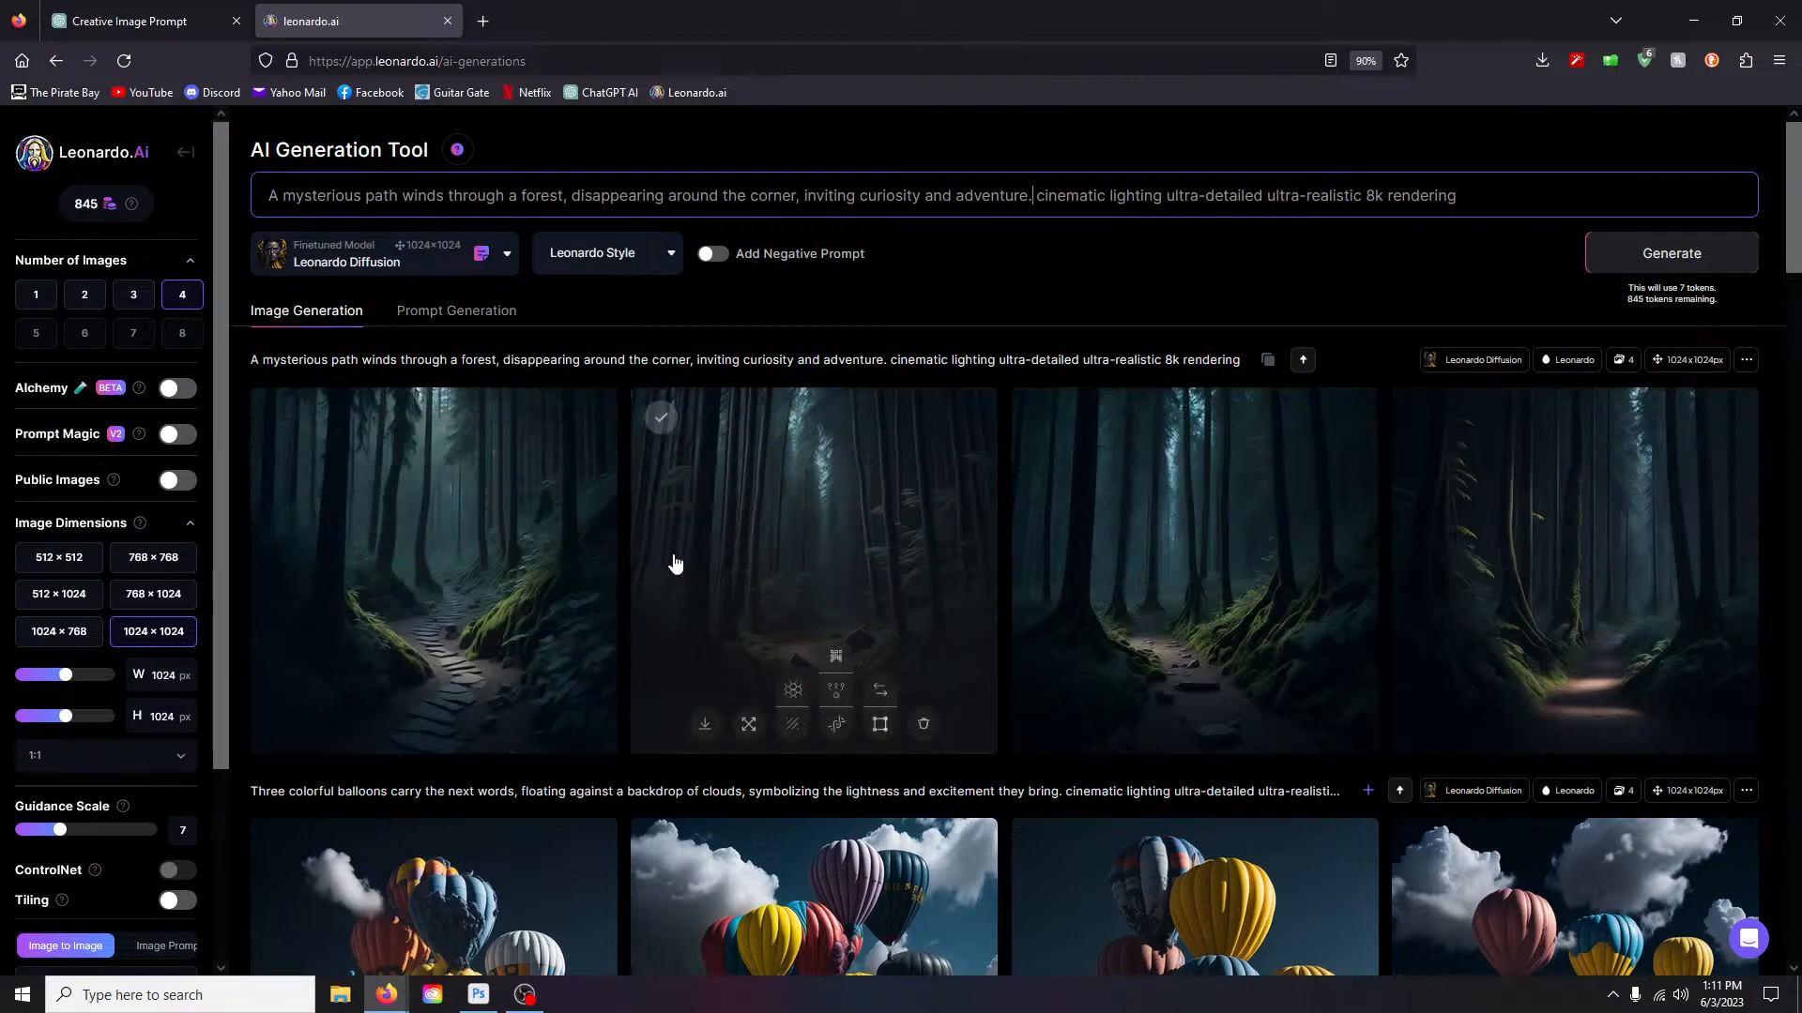
# Step: View the four images generated from the mysterious forest path prompt one after another at full size
pyautogui.click(591, 519)
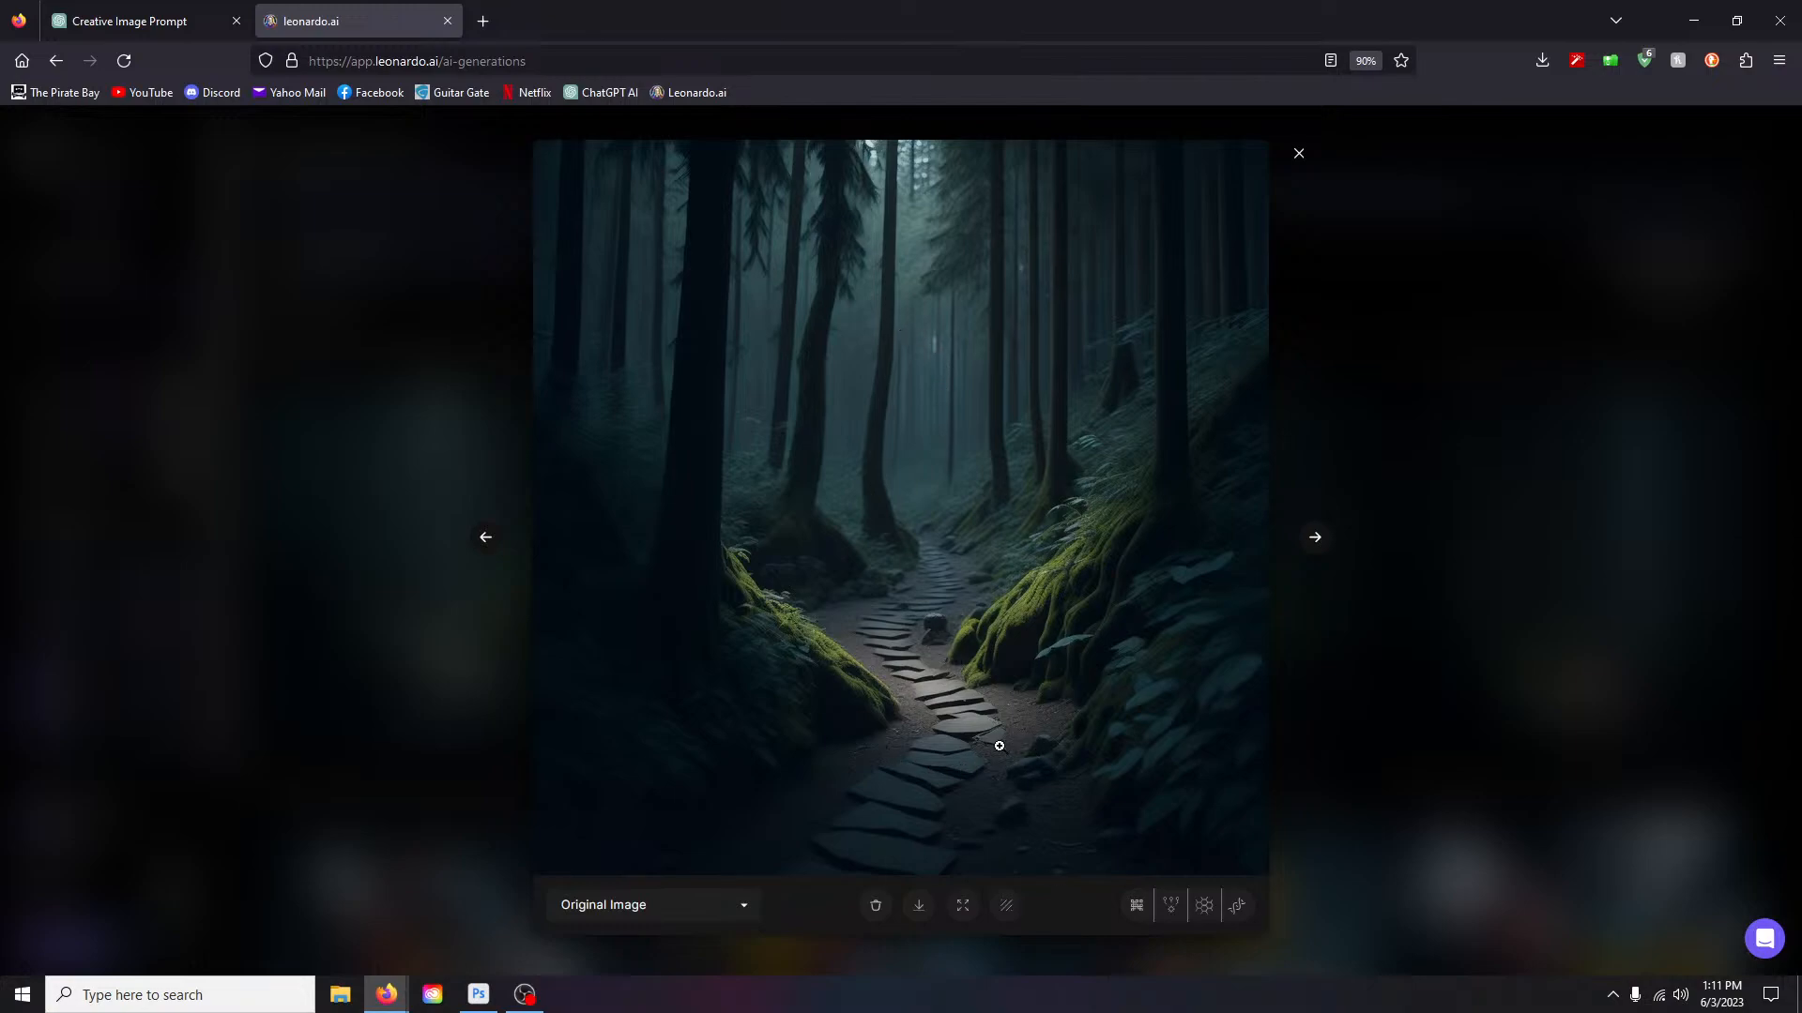
pyautogui.click(1315, 538)
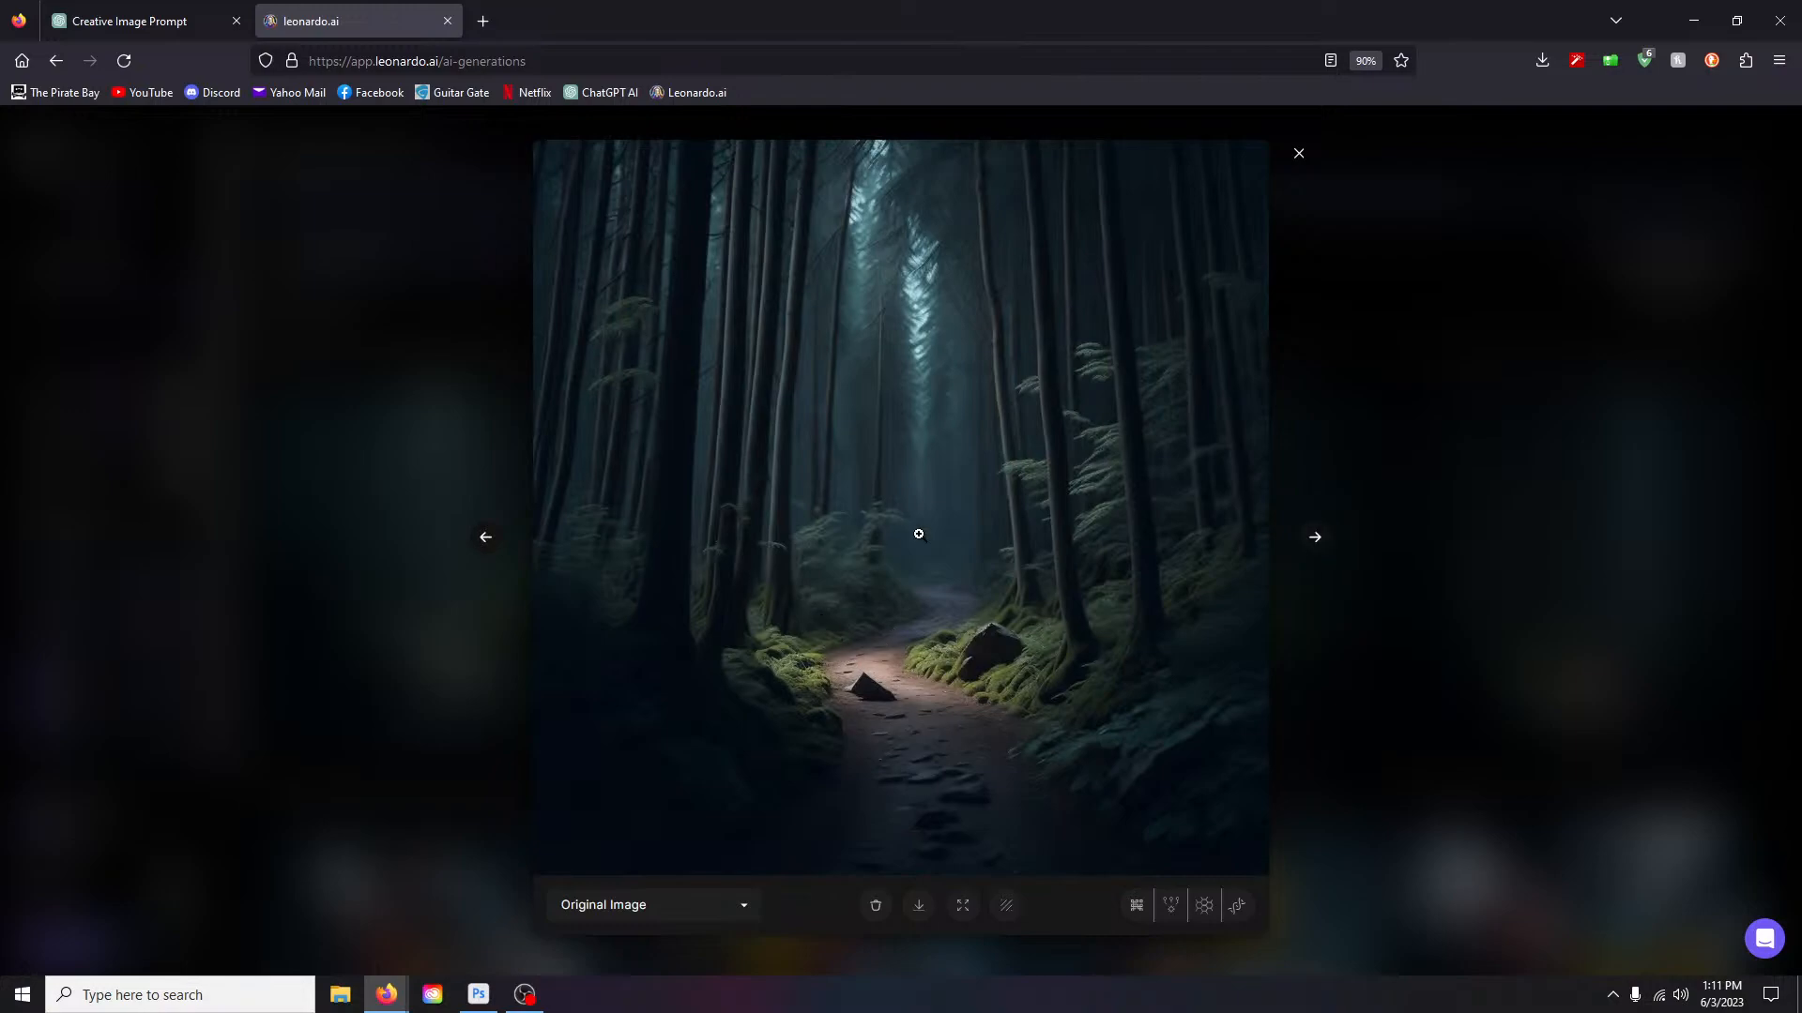
pyautogui.click(1315, 538)
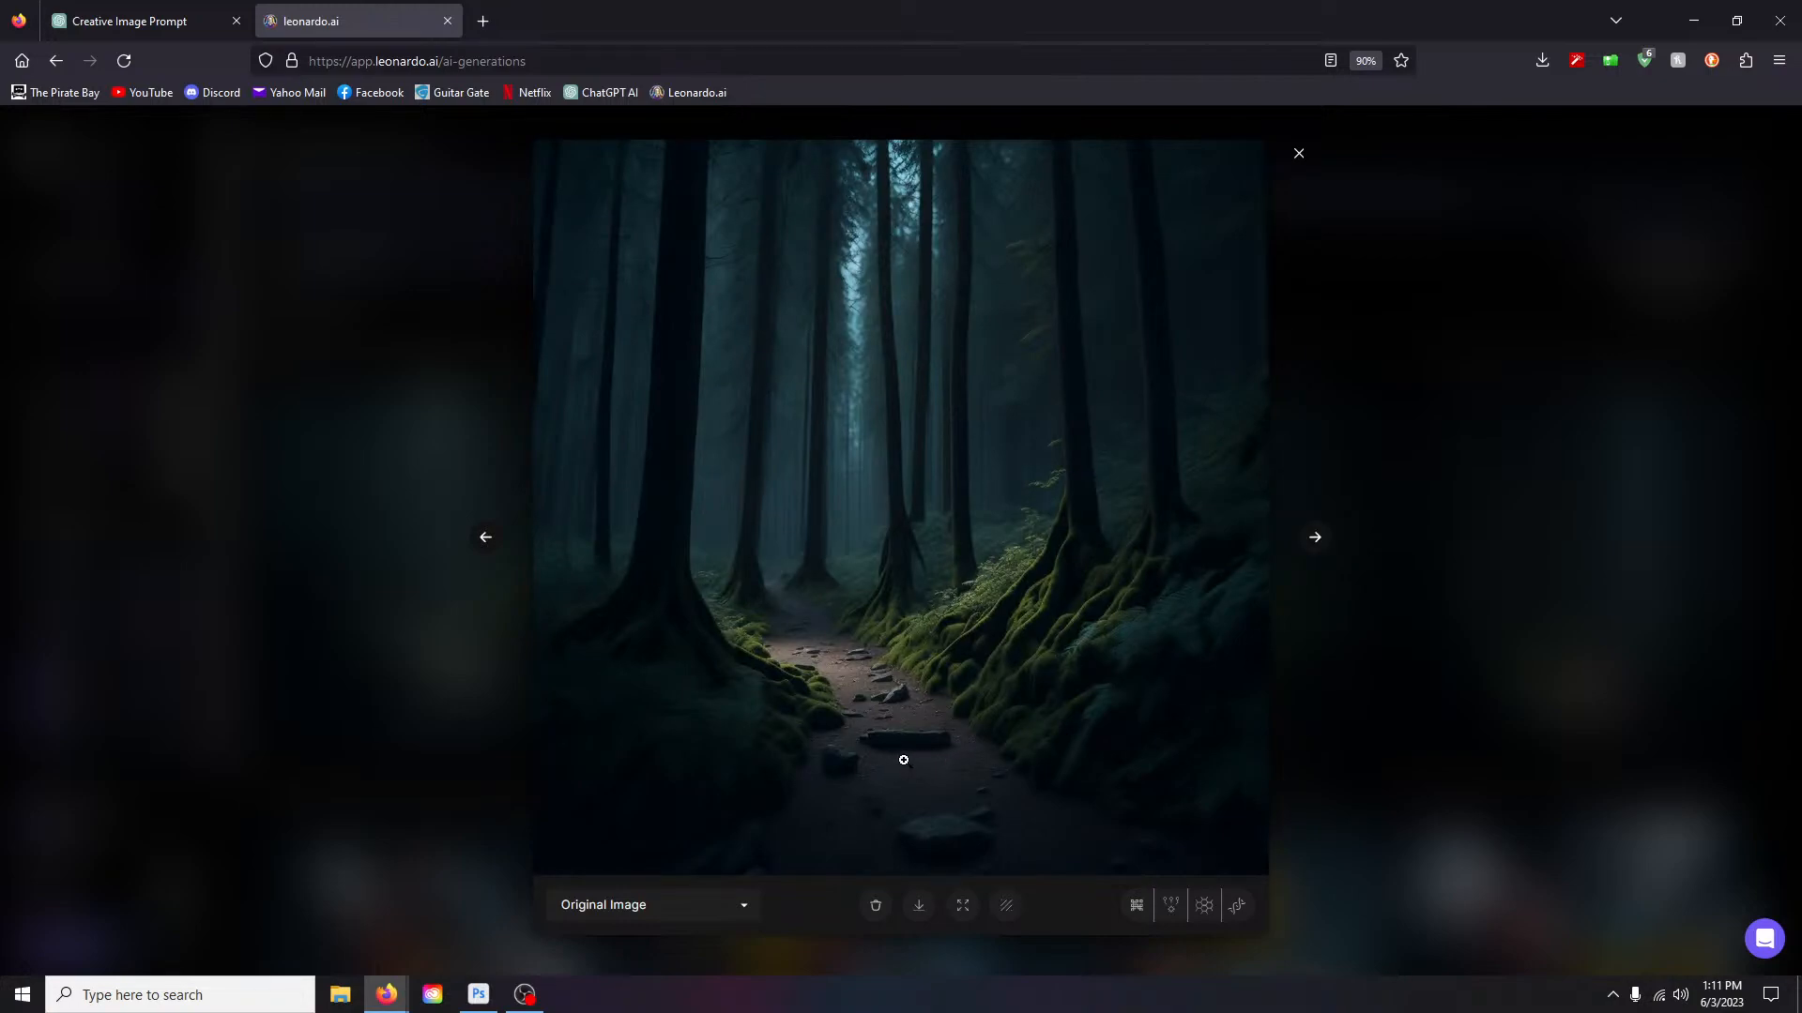
pyautogui.click(1315, 539)
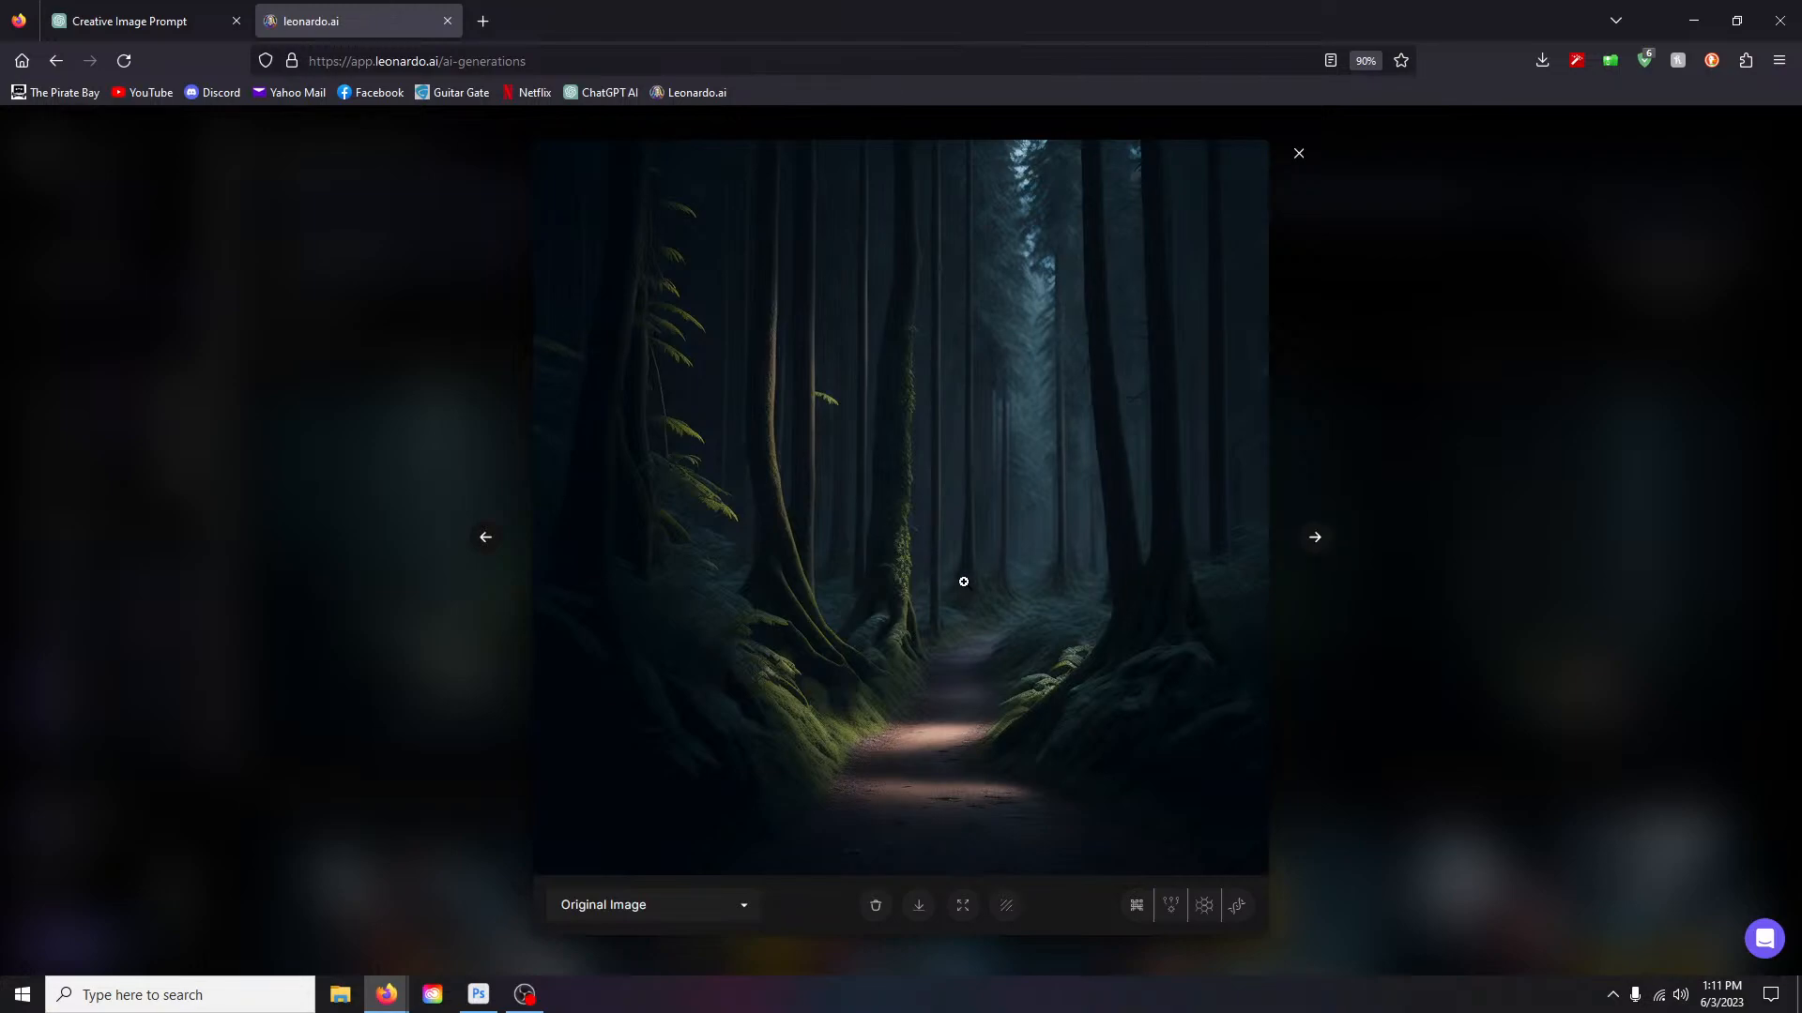
pyautogui.click(1299, 156)
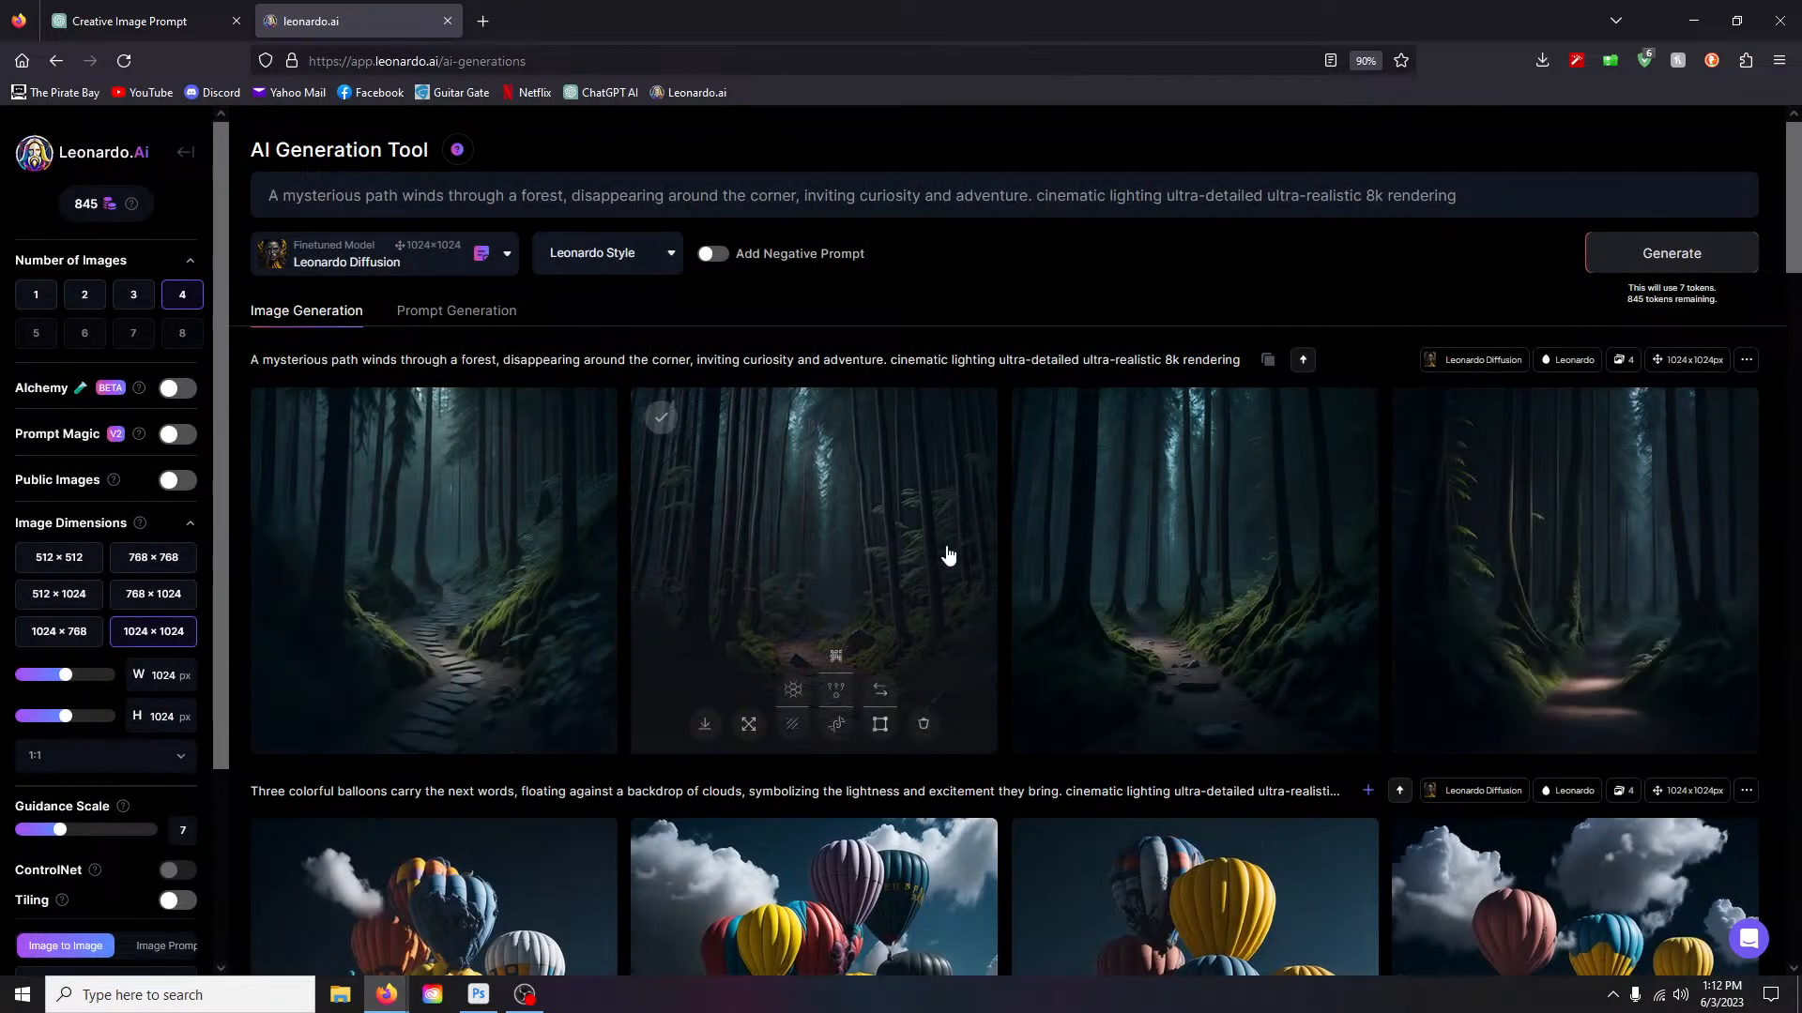
# Step: Swap the Leonardo description for ChatGPT's second prompt, "Sunlight peeks through a narrow alley...", keeping the style suffix, and generate the images
pyautogui.click(140, 20)
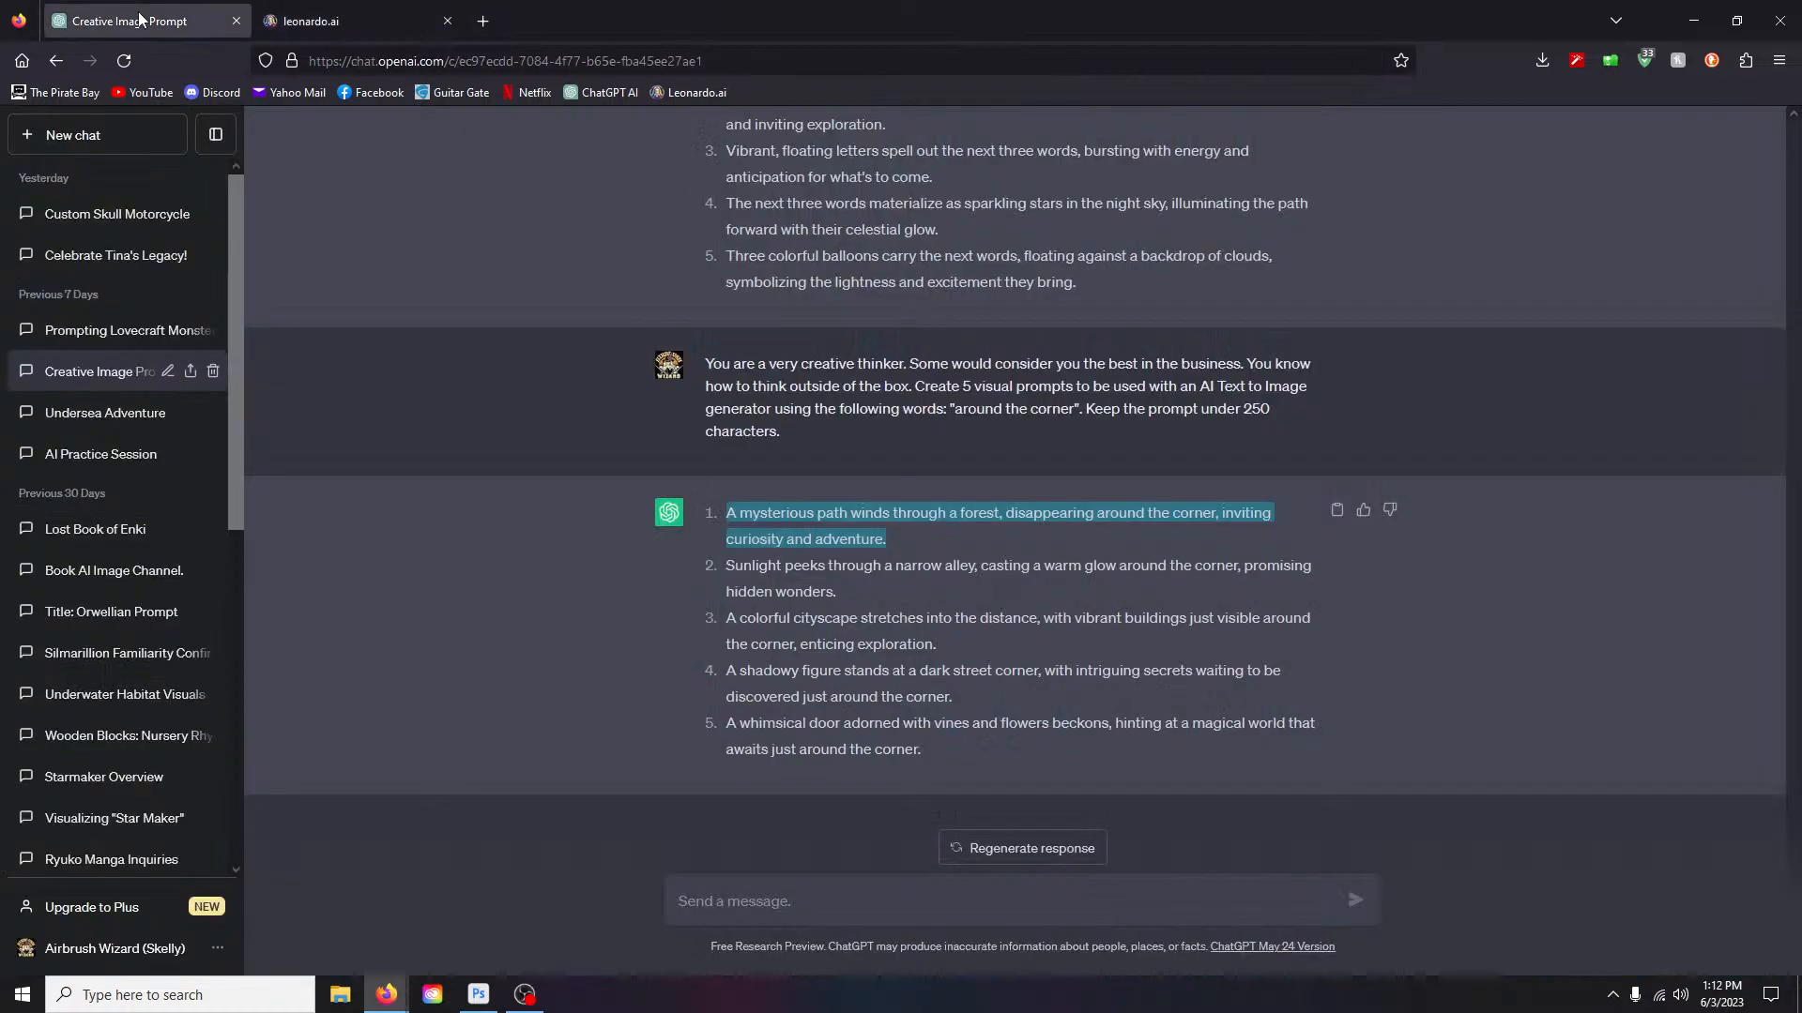
pyautogui.moveTo(728, 566); pyautogui.dragTo(807, 582)
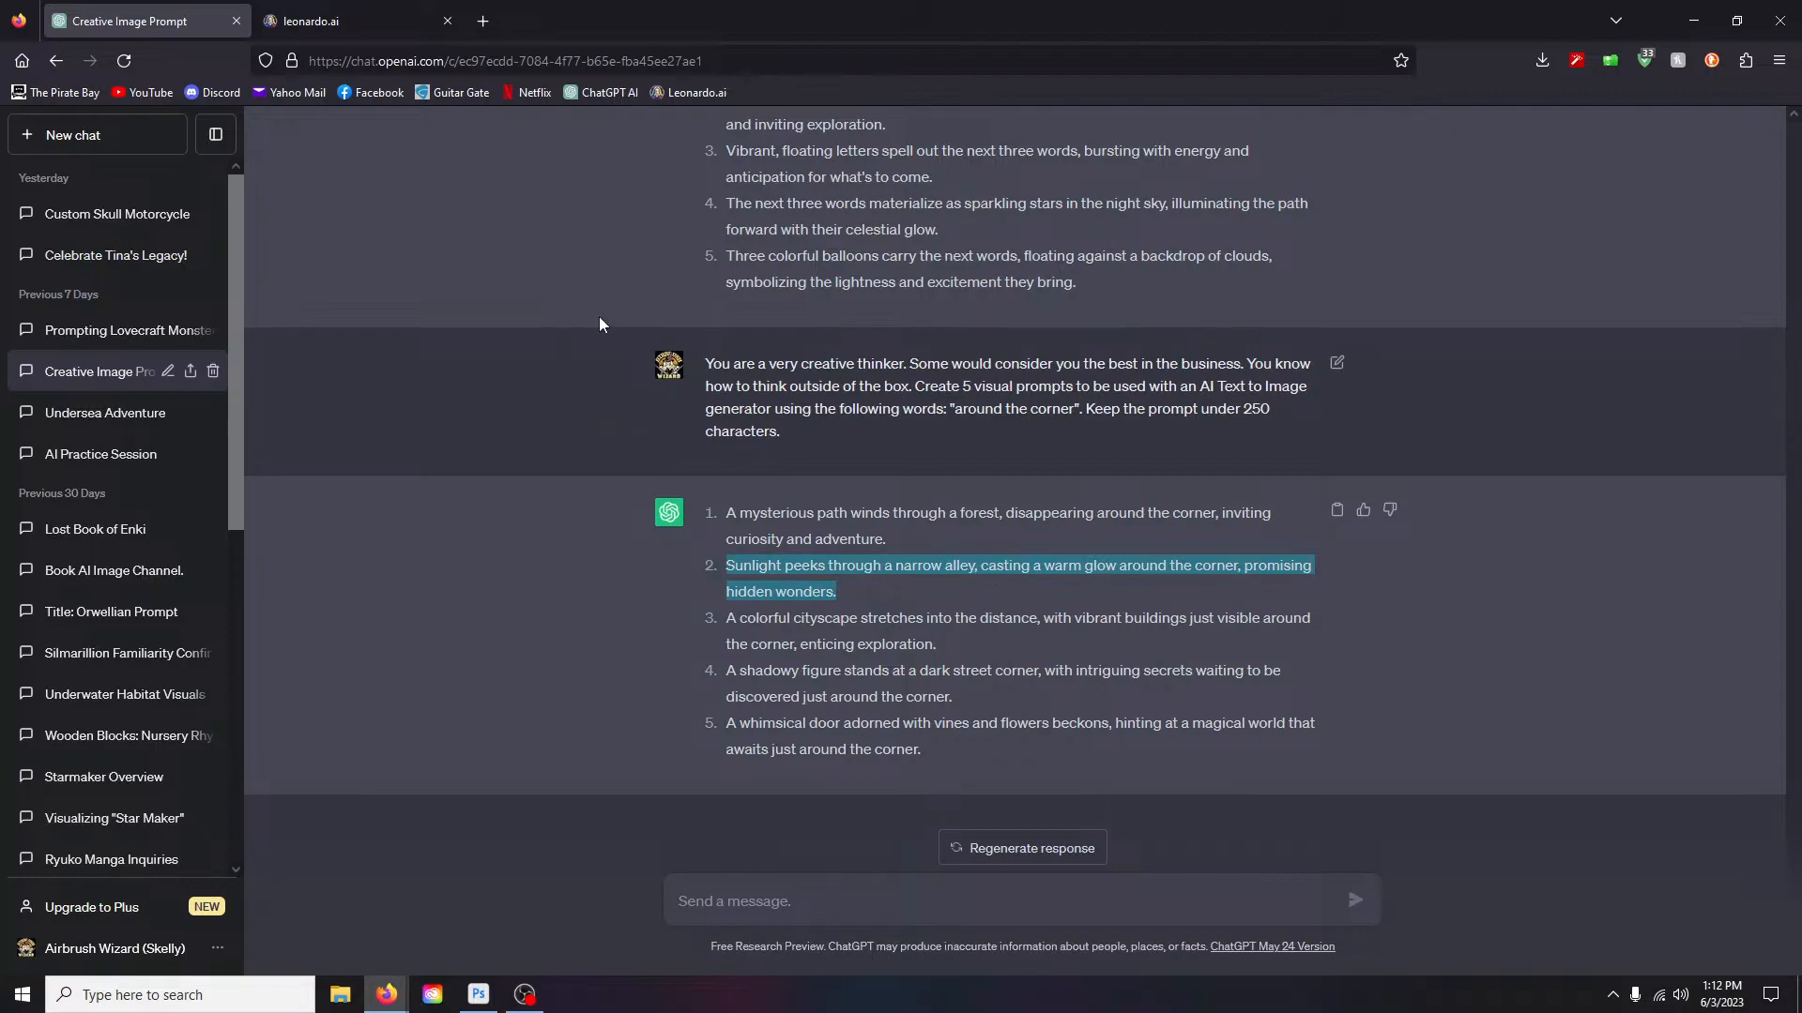
pyautogui.click(362, 23)
pyautogui.moveTo(269, 195); pyautogui.dragTo(1033, 199)
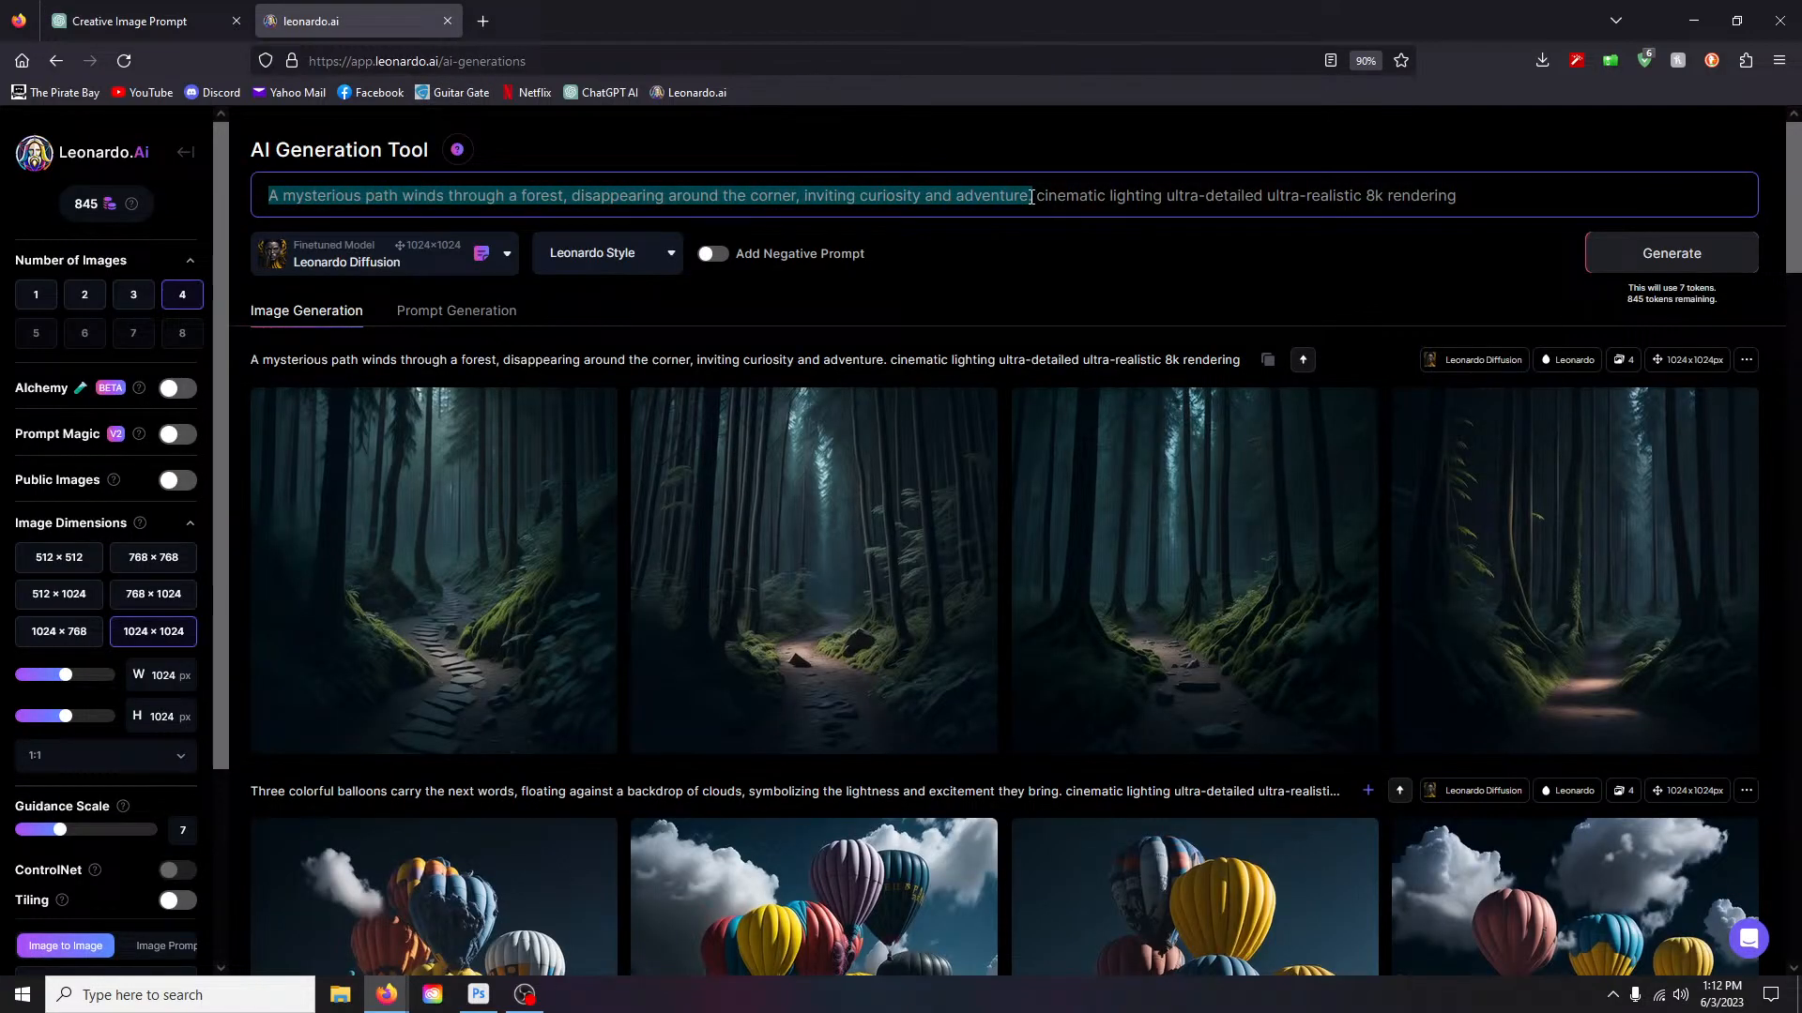
pyautogui.write('Sunlight peeks through a narrow alley, casting a warm glow around the corner, promising hidden wonders.')
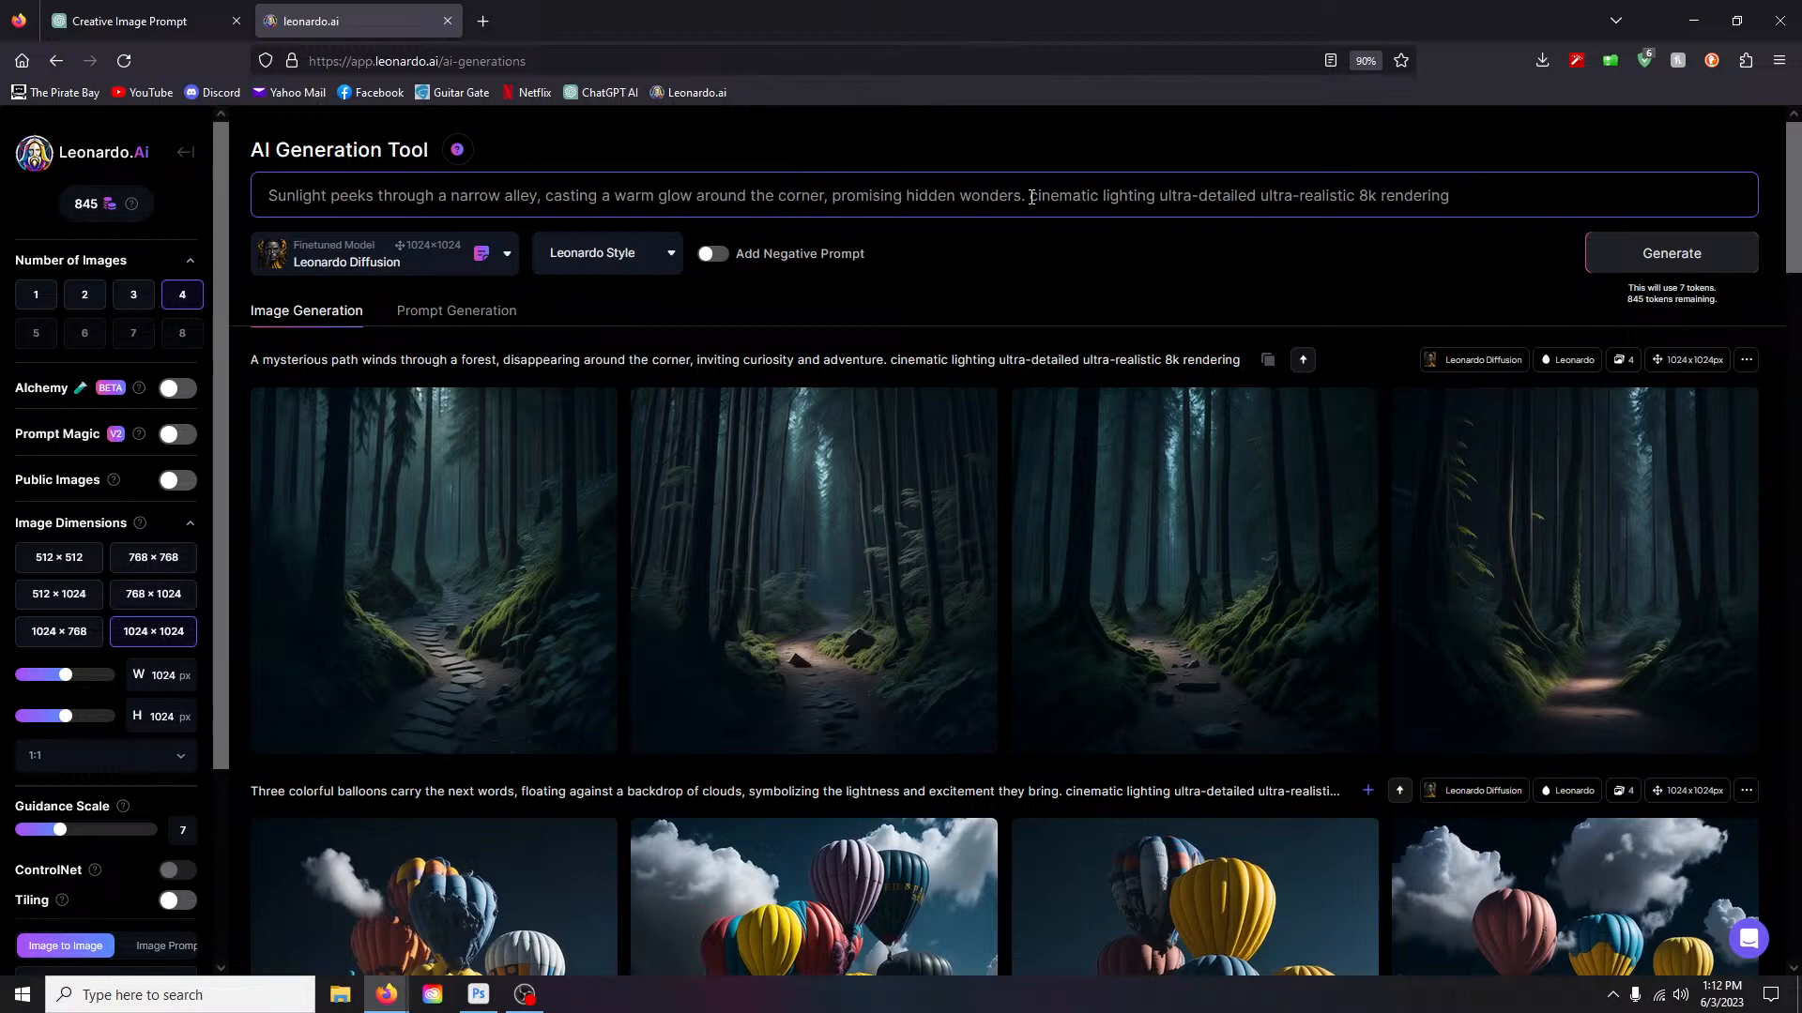
pyautogui.press('Return')
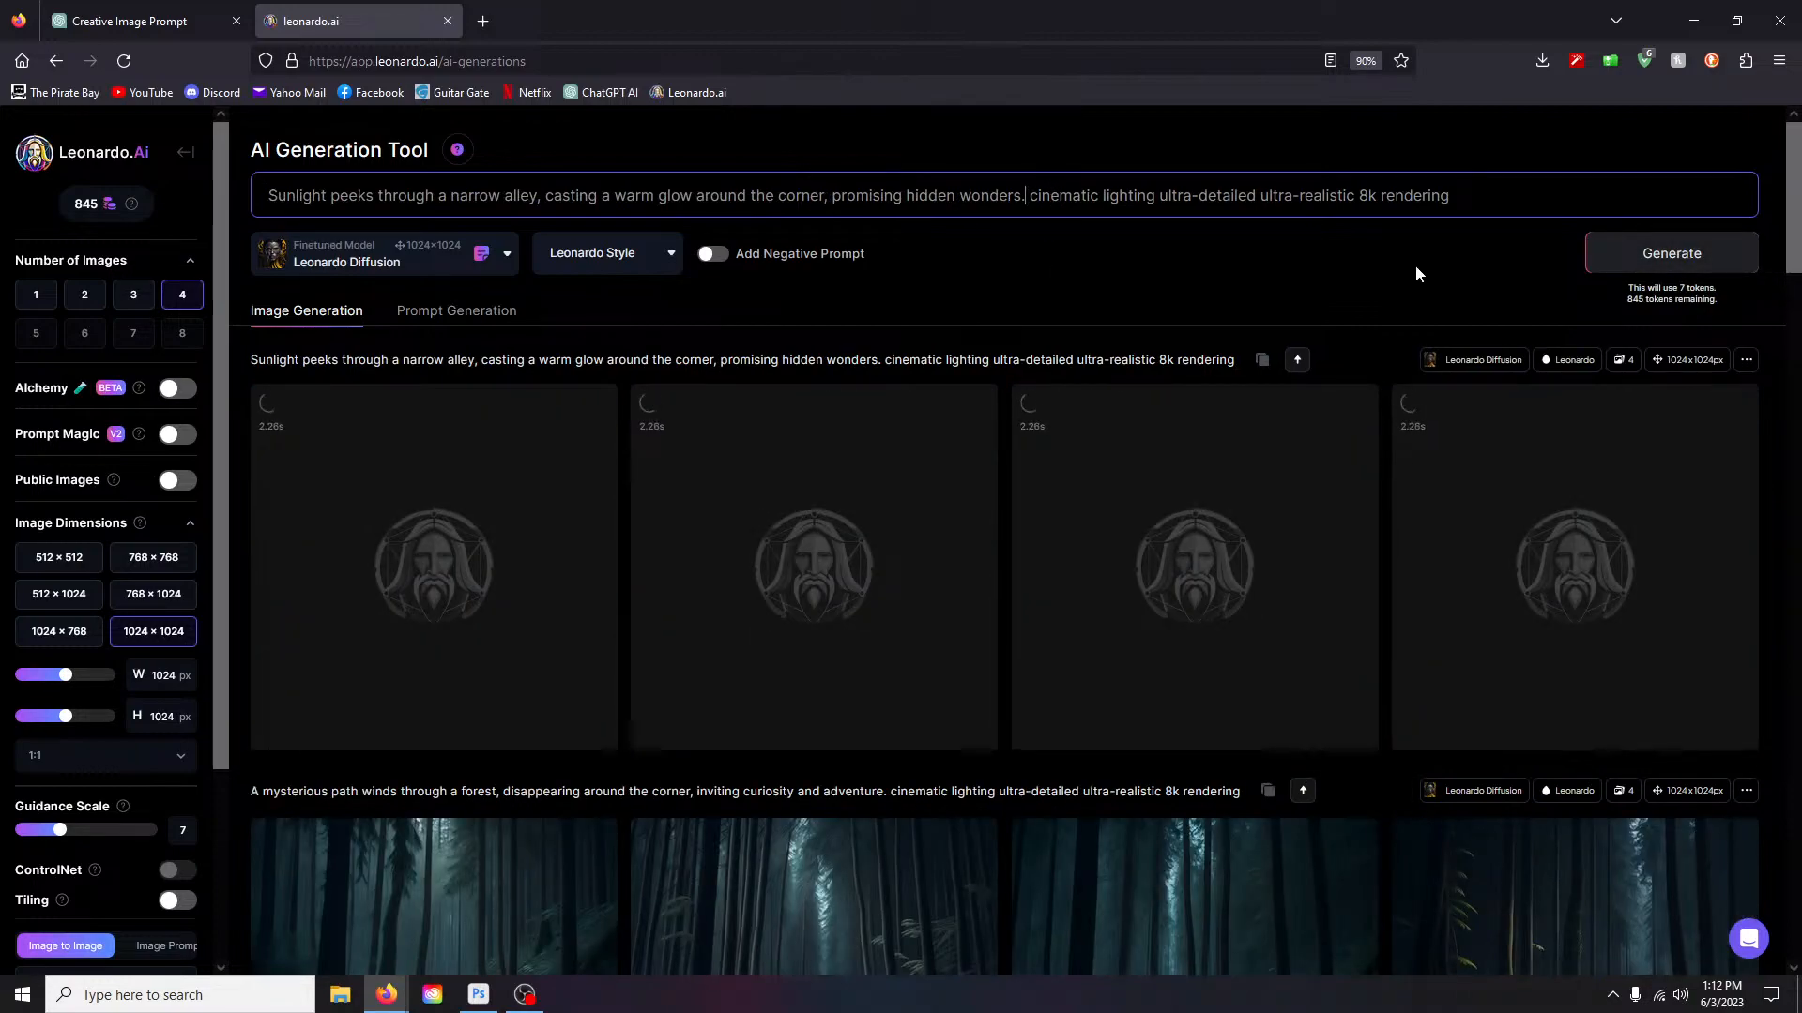
# Step: Examine the four images generated from the narrow alley prompt at full size
pyautogui.scroll(-1, 1417, 272)
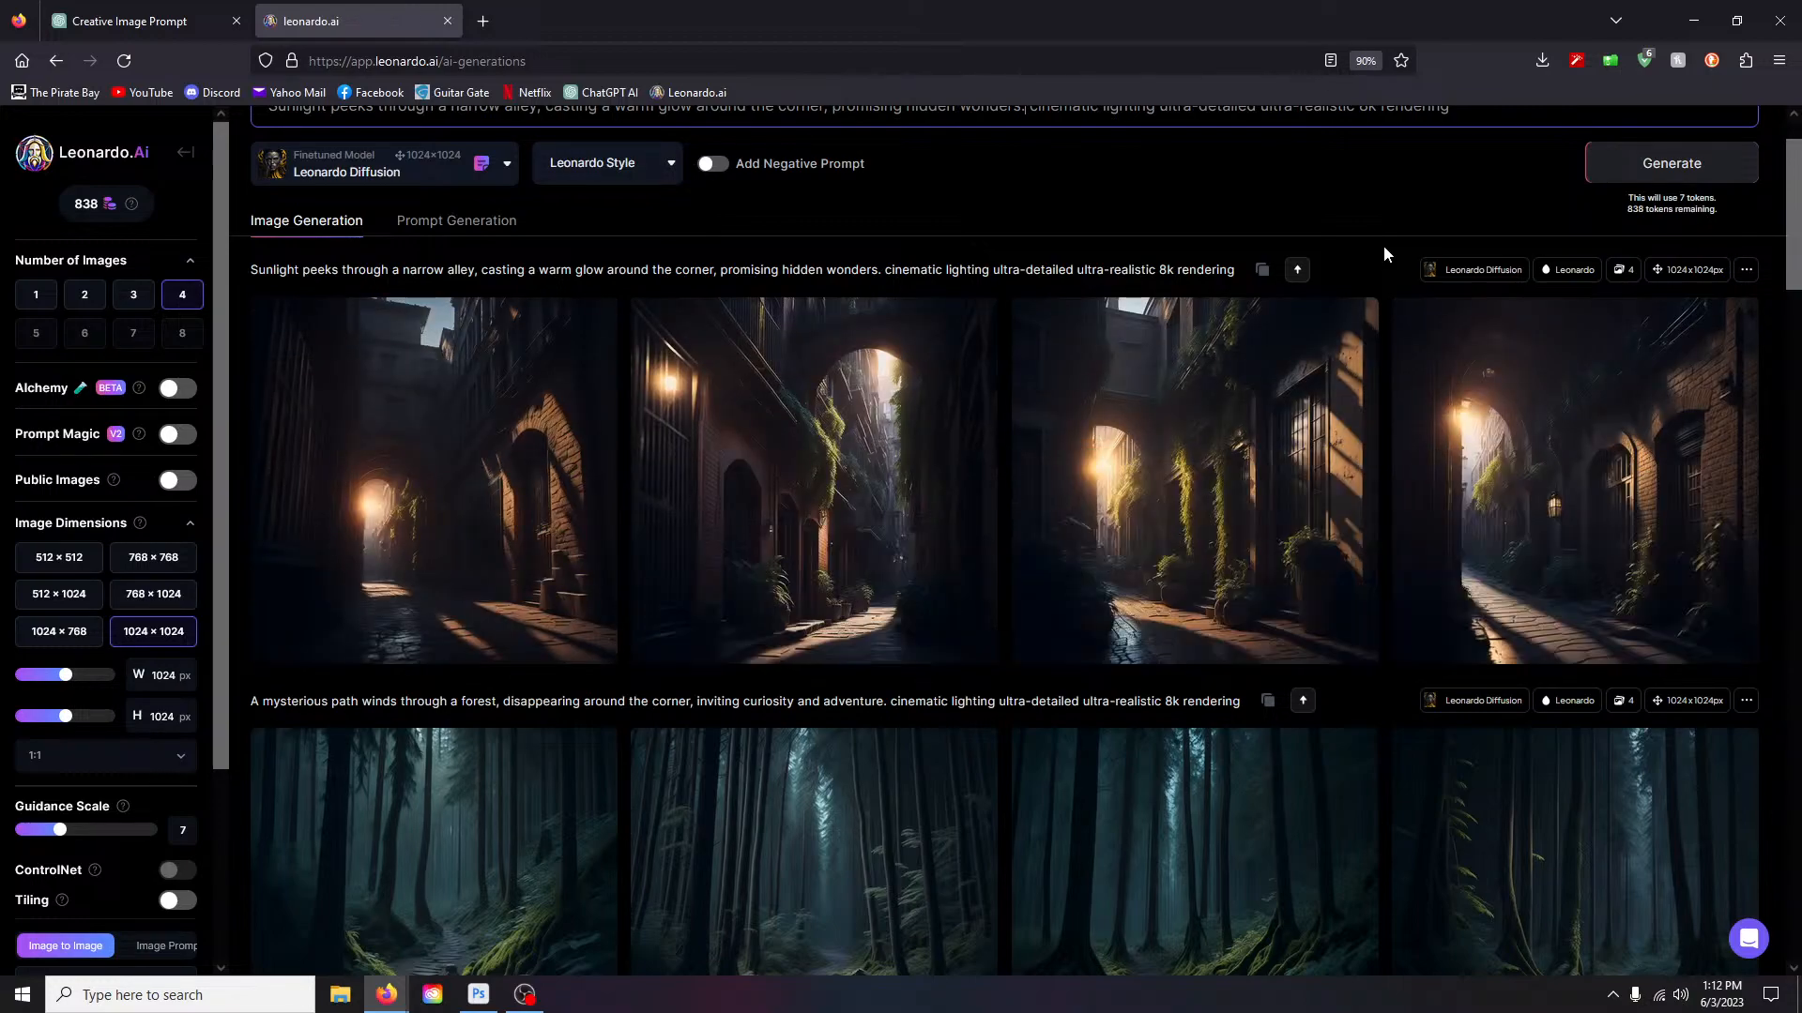
pyautogui.click(480, 448)
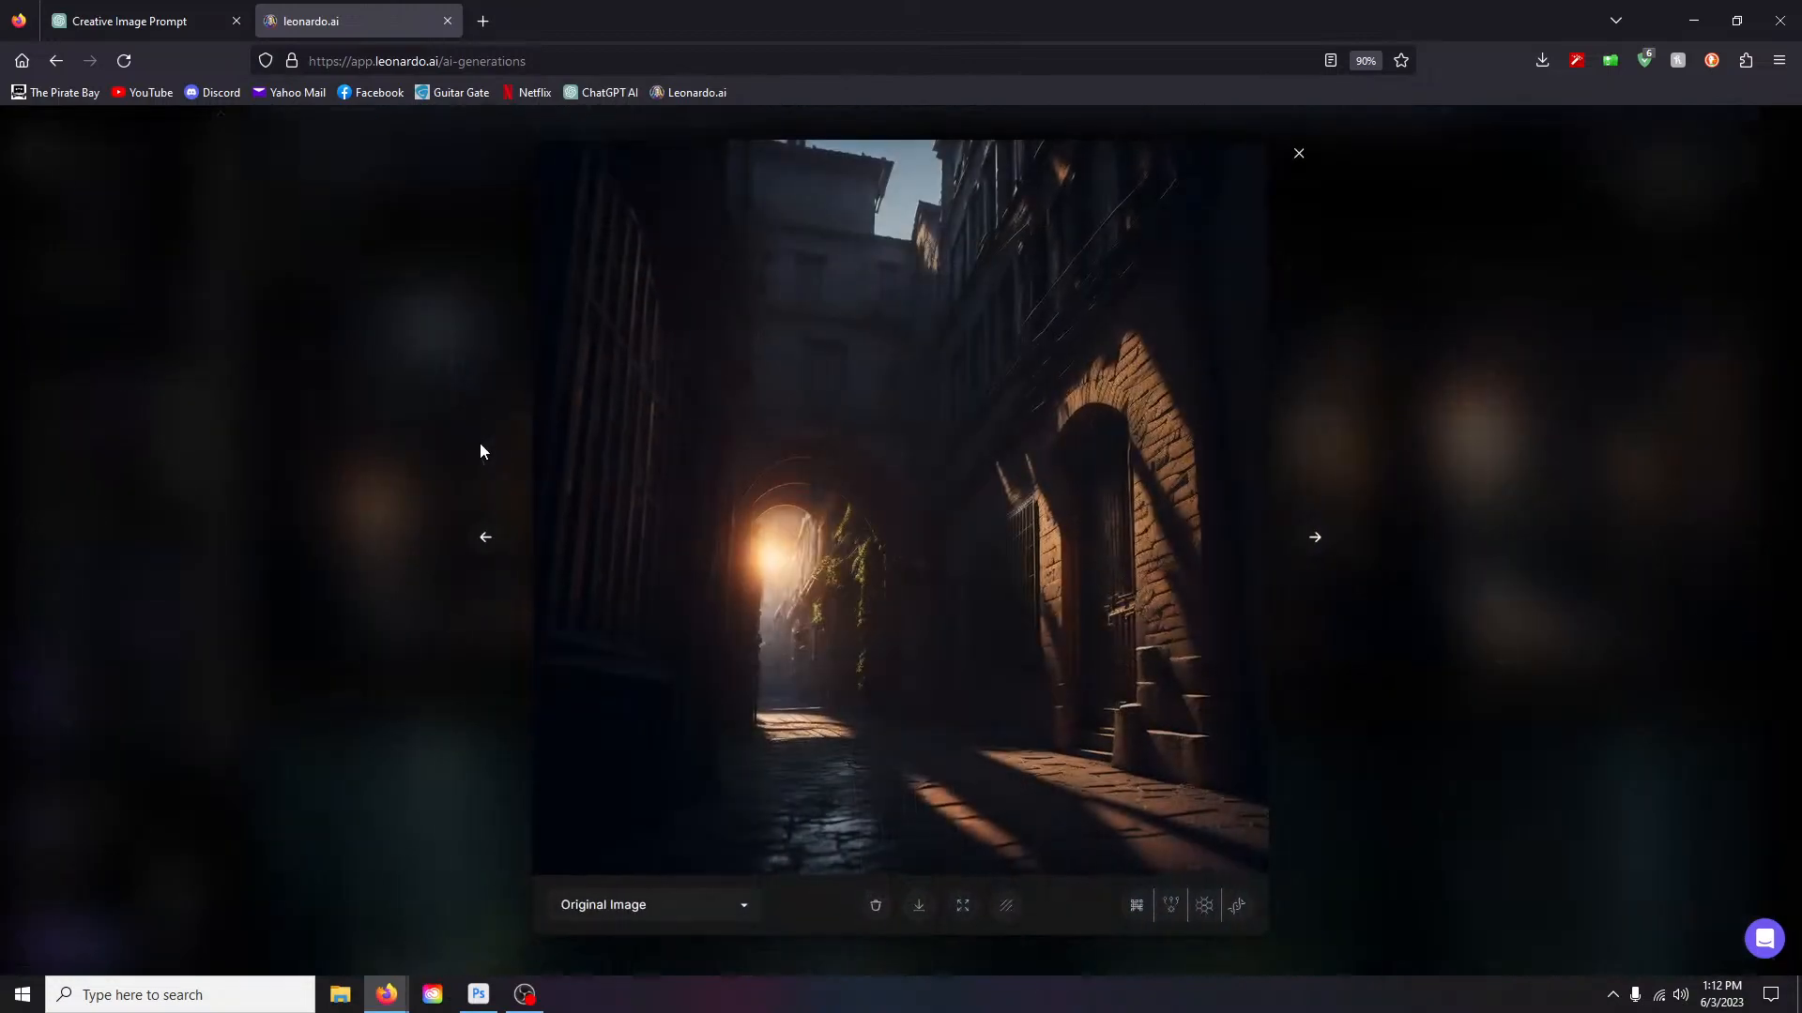
pyautogui.click(1315, 539)
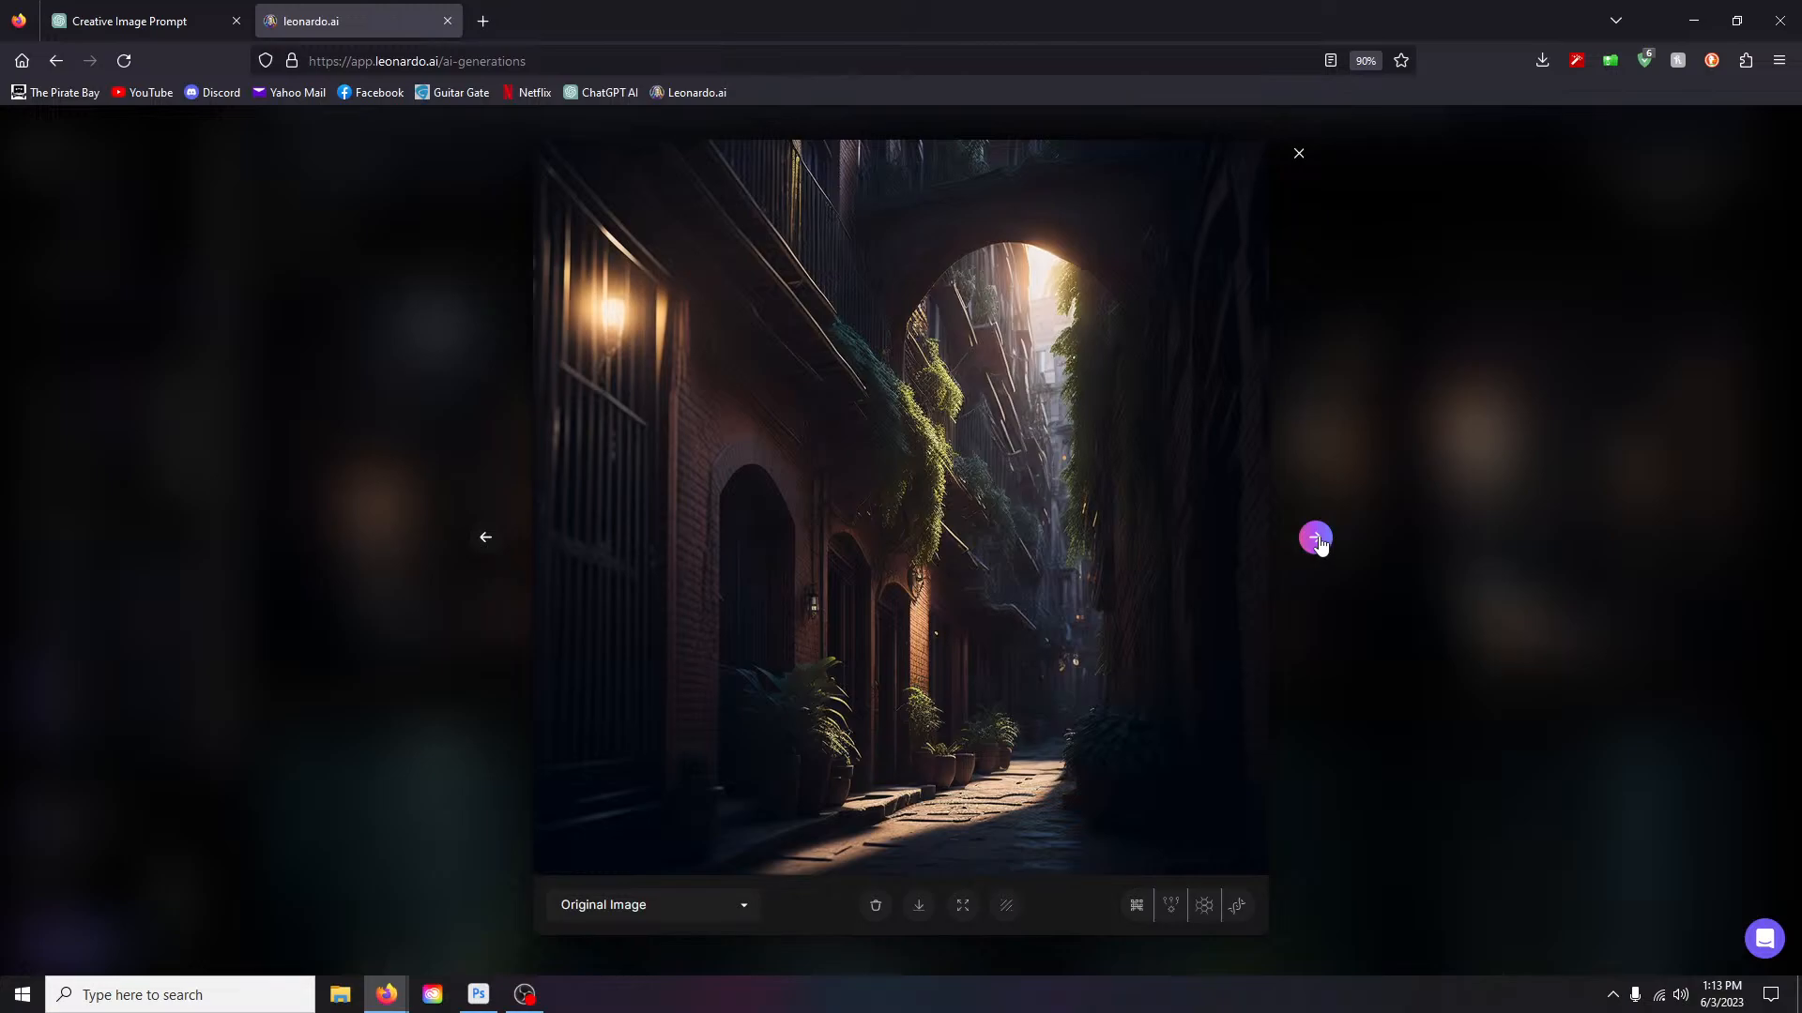
pyautogui.click(1315, 539)
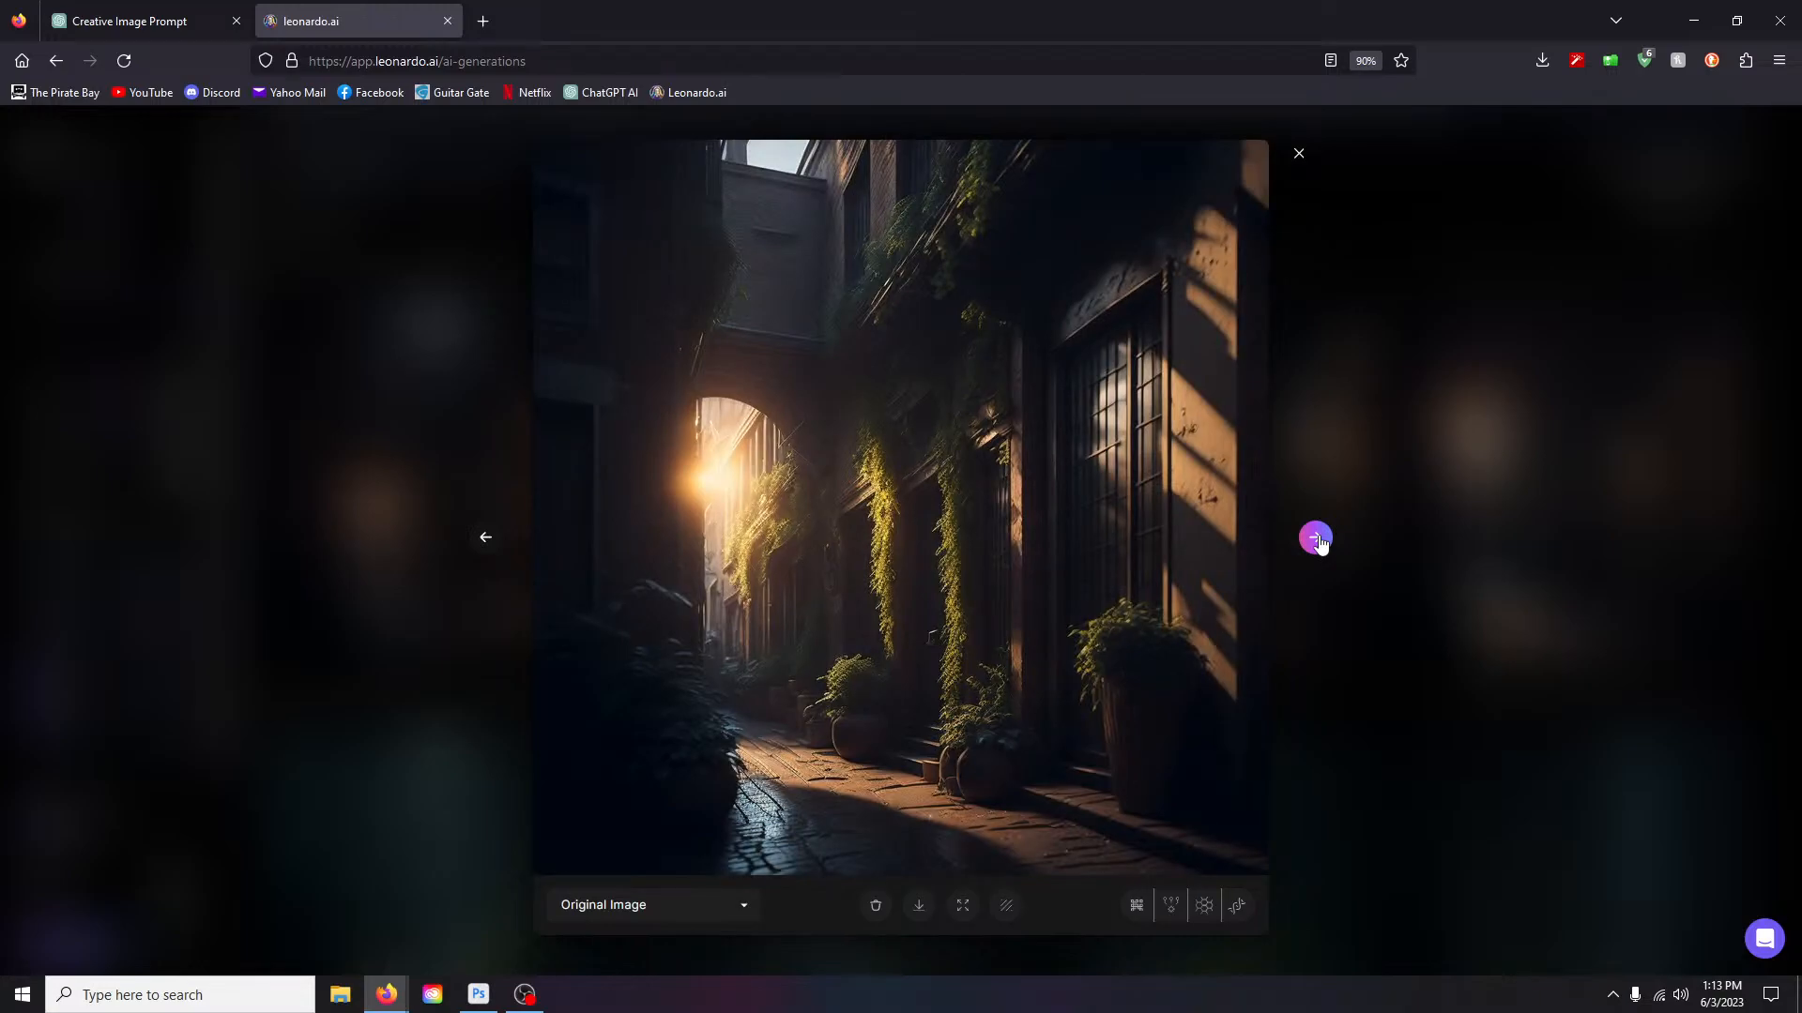
pyautogui.click(1315, 538)
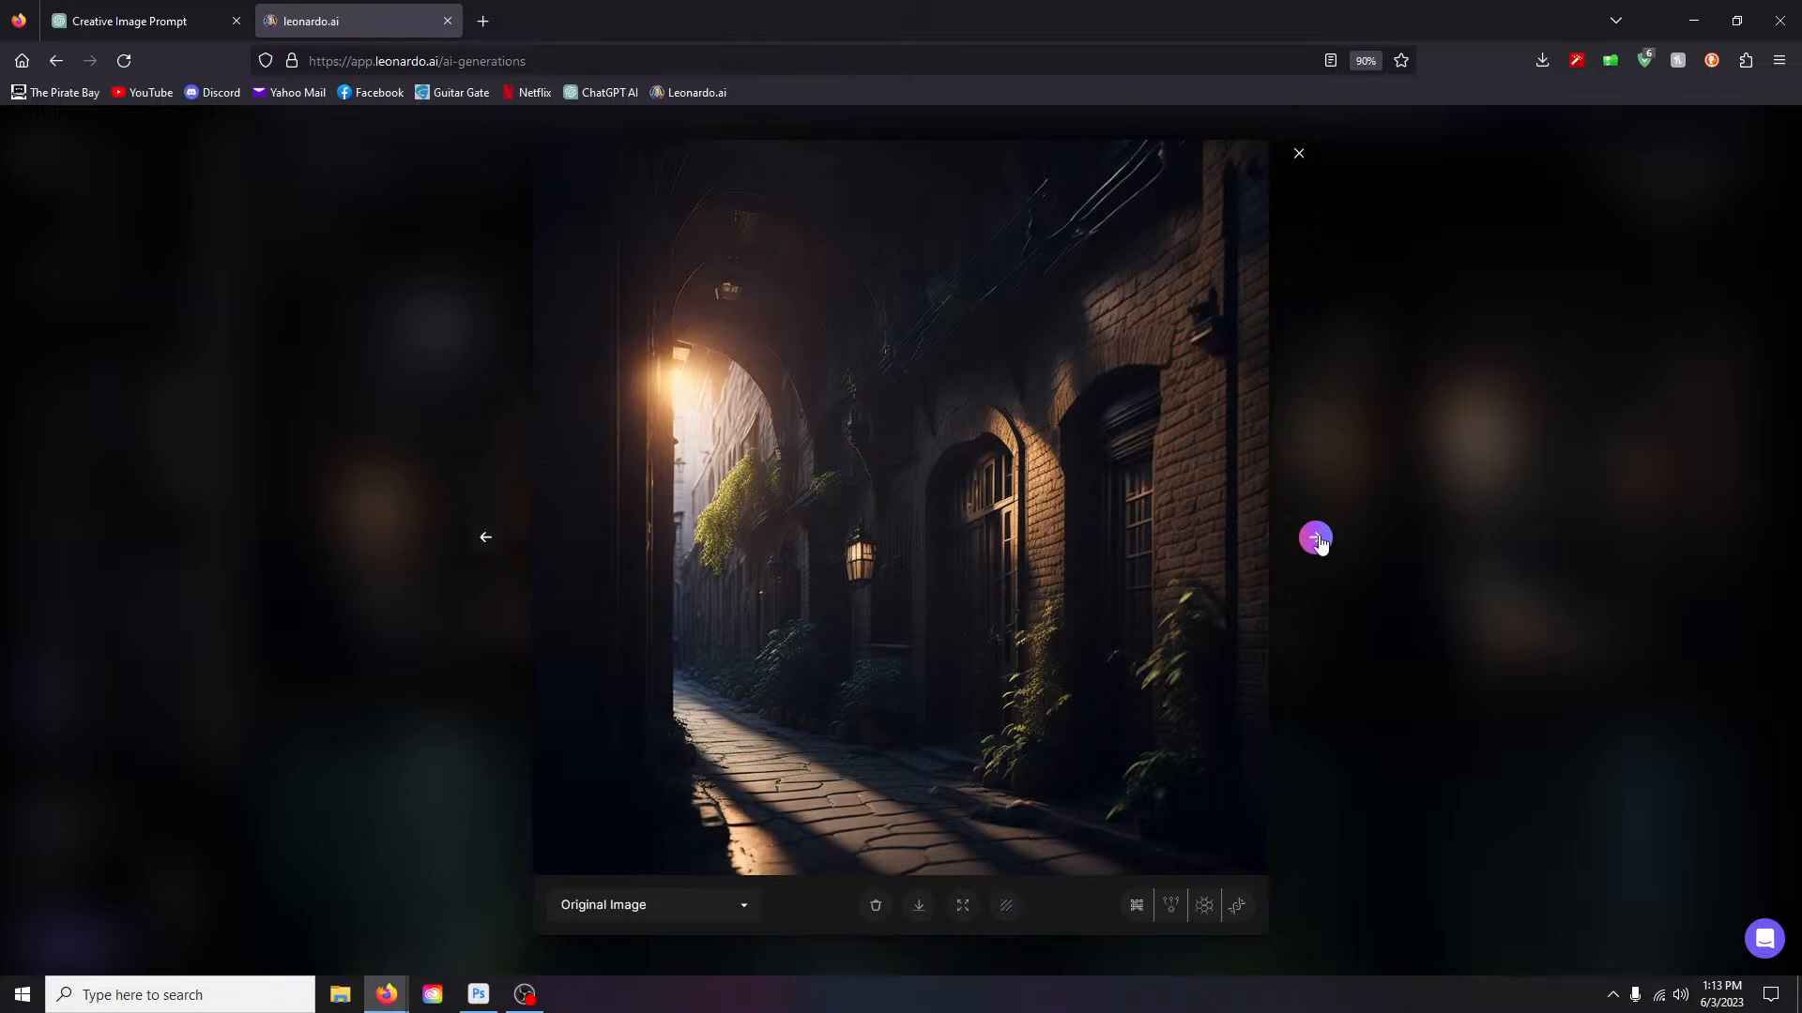
pyautogui.click(1299, 153)
# Step: Replace the Leonardo description with ChatGPT's third prompt, "A colorful cityscape stretches into the distance...", keeping the style suffix, and generate the images
pyautogui.click(141, 20)
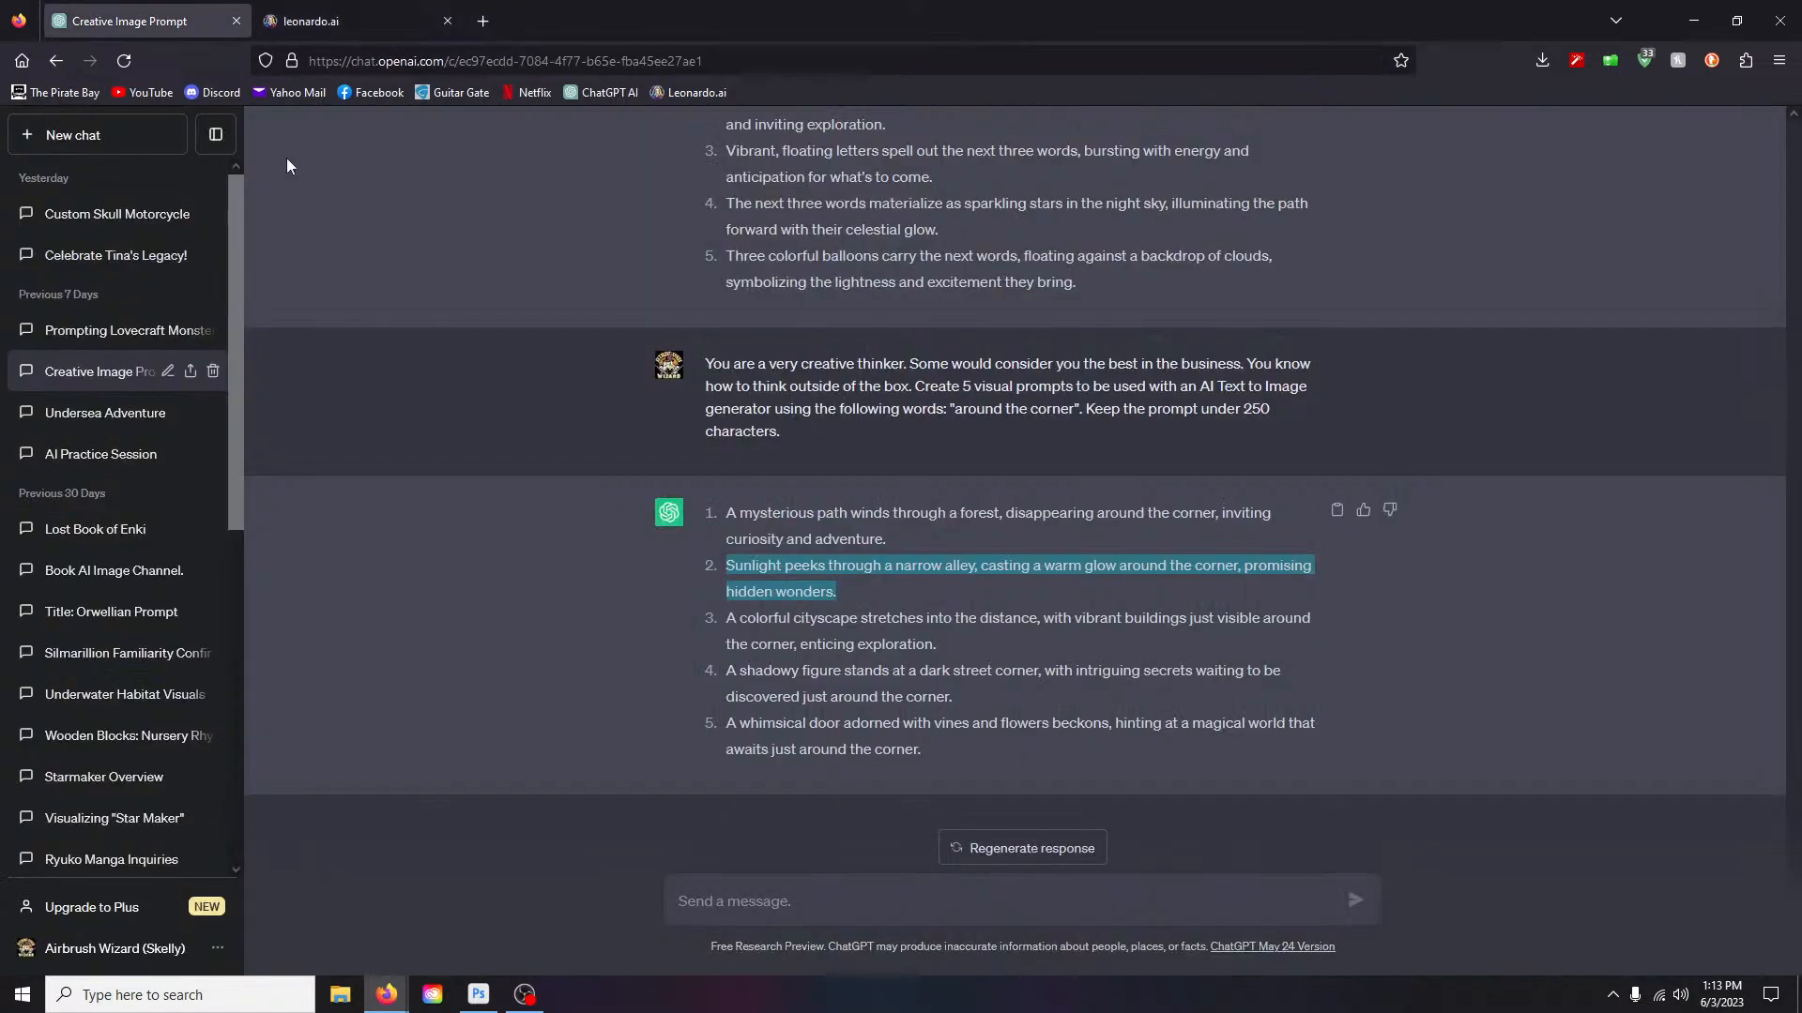
pyautogui.moveTo(728, 617); pyautogui.dragTo(940, 641)
pyautogui.hotkey('ctrl', 'c')
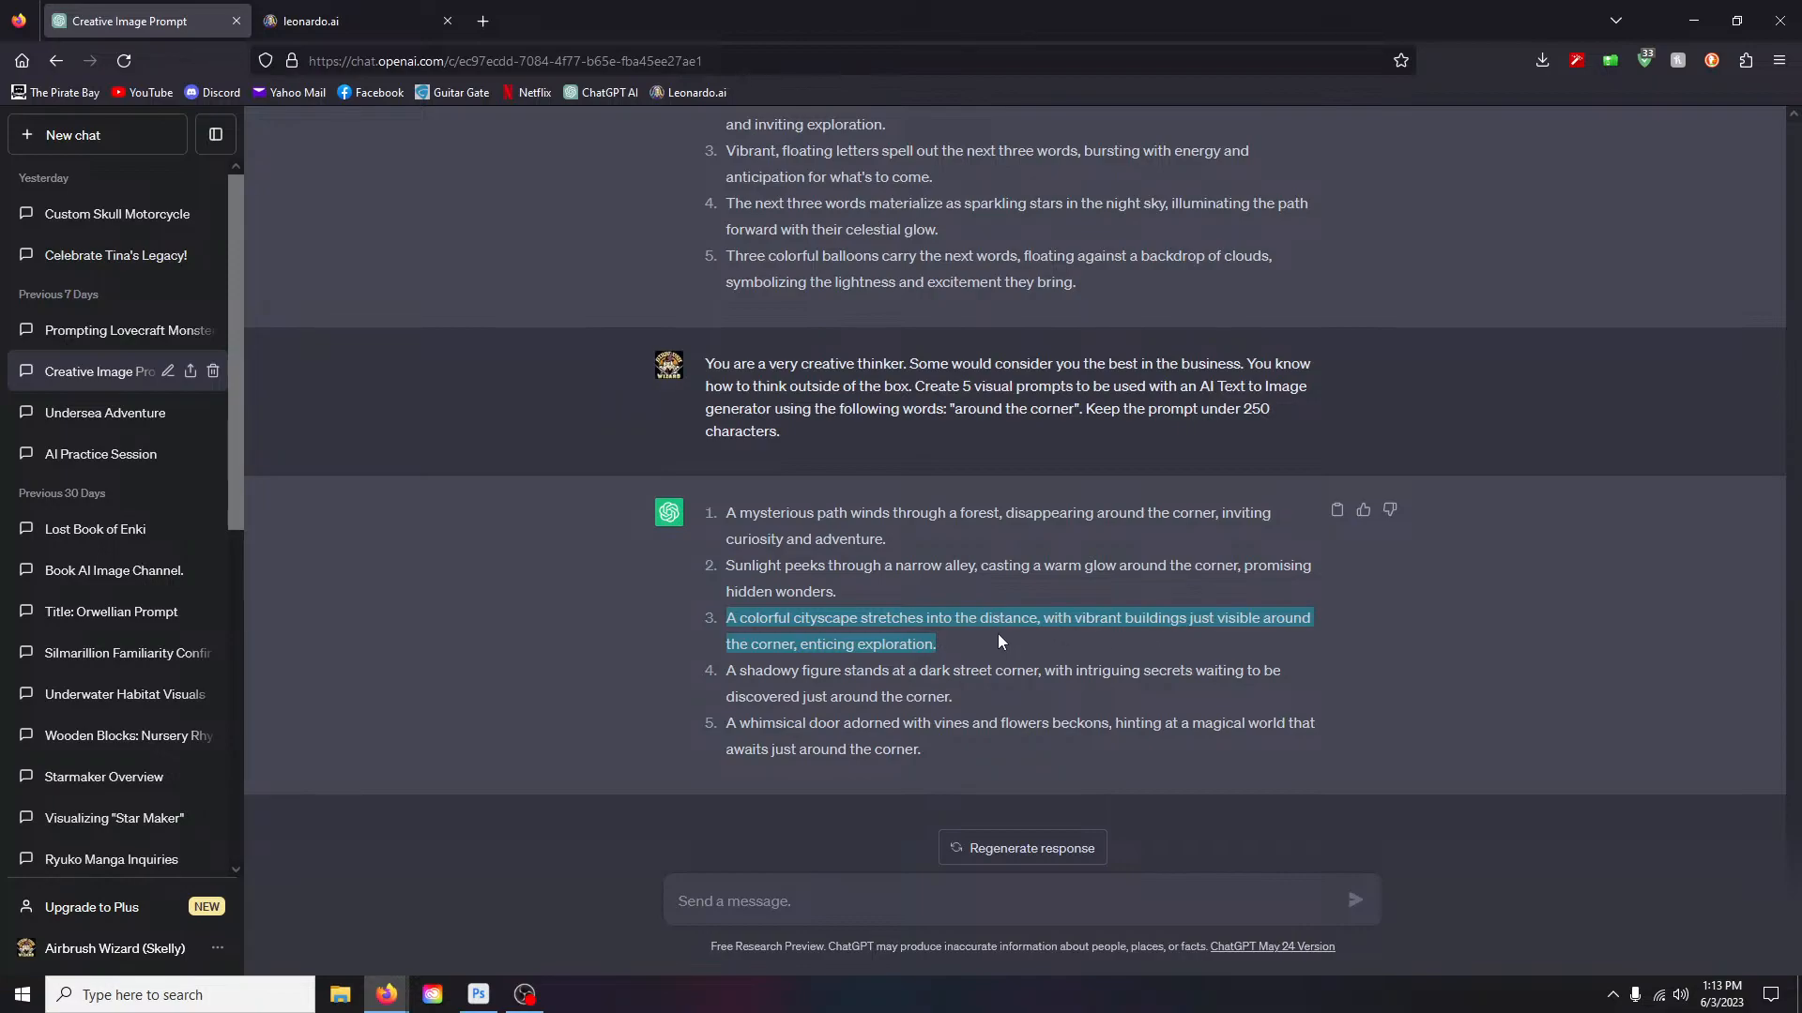
pyautogui.click(364, 21)
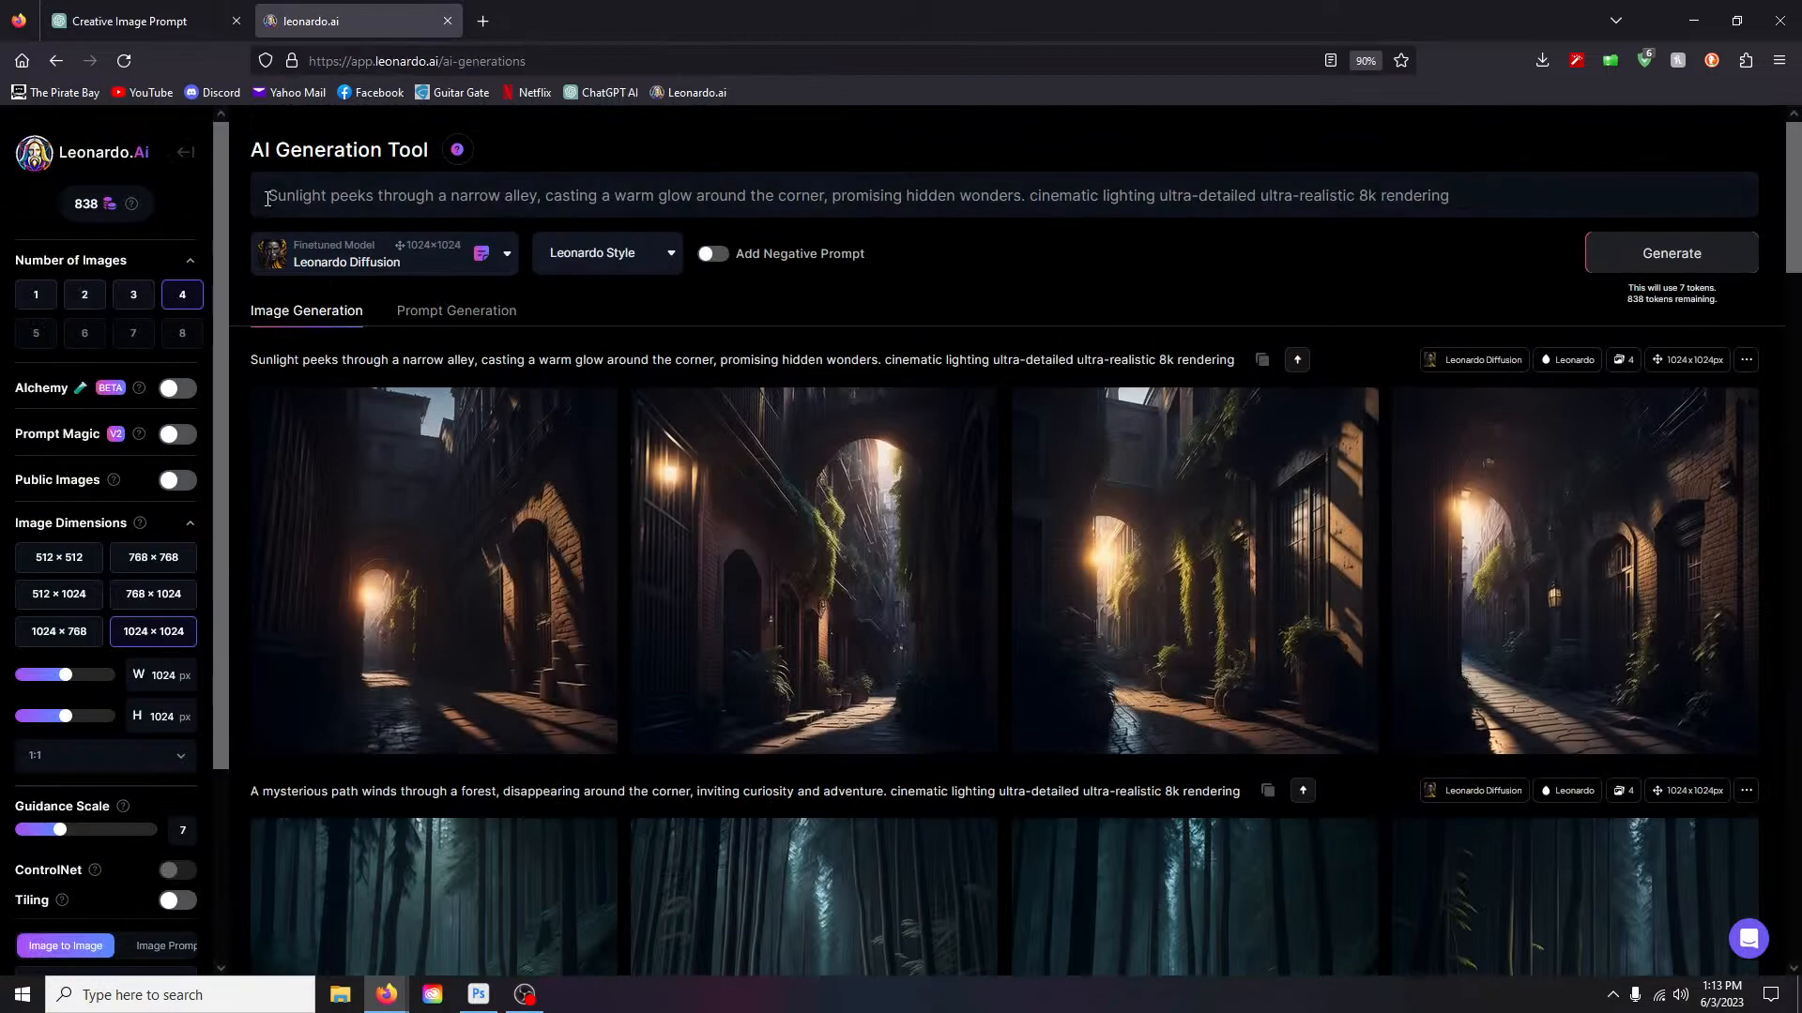
pyautogui.moveTo(269, 199); pyautogui.dragTo(1026, 204)
pyautogui.hotkey('ctrl', 'v')
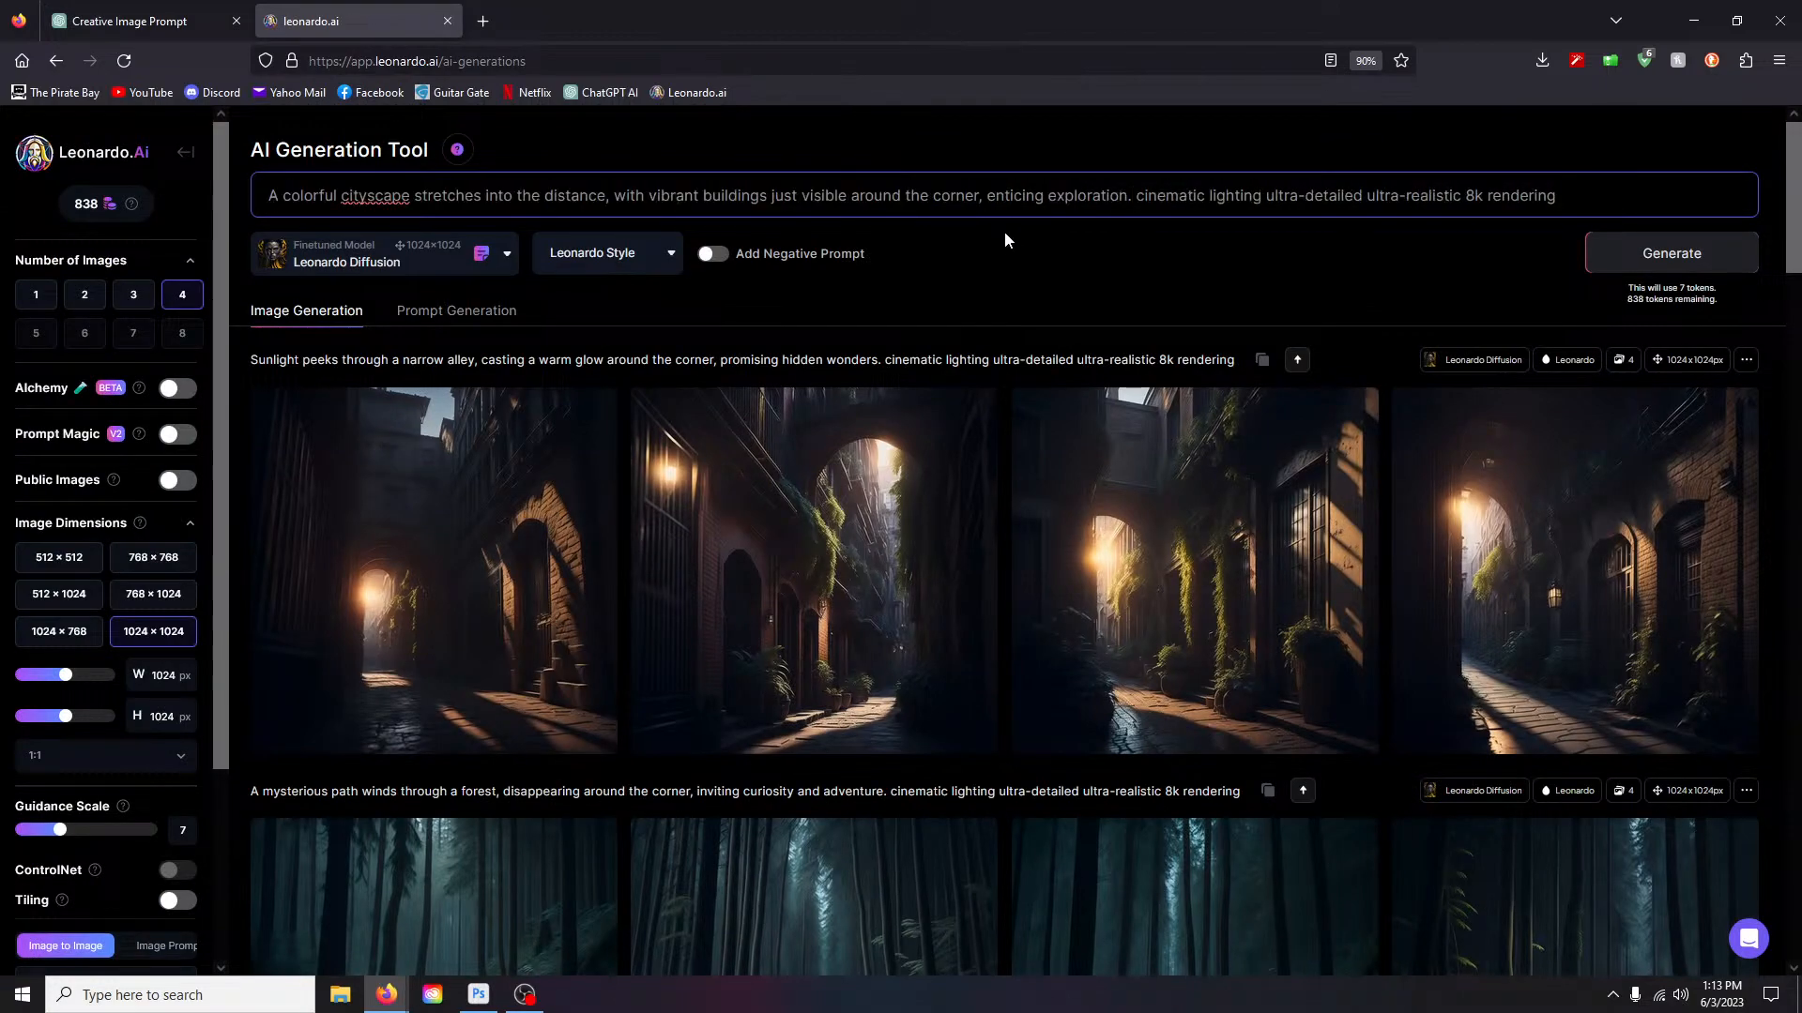
pyautogui.press('Return')
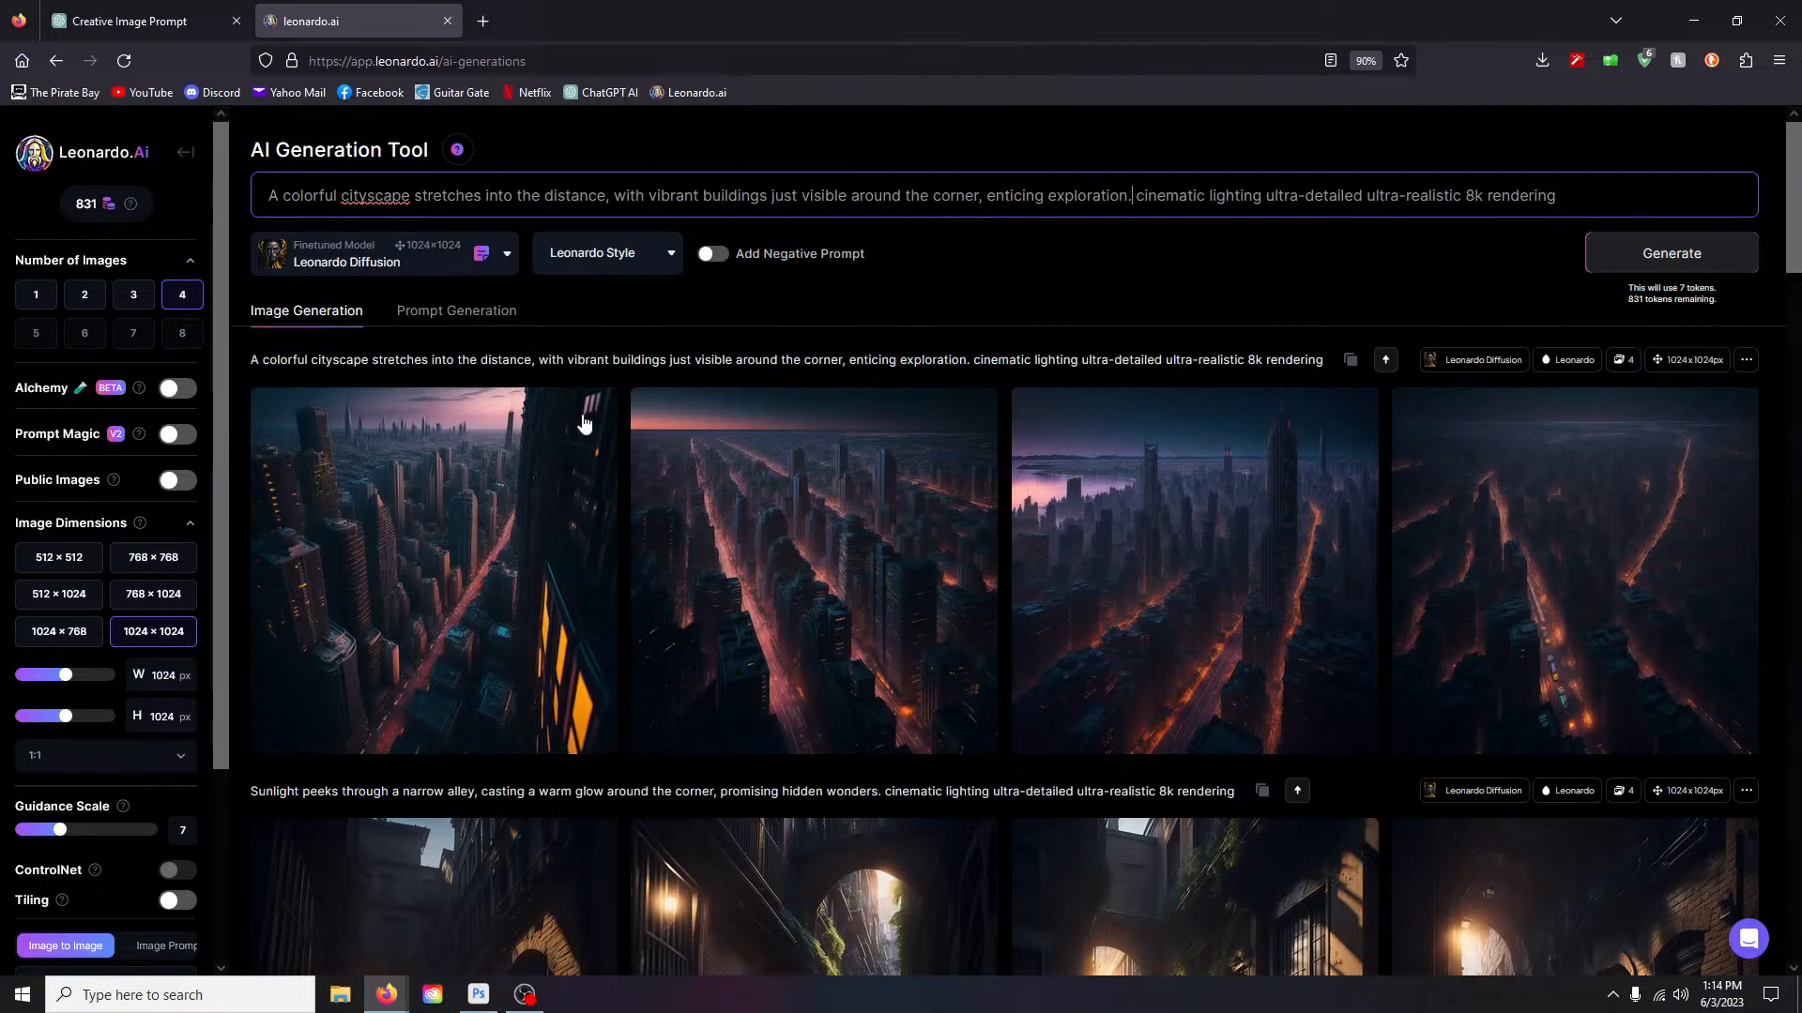
# Step: View the four images generated from the colorful cityscape prompt one after another at full size
pyautogui.click(362, 515)
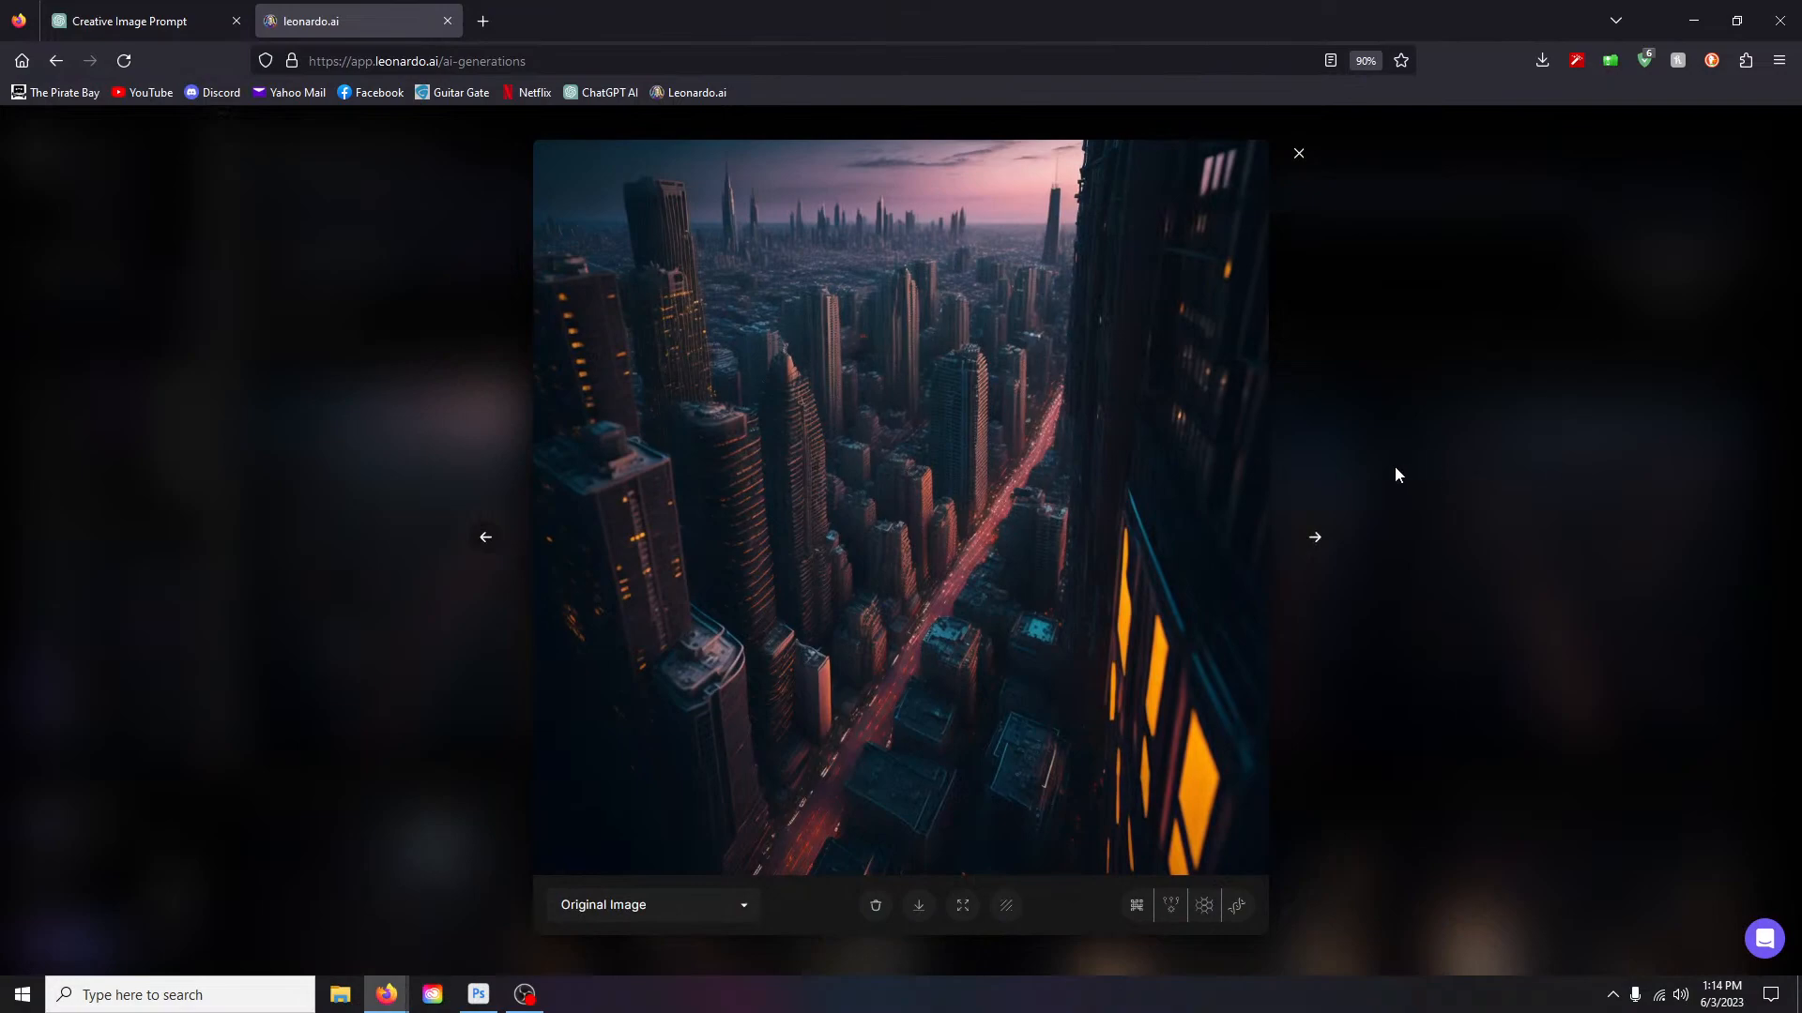
pyautogui.click(1315, 539)
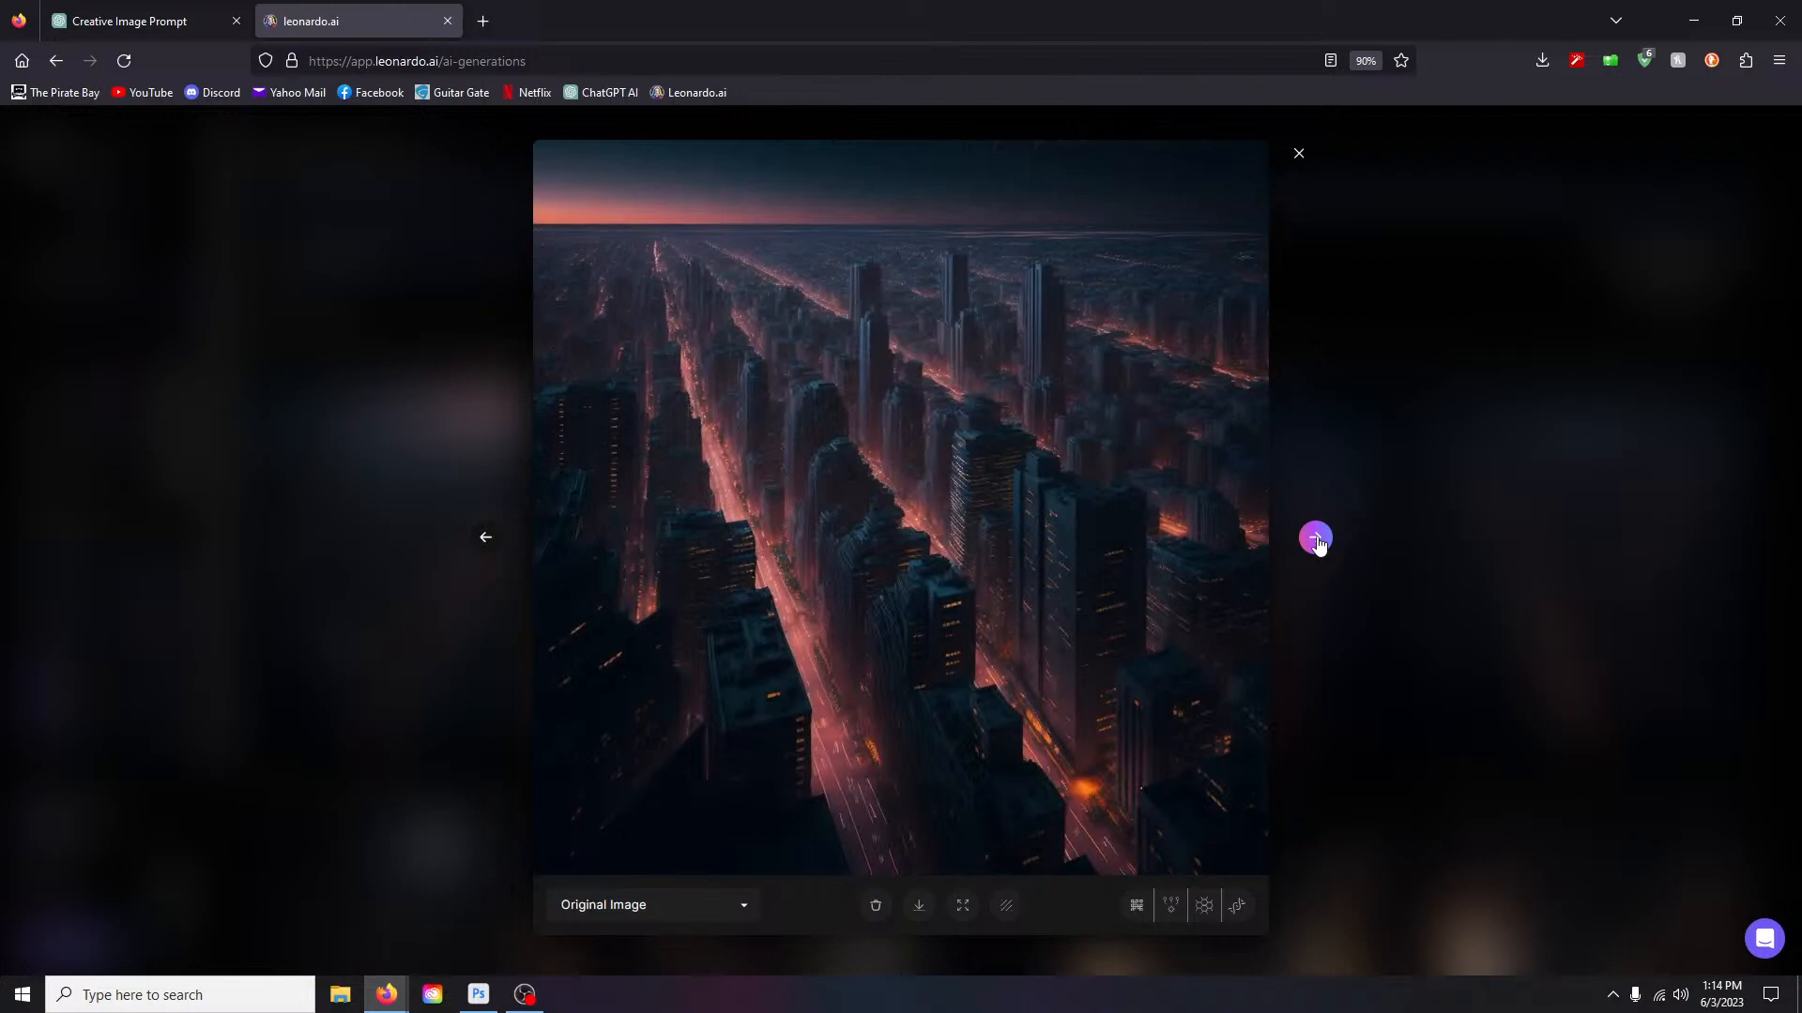
pyautogui.click(1316, 539)
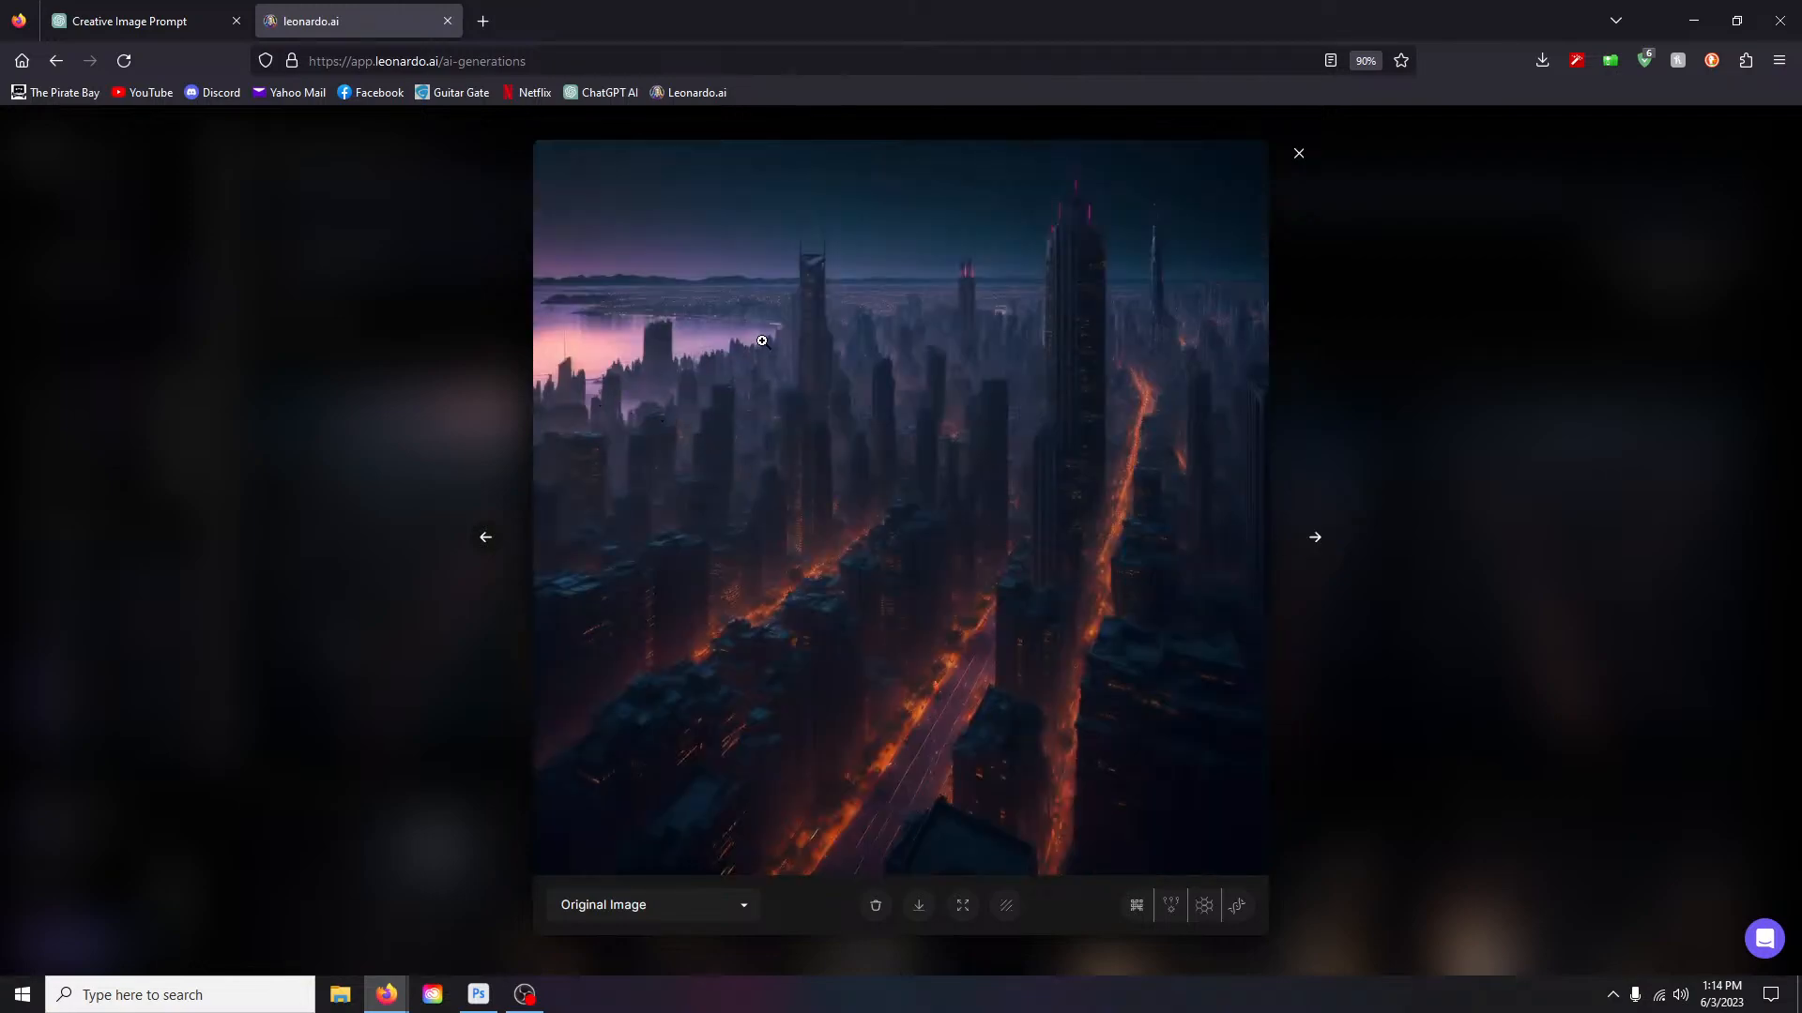
pyautogui.click(1316, 540)
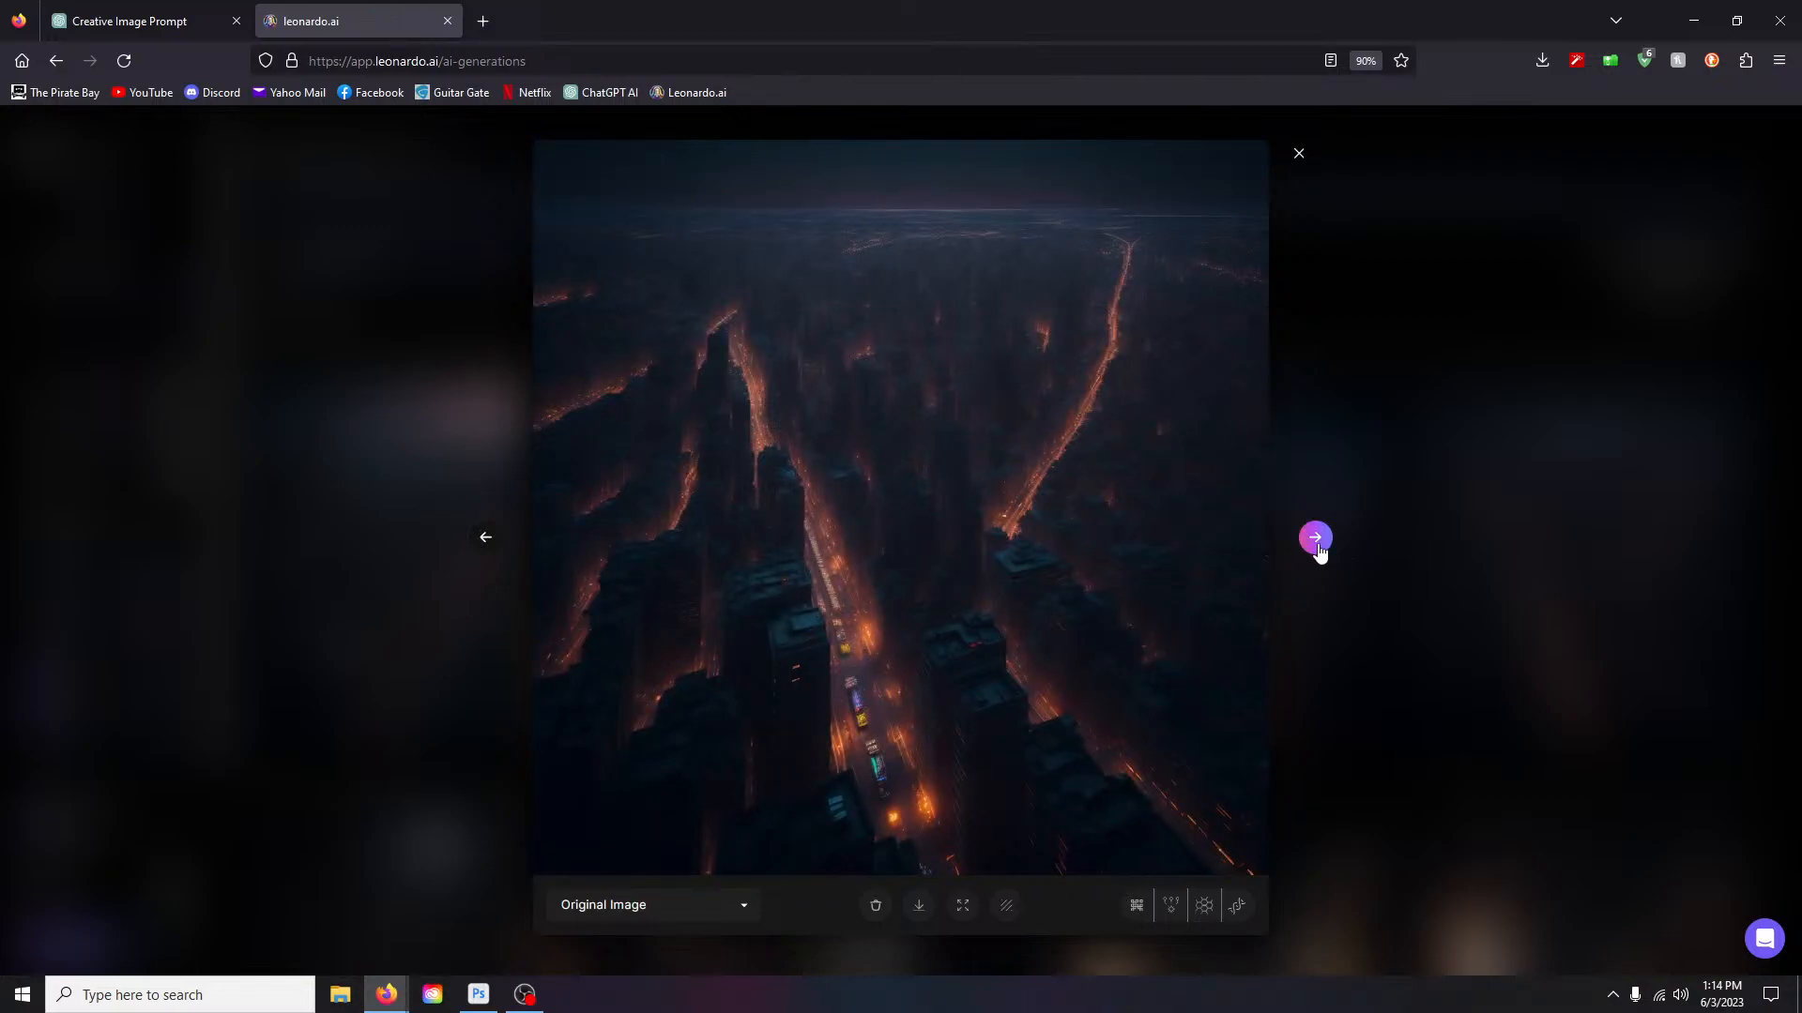
pyautogui.click(1298, 154)
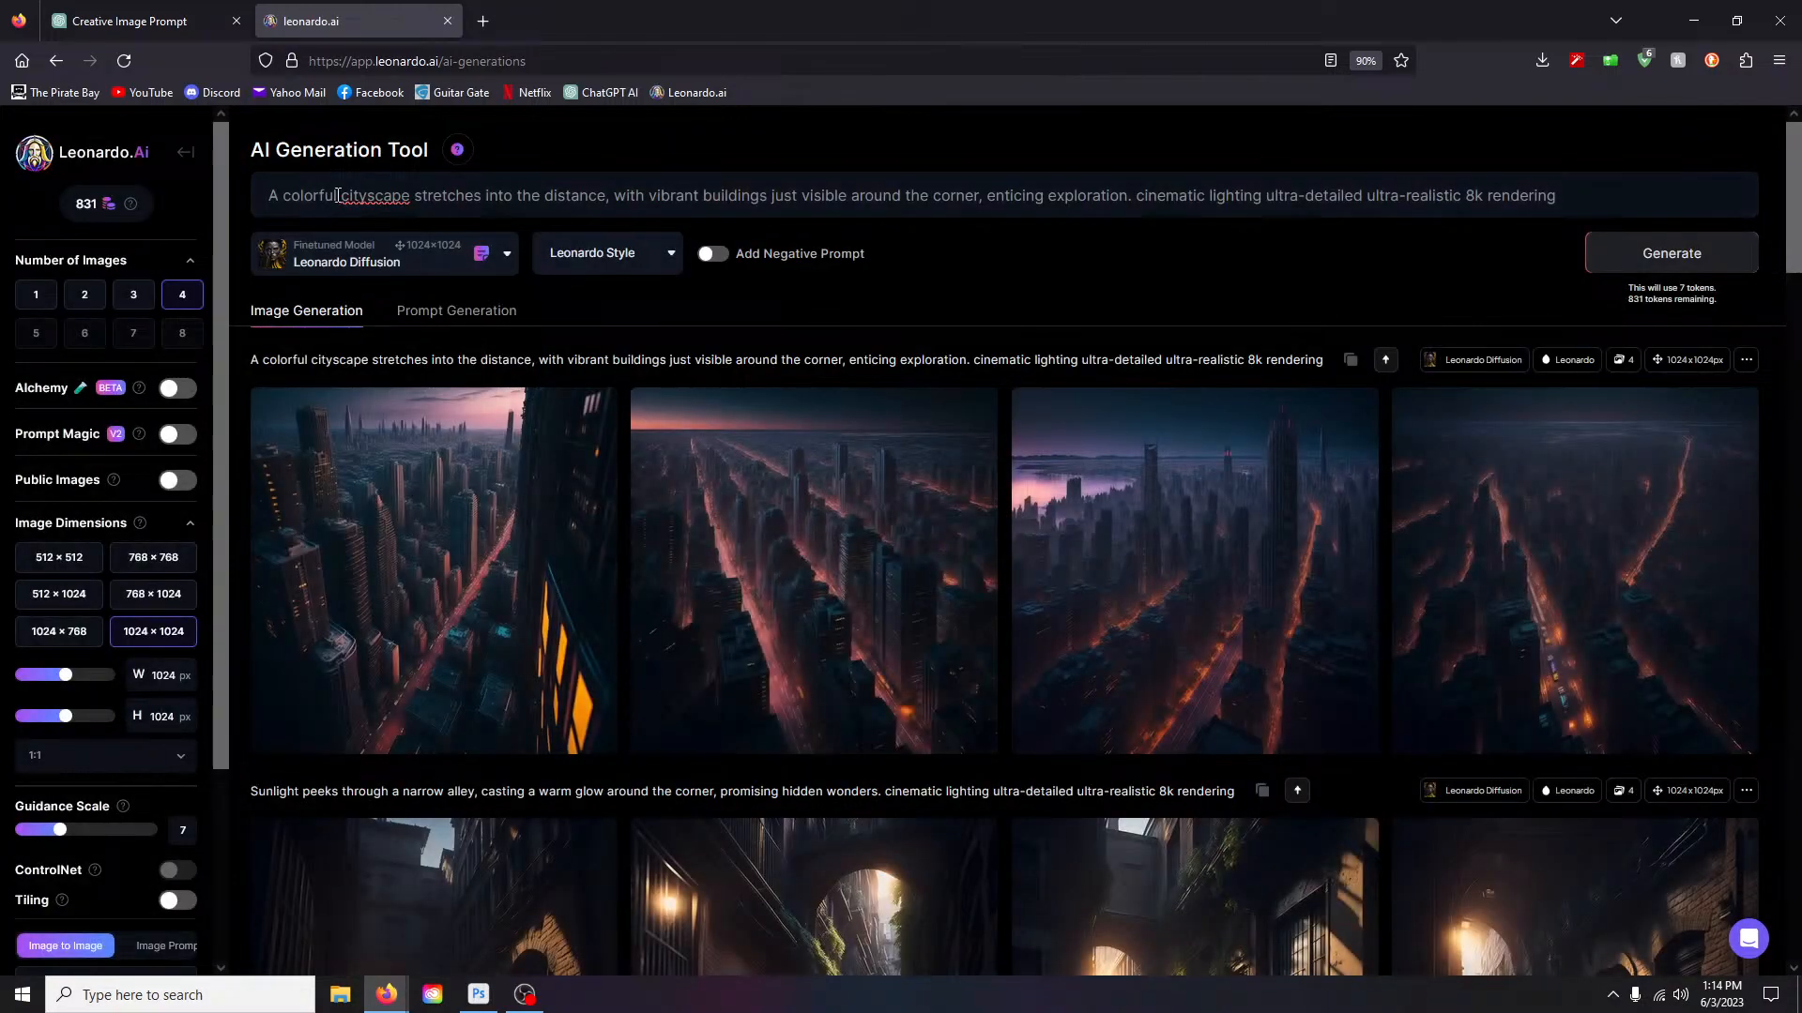
# Step: Replace the Leonardo description with ChatGPT's fourth prompt, "A shadowy figure stands at a dark street corner...", keeping the style suffix, and generate the images
pyautogui.click(127, 21)
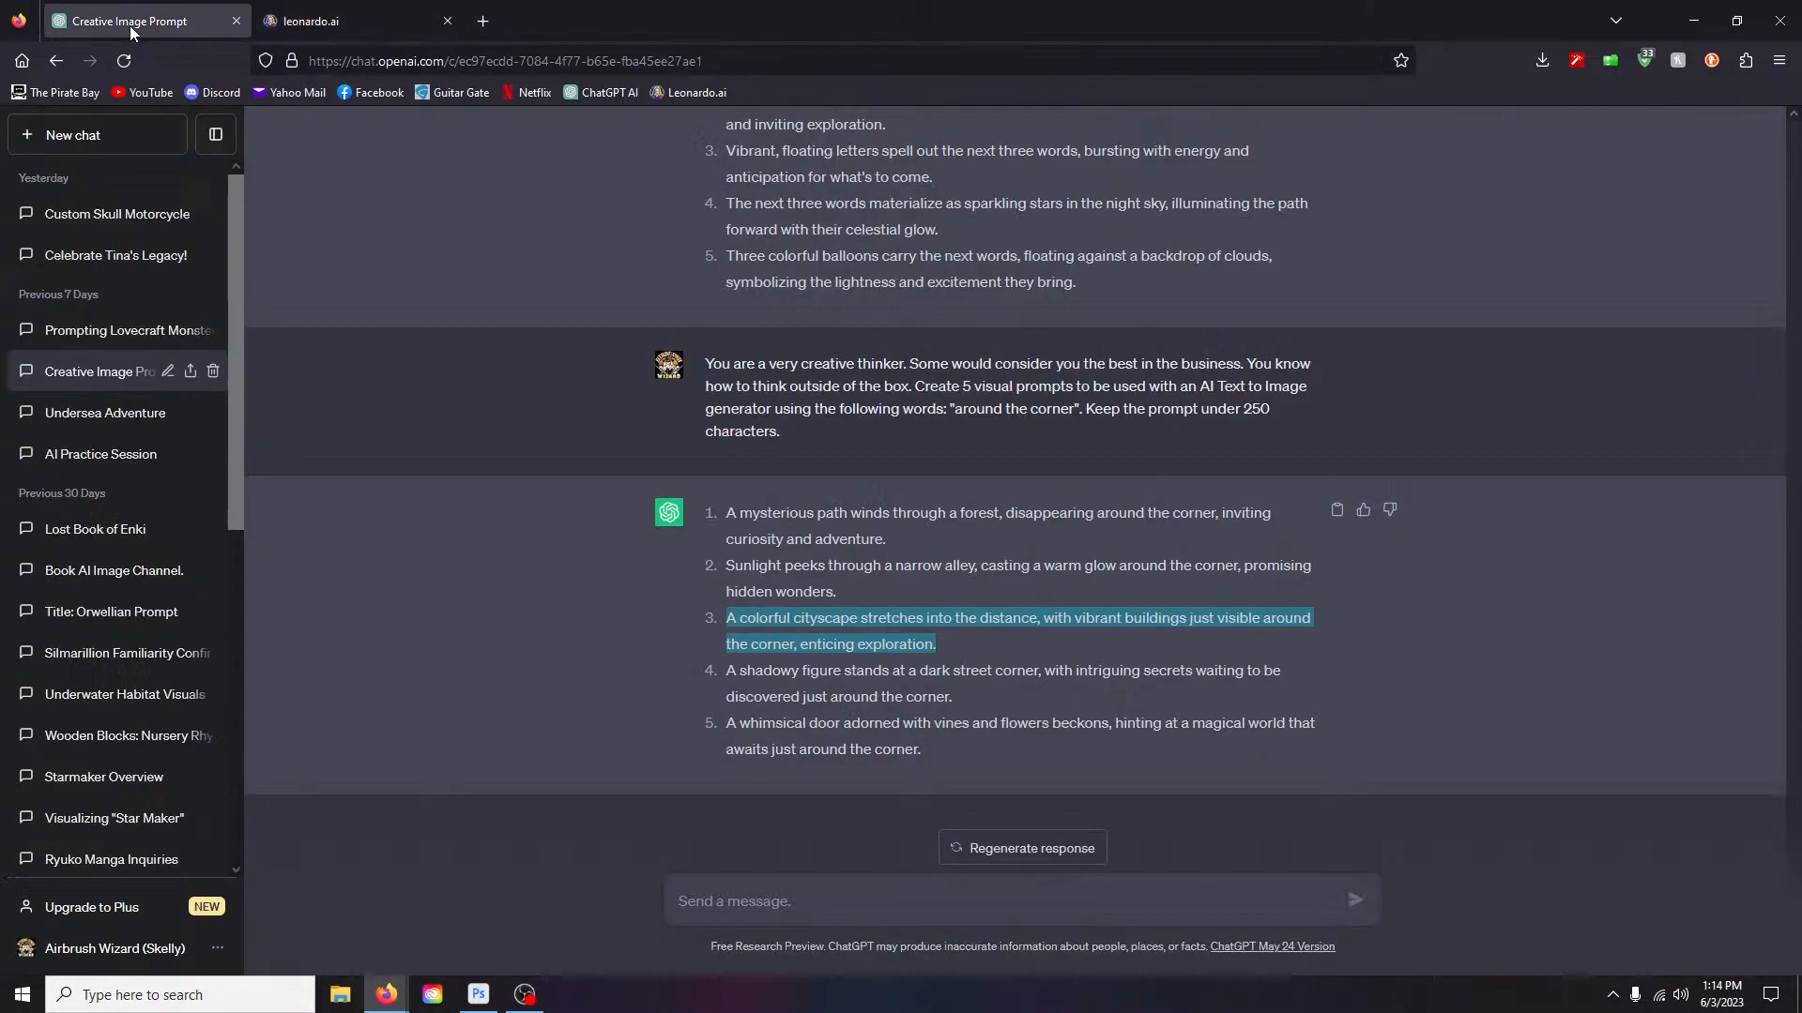
pyautogui.click(730, 675)
pyautogui.moveTo(730, 675); pyautogui.dragTo(953, 700)
pyautogui.hotkey('ctrl', 'c')
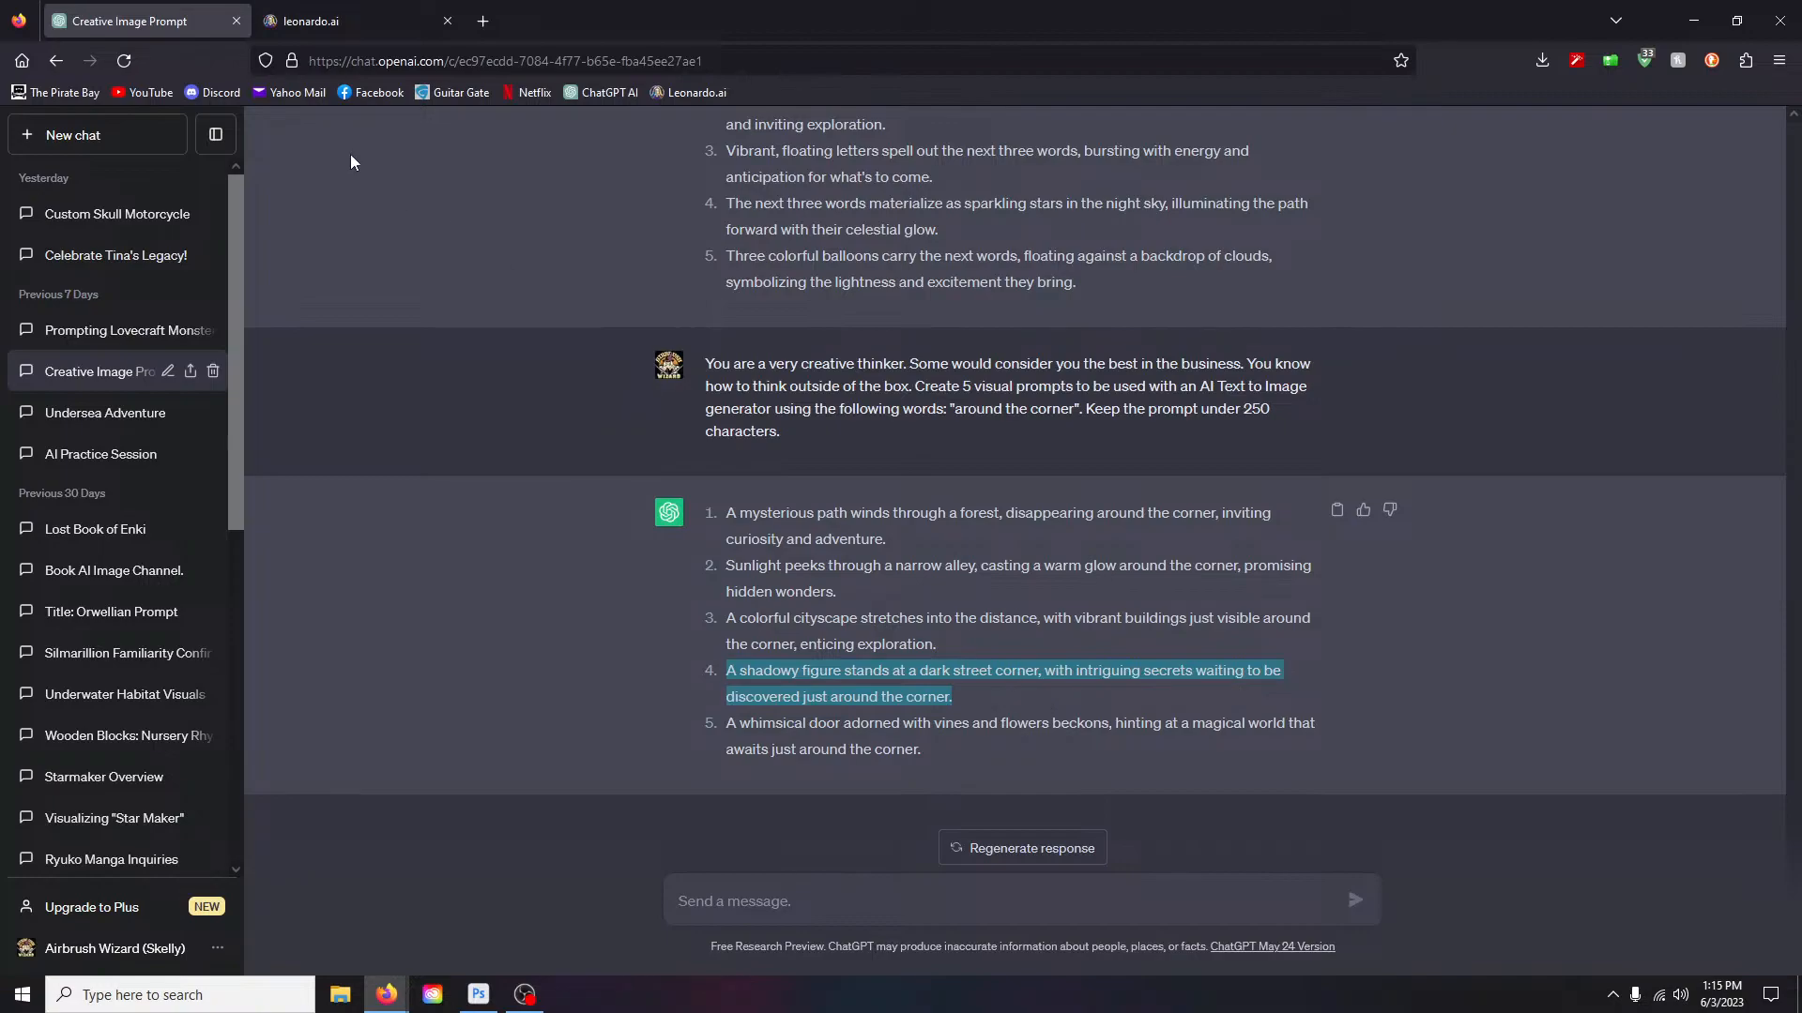
pyautogui.click(309, 20)
pyautogui.moveTo(270, 195); pyautogui.dragTo(1133, 208)
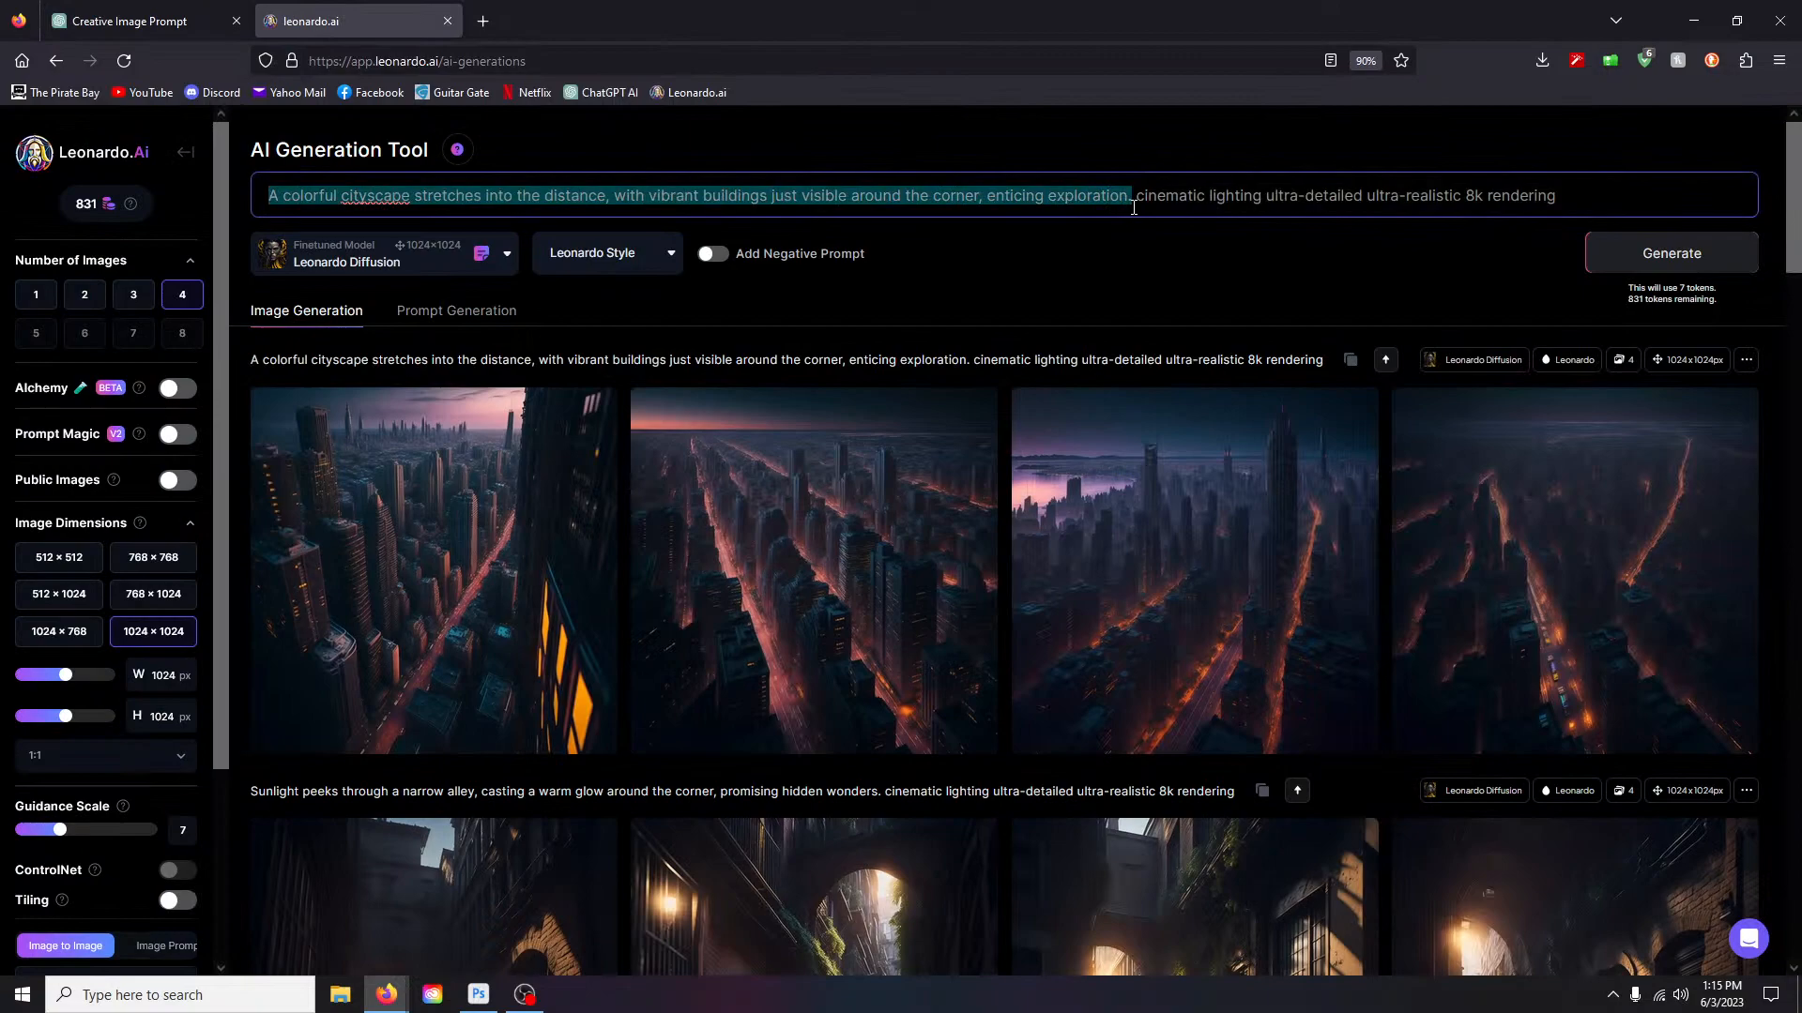
pyautogui.hotkey('ctrl', 'v')
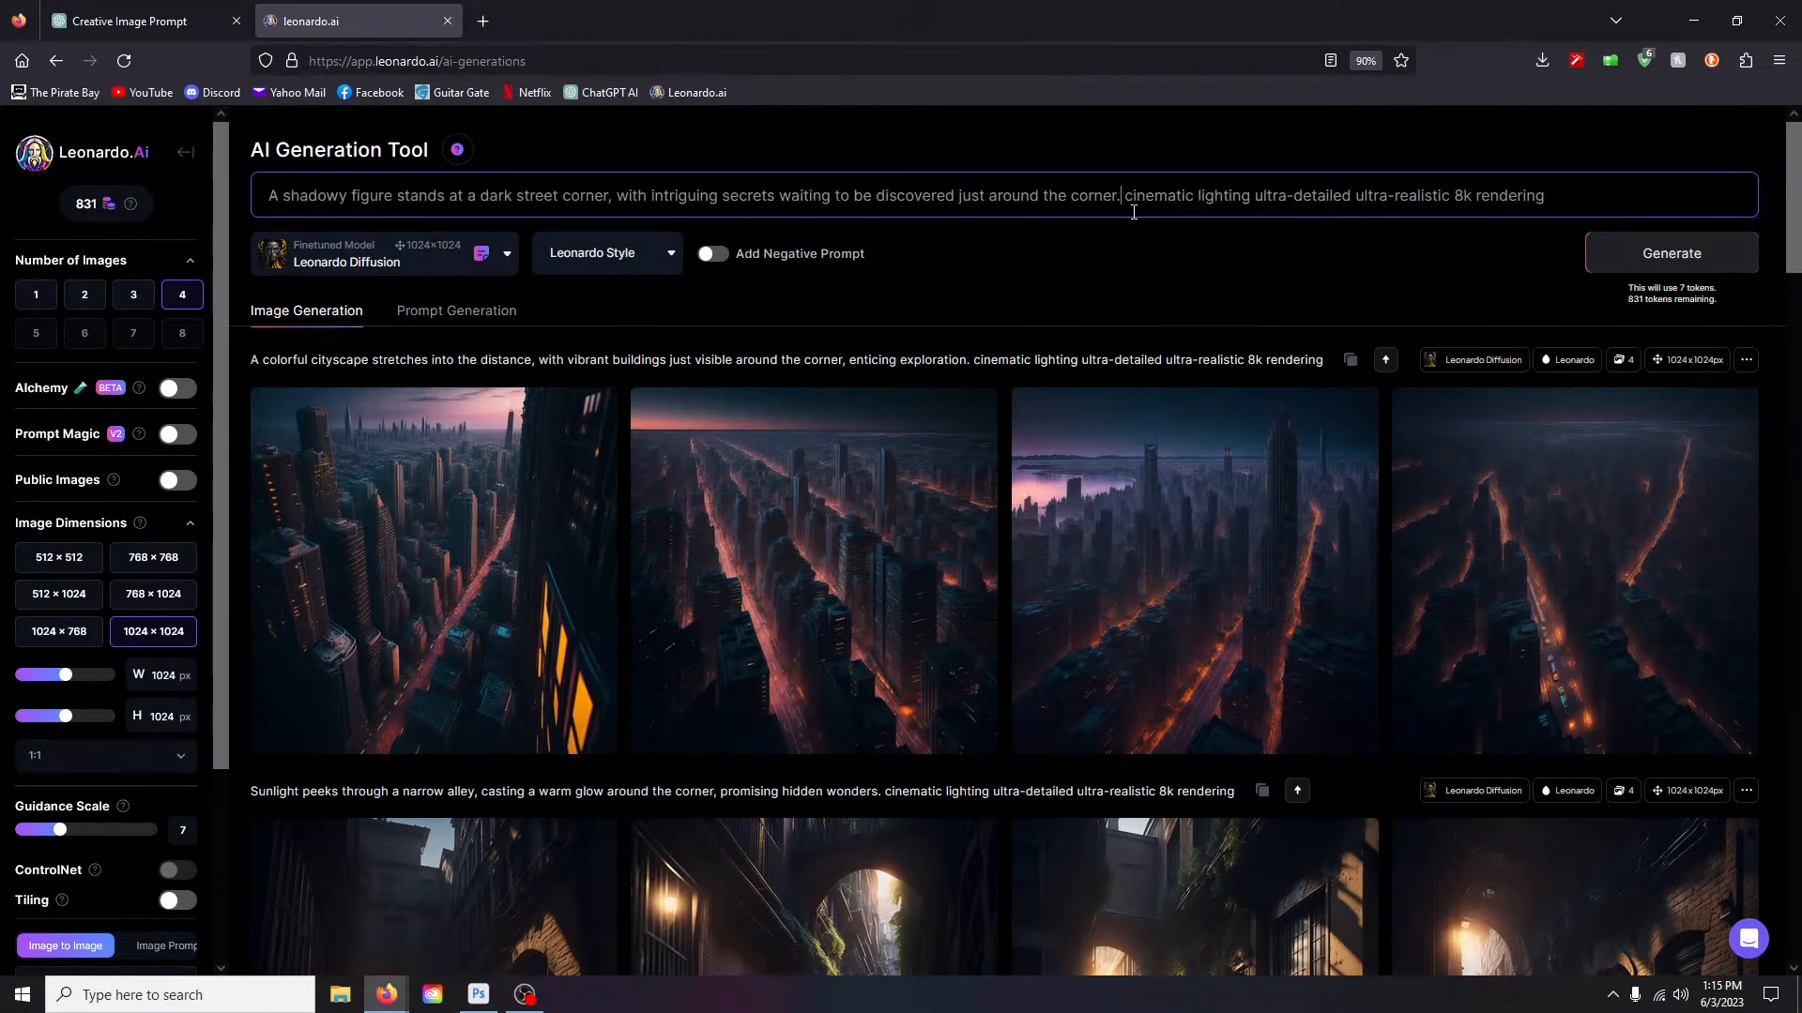
pyautogui.press('Return')
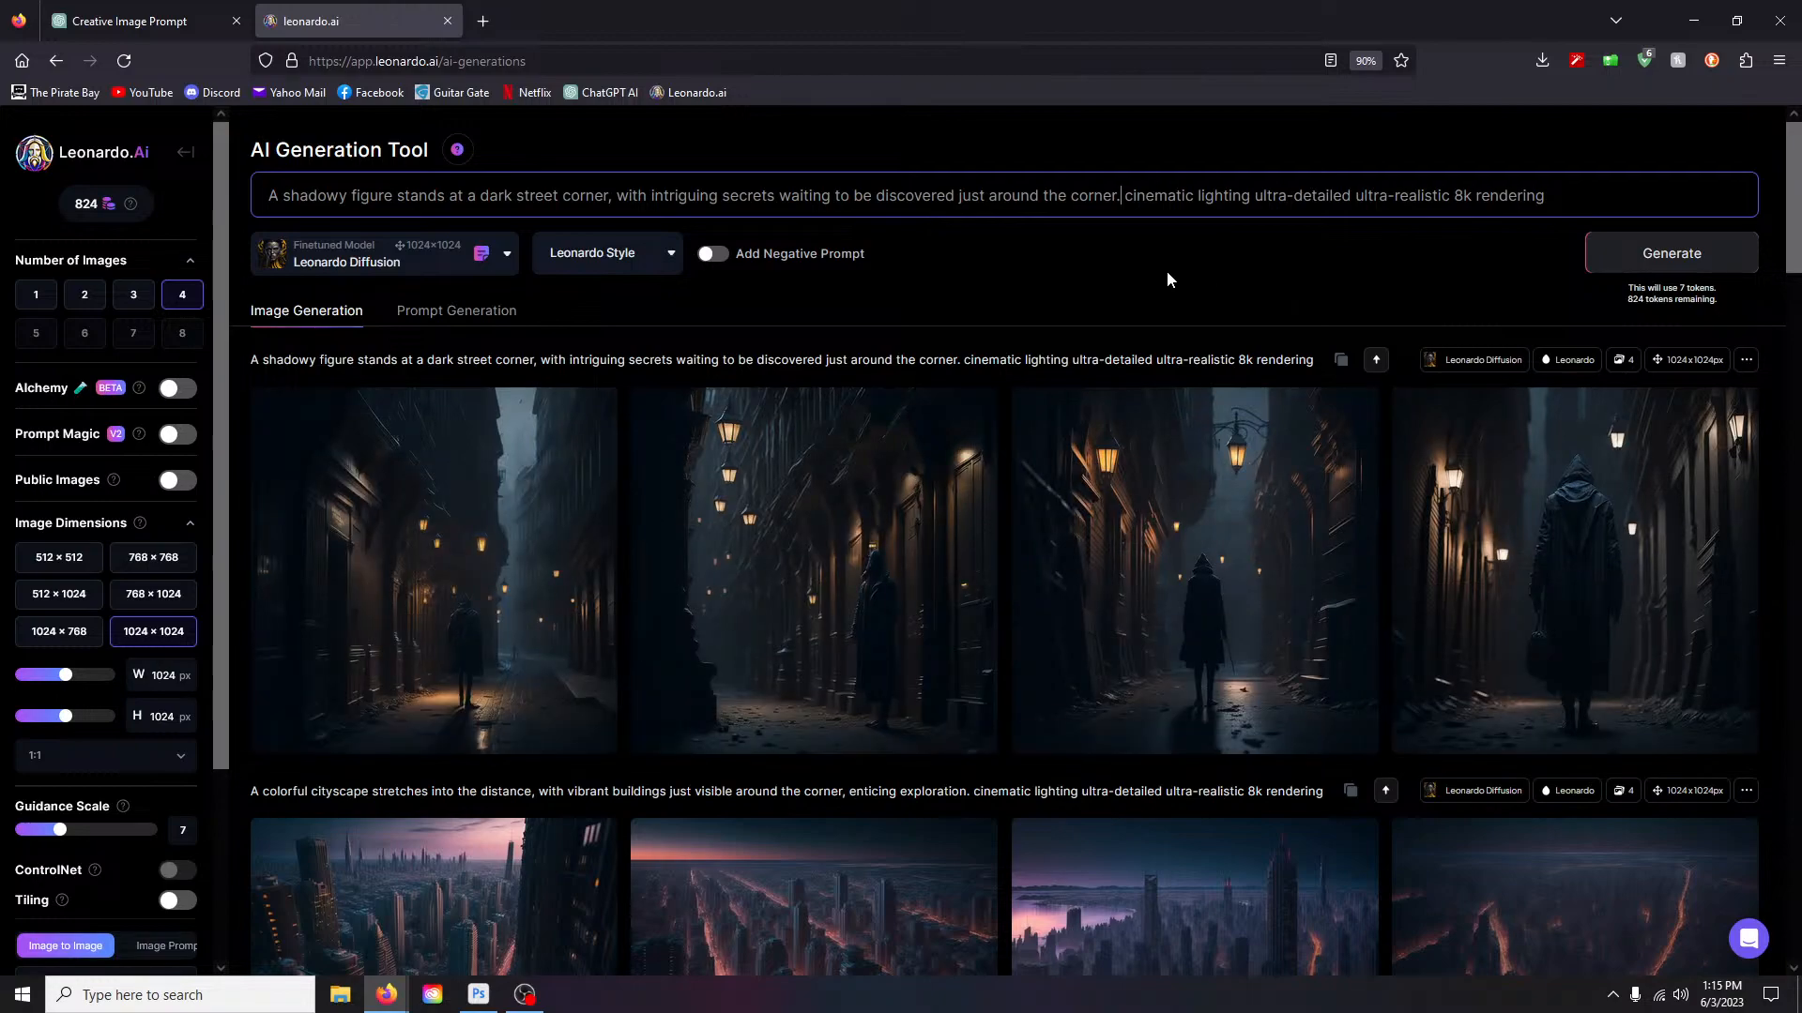
# Step: Examine the four images generated from the shadowy figure prompt at full size
pyautogui.click(565, 527)
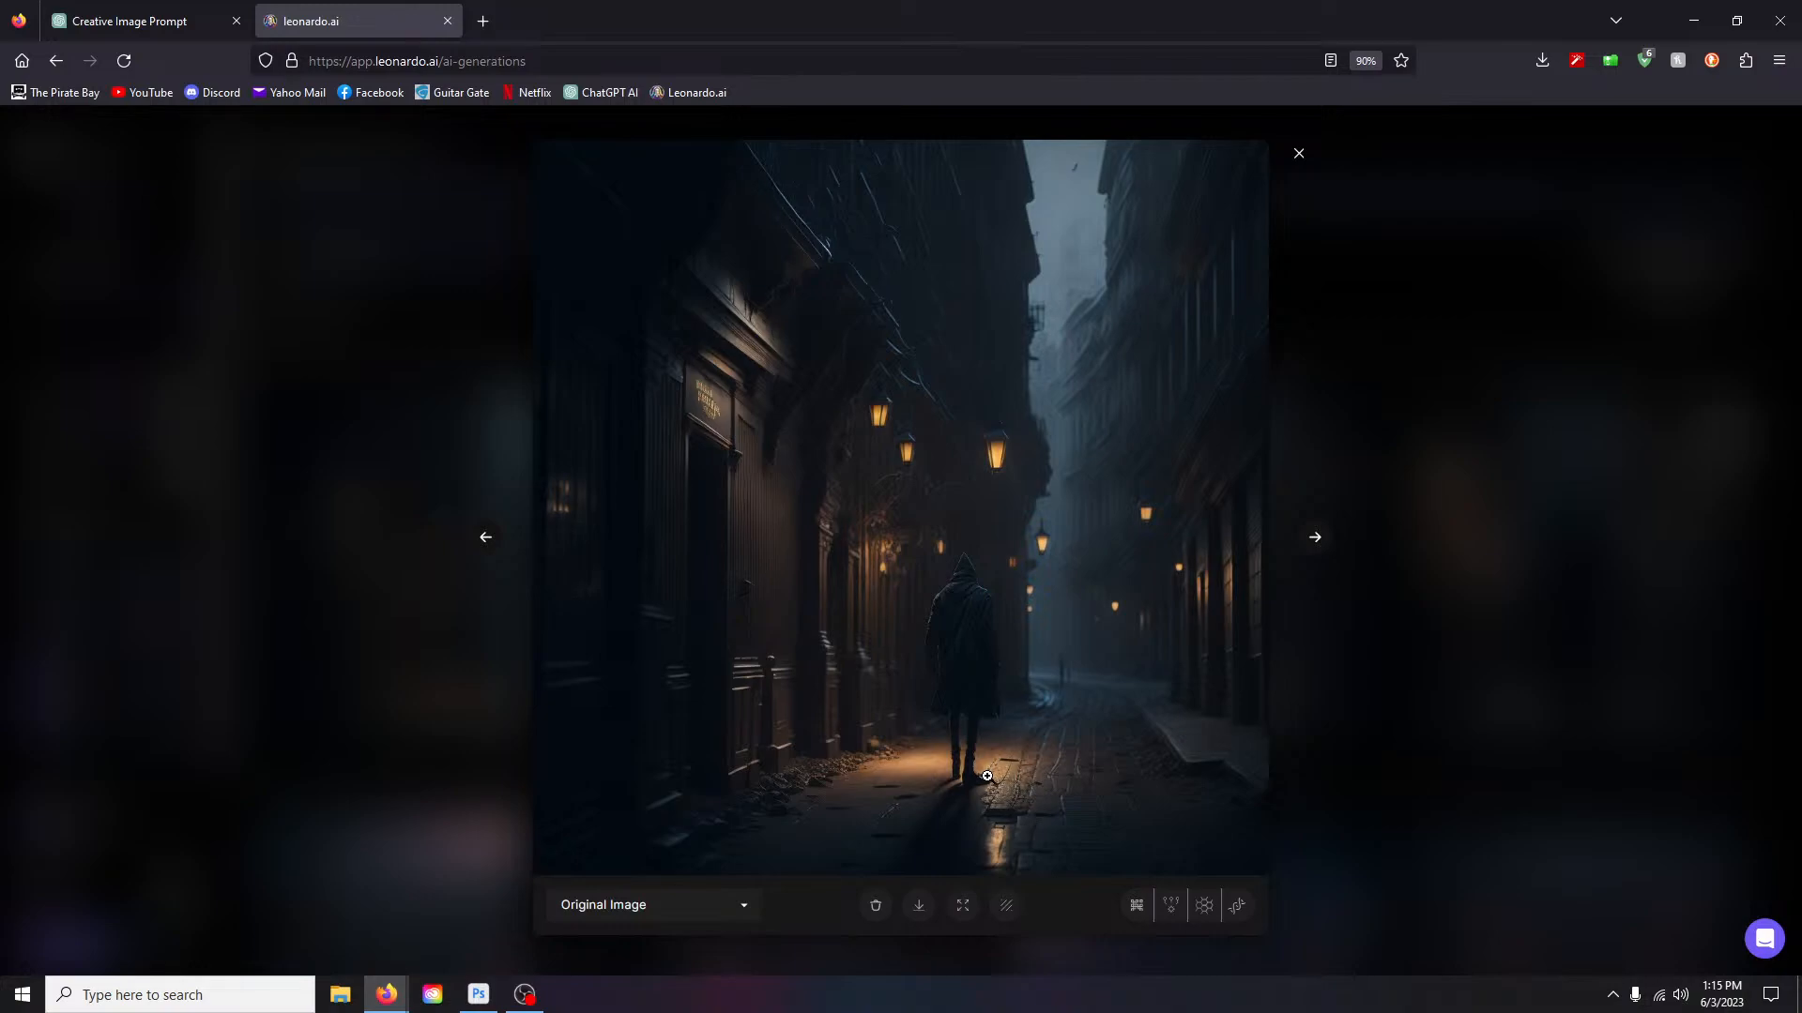
pyautogui.click(1315, 539)
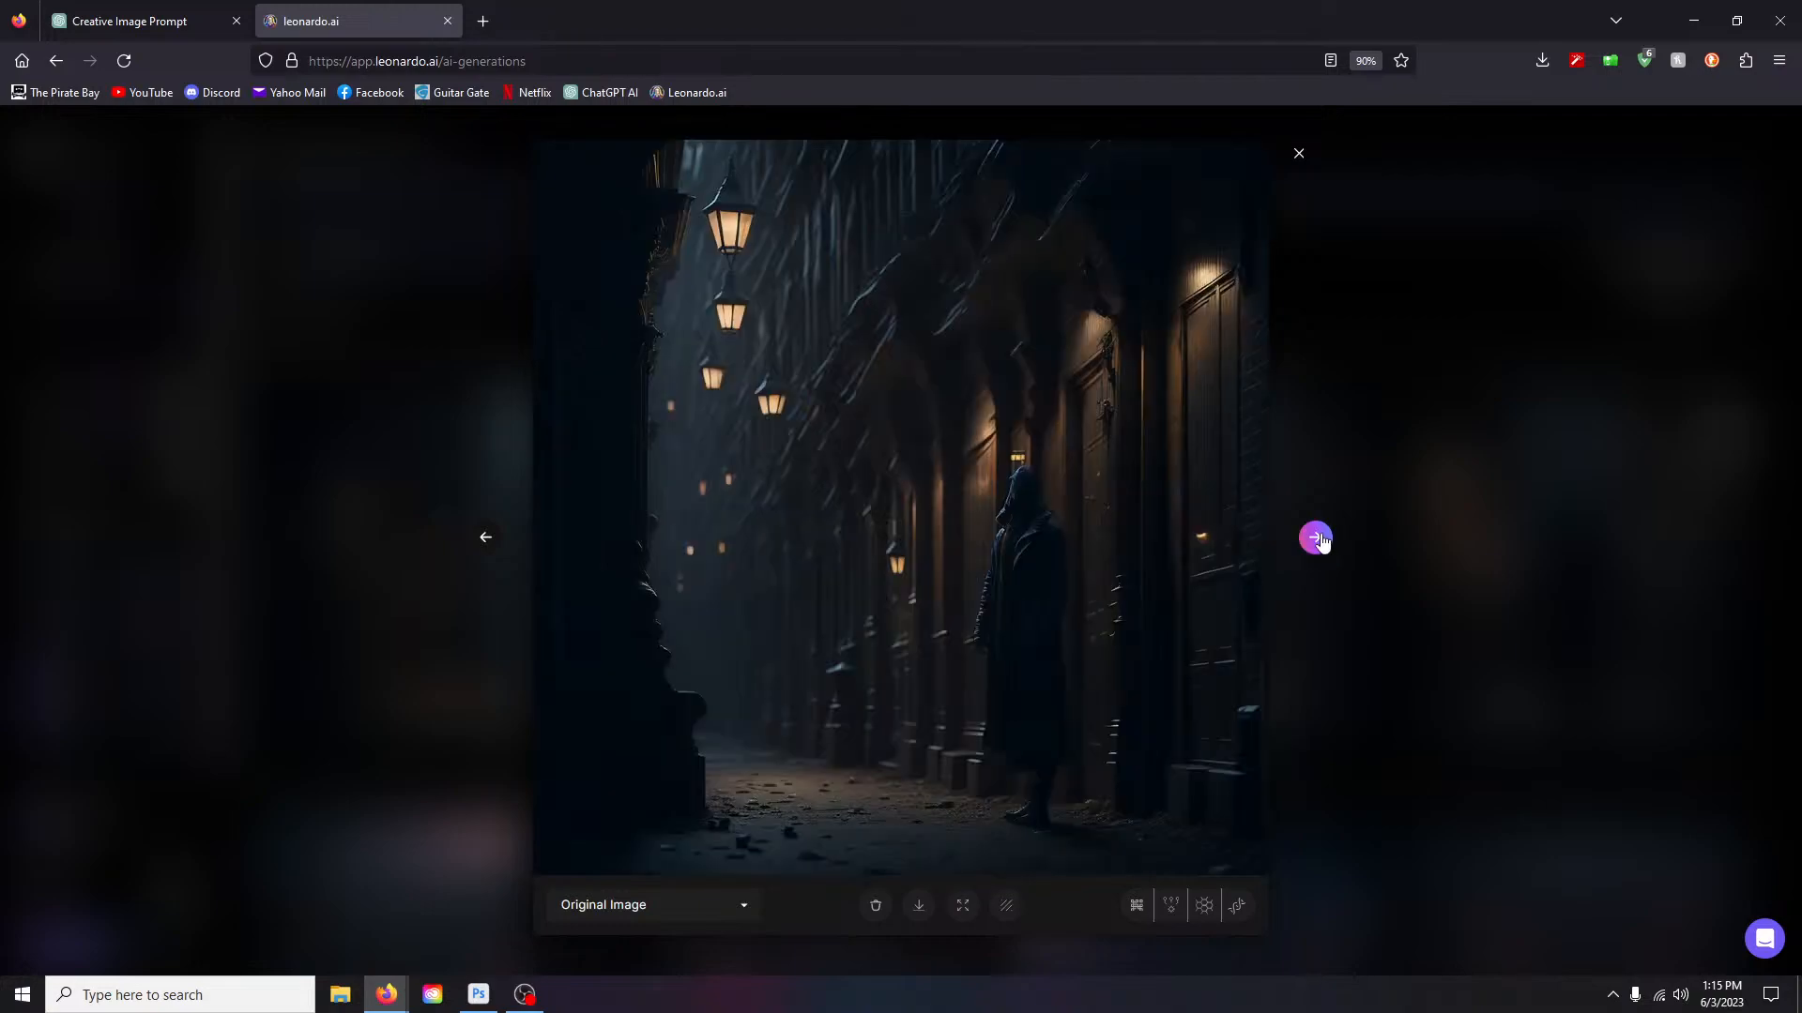
pyautogui.click(1317, 541)
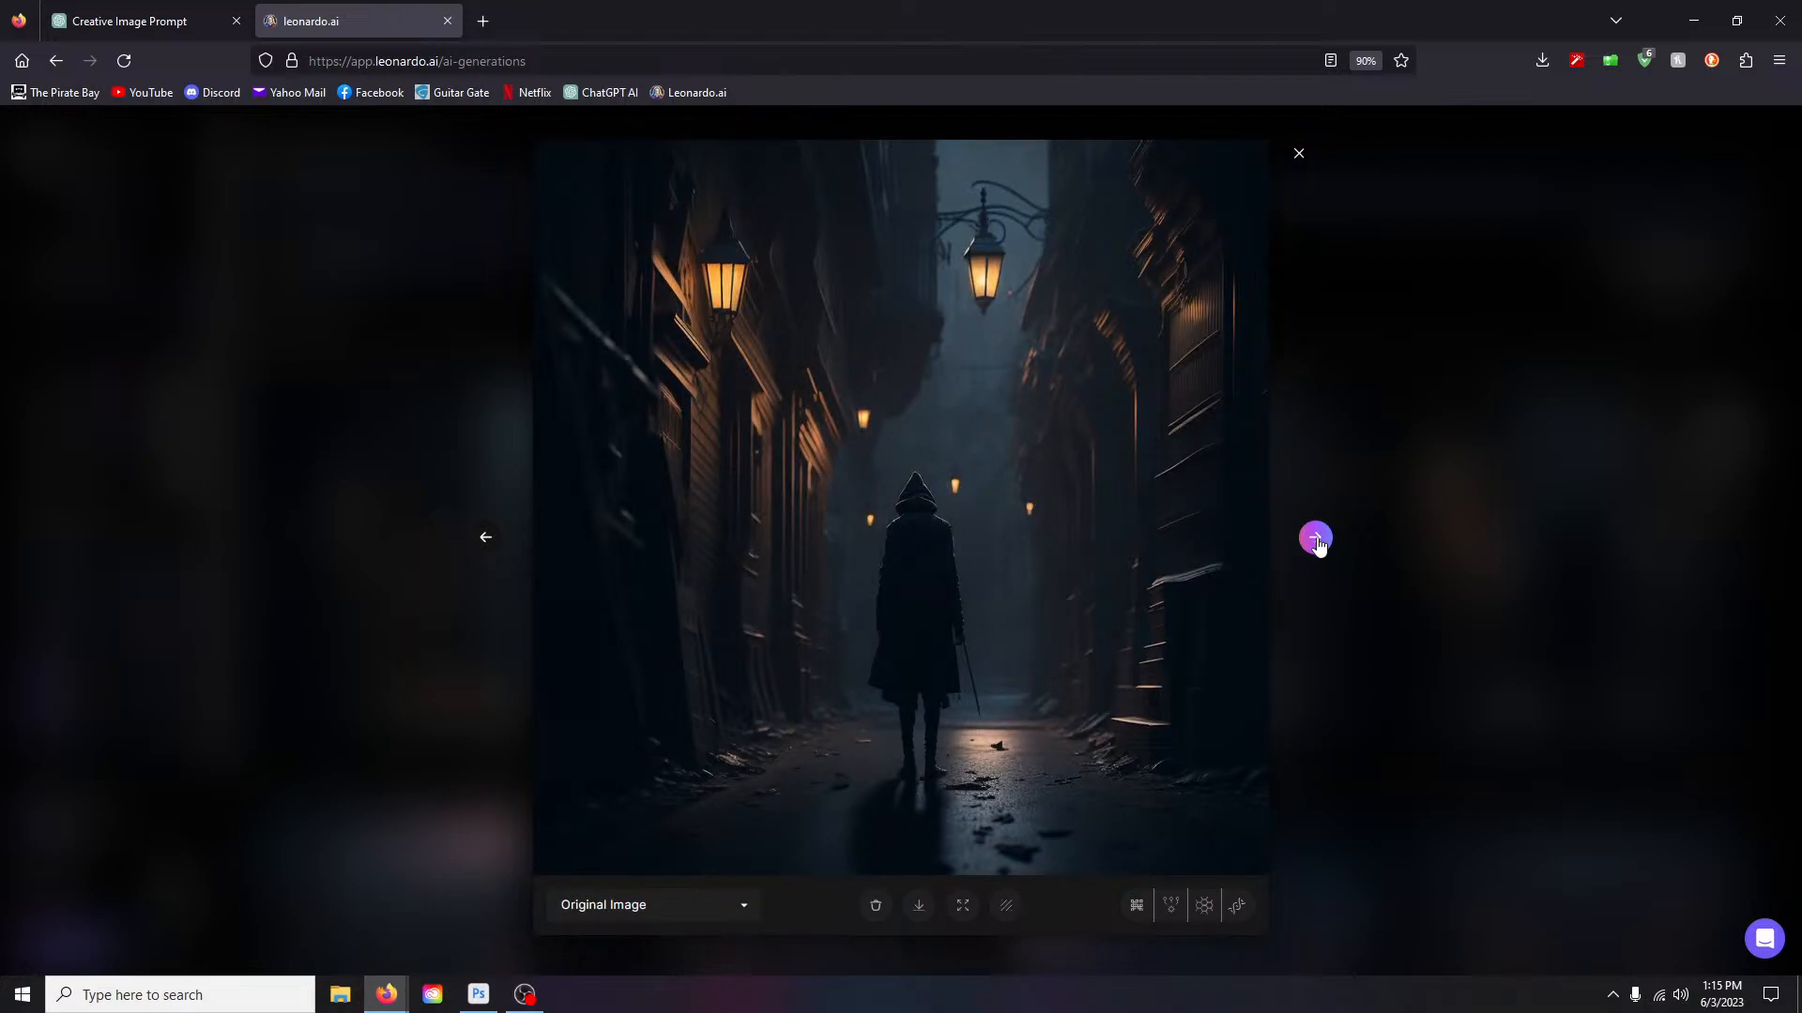
pyautogui.click(1317, 541)
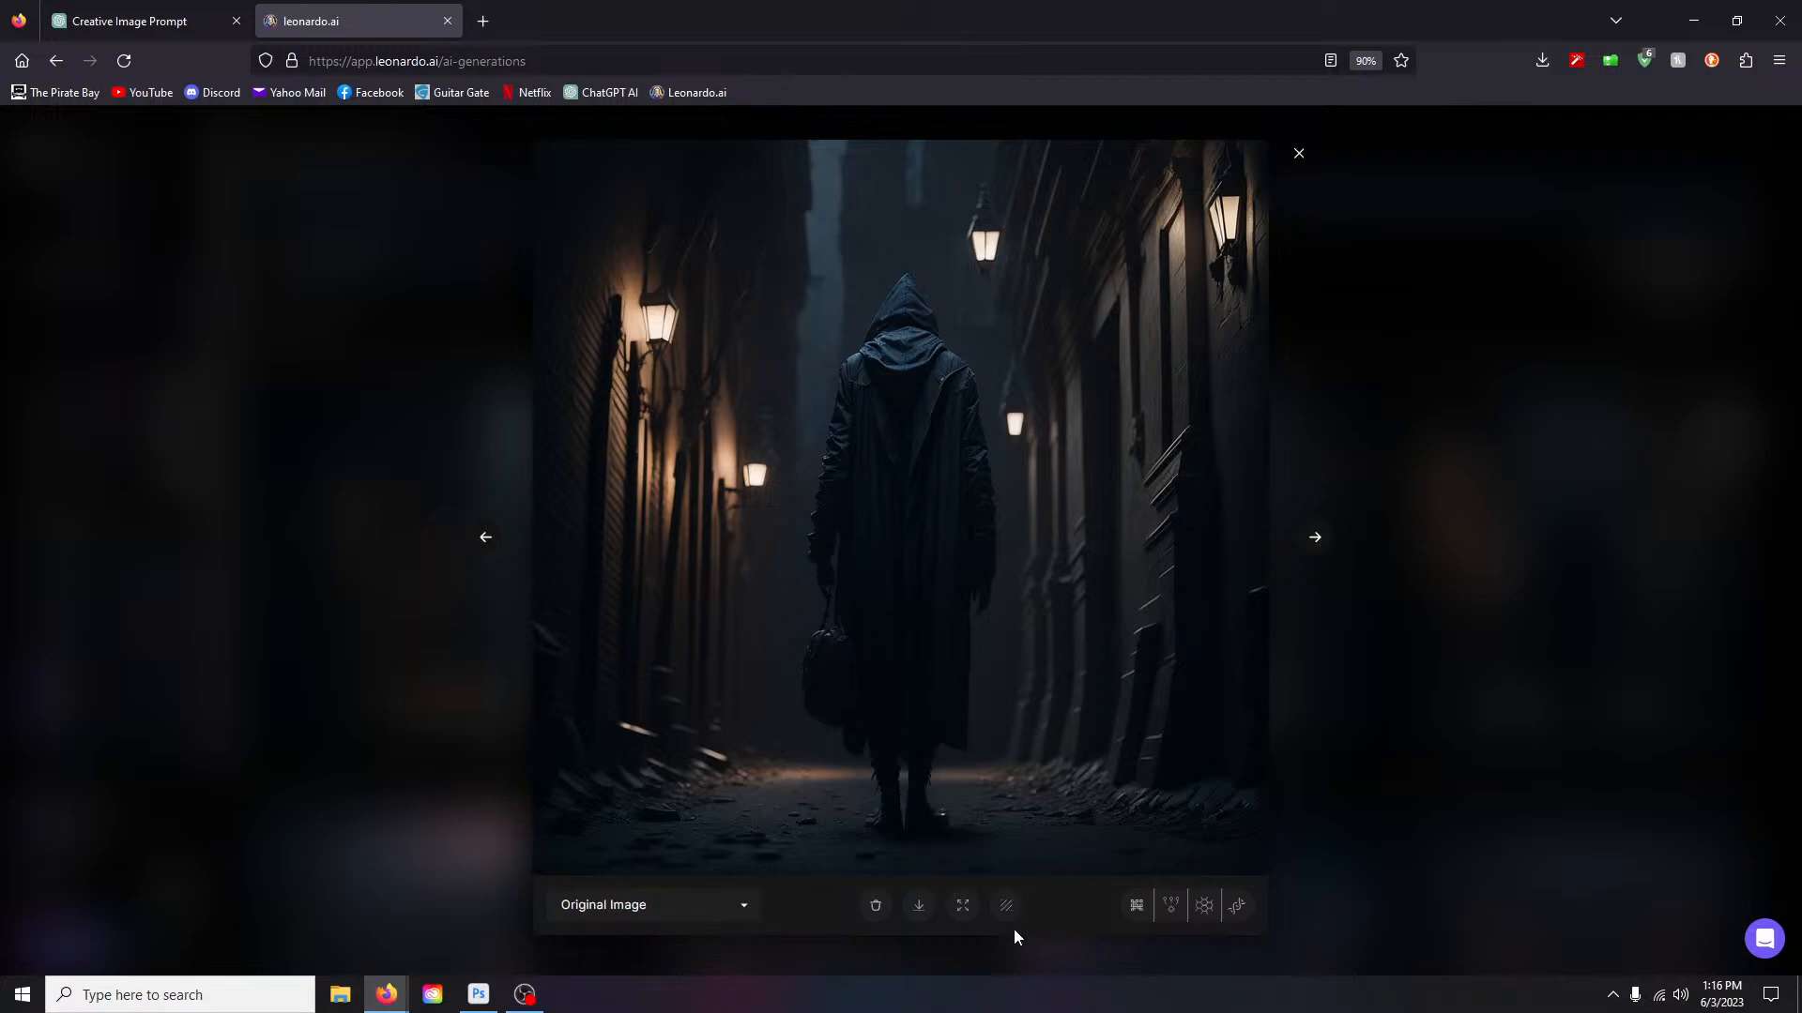
pyautogui.click(1300, 156)
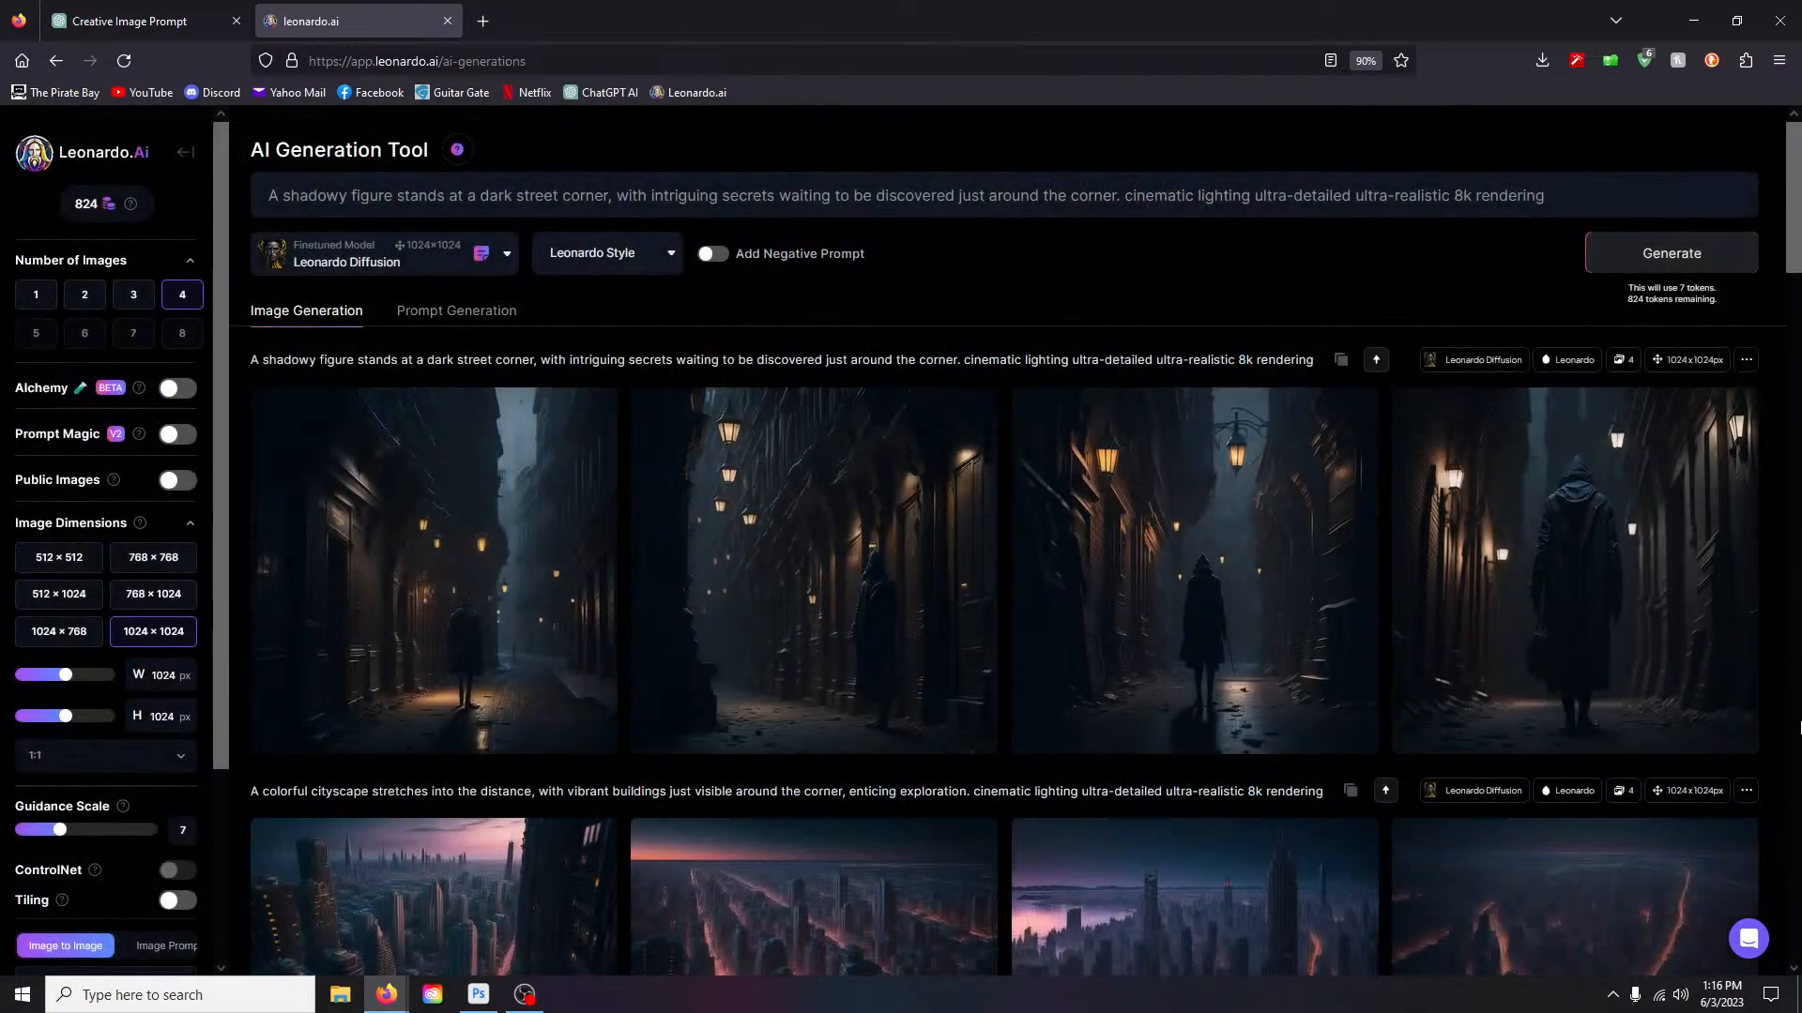
# Step: Swap the Leonardo description for ChatGPT's fifth prompt, "A whimsical door adorned with vines and flowers...", keeping the style suffix, and generate the images
pyautogui.click(131, 21)
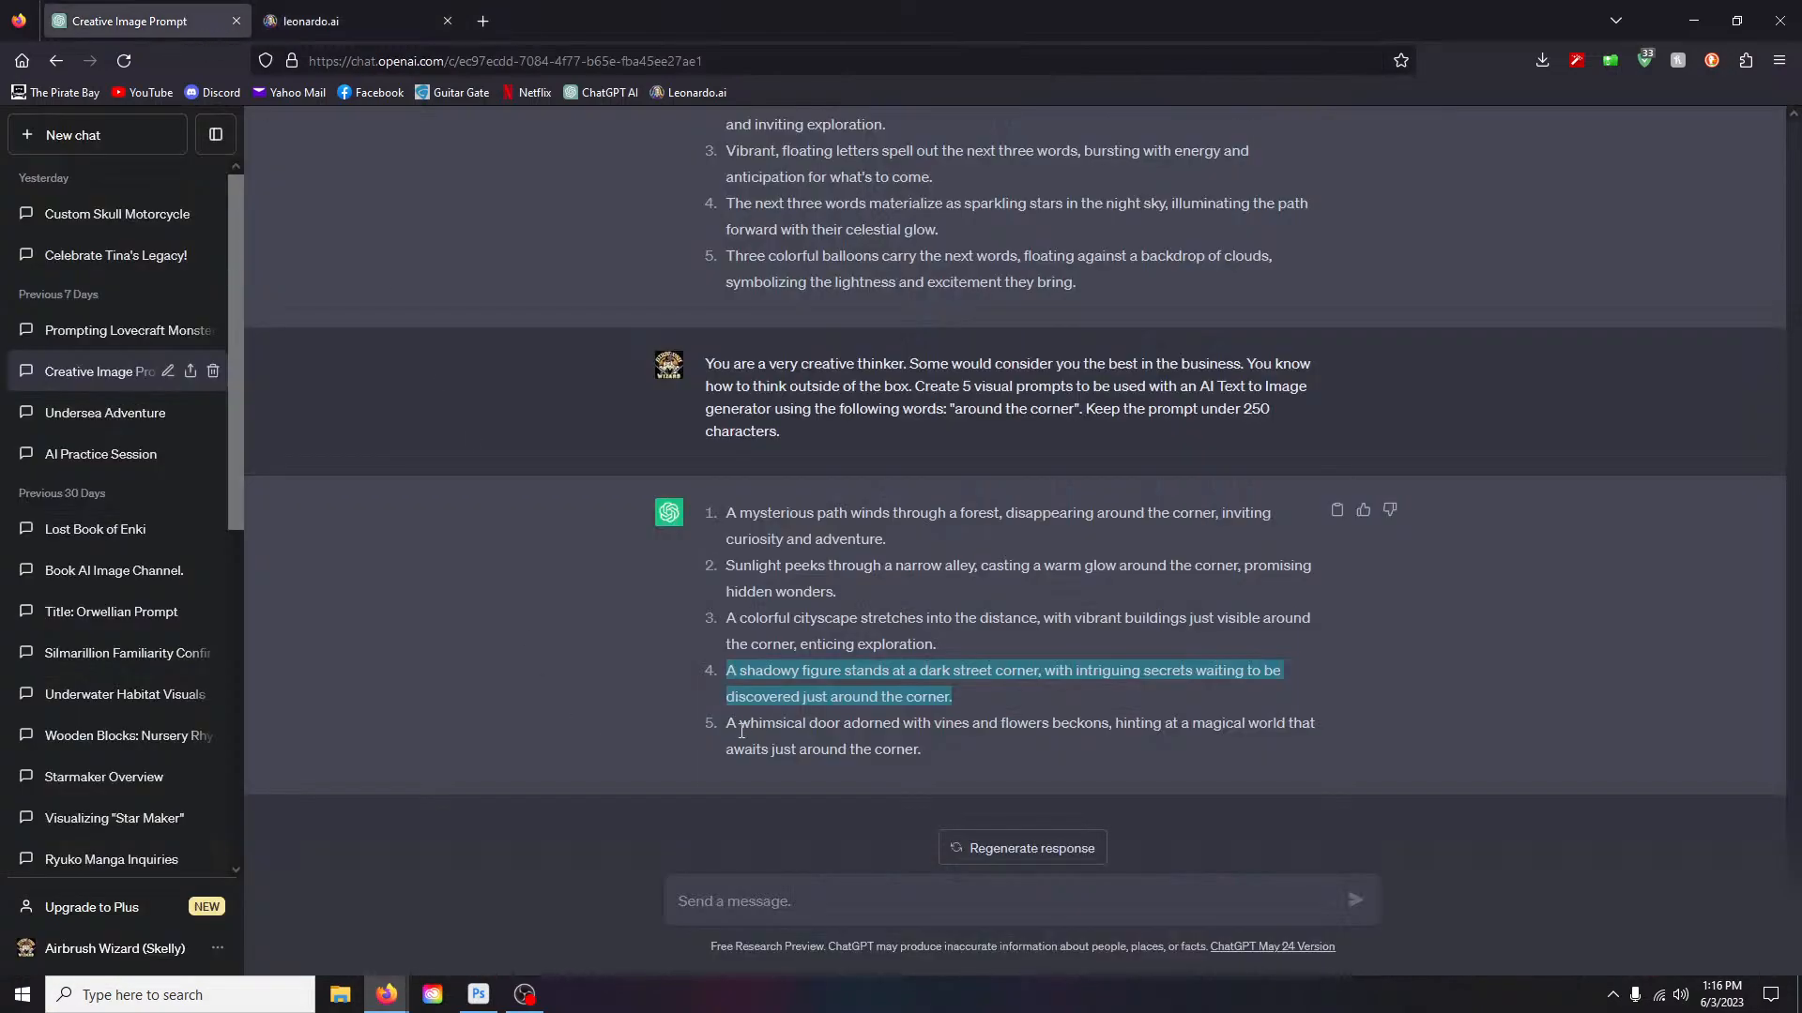
pyautogui.moveTo(730, 725); pyautogui.dragTo(929, 754)
pyautogui.hotkey('ctrl', 'c')
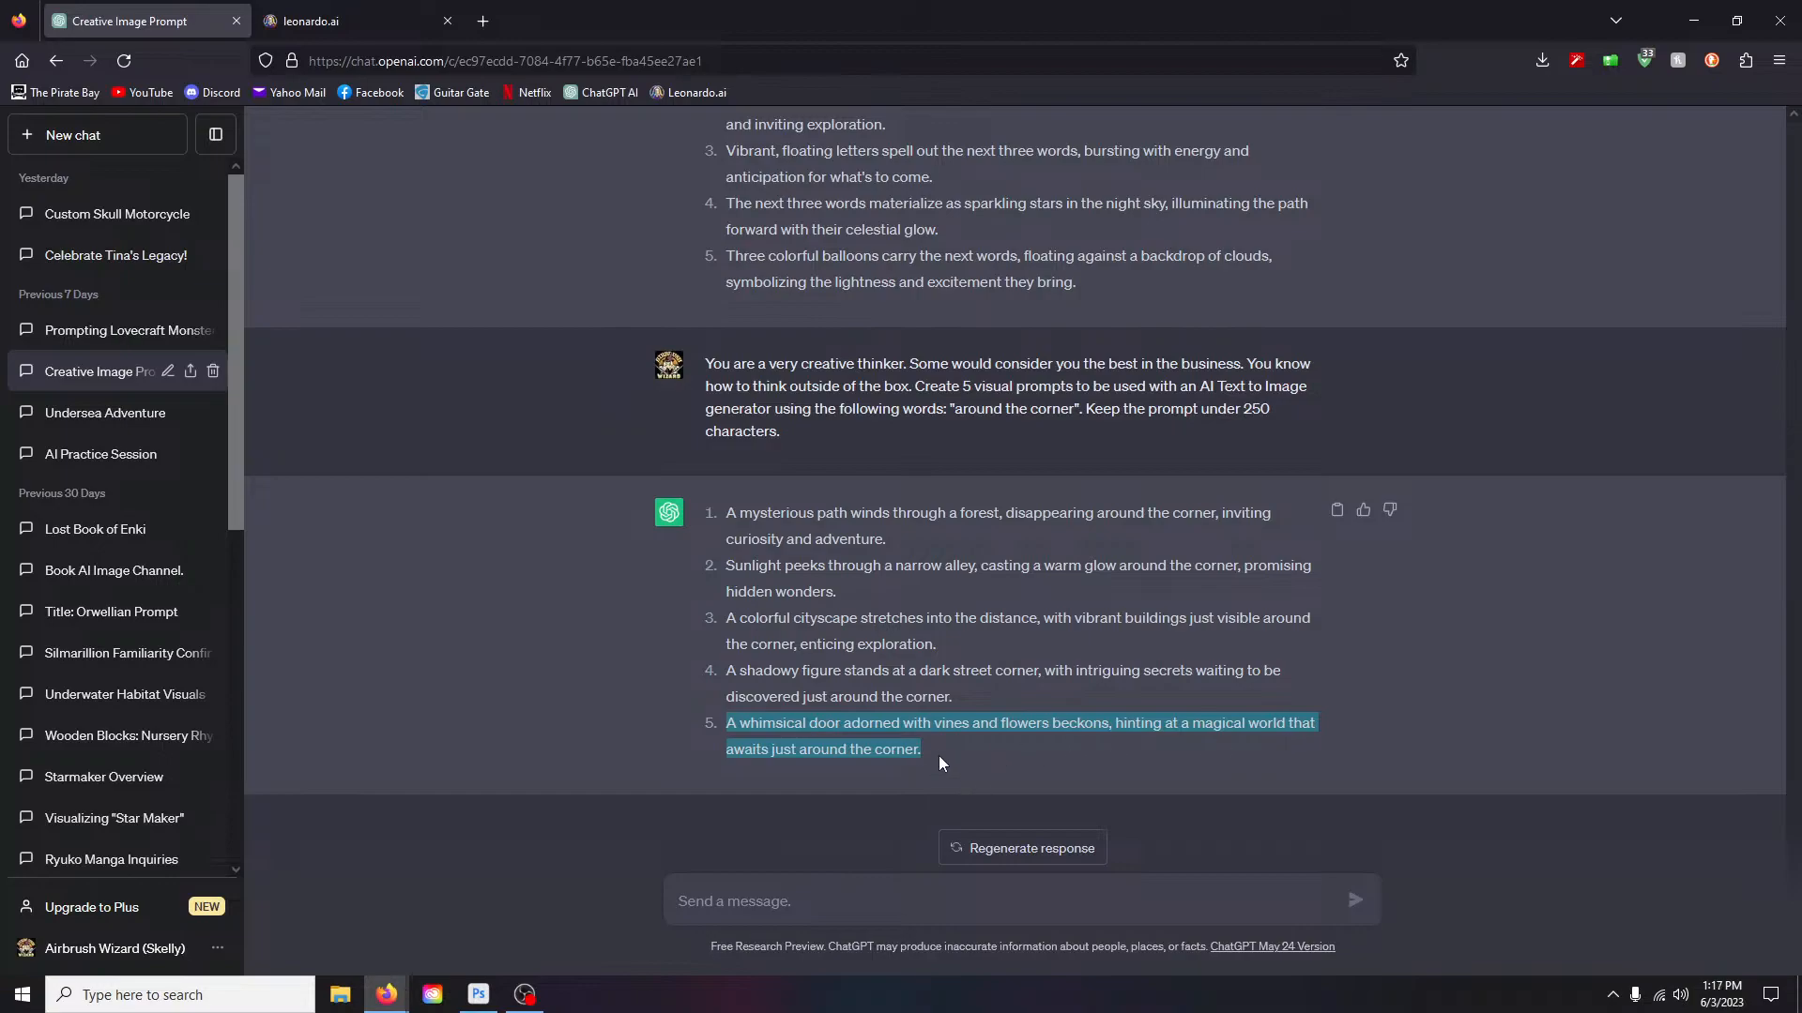
pyautogui.click(364, 20)
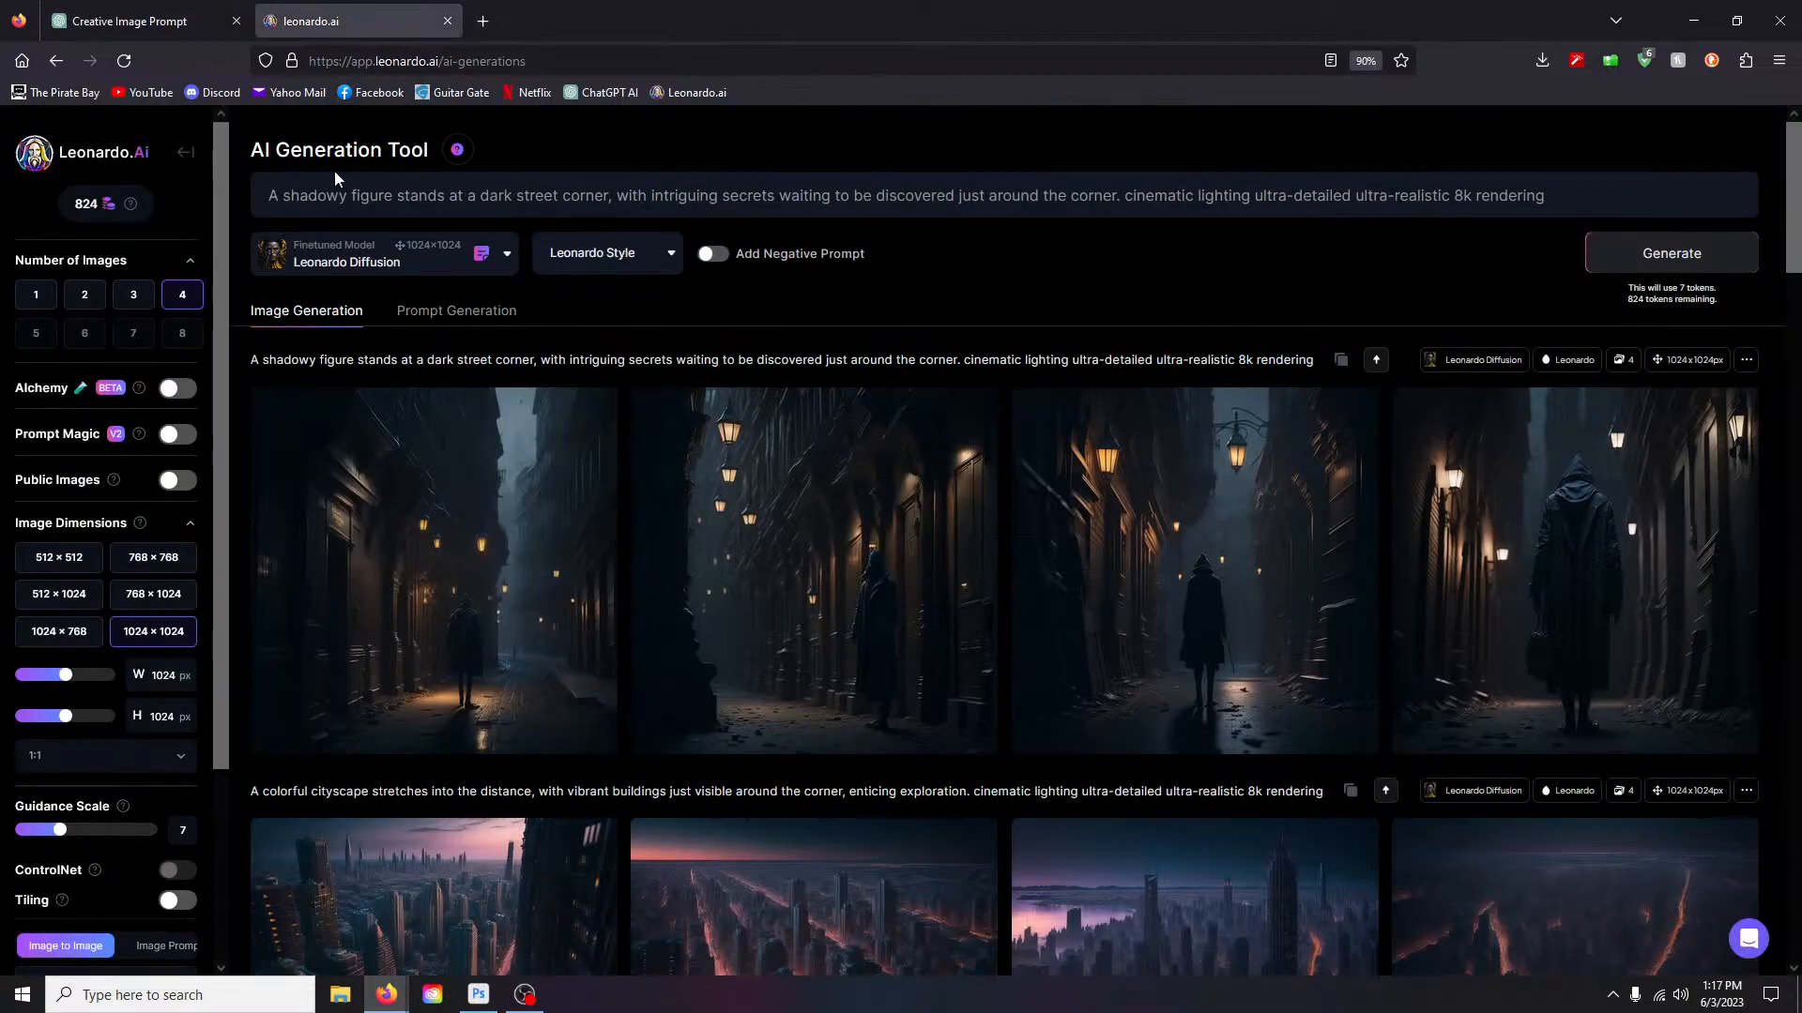
pyautogui.moveTo(269, 196); pyautogui.dragTo(1122, 197)
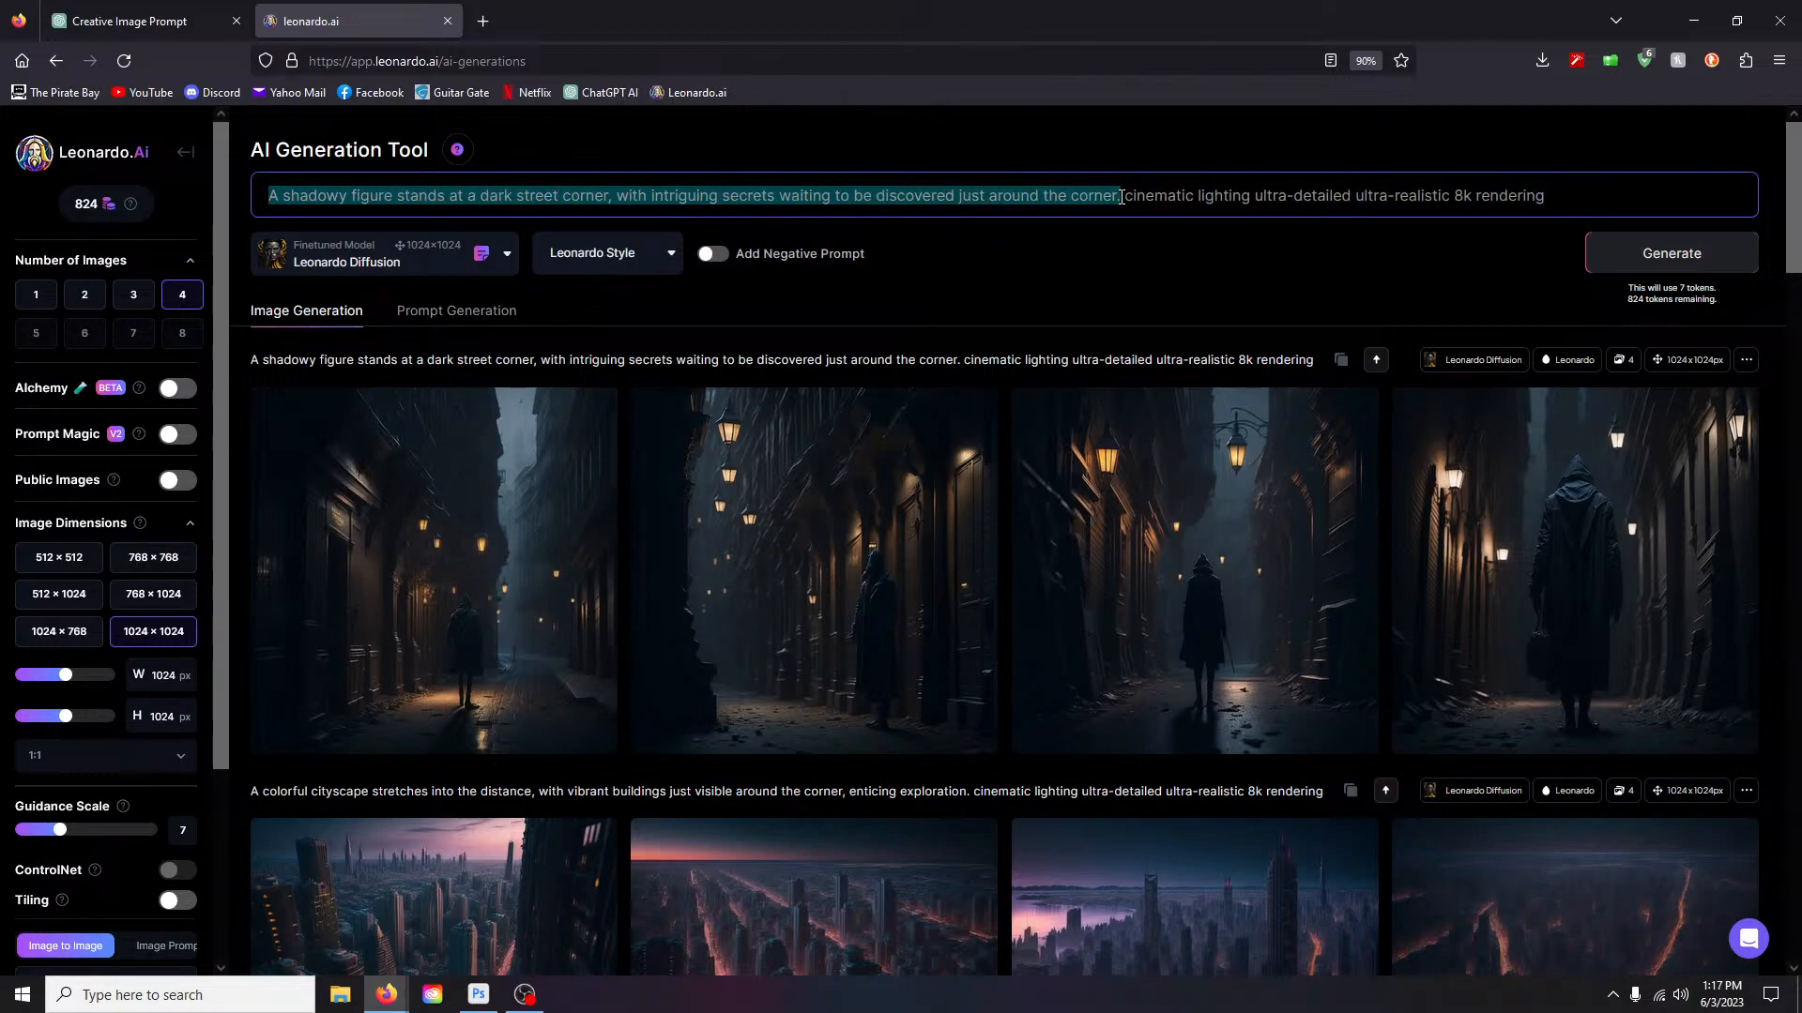
pyautogui.hotkey('ctrl', 'v')
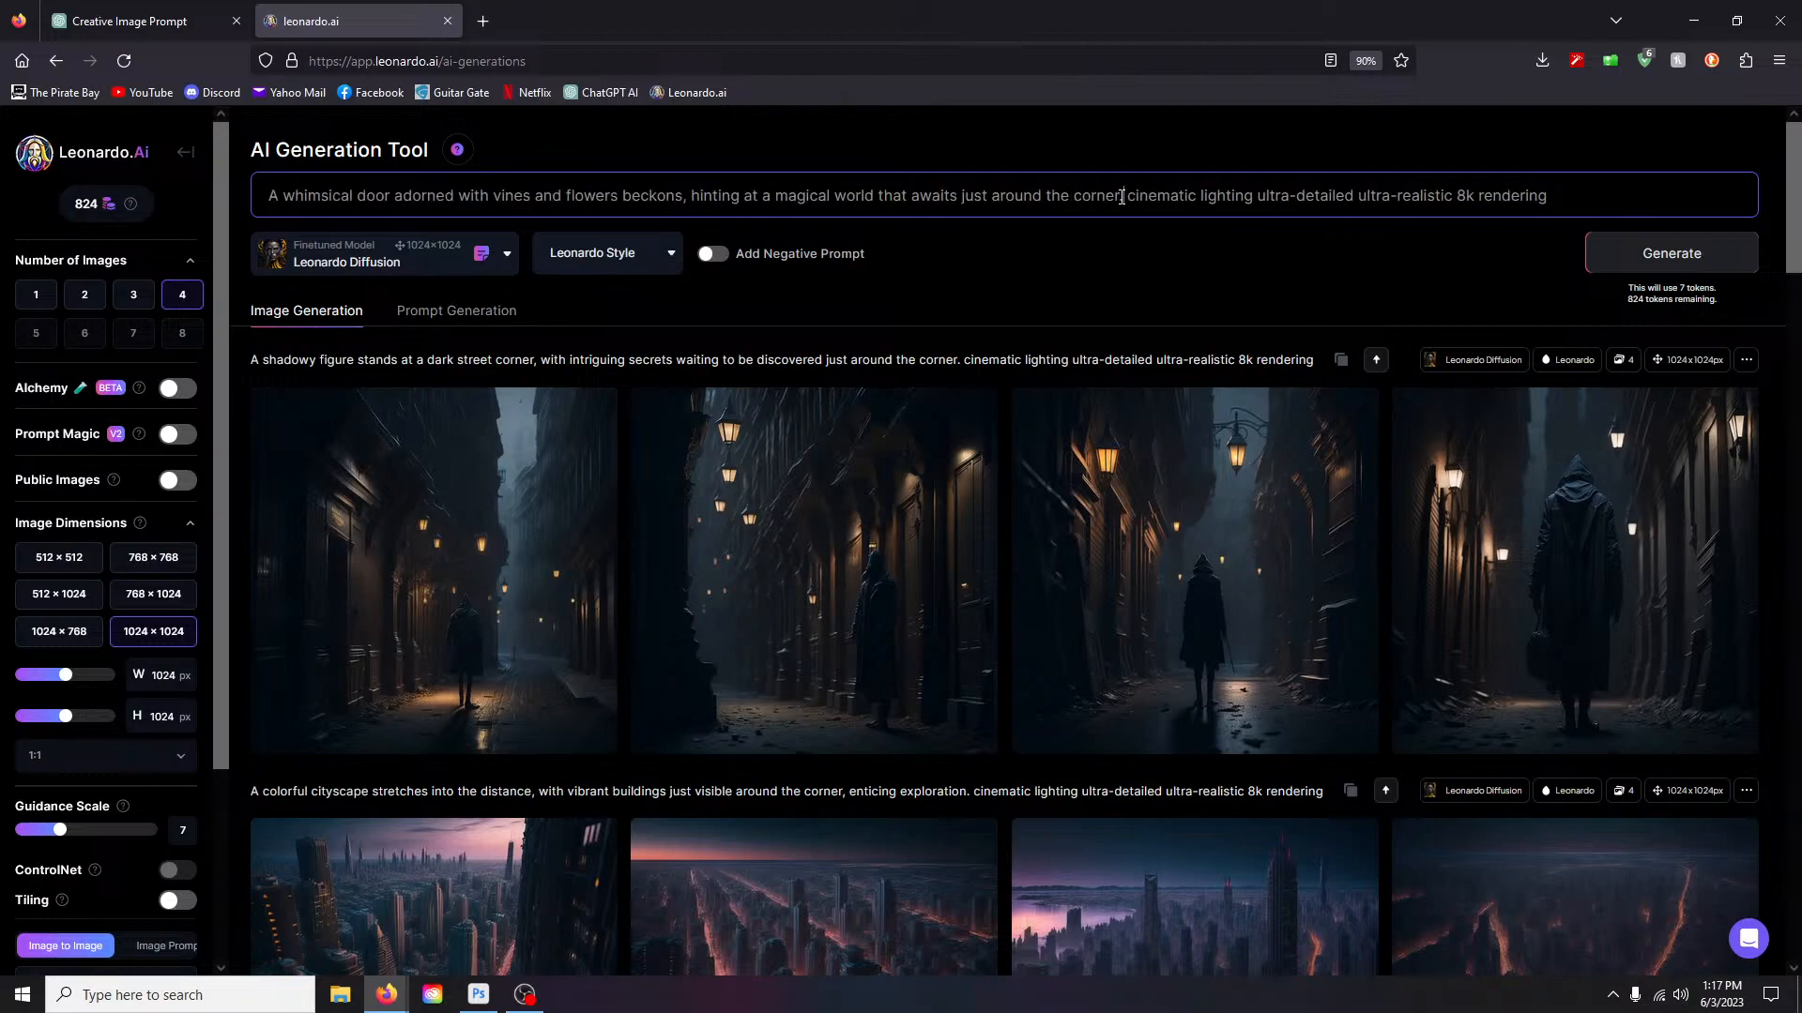
pyautogui.press('Return')
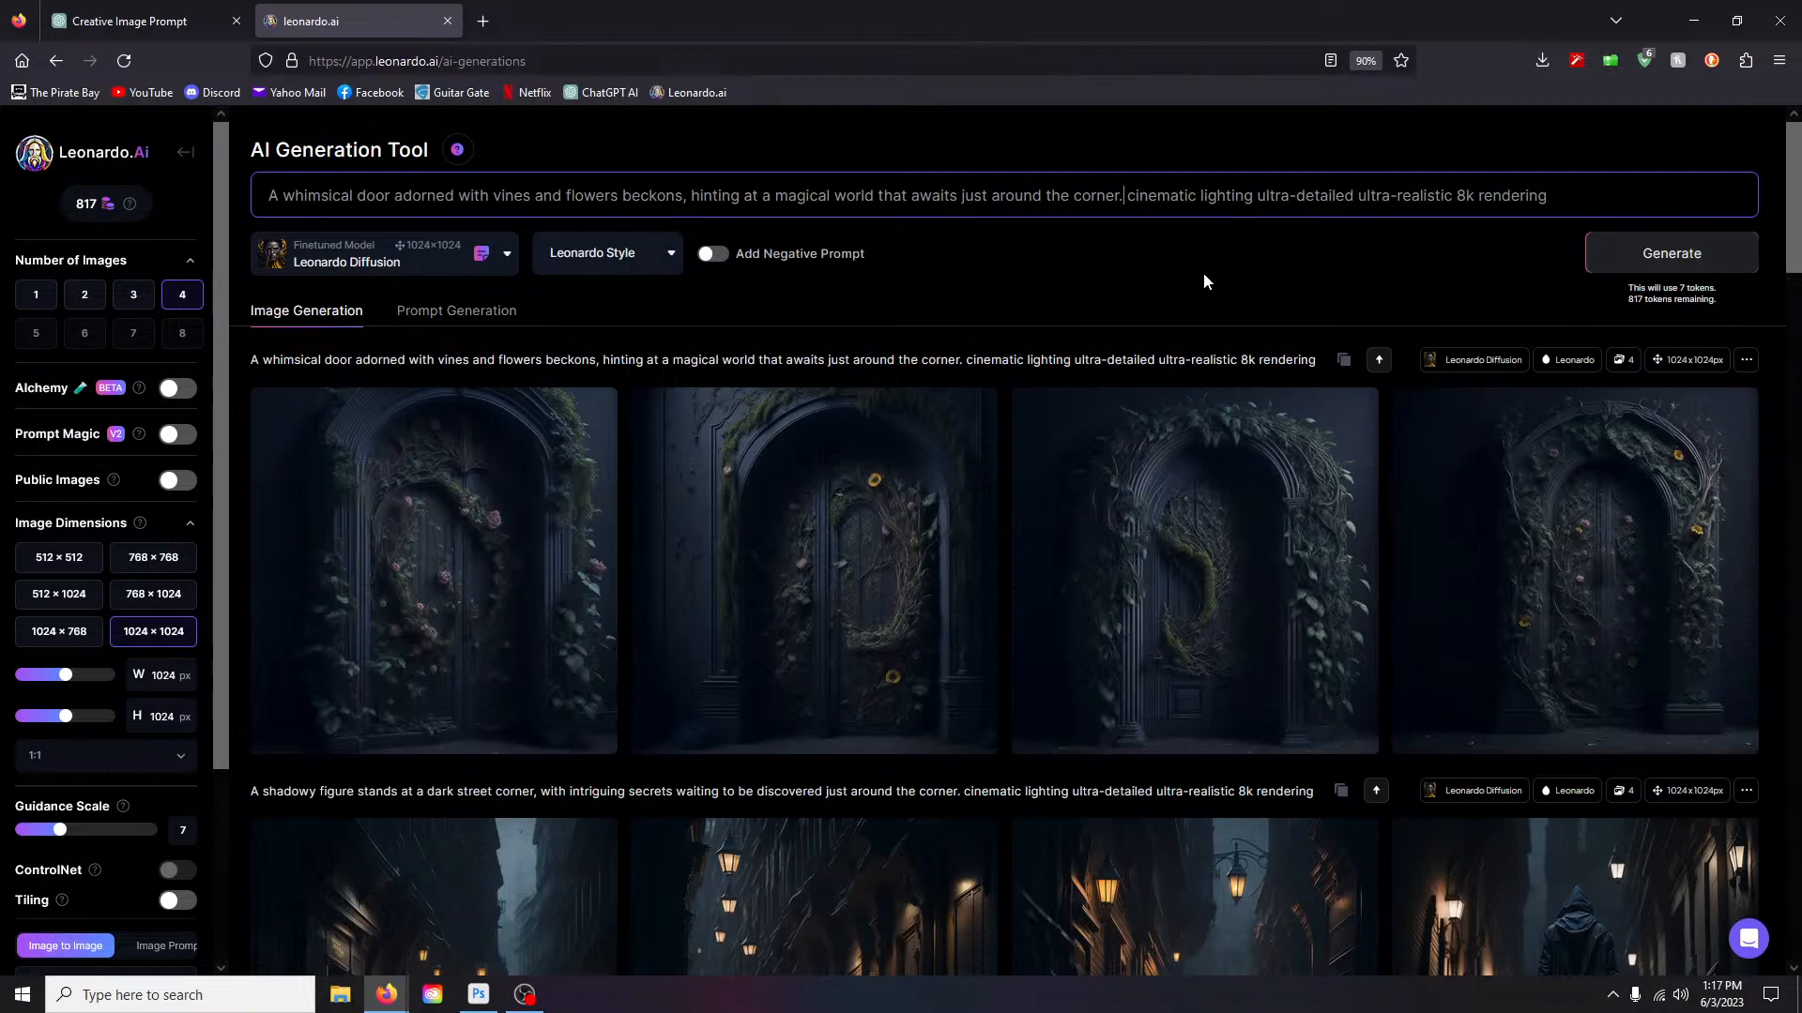
# Step: View the four whimsical door images one after another at full size, and reopen the fourth for a second look
pyautogui.scroll(-1, 1202, 273)
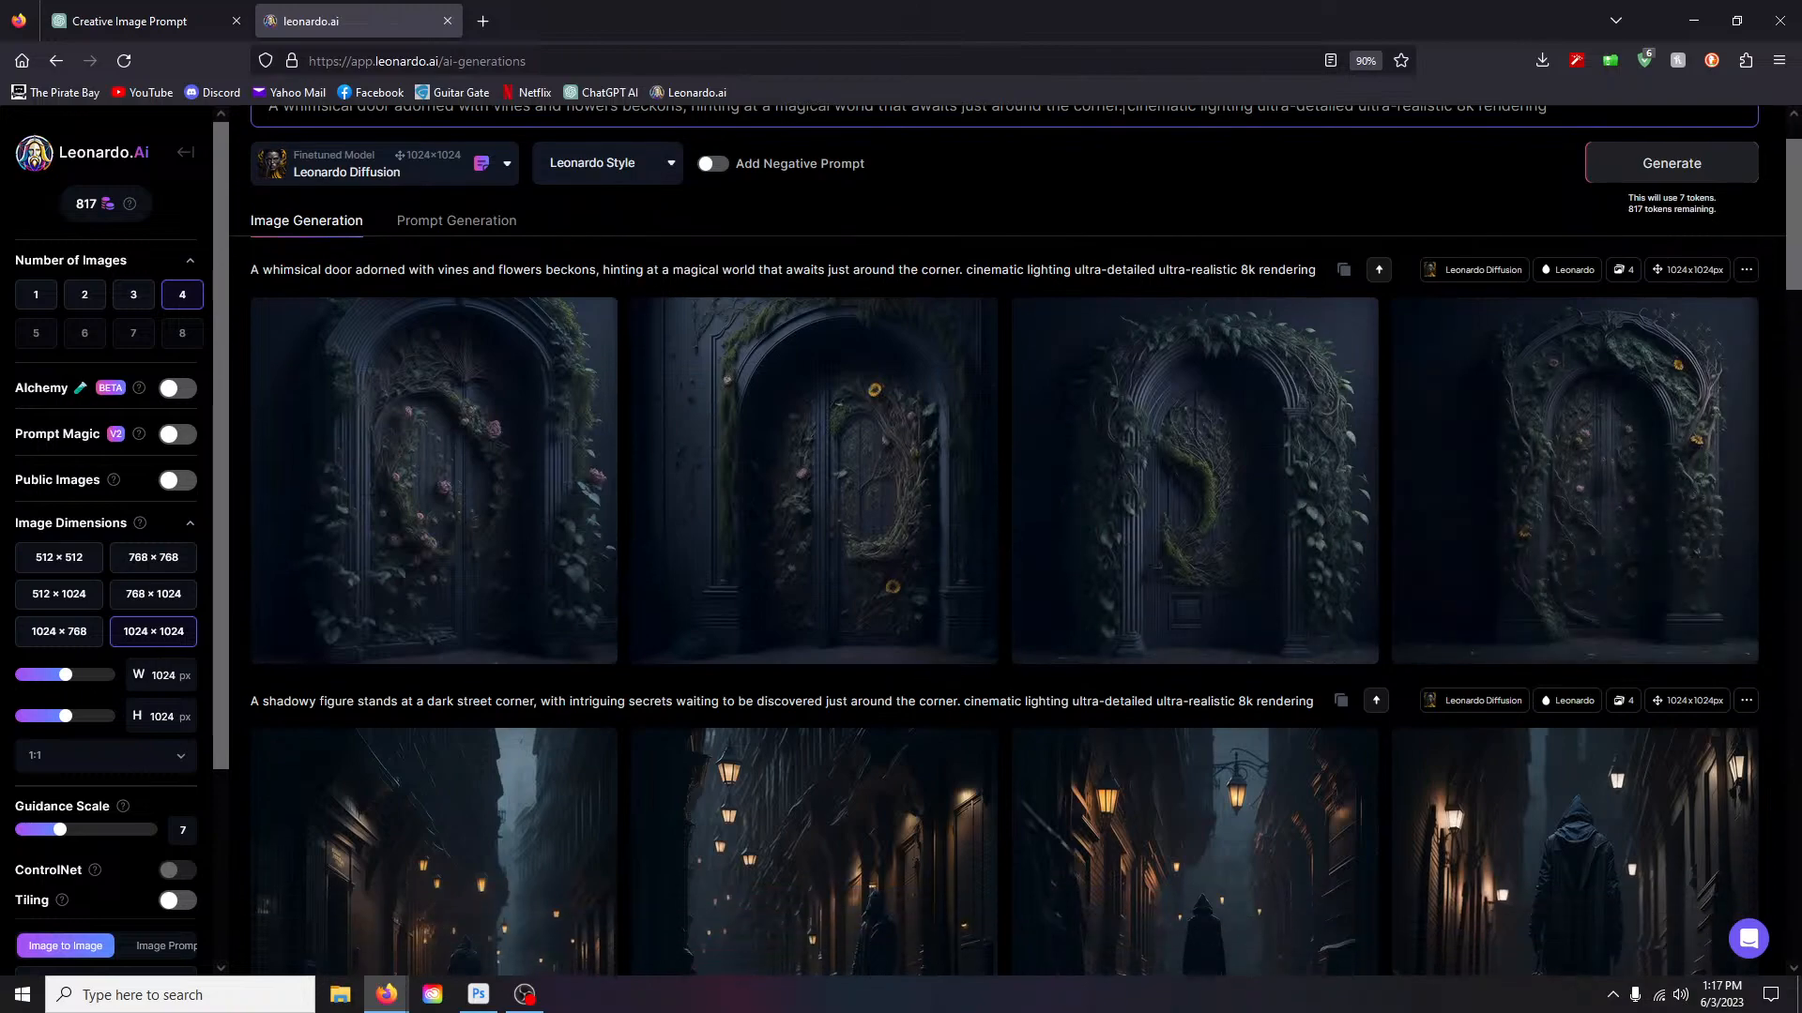
pyautogui.click(474, 469)
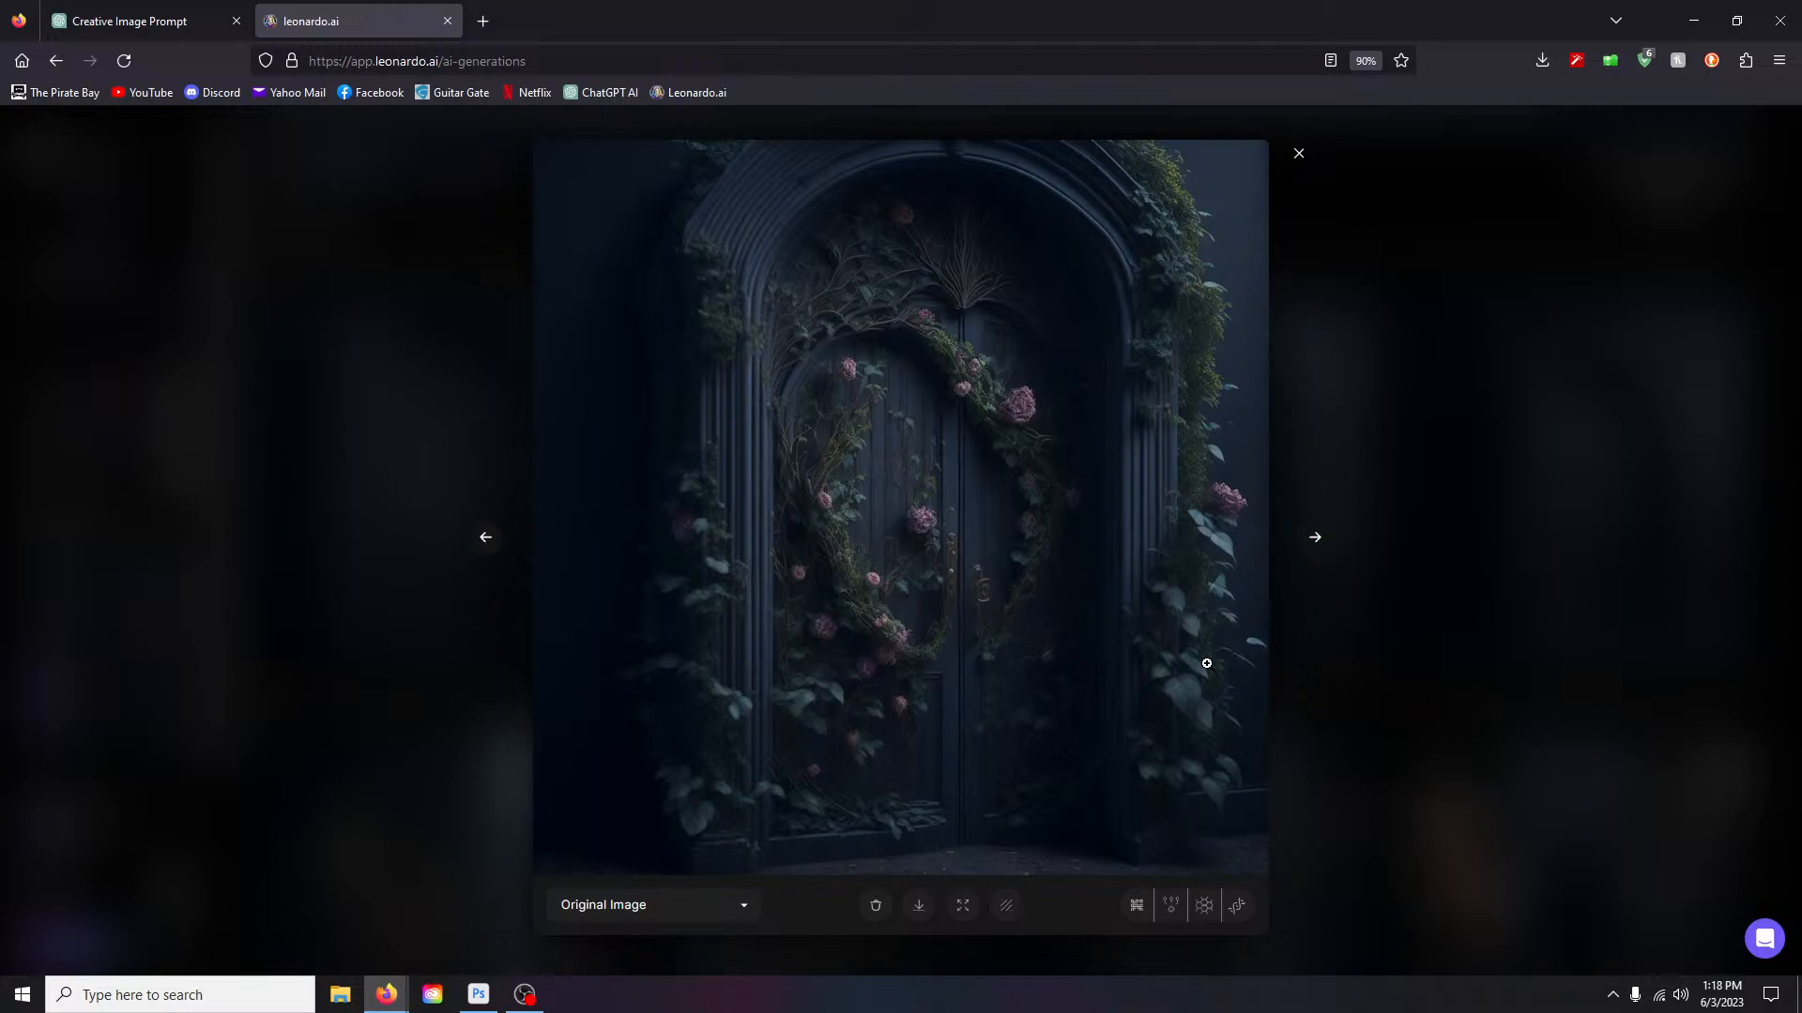
pyautogui.click(1315, 537)
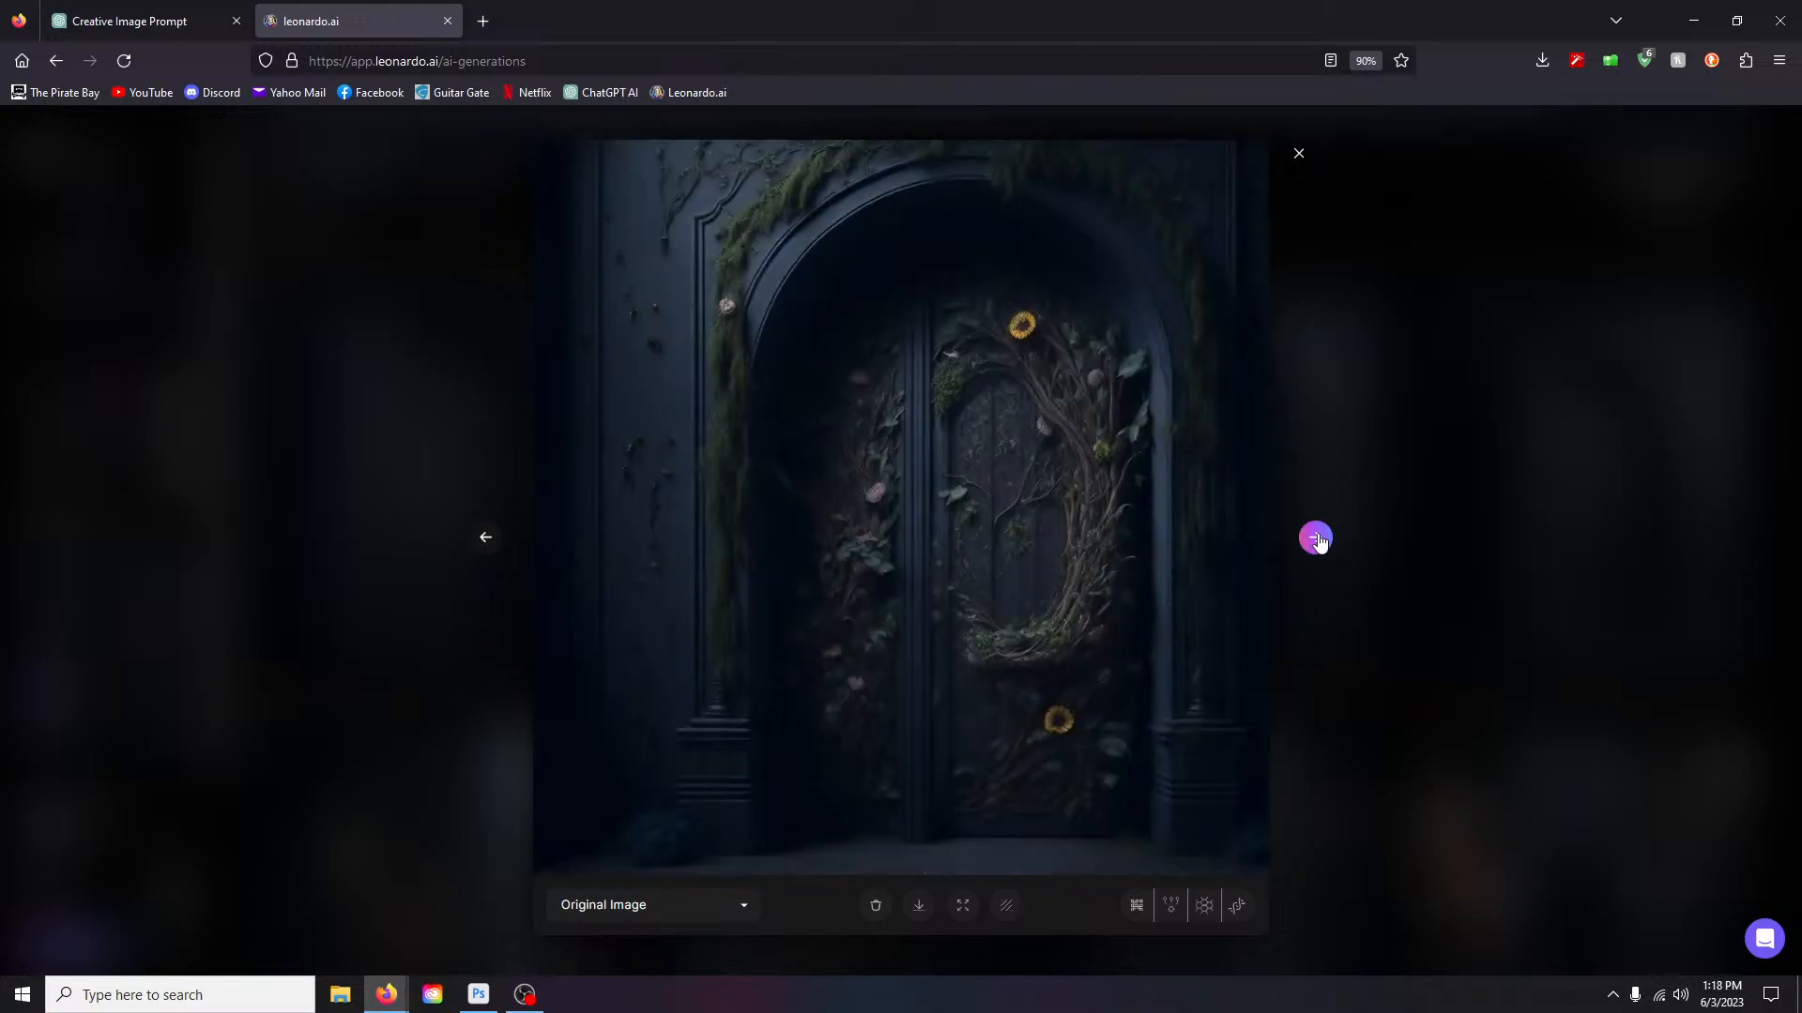
pyautogui.click(1323, 541)
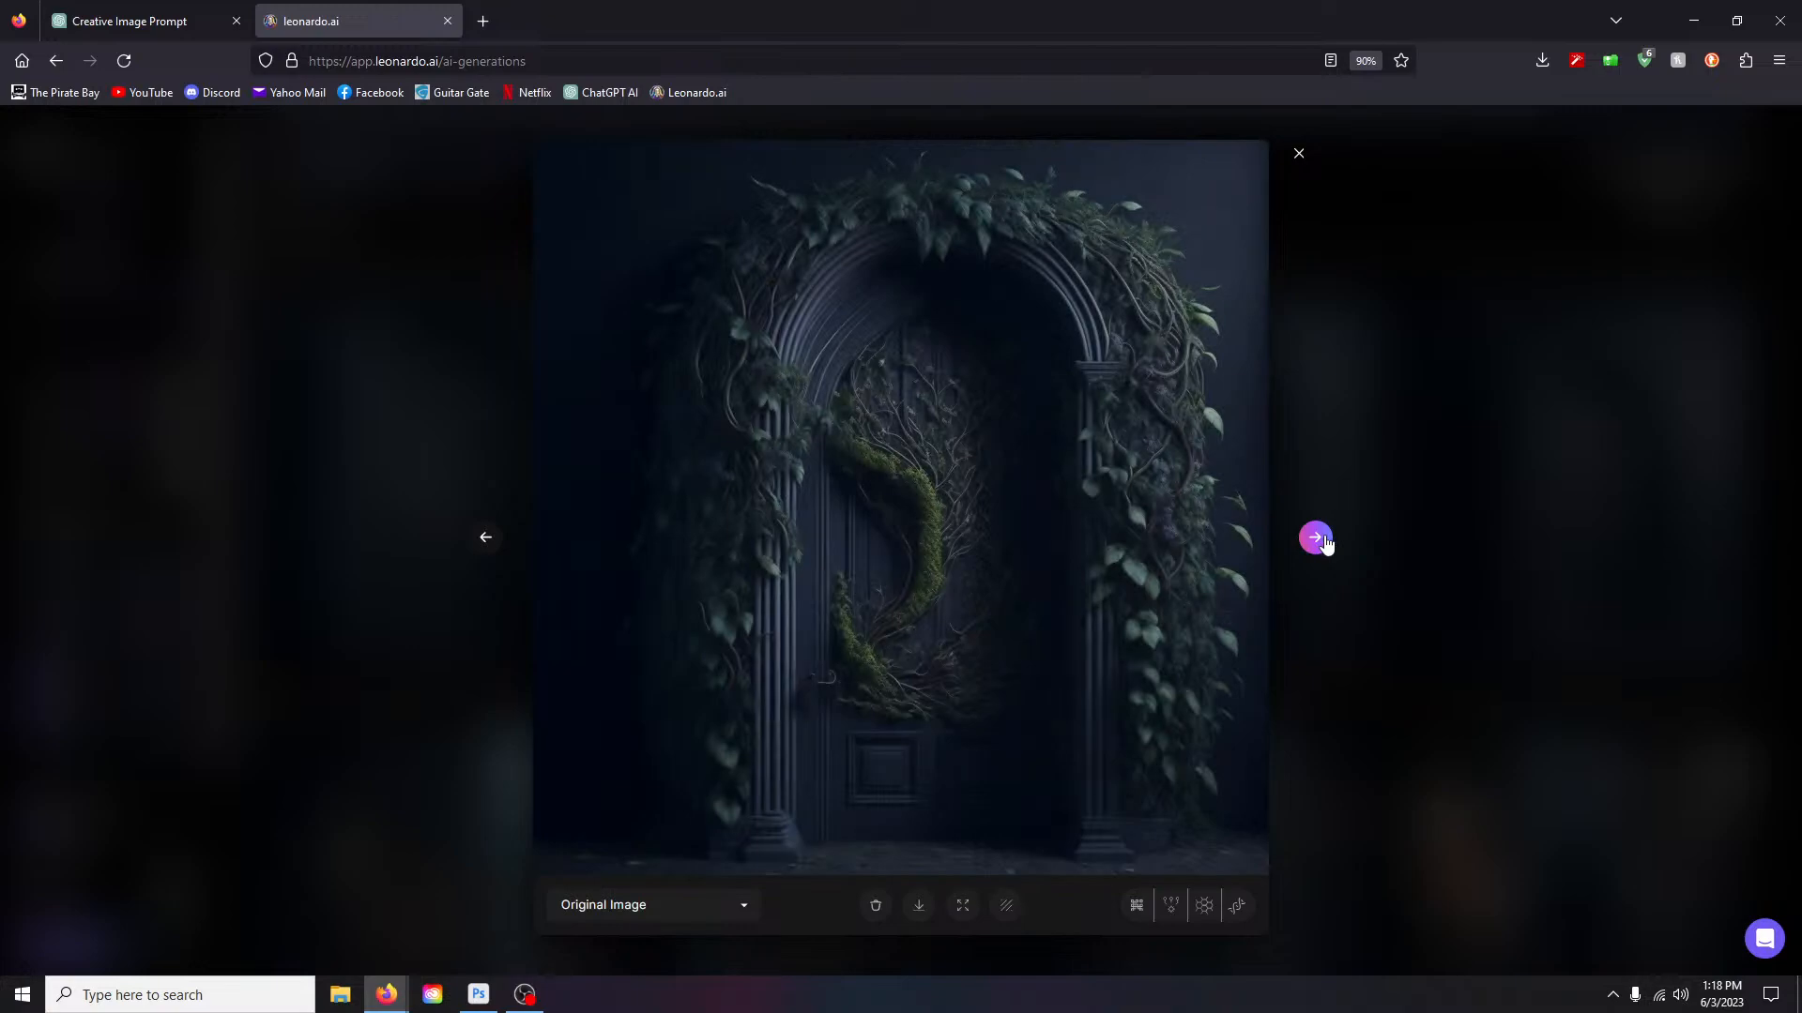
pyautogui.click(1315, 539)
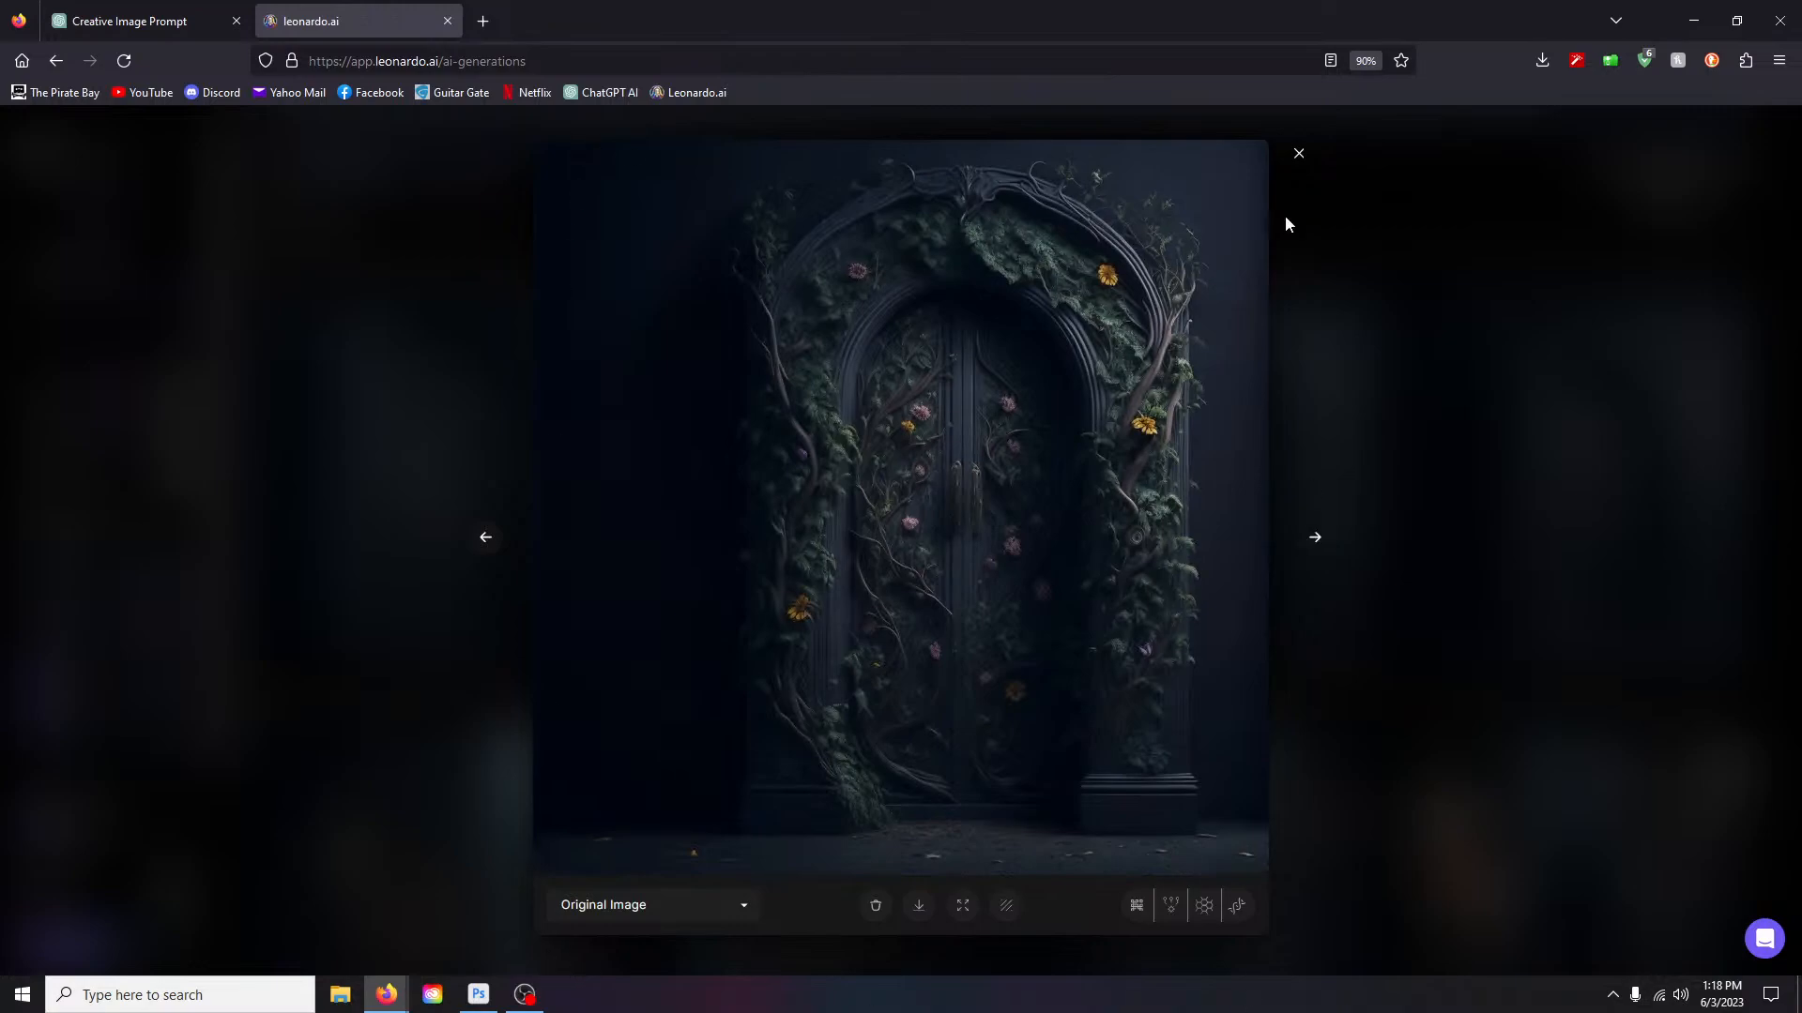
pyautogui.click(1298, 157)
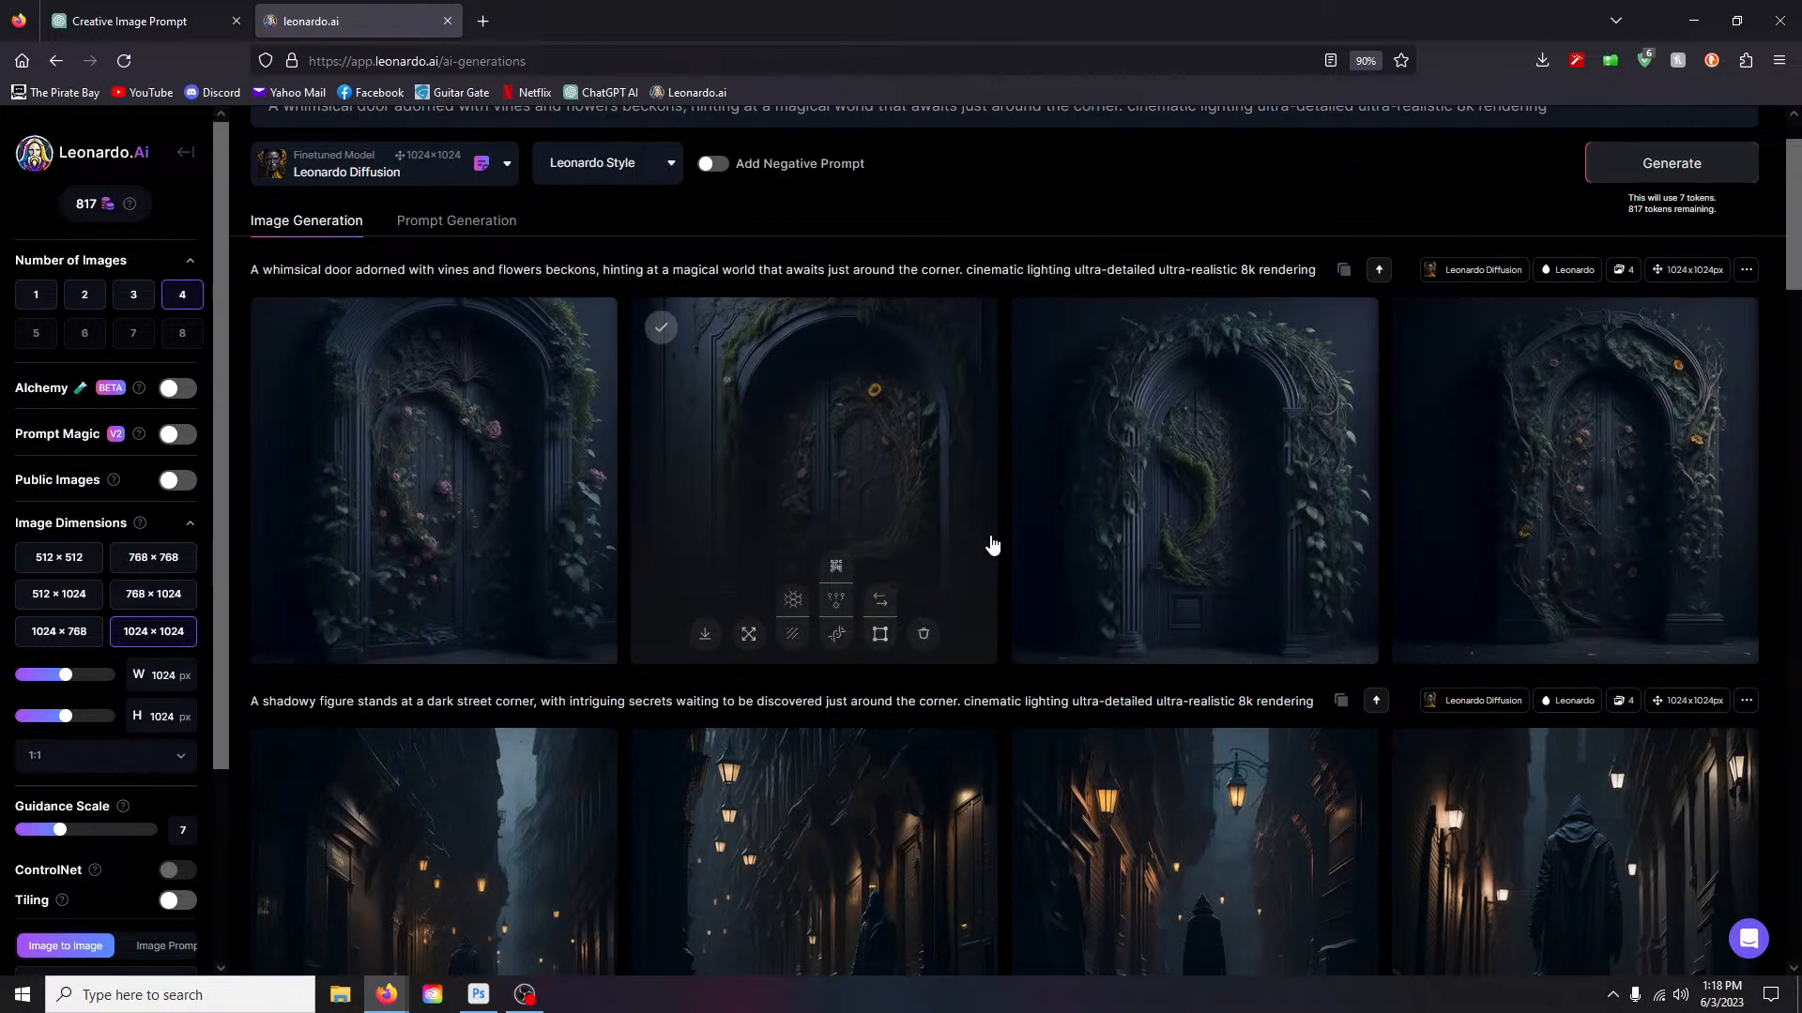
pyautogui.click(1637, 433)
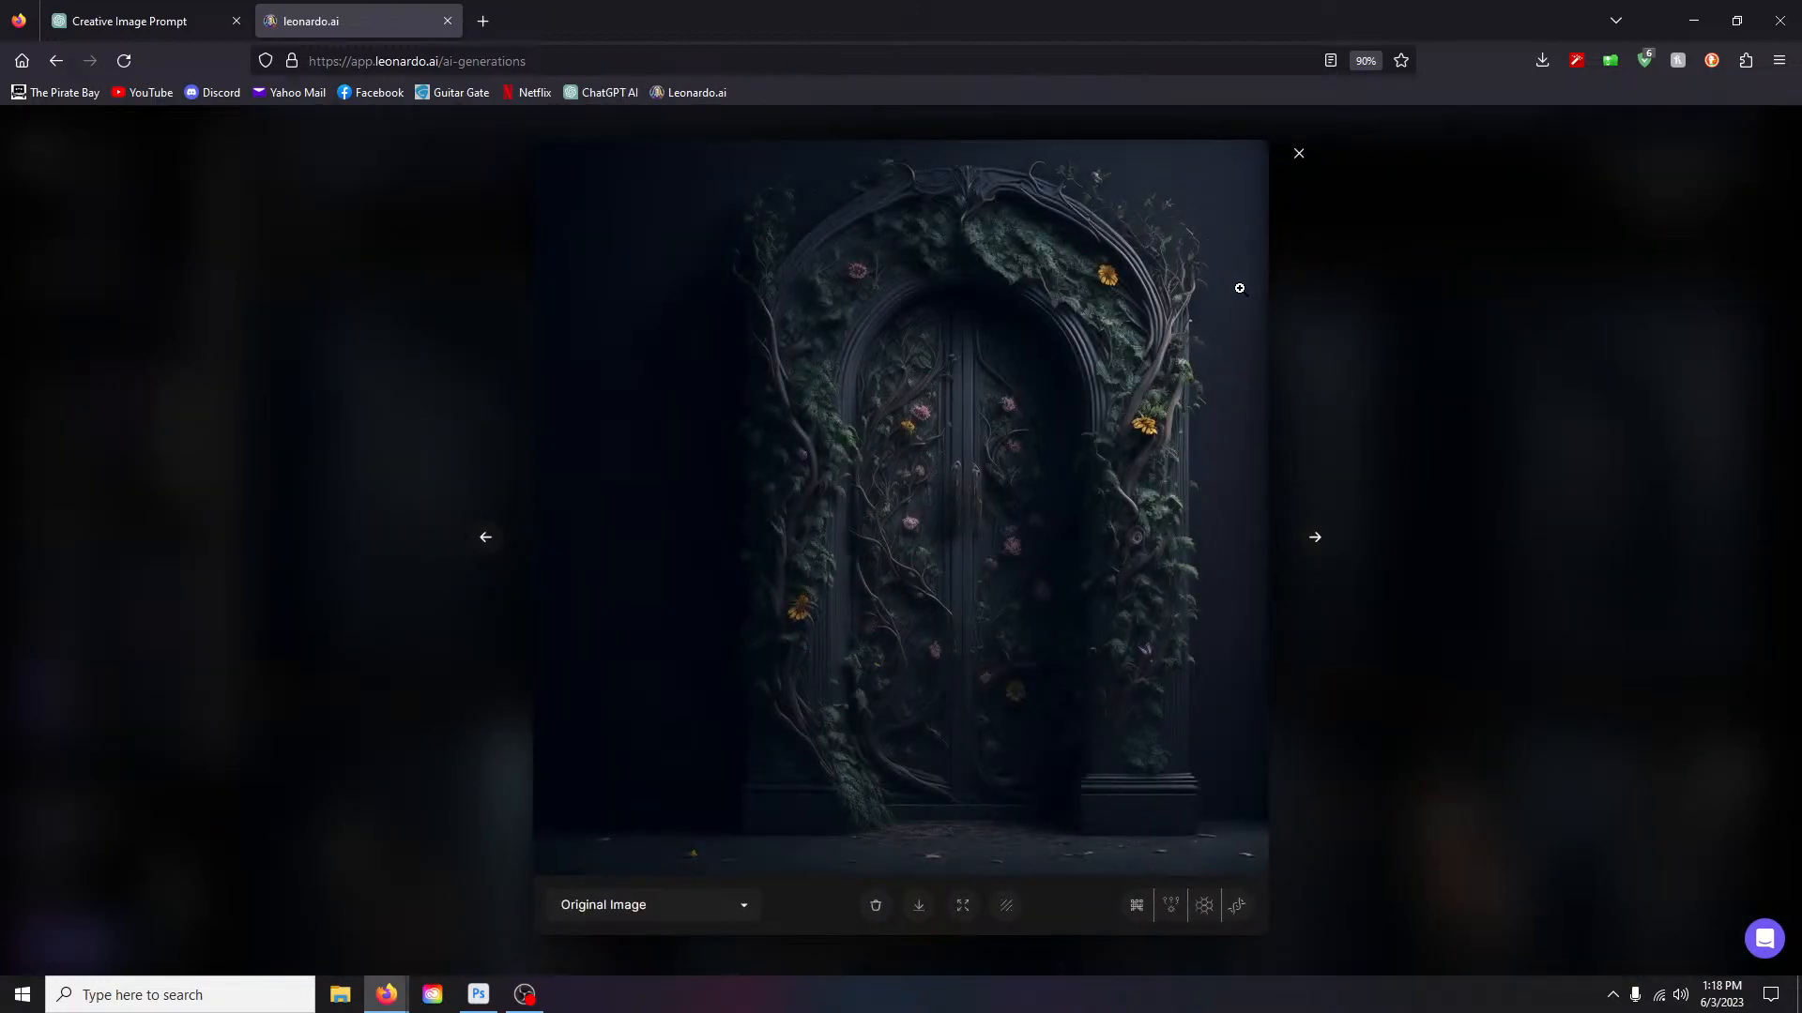
pyautogui.click(1299, 158)
pyautogui.scroll(1, 637, 531)
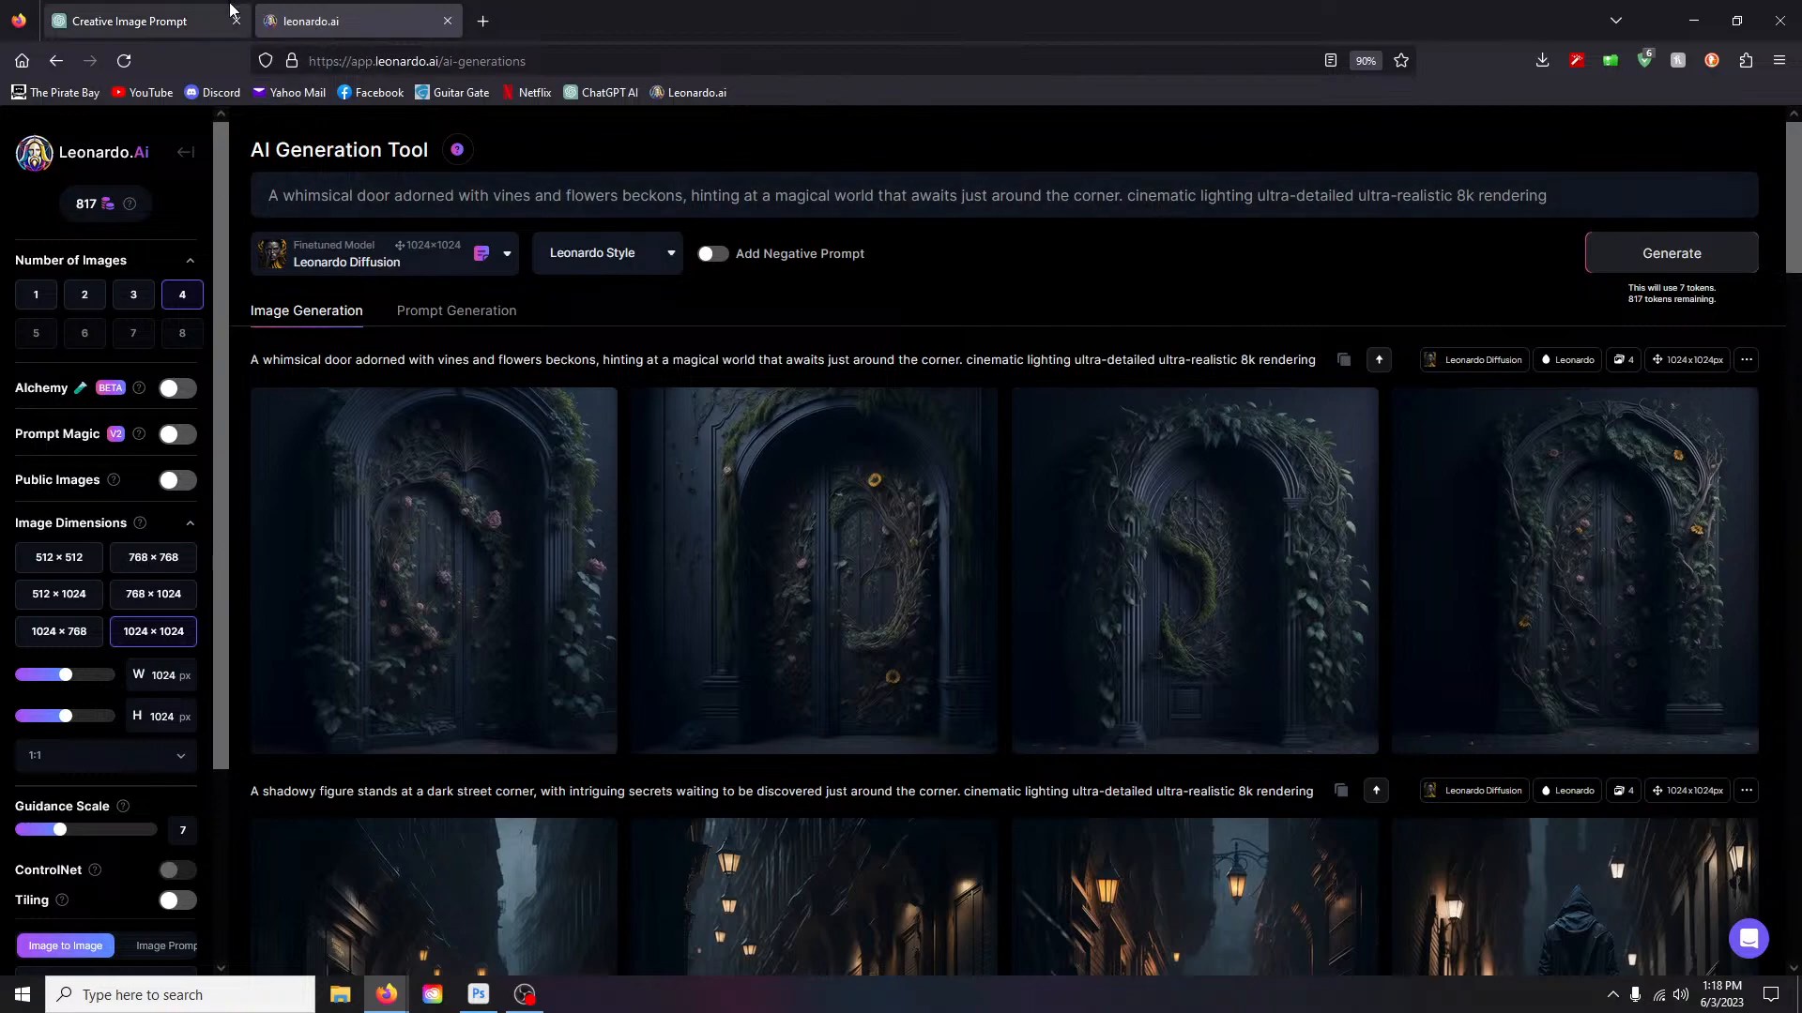
# Step: Copy the "around the corner" request in the ChatGPT conversation into a new message
pyautogui.click(140, 21)
pyautogui.moveTo(705, 364); pyautogui.dragTo(805, 434)
pyautogui.hotkey('ctrl', 'c')
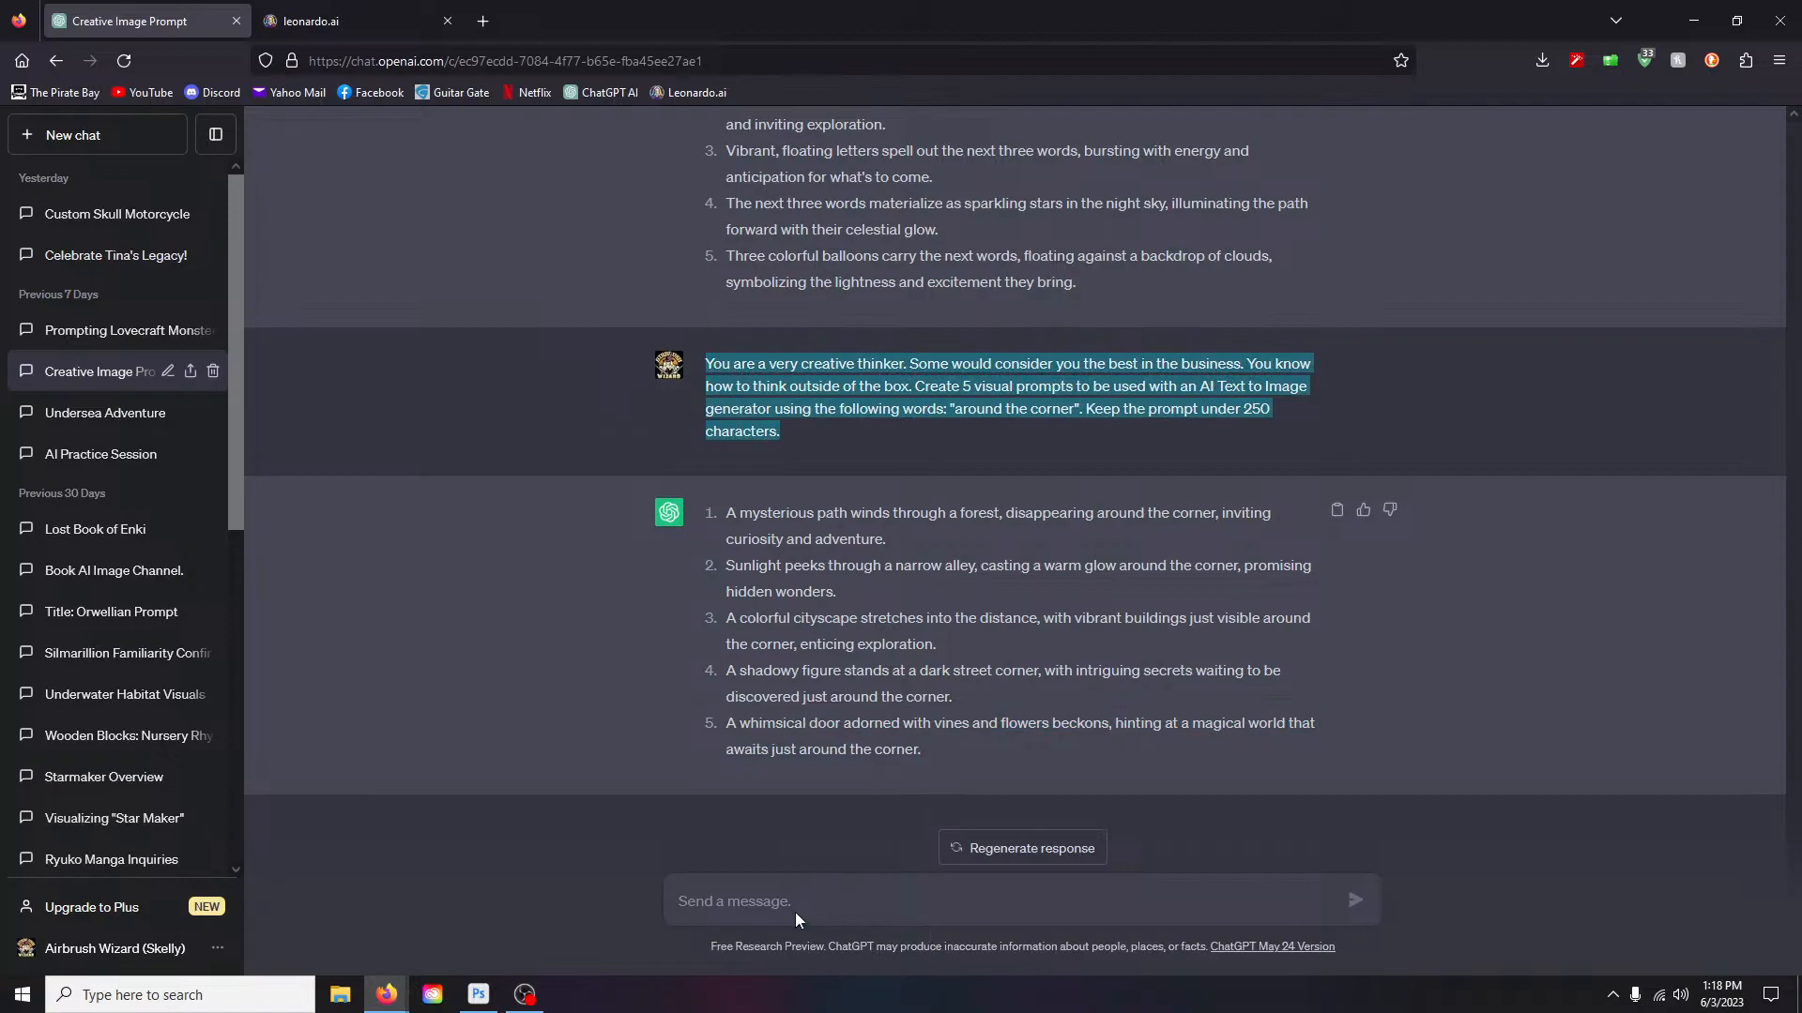
pyautogui.click(832, 901)
pyautogui.hotkey('ctrl', 'v')
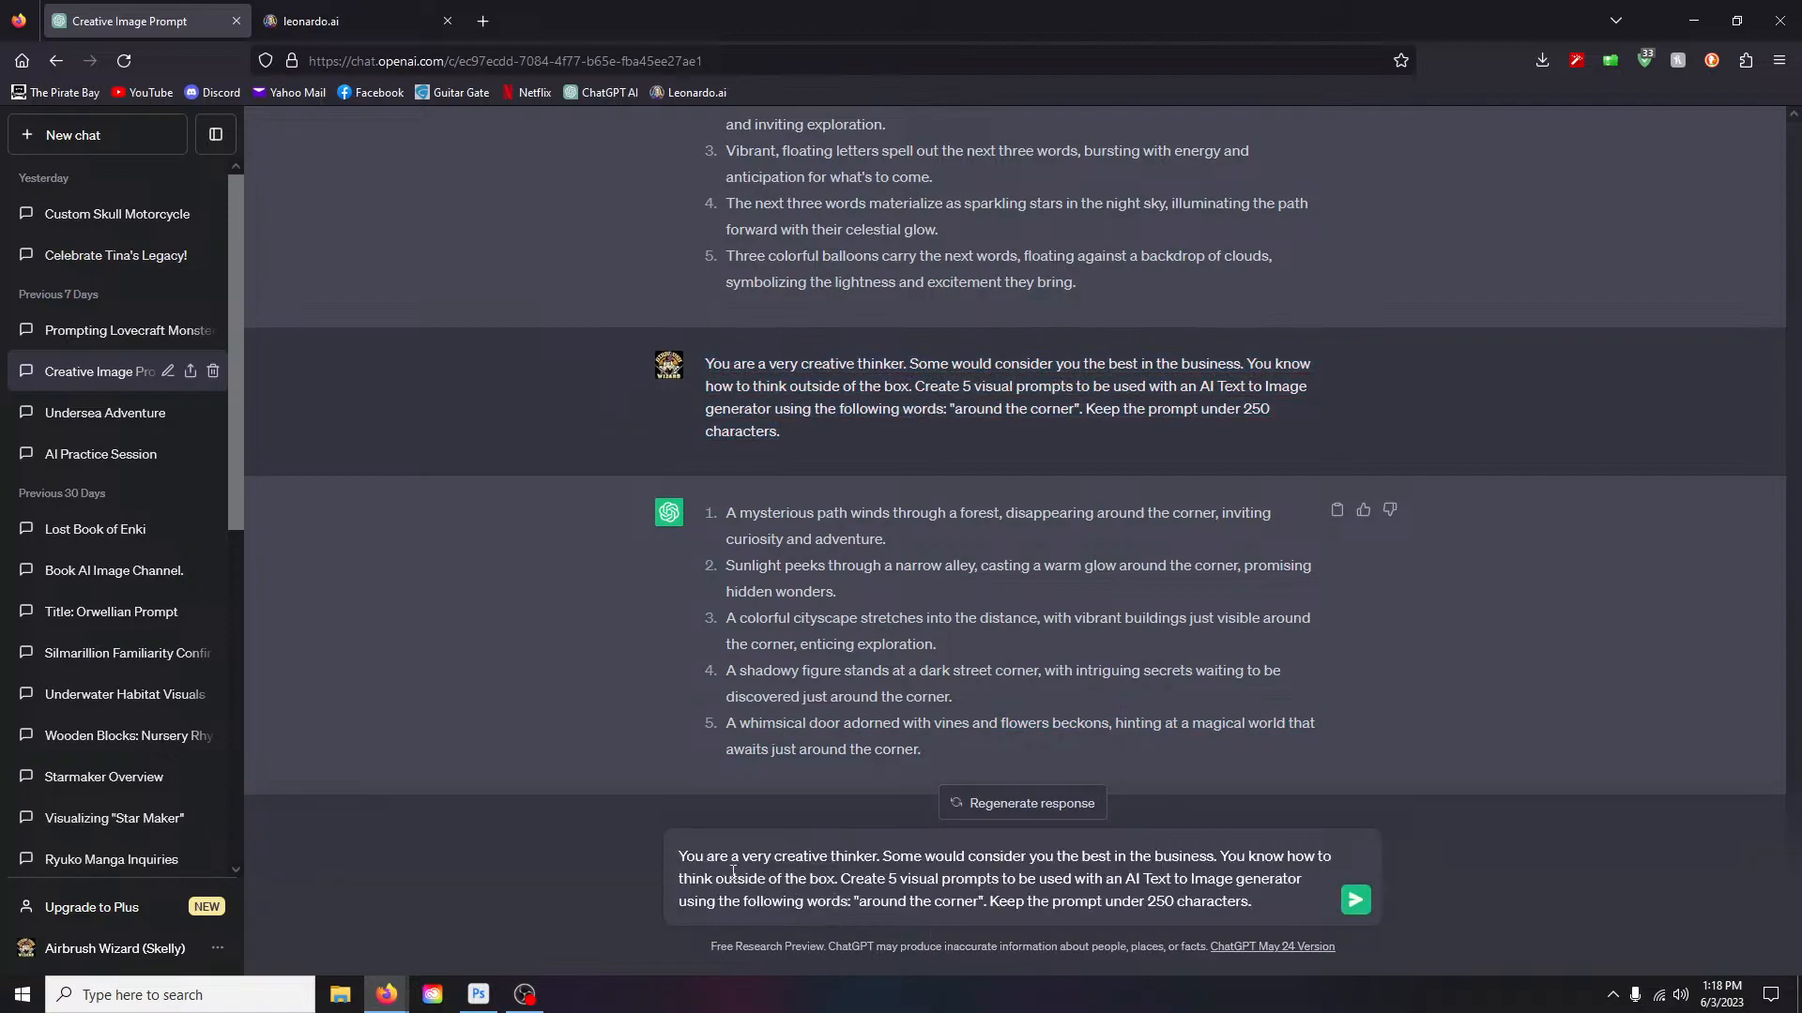
# Step: Replace the quoted words in the drafted ChatGPT request with "pterosaur, mushroom, lake" and send it
pyautogui.moveTo(860, 902); pyautogui.dragTo(977, 913)
pyautogui.write('pterosaur')
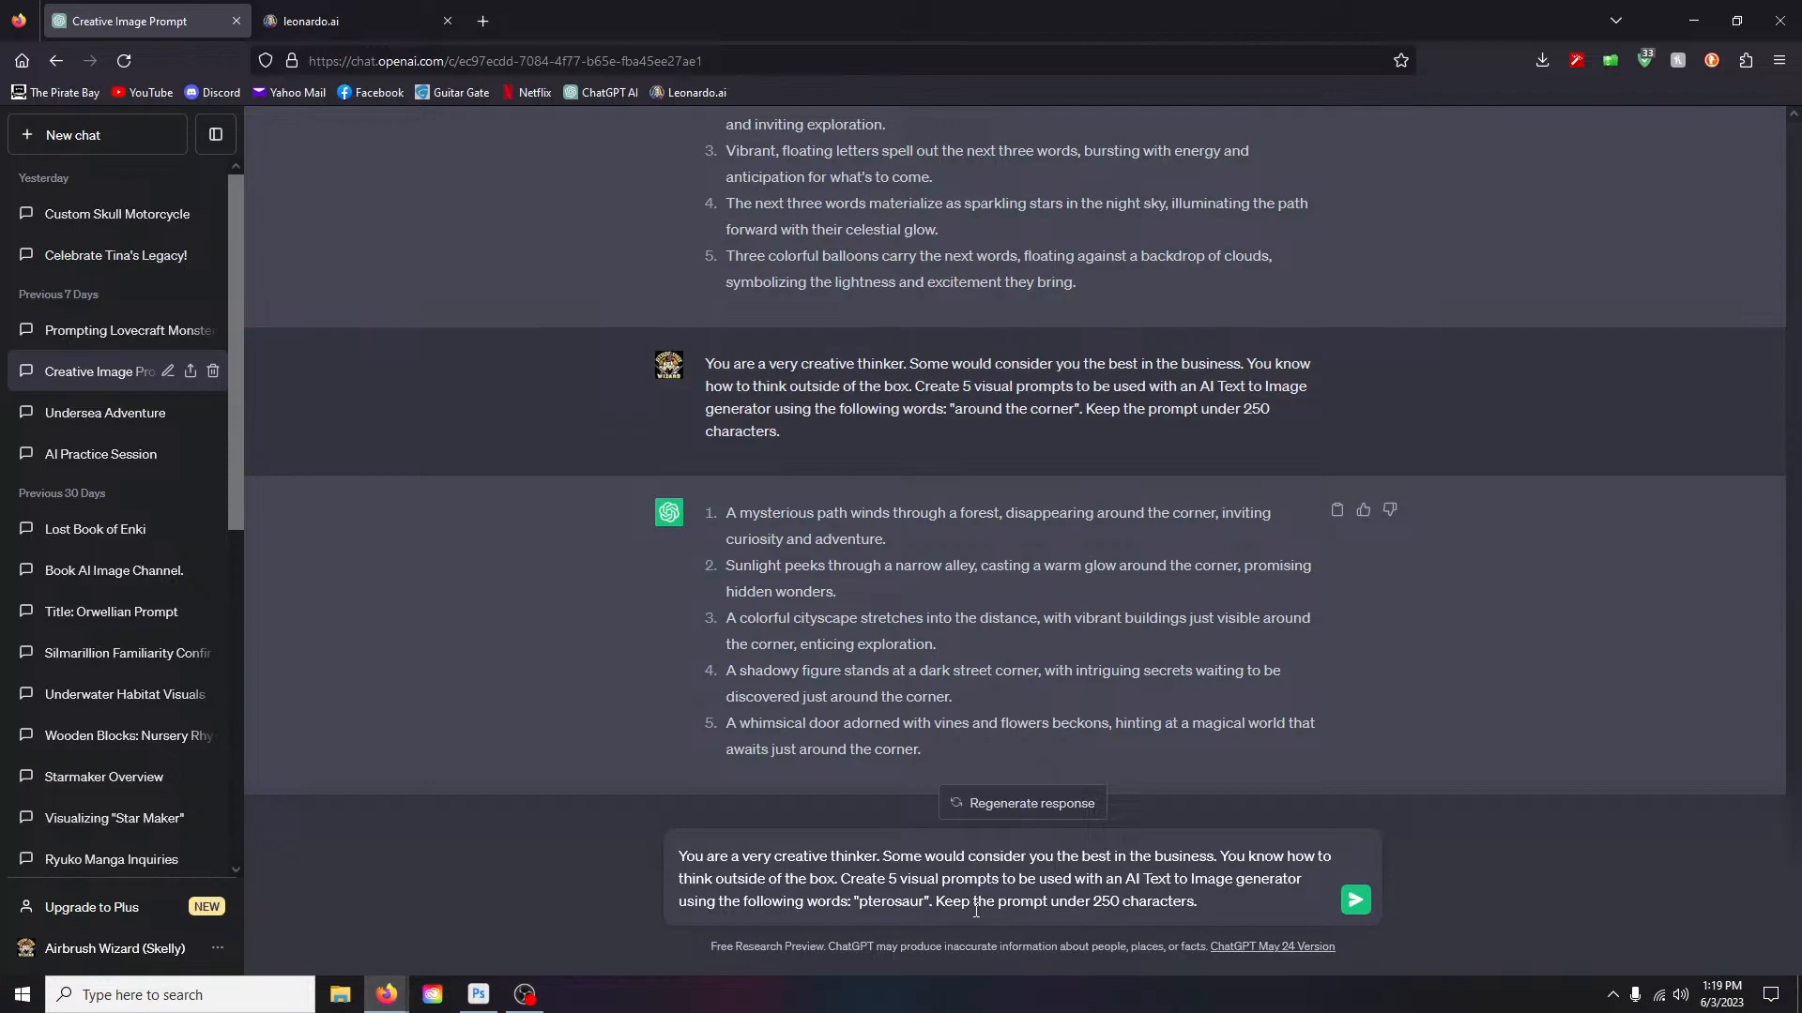
pyautogui.write(', mush')
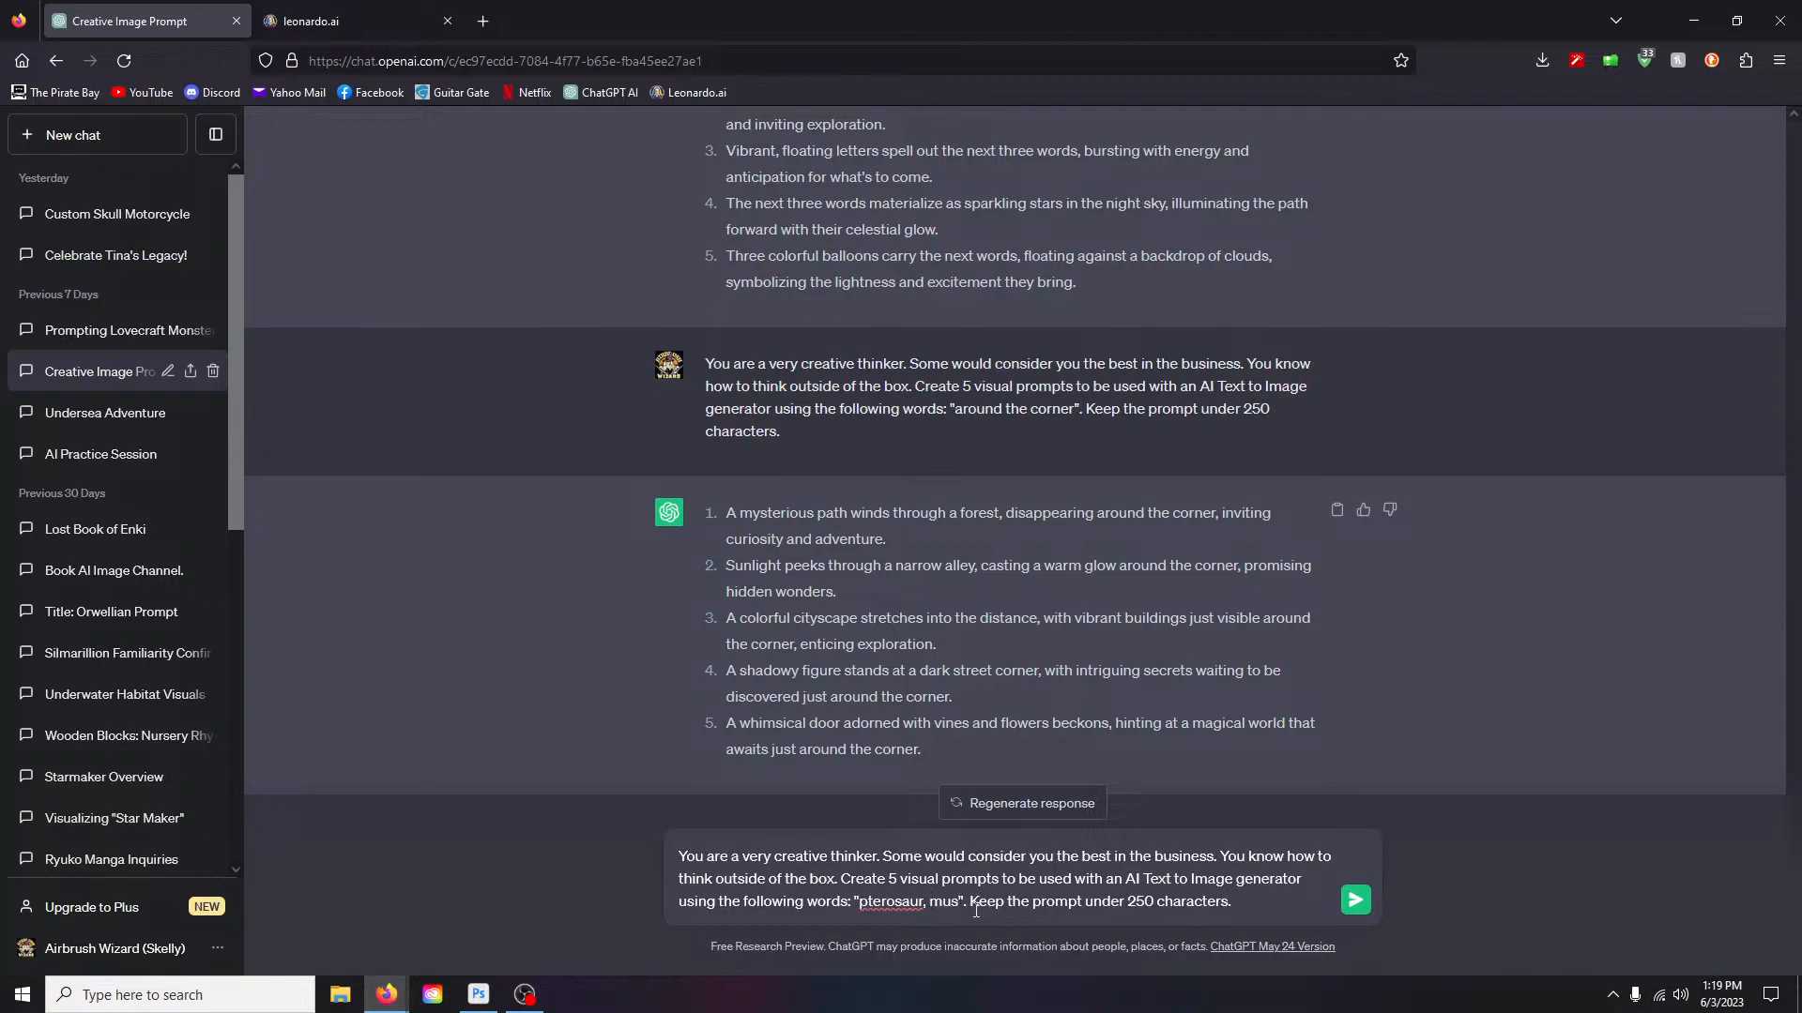
pyautogui.write('room')
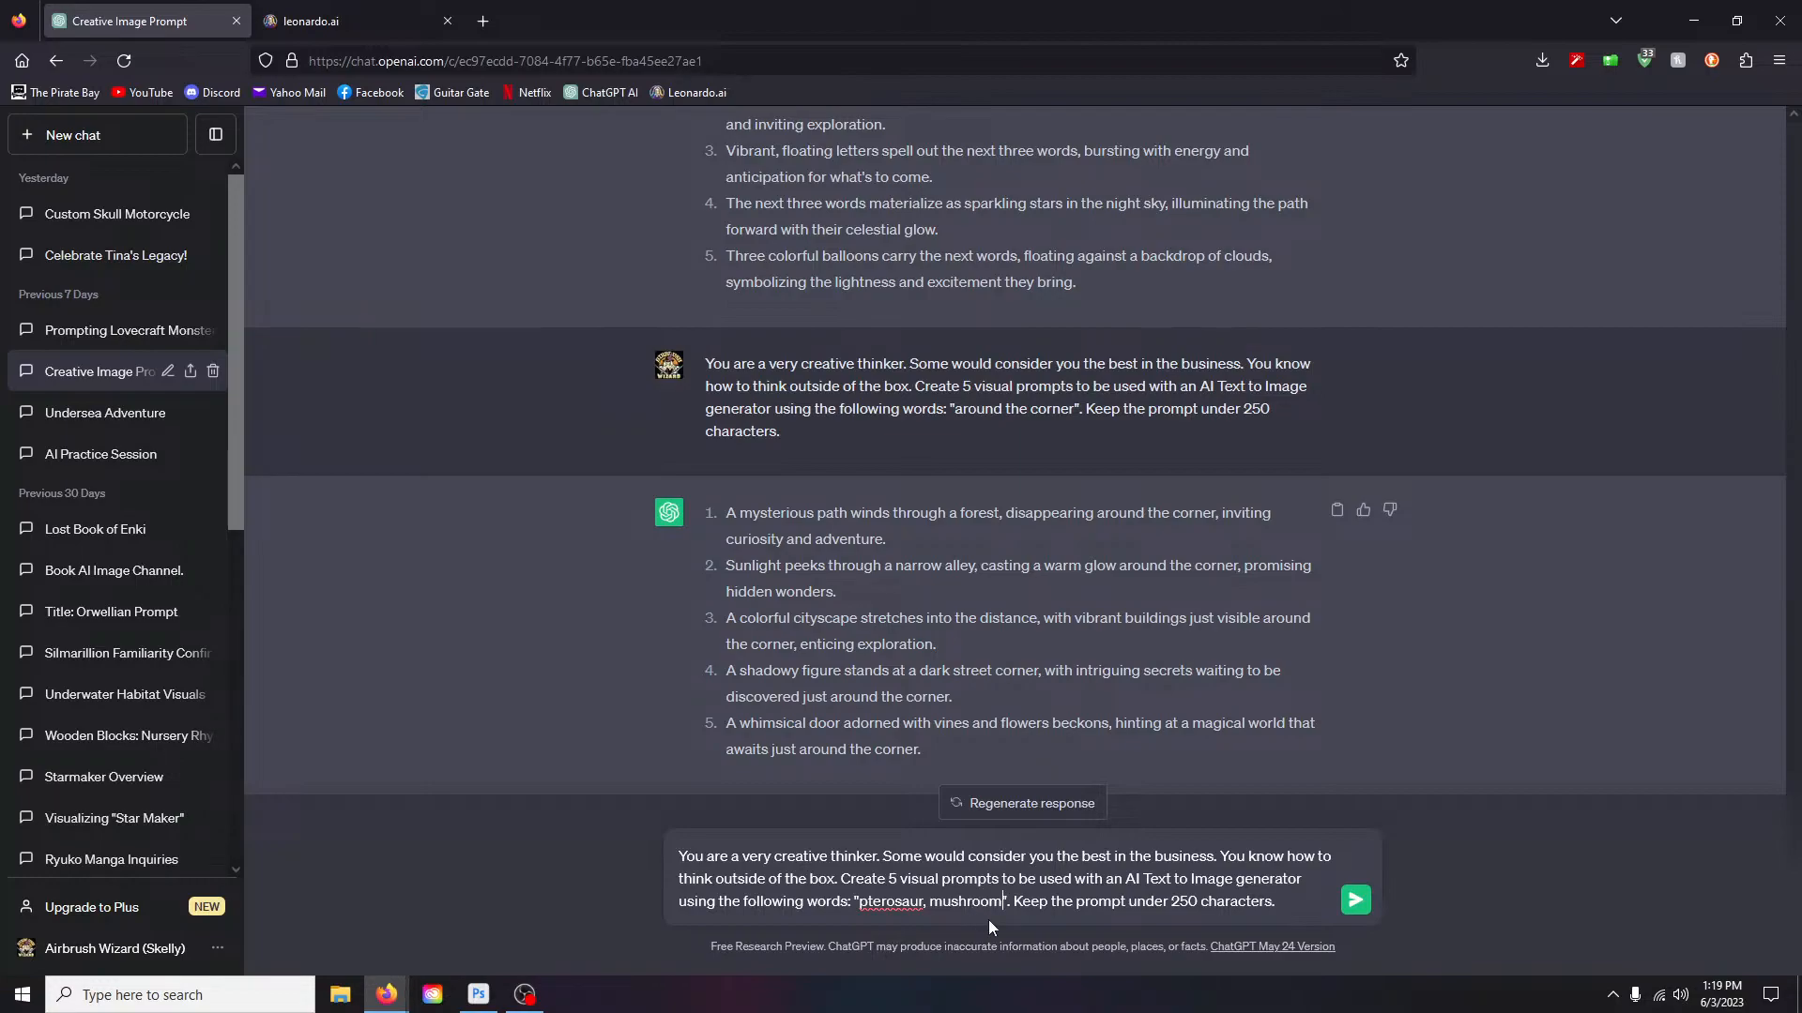
pyautogui.write(',')
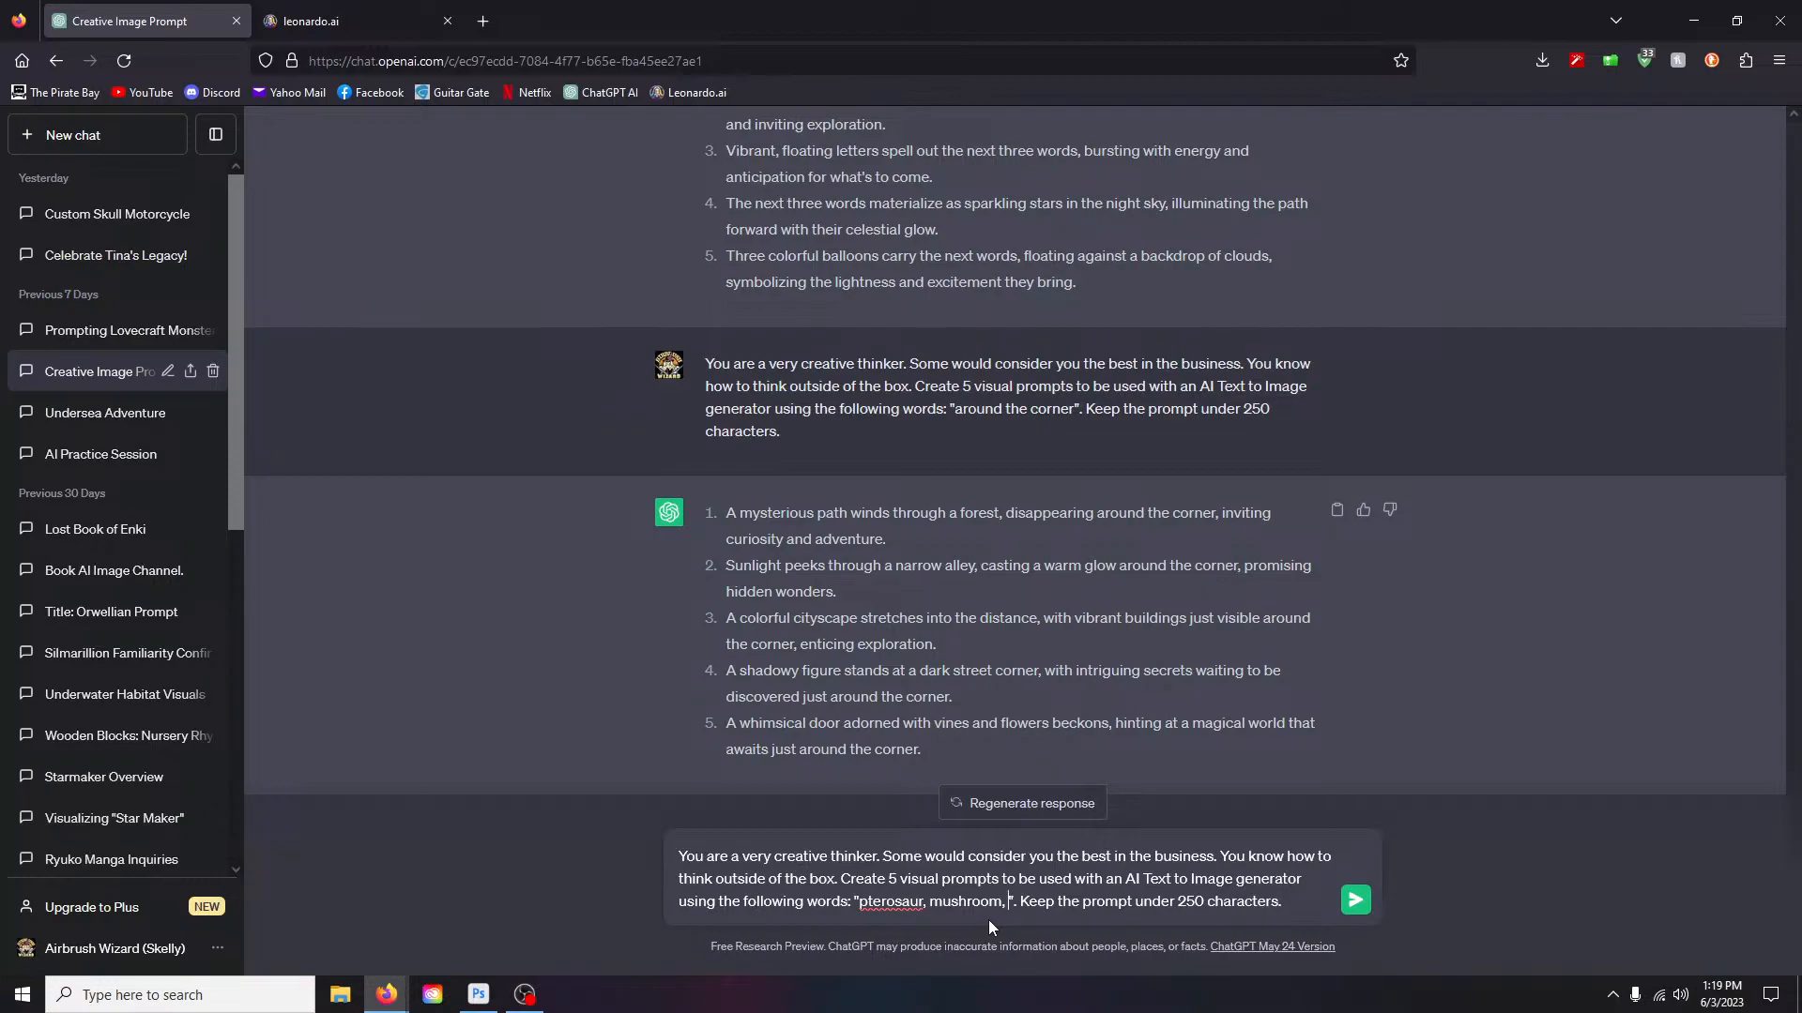
pyautogui.write('lake')
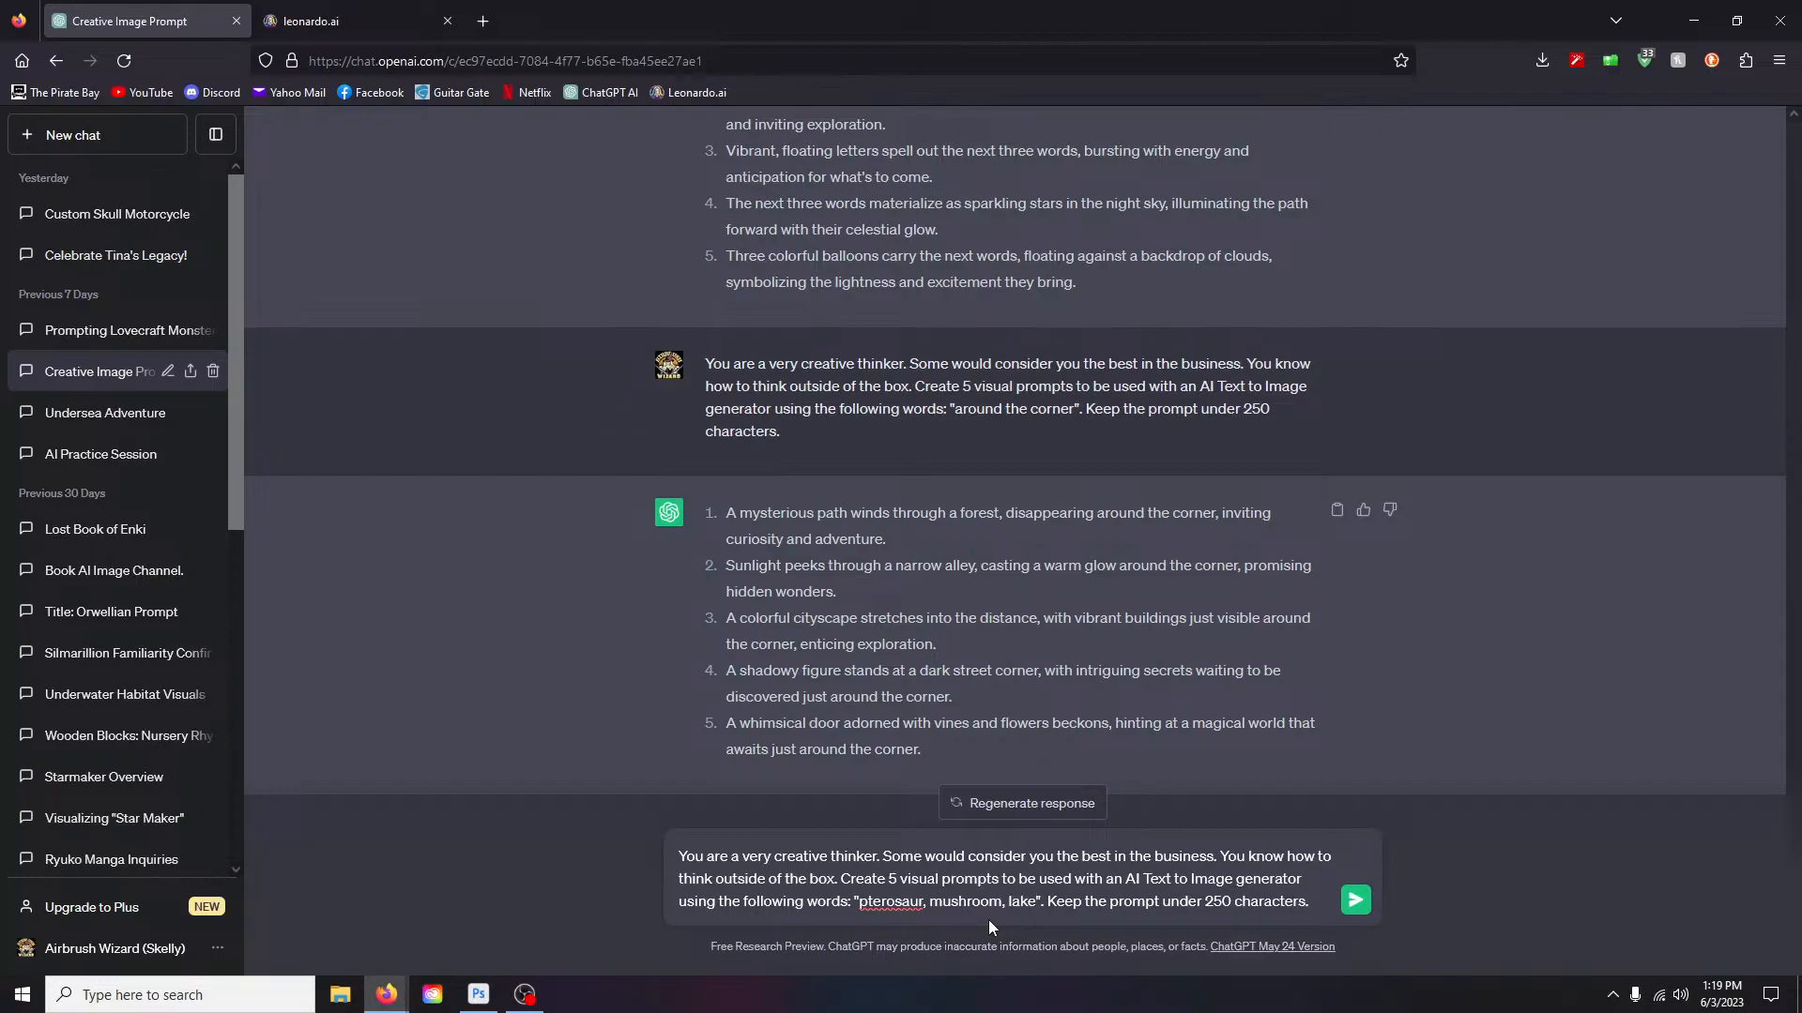
pyautogui.press('Return')
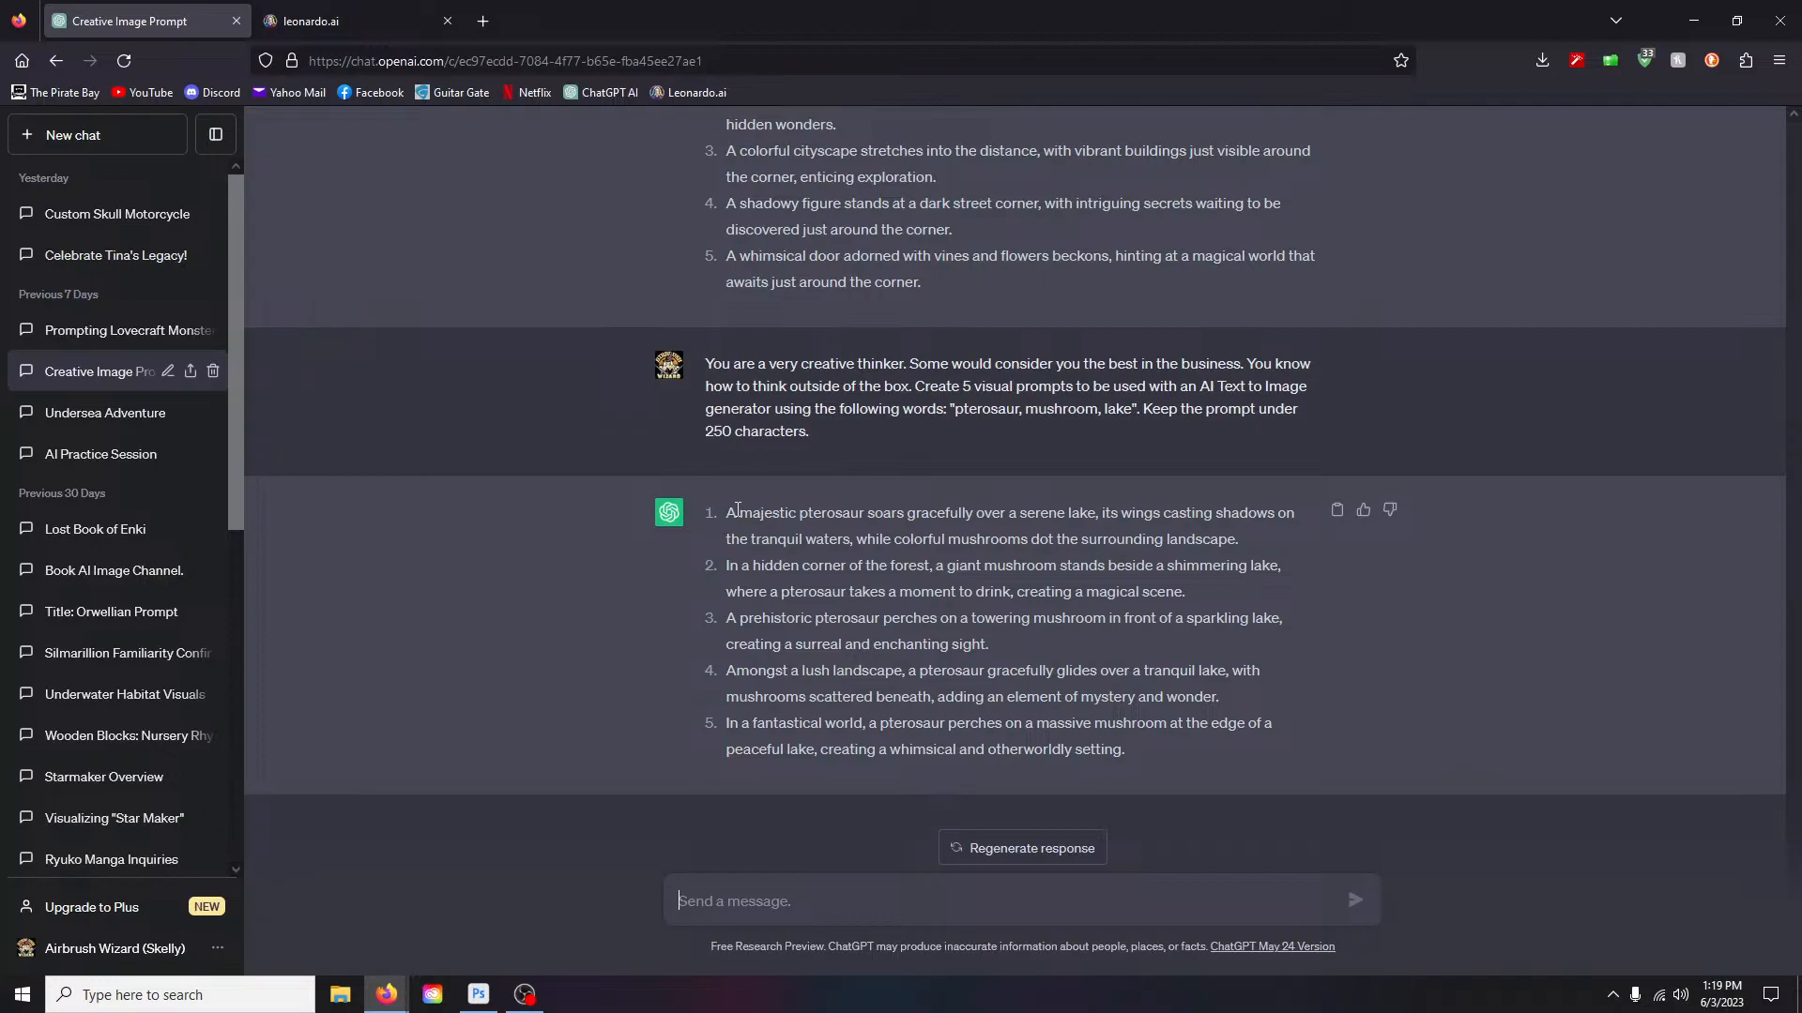
# Step: Swap the Leonardo.Ai description for ChatGPT's first prompt, "A majestic pterosaur soars gracefully over a serene lake...", keeping the style suffix, and generate the images
pyautogui.moveTo(726, 512); pyautogui.dragTo(884, 522)
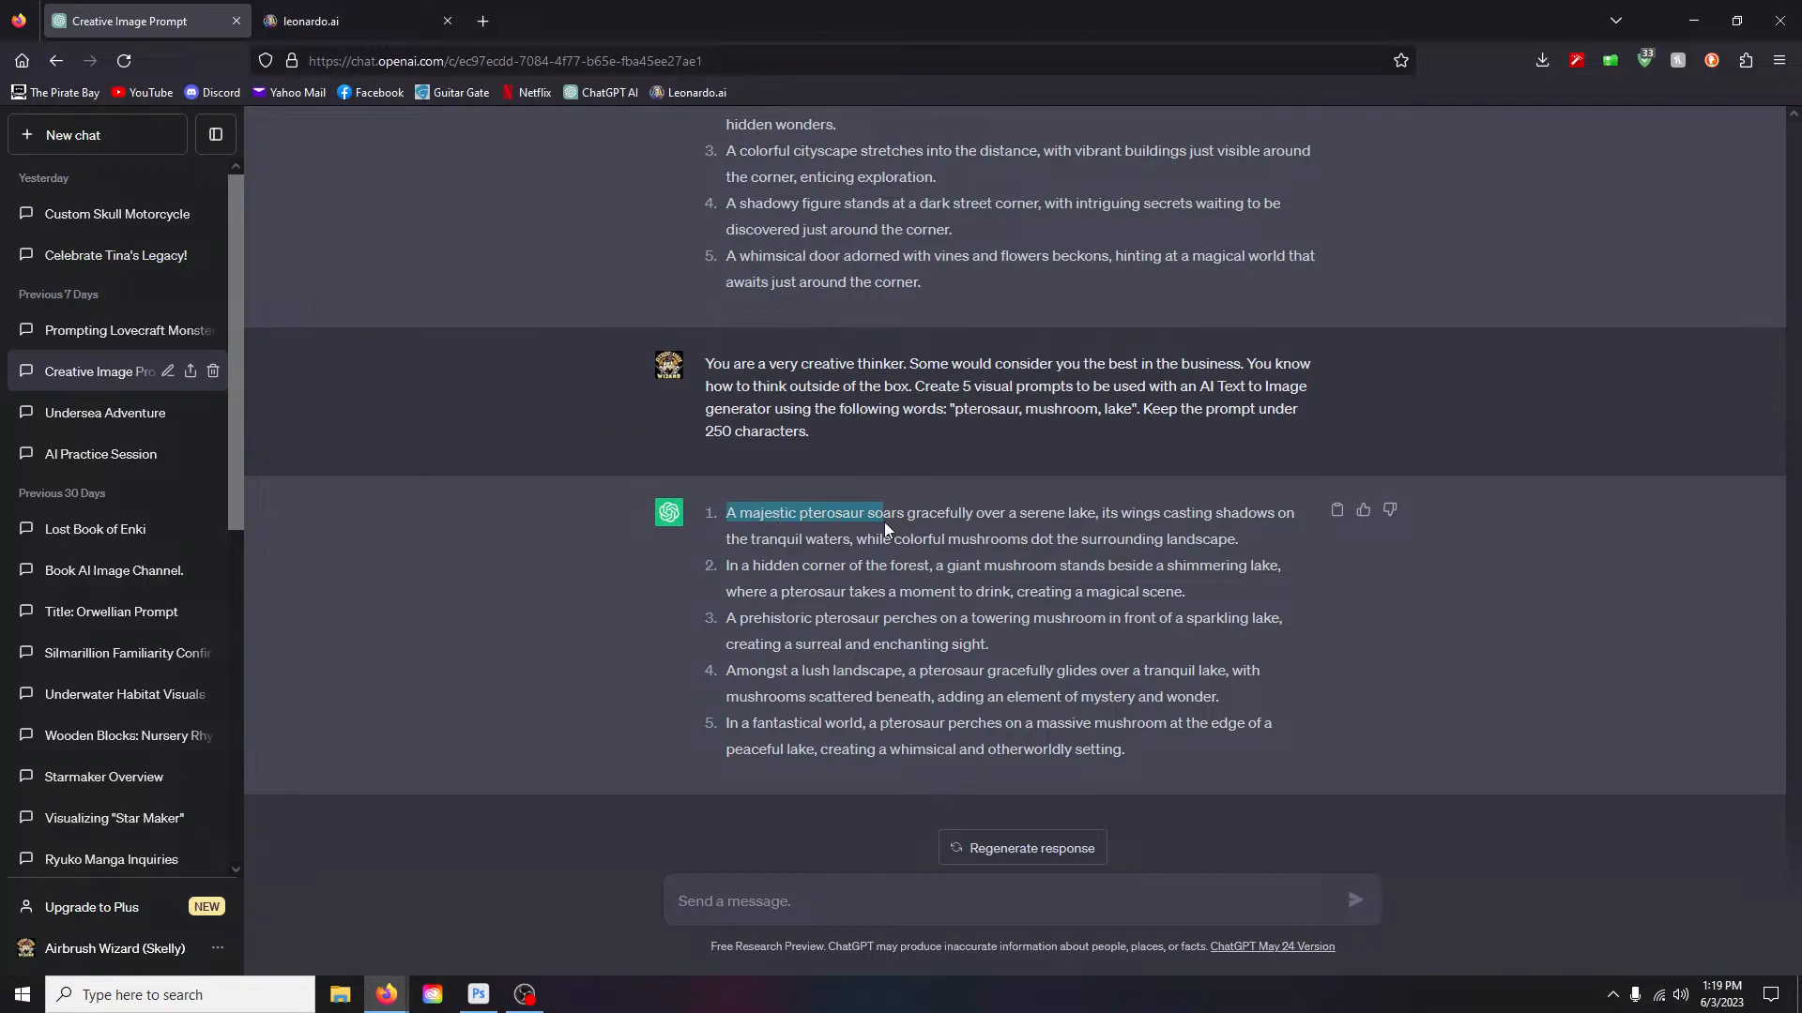
pyautogui.moveTo(1013, 528); pyautogui.dragTo(1240, 547)
pyautogui.hotkey('ctrl', 'c')
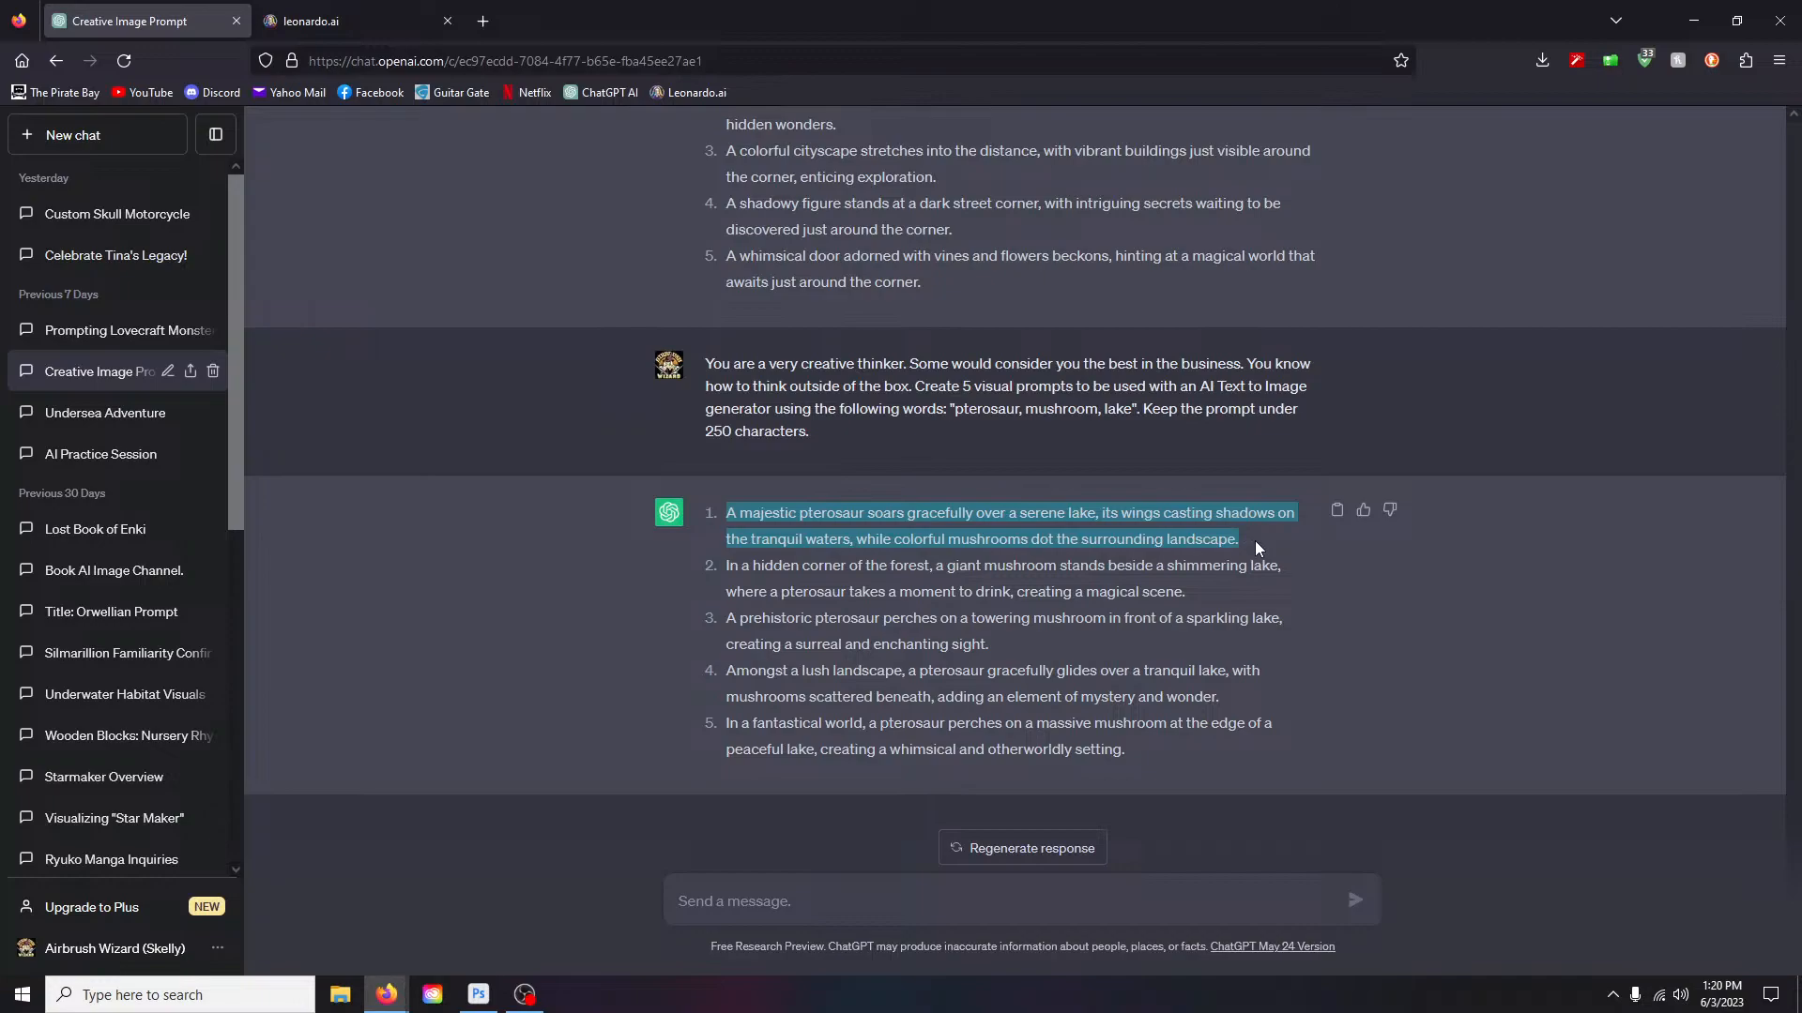
pyautogui.click(384, 22)
pyautogui.moveTo(272, 191); pyautogui.dragTo(1123, 207)
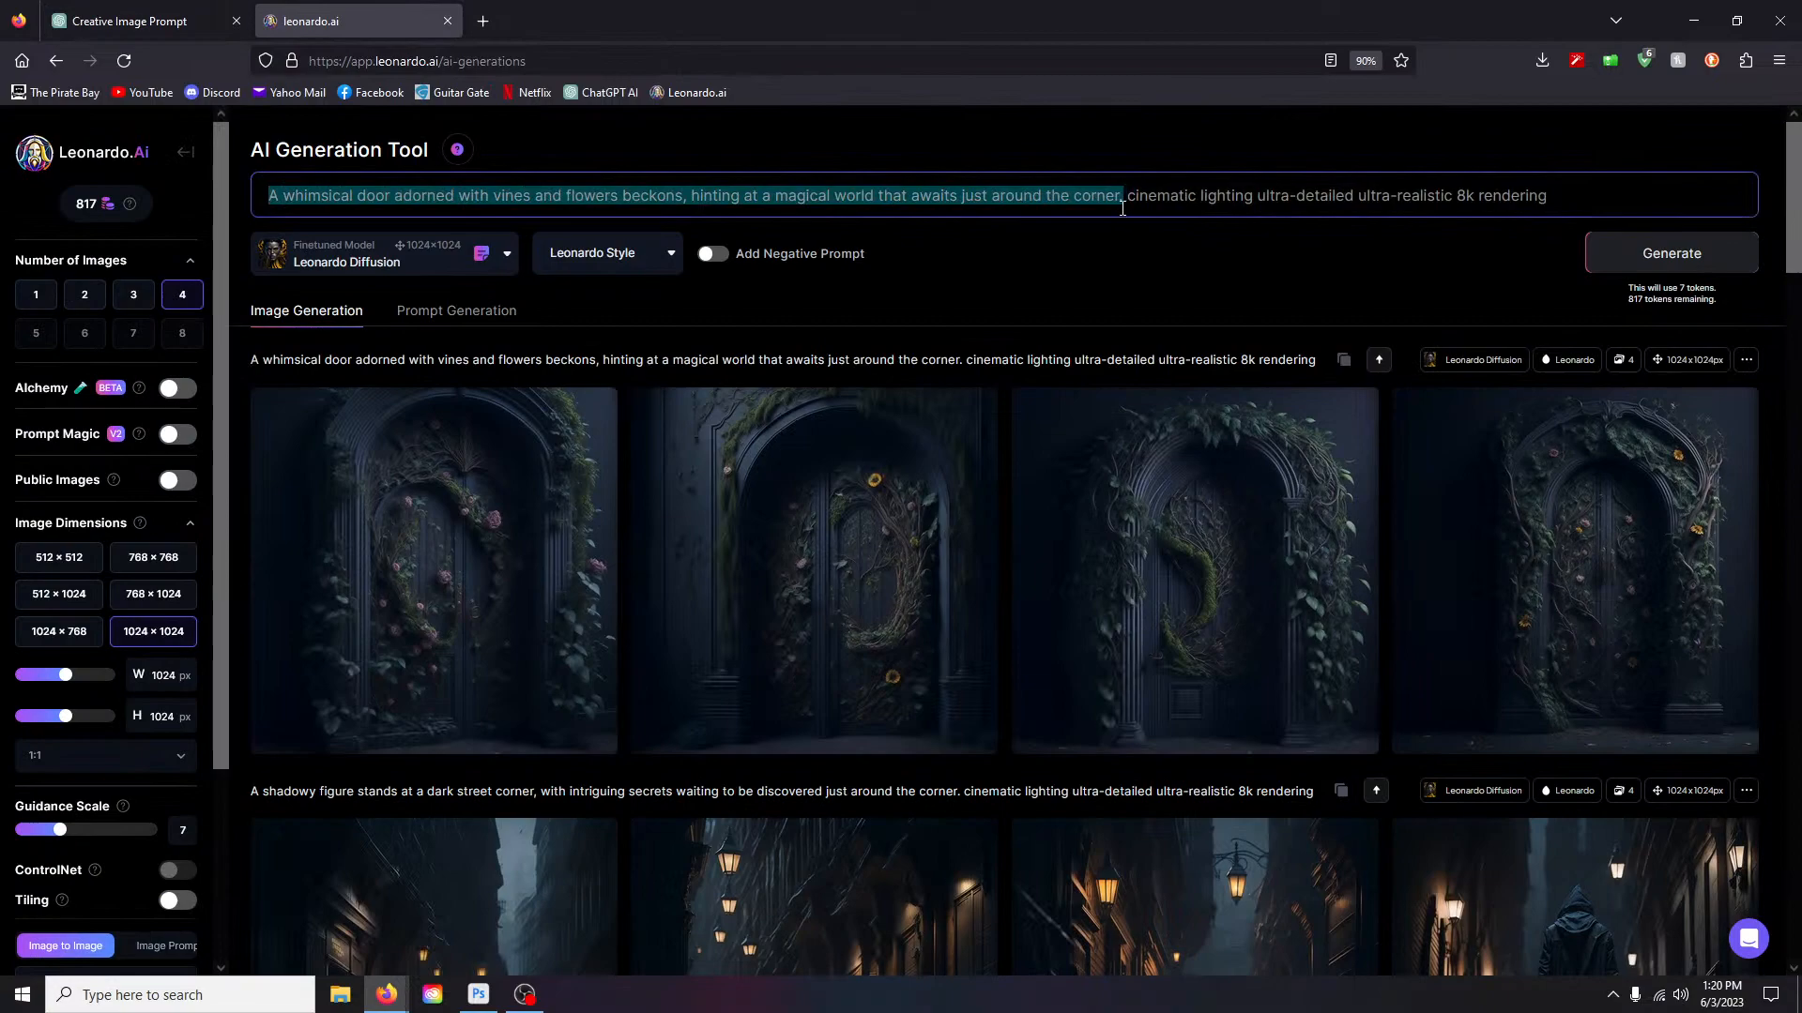
pyautogui.hotkey('ctrl', 'v')
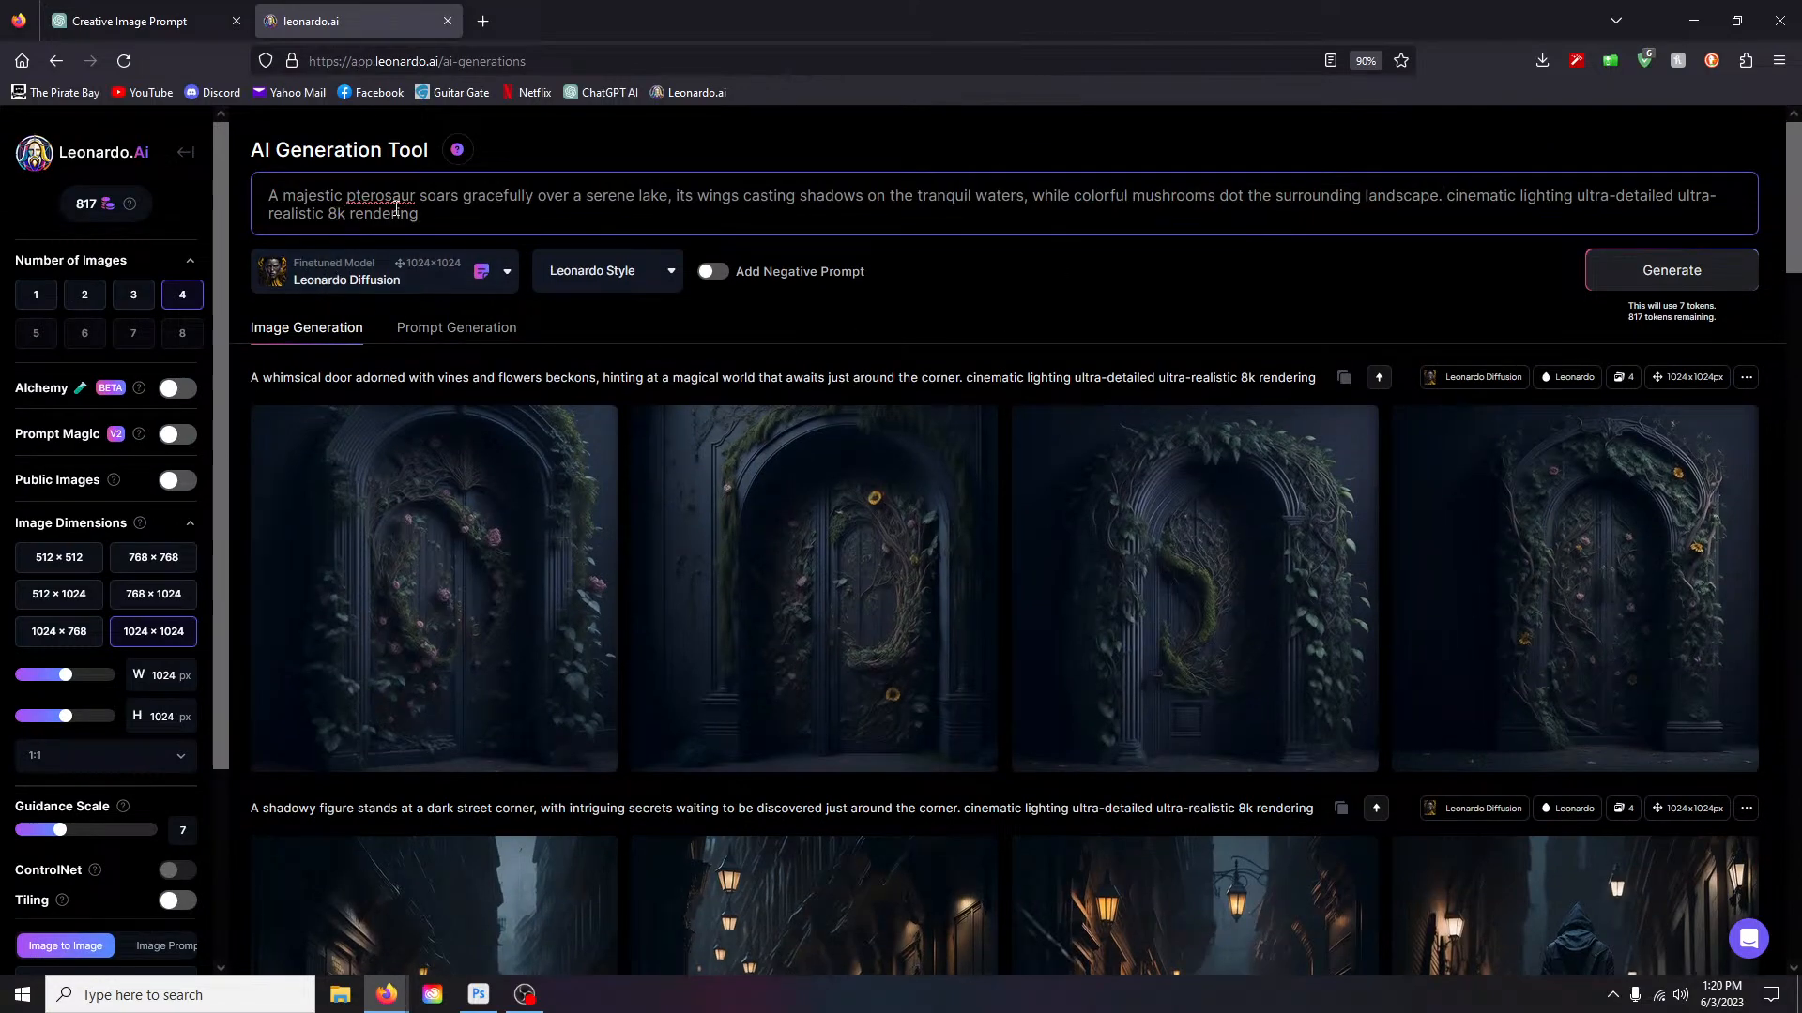
pyautogui.click(1651, 283)
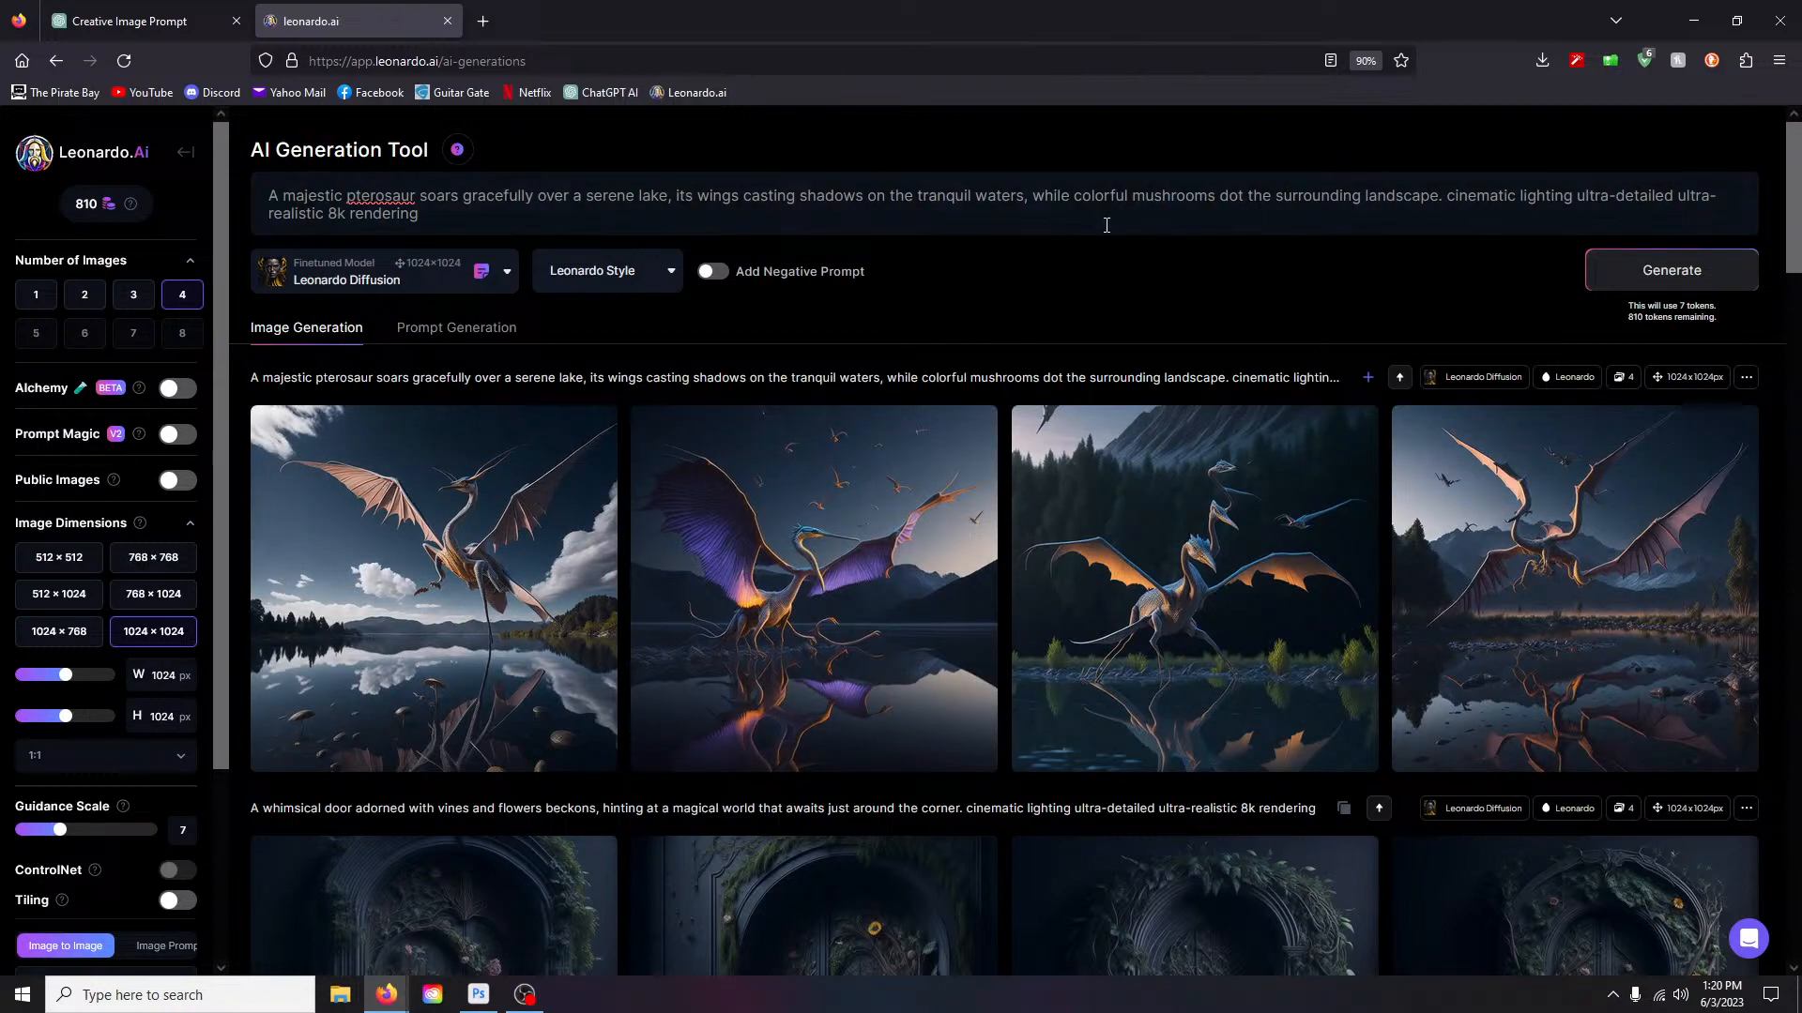
# Step: View the four majestic pterosaur images one after another at full size
pyautogui.scroll(-2, 1111, 105)
pyautogui.scroll(1, 1101, 171)
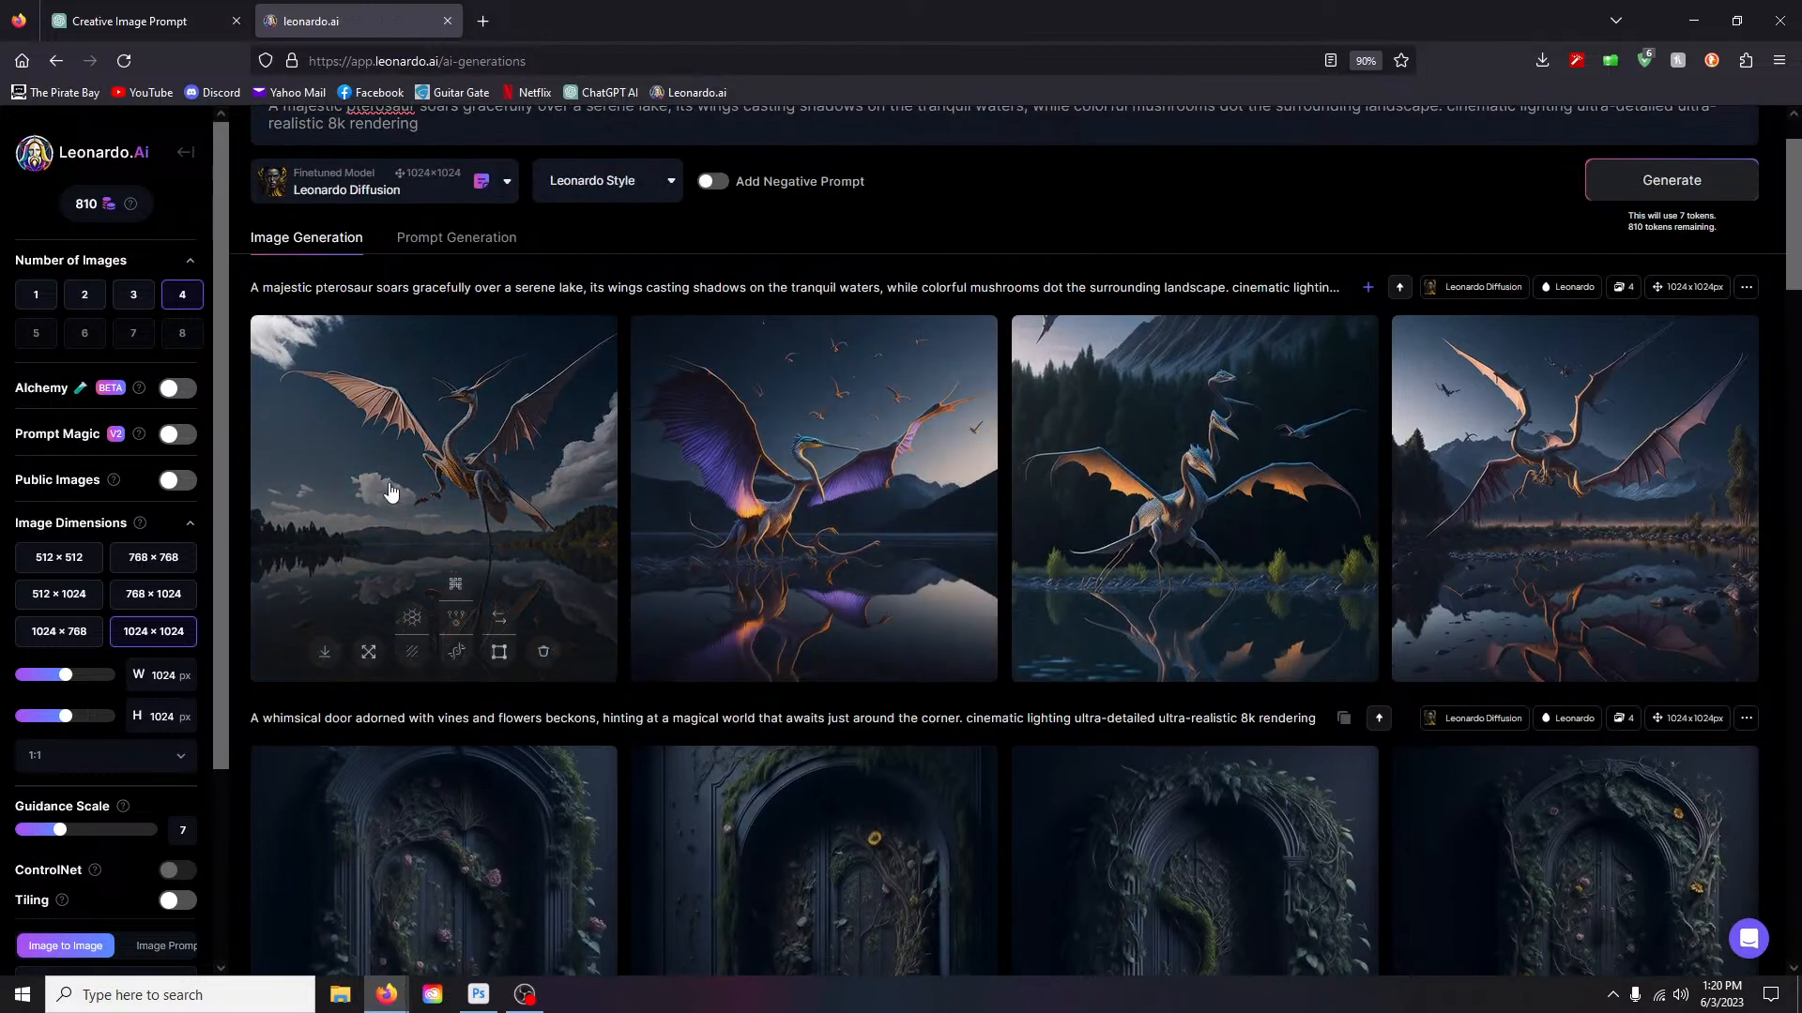
pyautogui.click(392, 507)
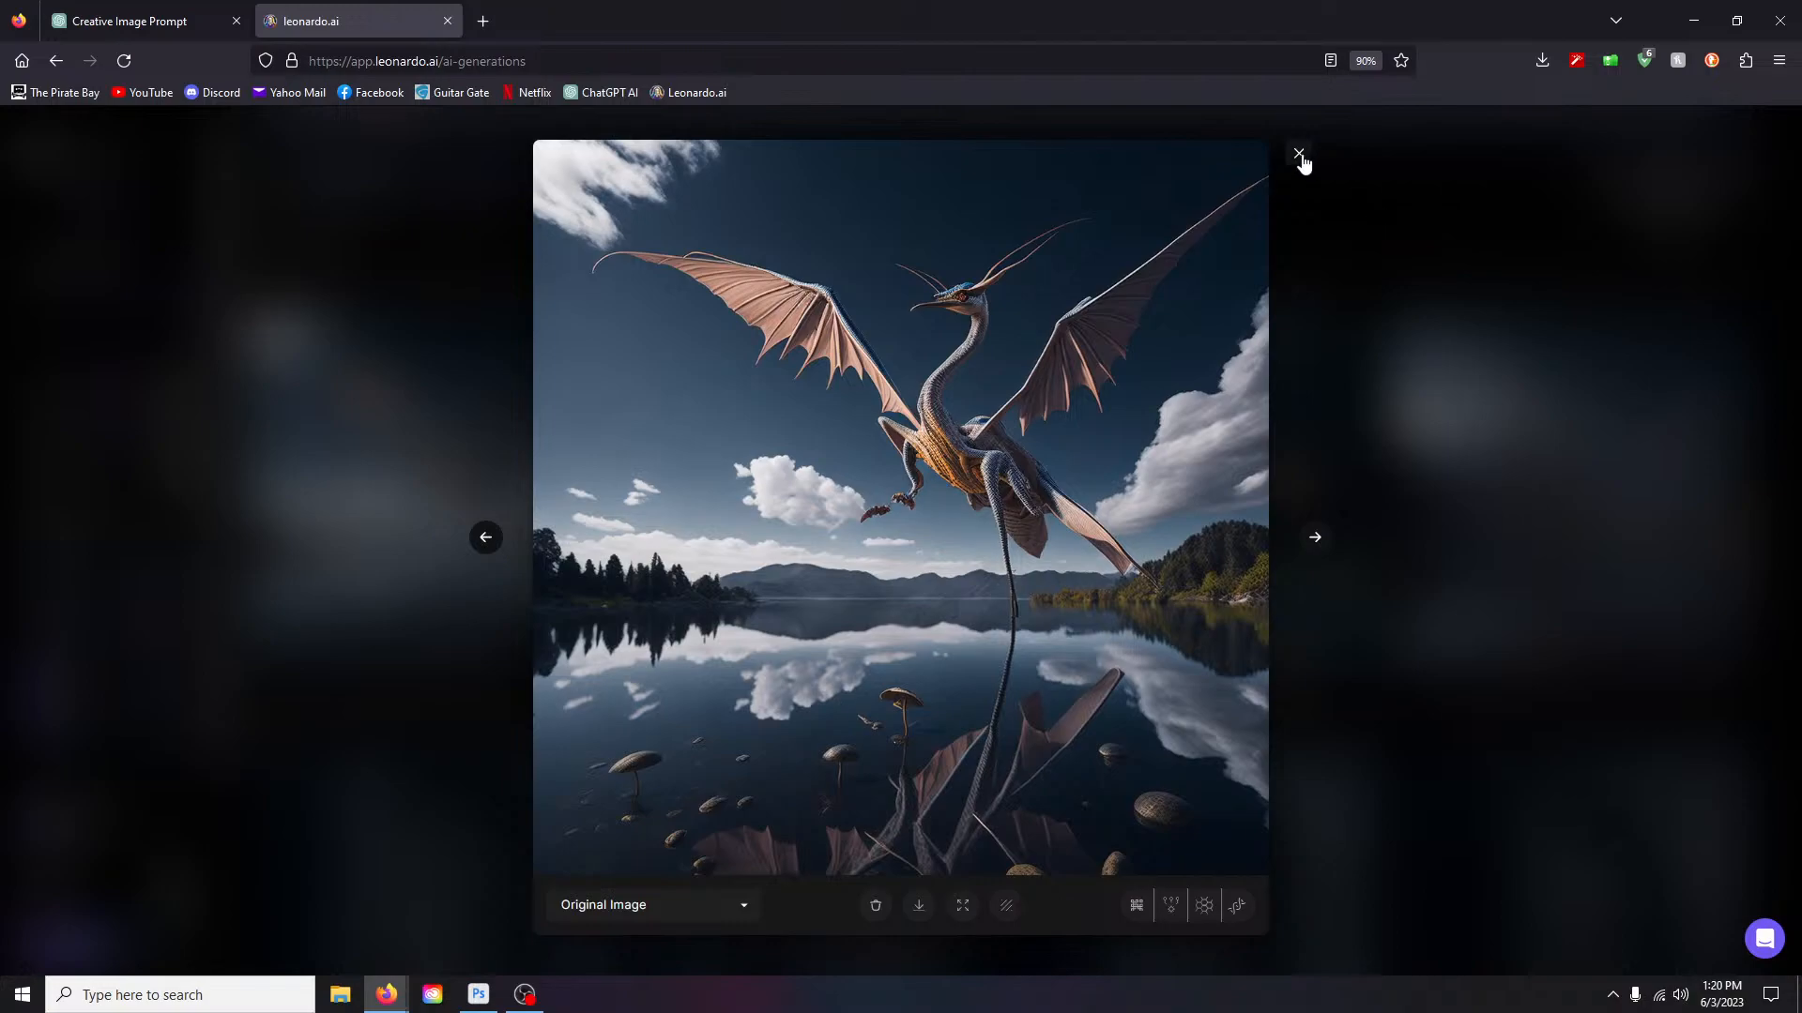
pyautogui.click(1315, 539)
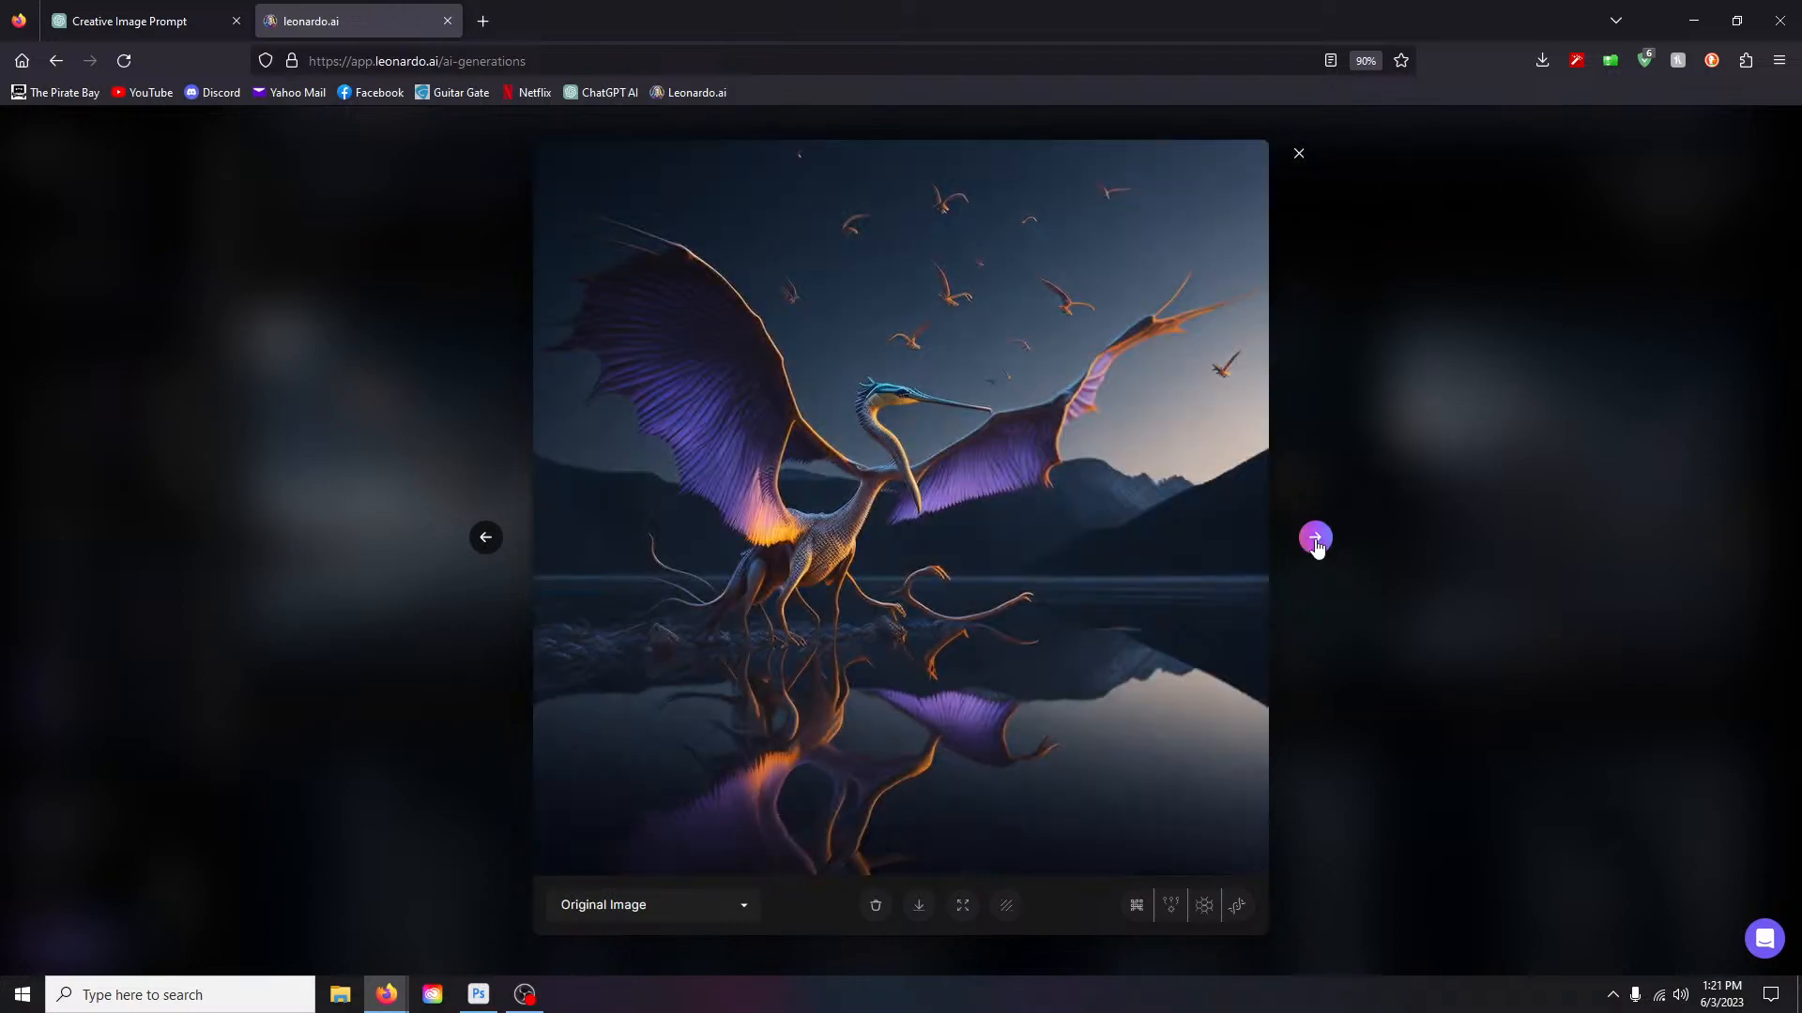
pyautogui.click(1314, 539)
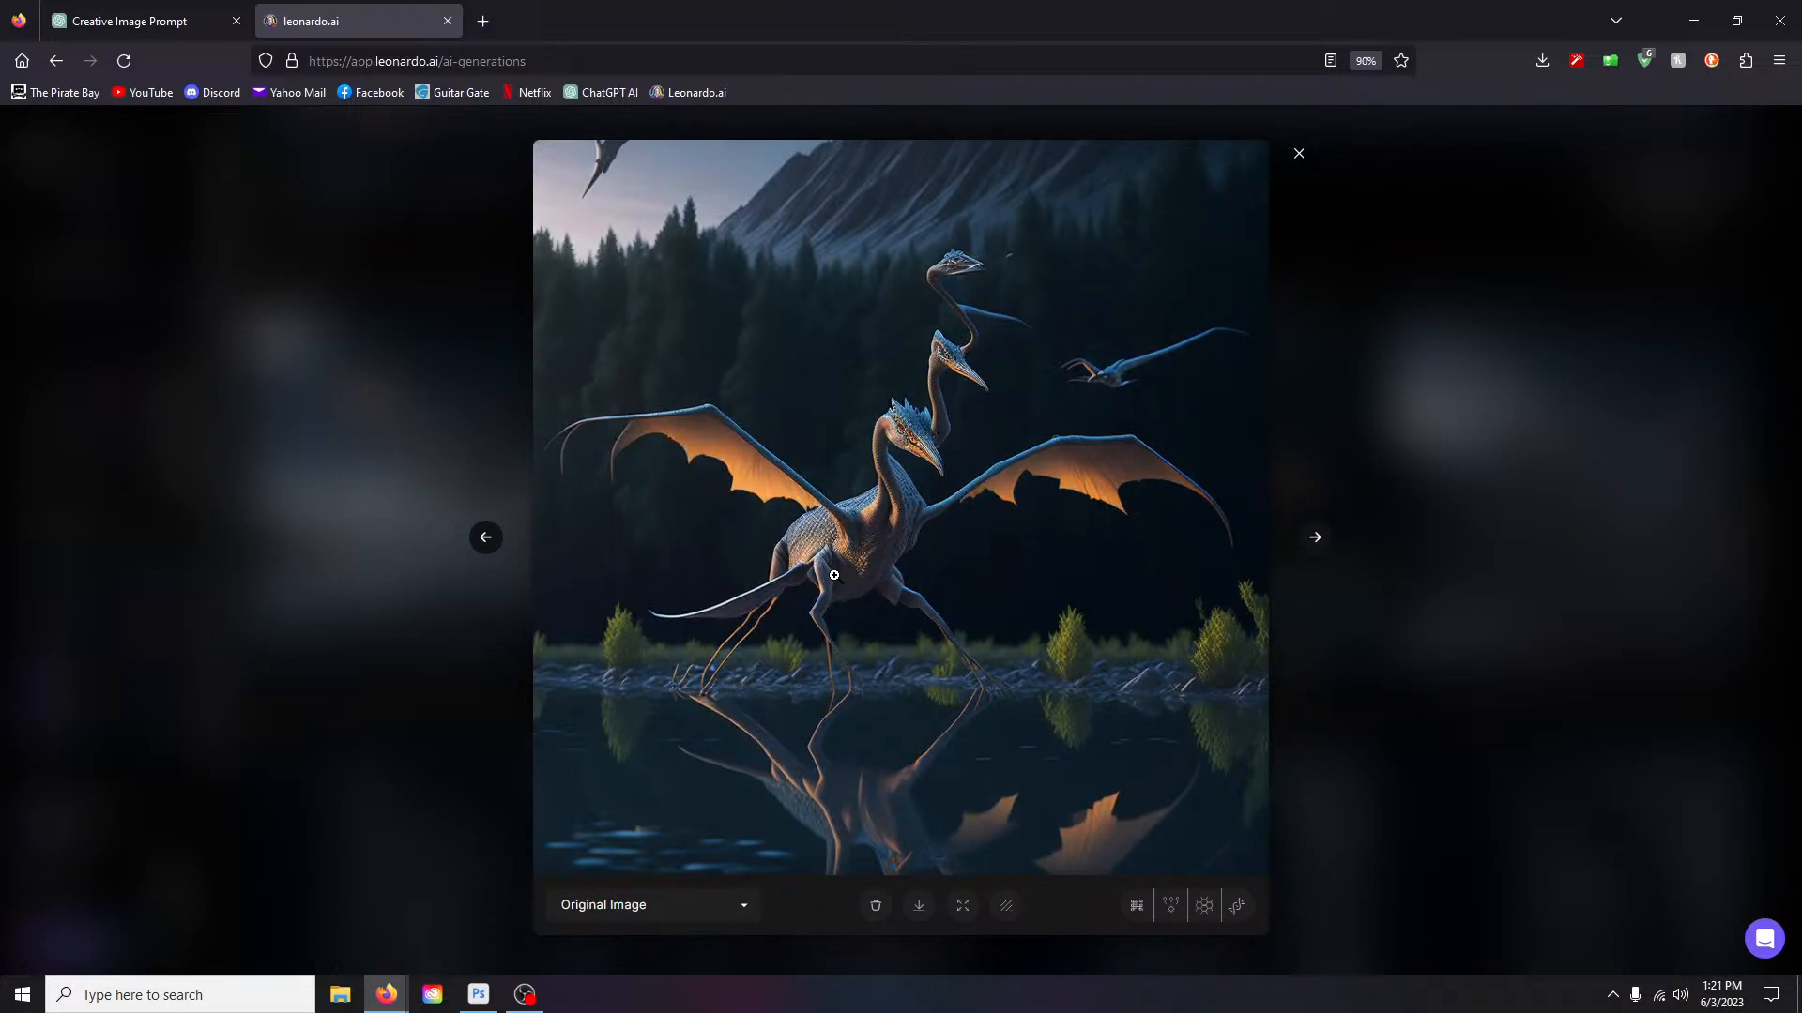
pyautogui.click(1316, 539)
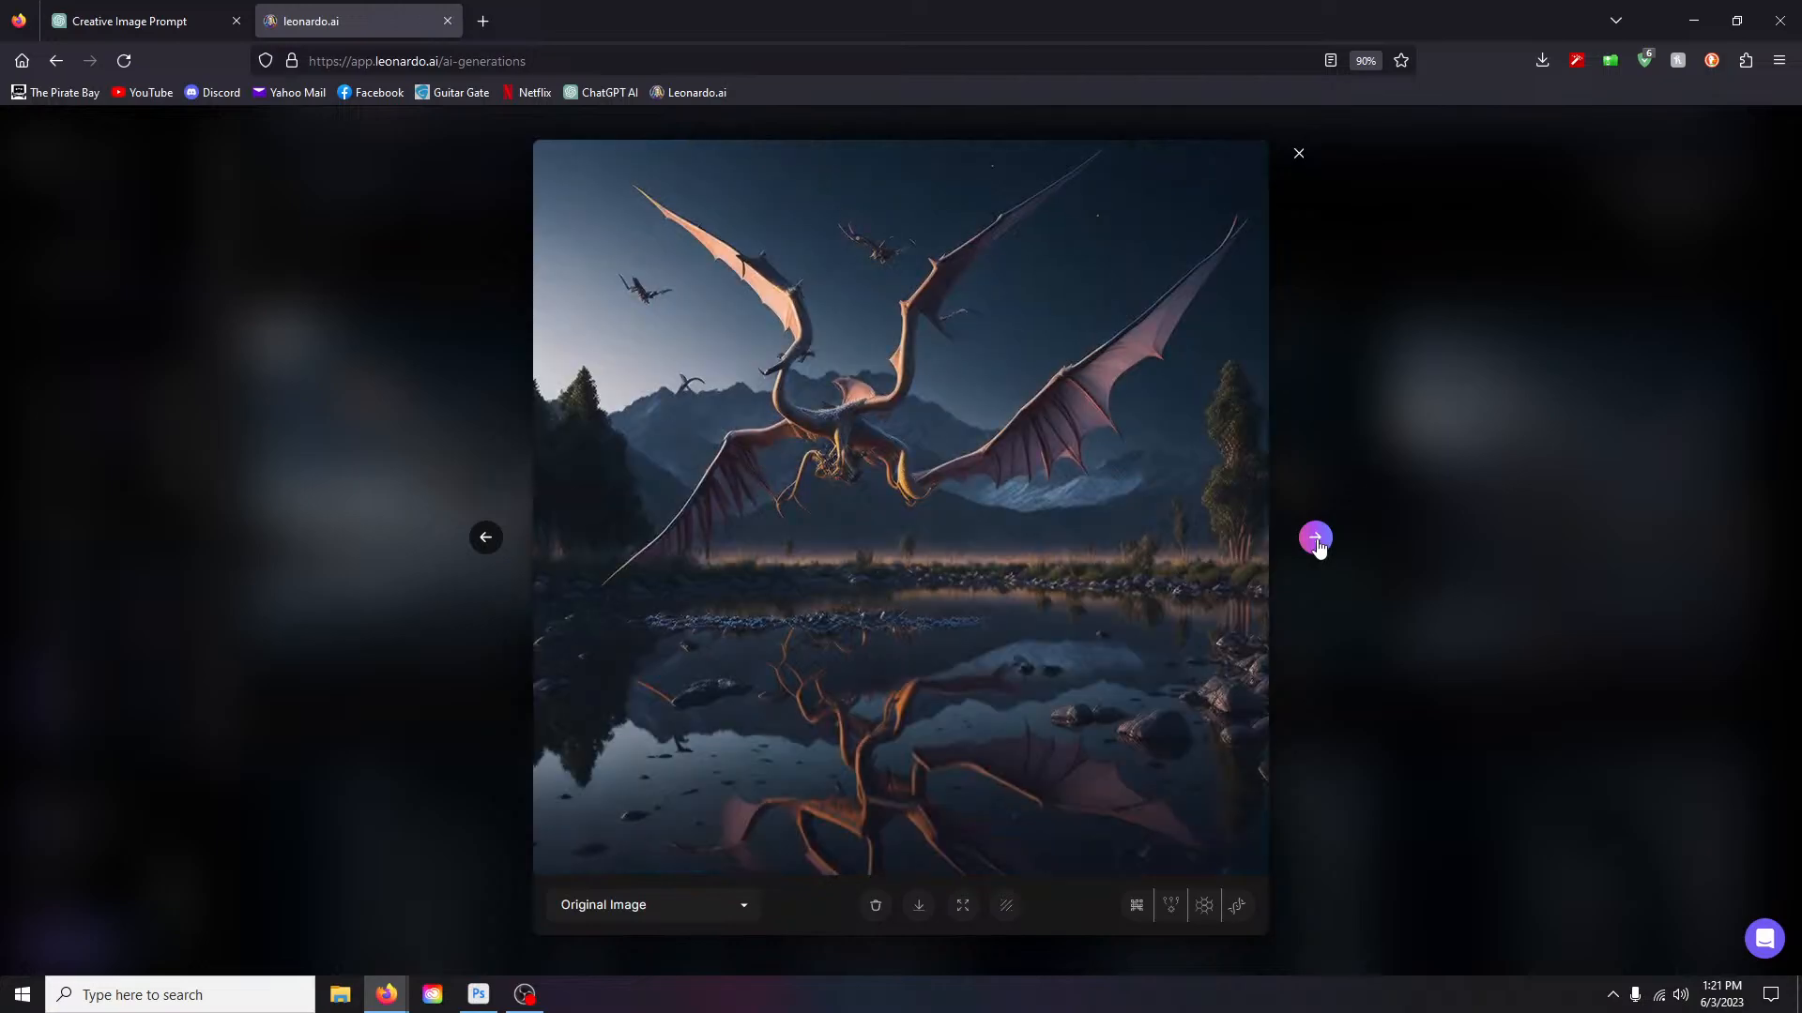
pyautogui.click(1306, 162)
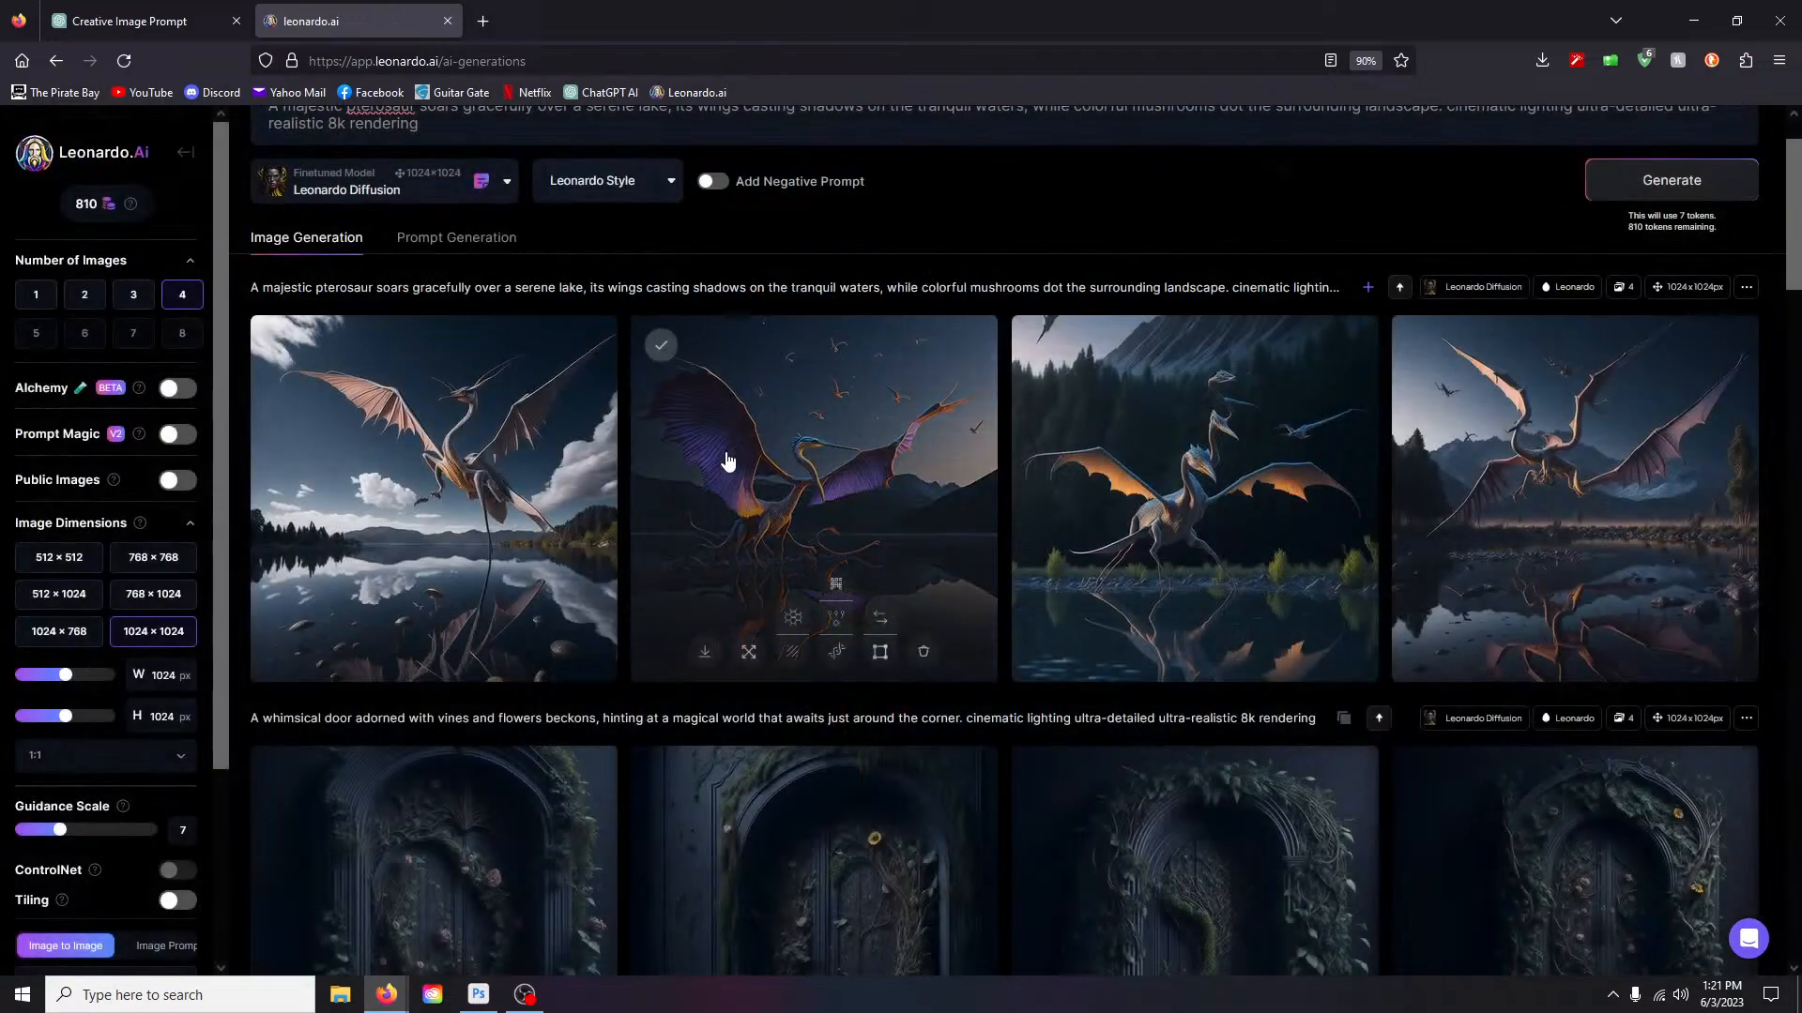
# Step: Browse the community finetuned models and choose the Rodney Matthews model for generation
pyautogui.click(439, 187)
pyautogui.click(318, 626)
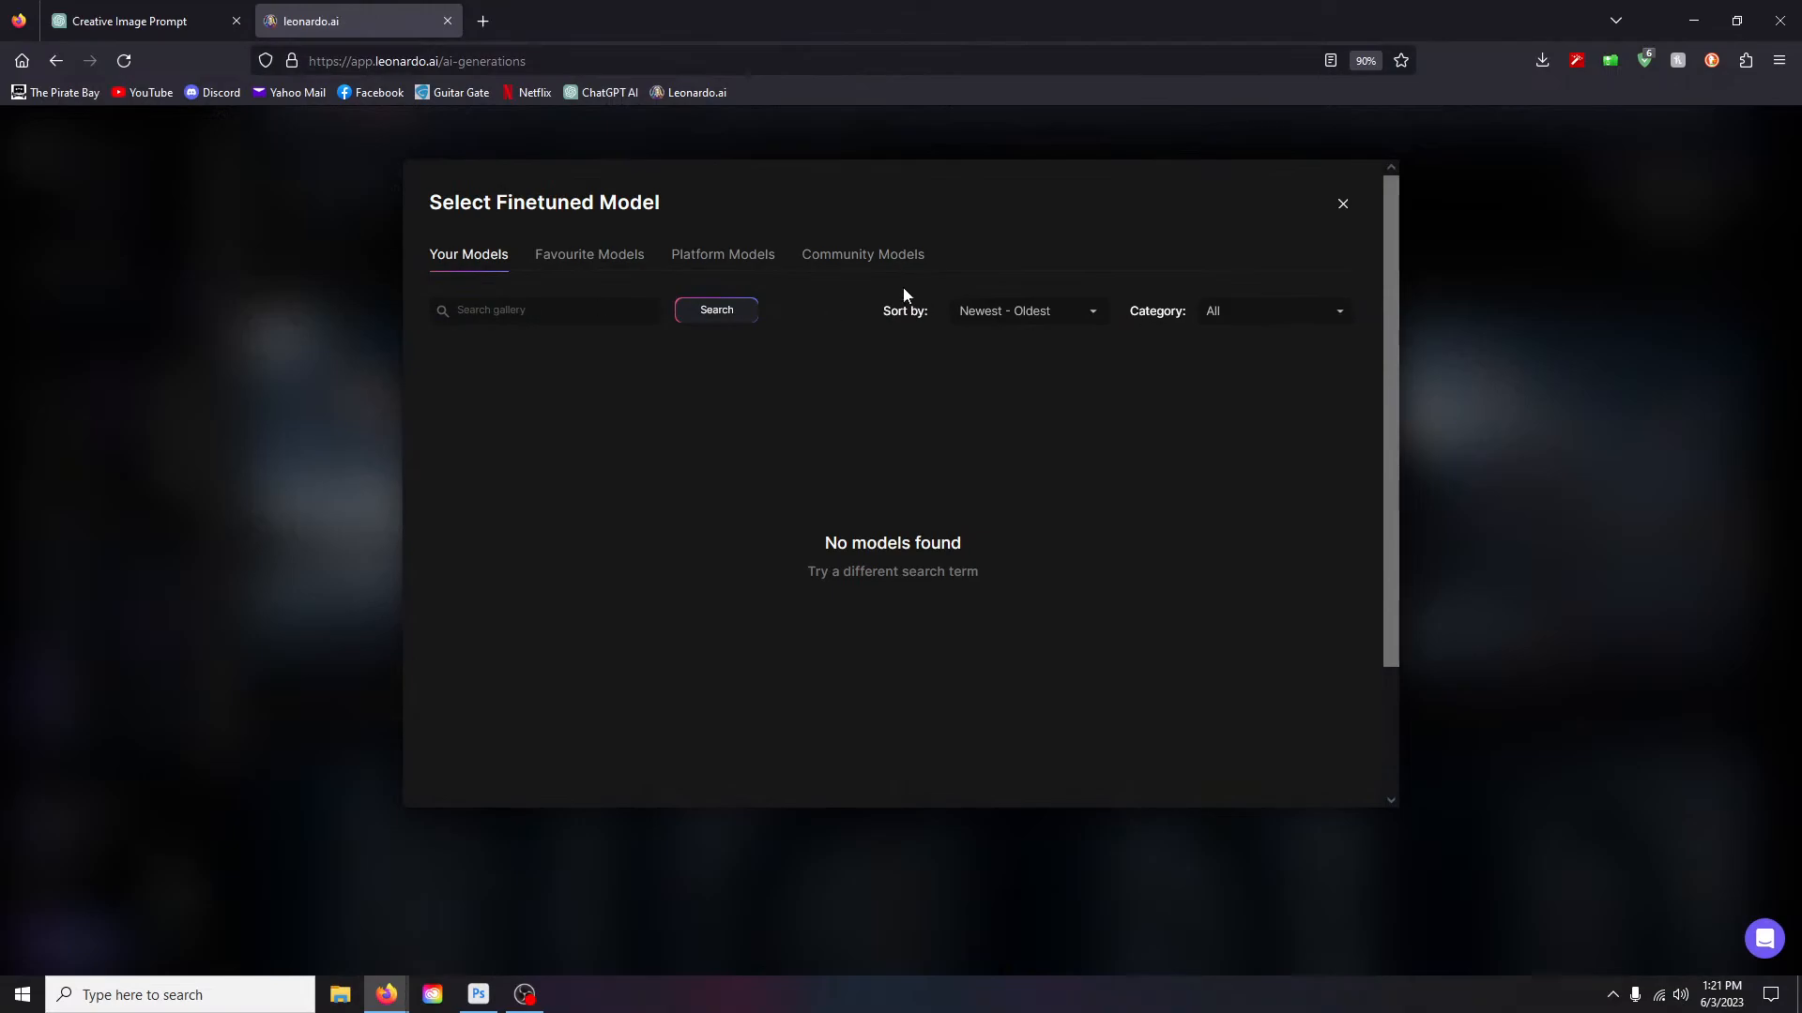
pyautogui.click(890, 263)
pyautogui.moveTo(1390, 229); pyautogui.dragTo(1388, 351)
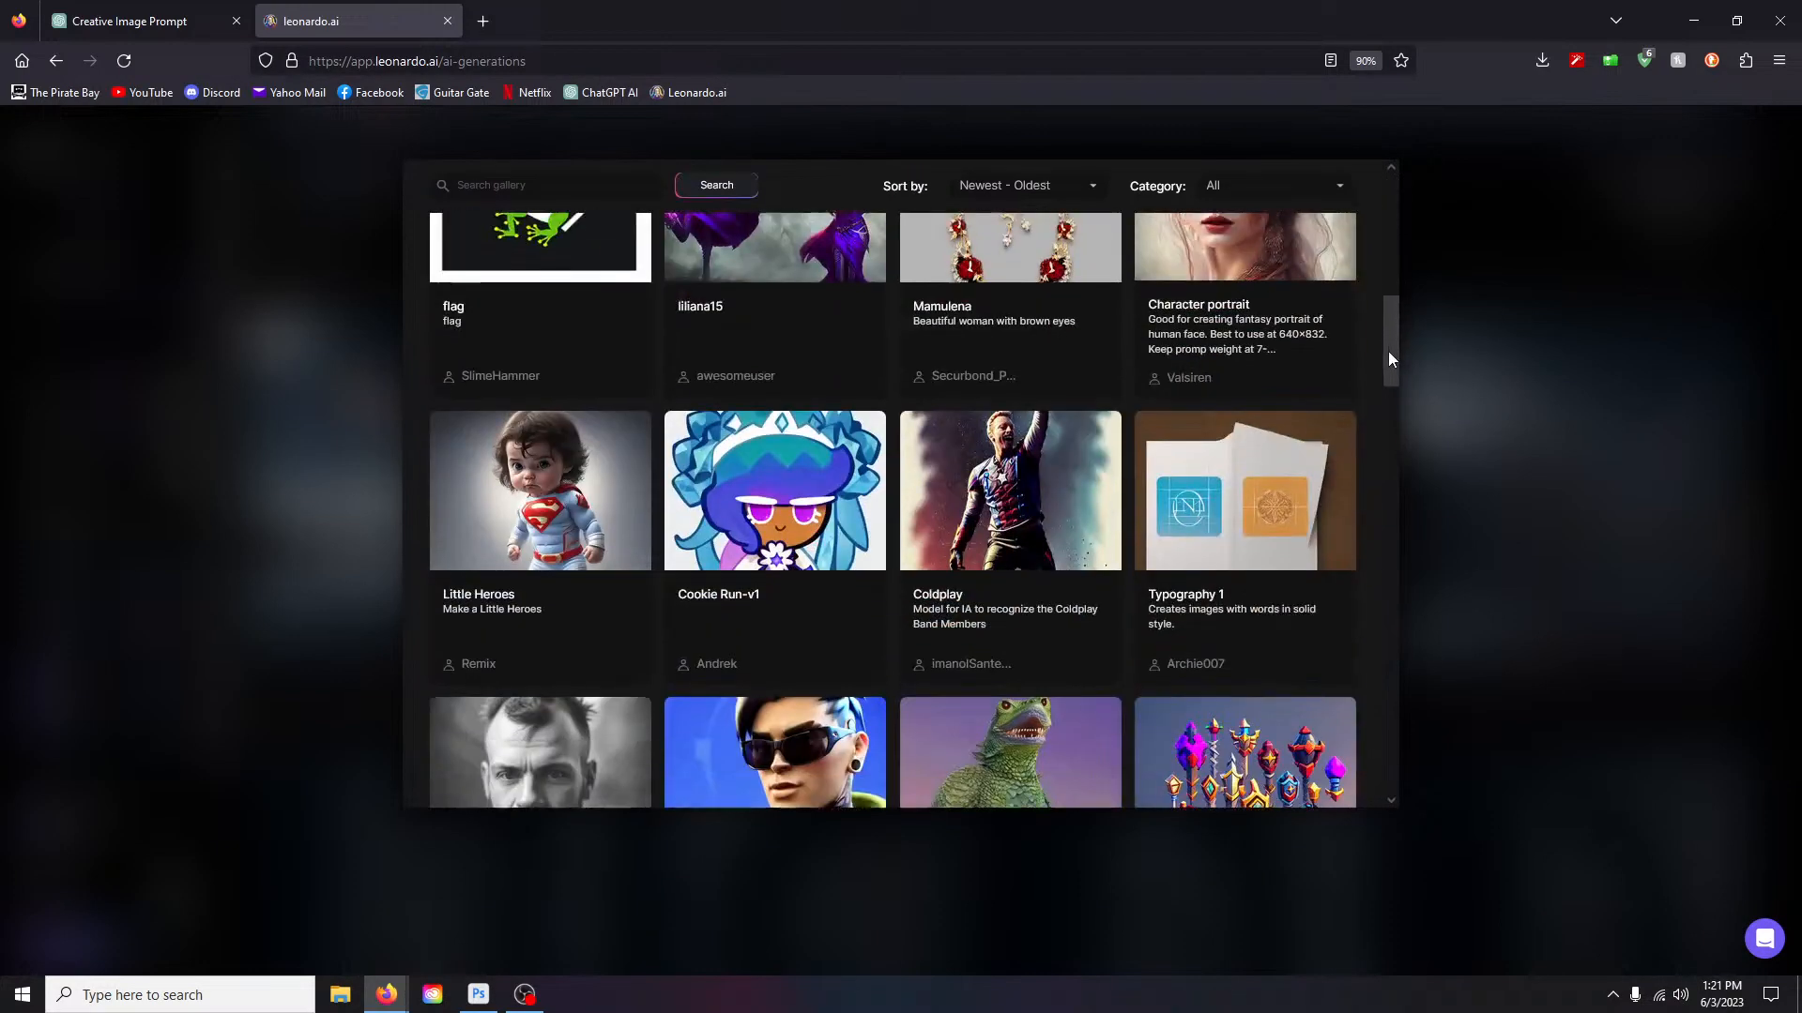
pyautogui.scroll(-5, 1123, 544)
pyautogui.scroll(-10, 1123, 544)
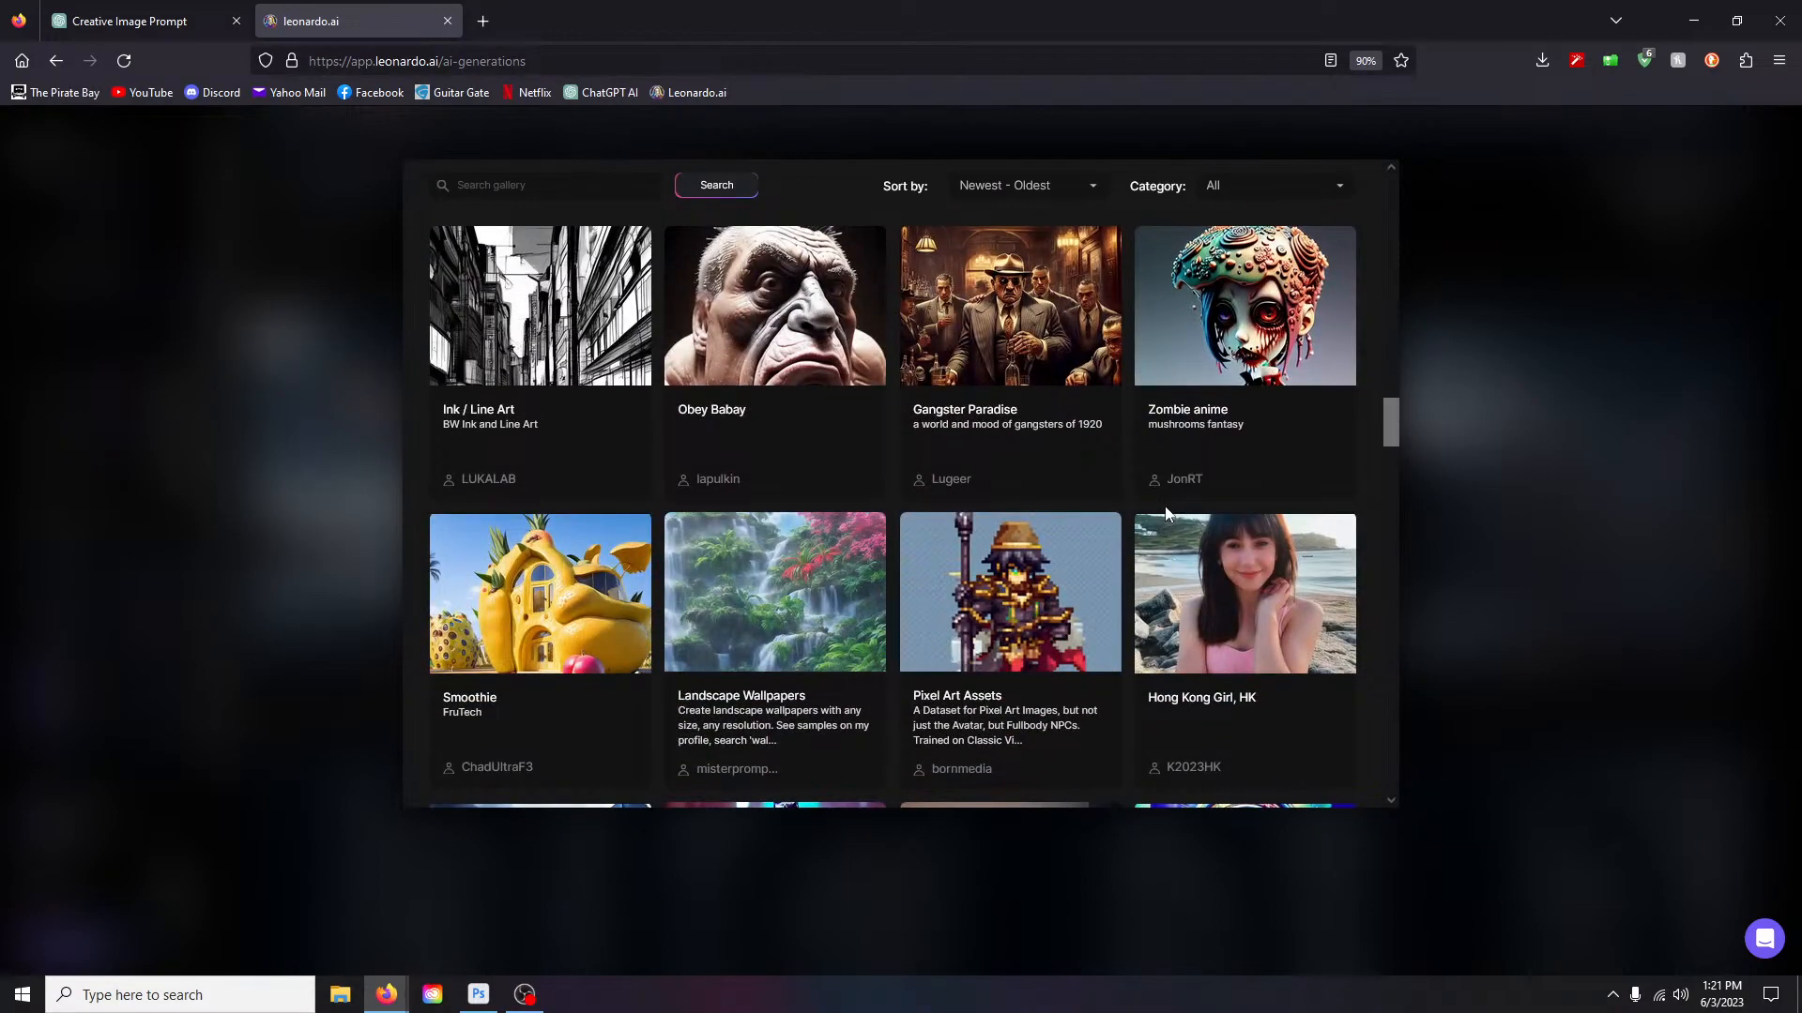
pyautogui.scroll(-7, 1237, 498)
pyautogui.scroll(-12, 1237, 497)
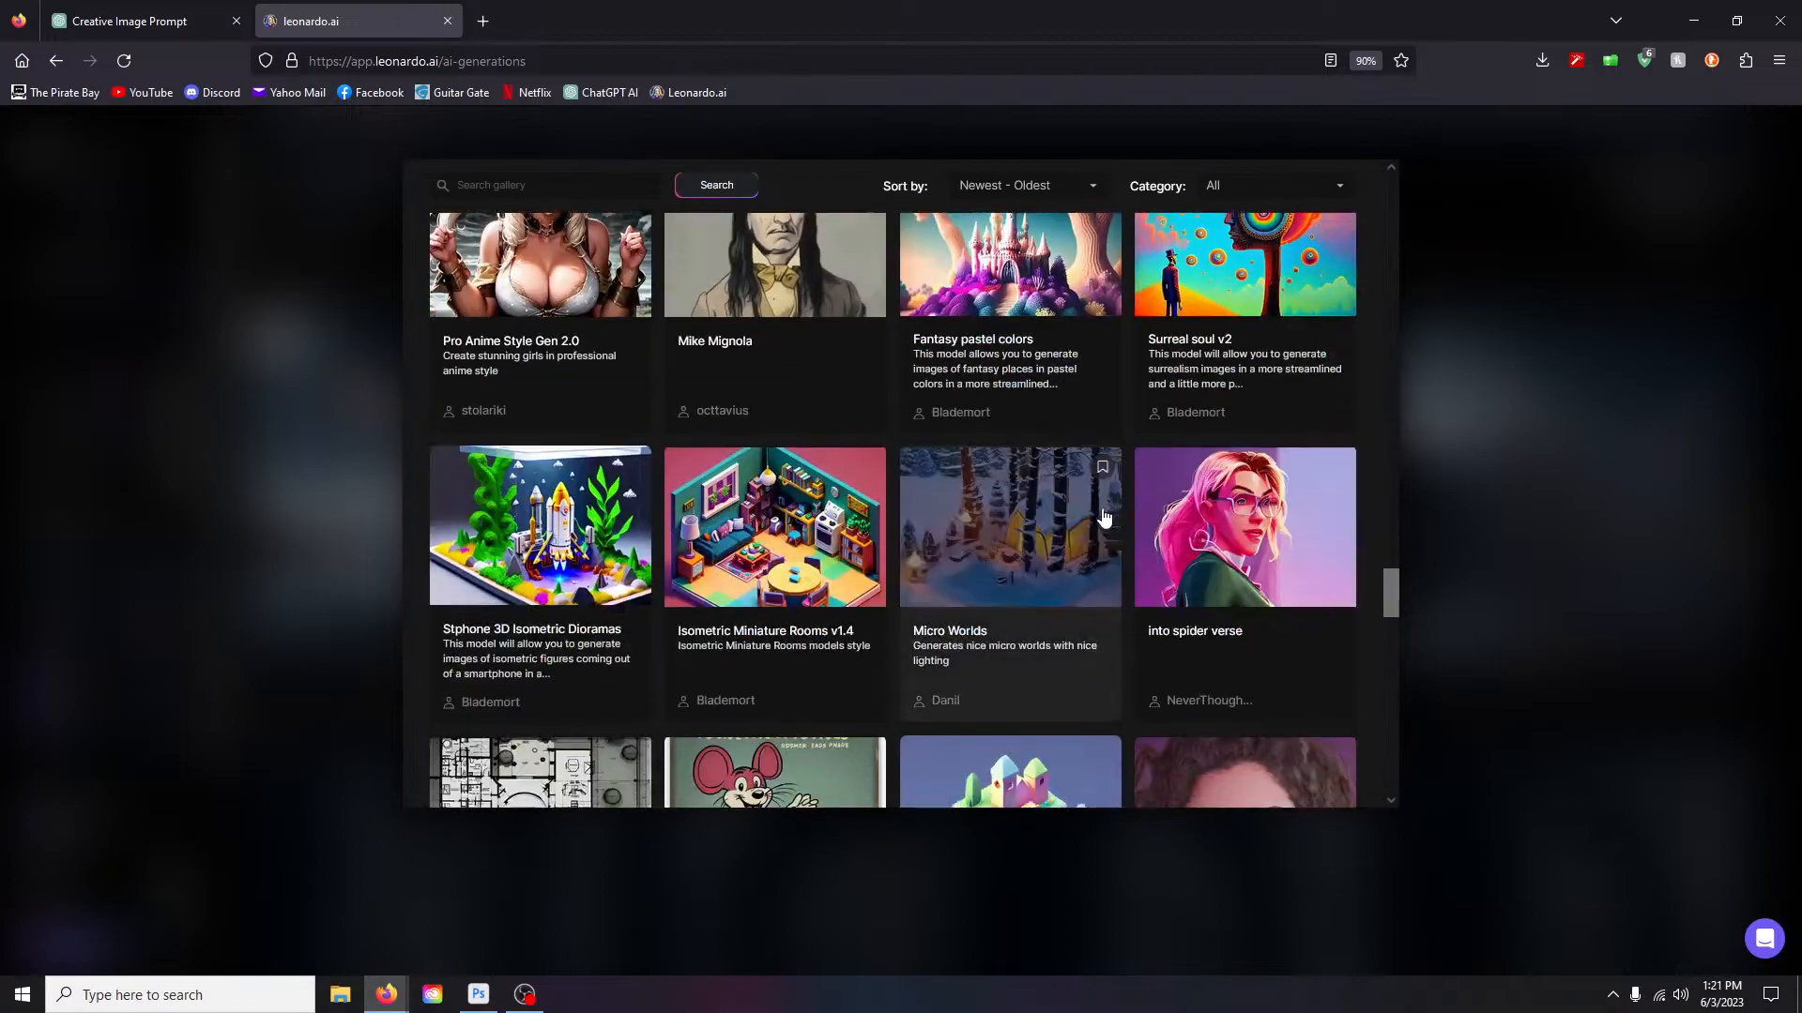
pyautogui.scroll(-3, 1104, 518)
pyautogui.scroll(-9, 1104, 518)
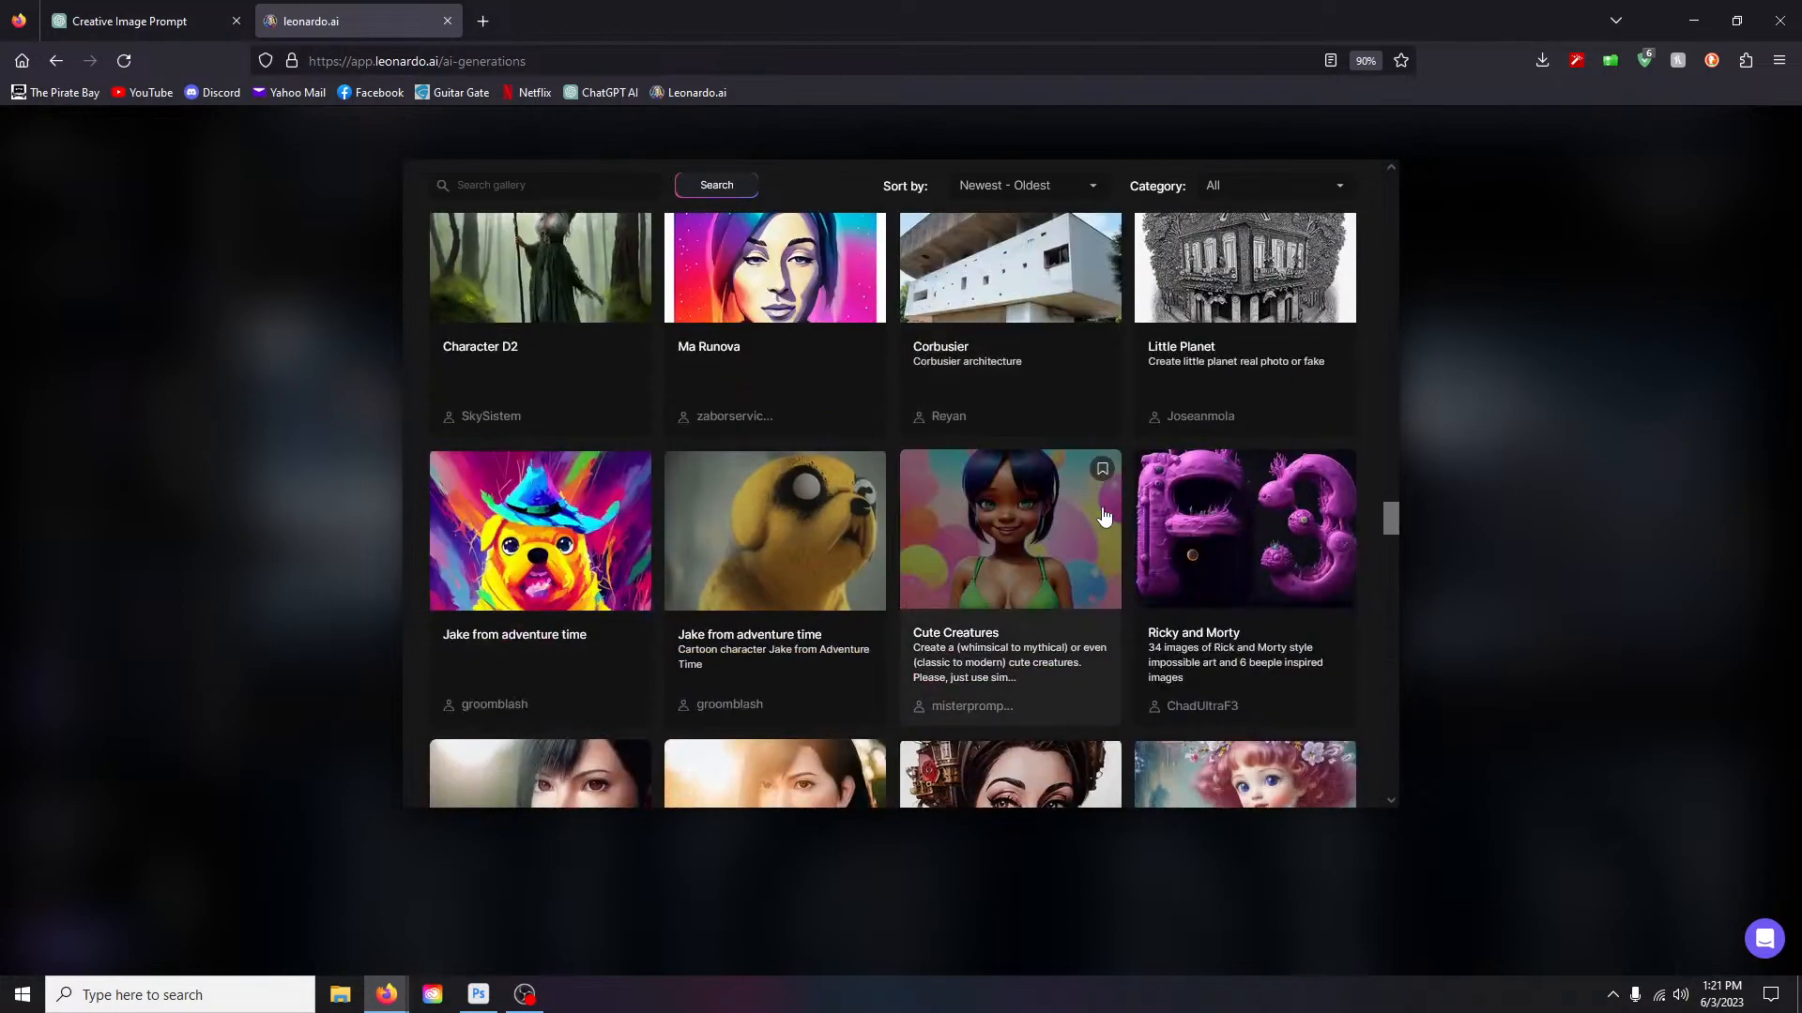
pyautogui.scroll(-10, 1105, 518)
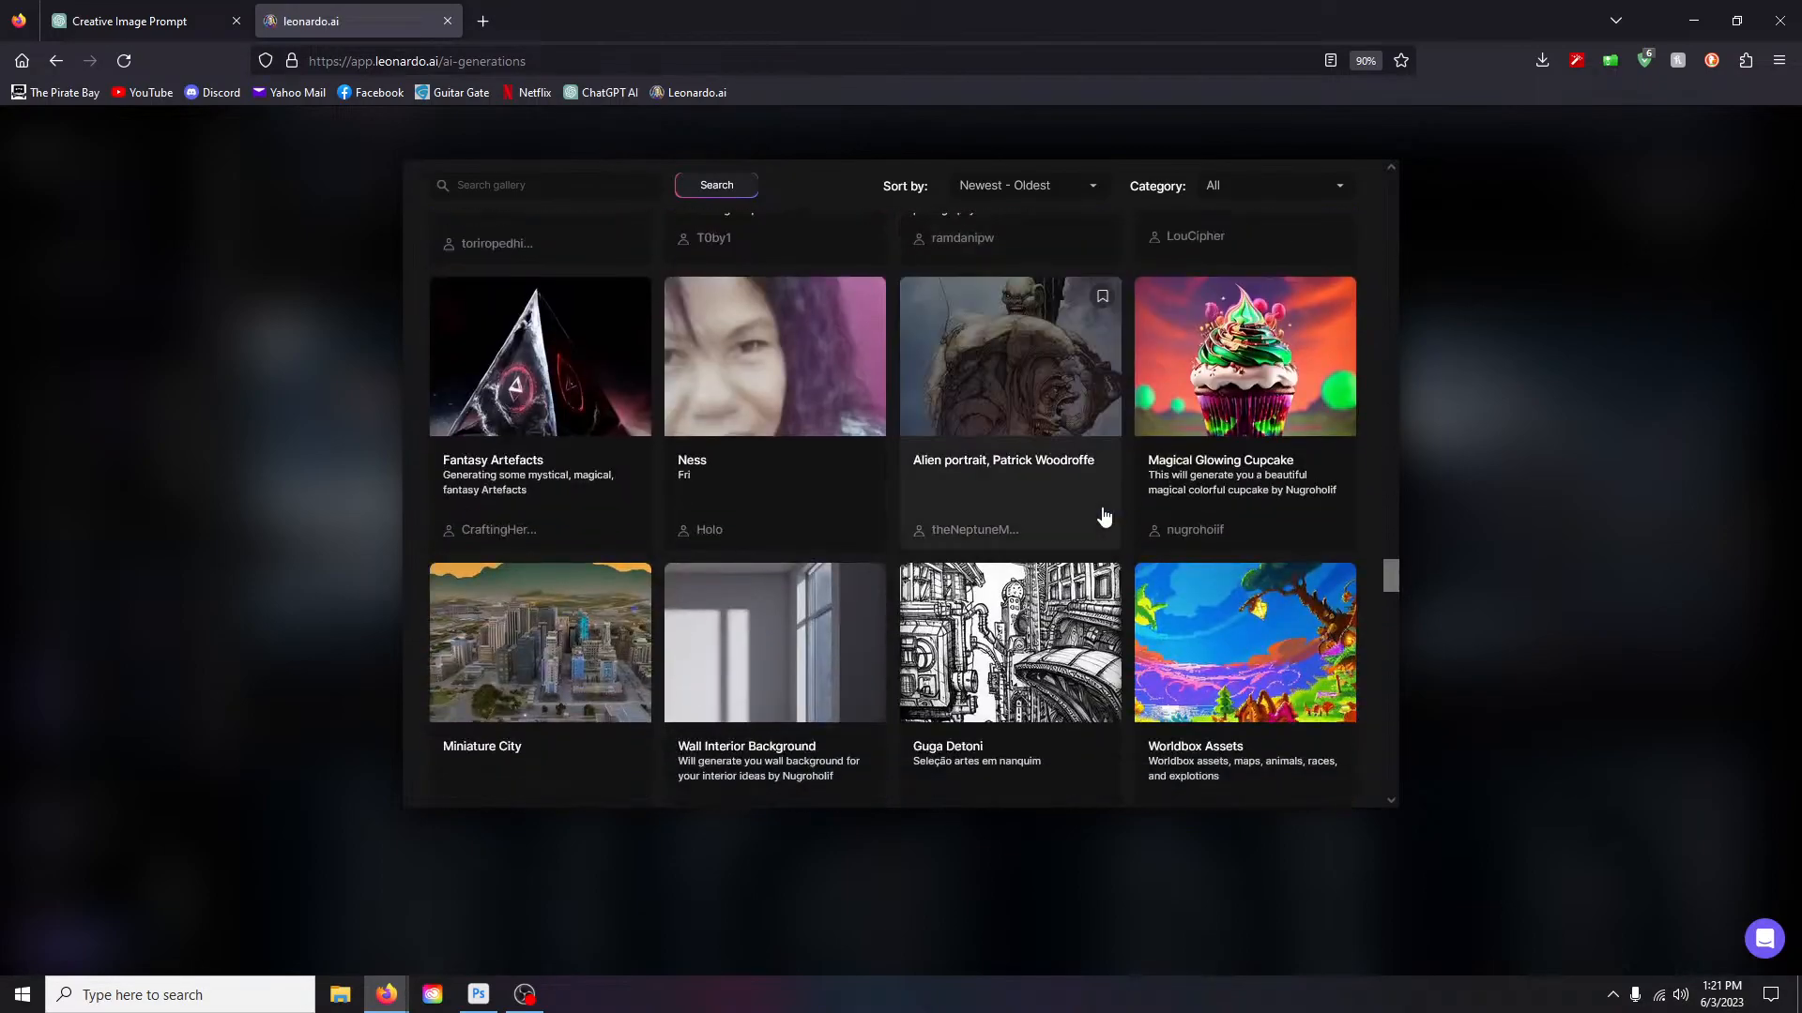
pyautogui.scroll(-5, 1086, 570)
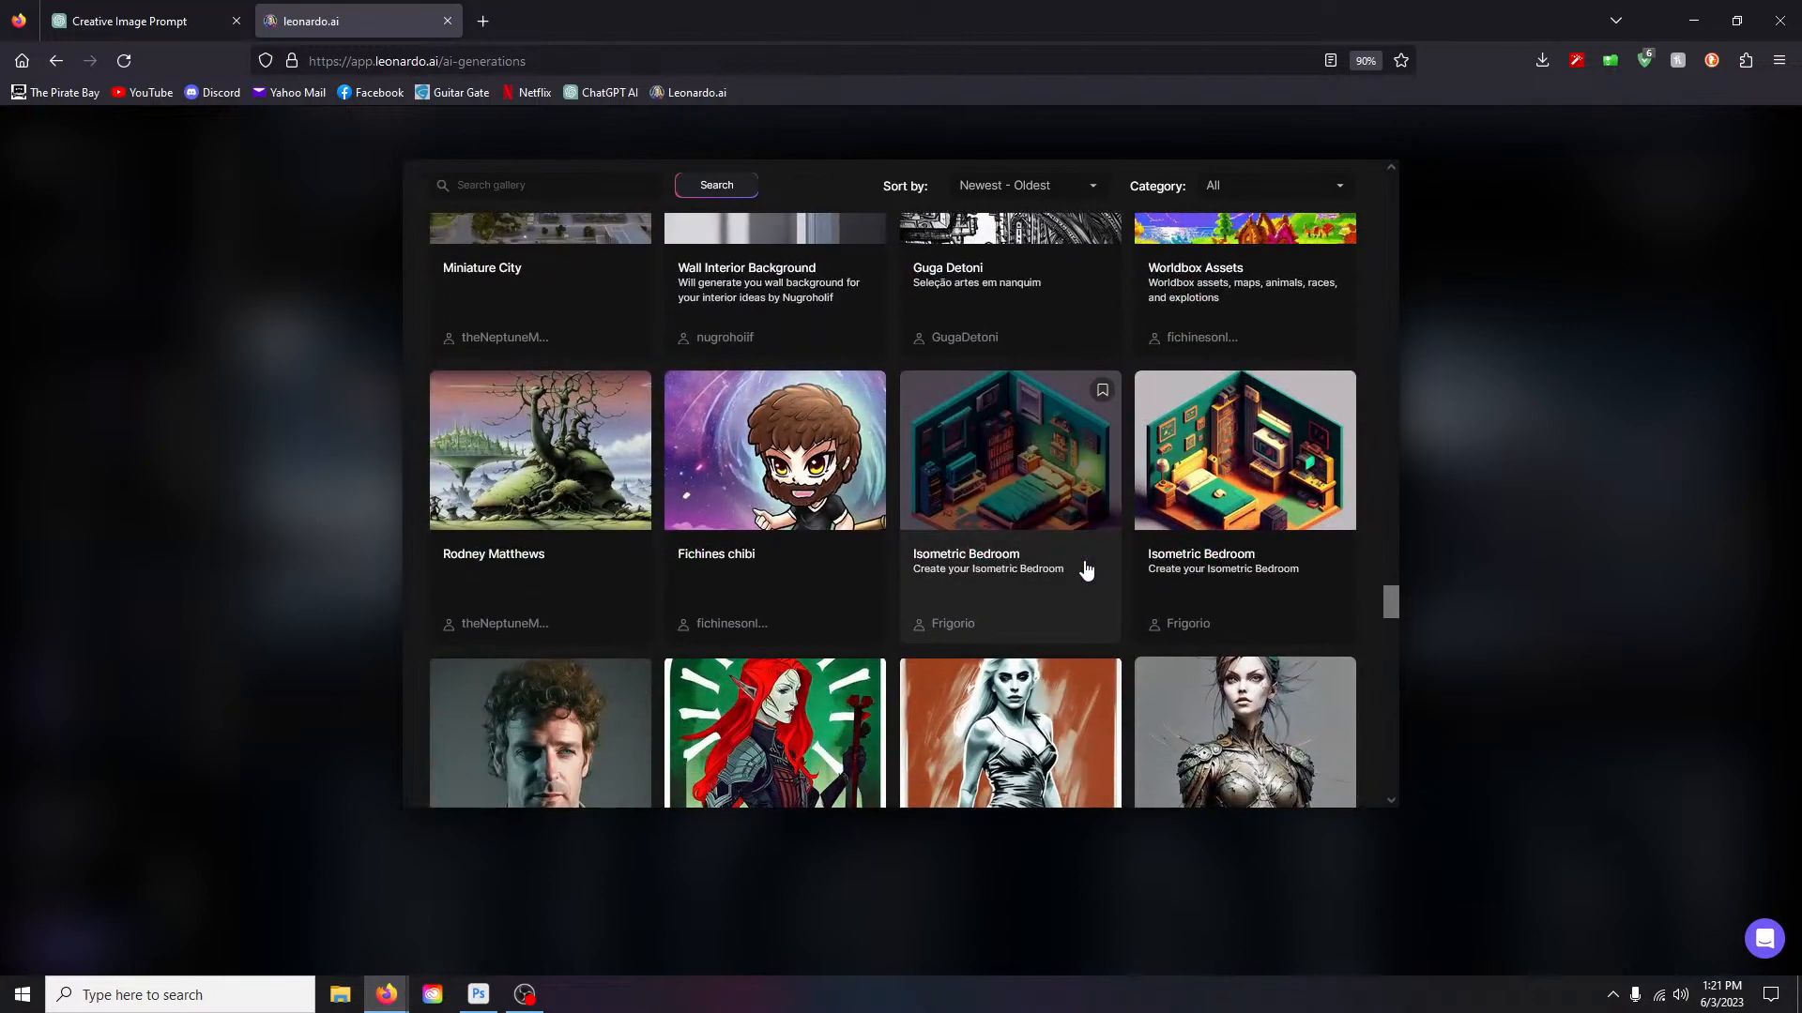
pyautogui.click(520, 471)
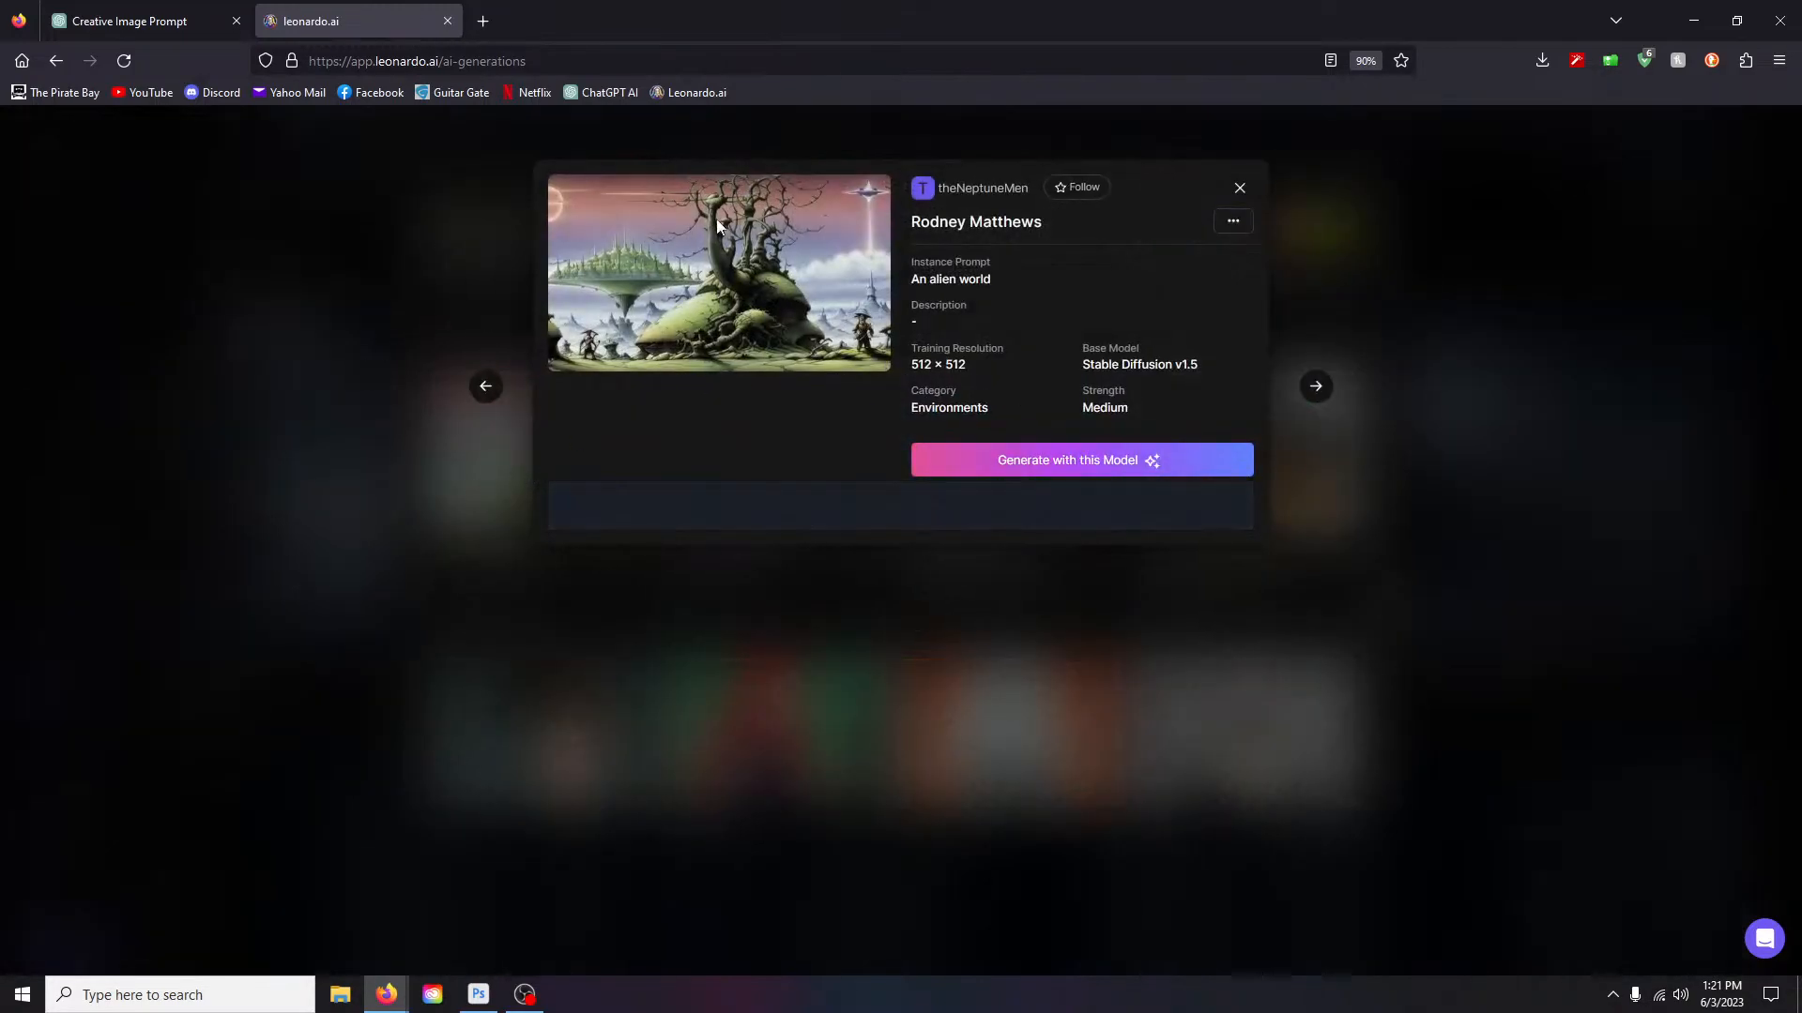
pyautogui.click(1121, 460)
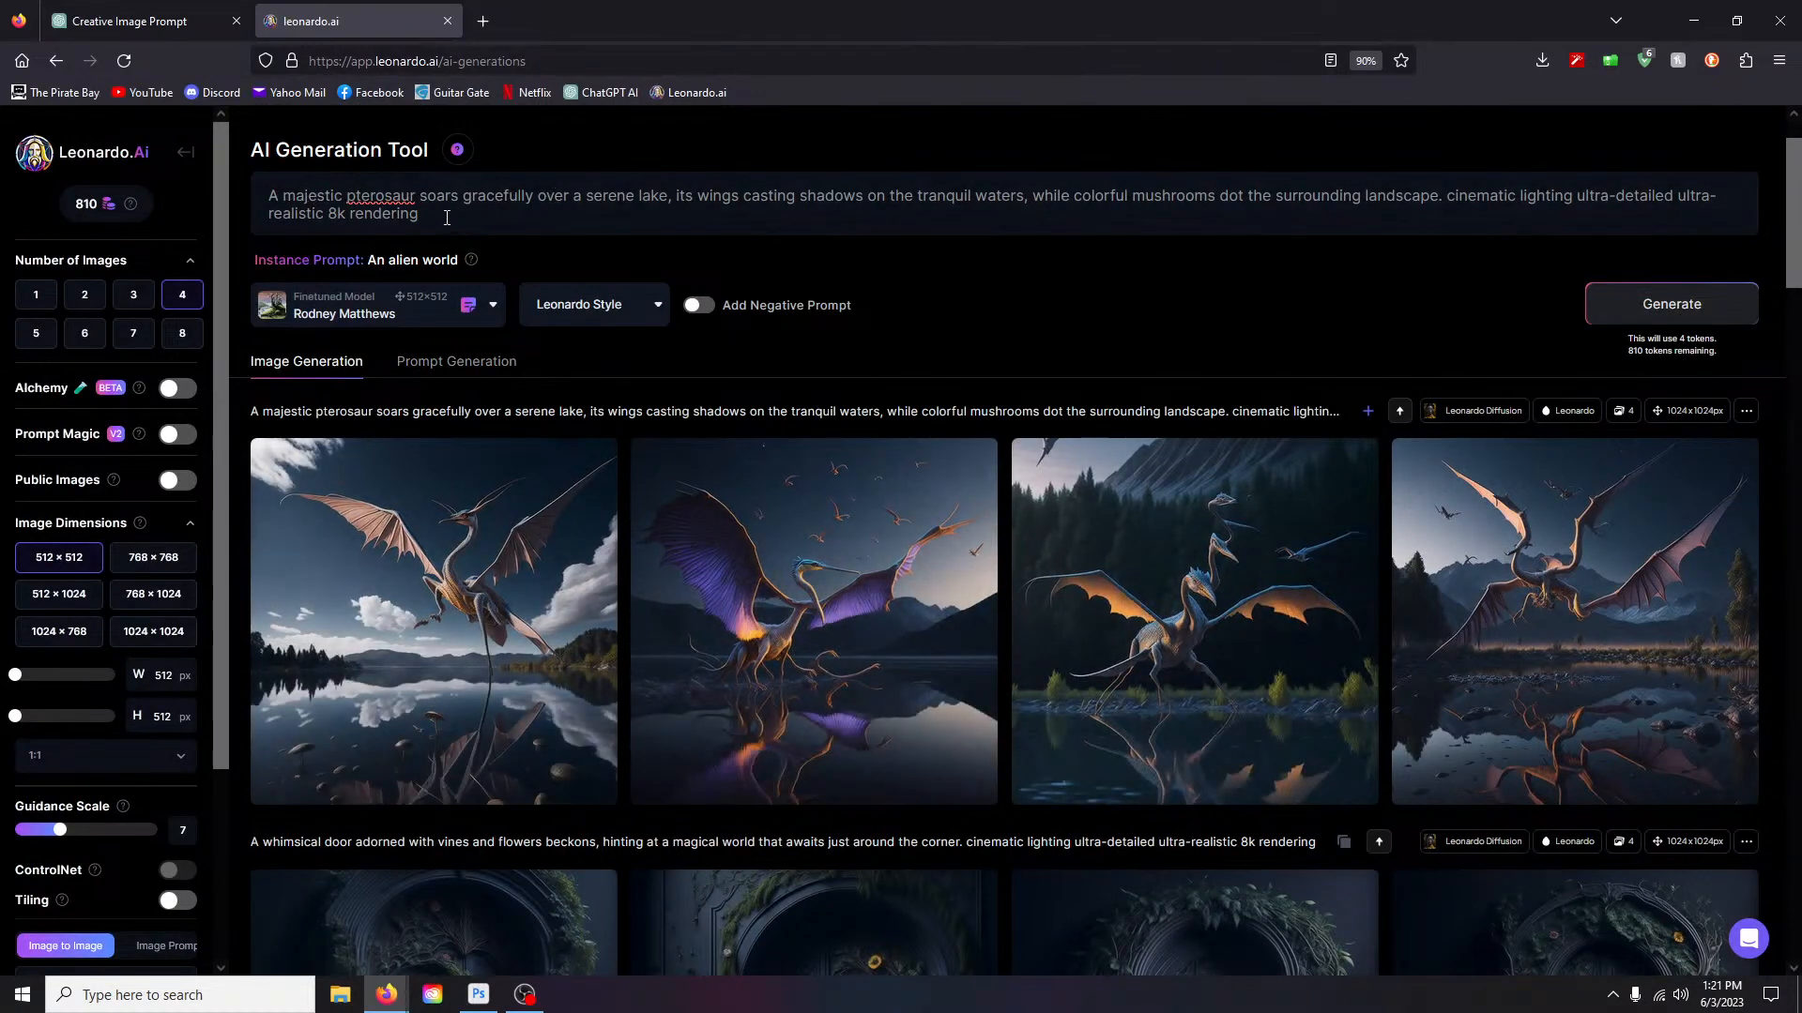
# Step: Insert "on an alien world" after "serene lake" in the pterosaur prompt and generate the images with the chosen model
pyautogui.click(671, 204)
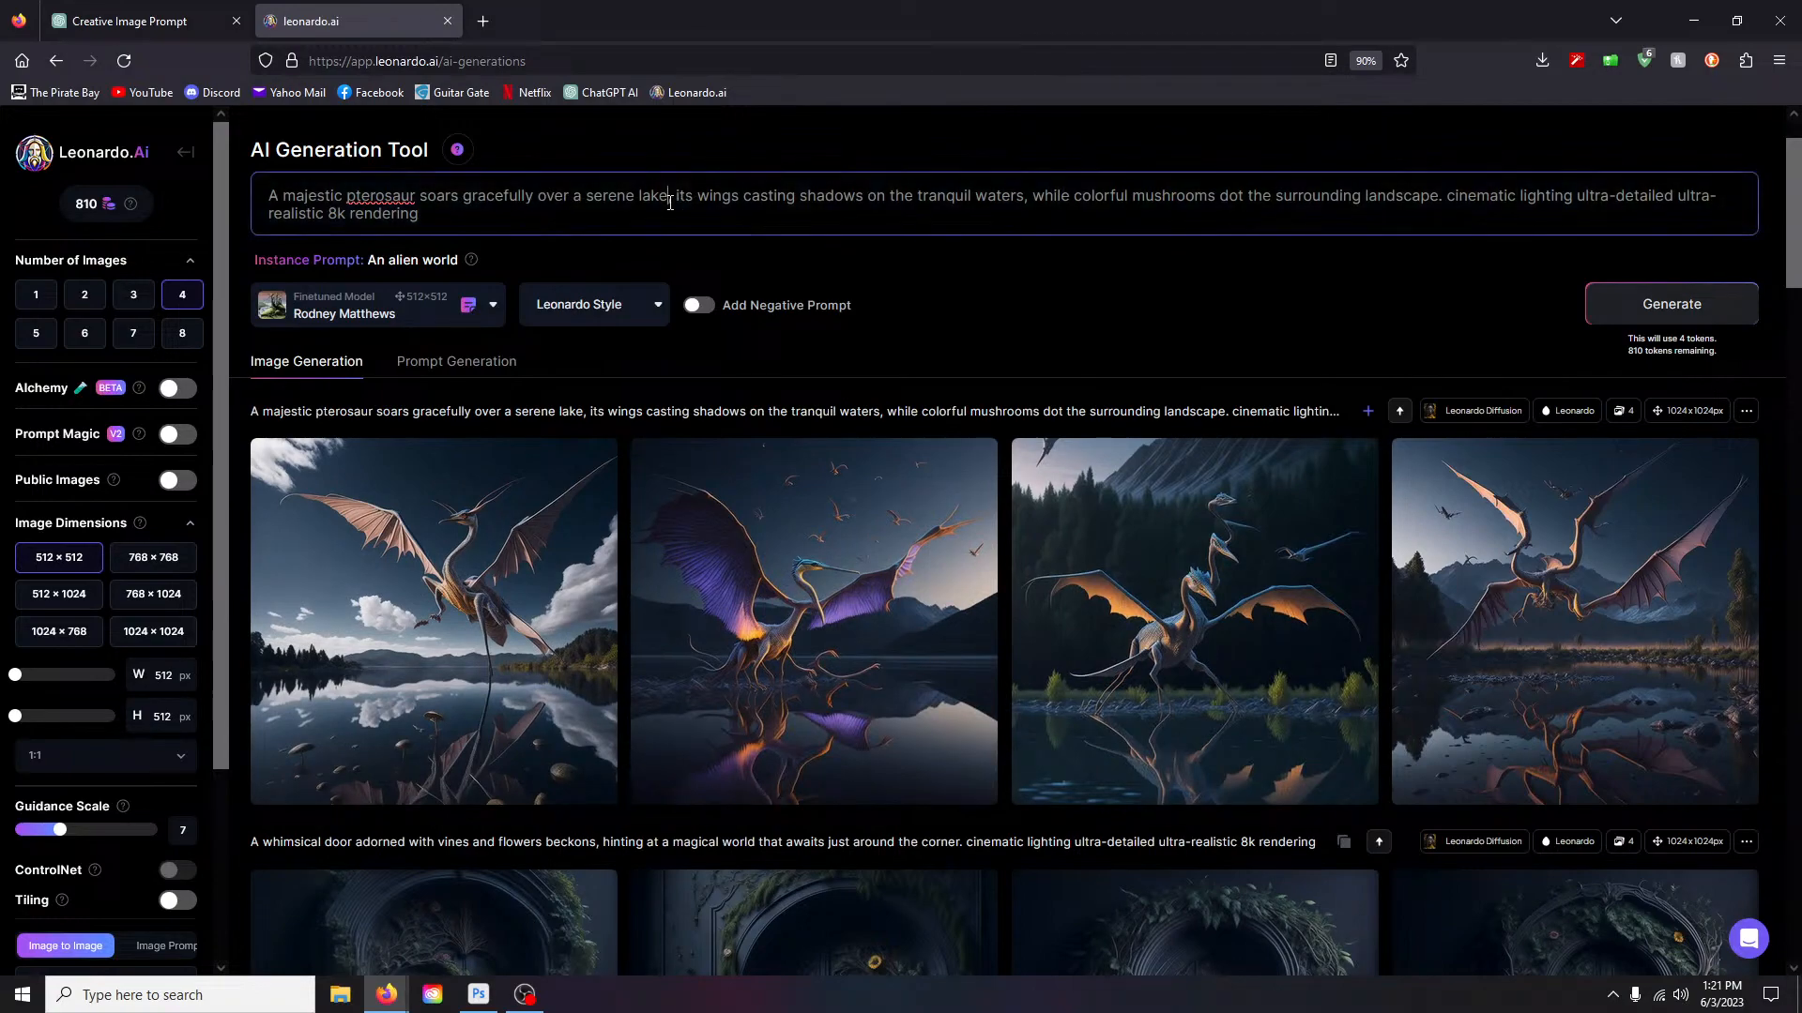
pyautogui.write('in')
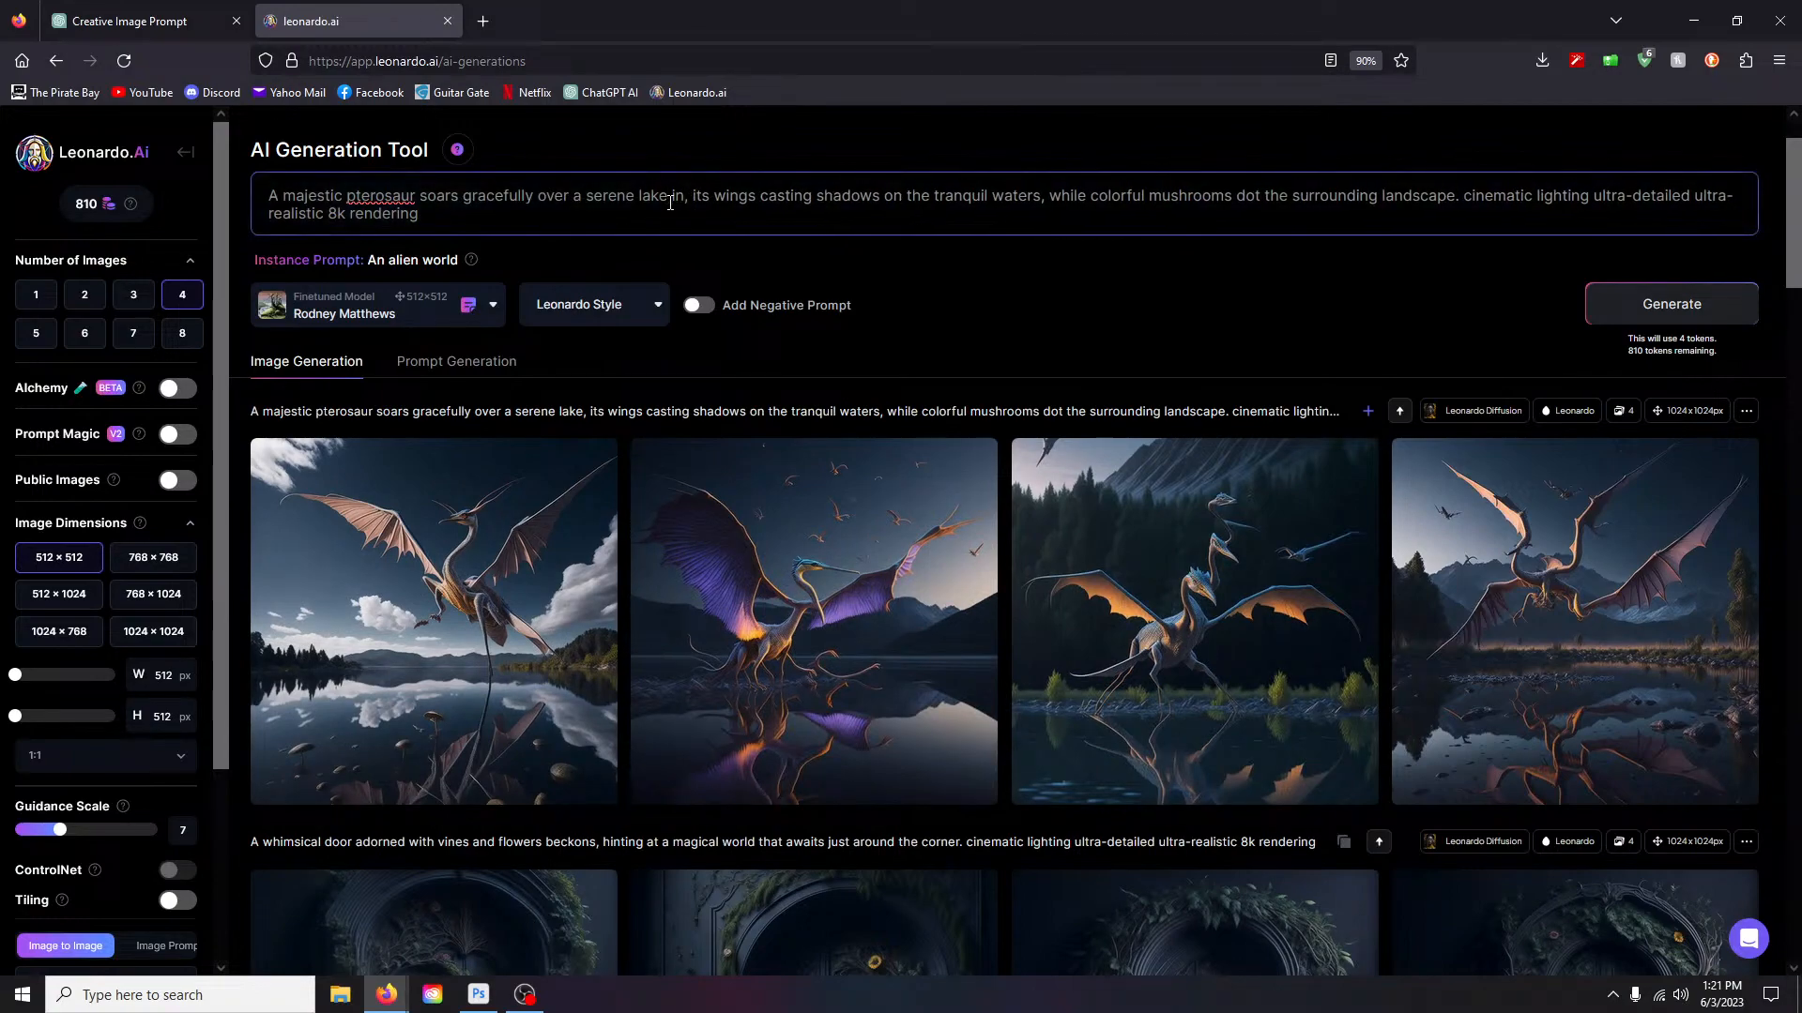
pyautogui.press('BackSpace')
pyautogui.press('BackSpace')
pyautogui.press('BackSpace')
pyautogui.write('on a')
pyautogui.write('n alien worl')
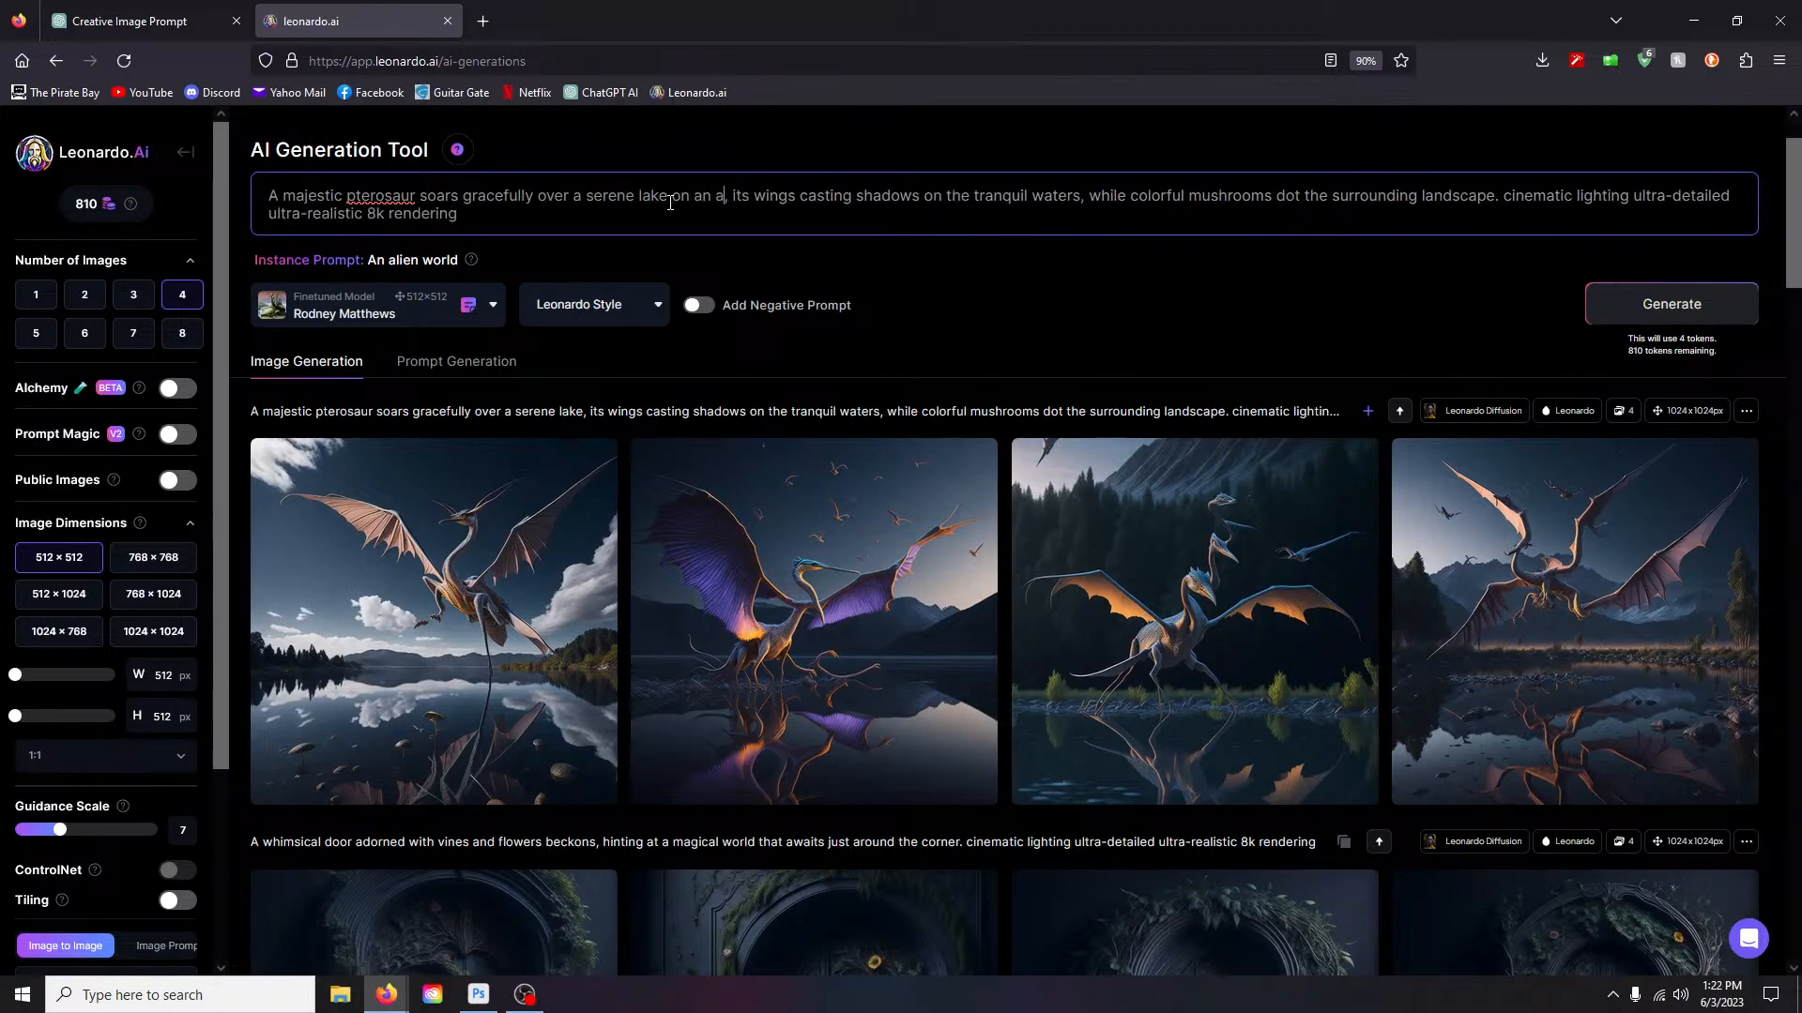
pyautogui.write('d')
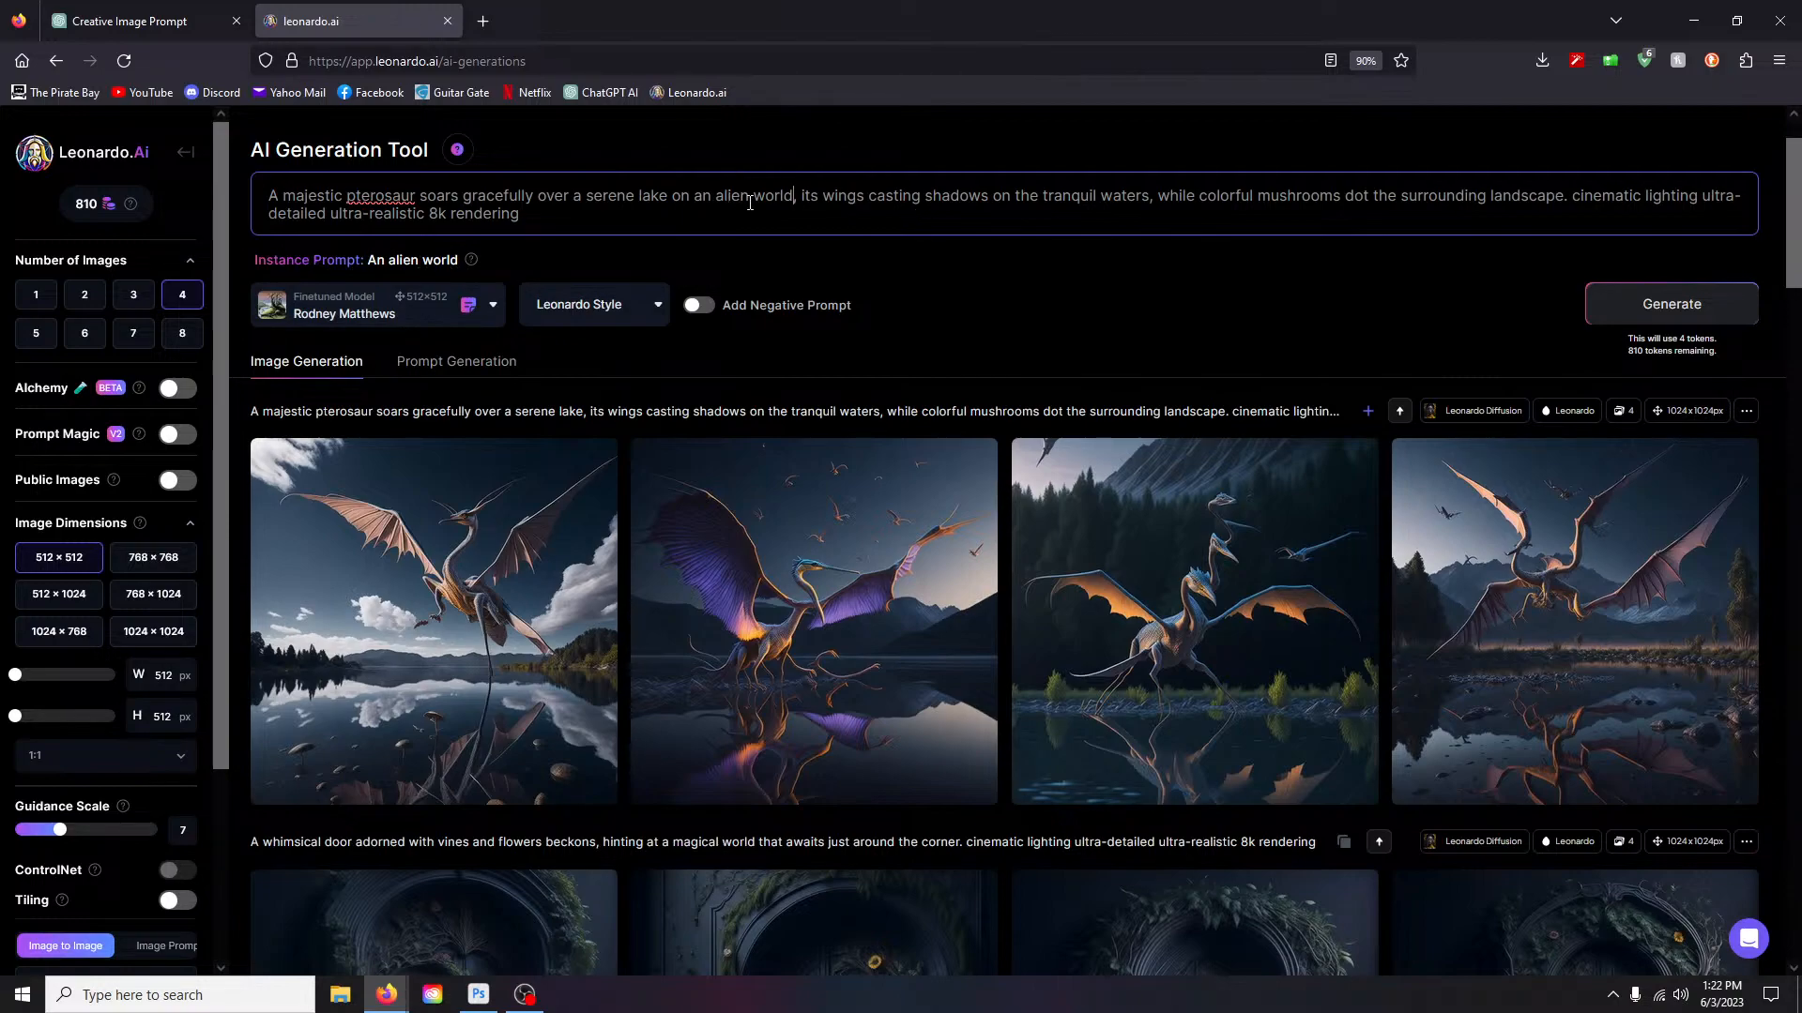
pyautogui.click(1661, 305)
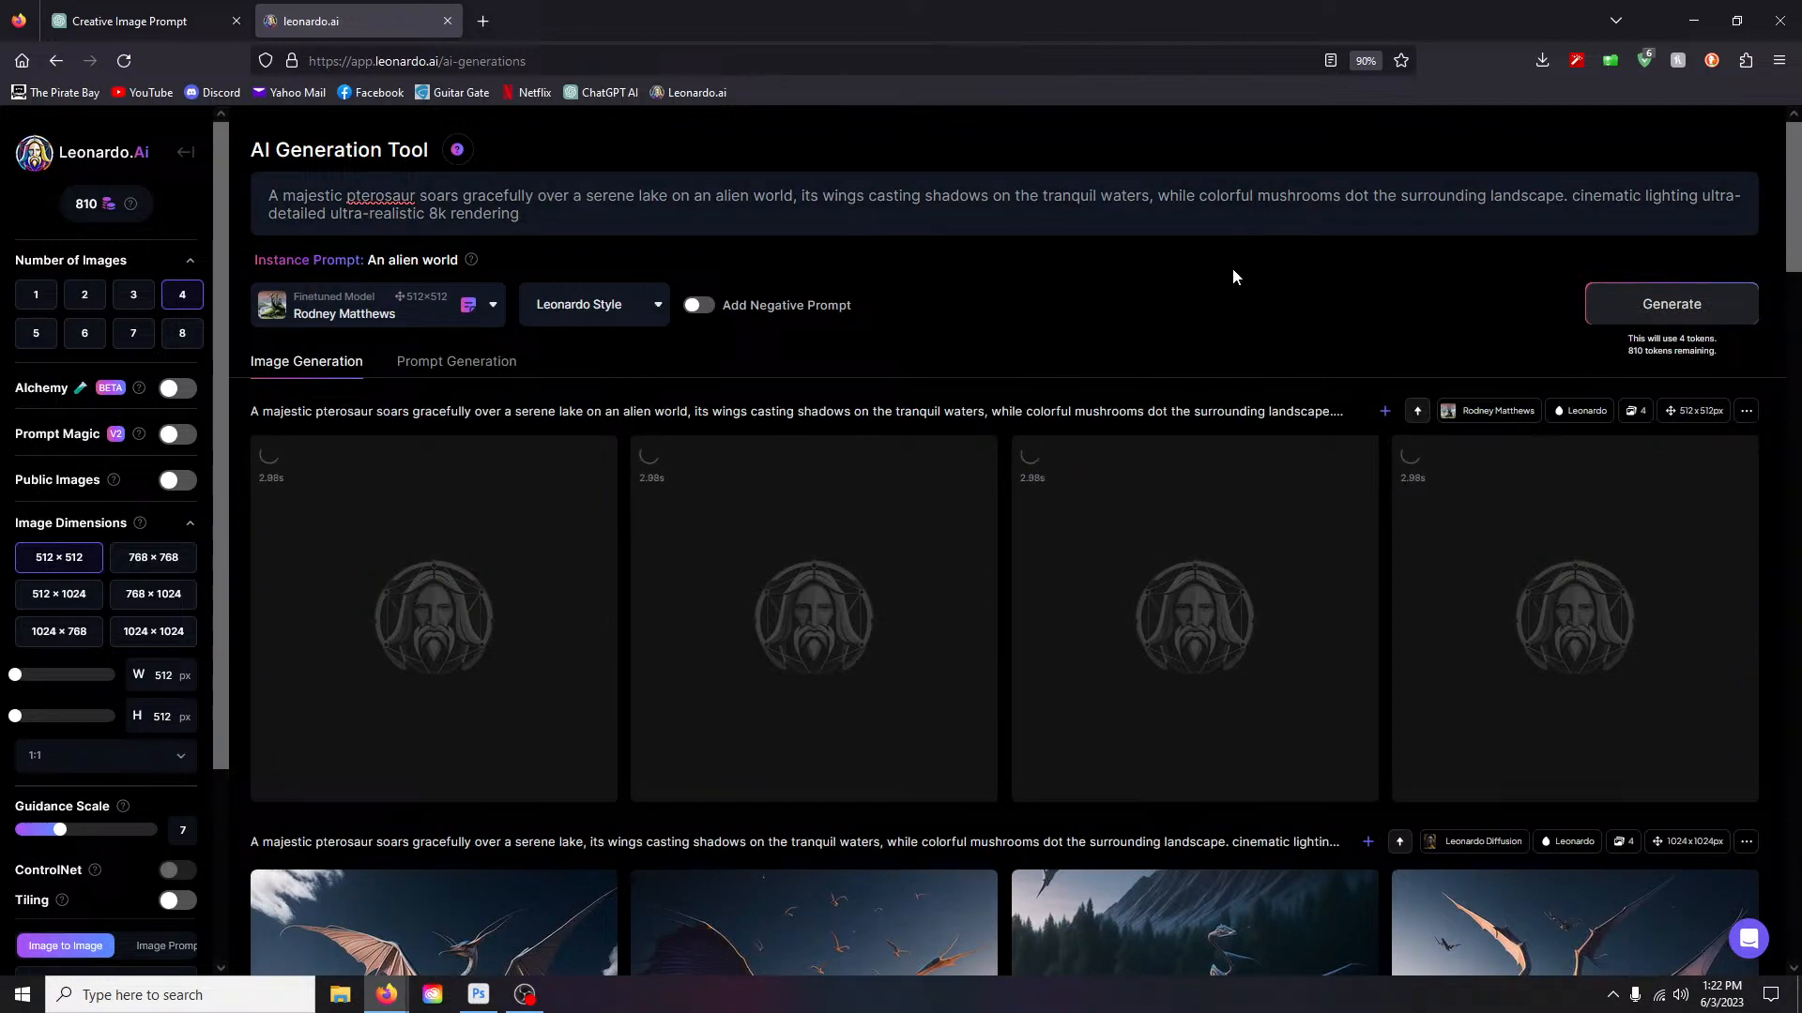
# Step: View the four alien-world pterosaur images made with the Rodney Matthews model one after another at full size
pyautogui.scroll(-1, 1490, 298)
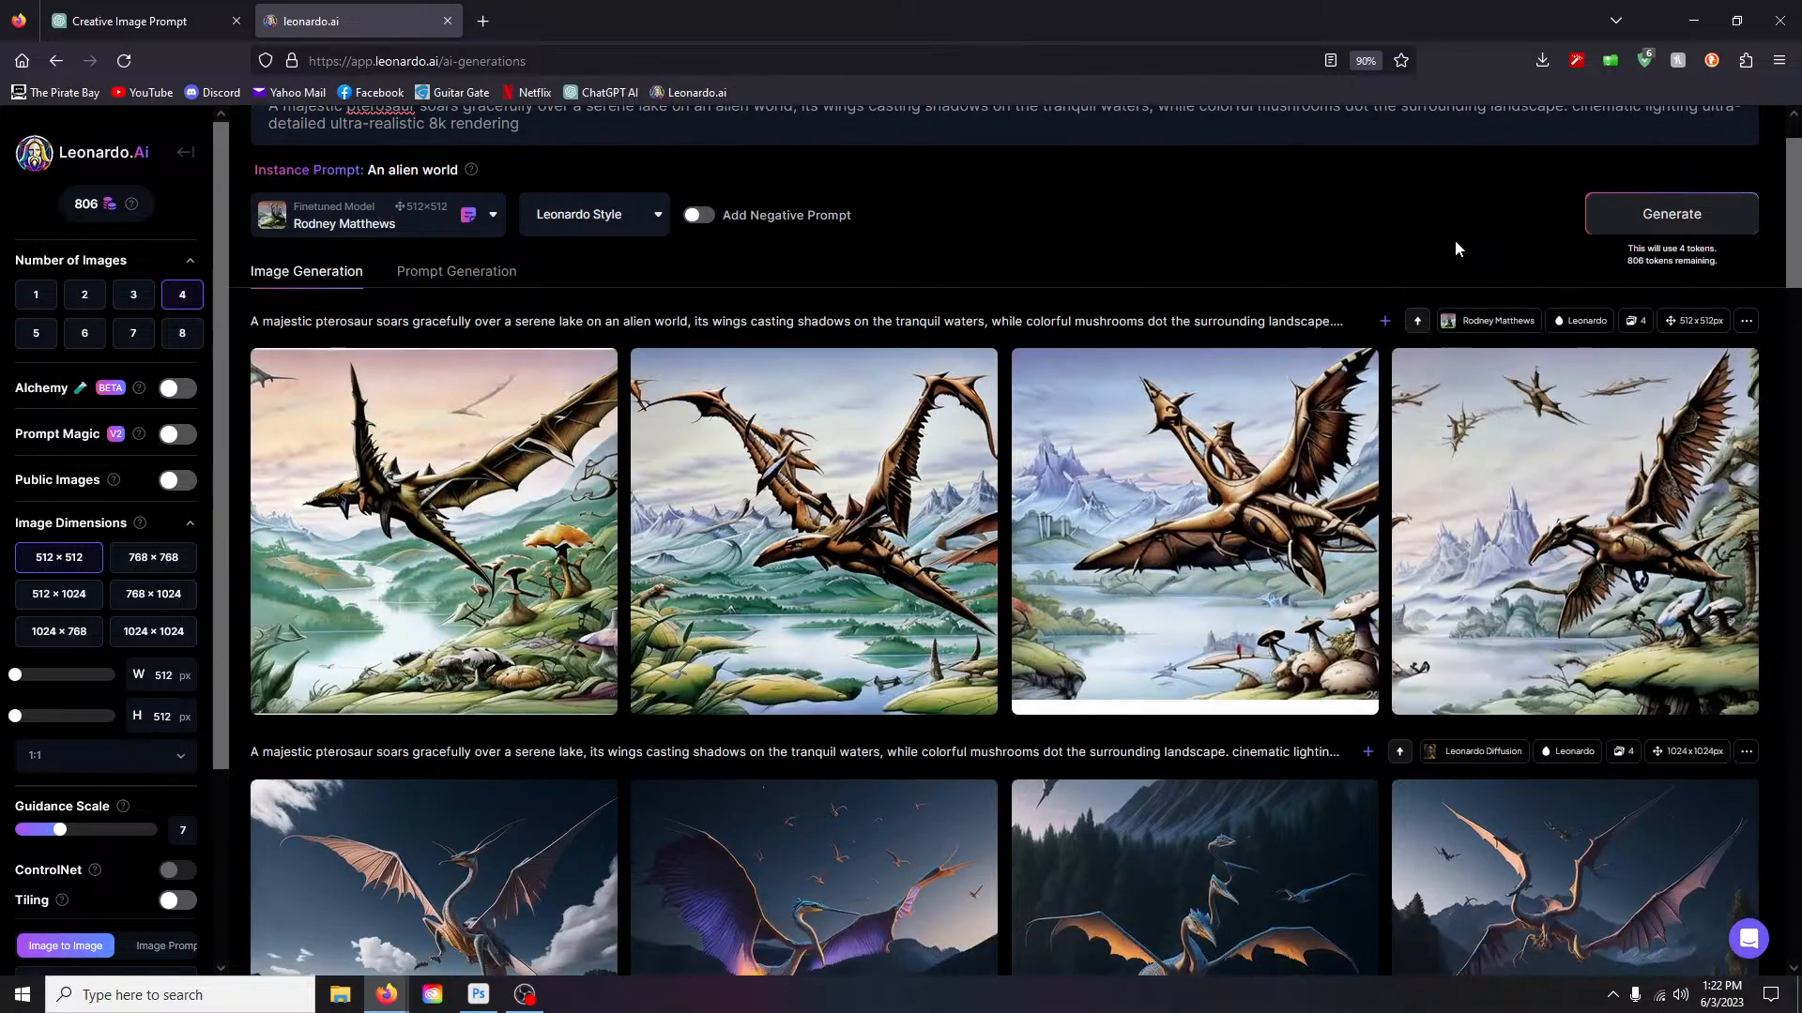
pyautogui.click(306, 535)
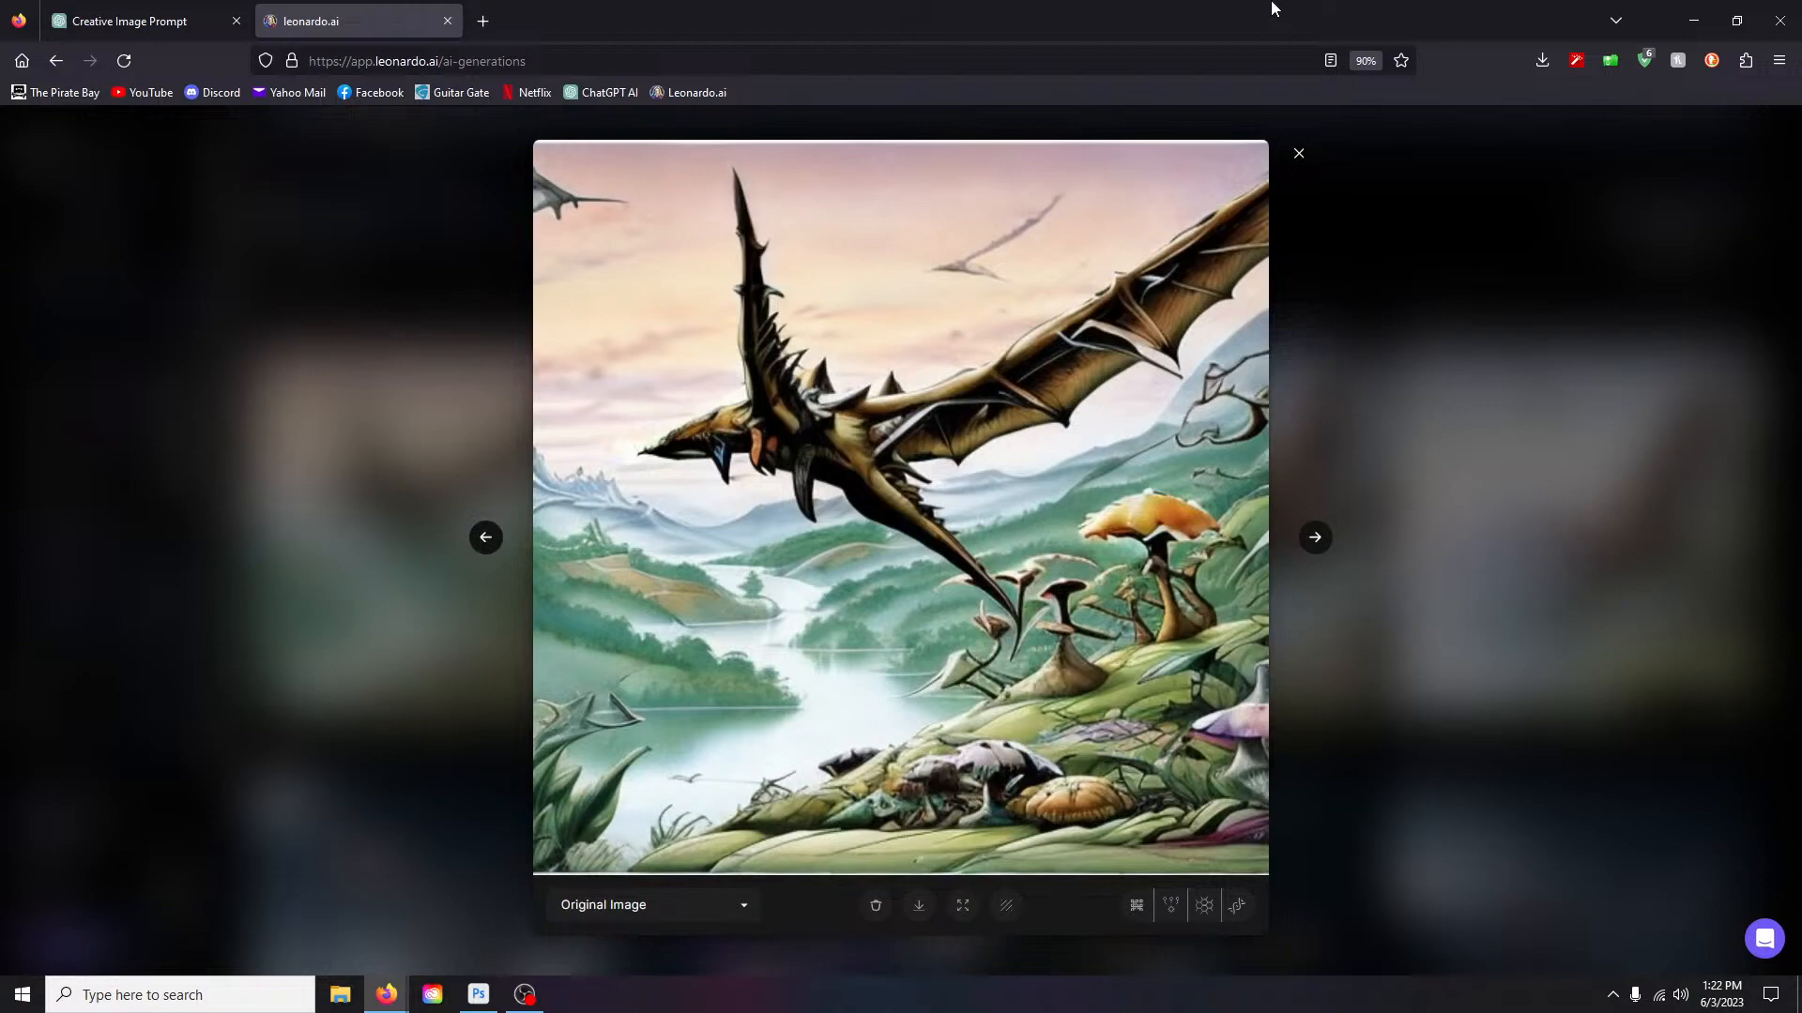
pyautogui.click(1315, 539)
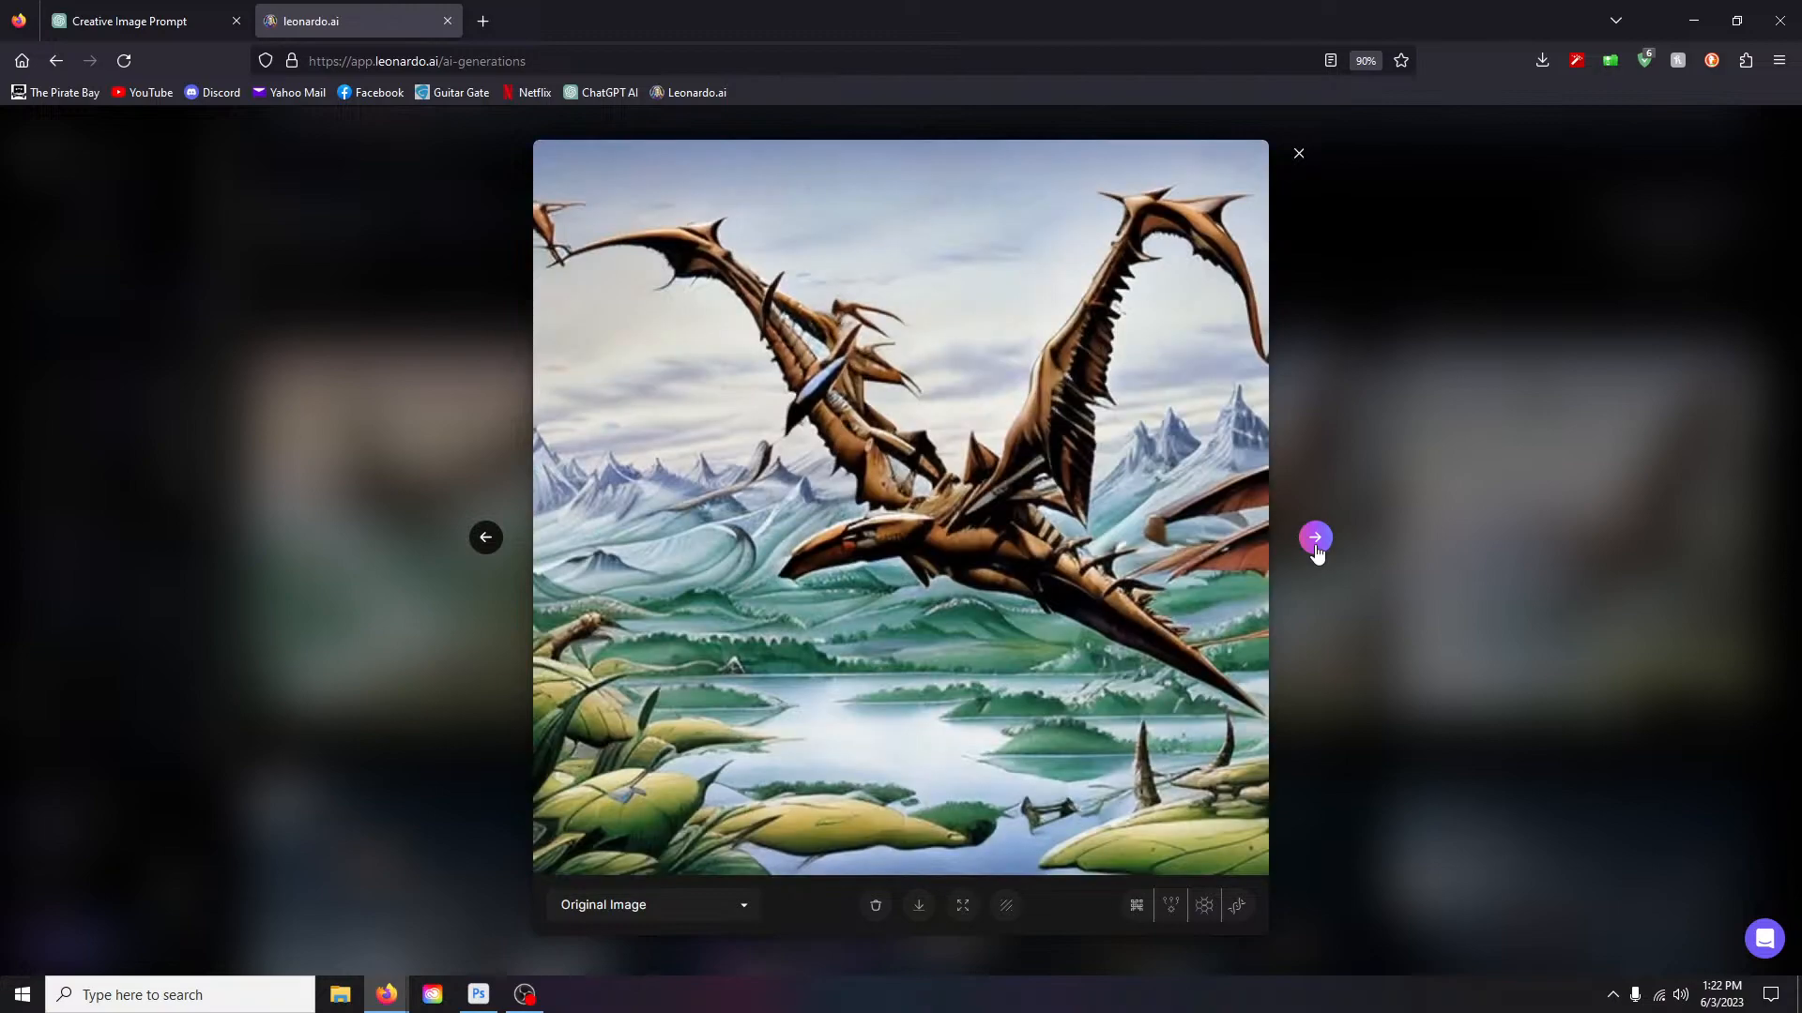
pyautogui.click(1316, 539)
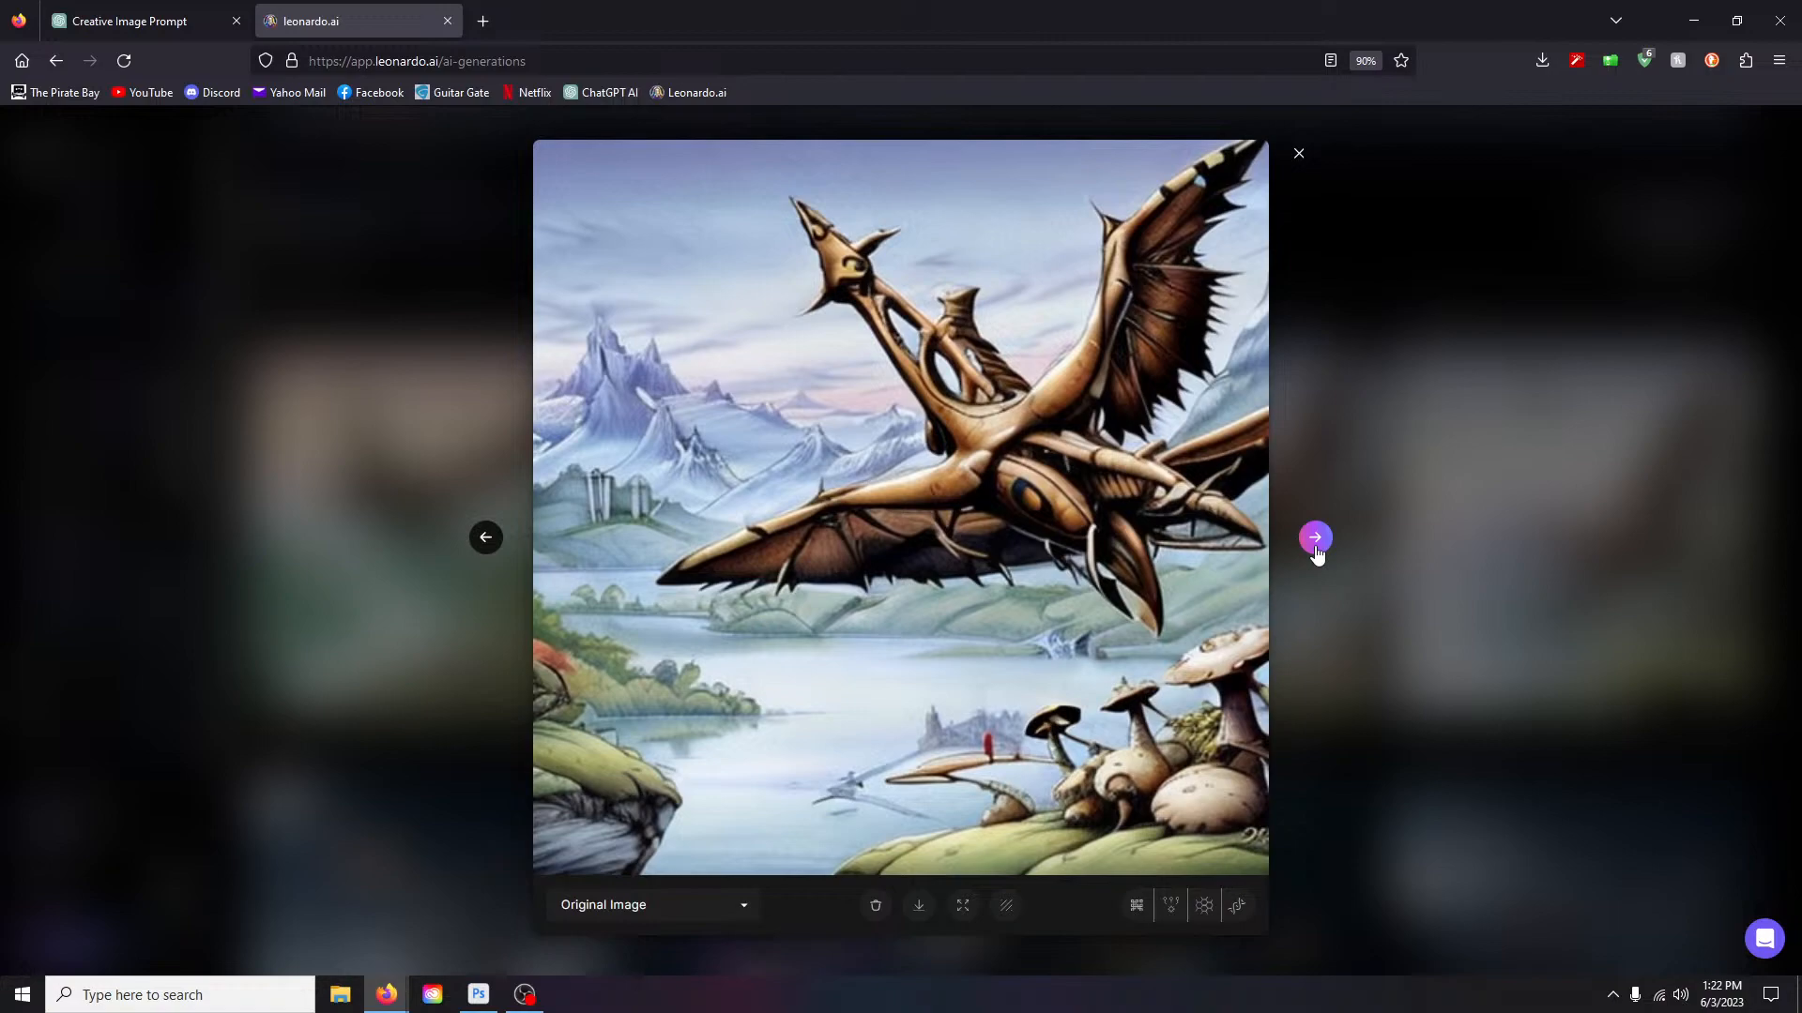
pyautogui.click(1316, 538)
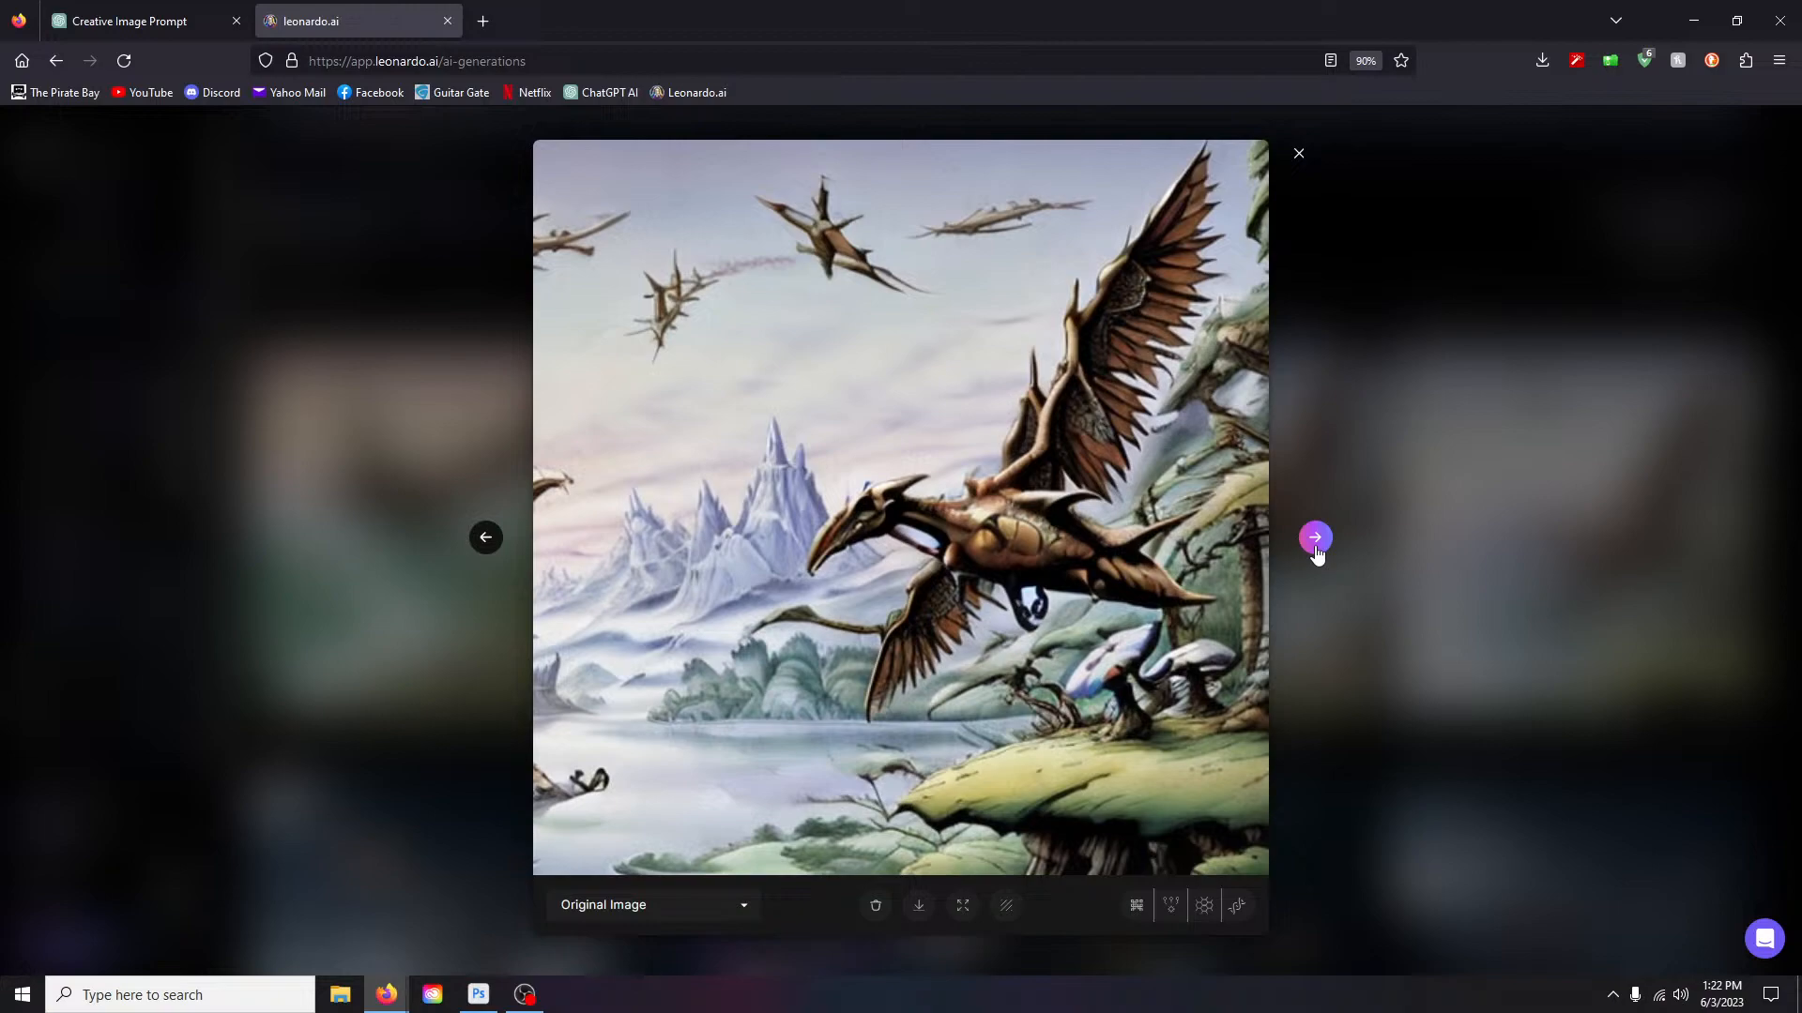
pyautogui.click(1298, 156)
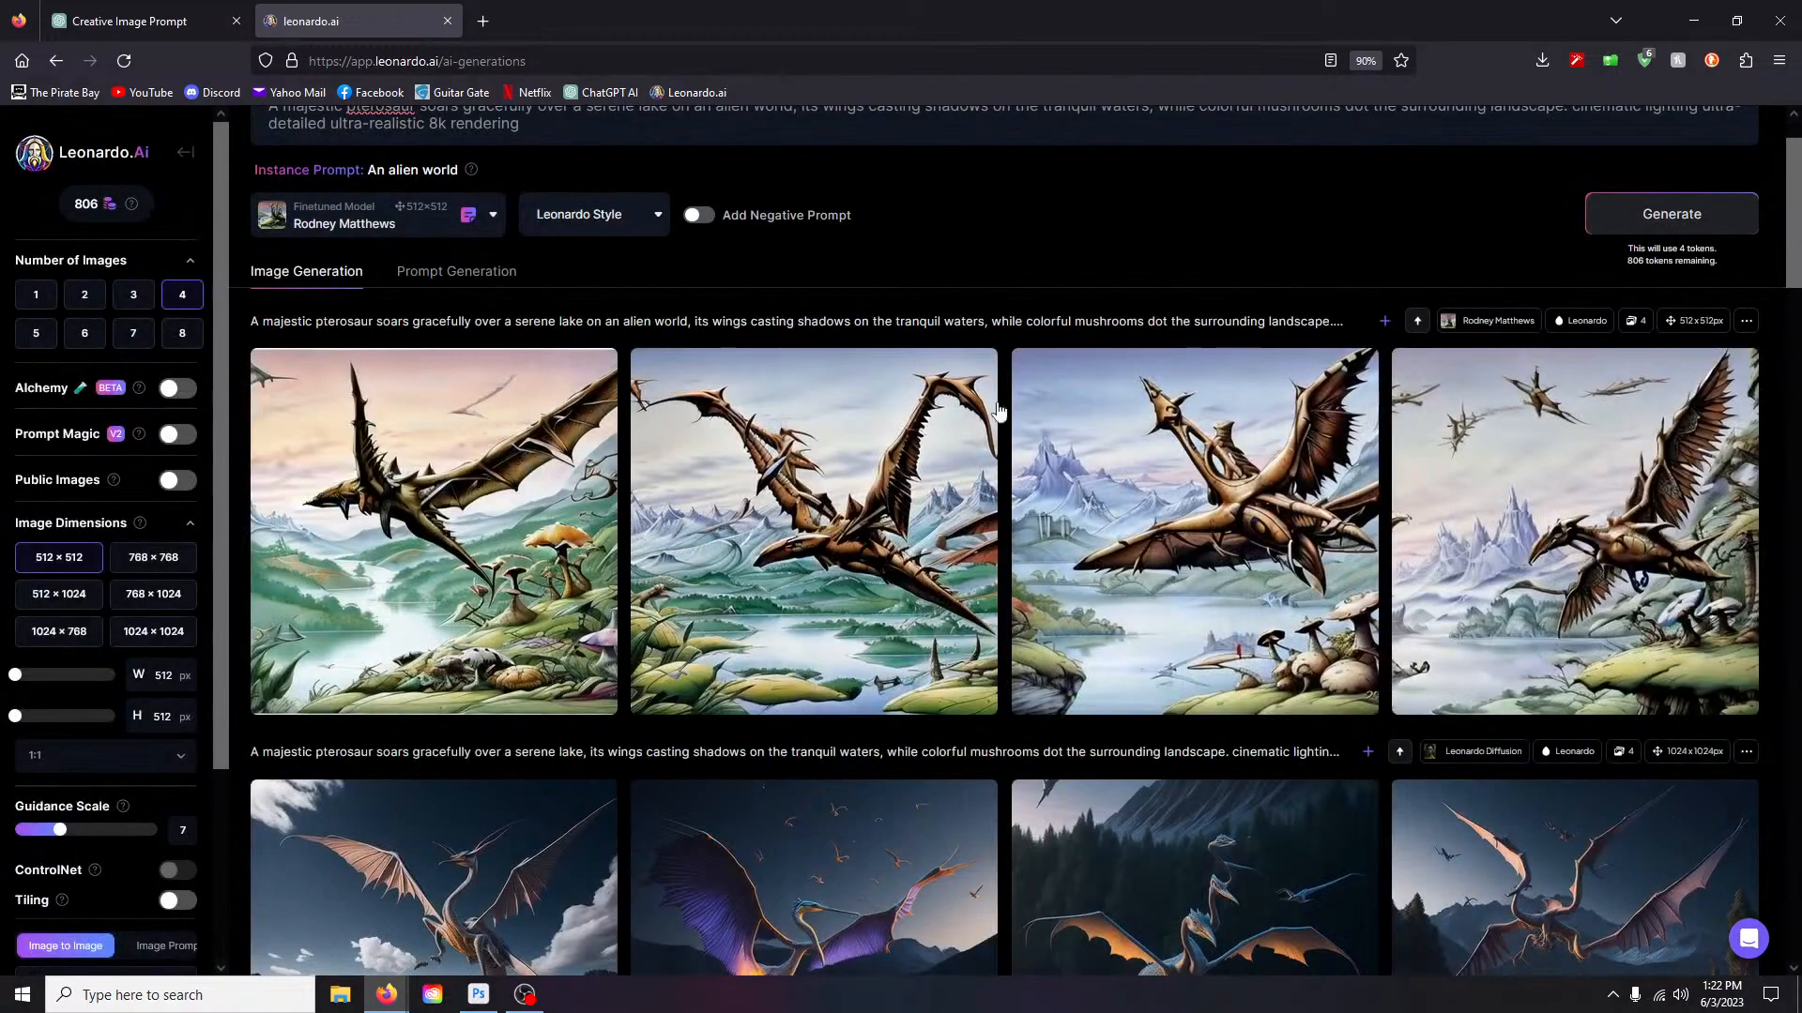
# Step: Switch the finetuned model back to Leonardo Diffusion
pyautogui.click(437, 223)
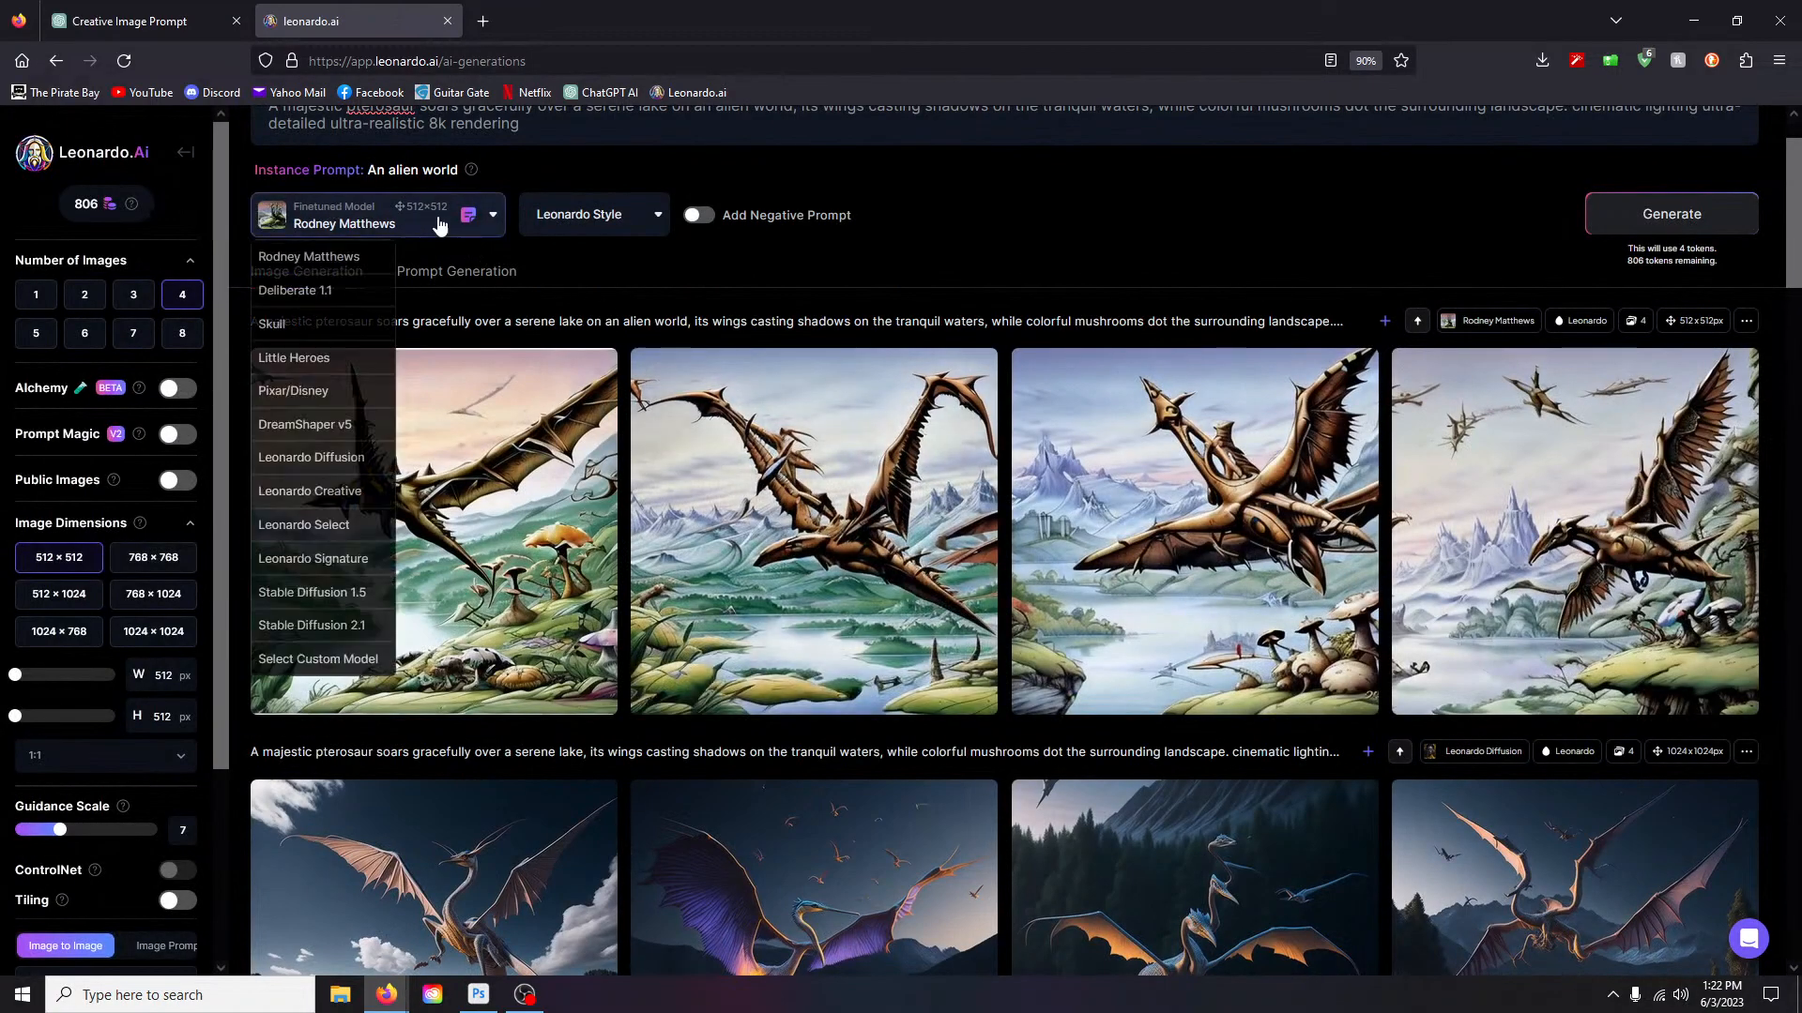
pyautogui.click(312, 467)
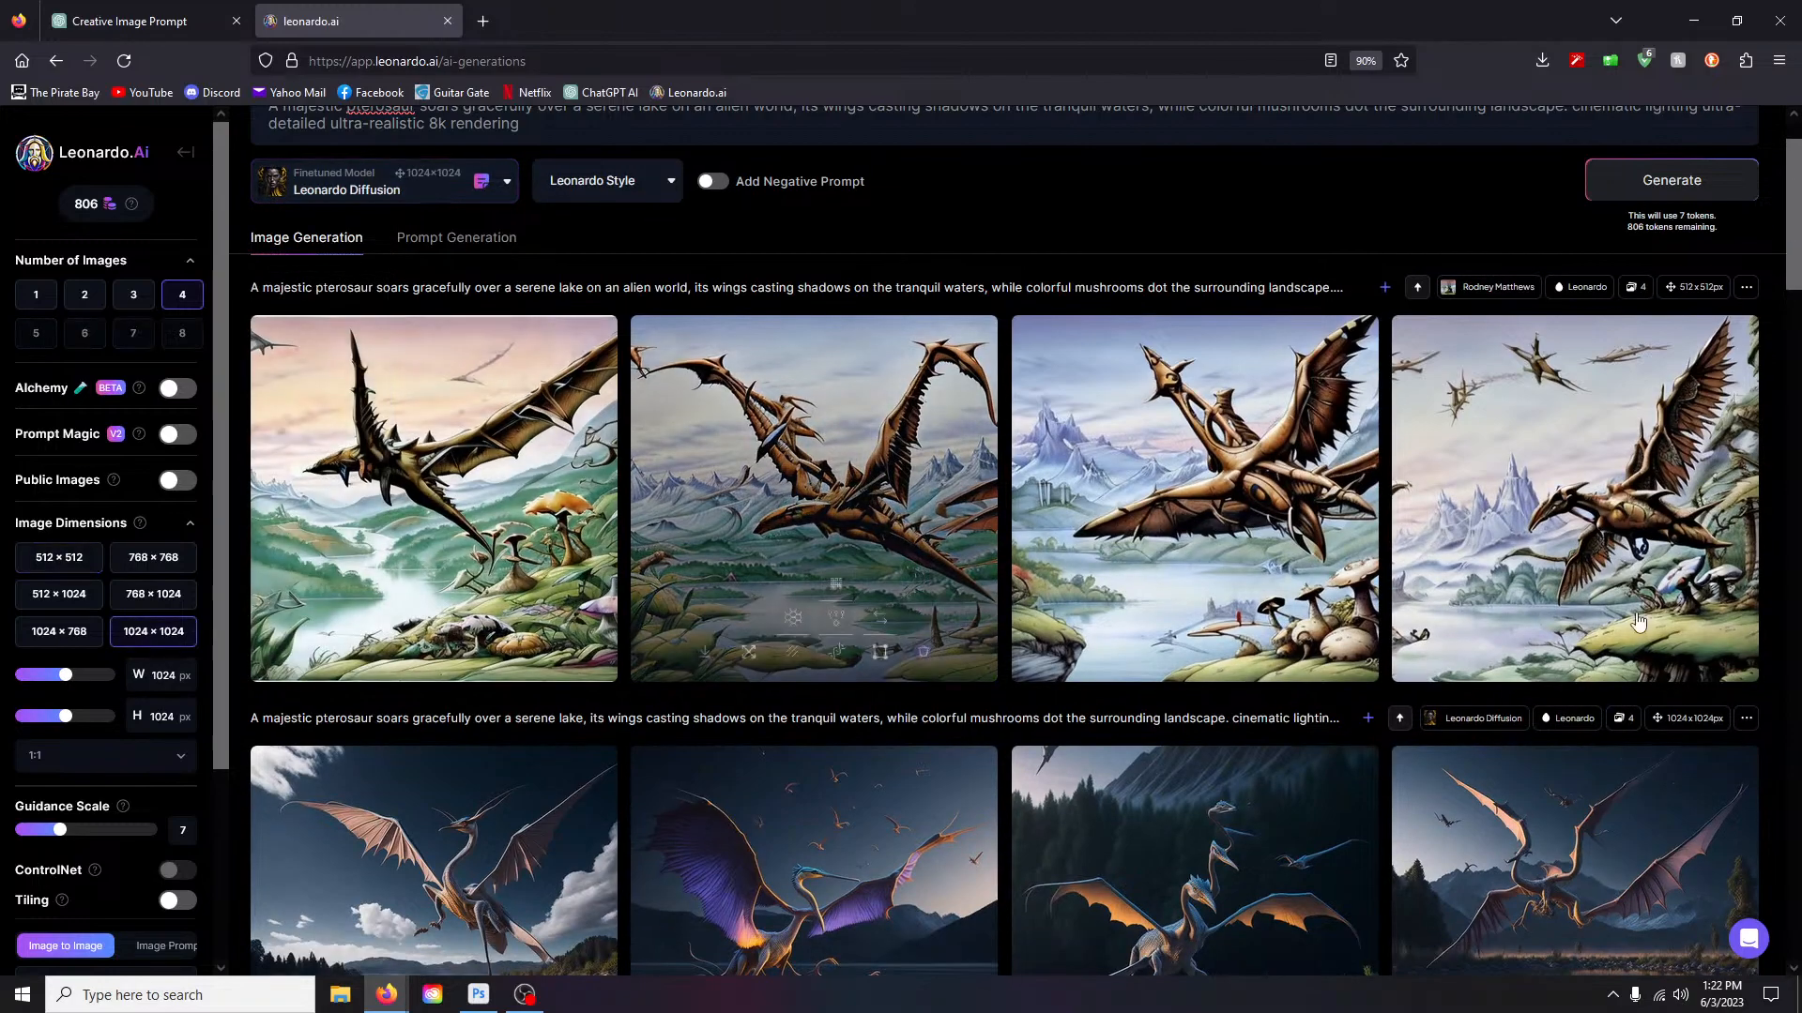
pyautogui.scroll(1, 620, 188)
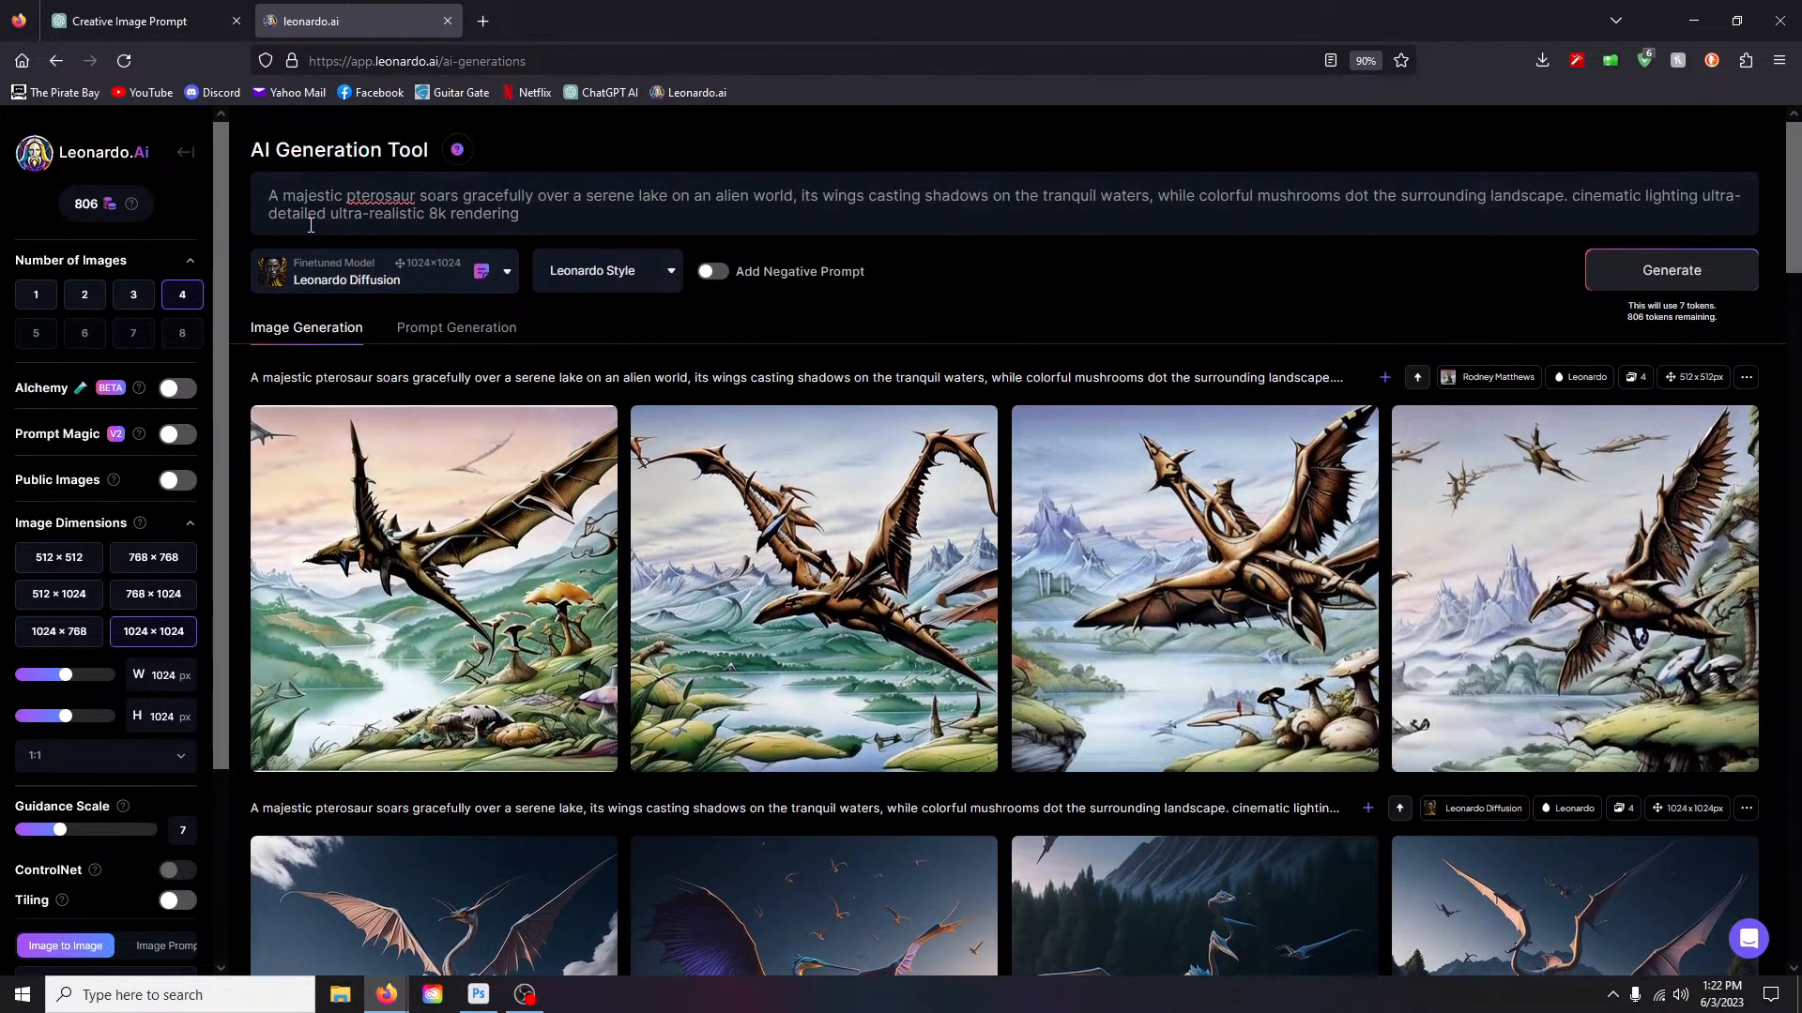
# Step: Copy ChatGPT's second pterosaur prompt, "In a hidden corner of the forest, a giant mushroom stands beside a shimmering lake...", and return to Leonardo.Ai
pyautogui.click(141, 21)
pyautogui.moveTo(728, 564); pyautogui.dragTo(1192, 599)
pyautogui.hotkey('ctrl', 'c')
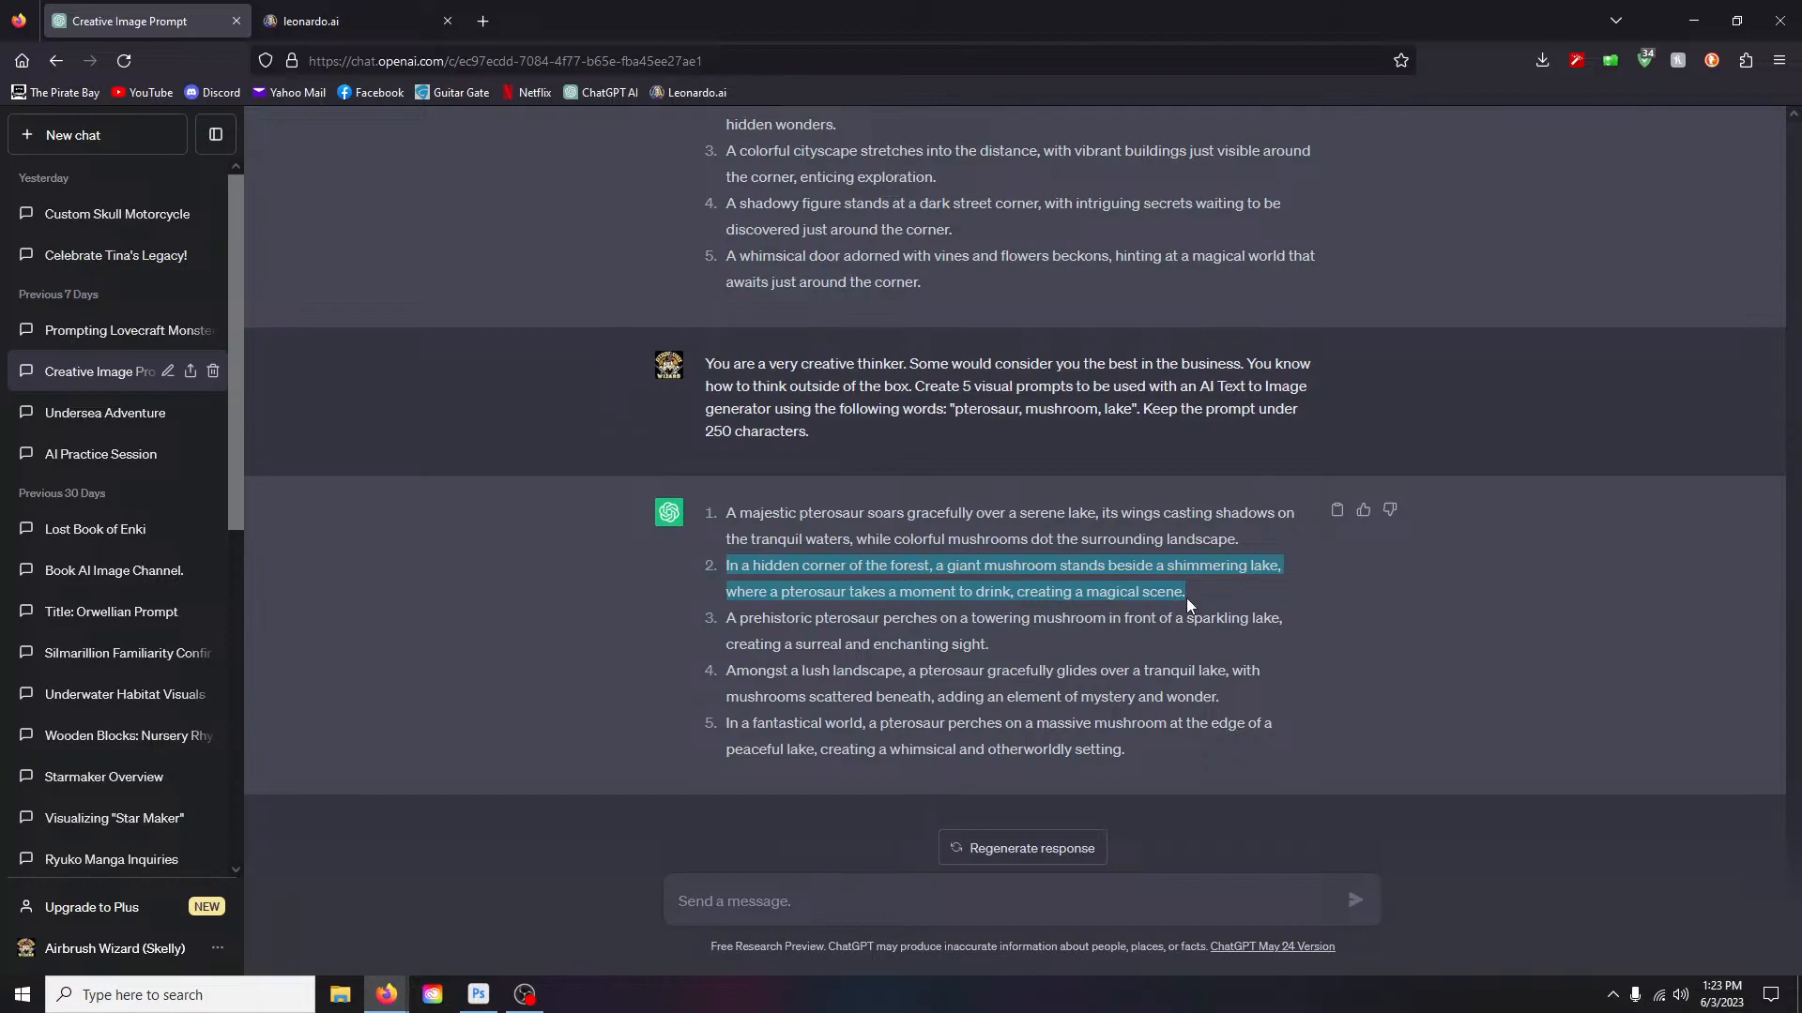
pyautogui.click(381, 25)
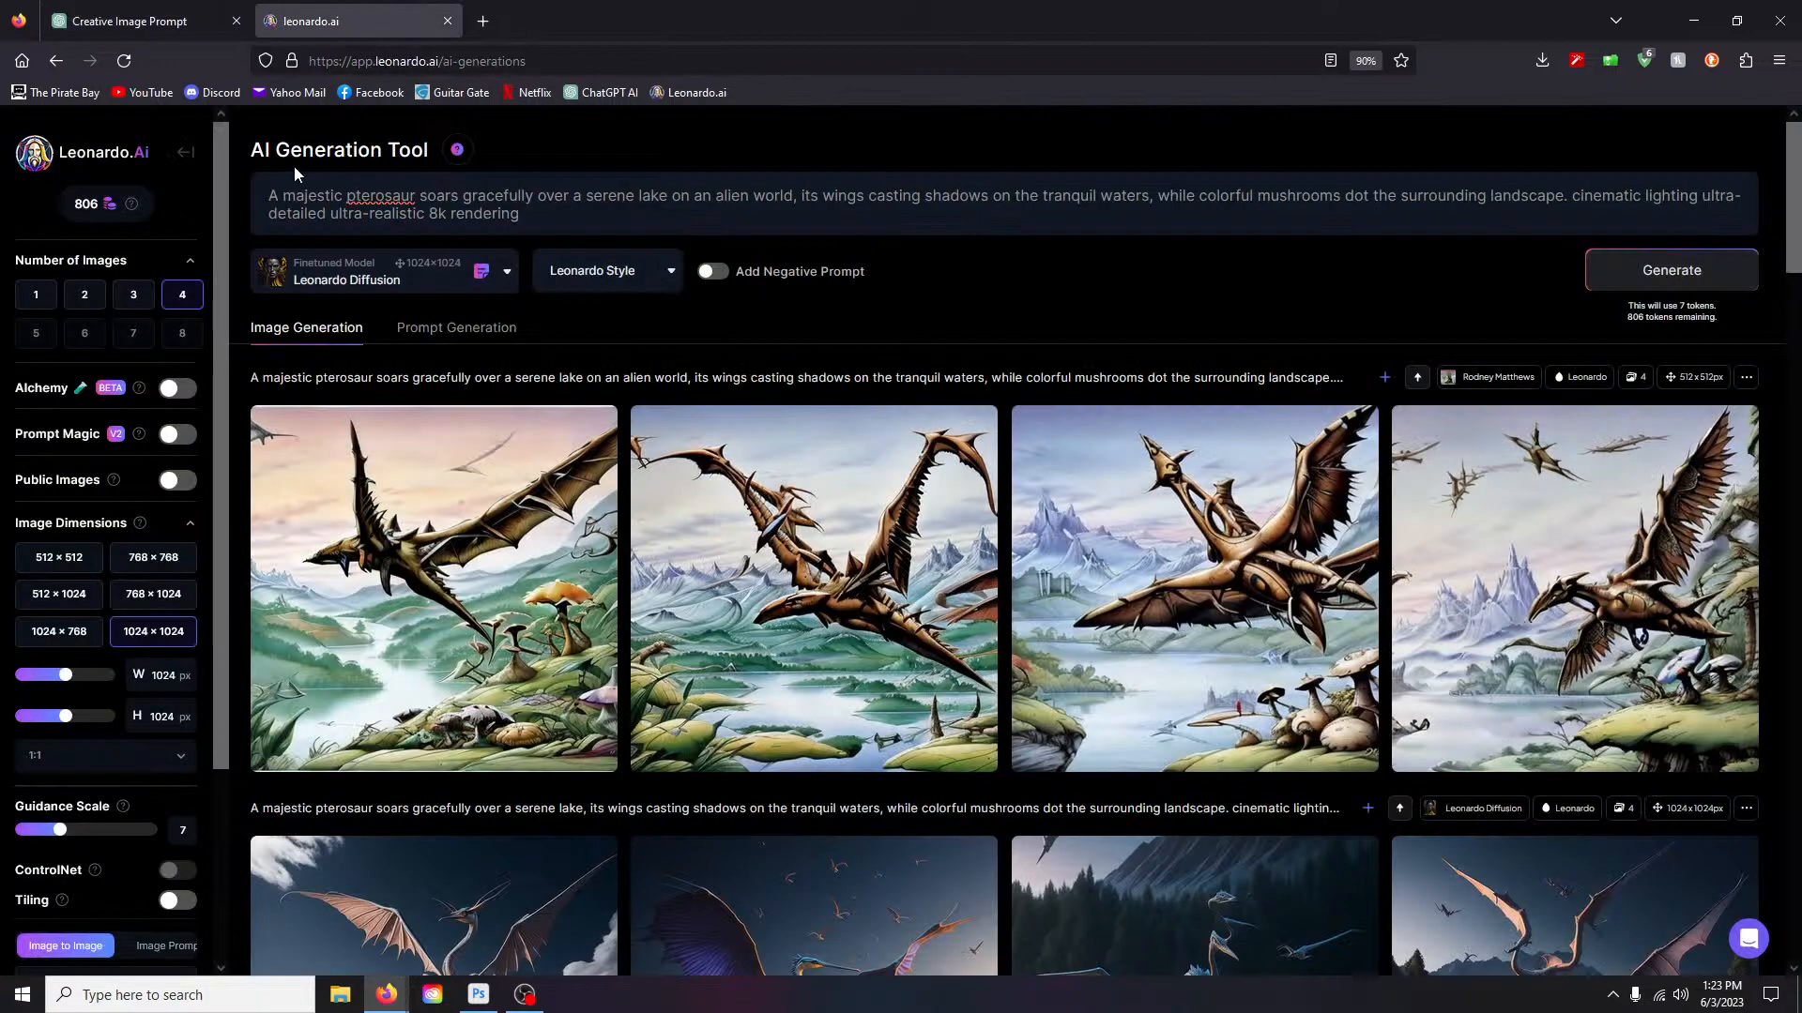
# Step: Cut the prompt down to "cinematic lighting ultra-detailed ultra-realistic 8k rendering" and generate images from this style suffix alone
pyautogui.moveTo(269, 195); pyautogui.dragTo(1568, 195)
pyautogui.press('BackSpace')
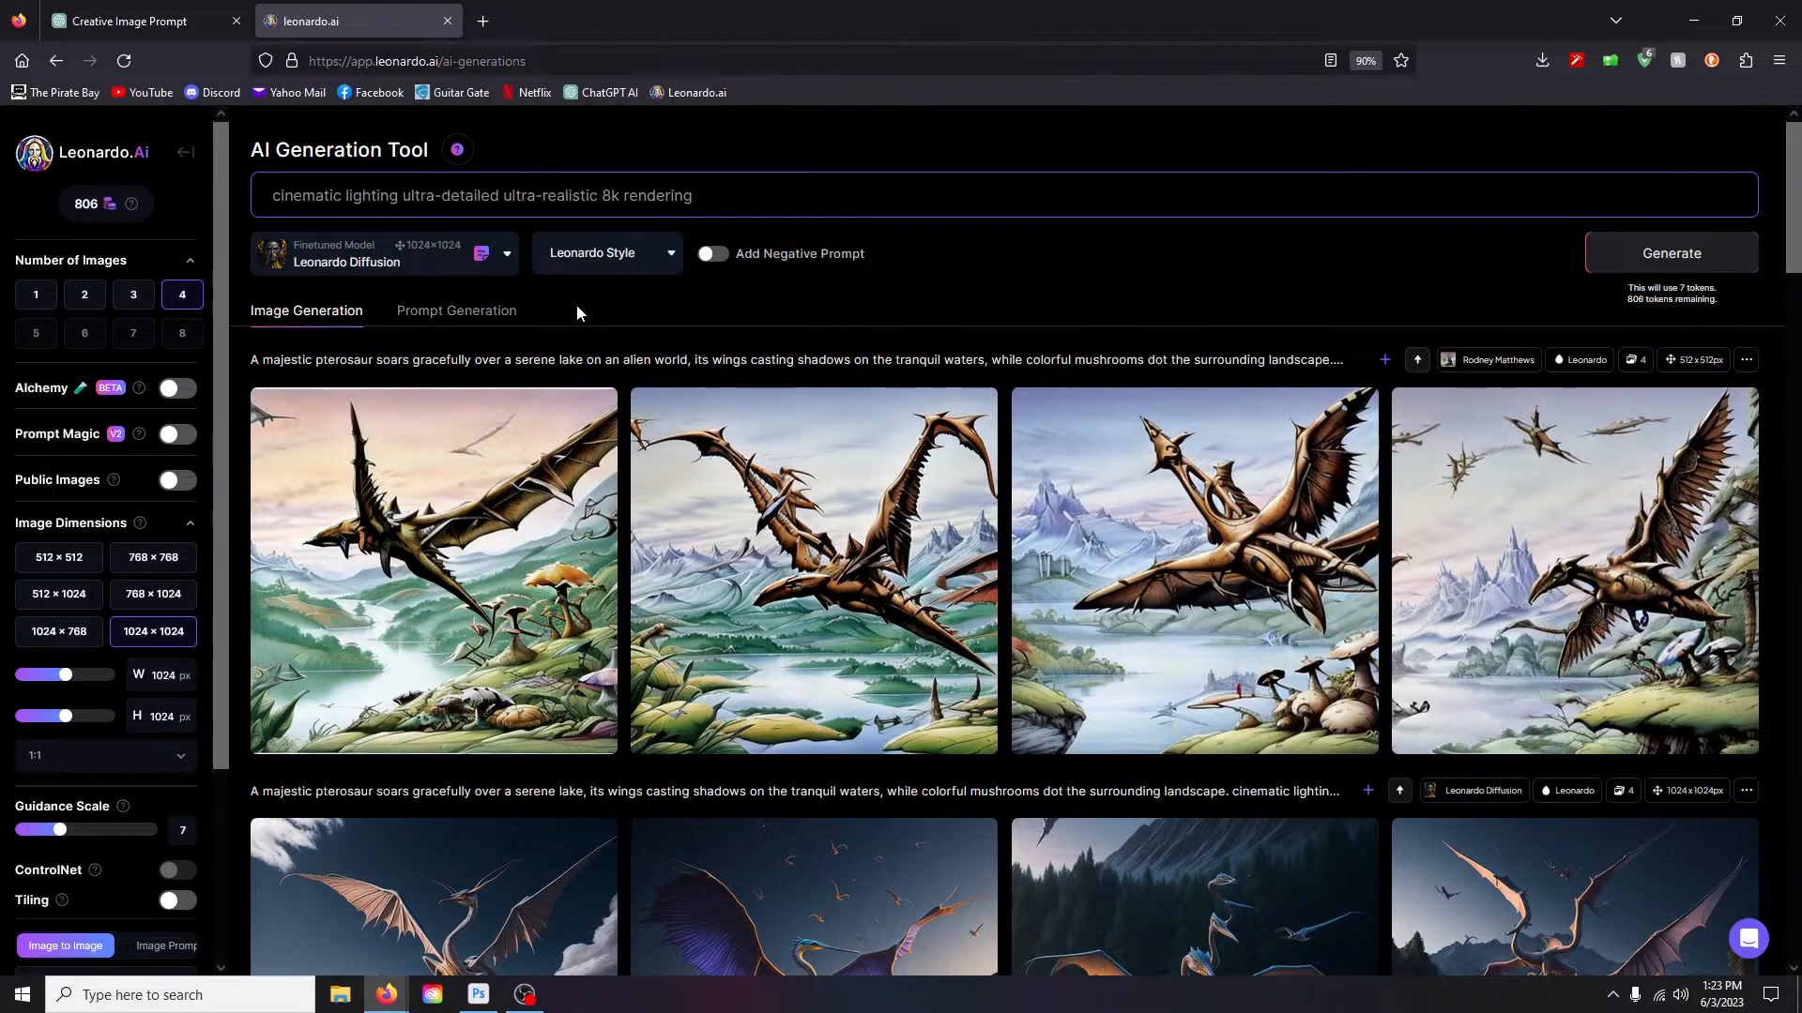
pyautogui.click(1689, 257)
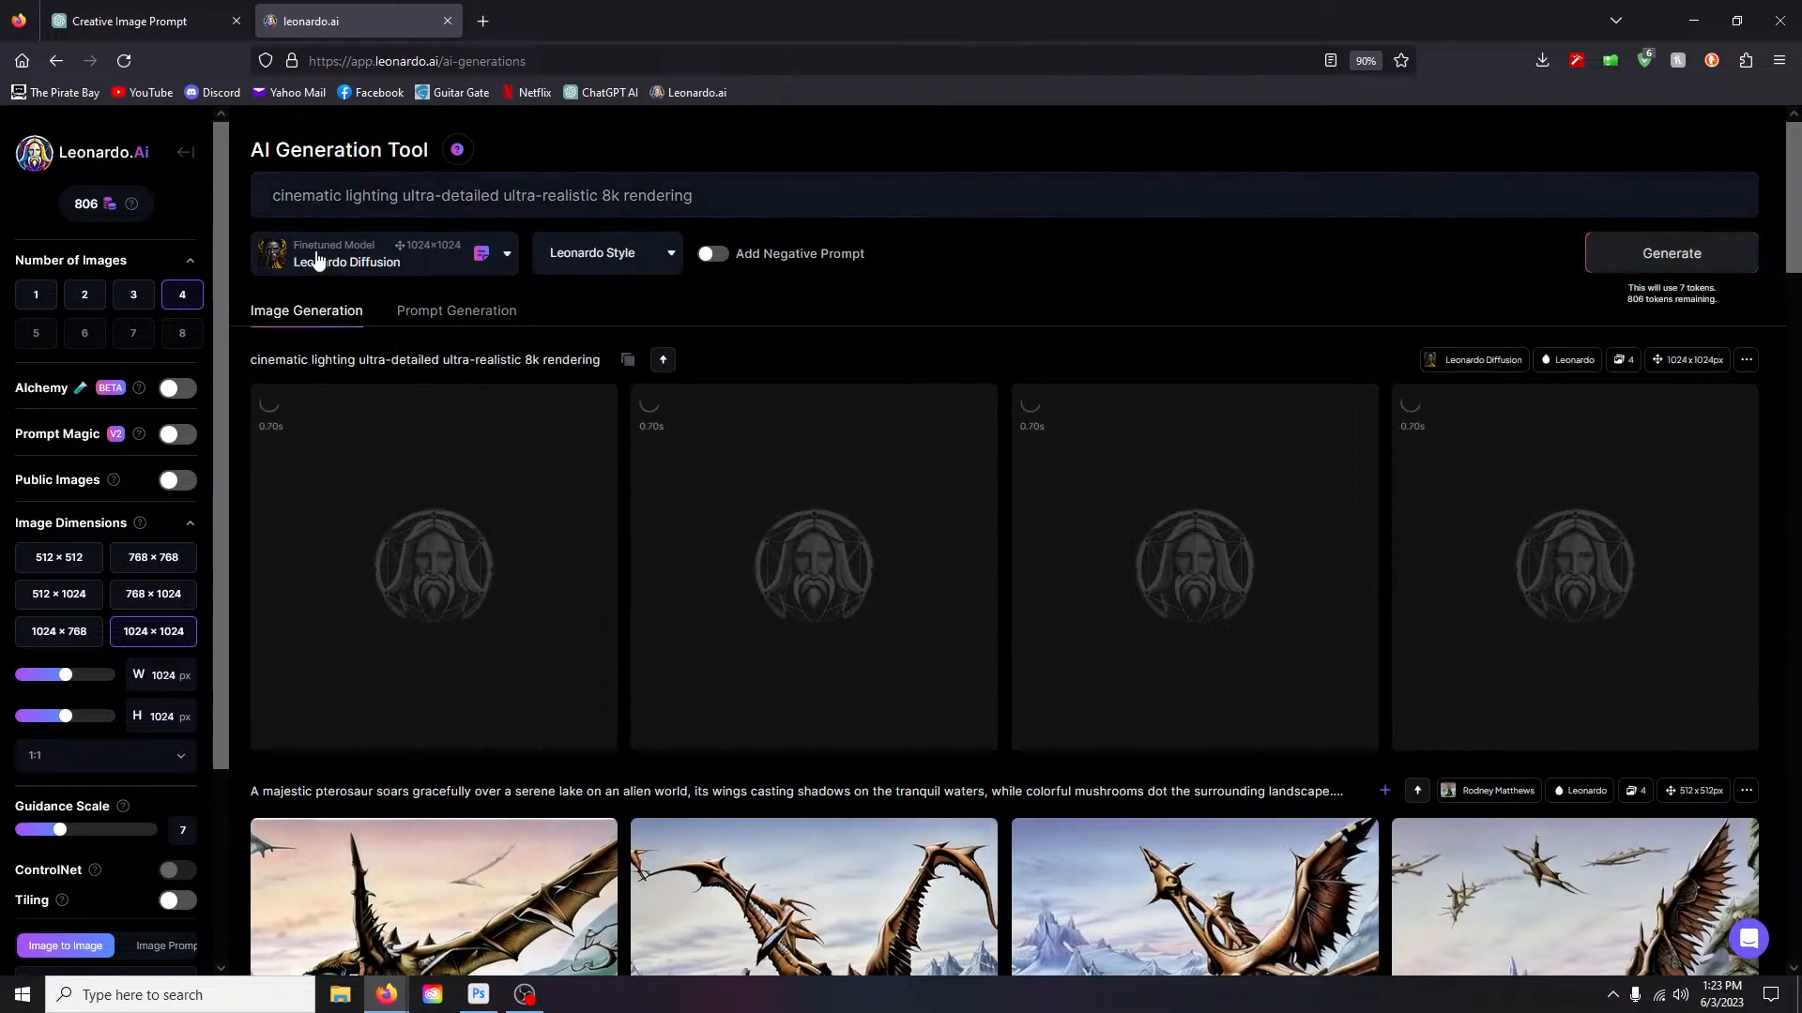
# Step: Insert the copied hidden-forest prompt in front of the style suffix and generate the images
pyautogui.click(281, 194)
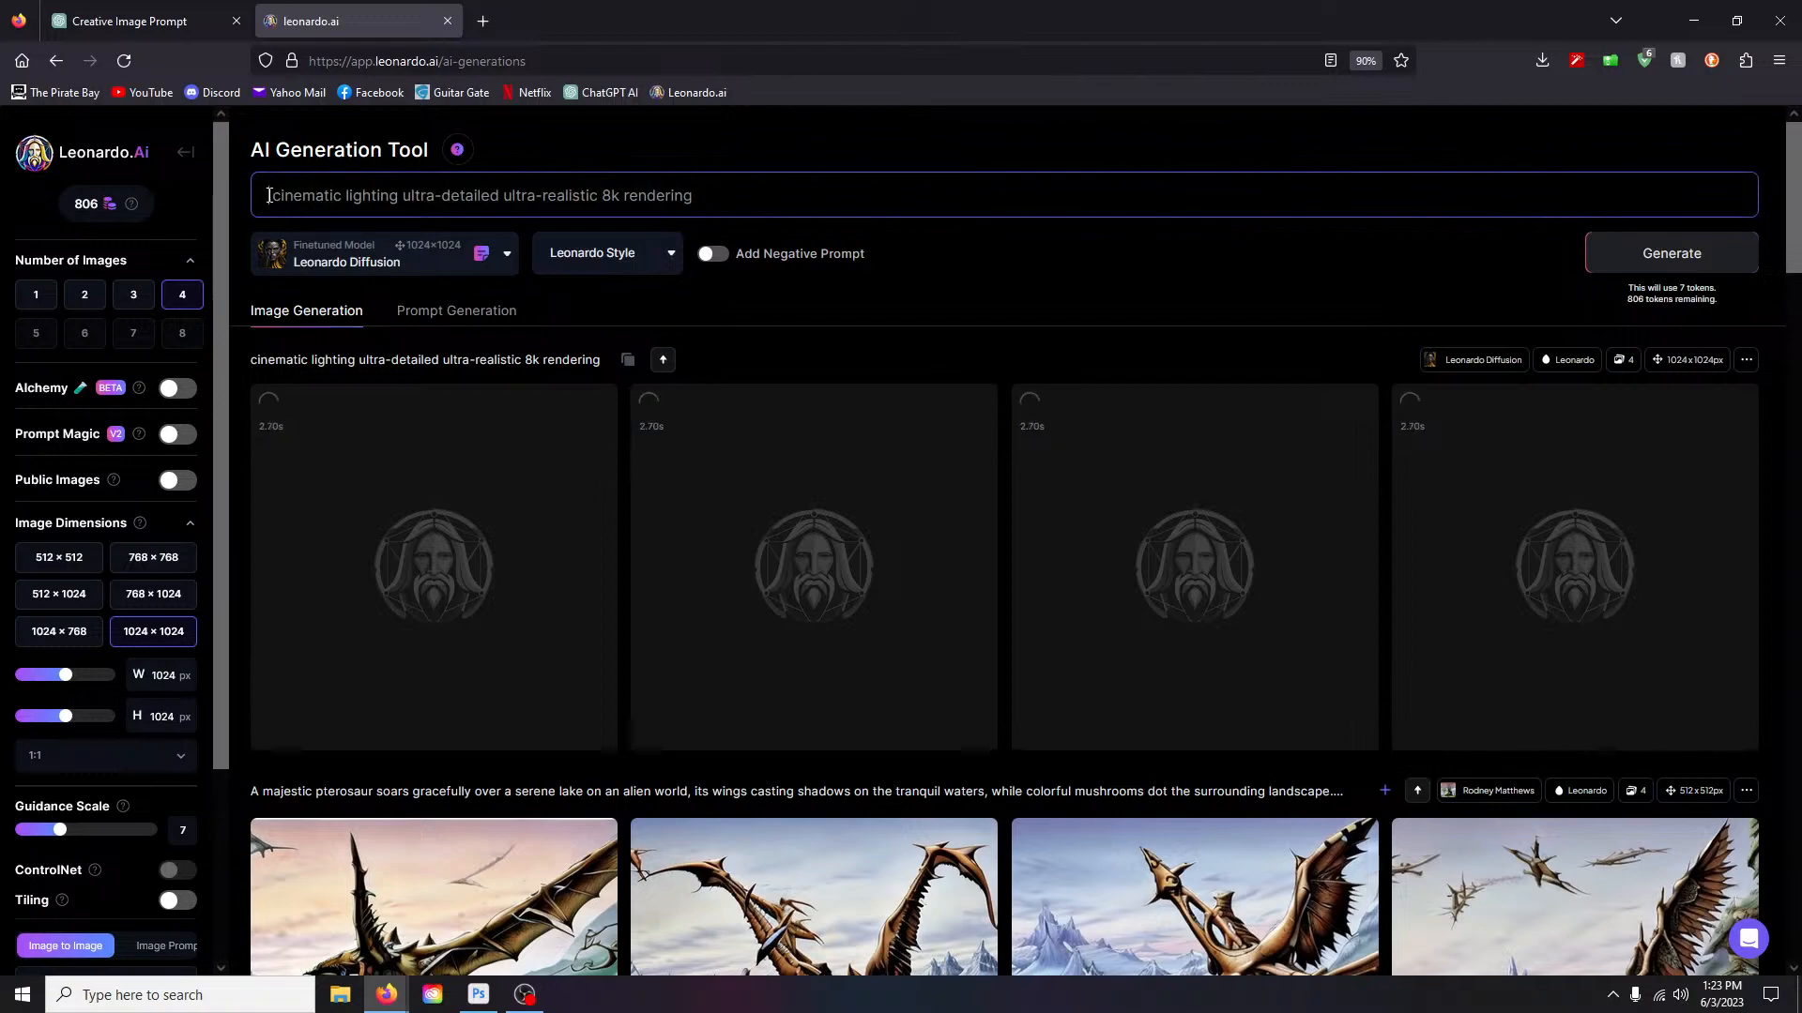
pyautogui.hotkey('ctrl', 'v')
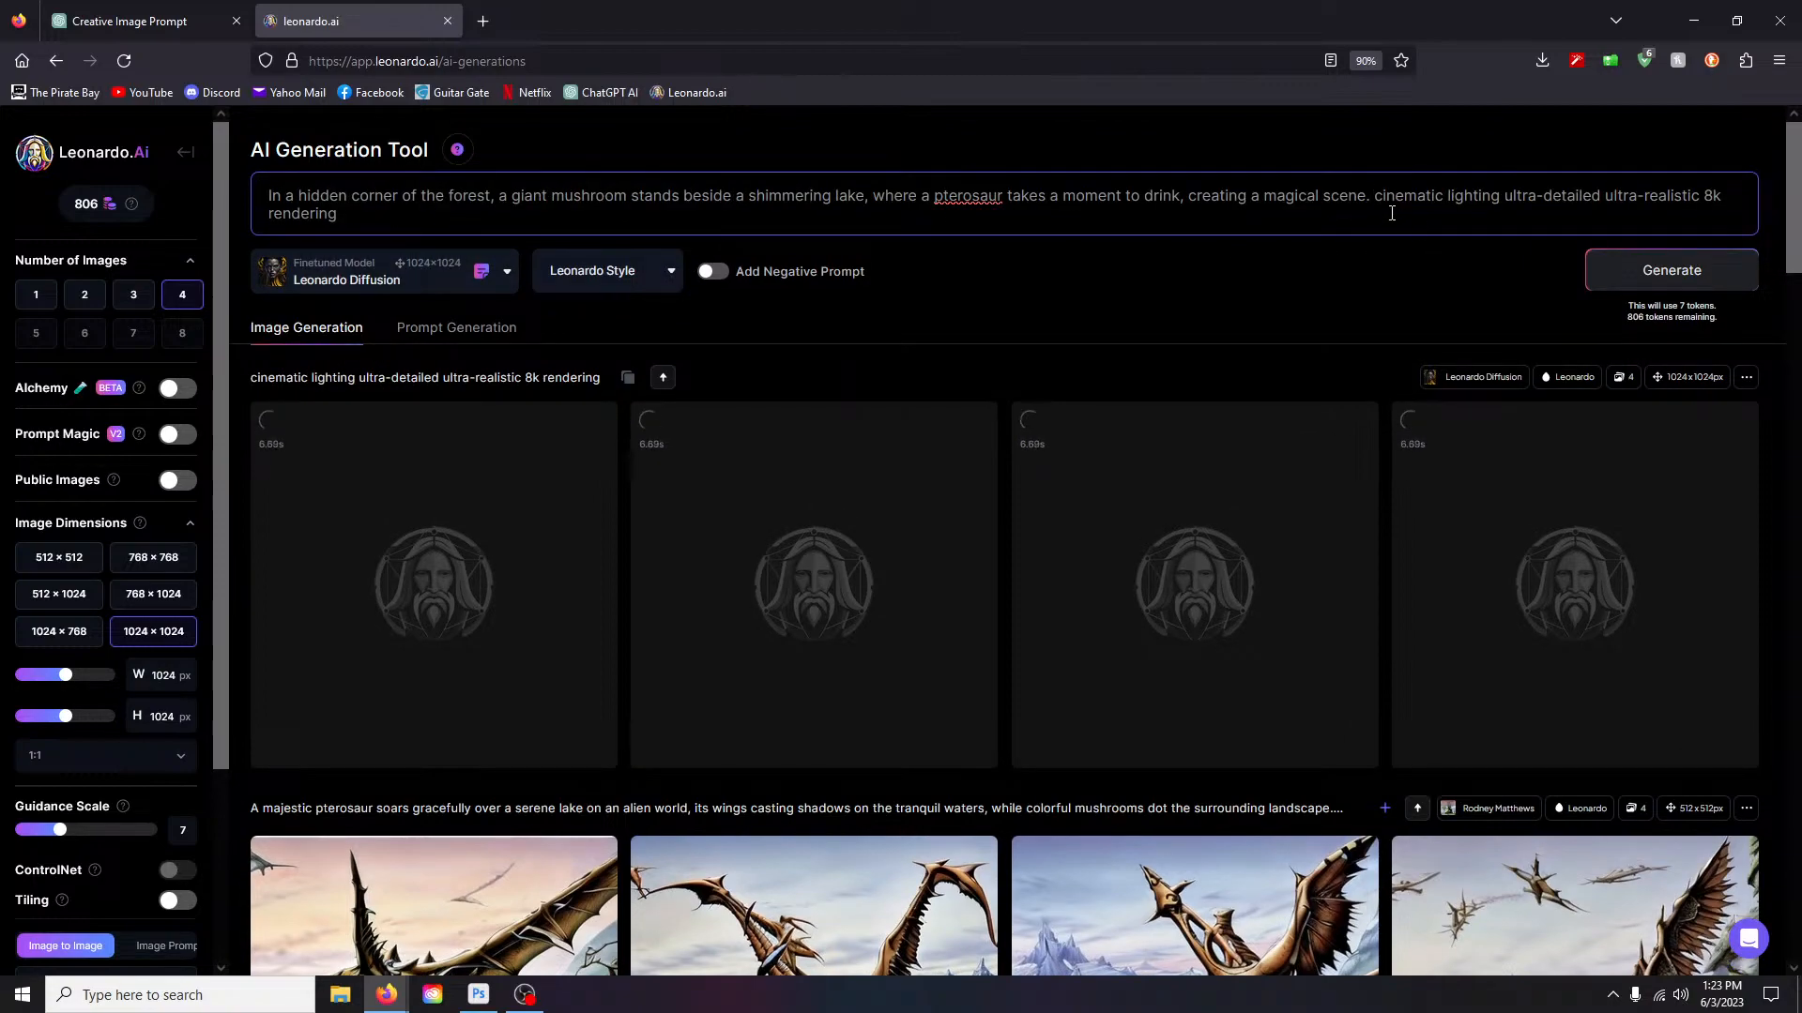
pyautogui.press('Delete')
pyautogui.click(1614, 274)
# Step: View the four images generated from the style suffix alone one after another at full size
pyautogui.scroll(-3, 1128, 469)
pyautogui.scroll(-3, 1129, 470)
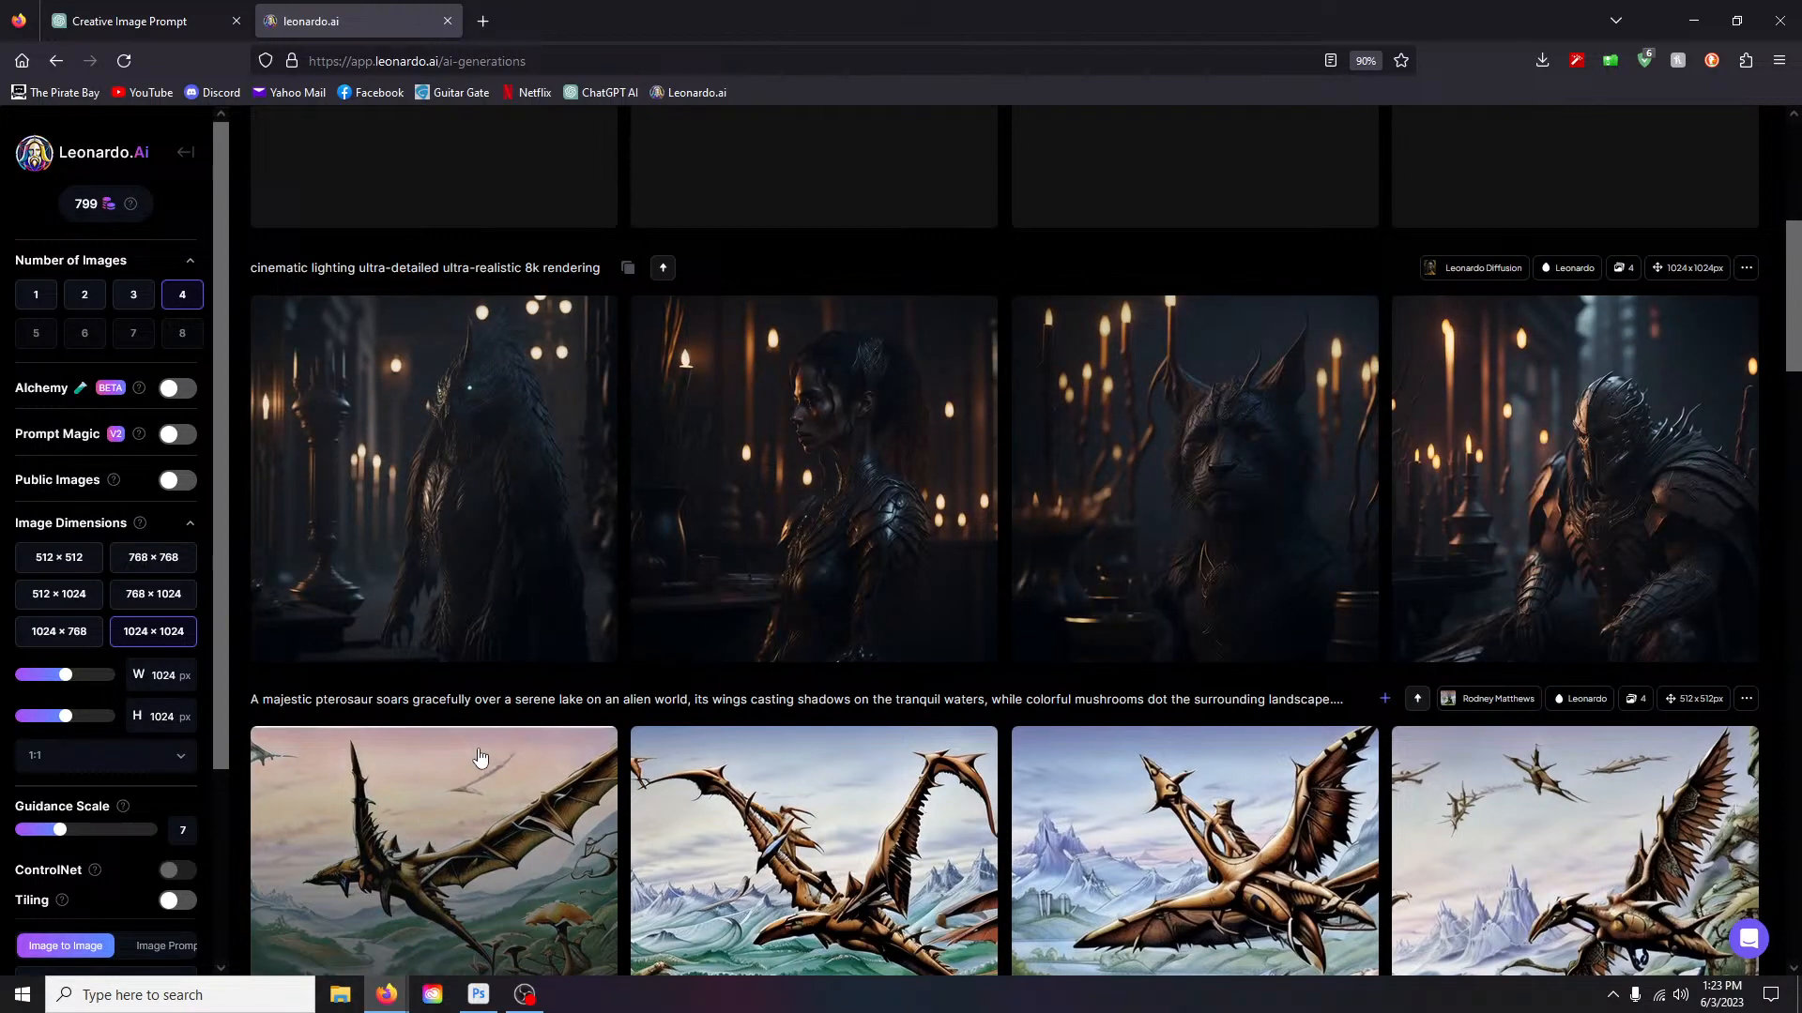
pyautogui.click(482, 457)
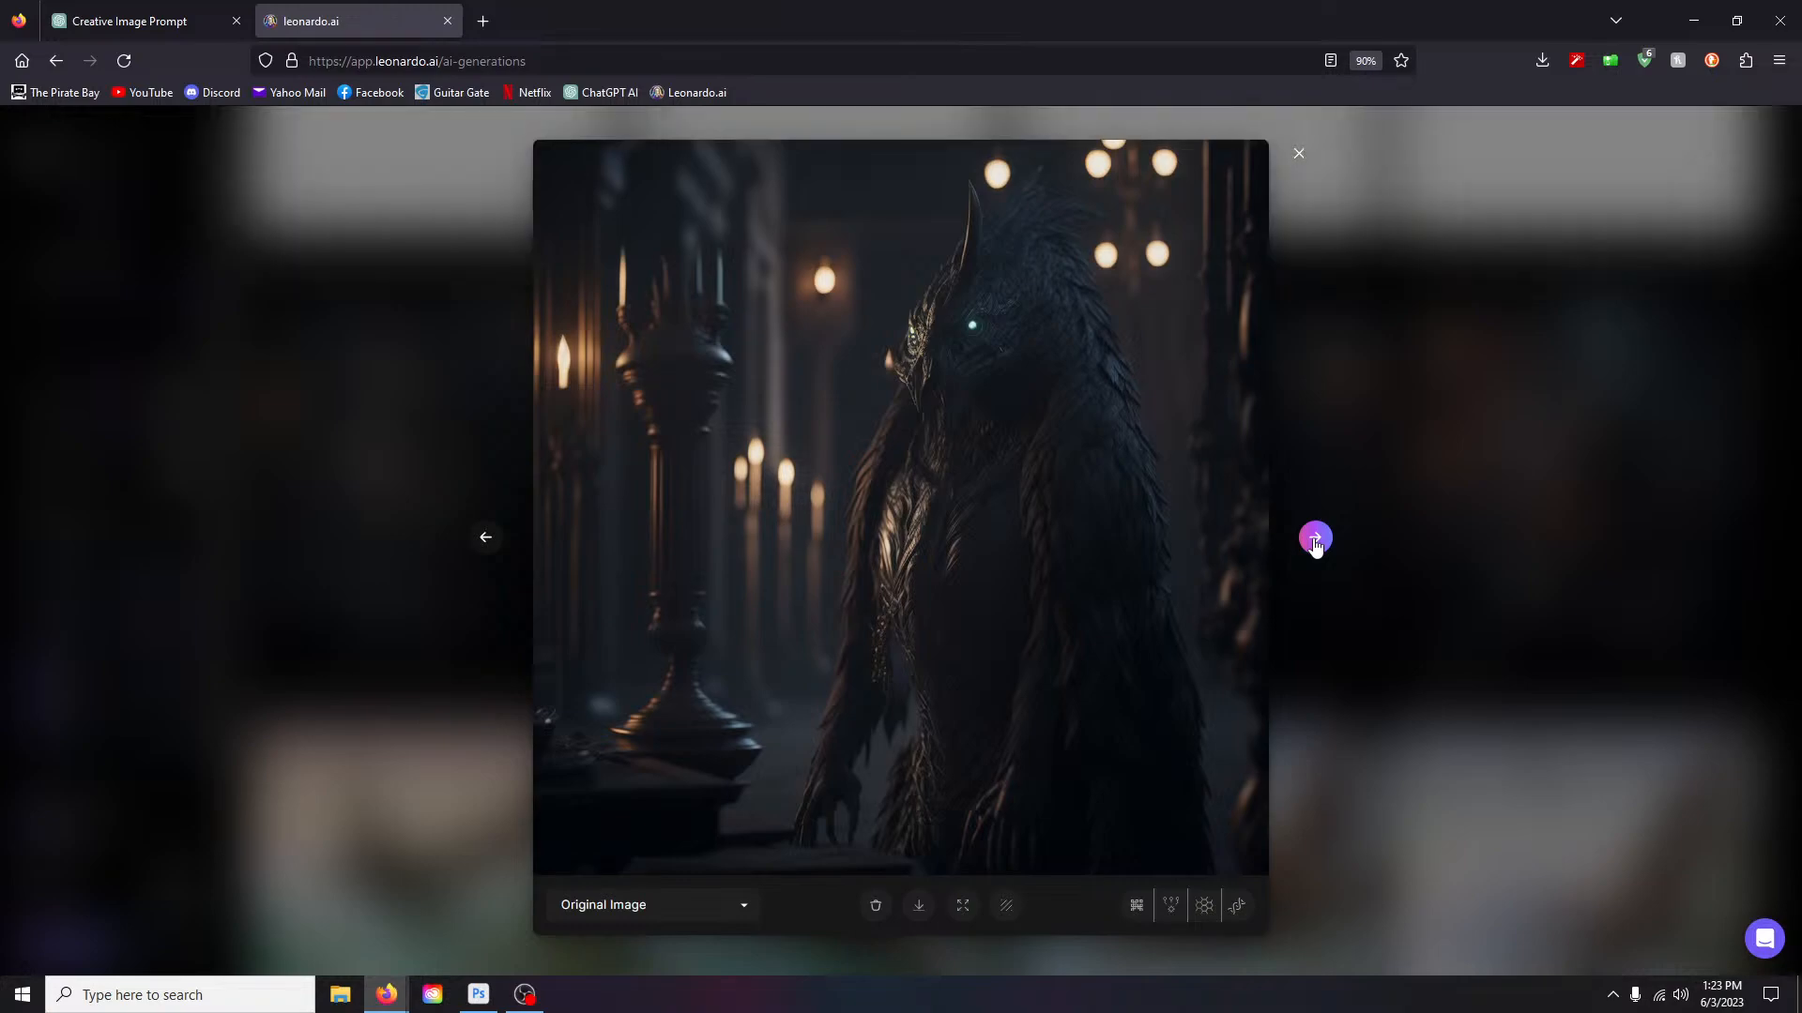
pyautogui.click(1316, 540)
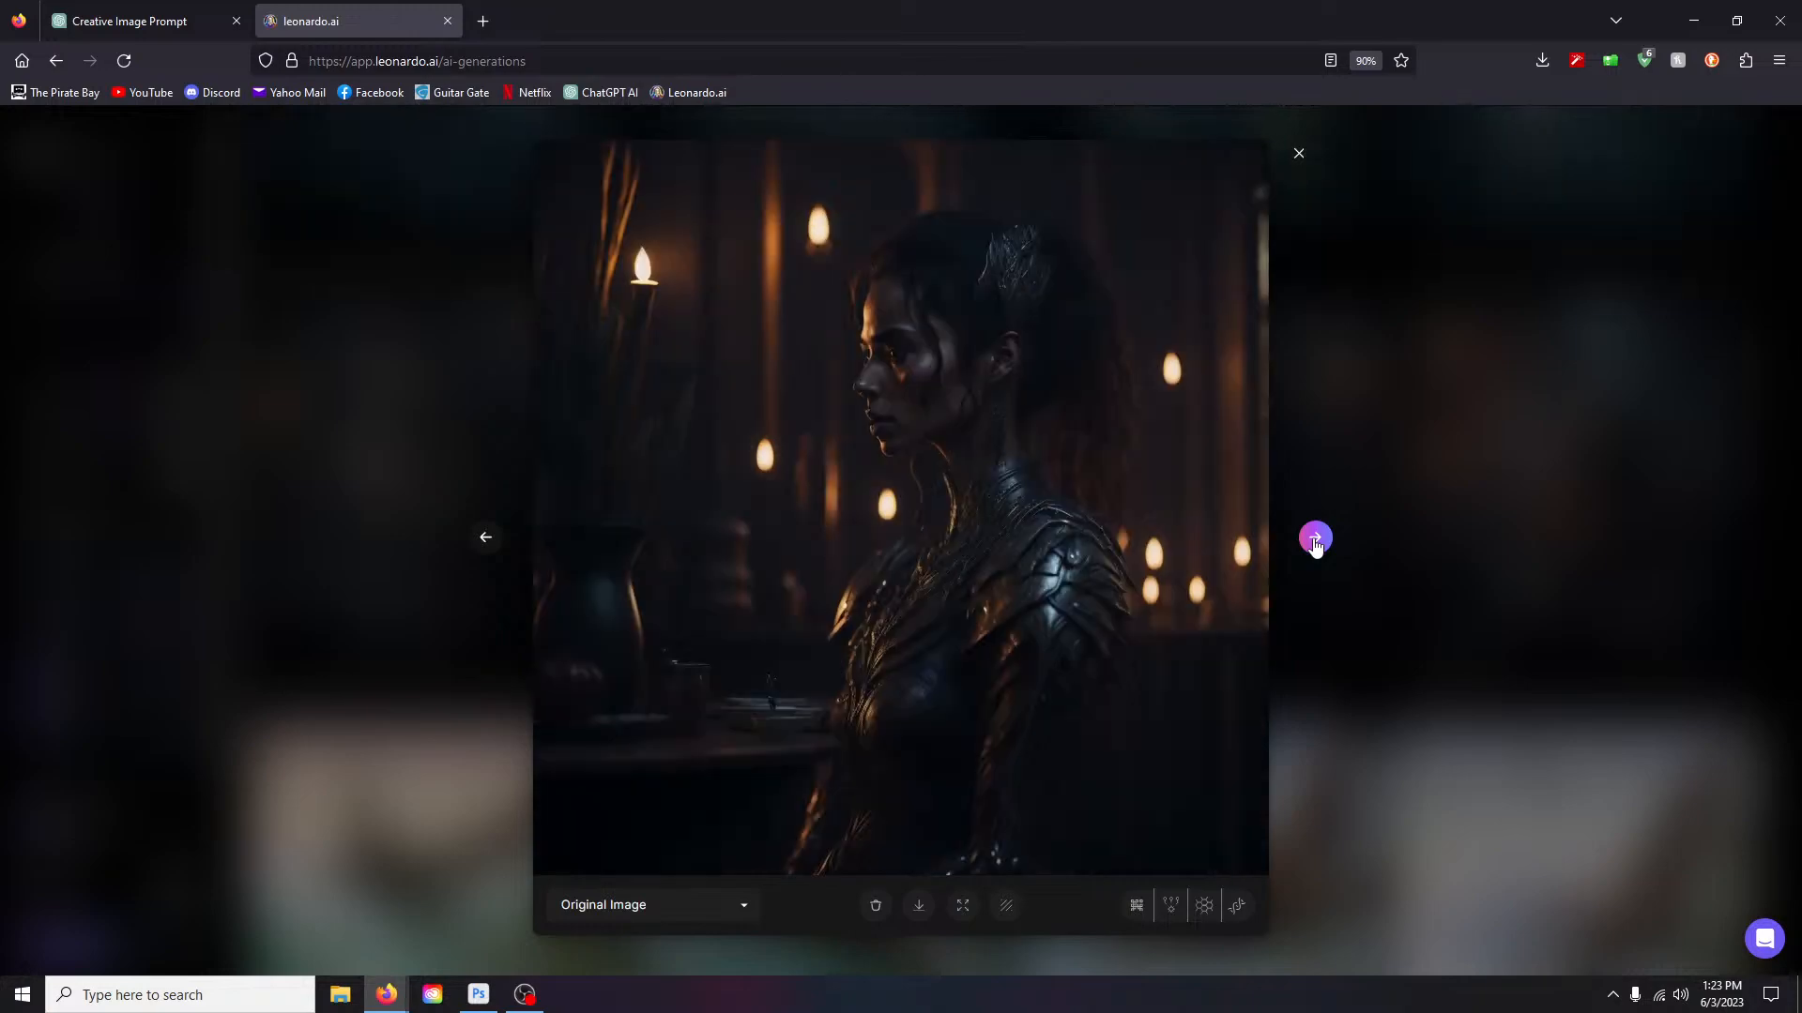
pyautogui.click(1315, 541)
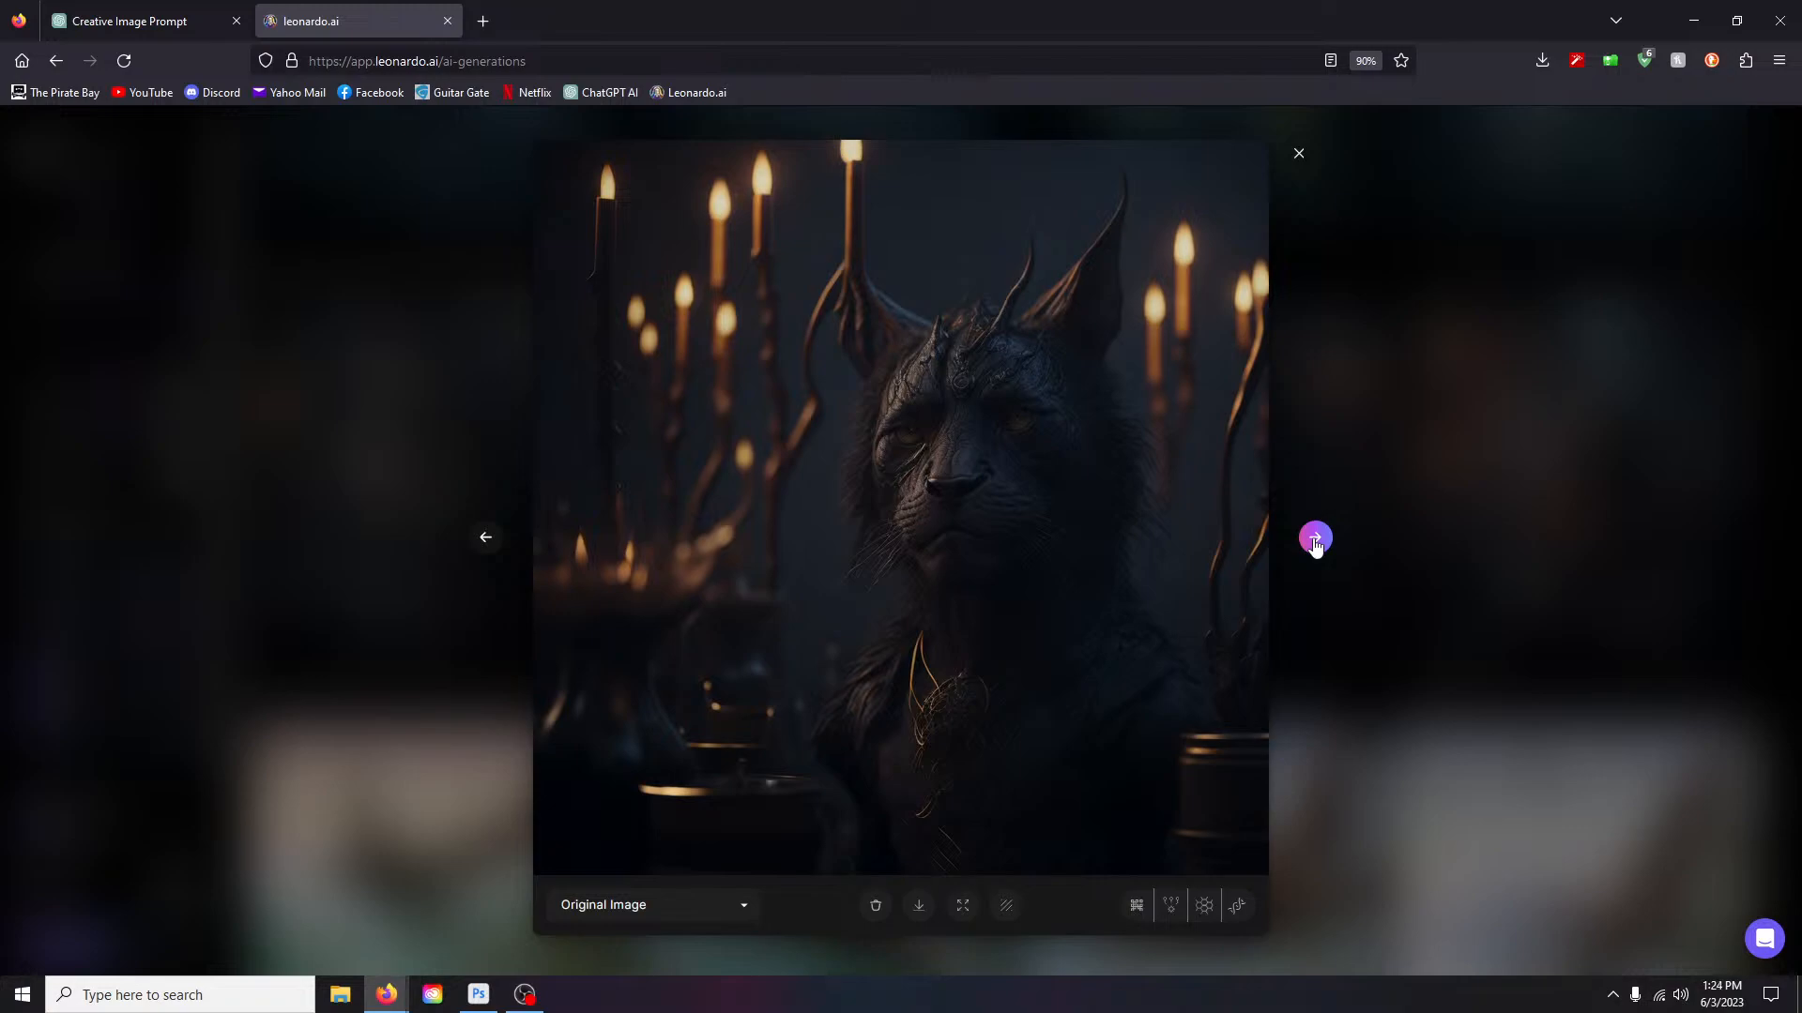
pyautogui.click(1315, 541)
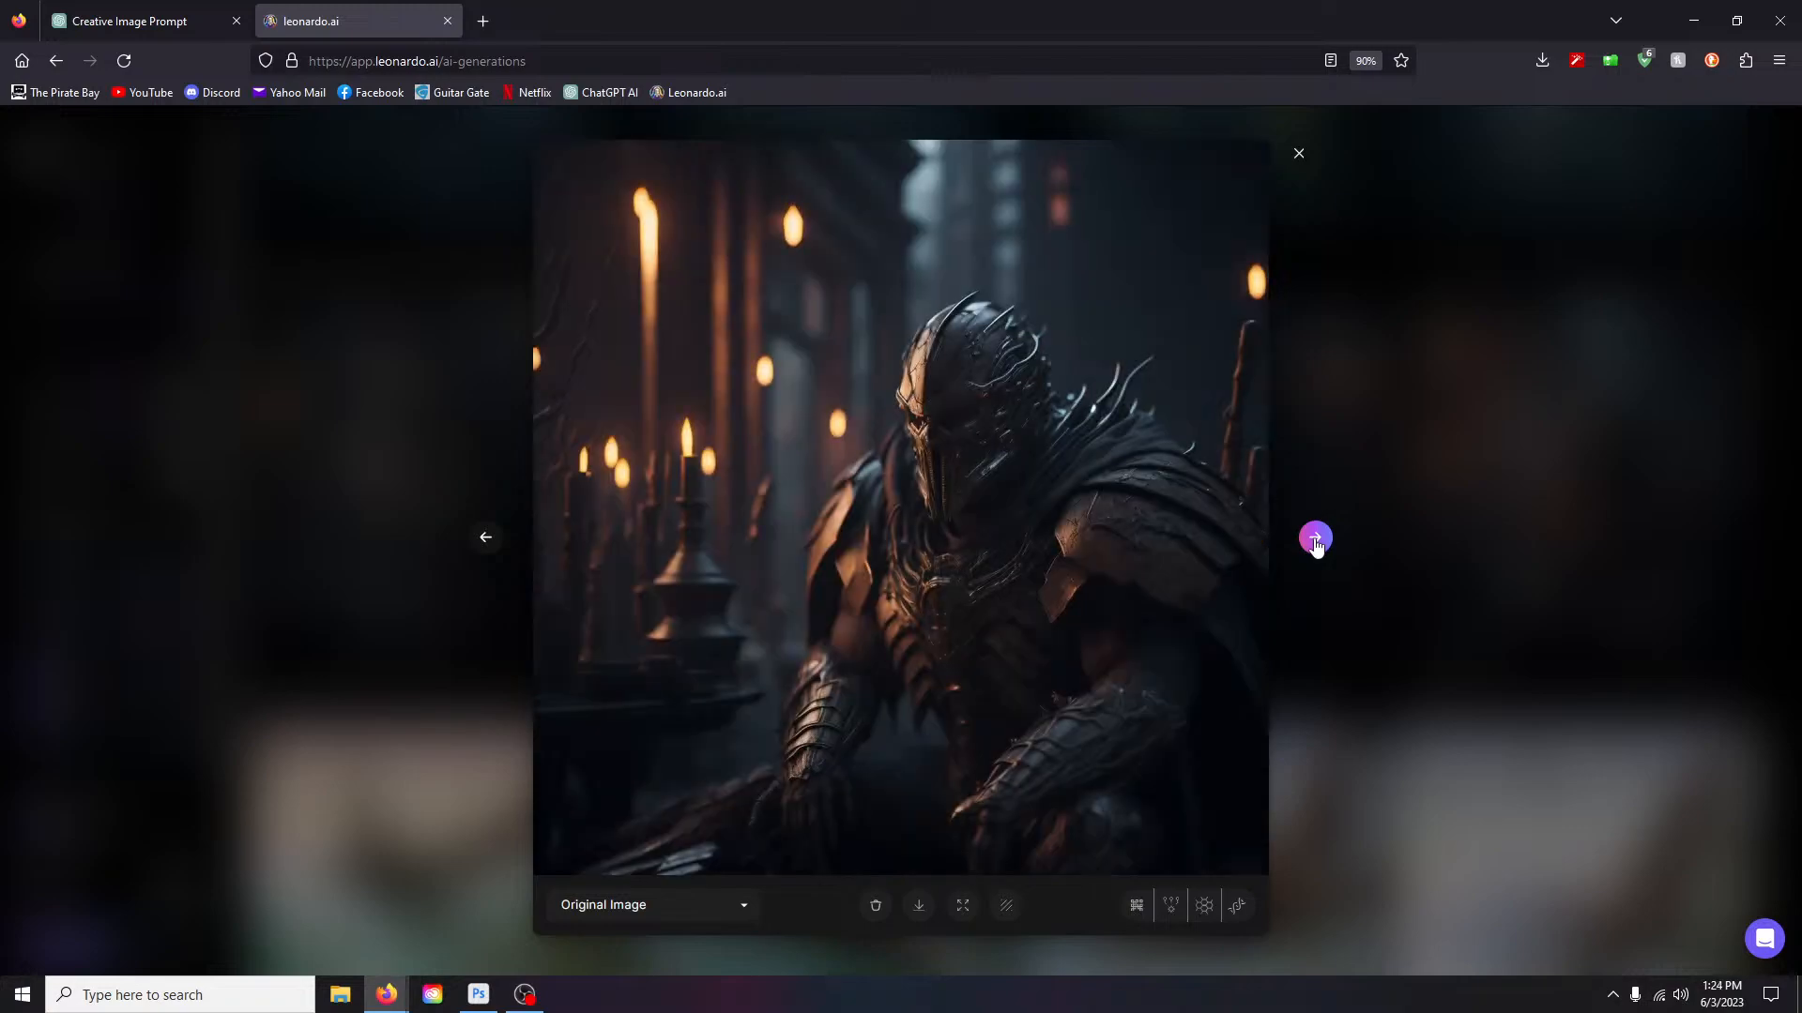
pyautogui.click(1304, 164)
# Step: View the four giant mushroom lake images at full size, enlarging the first to inspect its details
pyautogui.scroll(5, 366, 310)
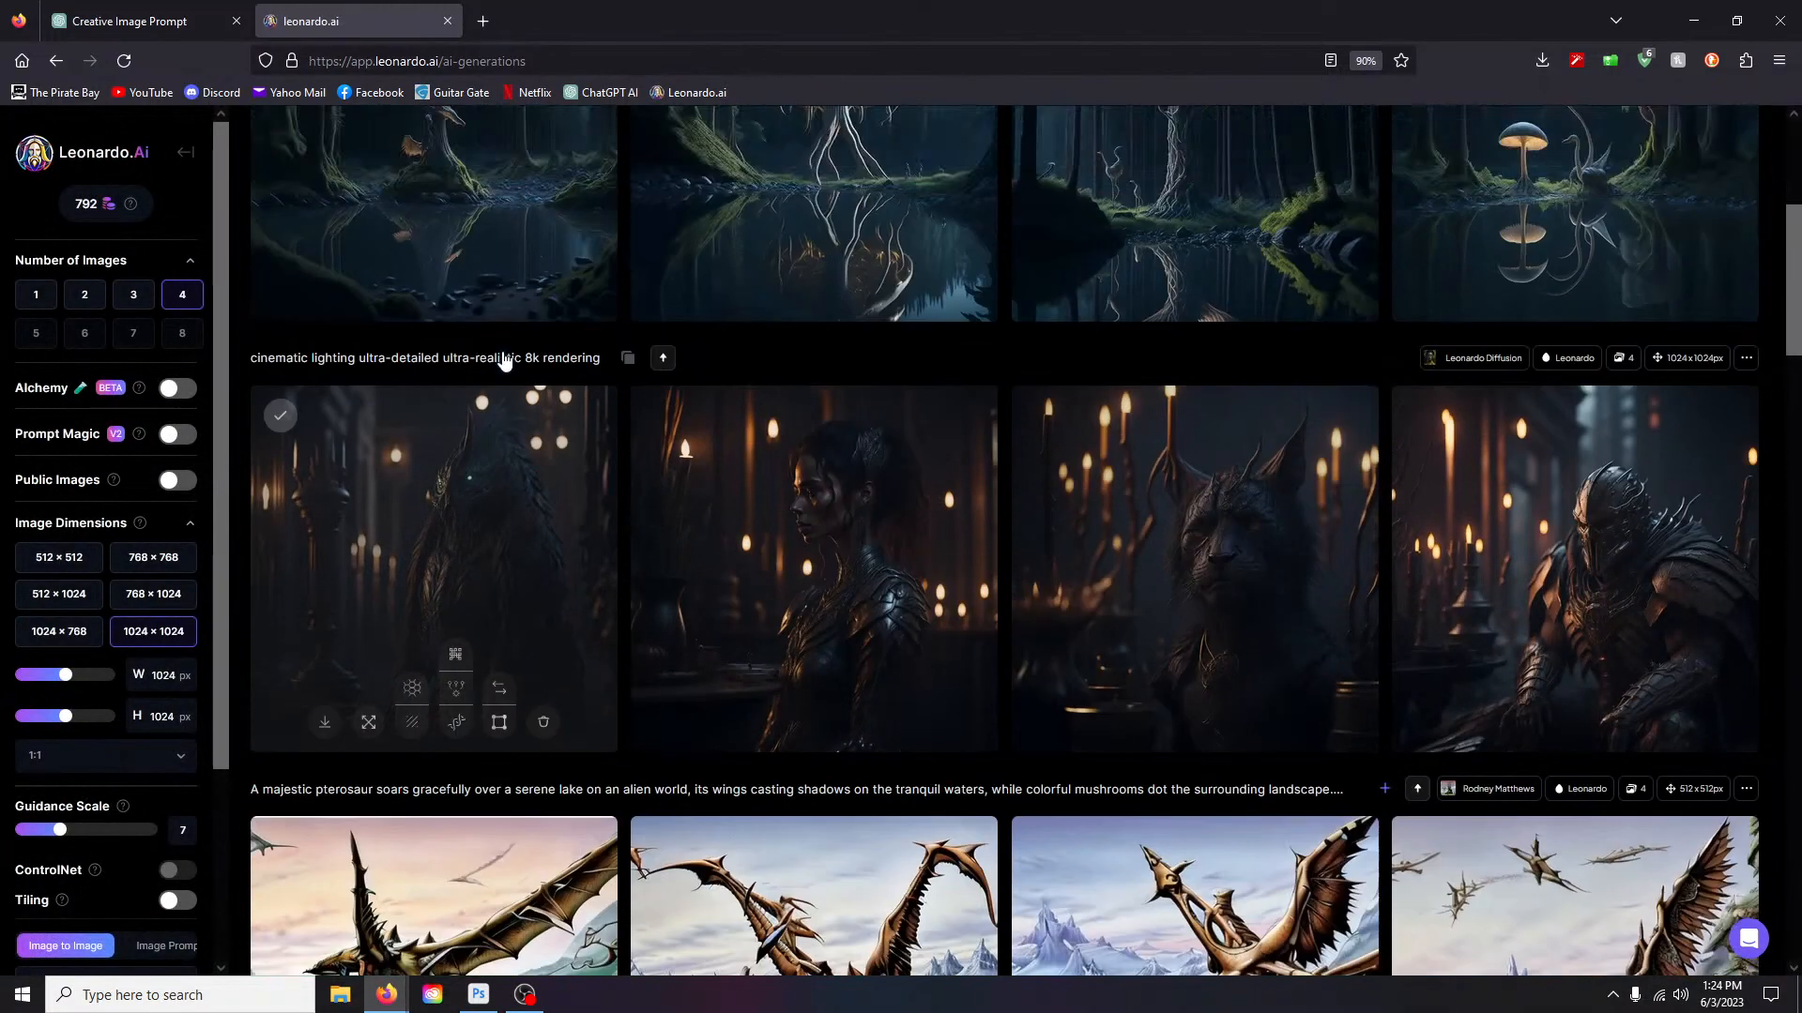
pyautogui.click(366, 319)
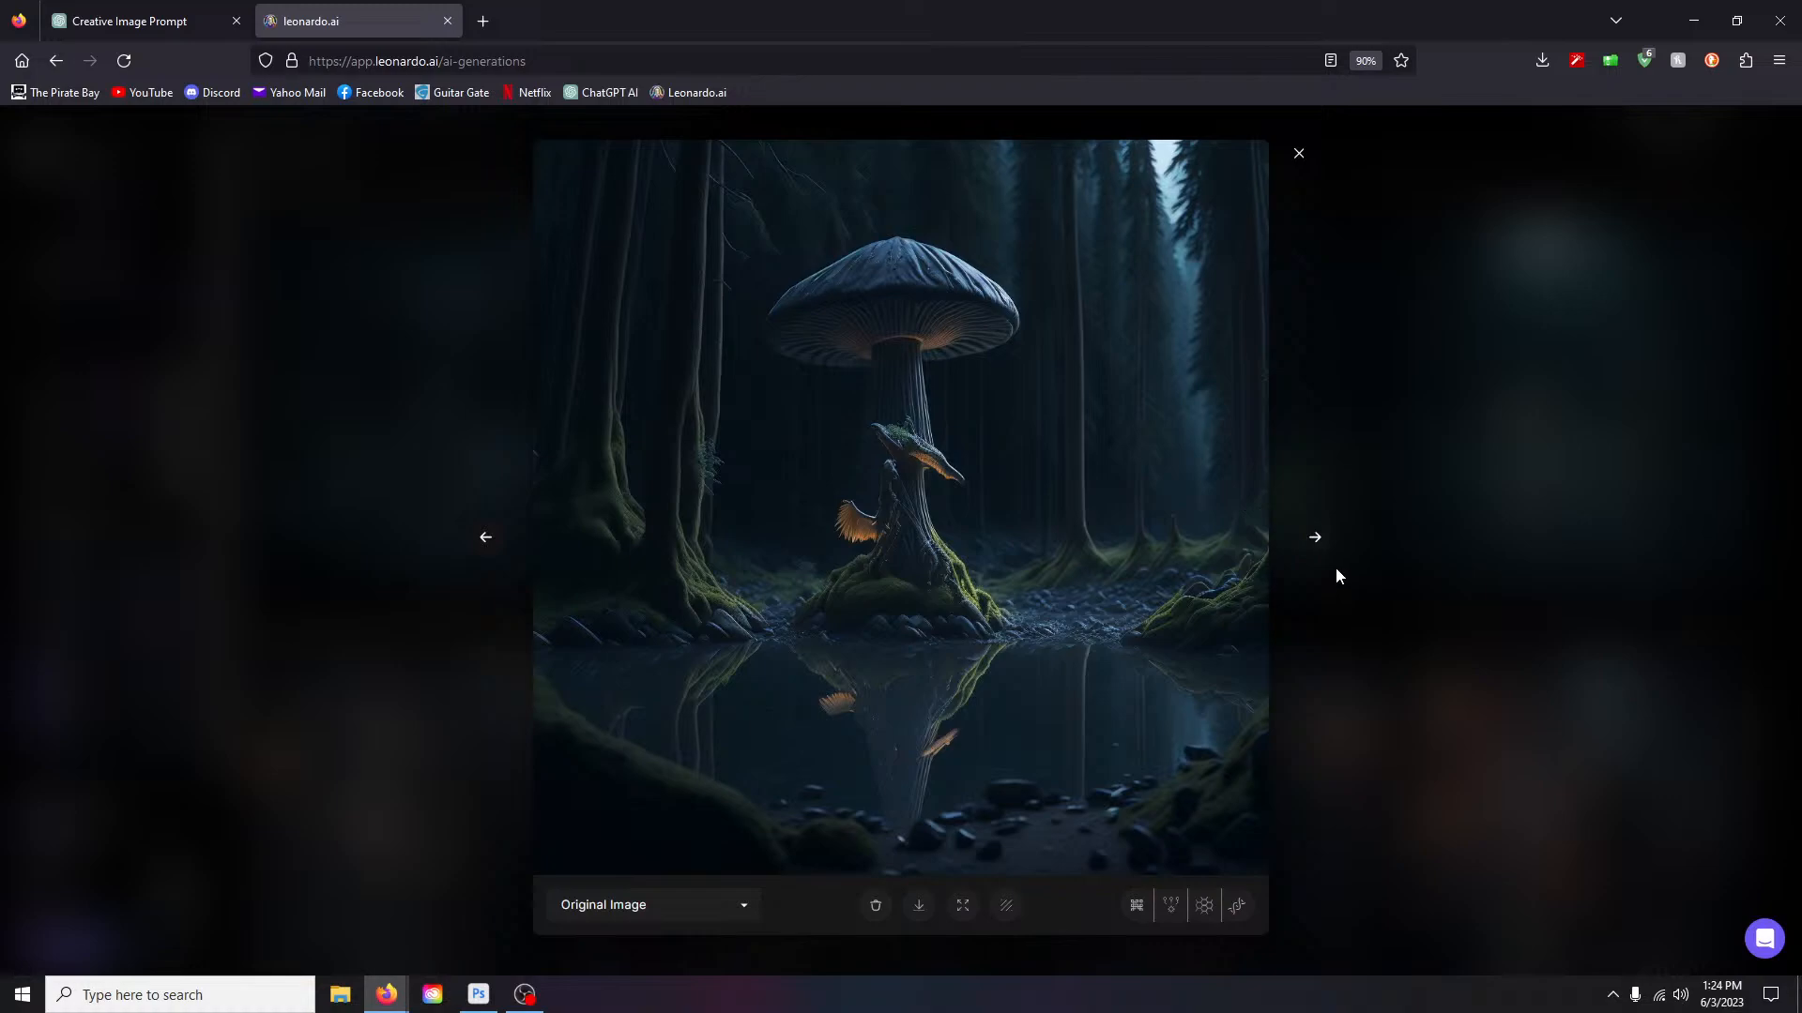
pyautogui.click(893, 527)
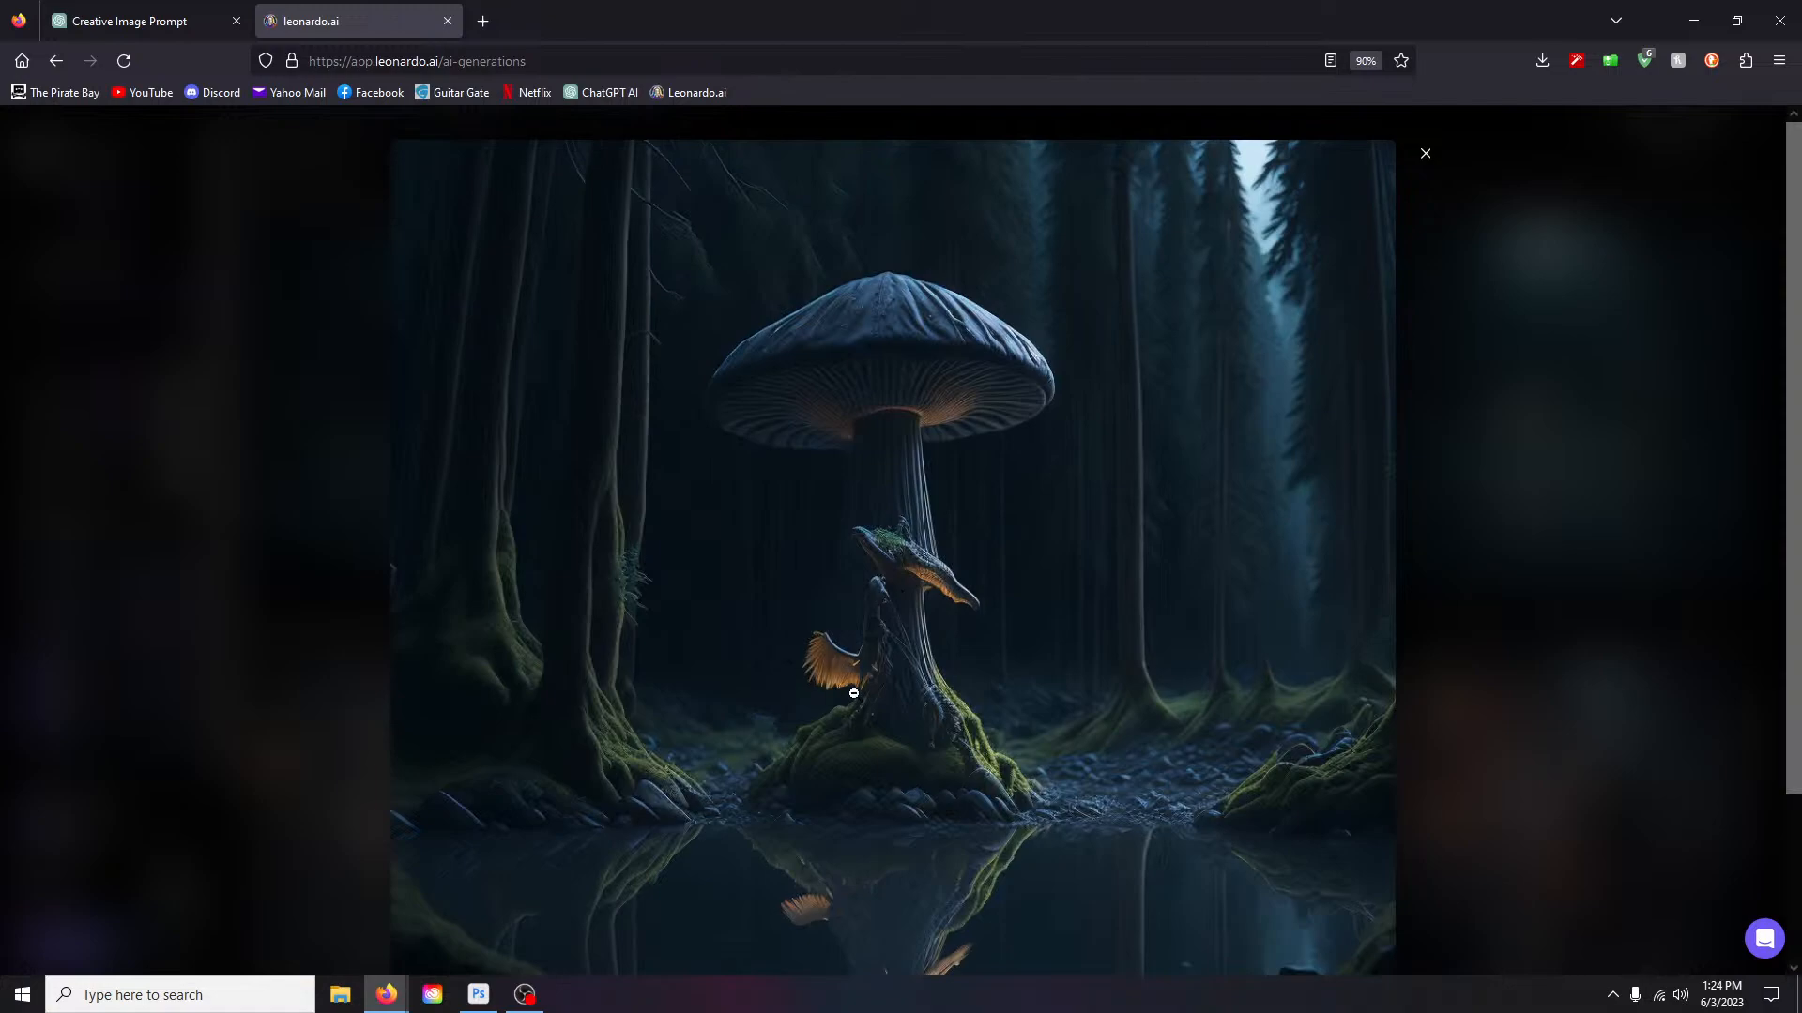
pyautogui.scroll(-2, 1027, 563)
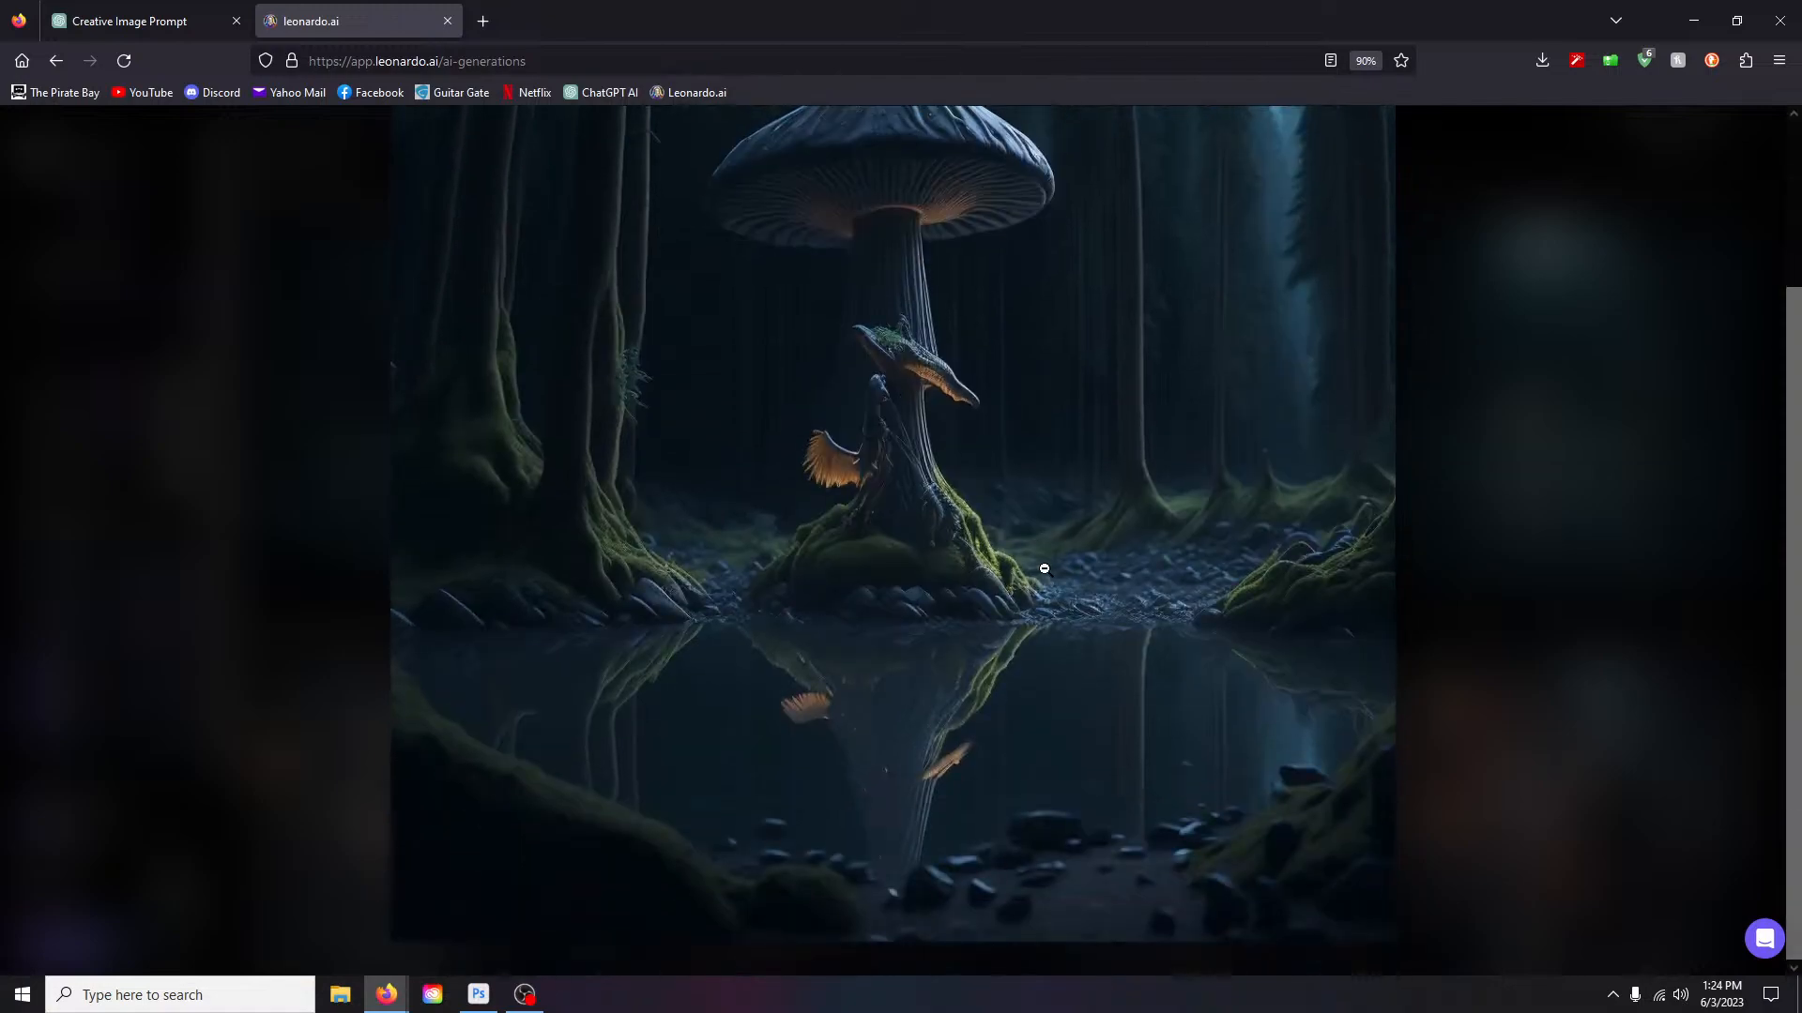
pyautogui.click(1042, 542)
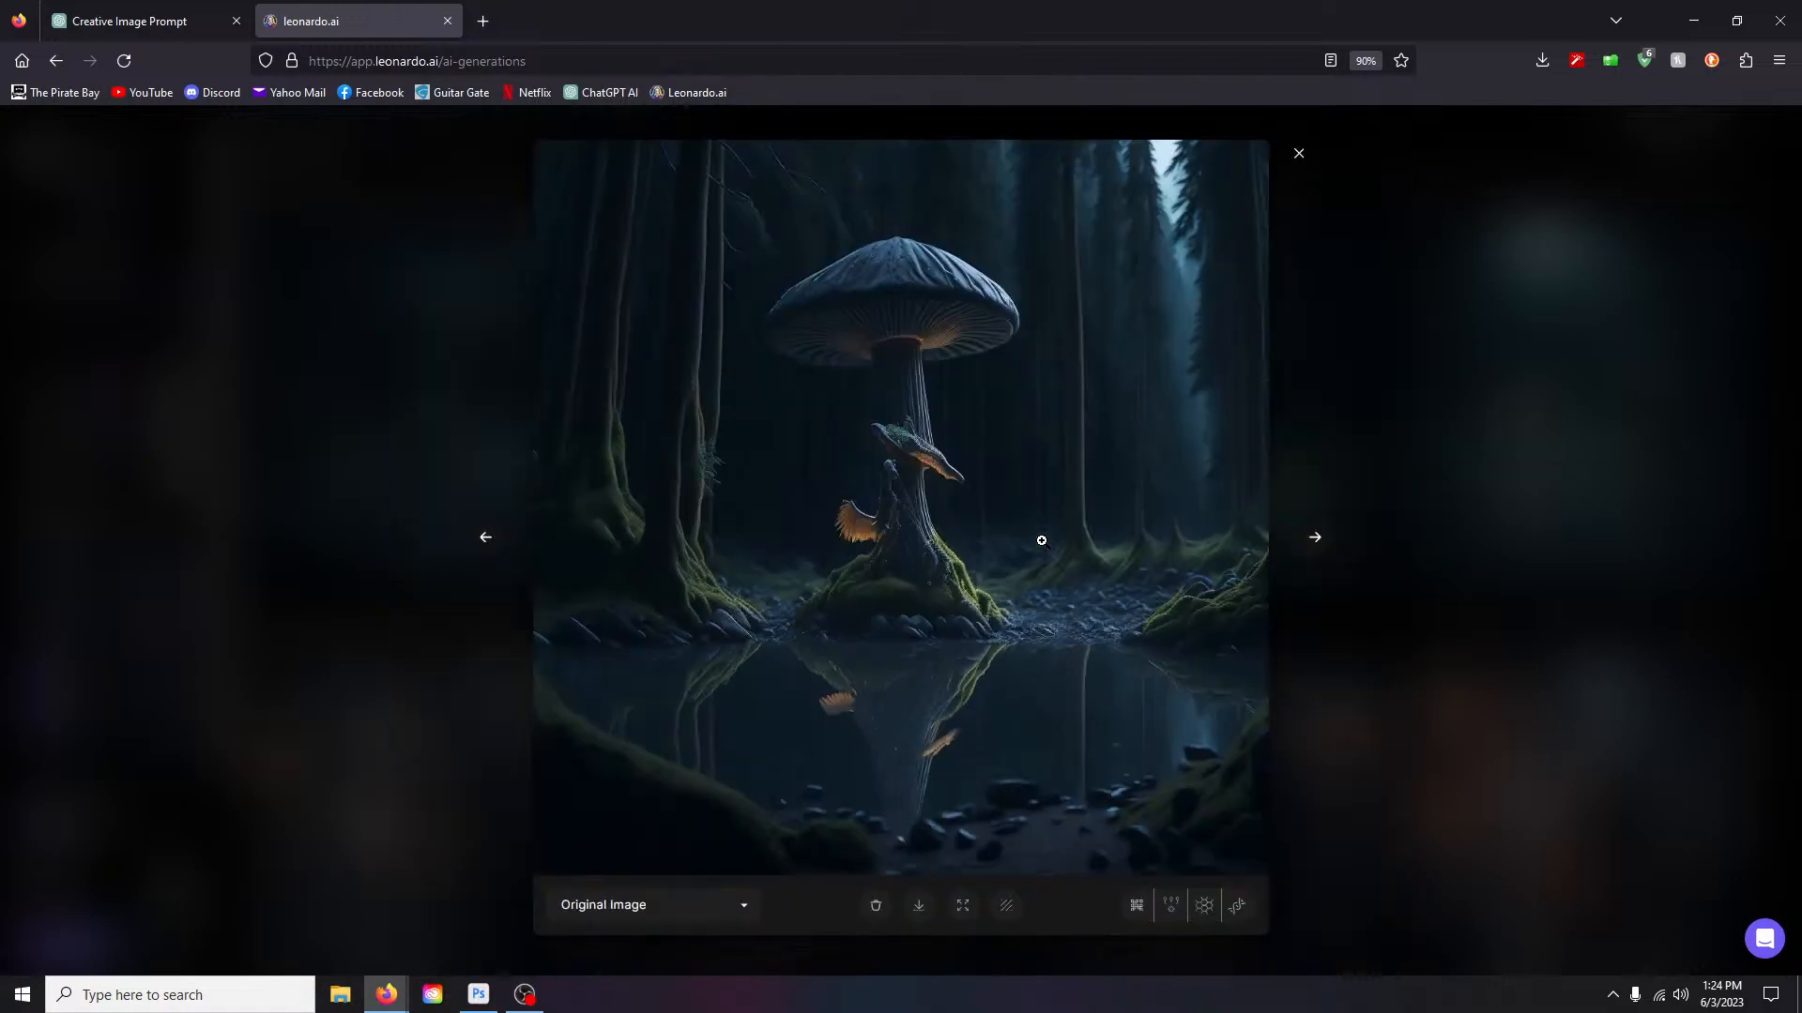
pyautogui.click(1317, 541)
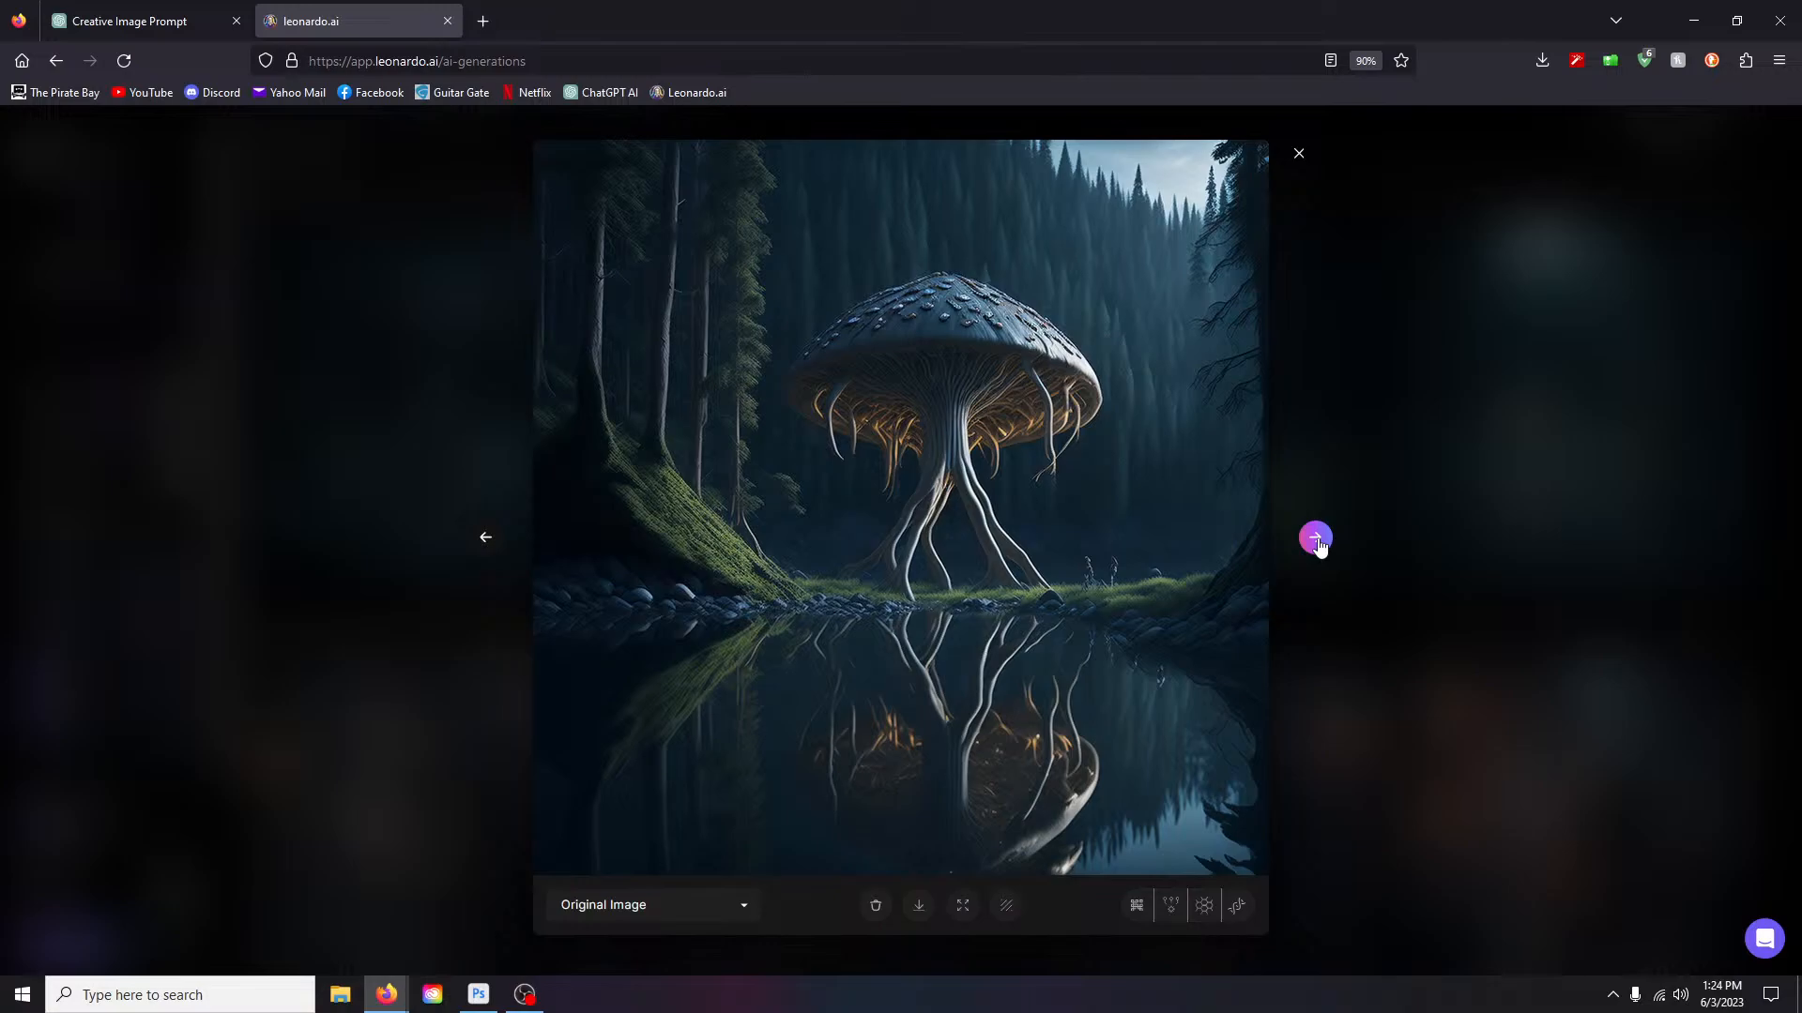
pyautogui.click(1317, 541)
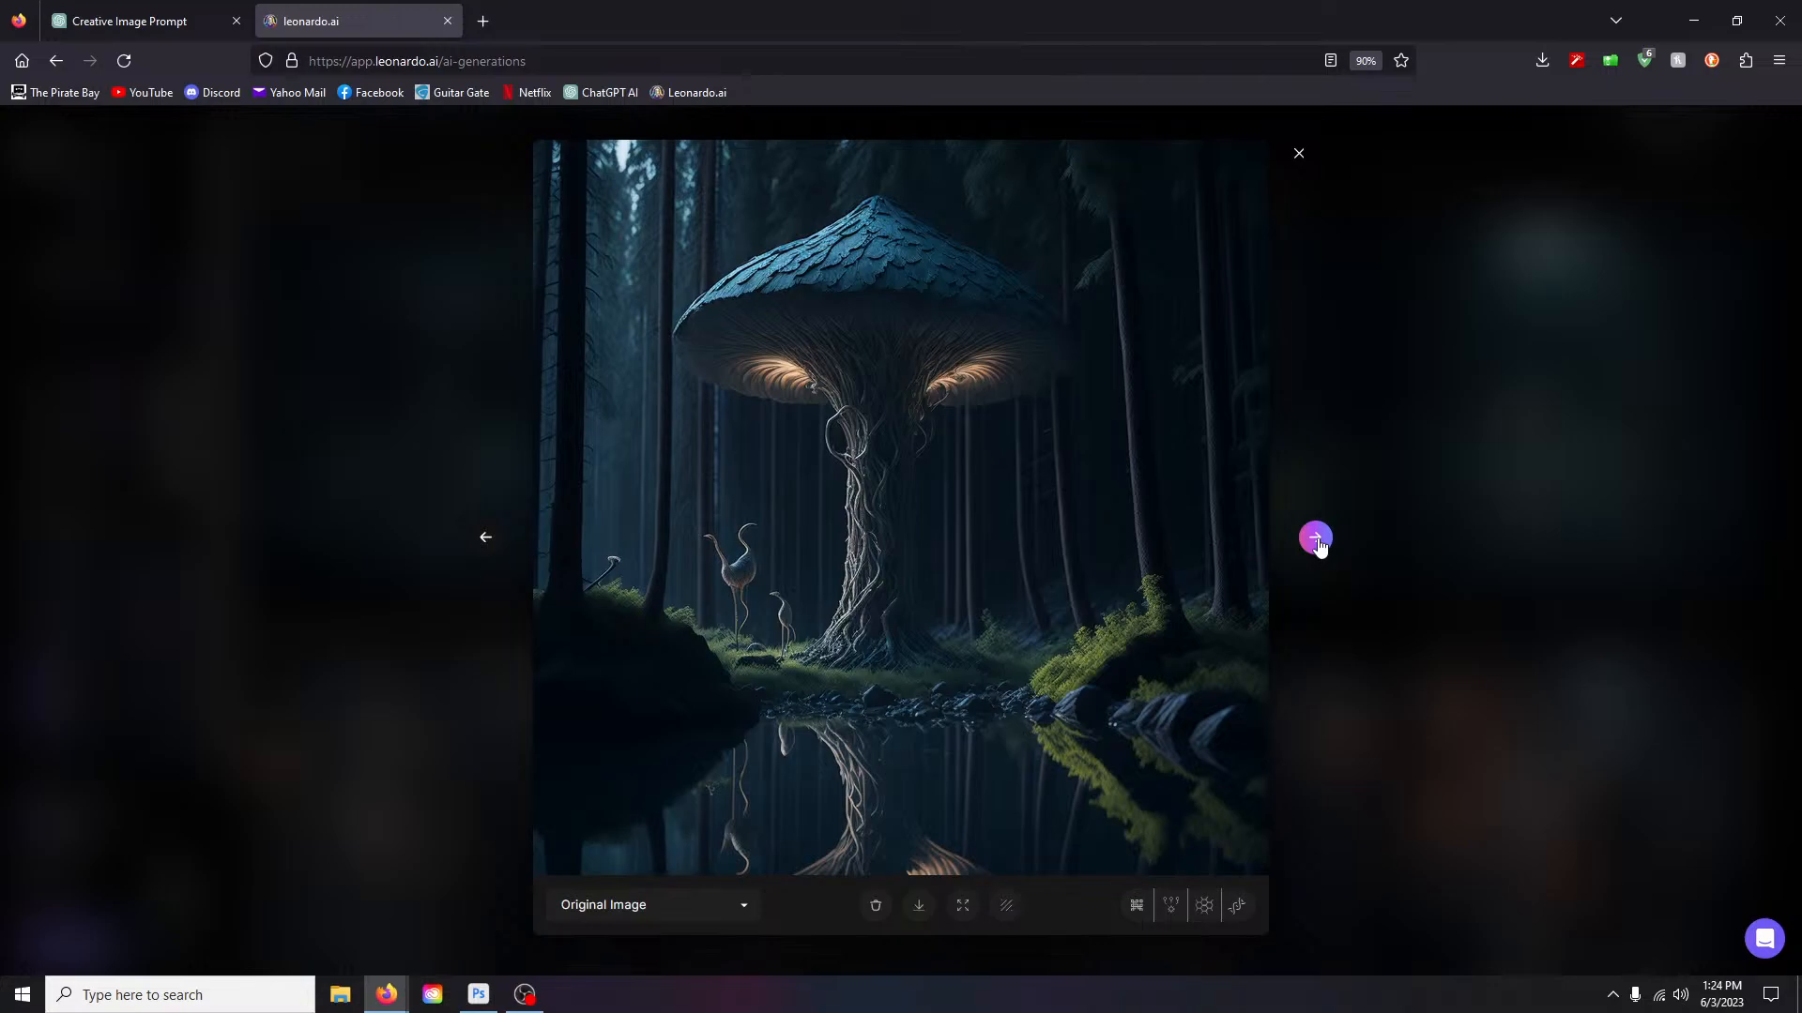
pyautogui.click(1315, 538)
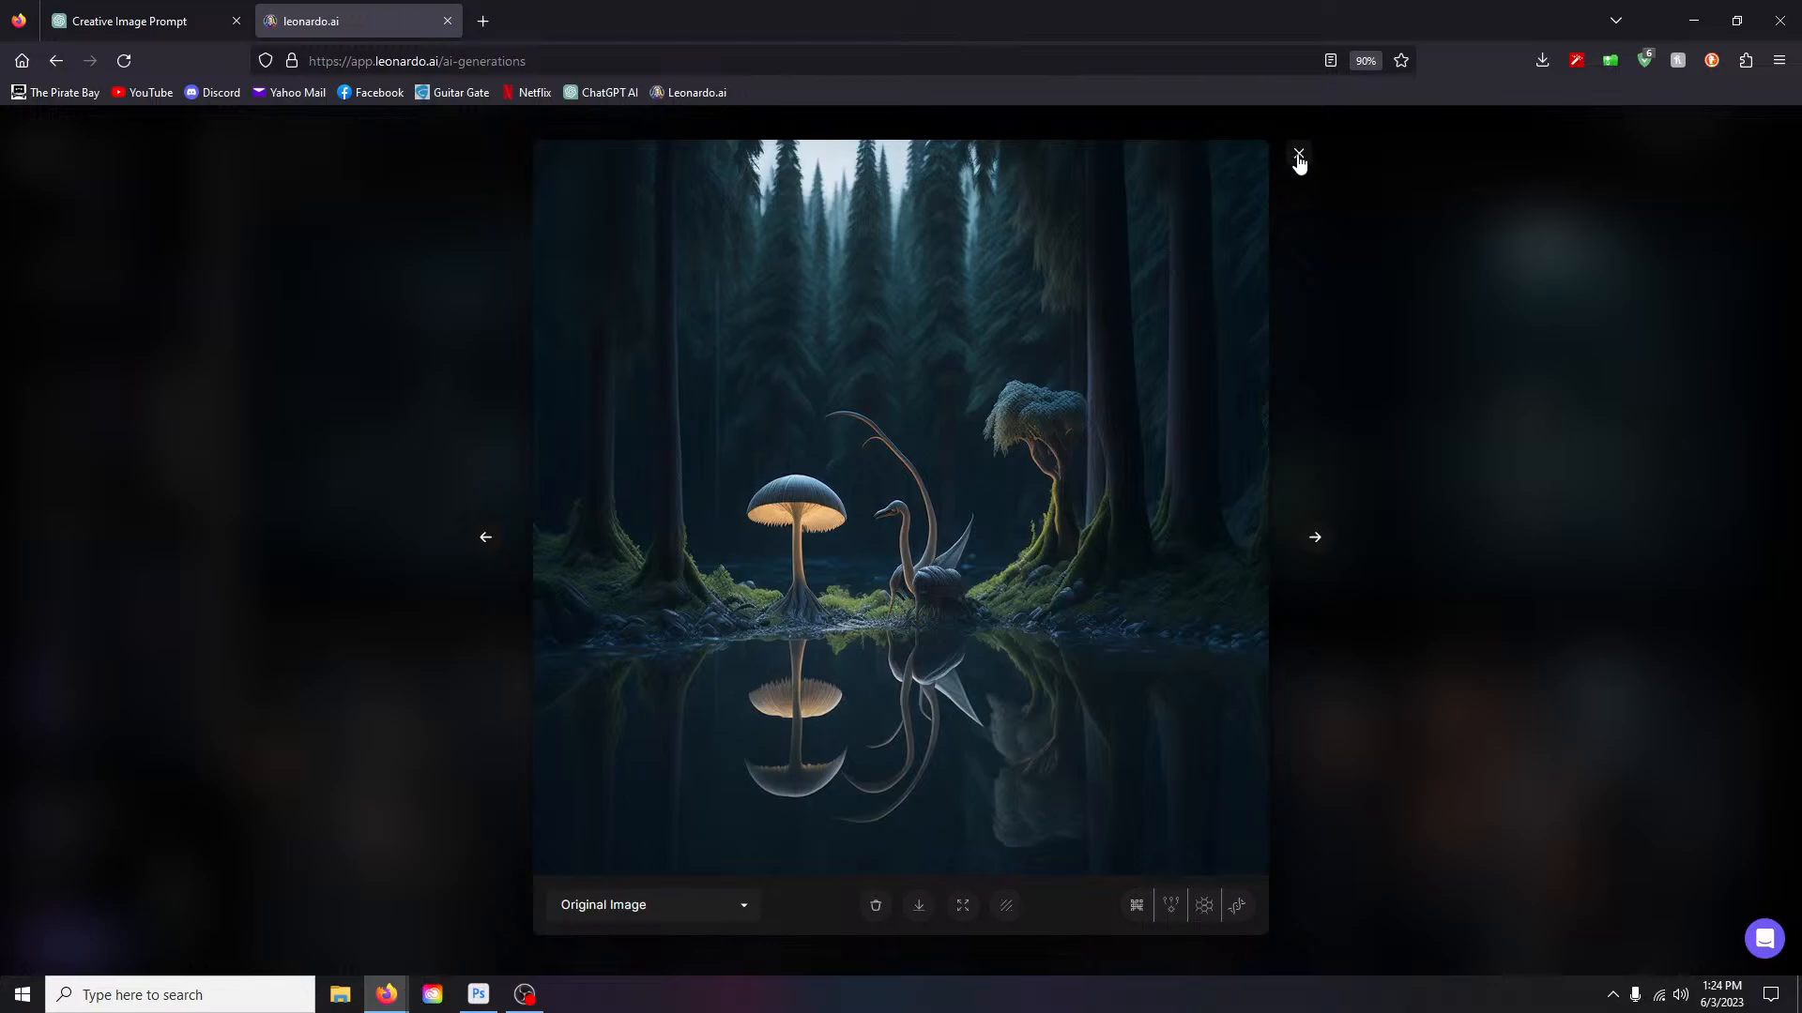
pyautogui.click(1299, 156)
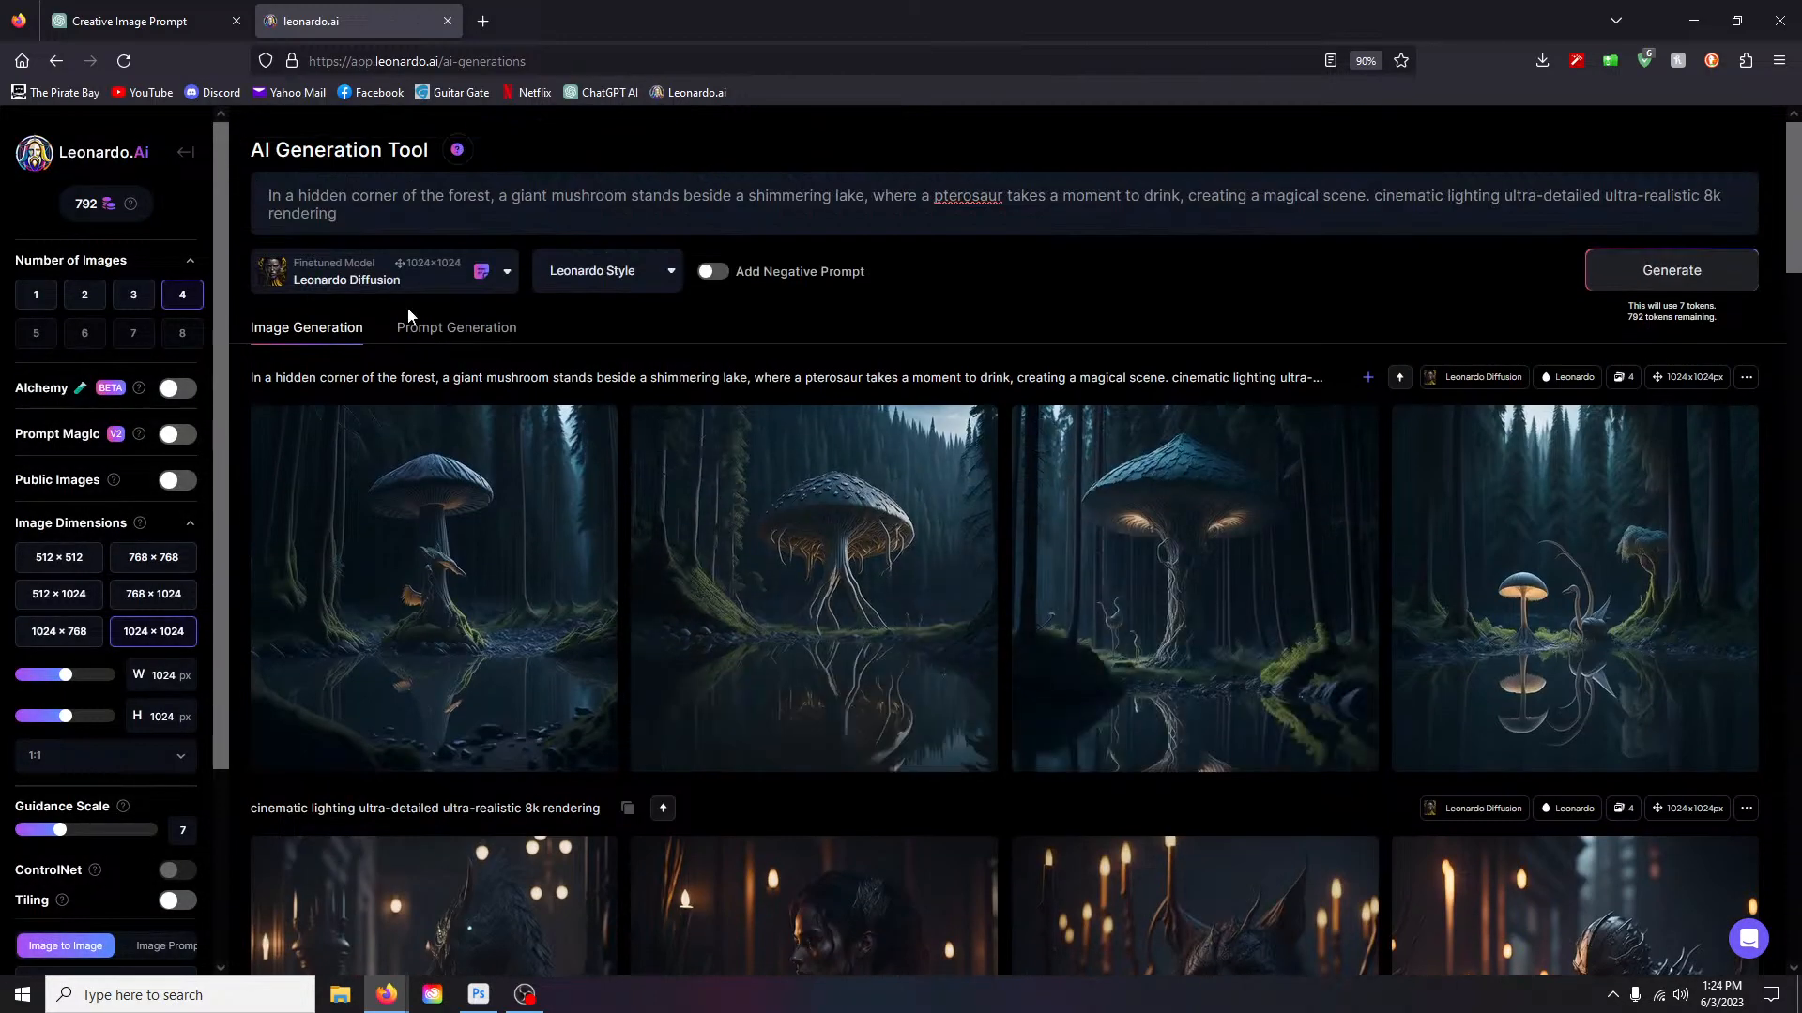
# Step: Swap the description for ChatGPT's third prompt, "A prehistoric pterosaur perches on a towering mushroom...", keeping the style suffix, and generate the images
pyautogui.click(193, 19)
pyautogui.moveTo(727, 621); pyautogui.dragTo(993, 652)
pyautogui.hotkey('ctrl', 'c')
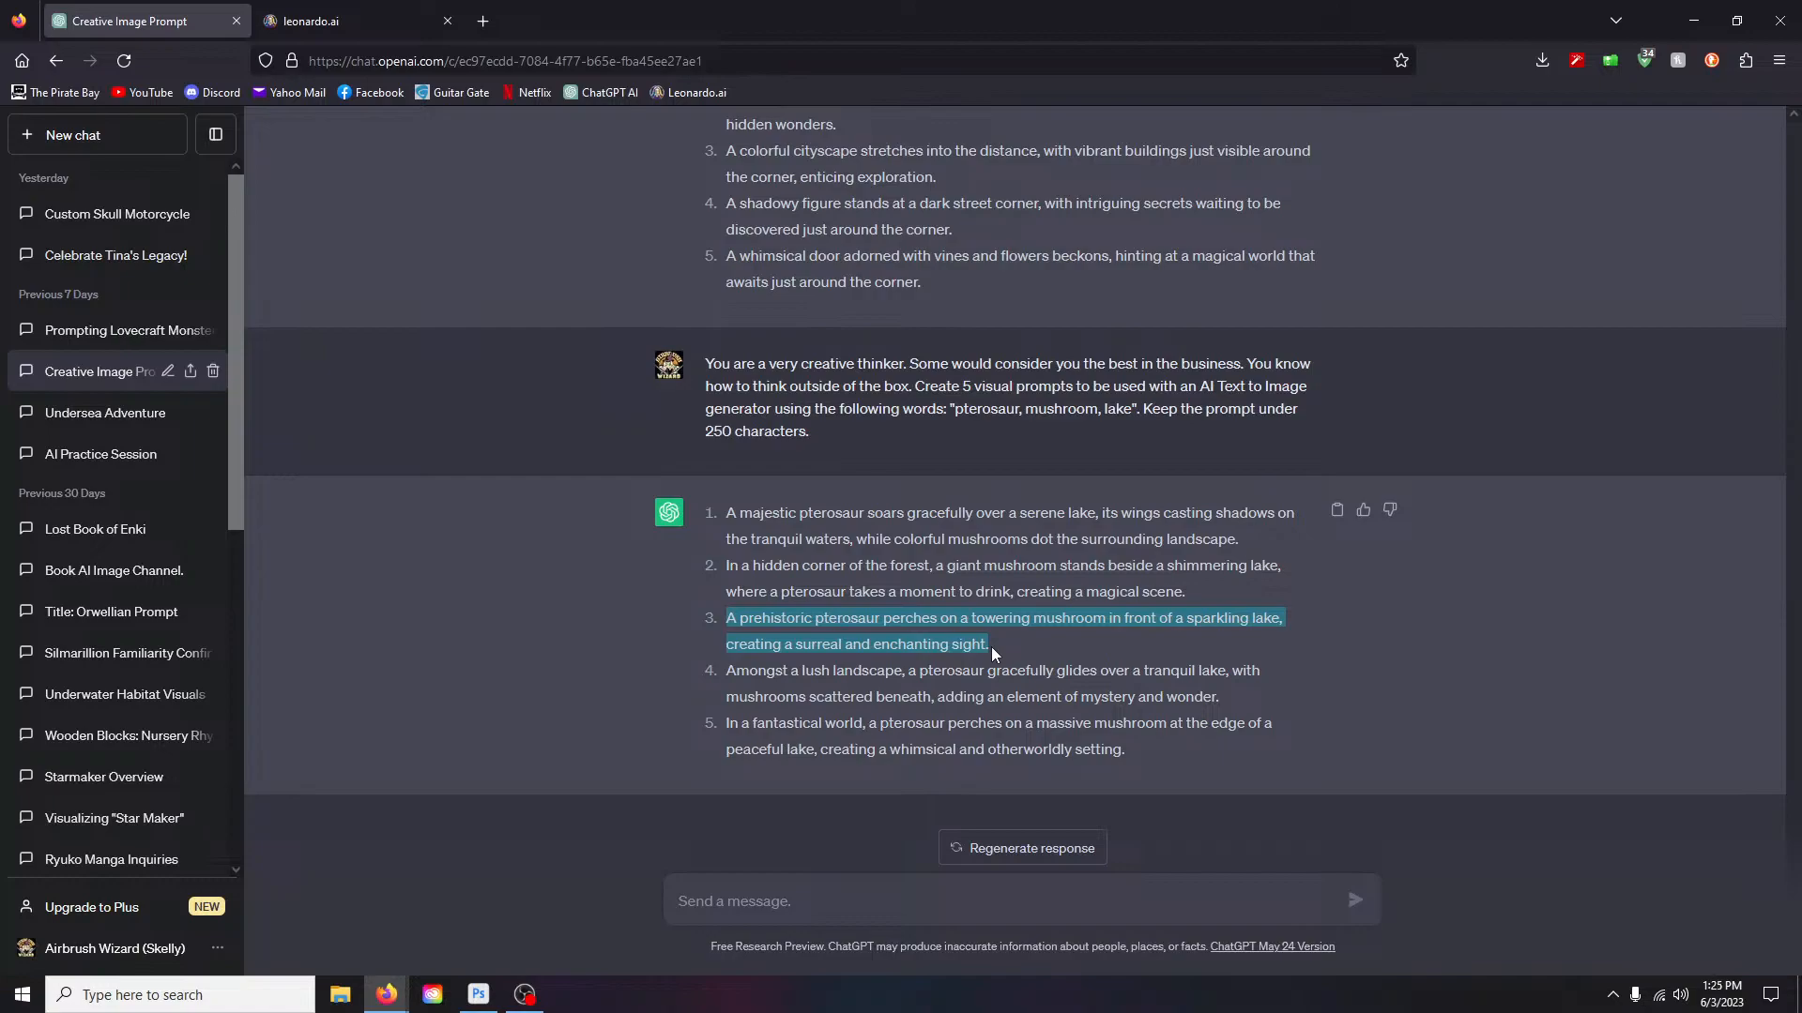
pyautogui.click(381, 19)
pyautogui.moveTo(269, 196); pyautogui.dragTo(1372, 198)
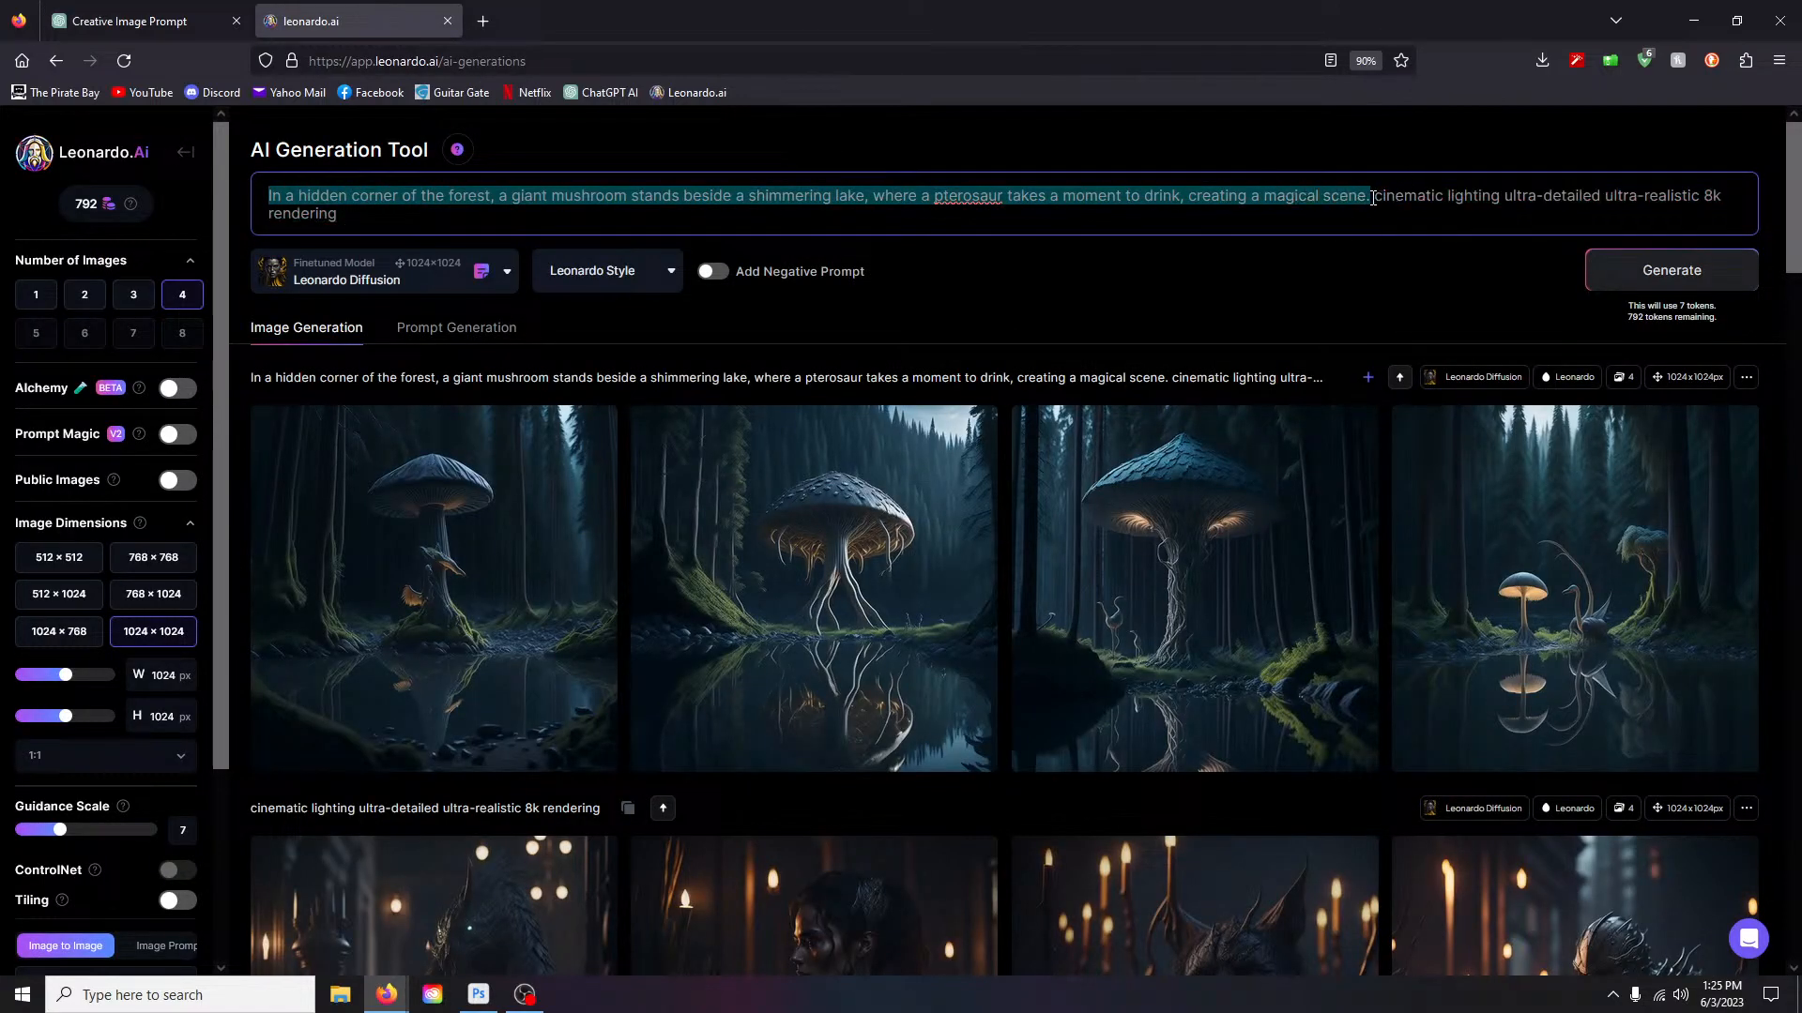
pyautogui.hotkey('ctrl', 'v')
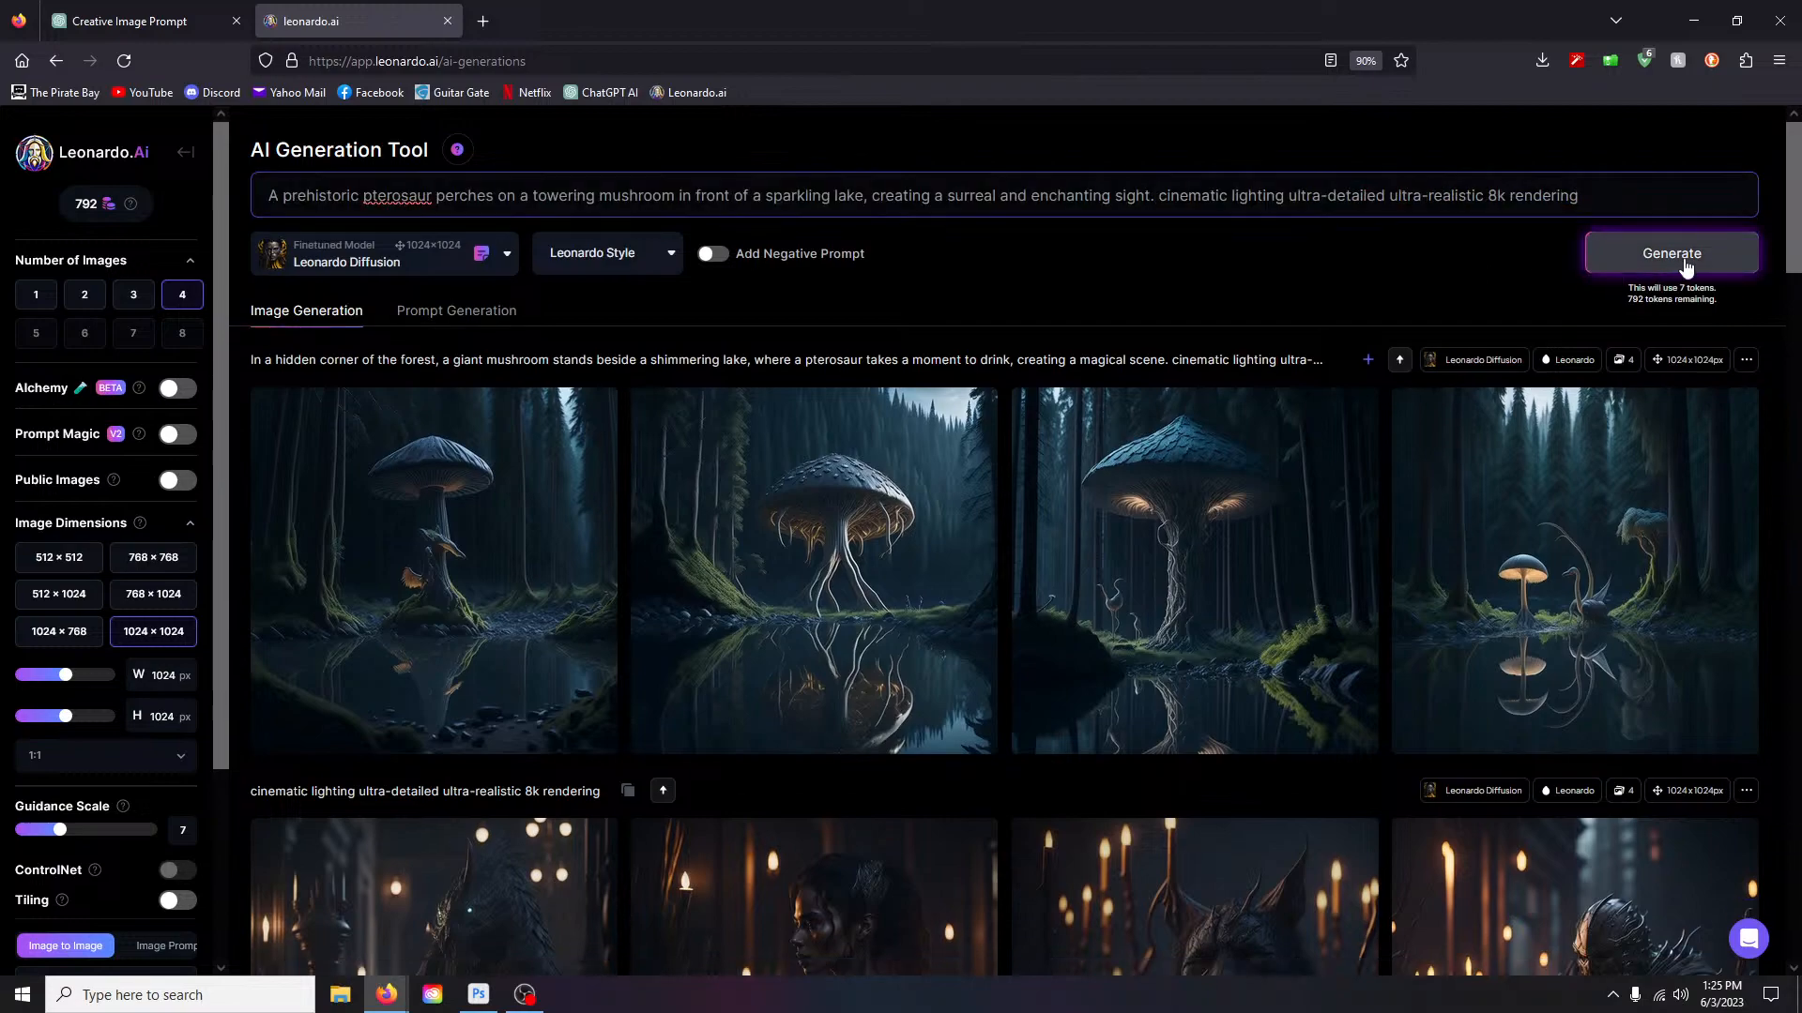
pyautogui.click(1684, 263)
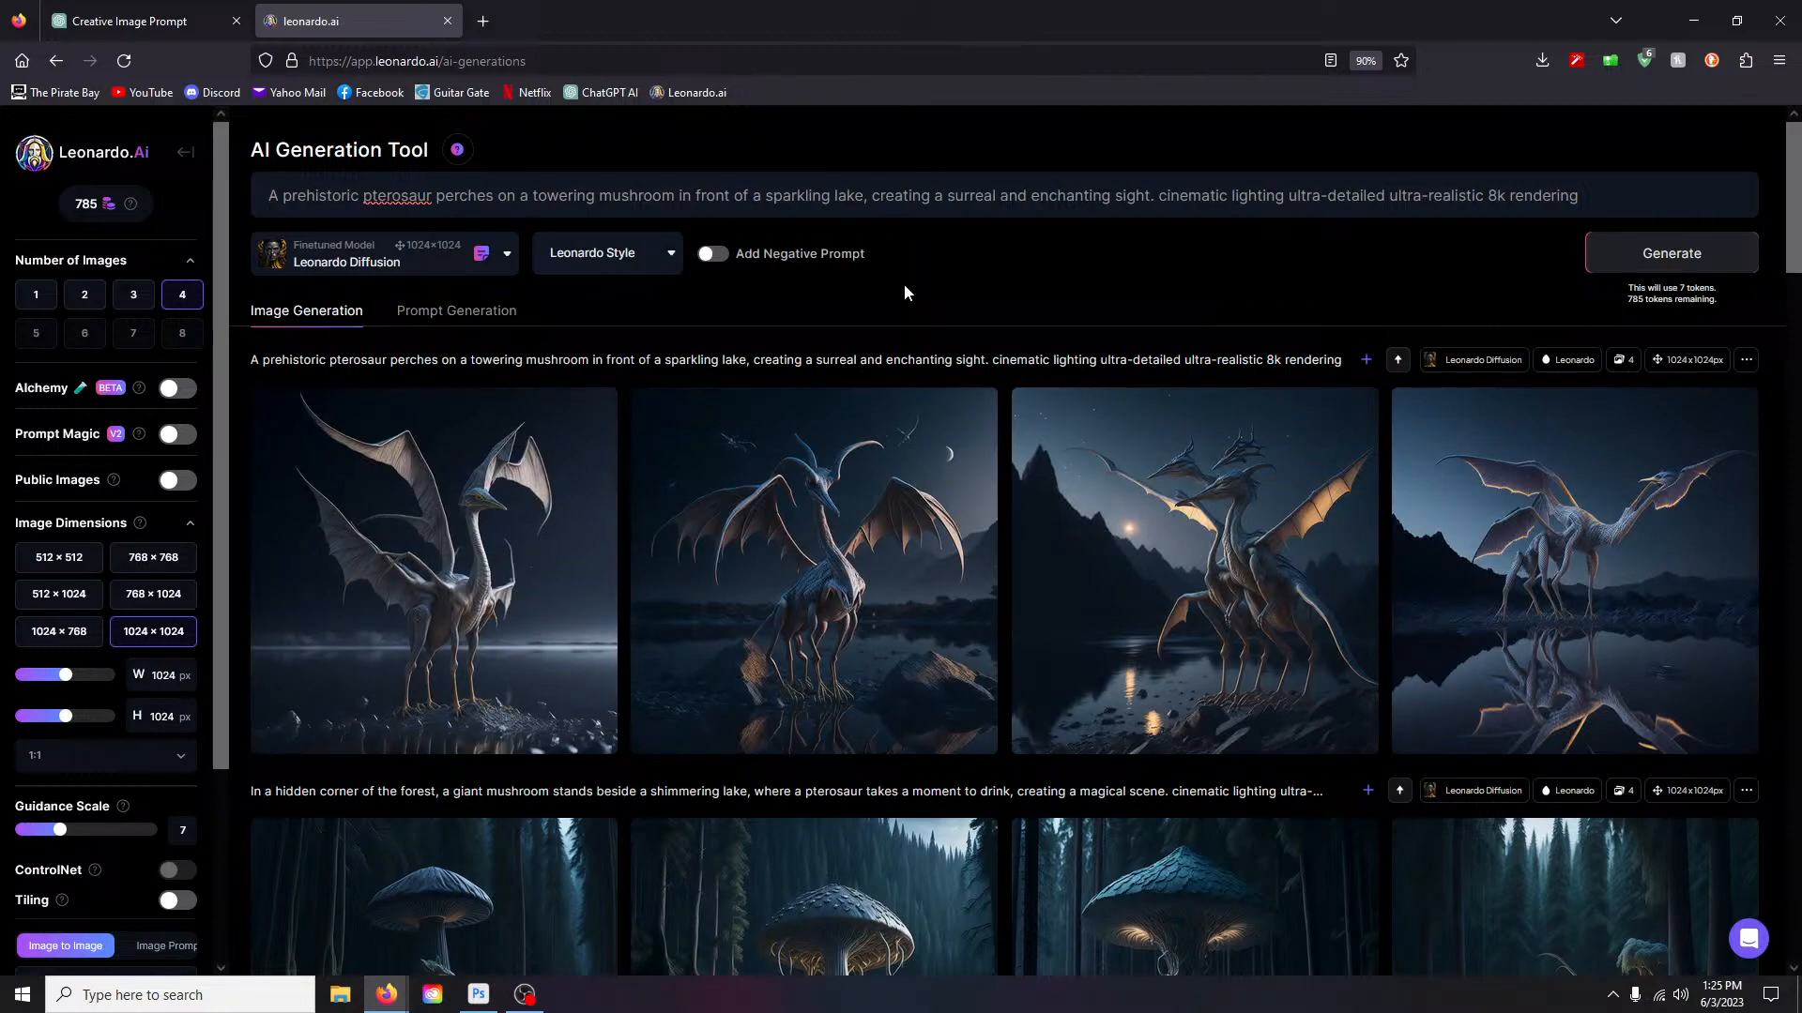
# Step: View the four pterosaur-by-the-lake images from the third prompt one after another at full size
pyautogui.scroll(-1, 1491, 291)
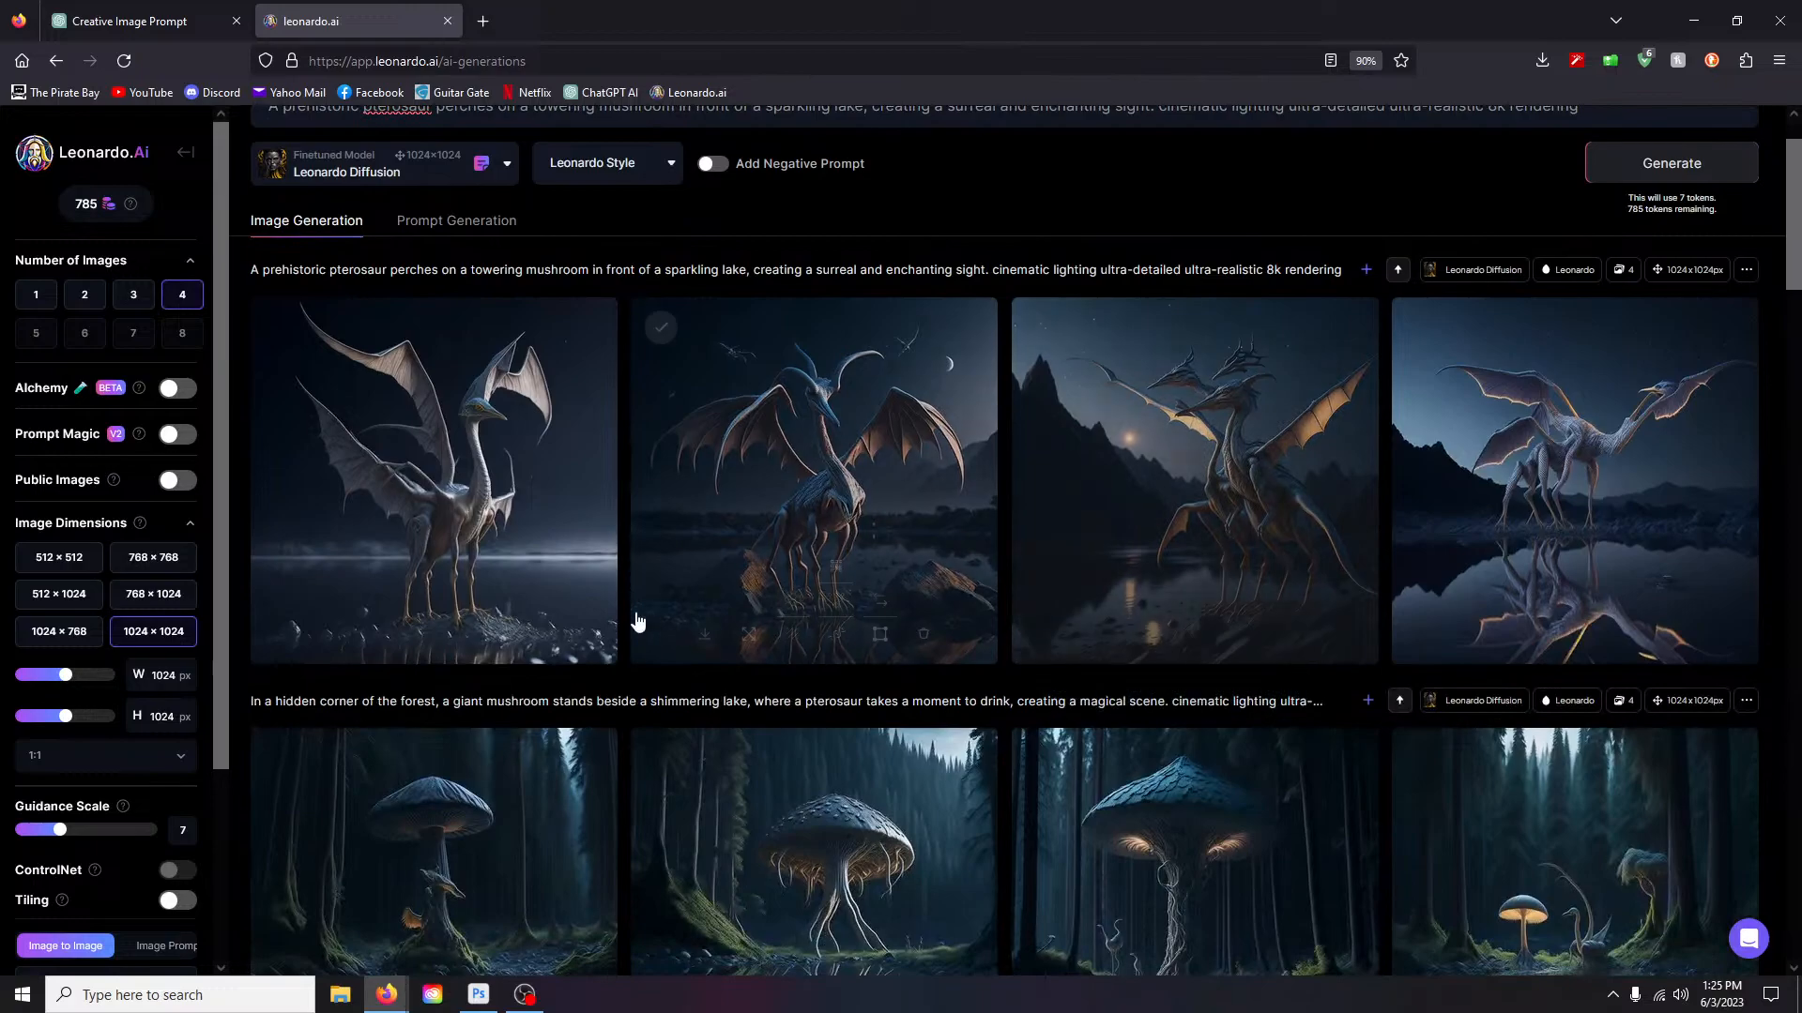
pyautogui.click(555, 575)
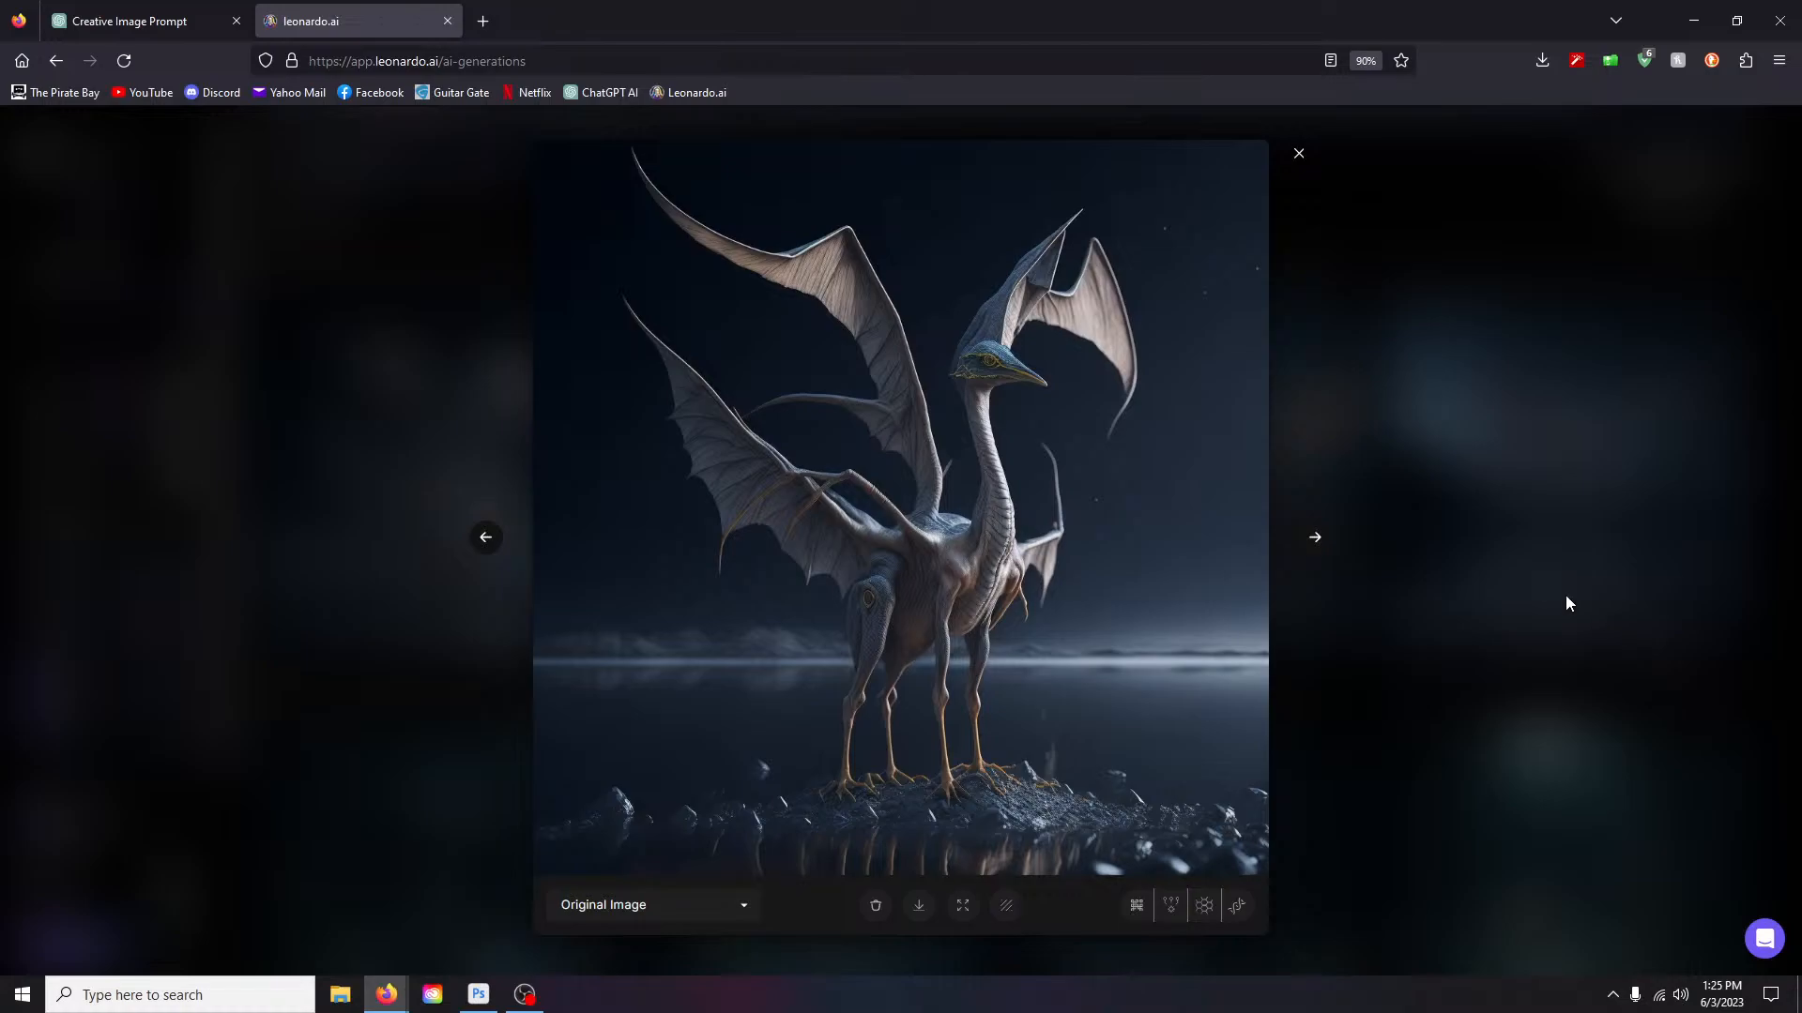
pyautogui.click(1317, 540)
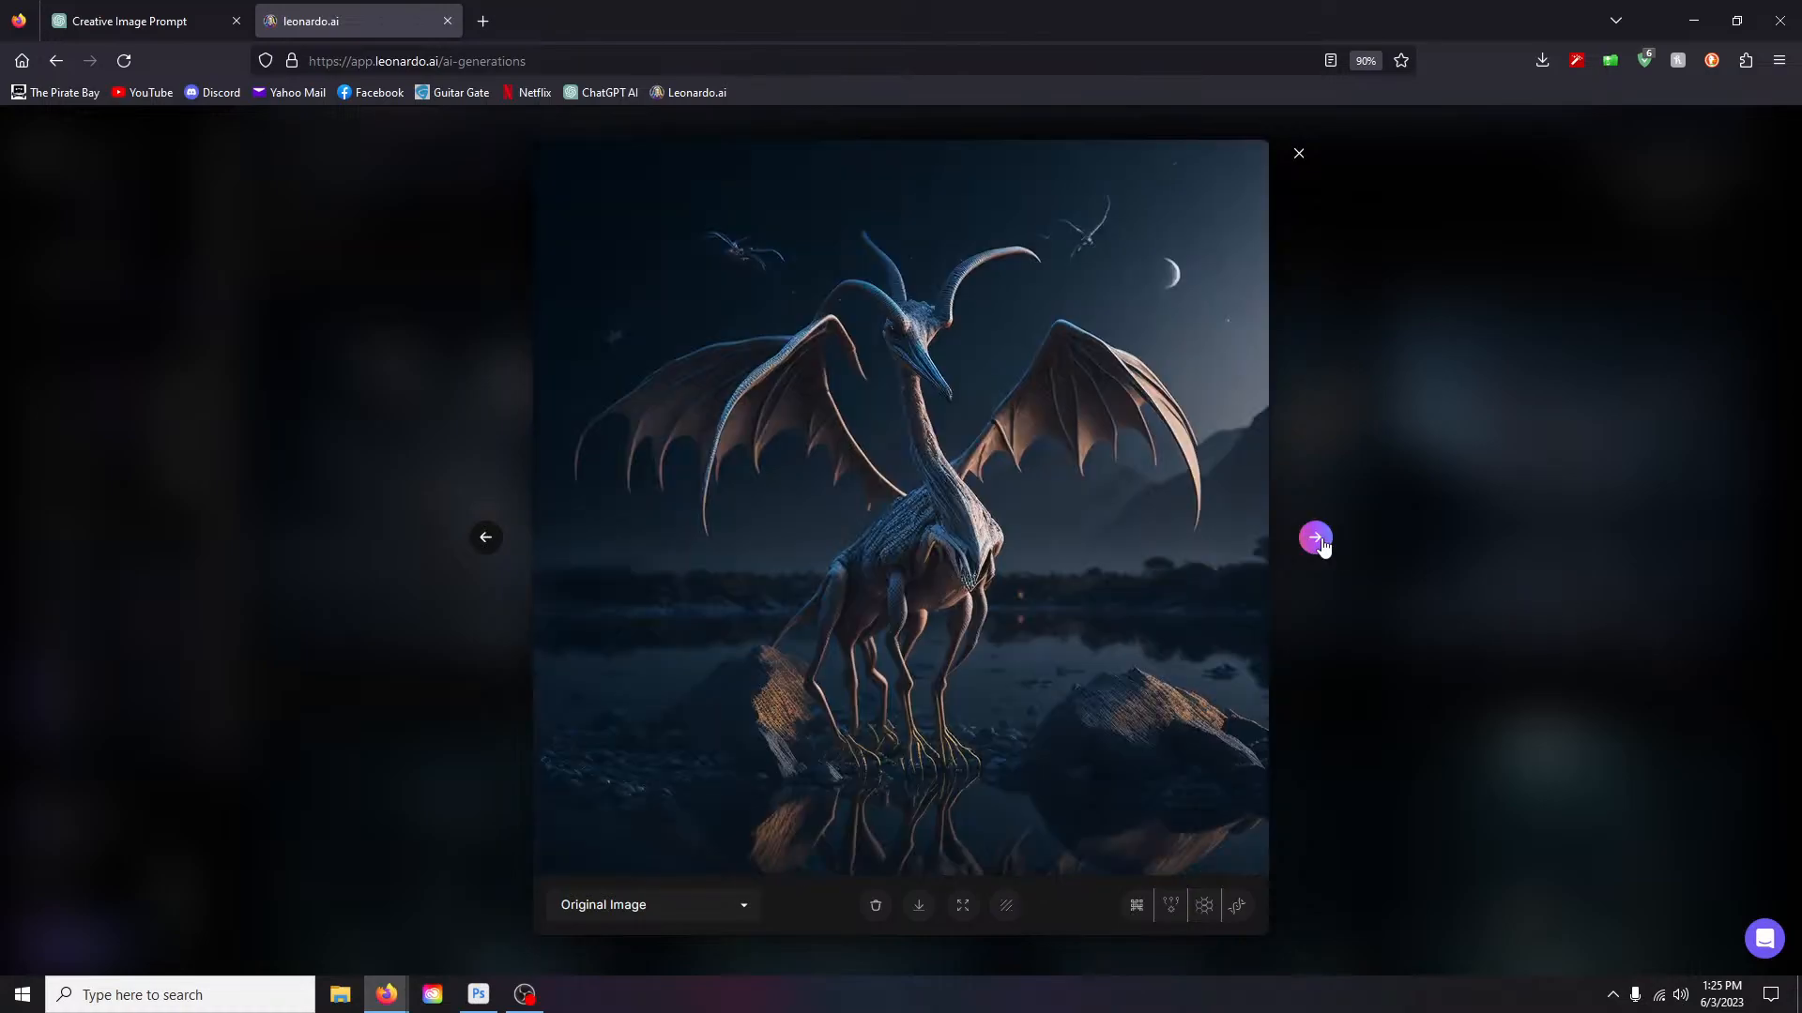
pyautogui.click(1317, 540)
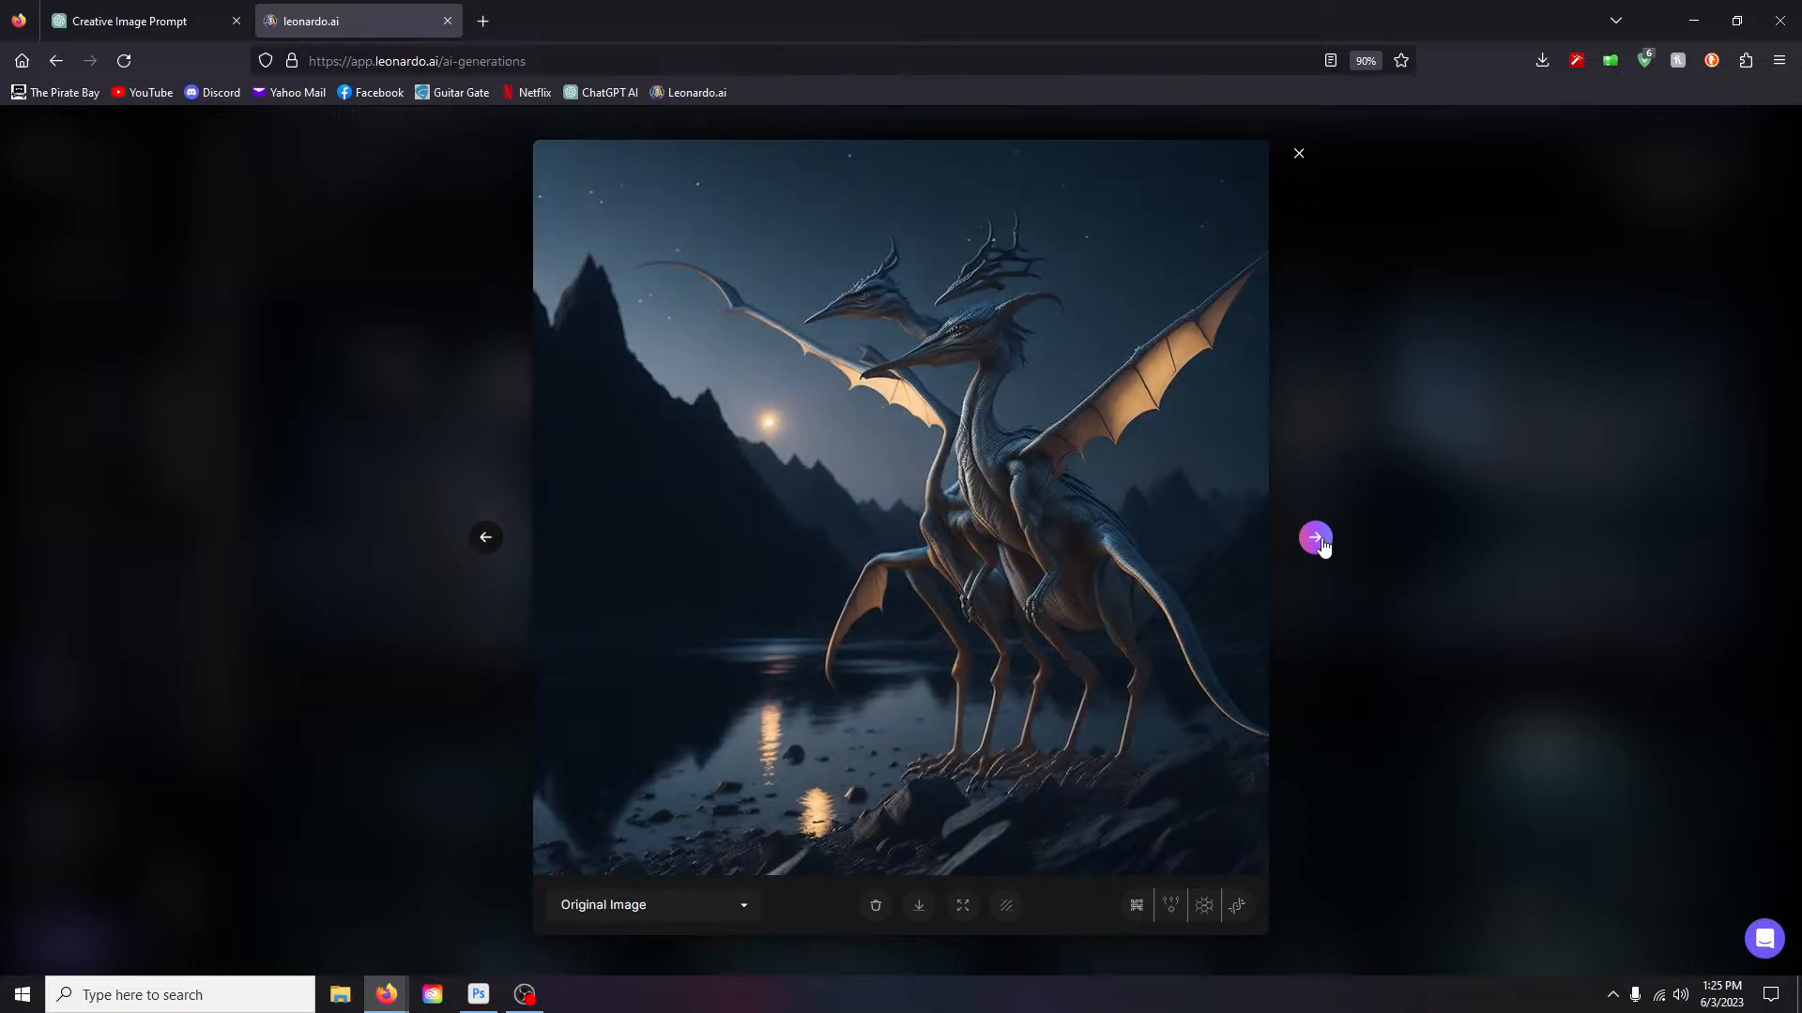
pyautogui.click(1317, 539)
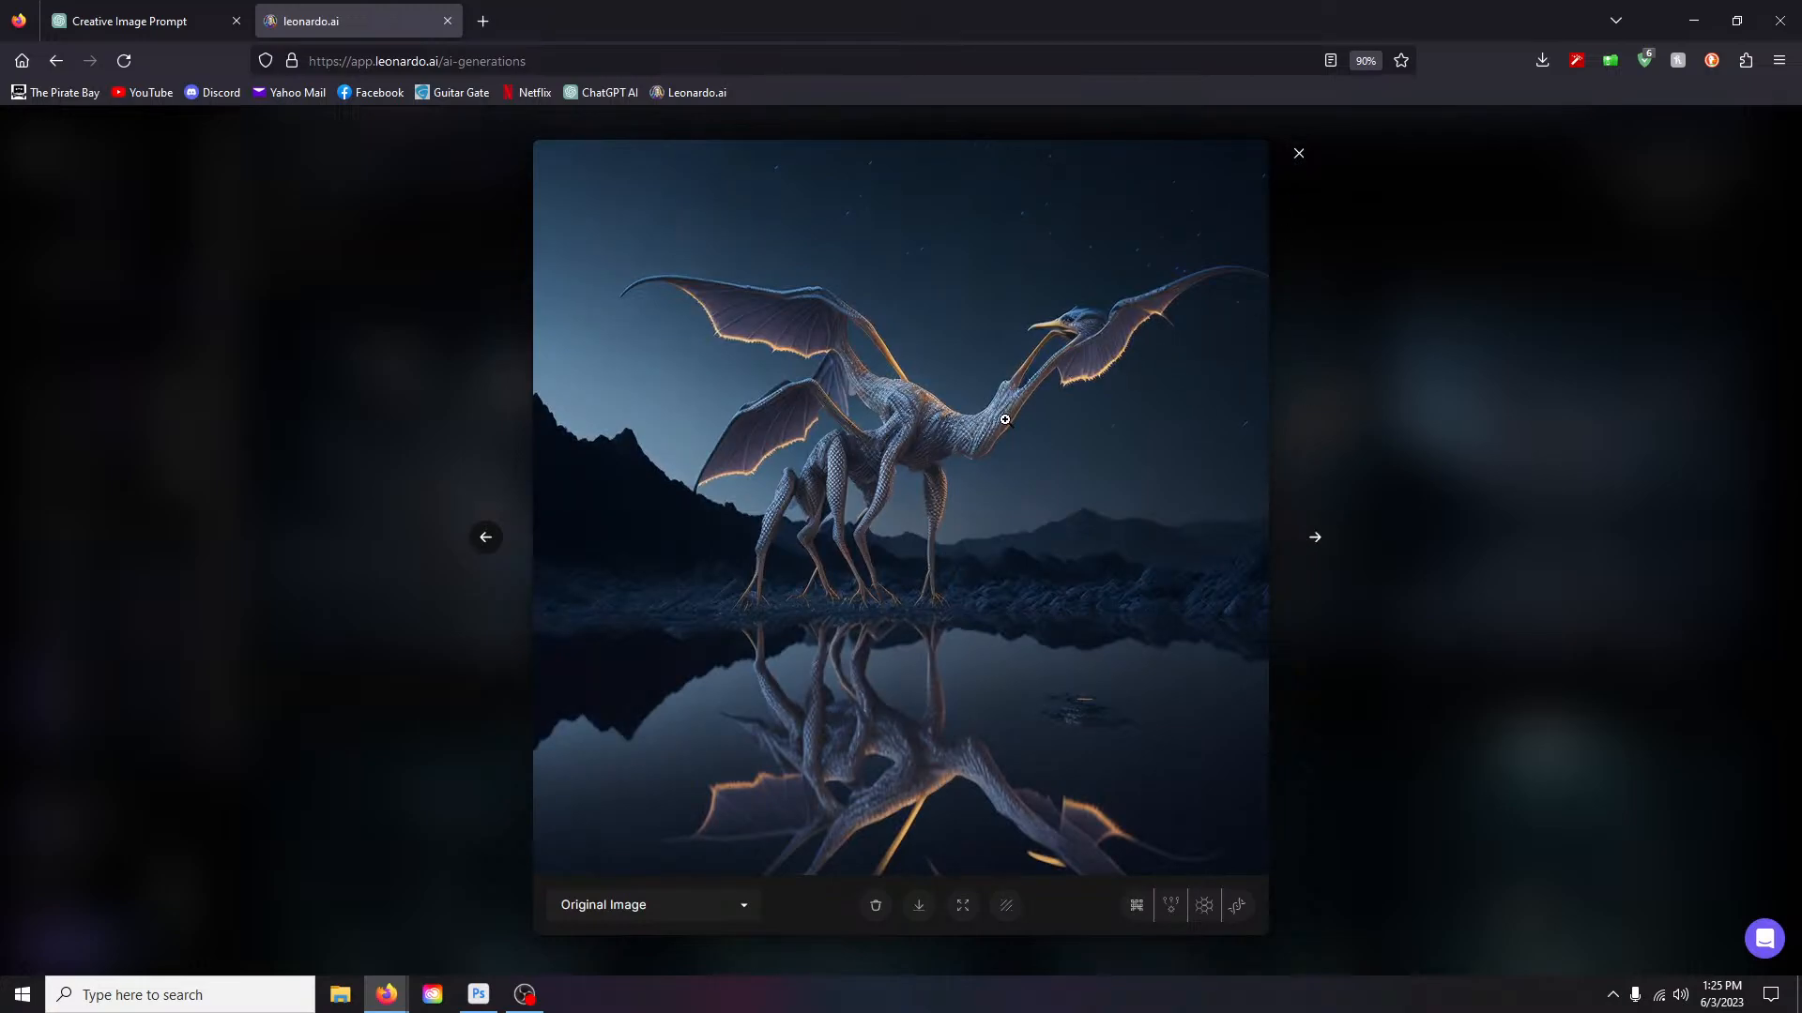
pyautogui.click(1299, 153)
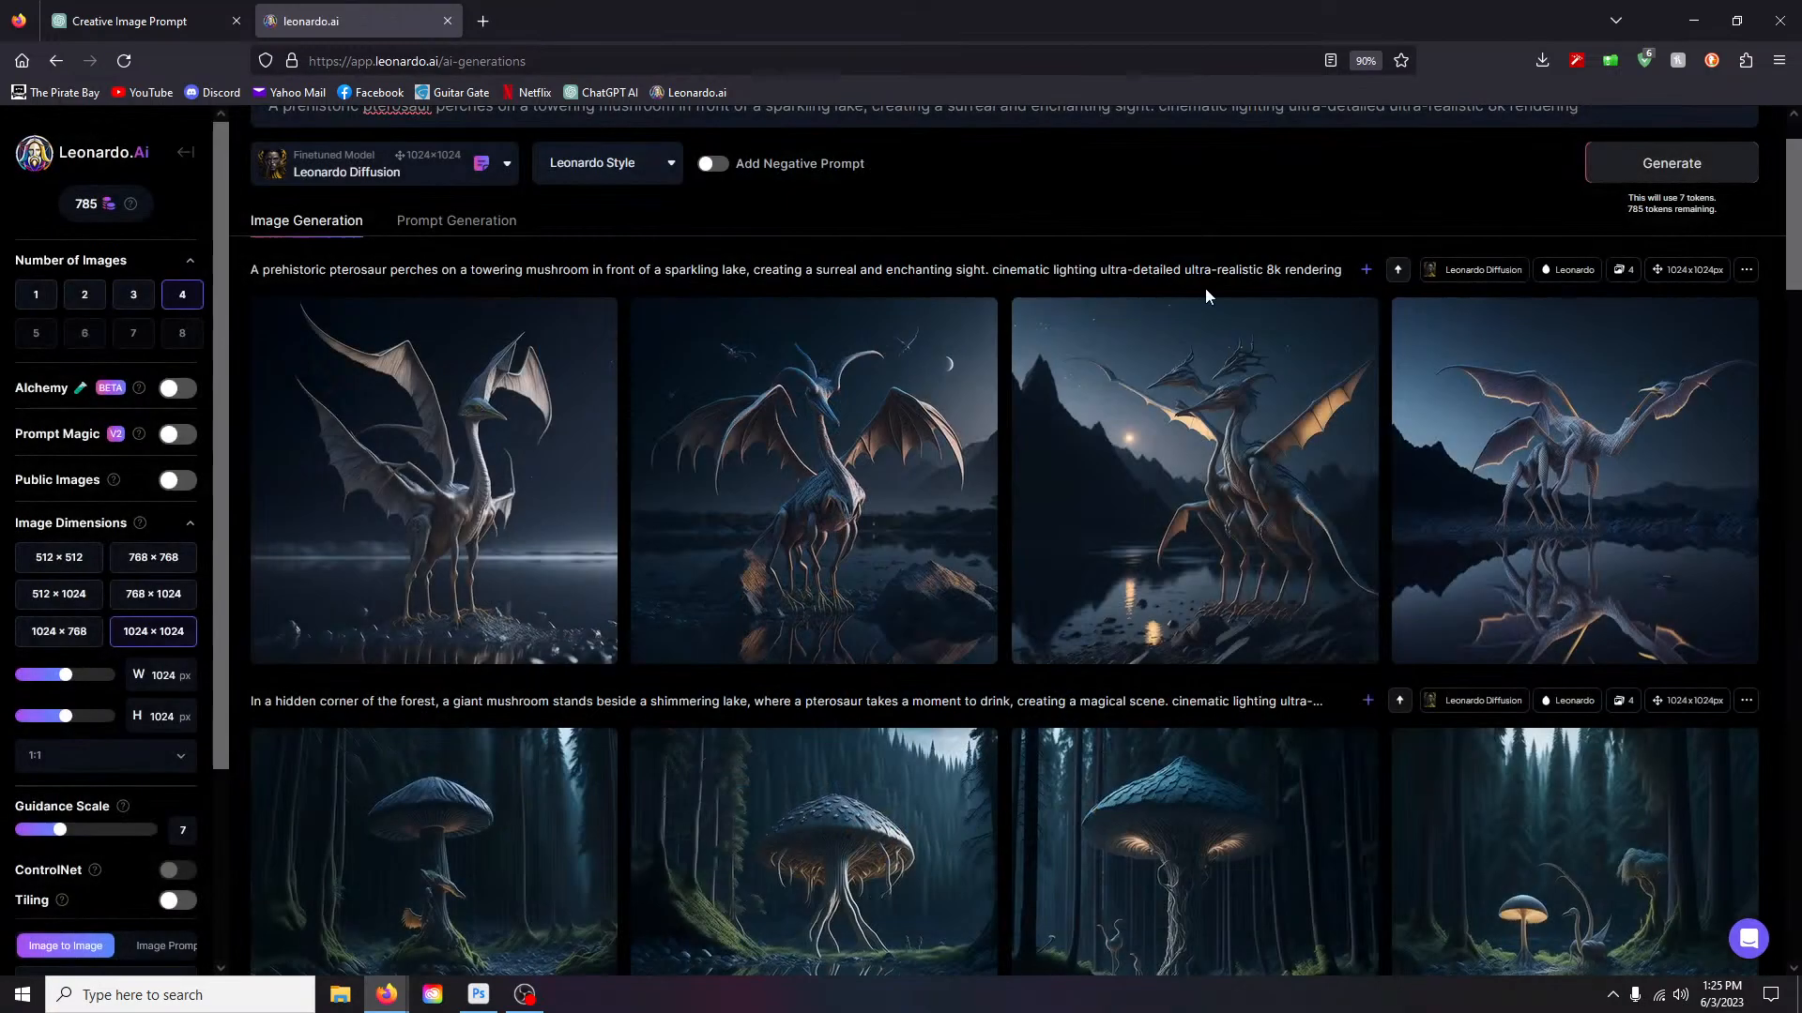
# Step: In ChatGPT, resend the five-visual-prompts request with the quoted words replaced by "at the eath's core"
pyautogui.click(132, 30)
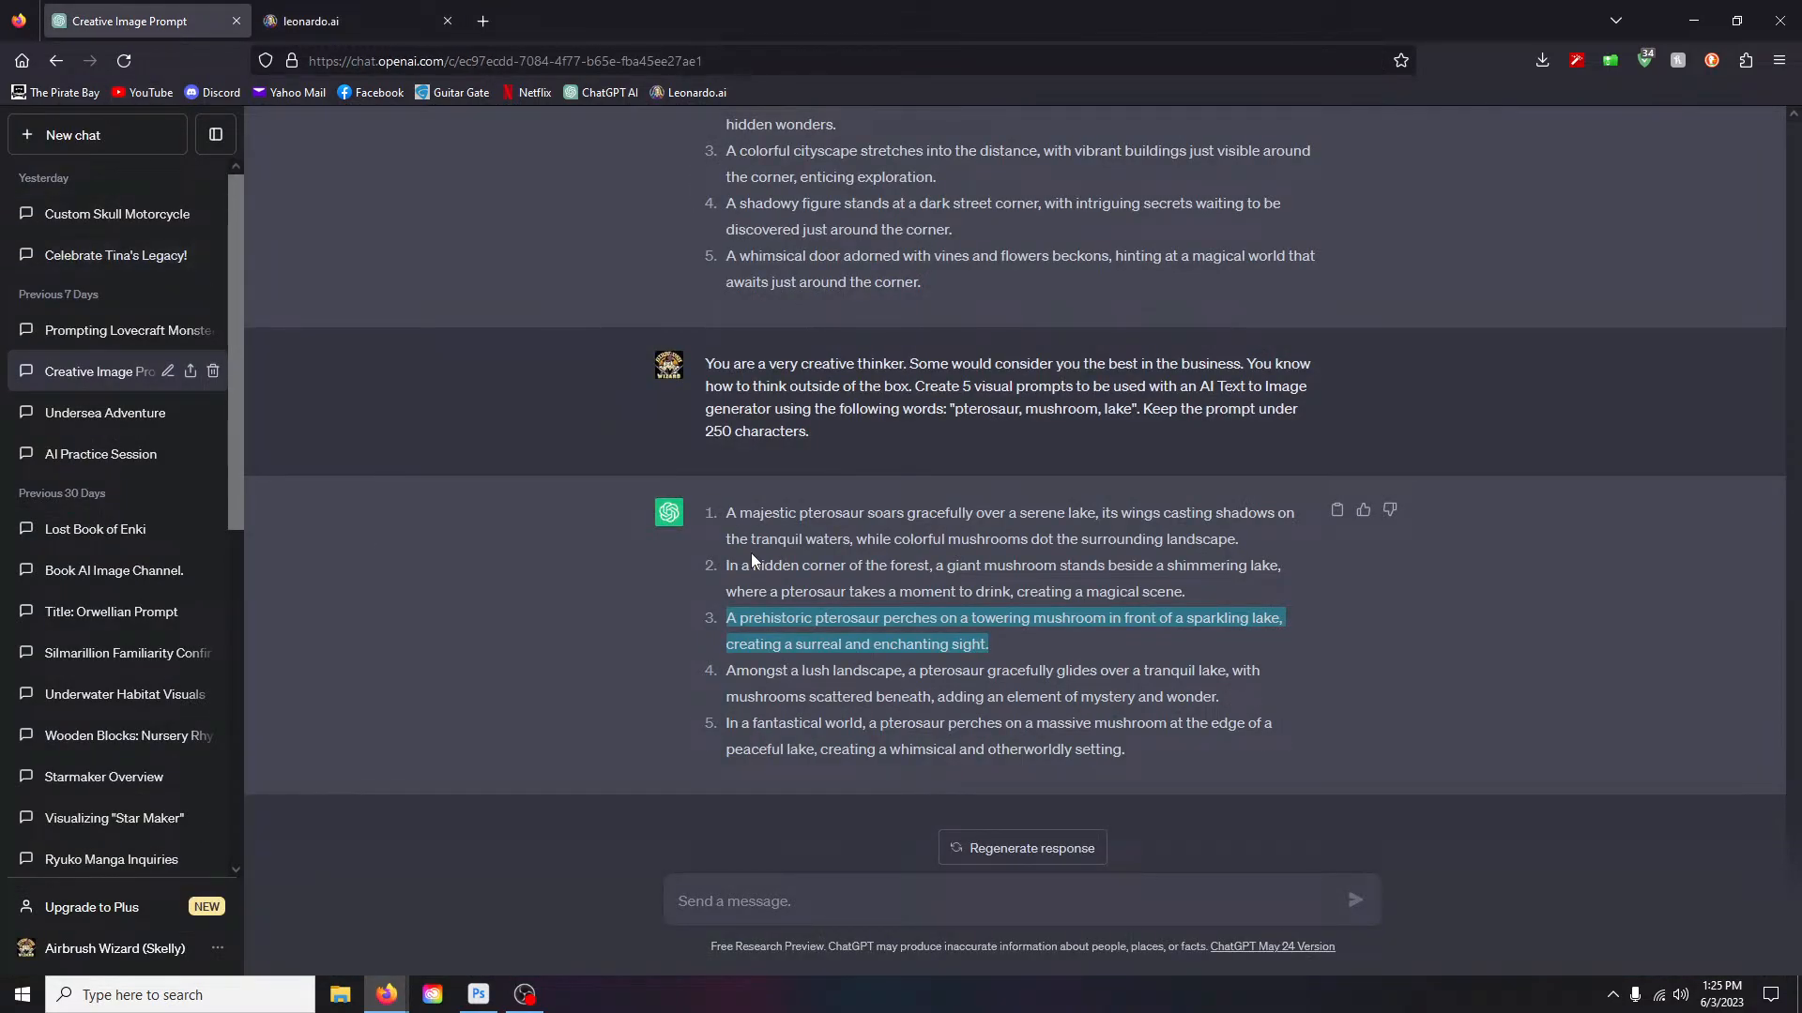
pyautogui.moveTo(704, 366); pyautogui.dragTo(813, 445)
pyautogui.hotkey('ctrl', 'c')
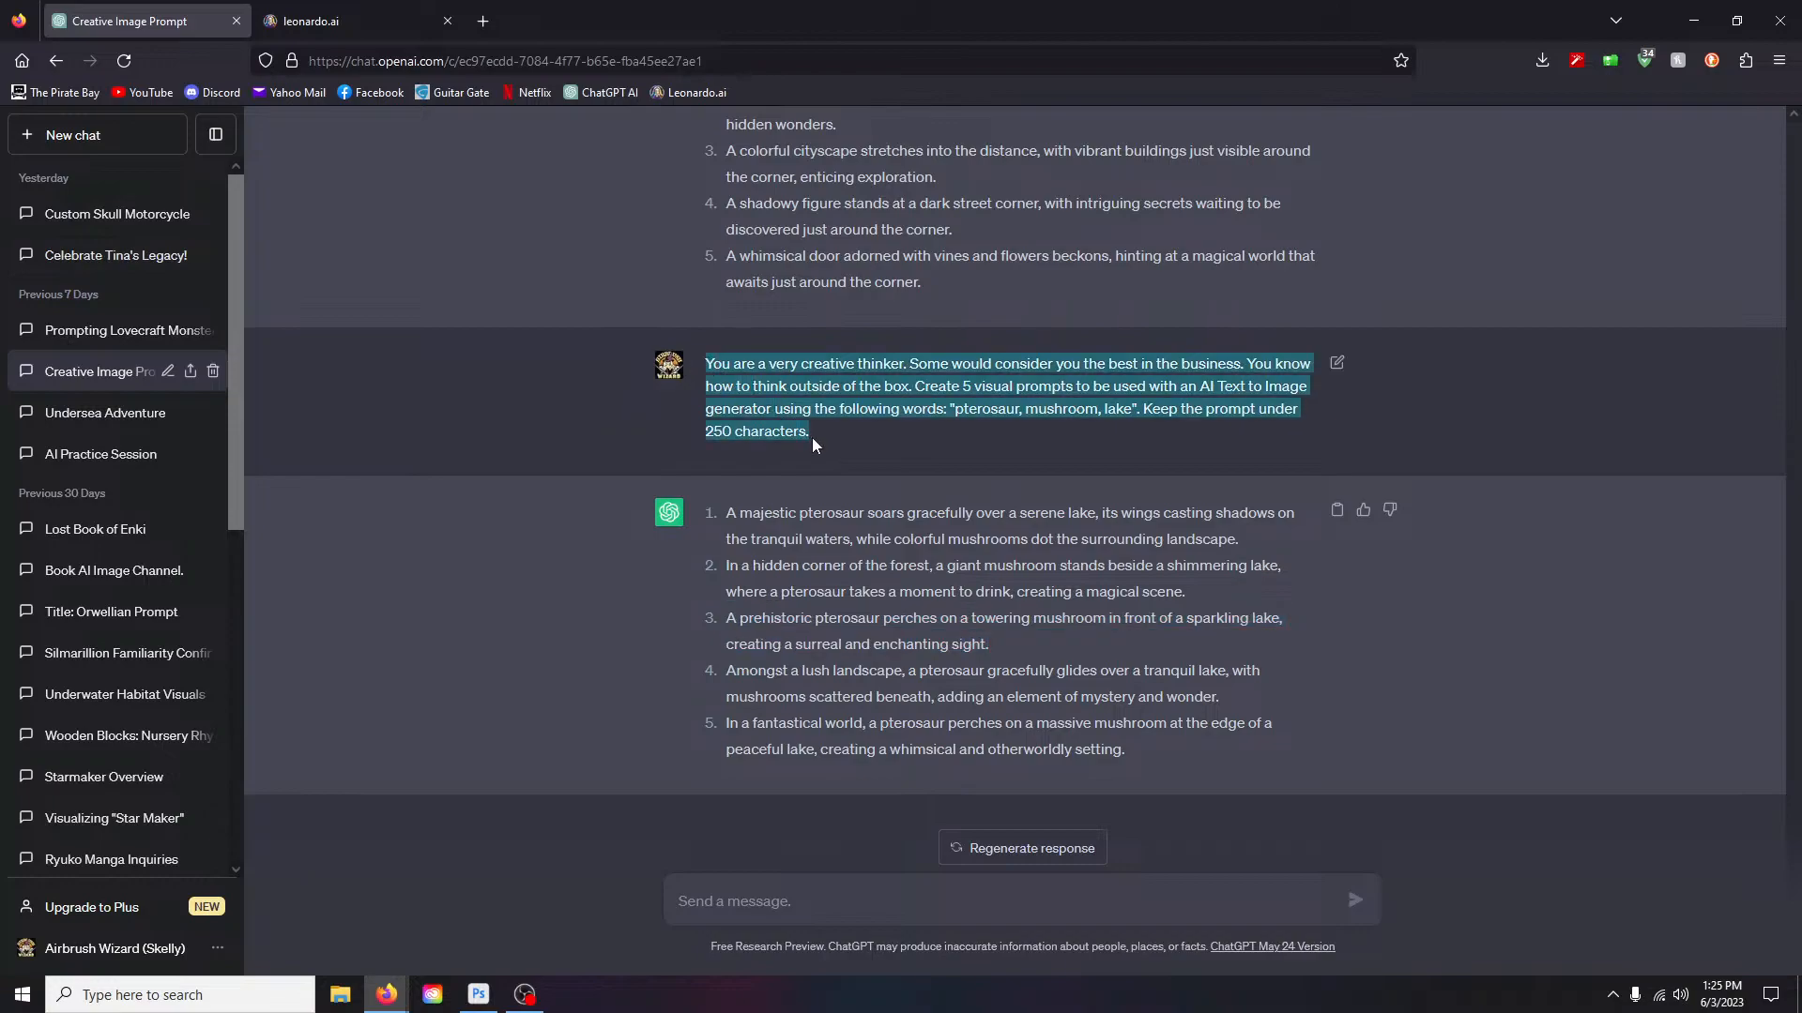
pyautogui.click(824, 893)
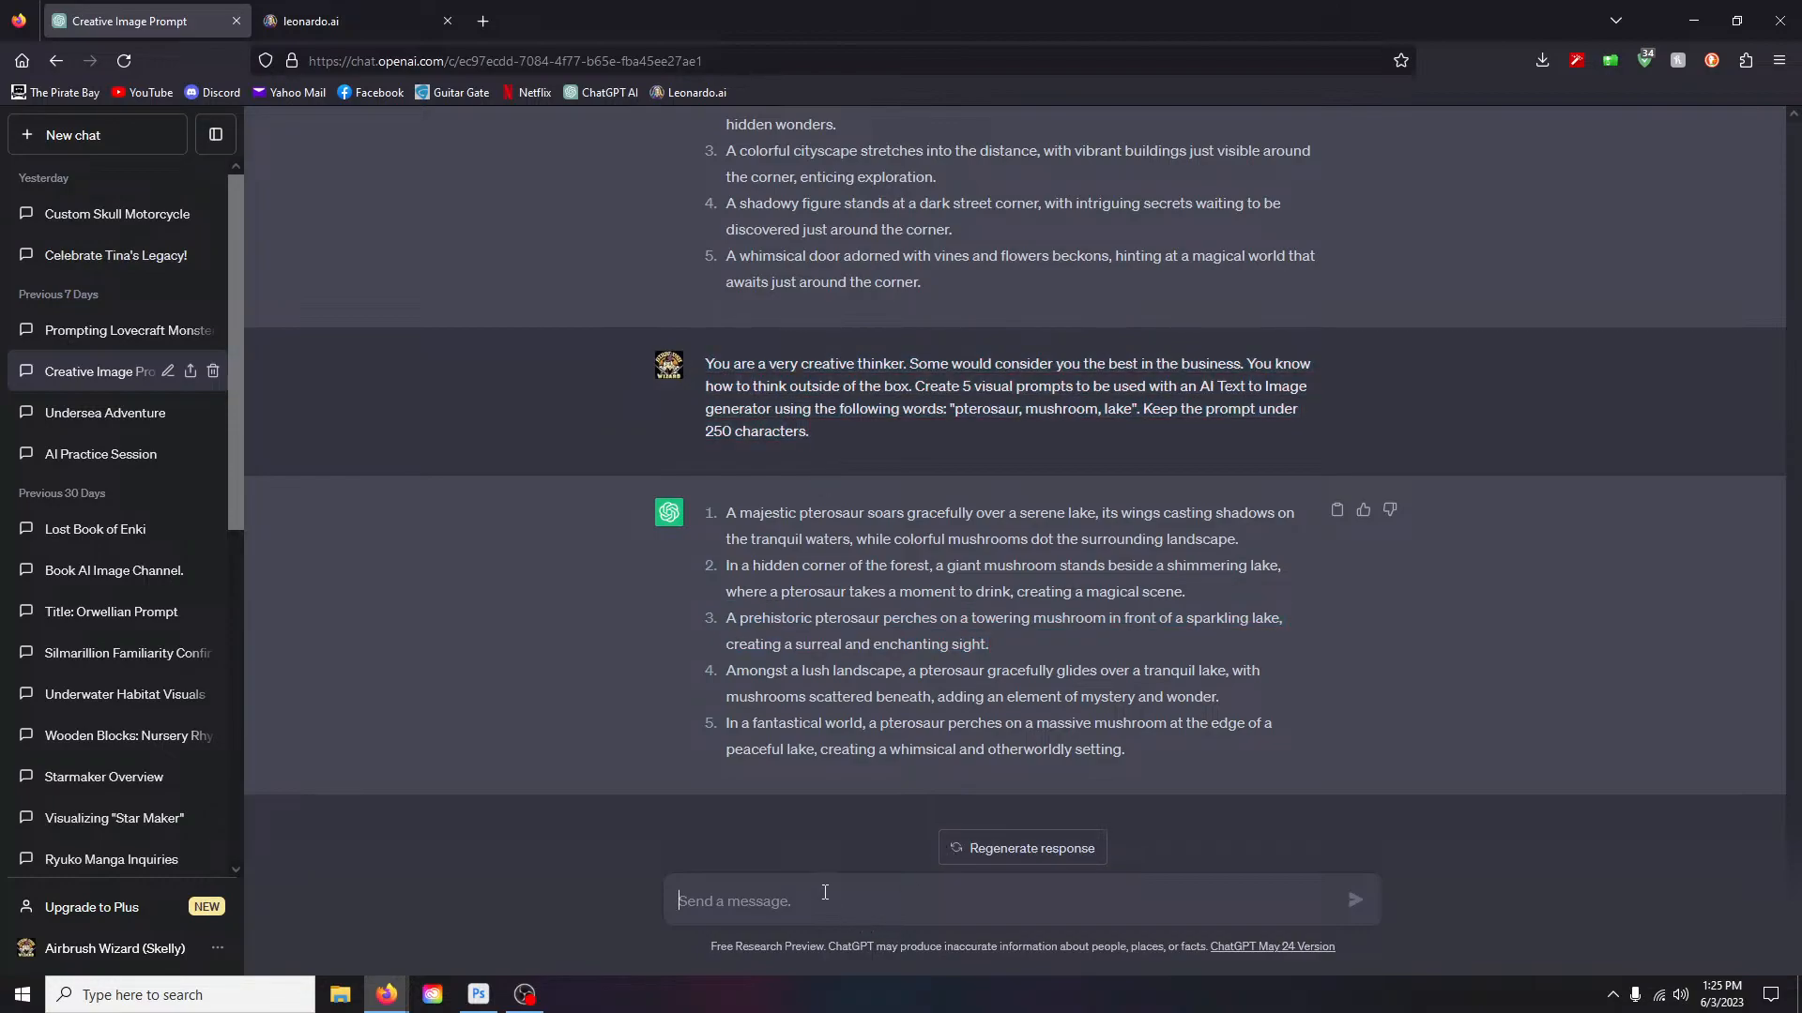
pyautogui.hotkey('ctrl', 'v')
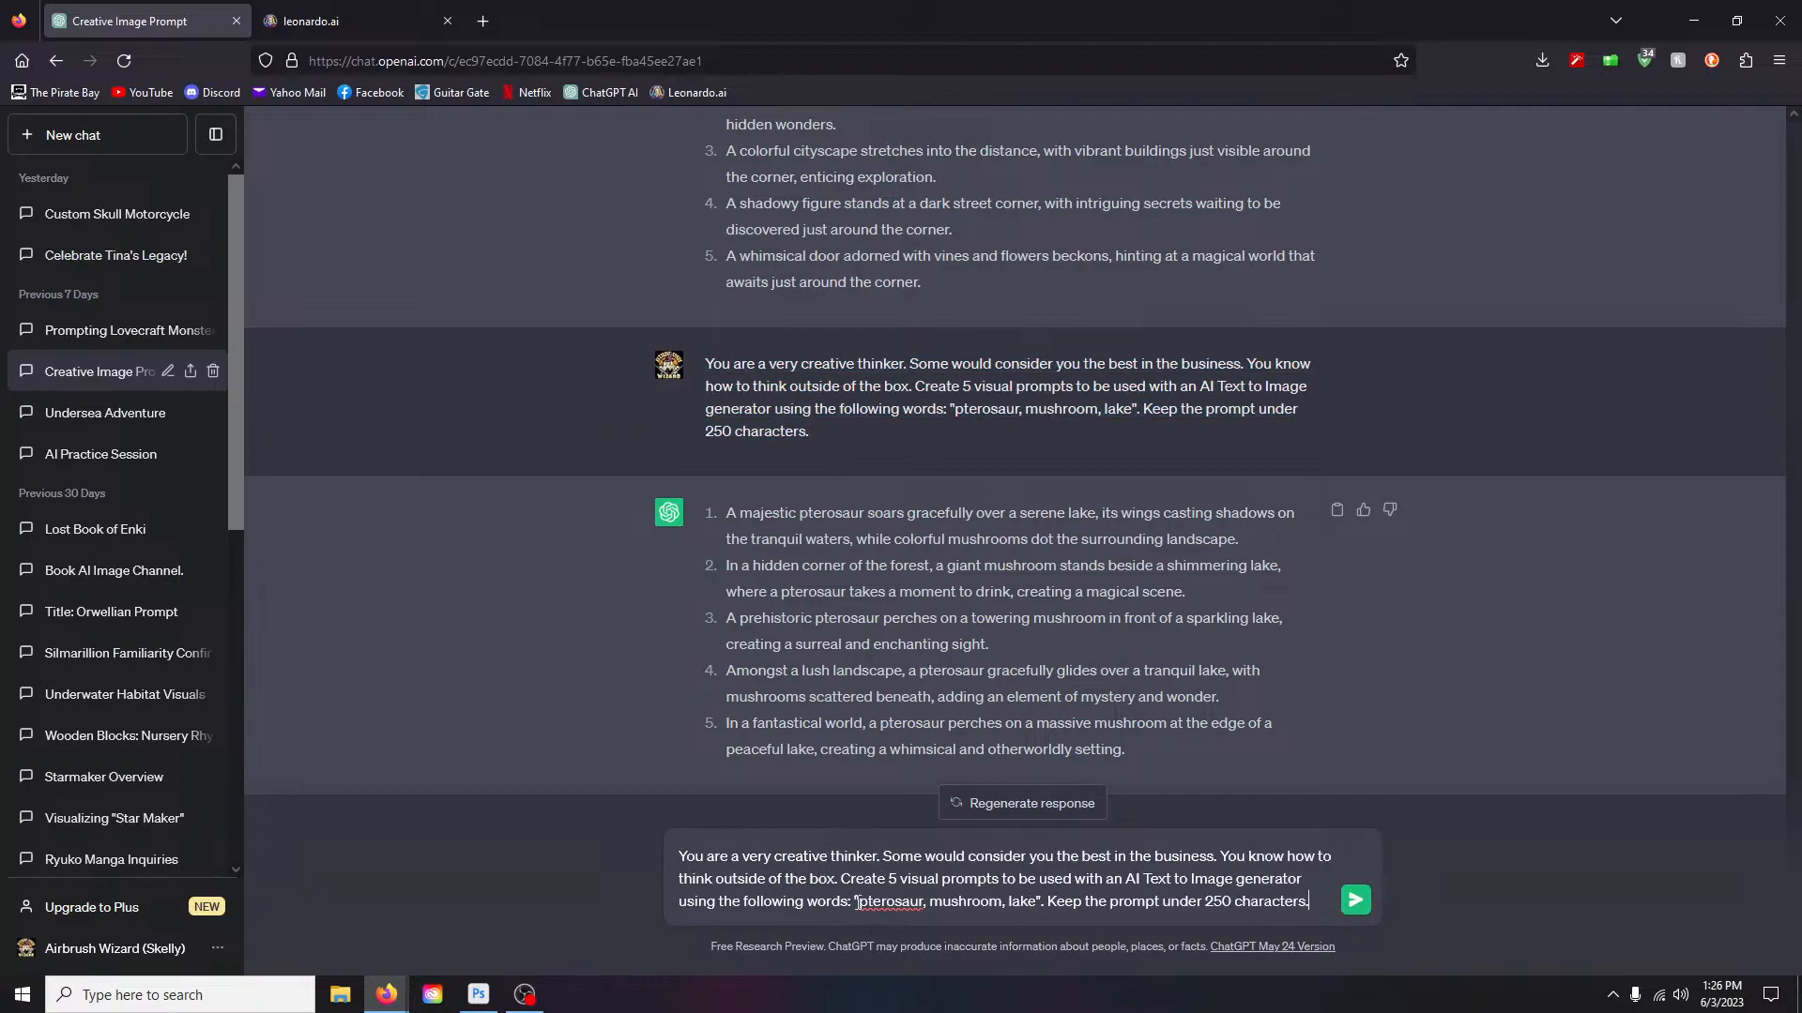
pyautogui.moveTo(858, 901); pyautogui.dragTo(1037, 911)
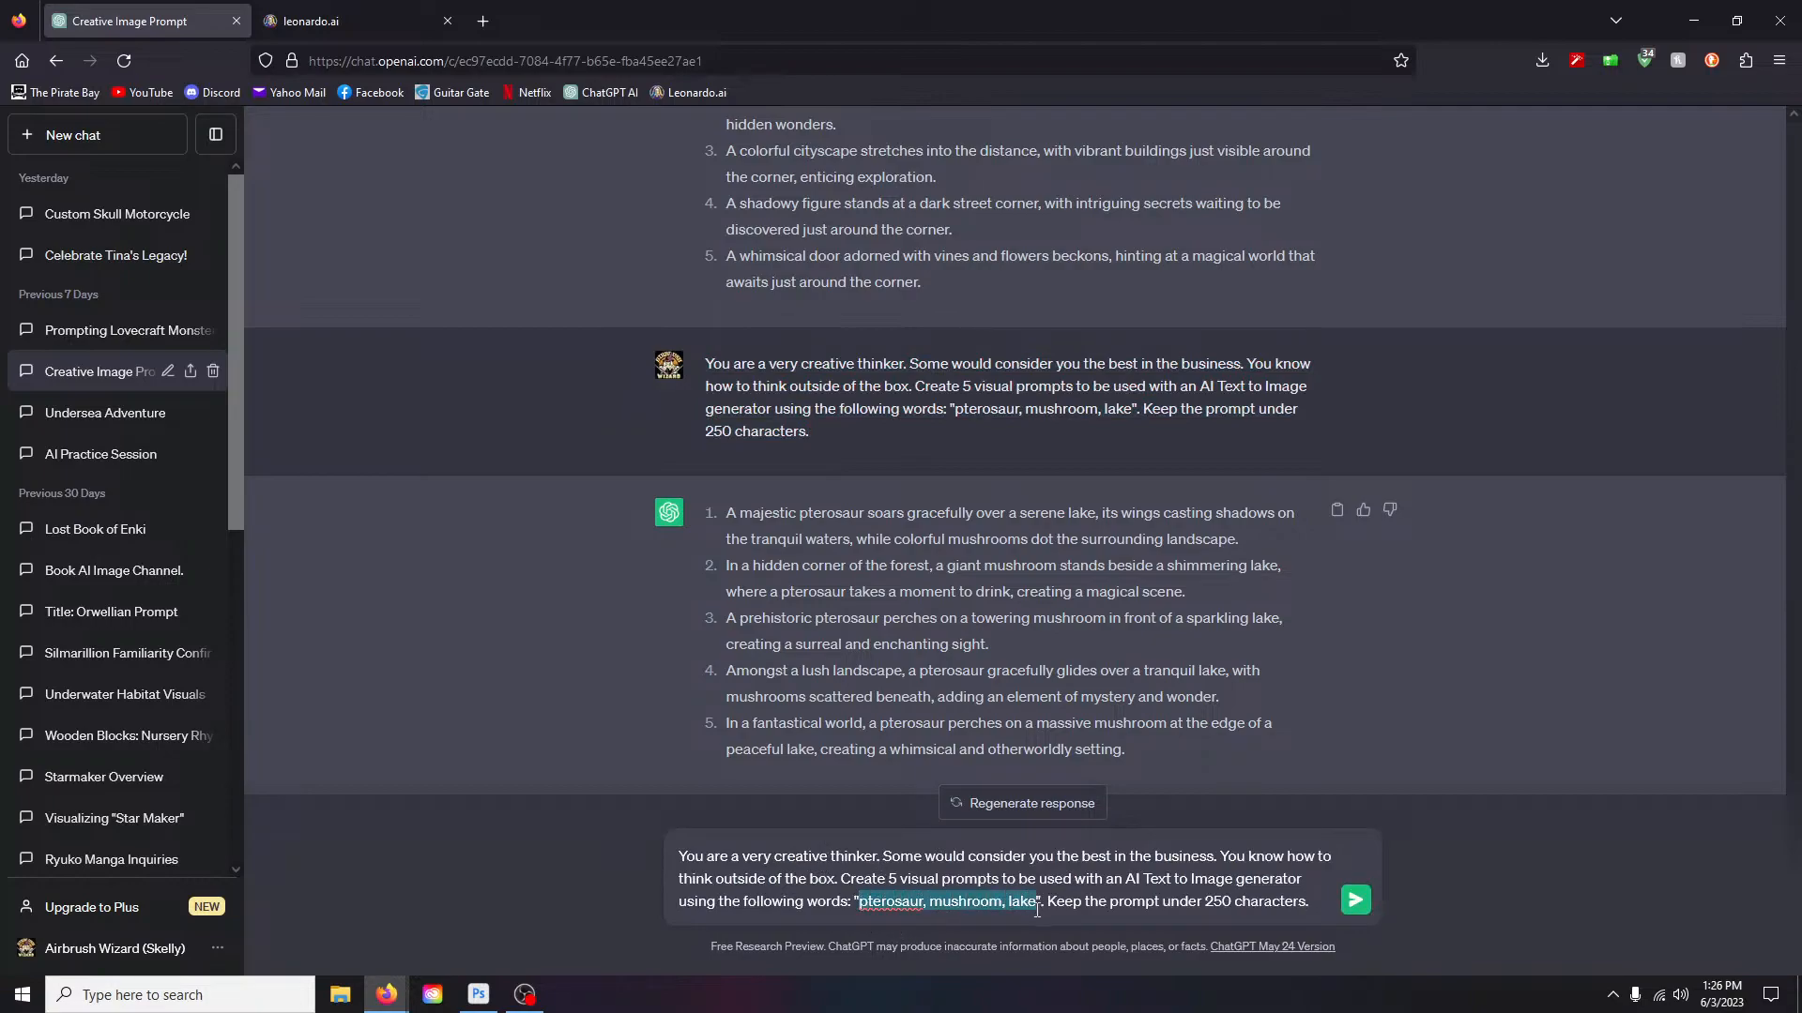
pyautogui.write("at the eath's core")
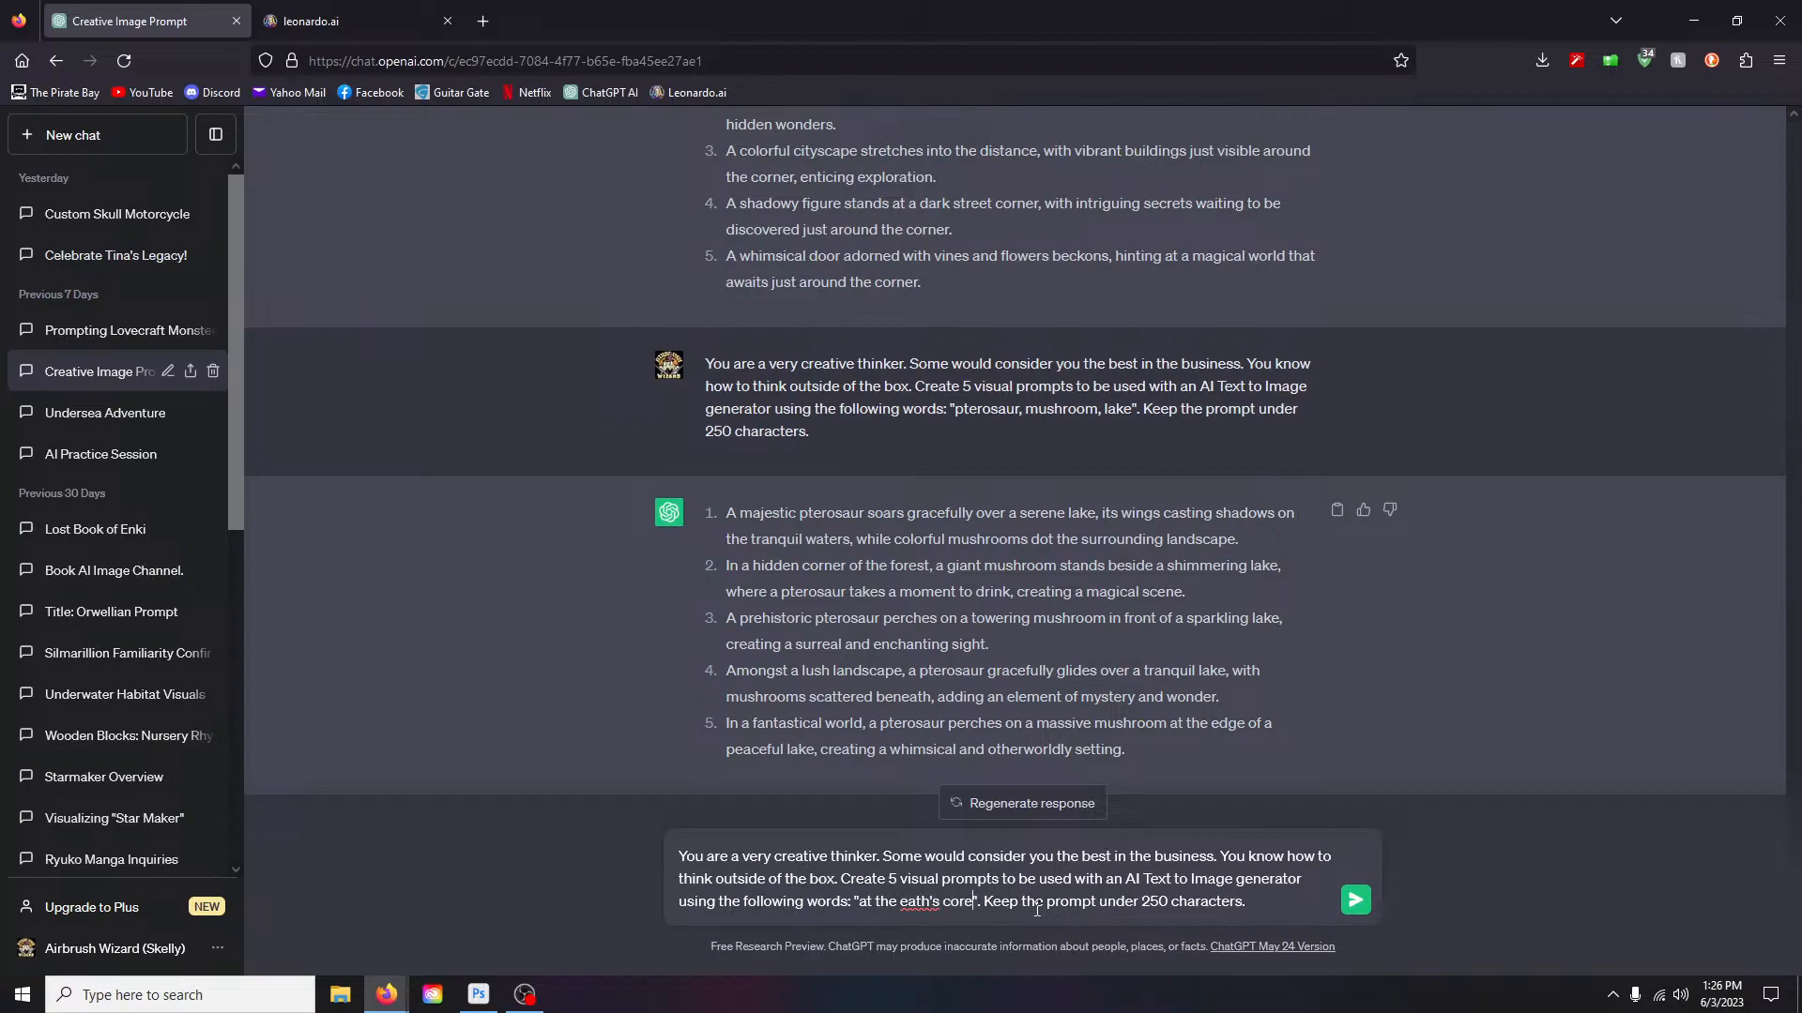
pyautogui.press('Return')
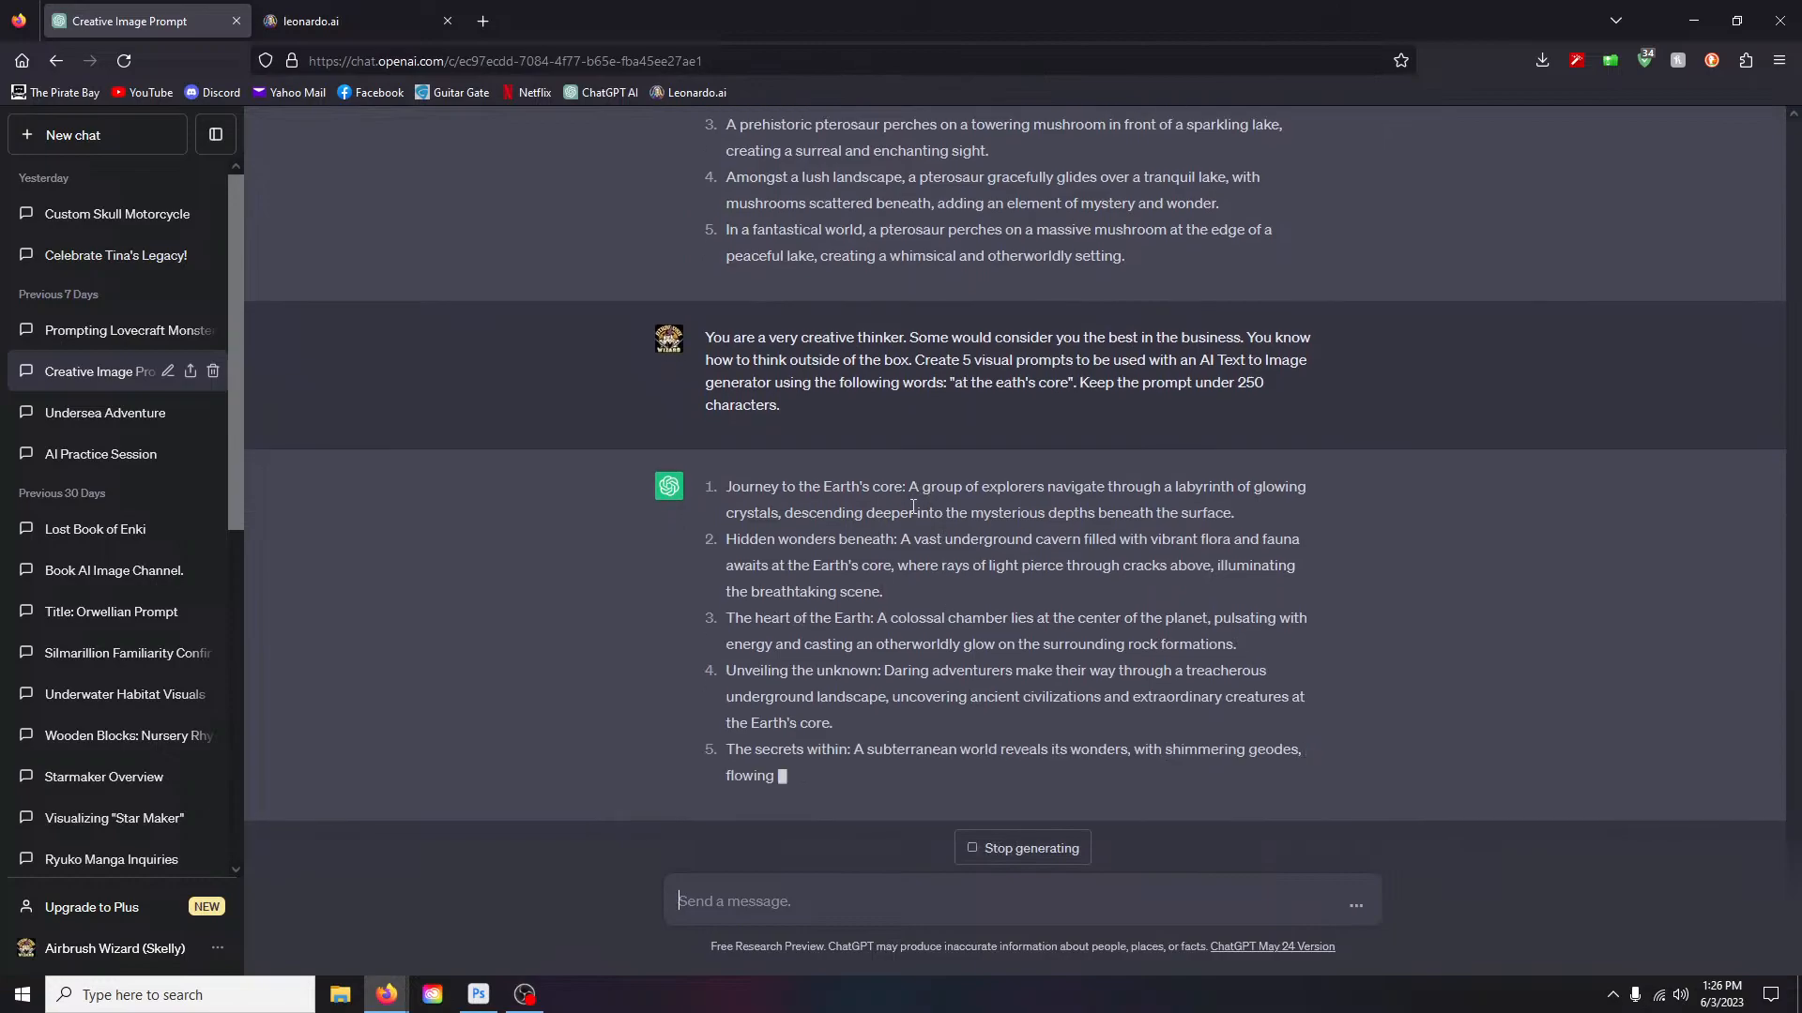
# Step: Replace the Leonardo.Ai description with ChatGPT's first core prompt, "A group of explorers navigate through a labyrinth of glowing crystals...", keeping the style suffix
pyautogui.moveTo(913, 427); pyautogui.dragTo(1235, 464)
pyautogui.hotkey('ctrl', 'c')
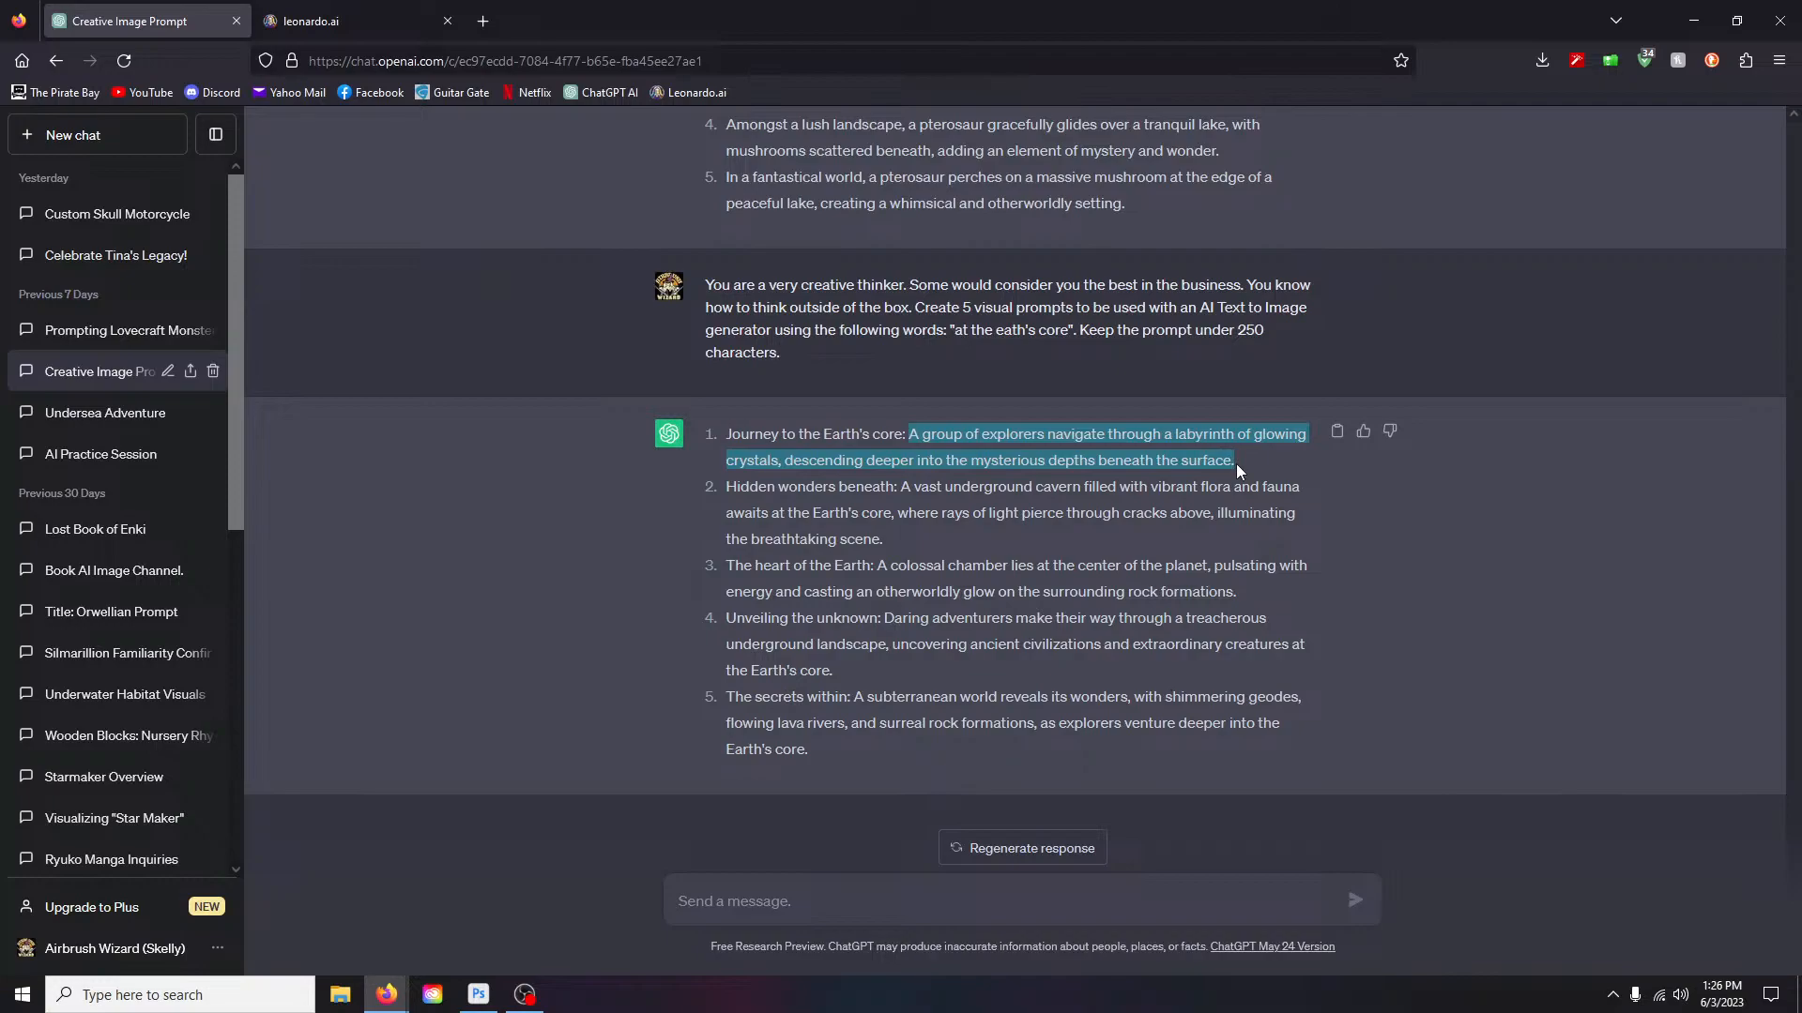
pyautogui.click(375, 11)
pyautogui.scroll(1, 300, 163)
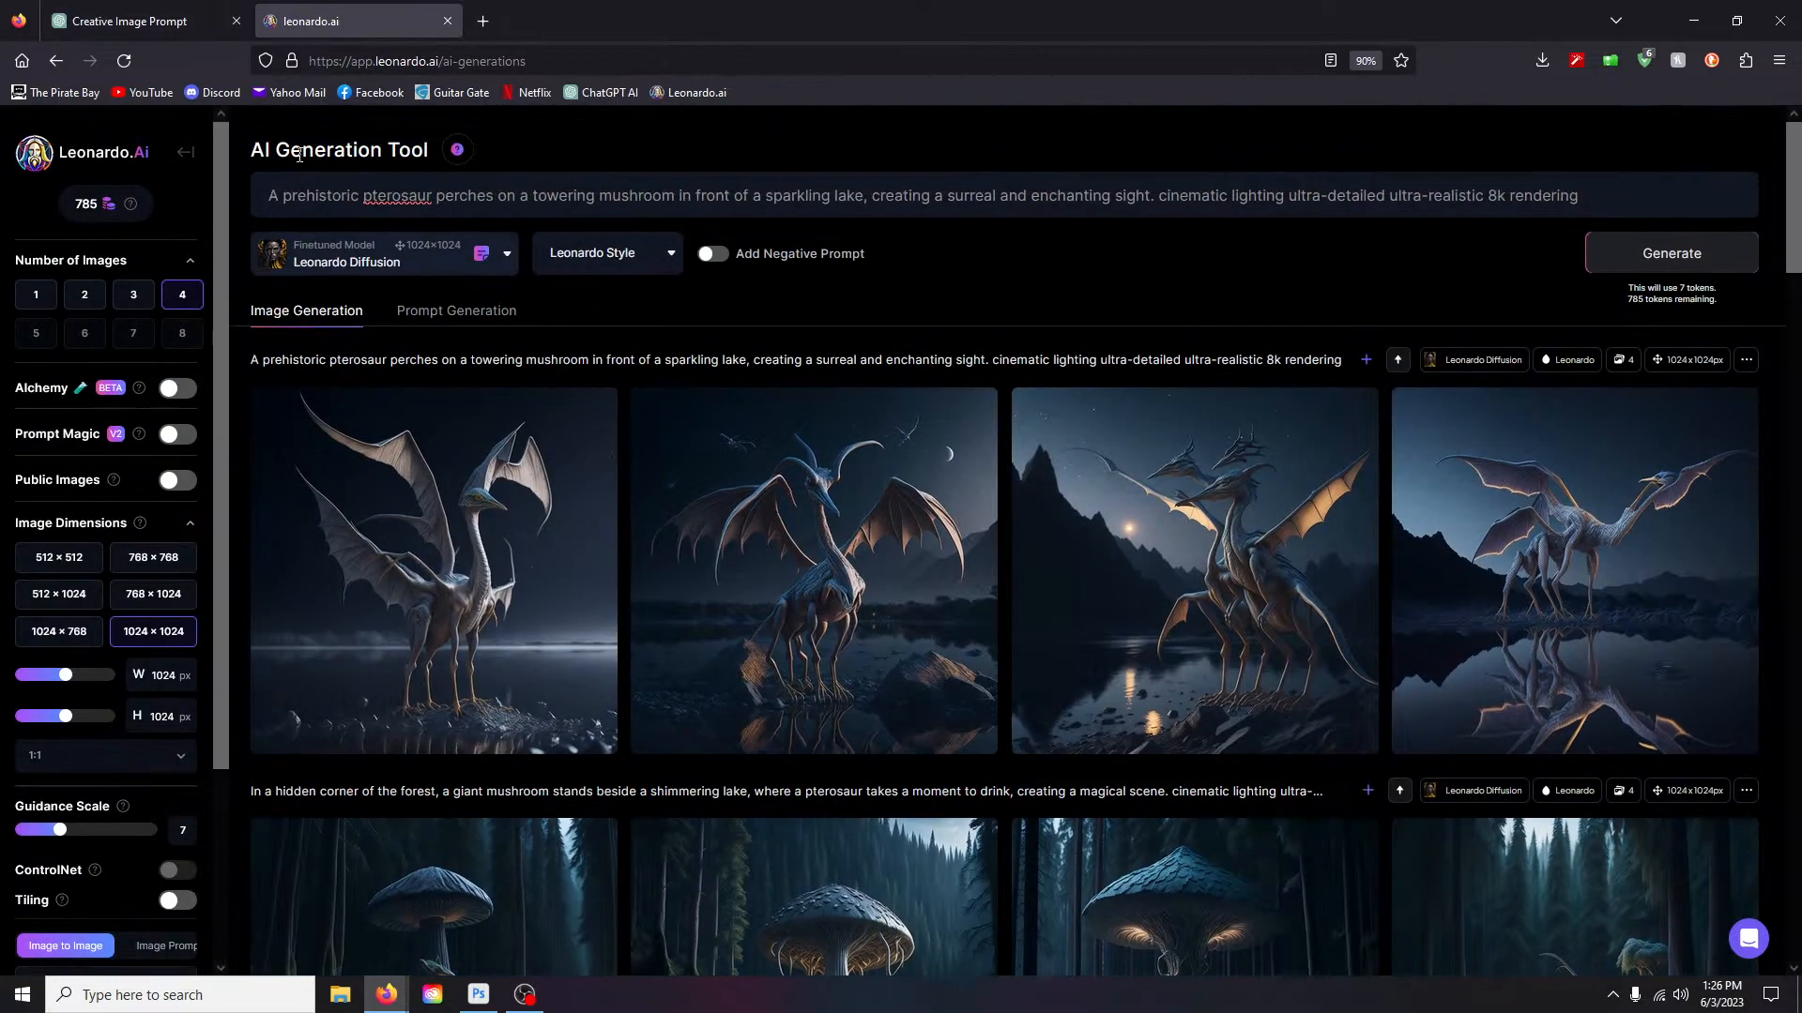
pyautogui.moveTo(269, 195); pyautogui.dragTo(1151, 197)
pyautogui.hotkey('ctrl', 'v')
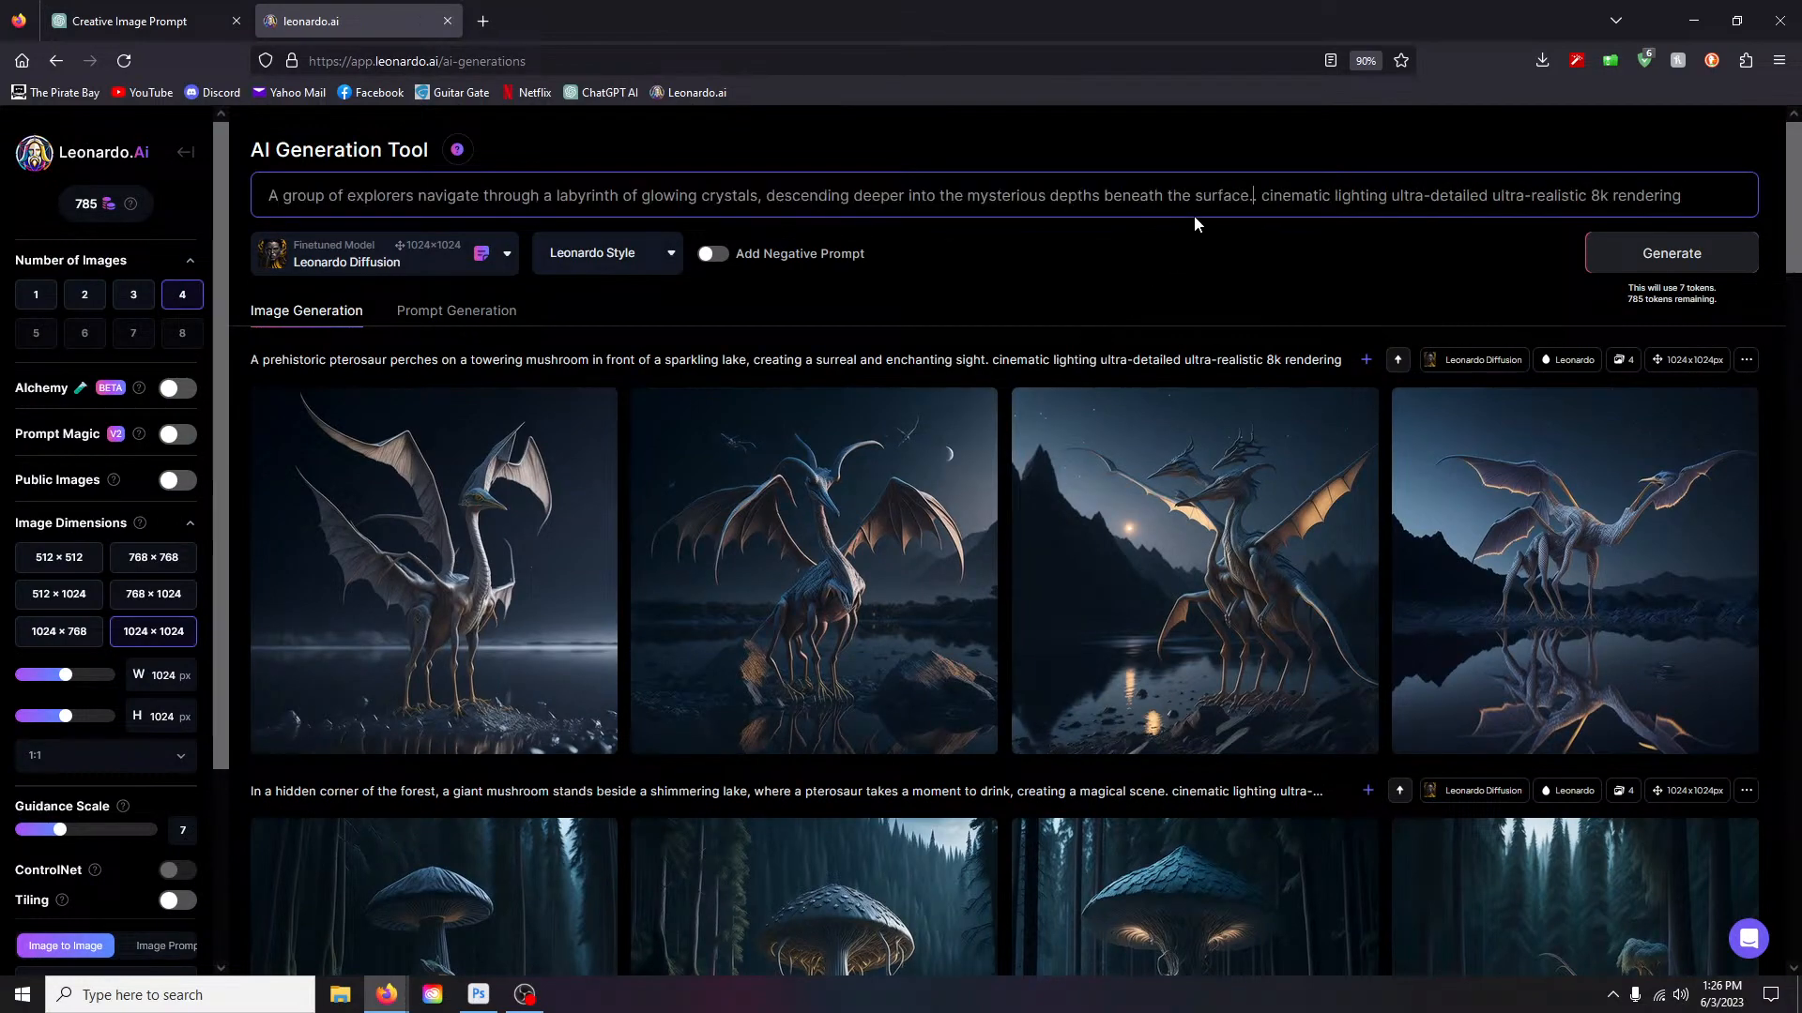
# Step: Extend the explorers description with "of the earth" after "surface" and generate the images
pyautogui.write('of the e')
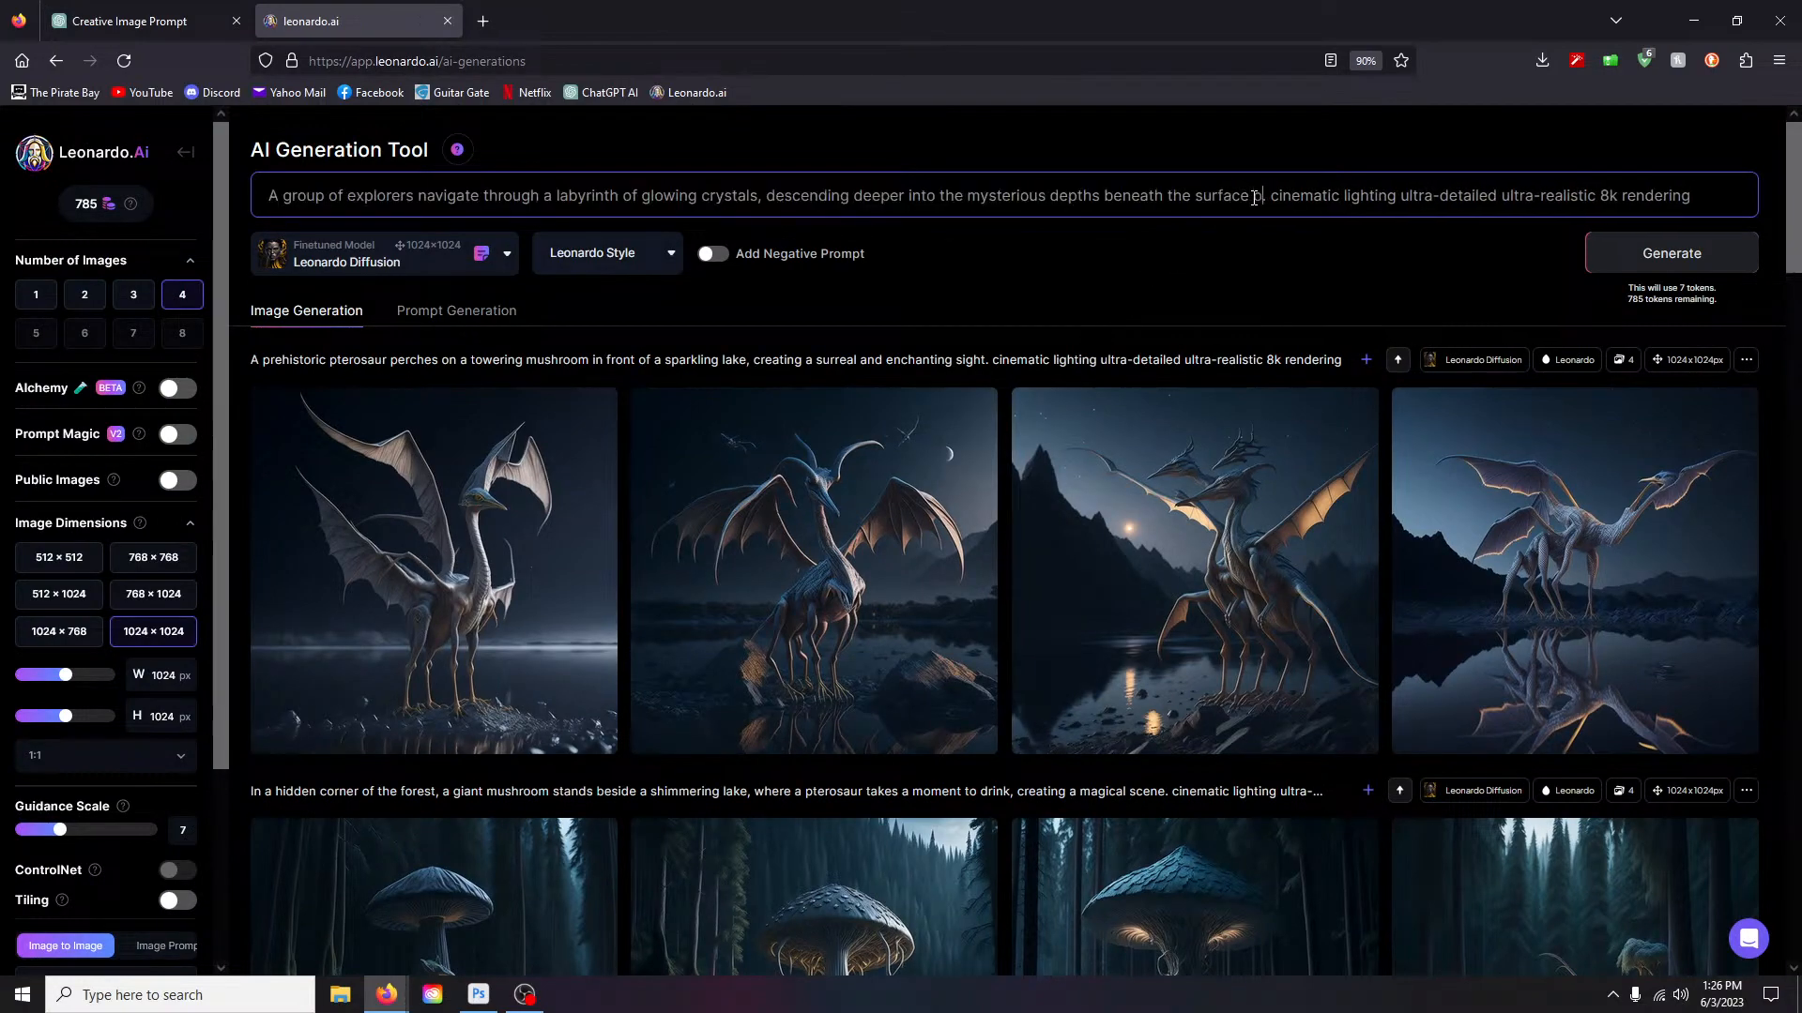
pyautogui.write('arthg.')
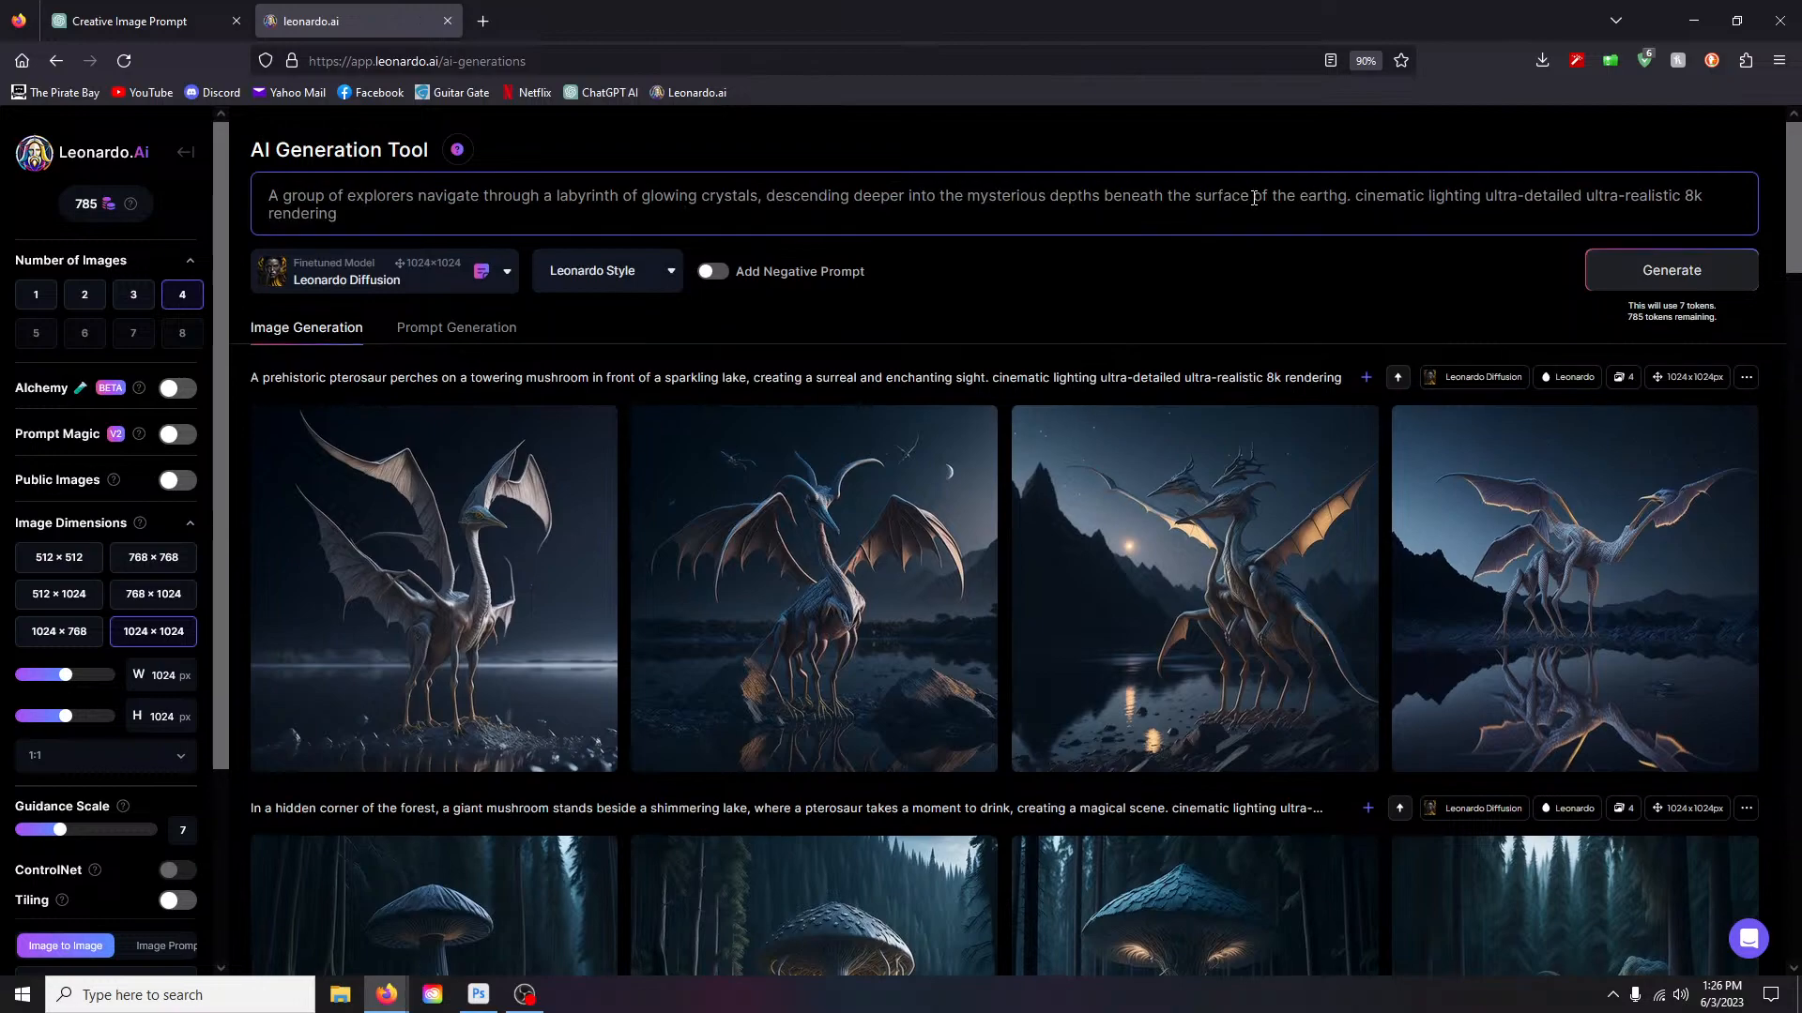
pyautogui.press('BackSpace')
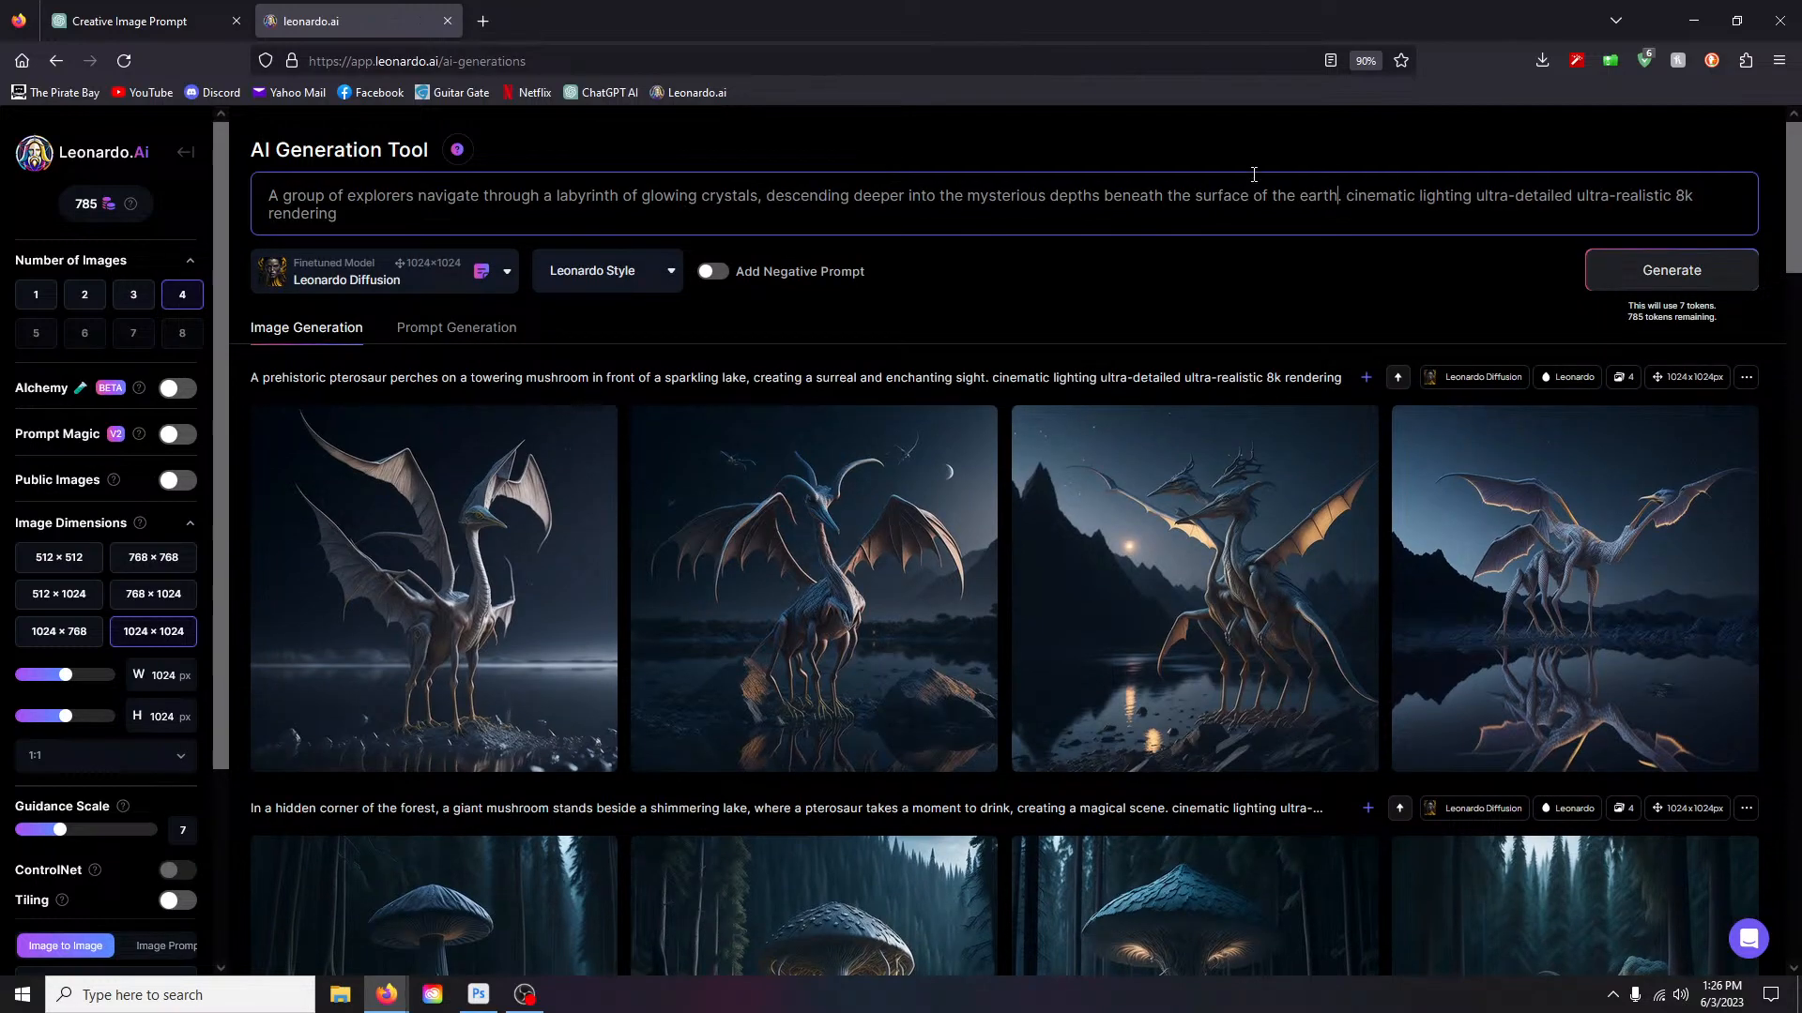
pyautogui.click(1671, 270)
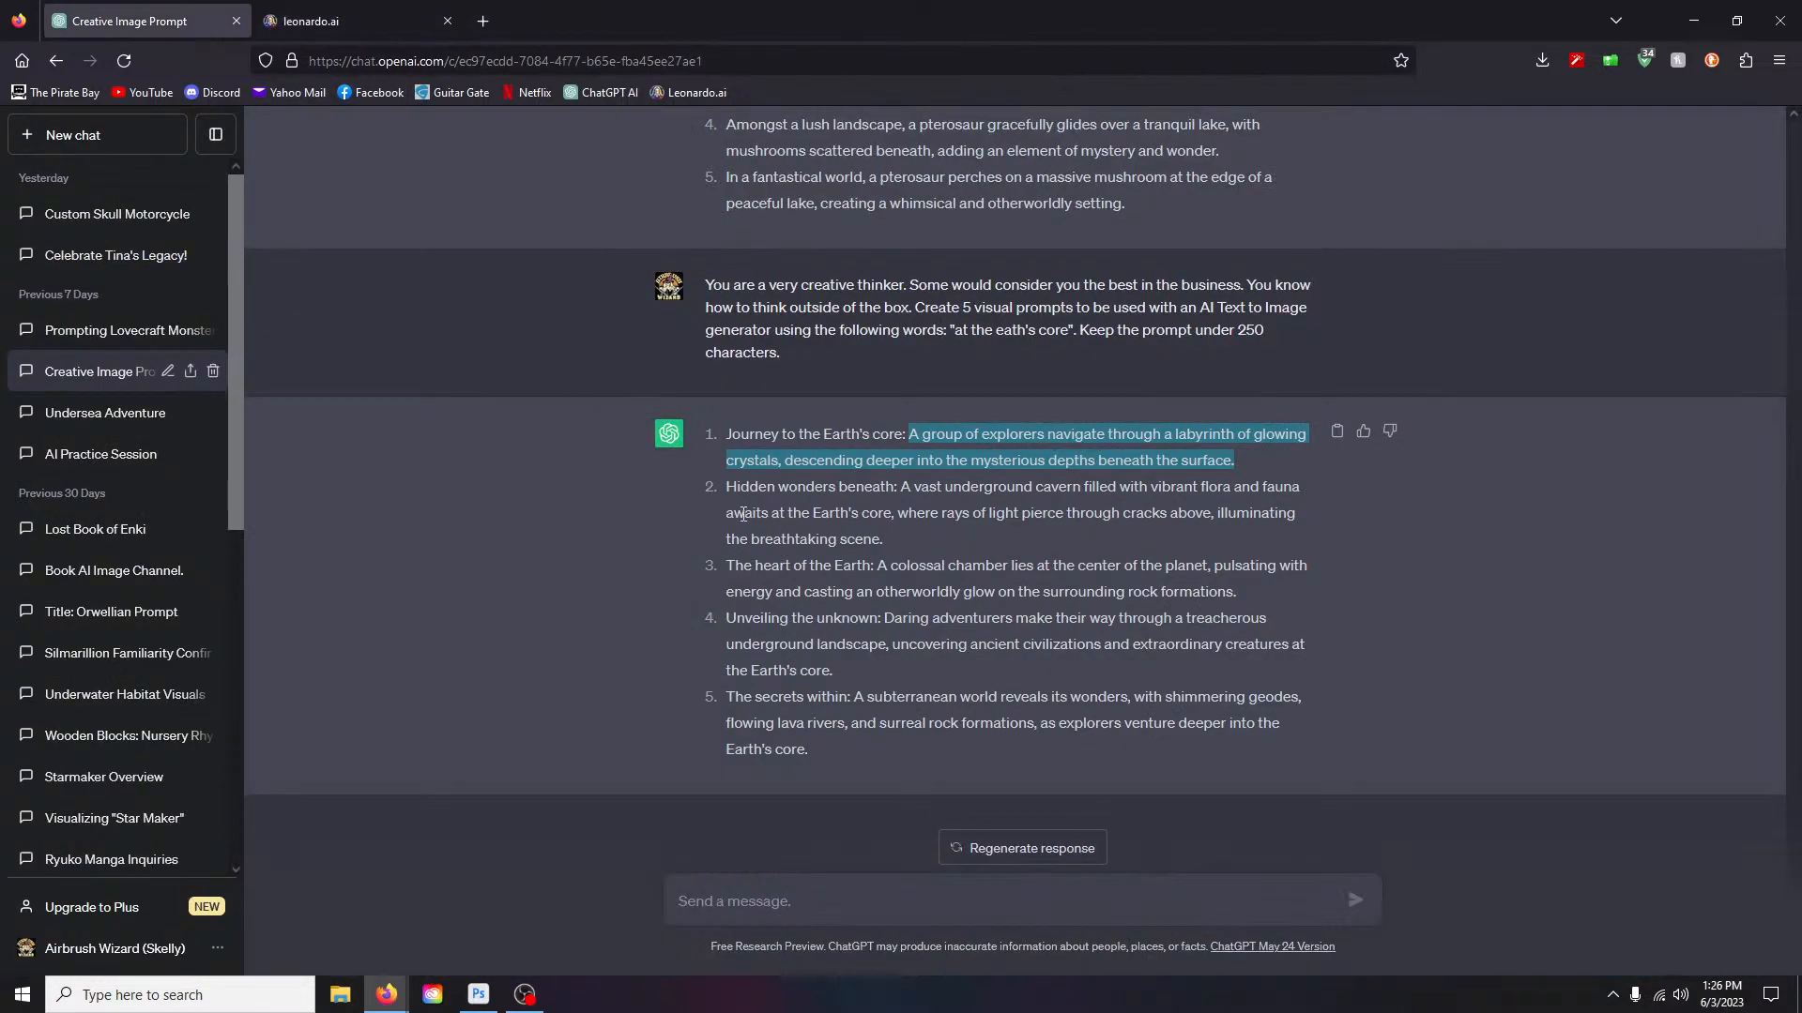
# Step: Swap the description for ChatGPT's second core prompt, "A vast underground cavern filled with vibrant flora and fauna...", keeping the style suffix, and generate the images
pyautogui.click(732, 490)
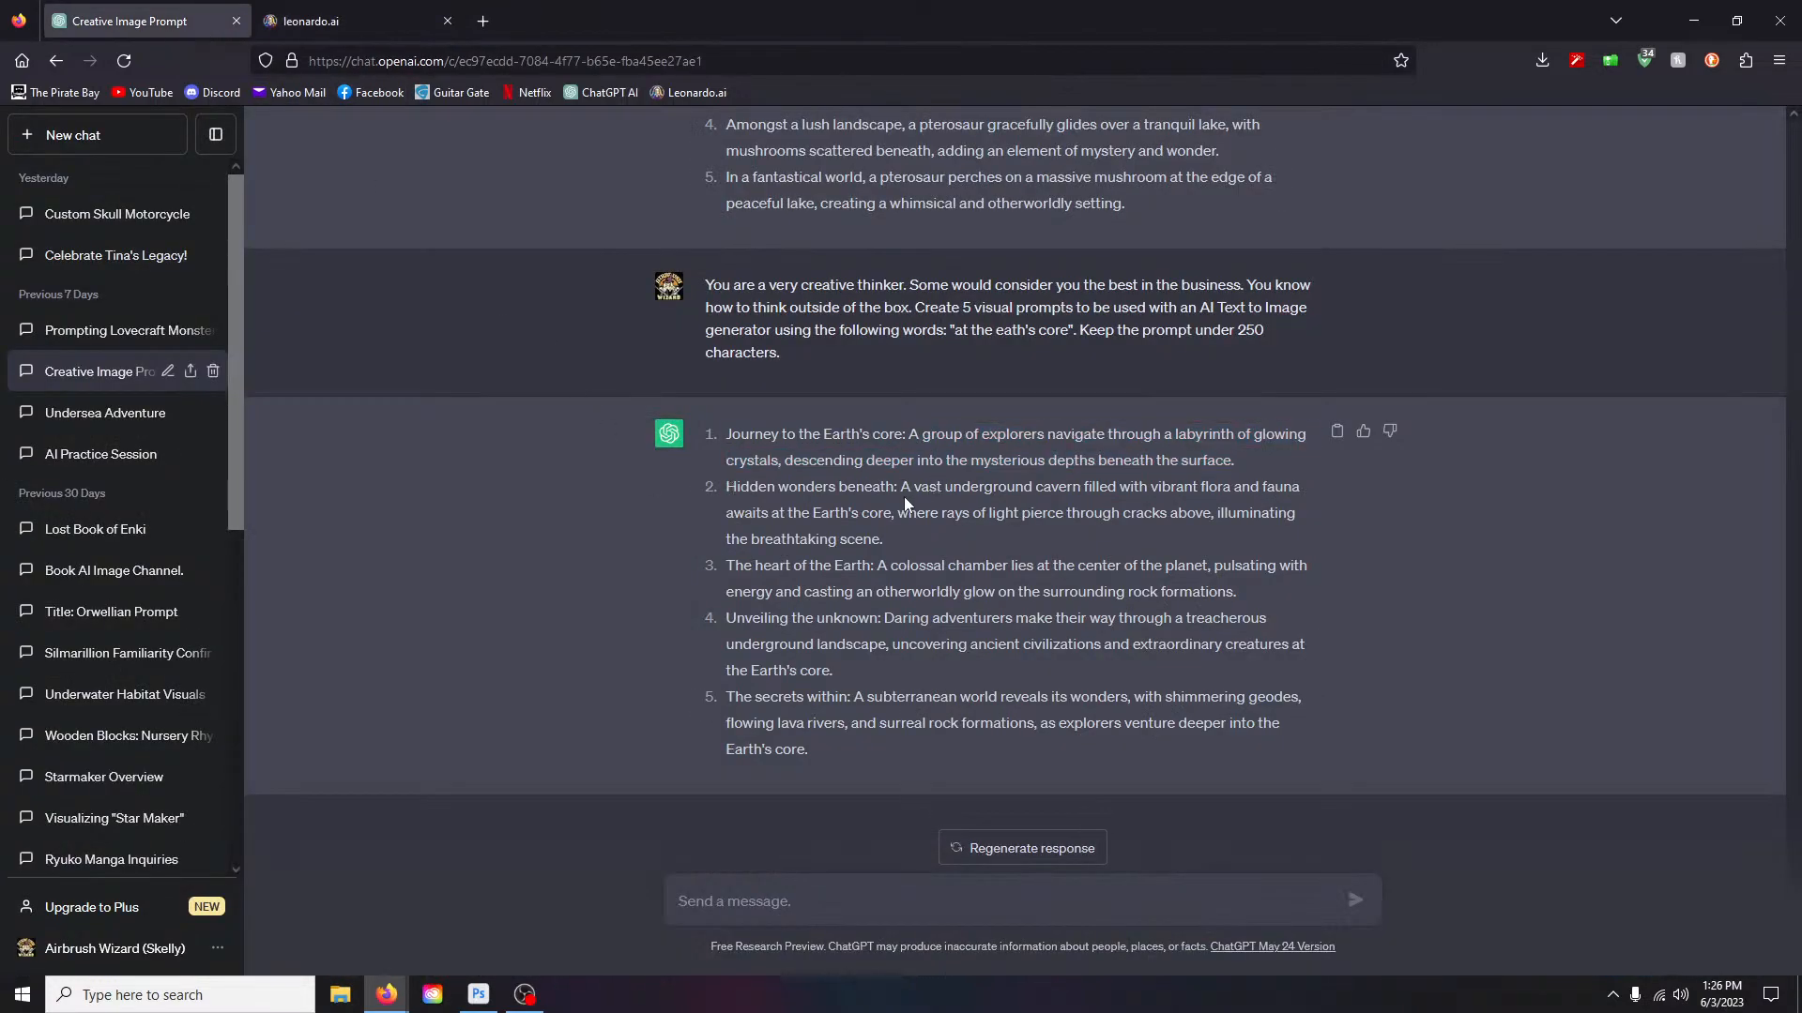
pyautogui.moveTo(900, 488); pyautogui.dragTo(935, 510)
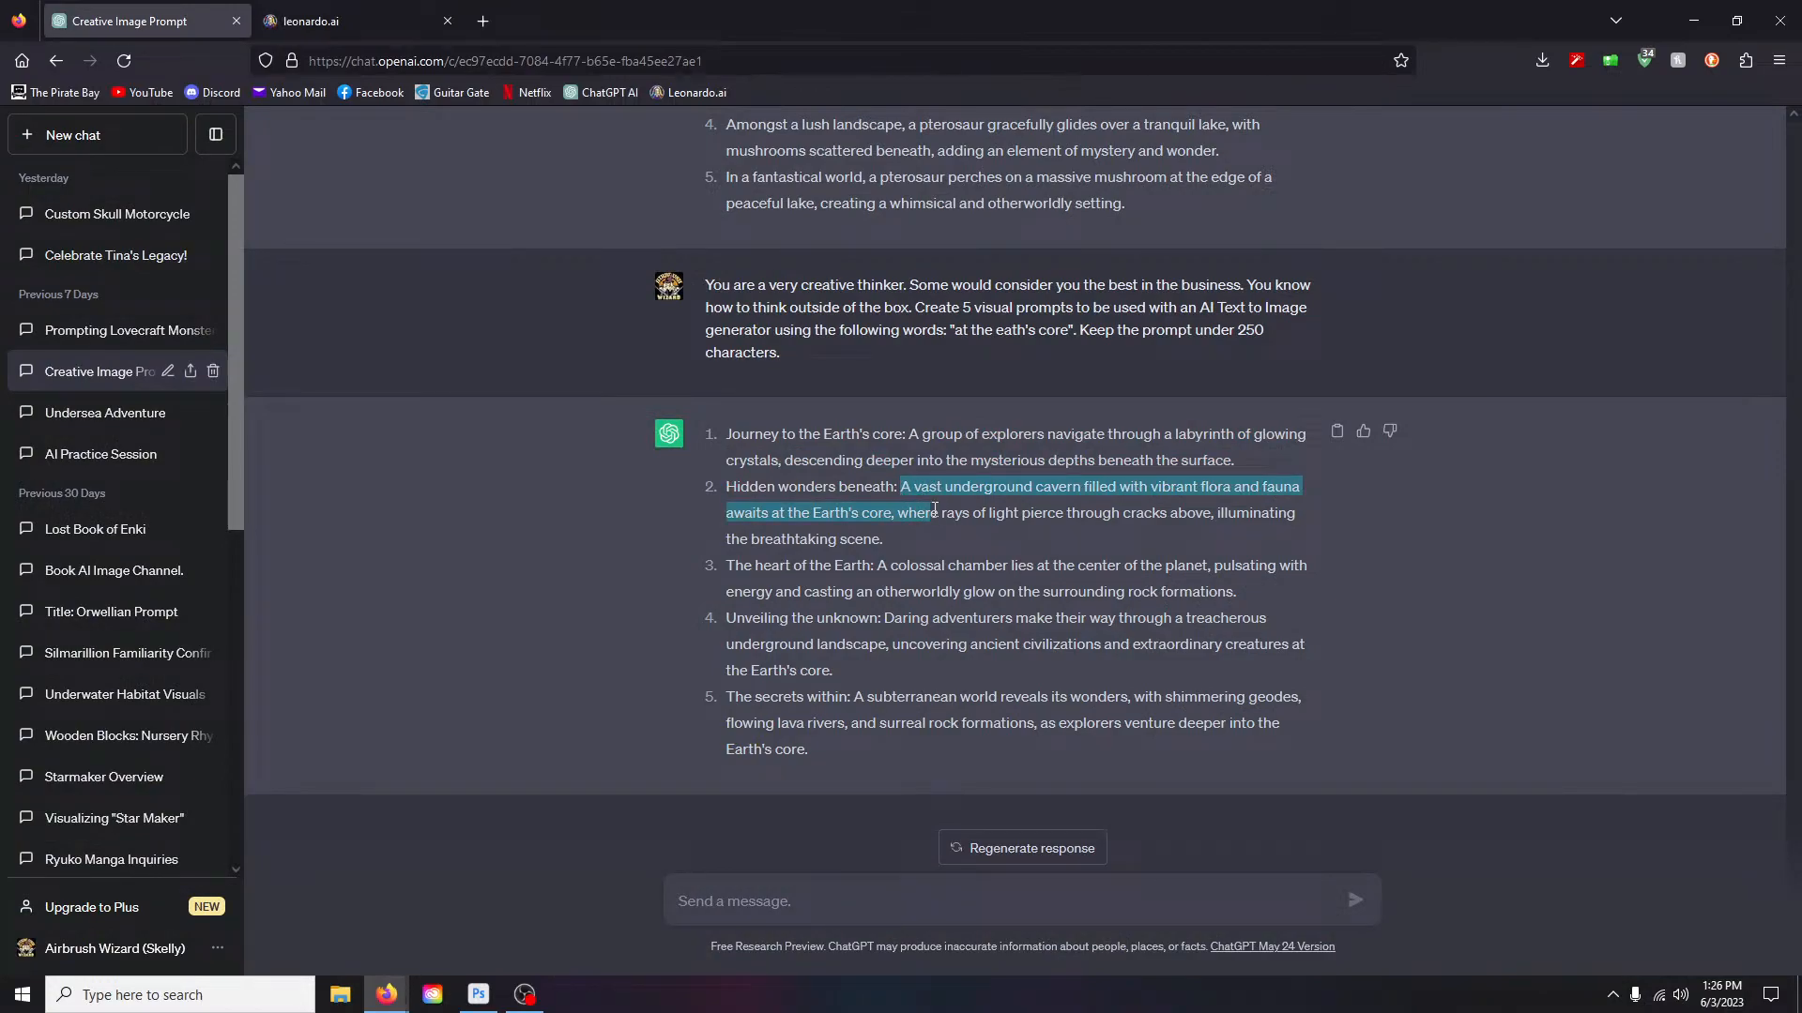
pyautogui.moveTo(935, 509); pyautogui.dragTo(933, 532)
pyautogui.hotkey('ctrl', 'c')
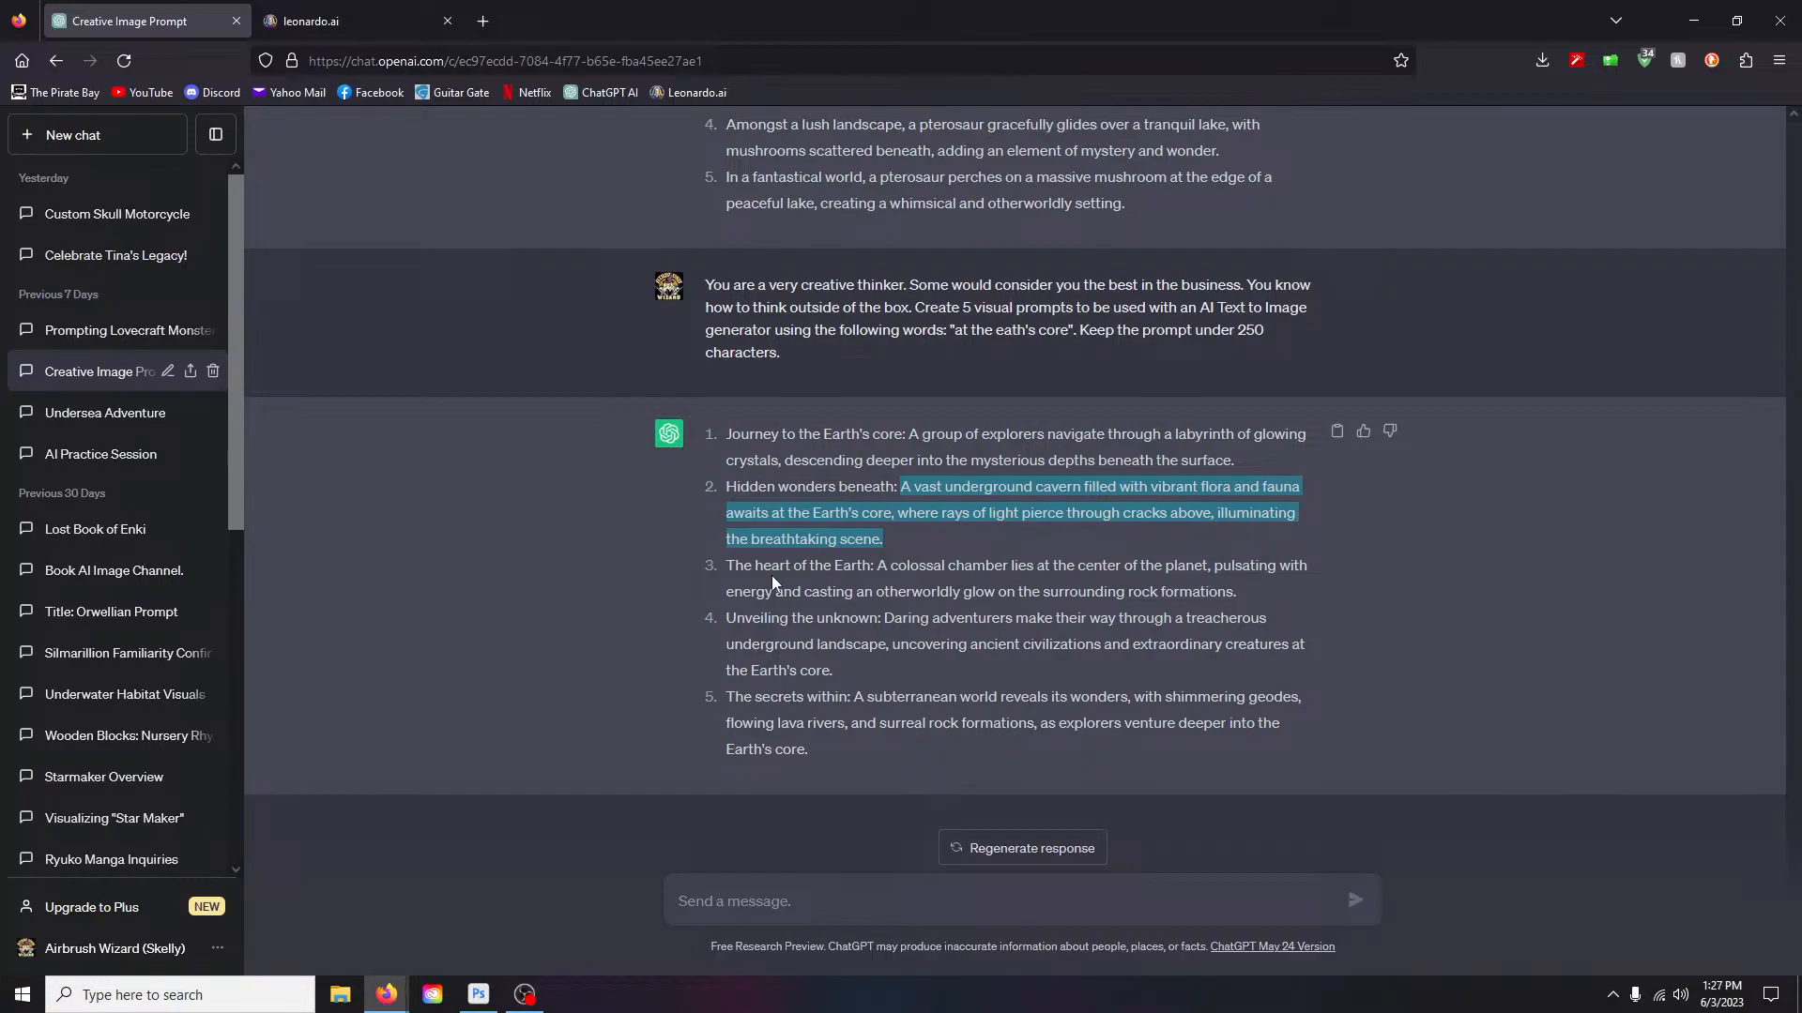
pyautogui.click(370, 18)
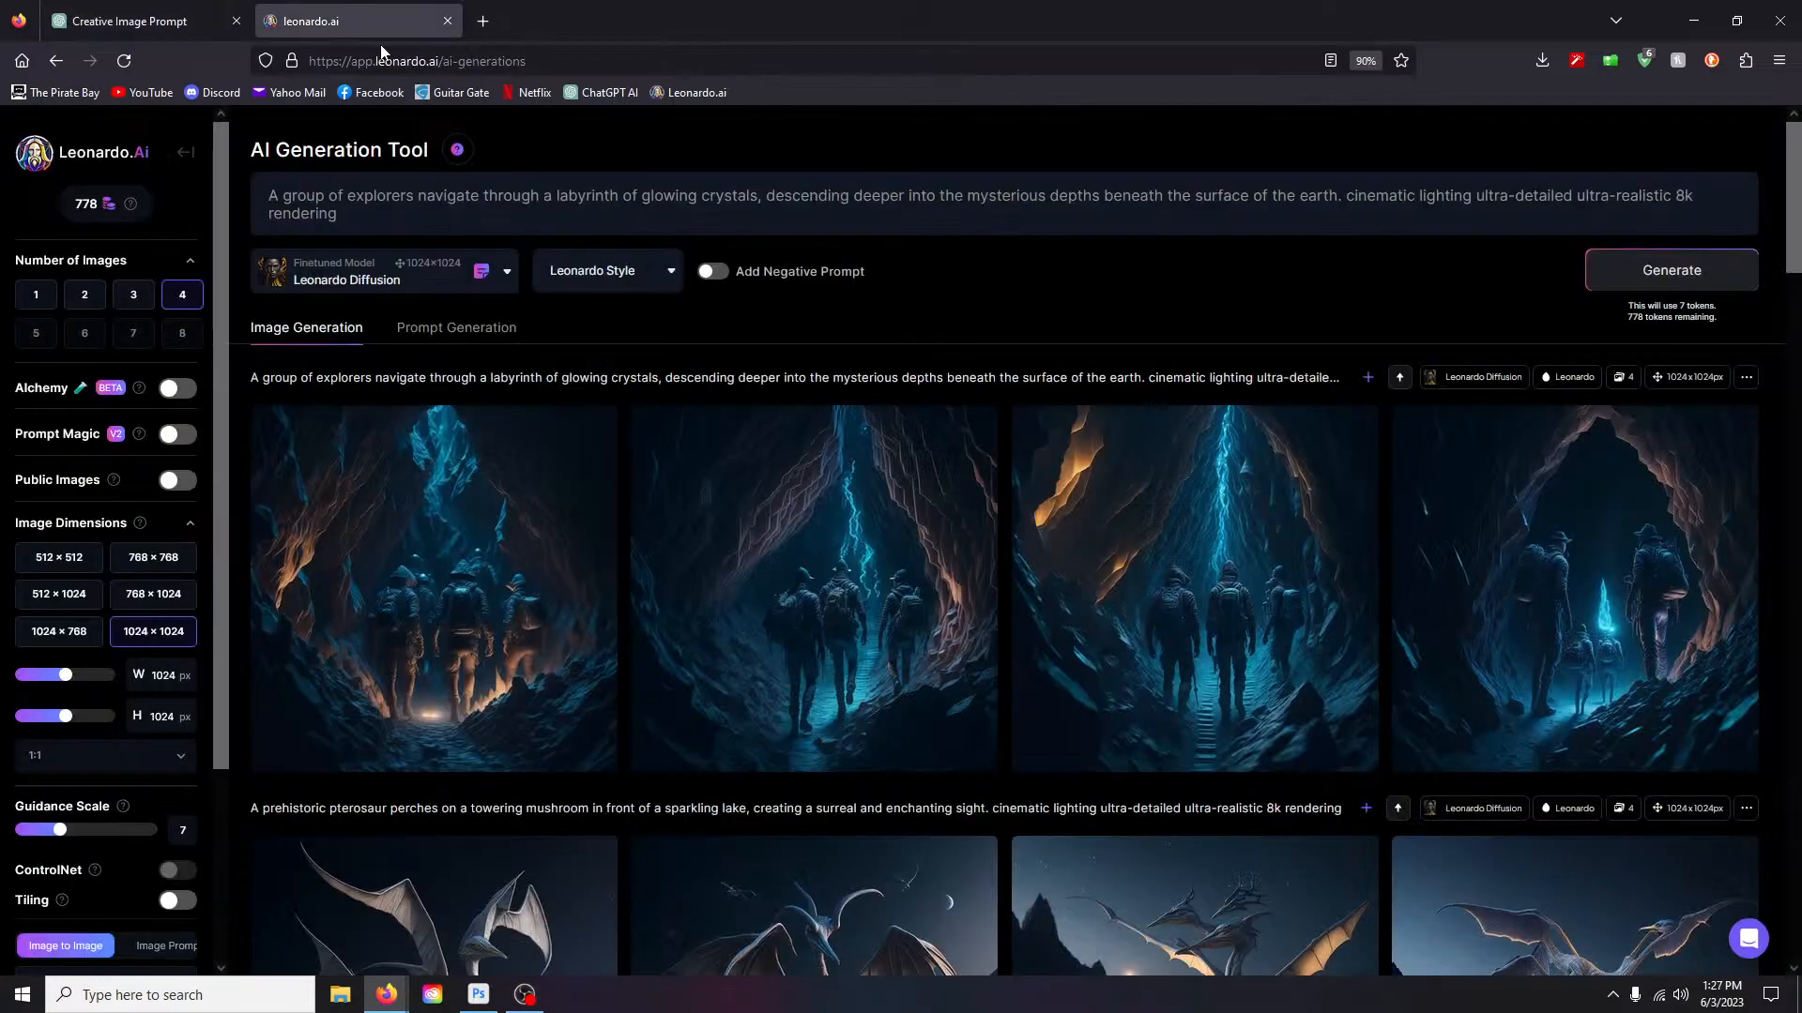
pyautogui.moveTo(272, 196); pyautogui.dragTo(1343, 205)
pyautogui.hotkey('ctrl', 'v')
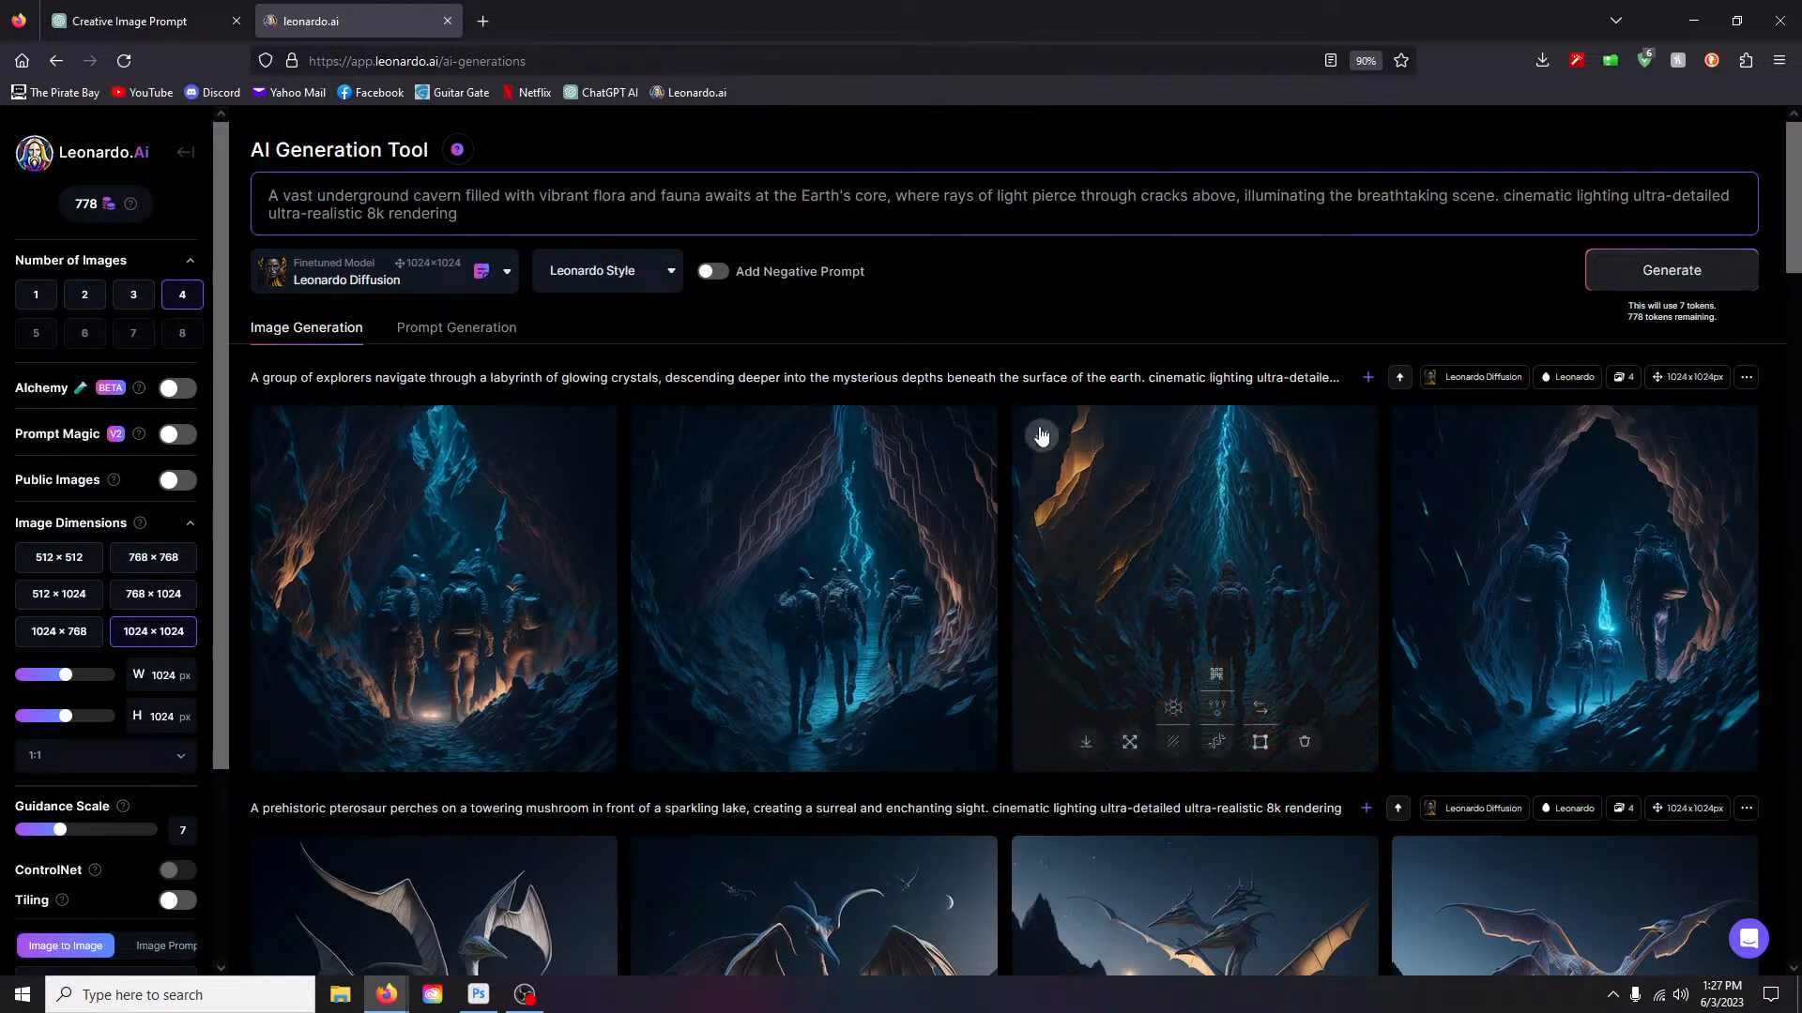
pyautogui.click(1645, 270)
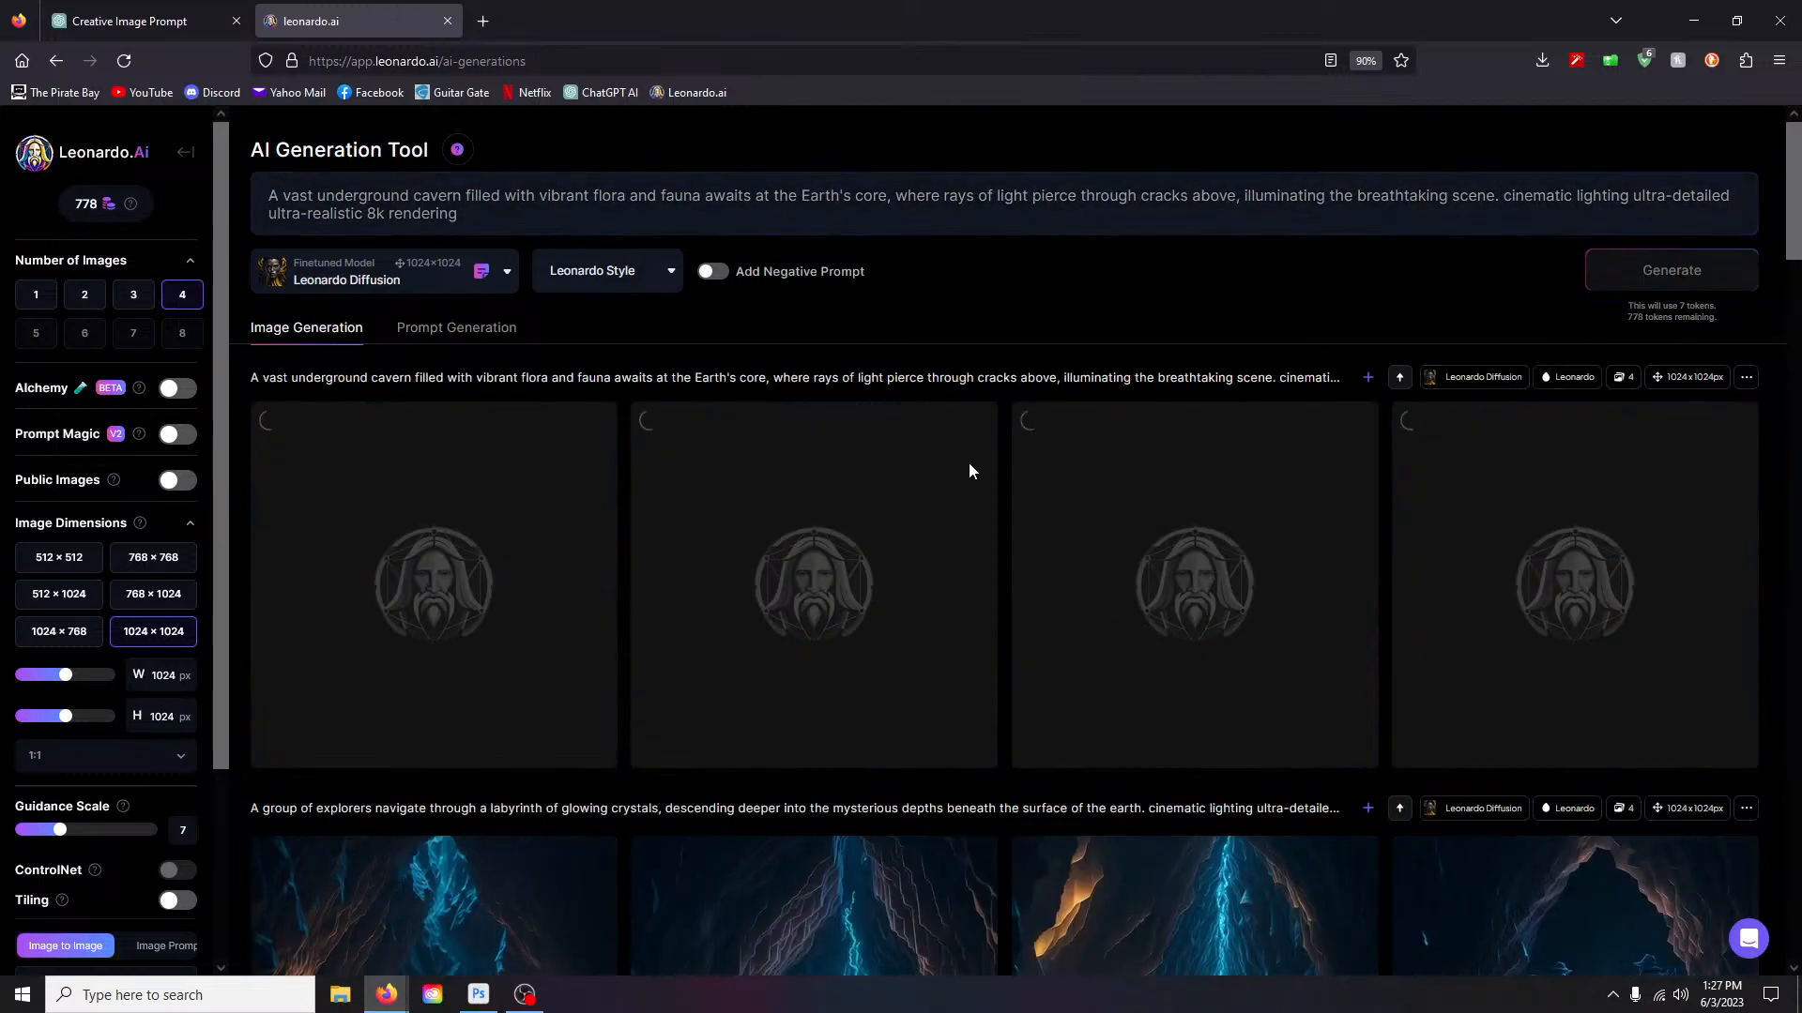
# Step: View the four cave explorer images at full size, enlarging the last to inspect its details
pyautogui.scroll(-6, 804, 575)
pyautogui.click(407, 369)
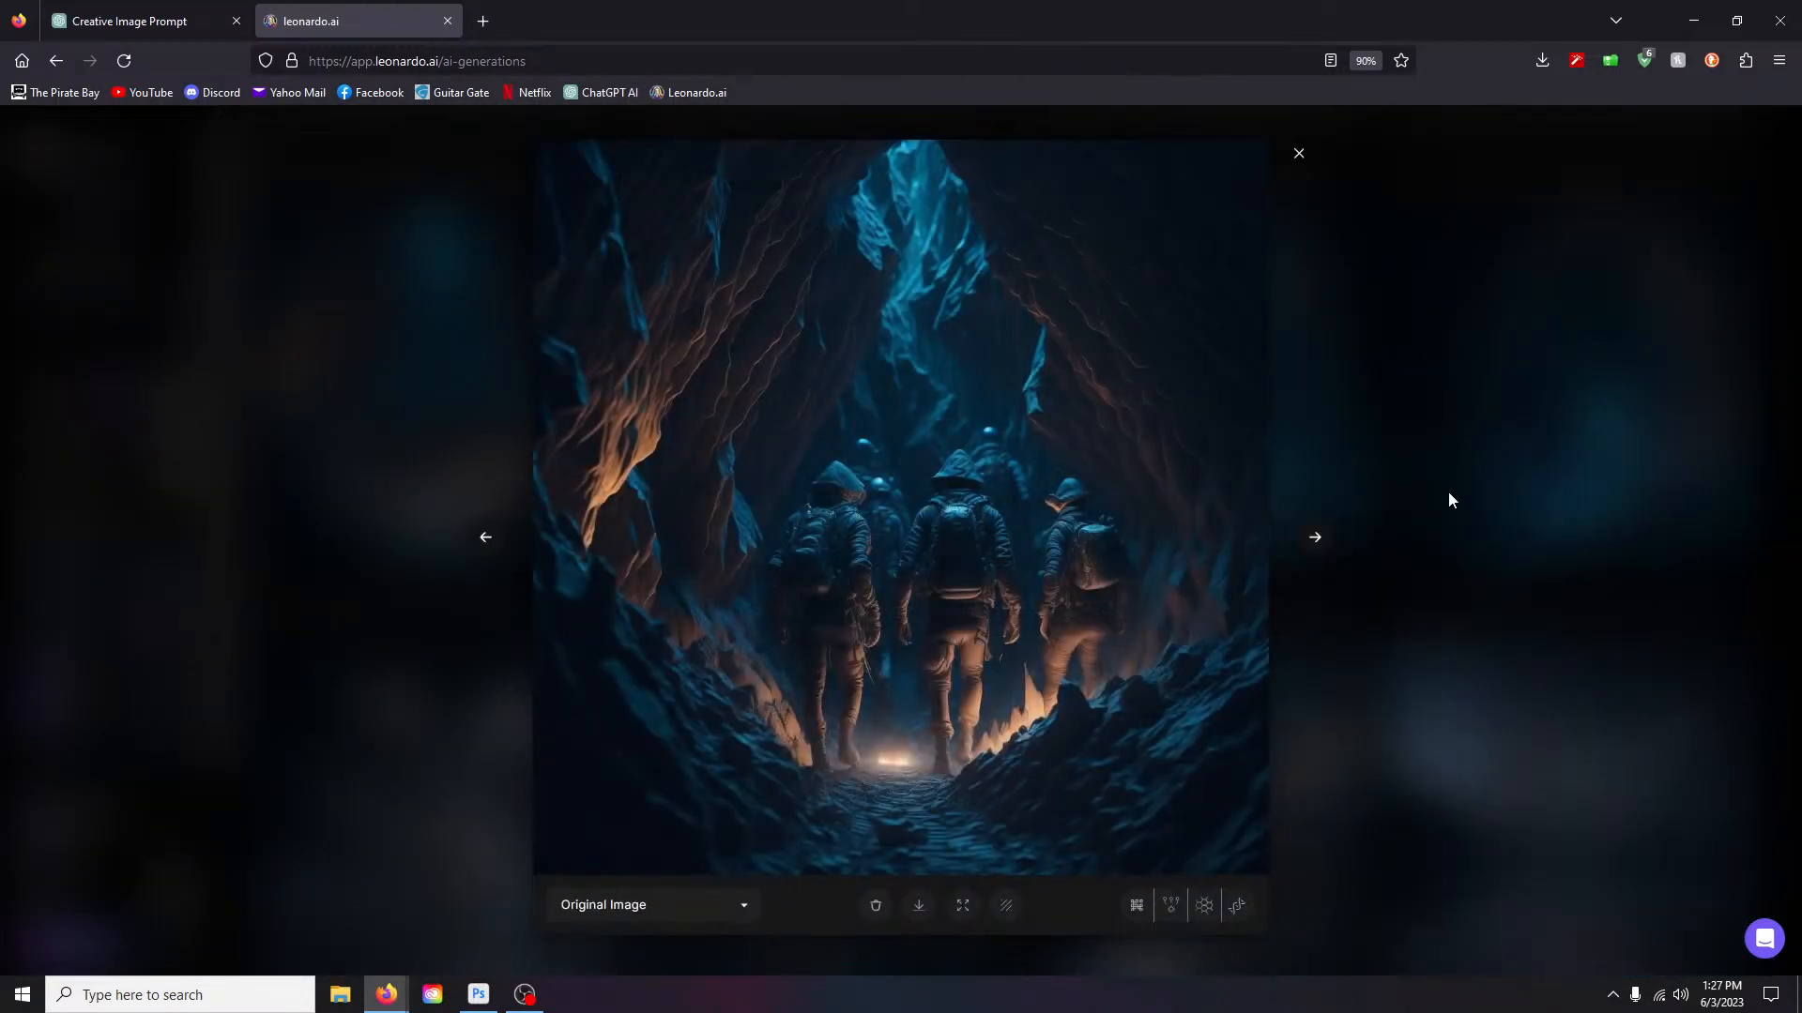
pyautogui.click(1315, 538)
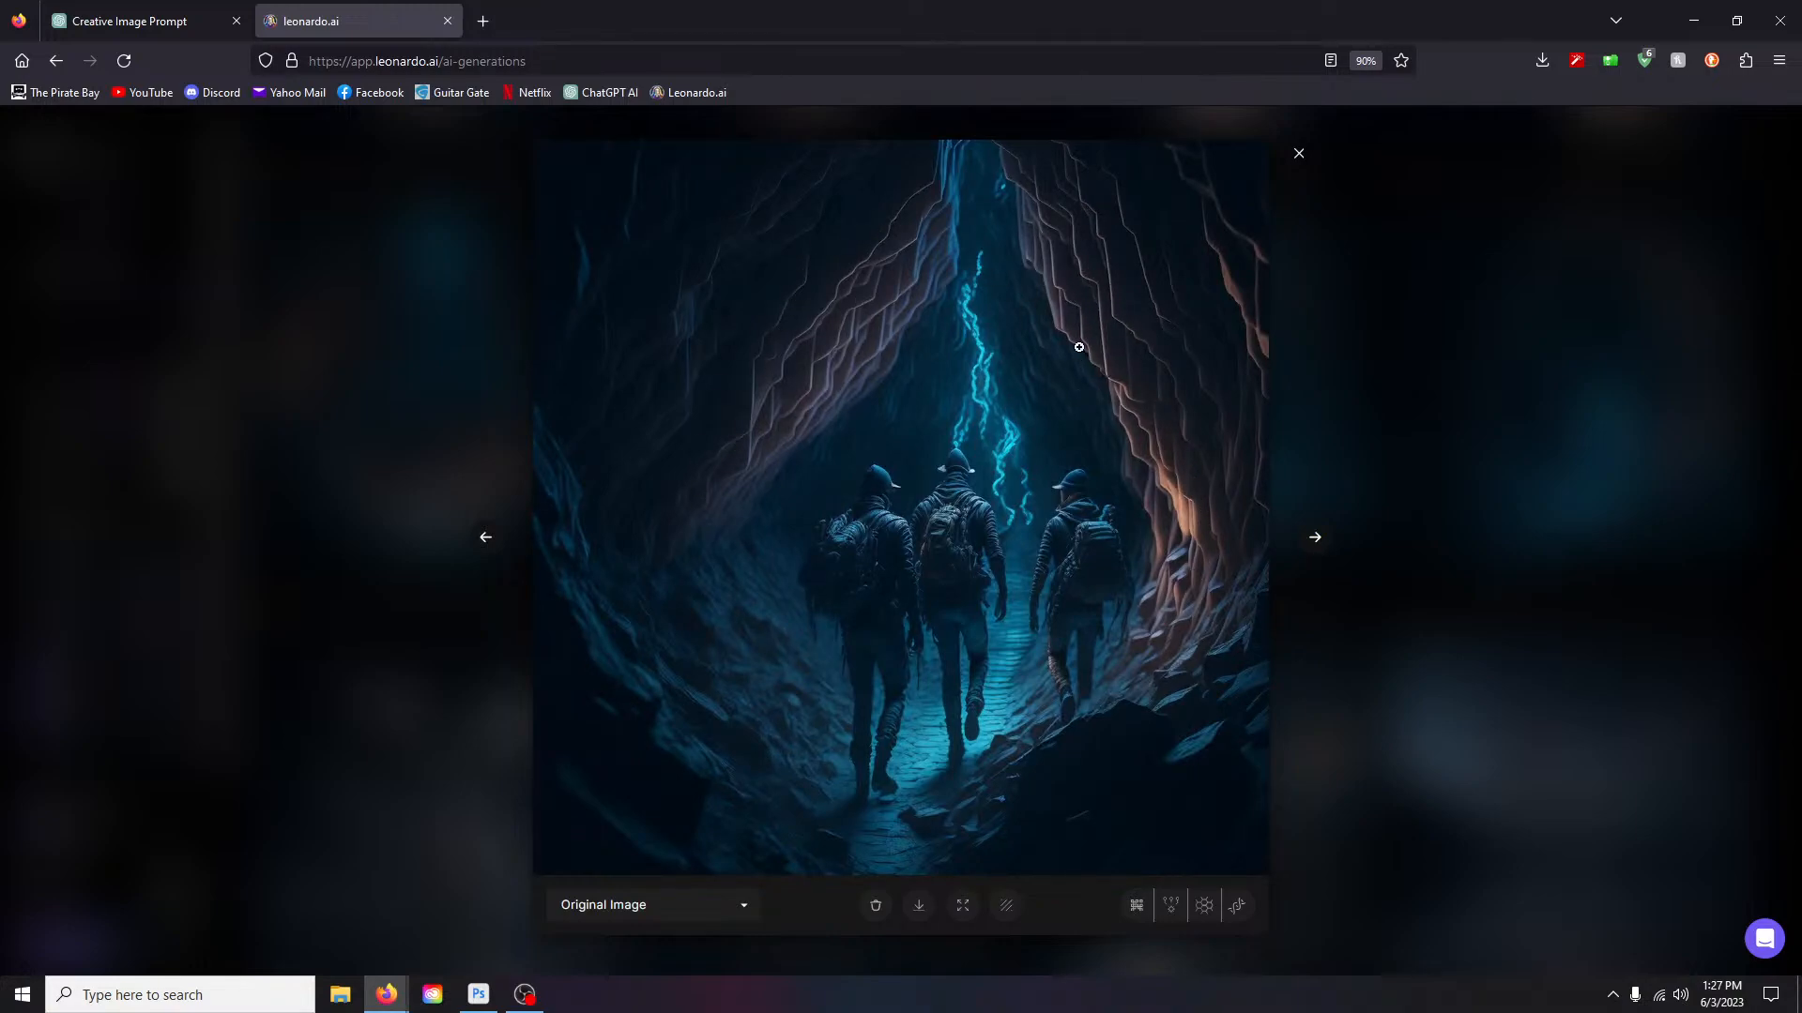
pyautogui.click(1316, 539)
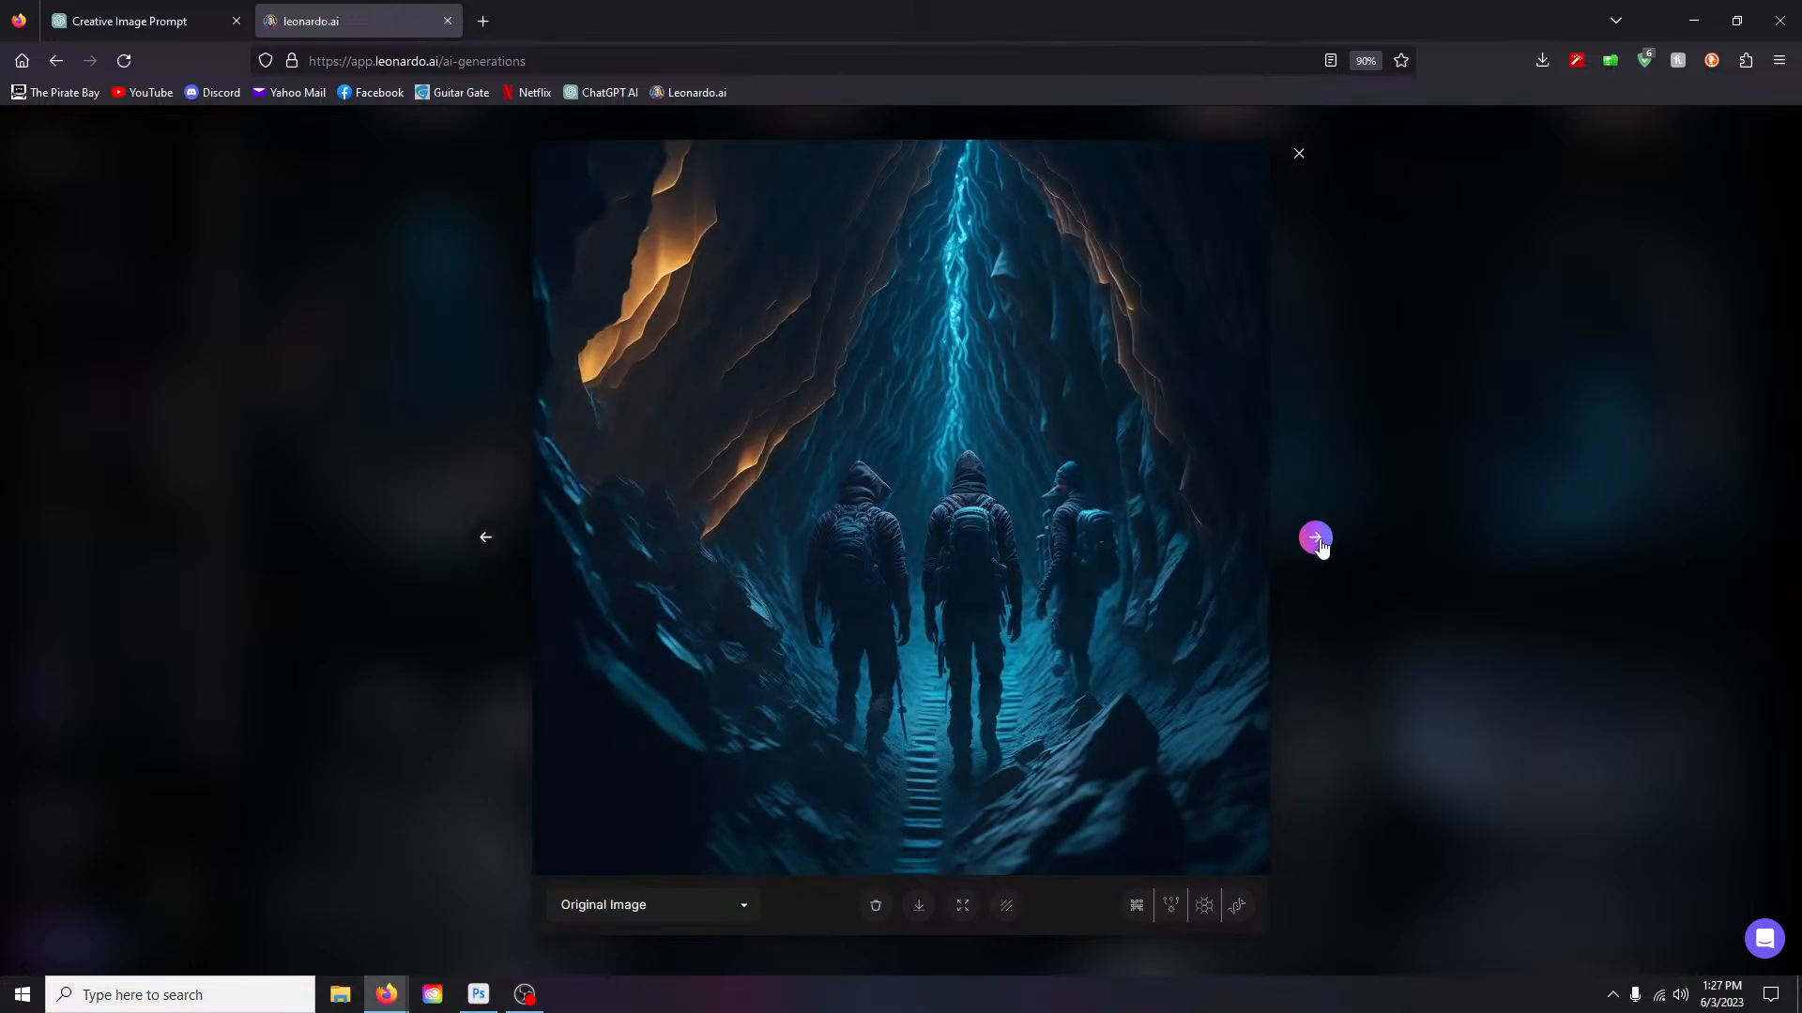
pyautogui.click(1316, 539)
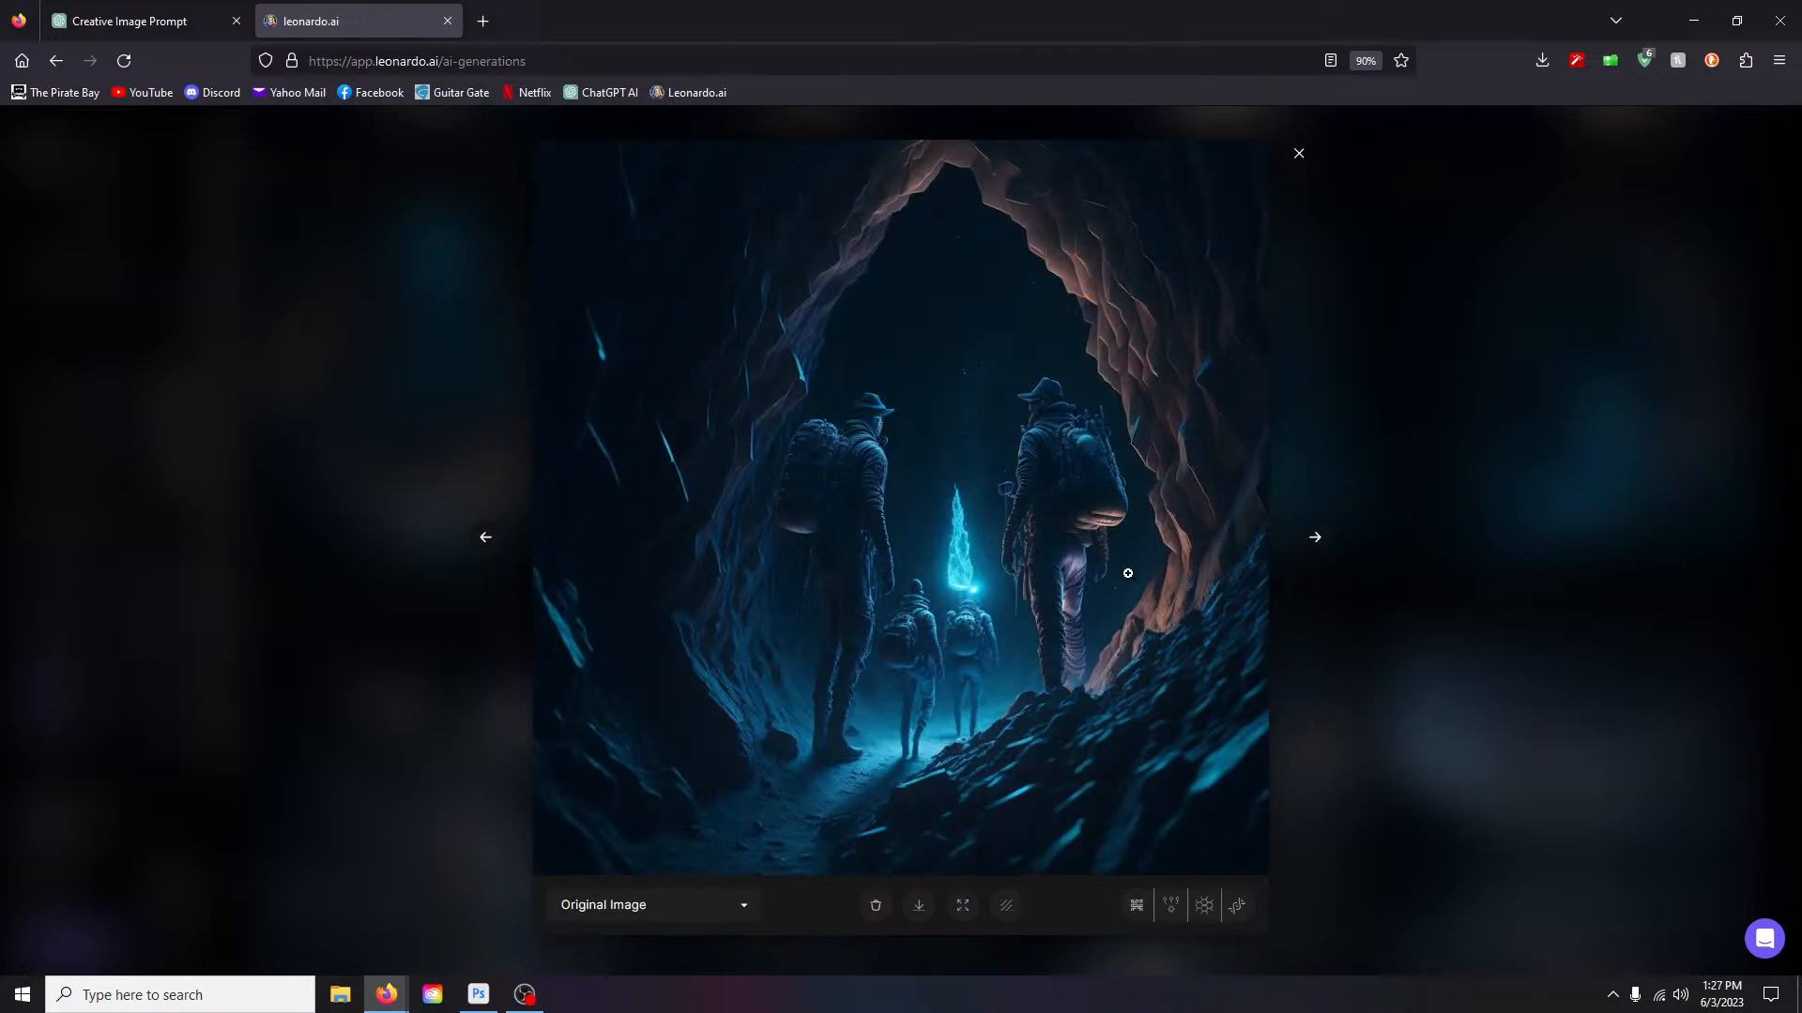
pyautogui.click(976, 495)
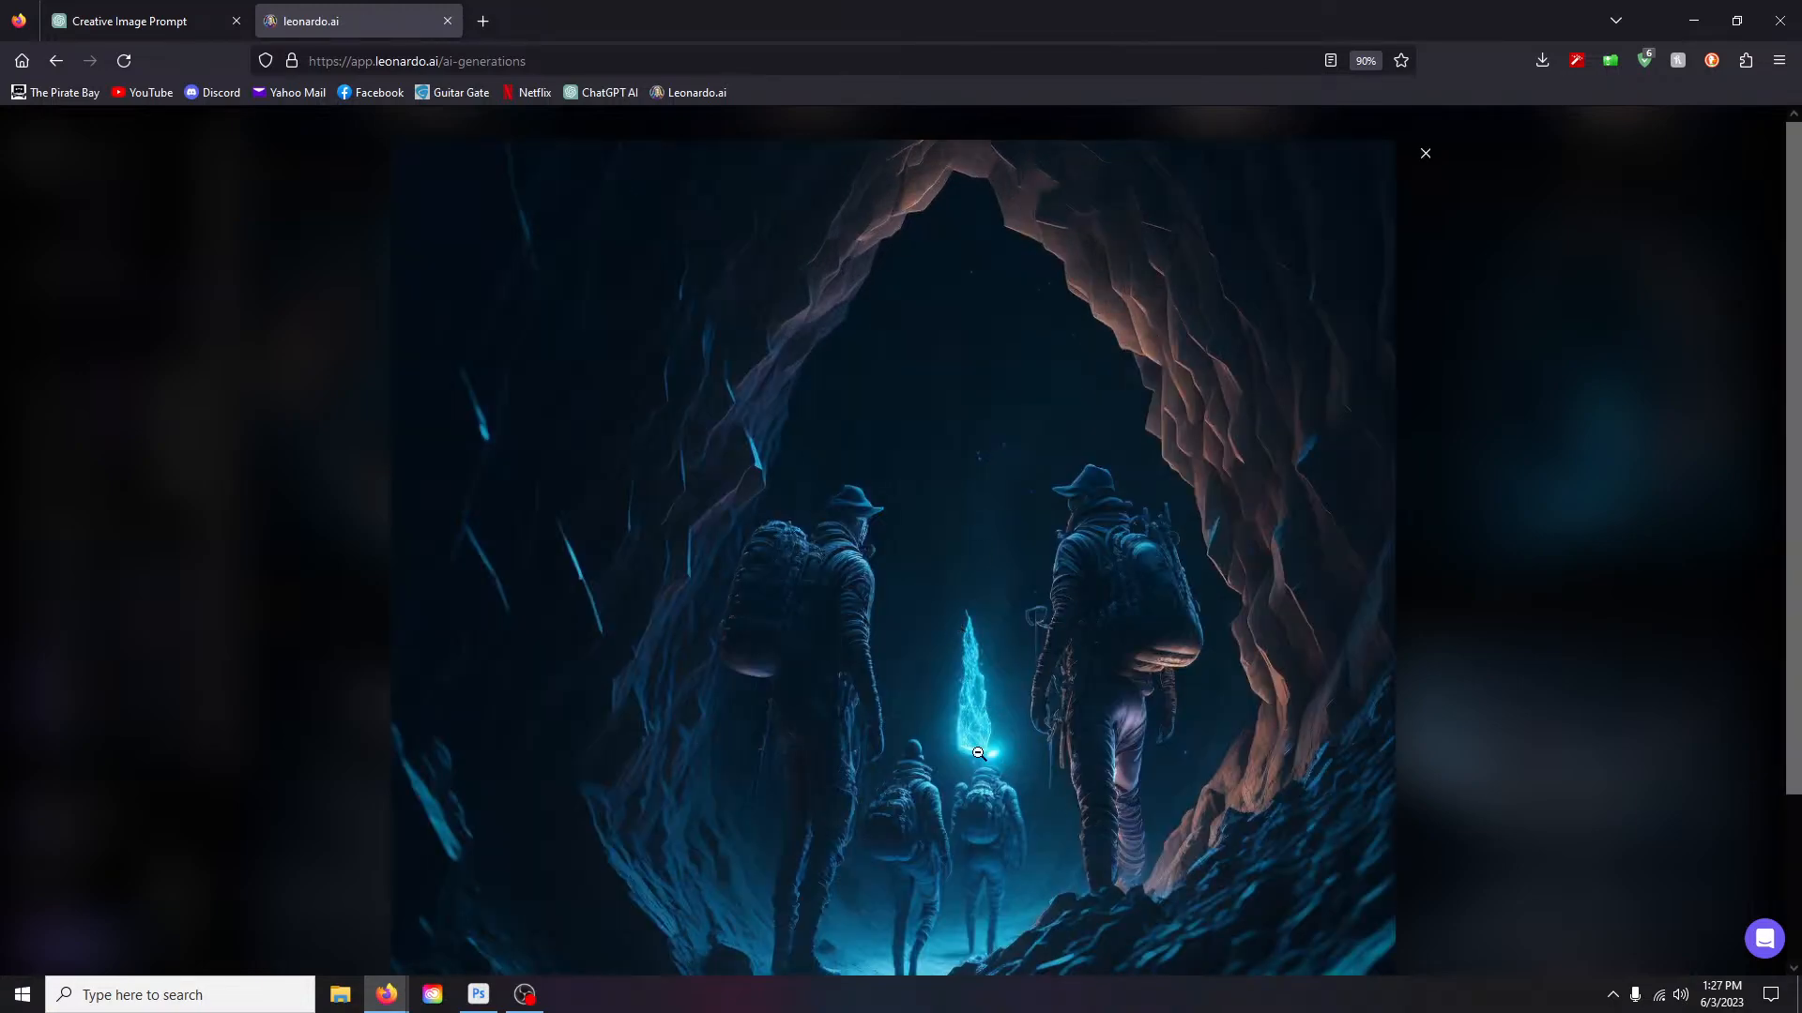
pyautogui.click(1425, 155)
# Step: View the first underground cavern image from the second core prompt at full size, enlarging it to inspect its upper and lower parts
pyautogui.click(122, 23)
pyautogui.click(391, 32)
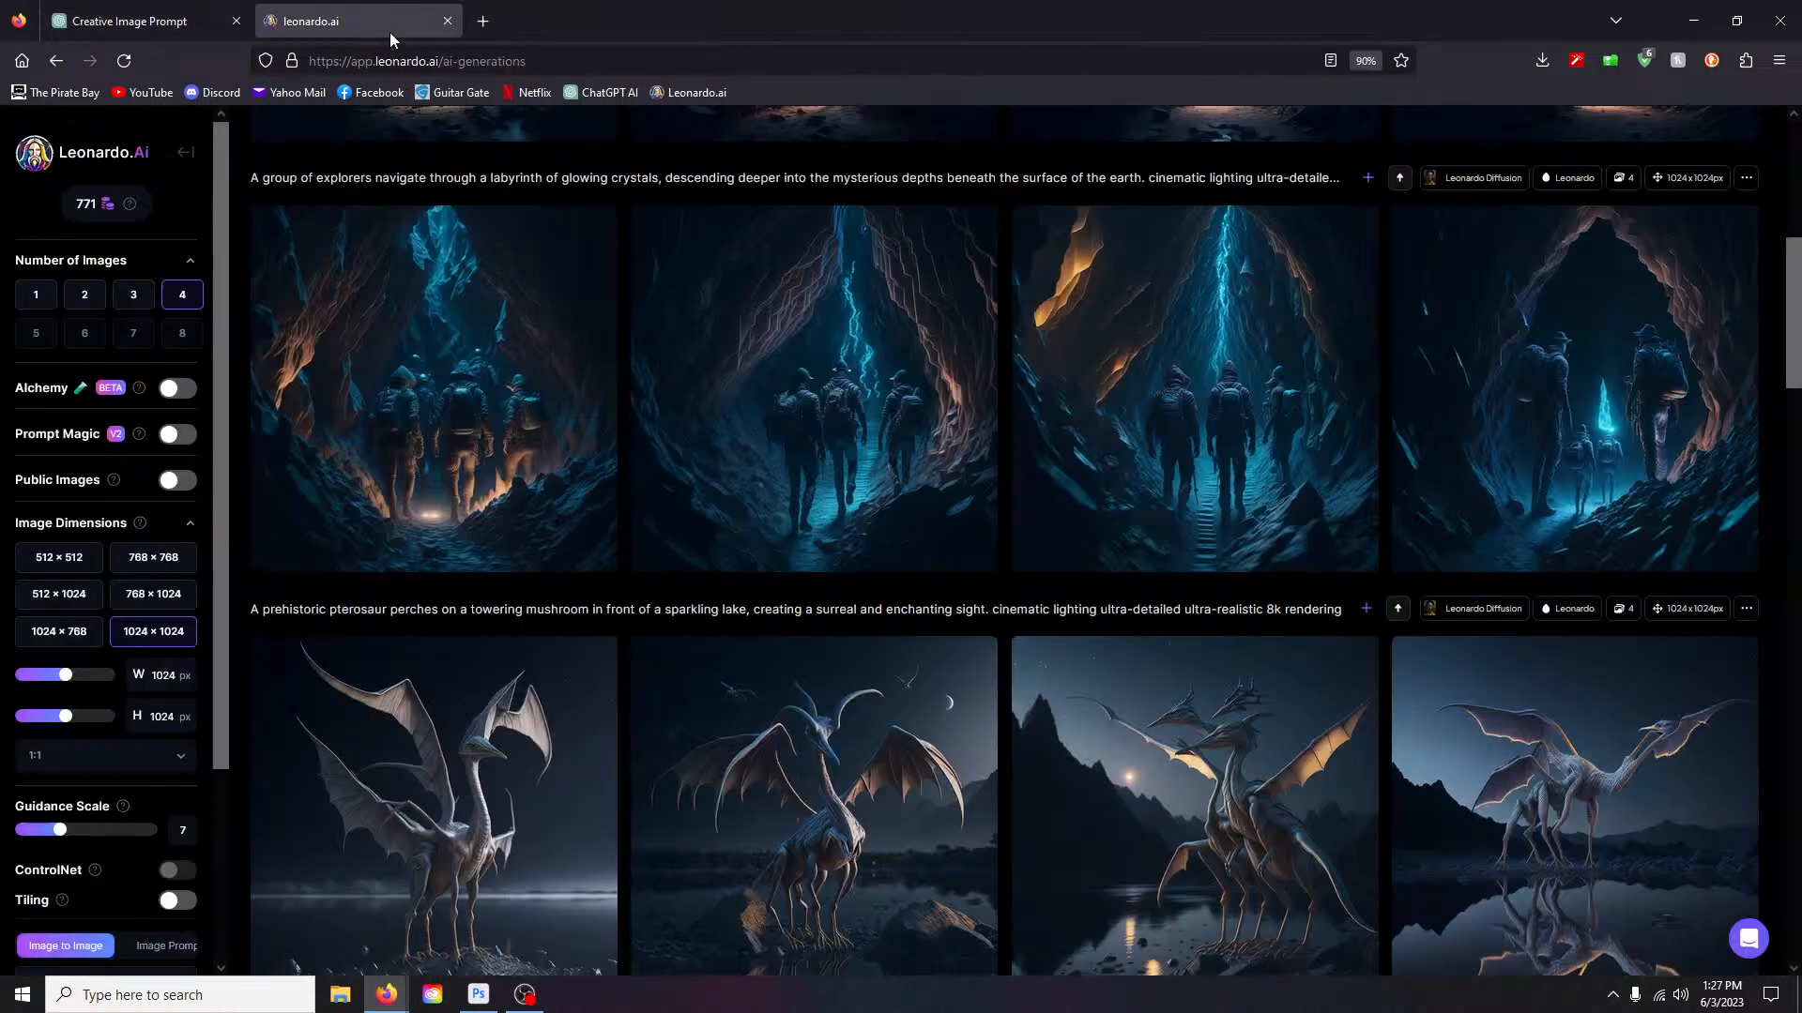
pyautogui.scroll(5, 643, 470)
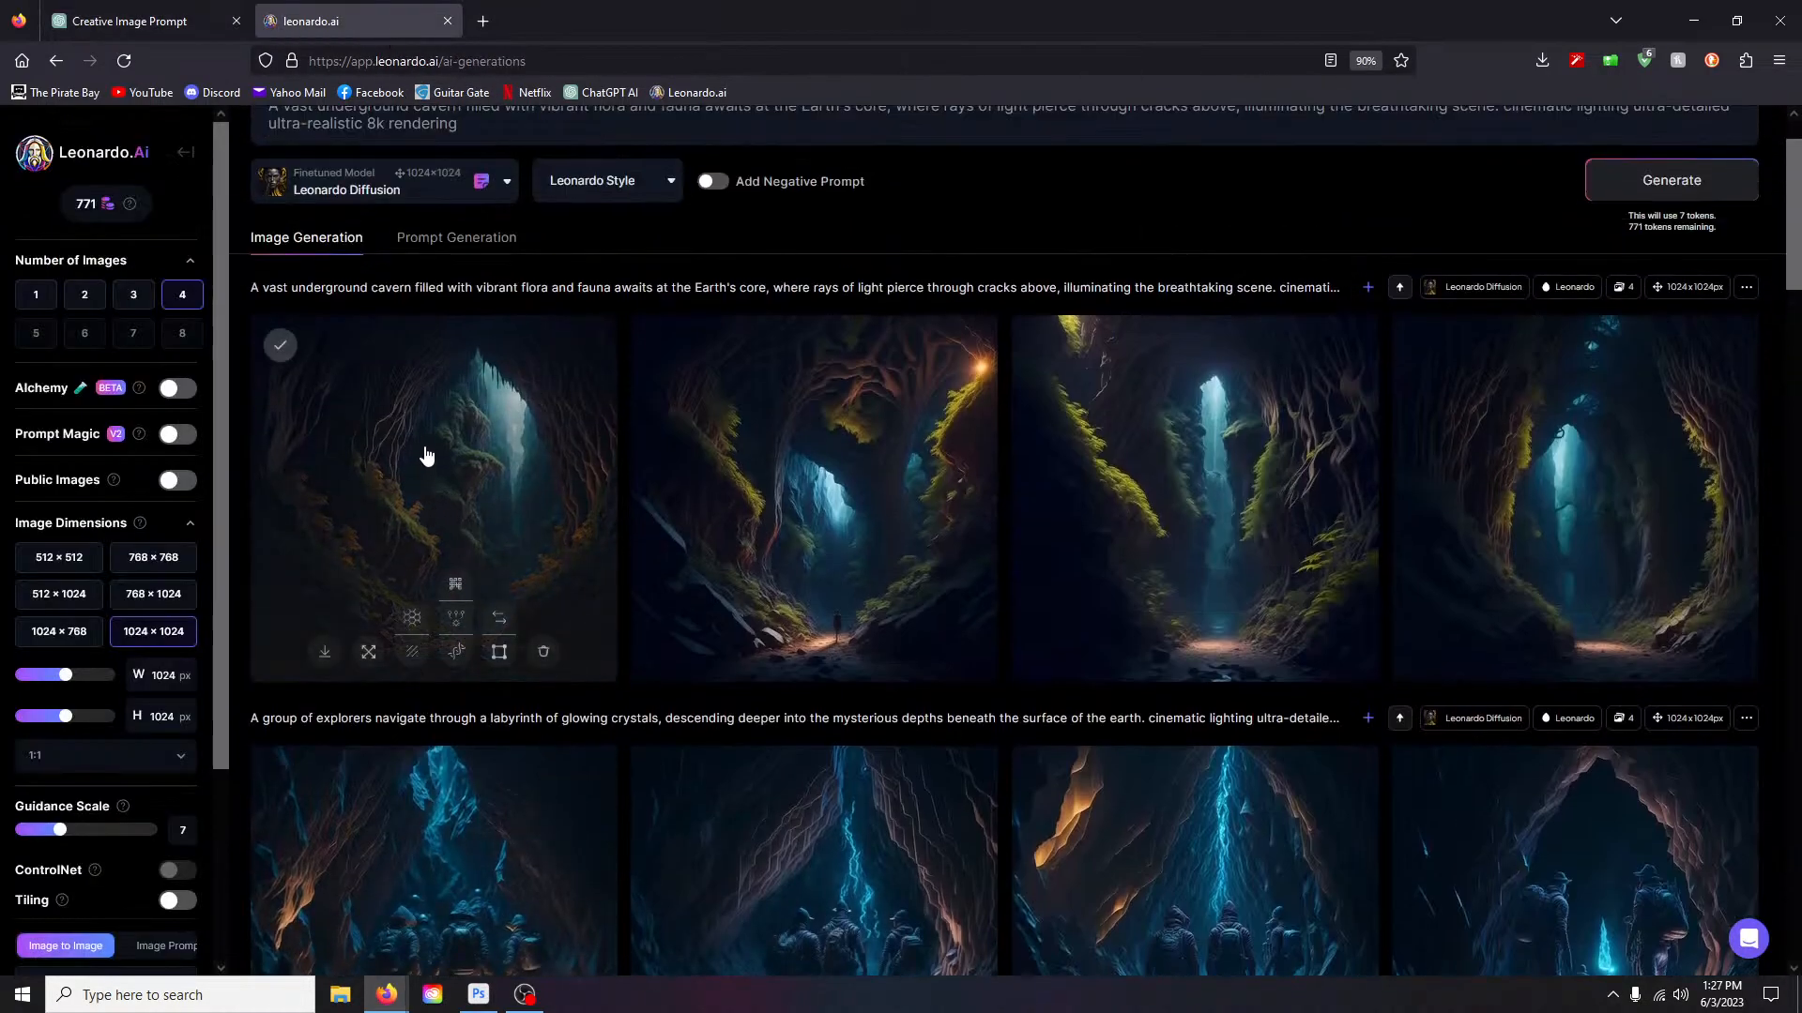
pyautogui.click(427, 456)
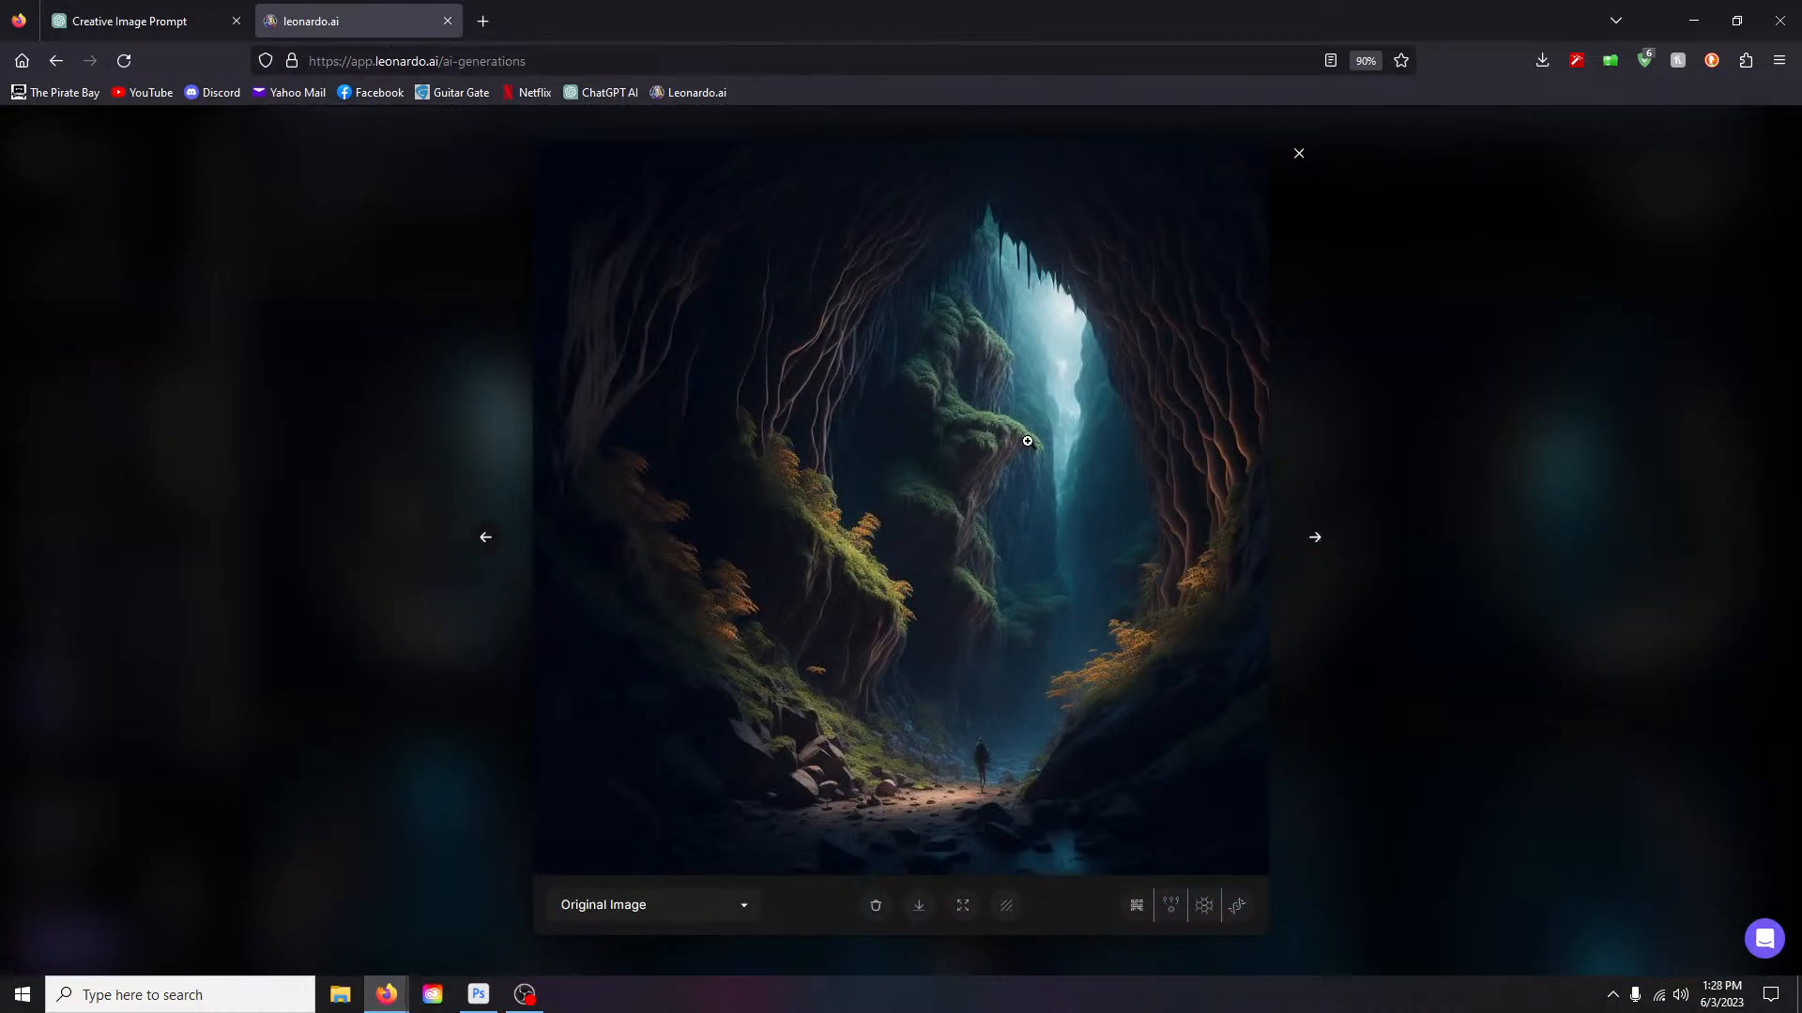
pyautogui.click(989, 432)
pyautogui.scroll(-3, 1331, 557)
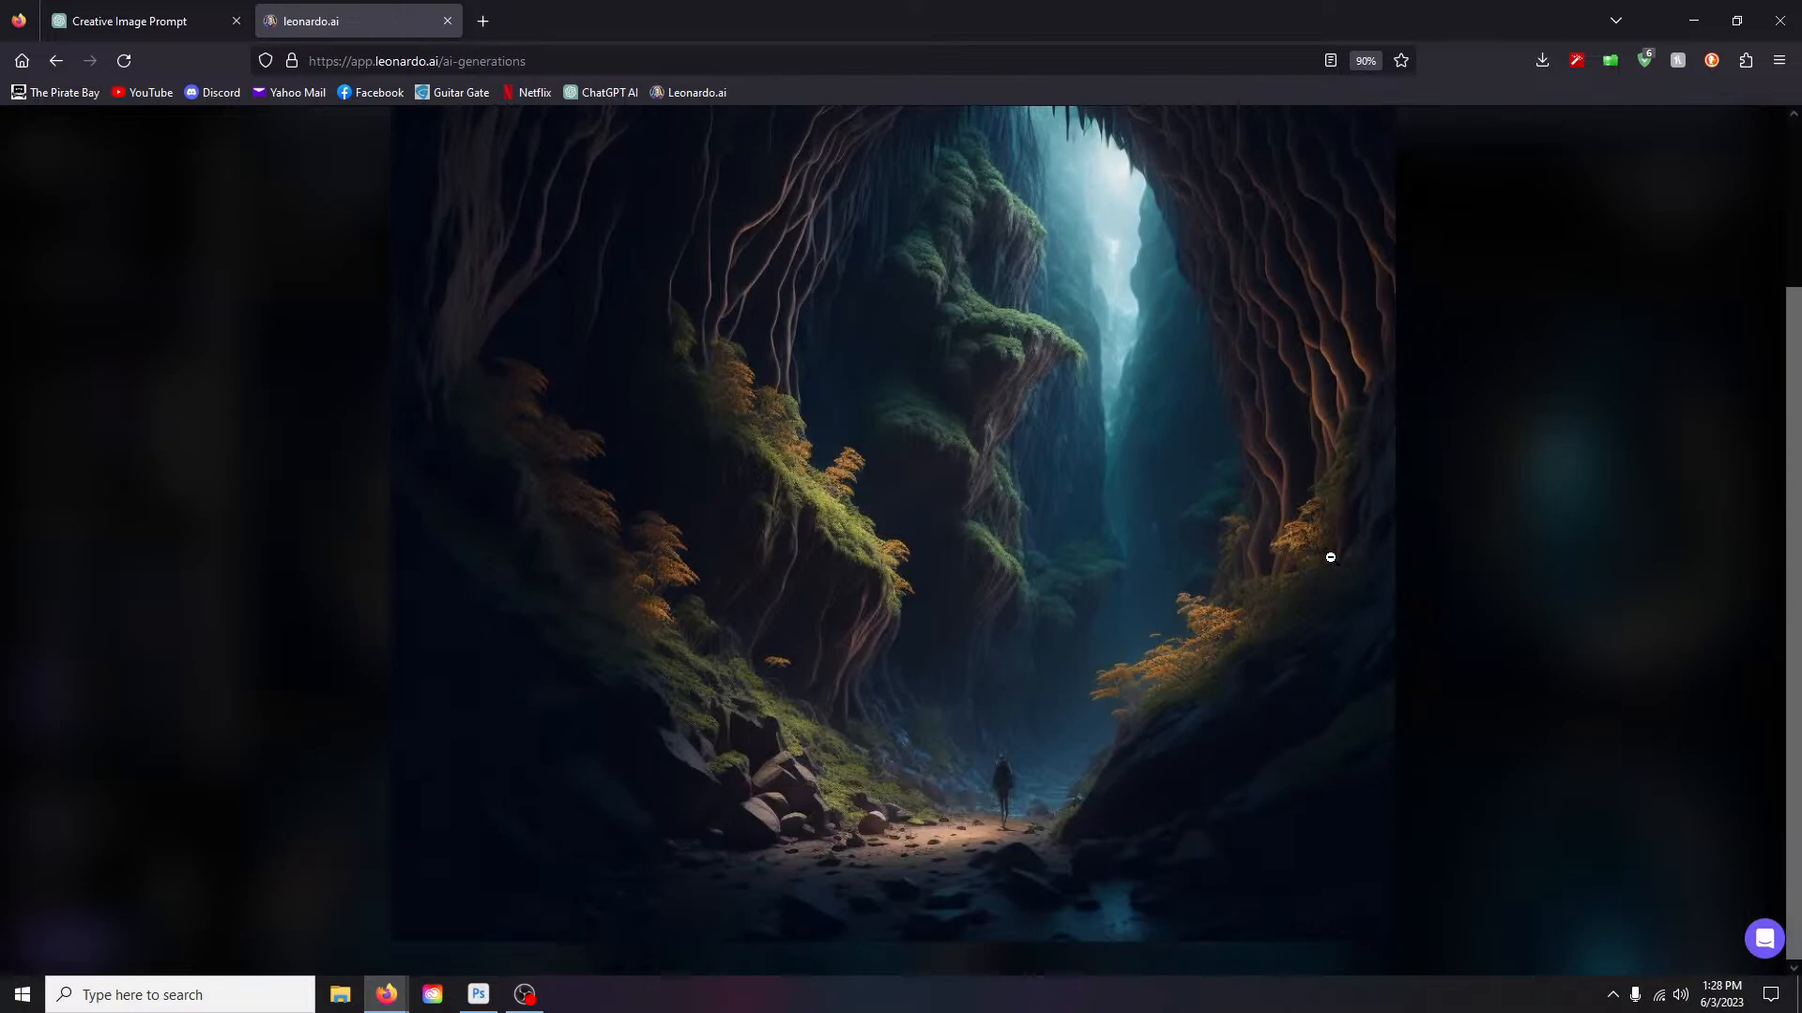
pyautogui.scroll(3, 1330, 558)
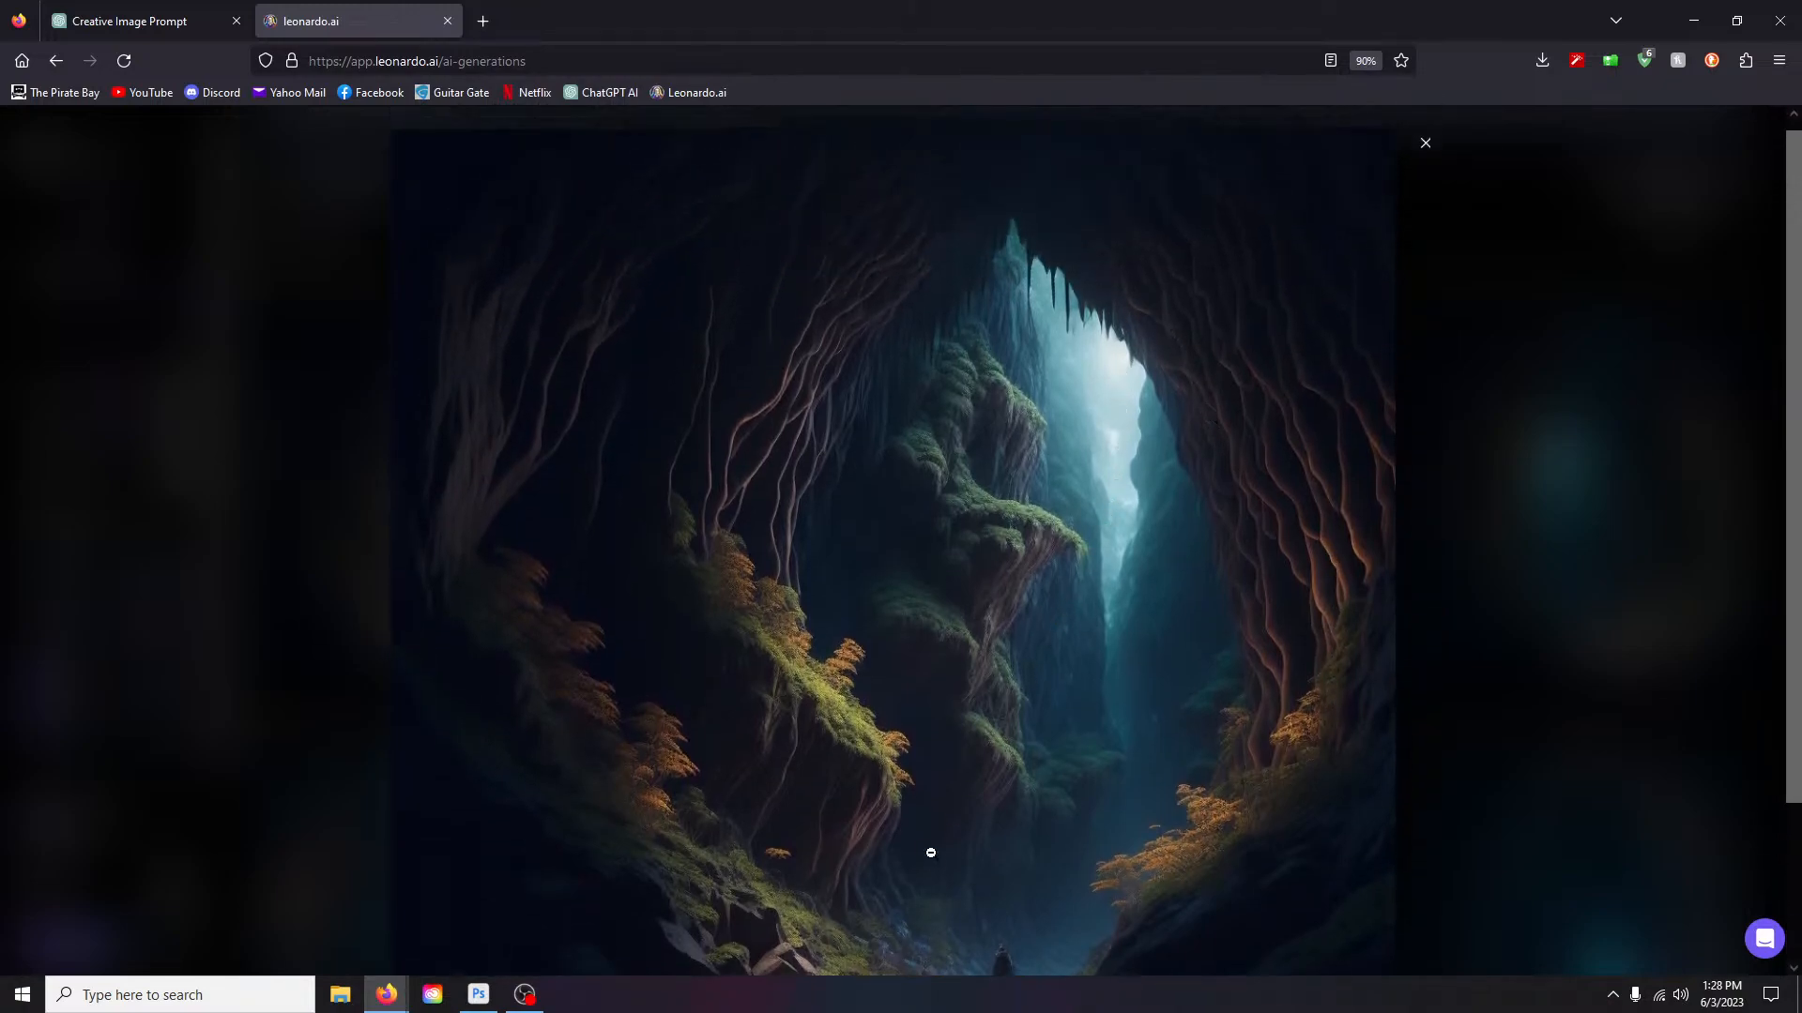
pyautogui.scroll(-2, 1330, 552)
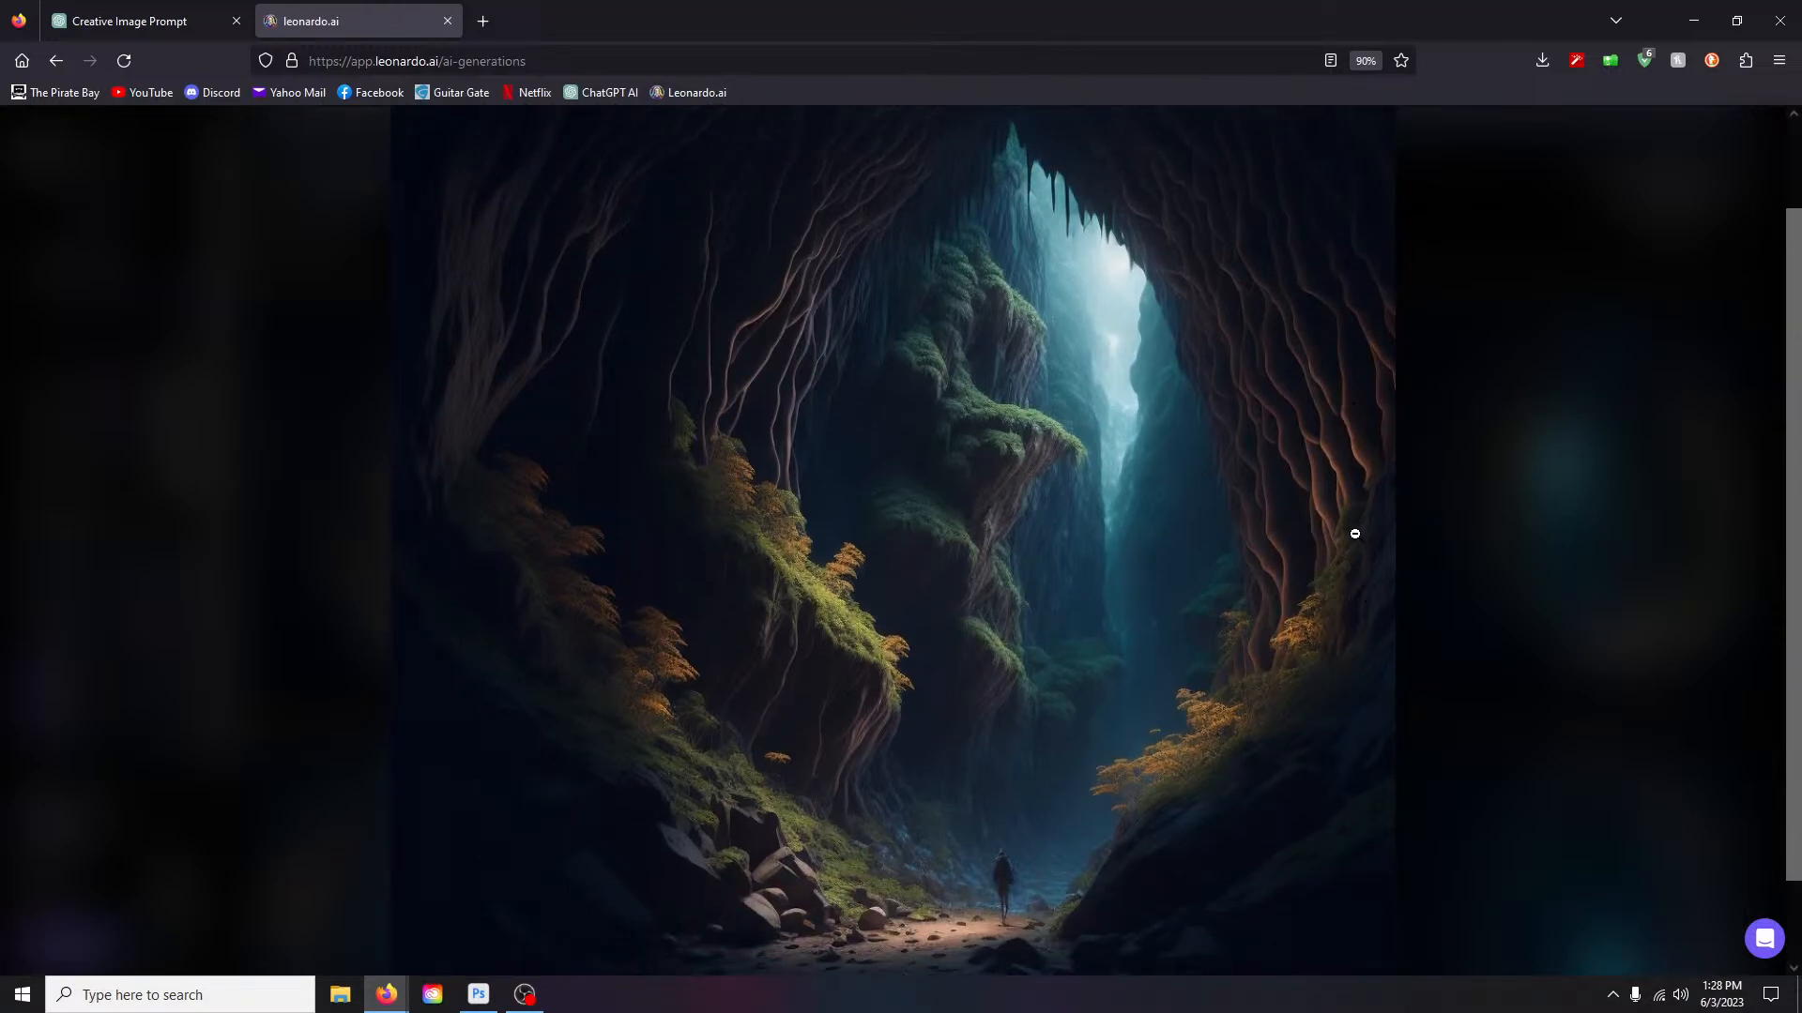
pyautogui.scroll(2, 1462, 366)
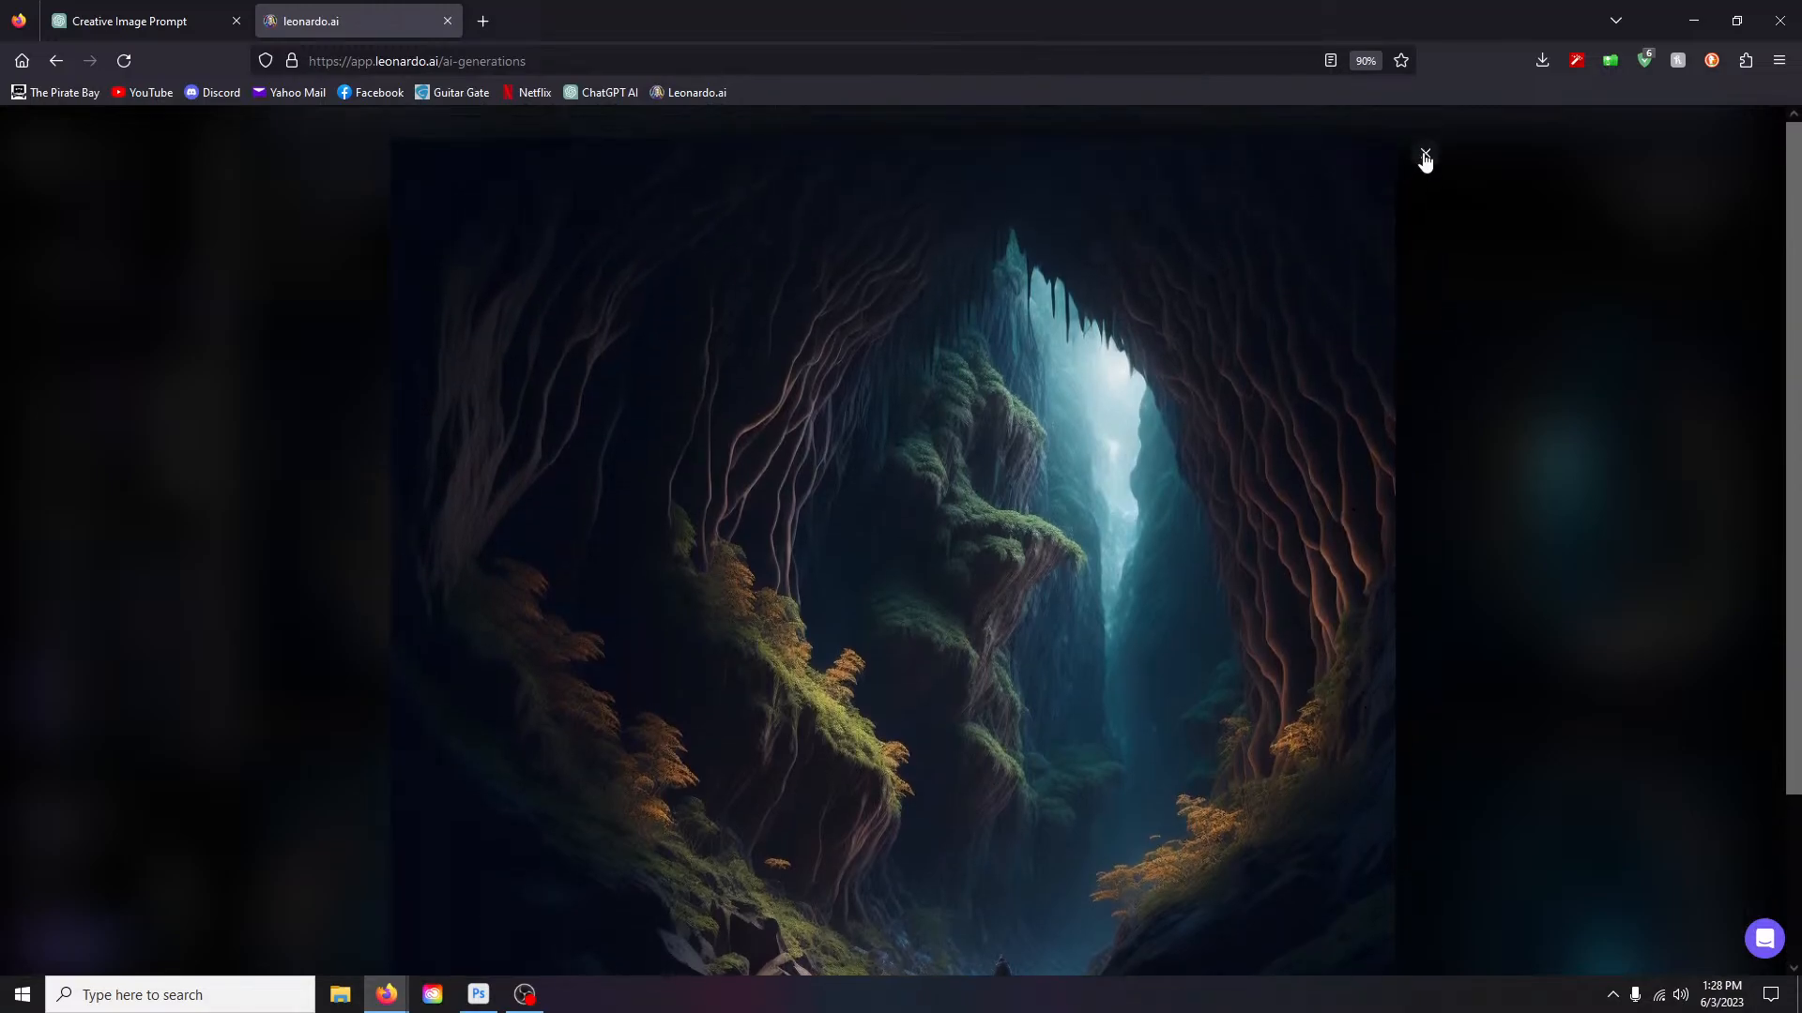
pyautogui.click(1425, 154)
# Step: View the remaining three underground cavern images at full size, enlarging the third to inspect its details
pyautogui.click(859, 487)
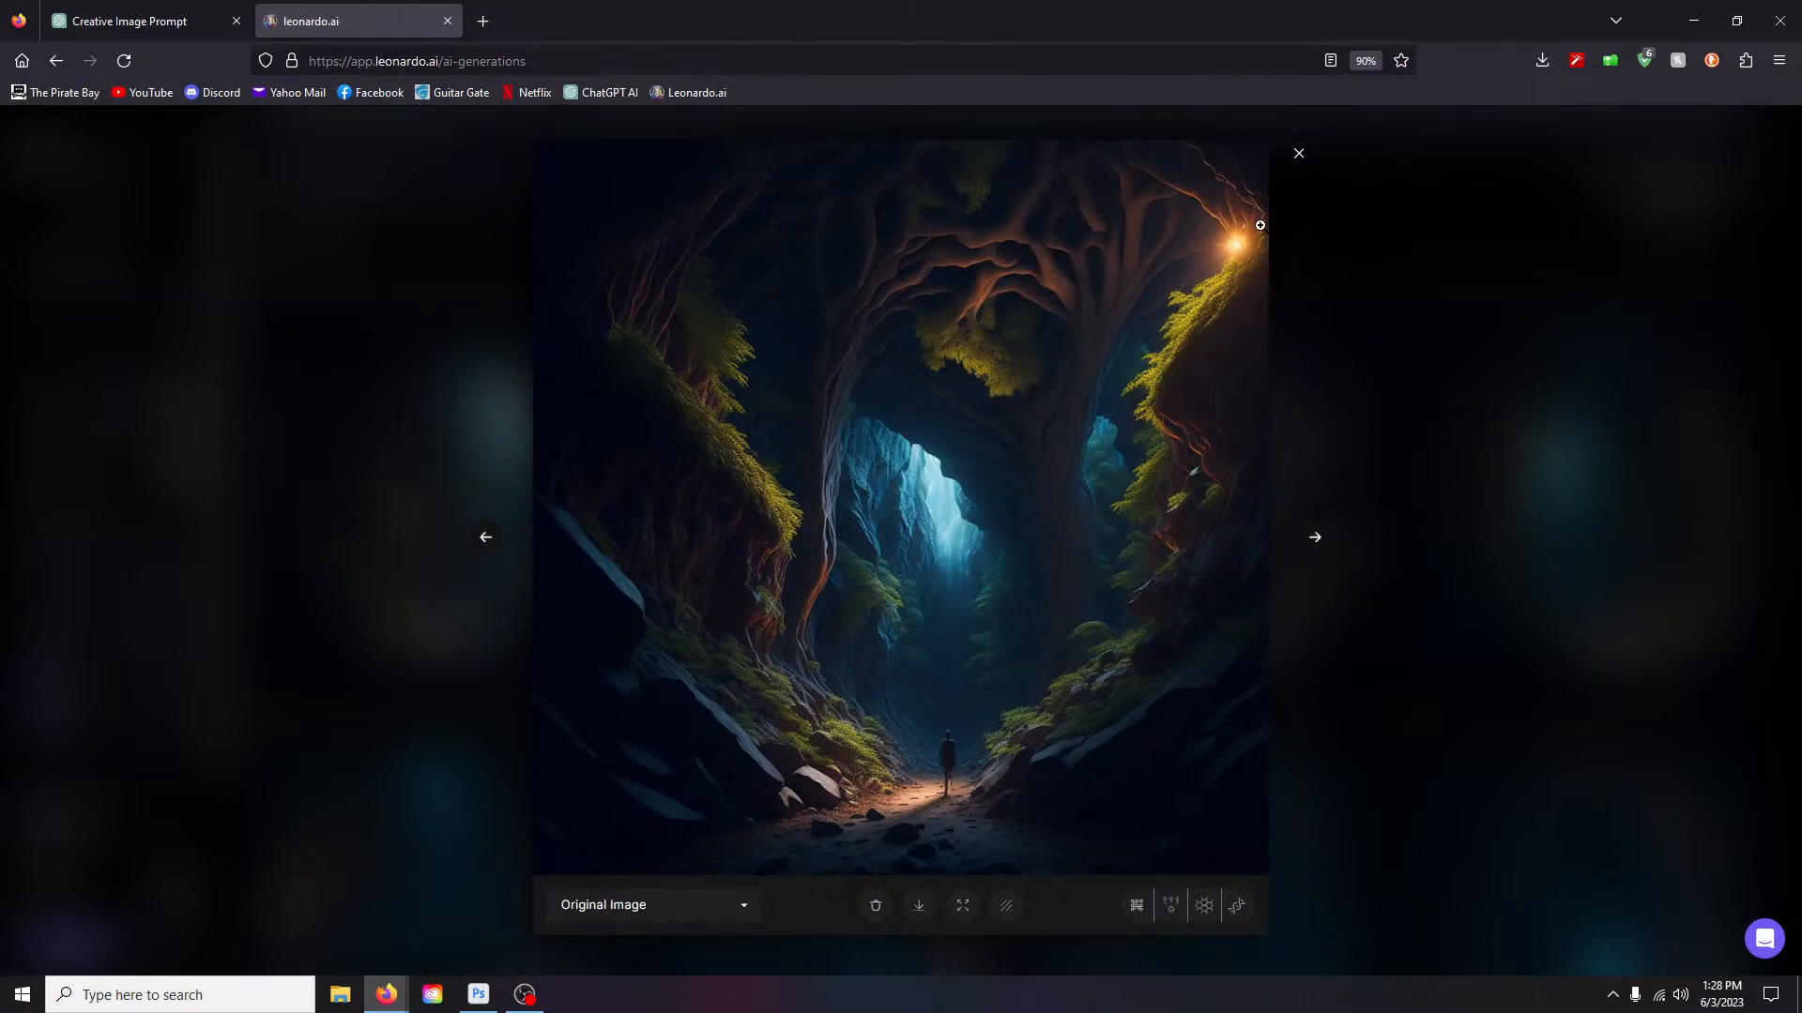
pyautogui.click(1315, 539)
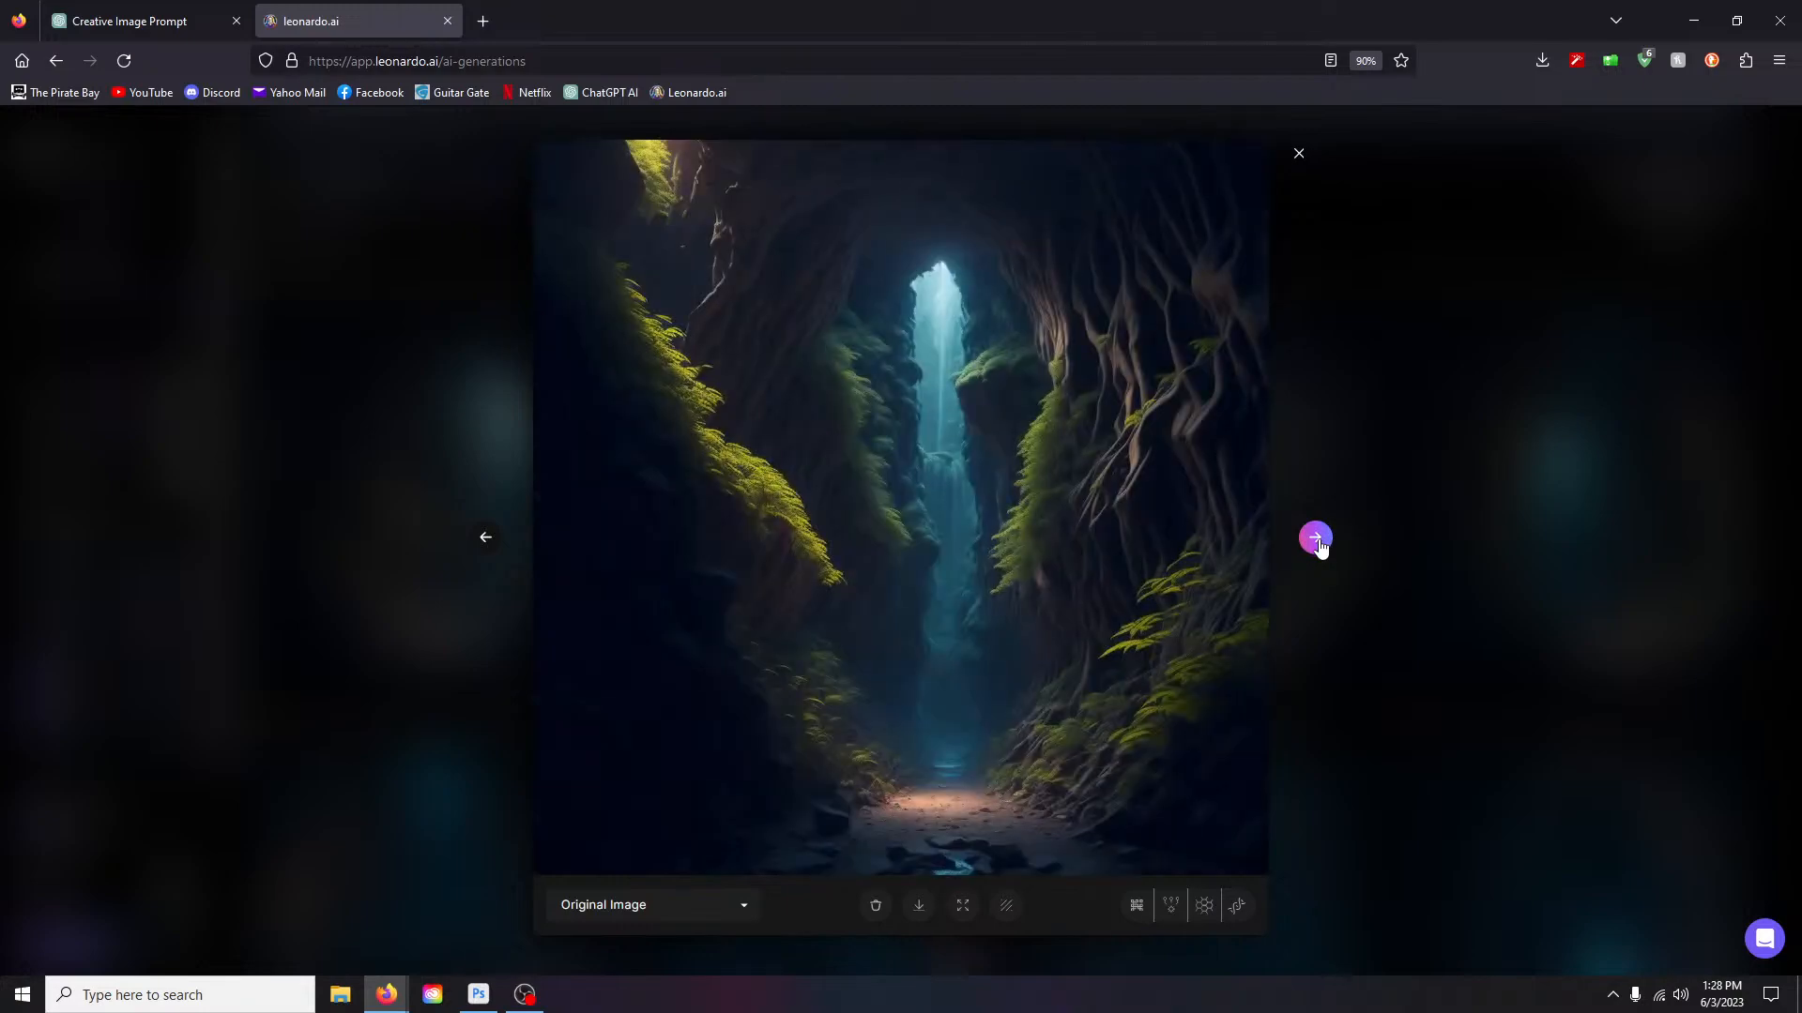
pyautogui.click(932, 443)
pyautogui.scroll(-3, 1319, 443)
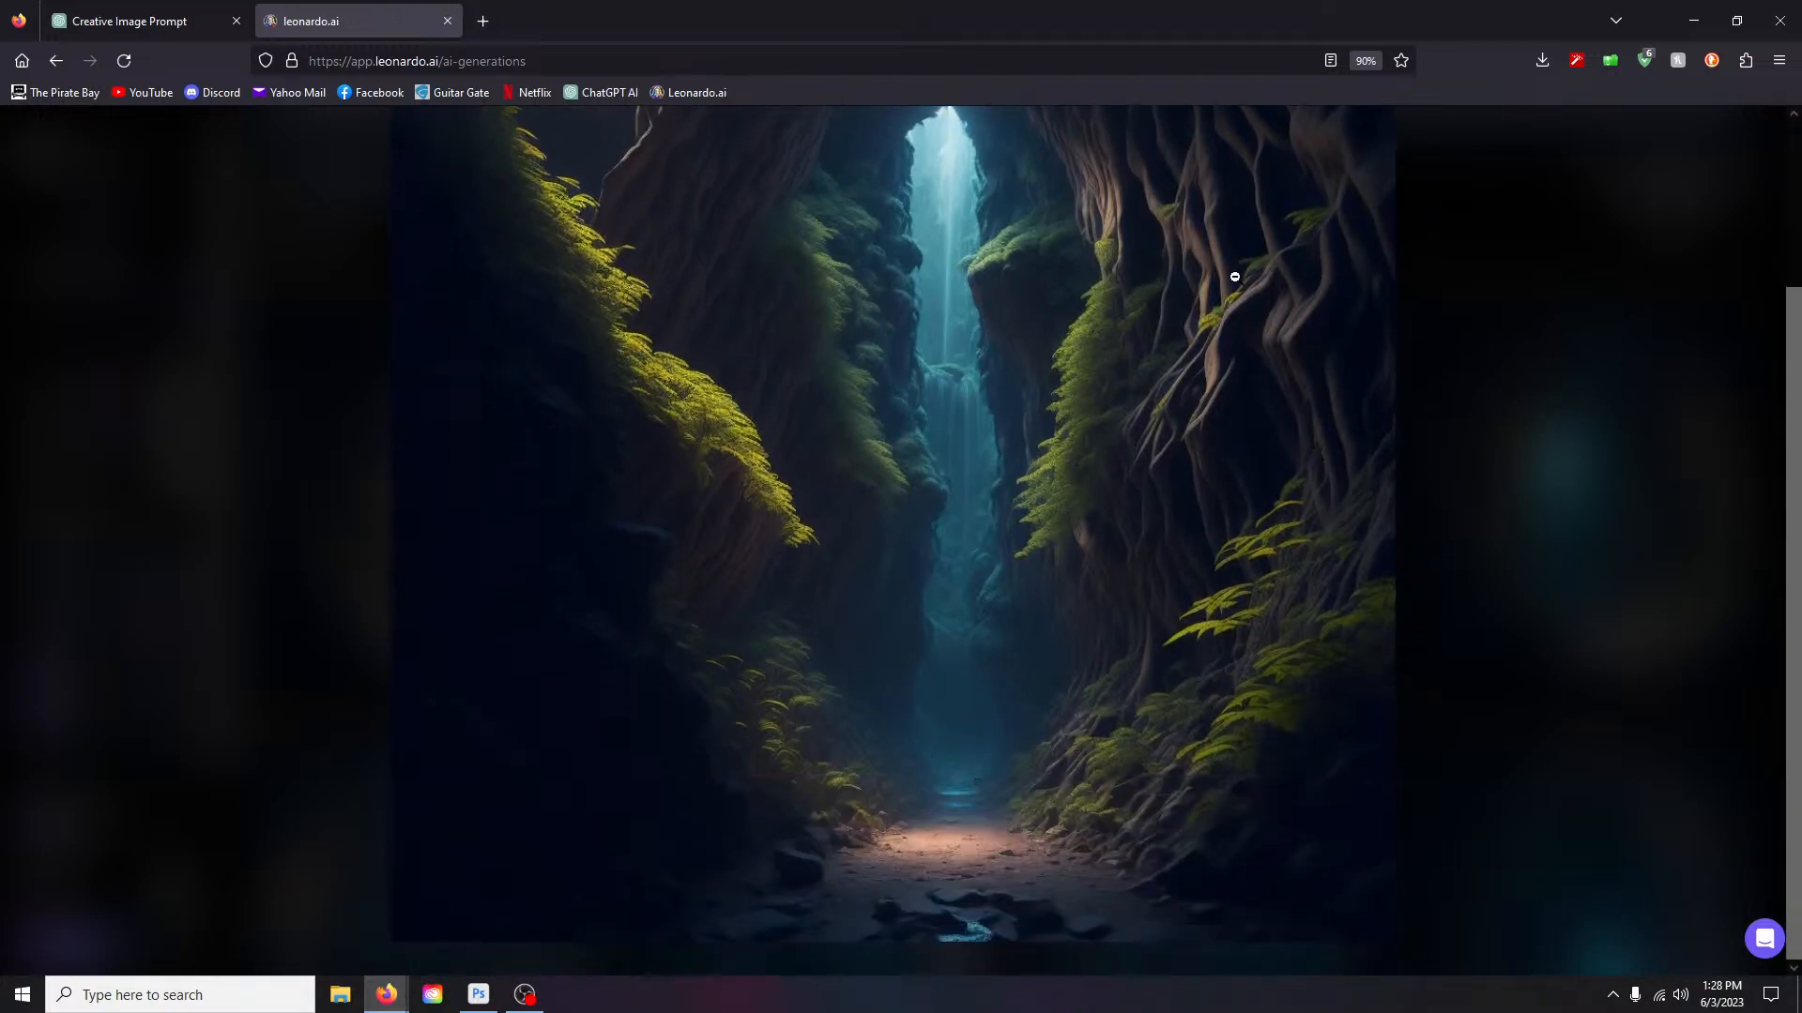
pyautogui.click(1096, 531)
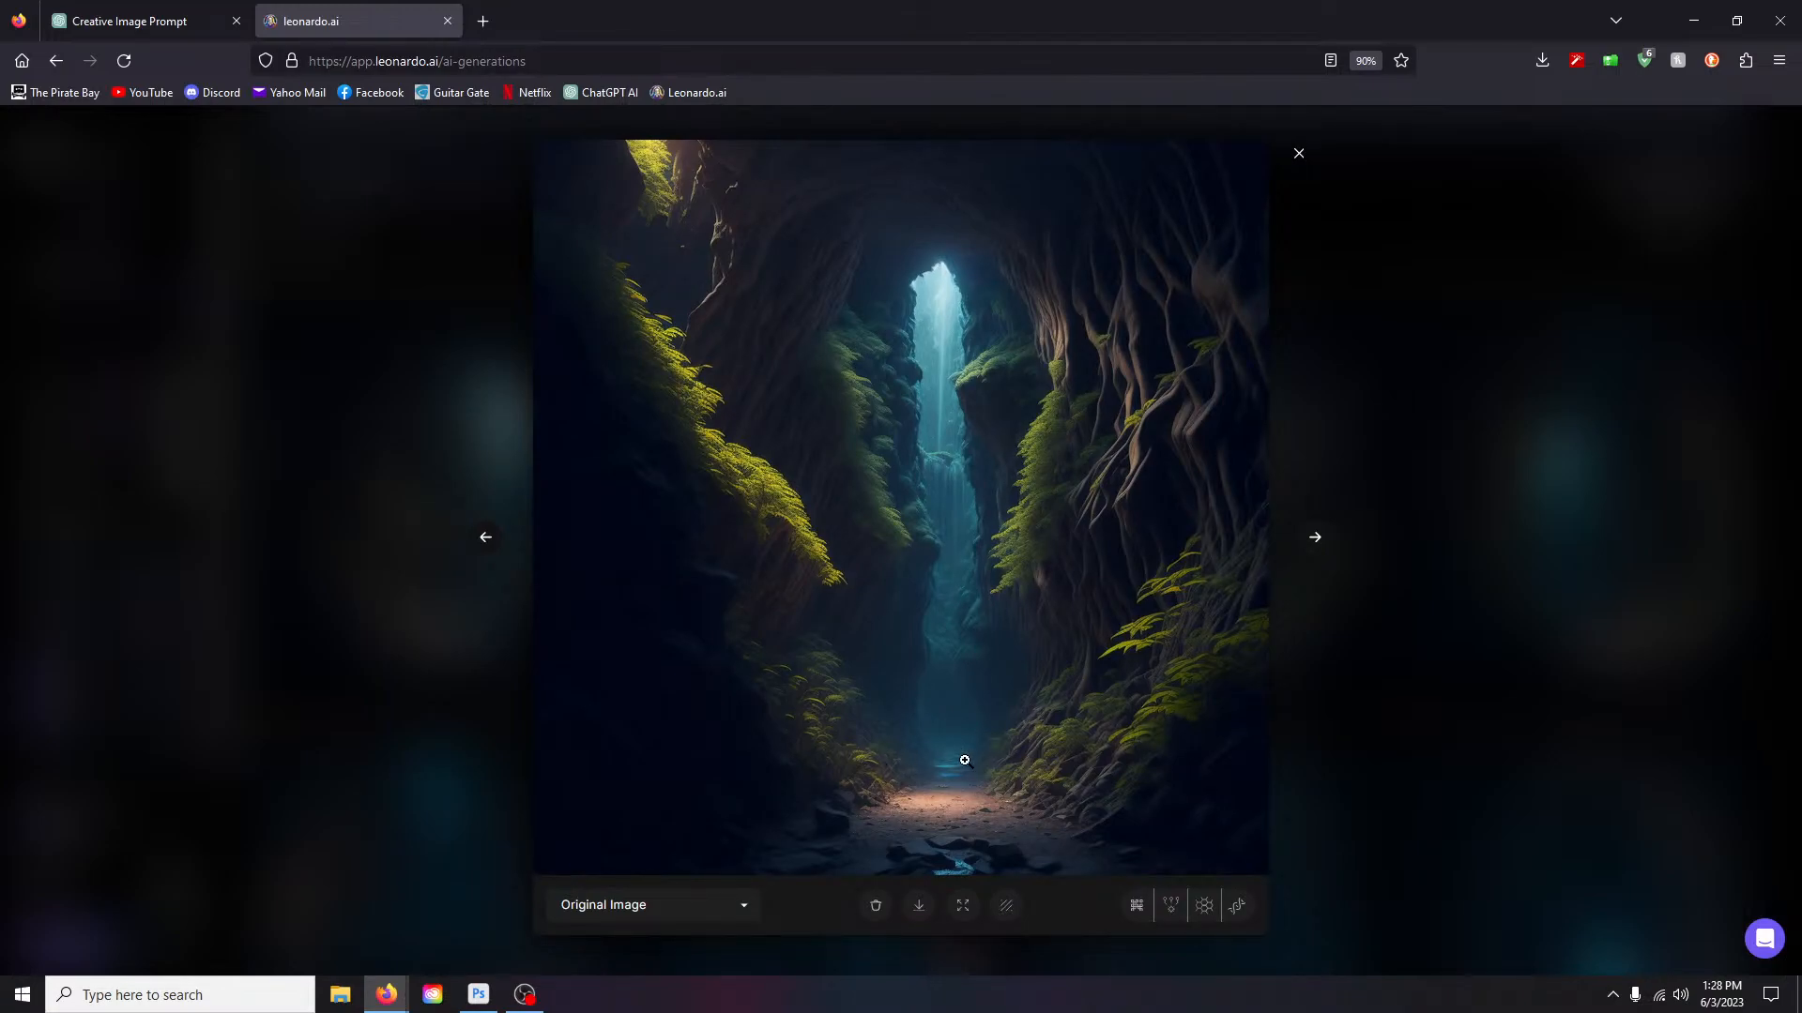
pyautogui.click(1314, 536)
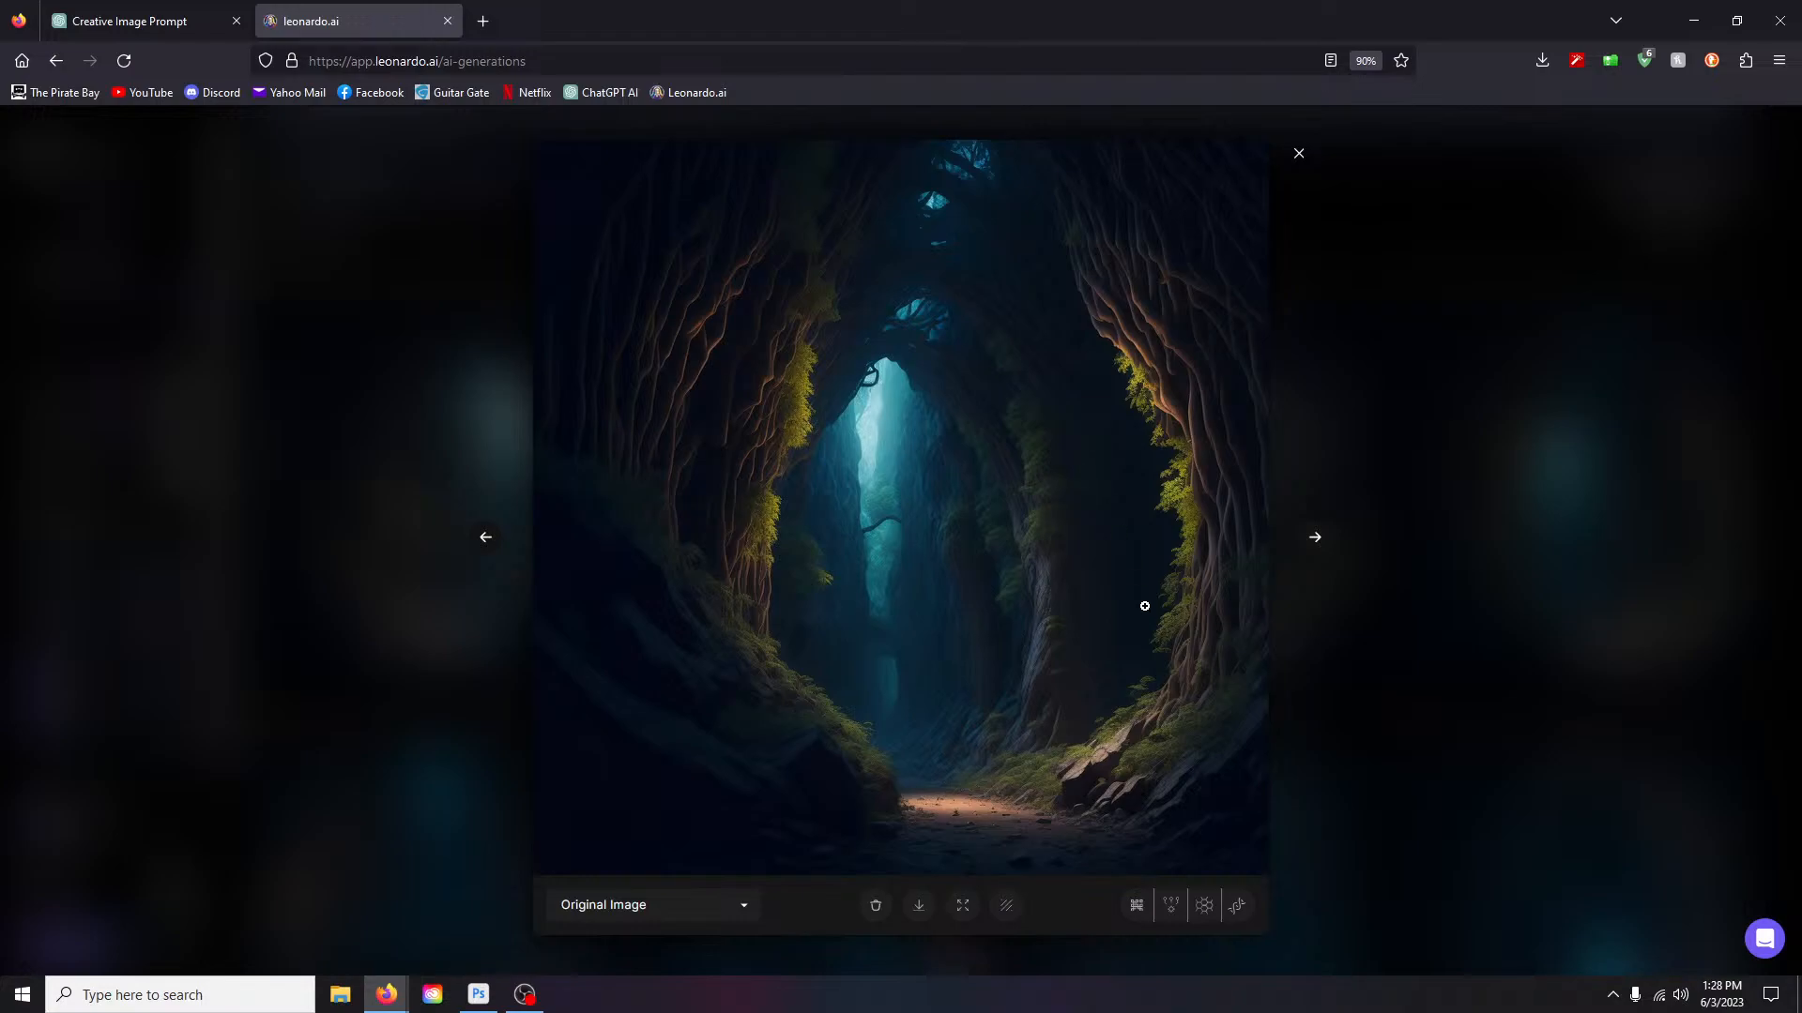
pyautogui.click(1299, 153)
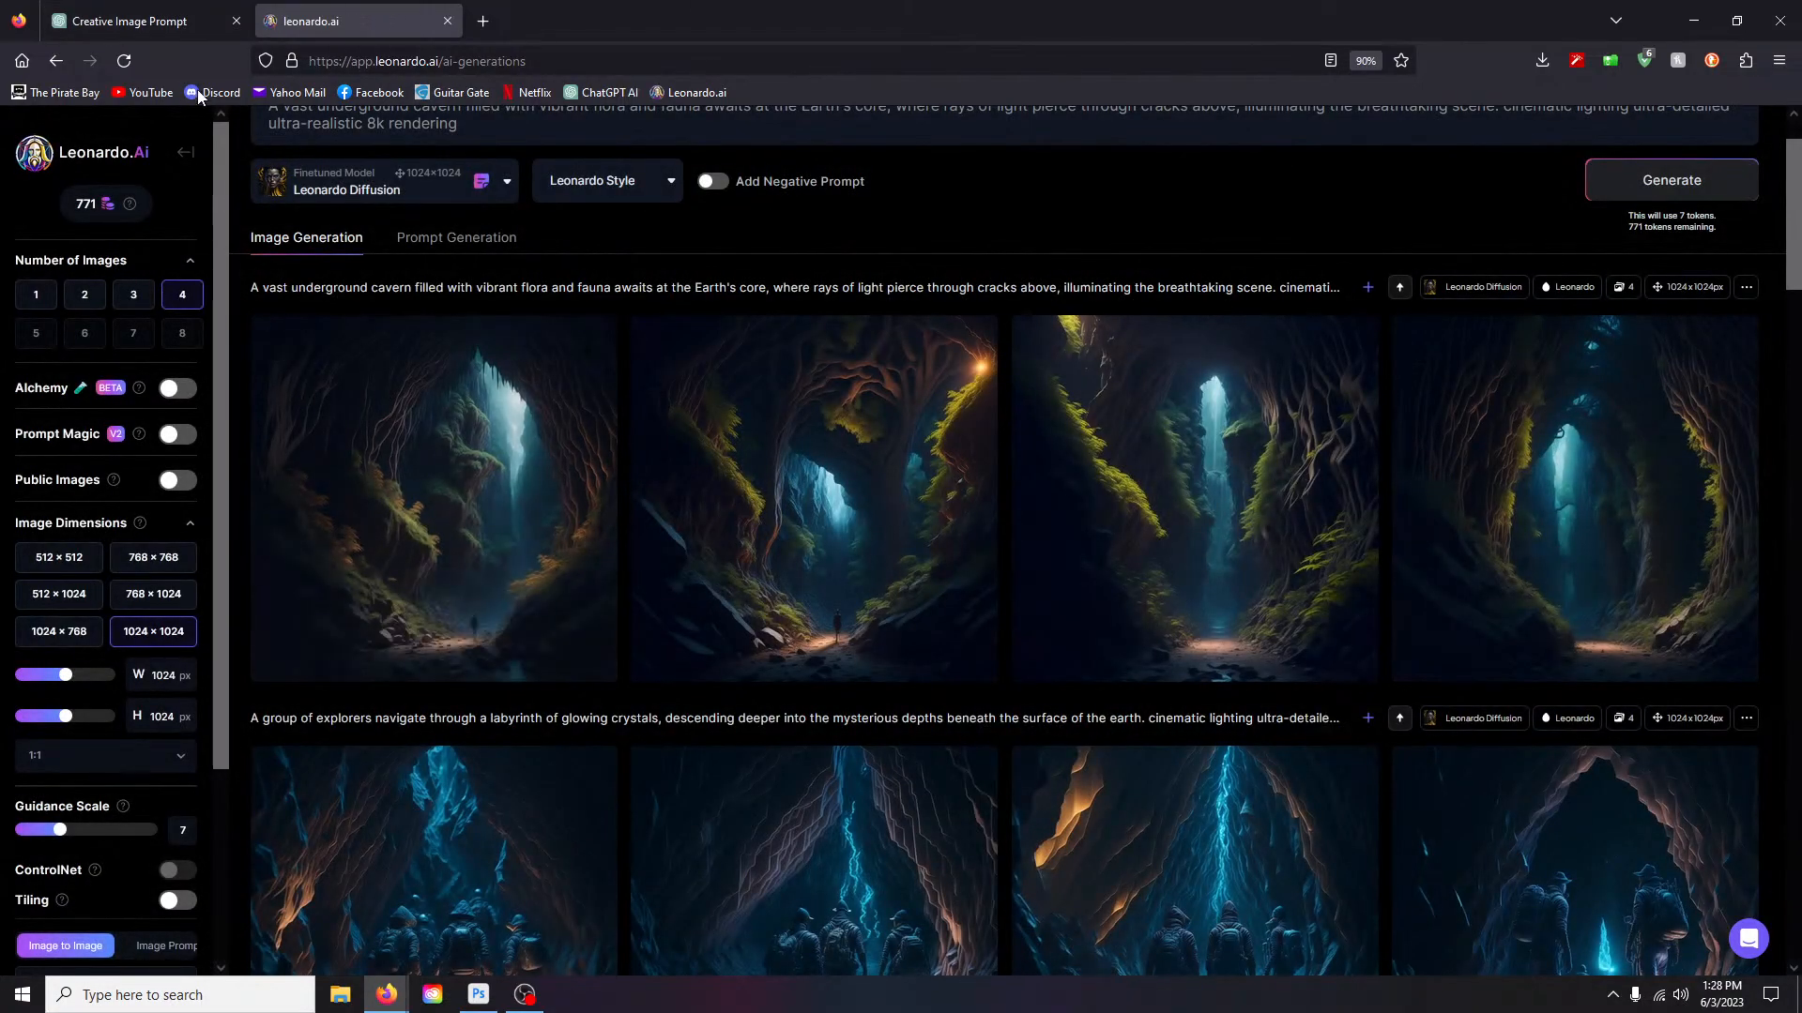
# Step: Swap the description for ChatGPT's third core prompt, "A colossal chamber lies at the center of the planet...", keeping the style suffix, and generate the images
pyautogui.click(131, 20)
pyautogui.moveTo(729, 564); pyautogui.dragTo(1241, 597)
pyautogui.hotkey('ctrl', 'c')
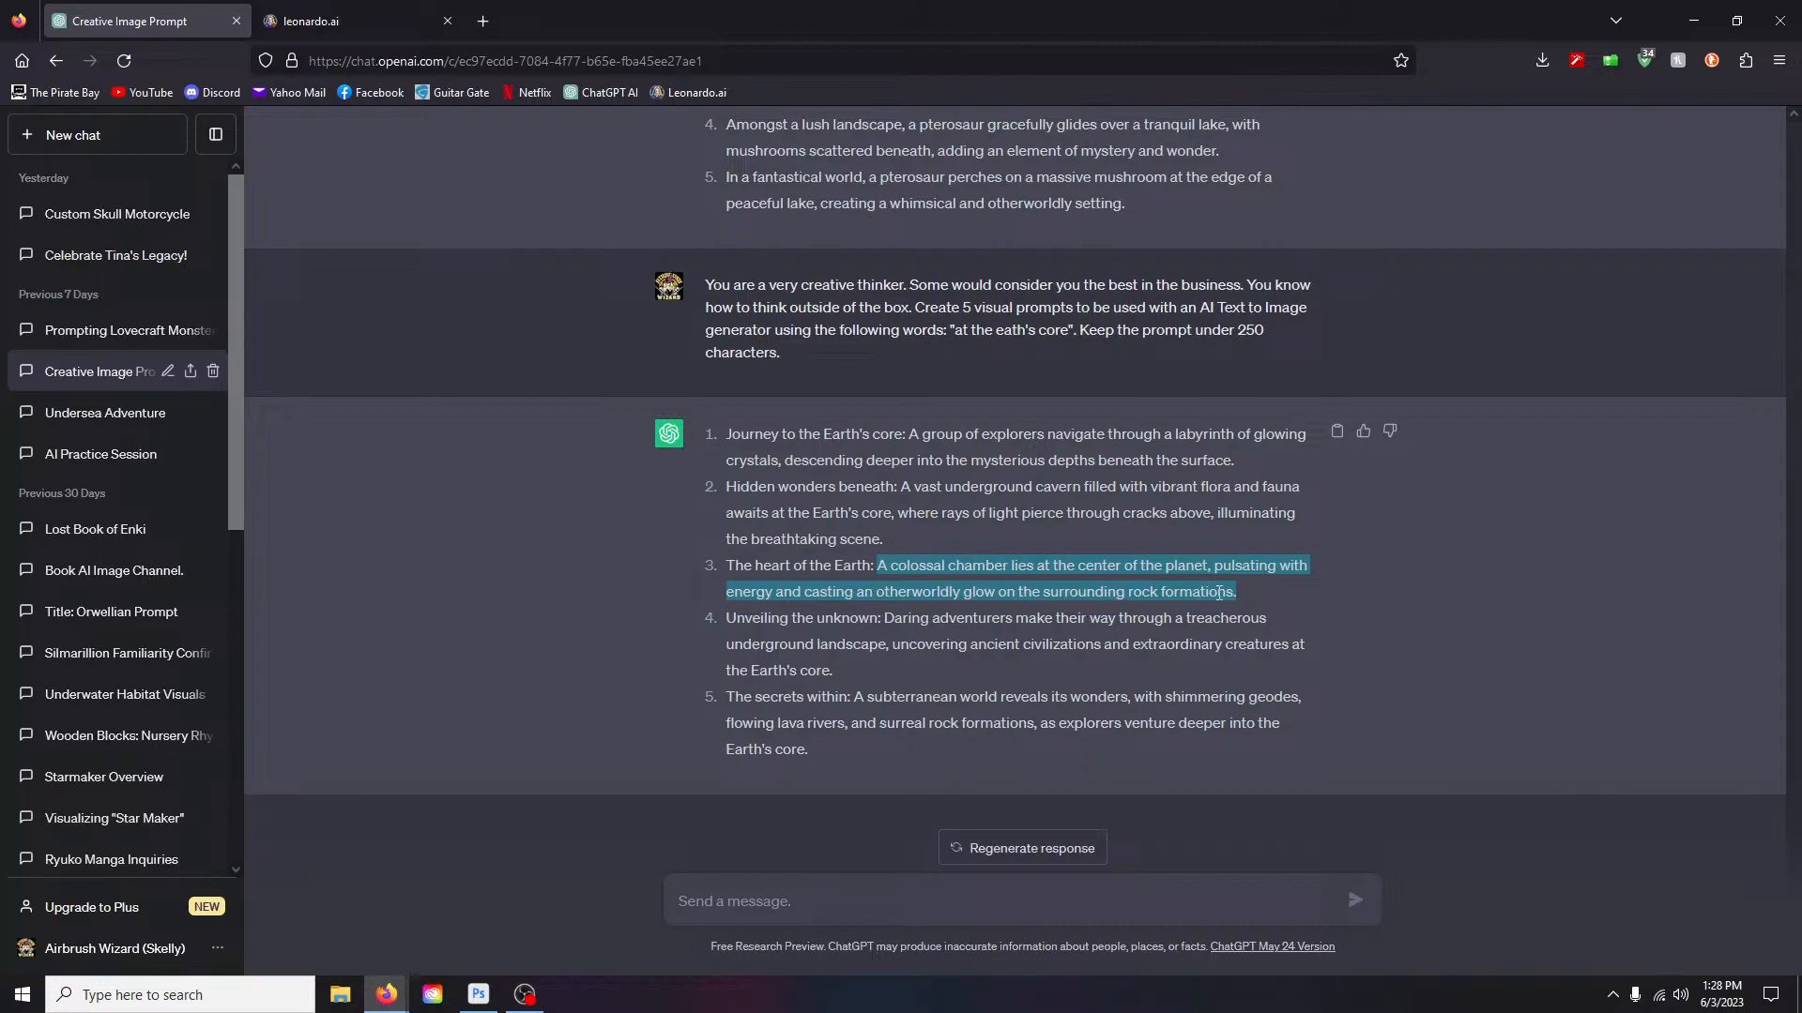
pyautogui.click(372, 19)
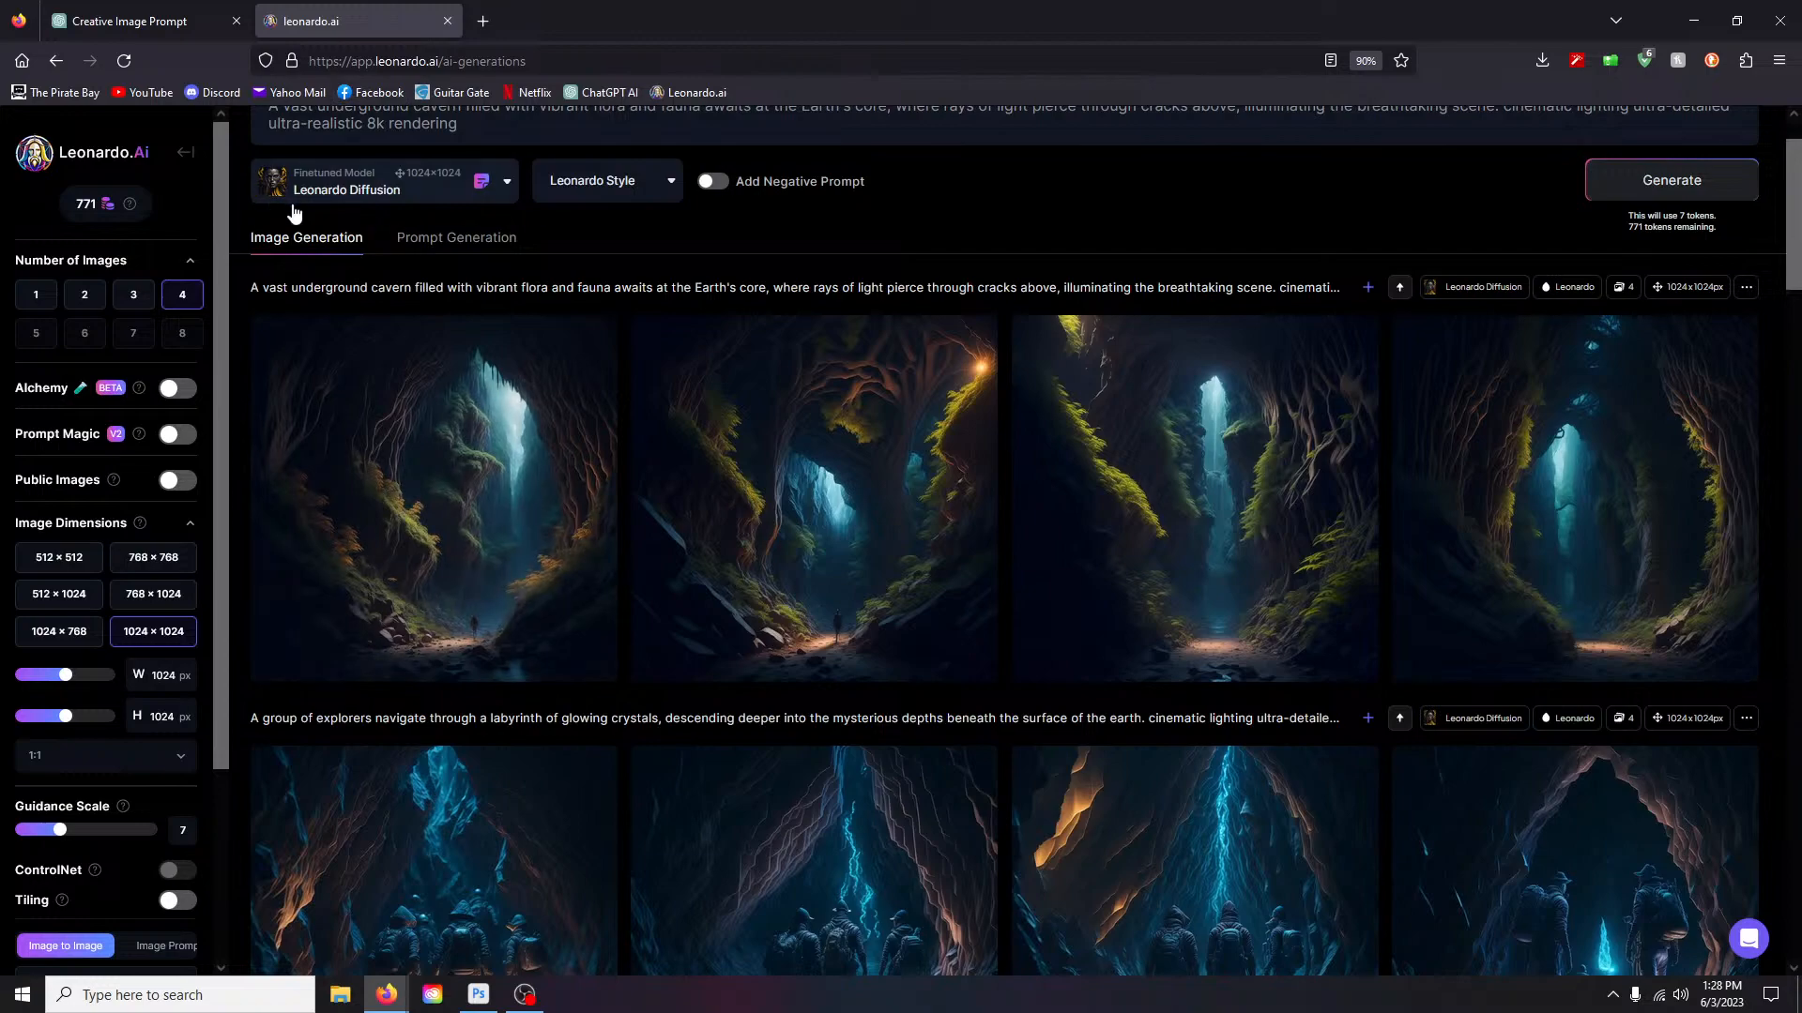
pyautogui.scroll(1, 300, 169)
pyautogui.moveTo(268, 195); pyautogui.dragTo(1501, 196)
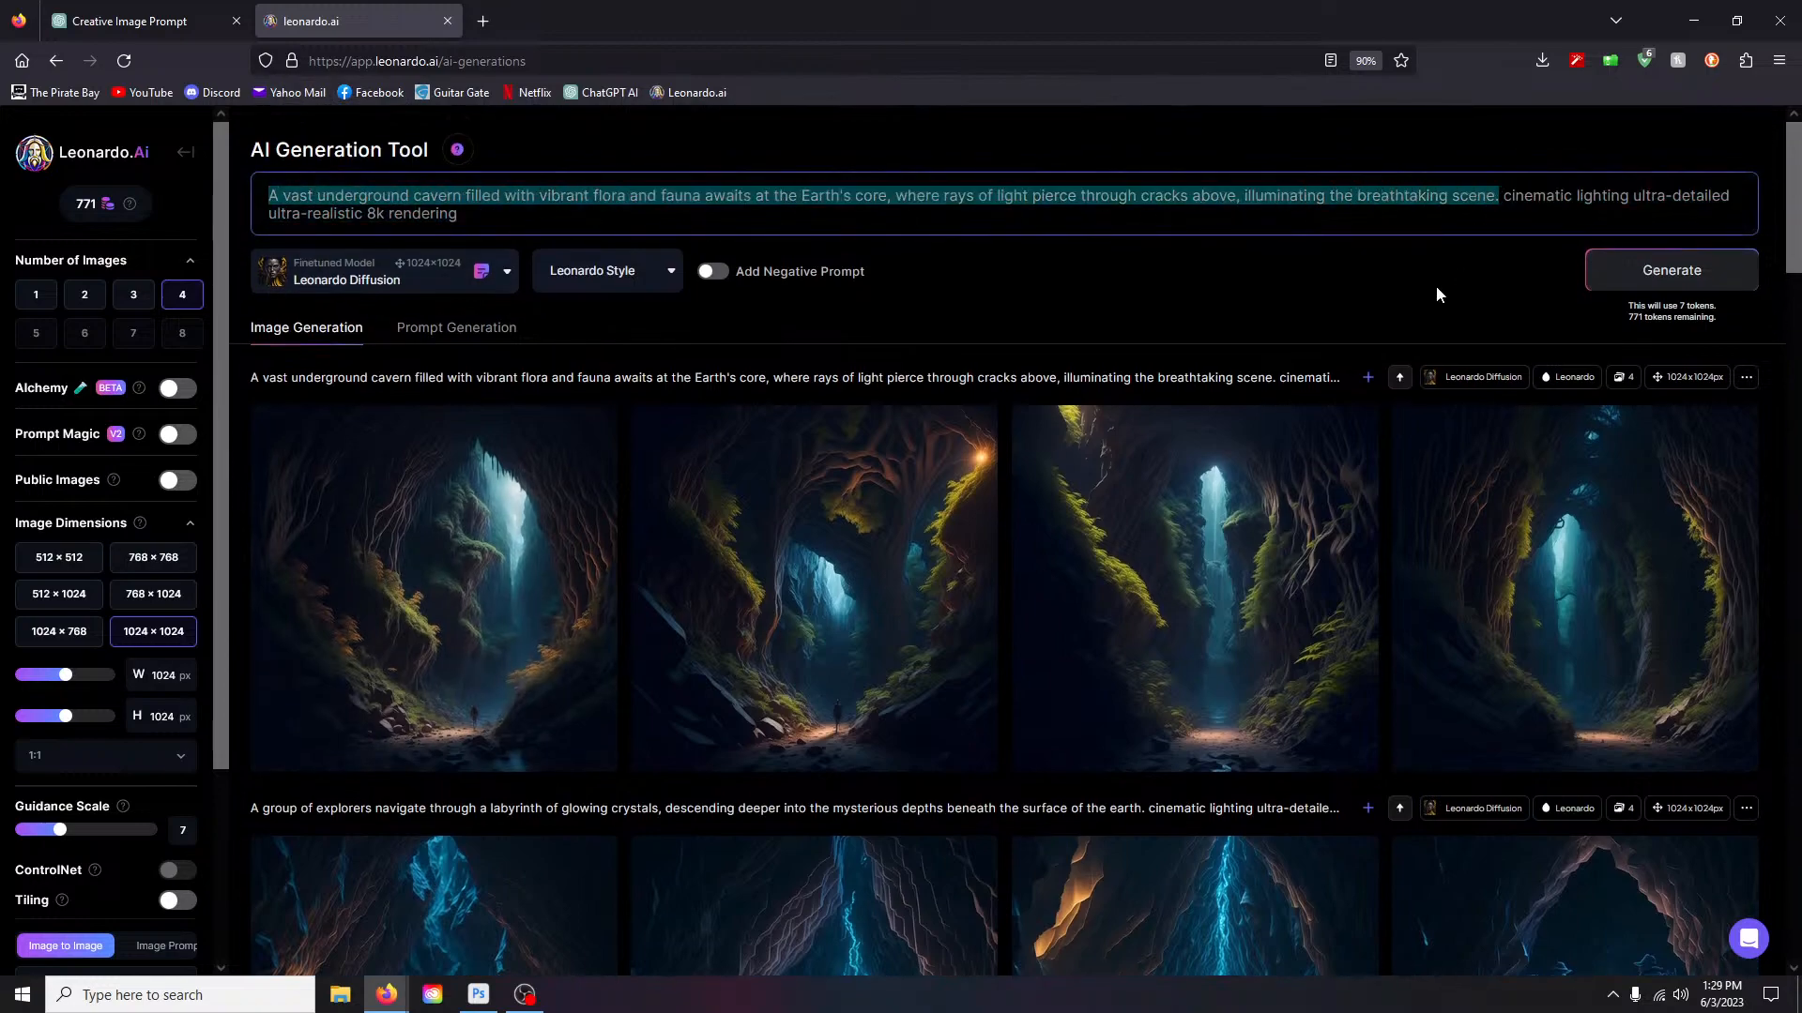
pyautogui.hotkey('ctrl', 'v')
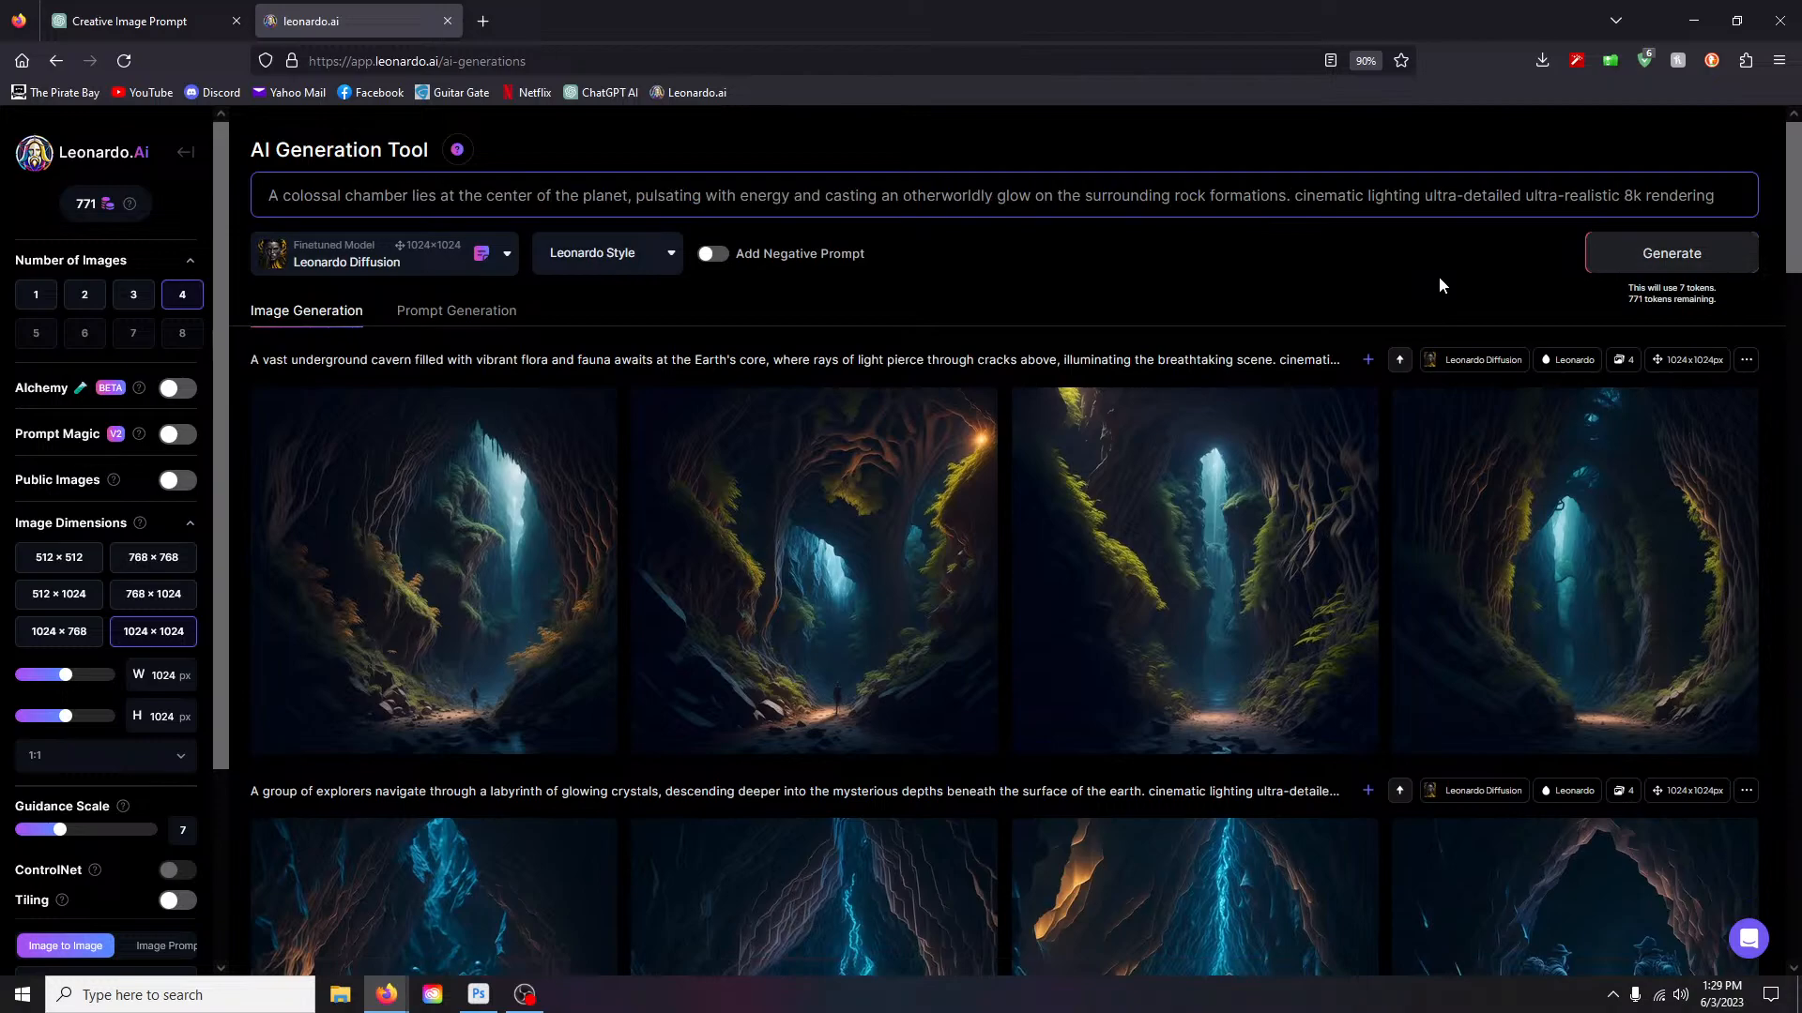
pyautogui.press('Return')
# Step: Swap the description for ChatGPT's fourth core prompt, "Daring adventurers make their way through a treacherous underground landscape...", keeping the style suffix, and generate the images
pyautogui.click(176, 24)
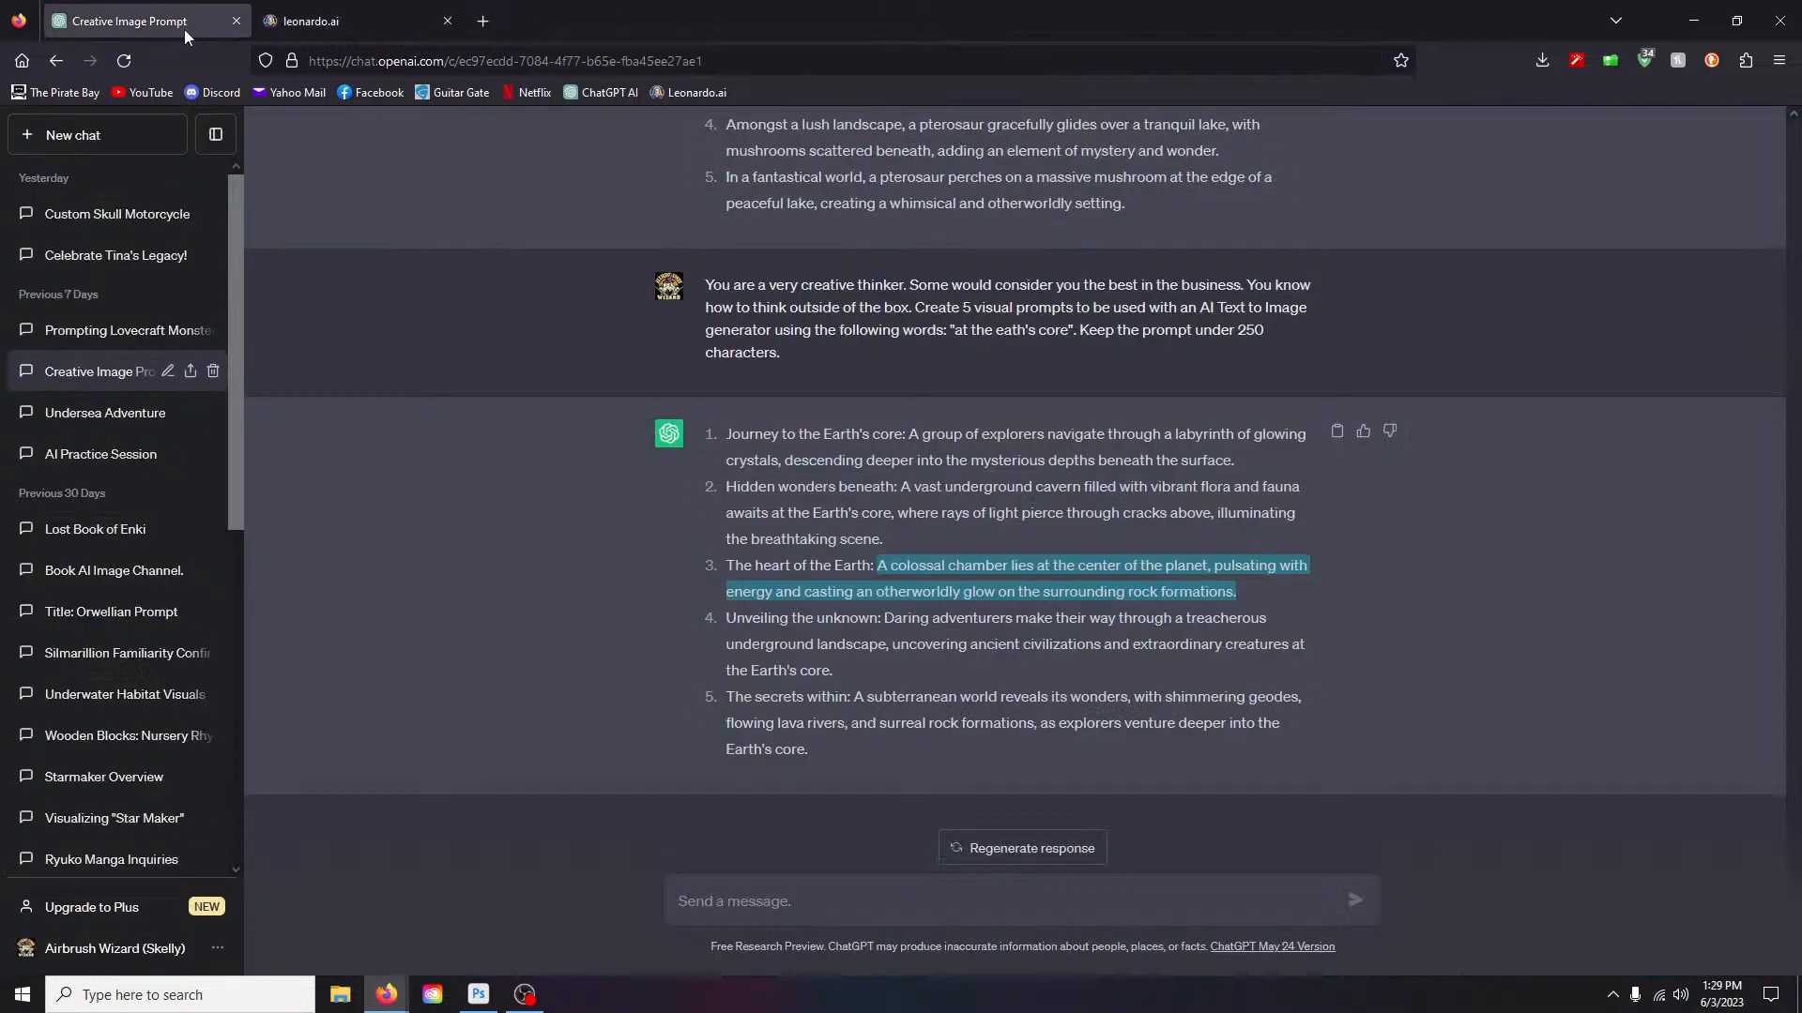
pyautogui.moveTo(883, 620); pyautogui.dragTo(936, 672)
pyautogui.hotkey('ctrl', 'c')
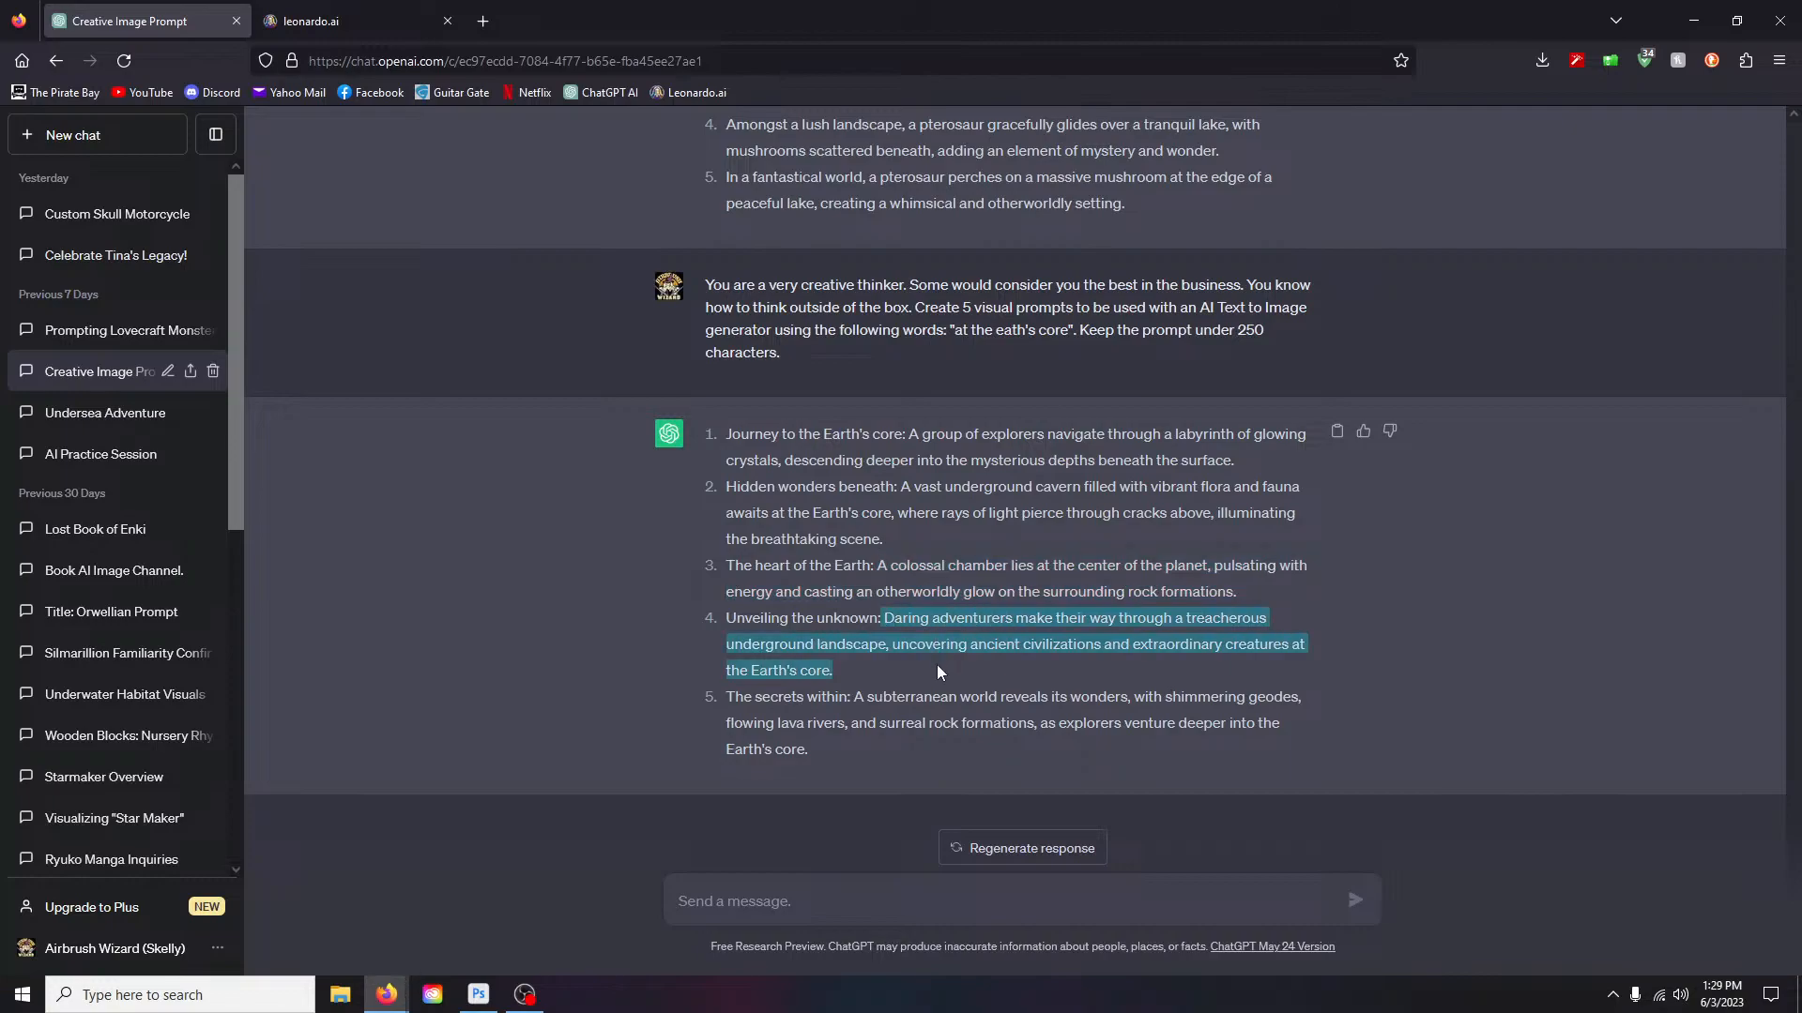
pyautogui.click(356, 21)
pyautogui.moveTo(265, 202); pyautogui.dragTo(1281, 203)
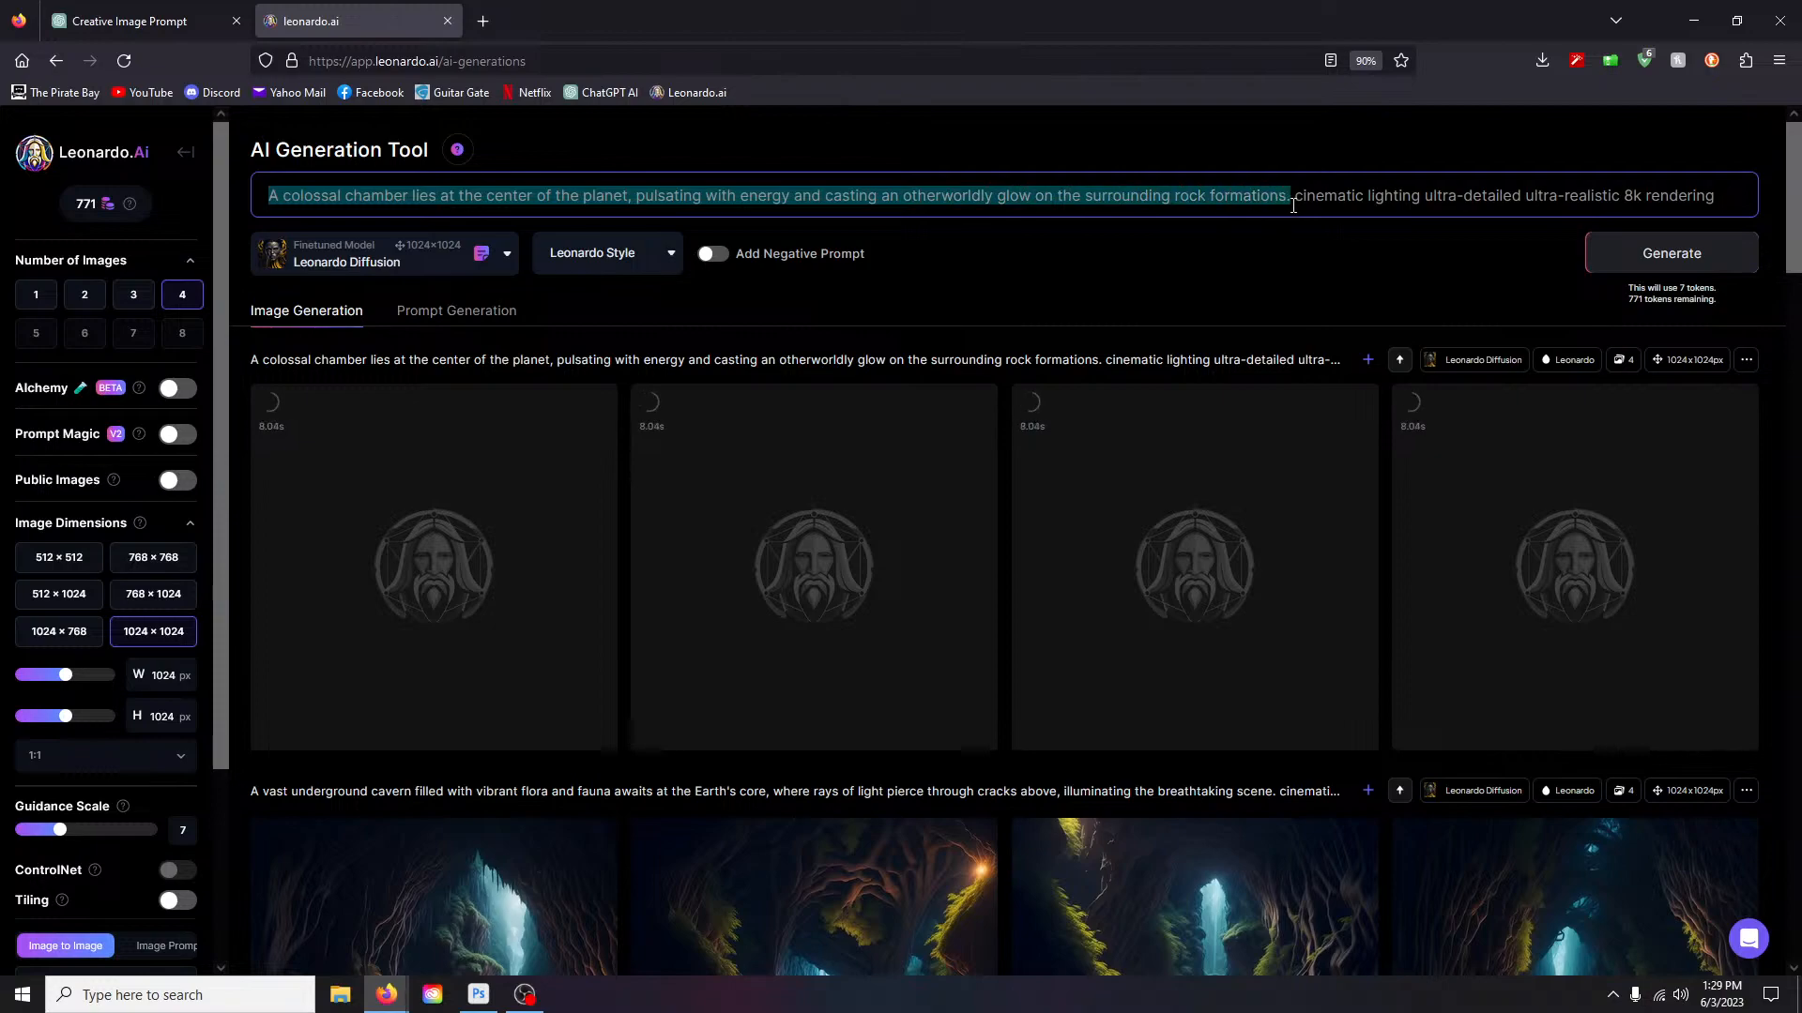
pyautogui.hotkey('ctrl', 'v')
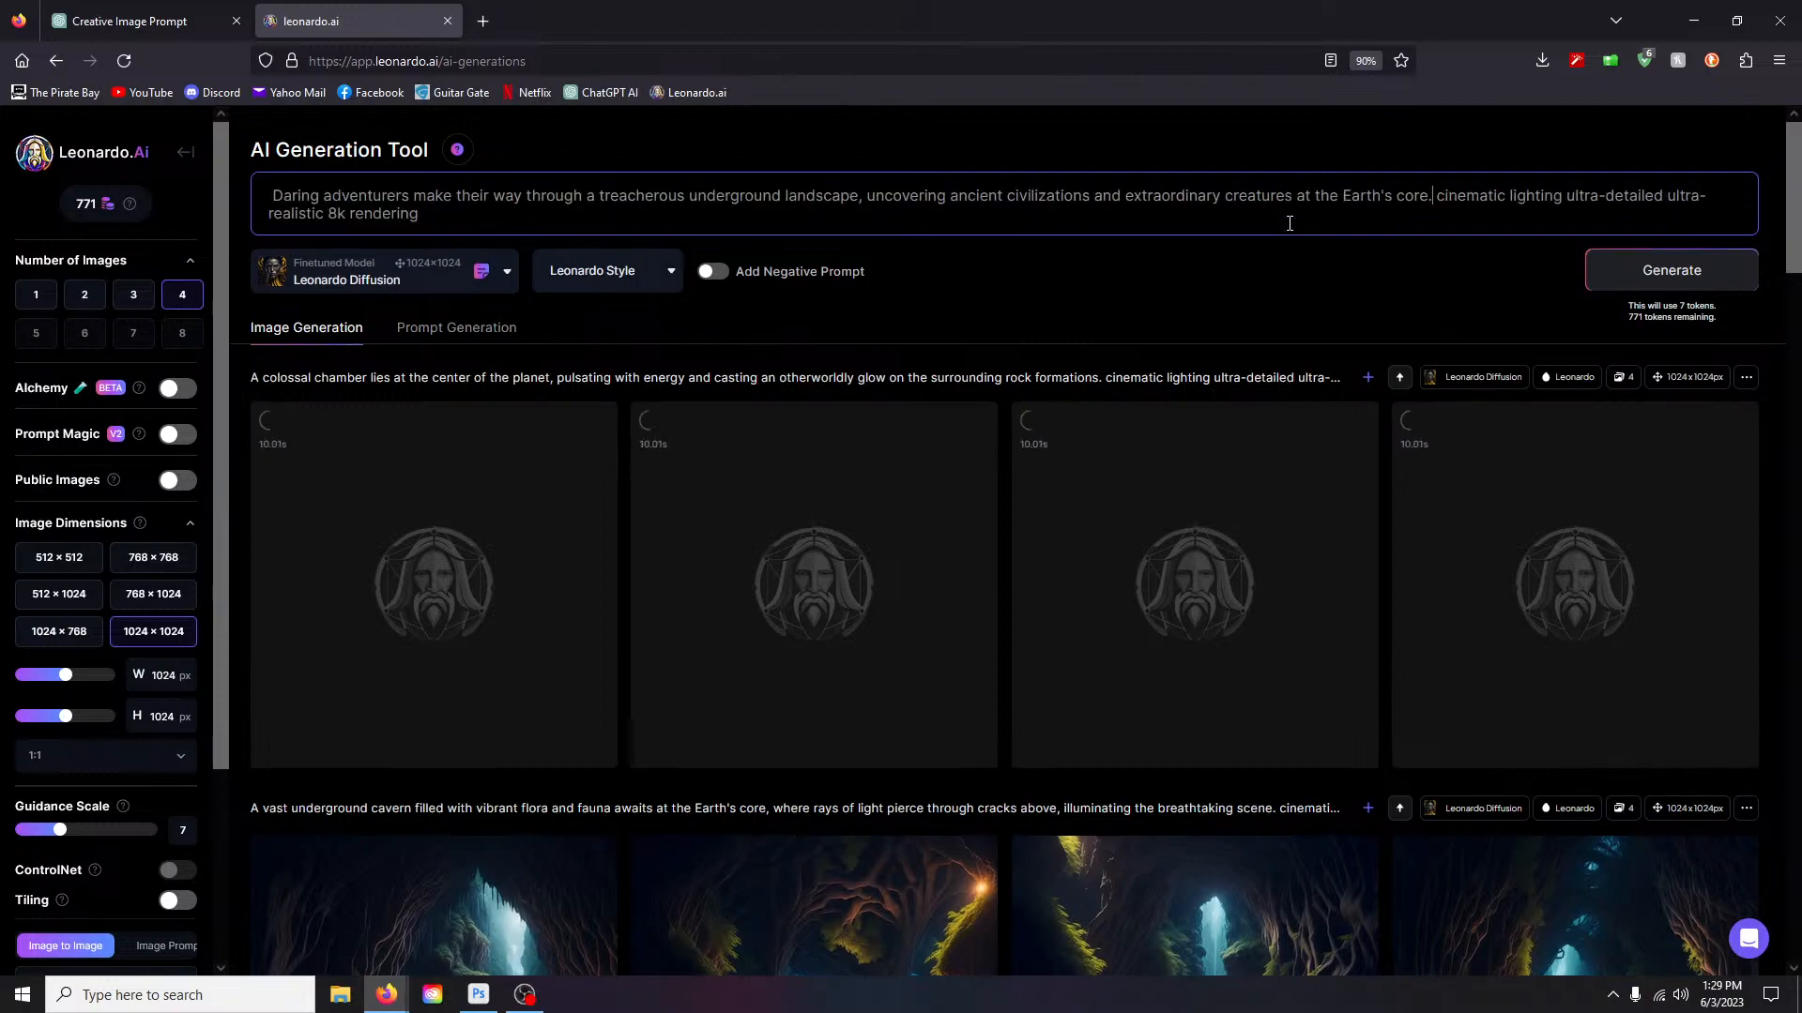
pyautogui.press('Return')
# Step: View the four colossal chamber images one after another at full size
pyautogui.scroll(-5, 1224, 328)
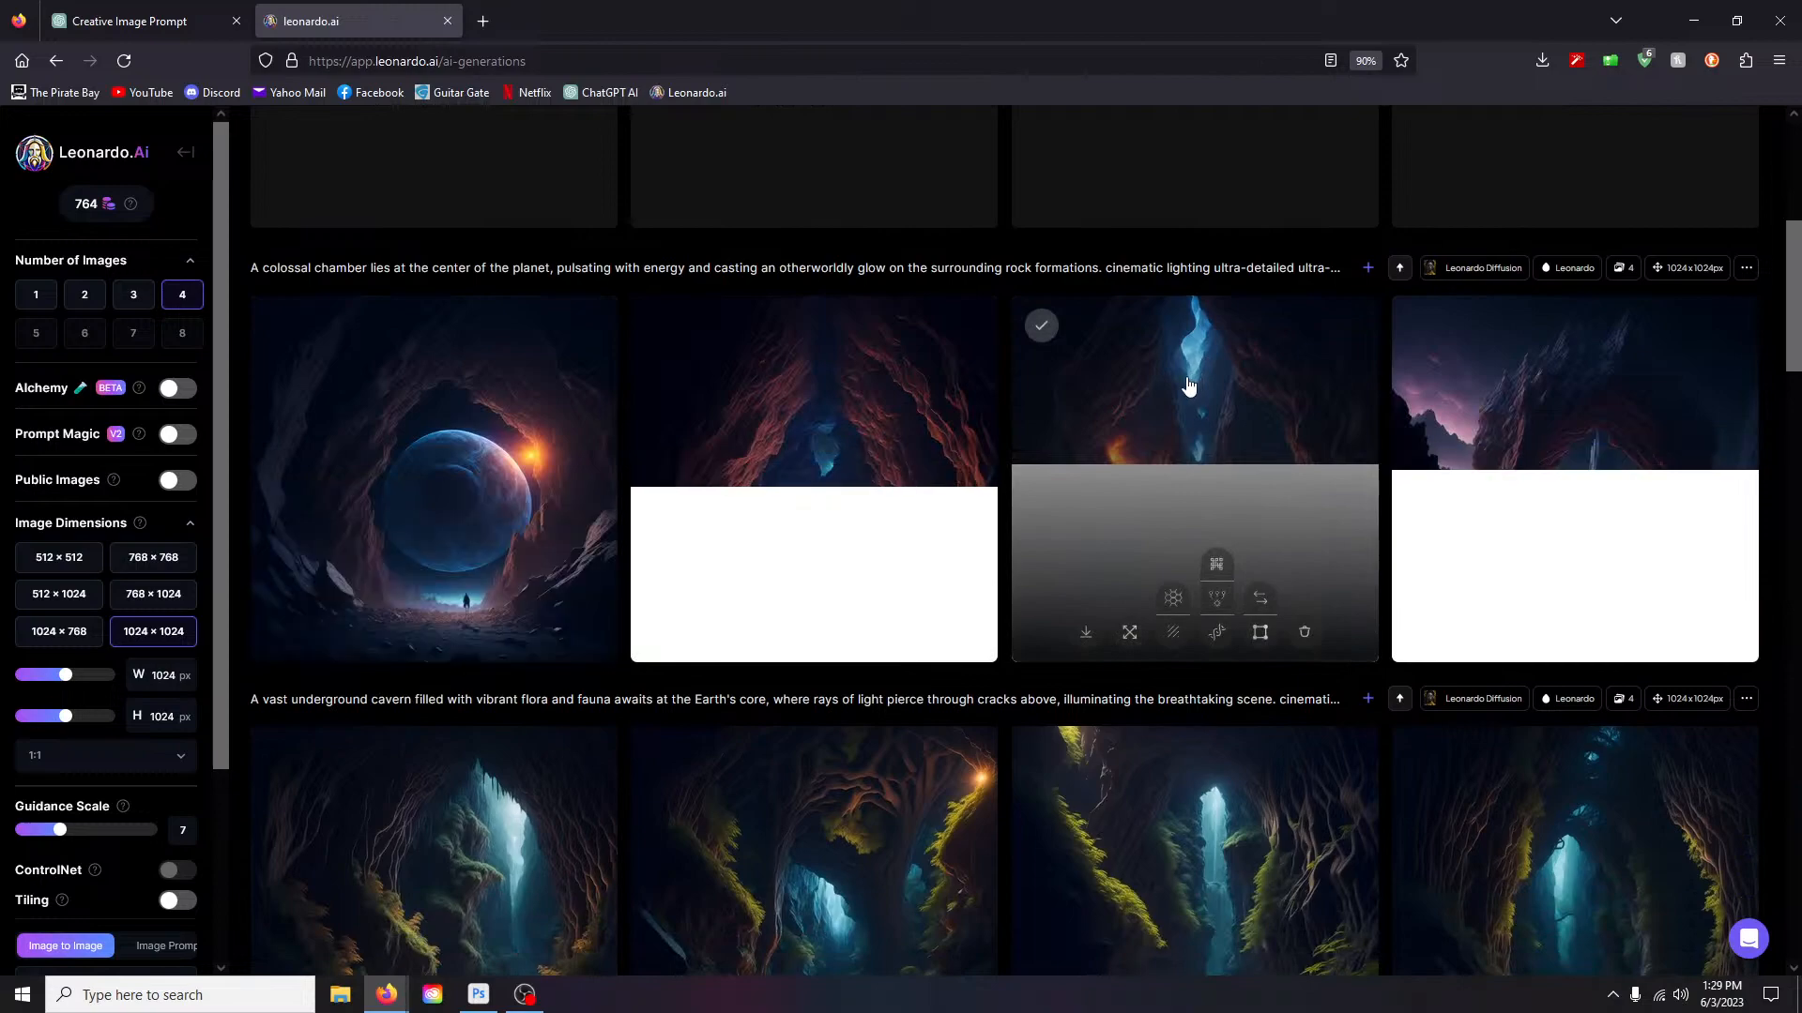
pyautogui.click(448, 496)
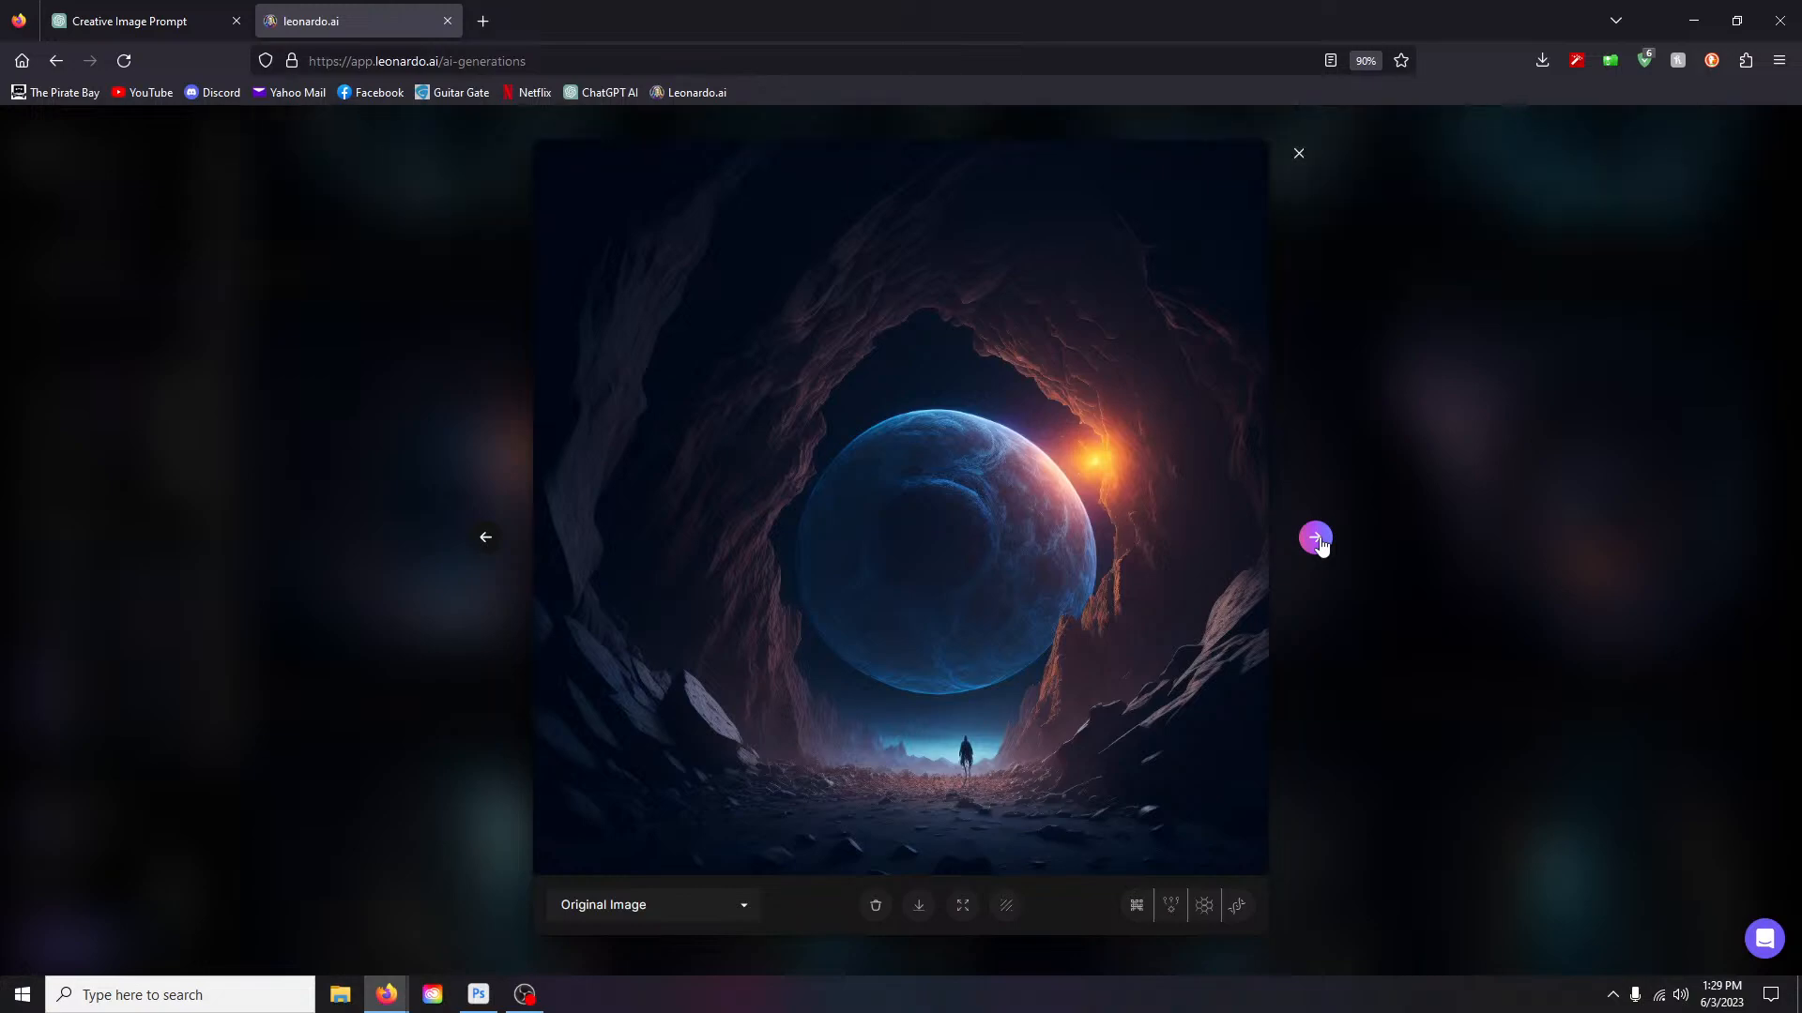
pyautogui.click(1315, 538)
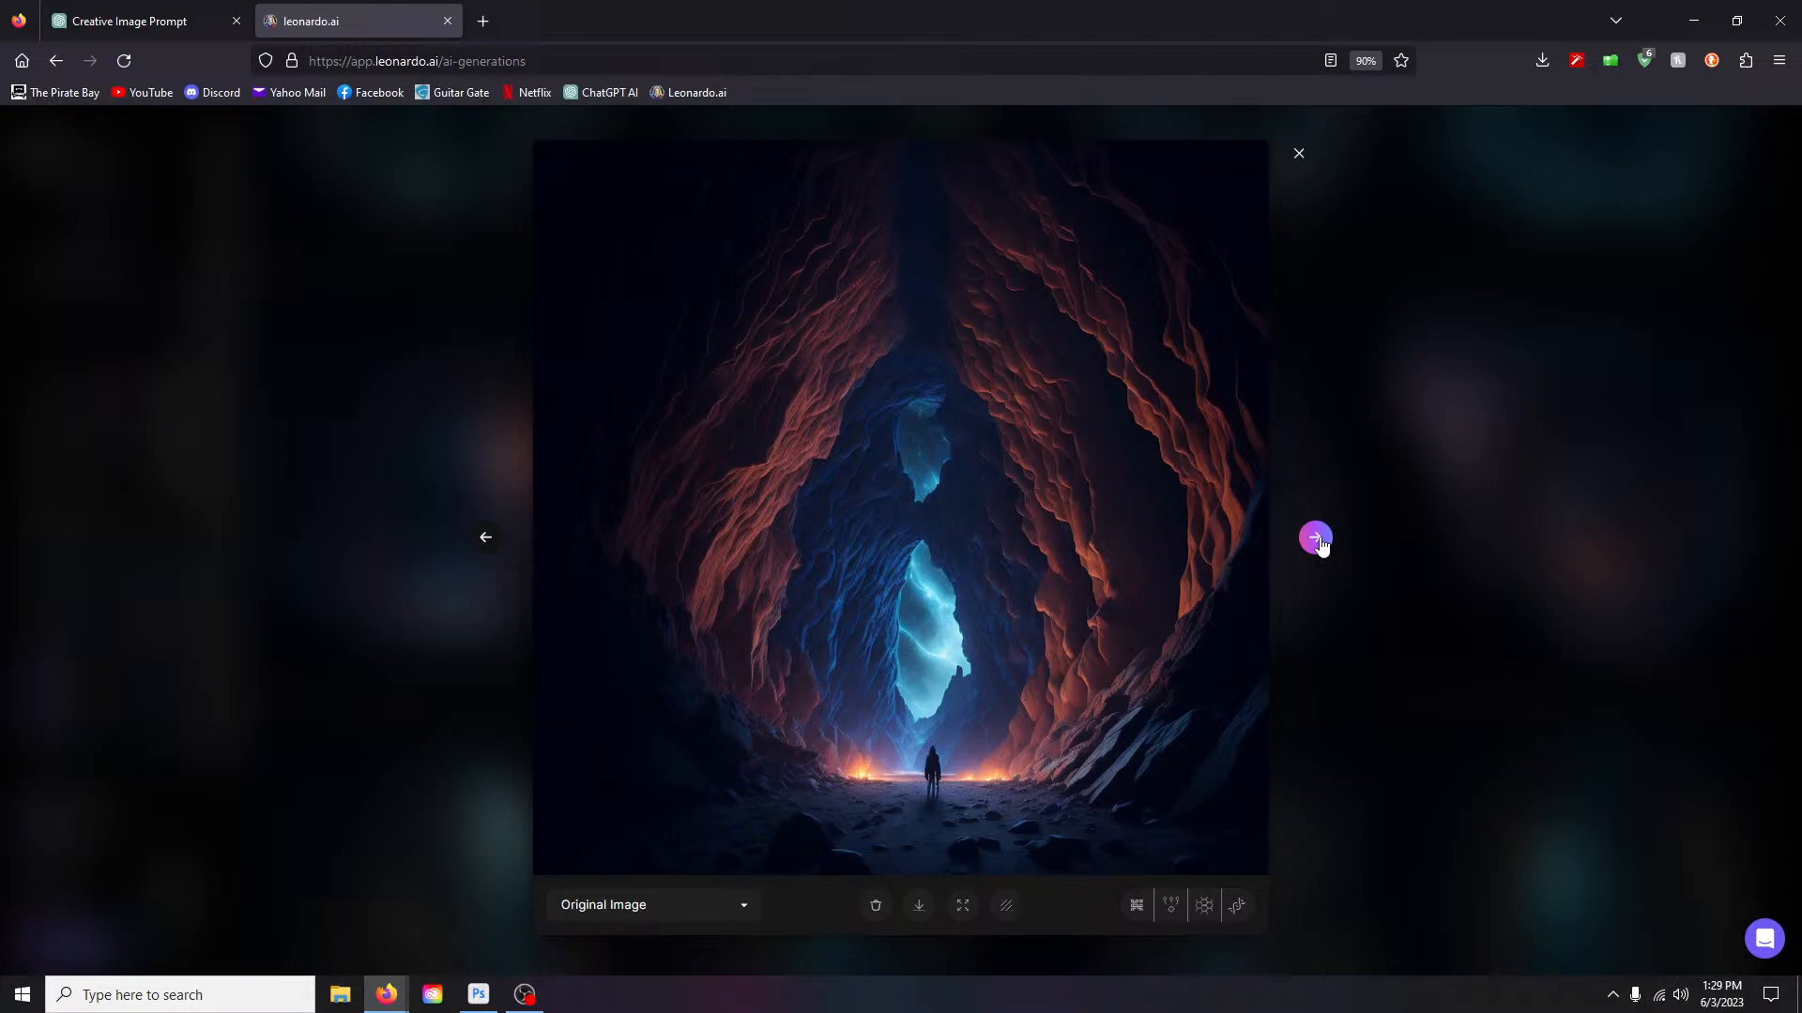
pyautogui.click(1316, 540)
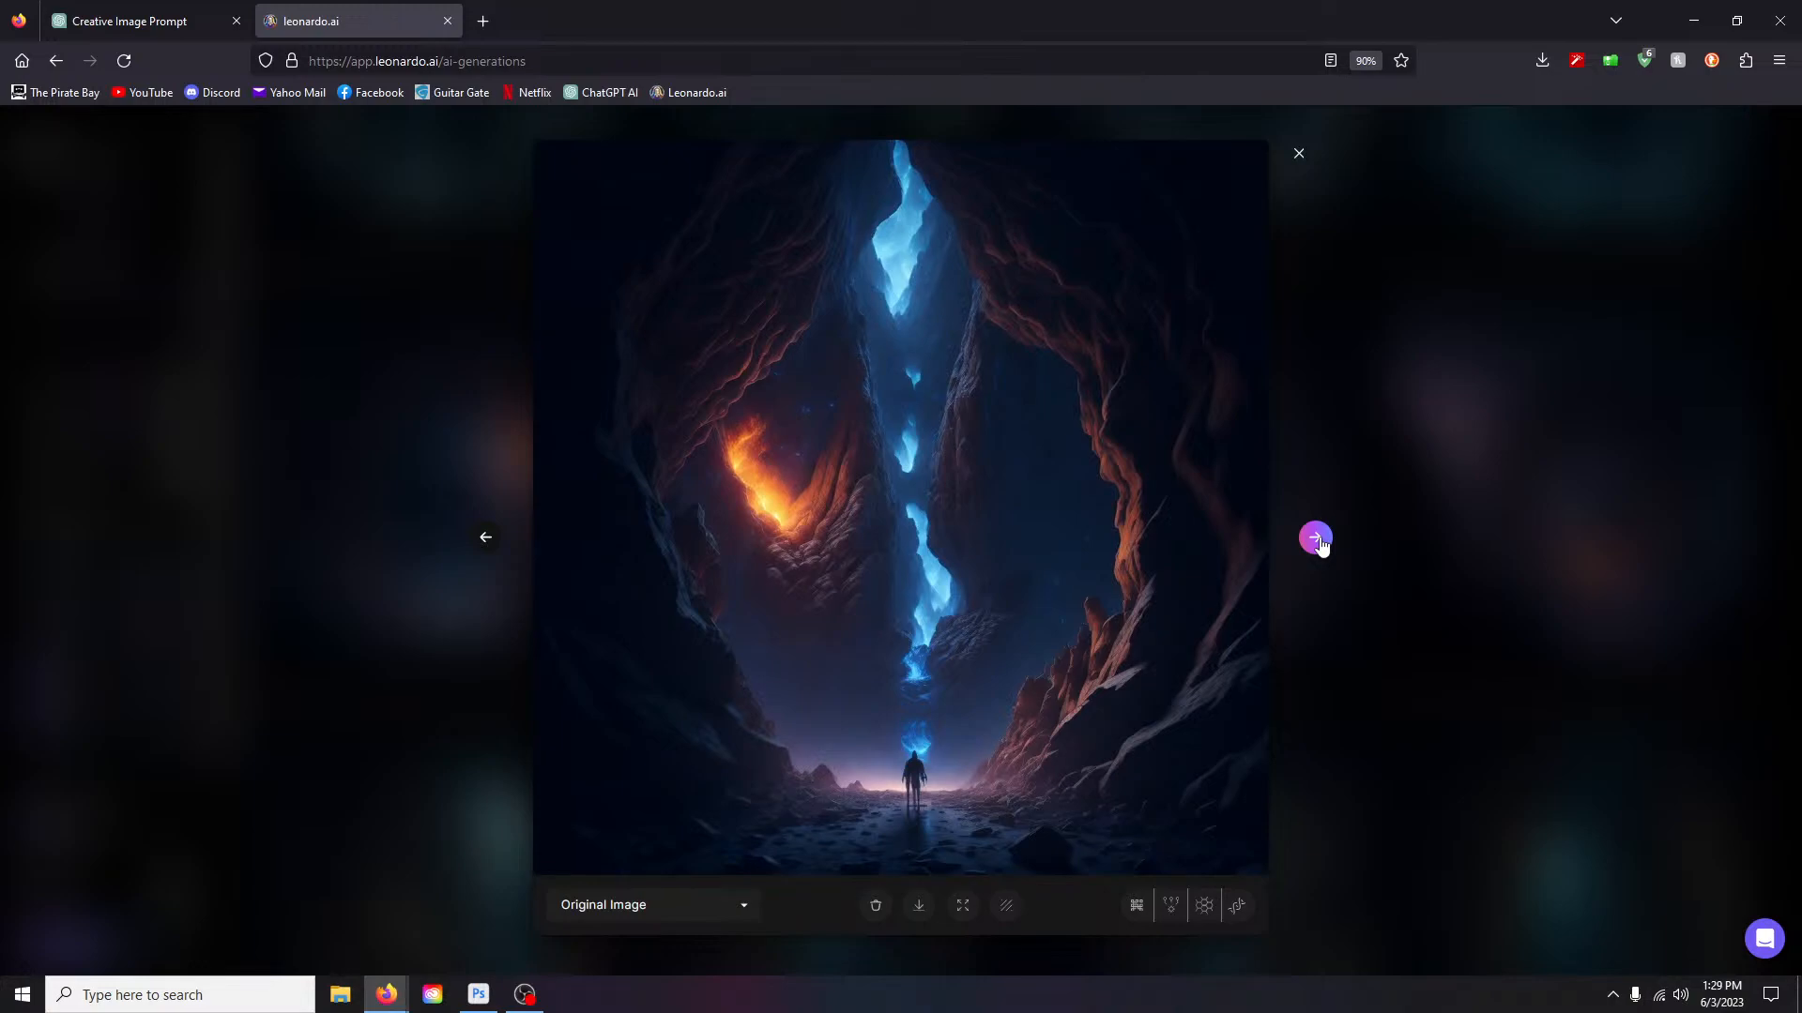
pyautogui.click(1317, 540)
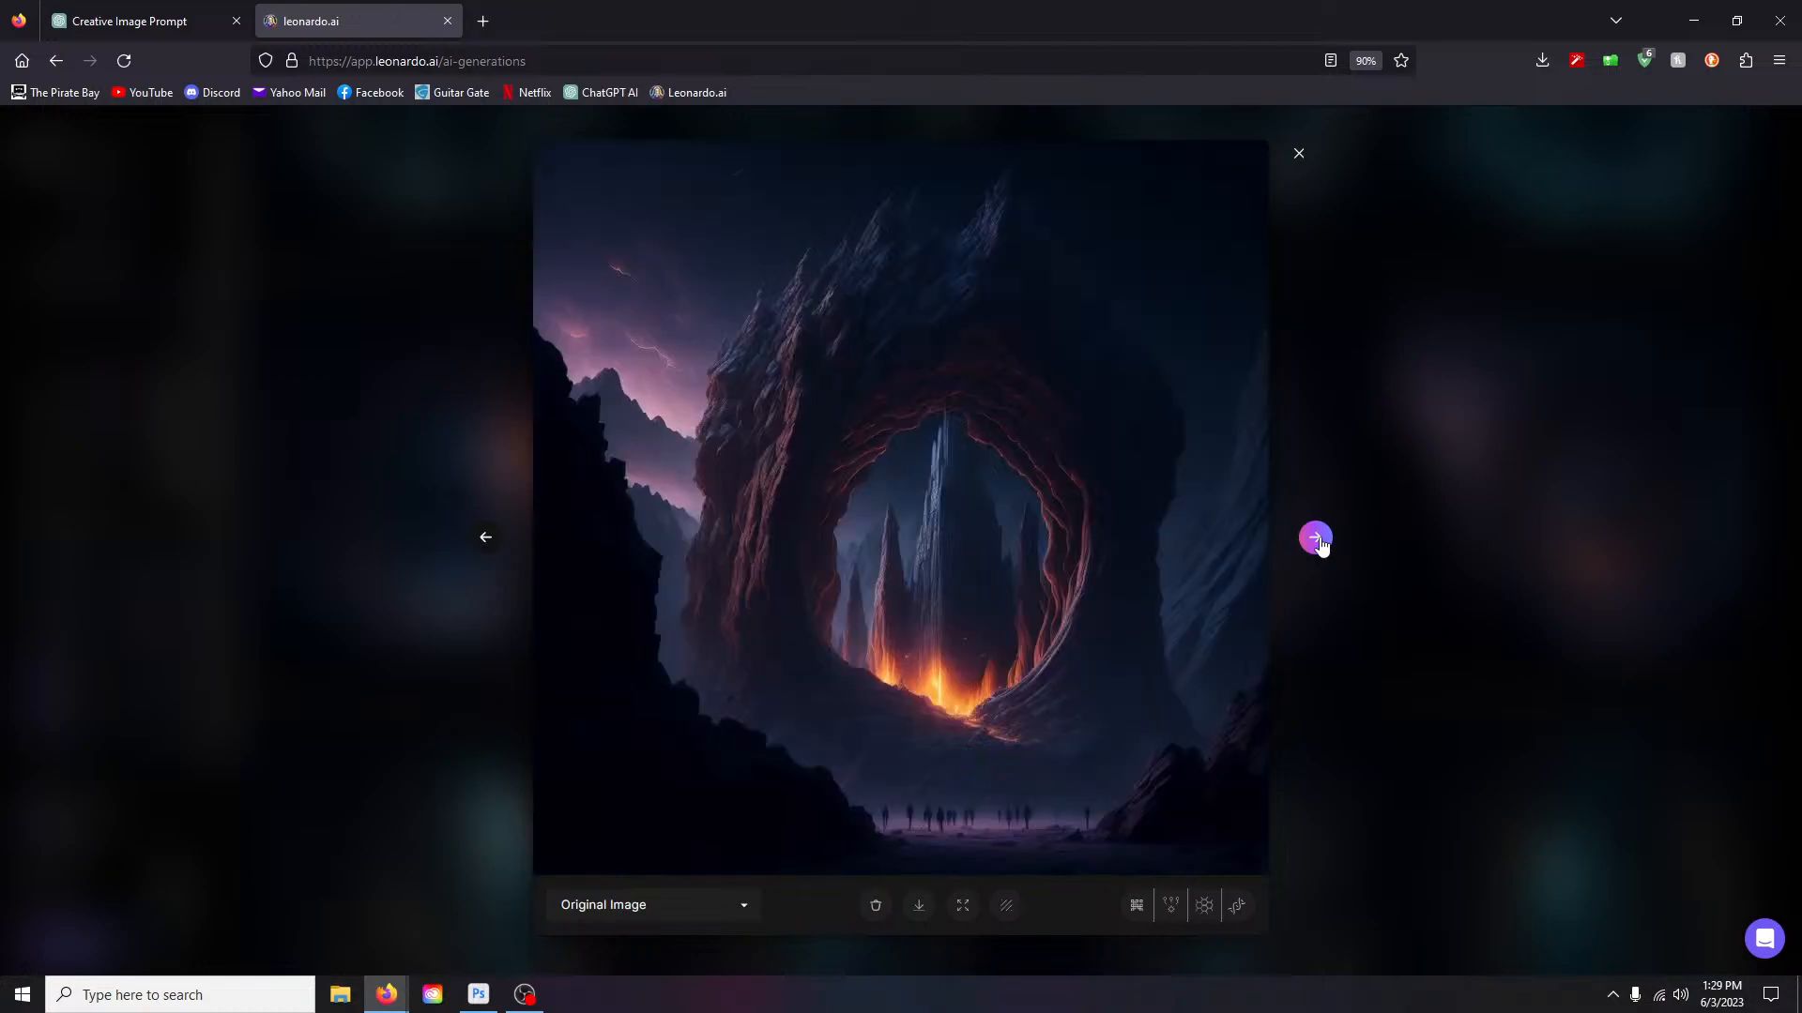
pyautogui.click(1299, 155)
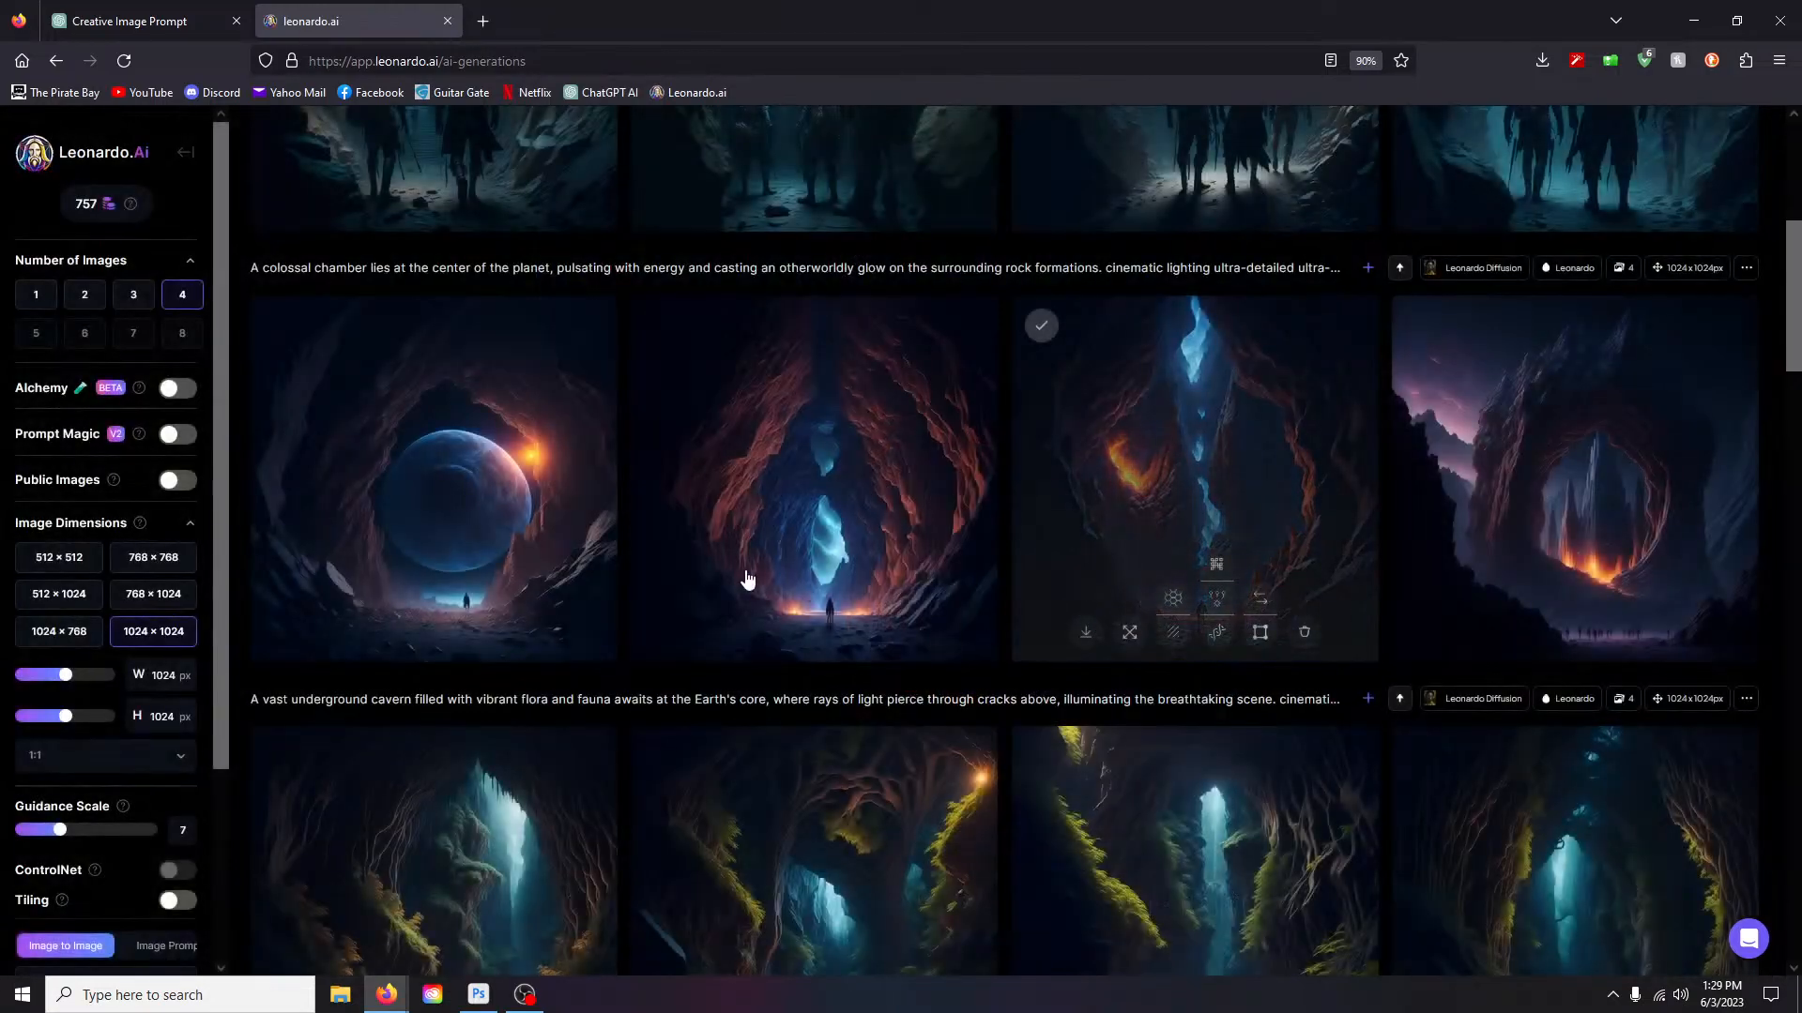
# Step: View the four daring adventurers images at full size, enlarging the last to inspect its details
pyautogui.scroll(4, 709, 568)
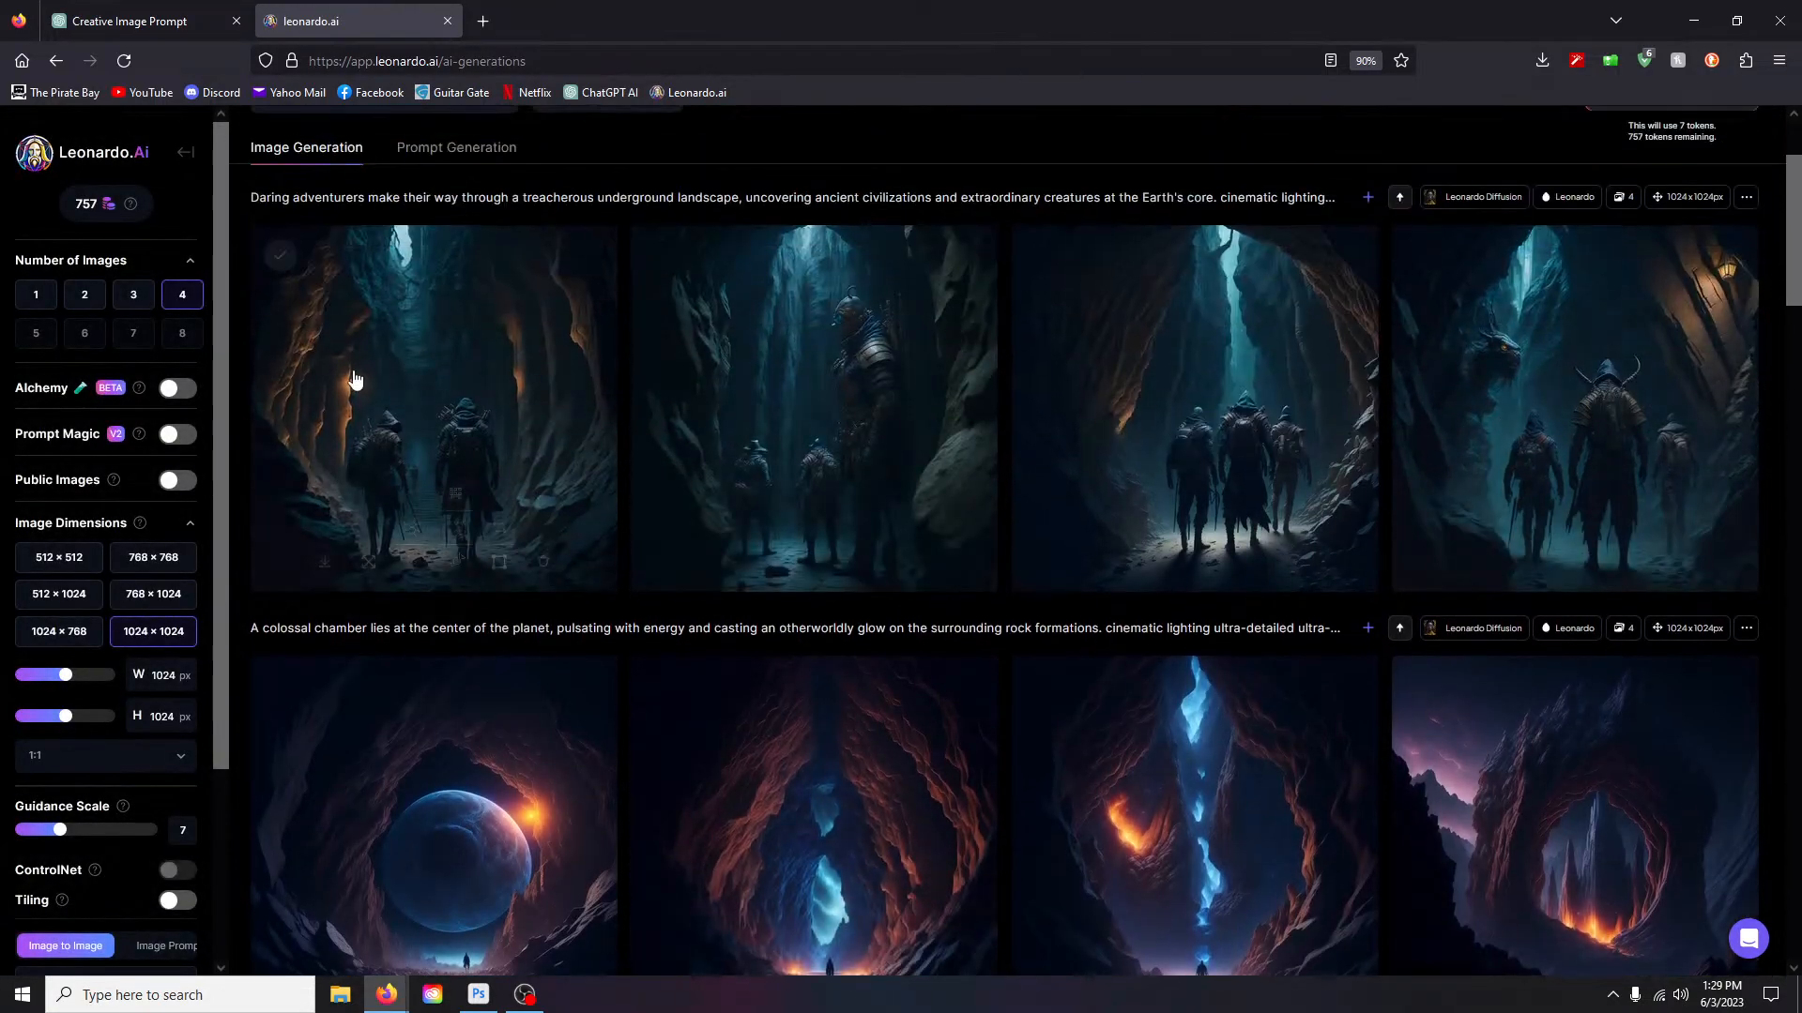
pyautogui.click(470, 363)
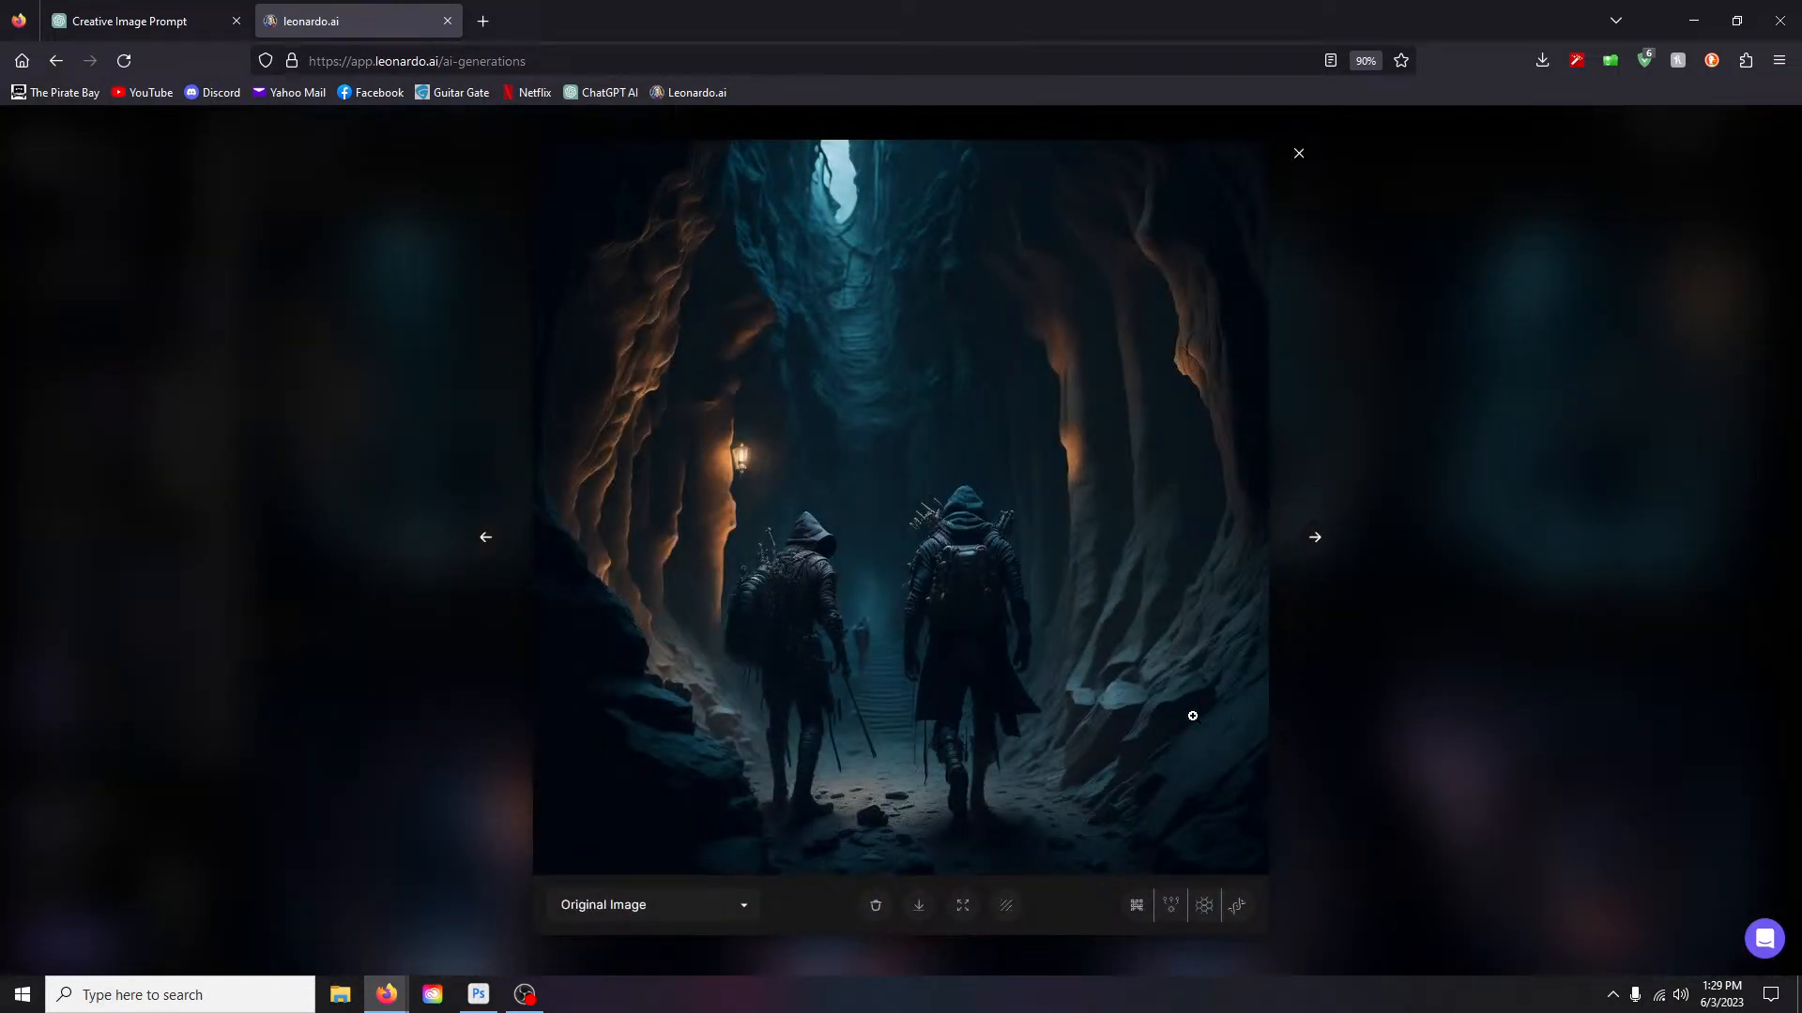
pyautogui.click(1314, 538)
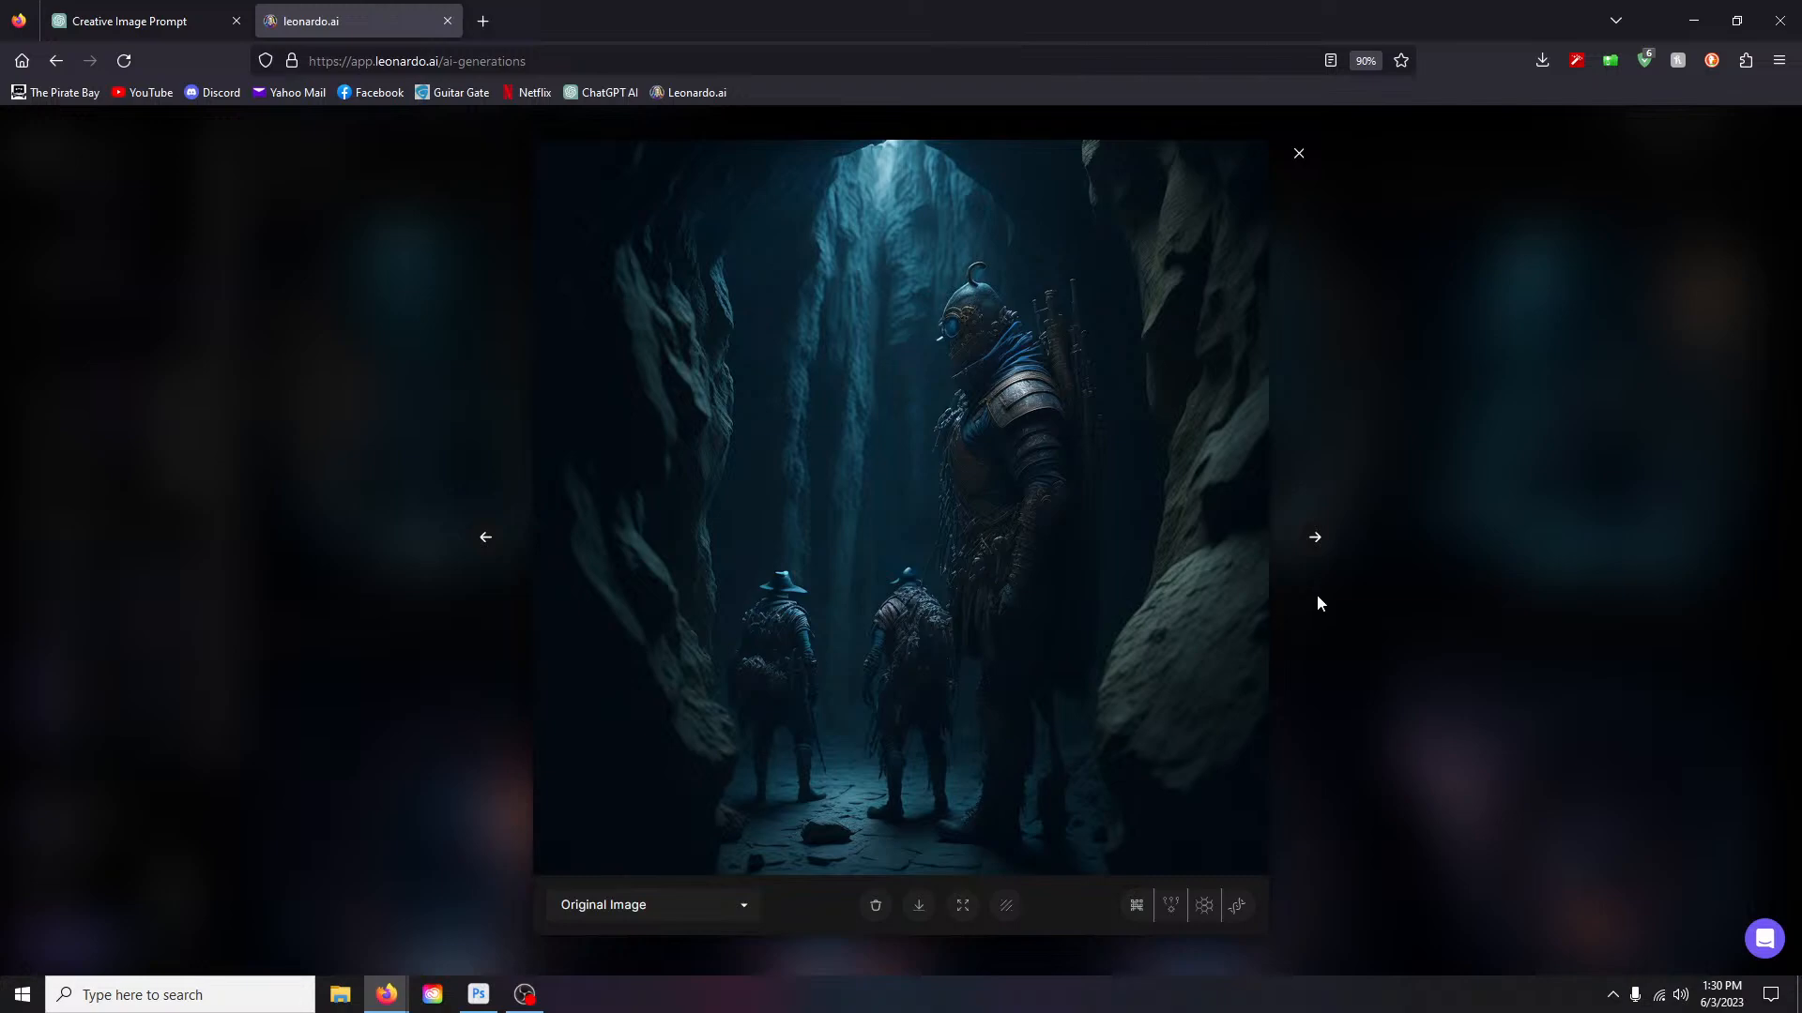
pyautogui.click(1315, 537)
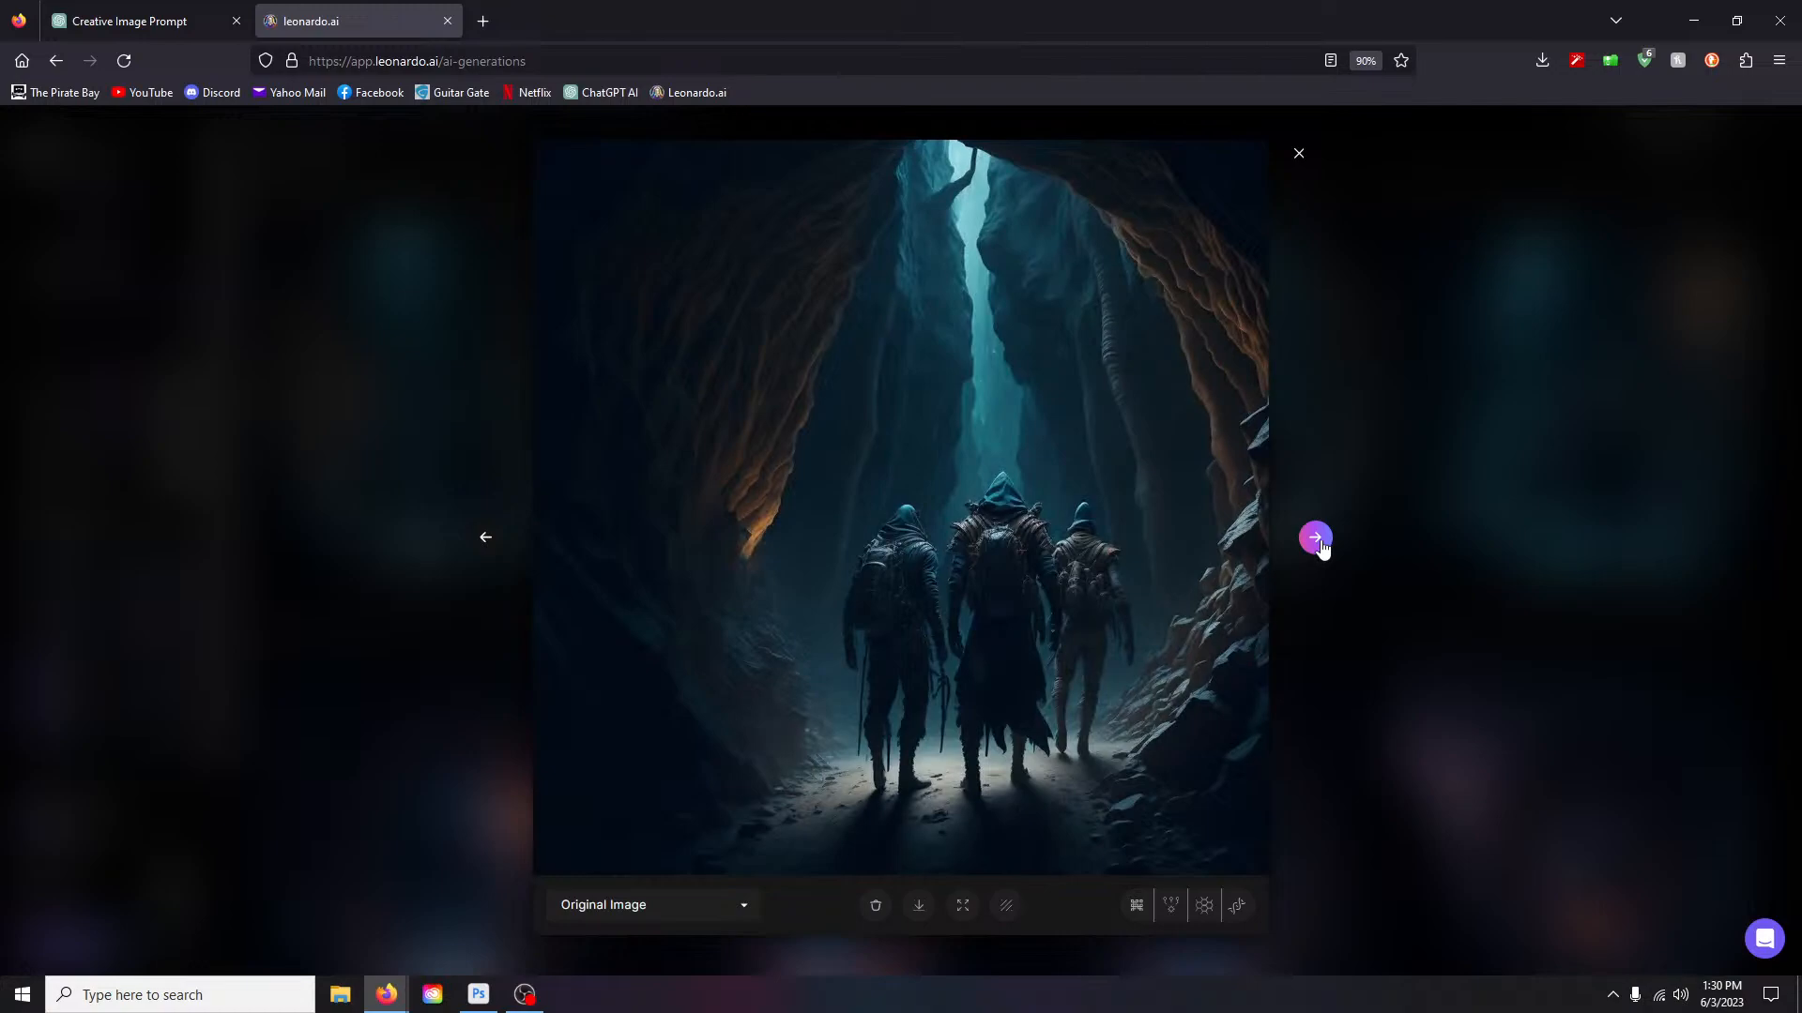
pyautogui.click(1316, 538)
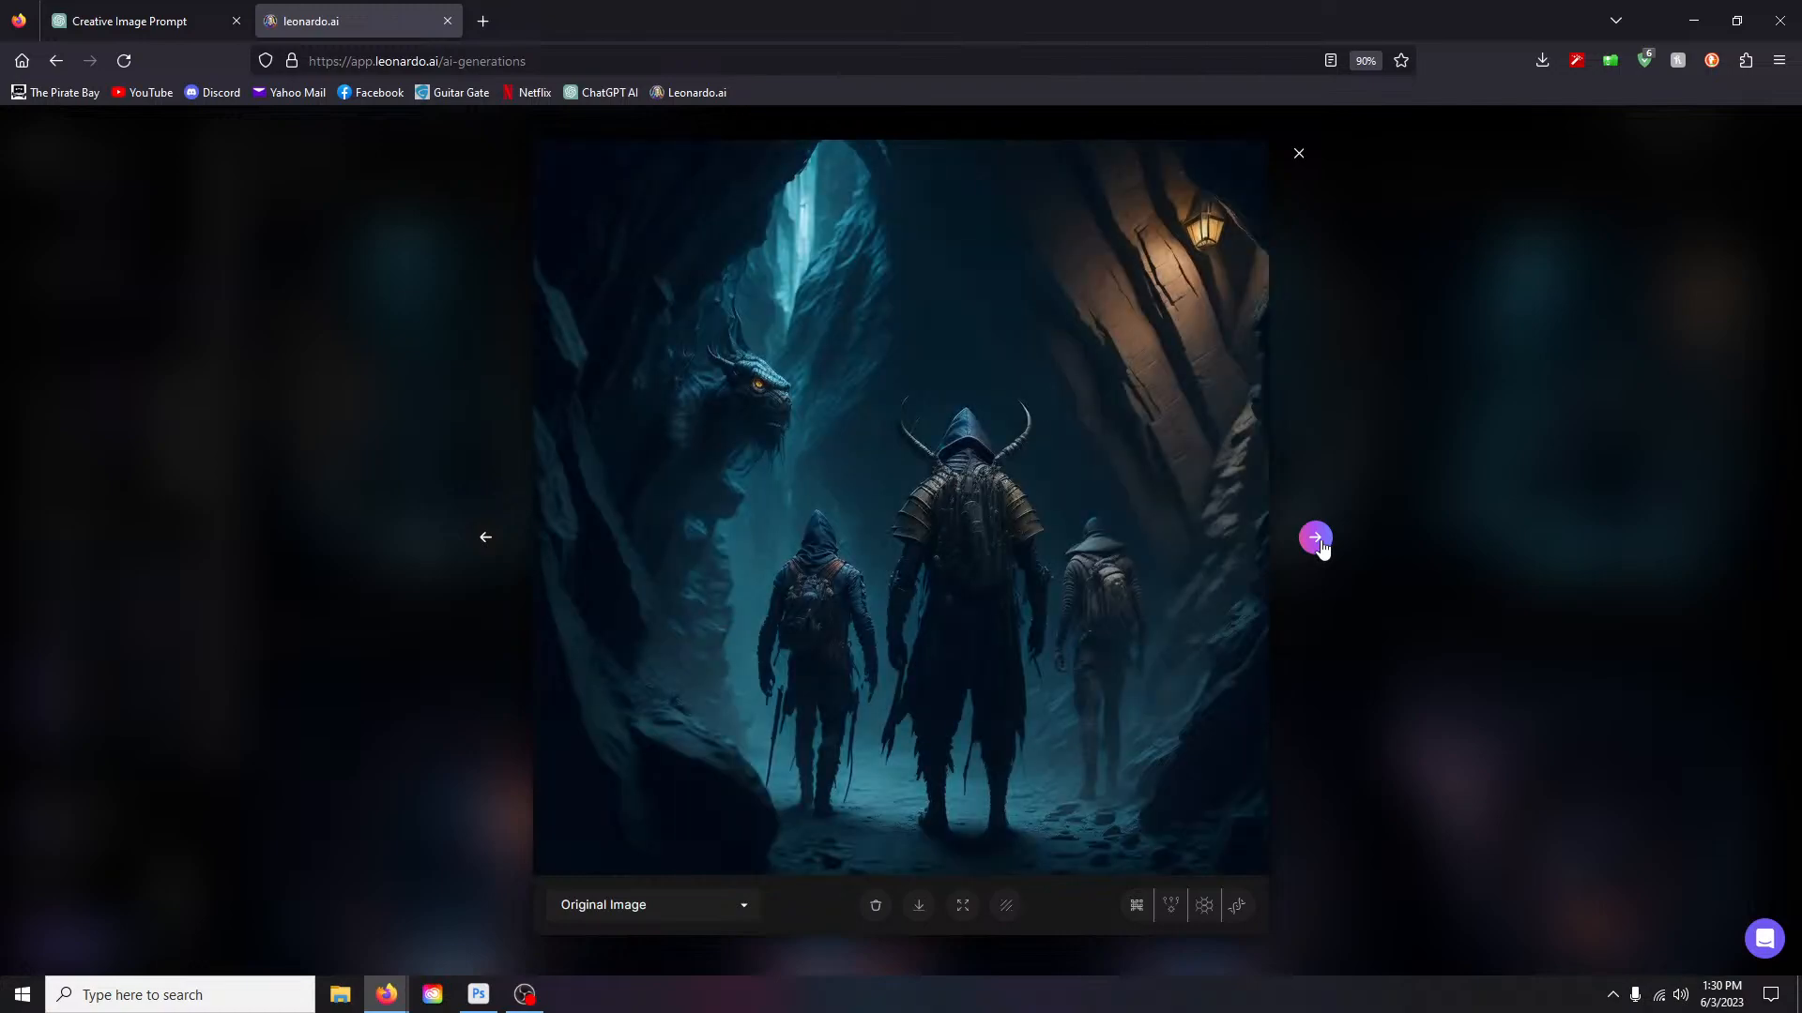
pyautogui.click(768, 405)
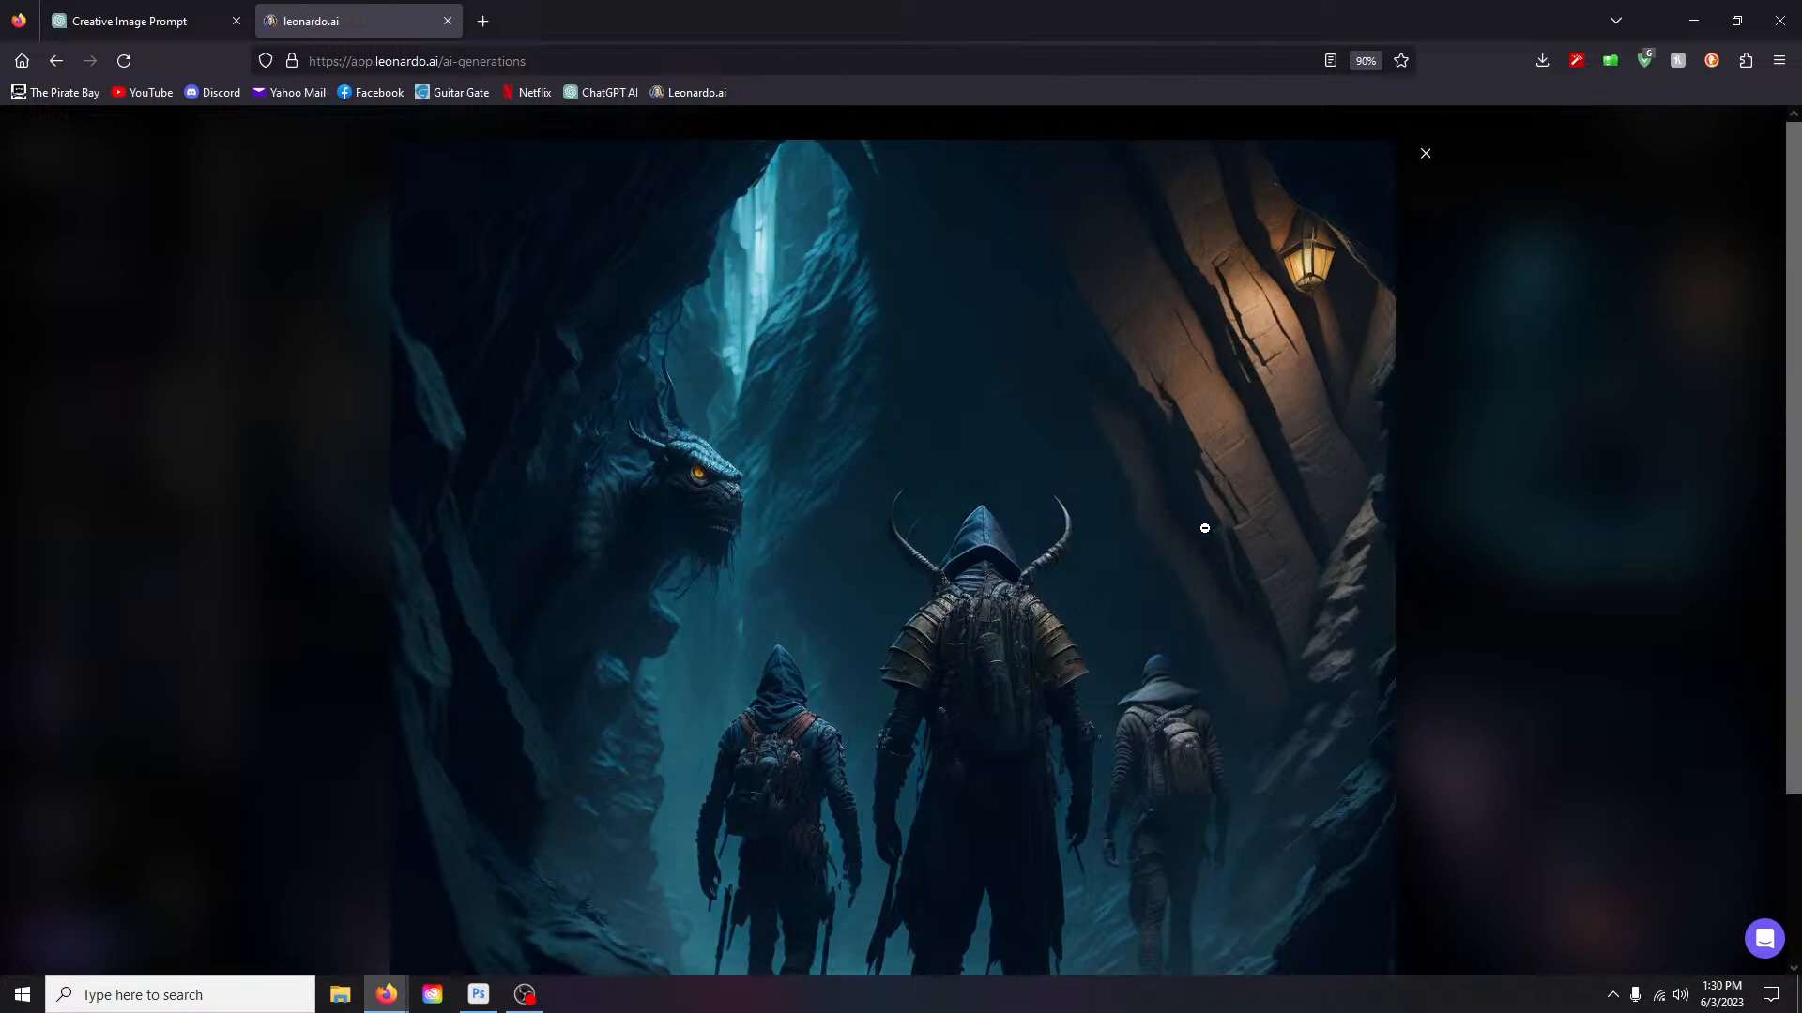
pyautogui.click(787, 540)
pyautogui.click(1299, 155)
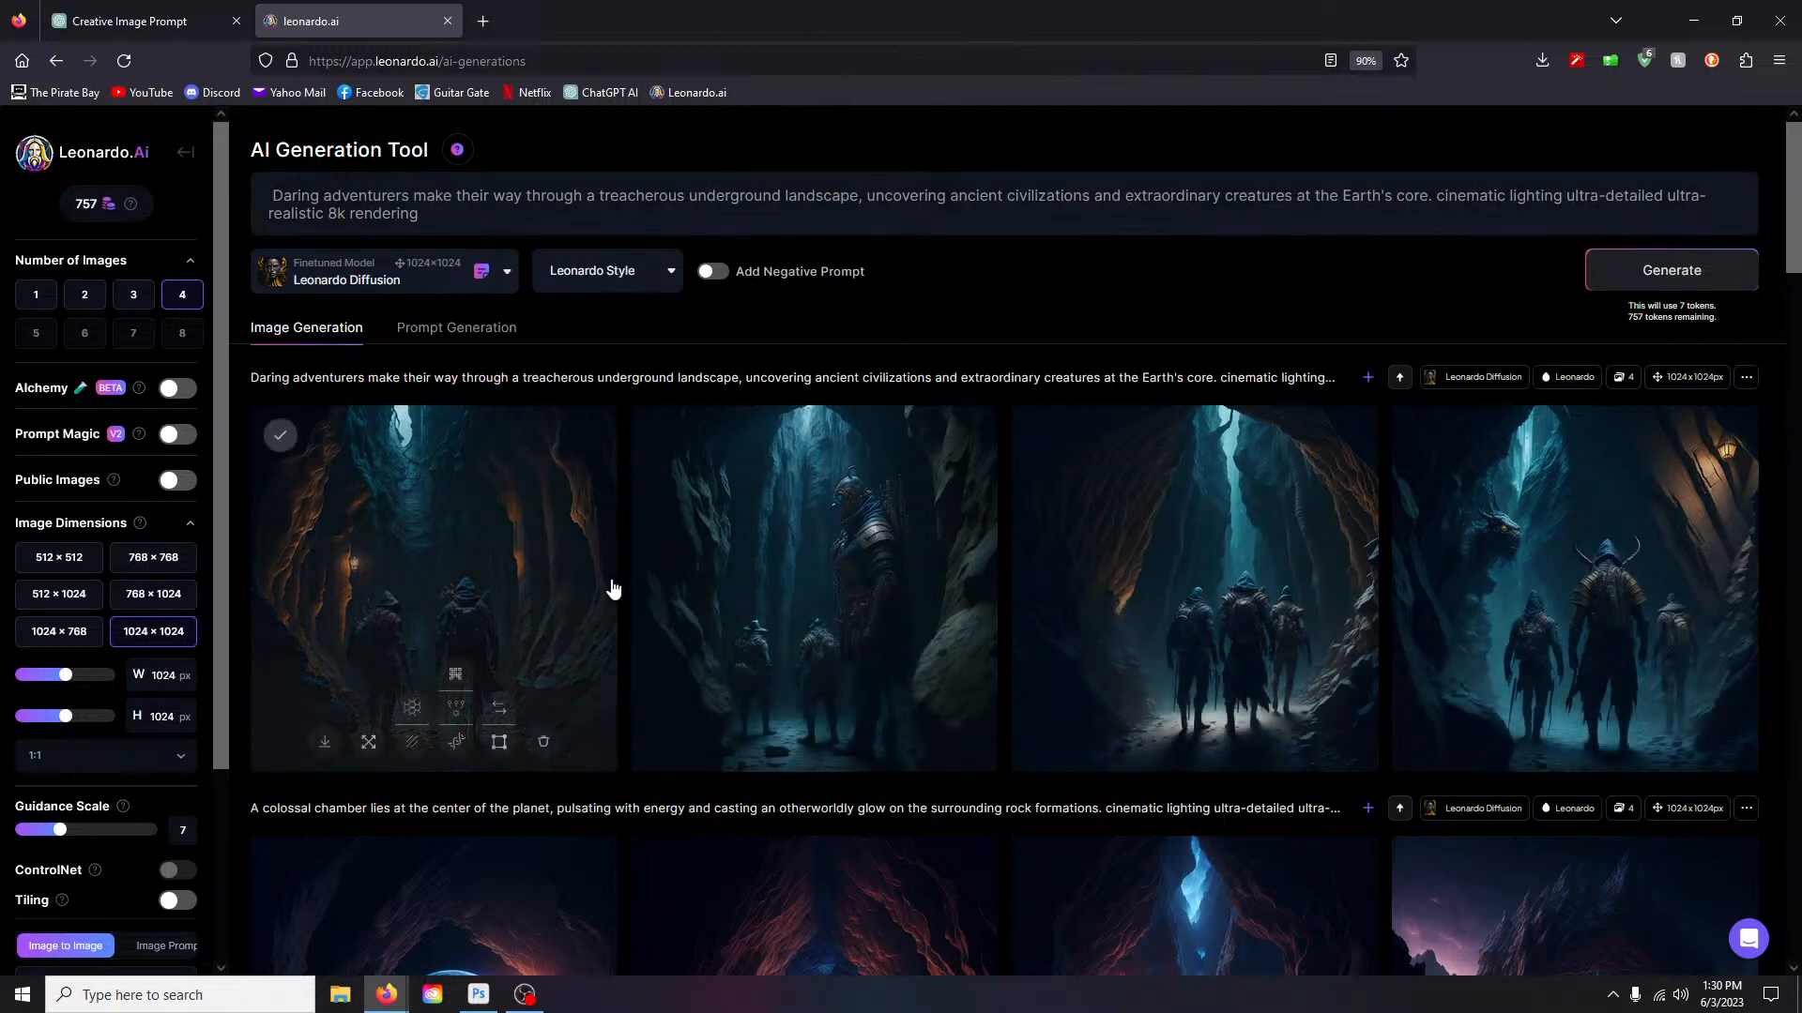
# Step: Switch the finetuned model to DreamShaper v6 from the platform models and generate four images of the daring adventurers prompt
pyautogui.click(451, 287)
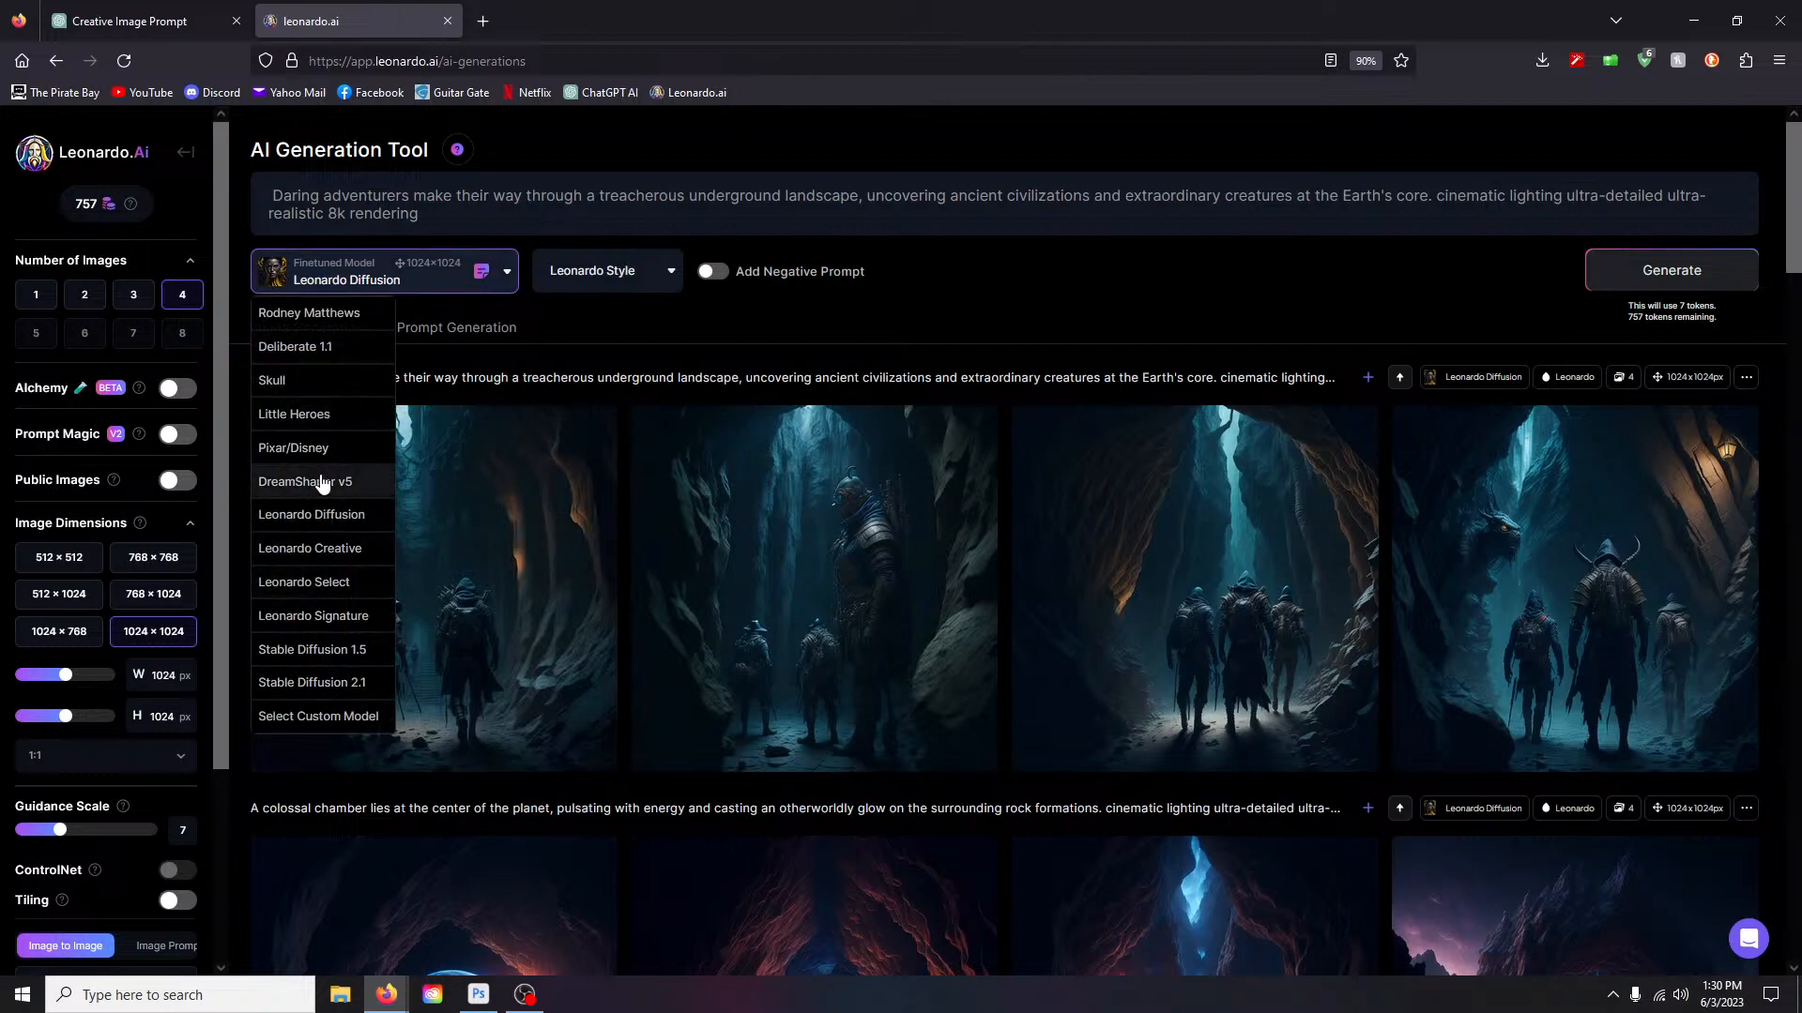
pyautogui.click(321, 480)
pyautogui.click(407, 288)
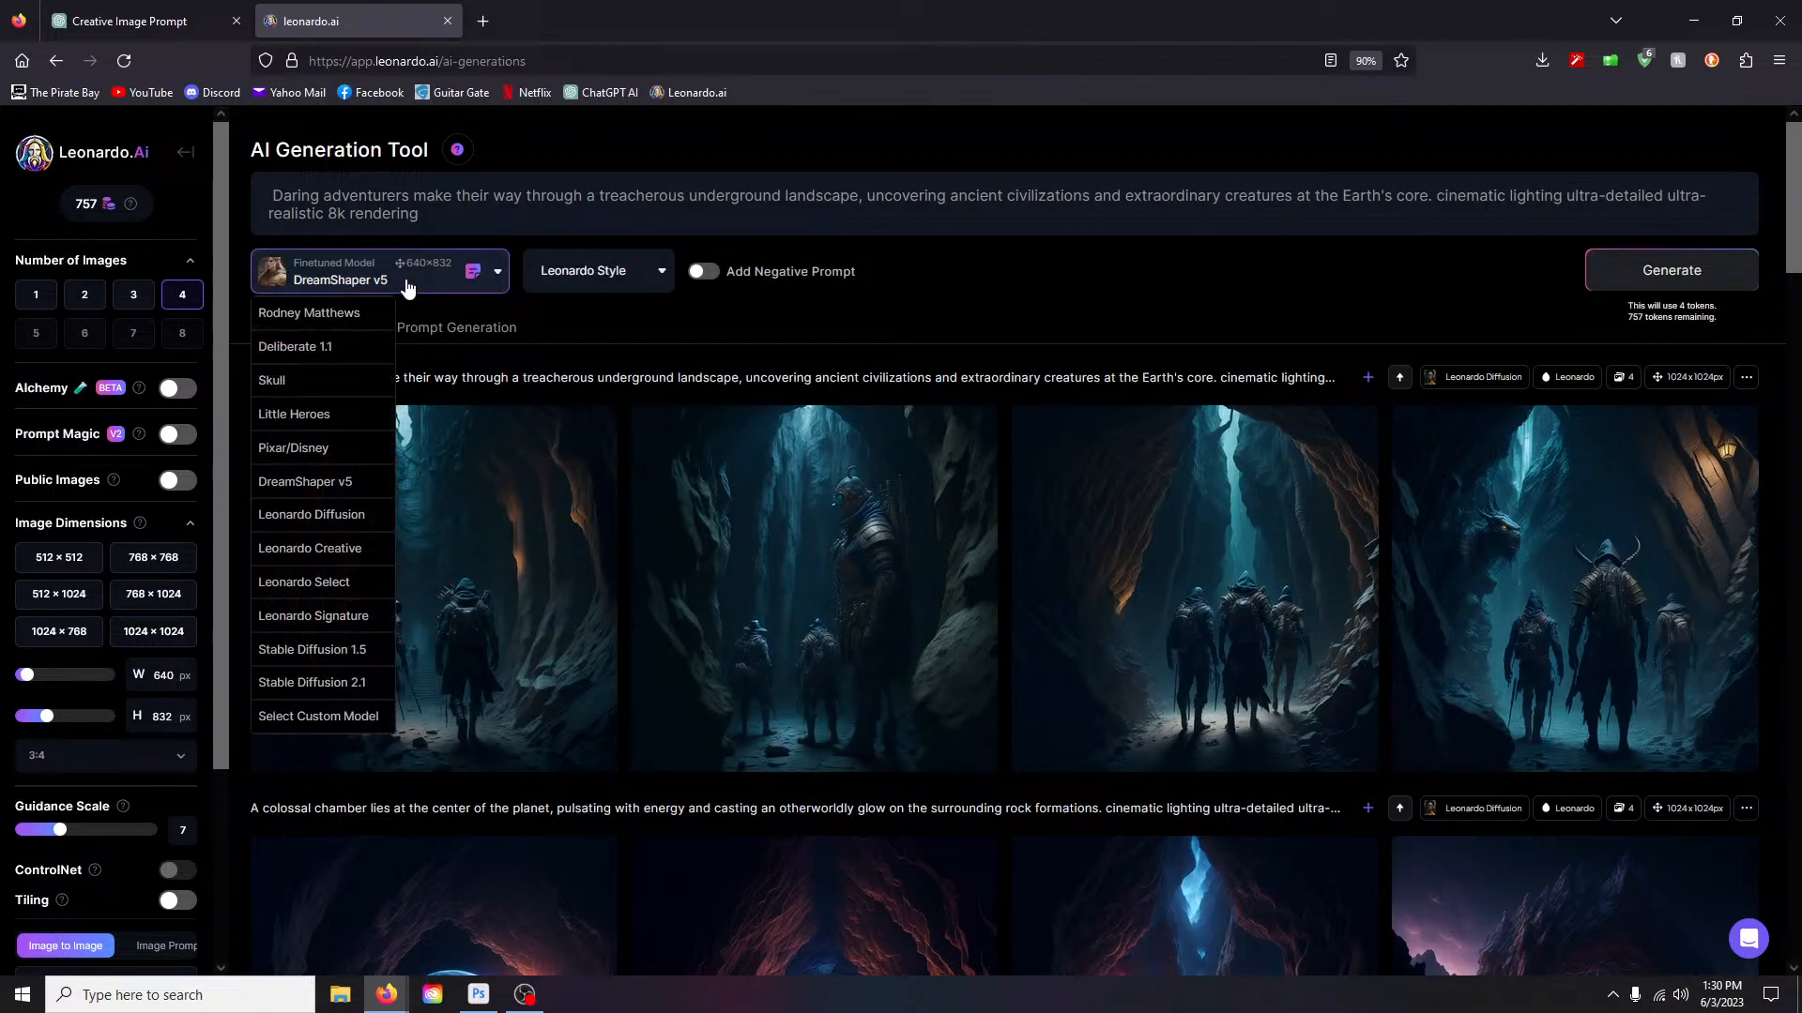
pyautogui.click(407, 288)
pyautogui.click(408, 288)
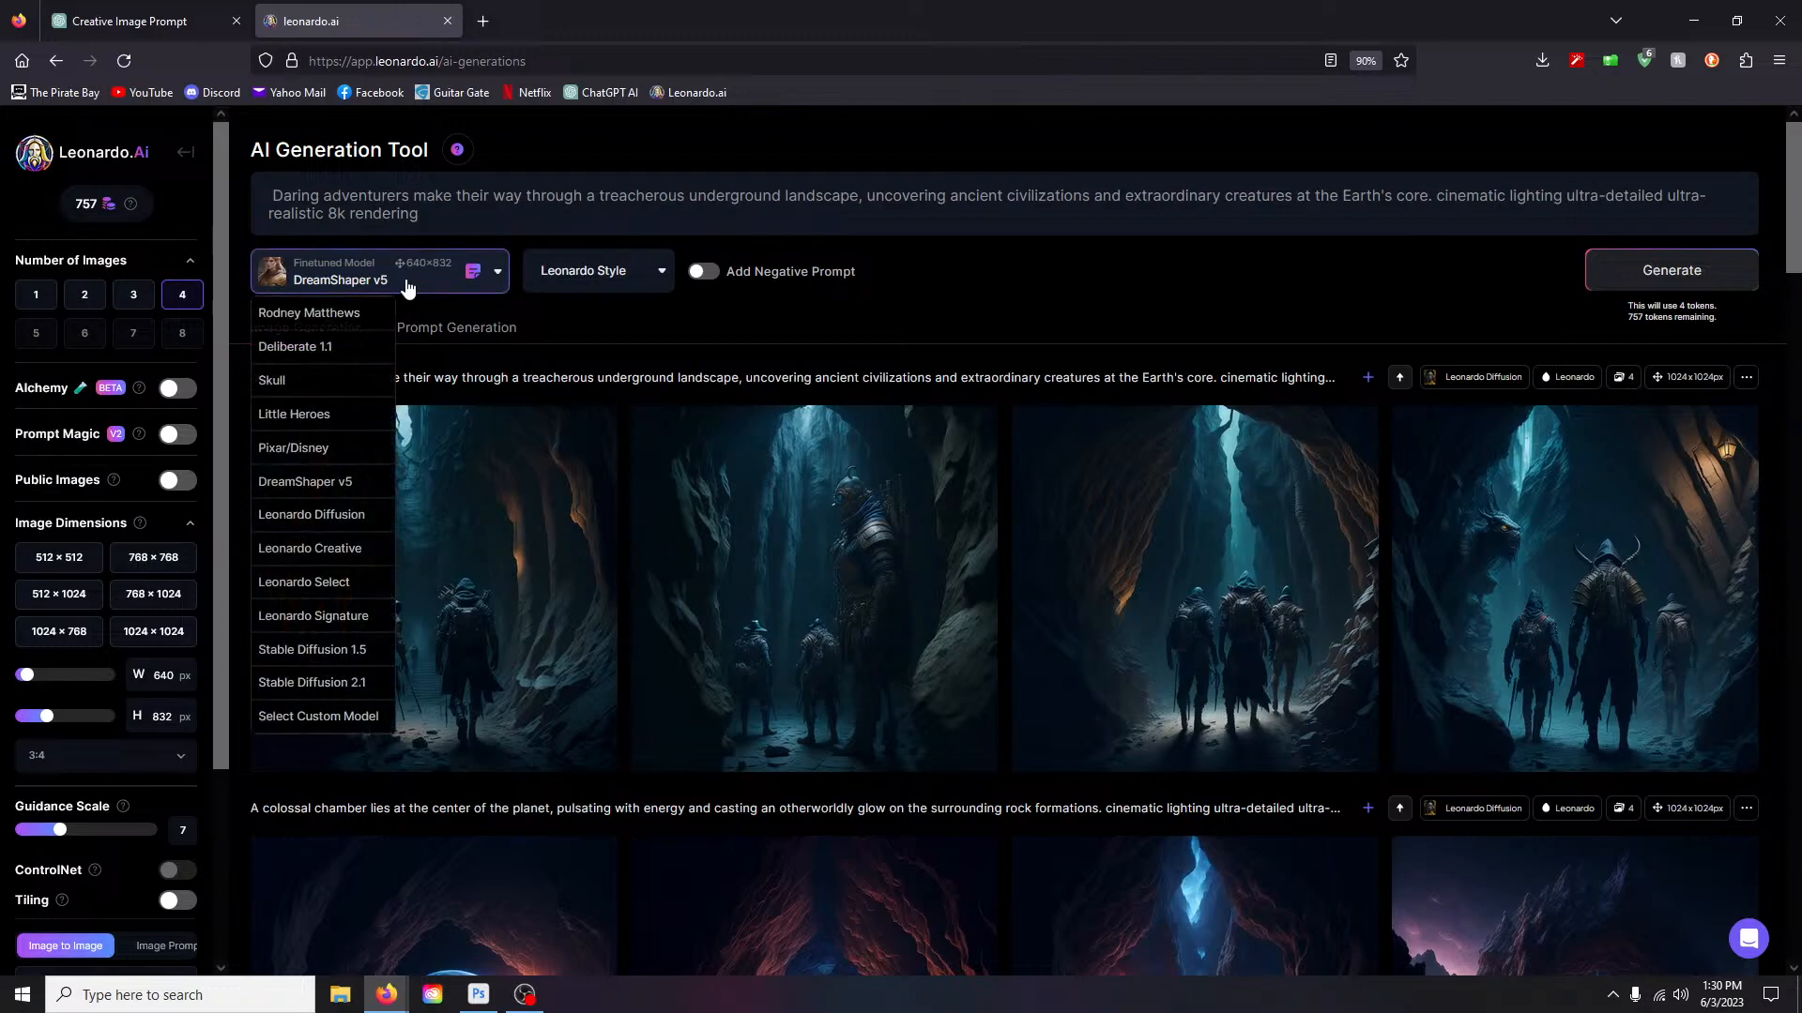
pyautogui.click(322, 716)
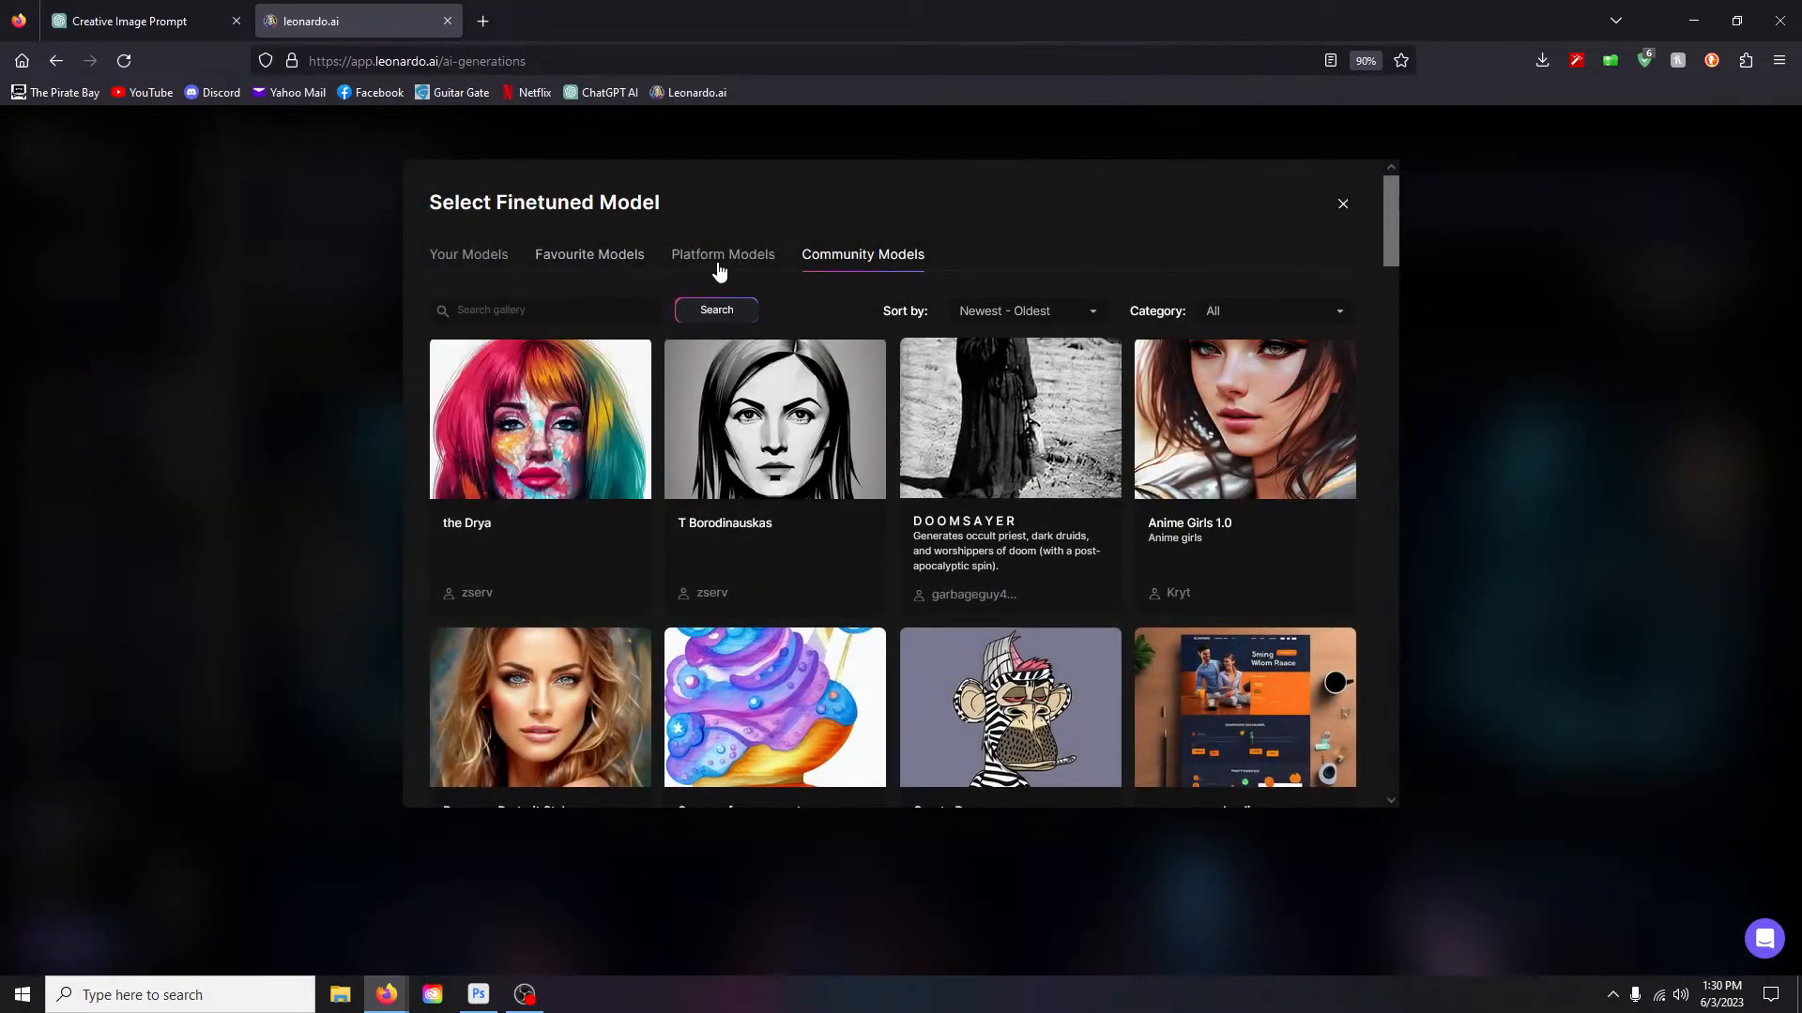
pyautogui.click(722, 257)
pyautogui.click(486, 383)
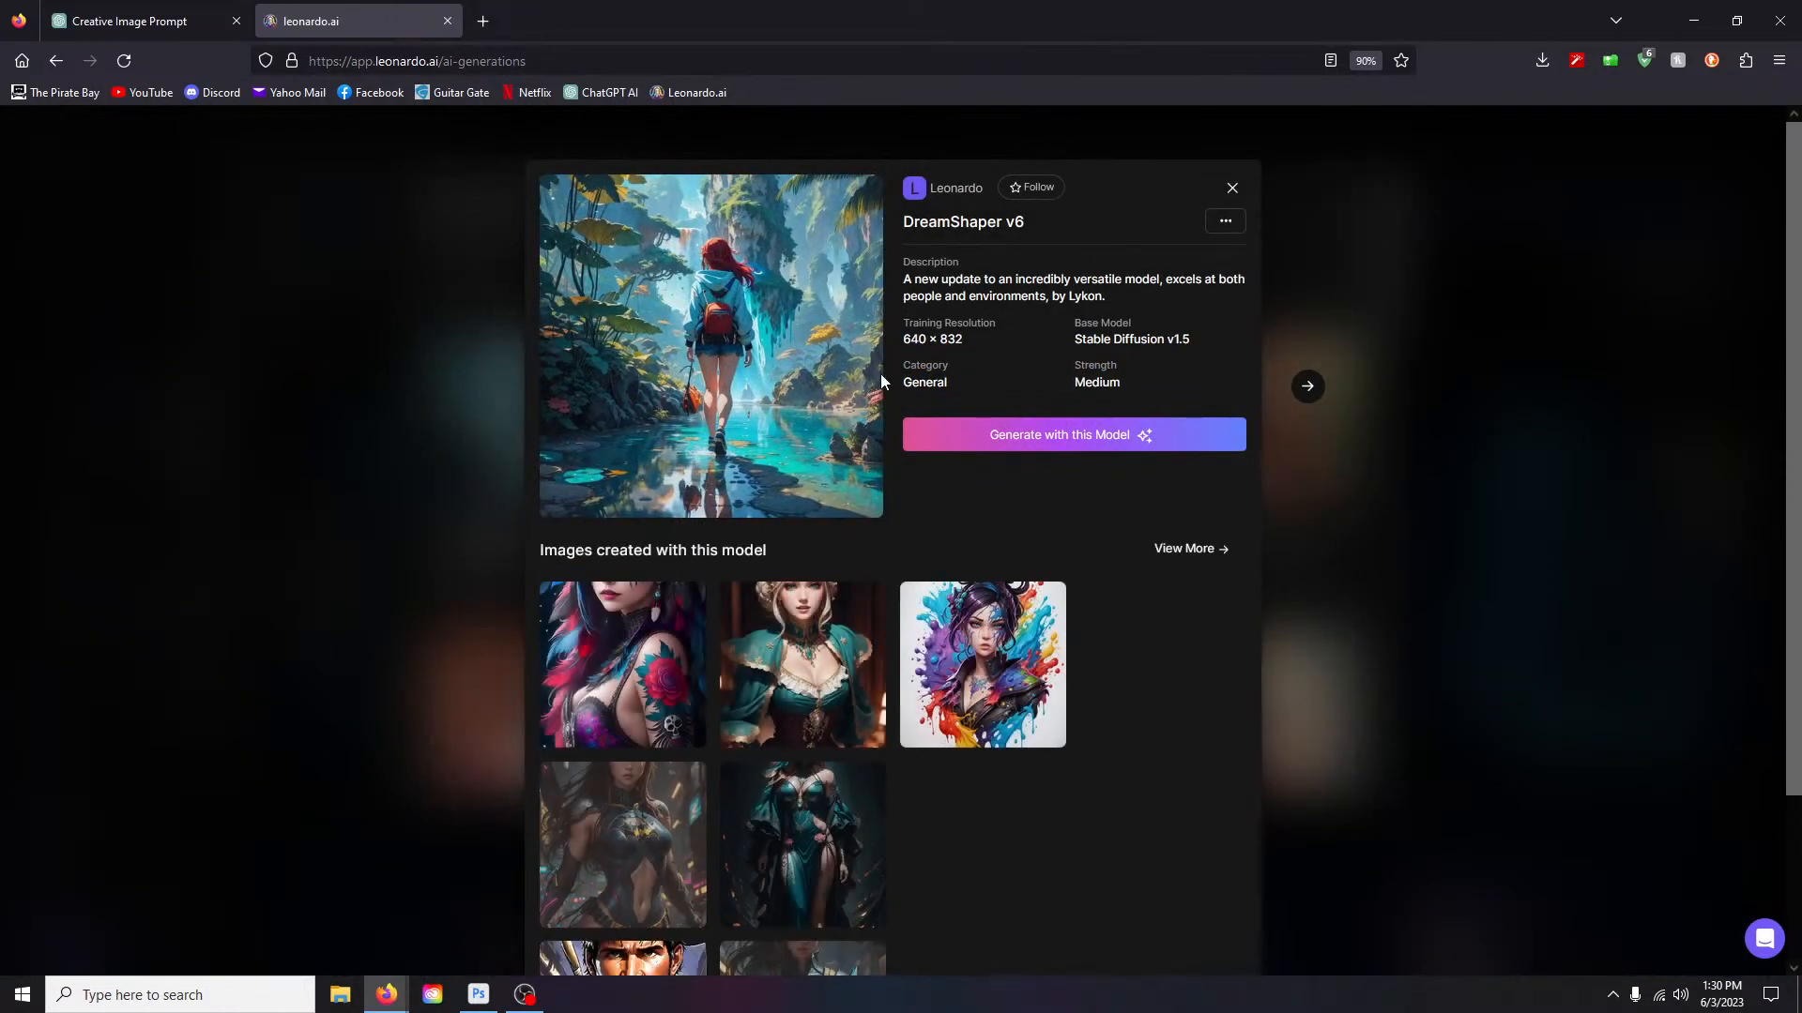
pyautogui.click(1076, 436)
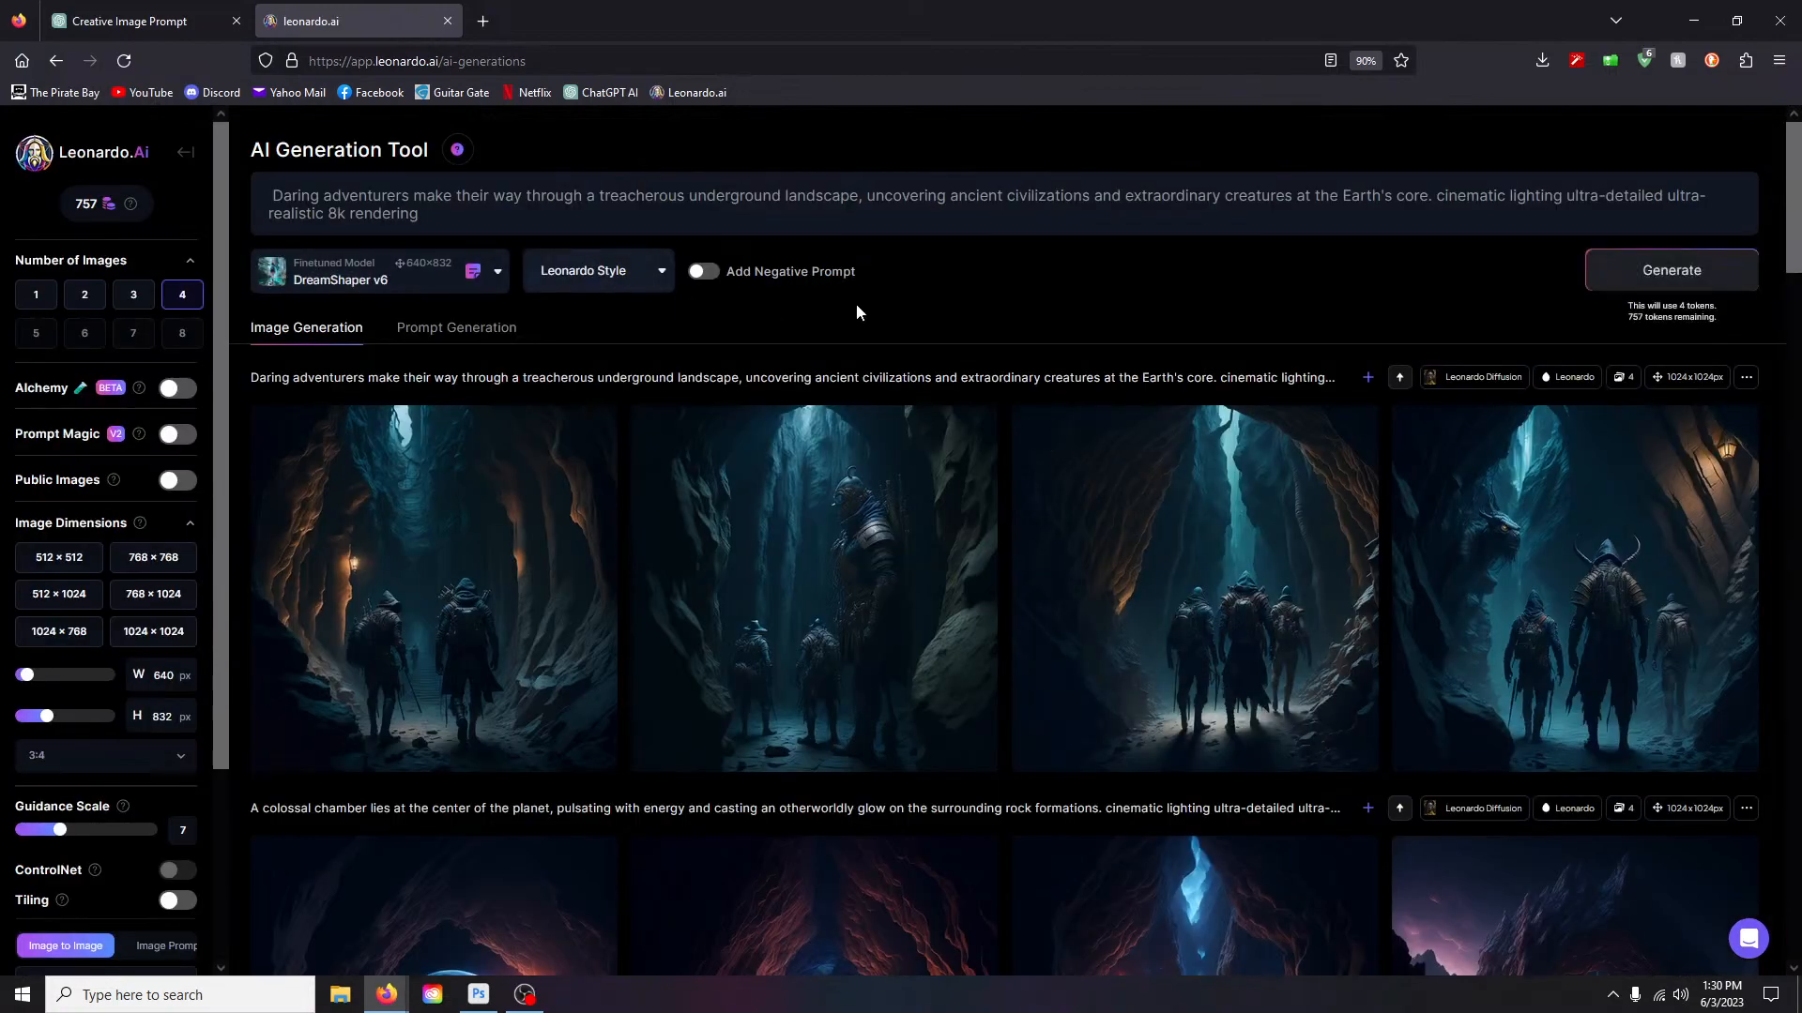
pyautogui.click(1672, 270)
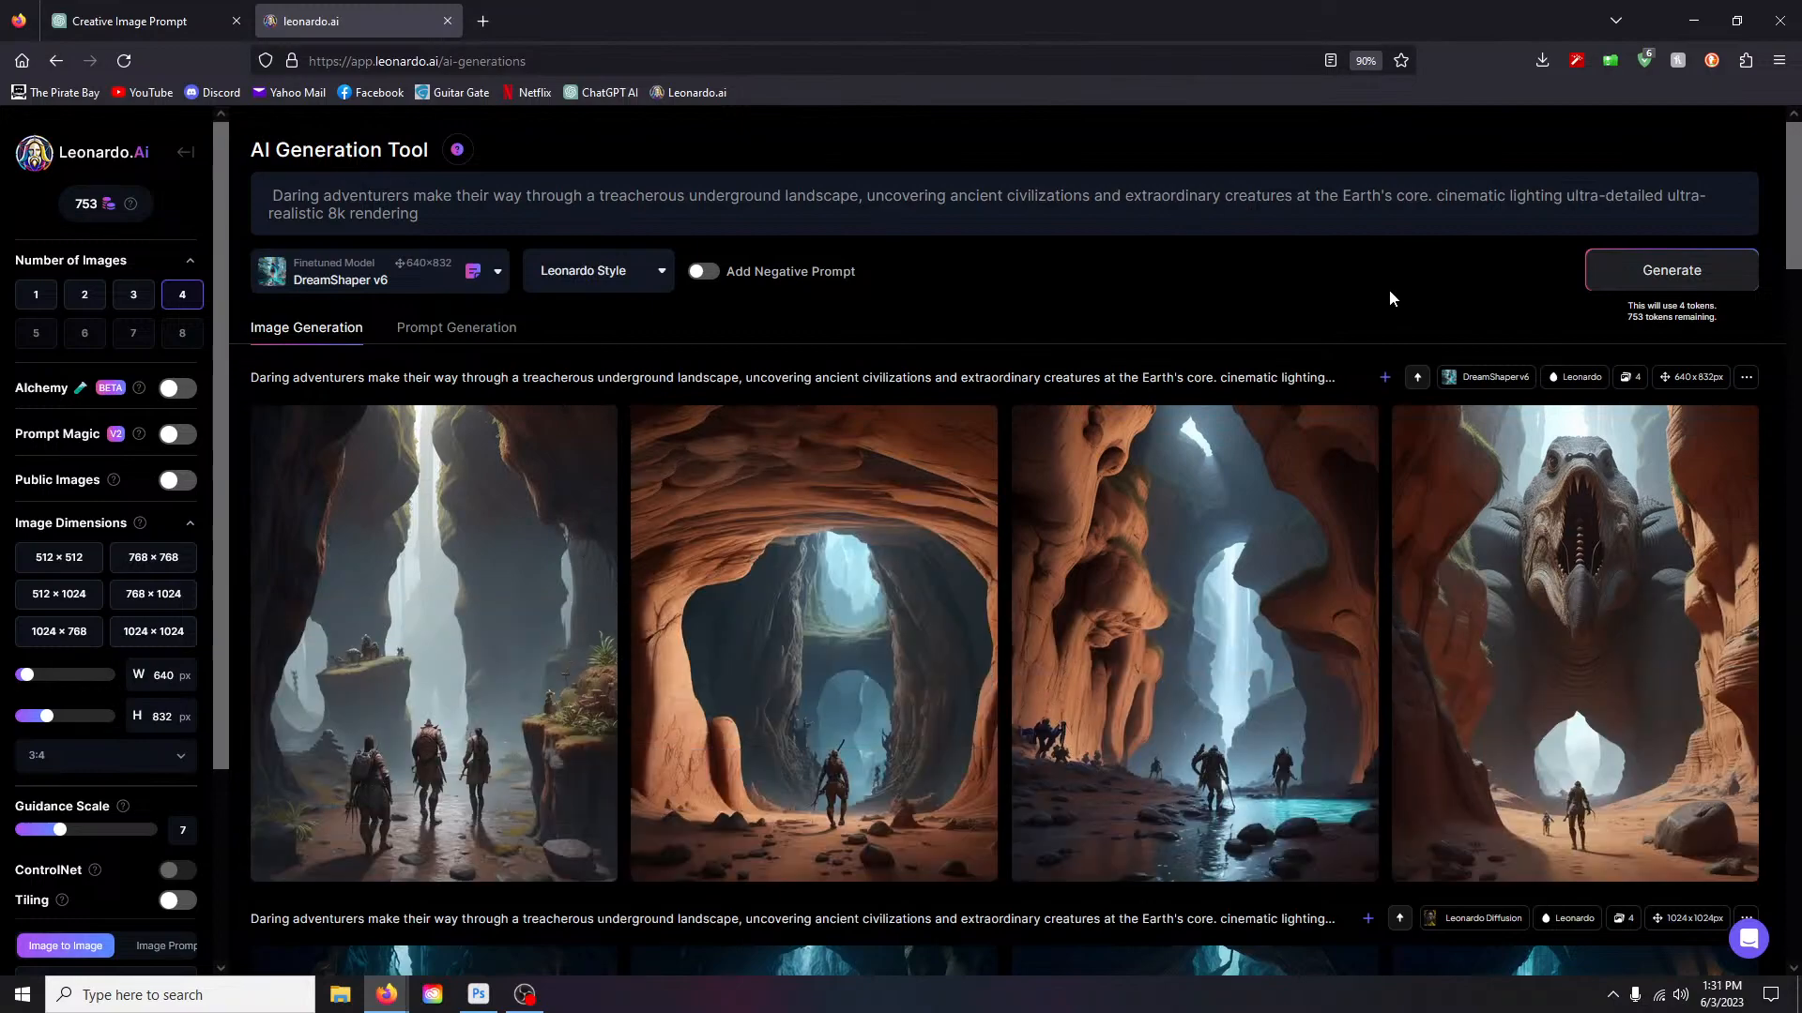
# Step: View the four DreamShaper v6 adventurer images at full size, enlarging the giant open-mouthed creature to inspect its details
pyautogui.scroll(-1, 369, 475)
pyautogui.click(370, 475)
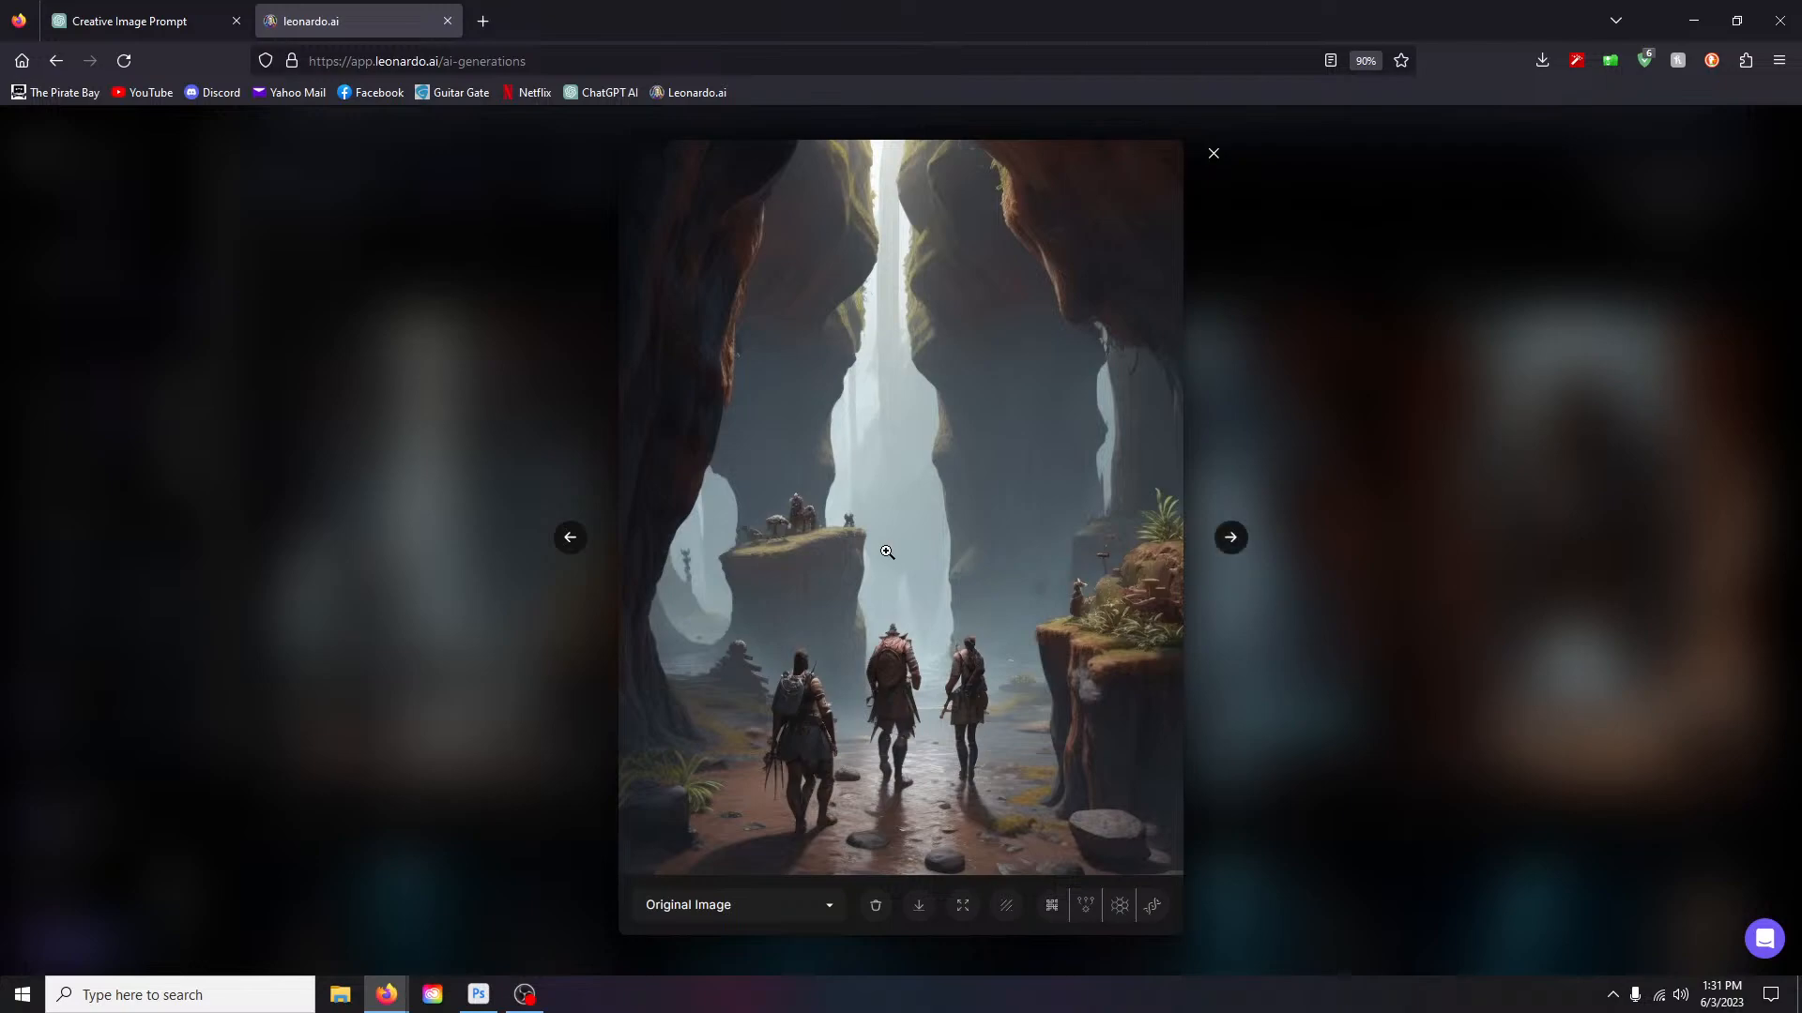
pyautogui.click(1235, 548)
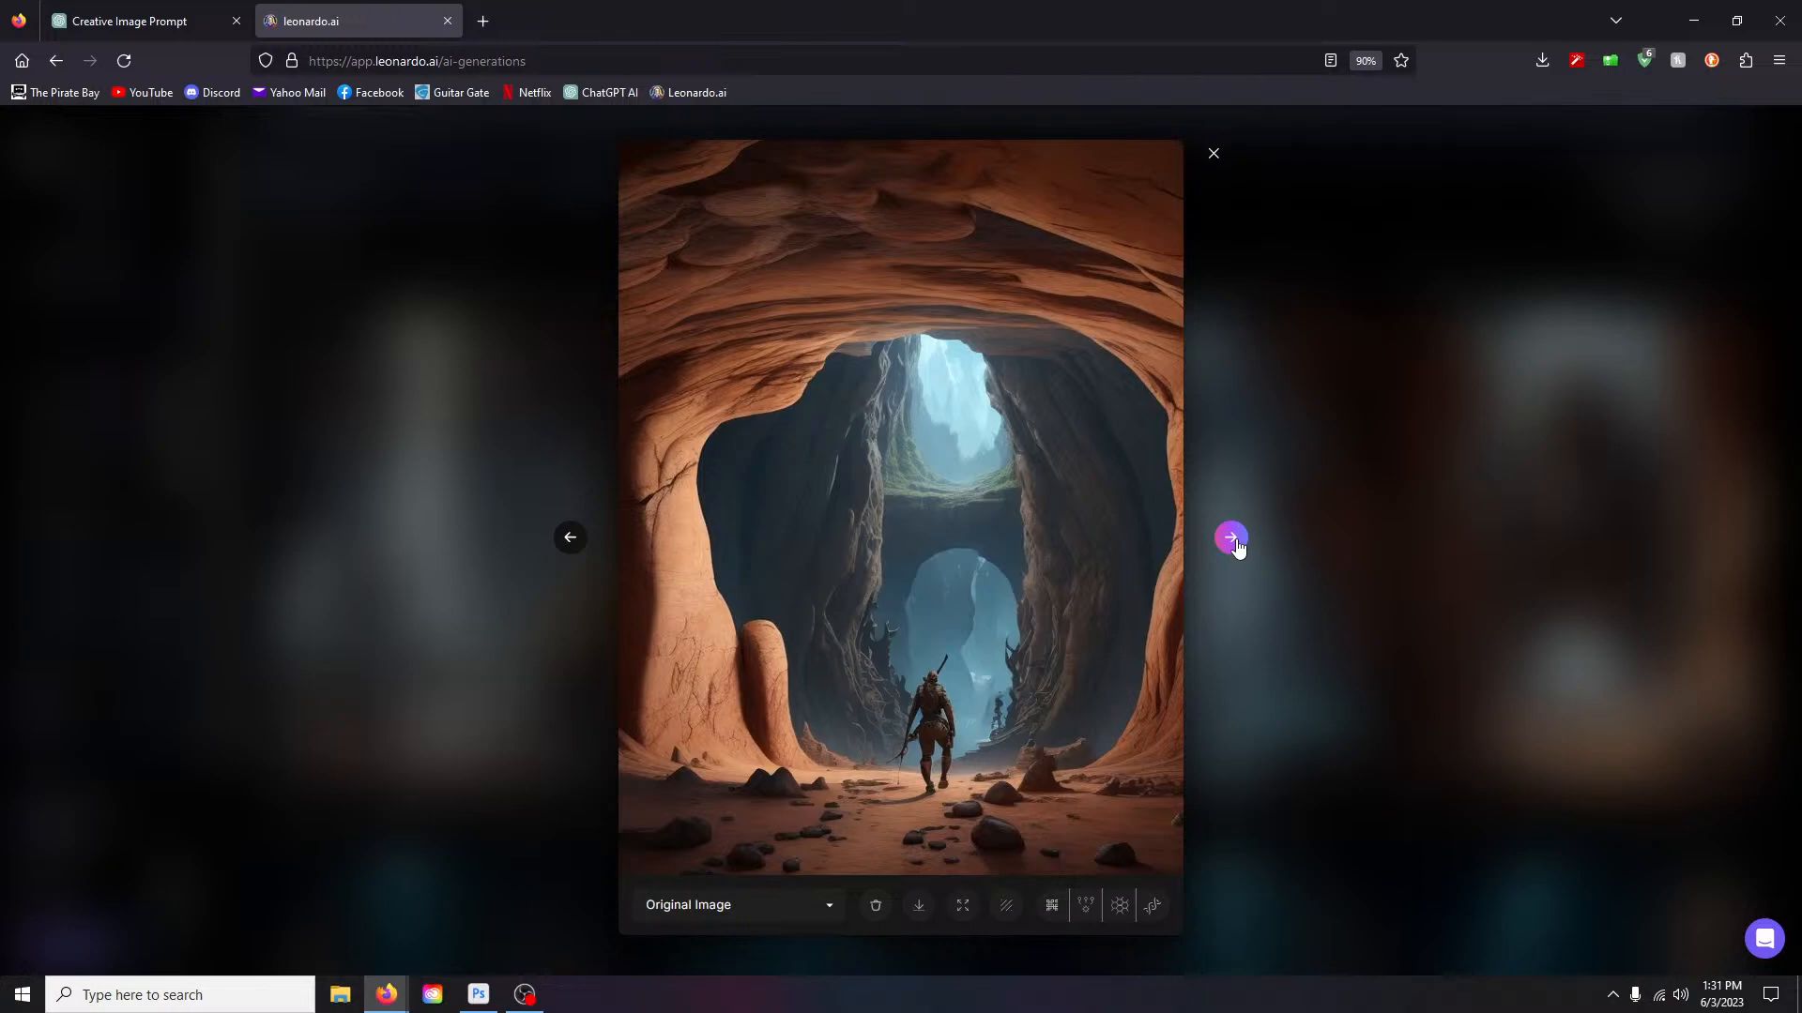
pyautogui.click(1235, 547)
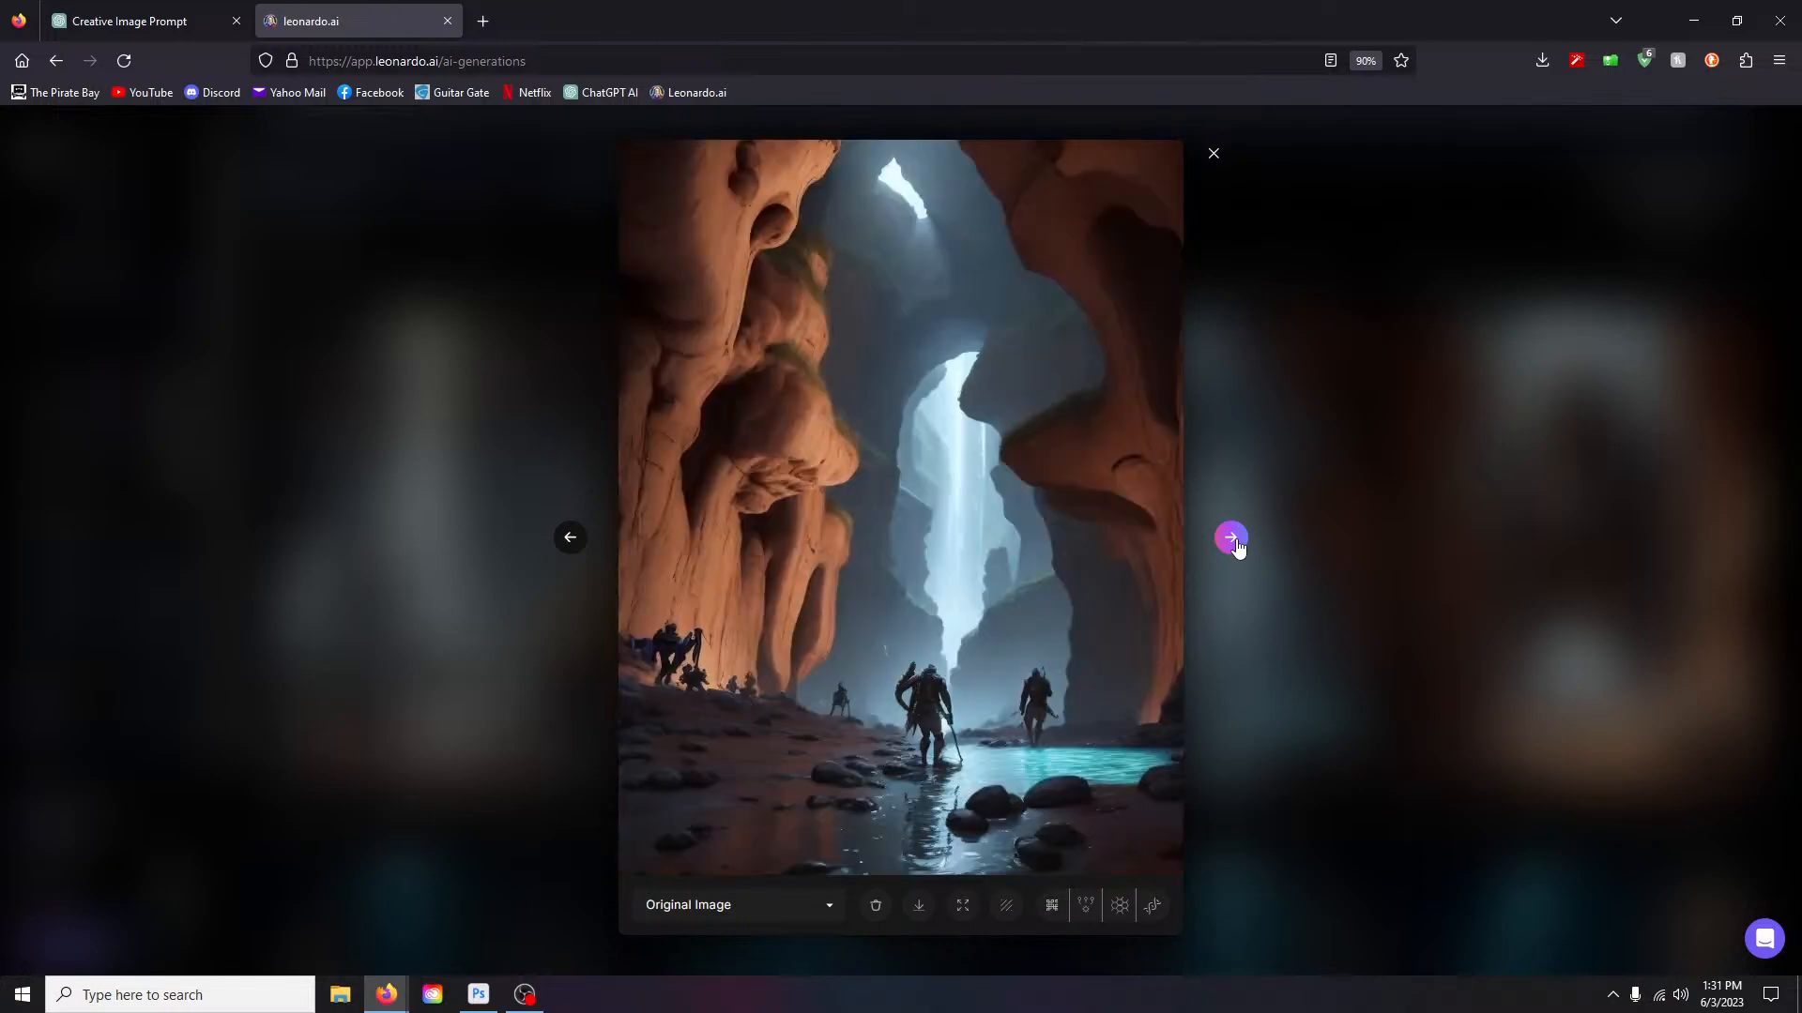
pyautogui.click(1235, 546)
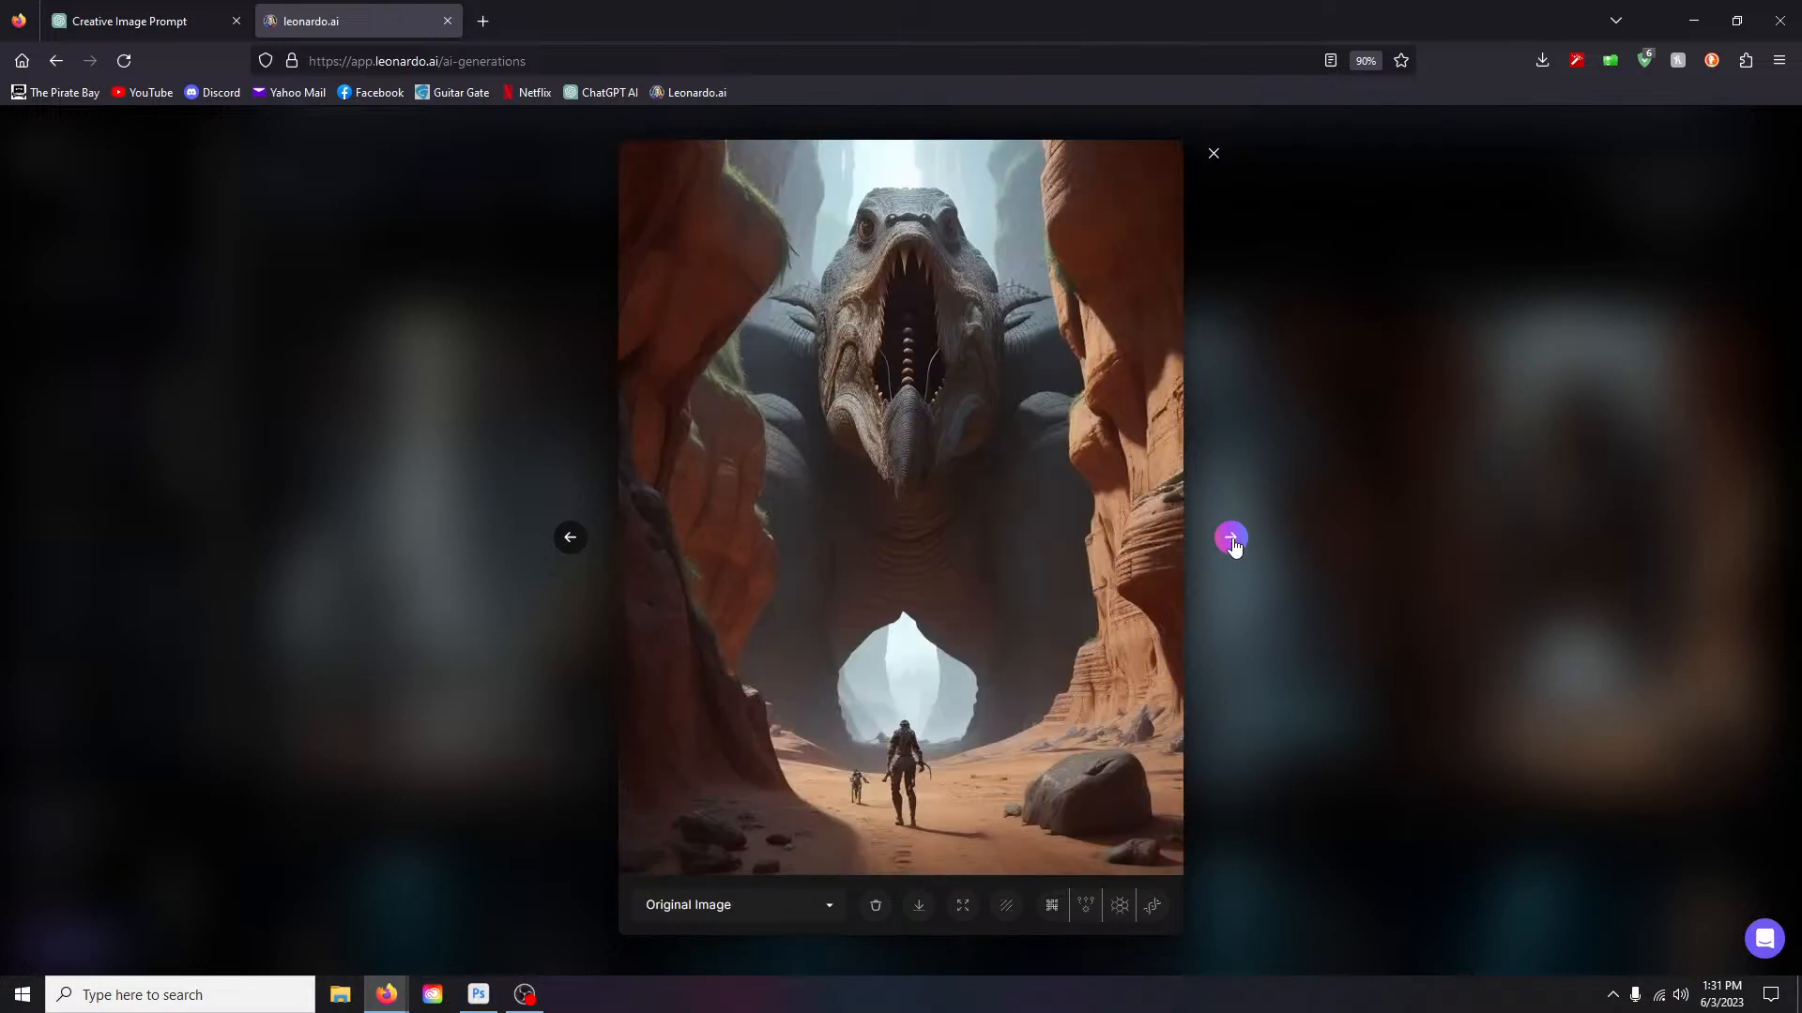
pyautogui.click(1068, 420)
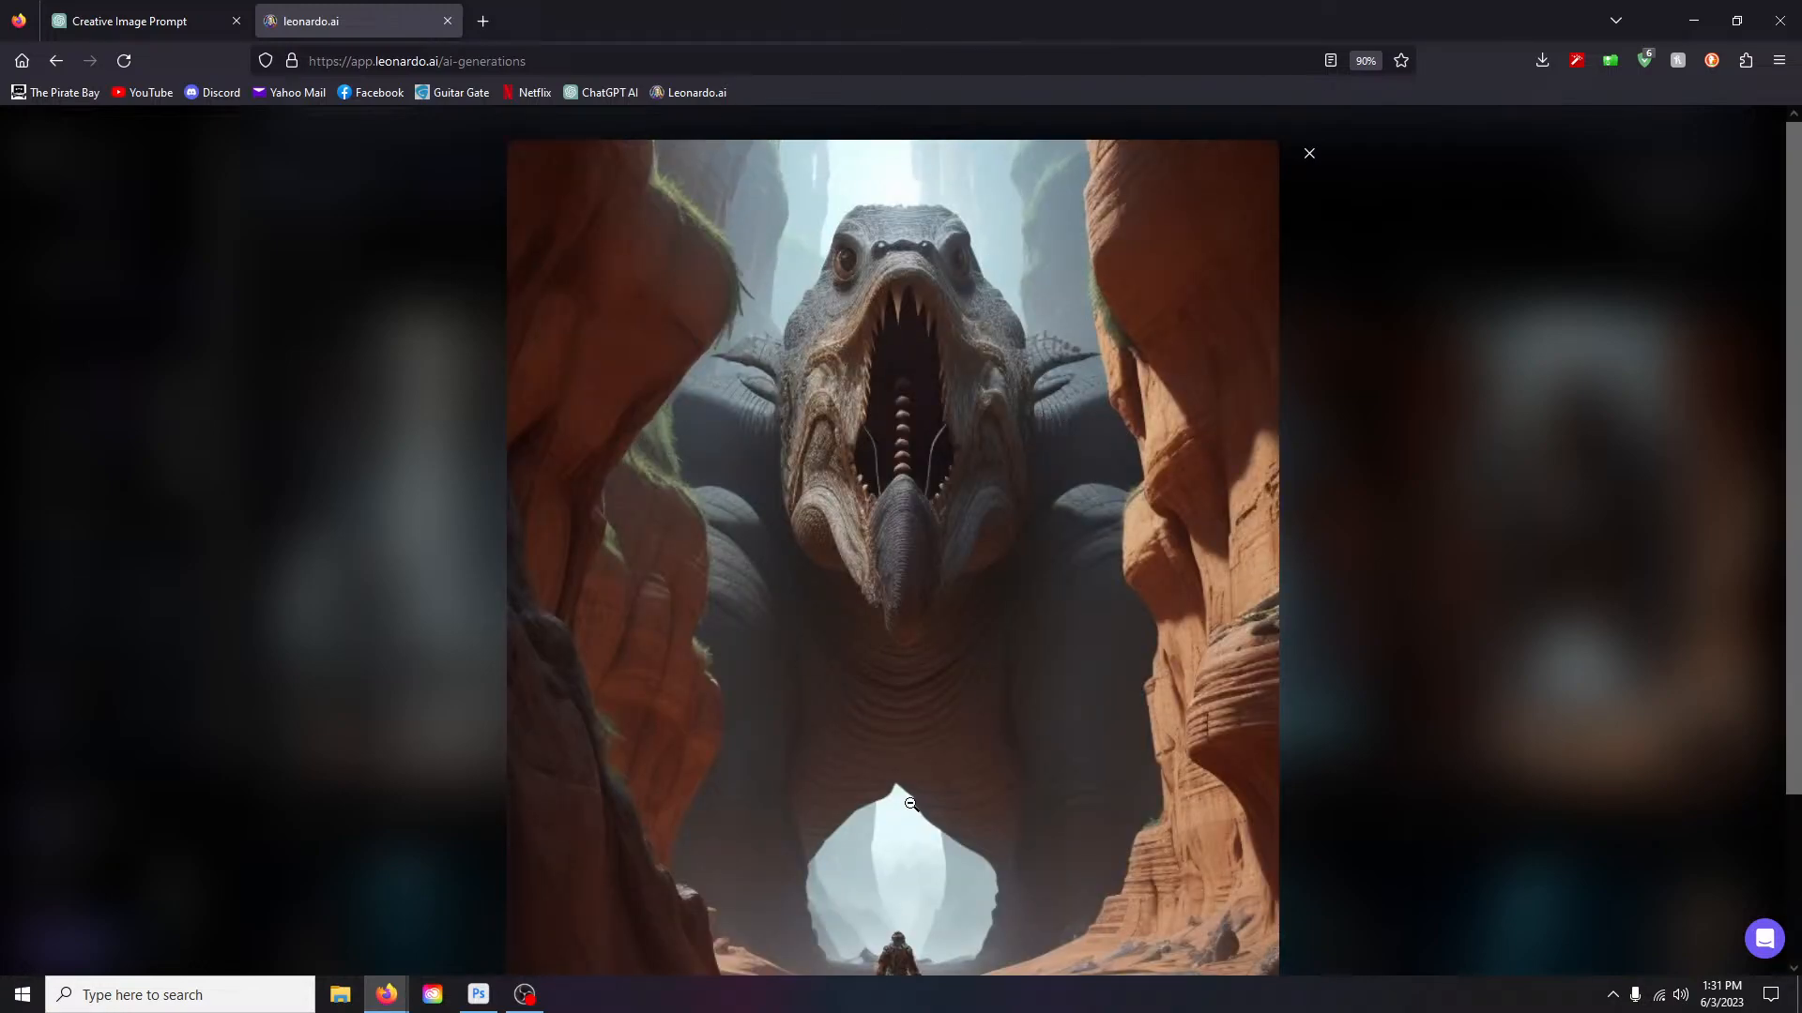
pyautogui.scroll(-3, 1004, 744)
pyautogui.scroll(3, 1037, 611)
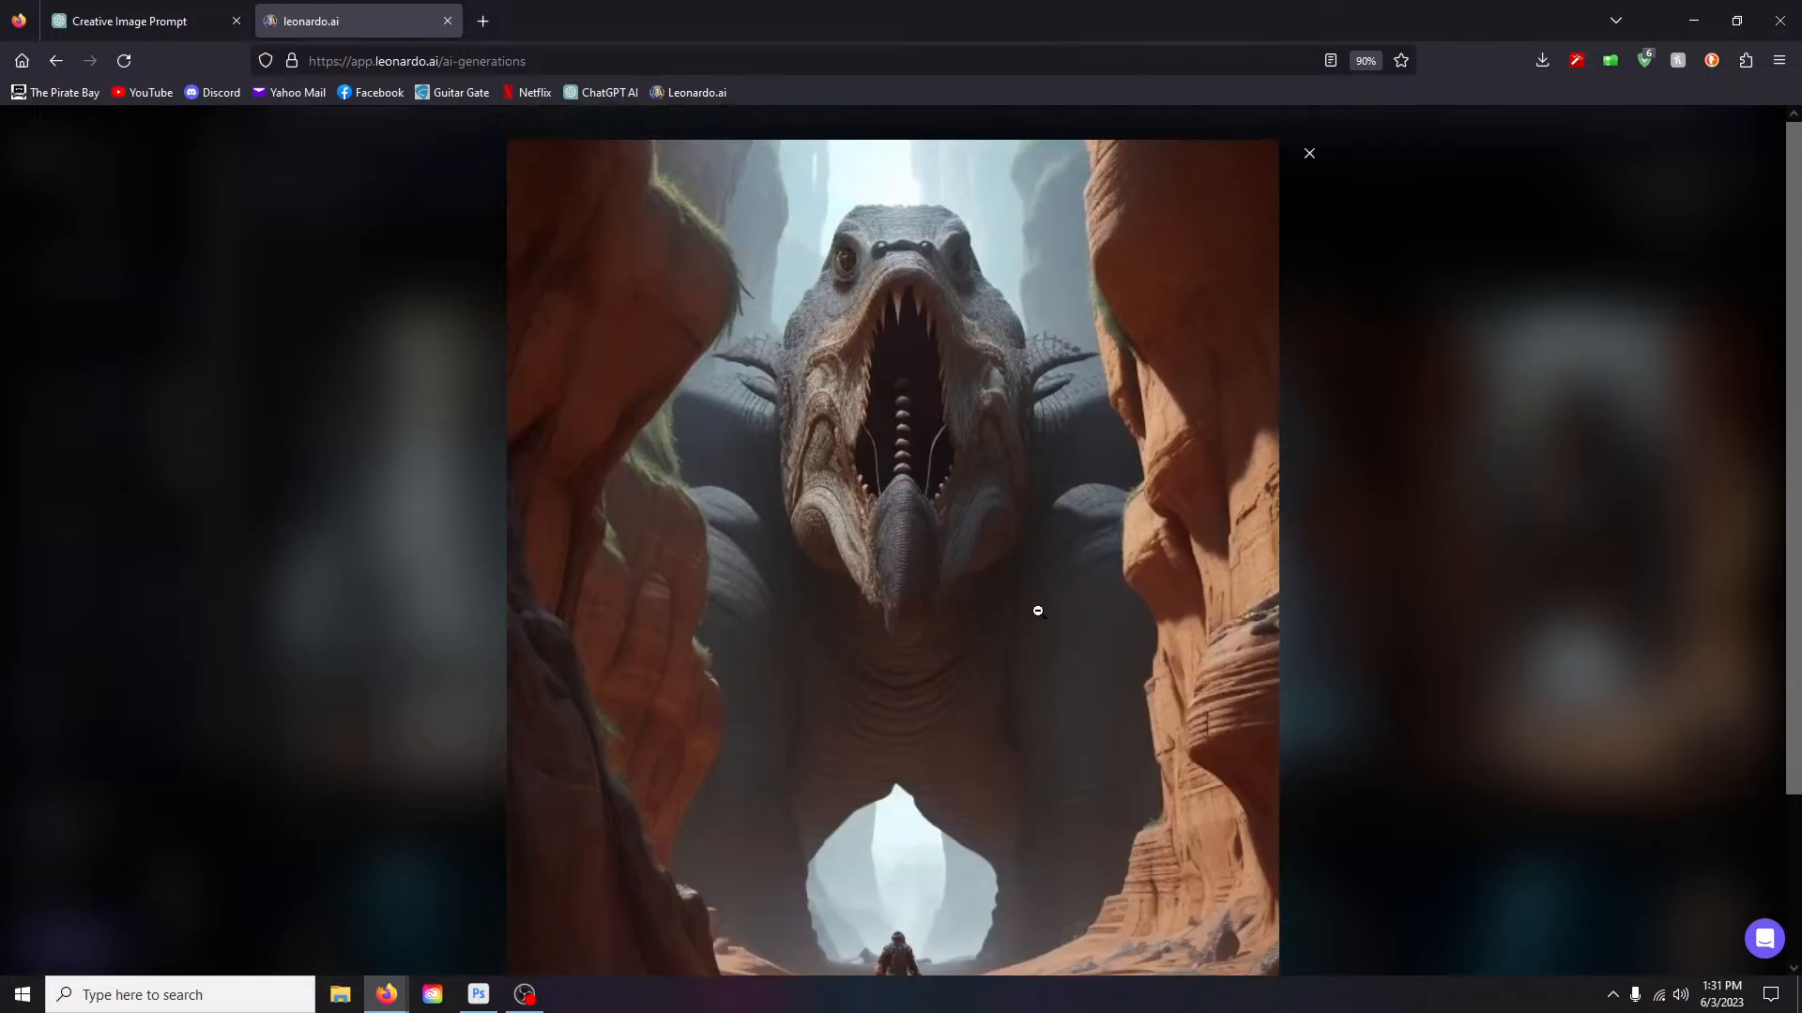
pyautogui.click(1308, 155)
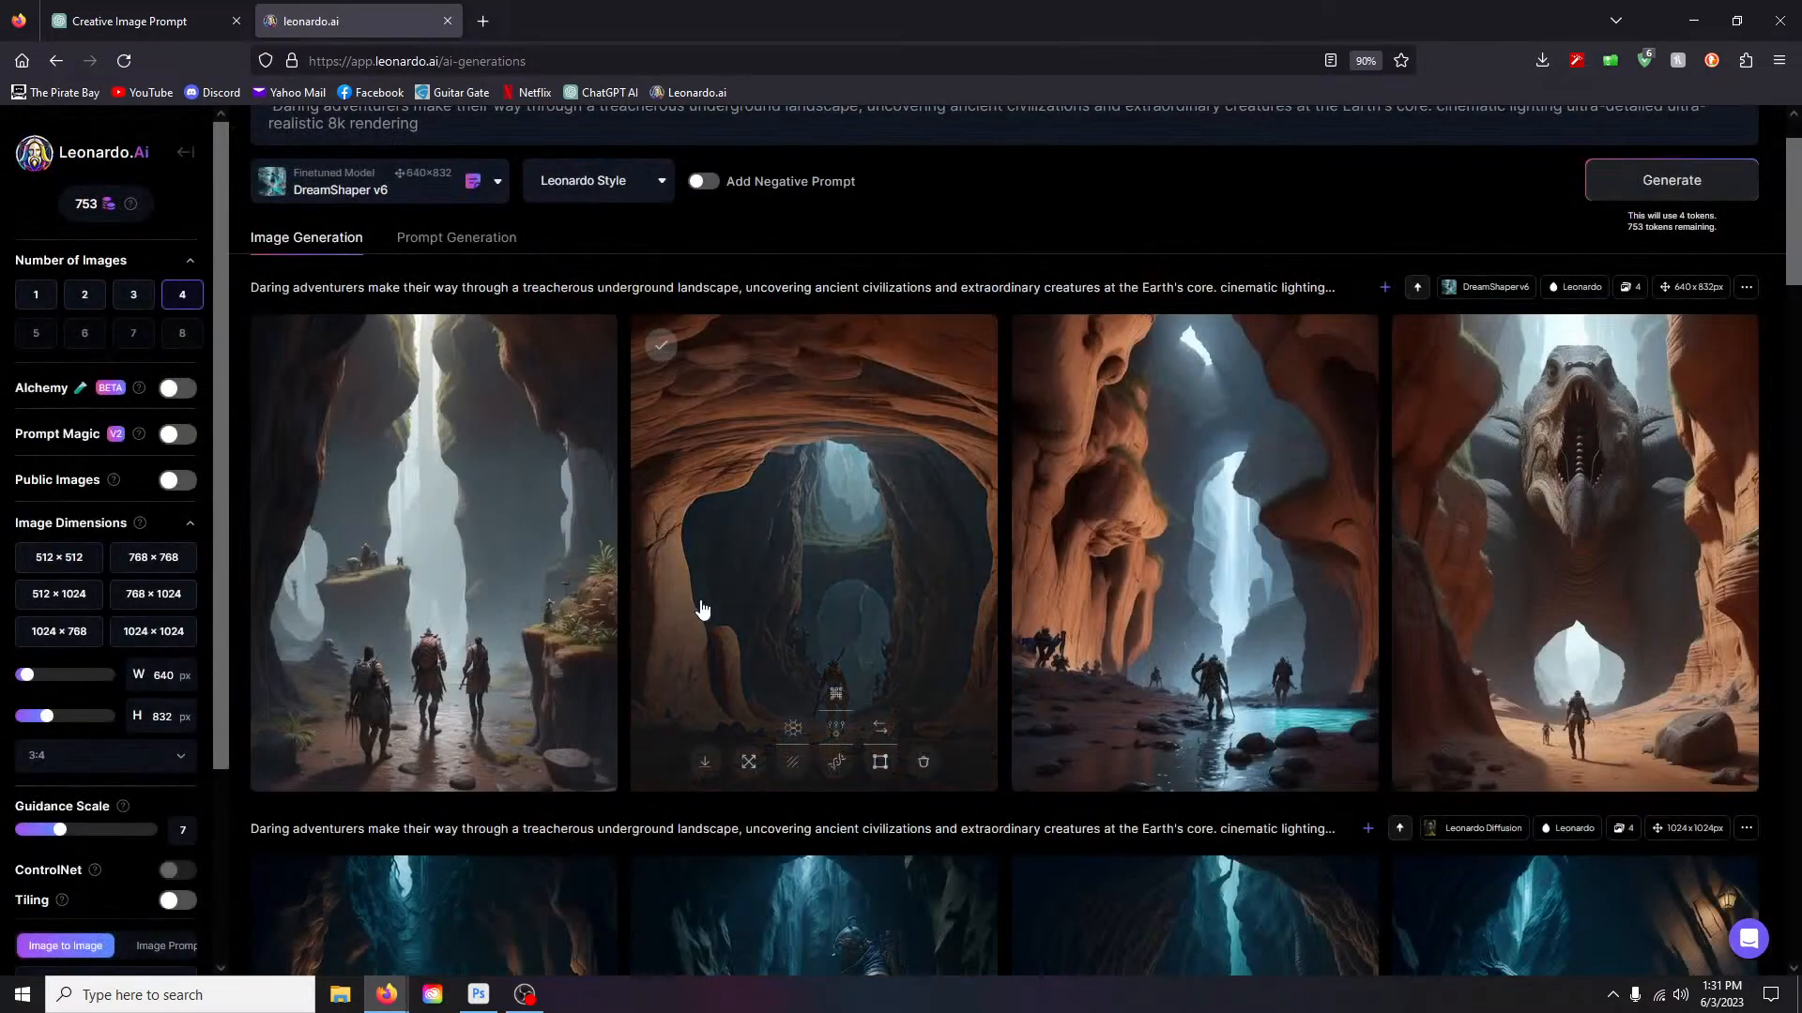
# Step: Switch the finetuned model to Little Heroes and generate four images of the same daring adventurers prompt
pyautogui.click(439, 197)
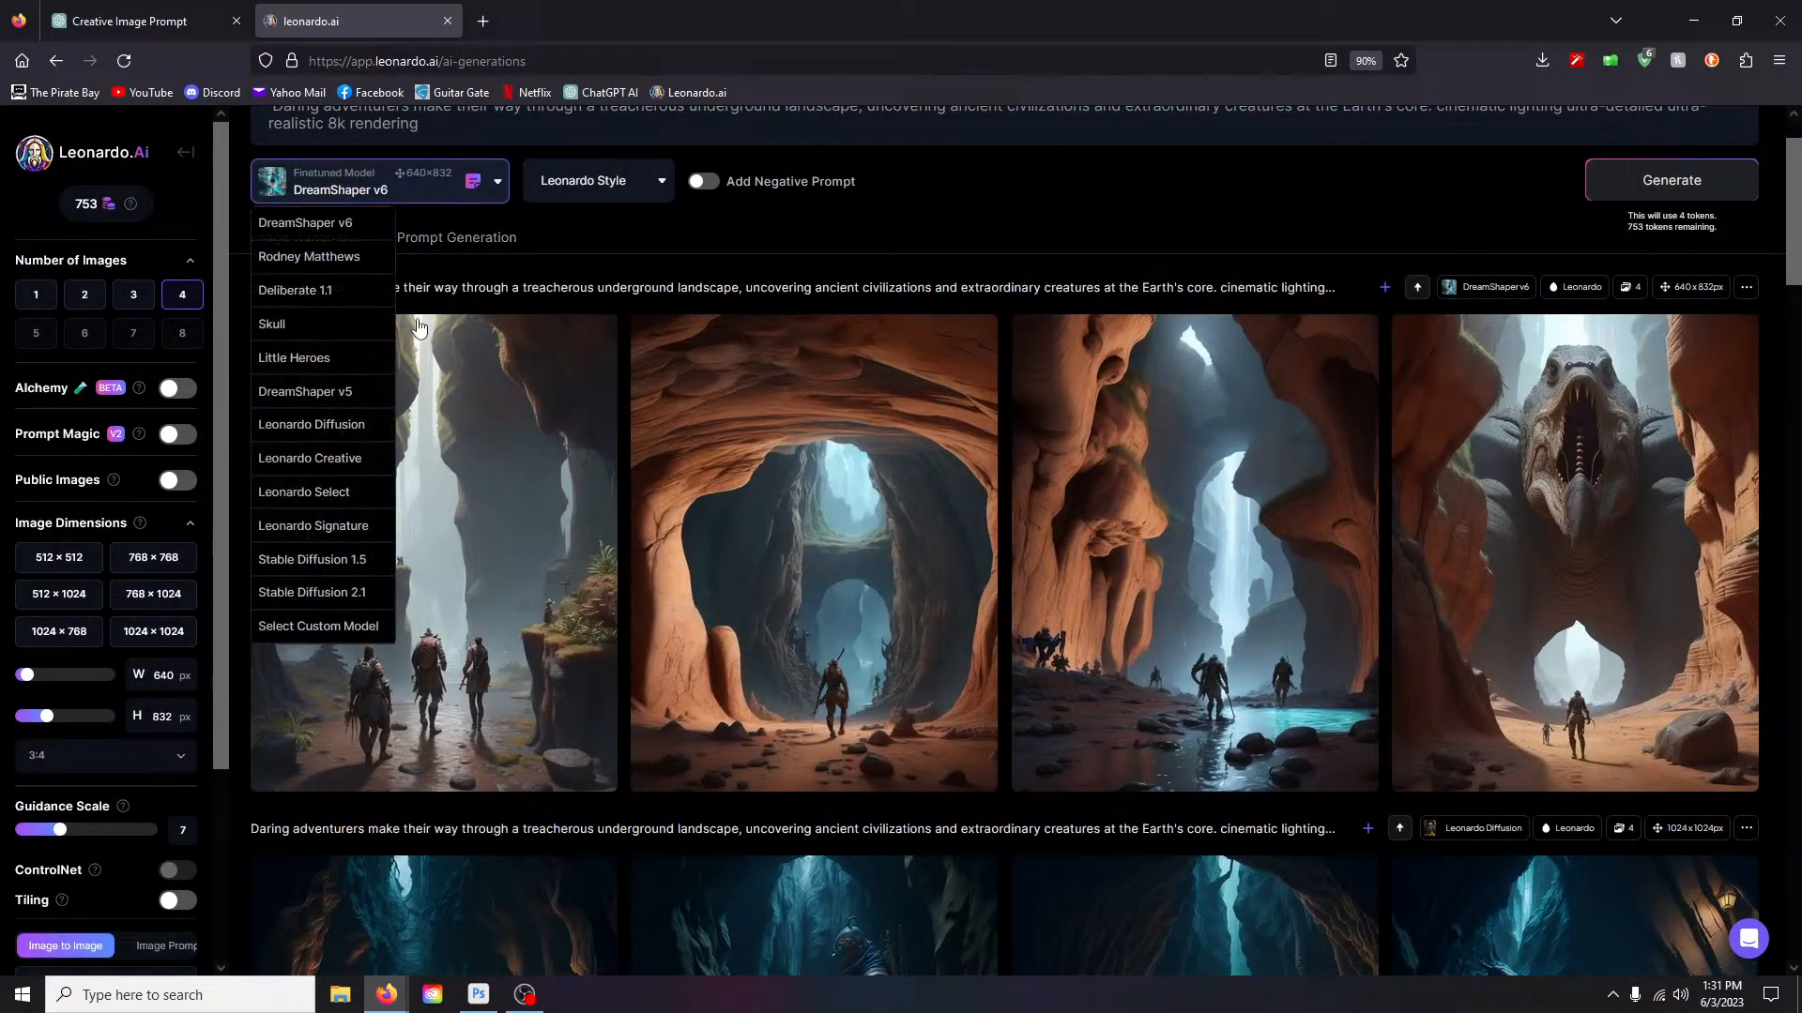
pyautogui.click(312, 365)
pyautogui.scroll(1, 555, 459)
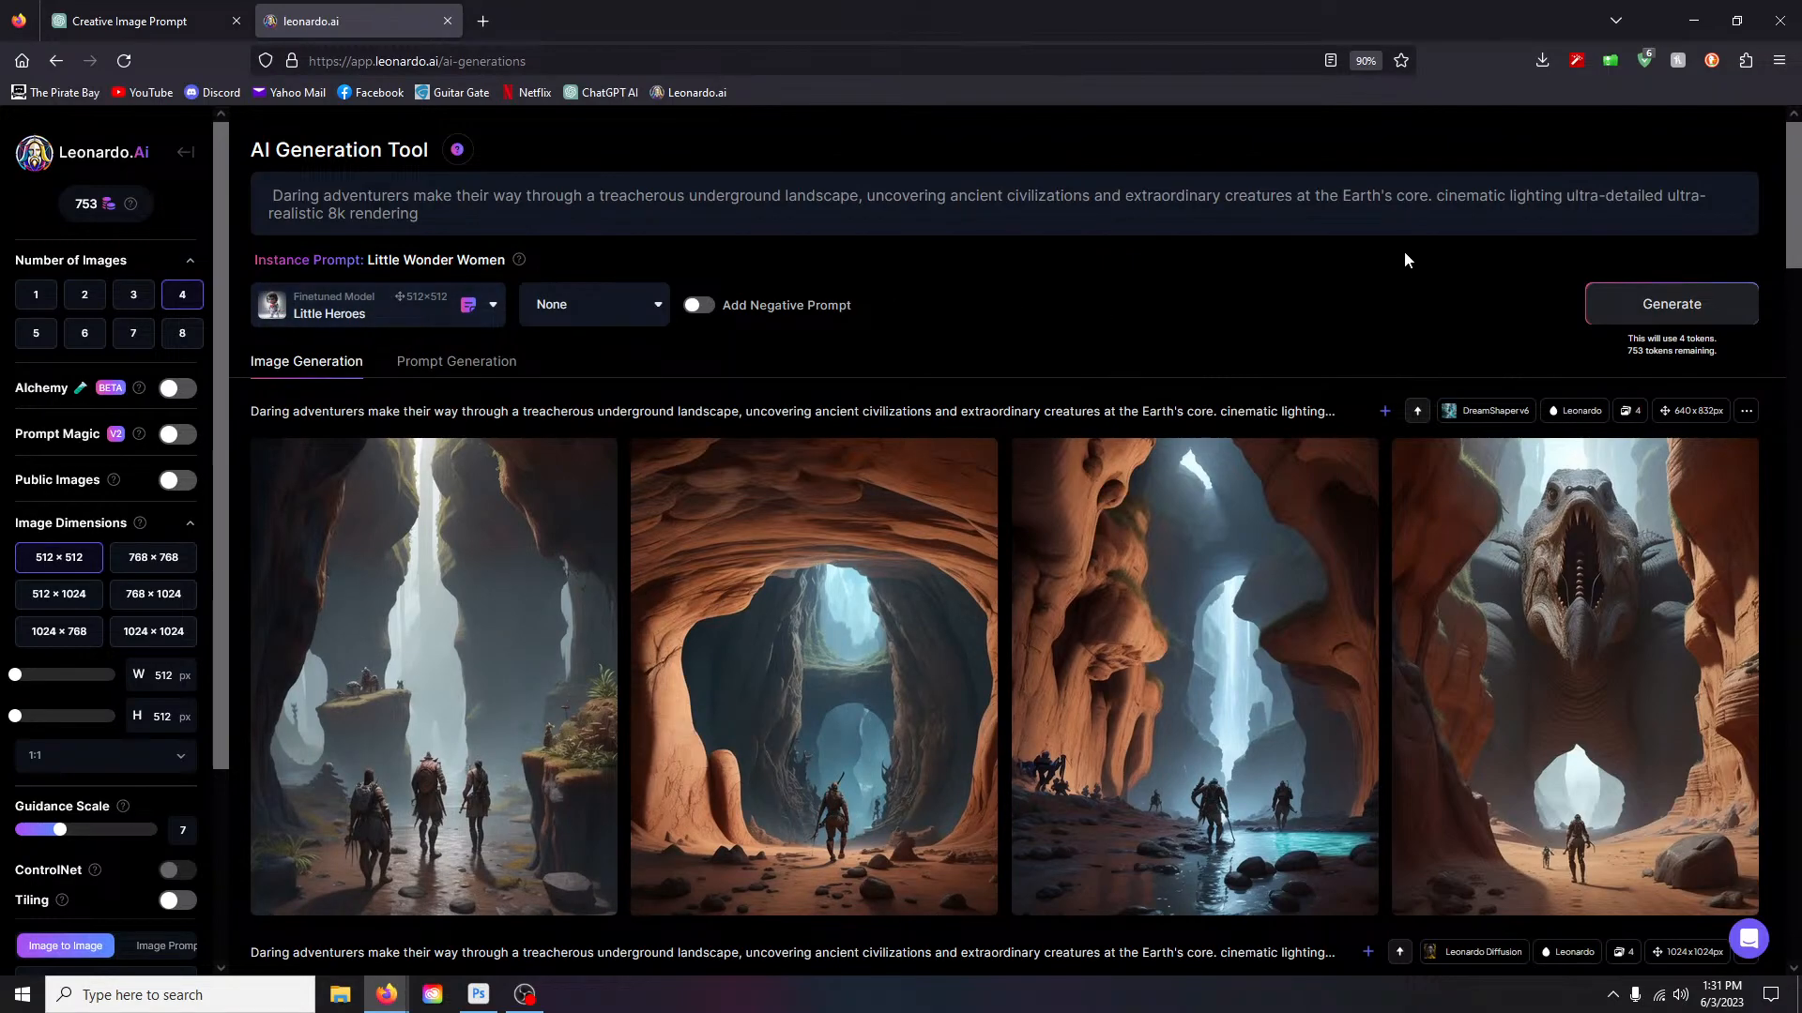
pyautogui.click(1655, 298)
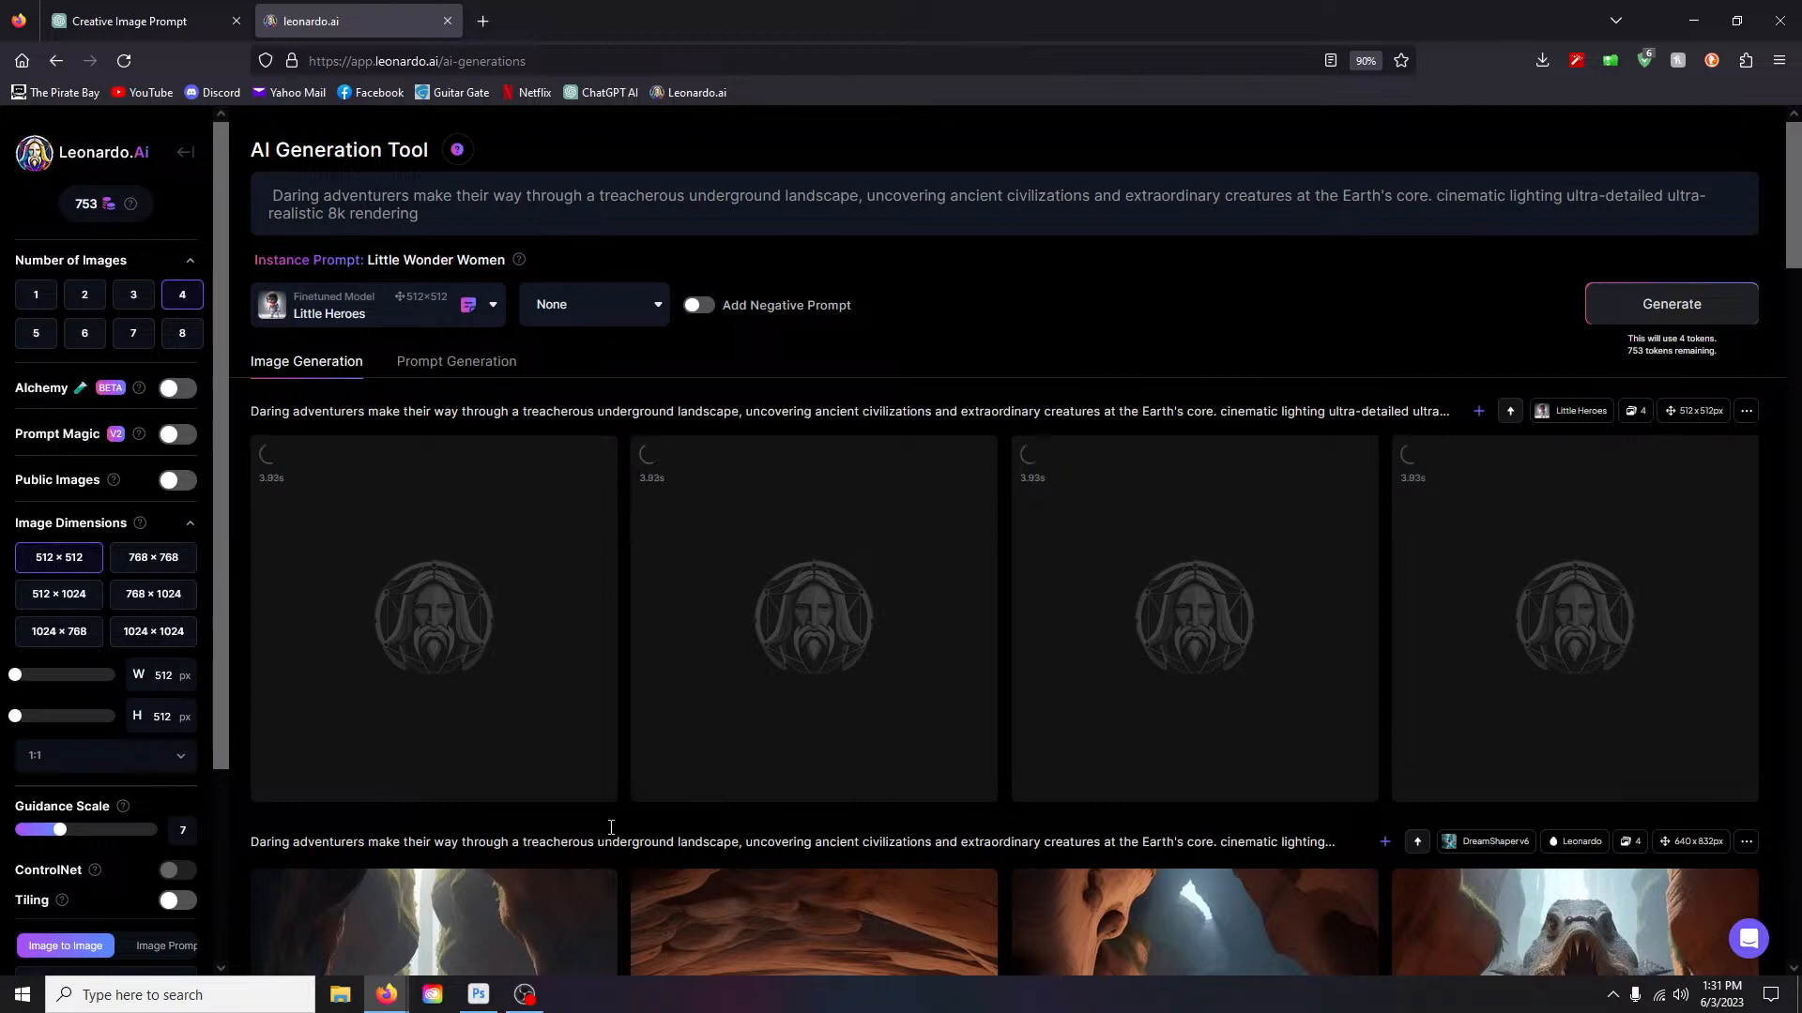
# Step: View the Little Heroes images of the rocky face and the blue-eyed creature at full size
pyautogui.scroll(-1, 610, 834)
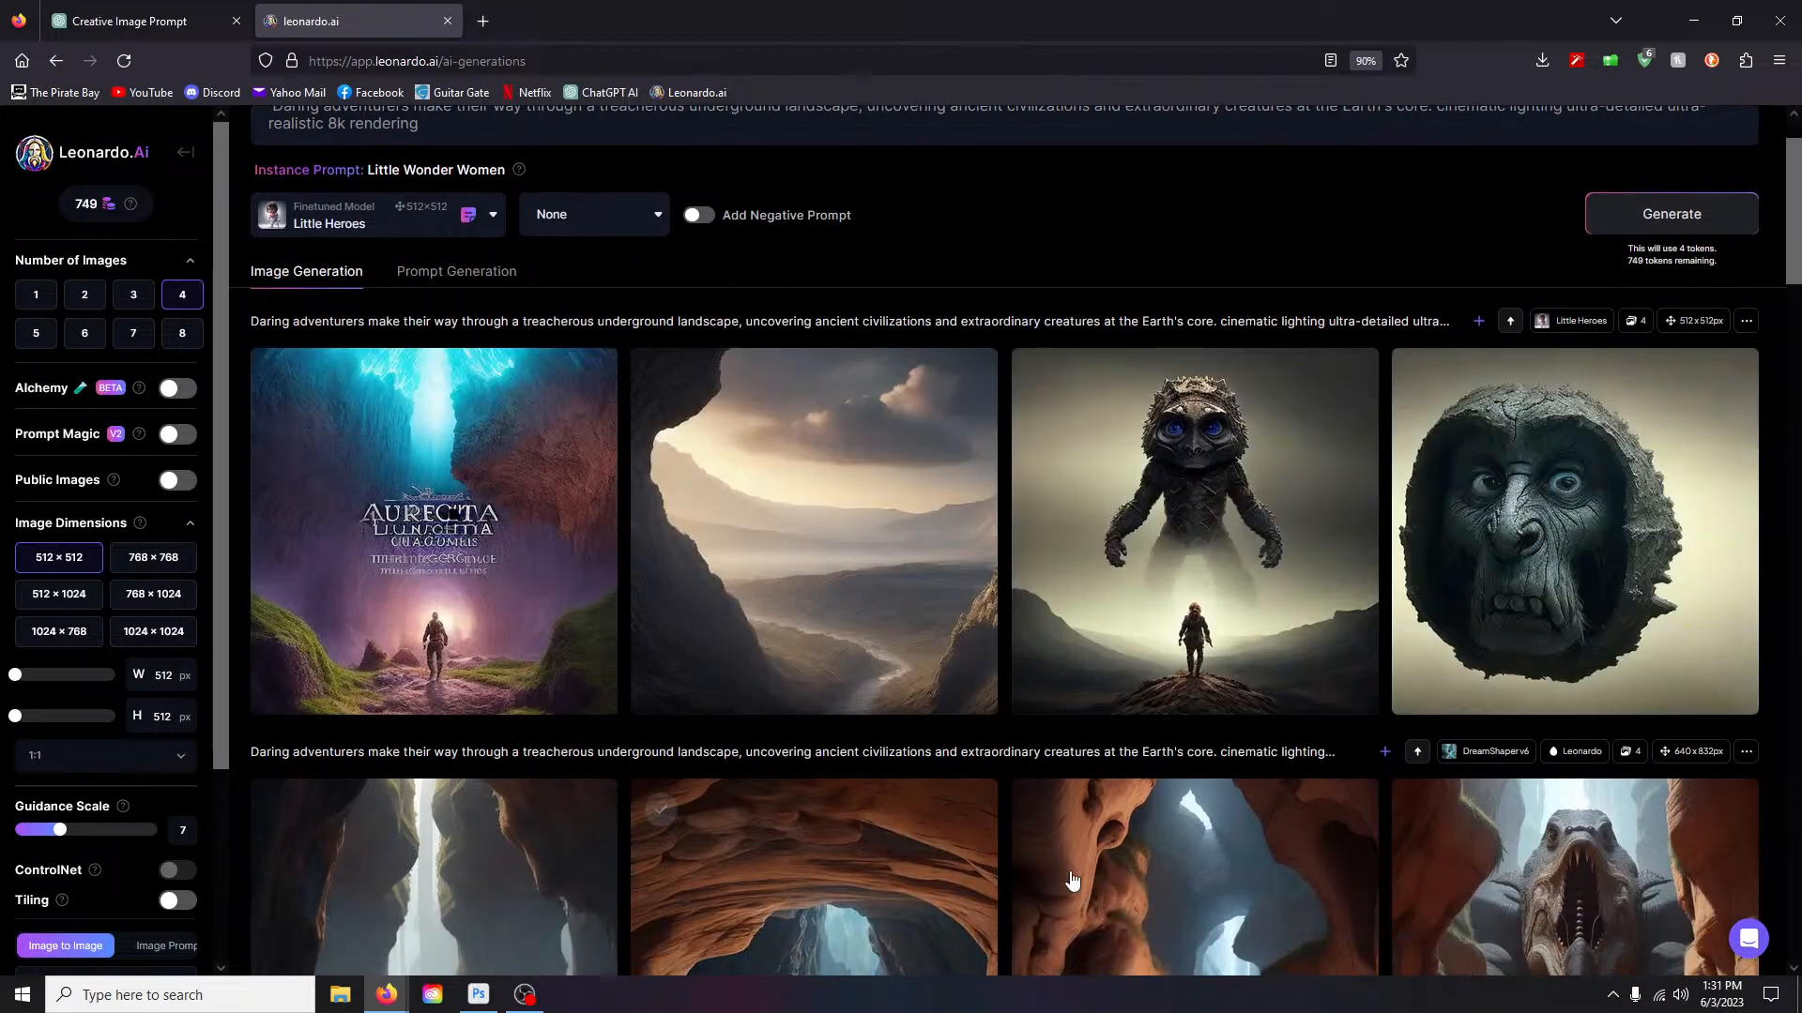
pyautogui.click(1624, 570)
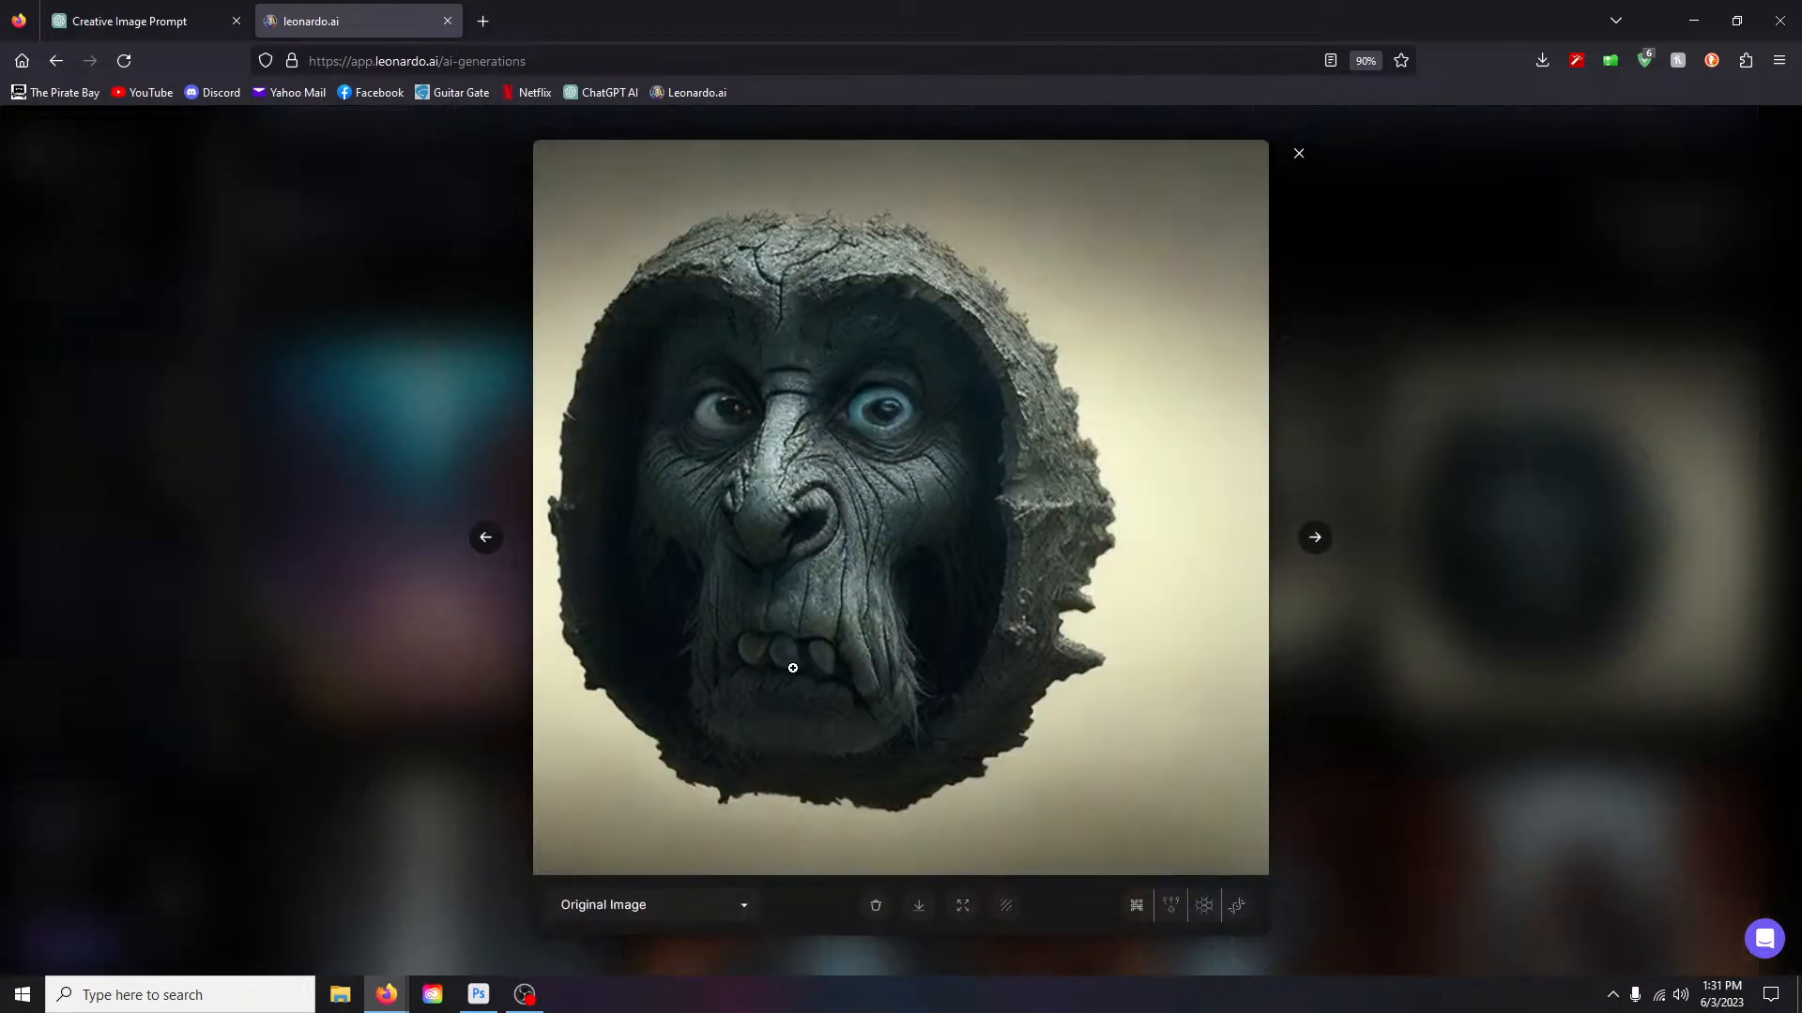
pyautogui.click(1299, 154)
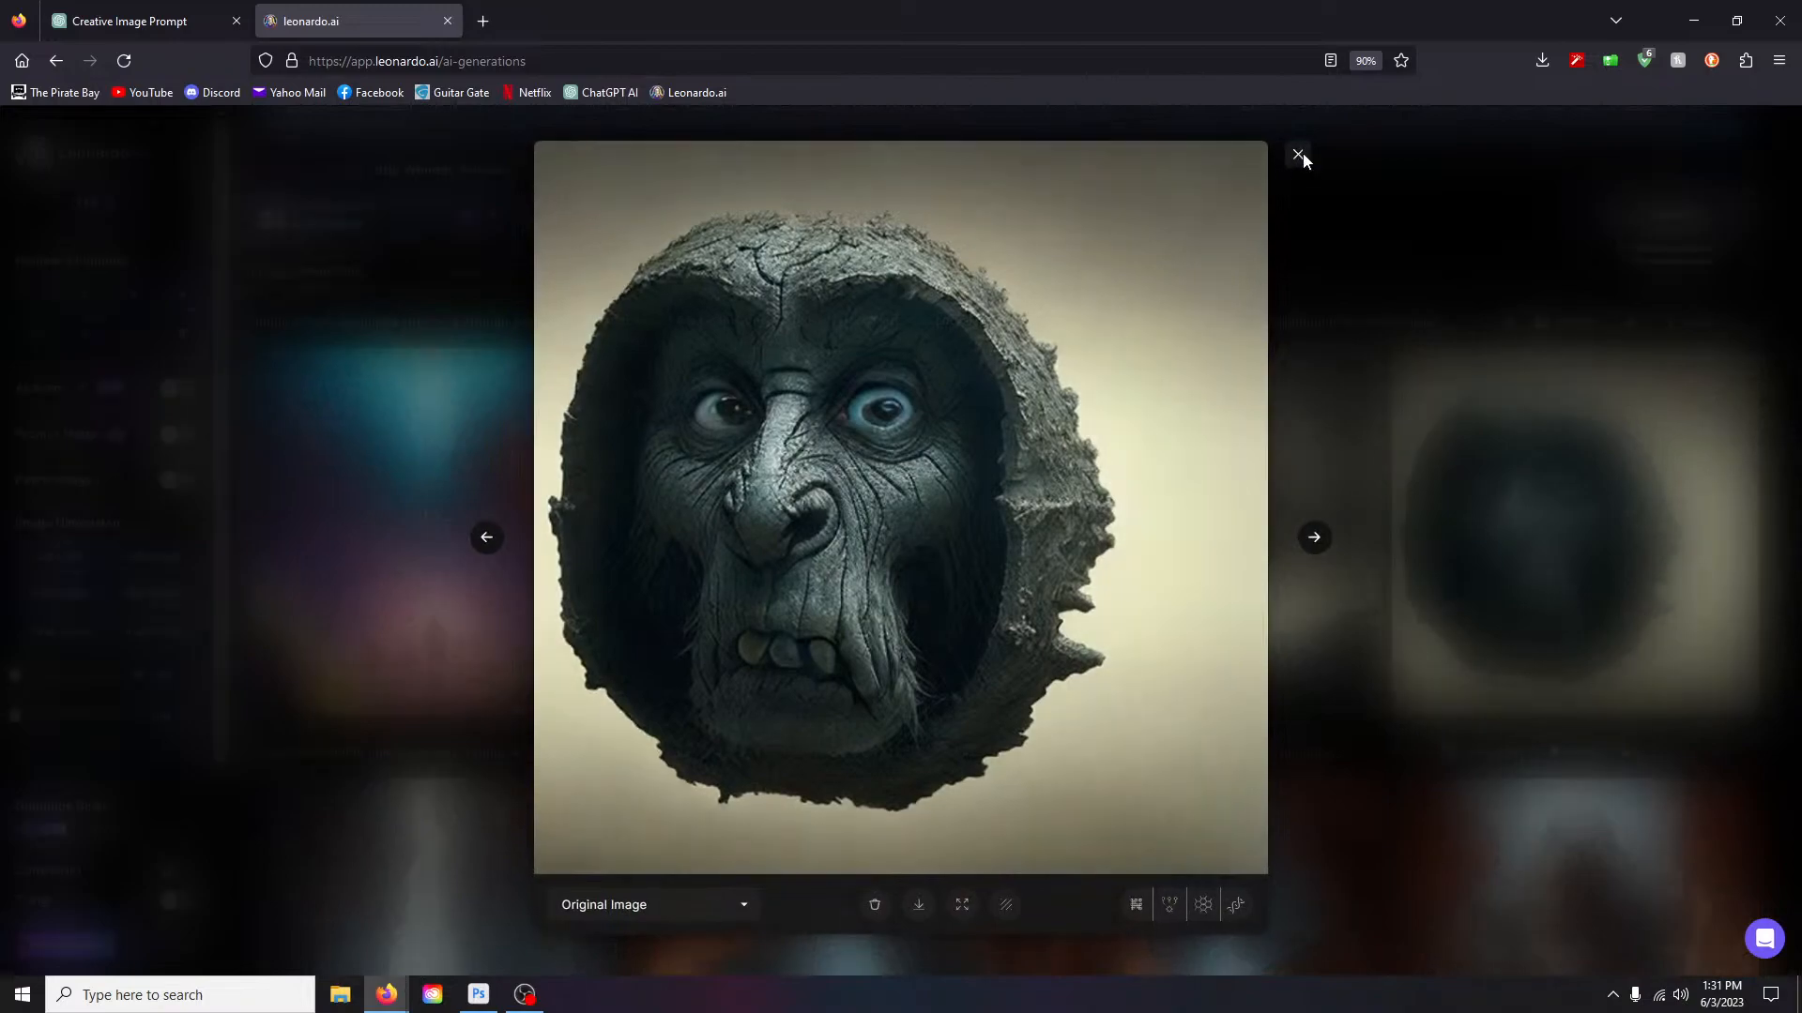
pyautogui.click(1202, 487)
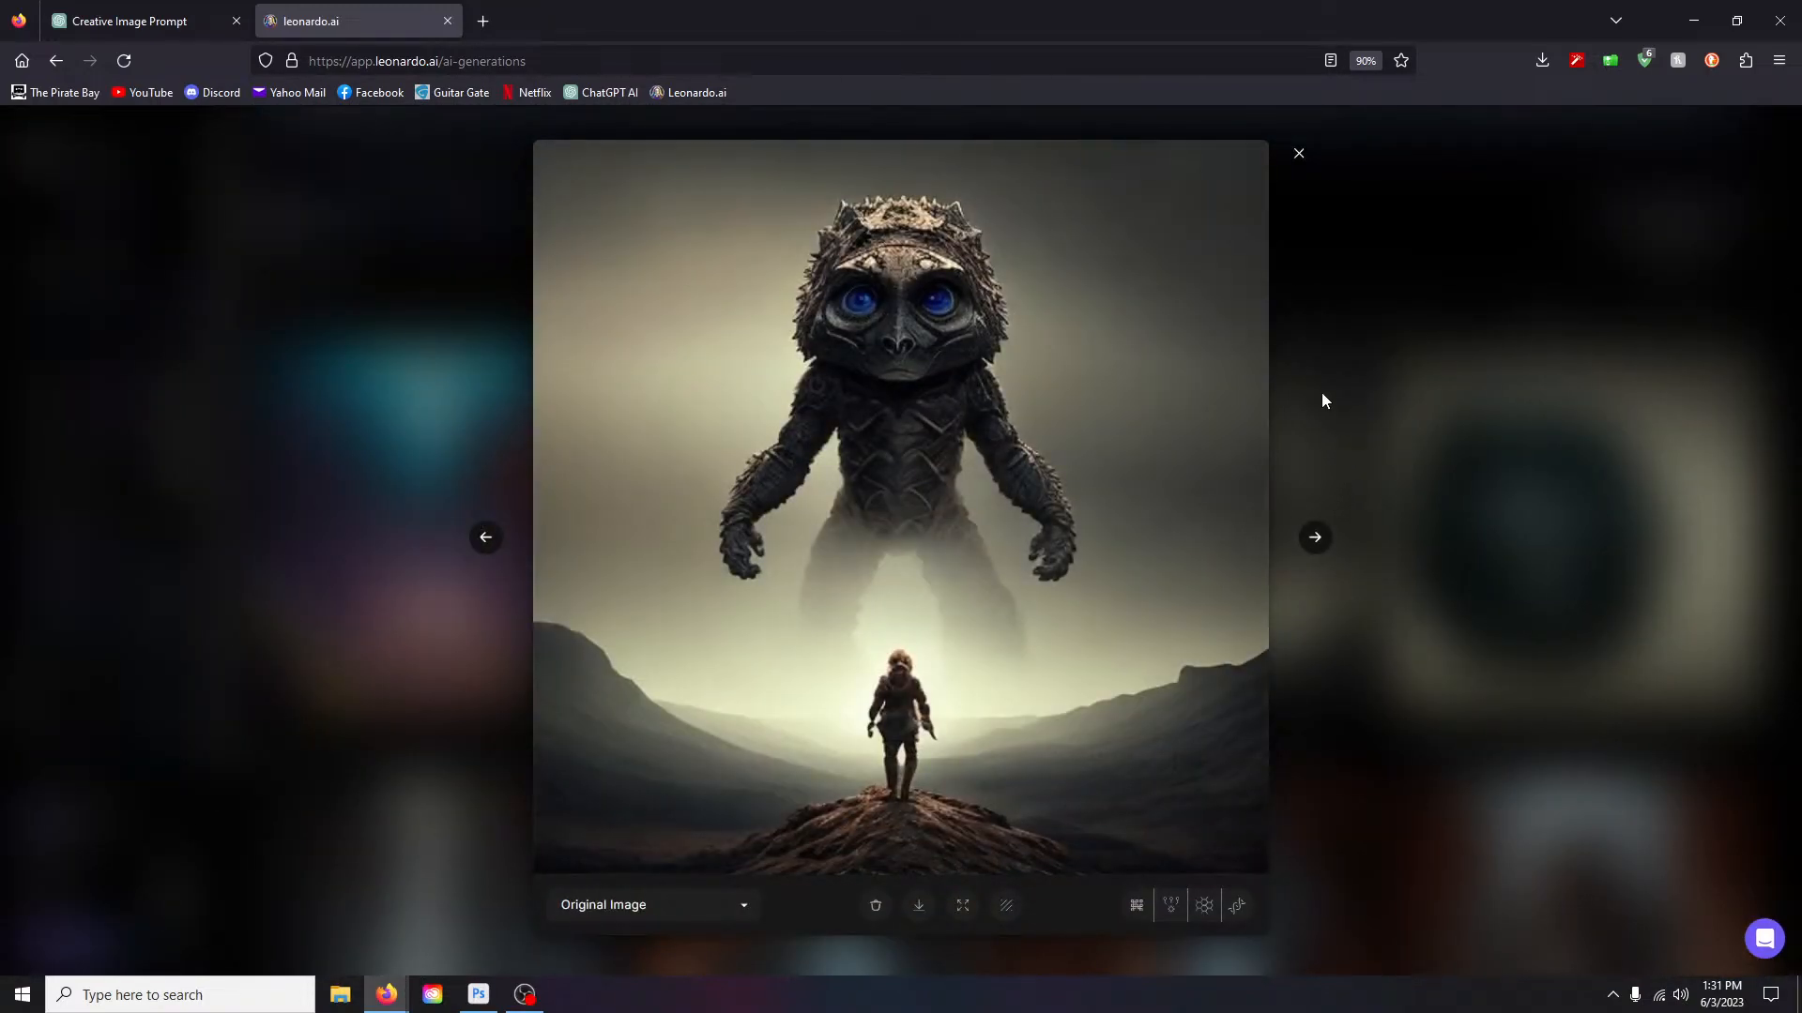
pyautogui.click(1299, 154)
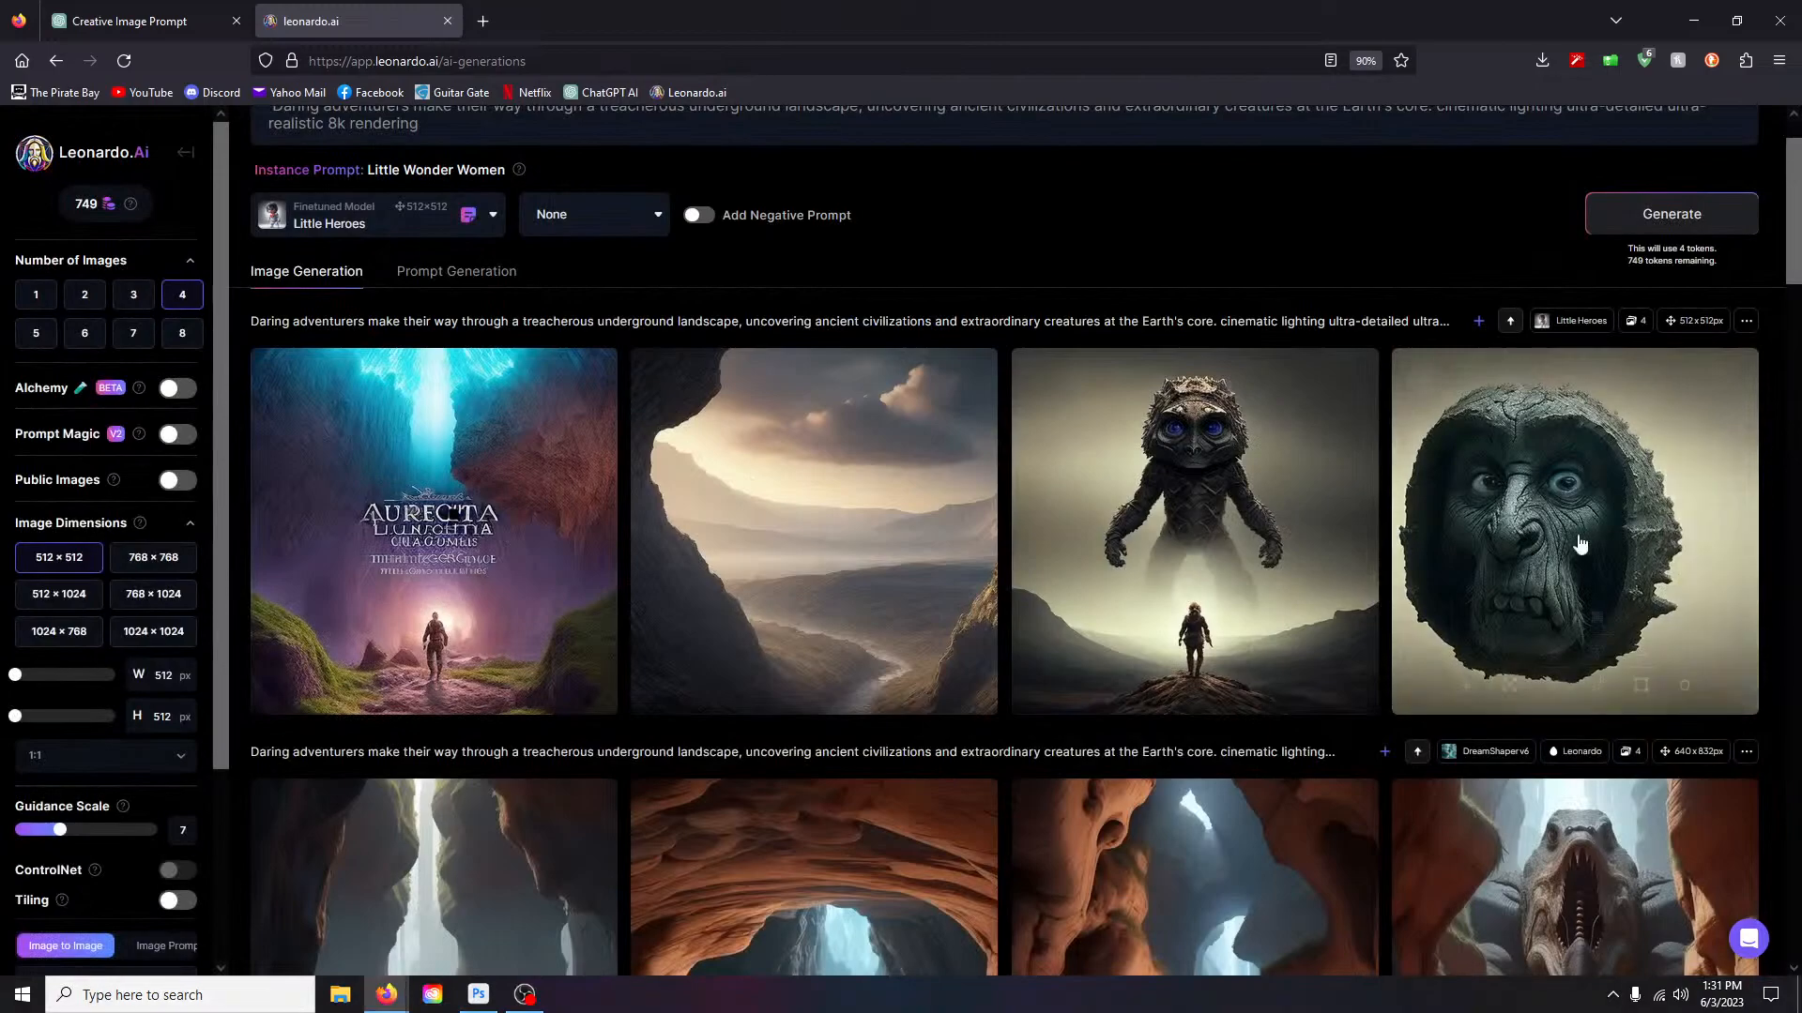
# Step: Delete the rocky face, the image with garbled title text and the blue-eyed creature from the Little Heroes results
pyautogui.click(1682, 690)
pyautogui.click(1010, 675)
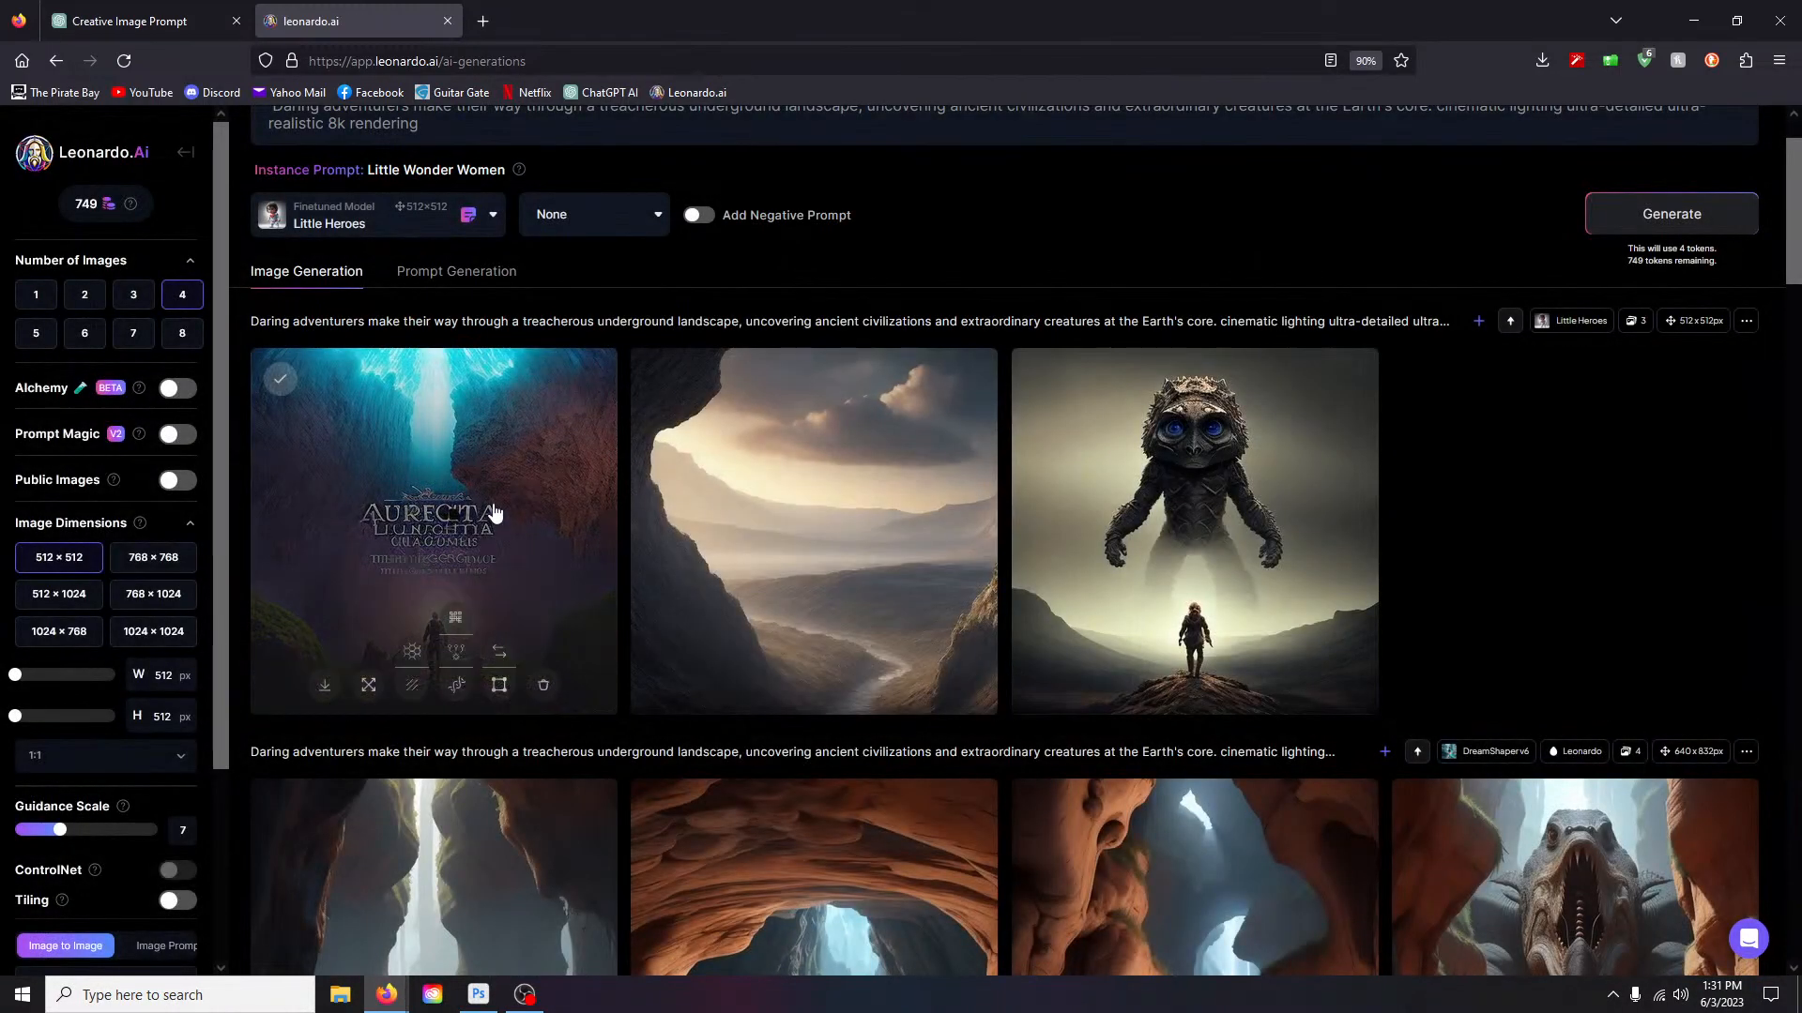
pyautogui.click(470, 522)
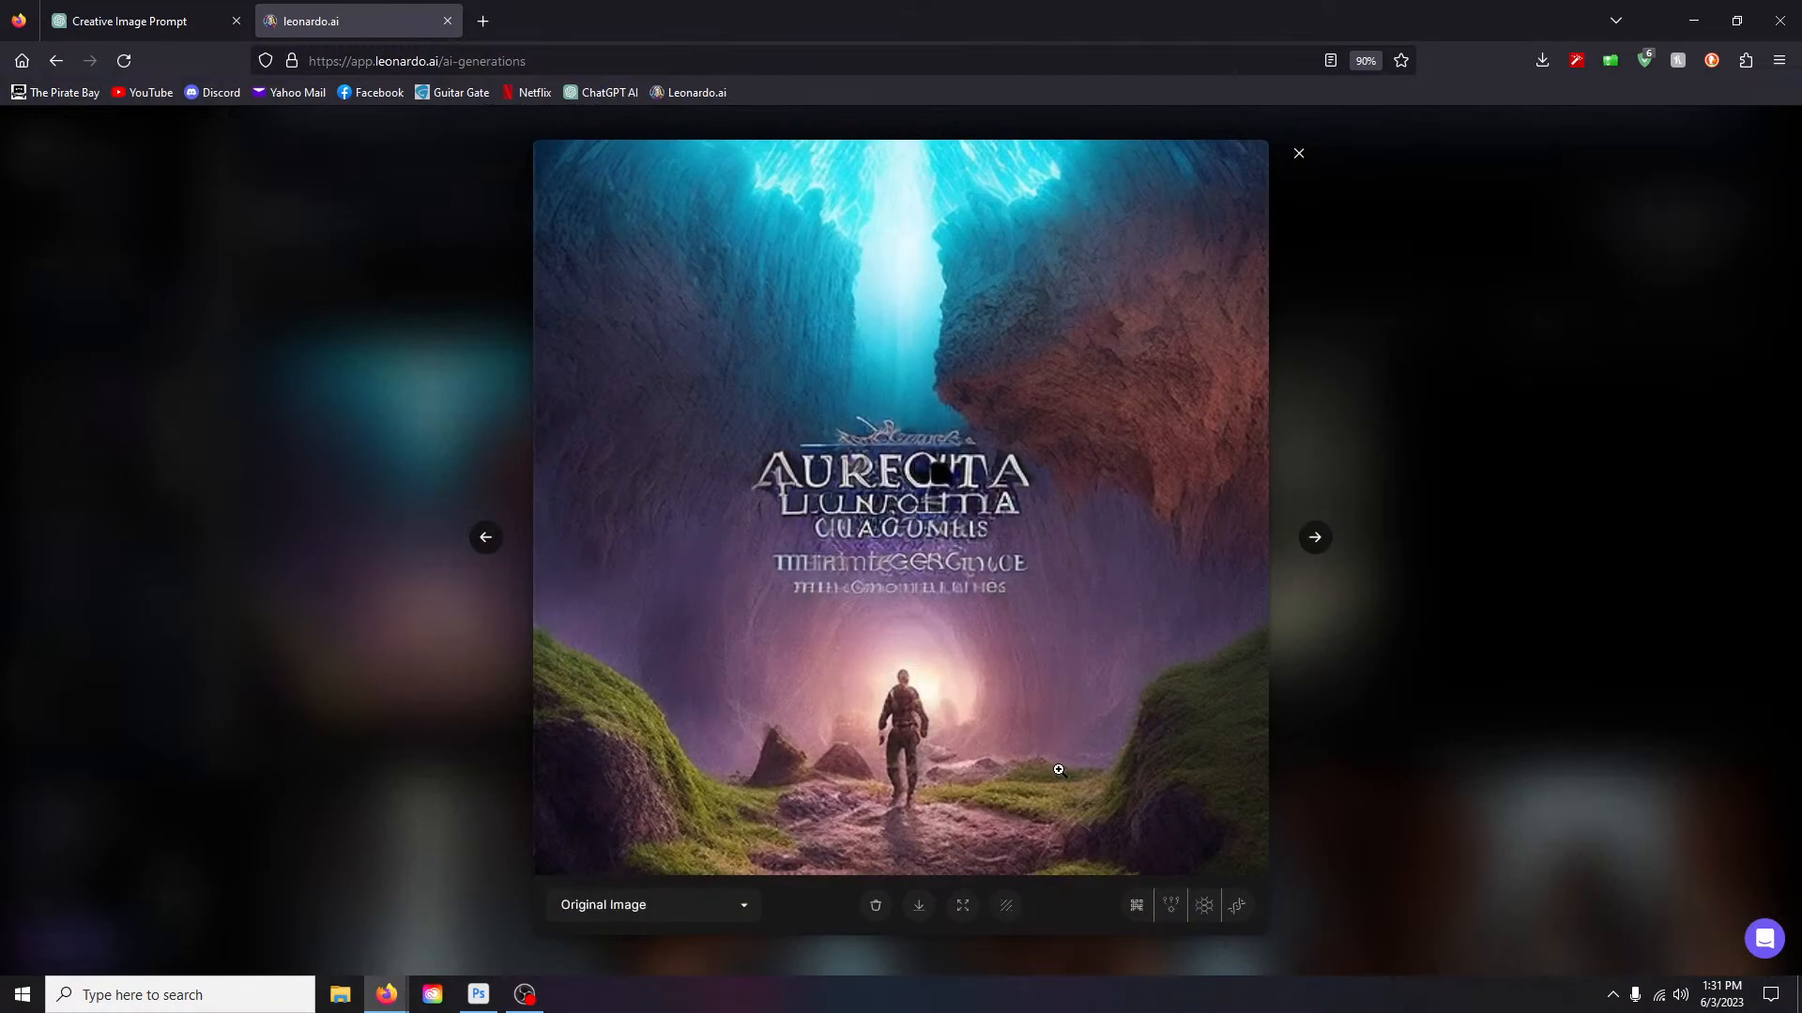
pyautogui.click(1299, 154)
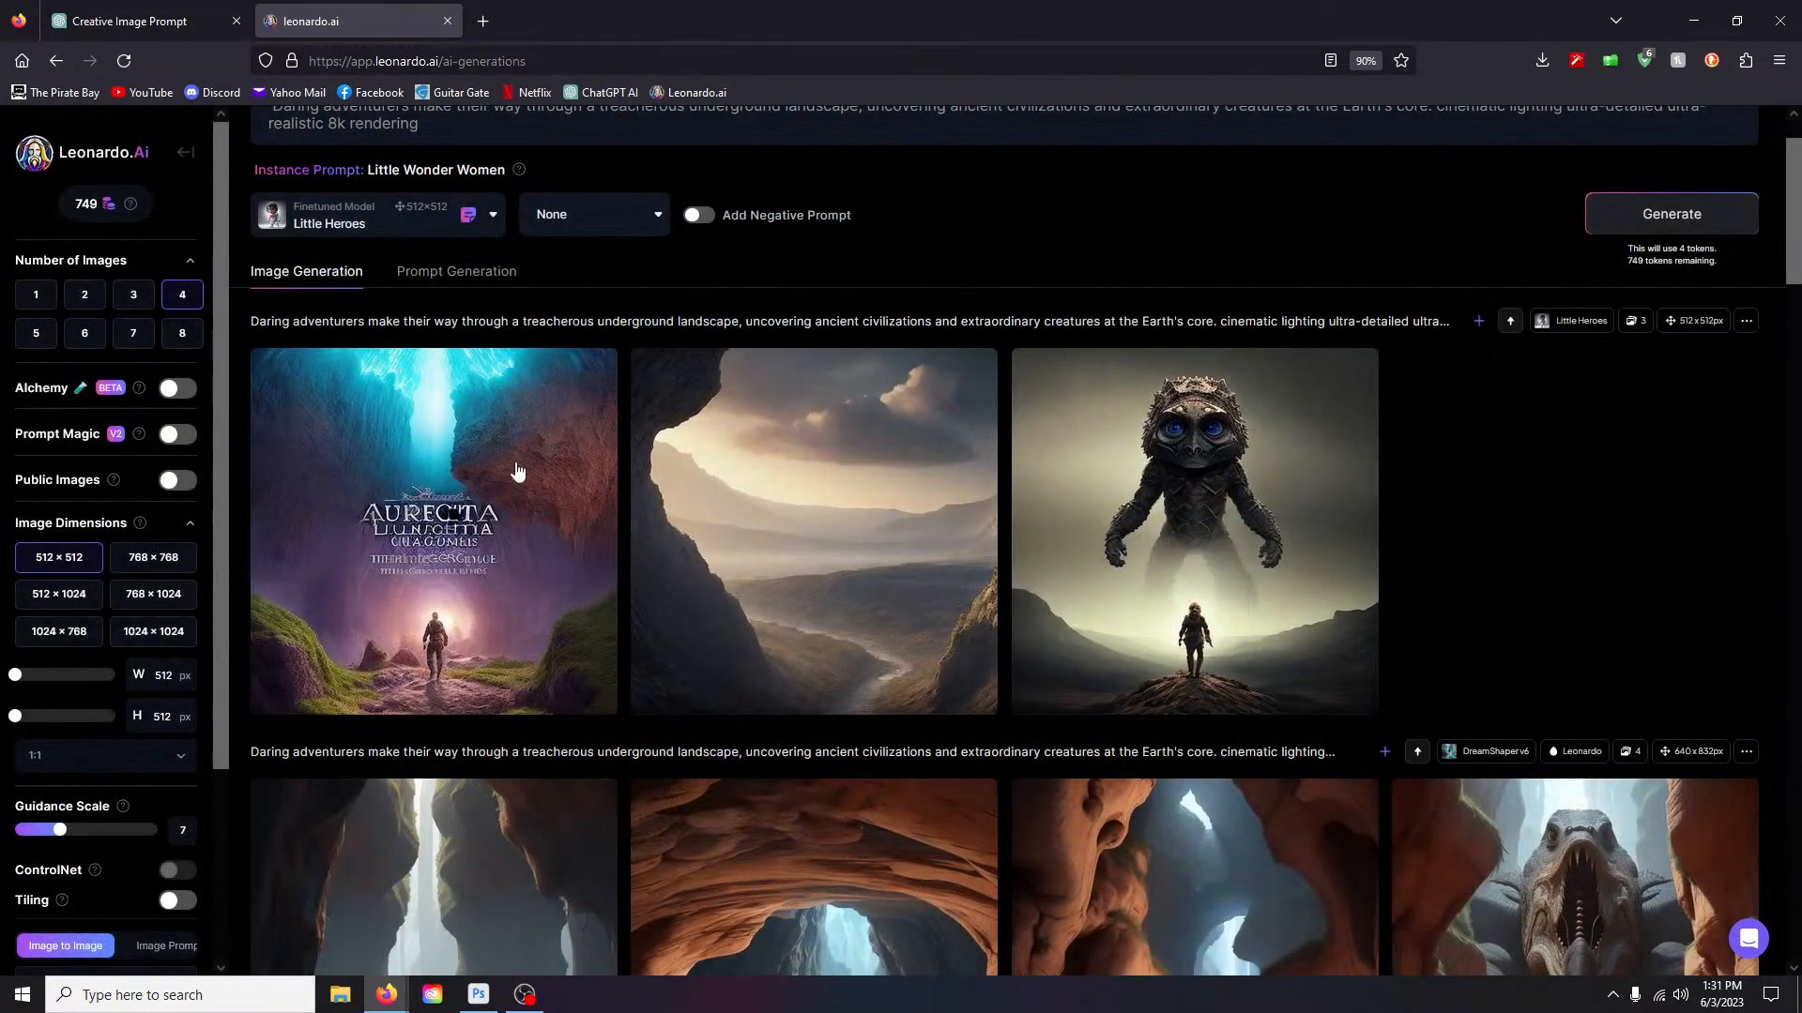
pyautogui.click(541, 686)
pyautogui.click(969, 676)
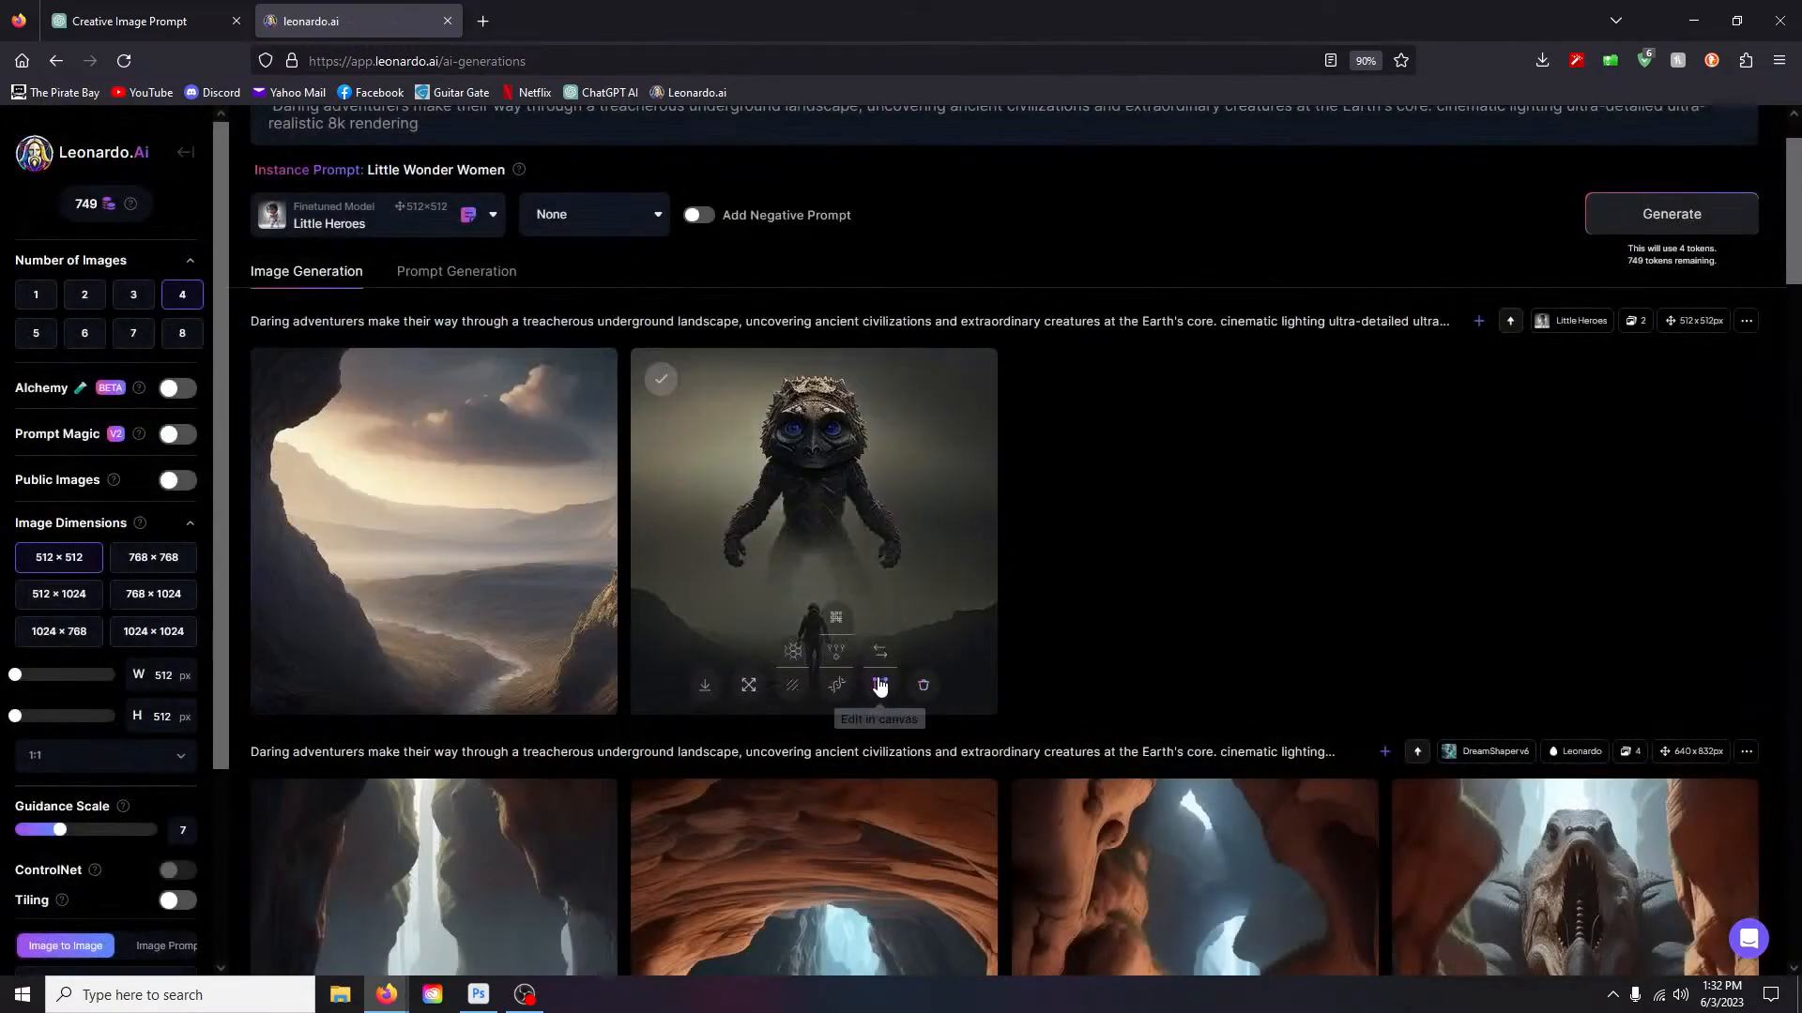
pyautogui.click(923, 683)
pyautogui.click(1030, 675)
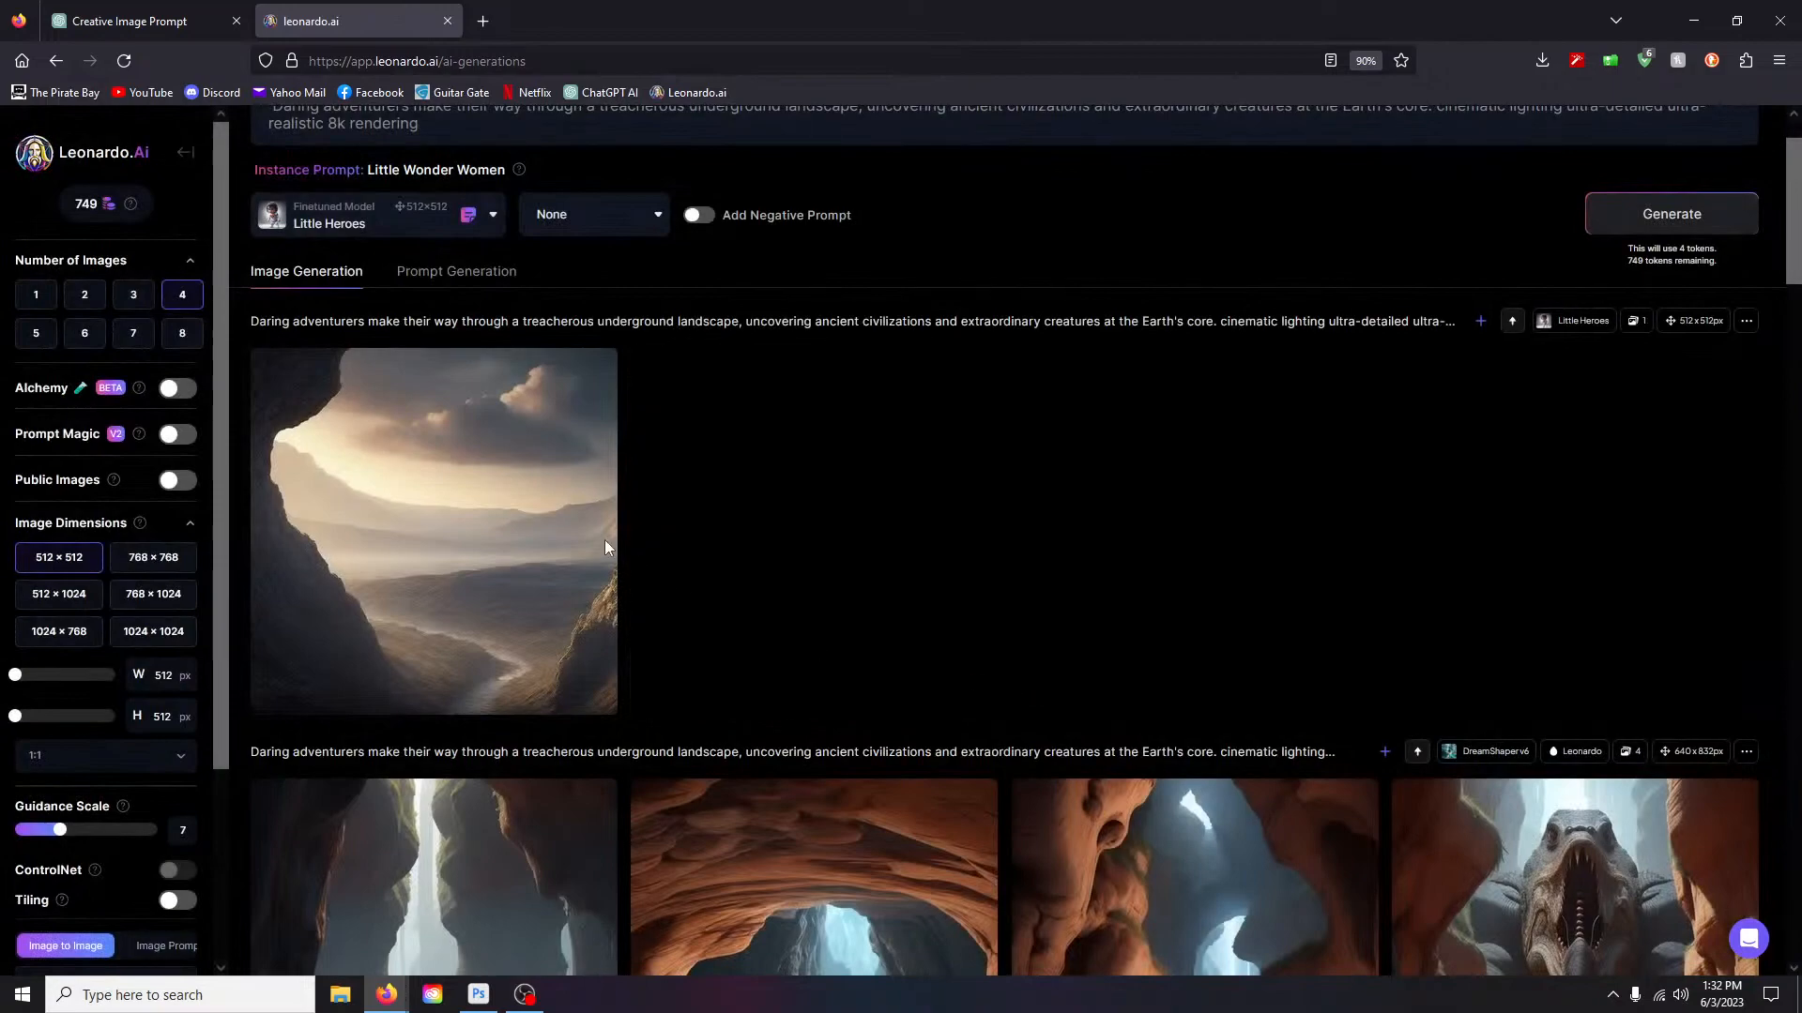
# Step: View the remaining Little Heroes image of the misty valley seen from a cave at full size
pyautogui.click(605, 549)
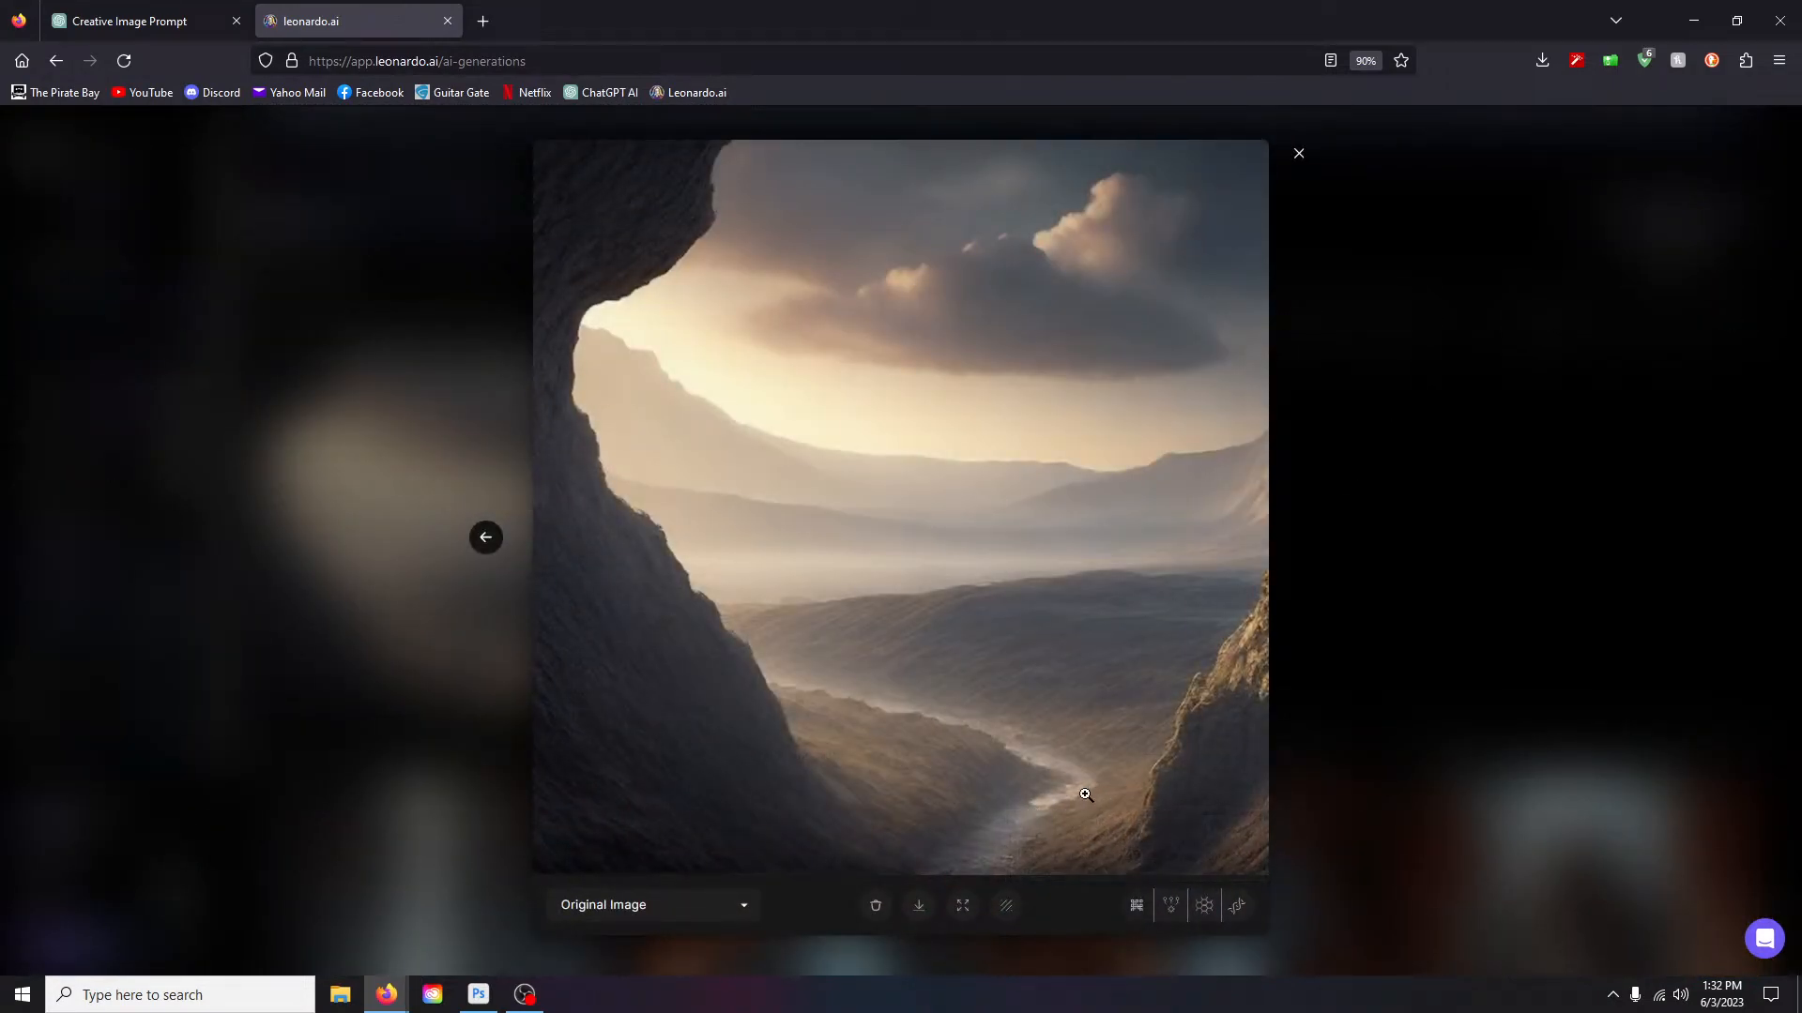
pyautogui.click(1299, 159)
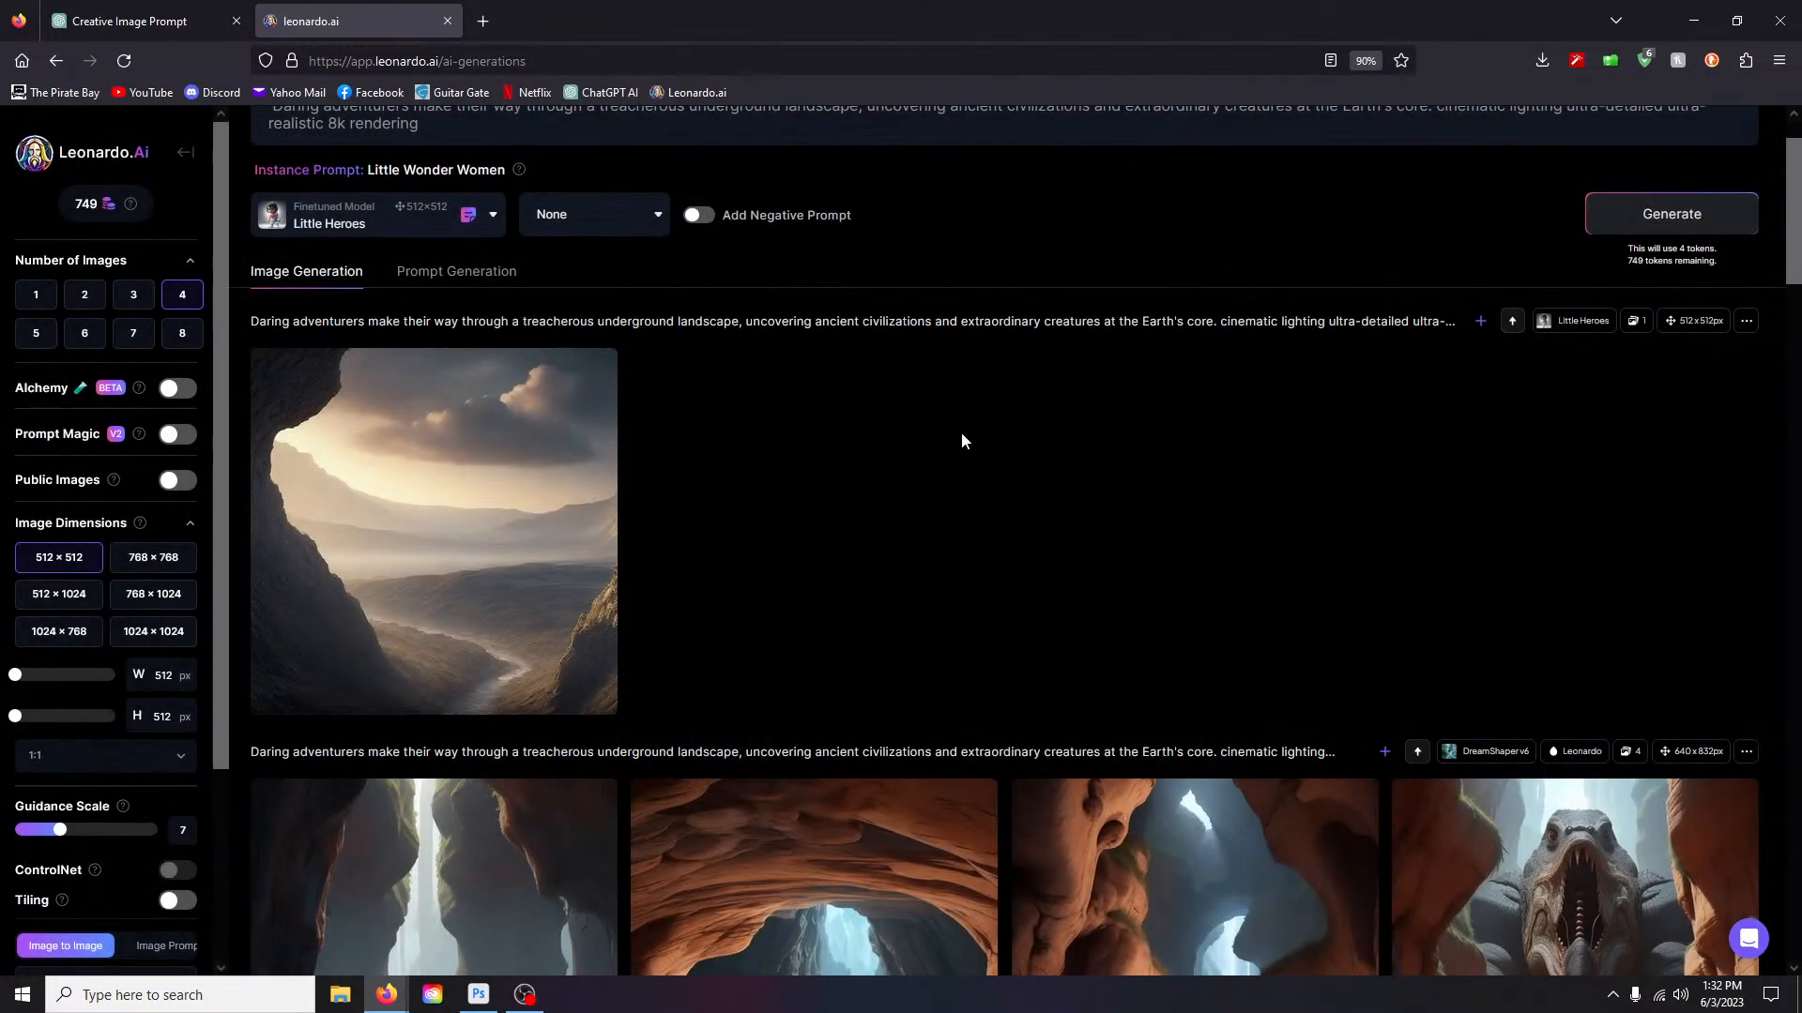
pyautogui.scroll(1, 965, 433)
# Step: Replace the whole prompt with the description from ChatGPT's fifth core prompt, "A subterranean world reveals its wonders...", without the style suffix
pyautogui.click(164, 16)
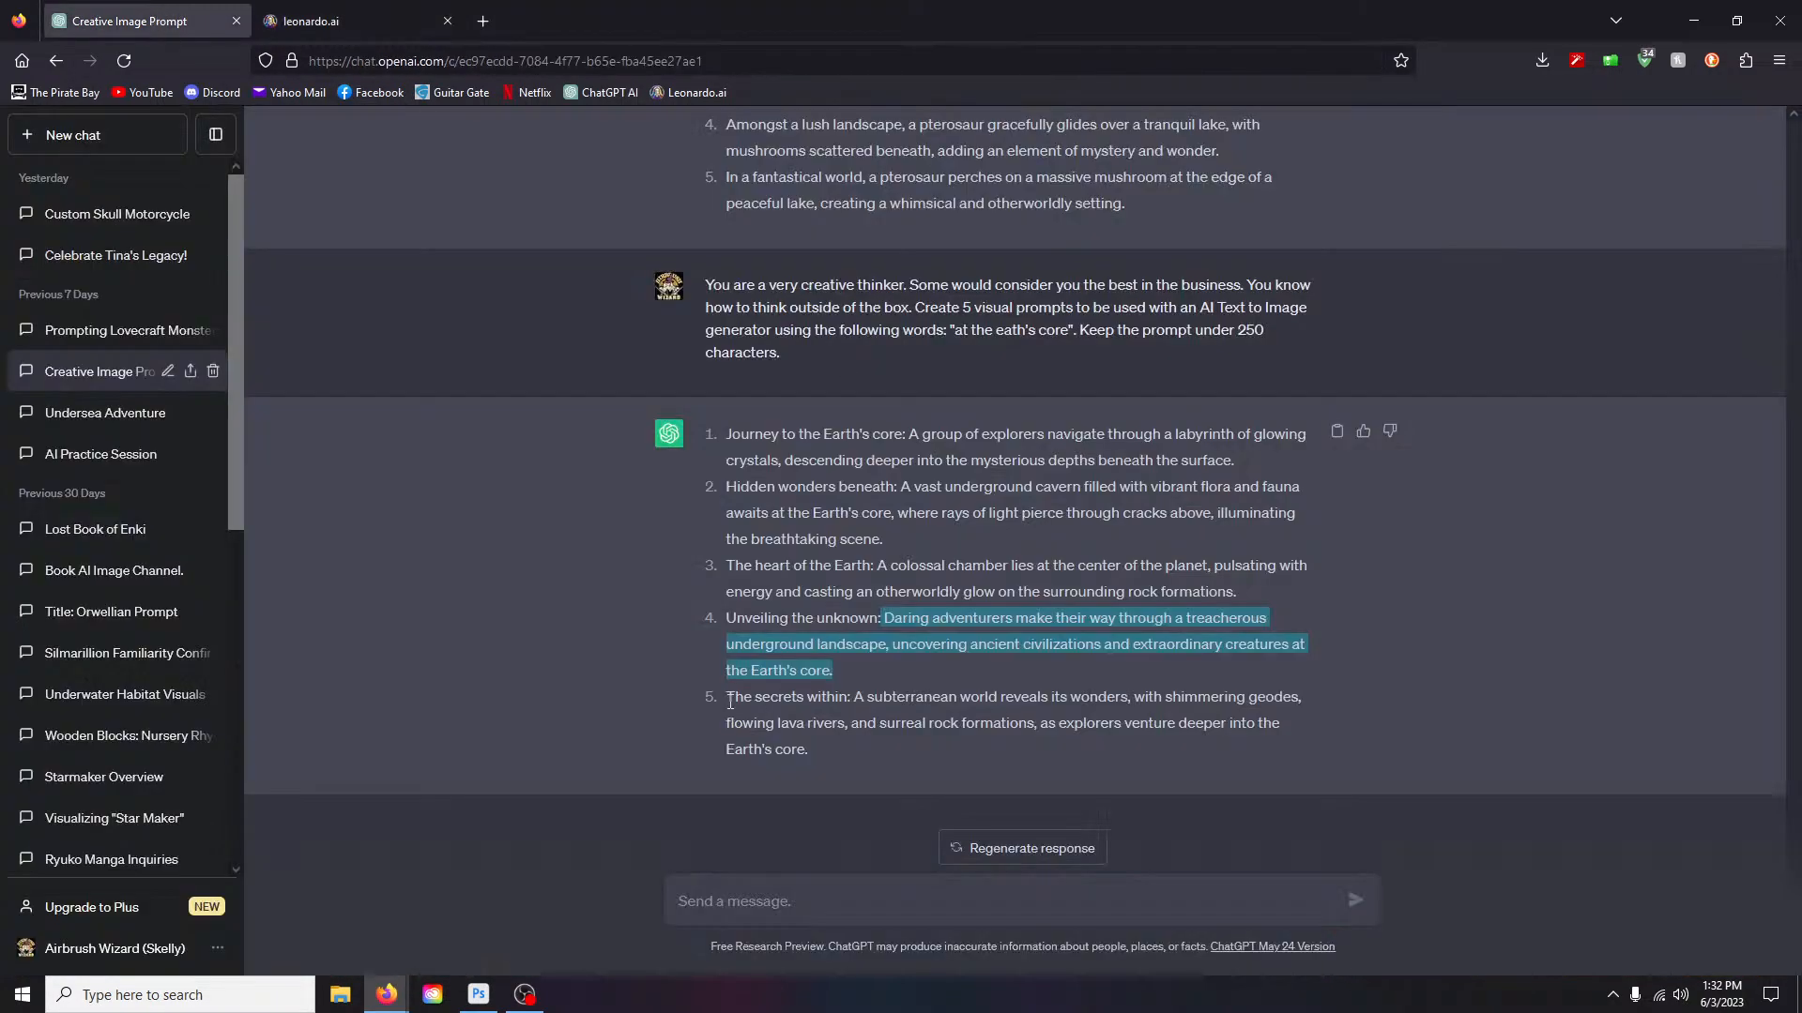
pyautogui.moveTo(856, 702); pyautogui.dragTo(889, 765)
pyautogui.hotkey('ctrl', 'c')
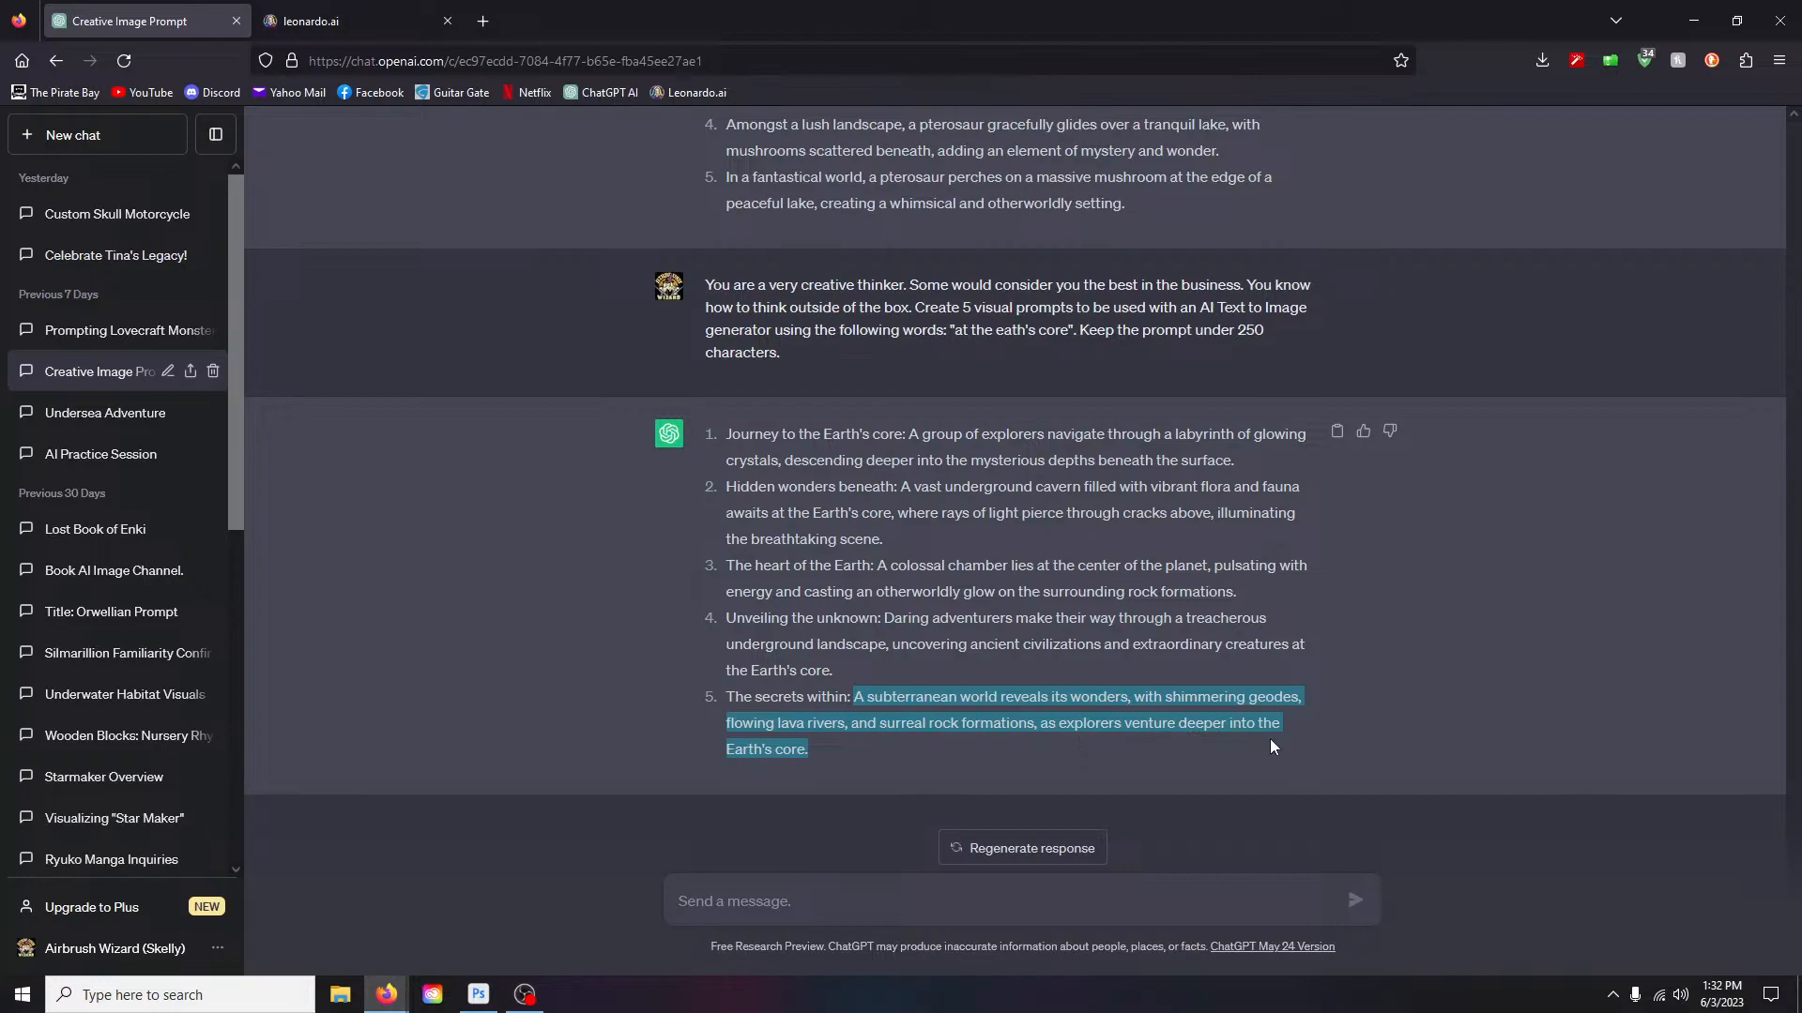
pyautogui.click(353, 17)
pyautogui.moveTo(277, 196); pyautogui.dragTo(1404, 217)
pyautogui.hotkey('ctrl', 'v')
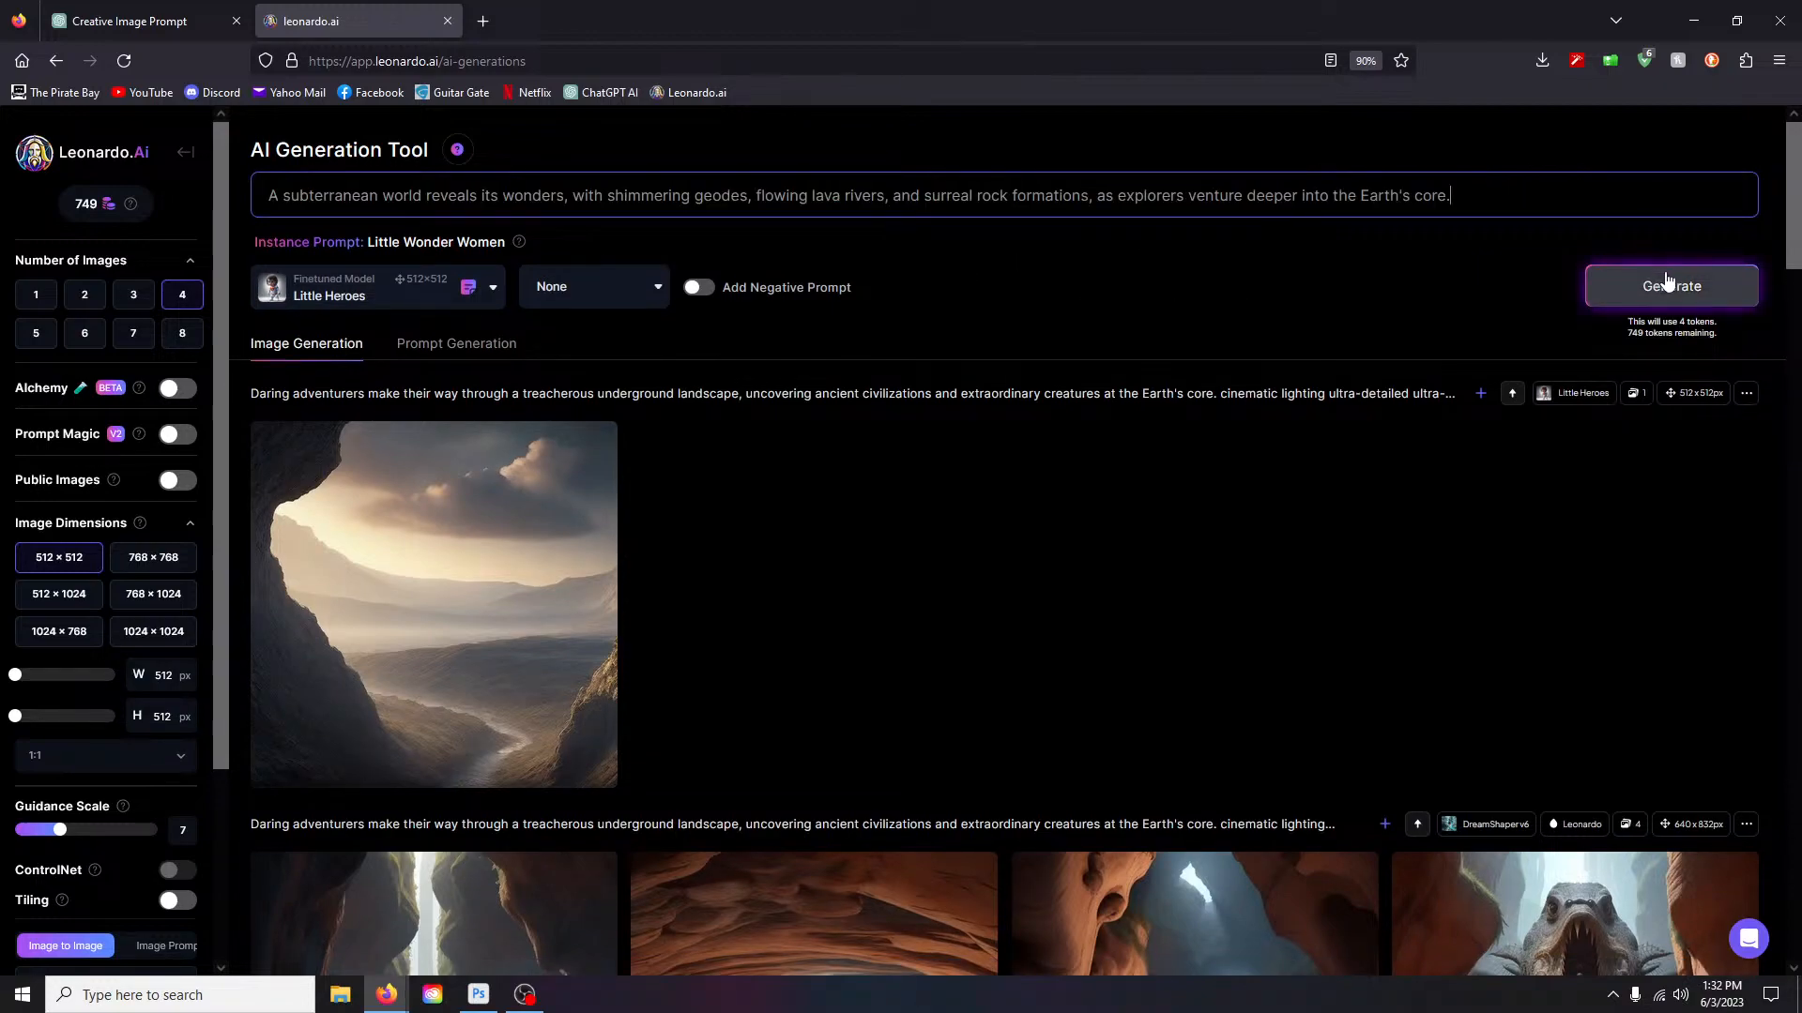
# Step: Switch the finetuned model to Leonardo Creative and generate four images of the subterranean world prompt
pyautogui.click(464, 288)
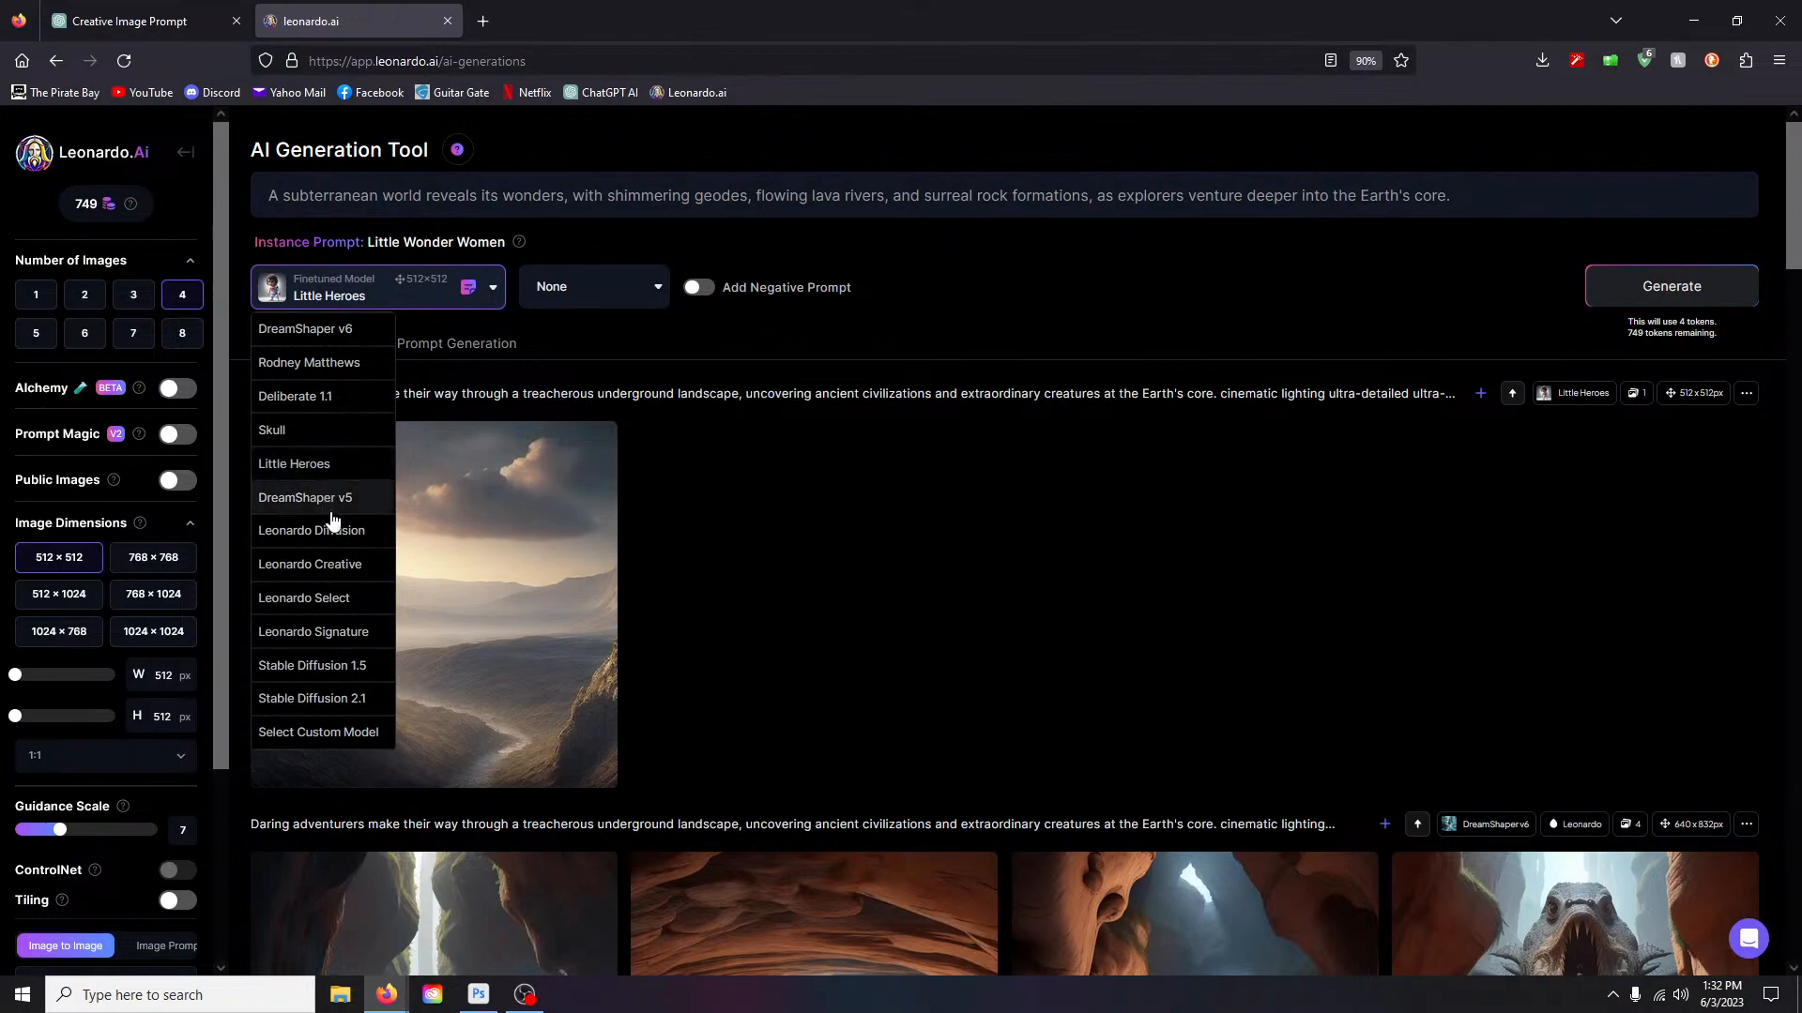
pyautogui.click(340, 566)
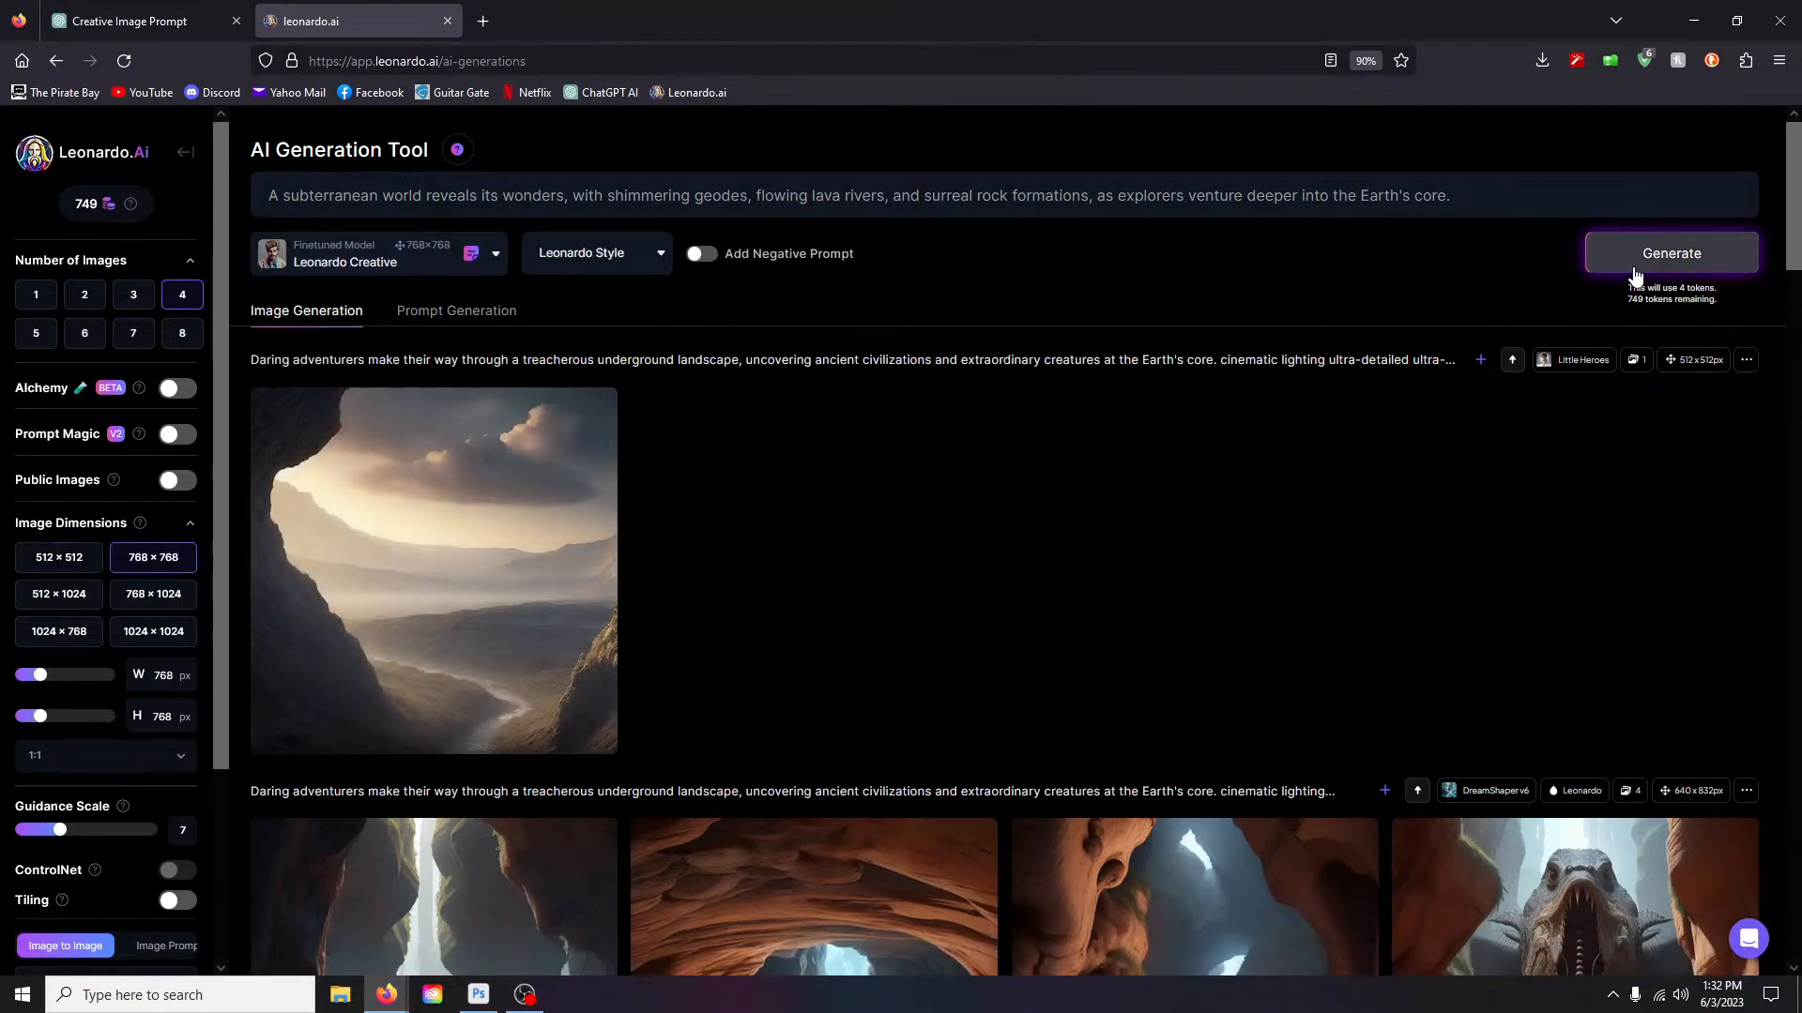
pyautogui.click(1701, 250)
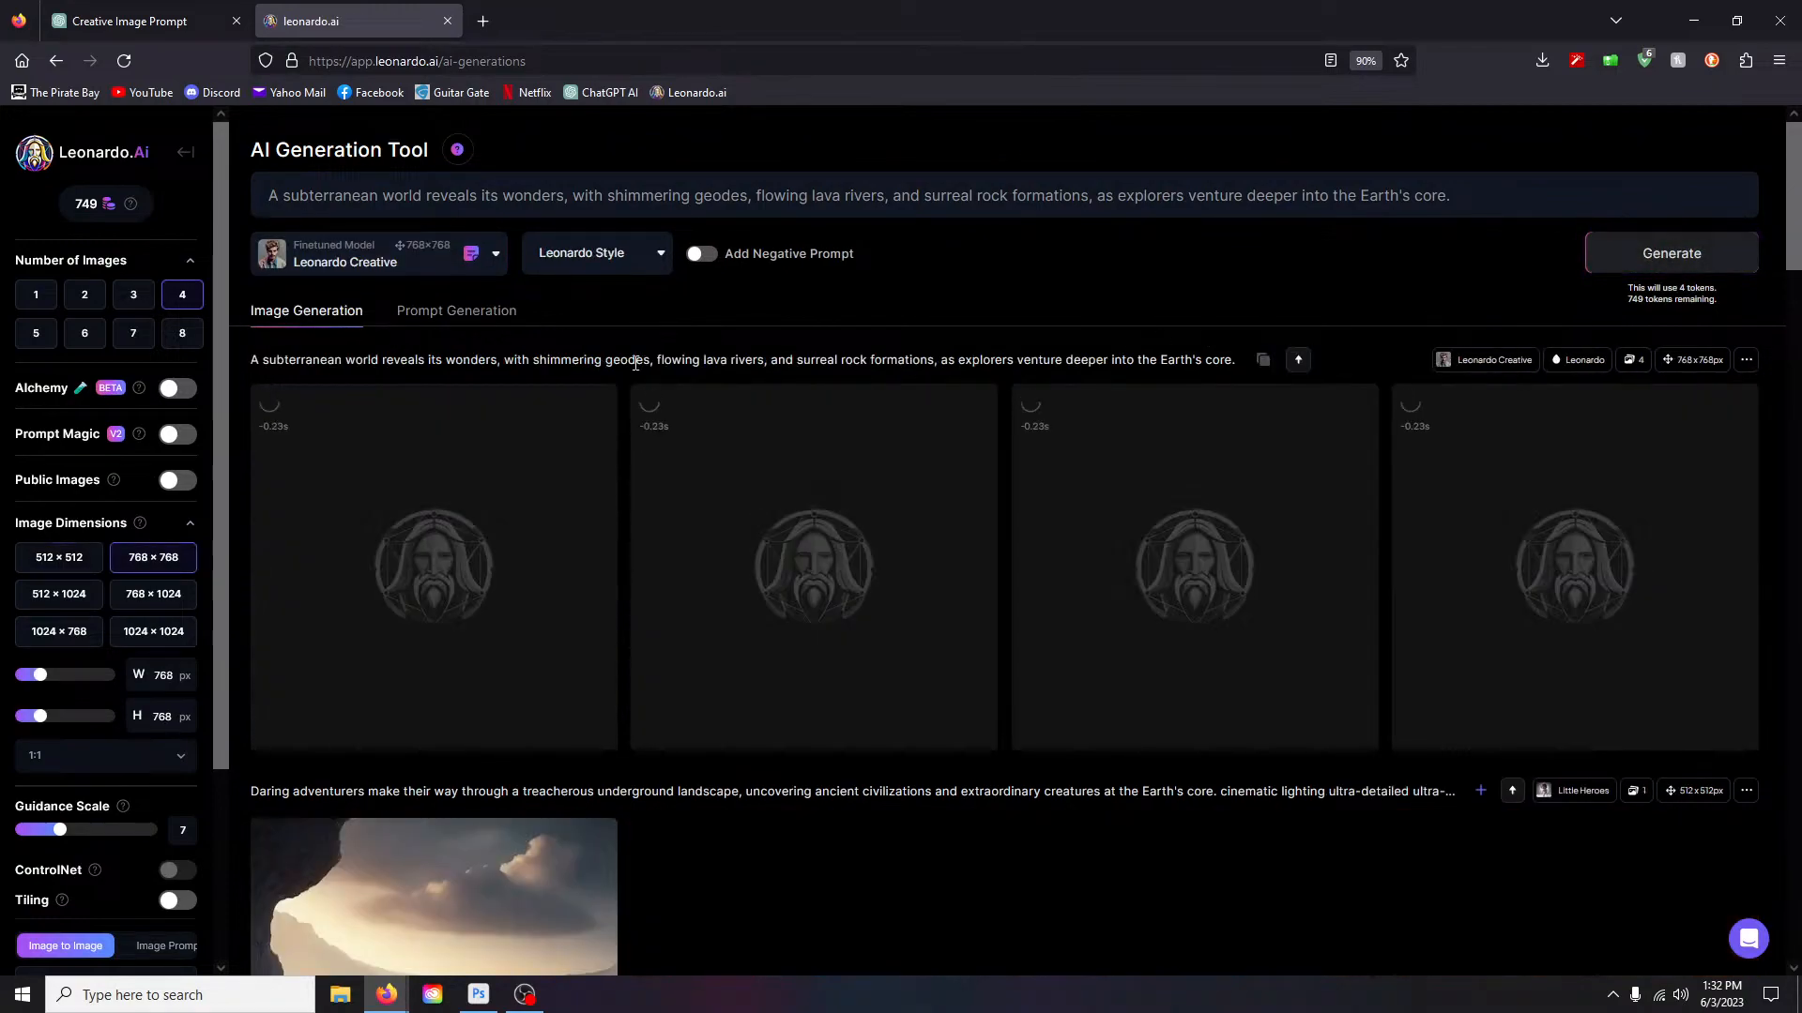
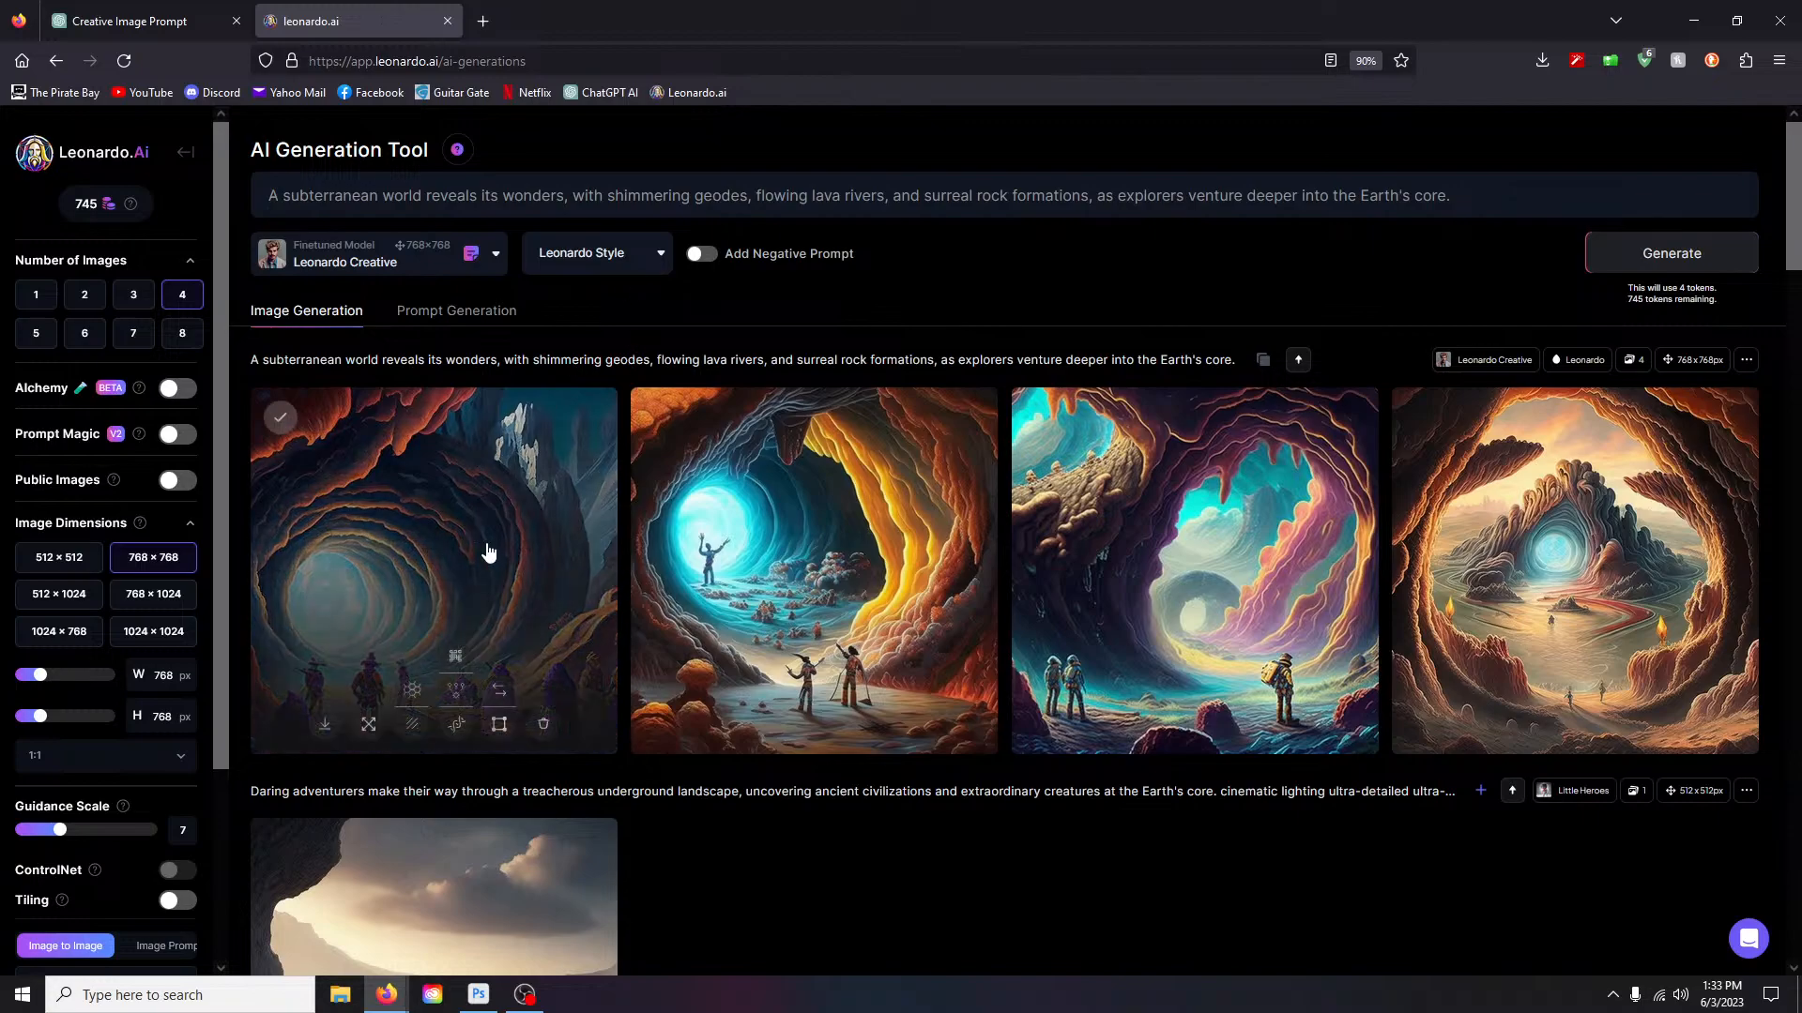
# Step: View each of the four Leonardo Creative images of the subterranean world prompt at full size
pyautogui.scroll(-1, 959, 674)
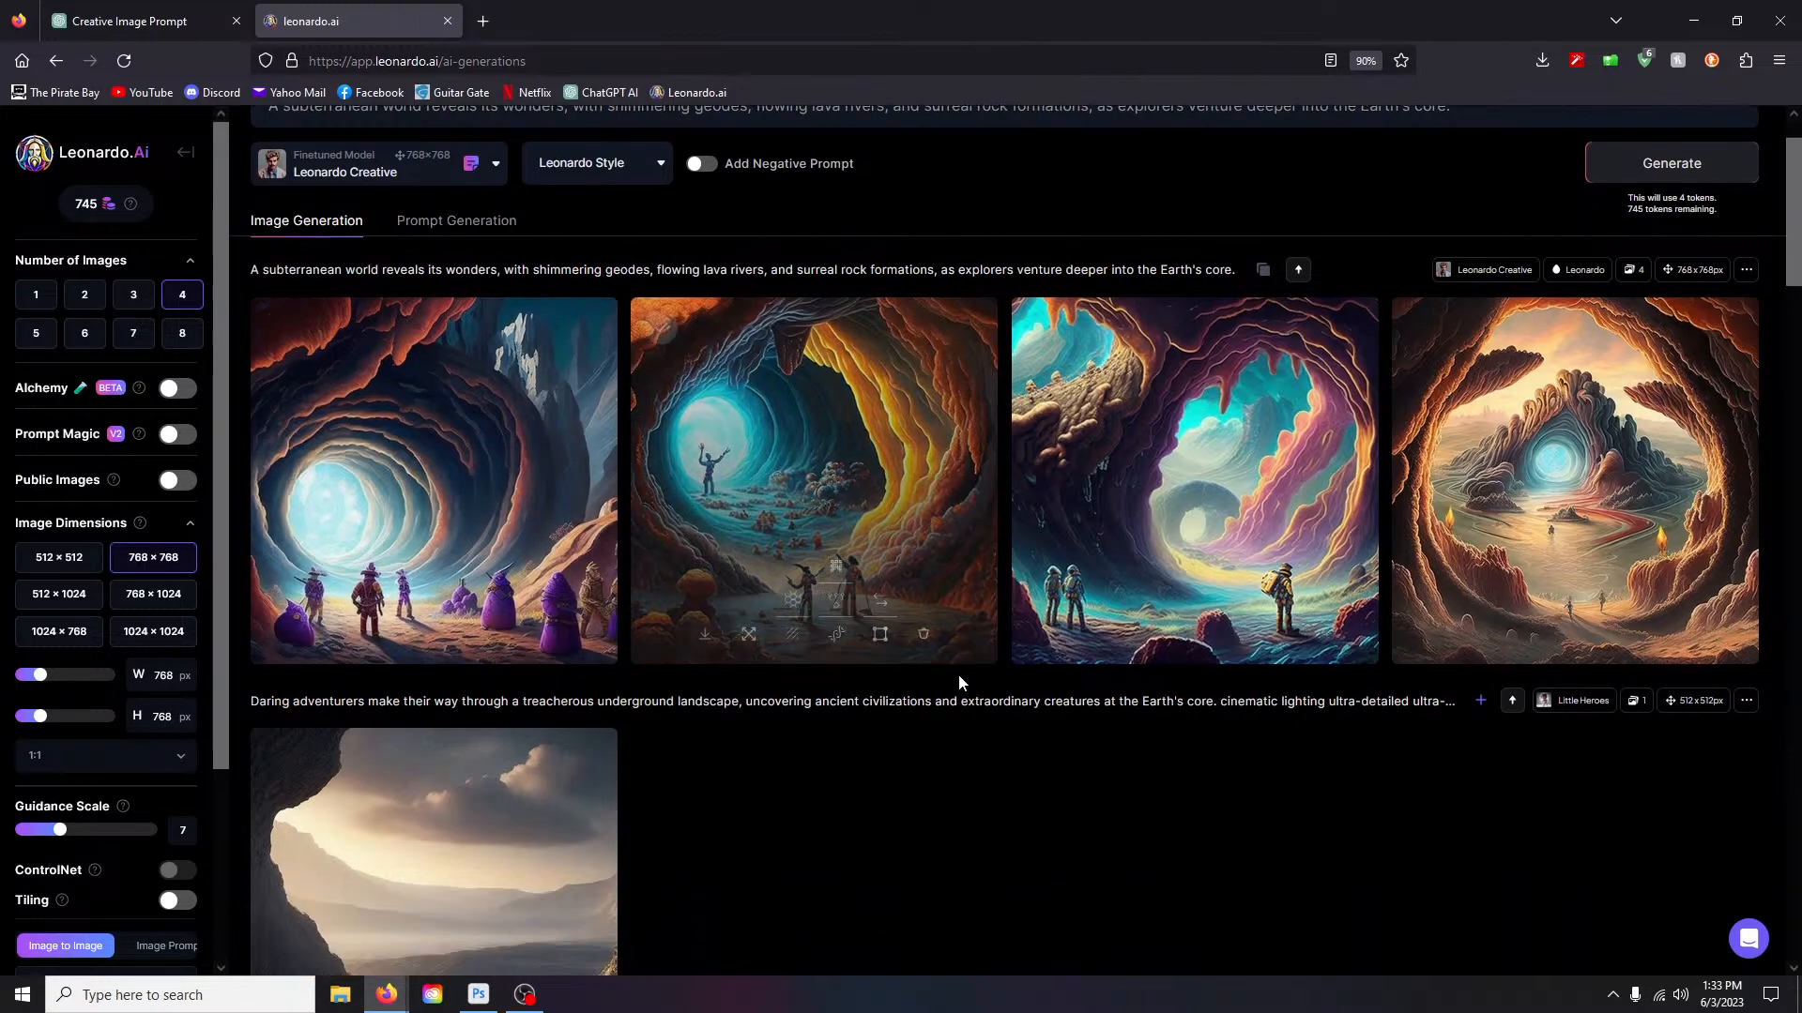
pyautogui.click(413, 414)
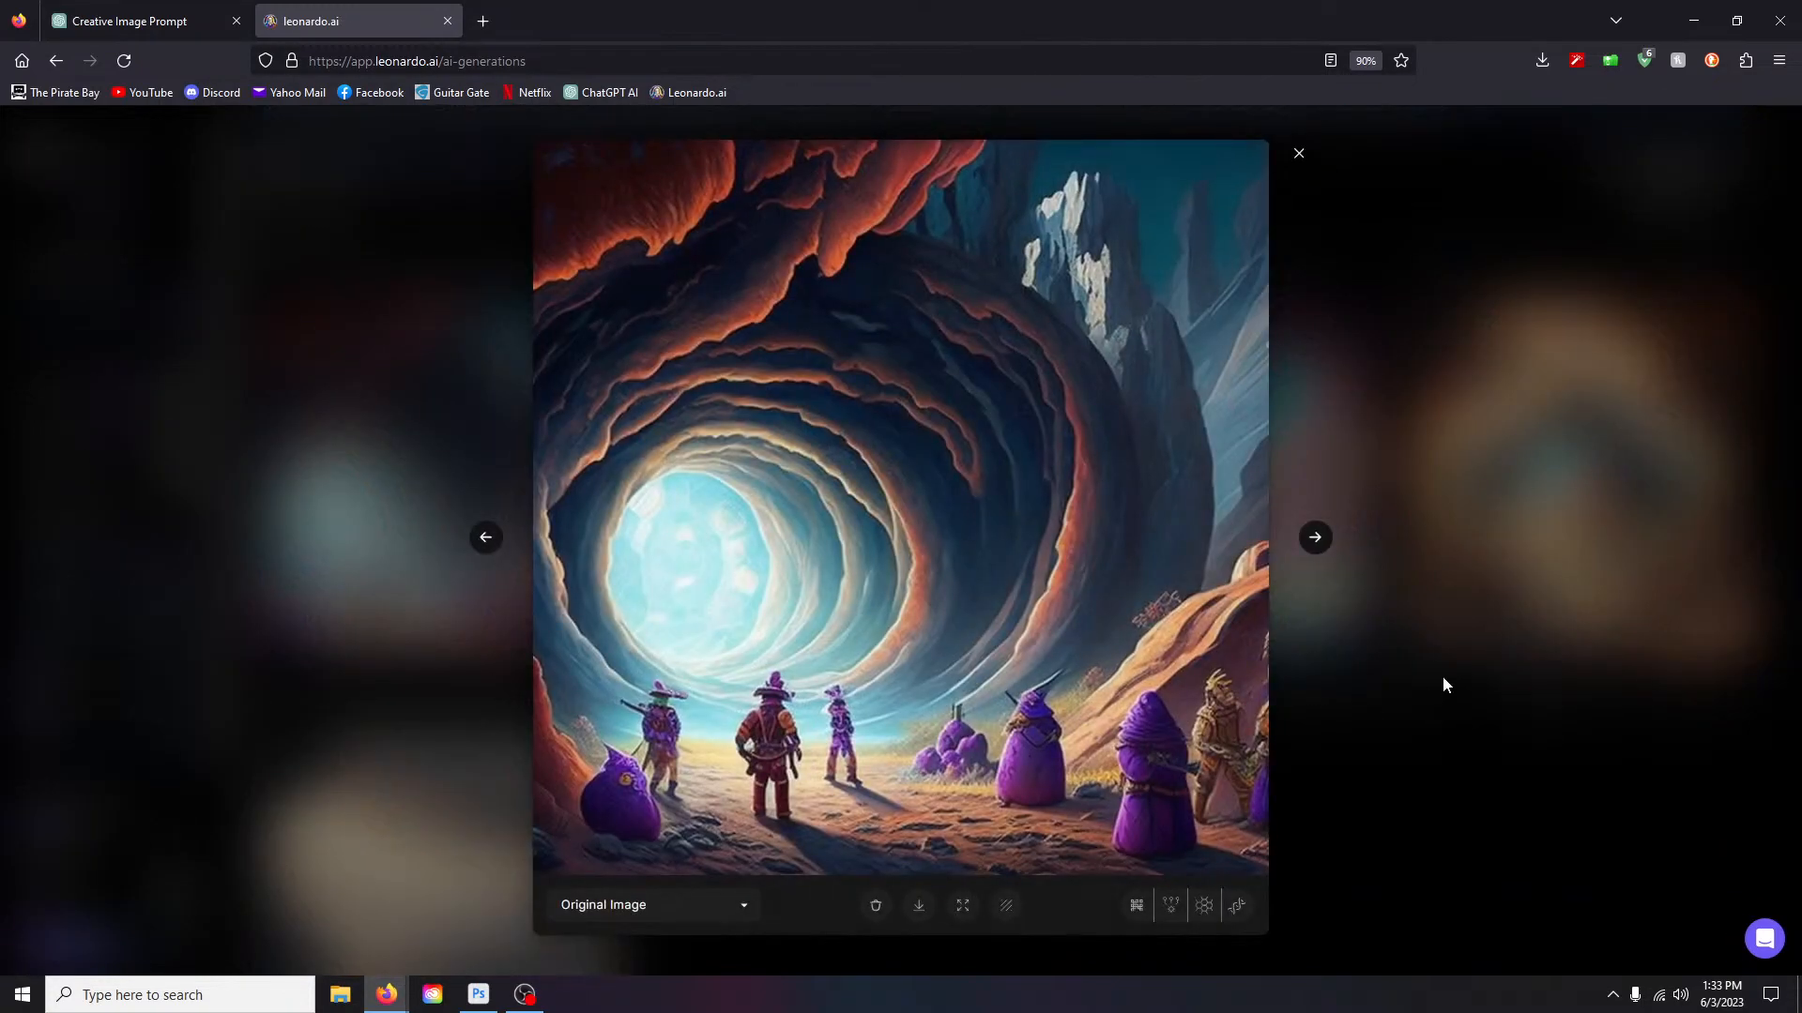
pyautogui.click(1297, 152)
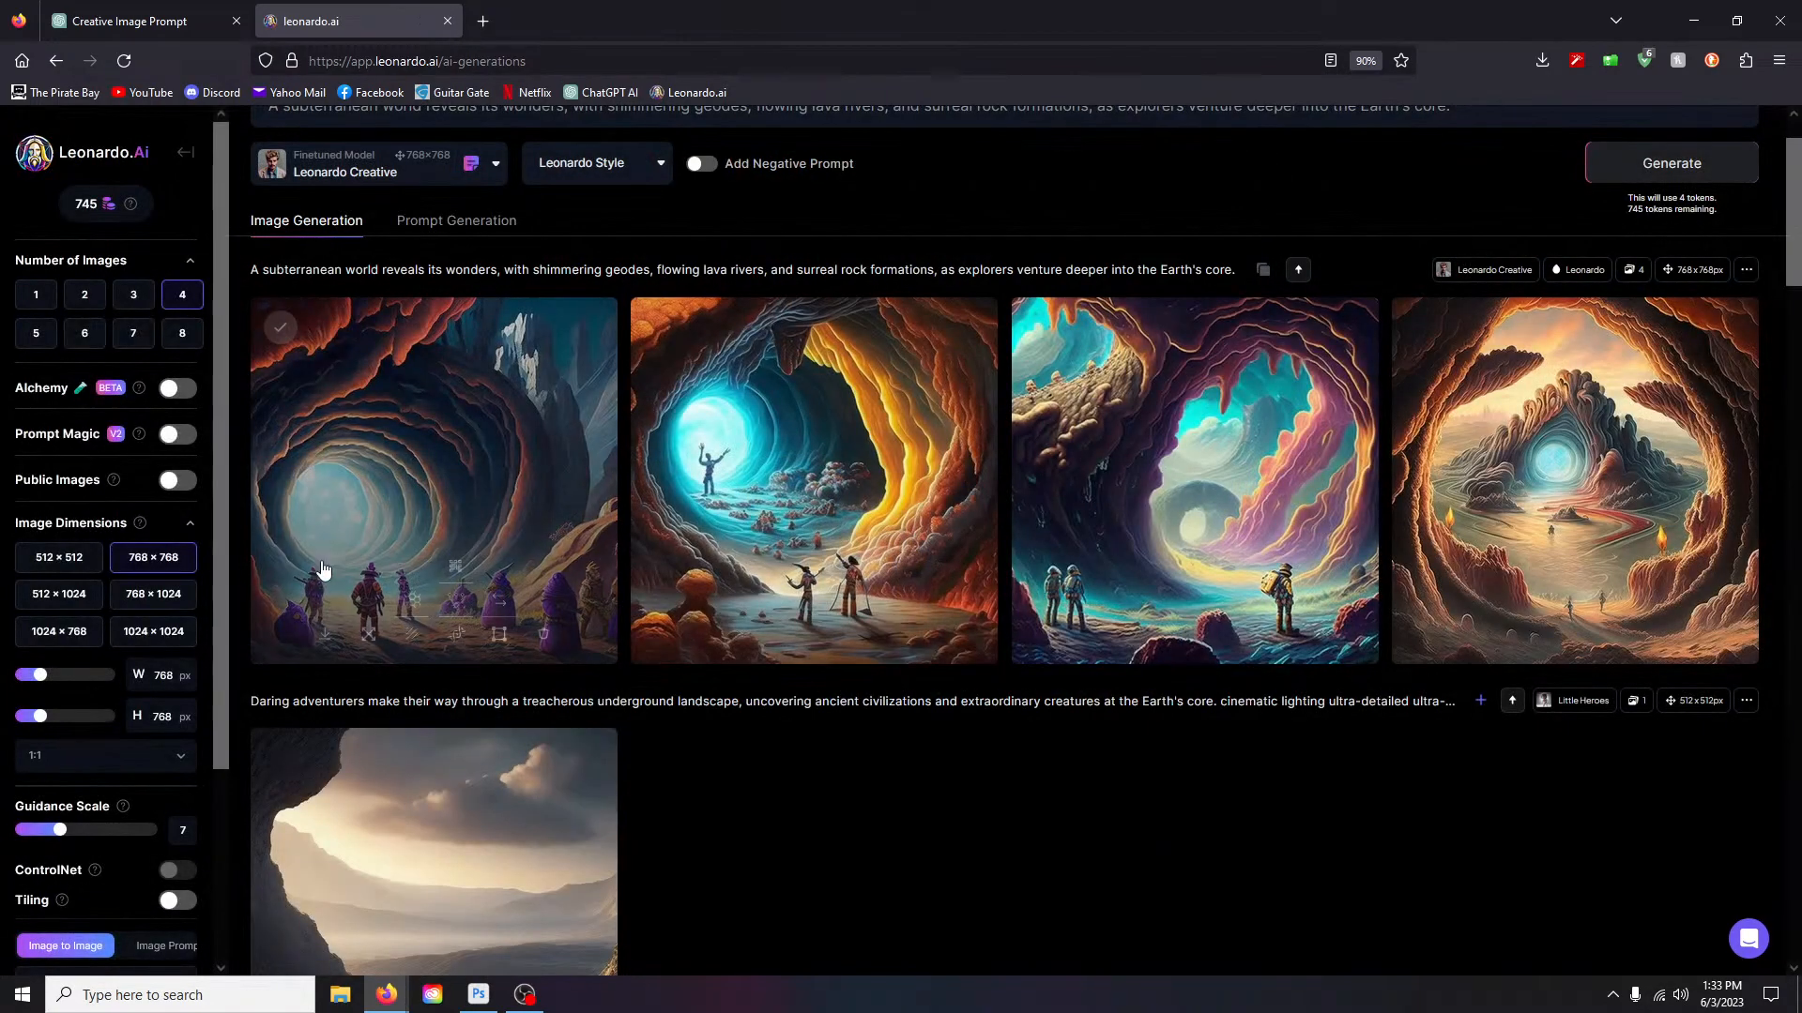
pyautogui.scroll(2, 372, 313)
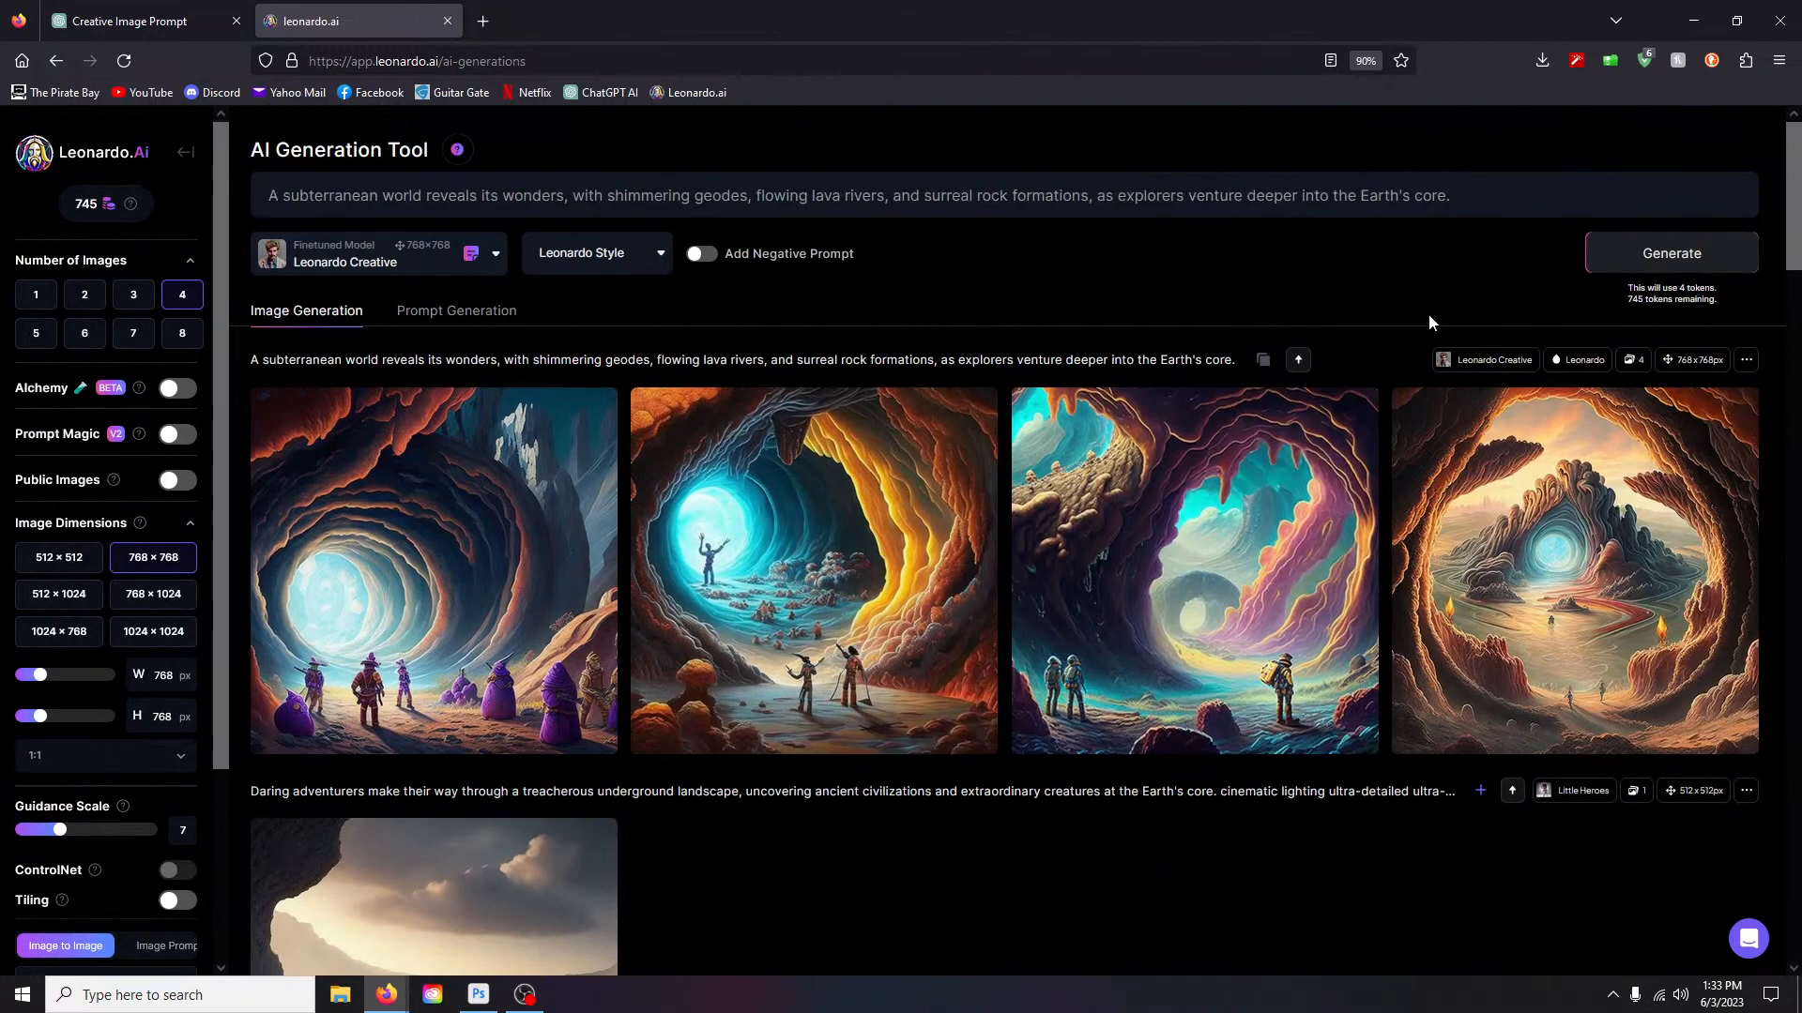
pyautogui.click(1539, 713)
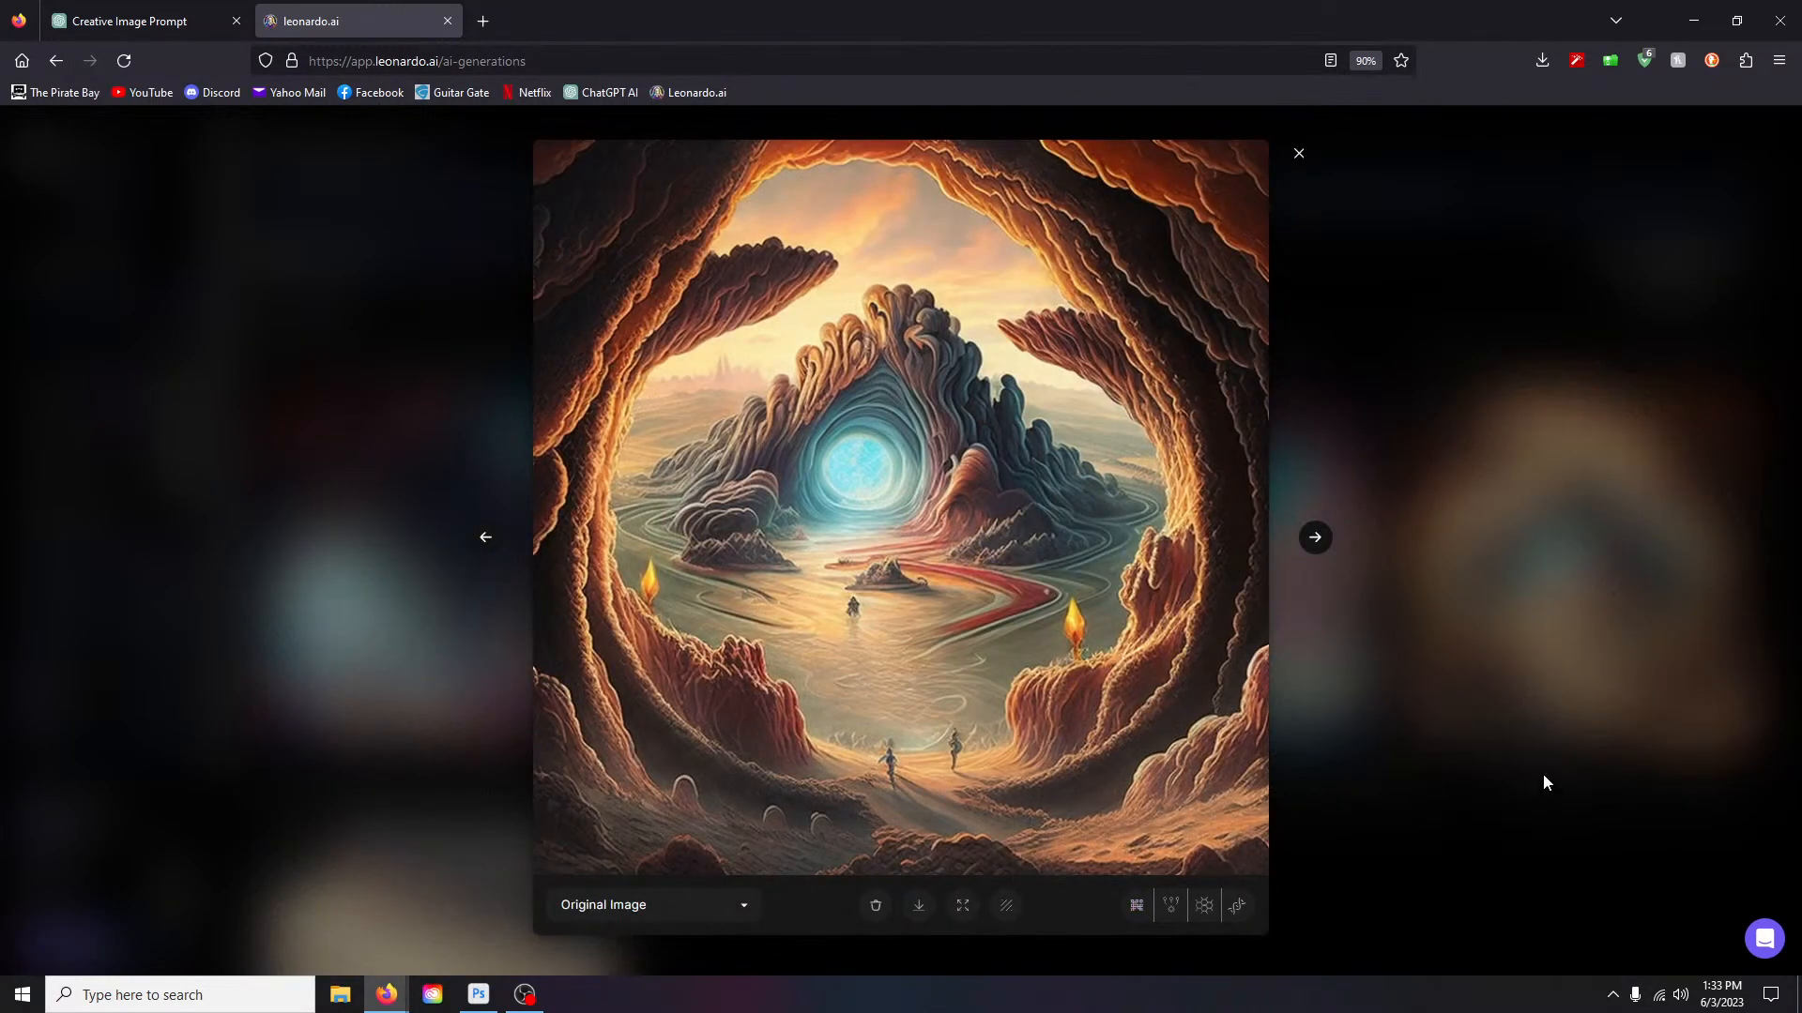
pyautogui.click(1304, 158)
pyautogui.click(1258, 522)
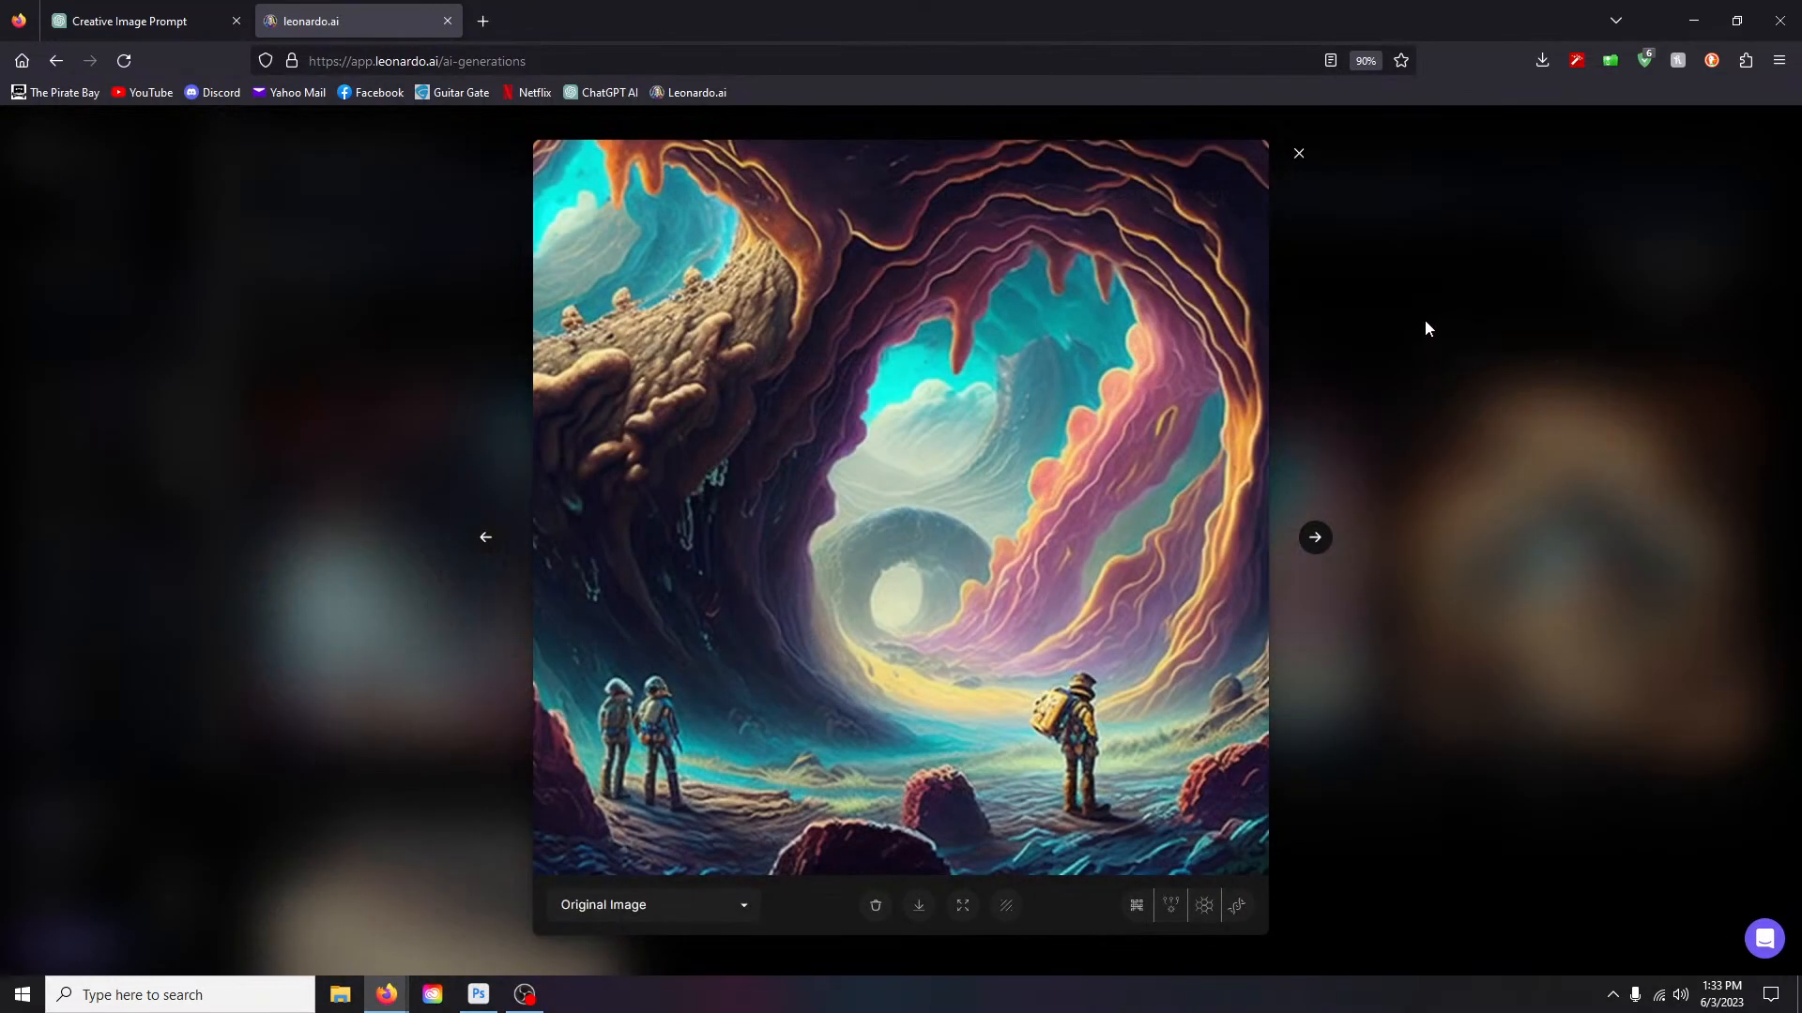
pyautogui.click(1297, 155)
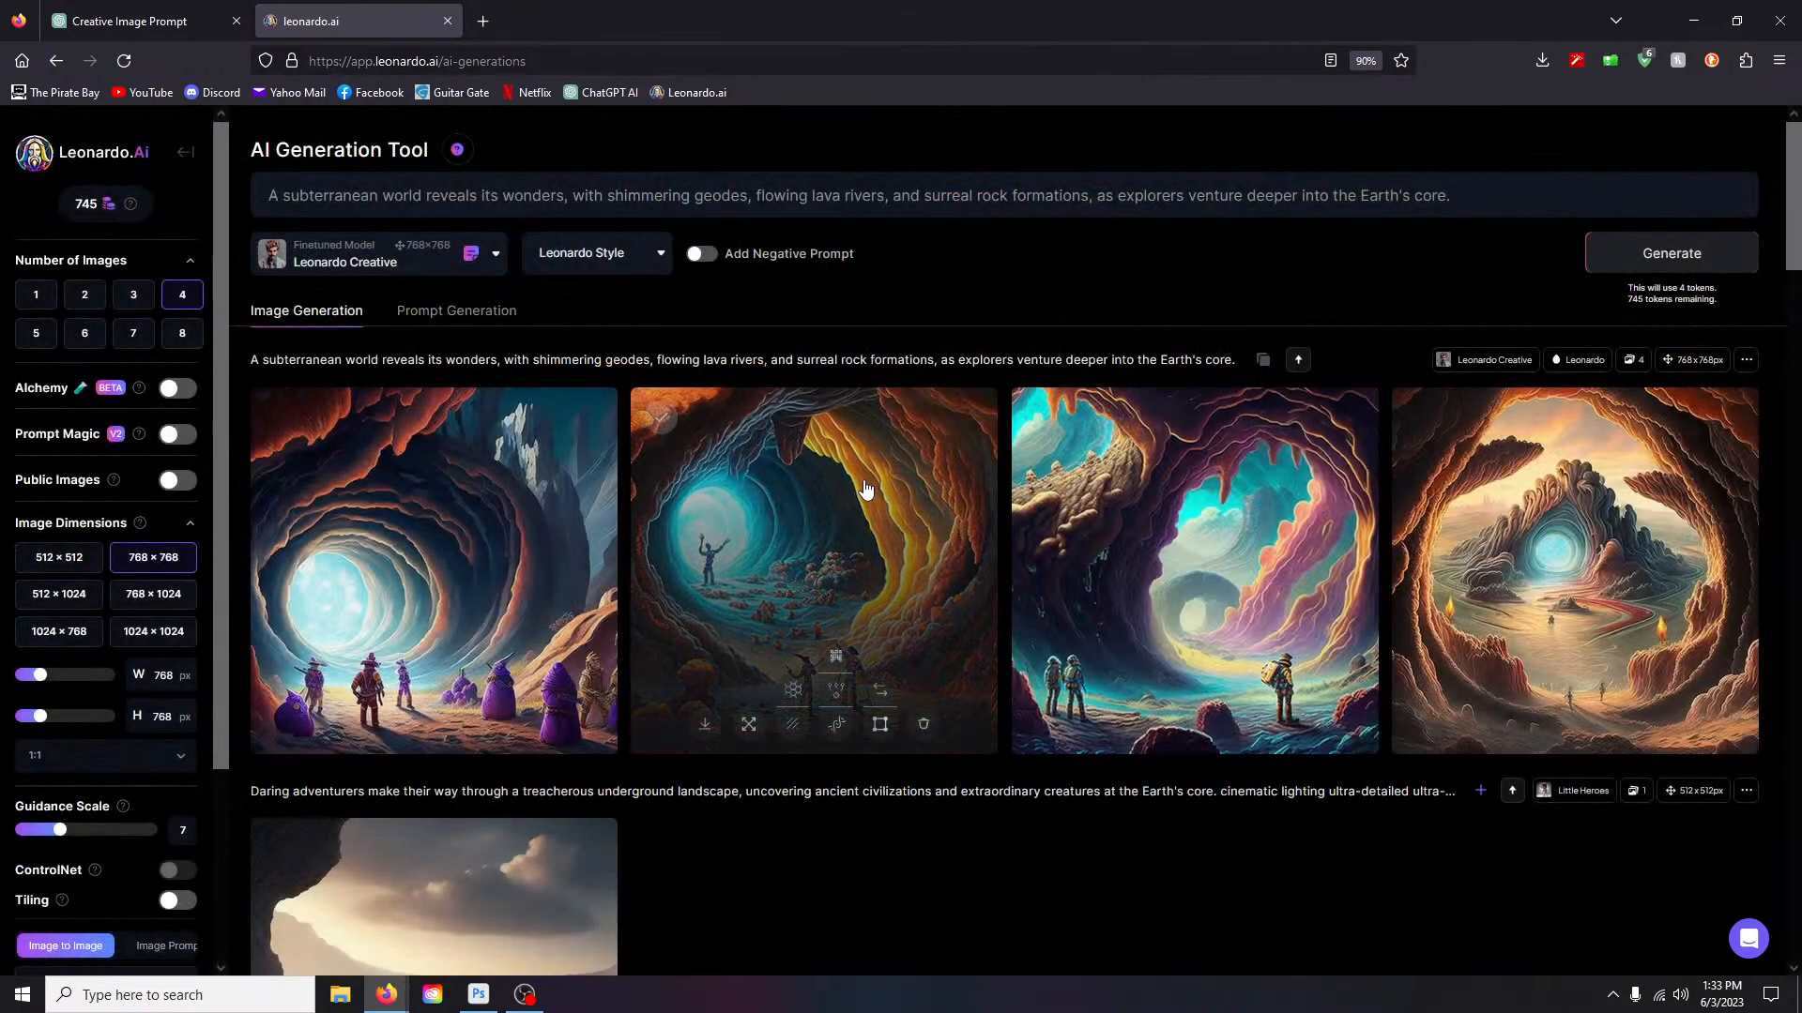
pyautogui.click(860, 487)
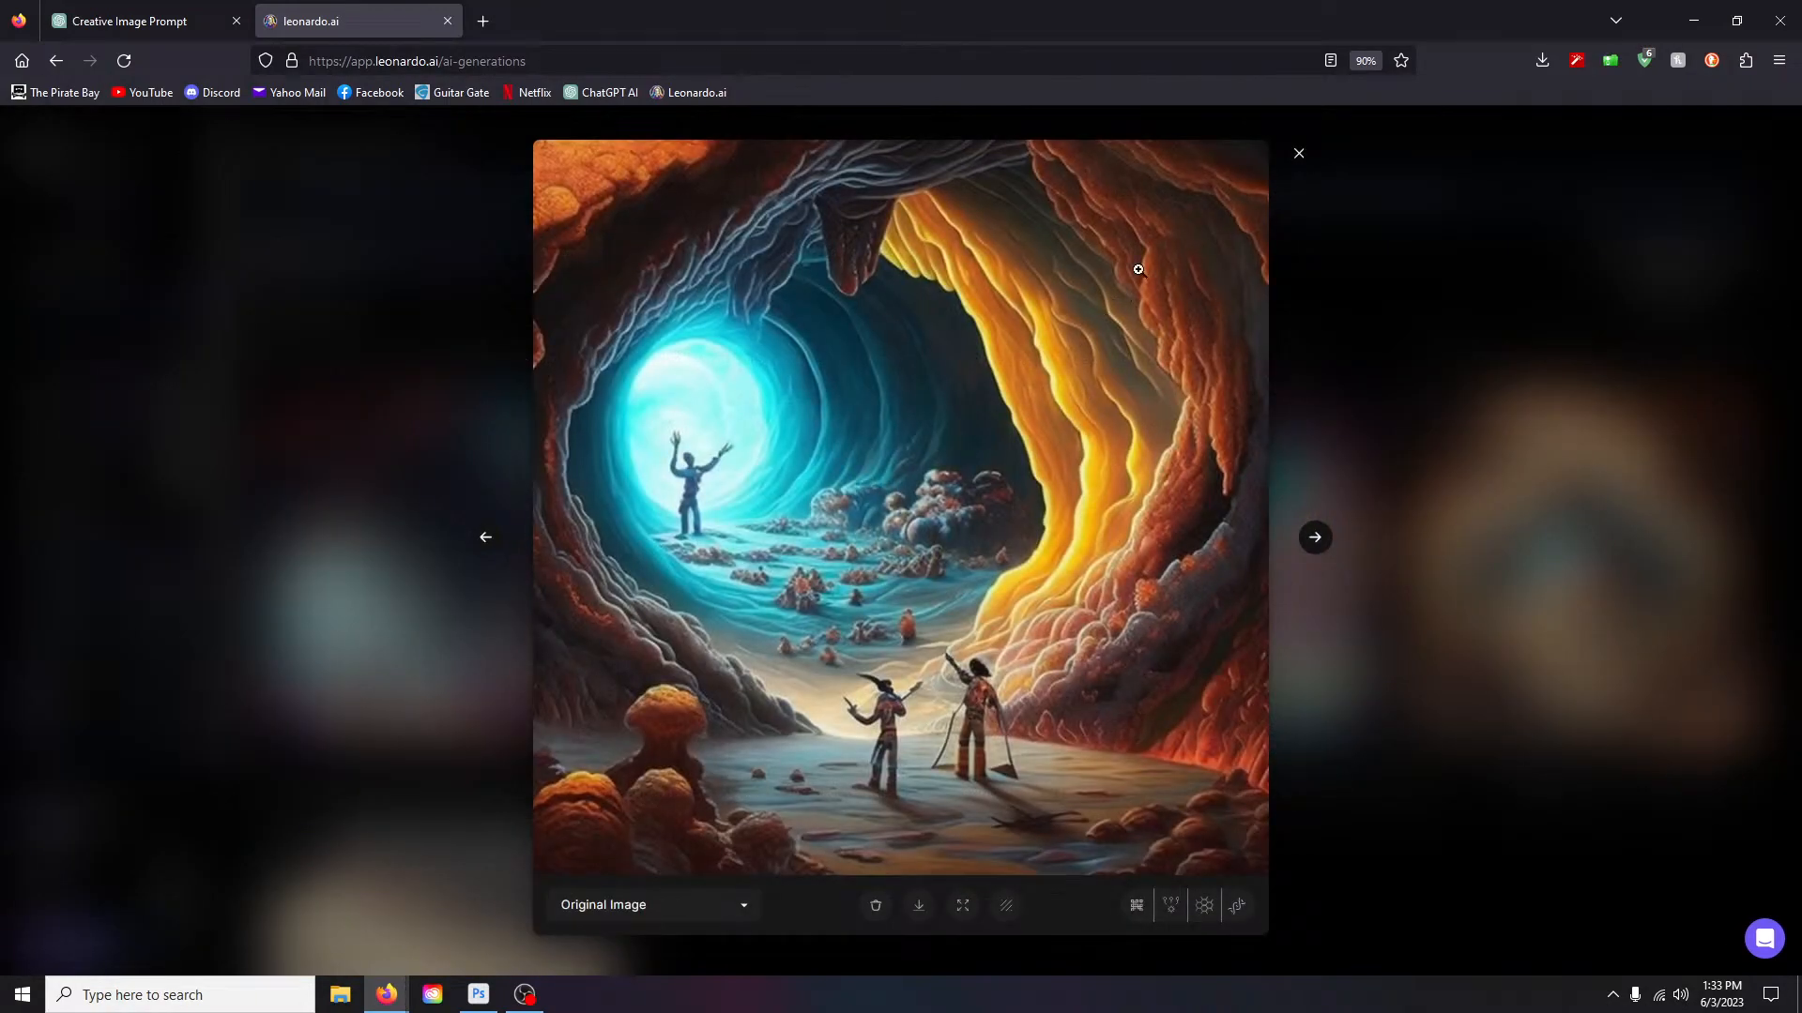
pyautogui.click(1296, 154)
# Step: Switch the finetuned model to Leonardo Diffusion and generate four 1024 × 1024 images of the subterranean world prompt
pyautogui.click(403, 265)
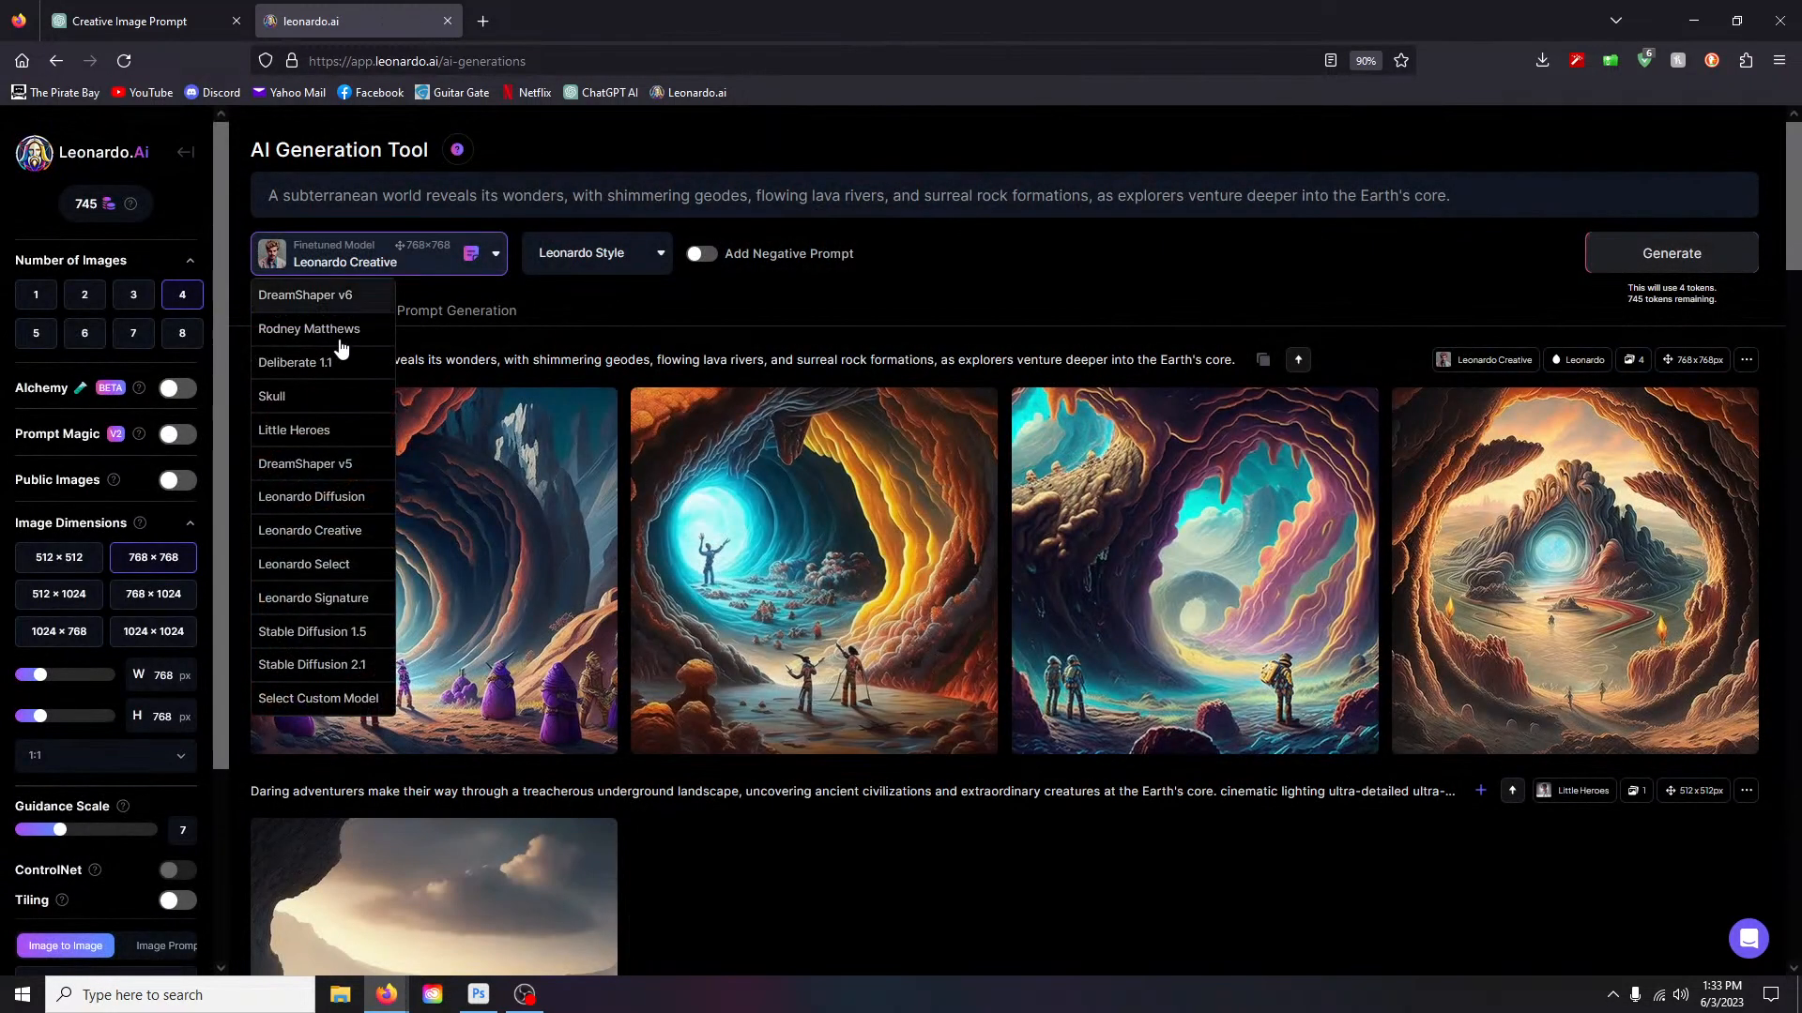
pyautogui.click(323, 505)
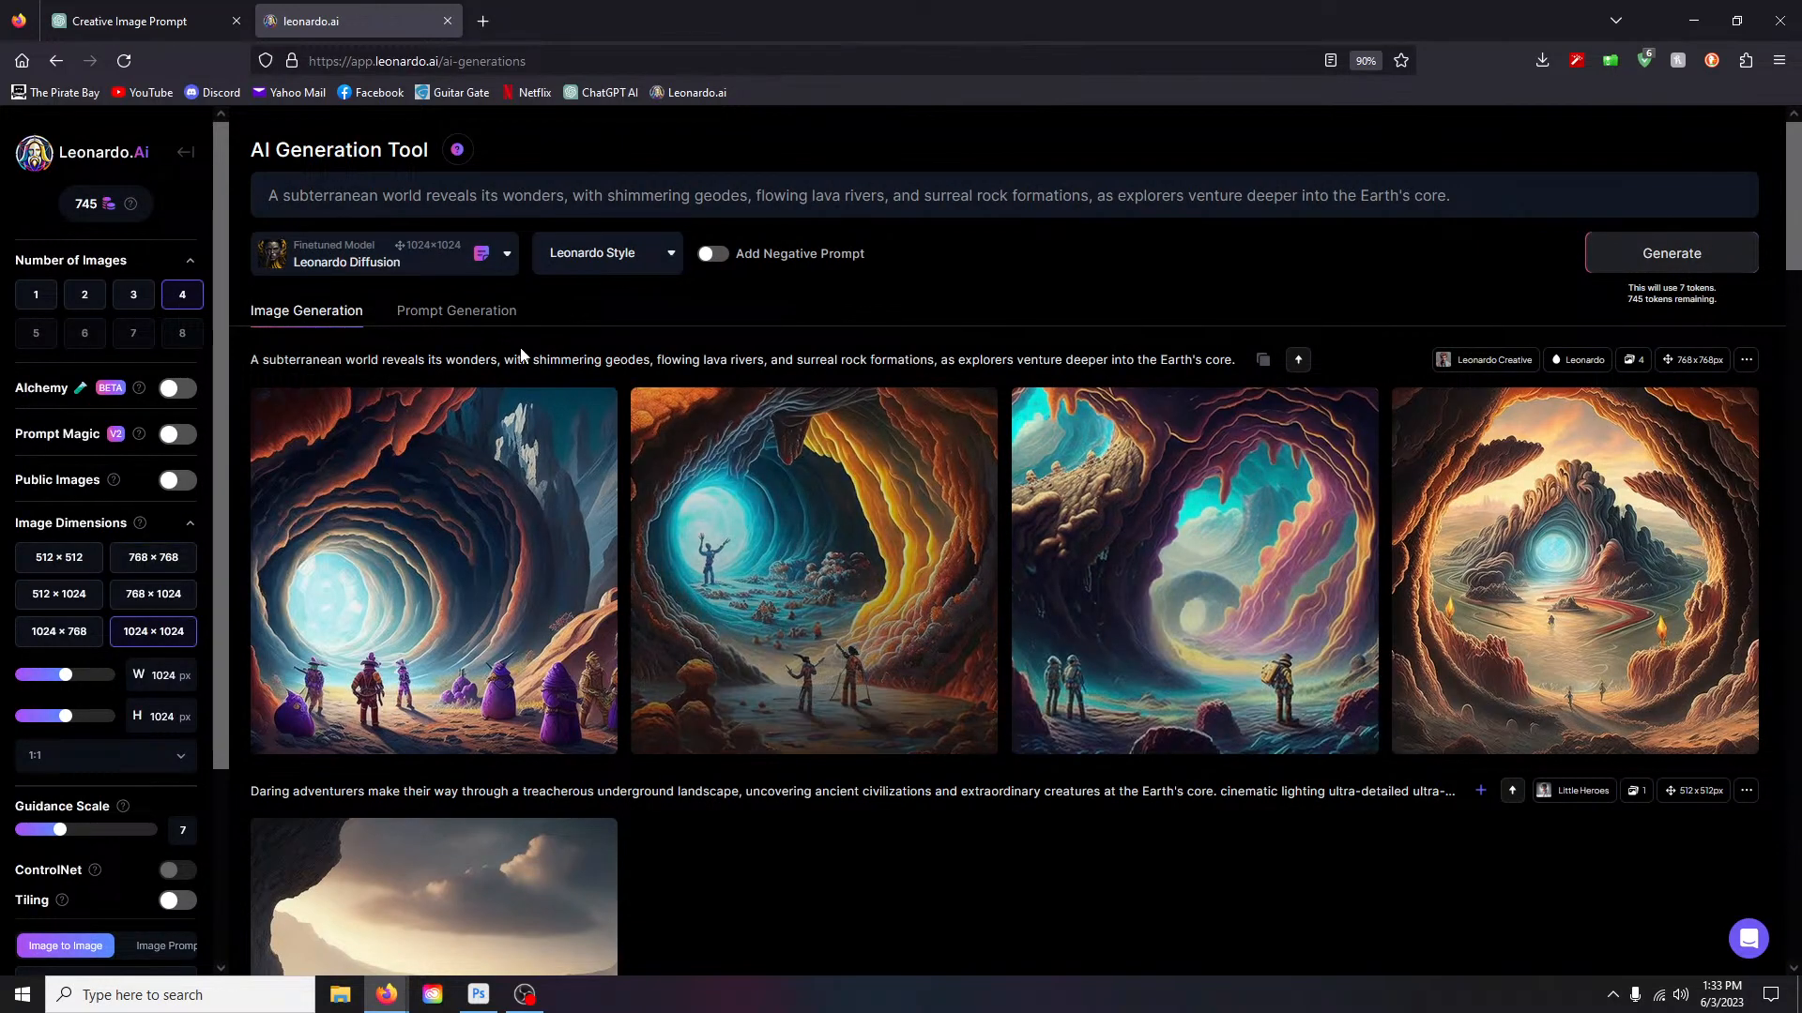
pyautogui.click(1683, 261)
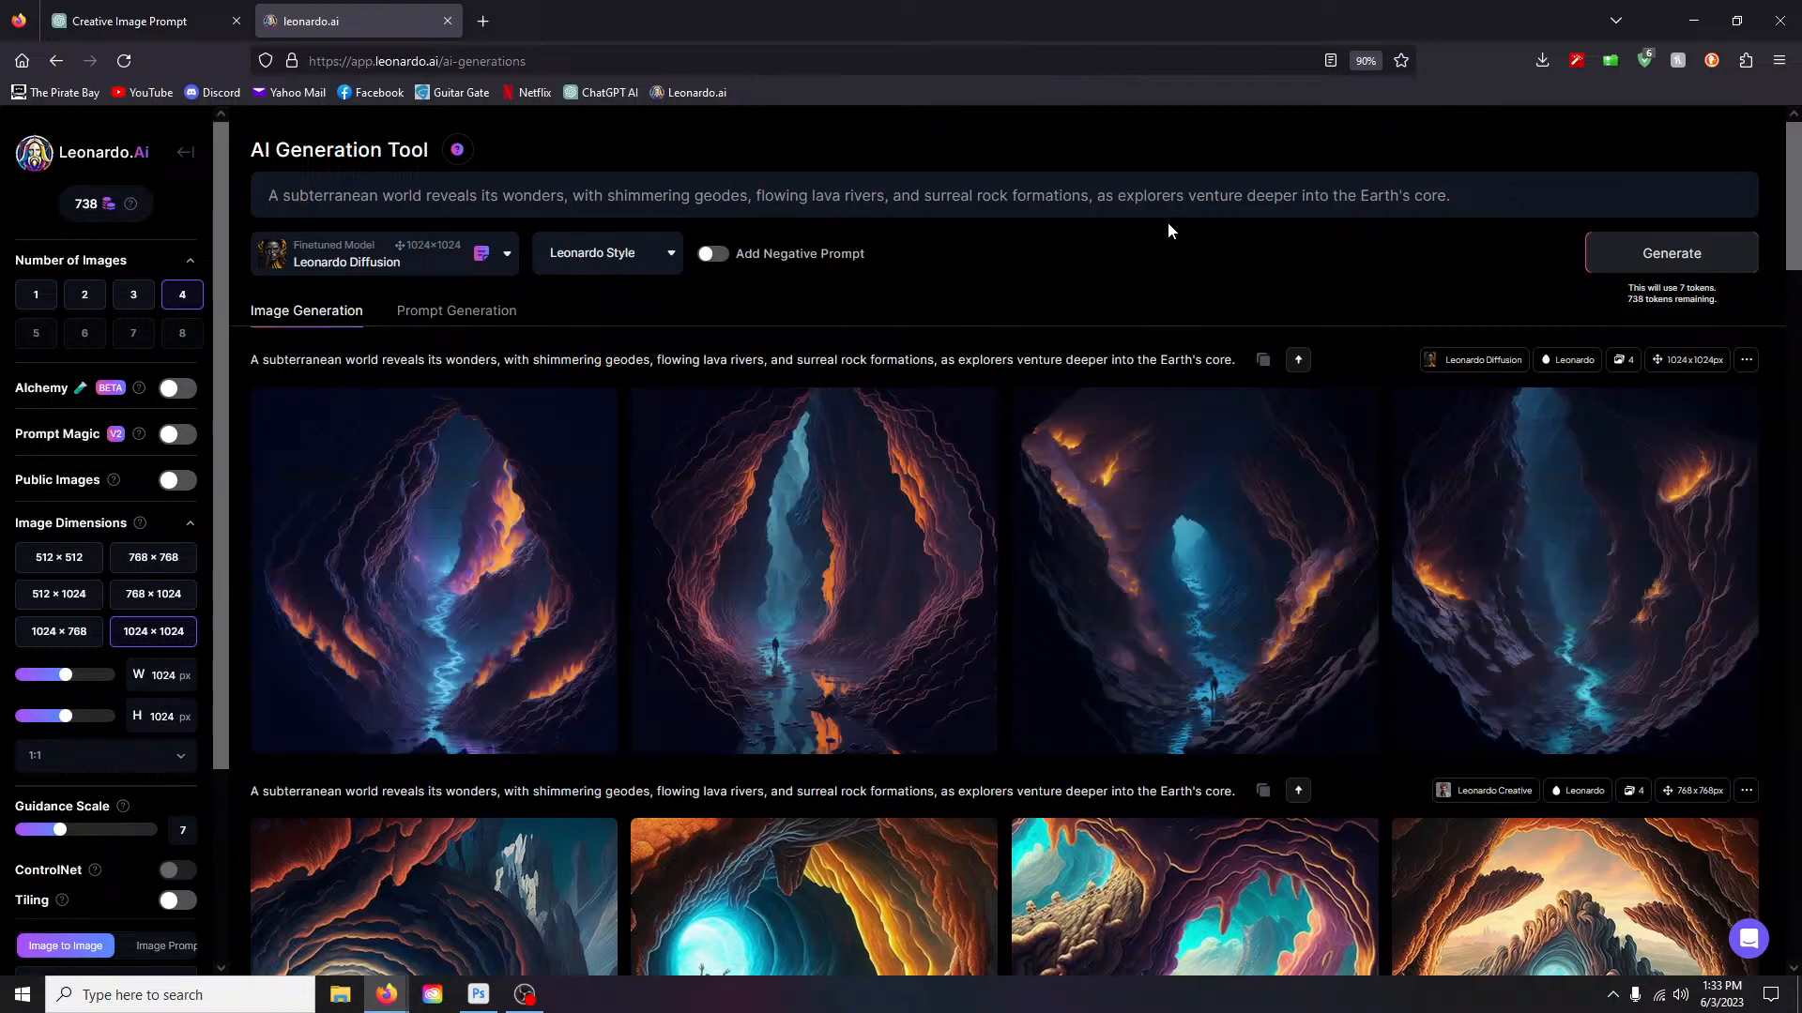
# Step: View the four Leonardo Diffusion images of the subterranean world at full size, enlarging the last one for a closer look
pyautogui.click(467, 539)
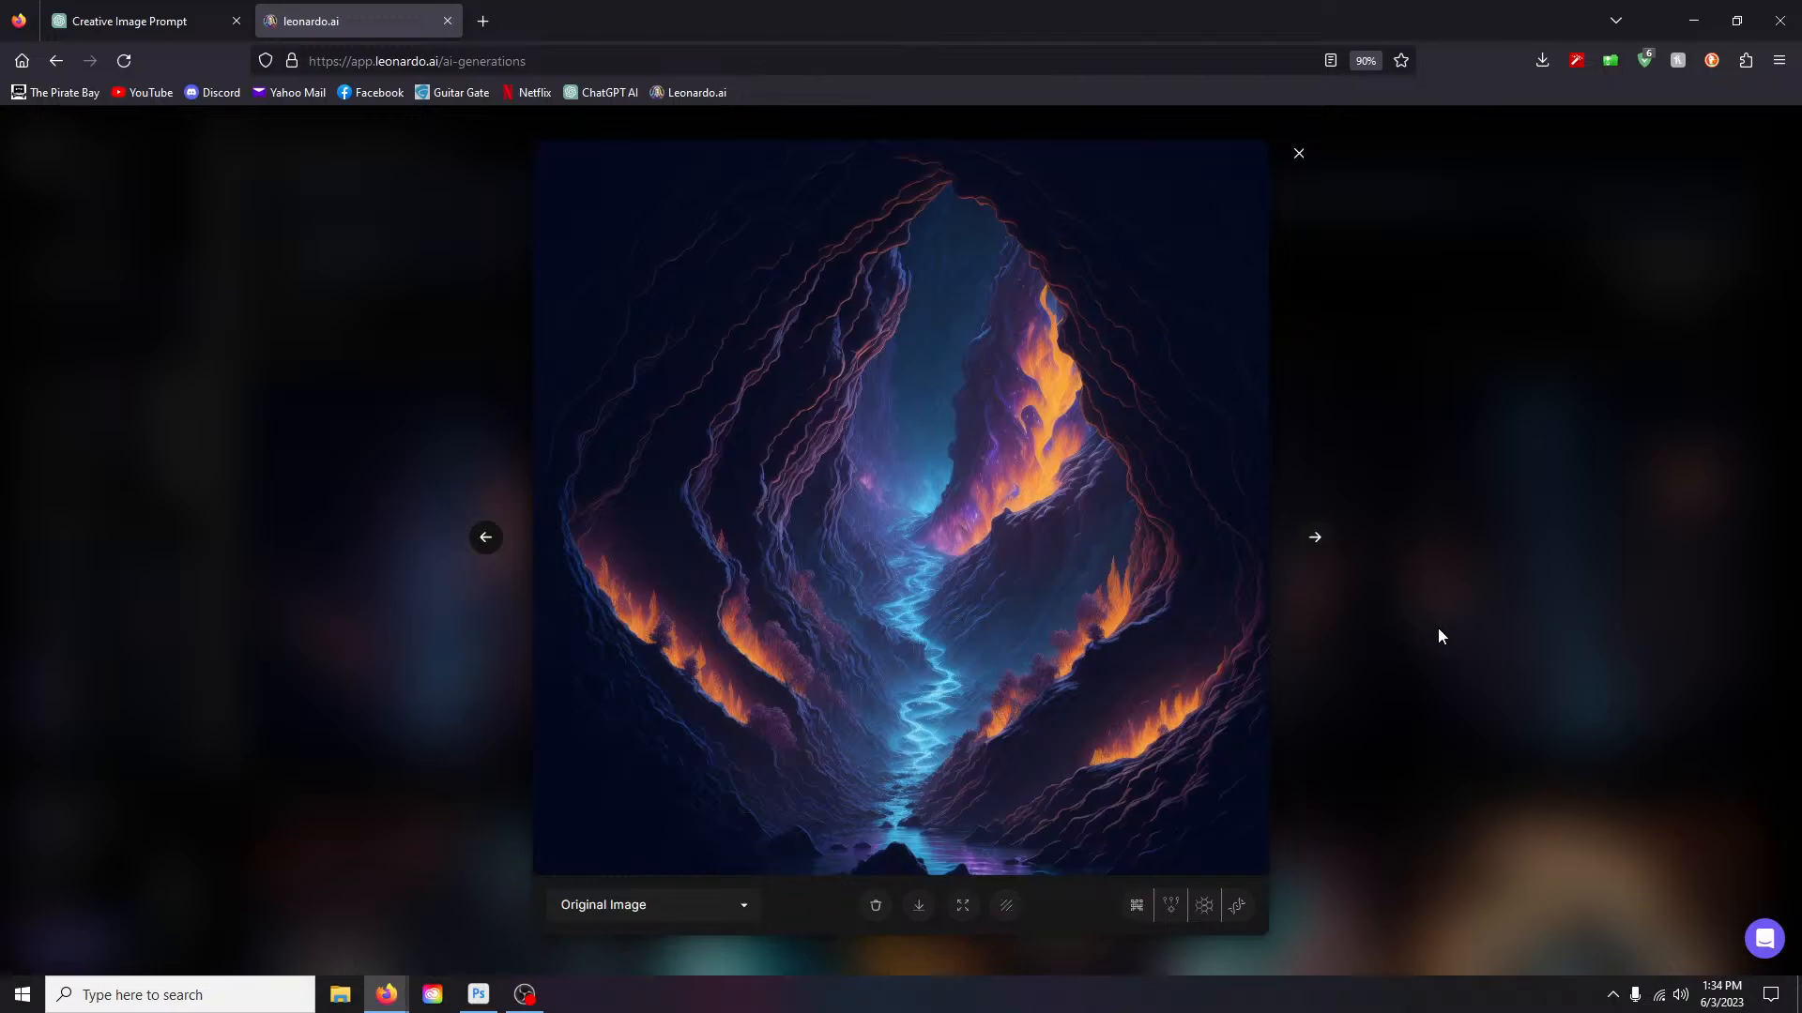
pyautogui.click(1316, 544)
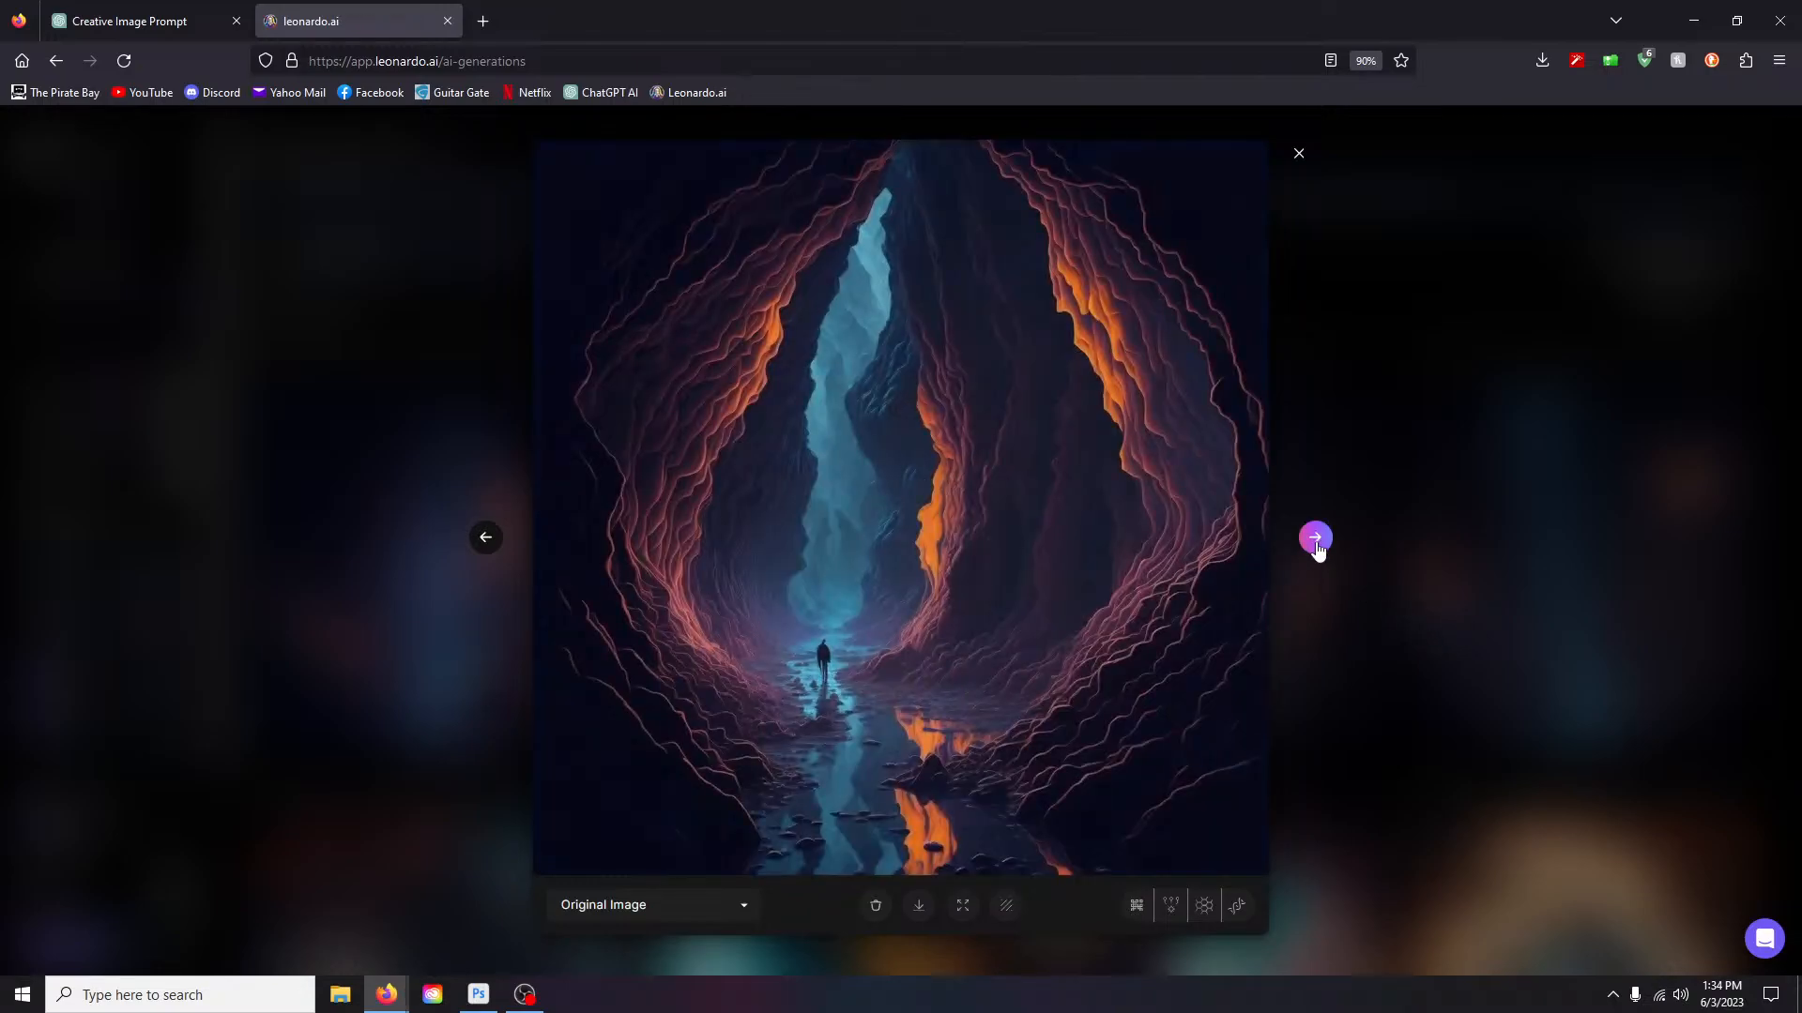
pyautogui.click(1315, 544)
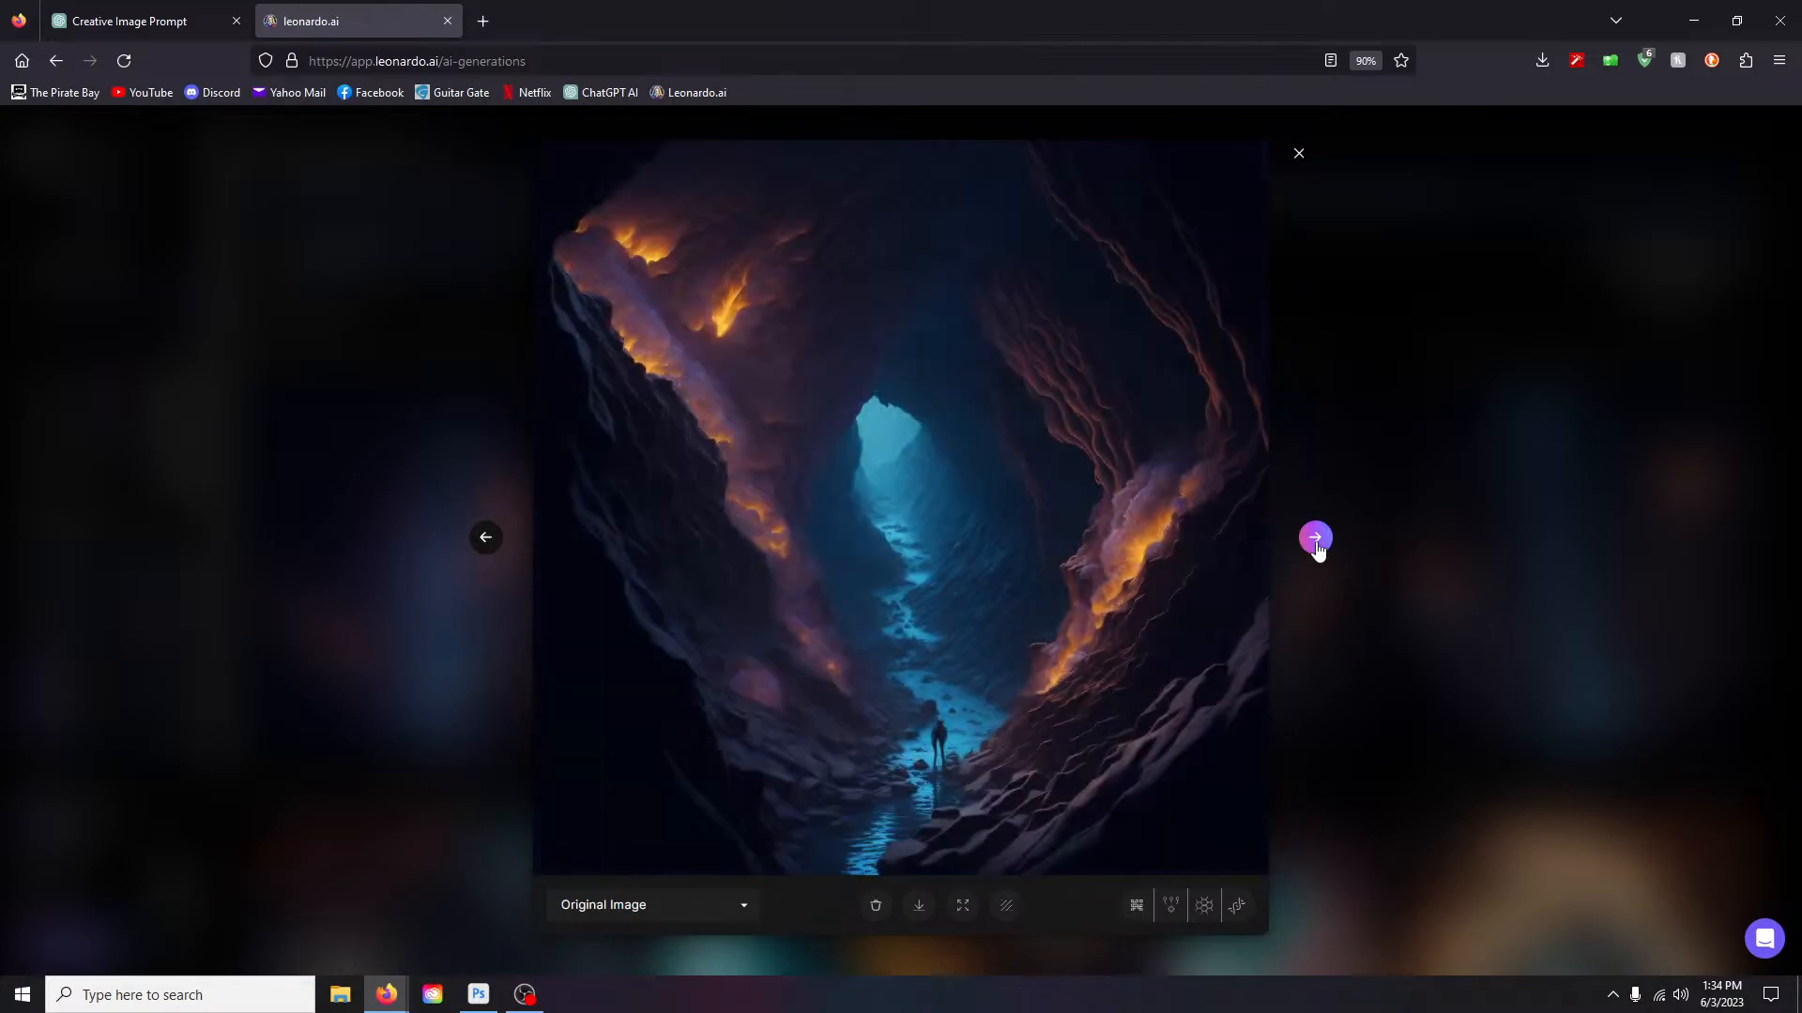
pyautogui.click(1315, 544)
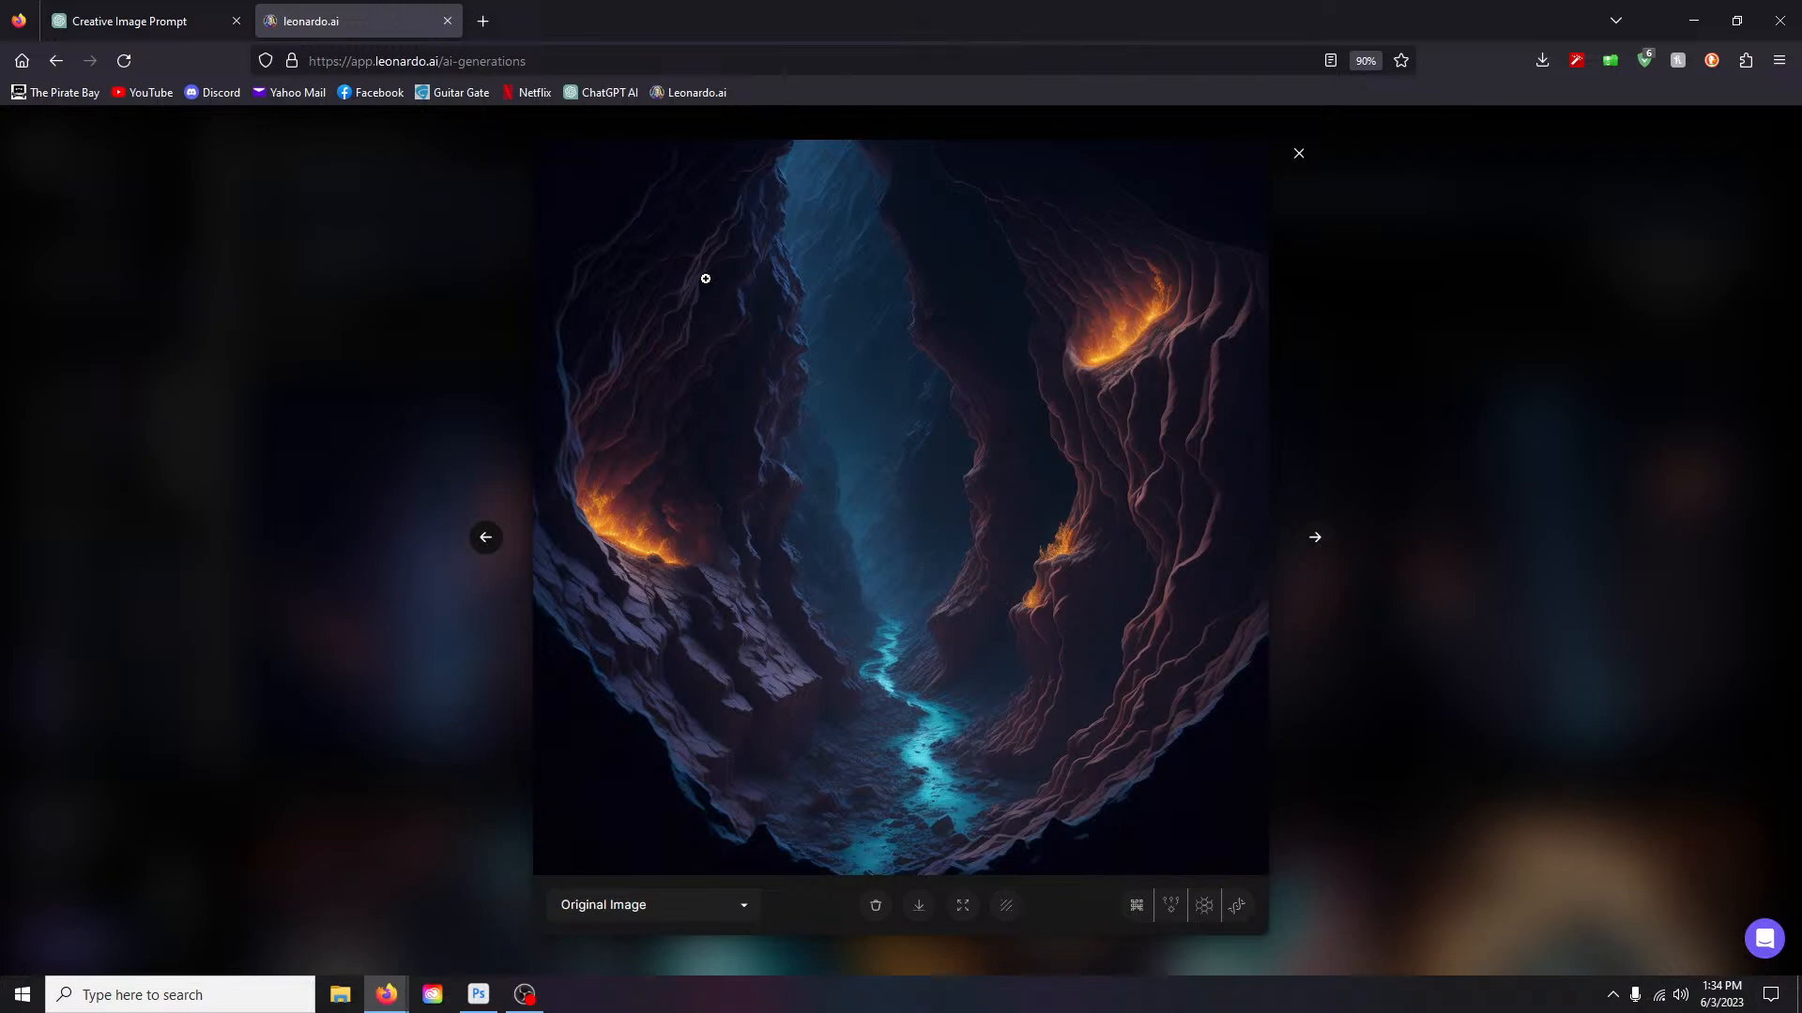
pyautogui.click(941, 511)
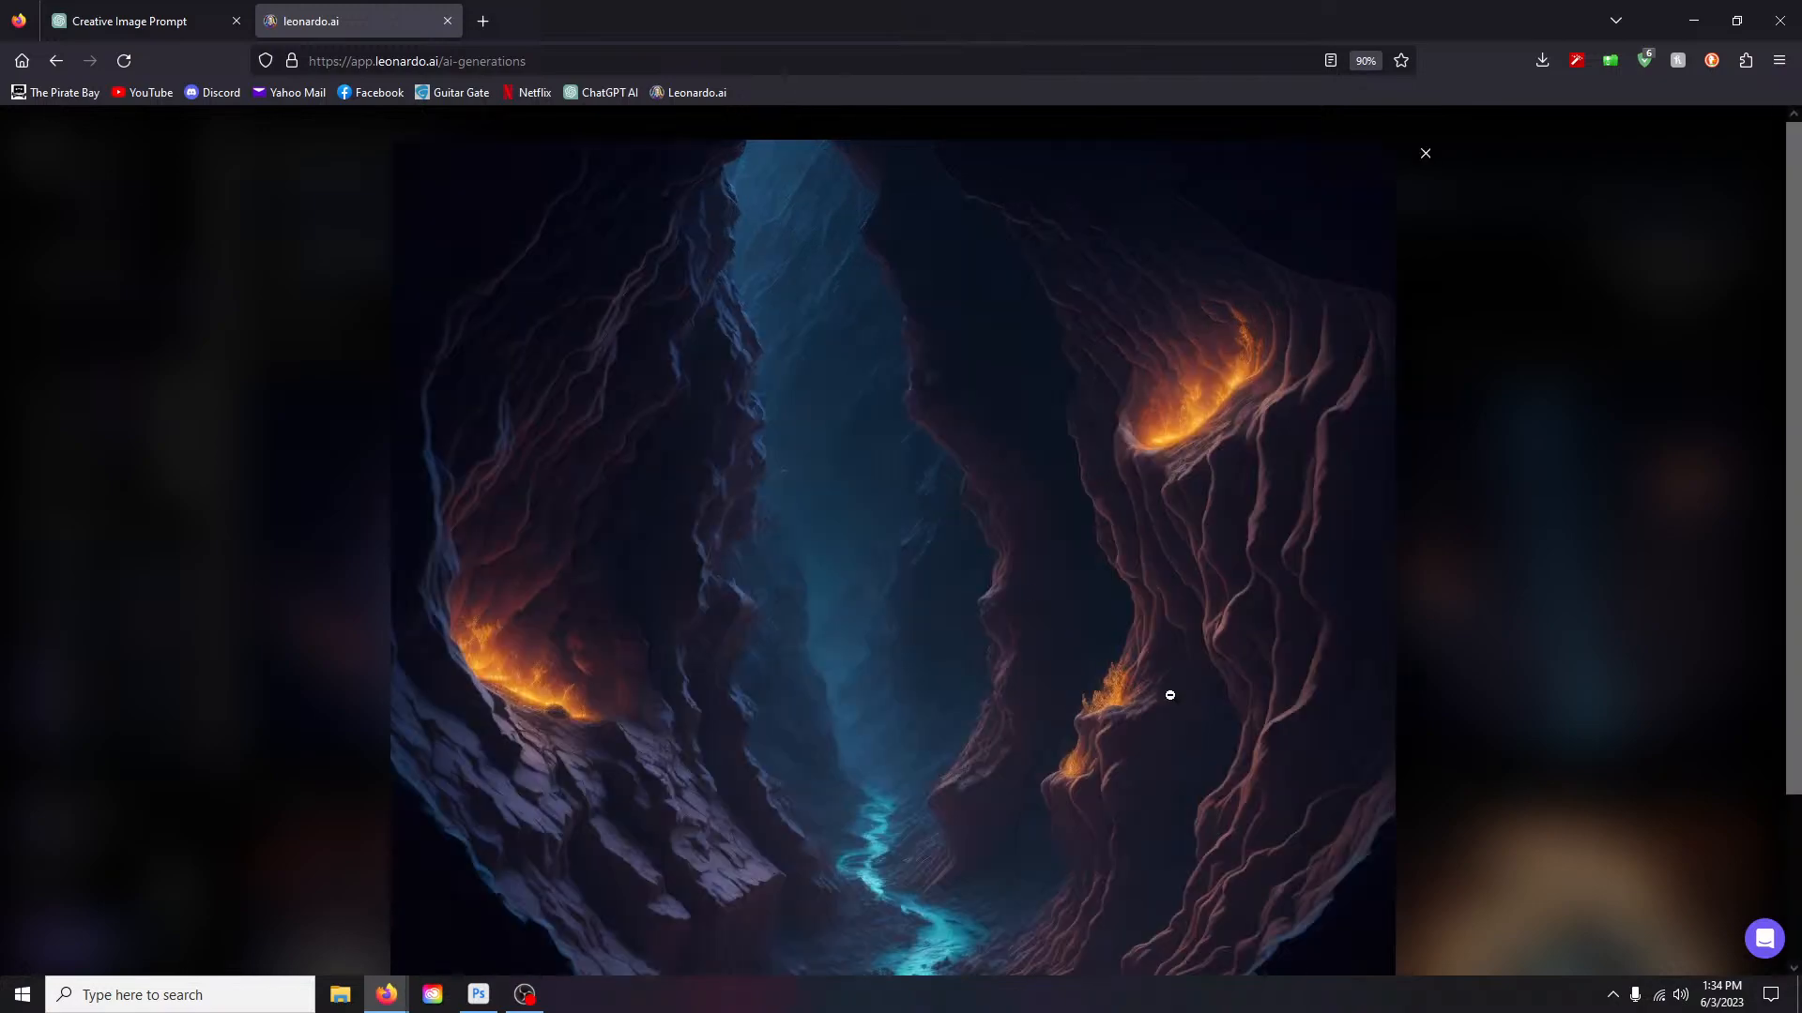
pyautogui.scroll(-3, 1289, 487)
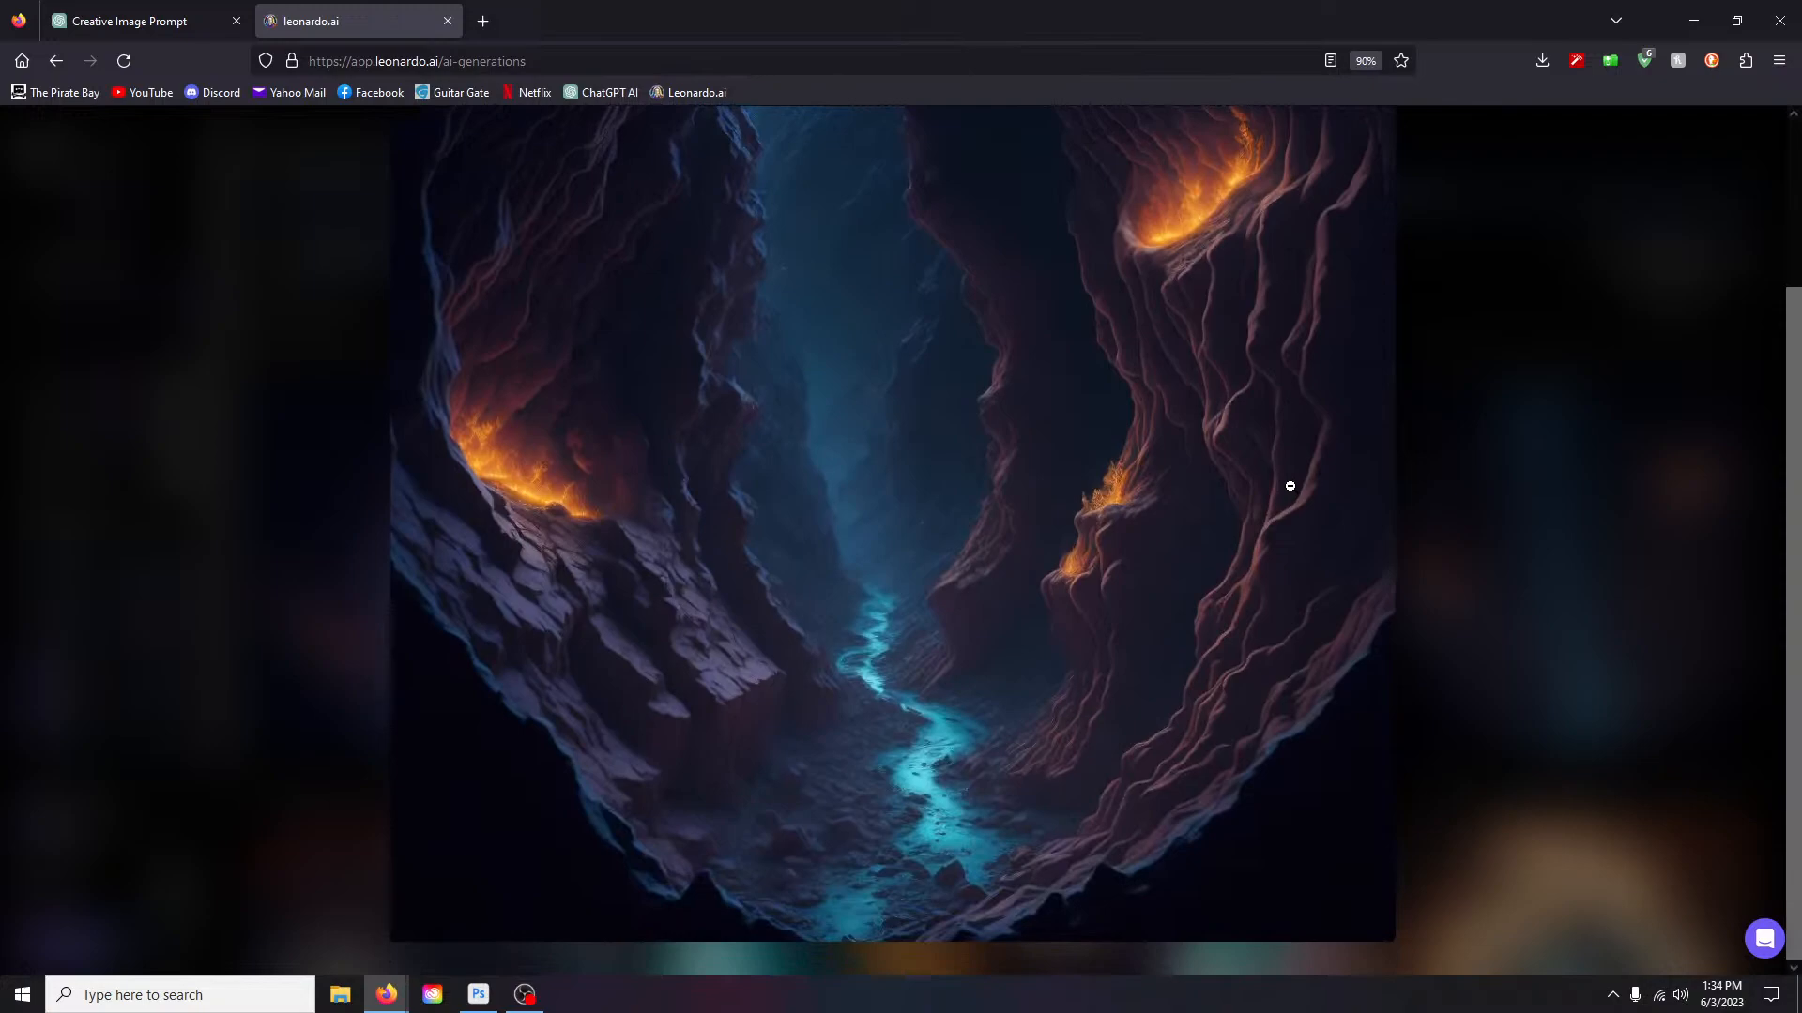
pyautogui.scroll(3, 1290, 490)
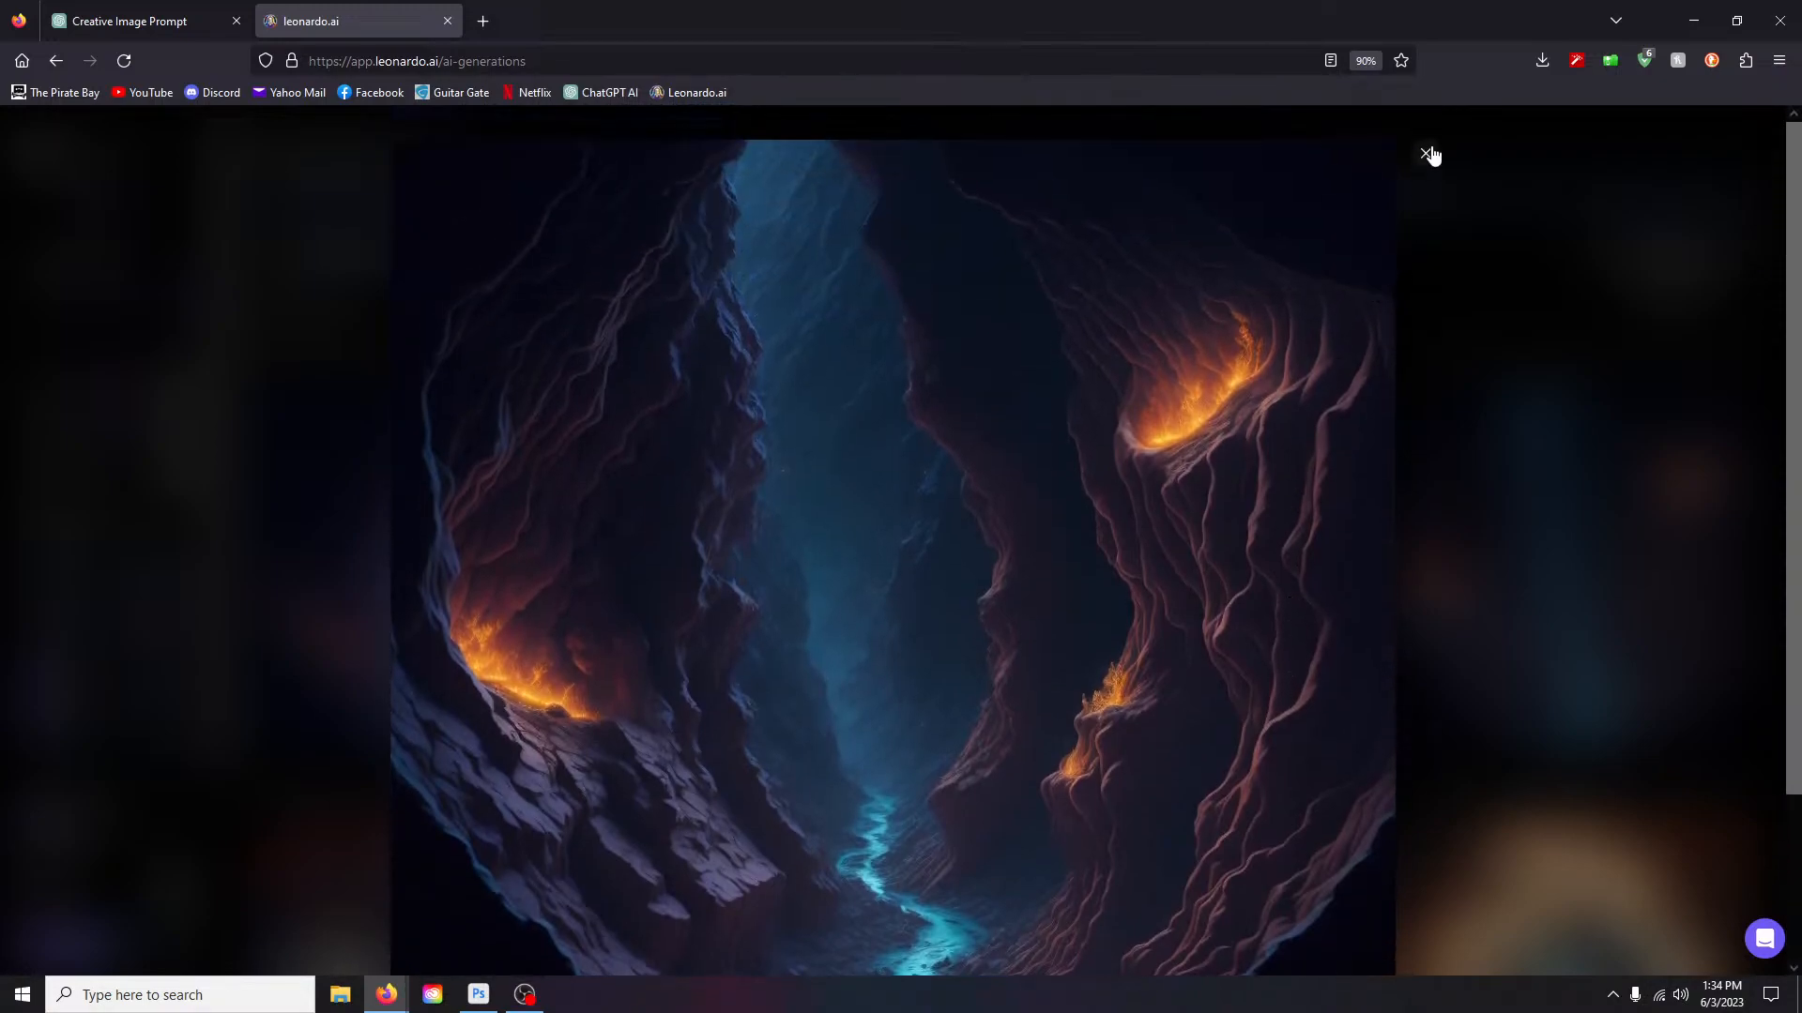
pyautogui.click(1426, 154)
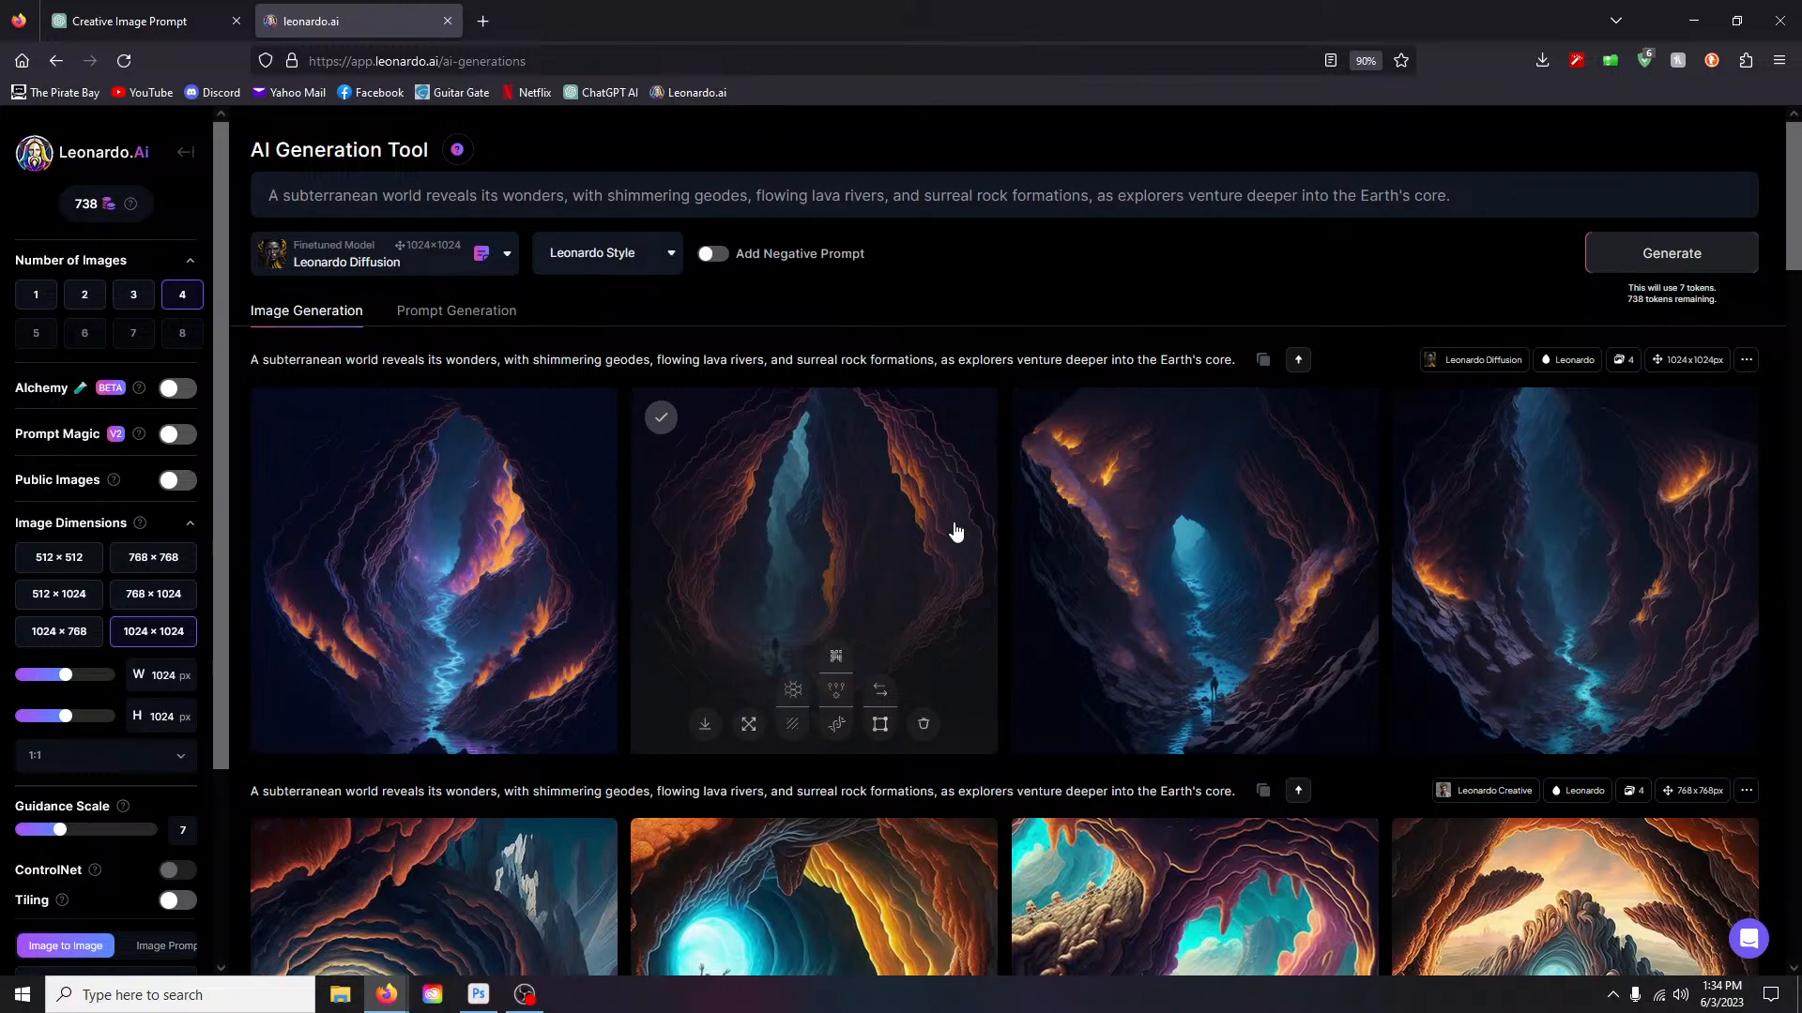
# Step: Set the number of images to 1 and check the prompt list in ChatGPT before returning to Leonardo.Ai
pyautogui.click(36, 295)
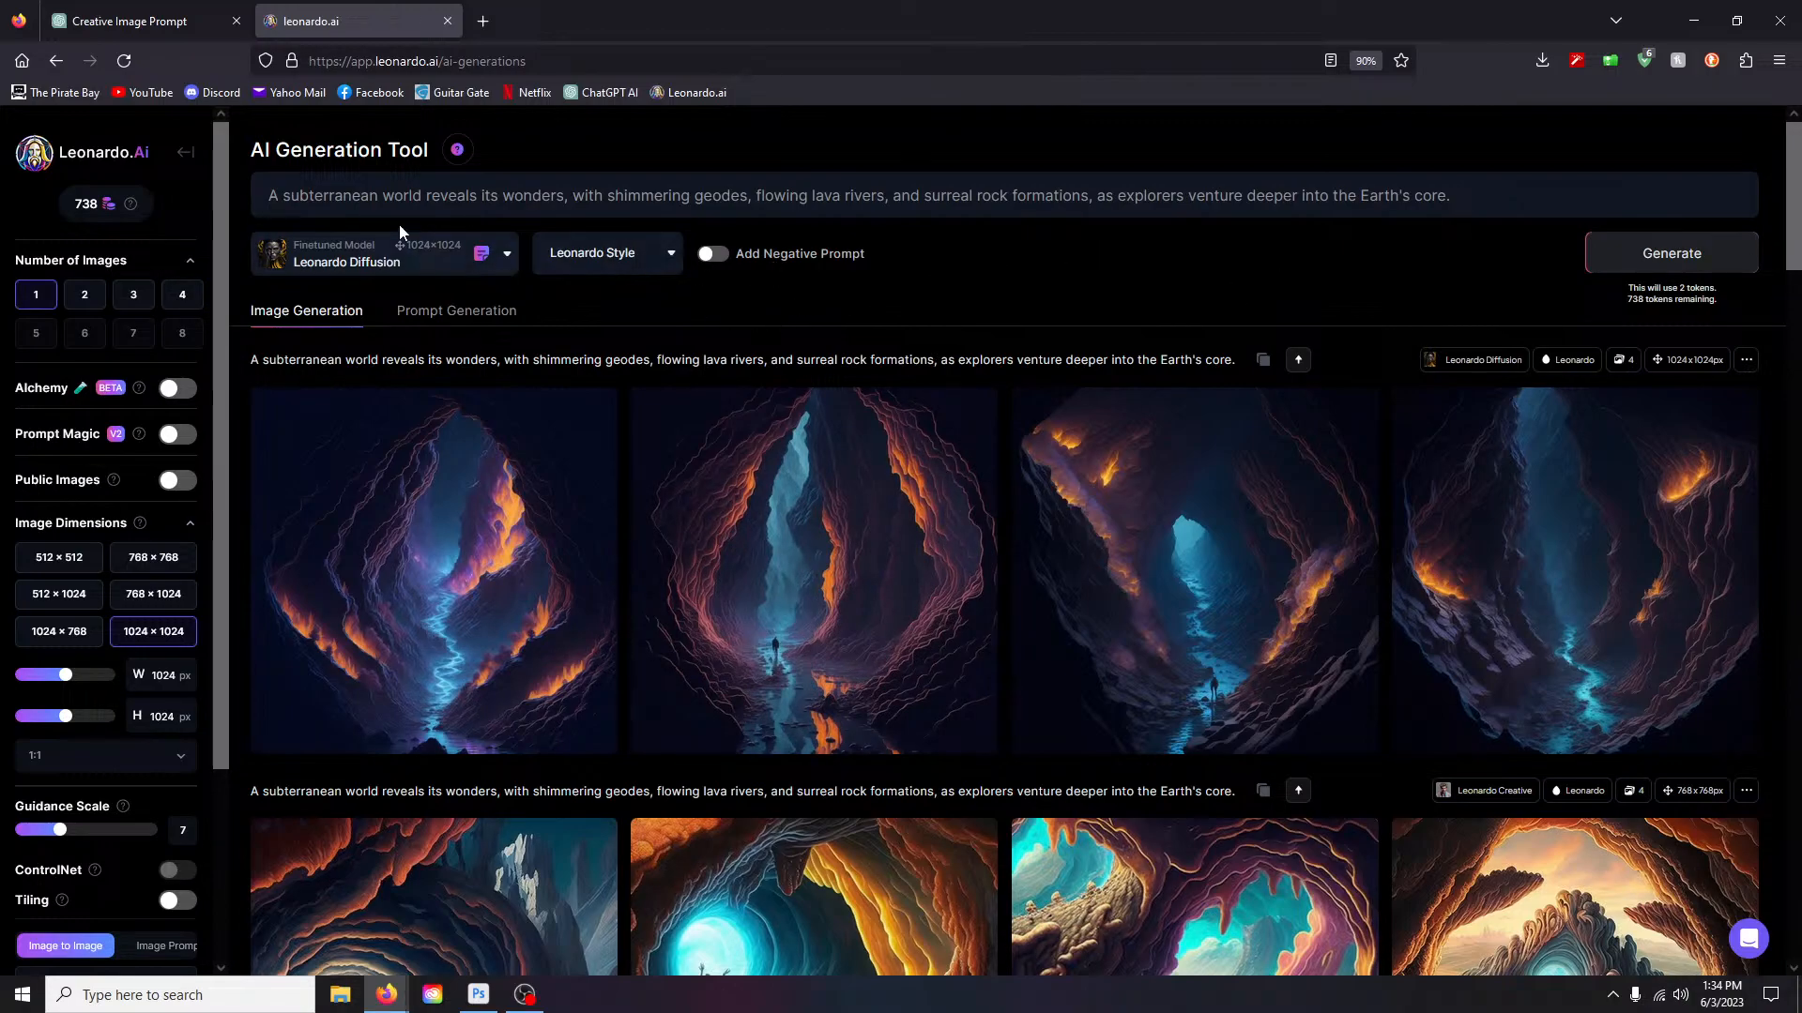
pyautogui.click(192, 19)
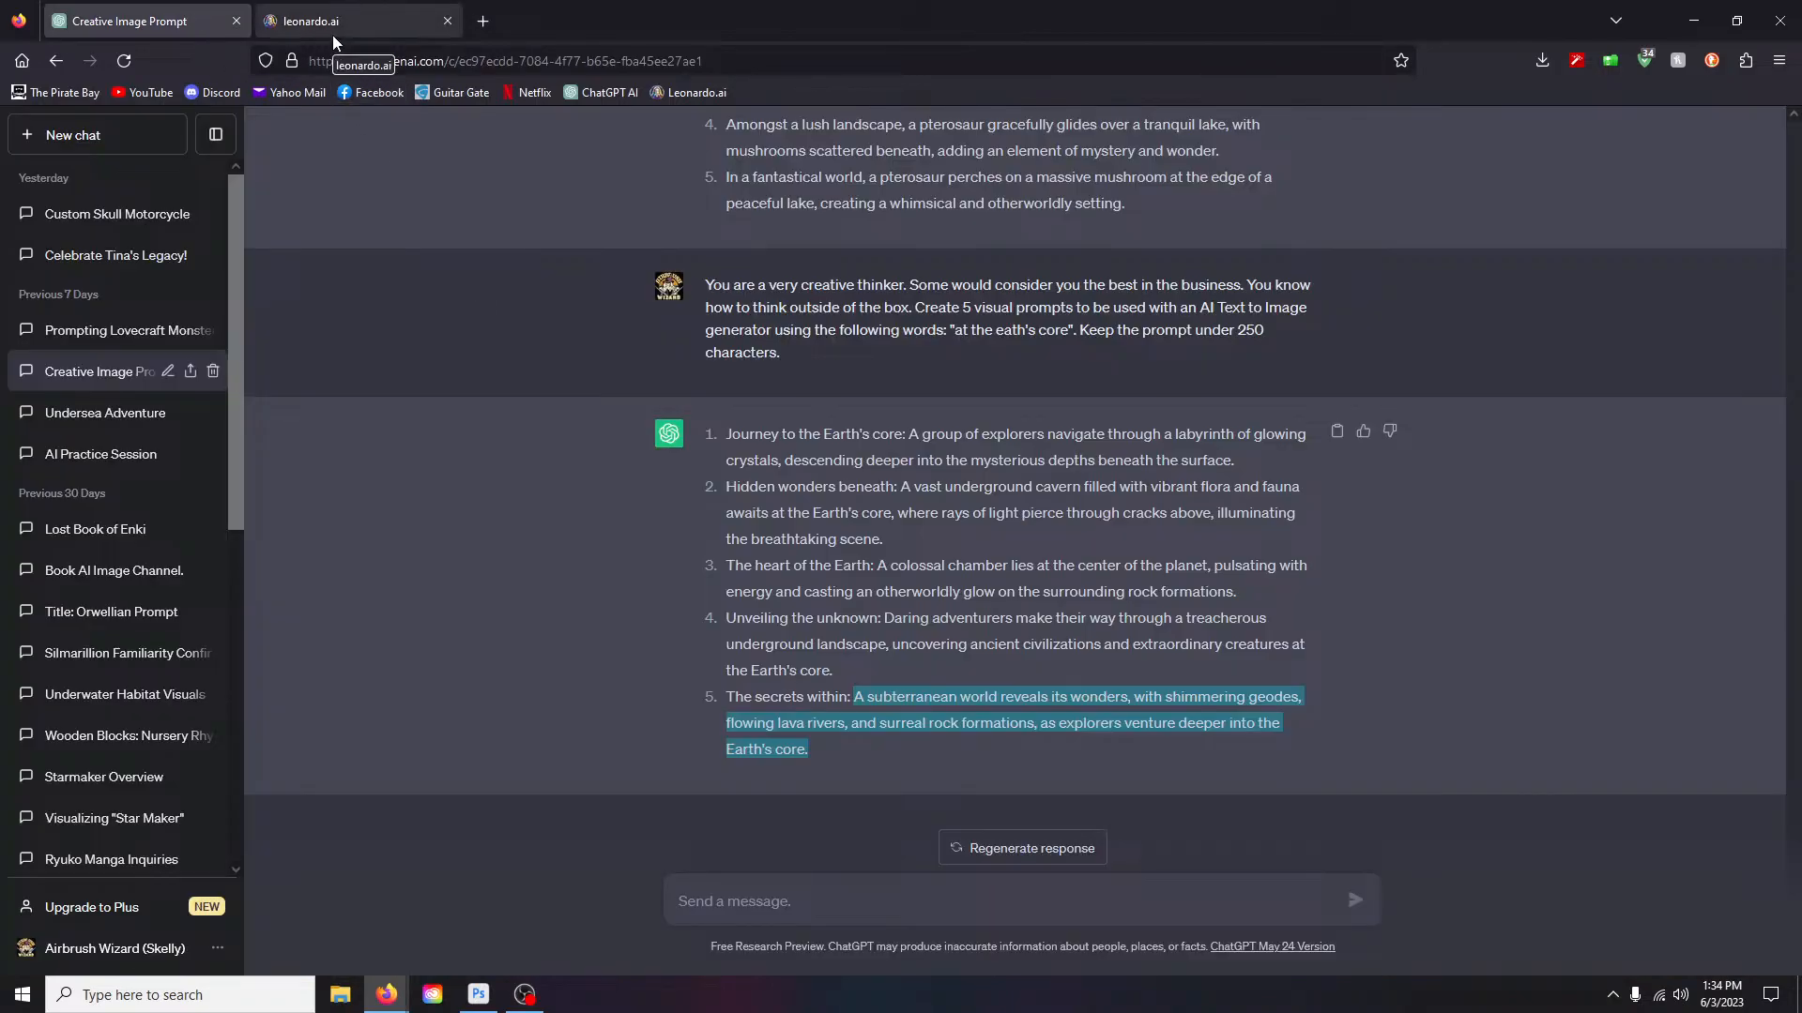
pyautogui.click(377, 23)
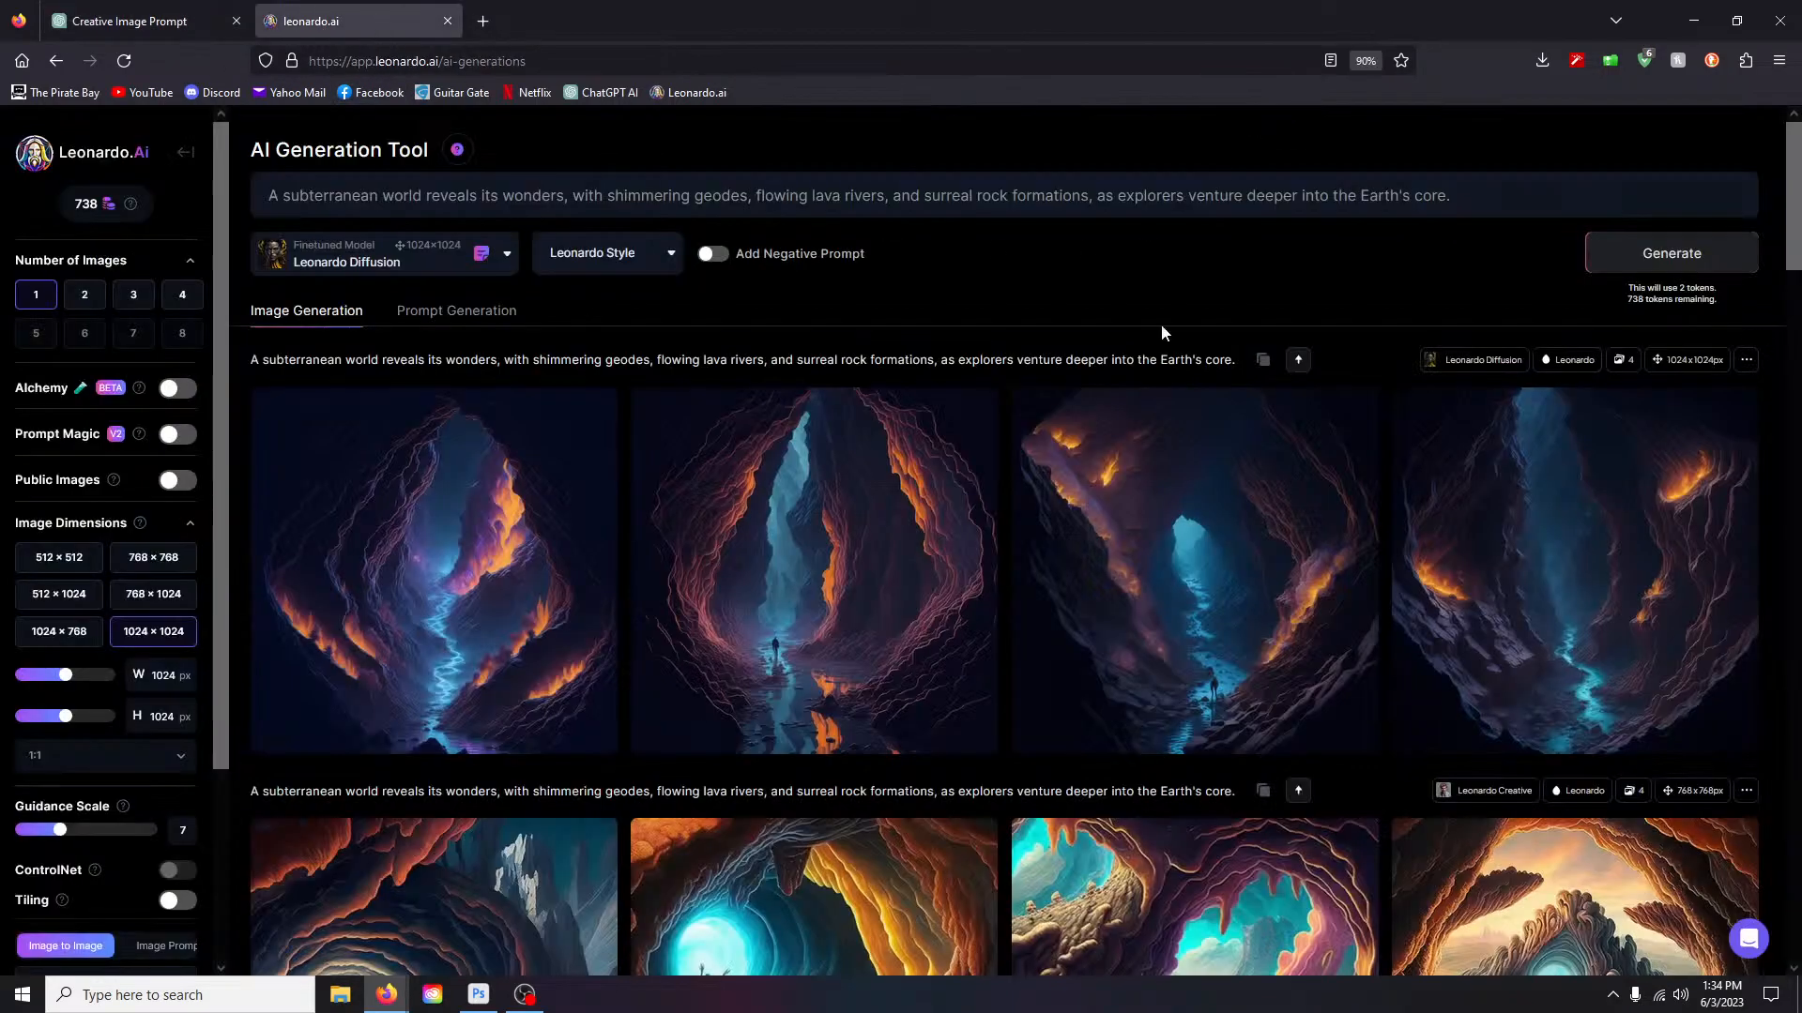
# Step: Look back through the earlier generations and view the first Leonardo Diffusion image of the vast underground cavern at full size
pyautogui.scroll(-8, 853, 555)
pyautogui.scroll(-12, 852, 556)
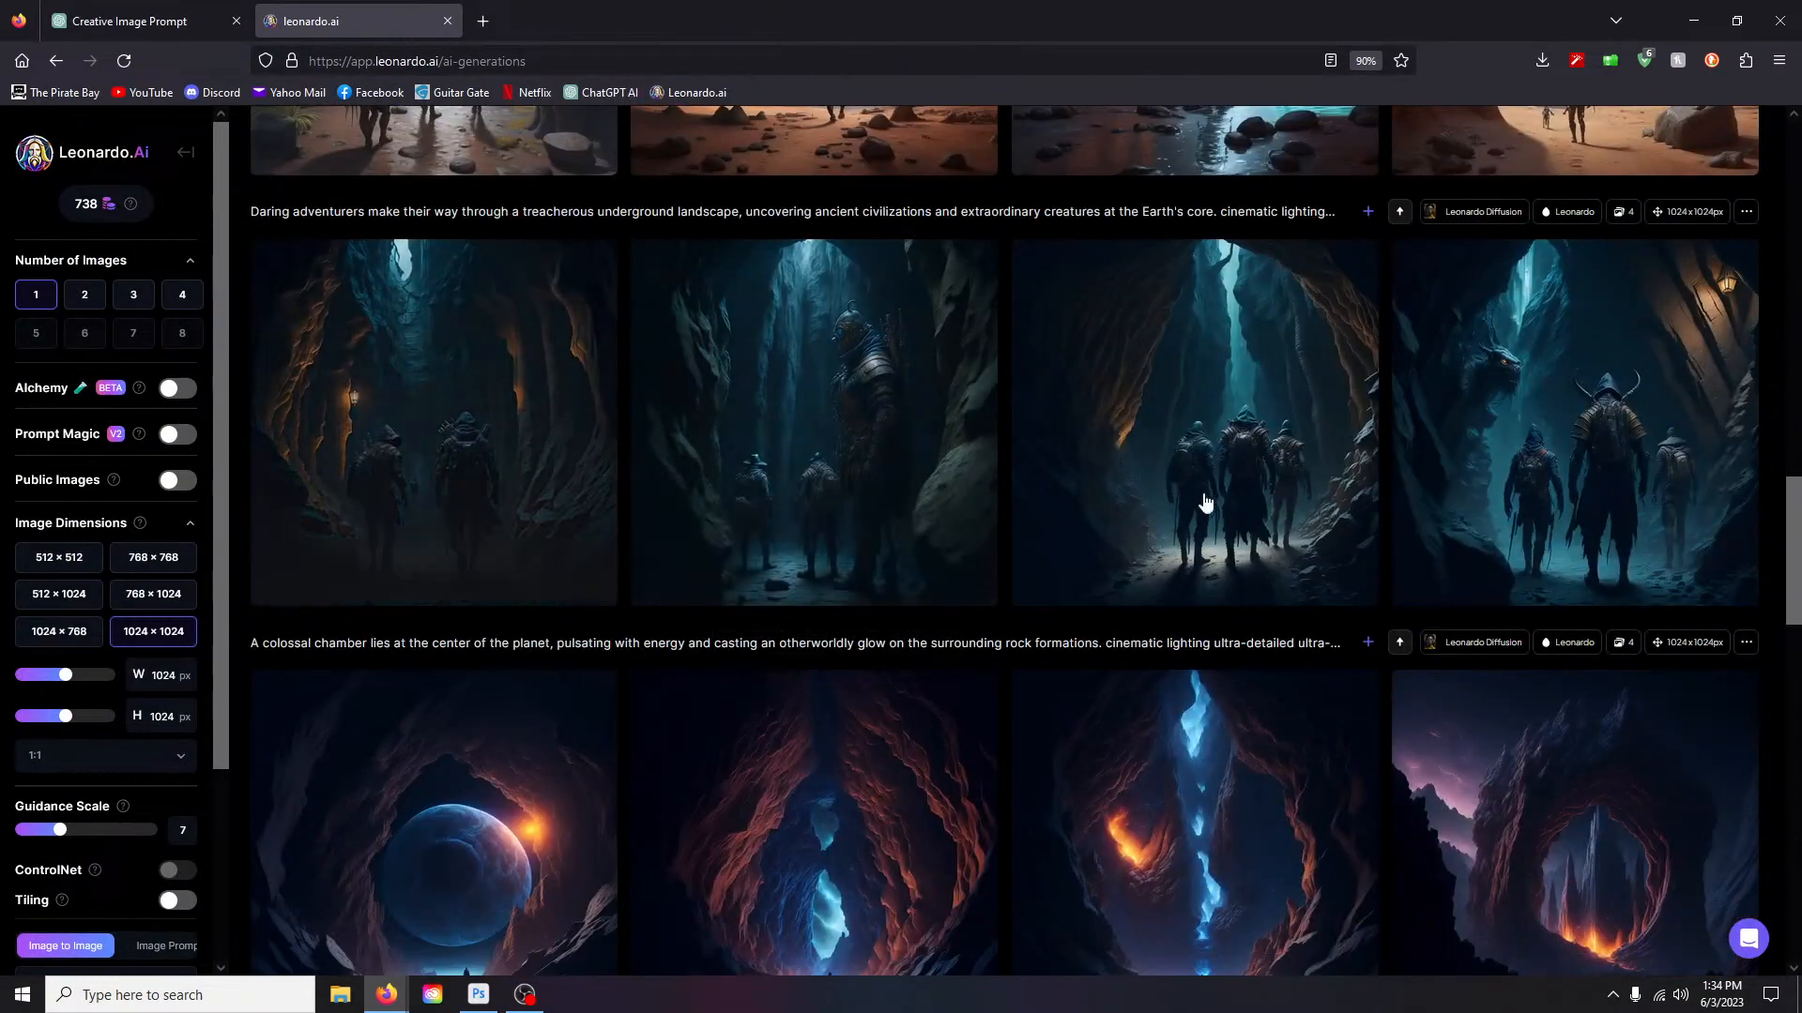
pyautogui.scroll(-4, 1122, 504)
pyautogui.scroll(-5, 826, 488)
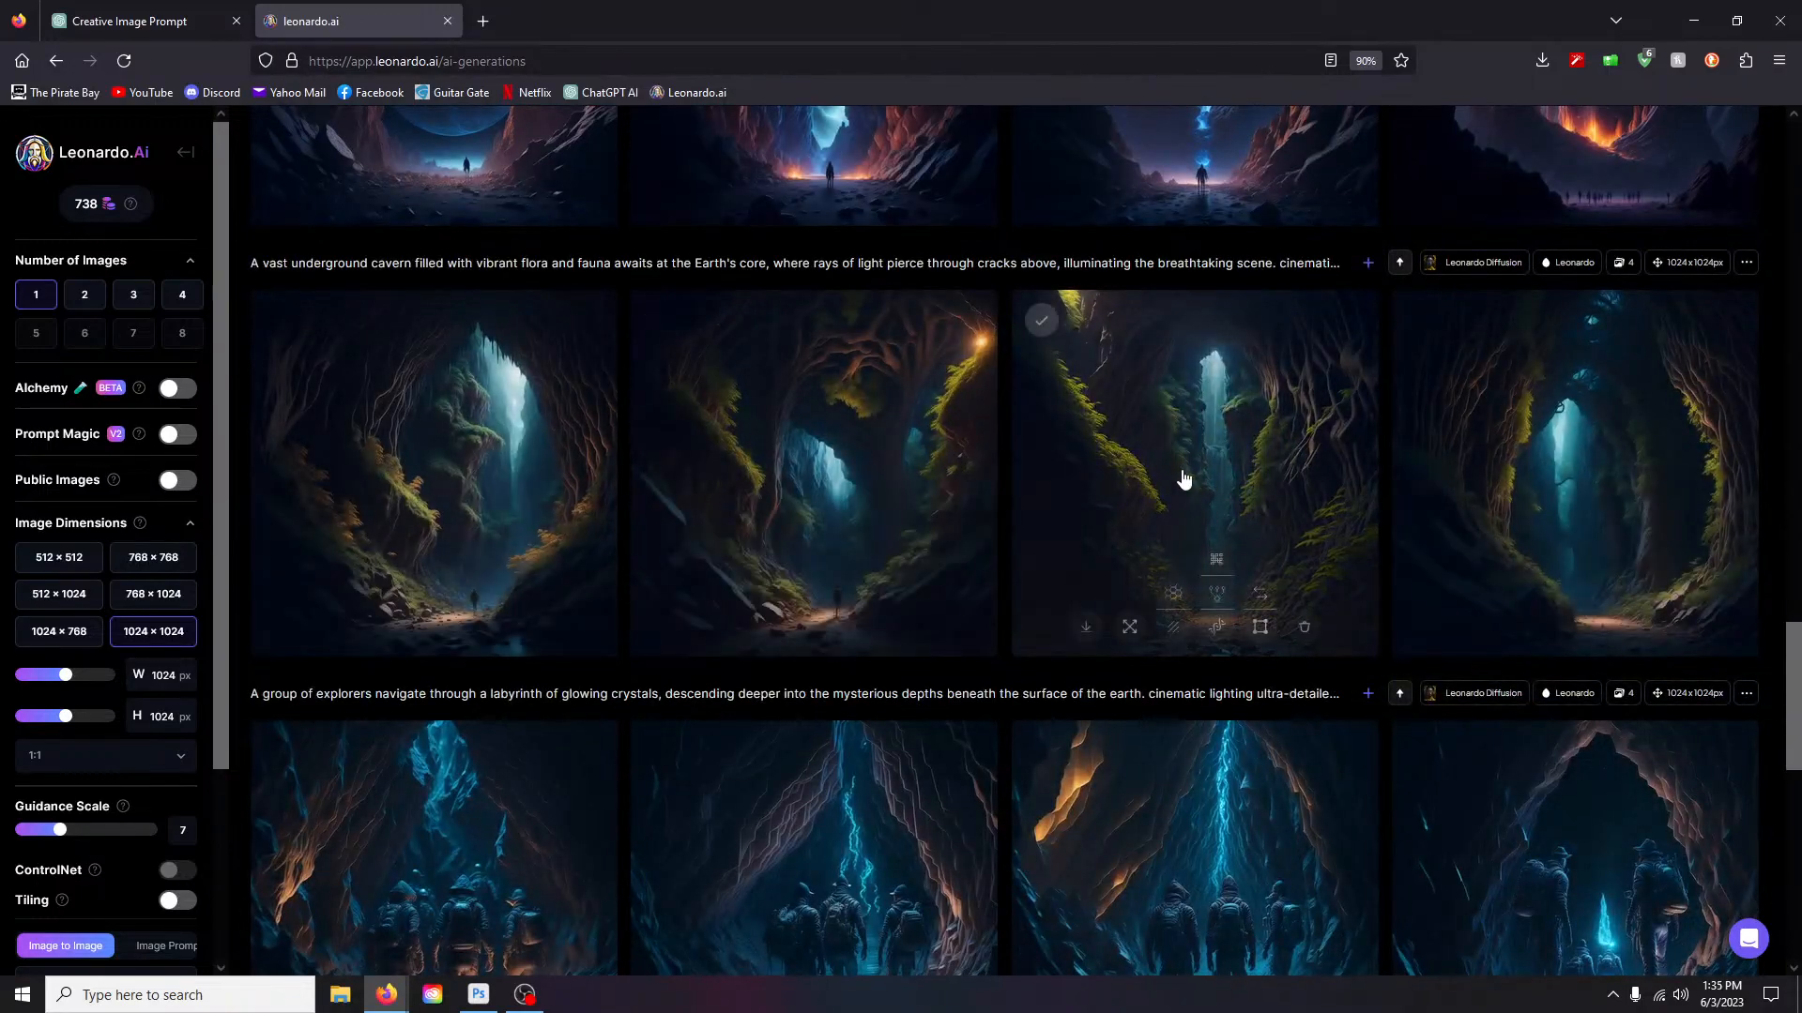
pyautogui.click(574, 490)
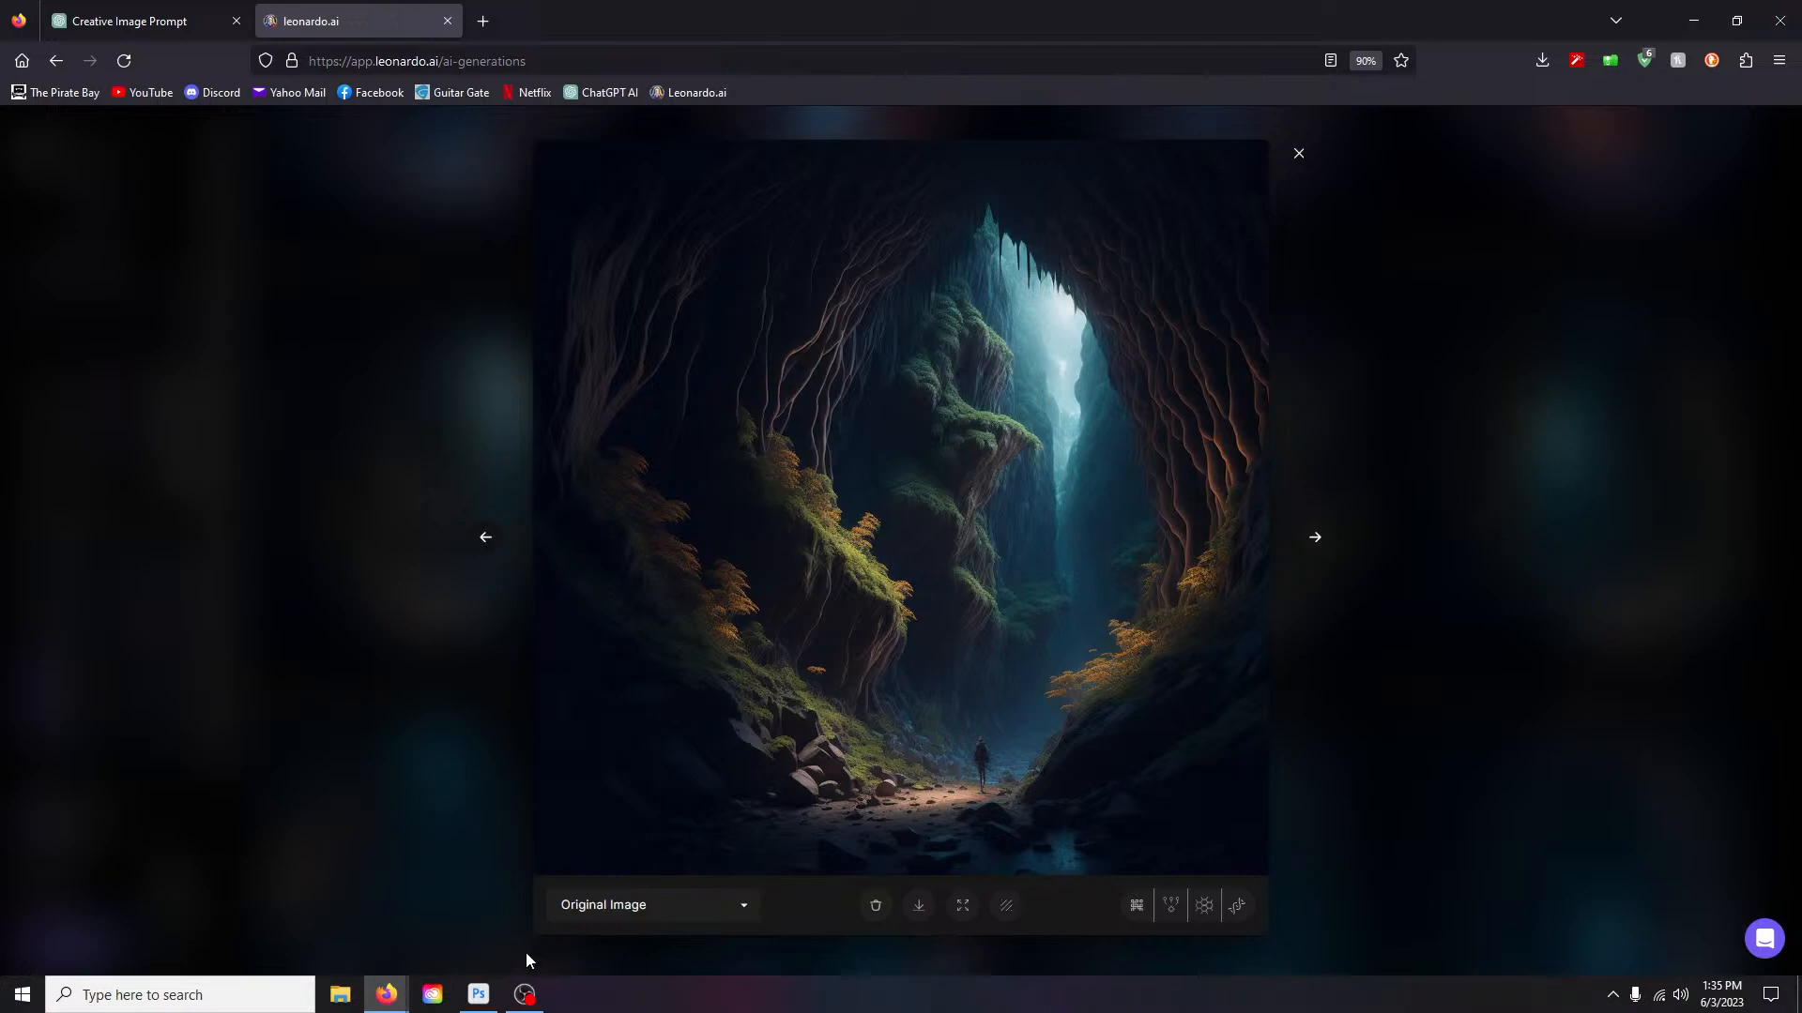
# Step: Switch to the desktop and open the "Books to do" text file in Notepad
pyautogui.click(340, 997)
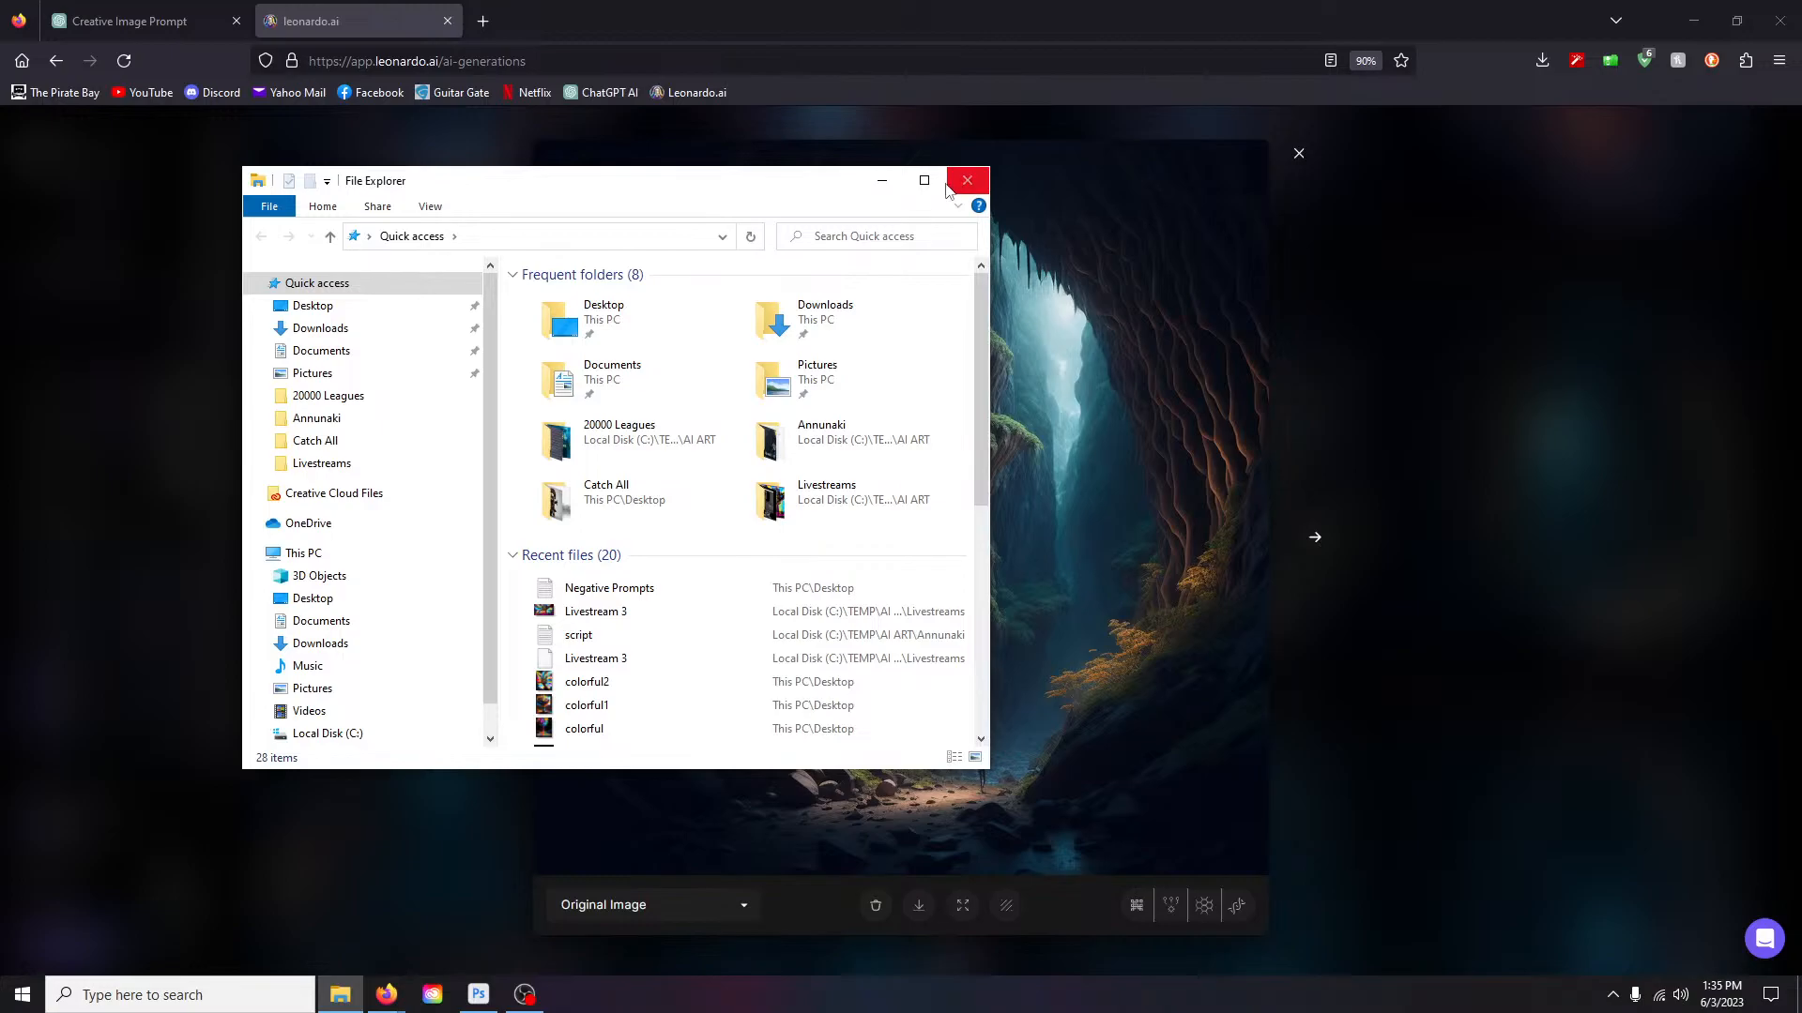
pyautogui.click(967, 180)
pyautogui.click(1693, 21)
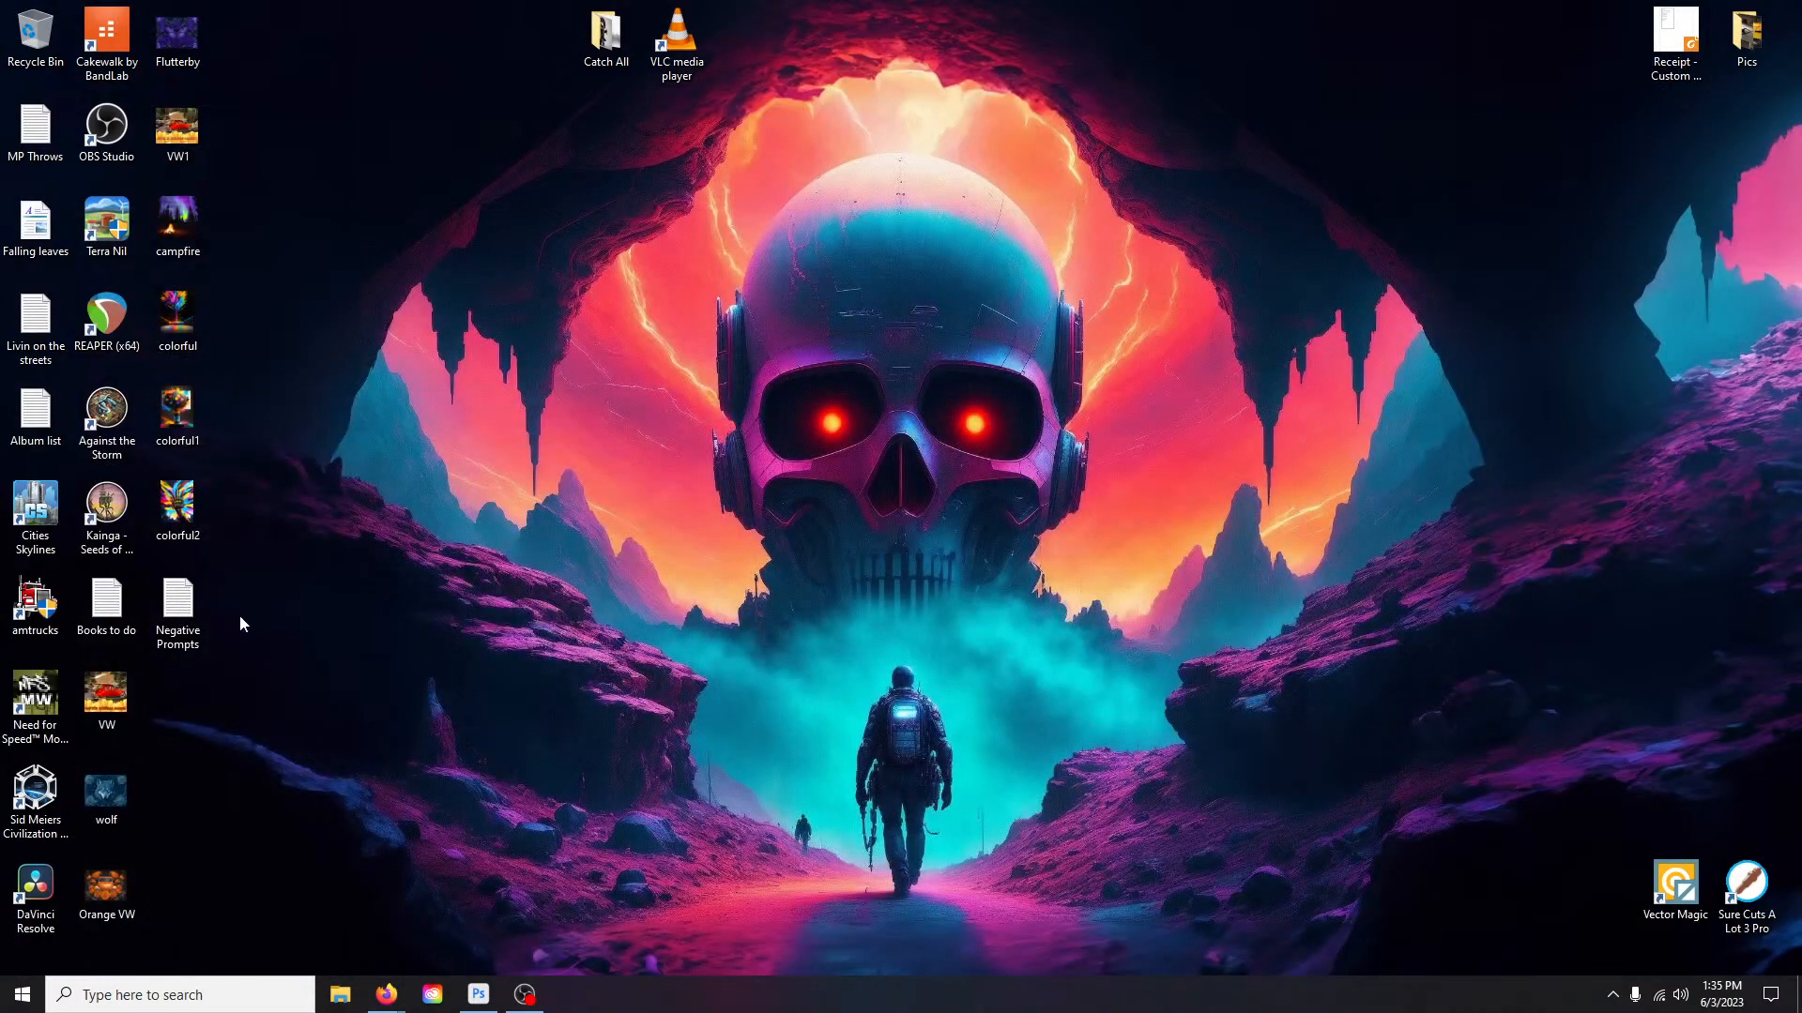
pyautogui.doubleClick(106, 605)
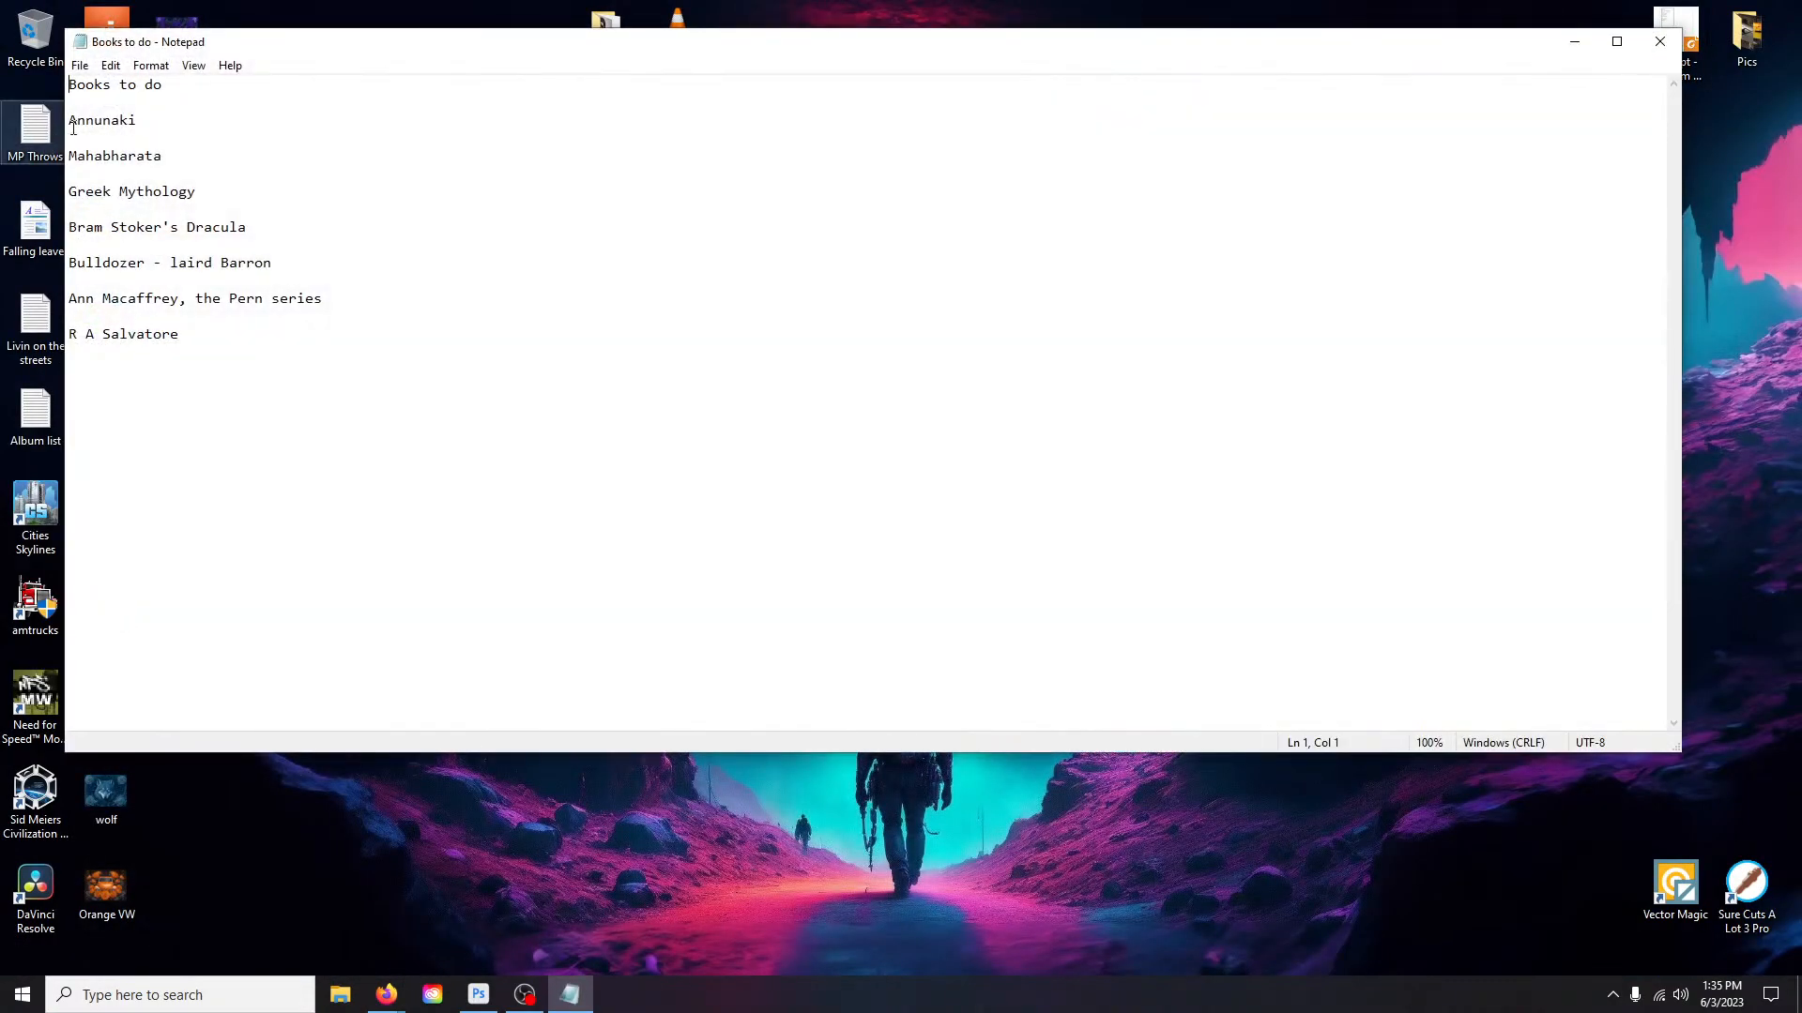
# Step: Highlight the book list entries one by one from Annunaki to Bulldozer, and close the file without editing it
pyautogui.moveTo(139, 120); pyautogui.dragTo(70, 118)
pyautogui.moveTo(169, 154); pyautogui.dragTo(67, 155)
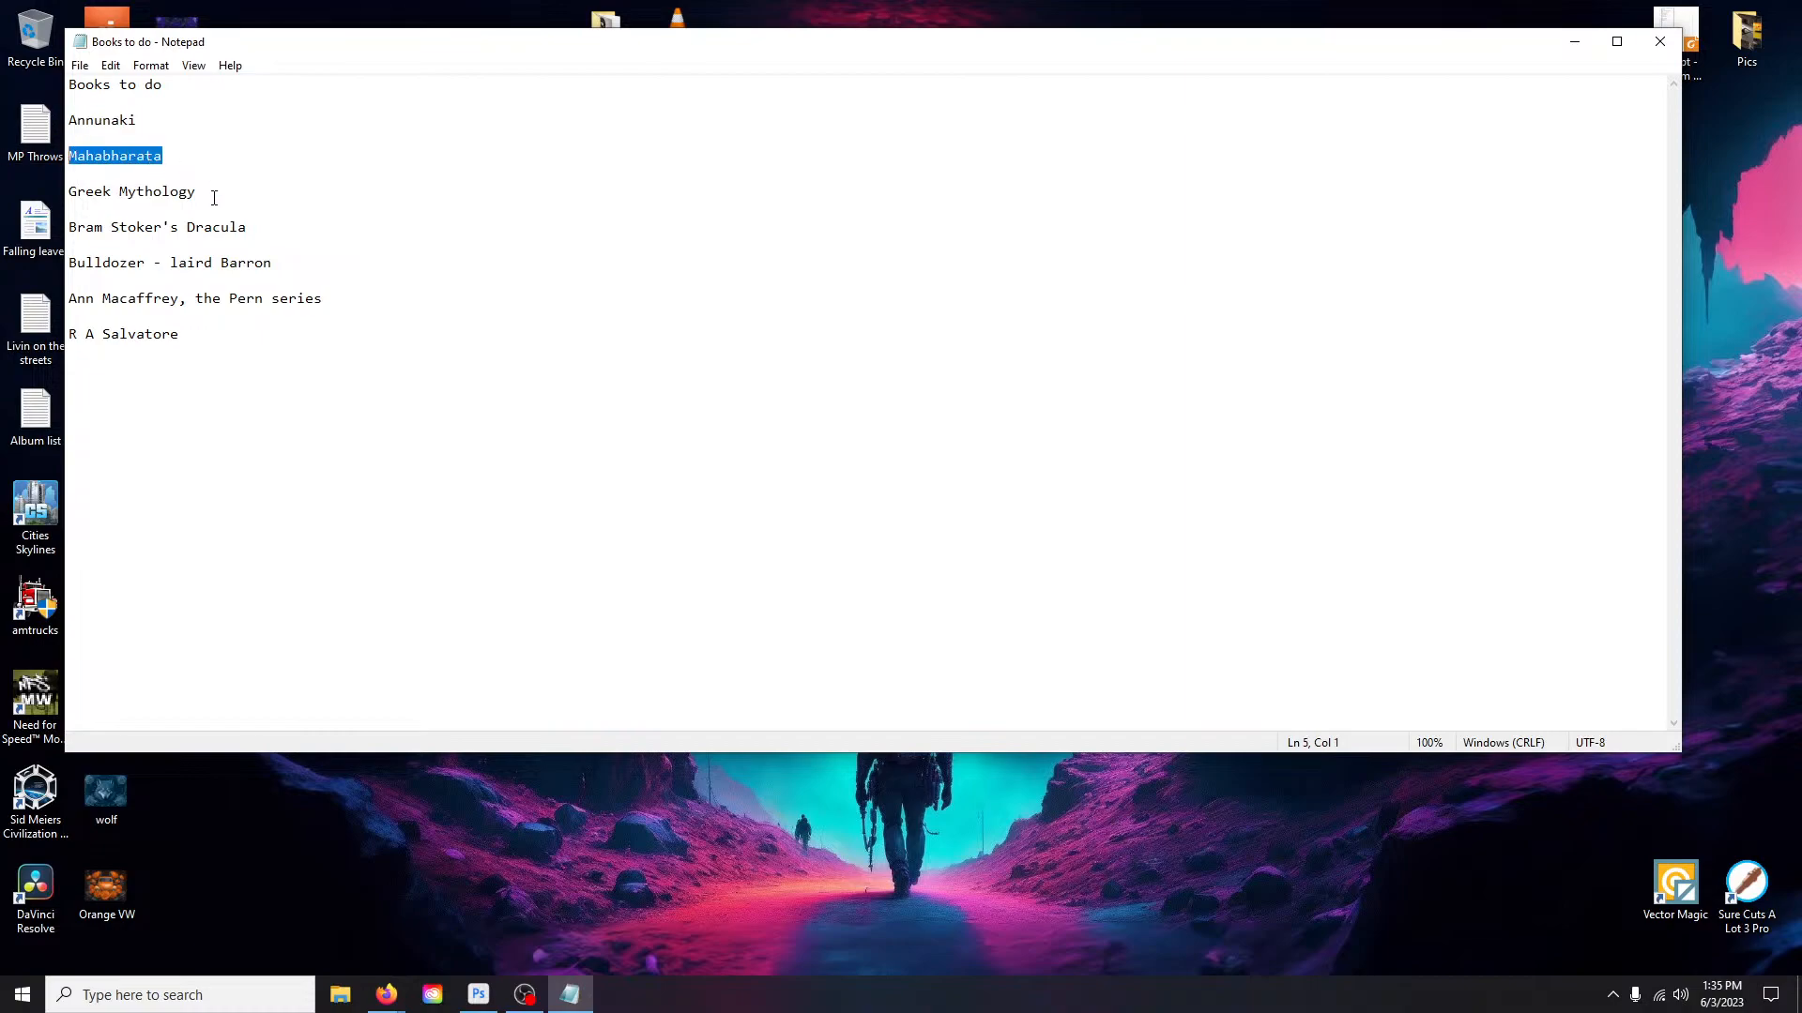
pyautogui.moveTo(214, 194); pyautogui.dragTo(71, 194)
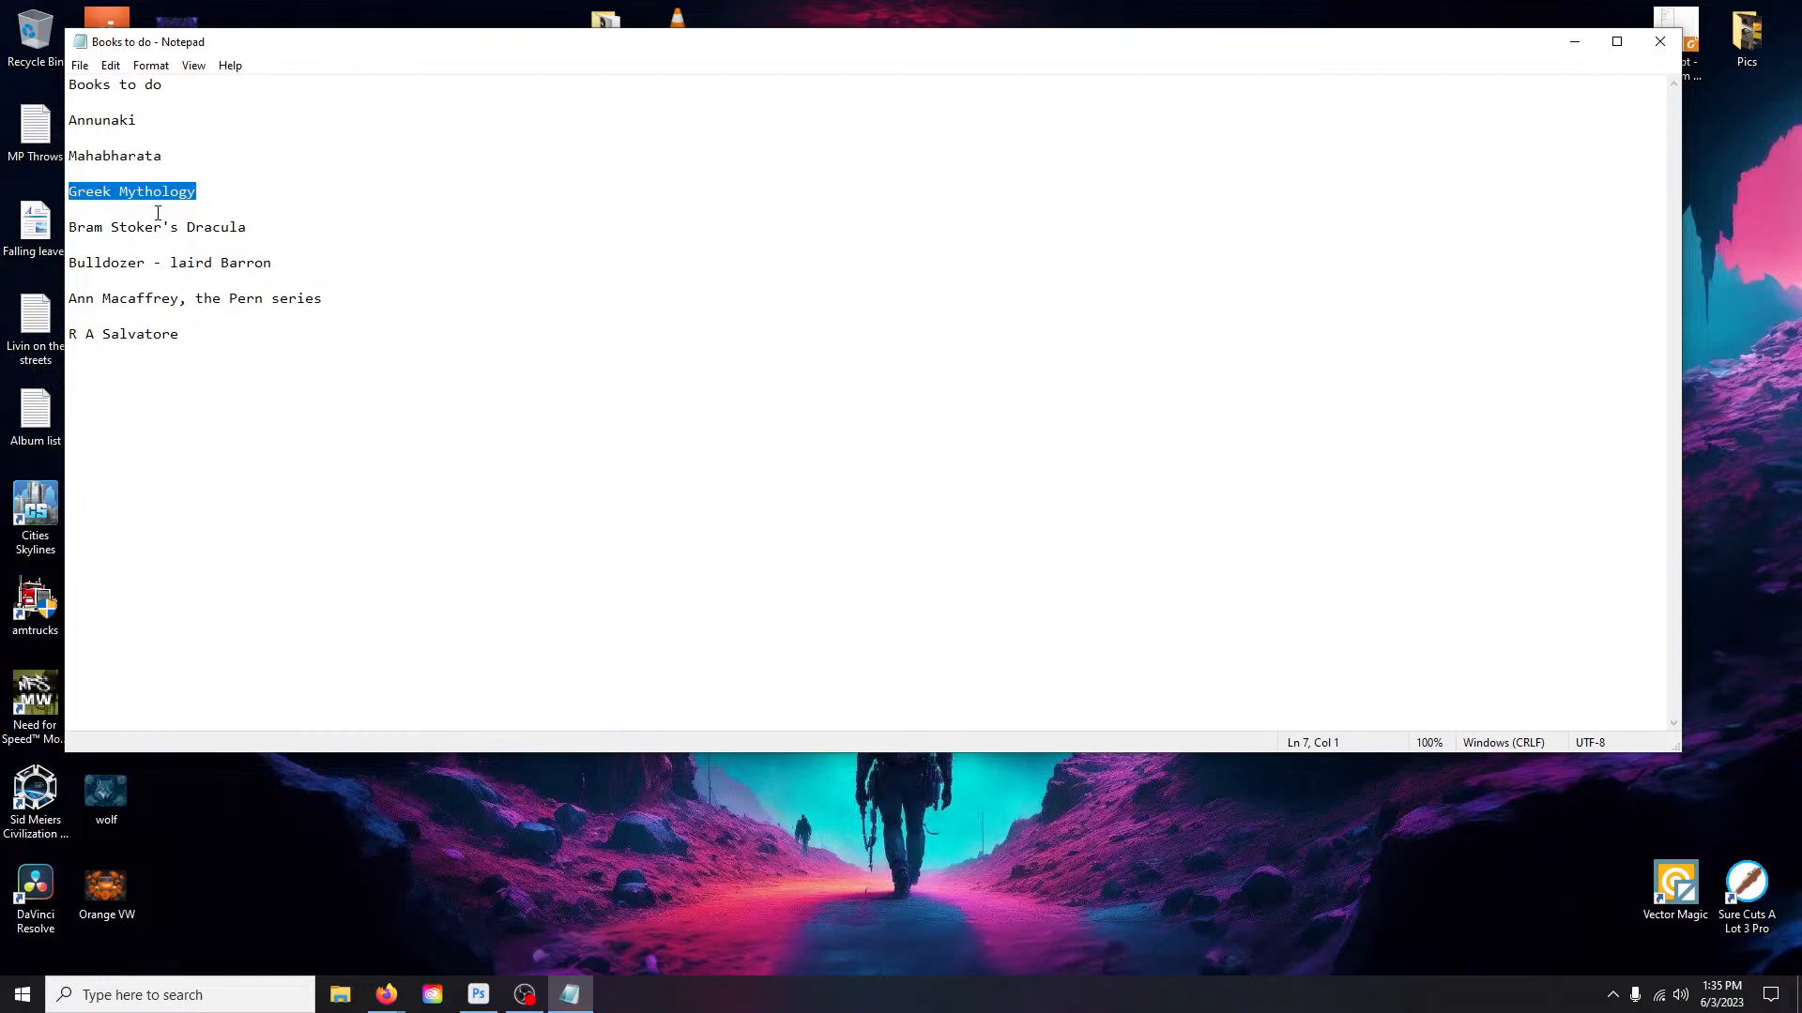
pyautogui.moveTo(268, 228); pyautogui.dragTo(71, 228)
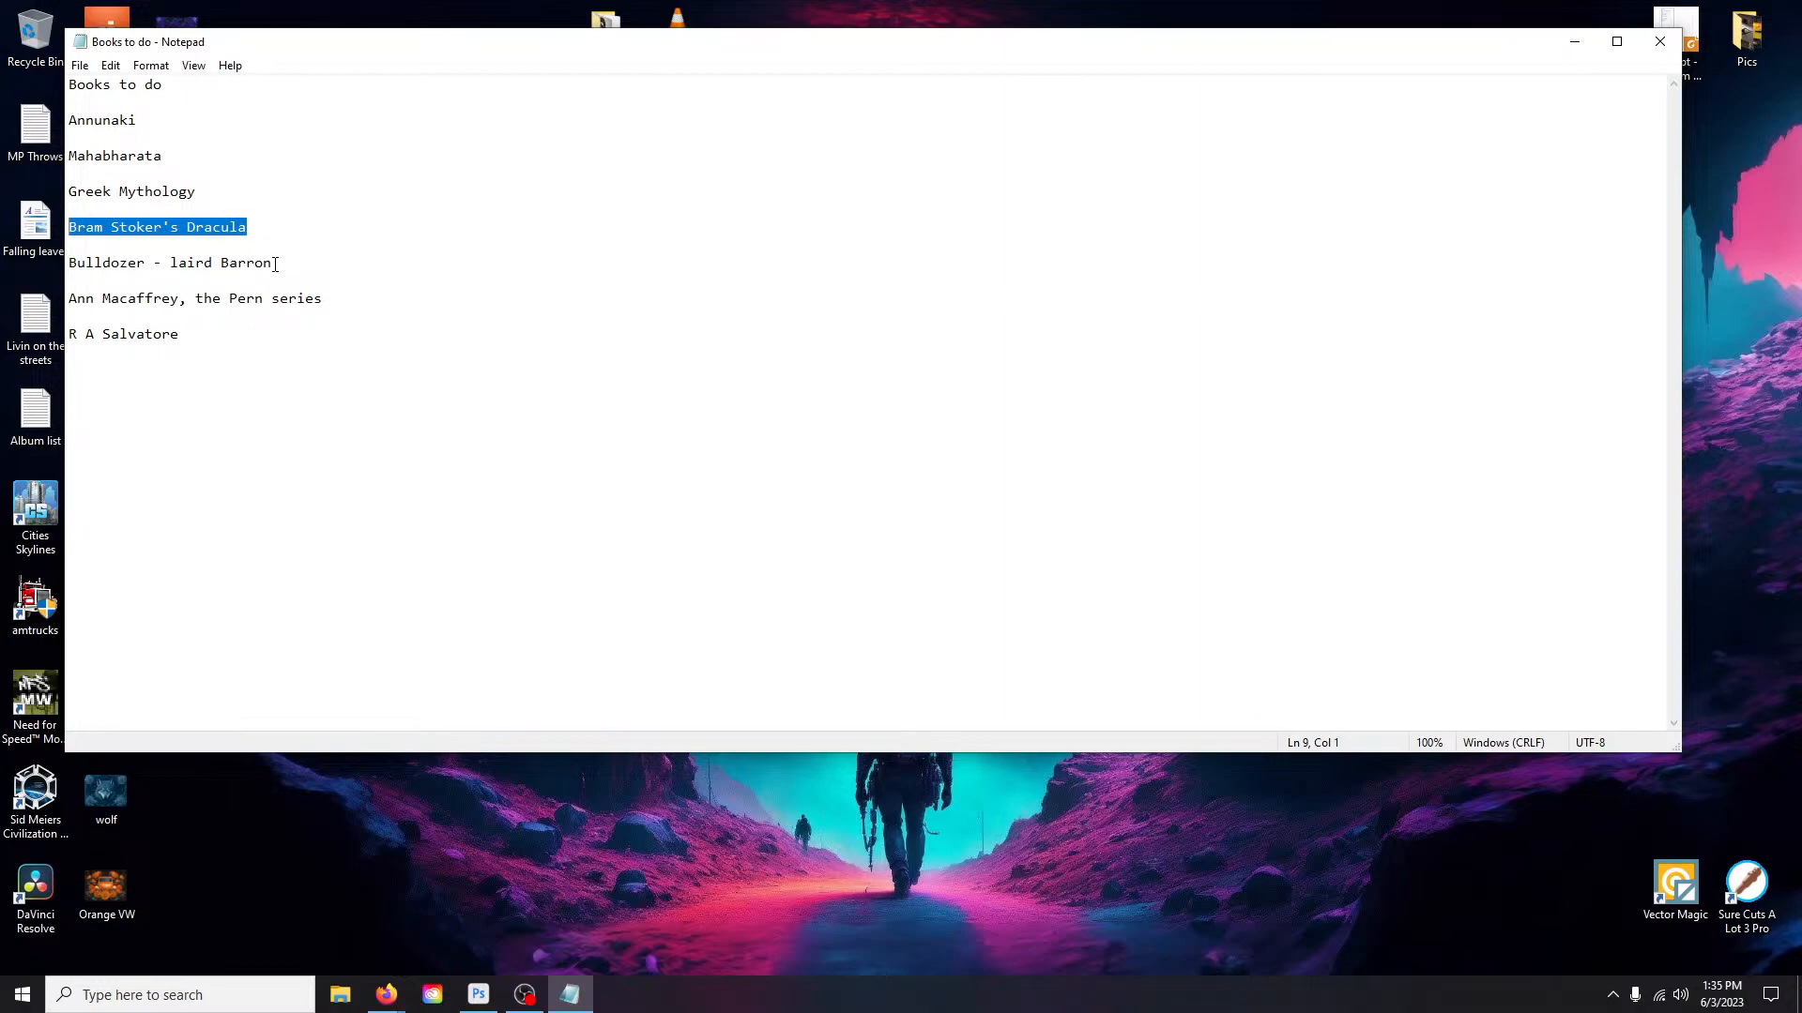
pyautogui.moveTo(275, 265); pyautogui.dragTo(241, 265)
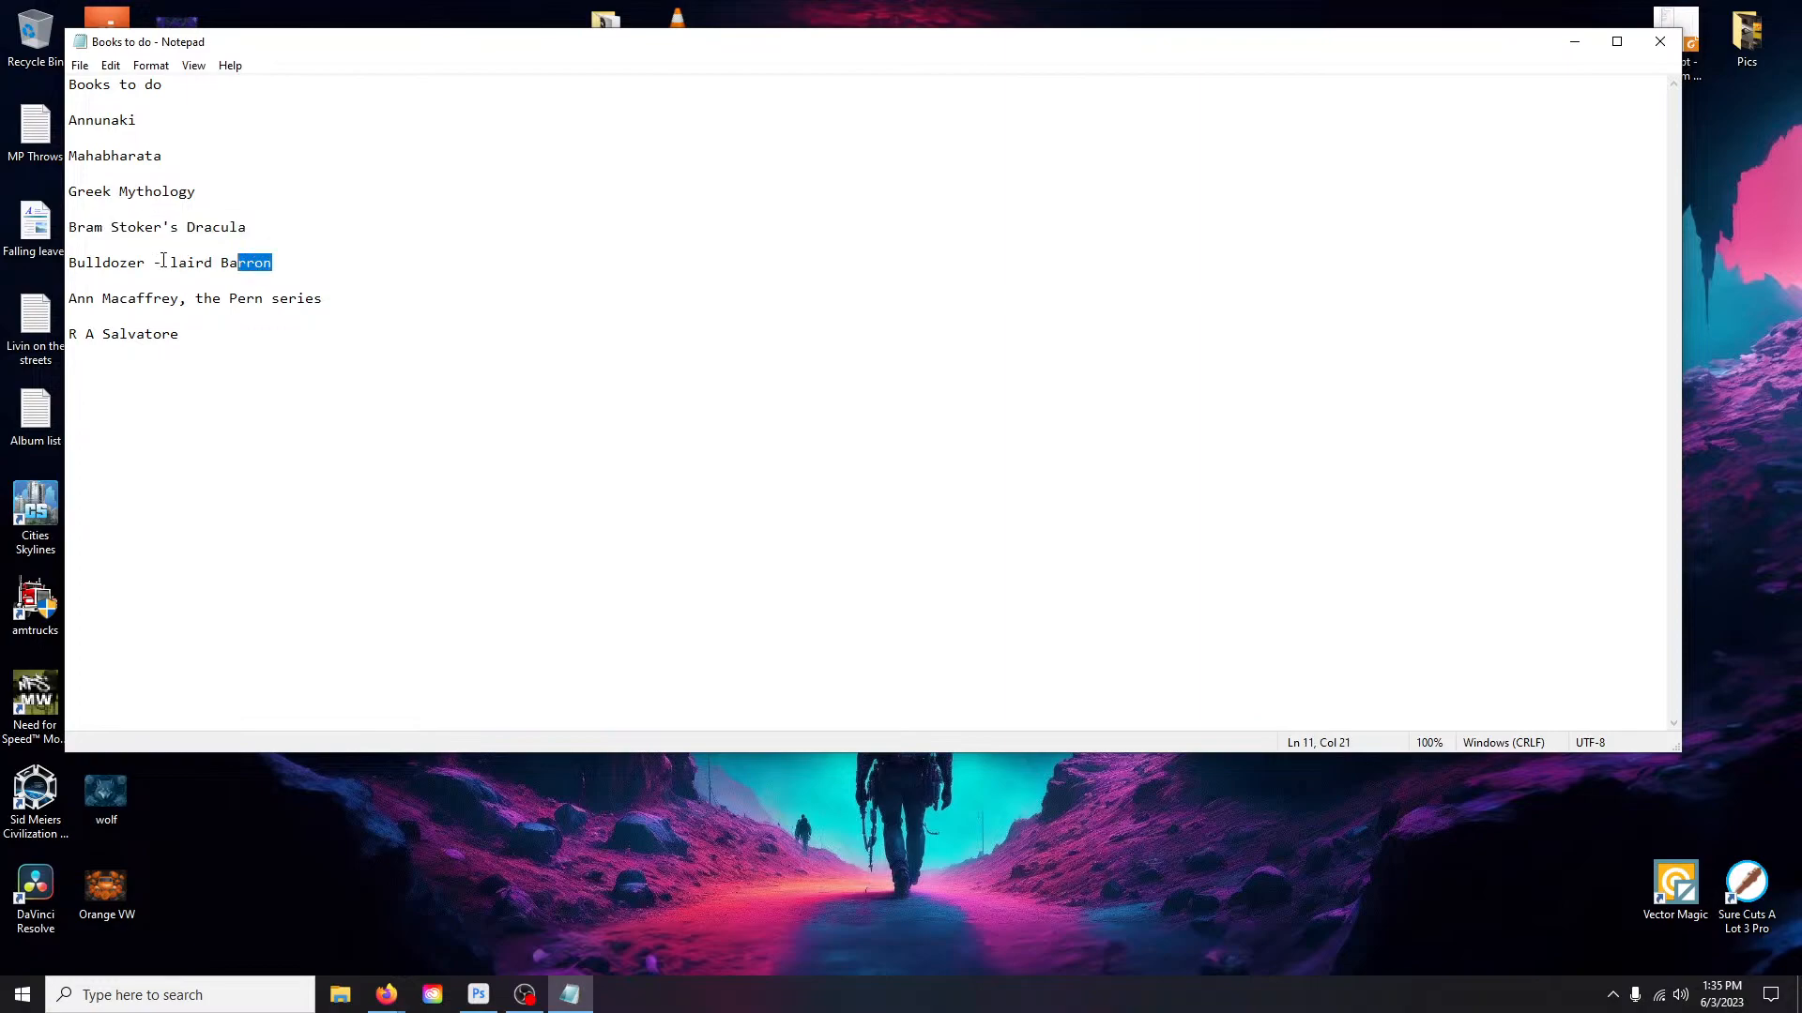
pyautogui.moveTo(68, 266); pyautogui.dragTo(271, 266)
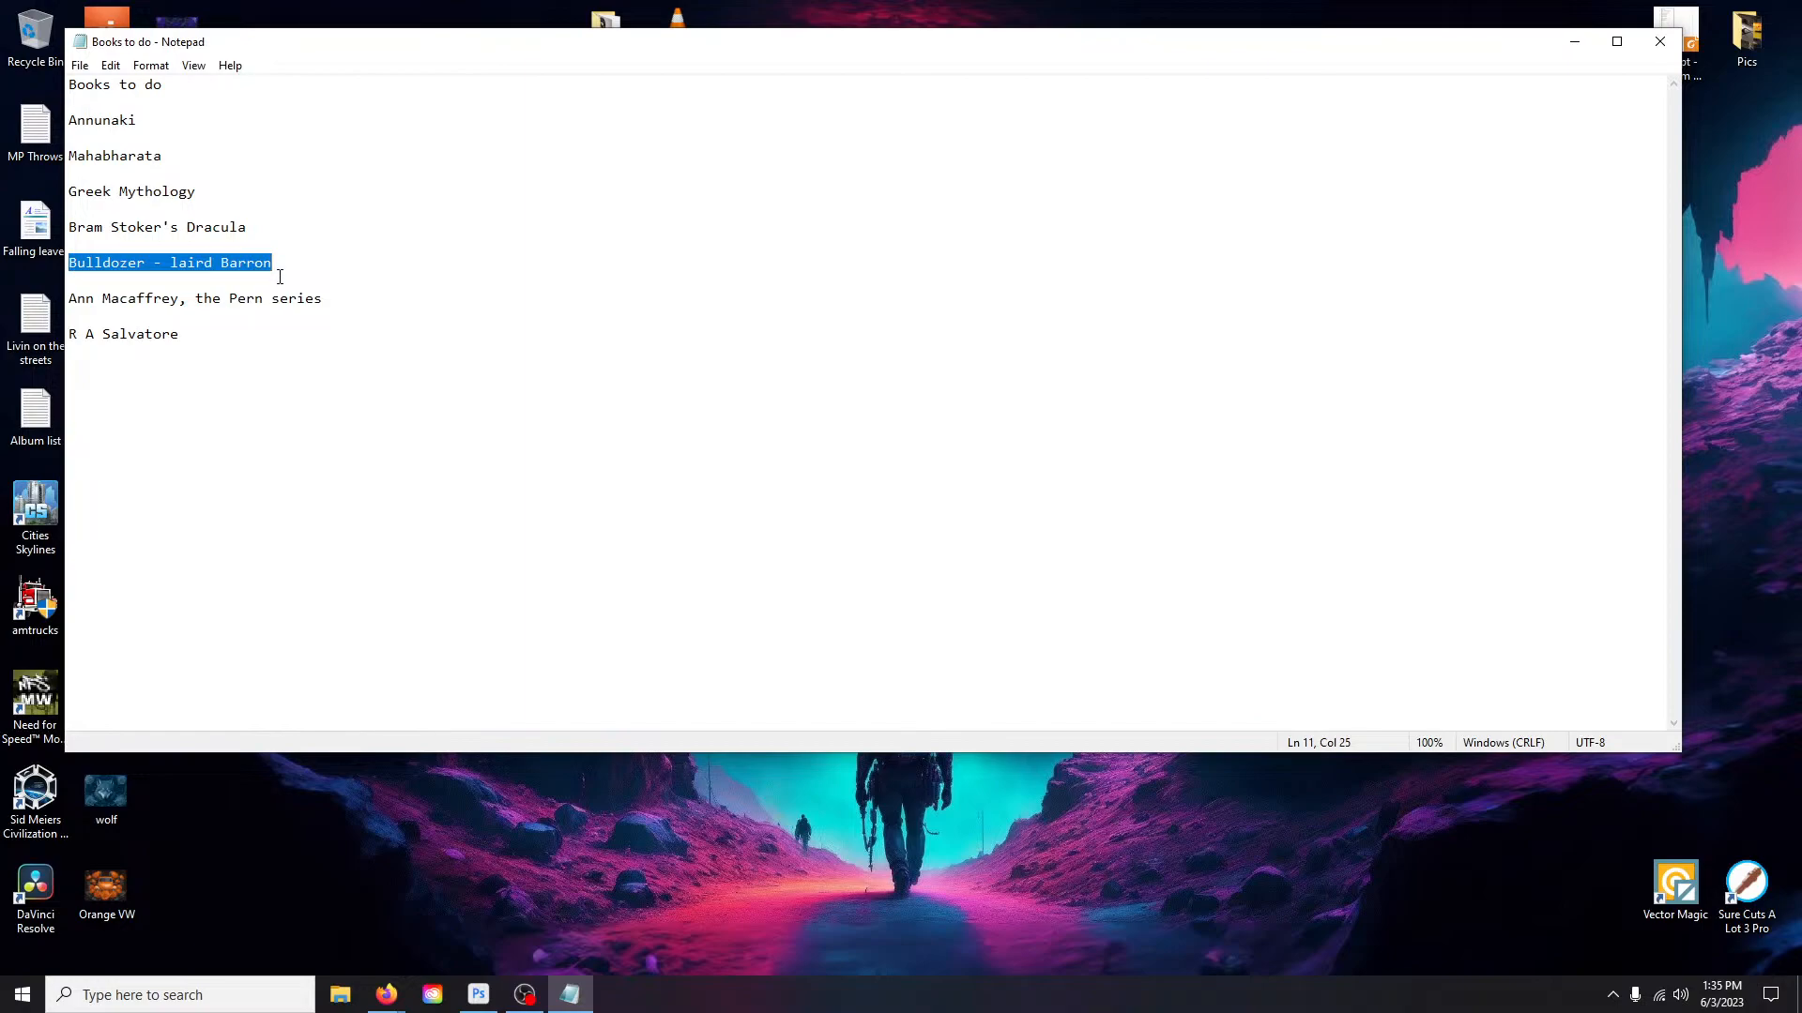
pyautogui.click(115, 264)
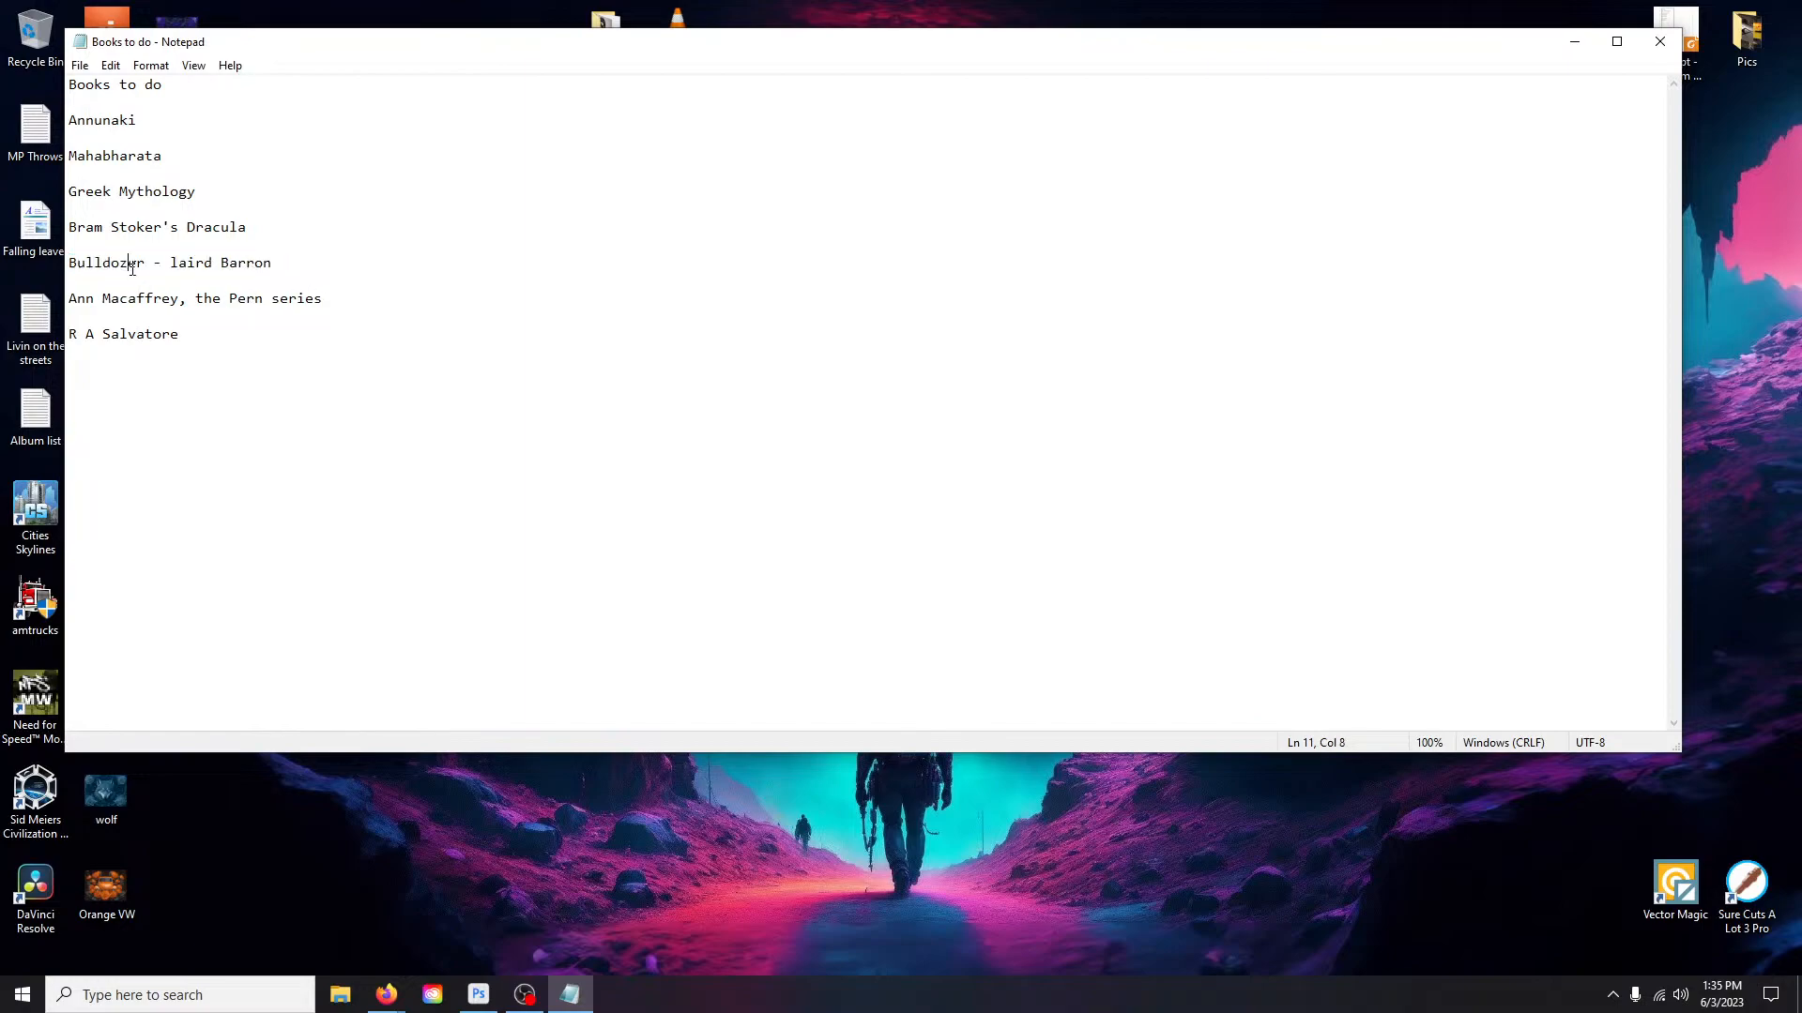
pyautogui.click(187, 265)
pyautogui.click(1656, 44)
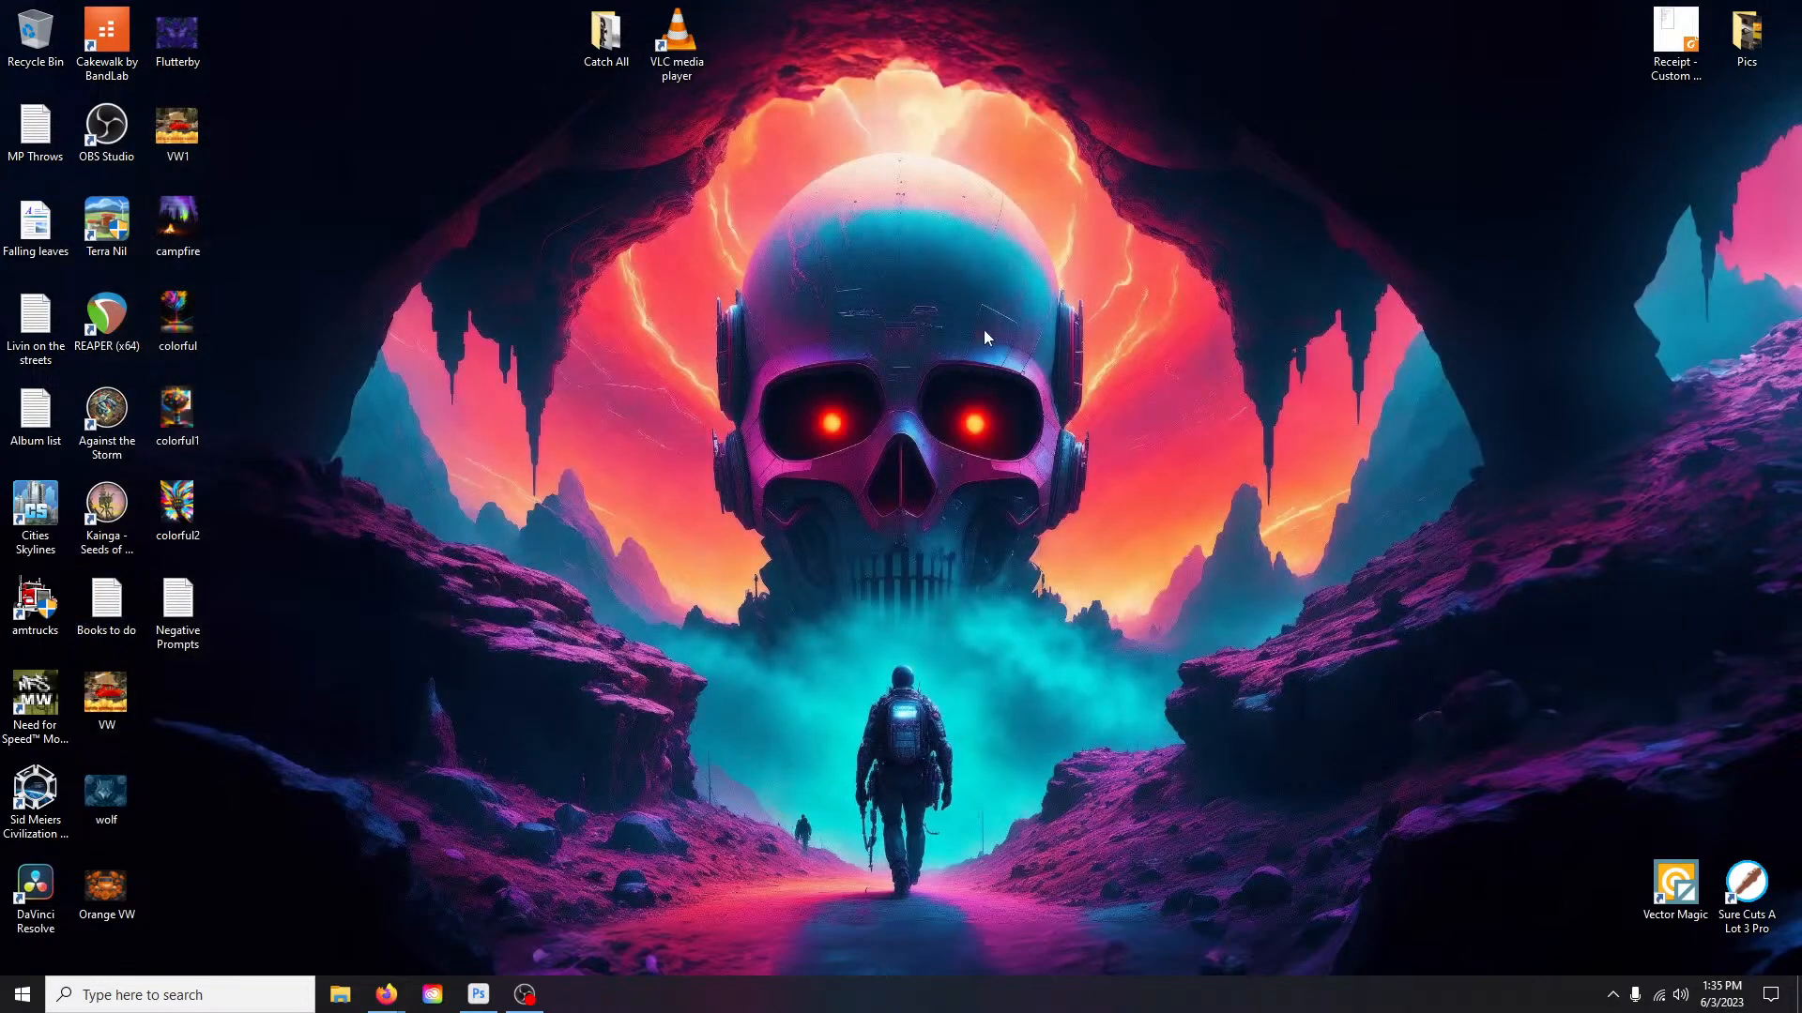